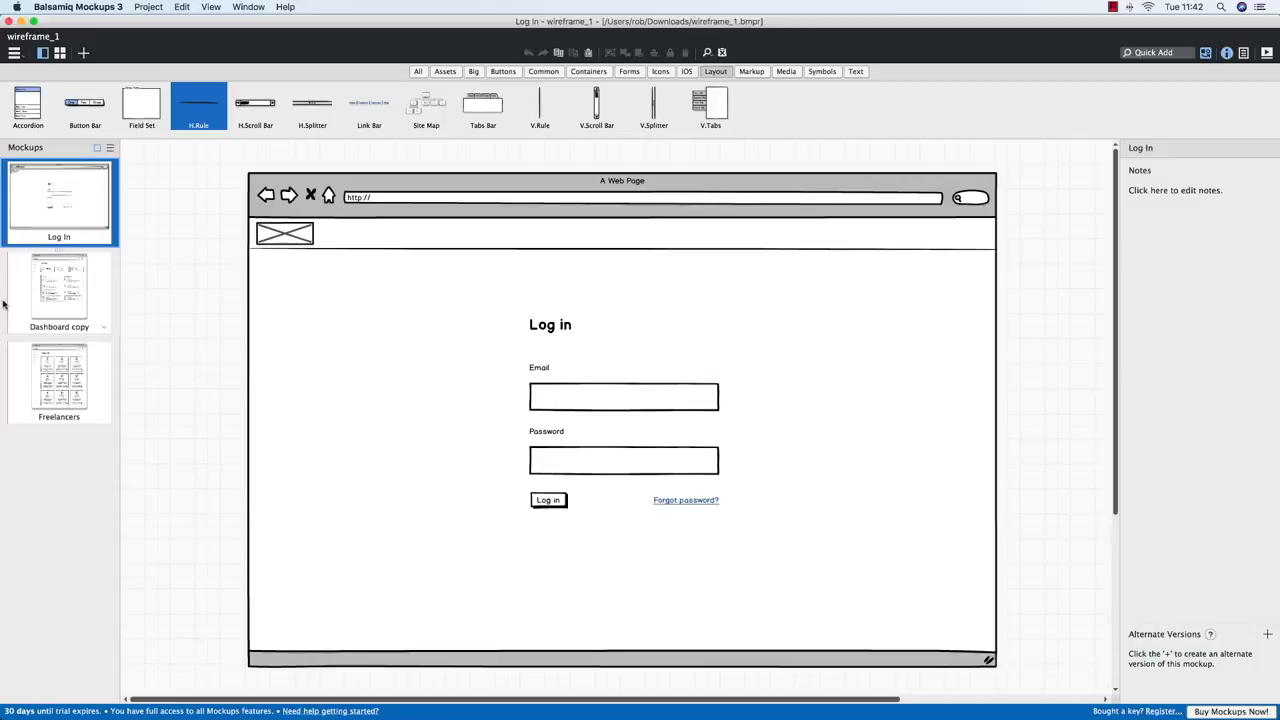
Flip back and forth between the Dashboard copy and Freelancers wireframes in Balsamiq
left_click(32, 281)
left_click(65, 362)
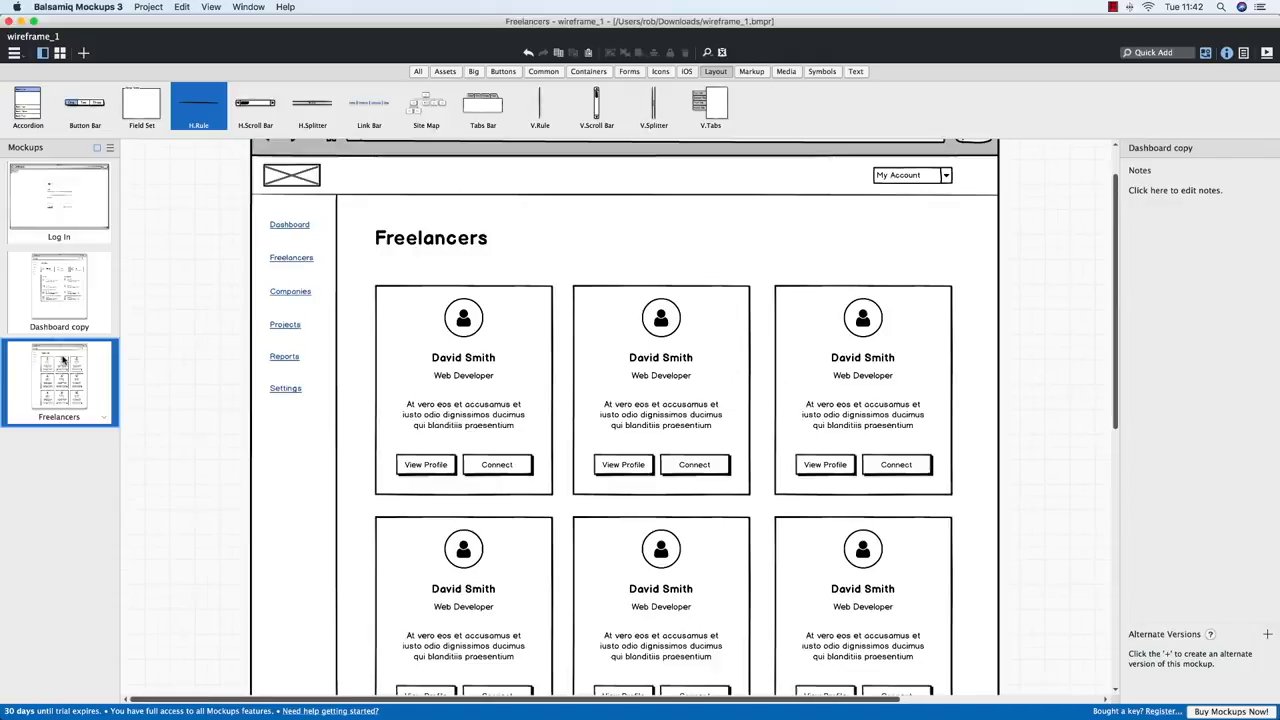
left_click(57, 306)
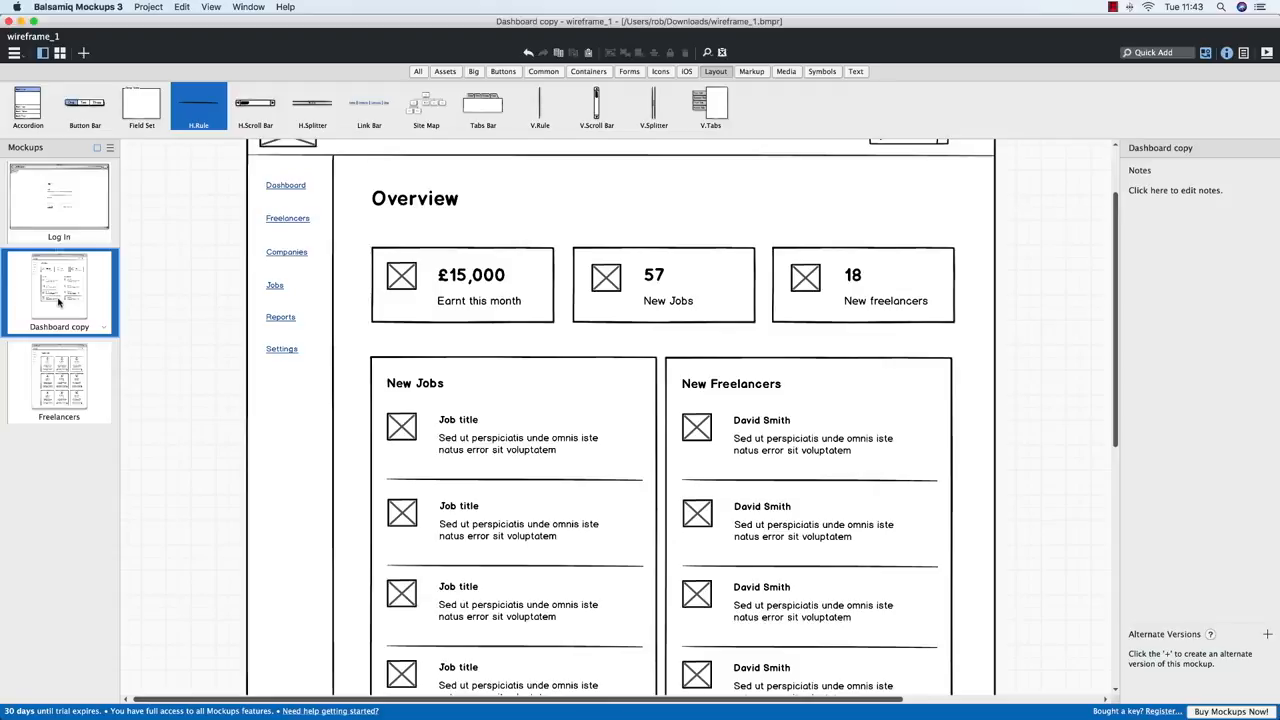
left_click(83, 393)
left_click(68, 312)
left_click(72, 380)
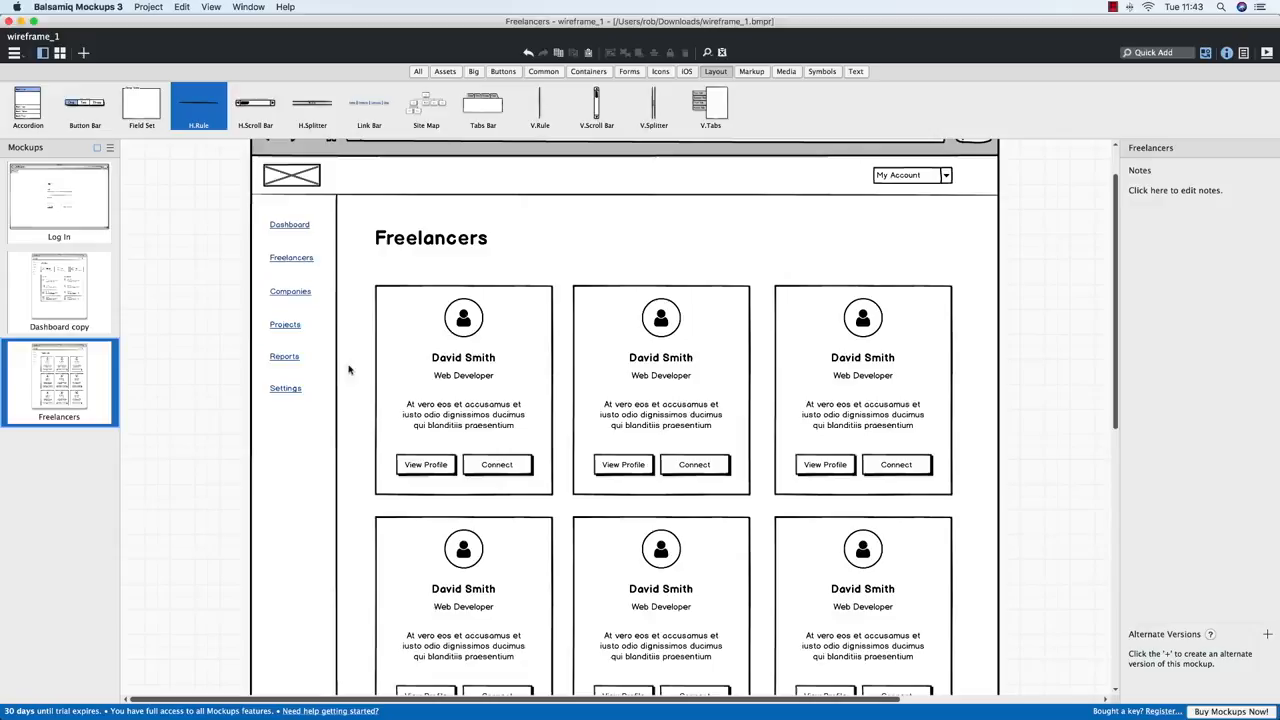
View the Log In wireframe, then the Dashboard copy, Freelancers and Dashboard copy Overview wireframes
left_click(79, 219)
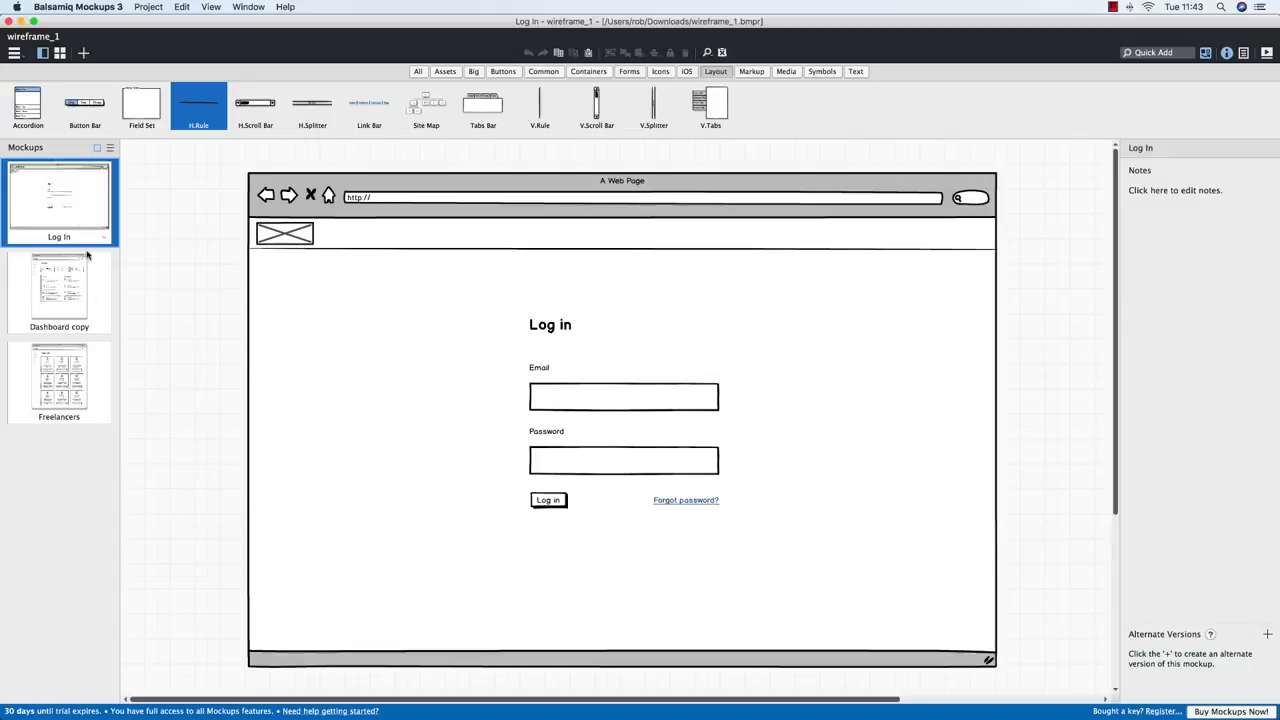
left_click(90, 314)
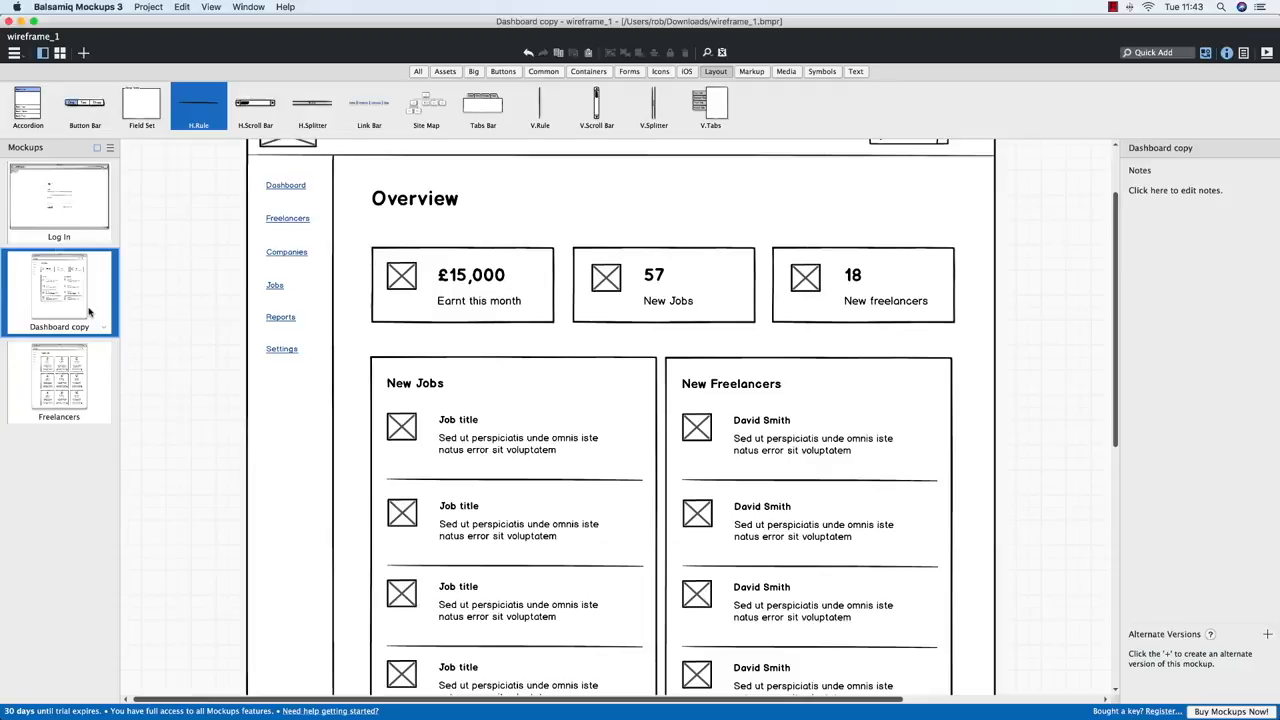
left_click(97, 378)
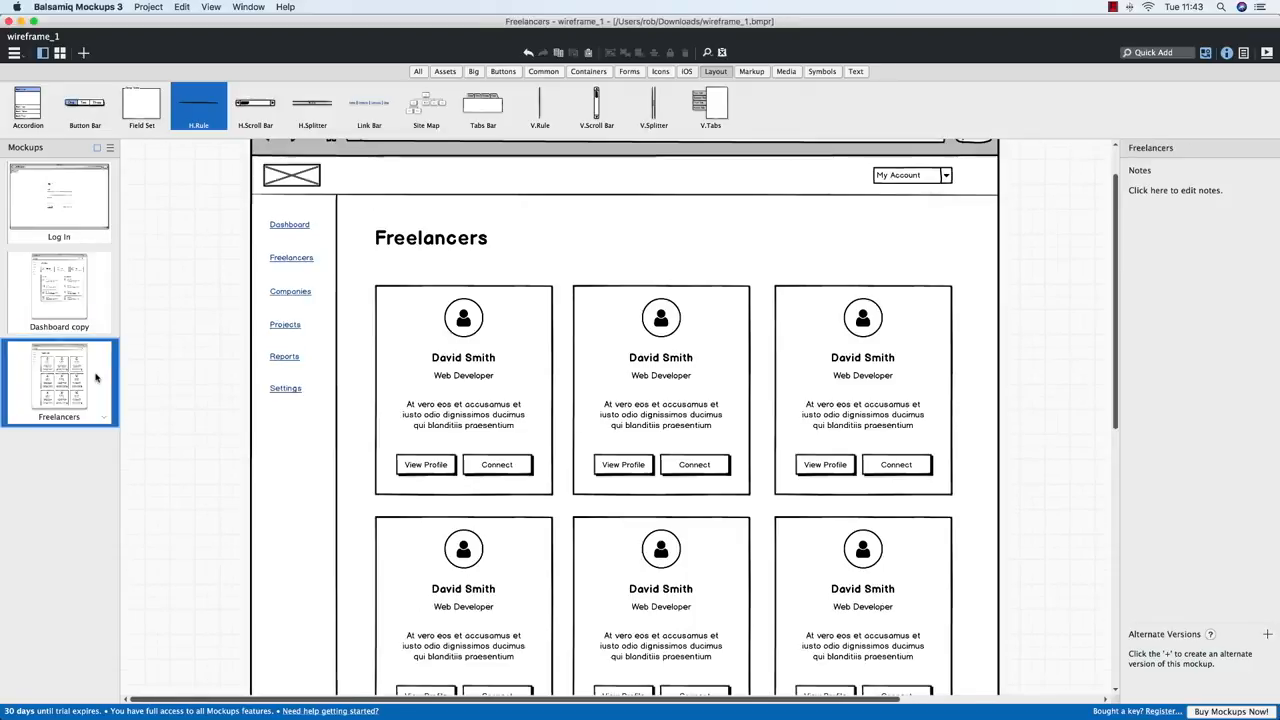
left_click(77, 297)
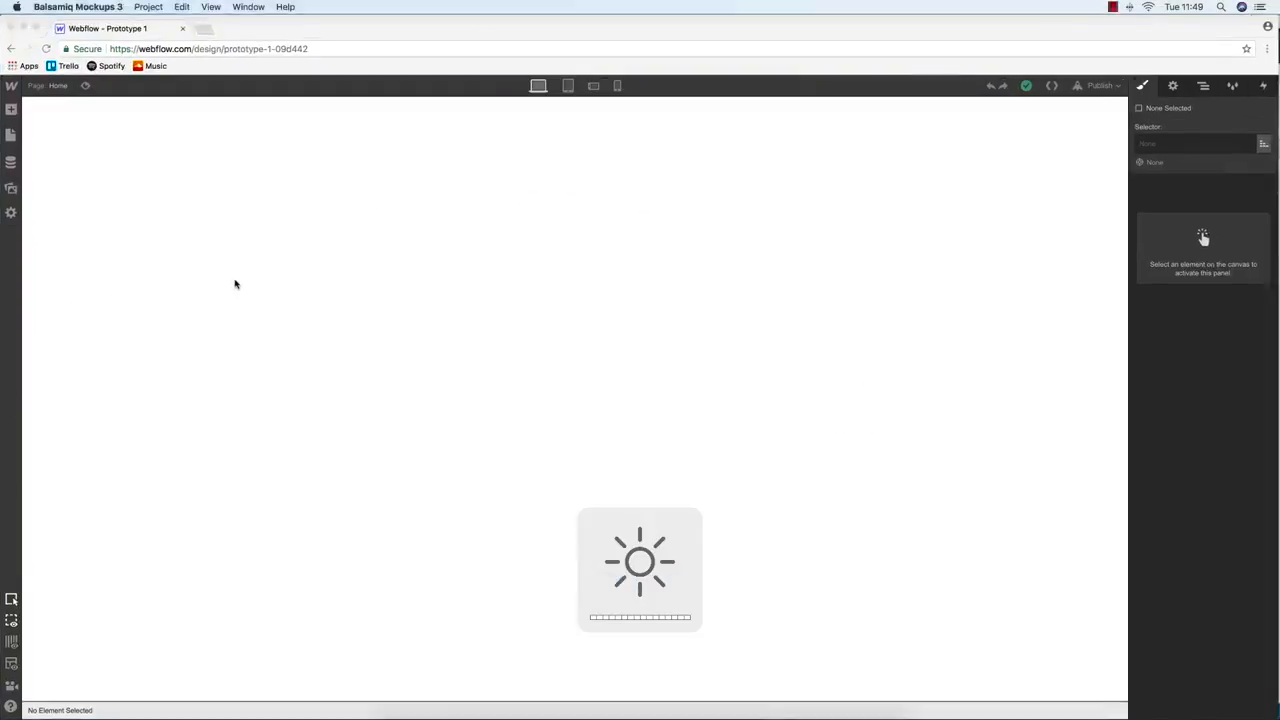
Duplicate the Home page into a new page named Login
left_click(10, 136)
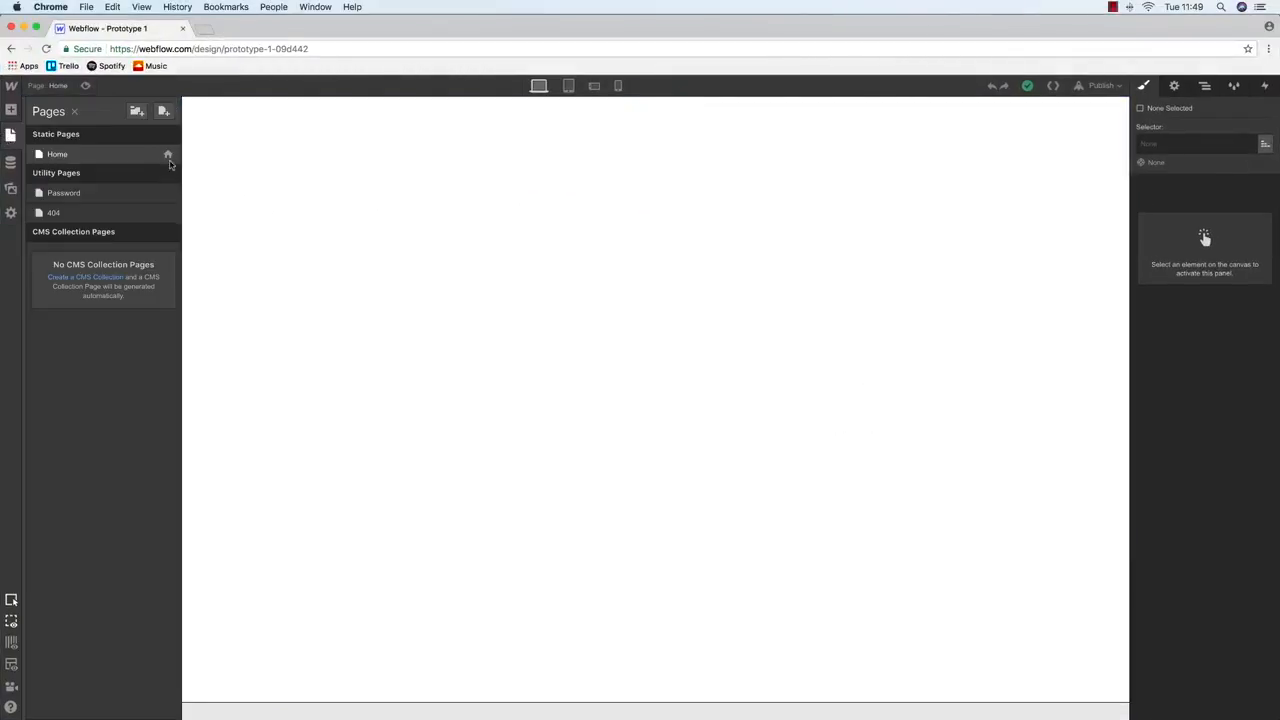
left_click(167, 155)
left_click(501, 111)
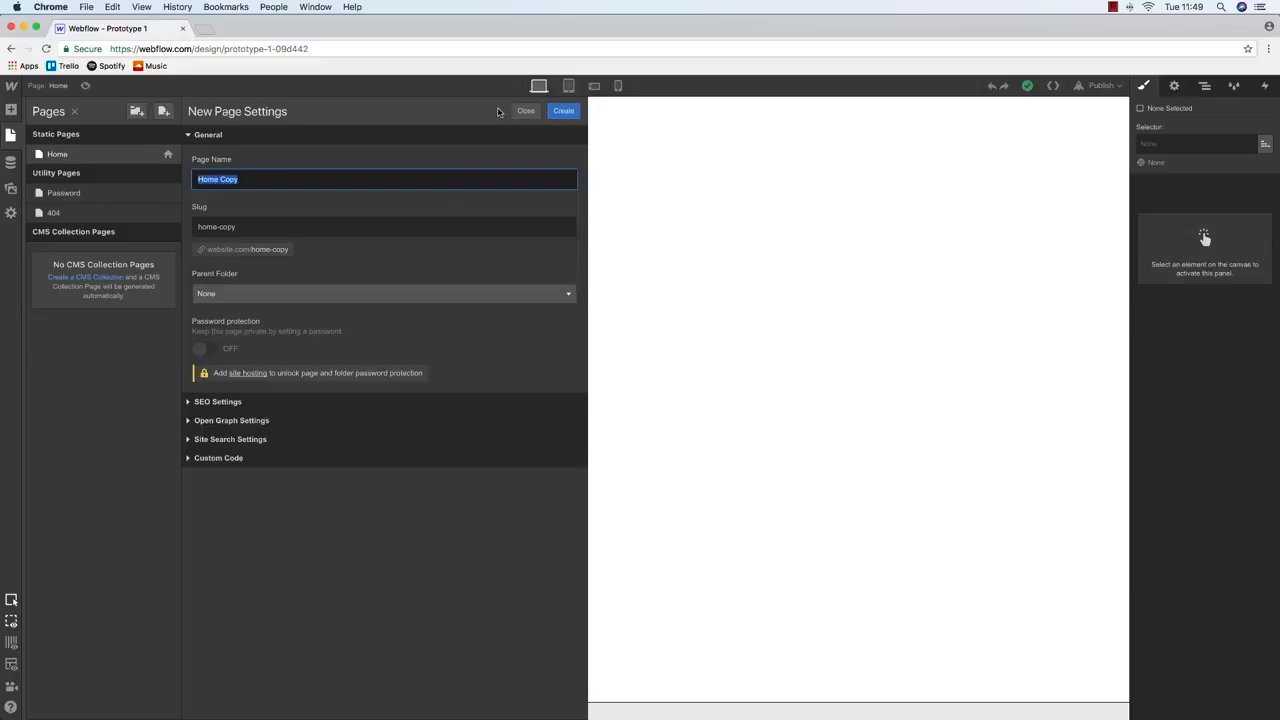
type("Login")
key("Return")
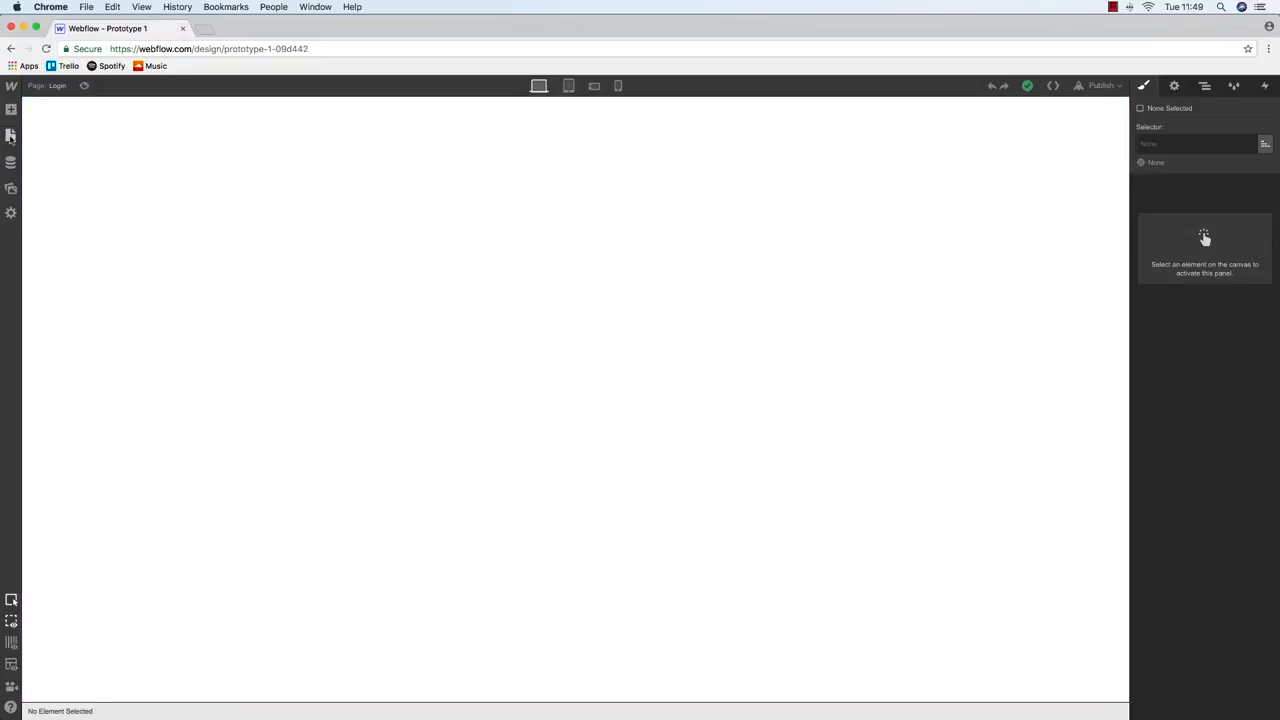
Duplicate the Login page into a Dashboard page after checking the Balsamiq wireframes
left_click(10, 136)
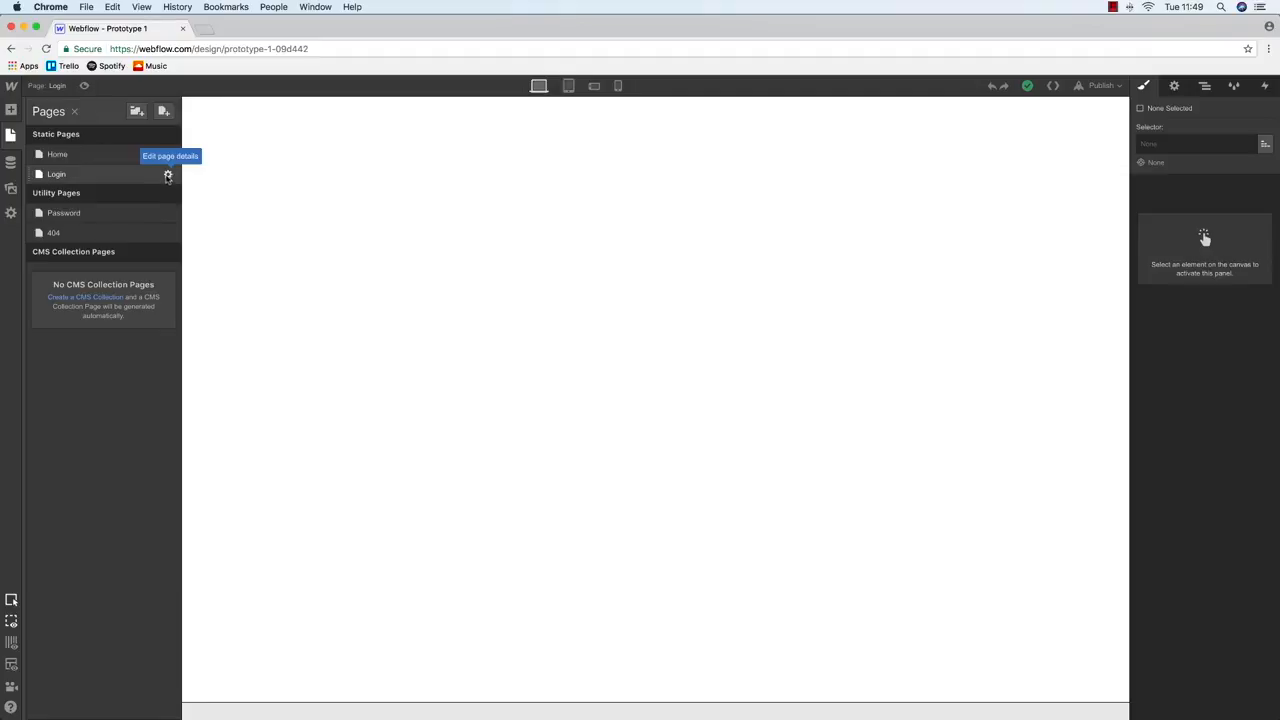
left_click(168, 176)
left_click(489, 116)
key("ctrl+Up")
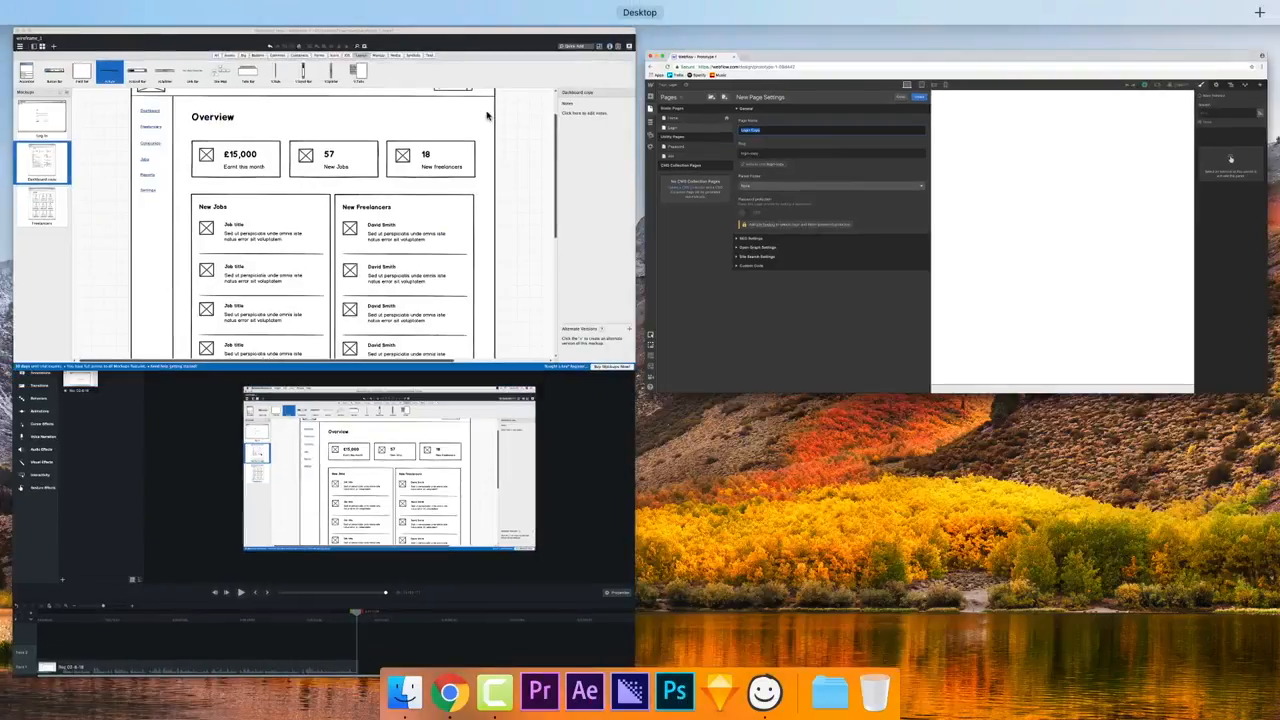
left_click(327, 277)
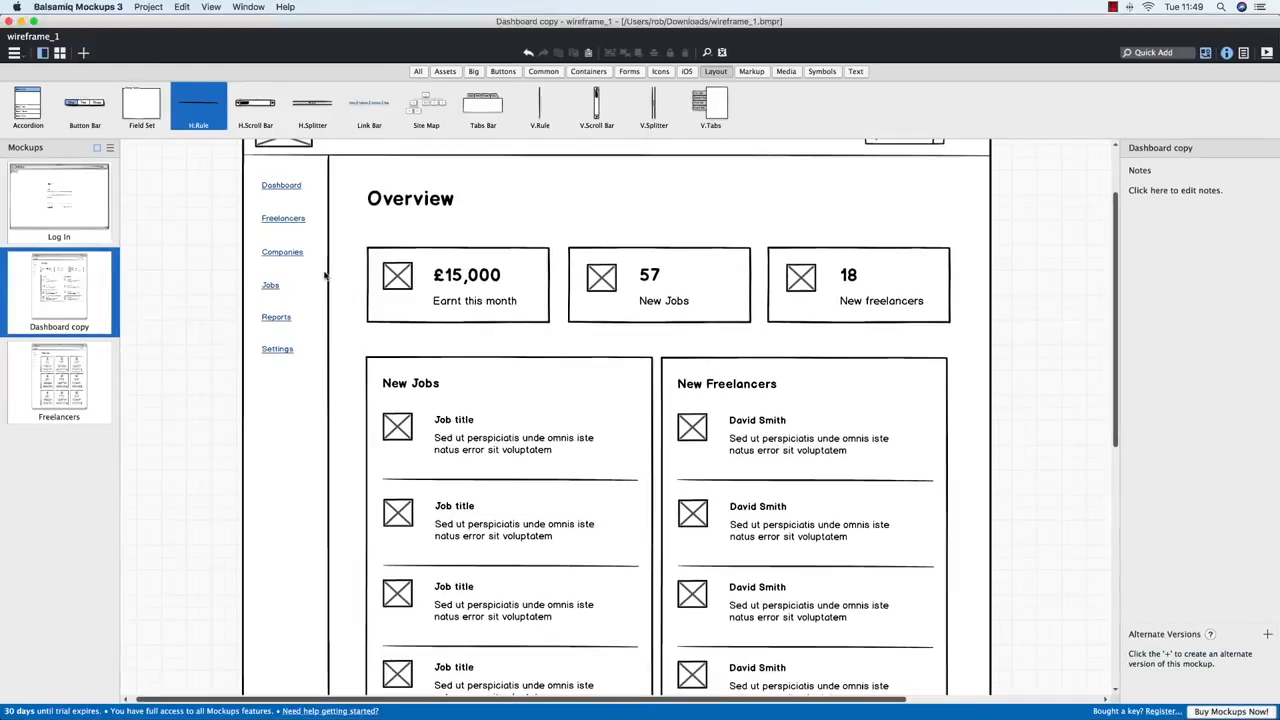
key("ctrl+Up")
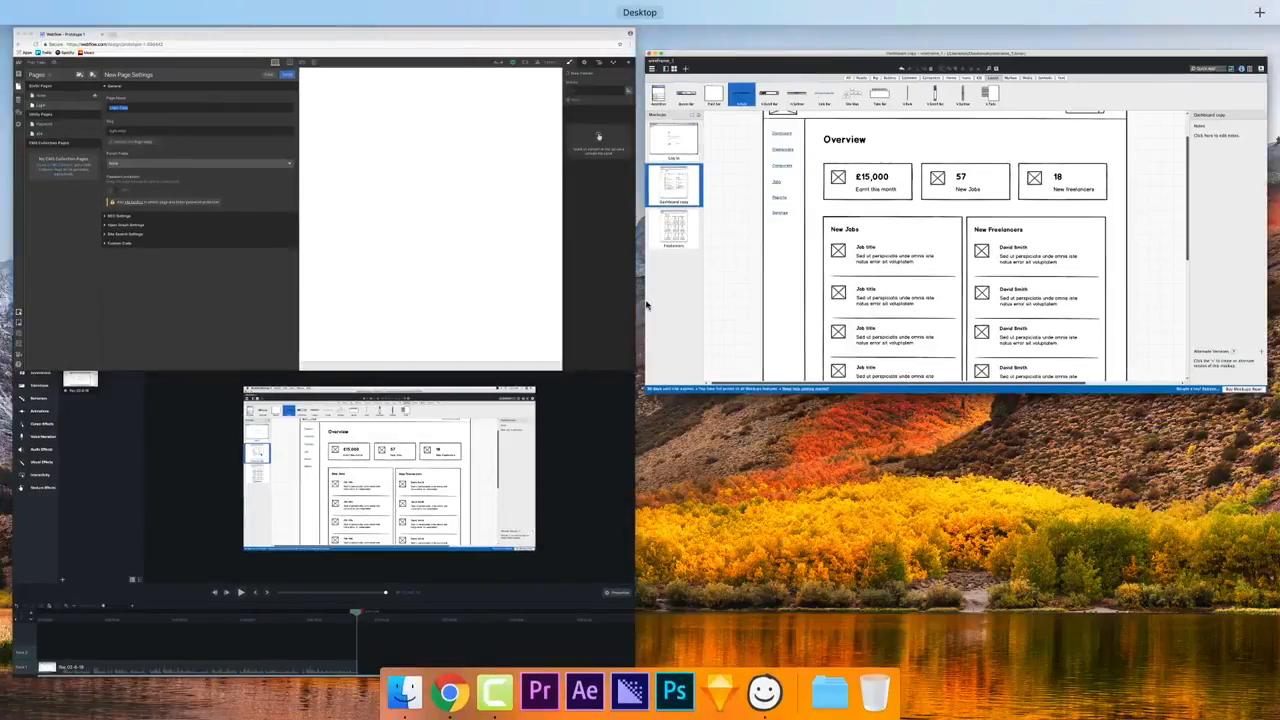
left_click(438, 245)
type("Dashboard")
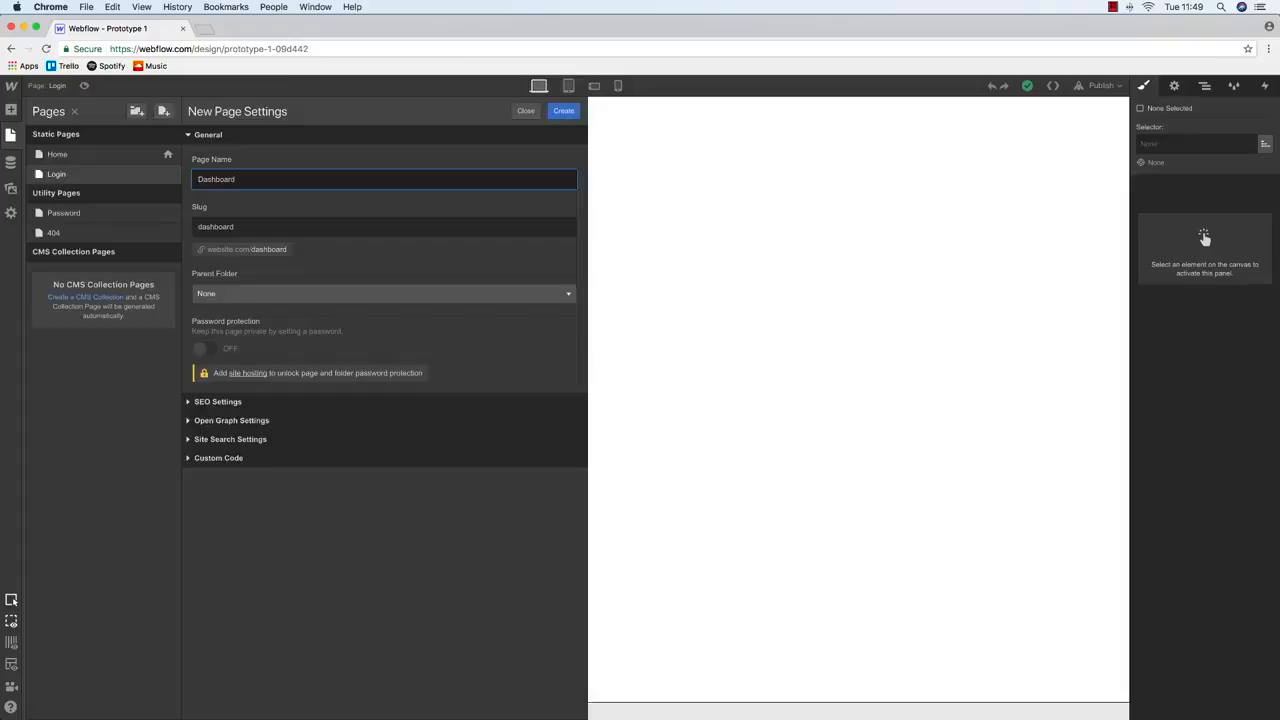
key("Return")
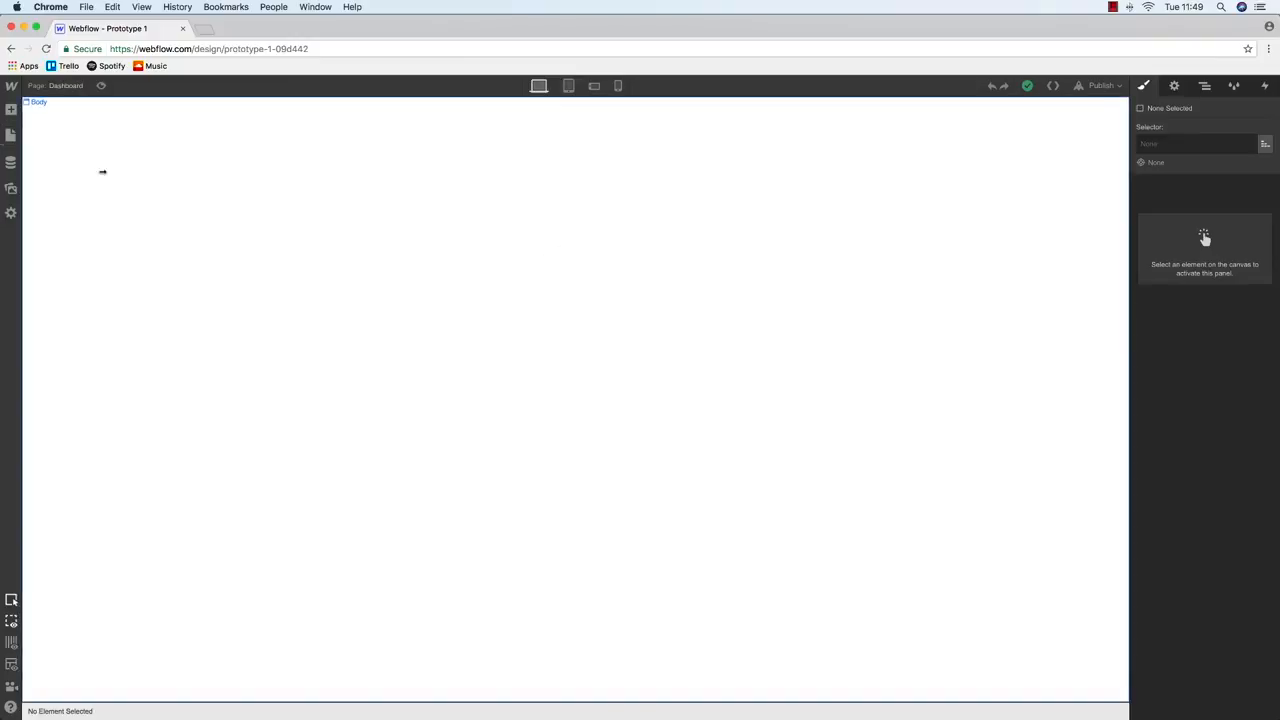
Duplicate the Dashboard page into a new page named Freelancers
left_click(10, 135)
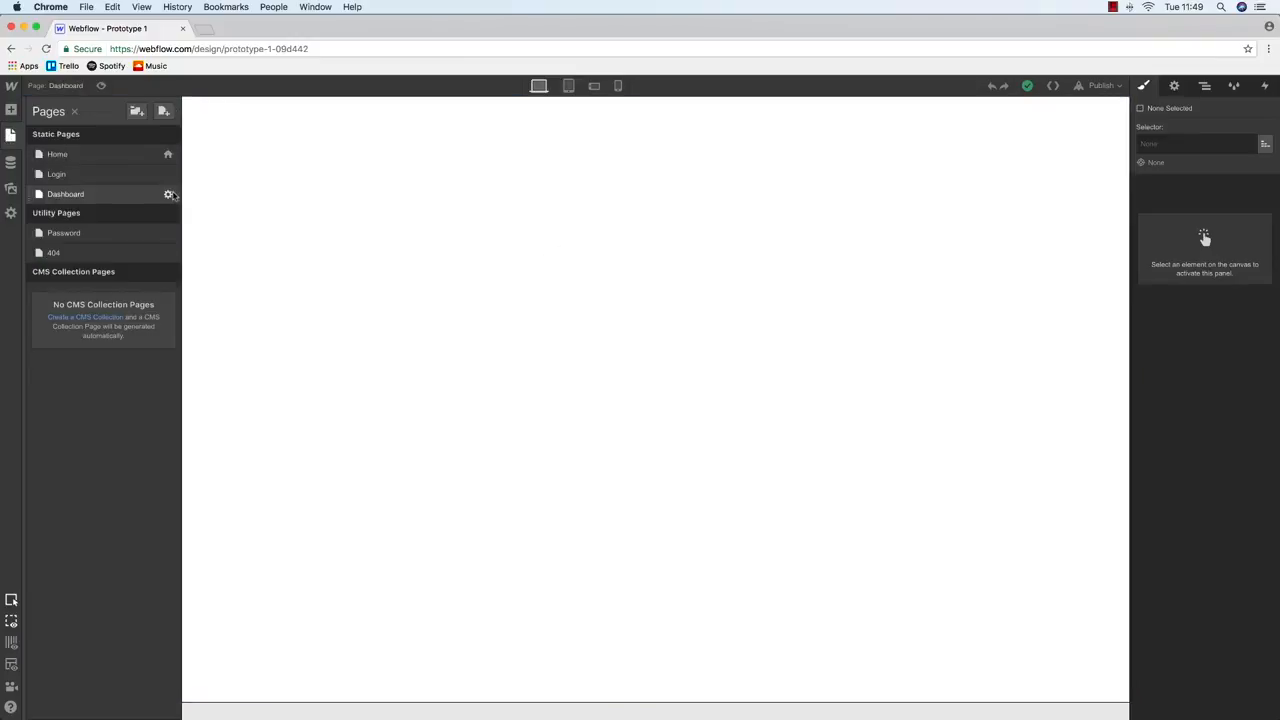
left_click(168, 194)
left_click(491, 114)
type("Freelancers")
left_click(563, 110)
Duplicate the Freelancers page into a Companies page, typed as 'Companyes'
left_click(10, 135)
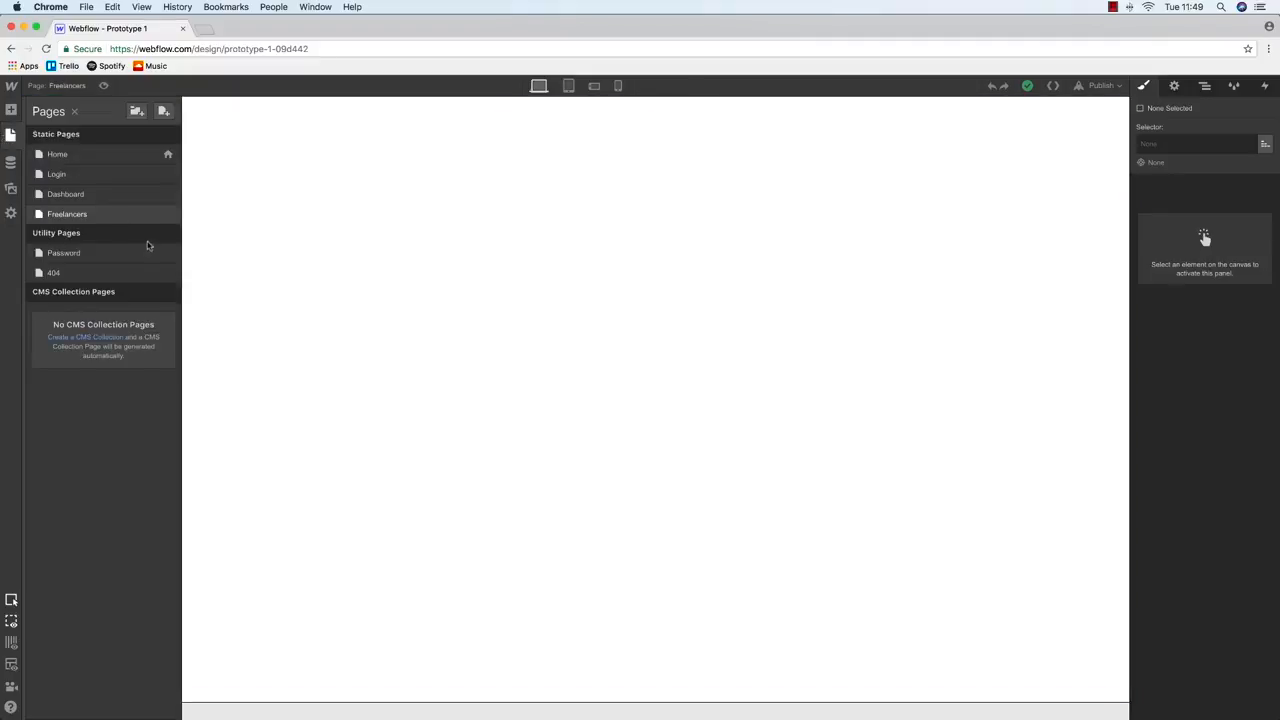
left_click(166, 214)
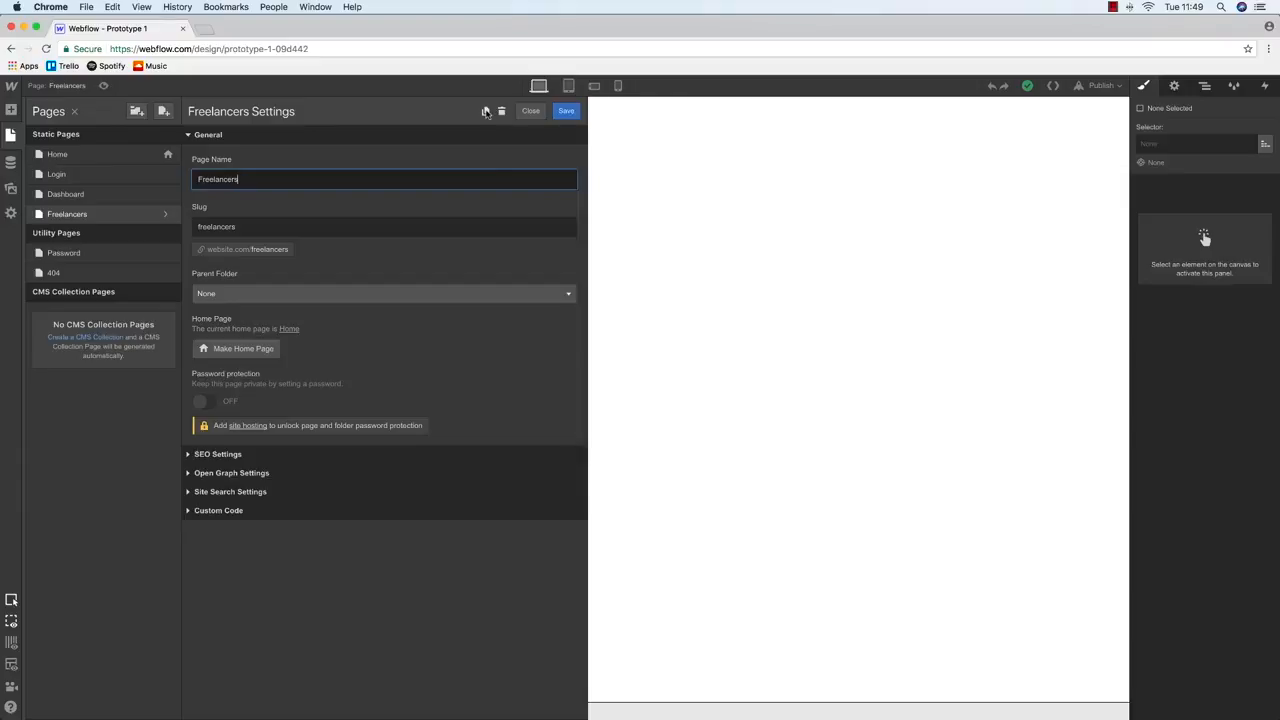
left_click(487, 112)
type("Company")
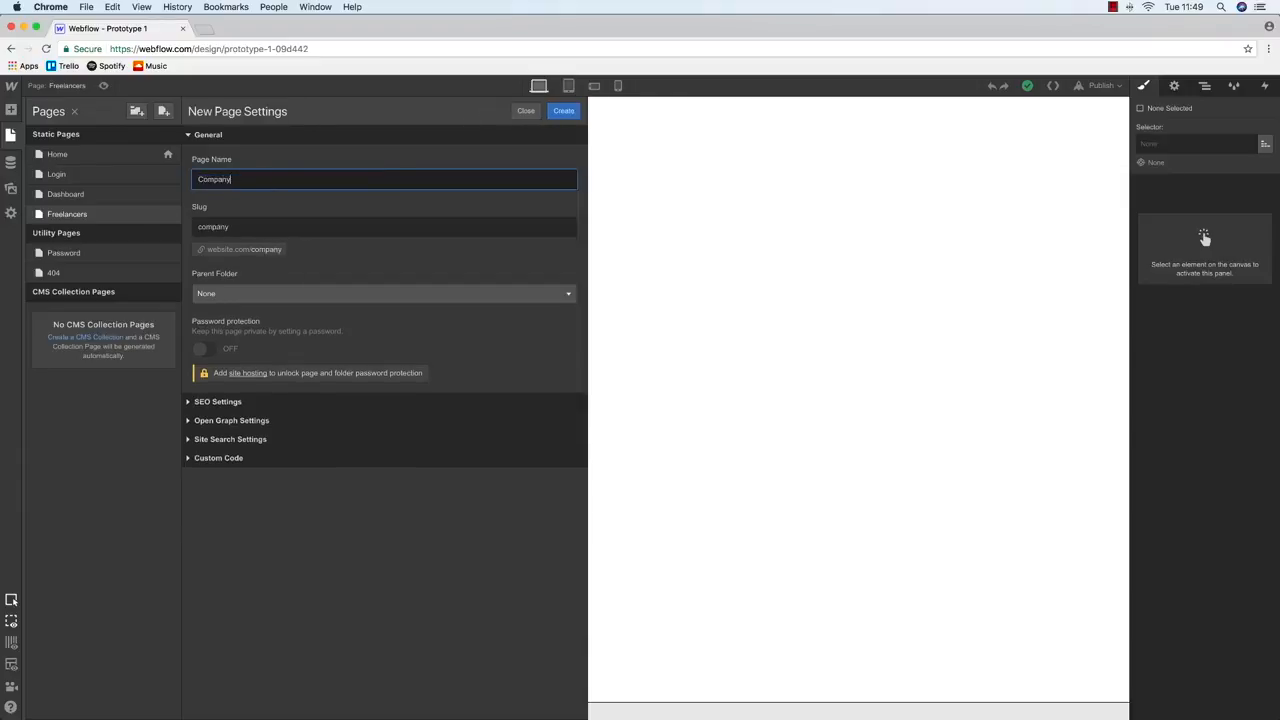
type("es")
key("Return")
Glance at the Balsamiq wireframes, then return to Webflow's page list
key("ctrl+Up")
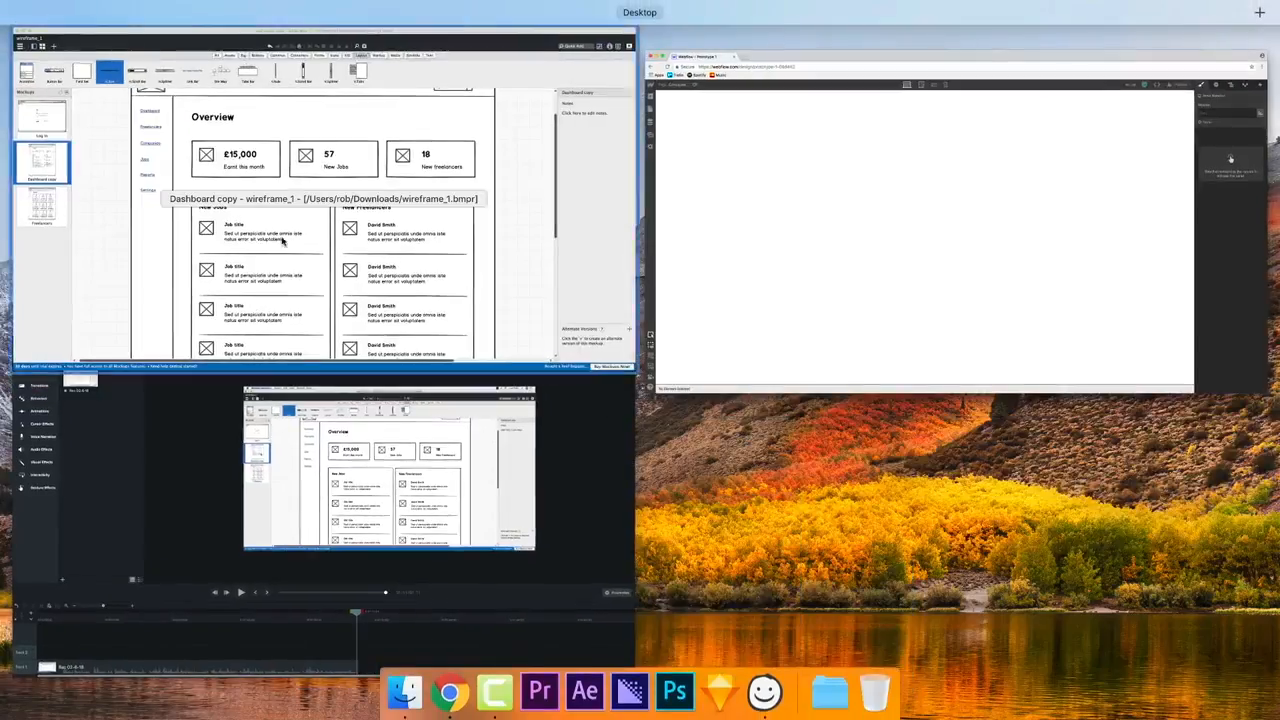
left_click(321, 285)
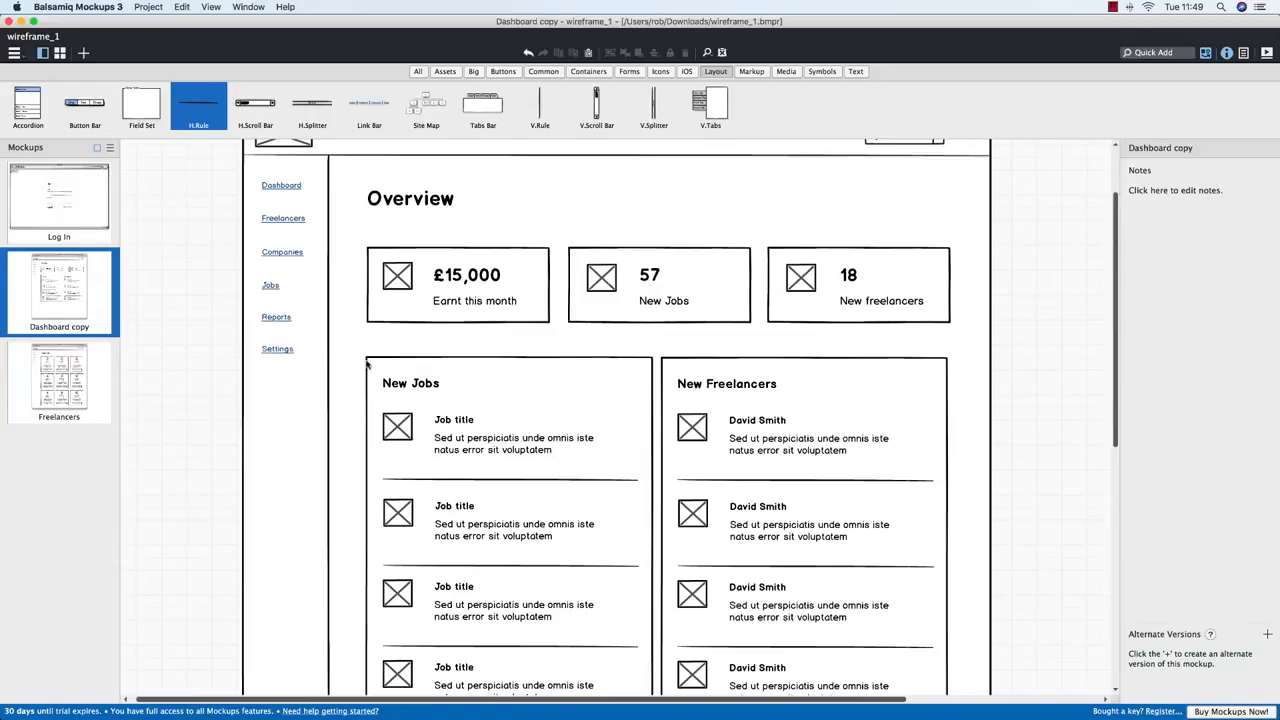
key("ctrl+Up")
left_click(221, 313)
left_click(8, 135)
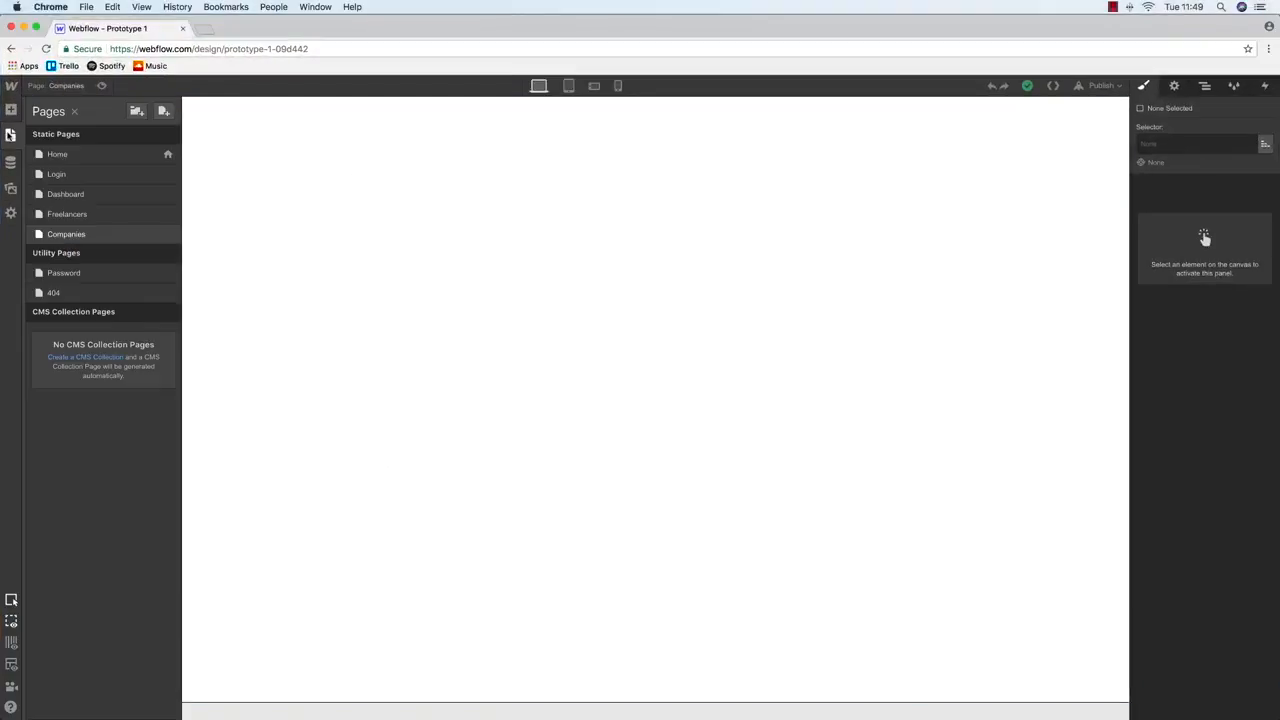
key("ctrl+Up")
Review the Balsamiq wireframes and switch back to Webflow
left_click(357, 349)
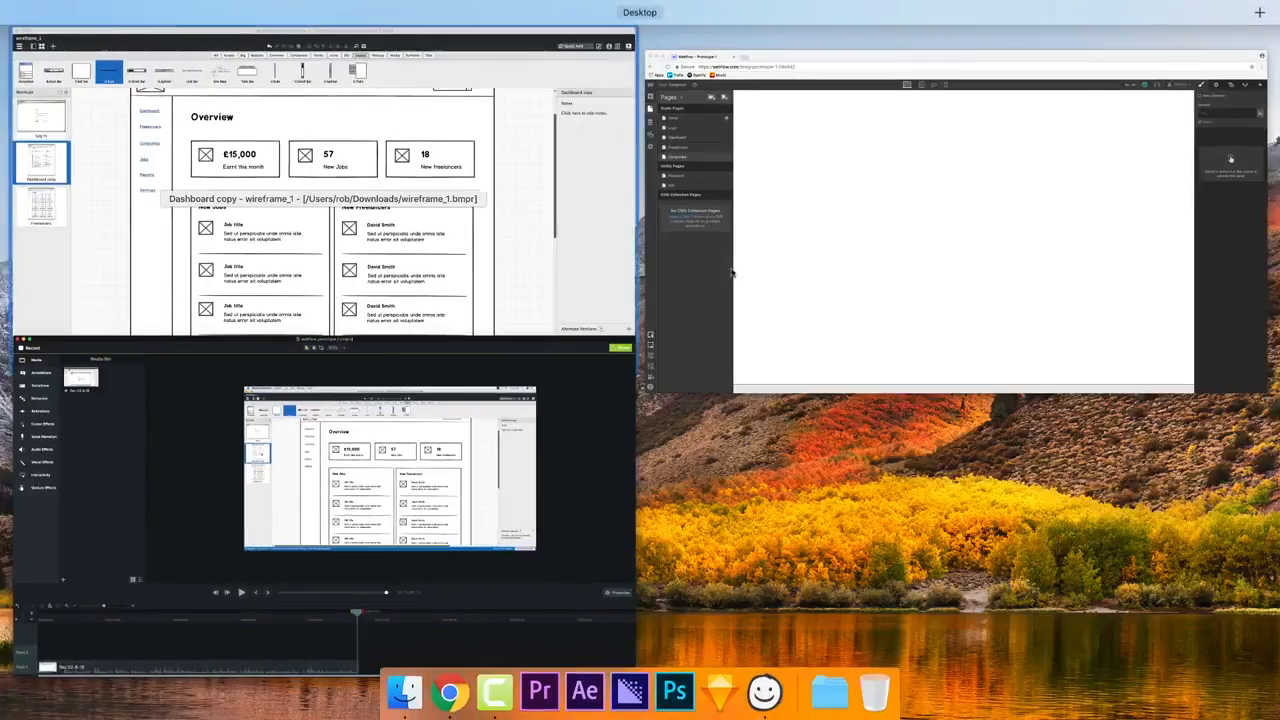
left_click(731, 273)
key("ctrl+Up")
left_click(163, 214)
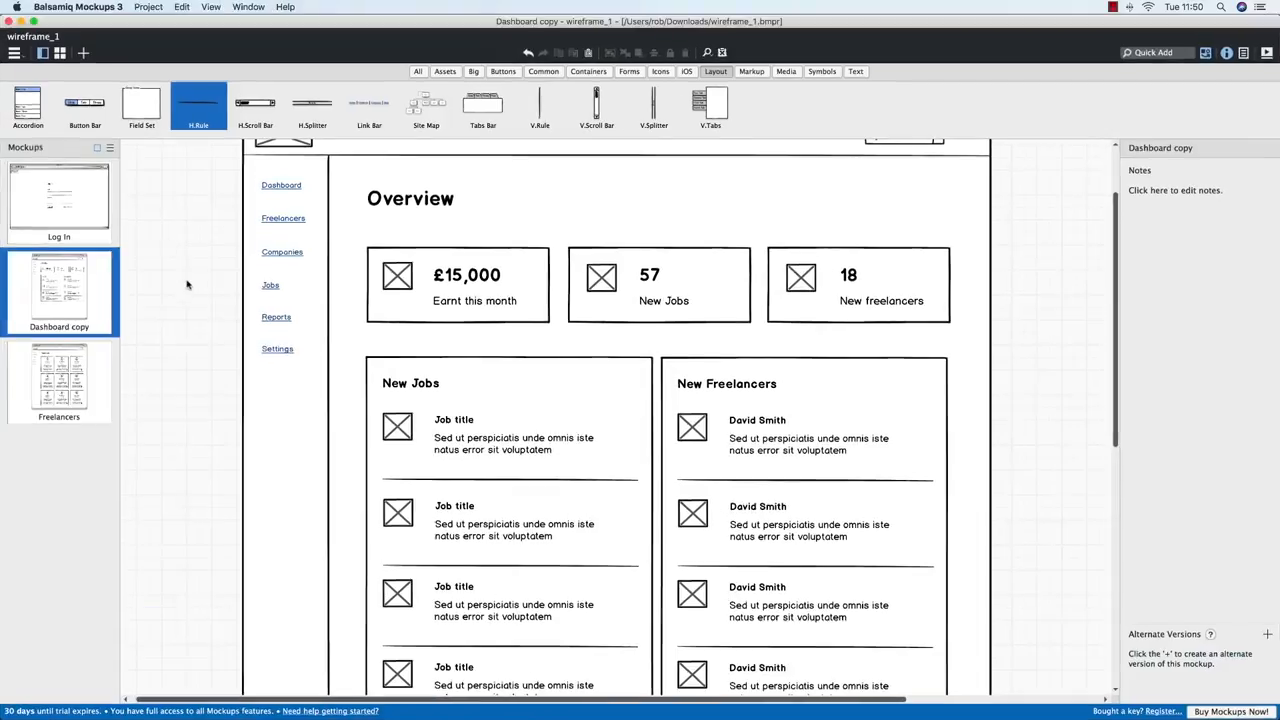
key("ctrl+Up")
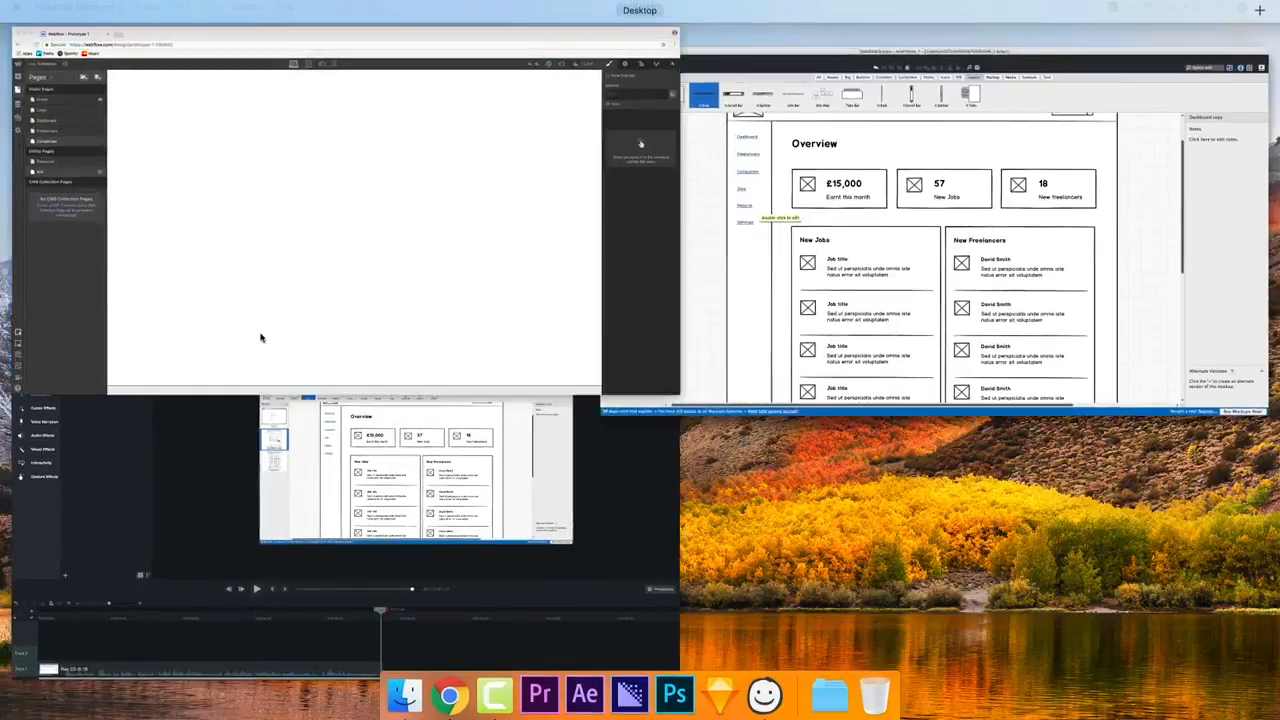
left_click(260, 338)
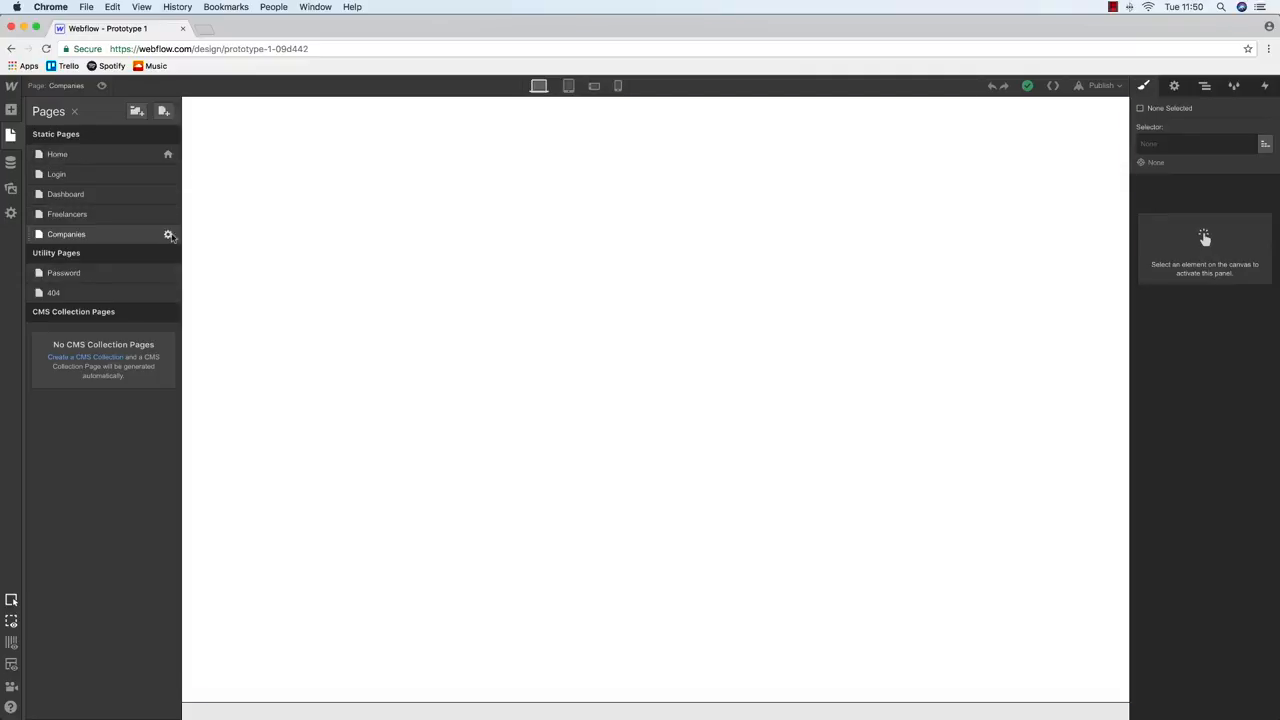
Duplicate Companies into a Jobs page, then Jobs into a page named Resume
left_click(168, 234)
left_click(488, 113)
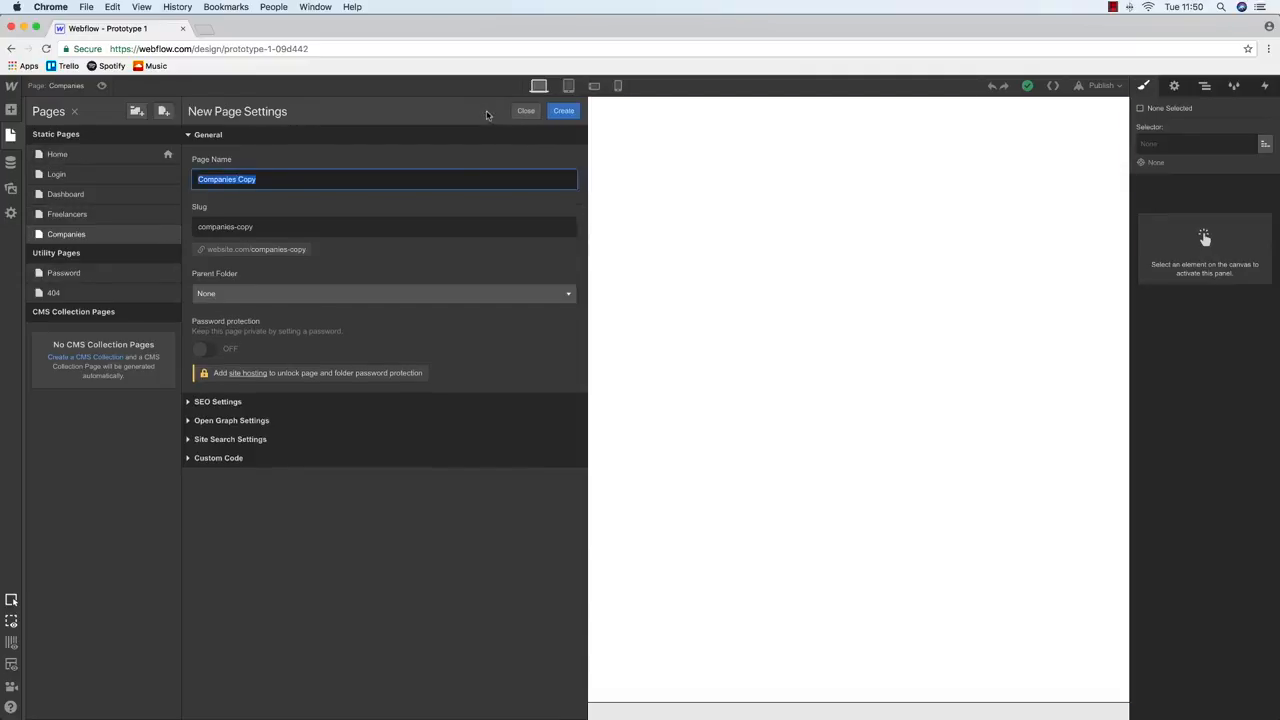
type("Jobs")
key("Return")
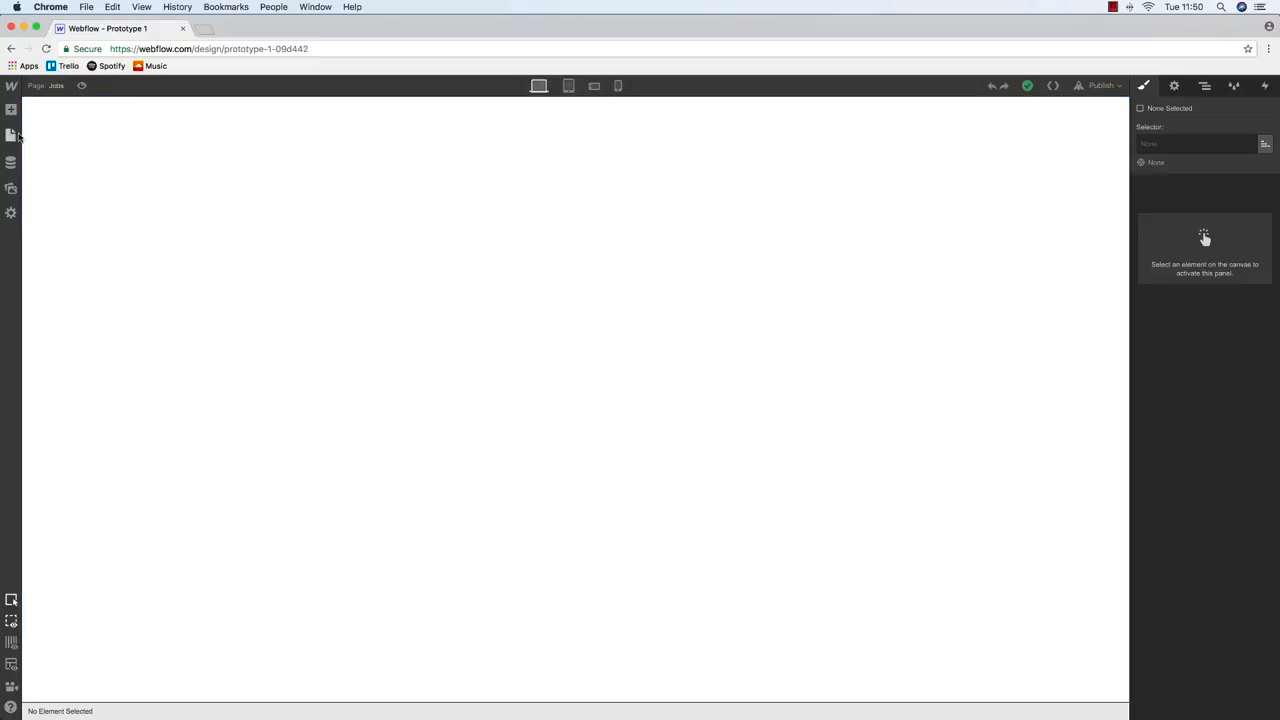
left_click(168, 255)
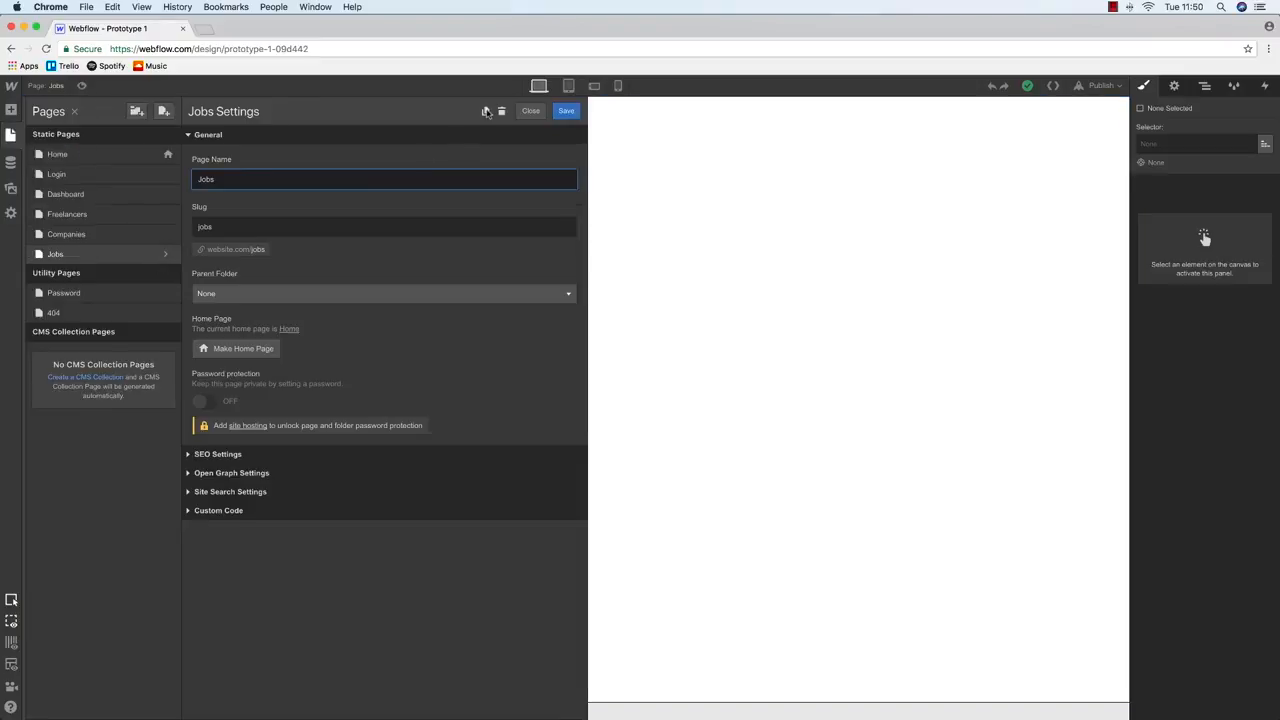
left_click(490, 111)
type("Resume")
left_click(563, 111)
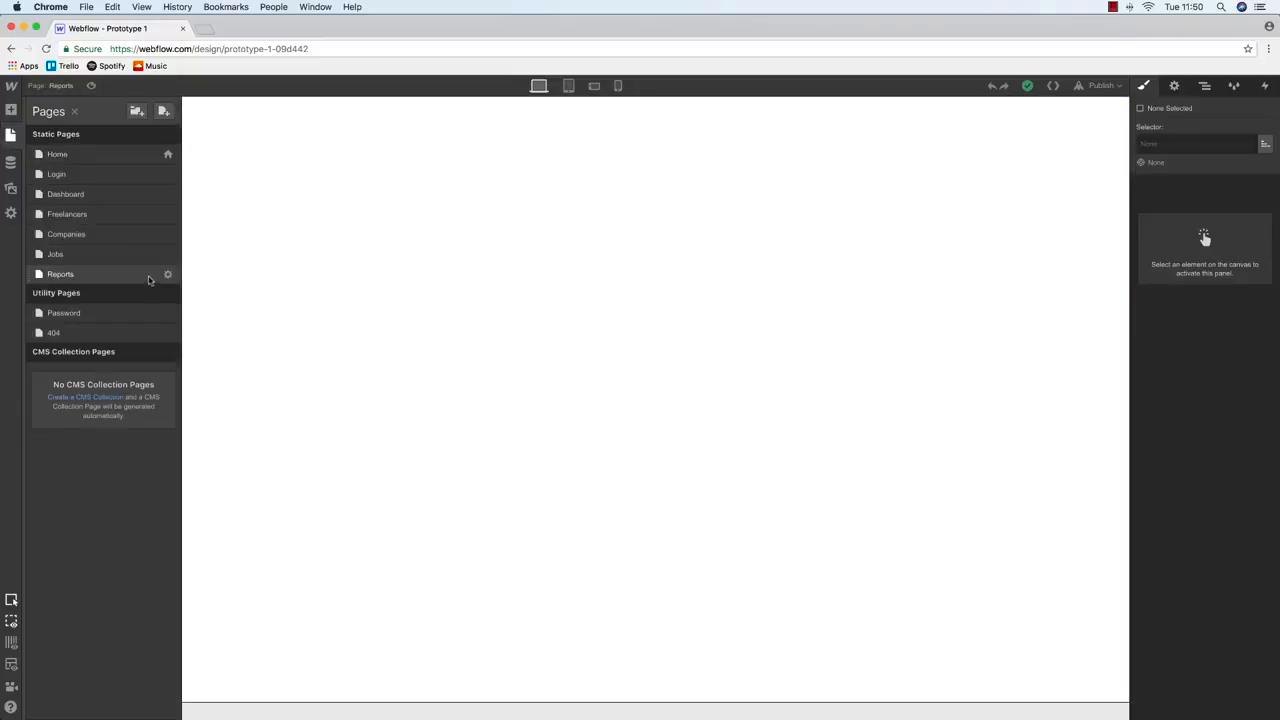
Duplicate the Reports page as Settings, then open the Login page
left_click(168, 274)
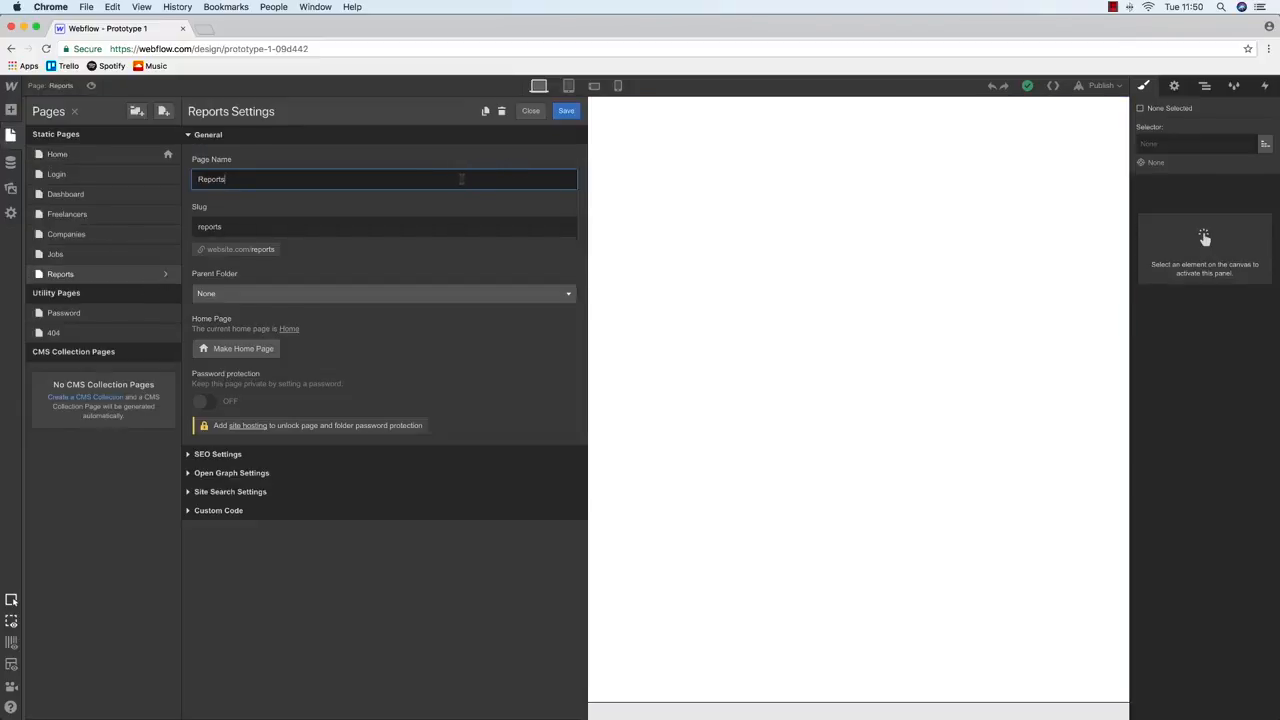
left_click(486, 111)
type("Settings")
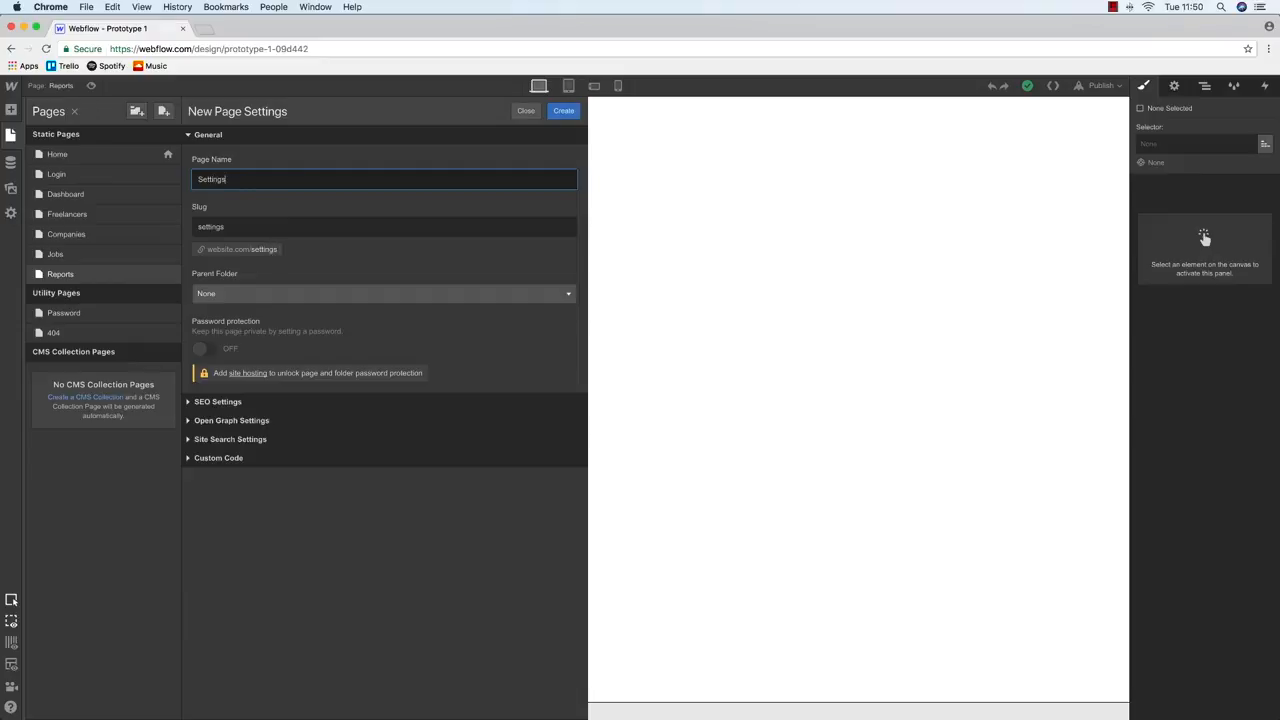
key("Return")
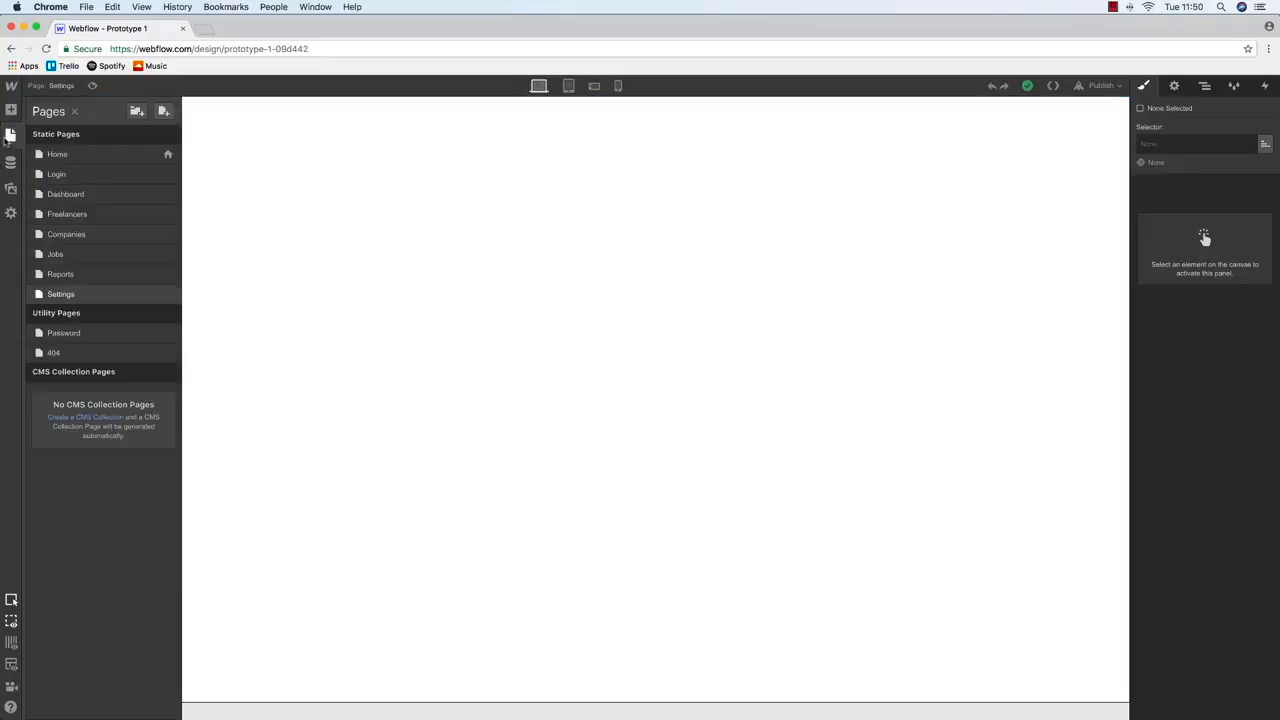
left_click(74, 175)
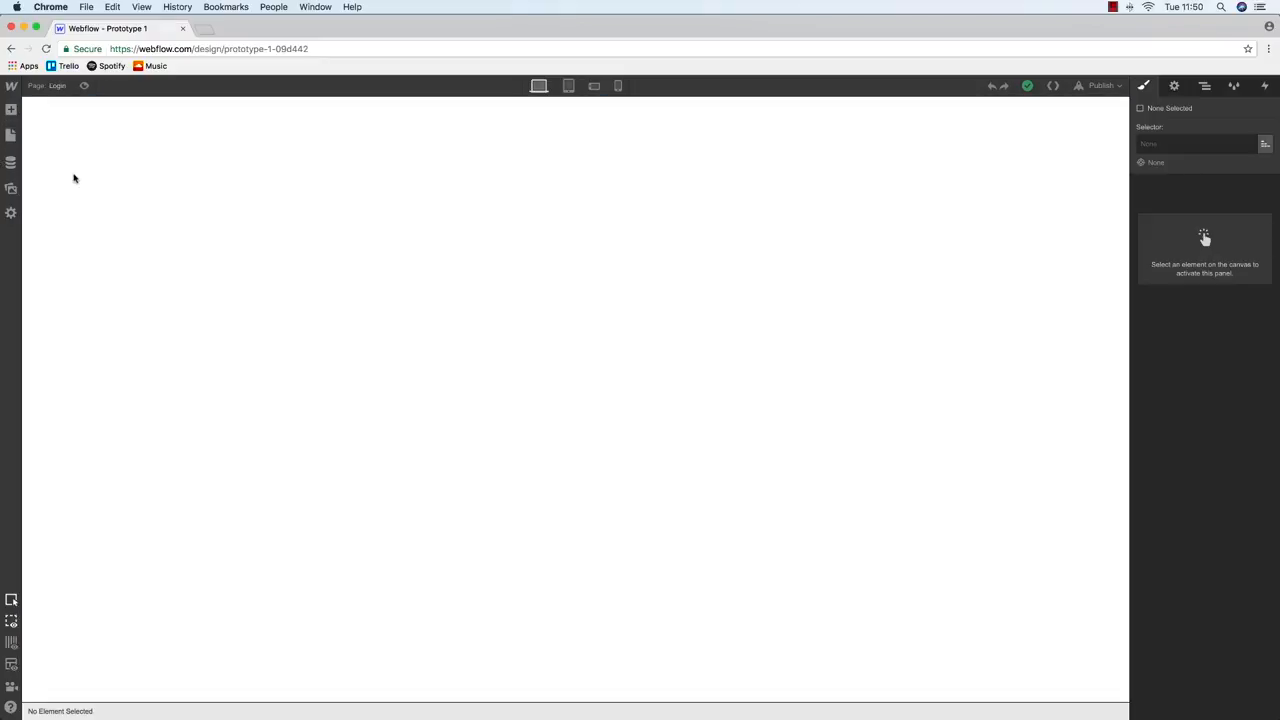
Select the Login page body, drop in a Div Block, then delete it
left_click(59, 208)
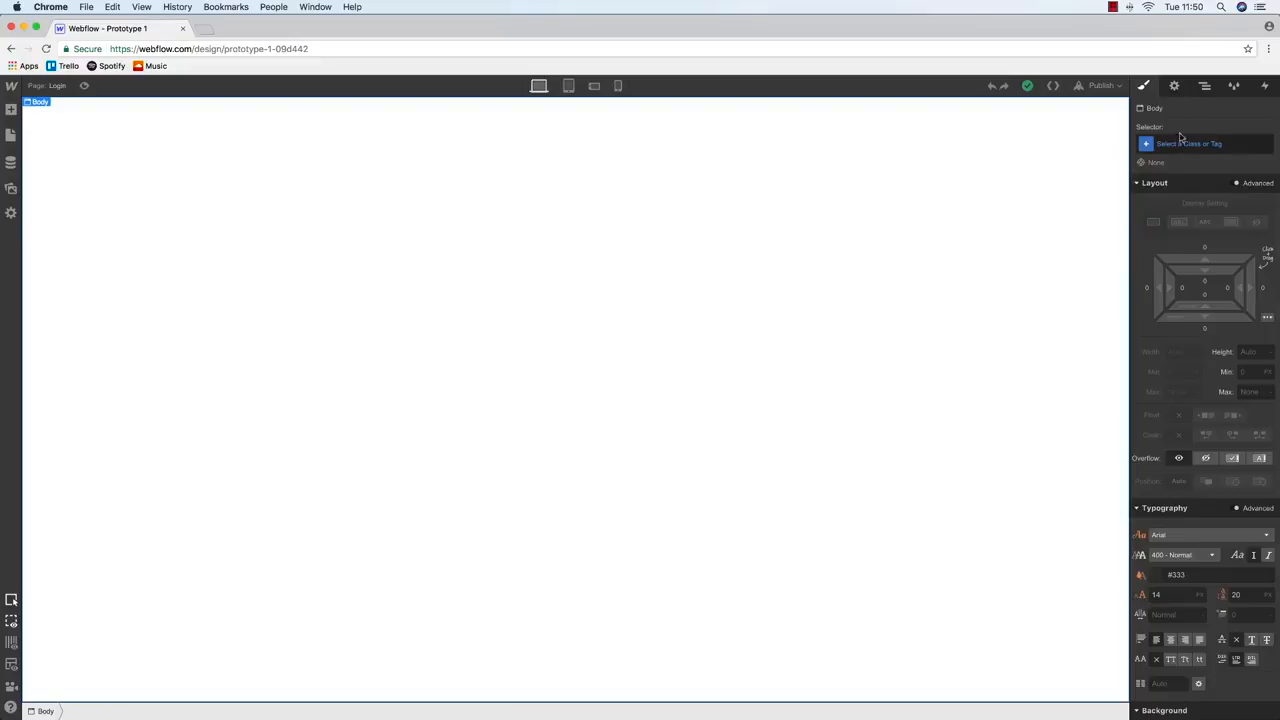
left_click(1205, 86)
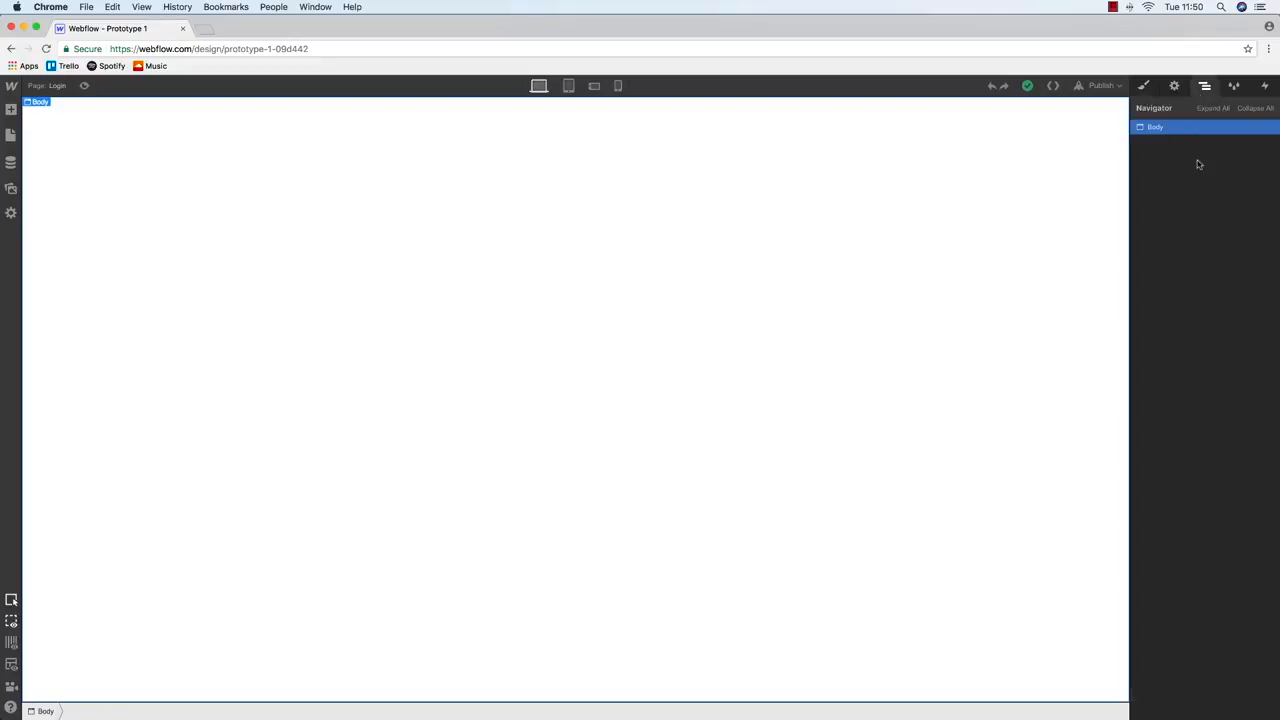
left_click(11, 112)
left_click_drag(50, 277, 51, 229)
key("BackSpace")
left_click(11, 133)
left_click(11, 110)
Add a section classed section-wide at the top and put a Div Block inside it
left_click_drag(51, 200, 330, 155)
left_click(1143, 86)
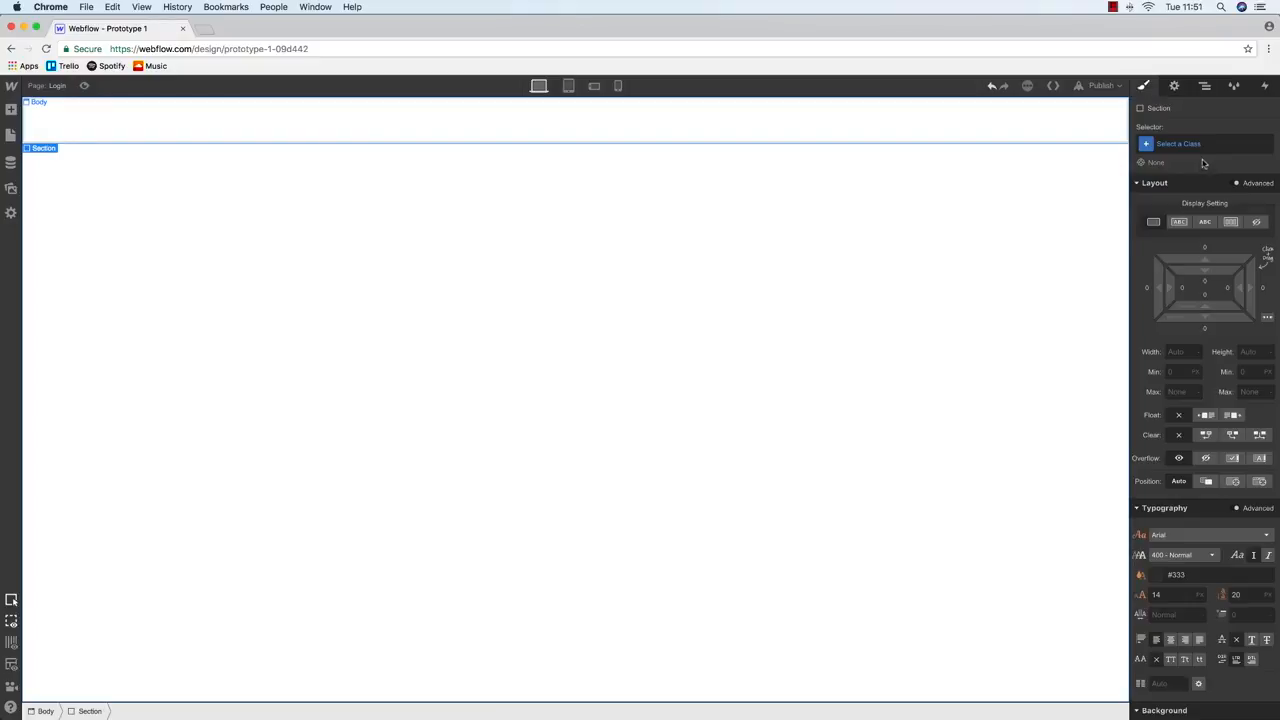
left_click(1202, 144)
type("sec")
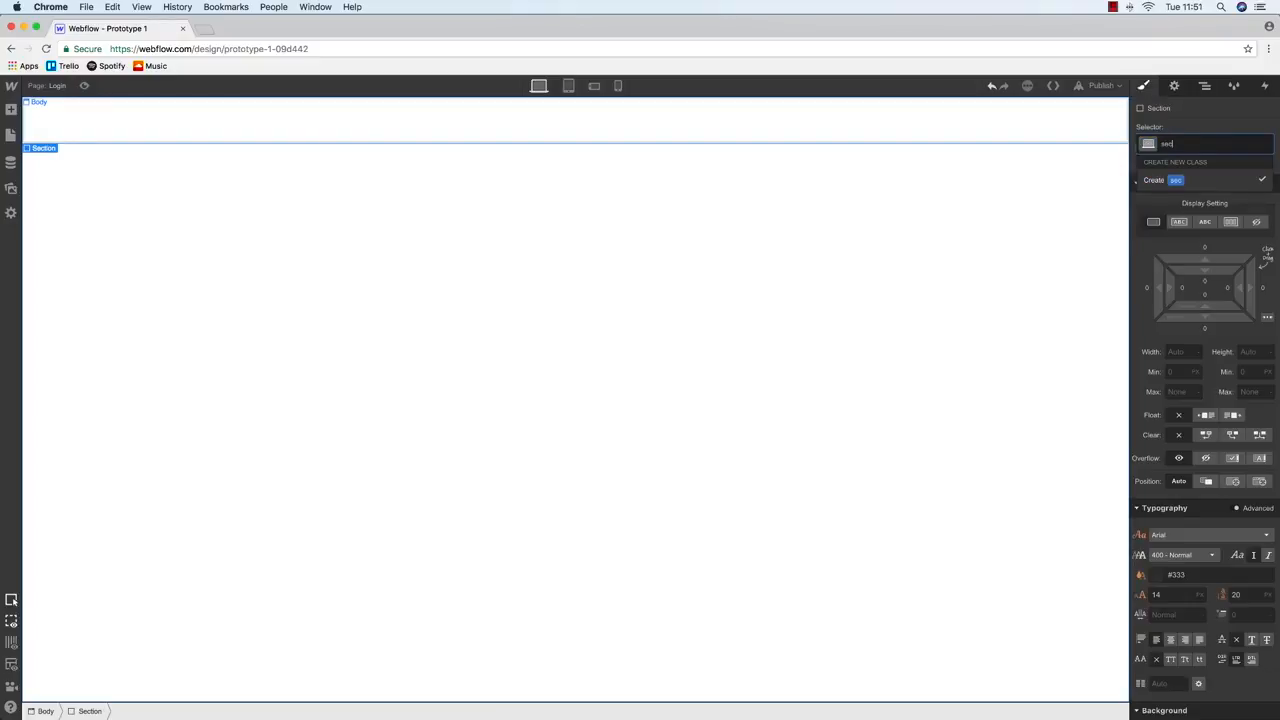
type("tion-wide")
key("Return")
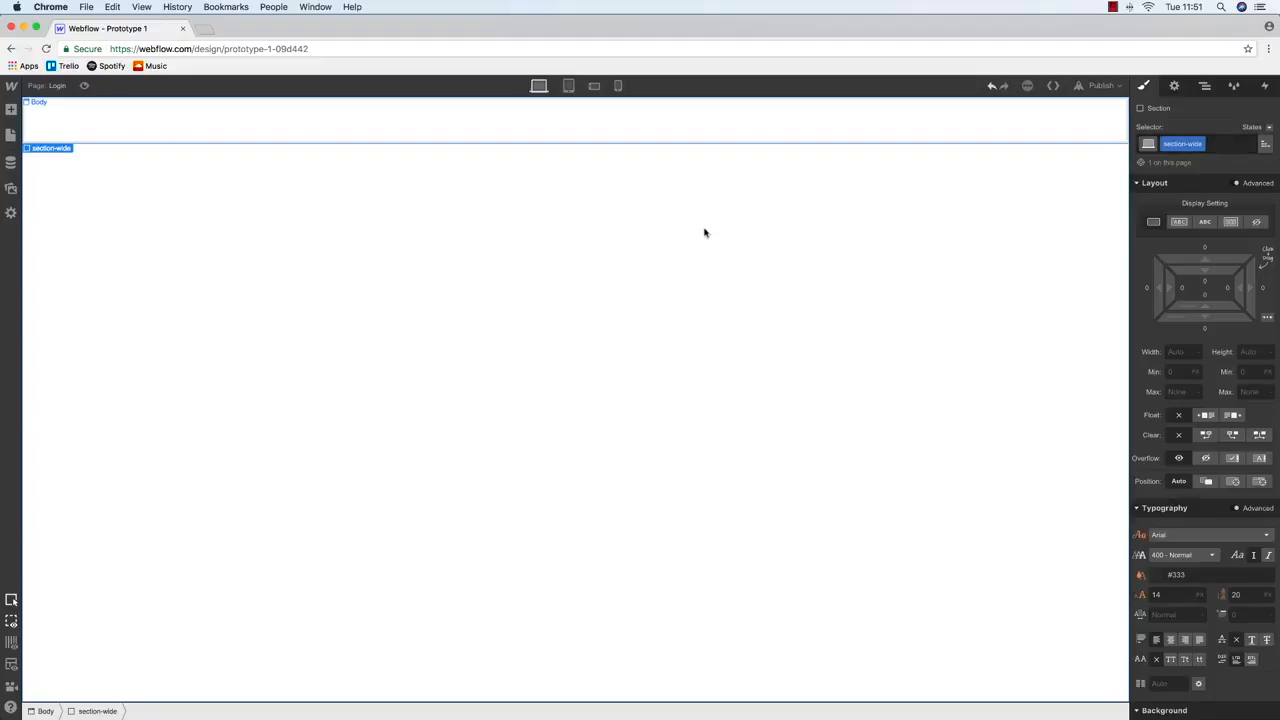
left_click(11, 134)
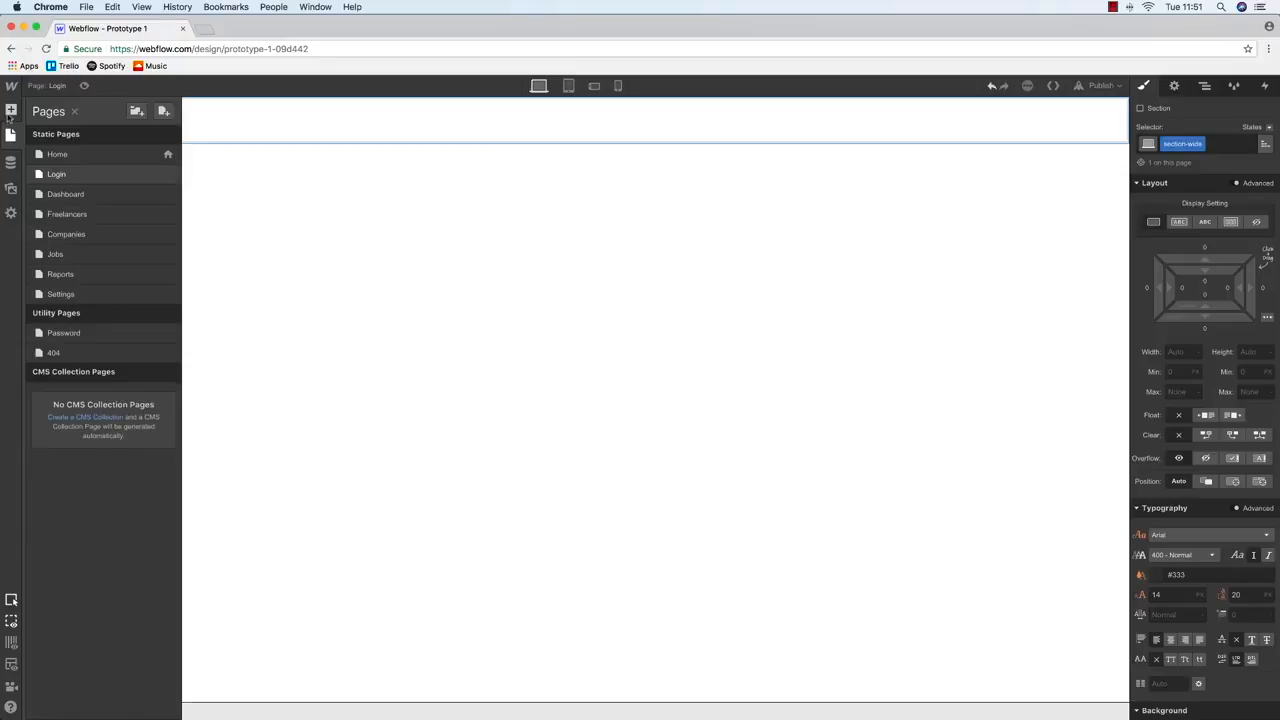
left_click(11, 111)
left_click_drag(50, 278, 457, 131)
Class the inner div 'aection-inner' (section-inner) and set its left and right margins to Auto
left_click(1205, 143)
type("aection-inner")
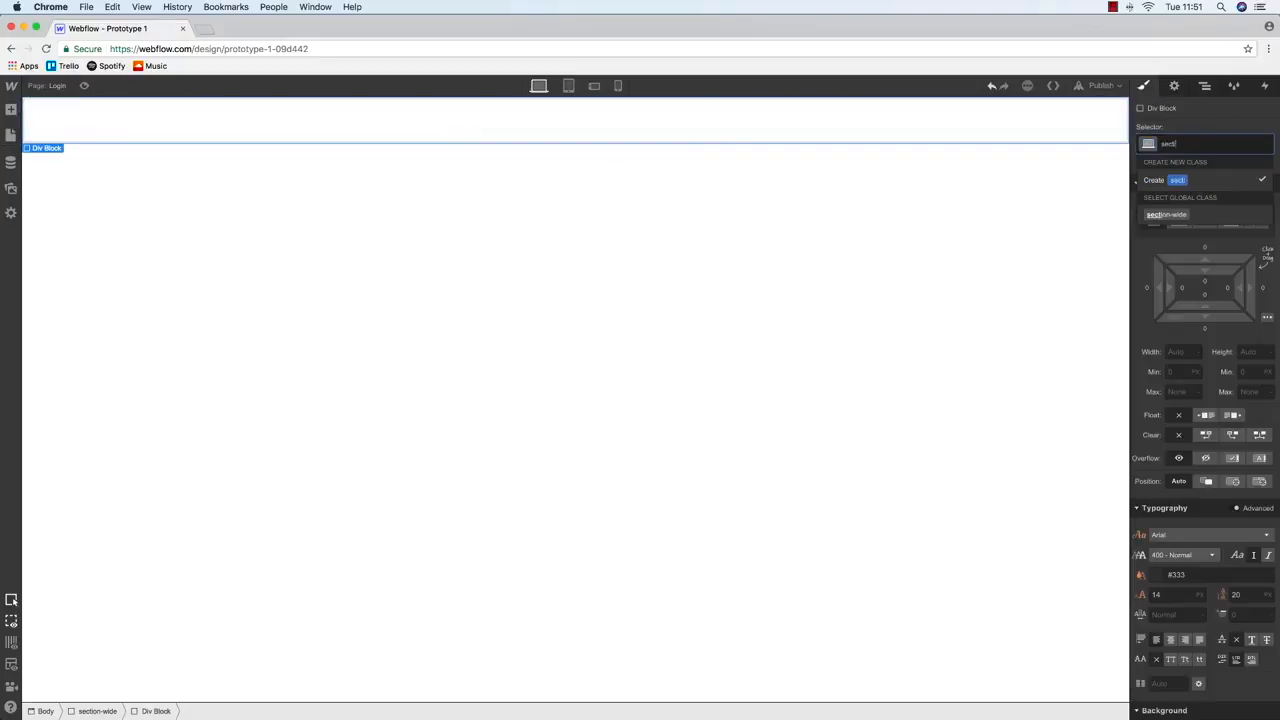
key("Return")
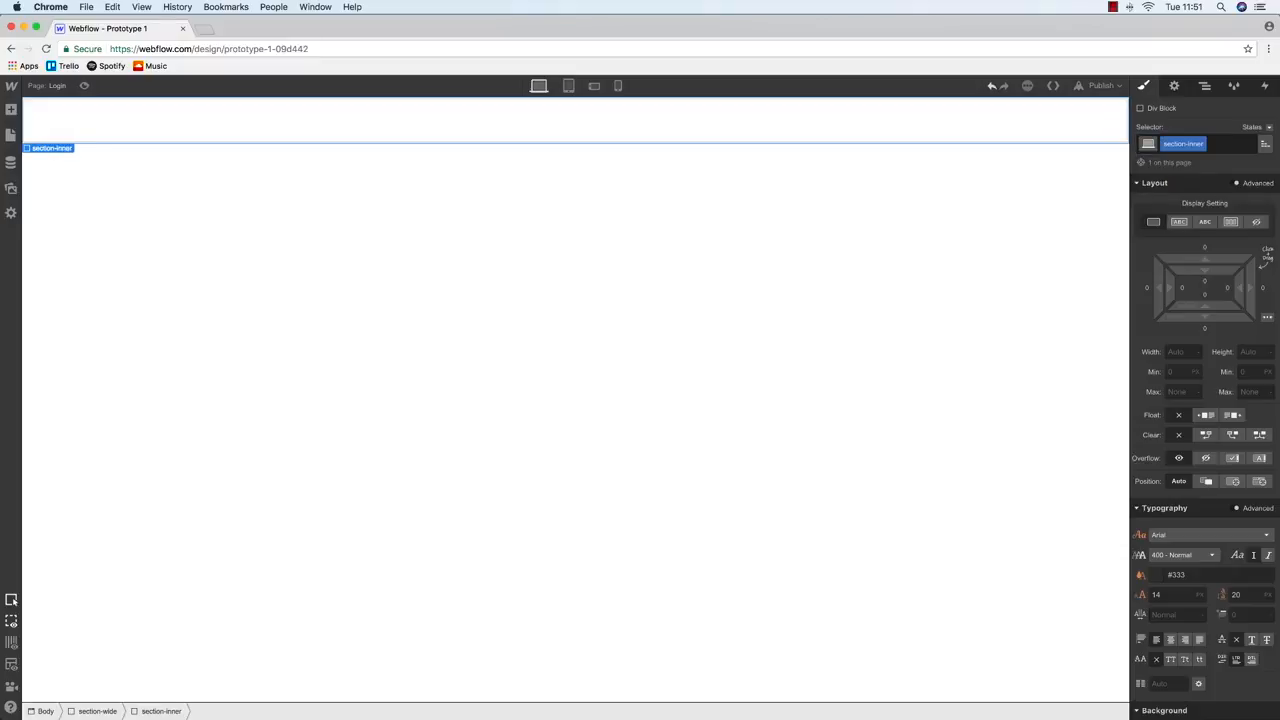
left_click(1263, 288)
left_click(1254, 312)
left_click(1142, 288)
left_click(1254, 312)
Select the section-inner div under section-wide in the Navigator
left_click(1205, 86)
left_click(1178, 142)
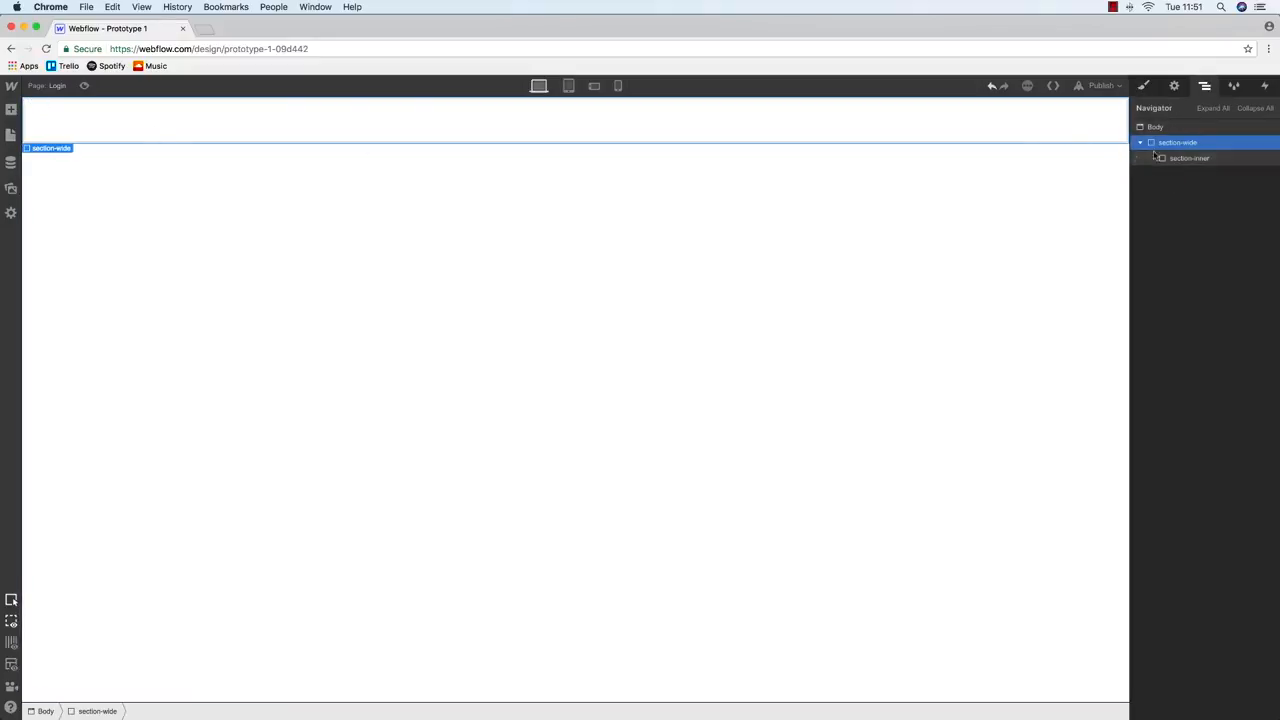
left_click(1190, 158)
left_click(11, 110)
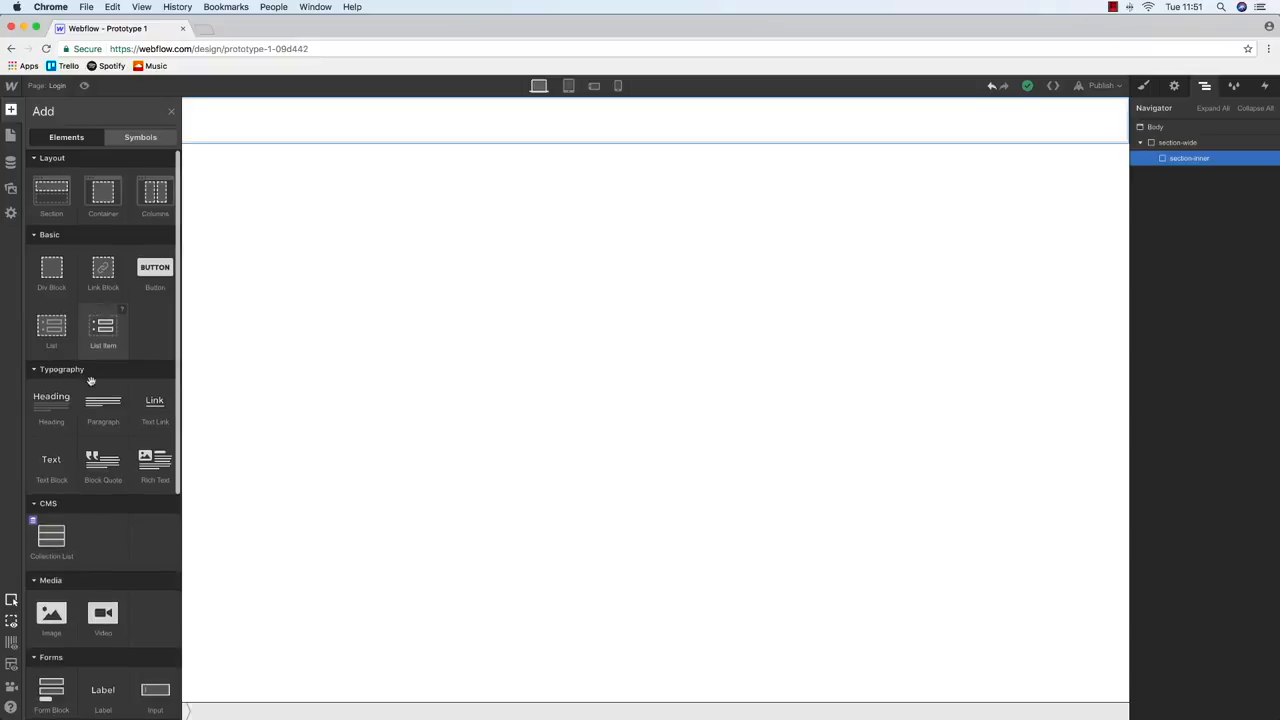
Drop a Form Block onto the Login page and select section-inner
scroll(90, 374, "down", 5)
left_click_drag(52, 465, 693, 167)
left_click(1175, 142)
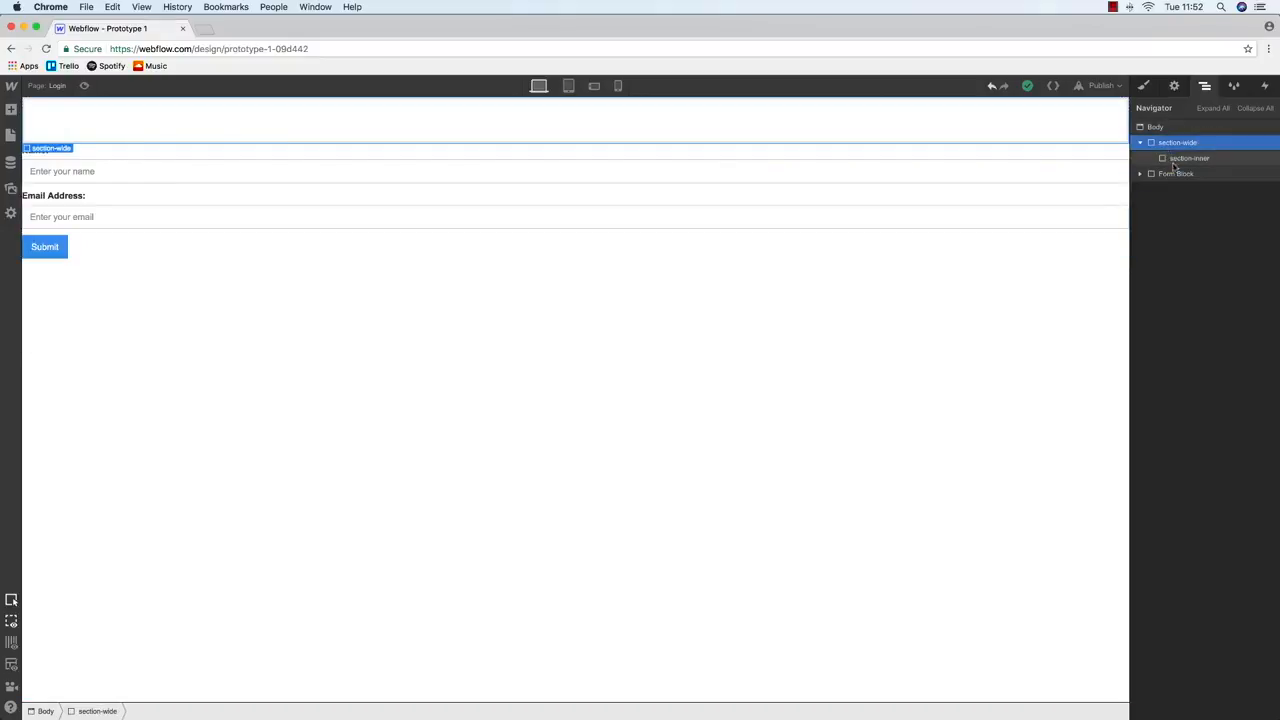
left_click(1176, 175)
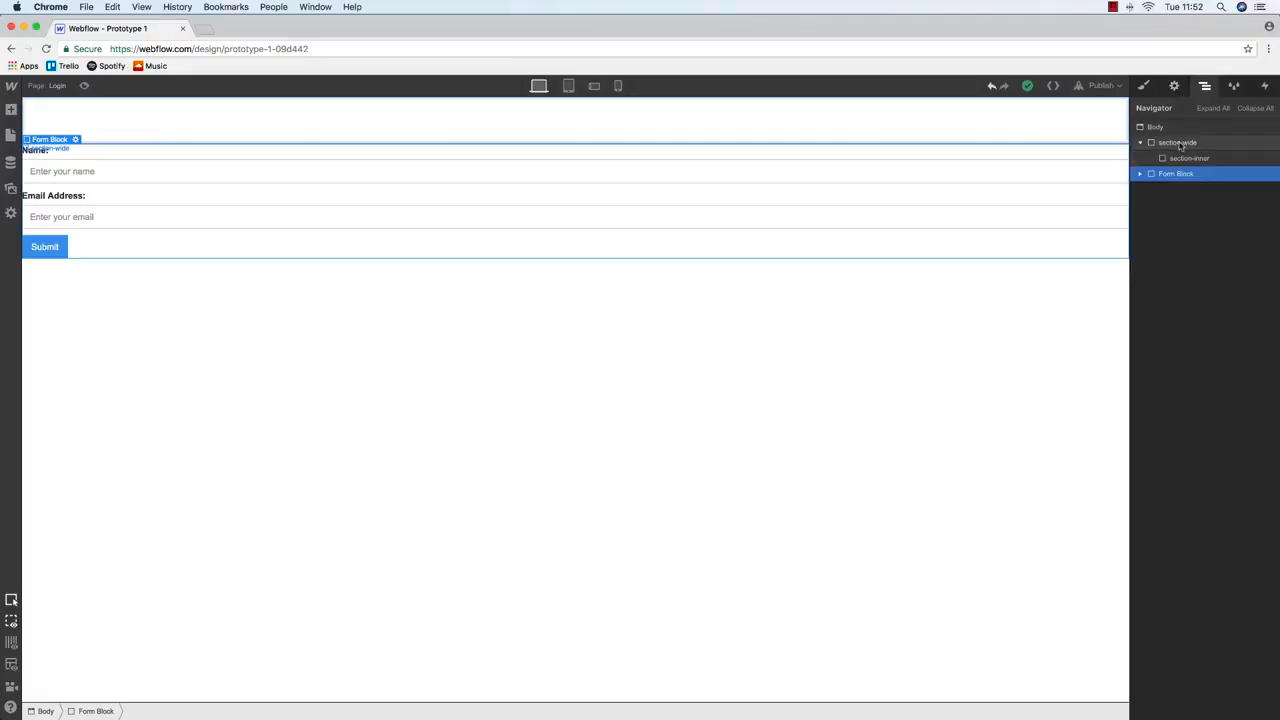
left_click(1180, 145)
left_click(1189, 158)
Give section-inner 100% width and 1200px max width, then nest the Form Block inside it
key("s")
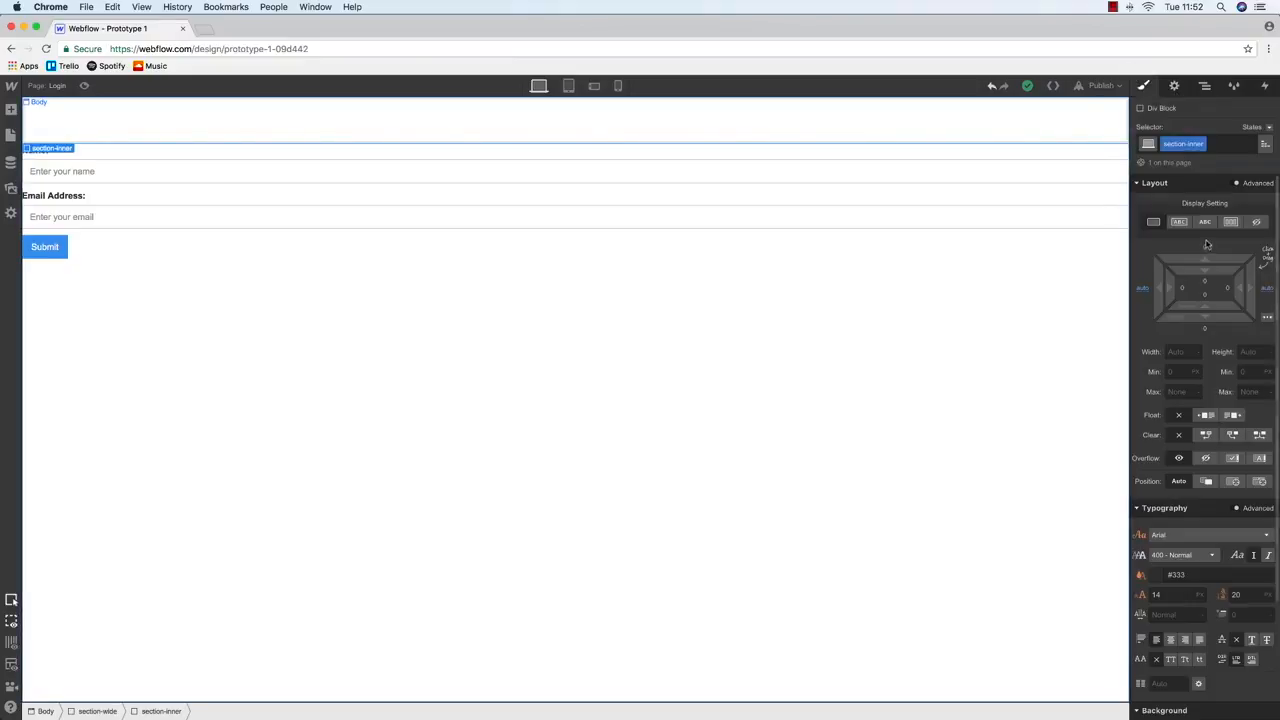
type("100%")
key("Tab")
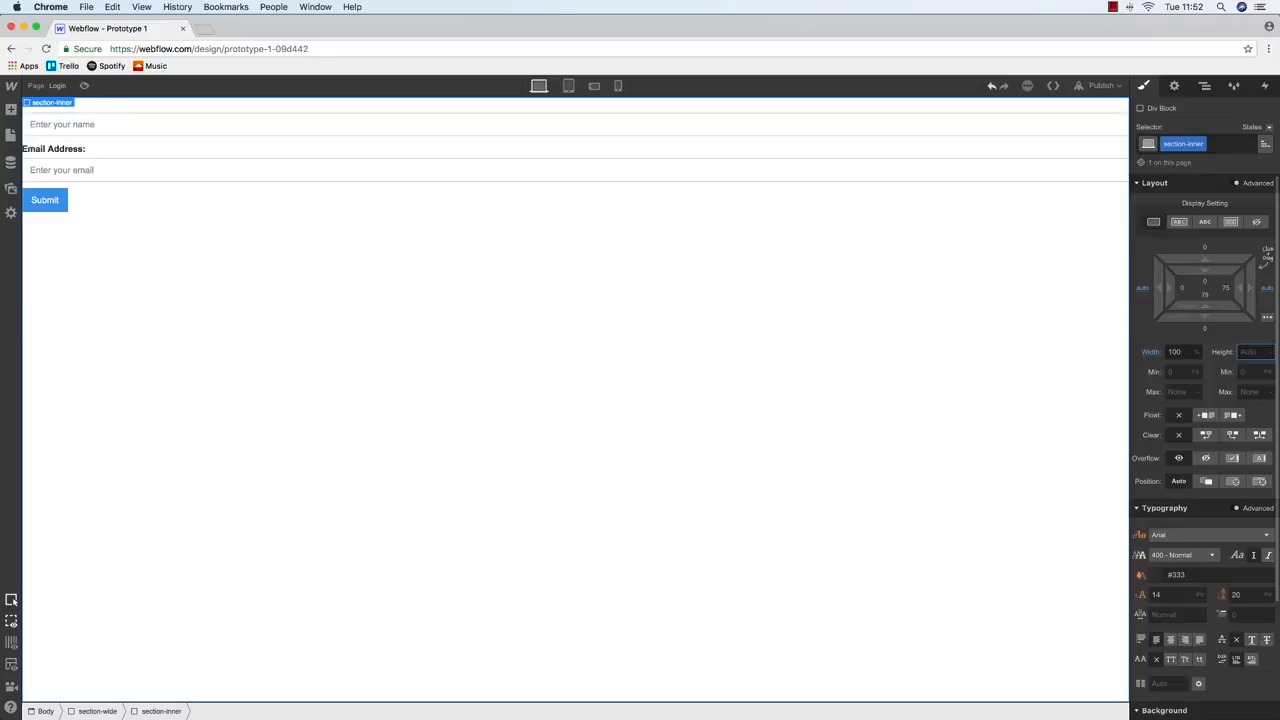
left_click(1180, 393)
type("1200px")
key("Return")
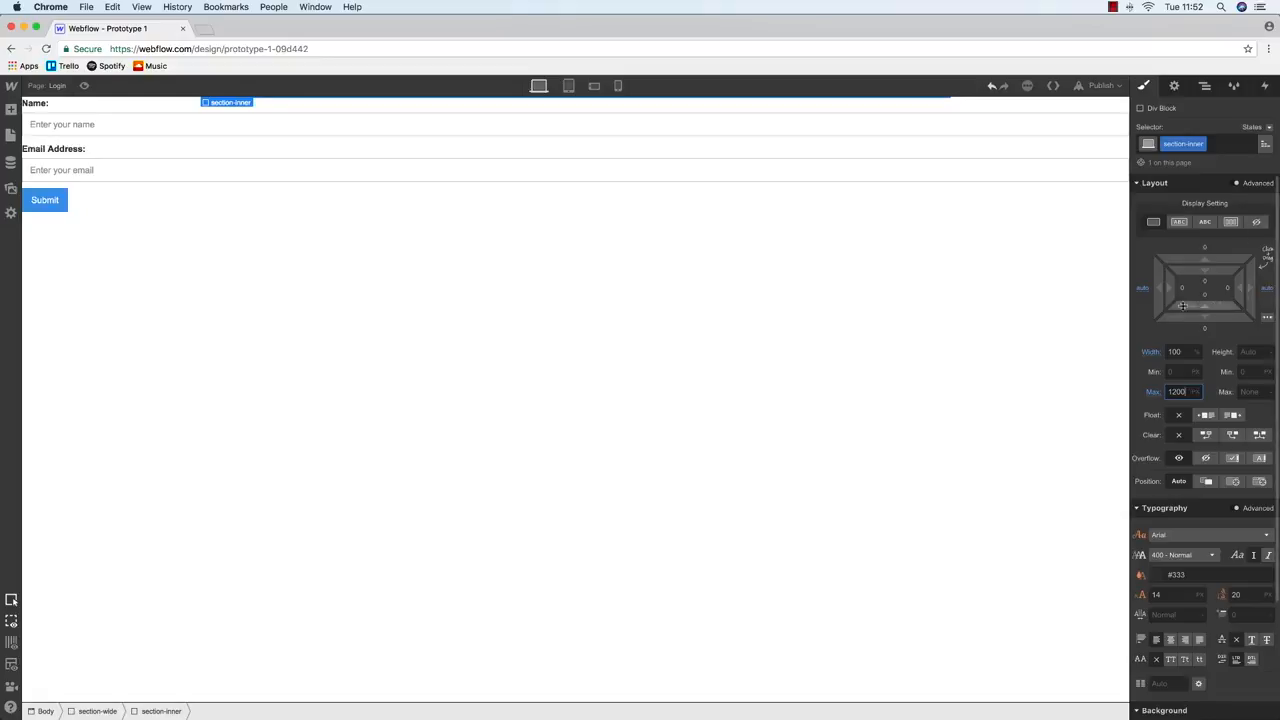
left_click(1204, 86)
left_click_drag(1153, 178, 1176, 163)
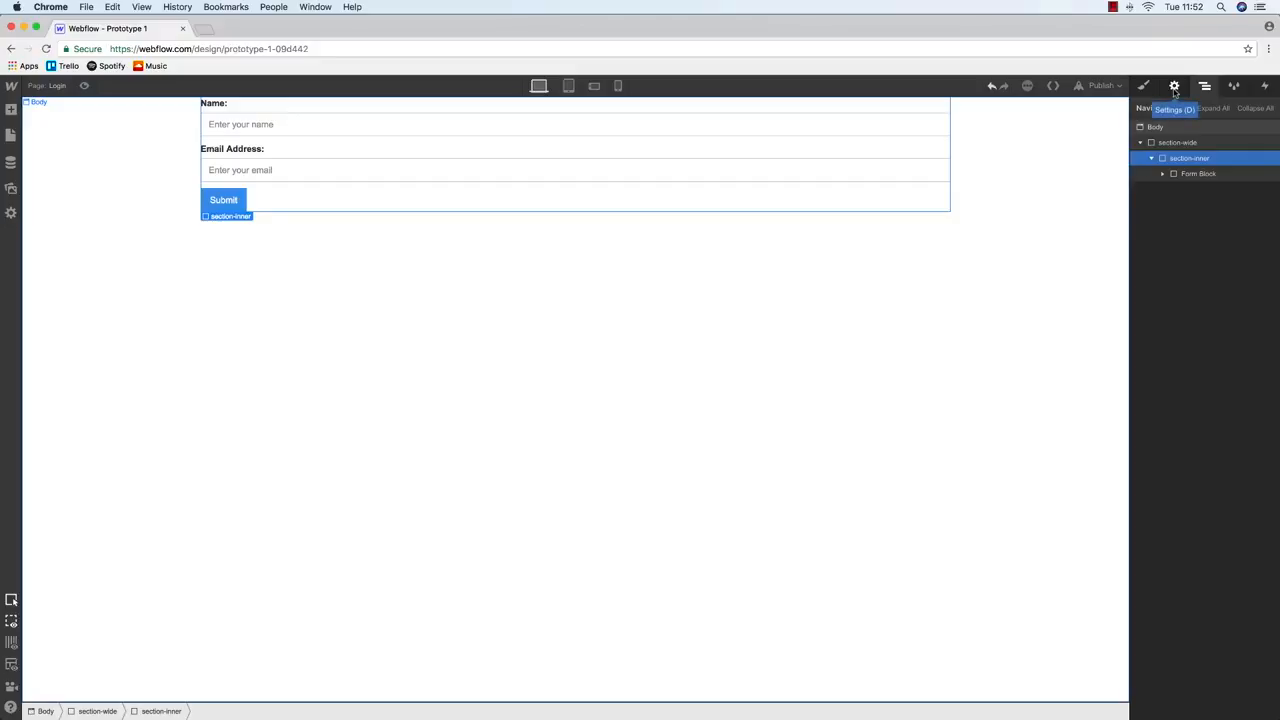
Preview the page at tablet, phone landscape and phone portrait widths, then return to desktop
left_click(568, 86)
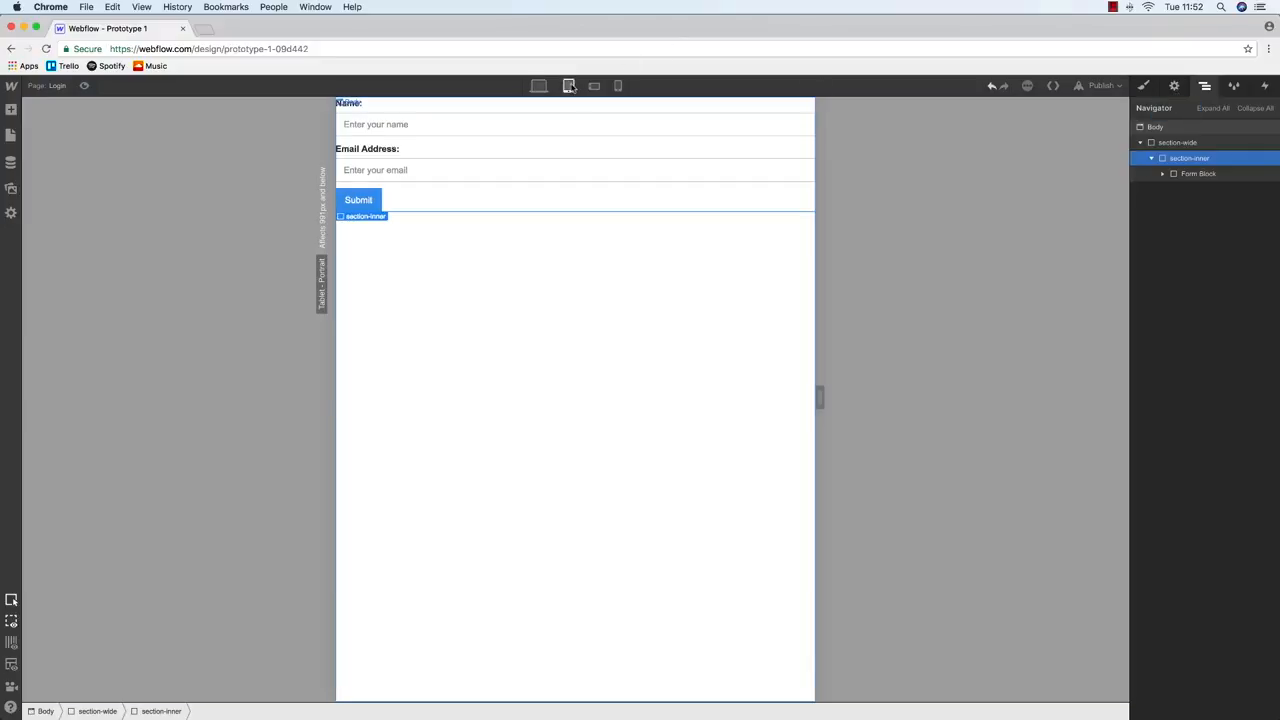
left_click(594, 86)
left_click(618, 86)
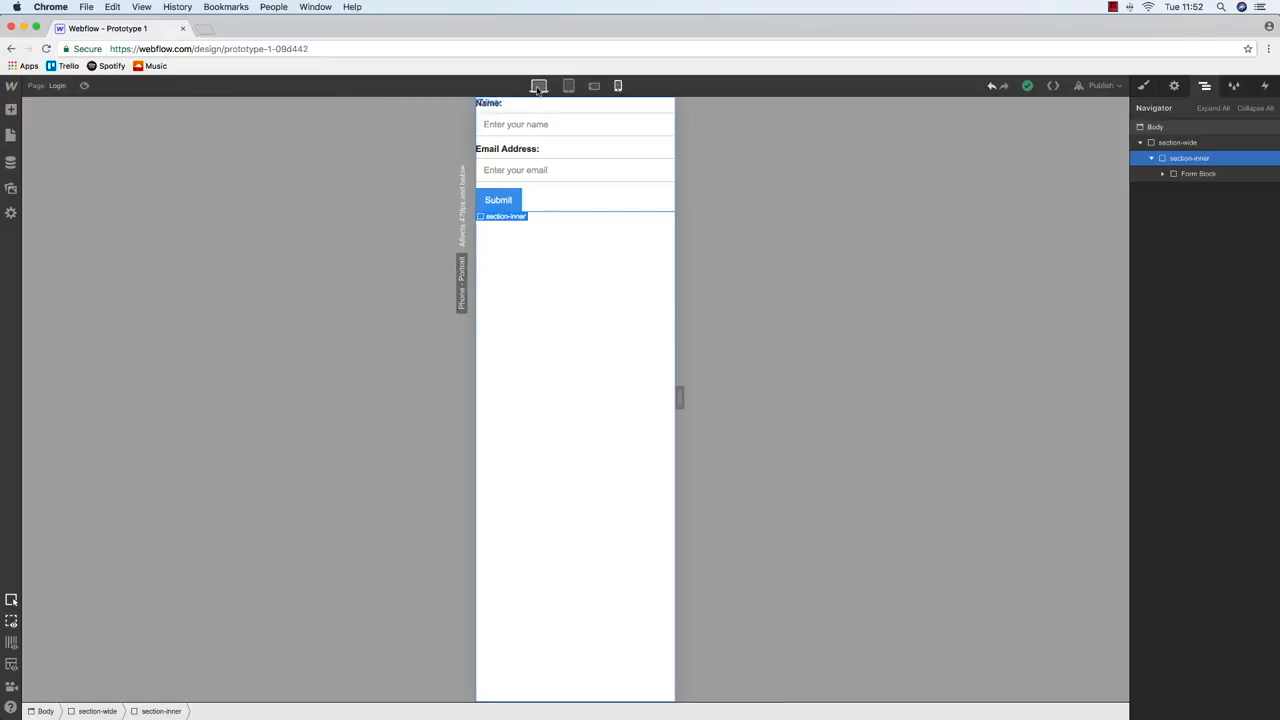
left_click(539, 86)
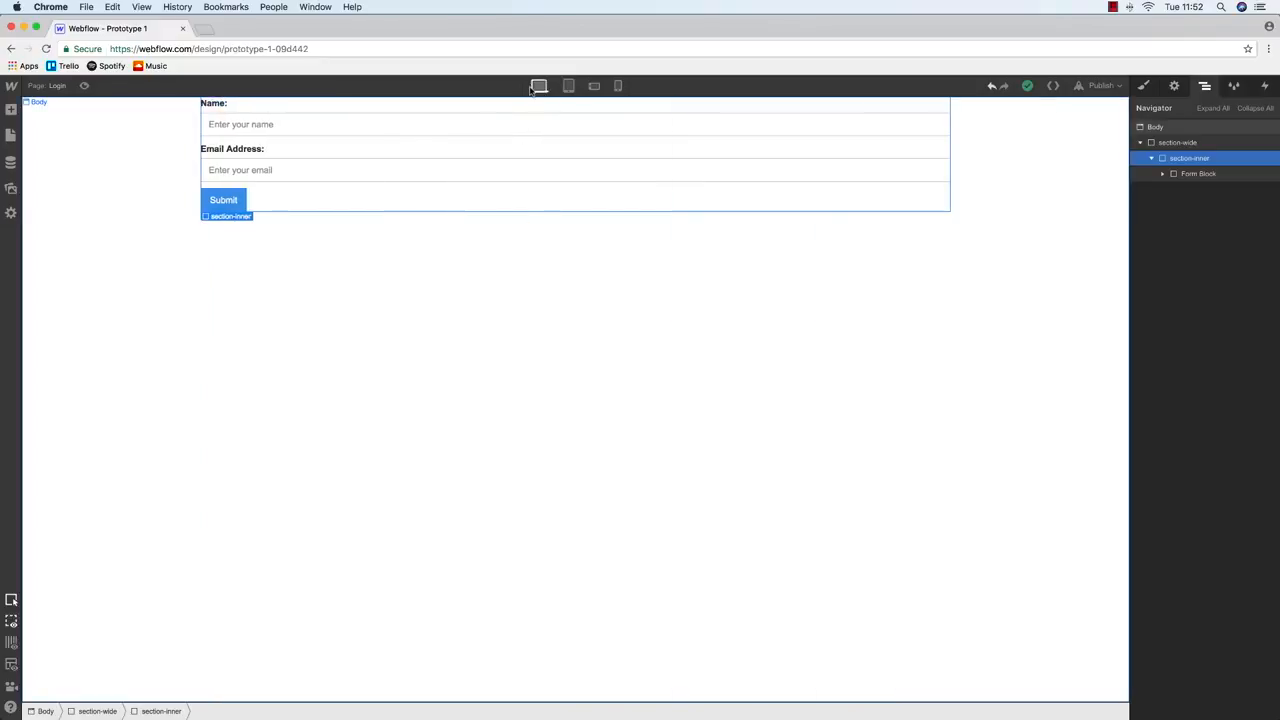
Select the Form Block and give it the class login-form
left_click(1193, 175)
left_click(1205, 86)
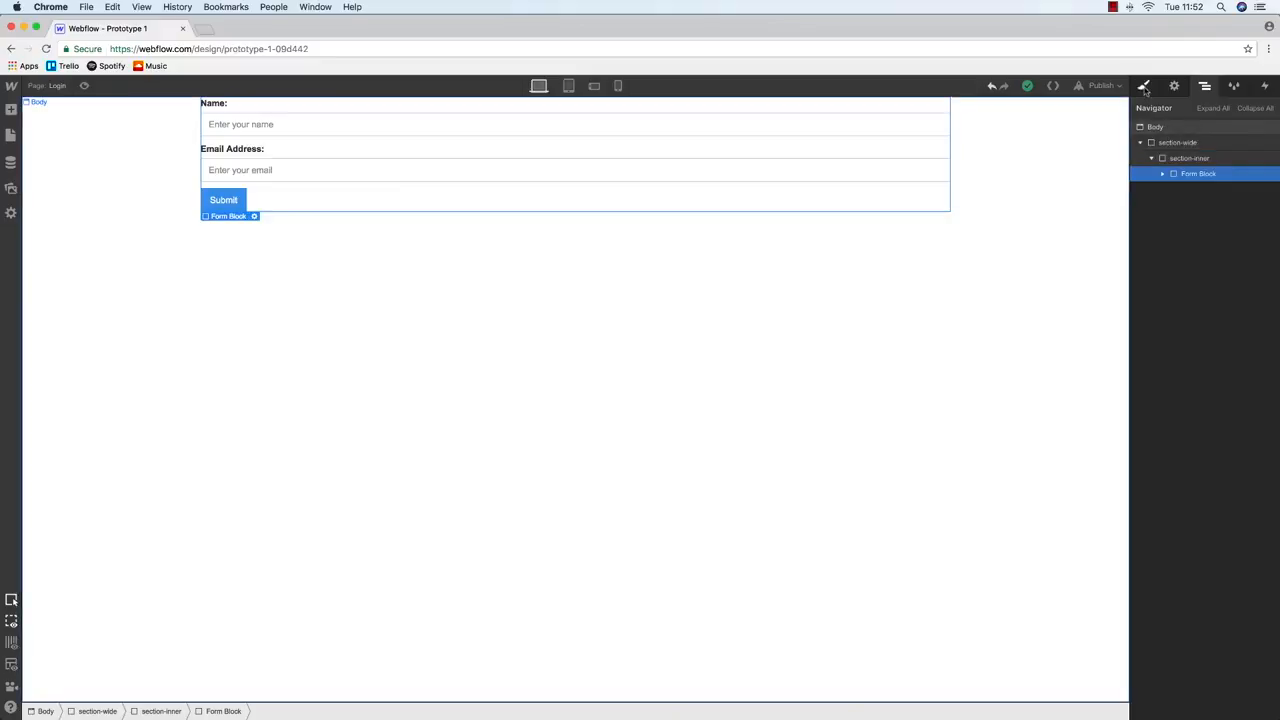
left_click(1205, 86)
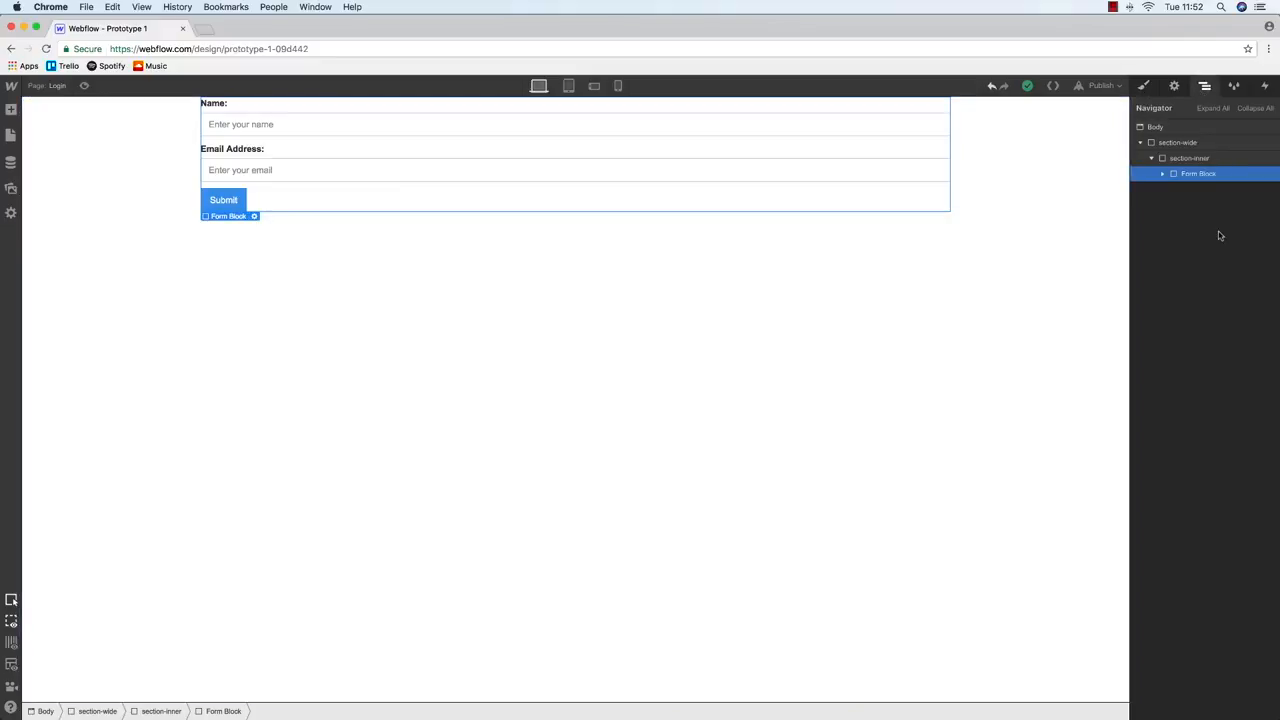
left_click(1162, 174)
left_click(1143, 86)
left_click(1194, 143)
type("login-form")
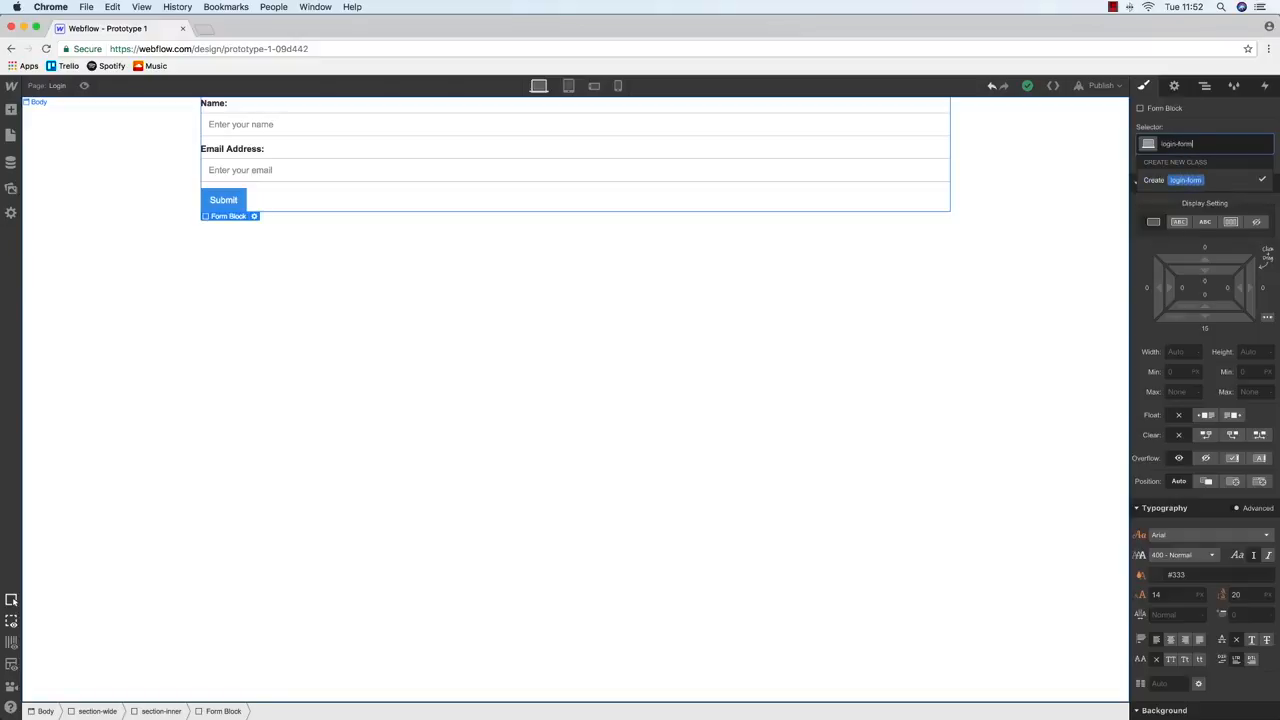
key("Return")
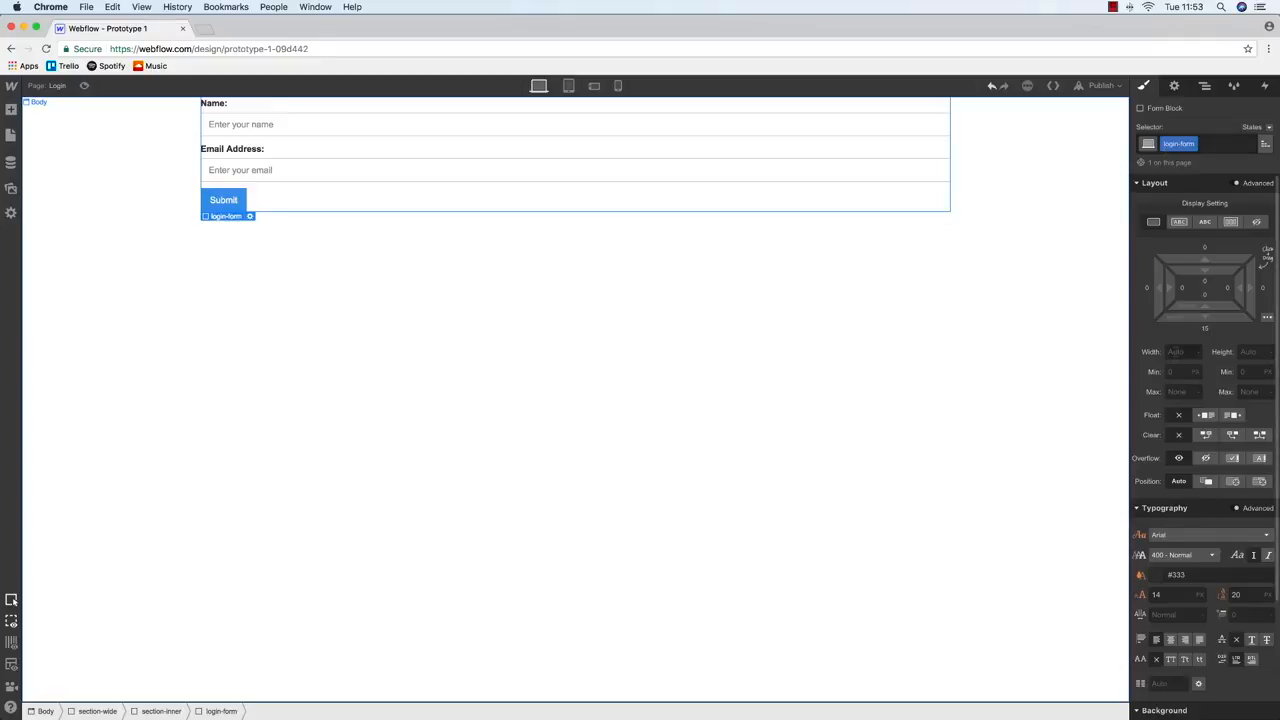
Set login-form to 500px wide with Auto left and right margins
left_click(1176, 352)
type("500")
key("Return")
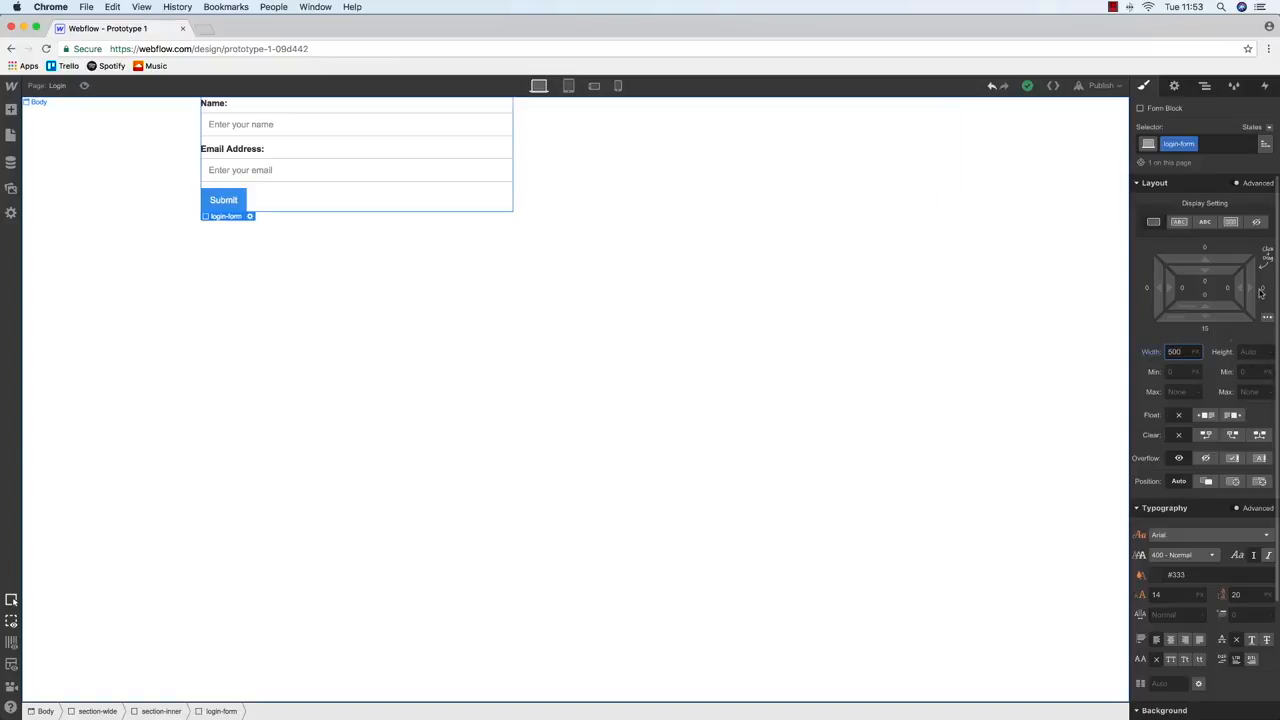
left_click(1262, 290)
left_click(1260, 314)
left_click(1147, 289)
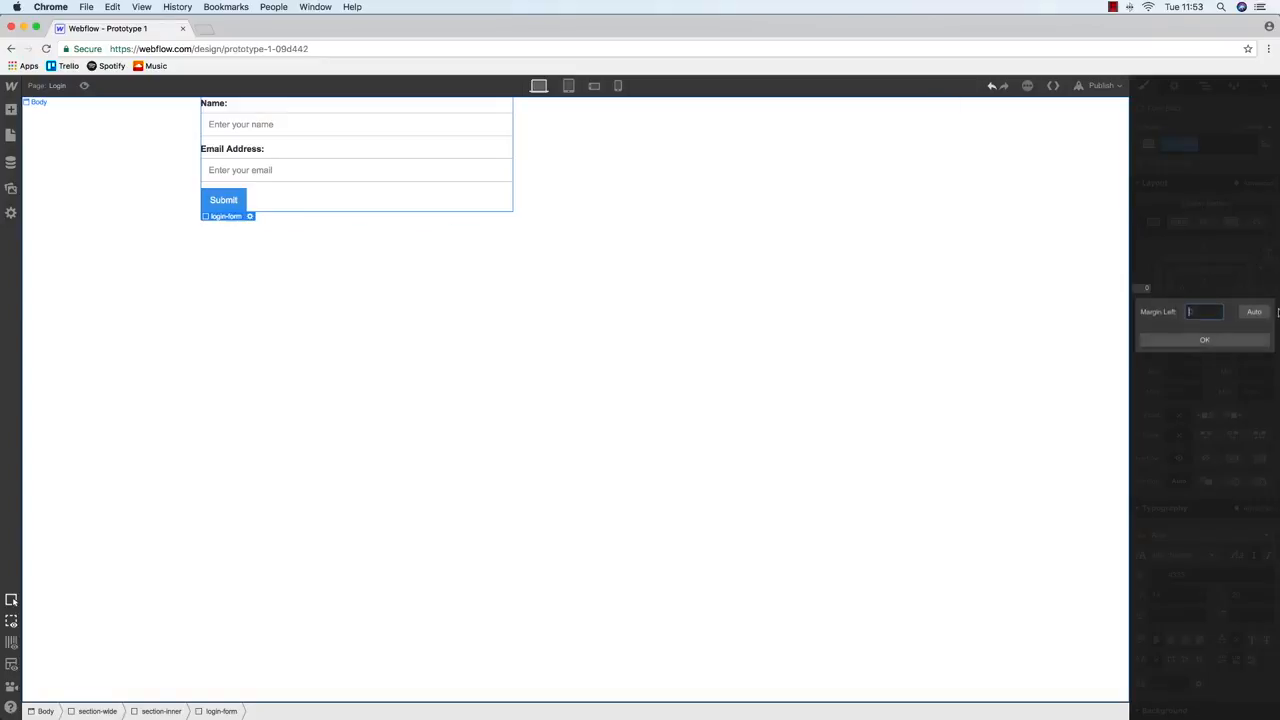
left_click(1255, 311)
key("z")
left_click(1192, 189)
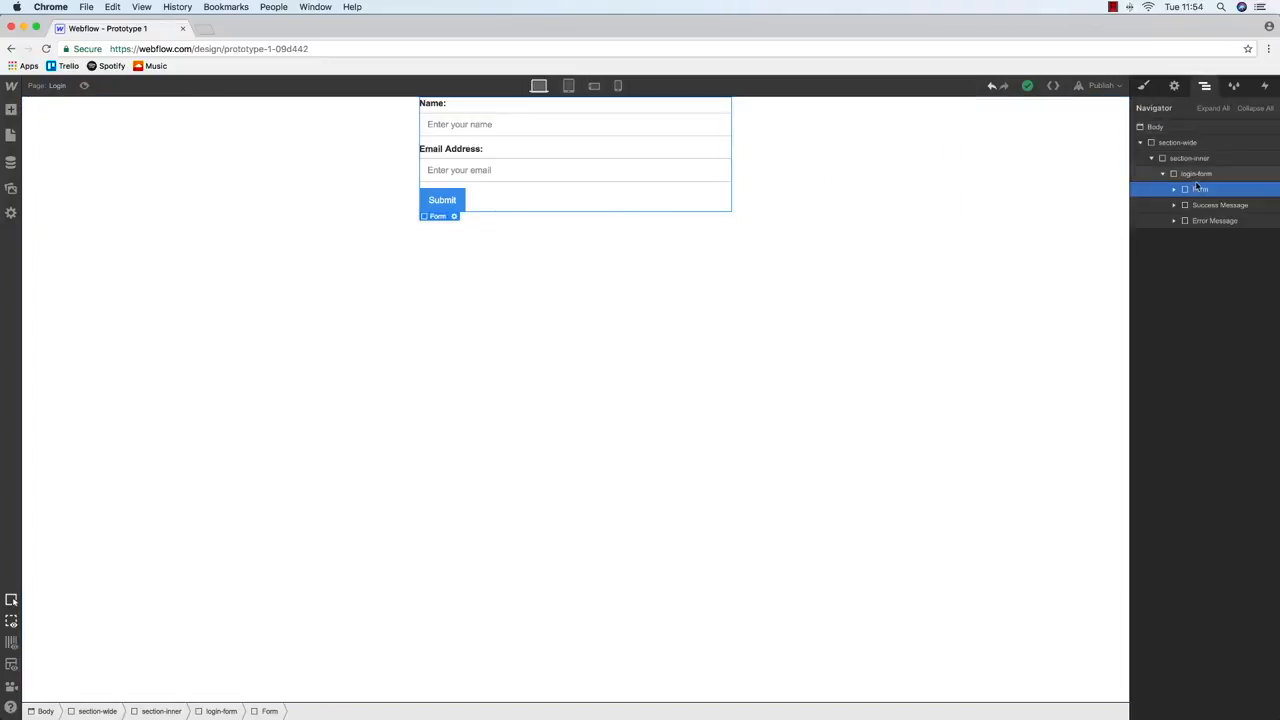
Add a Div Block classed login-form-block and nest login-form inside it
left_click(1170, 175)
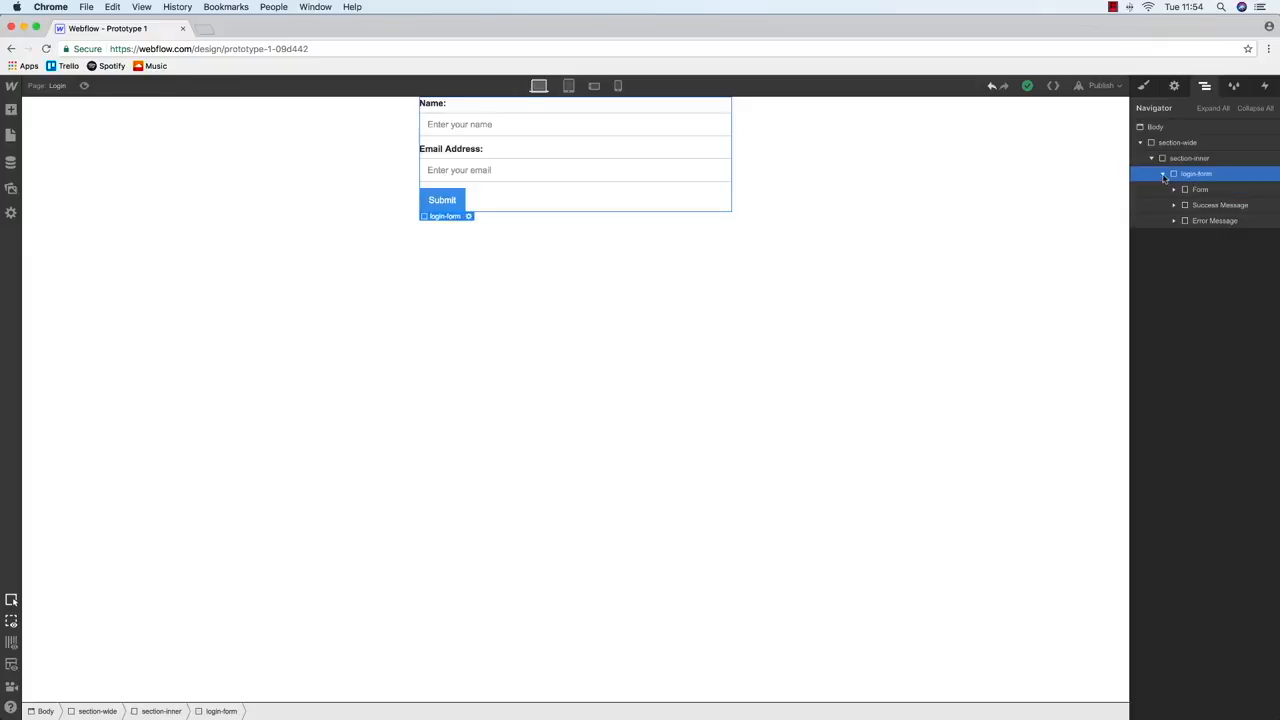
left_click(1163, 175)
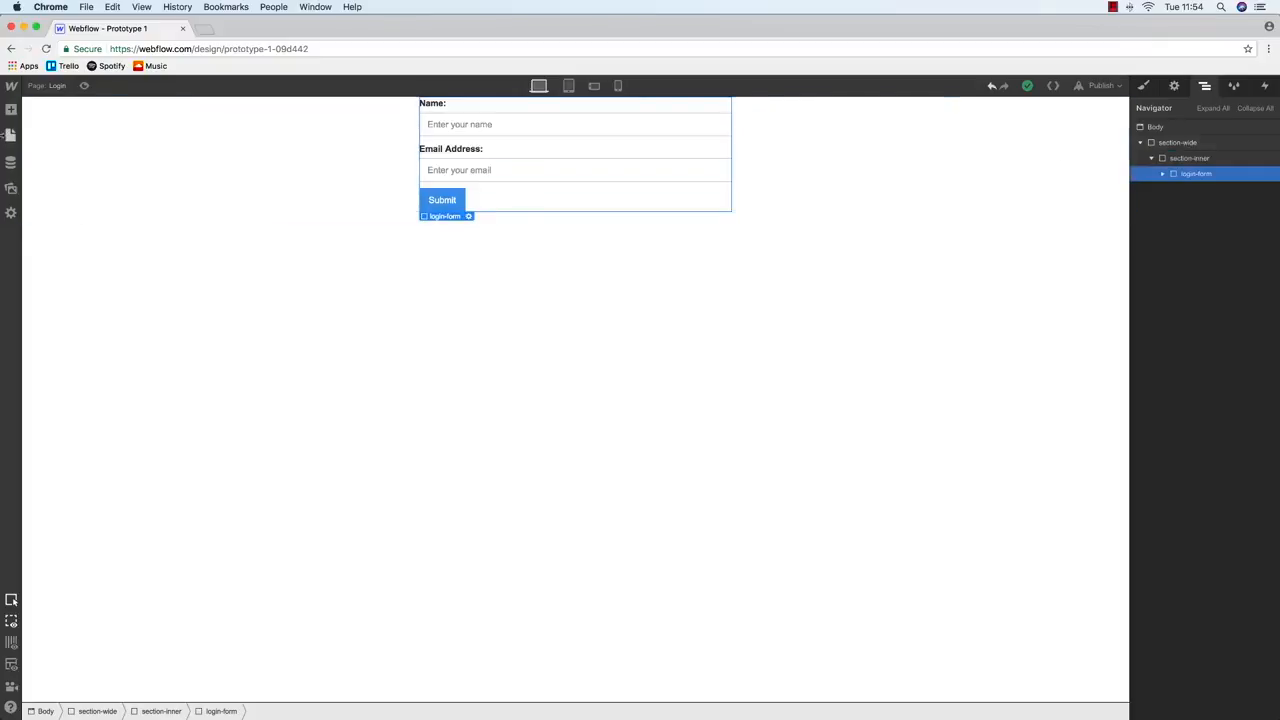
left_click(10, 110)
left_click_drag(50, 270, 1228, 180)
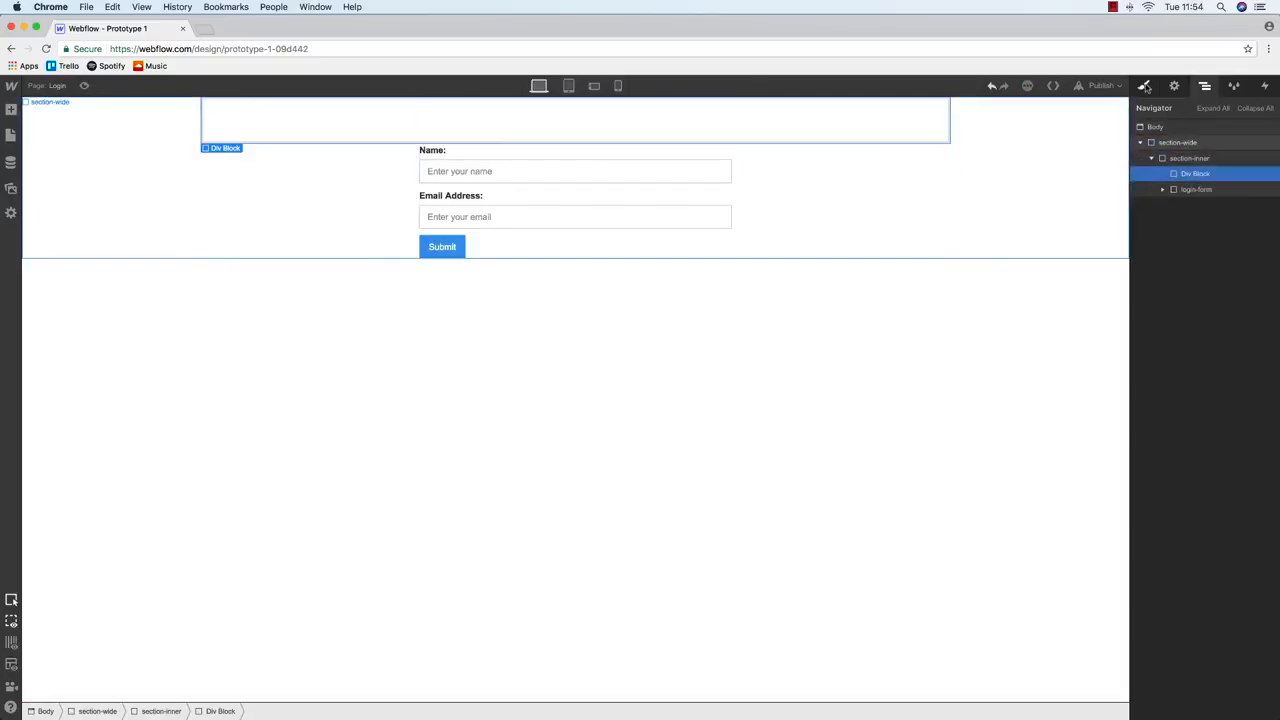
left_click(1193, 143)
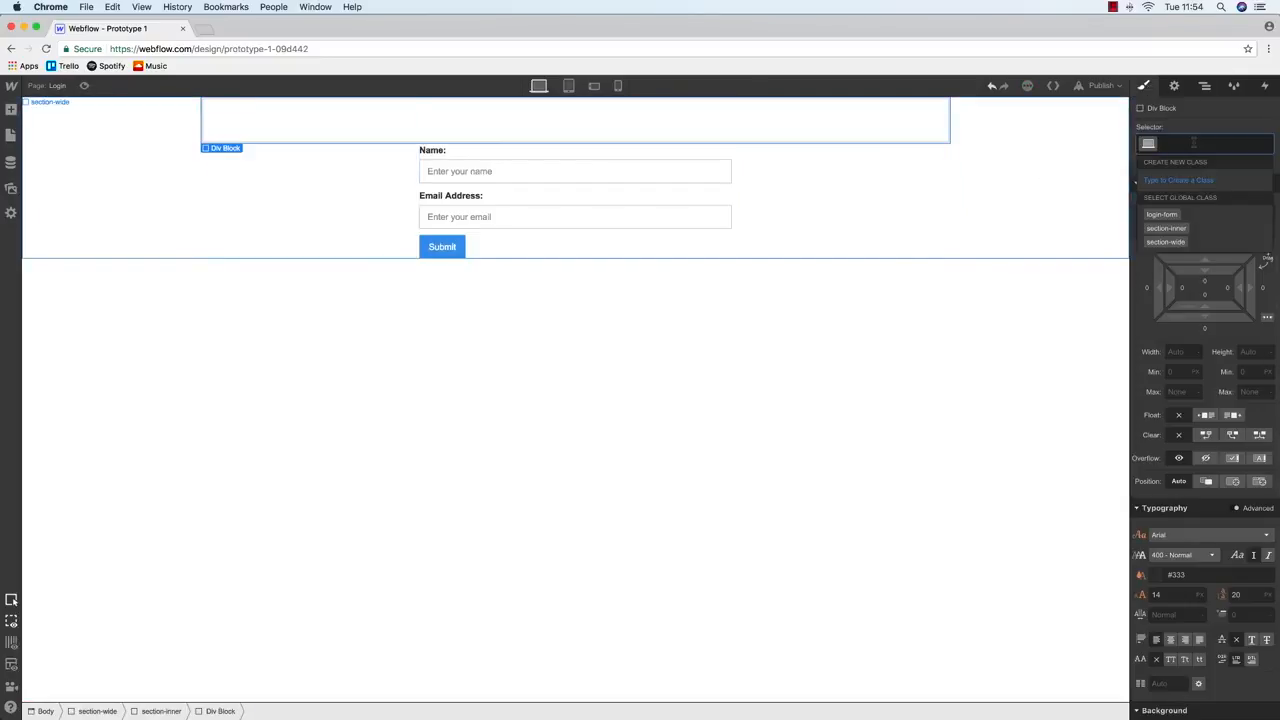
type("login-for")
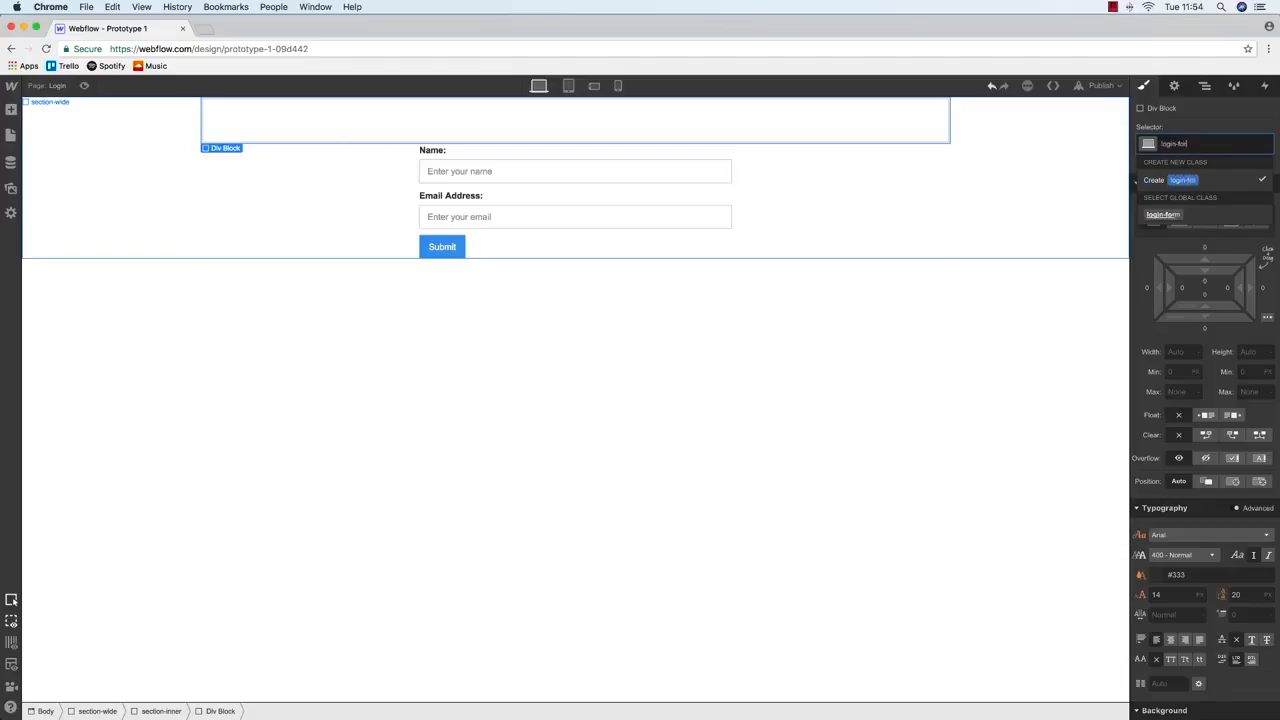
type("m-block")
key("Return")
left_click(1205, 86)
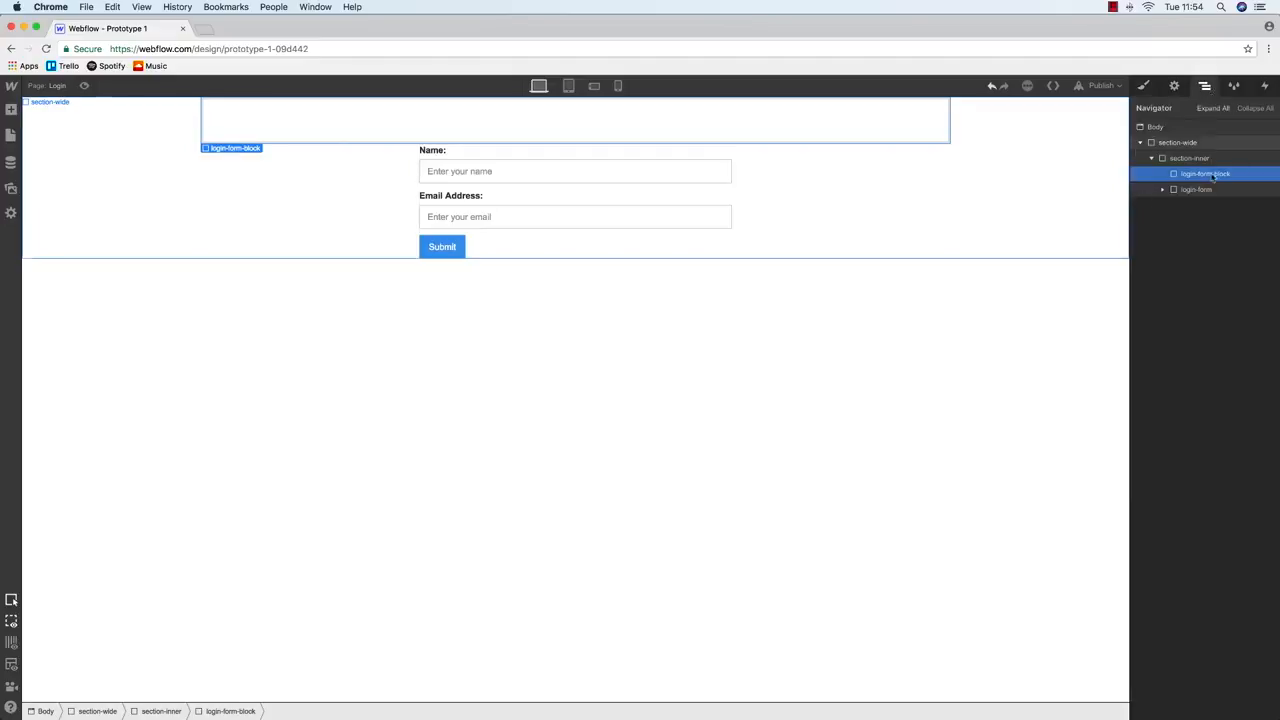
left_click_drag(1205, 193, 1202, 174)
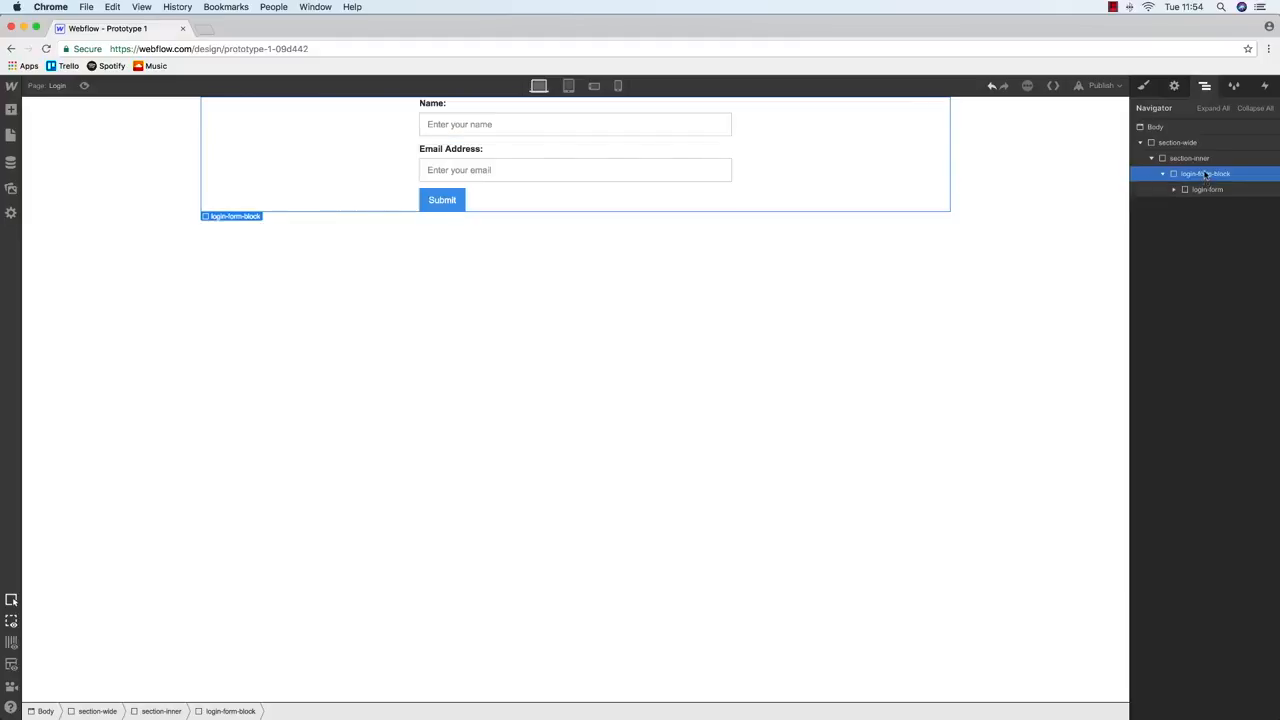
Set login-form-block's width to 100% and height to 100vh
left_click(1143, 86)
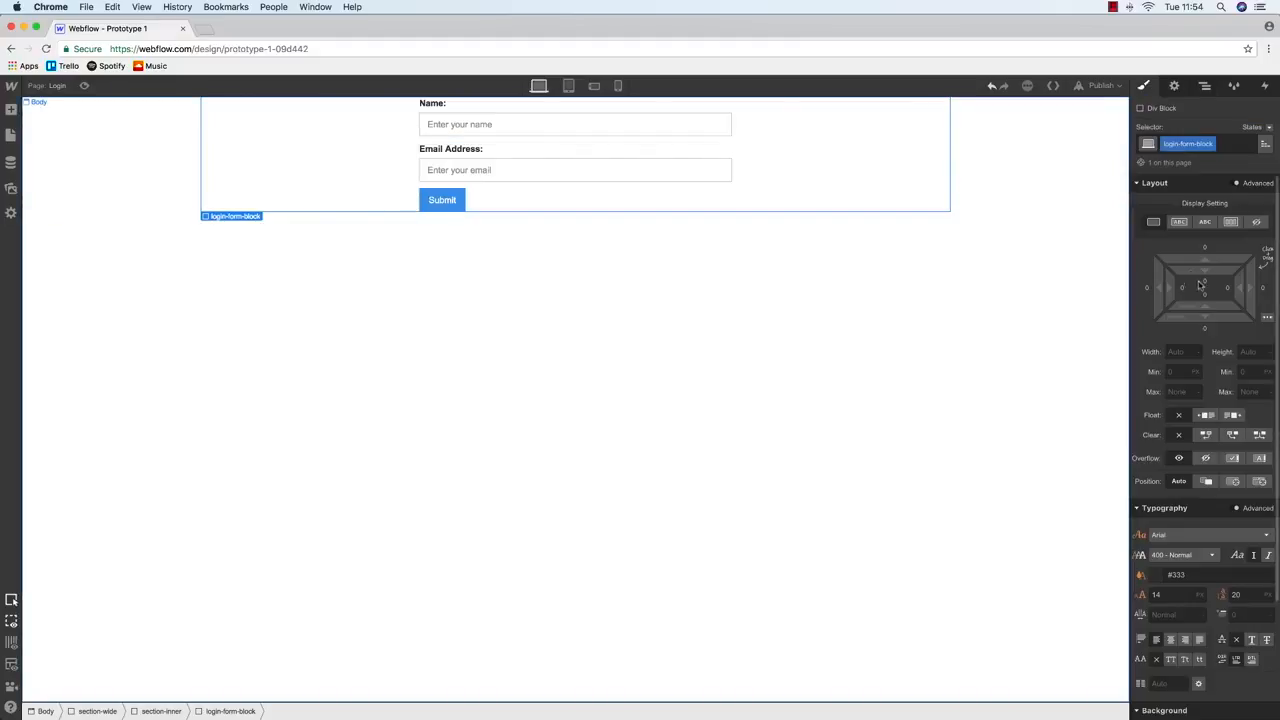
left_click(1185, 352)
type("100%")
key("Return")
left_click(1250, 352)
type("1")
key("Return")
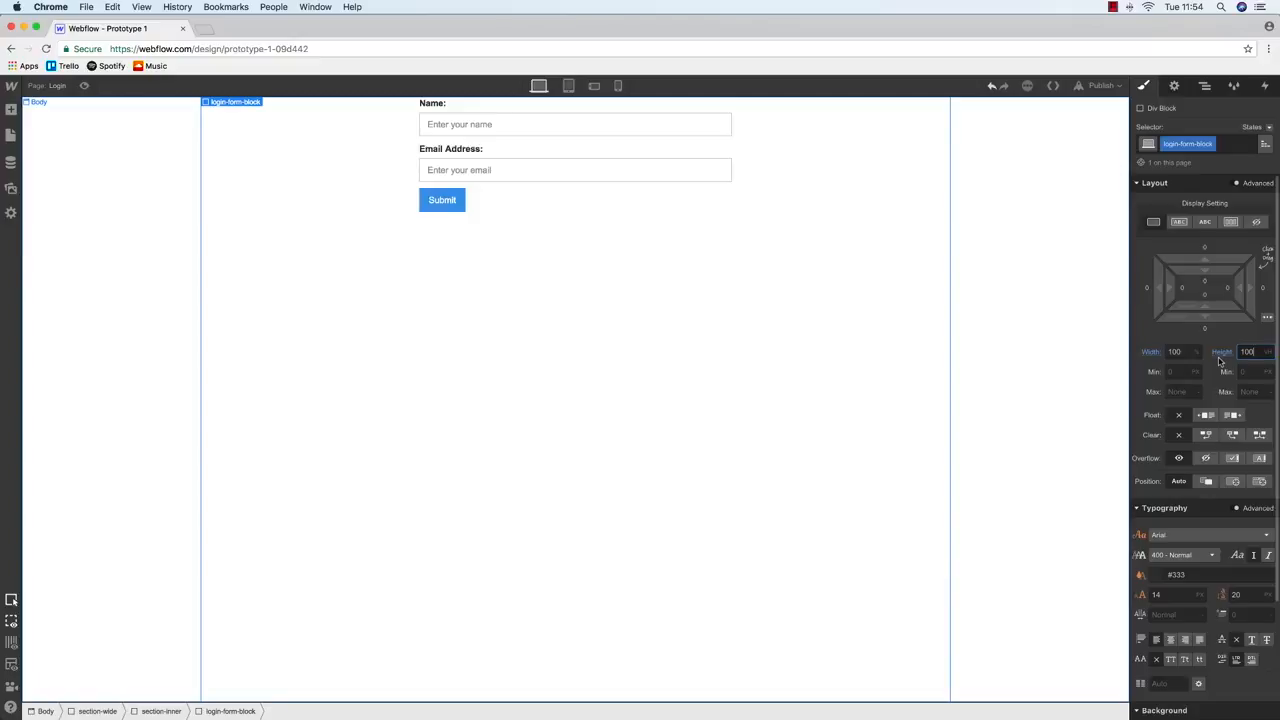
Set login-form-block to Display Flex with vertical centre alignment so the form sits mid-page
left_click(1207, 88)
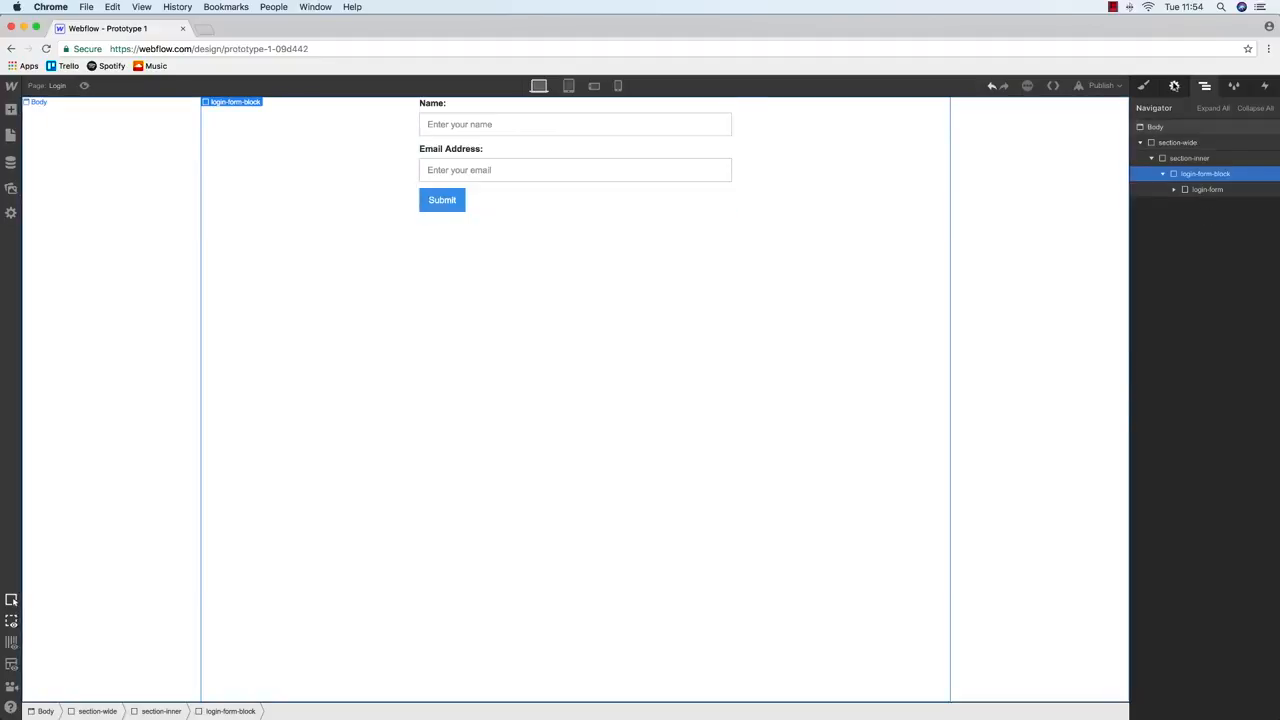
left_click(1144, 87)
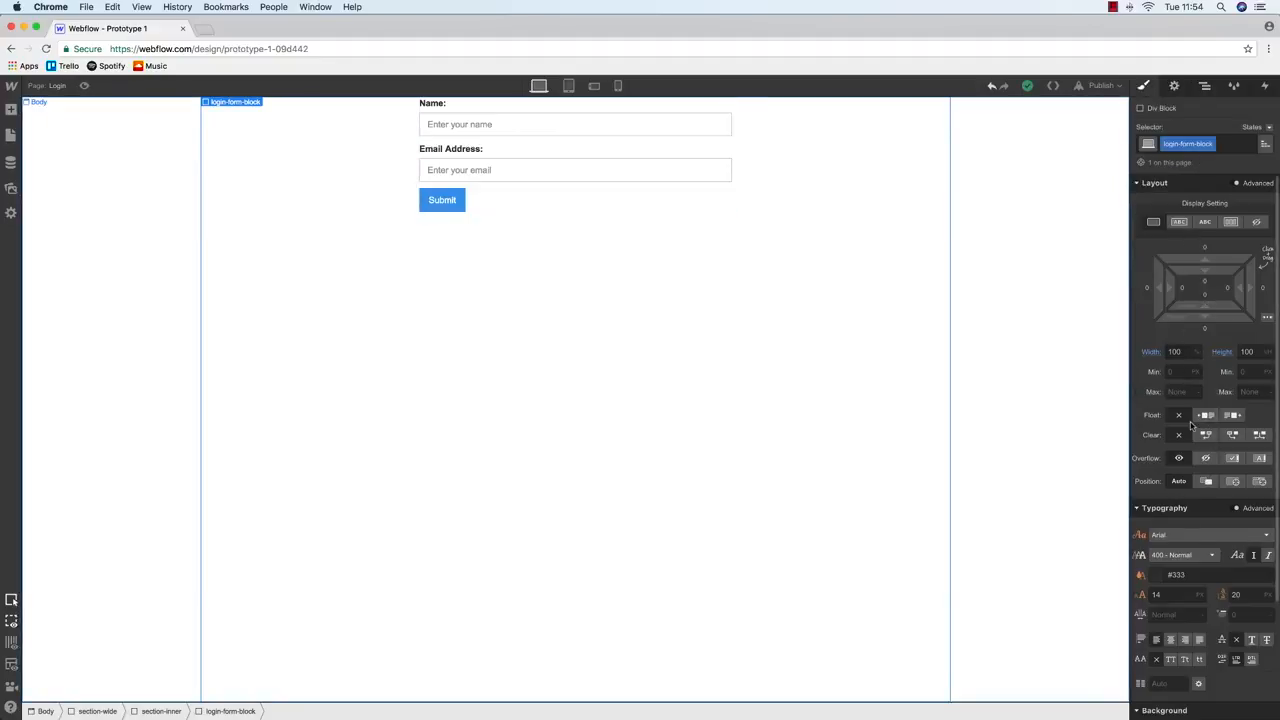
left_click(1230, 224)
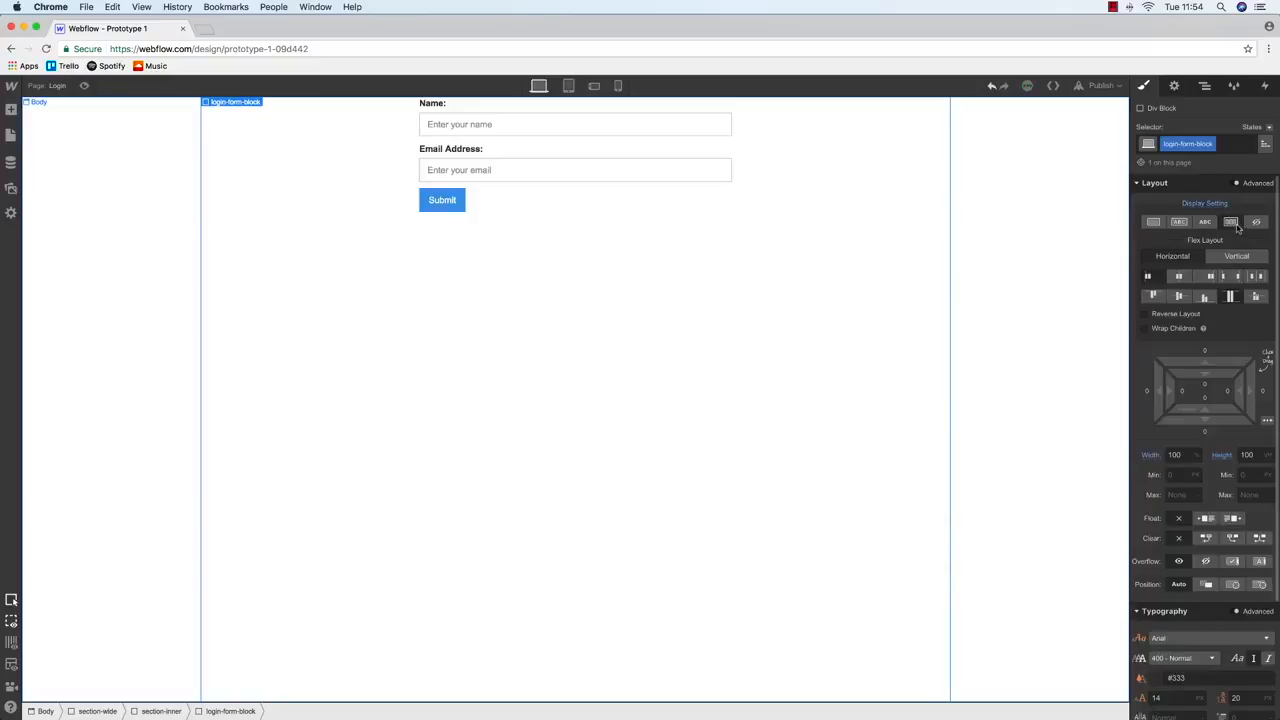
left_click(1180, 277)
left_click(1198, 299)
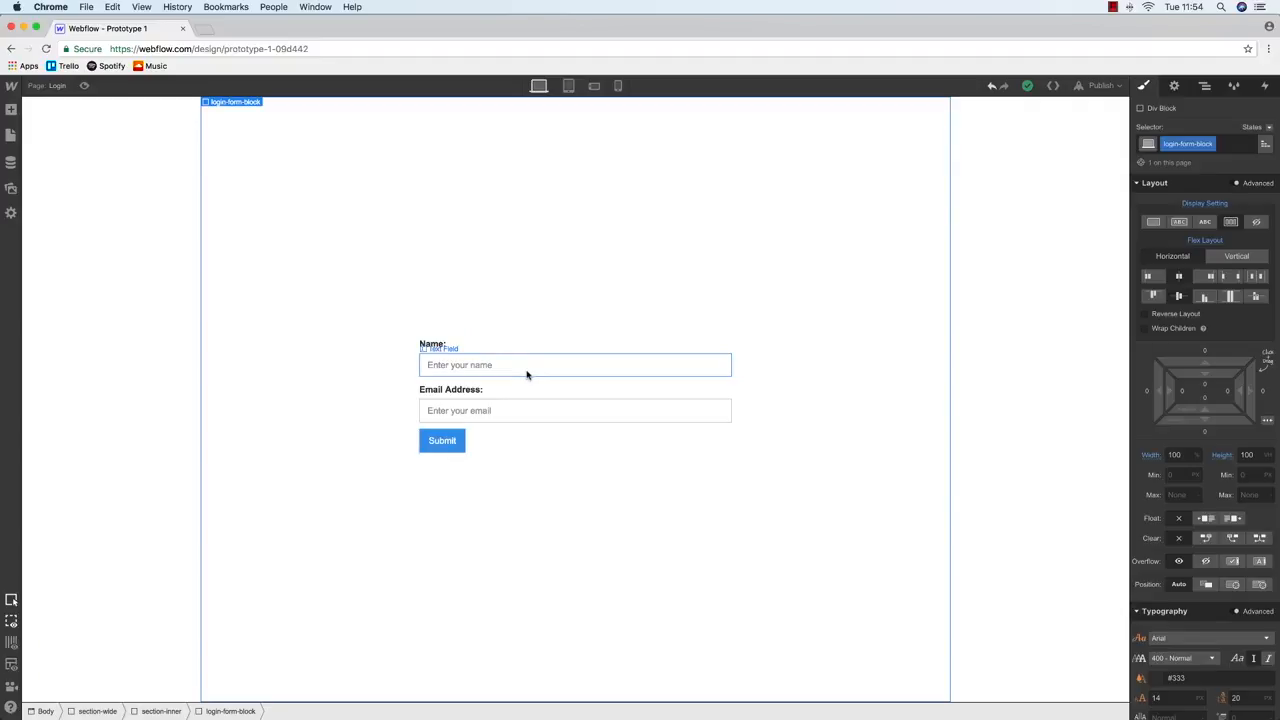
left_click(1204, 86)
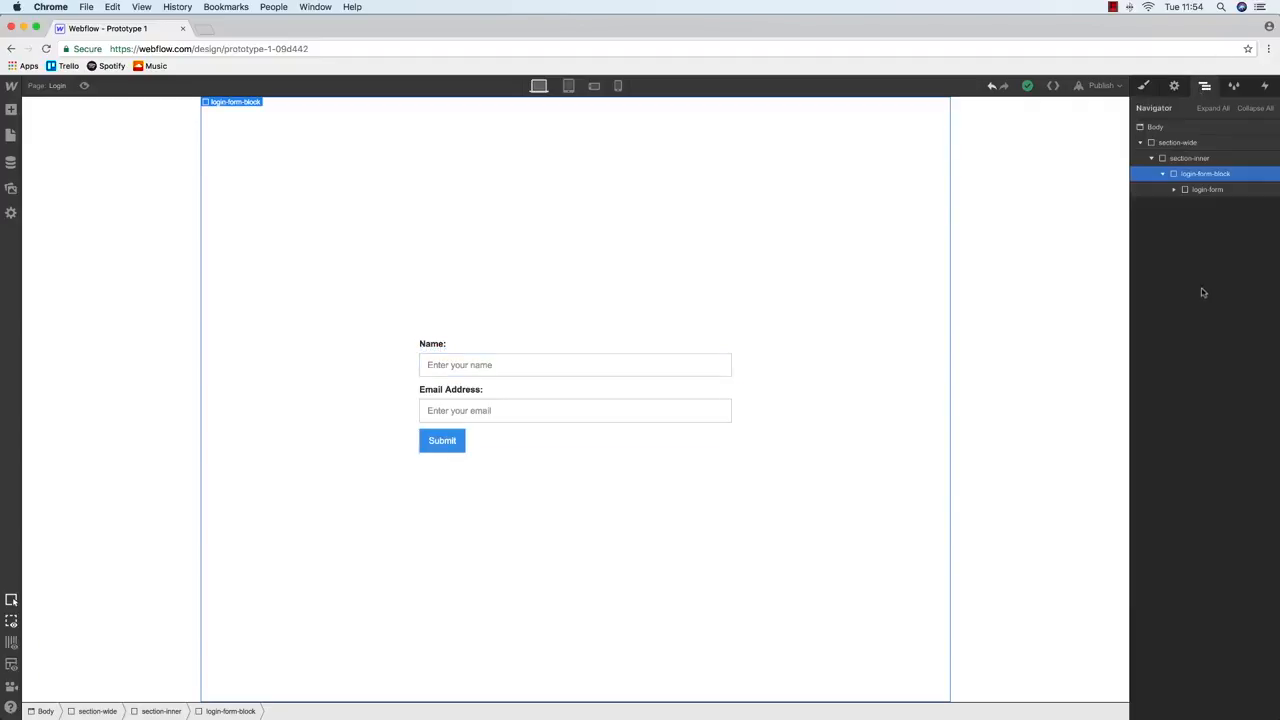
left_click(1200, 190)
left_click(1203, 175)
Step through login-form, login-form-block and section-inner in the Navigator
left_click(1205, 190)
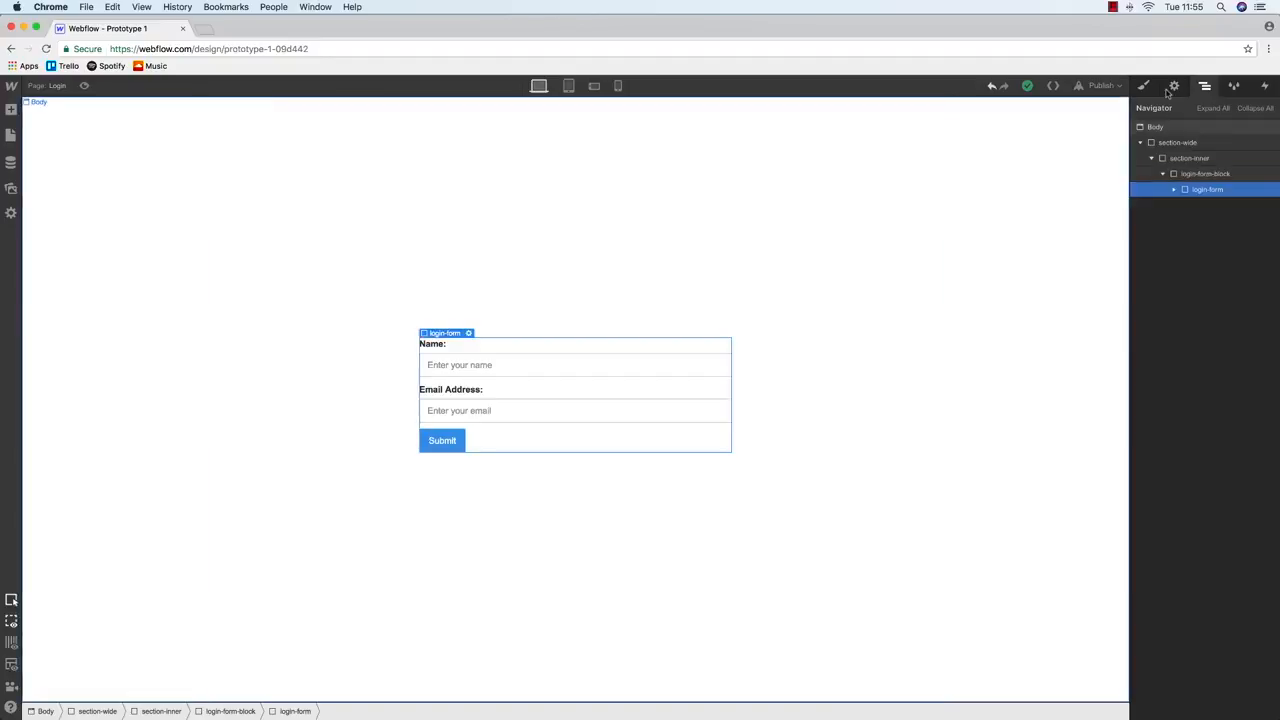
left_click(1142, 86)
left_click(1204, 86)
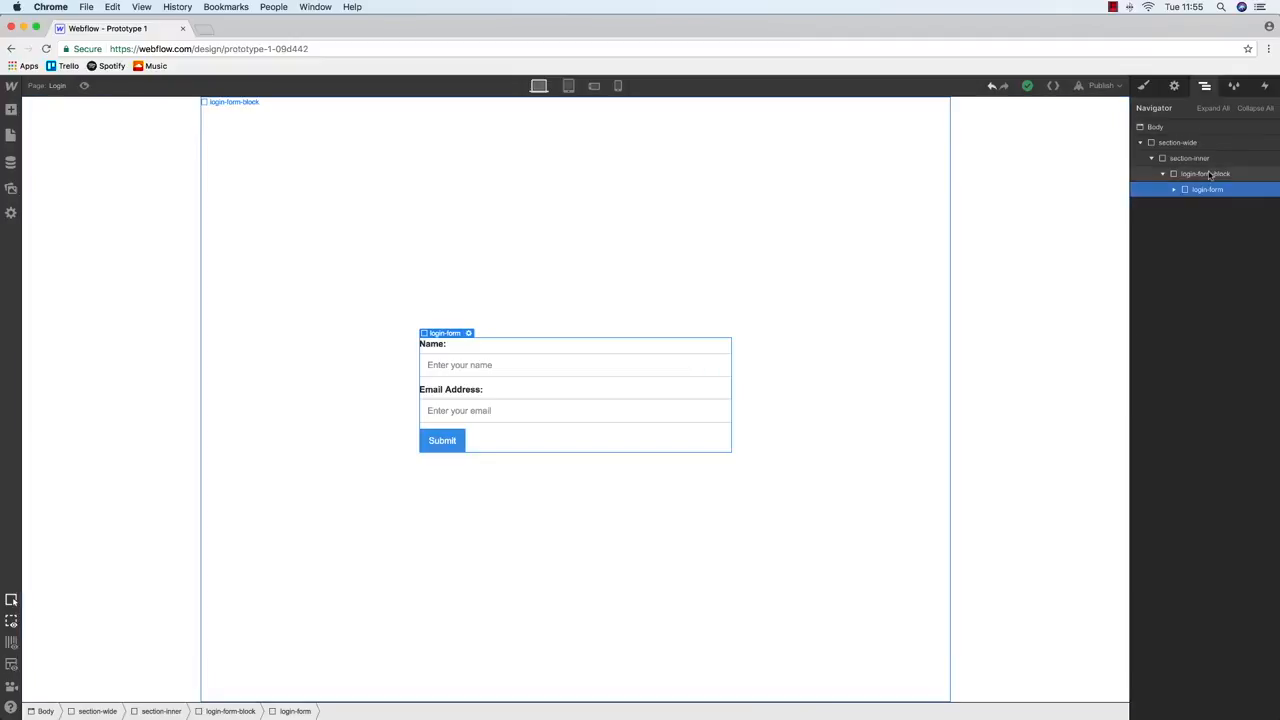
left_click(1204, 174)
left_click(1203, 159)
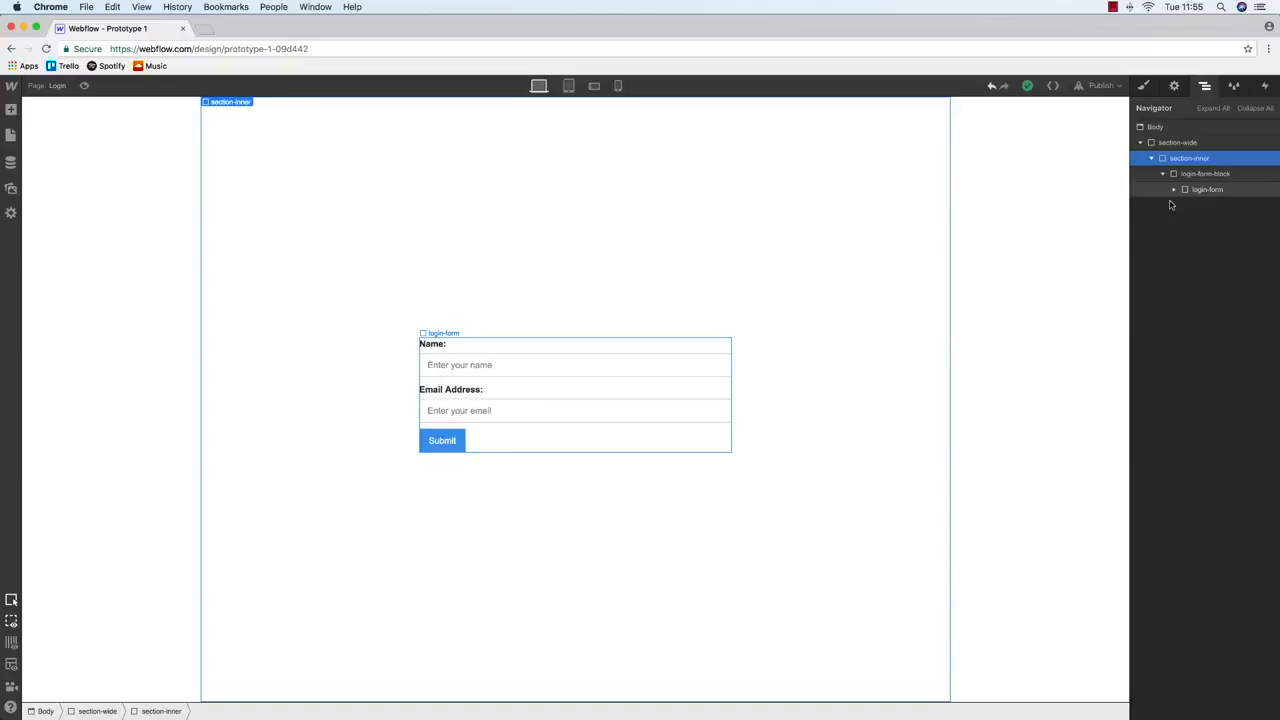
Select section-wide and open its Background colour swatch in the Style panel
left_click(1178, 142)
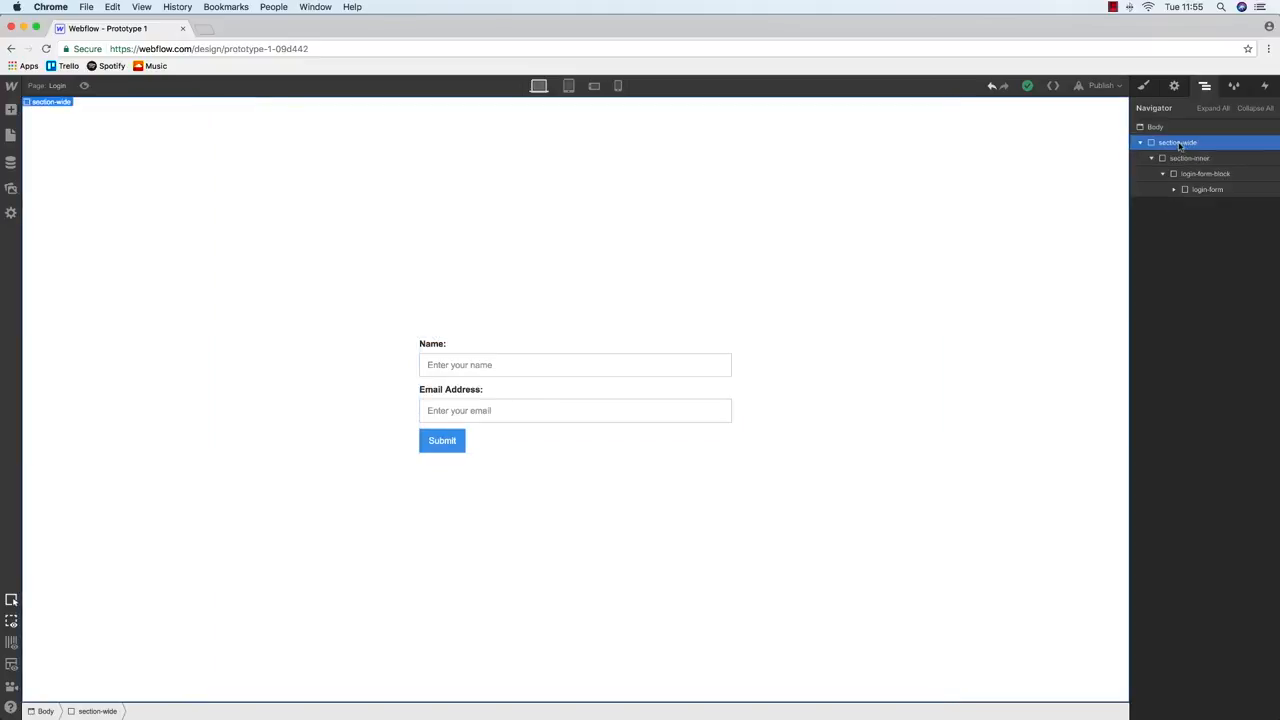
left_click(1144, 84)
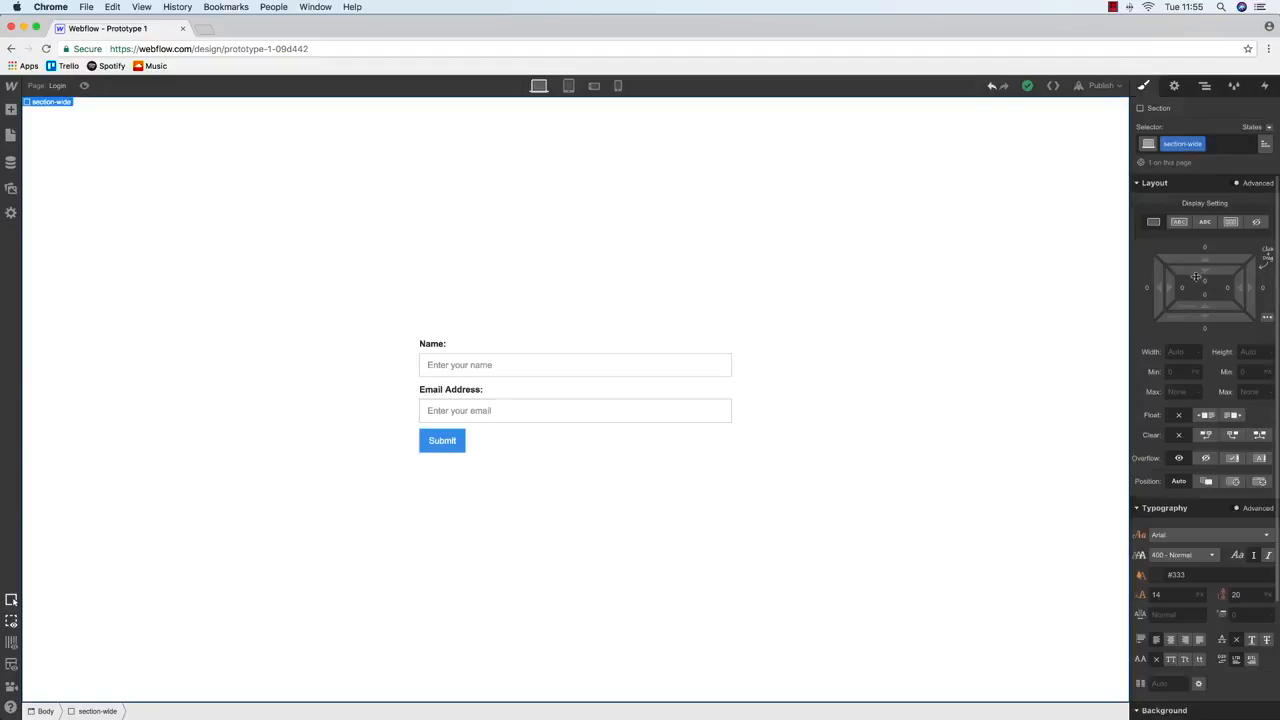
left_click(1205, 85)
left_click(1144, 86)
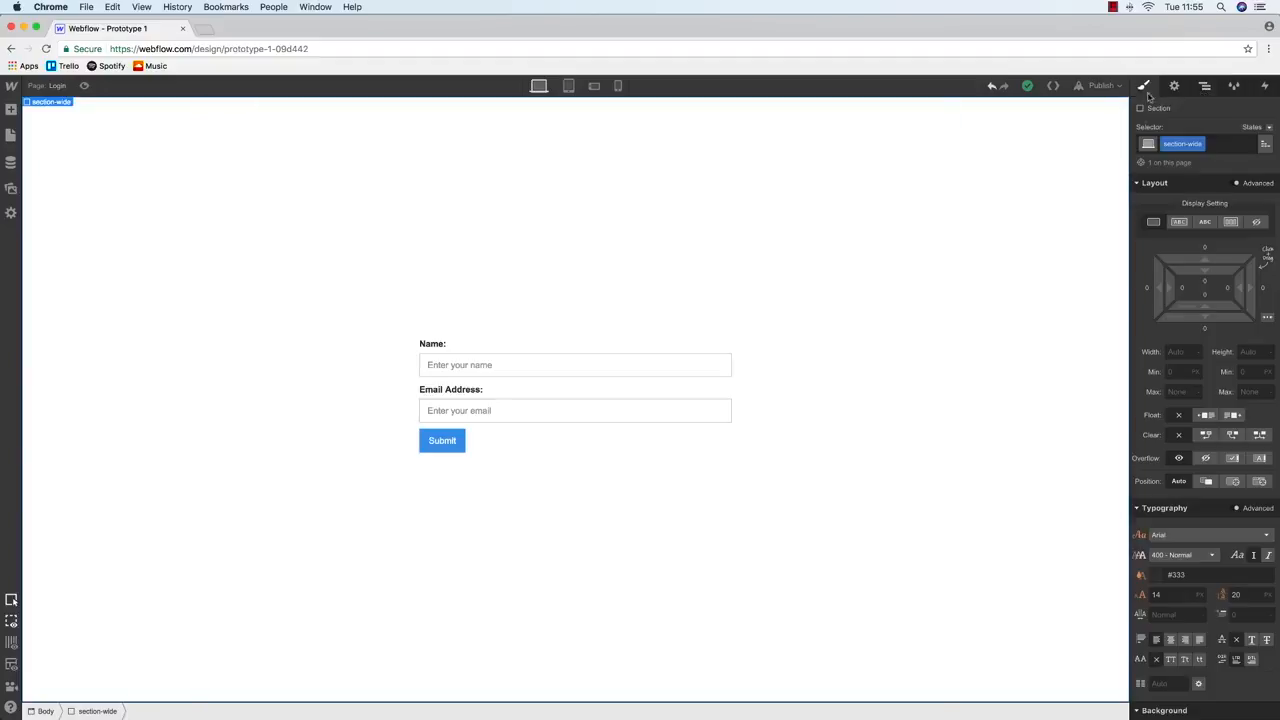
scroll(1200, 289, "down", 3)
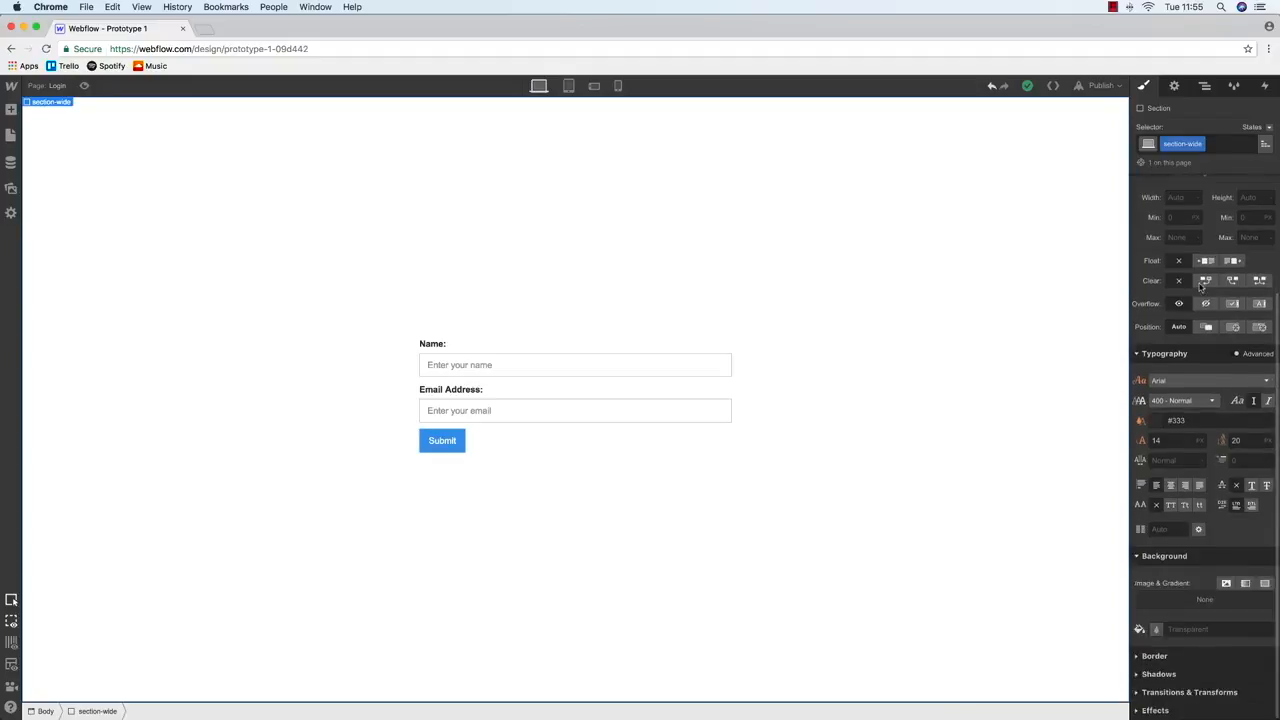
left_click(1156, 631)
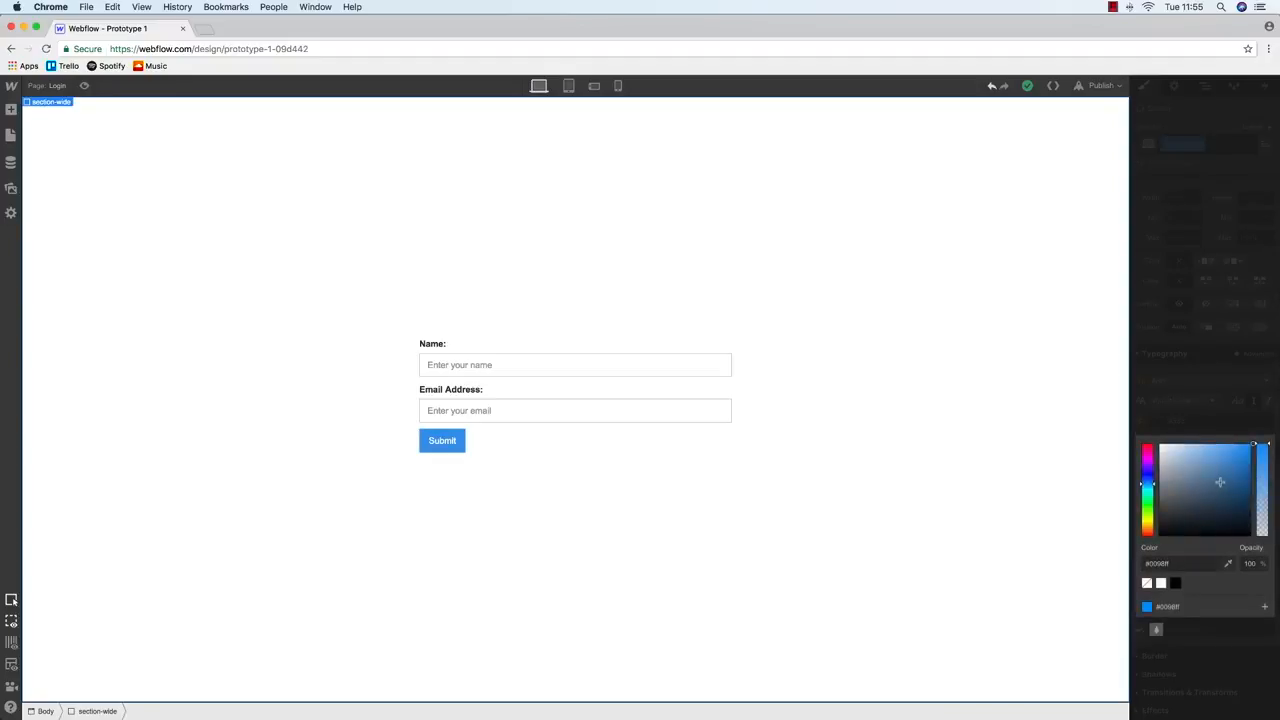
Give section-wide a #0091f3 blue background, then check section-inner's styles
left_click(1253, 447)
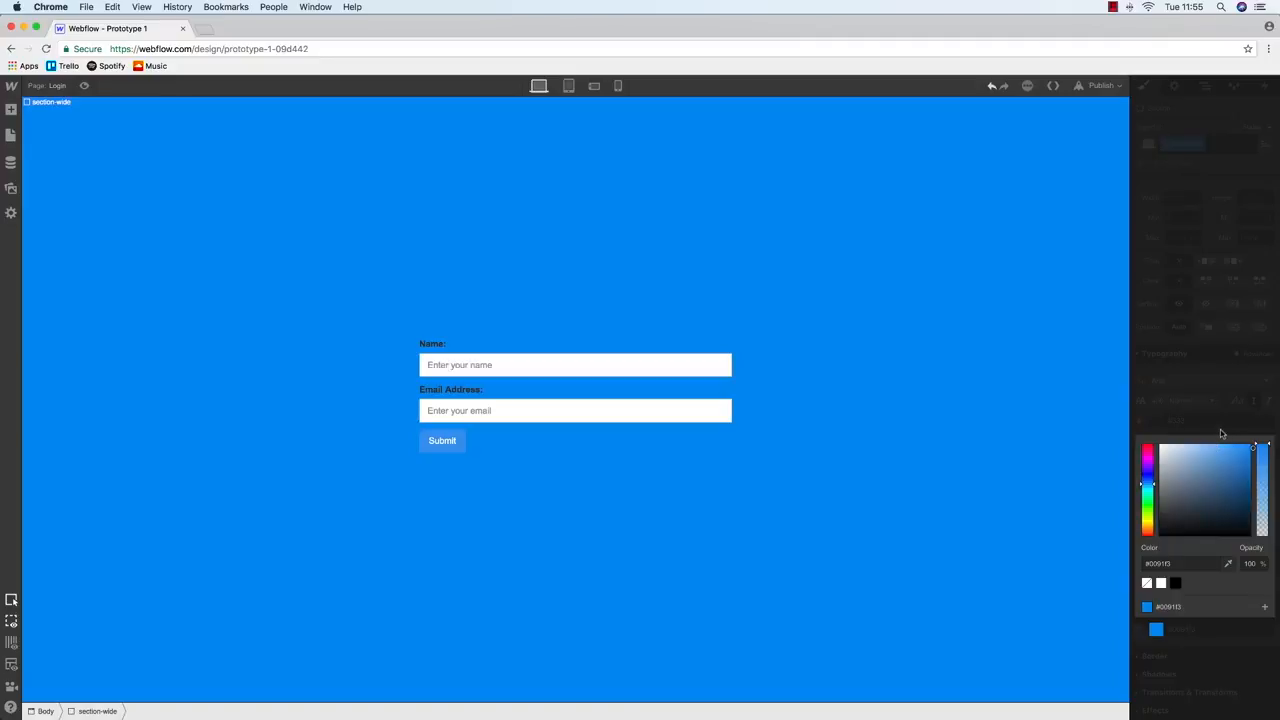
left_click(1199, 90)
left_click(1204, 86)
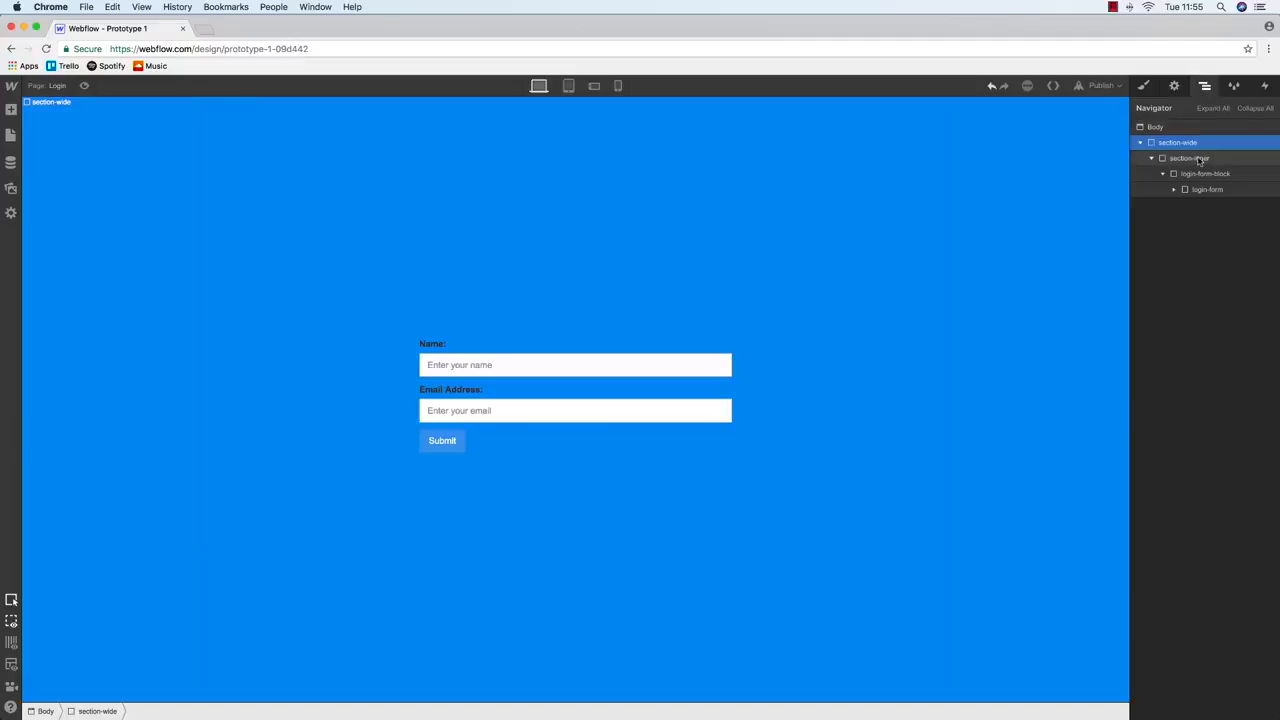
left_click(1199, 160)
key("Down")
key("Down")
key("Up")
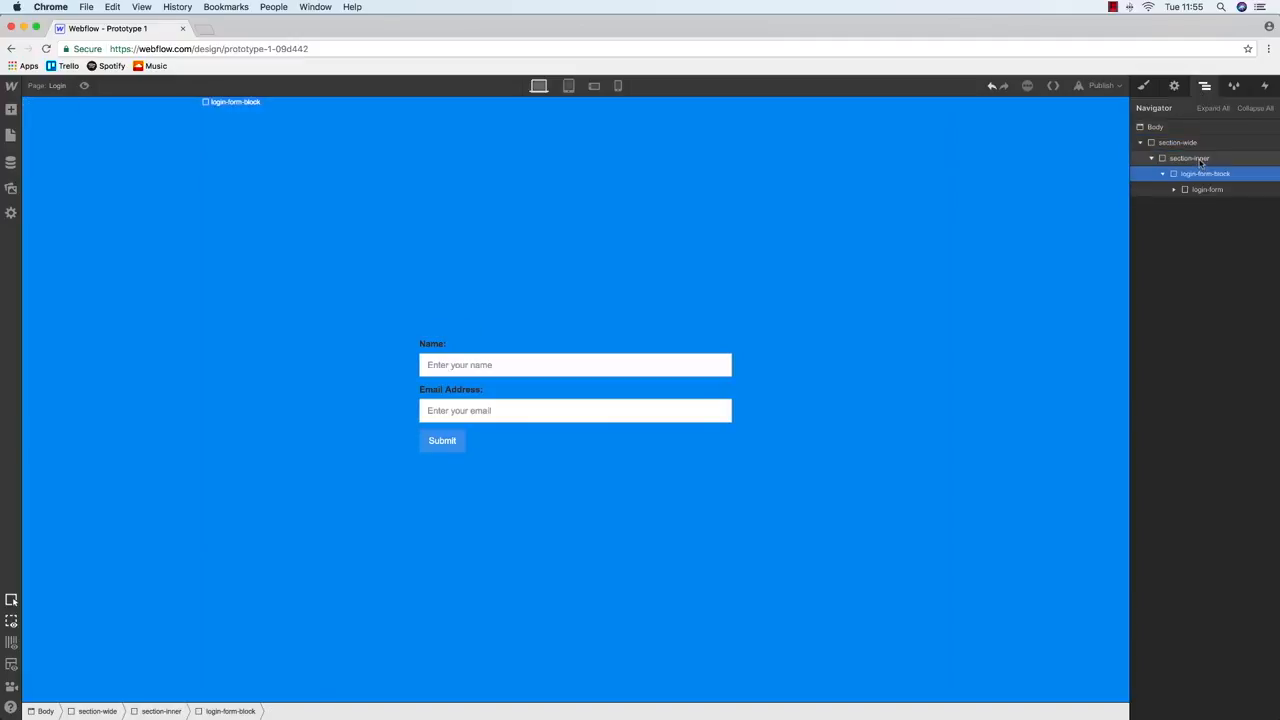
left_click(1199, 160)
left_click(1145, 87)
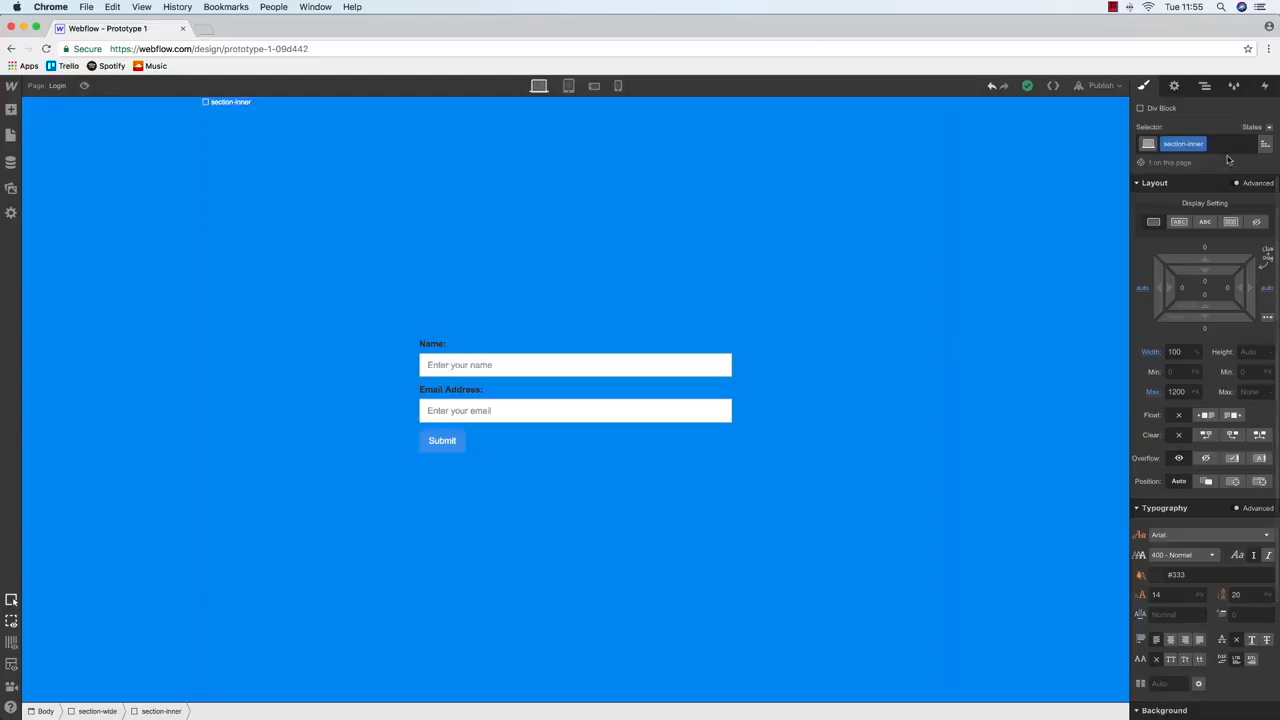
Make section-wide's background transparent again and dismiss the 'Remove this style' prompt
left_click(1205, 86)
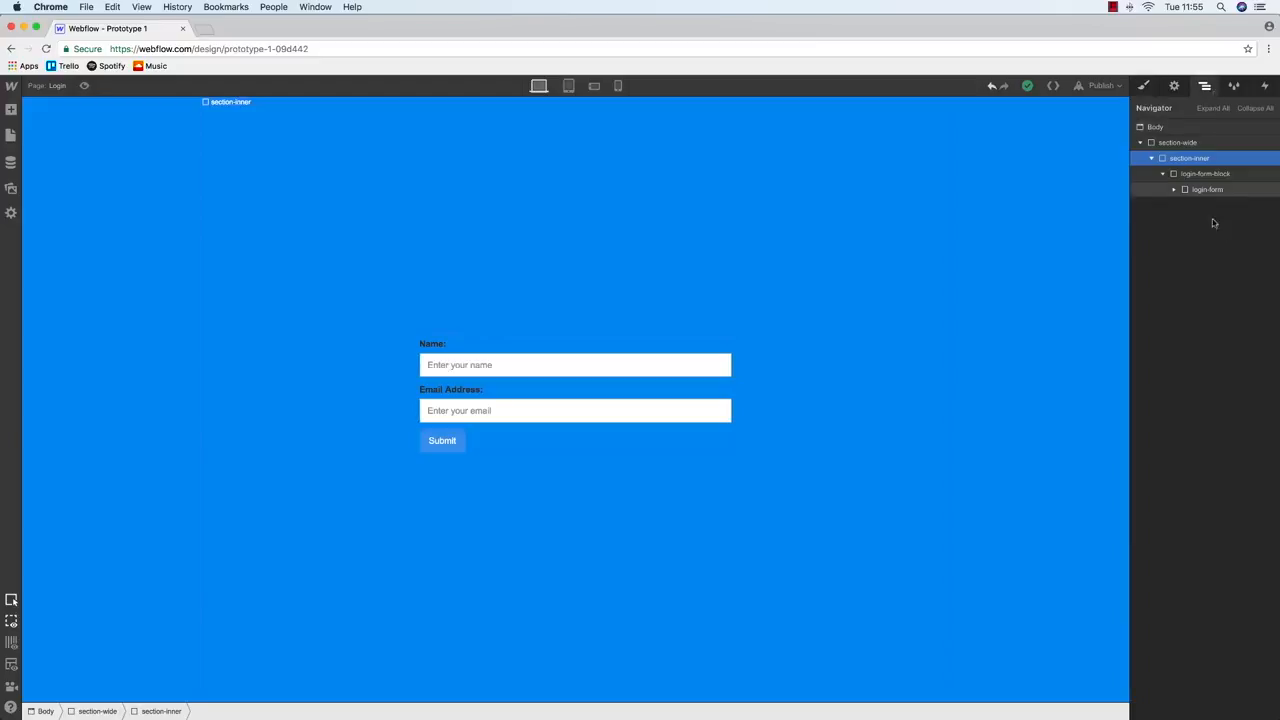
left_click(1178, 143)
left_click(1145, 87)
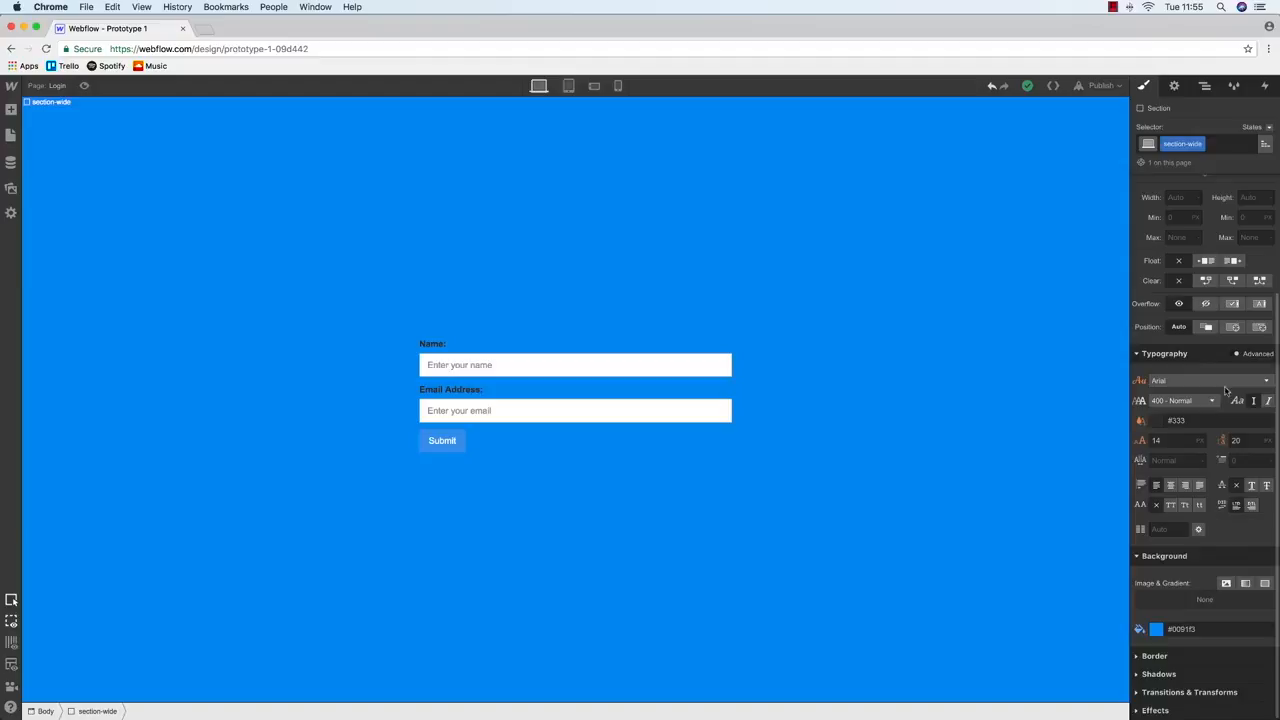
left_click(1156, 629)
left_click(1147, 584)
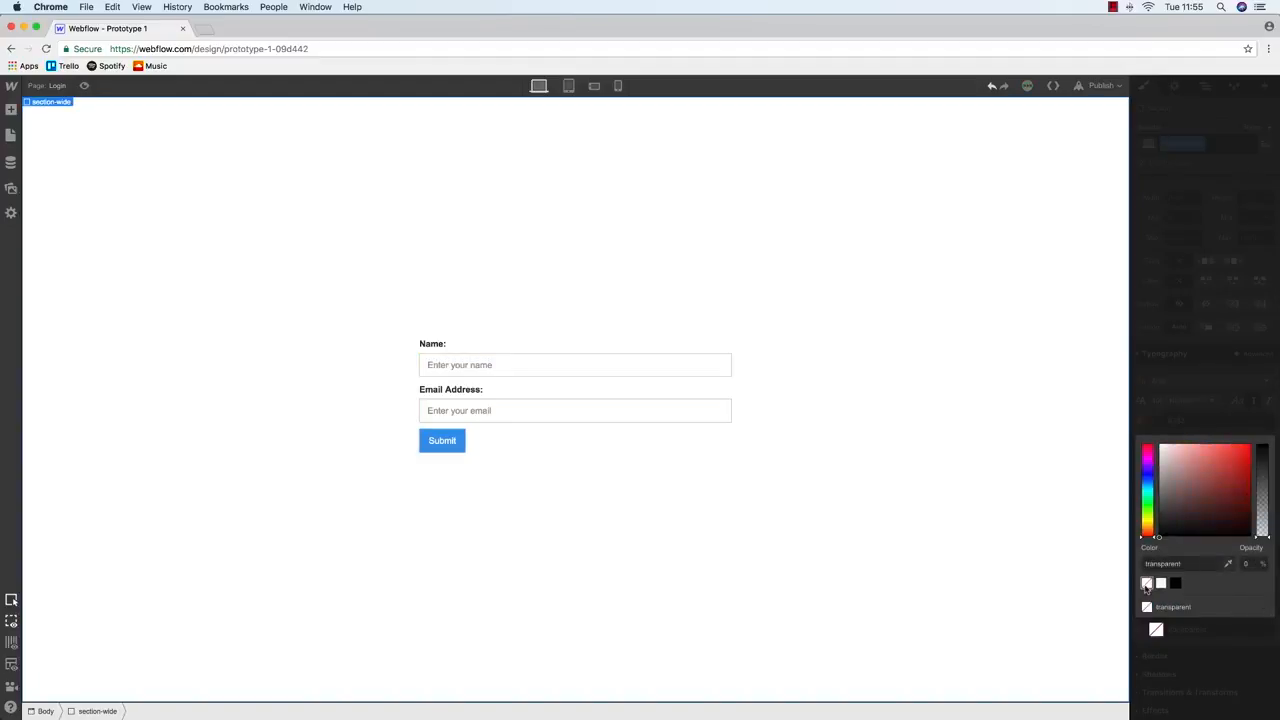
left_click(1158, 636)
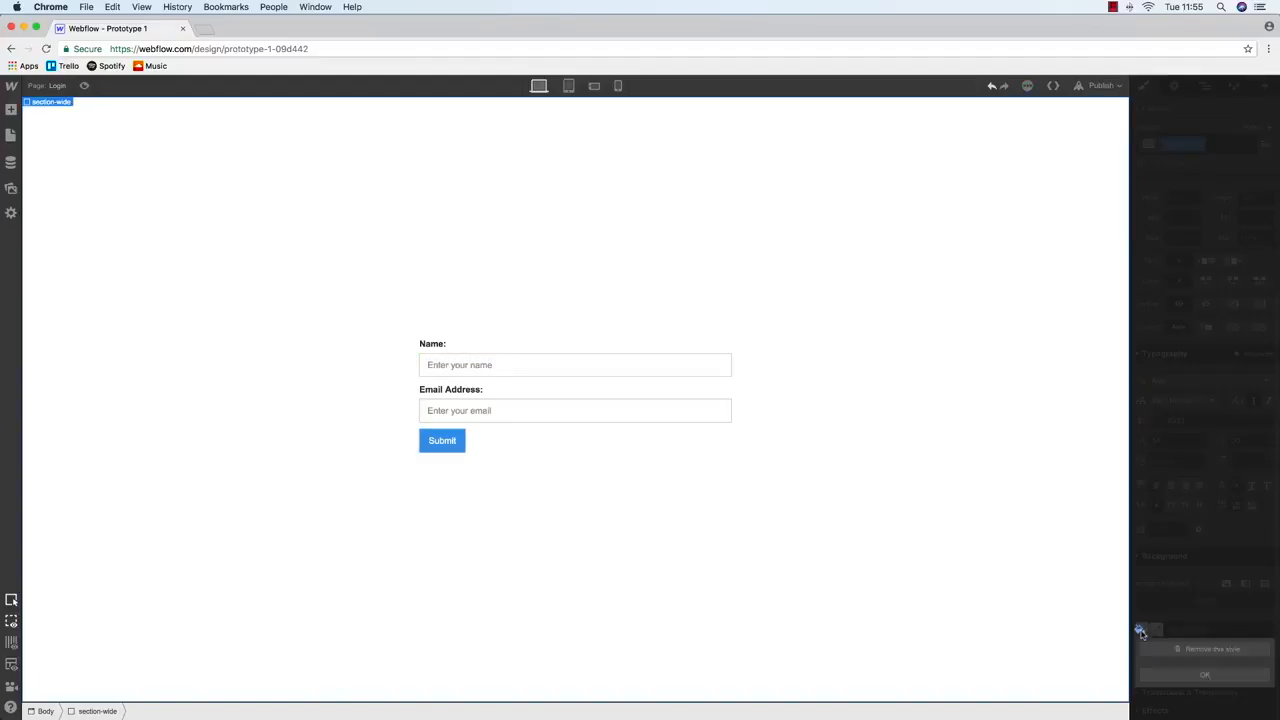
left_click(826, 396)
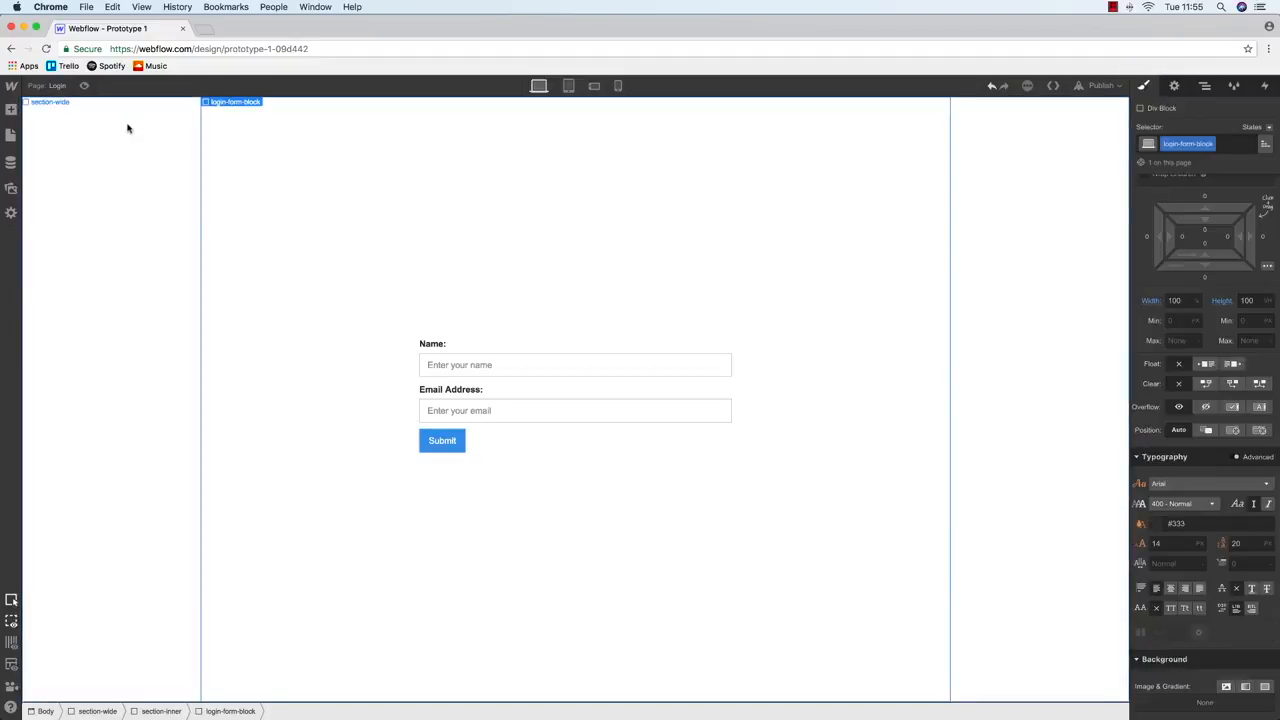
View the Log In mockup in Balsamiq, then return to the Webflow editor in Chrome
key("ctrl+Up")
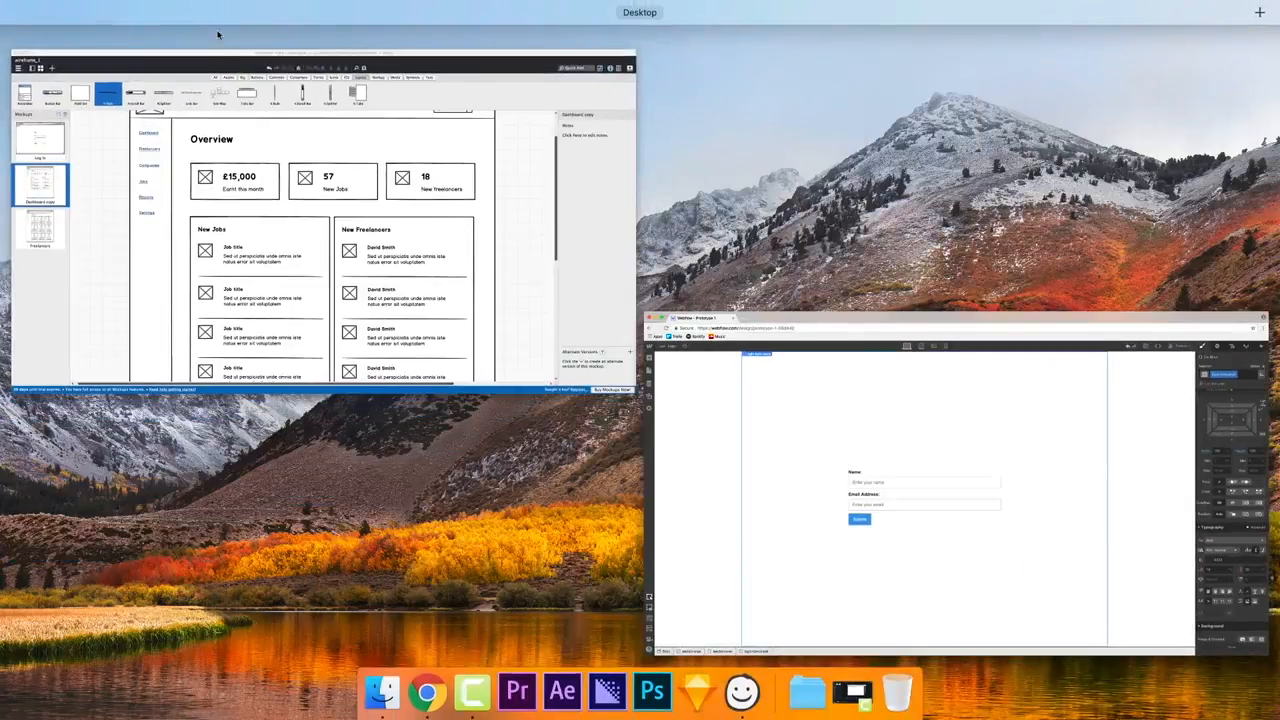
left_click(221, 205)
key("Up")
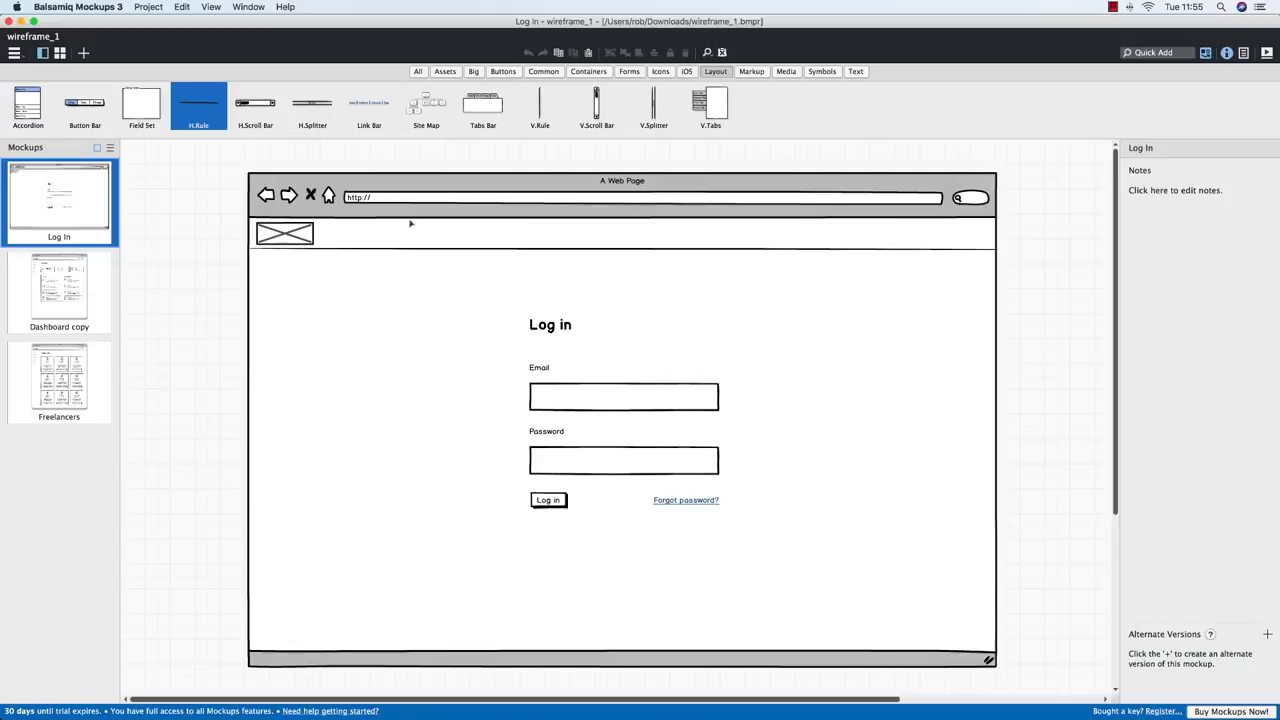
key("ctrl+Up")
left_click(310, 254)
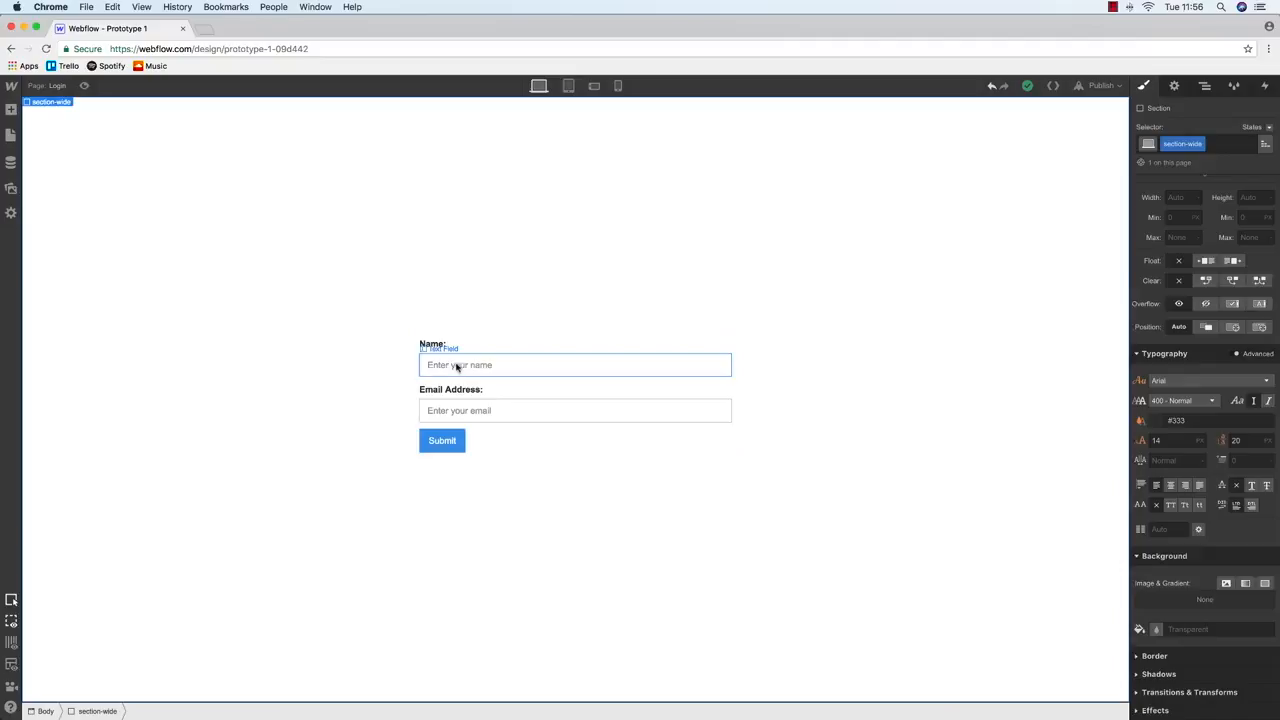
Select the form's Submit button, review its settings, and delete it
left_click(434, 344)
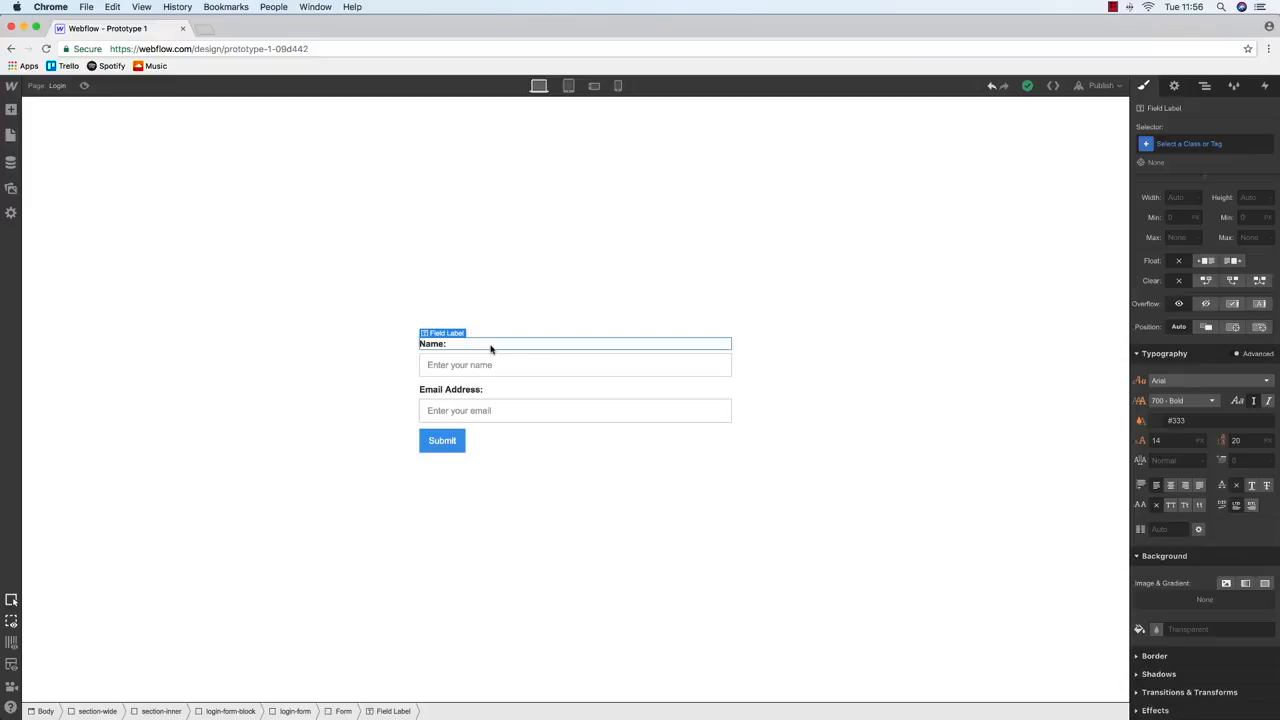
left_click(10, 135)
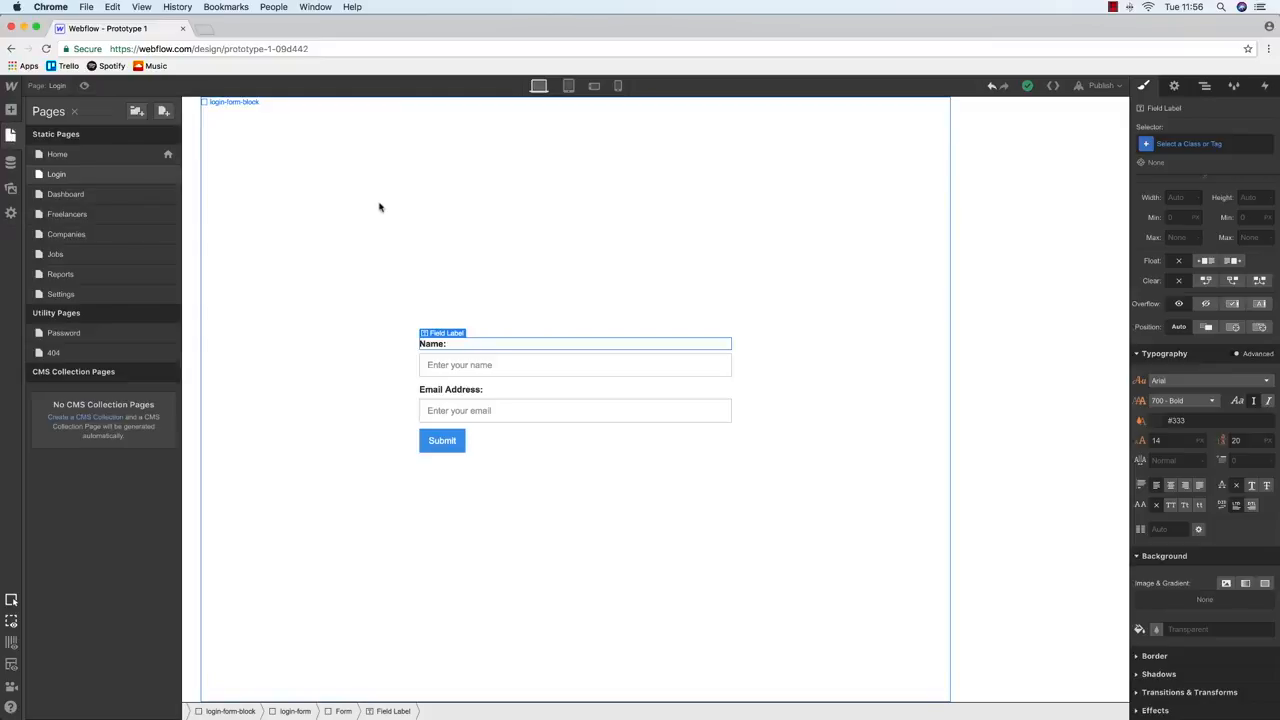
left_click(386, 232)
left_click(445, 448)
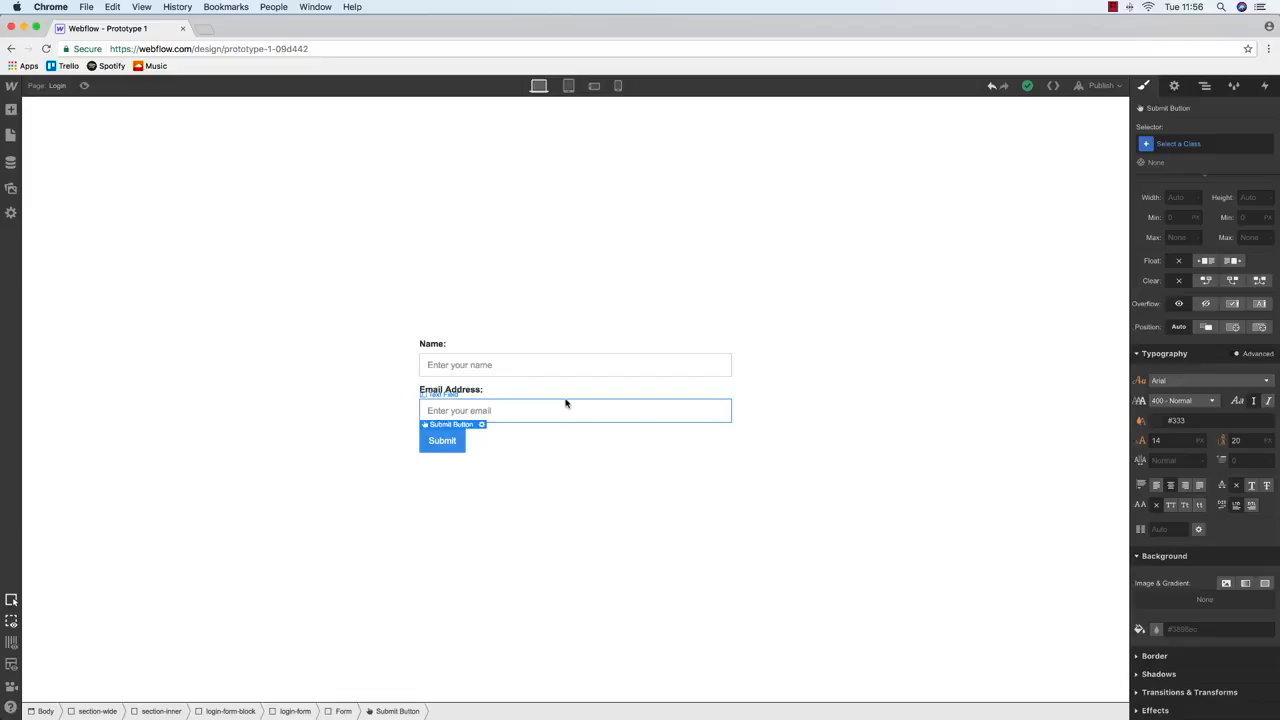
left_click(1174, 85)
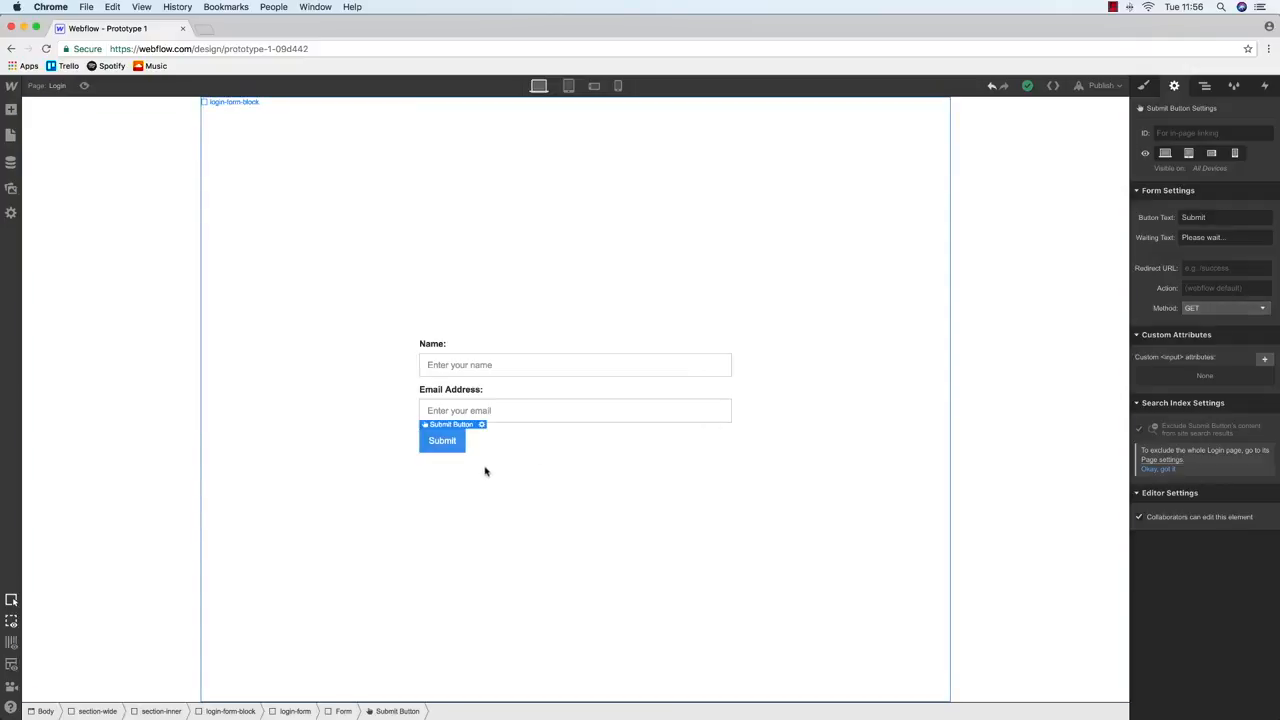
key("Delete")
Drag a Button element below the Email Address field, checking the wireframe for placement
left_click(11, 128)
left_click(11, 110)
left_click_drag(151, 275, 451, 438)
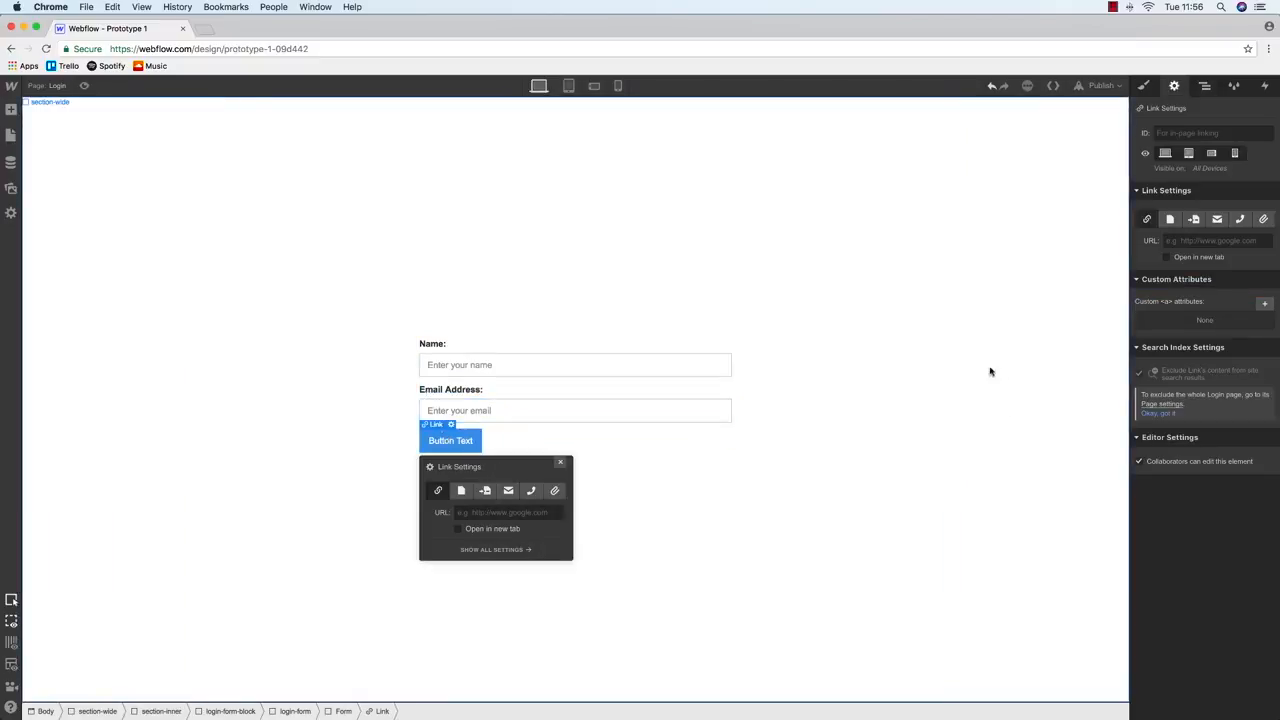
key("ctrl+Up")
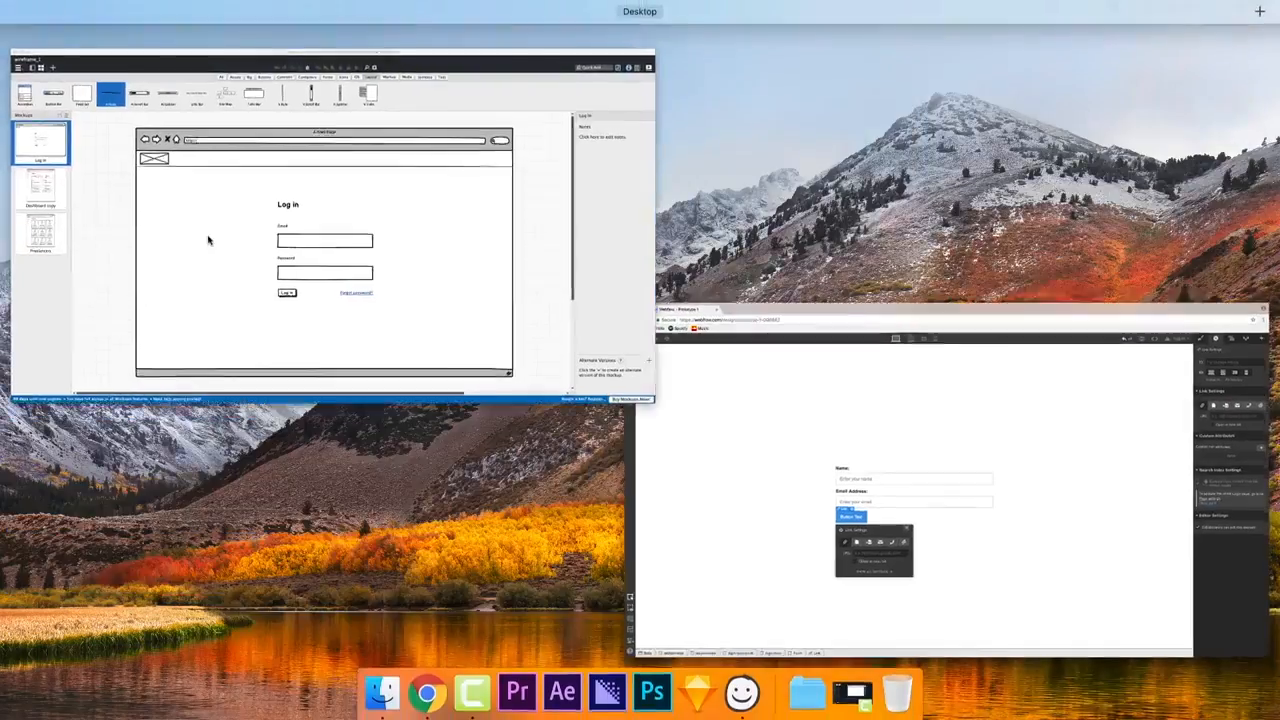
left_click(208, 240)
key("ctrl+Up")
left_click(543, 366)
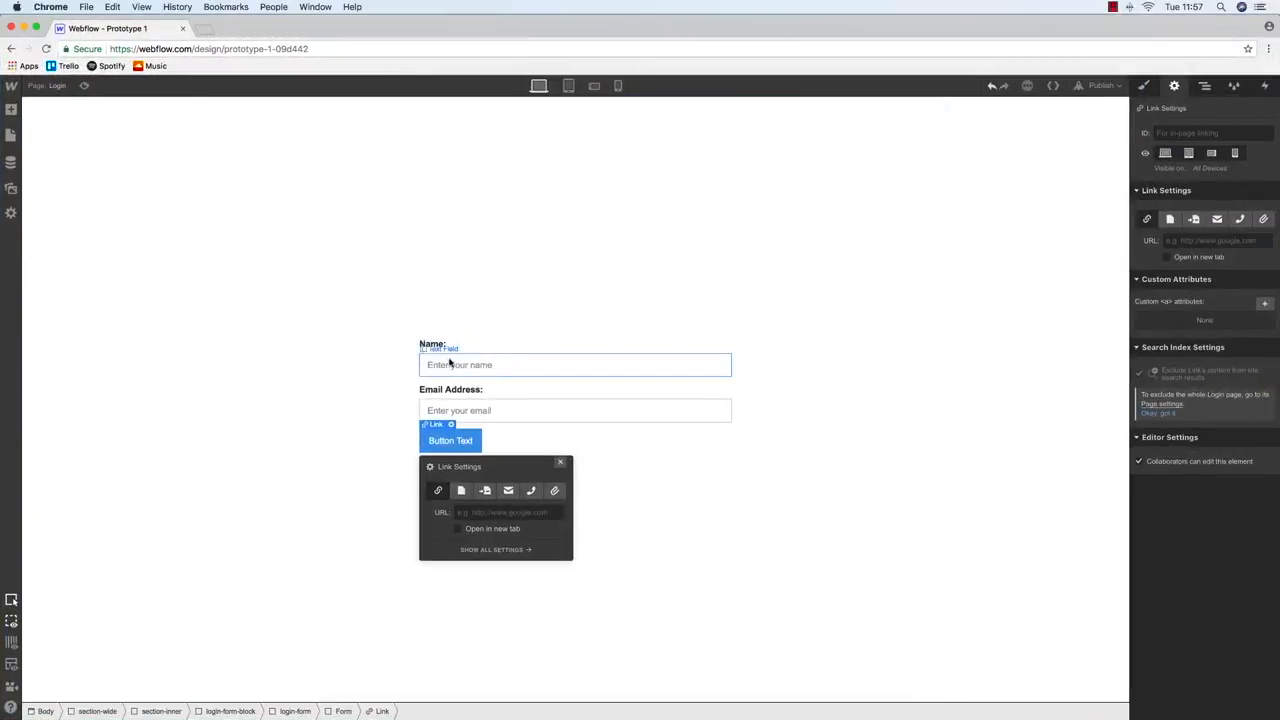
Rename the Name: label to Email and the Email Address: label to Password
double_click(431, 345)
type("Email")
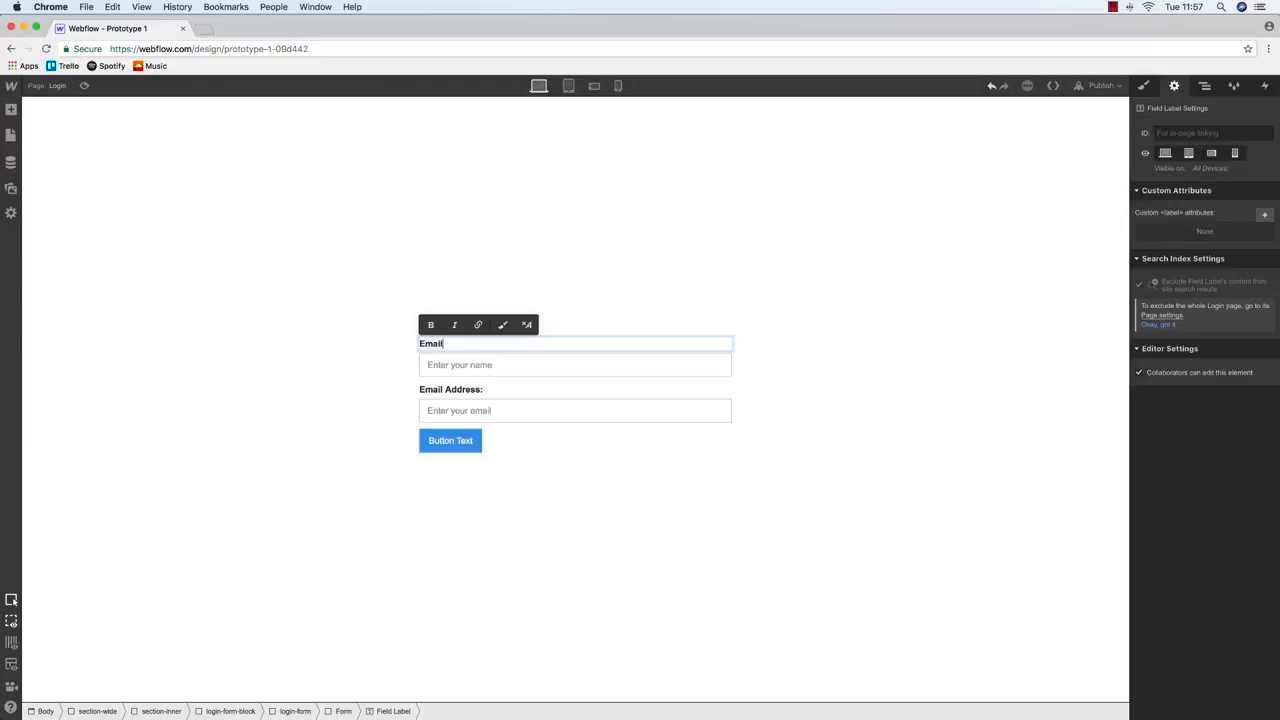
key("ctrl+Up")
left_click(352, 289)
key("ctrl+Up")
left_click(434, 380)
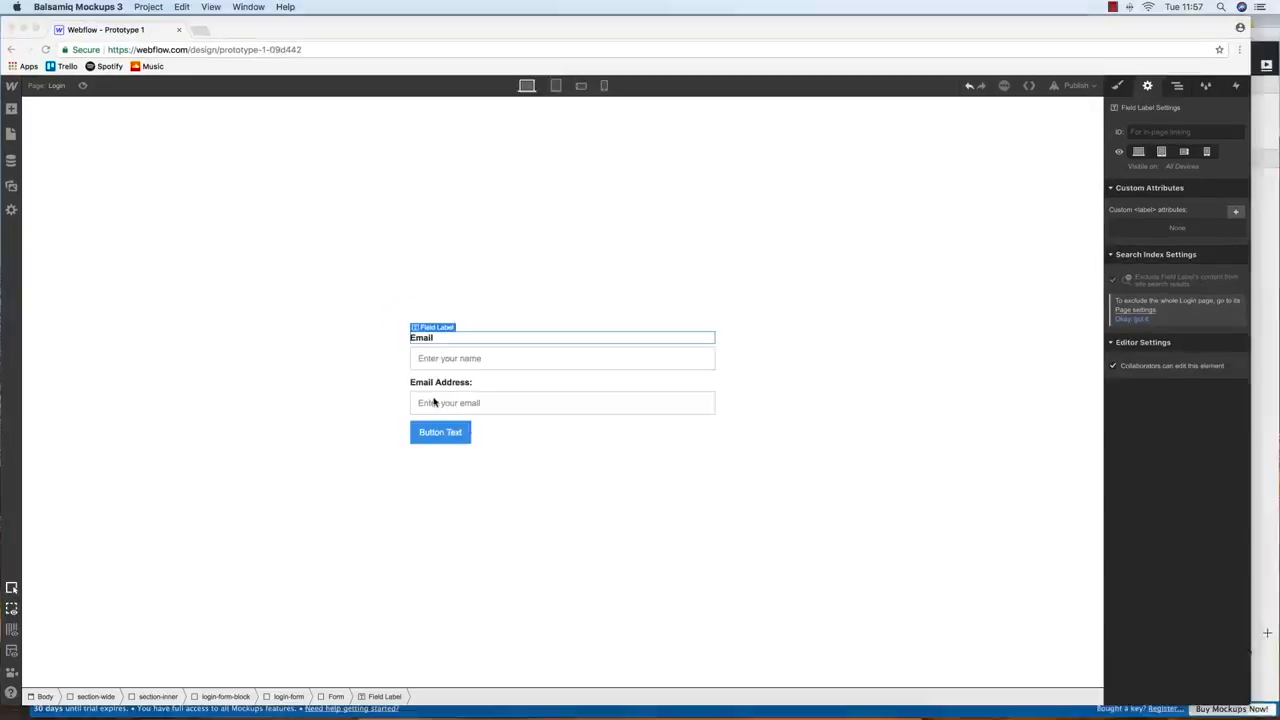
double_click(437, 383)
type("Password")
Set placeholders 'Your name' and 'Your email' on the two fields and mark them Required
left_click(566, 363)
key("ctrl+Up")
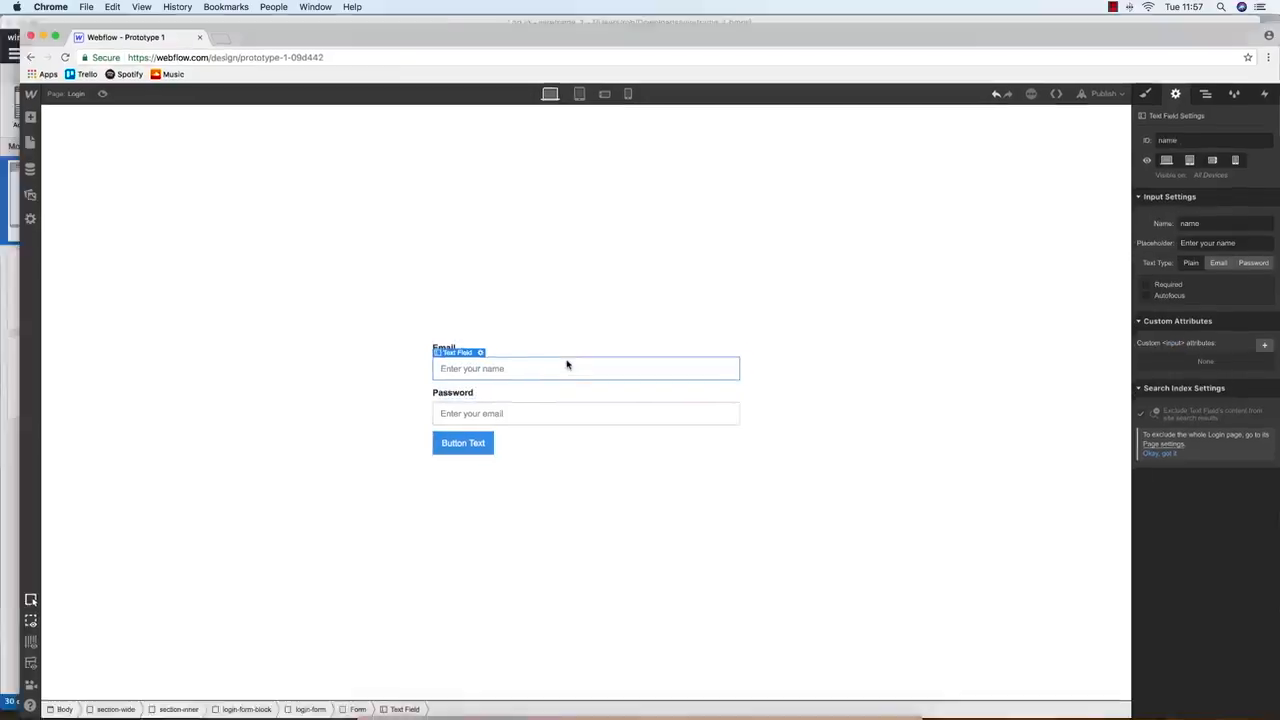
left_click(263, 254)
key("ctrl+Up")
left_click(277, 203)
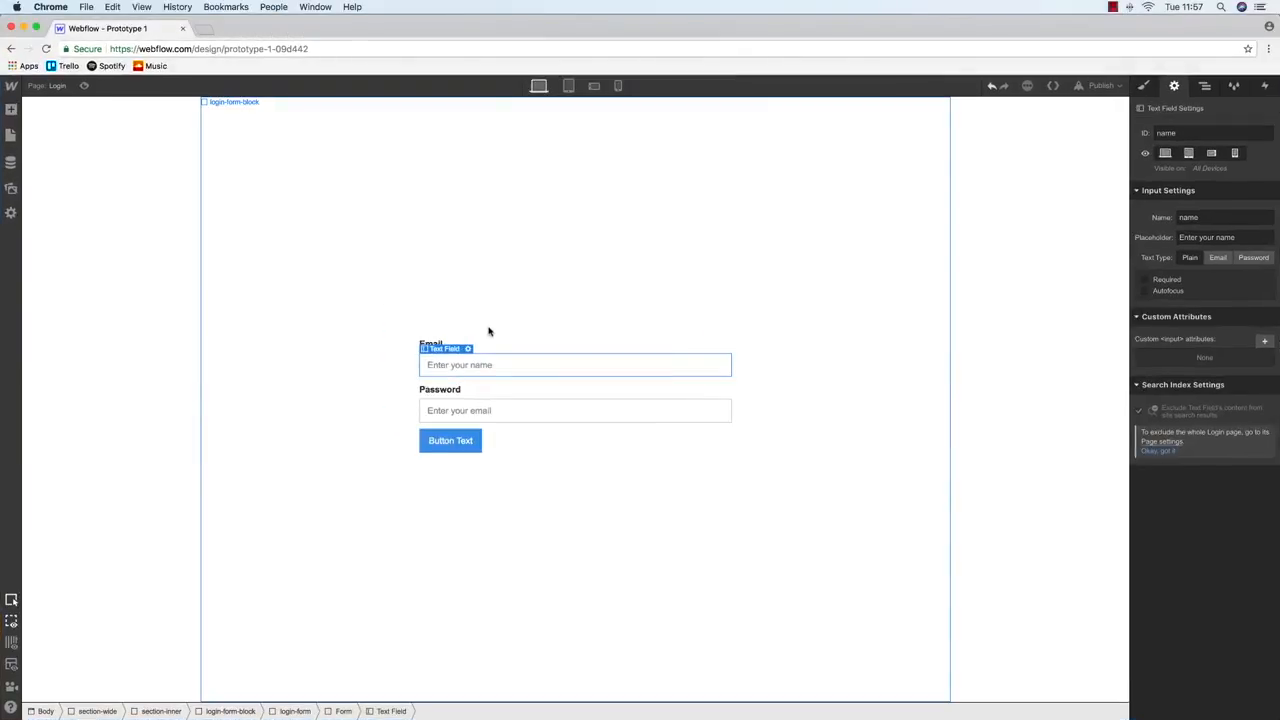
triple_click(1200, 237)
type("Your name")
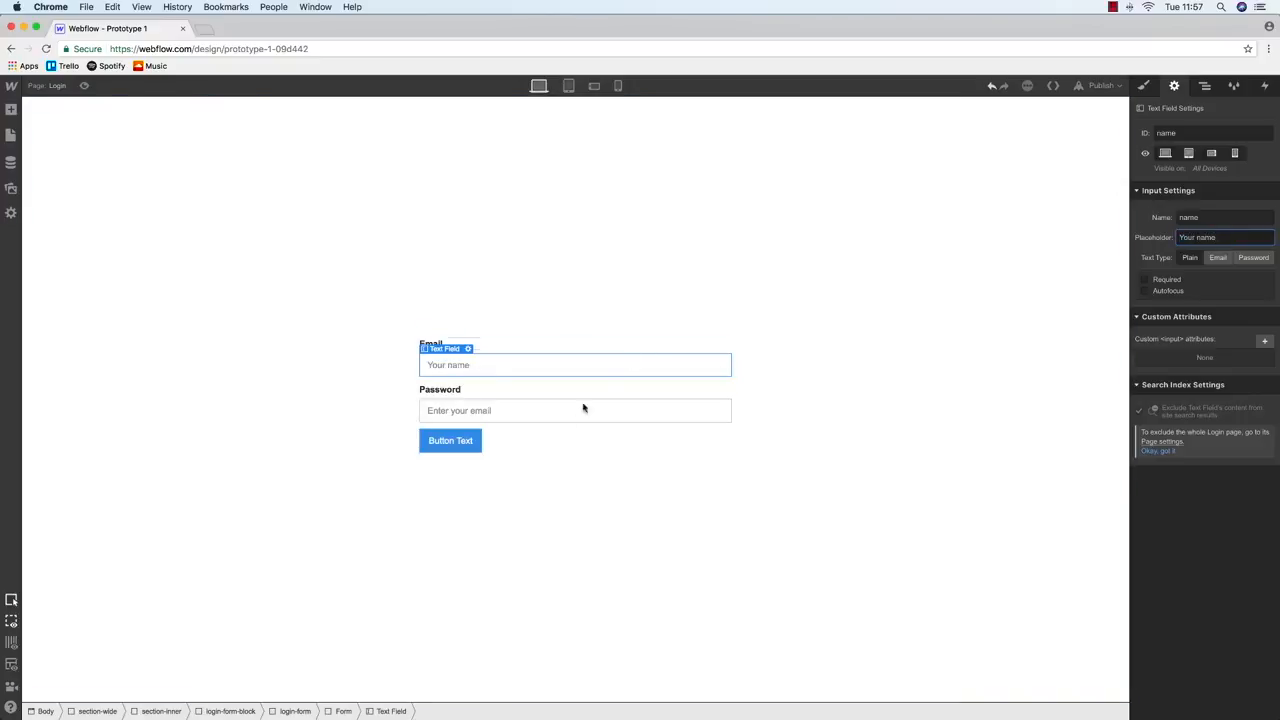
left_click(588, 408)
triple_click(1205, 238)
type("Your email")
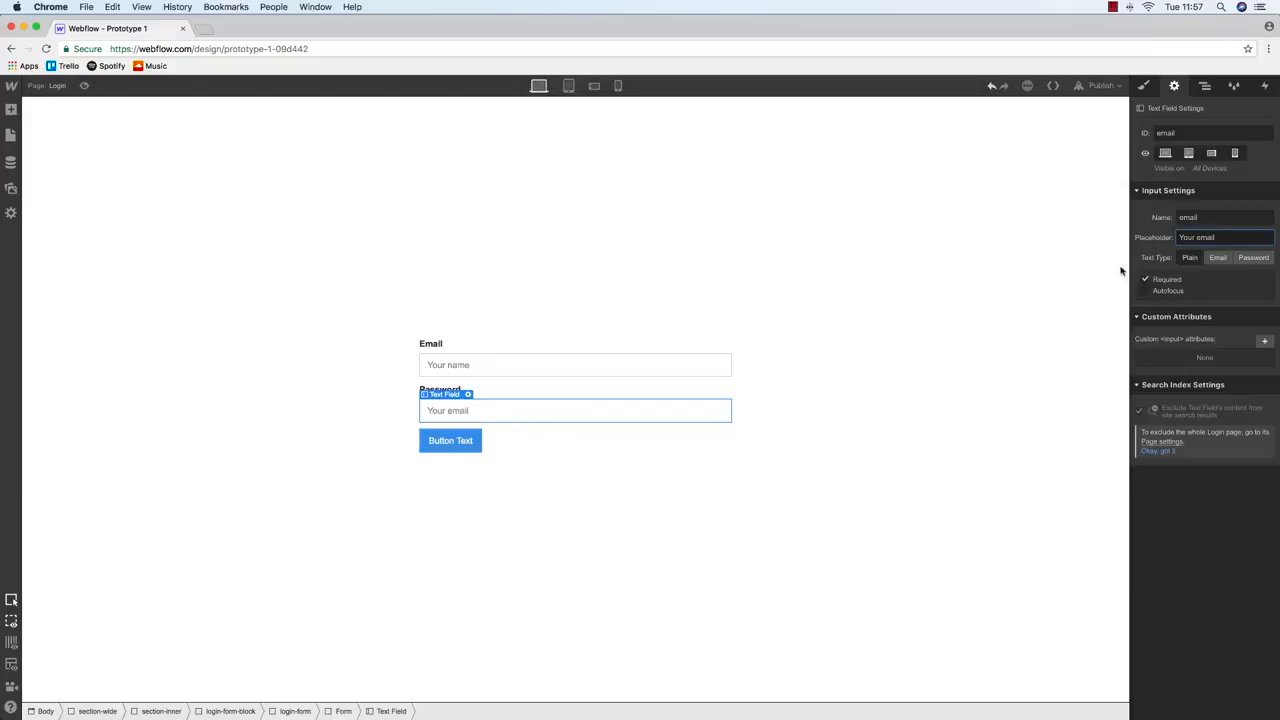
left_click(465, 372)
left_click(1144, 283)
left_click(589, 418)
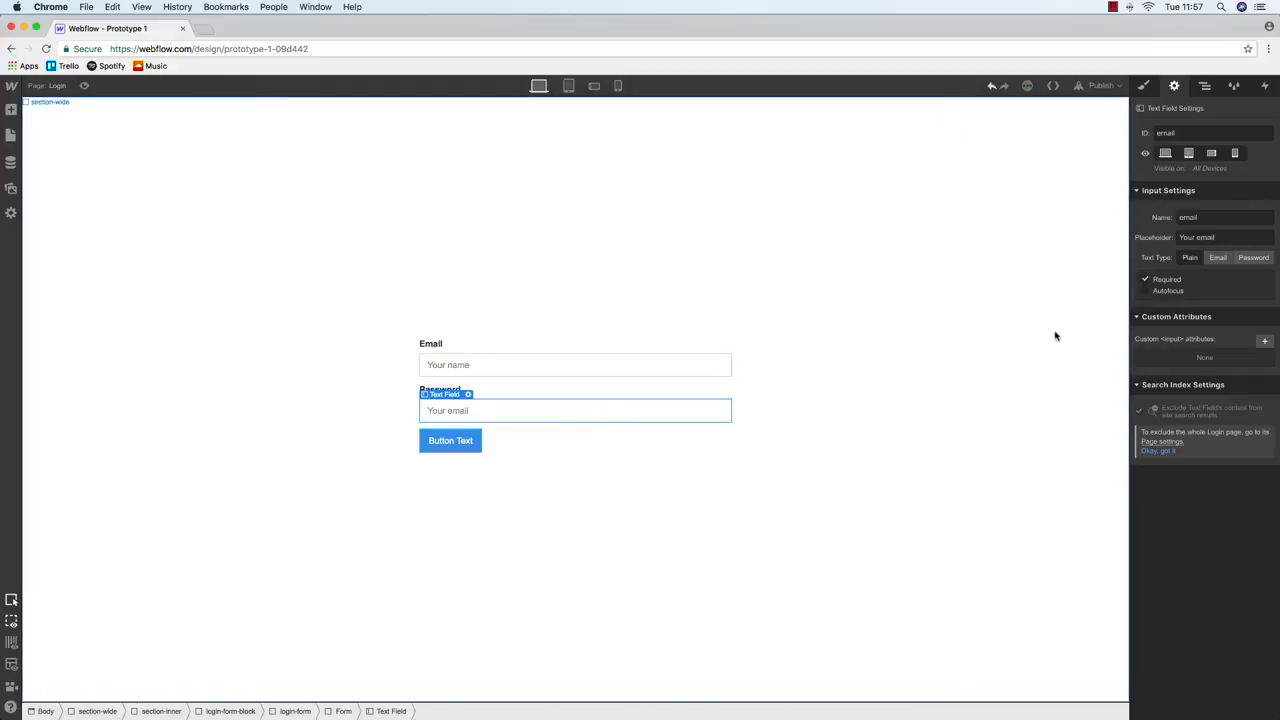
Change the new button's caption from Button Text to 'Log In'
left_click(437, 445)
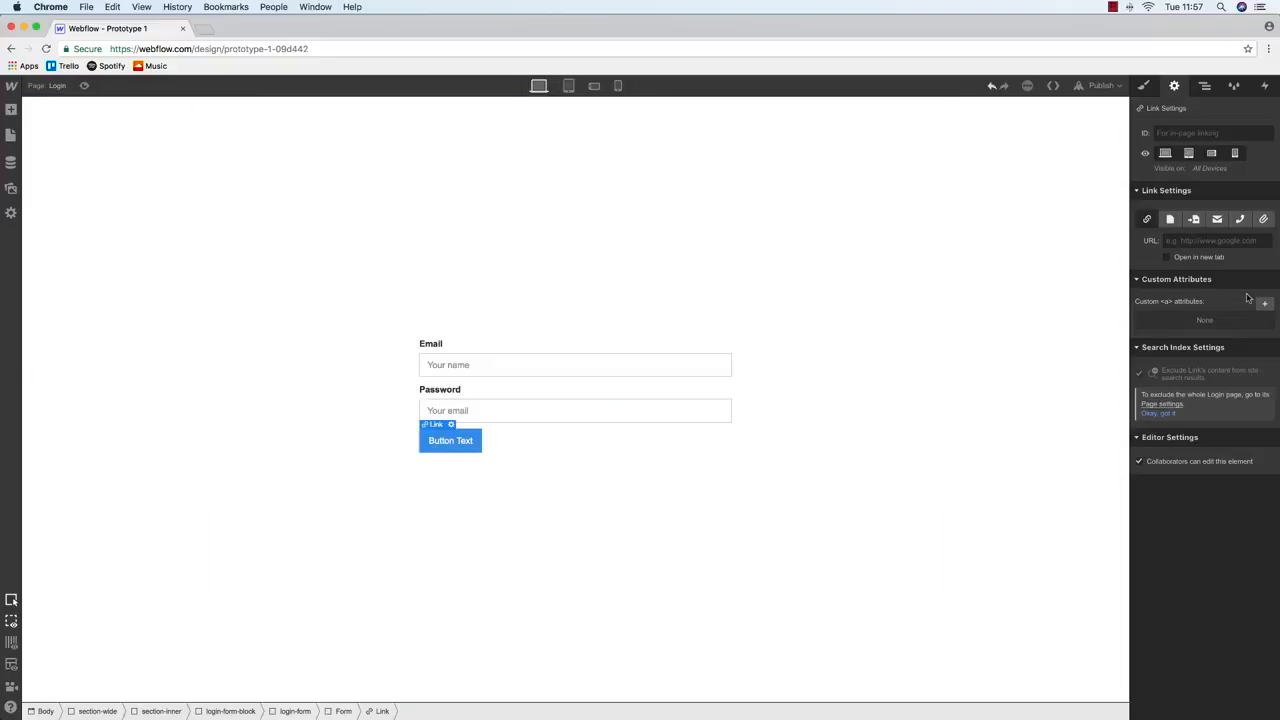
left_click(1143, 85)
left_click(1174, 85)
double_click(463, 440)
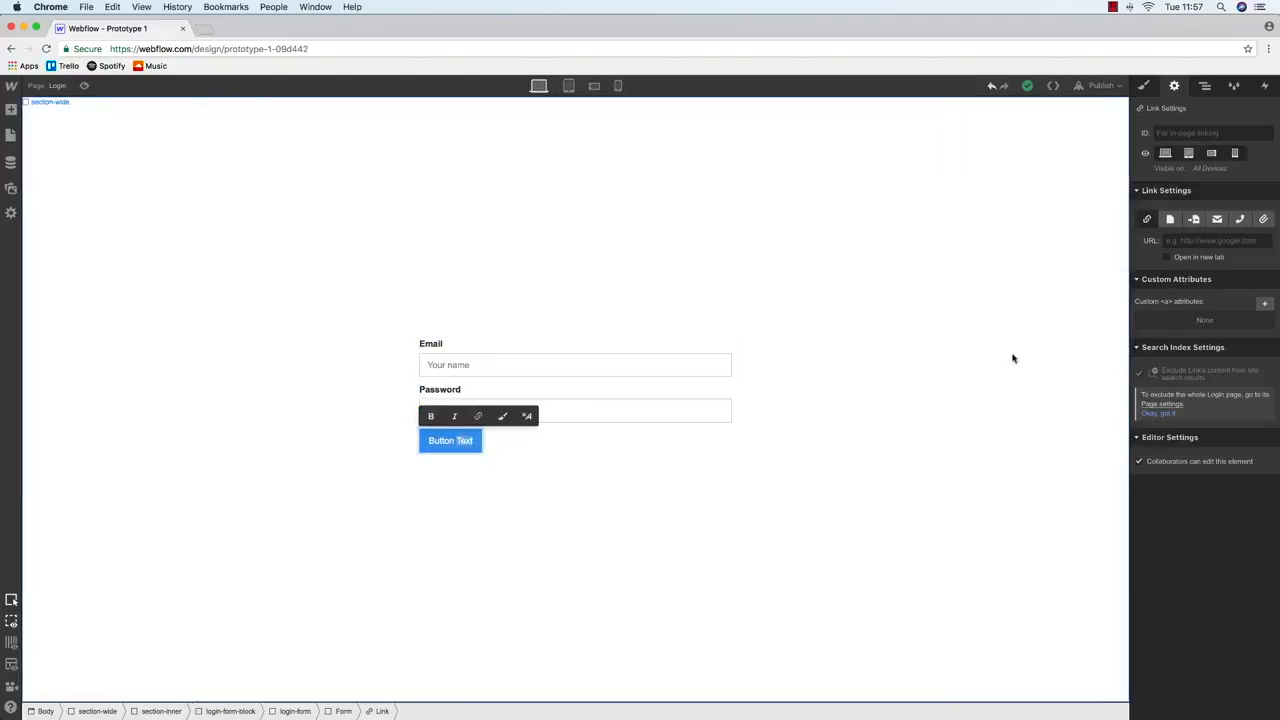
left_click(383, 446)
left_click(443, 440)
double_click(447, 440)
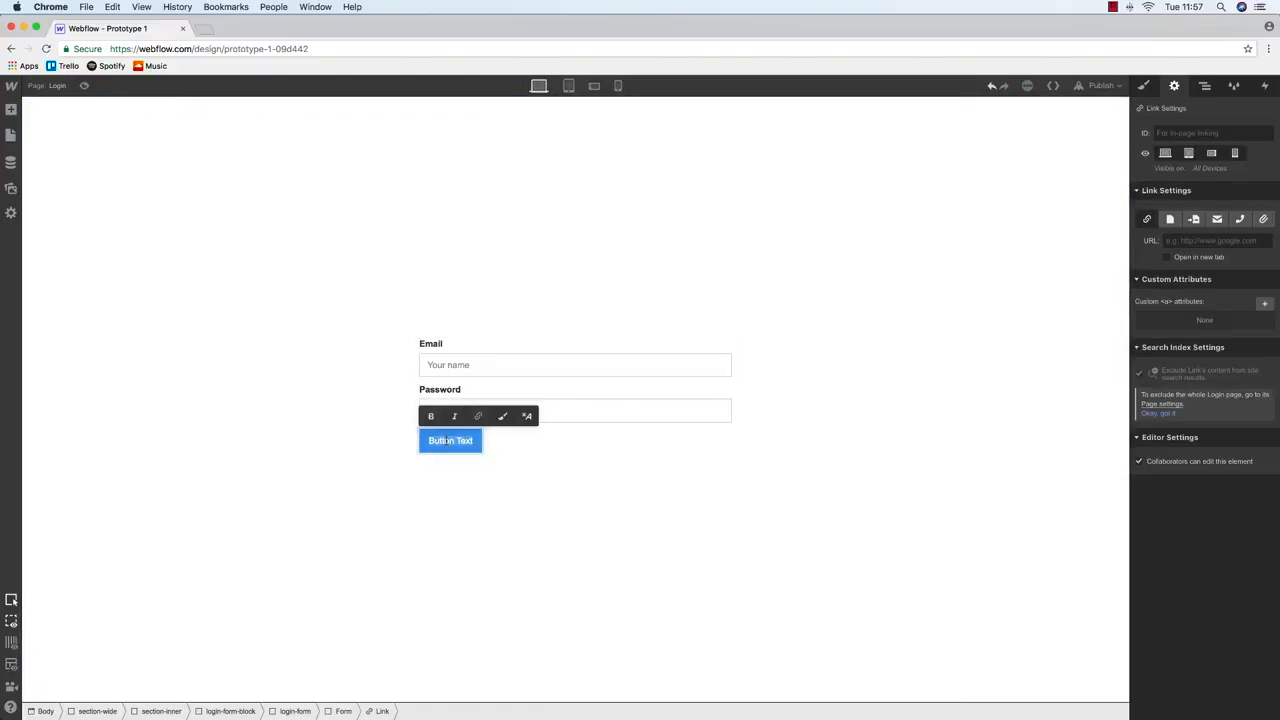
type("Log In")
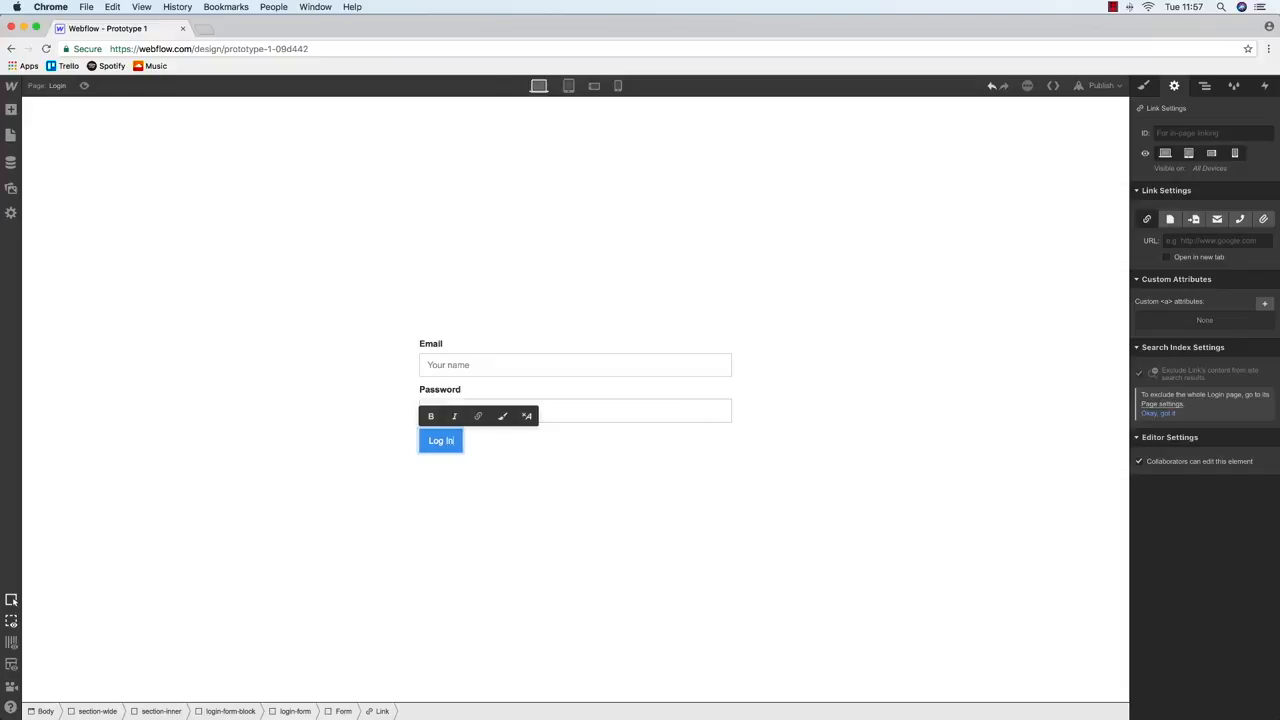
left_click(621, 492)
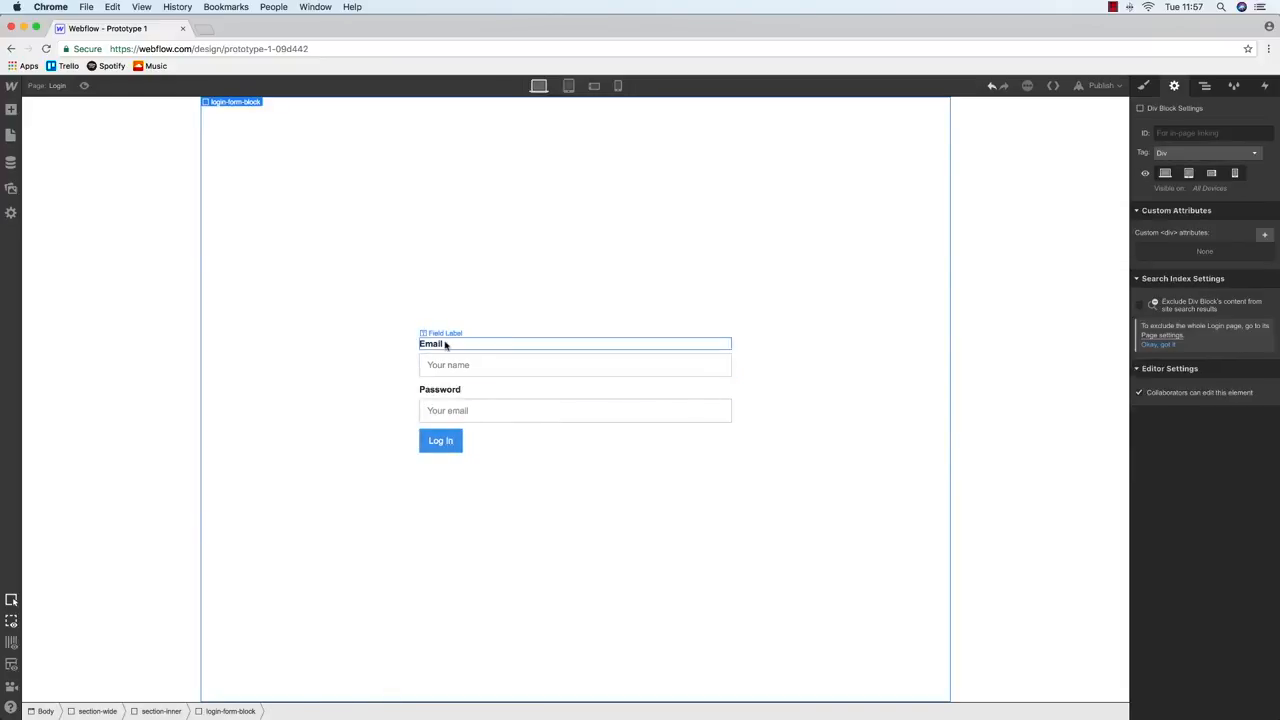
Link the Log In button to the Dashboard page and publish to the webflow.io domain
left_click(445, 344)
mouse_move(10, 112)
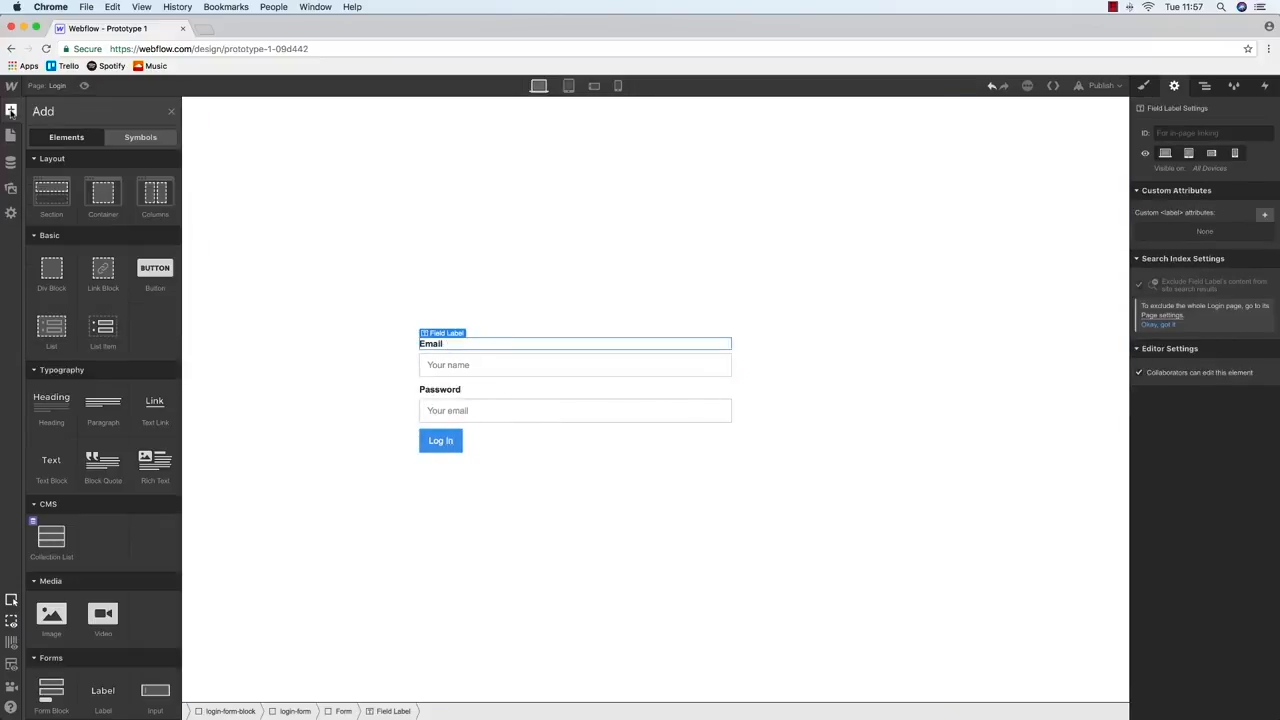
left_click(450, 446)
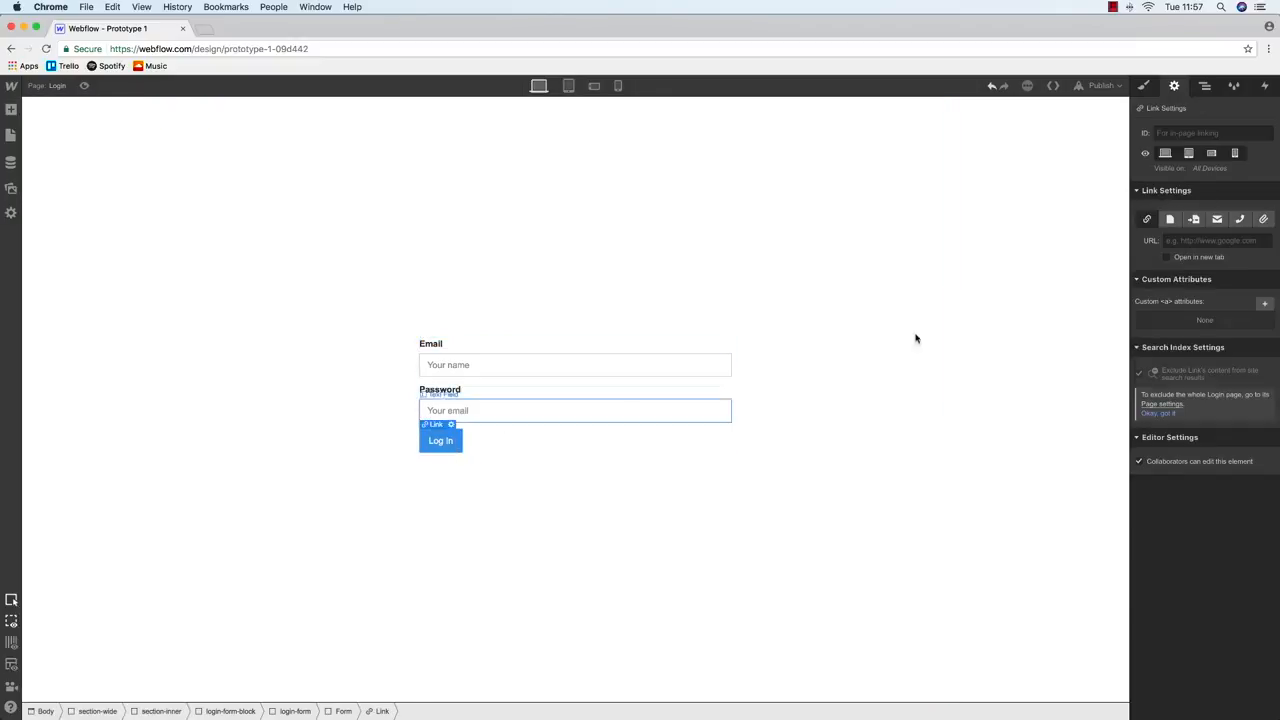
left_click(1170, 218)
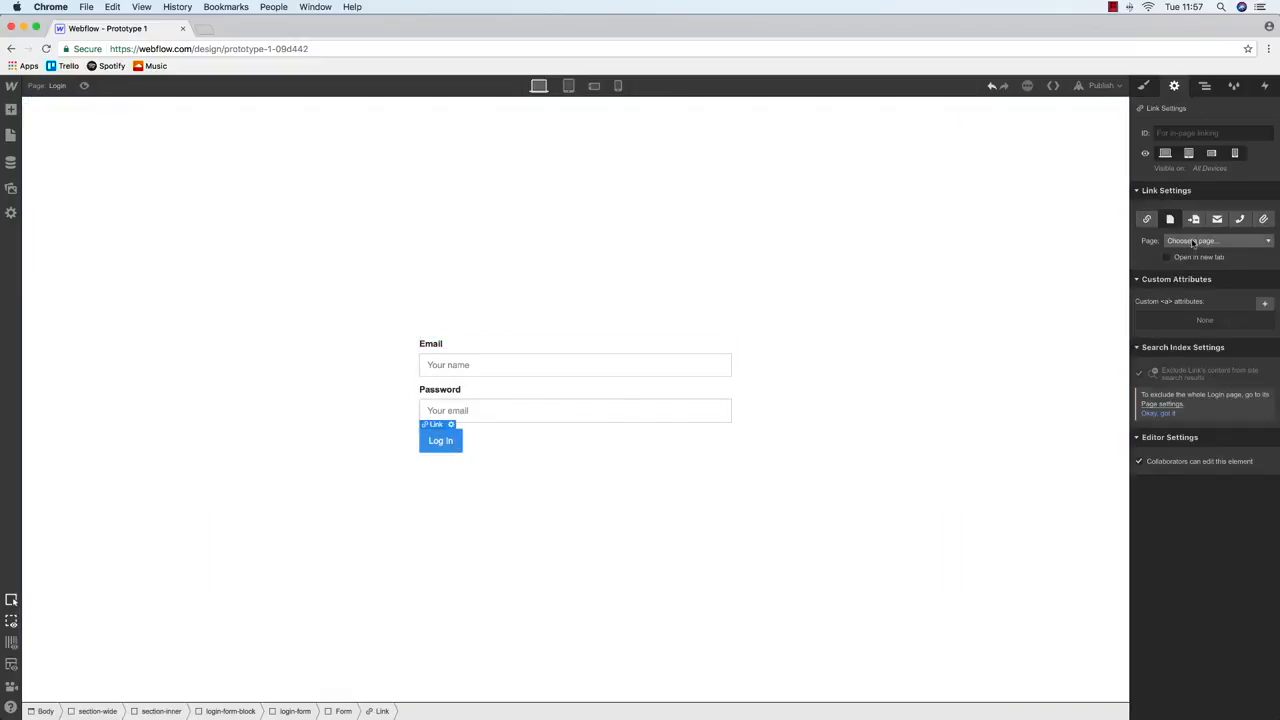
left_click(1192, 241)
left_click(1195, 290)
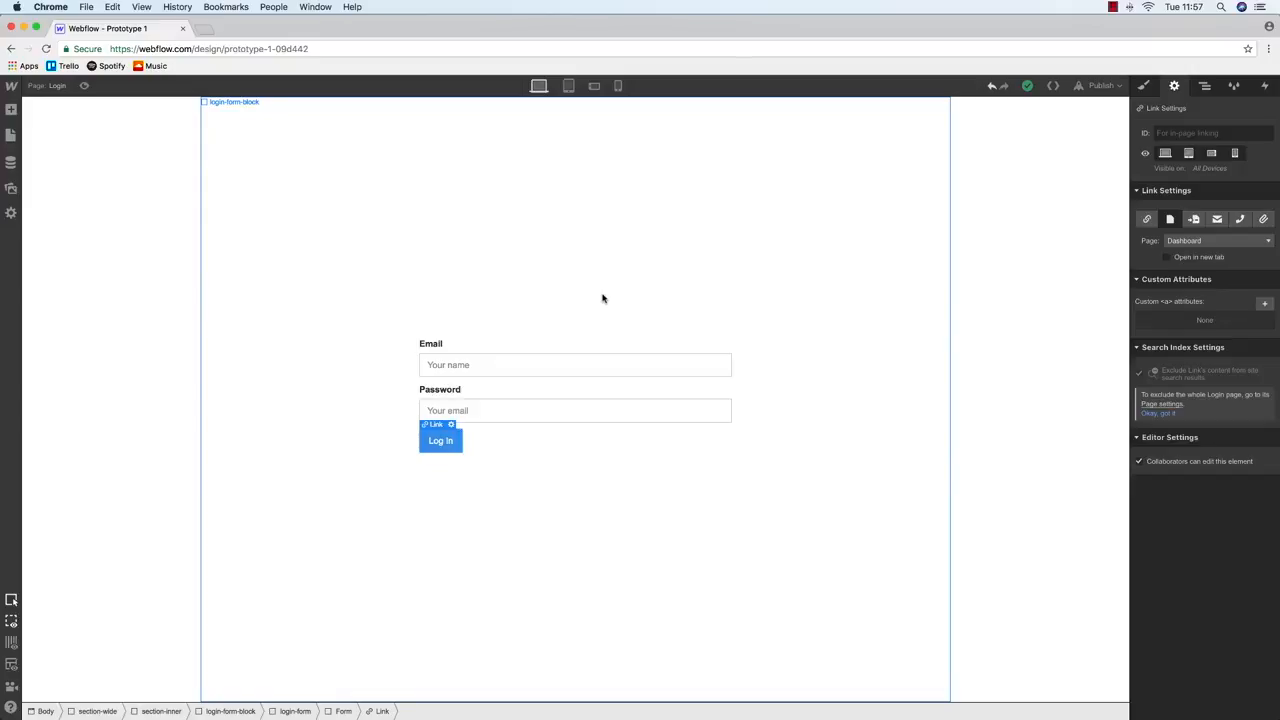
left_click(1100, 85)
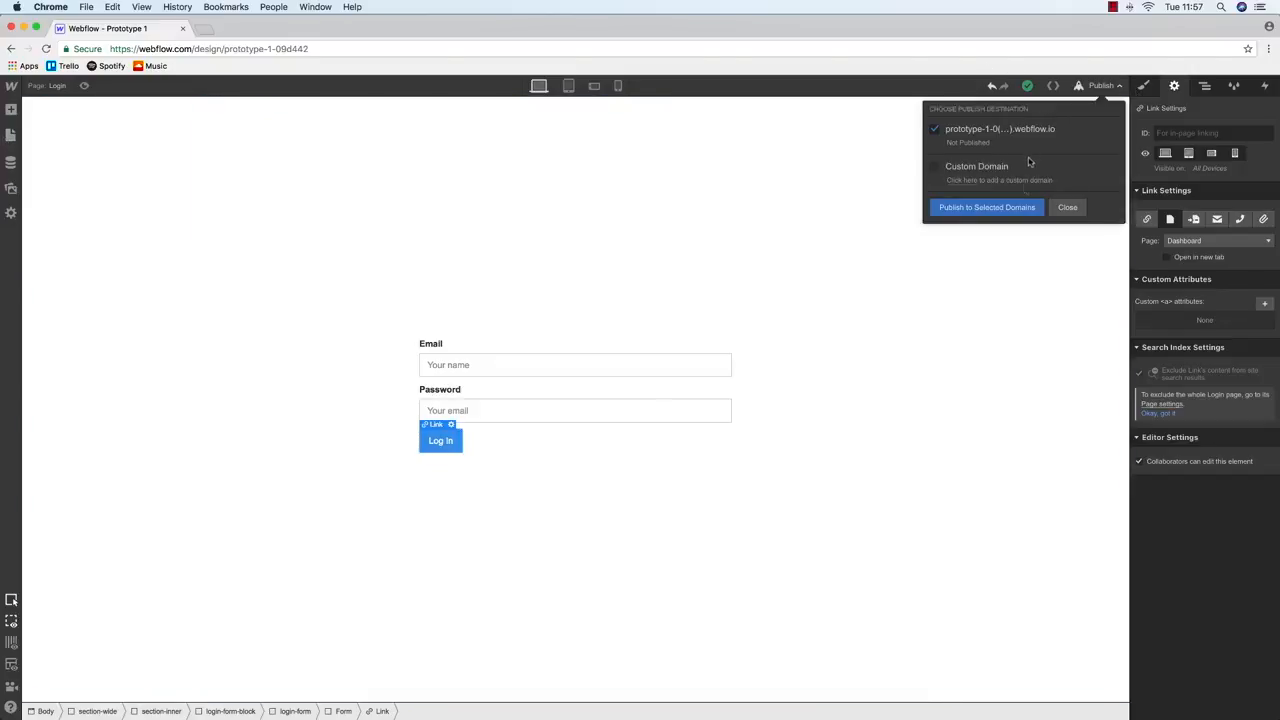
left_click(1012, 209)
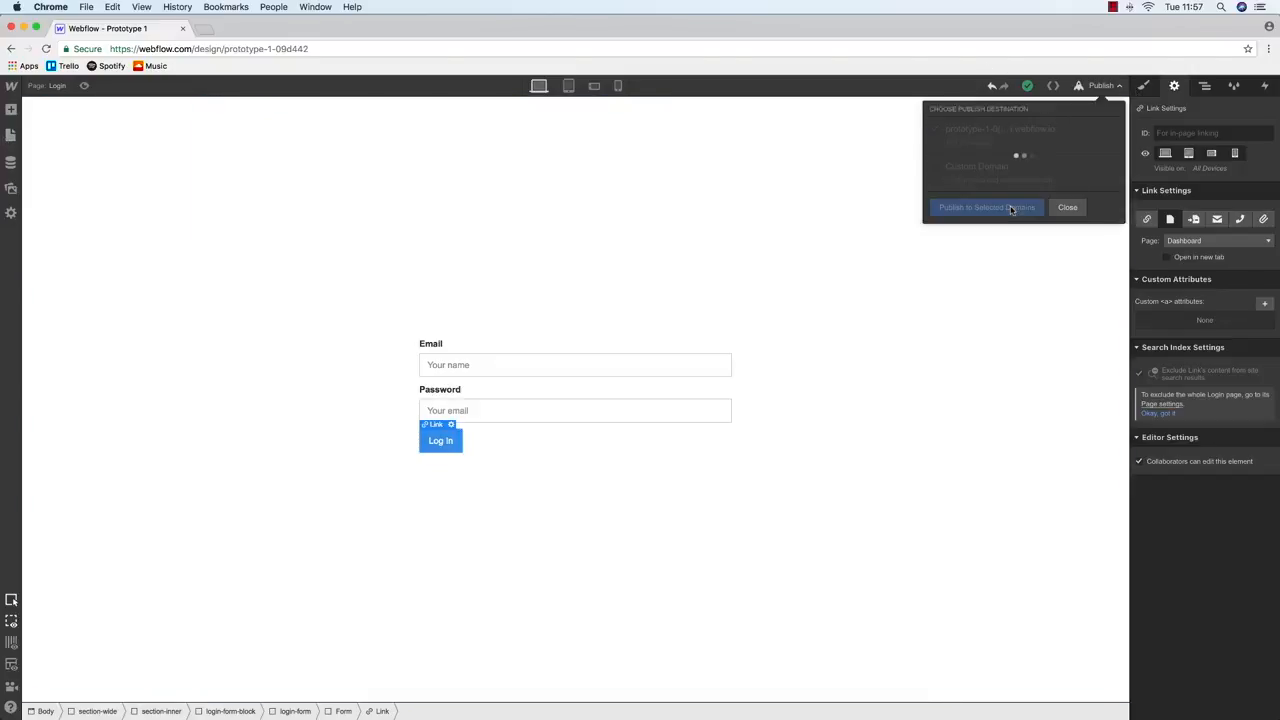
Open the published site and load its /login page
left_click(1062, 130)
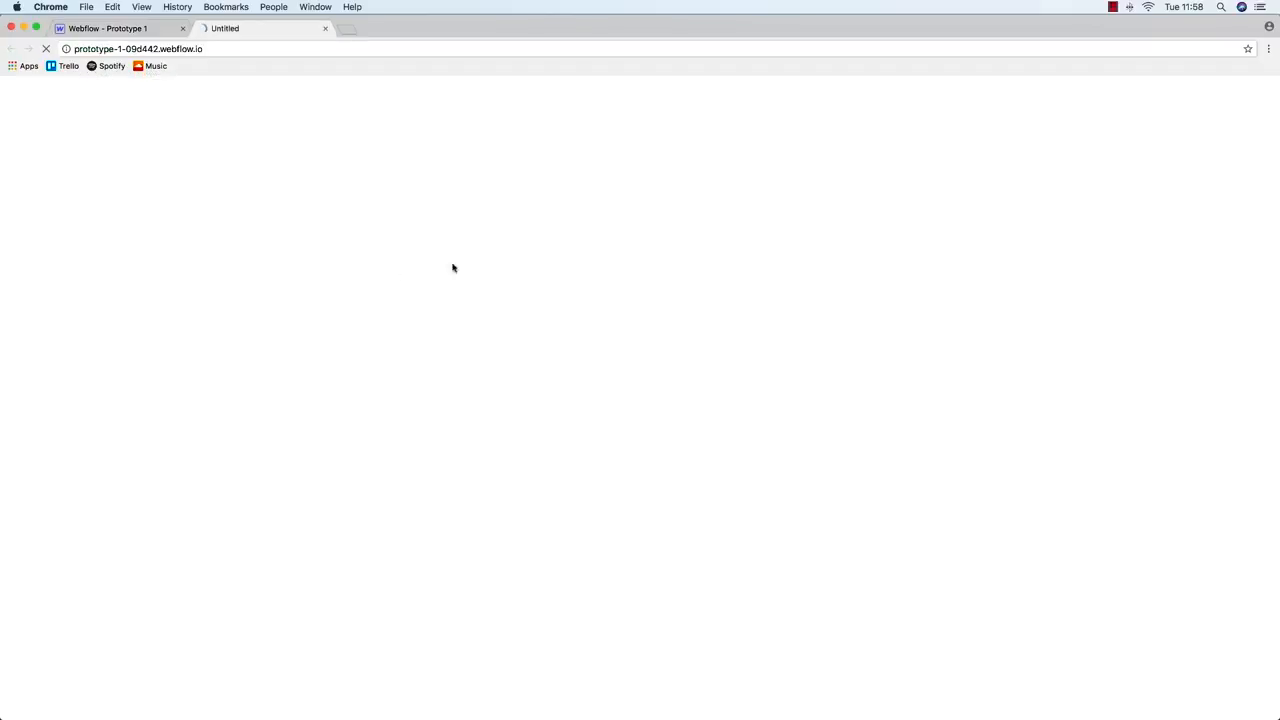
left_click(255, 47)
type("/login")
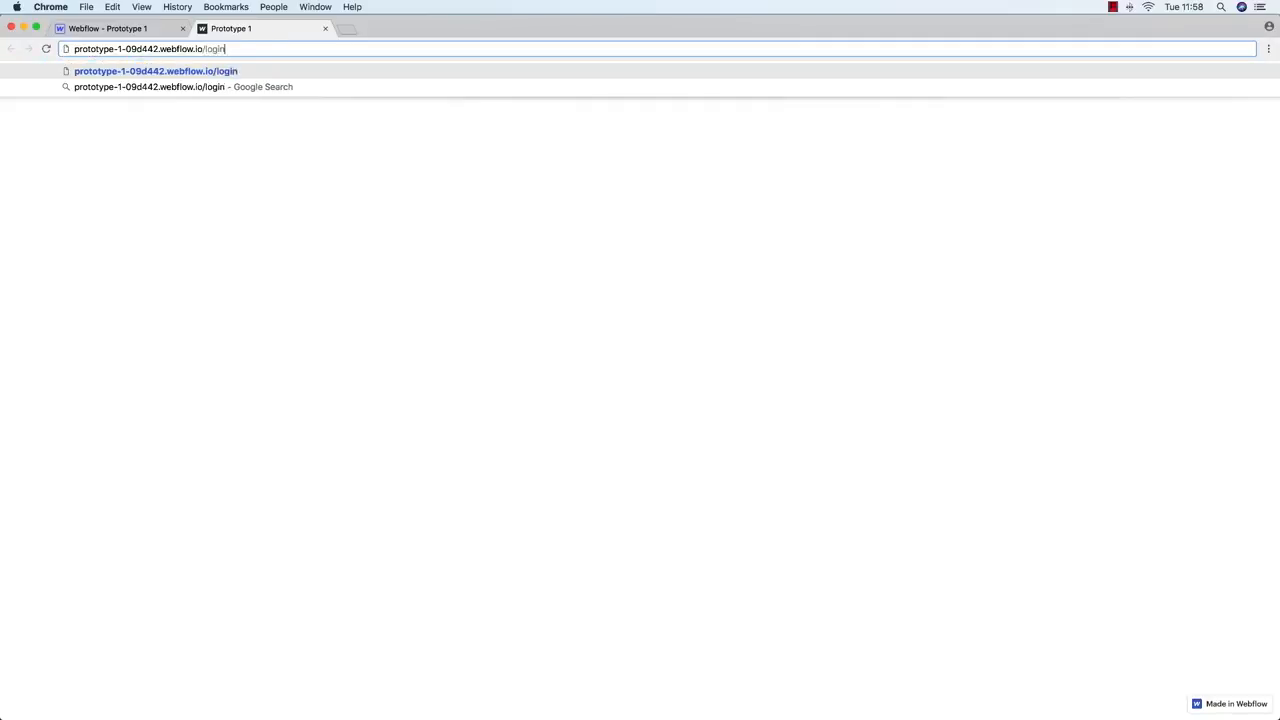
key("Return")
Enter a name in the Email field, log in to reach Dashboard, then return to Webflow
left_click(537, 360)
type("Hugh")
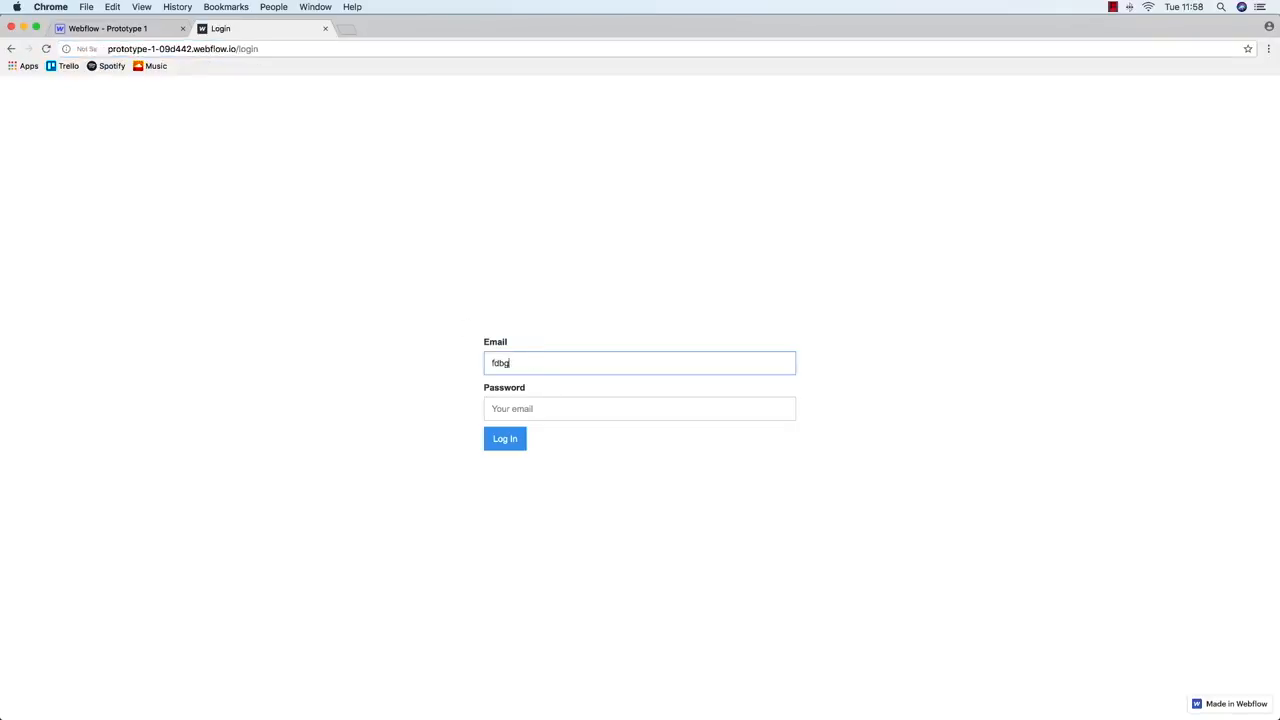
left_click(501, 445)
left_click(11, 48)
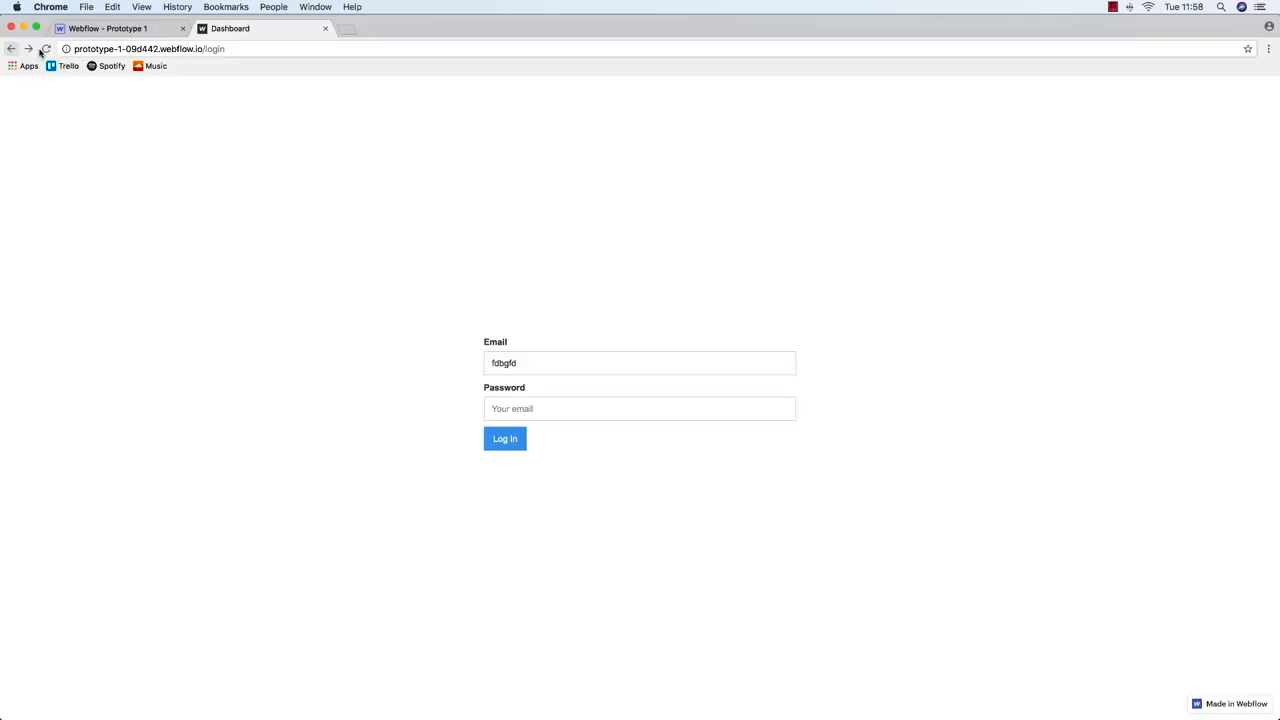
key("super+1")
left_click(563, 369)
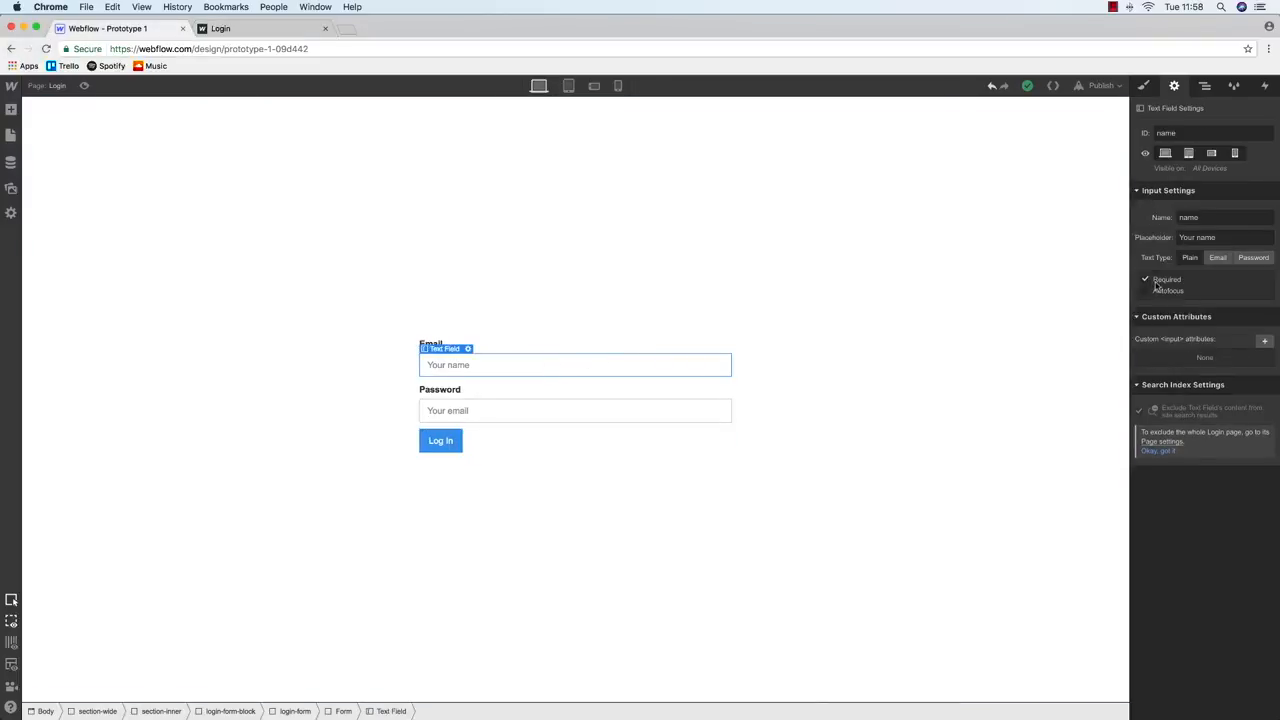
Review the email field and the Log In link's Dashboard target, then switch to the published site
left_click(563, 408)
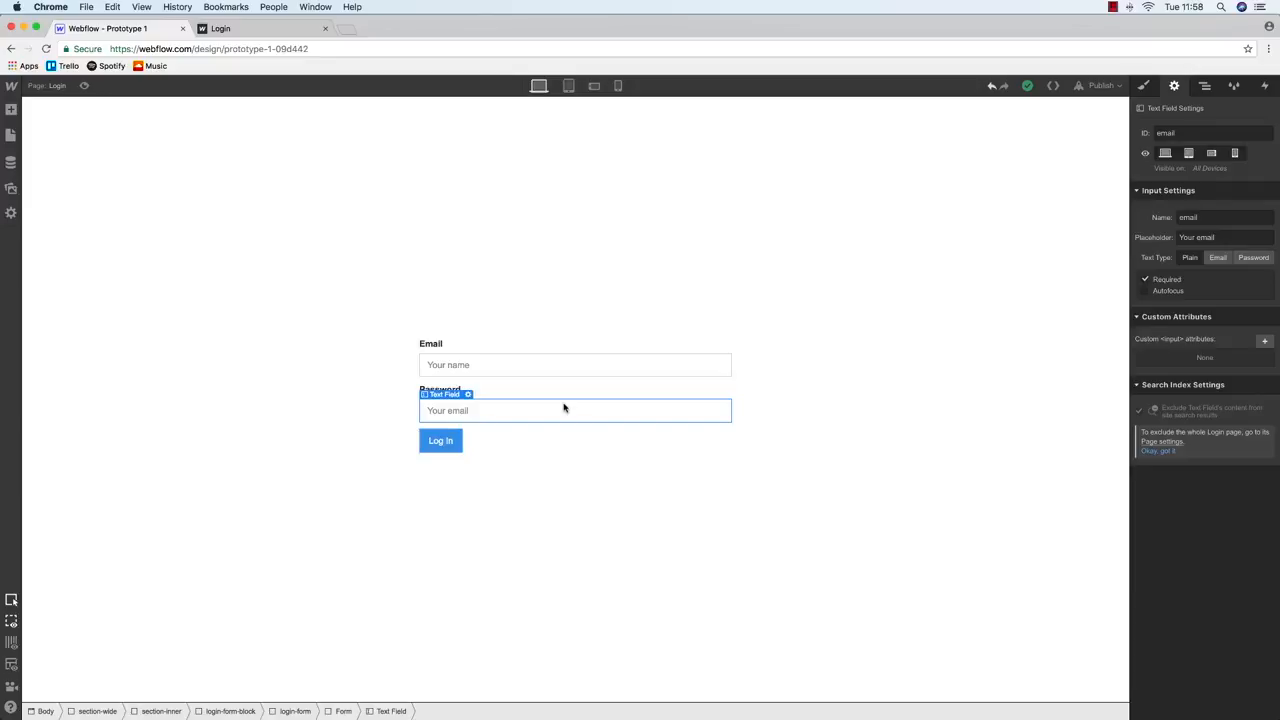
left_click(441, 441)
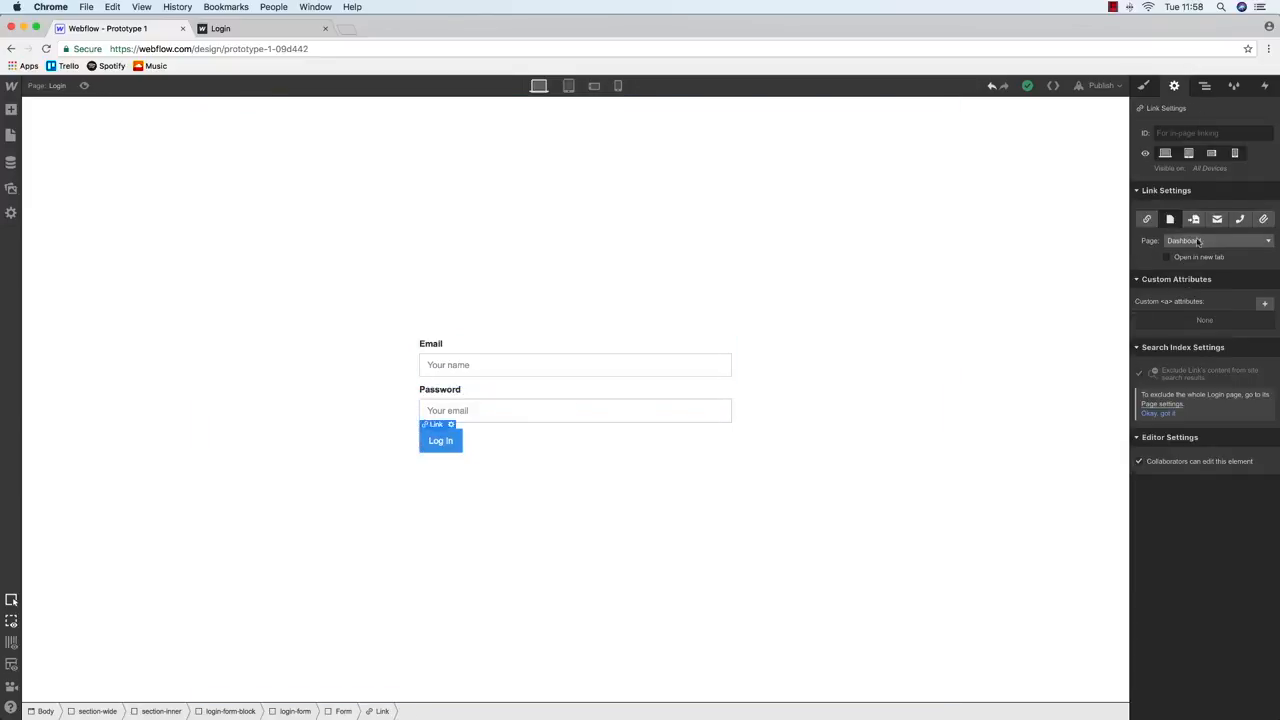
left_click(220, 28)
Log in on the published login page with an email and password, then return to Webflow
left_click(10, 48)
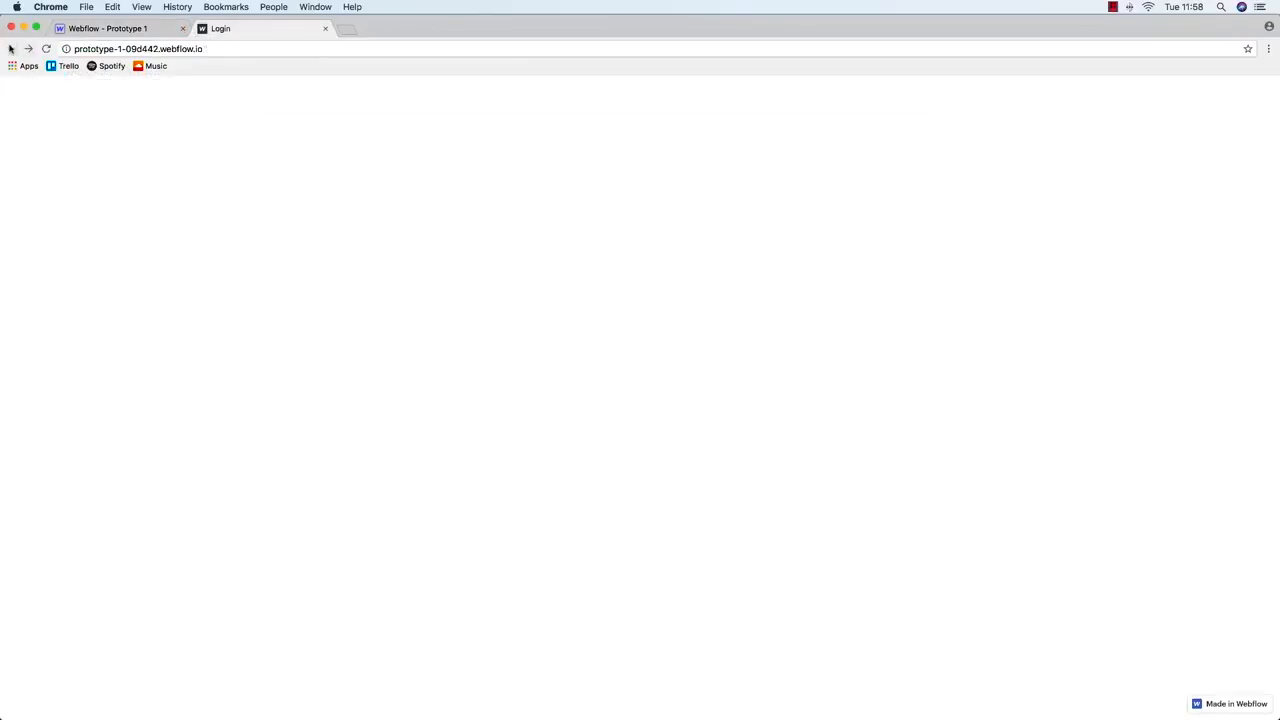
left_click(27, 48)
double_click(529, 369)
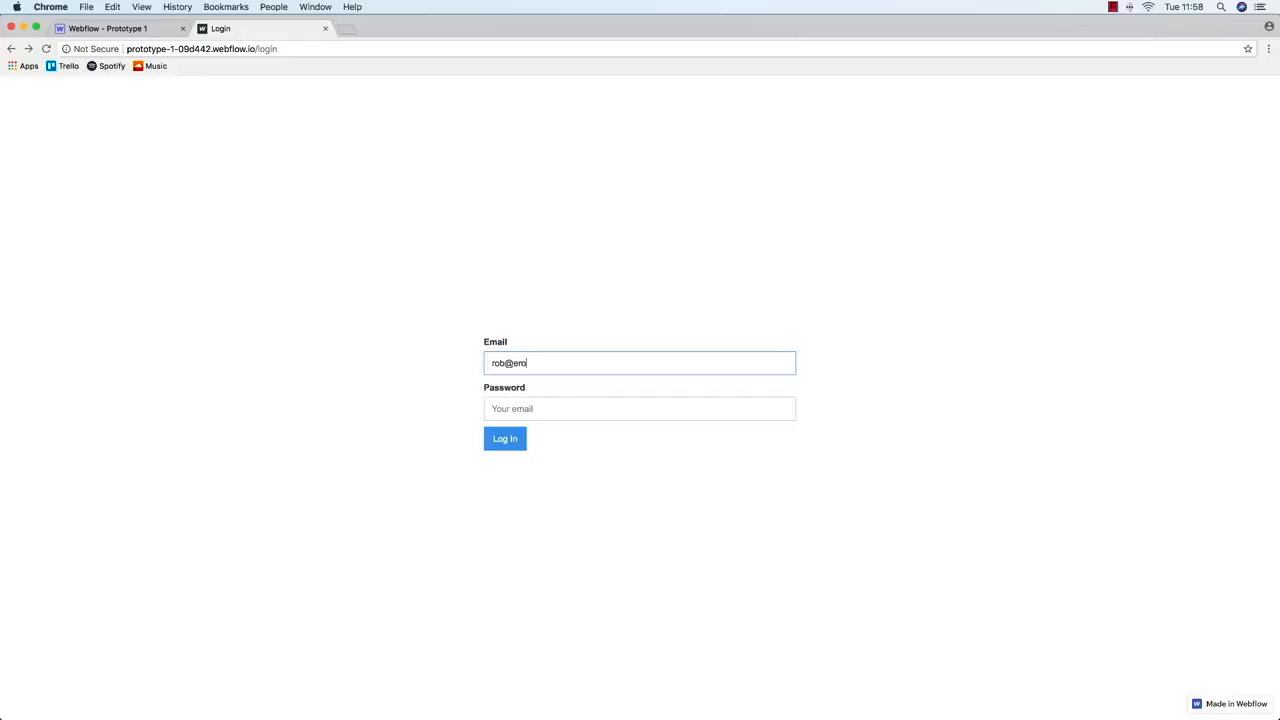
key("Tab")
type("wa")
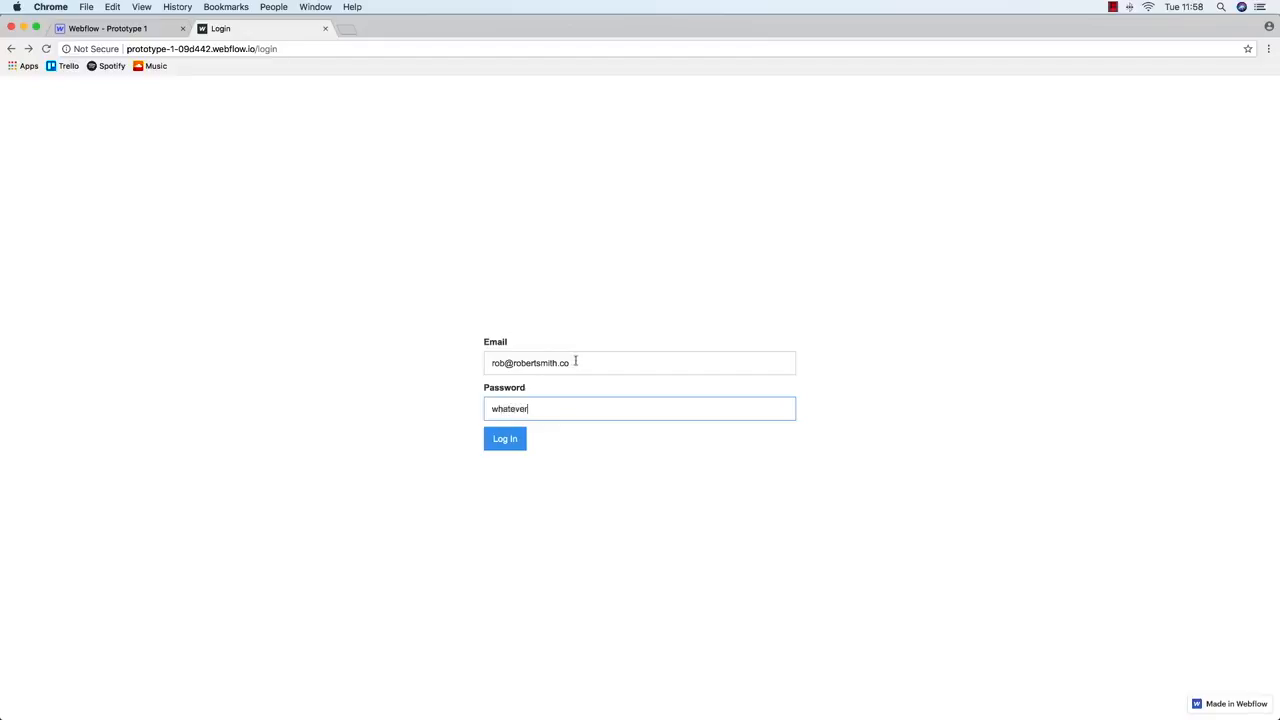
left_click(503, 443)
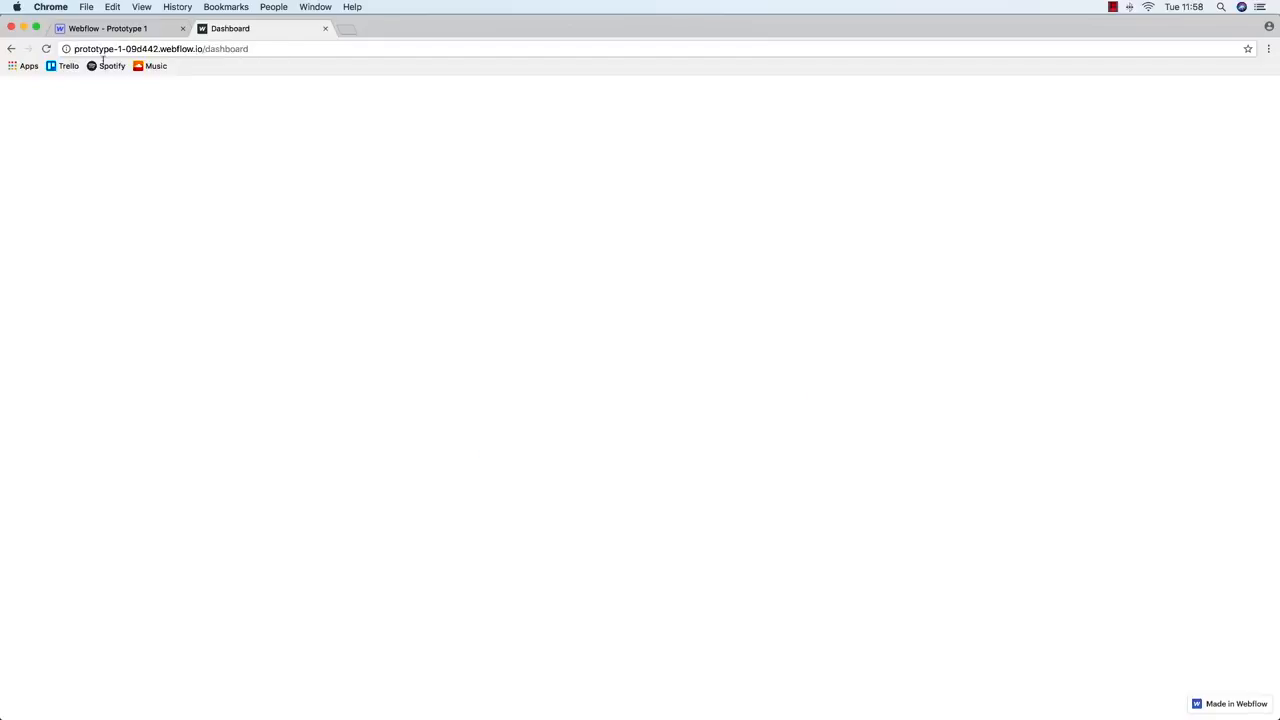
left_click(110, 29)
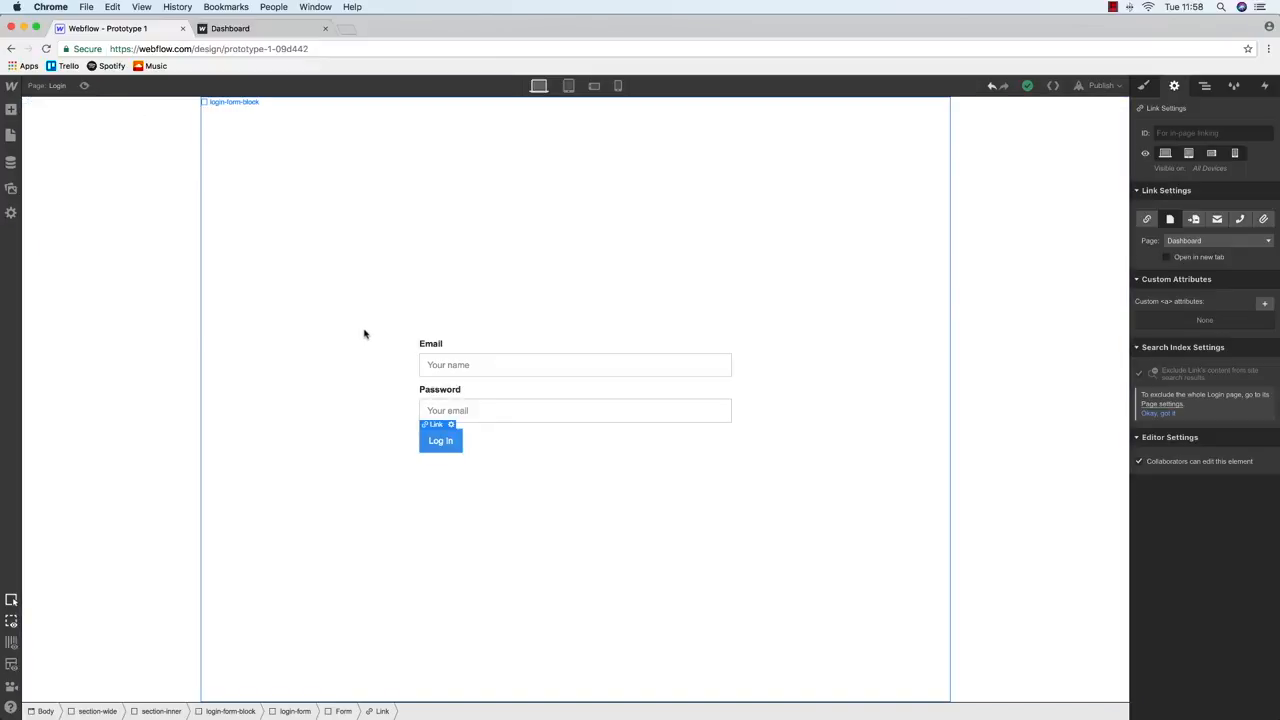
Drag a new Heading element onto the top of the login form
left_click(10, 137)
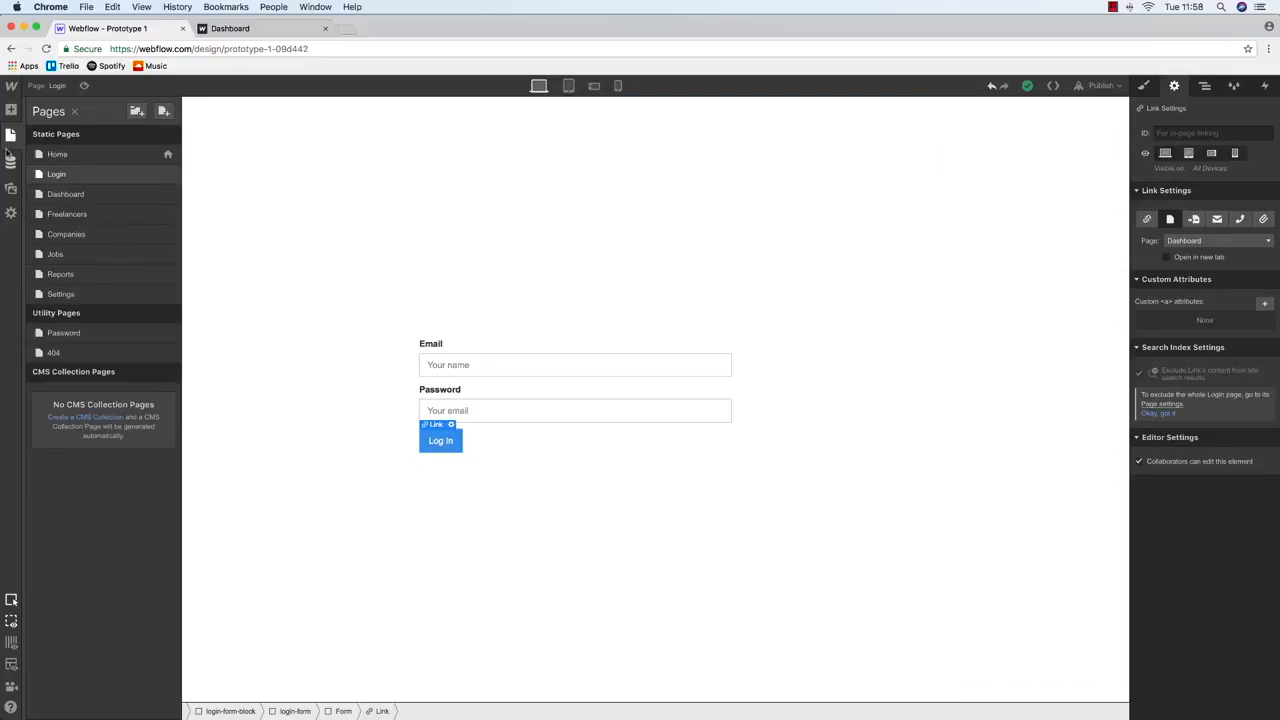
left_click(10, 111)
left_click_drag(50, 410, 1234, 205)
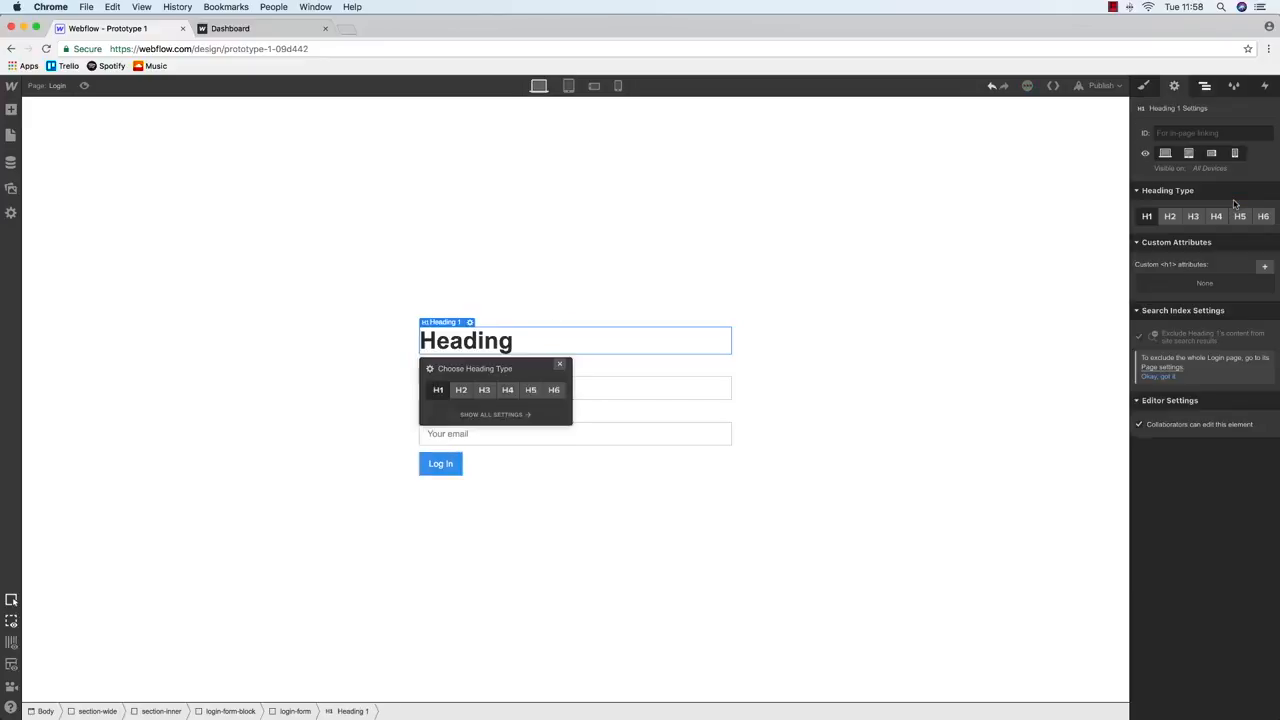
Give the heading the class login-block-header and start editing its text
left_click(1204, 85)
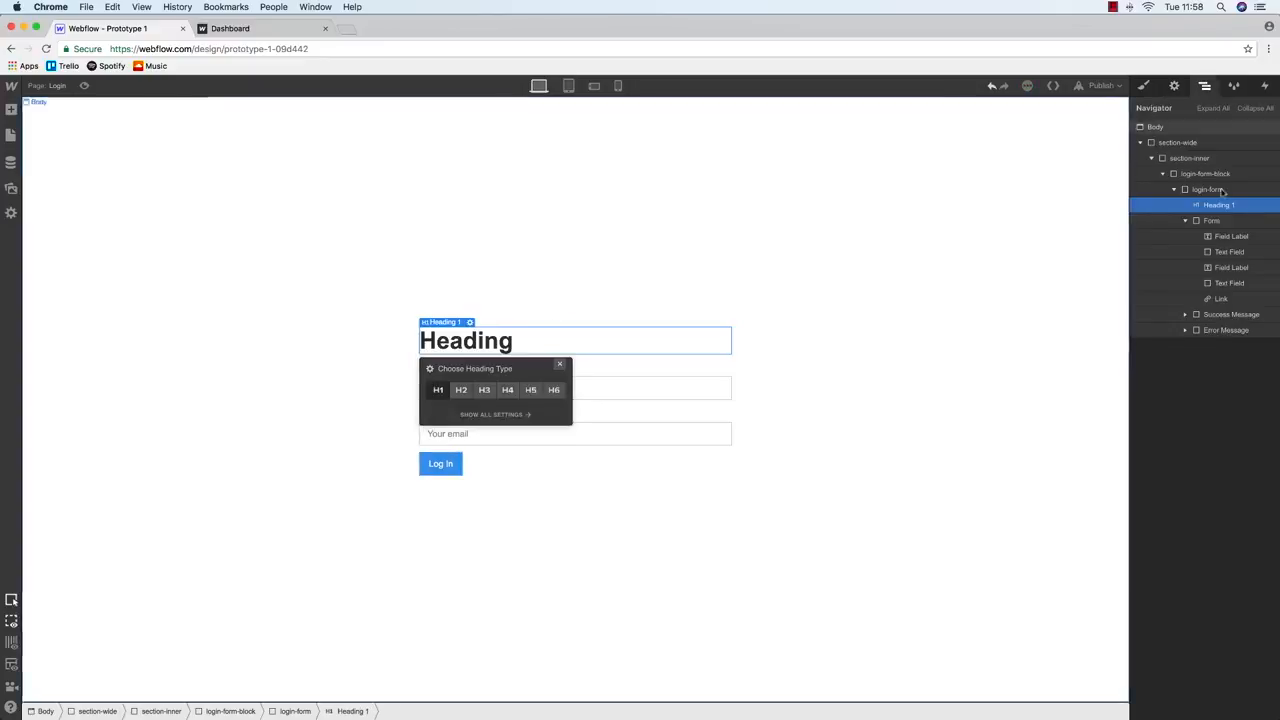
left_click(1143, 85)
left_click(1188, 143)
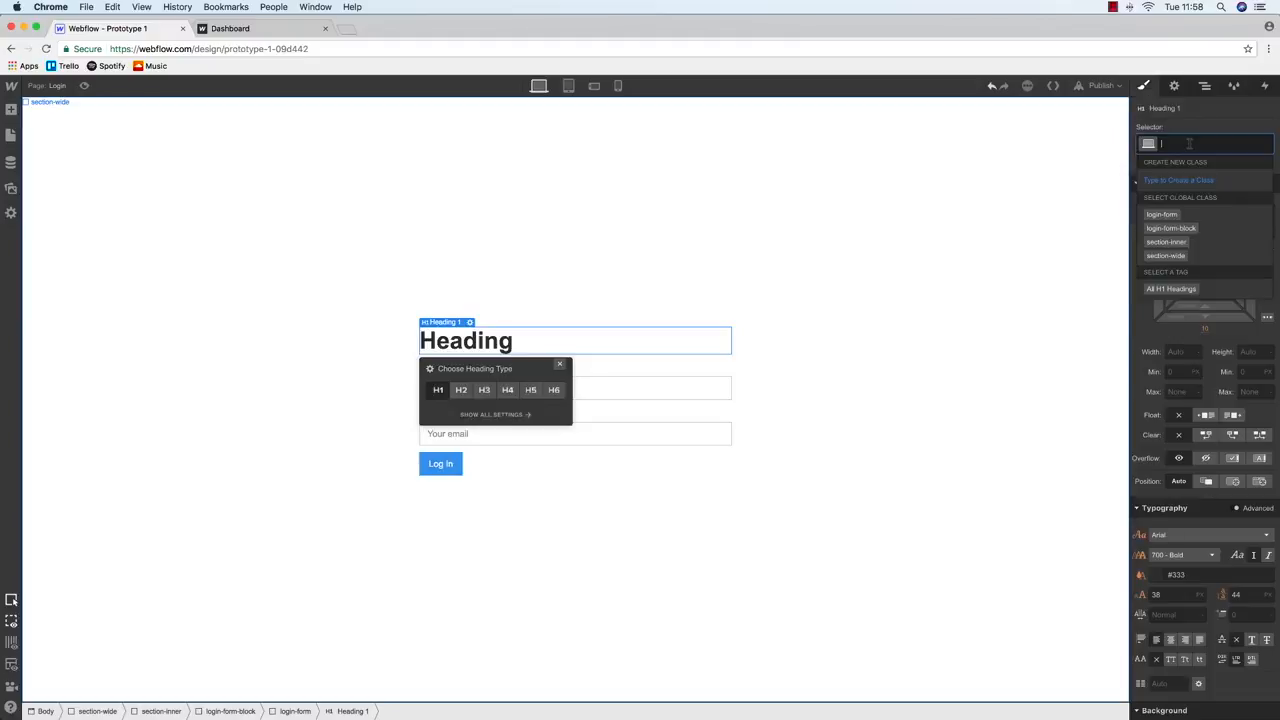
type("login")
key("BackSpace")
key("BackSpace")
key("BackSpace")
key("BackSpace")
key("BackSpace")
type("lo")
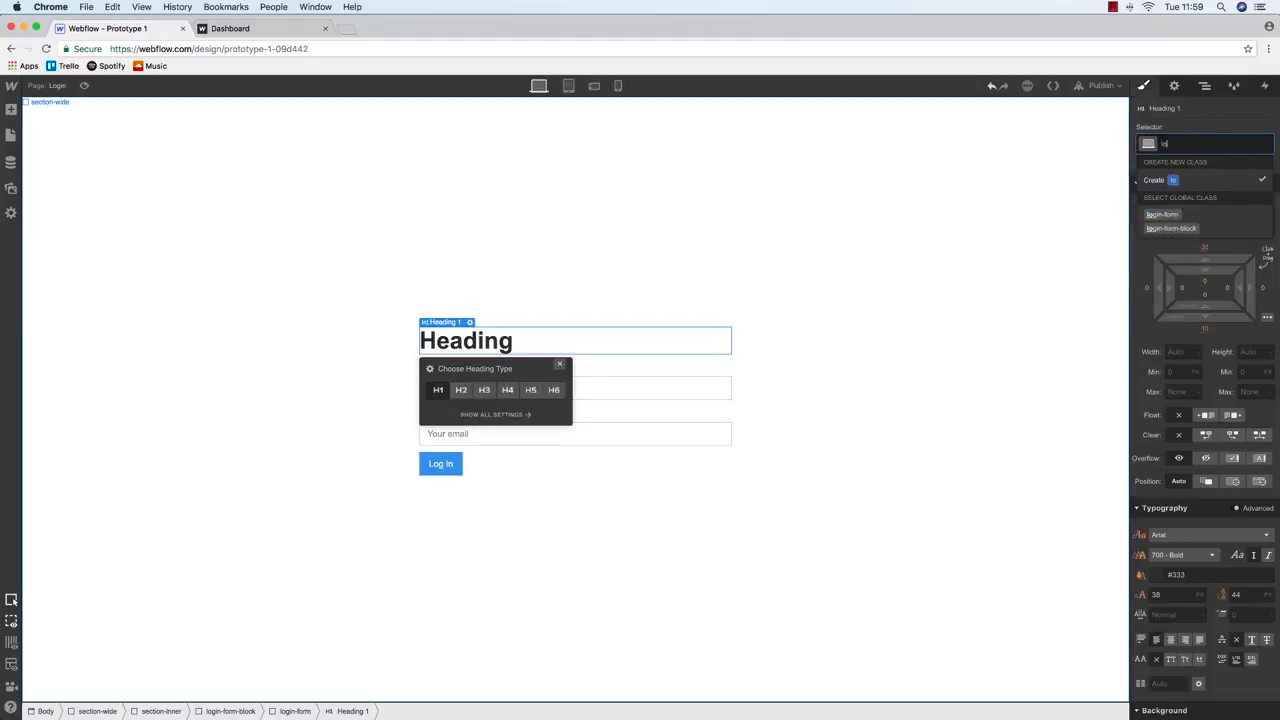
type("gin0block0heade")
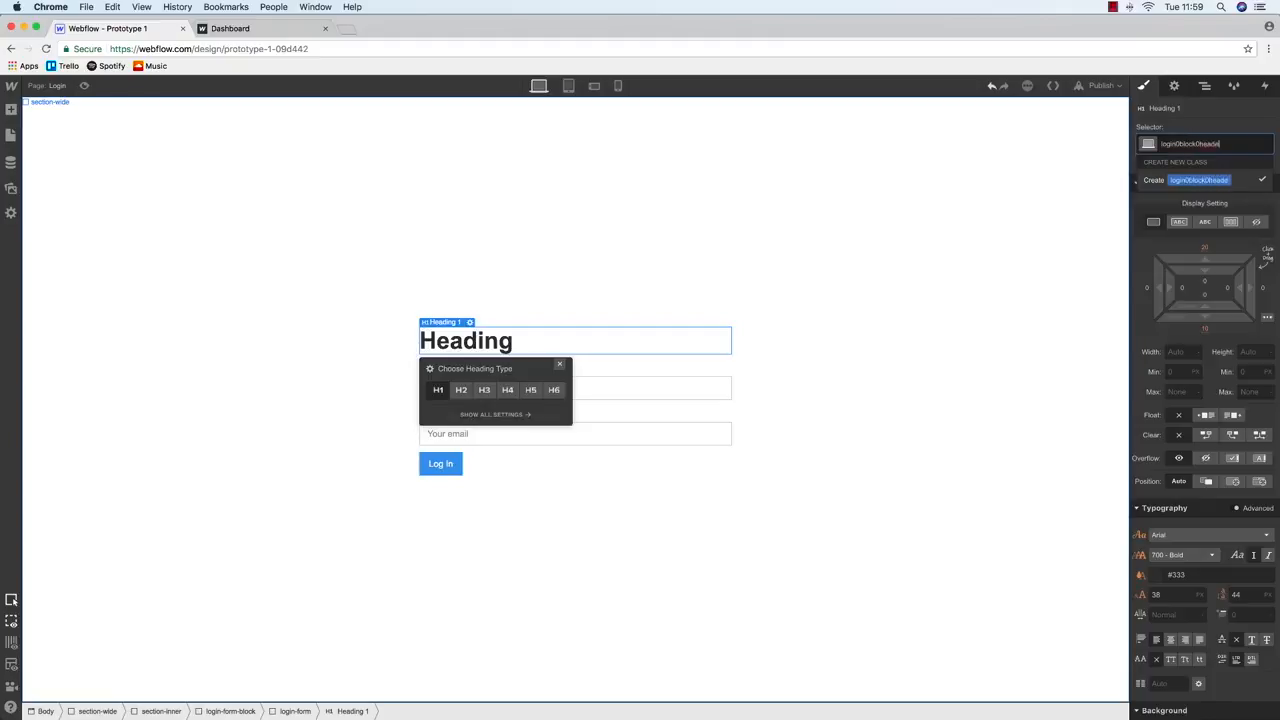
key("BackSpace")
key("BackSpace")
key("BackSpace")
key("BackSpace")
key("BackSpace")
key("BackSpace")
key("BackSpace")
key("BackSpace")
key("BackSpace")
key("BackSpace")
key("BackSpace")
key("BackSpace")
type("-block-header")
key("Return")
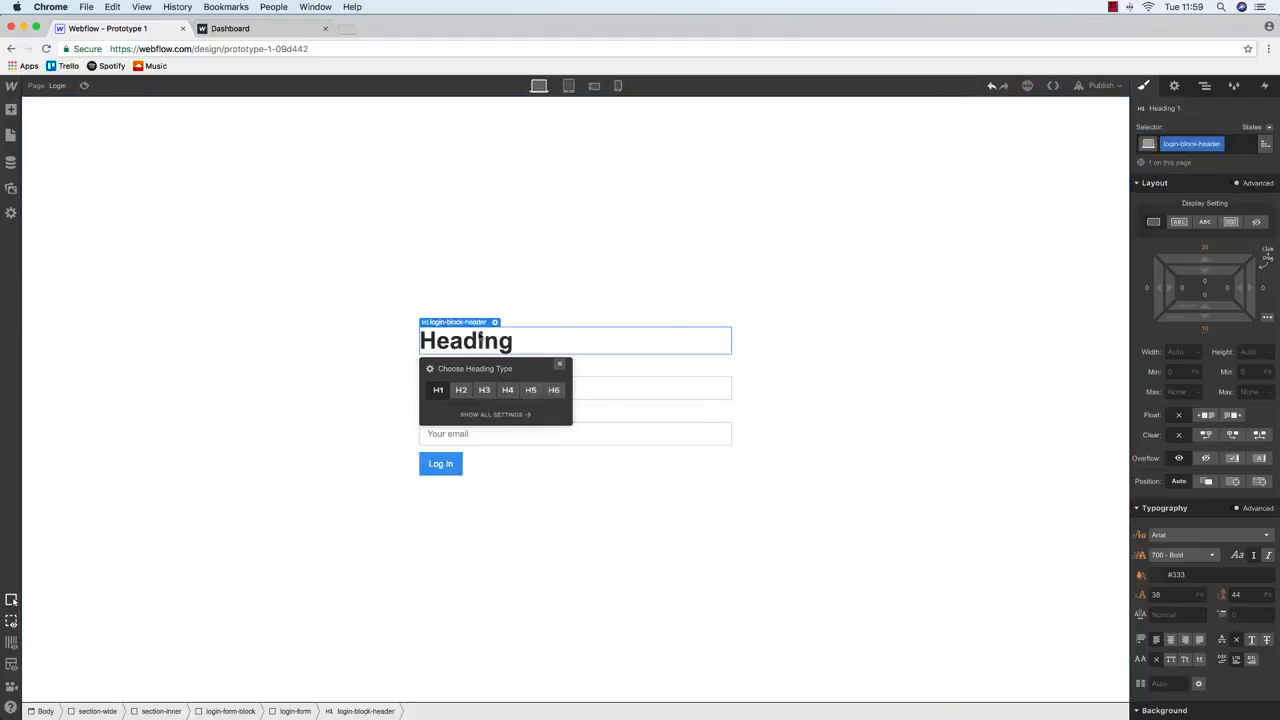
double_click(480, 338)
Change the heading text to 'Log In' and set its bottom margin to 40
type("L")
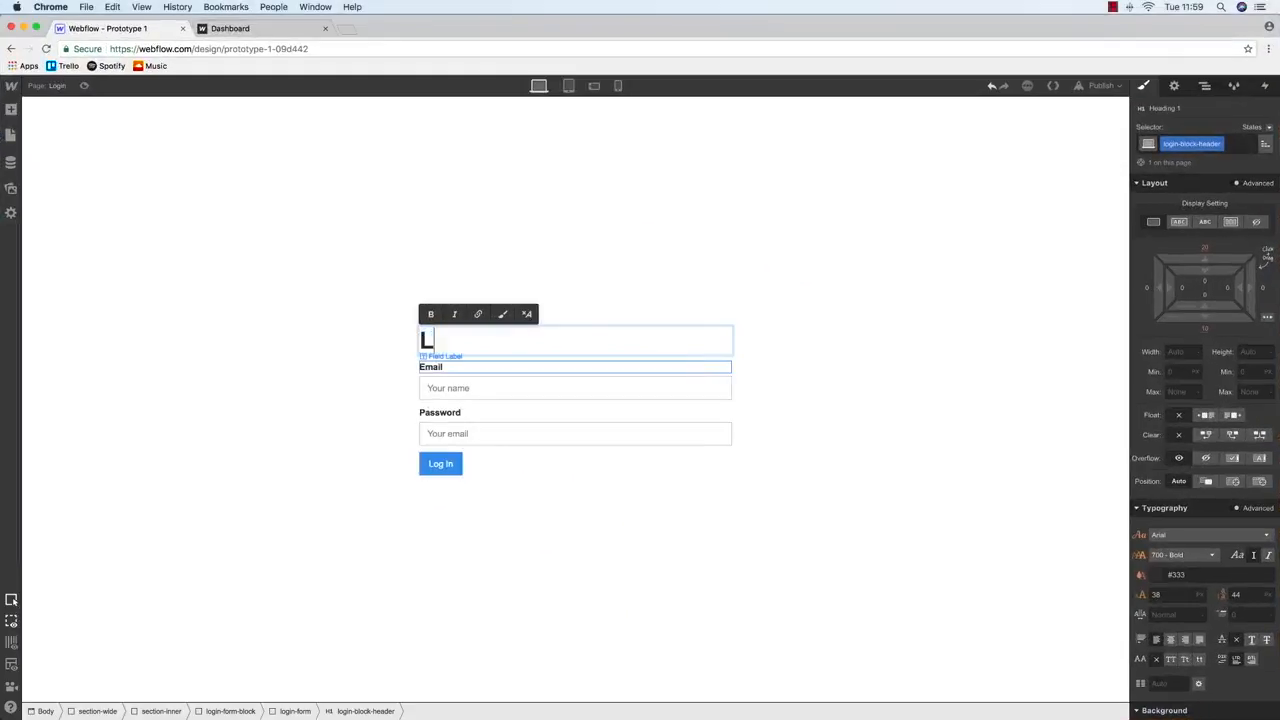
type("og In")
key("Escape")
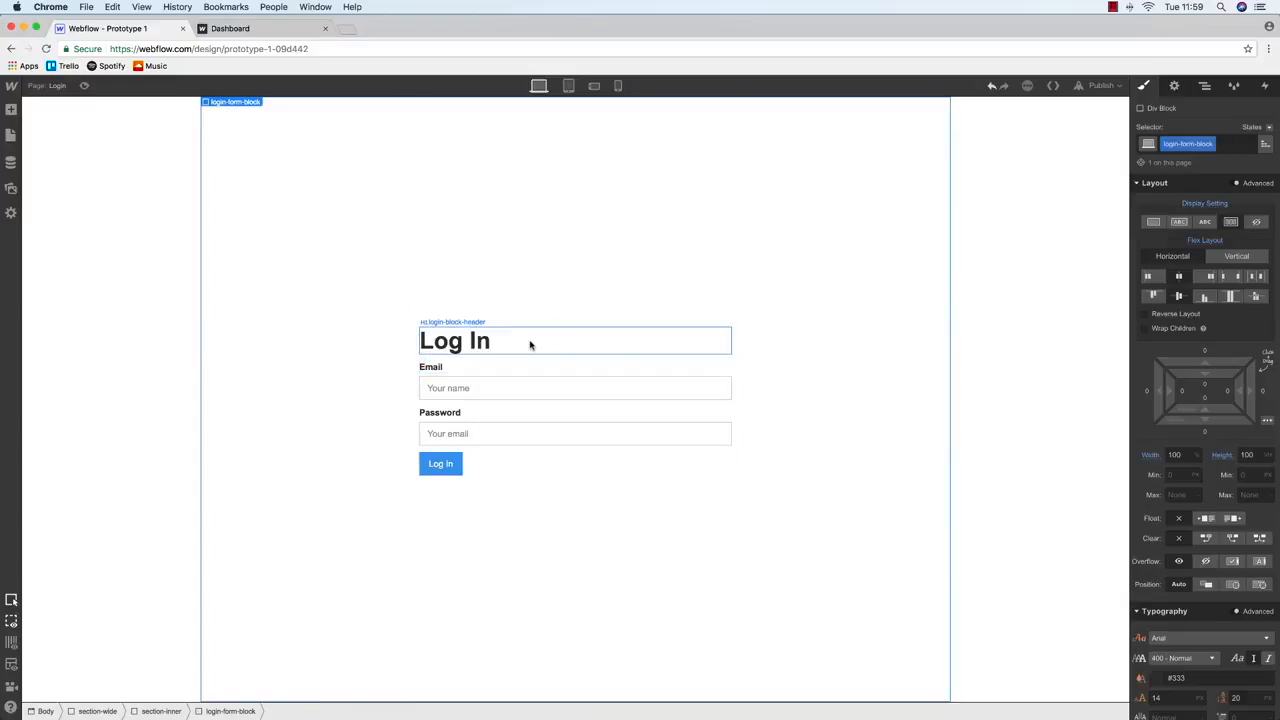
left_click(1205, 328)
type("300")
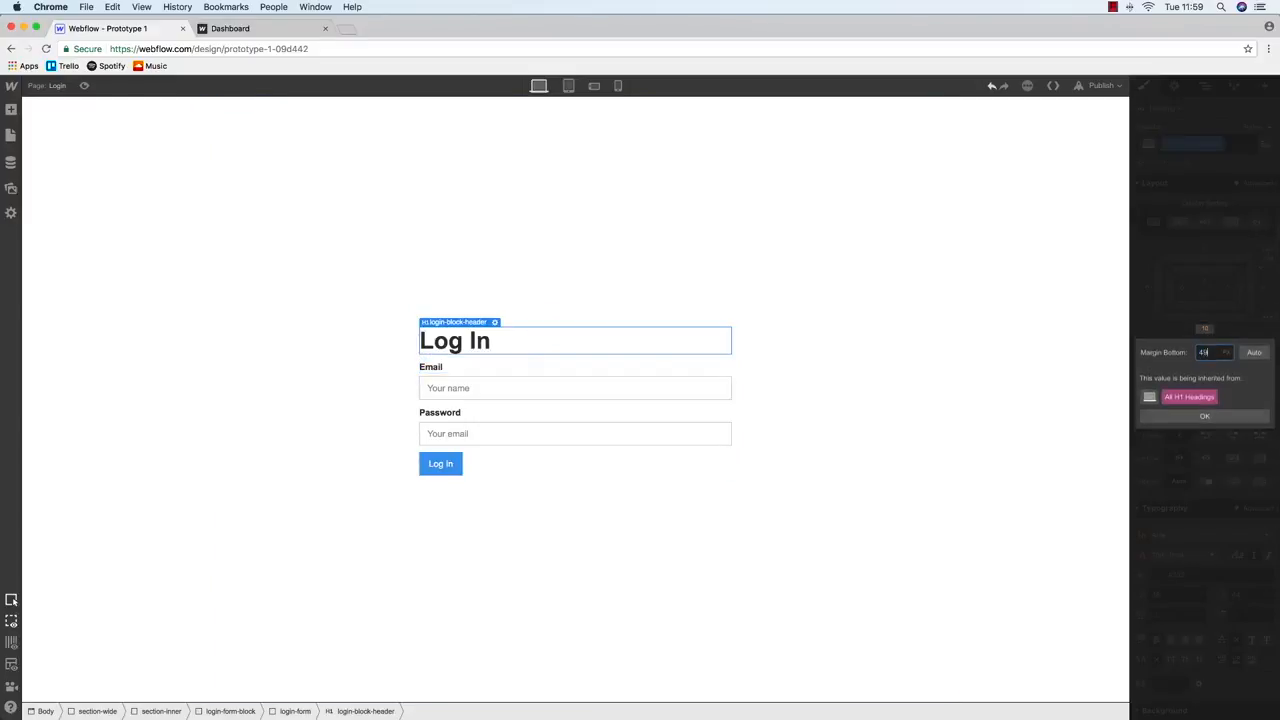
key("Return")
left_click(1206, 331)
type("40")
key("Return")
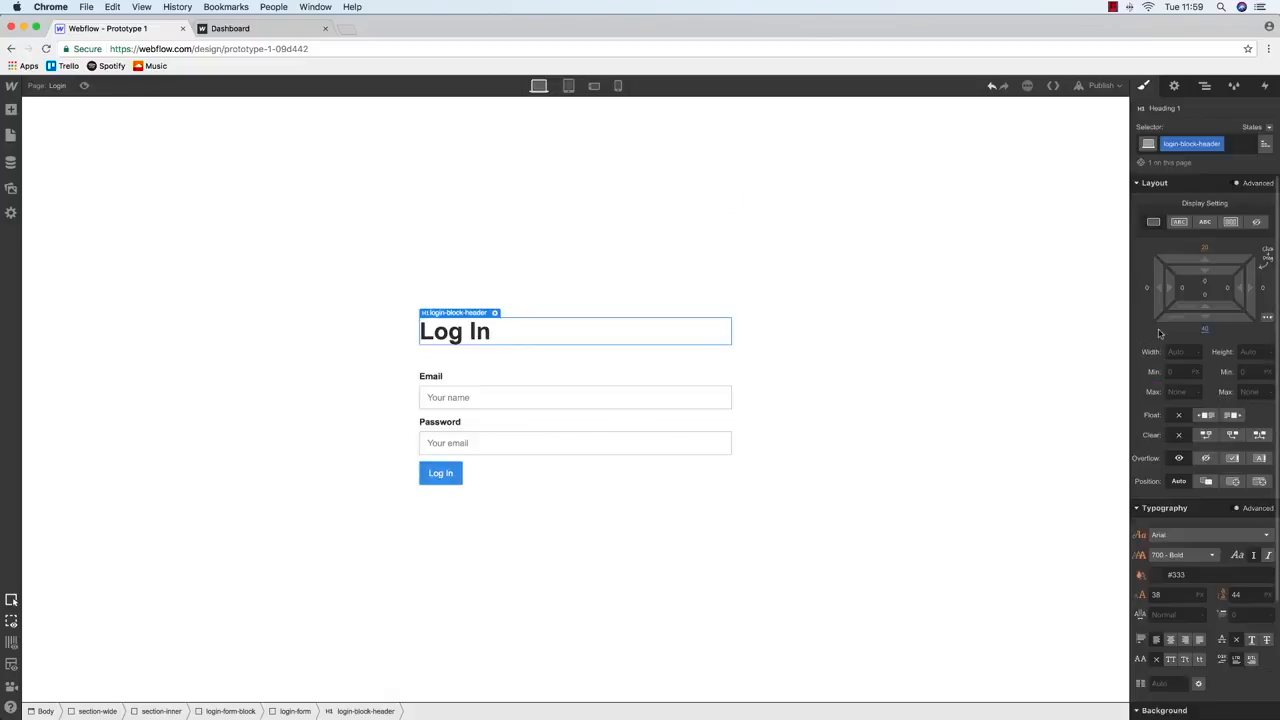
Finalize the heading's bottom margin and select the section-wide section
left_click(512, 261)
left_click(519, 329)
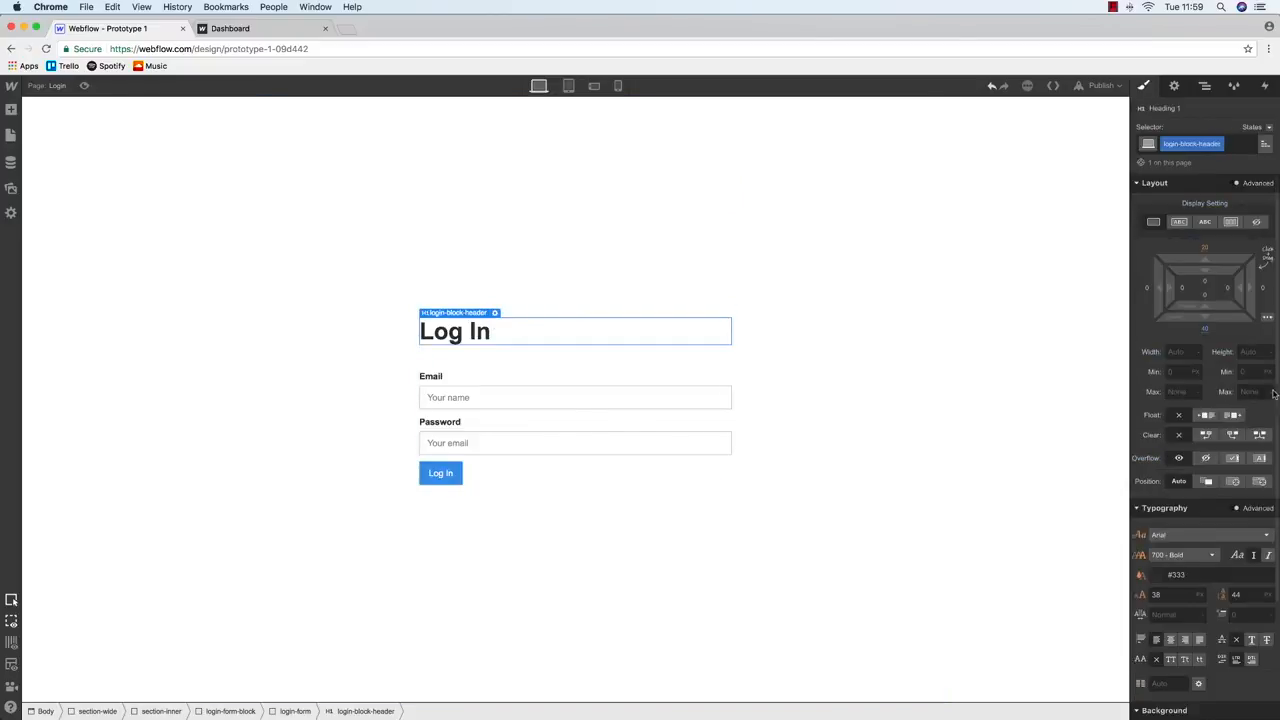
key("Return")
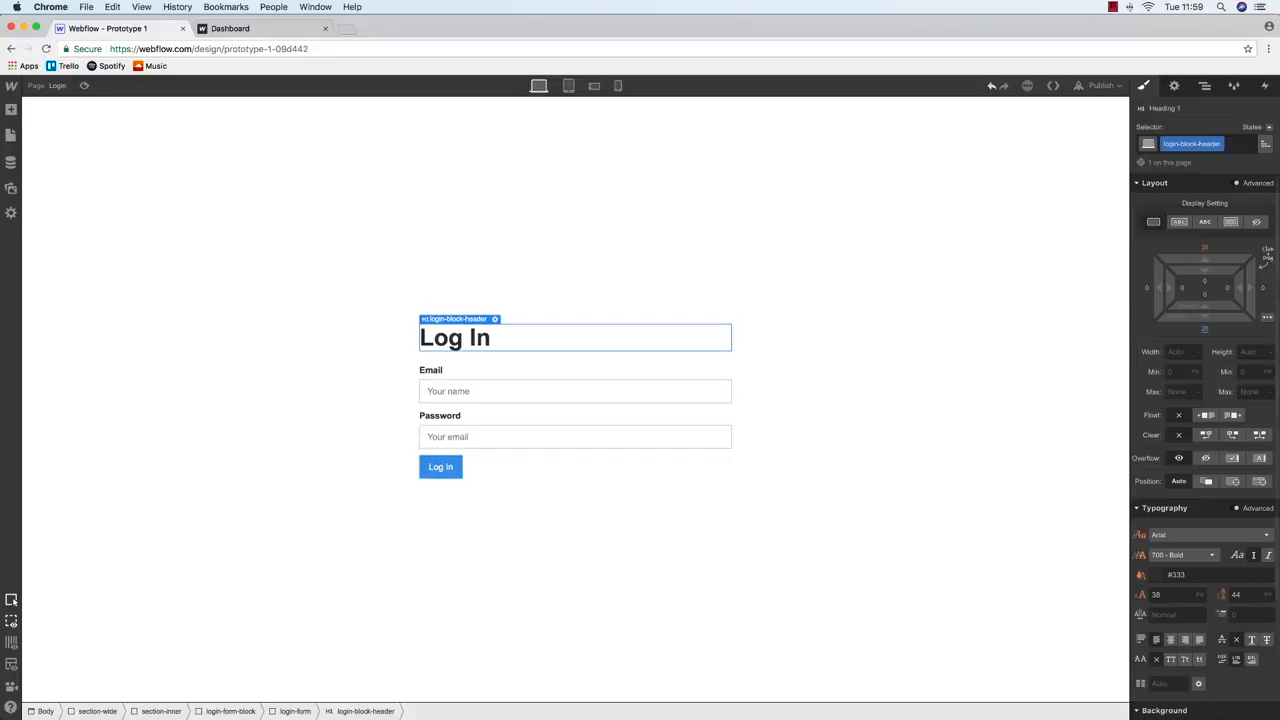
left_click(677, 271)
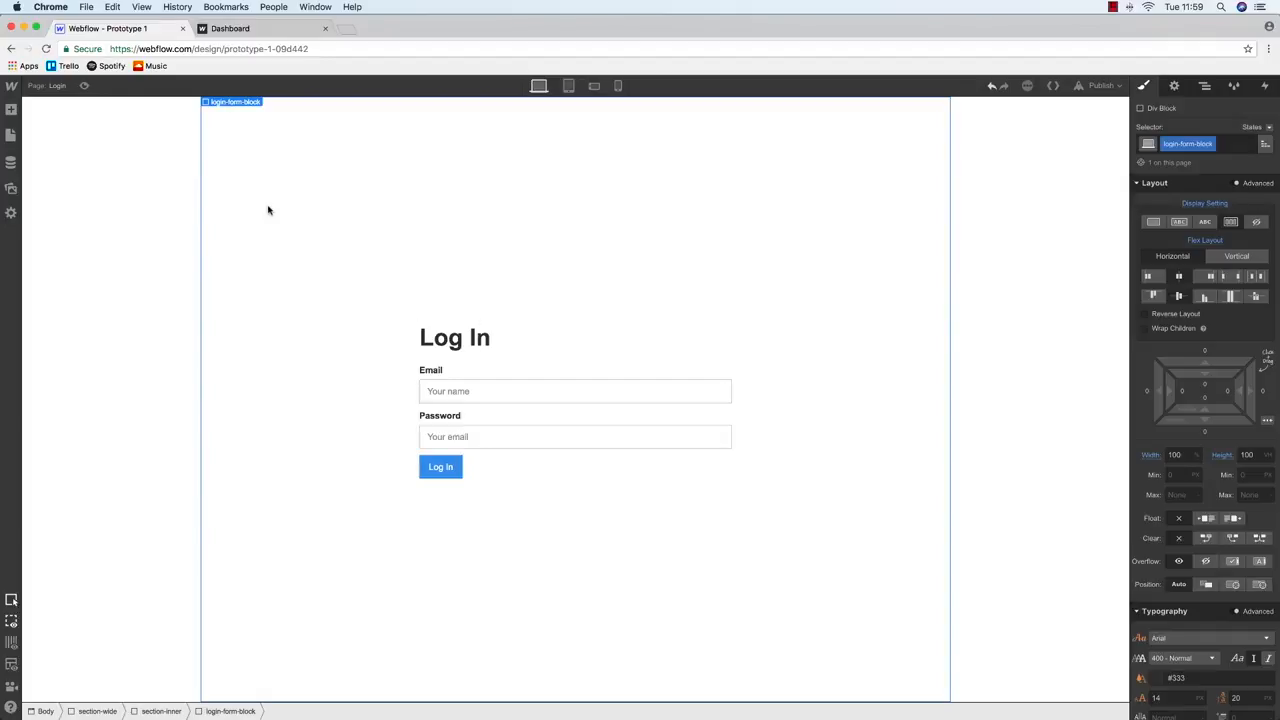
left_click(58, 131)
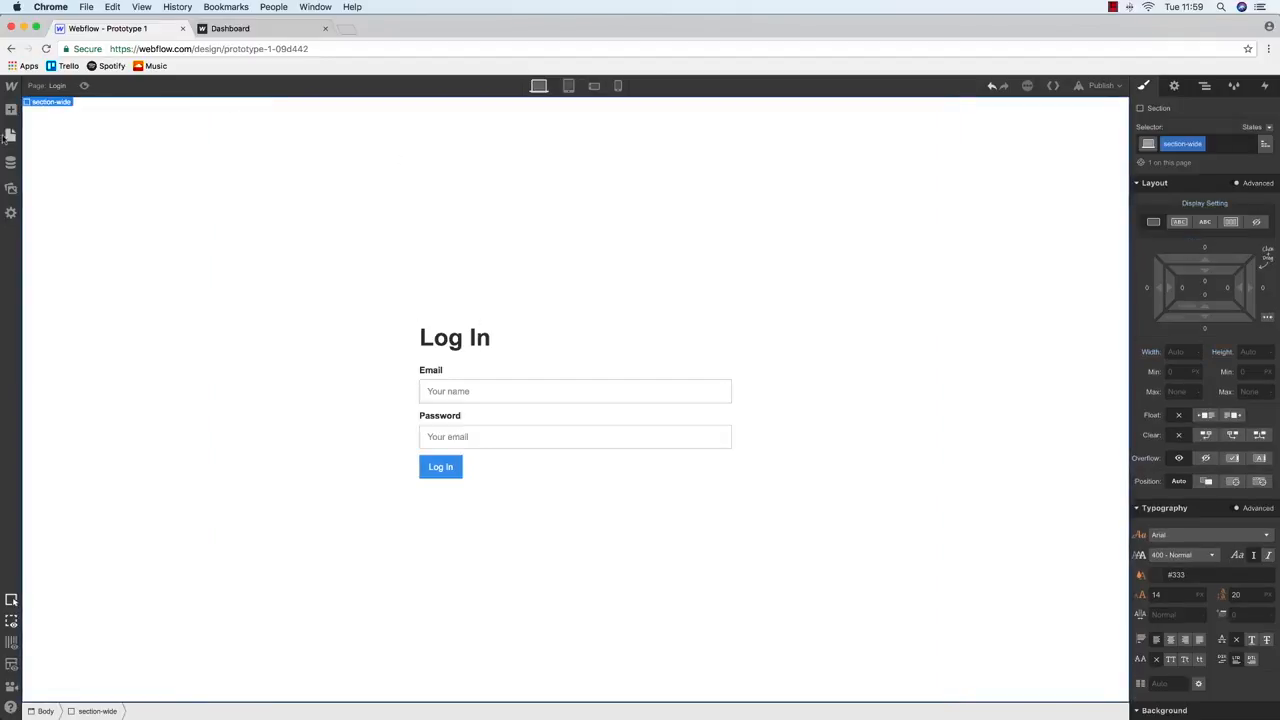
Give the section-wide section a light grey background colour
left_click(10, 136)
left_click(11, 110)
left_click(11, 136)
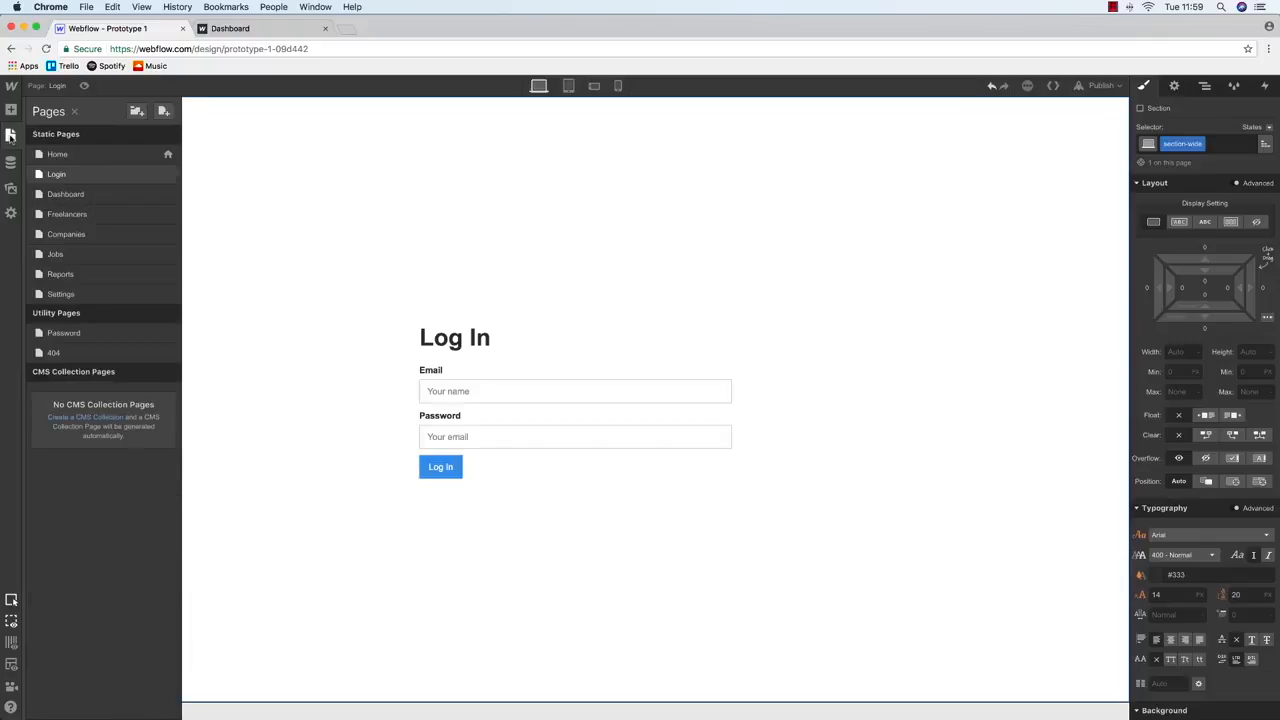
left_click(11, 137)
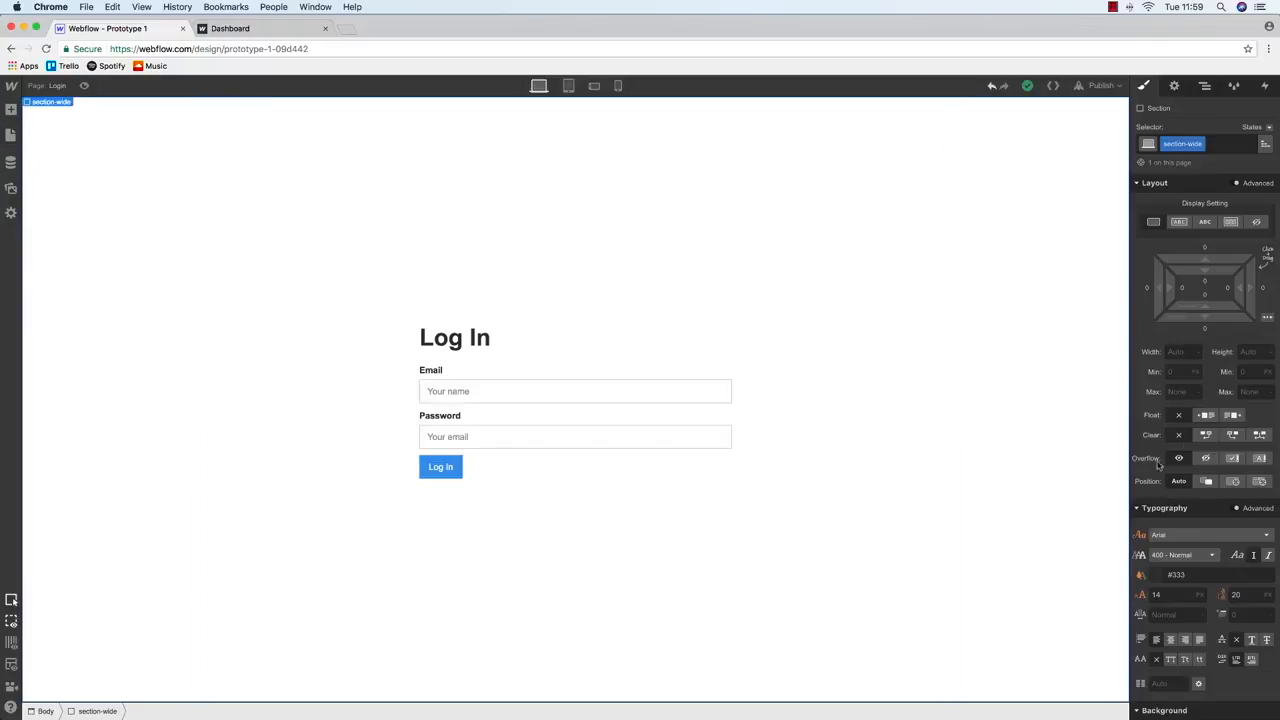
scroll(1179, 440, "down", 3)
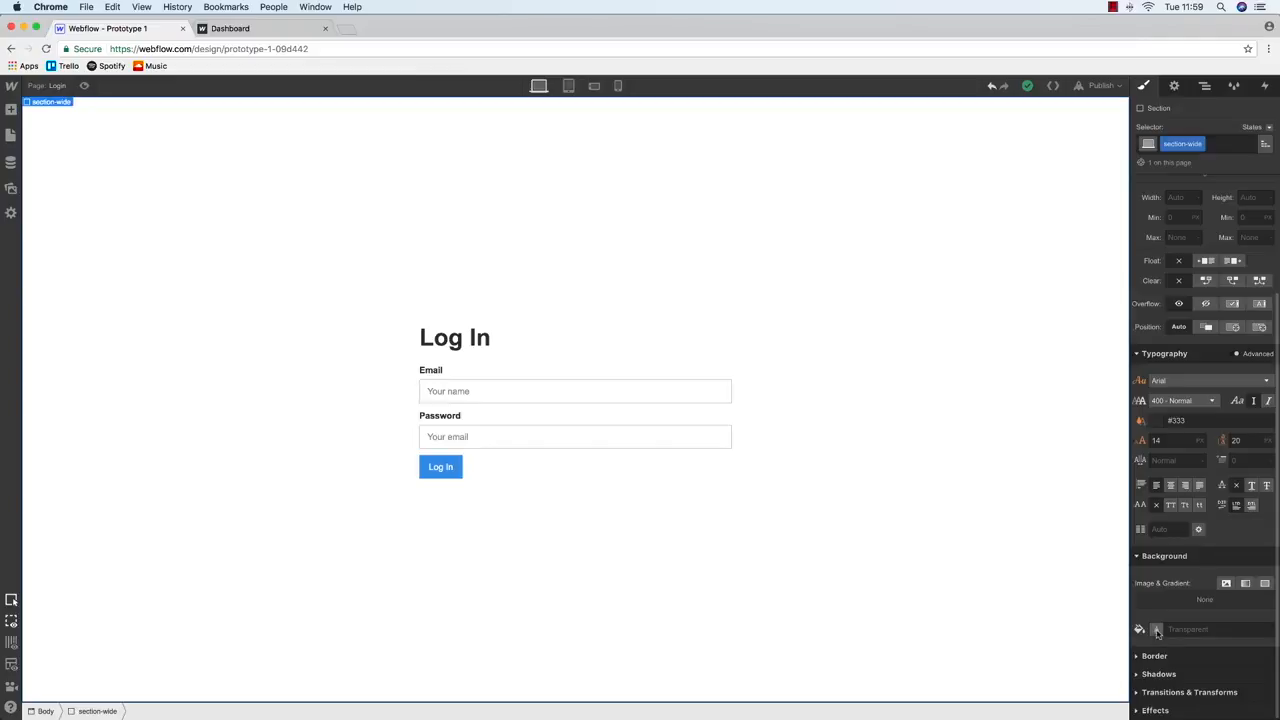
left_click(1156, 629)
left_click_drag(1150, 462, 1155, 452)
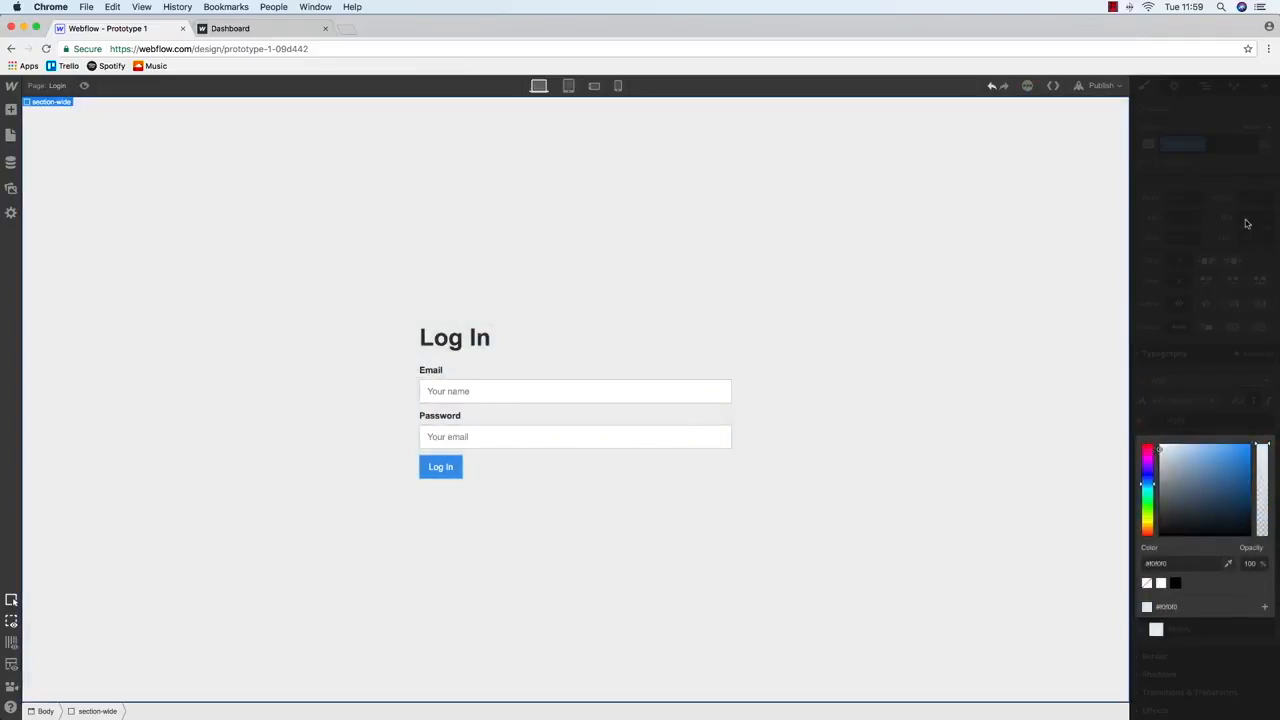
Set the login-form element's background colour to pure white
left_click(1205, 87)
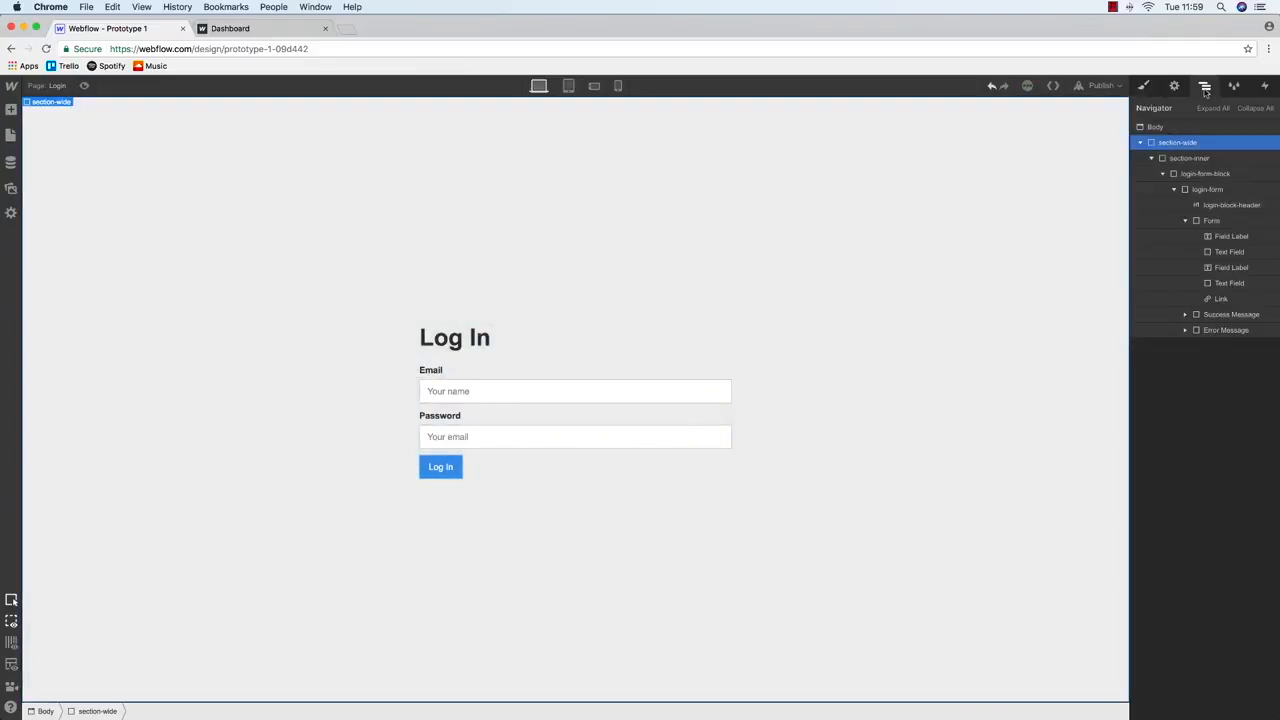
left_click(1203, 190)
key("s")
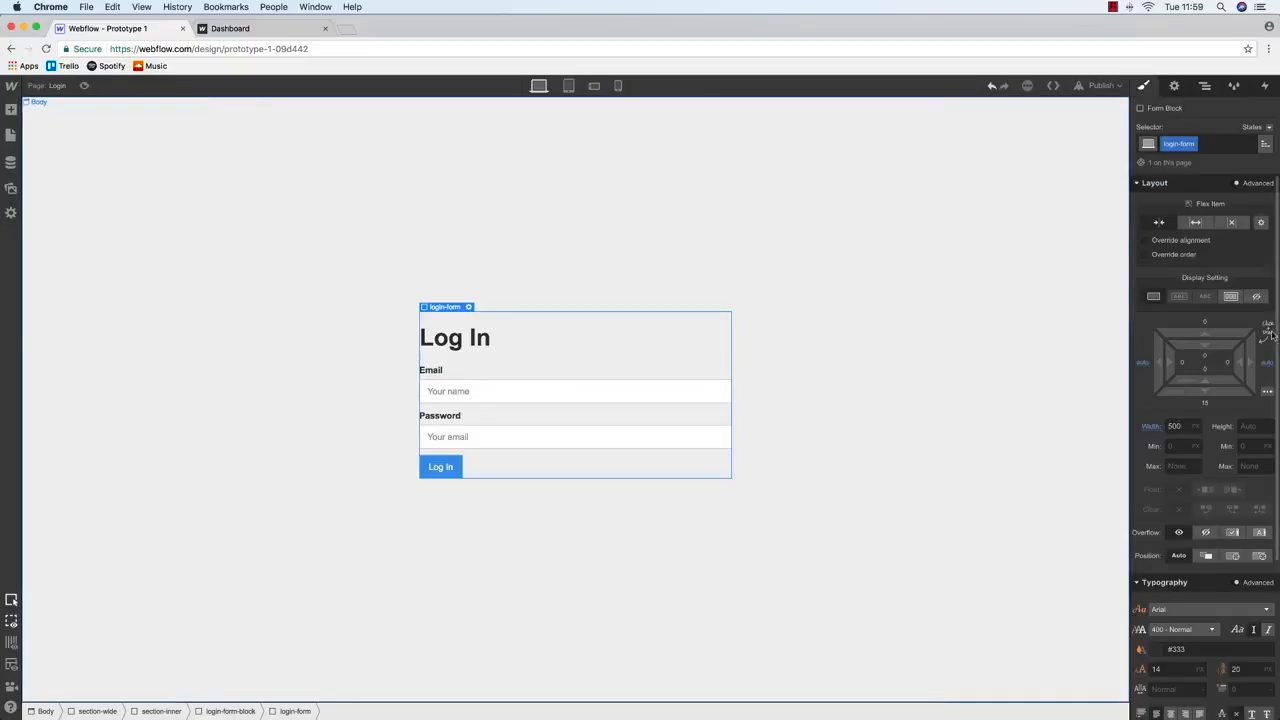
scroll(1210, 529, "down", 5)
left_click(1157, 629)
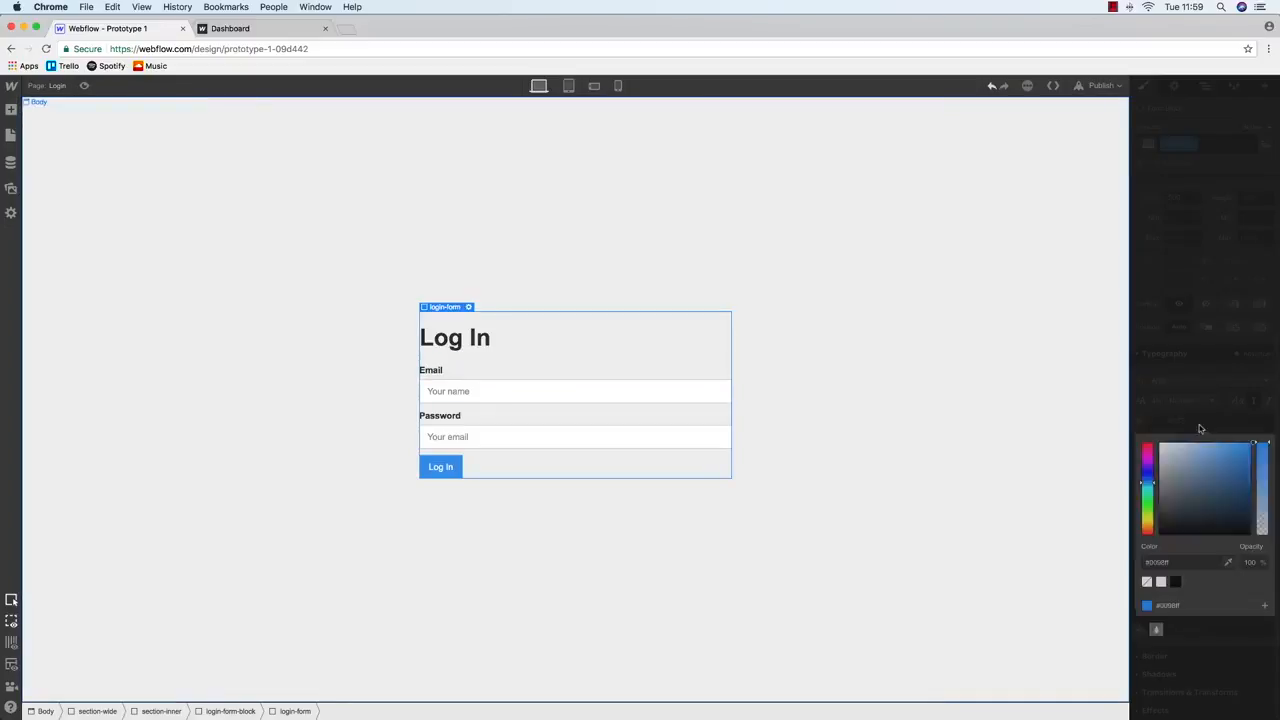
left_click(1161, 444)
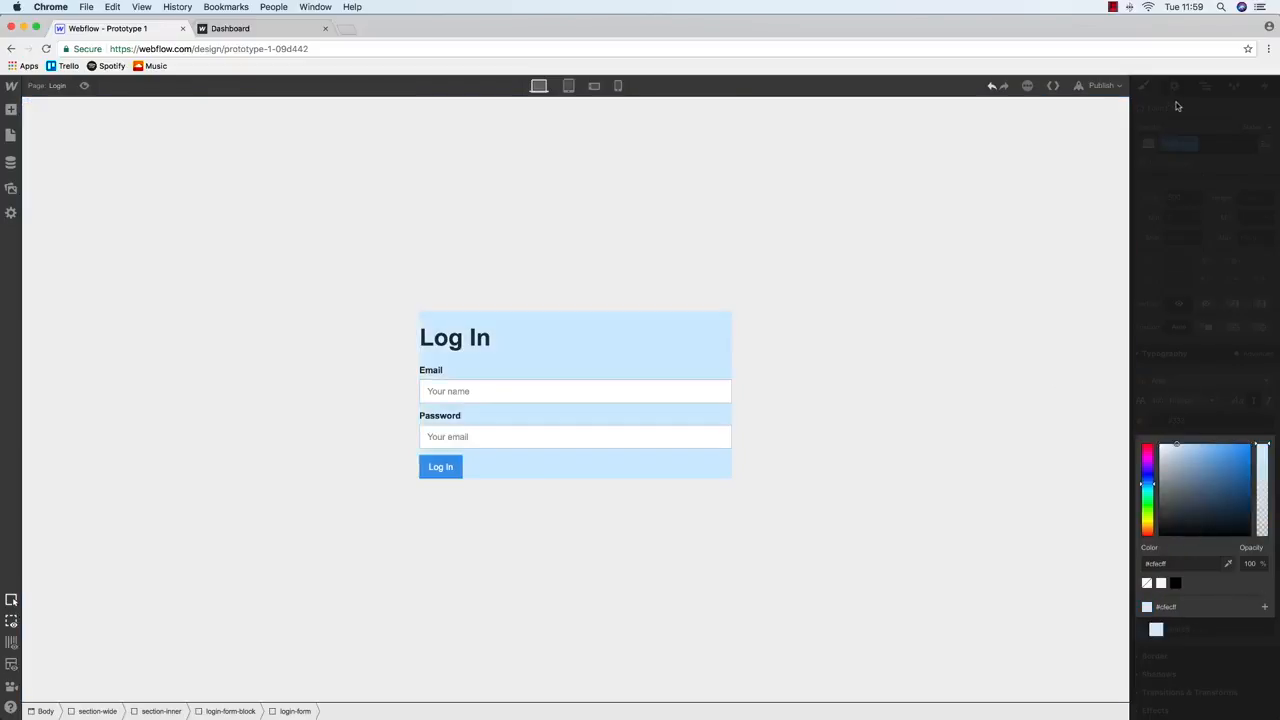
left_click(1171, 453)
left_click_drag(1171, 453, 1134, 428)
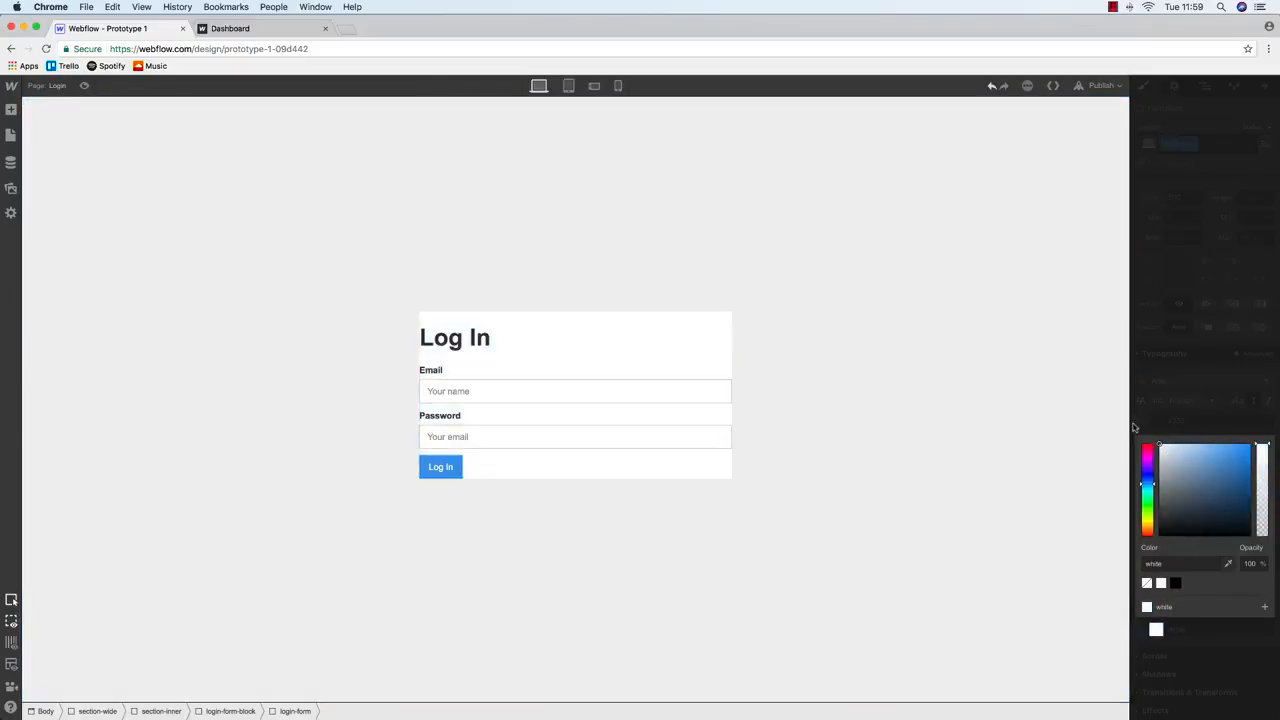
left_click(991, 366)
left_click(640, 391)
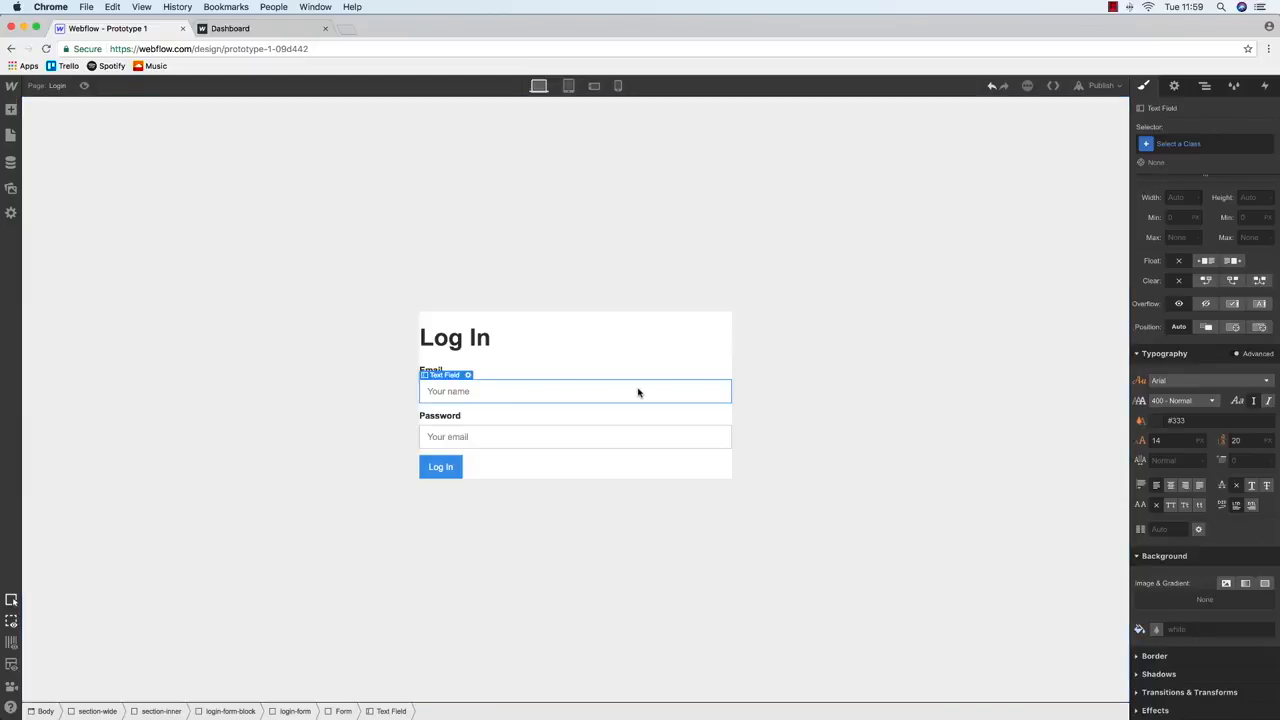
Pad the login form 40px on top, left, right and bottom
left_click(632, 321)
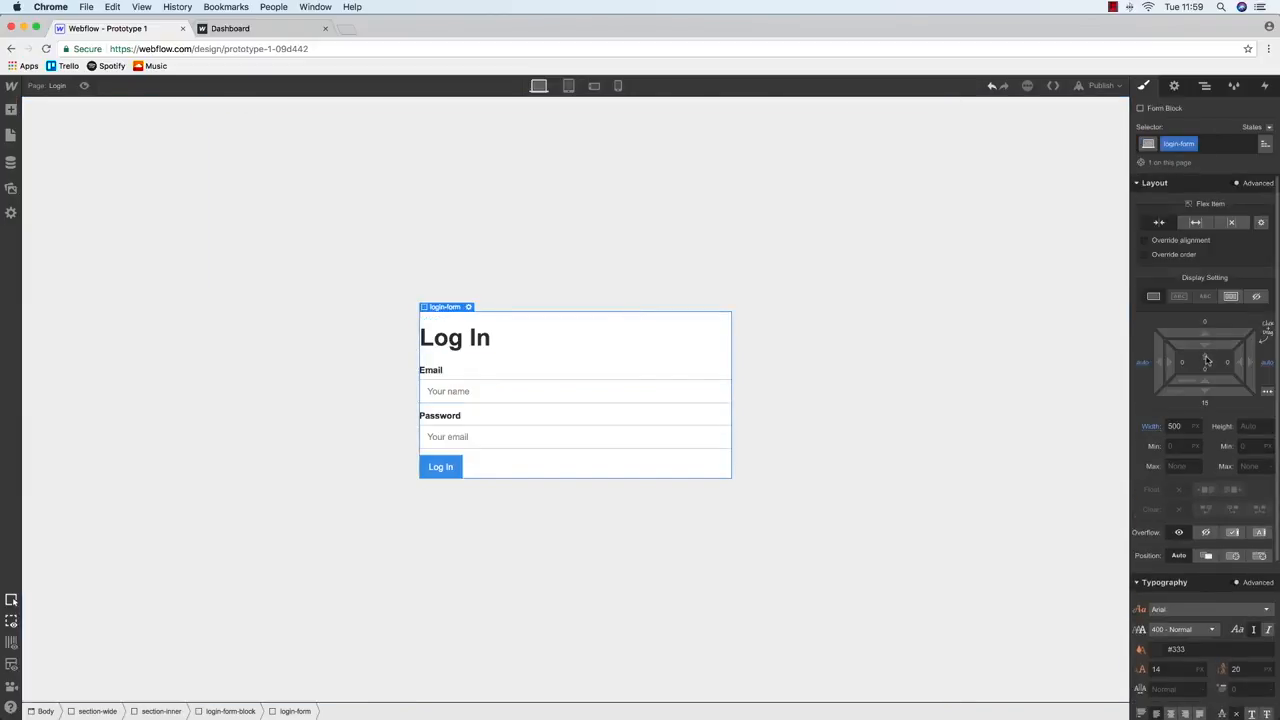
left_click(1206, 360)
type("40")
key("Return")
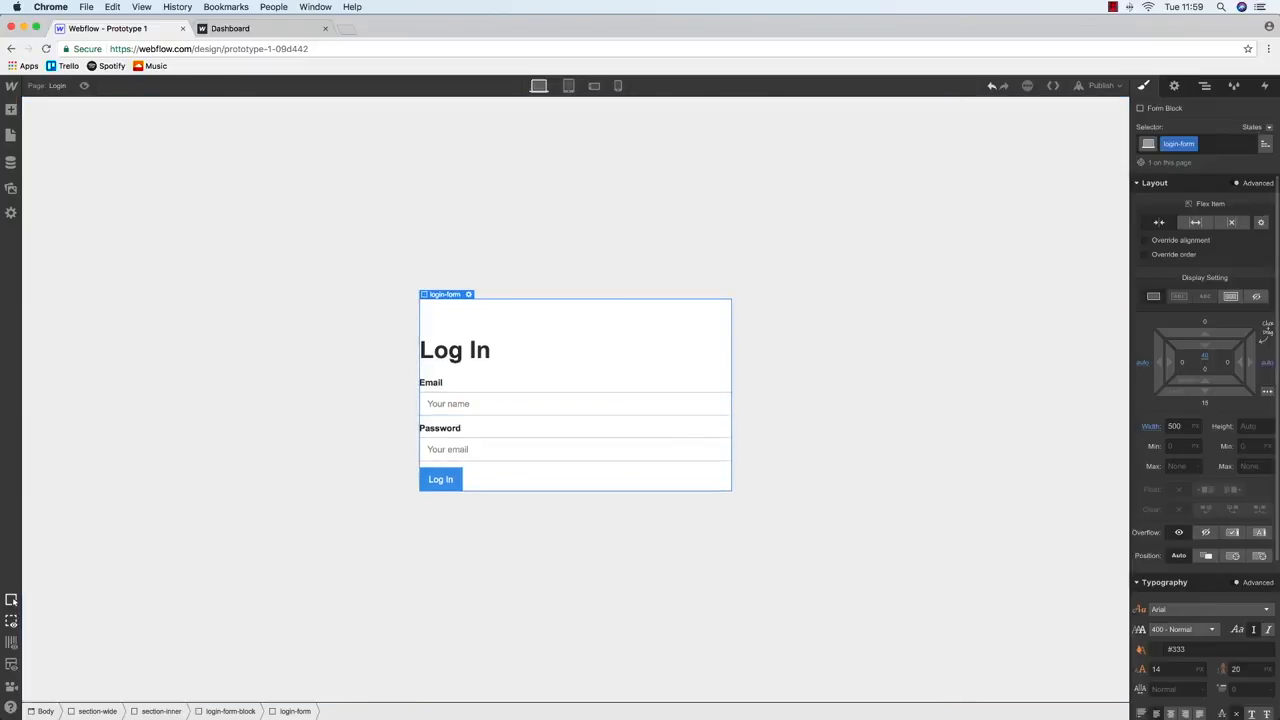
left_click(1186, 363)
type("40")
key("Return")
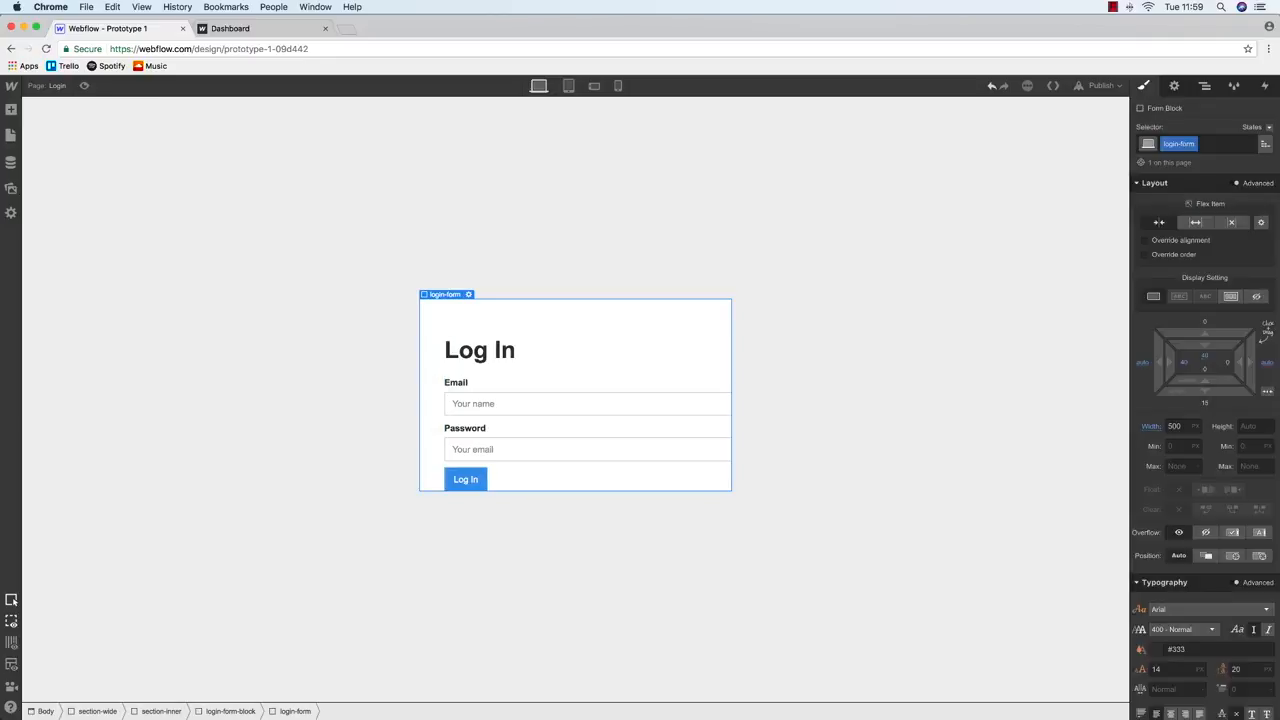
left_click(1227, 364)
type("40")
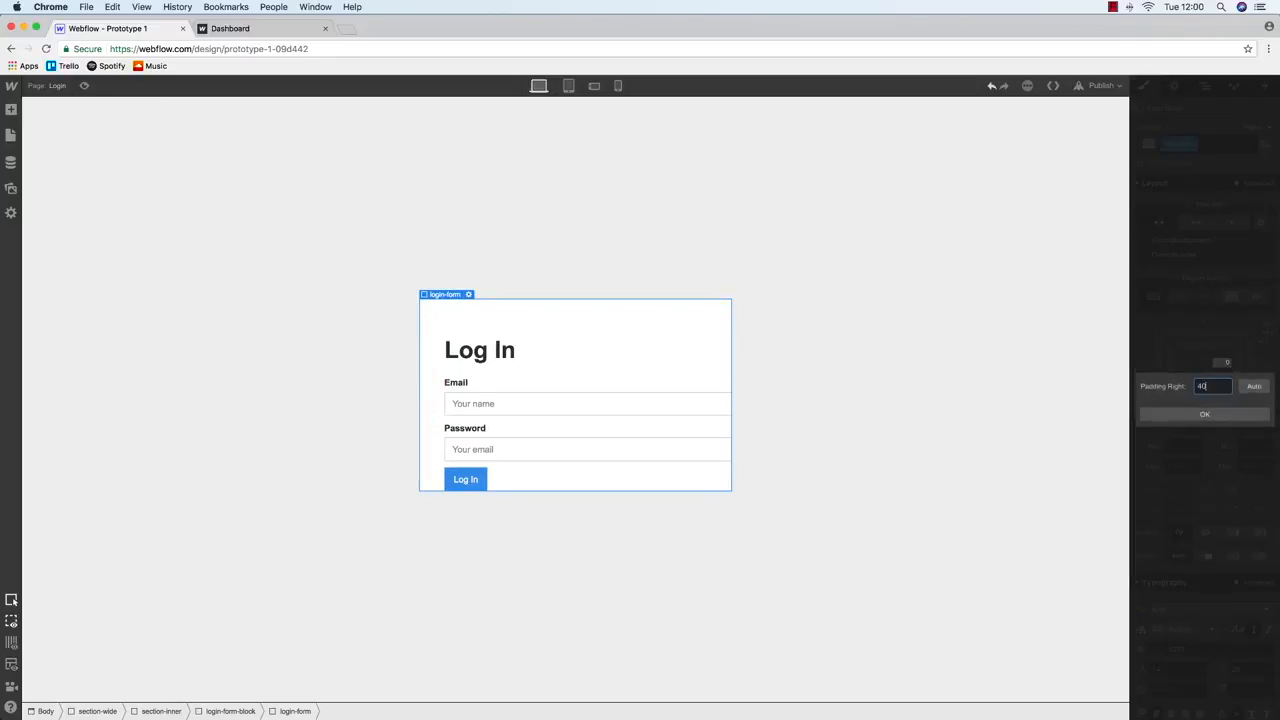
key("Return")
left_click(1206, 371)
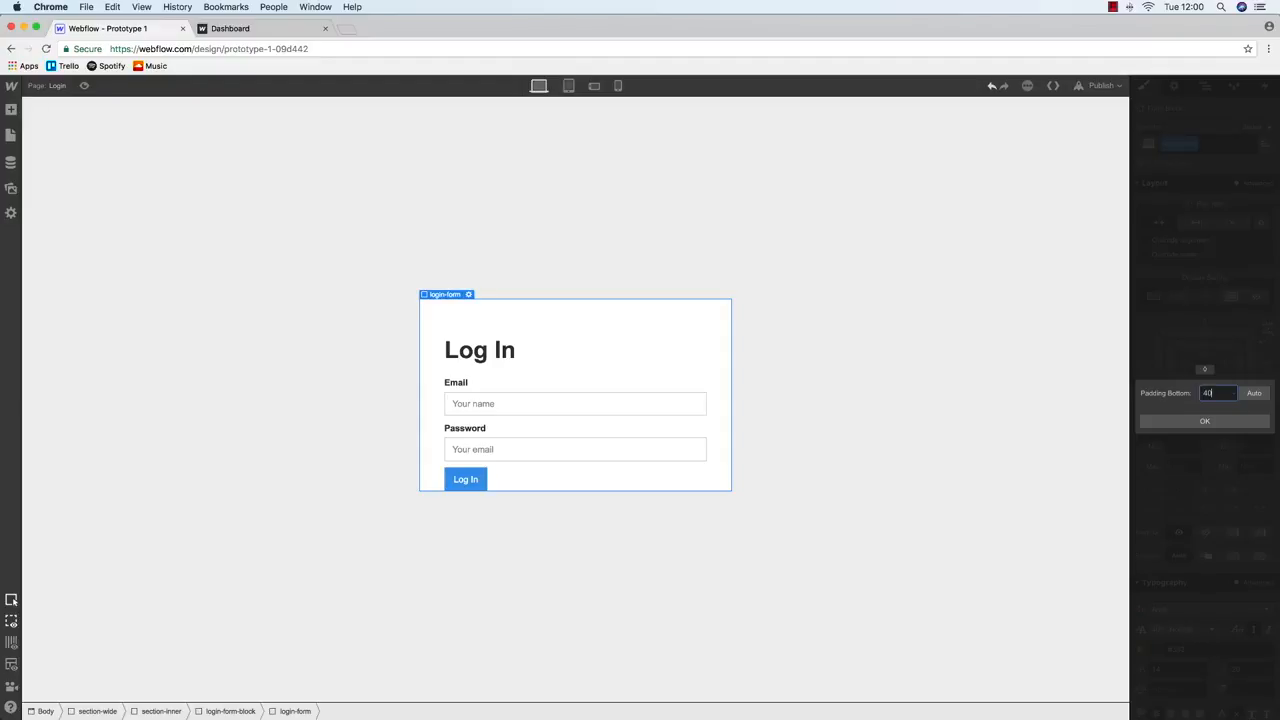
key("Return")
Set the Log In heading's top margin to 0
left_click(528, 337)
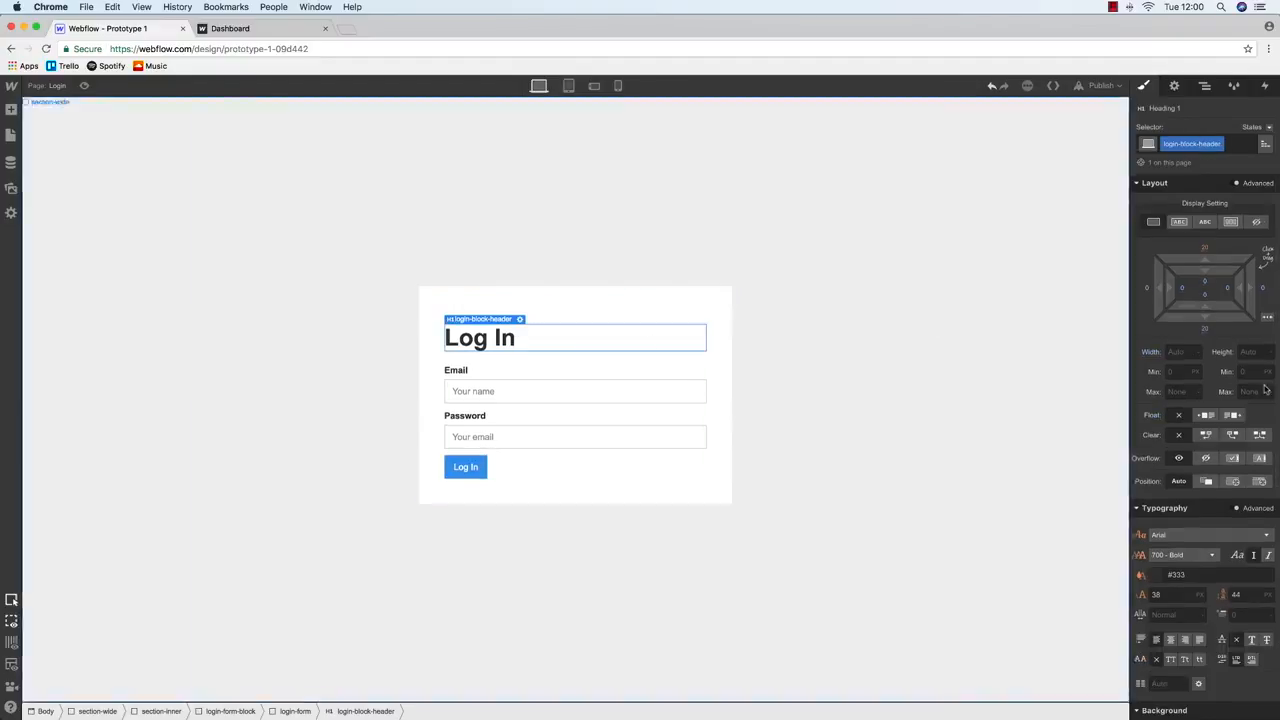
left_click(1204, 250)
type("0")
key("Return")
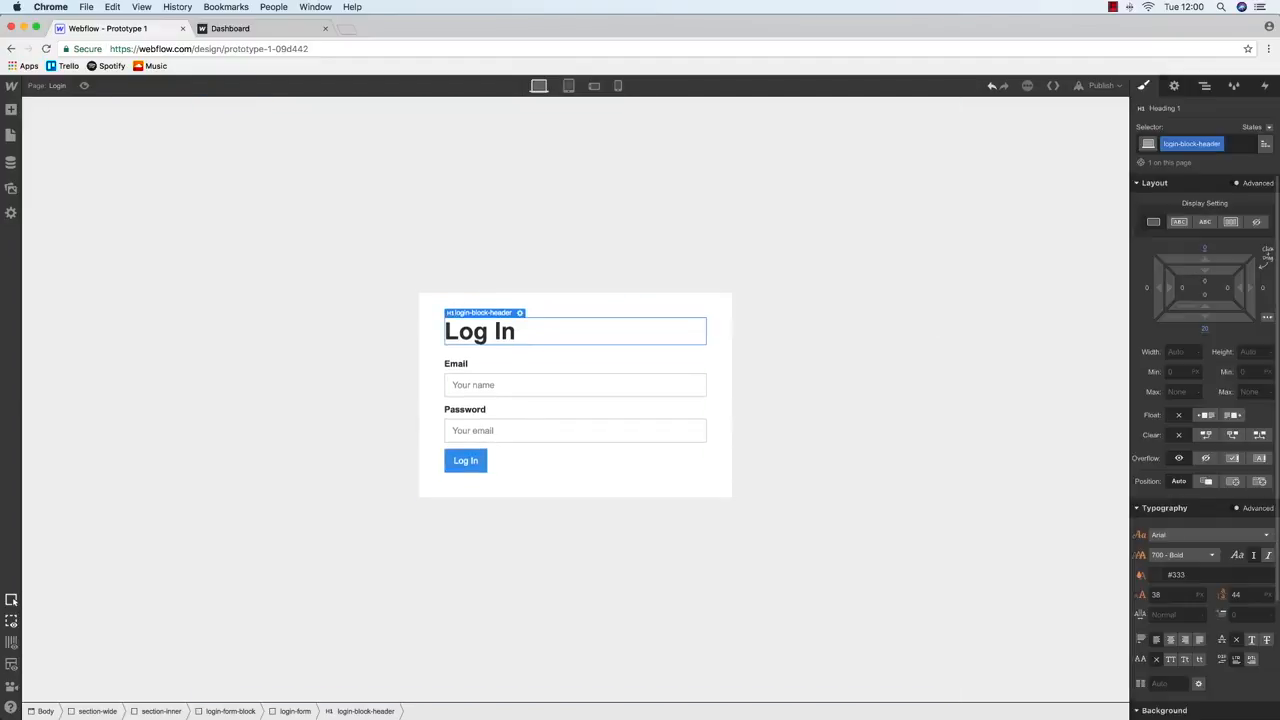
left_click(607, 224)
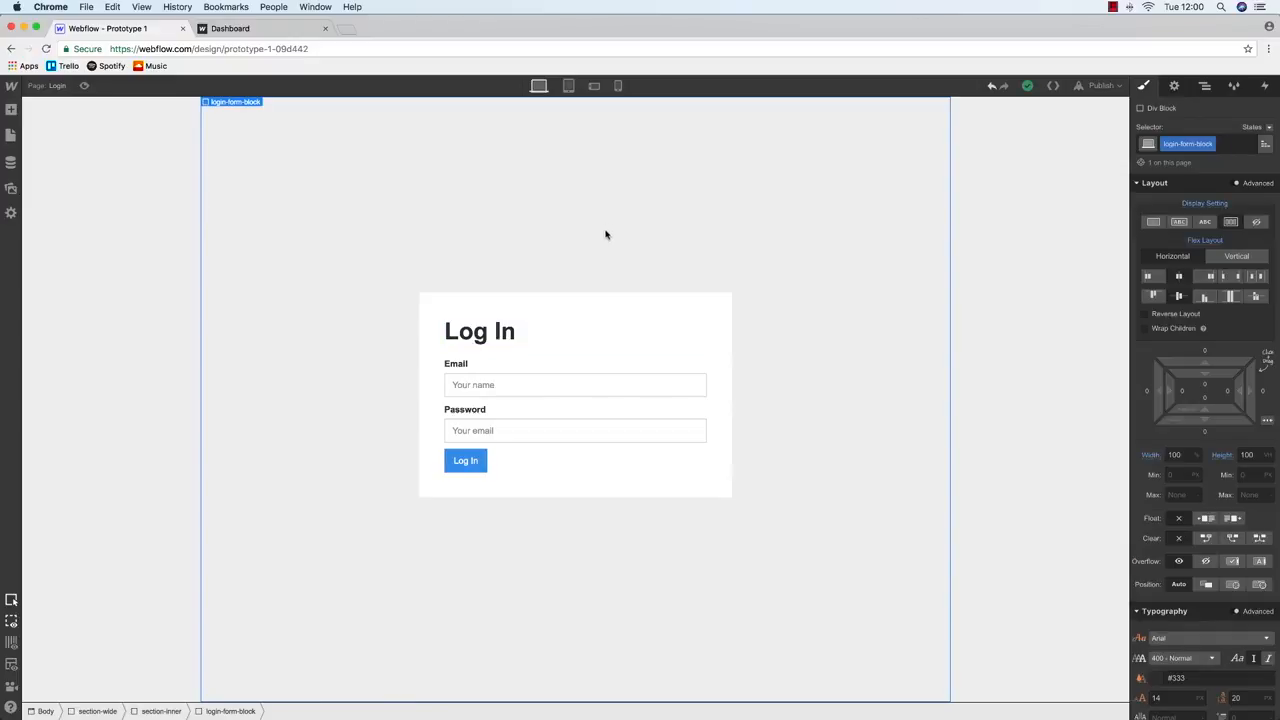
left_click(568, 428)
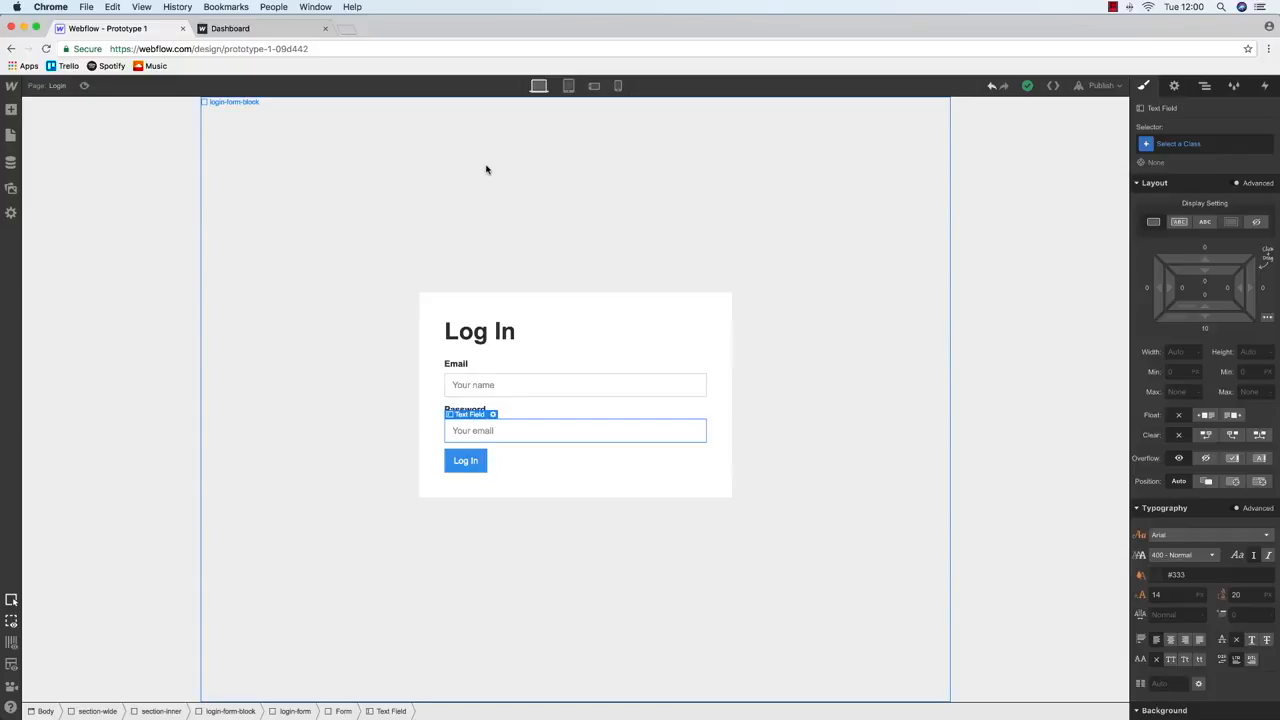
Drag a new Div Block to the top of the section-wide section
left_click(11, 135)
left_click(11, 110)
left_click_drag(52, 270, 153, 116)
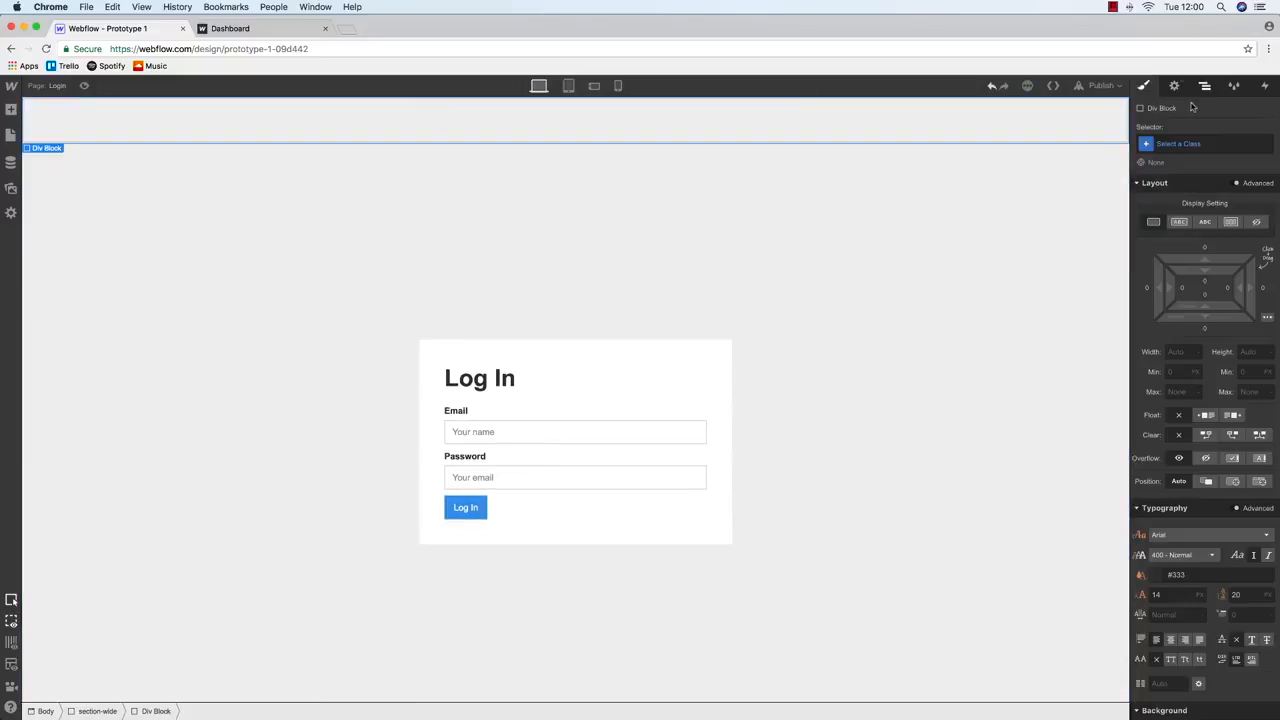
Class the new div header-wide and give it a white background and 100% width
left_click(1184, 146)
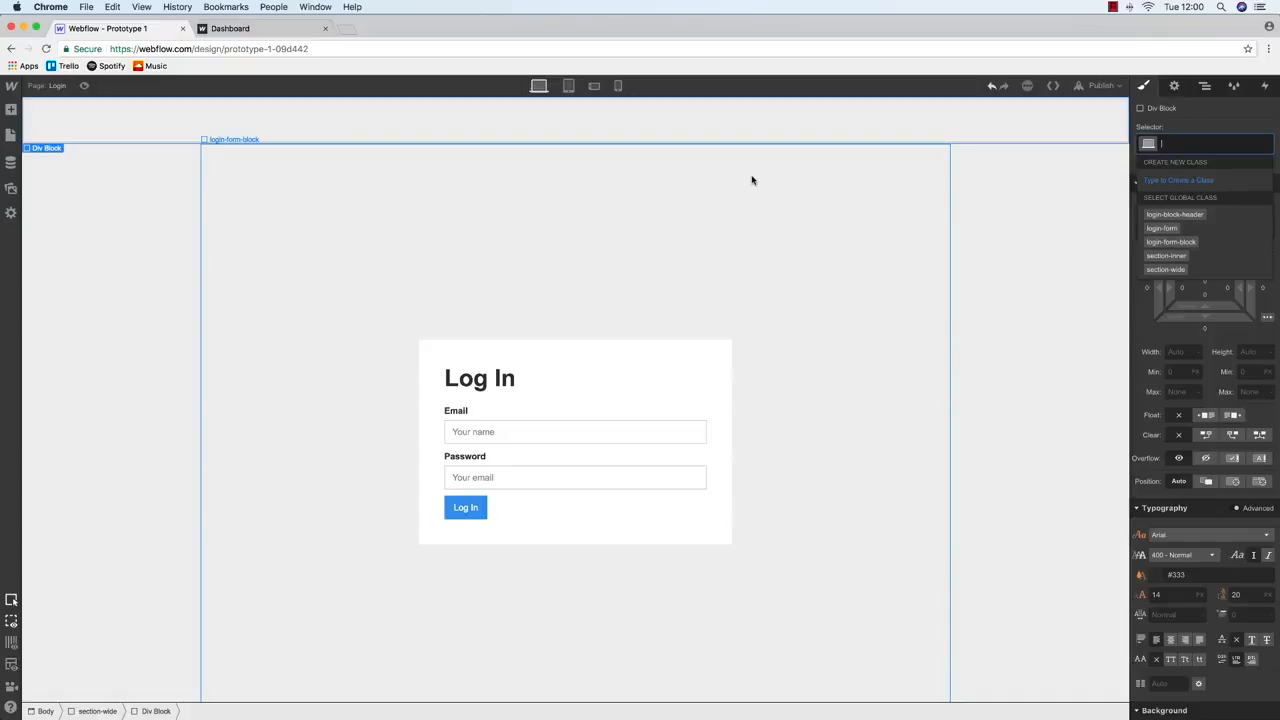
type("header-wide")
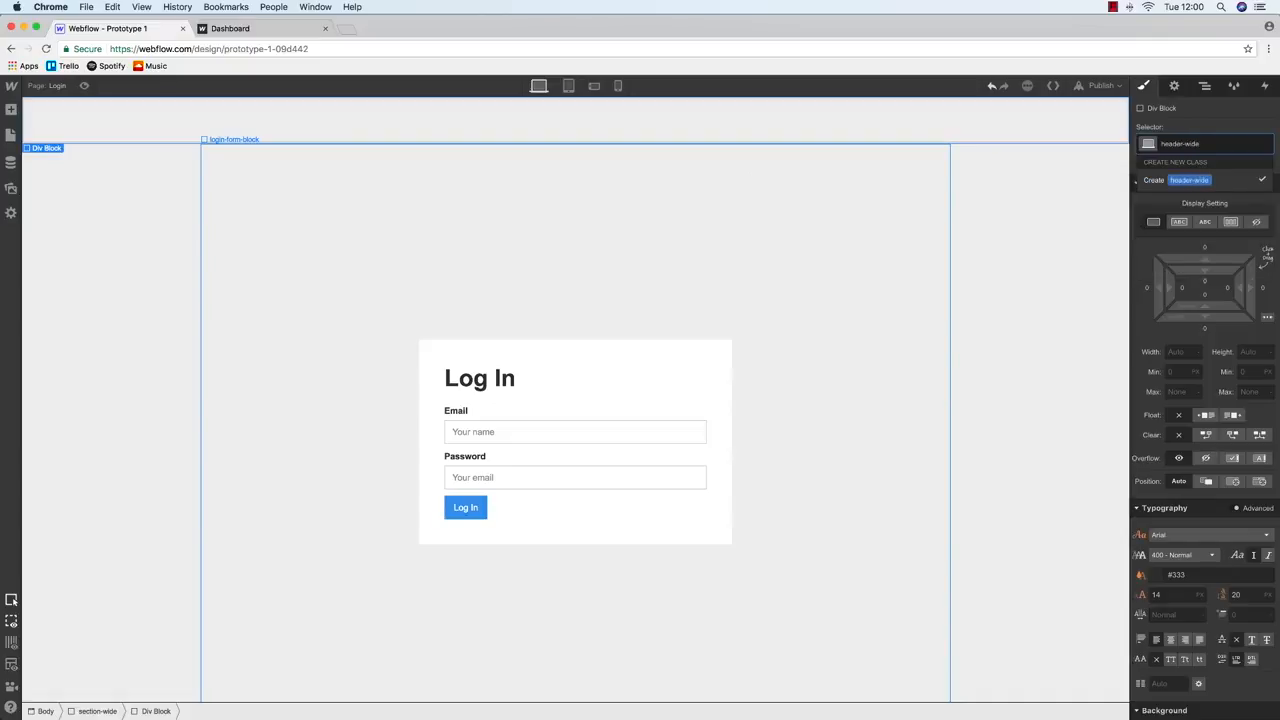
key("Return")
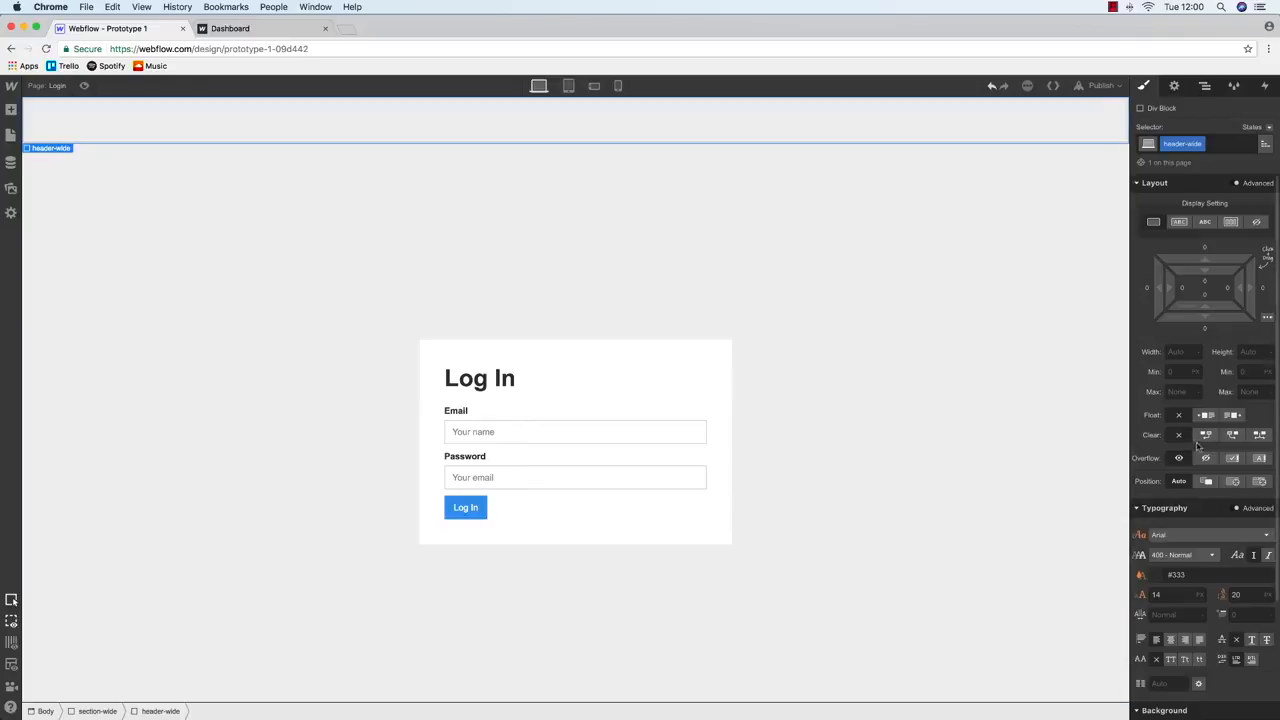
scroll(1198, 446, "down", 5)
left_click(1155, 629)
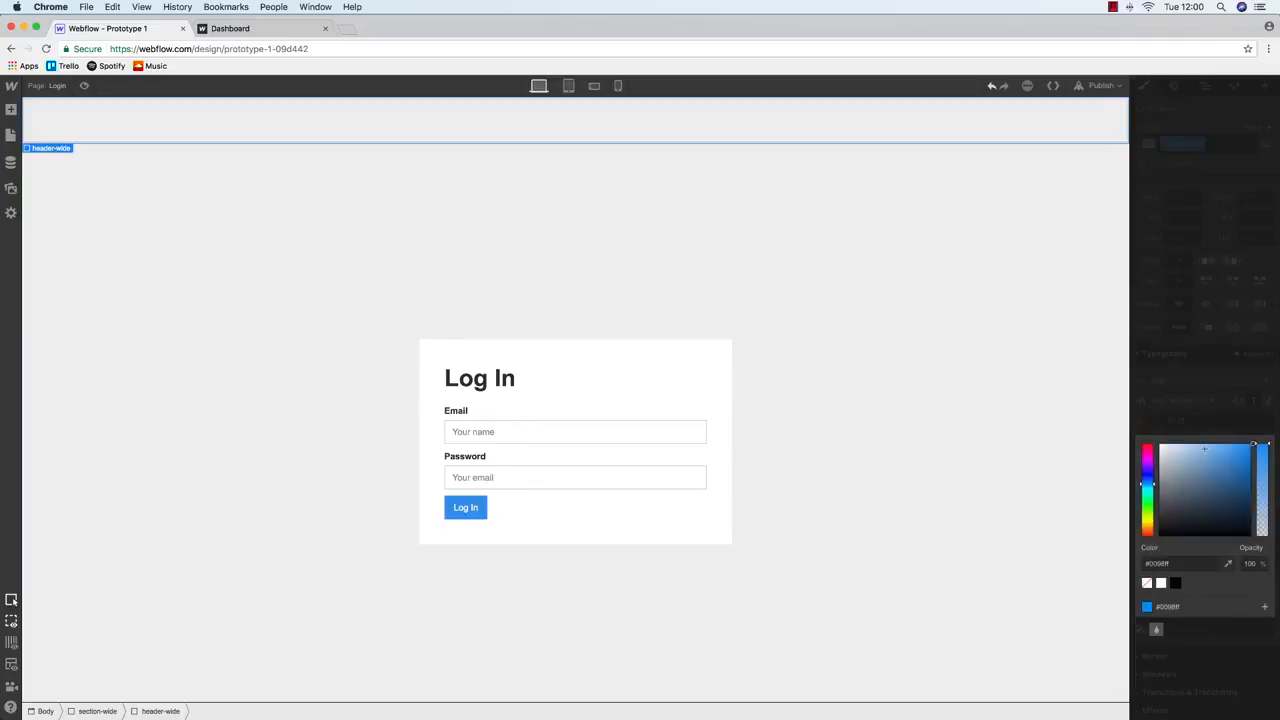
left_click(950, 365)
left_click(594, 117)
scroll(1172, 459, "up", 3)
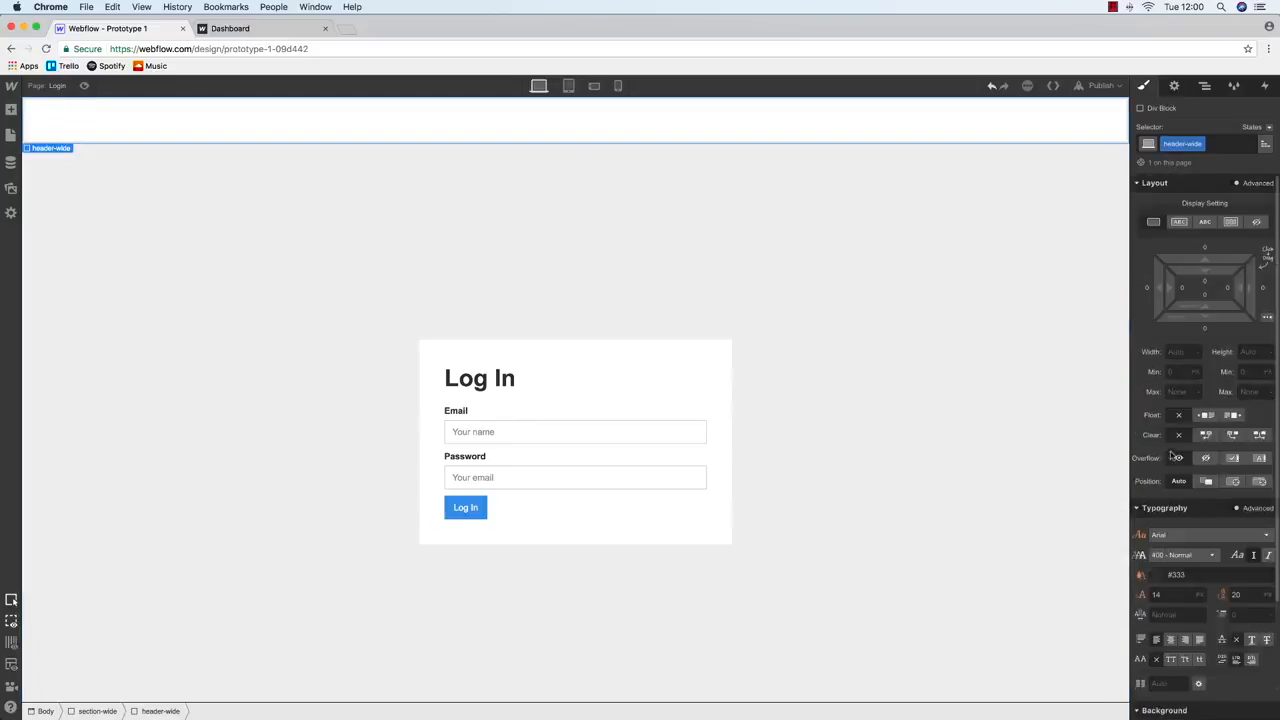
type("100%")
key("Return")
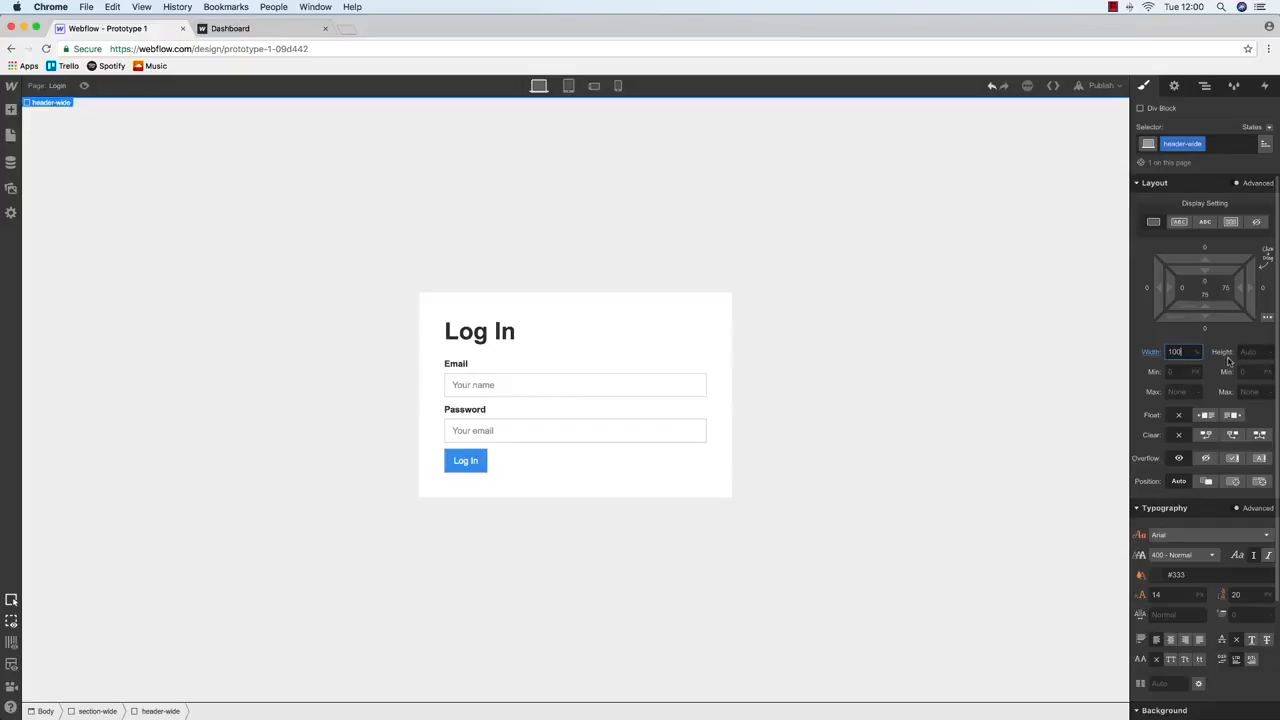
left_click(1204, 86)
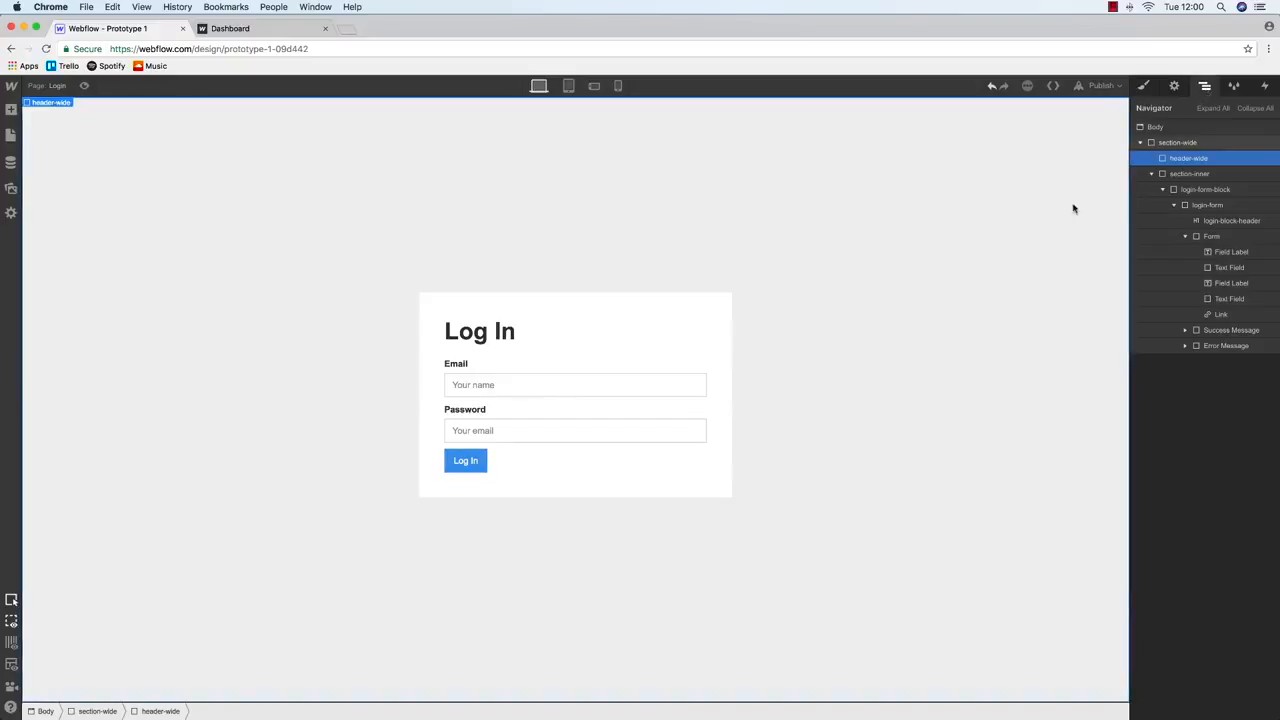
Drag a Div Block into header-wide and give it the class header-inner
left_click(11, 110)
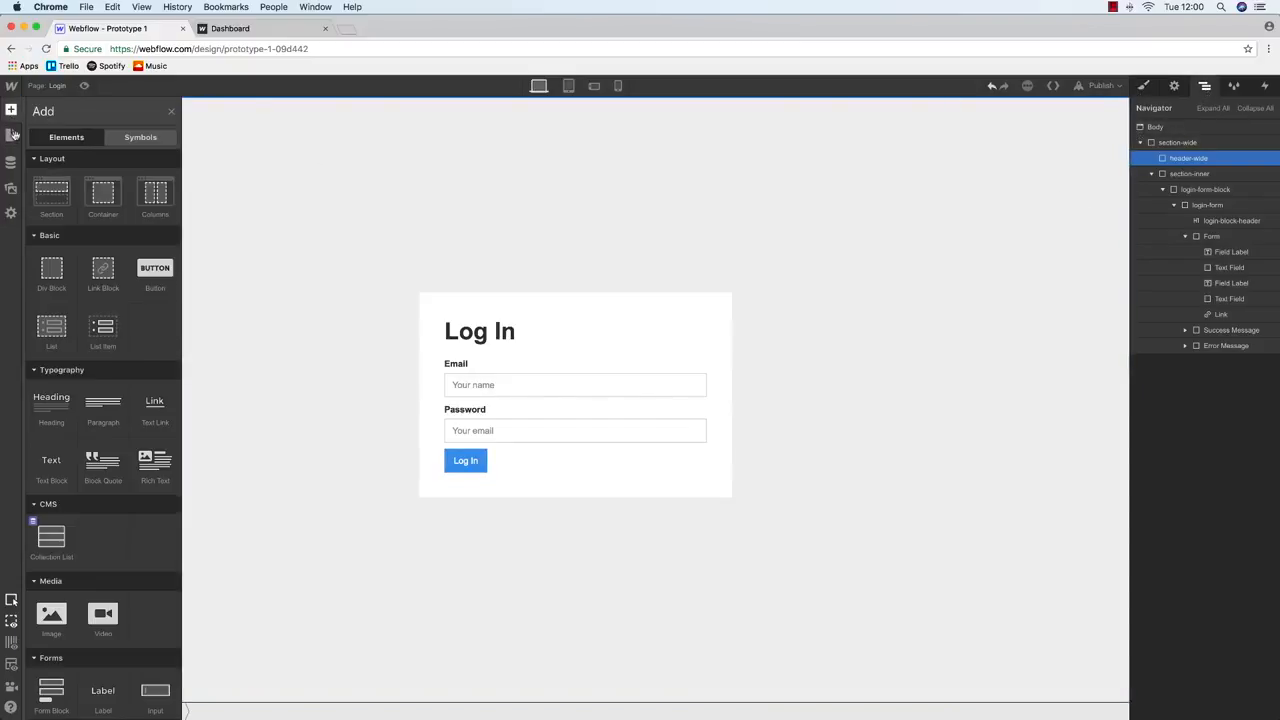
left_click_drag(58, 284, 1205, 170)
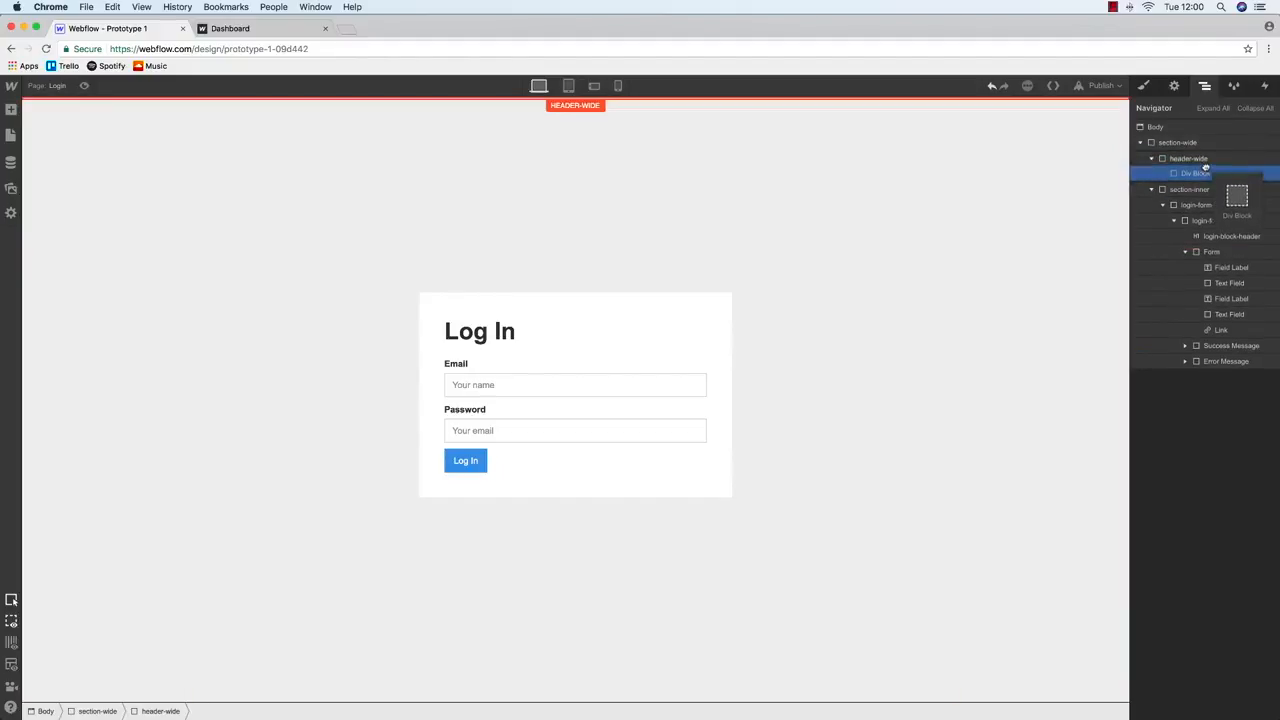
left_click(1144, 85)
left_click(1188, 143)
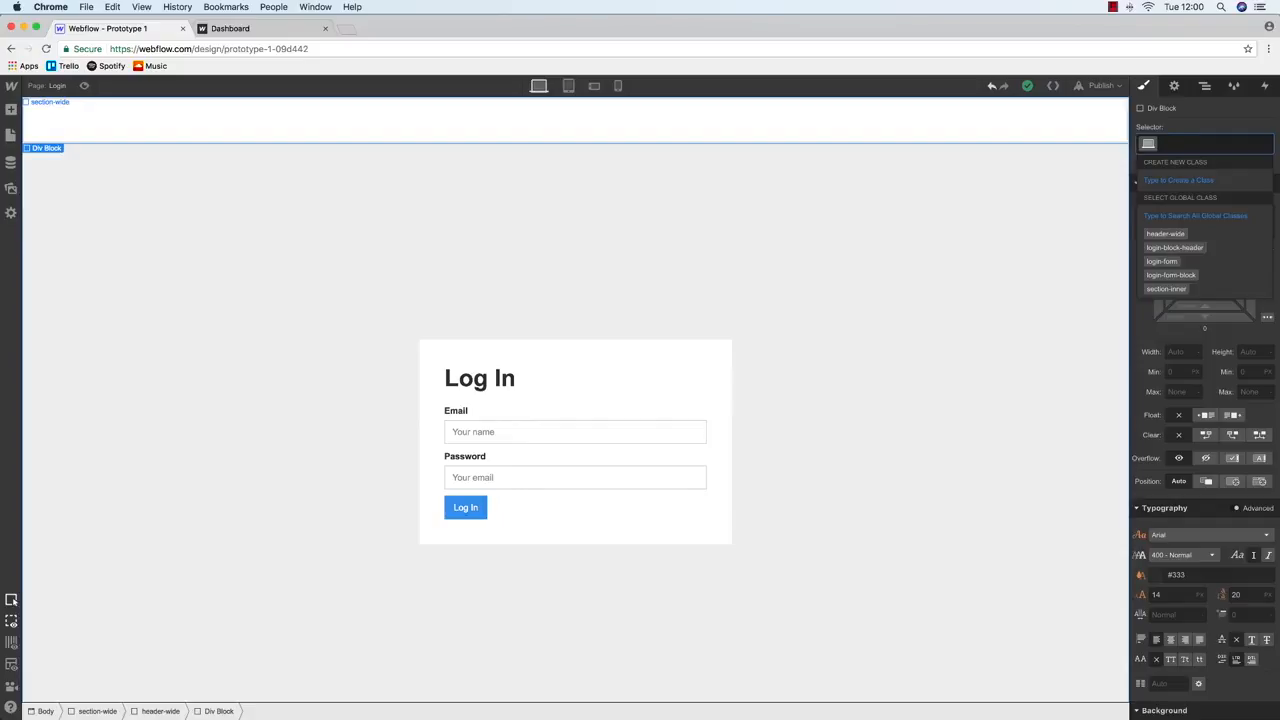
type("header-inner")
key("Return")
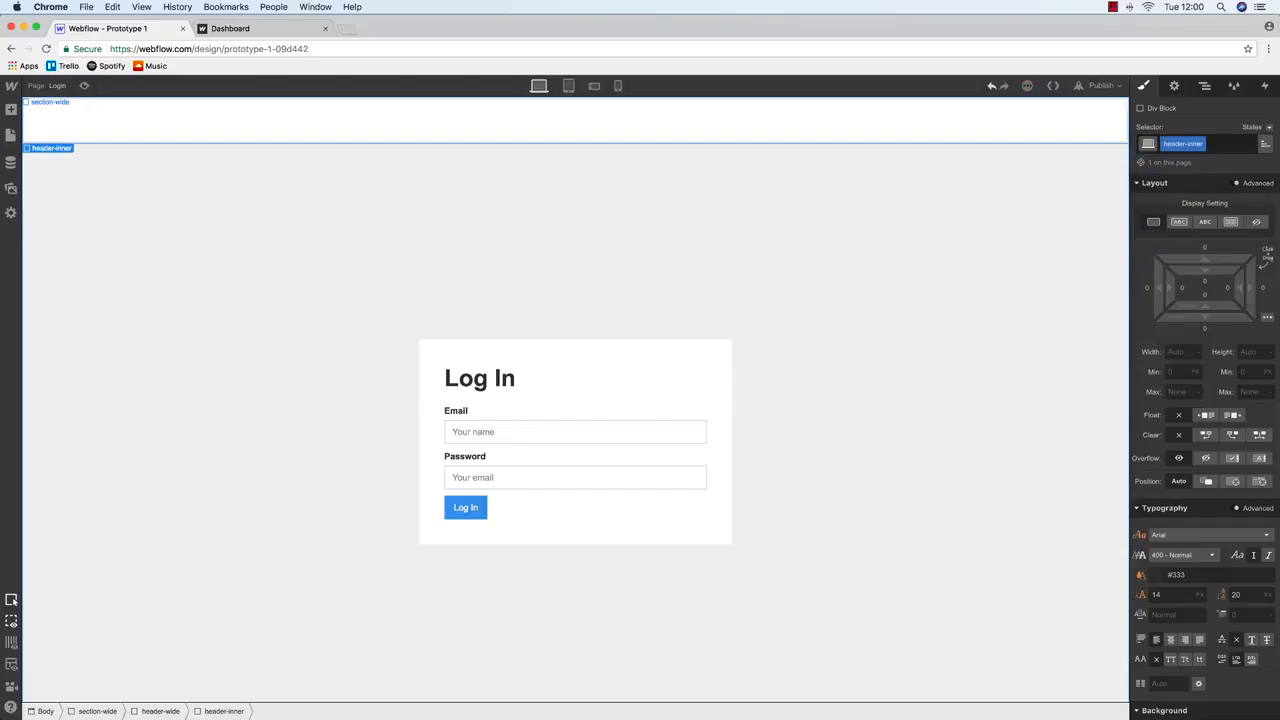
Set header-inner to 100% width, 1200px max width, with auto left and right margins
left_click(1172, 352)
type("100%")
key("Tab")
key("Tab")
key("Tab")
key("Tab")
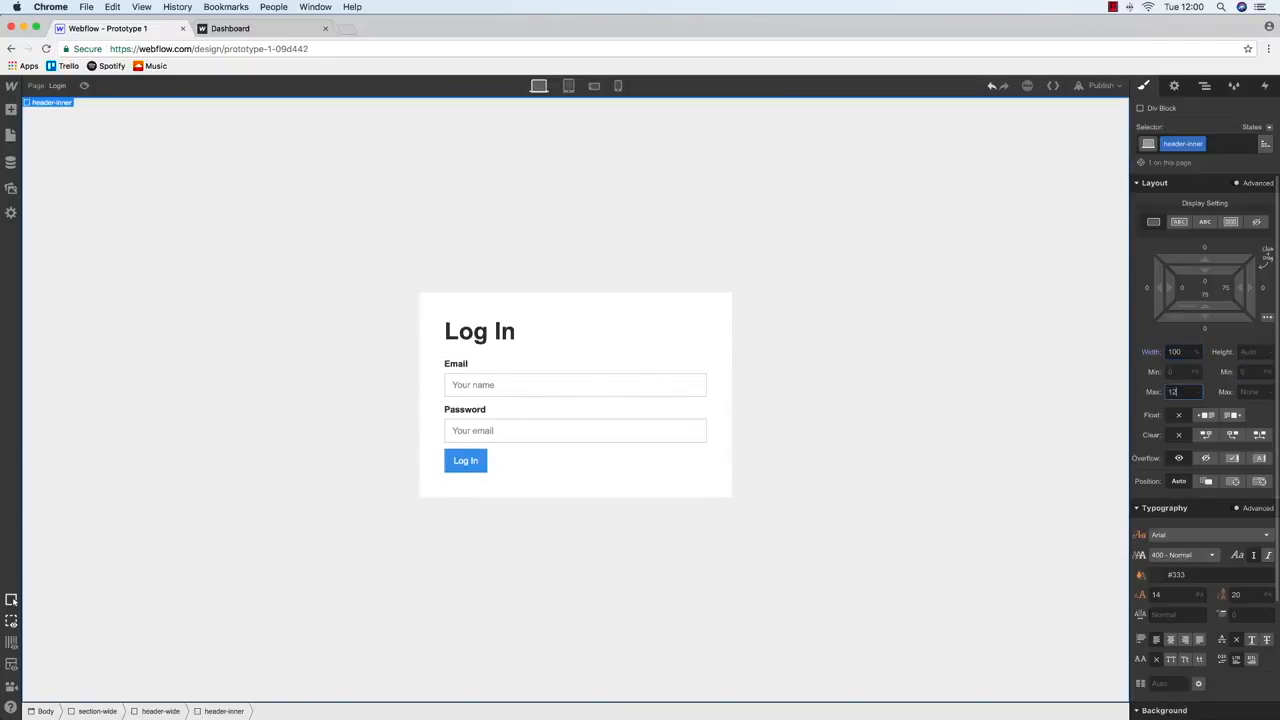
key("Return")
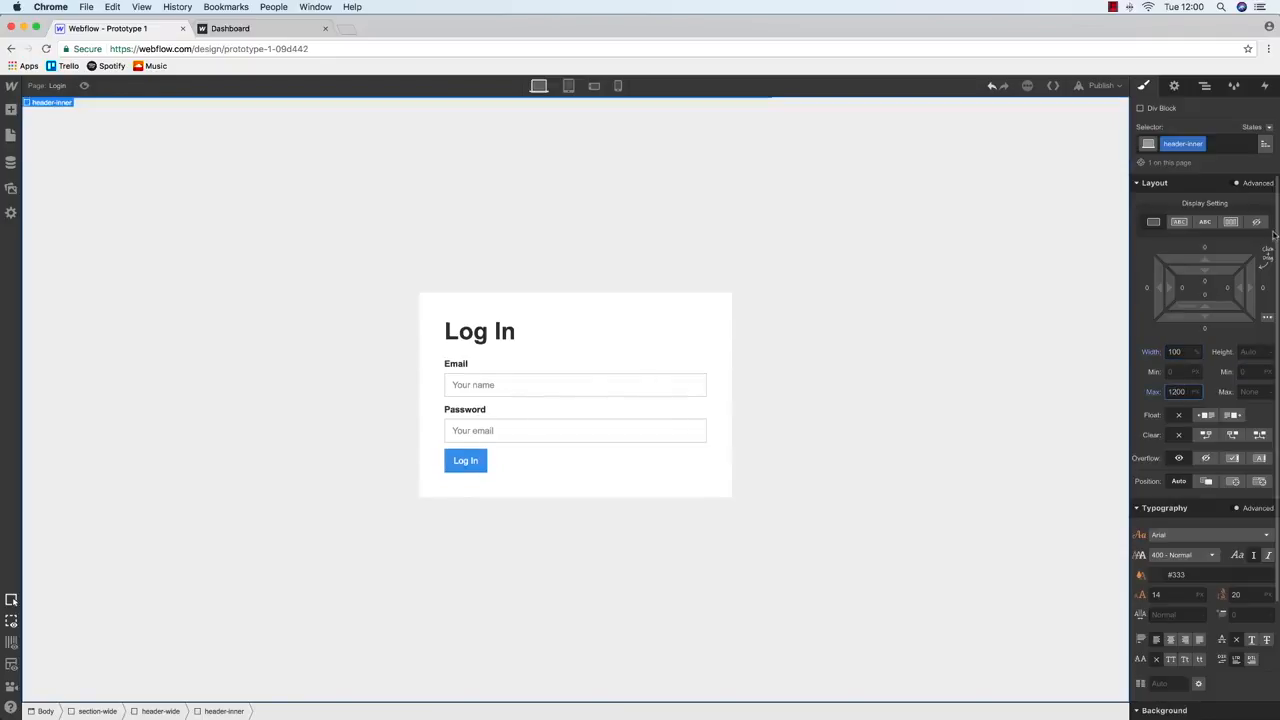
left_click(1263, 287)
left_click(1253, 311)
left_click(1143, 294)
left_click(1254, 315)
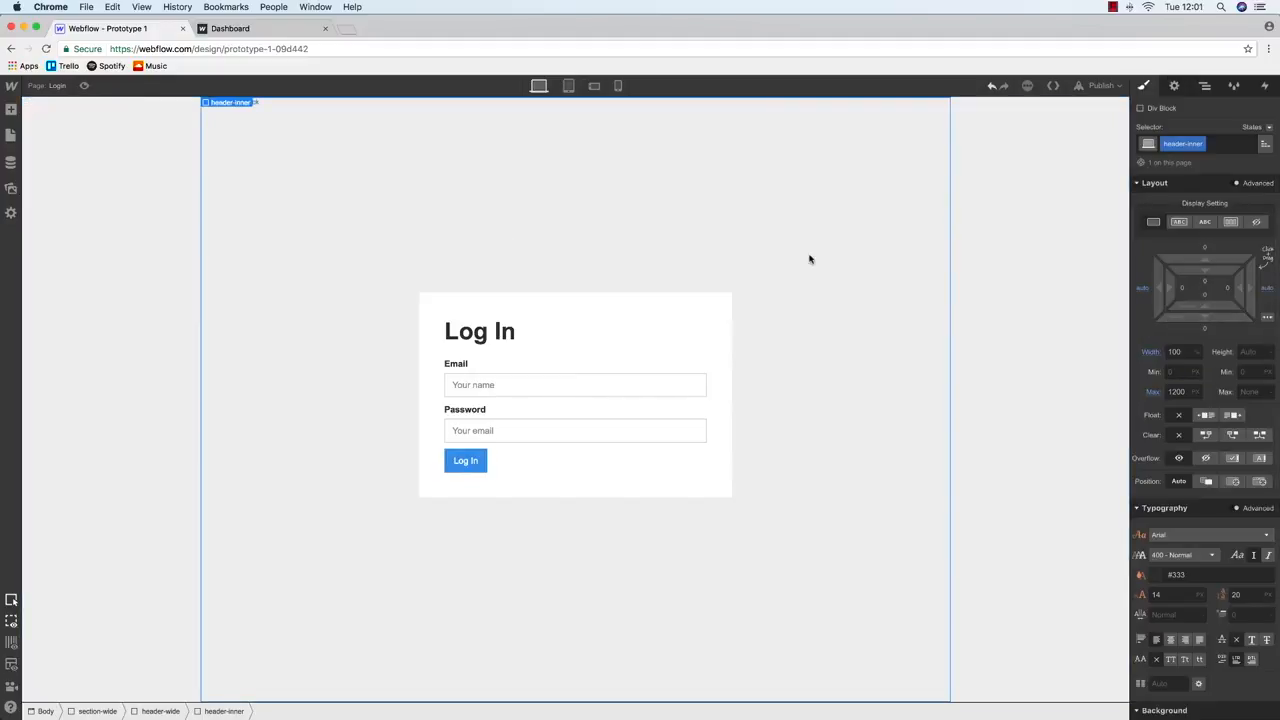
Give header-inner a height of 50px
left_click(1204, 85)
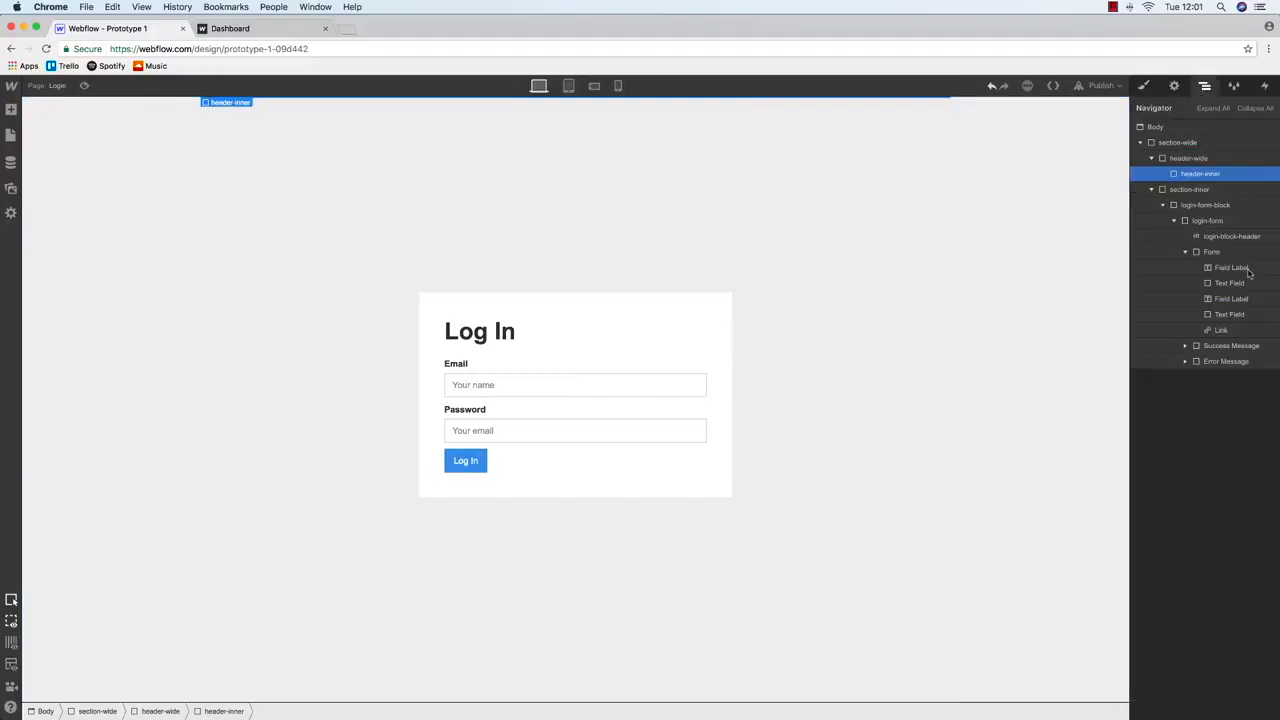
left_click(1145, 87)
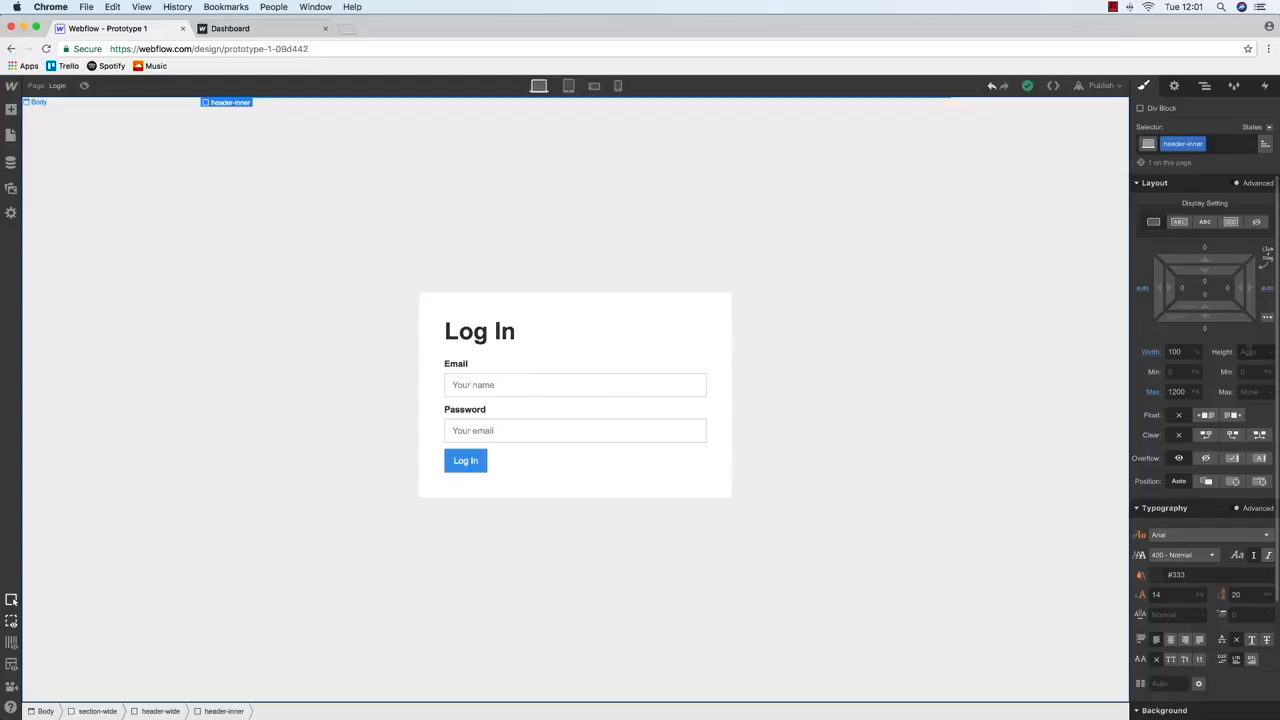
left_click(1248, 351)
type("50")
key("Return")
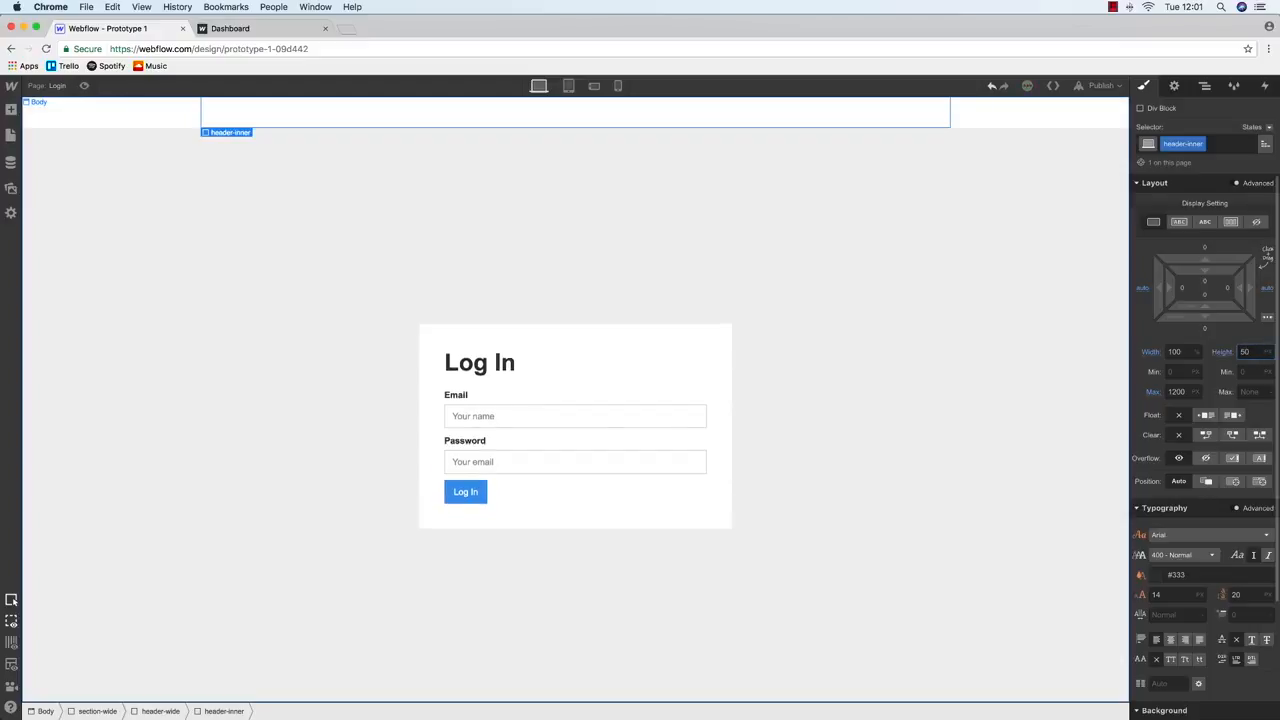
Review the Log in wireframe in Balsamiq, then drag a new Div Block into header-wide
left_click(10, 135)
left_click(11, 112)
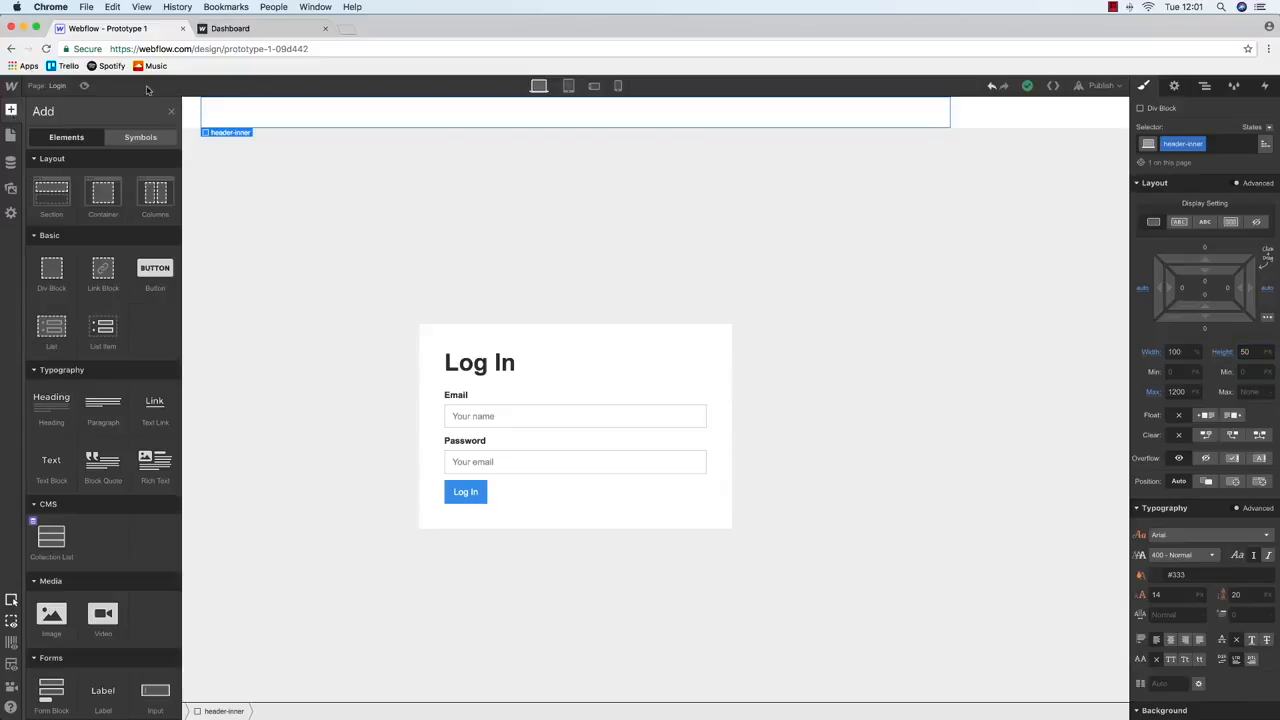
left_click(230, 28)
left_click(110, 28)
left_click(24, 28)
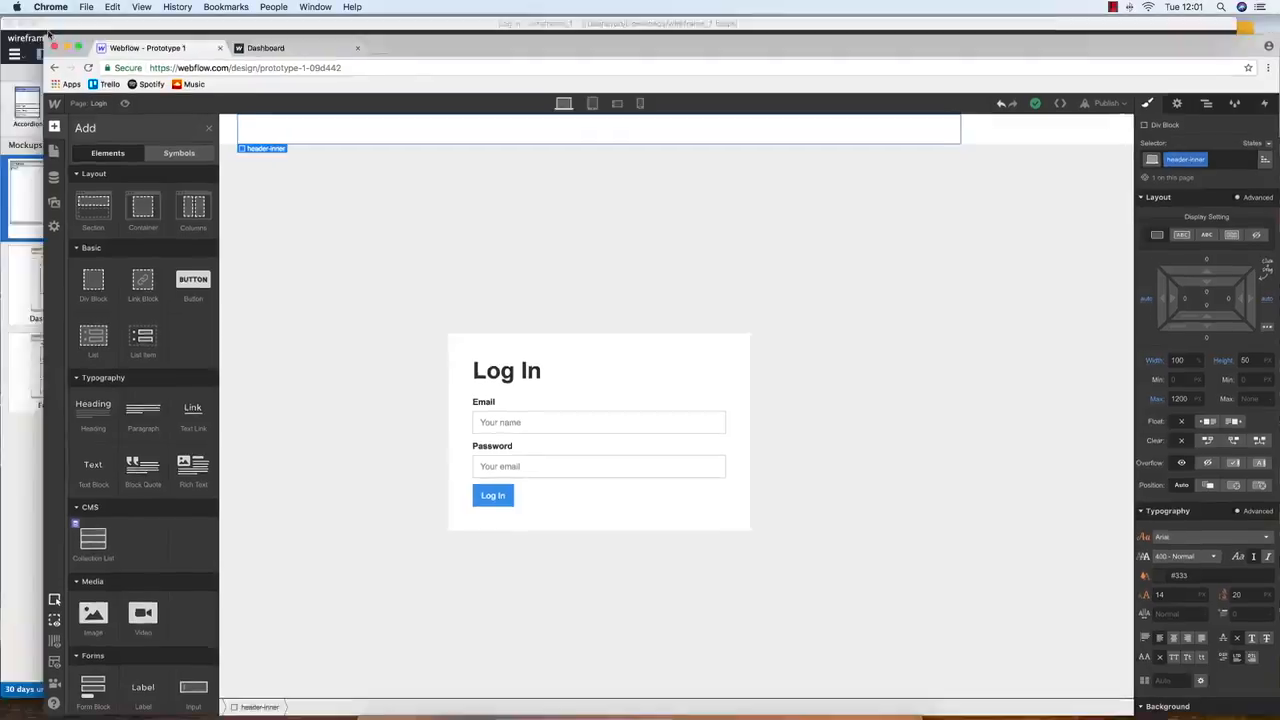
left_click(143, 206)
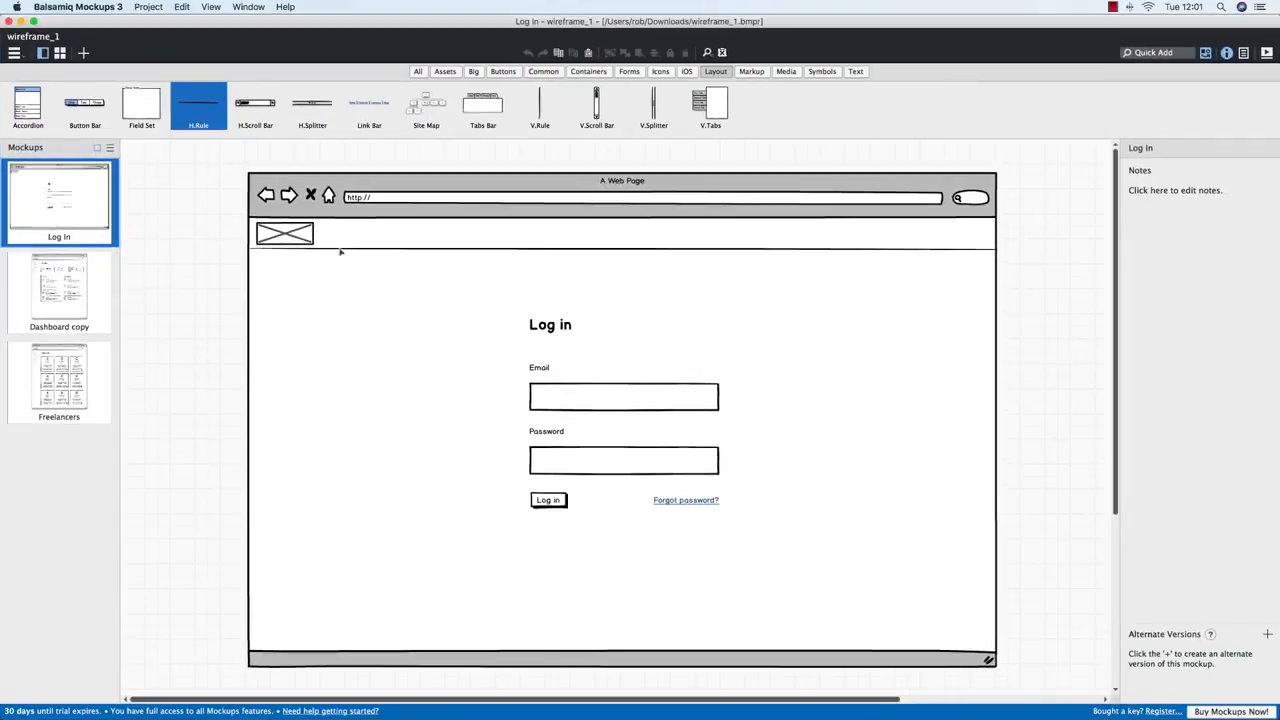
key("ctrl+Up")
left_click(286, 294)
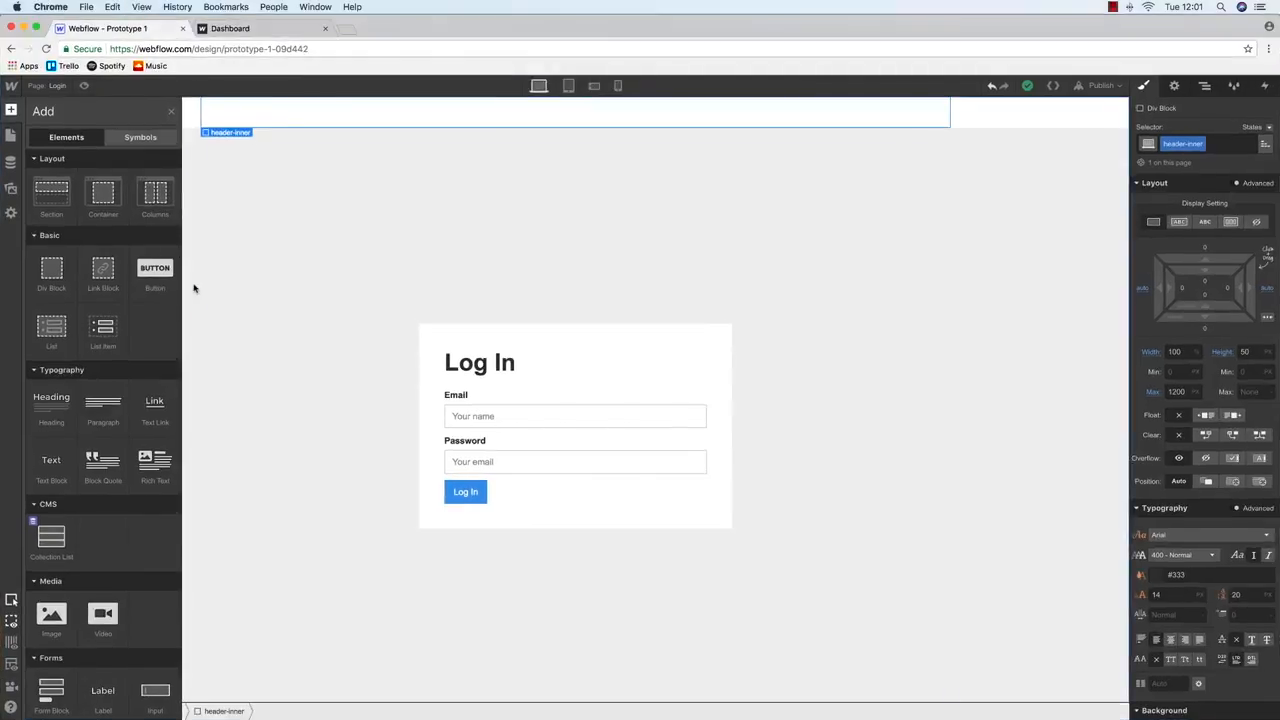
left_click_drag(45, 266, 891, 131)
Class the new div logo-block and size it 150 × 50 px
left_click(1189, 143)
type("logo-block")
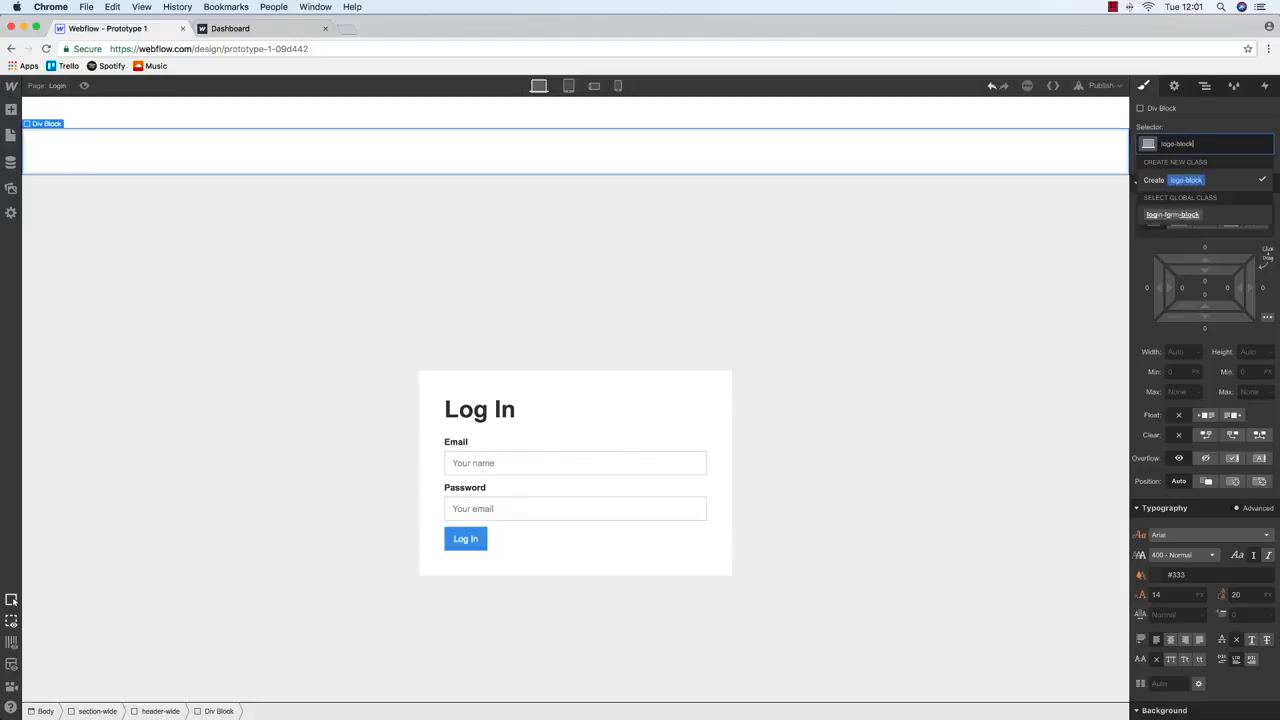
key("Return")
left_click(1180, 352)
type("200")
key("Return")
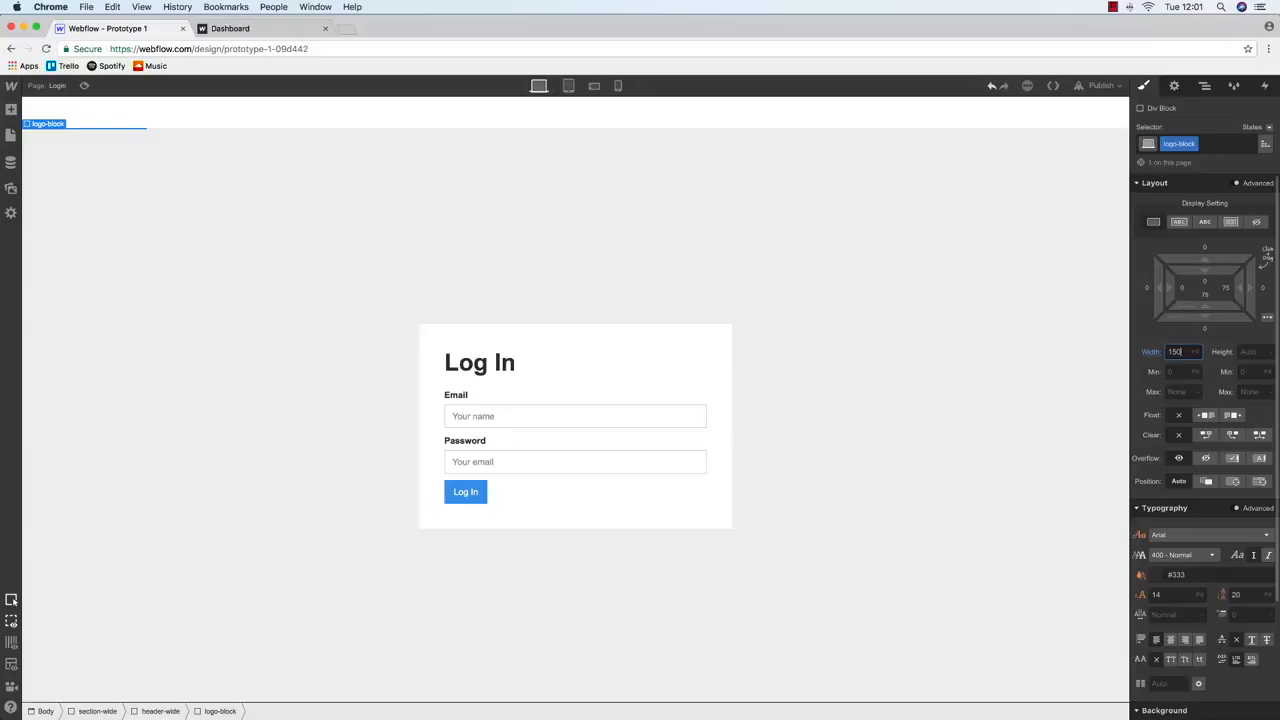
left_click(1261, 352)
type("50")
key("Return")
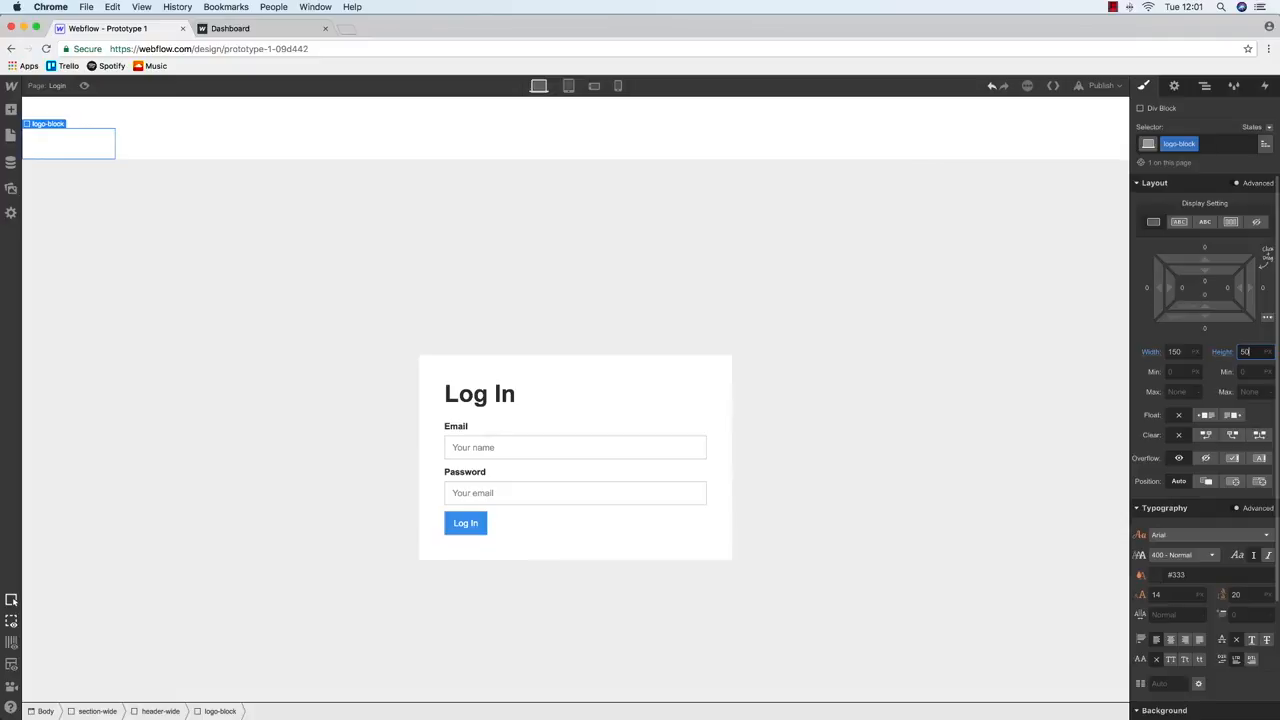
Give logo-block a light grey #e2e2e2 background colour
scroll(1222, 449, "down", 3)
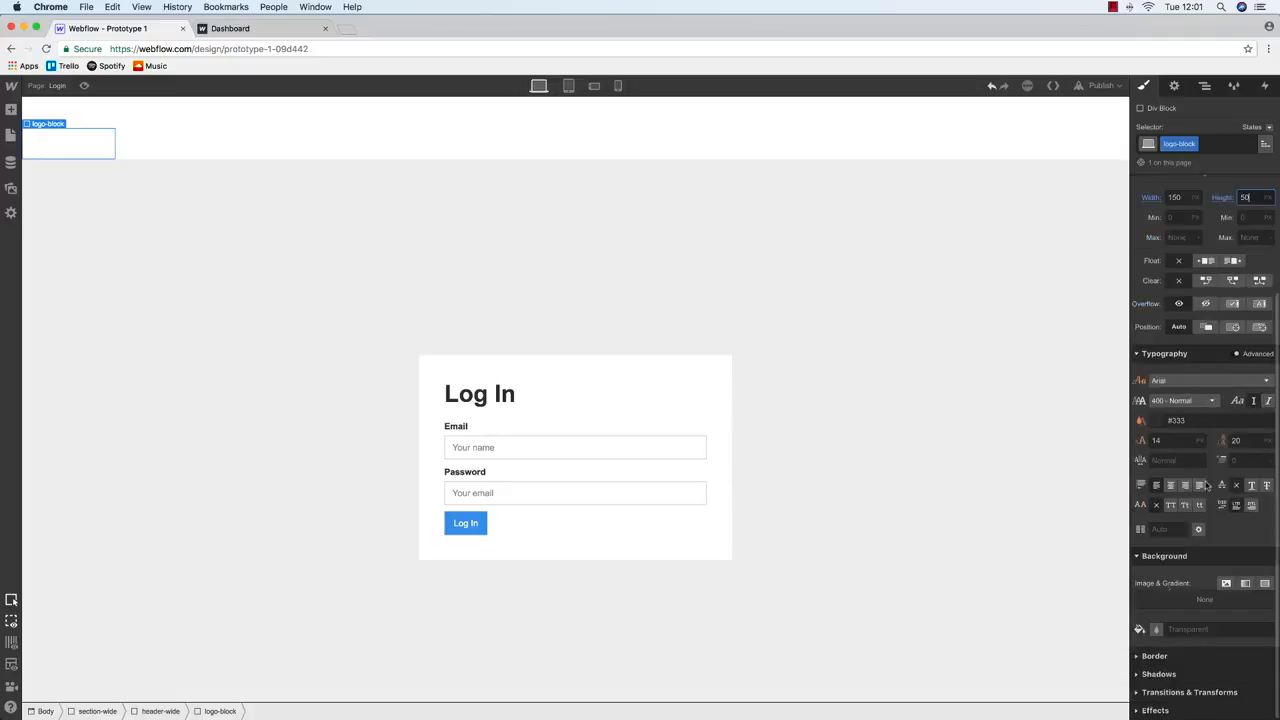
left_click(1157, 629)
left_click_drag(1176, 456, 1157, 455)
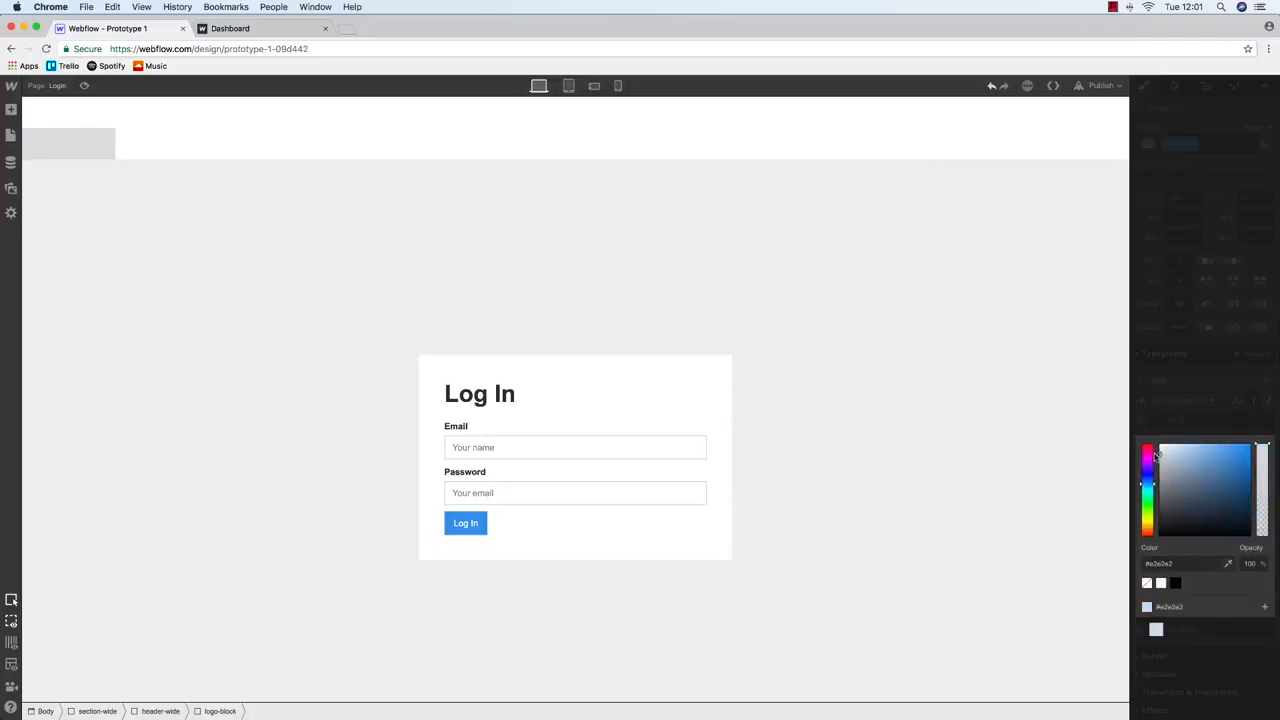
left_click(541, 415)
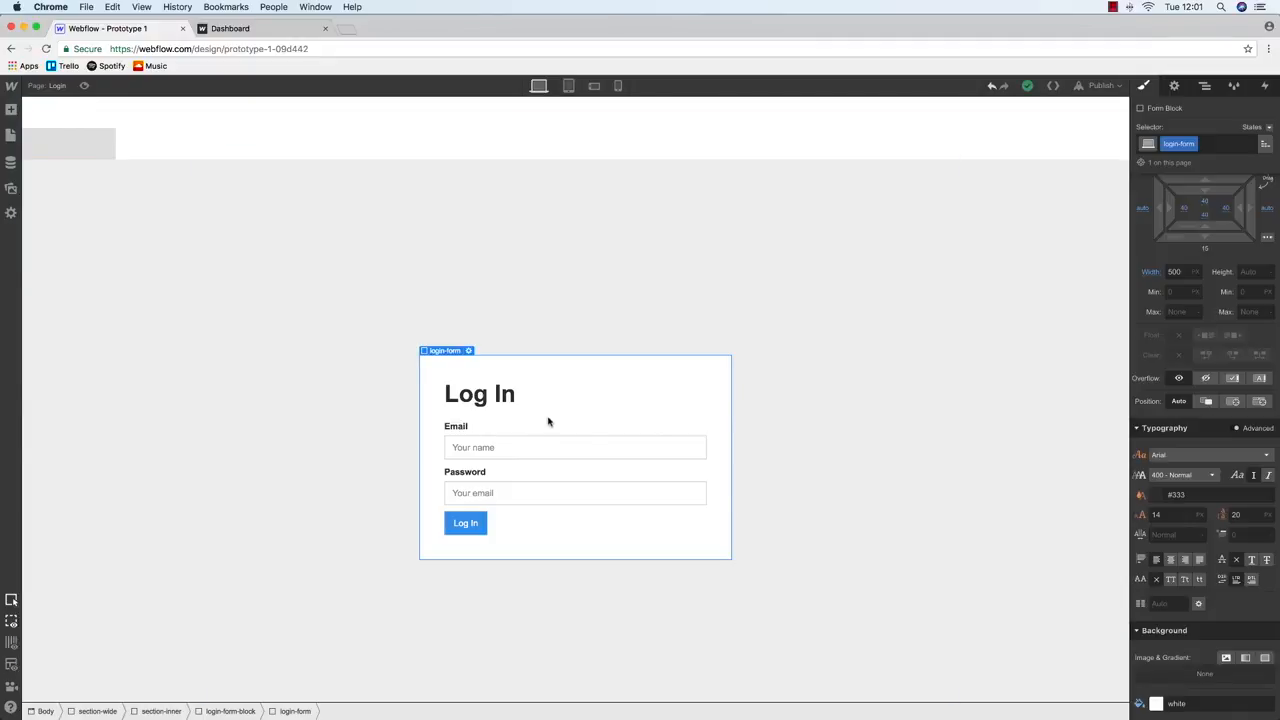
left_click(86, 136)
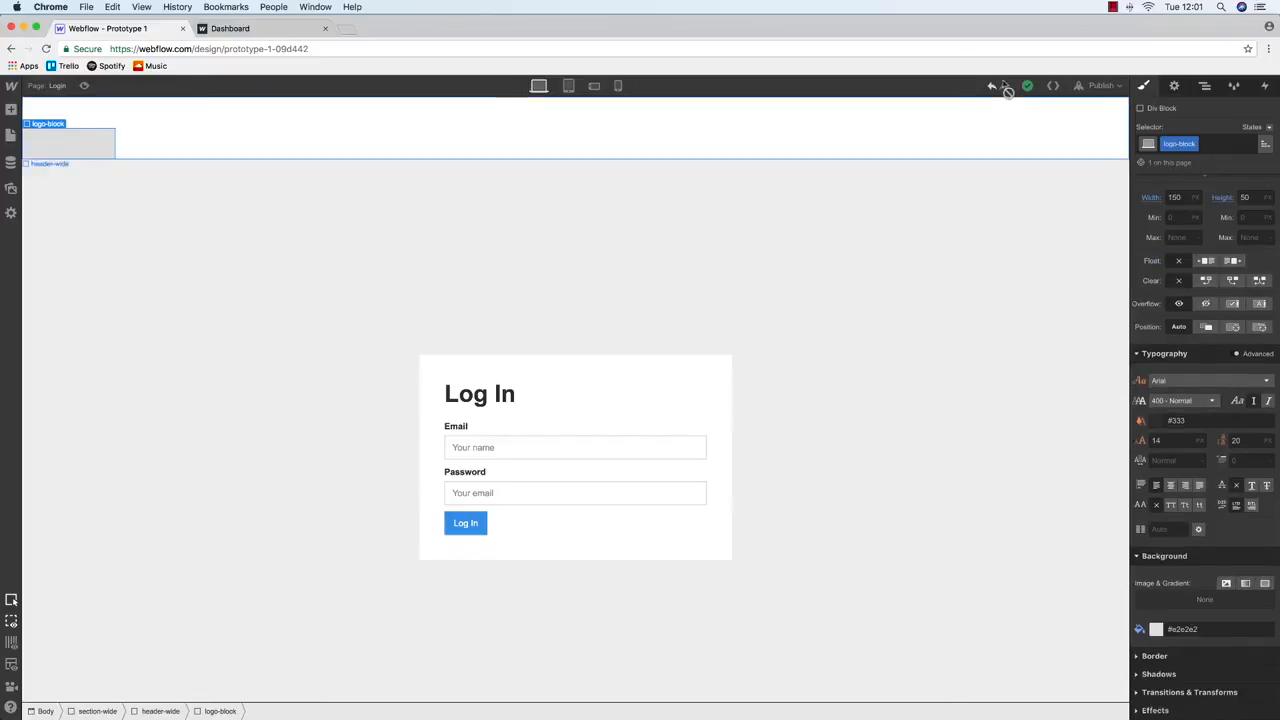
left_click(1205, 85)
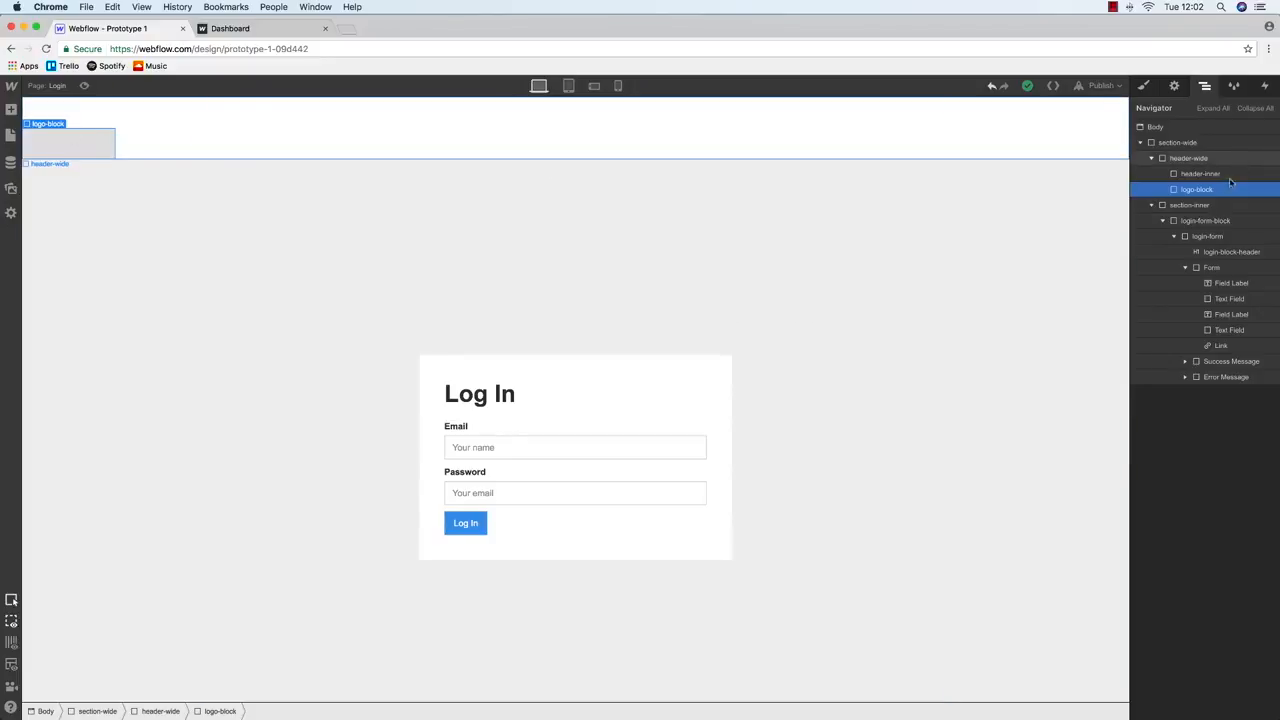
Move logo-block directly under header-wide in the Navigator, then select header-wide
left_click_drag(1188, 189, 1196, 176)
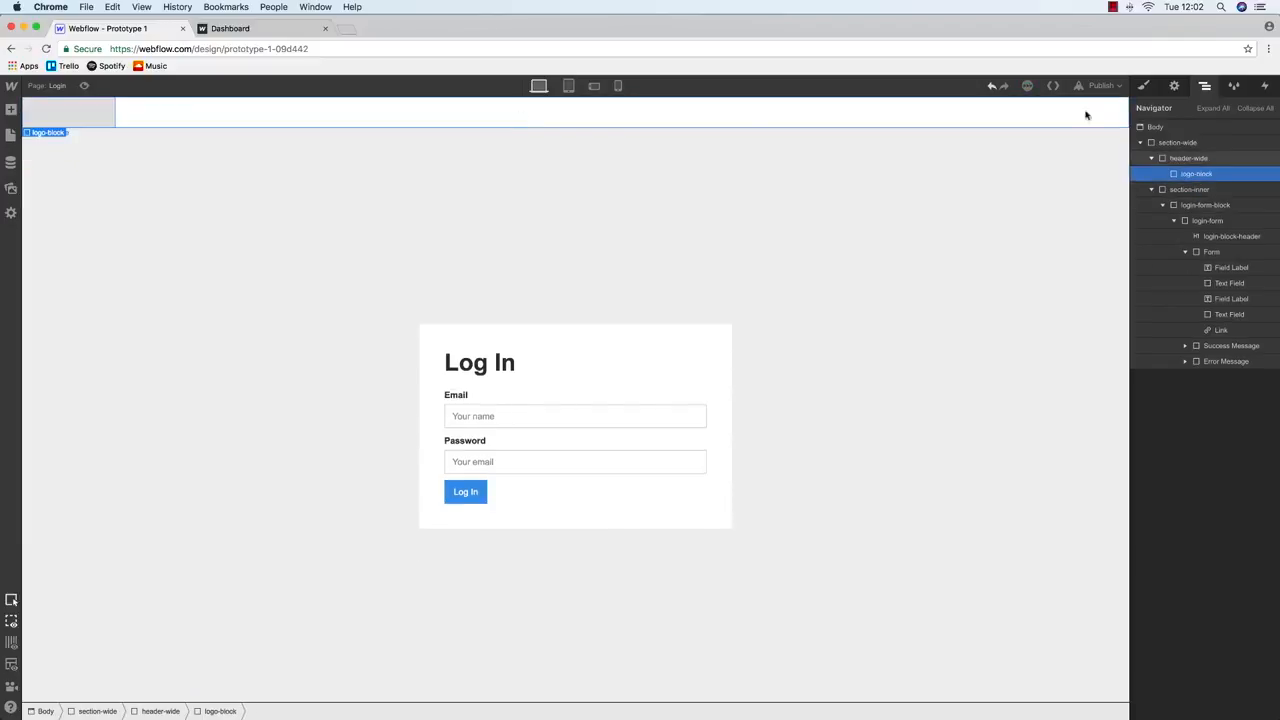
left_click(1148, 87)
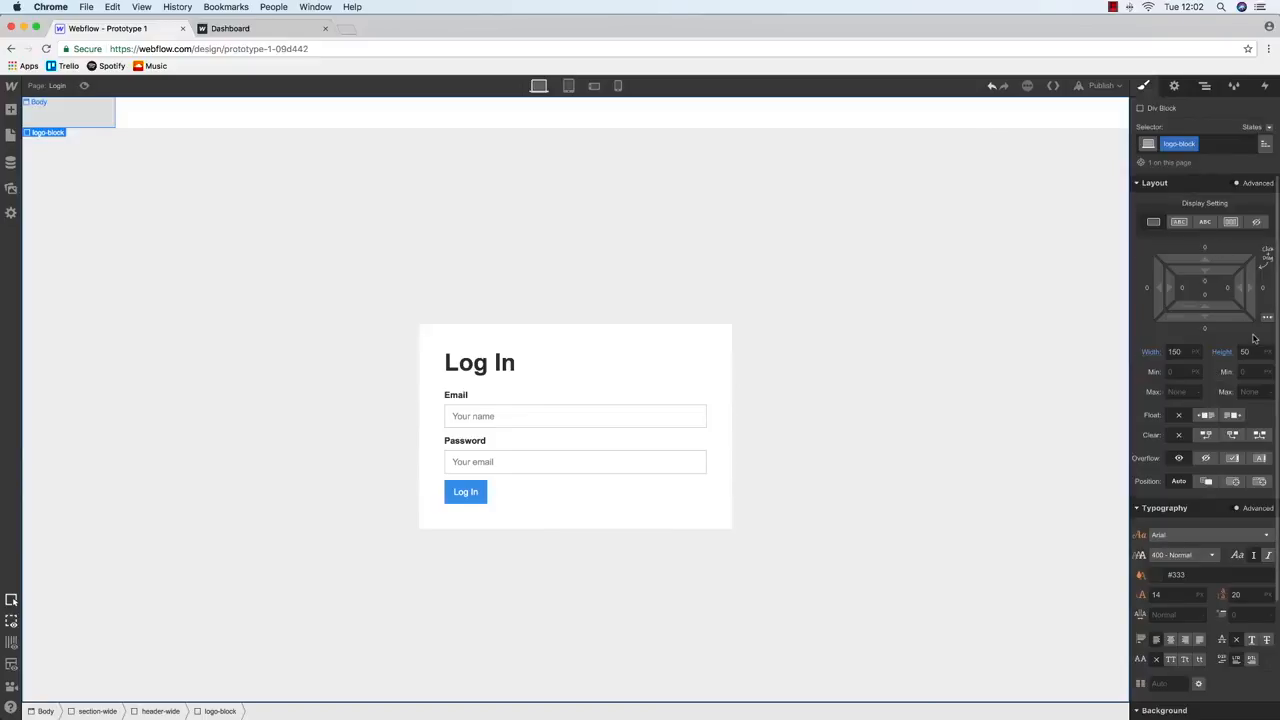
left_click(1205, 87)
left_click(1190, 158)
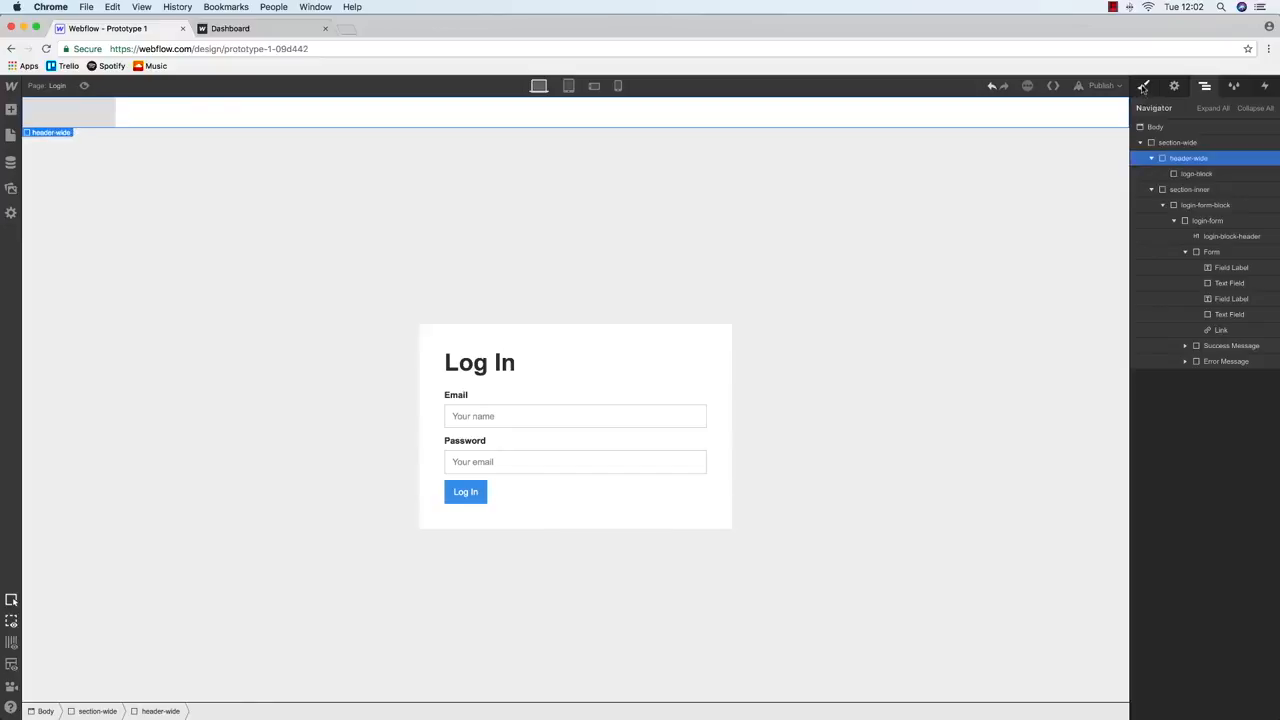
key("s")
Give header-wide 20 px padding on top, bottom, left and right
left_click(1206, 288)
type("20")
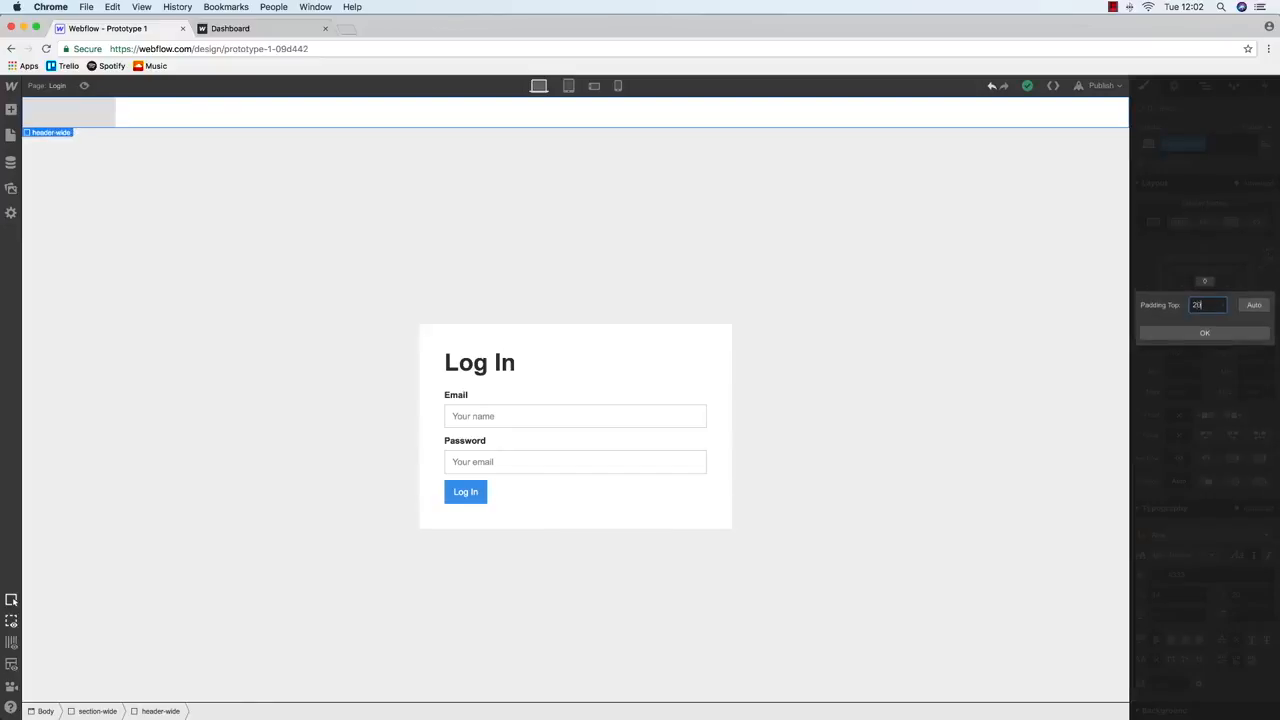
key("Return")
left_click(1207, 299)
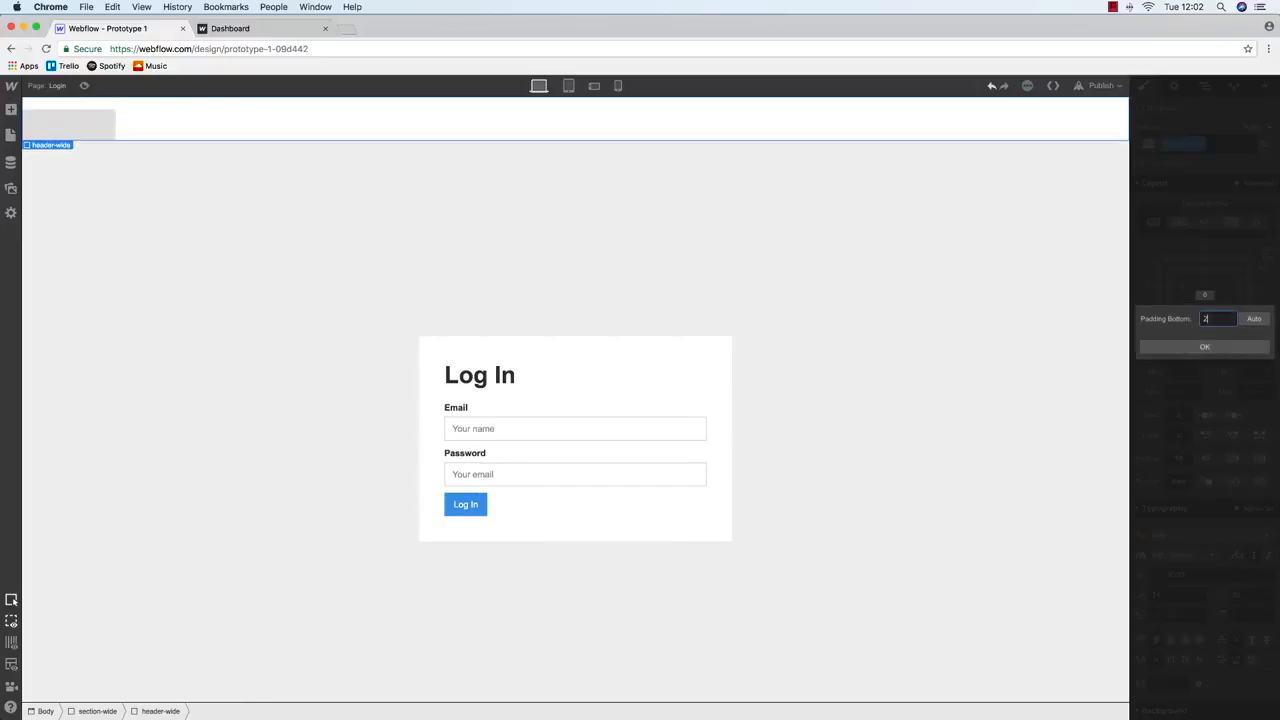
type("20")
key("Return")
left_click(1184, 290)
type("20")
key("Return")
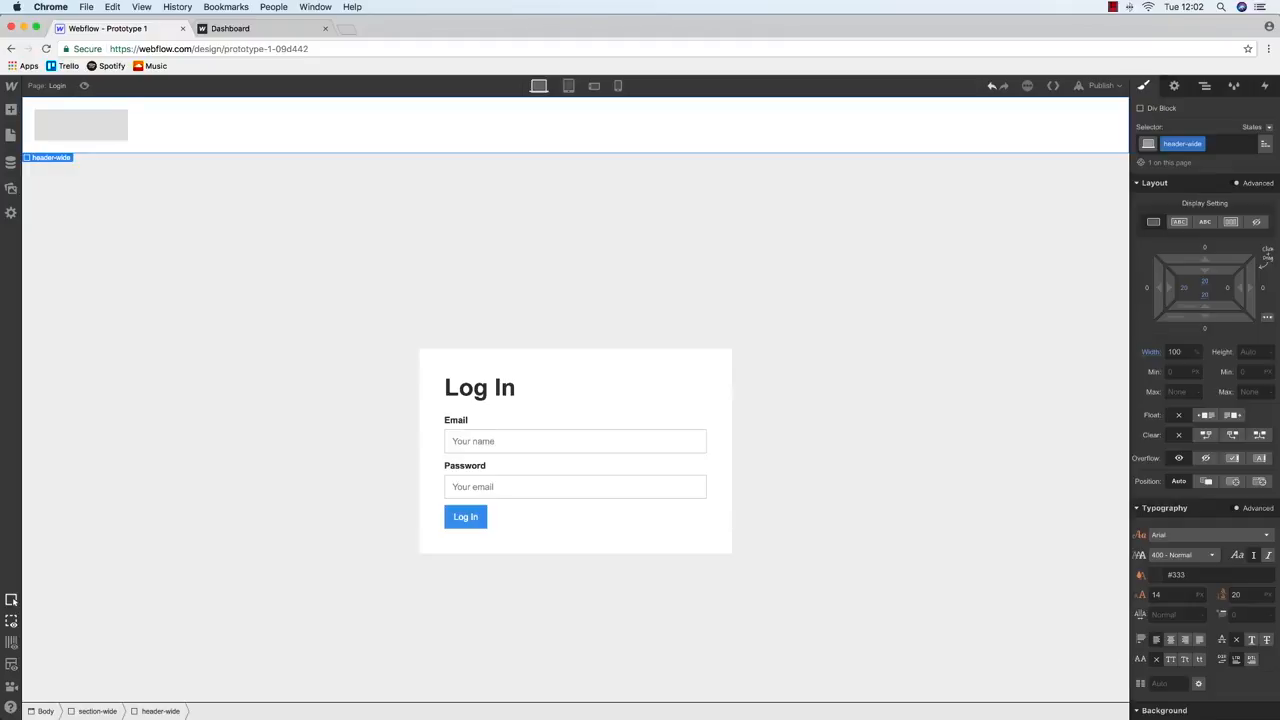
left_click(1231, 290)
type("20")
key("Return")
Reselect header-wide on the canvas and bring up the Pages list
left_click(767, 234)
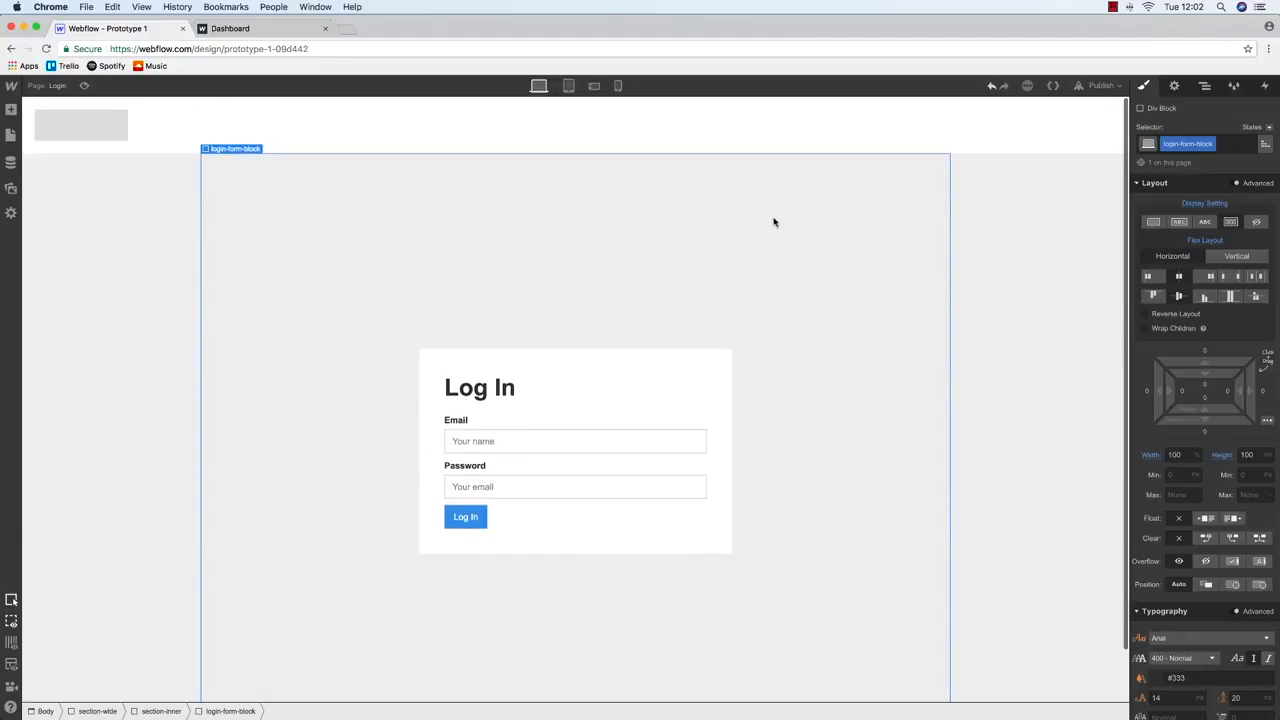
left_click(267, 117)
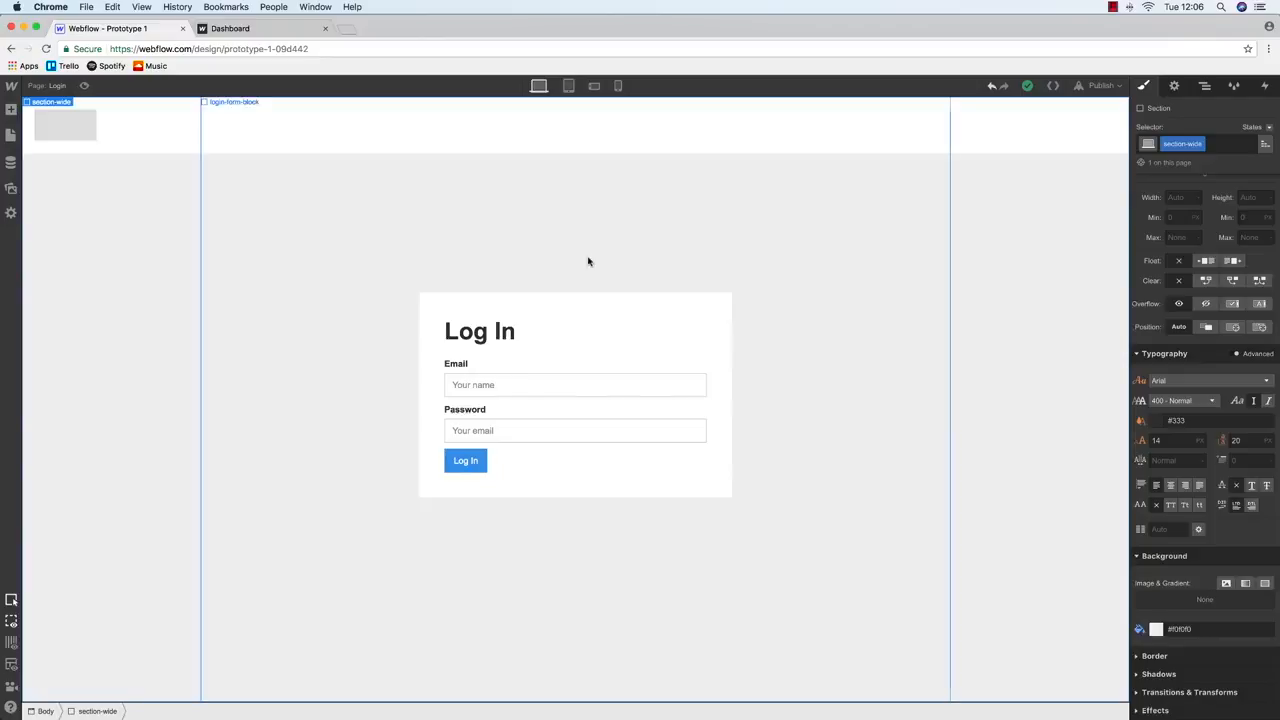
left_click(12, 136)
Open the Dashboard page in Webflow, then bring the Balsamiq wireframes forward
left_click(66, 190)
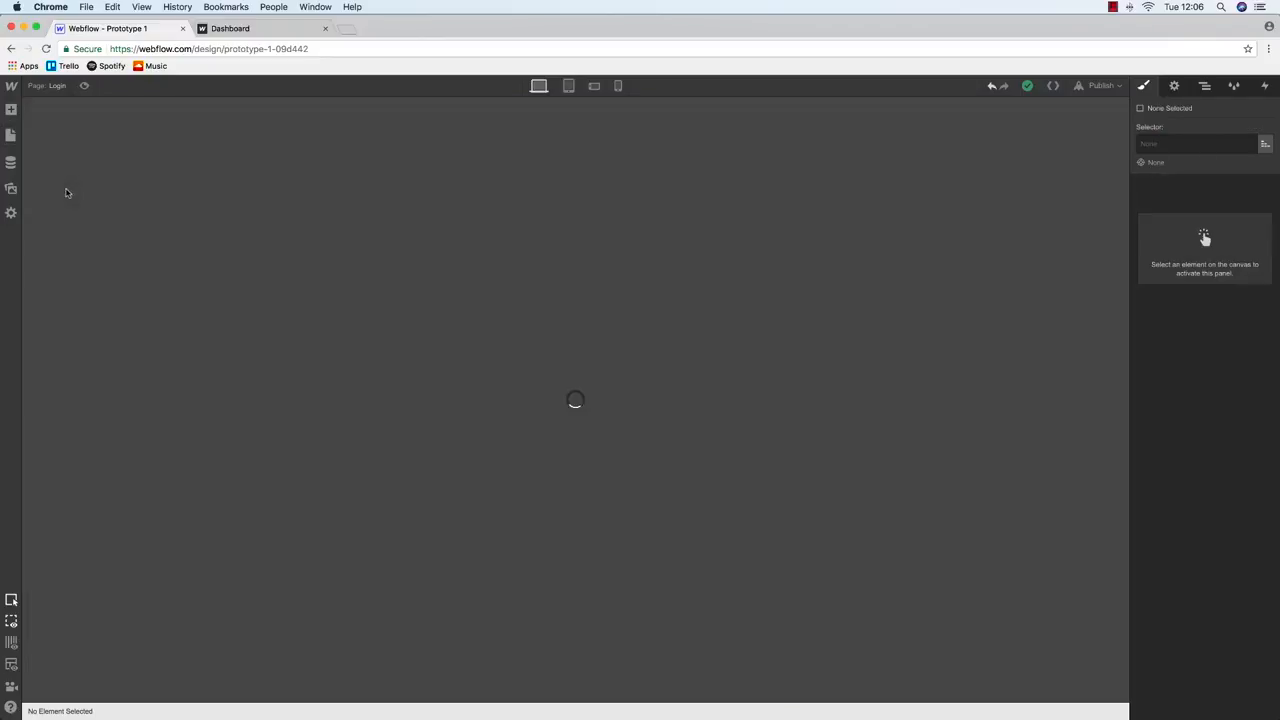
left_click(274, 32)
key("ctrl+Up")
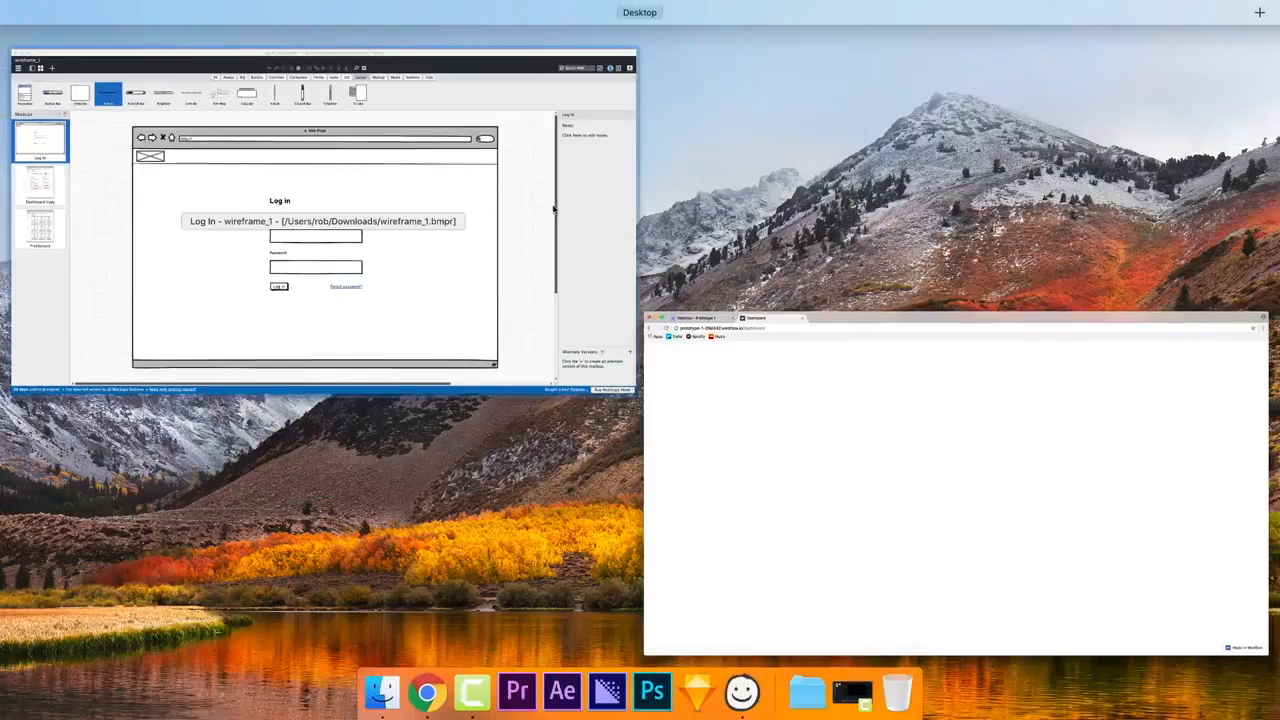
left_click(78, 263)
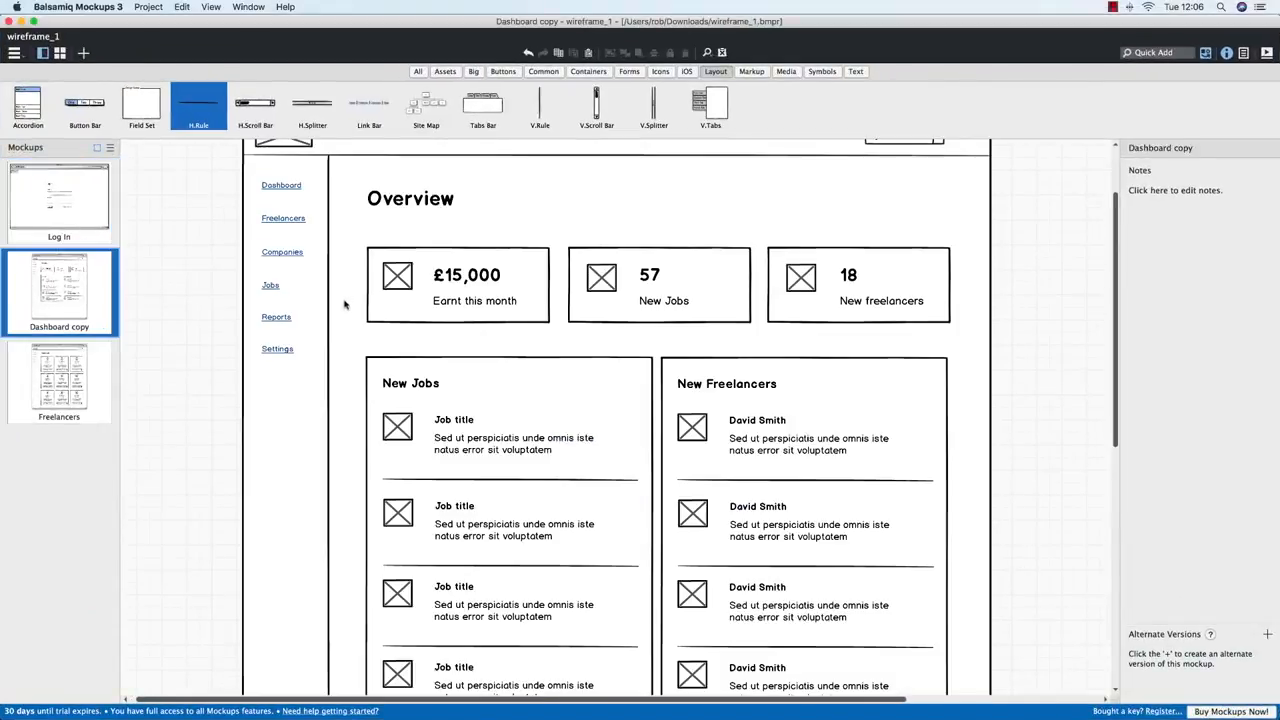
Scroll through the Dashboard copy wireframe, briefly checking Webflow before returning to it
scroll(346, 300, "up", 2)
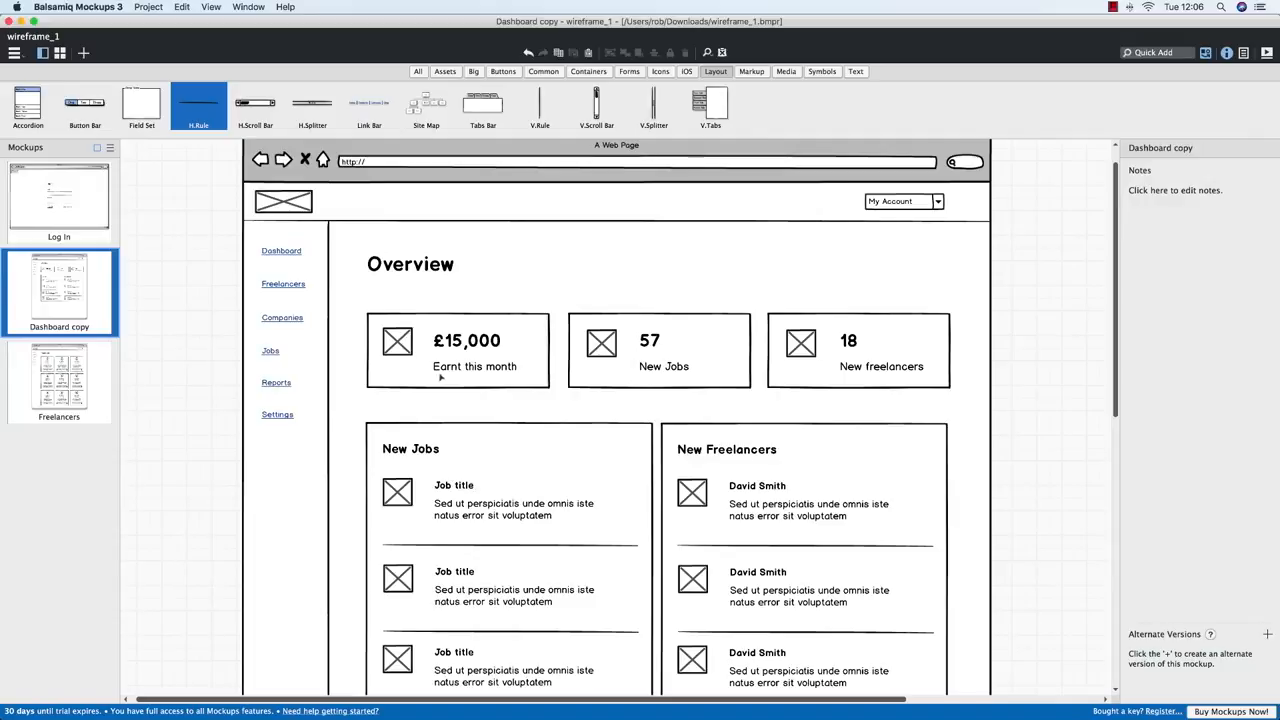
scroll(437, 377, "down", 1)
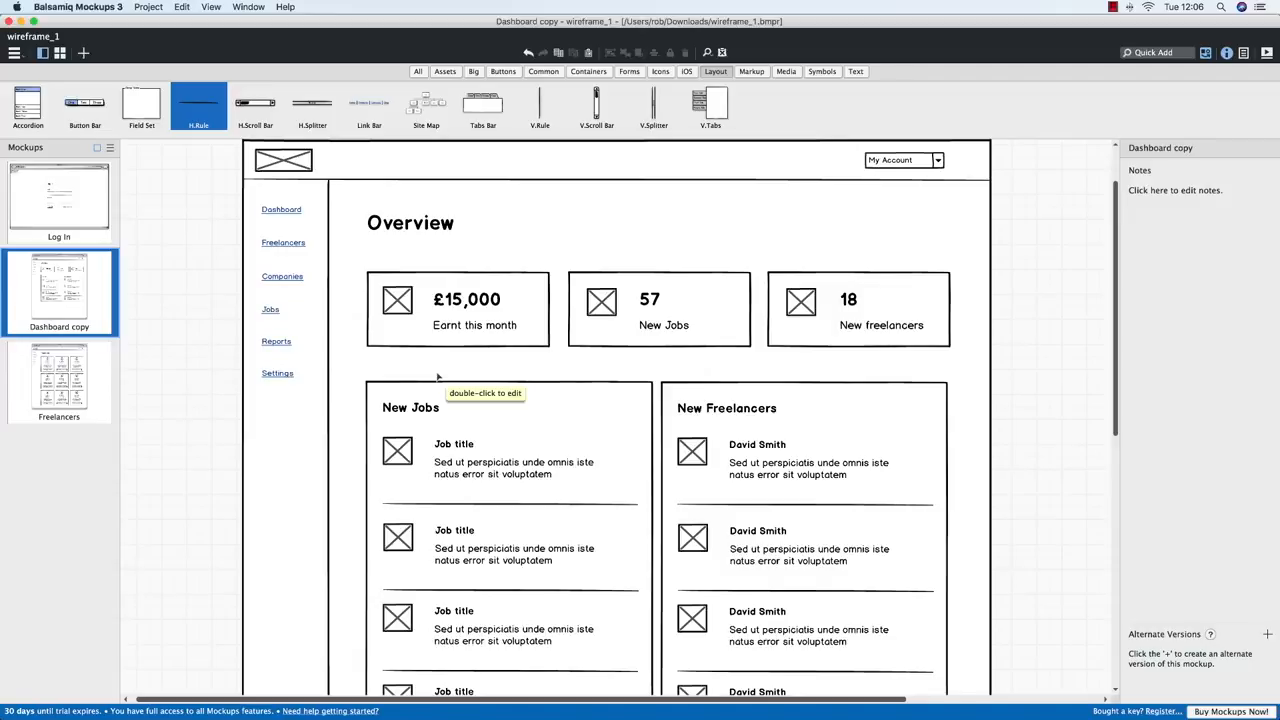
scroll(437, 377, "down", 2)
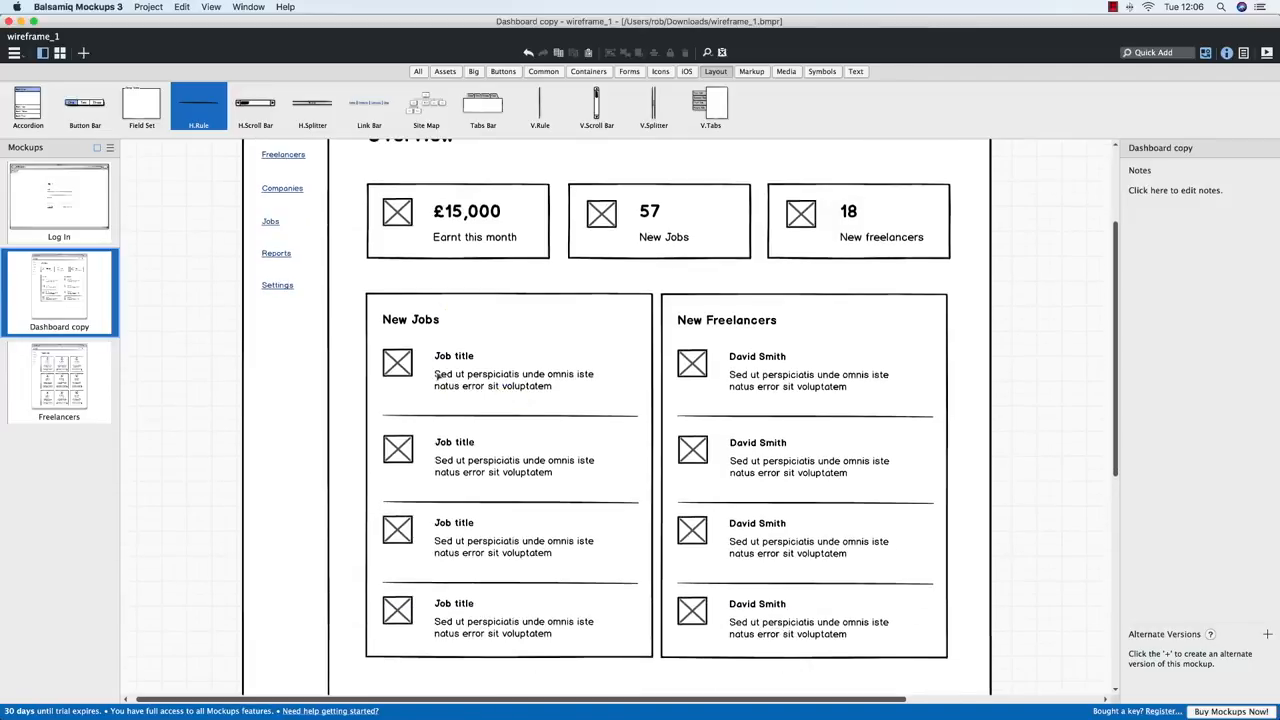
scroll(437, 376, "up", 2)
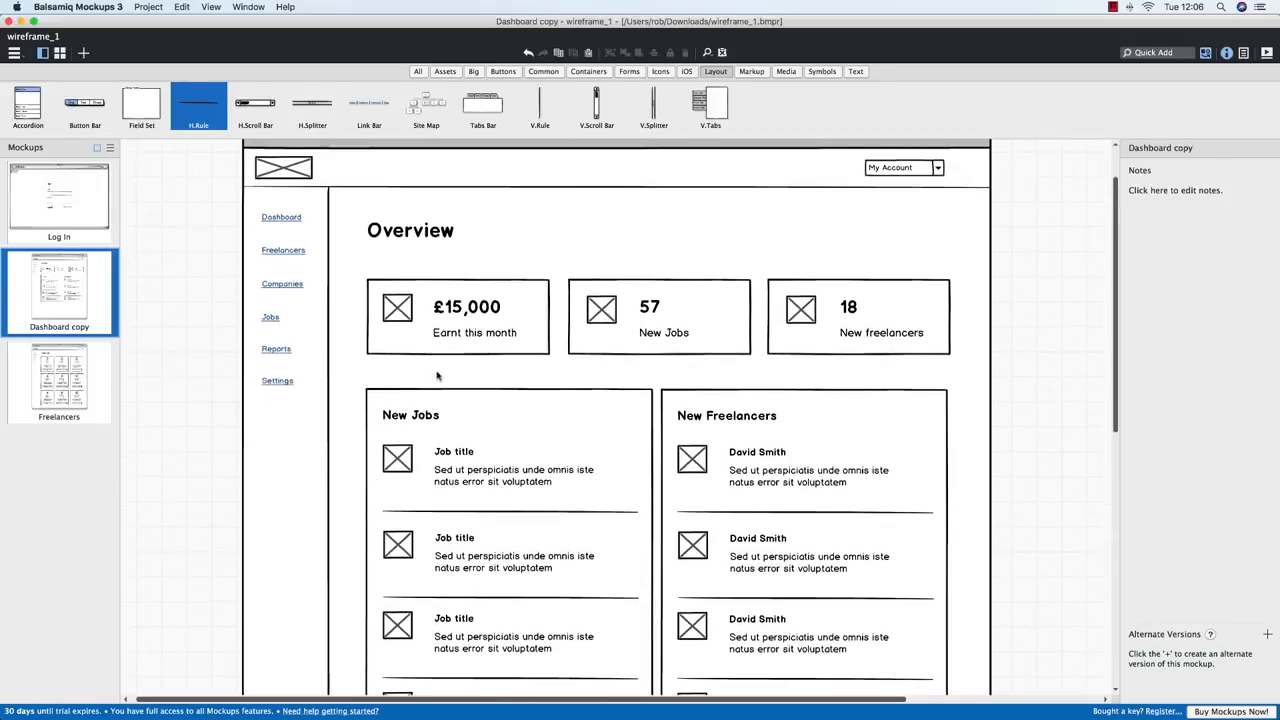
key("ctrl+Up")
left_click(243, 212)
left_click(118, 31)
key("ctrl+Up")
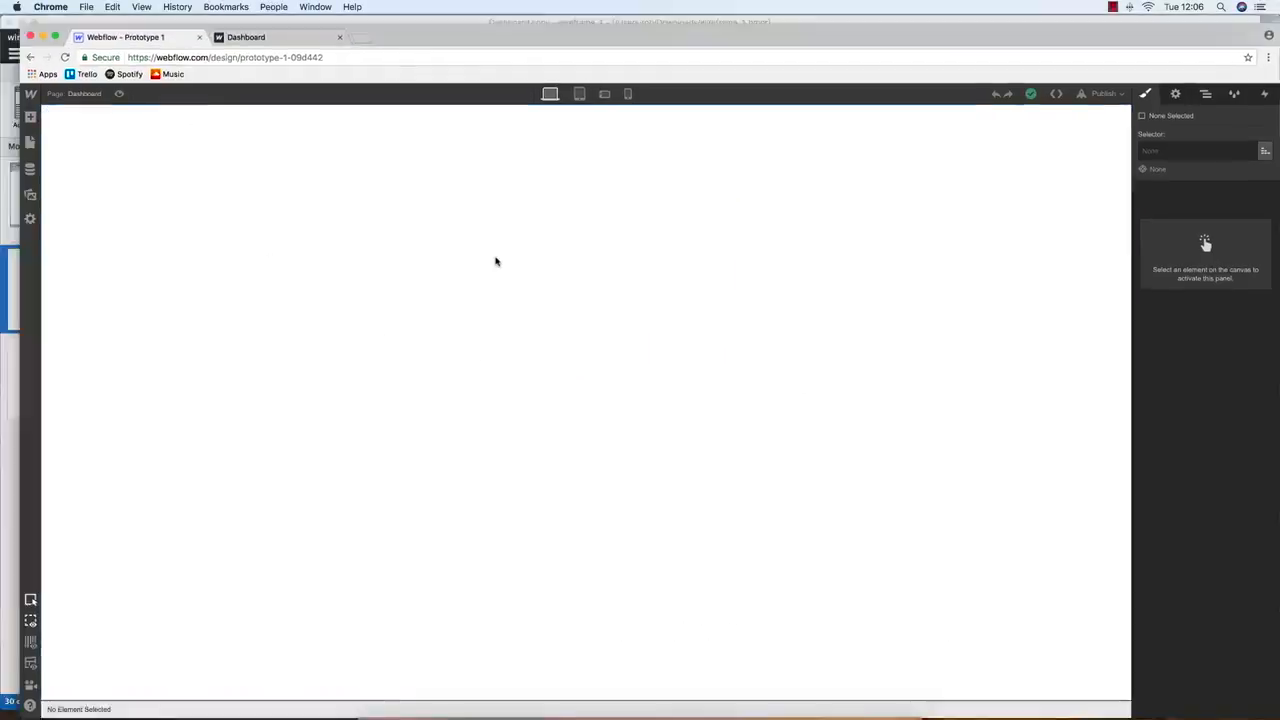
left_click(287, 218)
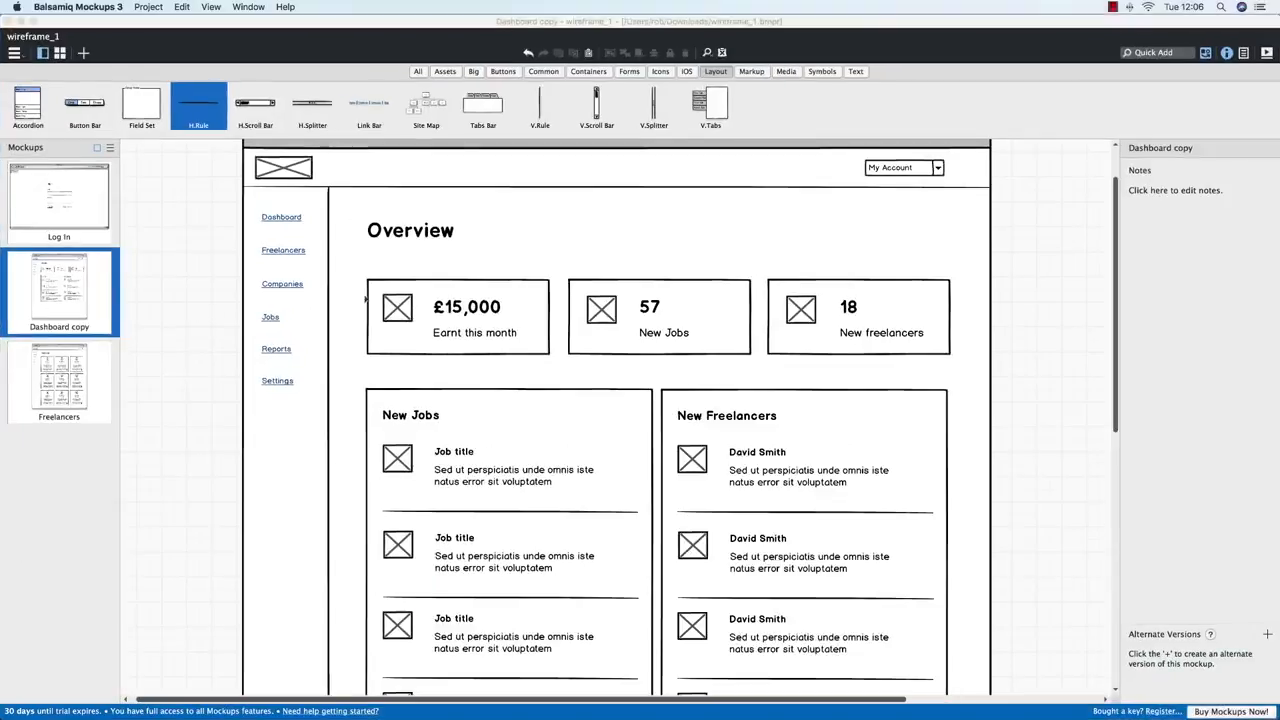
Inspect the wireframe's sidebar links: Dashboard, Freelancers, Companies and Jobs
left_click(287, 218)
left_click(284, 257)
left_click(278, 286)
left_click(272, 320)
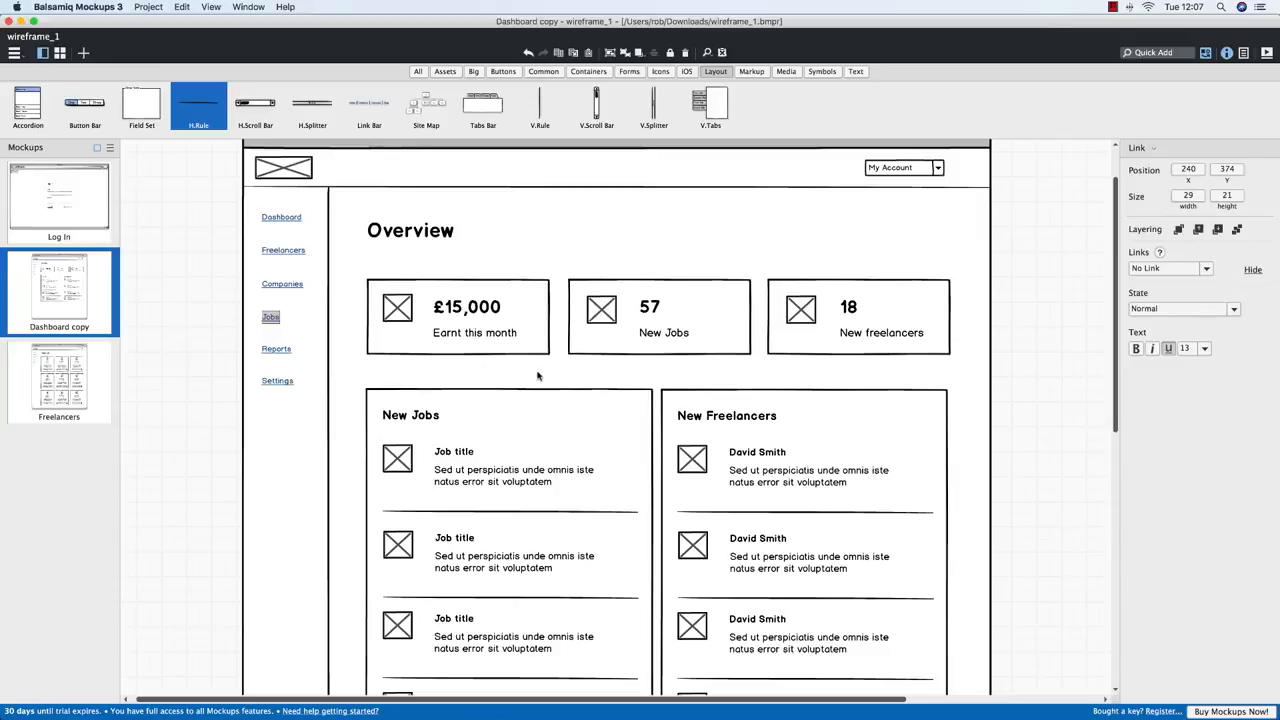
key("ctrl+Up")
Switch from the window overview back to the Webflow designer
left_click(170, 211)
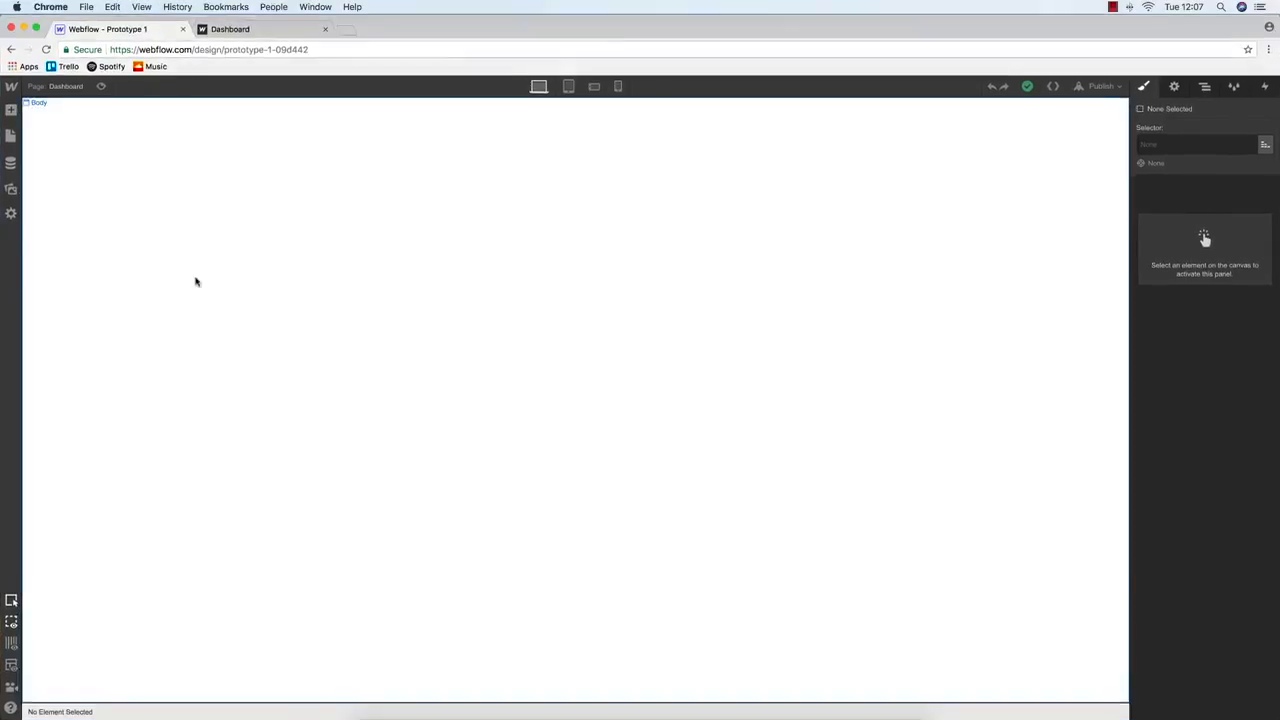
key("ctrl+Up")
left_click(195, 289)
key("ctrl+Up")
left_click(194, 220)
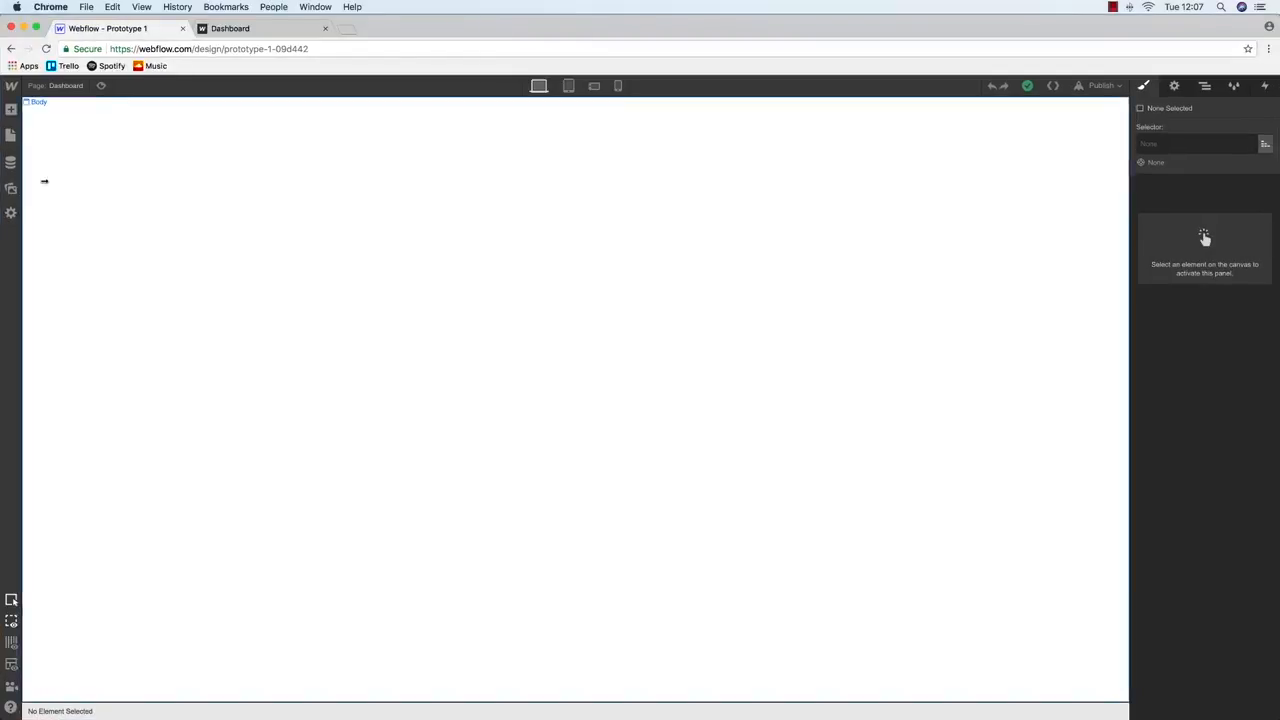
Copy the Login page's header-wide block and paste it onto the Dashboard page
left_click(11, 134)
left_click(52, 172)
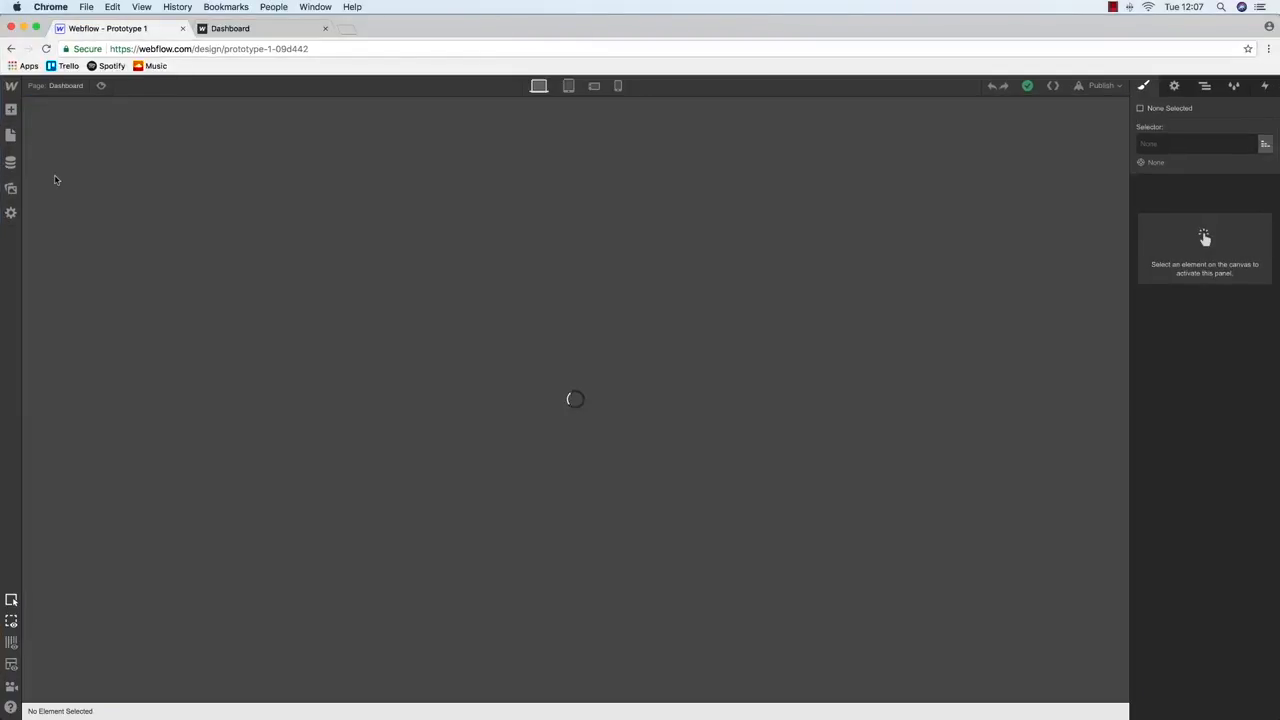
left_click(200, 115)
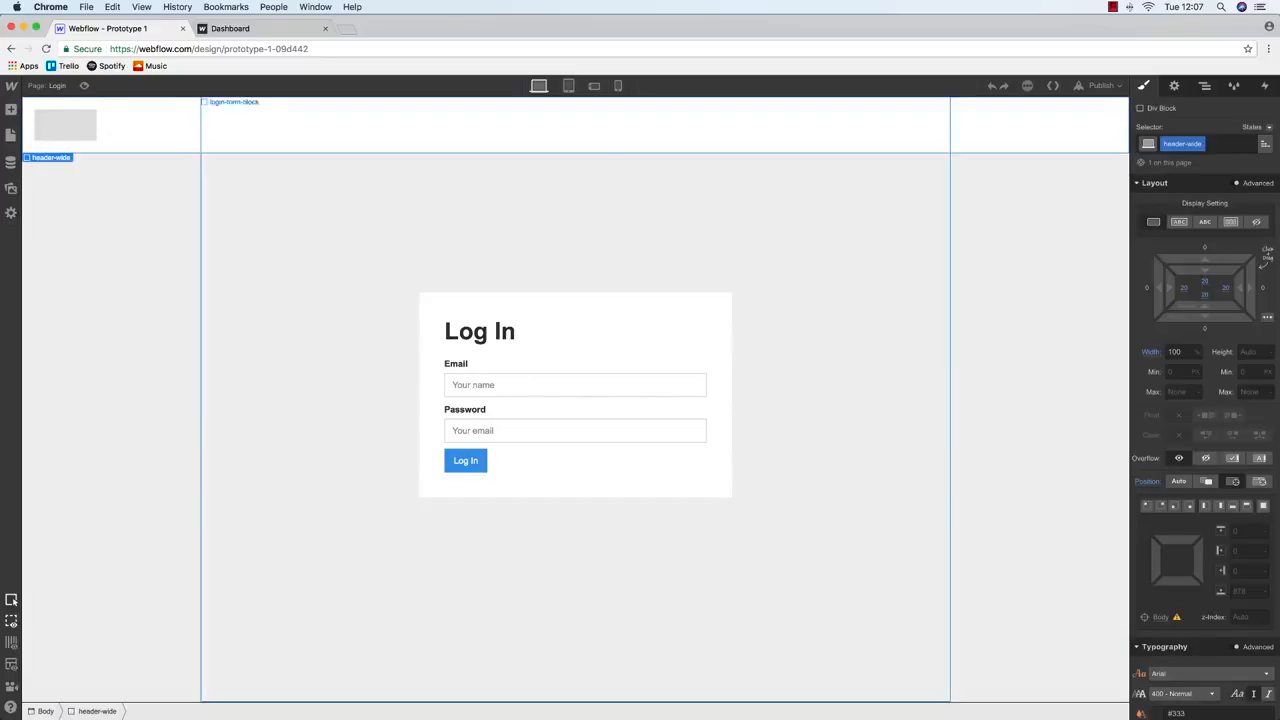
left_click(11, 134)
left_click(168, 192)
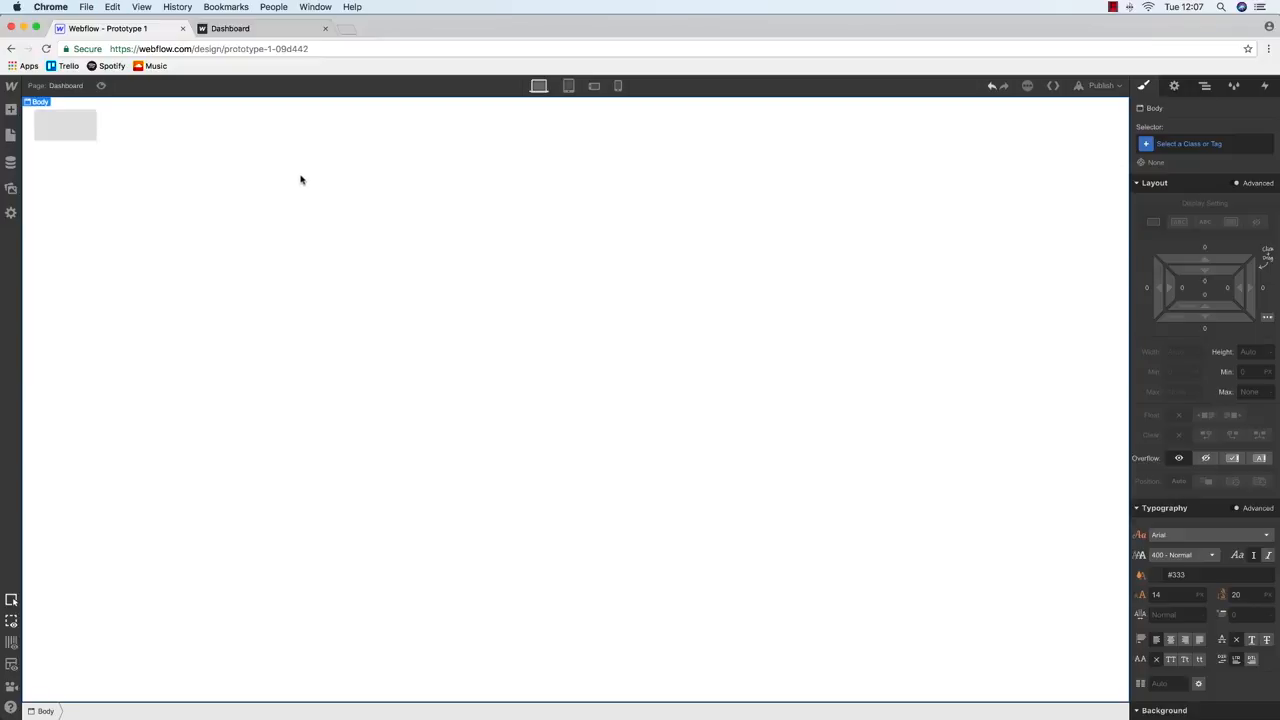
left_click(1205, 86)
Return to the Login page through the Pages panel
left_click(11, 134)
left_click(11, 110)
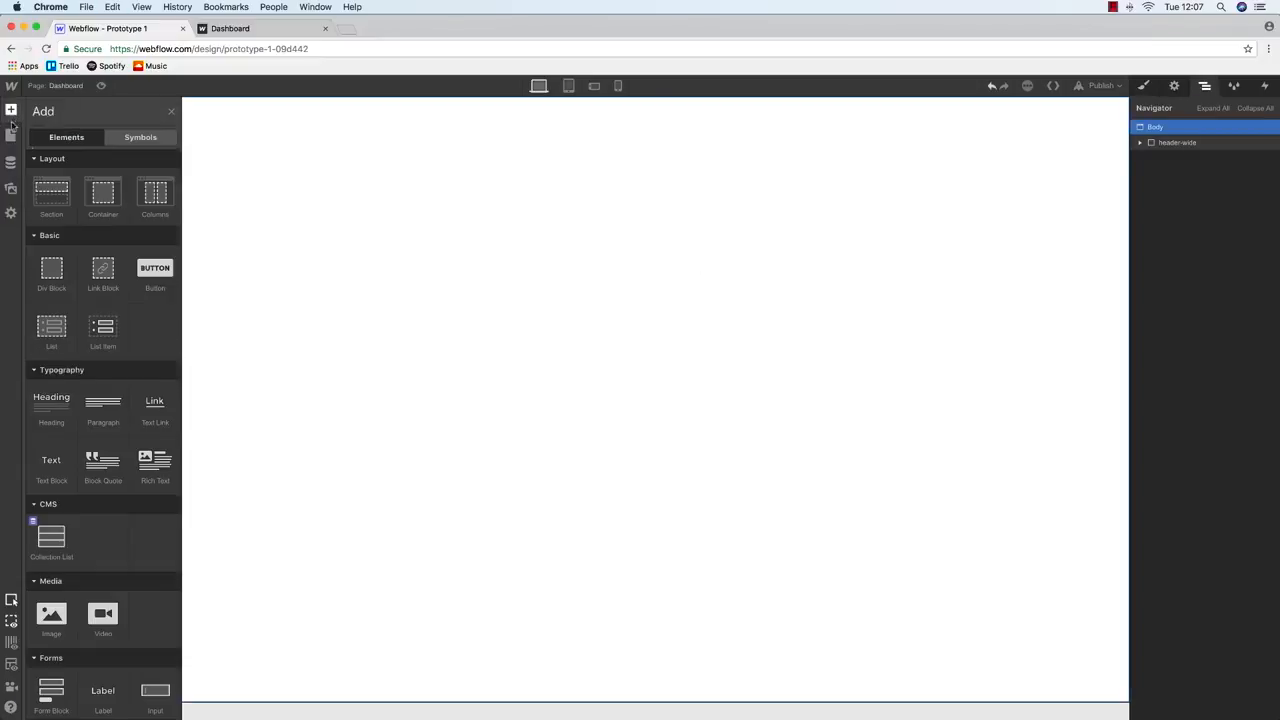
left_click(12, 136)
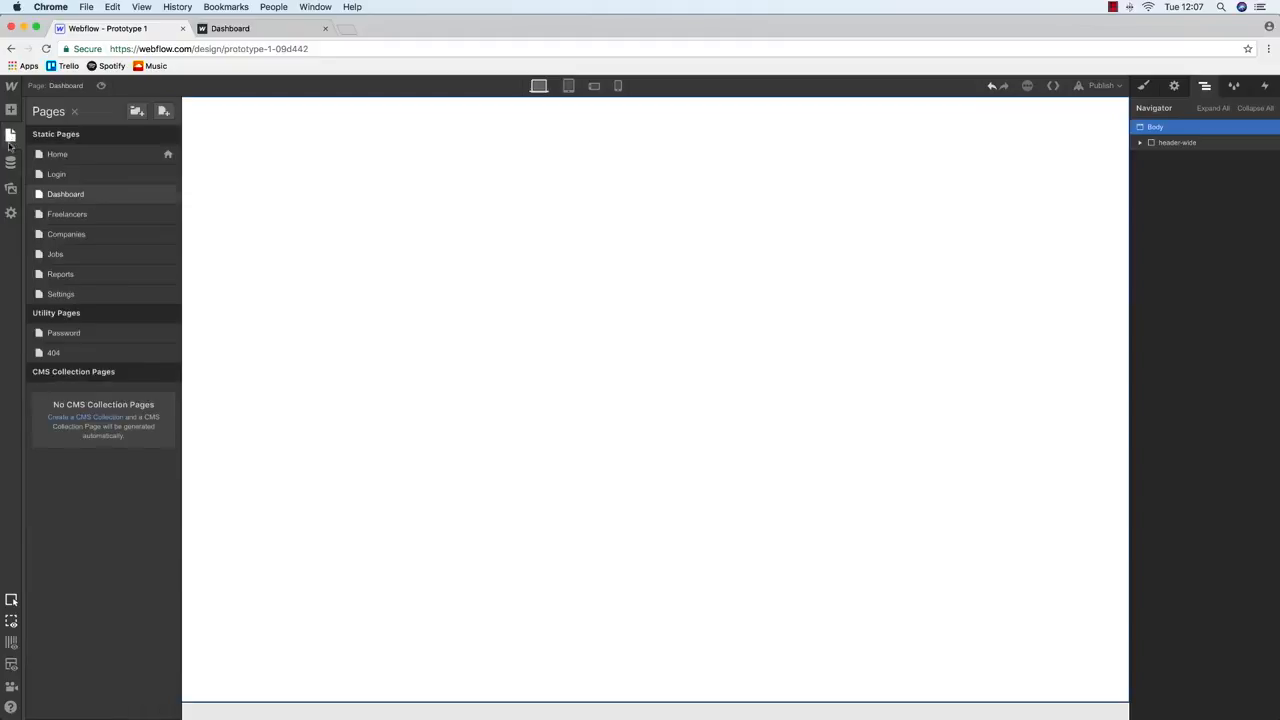
left_click(66, 176)
Copy the Login page's section-wide block and paste it into the Dashboard page body
left_click(40, 192)
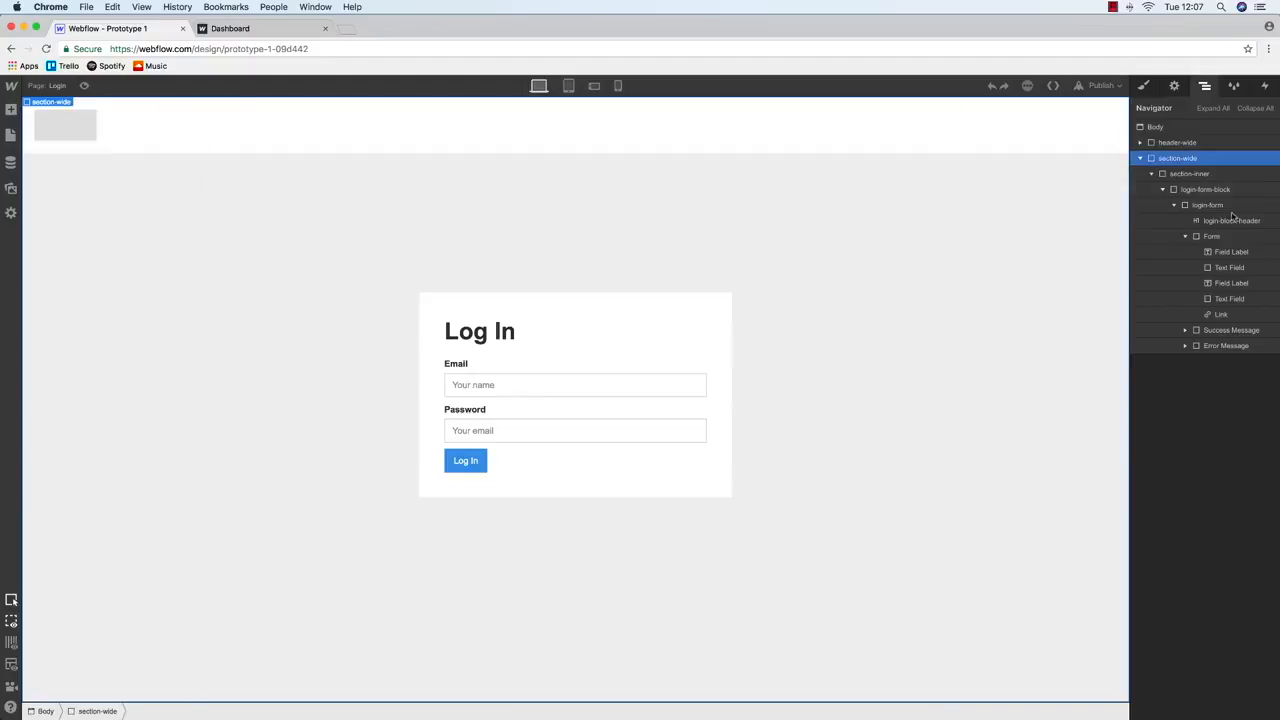
key("s")
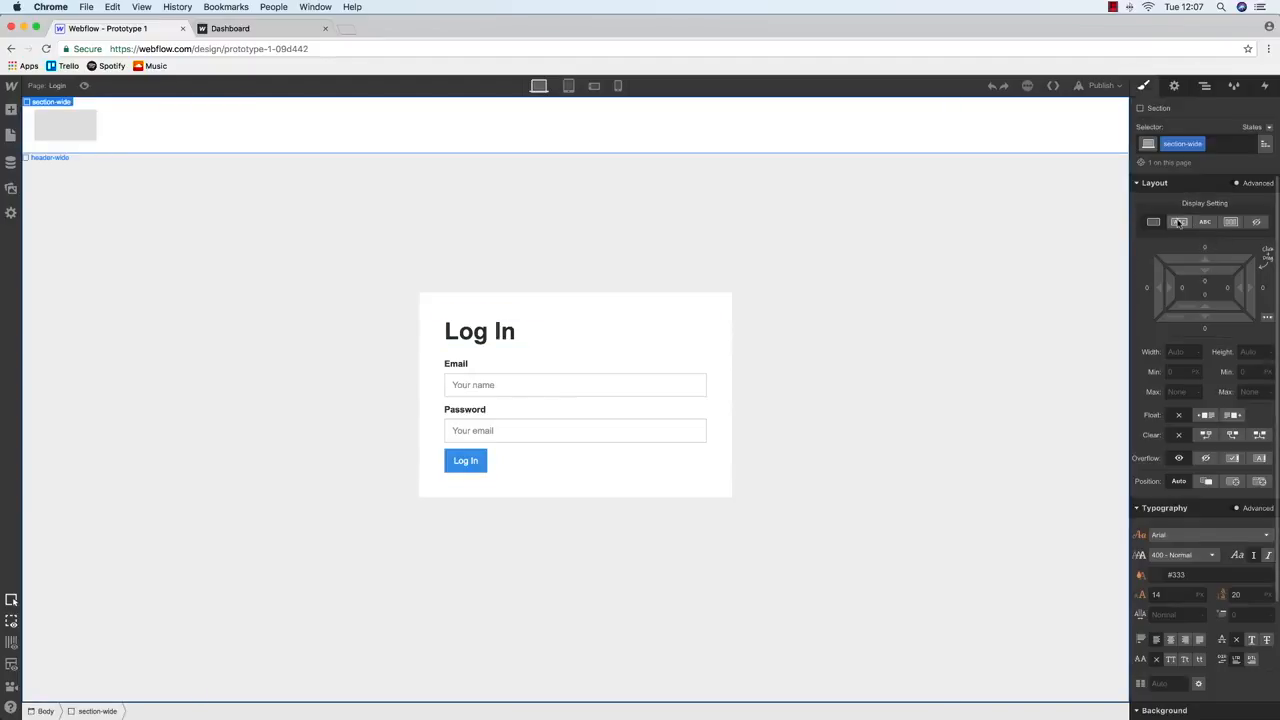
left_click(11, 135)
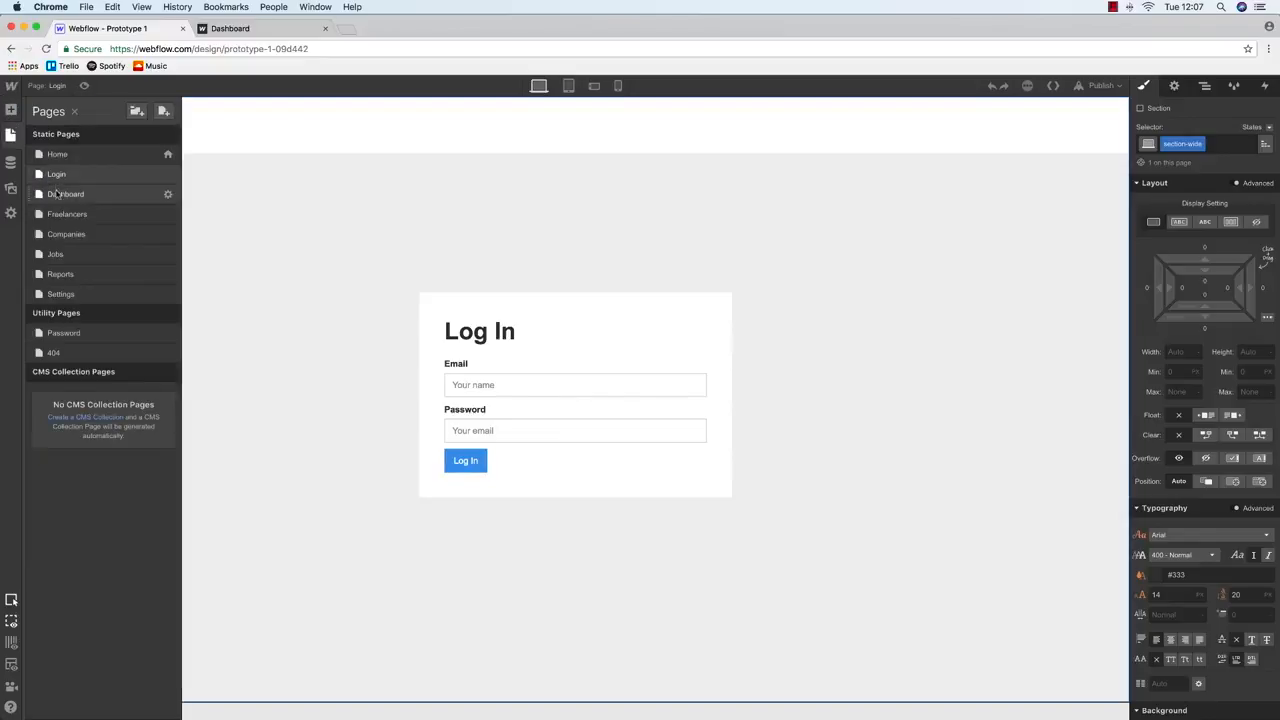
left_click(57, 193)
left_click(60, 164)
Inspect the pasted section-wide block in the Navigator and its style settings
left_click(1205, 85)
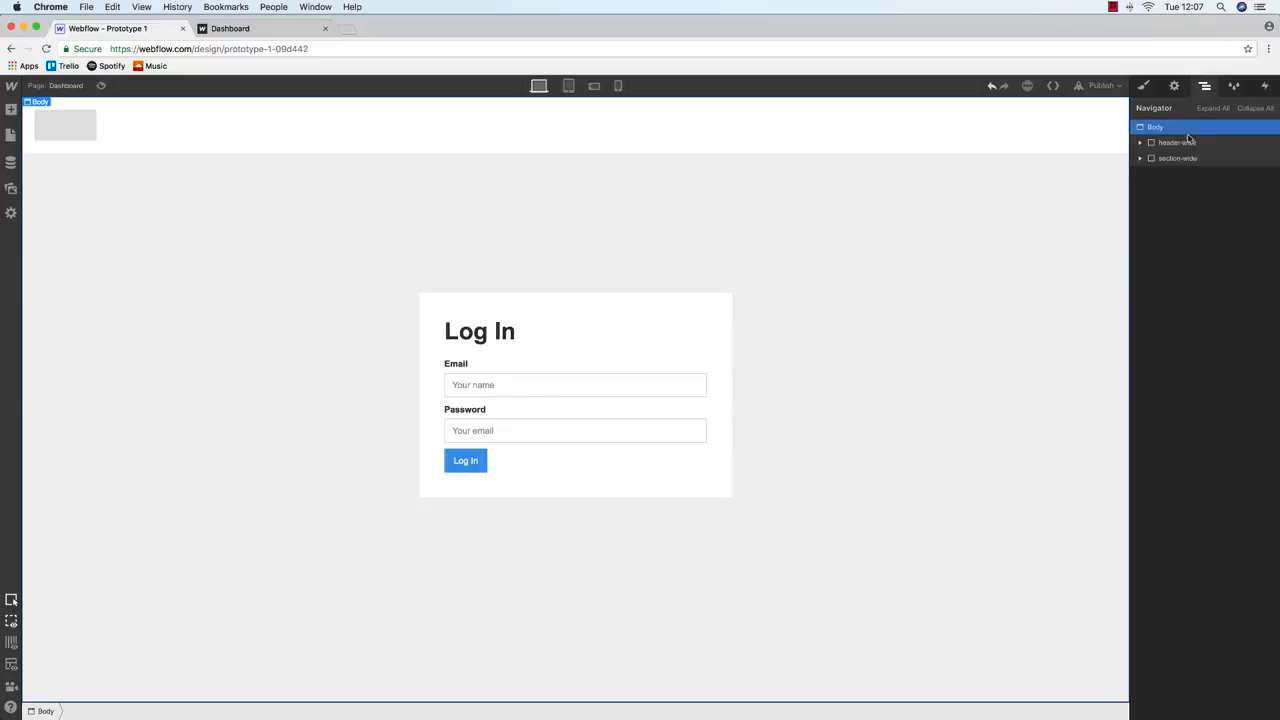
left_click(1177, 158)
left_click(570, 307)
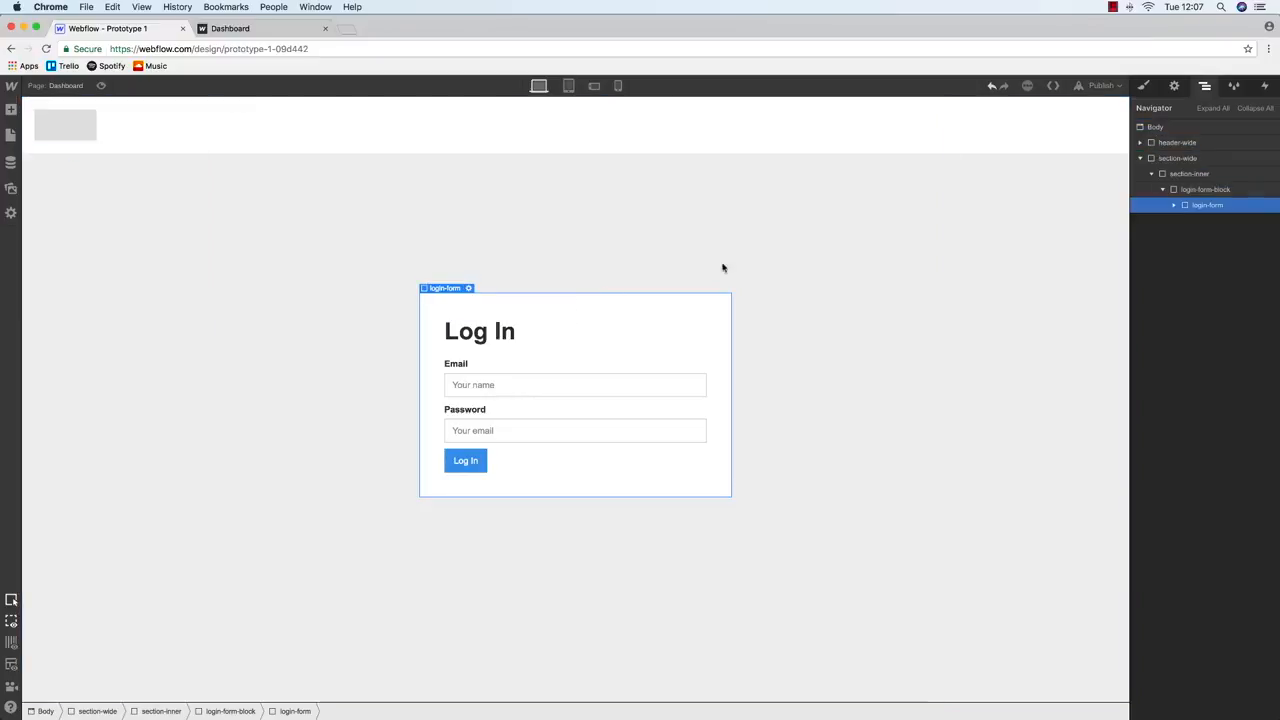
left_click(1190, 158)
left_click(1144, 85)
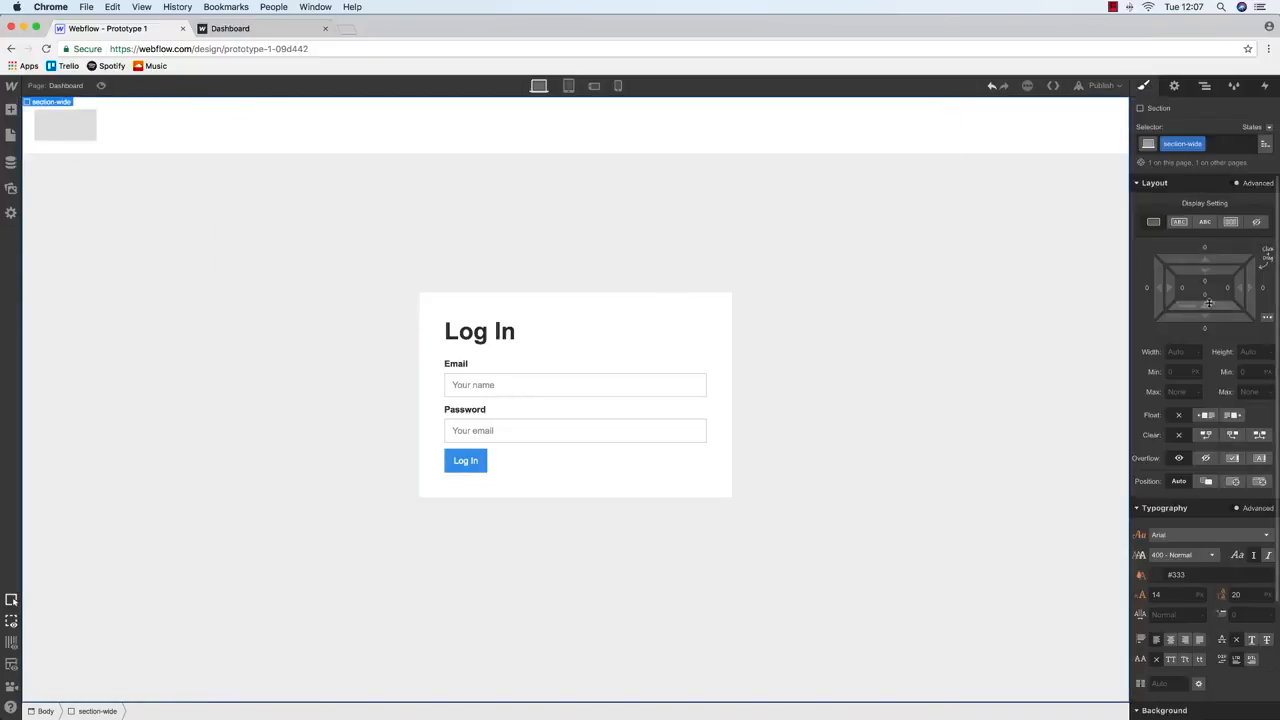
scroll(1209, 303, "down", 3)
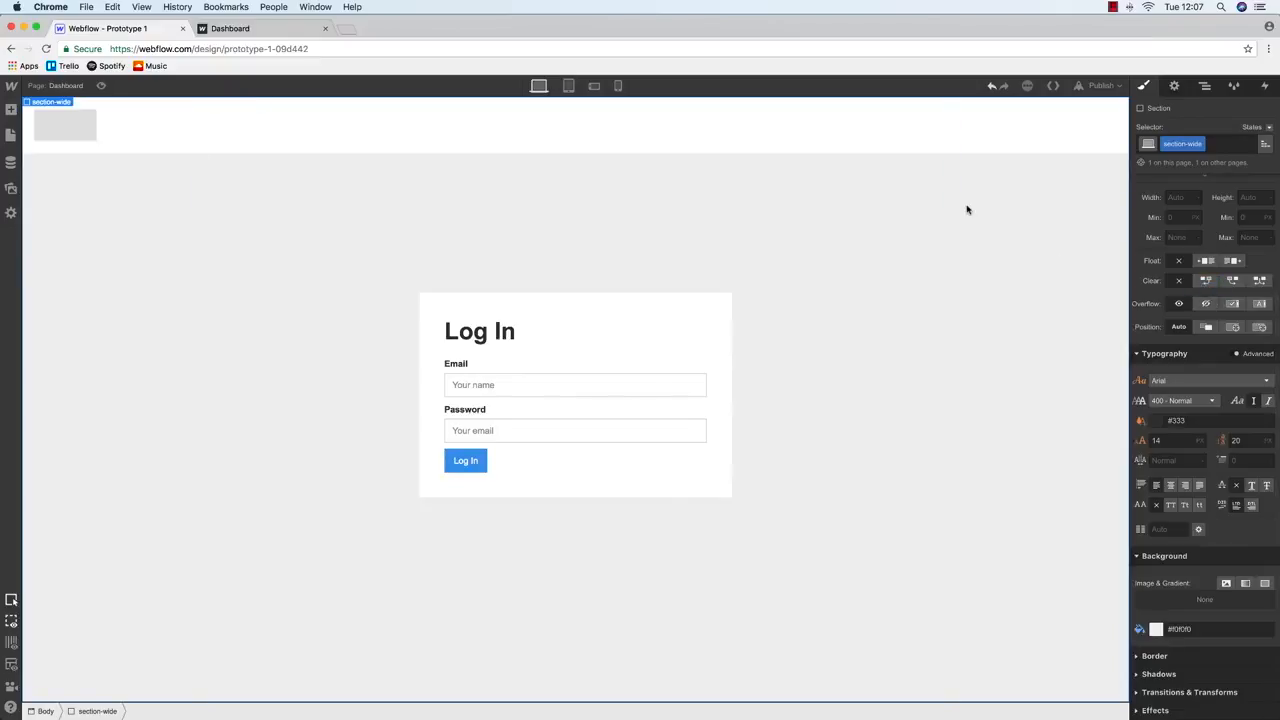
left_click(1206, 86)
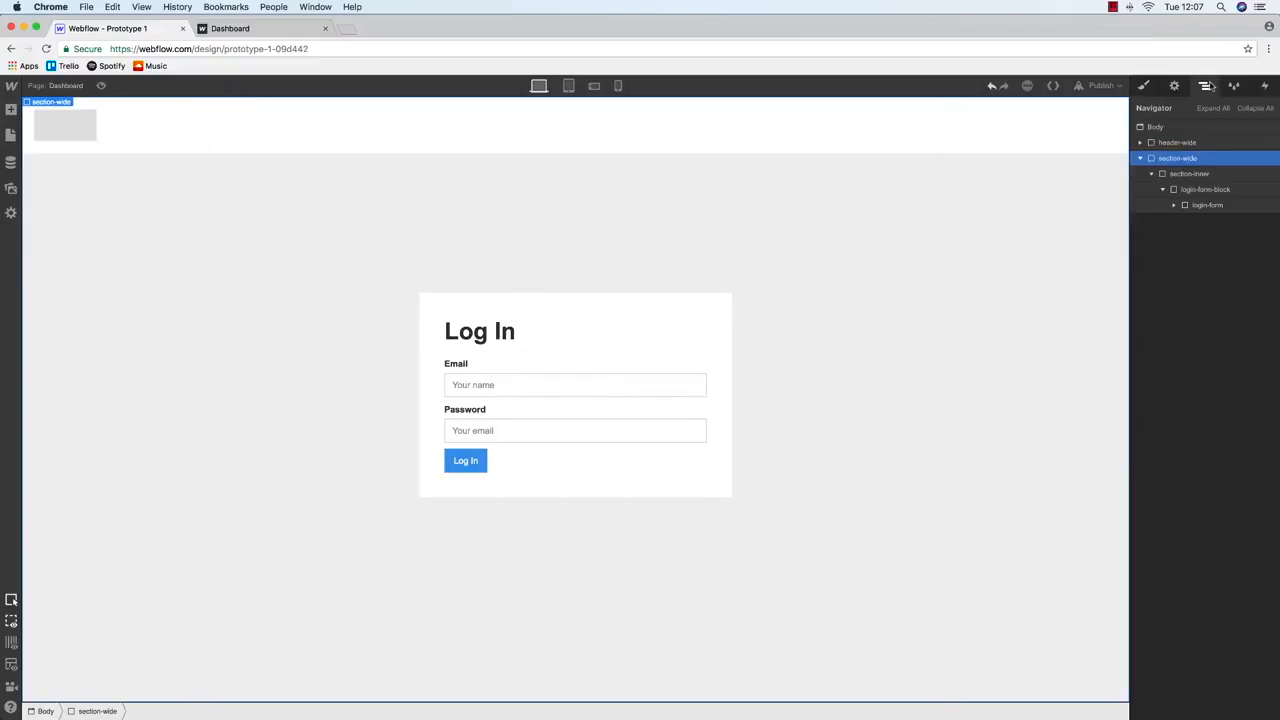
Delete the section-inner container along with its login form
left_click(593, 306)
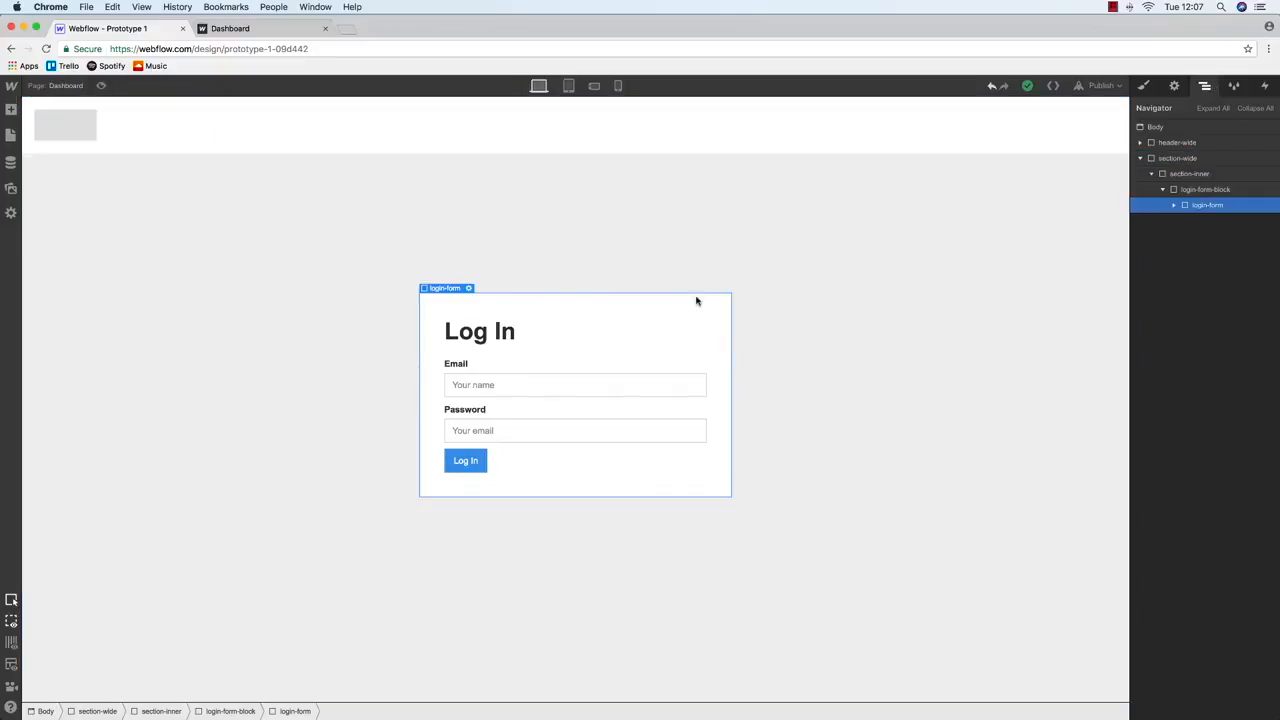
left_click(1199, 174)
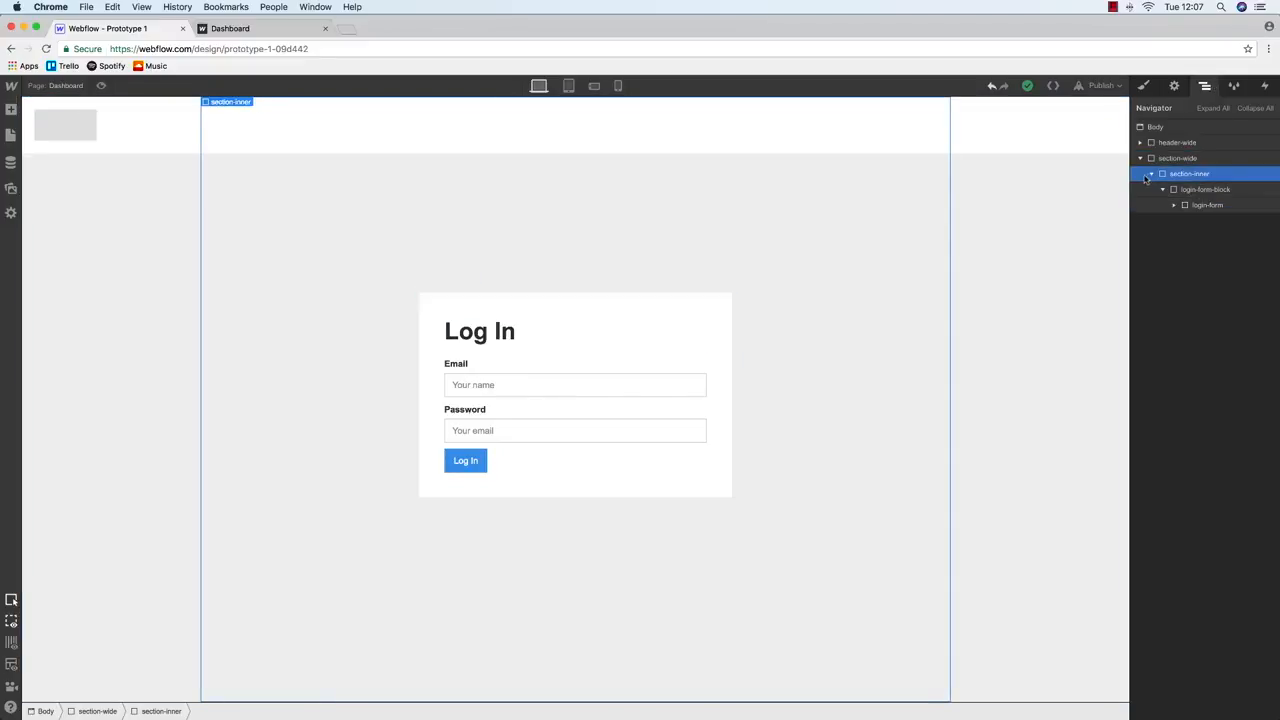
left_click(1200, 190)
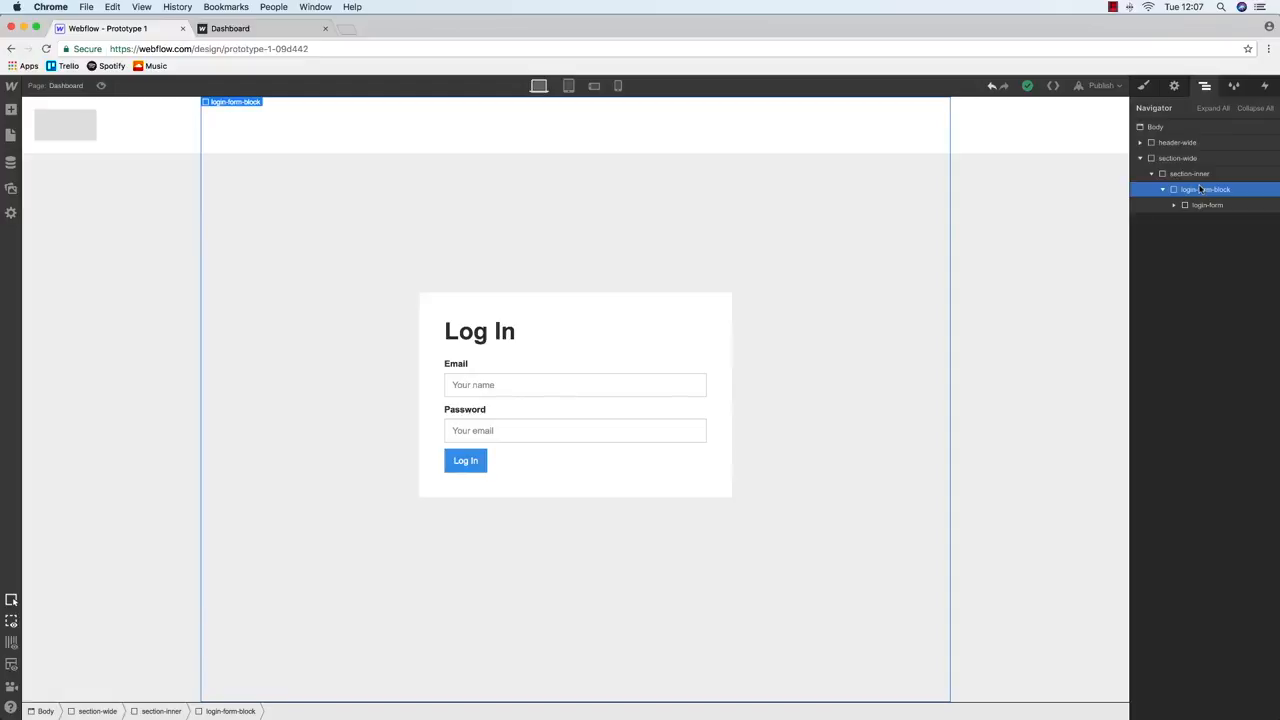
left_click(1190, 175)
key("Delete")
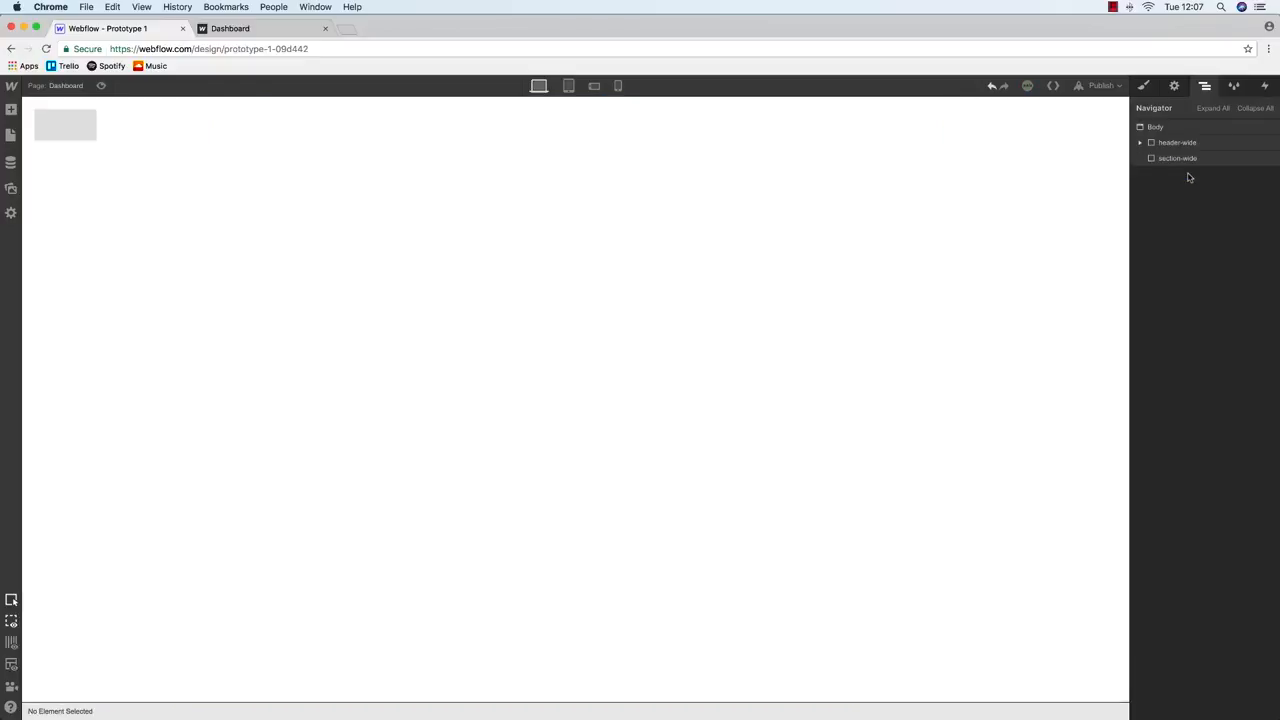
Select the Dashboard's section-wide block and review its style settings
left_click(10, 135)
left_click(10, 134)
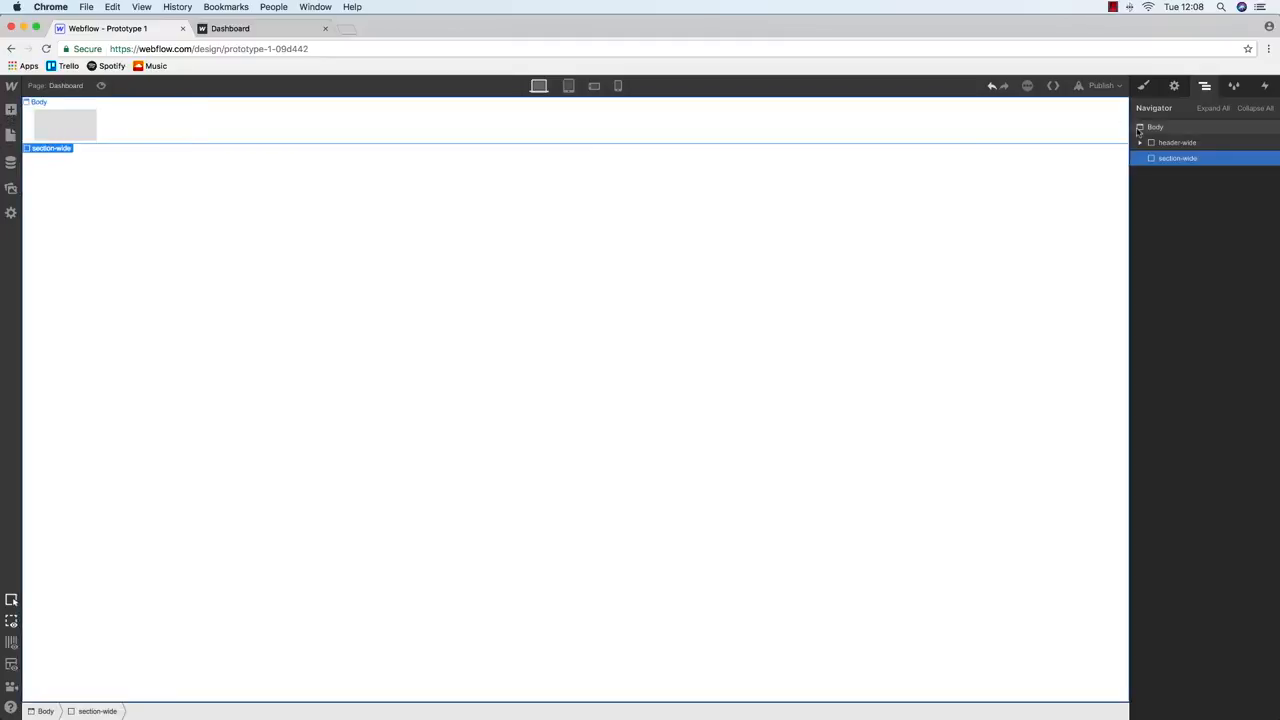
left_click(1143, 85)
left_click(818, 326)
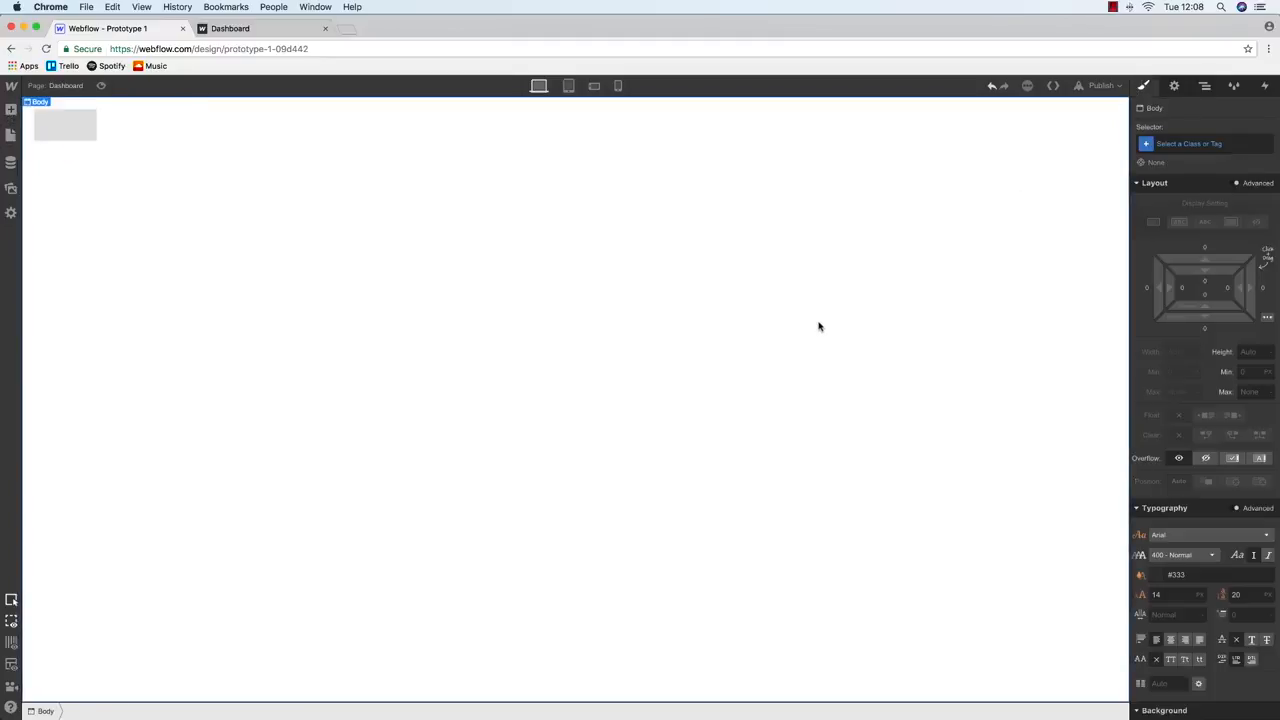
left_click(1205, 86)
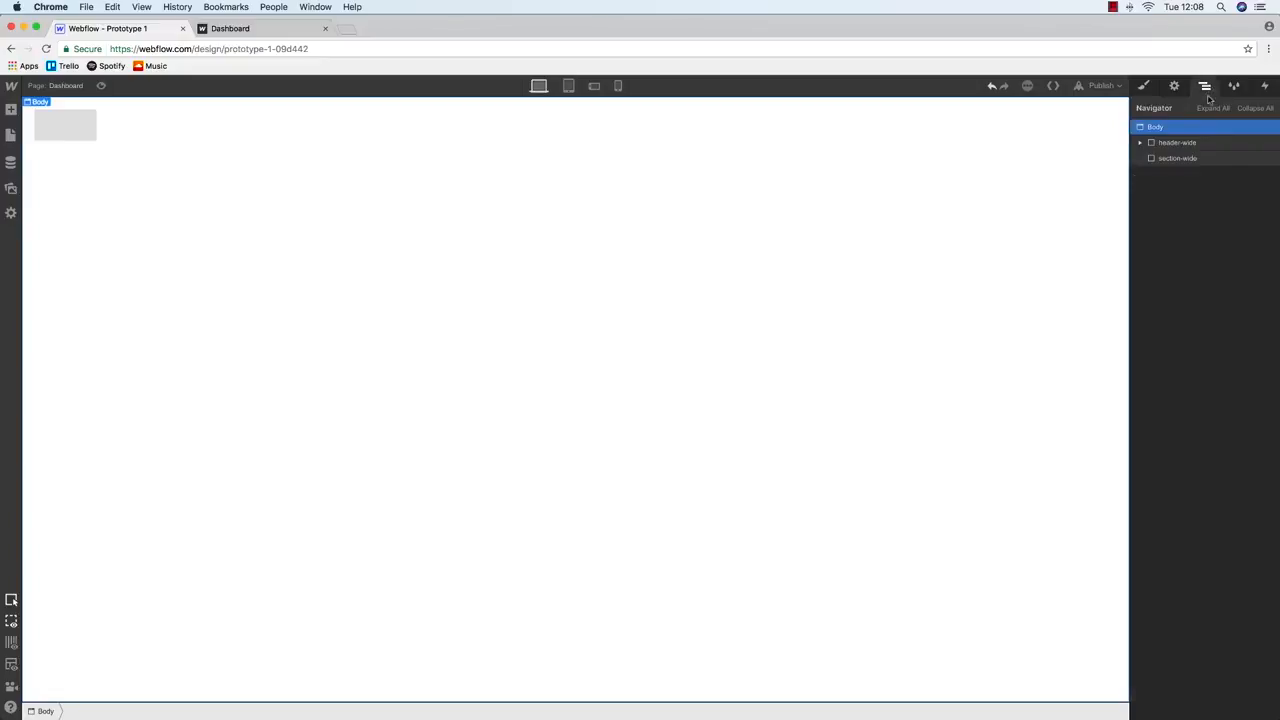
left_click(1180, 158)
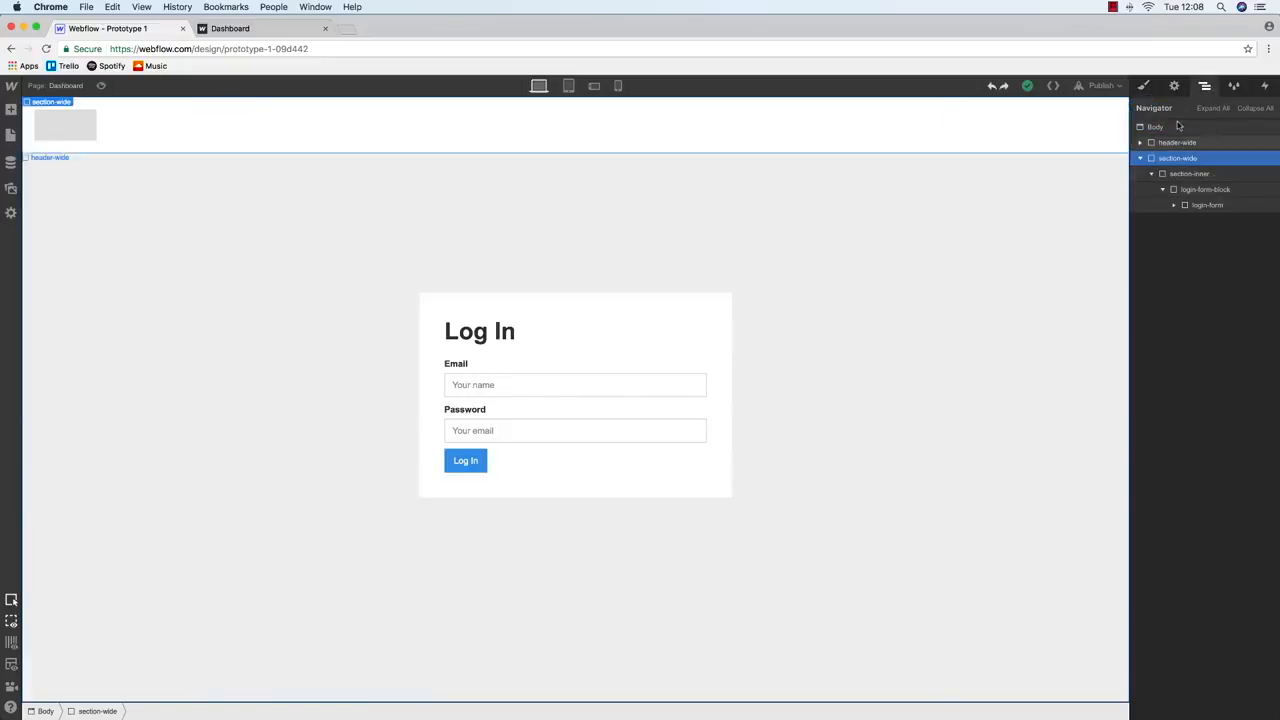
left_click(1145, 86)
scroll(1200, 280, "down", 5)
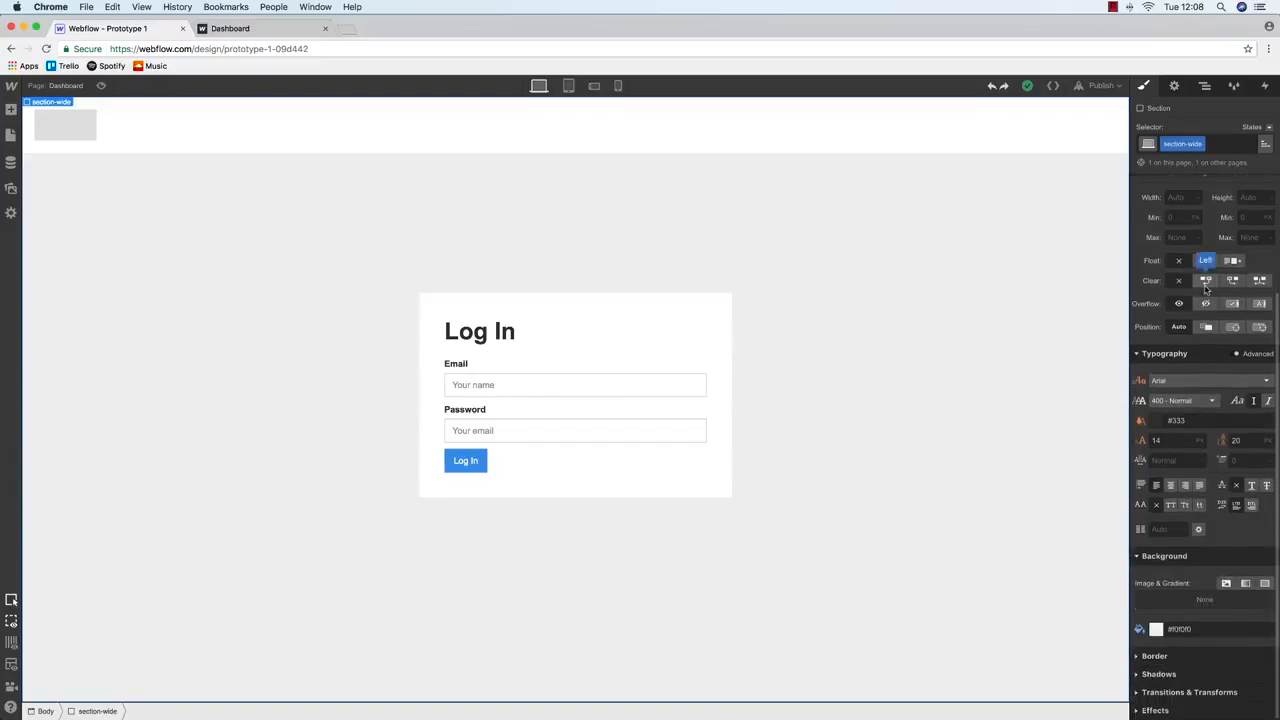
Delete the login-form-block, then remove the section-inner container from section-wide
left_click(523, 306)
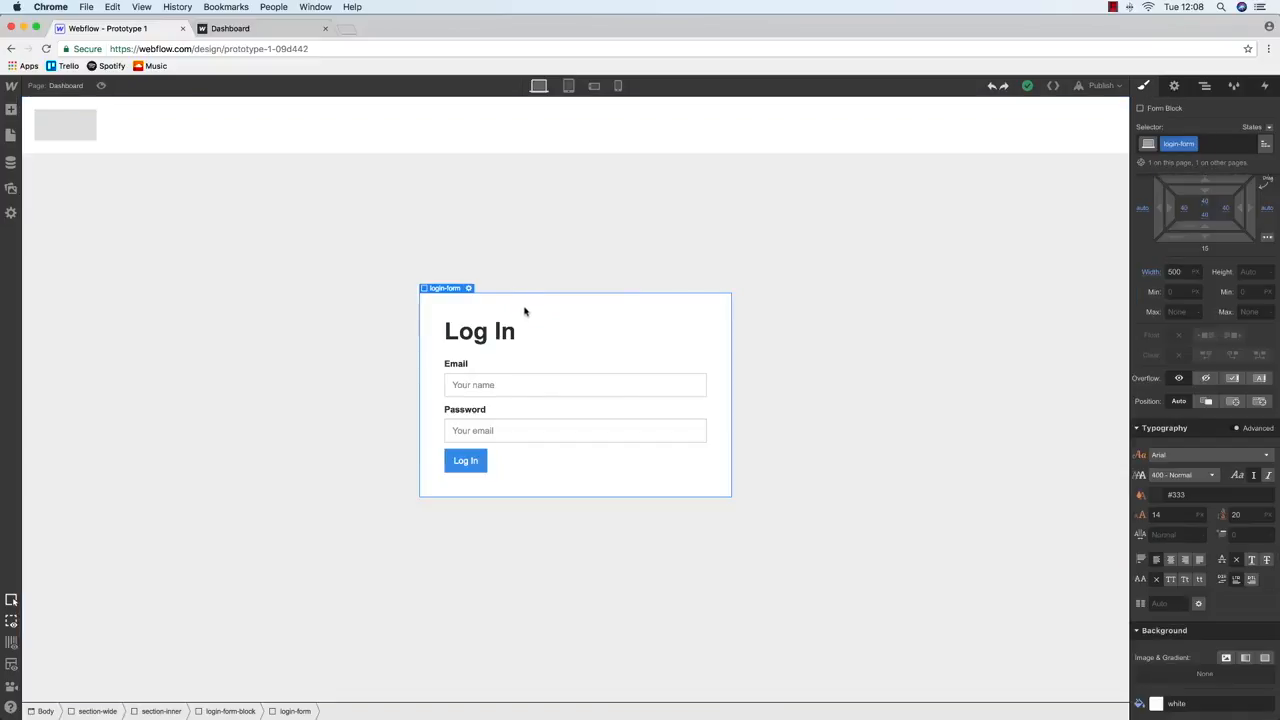
left_click(706, 328)
key("Delete")
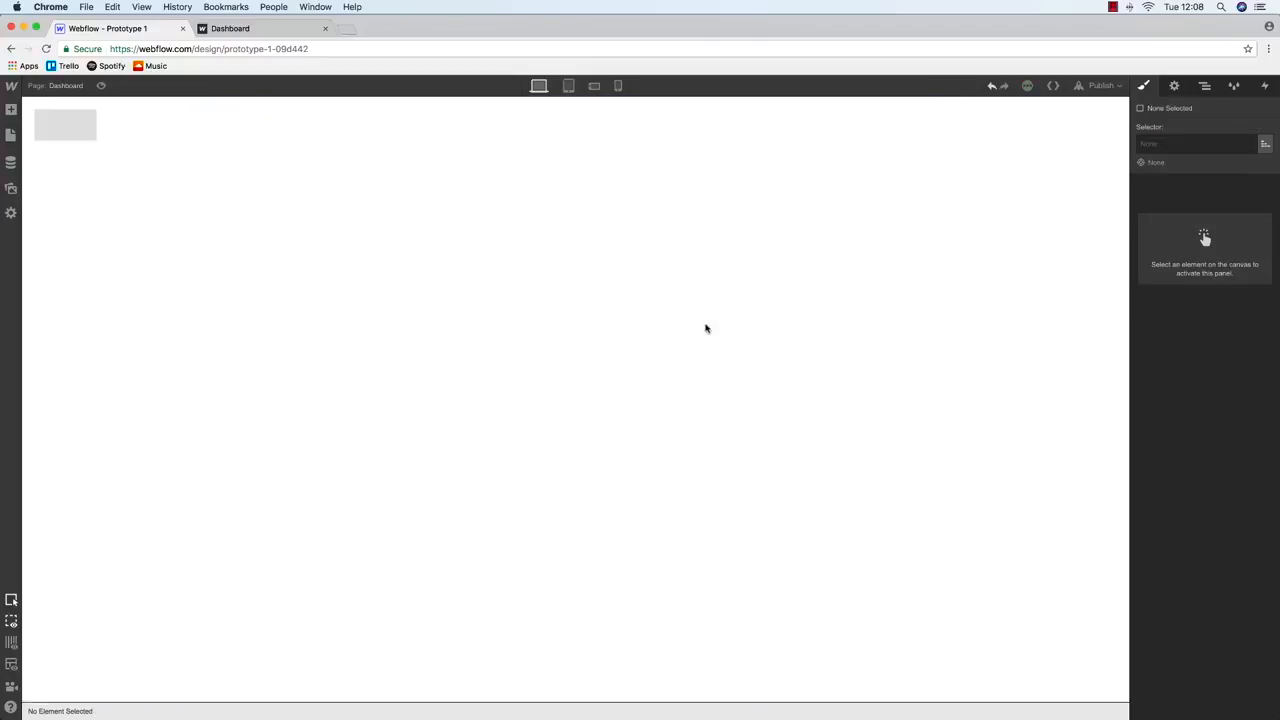
key("super+z")
left_click(1205, 85)
left_click(1201, 190)
key("Delete")
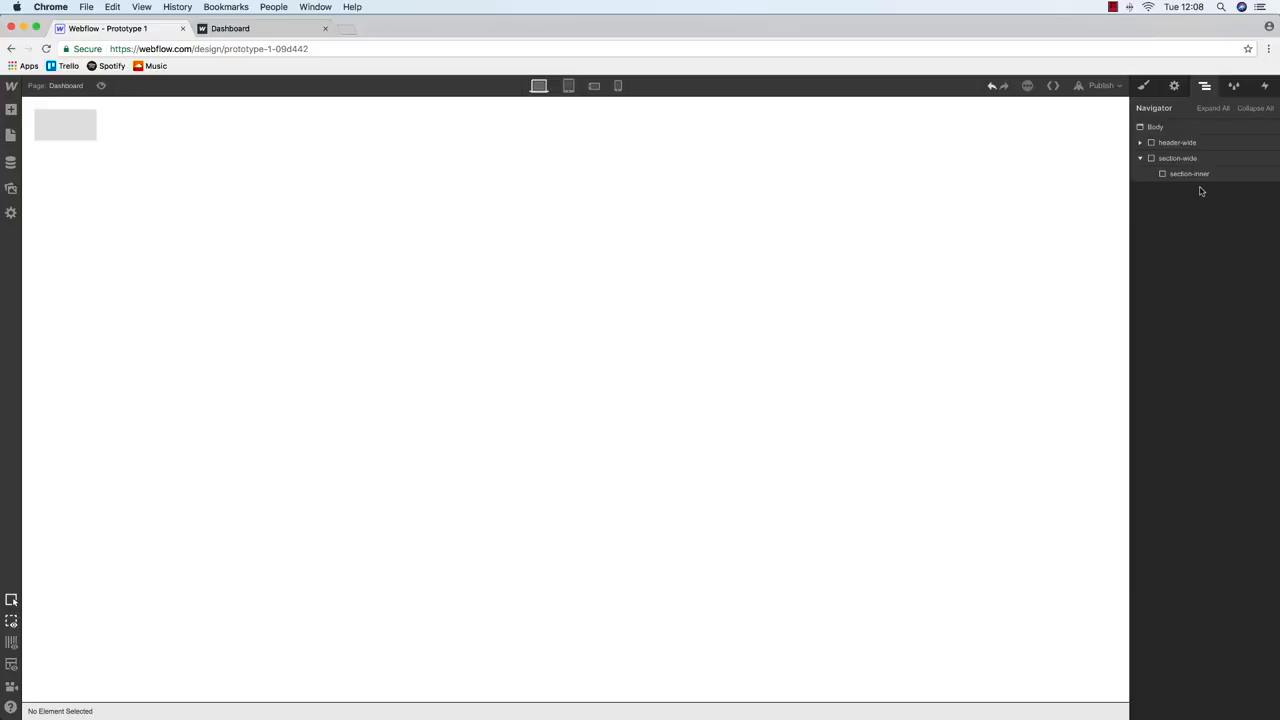
key("super+z")
left_click(1201, 190)
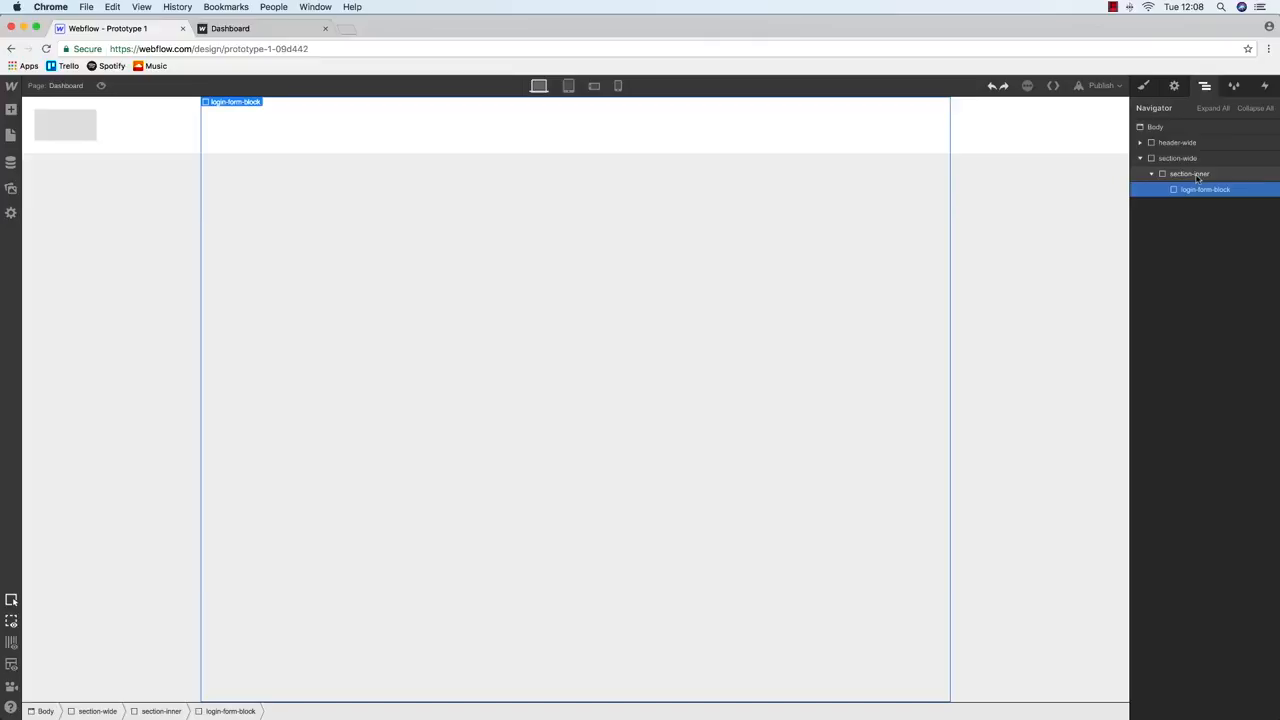
key("Delete")
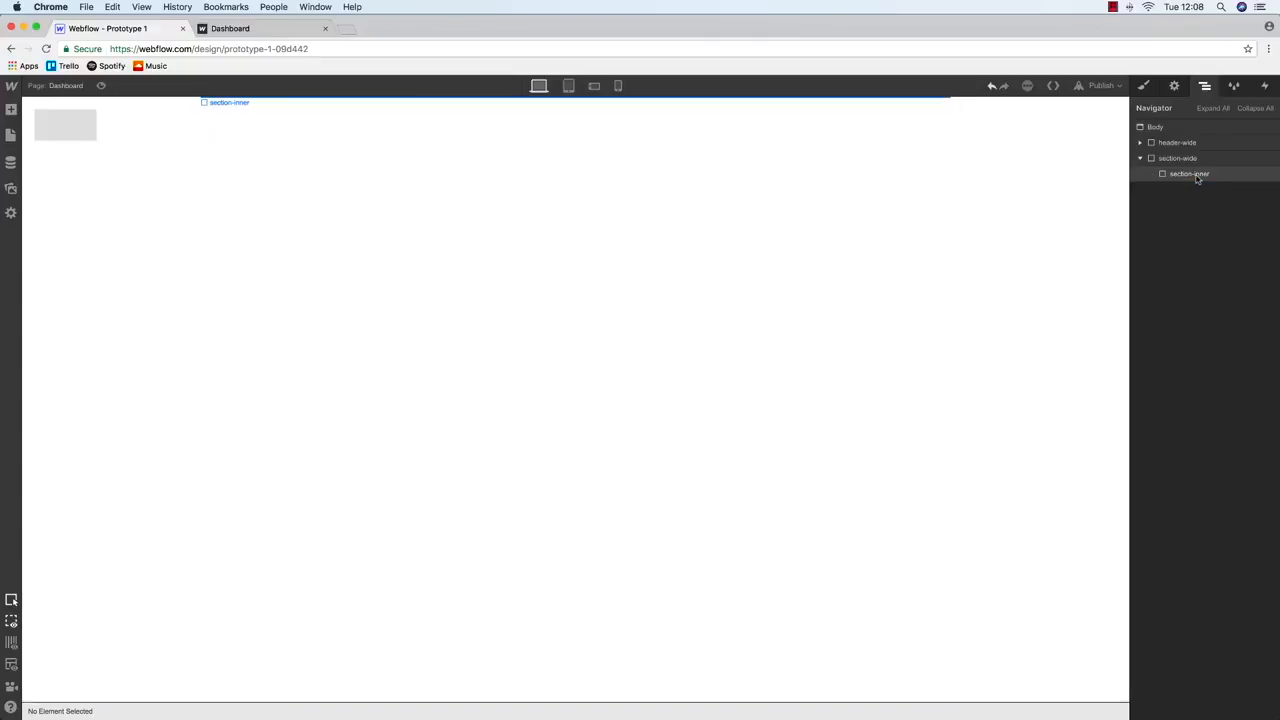
left_click(1190, 175)
key("Delete")
Open the Add panel, then switch to the Balsamiq Dashboard copy wireframe
left_click(11, 134)
left_click(11, 111)
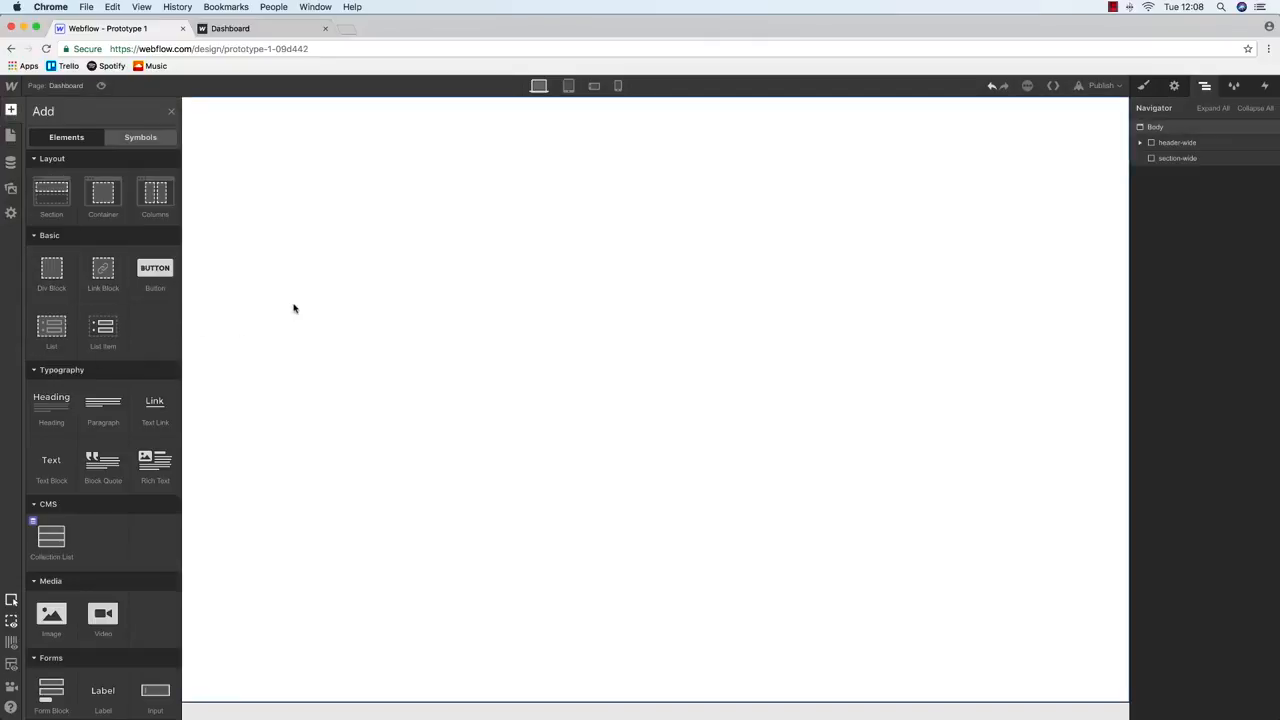
key("ctrl+Up")
left_click(178, 285)
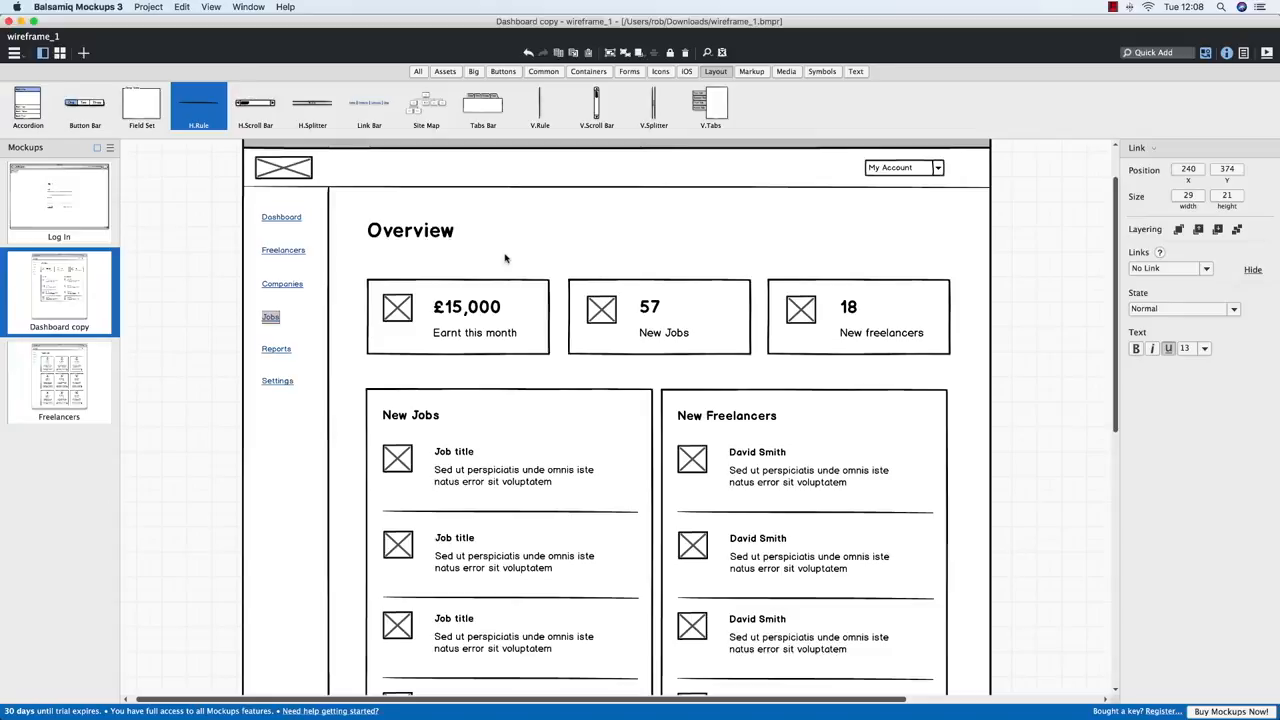
Switch to the Webflow Prototype 1 window in Chrome and drop a new Div Block into section-wide
key("ctrl+Up")
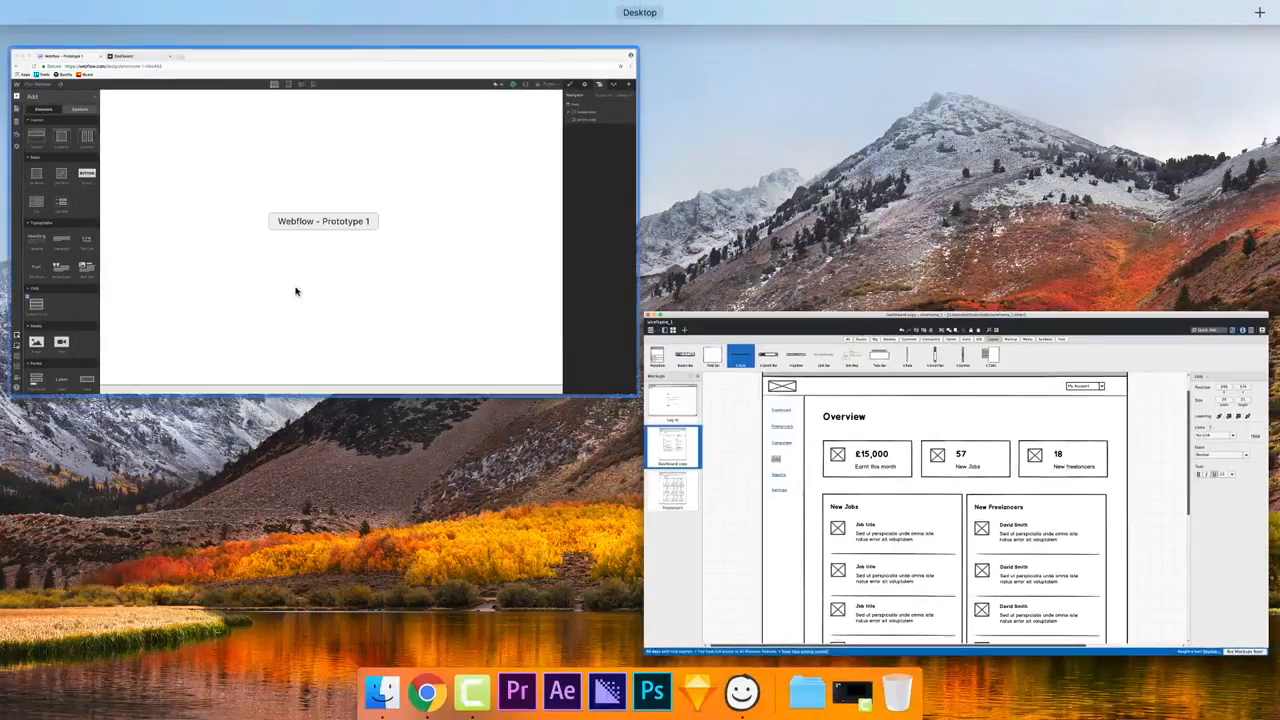
left_click(214, 266)
left_click_drag(51, 270, 1158, 157)
Give the new div block the class section-left
key("s")
left_click(1180, 144)
type("section-left")
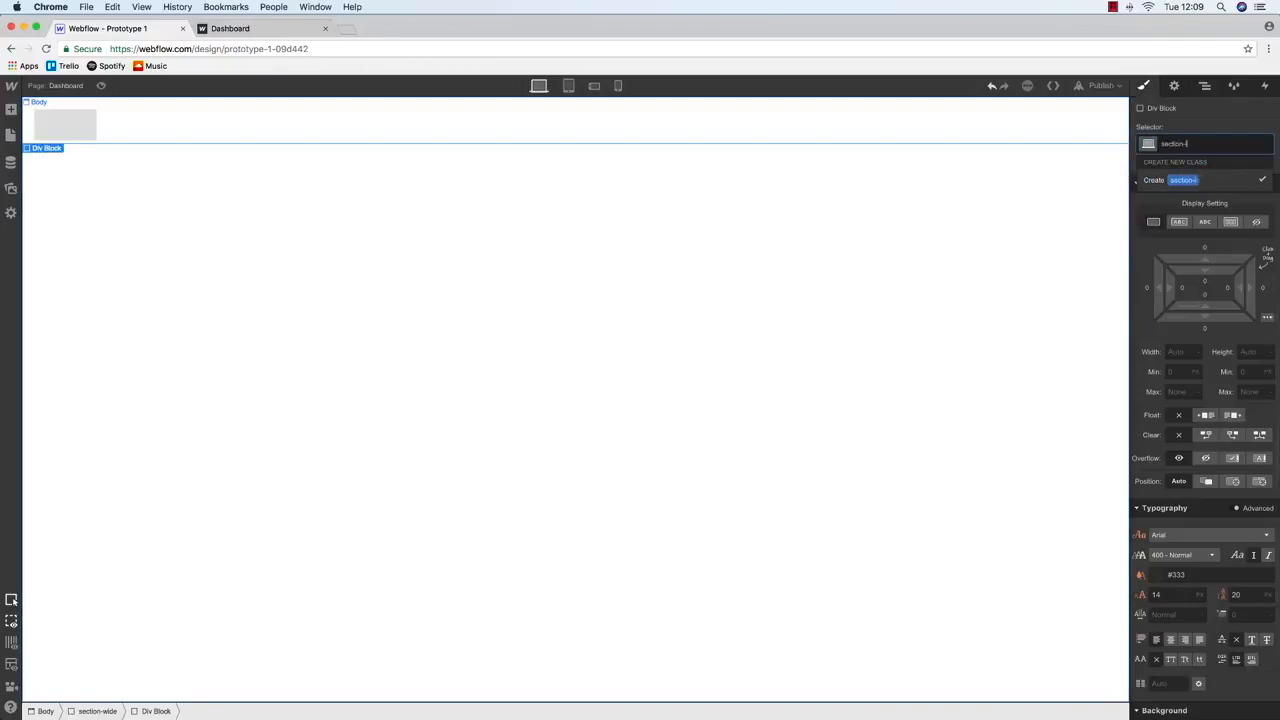
key("Return")
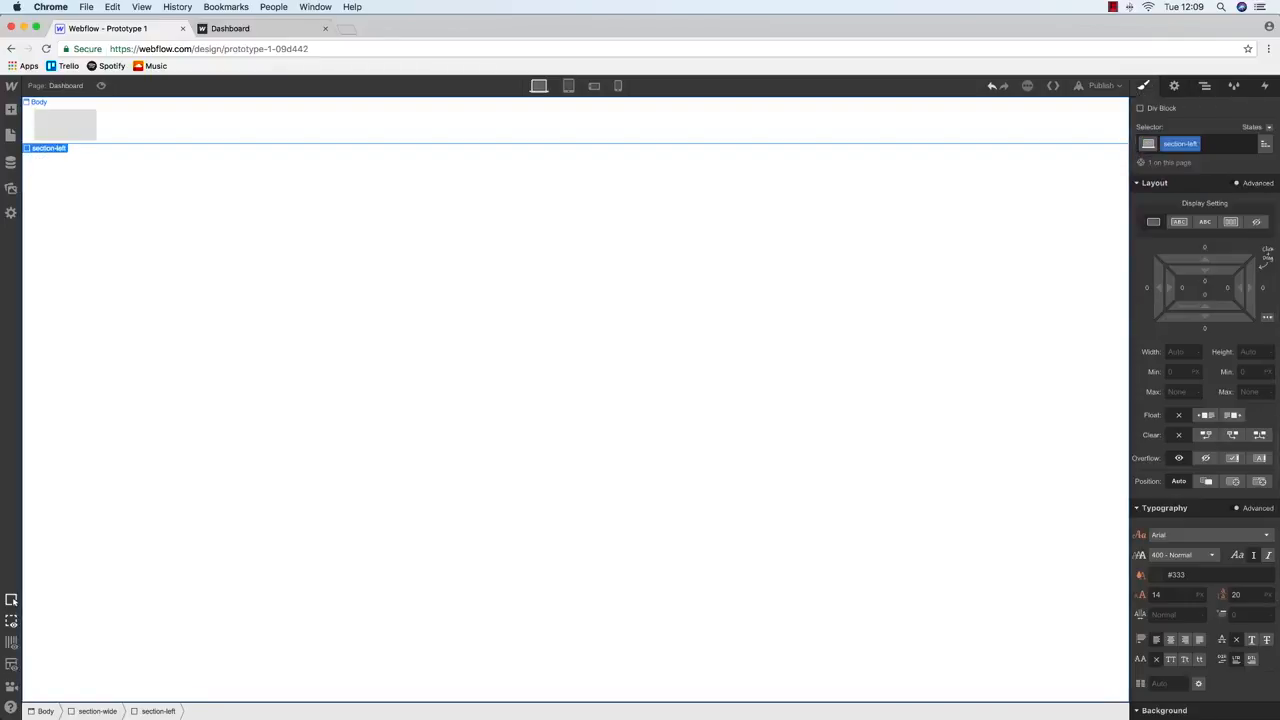
Add a second div block inside section-wide with the class section-right
left_click(1205, 85)
left_click(11, 109)
left_click_drag(52, 268, 1193, 189)
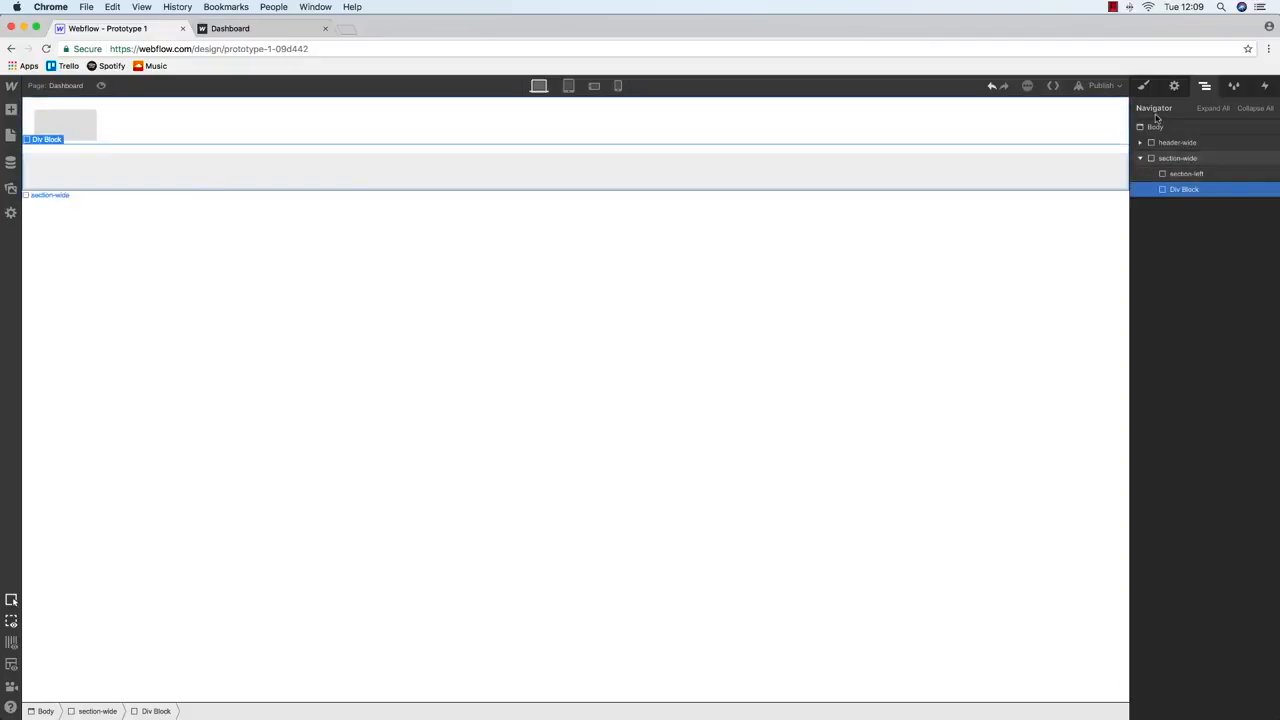
left_click(1143, 86)
left_click(1184, 146)
type("section-right")
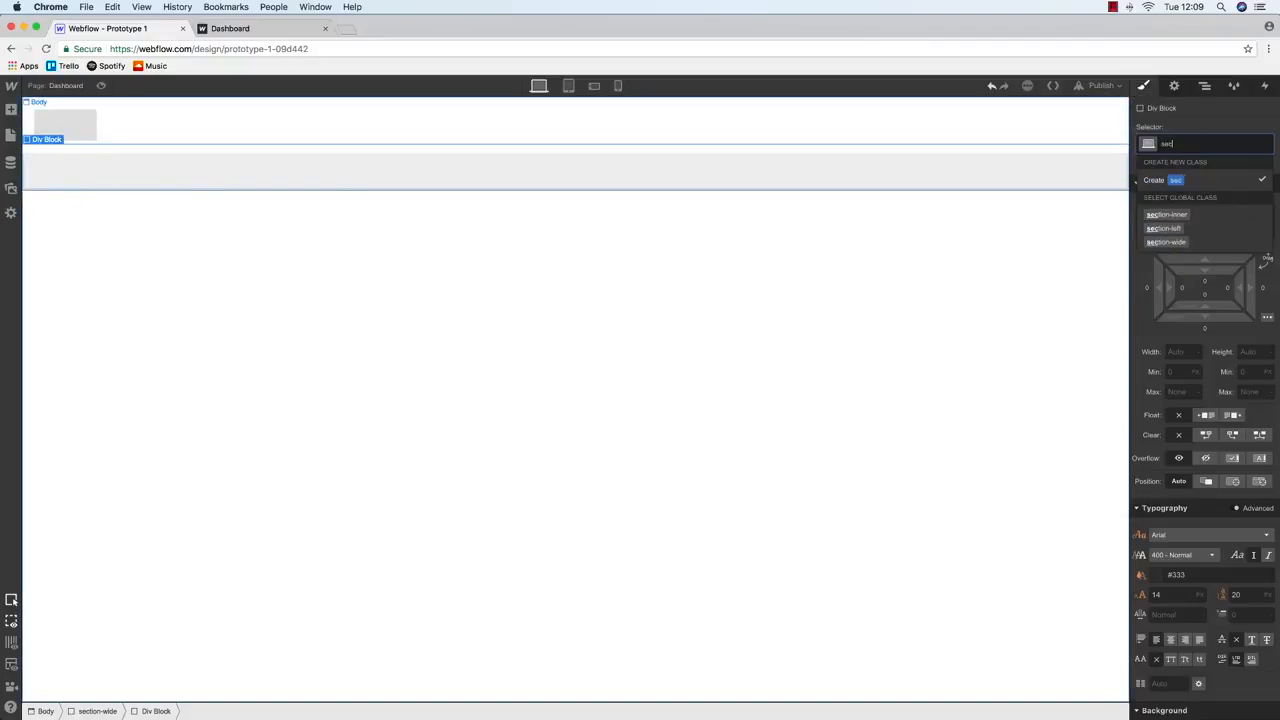
key("Return")
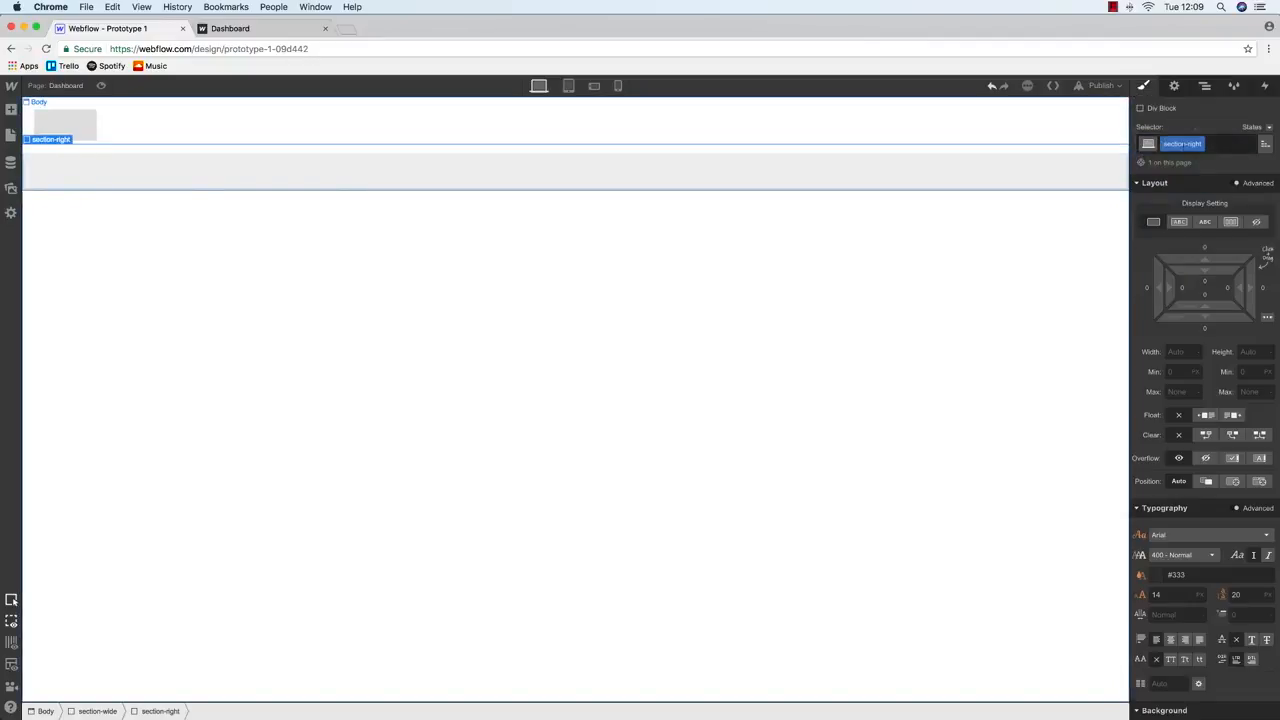
Set section-left's height to 100
left_click(1204, 86)
left_click(1200, 172)
left_click(1143, 86)
left_click(1250, 352)
type("100")
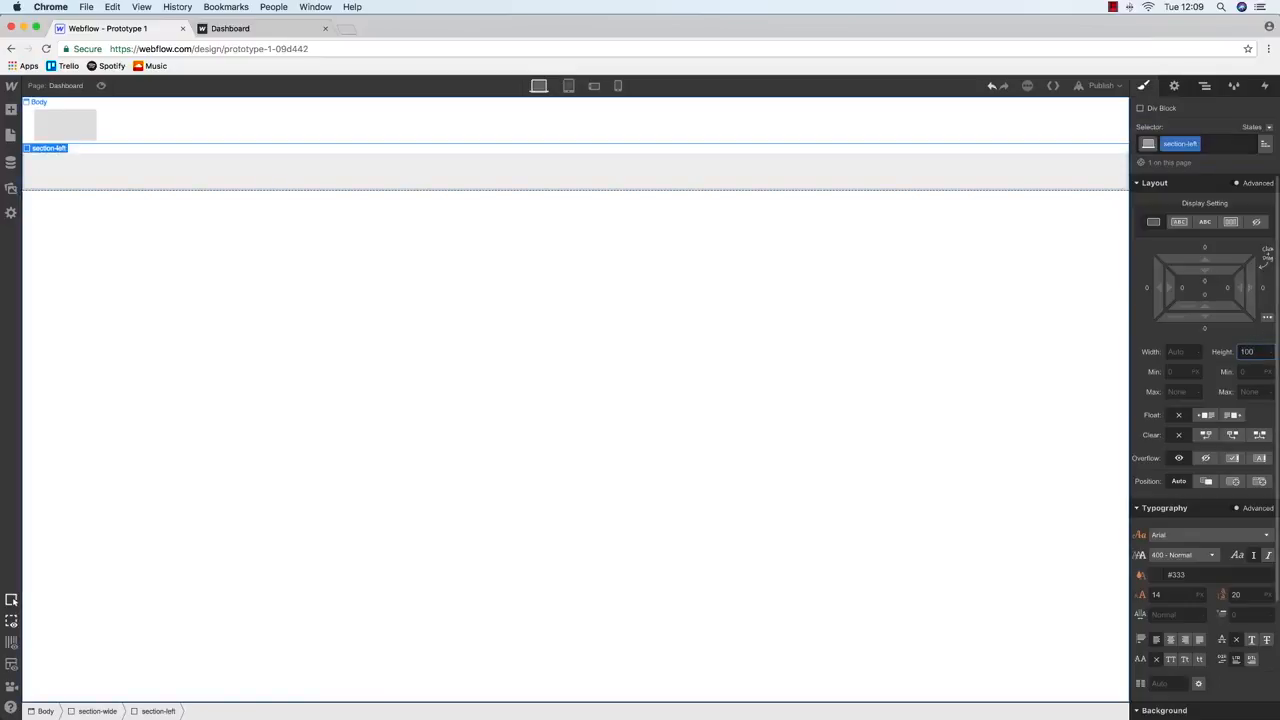
type("%")
key("BackSpace")
Set section-left's width to 200px and give it a grey background
left_click(1176, 352)
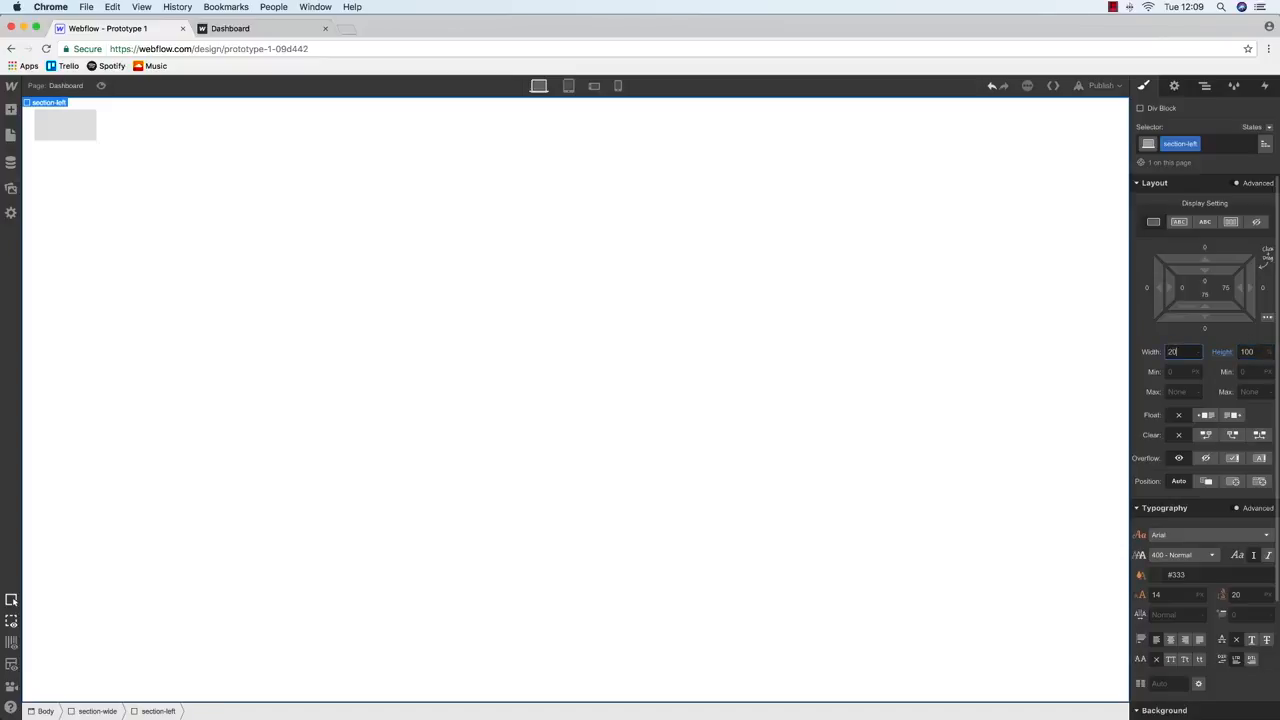
type("200px")
key("Return")
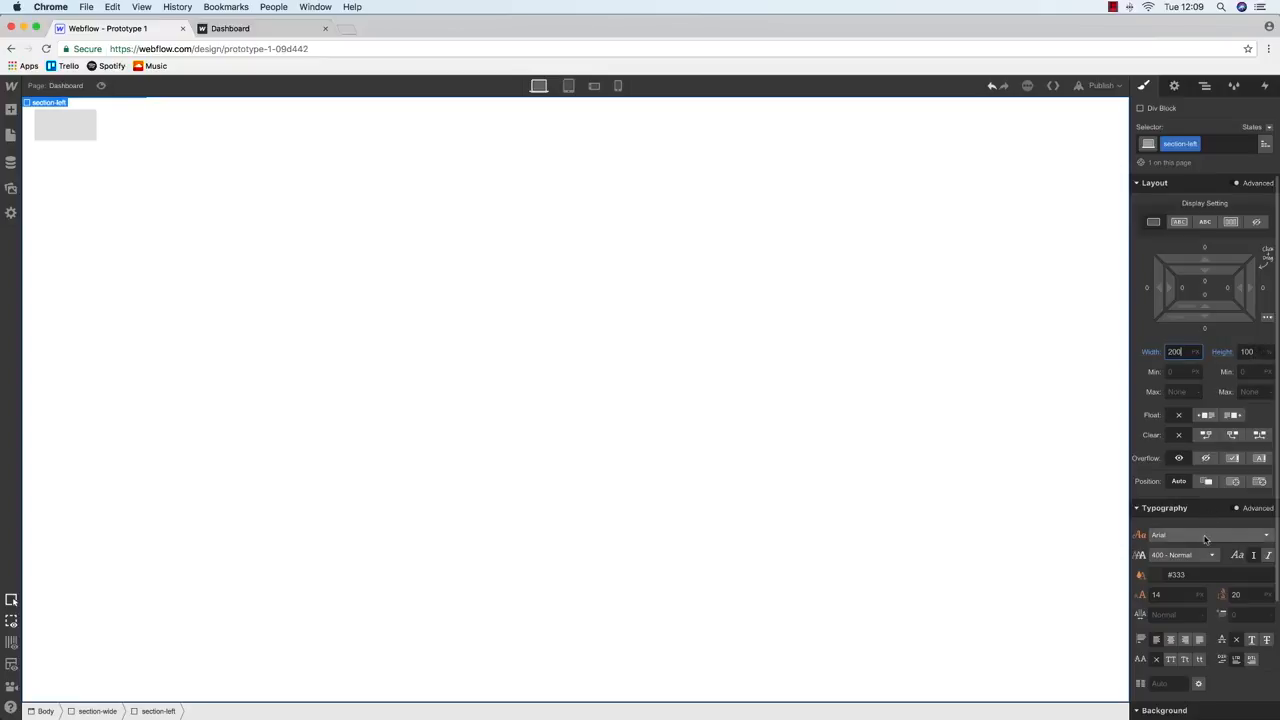
scroll(1200, 530, "down", 3)
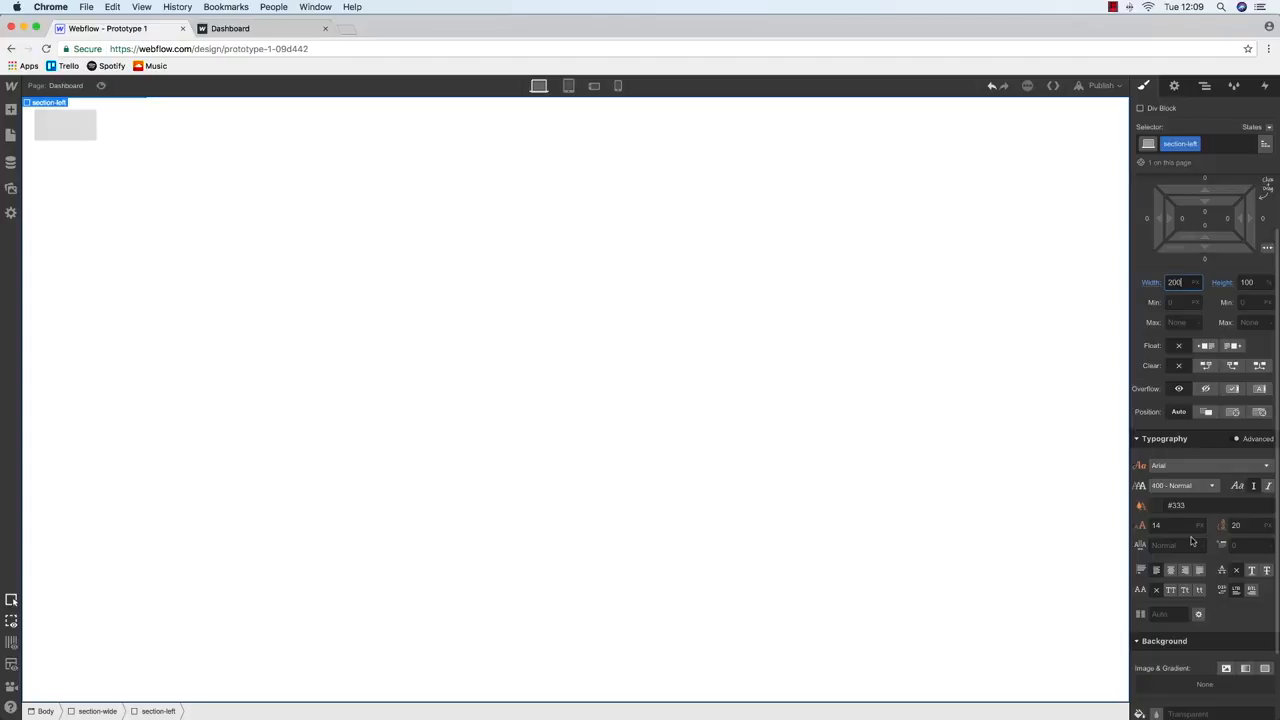
scroll(1192, 540, "down", 1)
left_click(1156, 631)
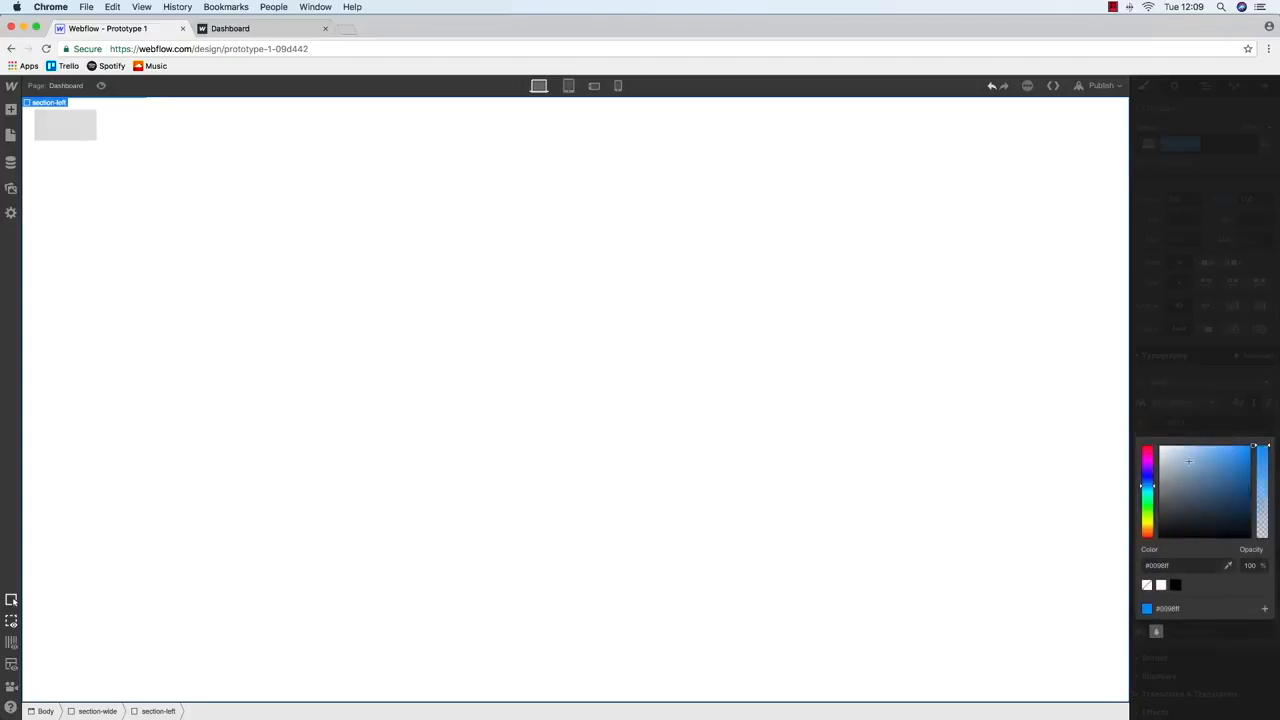
left_click(1243, 430)
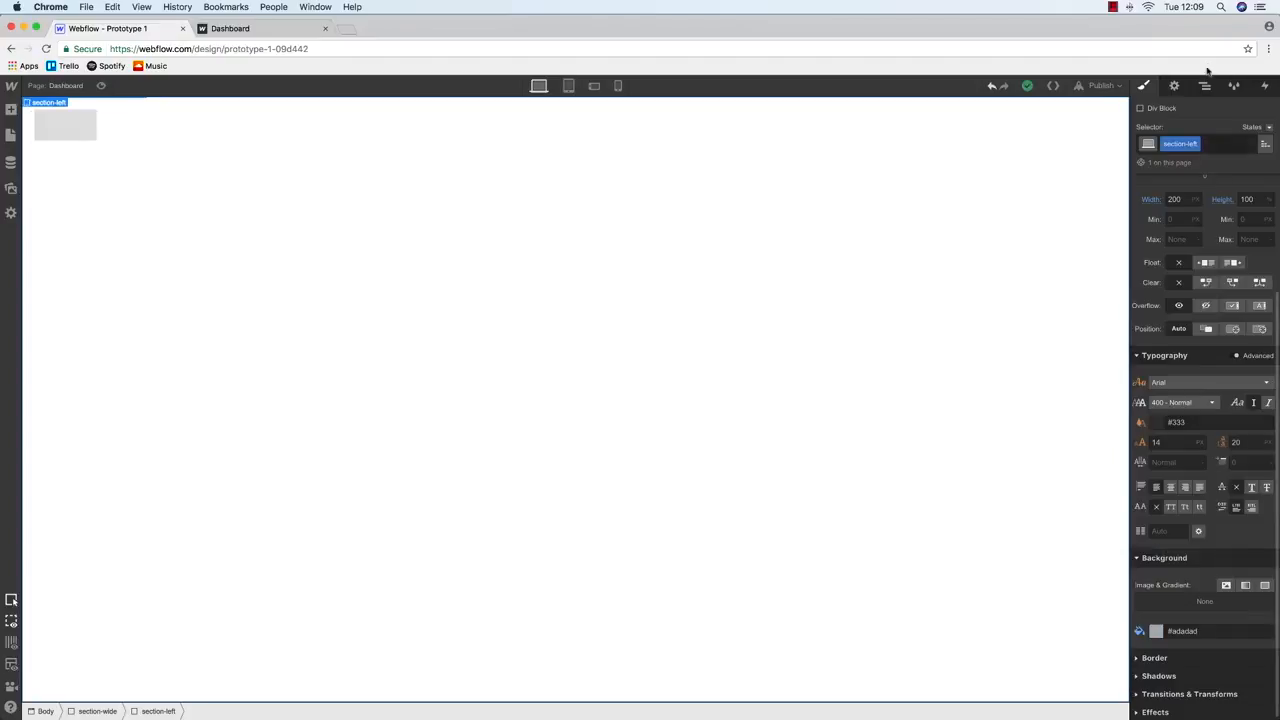
Set section-left's height to 500 px
left_click(1207, 86)
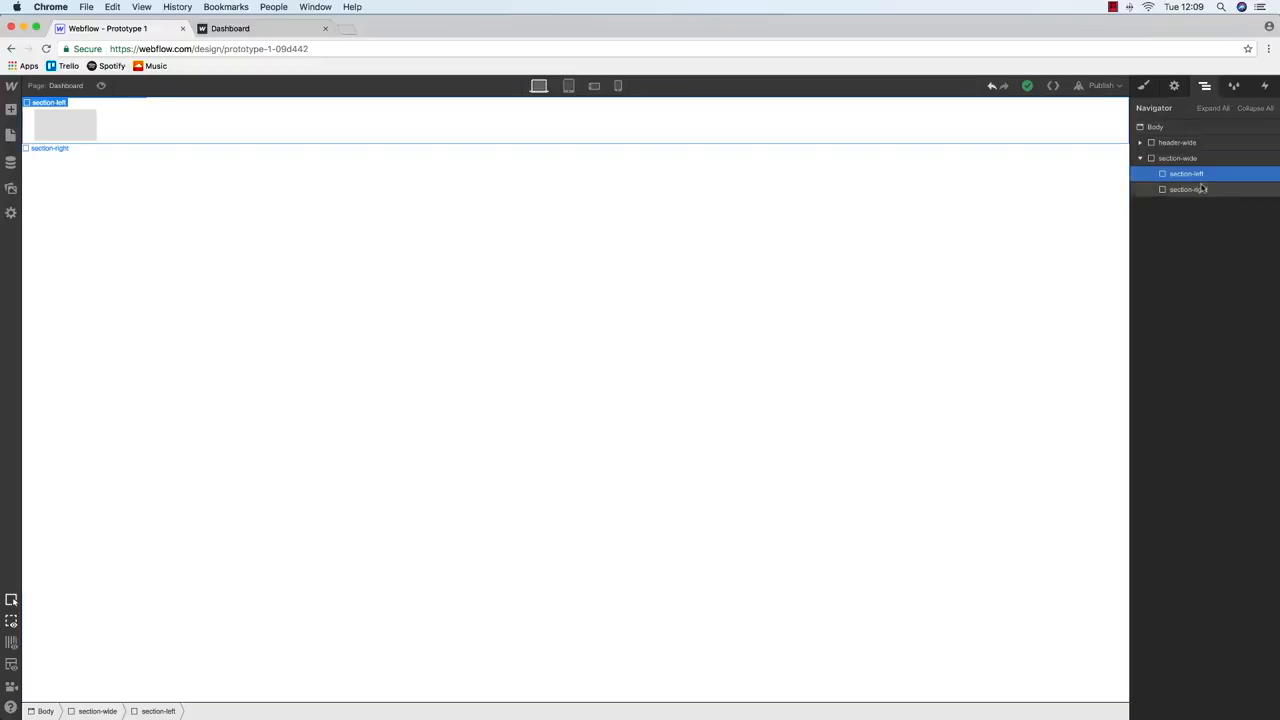
left_click(1143, 86)
left_click(1246, 352)
type("500")
key("Return")
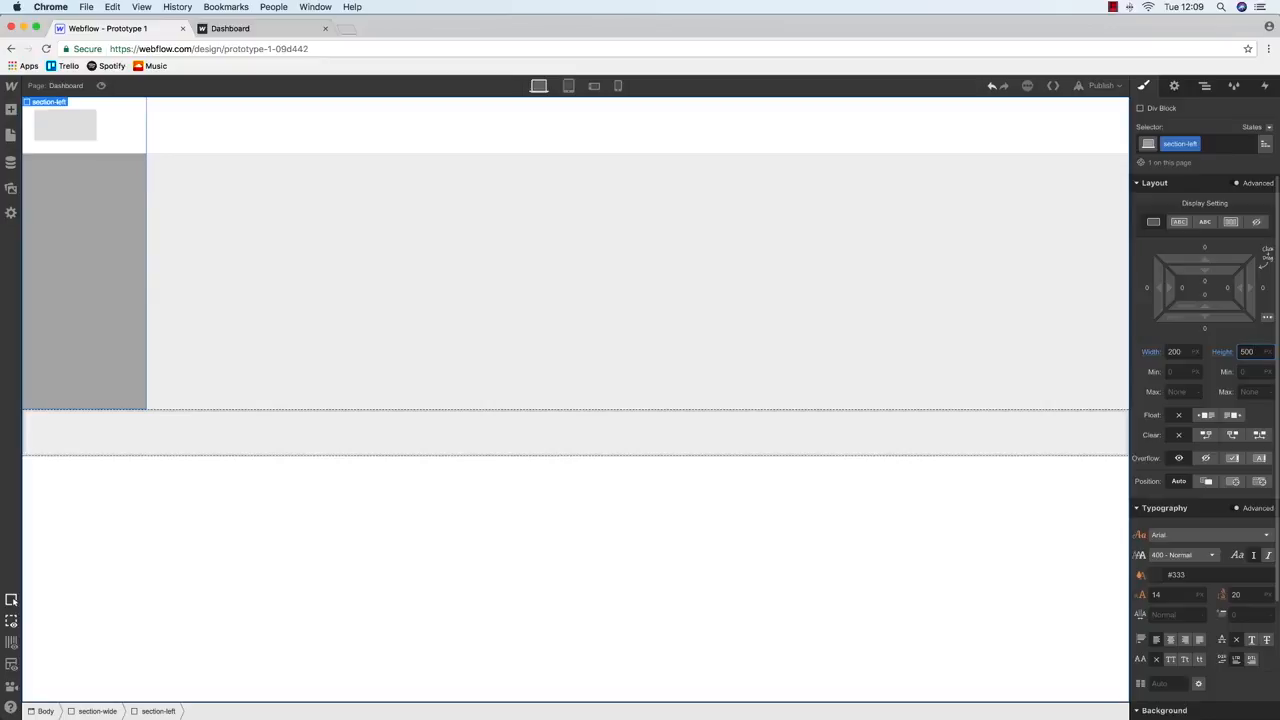
Reselect section-left in the Navigator and return to its style settings
left_click(1205, 85)
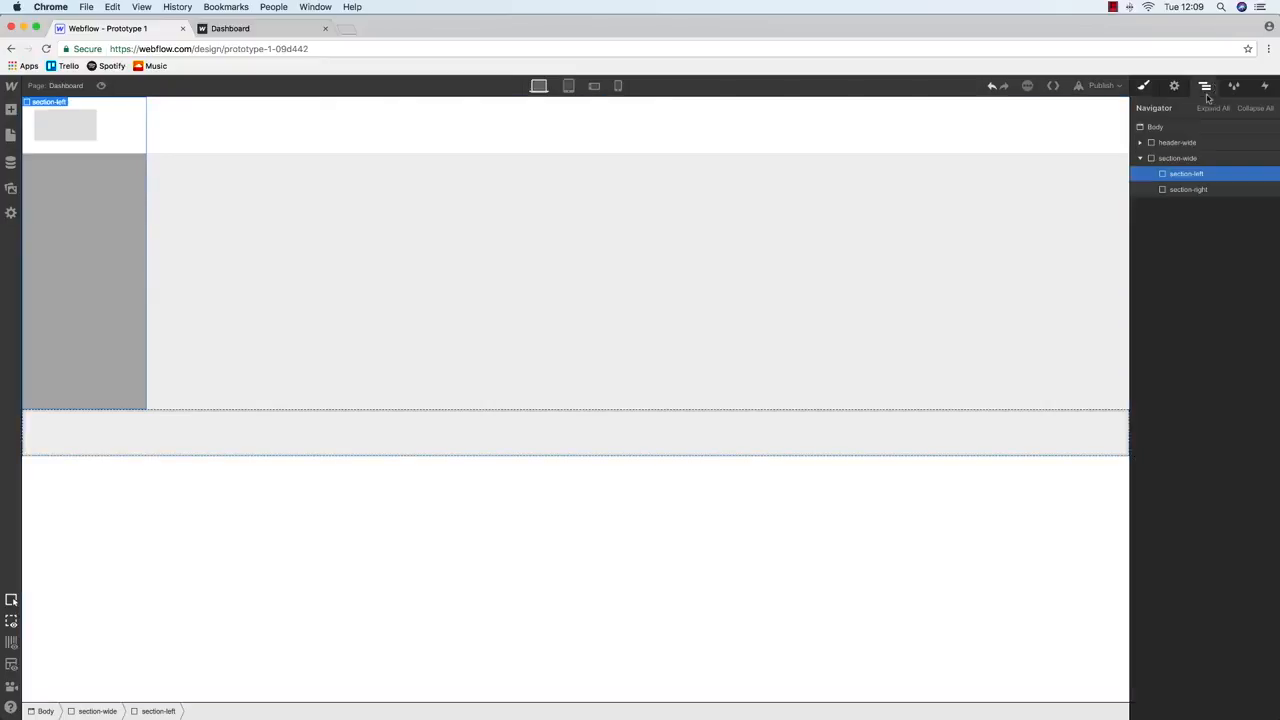
left_click(1191, 190)
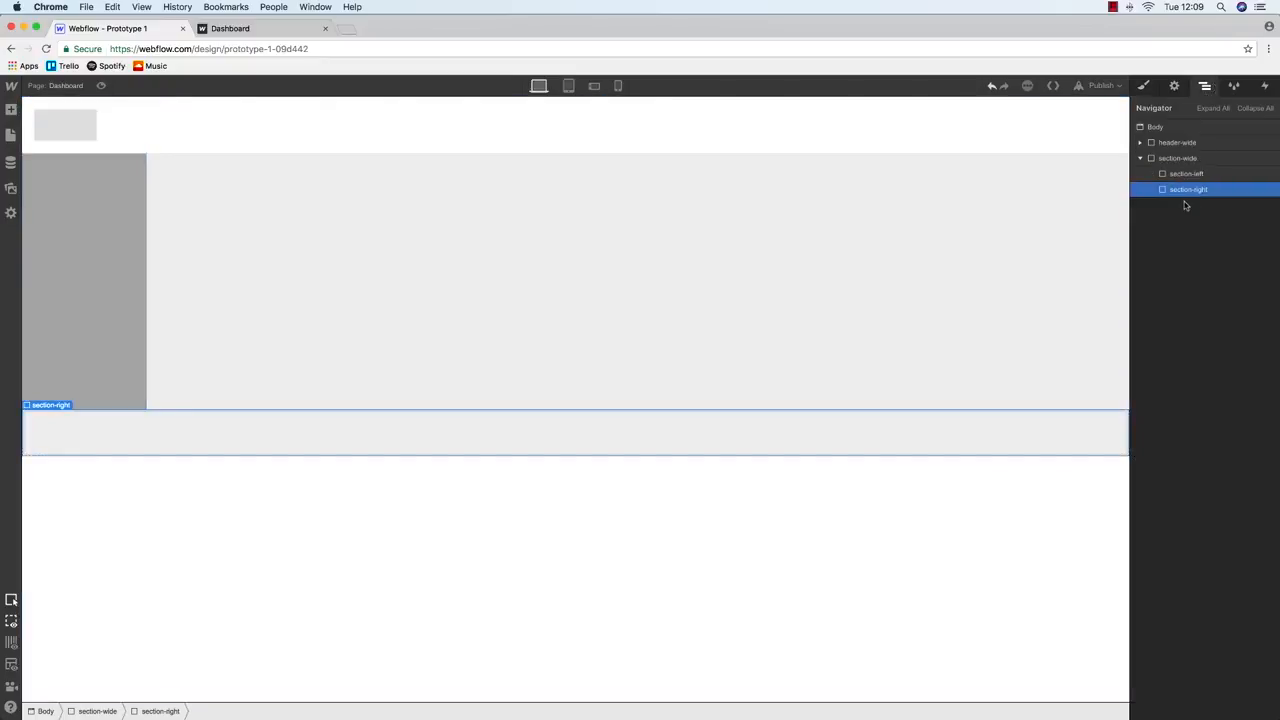
left_click(1186, 174)
left_click(1146, 87)
scroll(1181, 470, "down", 2)
scroll(1231, 405, "up", 2)
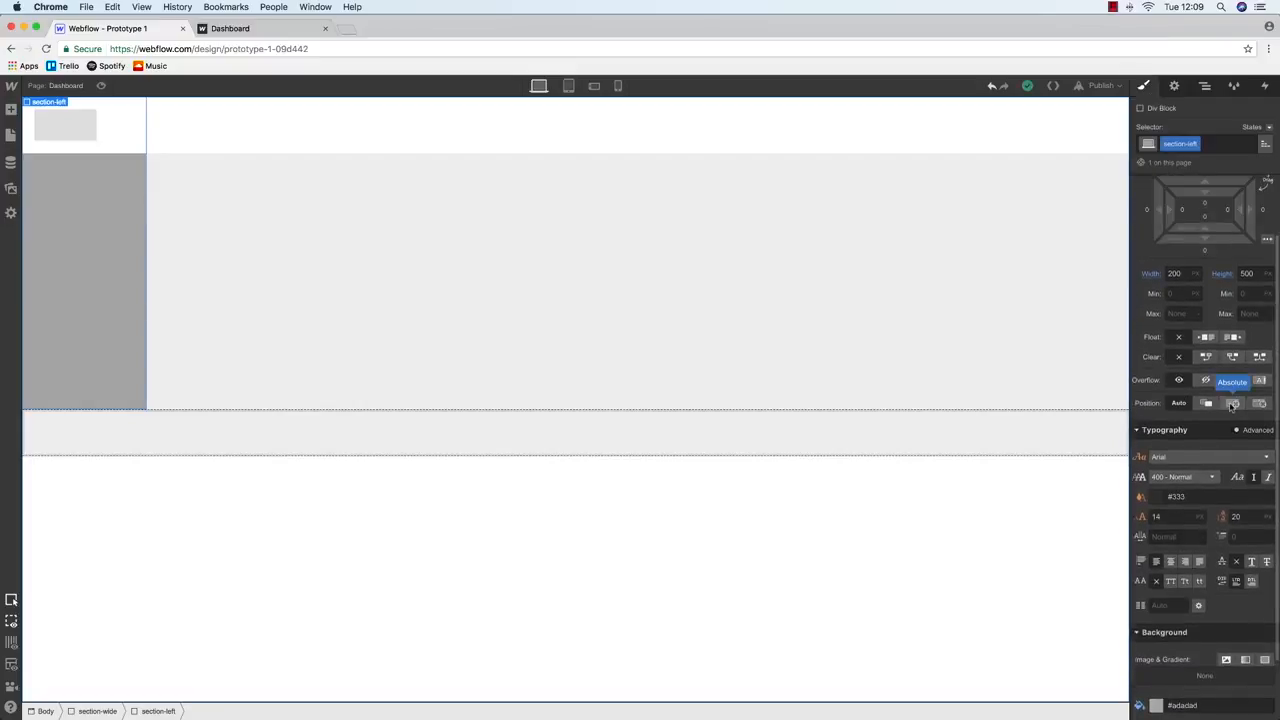
Make section-left absolutely positioned, then bring up section-right's style settings
left_click(1232, 404)
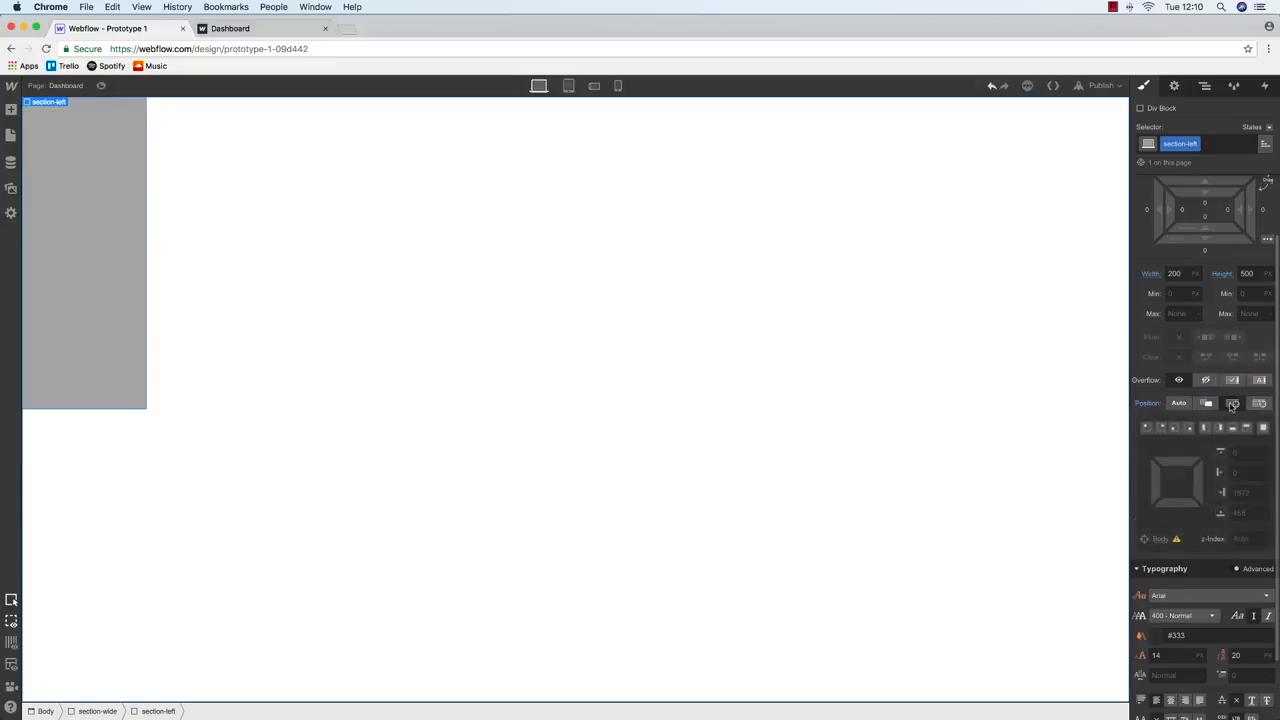
left_click(1205, 85)
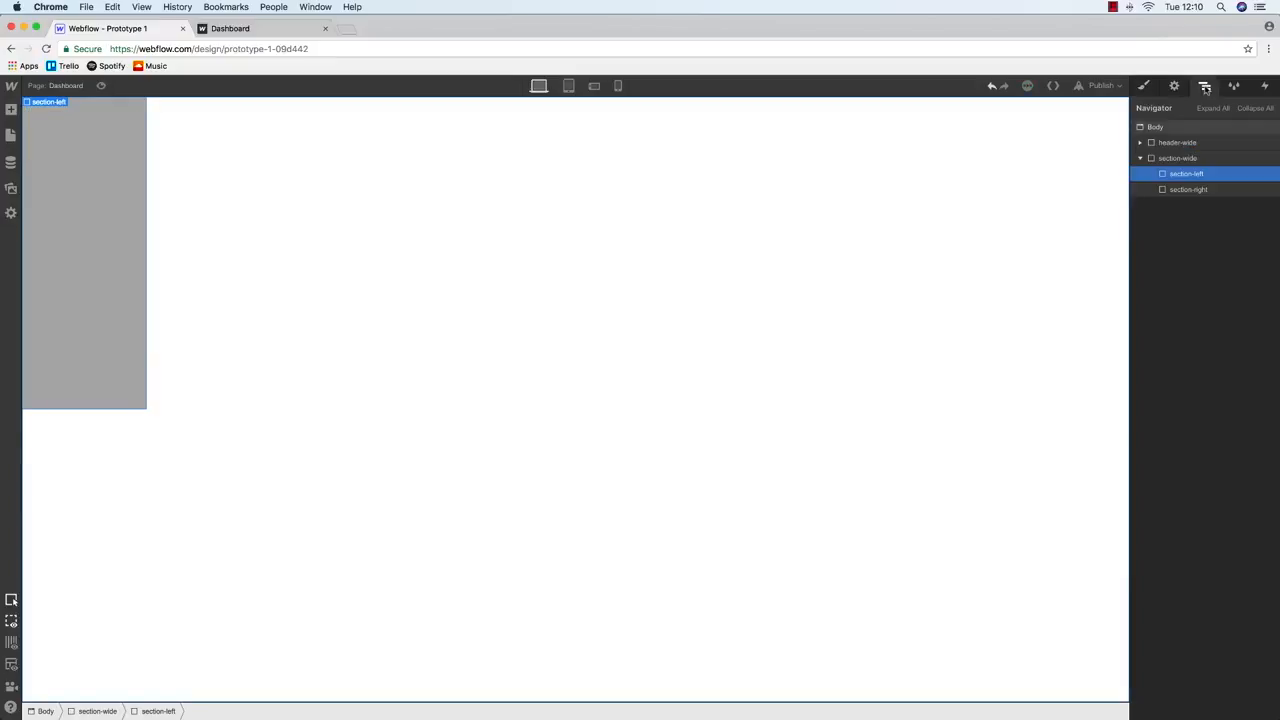
left_click(1197, 189)
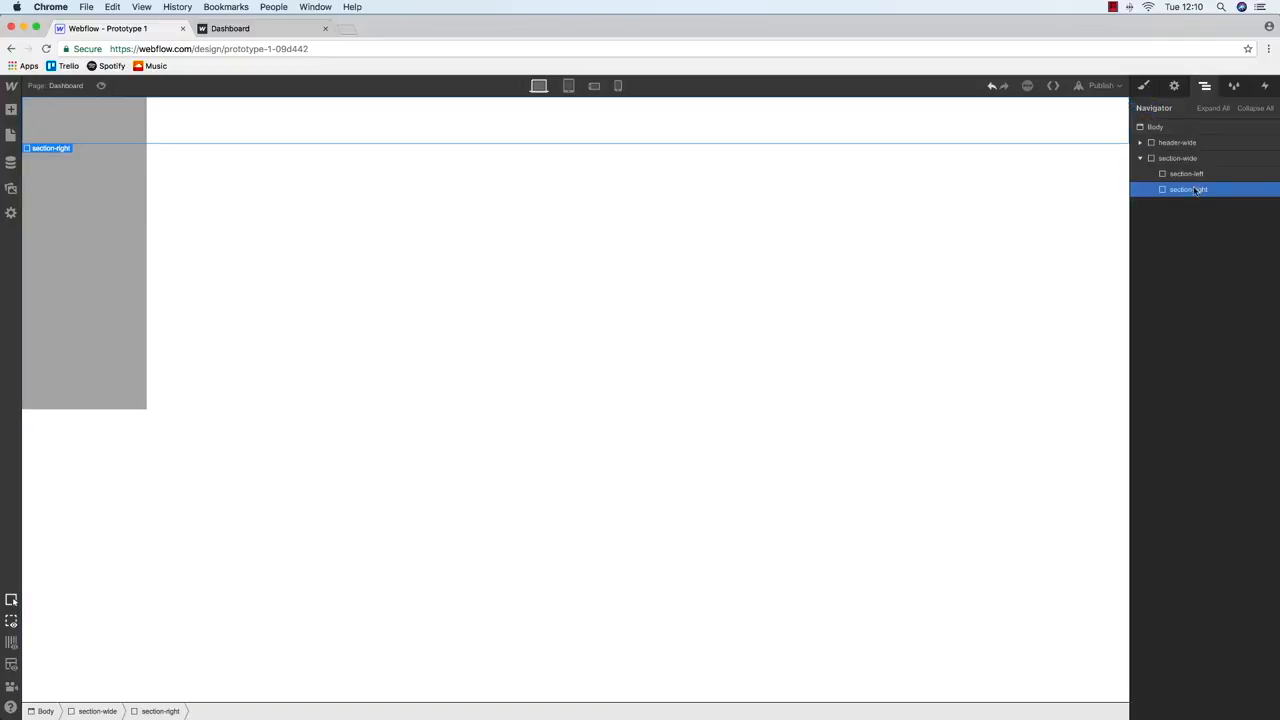
left_click(1205, 174)
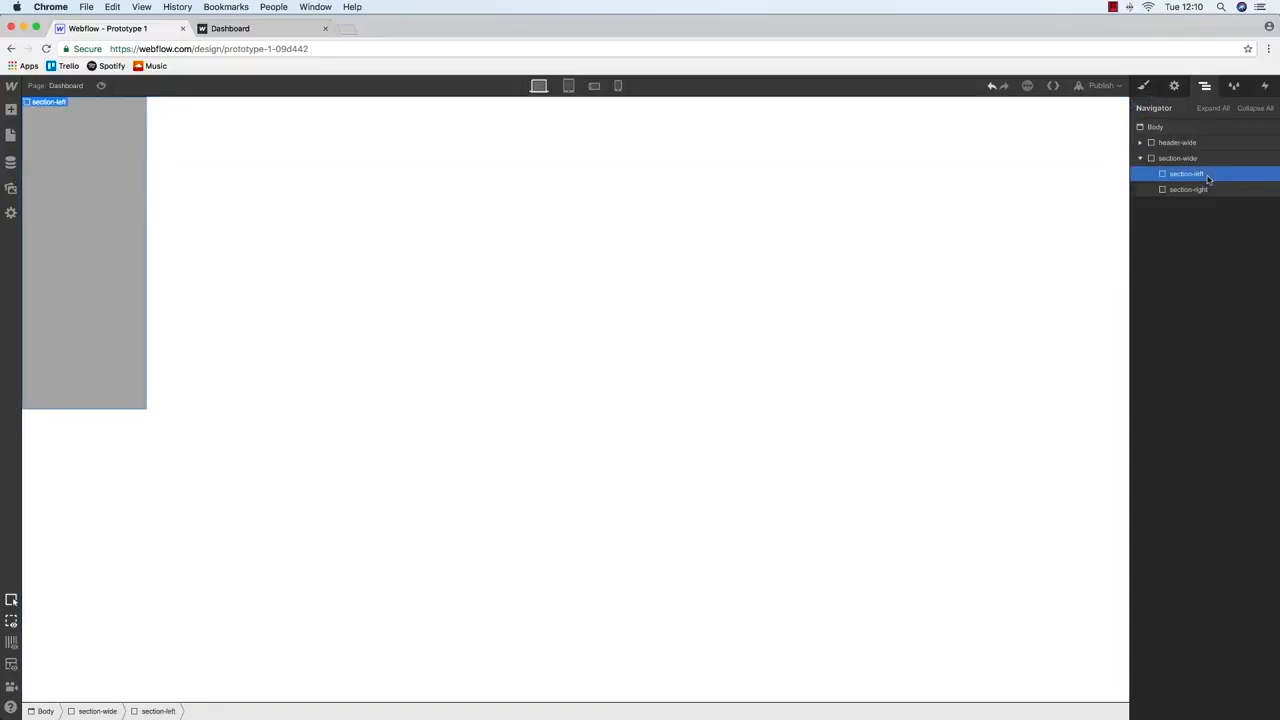
left_click(1146, 86)
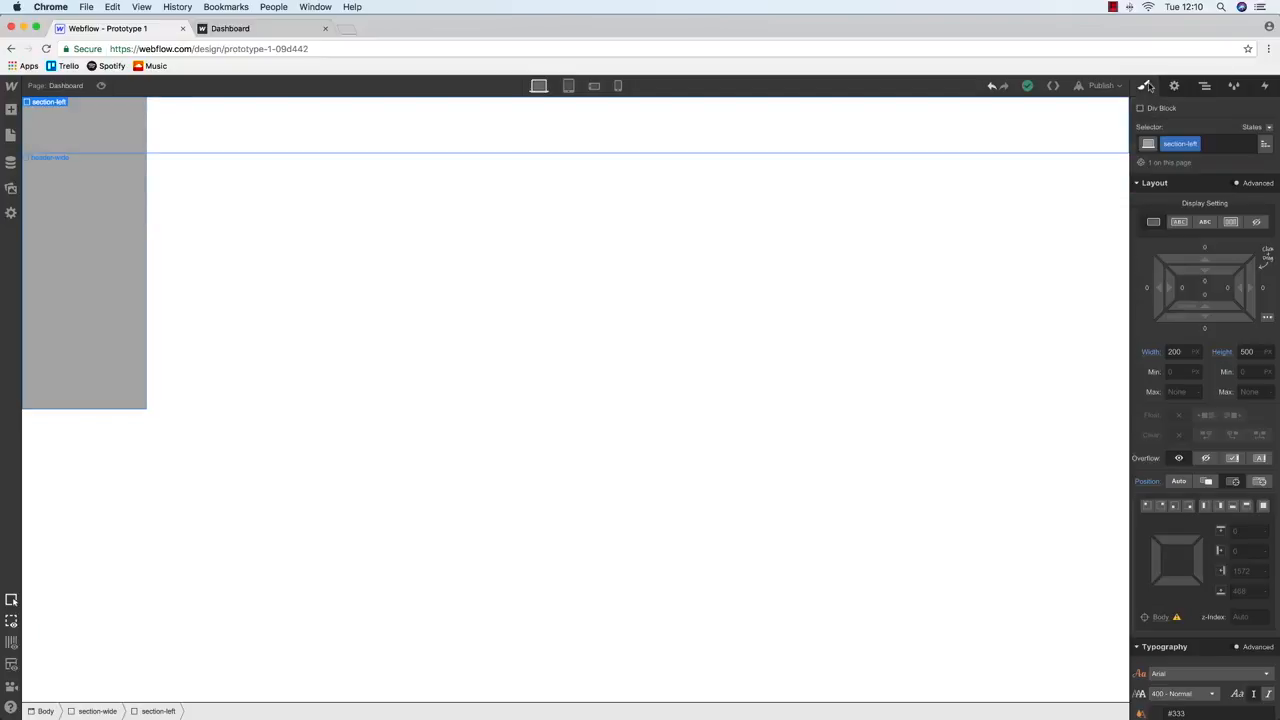
left_click(1204, 88)
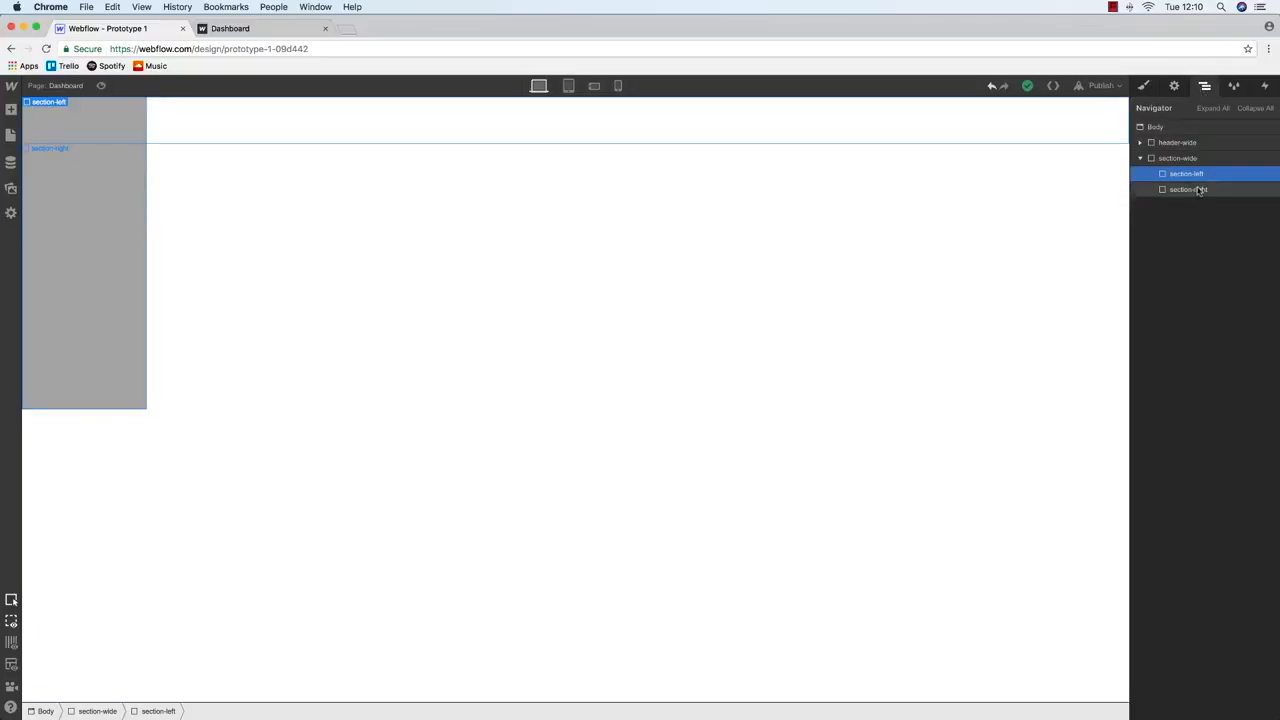
left_click(1146, 87)
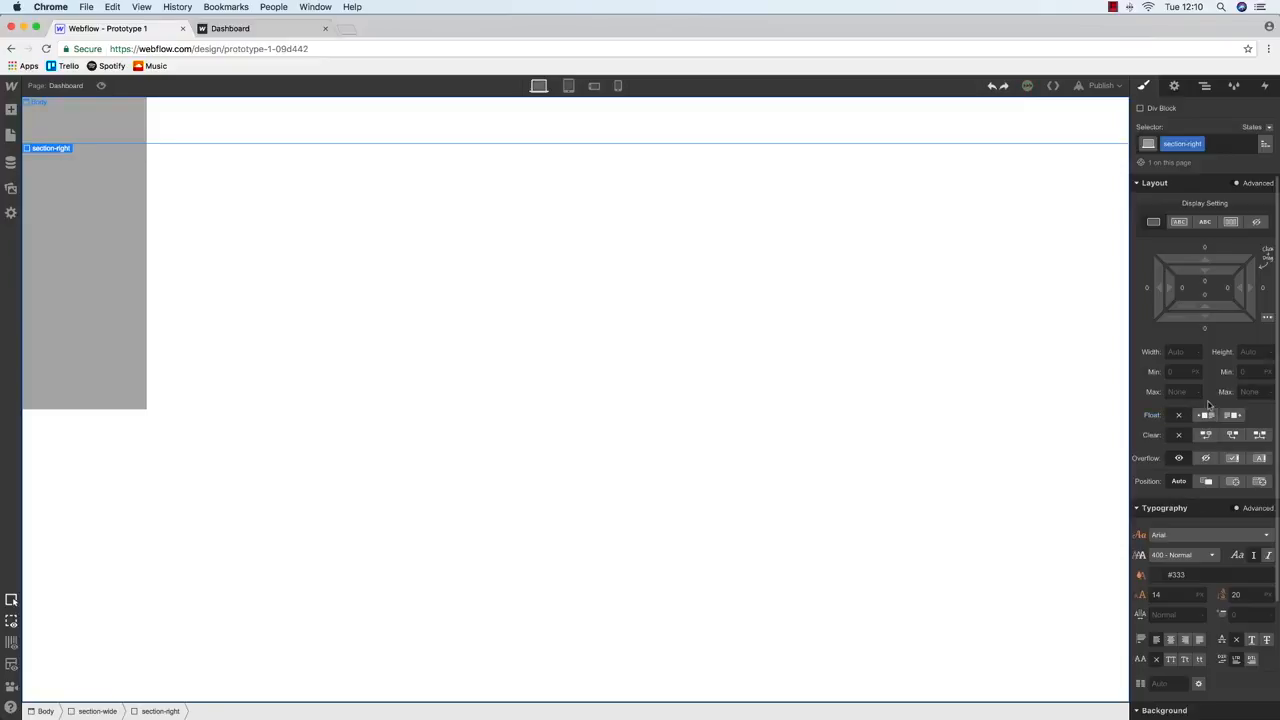
scroll(1207, 403, "down", 3)
Darken section-right's background to near black and turn section-left's background pure red
left_click(1156, 632)
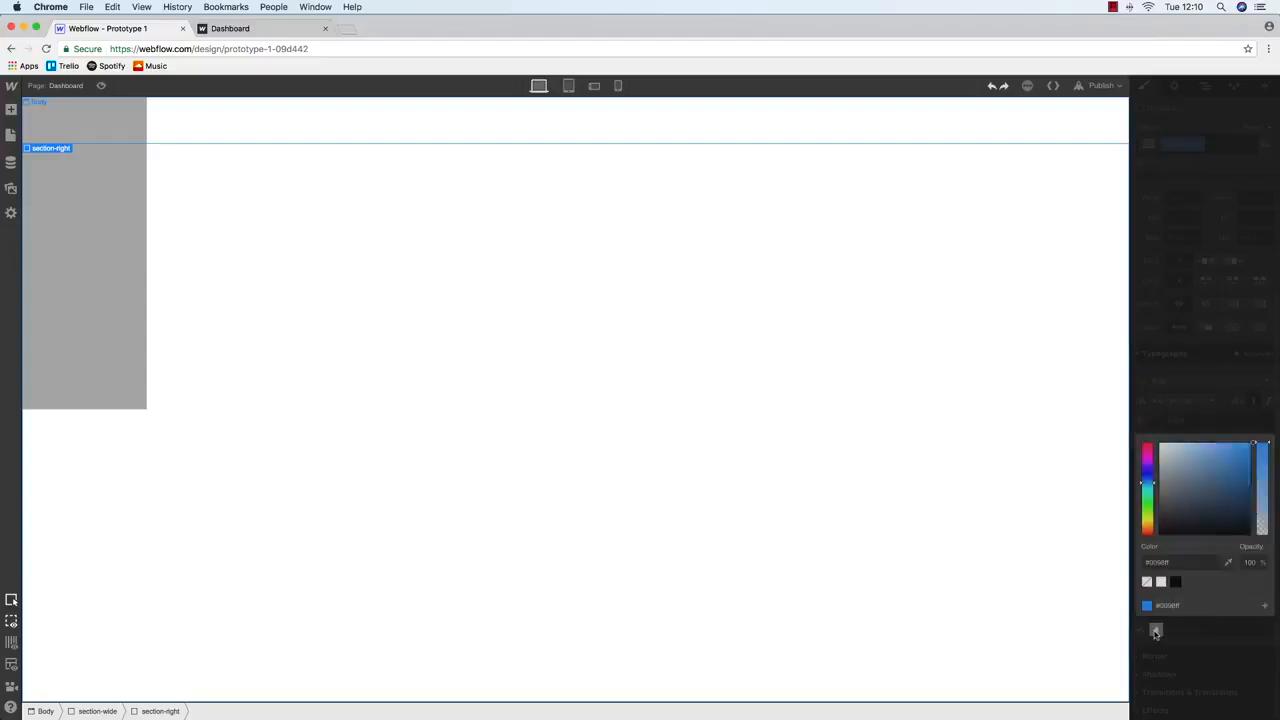
mouse_move(1197, 477)
left_mouse_down()
mouse_move(1166, 476)
mouse_move(1148, 494)
mouse_move(1161, 529)
left_mouse_up()
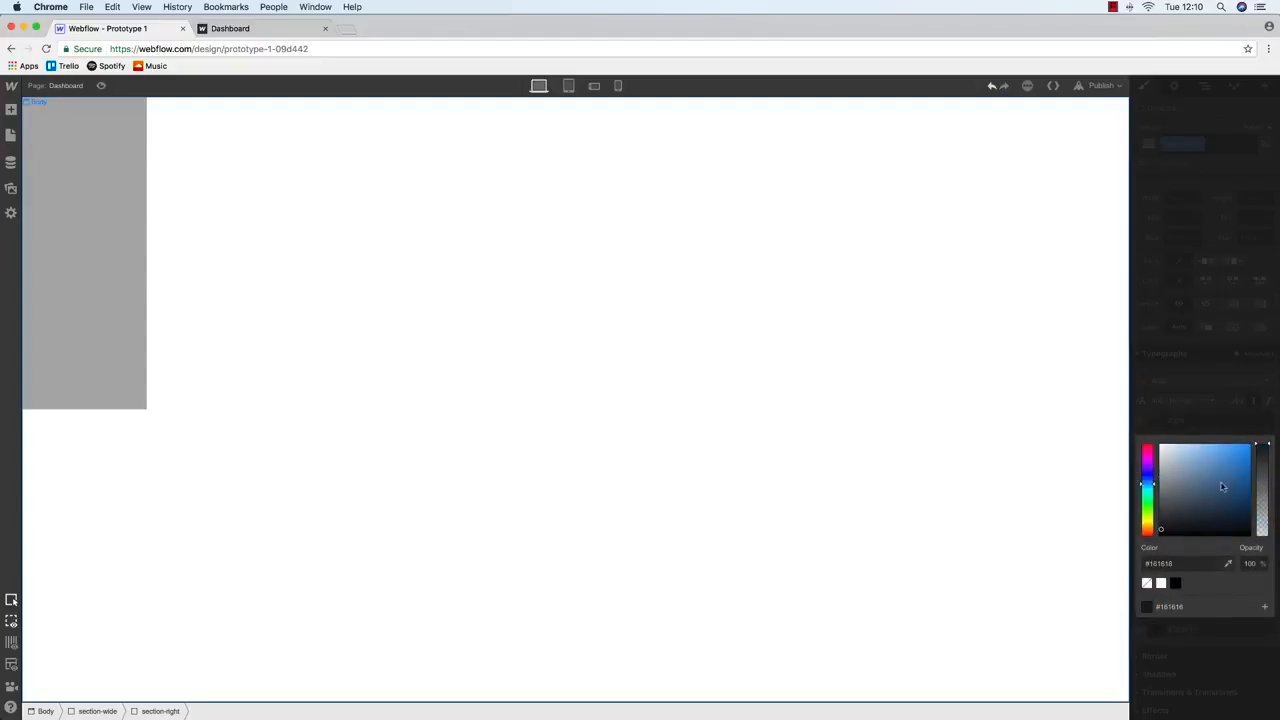
left_click(1206, 87)
left_click(1206, 87)
left_click(1197, 174)
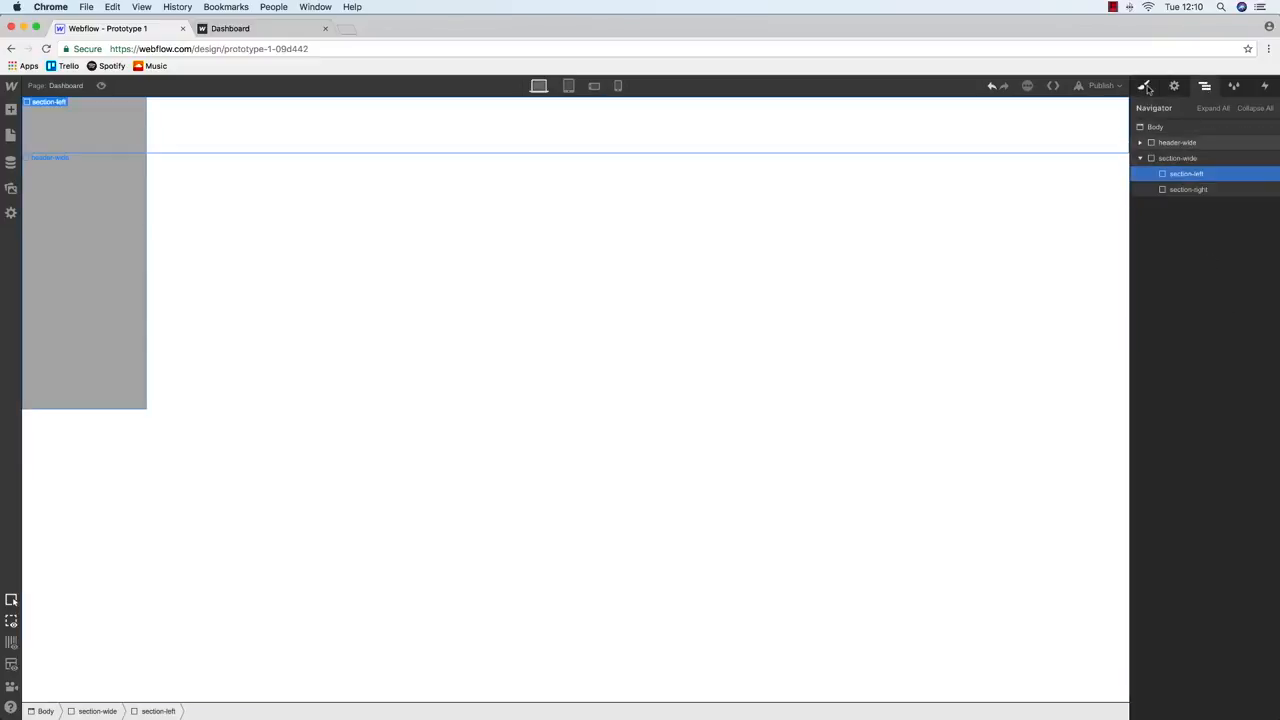
left_click(1145, 86)
left_click(1158, 681)
left_click_drag(1220, 540, 1252, 497)
Give section-right a bright blue #2512ff background
left_click(1206, 88)
left_click(1206, 88)
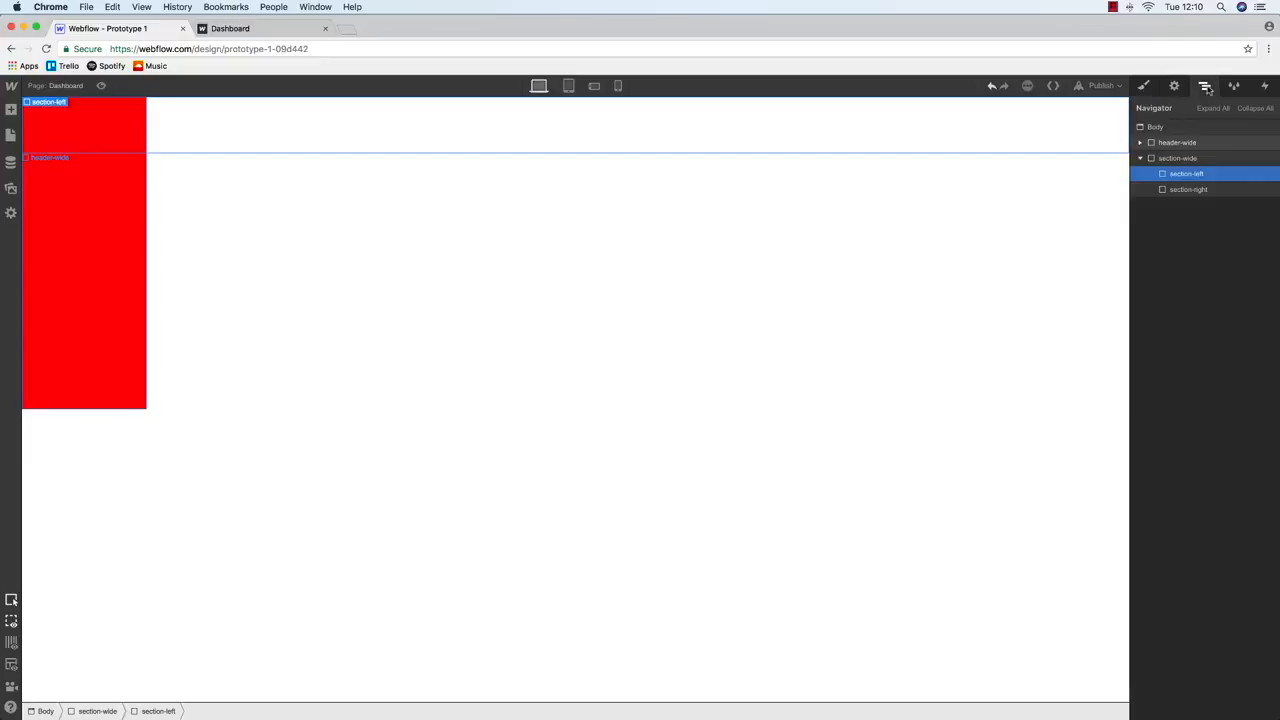
left_click(1188, 189)
left_click(1145, 86)
scroll(1188, 367, "down", 3)
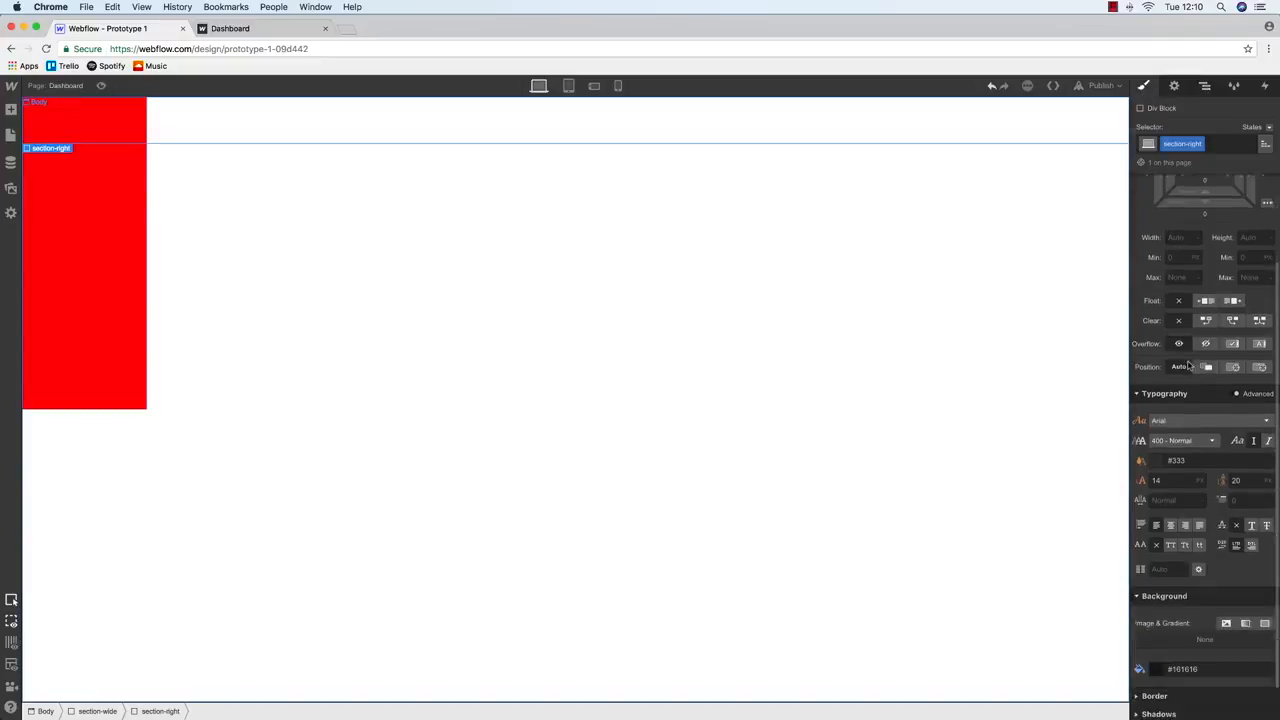
scroll(1188, 367, "down", 1)
left_click(1158, 634)
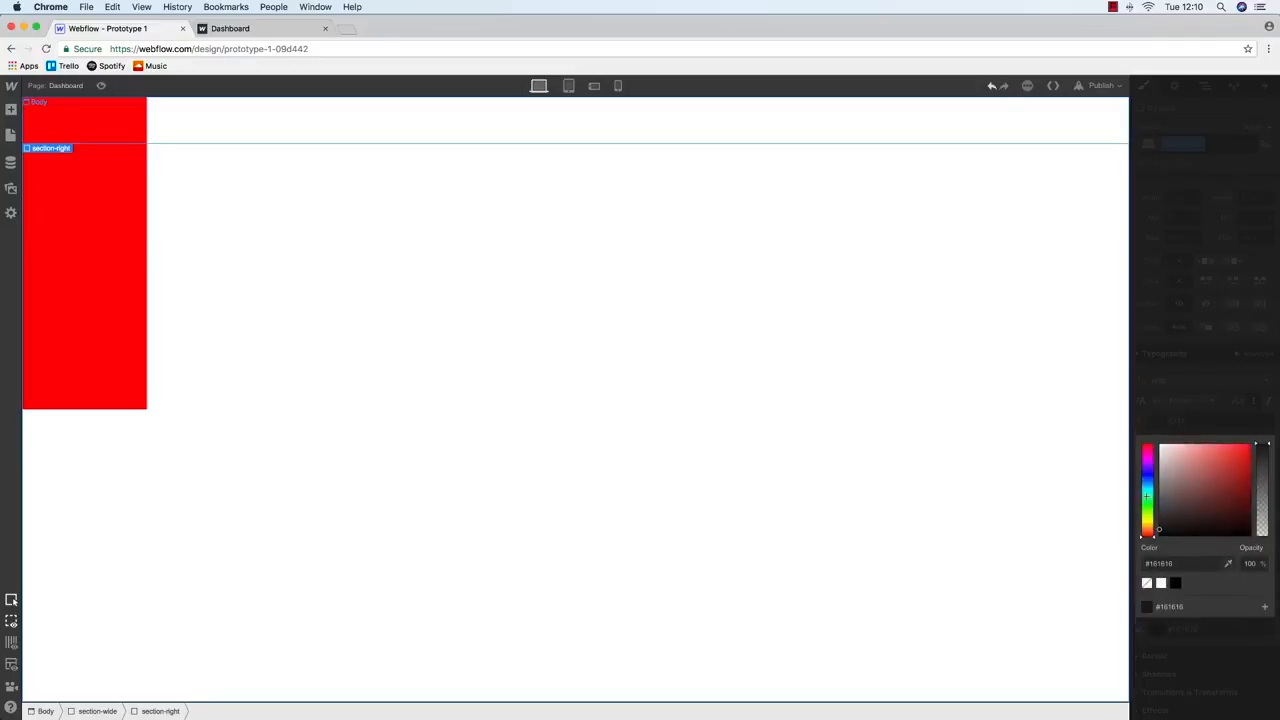
left_click(1147, 474)
left_click(1246, 444)
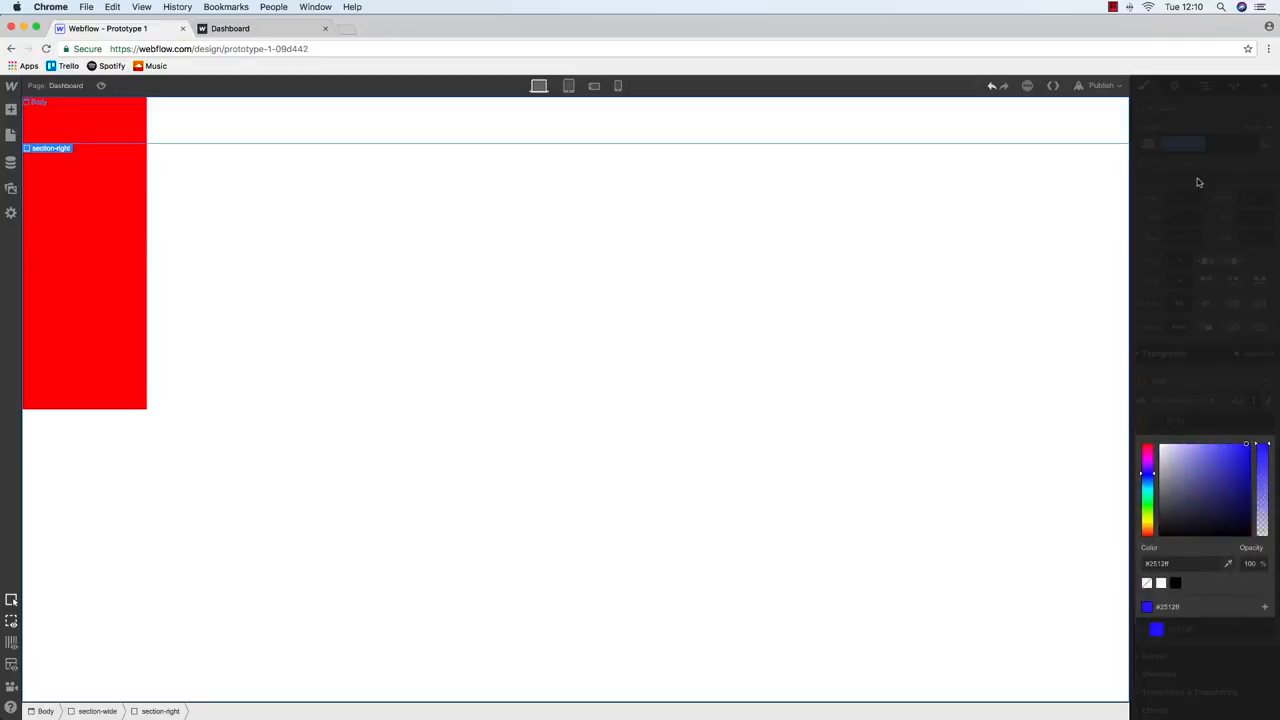
left_click(1207, 112)
Set section-right's height to 500px, then select section-left in the Navigator
left_click(1249, 197)
key("Return")
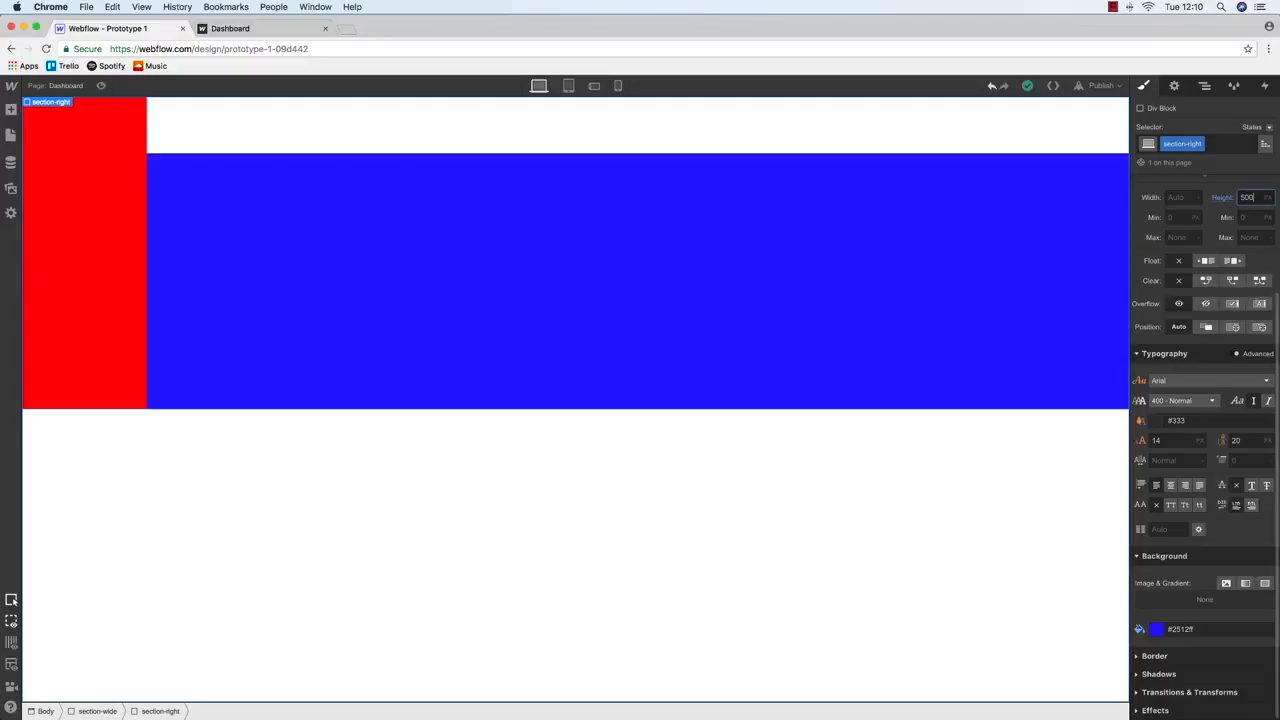
left_click(1205, 85)
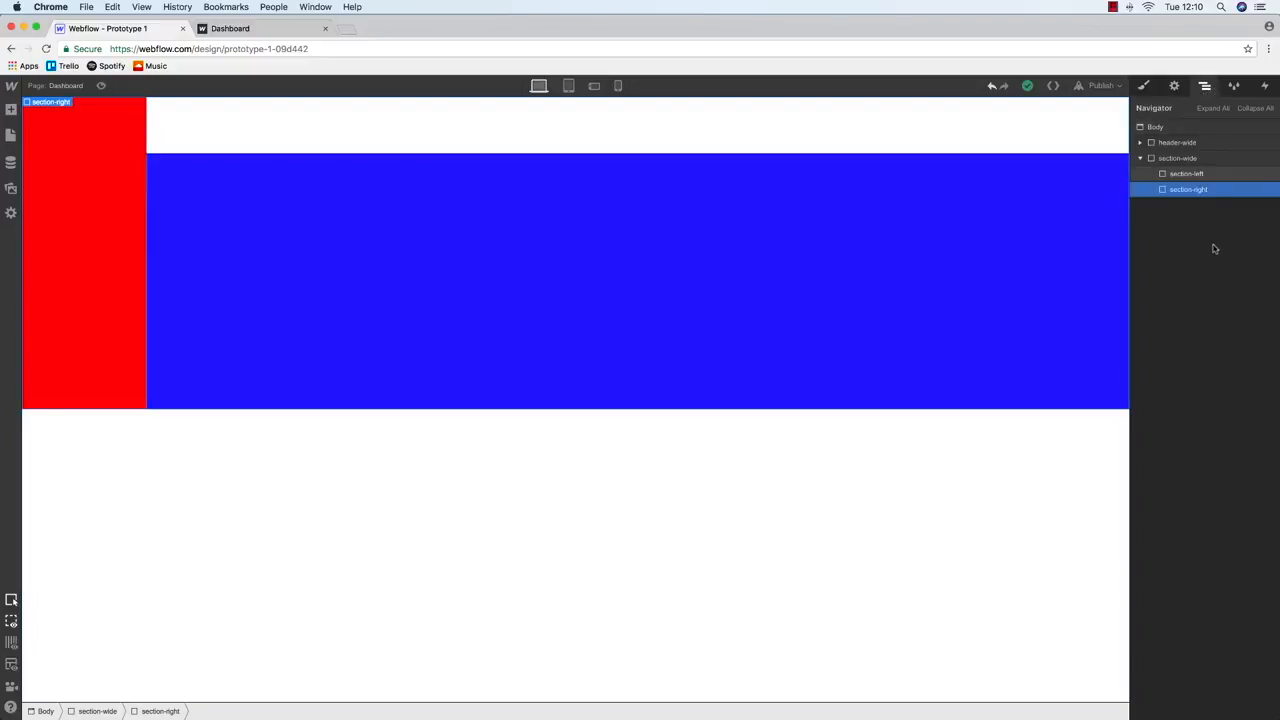
left_click(1187, 175)
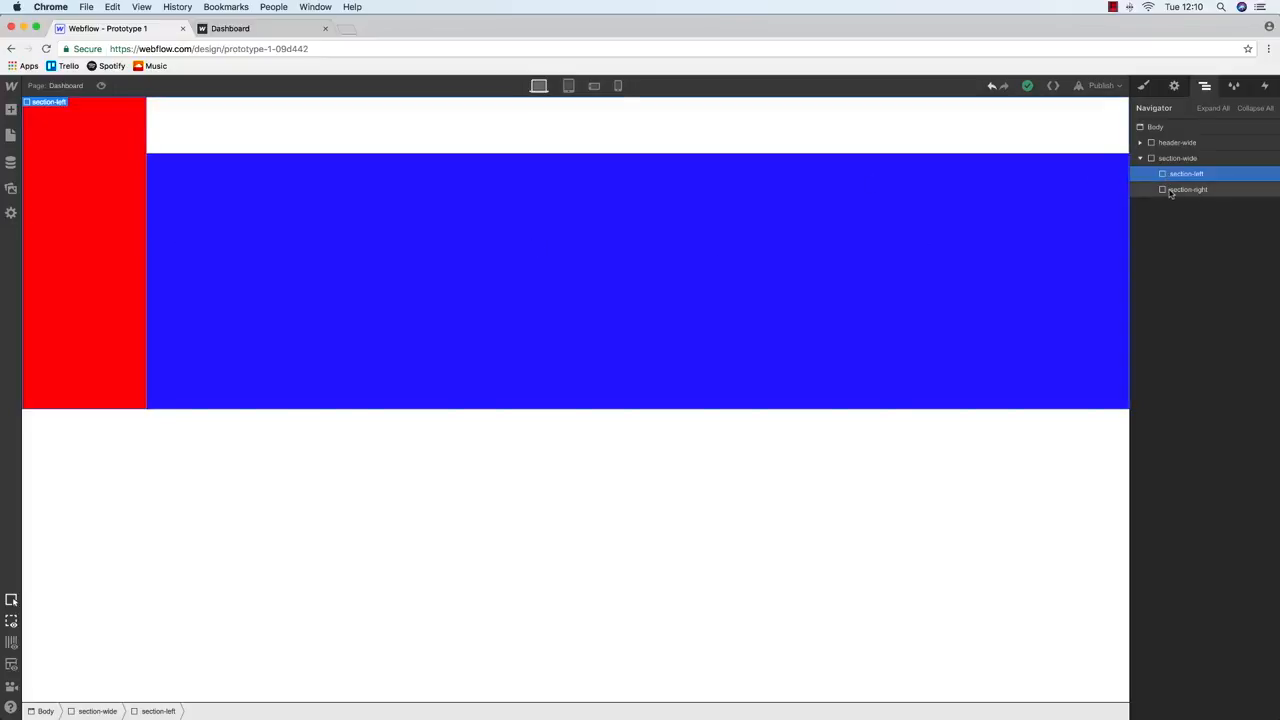
Adjust header-wide's position and check it against the red and blue blocks
left_click(1176, 143)
left_click(1146, 87)
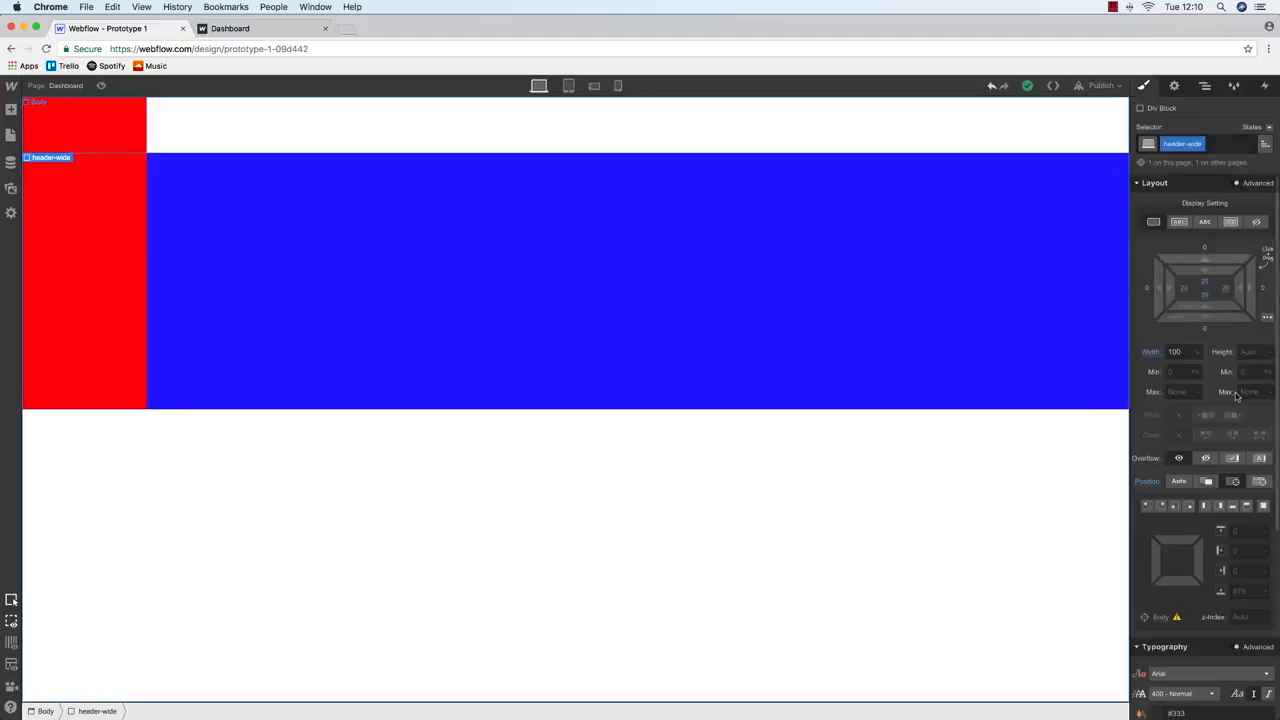
left_click(1182, 483)
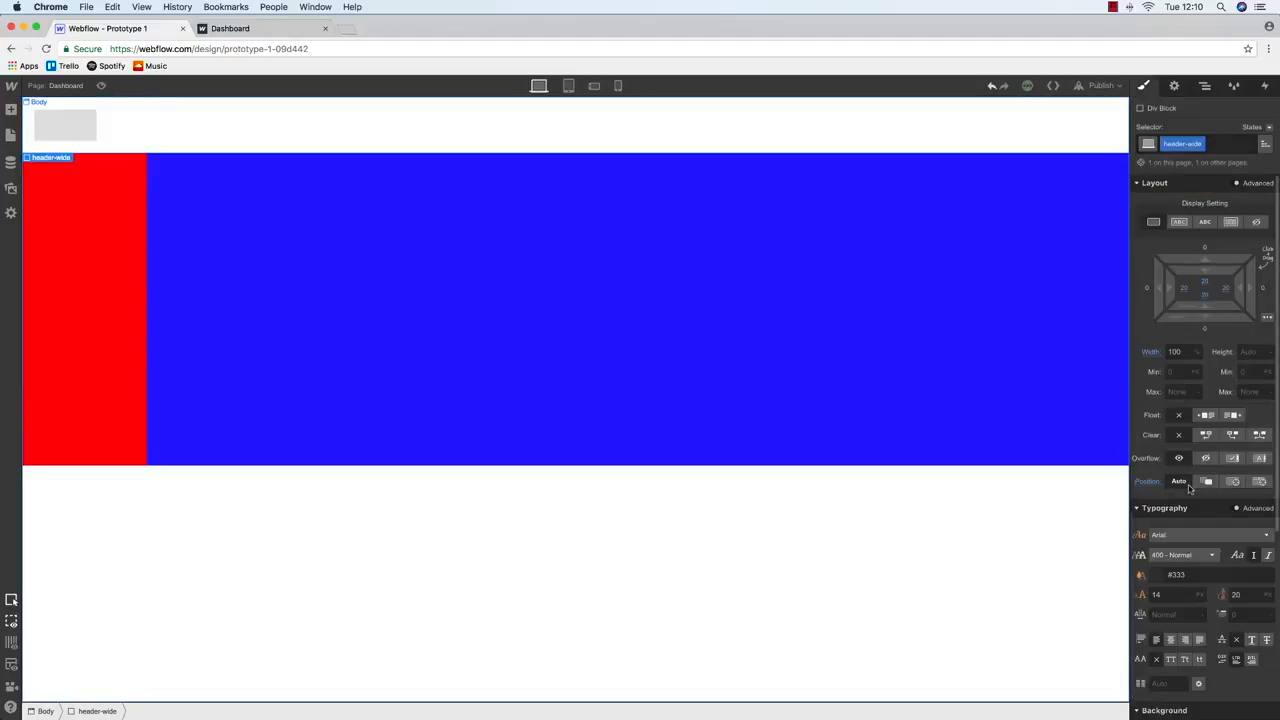
left_click(57, 229)
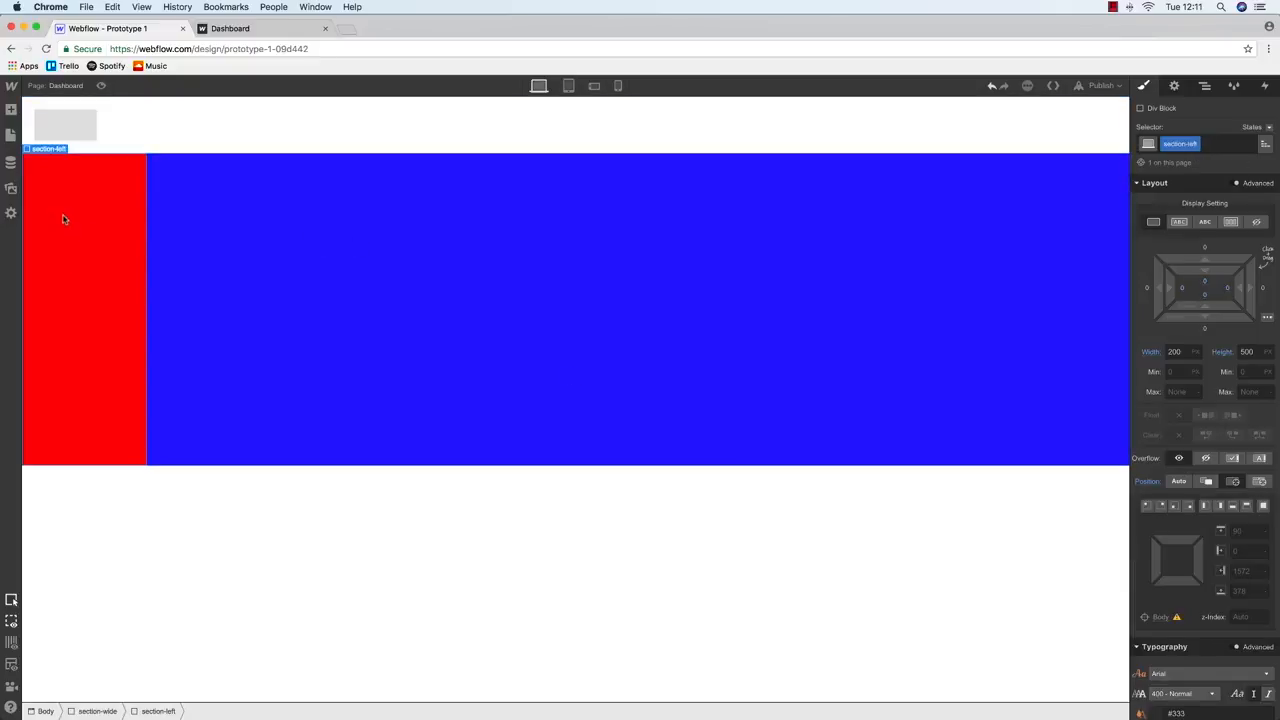
left_click(423, 237)
left_click(122, 250)
left_click(315, 265)
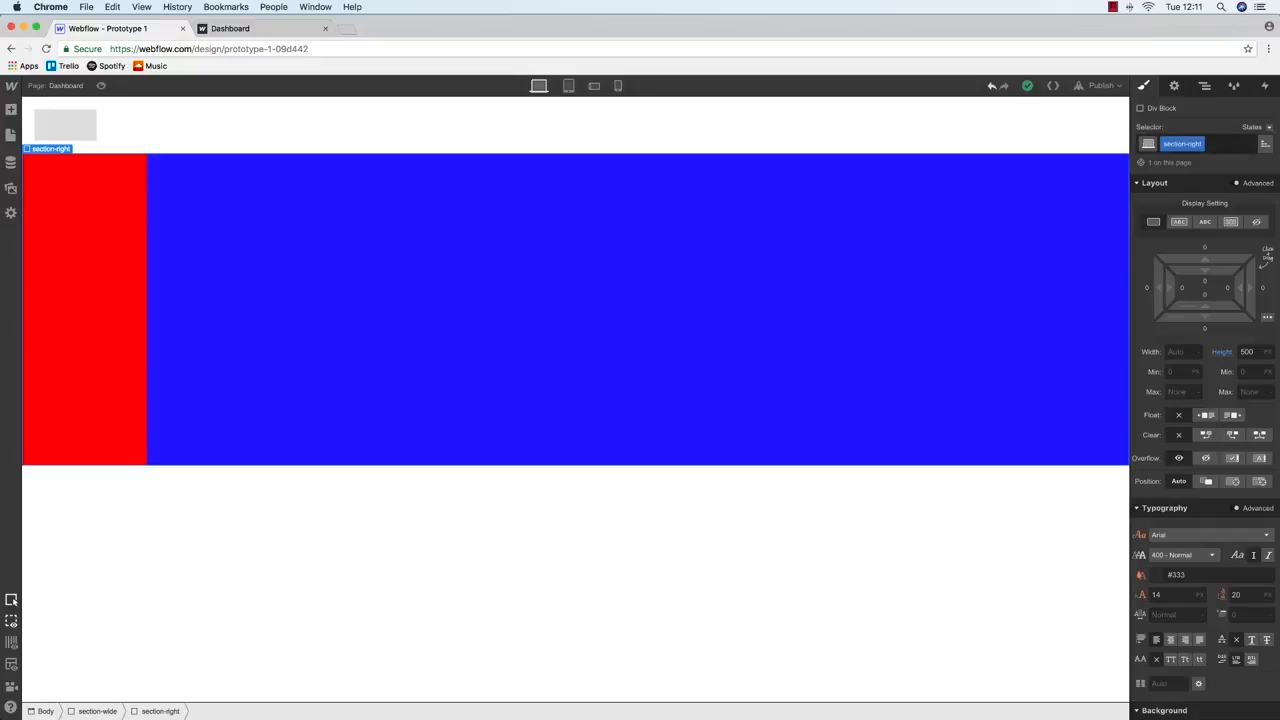
left_click(1205, 86)
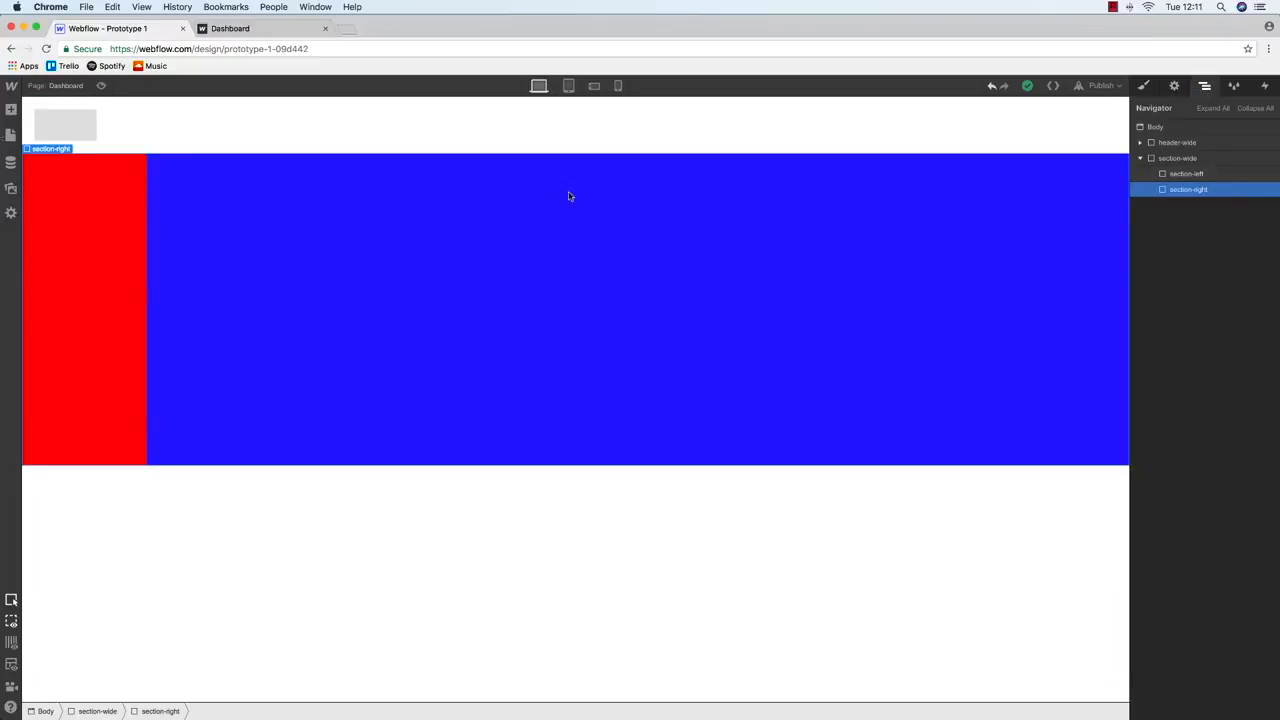
Drop a Div Block into section-right and give it the class section-inner-right
left_click(9, 137)
left_click(11, 110)
left_click_drag(60, 278, 1212, 205)
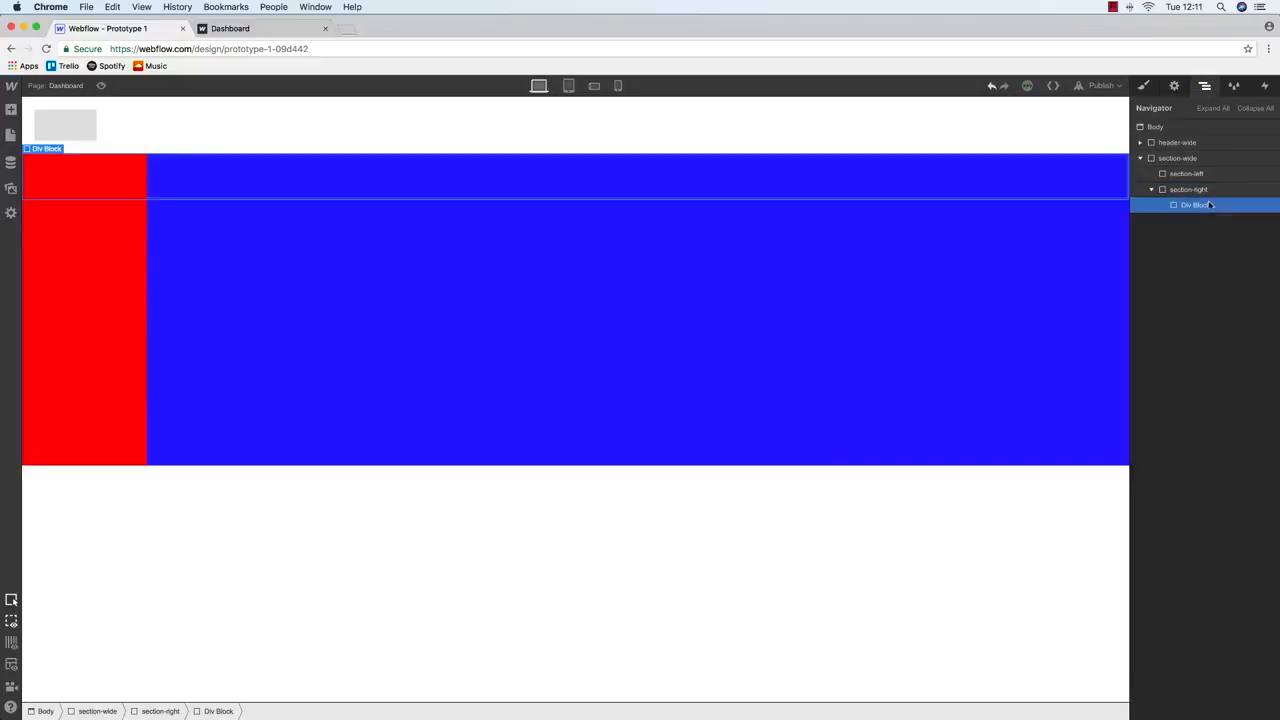
left_click(1145, 86)
left_click(1192, 143)
type("s")
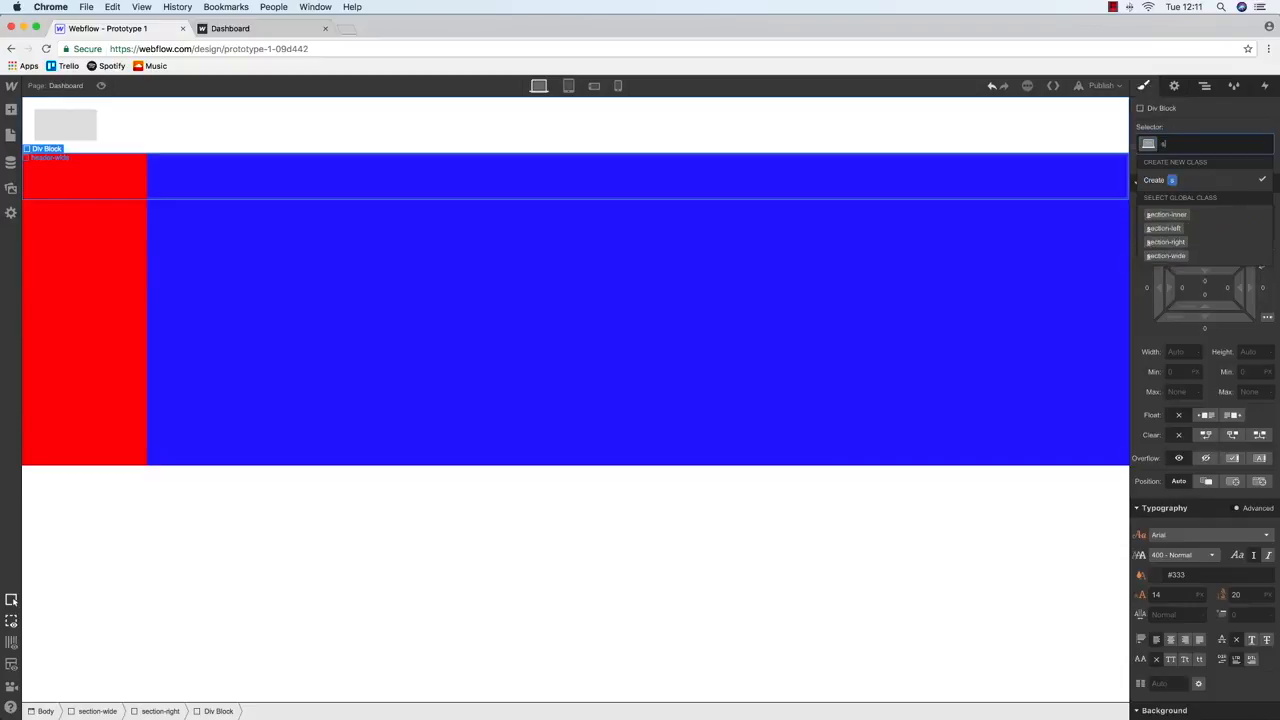
type("ection-inner-righht")
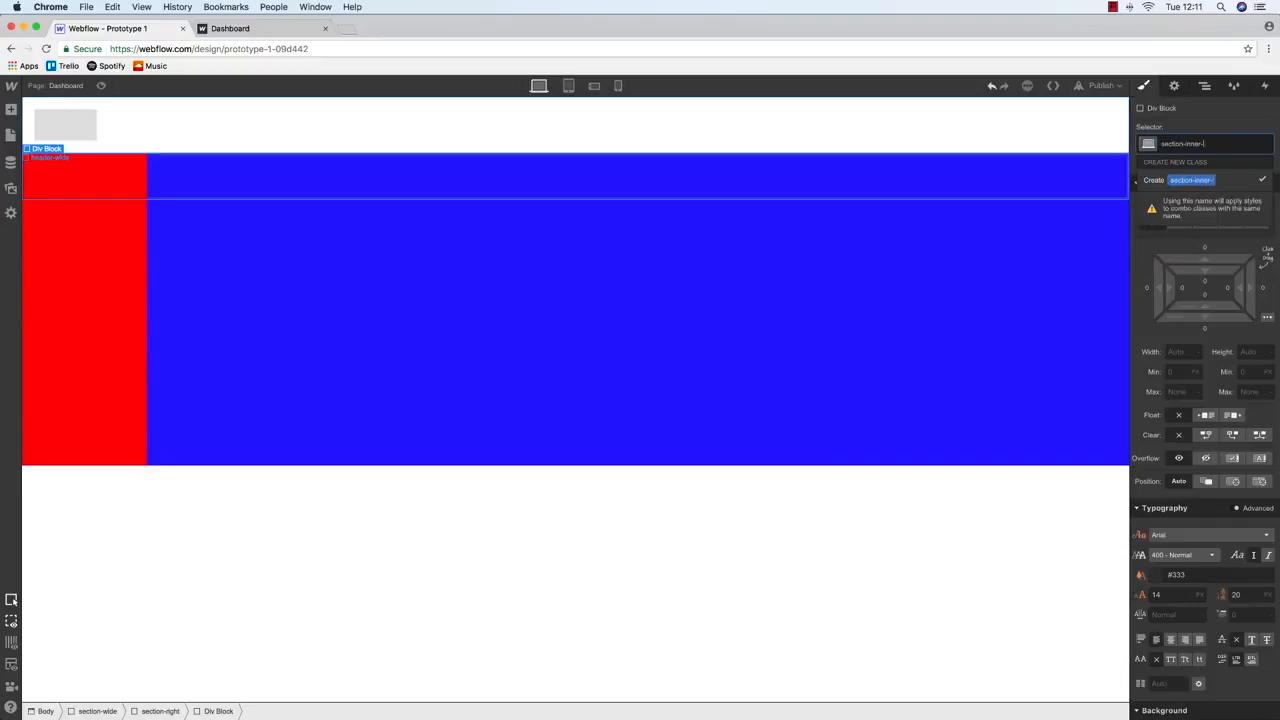
key("BackSpace")
key("BackSpace")
type("ht")
key("Return")
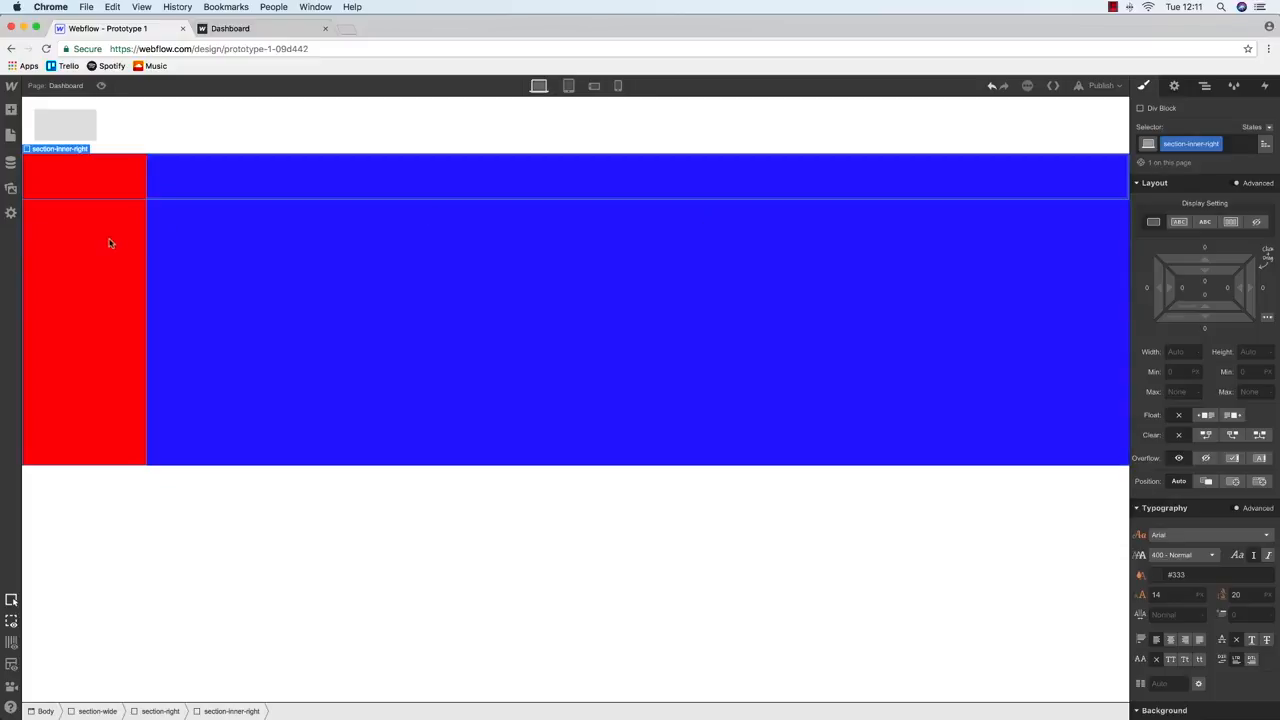
Give section-inner-right a 240px left margin
left_click(74, 299)
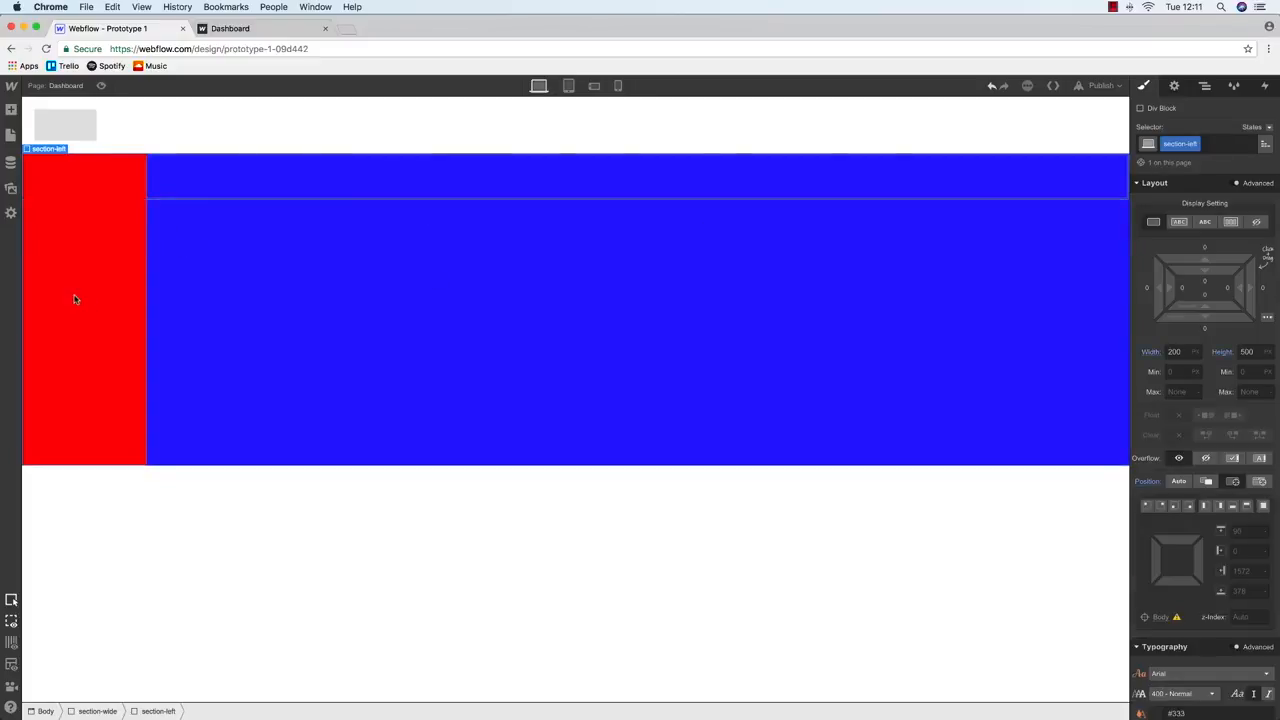
left_click(189, 197)
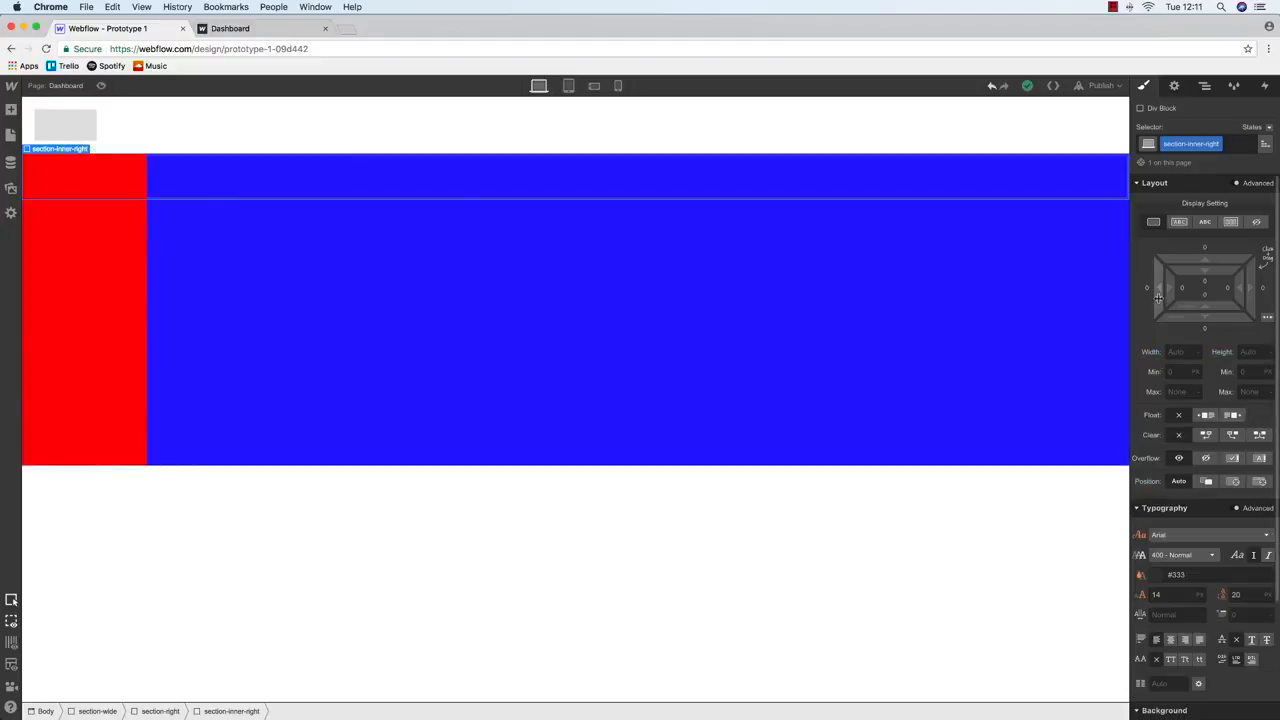
left_click_drag(1147, 291, 533, 334)
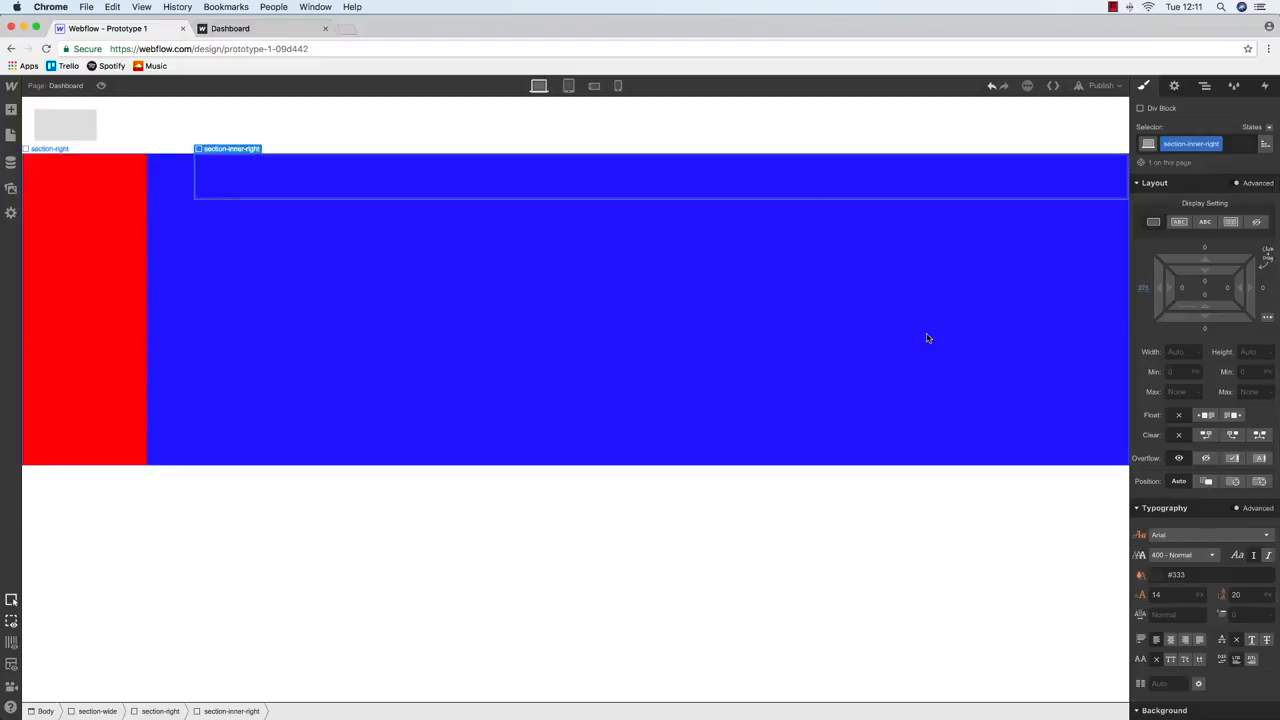
left_click(1143, 288)
type("240")
key("Return")
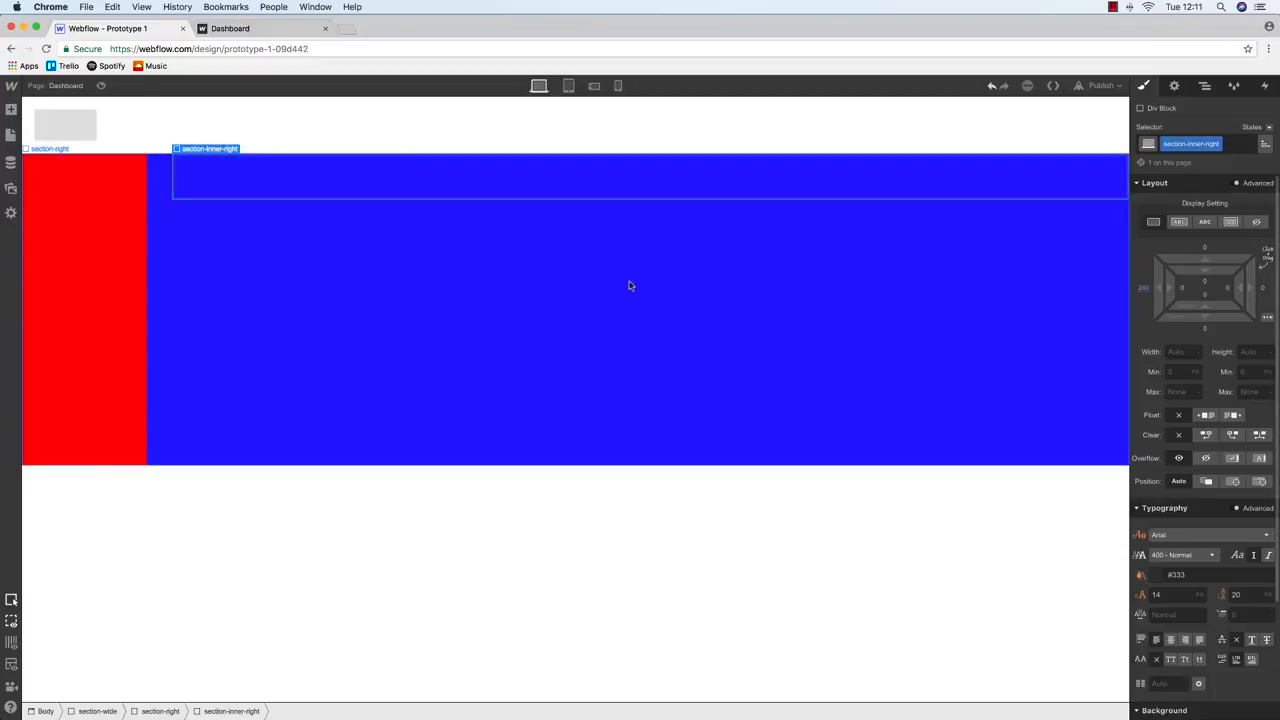
Set section-wide's height to 100
left_click(259, 292)
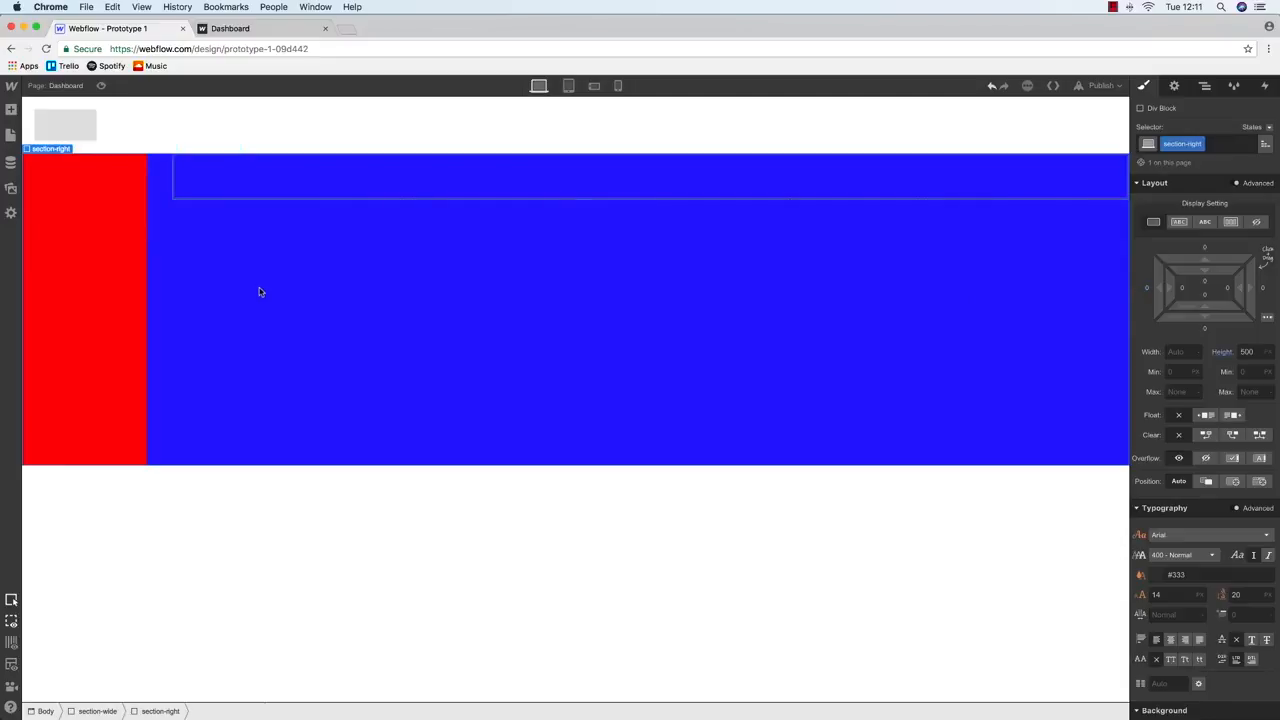
left_click(1205, 85)
left_click(1180, 158)
left_click(1144, 86)
left_click(1248, 351)
type("100")
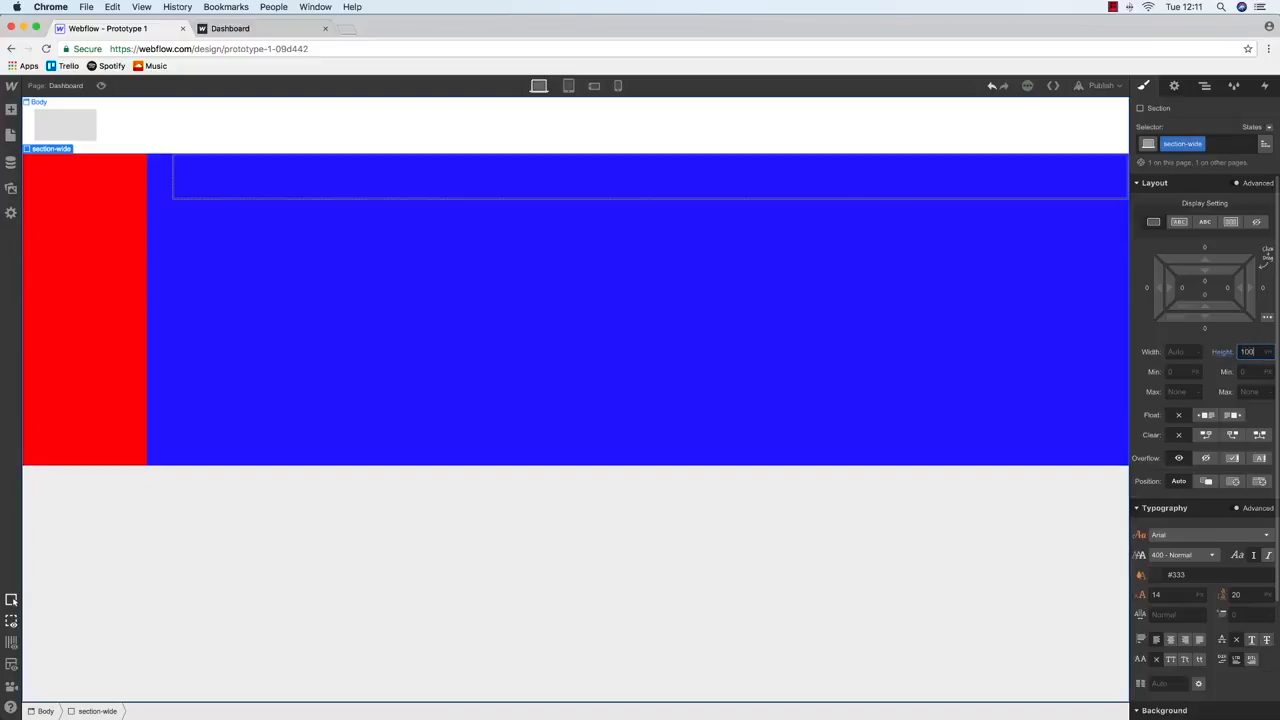
Set the heights of section-left and section-right to 100
left_click(109, 309)
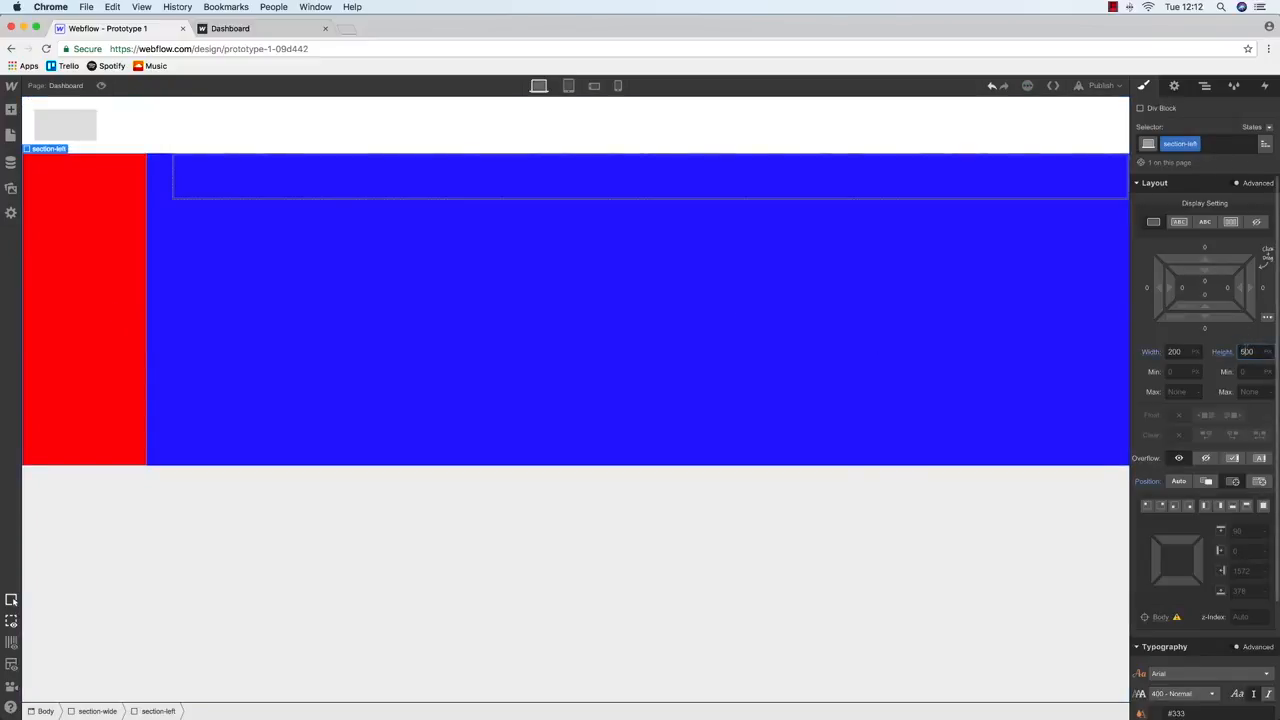
type("100%")
key("BackSpace")
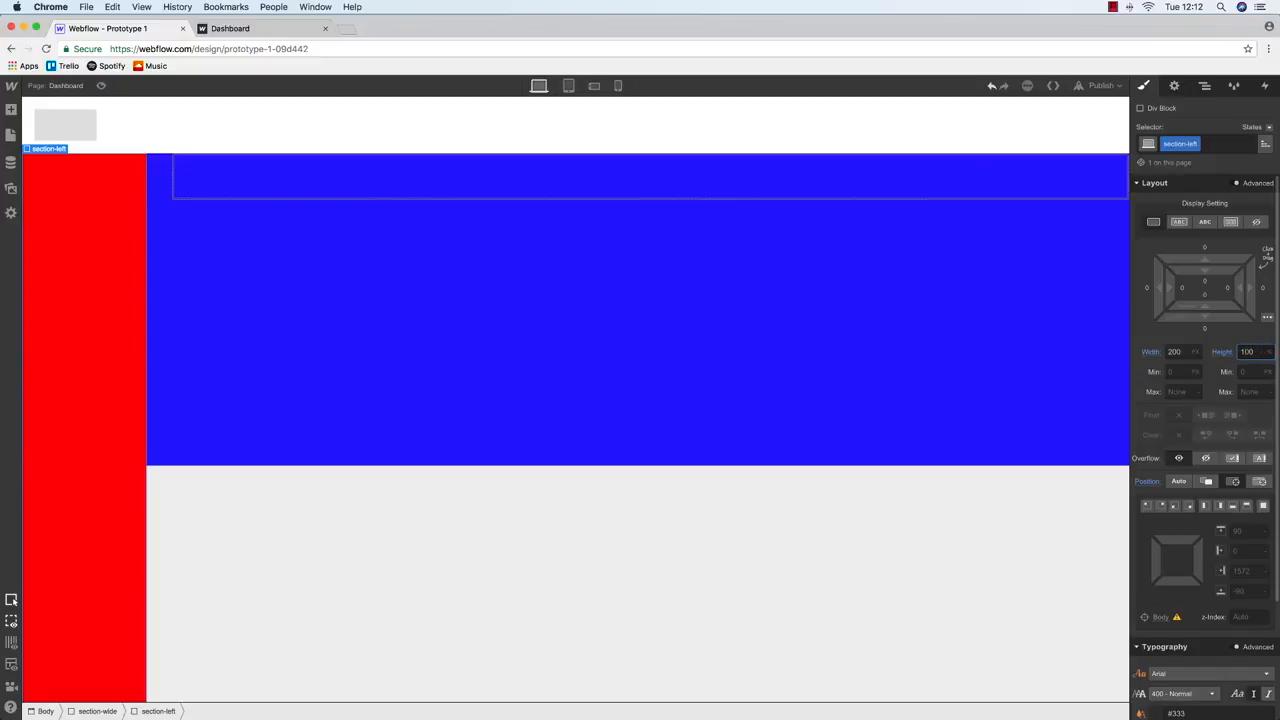
left_click(486, 289)
left_click(1247, 351)
type("1")
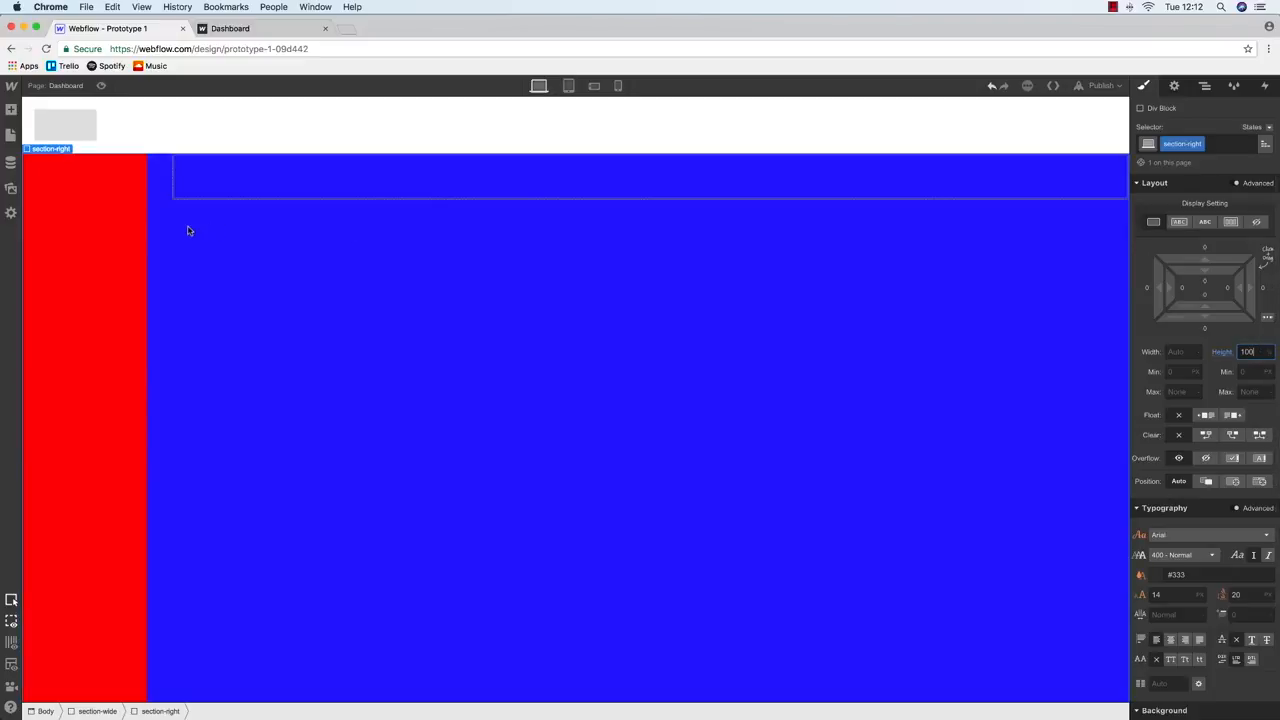
left_click(49, 231)
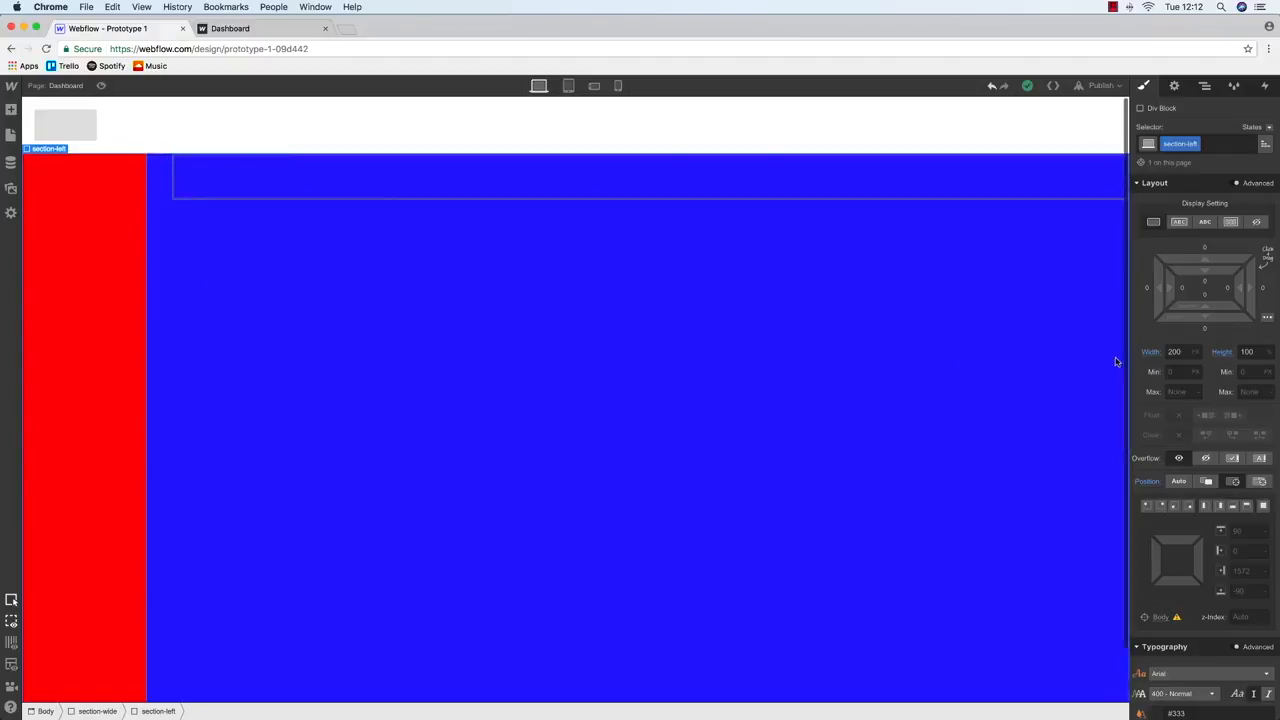
Turn section-left's background grey and remove section-right's blue background
scroll(1200, 400, "down", 5)
left_click(1158, 628)
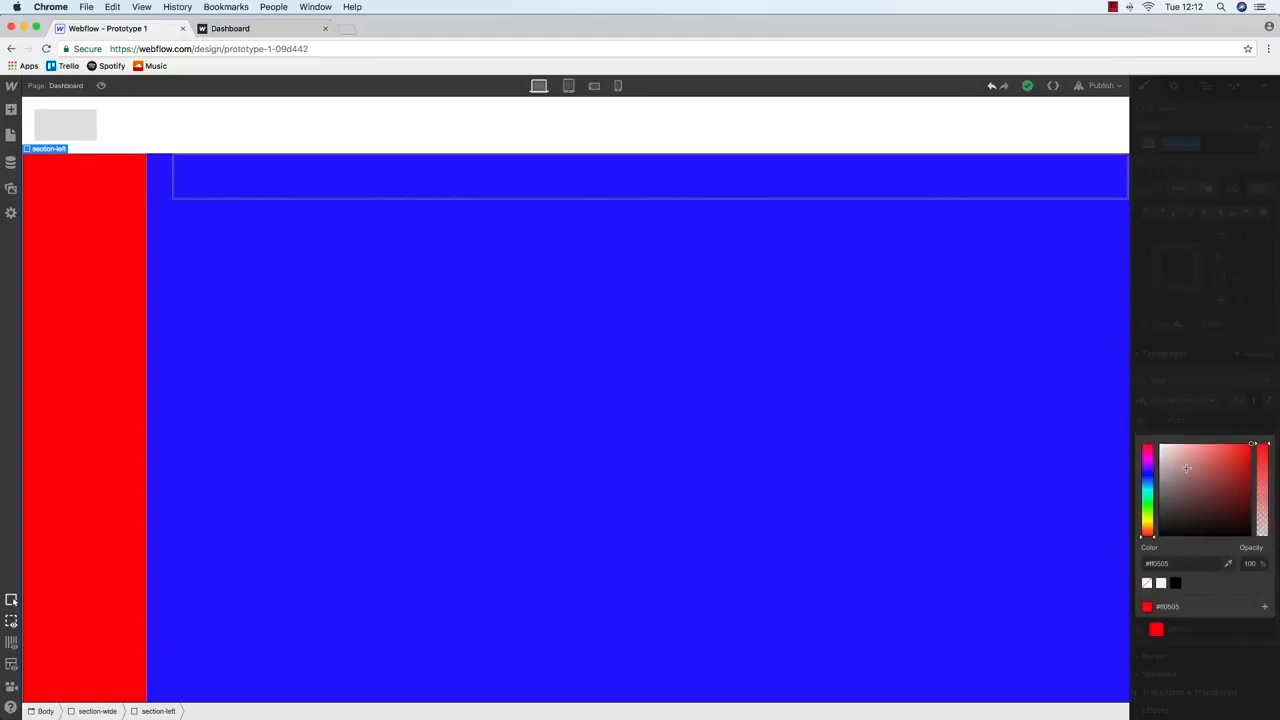
left_click_drag(1187, 457, 1137, 478)
left_click(789, 397)
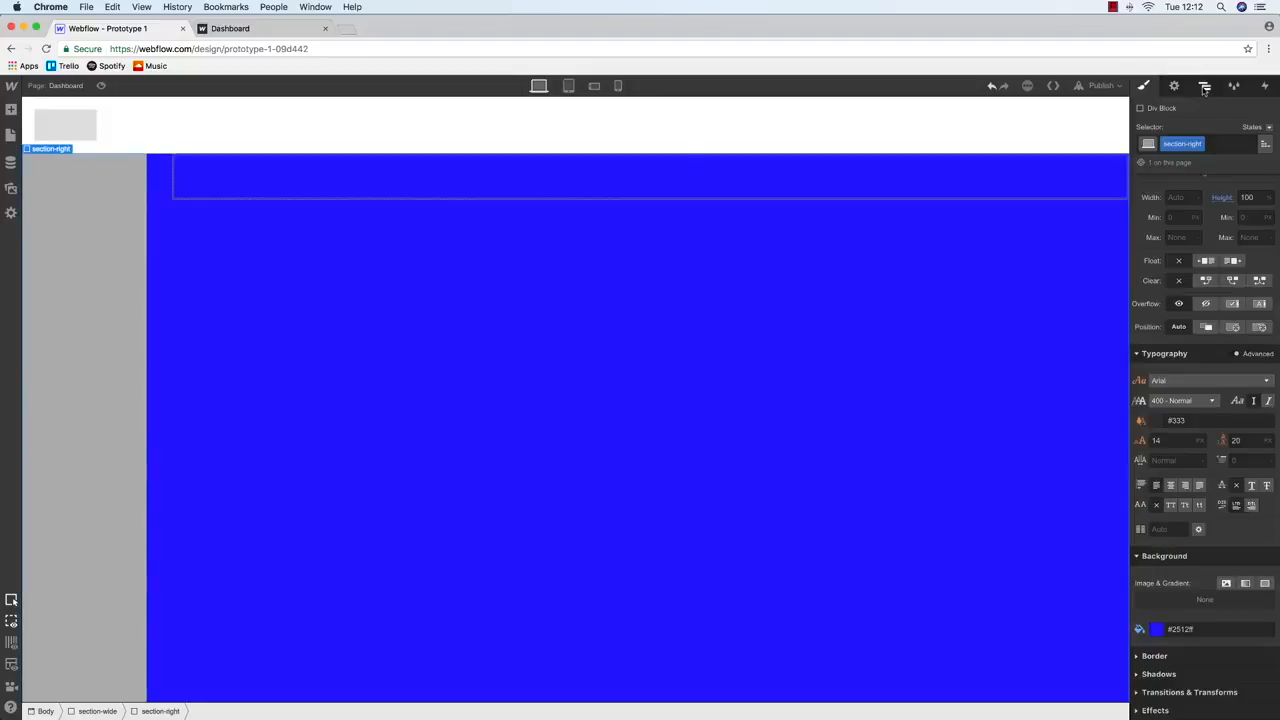
left_click(1141, 631)
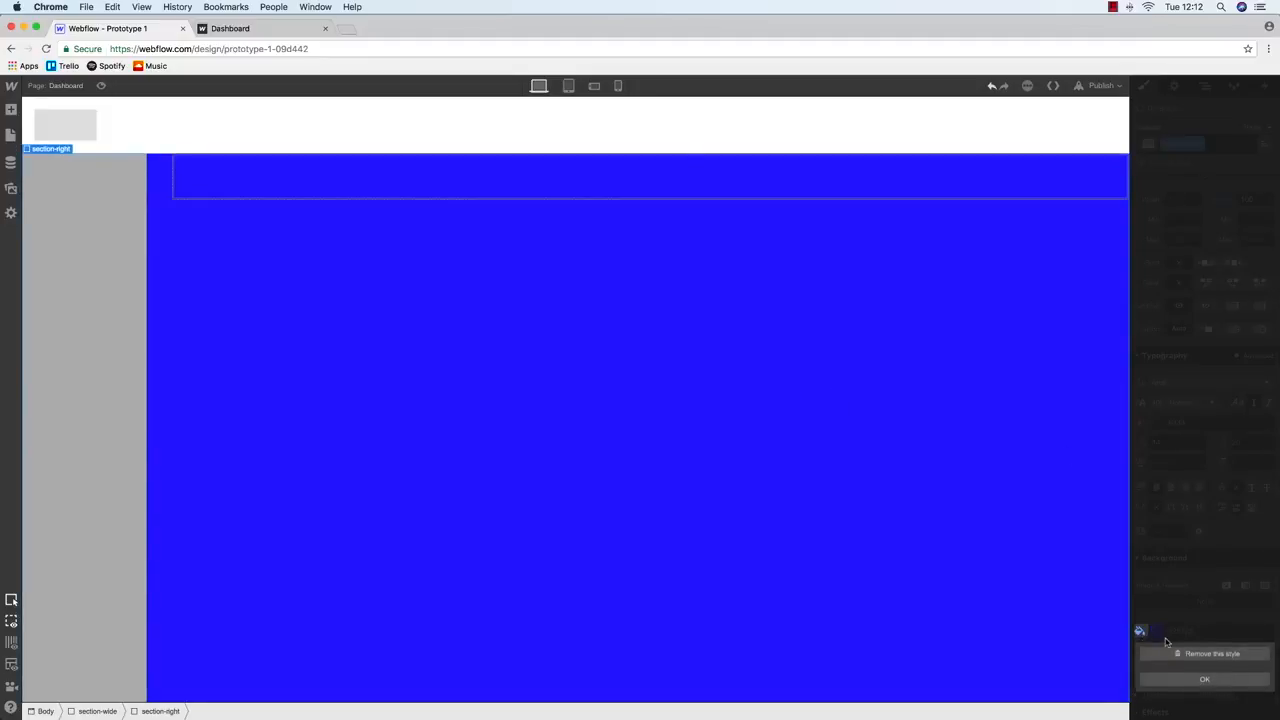
left_click(1173, 654)
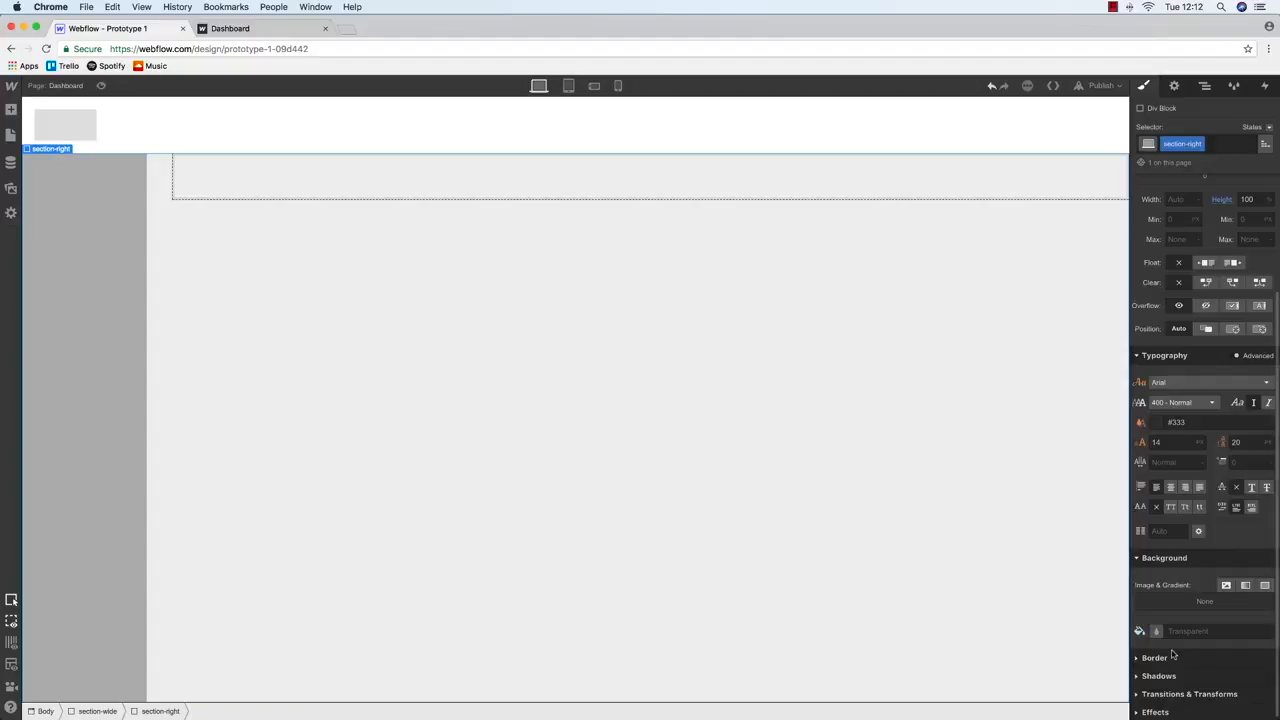
Publish the site to its domains and reload the live Dashboard page
left_click(1101, 85)
left_click(986, 207)
left_click(225, 28)
key("super+r")
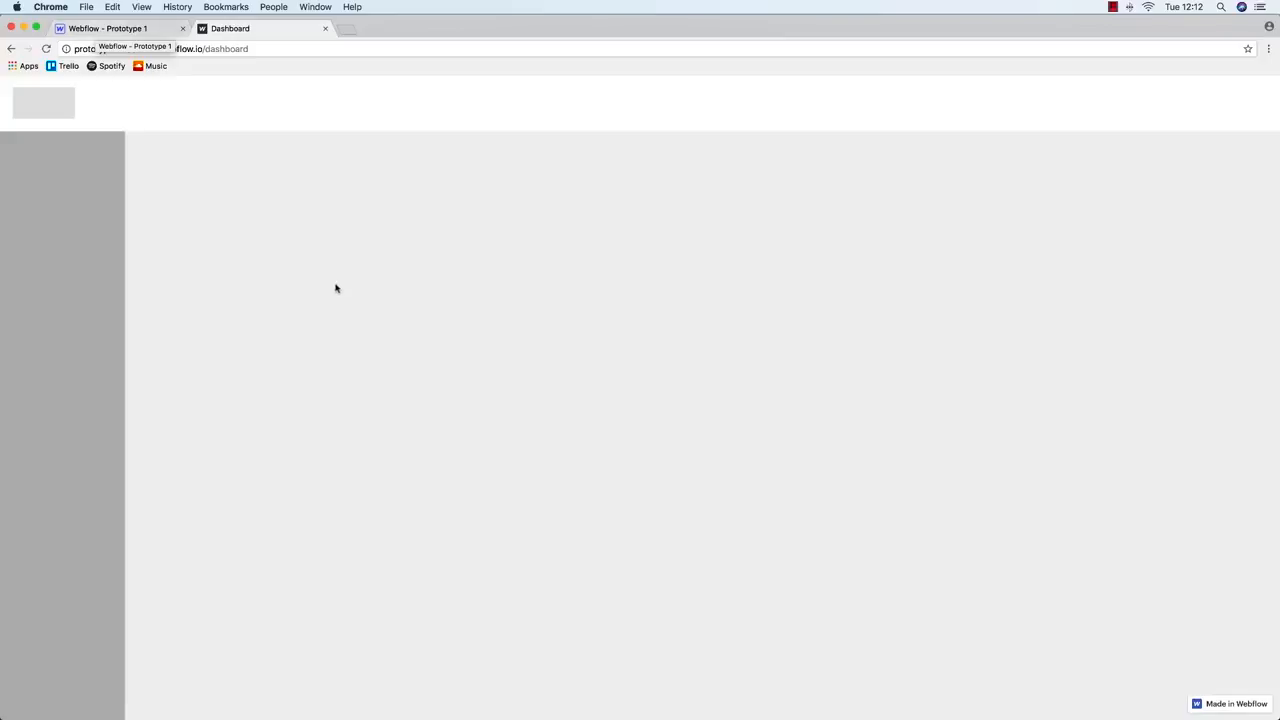
Back in the Designer, set section-left's background to light grey #dbdbdb
left_click(150, 29)
left_click(279, 181)
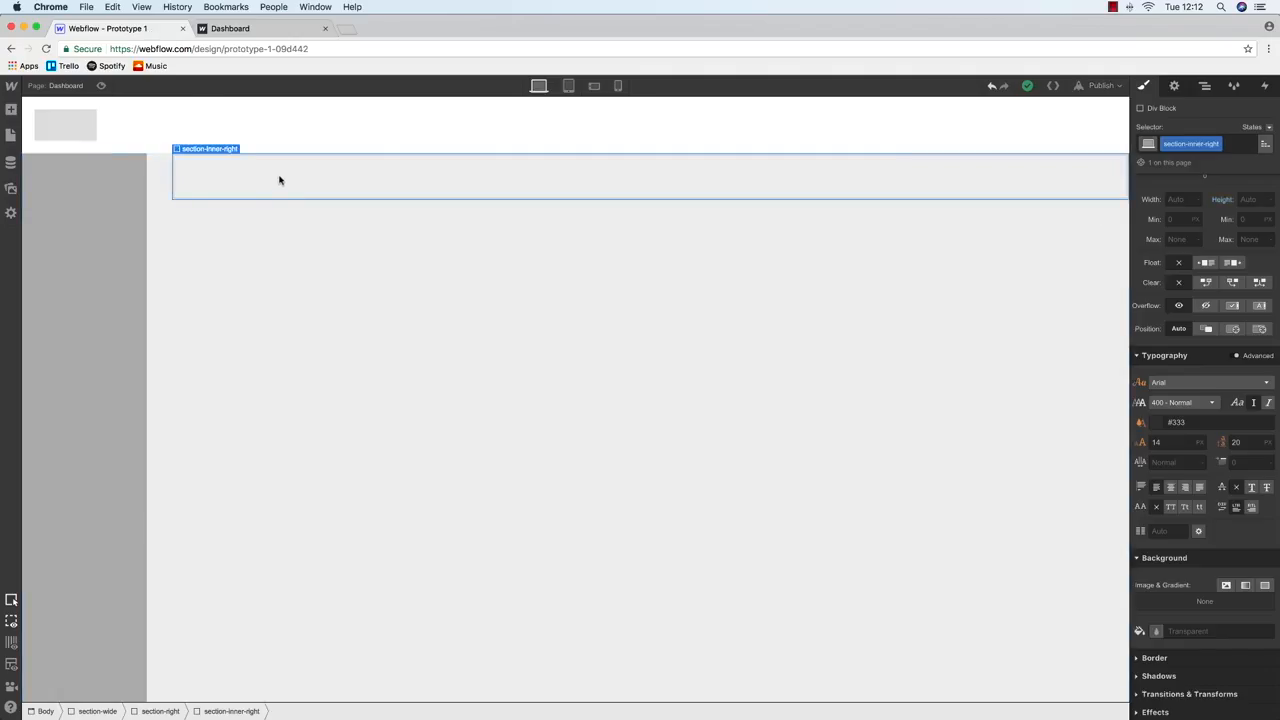
left_click(57, 219)
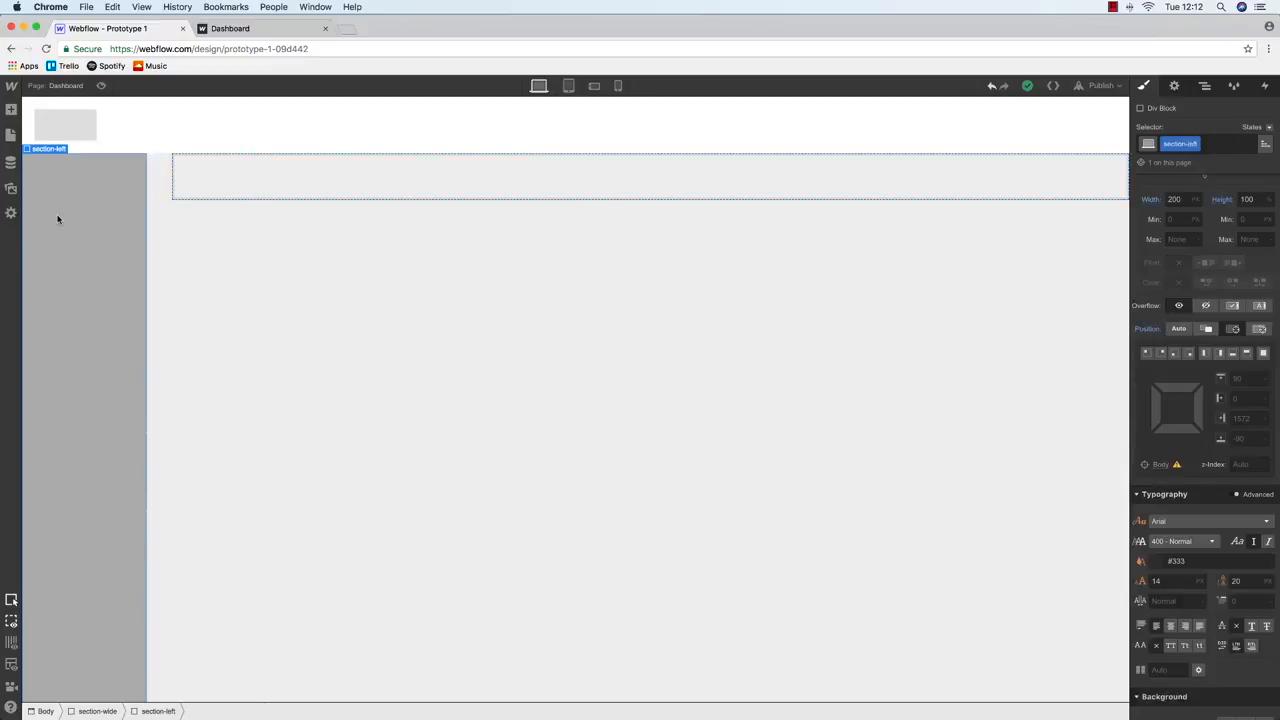
scroll(1255, 485, "down", 3)
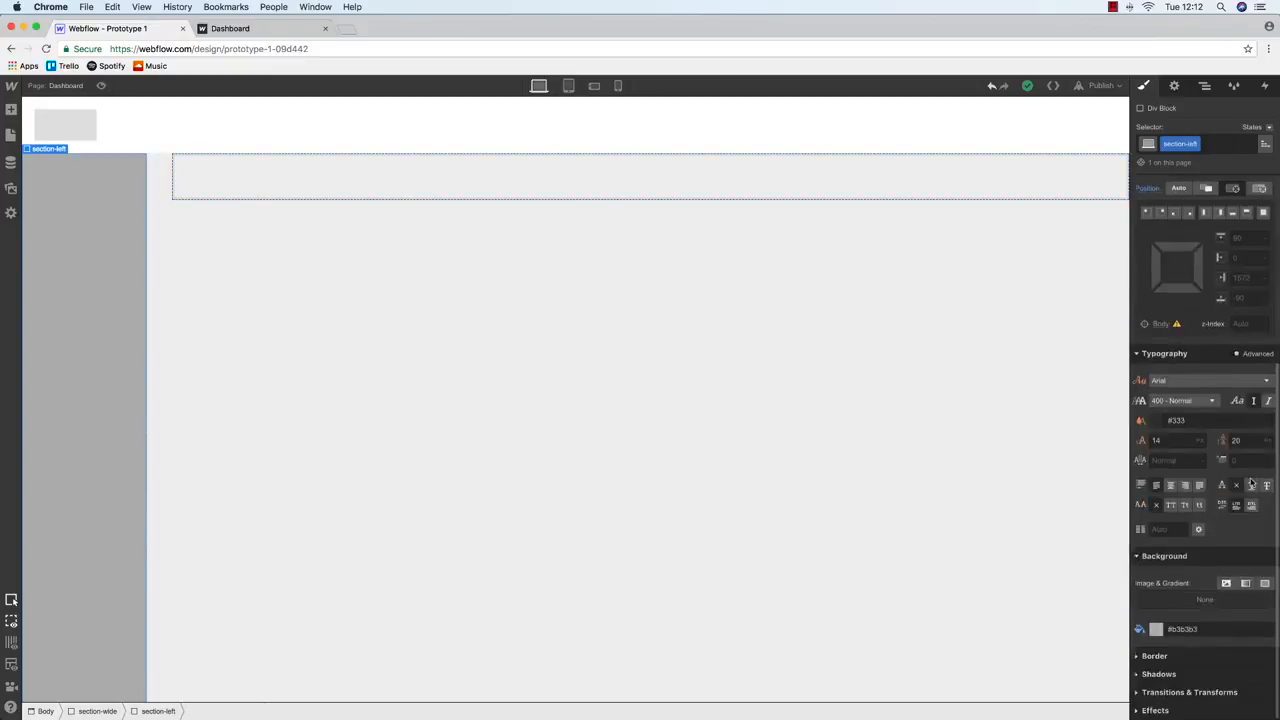
left_click(1154, 631)
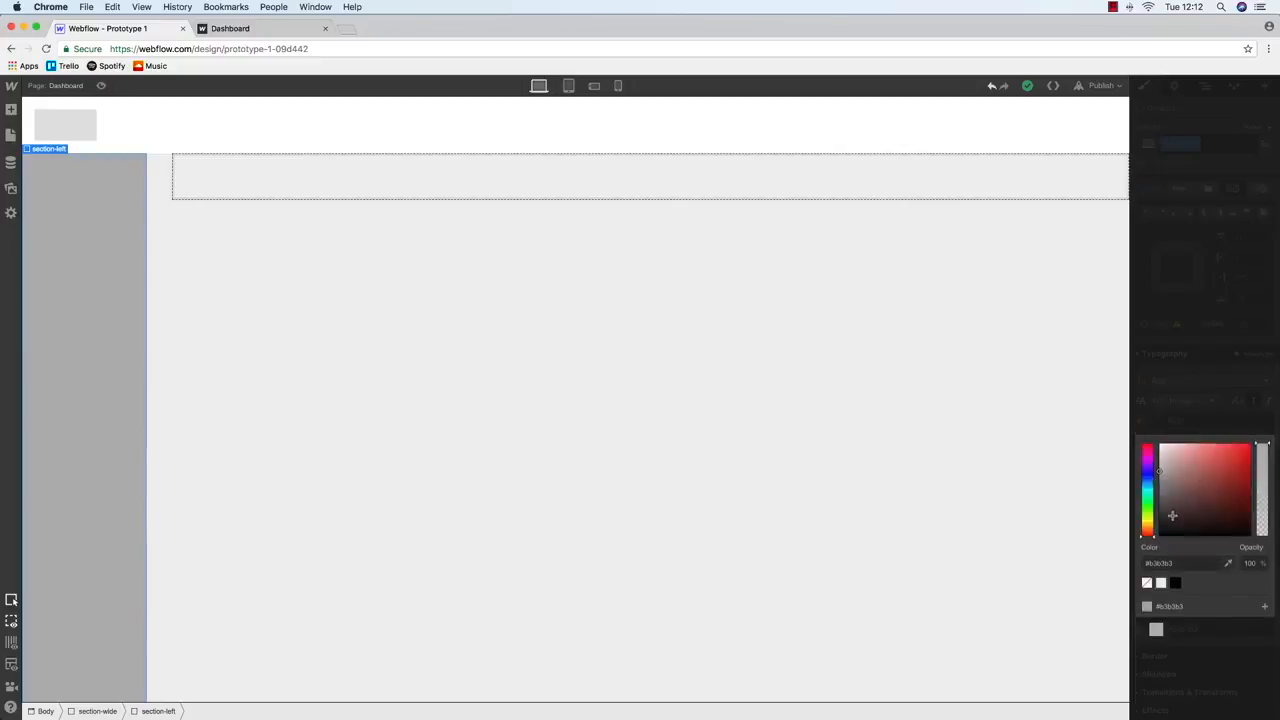
left_click(1157, 455)
left_click_drag(1157, 455, 1152, 457)
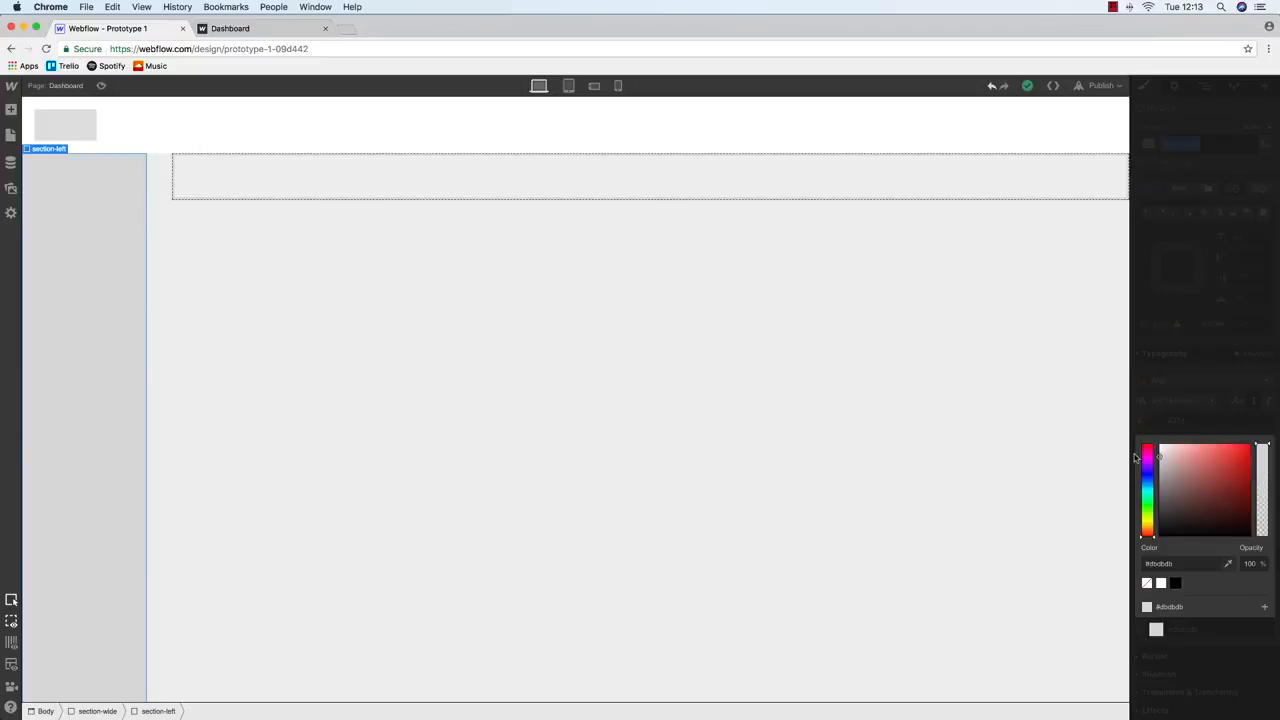
left_click(75, 292)
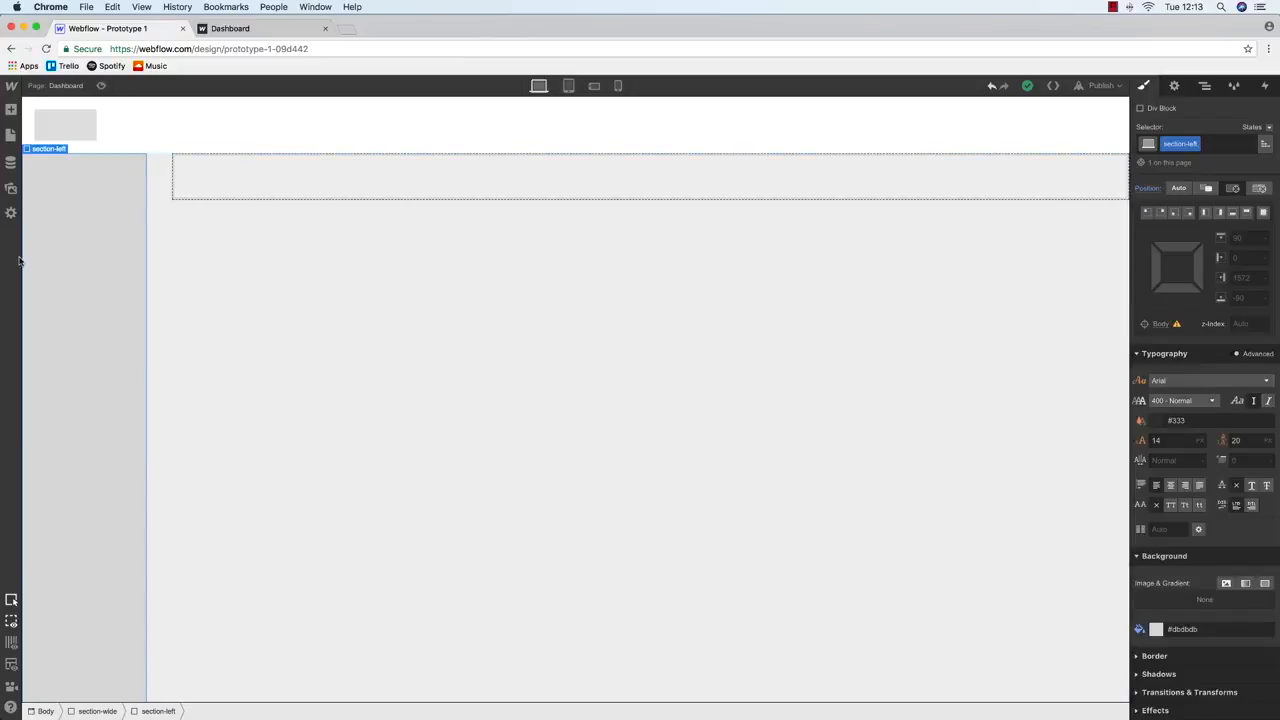
left_click(211, 198)
left_click(86, 251)
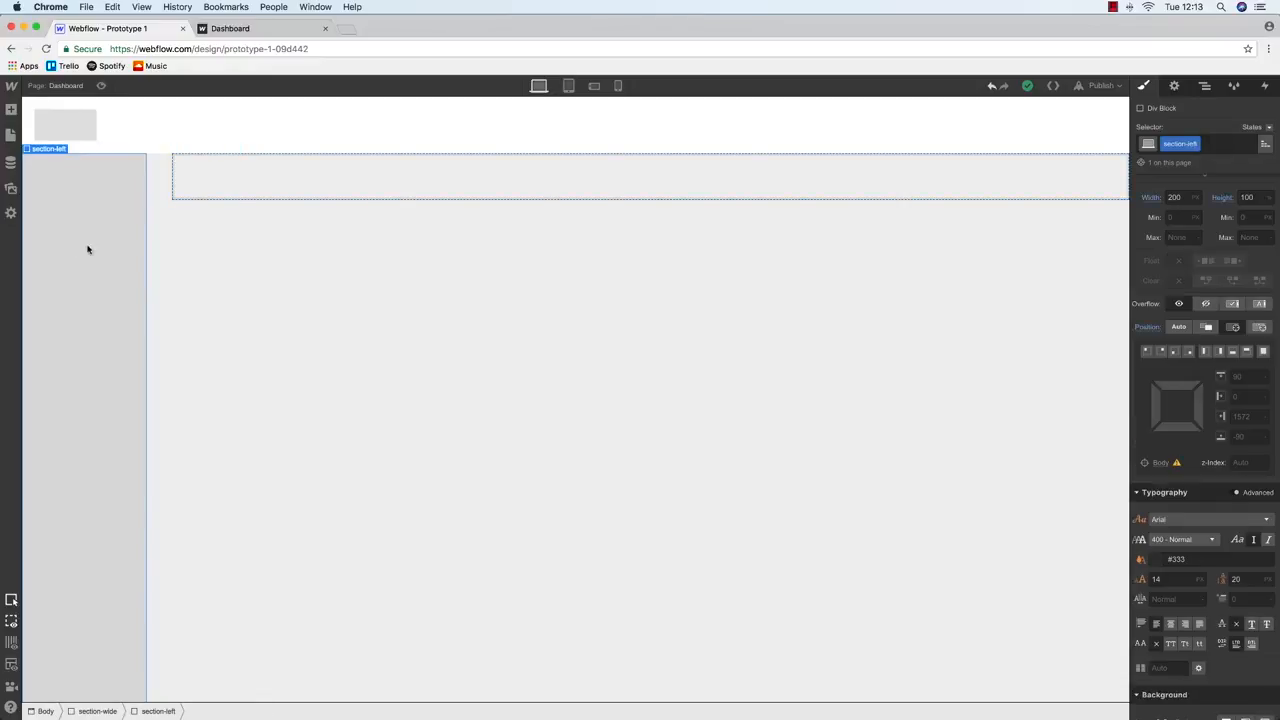
Drag a List element into the section-left sidebar column
left_click(9, 135)
left_click(11, 110)
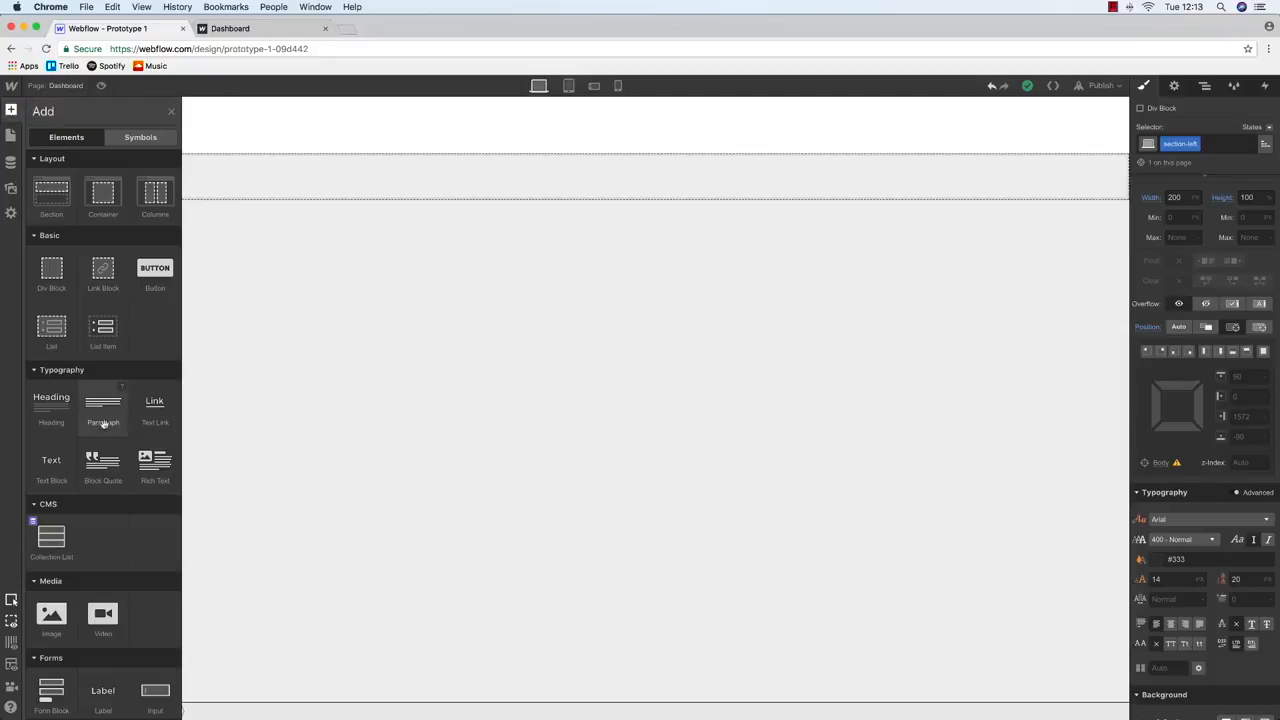
scroll(100, 420, "down", 3)
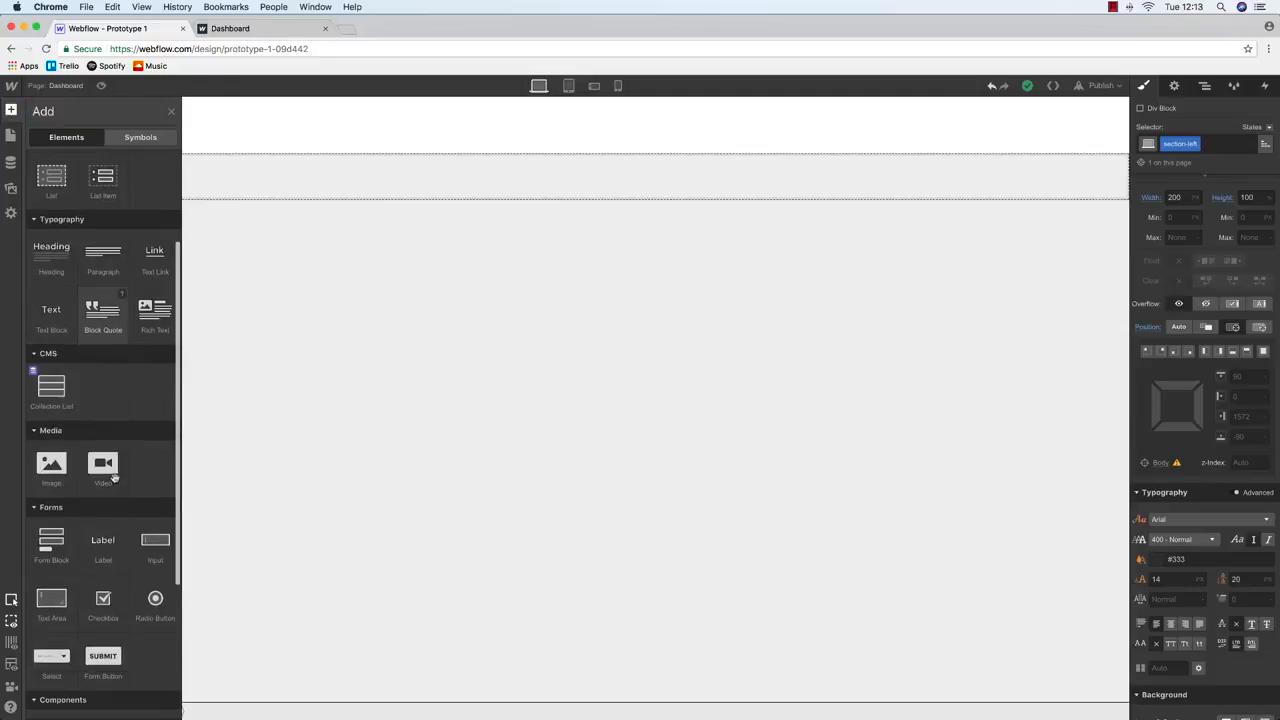
scroll(114, 478, "up", 3)
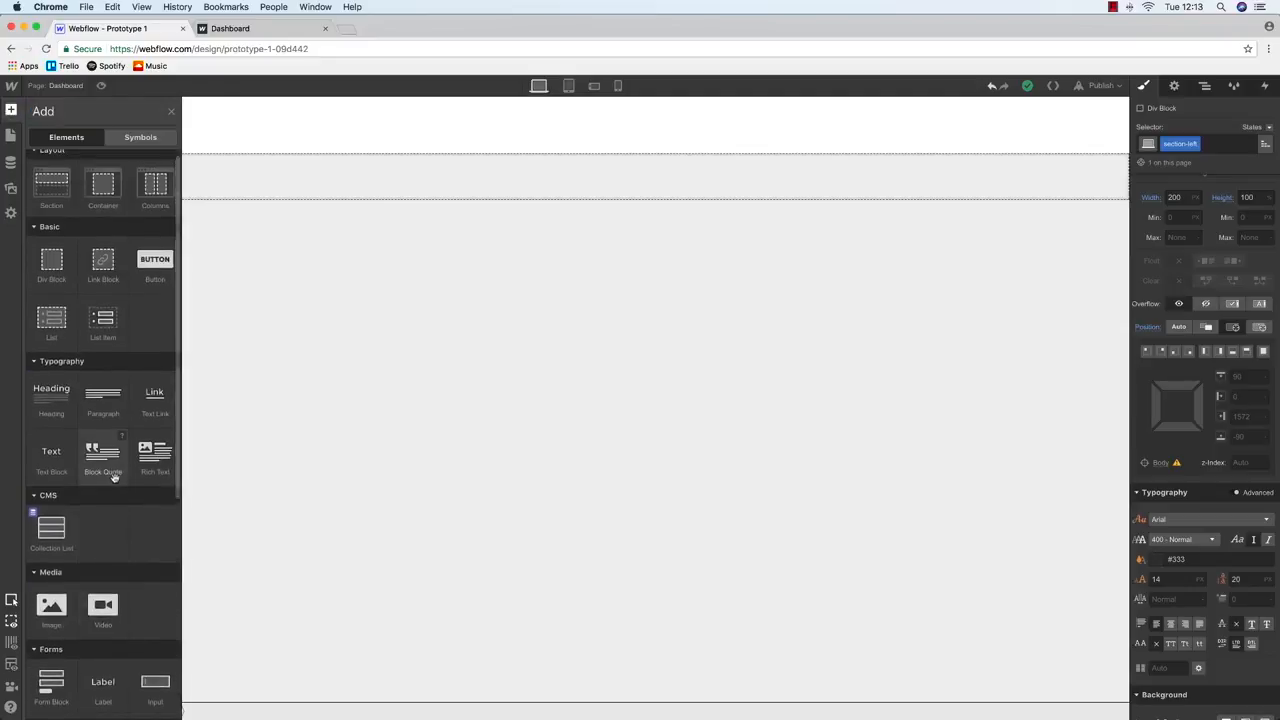
left_click_drag(51, 320, 85, 240)
Give the list the class sidebar-nav-list and set it to No Bullets
left_click(1200, 143)
type("s")
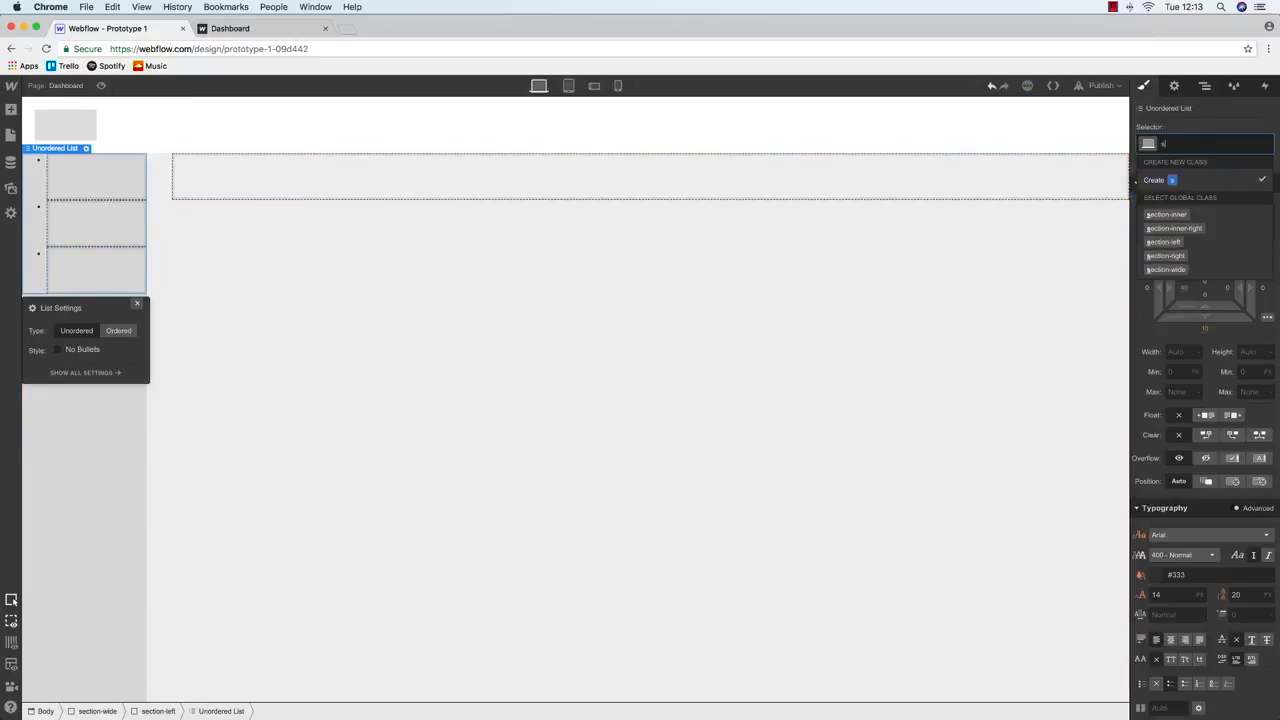
type("idebar-nav-list")
key("Return")
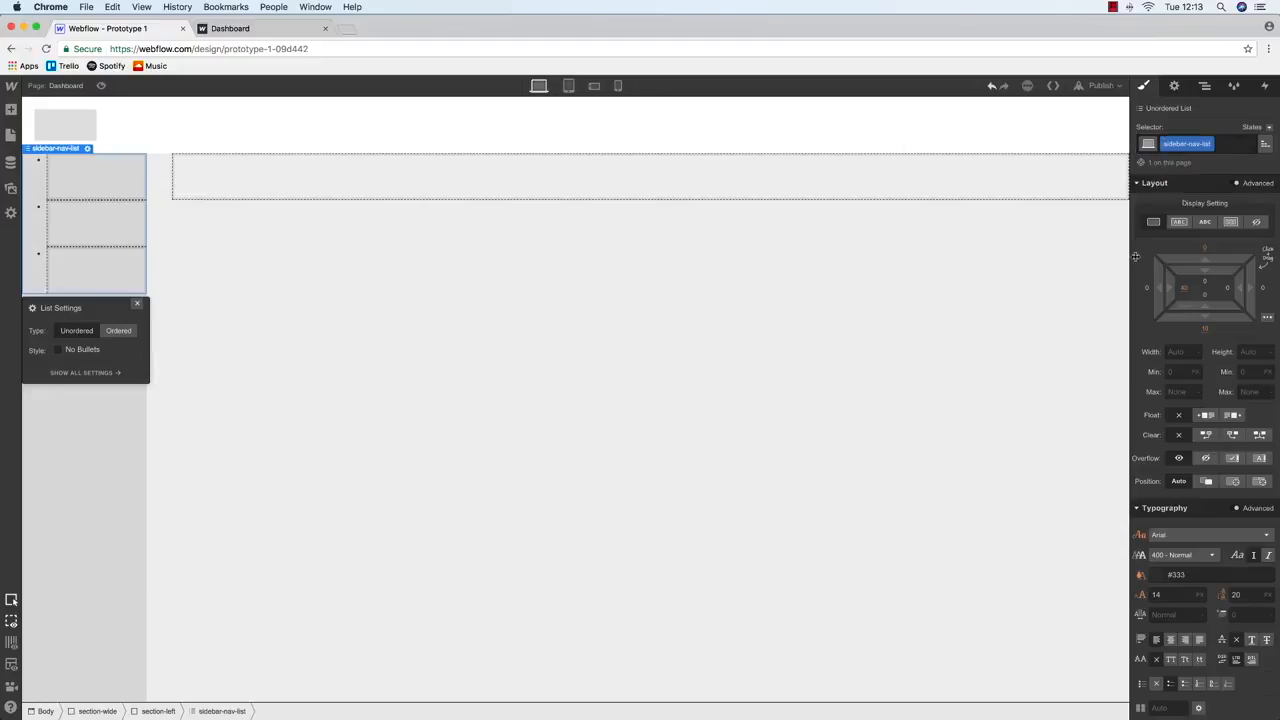
left_click(1174, 85)
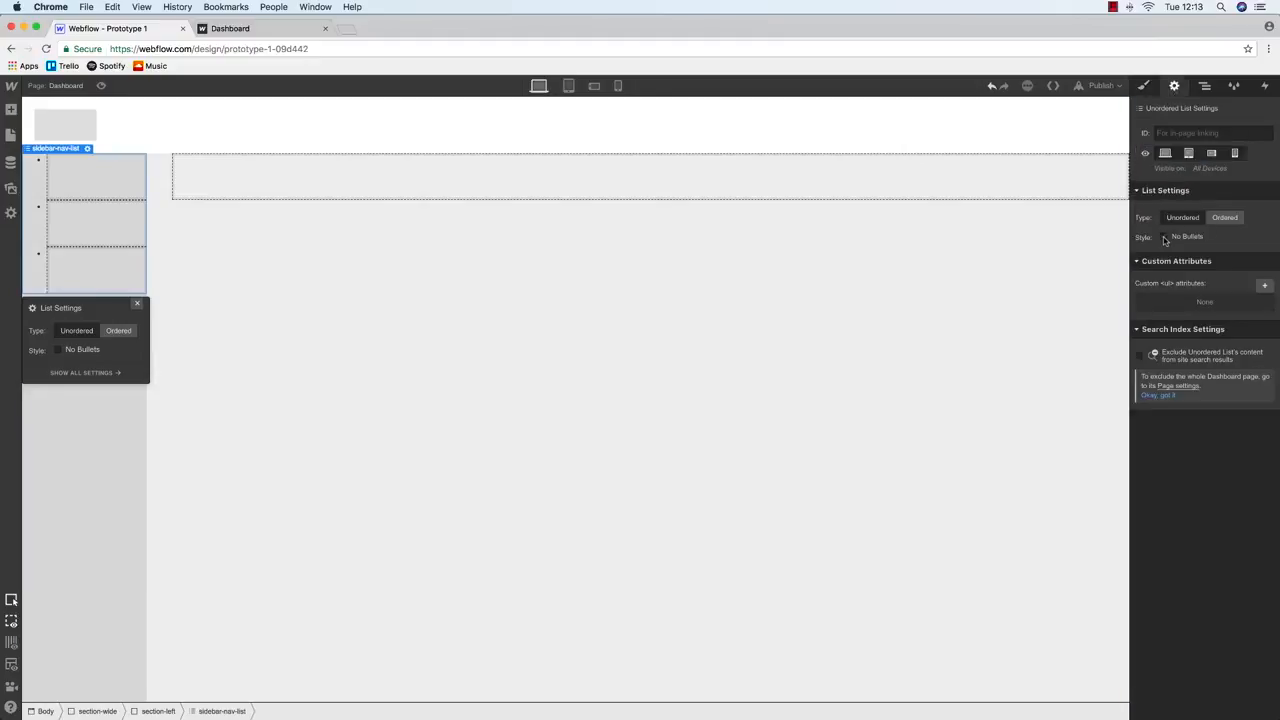
left_click(78, 180)
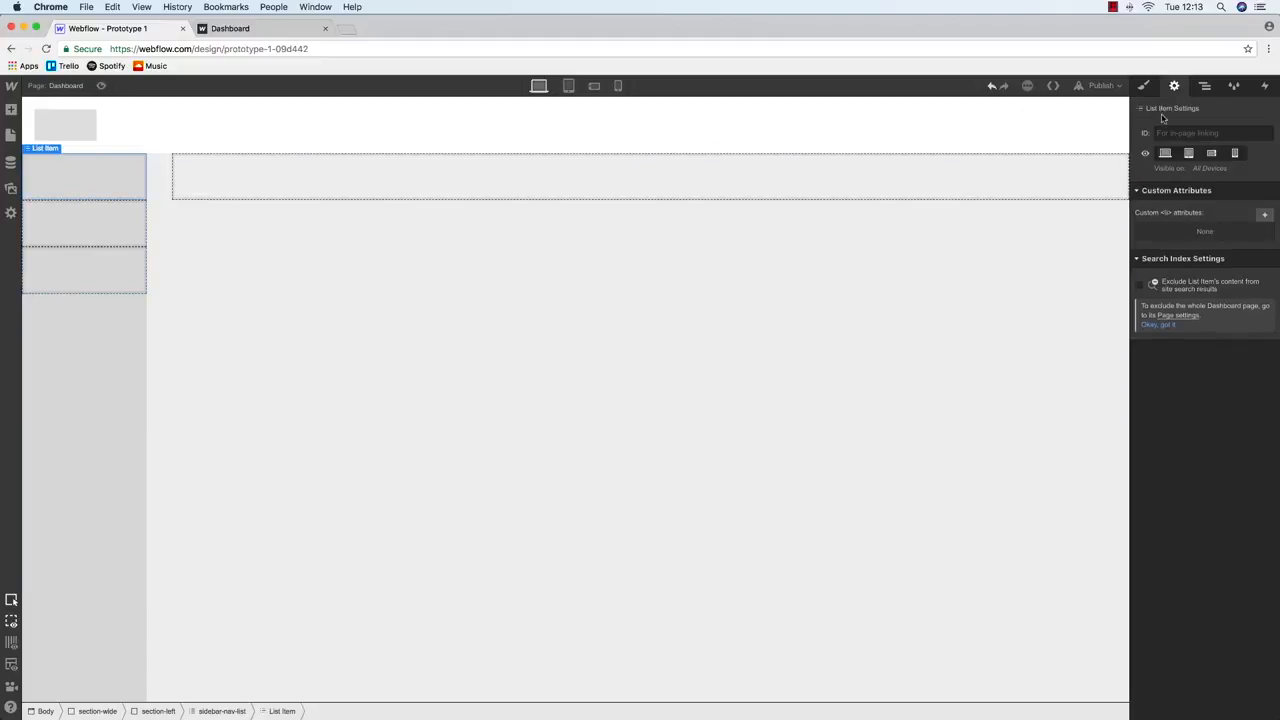
Give the first list item the class sidebar-list-item
left_click(1152, 88)
left_click(1190, 143)
type("sidebar-list")
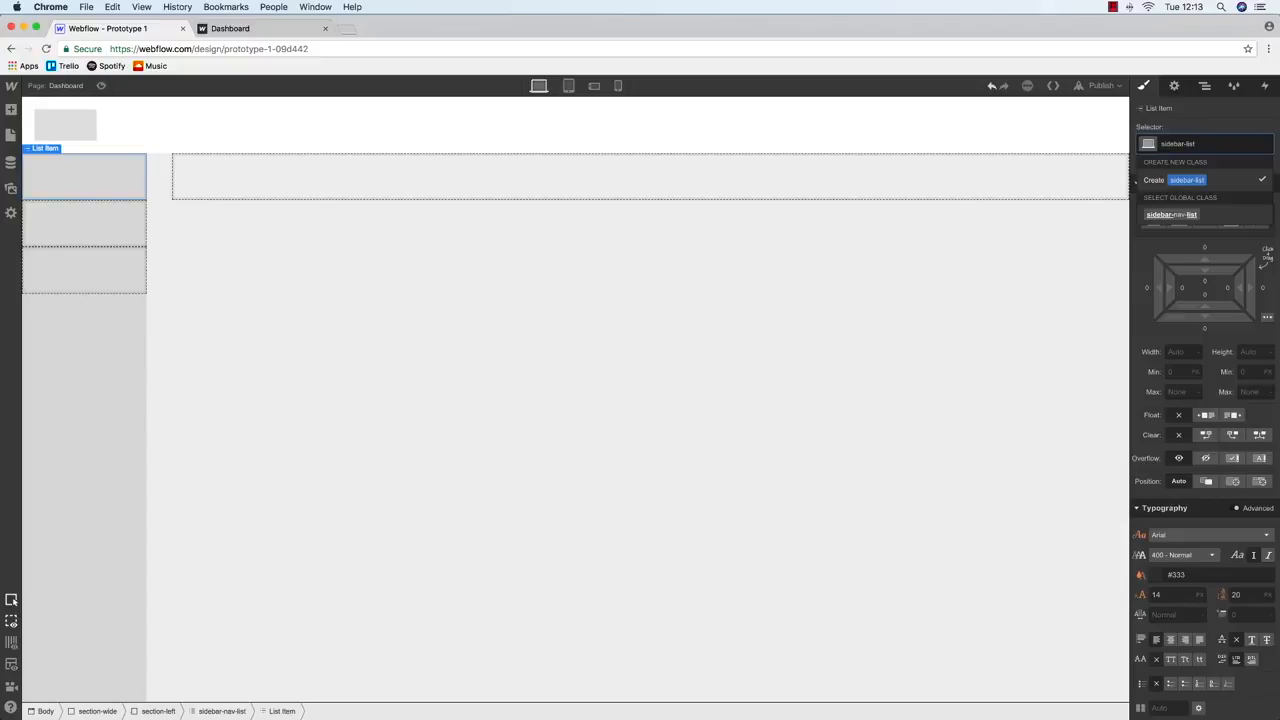
type("-item")
key("Return")
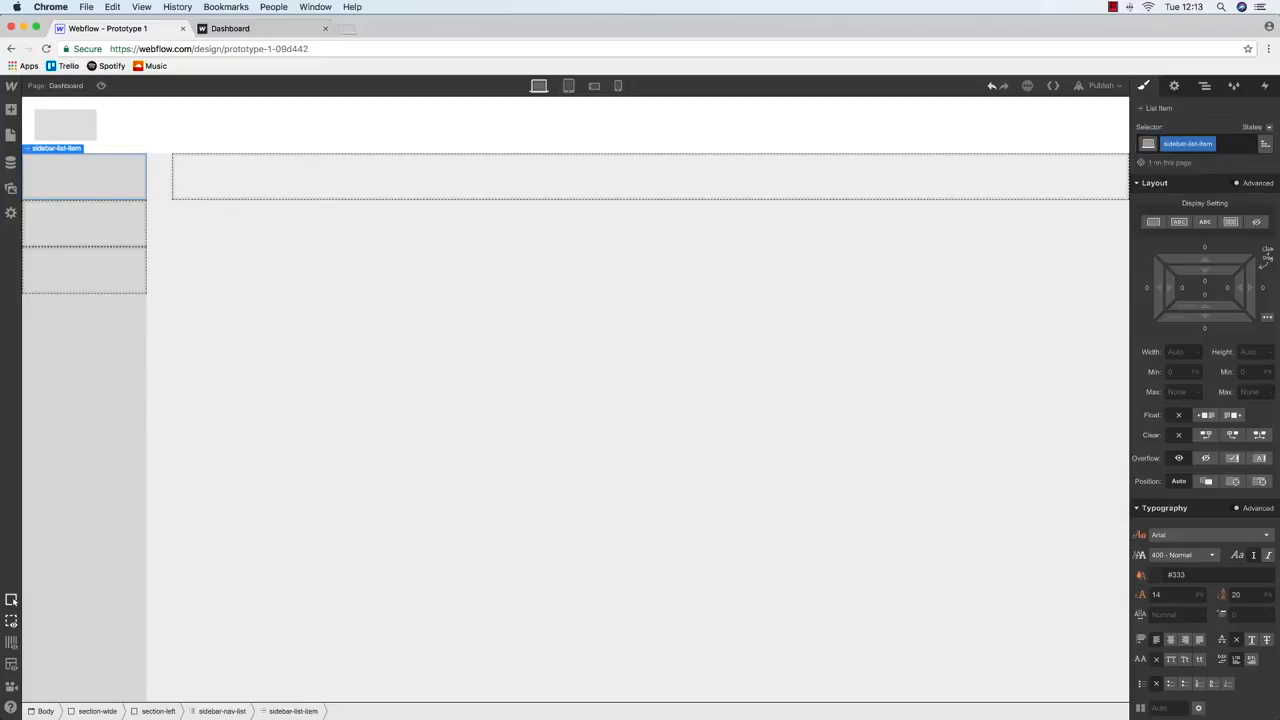
Delete the two unstyled list items and duplicate the styled item to rebuild the list
left_click(1205, 90)
left_click(1220, 221)
key("Delete")
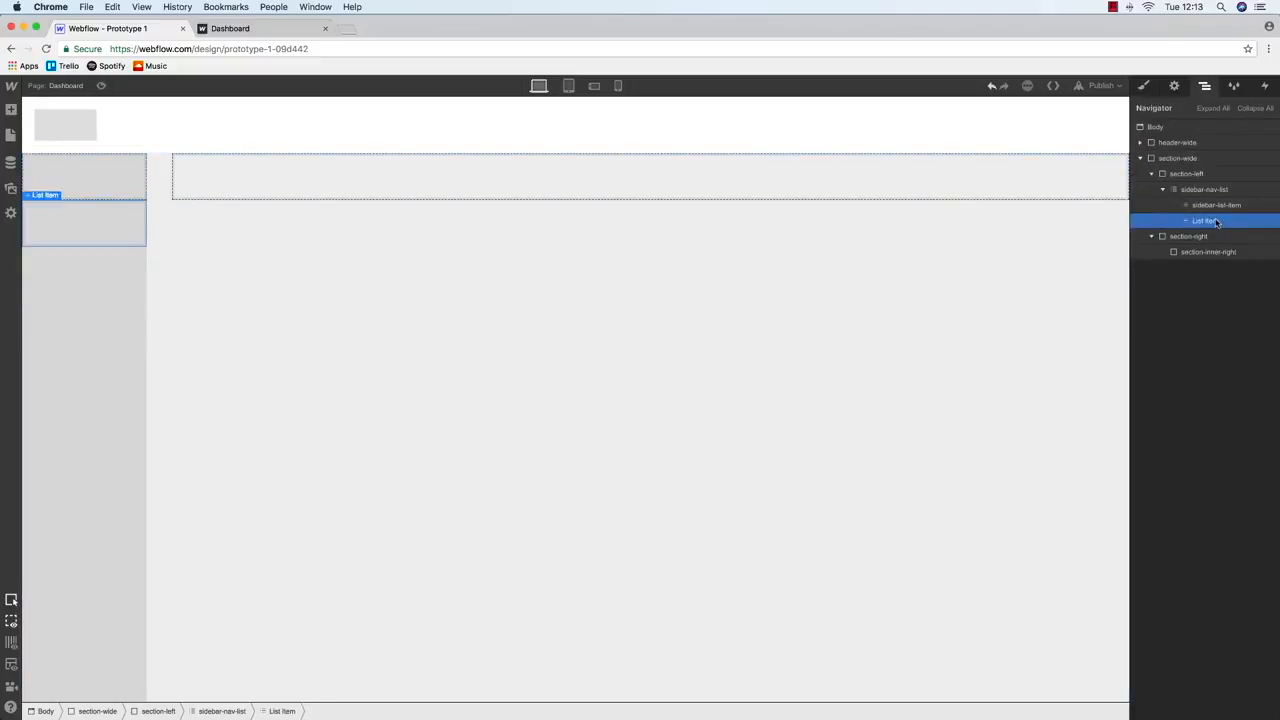
key("Delete")
key("super+d")
key("super+d")
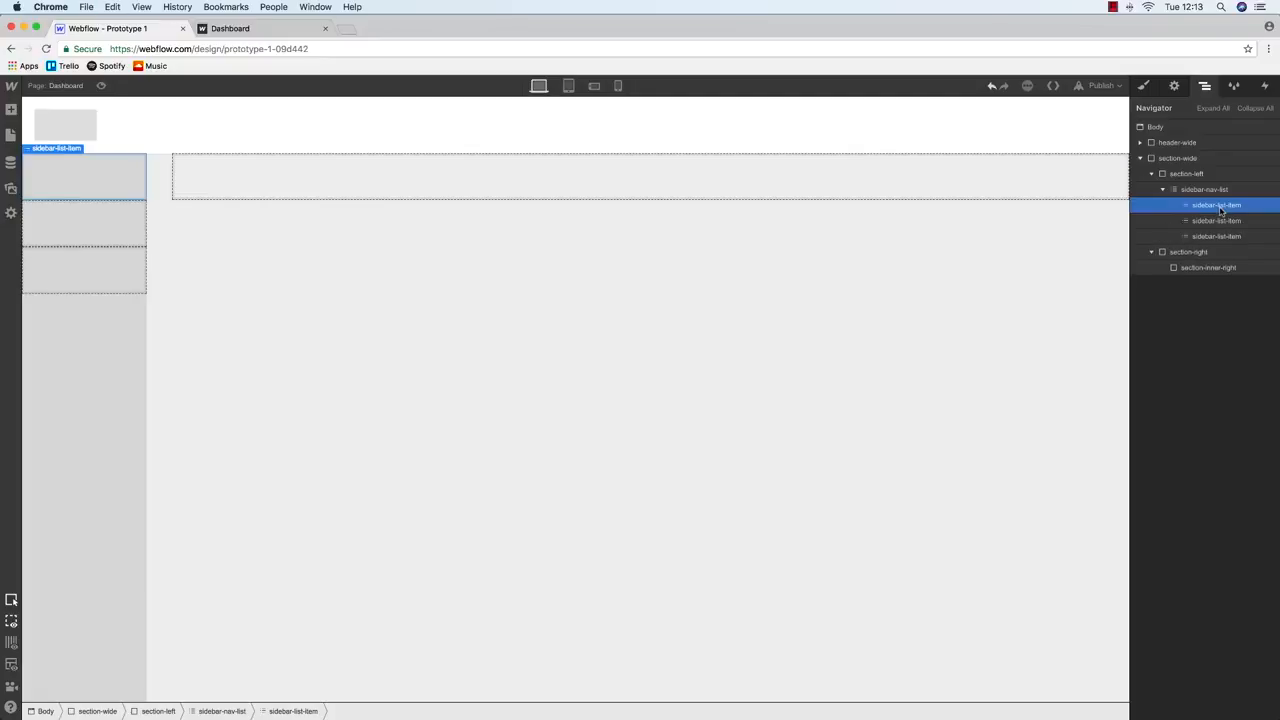
left_click(11, 135)
left_click(11, 110)
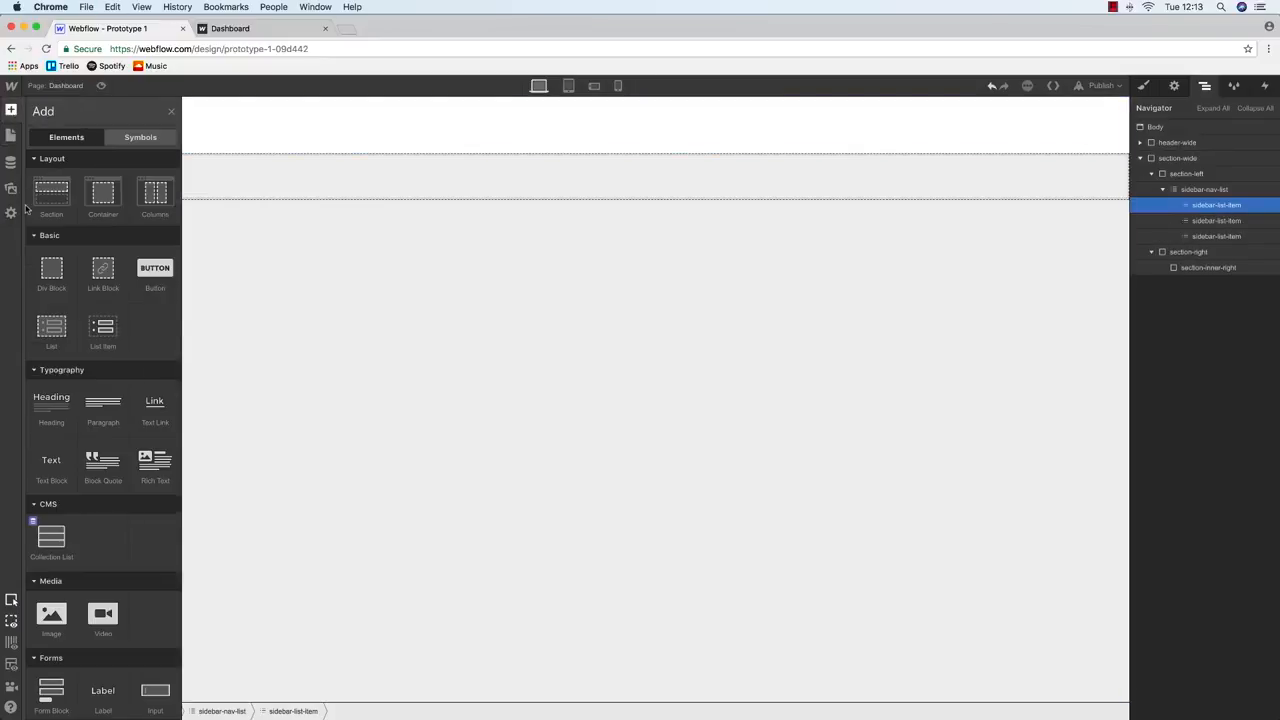
left_click(426, 286)
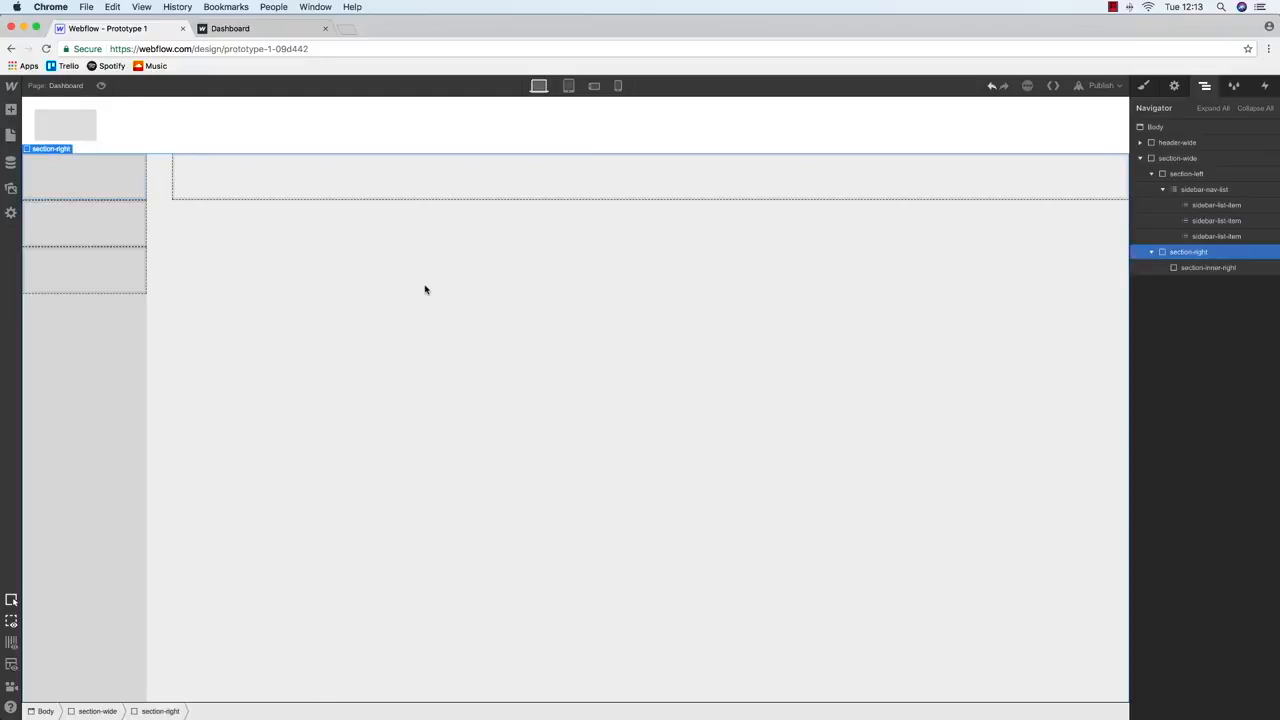
left_click(11, 135)
Drop a Link Block into the first list item and give it the class sidebar-link-block
left_click(11, 110)
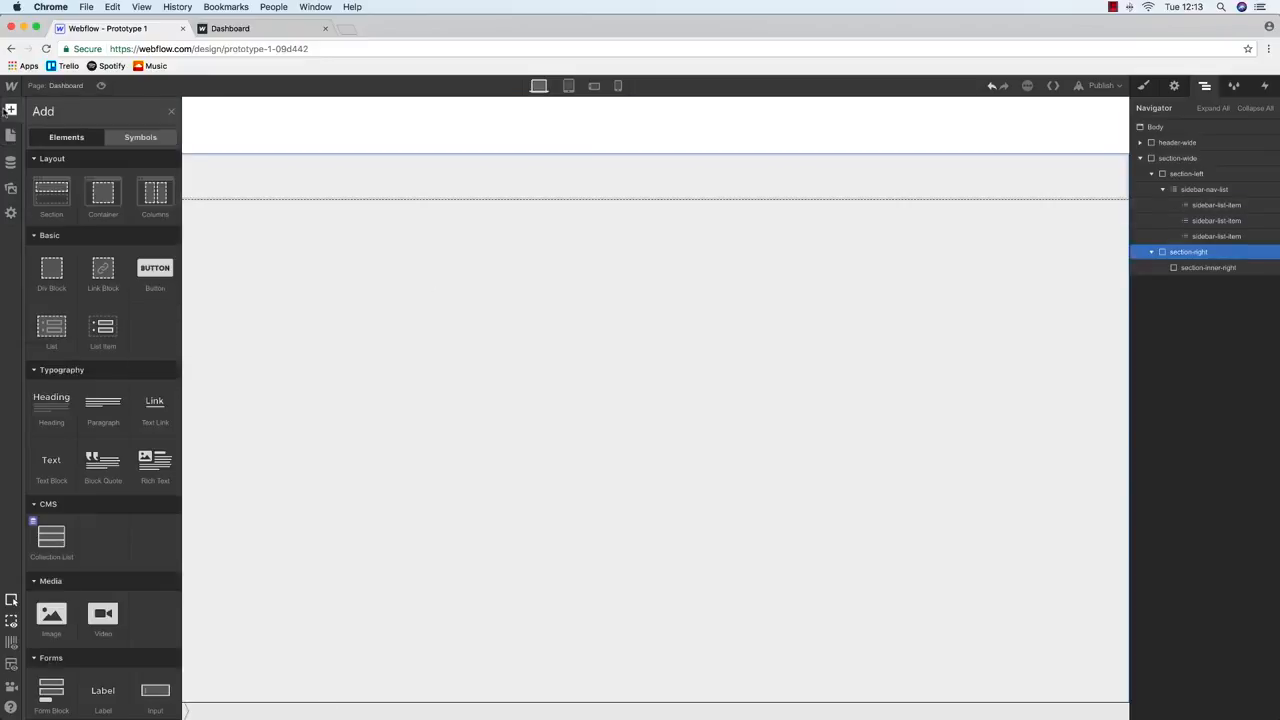
left_click_drag(100, 268, 1240, 222)
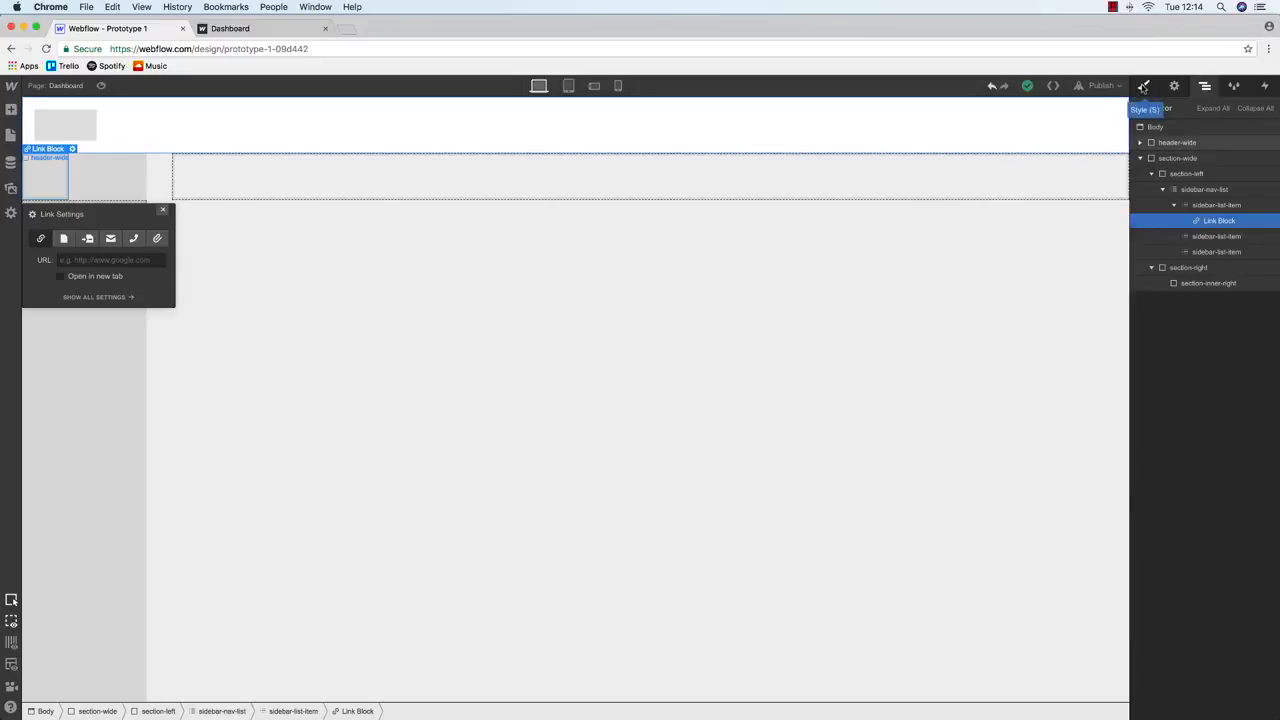
left_click(1143, 87)
left_click(1182, 143)
type("sidebar-link-bloc")
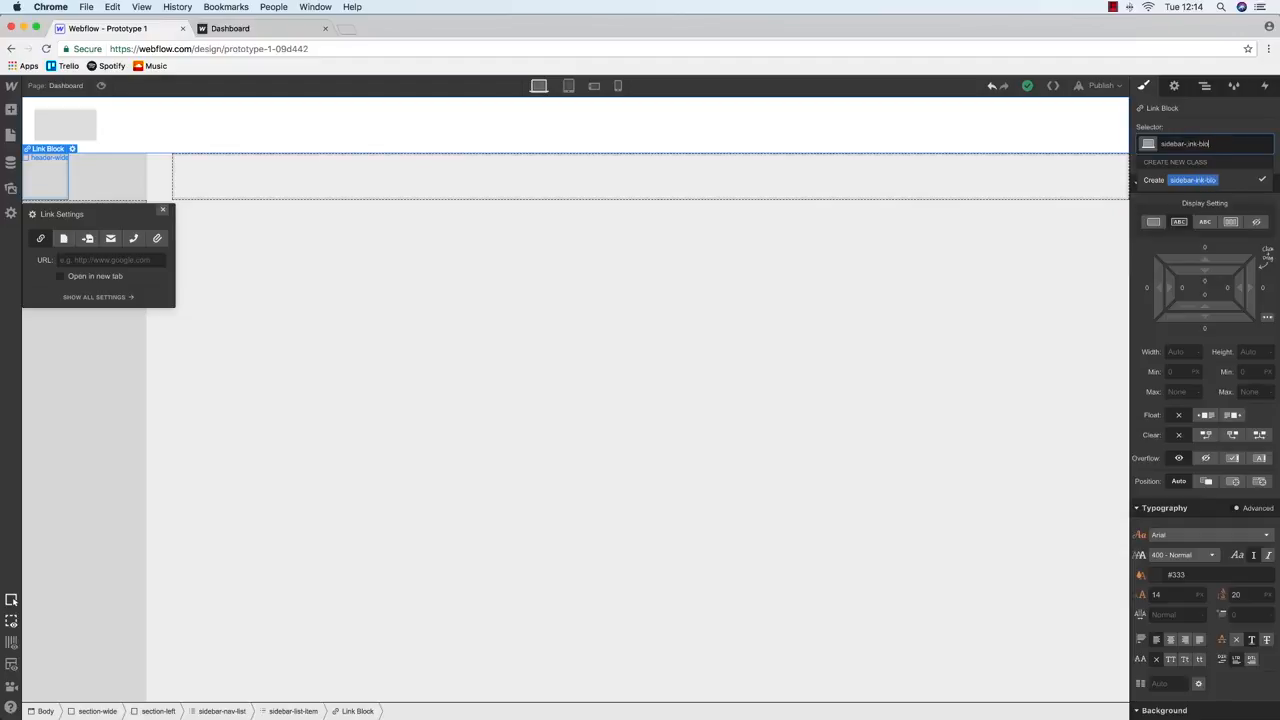
key("BackSpace")
key("BackSpace")
key("BackSpace")
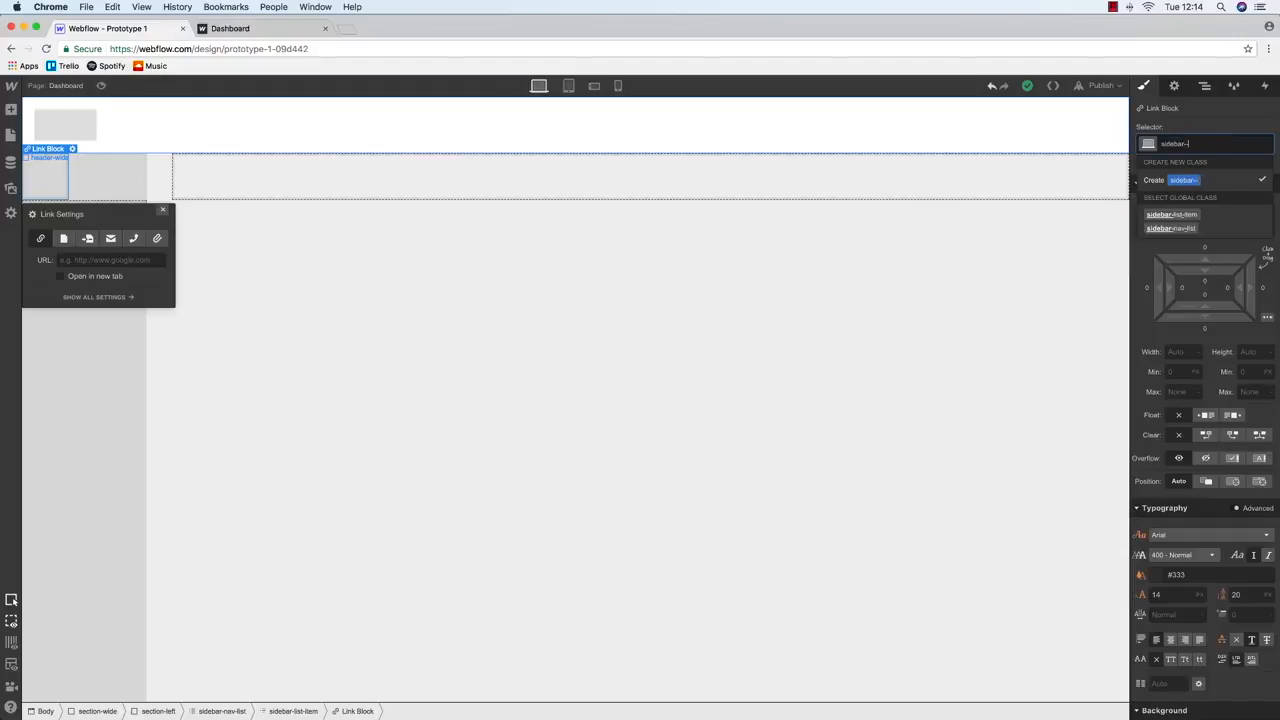
type("link-block")
key("Return")
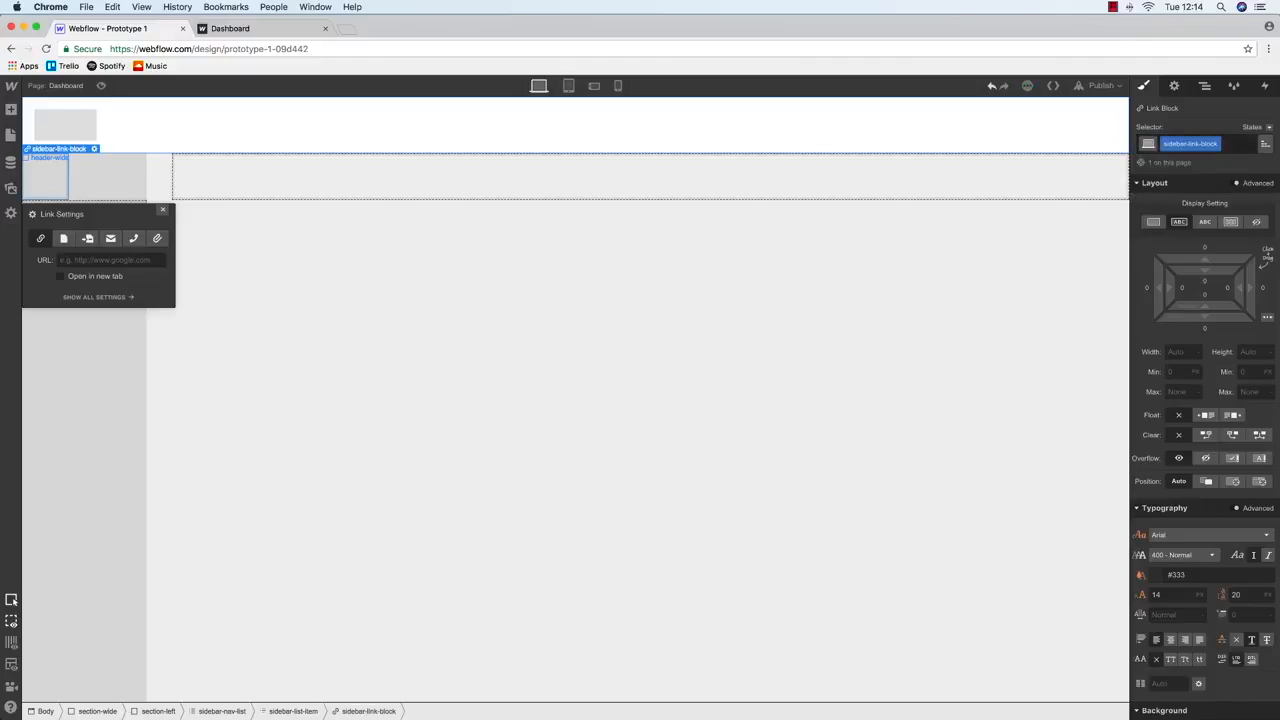
Delete the extra list items and add a Text Block inside the link block
left_click(1206, 86)
left_click(1215, 238)
key("Delete")
key("Delete")
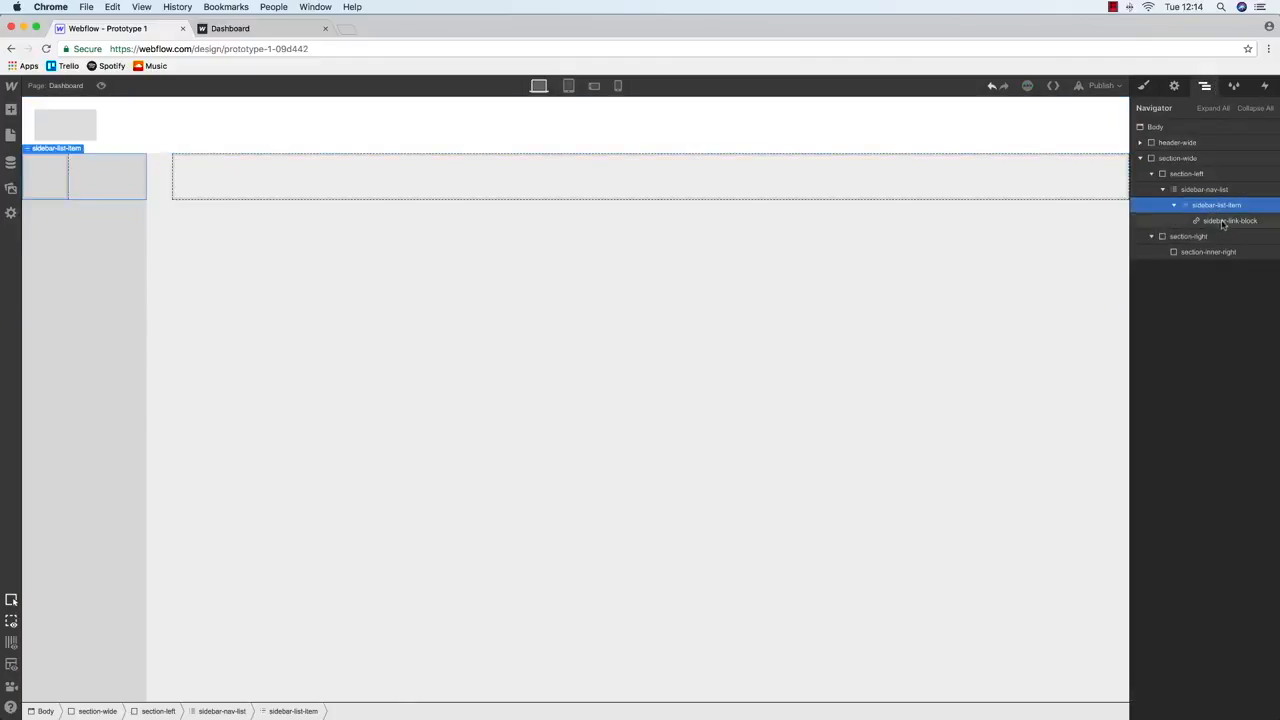
left_click(1222, 221)
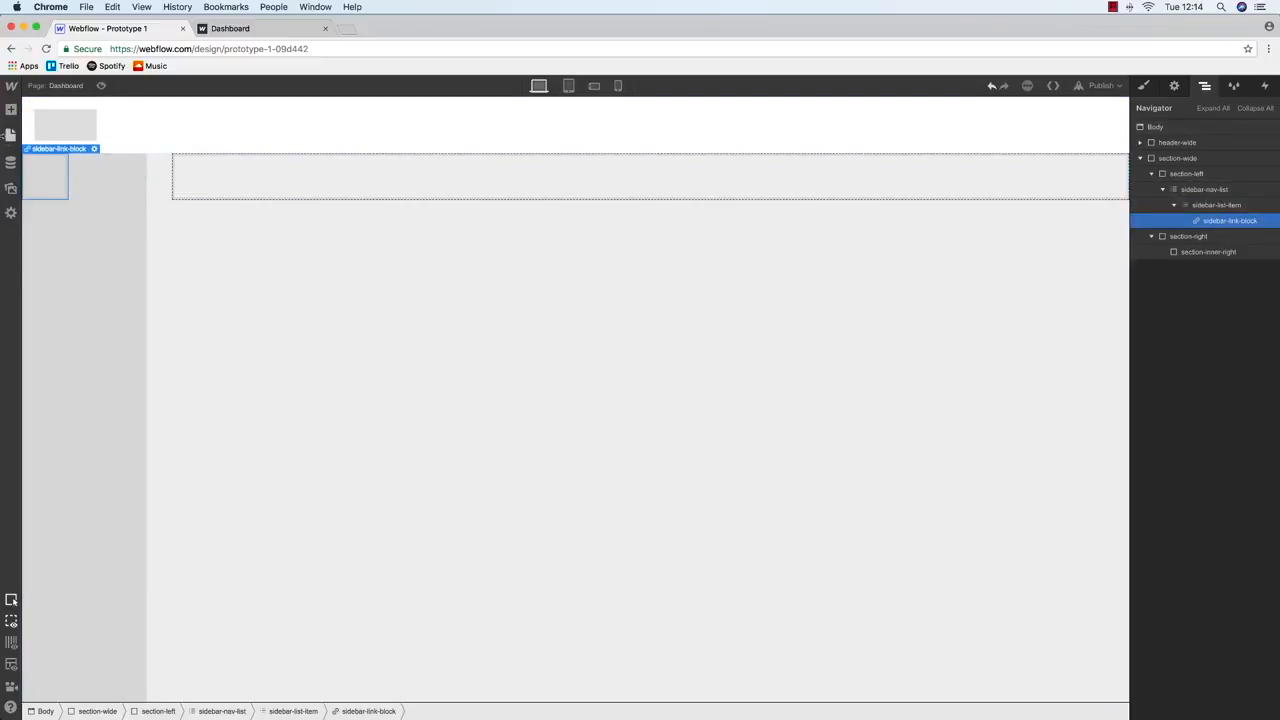
left_click(10, 136)
left_click(11, 110)
left_click_drag(51, 466, 1201, 228)
Give the text block the class sidebar-text-link
key("s")
left_click(1187, 143)
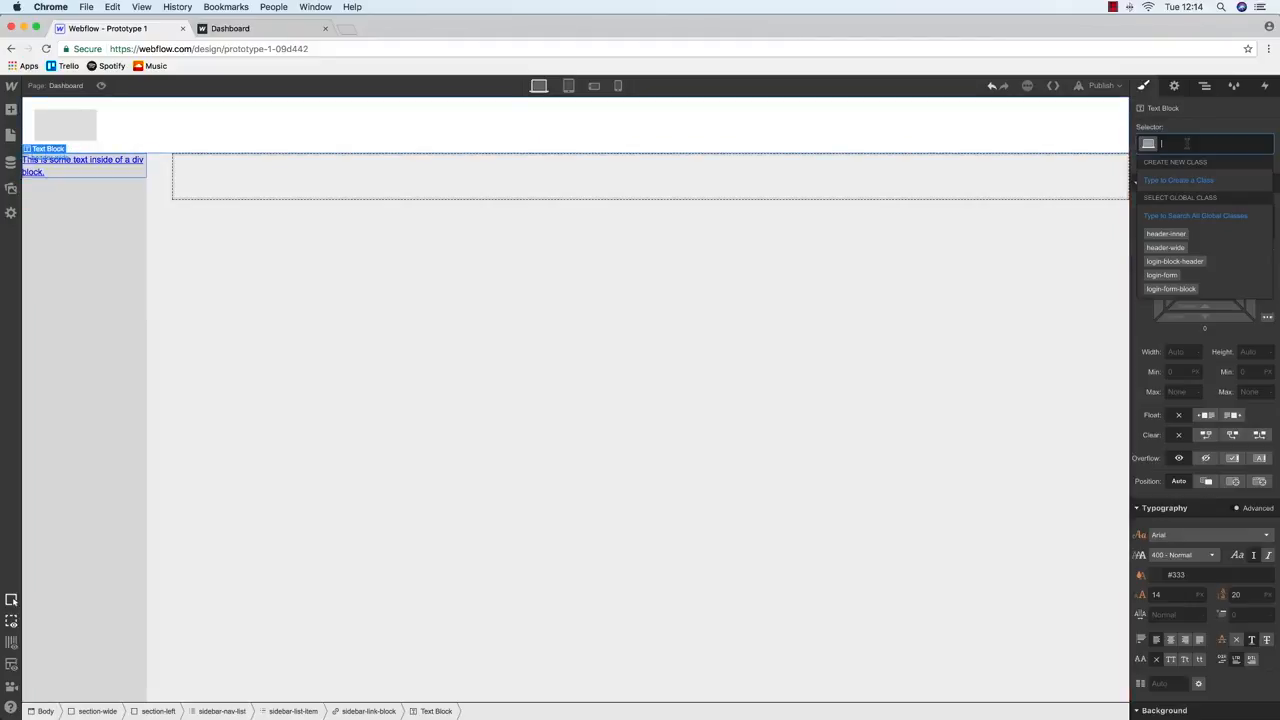
type("sidebar-text-link")
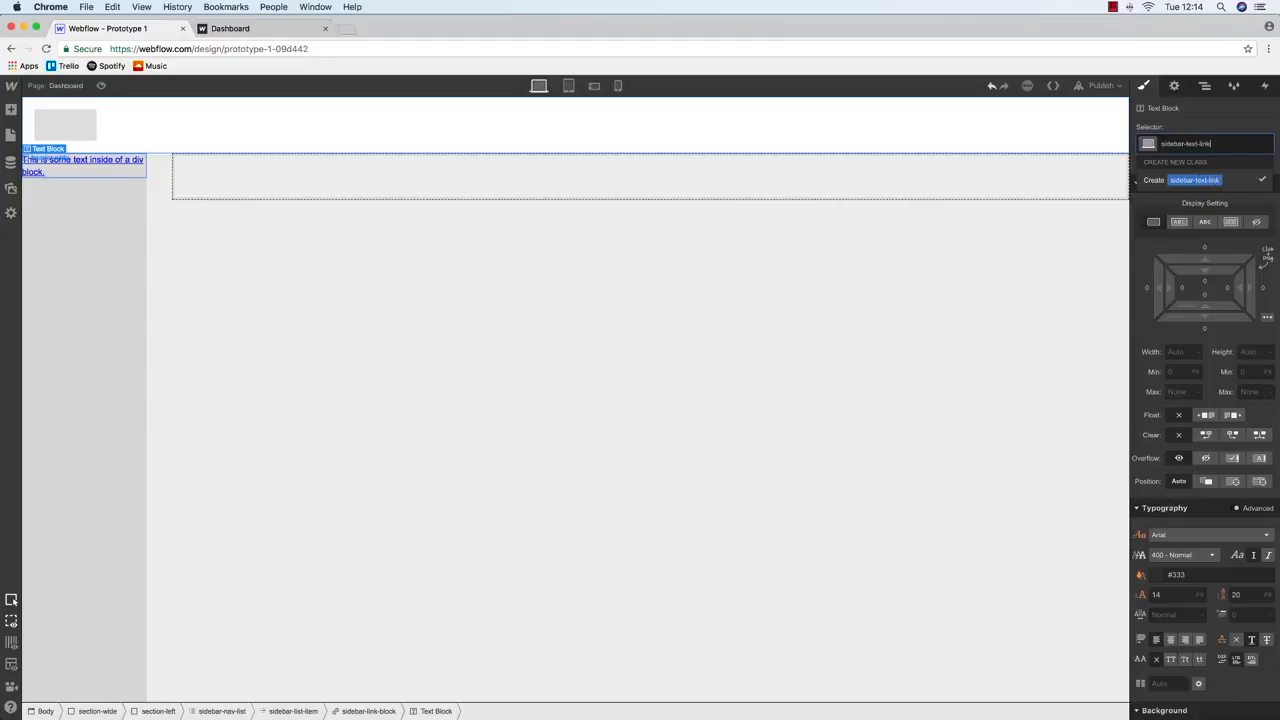
key("Return")
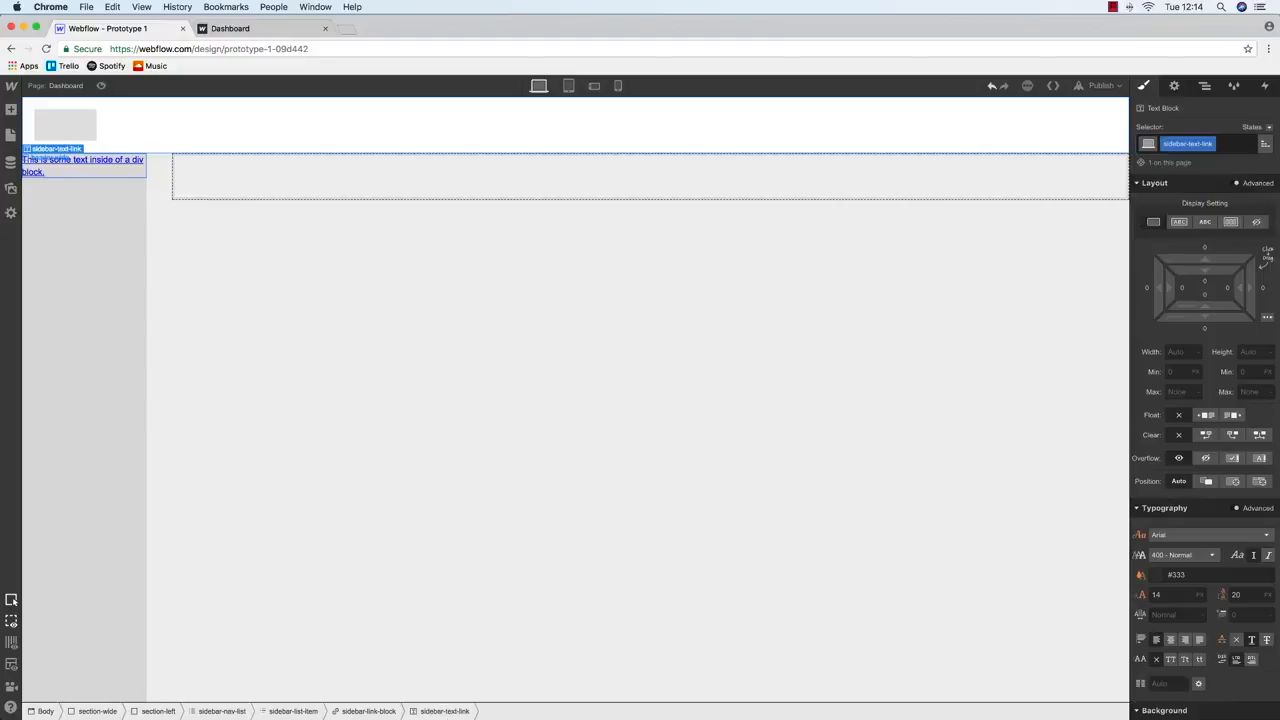
Change the text to 'Dashboard' and compare it against the Balsamiq wireframe
double_click(100, 165)
key("BackSpace")
type("Dashboard")
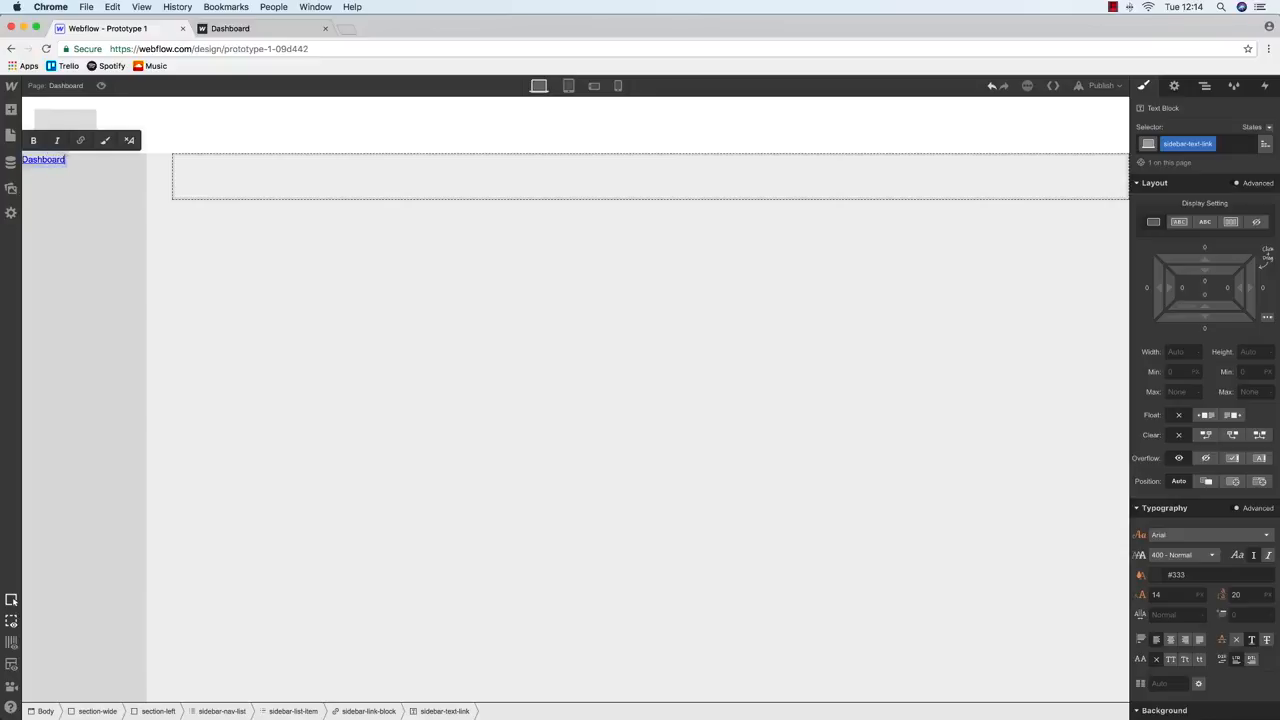
key("super+Tab")
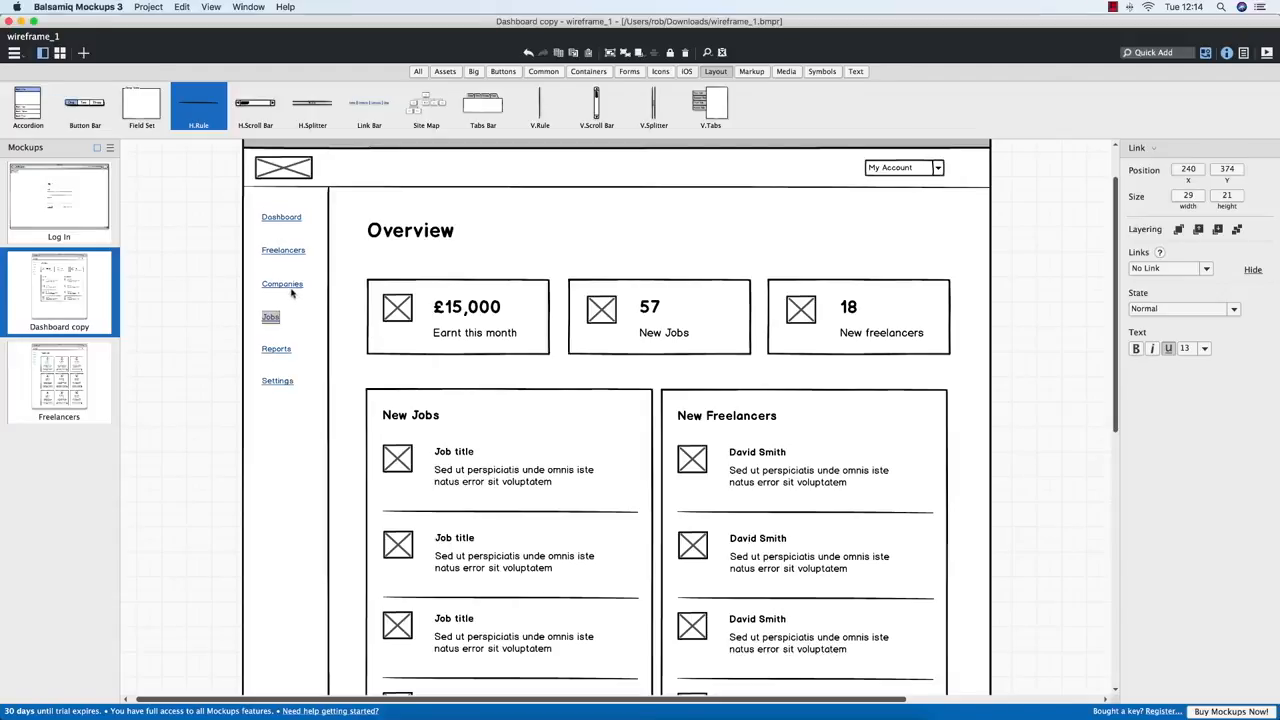
key("ctrl+Up")
left_click(135, 252)
Duplicate the sidebar list item twice and rename the third link to 'Companies'
left_click(1205, 86)
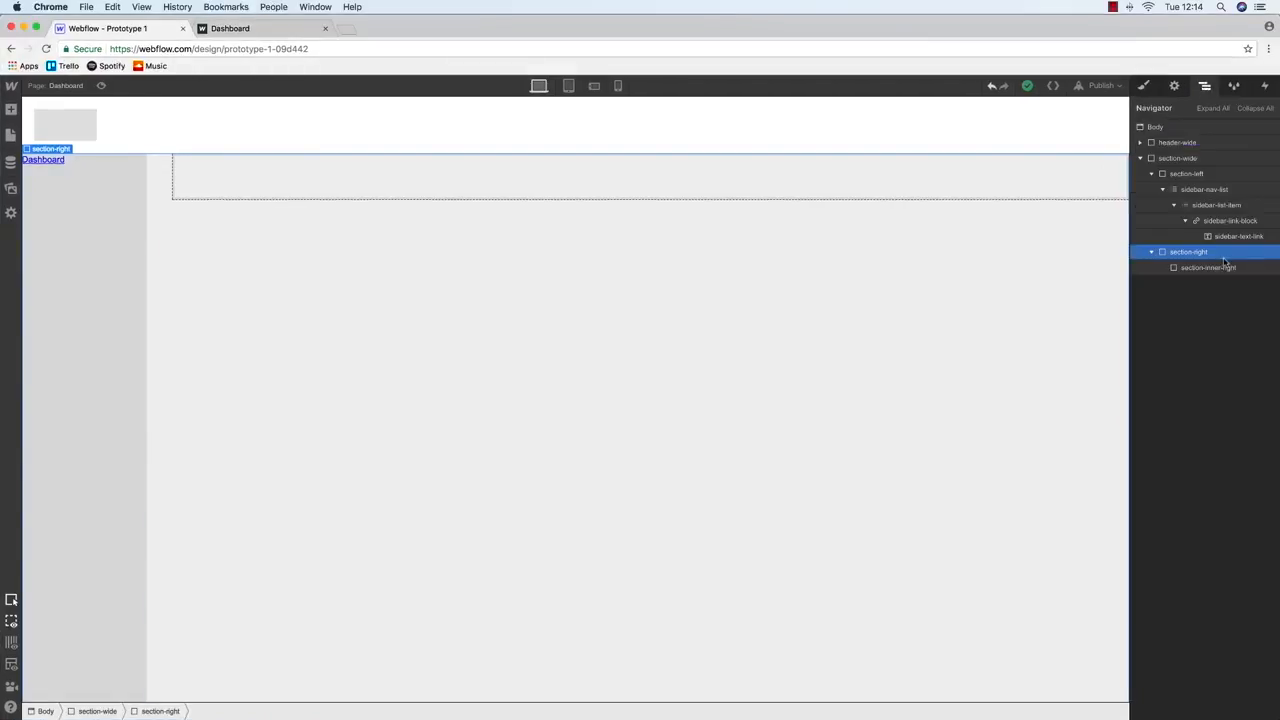
left_click(1208, 205)
key("super+d")
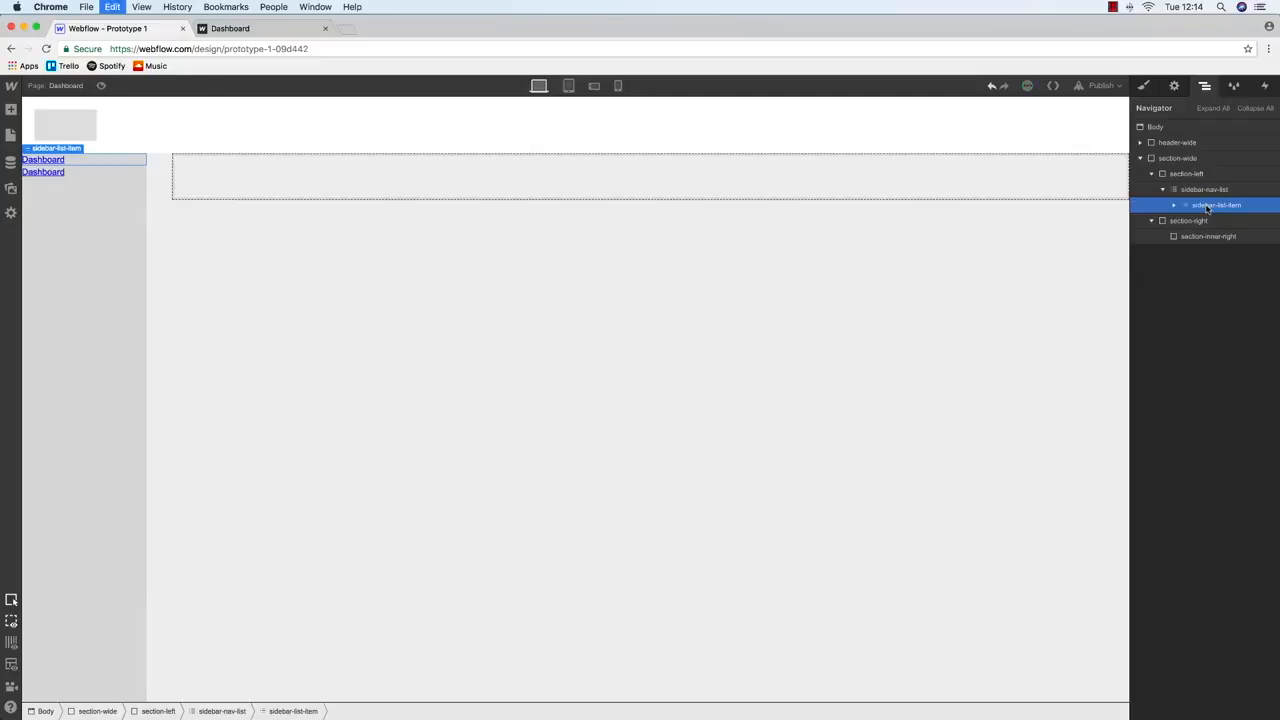
key("super+d")
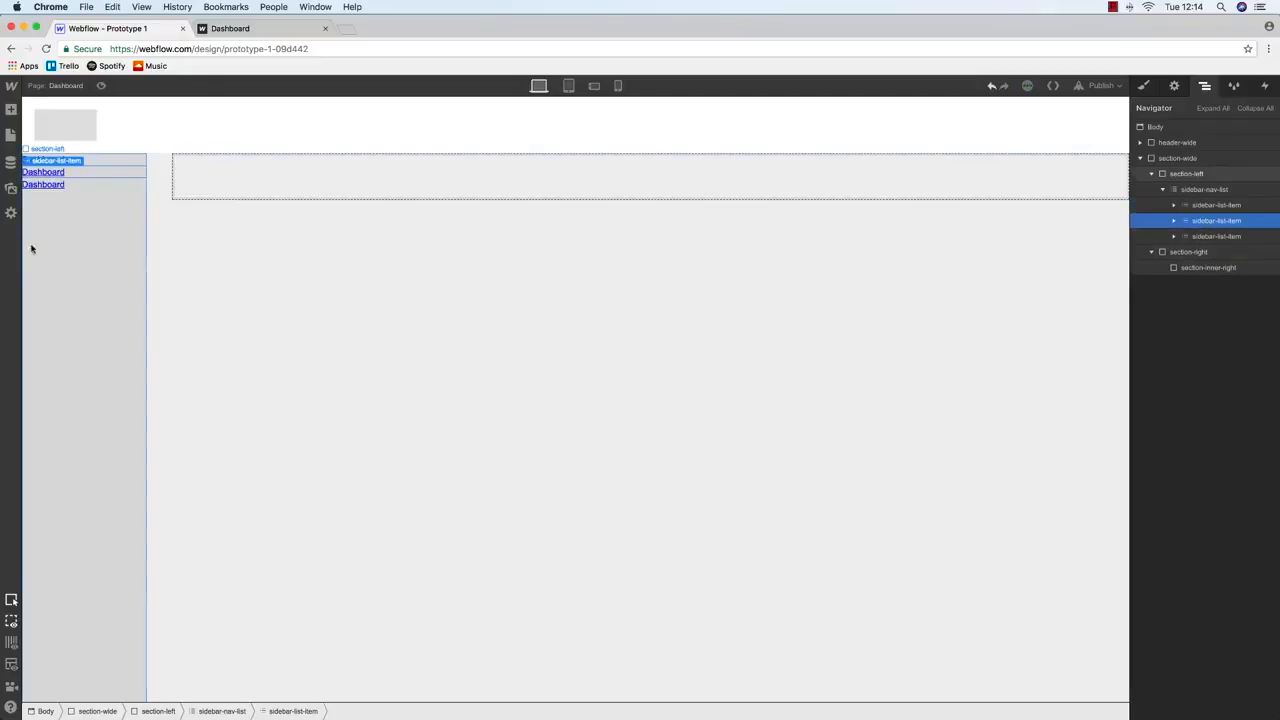
double_click(42, 172)
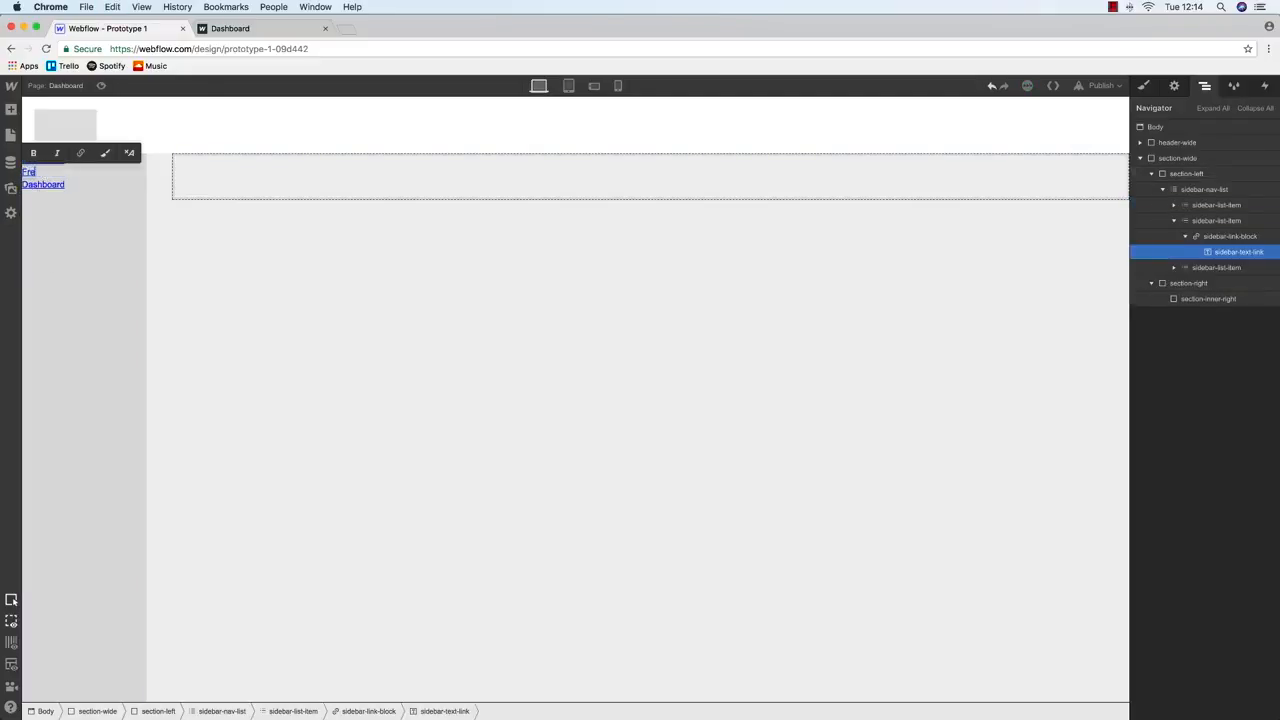
double_click(30, 185)
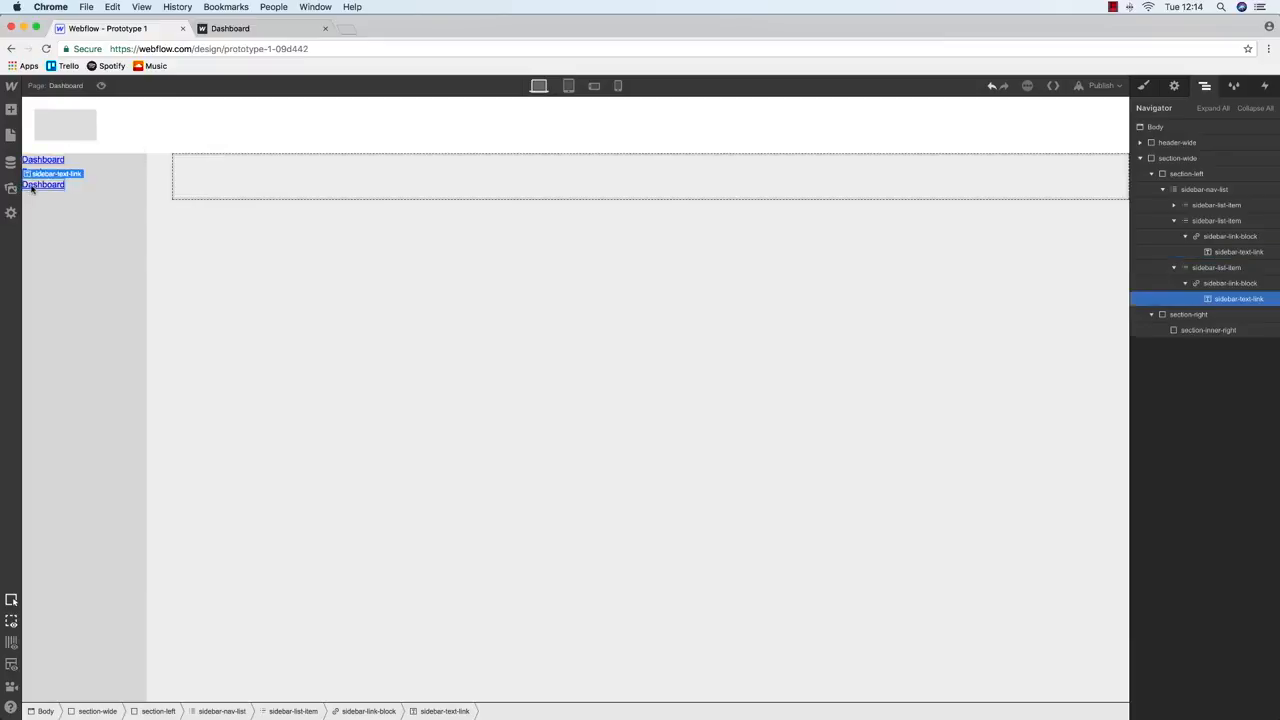
type("Companies")
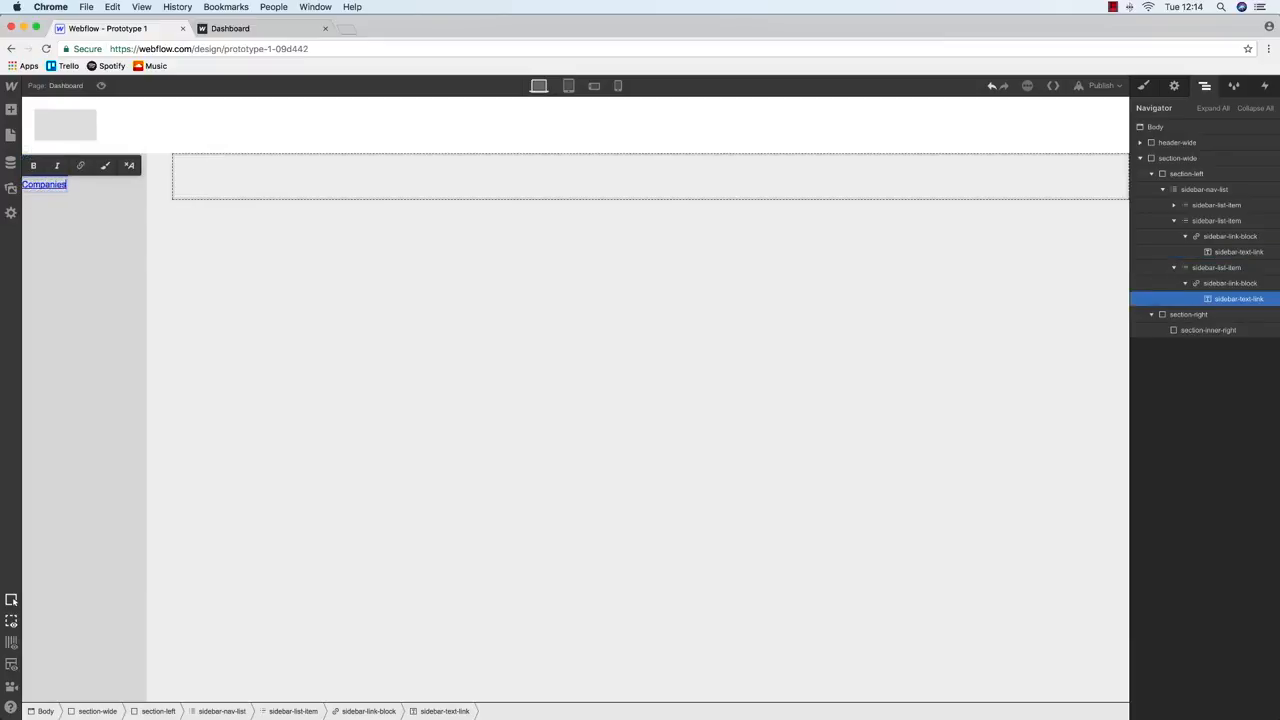
left_click(77, 187)
Copy and paste the Companies list item to add more sidebar links
left_click(67, 163)
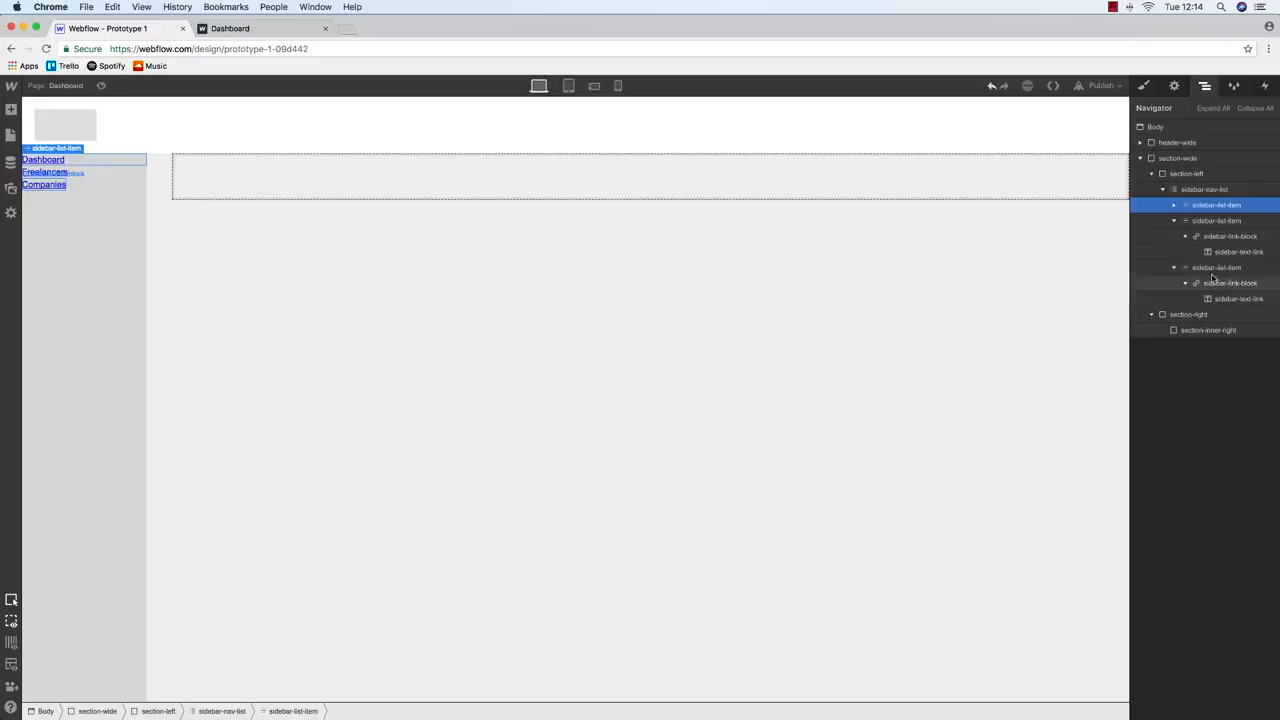
left_click(1175, 268)
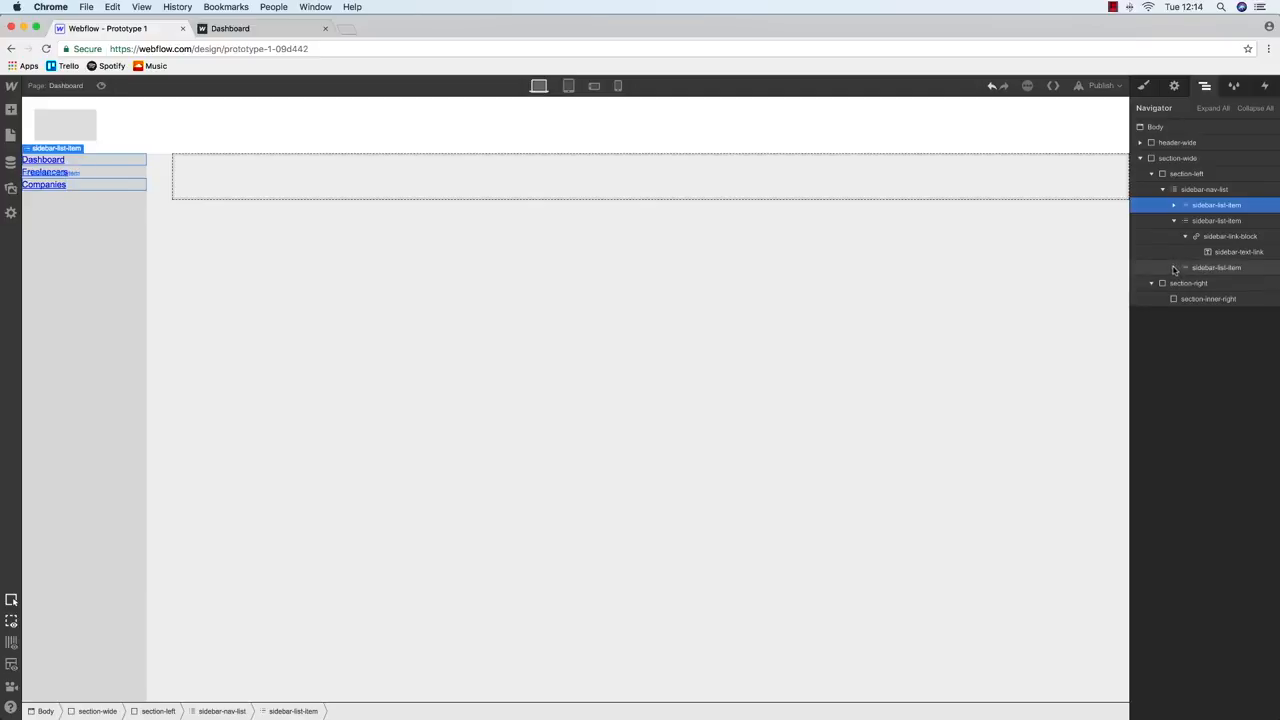
left_click(1174, 220)
left_click(1218, 238)
key("super+c")
key("super+v")
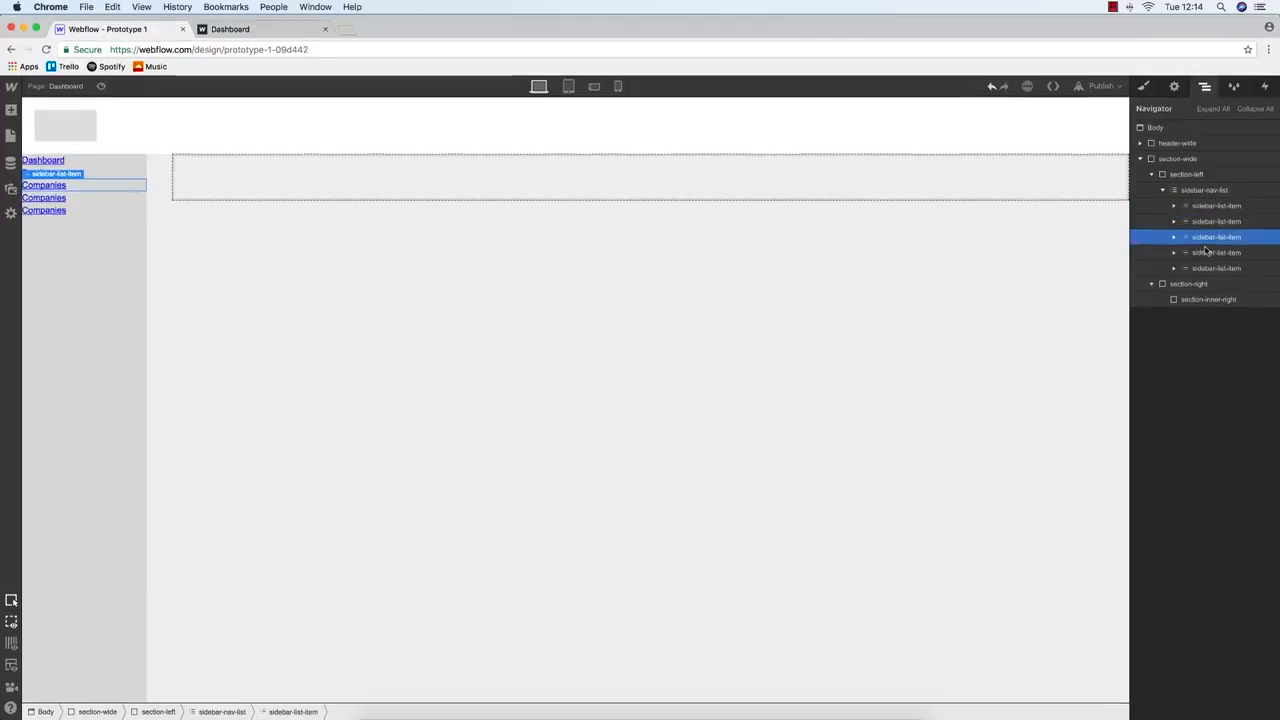
key("ctrl+Up")
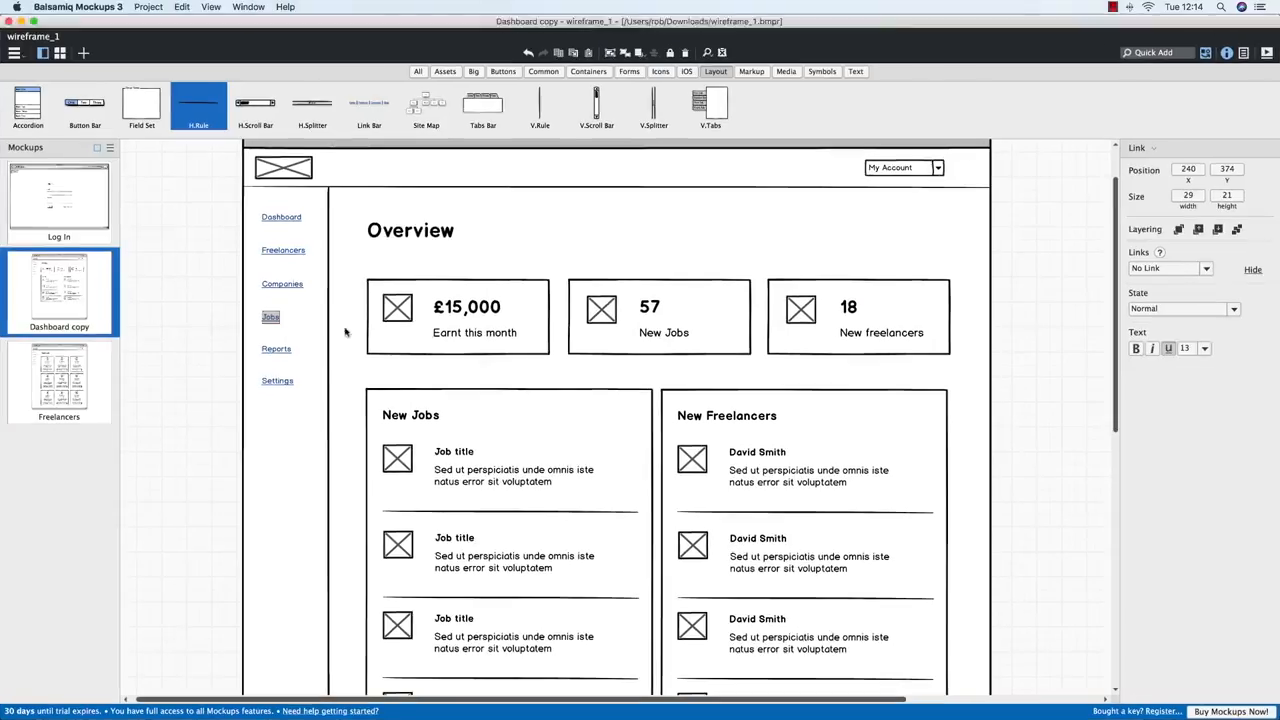
key("ctrl+Up")
left_click(340, 321)
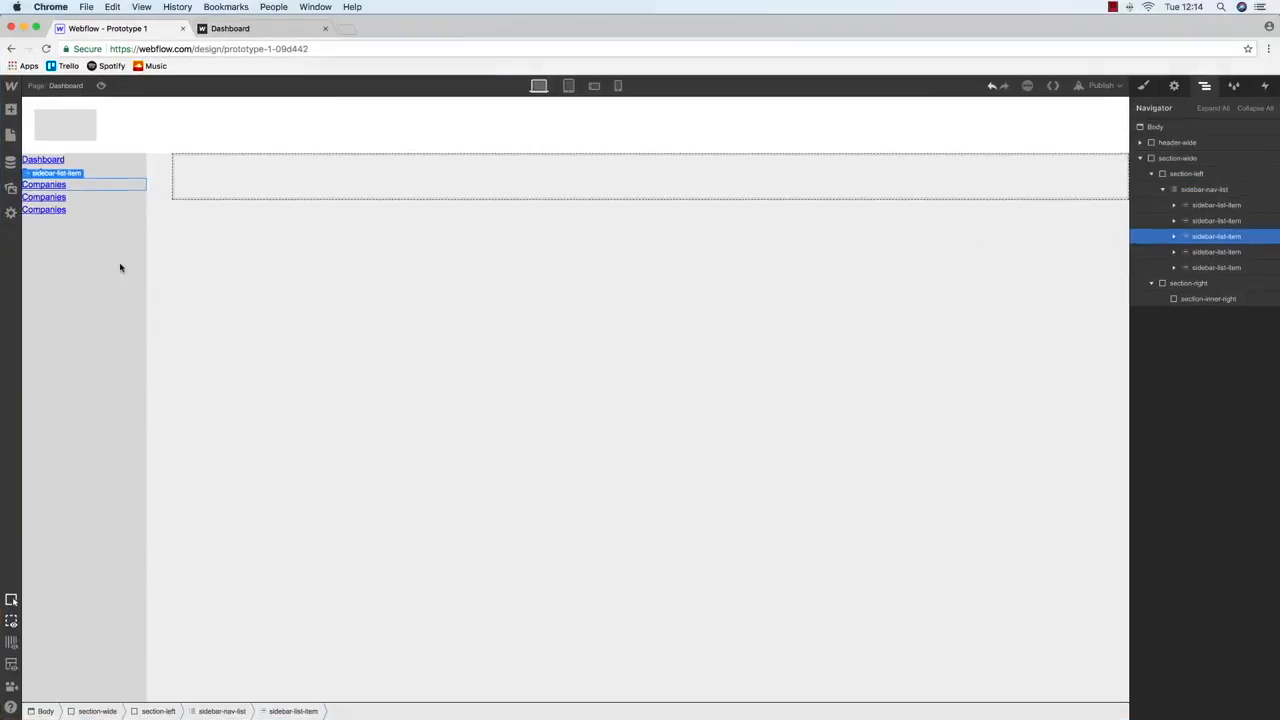
Rename the fourth and fifth sidebar links to 'Jobs' and 'Reports'
left_click(47, 198)
double_click(47, 197)
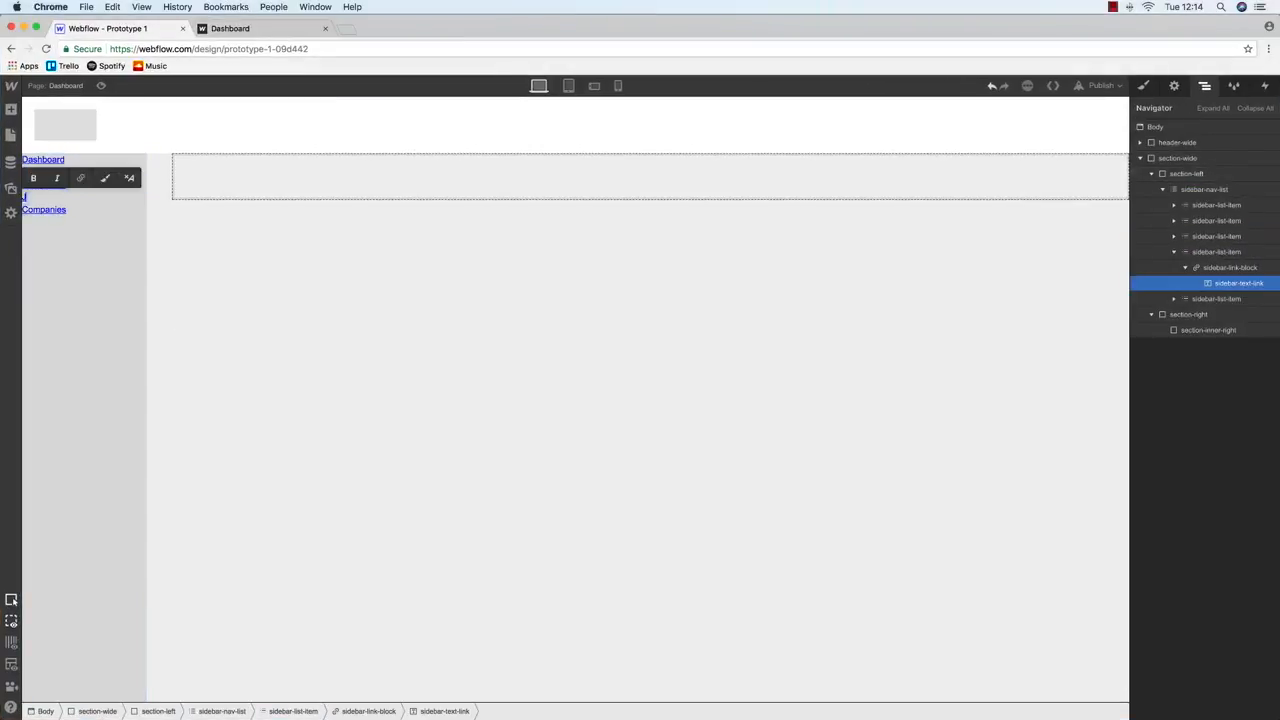
double_click(42, 209)
type("Repo")
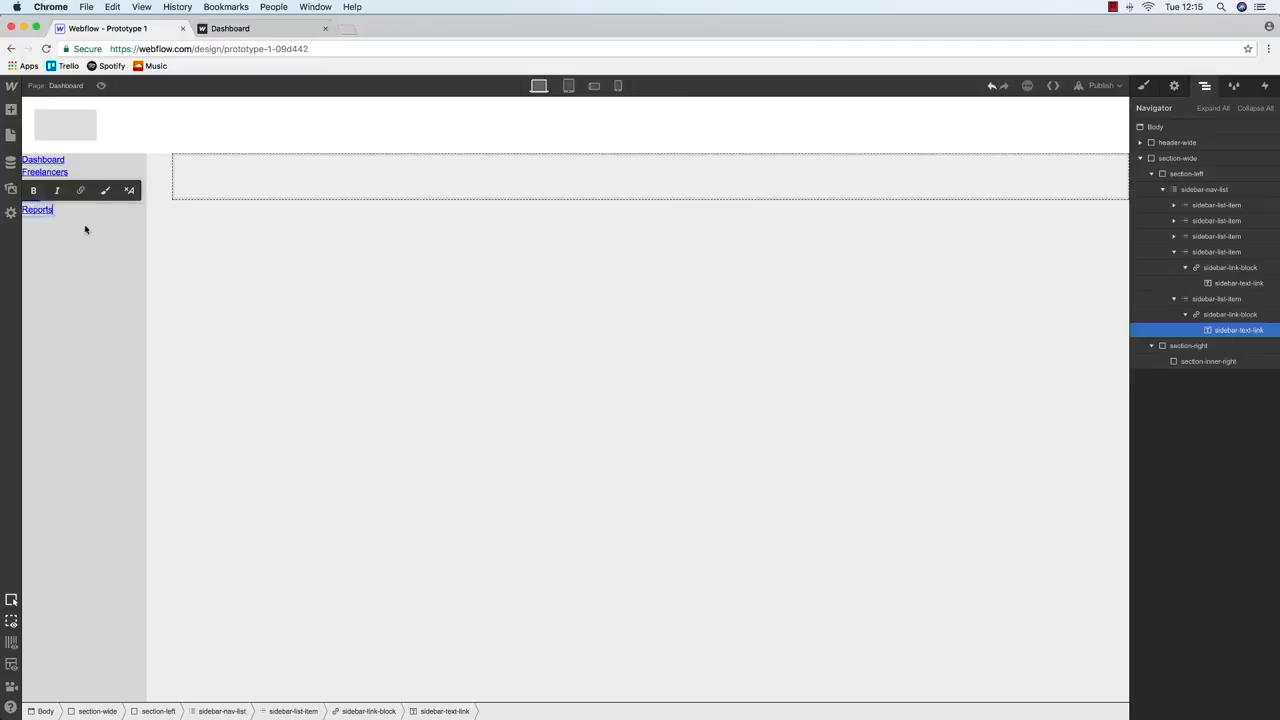
type("rts")
left_click(85, 229)
Rename the last sidebar link to 'Settings' and reselect the Dashboard link block
left_click(1216, 299)
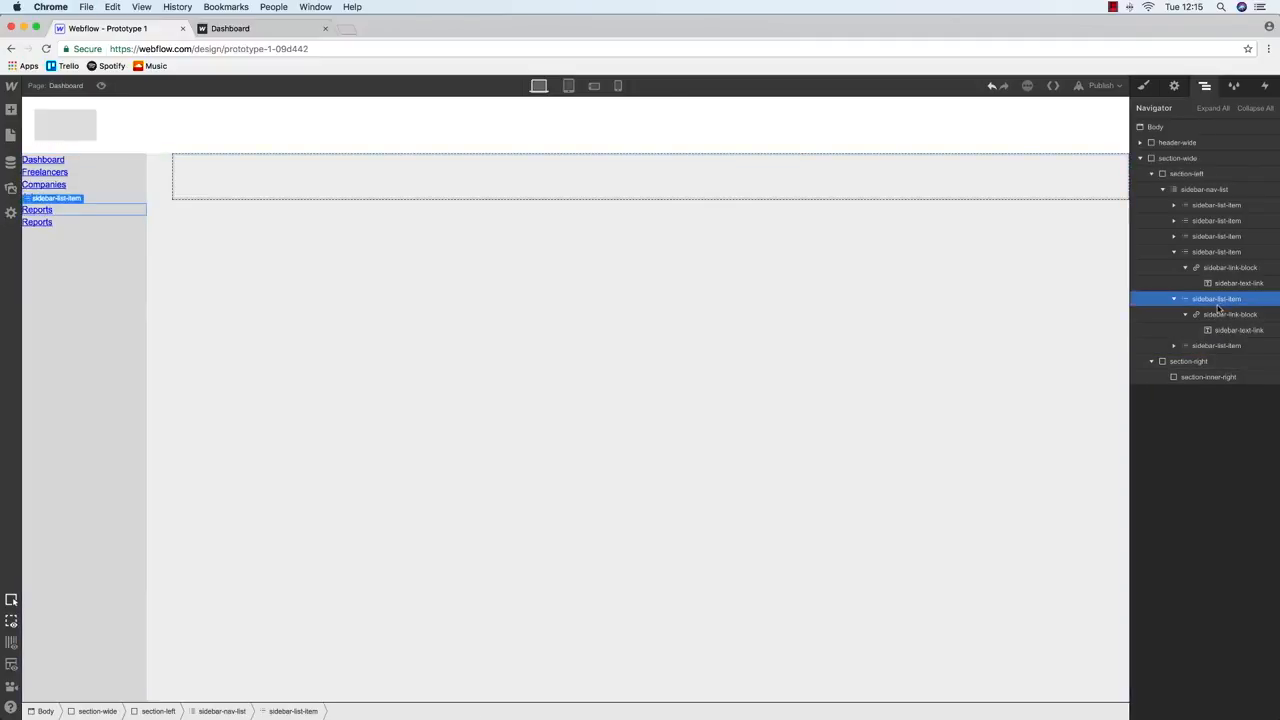
double_click(37, 221)
type("Settings")
left_click(55, 162)
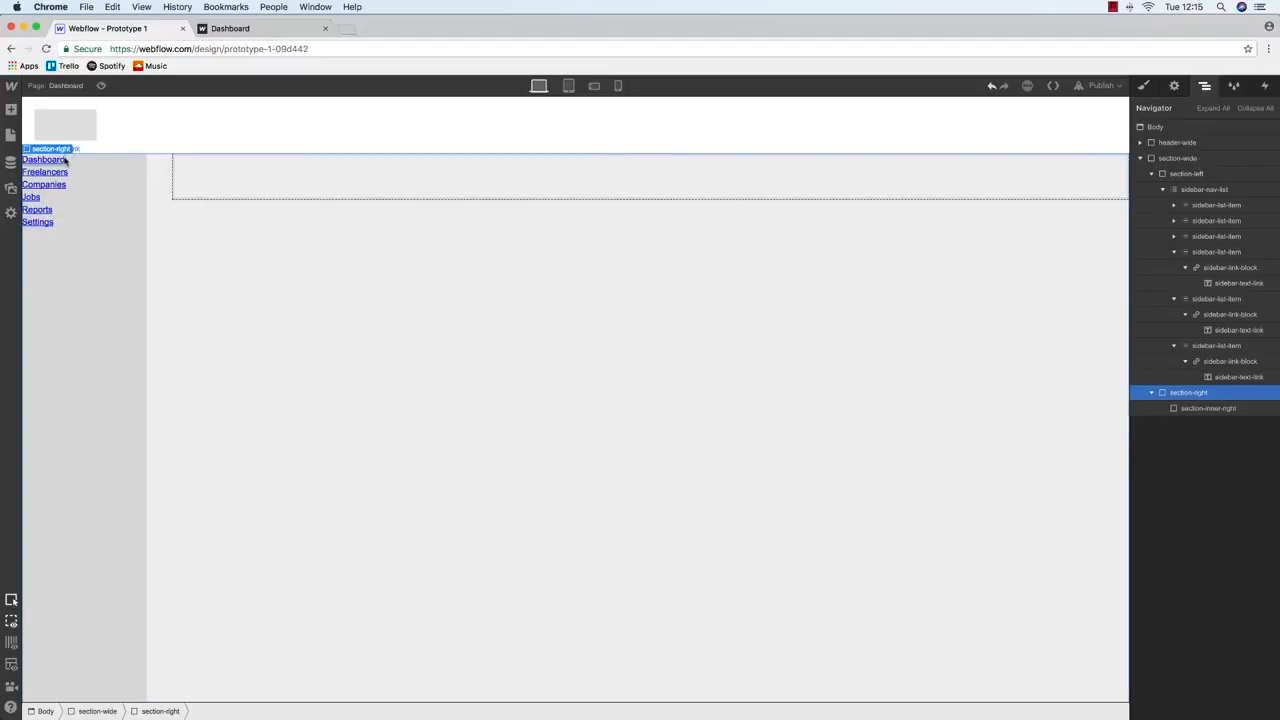
left_click(1216, 205)
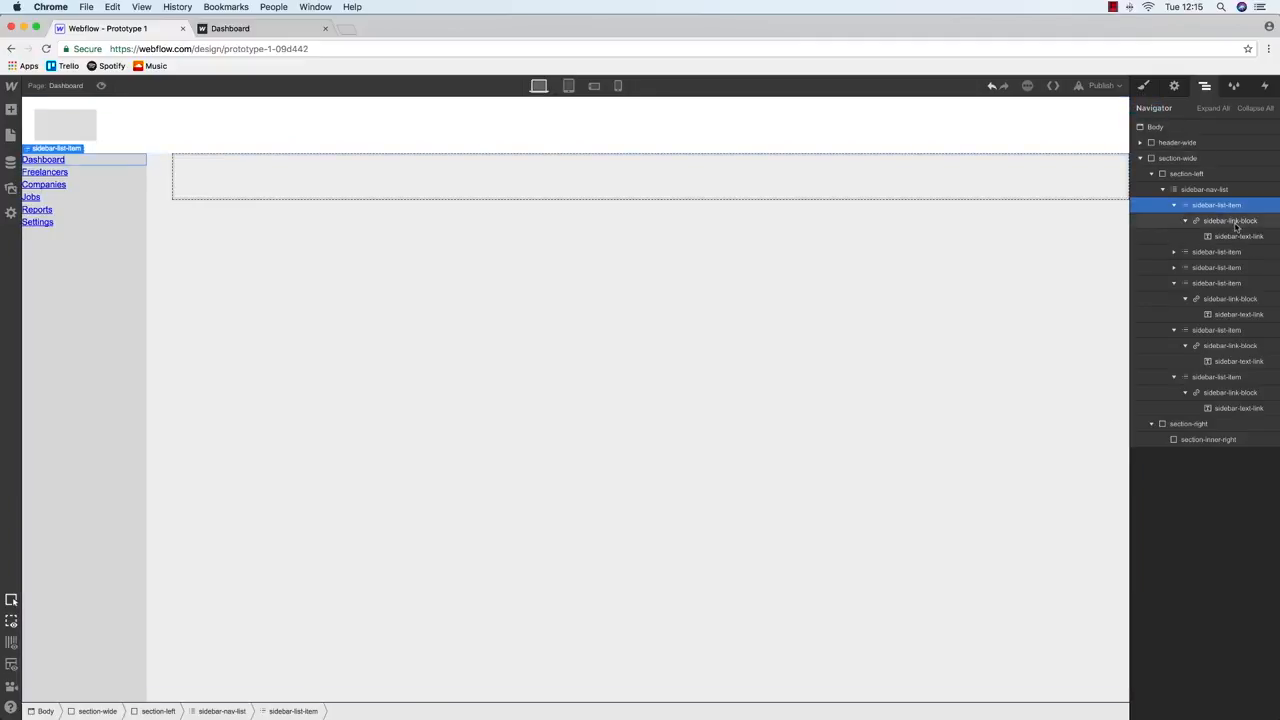
left_click(1230, 221)
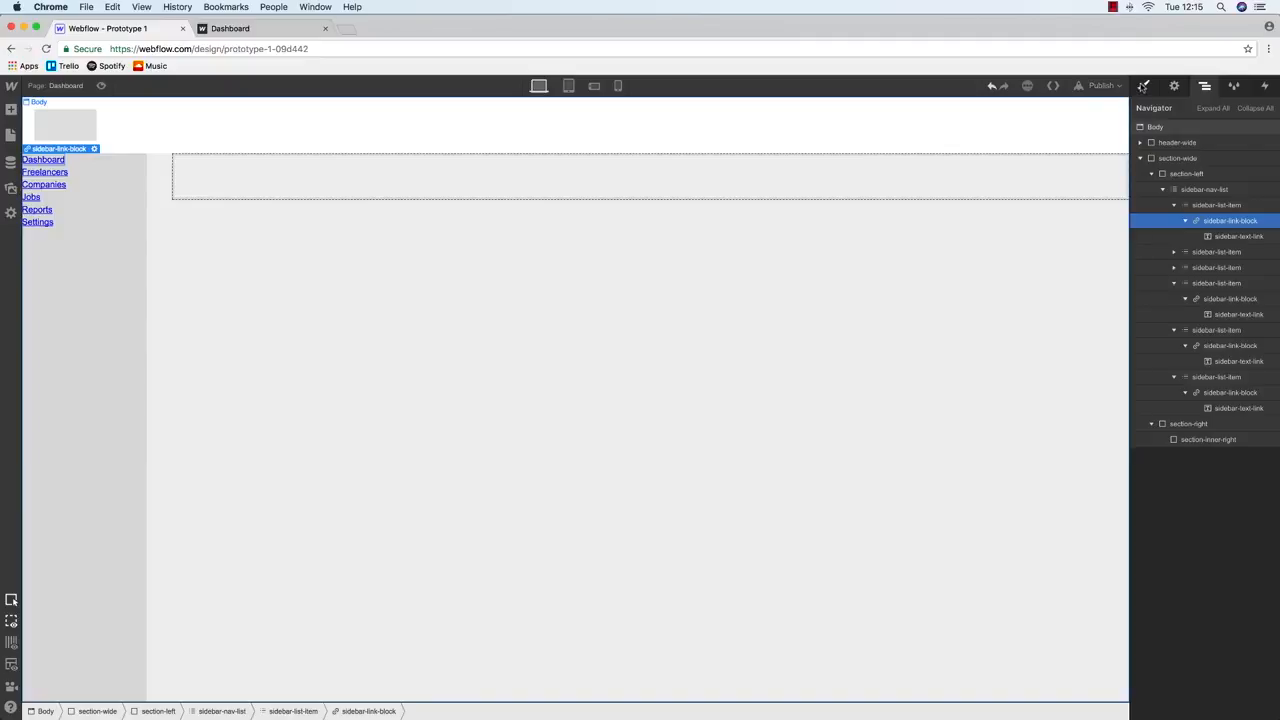
Set the sidebar-link-block width to 100% with 20 px top and bottom padding
left_click(1143, 87)
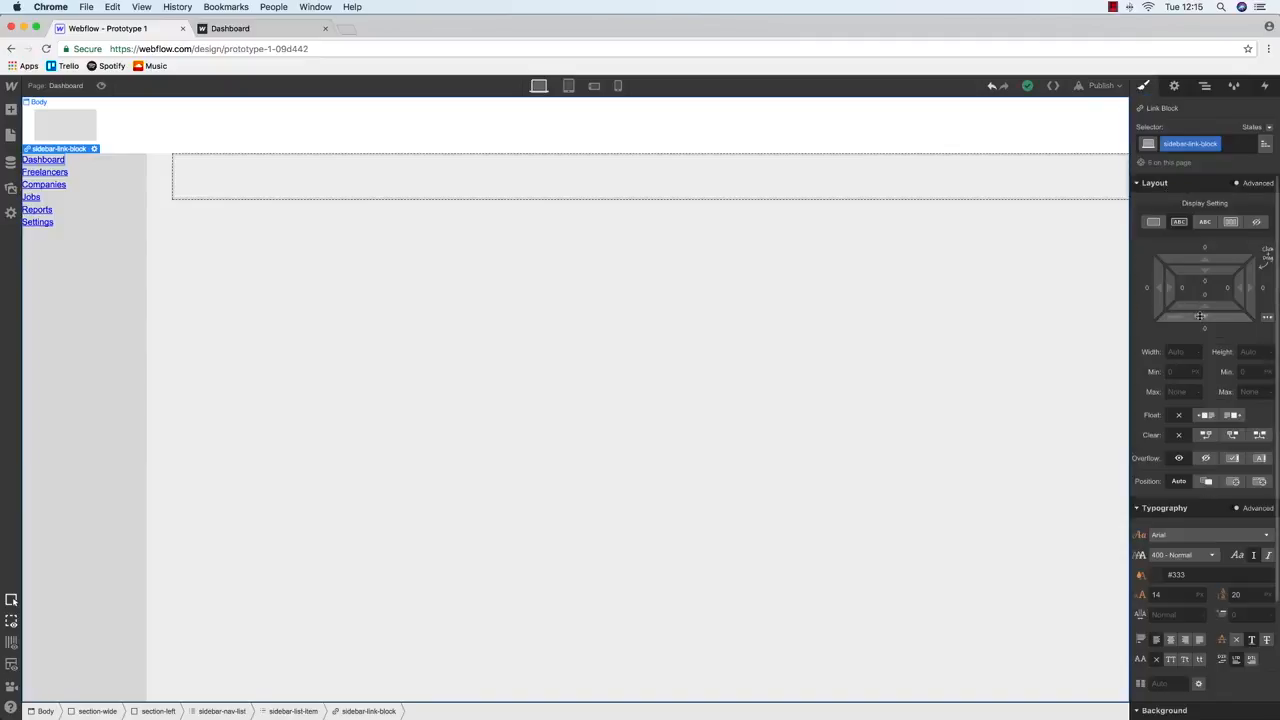
type("100%")
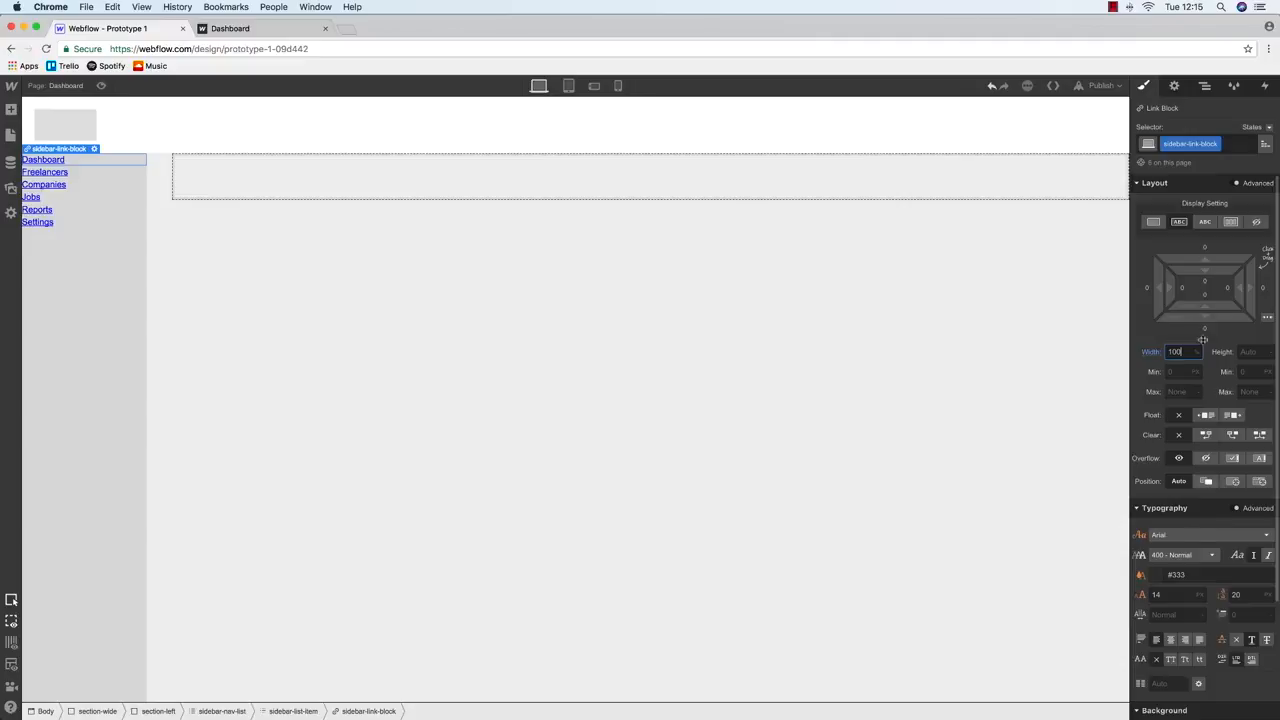
left_click(1207, 284)
type("20")
key("Return")
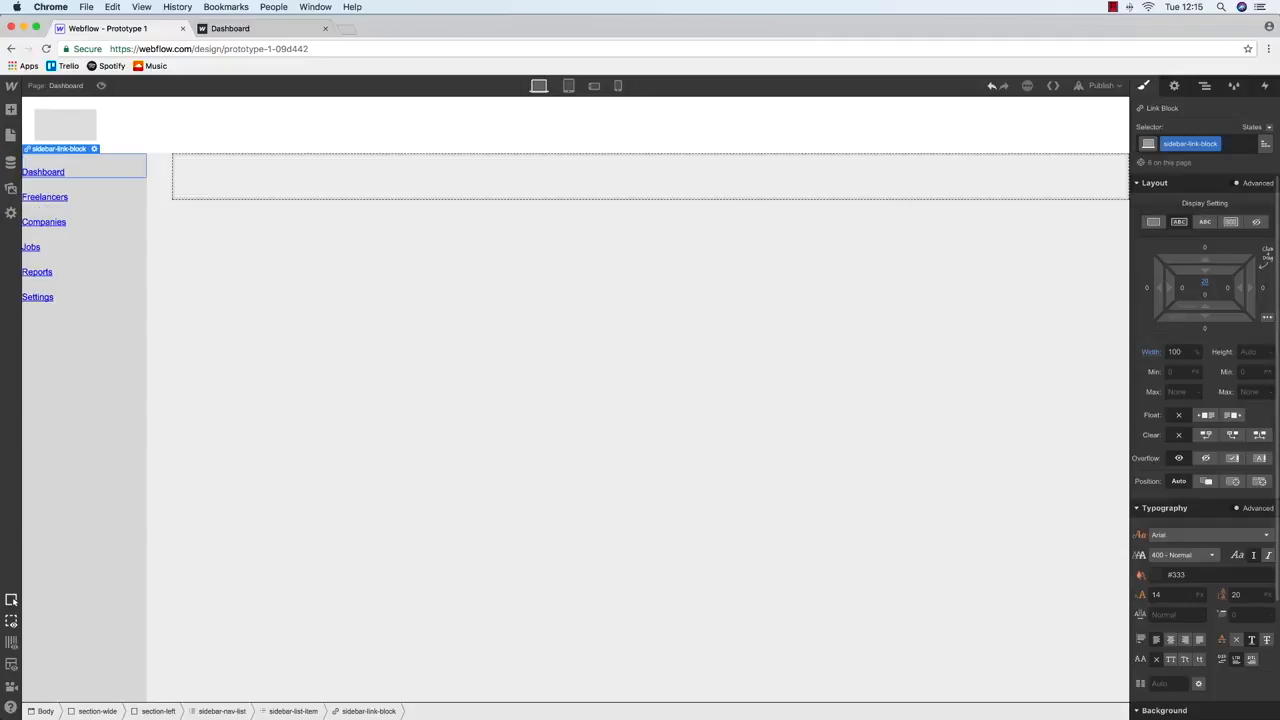
left_click(1212, 297)
type("20")
key("Return")
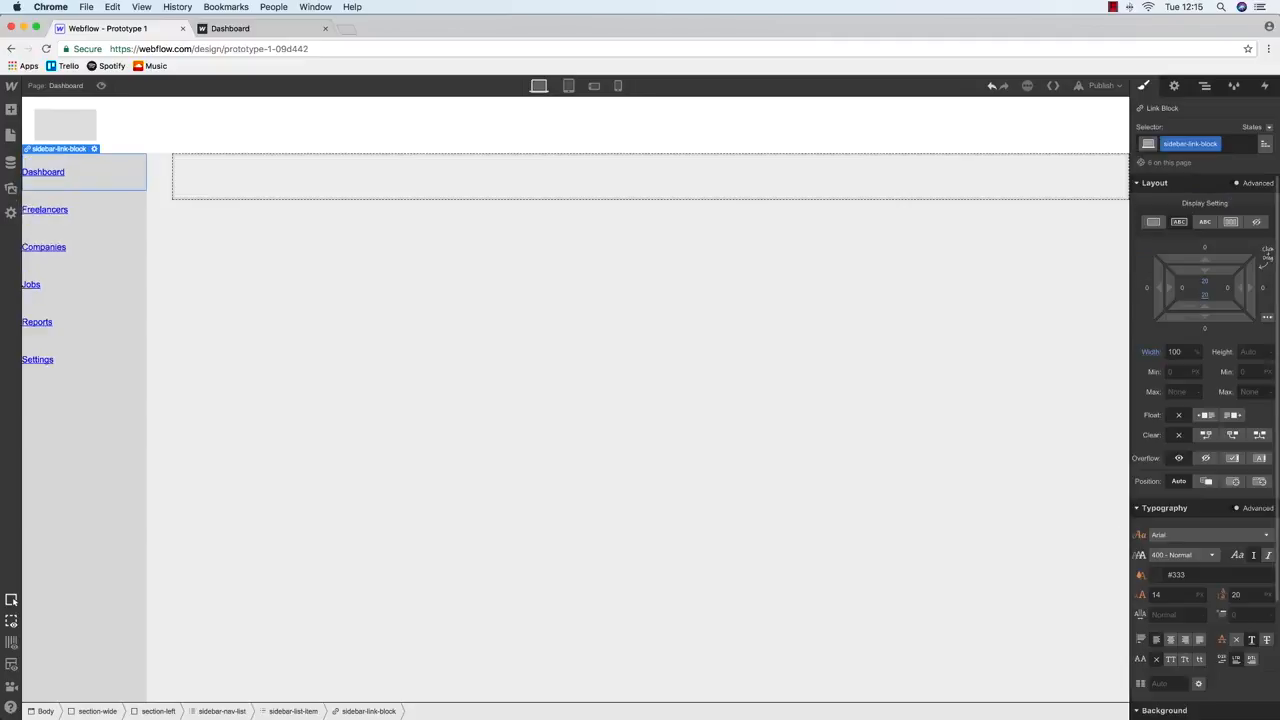
Set the link block's right and left padding to 20 px
left_click(1226, 292)
type("20")
key("Return")
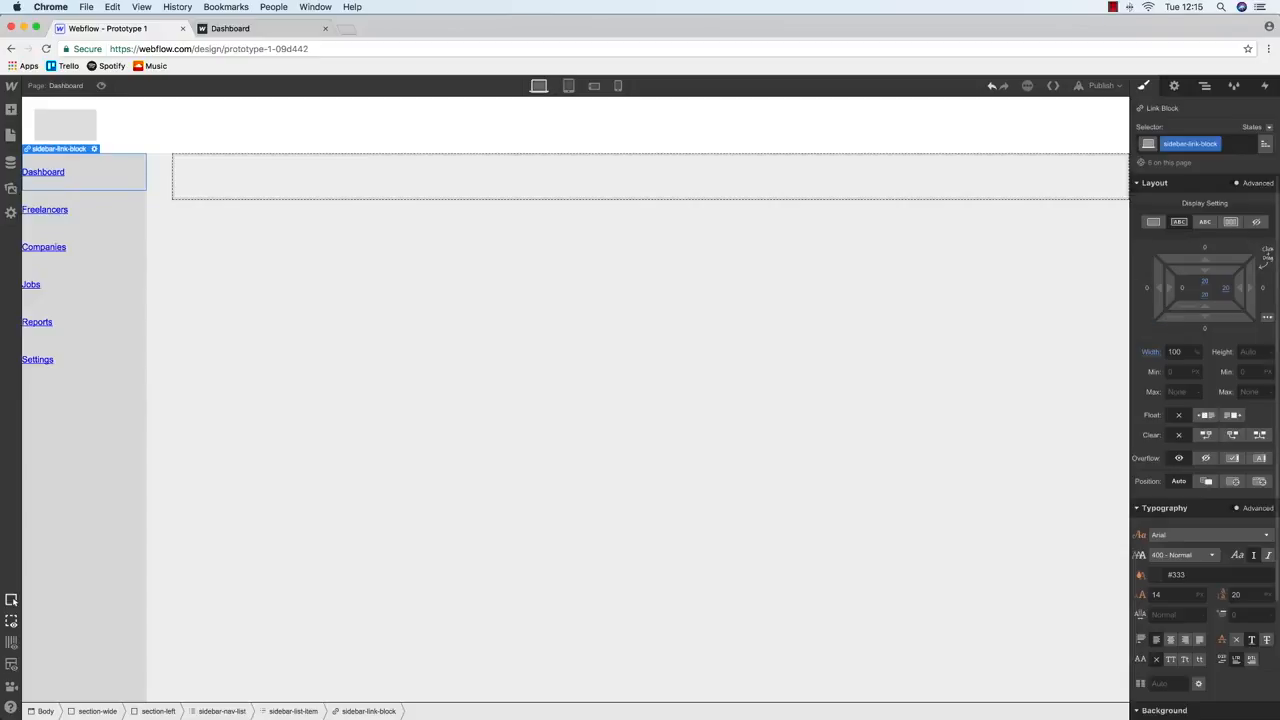
left_click(1182, 289)
type("20")
key("Return")
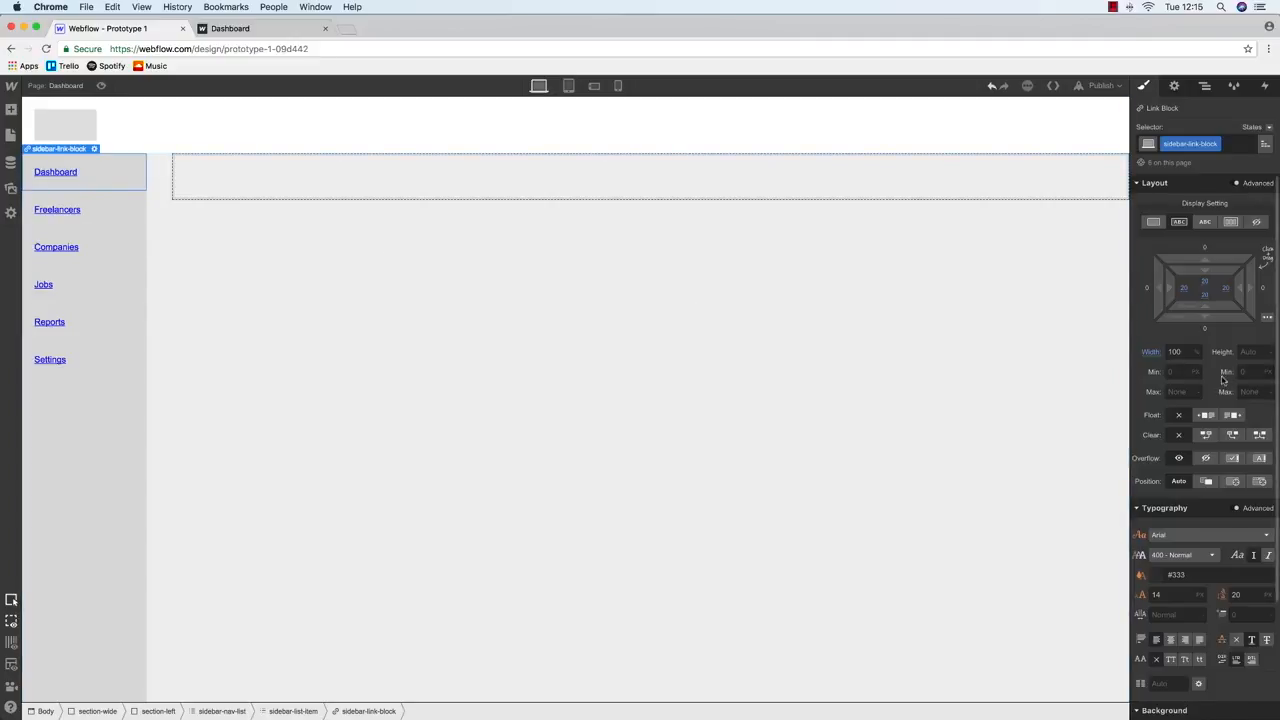
Add a solid bottom-only border to the sidebar link block
scroll(1222, 380, "down", 3)
scroll(1222, 380, "down", 1)
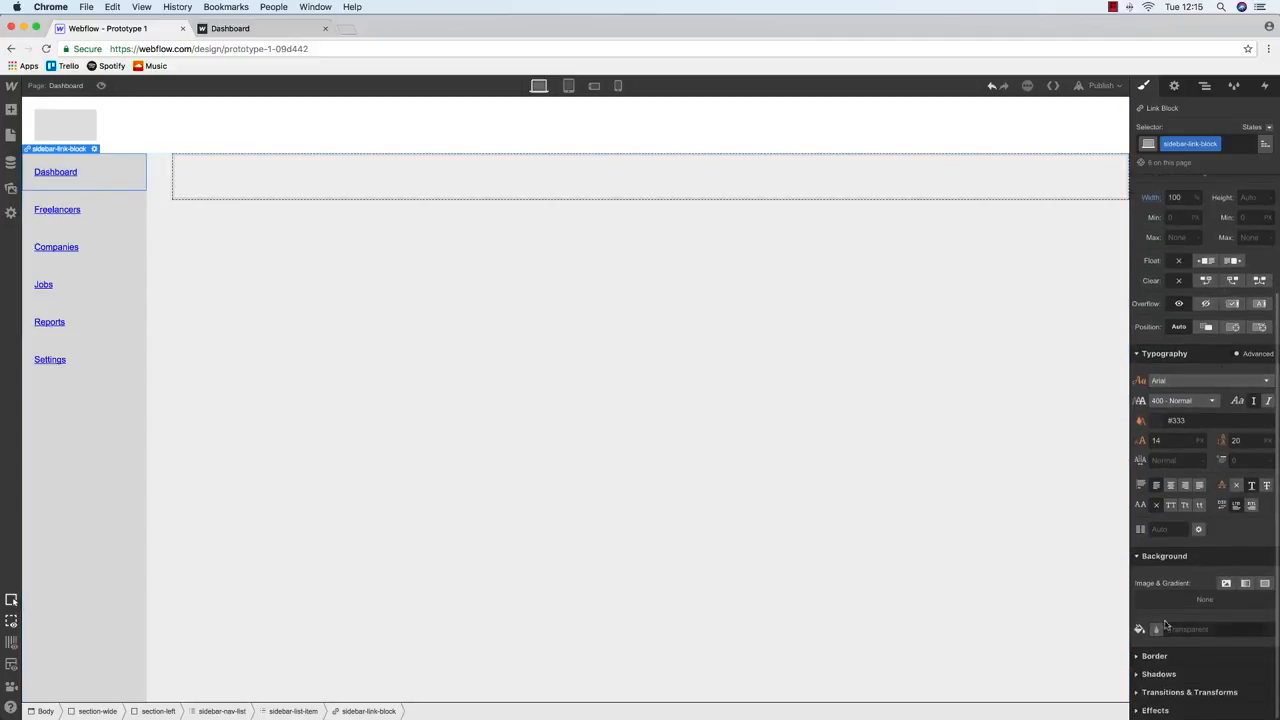
left_click(1140, 656)
left_click(1159, 600)
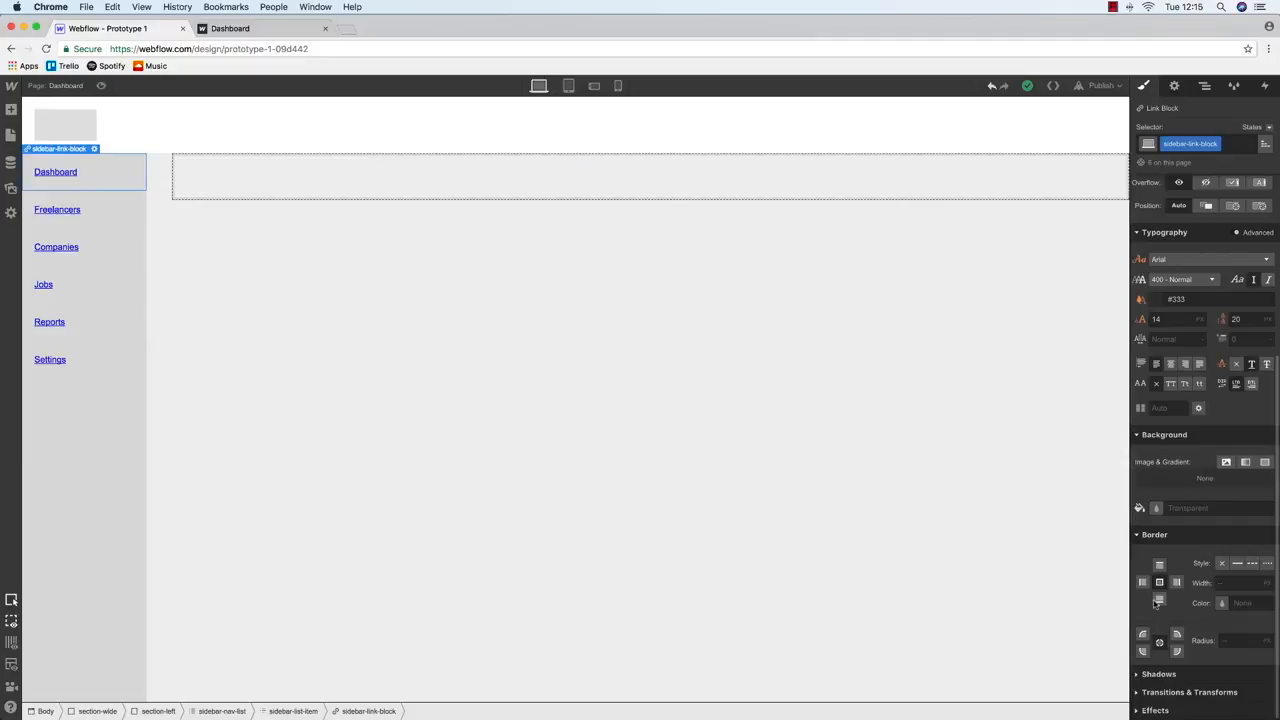
left_click(1237, 564)
Set the border colour to grey #b4b4b4 and reselect the Dashboard link block
left_click(1221, 603)
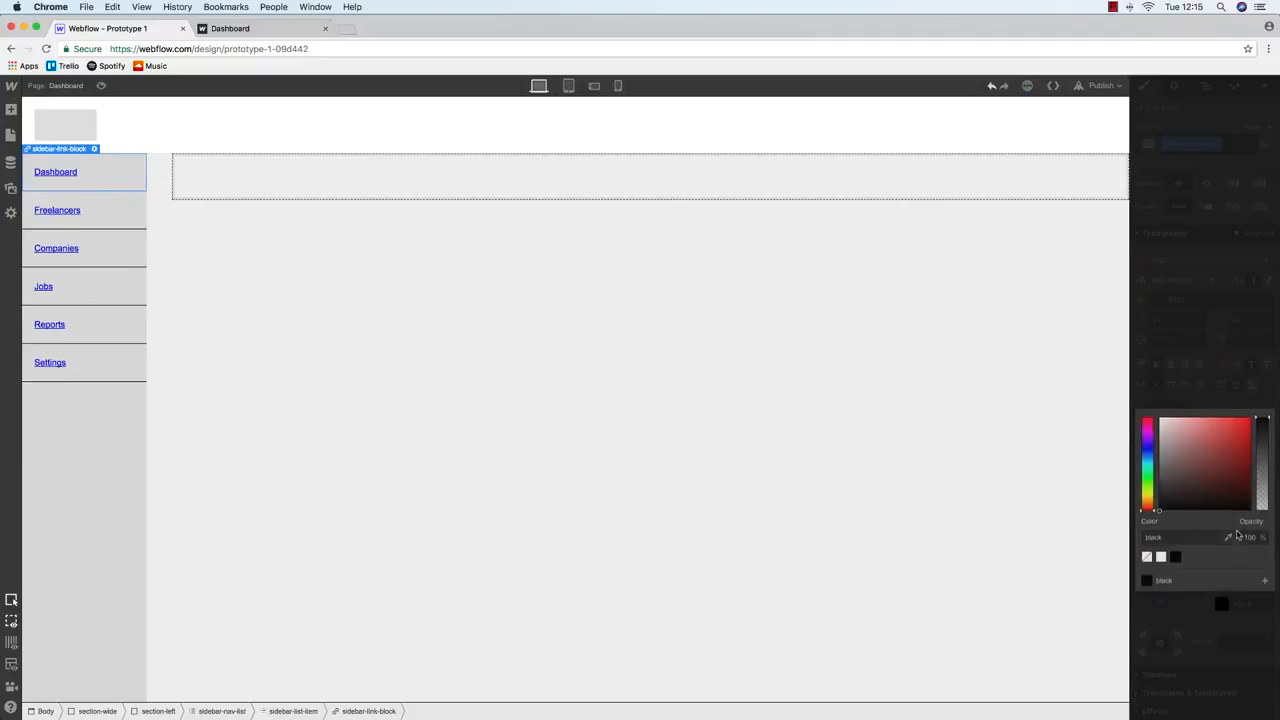
left_click(1159, 437)
left_click_drag(1146, 438, 1145, 445)
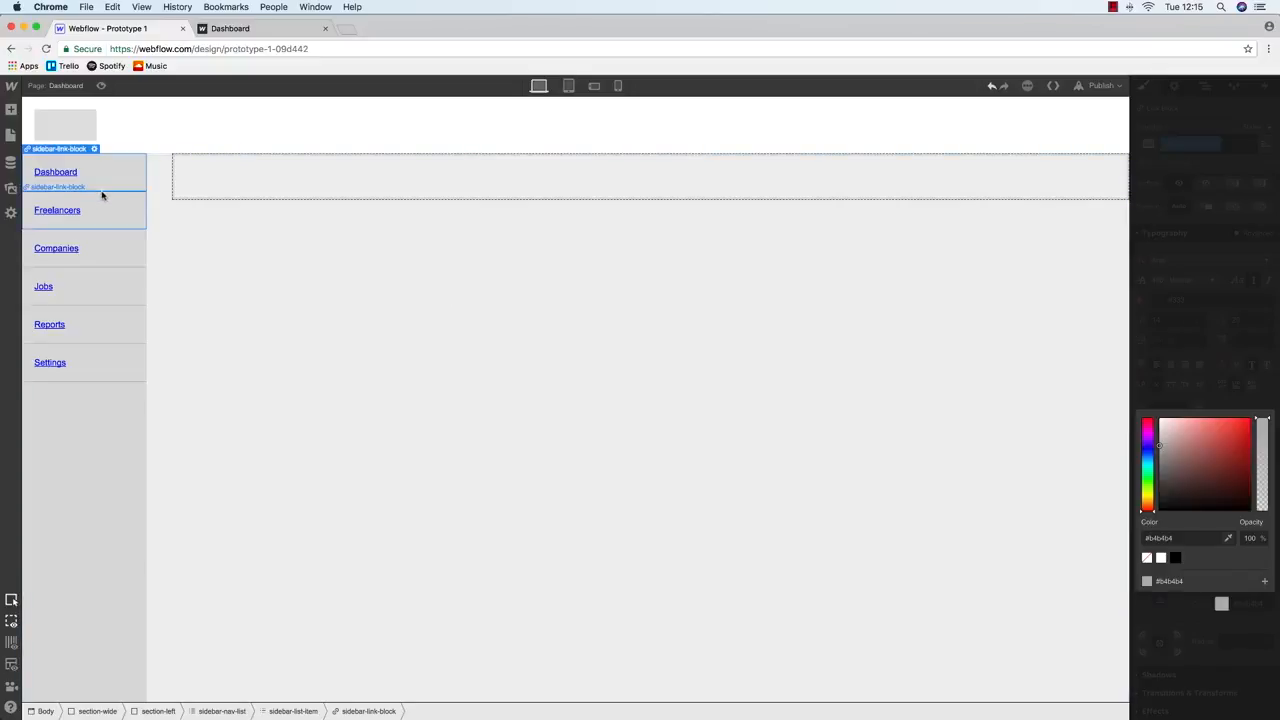
left_click(71, 171)
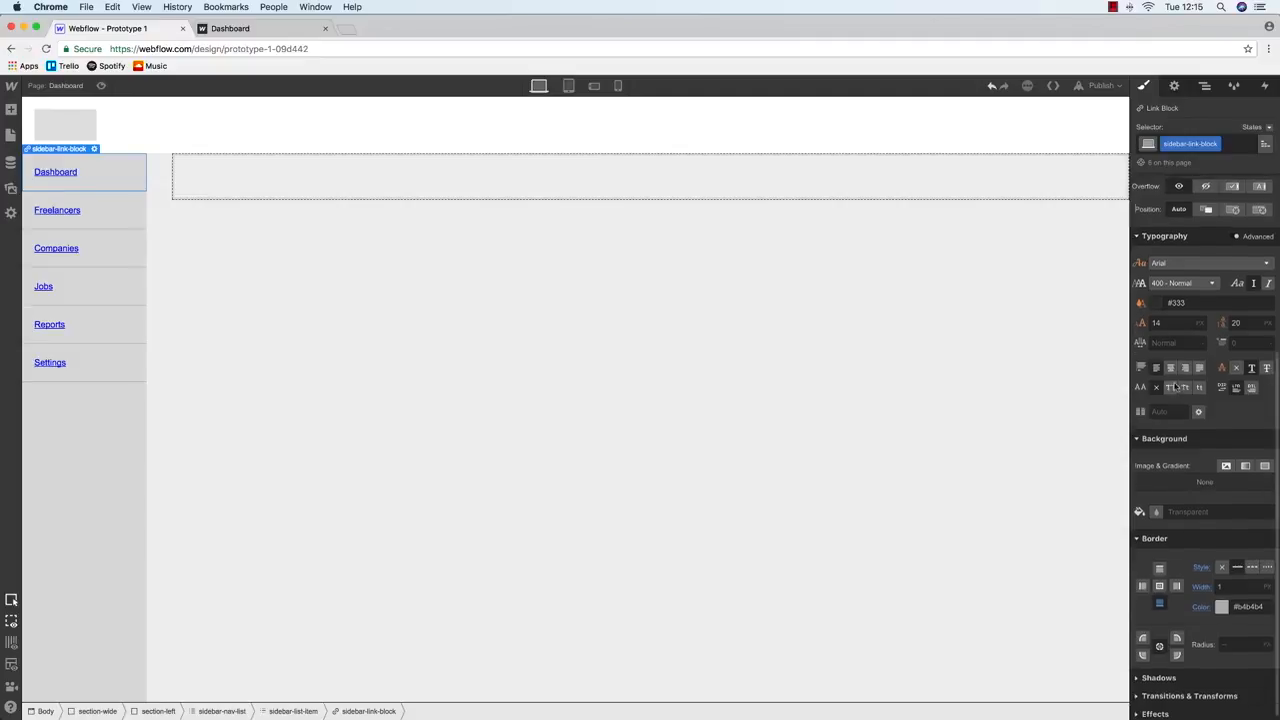
scroll(1176, 338, "up", 3)
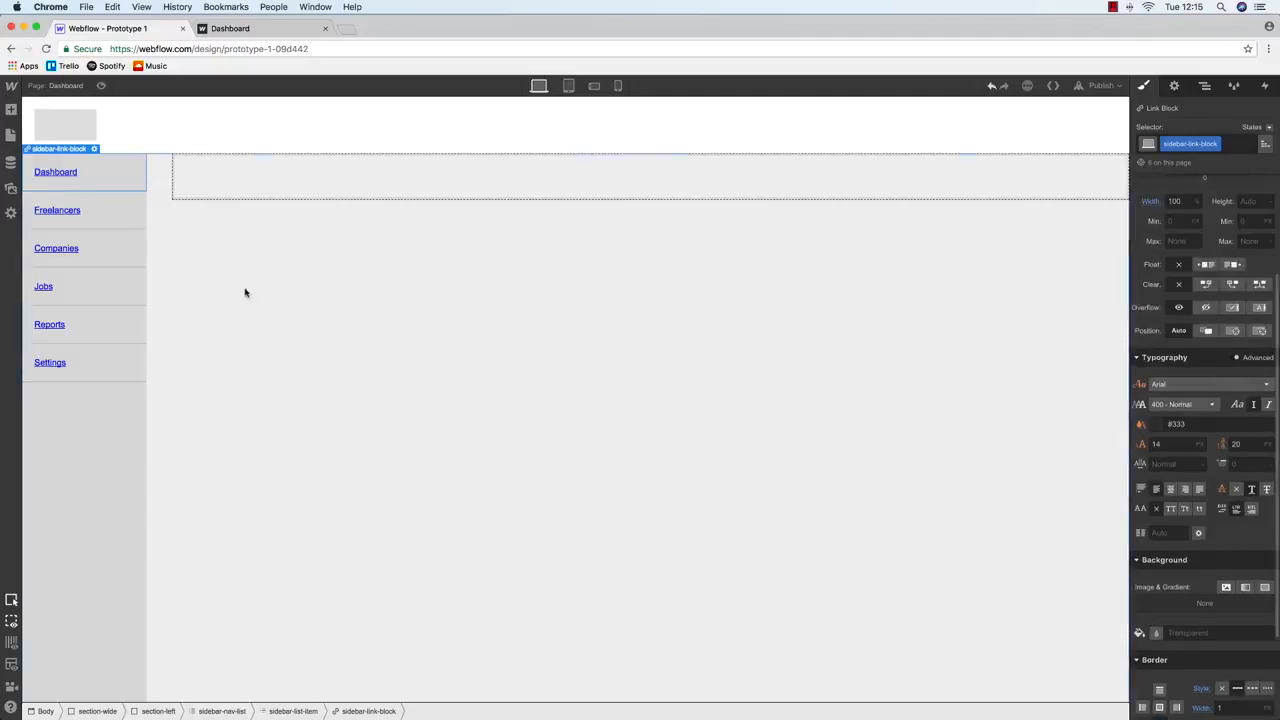
left_click(59, 178)
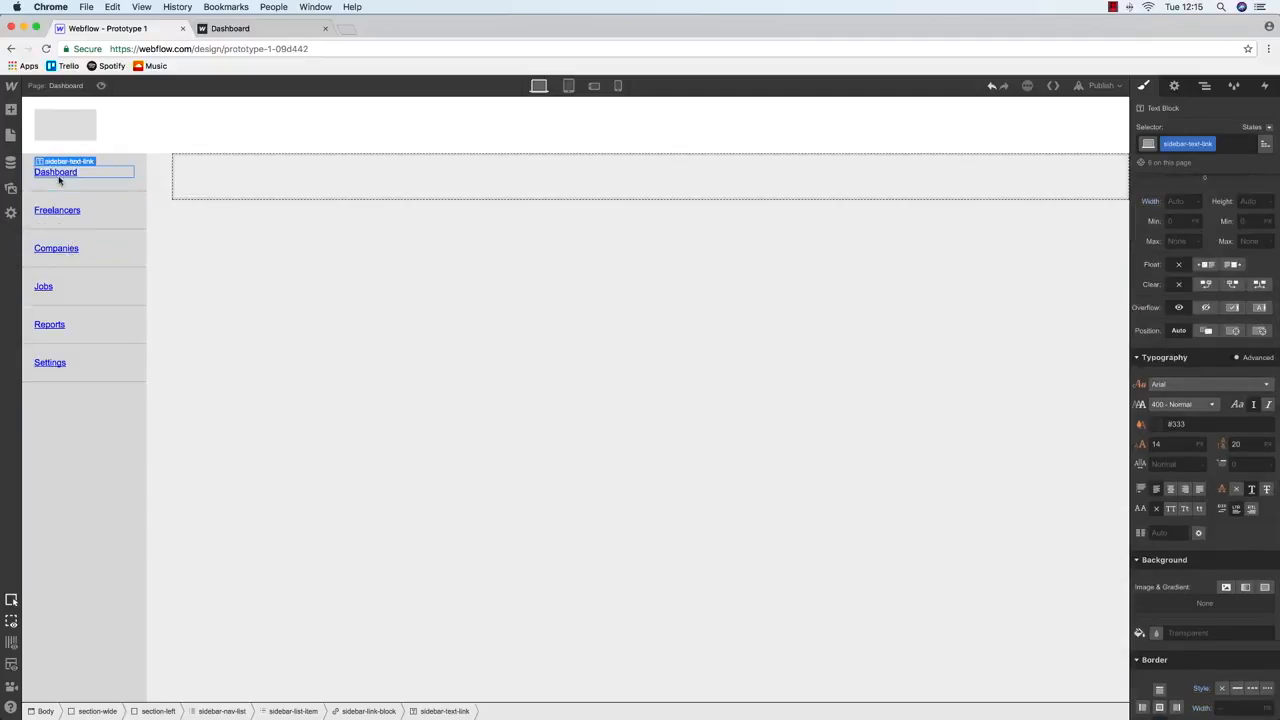
left_click(74, 190)
Publish the site, view the bordered sidebar on the live Dashboard page, then return to the Designer
key("shift+p")
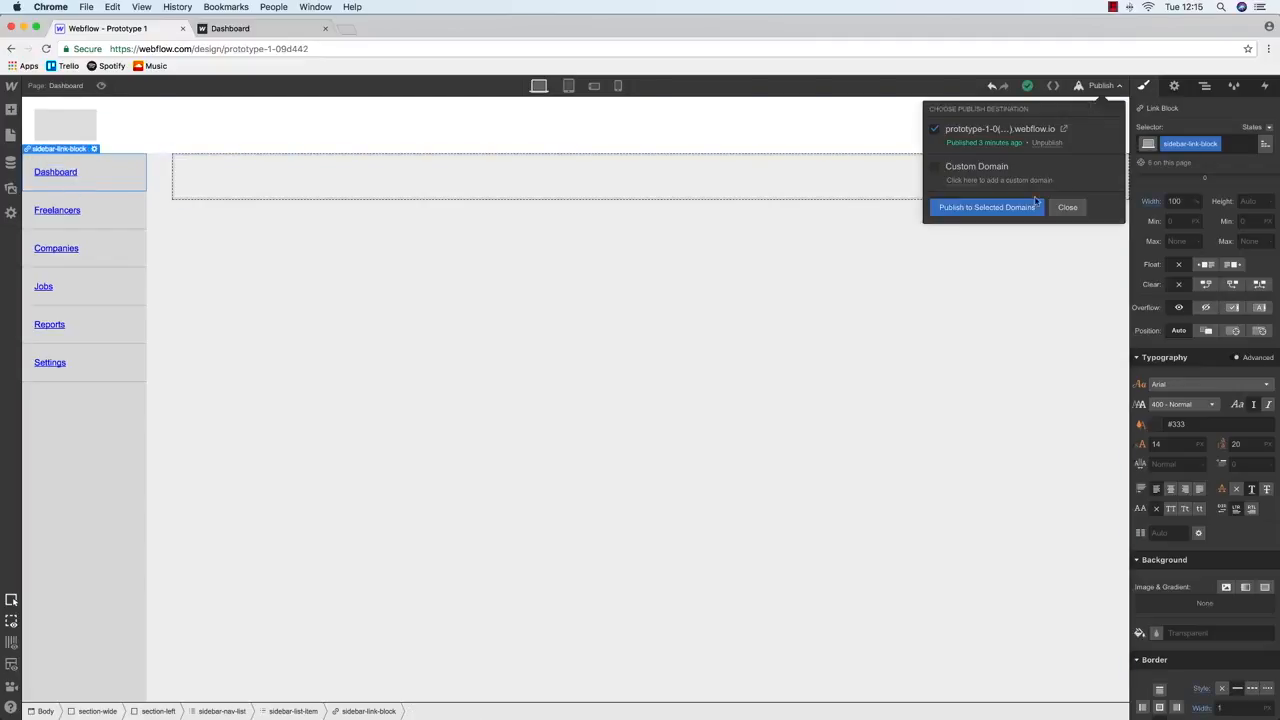
left_click(233, 29)
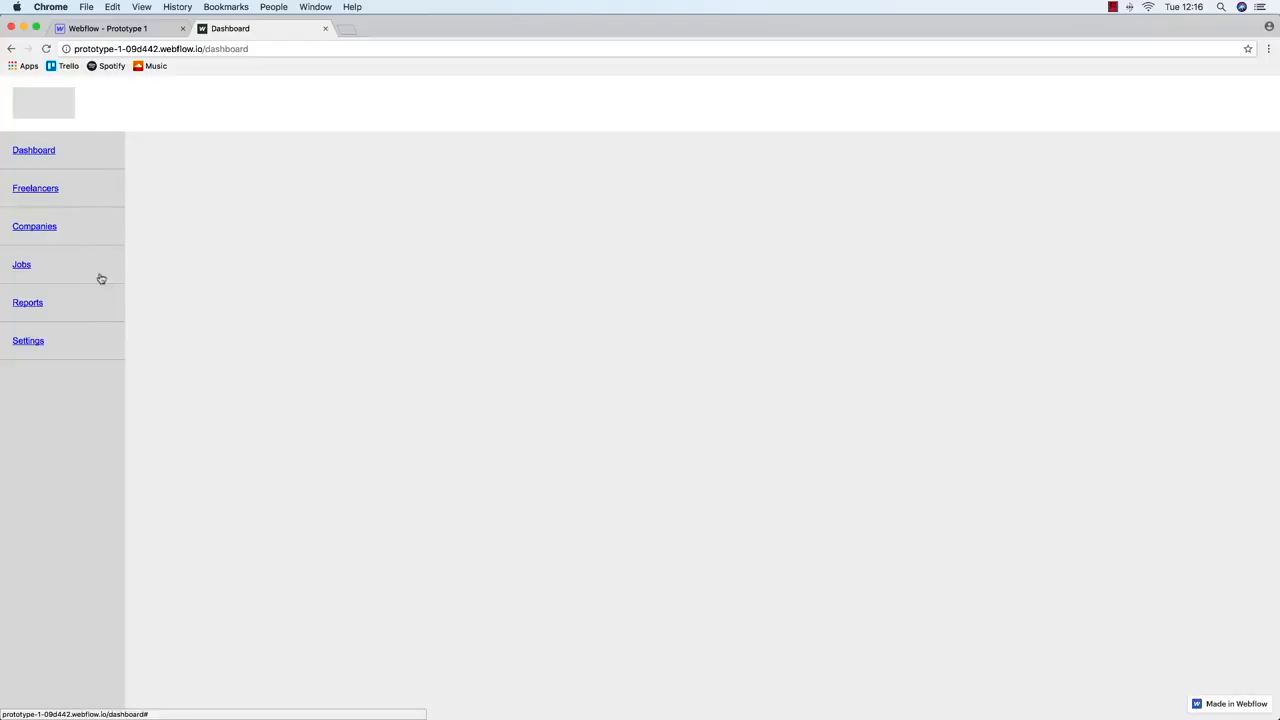
left_click(160, 28)
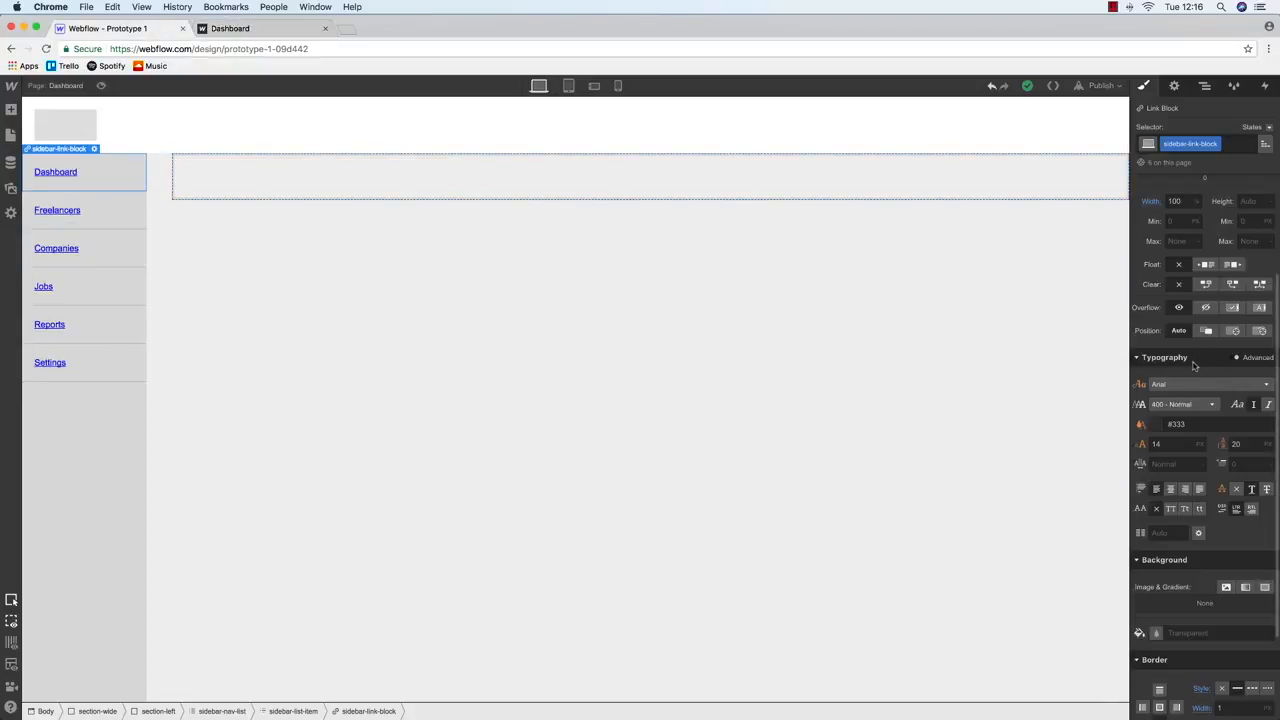
Review the Dashboard link block's settings and styling, then display the Navigator element tree
left_click(1175, 86)
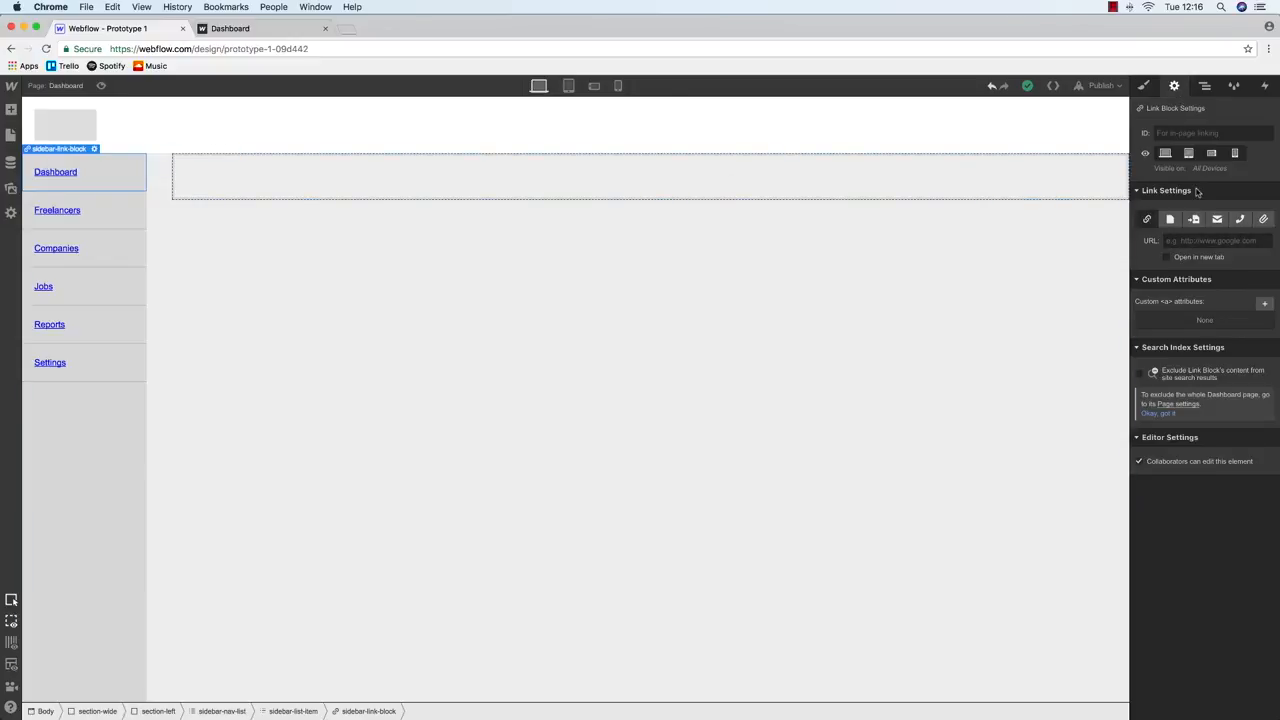
left_click(11, 135)
left_click(11, 135)
left_click(1142, 85)
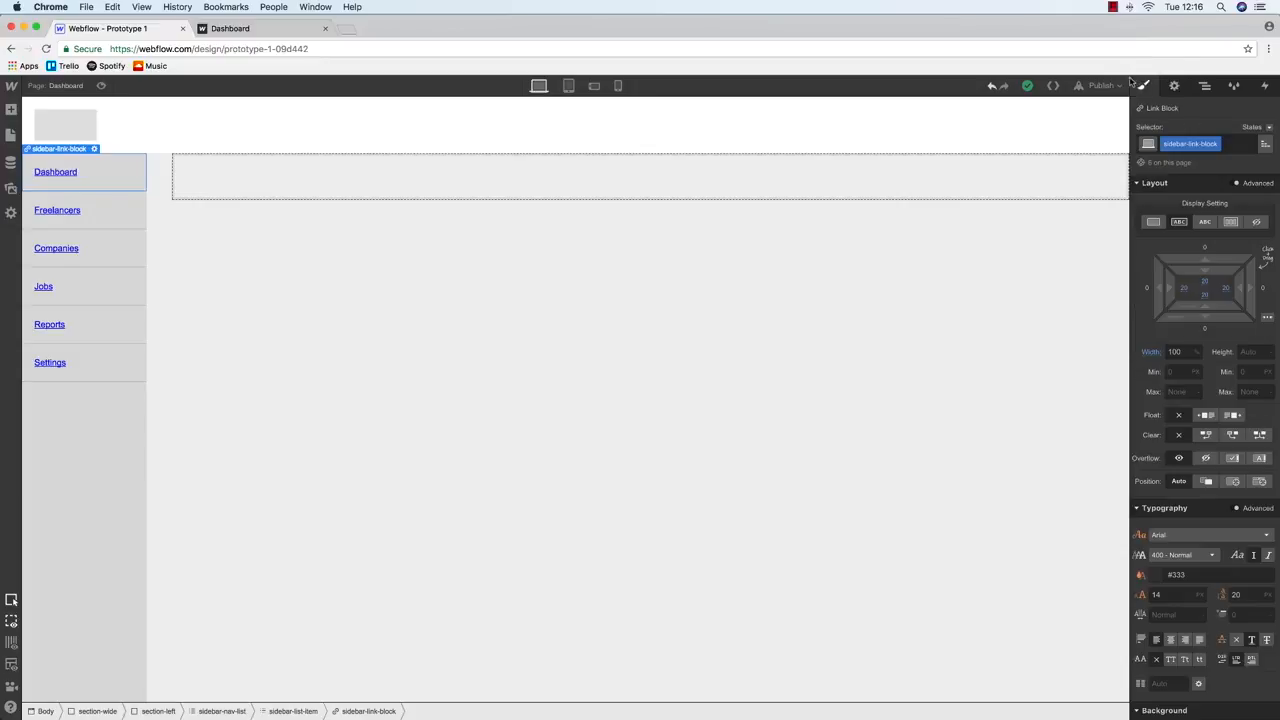
left_click(66, 172)
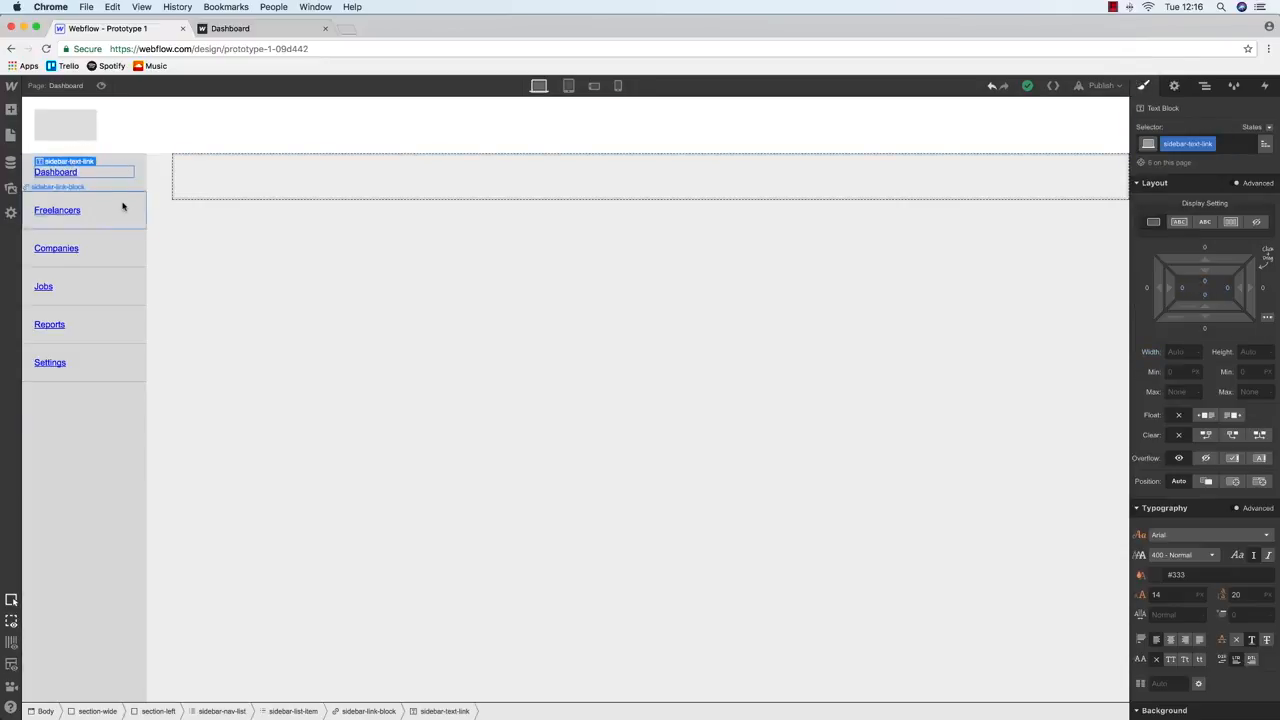
left_click(125, 163)
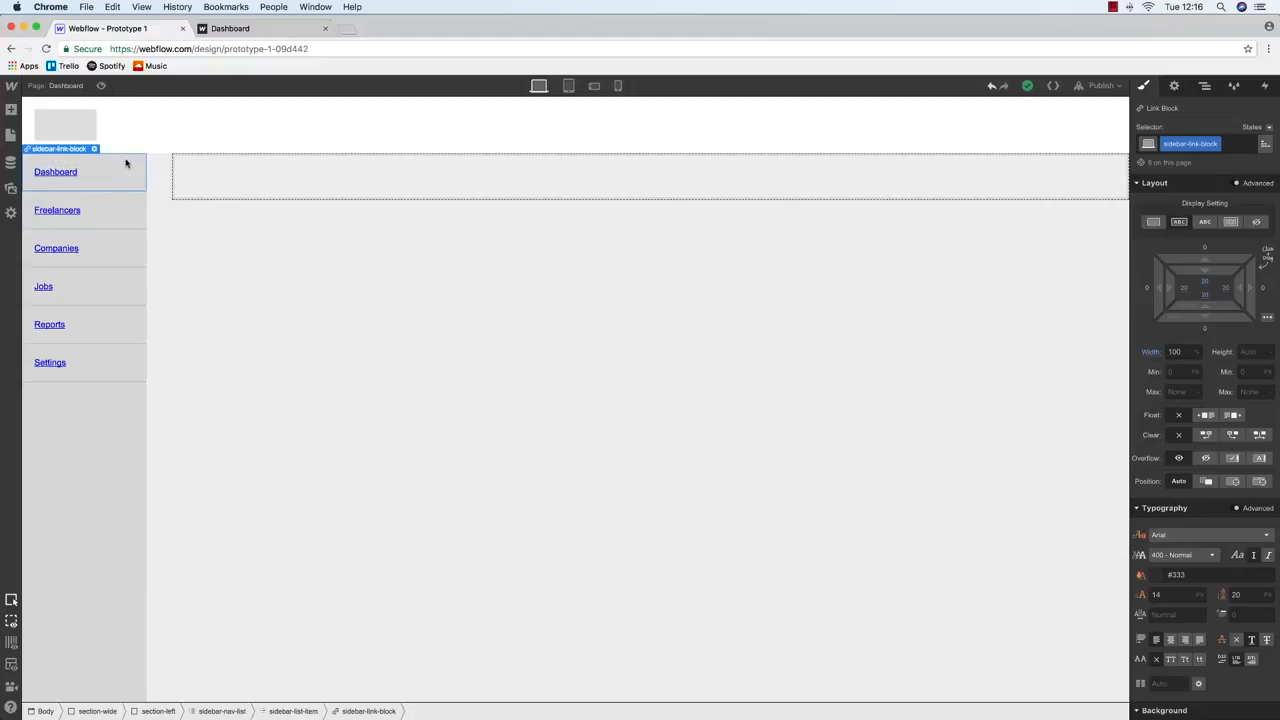
left_click(11, 132)
left_click(11, 132)
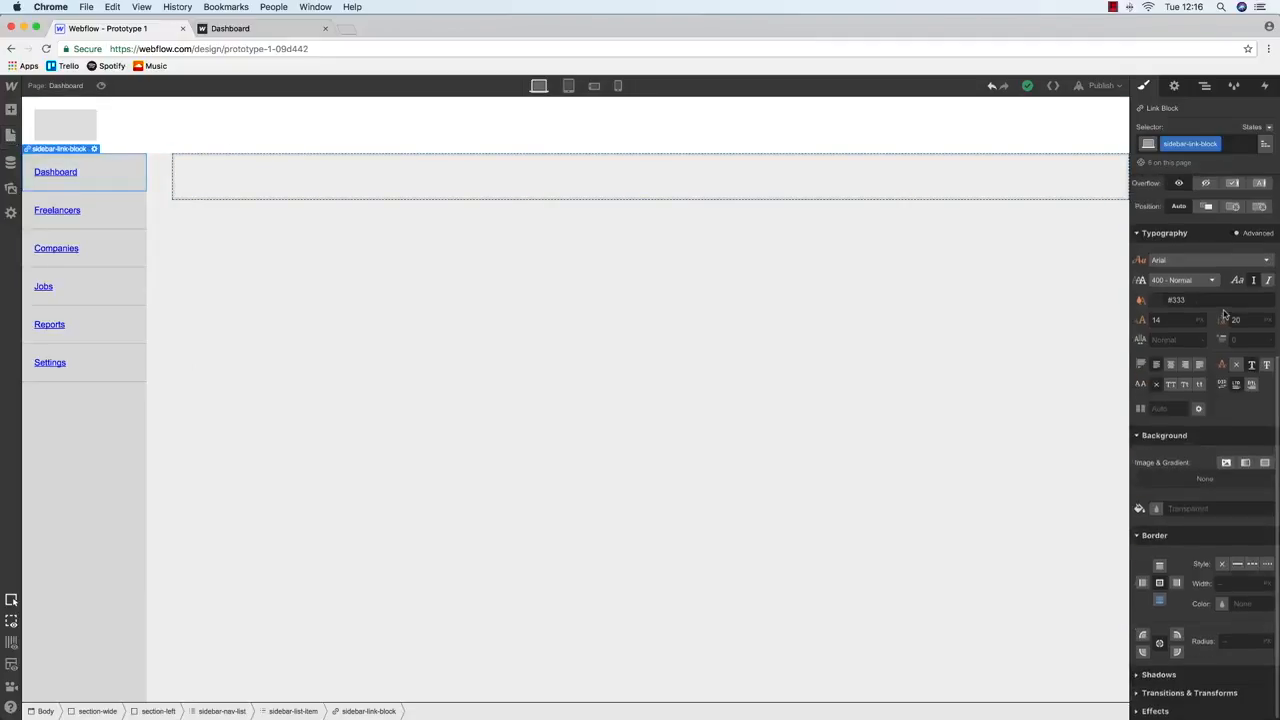
scroll(1210, 313, "up", 5)
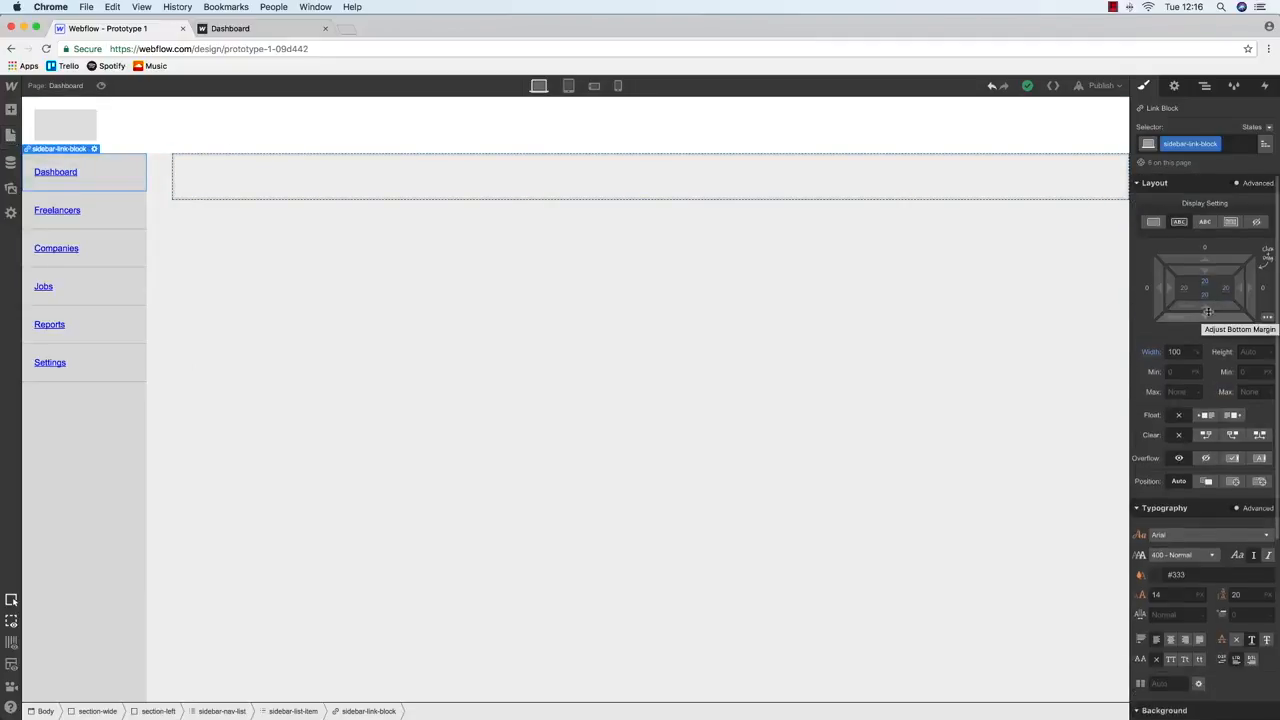
left_click(1205, 86)
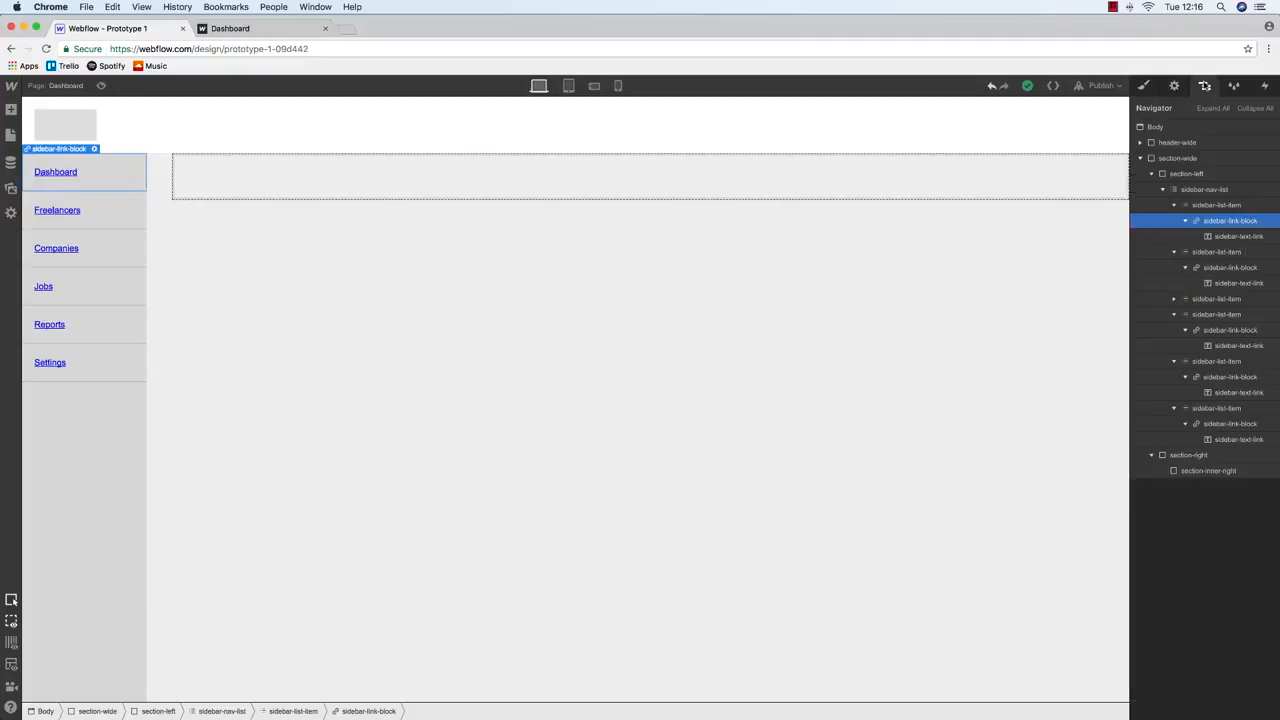
Link the Dashboard and Freelancers sidebar items to their matching pages
left_click(1176, 86)
left_click(1170, 219)
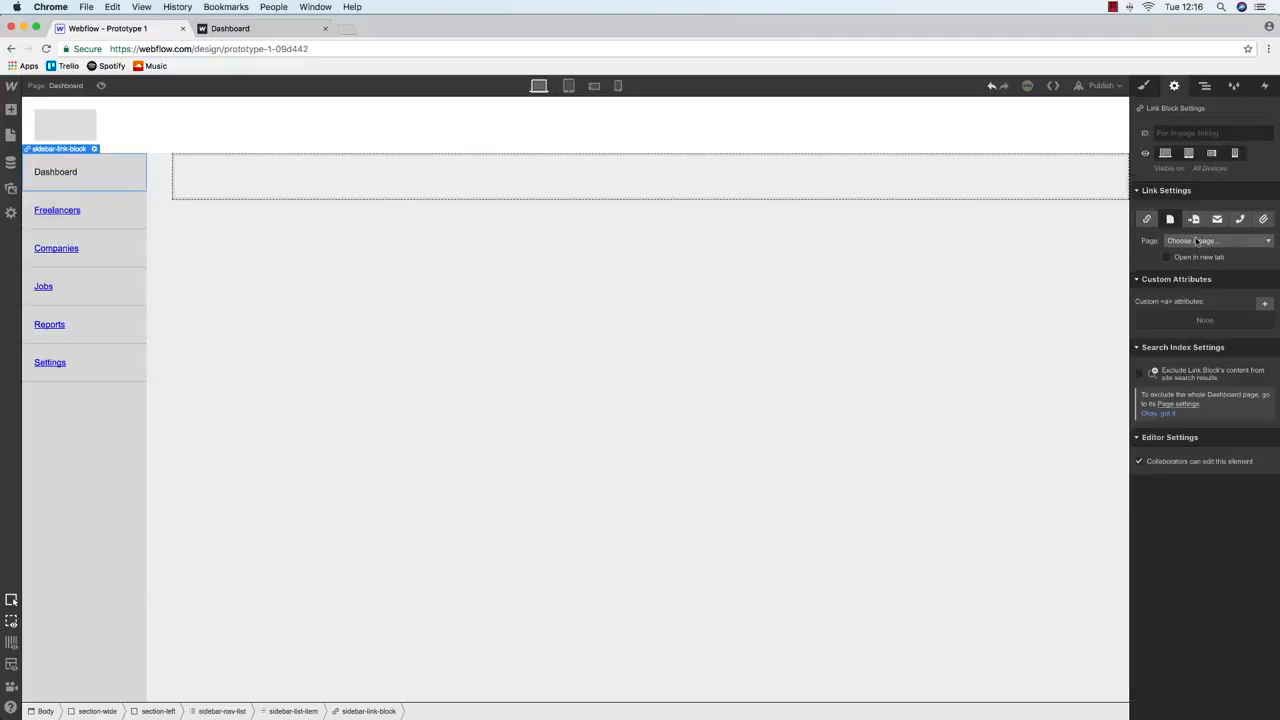
left_click(1212, 241)
left_click(1205, 288)
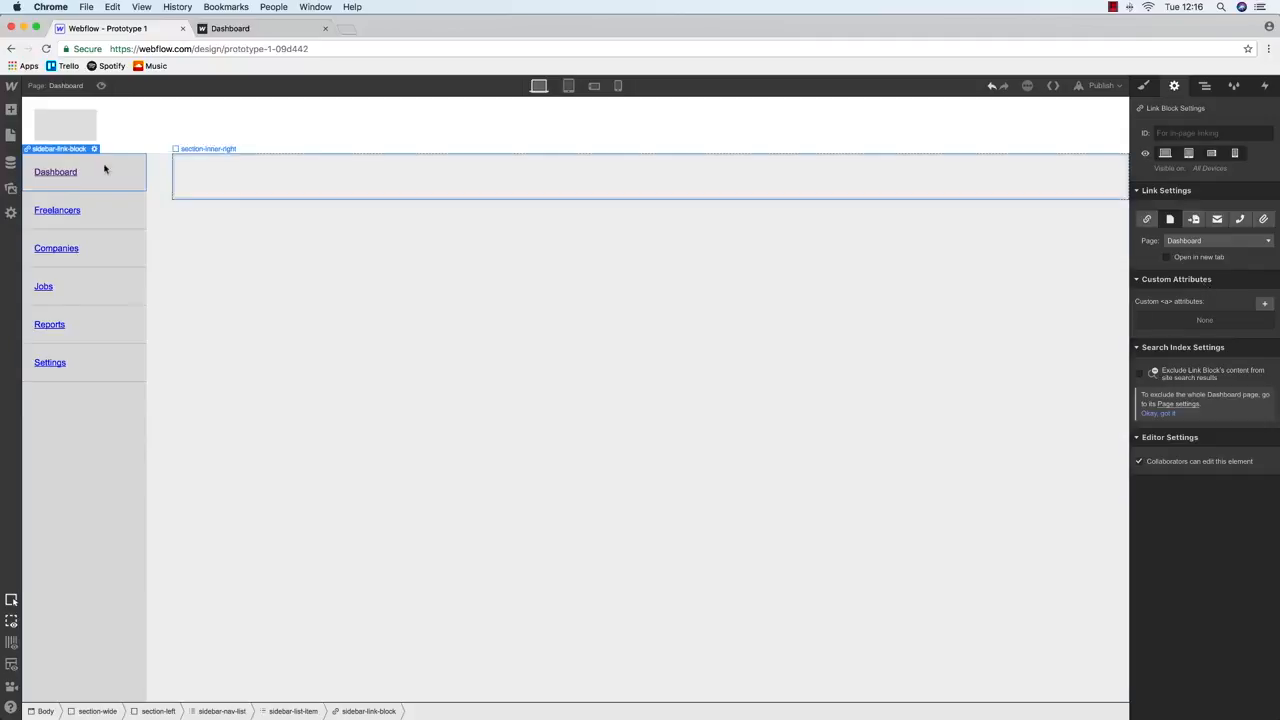
left_click(86, 202)
left_click(1170, 219)
left_click(1192, 241)
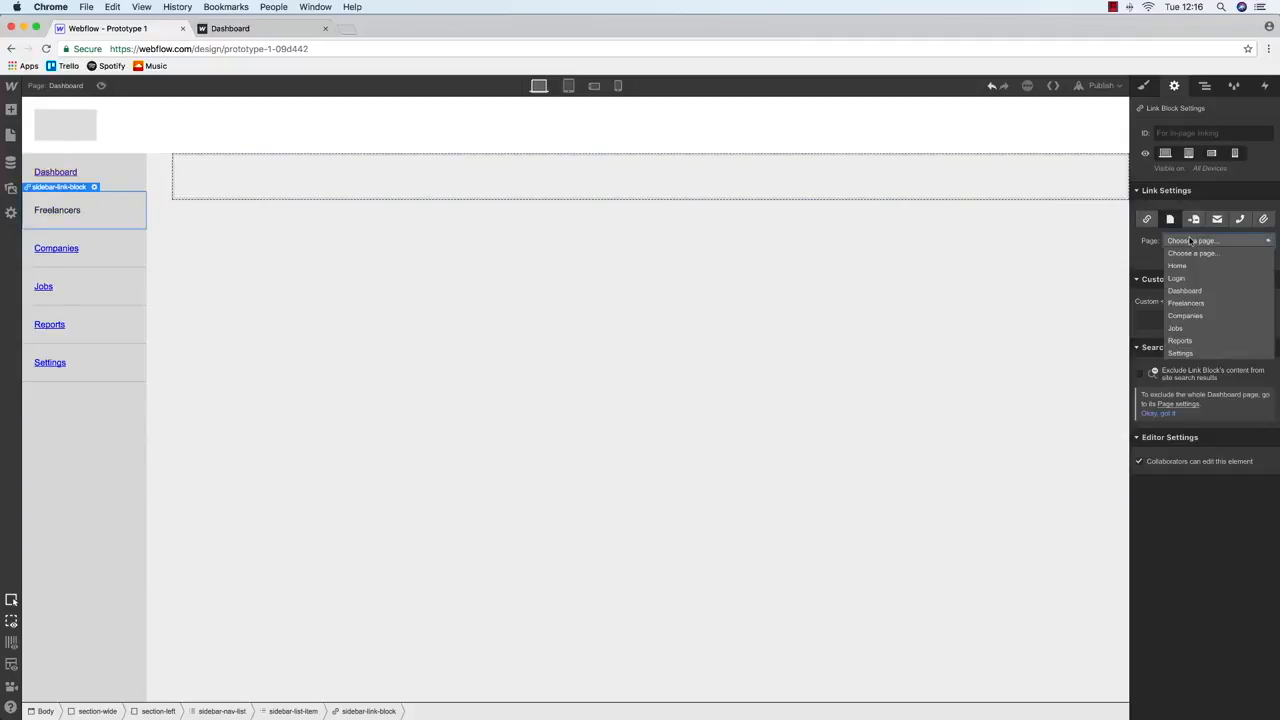
left_click(1190, 302)
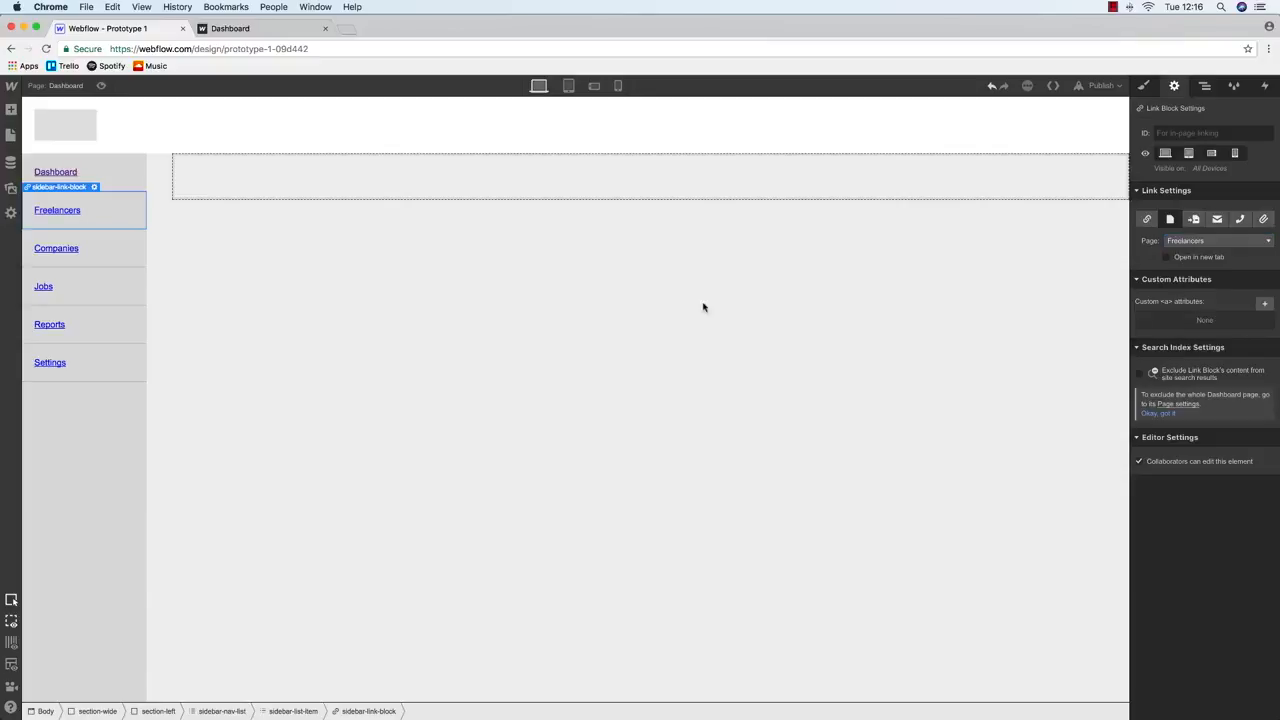
Link the Companies and Jobs sidebar items to their matching pages
left_click(94, 245)
left_click(1170, 219)
left_click(1200, 241)
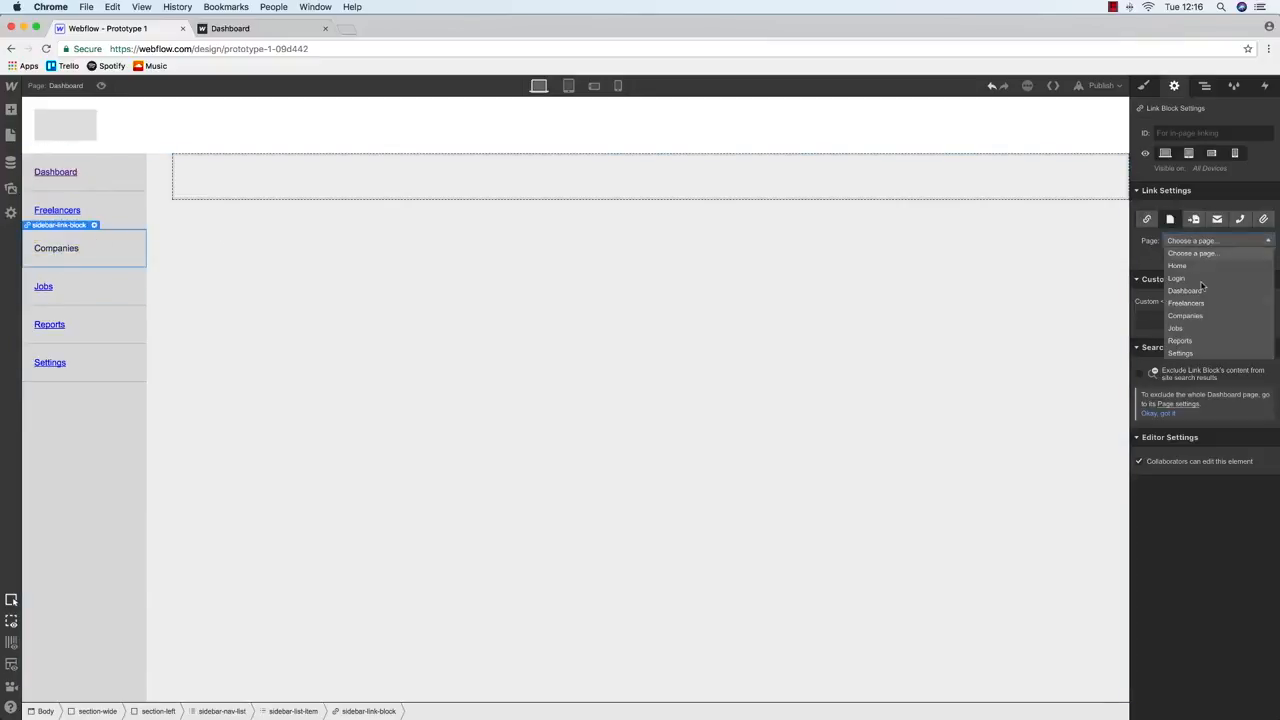
left_click(1190, 312)
left_click(50, 300)
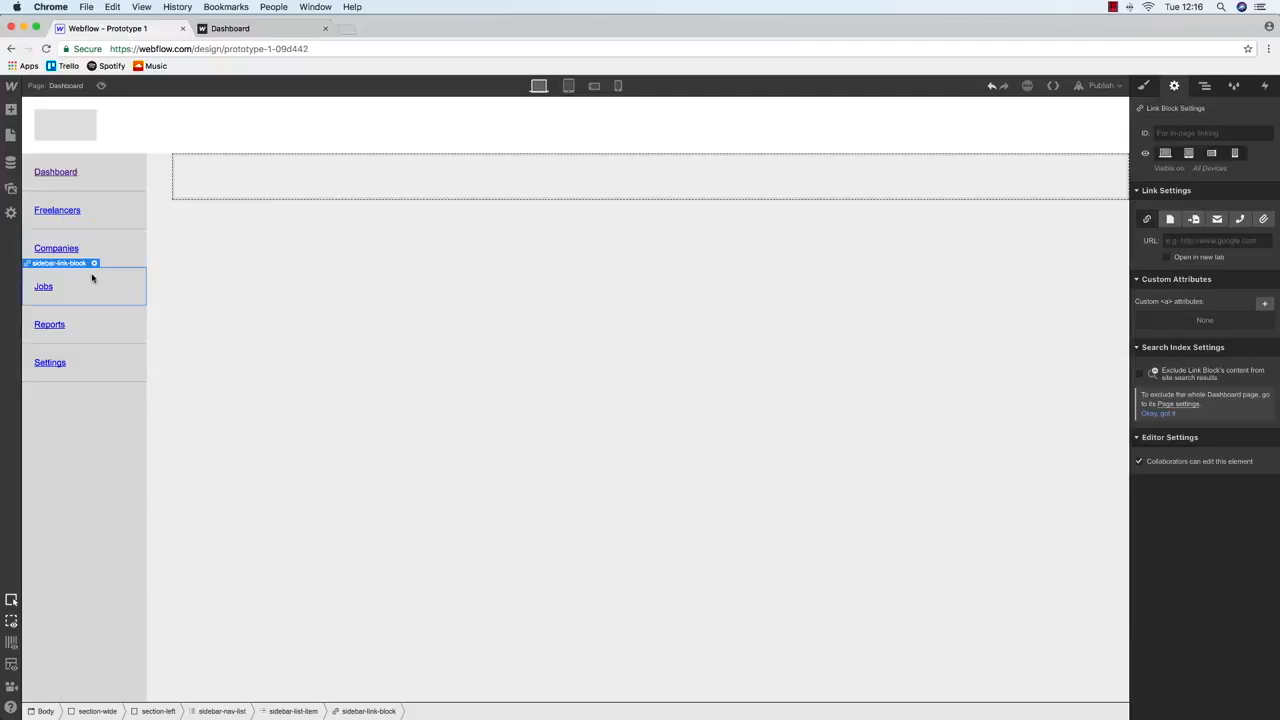
left_click(1186, 243)
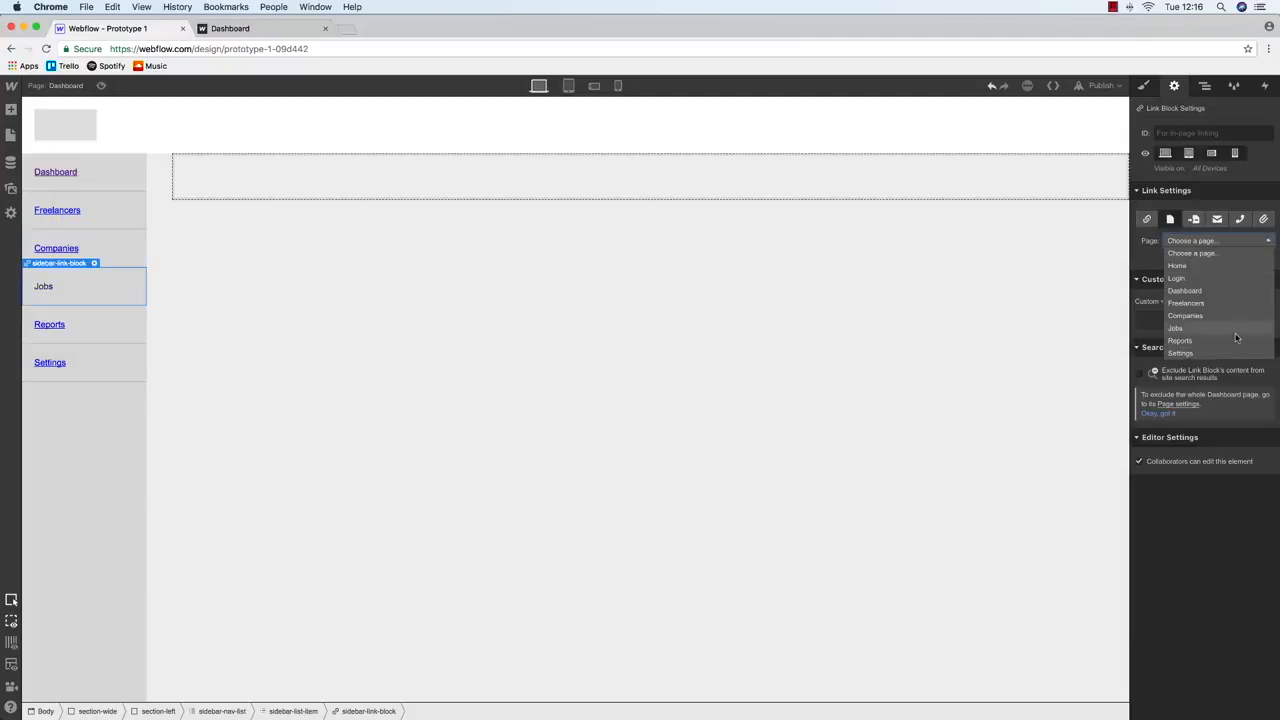
left_click(1178, 328)
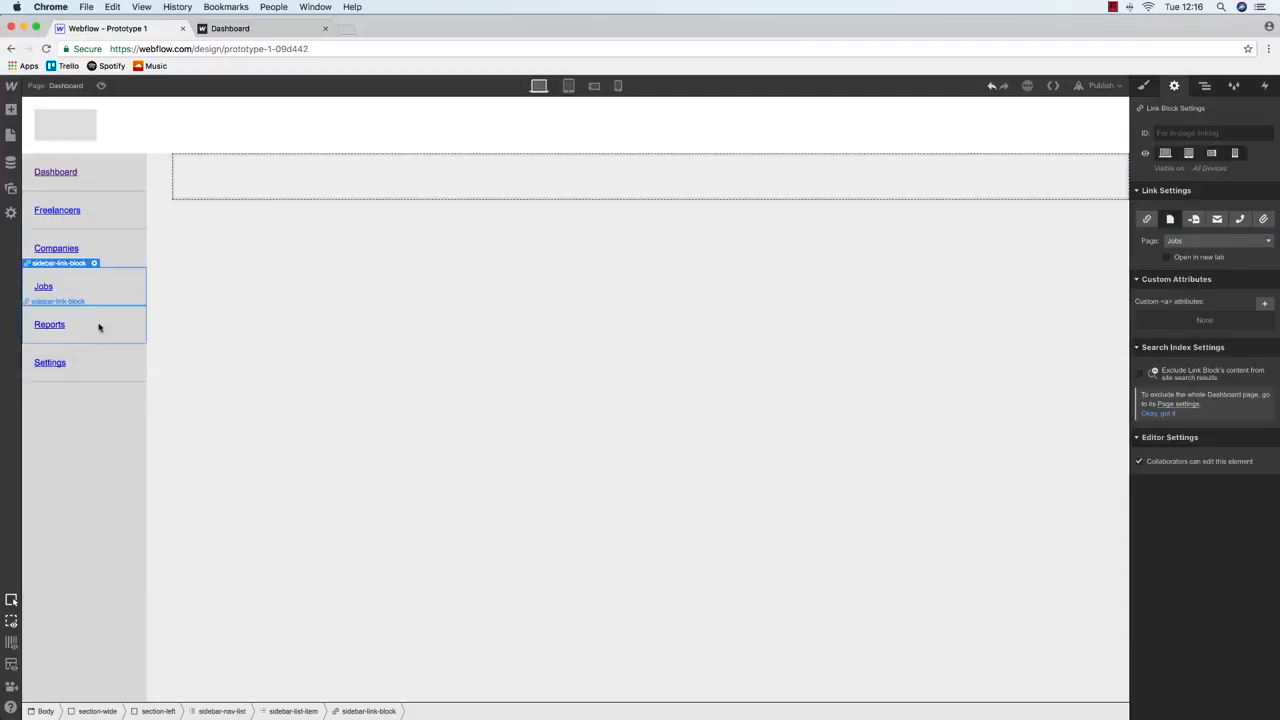
Link the Reports and Settings sidebar items to their matching pages
left_click(137, 316)
left_click(1200, 241)
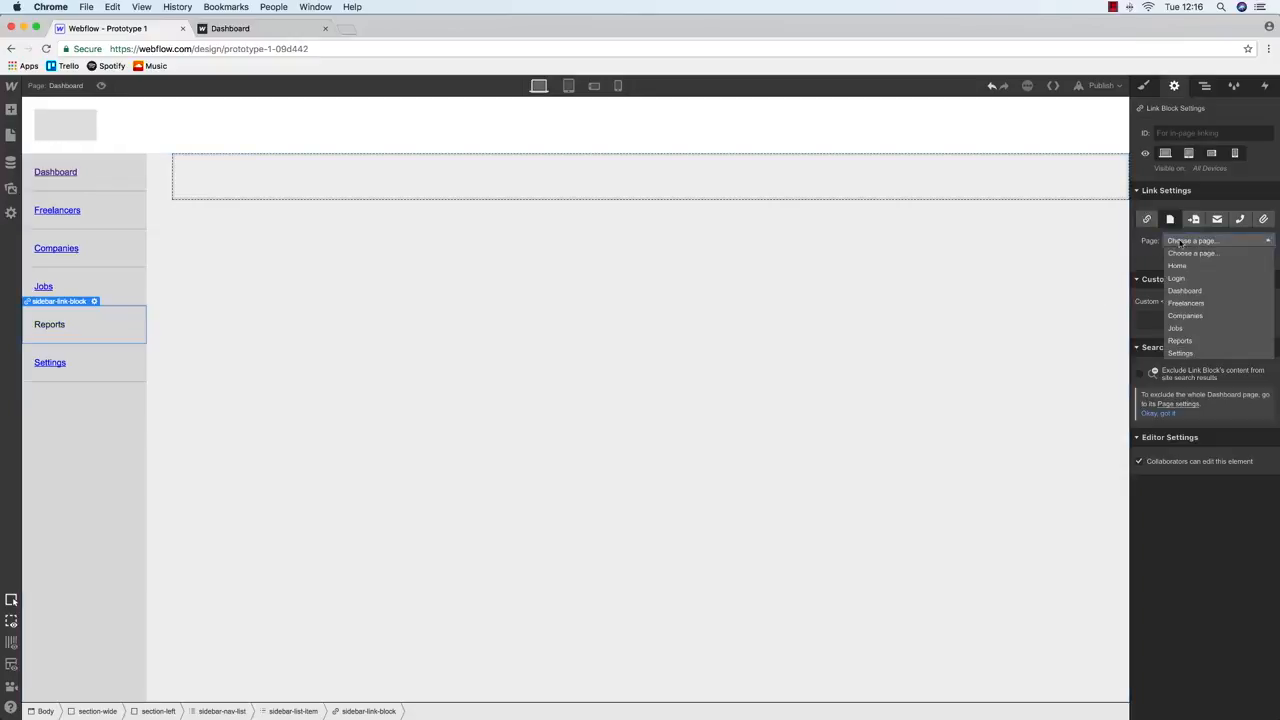
left_click(1231, 342)
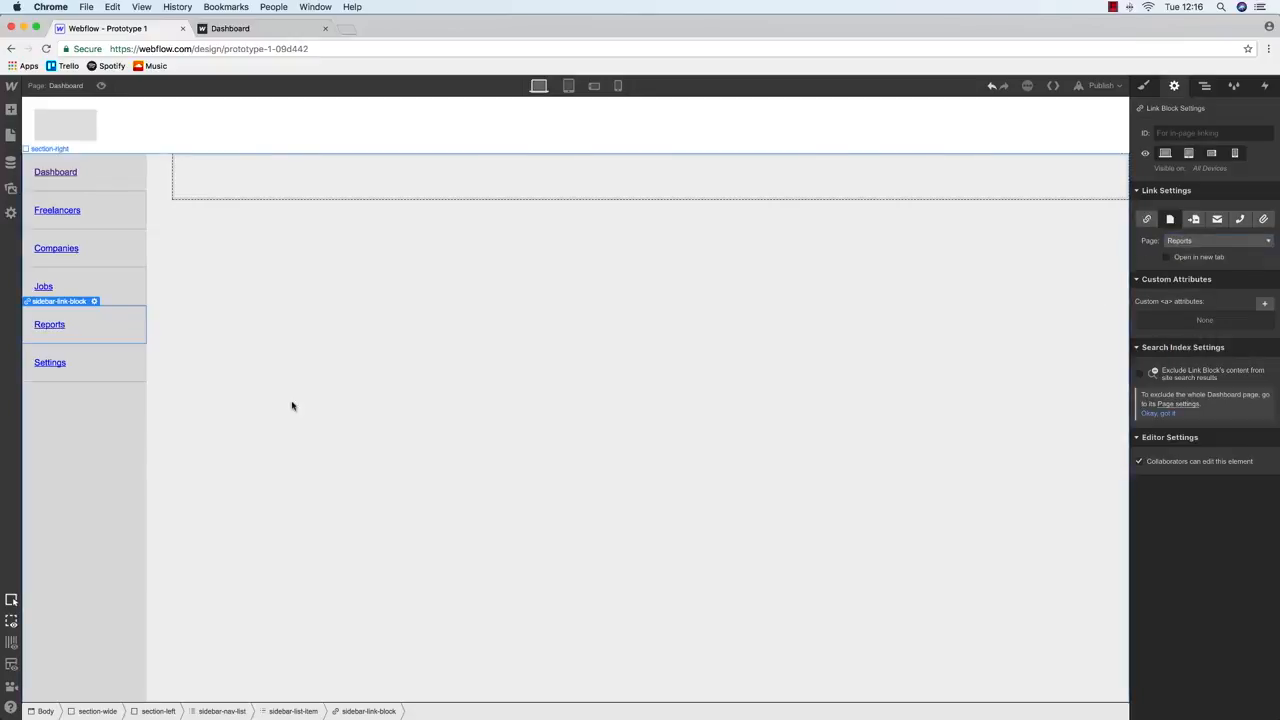
left_click(109, 352)
left_click(1170, 219)
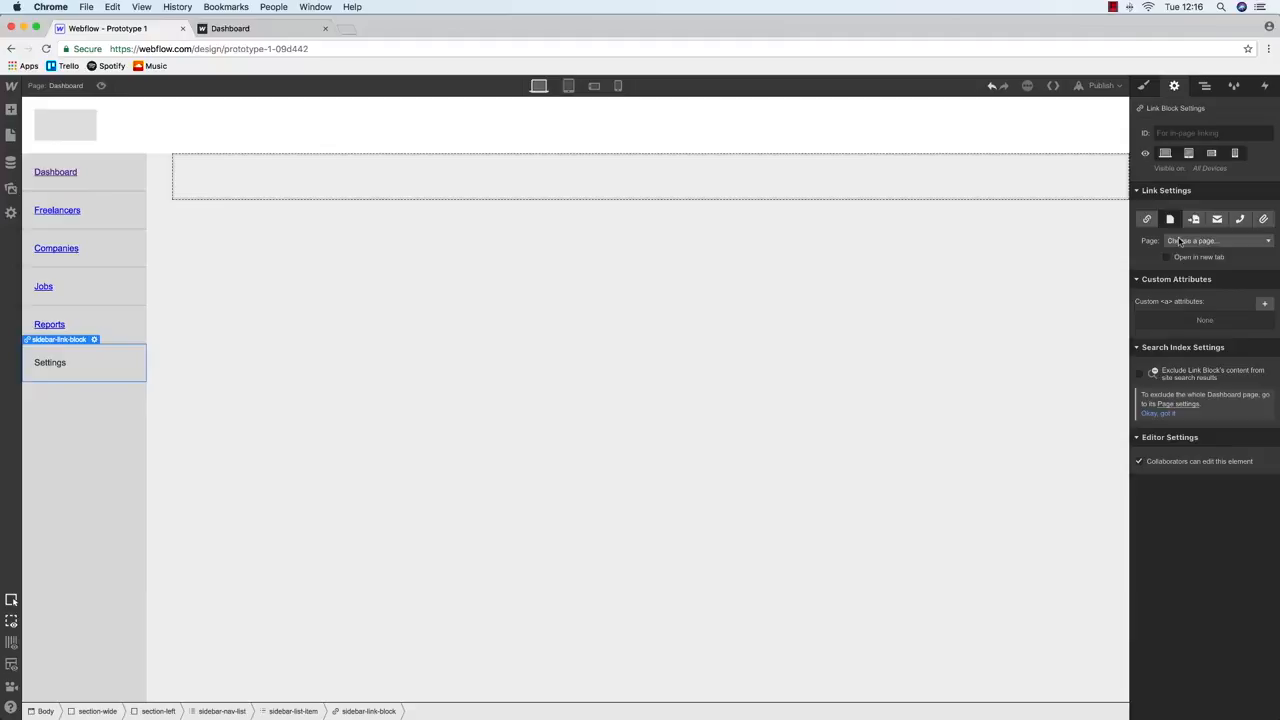
left_click(1195, 241)
left_click(1195, 352)
Check the Freelancers and Dashboard links, then return to styling the Dashboard link block
left_click(104, 200)
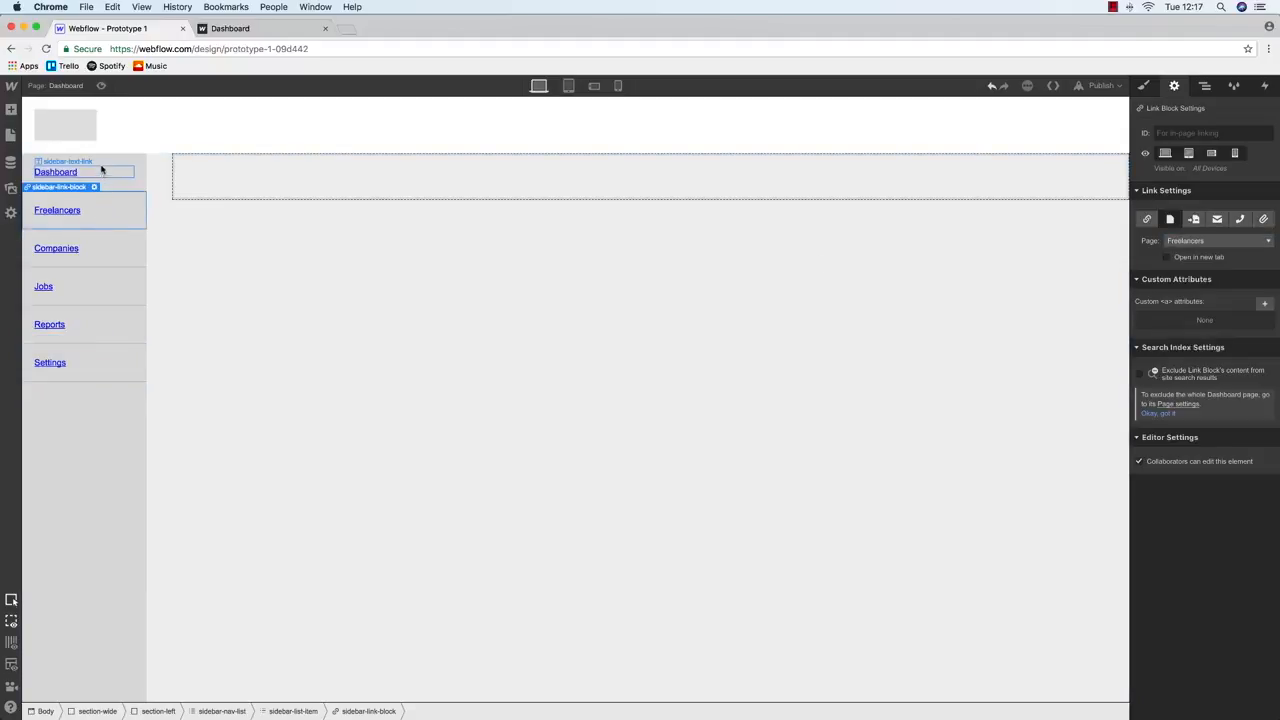
left_click(100, 166)
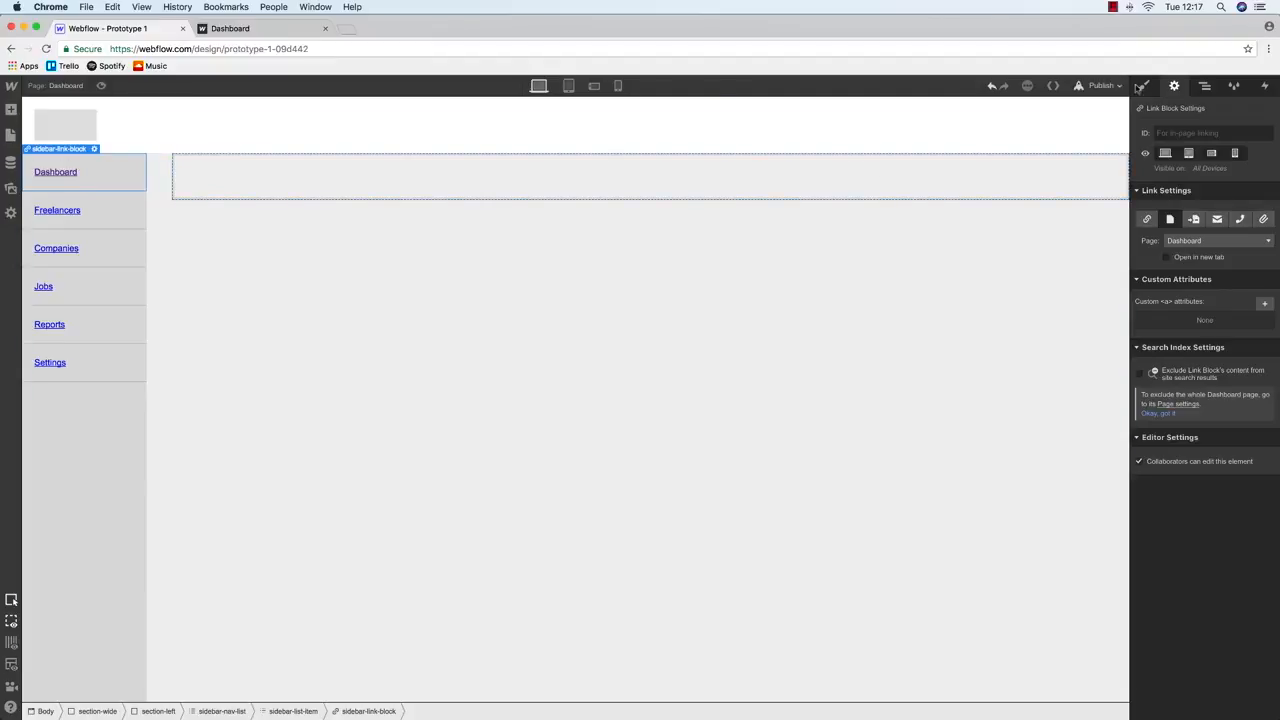
left_click(1143, 86)
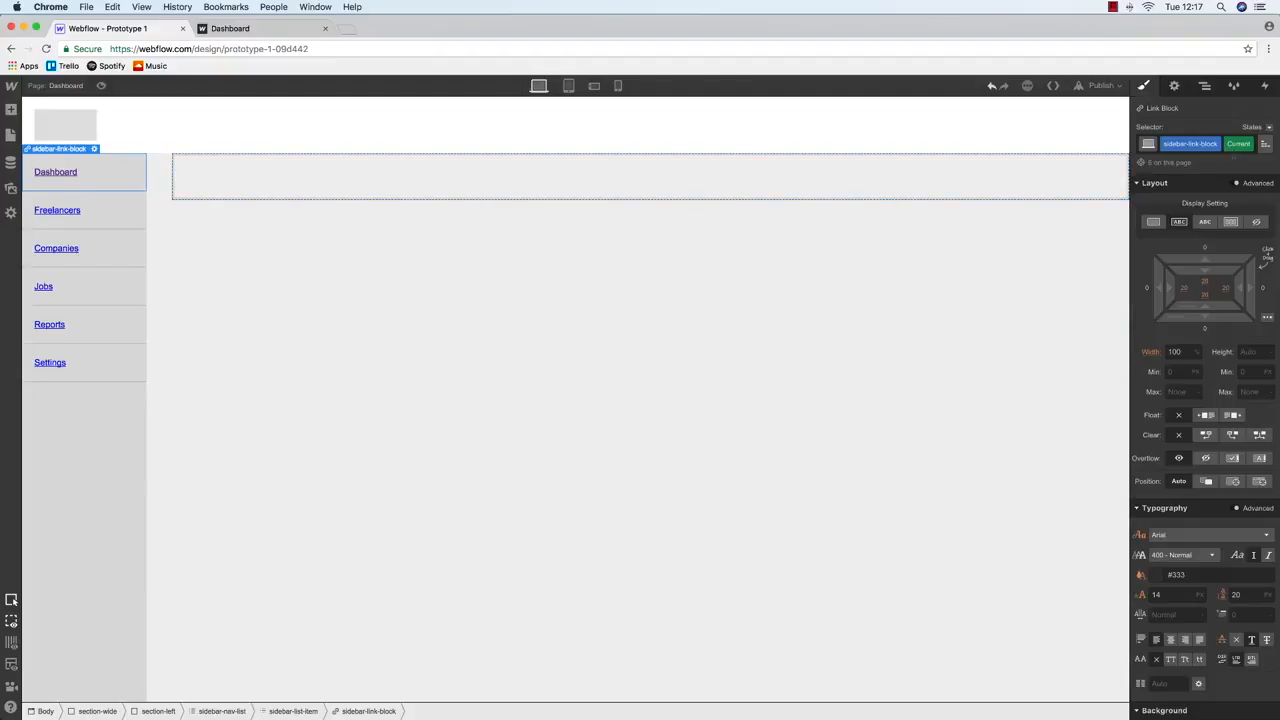
scroll(1190, 385, "down", 5)
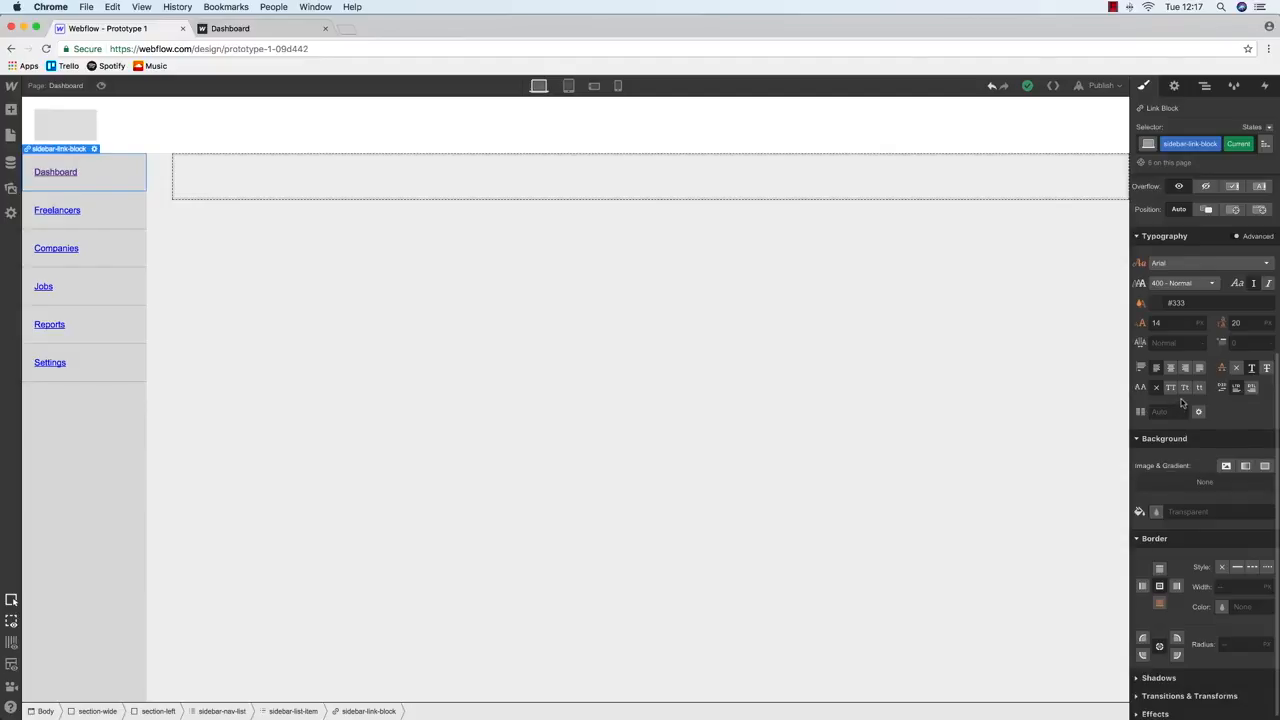
Give the current-page Dashboard sidebar item a grey background
left_click(1157, 512)
mouse_move(1170, 560)
left_mouse_down()
mouse_move(1152, 552)
mouse_move(1145, 578)
mouse_move(1147, 562)
left_mouse_up()
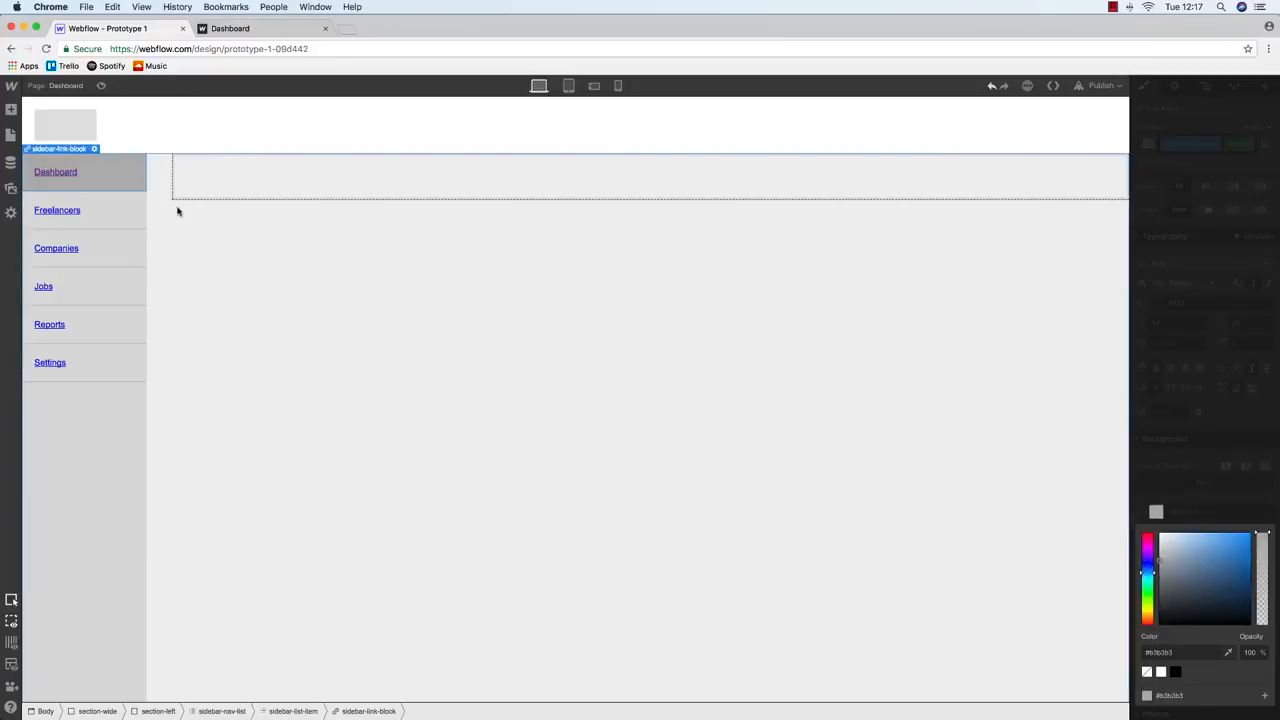
left_click(63, 168)
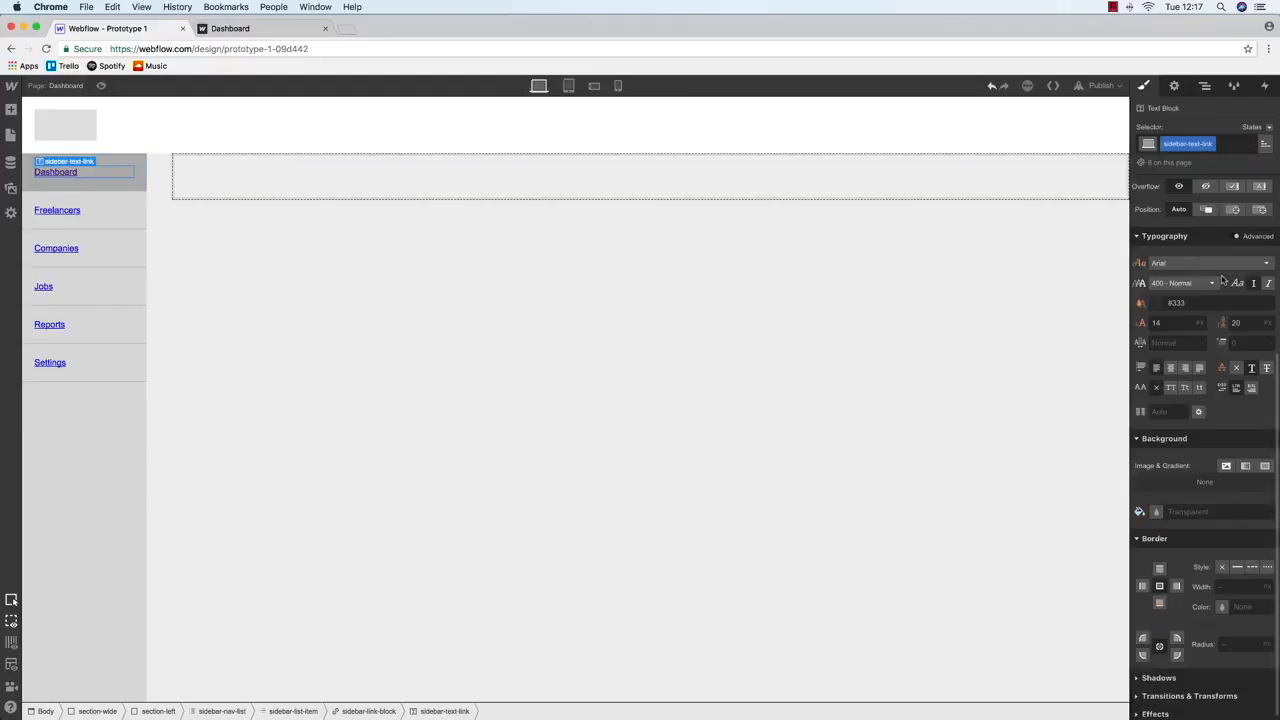
Try white text on the Dashboard link block, then undo the colour change
left_click(146, 160)
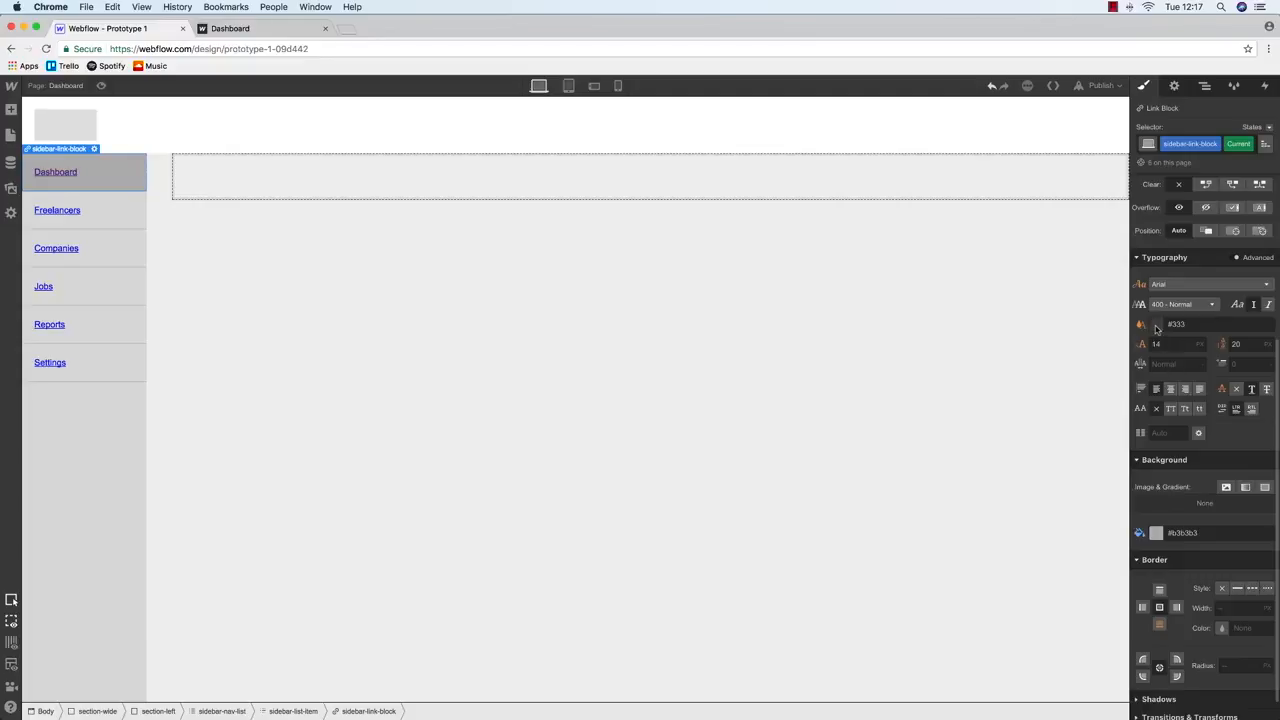
left_click(1156, 324)
left_click_drag(1196, 377, 1124, 310)
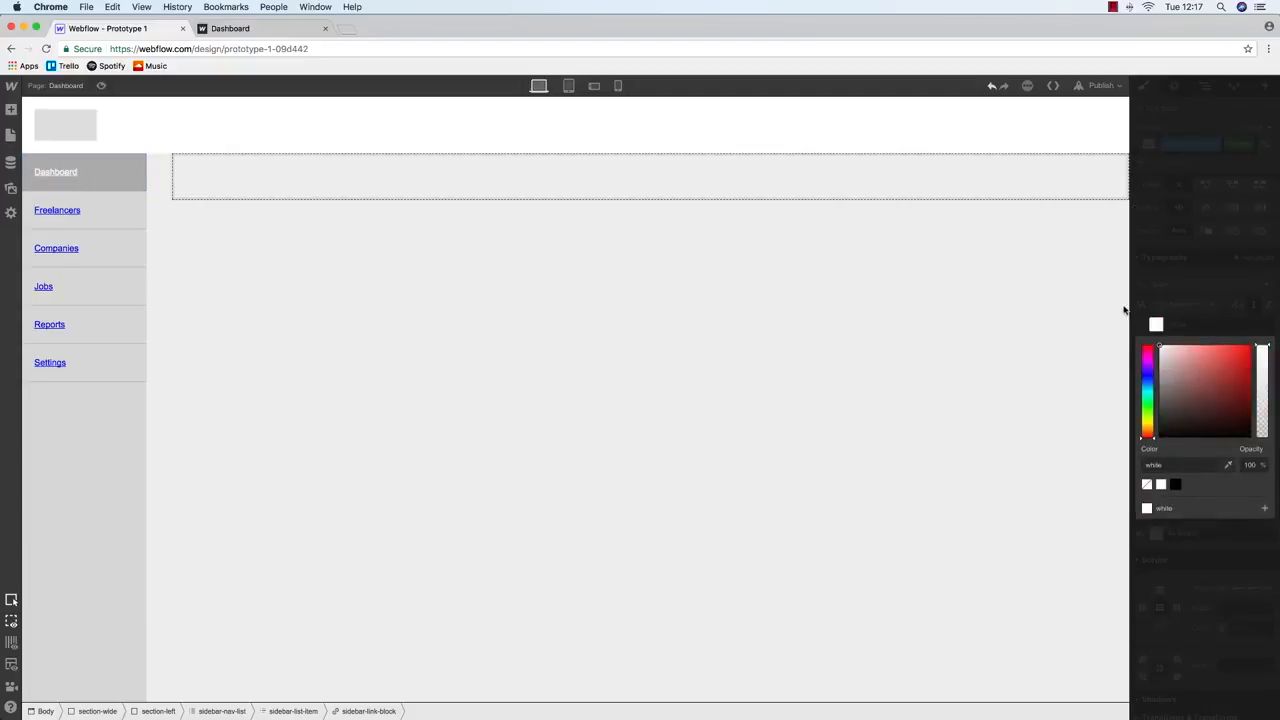
left_click(457, 287)
key("super+z")
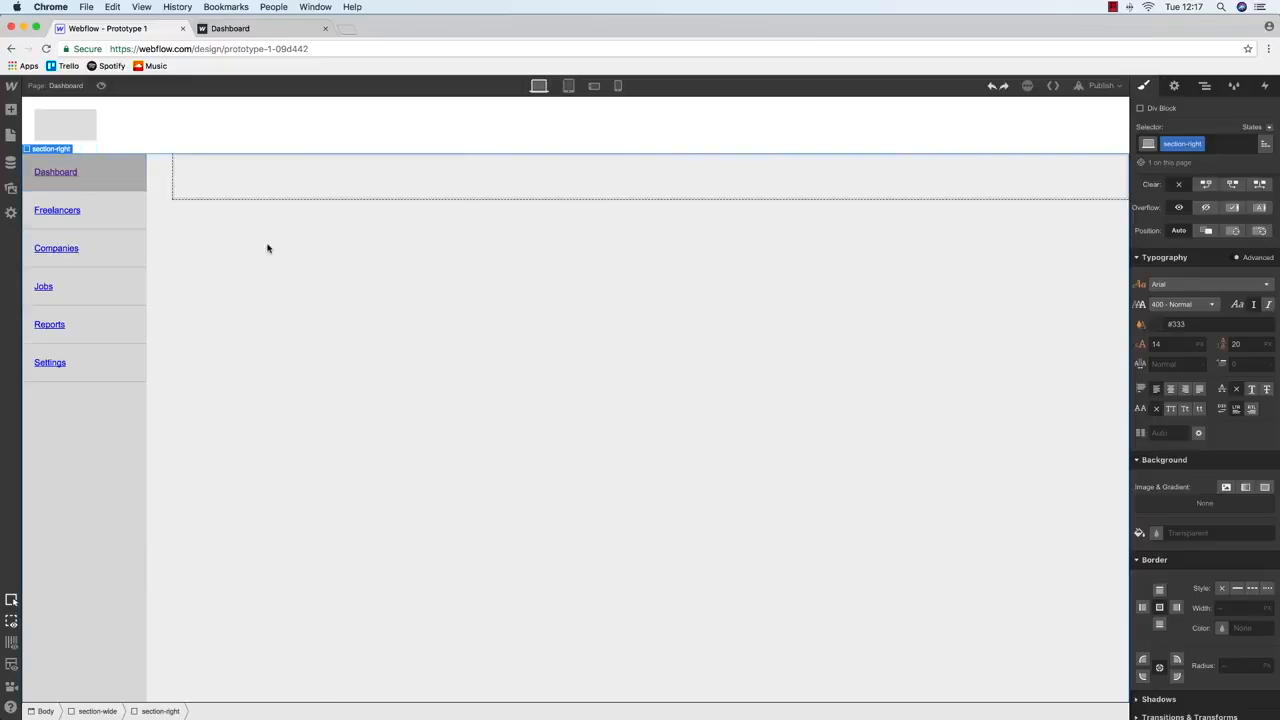
Publish the site to the selected domains
left_click(84, 210)
left_click(1100, 86)
left_click(1019, 208)
Reload the live Dashboard, test its Freelancers link, then return to the Webflow designer
left_click(285, 37)
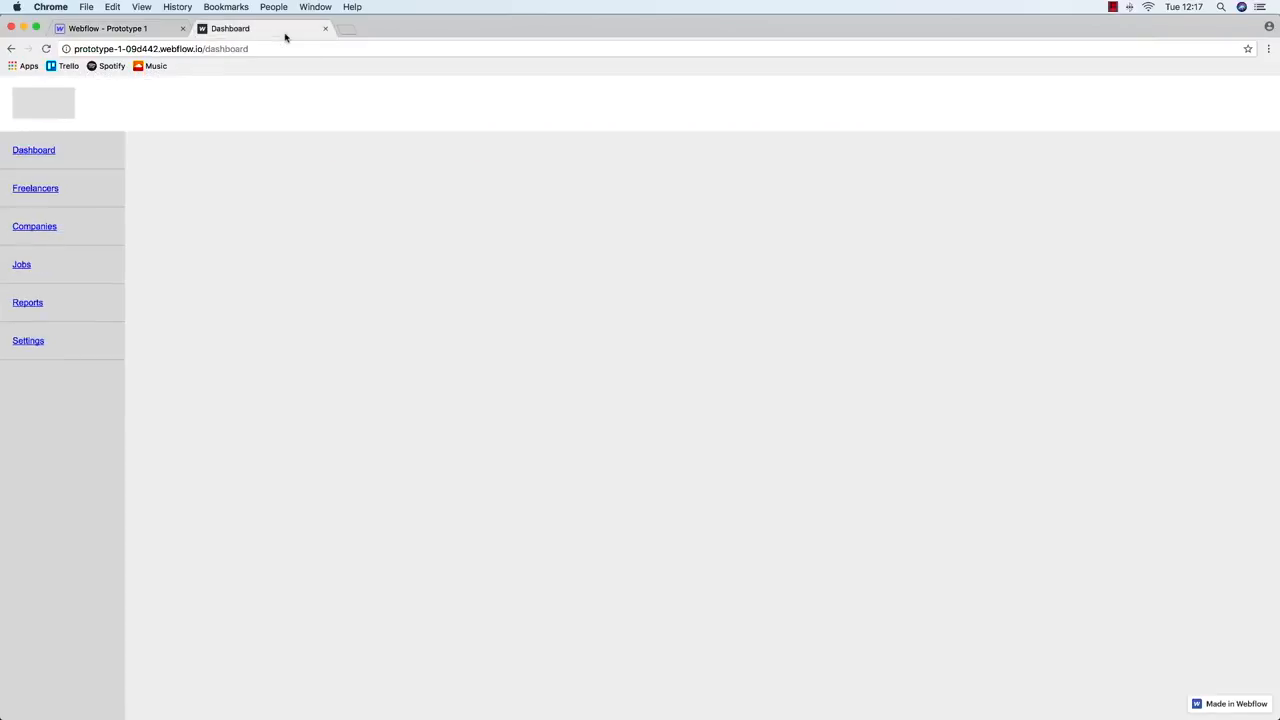
key("super+r")
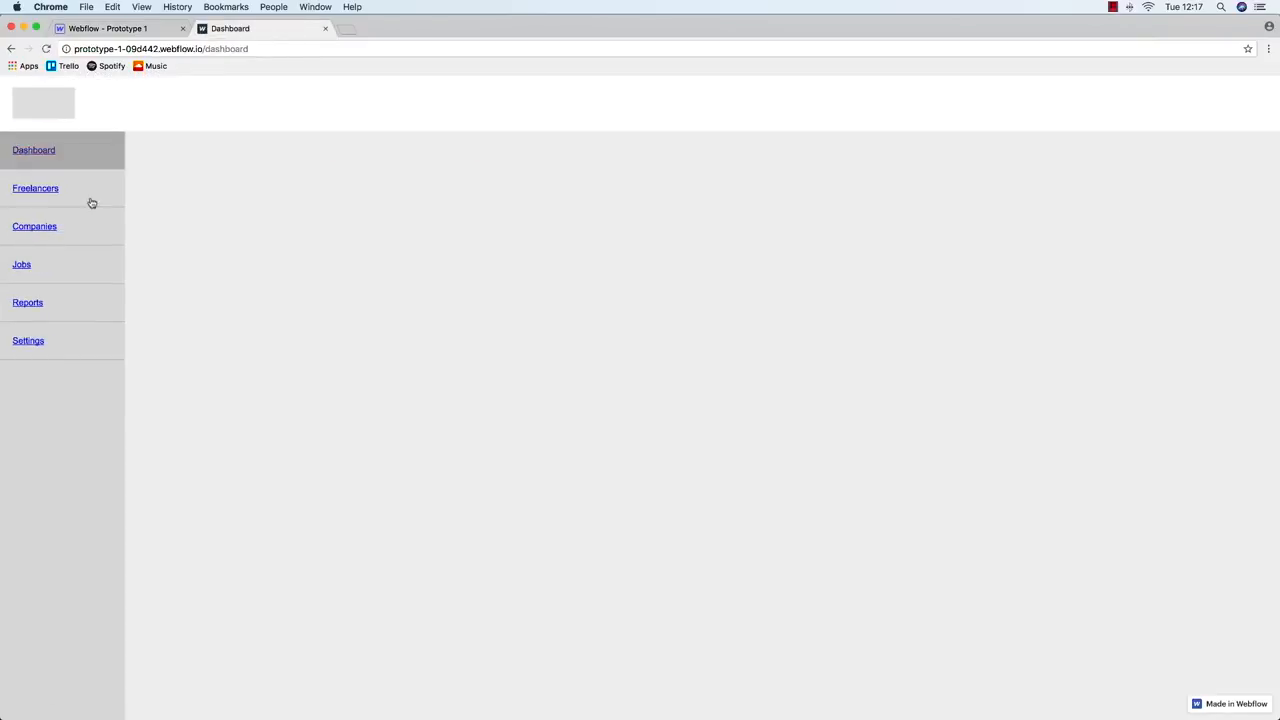
left_click(91, 203)
left_click(9, 47)
left_click(122, 28)
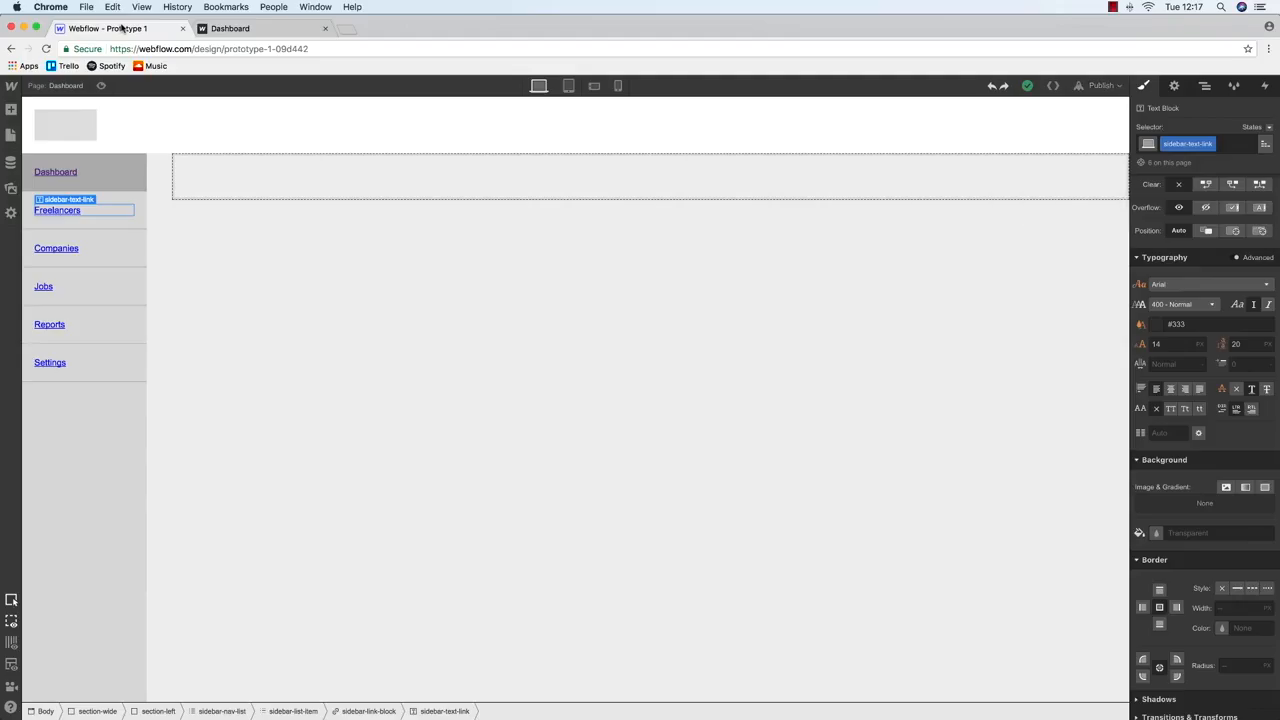
left_click(421, 192)
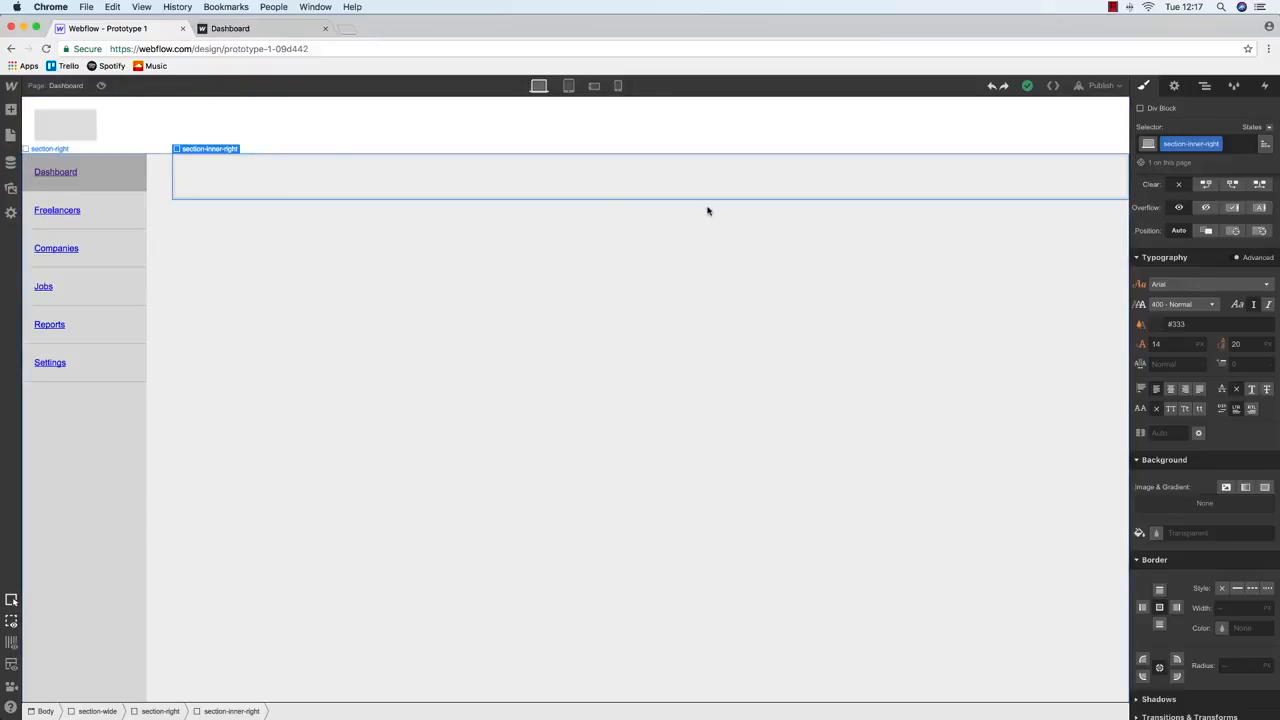
Compare the Balsamiq Dashboard wireframe with the Webflow page, then show Webflow's pages list
key("ctrl+Up")
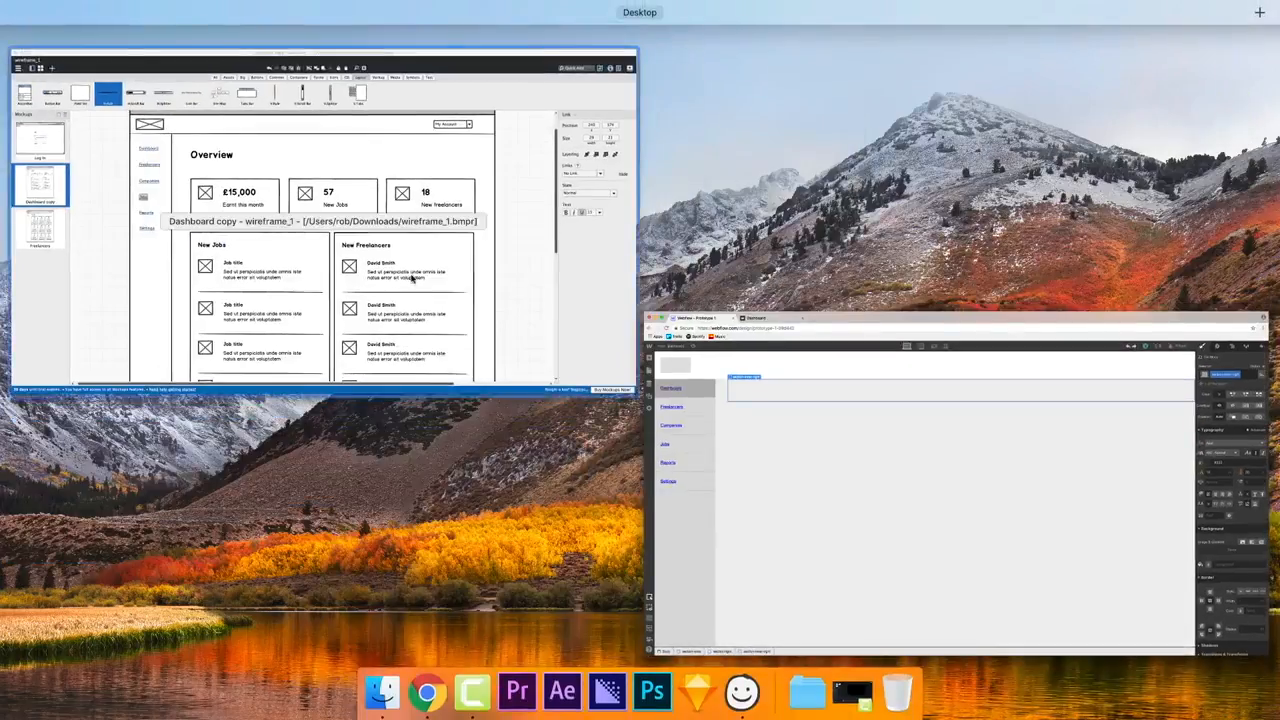
left_click(412, 277)
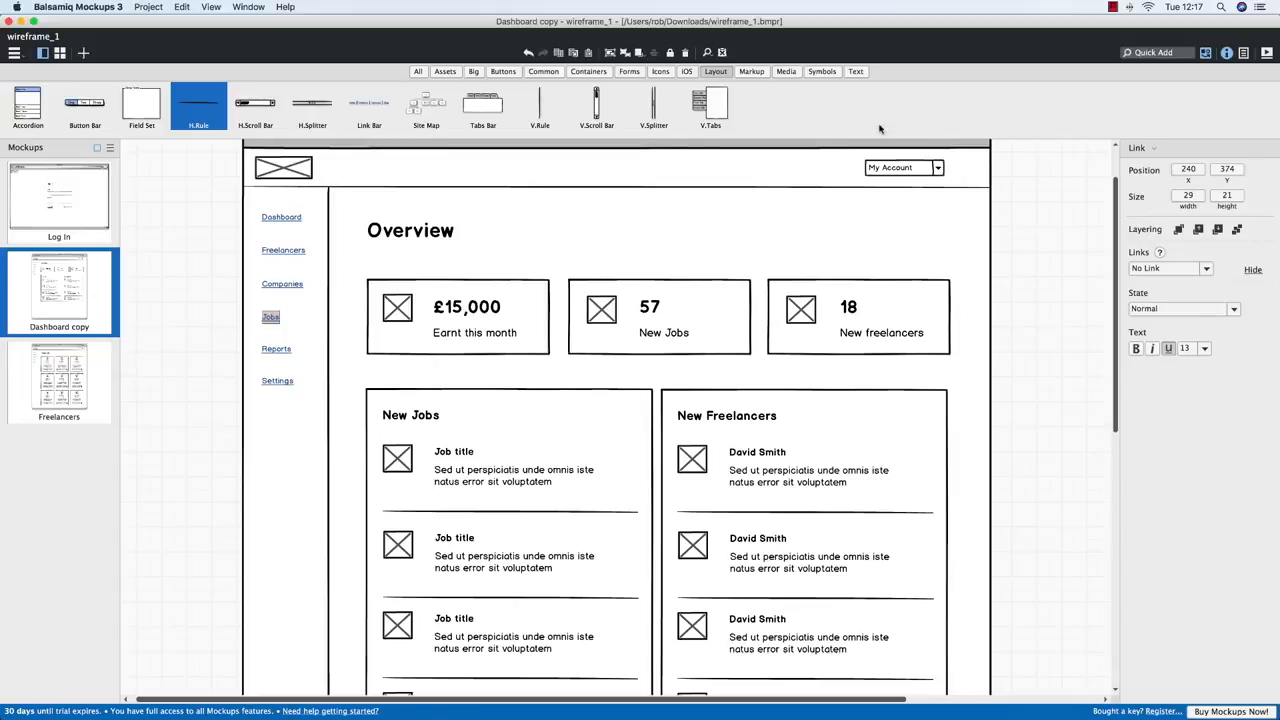
key("ctrl+Up")
left_click(371, 234)
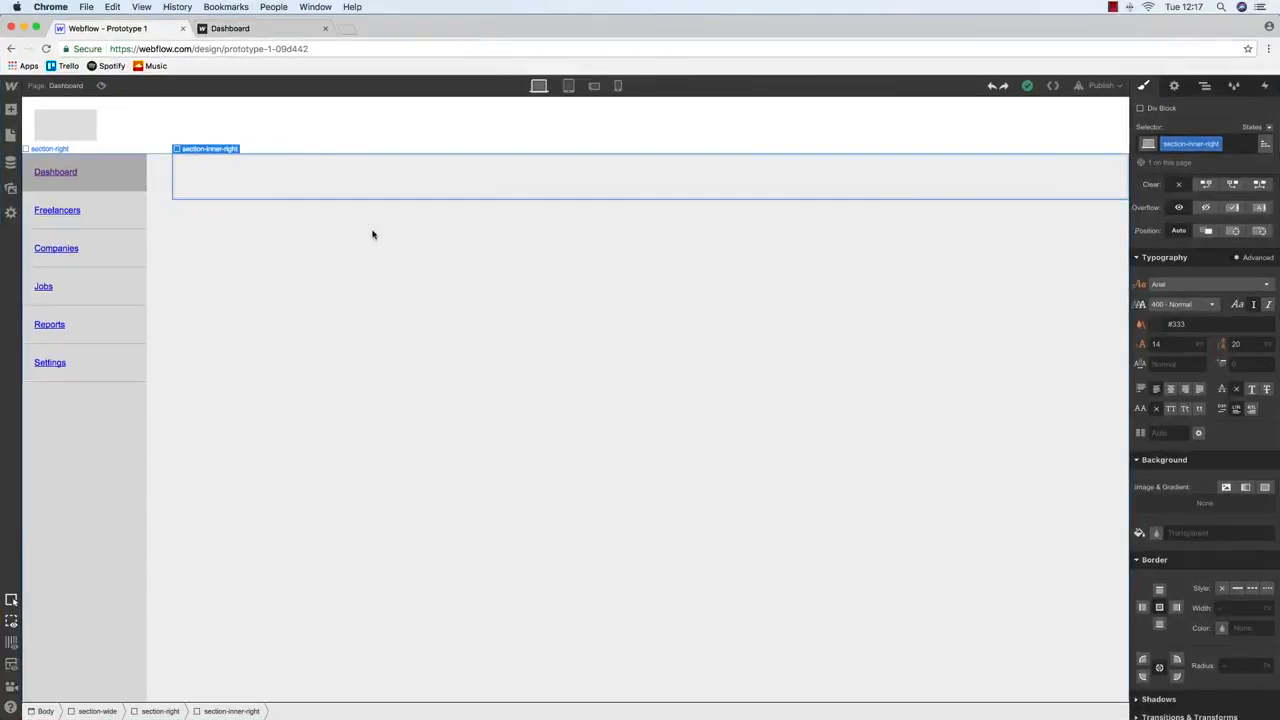
left_click(850, 125)
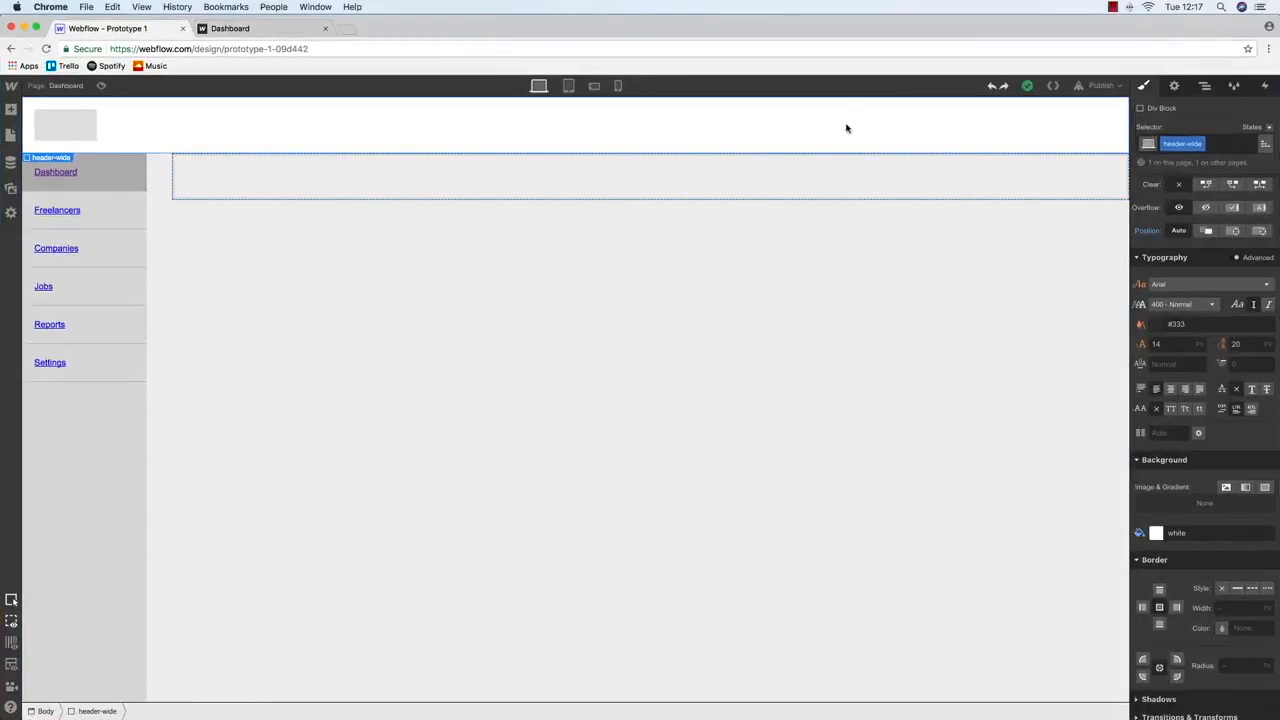
key("ctrl+Up")
left_click(306, 274)
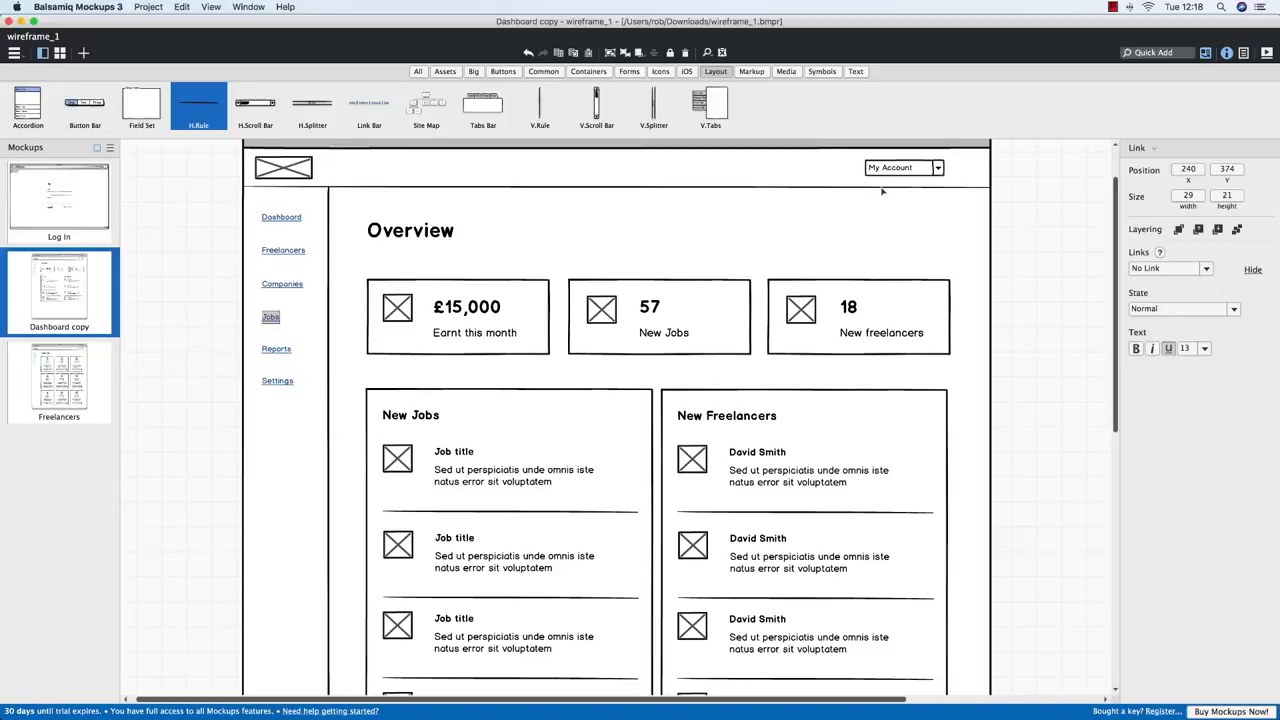
key("ctrl+Up")
left_click(283, 243)
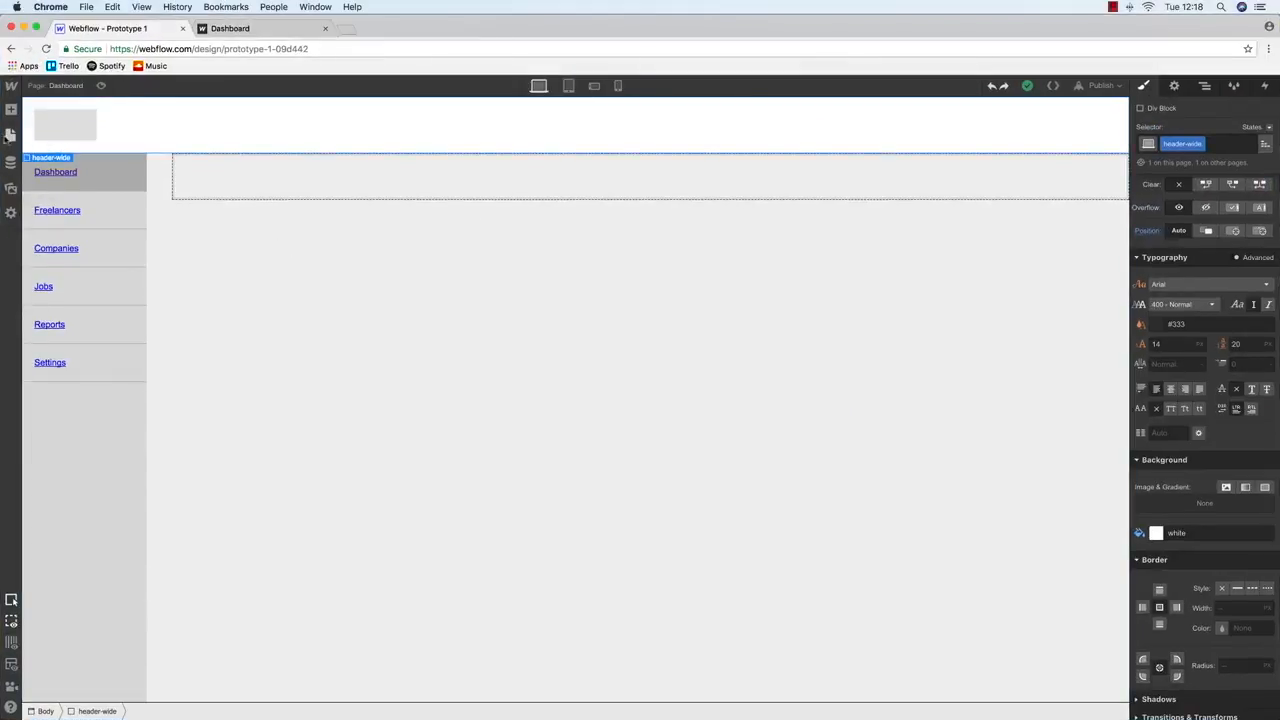
left_click(10, 135)
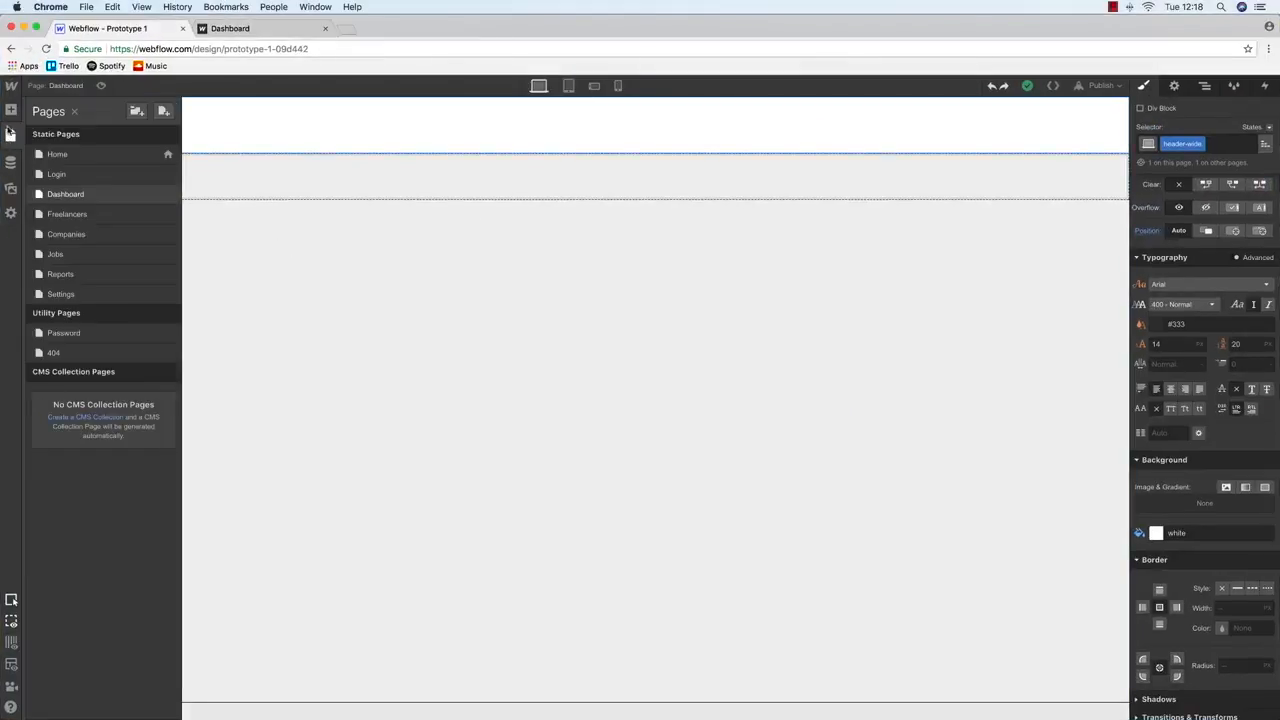
Float the logo placeholder block to the left
left_click(10, 110)
left_click(420, 277)
left_click(80, 125)
scroll(1206, 412, "up", 5)
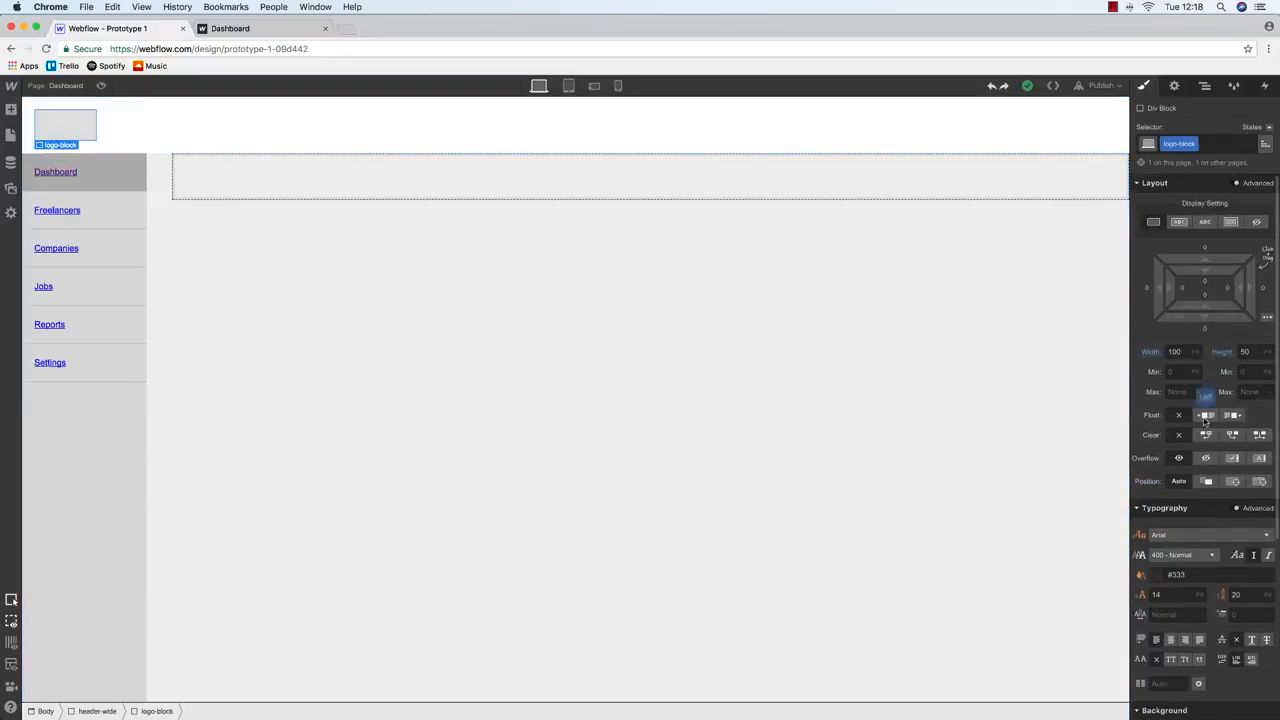
left_click(1206, 416)
Add a Dropdown beside the logo in the header, after a Select field is rejected
left_click(10, 135)
left_click(11, 110)
scroll(86, 274, "down", 4)
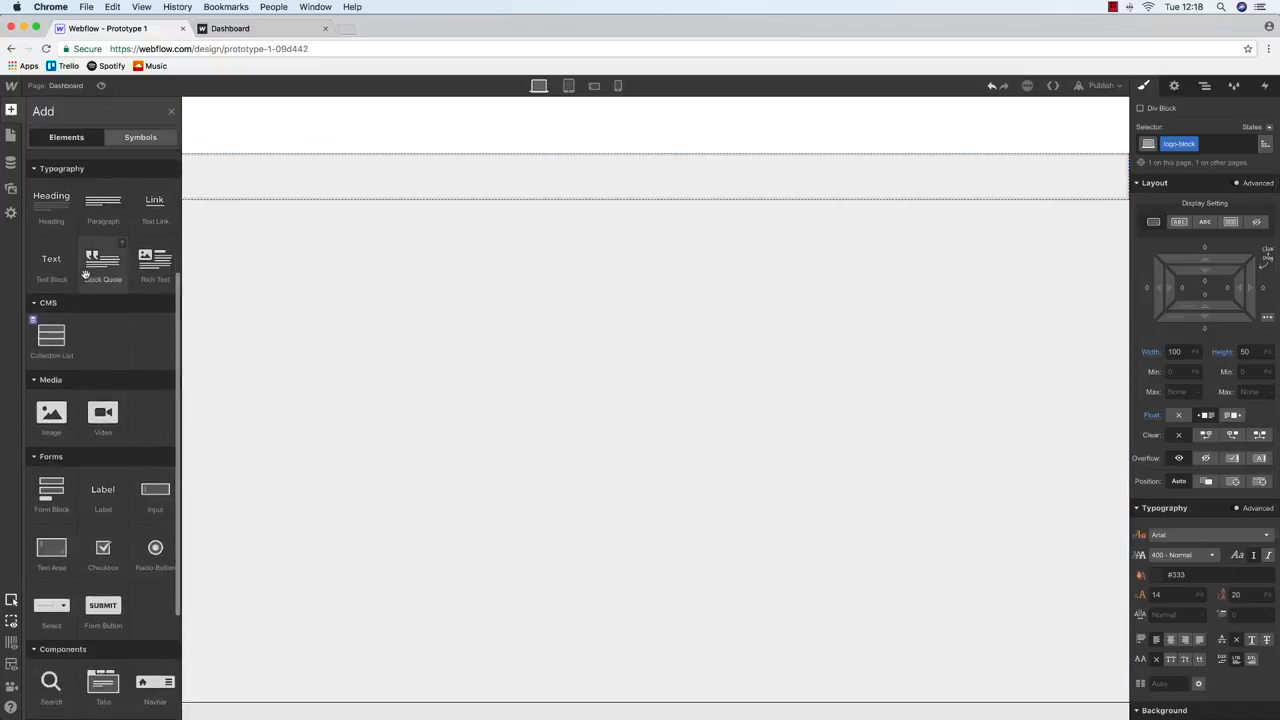
scroll(86, 274, "down", 3)
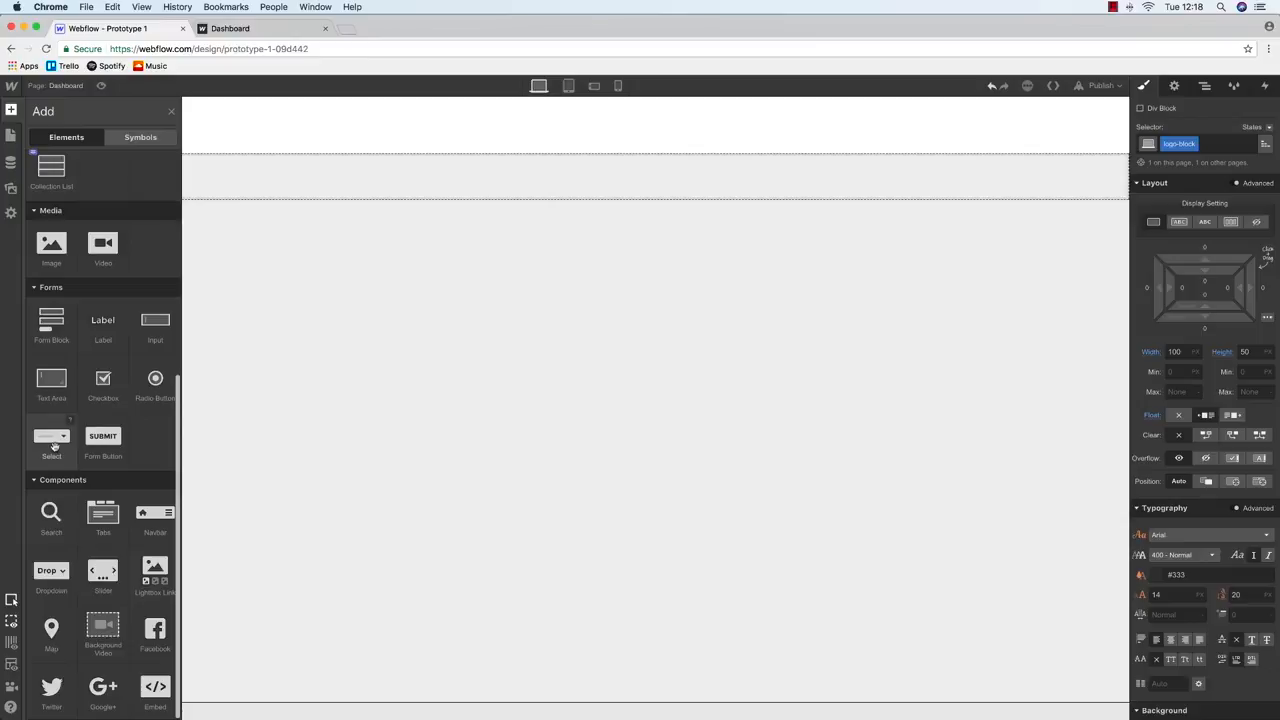
left_click_drag(52, 447, 875, 111)
left_click(11, 110)
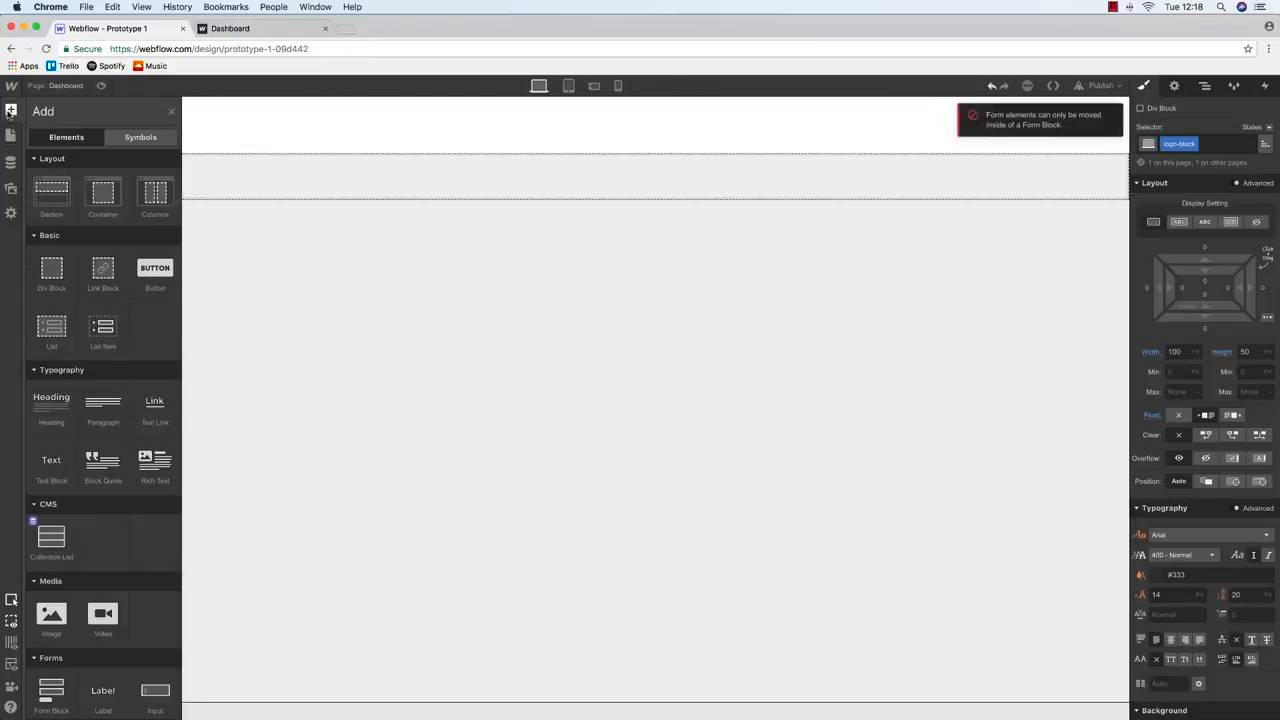
scroll(85, 369, "down", 5)
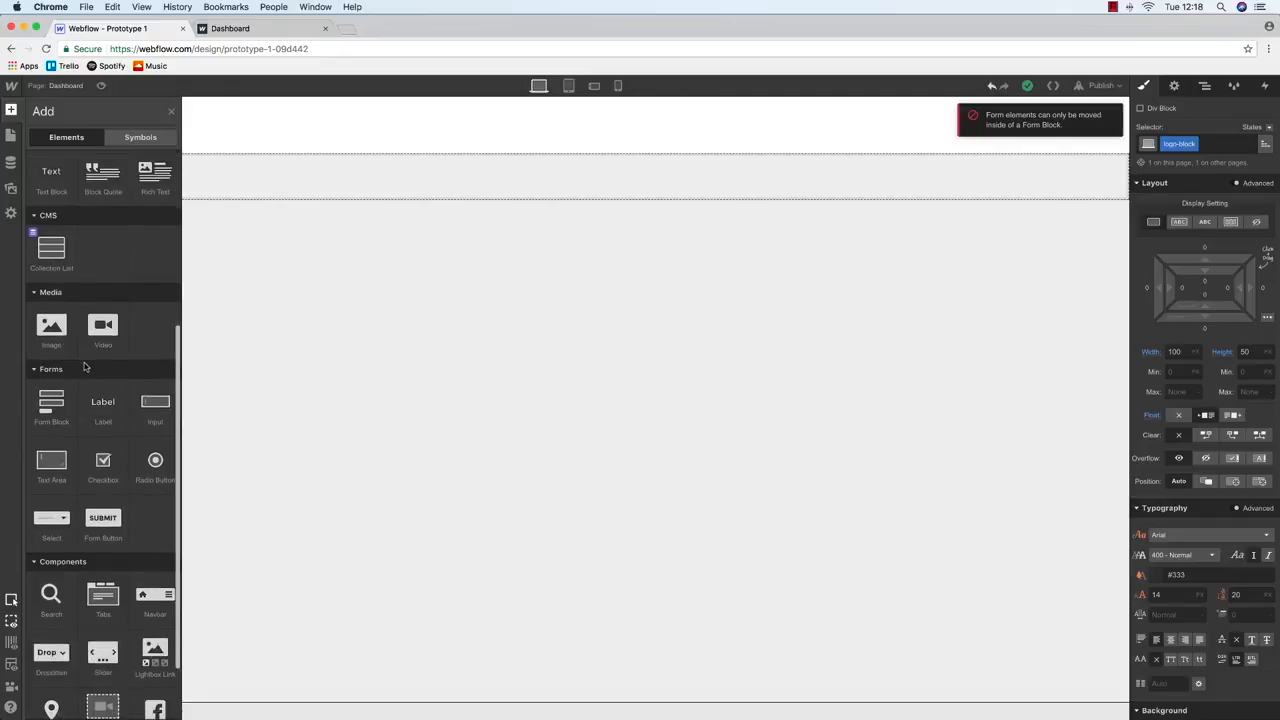
left_click_drag(62, 590, 957, 144)
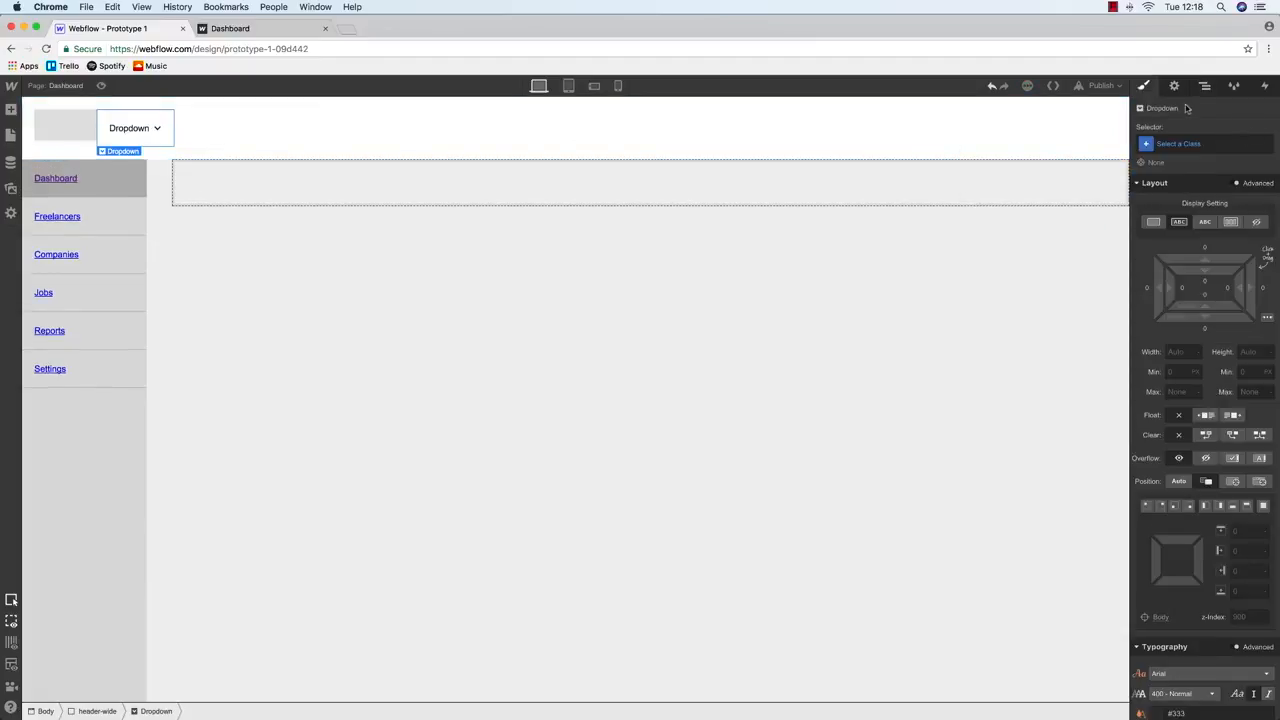
Give the dropdown the class profile-dropdown and a solid #777 border
left_click(1183, 144)
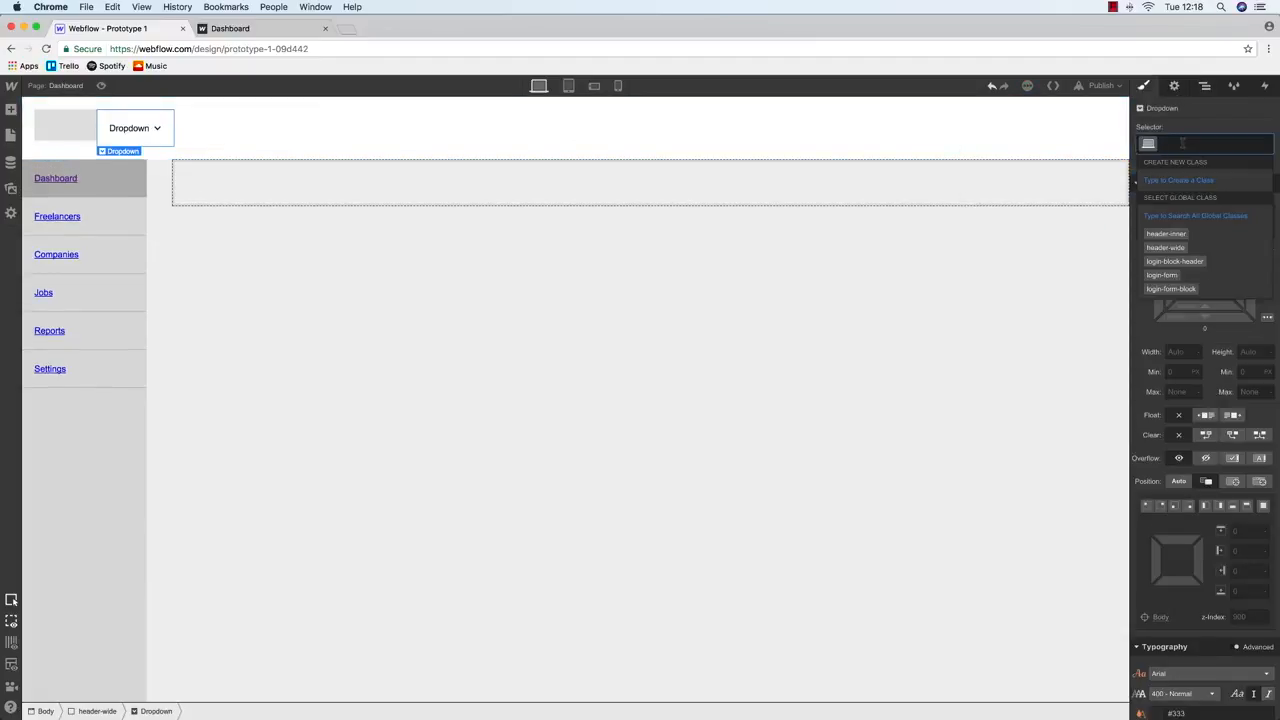
type("profile-dropdown")
key("Return")
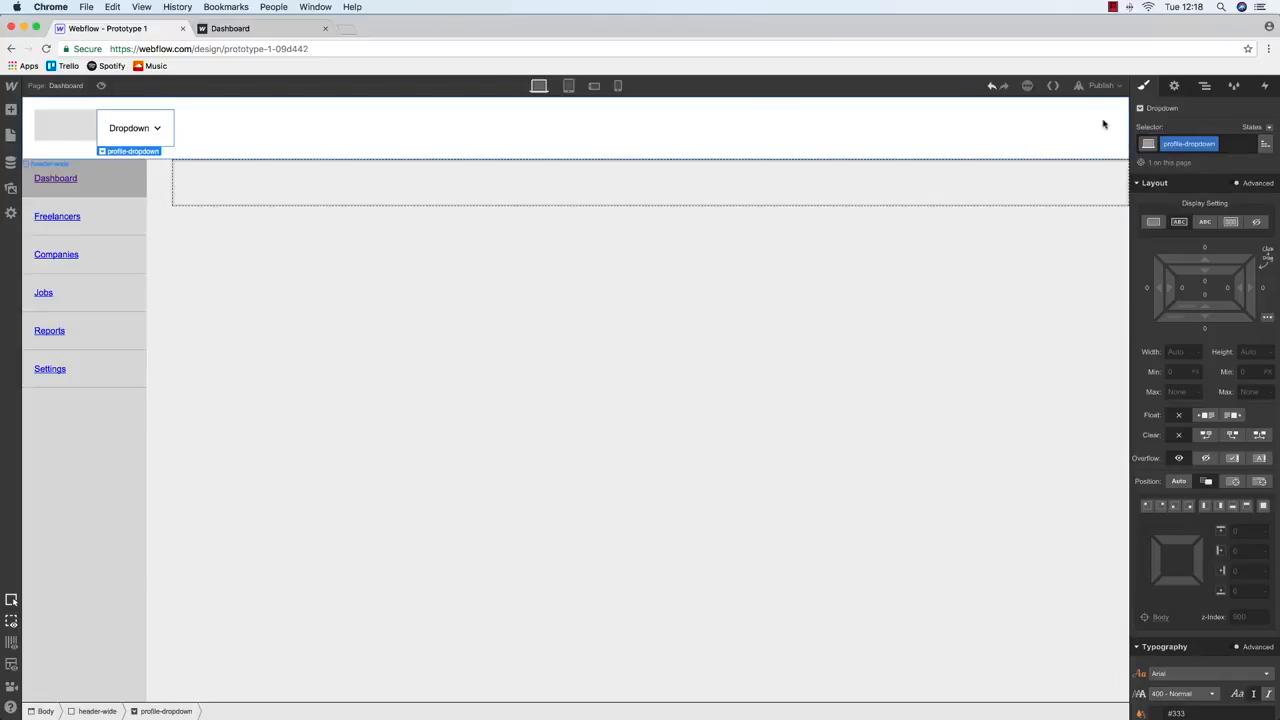
scroll(1230, 320, "down", 8)
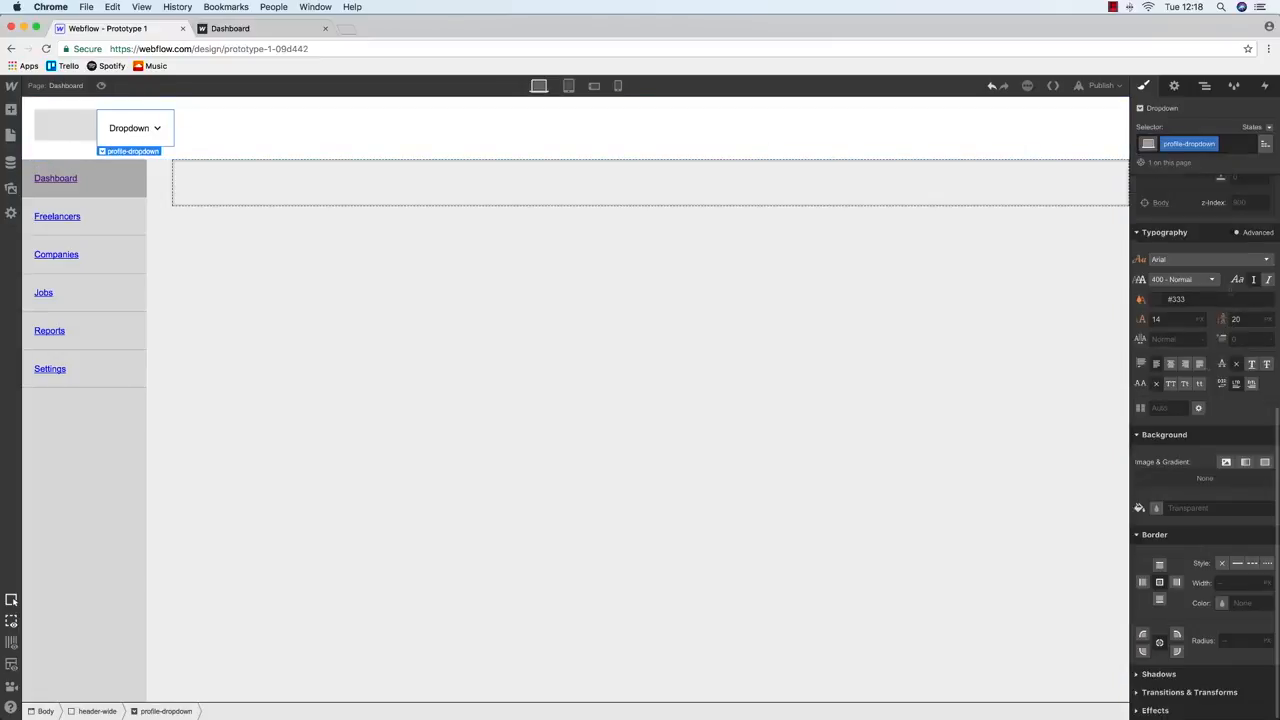
left_click(1236, 564)
left_click(1222, 603)
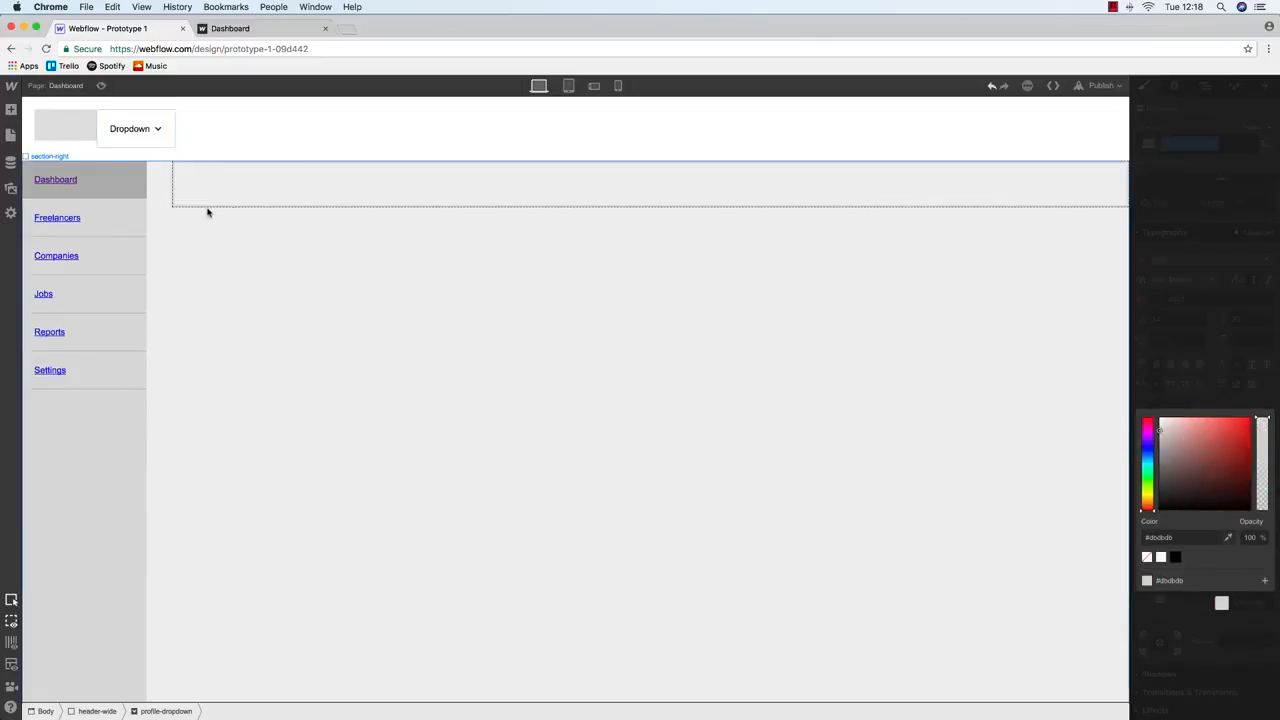
left_click(128, 128)
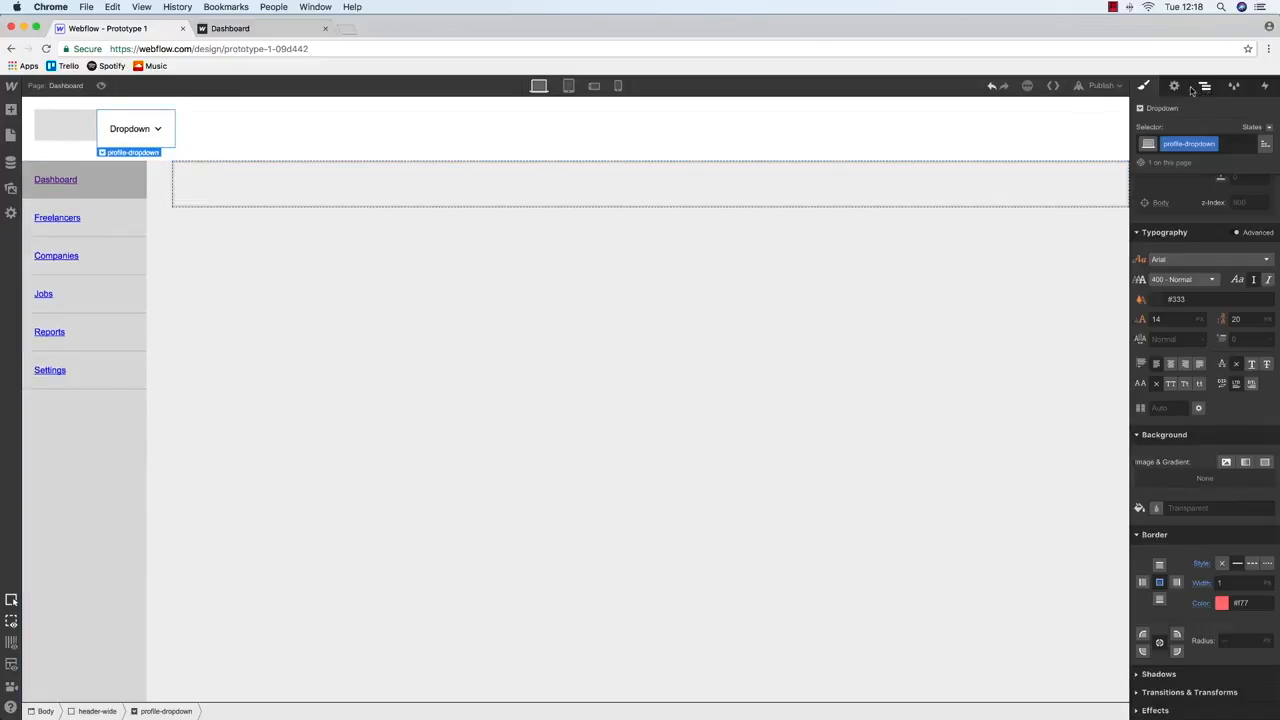
Change the dropdown's label to the user's full name
double_click(124, 130)
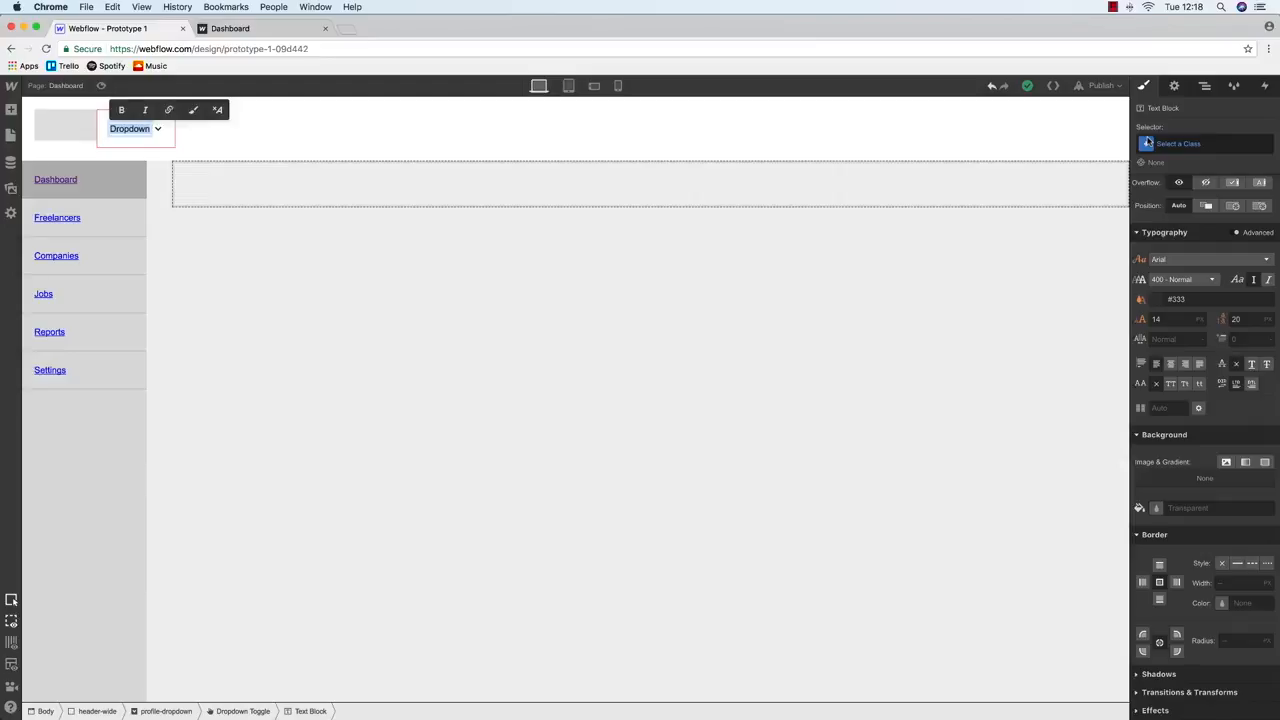
key("Escape")
Float the whole profile-dropdown element to the right of the header
left_click(157, 117)
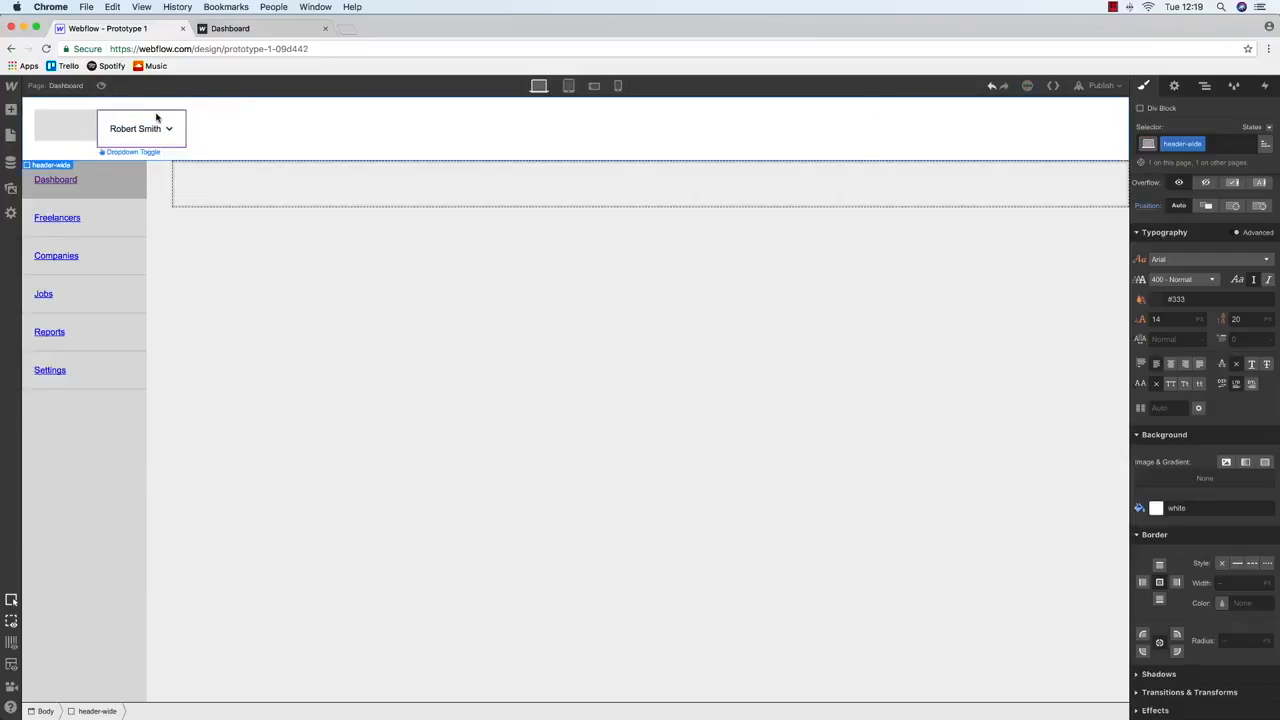
key("z")
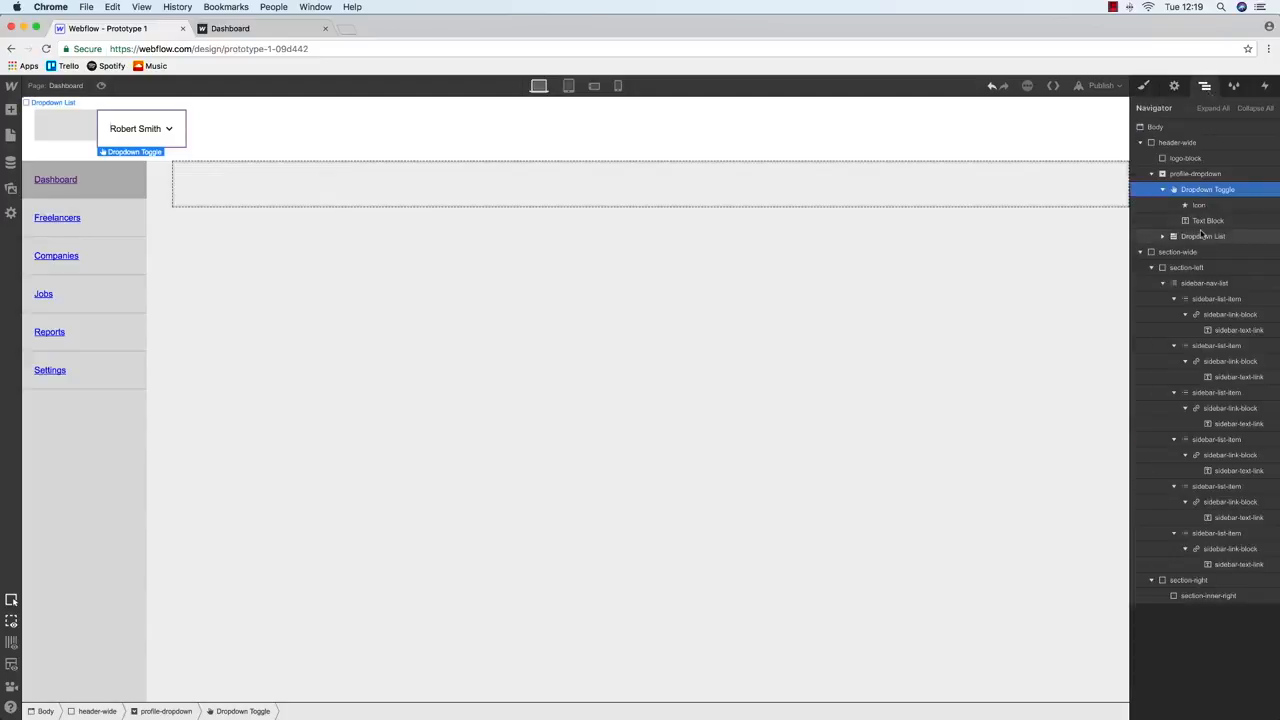
left_click(1140, 252)
left_click(1151, 173)
left_click(1195, 173)
key("s")
left_click(1233, 415)
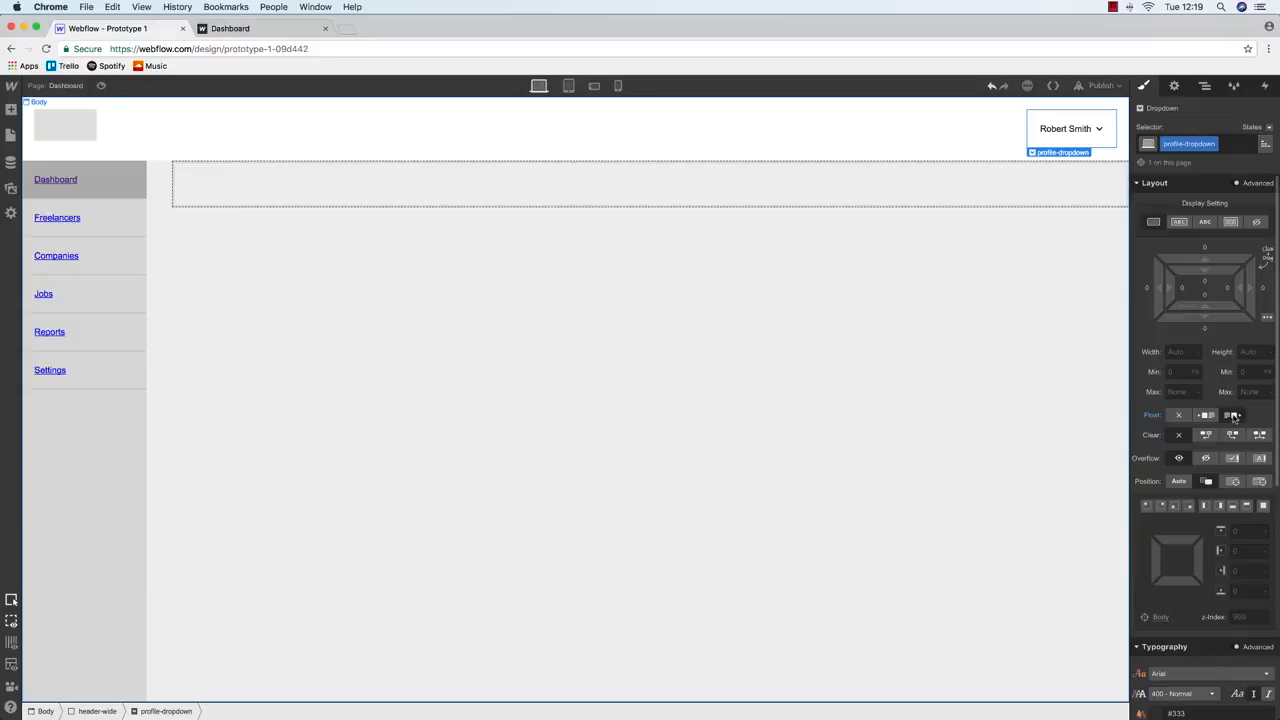
Publish the site to its webflow.io domain and view the live tab
left_click(976, 99)
left_click(1110, 85)
left_click(1022, 206)
left_click(208, 35)
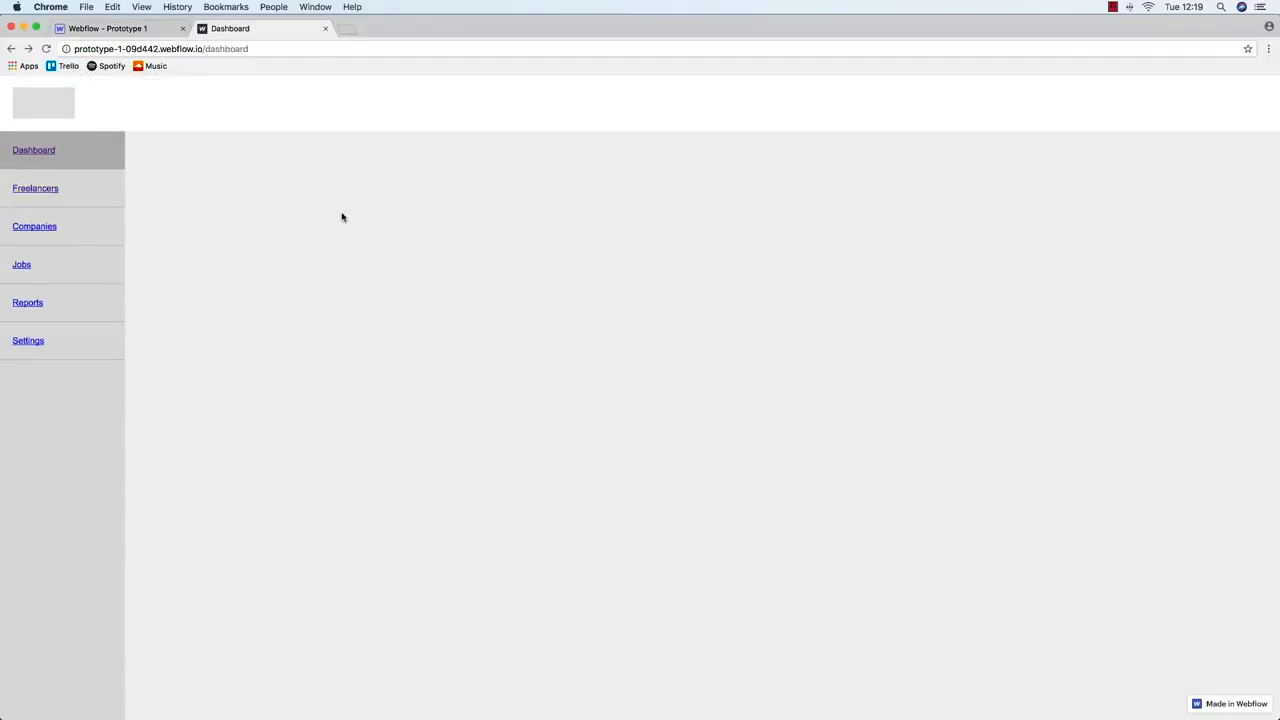
Republish the site from the Webflow designer
left_click(110, 28)
left_click(1100, 85)
left_click(1100, 85)
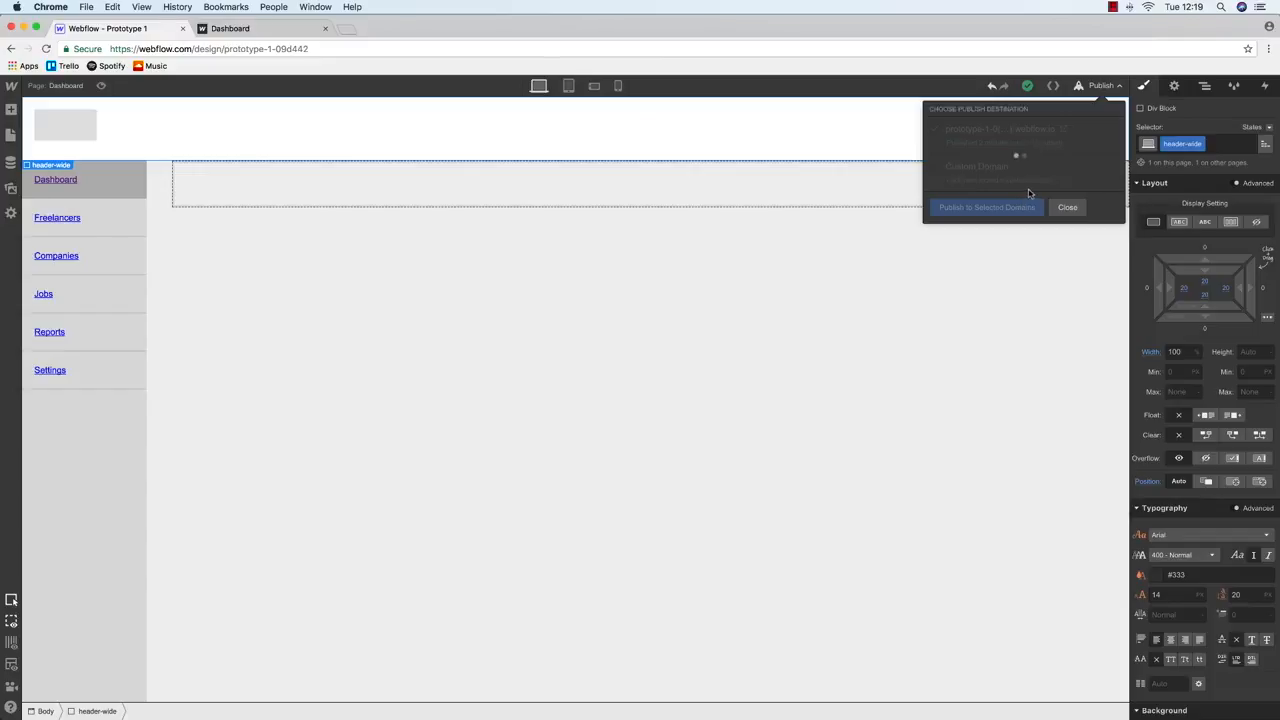
Confirm the live name dropdown opens its Link 1–3 menu, then return to the designer
left_click(257, 29)
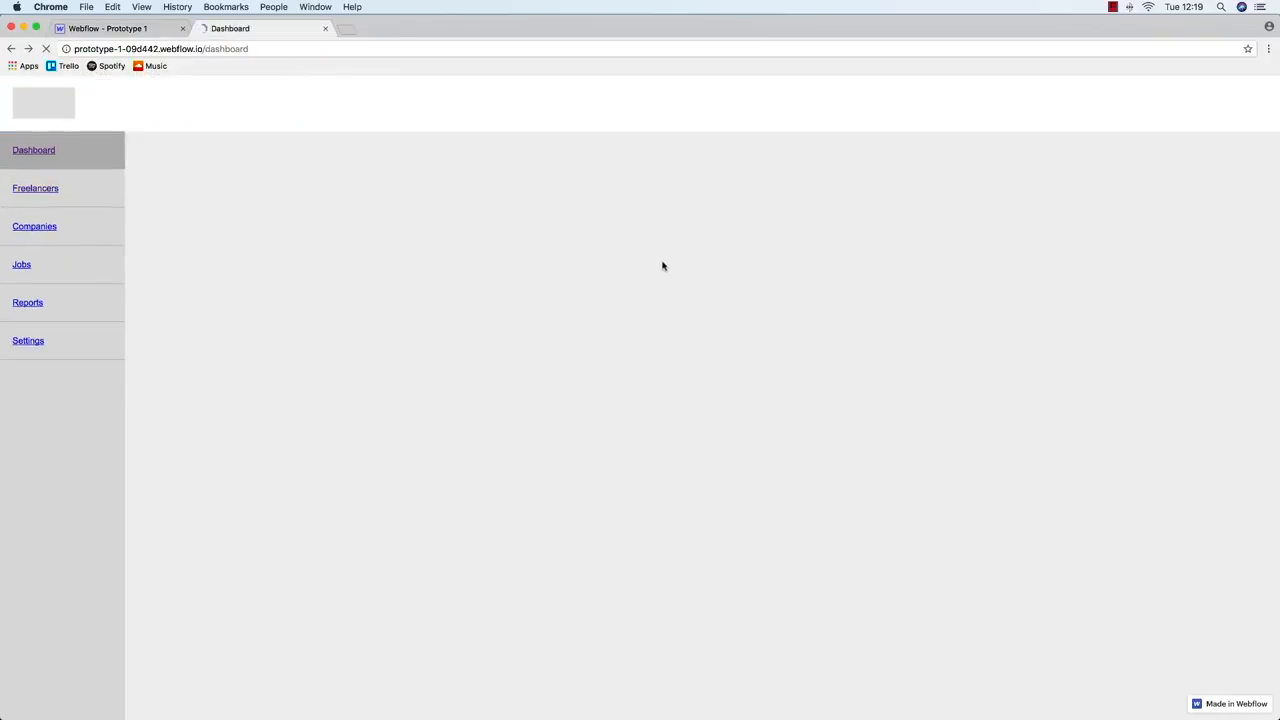
left_click(1215, 112)
left_click(1215, 112)
left_click(1215, 112)
left_click(1215, 112)
left_click(1215, 112)
left_click(1215, 112)
left_click(1215, 112)
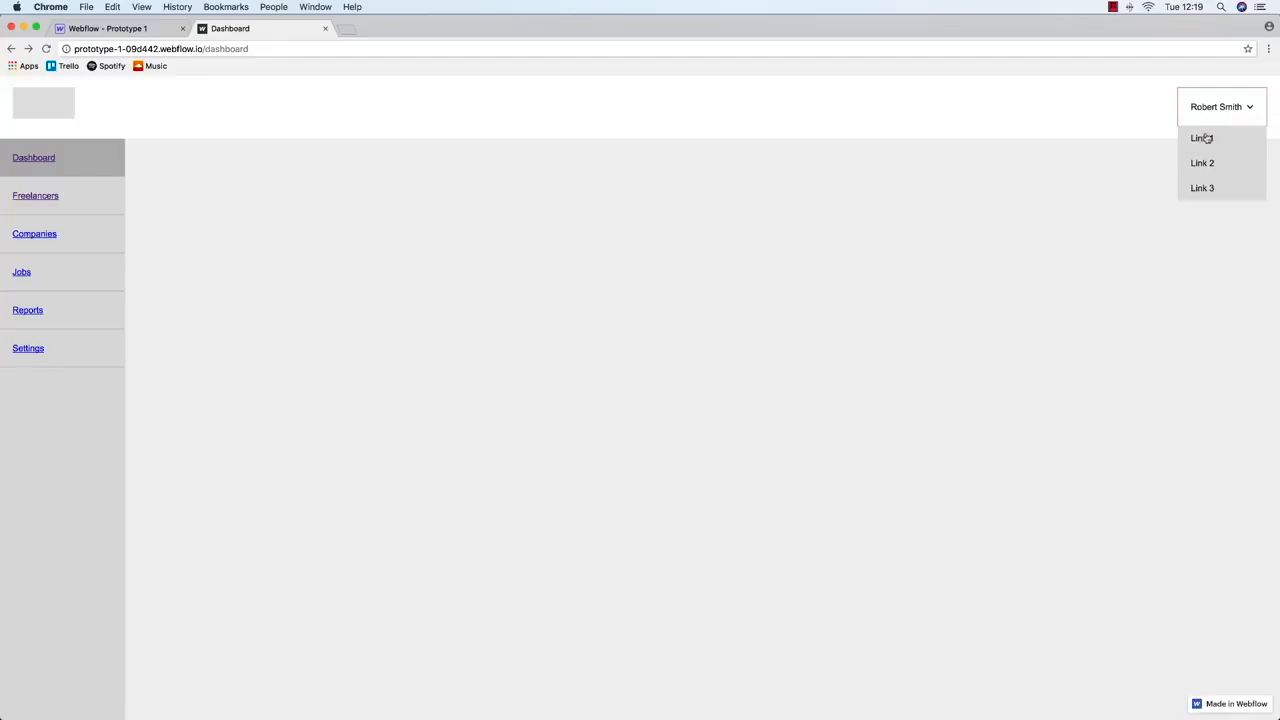
left_click(1206, 110)
left_click(1206, 110)
left_click(77, 30)
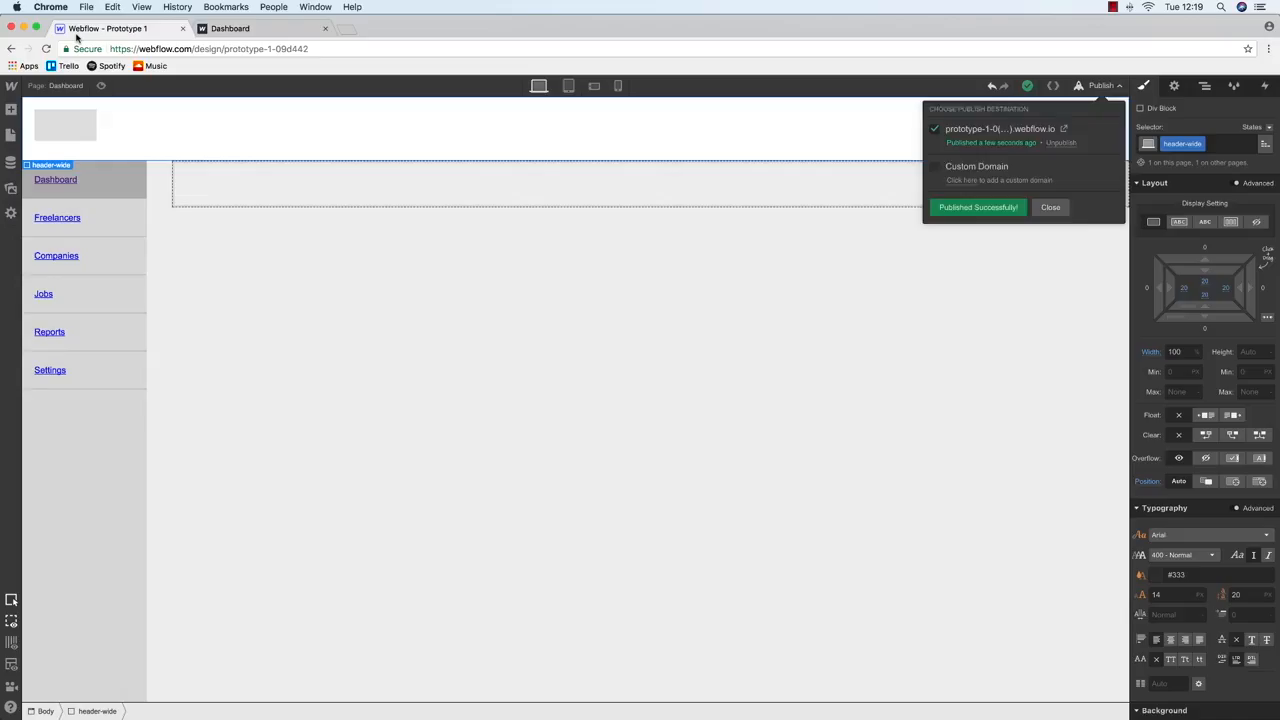
left_click(1107, 130)
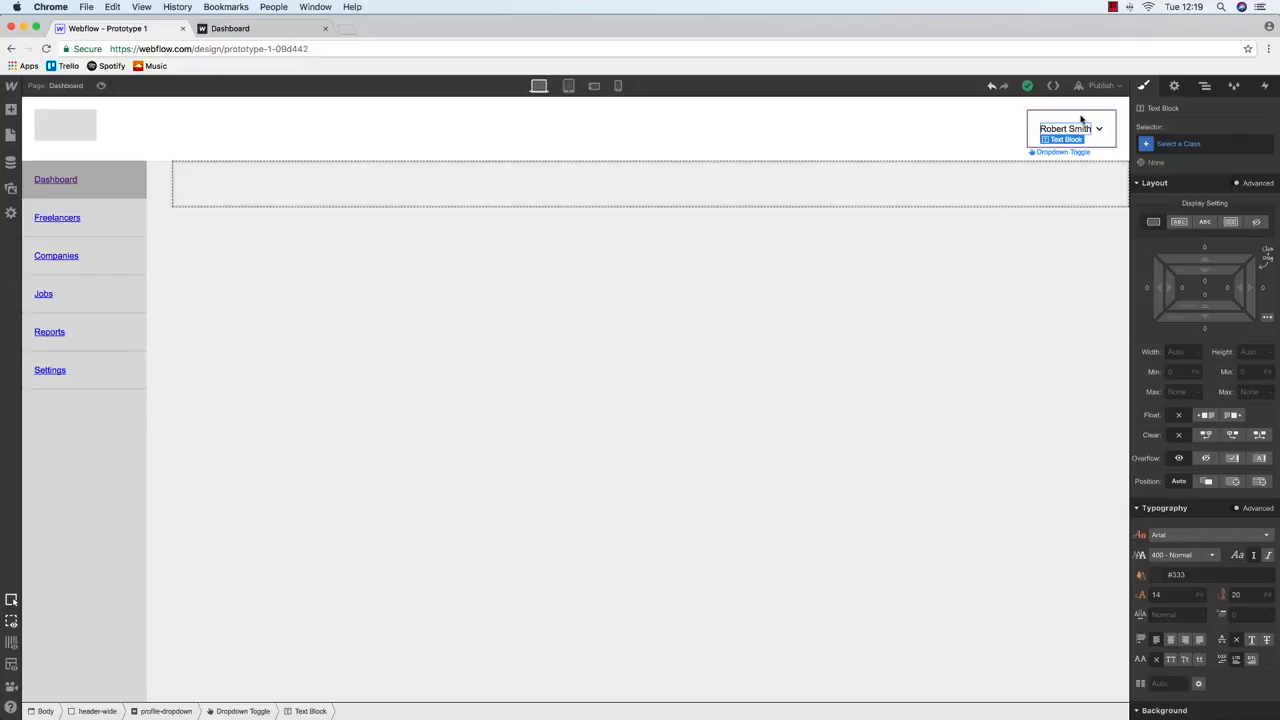
Select the profile-dropdown element and review its border colour
left_click(1080, 120)
scroll(1188, 372, "down", 5)
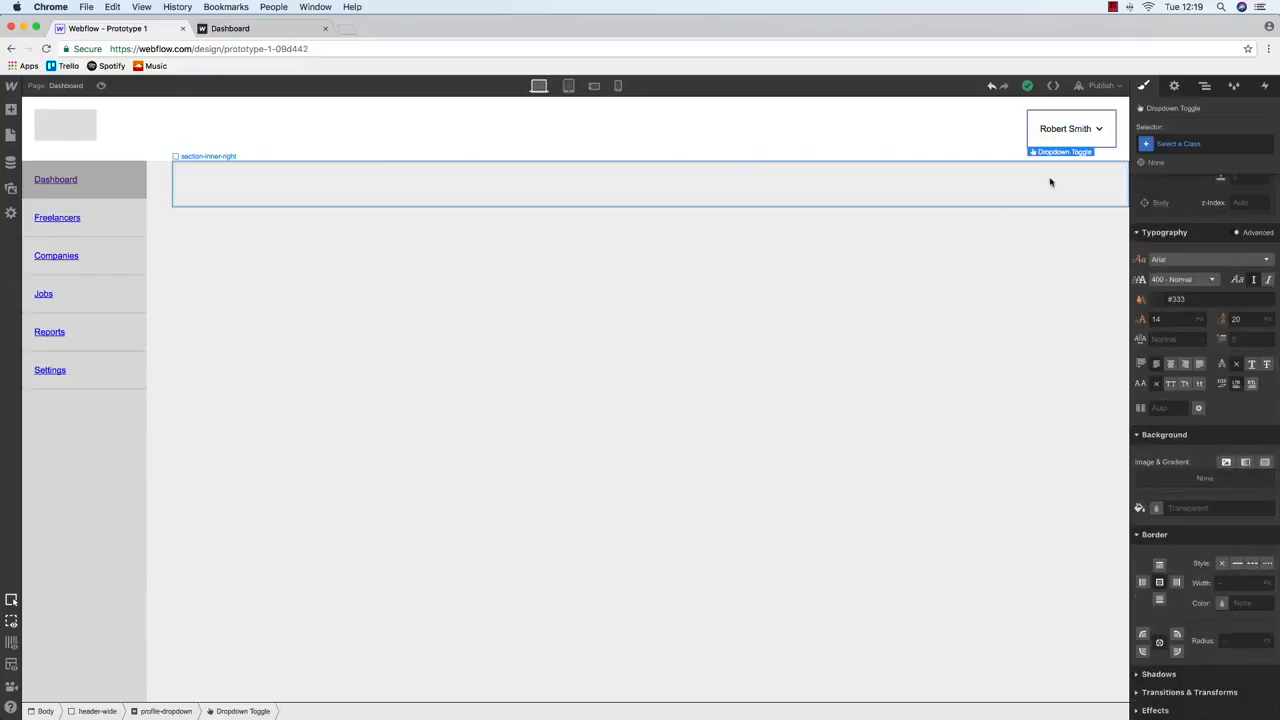
left_click(1205, 87)
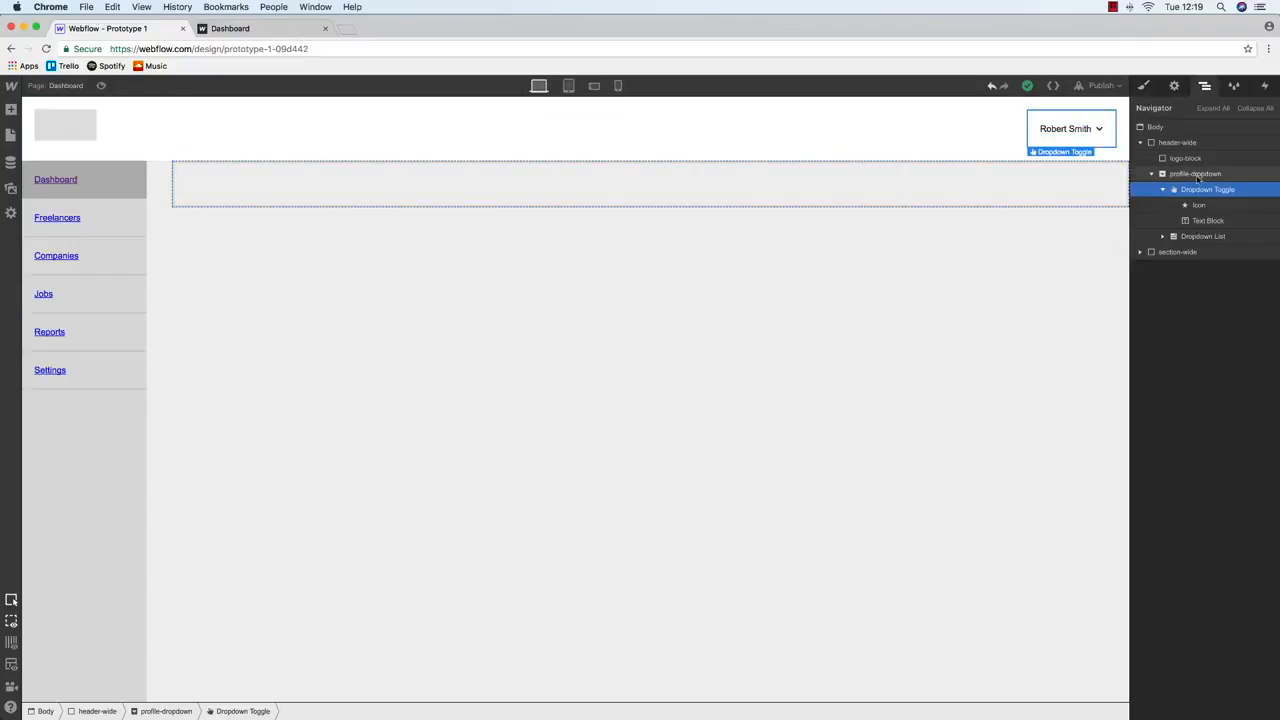
left_click(1195, 174)
left_click(1145, 86)
scroll(1200, 400, "down", 5)
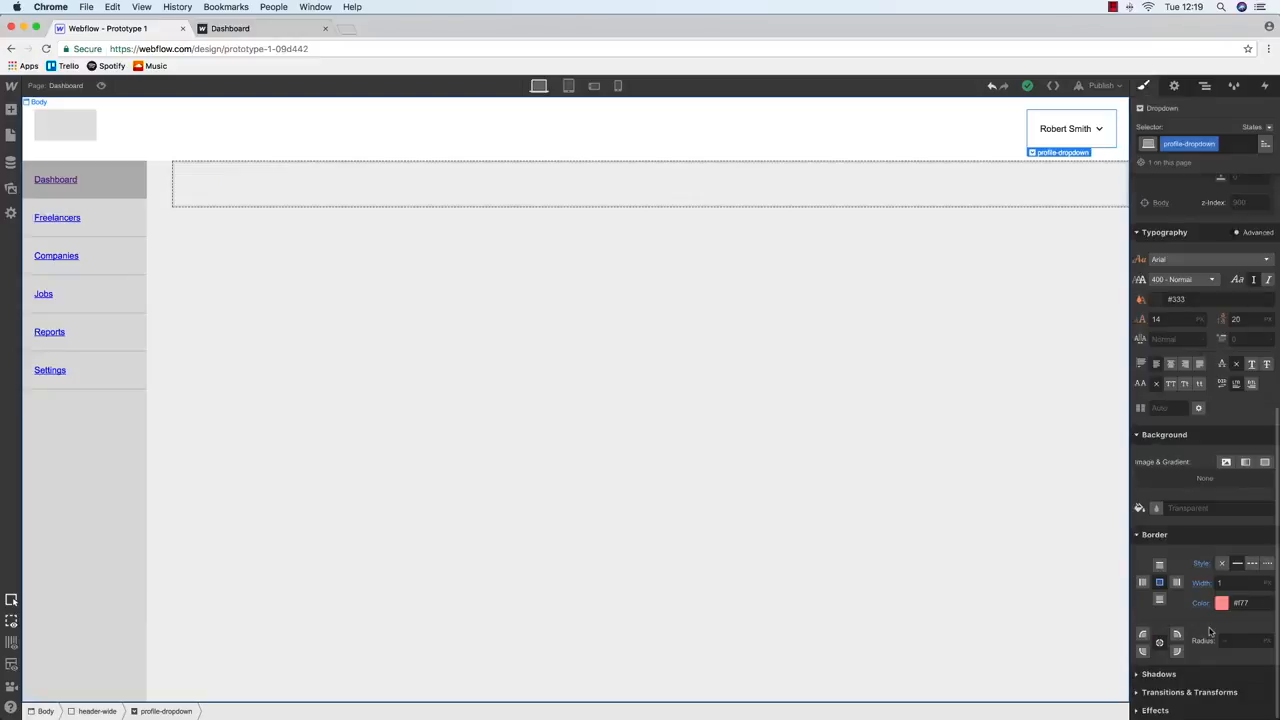
left_click(1222, 603)
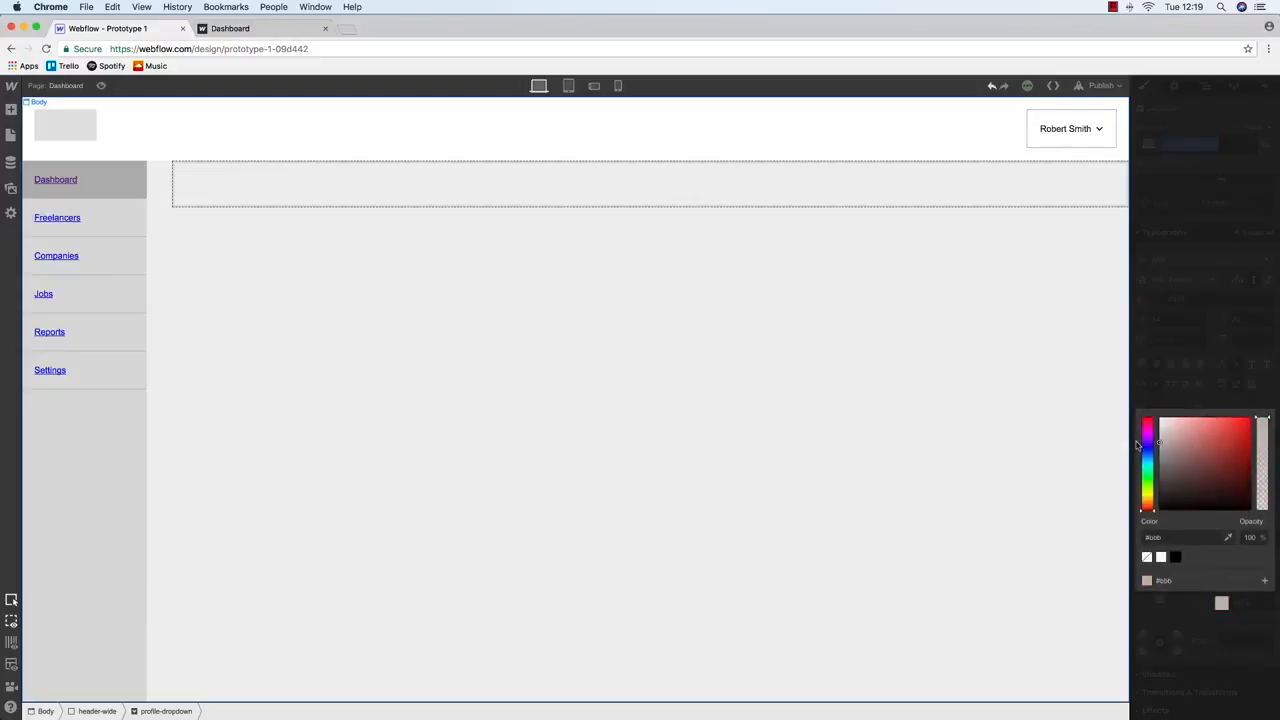
left_click(975, 370)
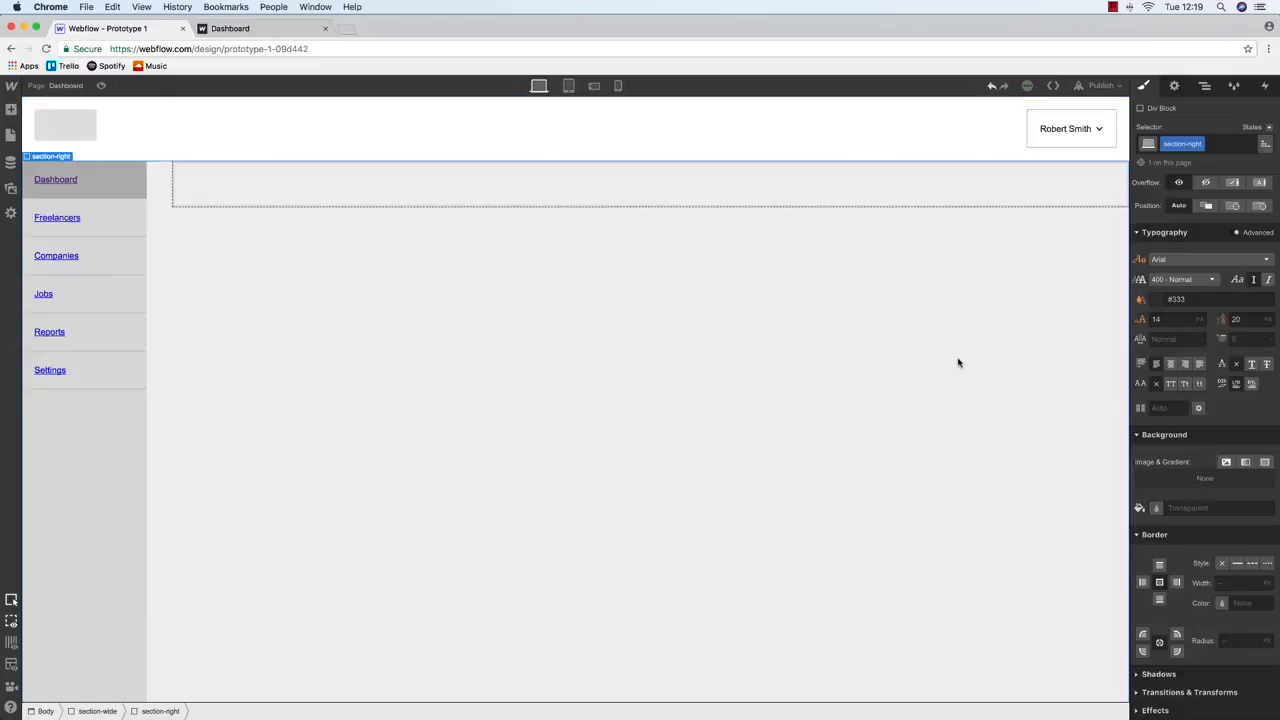
Show the dropdown's links and rename them My Account, Settings and Log Out
left_click(1052, 117)
left_click(1205, 86)
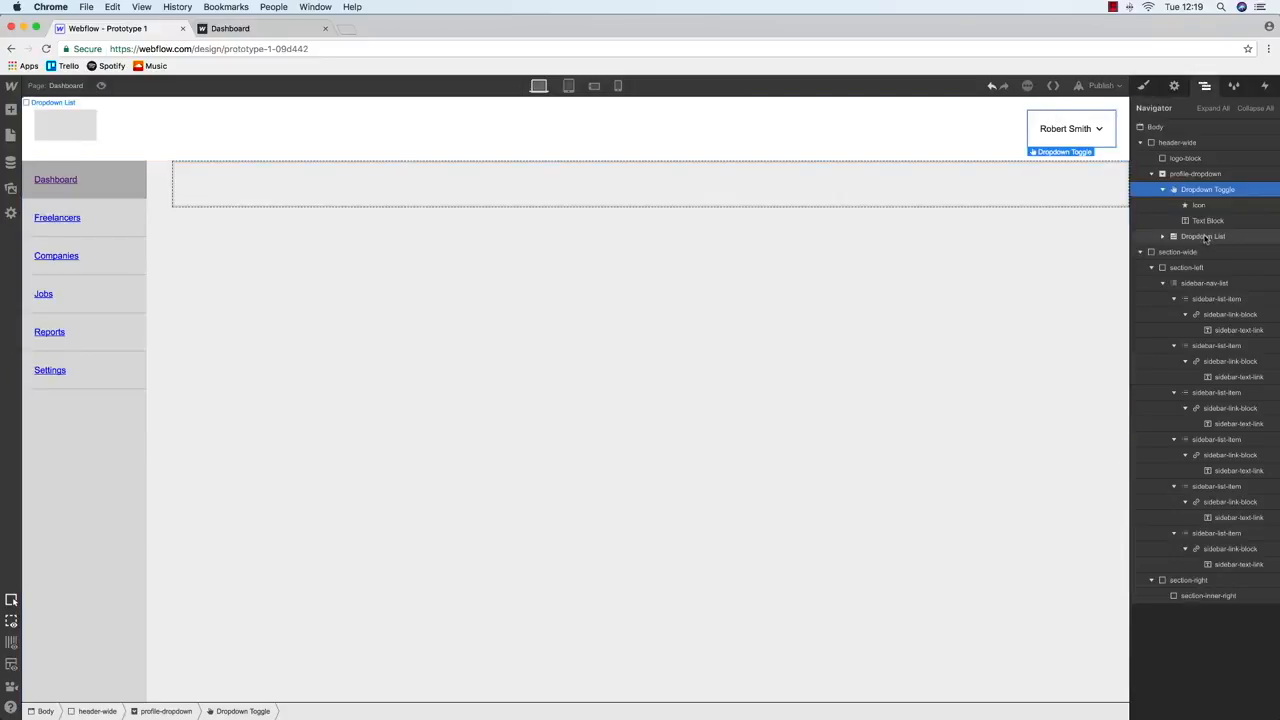
left_click(1205, 237)
key("s")
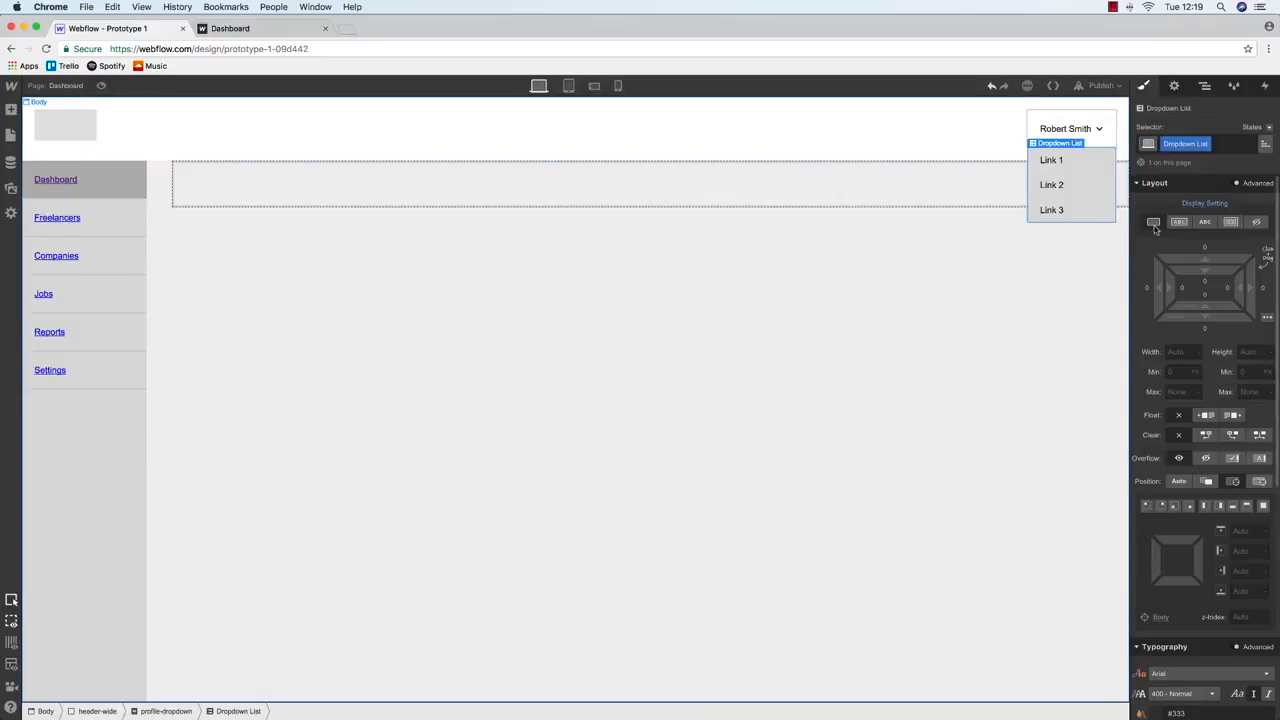
double_click(1050, 160)
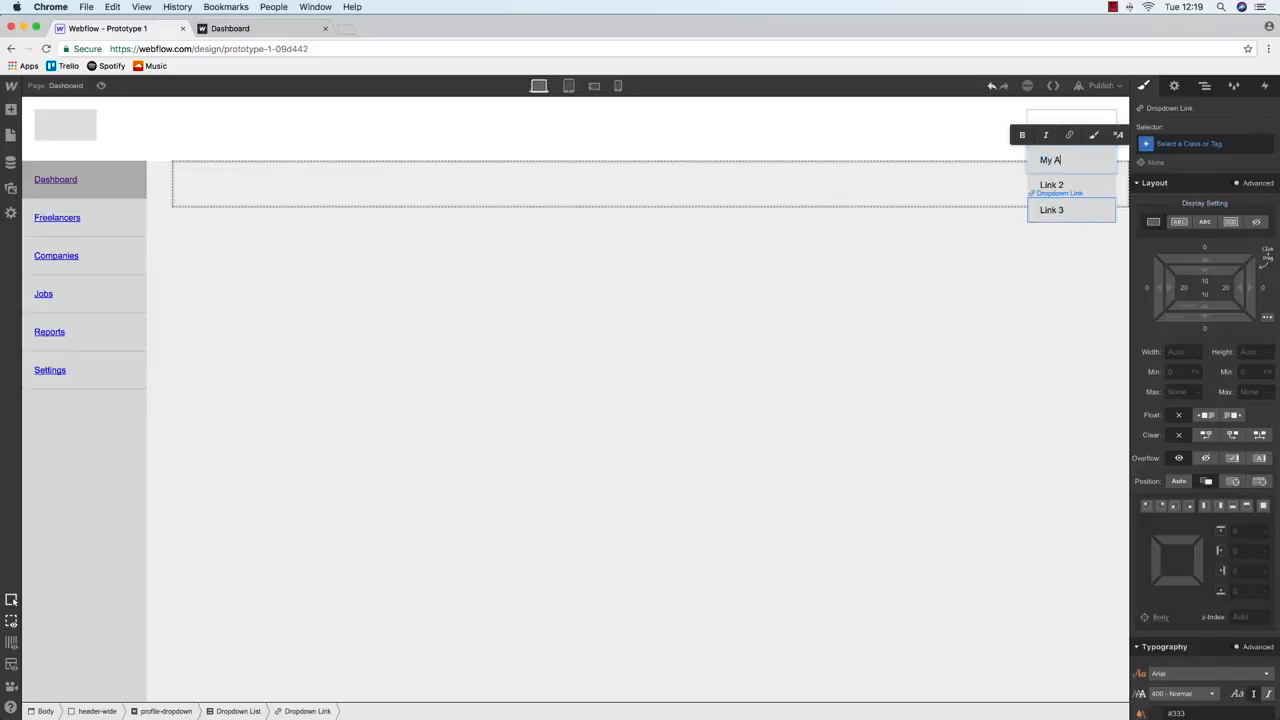
double_click(1052, 187)
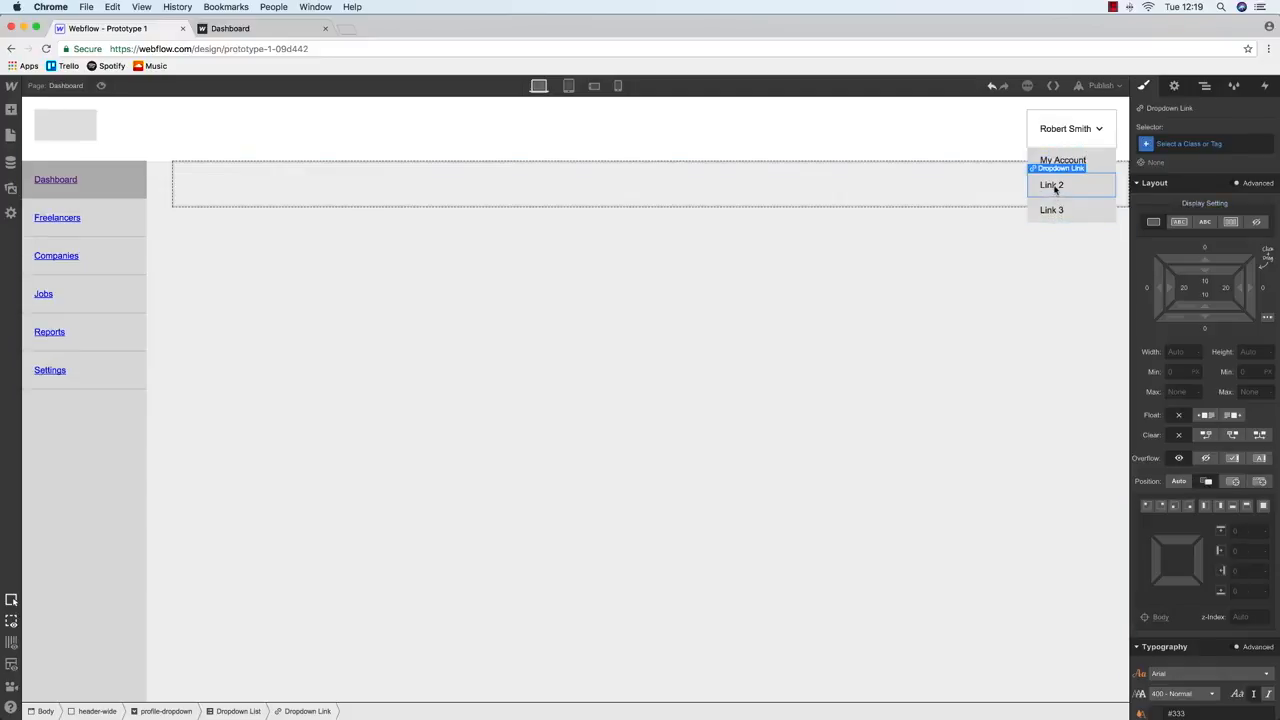
type("SD")
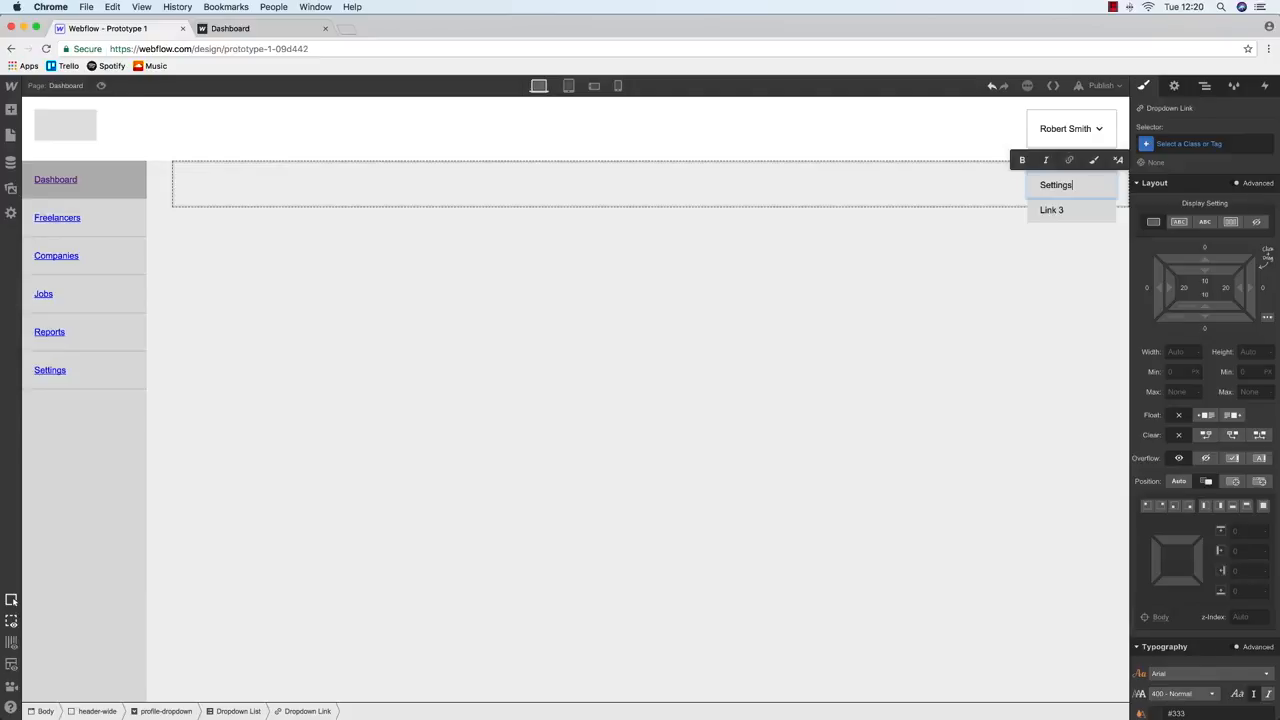
double_click(1052, 210)
type("Log Out")
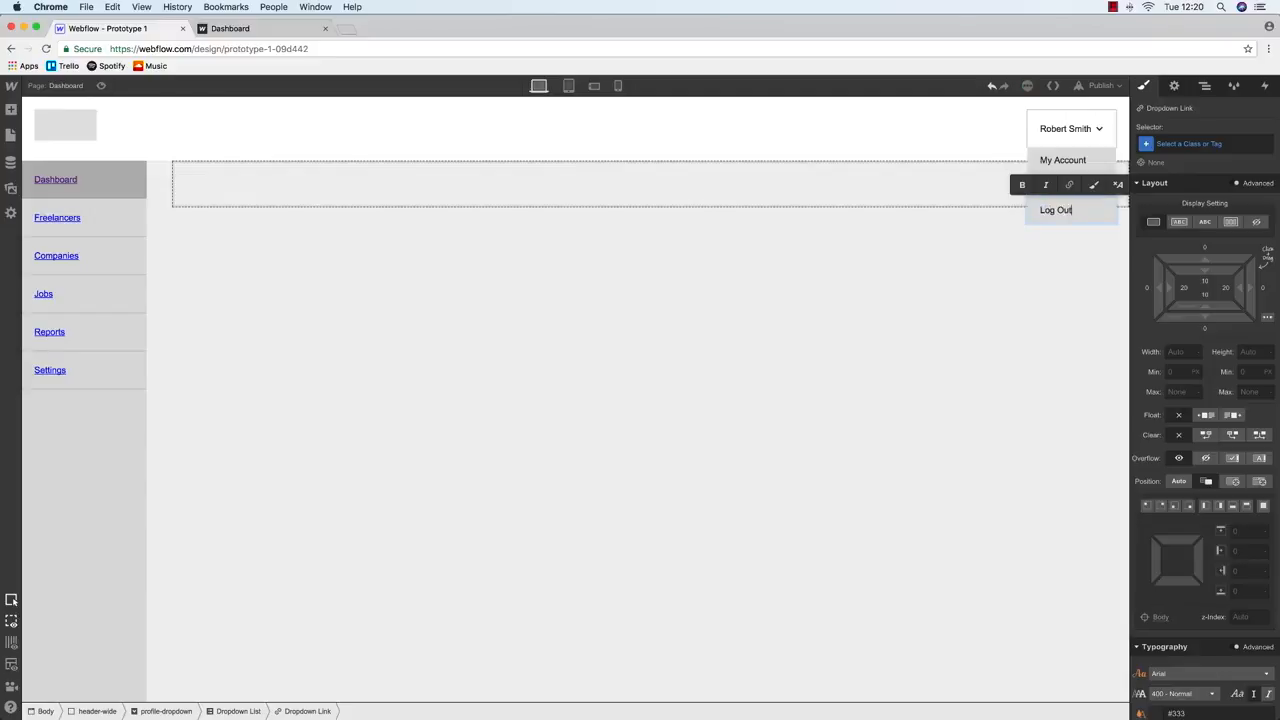
left_click(1052, 127)
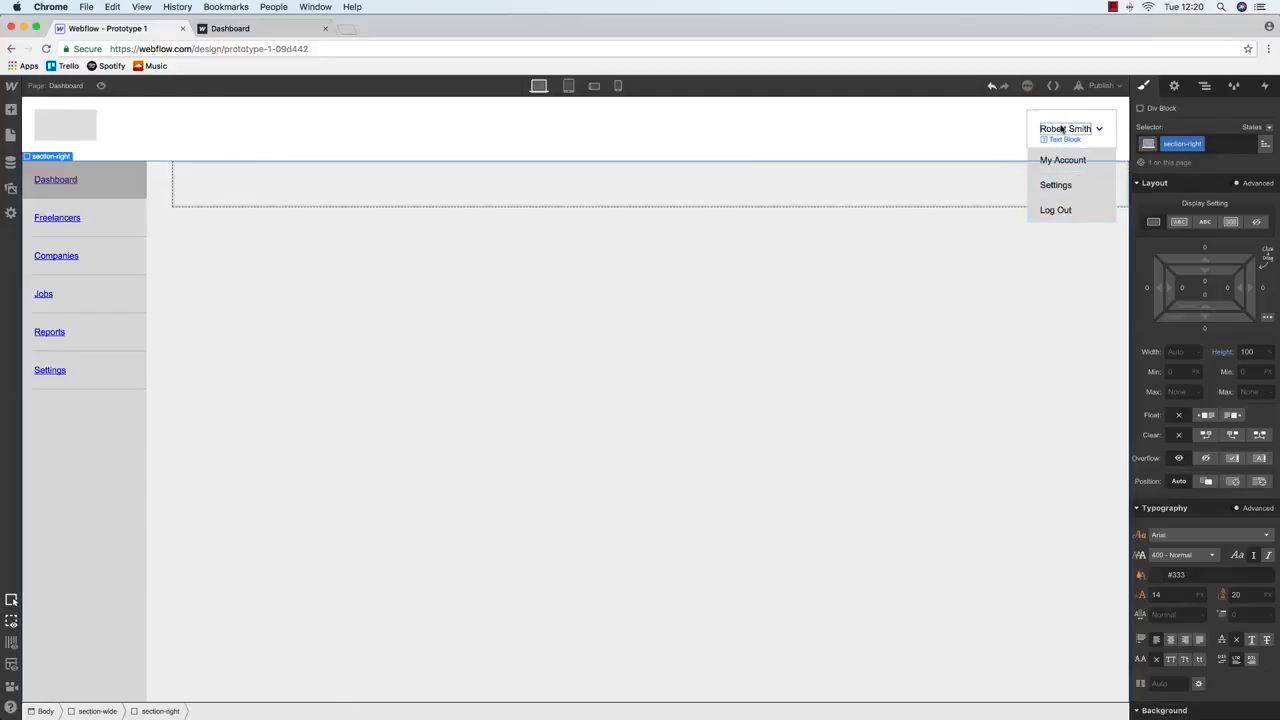
Set the Dropdown List's display to none to hide it on the canvas
left_click(1203, 87)
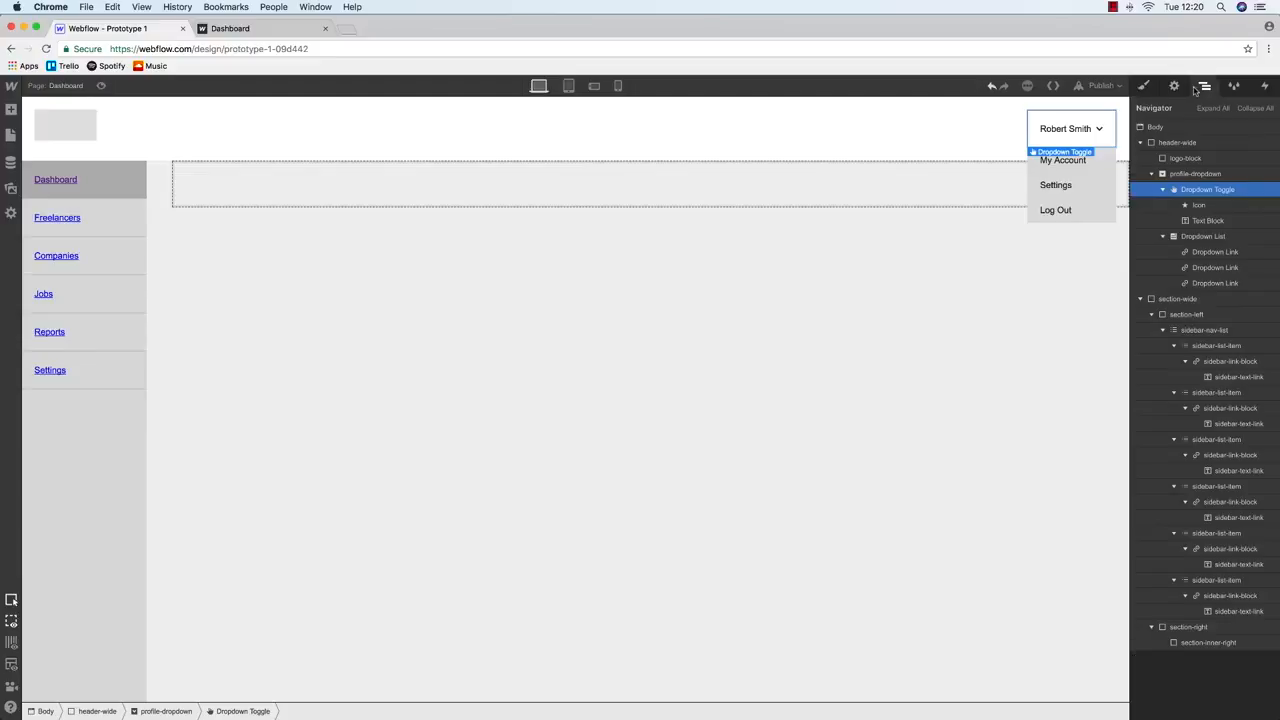
left_click(1205, 237)
key("s")
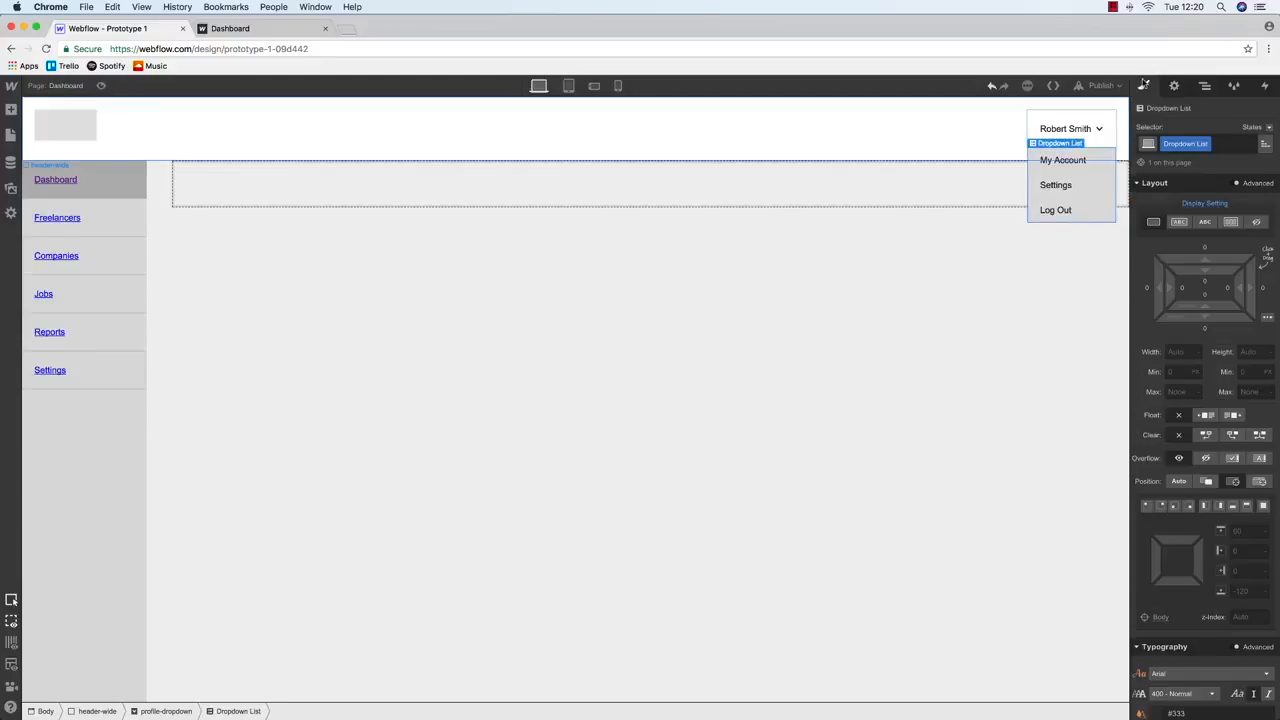
left_click(1256, 221)
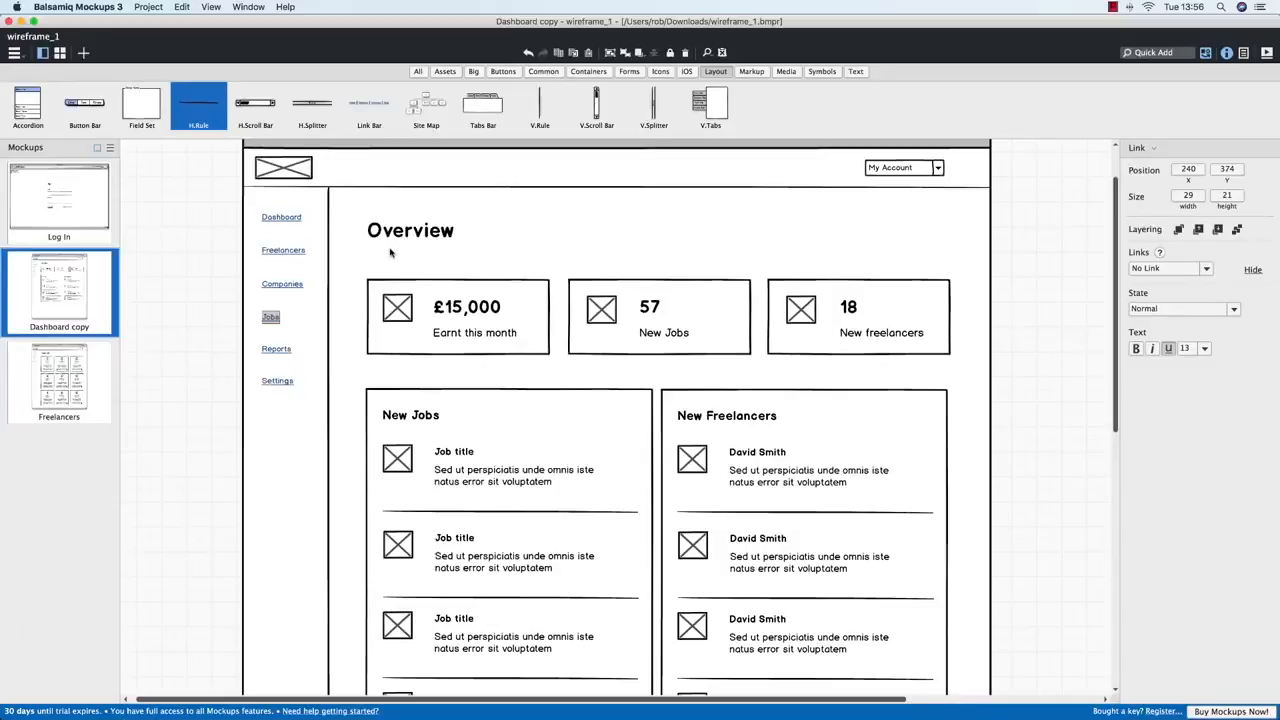
Place a new Heading in the dashboard's main content area
key("ctrl+Up")
left_click(497, 291)
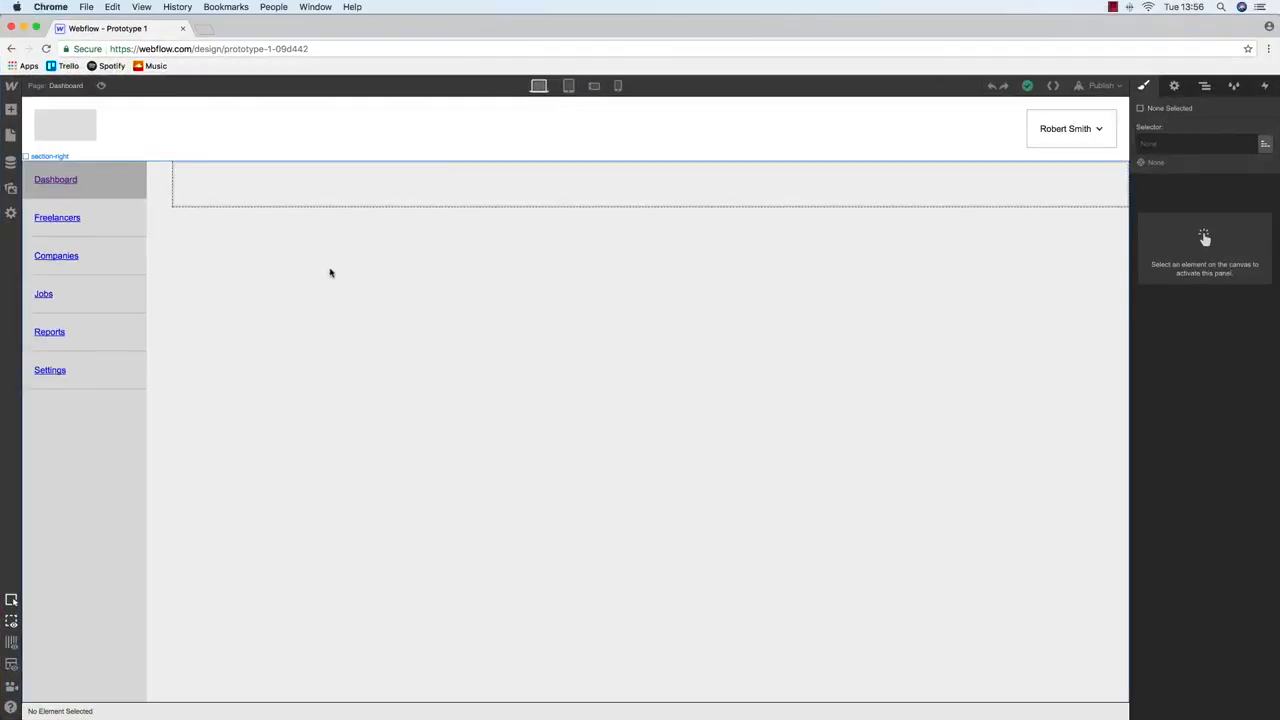
left_click(251, 181)
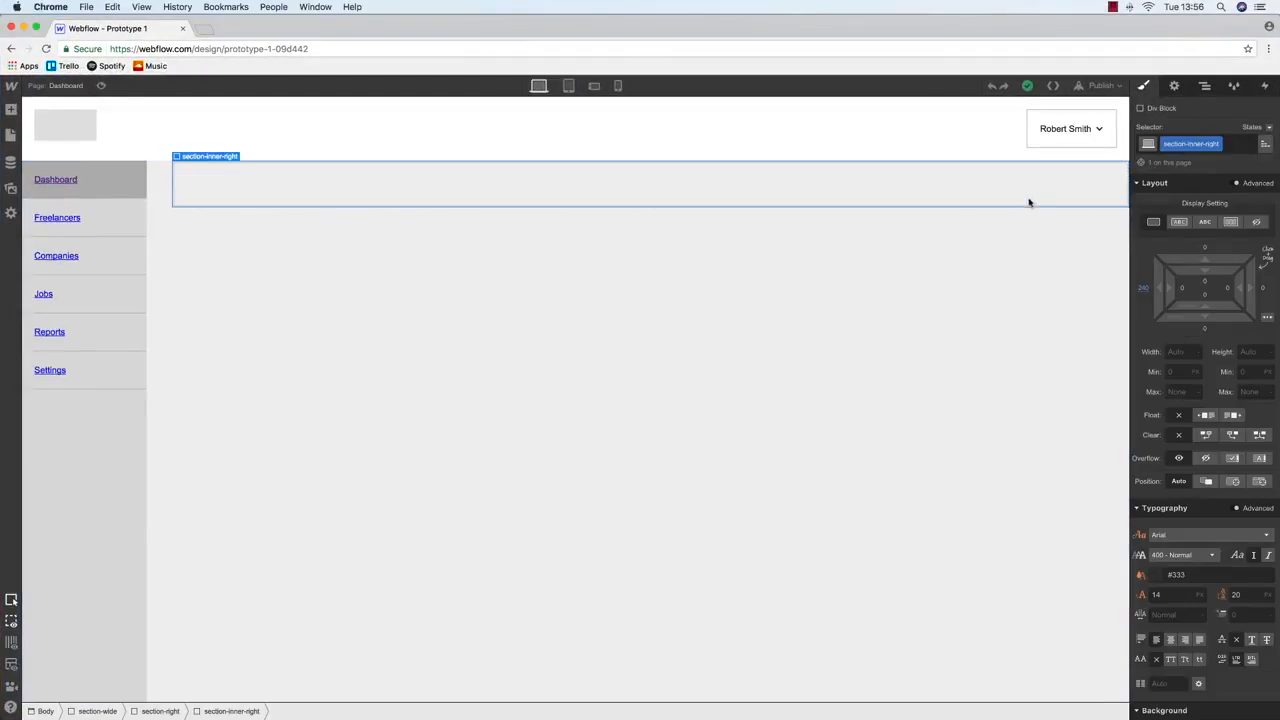
left_click(11, 136)
left_click(11, 111)
left_click_drag(45, 412, 283, 184)
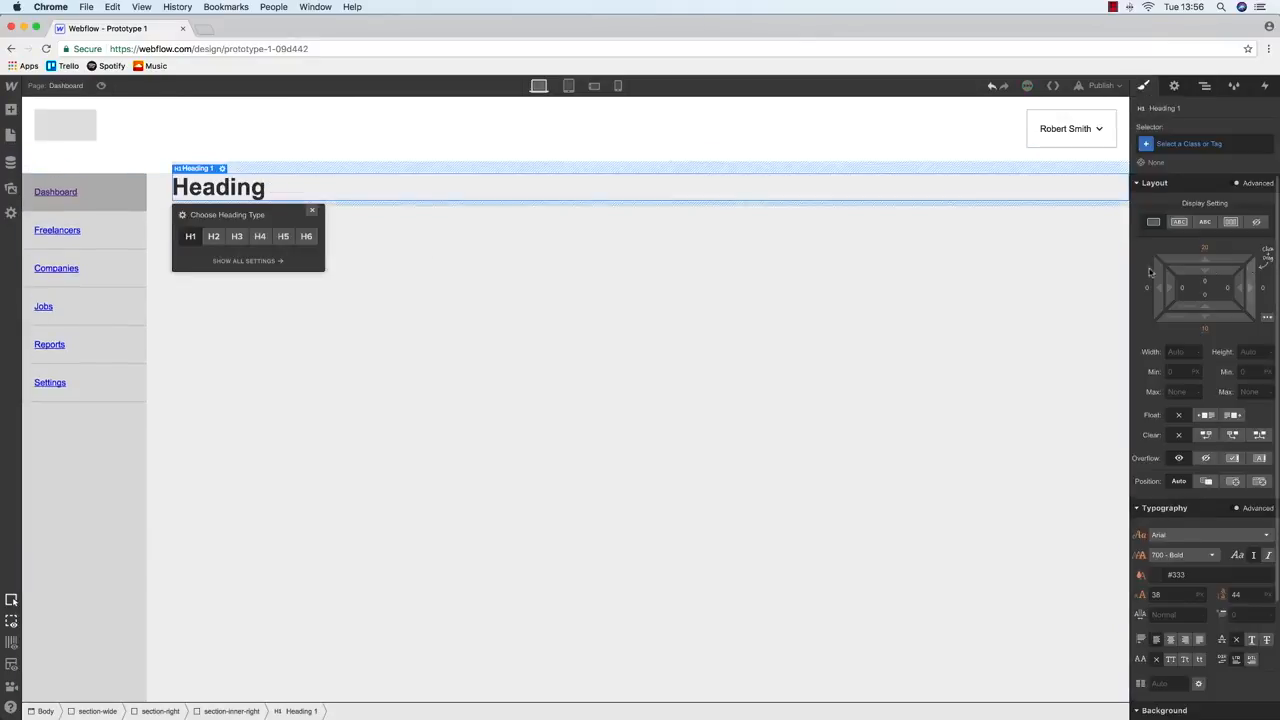
Give the heading the class dashboard-h1 with a 32px font size
left_click(1178, 145)
type("das")
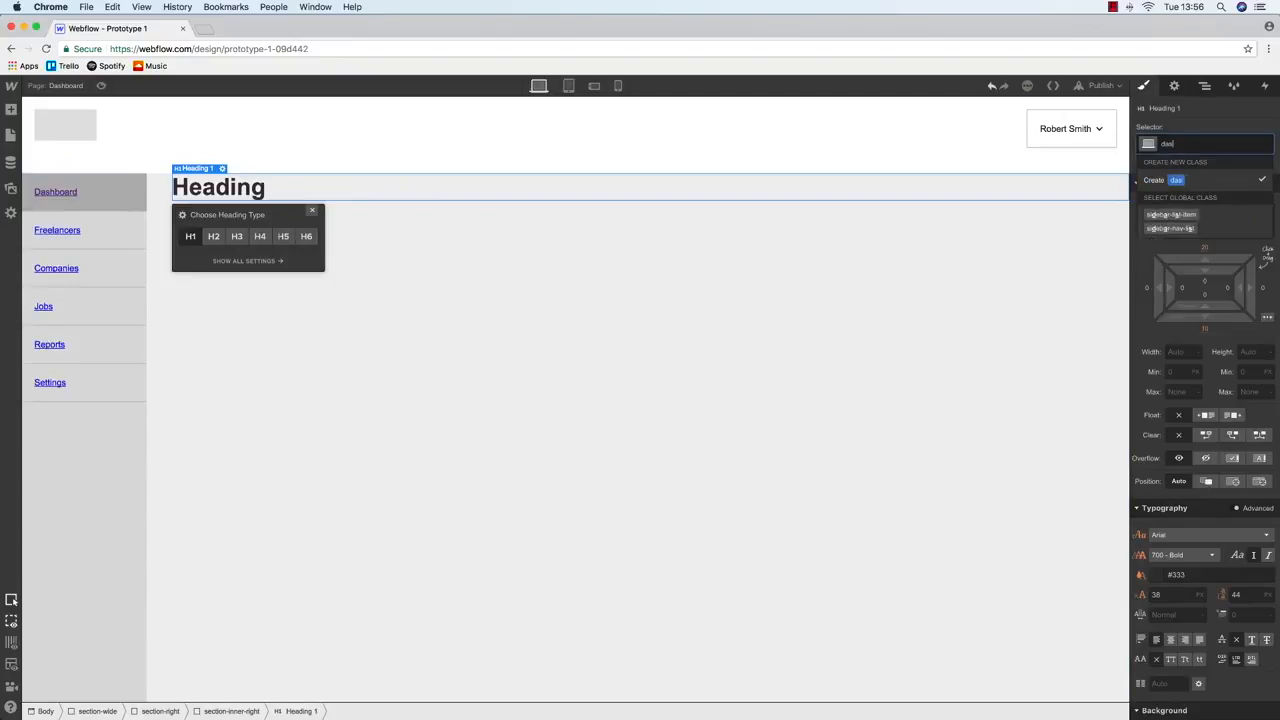
type("hboard-h1")
key("Return")
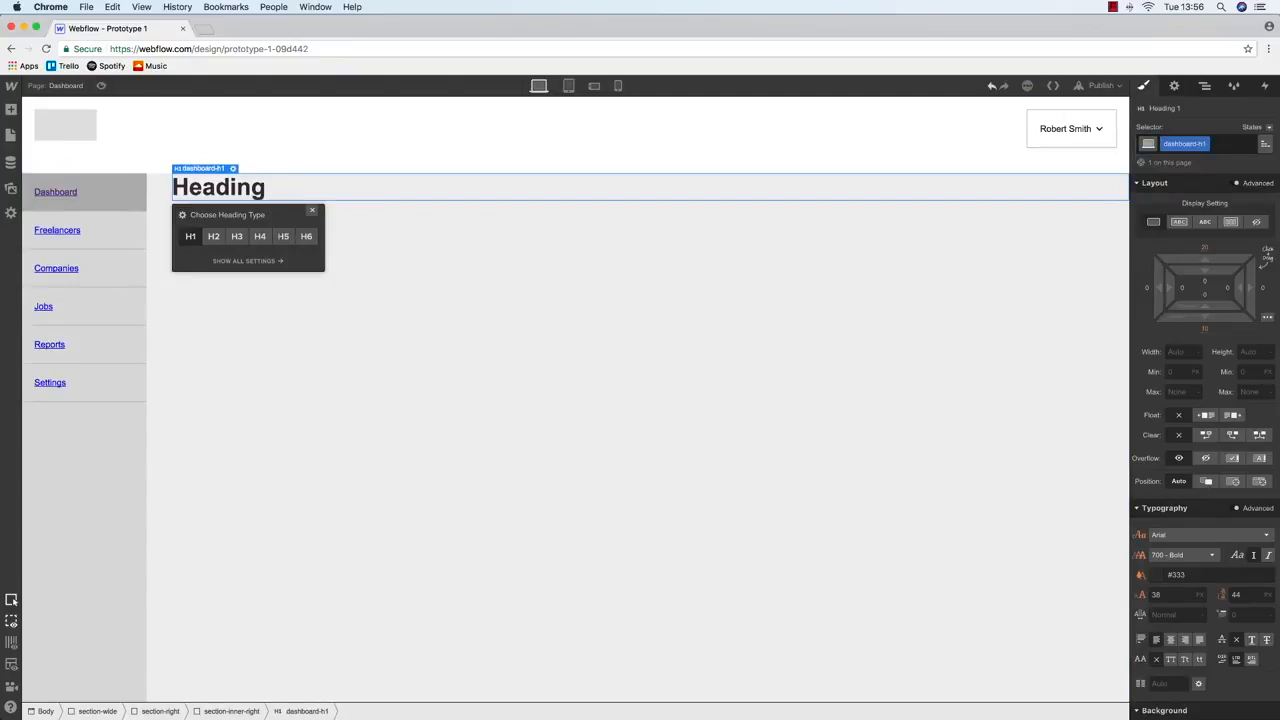
left_click(1174, 594)
key("Return")
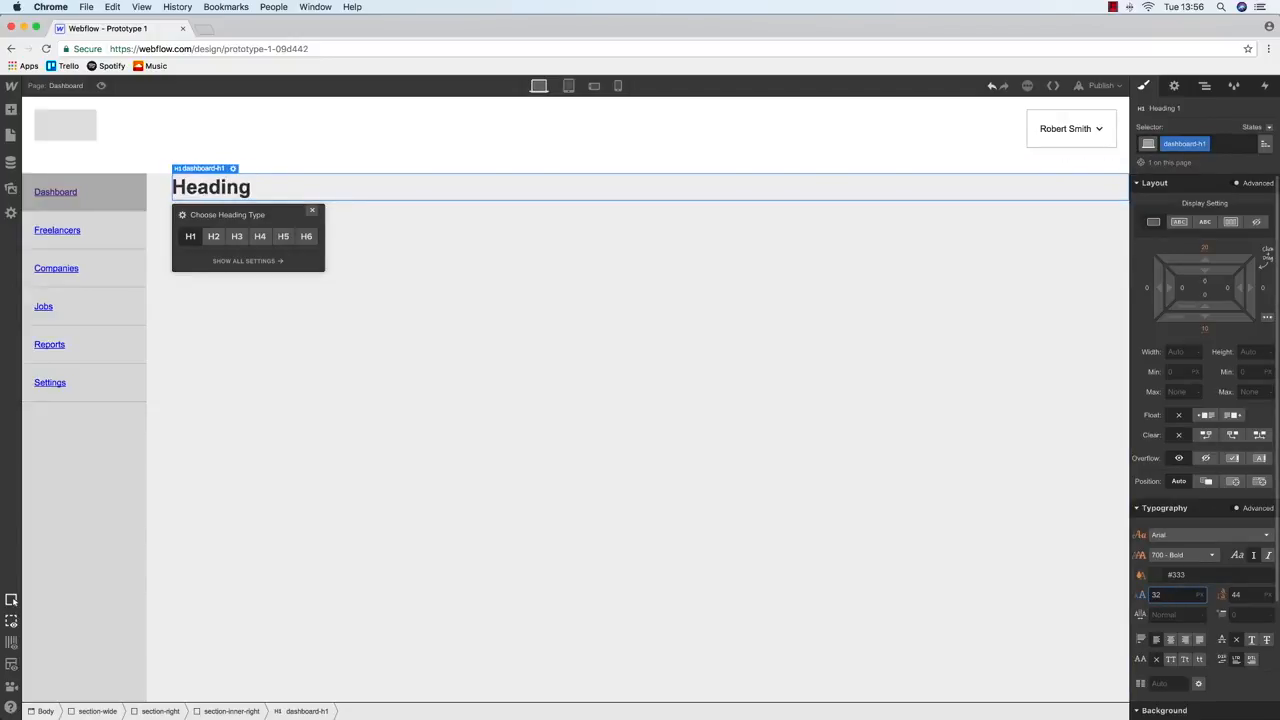
Set the heading text to Overview, then select its section-inner-right container
double_click(232, 190)
type("Overview")
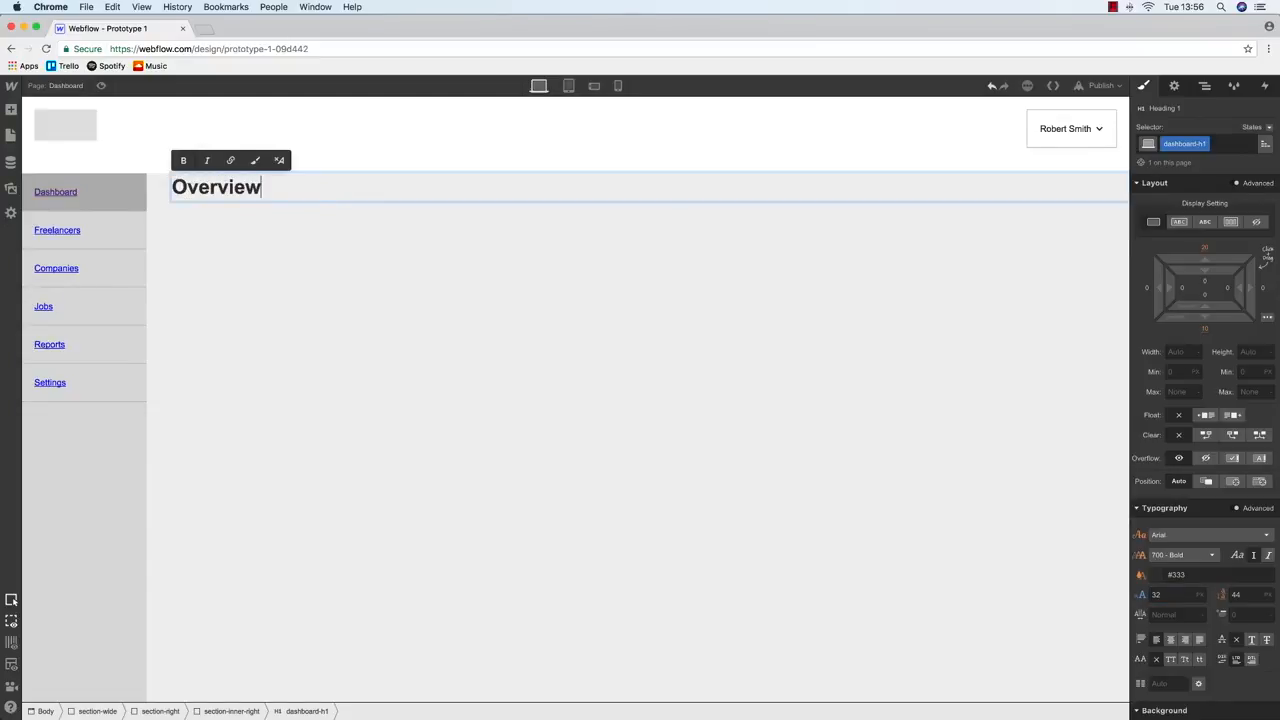
left_click(369, 280)
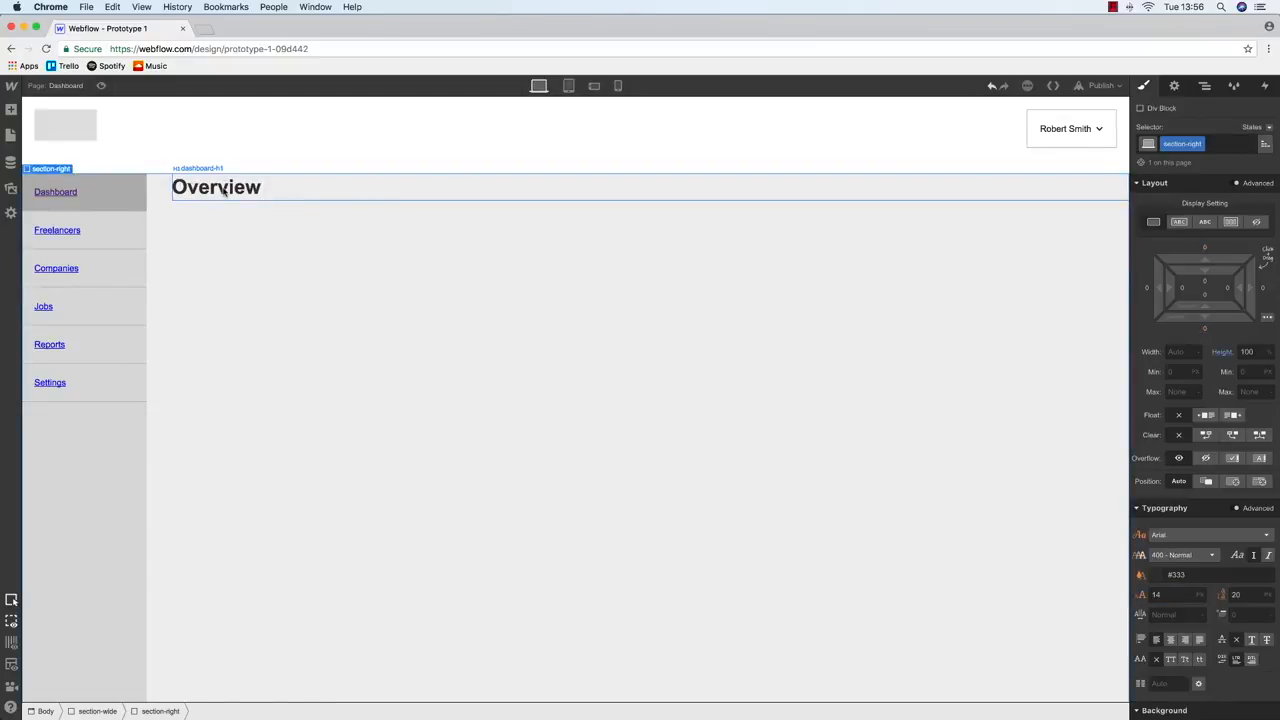
left_click(215, 192)
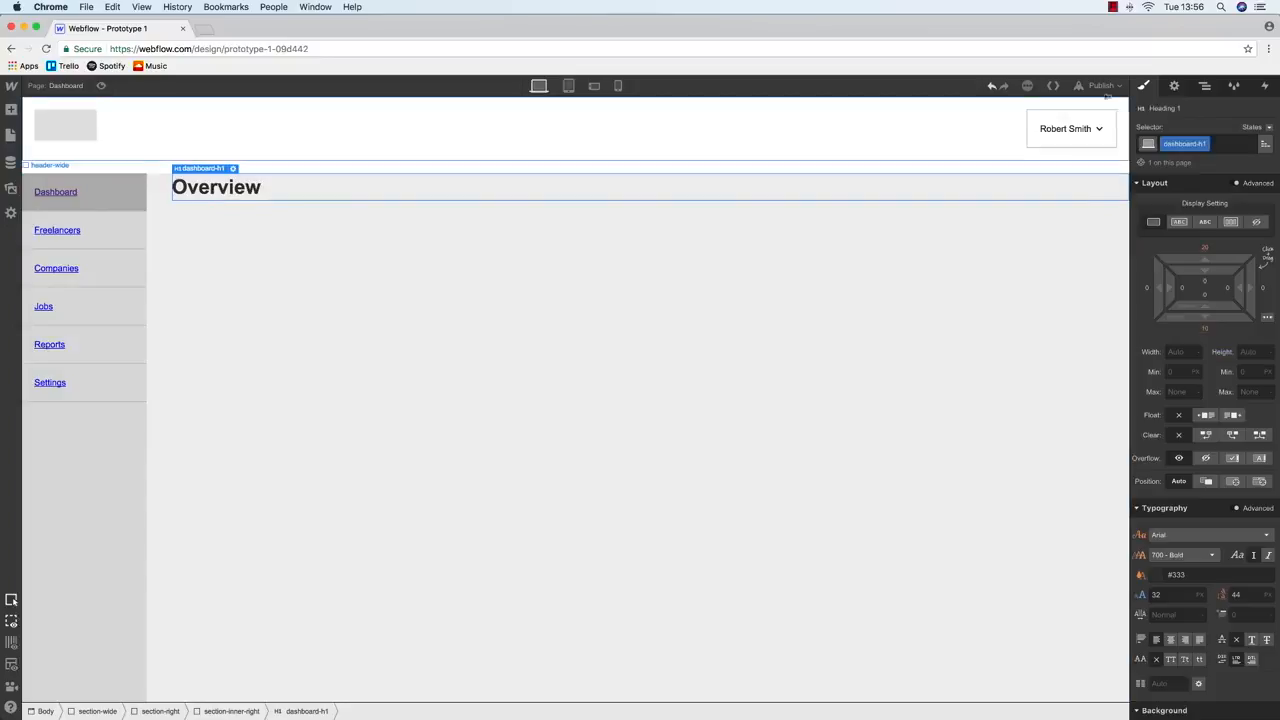
left_click(1205, 85)
left_click(1208, 205)
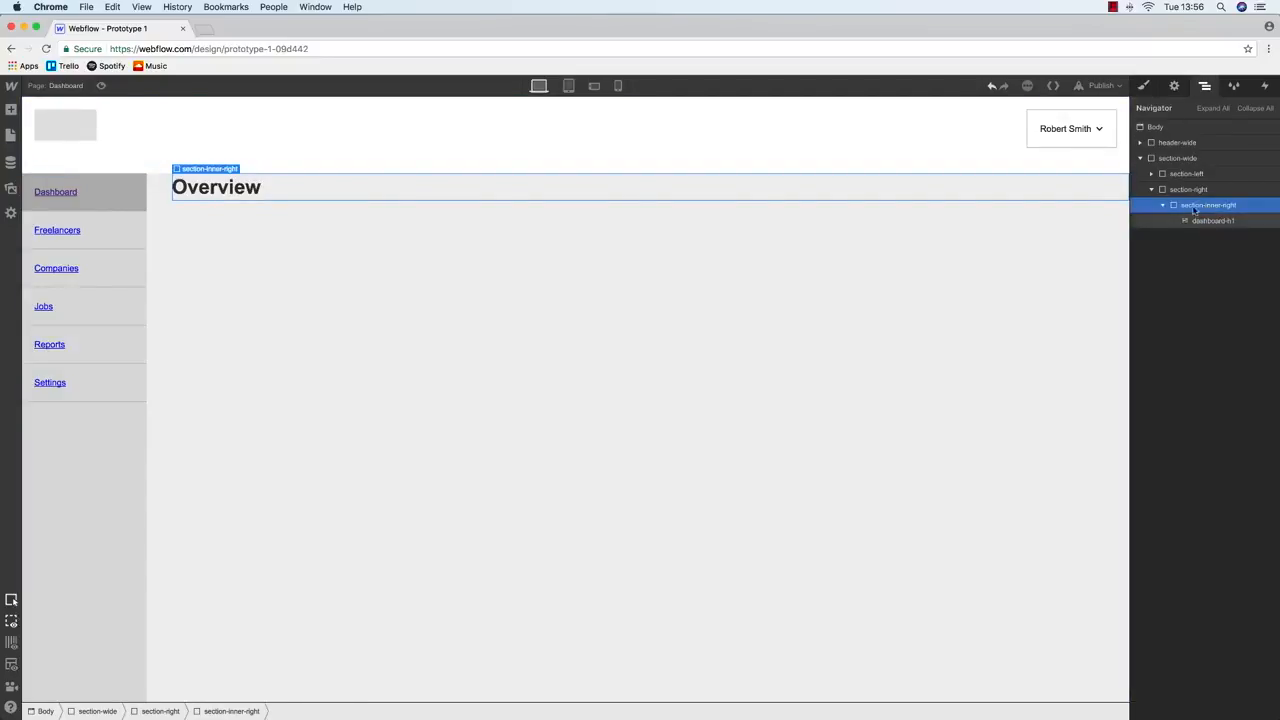
left_click(1145, 86)
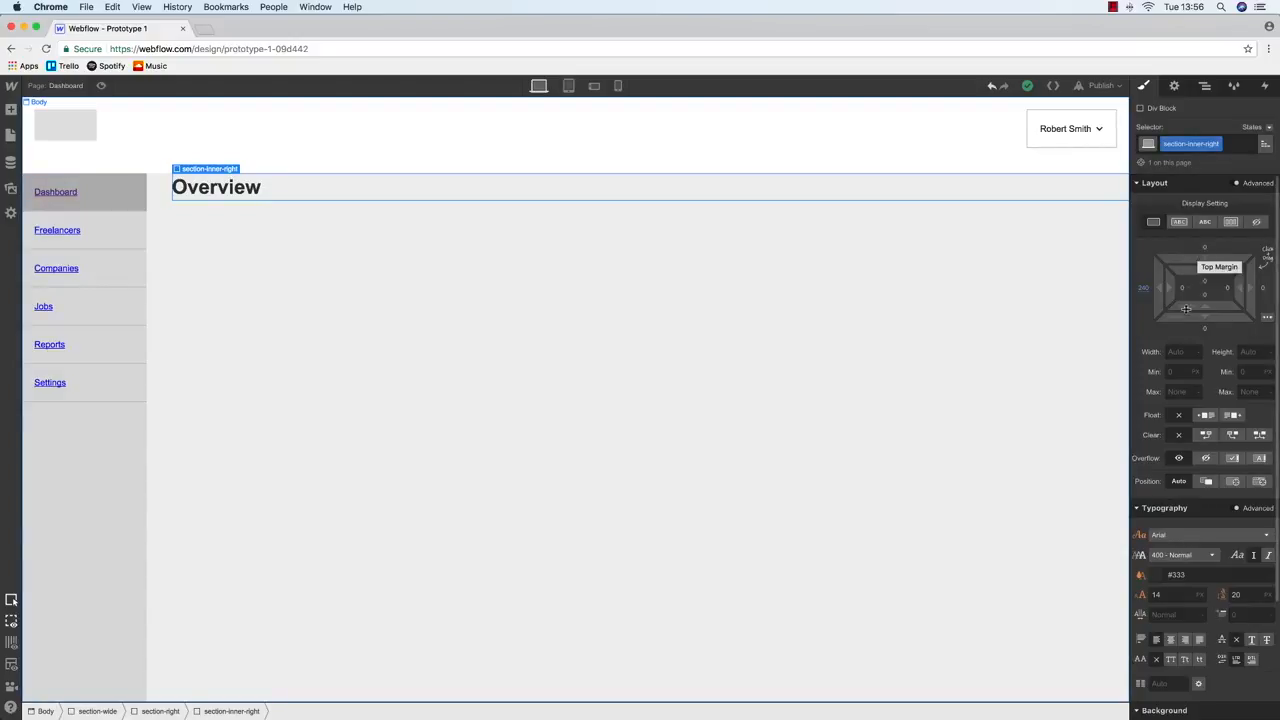
Set section-inner-right's top padding to 20px after briefly trying 40px
left_click(1205, 288)
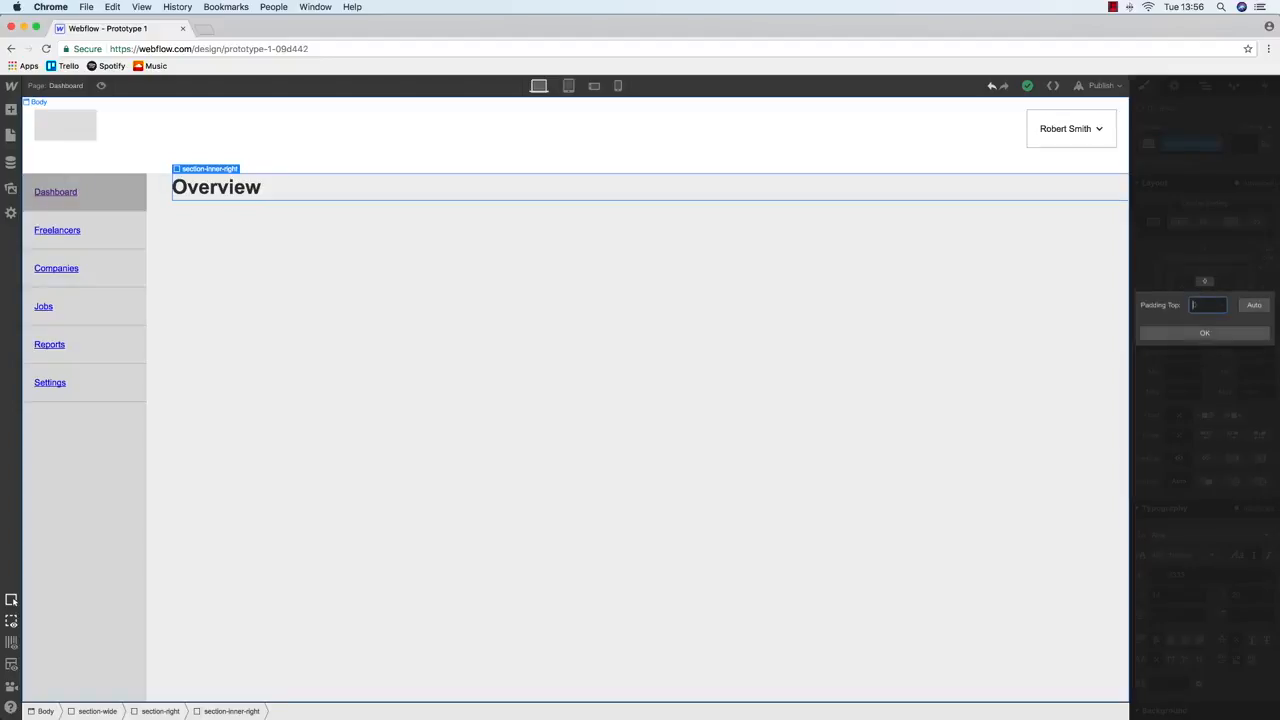
type("40")
key("Return")
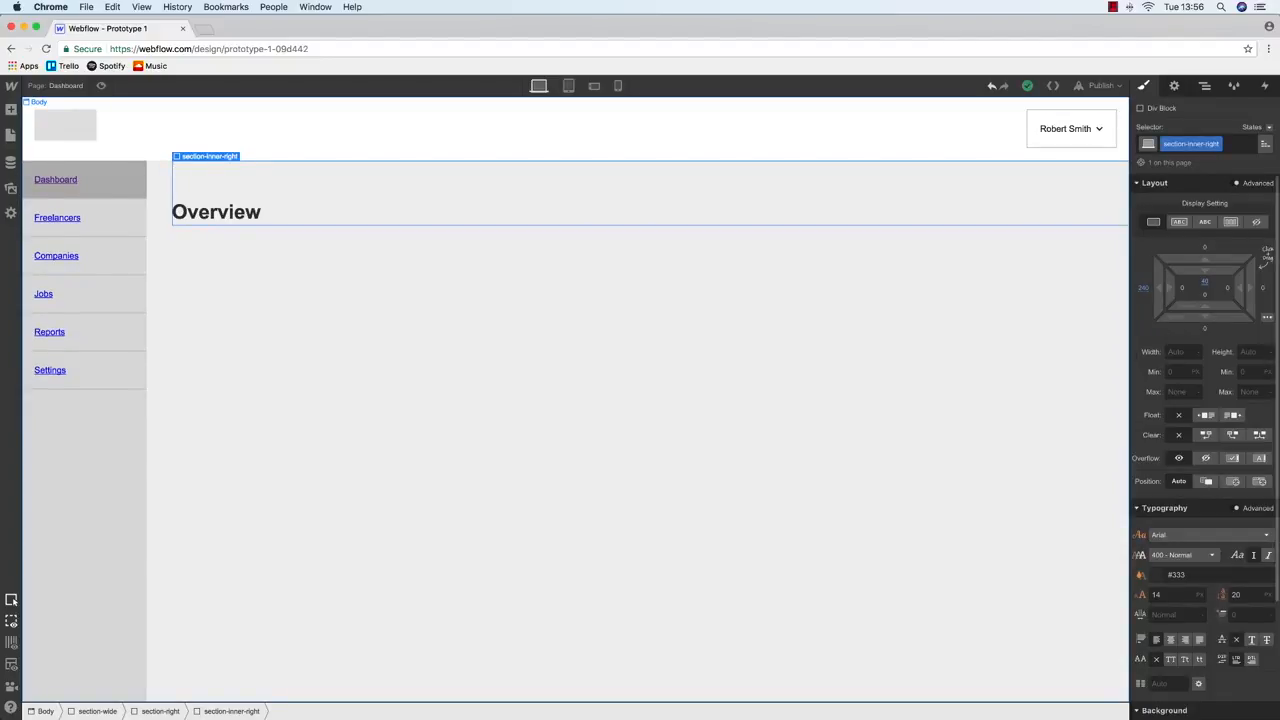
left_click(1205, 279)
type("20")
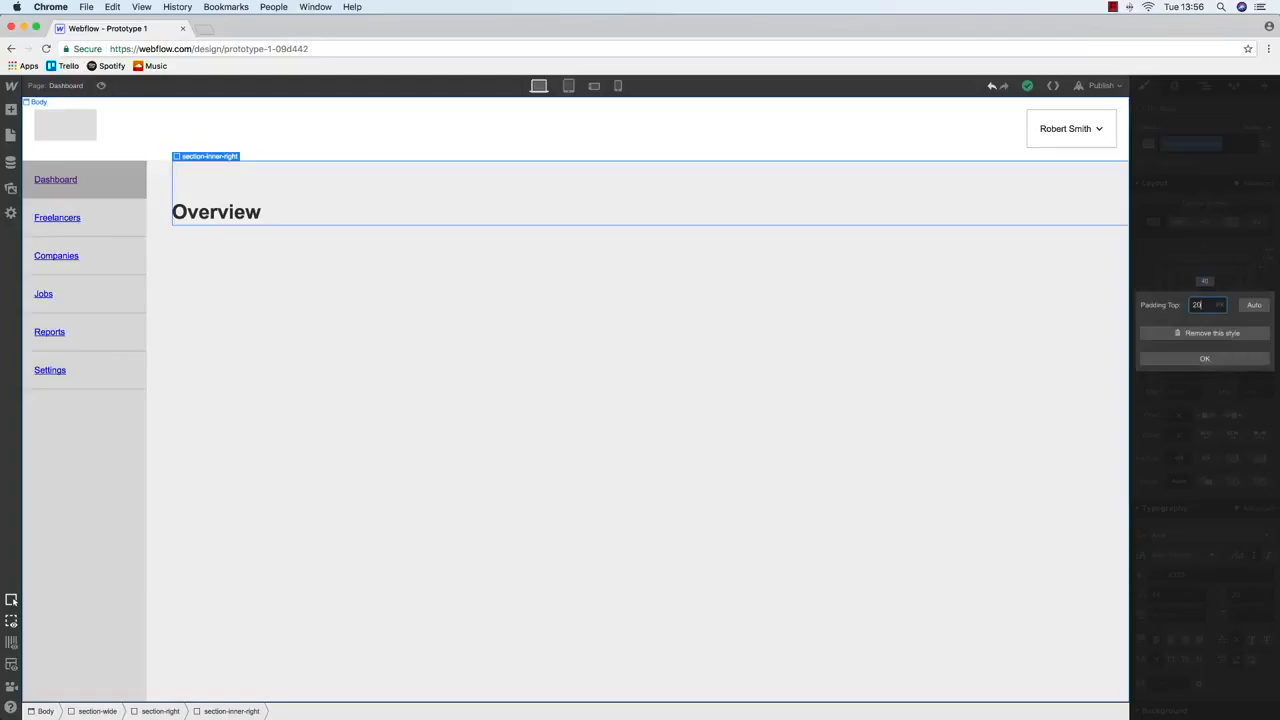
key("Return")
left_click(244, 199)
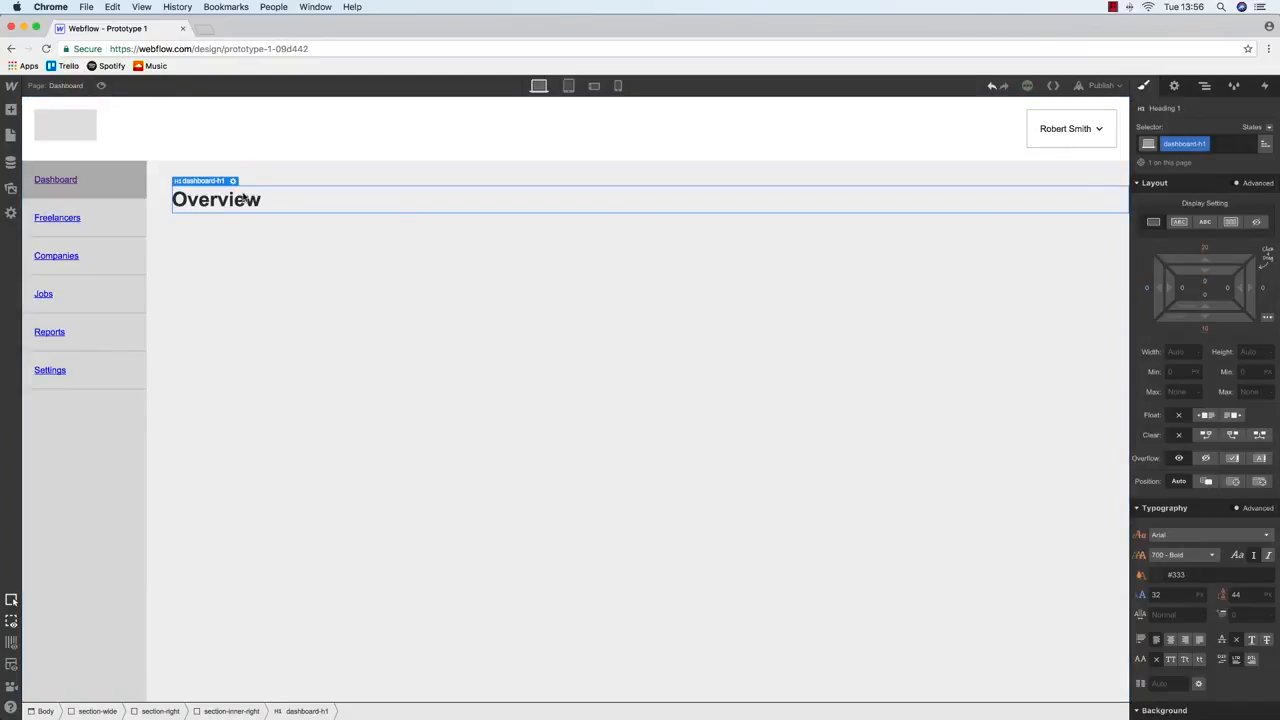
Check the phone landscape layout, then bring up the Balsamiq Dashboard wireframe
key("ctrl+Up")
key("ctrl+Up")
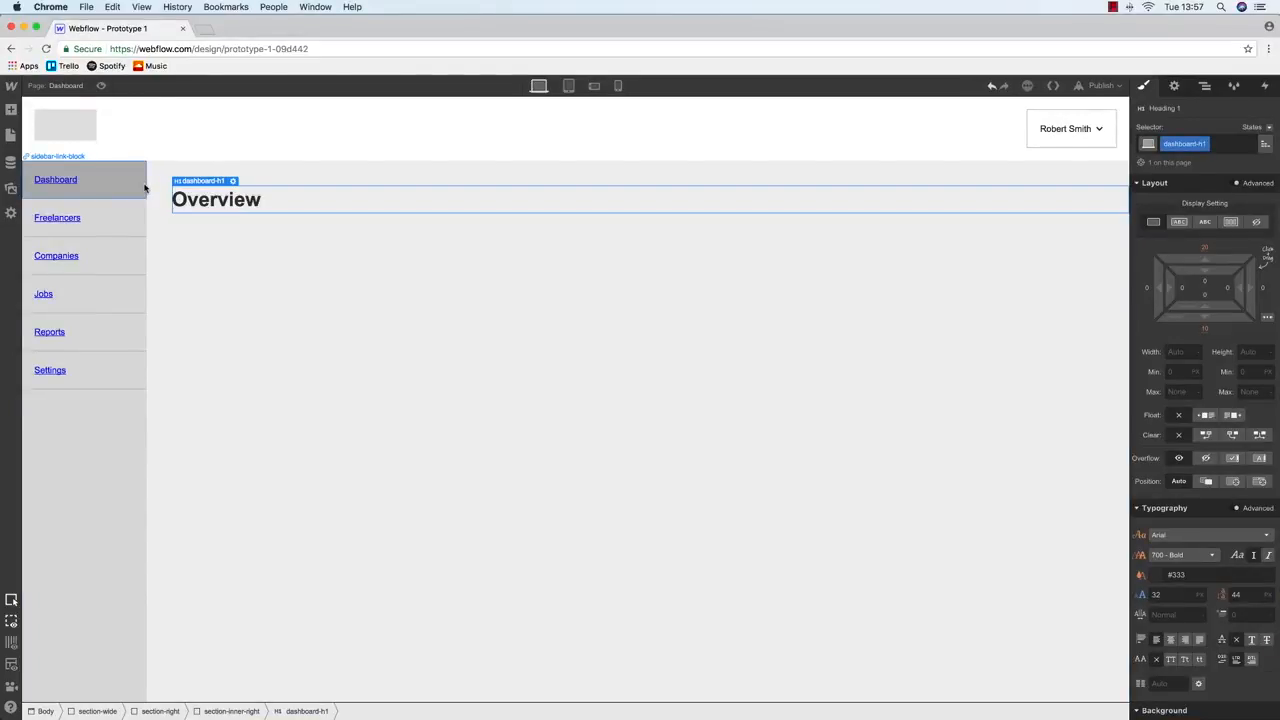
left_click(594, 86)
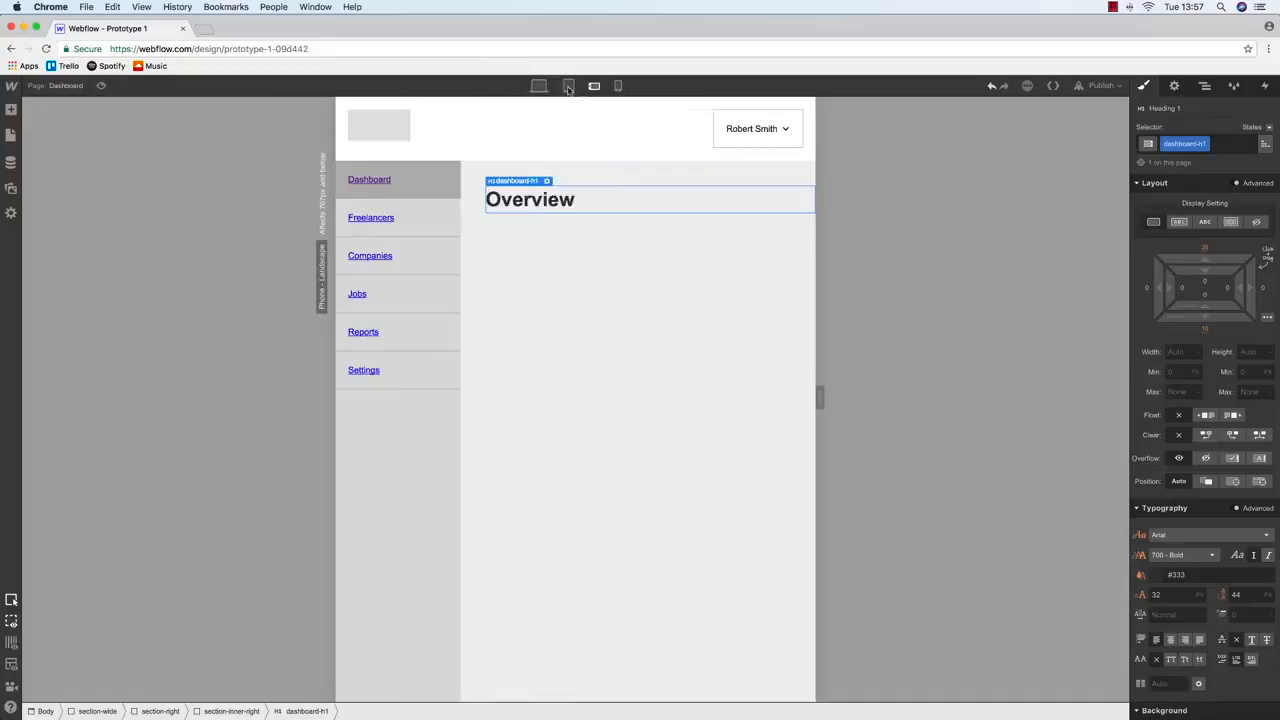
left_click(539, 86)
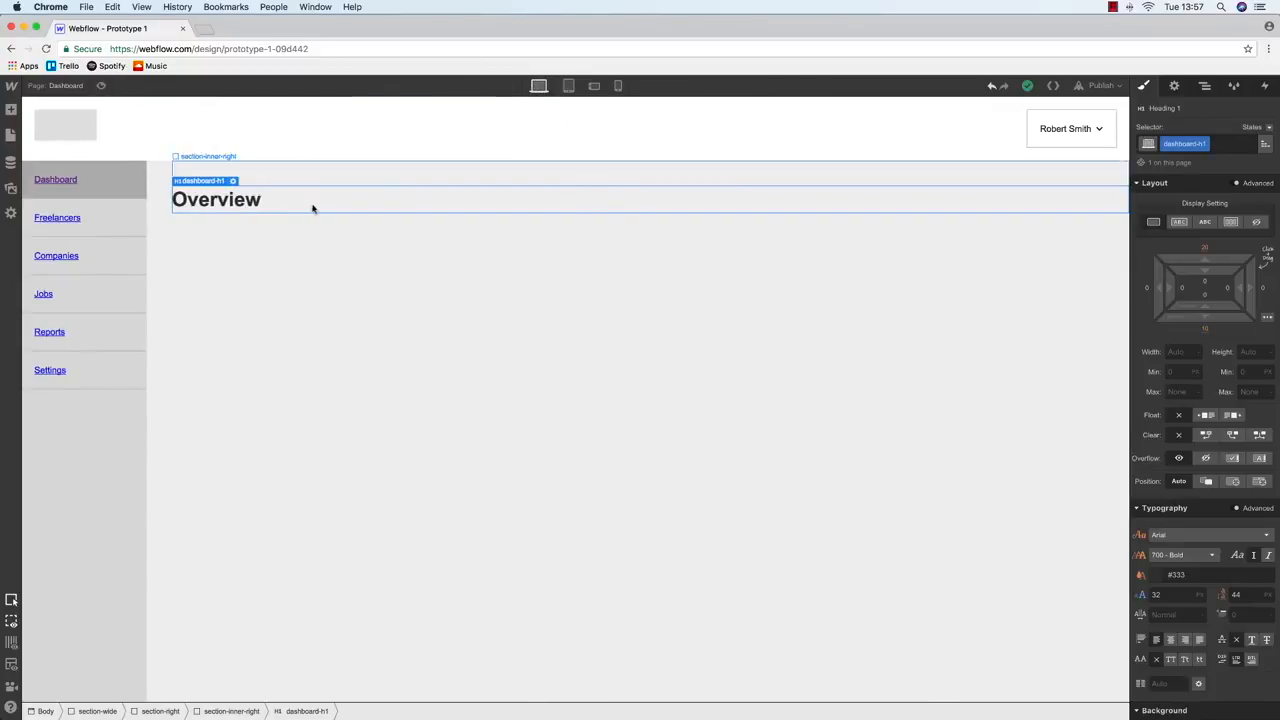
key("ctrl+Up")
left_click(714, 423)
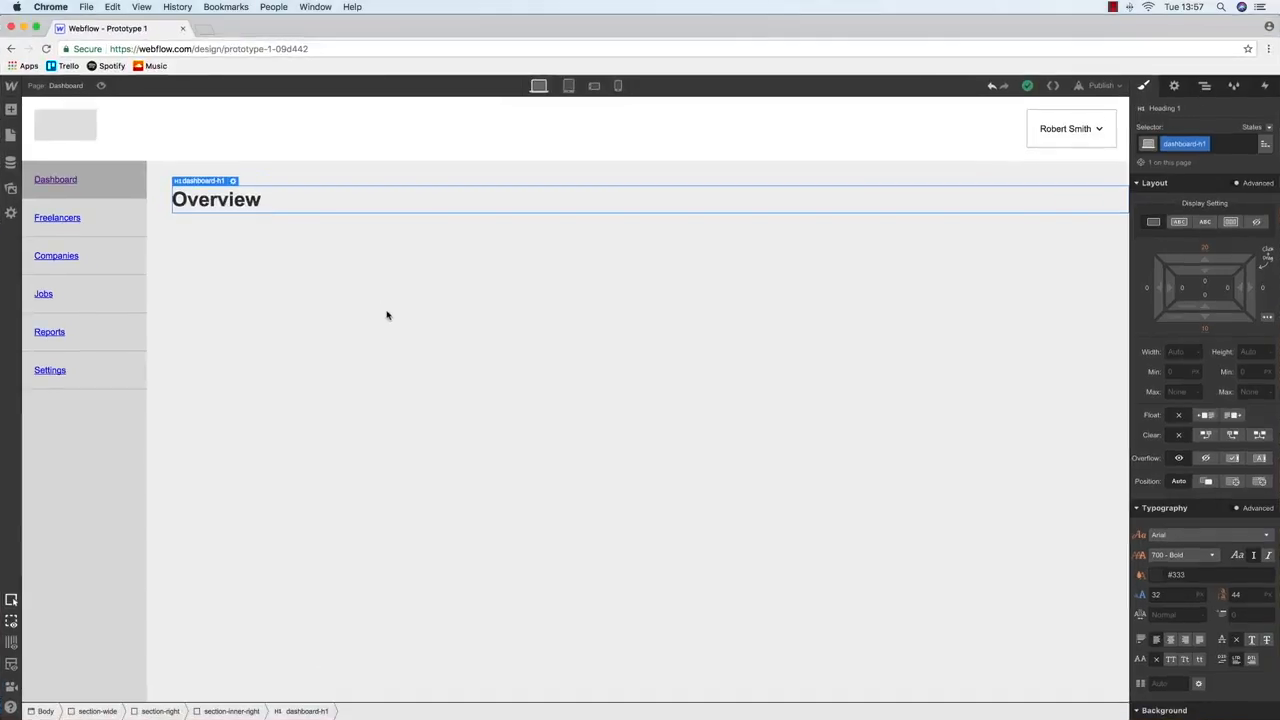
key("ctrl+Up")
left_click(365, 352)
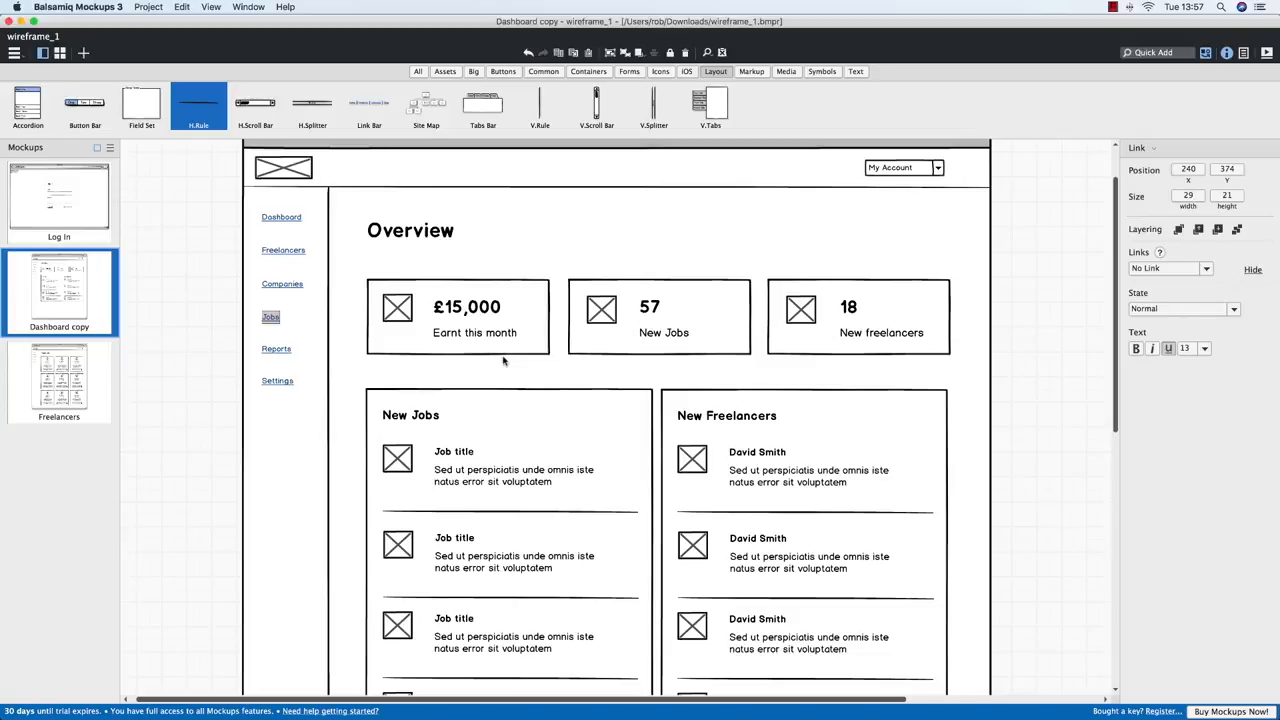
Insert a columns row under the Overview heading and give it class 3-col-row
key("ctrl+Up")
left_click(386, 257)
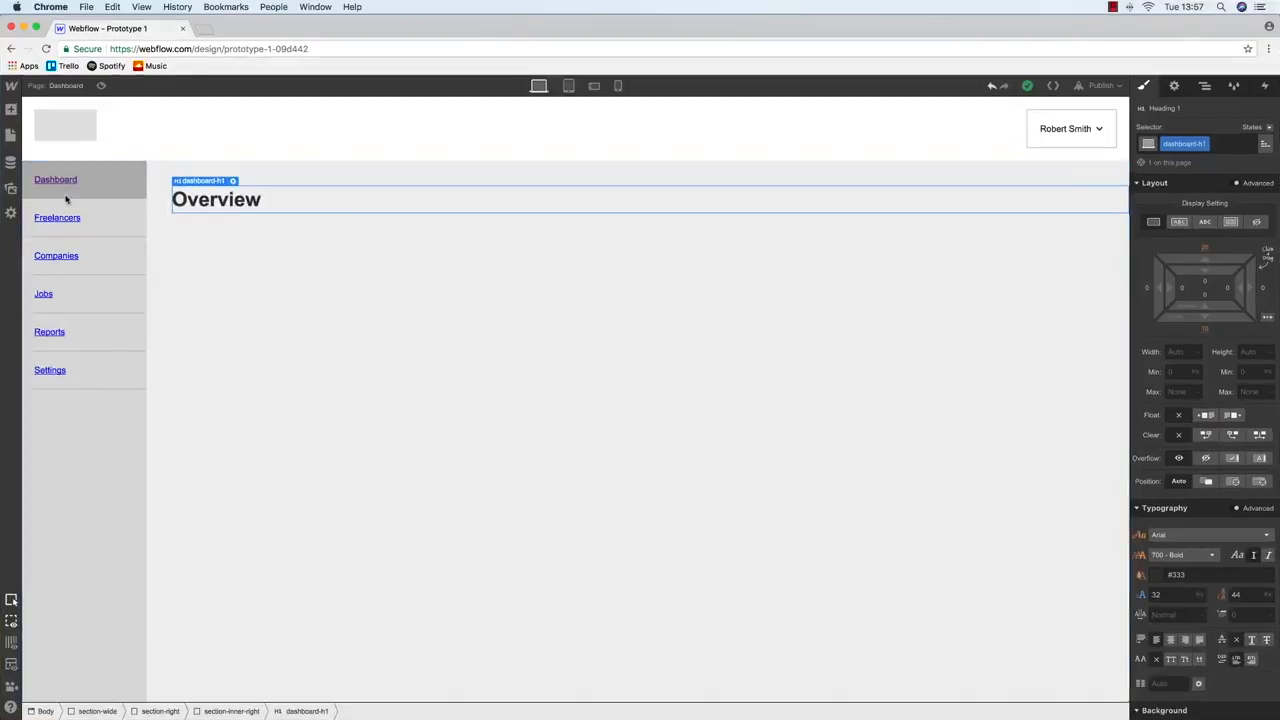
left_click(9, 136)
left_click(9, 112)
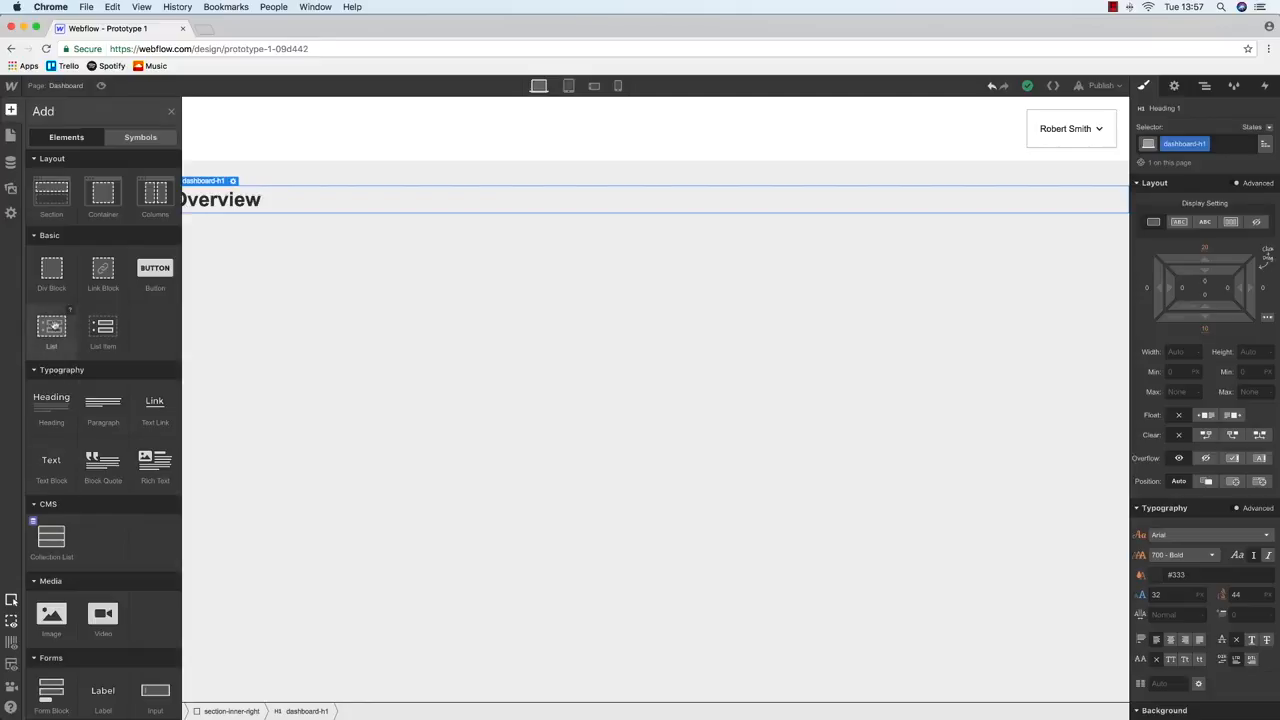
left_click_drag(145, 203, 357, 220)
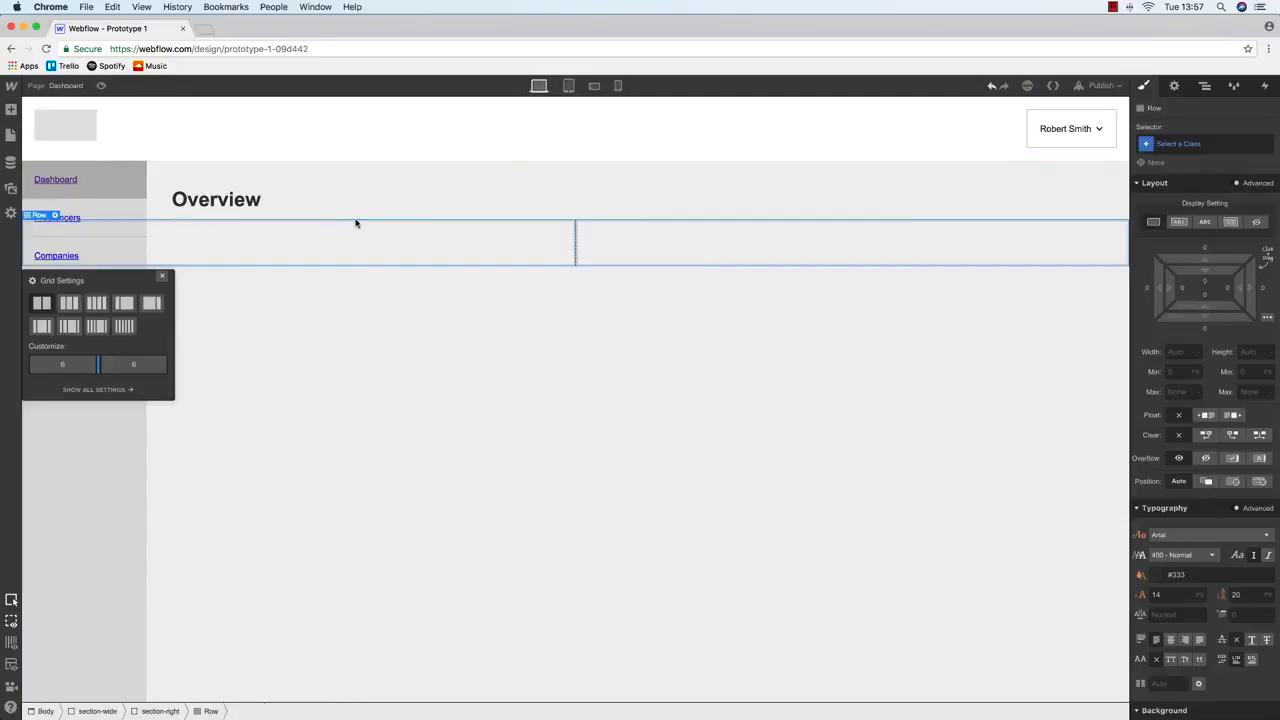
left_click(1172, 147)
type("3-col-row")
key("Return")
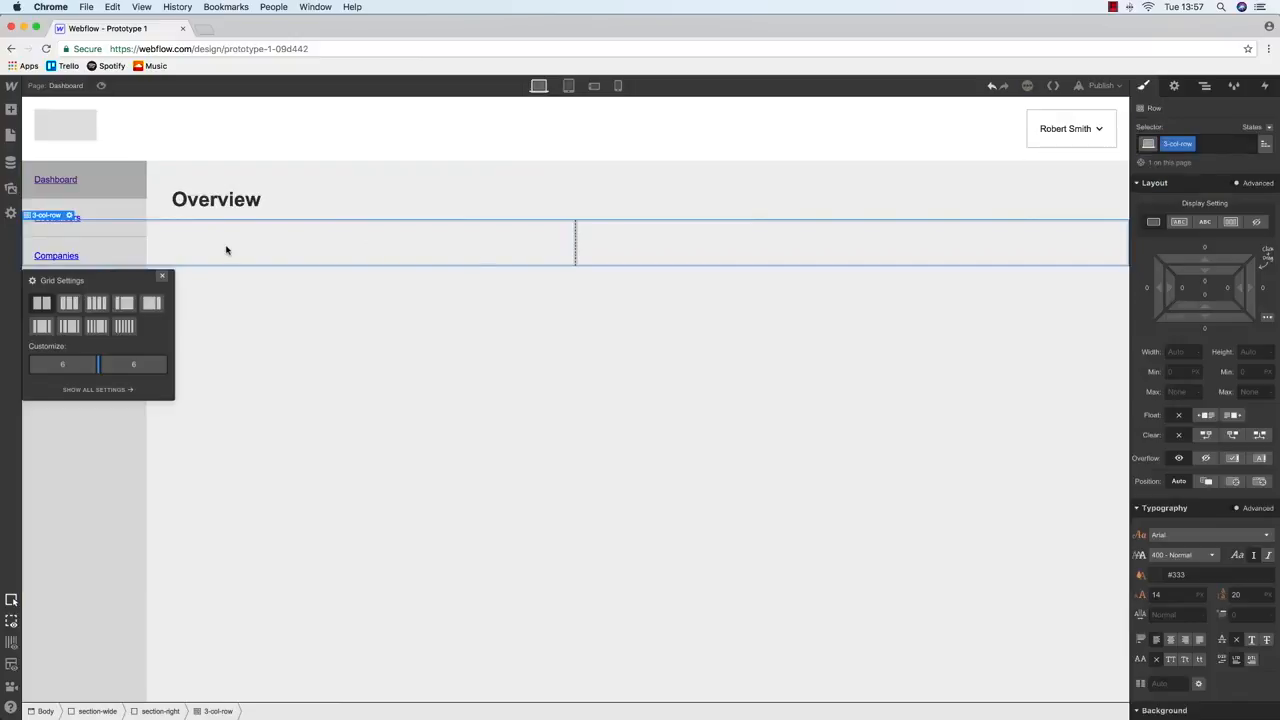
Split the 3-col-row into three equal columns
left_click(280, 249)
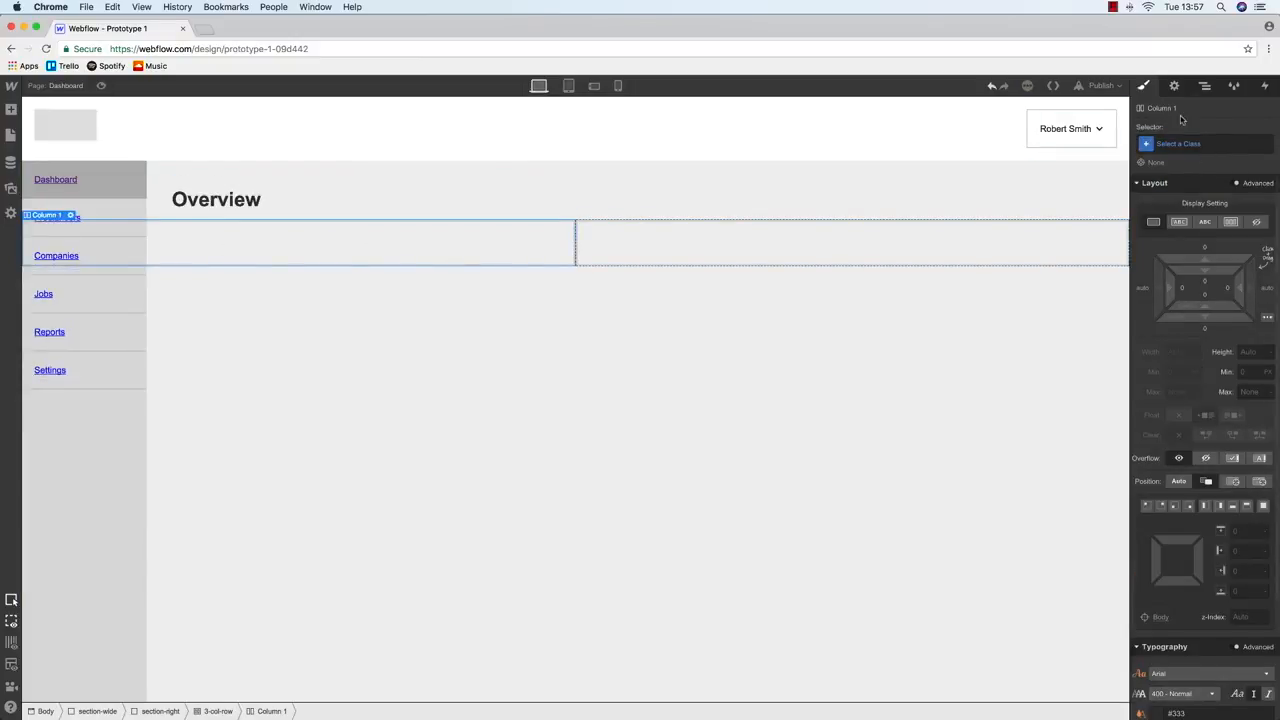
left_click(1205, 85)
left_click(1206, 237)
key("d")
left_click(1175, 256)
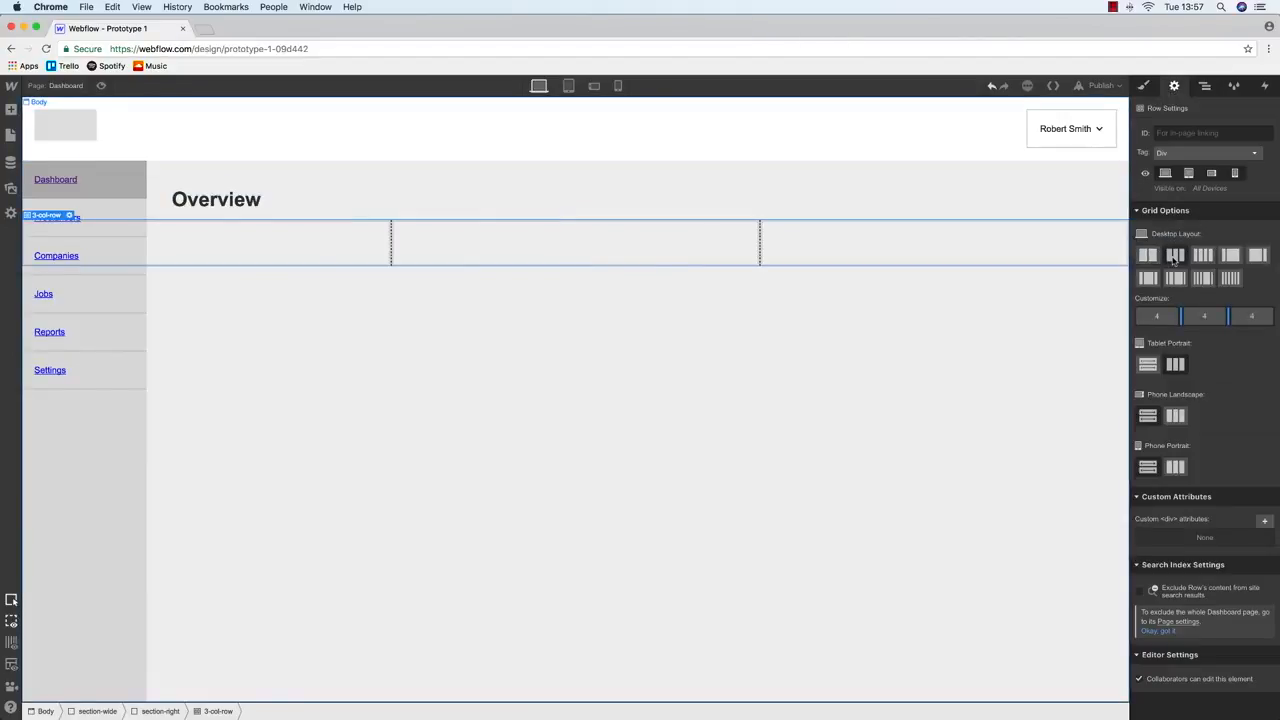
Give the first column the class col-1
left_click(1205, 85)
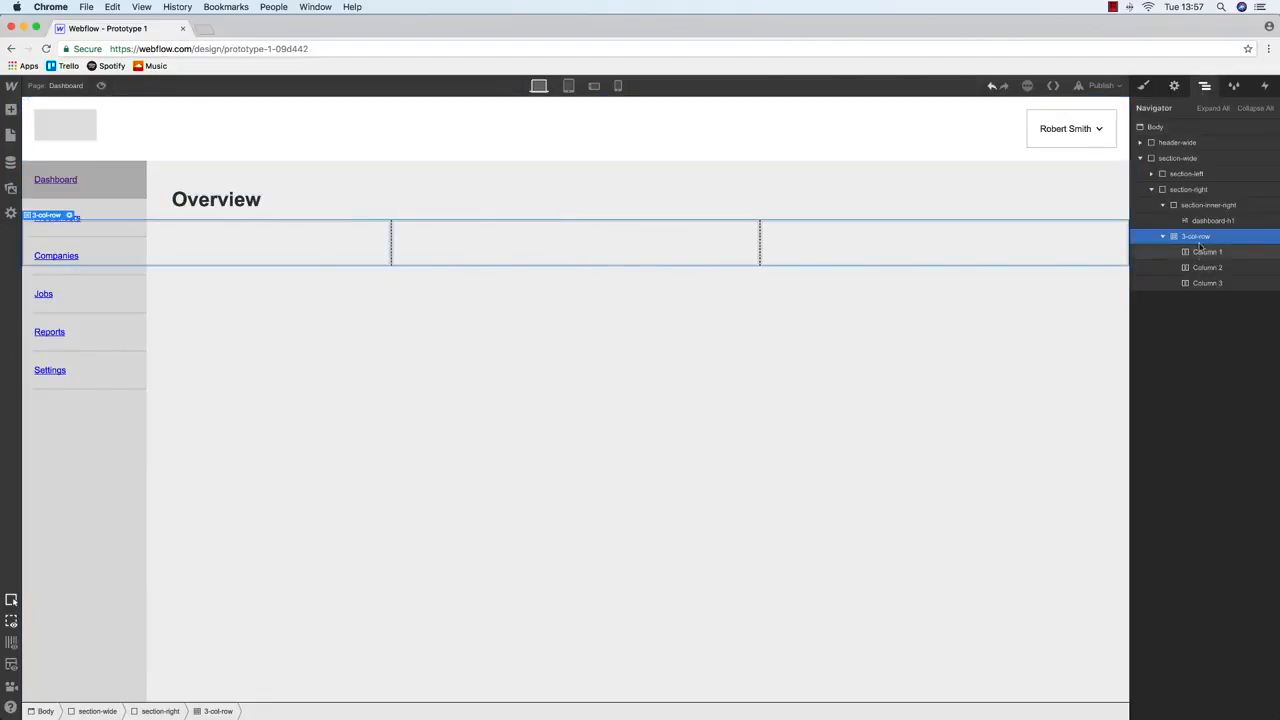
left_click(1207, 251)
left_click(1143, 85)
left_click(1178, 145)
type("co")
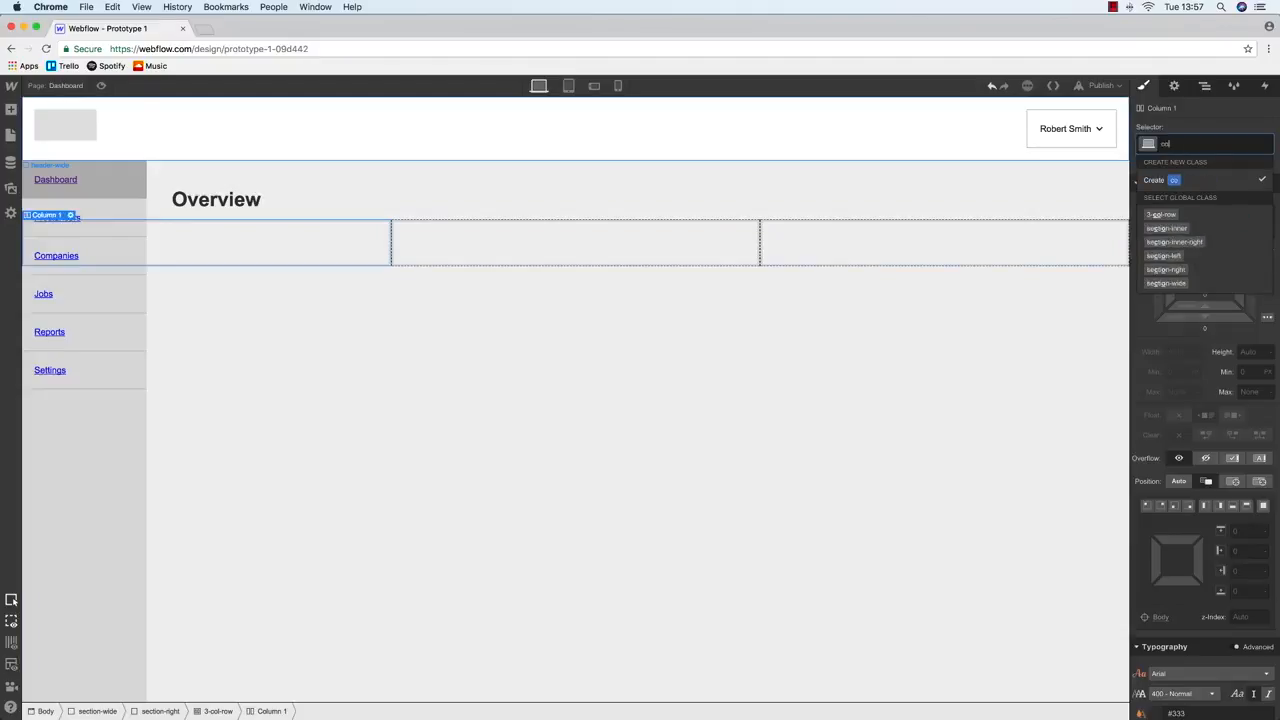
type("l-1")
key("Return")
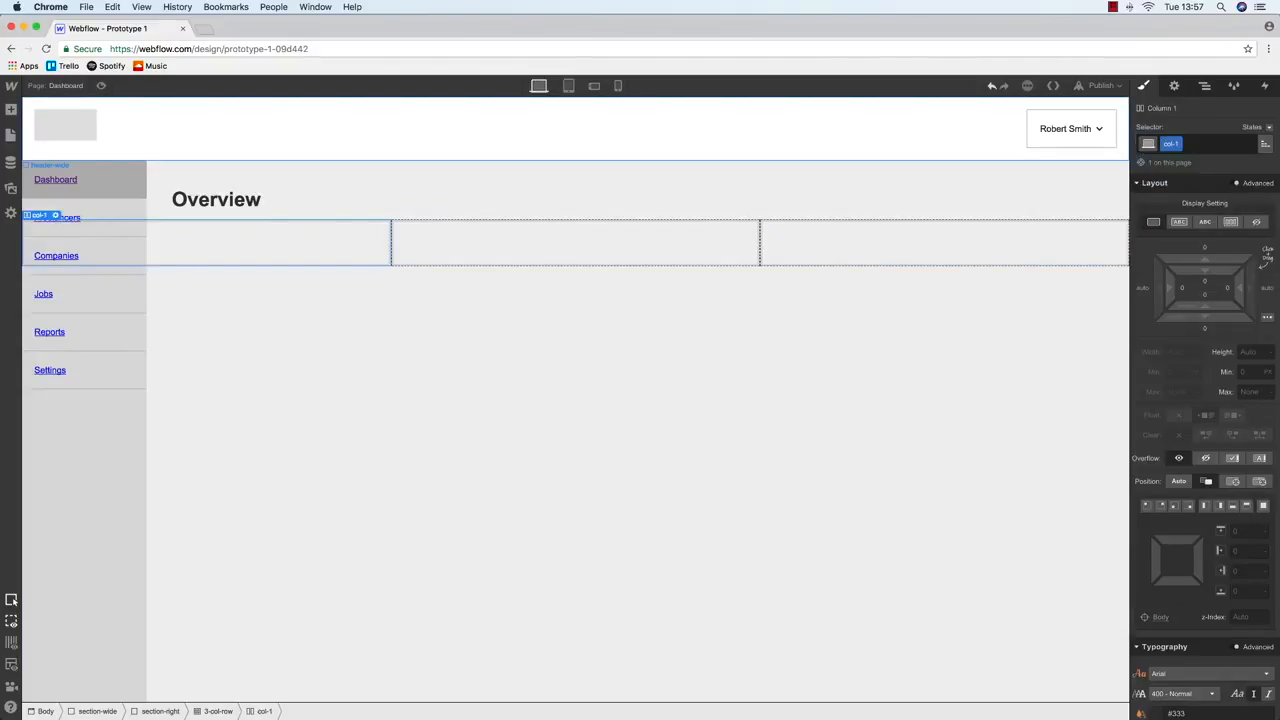
Give the second and third columns the classes col-2 and col-3
left_click(563, 240)
left_click(1170, 144)
type("col-2")
key("Return")
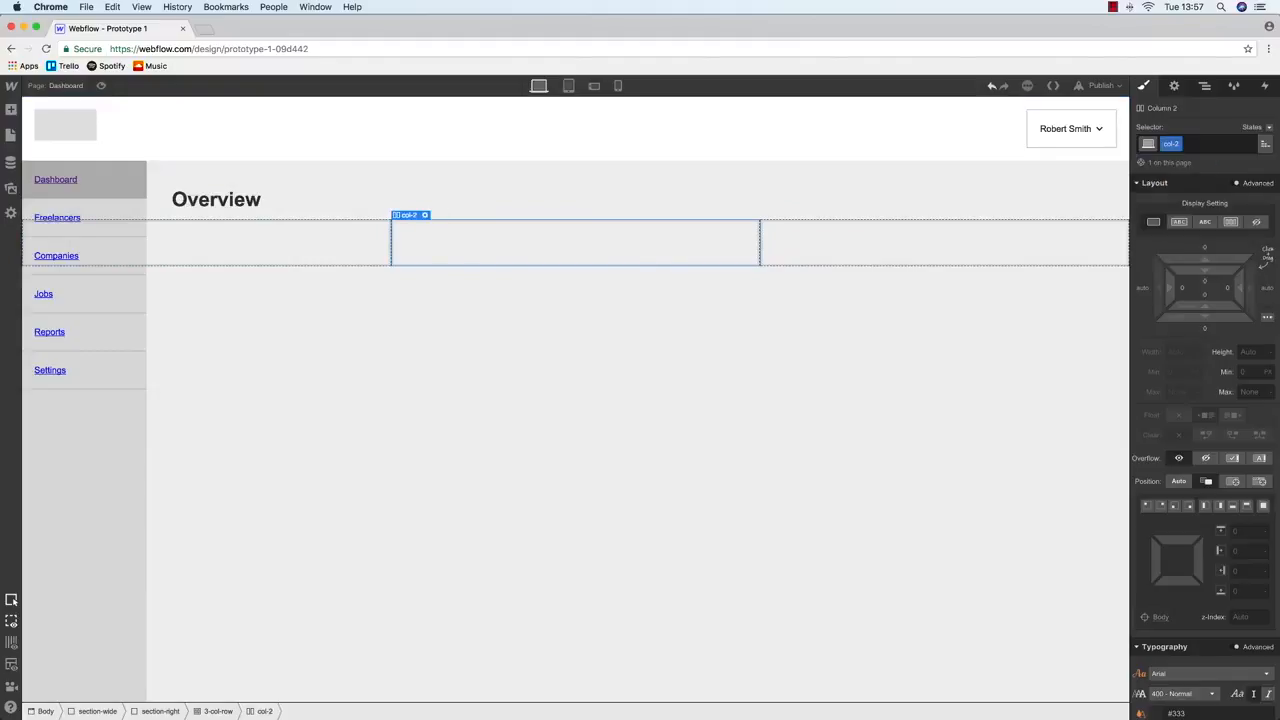
left_click(846, 246)
key("super+Return")
type("col-3")
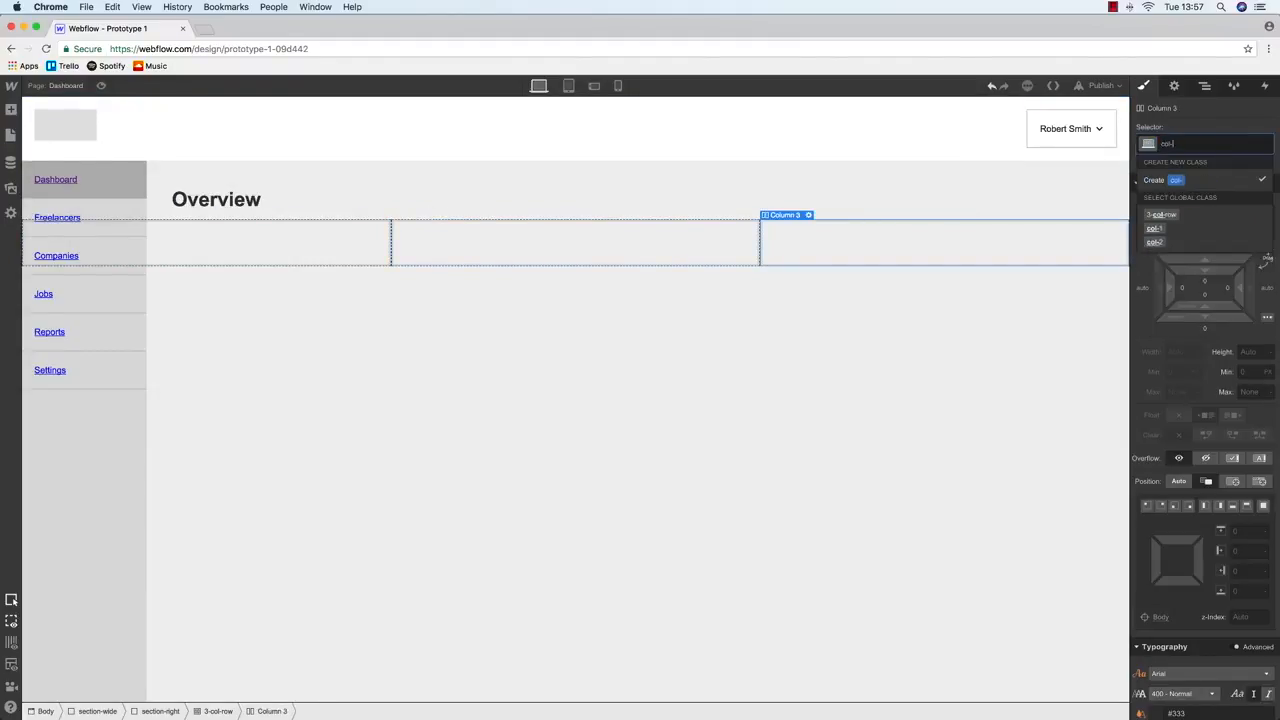
key("Return")
Move the 3-col-row into section-inner-right in the Navigator
left_click(1205, 86)
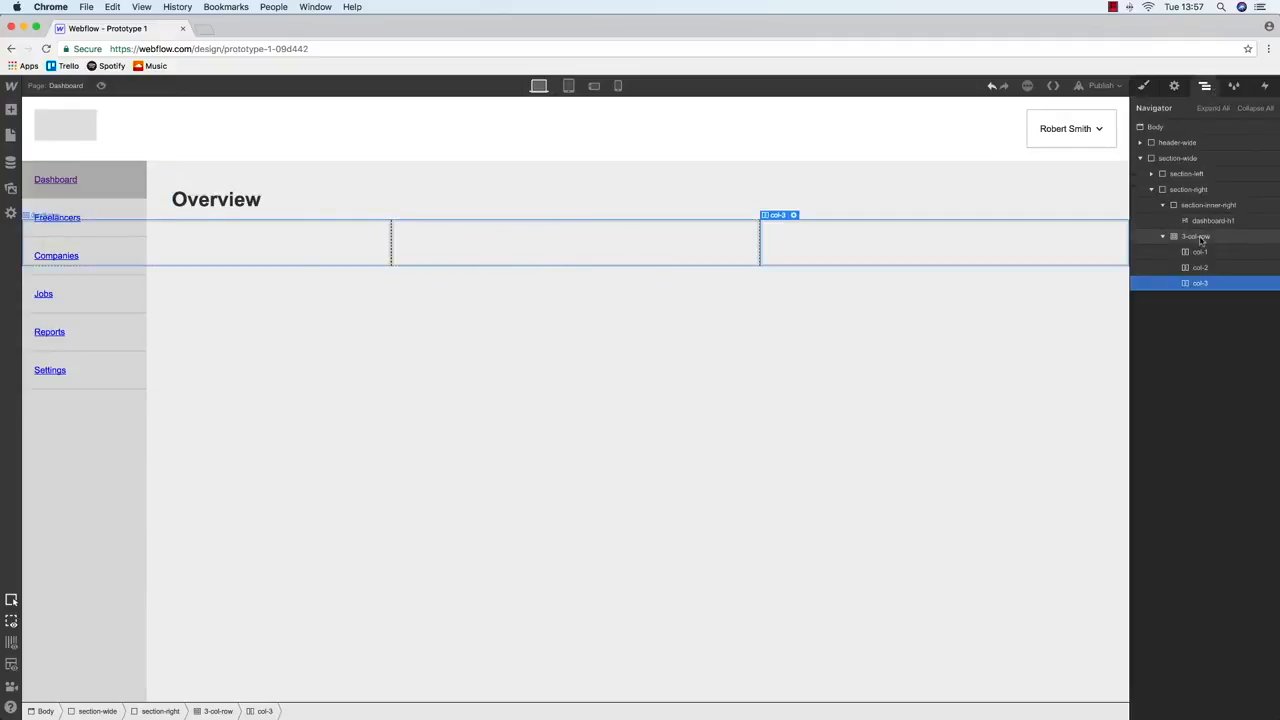
left_click(1158, 240)
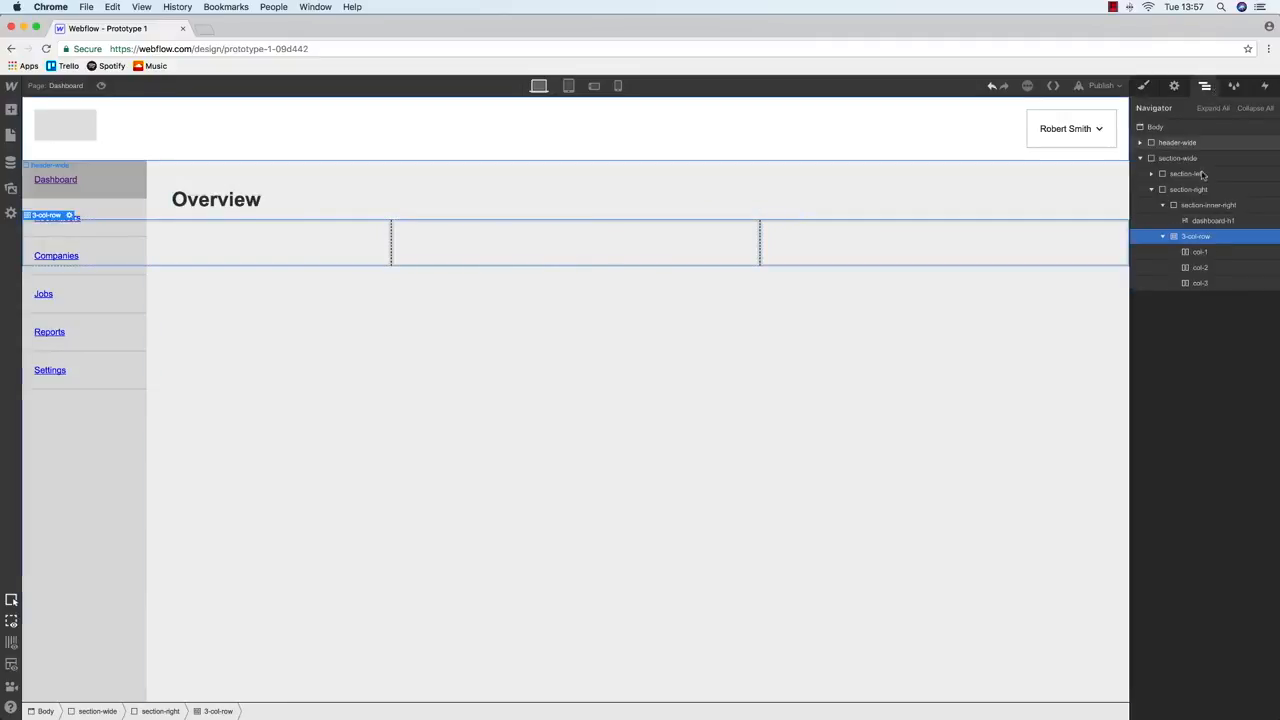
left_click(1163, 237)
mouse_move(1213, 237)
left_mouse_down()
mouse_move(1207, 222)
mouse_move(1208, 238)
left_mouse_up()
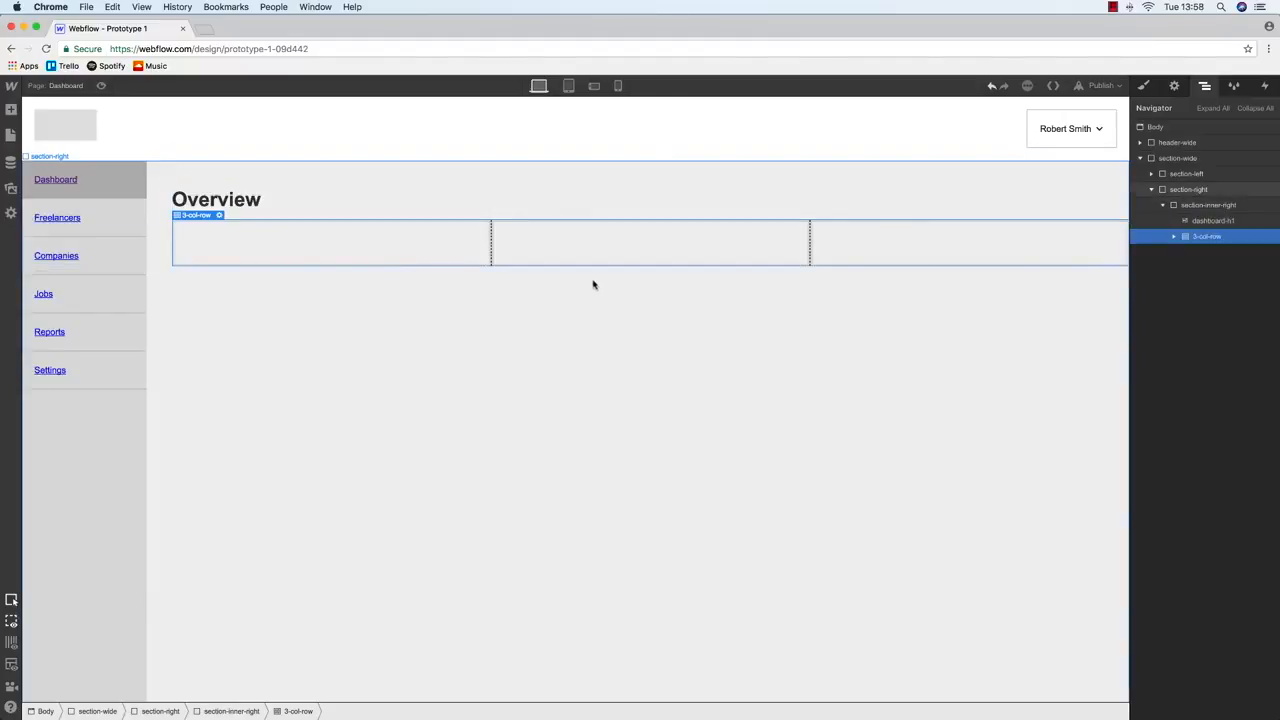
Place a Div Block inside col-1 and give it class info-box
key("super+Tab")
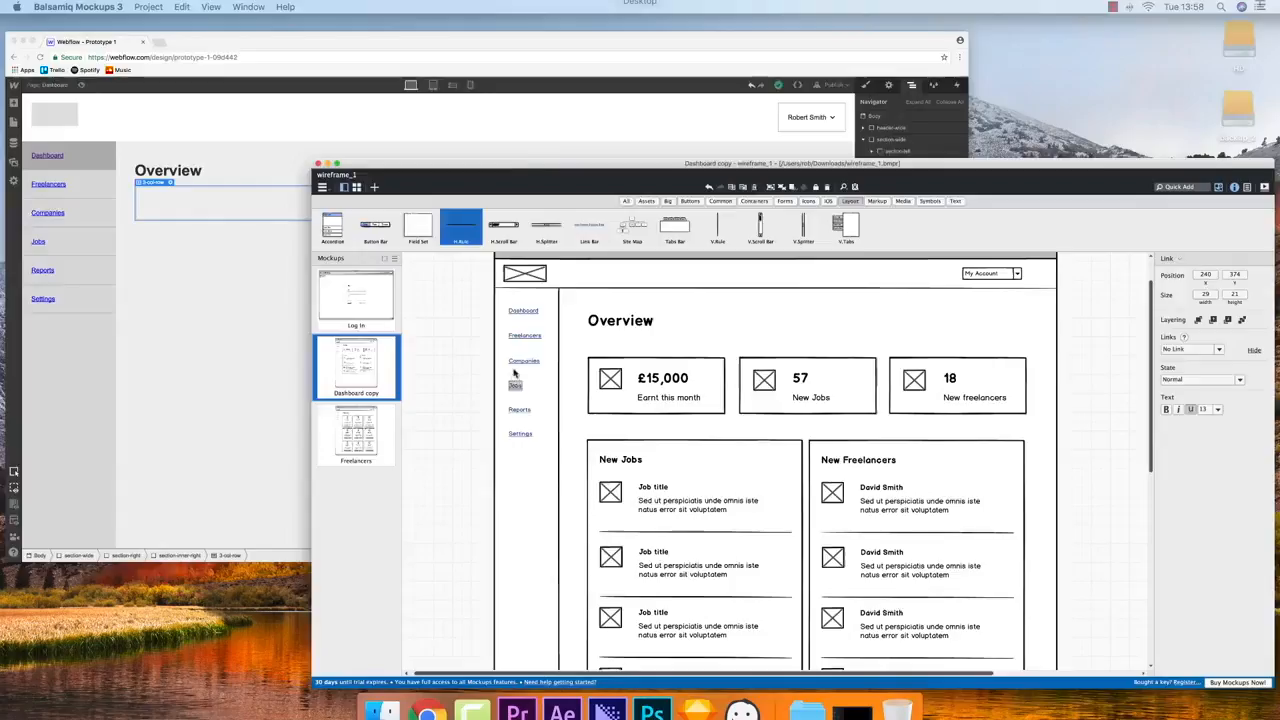
key("super+Tab")
left_click(257, 231)
left_click(11, 135)
left_click(11, 110)
left_click_drag(44, 268, 274, 231)
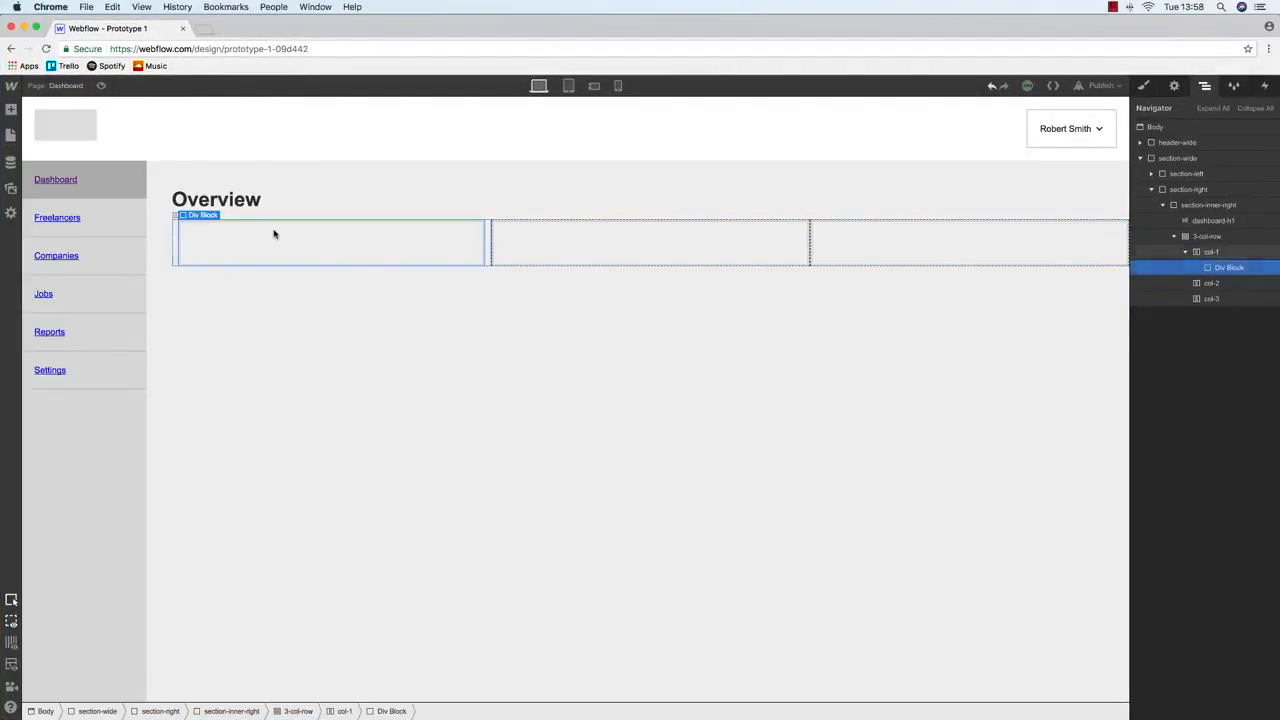
left_click(1143, 85)
left_click(1192, 143)
type("info-box")
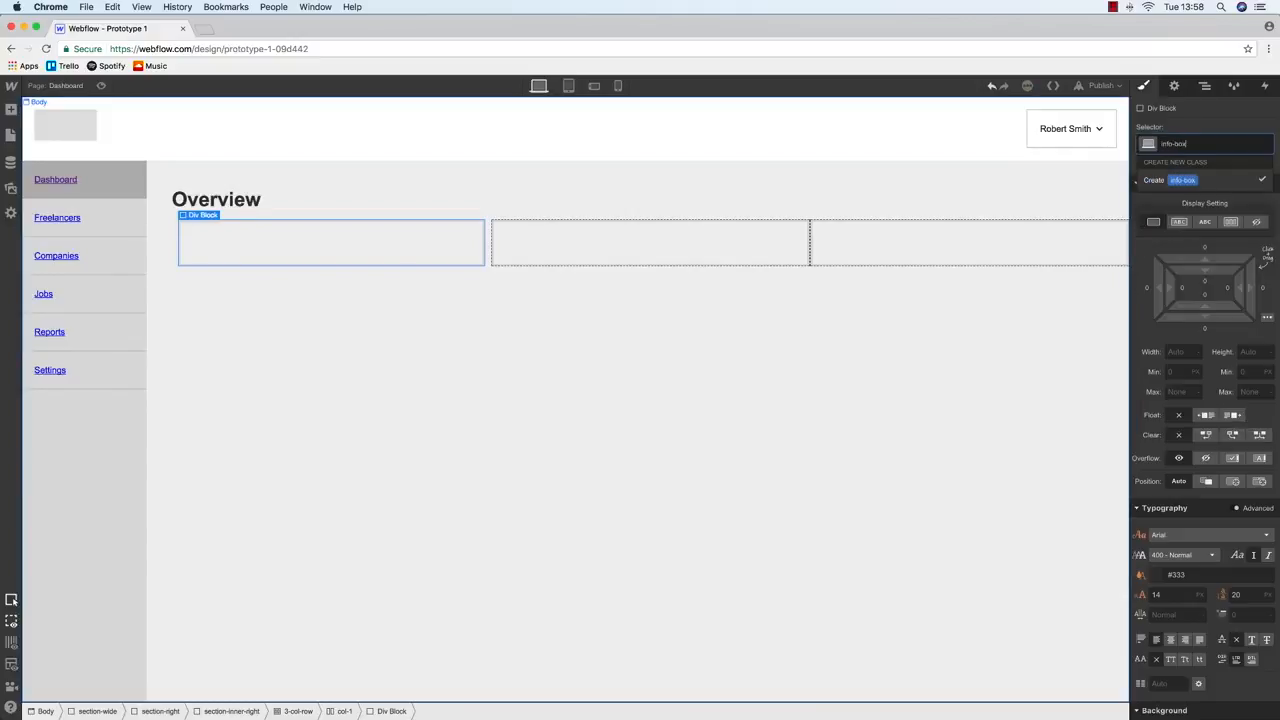
key("Return")
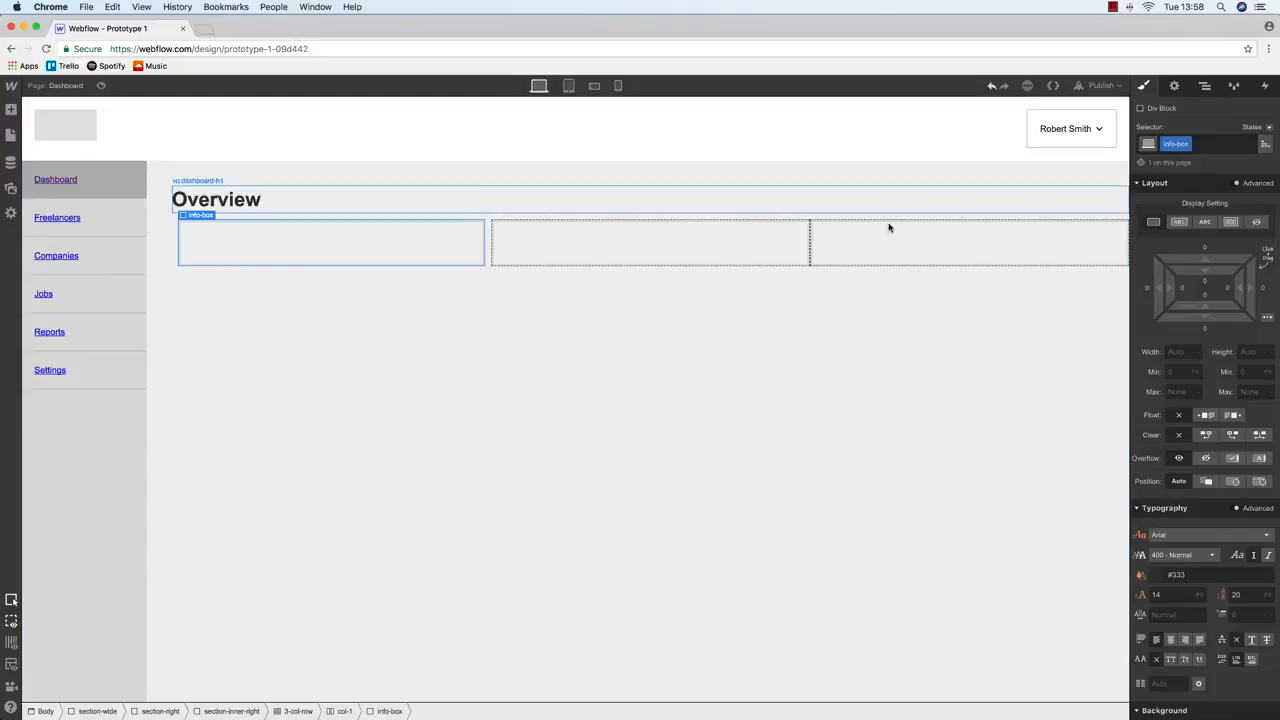
Check the icon placeholder in the wireframe's £15,000 card
key("ctrl+Up")
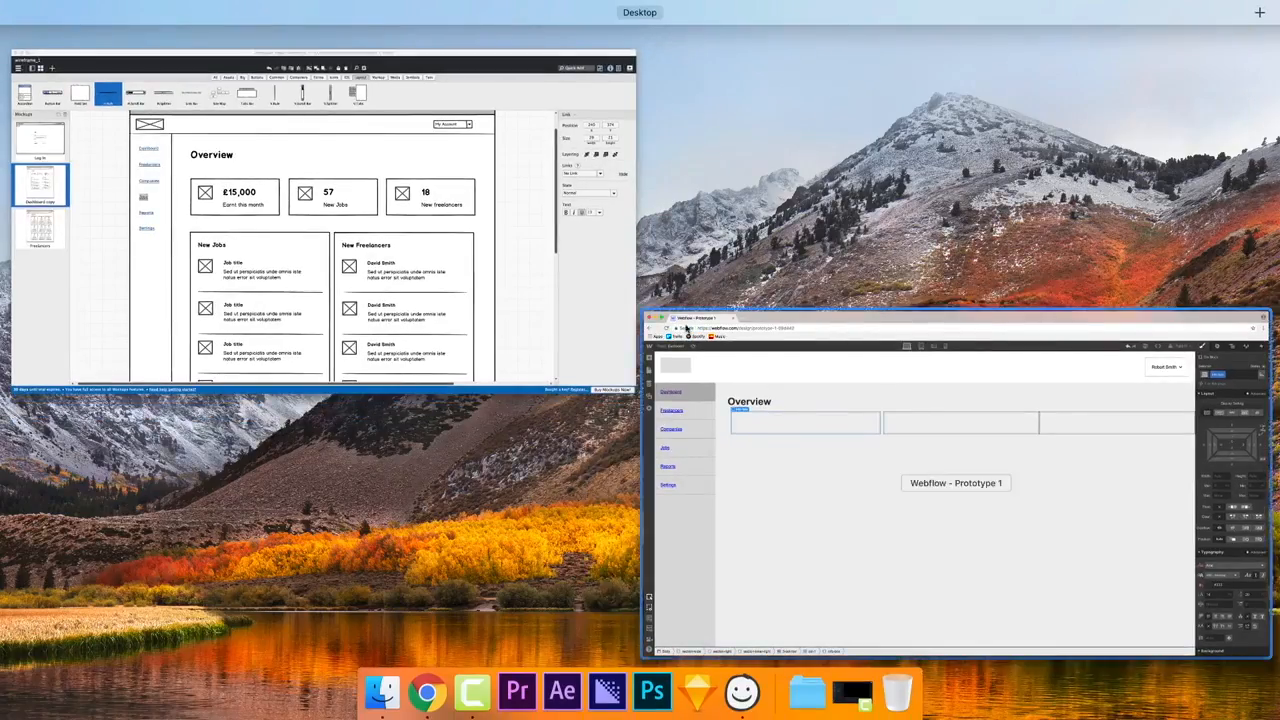
left_click(397, 307)
left_click(395, 307)
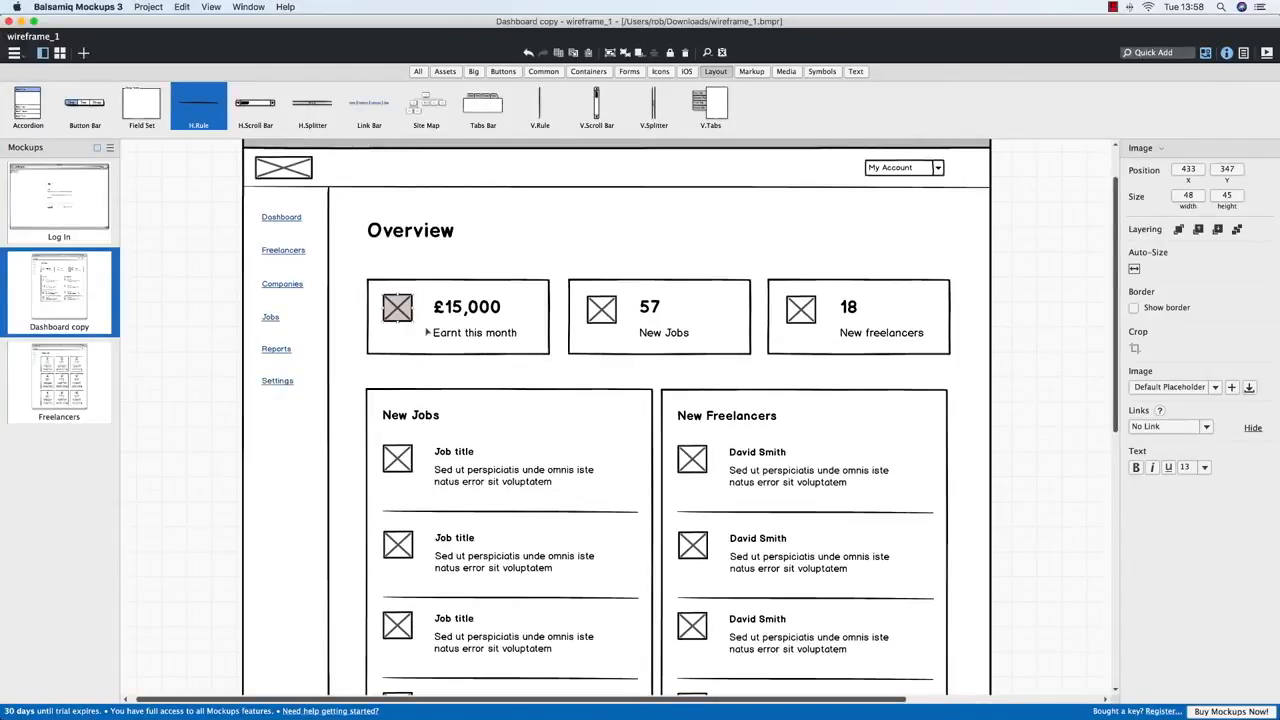
key("ctrl+Up")
left_click(356, 285)
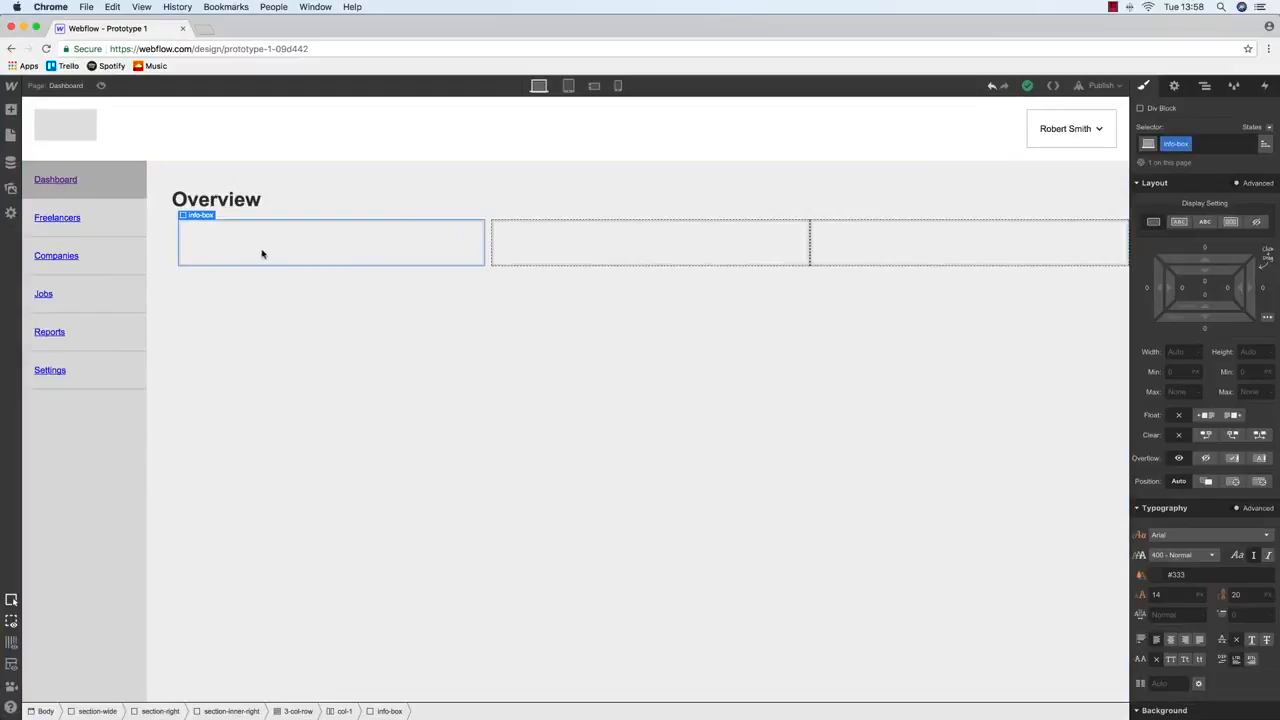
Nest another Div Block inside info-box and start typing its class name
mouse_move(11, 110)
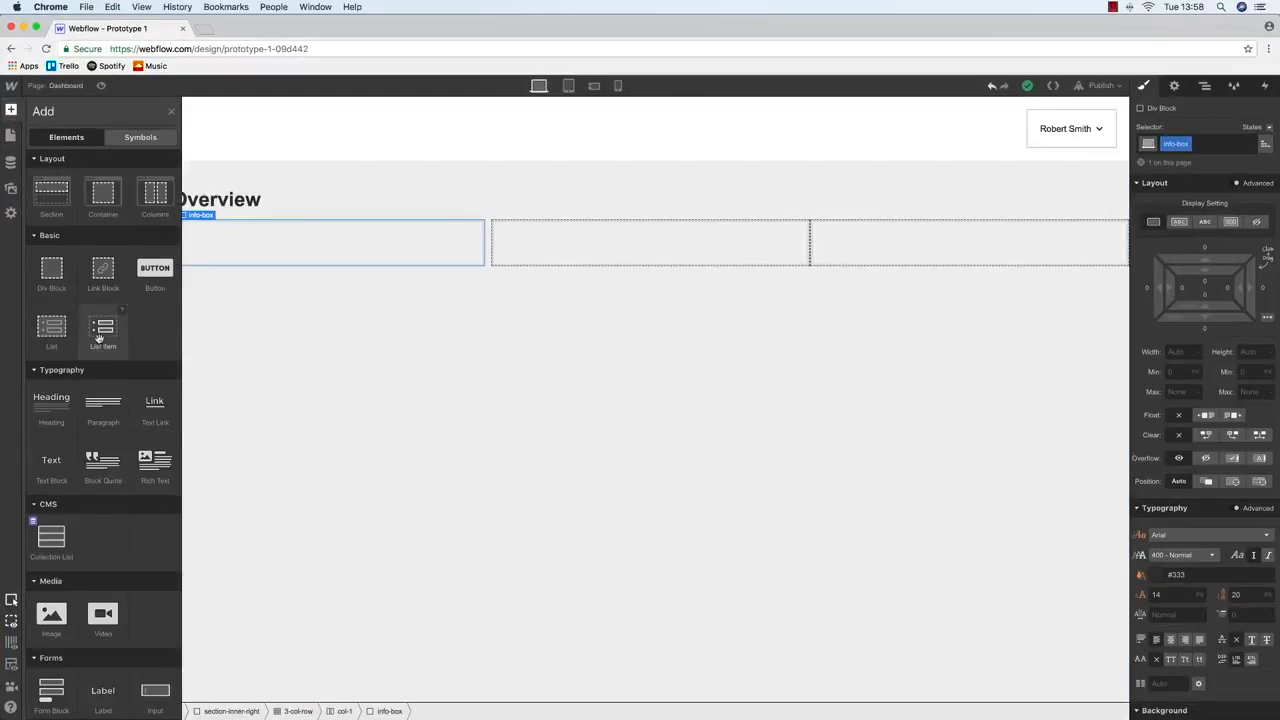
left_click_drag(51, 271, 262, 251)
left_click(1190, 147)
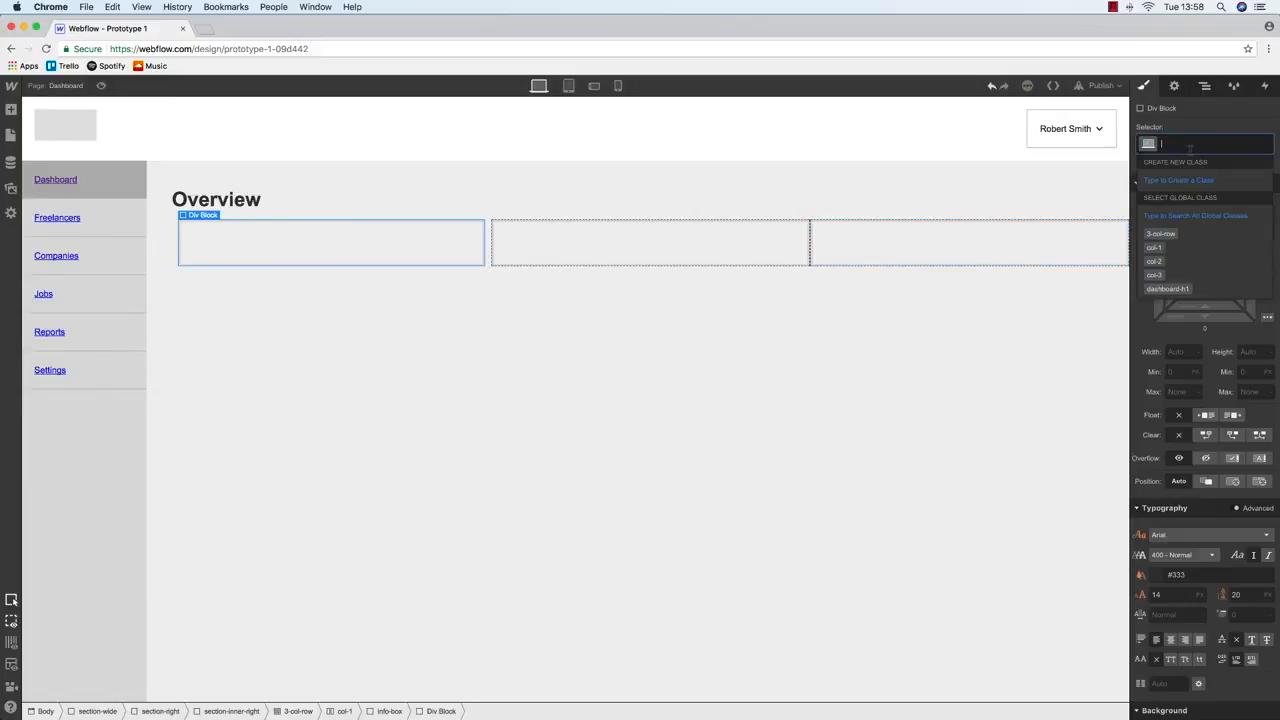
type("in")
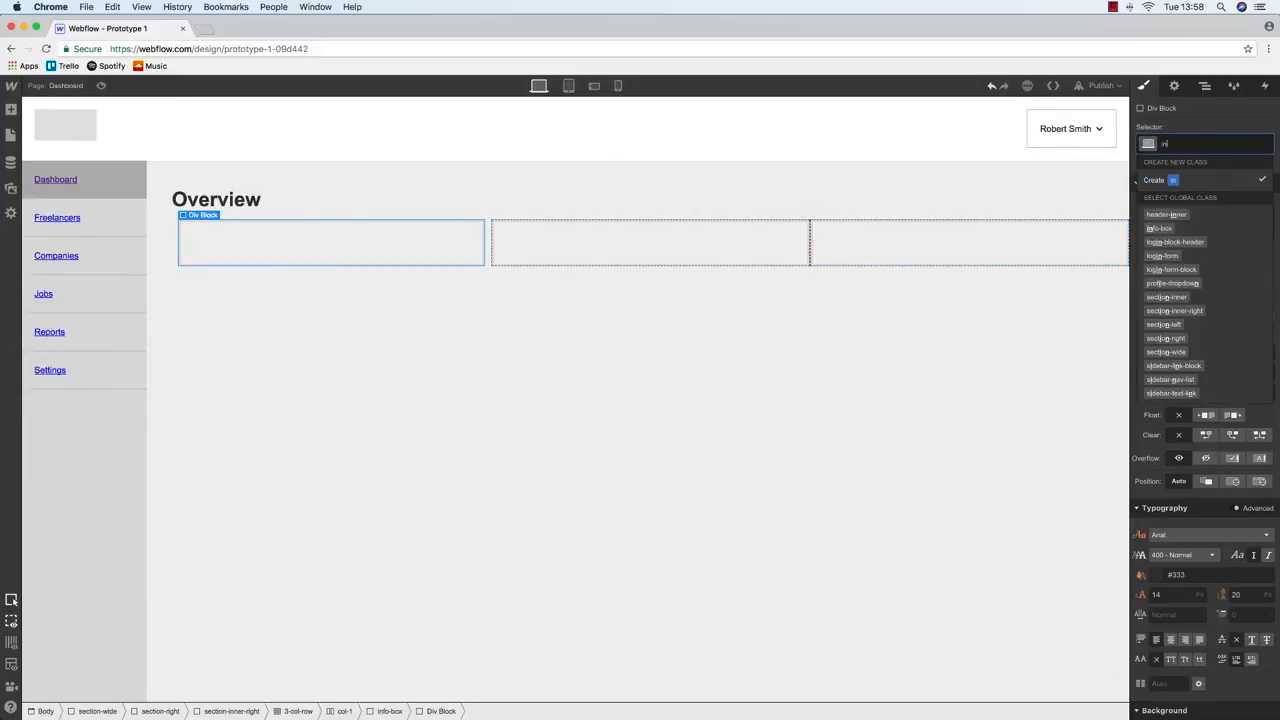
type("f")
Name the inner block info-icon and size it 50 by 50
key("BackSpace")
type("fo-icon")
key("Return")
left_click(1180, 352)
type("50")
key("Tab")
type("50")
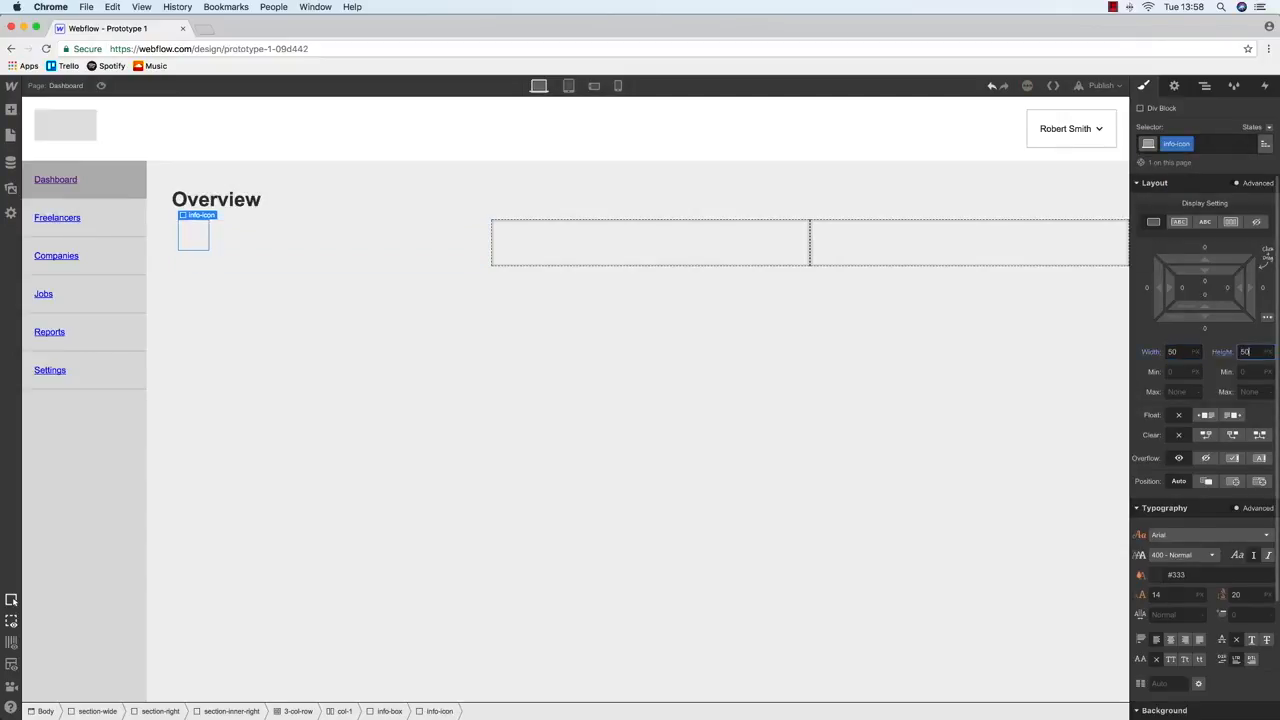
scroll(1205, 450, "down", 3)
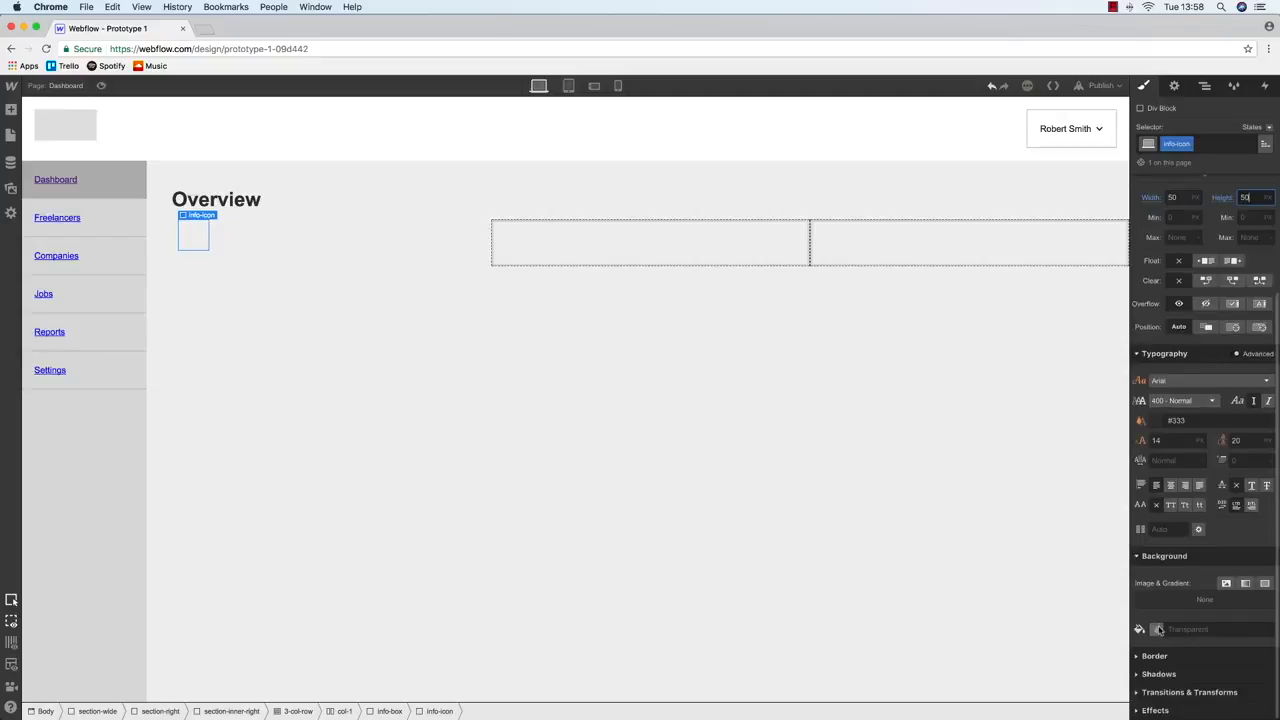
Give info-box a white background and info-icon a light grey background
left_click(277, 240)
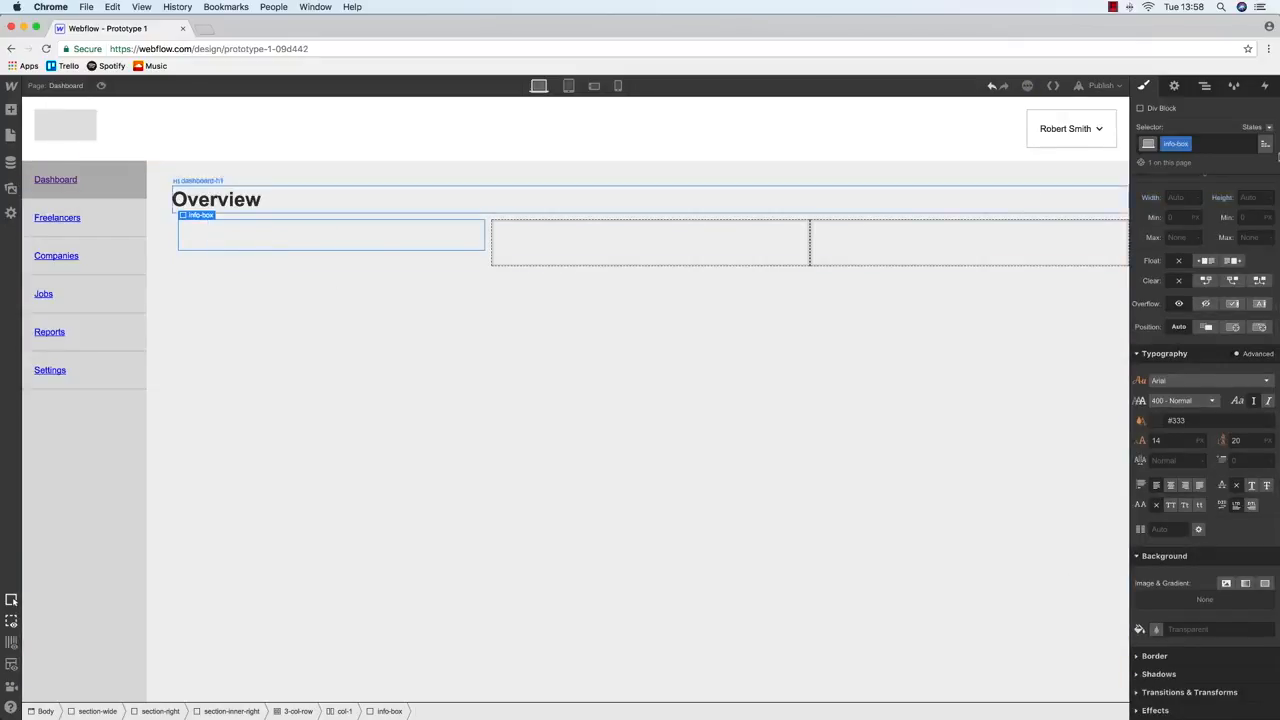
left_click(1156, 629)
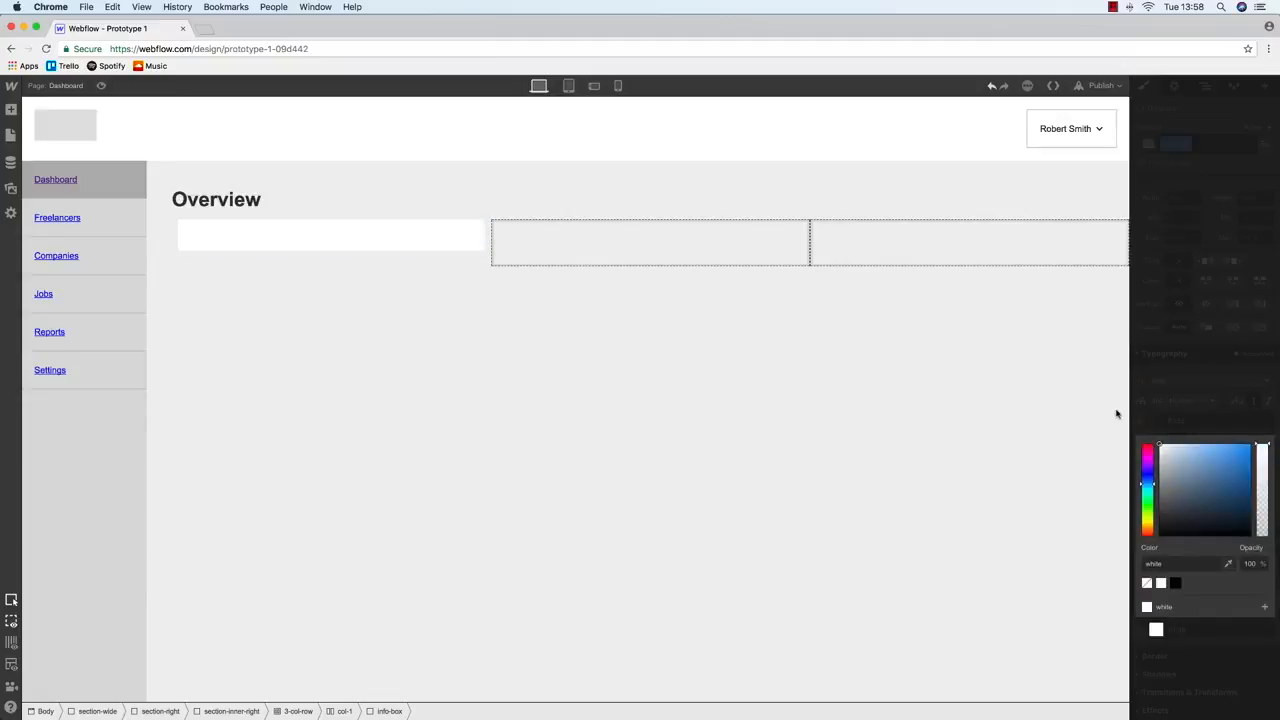
left_click(206, 238)
left_click(201, 238)
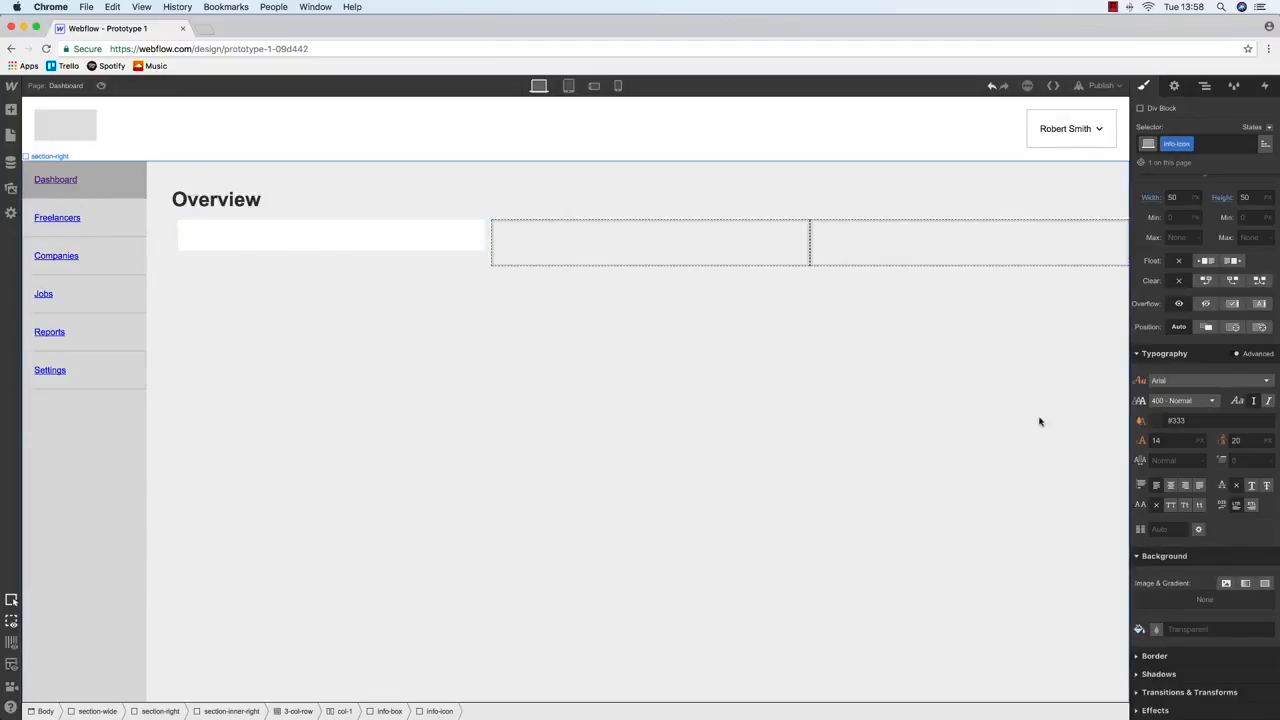
left_click(1156, 629)
left_click_drag(1180, 471, 1151, 461)
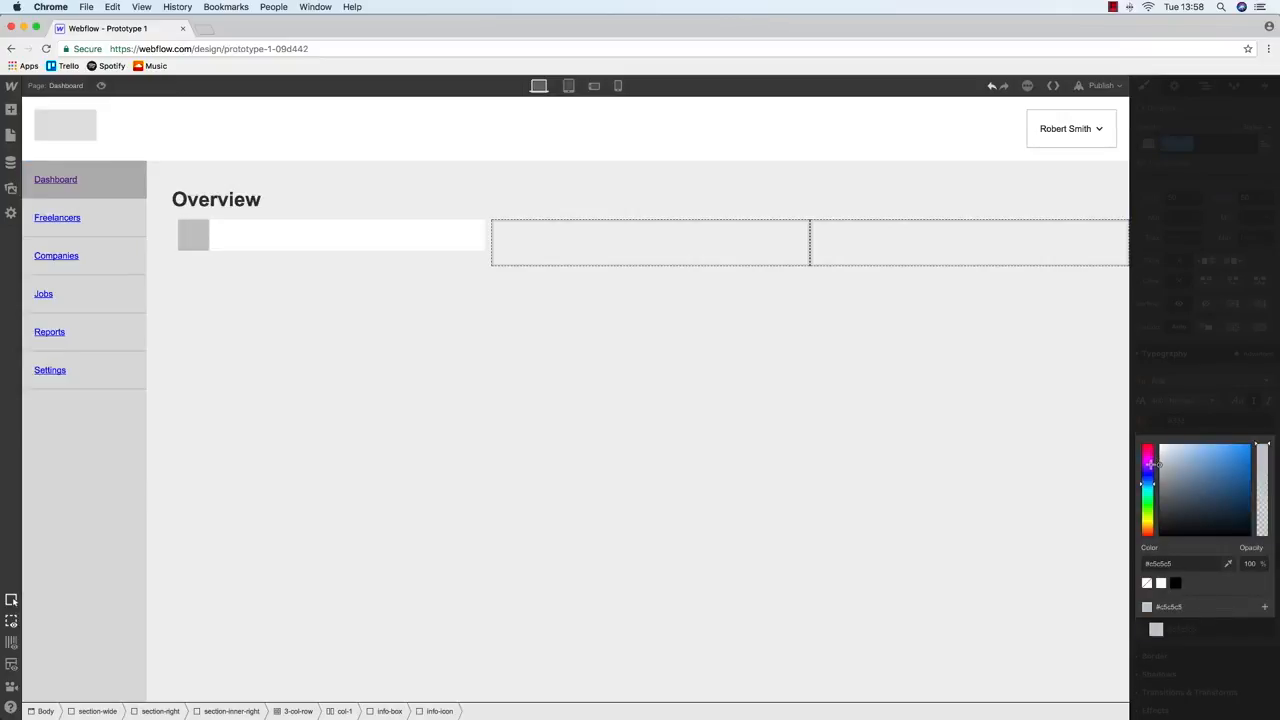
Pad the info-box 20 on the top, left, right and bottom
left_click(361, 243)
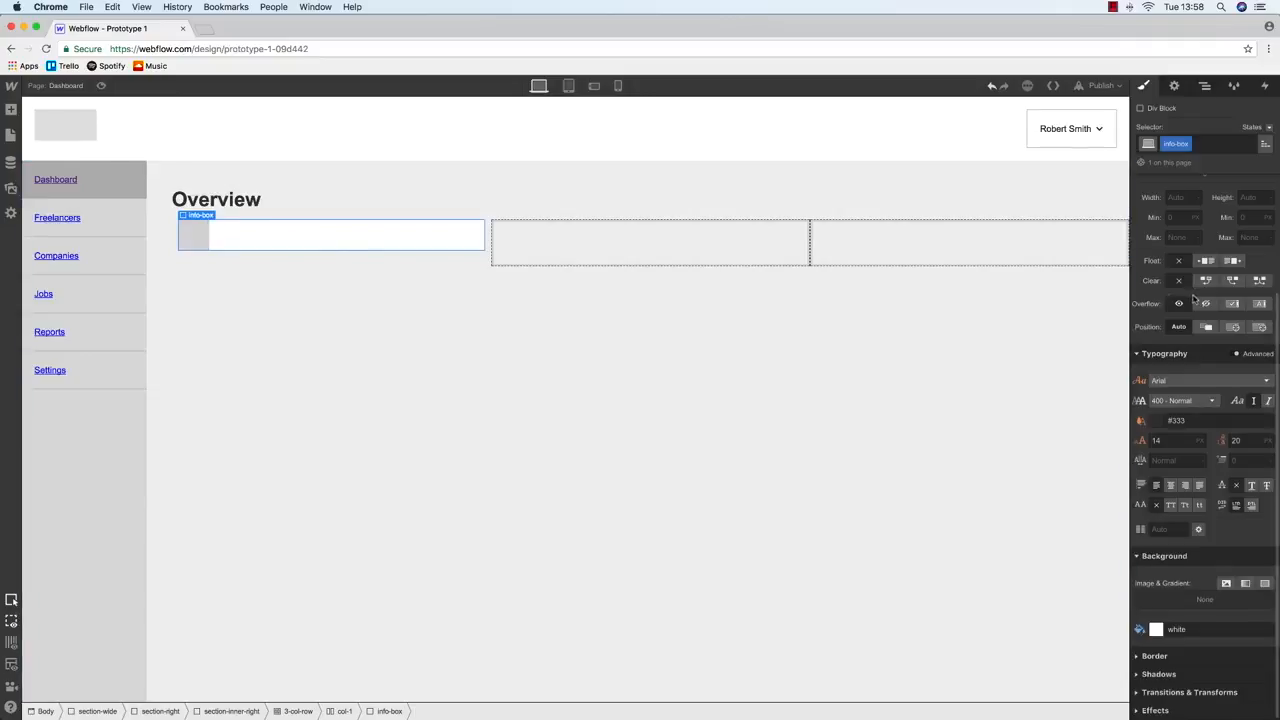
scroll(1193, 300, "up", 3)
key("Return")
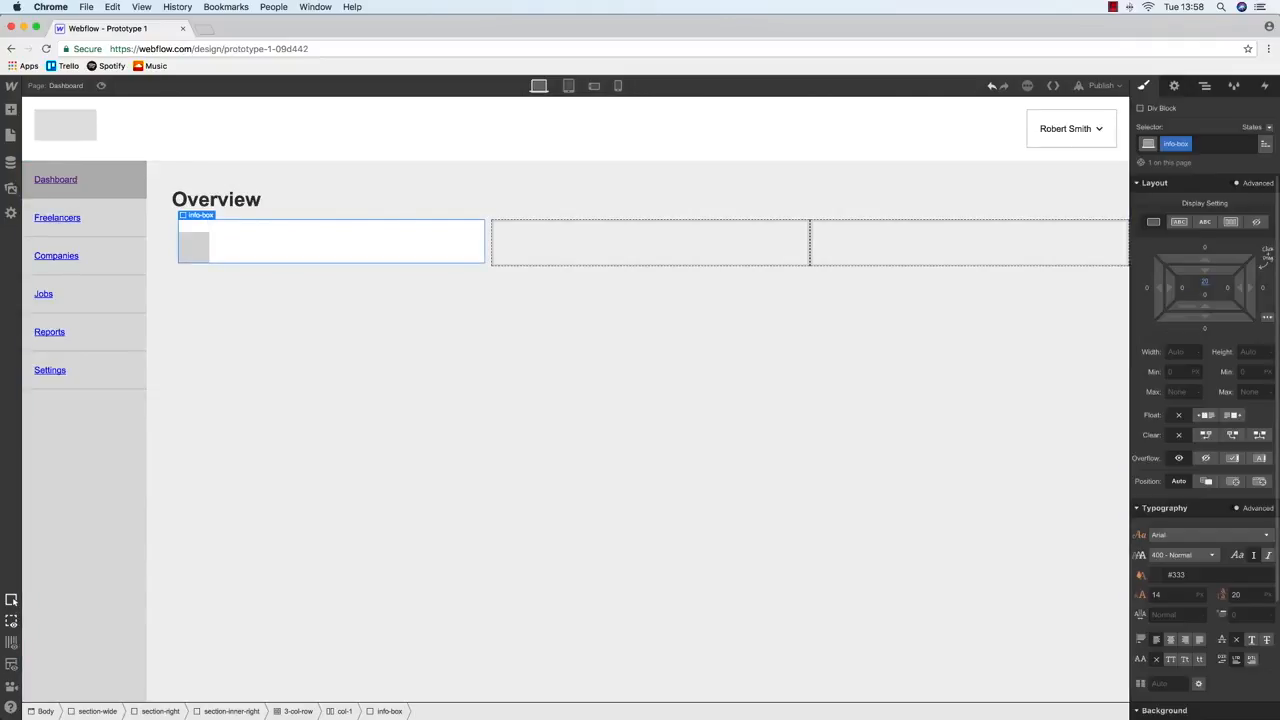
left_click(1182, 288)
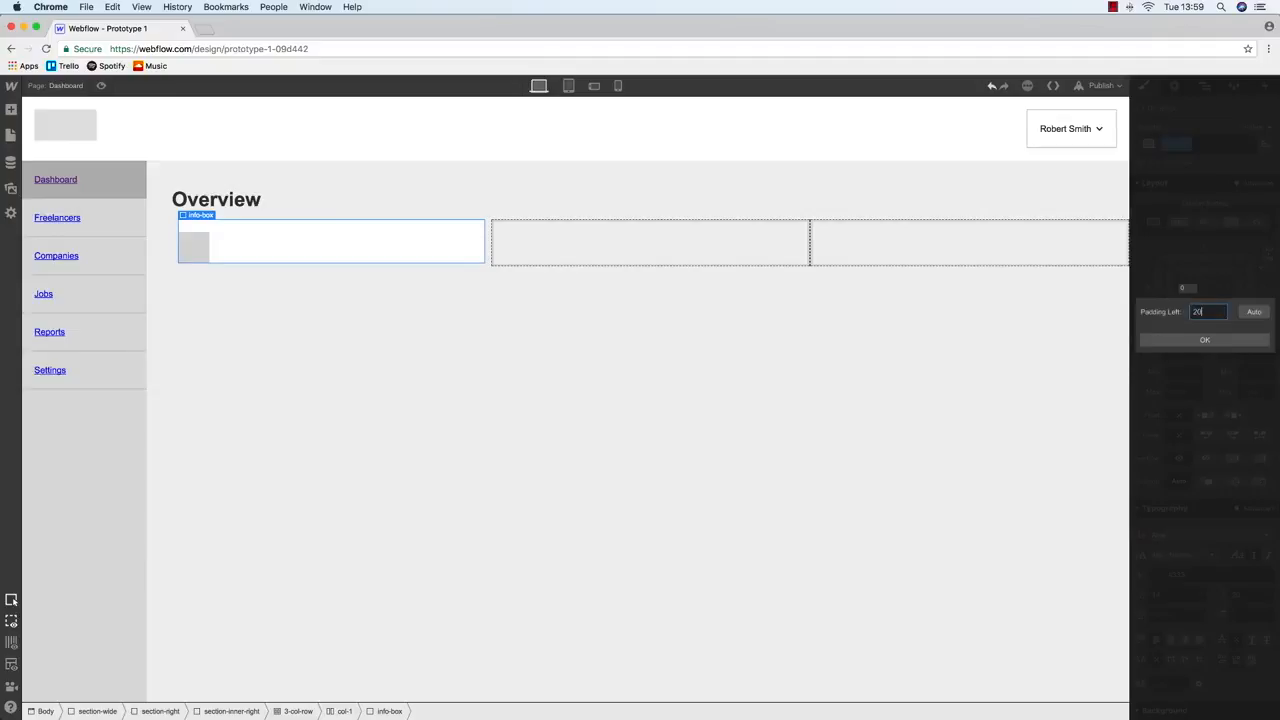
type("20")
key("Return")
left_click(1230, 289)
type("20")
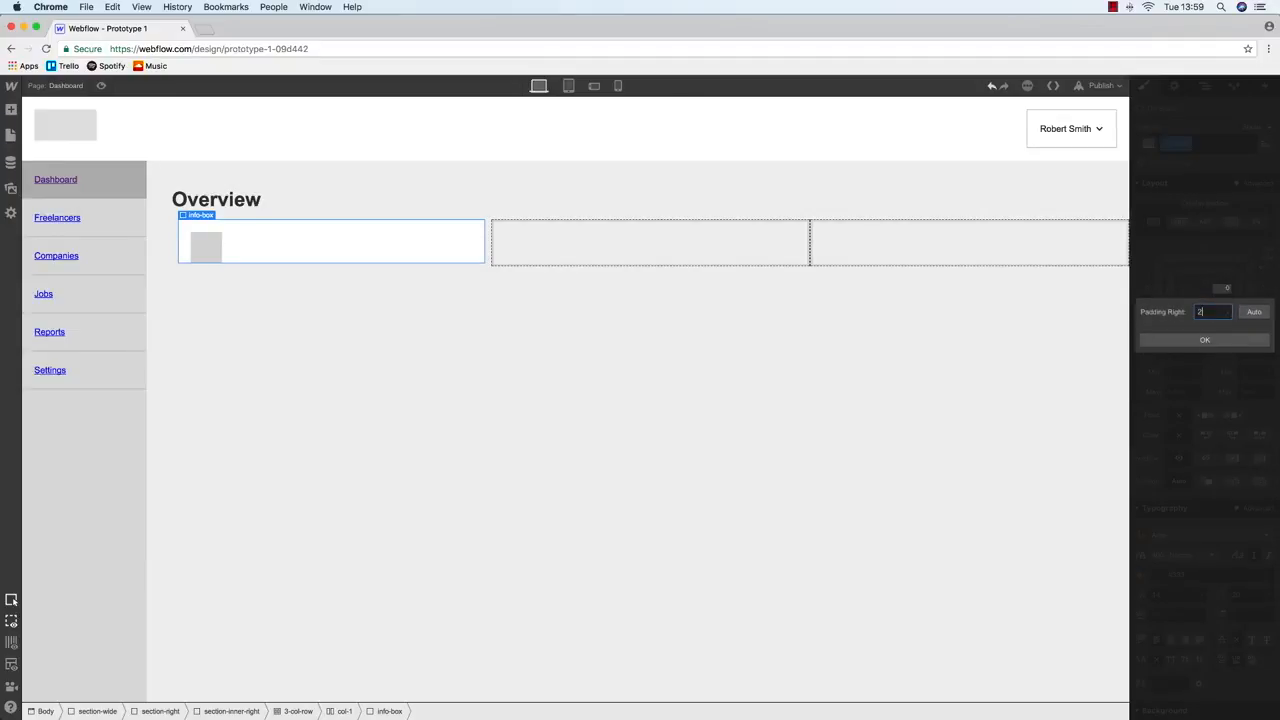
key("Return")
left_click(1205, 296)
type("20")
key("Return")
key("ctrl+Up")
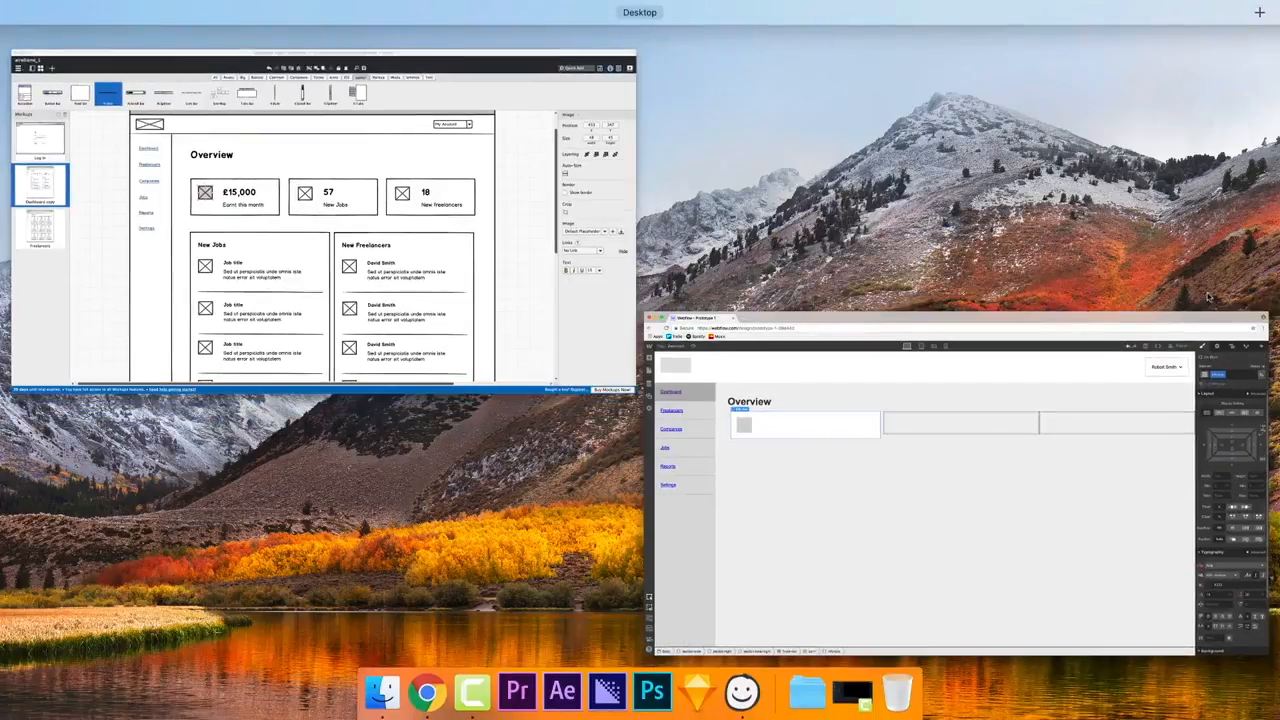
After a glance at the wireframe, add an H2 heading inside the info-box
left_click(378, 278)
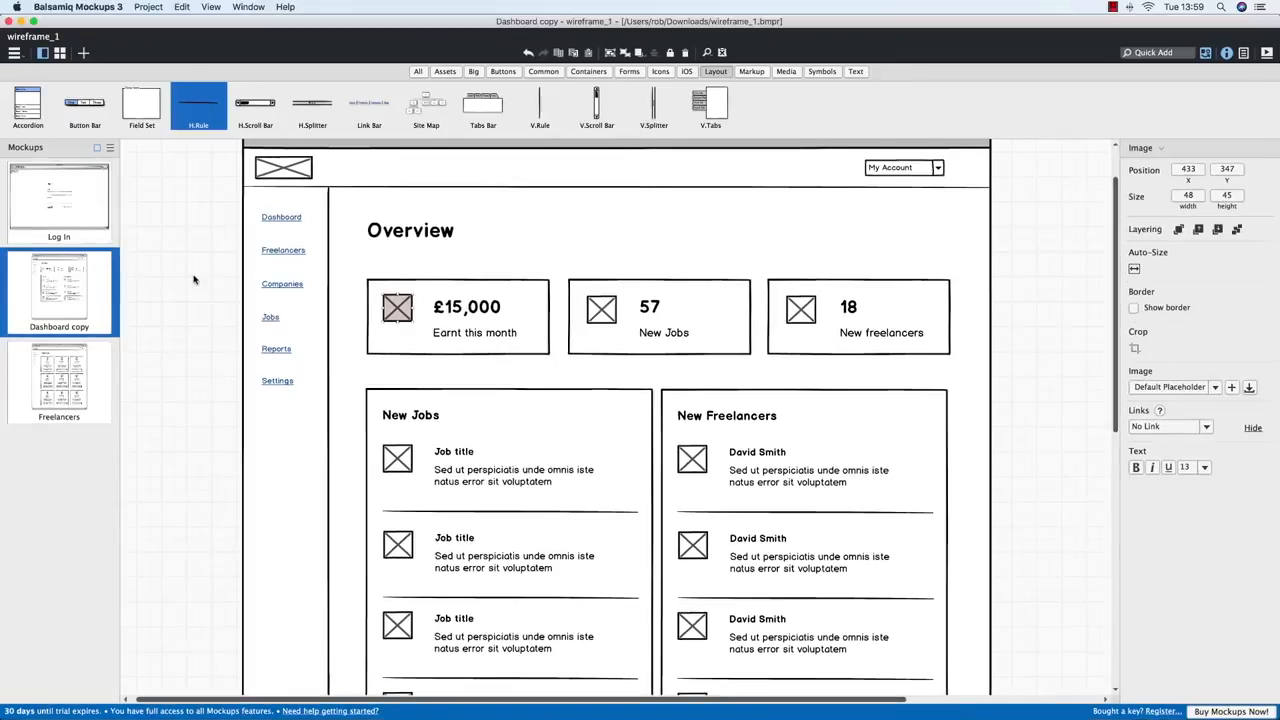
key("ctrl+Up")
left_click(403, 300)
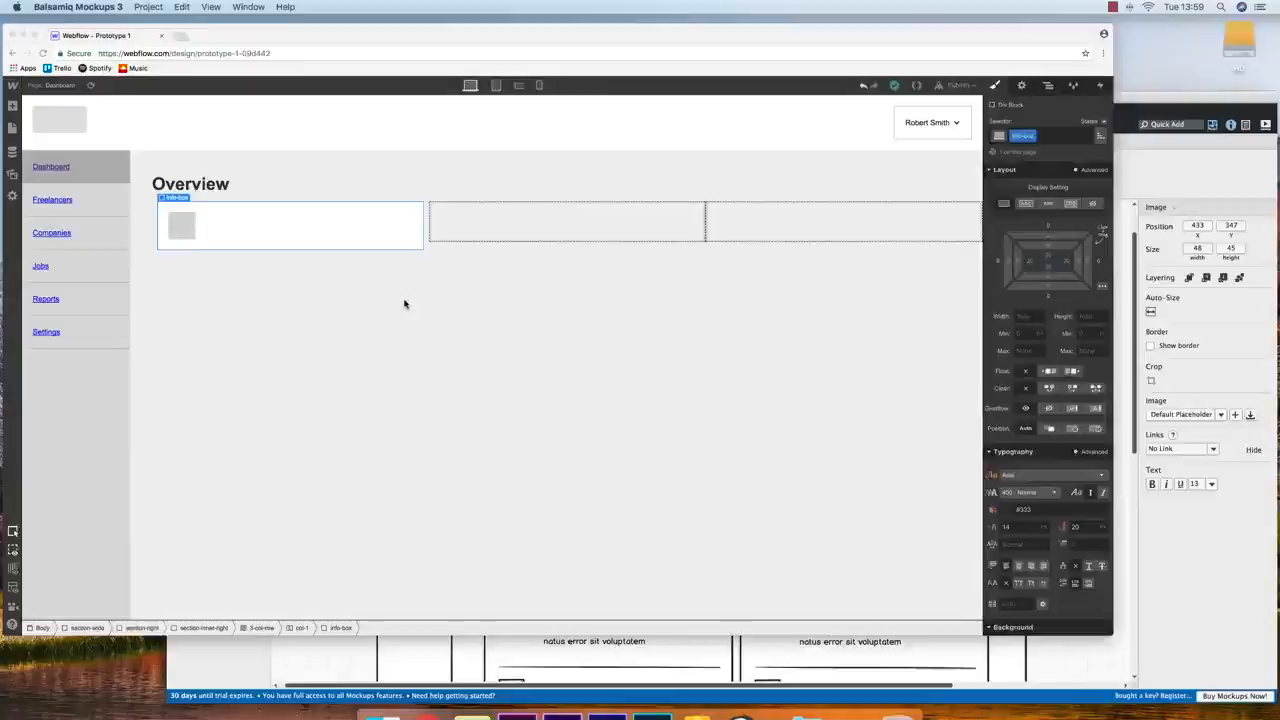
left_click(11, 134)
left_click(11, 110)
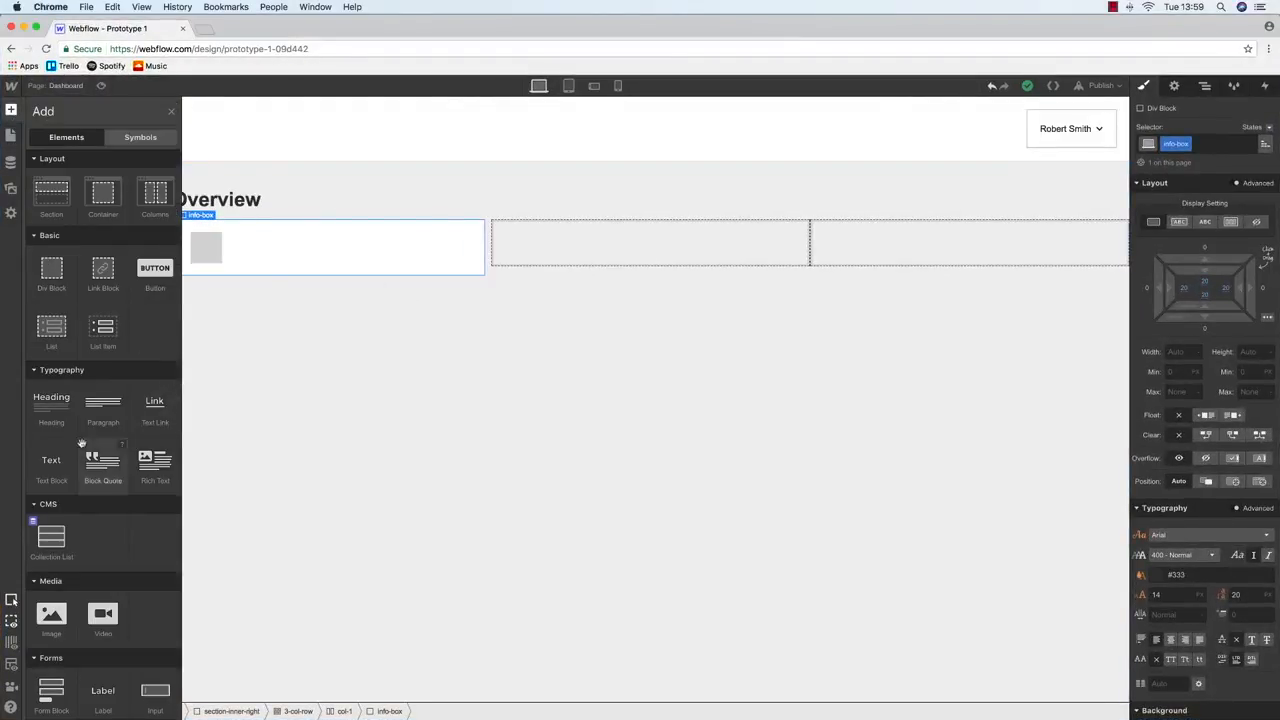
left_click_drag(272, 311, 257, 263)
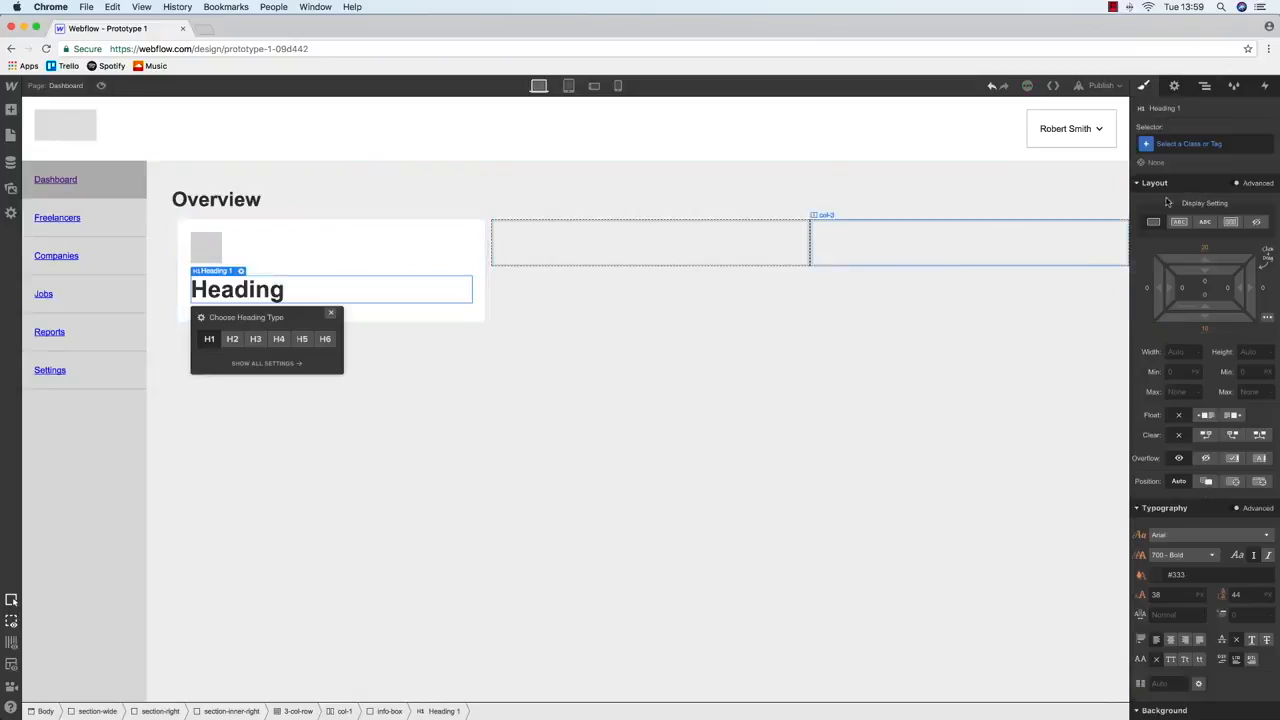
left_click(235, 341)
Compare the layout against the Balsamiq wireframe, then return to Webflow
key("ctrl+Up")
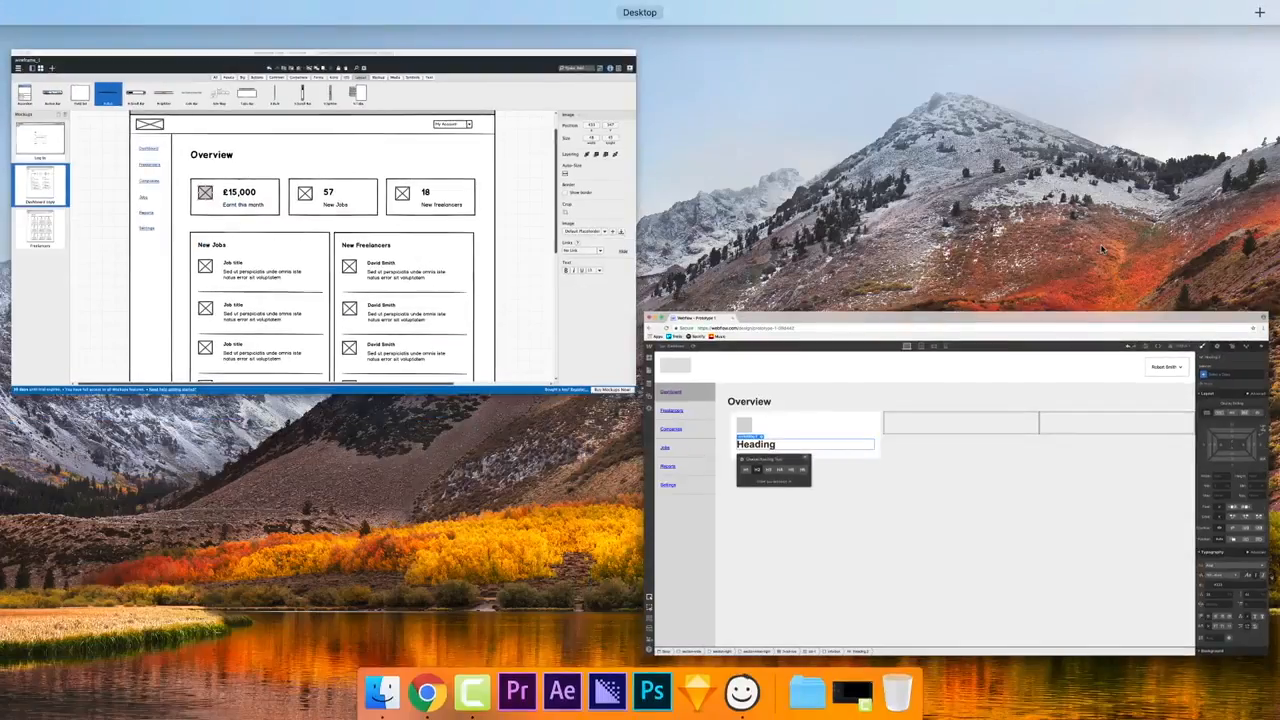
left_click(1023, 337)
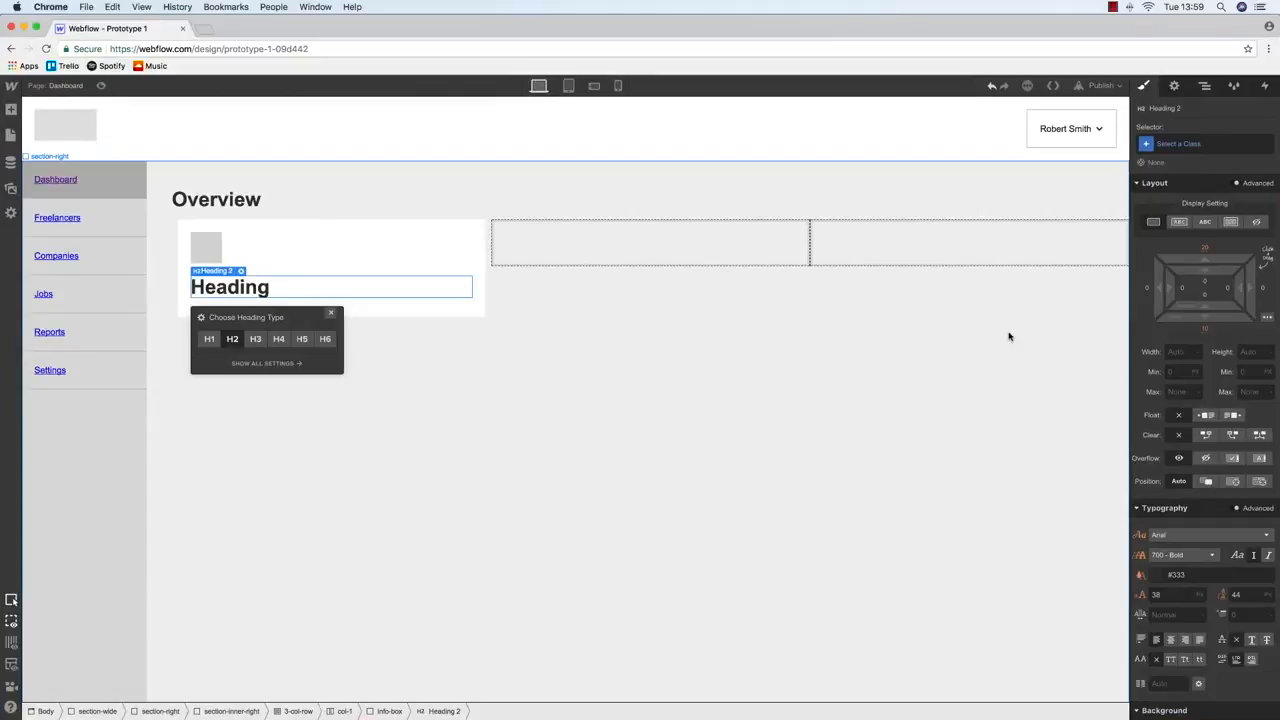
key("ctrl+Up")
left_click(500, 272)
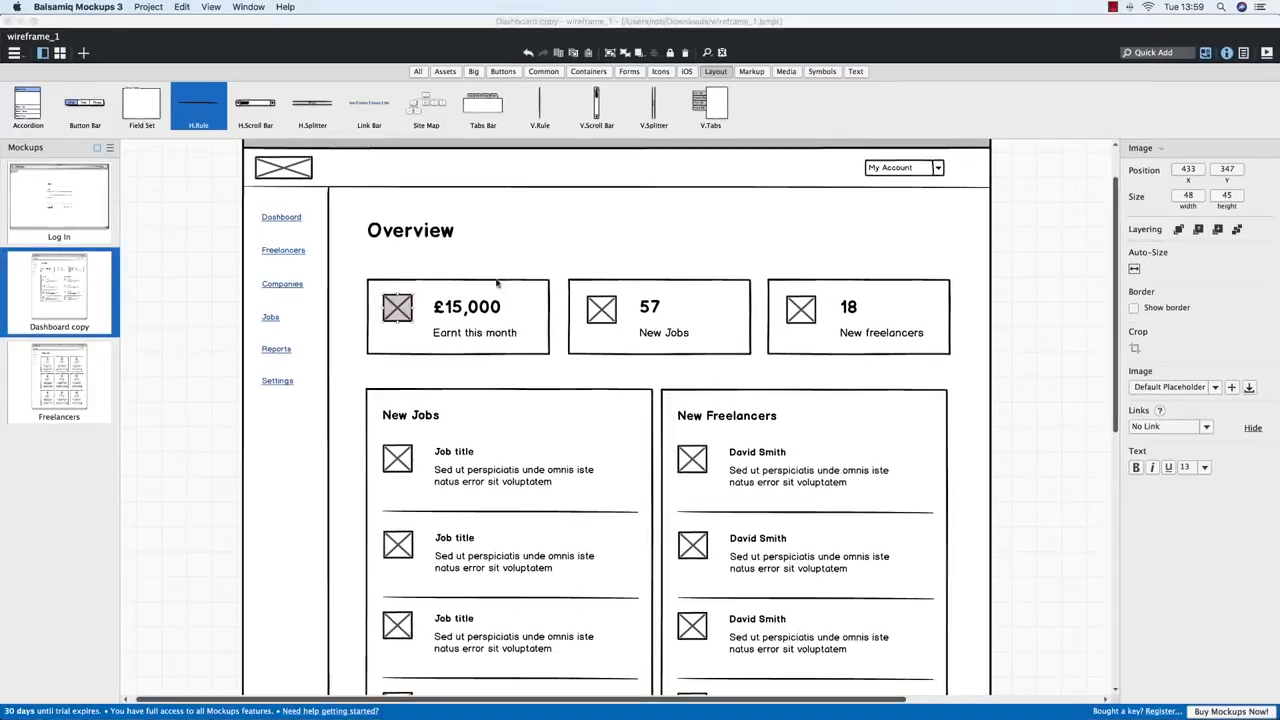
key("ctrl+Up")
left_click(835, 398)
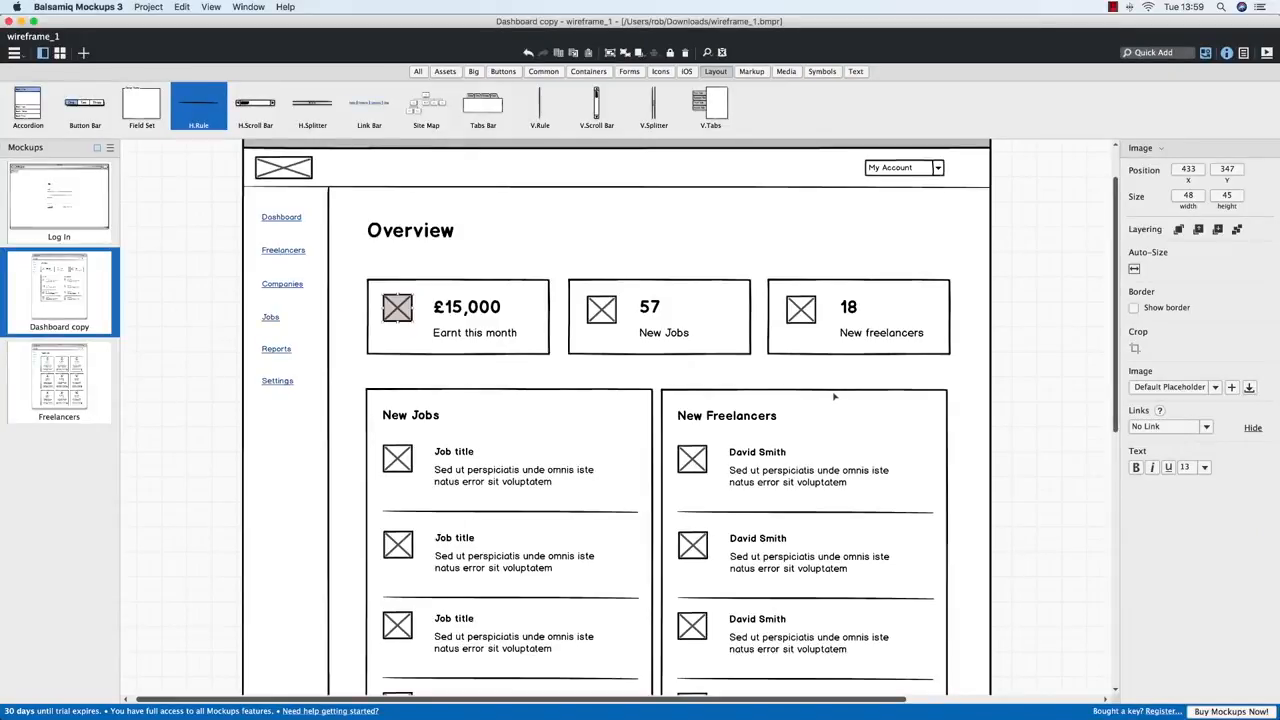
key("ctrl+Up")
left_click(497, 357)
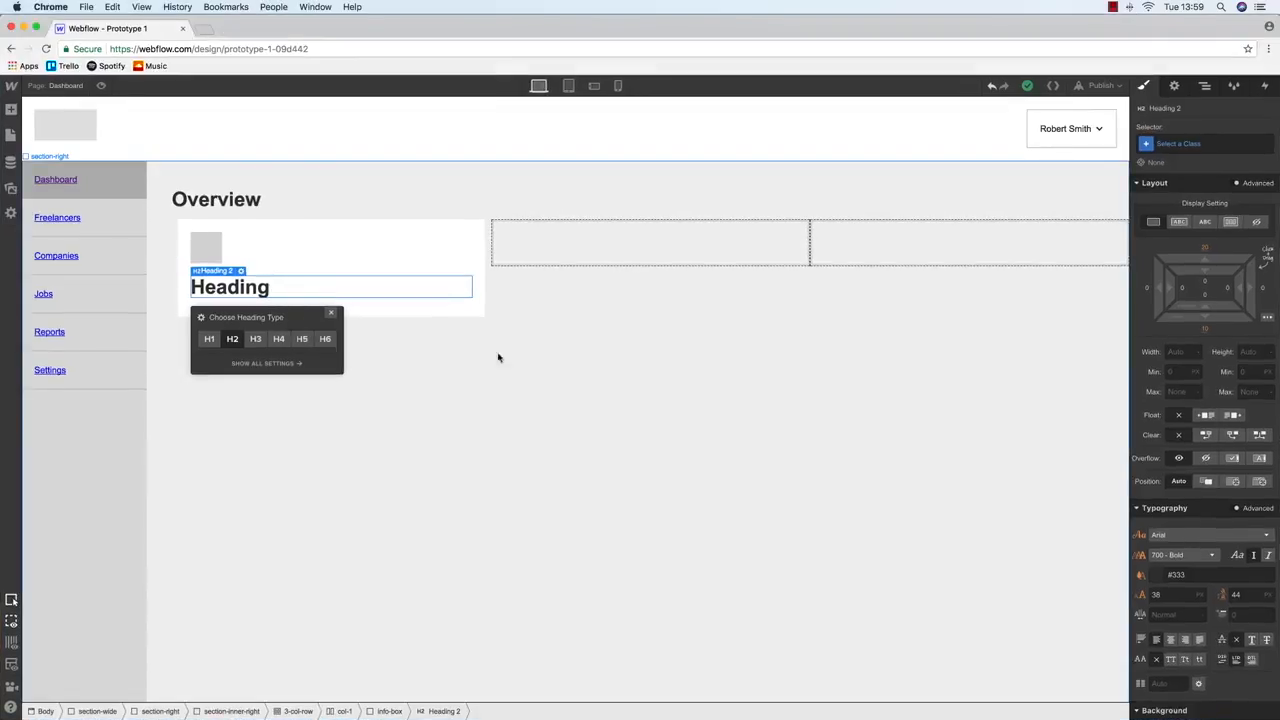
Delete the heading and place a Text Block in the info-box instead
double_click(252, 291)
left_click(376, 323)
left_click(267, 288)
key("Delete")
key("a")
left_click_drag(52, 460, 240, 266)
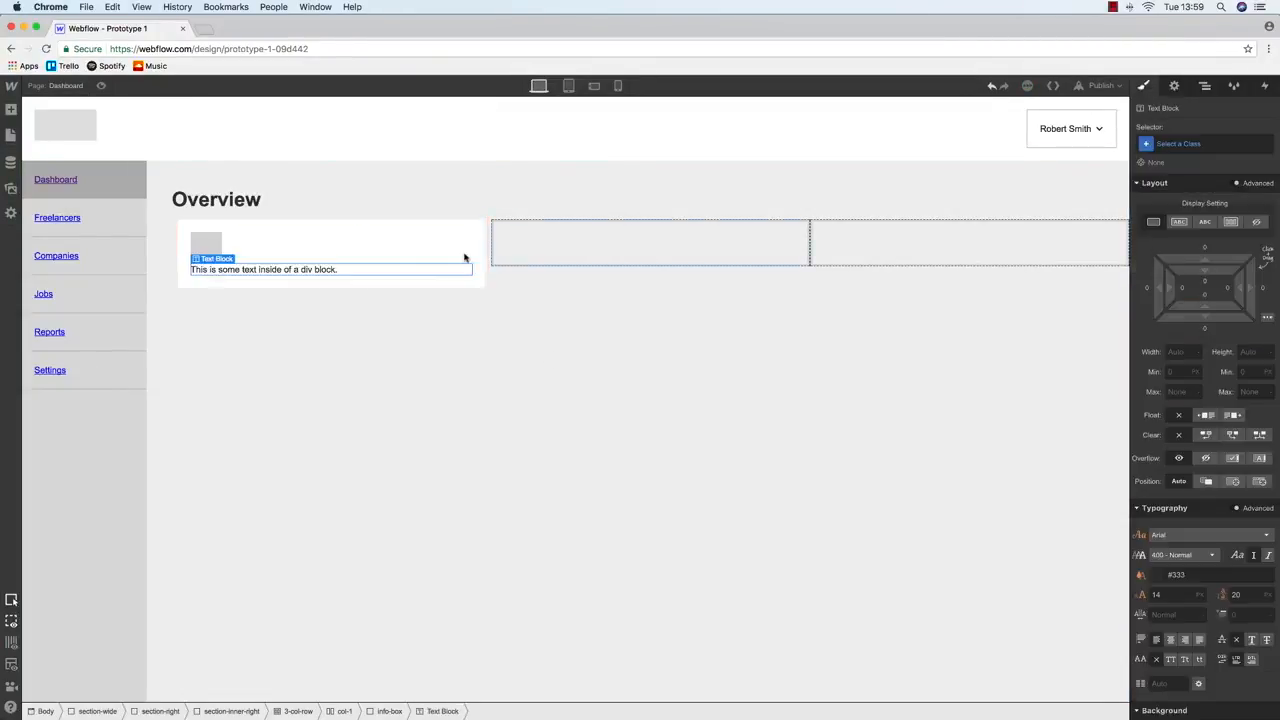
Give the text block class info-number-large and change its text to £15,000
left_click(1178, 142)
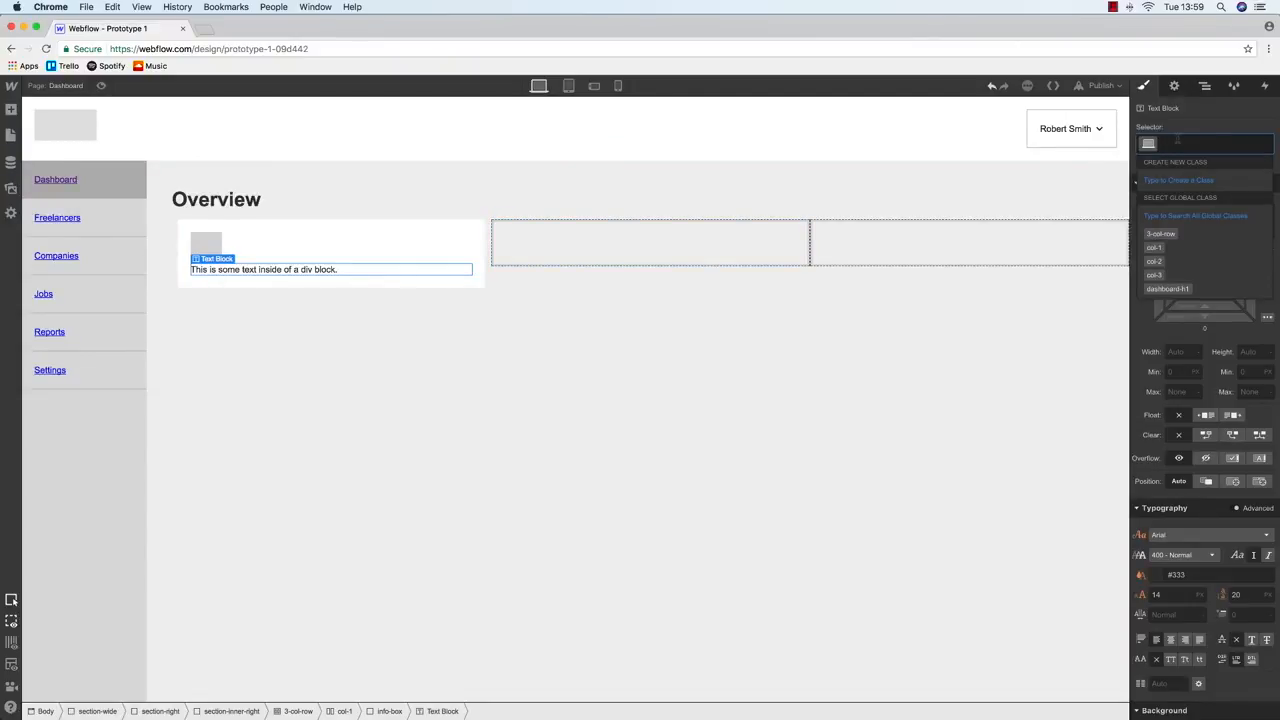
type("info-num")
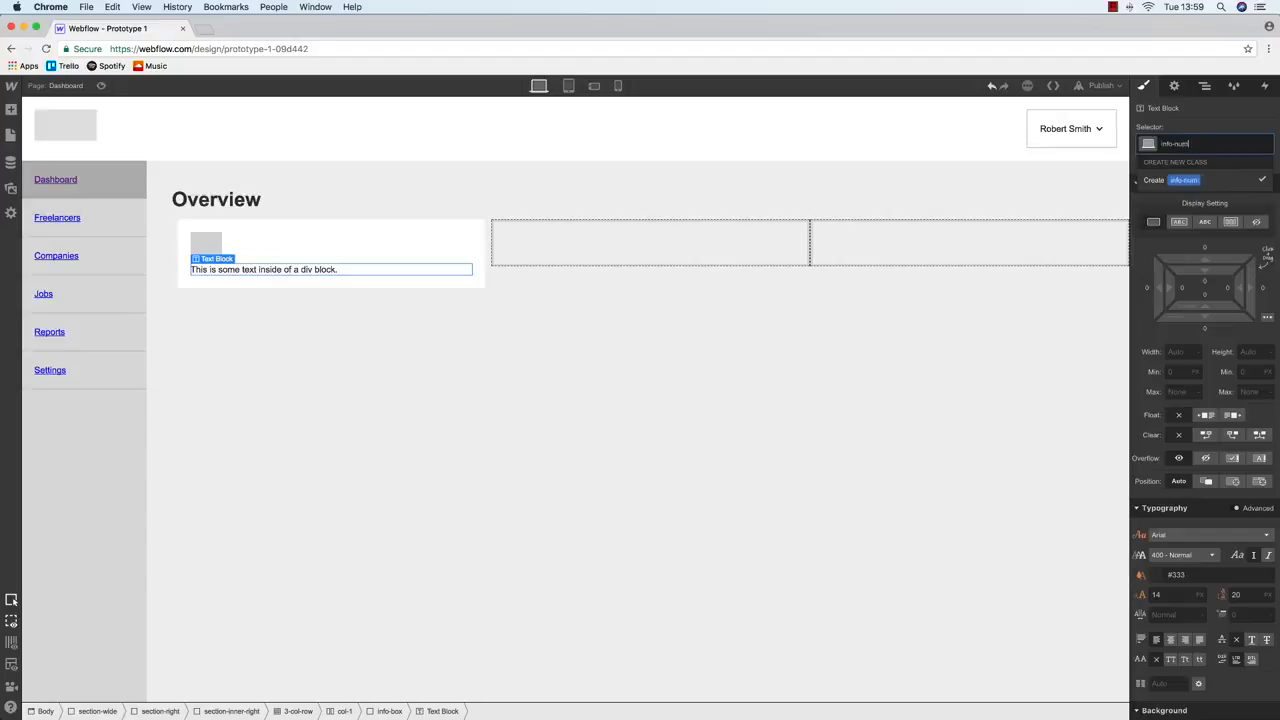
type("ber-large")
key("Return")
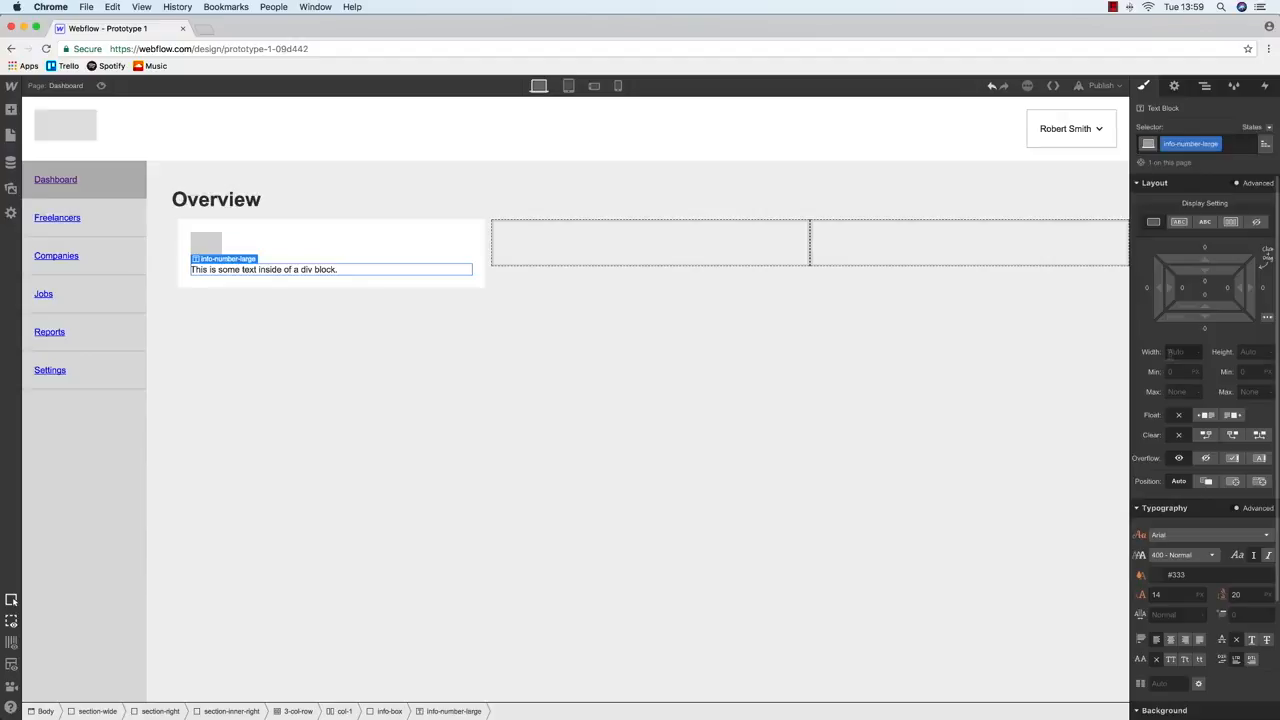
key("ctrl+Up")
key("ctrl+Up")
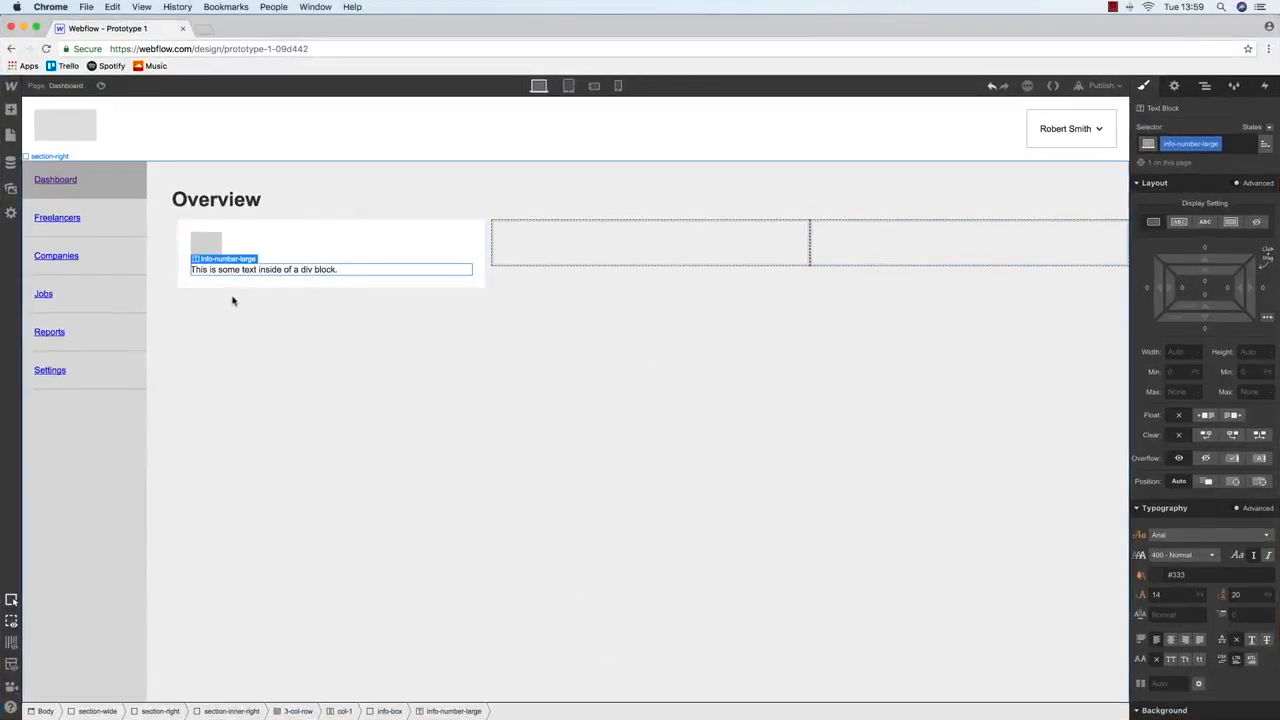
key("ctrl+Up")
key("ctrl+Up")
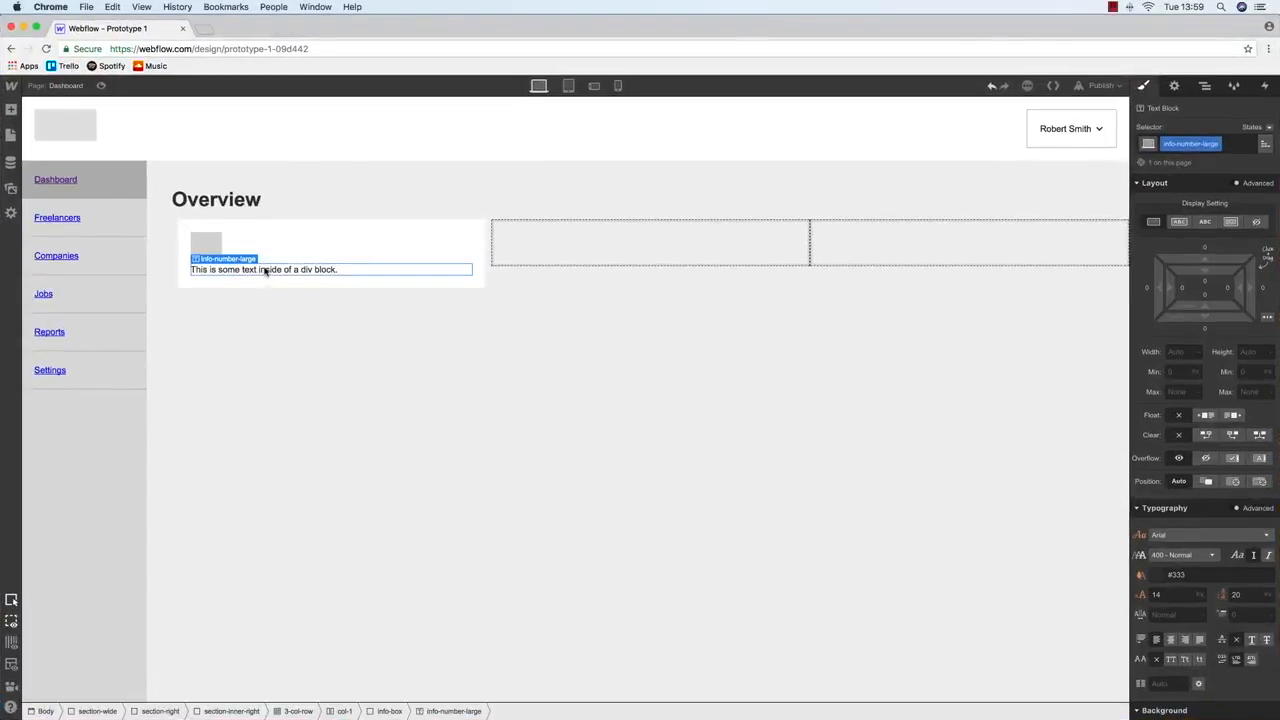
double_click(265, 270)
type("£")
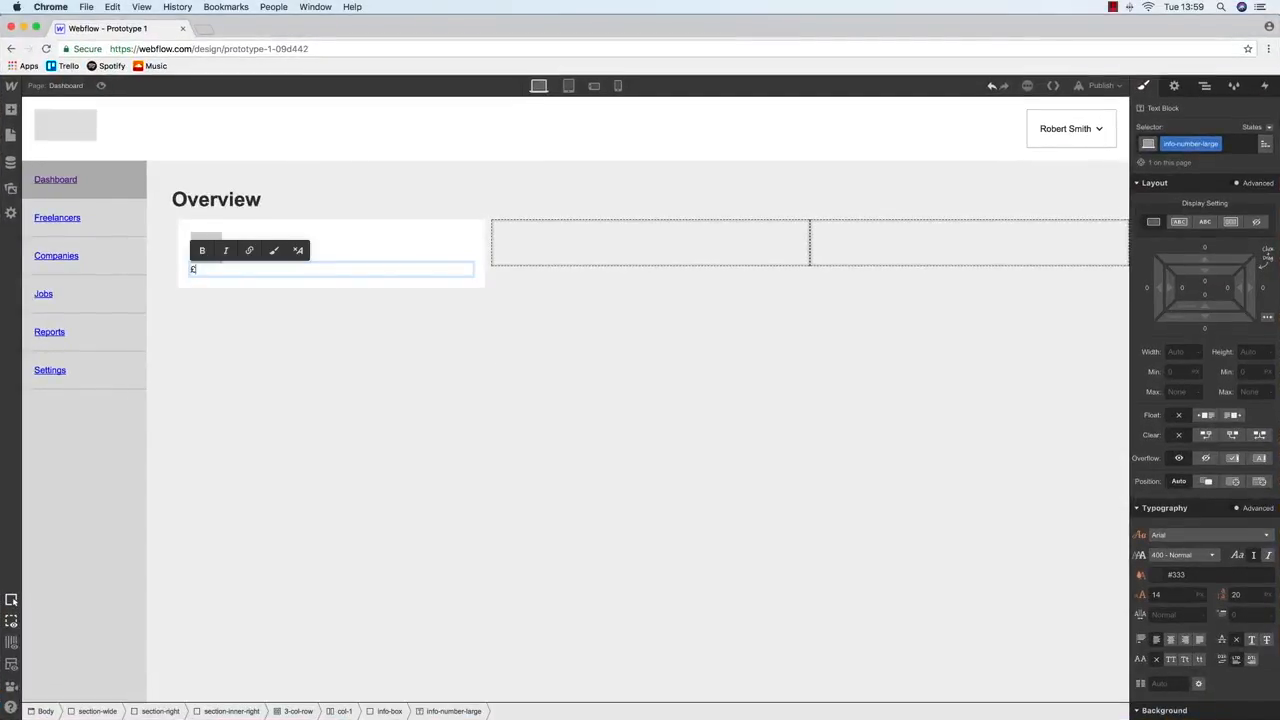
type("15,000")
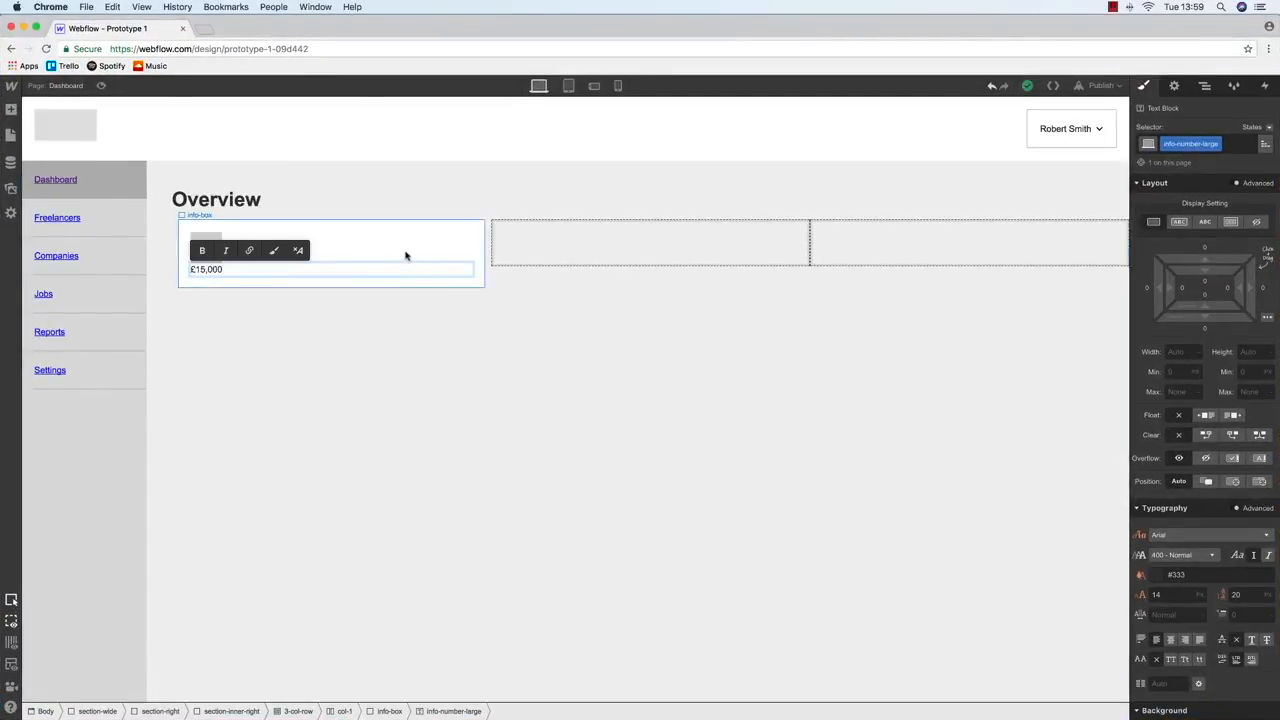
key("Escape")
Set £15,000 to font size 48 and weight 700 Bold
key("ctrl+Up")
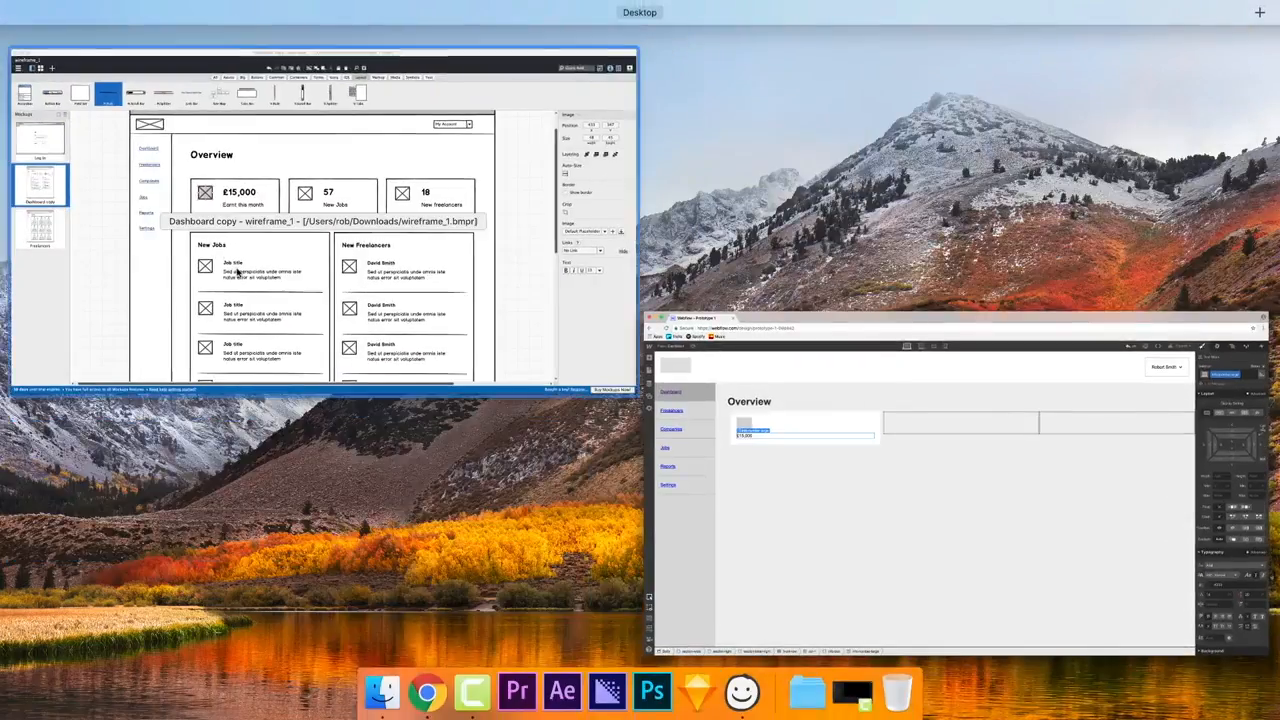
left_click(914, 423)
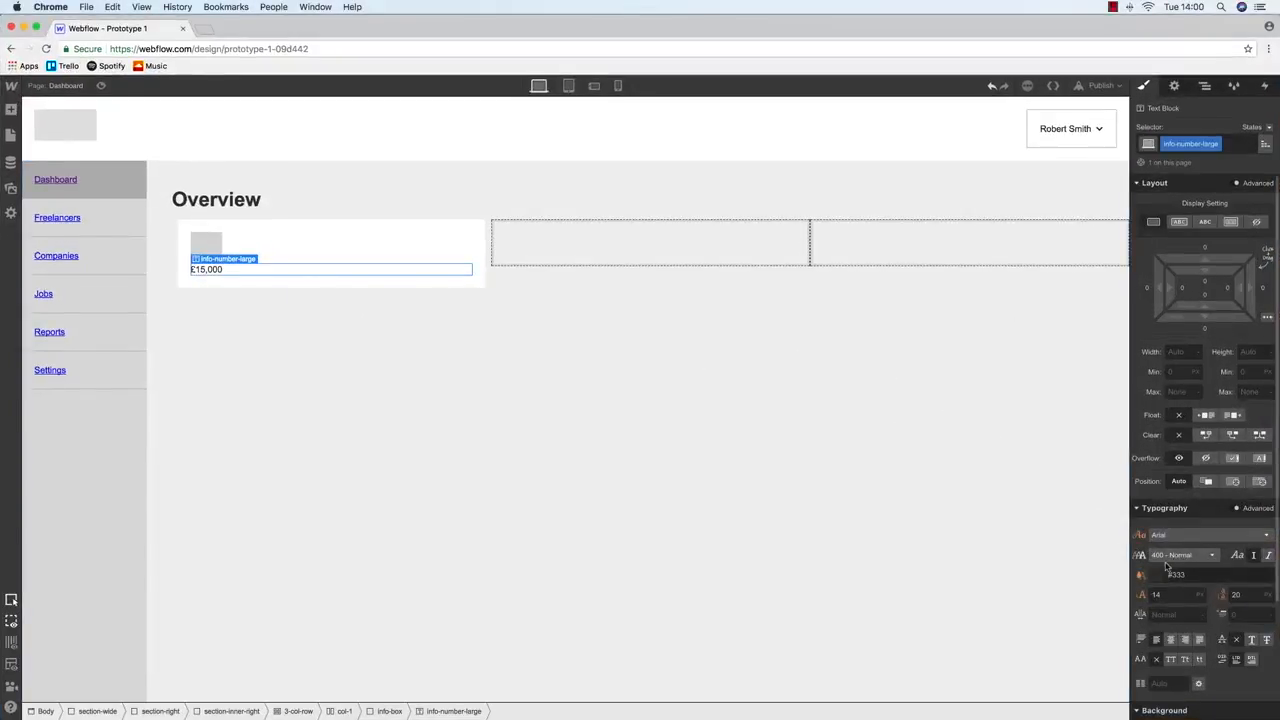
left_click(1160, 597)
type("48")
key("Return")
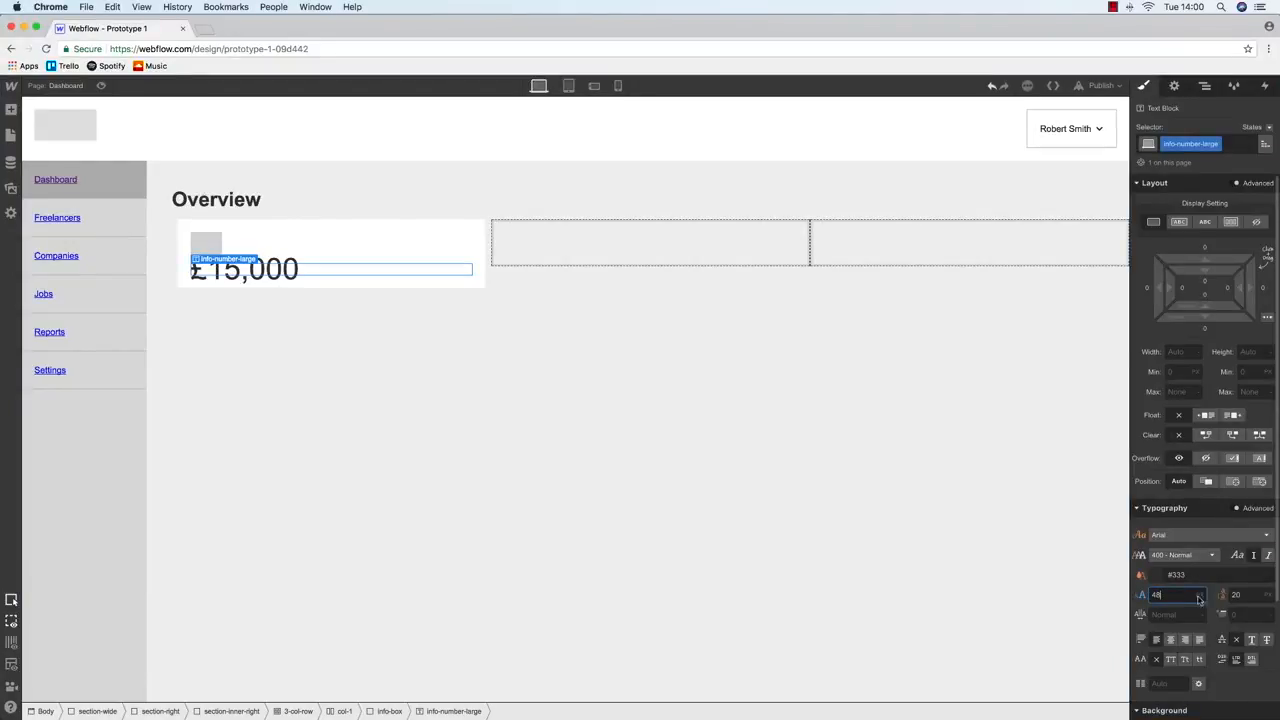
left_click(1182, 555)
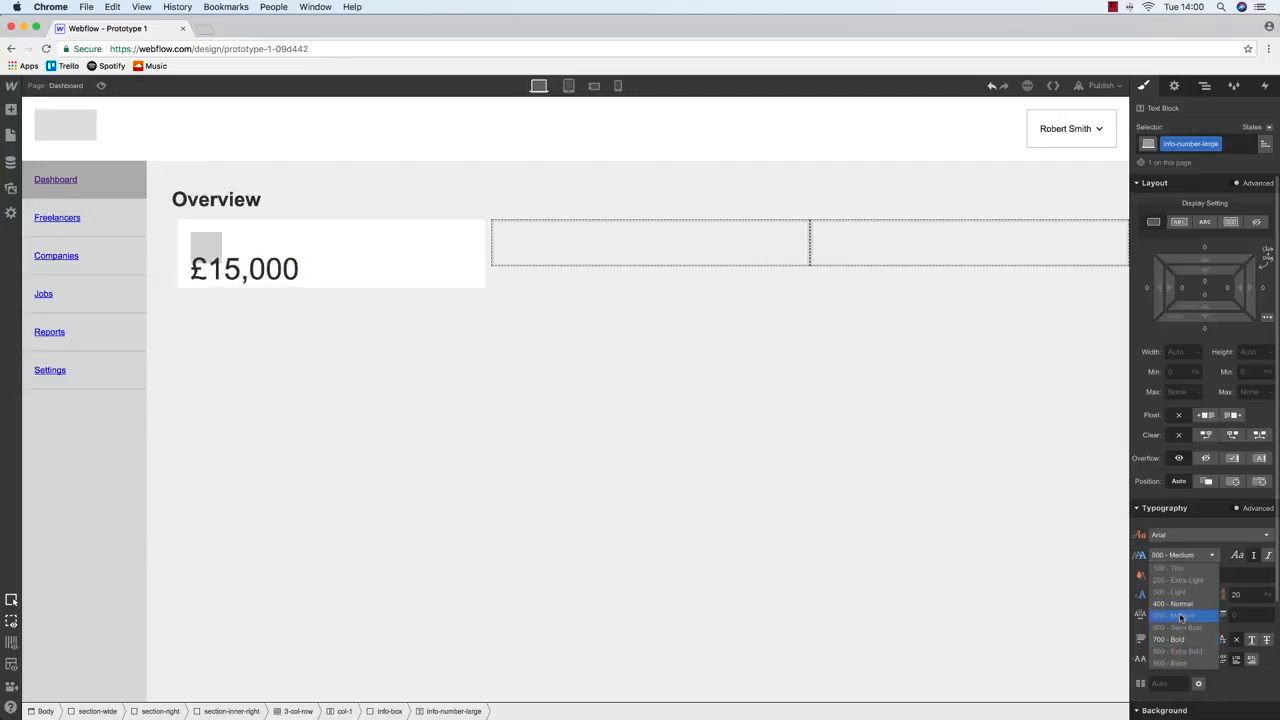
left_click(1170, 639)
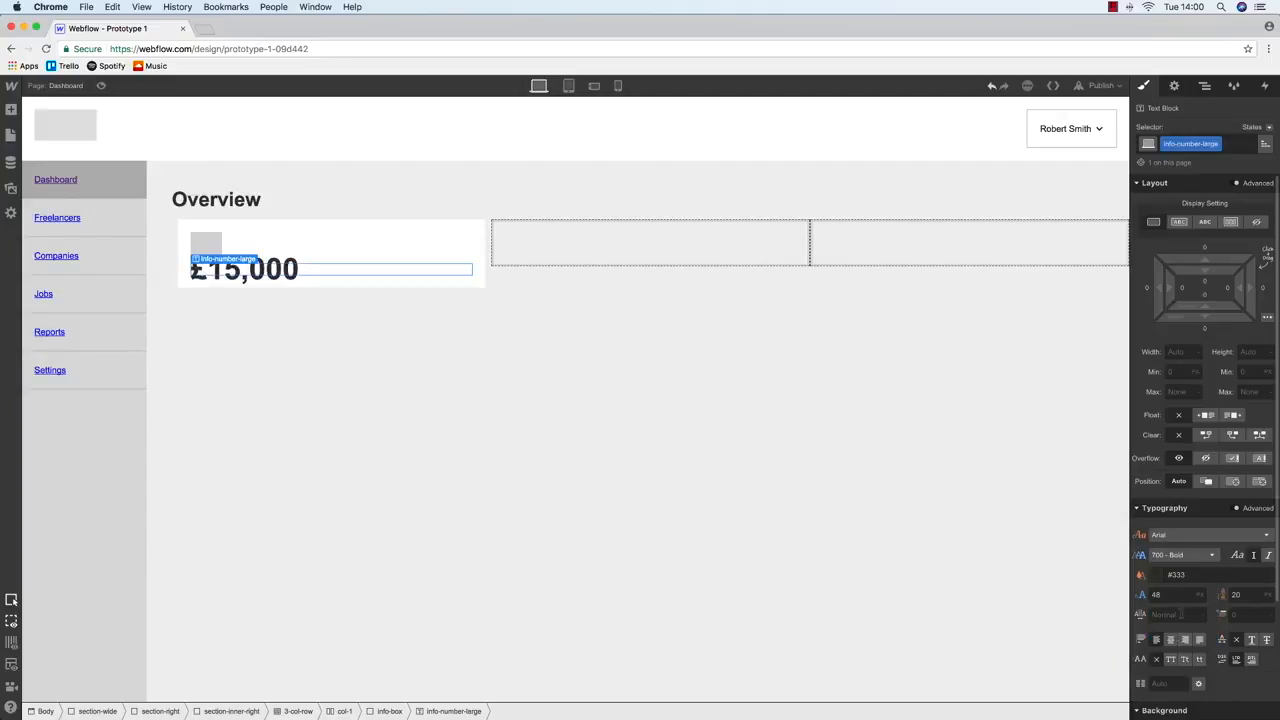
left_click(211, 249)
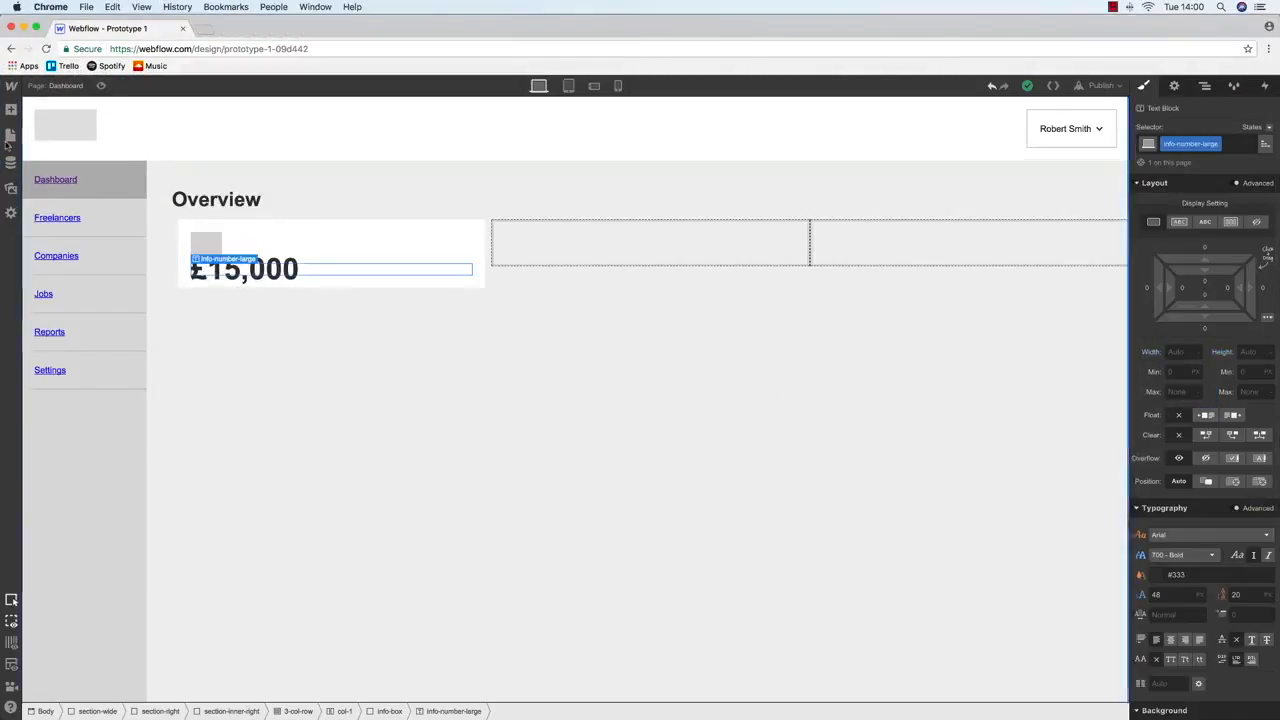
Add a Text Block classed info-detail reading 'Earnt this month' to the info-box
left_click(10, 136)
left_click(11, 110)
left_click_drag(62, 453, 245, 284)
left_click(1196, 147)
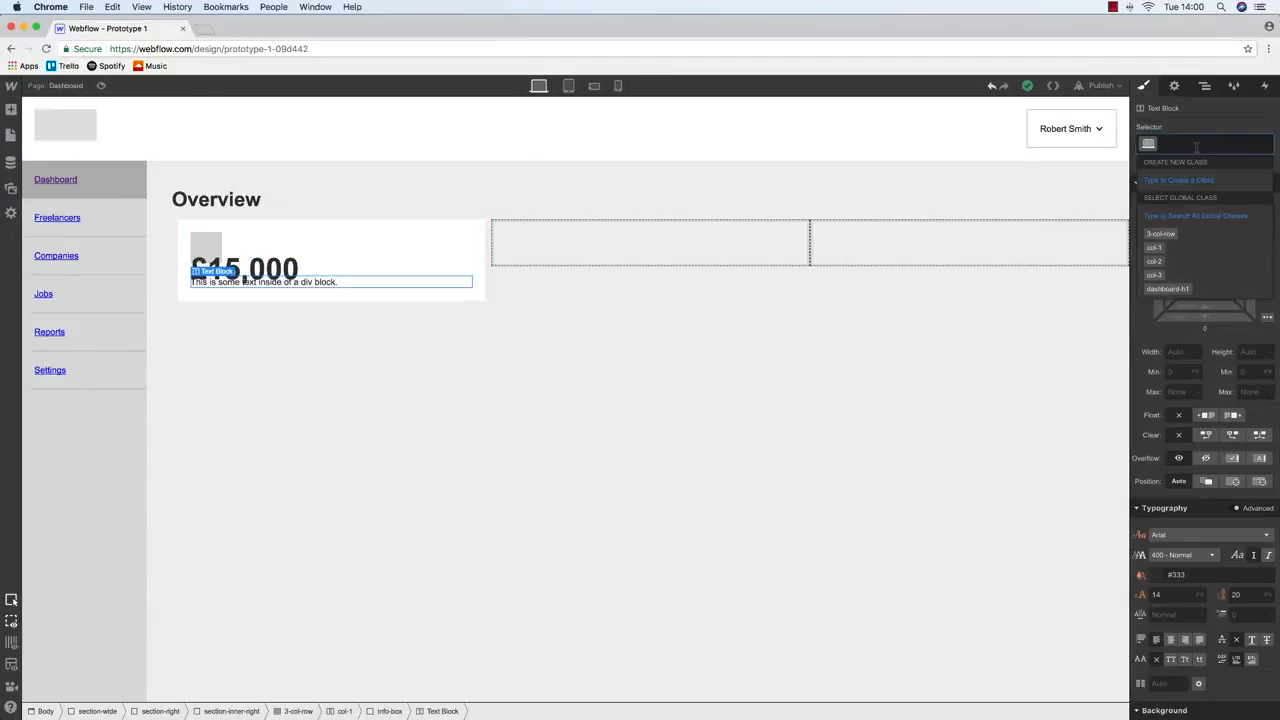
type("info-deta")
key("Return")
key("ctrl+Up")
key("ctrl+Up")
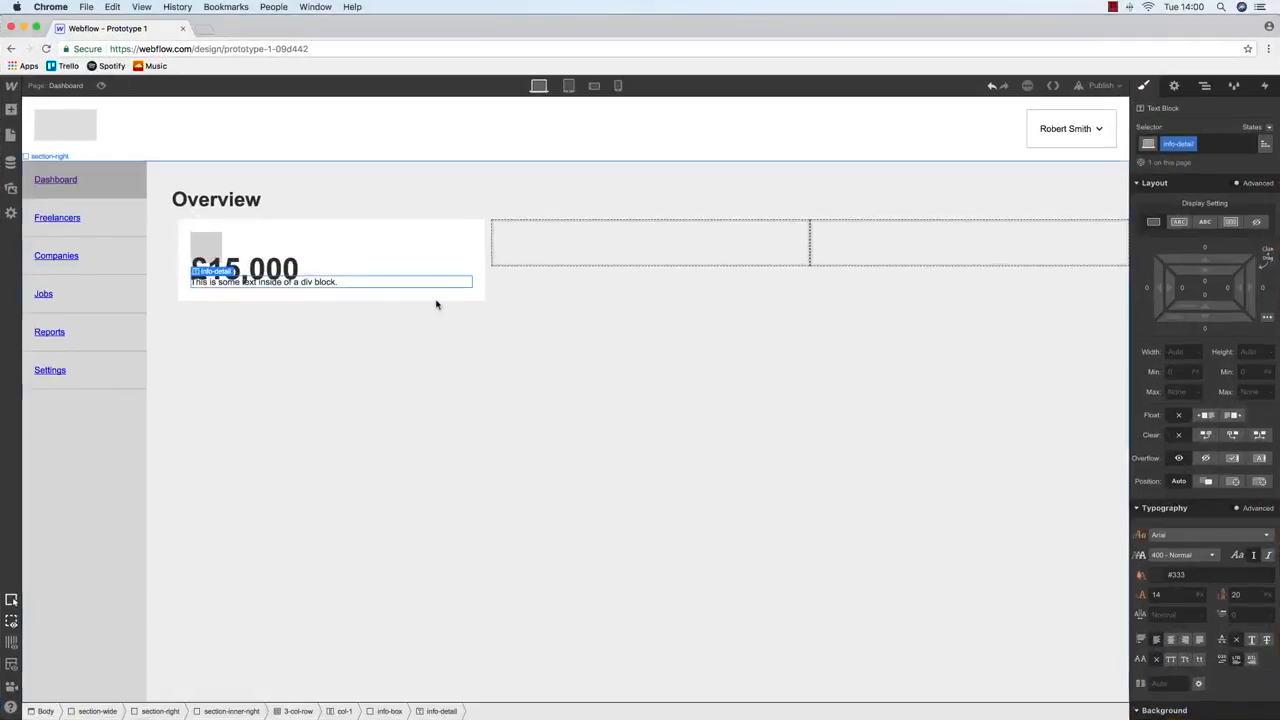
double_click(277, 286)
type("Earnt")
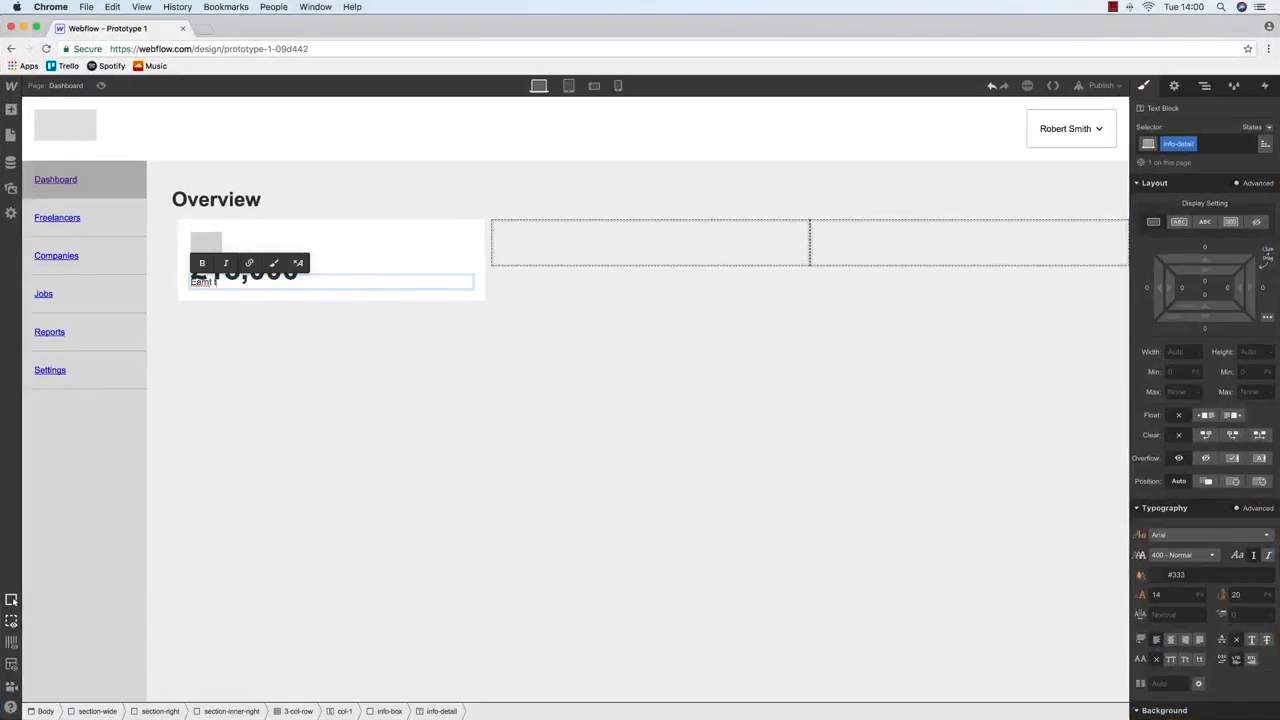
type(" this month")
left_click(351, 360)
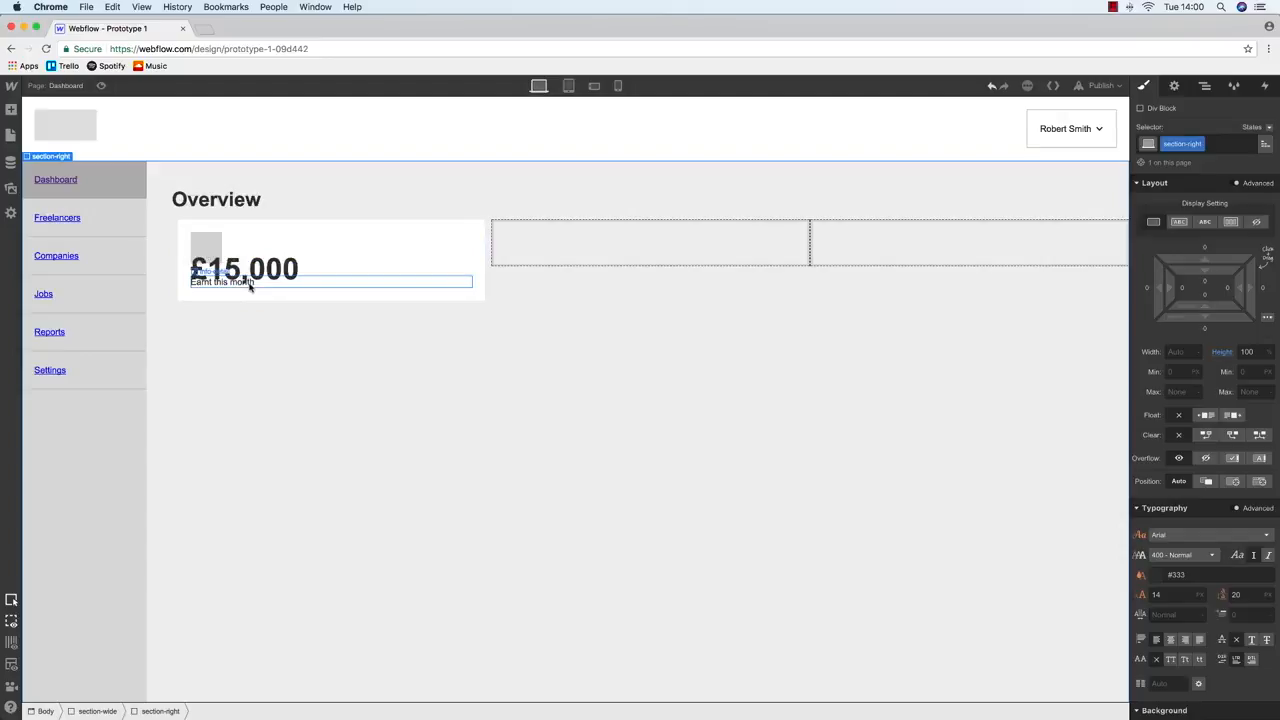
left_click(248, 283)
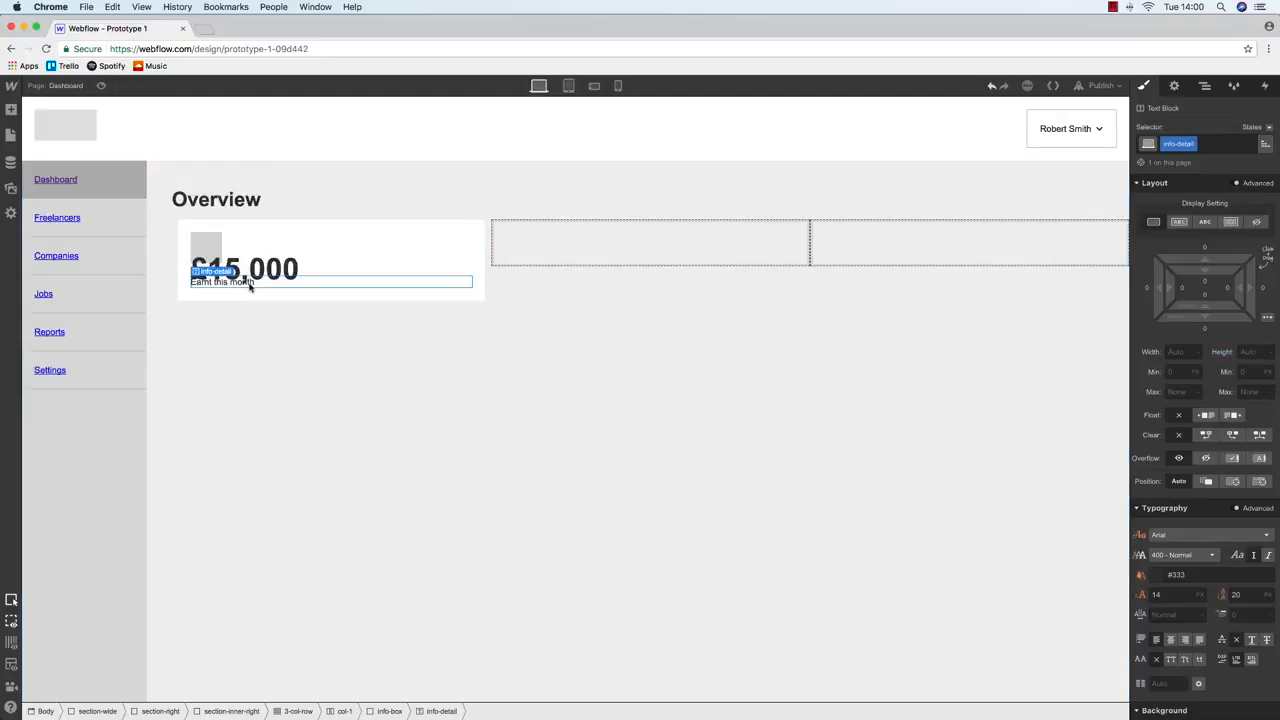
Float the grey icon and the 'Earnt this month' label left to line them up with £15,000
left_click(205, 248)
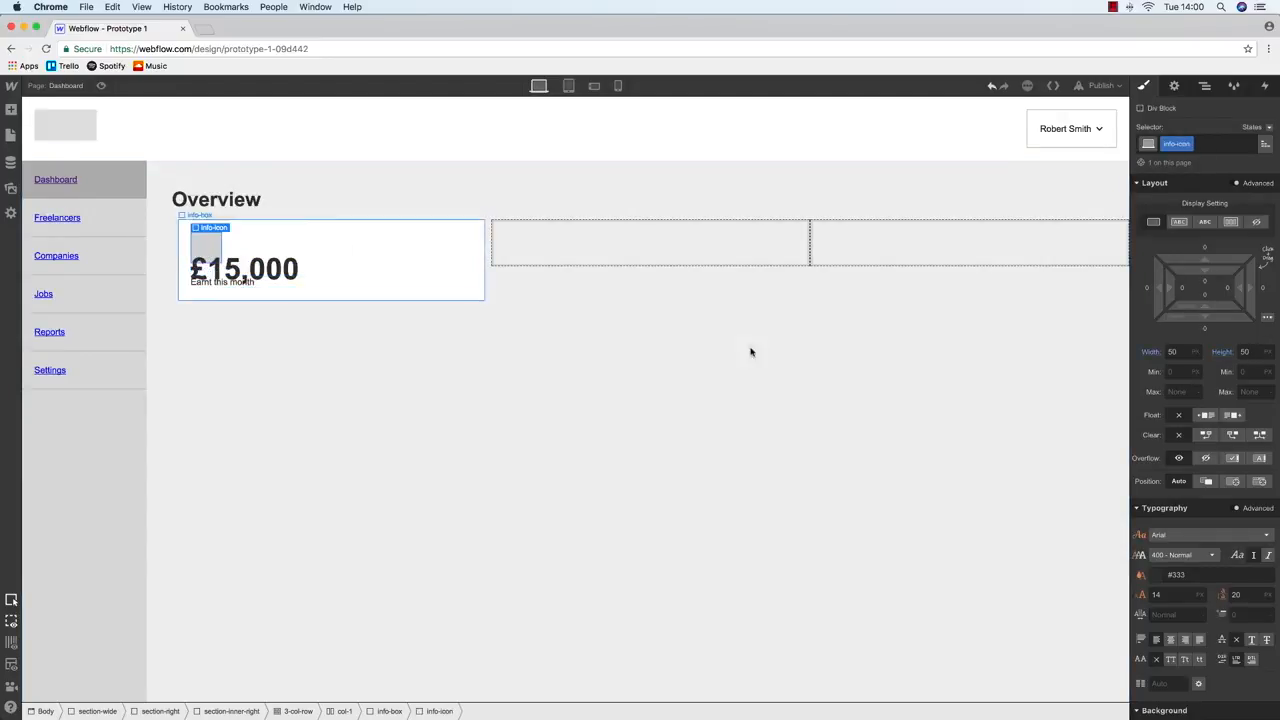
left_click(1205, 415)
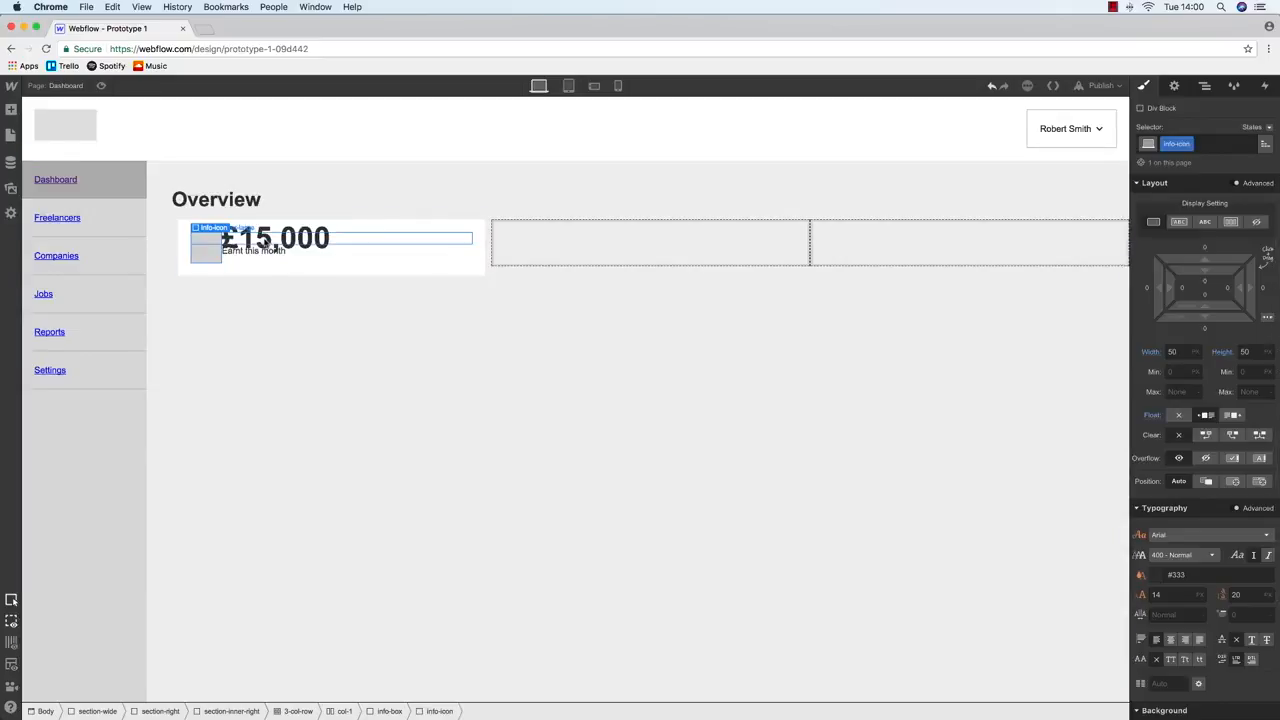
left_click(268, 240)
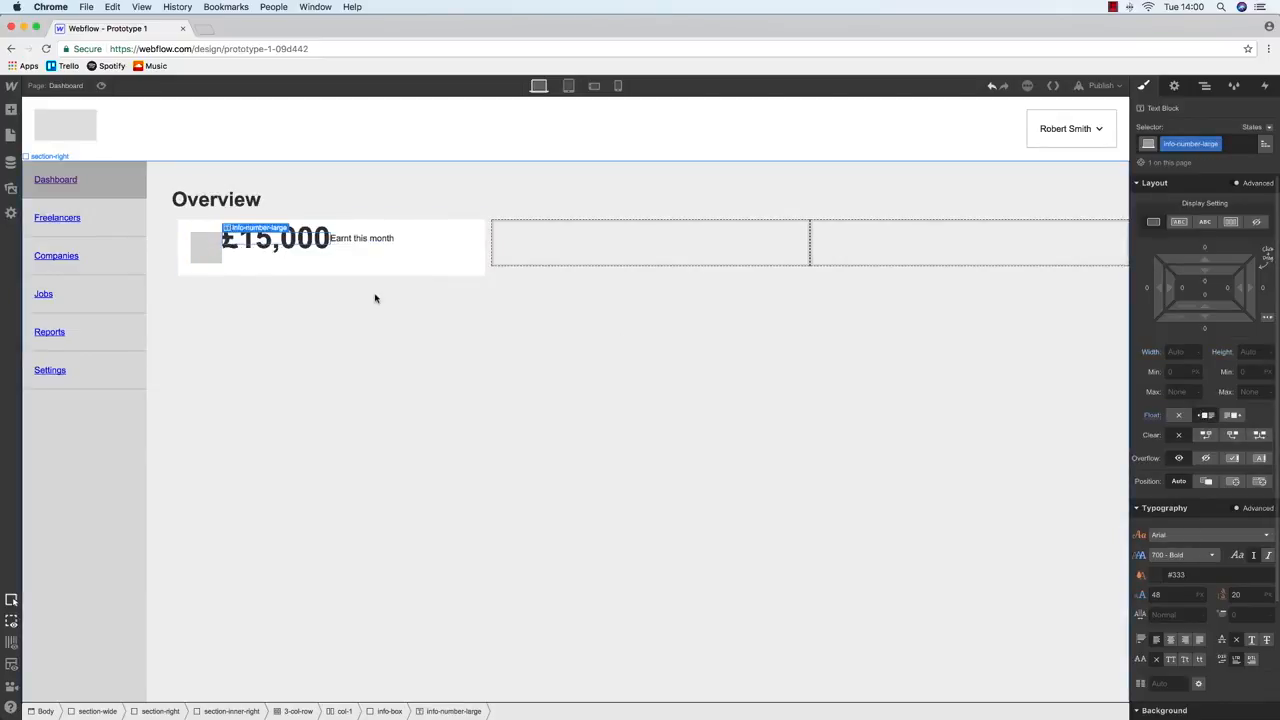
left_click(357, 241)
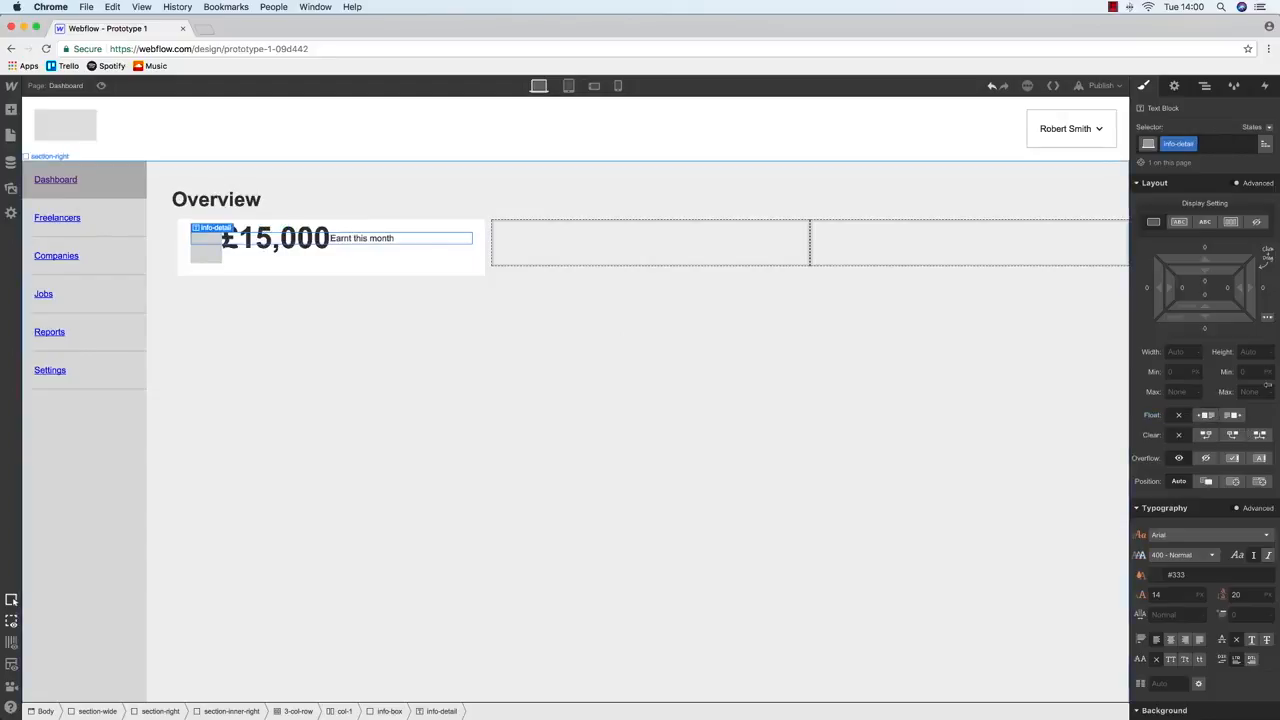
left_click(1205, 415)
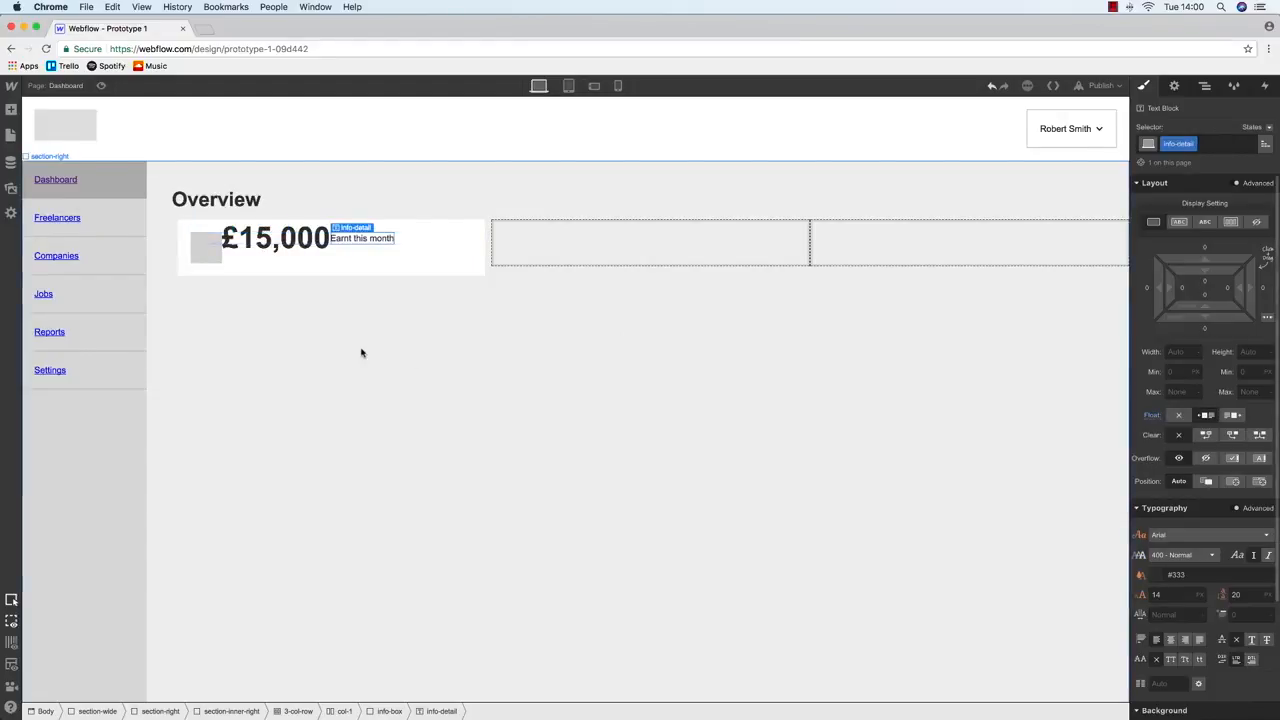
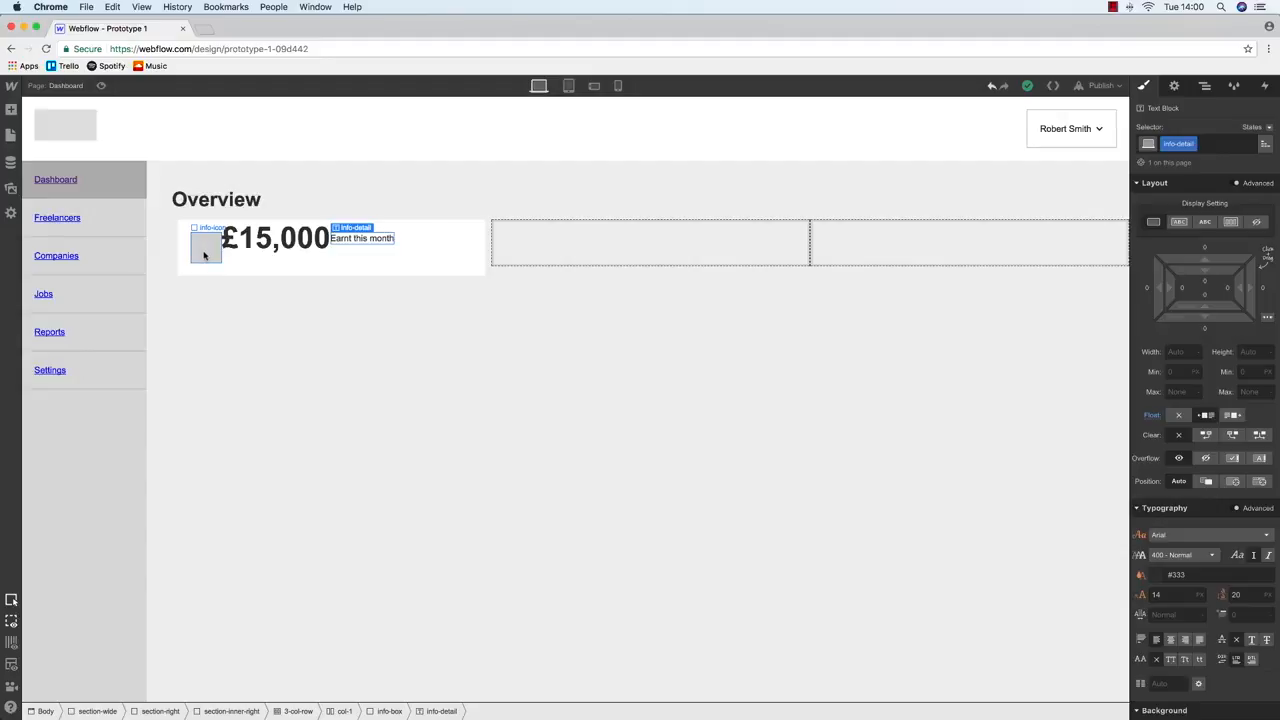
Drop a new Div Block inside the grey info-icon box of the £15,000 stat card
left_click(204, 256)
left_click(11, 110)
left_click_drag(75, 280, 198, 244)
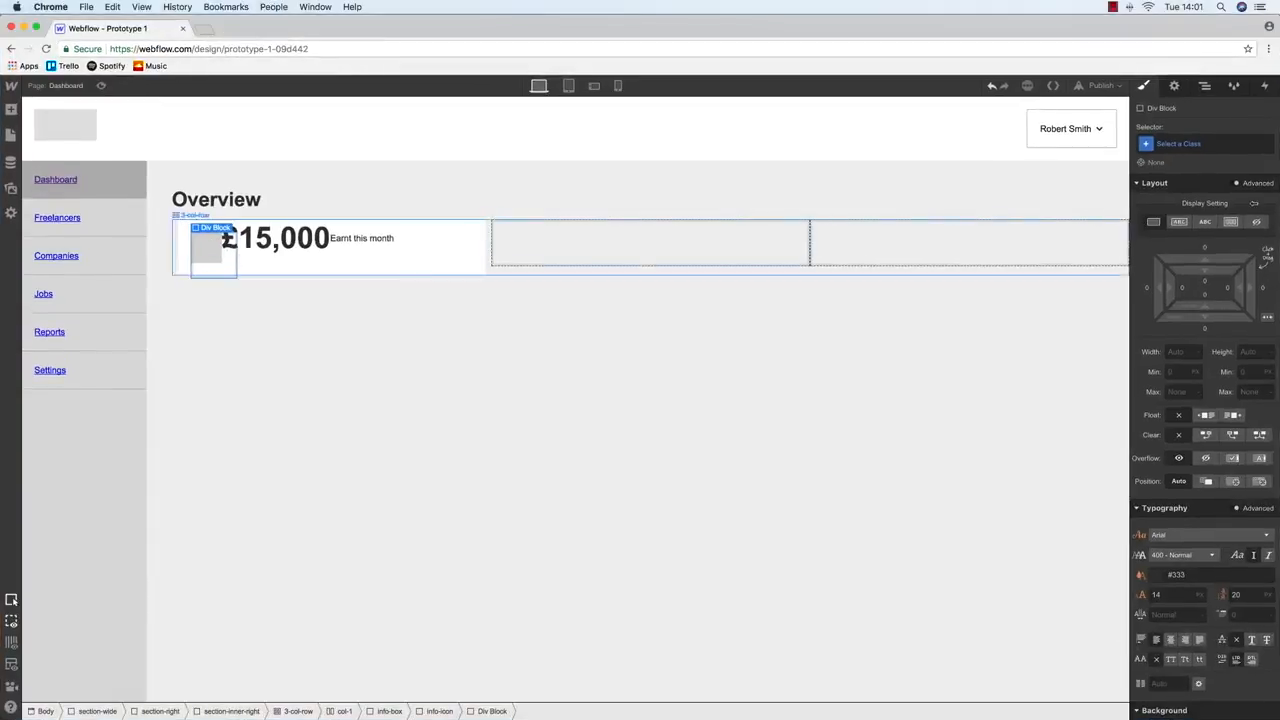
Class the new div info-block-left, nest the info-icon inside it, and set width 50
left_click(1178, 145)
type("info")
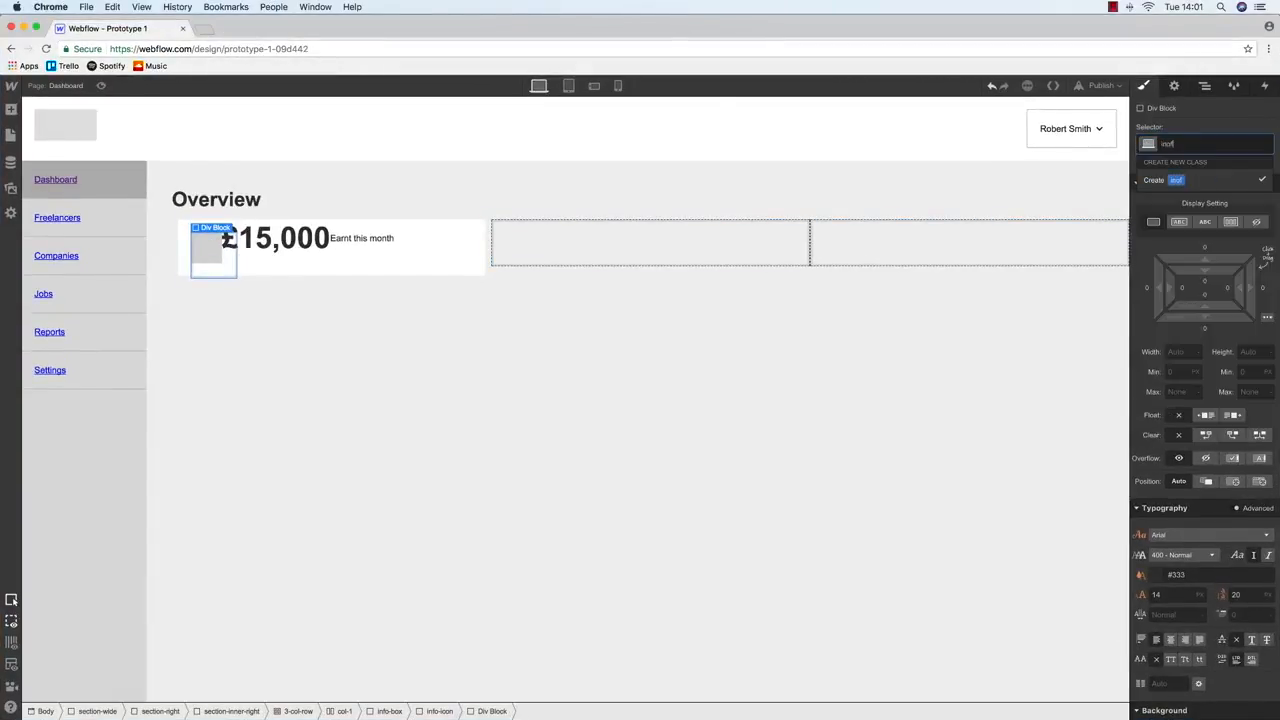
type("-blocke")
key("BackSpace")
key("BackSpace")
key("BackSpace")
key("BackSpace")
type("-left")
key("Return")
left_click(1200, 90)
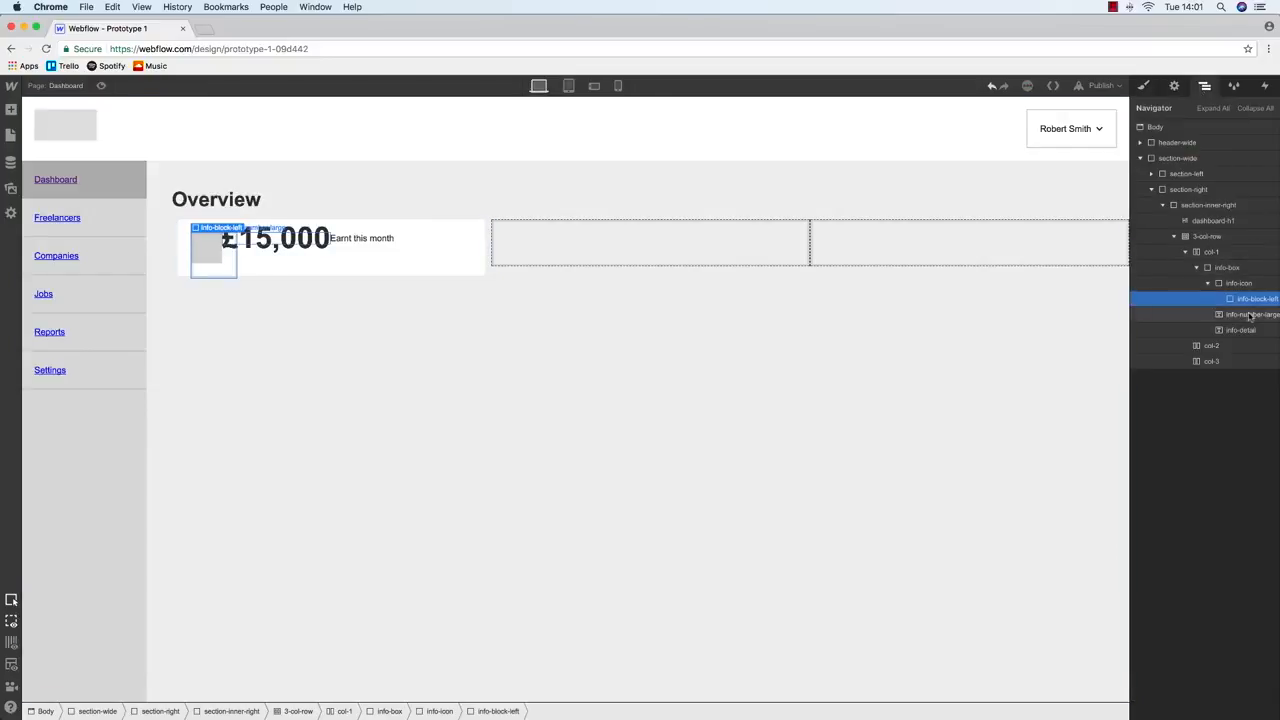
left_click_drag(1248, 299, 1240, 288)
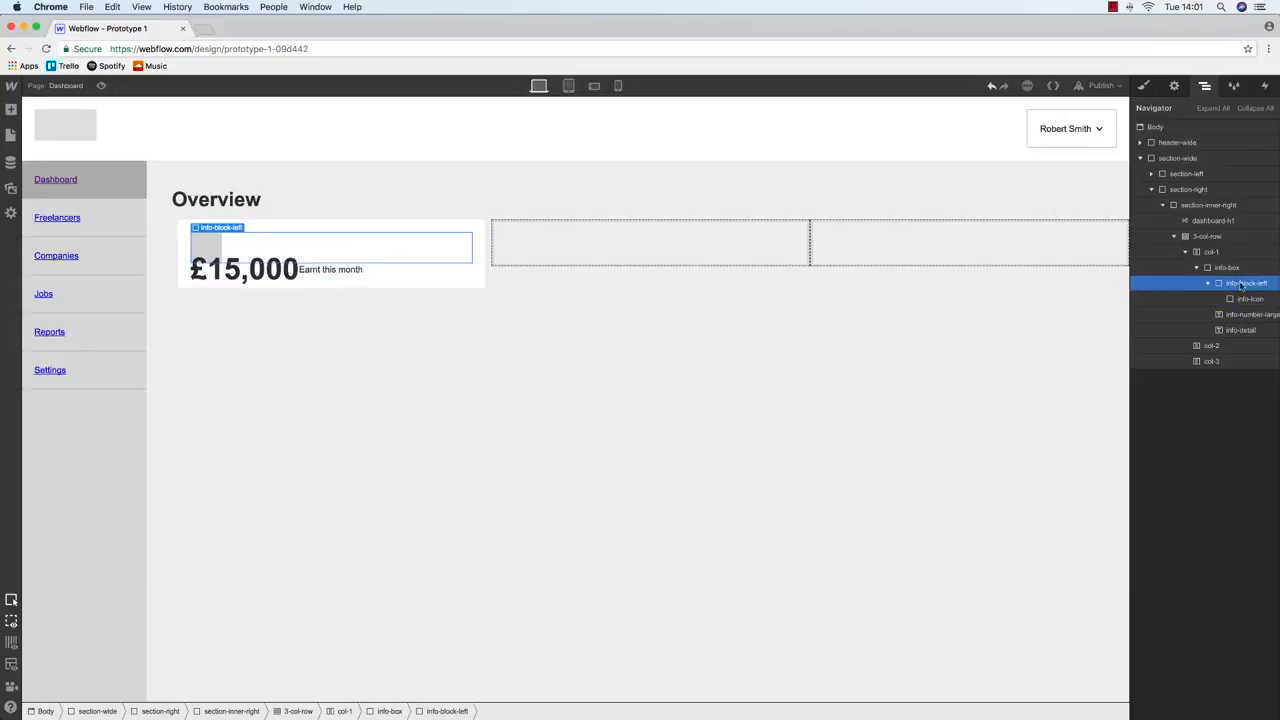
left_click(1143, 87)
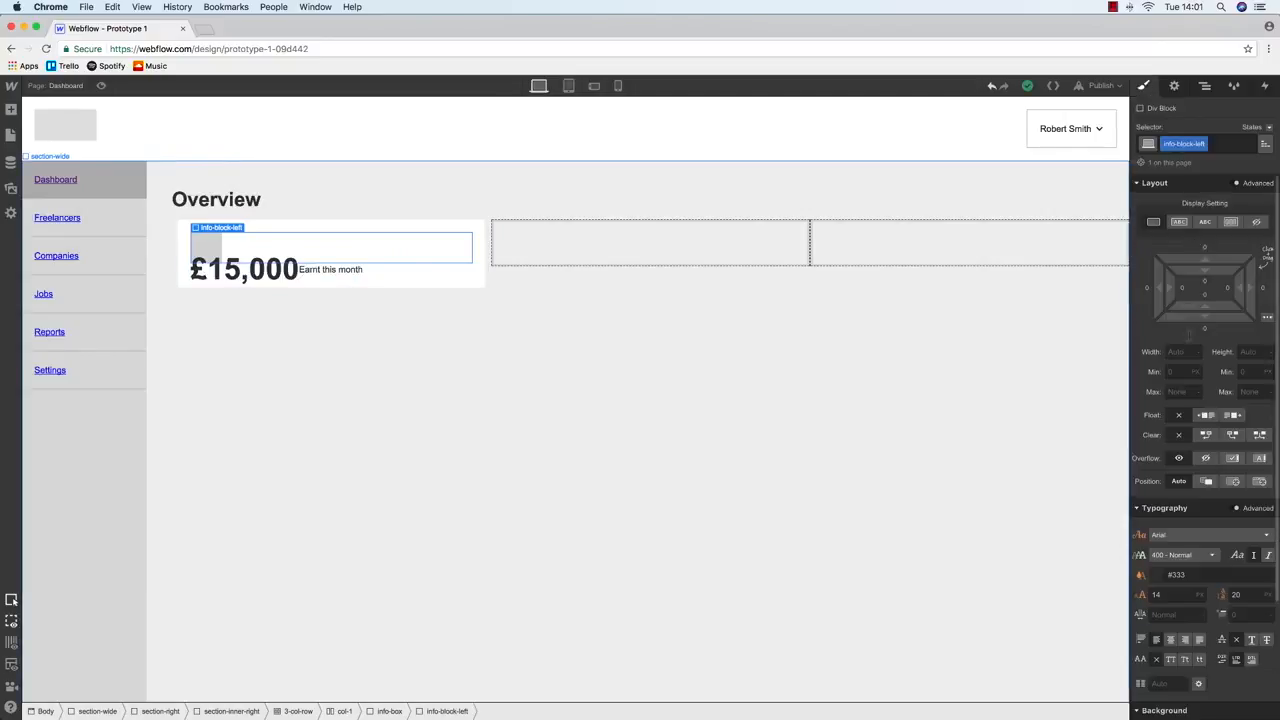
key("Return")
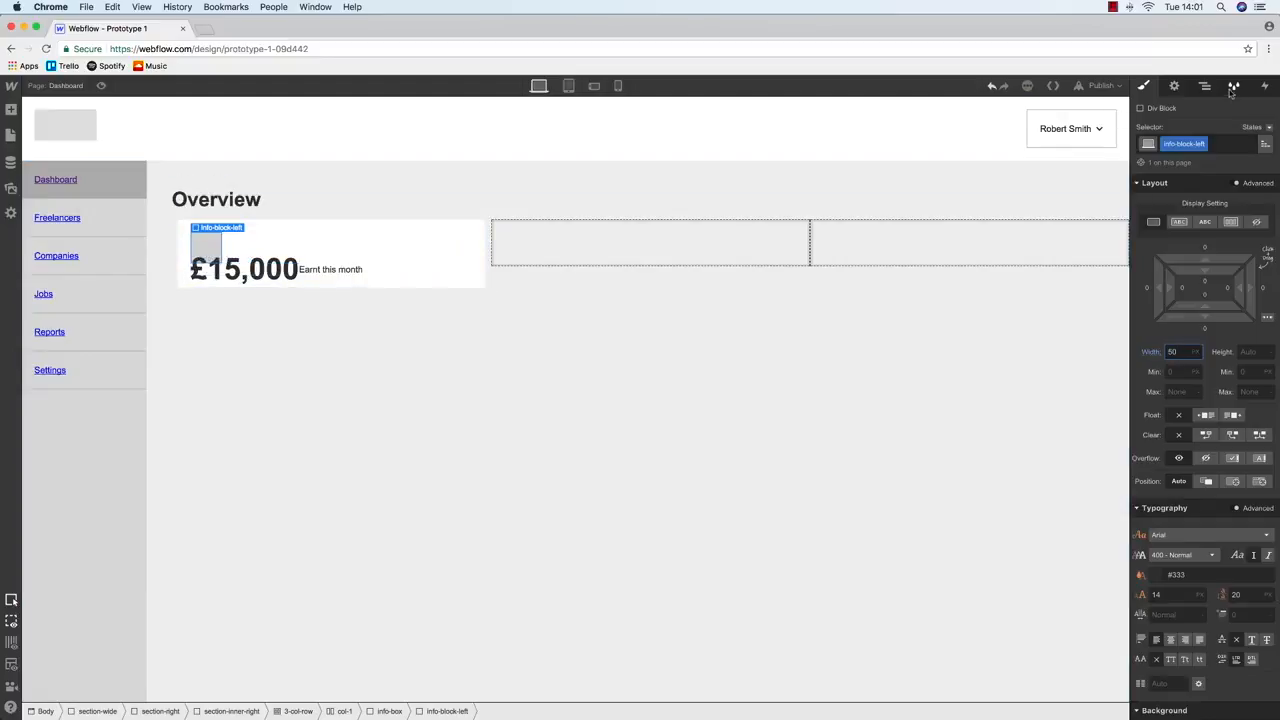
Add another empty Div Block into the info-box below info-block-left
left_click(1205, 86)
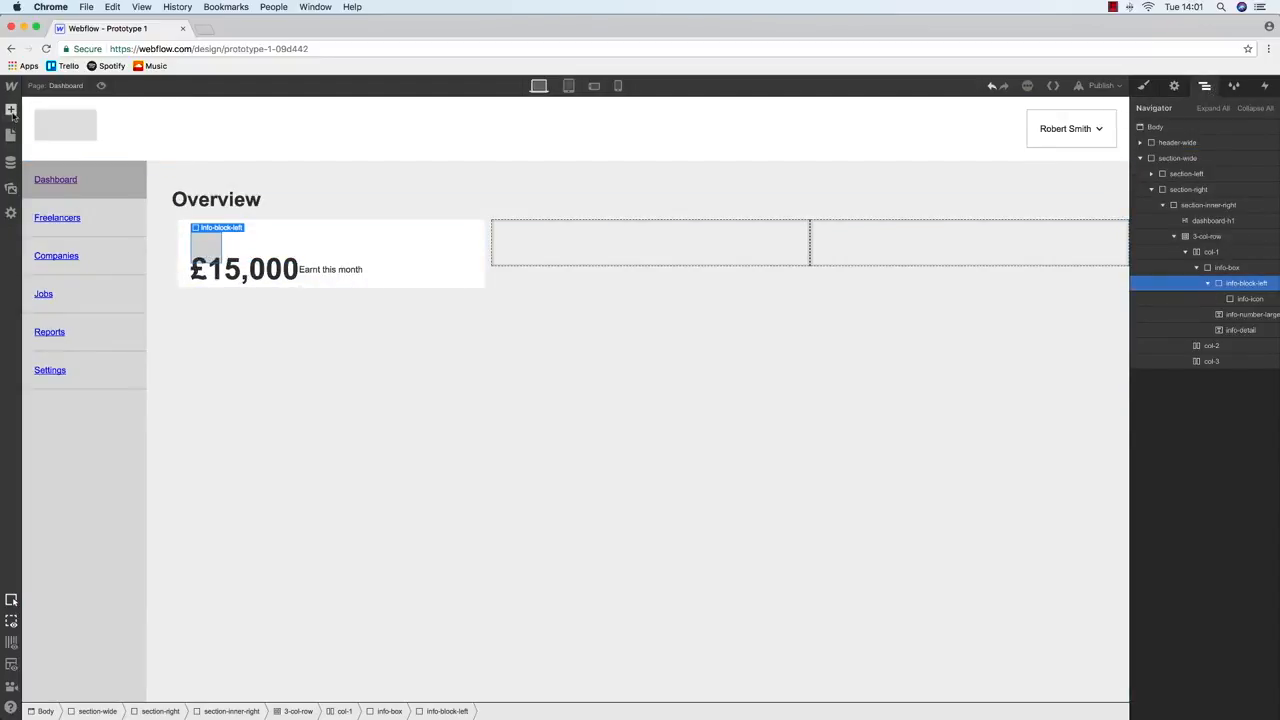
left_click(11, 110)
left_click_drag(52, 272, 1213, 318)
Class the new block info-block-right and move the £15,000 amount into it
key("s")
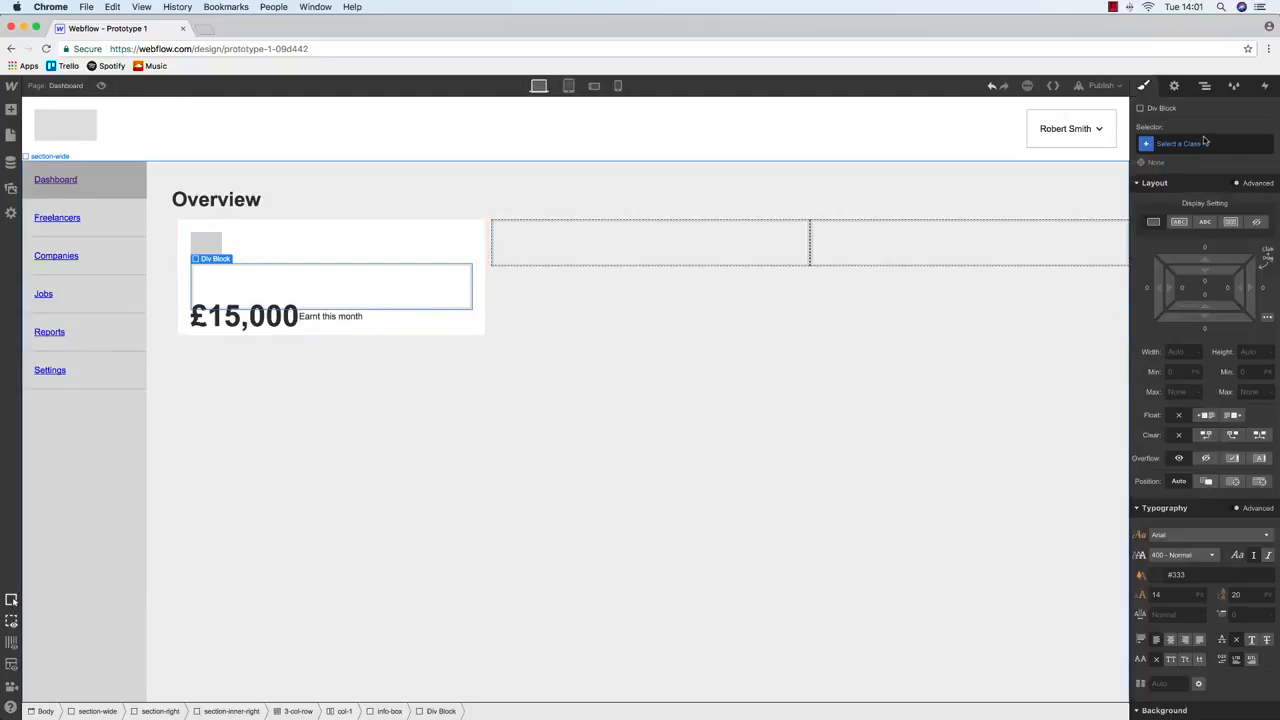
left_click(1180, 143)
type("info-")
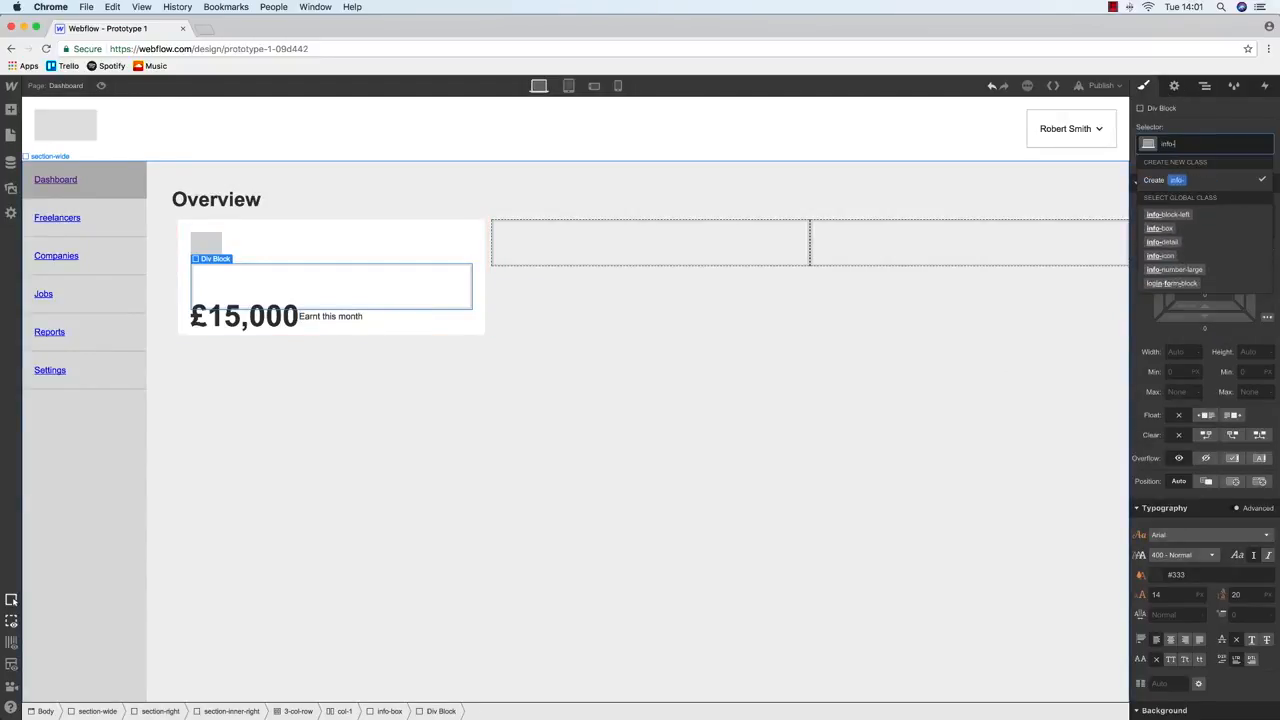
type("block-right")
key("Return")
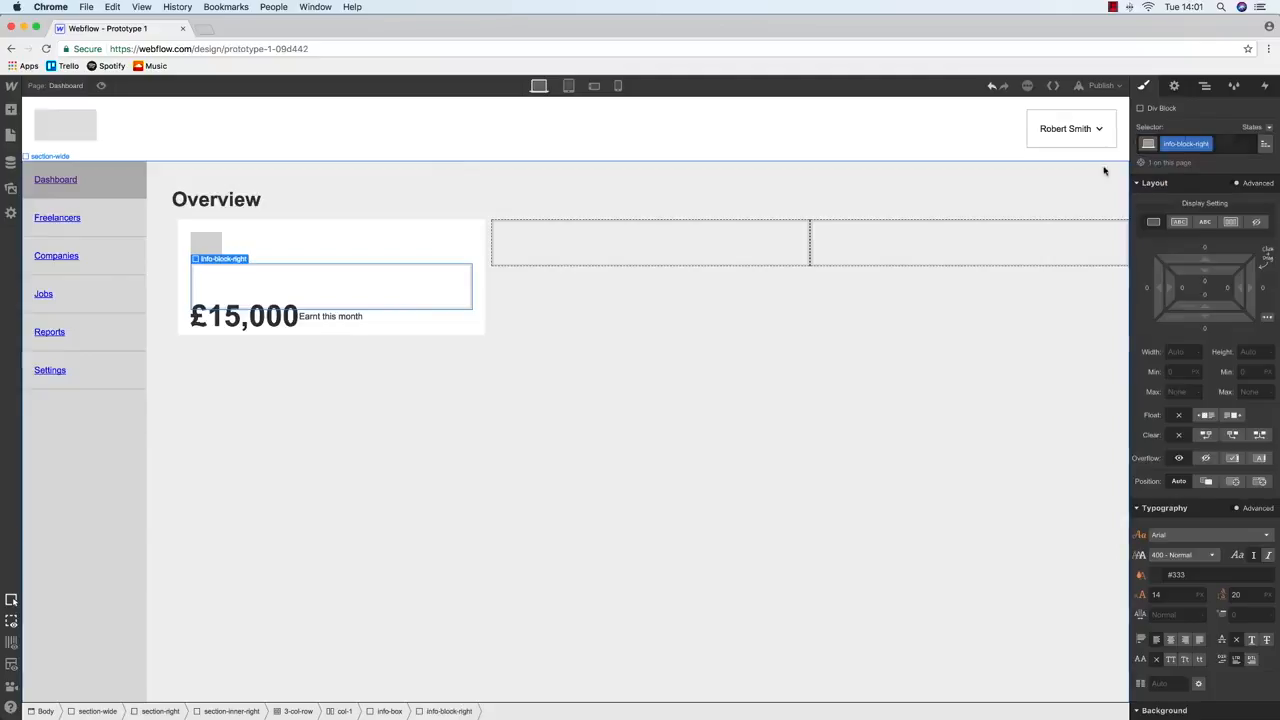
left_click(273, 318)
left_click(1204, 85)
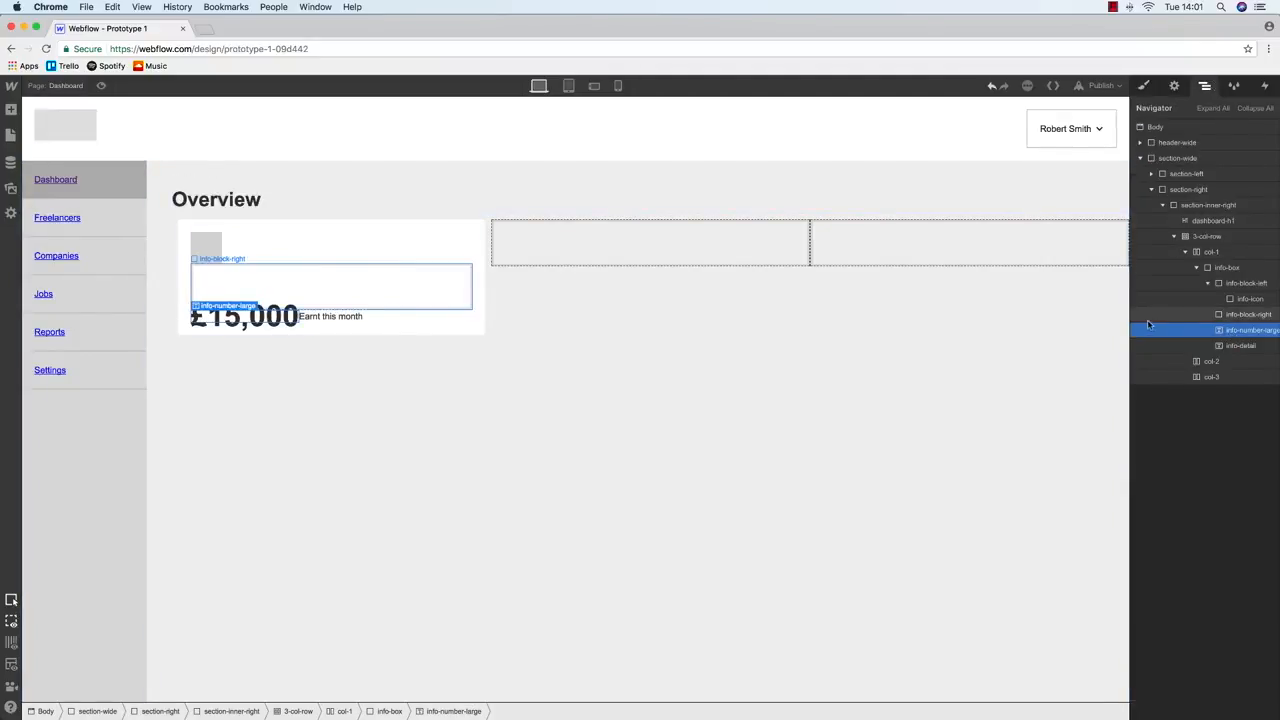
mouse_move(1265, 331)
left_mouse_down()
mouse_move(1252, 318)
mouse_move(1245, 340)
mouse_move(1243, 326)
left_mouse_up()
left_click(1241, 316)
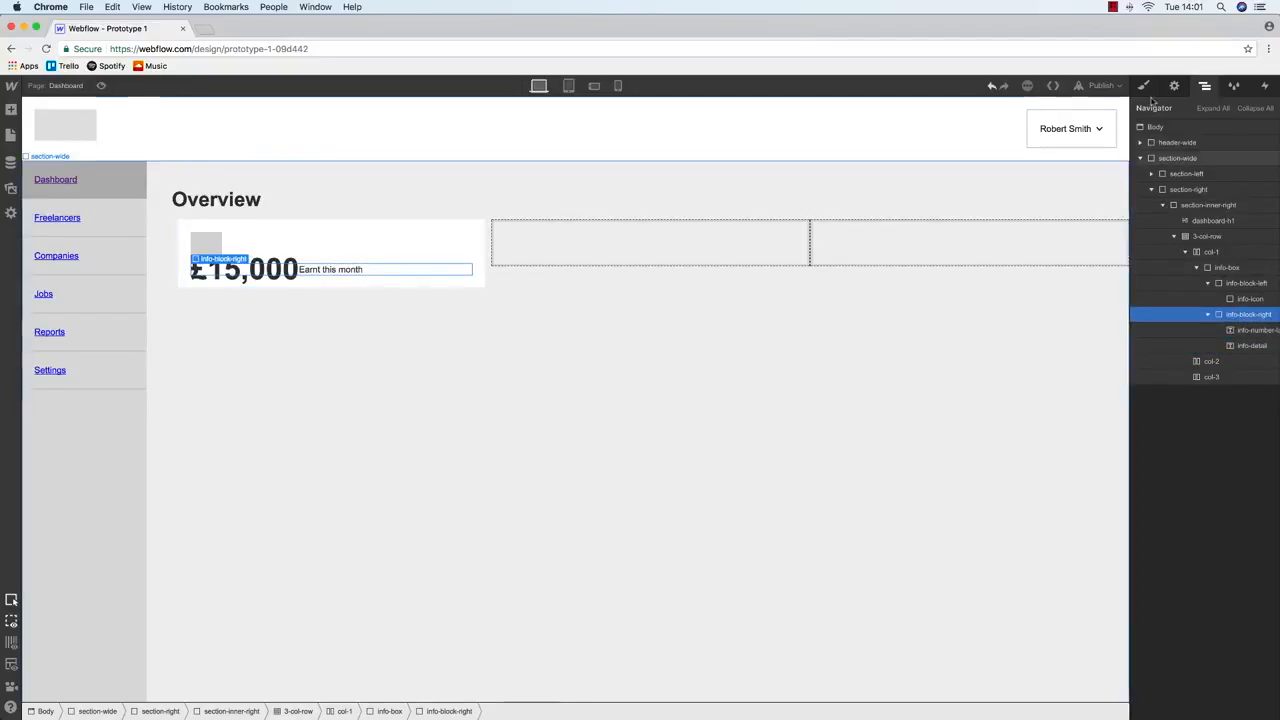
left_click(1145, 87)
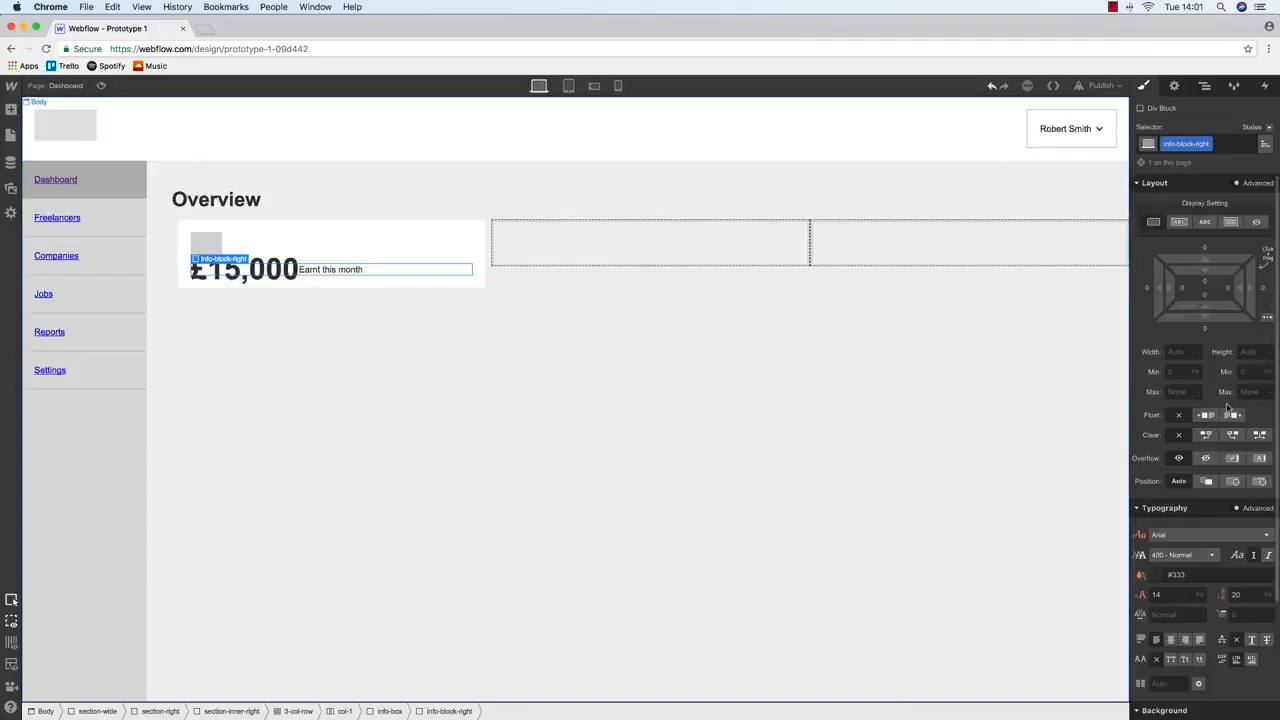
Set info-block-left to float left
left_click(216, 238)
left_click(1206, 86)
left_click(1240, 286)
key("s")
left_click(1206, 414)
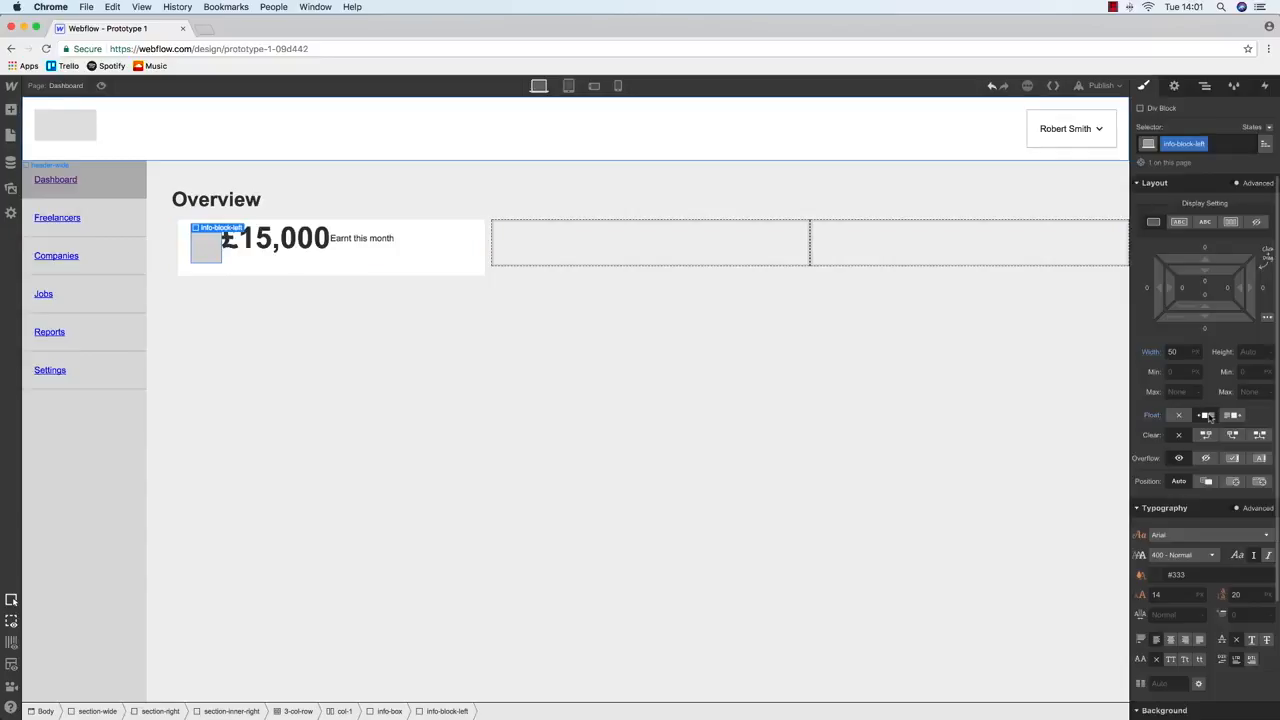
Set info-block-right to float left beside the icon
left_click(297, 235)
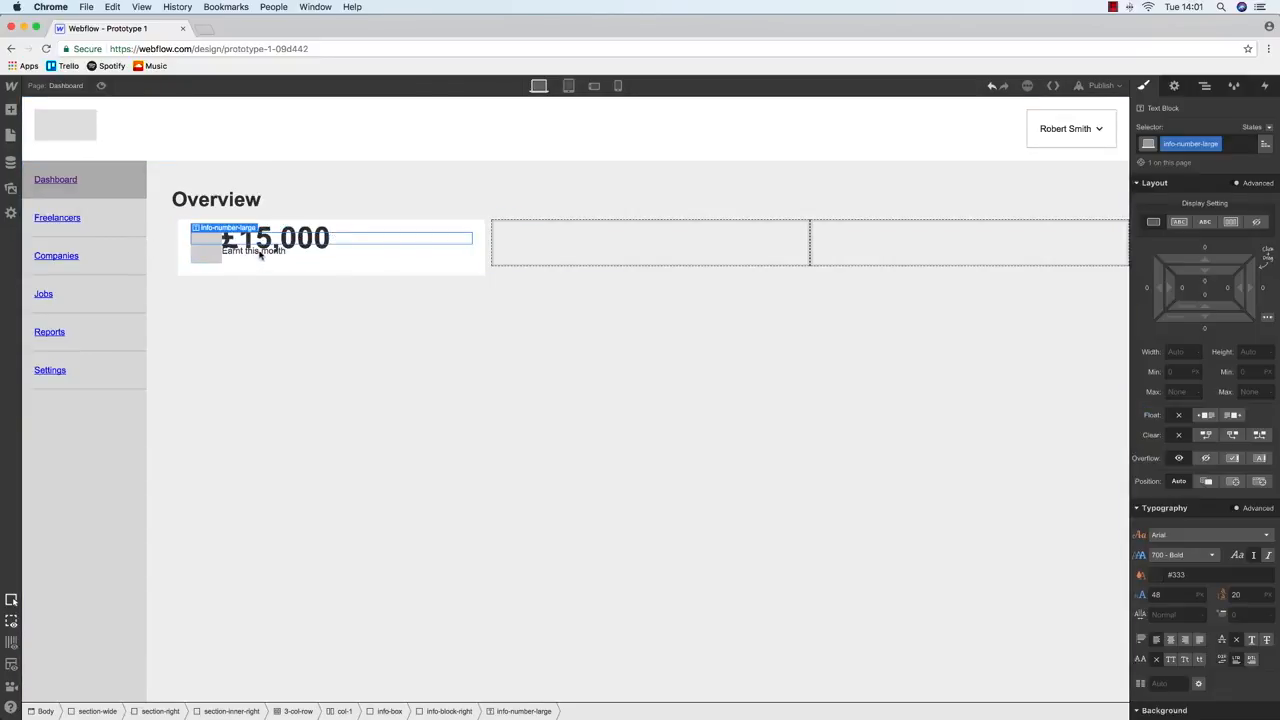
left_click(1205, 86)
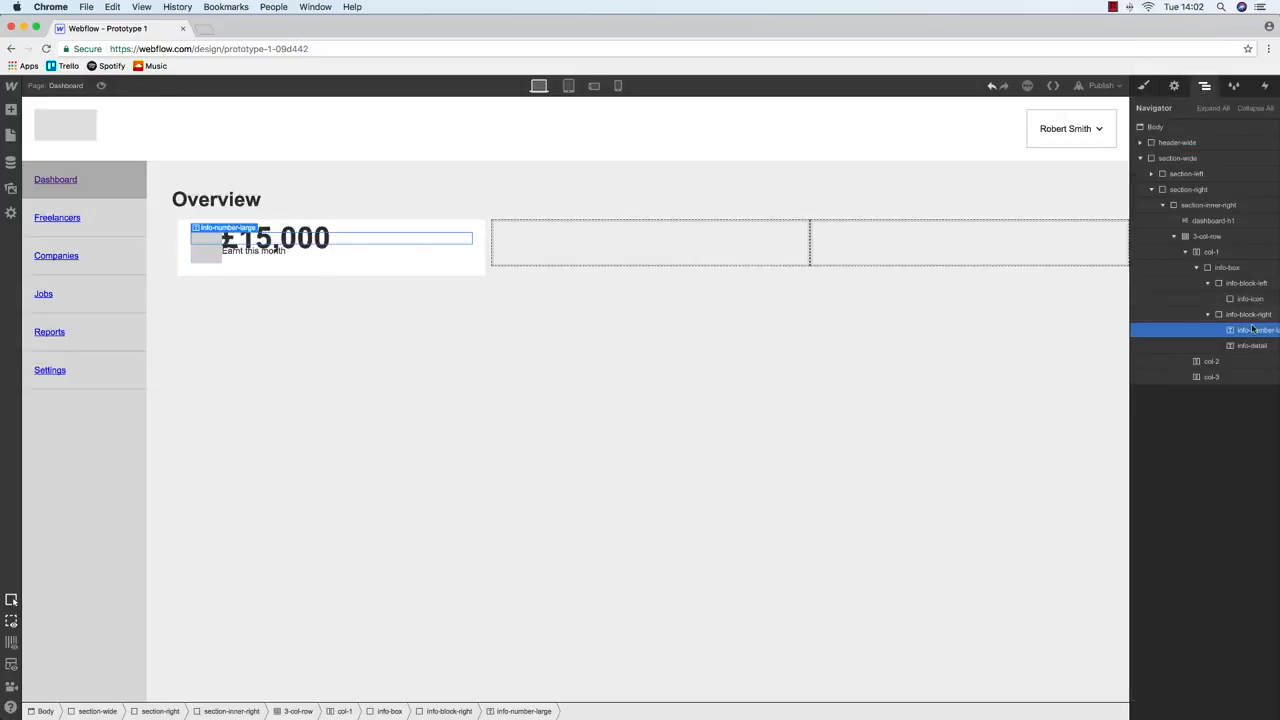
left_click(1143, 85)
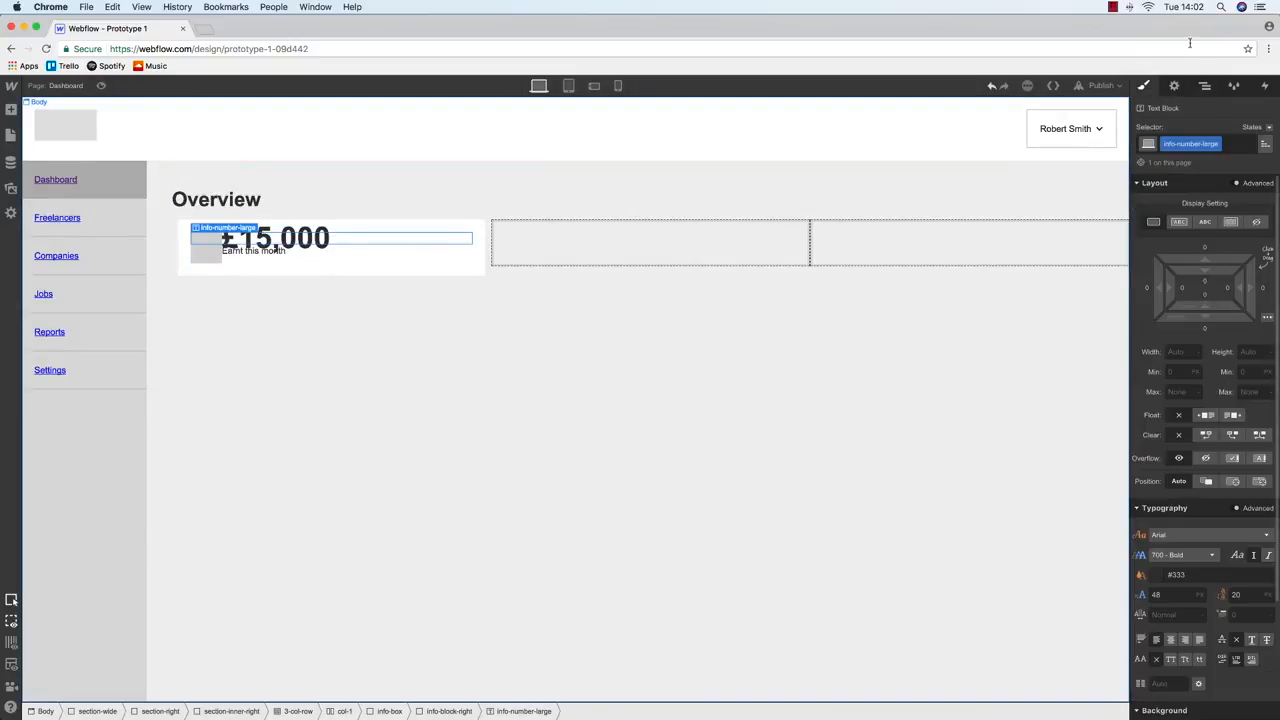
left_click(1205, 86)
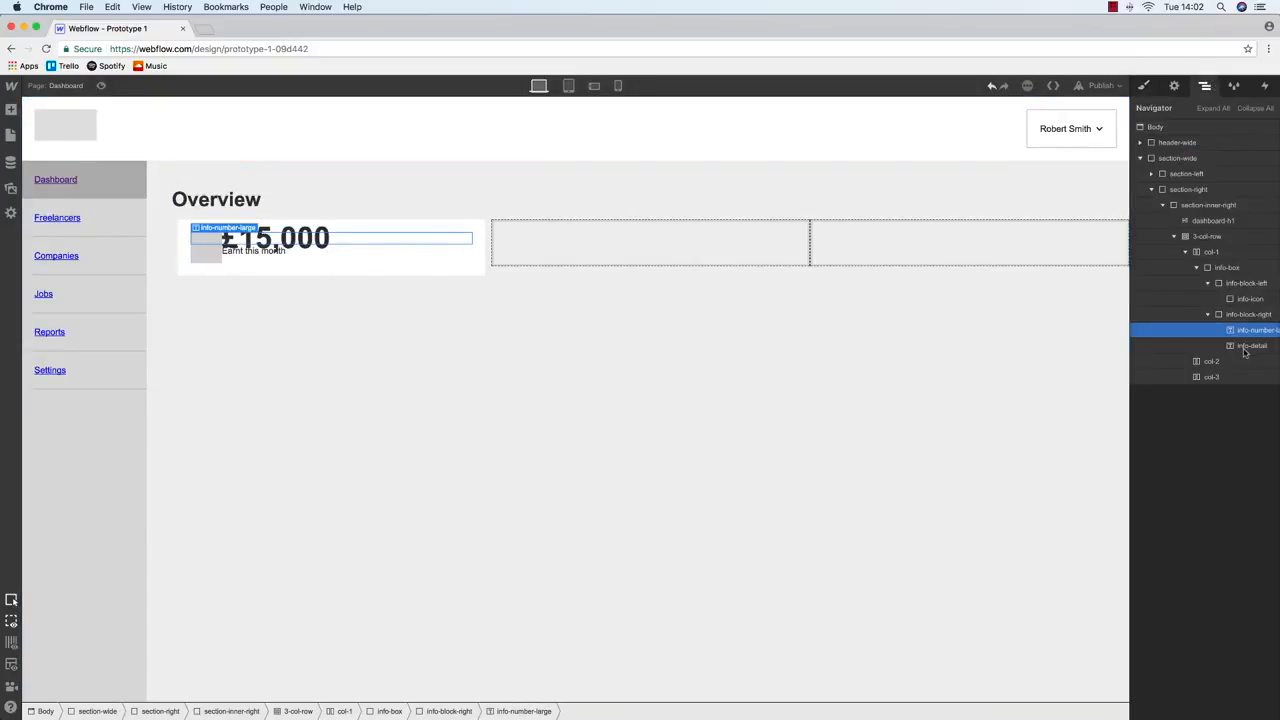
left_click(1143, 85)
left_click(1205, 86)
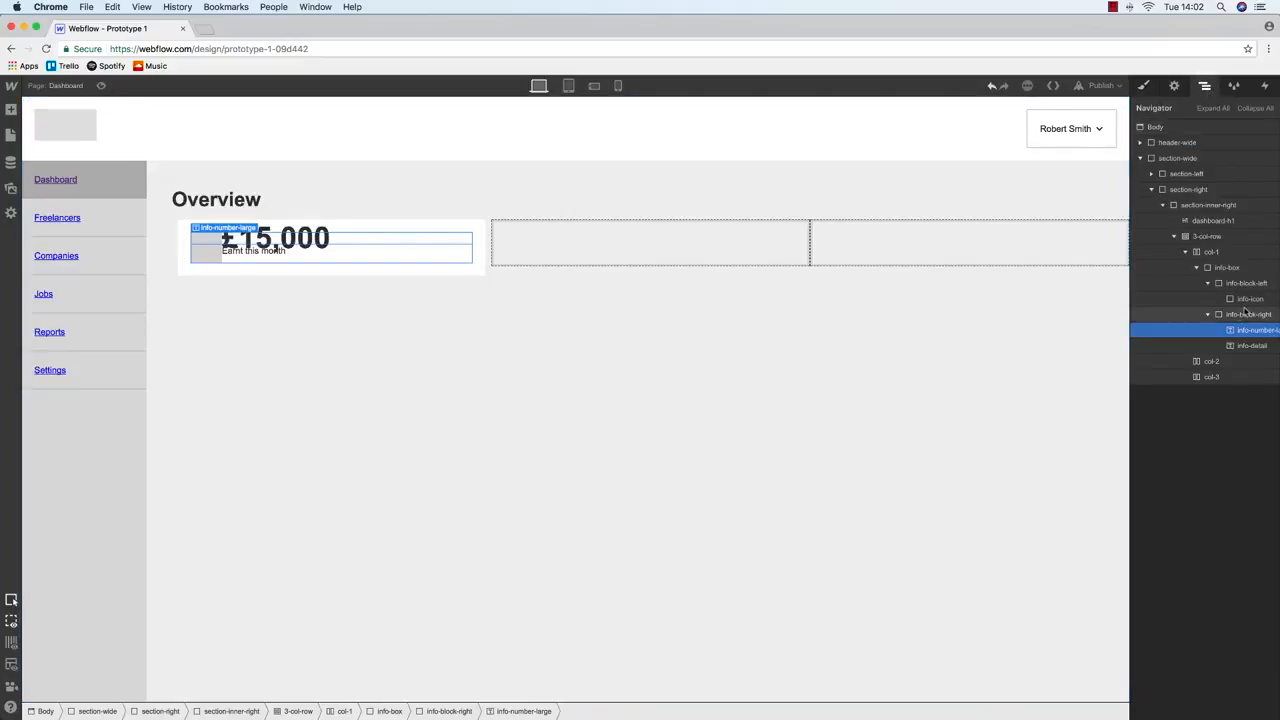
left_click(1245, 313)
key("s")
left_click(1206, 416)
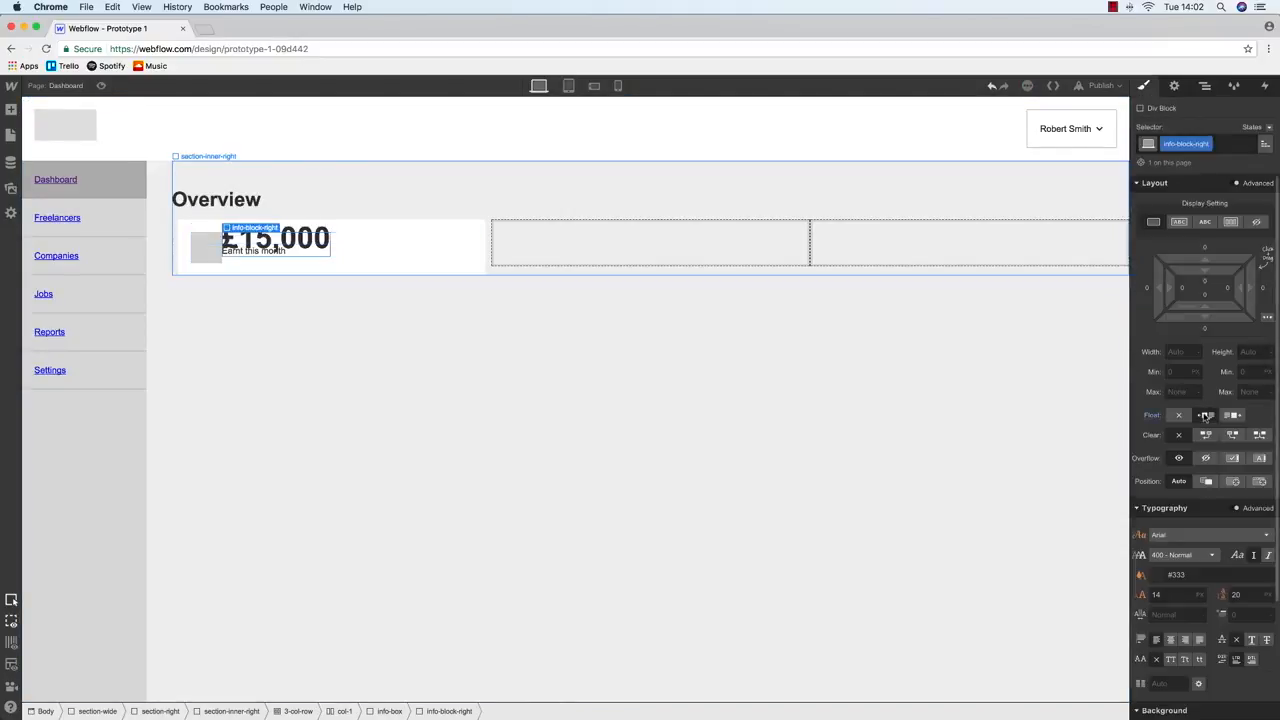
Adjust the bottom margin below the £15,000 amount
left_click(292, 245)
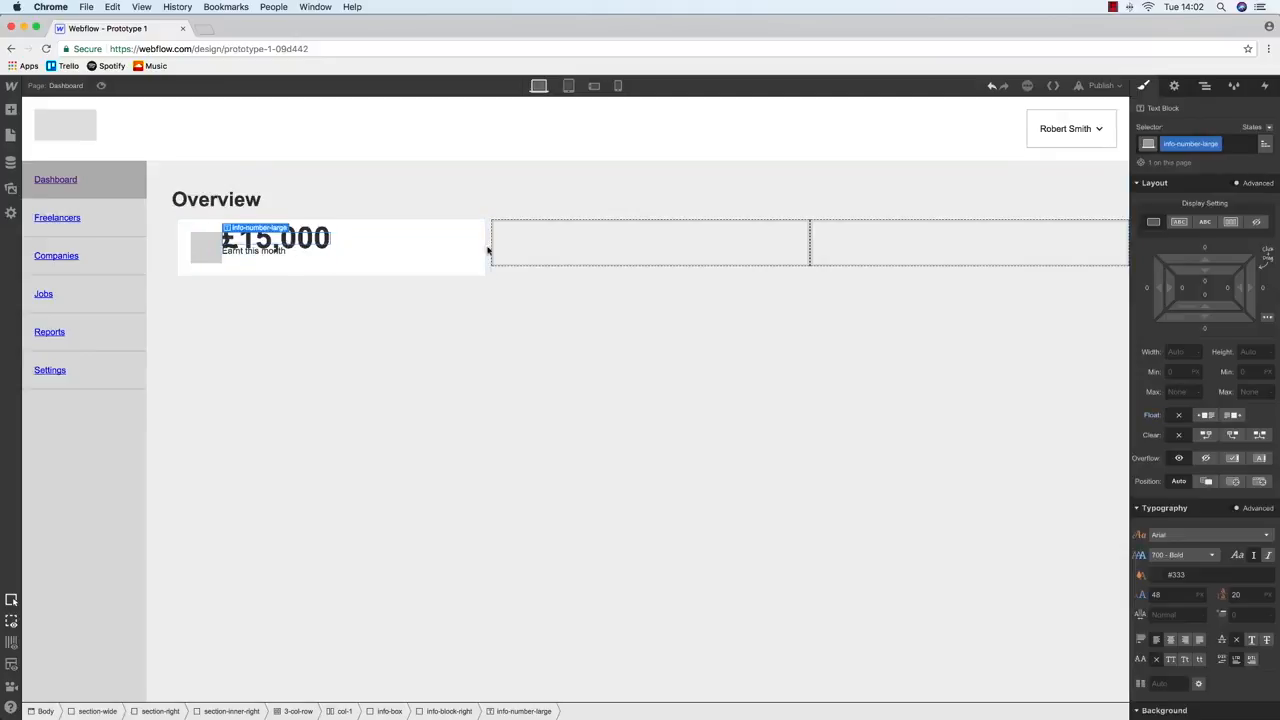
left_click(1204, 332)
type("20")
key("Return")
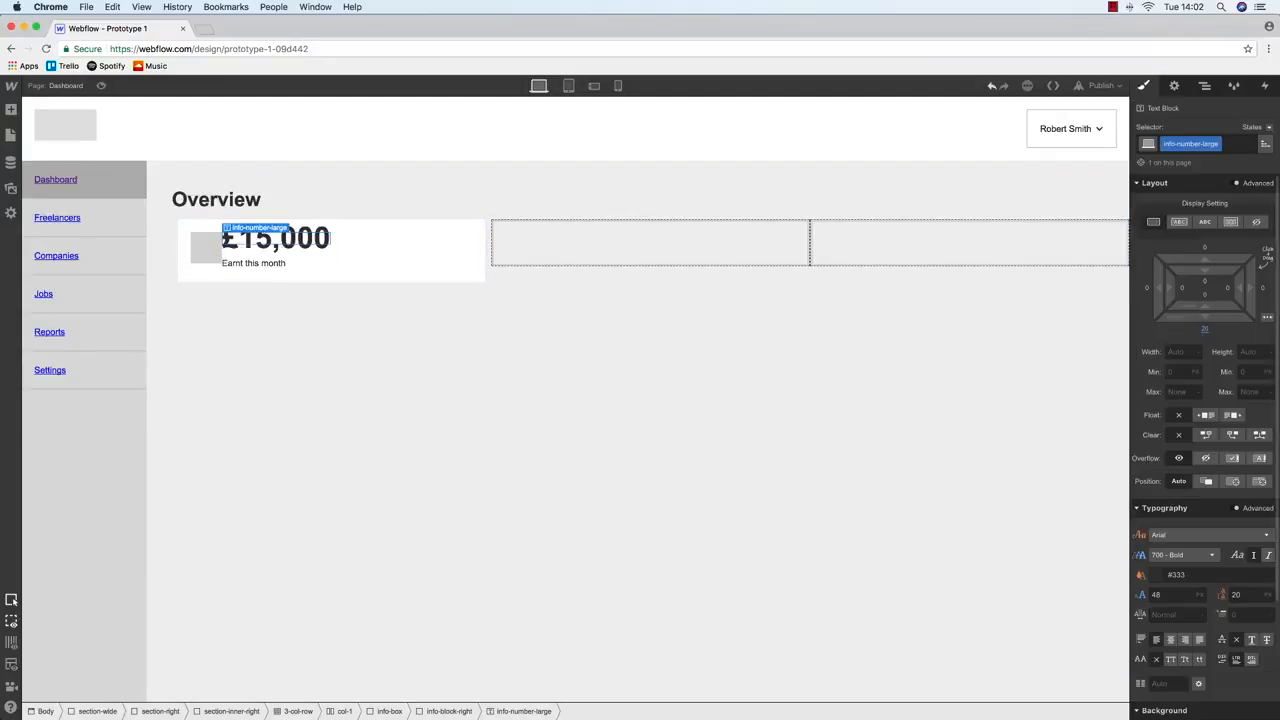
left_click(1205, 331)
type("15,0")
key("Return")
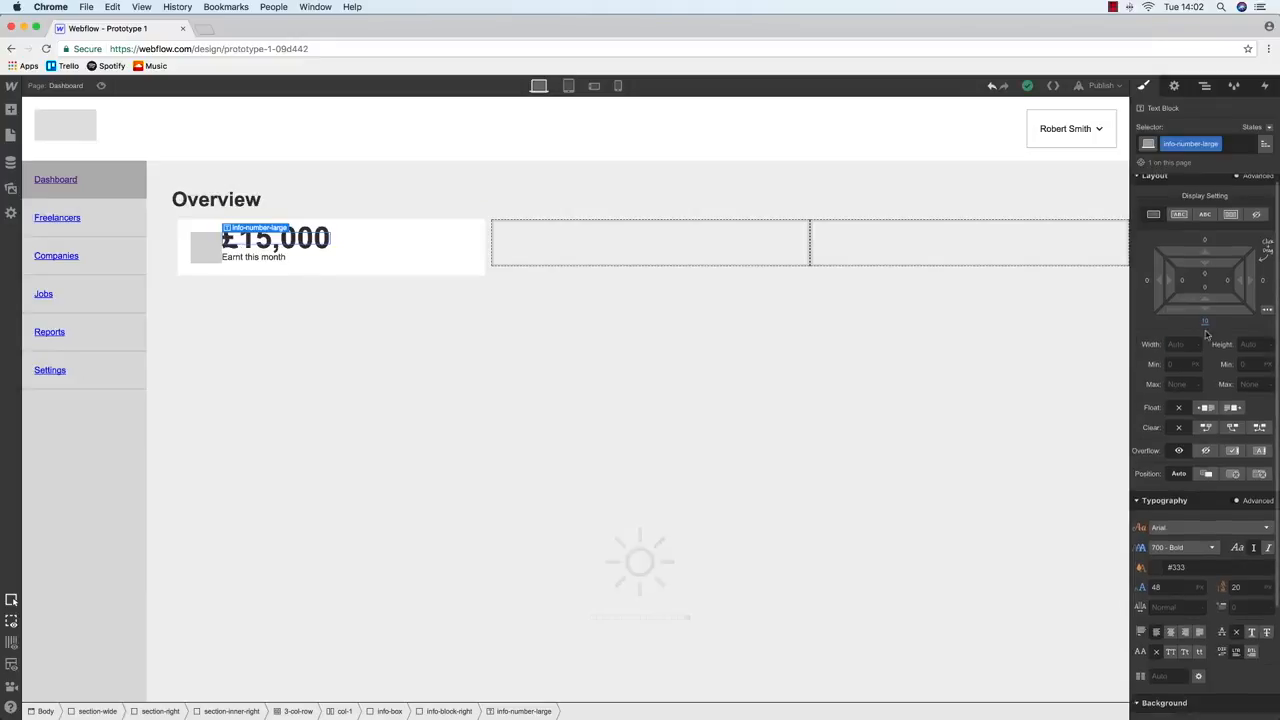
Give info-block-left a 20 px right margin
left_click(1205, 86)
left_click(1246, 283)
left_click(1146, 87)
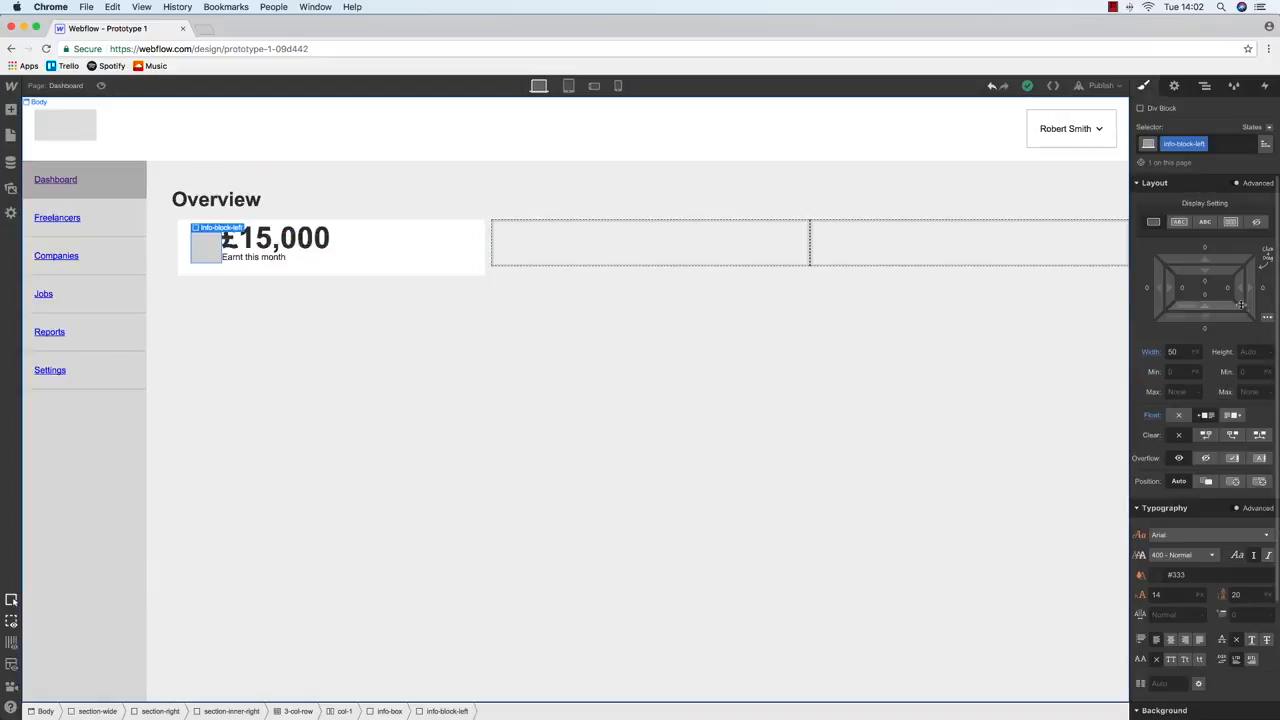
left_click(1266, 287)
type("20")
key("Return")
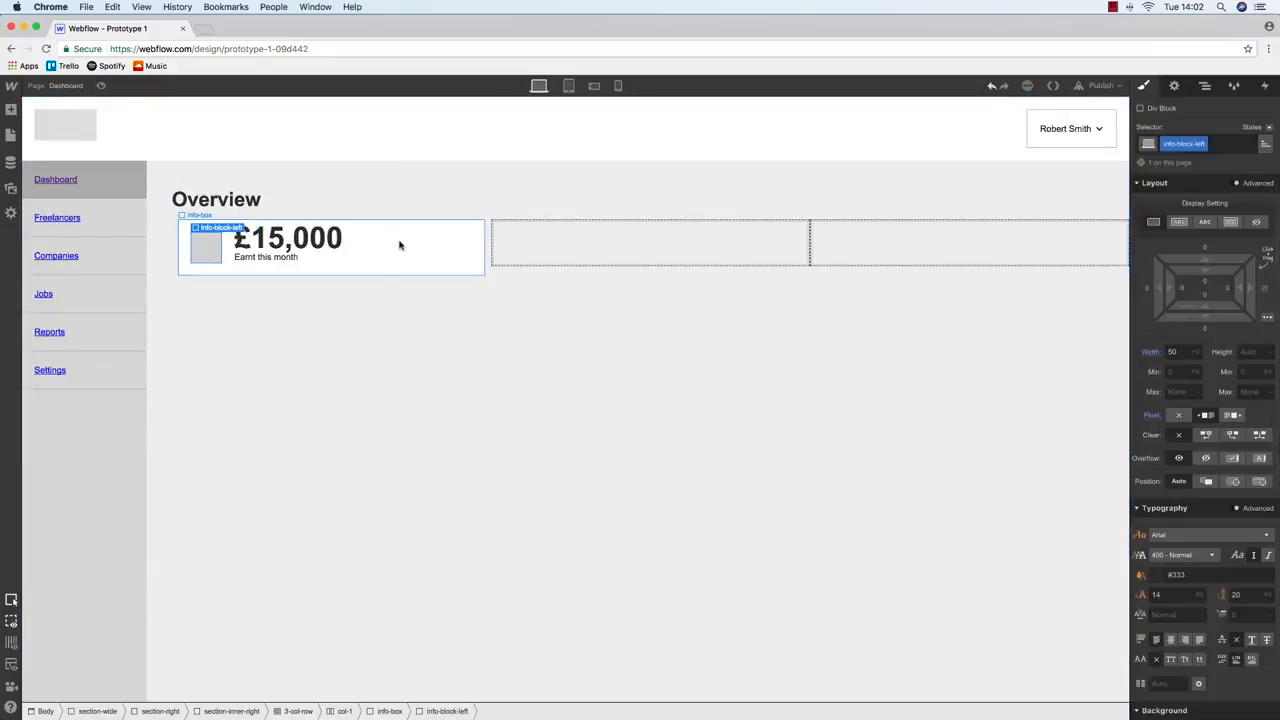
Set the £15,000 amount's line height to 48 and compare with the Balsamiq wireframe
left_click(296, 244)
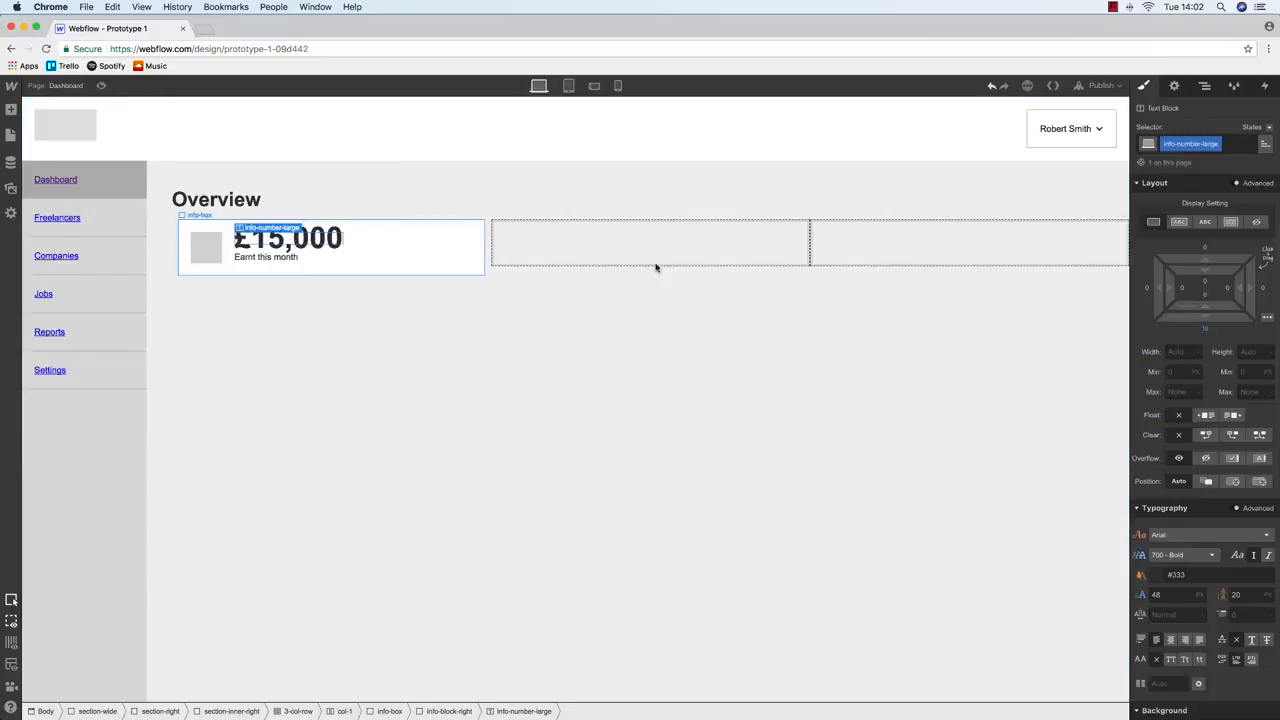
scroll(1230, 460, "down", 3)
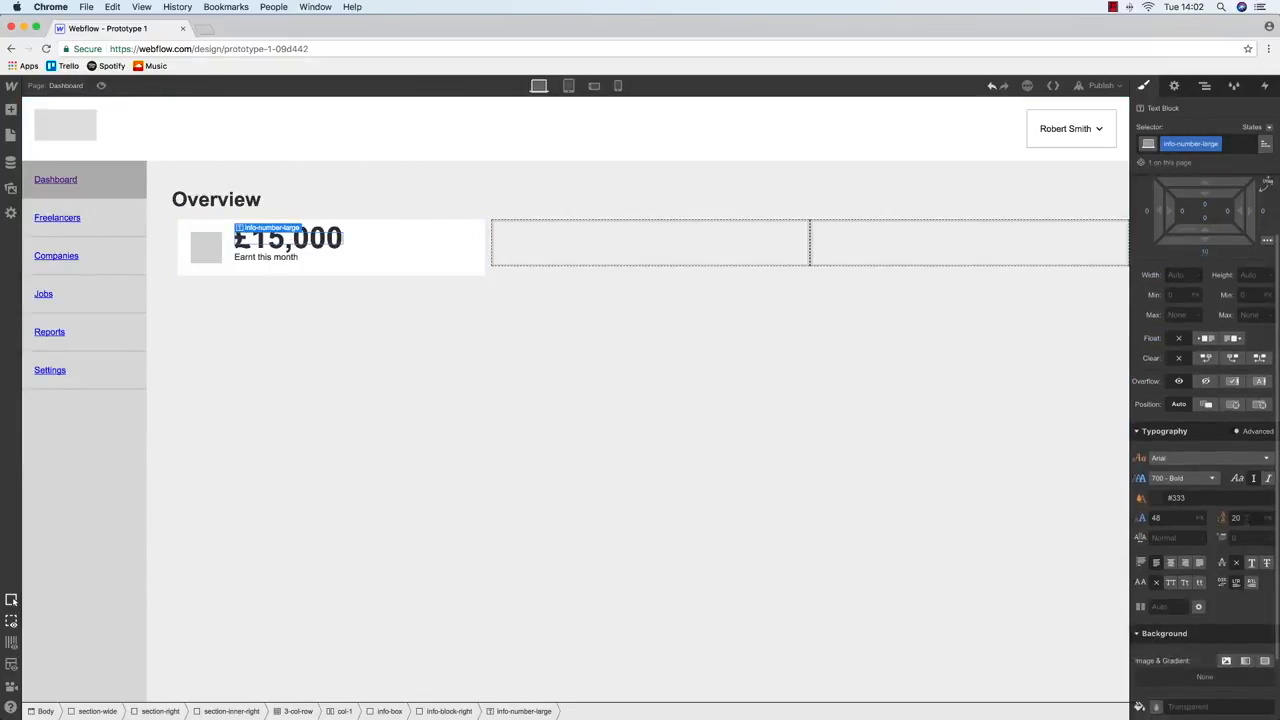
type("48")
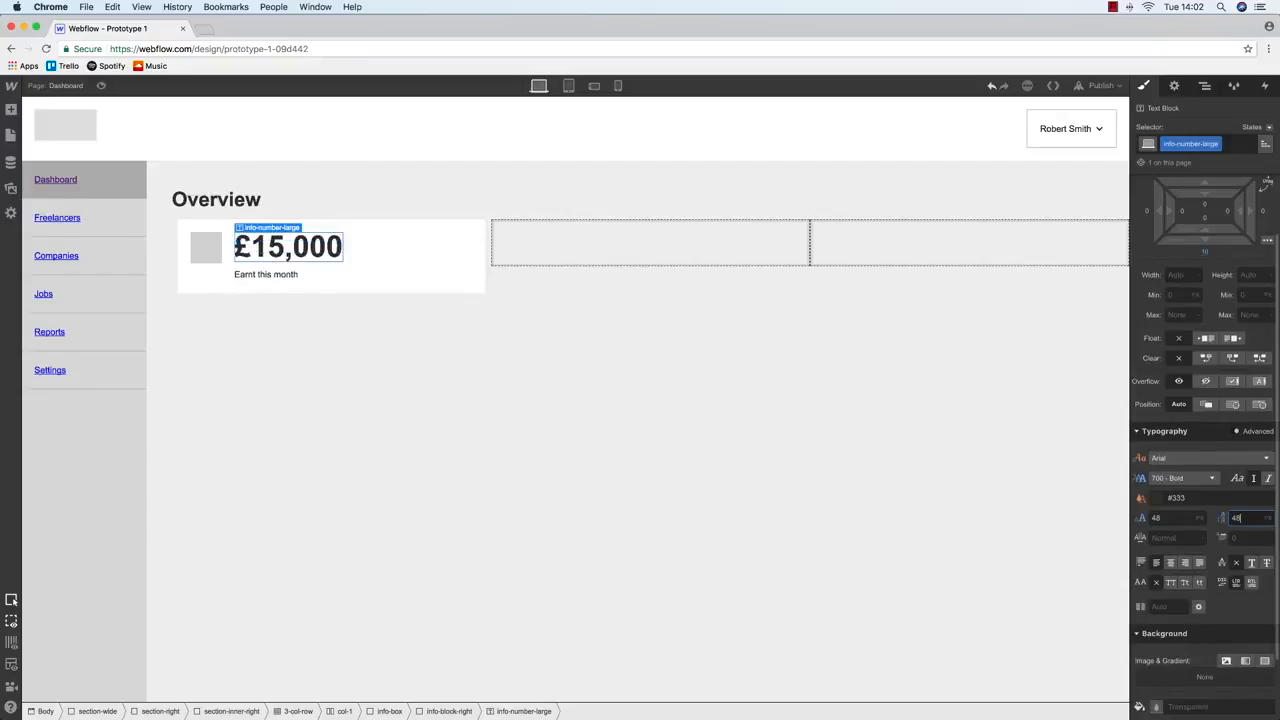
left_click(325, 185)
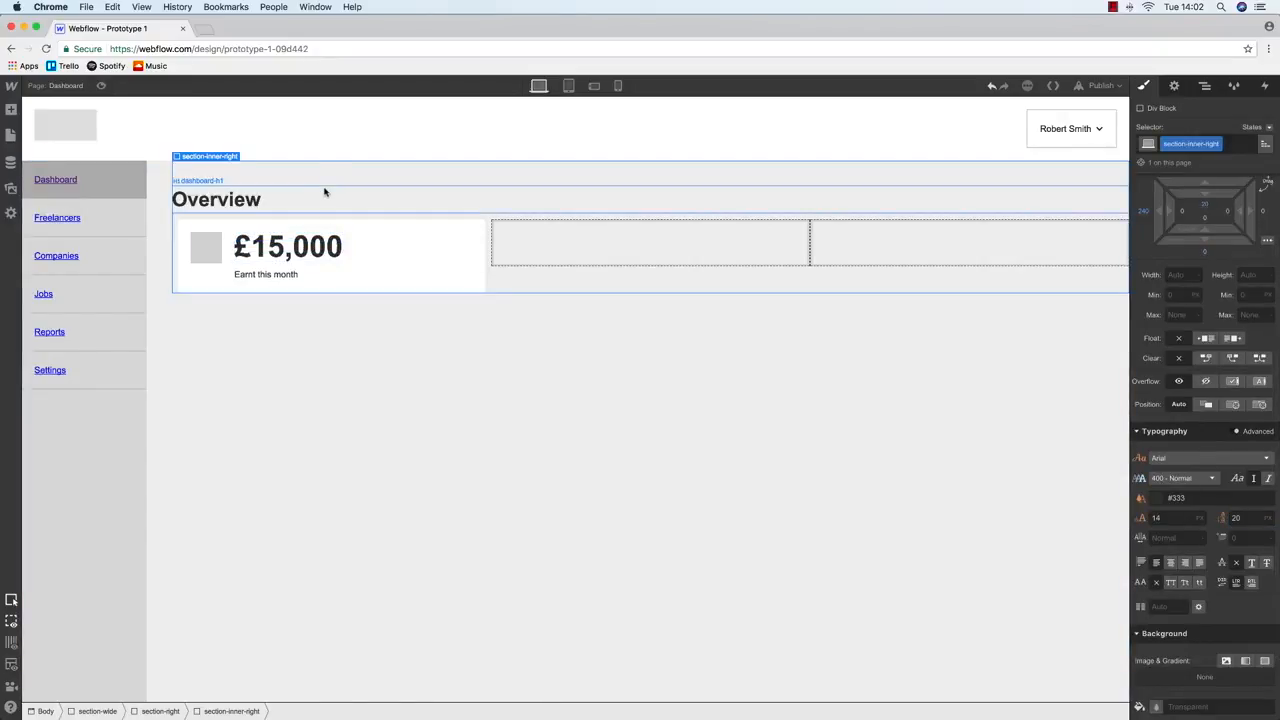
key("ctrl+Up")
left_click(418, 327)
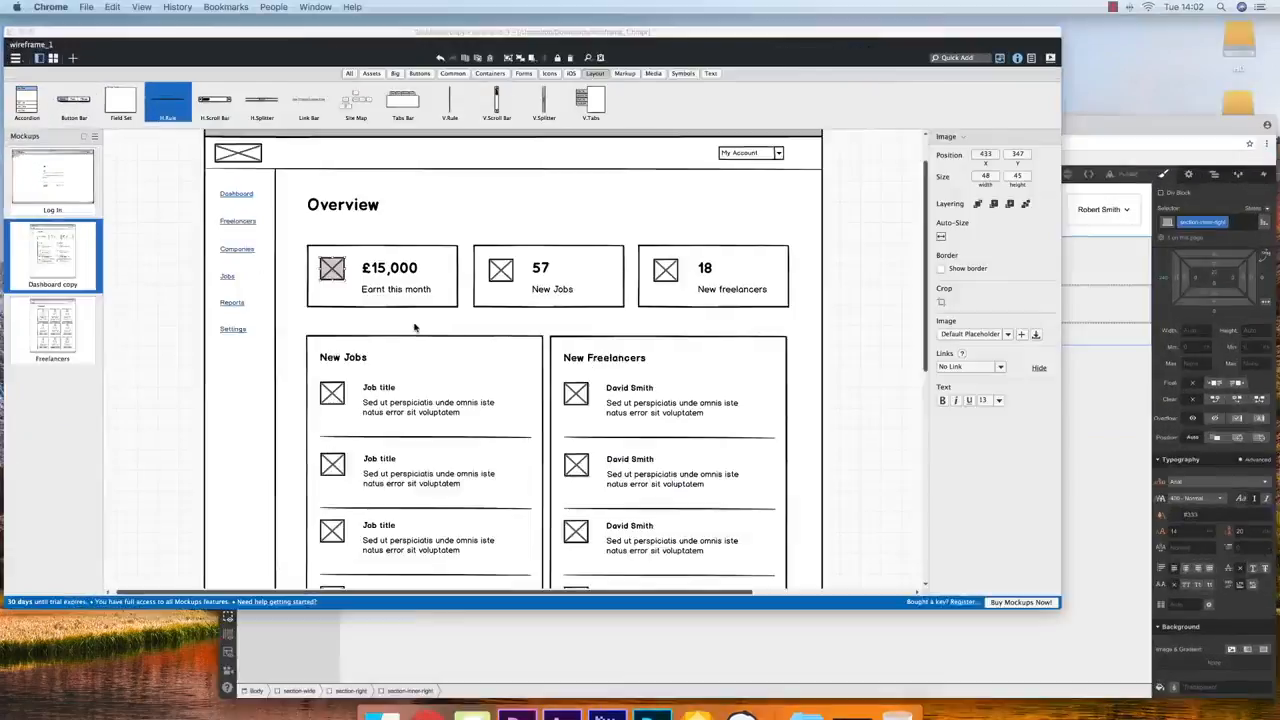
key("ctrl+Up")
left_click(560, 347)
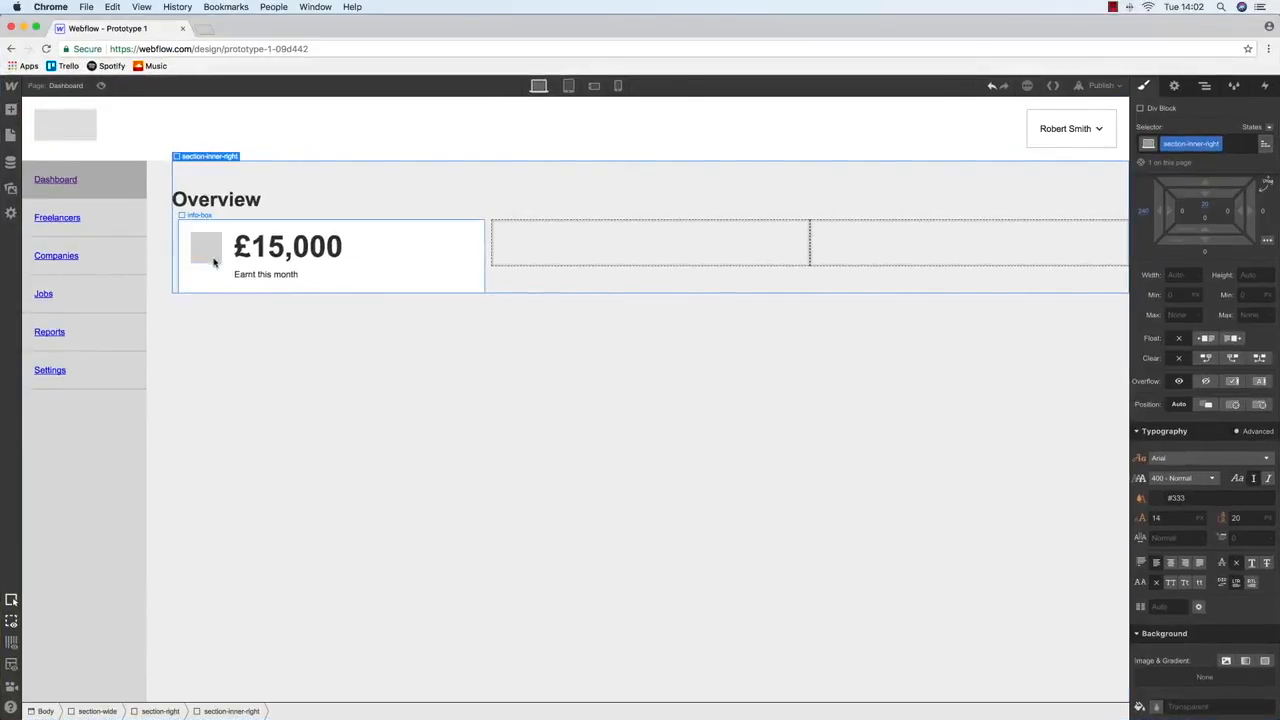
Add a border radius to the grey info-icon so it becomes a circle, then select the info-box
left_click(211, 260)
scroll(1211, 468, "down", 2)
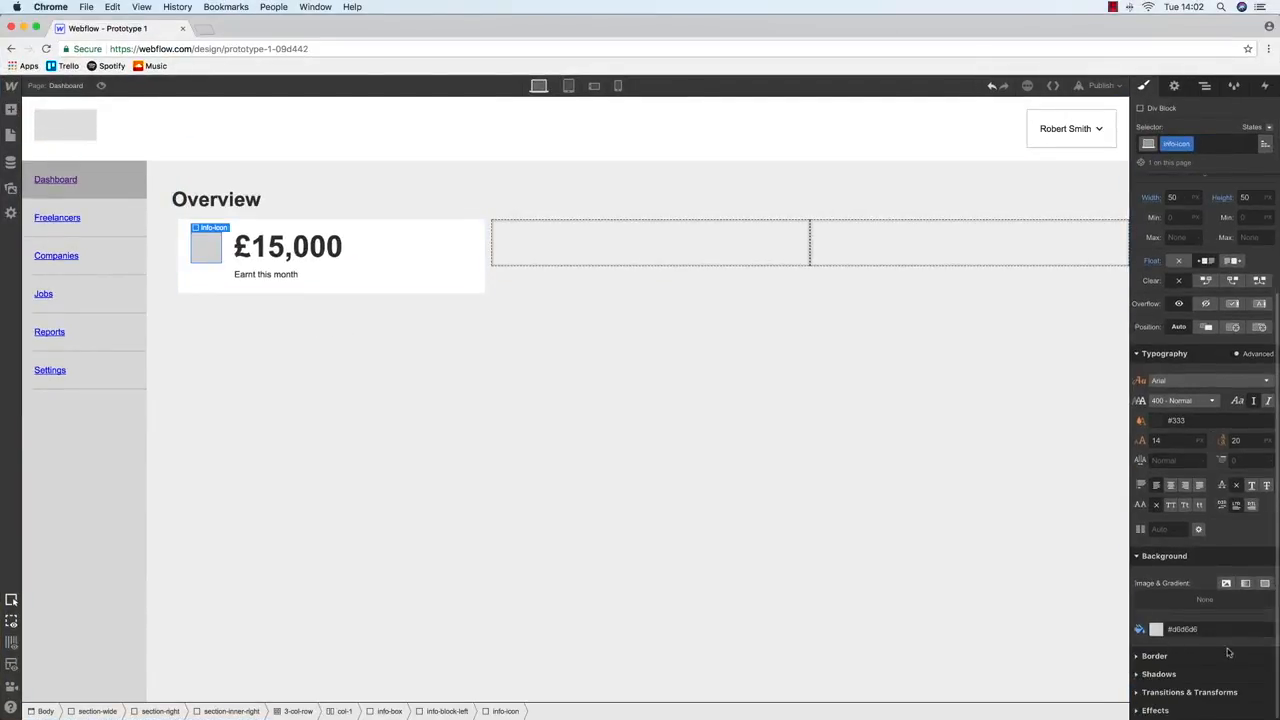
left_click(1138, 710)
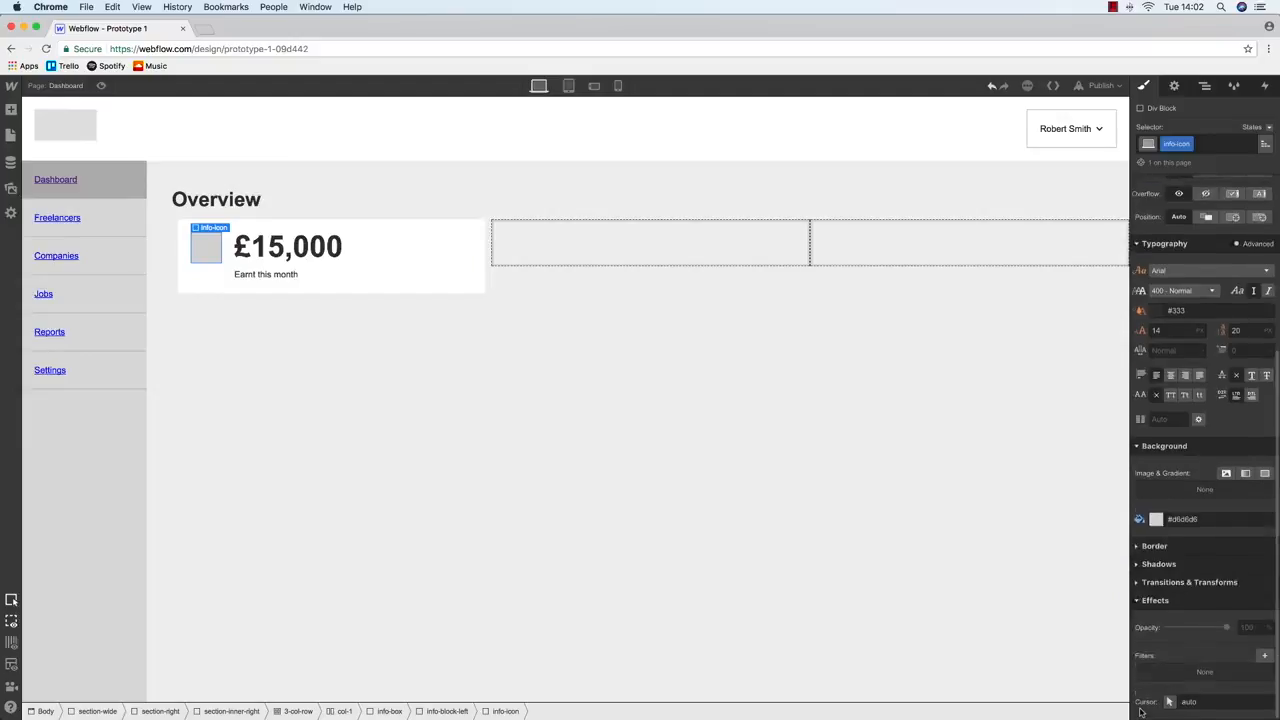
left_click(1137, 583)
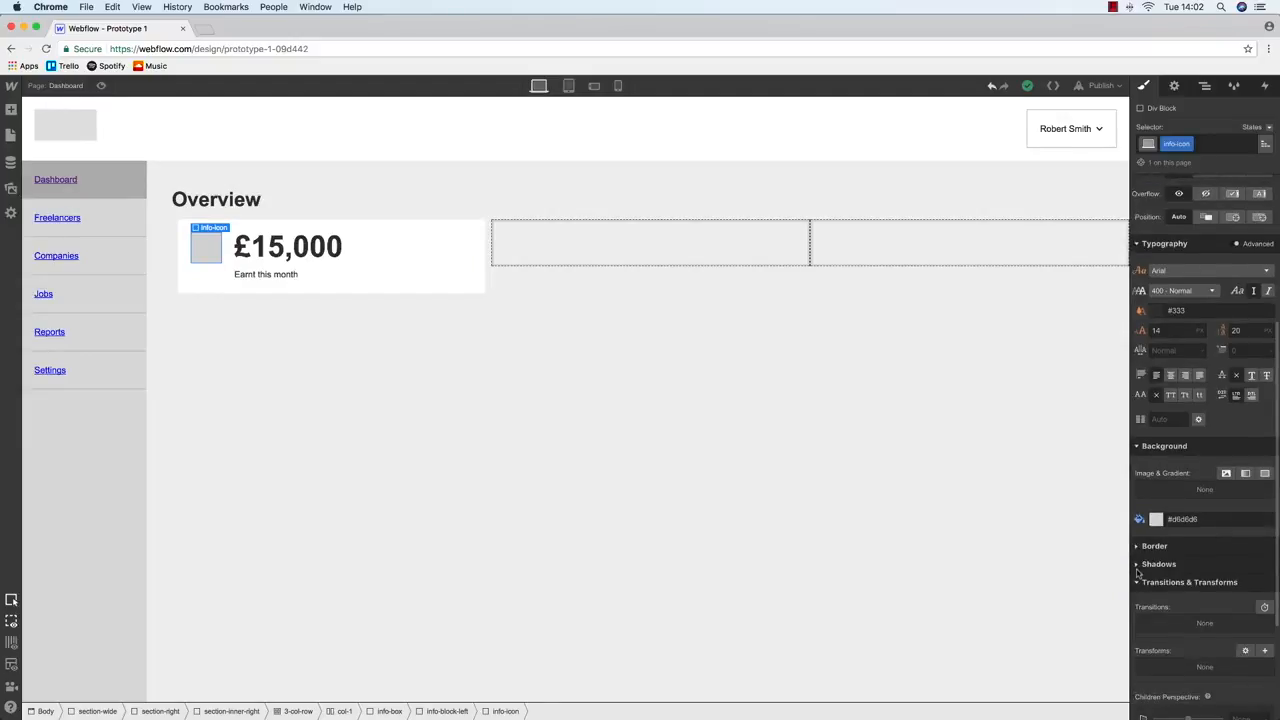
left_click(1137, 564)
scroll(1140, 580, "down", 5)
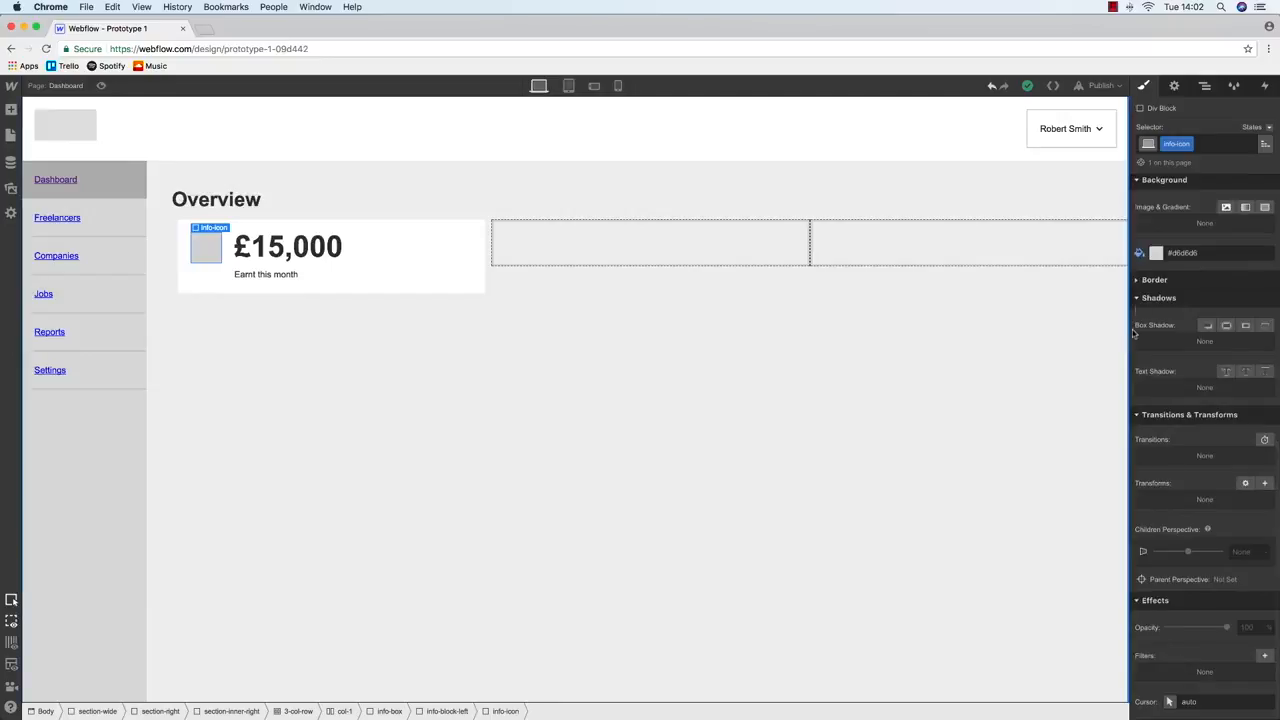
left_click(1137, 279)
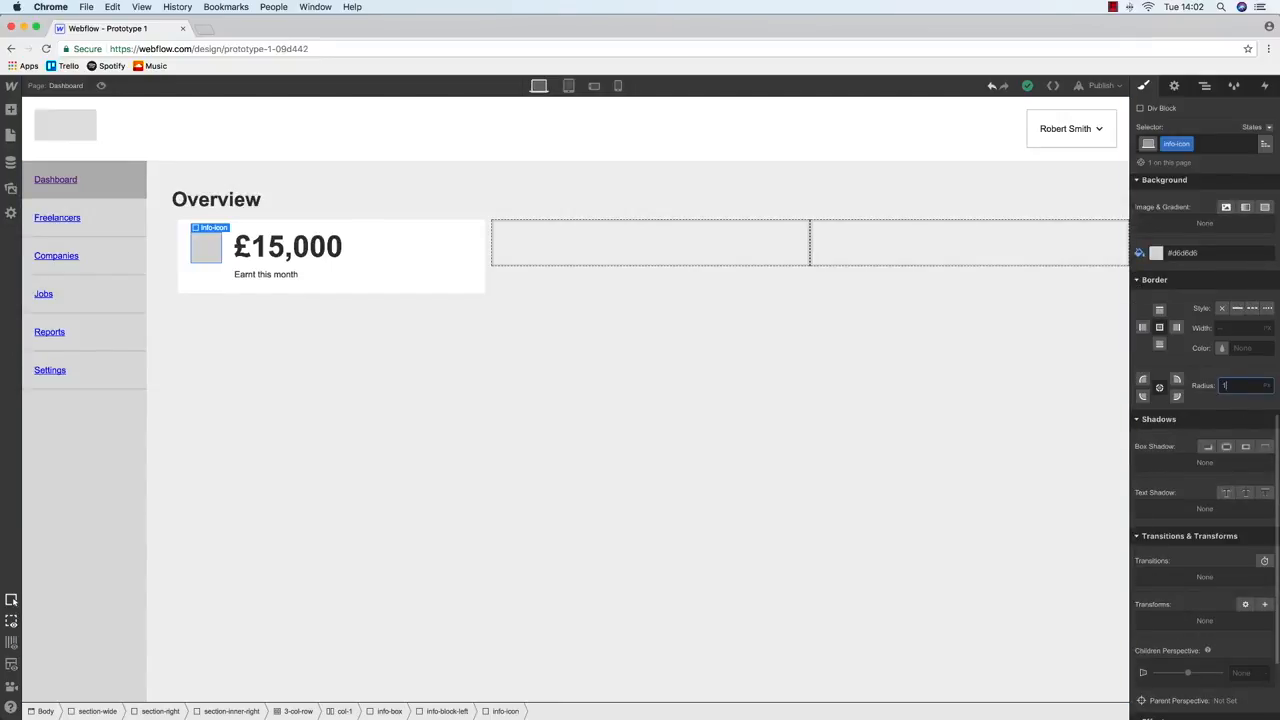
left_click(526, 355)
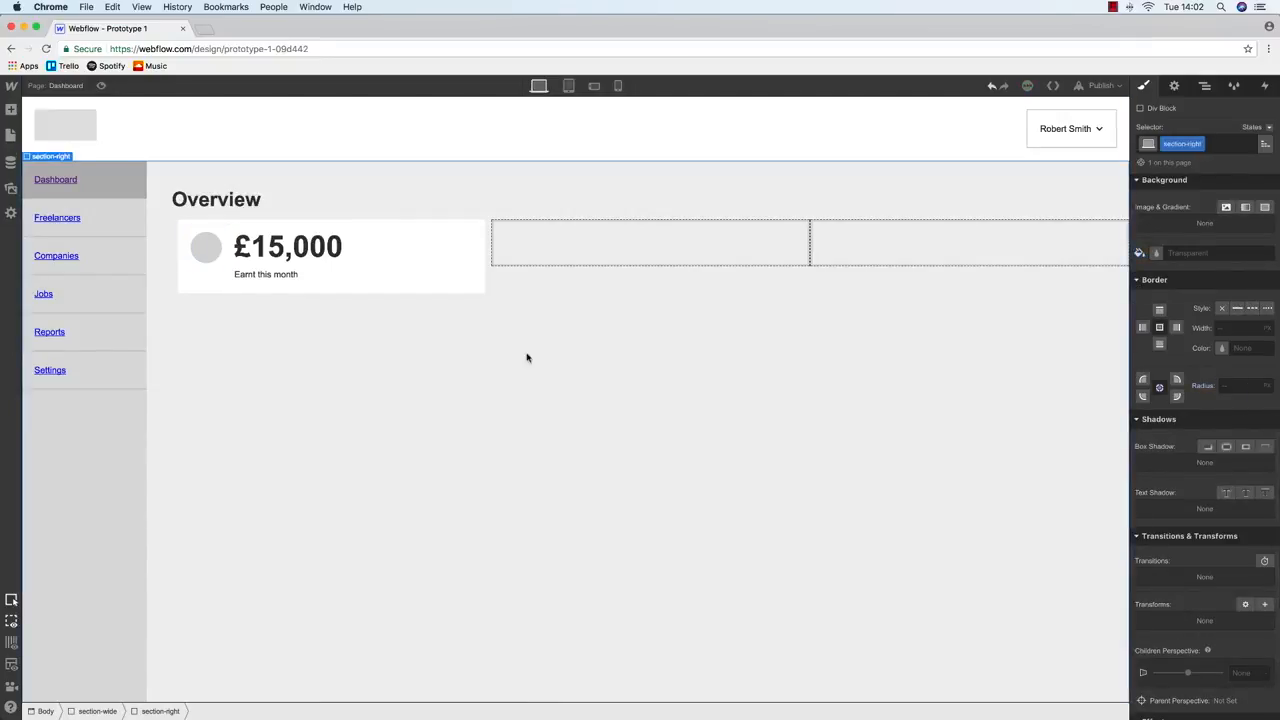
left_click(325, 229)
left_click(329, 226)
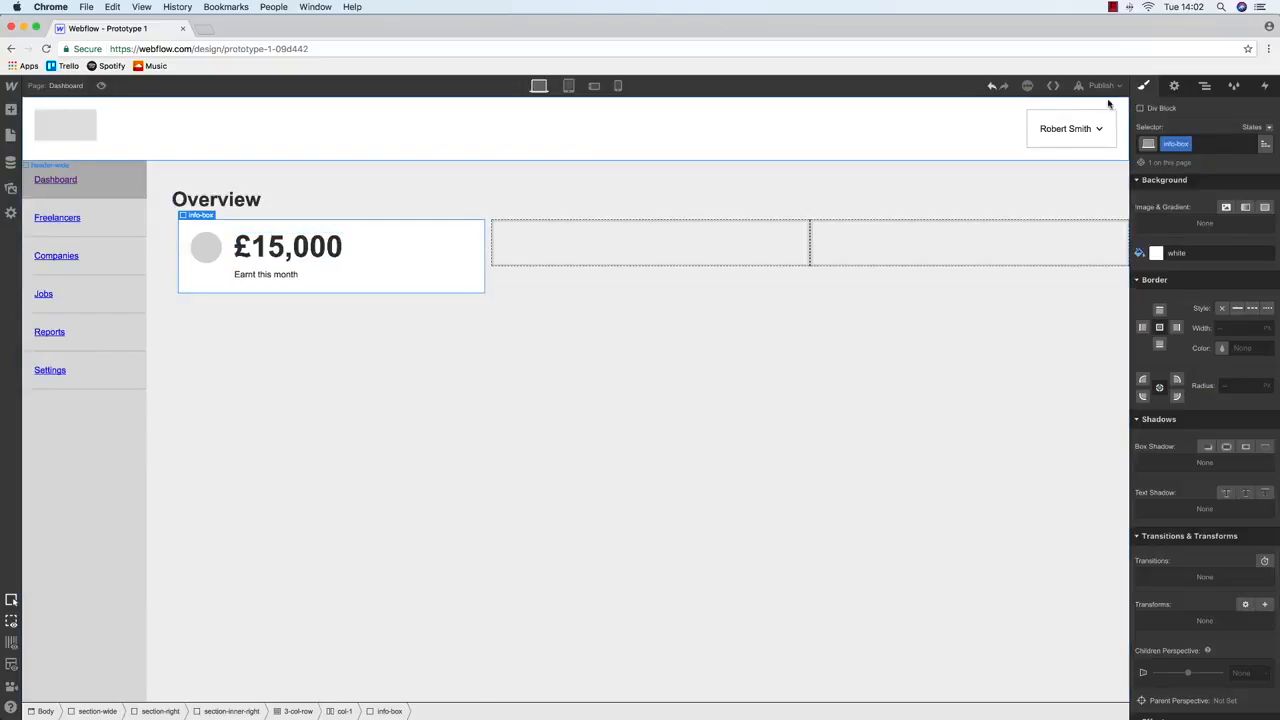
Paste the £15,000 info-box into col-2 and col-3, then start editing the second card's figure
key("ctrl+Up")
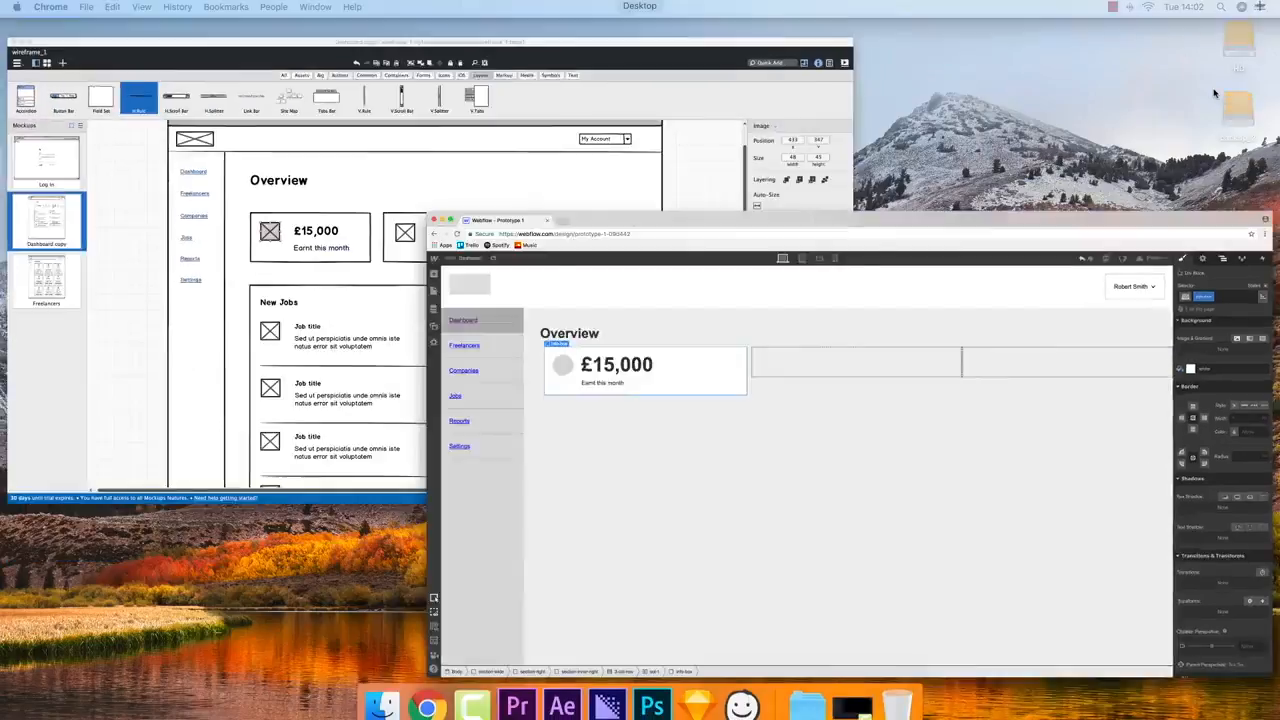
key("ctrl+Up")
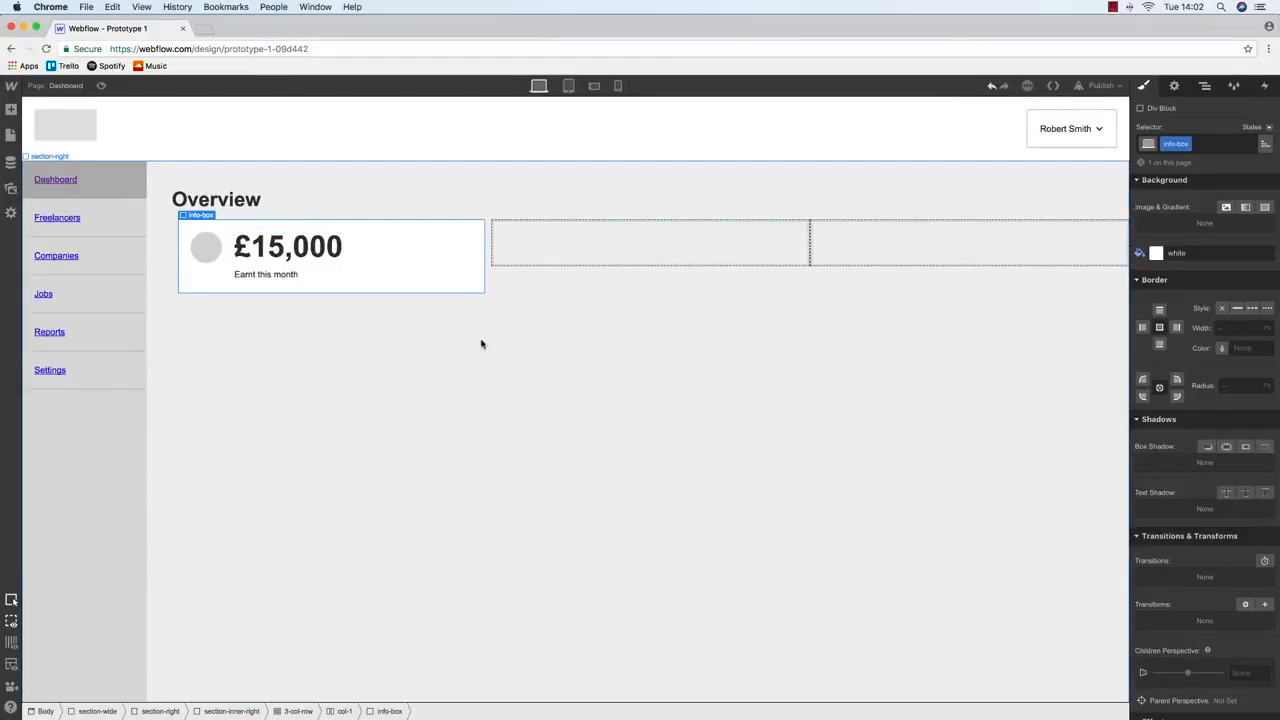
left_click(540, 246)
key("super+v")
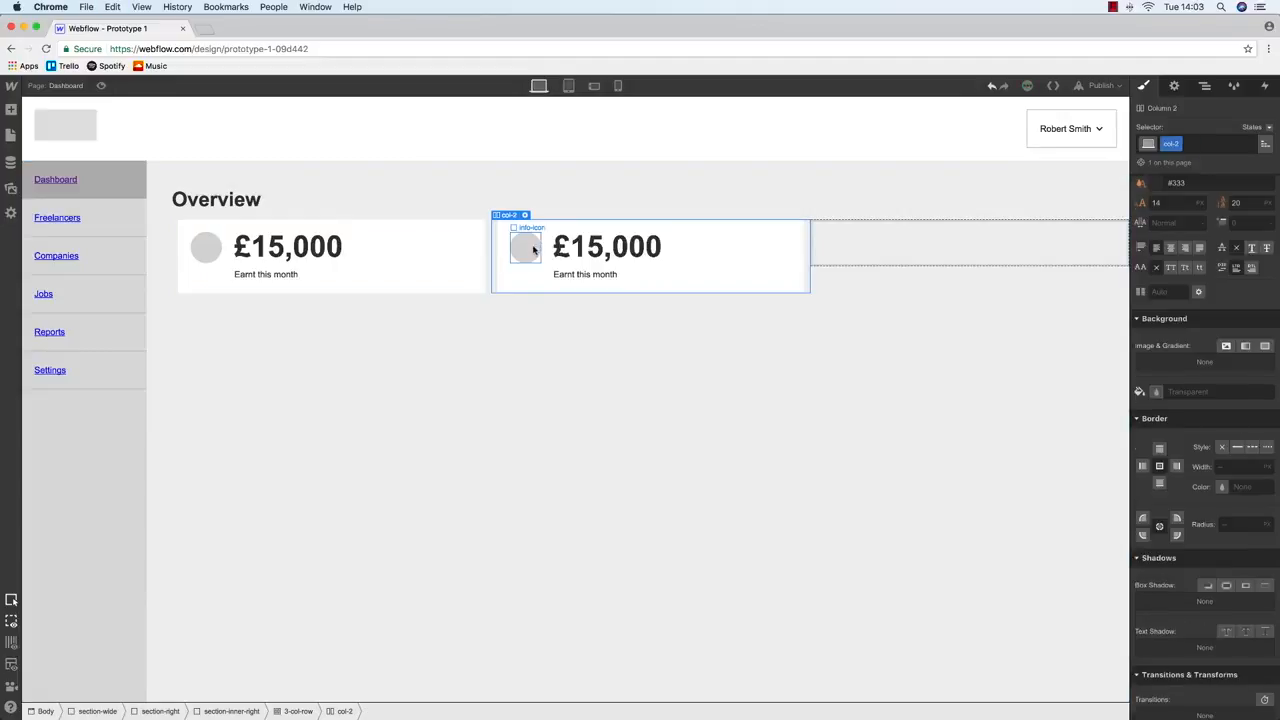
left_click(940, 260)
key("super+v")
key("ctrl+Up")
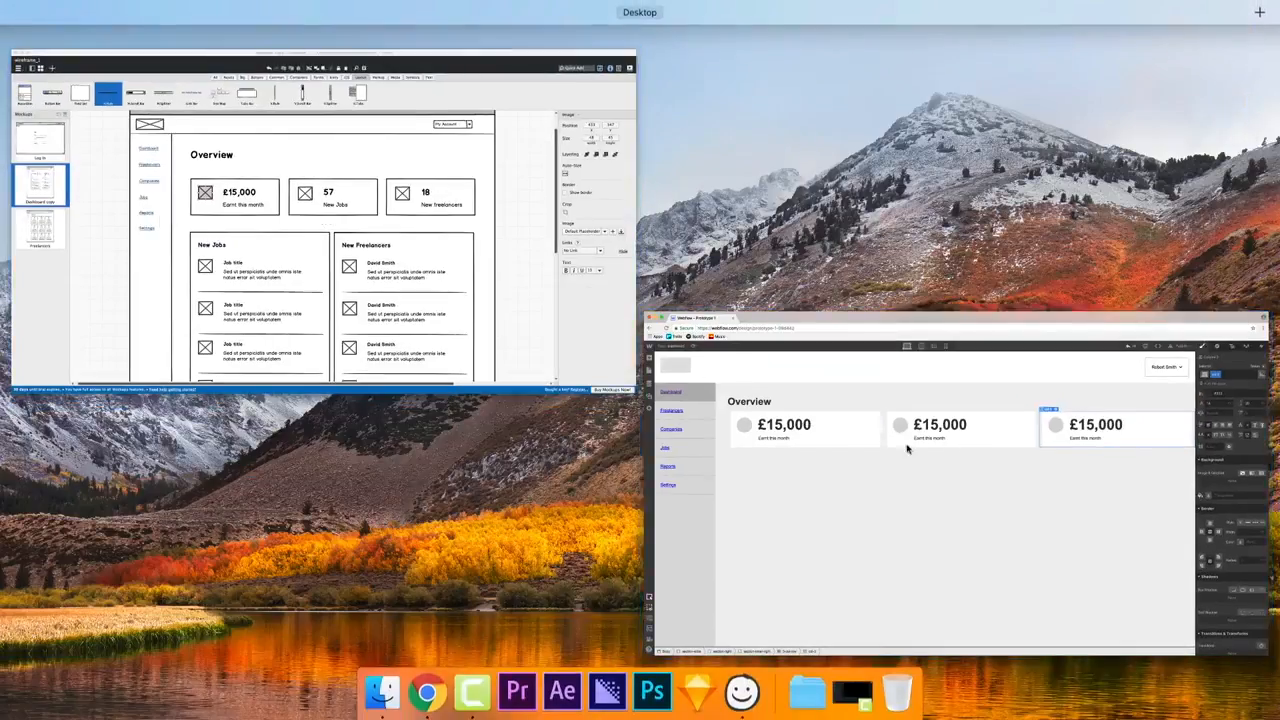
key("ctrl+Up")
double_click(622, 249)
Retype the second card as 57 with caption 'New jobs', checking the wireframe
type("57")
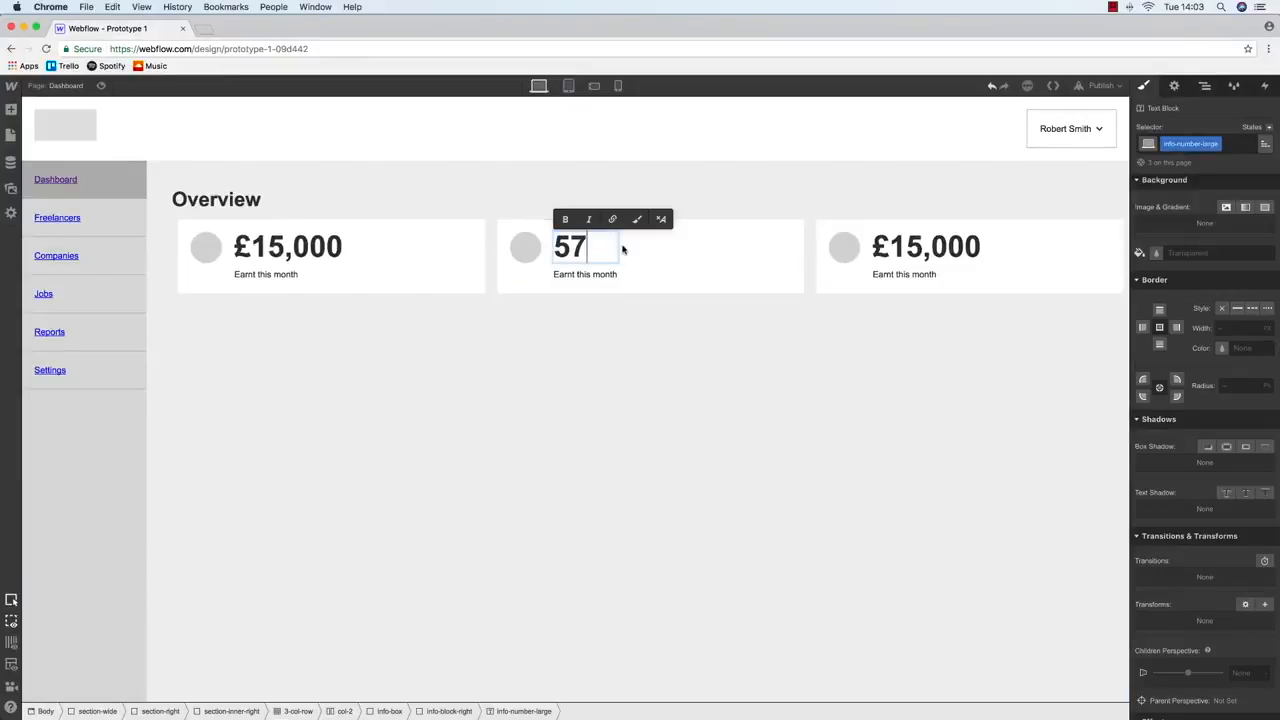
double_click(580, 274)
type("New j")
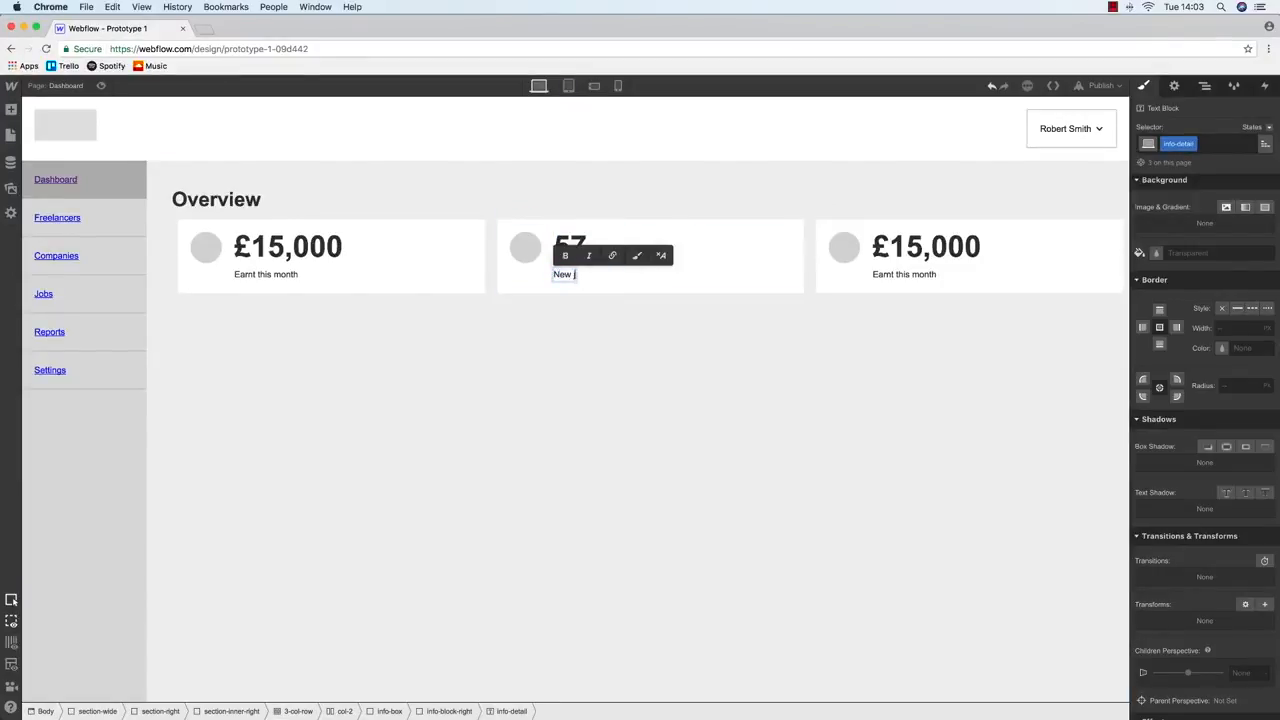
left_click(709, 367)
key("ctrl+Up")
left_click(315, 283)
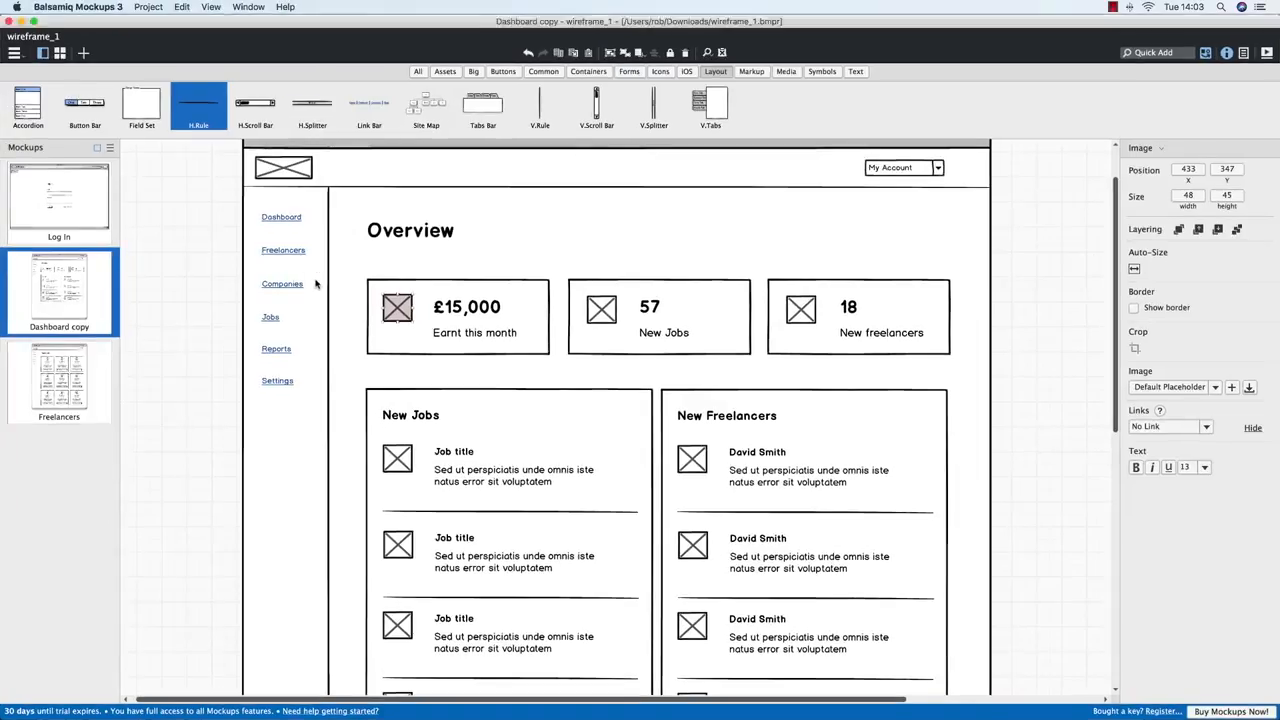
key("ctrl+Up")
left_click(560, 261)
Retype the third card as 18 with caption 'New freelancers'
double_click(926, 247)
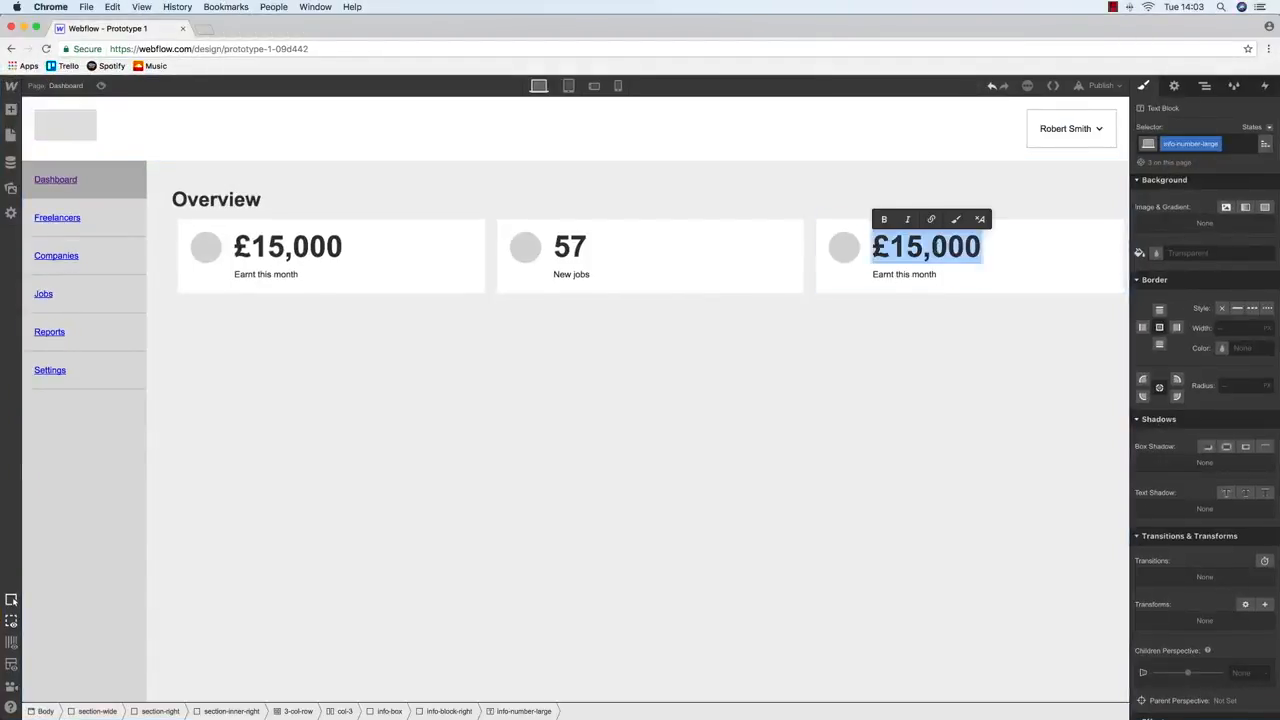
type("18")
double_click(894, 274)
key("ctrl+Up")
key("ctrl+Up")
type("New freelancers")
left_click(760, 189)
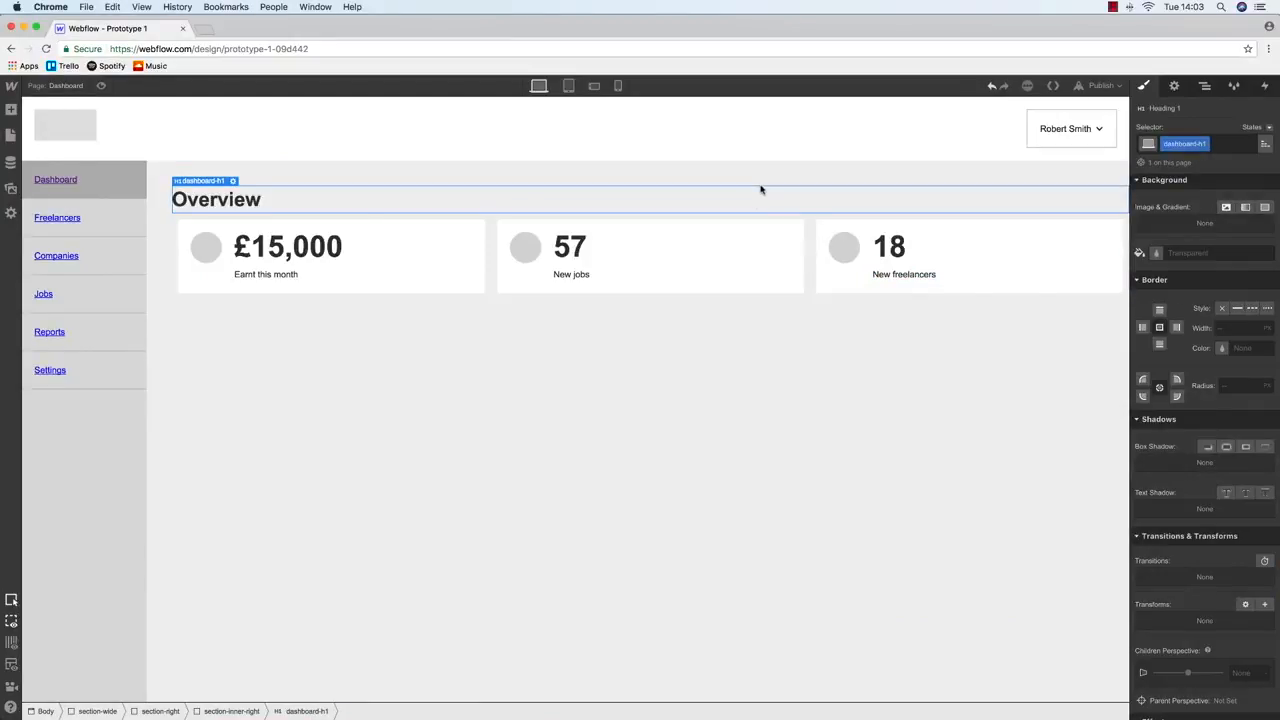
Publish the site to webflow.io and open the live site
left_click(1092, 86)
left_click(1035, 207)
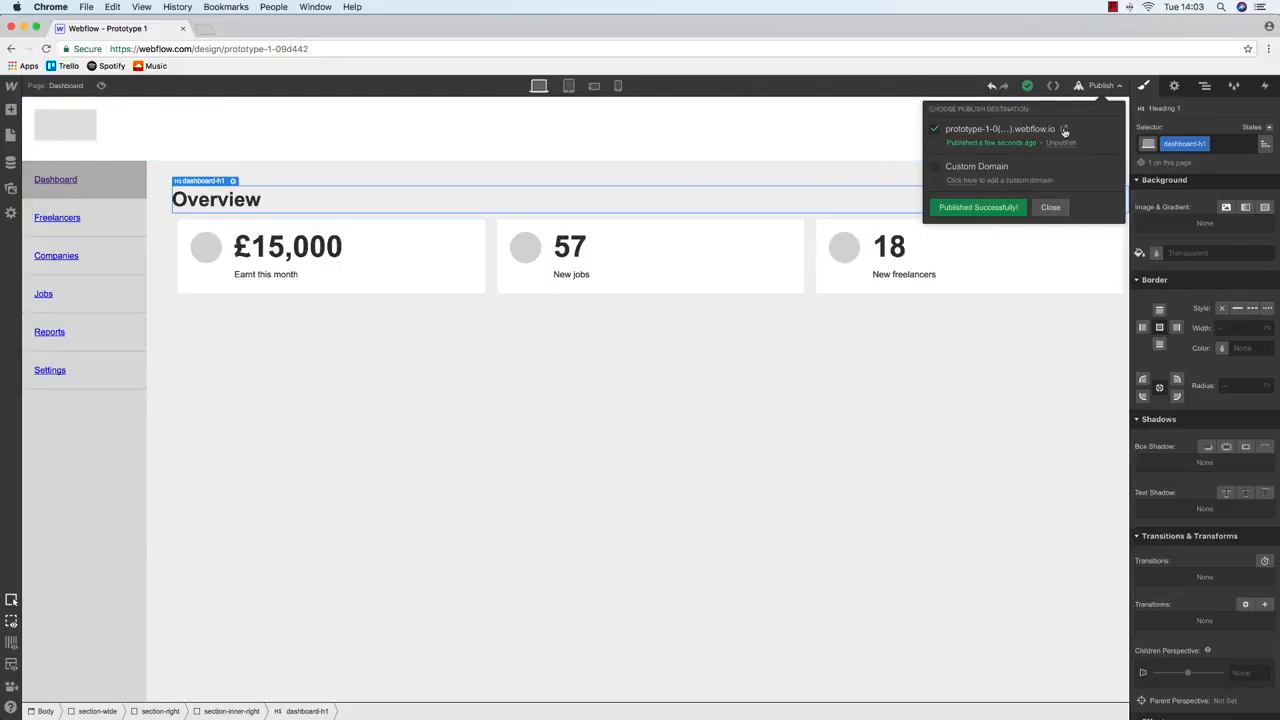
left_click(1060, 130)
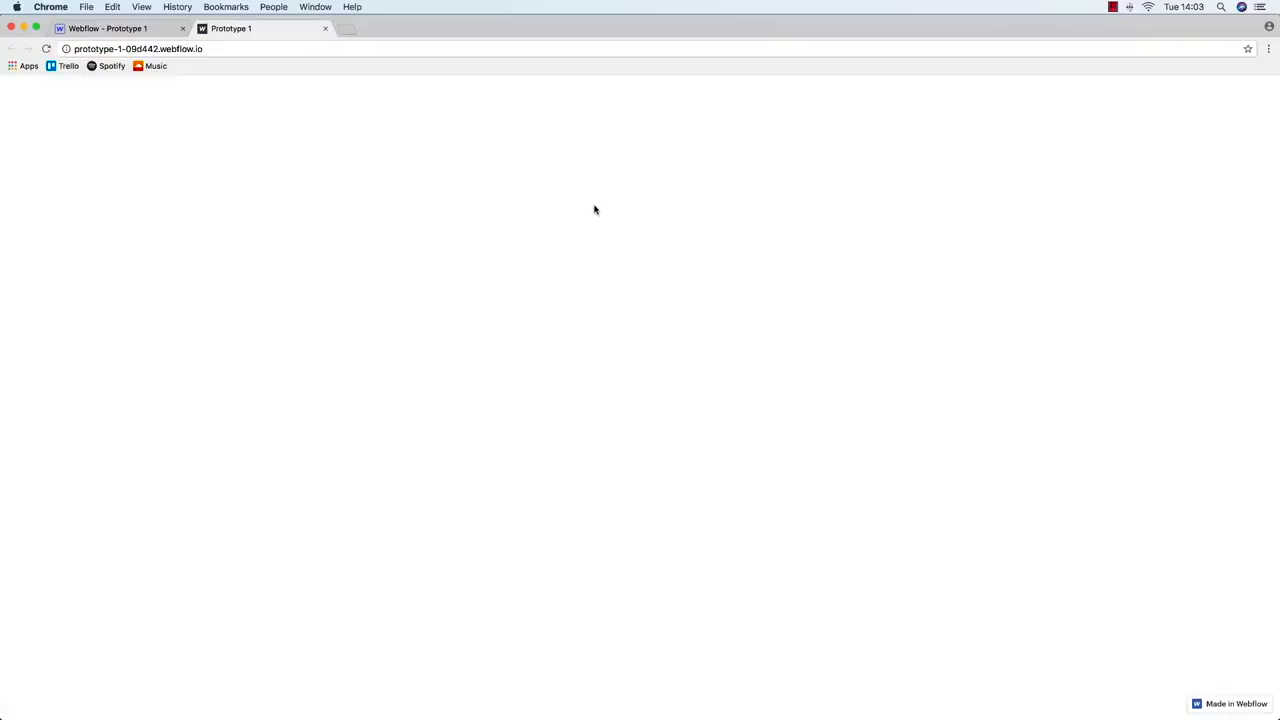
Load the live site's /login page and test that Log In reaches the Dashboard
left_click(301, 50)
left_click(308, 52)
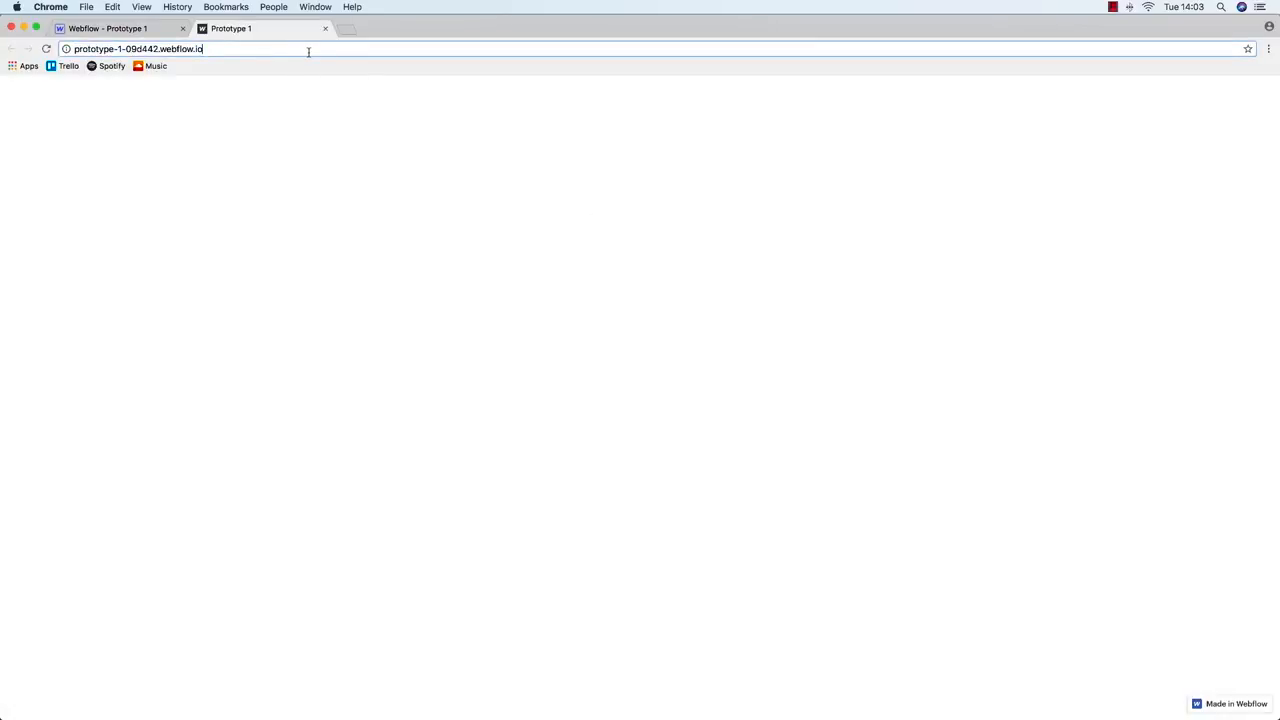
type("/login")
key("Return")
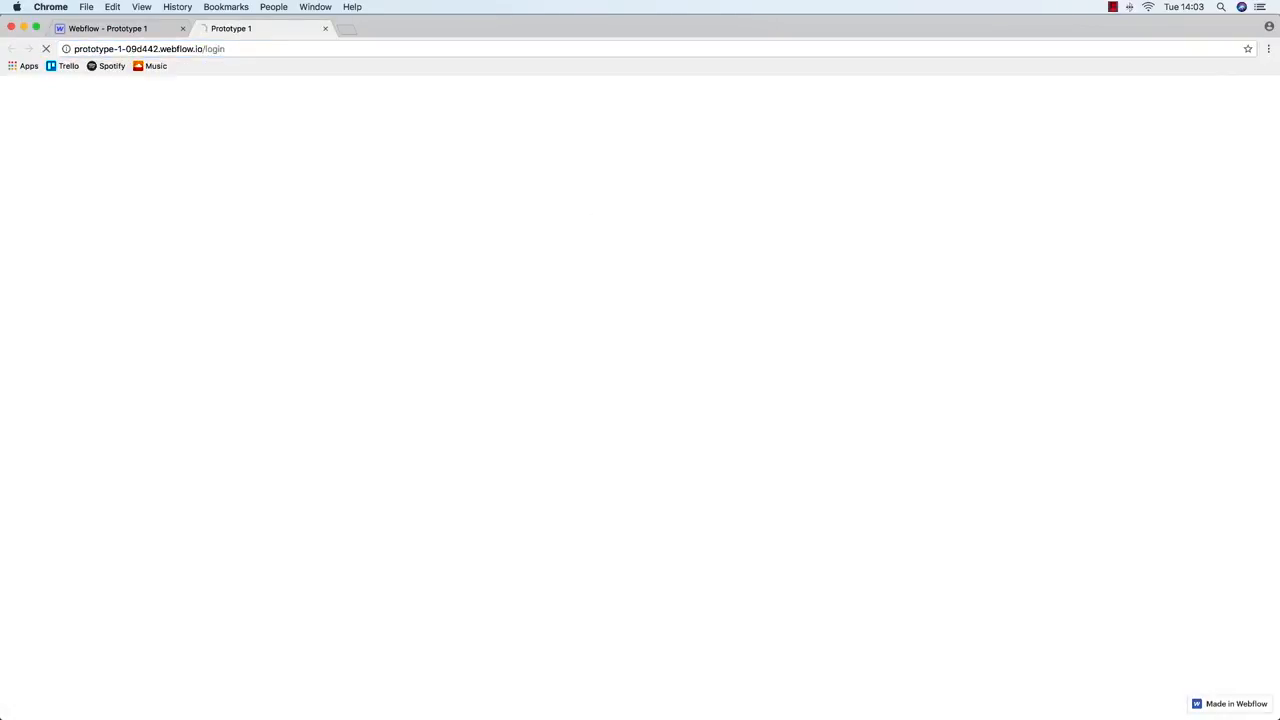
left_click(555, 486)
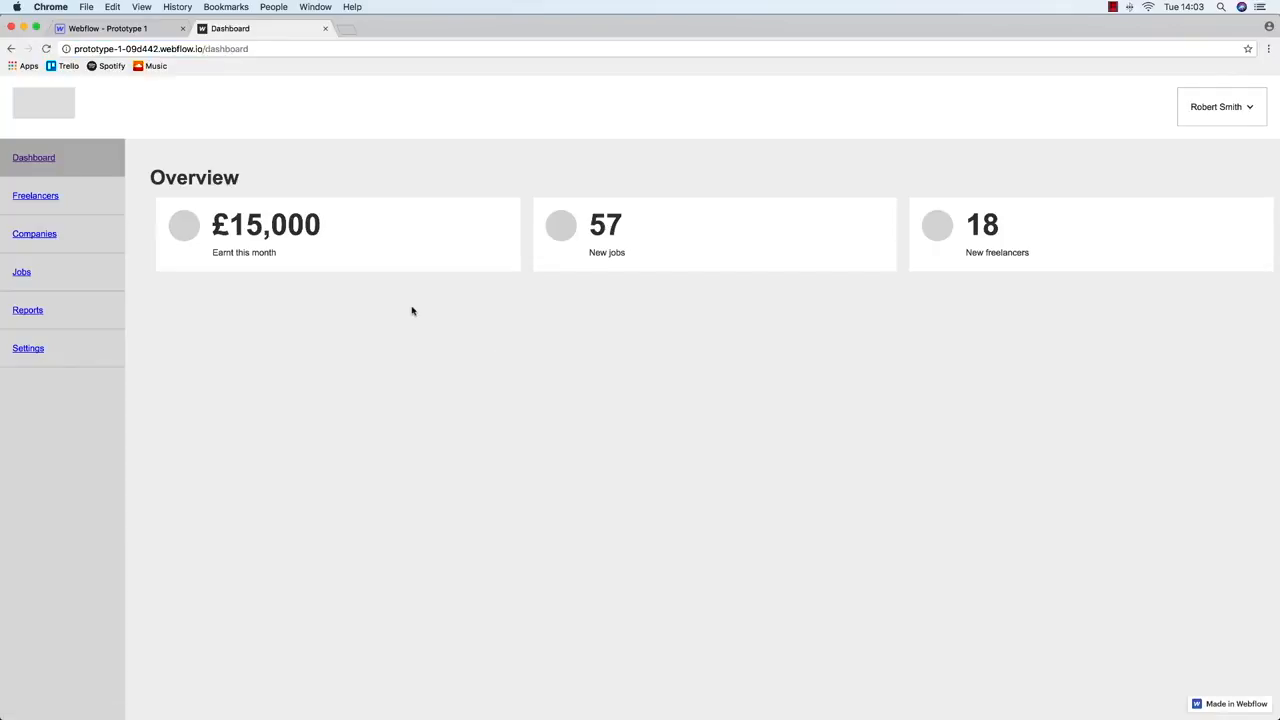
left_click(11, 48)
left_click(537, 484)
left_click(13, 48)
Fill in the login email and password and submit the form
left_click(552, 408)
left_click(600, 453)
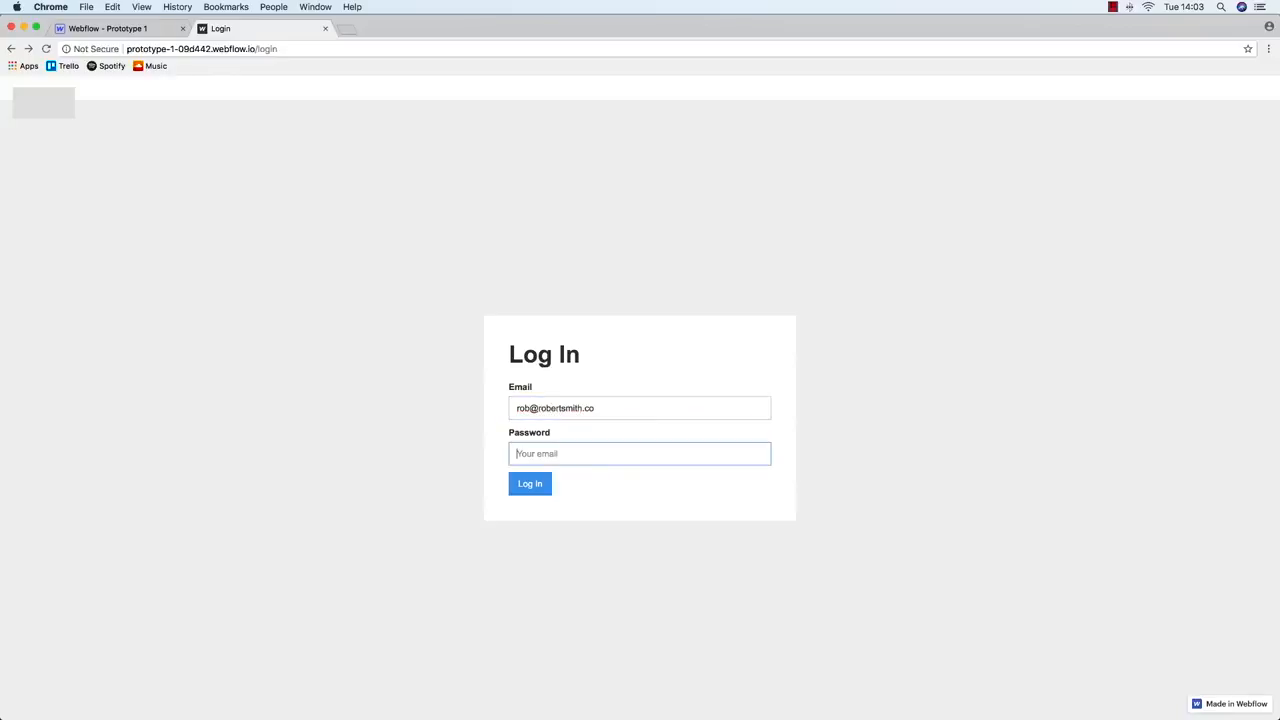
type("something")
left_click(530, 484)
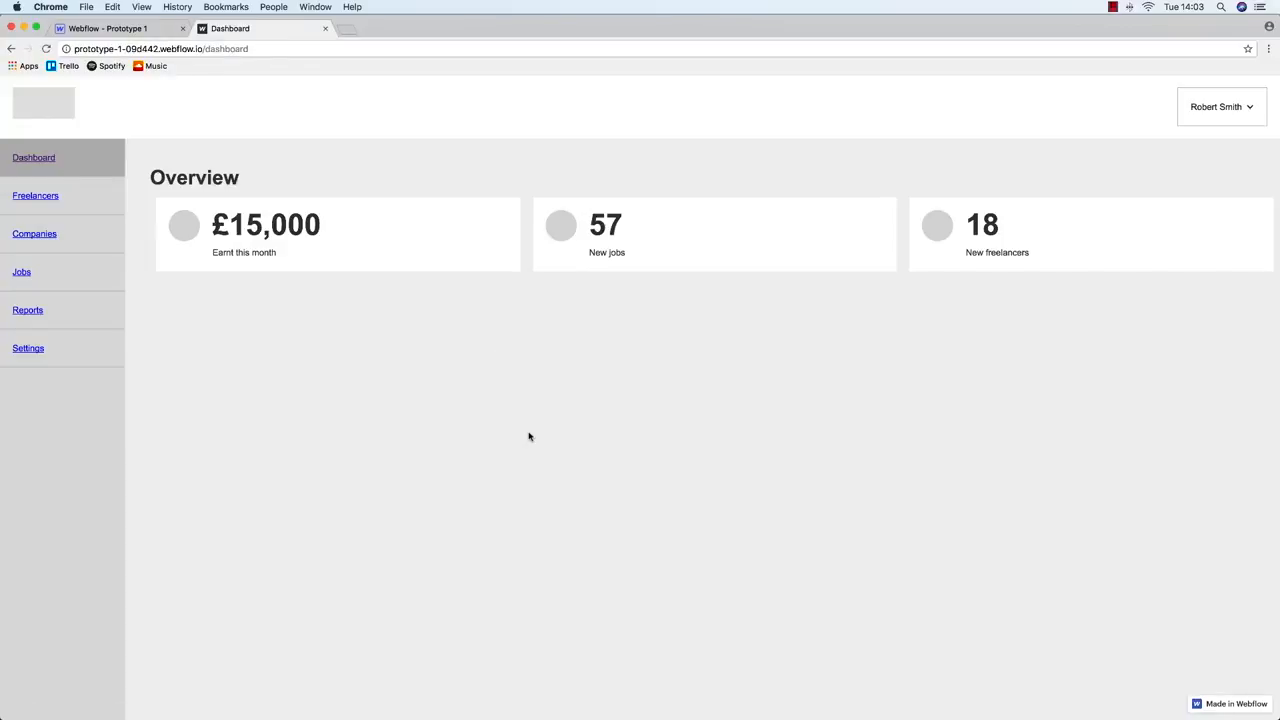
Check the Freelancers sidebar link, return to the Dashboard, then the Webflow designer tab
scroll(290, 285, "down", 1)
left_click(37, 165)
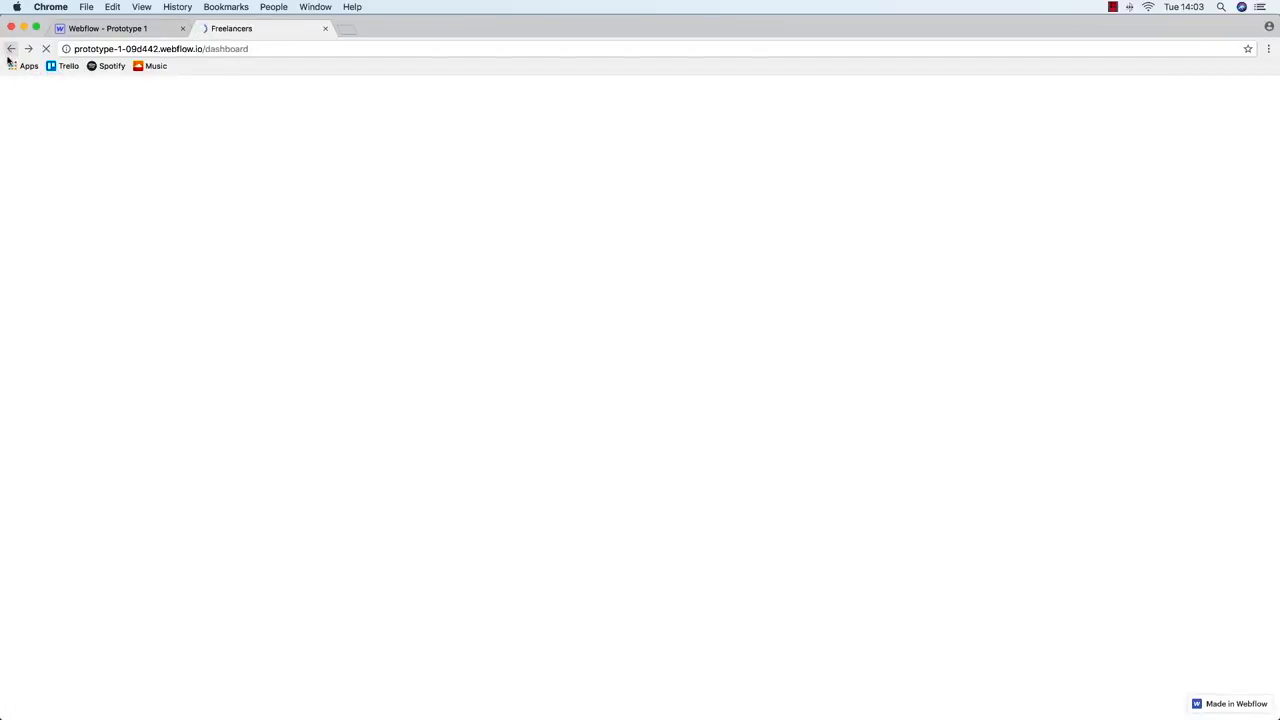
left_click(11, 48)
left_click(80, 28)
After checking the wireframe, add a two-column row next to the 3-col-row of stat cards
key("ctrl+Up")
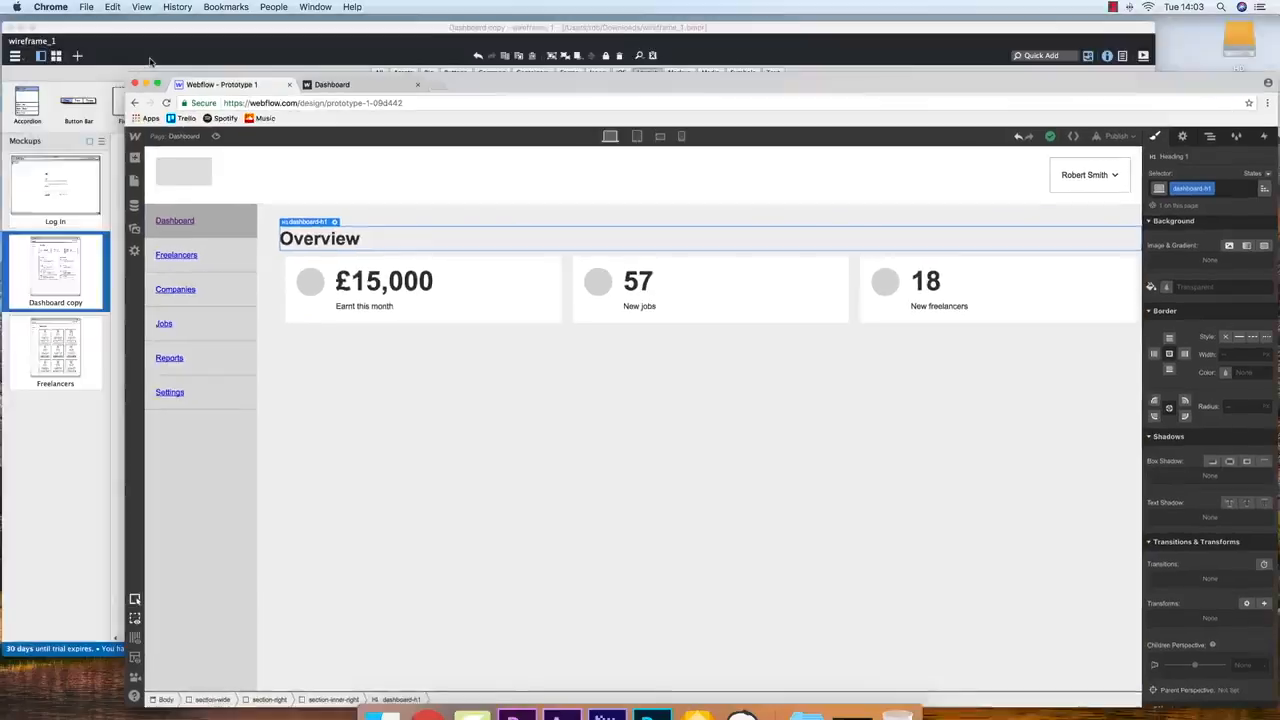
left_click(402, 315)
key("ctrl+Up")
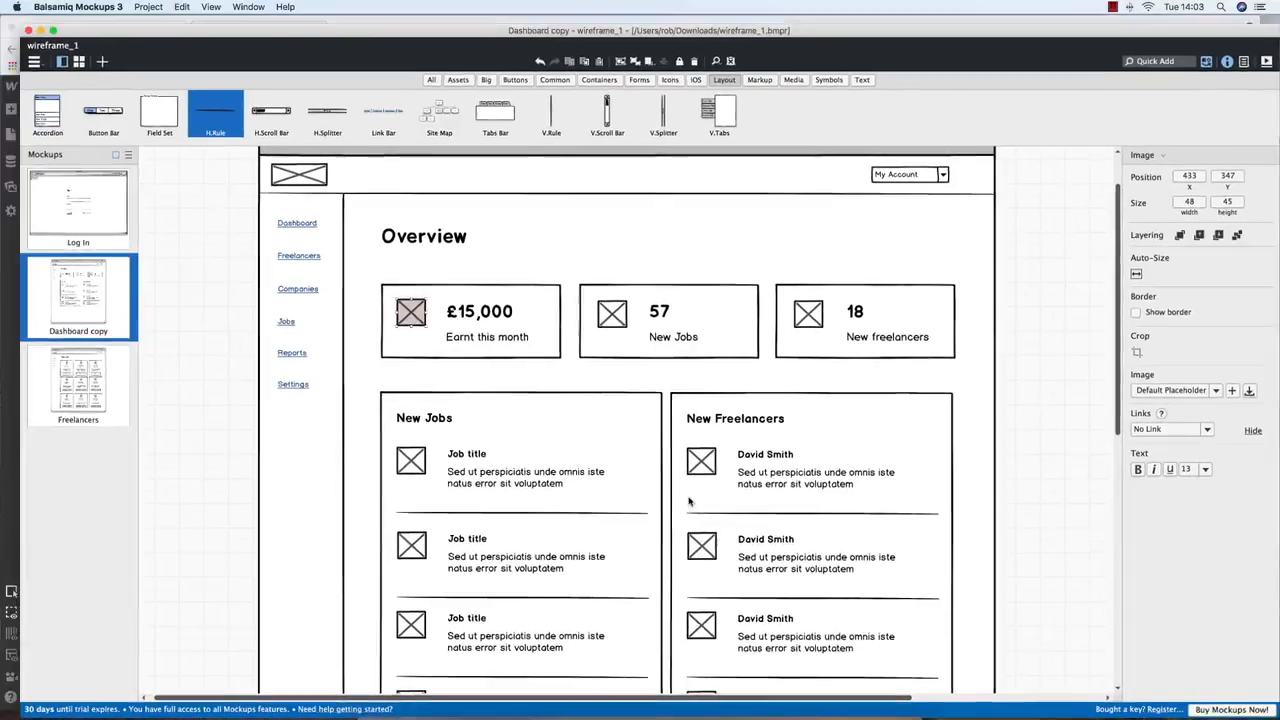
left_click(536, 340)
left_click(423, 289)
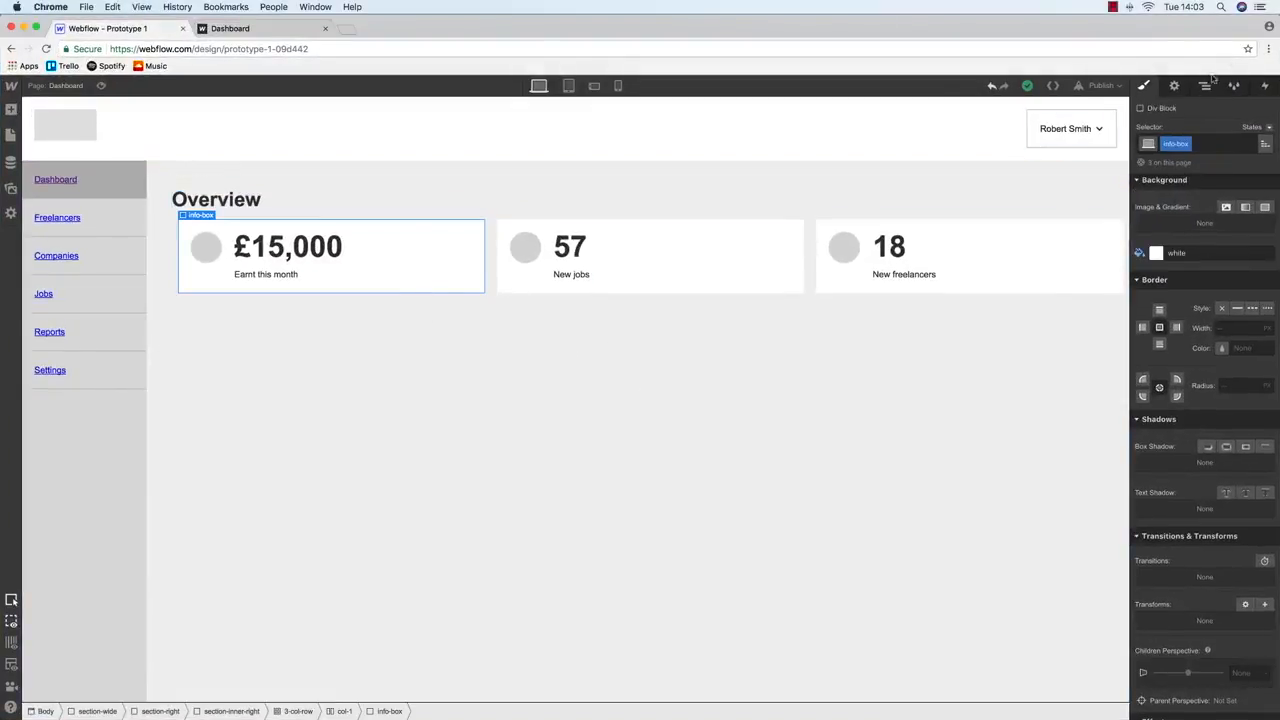
left_click(1204, 85)
left_click(1174, 236)
left_click(1206, 236)
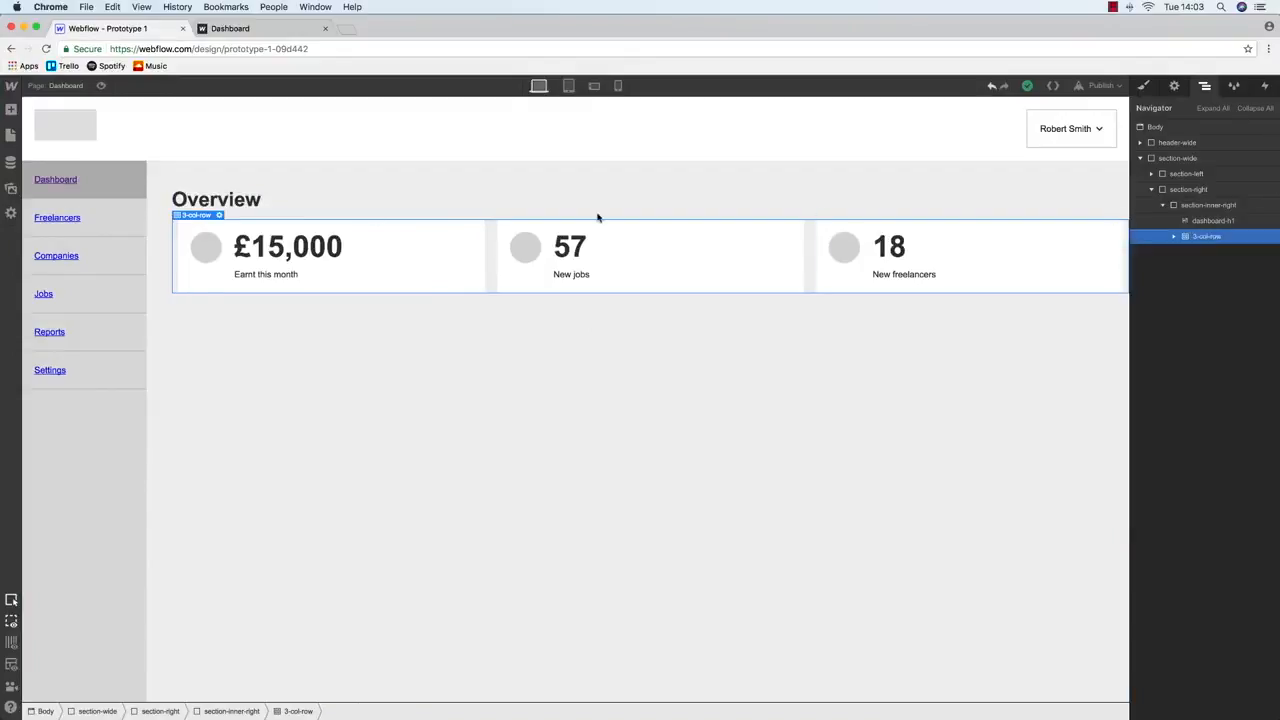
left_click(10, 110)
left_click(10, 110)
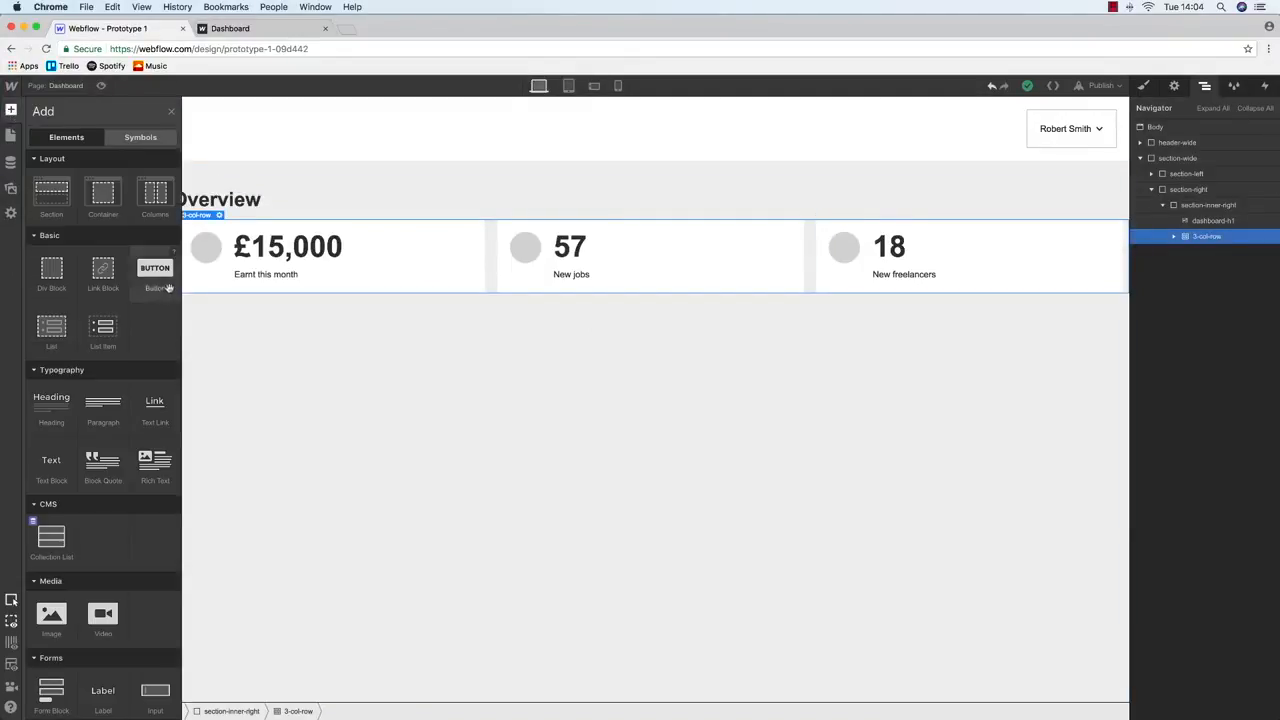
left_click_drag(150, 192, 1200, 240)
Give the new row the class 2-col-row
left_click(1143, 85)
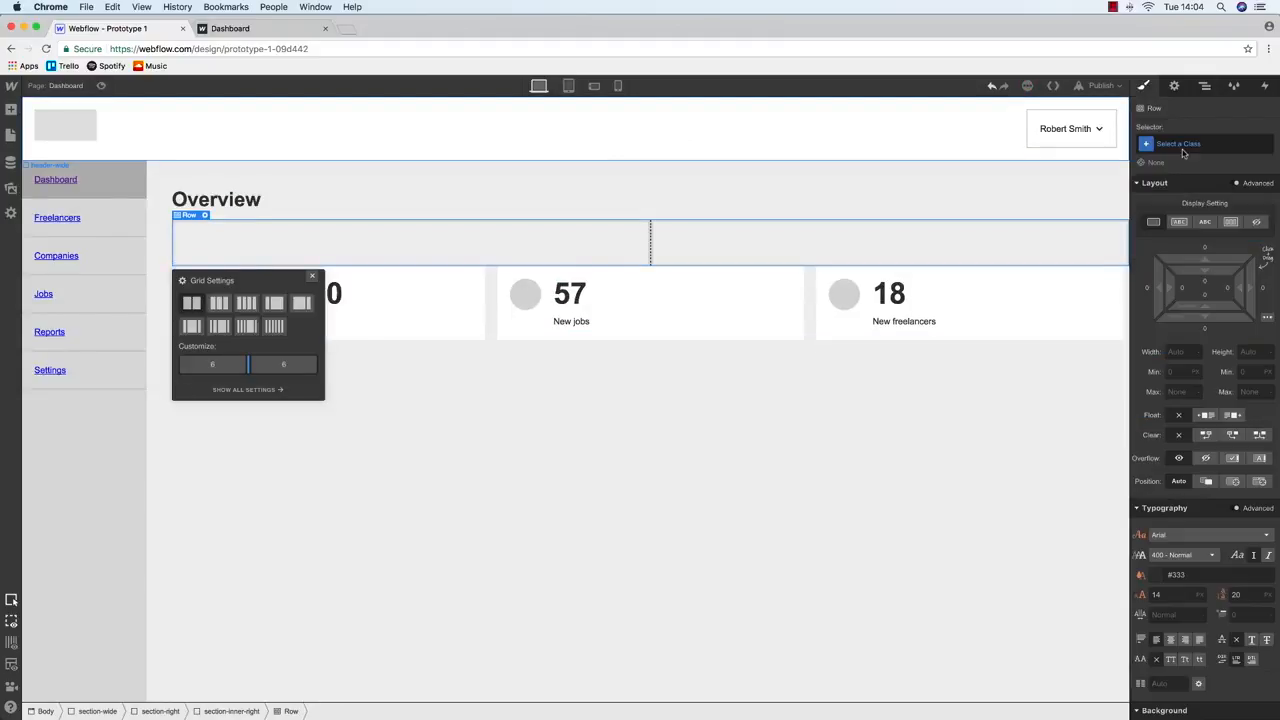
left_click(1182, 145)
type("2-col-ro")
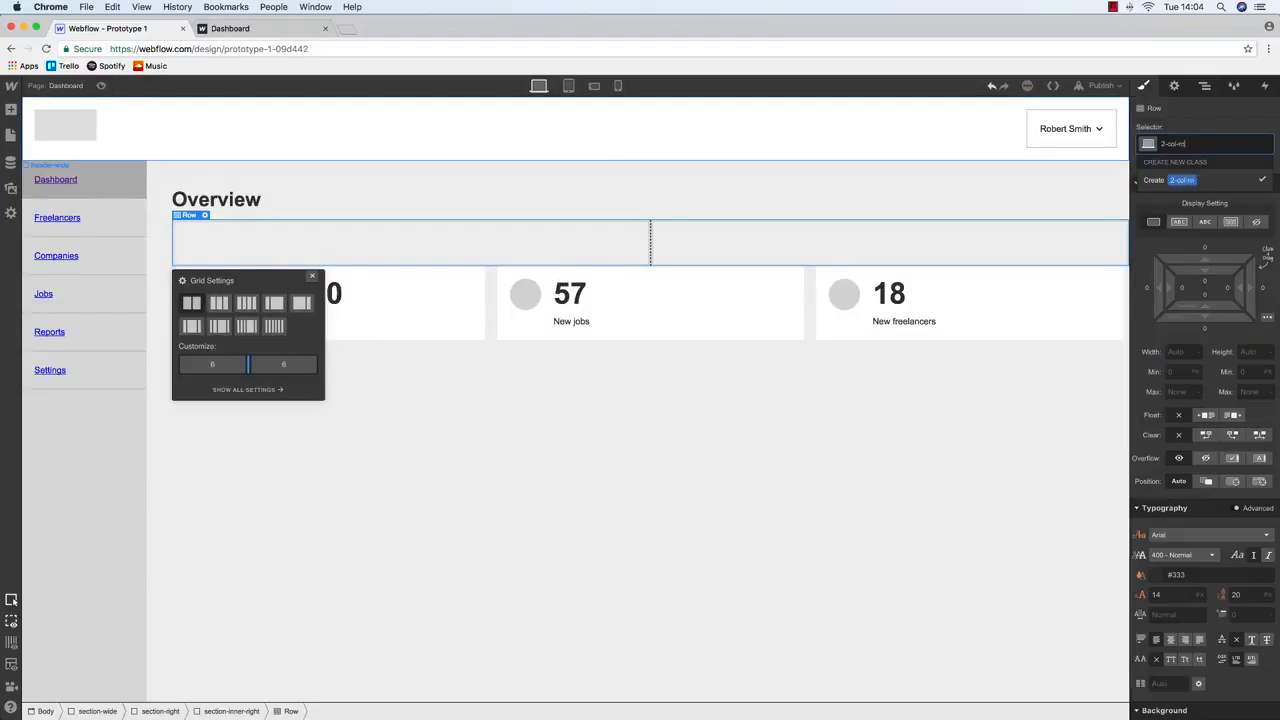
type("w")
key("Return")
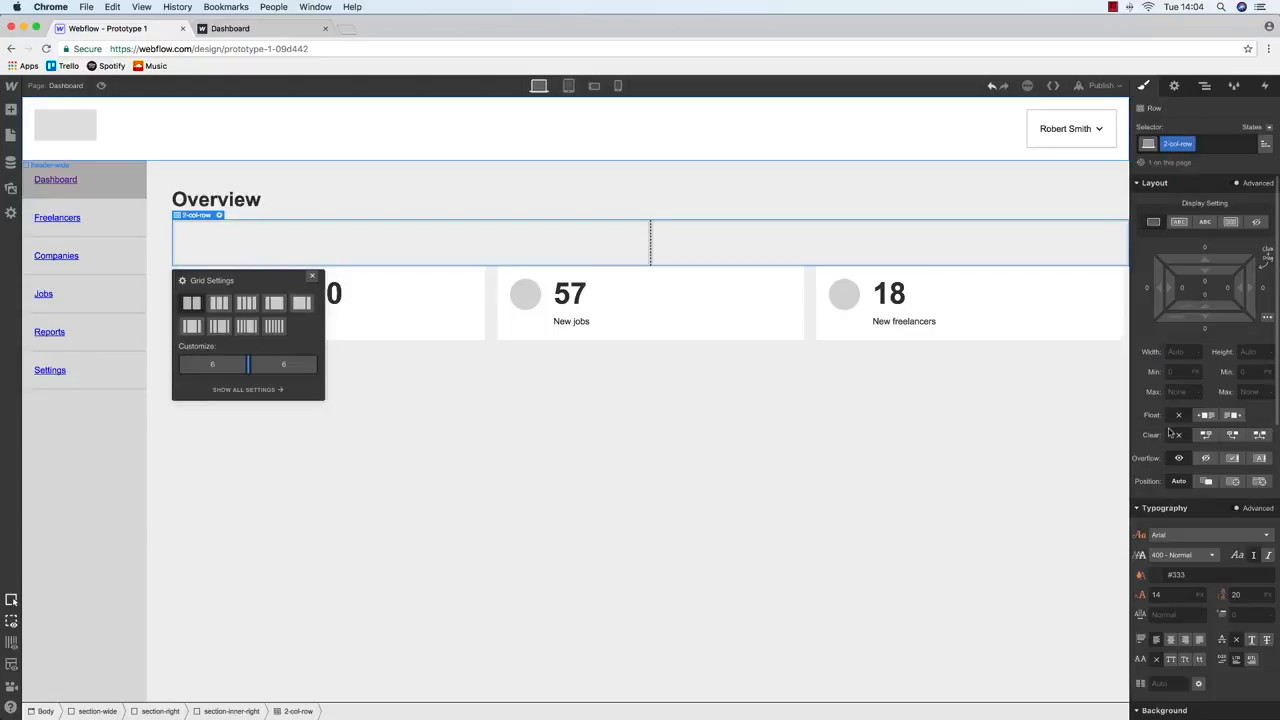
Move 2-col-row below 3-col-row in the Navigator
left_click(1174, 86)
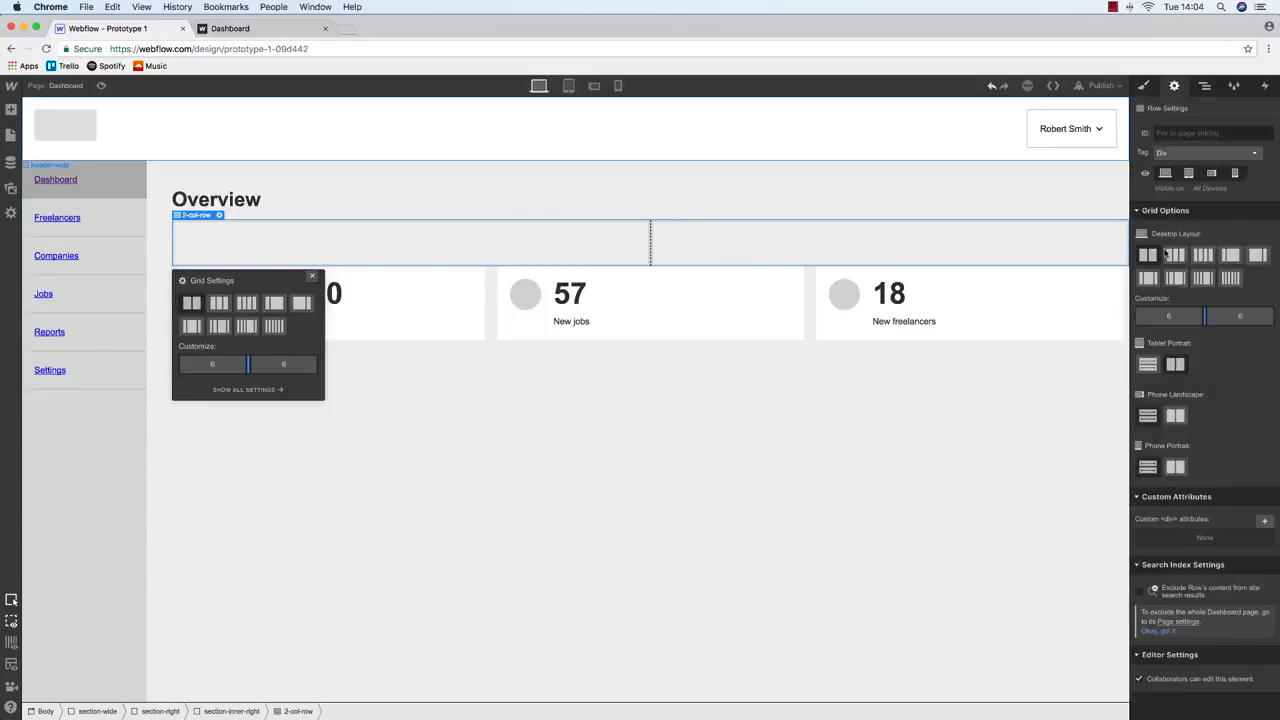
left_click(1206, 86)
left_click_drag(1207, 237, 1222, 258)
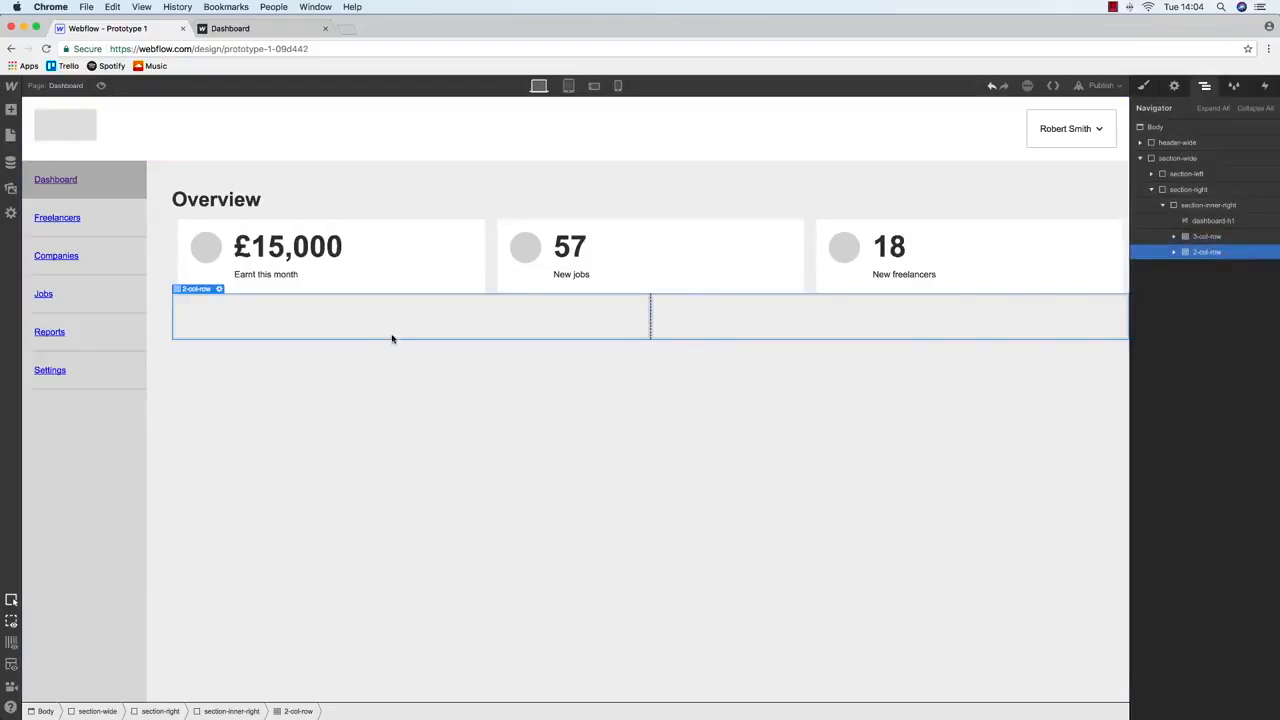
Give the empty row's left column the class col-left
left_click(391, 335)
left_click(1144, 86)
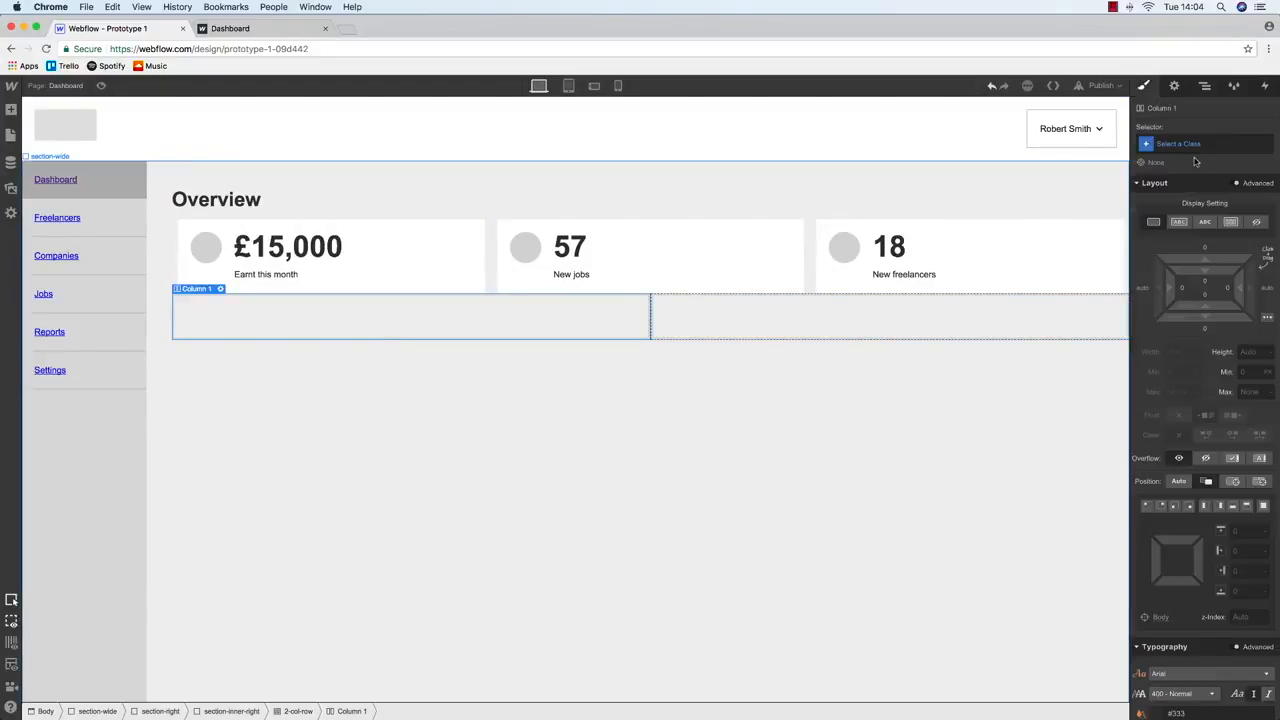
left_click(1196, 145)
type("col-left")
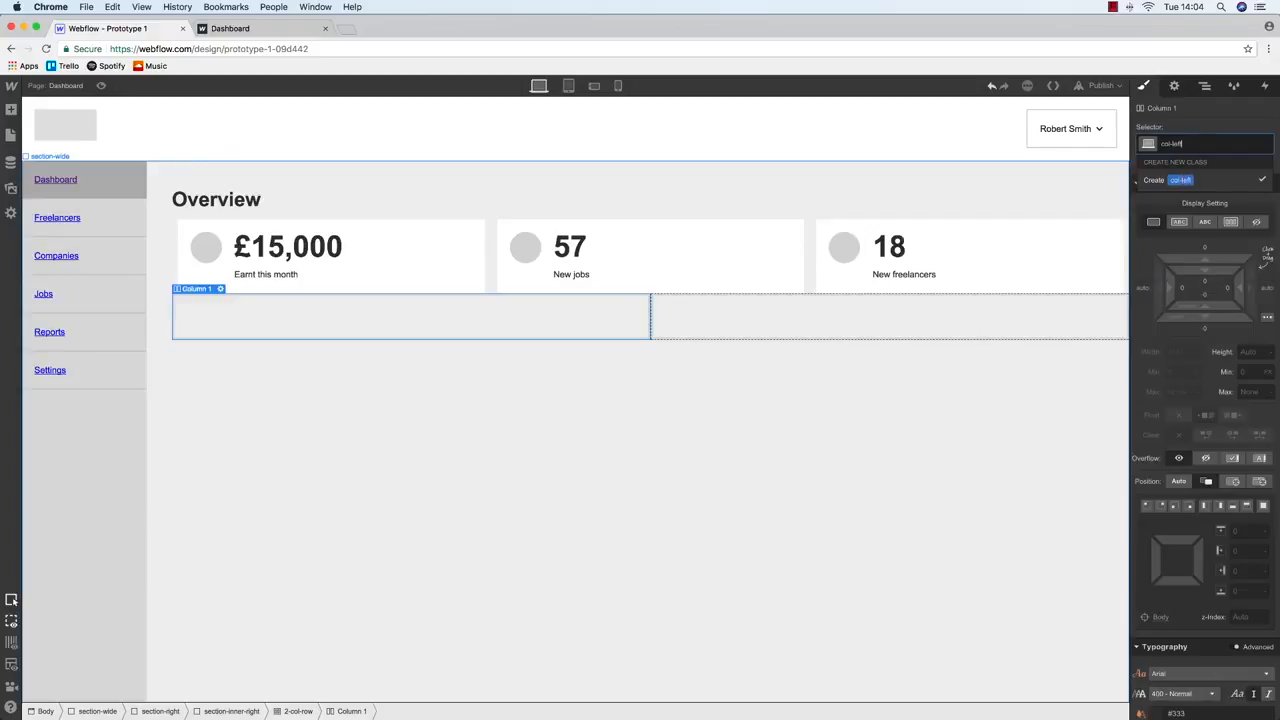
key("Return")
Give the empty row's right column the class col-right
left_click(717, 318)
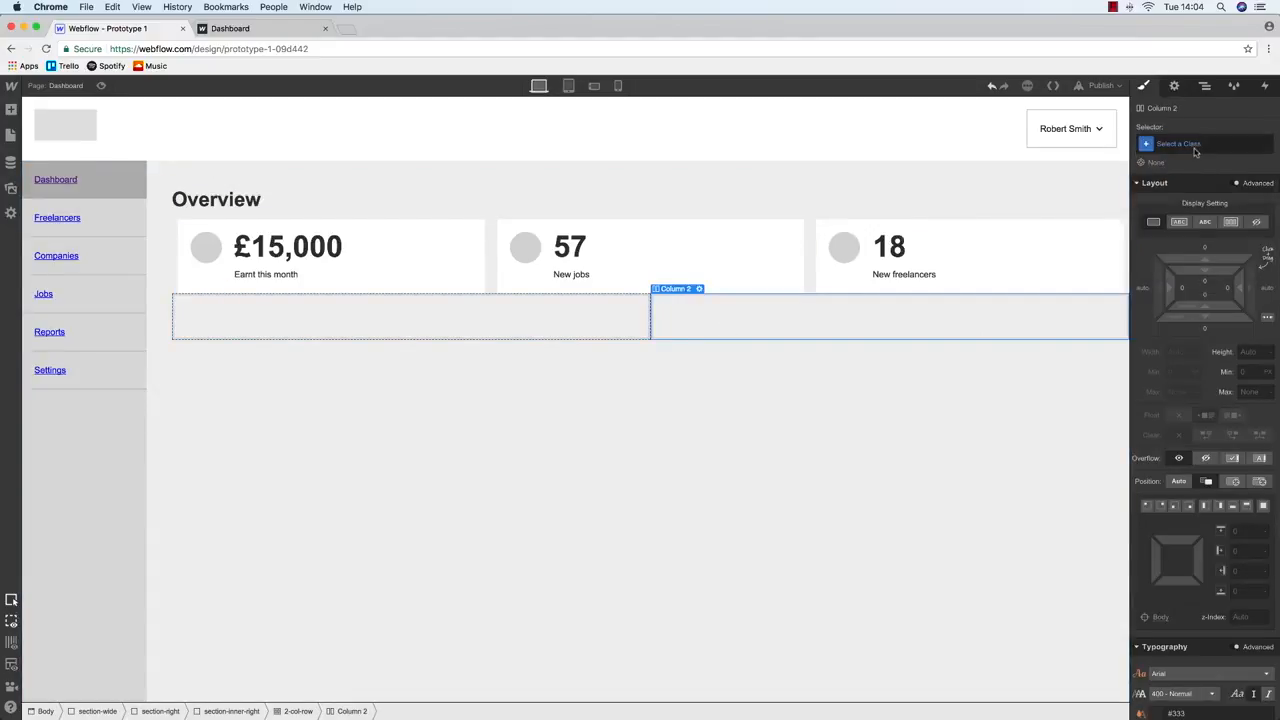
left_click(1194, 145)
type("col-right")
key("Return")
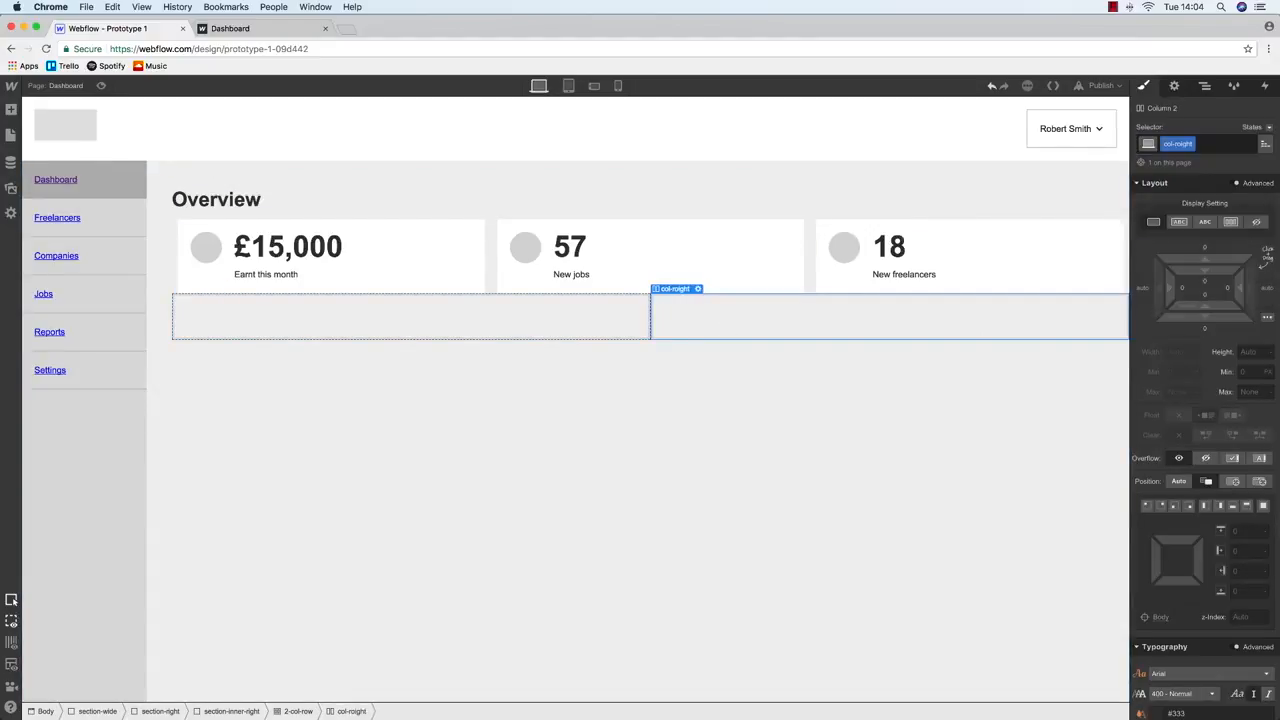
left_click(1203, 143)
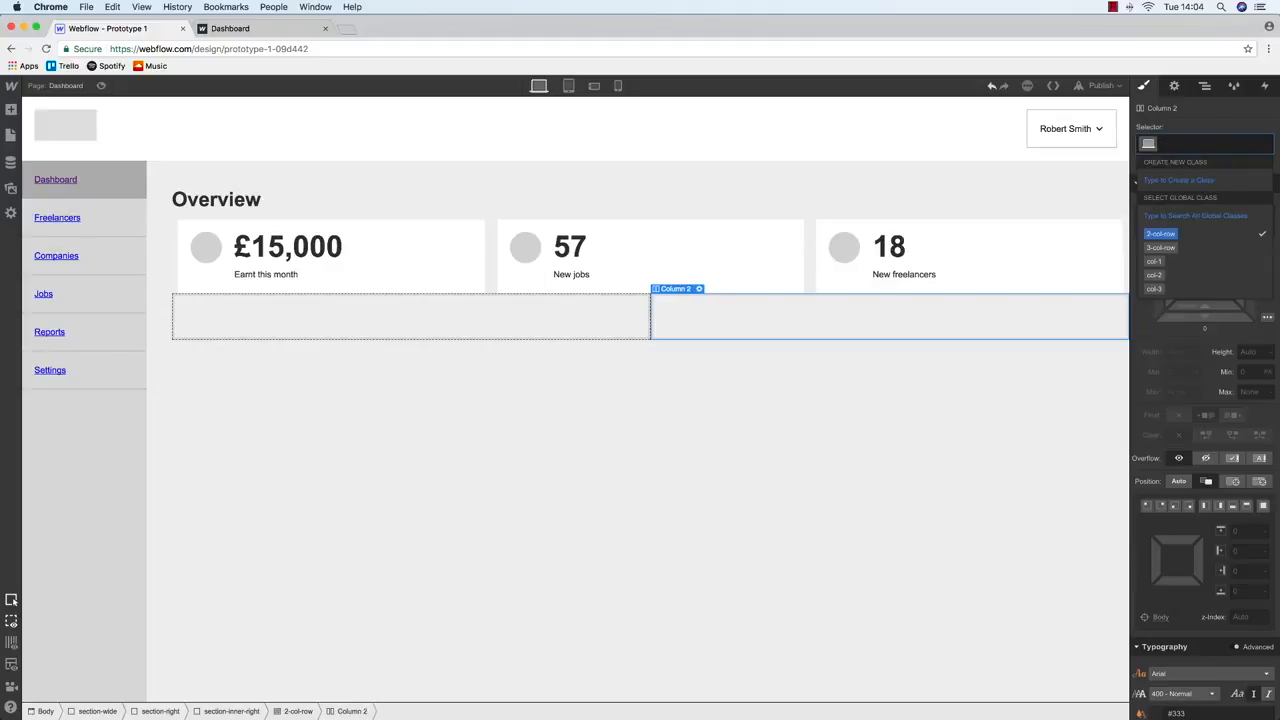
key("BackSpace")
type("col")
key("Return")
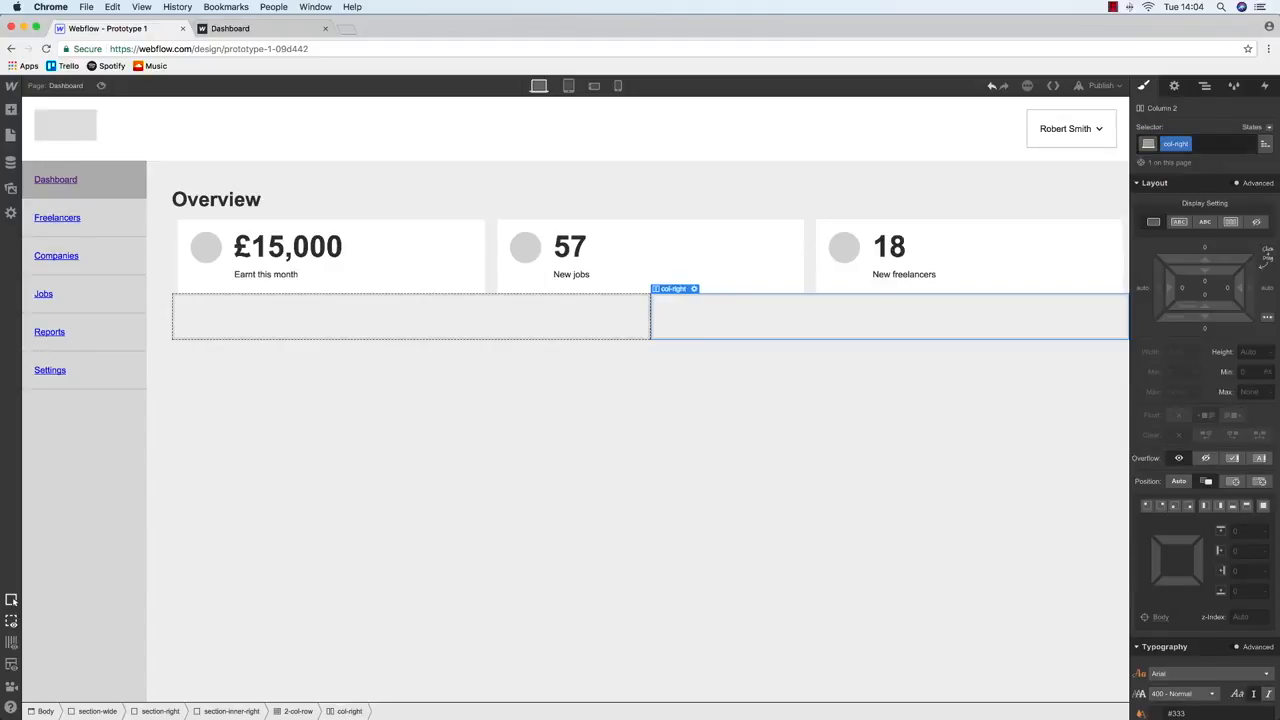
After checking the wireframe, drop a Div Block into col-left and class it new-job-block
key("ctrl+Up")
key("ctrl+Up")
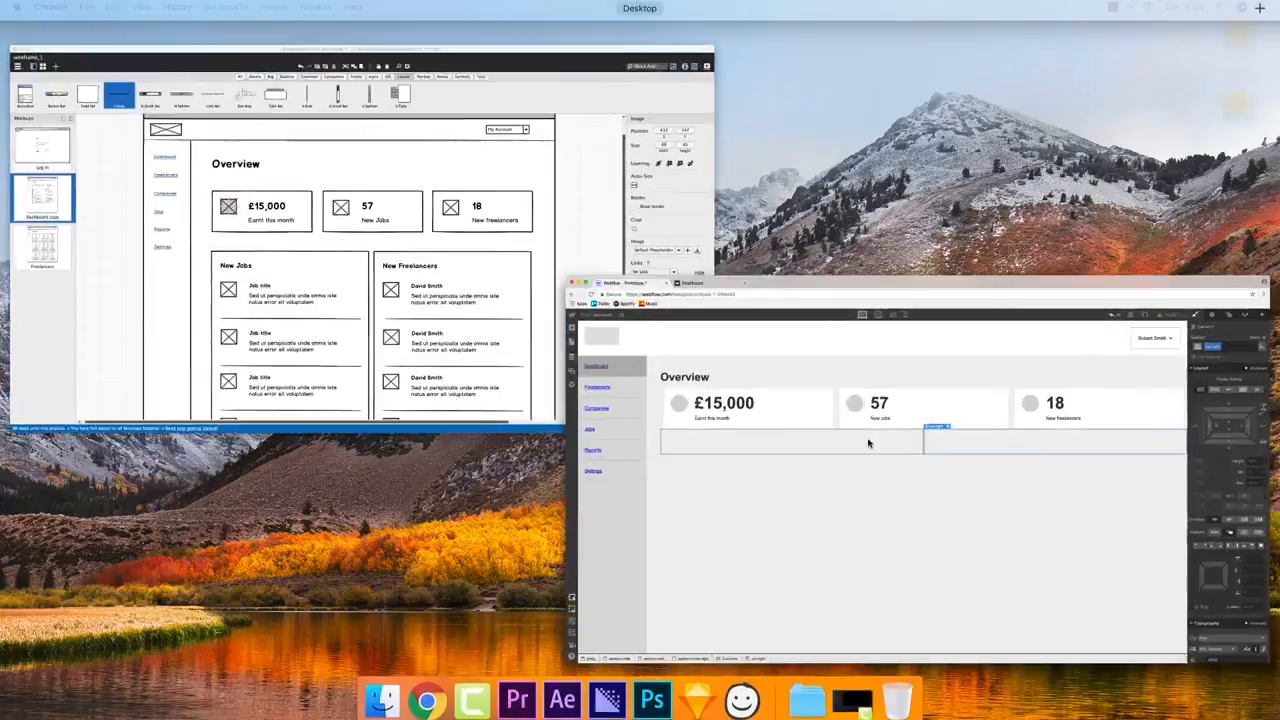
key("ctrl+Left")
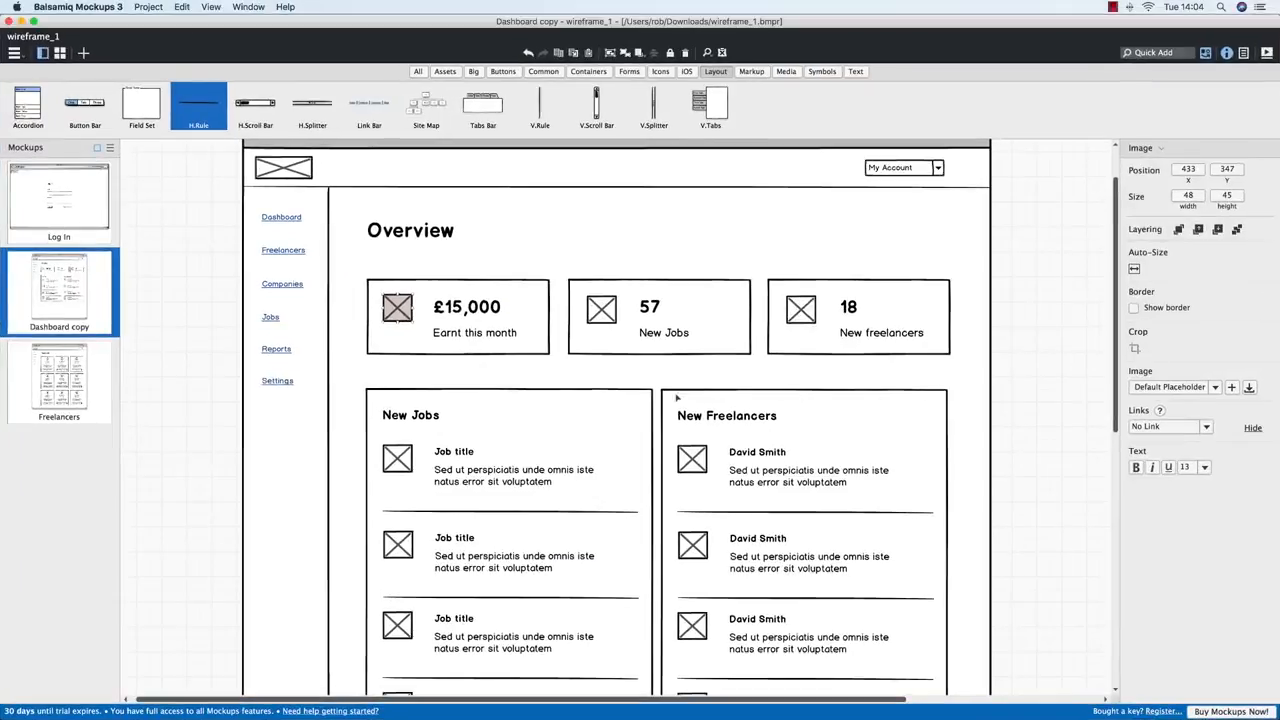
key("ctrl+Right")
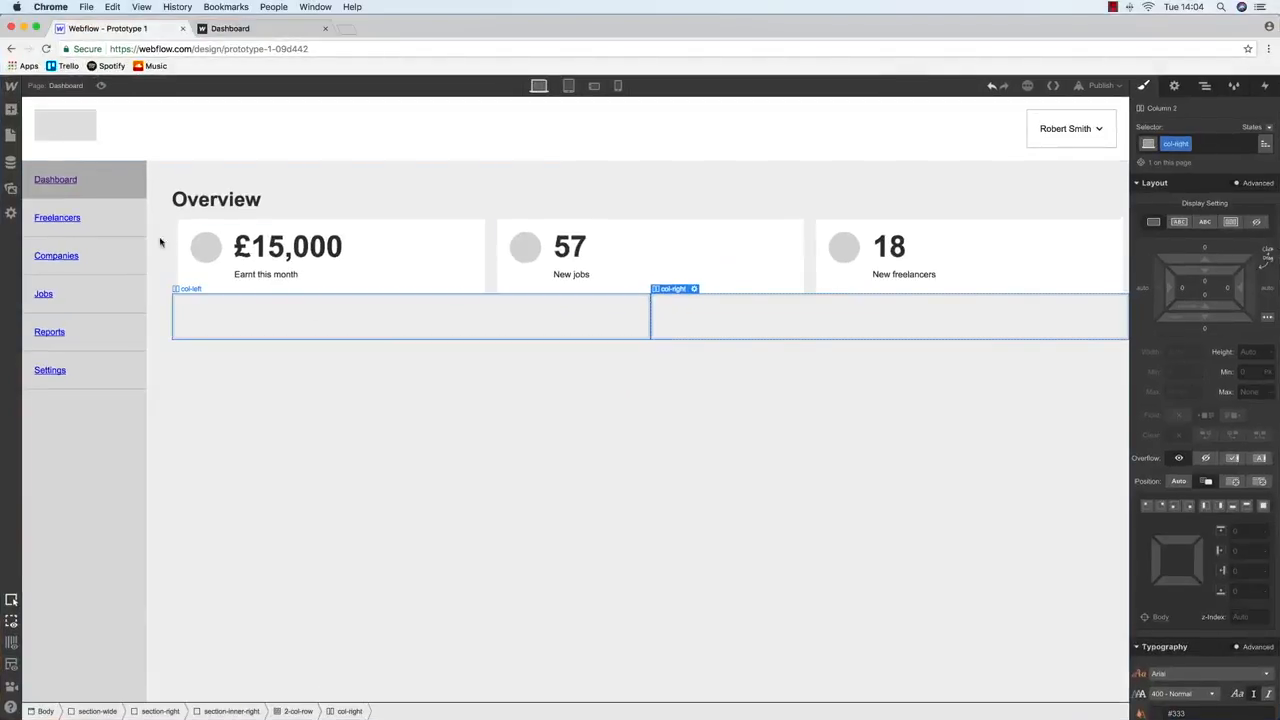
mouse_move(10, 109)
left_click_drag(51, 275, 337, 333)
key("ctrl+Up")
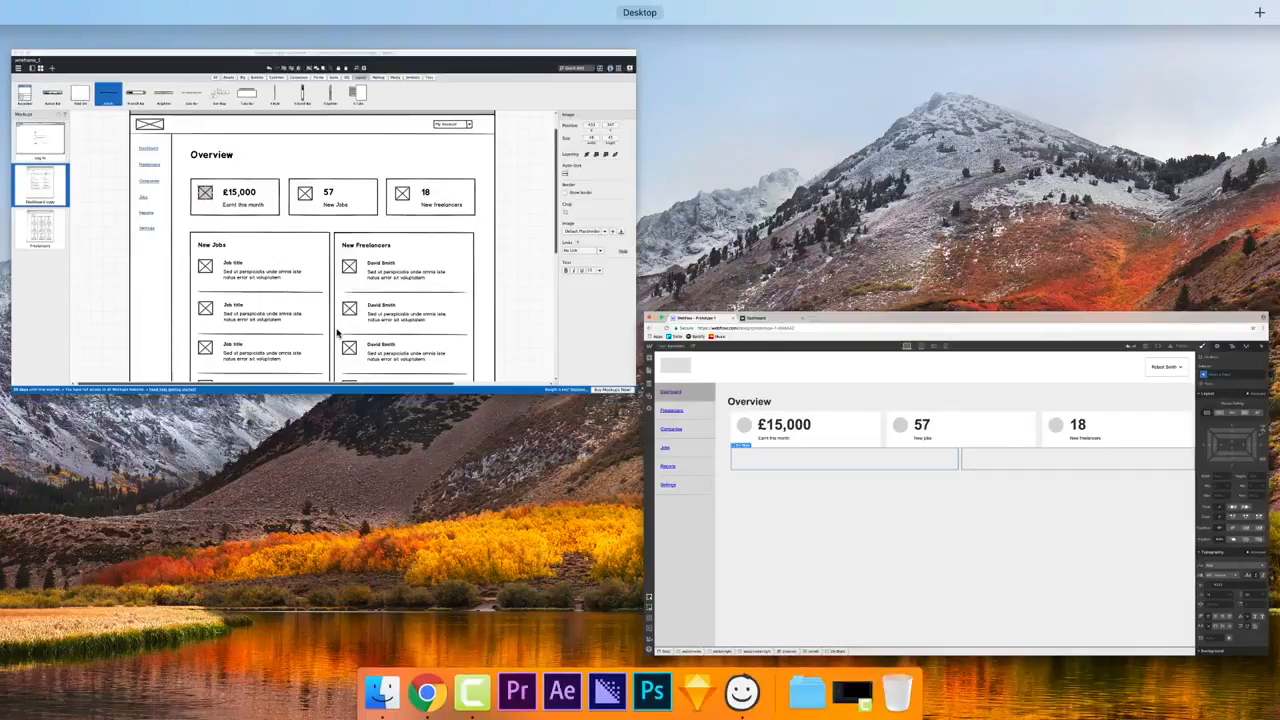
left_click(338, 333)
key("ctrl+Right")
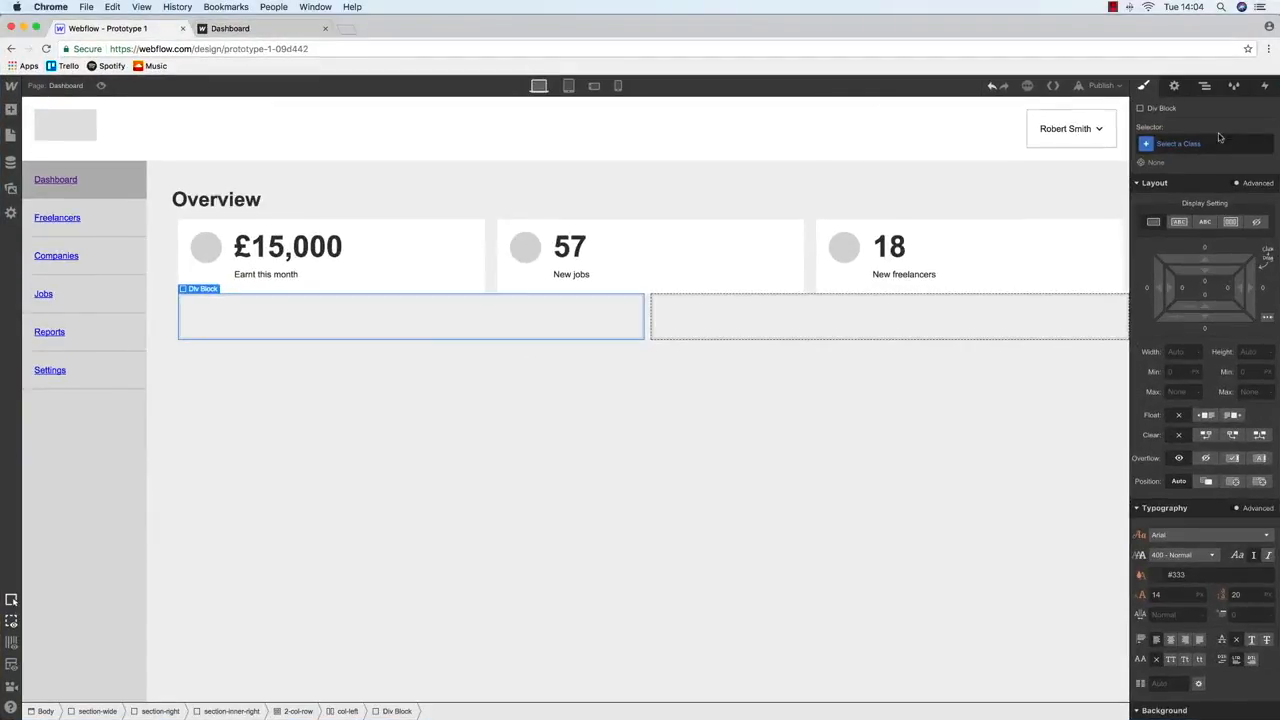
left_click(1212, 143)
type("new-job-block")
key("Return")
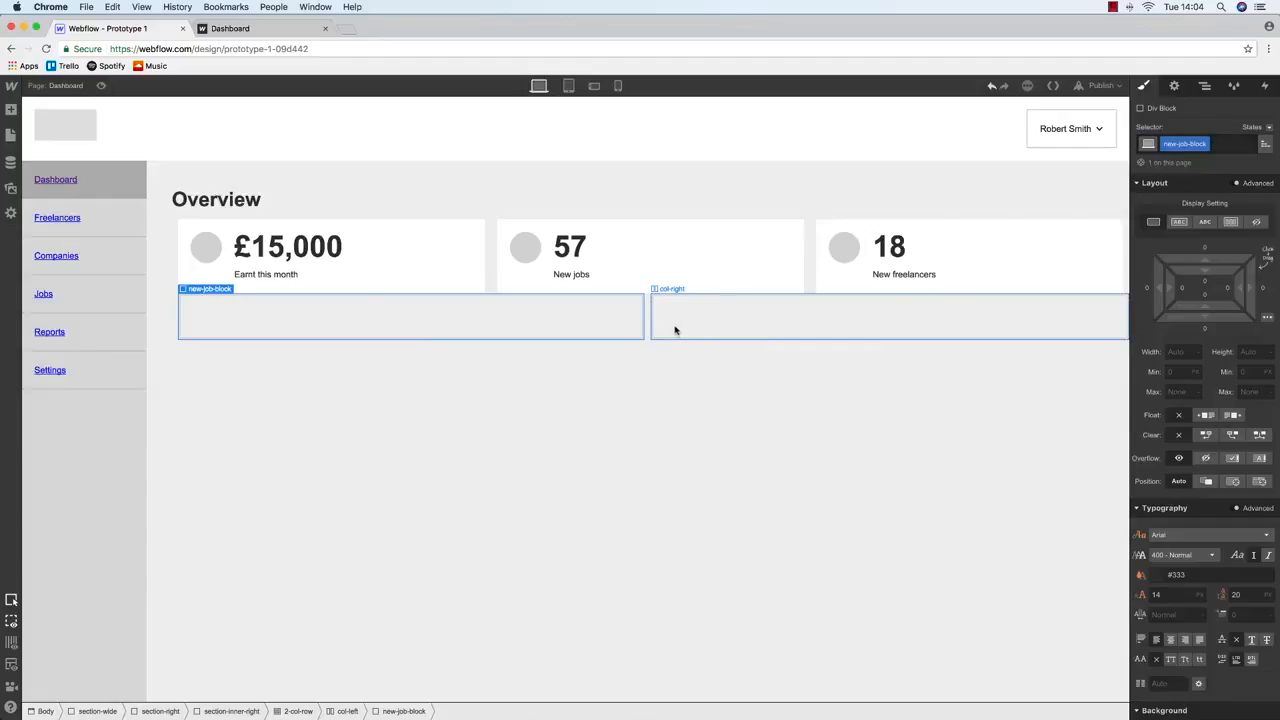
Select 3-col-row in the Navigator, glance at its Margin Bottom, then bring up the Add elements panel
left_click(1204, 85)
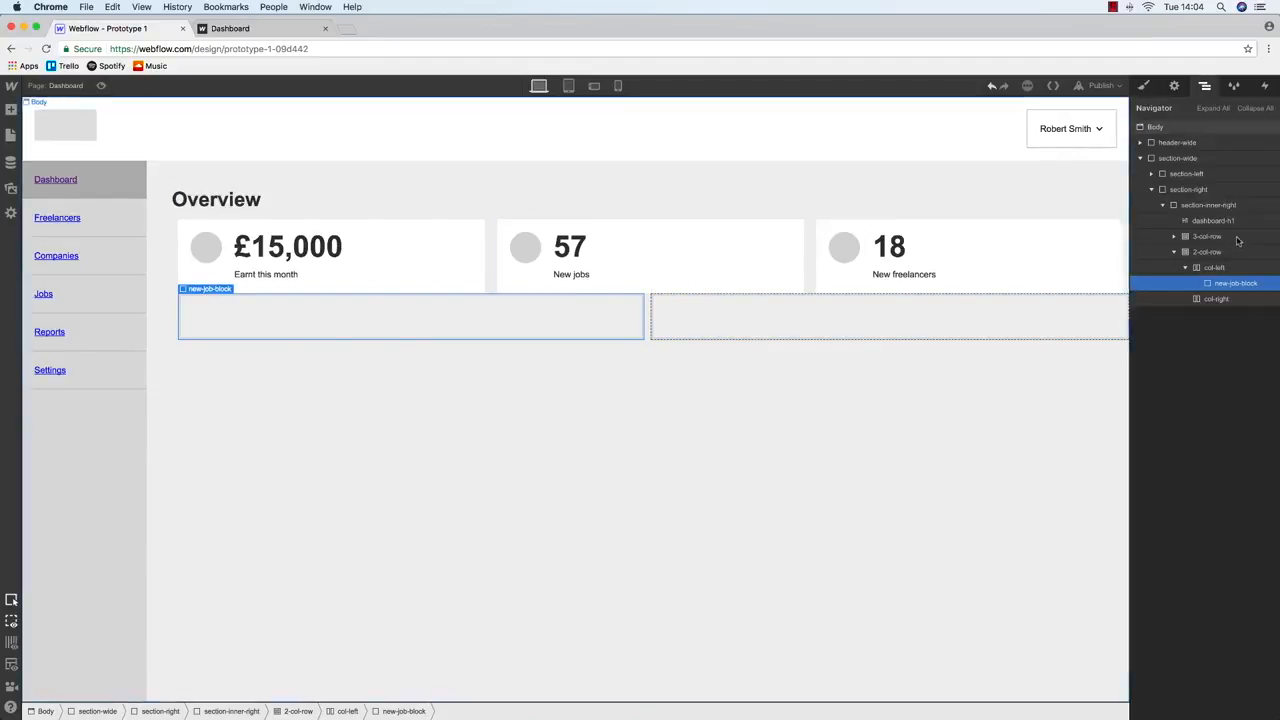
double_click(1230, 237)
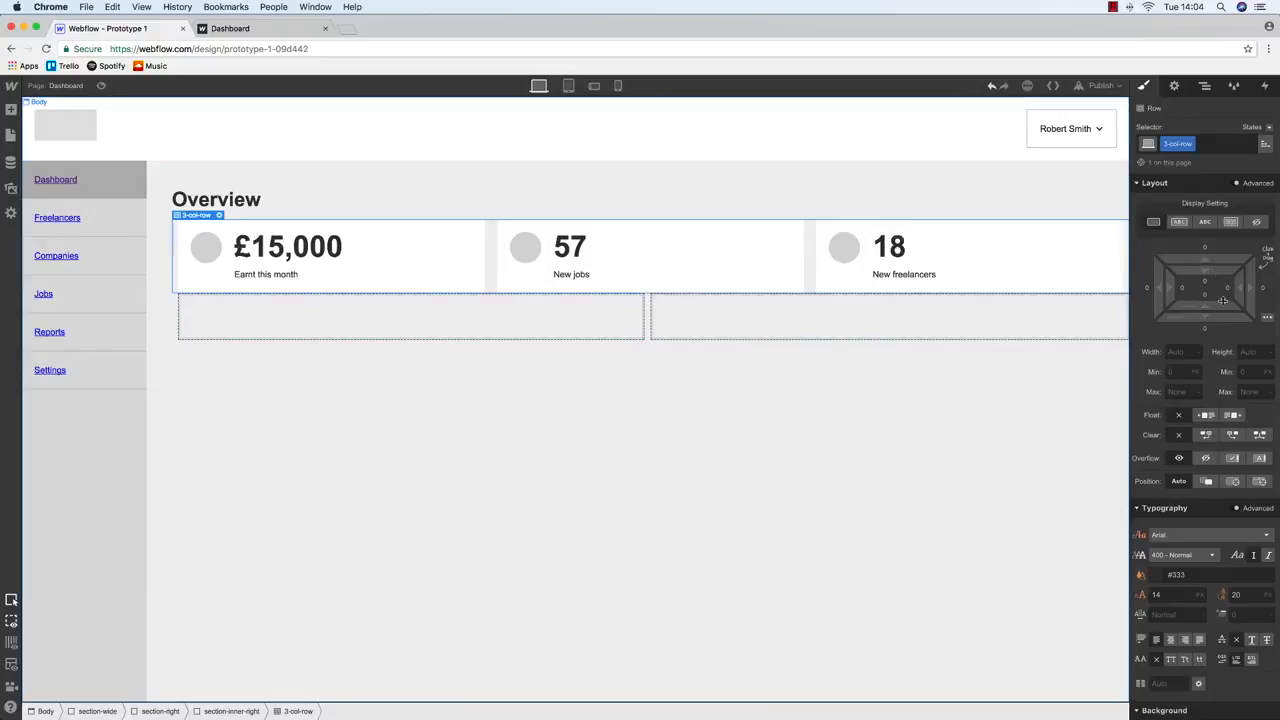
left_click(1206, 328)
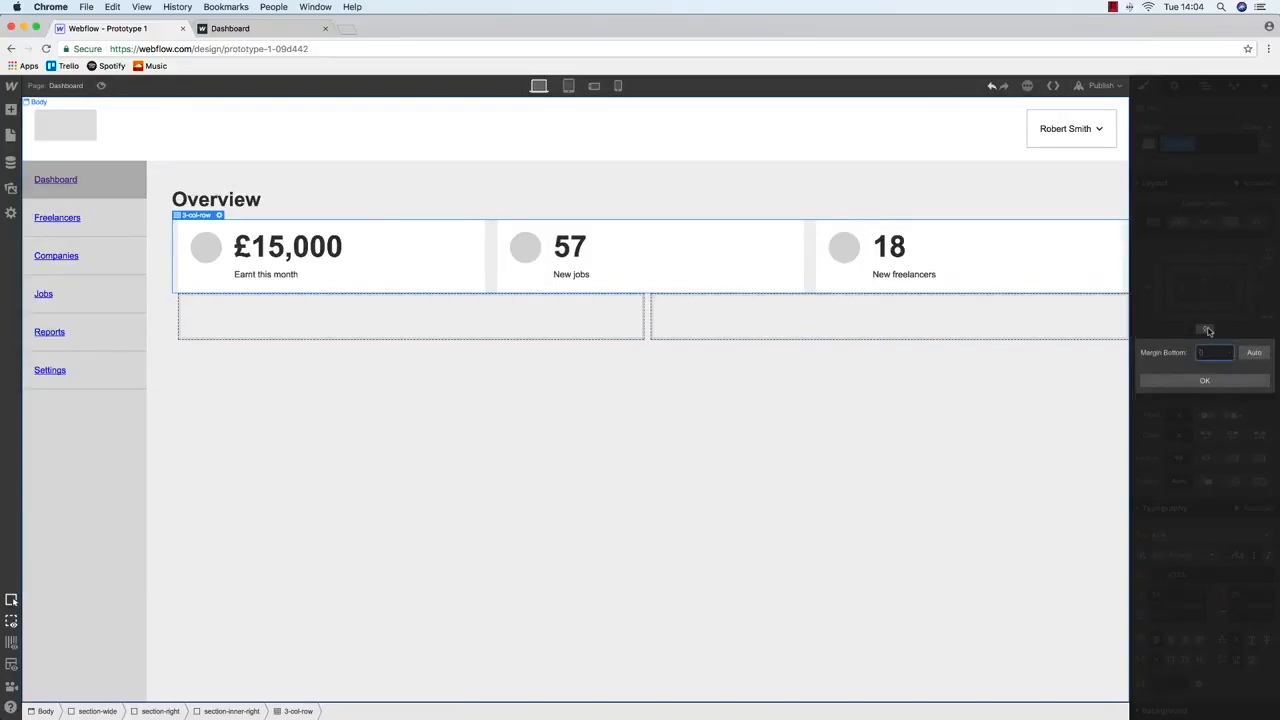
key("Escape")
left_click(1204, 87)
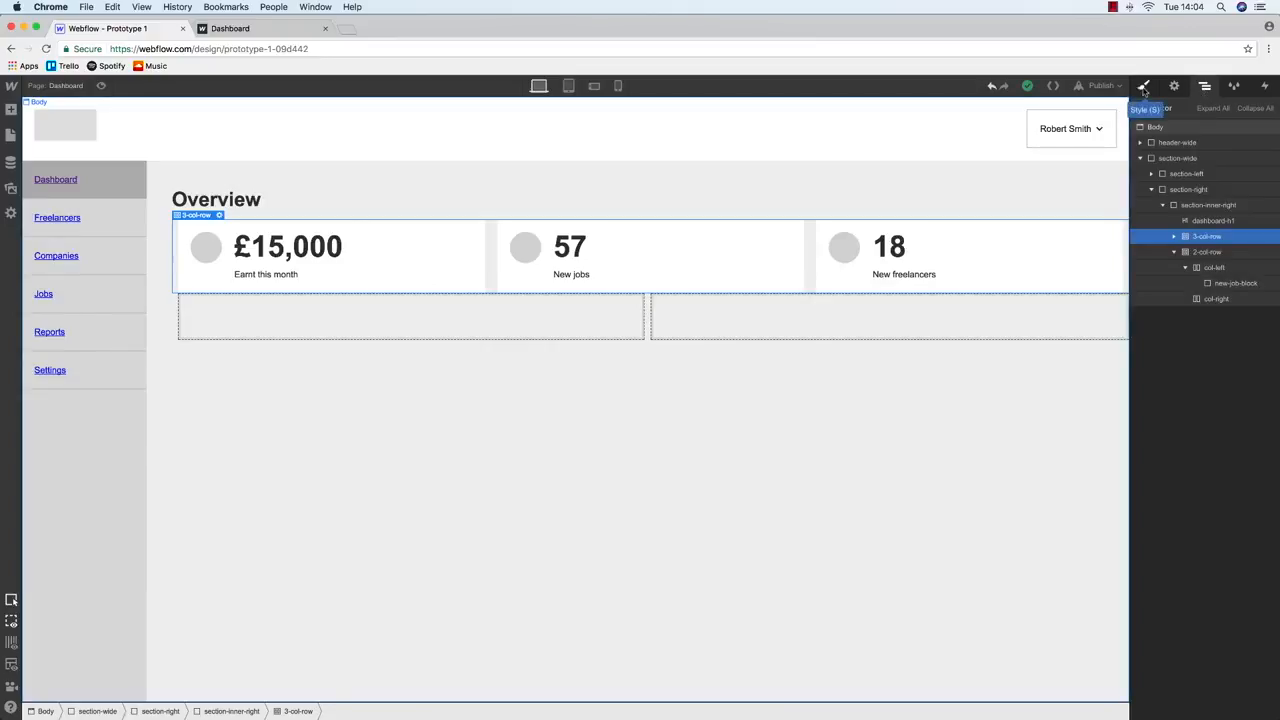
mouse_move(11, 109)
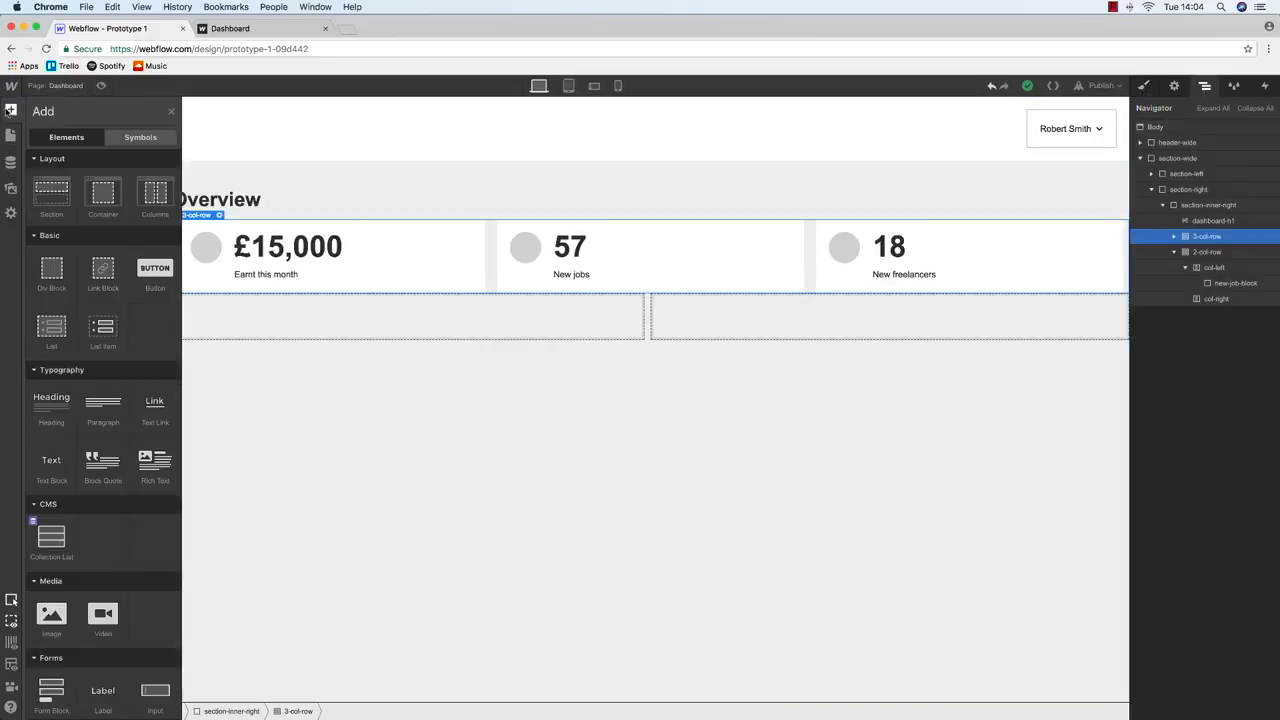
Place a new Div Block above 3-col-row in the Navigator and class it info-block-wrapper
left_click_drag(51, 268, 1212, 241)
left_click(1176, 251)
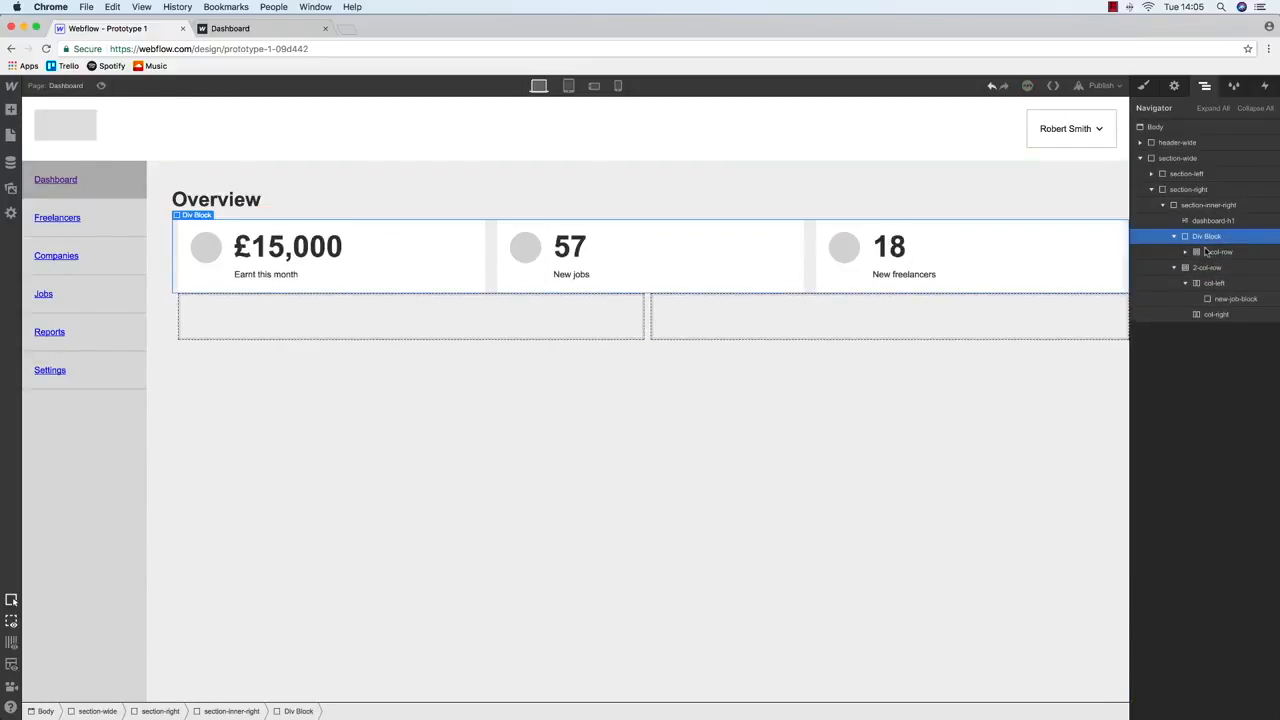
left_click(1143, 86)
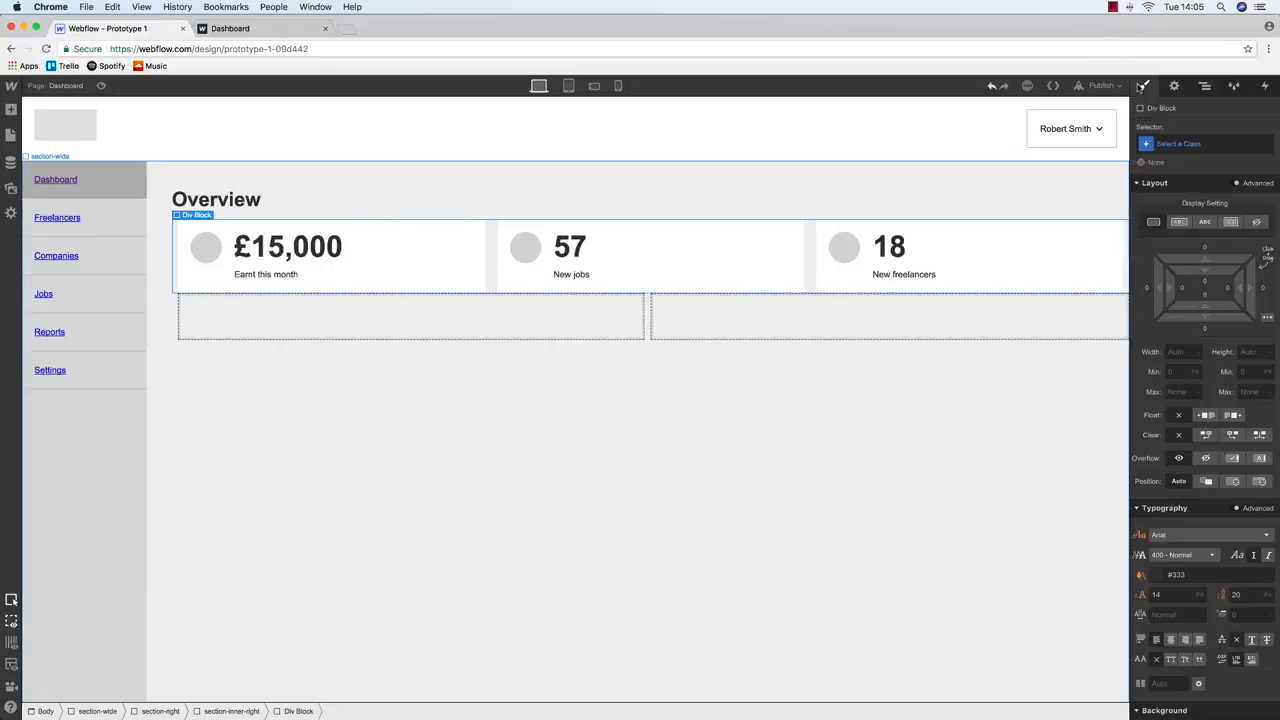
left_click(1178, 145)
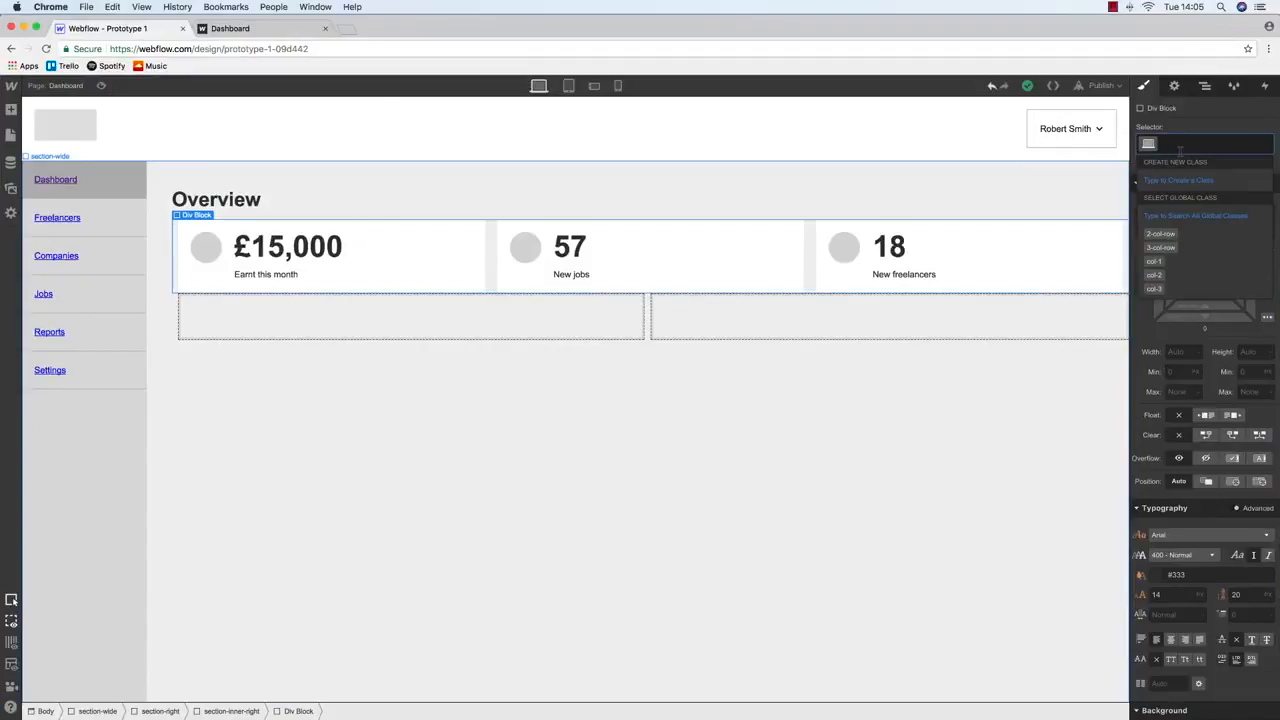
type("info-block")
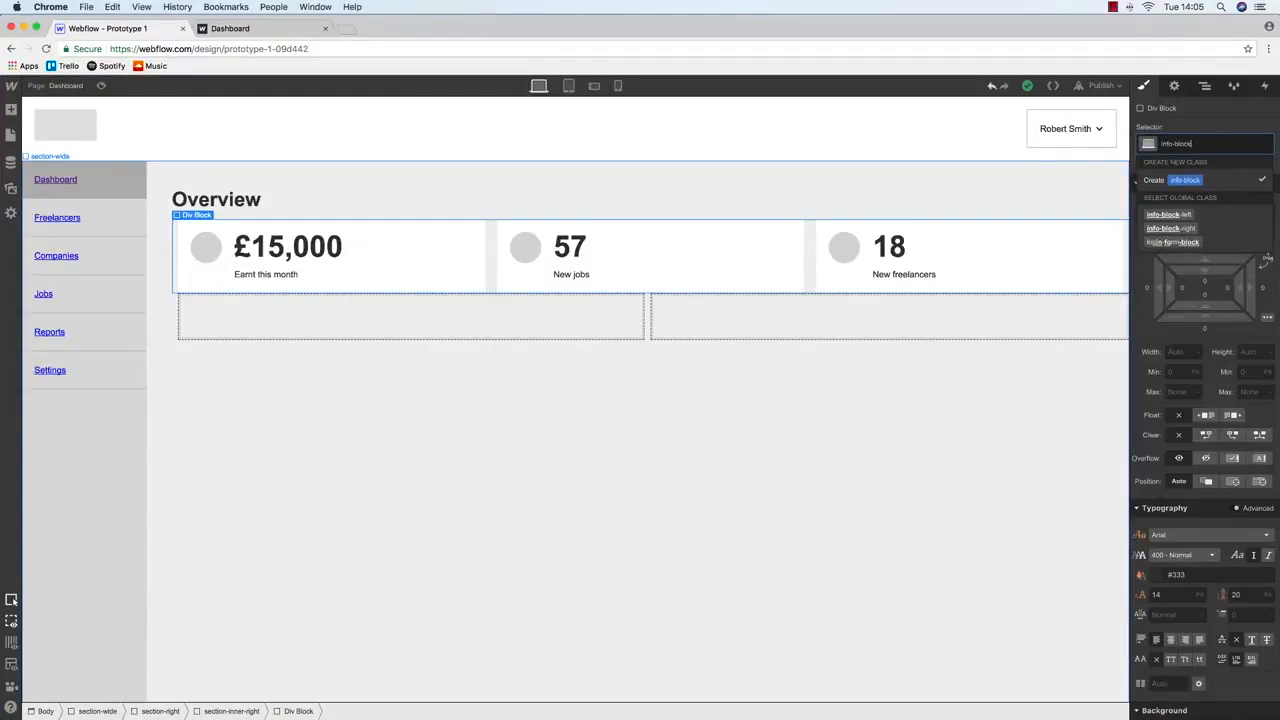
type("-wrapper")
key("Return")
Set info-block-wrapper's bottom margin to 40
left_click(1205, 330)
type("40")
key("Return")
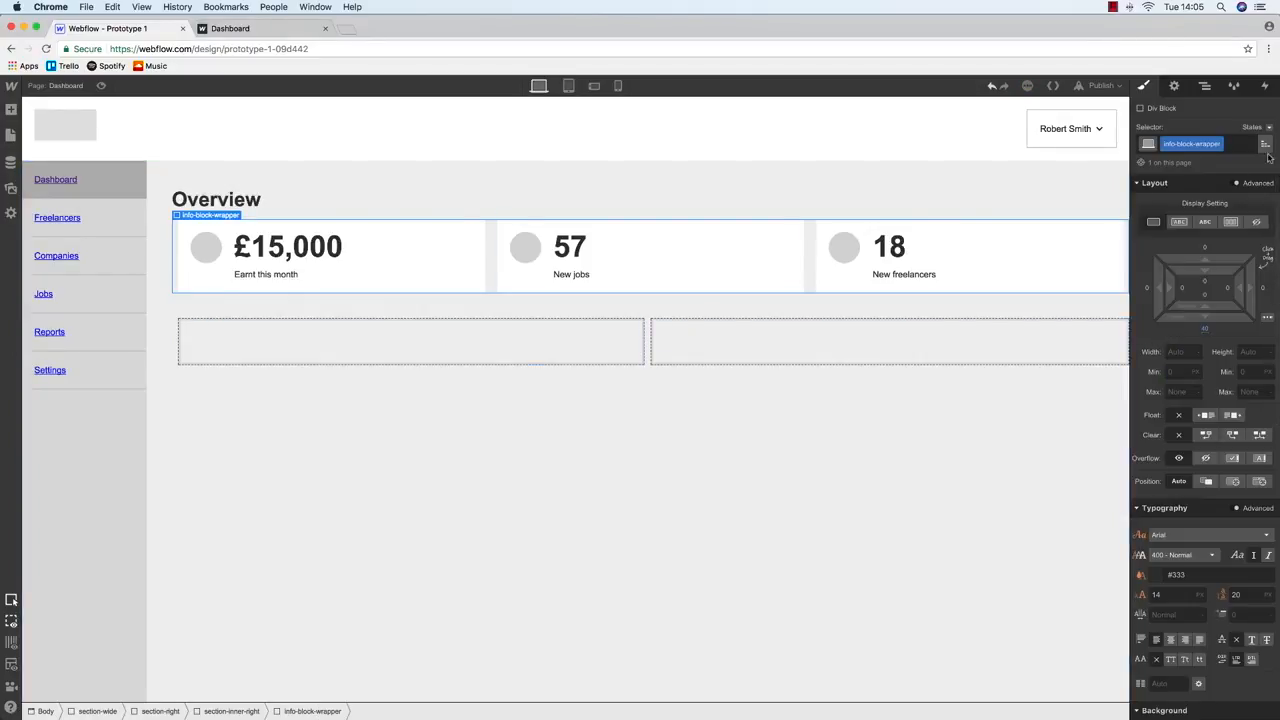
left_click(1205, 86)
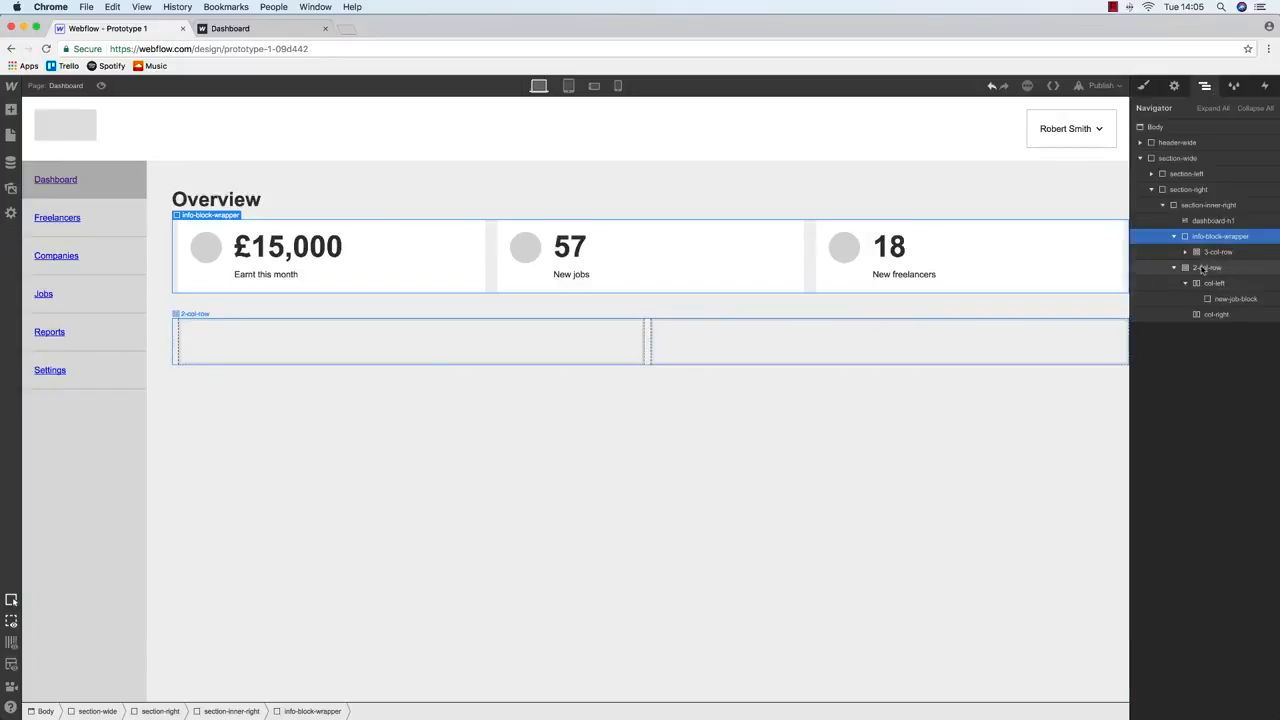
Add a new Div Block below info-block-wrapper and nest the 2-col-row inside it
left_click(1175, 272)
left_click(1175, 269)
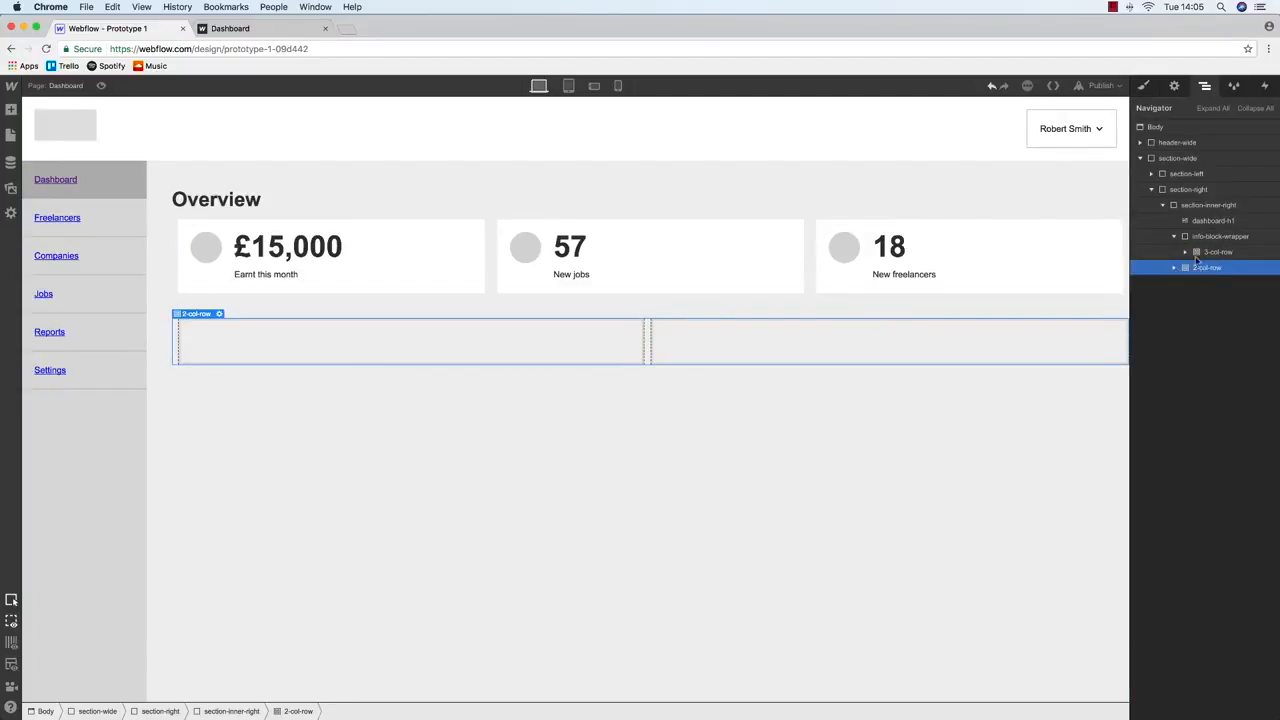
left_click(1174, 236)
key("super+ctrl+f")
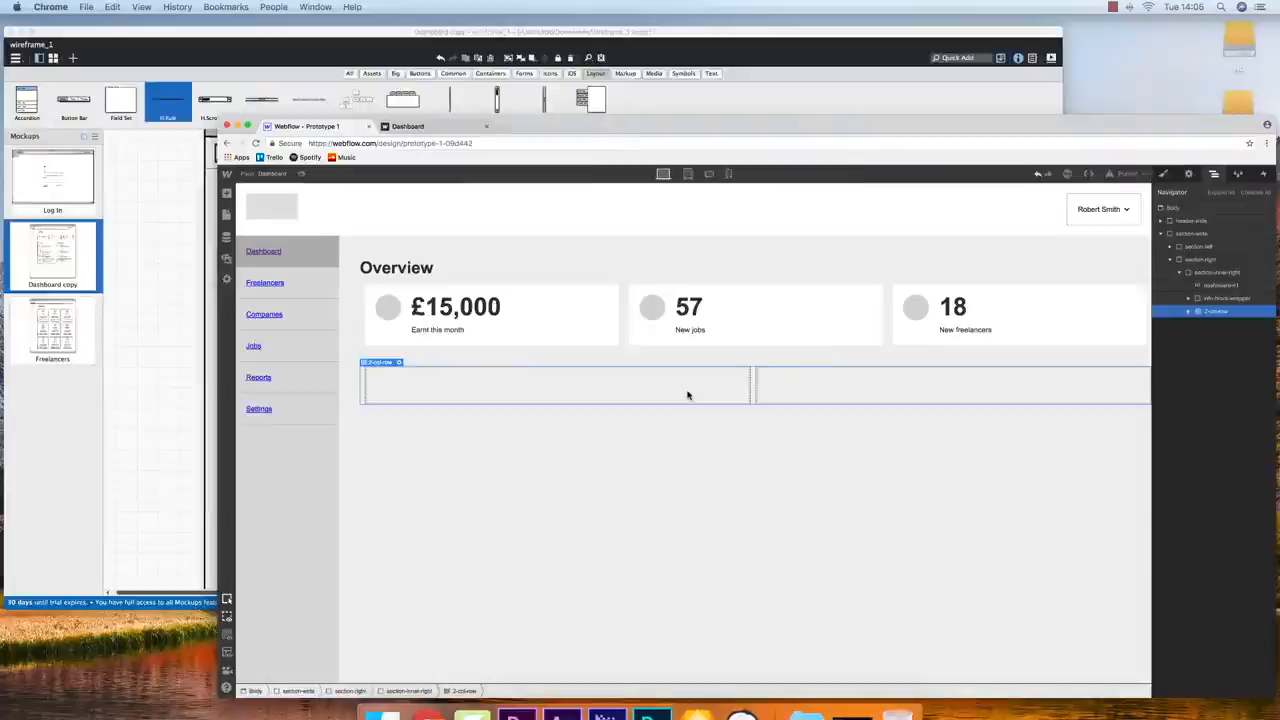
left_click(11, 110)
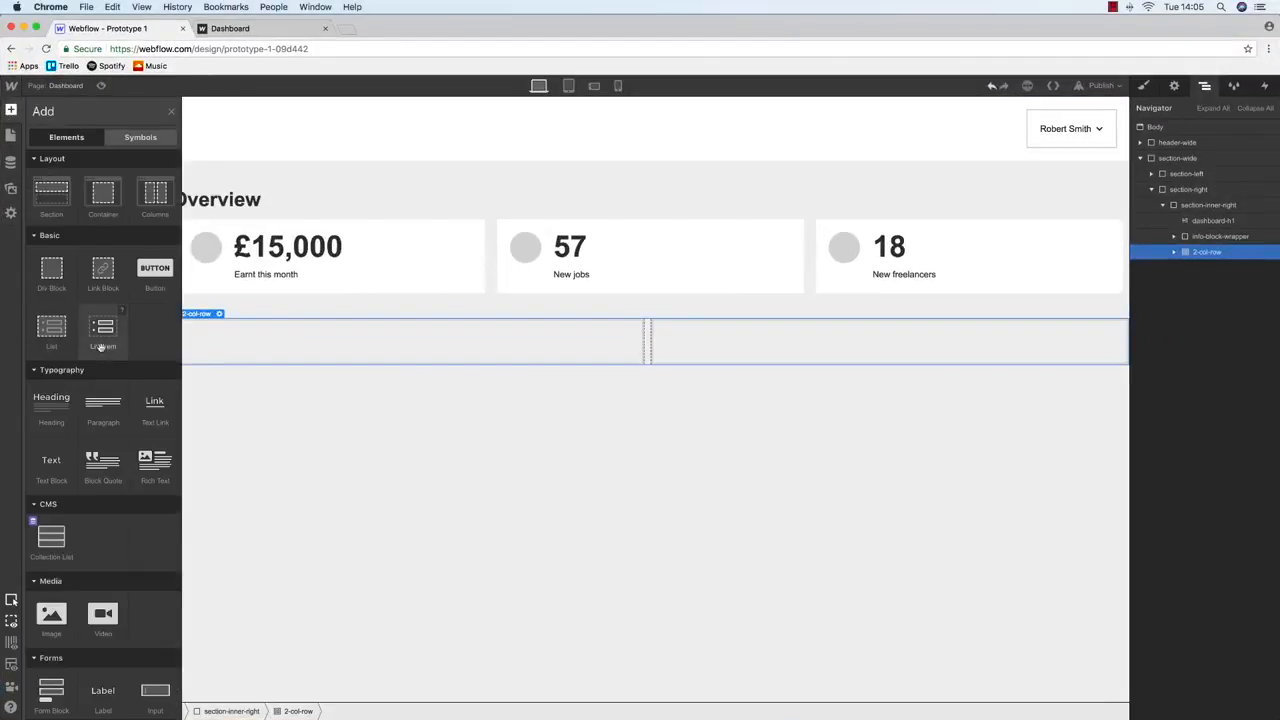
left_click_drag(51, 268, 1242, 285)
left_click_drag(1207, 236, 1210, 272)
left_click(1183, 290)
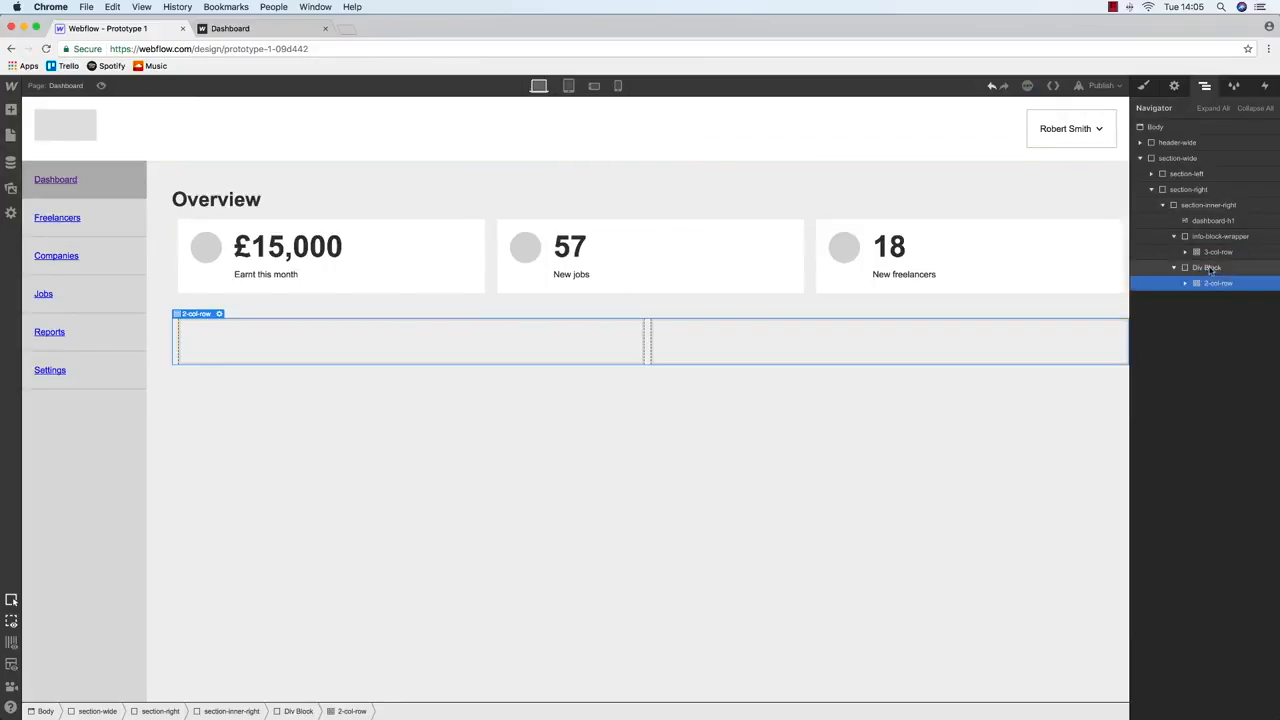
Class the new wrapper div notification-block
key("ctrl+Up")
key("ctrl+Up")
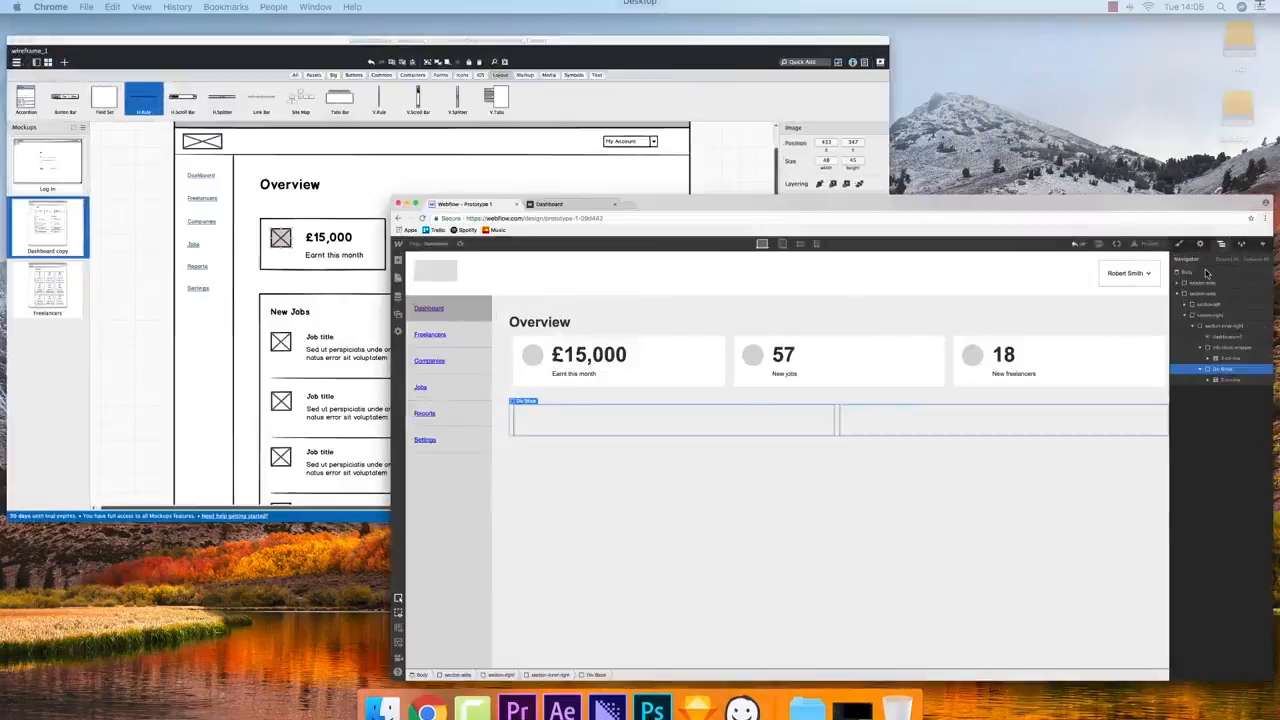
left_click(1185, 143)
type("new-info-blo")
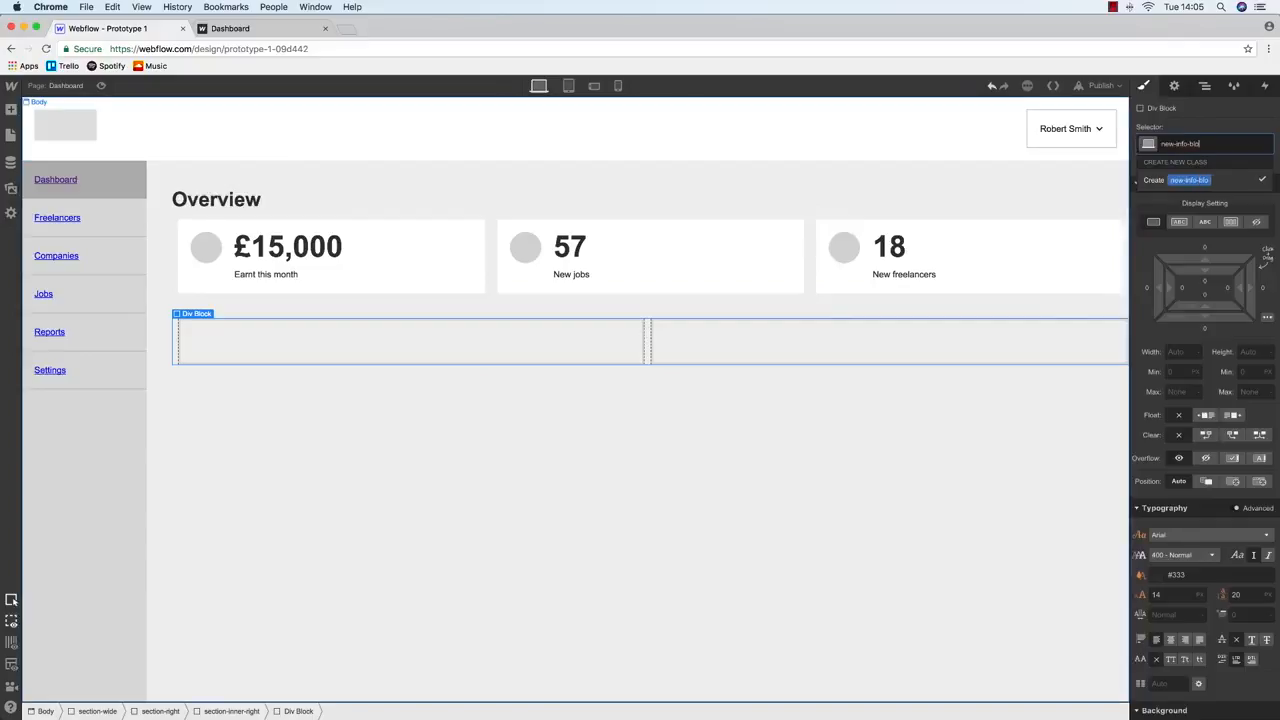
key("ctrl+Up")
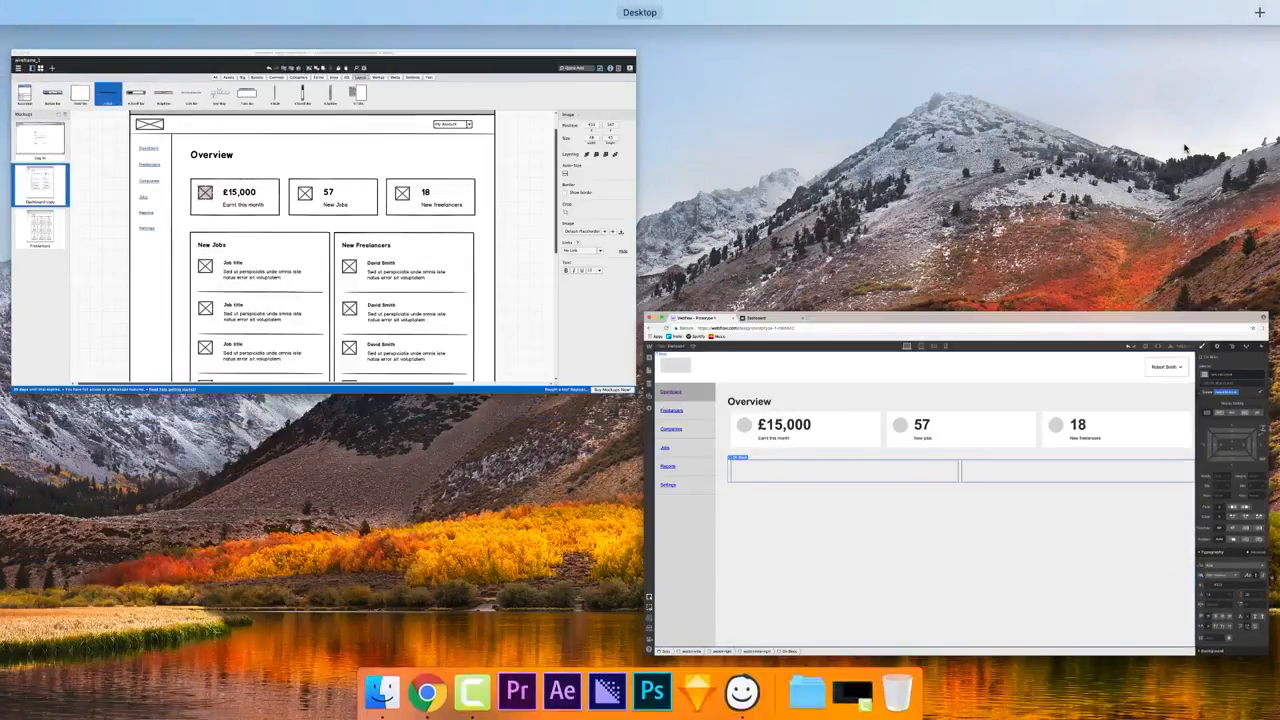
key("ctrl+Up")
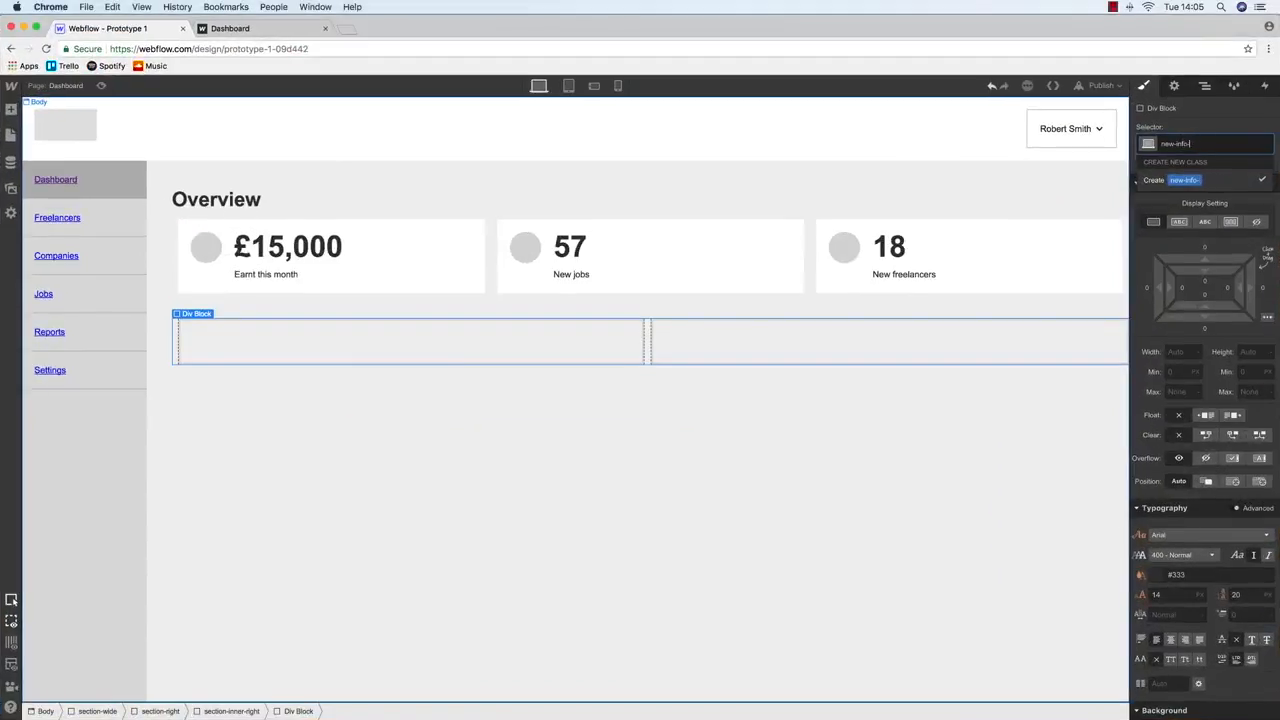
key("BackSpace")
key("BackSpace")
key("BackSpace")
key("BackSpace")
key("BackSpace")
key("BackSpace")
key("BackSpace")
key("BackSpace")
key("BackSpace")
key("ctrl+Up")
key("ctrl+Up")
type("notification-block")
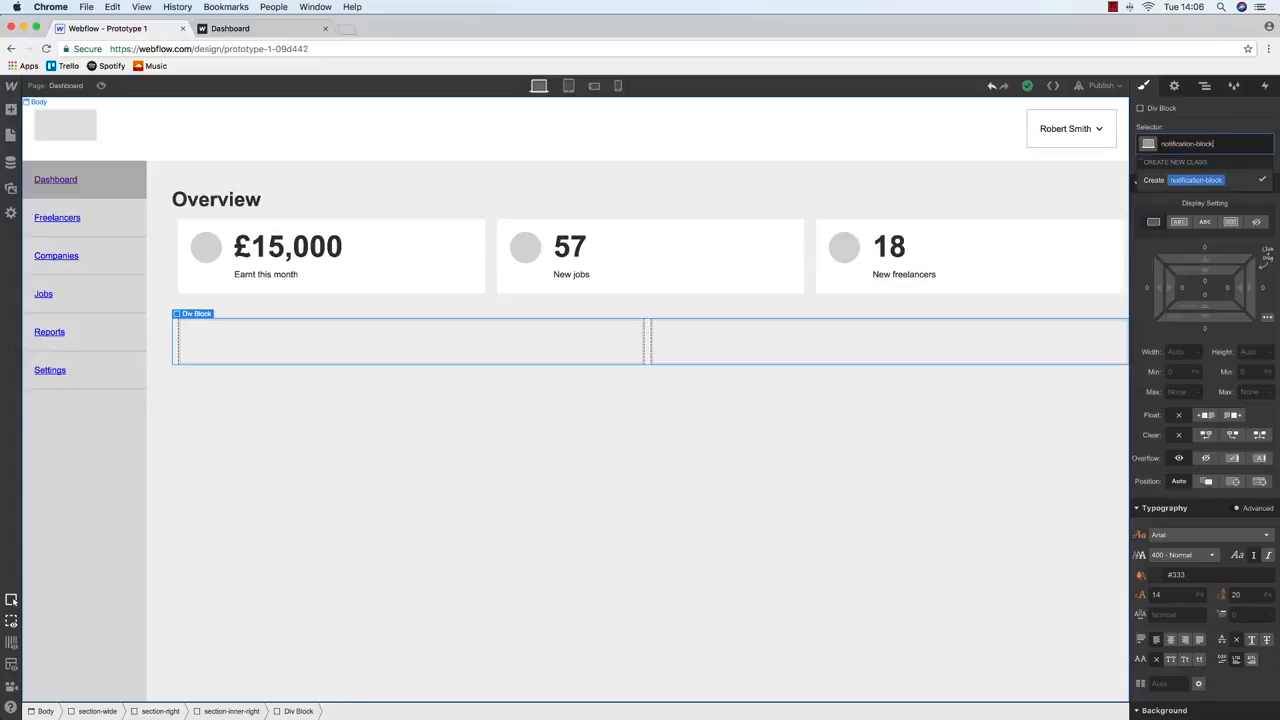
key("Return")
Select new-job-block and compare the layout against the Balsamiq wireframe
left_click(346, 346)
key("ctrl+Up")
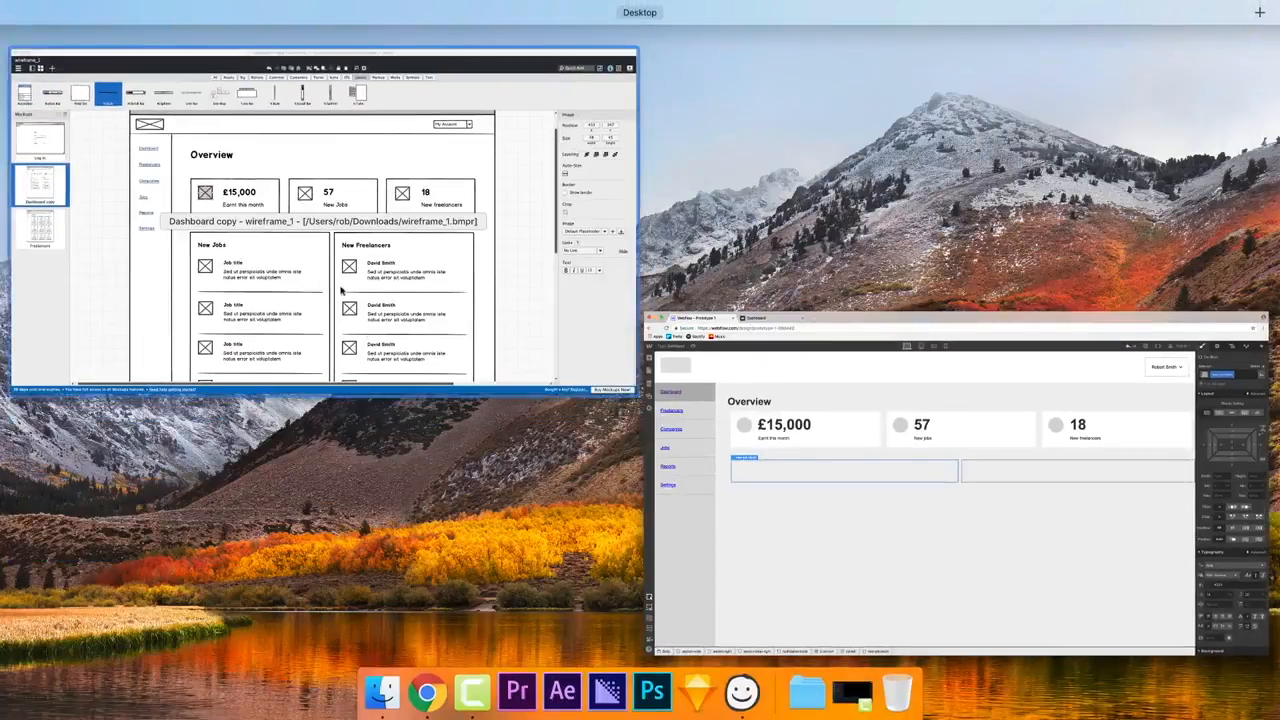
left_click(340, 290)
key("ctrl+Up")
left_click(295, 295)
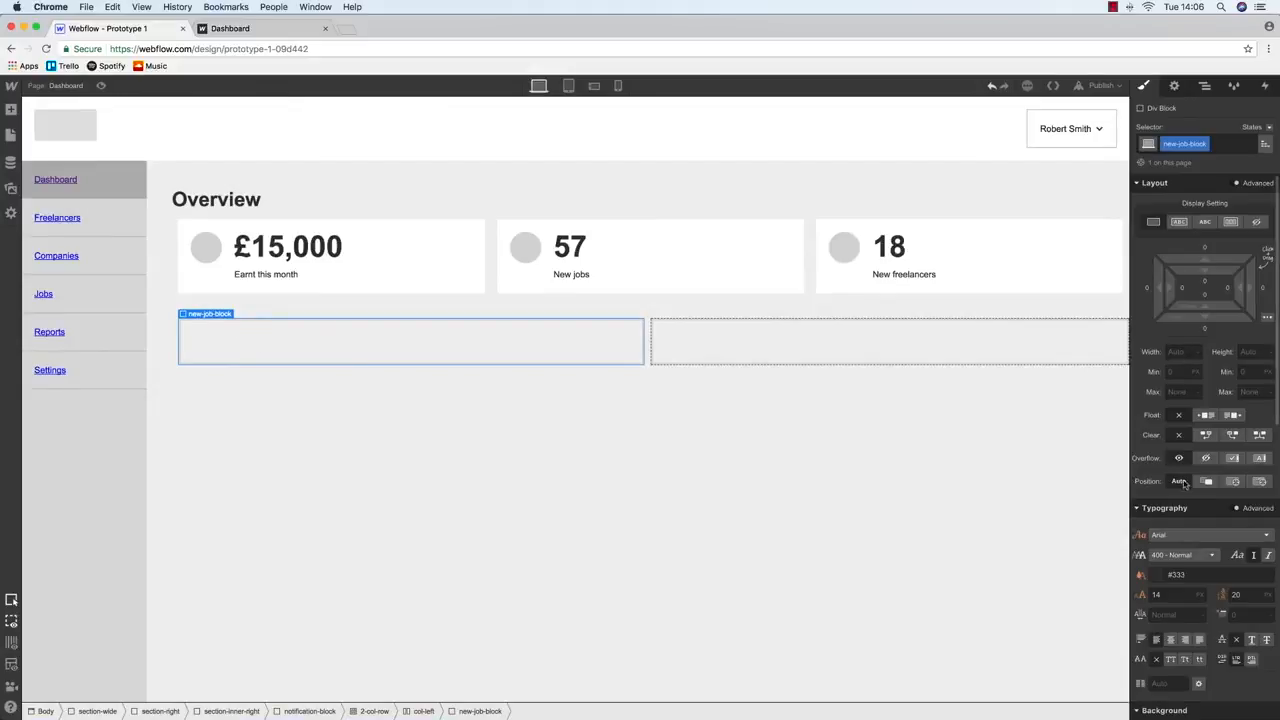
Set new-job-block's background colour to white
scroll(1177, 459, "down", 10)
scroll(1173, 440, "down", 3)
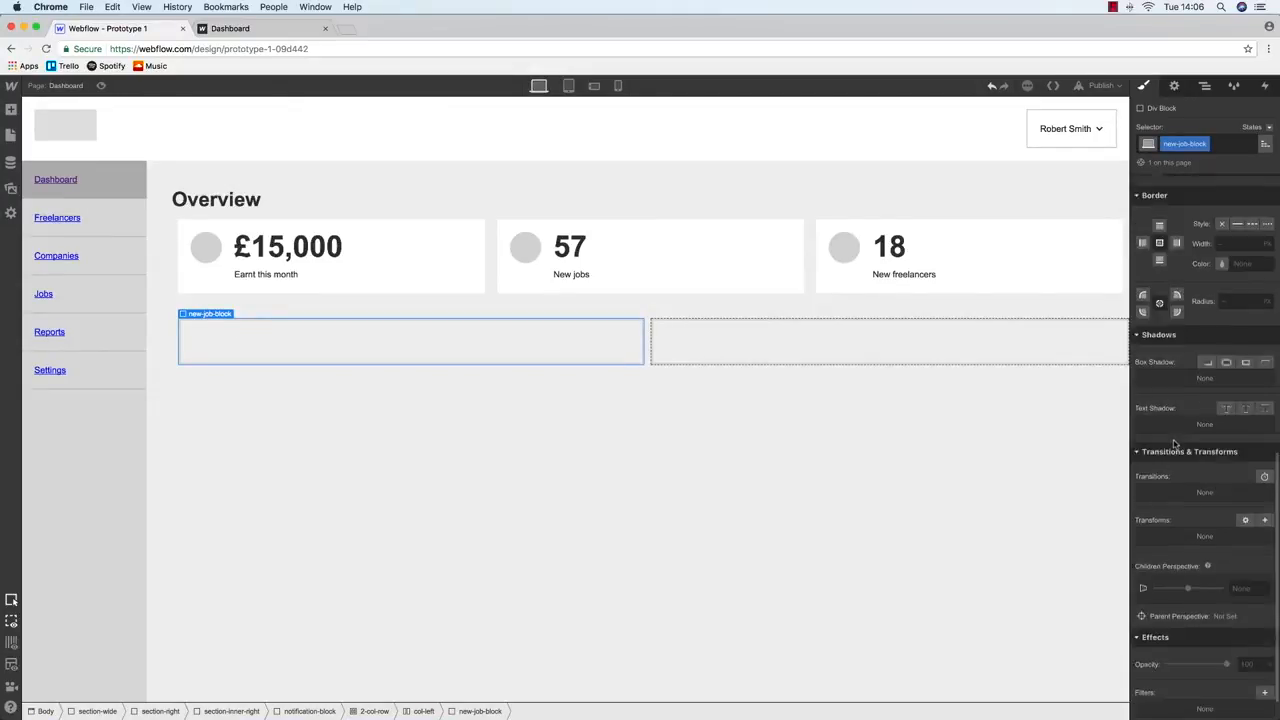
scroll(1172, 420, "up", 10)
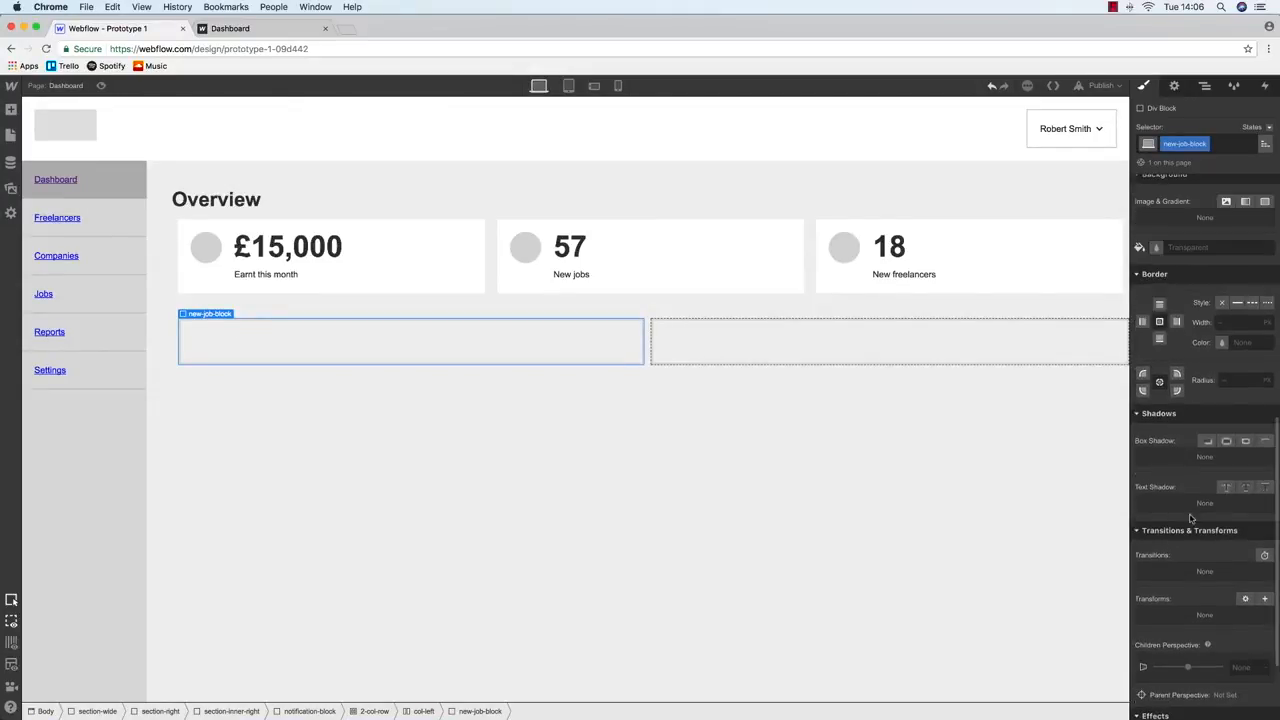
left_click(1156, 321)
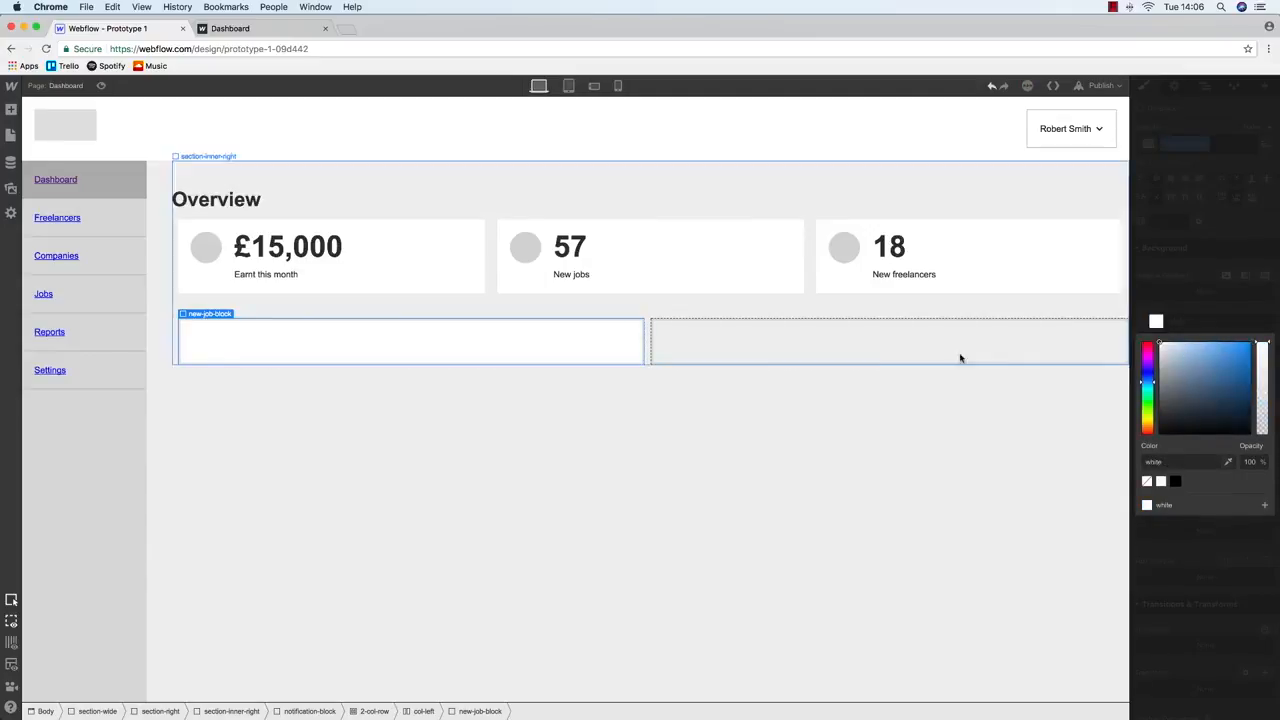
left_click(830, 357)
left_click(451, 335)
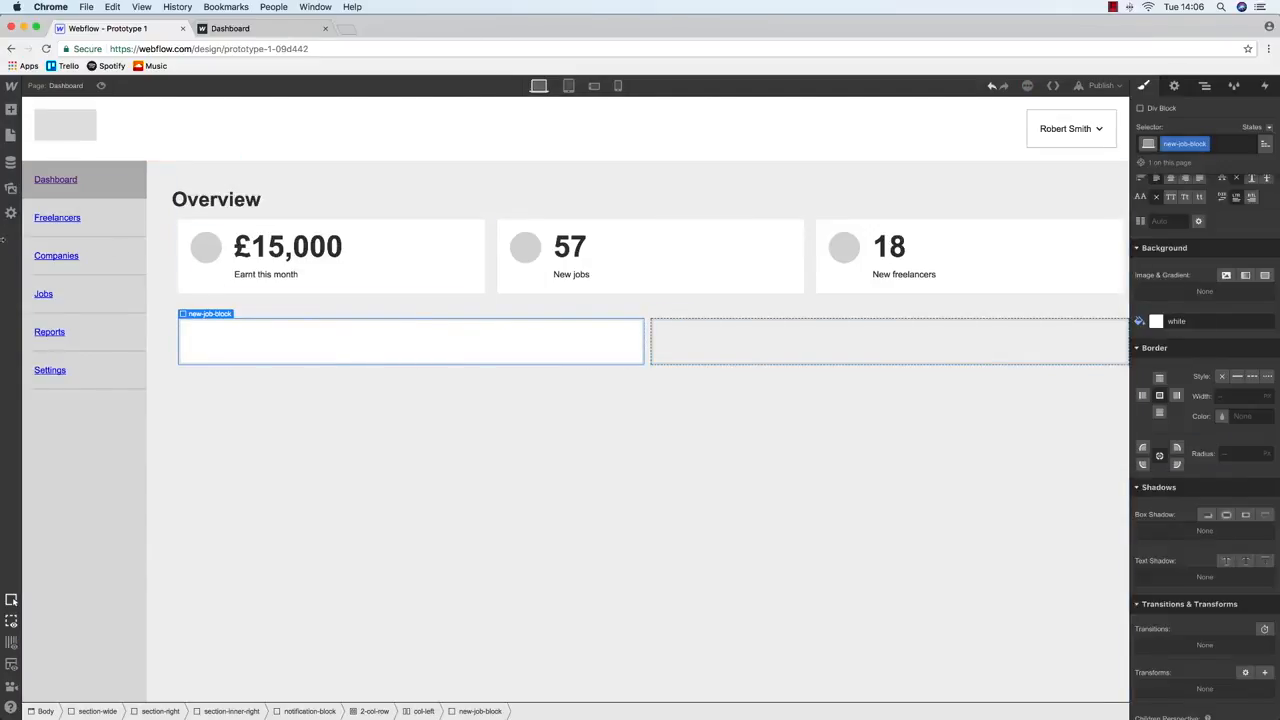
Change the Overview heading's bottom margin to 40 px
left_click(252, 205)
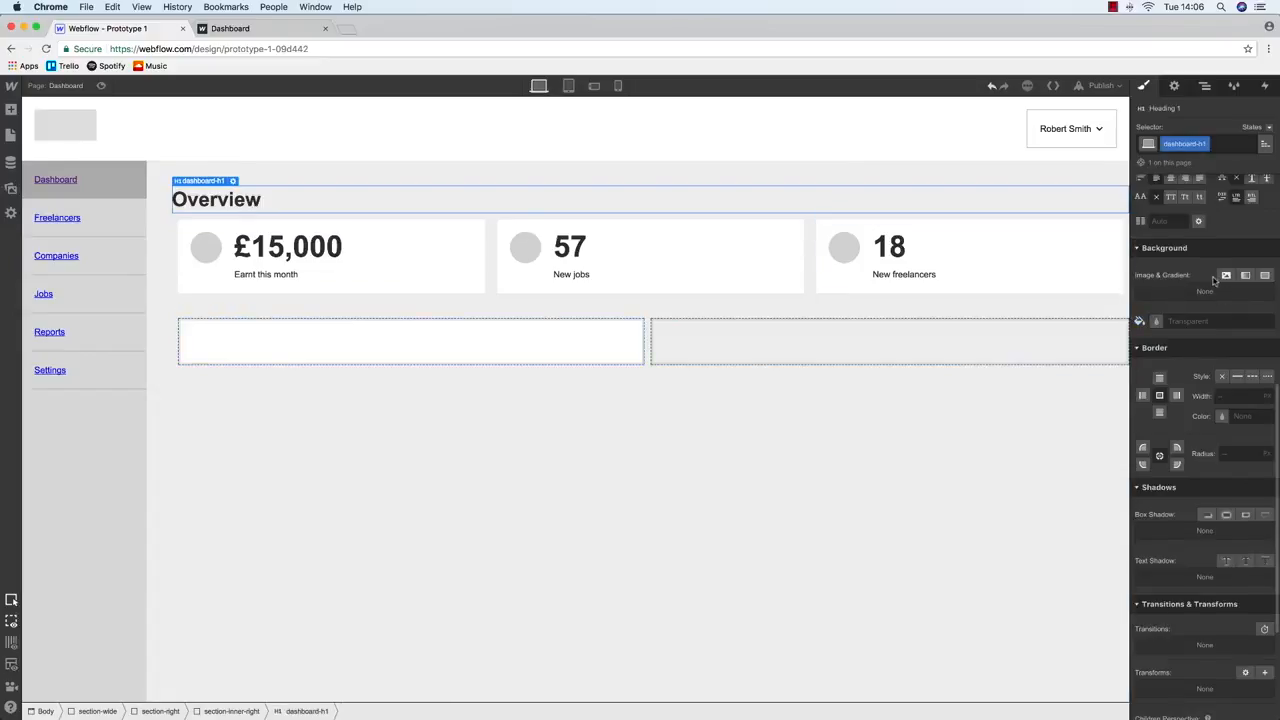
left_click(1205, 330)
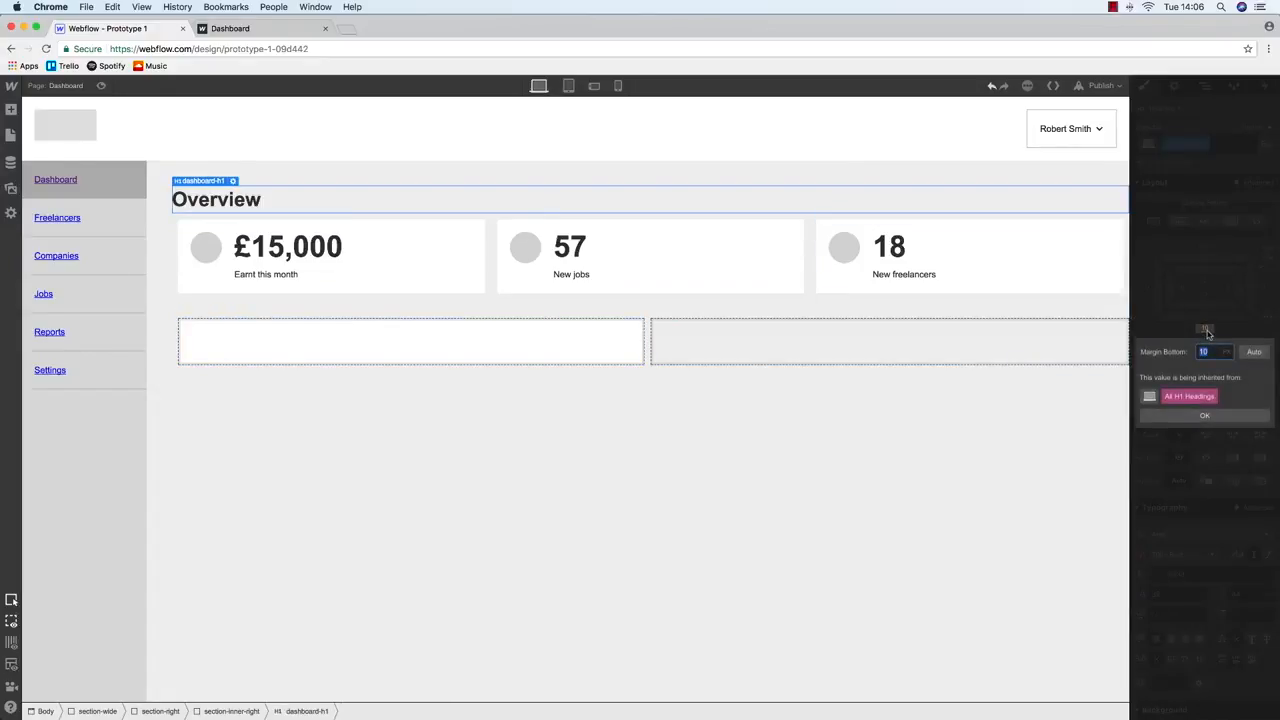
type("40")
key("Return")
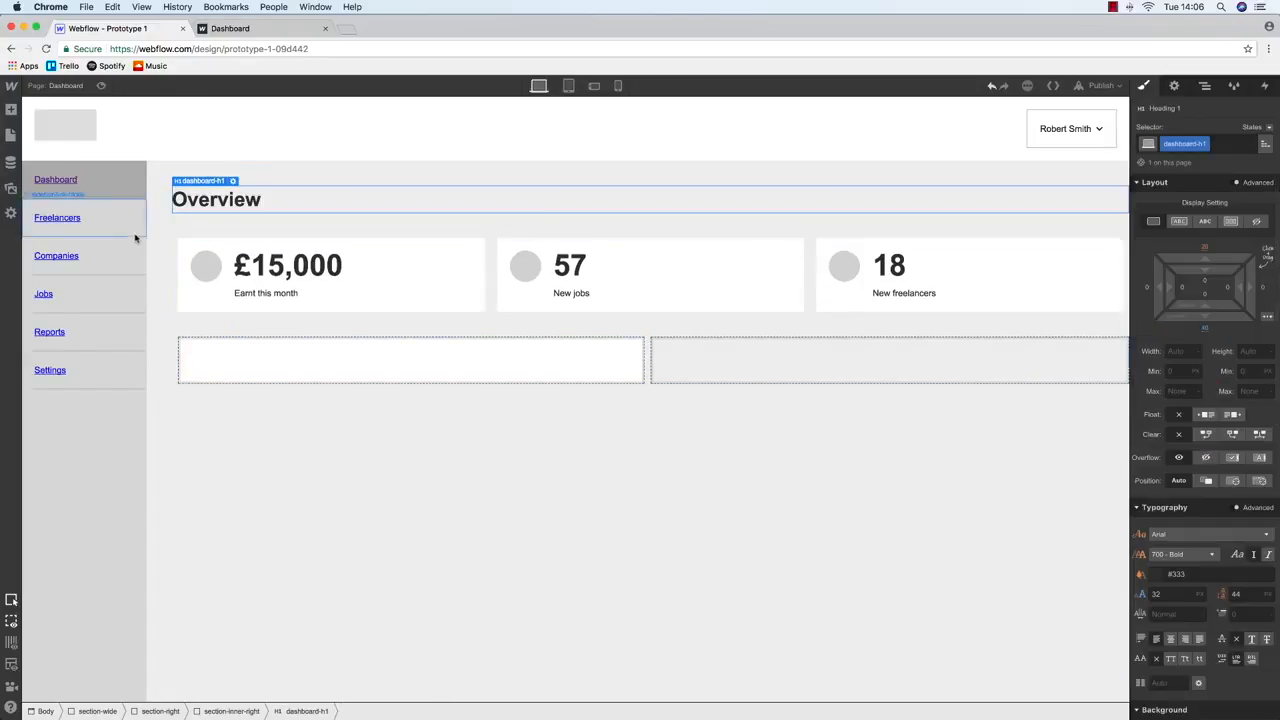
left_click(190, 250)
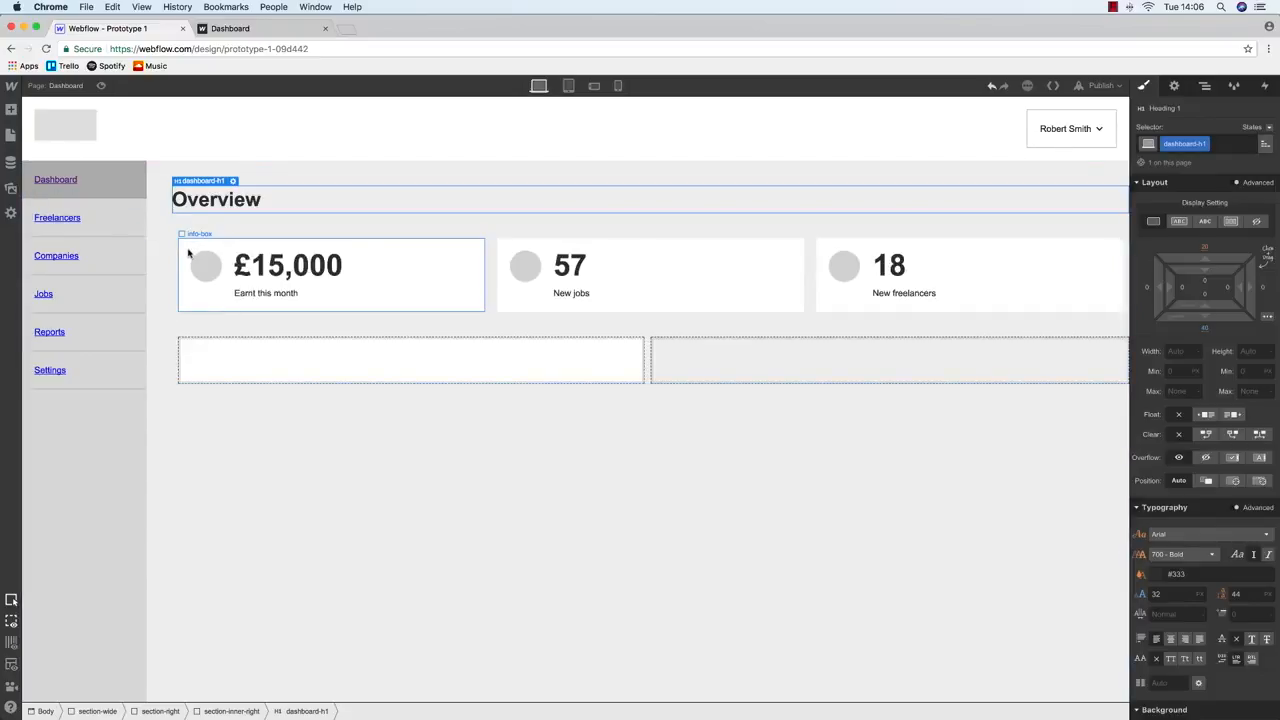
left_click(1206, 87)
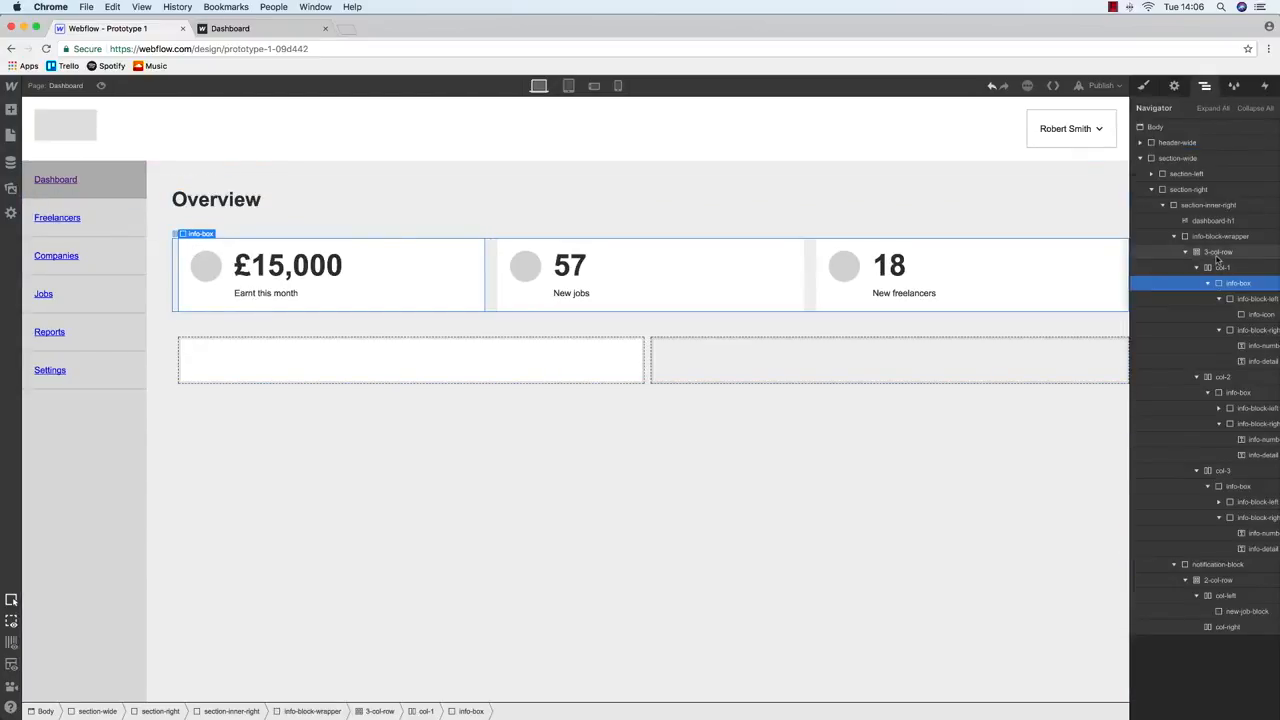
Set the 3-col-row stat row's left and right margins to -10
left_click(1219, 254)
left_click(1145, 87)
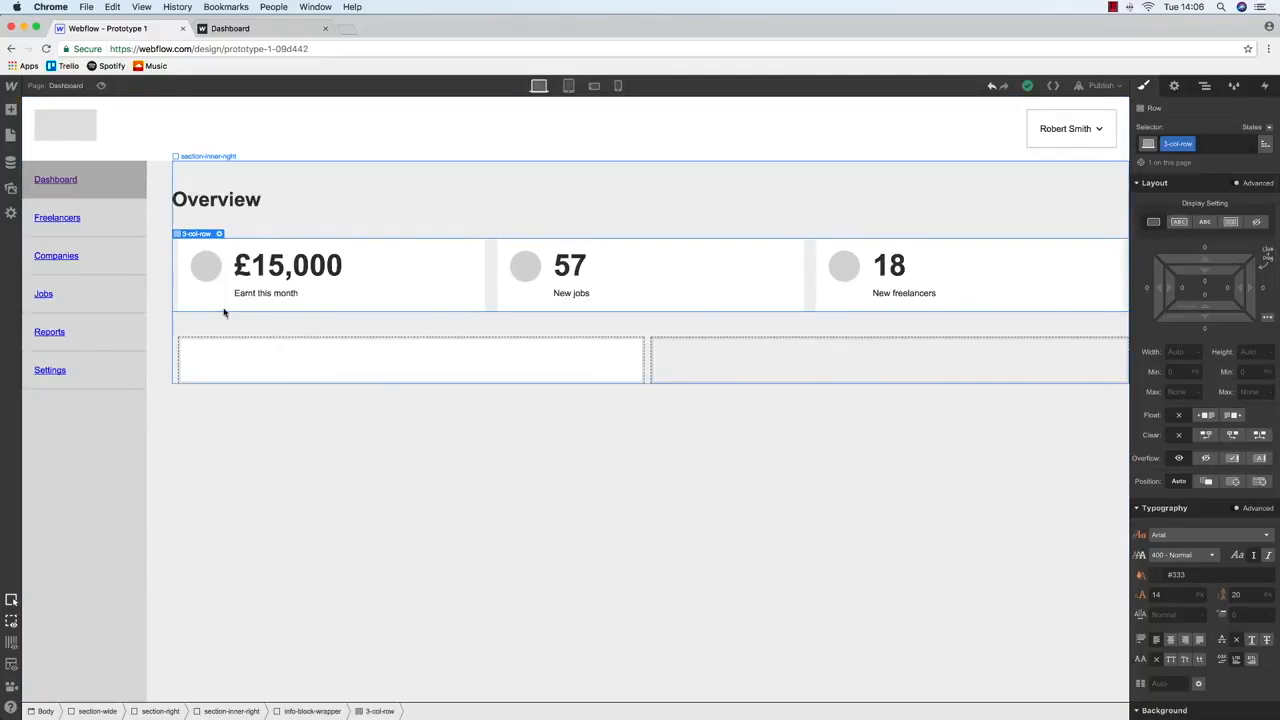
left_click(176, 287)
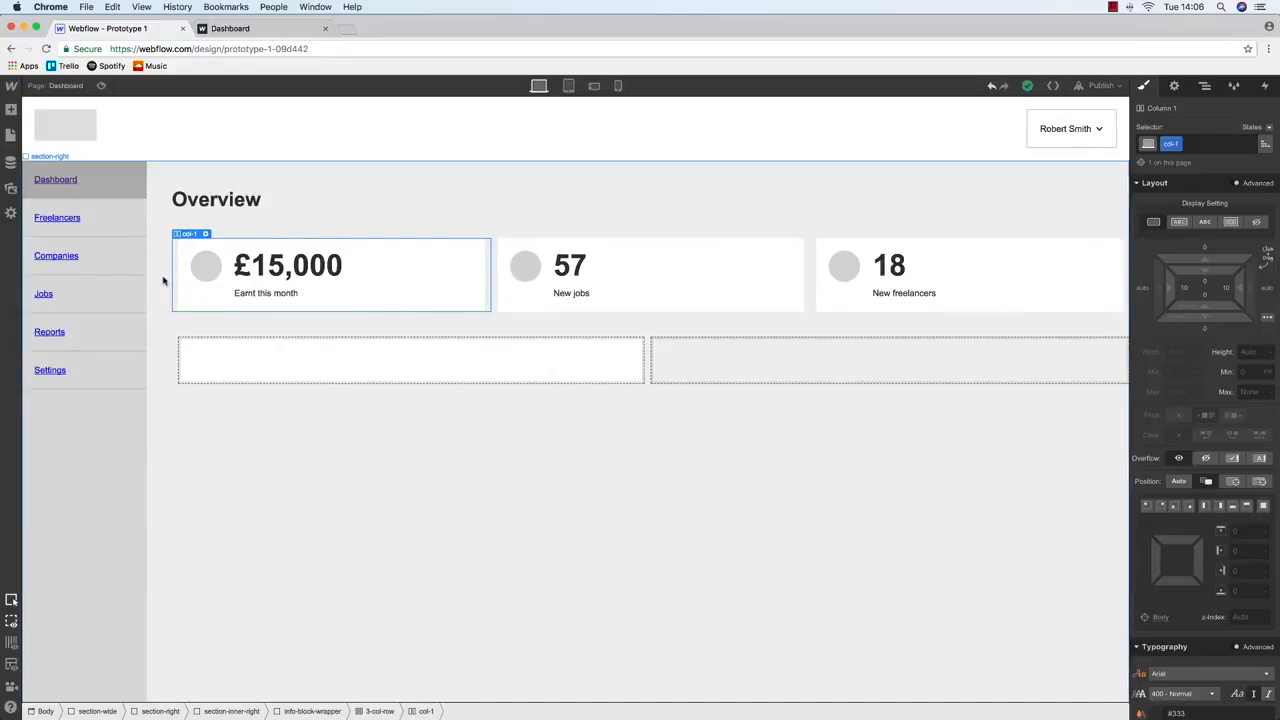
left_click(184, 225)
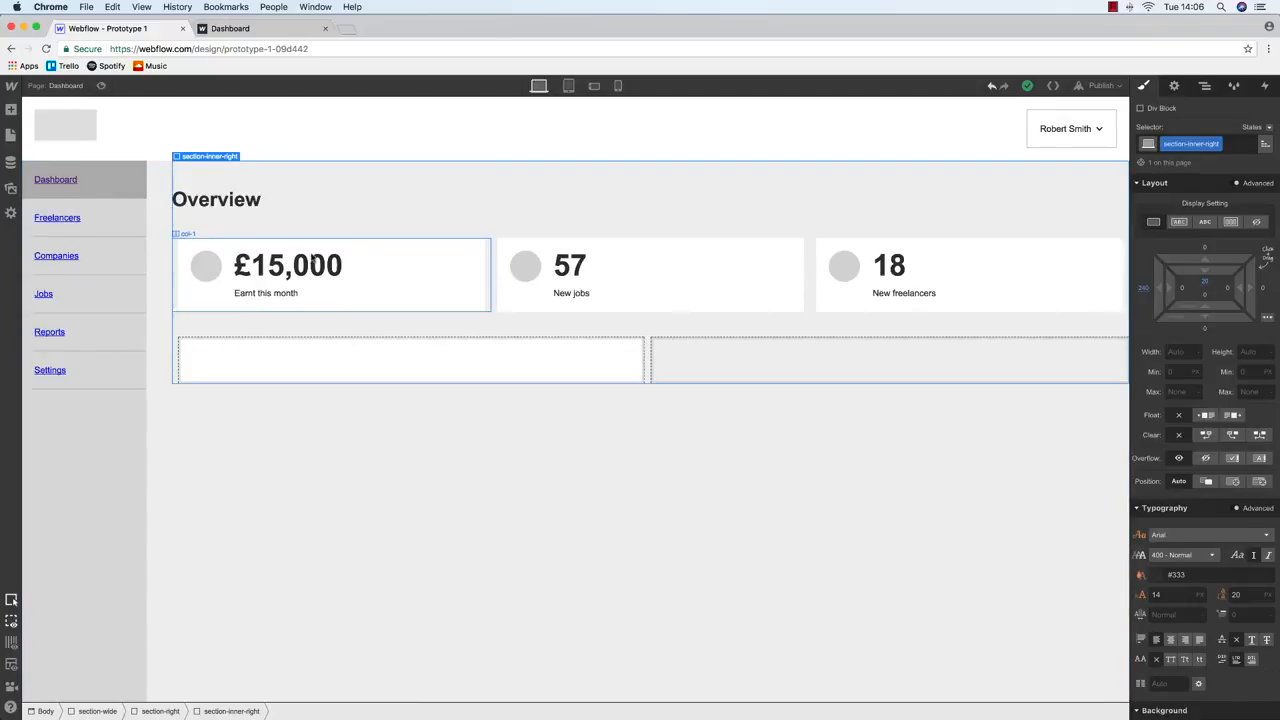
left_click(1174, 85)
left_click(1205, 85)
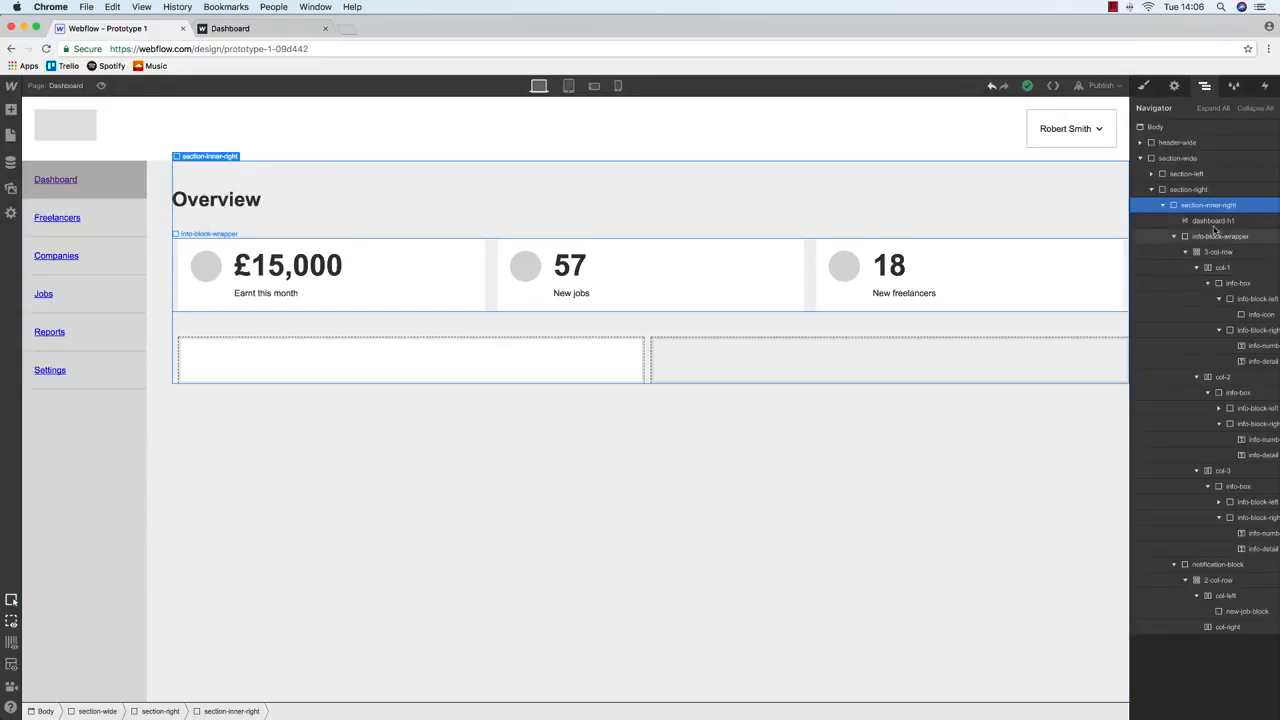
left_click(1218, 252)
key("s")
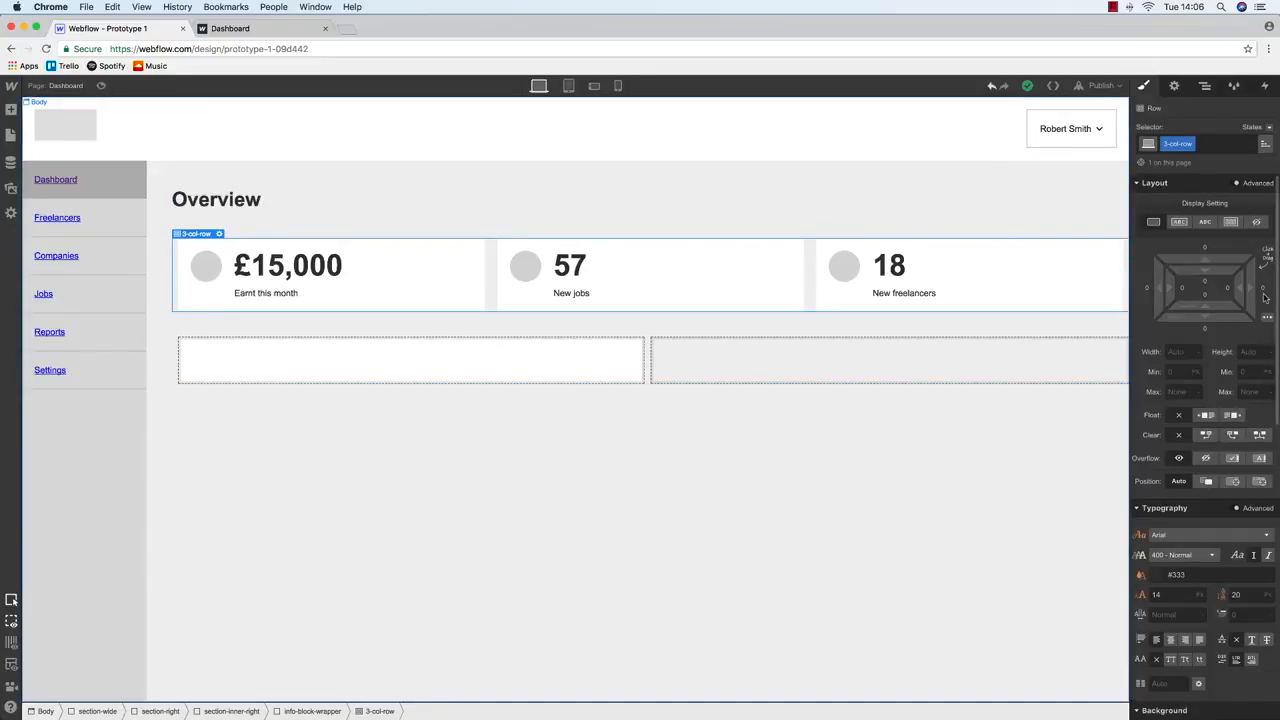
left_click(1263, 288)
key("Return")
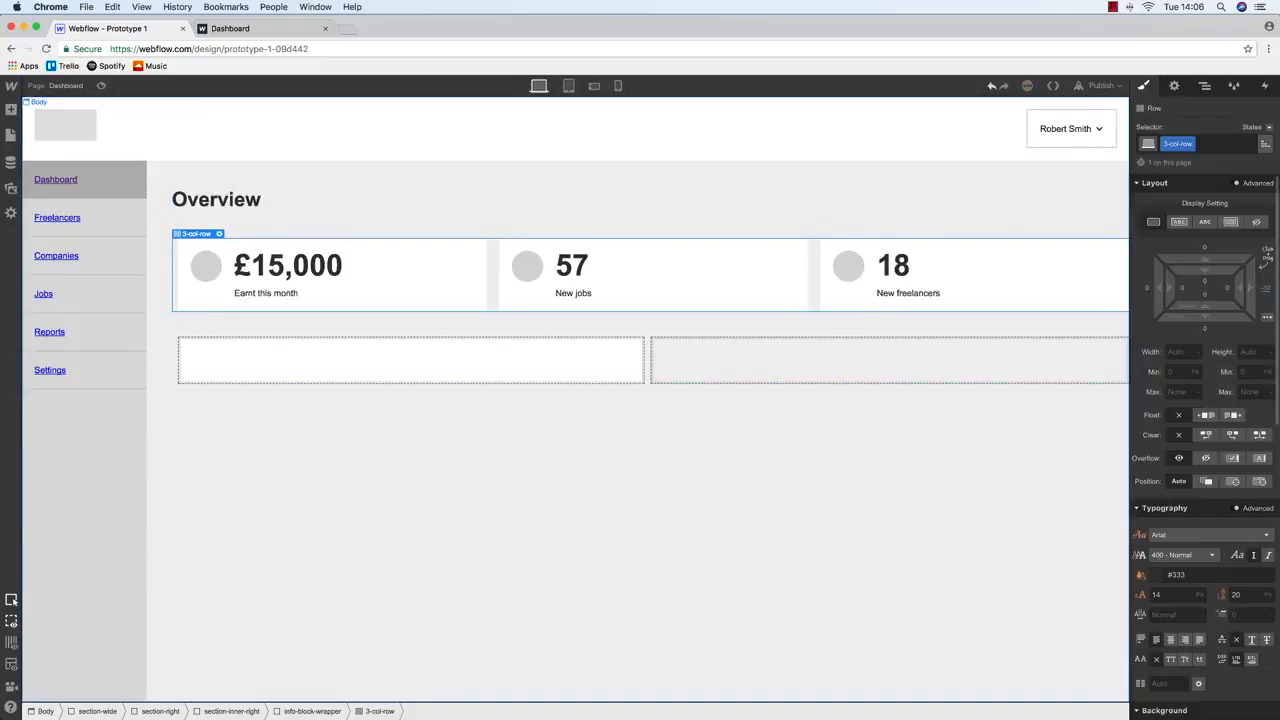
left_click(1146, 291)
type("-10")
key("Return")
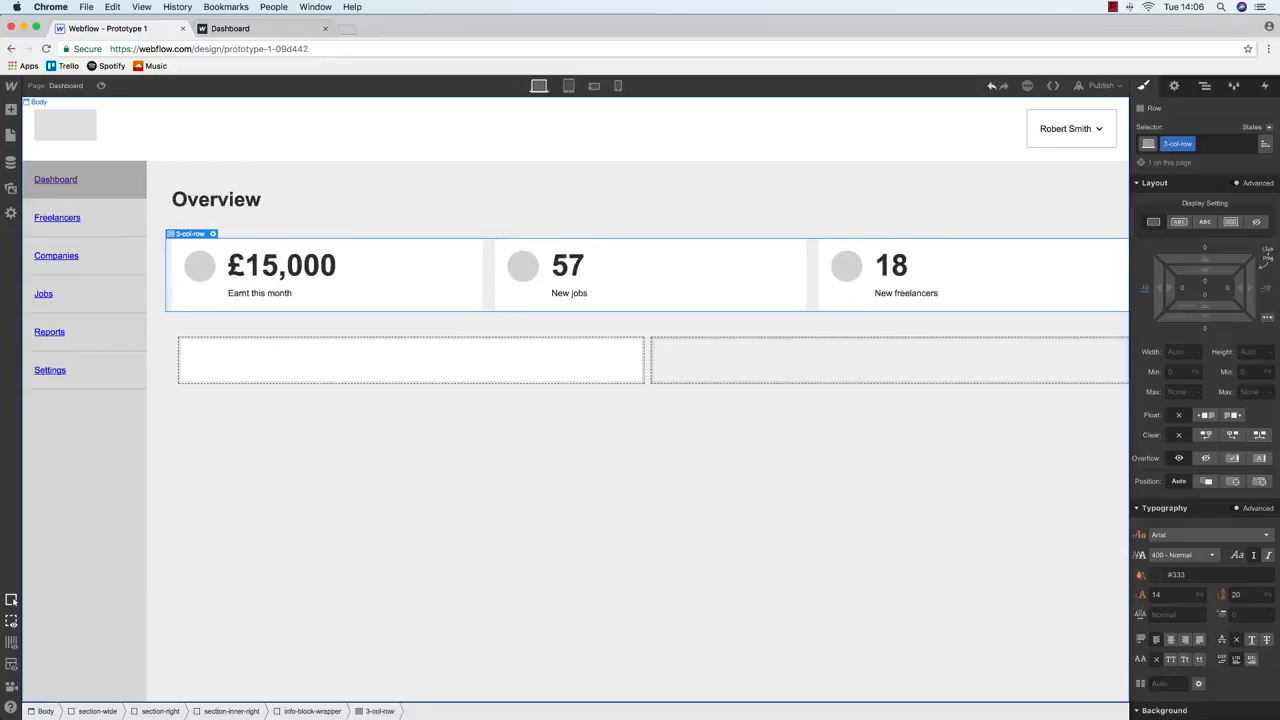
Set the 2-col-row's left and right margins to -10 as well
left_click(1205, 87)
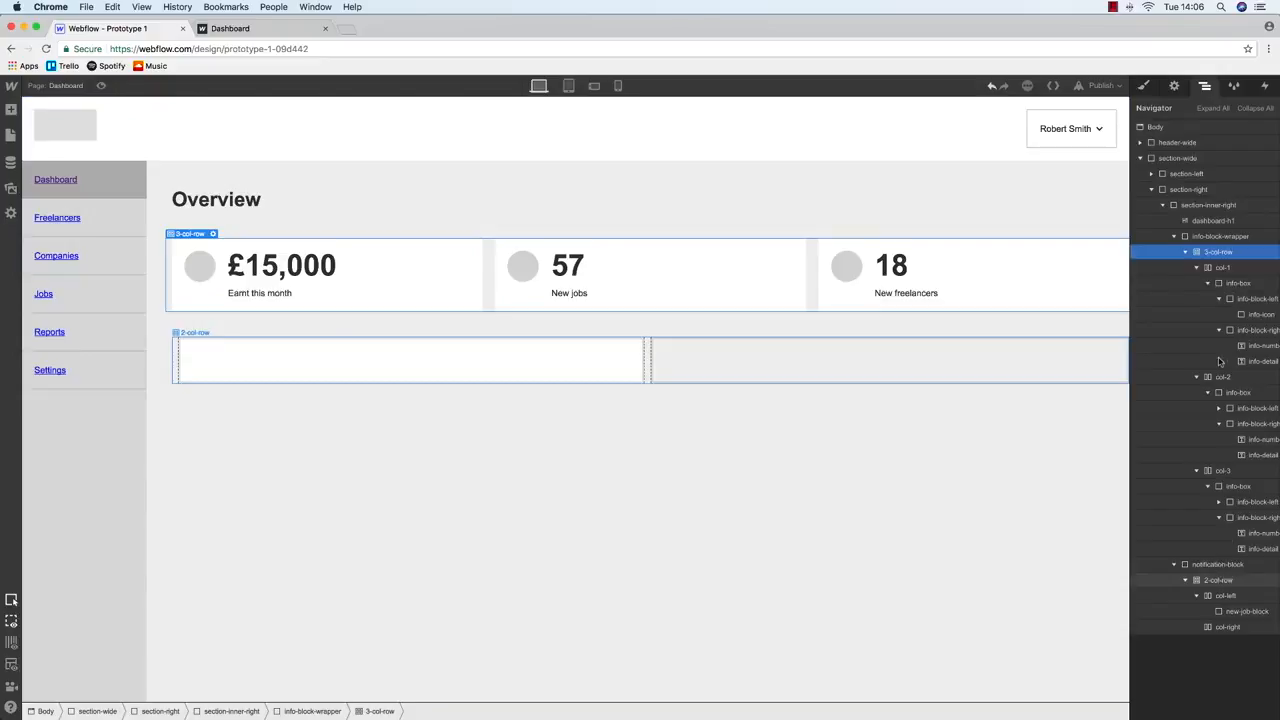
left_click(1219, 580)
left_click(1143, 86)
left_click(1264, 286)
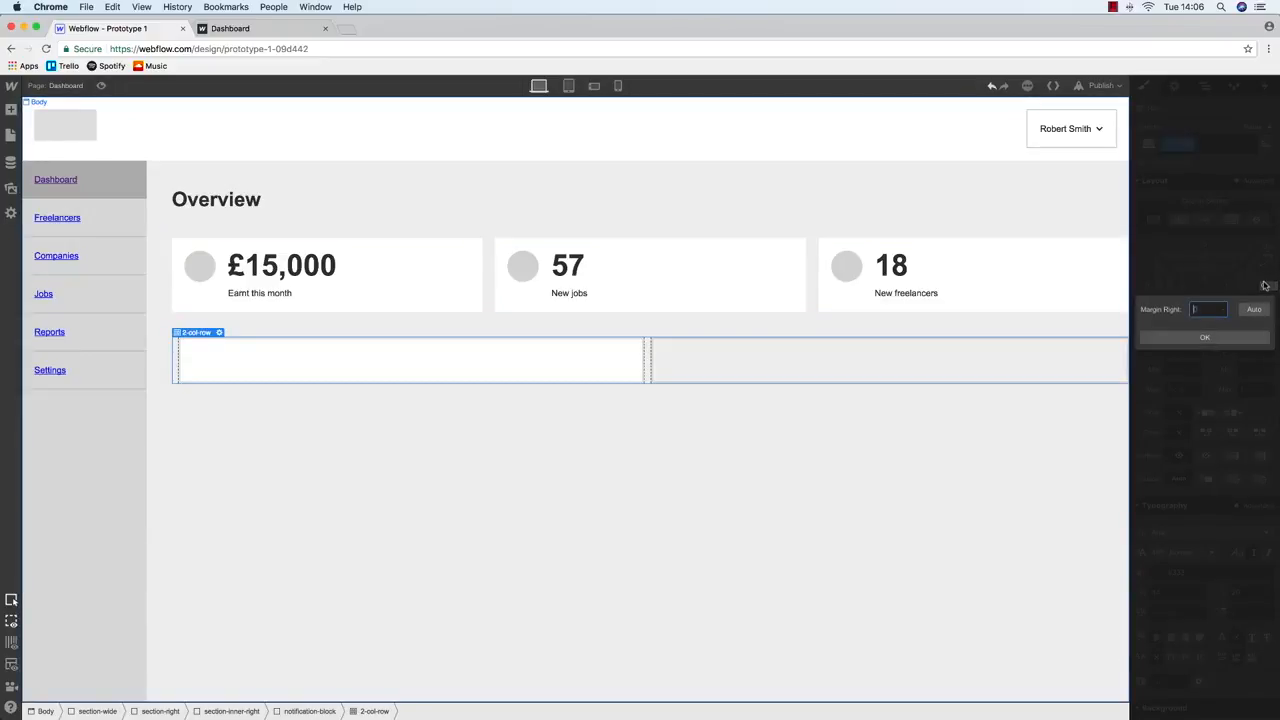
type("-10")
key("Return")
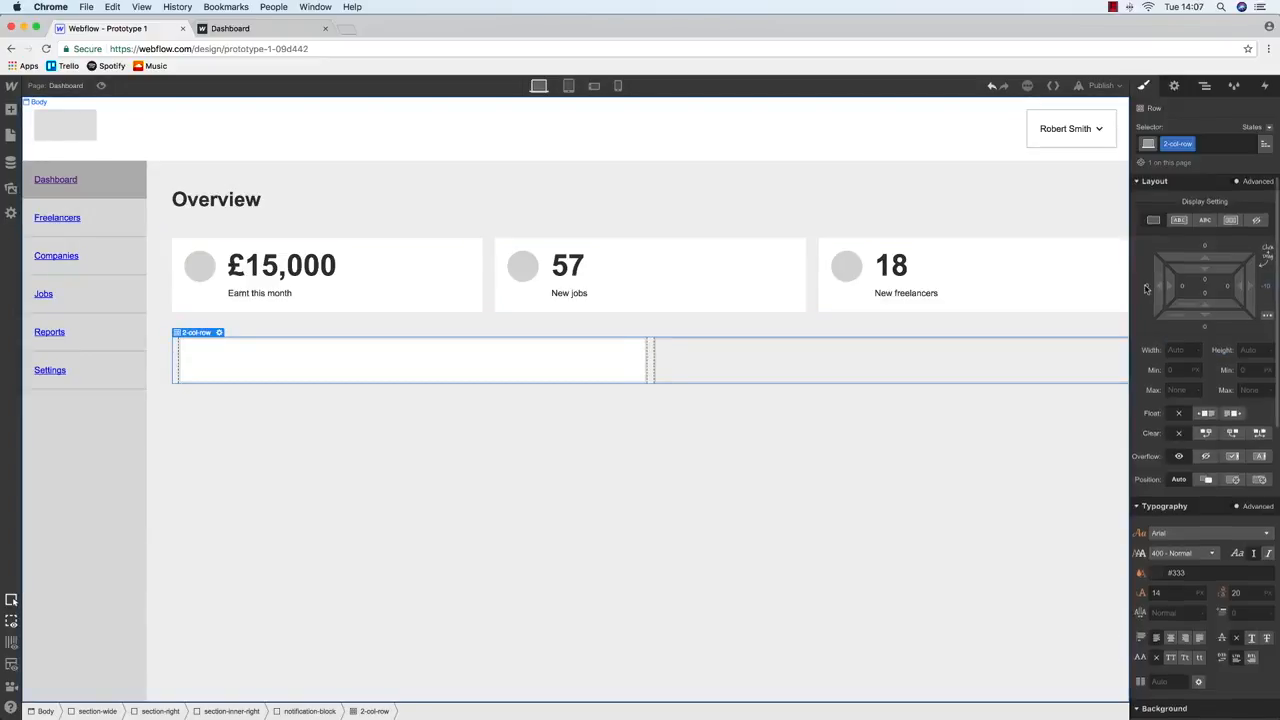
left_click(1147, 286)
key("Return")
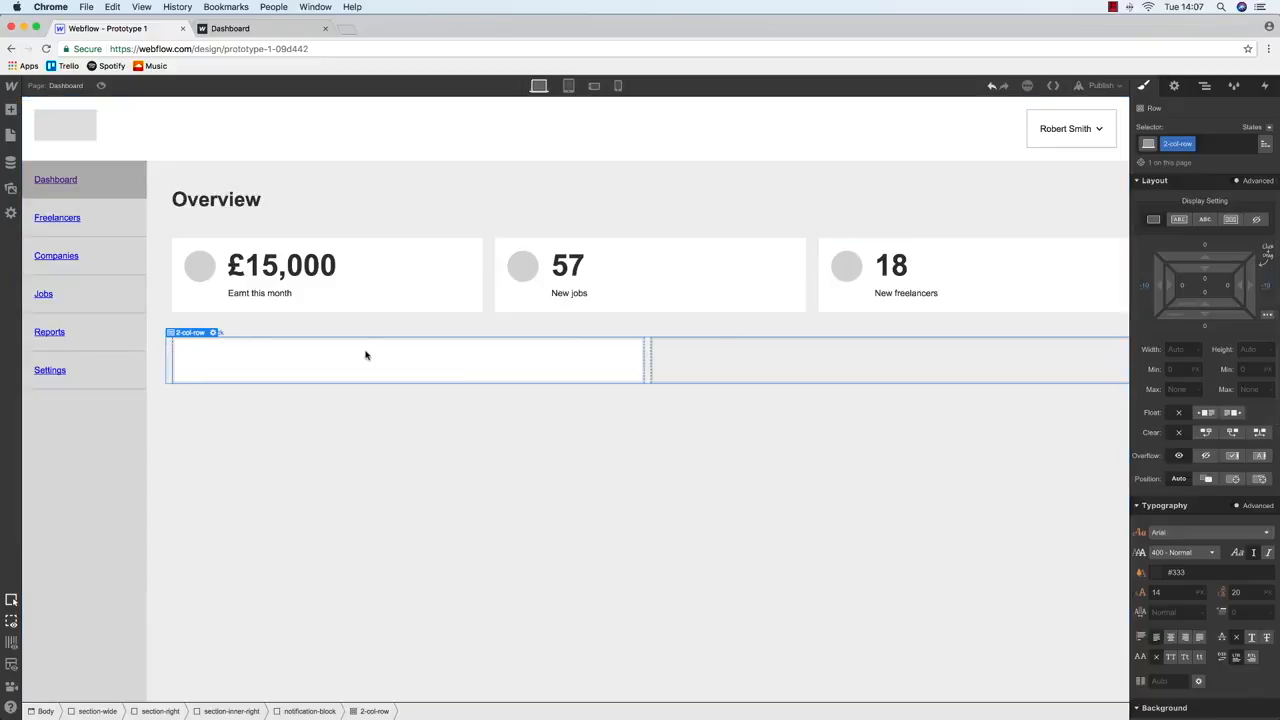
left_click_drag(394, 354, 44, 196)
Drop a Heading into new-job-block and give it the class dashboard-h2
left_click(10, 135)
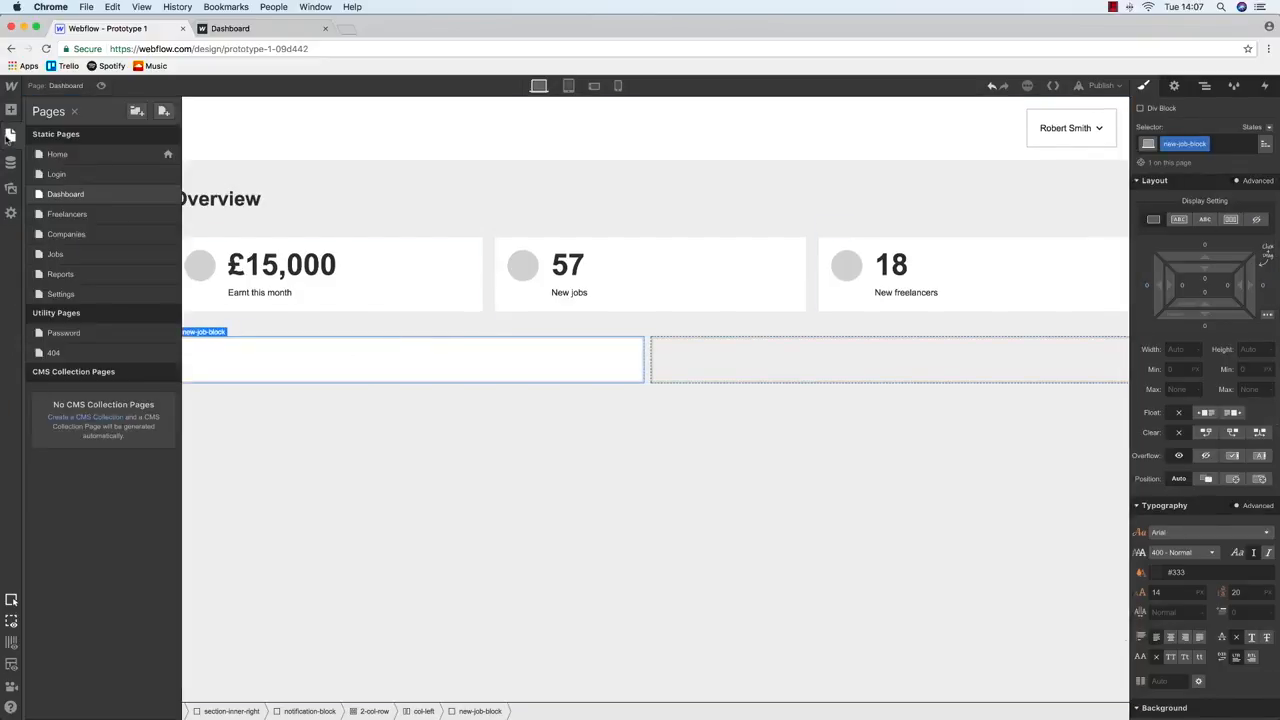
left_click(10, 112)
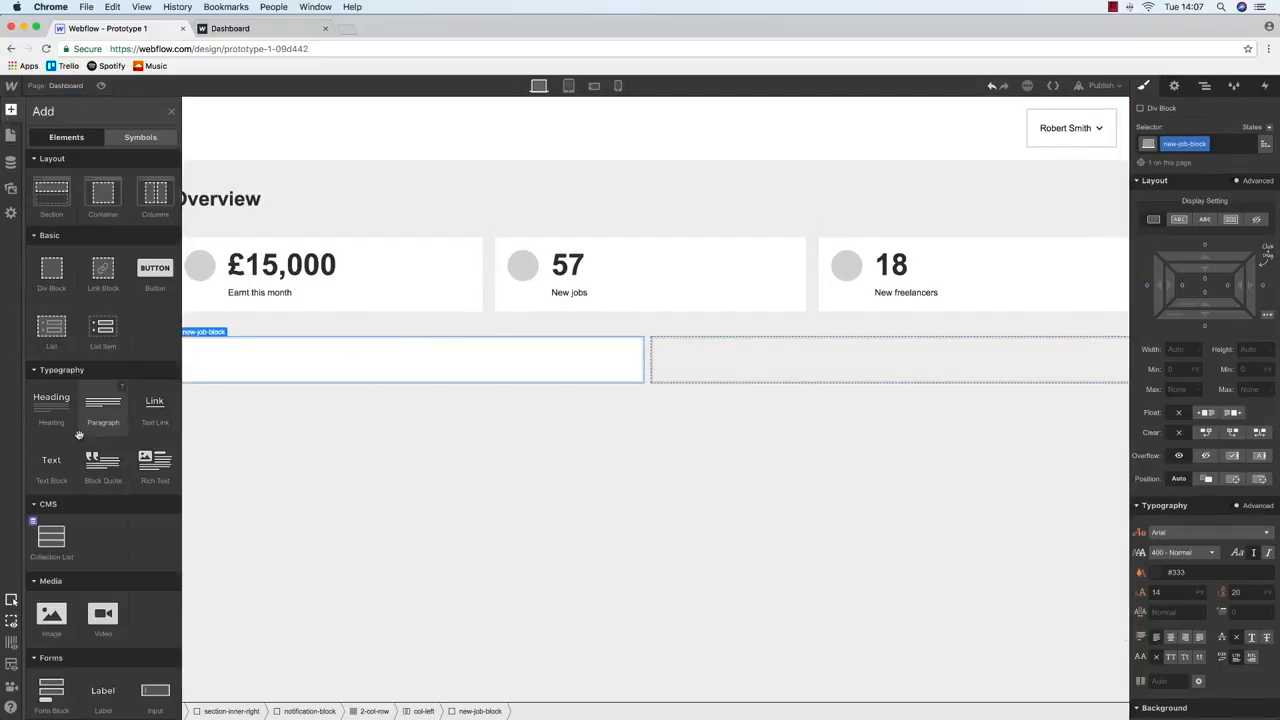
left_click_drag(68, 424, 258, 362)
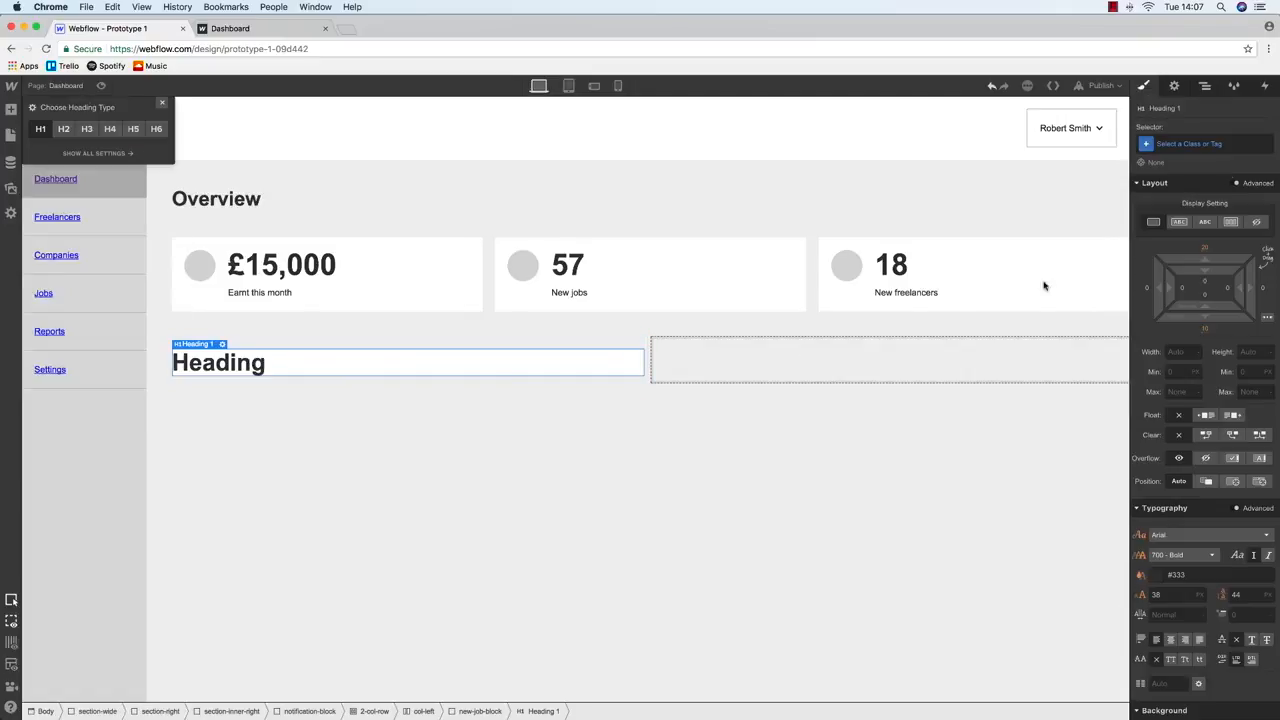
left_click(1185, 144)
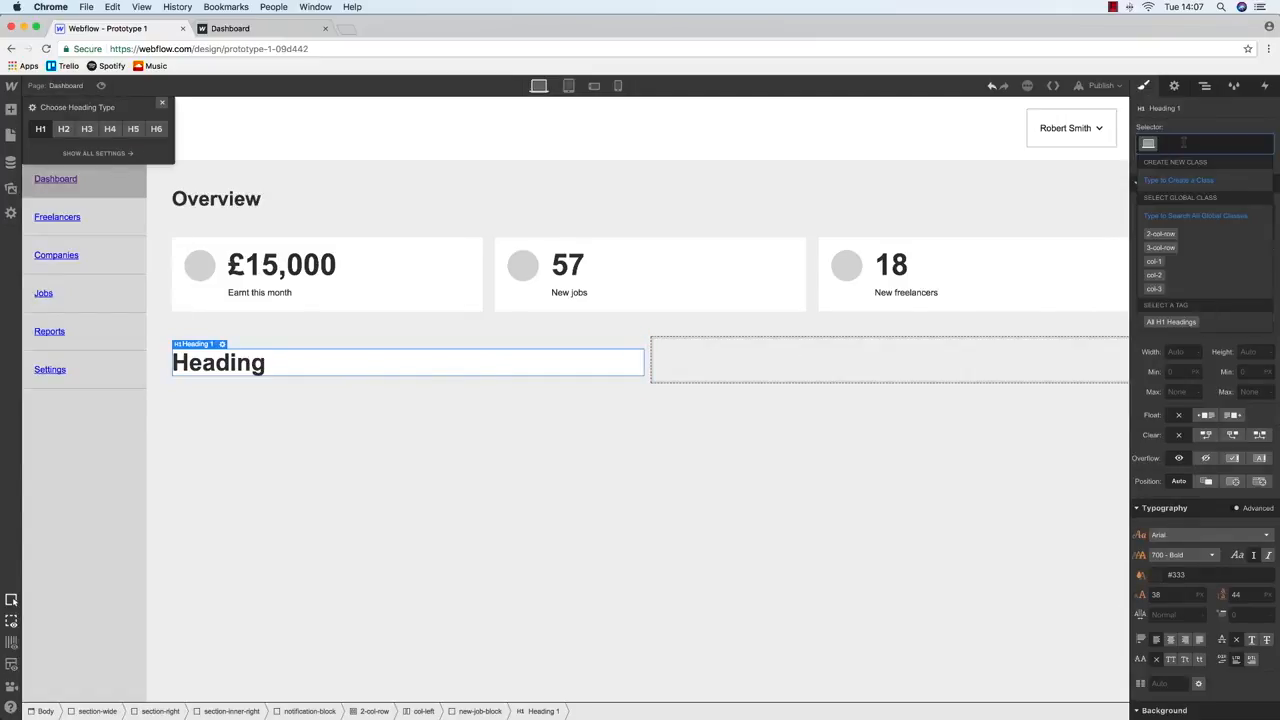
type("dashboard")
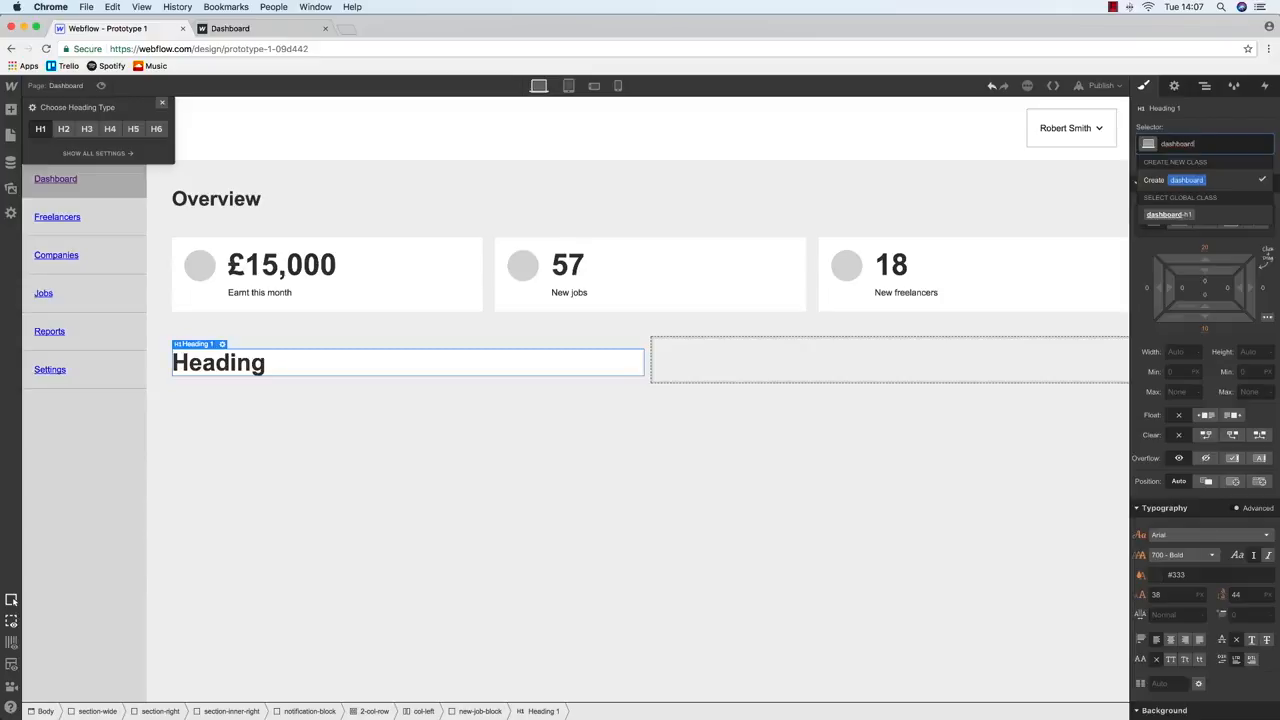
type("-heading-2")
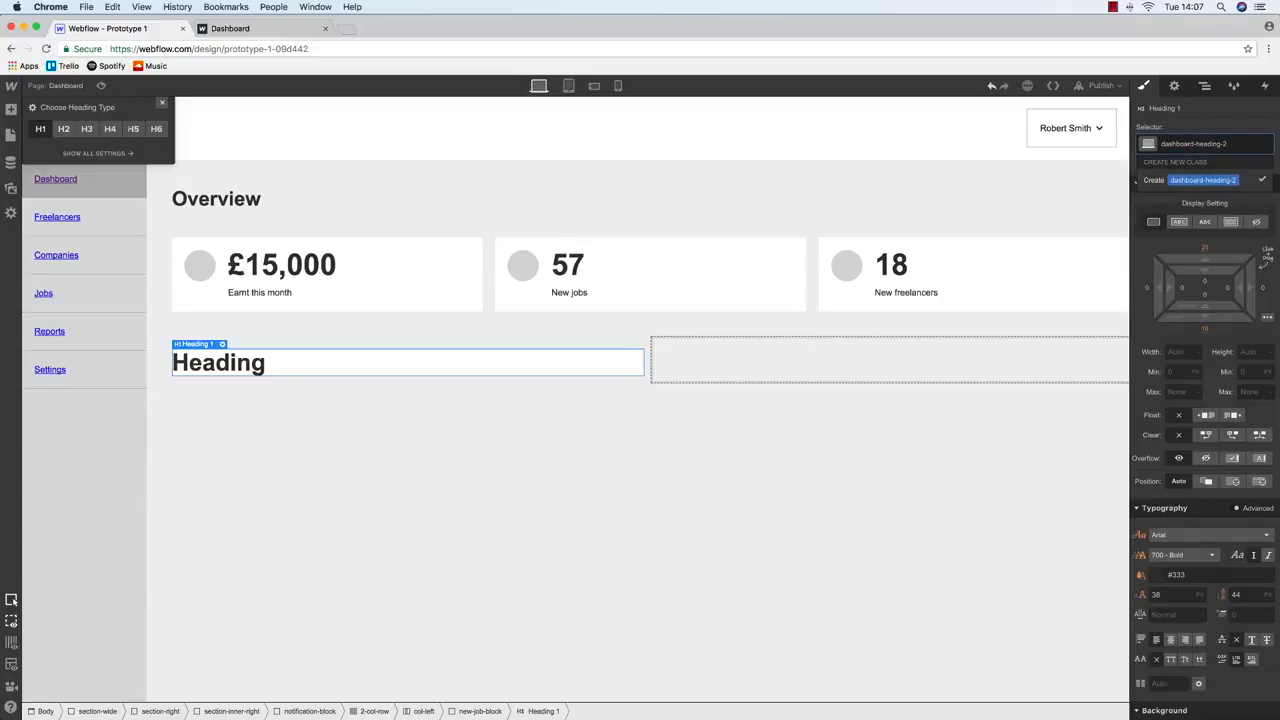
type("d")
key("BackSpace")
key("BackSpace")
key("BackSpace")
type("2")
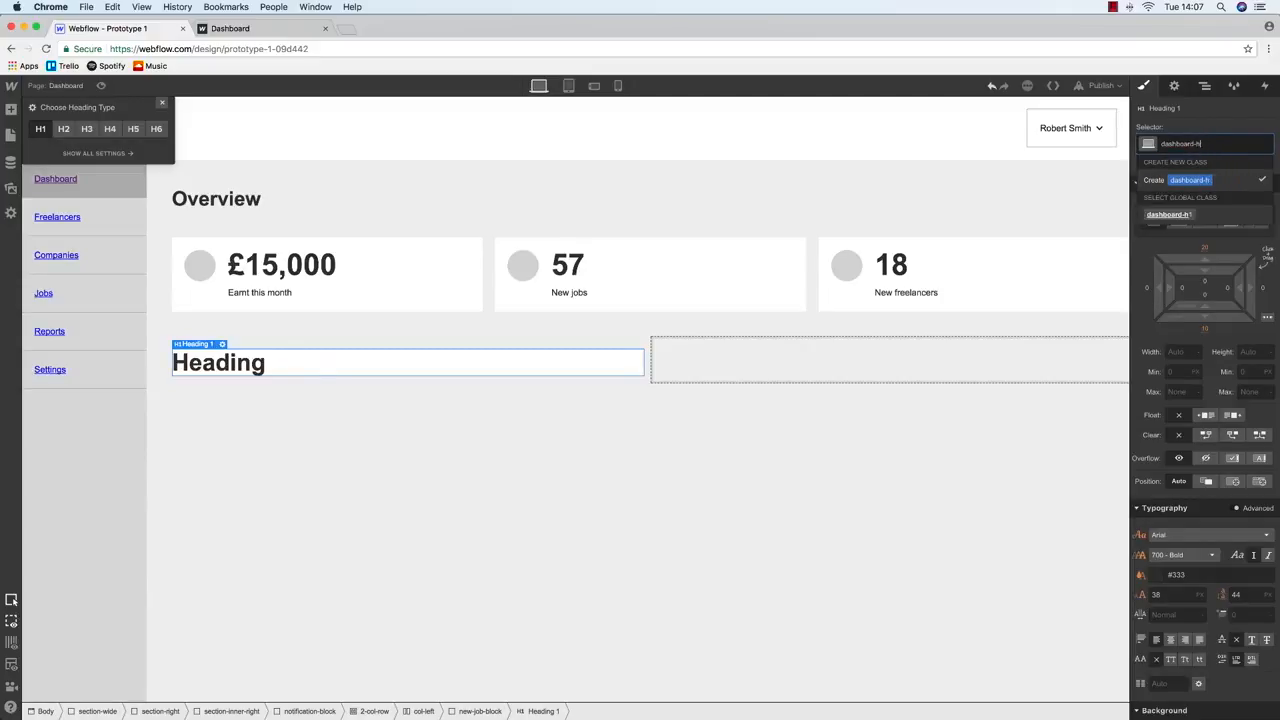
key("Return")
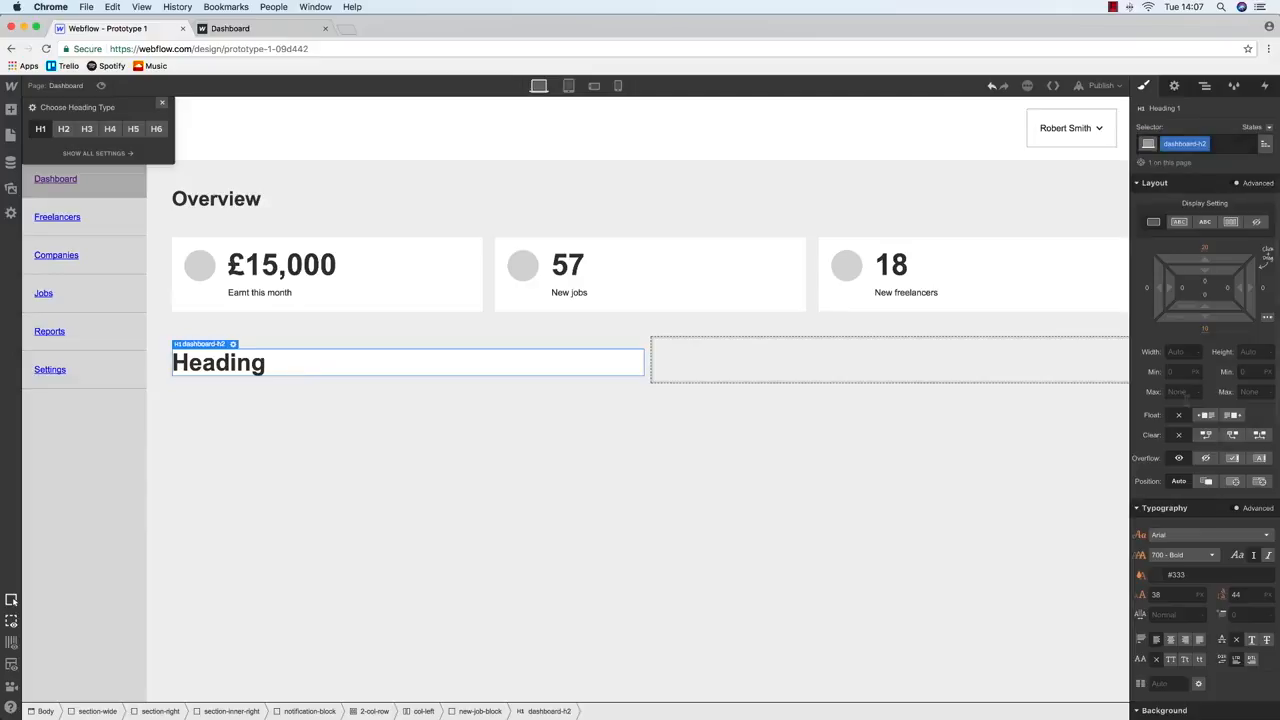
Make the Overview heading 48 px and the new heading 32 px
left_click(226, 204)
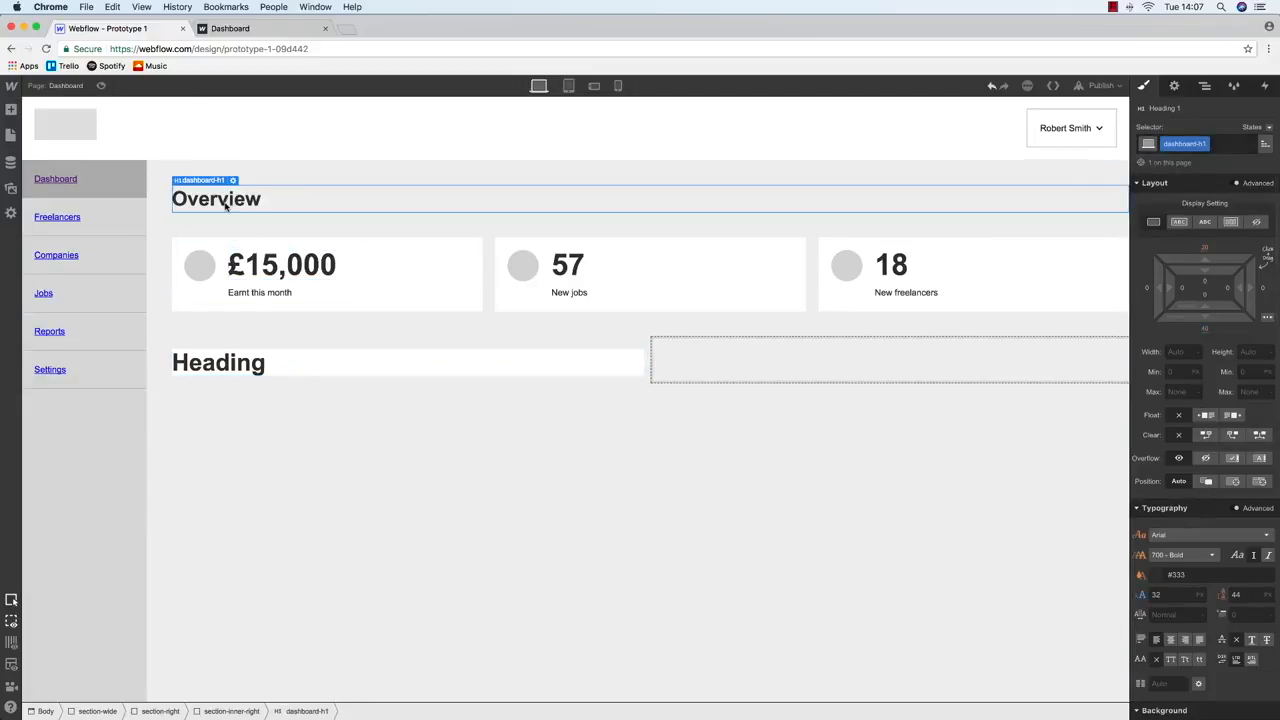
type("4")
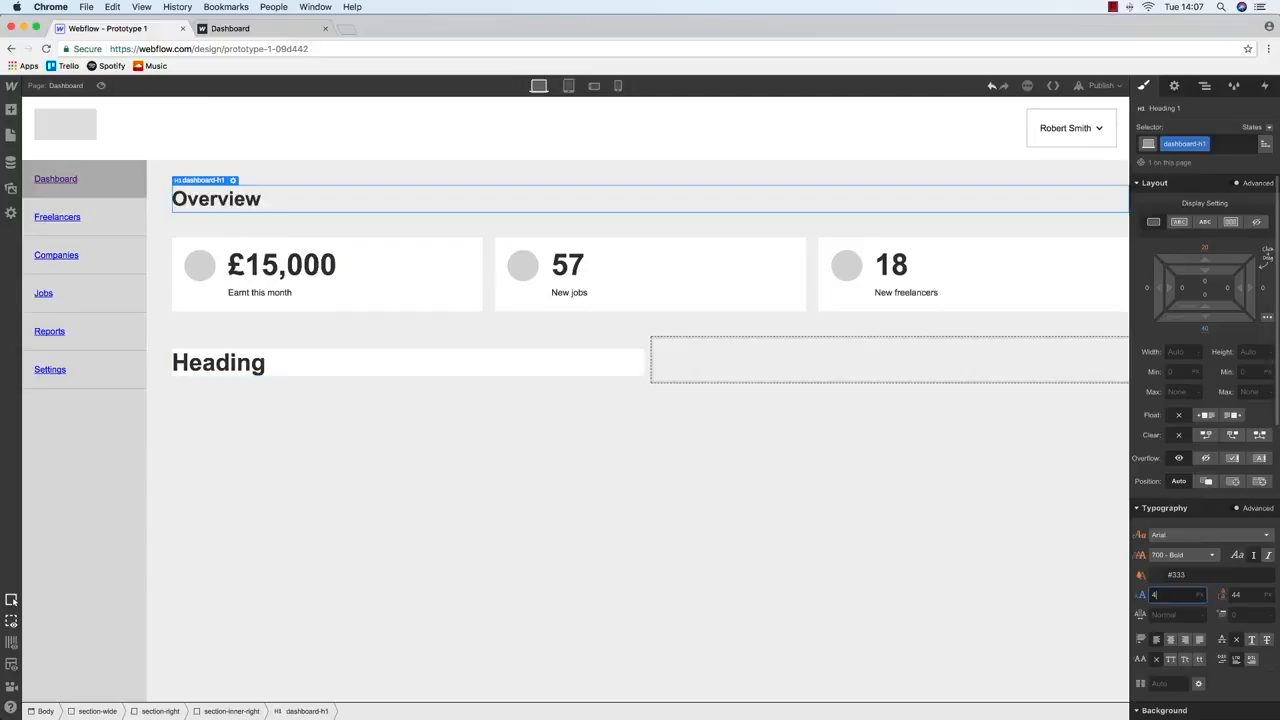
type("8")
left_click(220, 364)
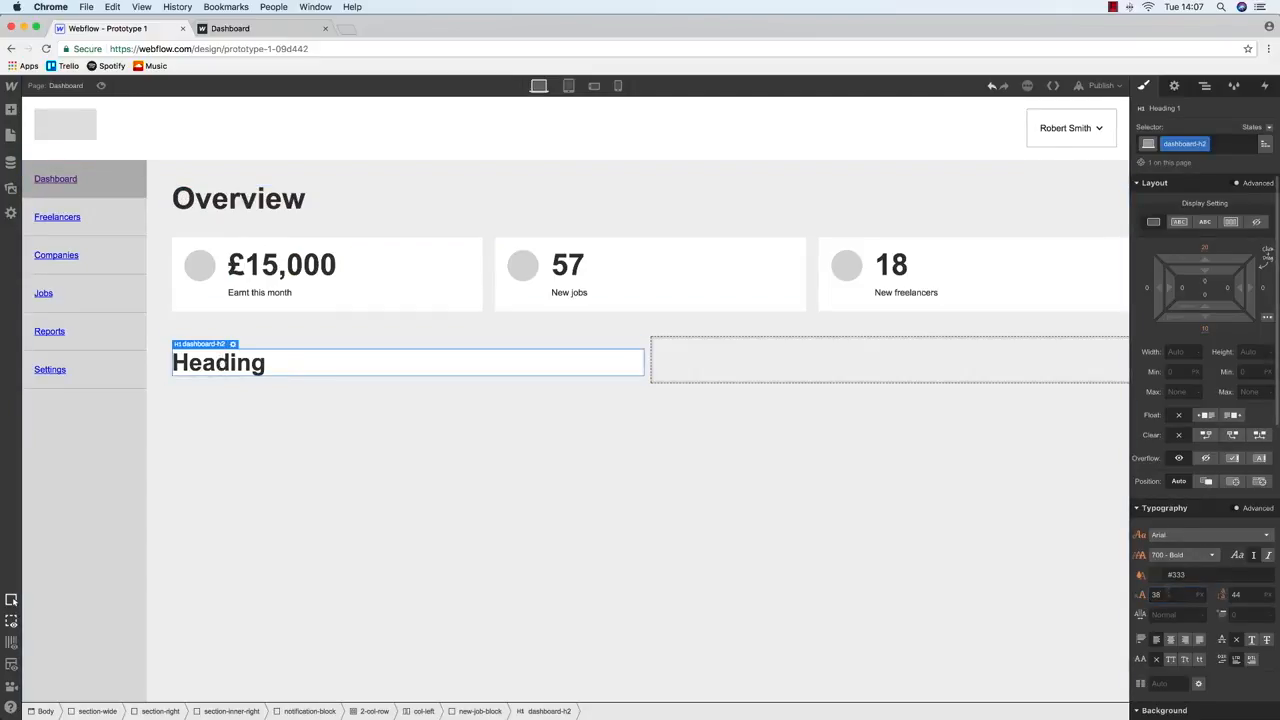
key("Return")
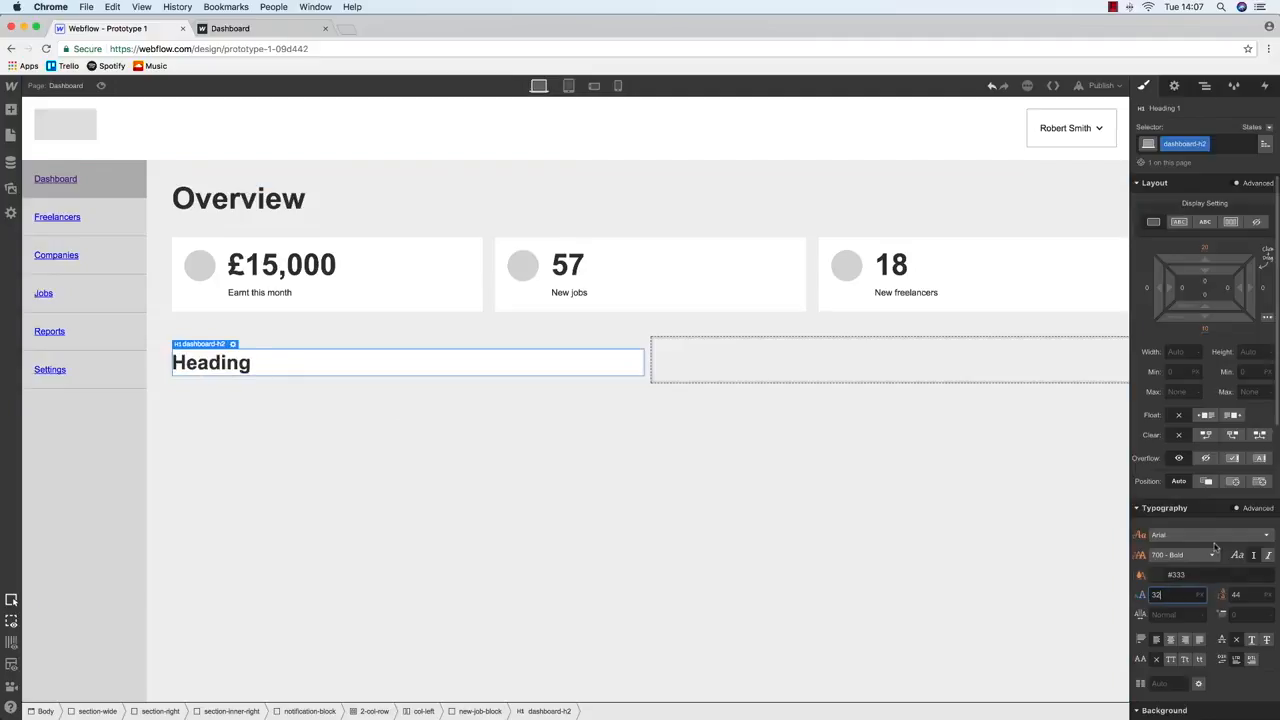
Change the new heading's text to 'New jobs'
key("ctrl+Up")
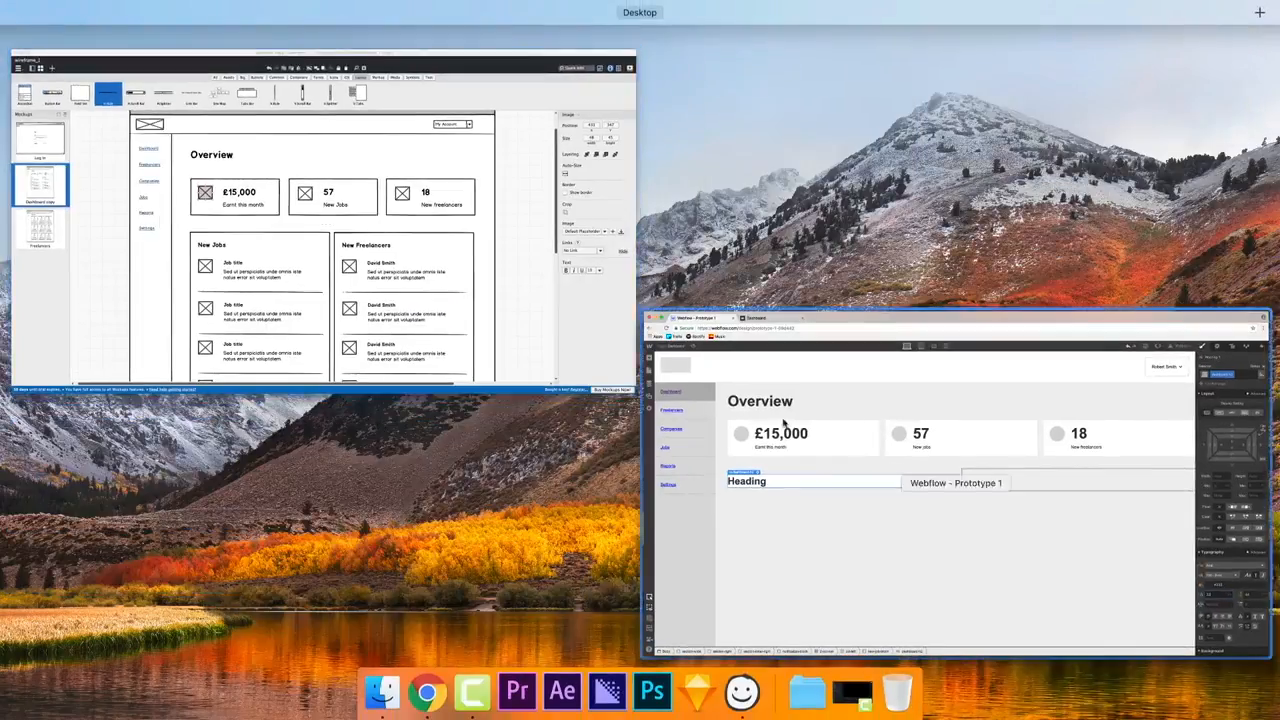
left_click(783, 422)
double_click(230, 368)
type("New jobs")
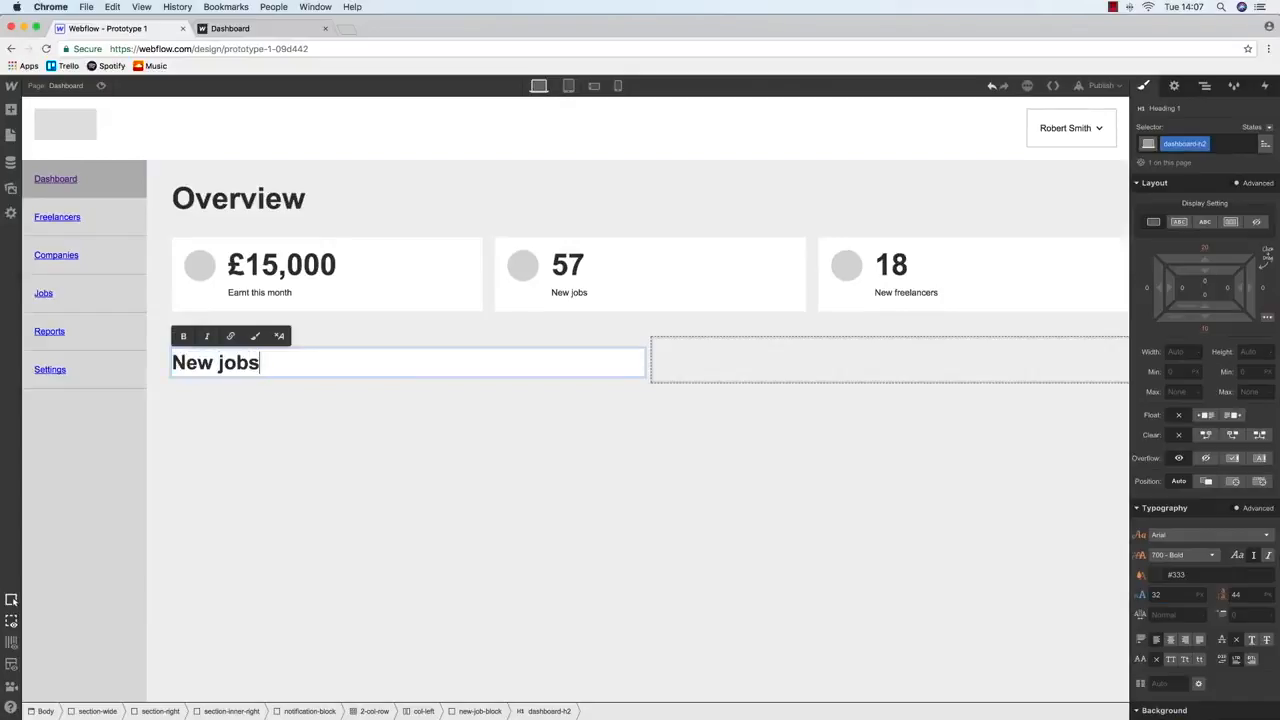
key("Escape")
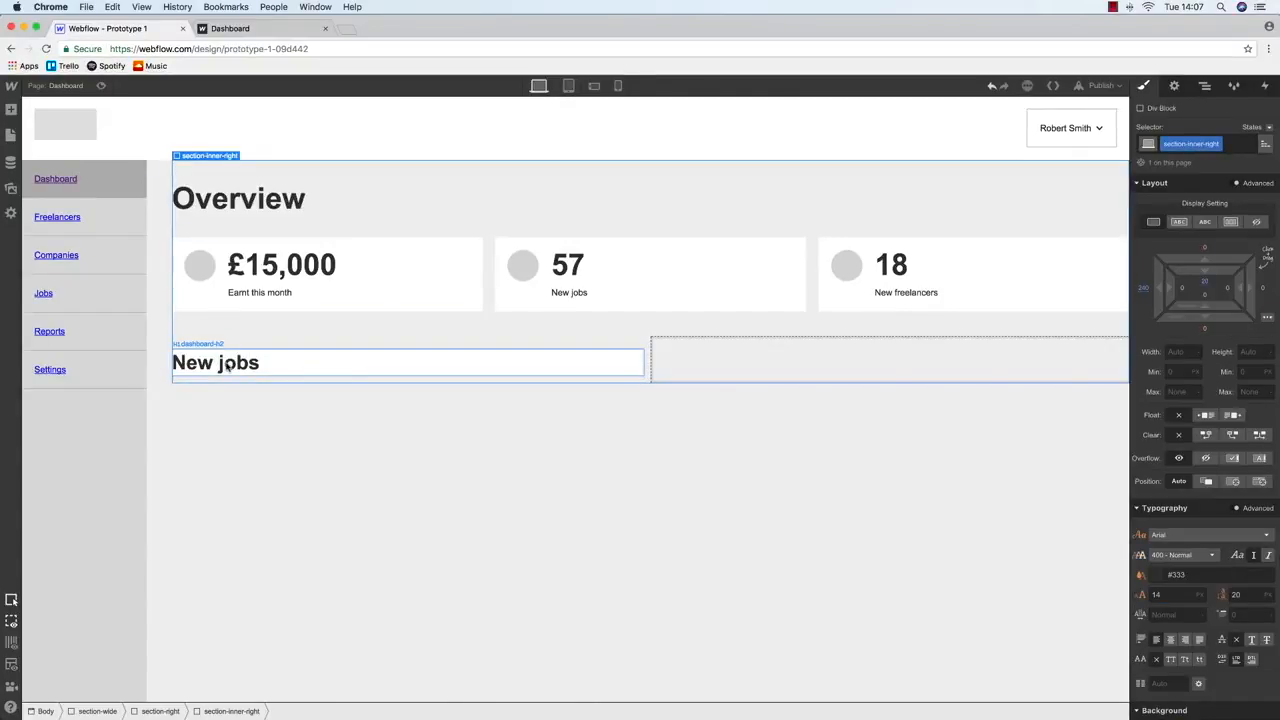
Select new-job-block and set its top, left, right and bottom padding to 20
left_click(1203, 90)
left_click(1243, 613)
left_click(1145, 86)
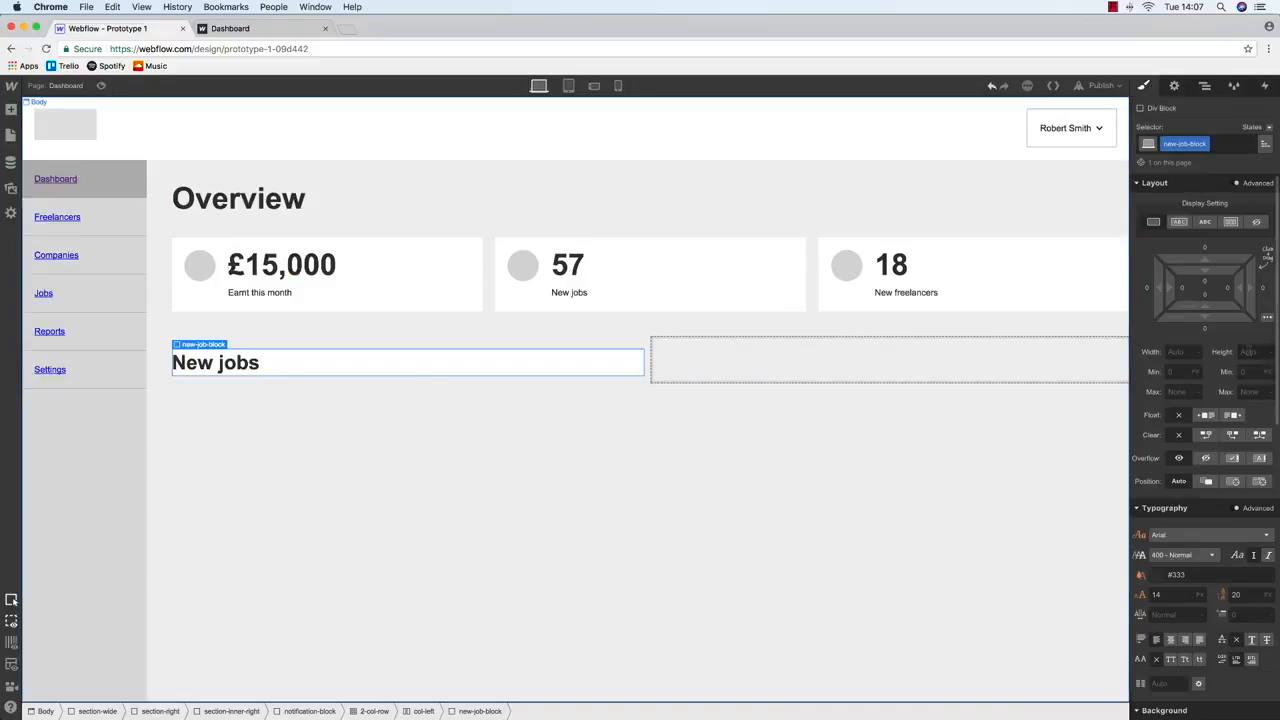
left_click(1208, 283)
key("Return")
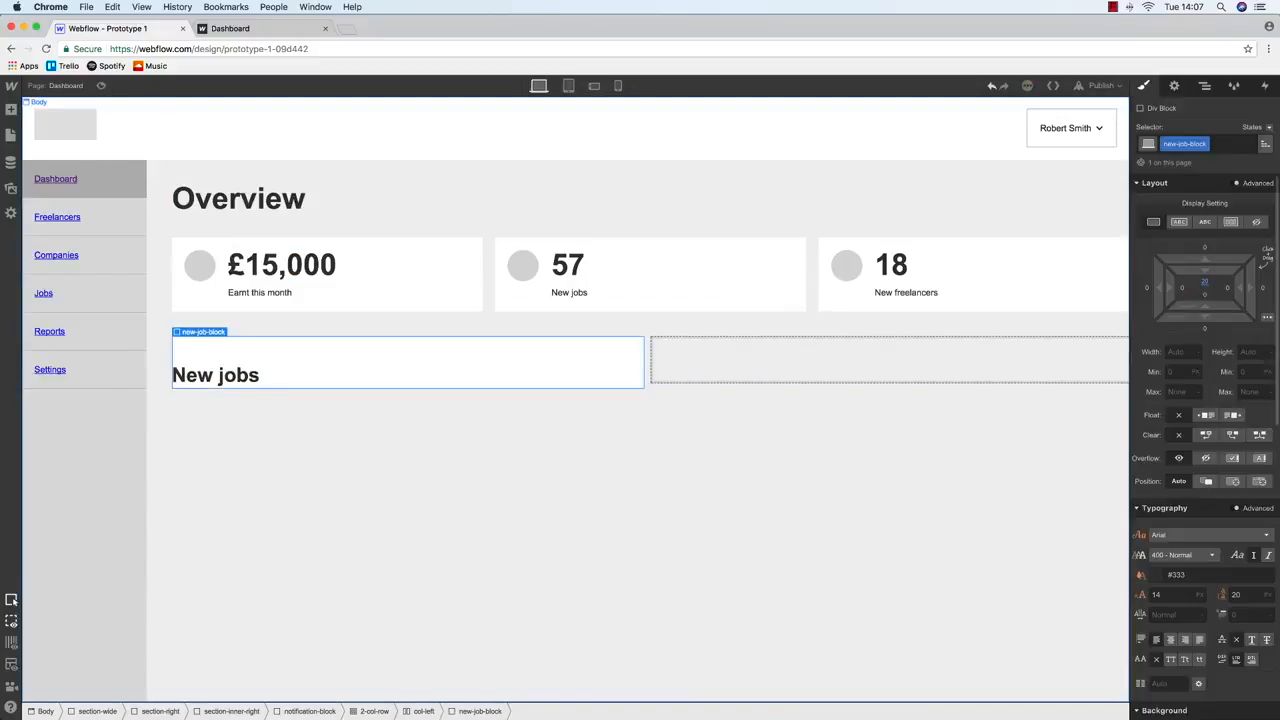
left_click(1183, 290)
type("20")
key("Return")
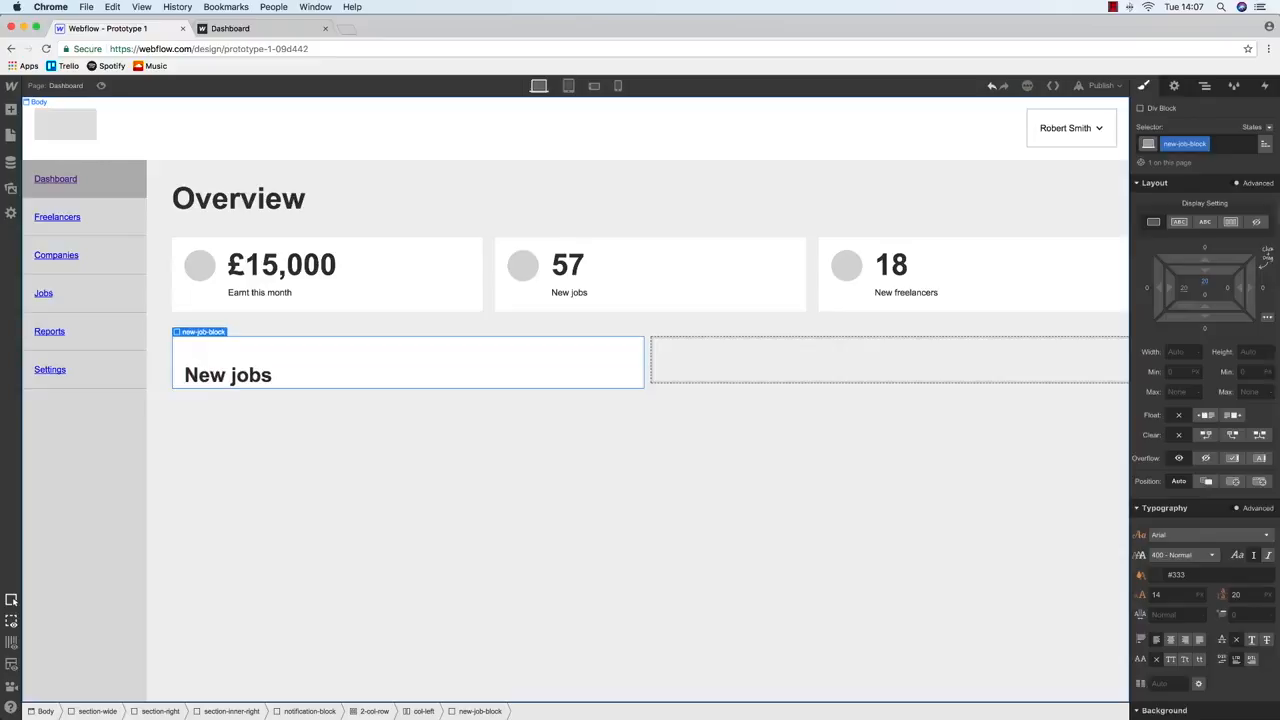
left_click(1233, 292)
type("20")
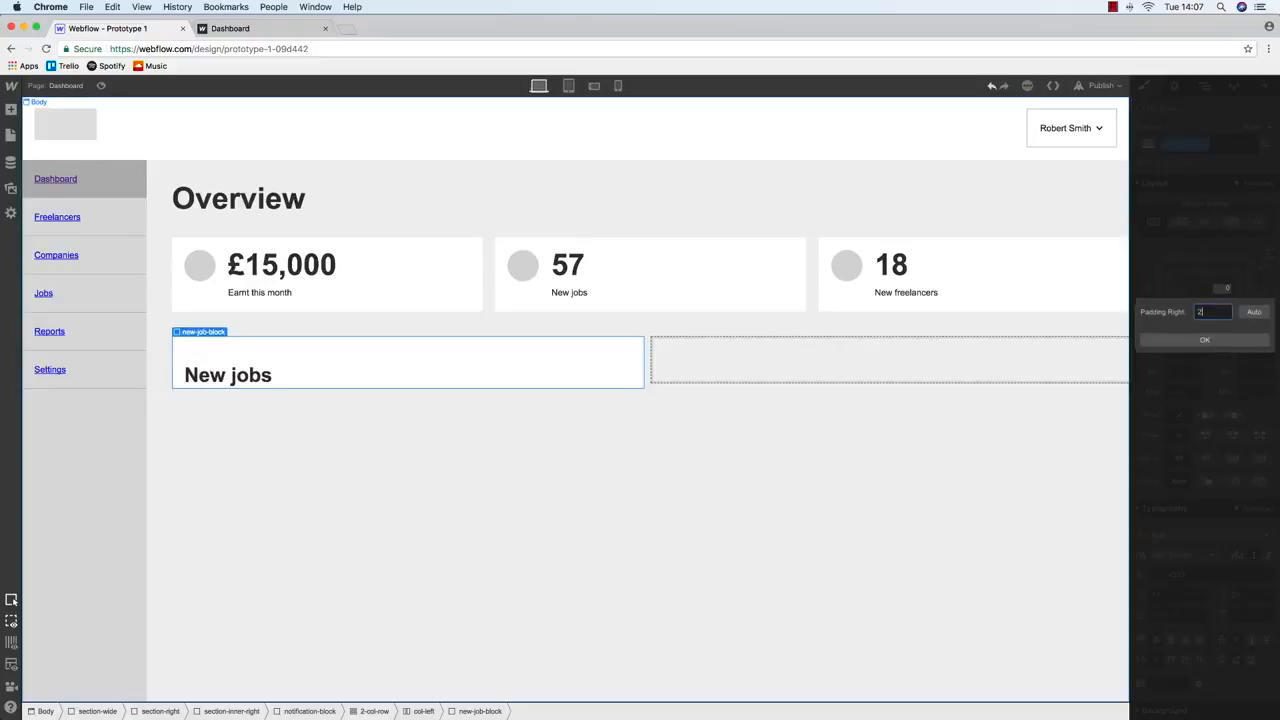
key("Return")
left_click(1207, 296)
type("20")
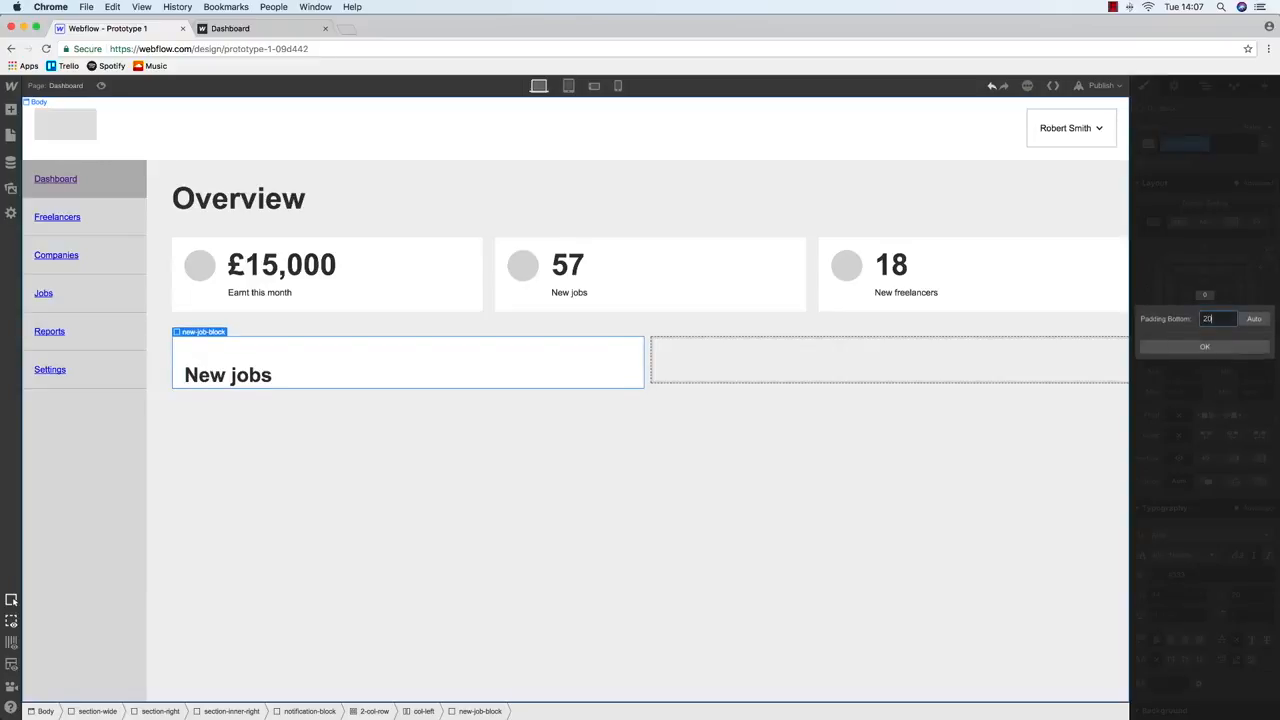
key("Return")
Check the New jobs heading's top margin, then bring up the Balsamiq wireframe
left_click(208, 377)
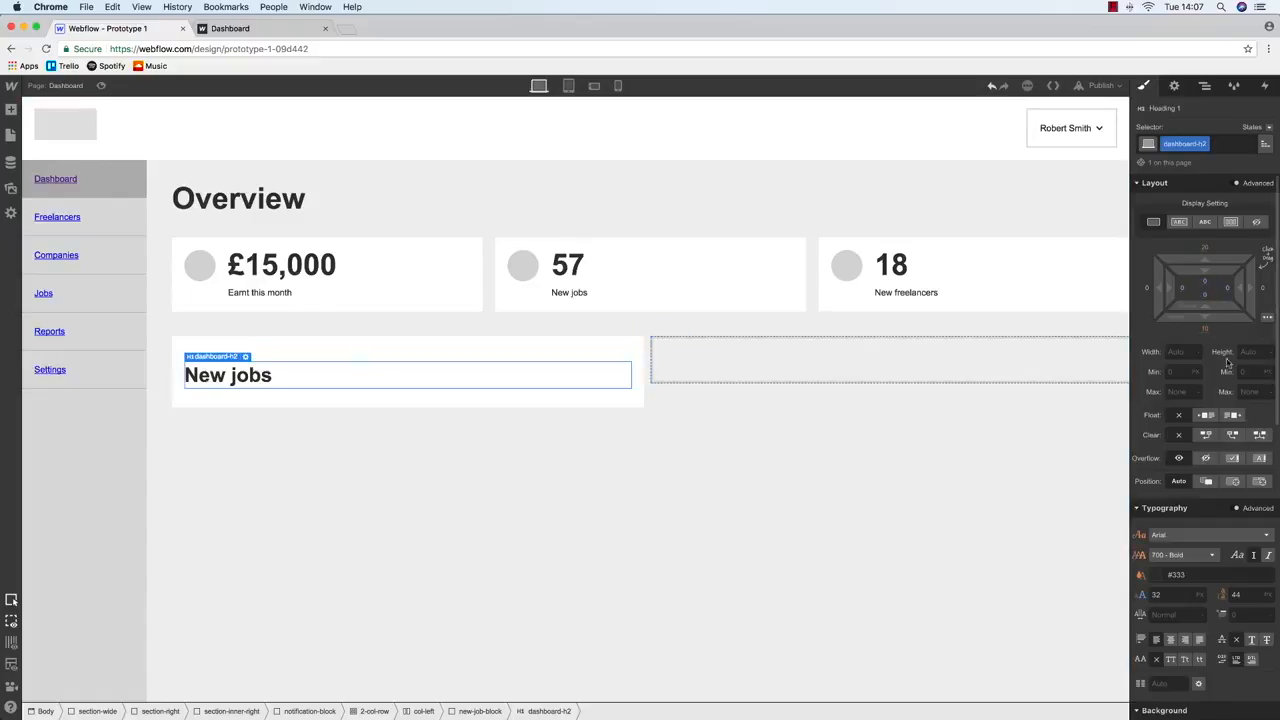
left_click(1208, 249)
key("Return")
key("ctrl+Up")
left_click(291, 334)
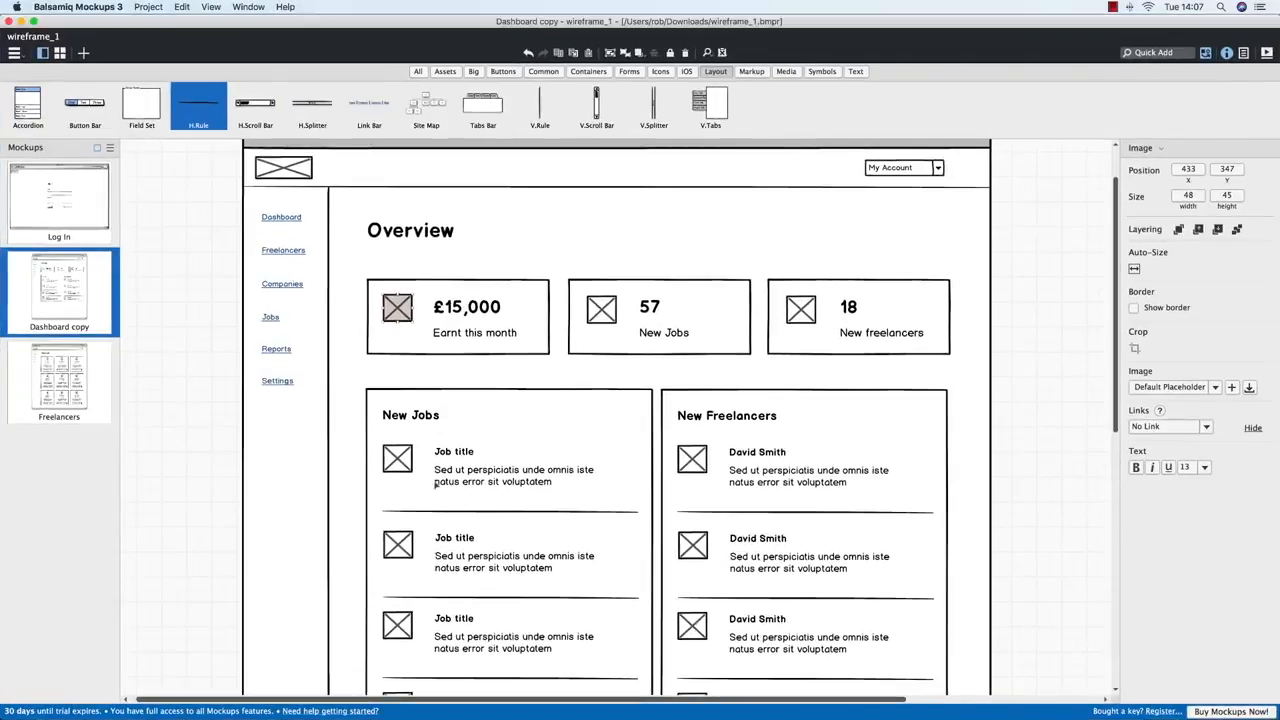
Add a List below the New jobs heading and give it the class new-job-list
key("ctrl+Up")
left_click(151, 289)
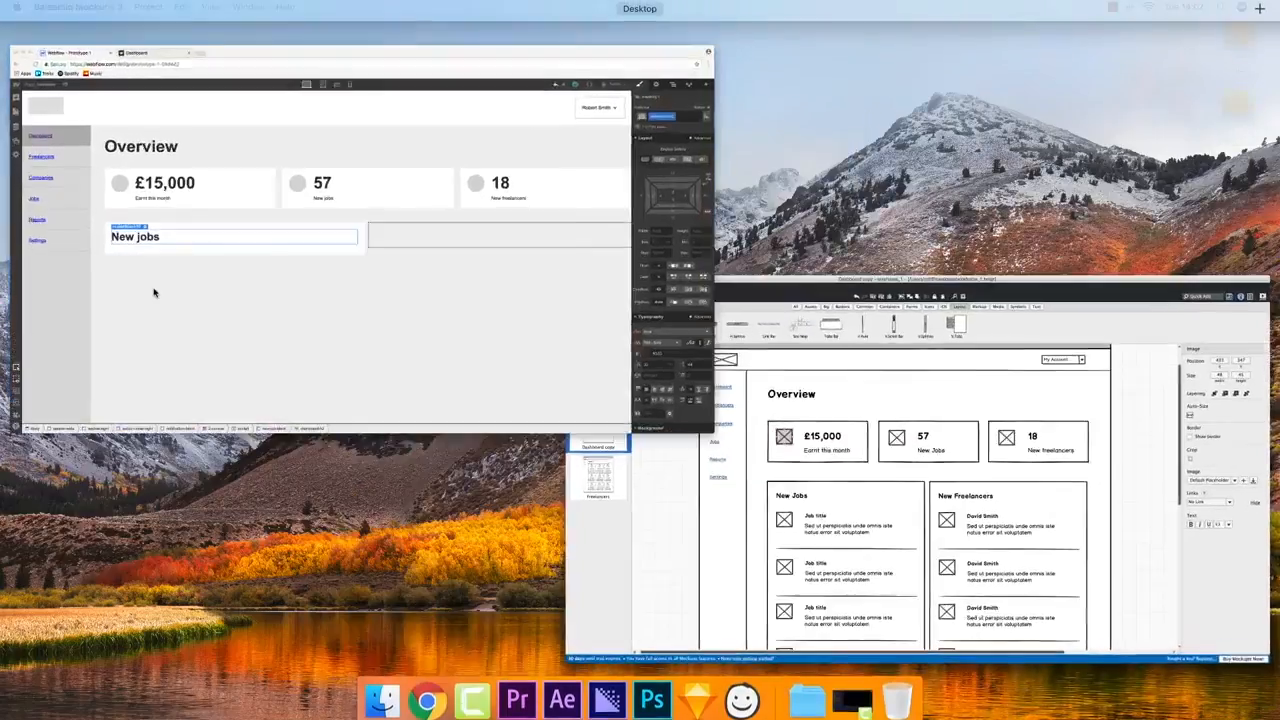
left_click(11, 110)
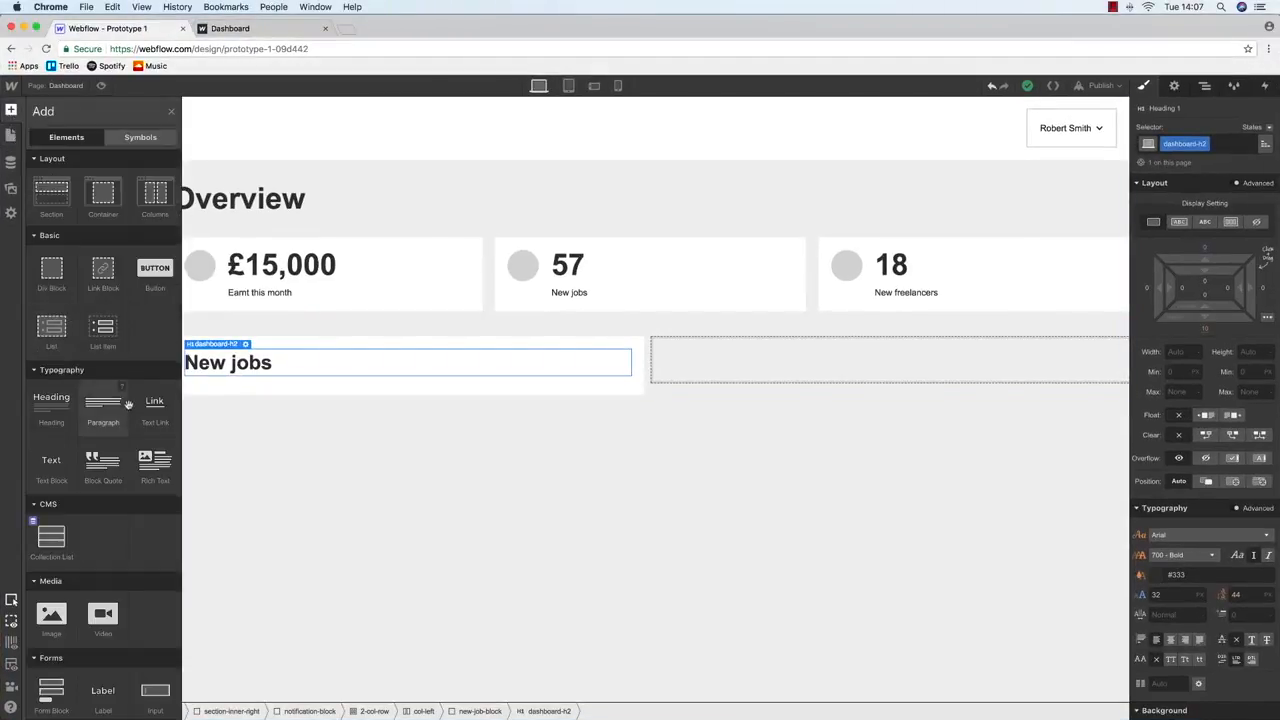
left_click_drag(47, 337, 249, 378)
left_click(1178, 140)
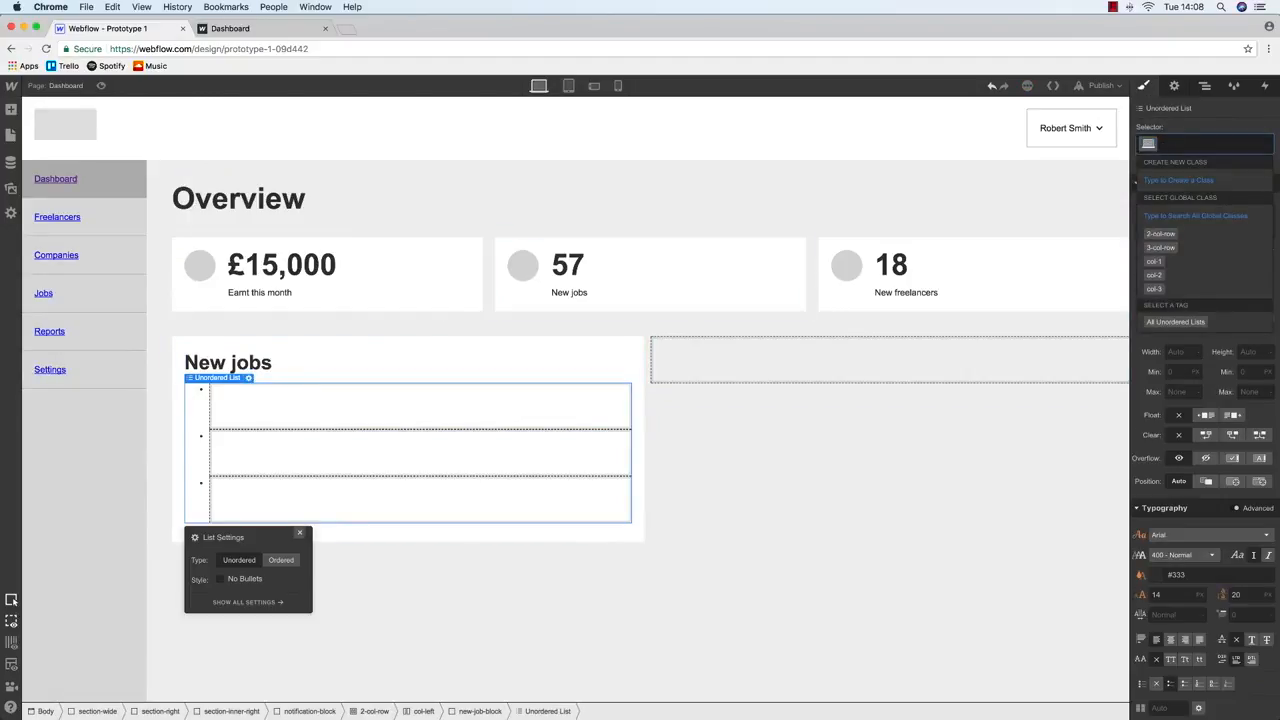
type("new-job-list")
key("Return")
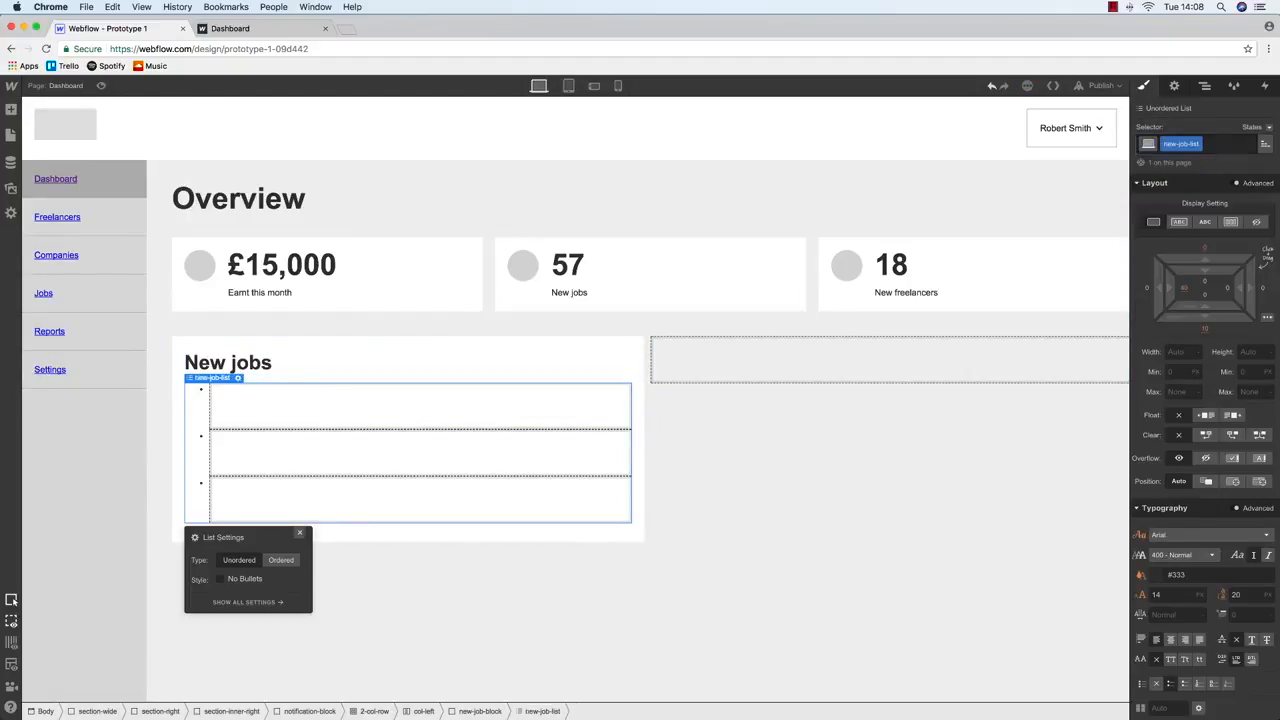
Give the first list item the class new-job-item
left_click(451, 388)
left_click(1221, 145)
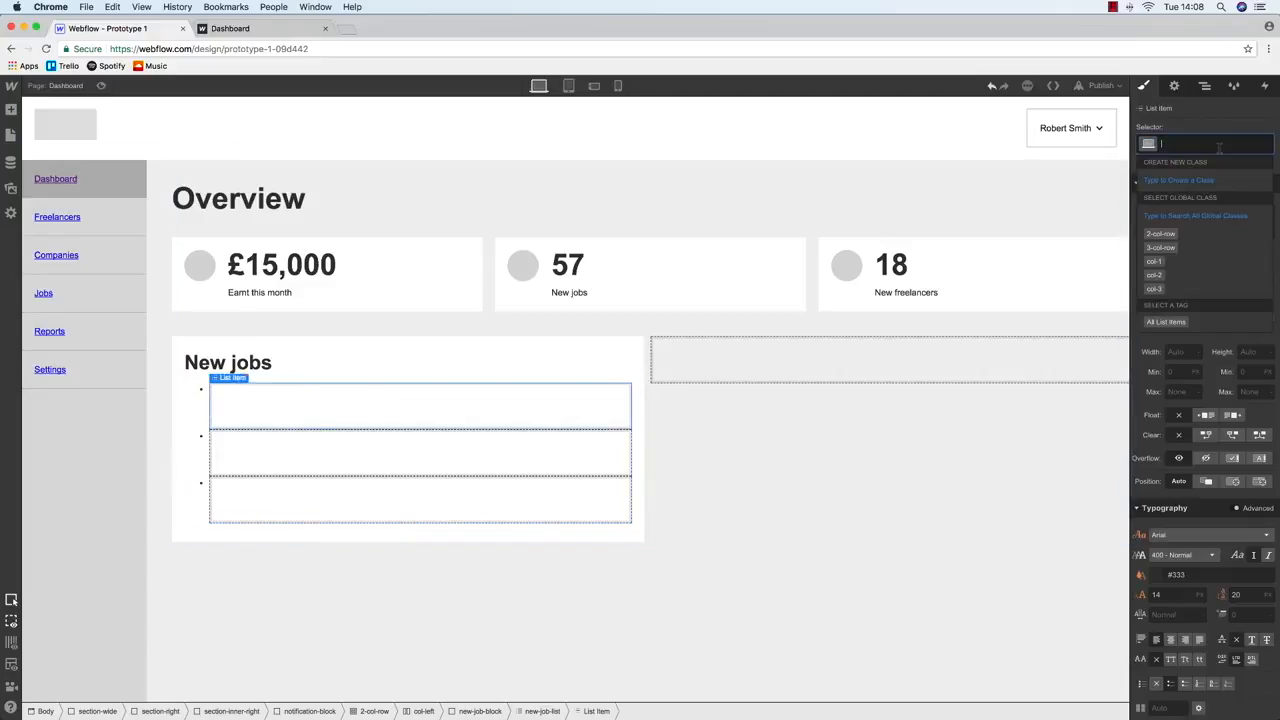
type("new-job-")
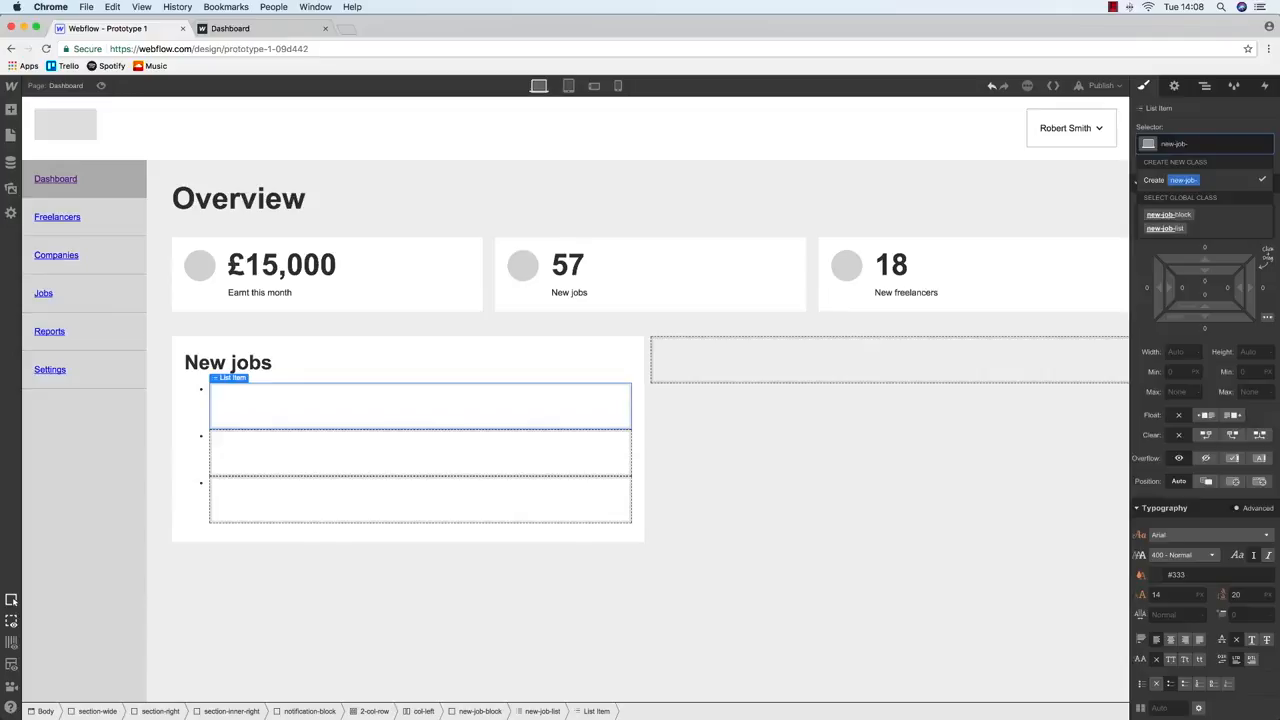
type("item")
key("Return")
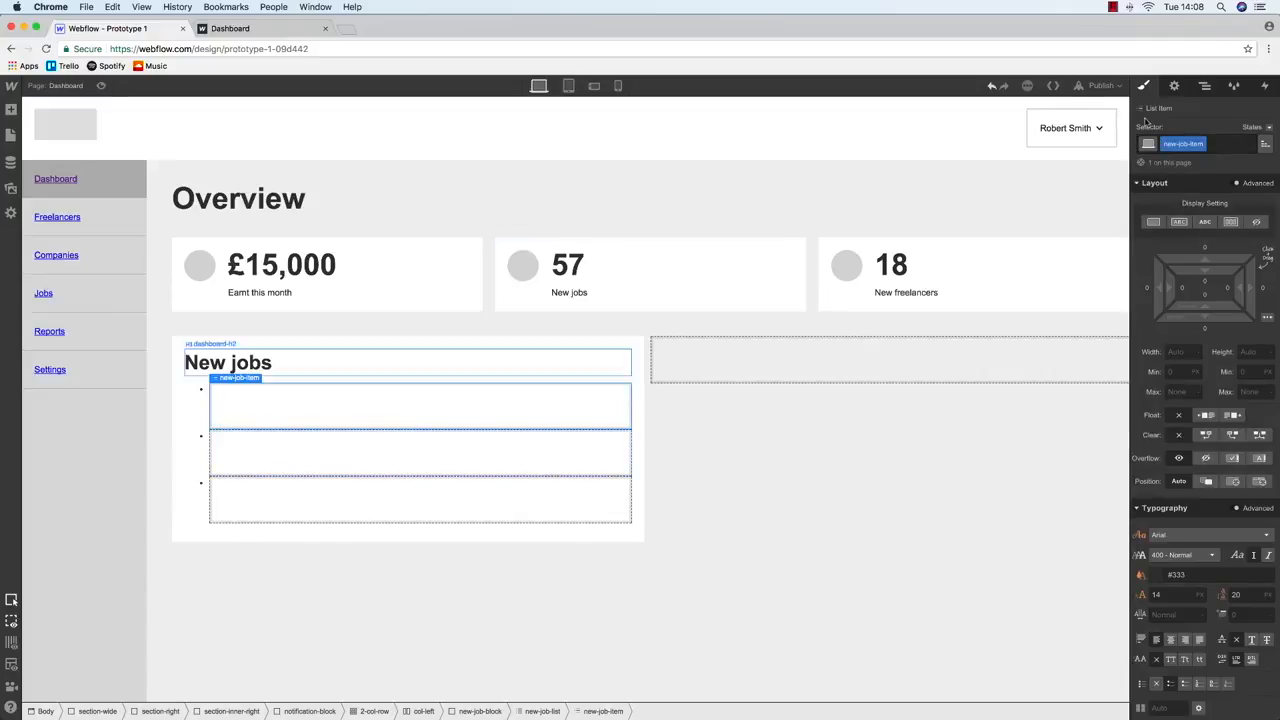
Select new-job-list in the Navigator and turn on No Bullets in its settings
left_click(1205, 86)
left_click(1245, 643)
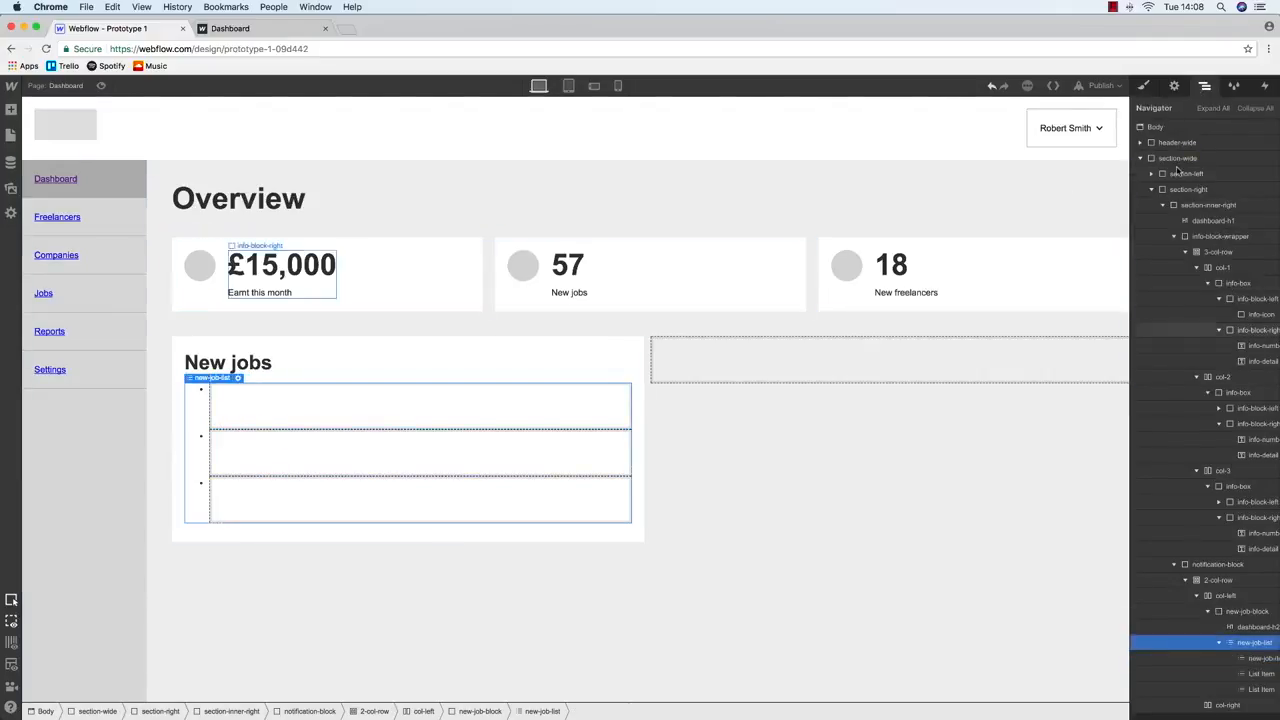
key("s")
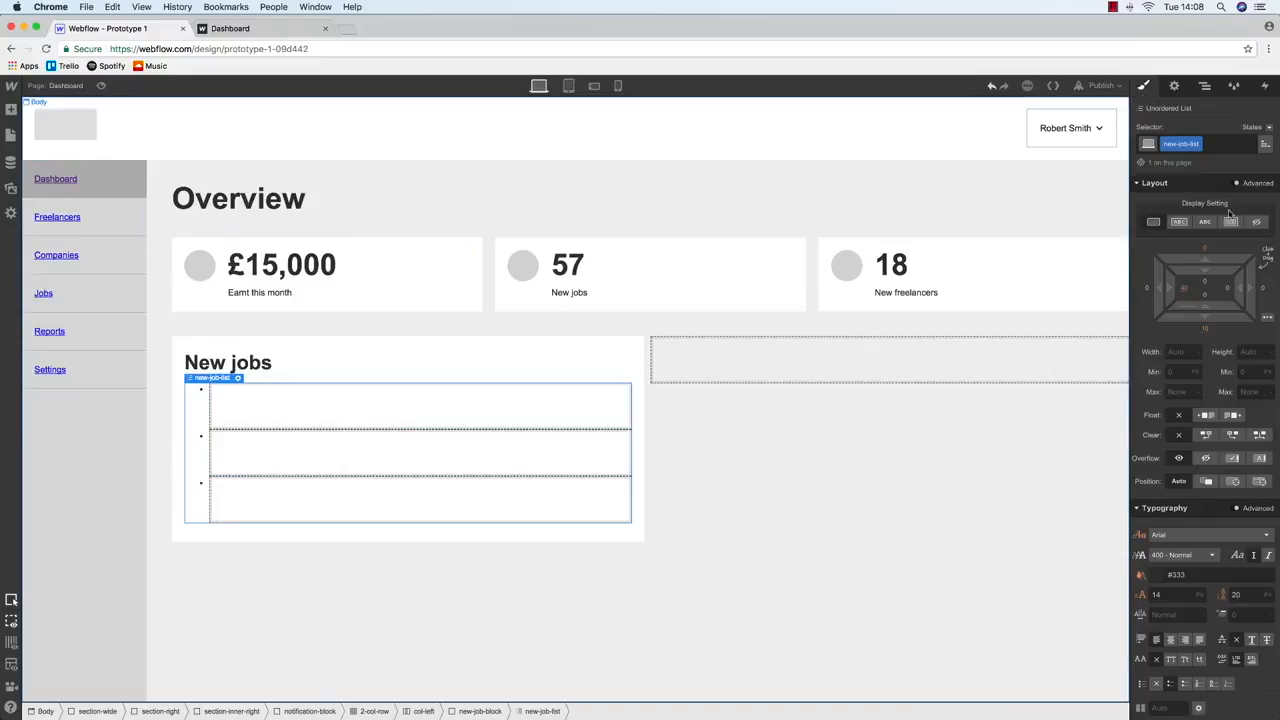
left_click(1175, 87)
left_click(1167, 237)
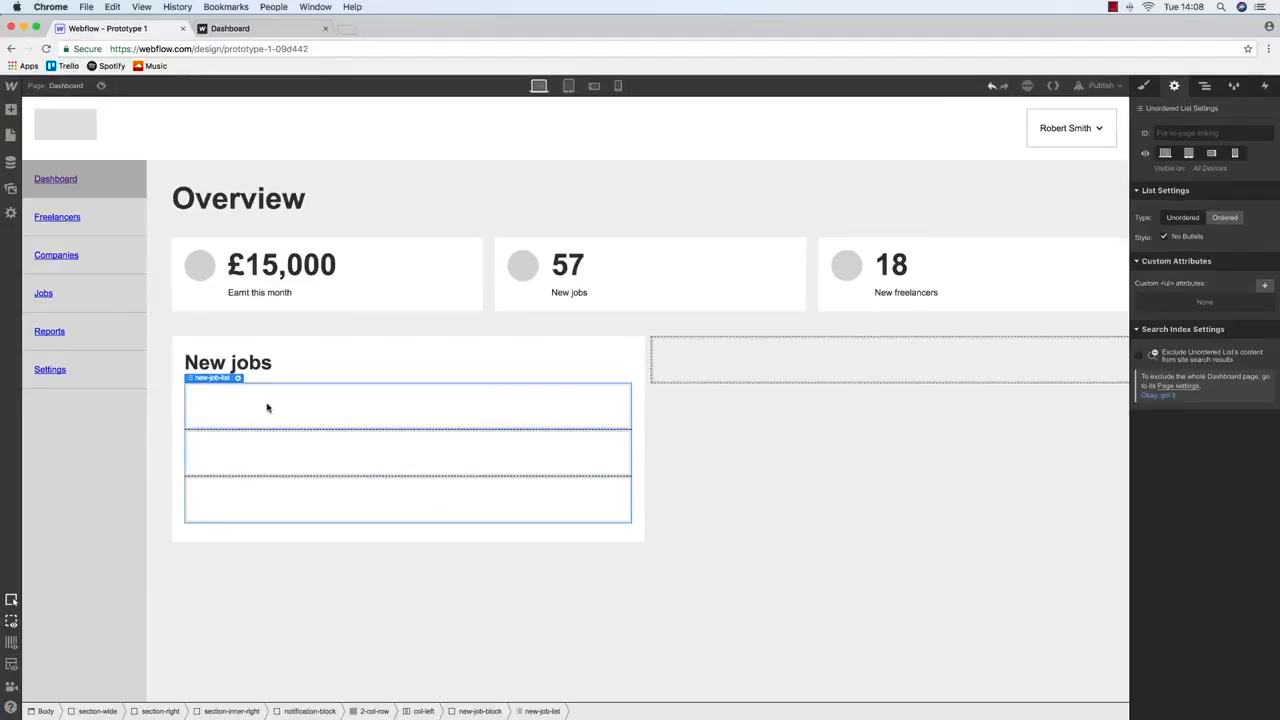
Increase the New jobs heading's bottom margin
left_click(251, 366)
left_click(1144, 87)
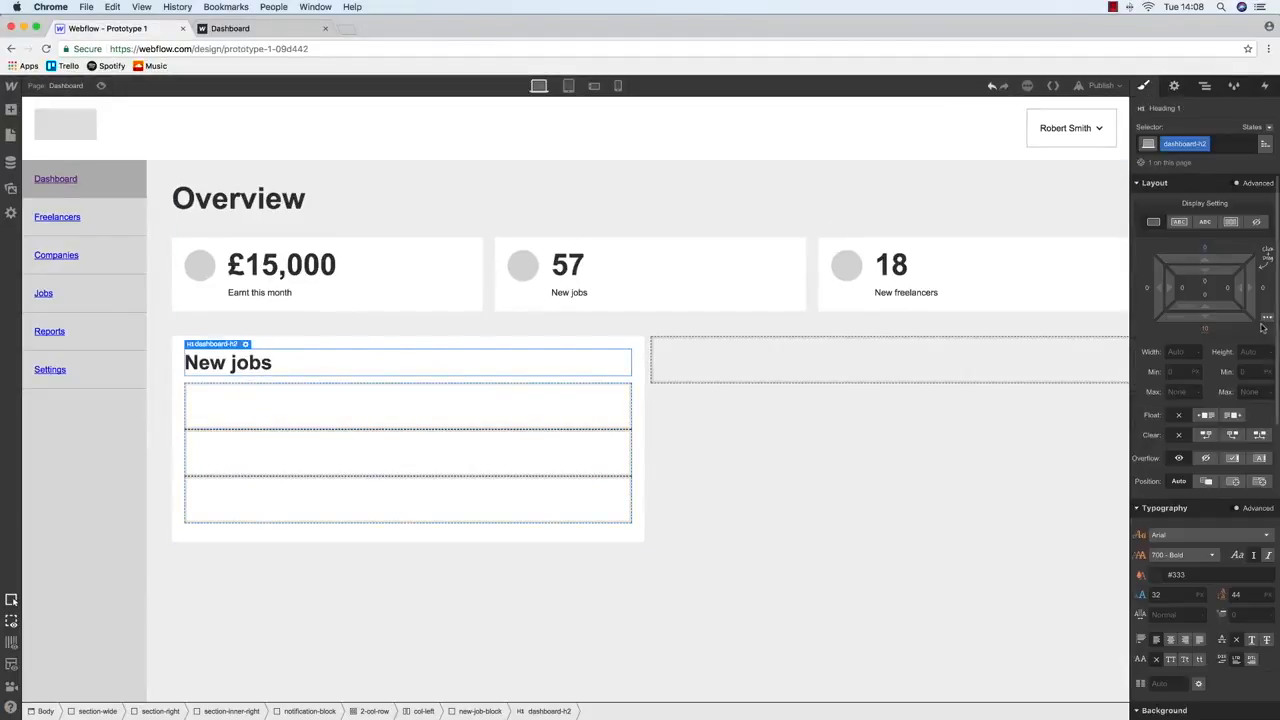
left_click(1206, 330)
key("Return")
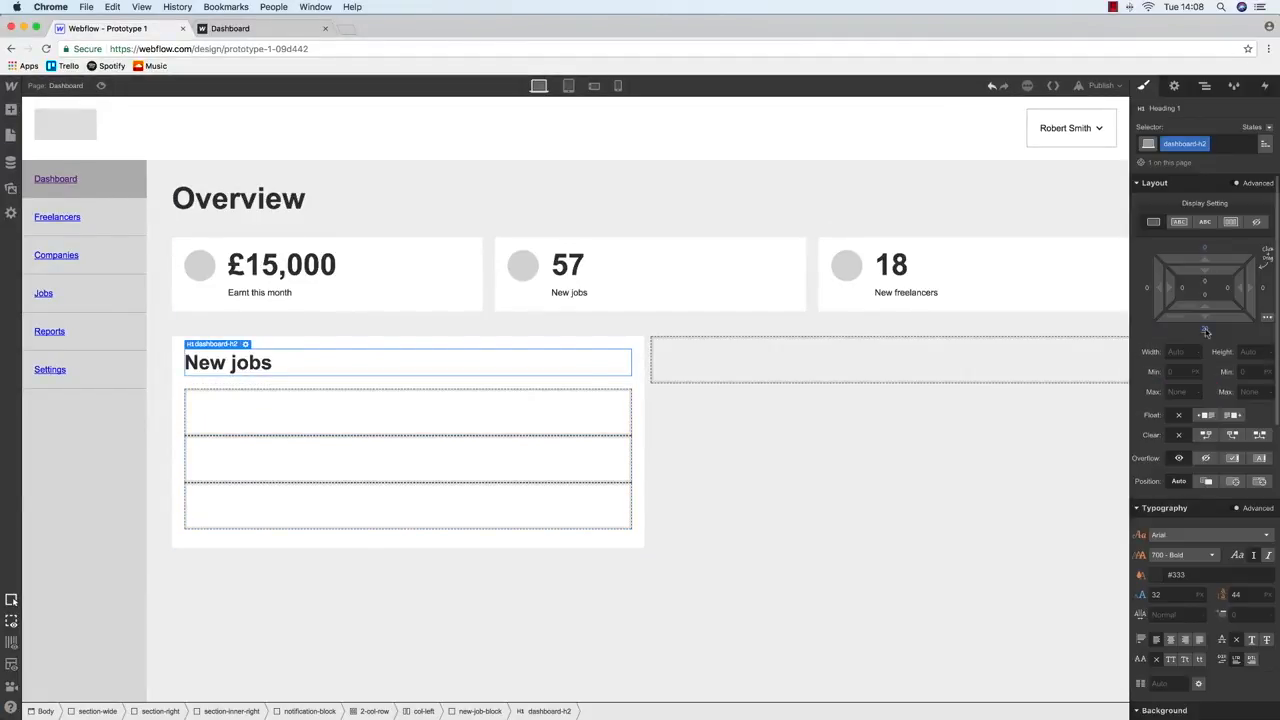
Select the first list row, check the wireframe mockup, and return to the Navigator
left_click(280, 408)
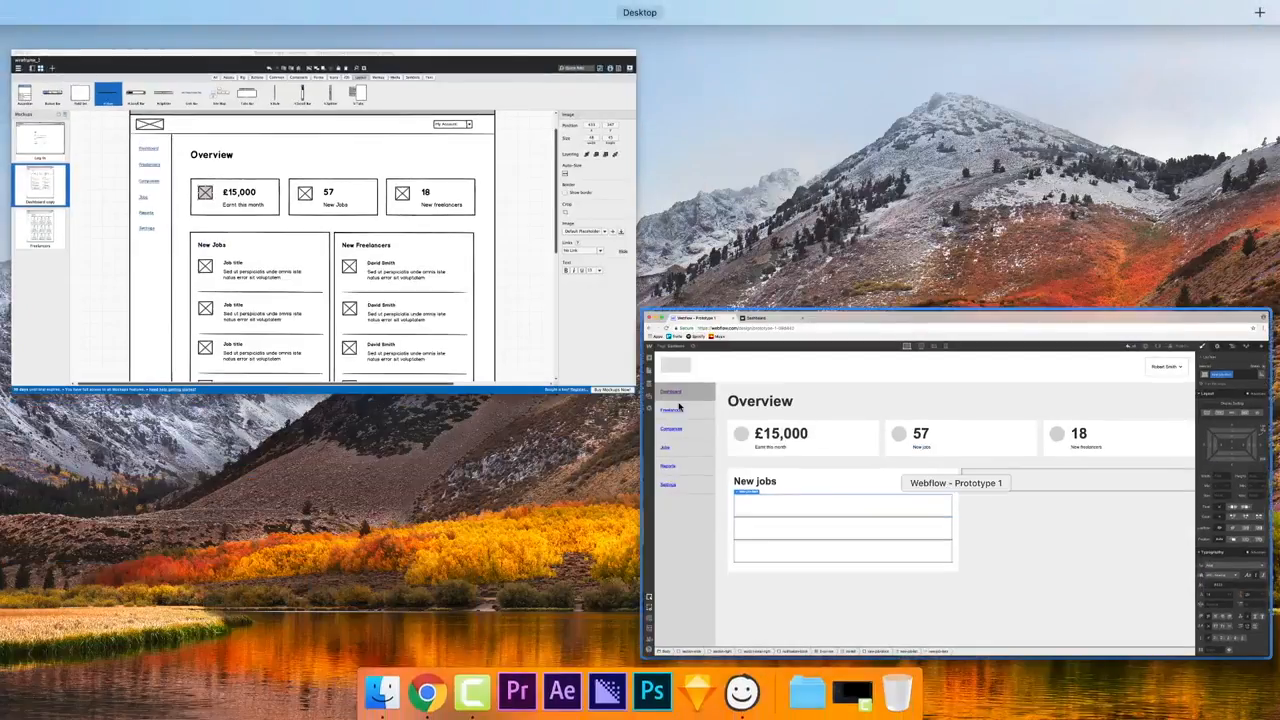
left_click(205, 266)
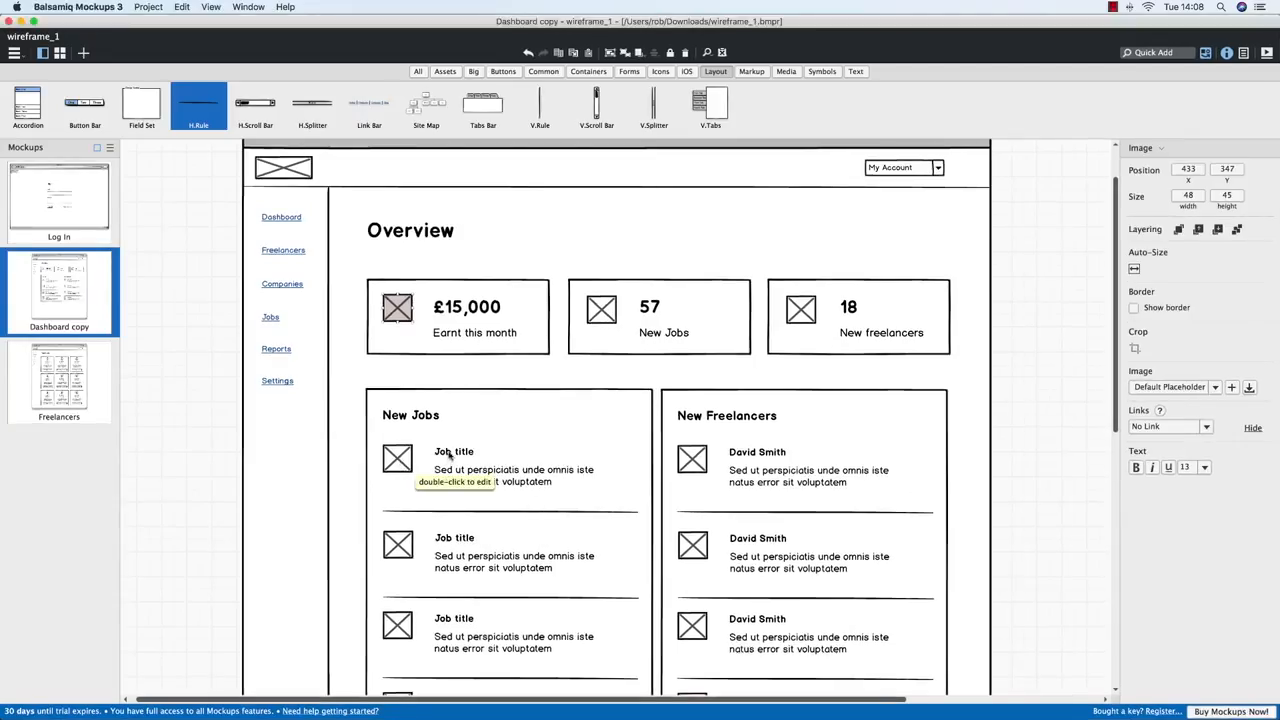
key("super+Tab")
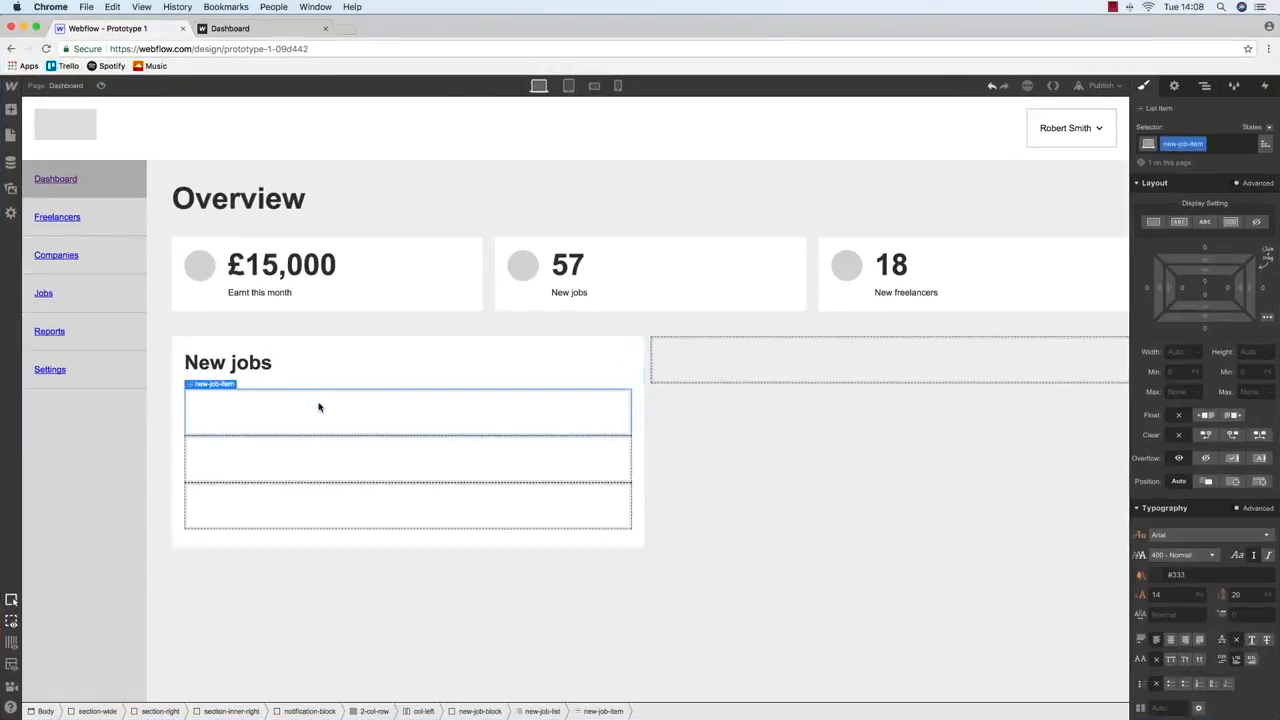
left_click(1204, 85)
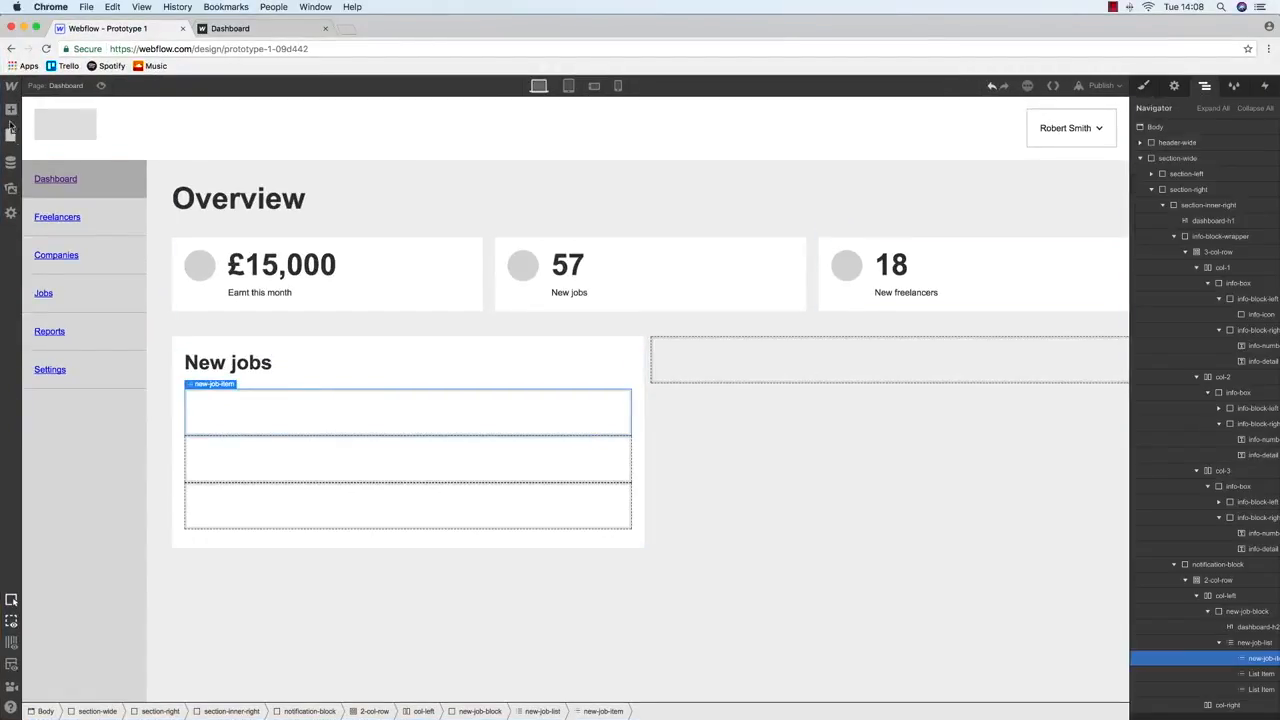
Drop a Div Block into the first list item and class it new-job-left
mouse_move(10, 110)
left_click_drag(52, 273, 234, 408)
key("s")
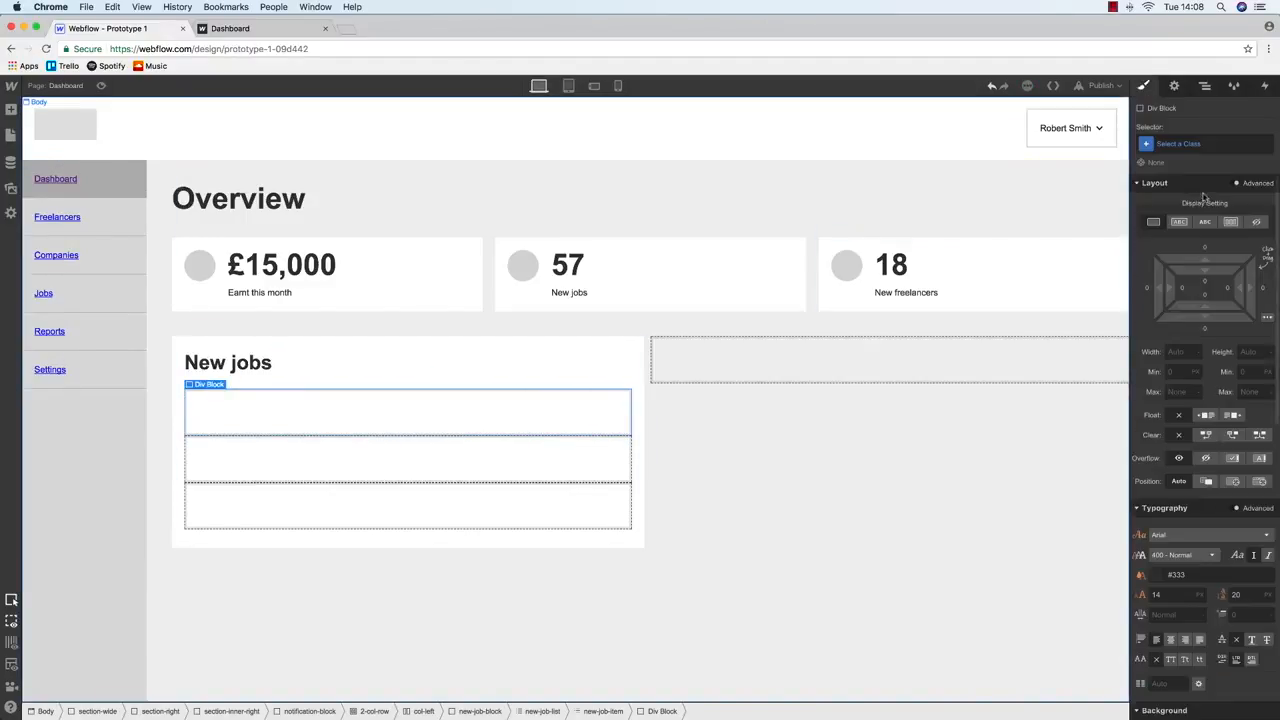
left_click(1200, 143)
type("new-")
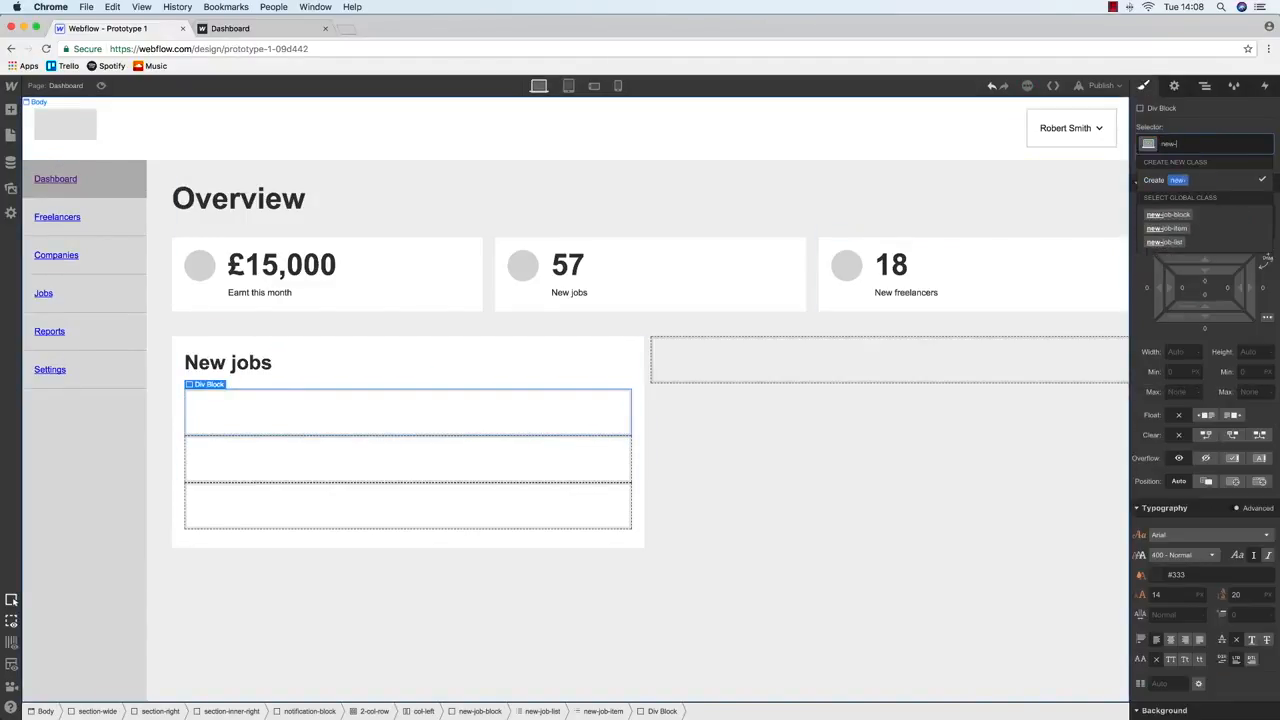
type("job-lef")
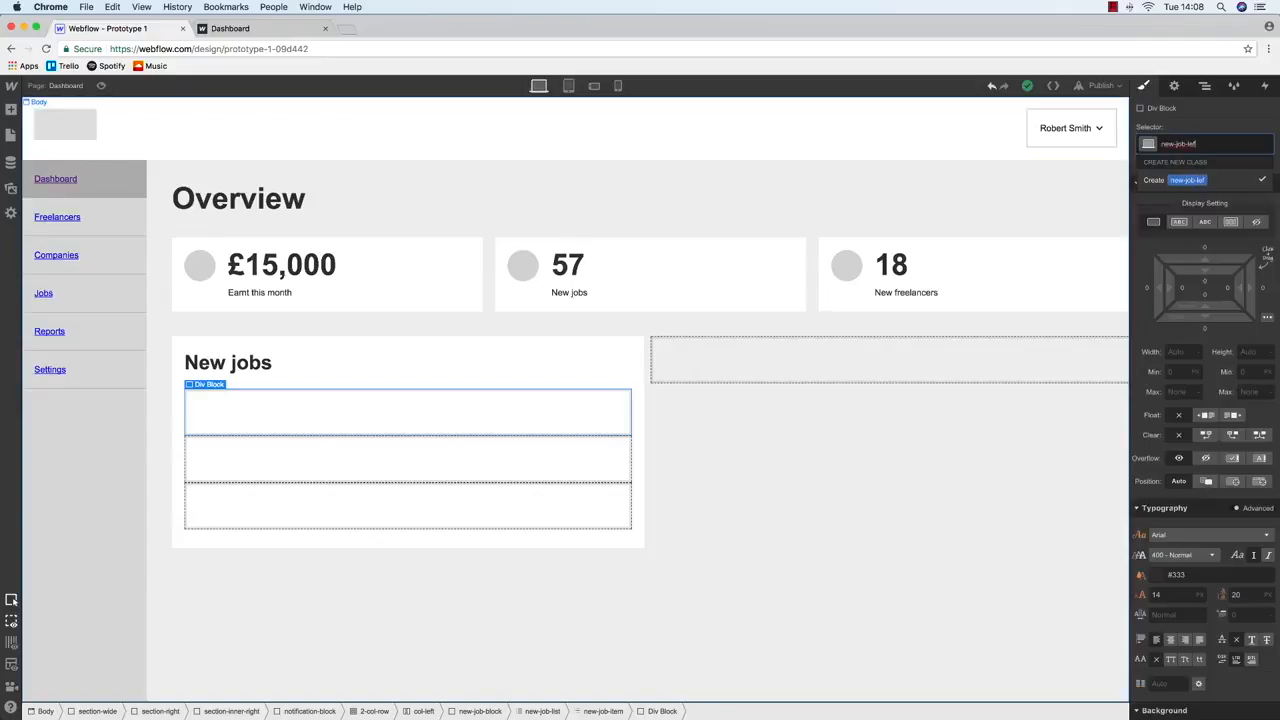
type("t")
key("Return")
Duplicate new-job-left and reclass the copy as new-job-right
left_click(1205, 87)
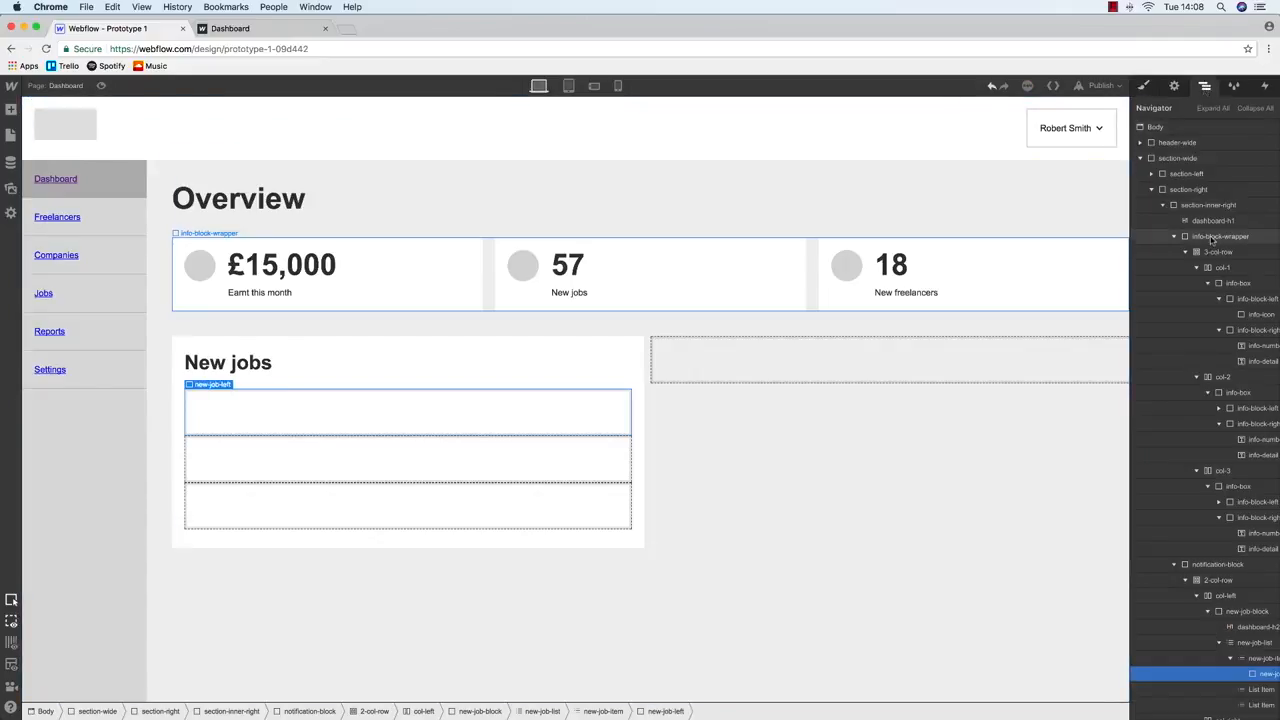
key("super+c")
key("super+v")
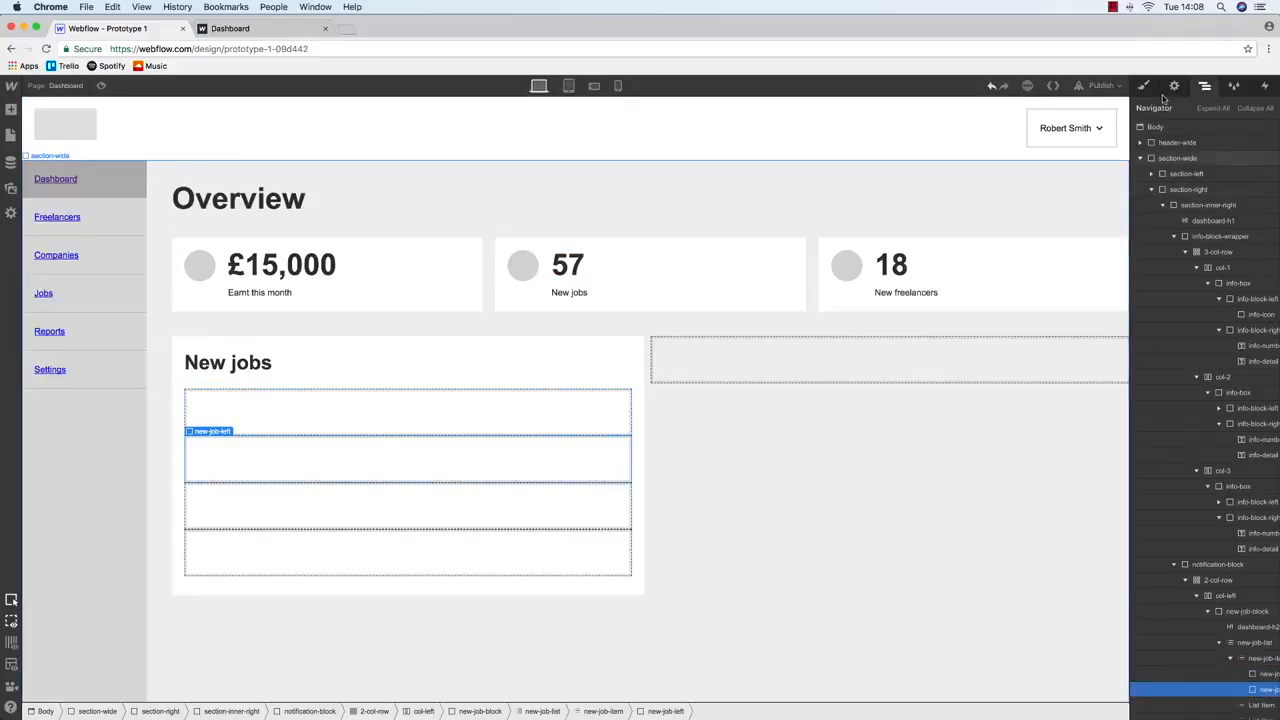
key("super+Return")
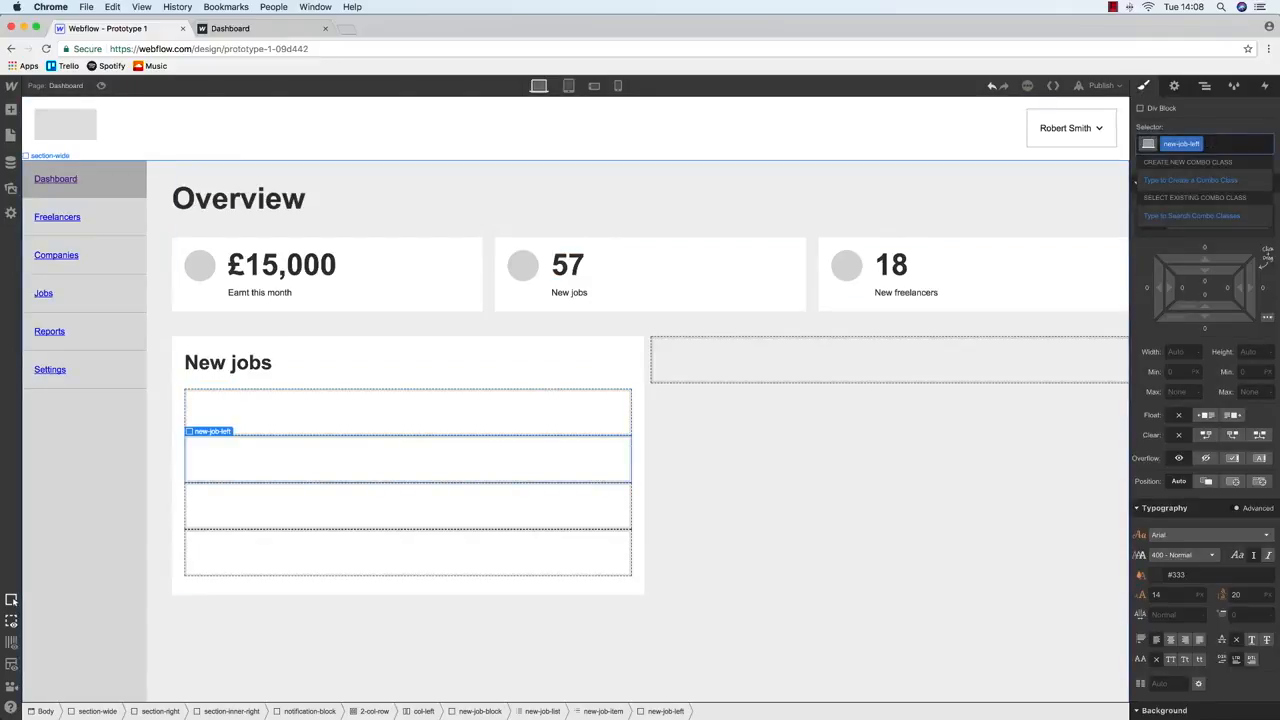
key("BackSpace")
type("new-job-righ")
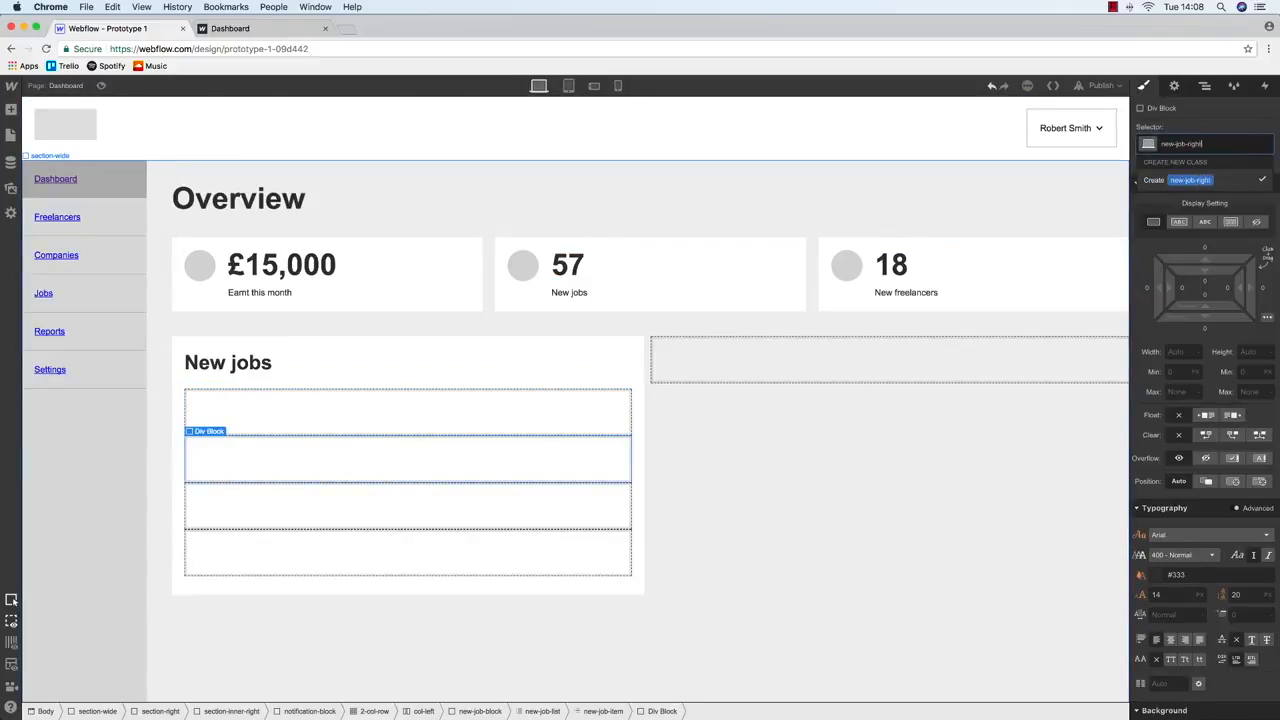
type("t")
key("Return")
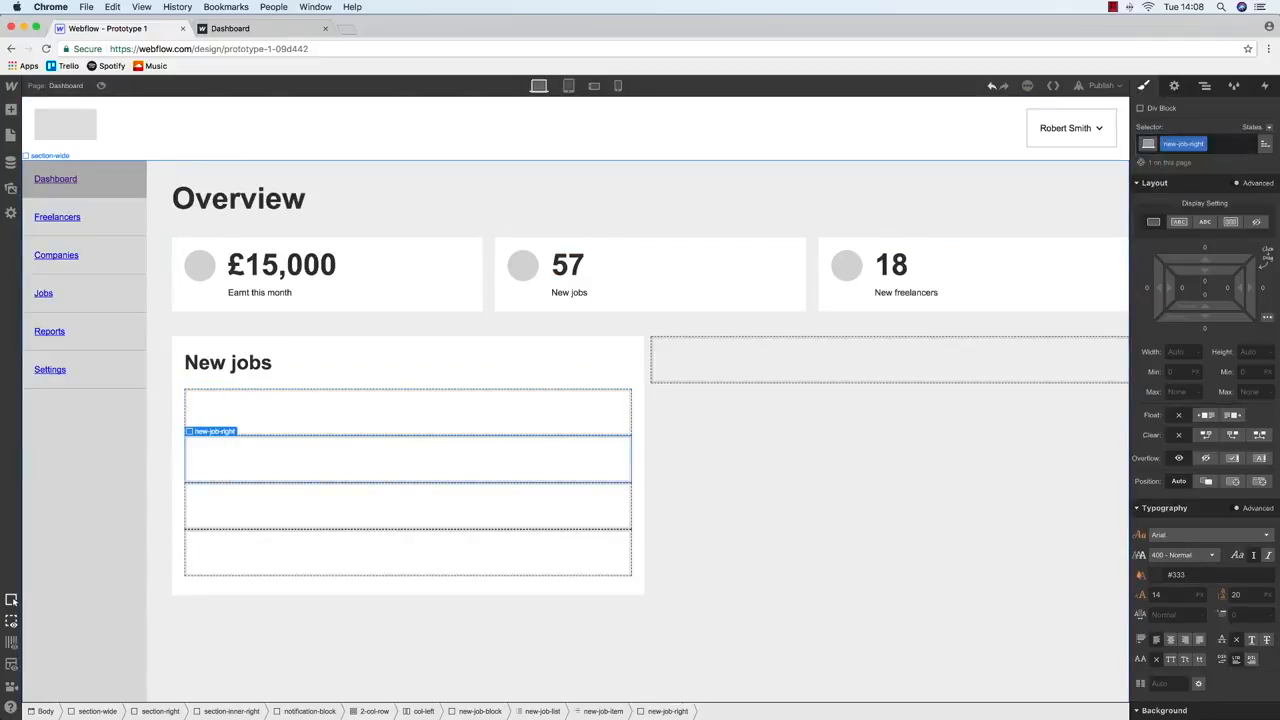
left_click(1205, 86)
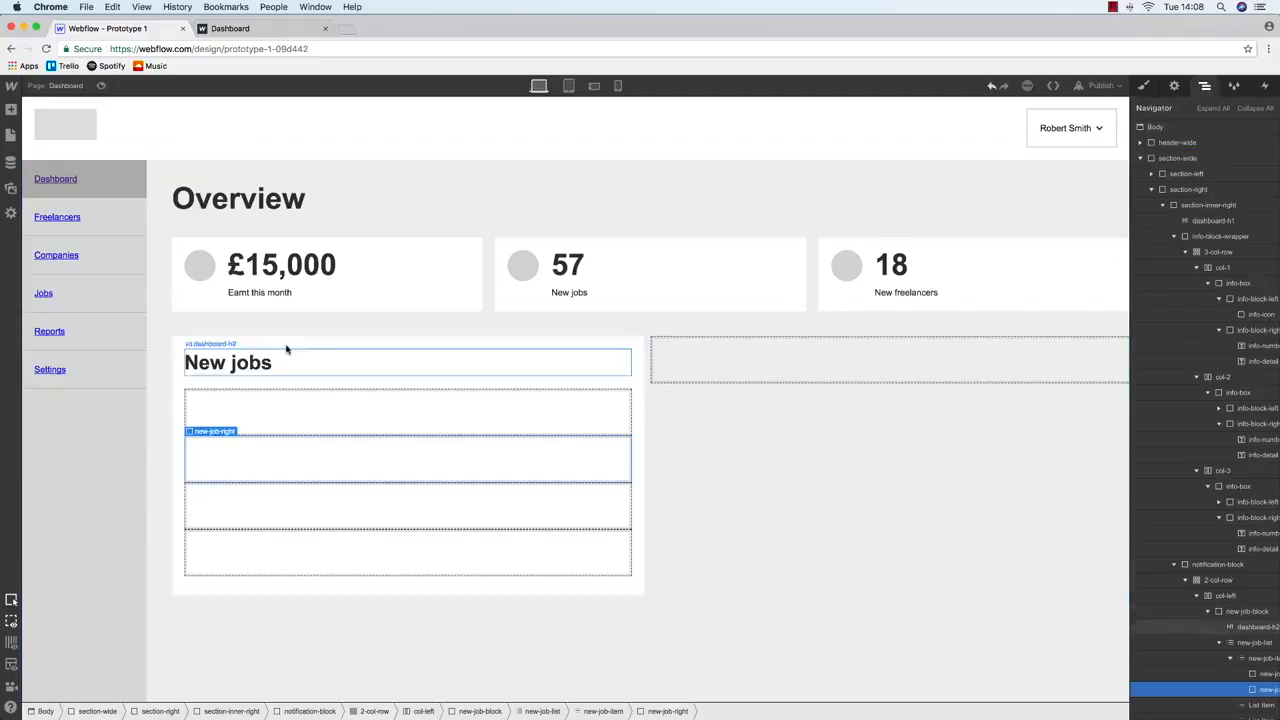
Paste the grey stat icon into the first row's new-job-left block and start renaming its class
left_click(275, 404)
key("ctrl+v")
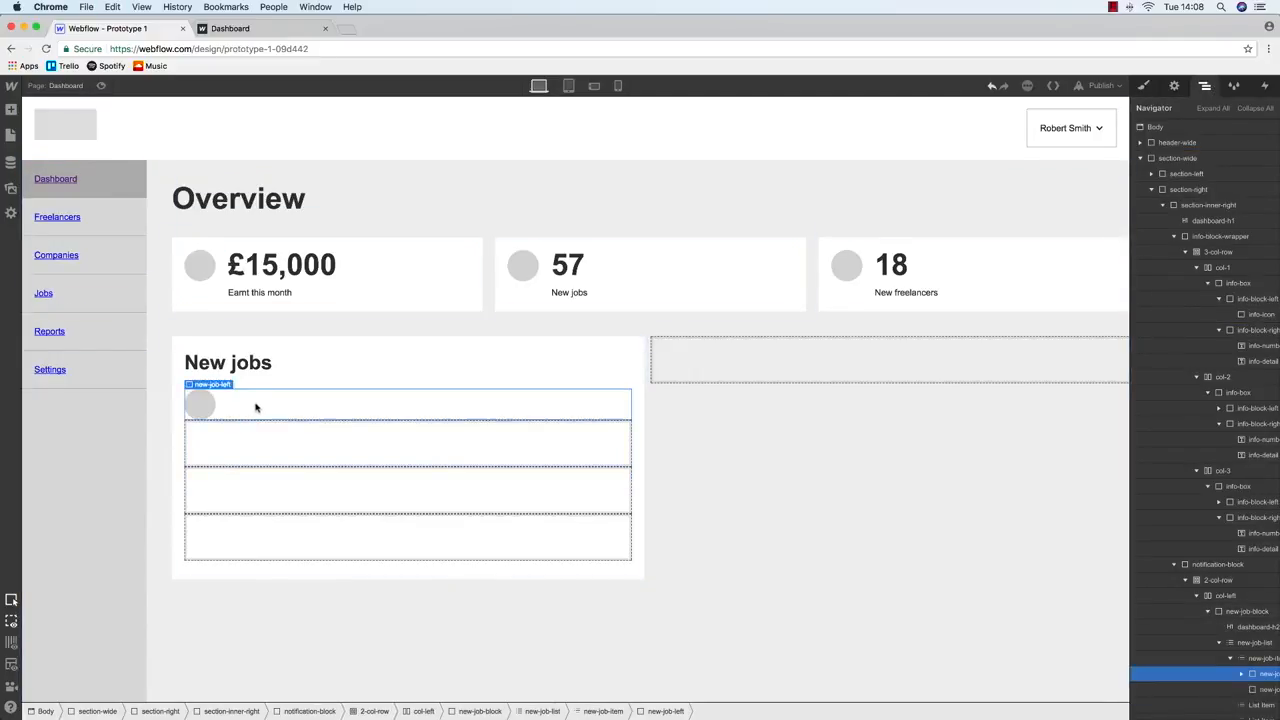
left_click(1144, 86)
left_click(1205, 143)
key("BackSpace")
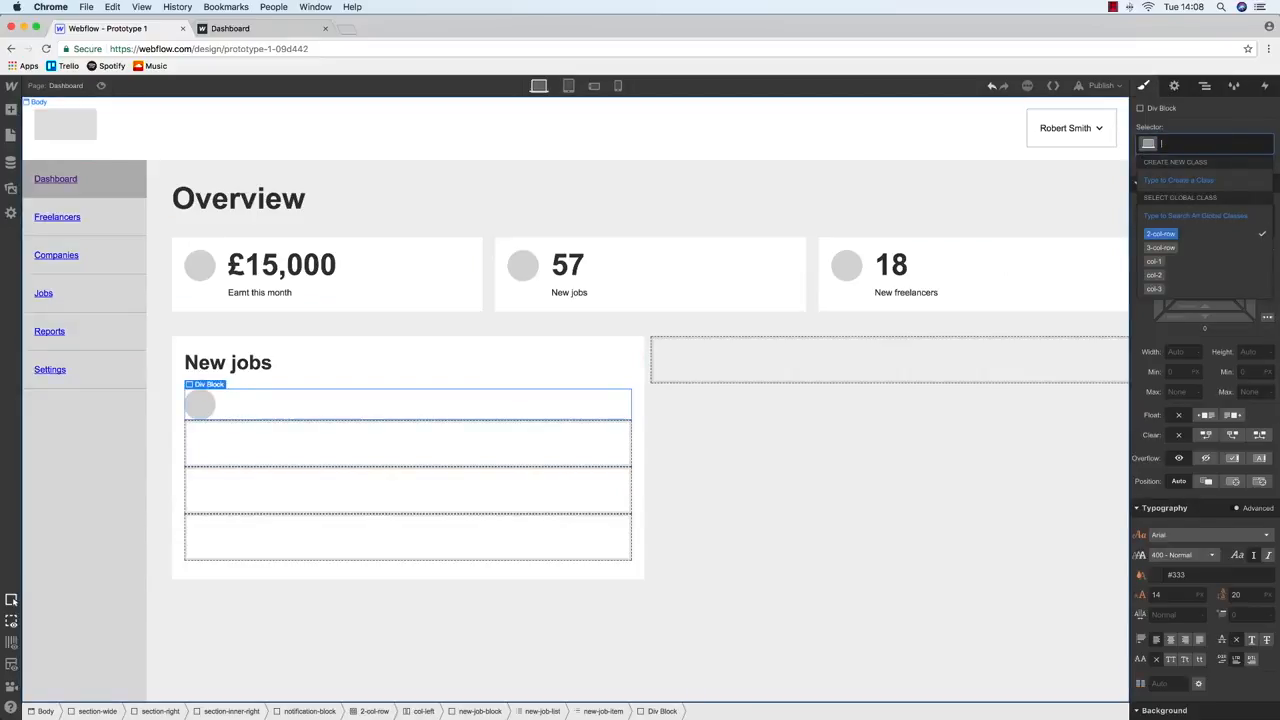
type("new")
type("ic")
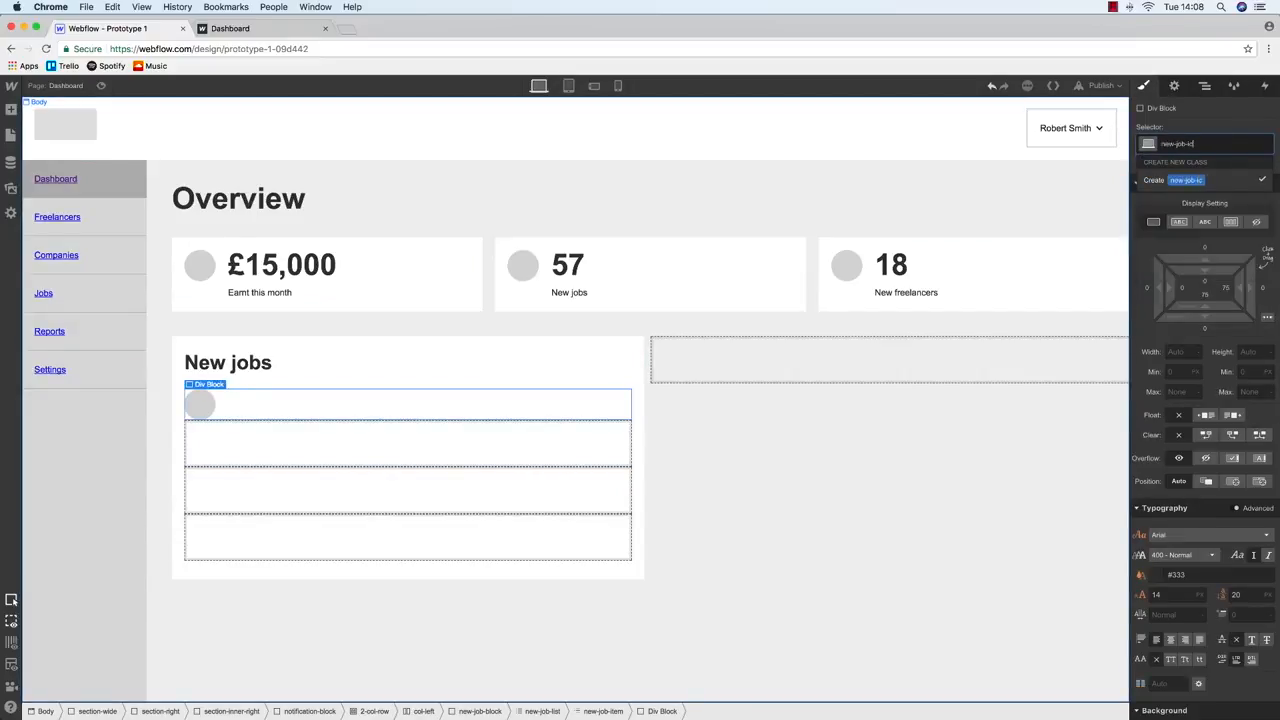
key("Return")
Consult the wireframe mockup, then undo the premature class change
key("ctrl+Up")
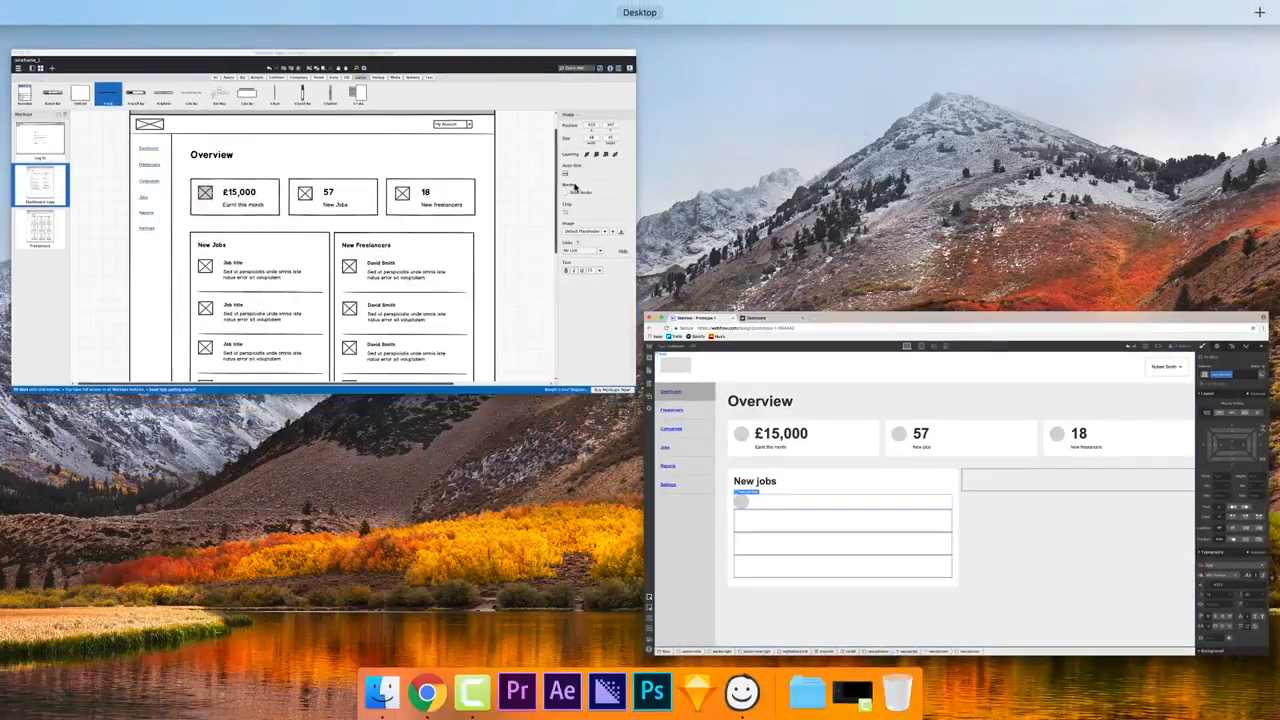
left_click(360, 309)
scroll(462, 482, "up", 1)
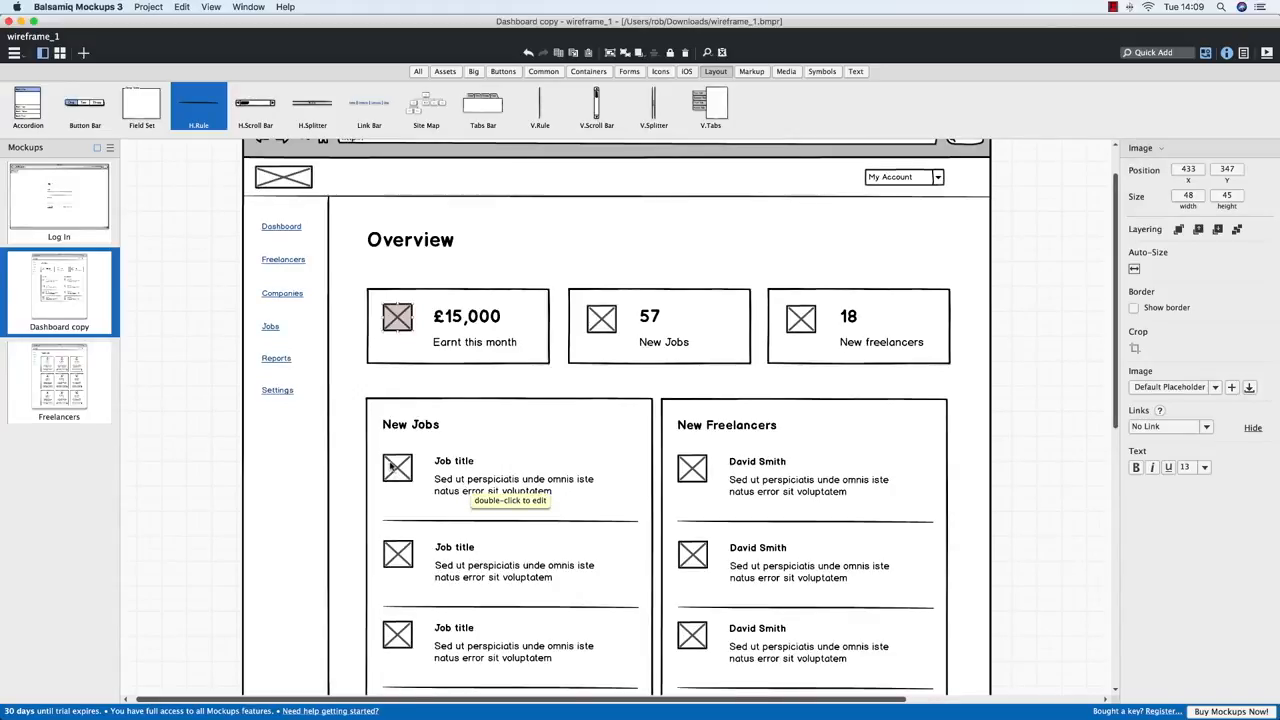
key("ctrl+Up")
left_click(405, 374)
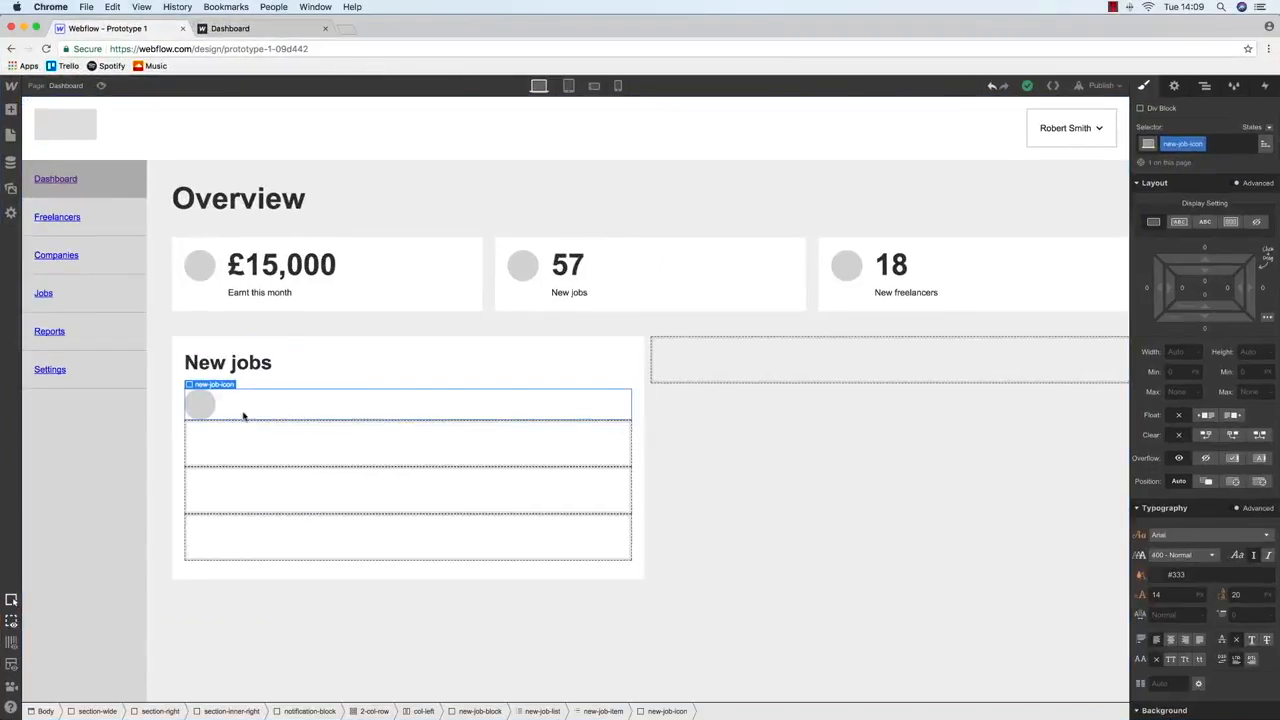
left_click(199, 410)
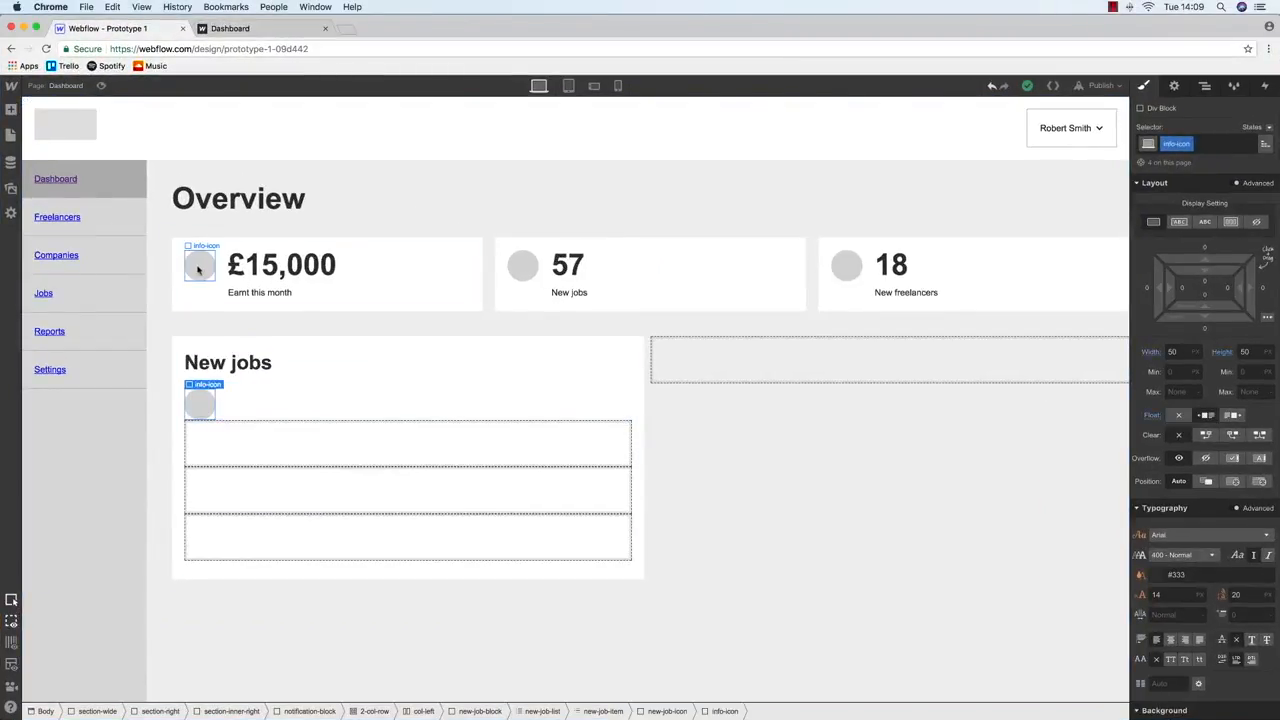
key("super+z")
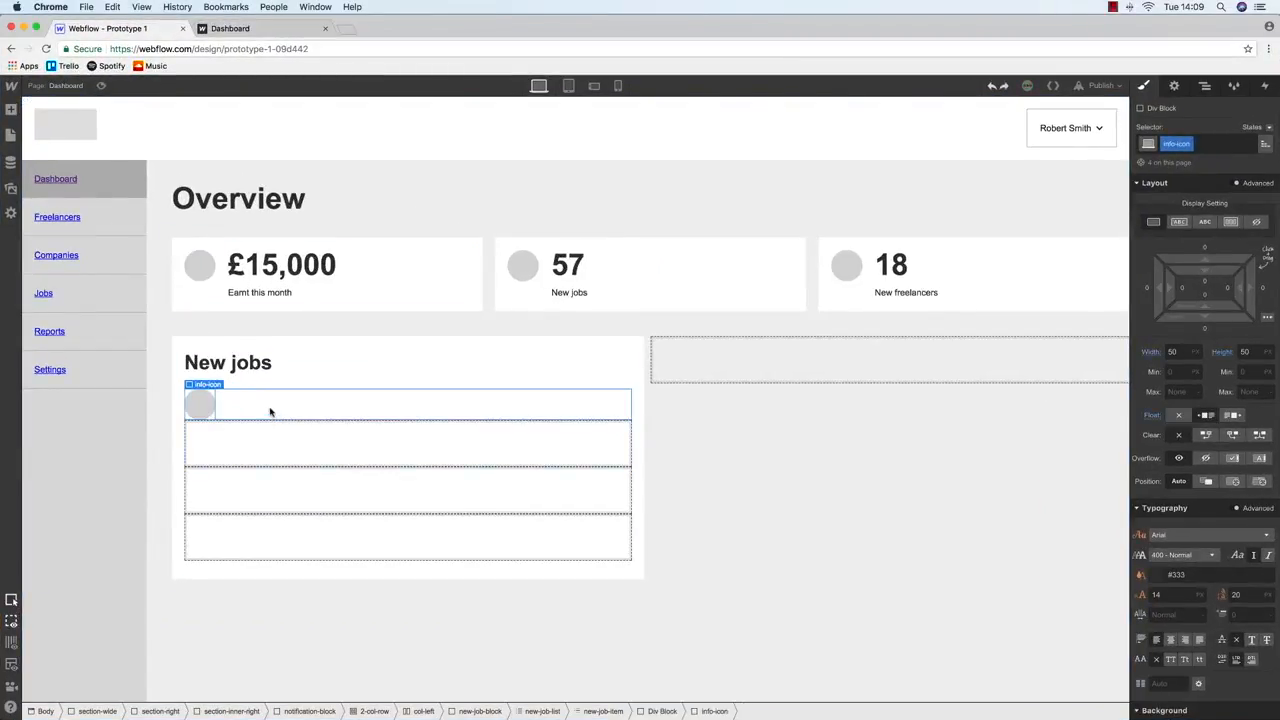
Replace the grey circle's info-icon class with new-job-icon
left_click(270, 411)
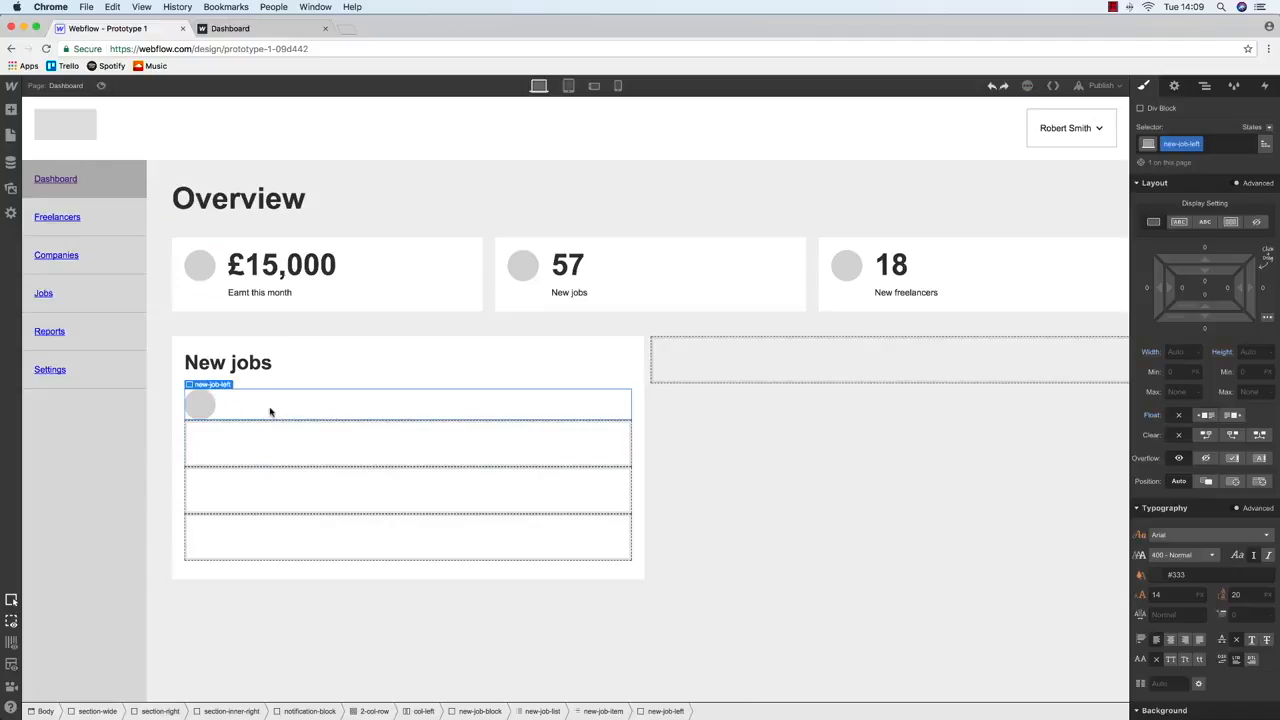
left_click(209, 404)
left_click(1205, 85)
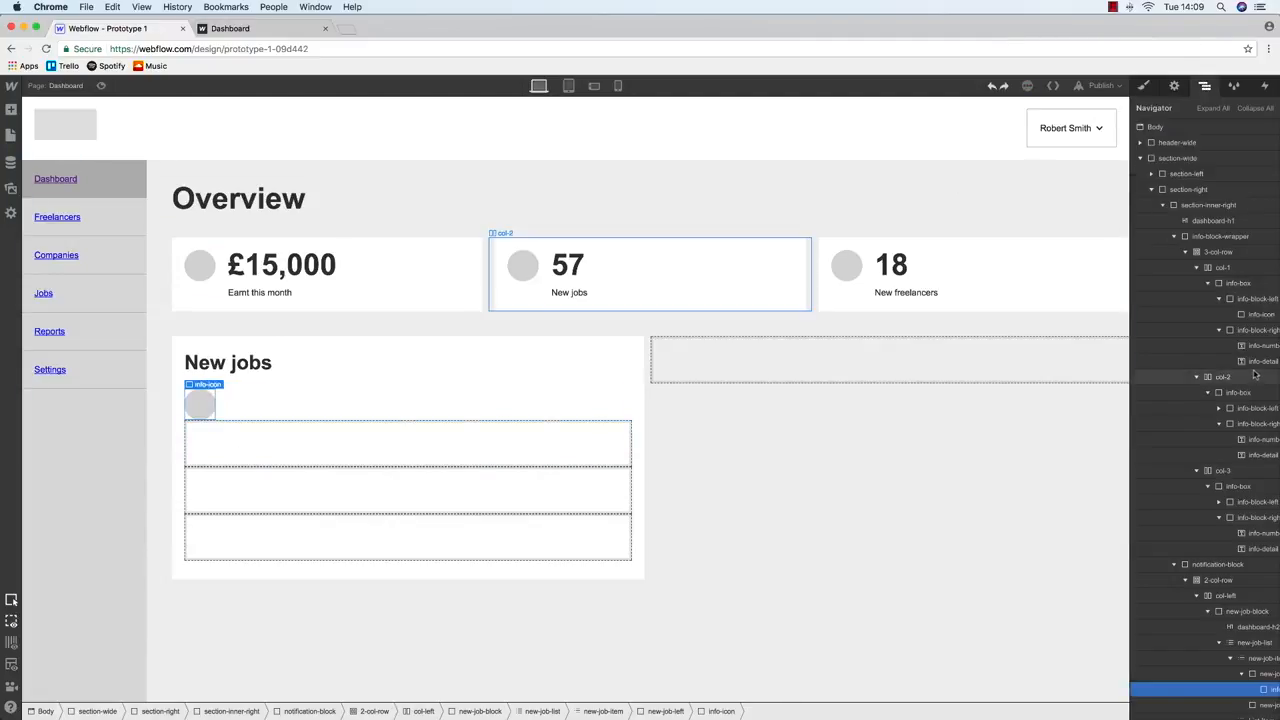
left_click(1262, 673)
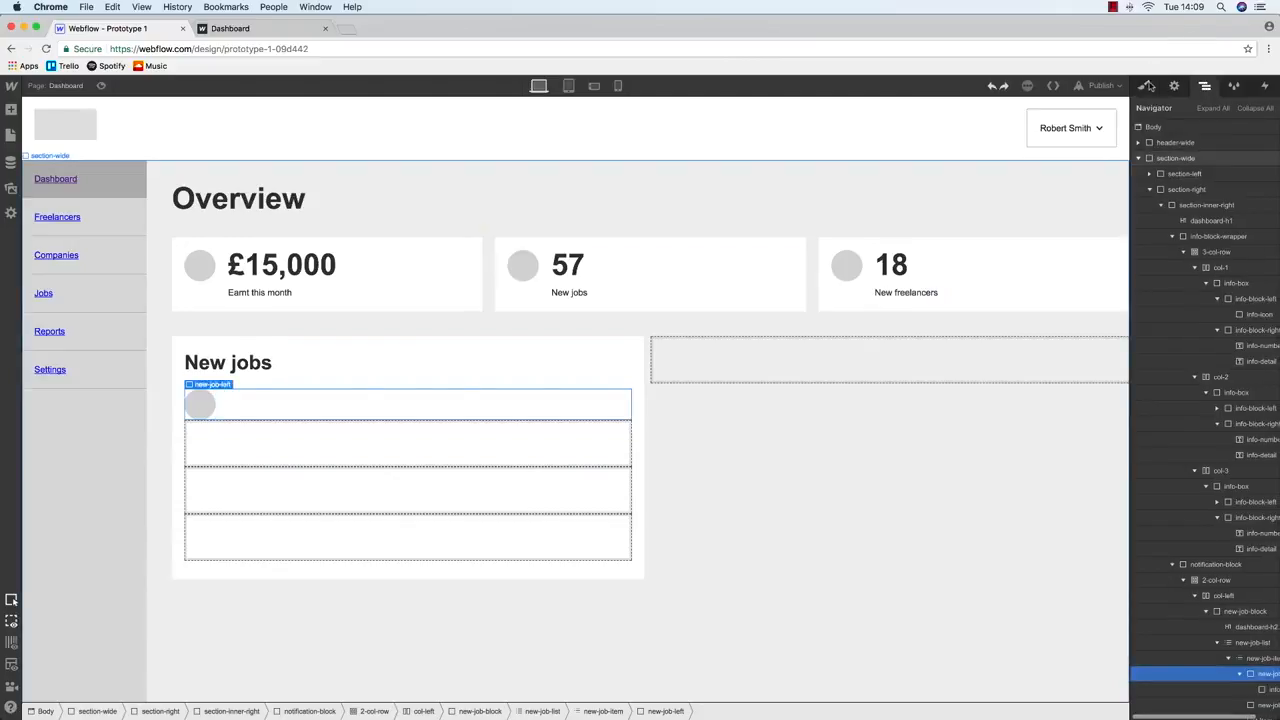
left_click(1143, 85)
left_click(199, 404)
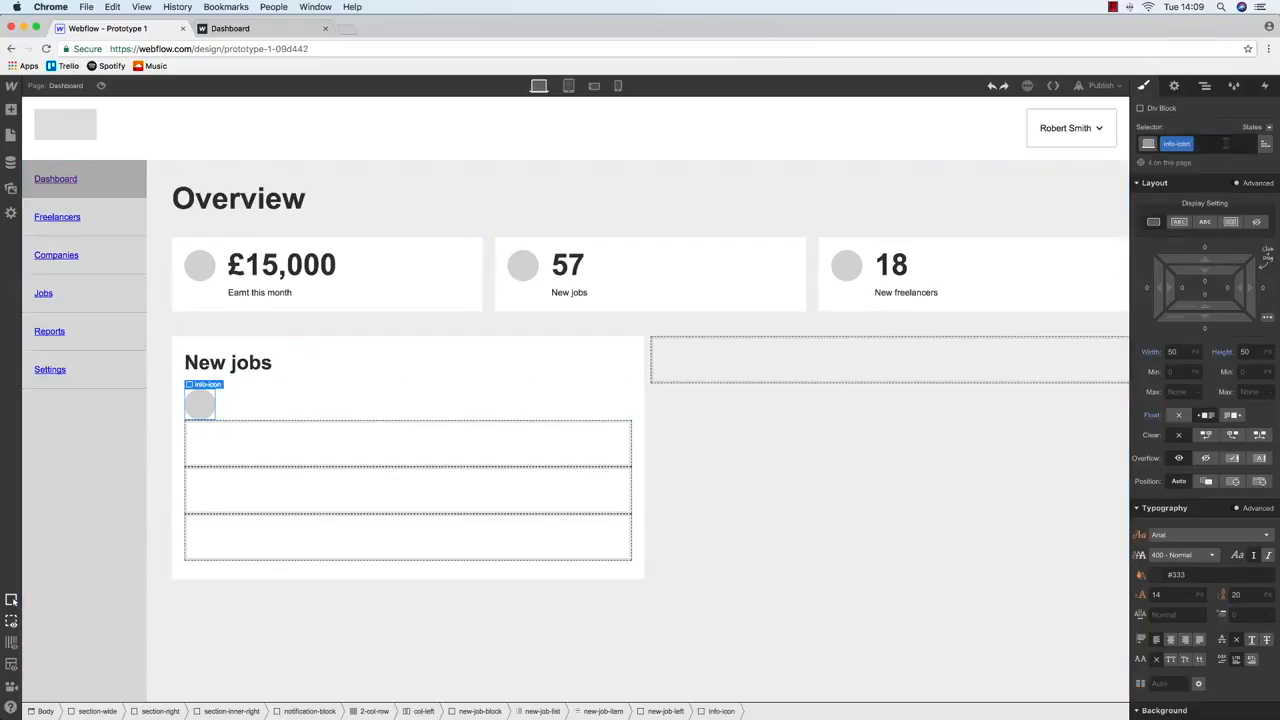
left_click(1225, 143)
key("BackSpace")
type("new-job-ico")
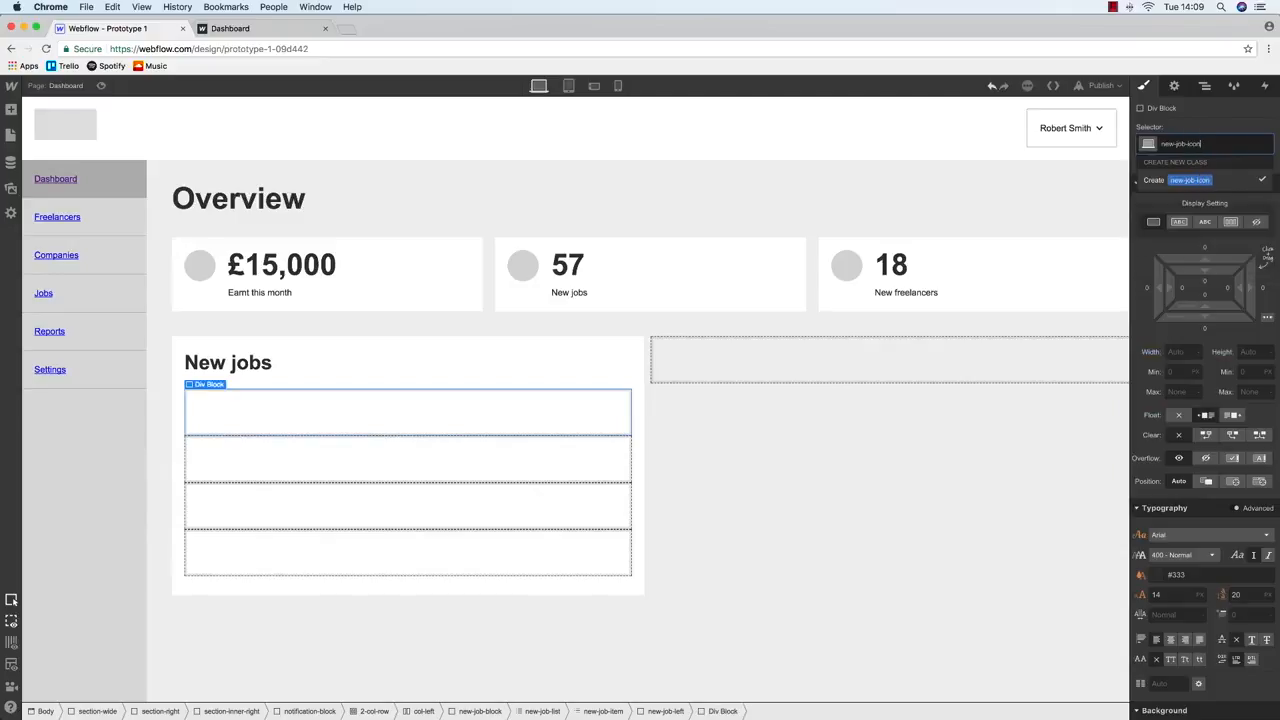
type("n")
key("Return")
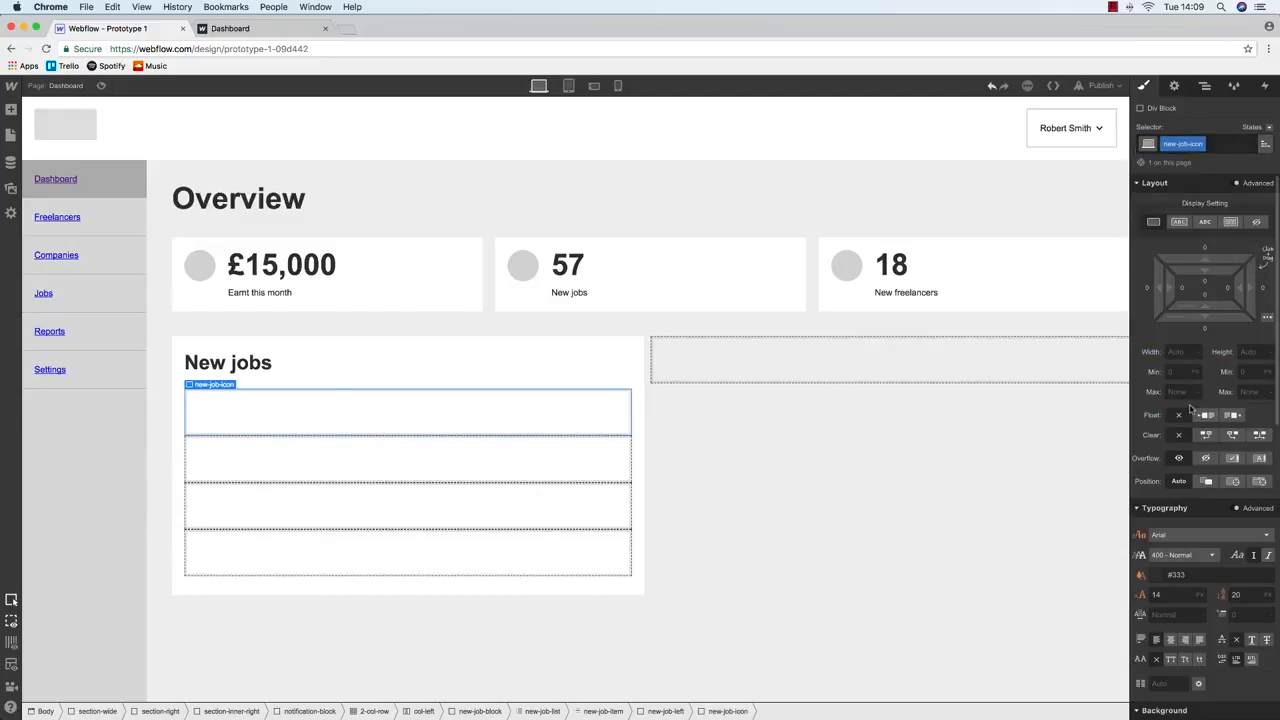
Make the icon 50 px square with a light grey (#dbdbdb) background
scroll(1190, 515, "down", 2)
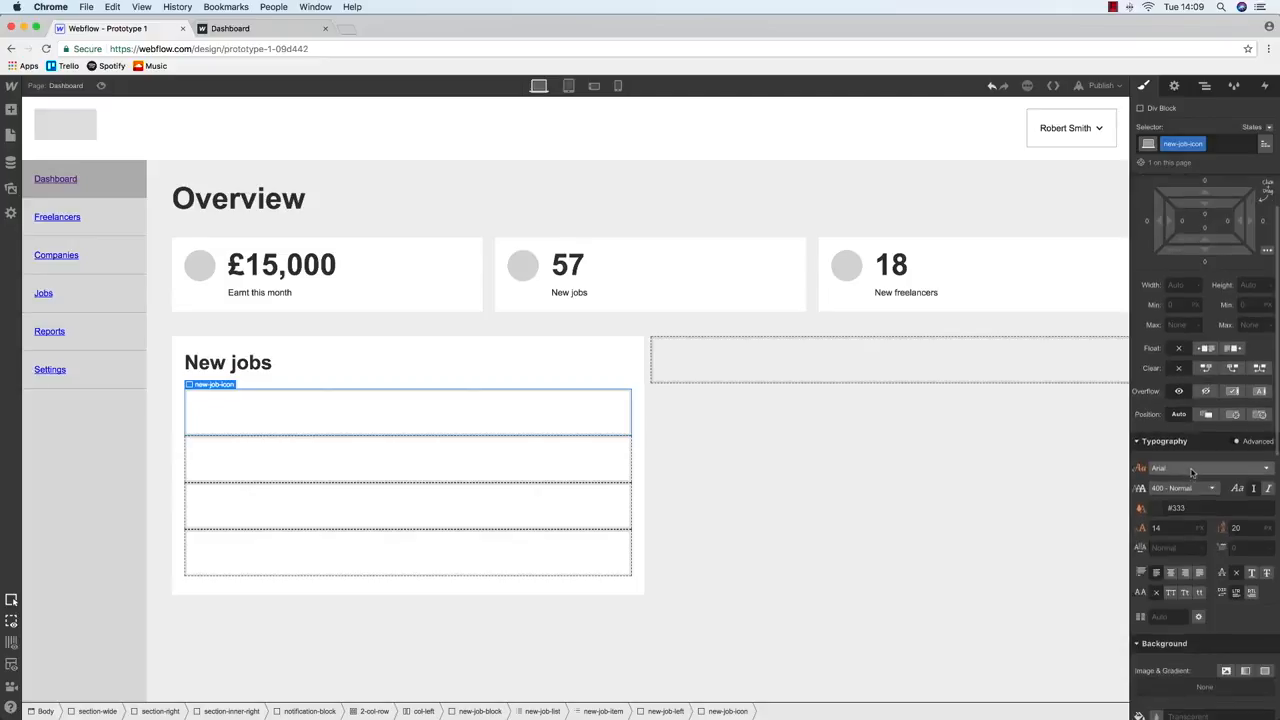
type("50")
key("Tab")
type("50")
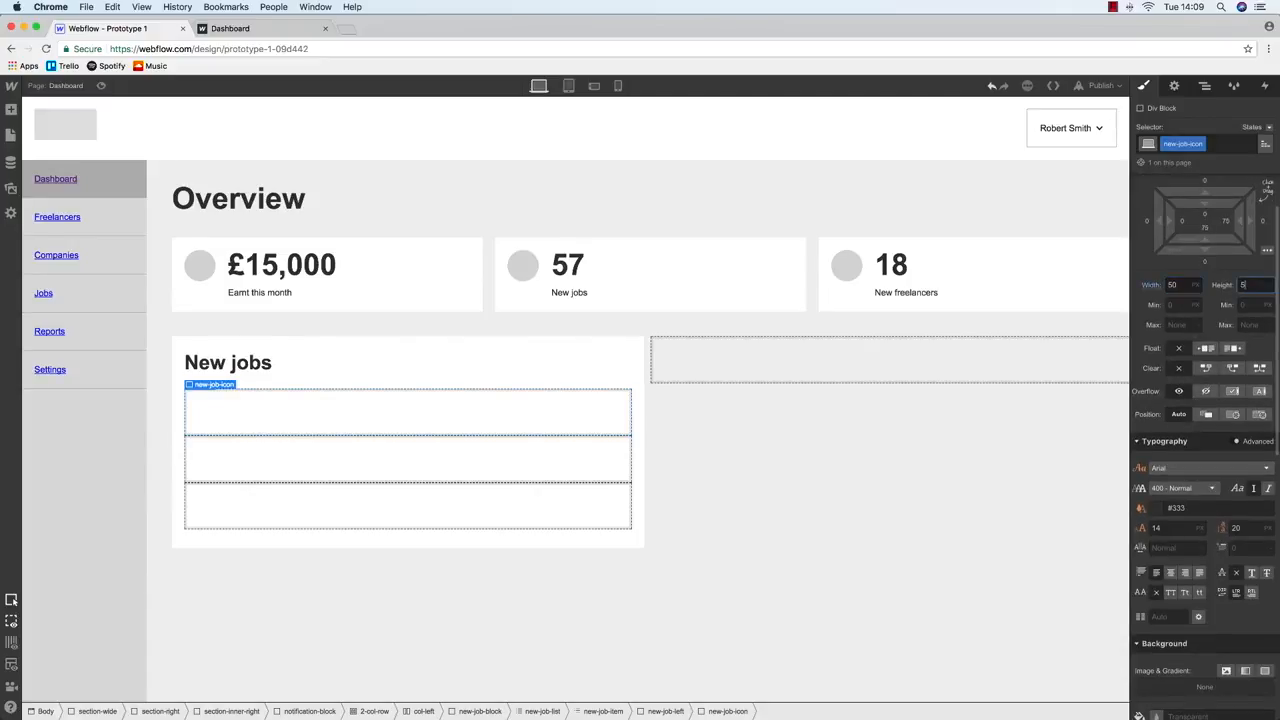
scroll(1165, 427, "down", 10)
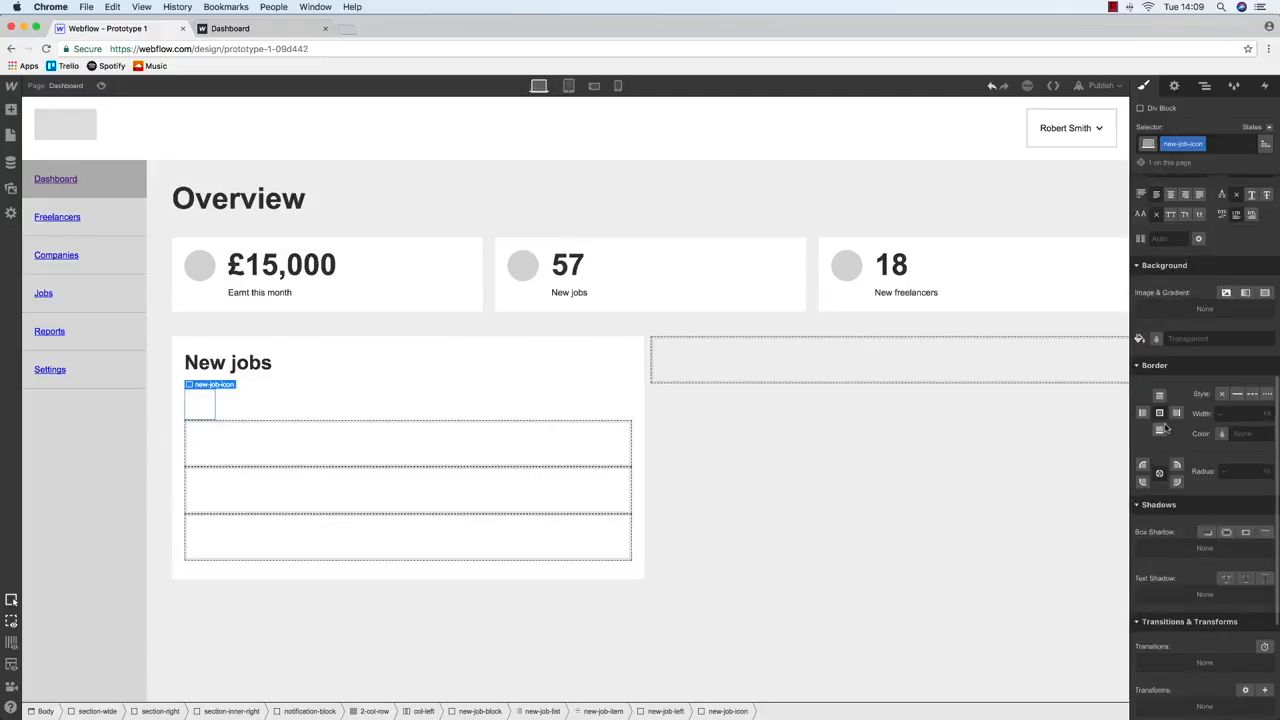
left_click(1156, 346)
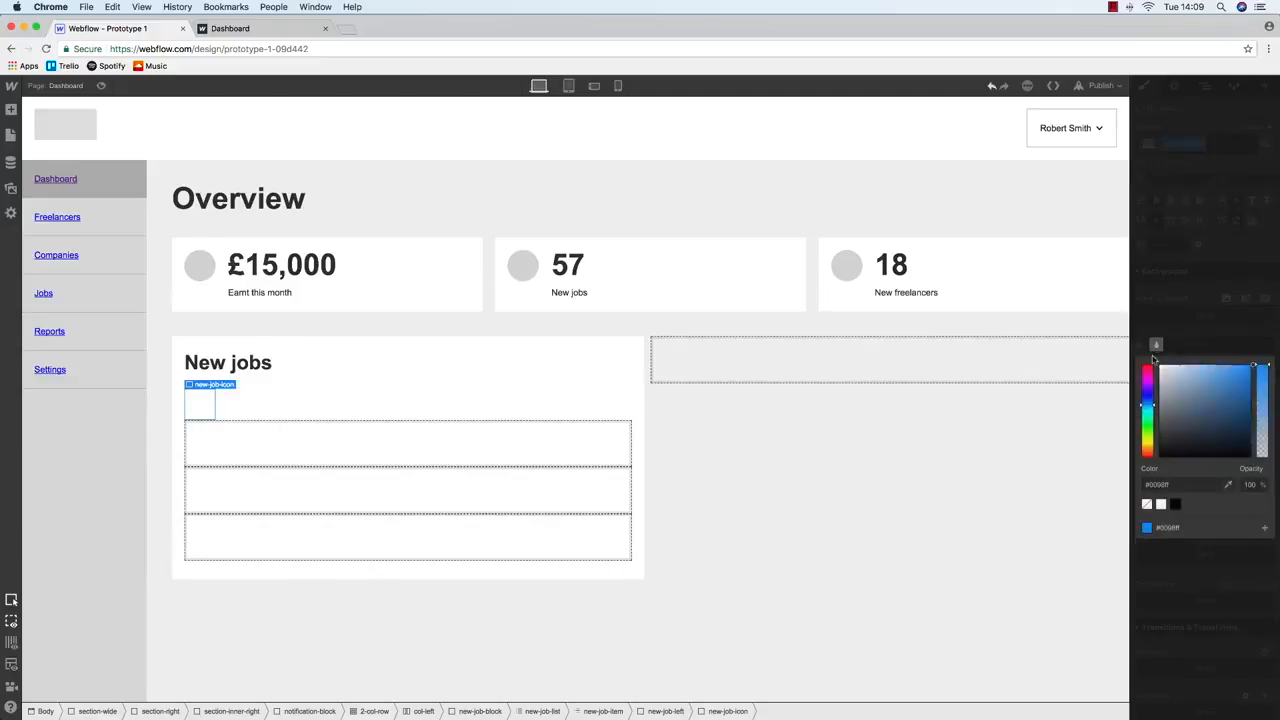
left_click_drag(1177, 374, 1141, 378)
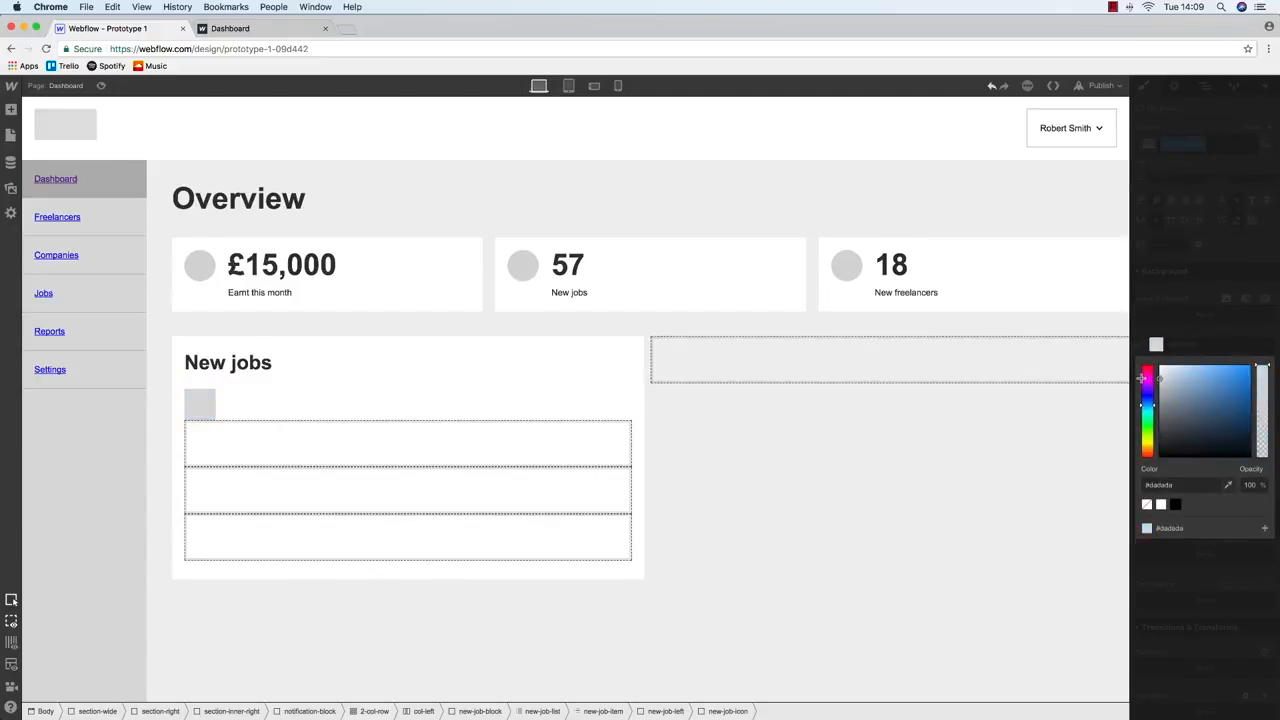
left_click(208, 403)
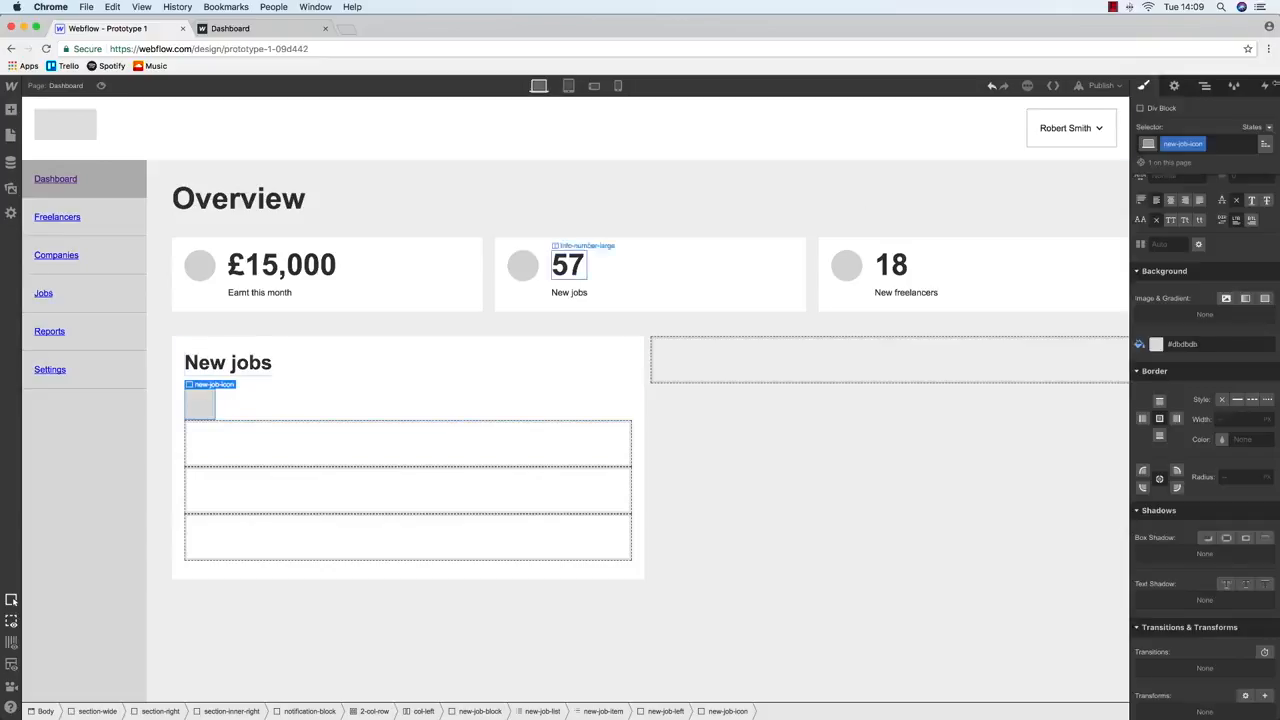
left_click(1206, 87)
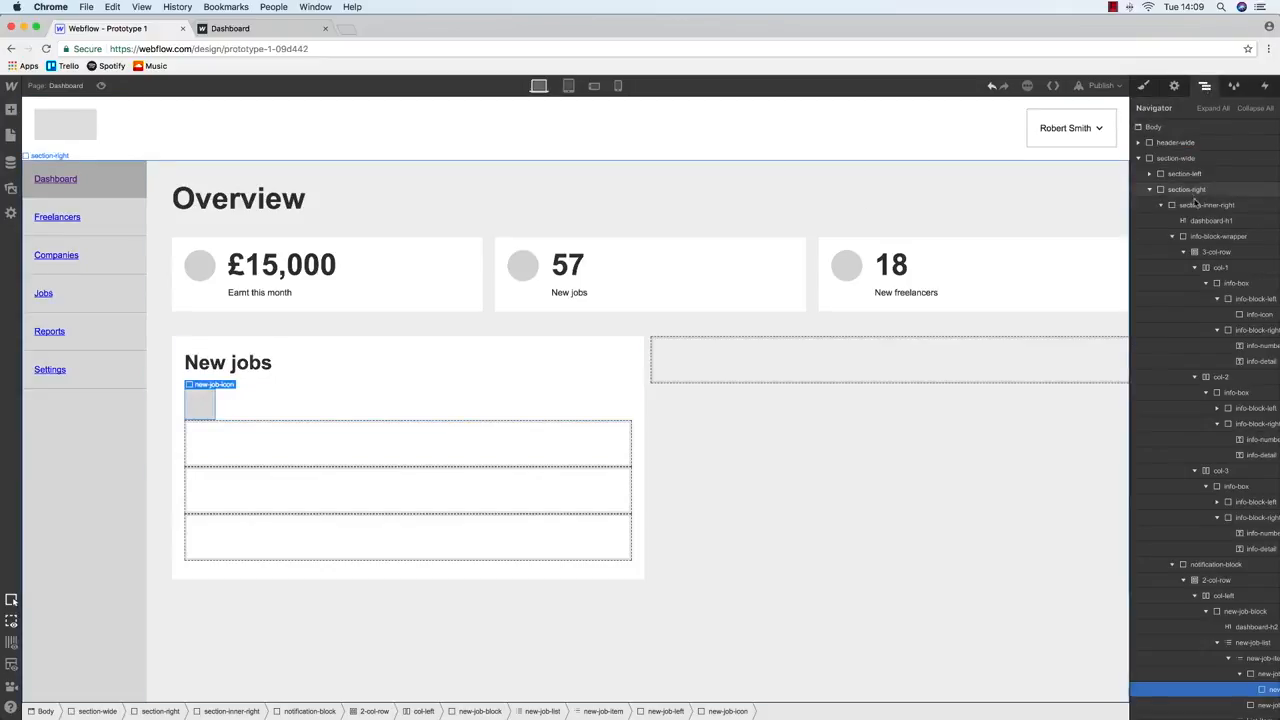
Add a Text Block inside new-job-right with the class new-job-title
left_click(1143, 86)
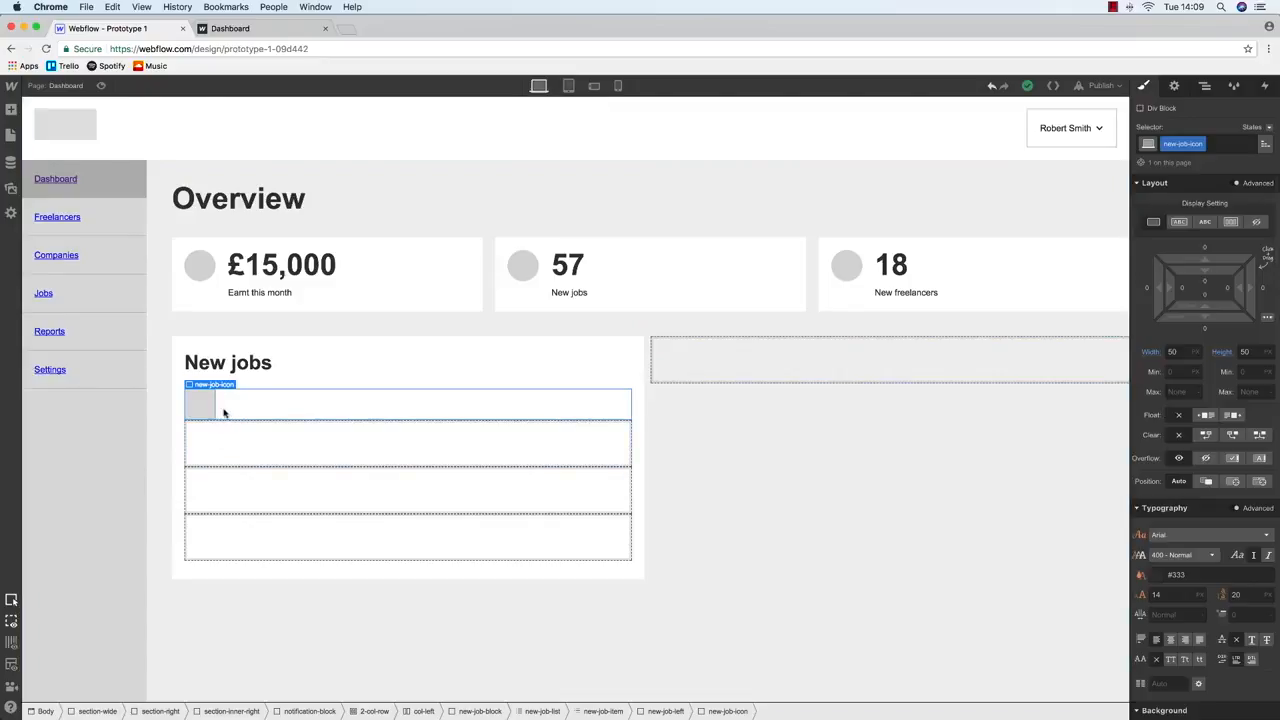
left_click(1205, 86)
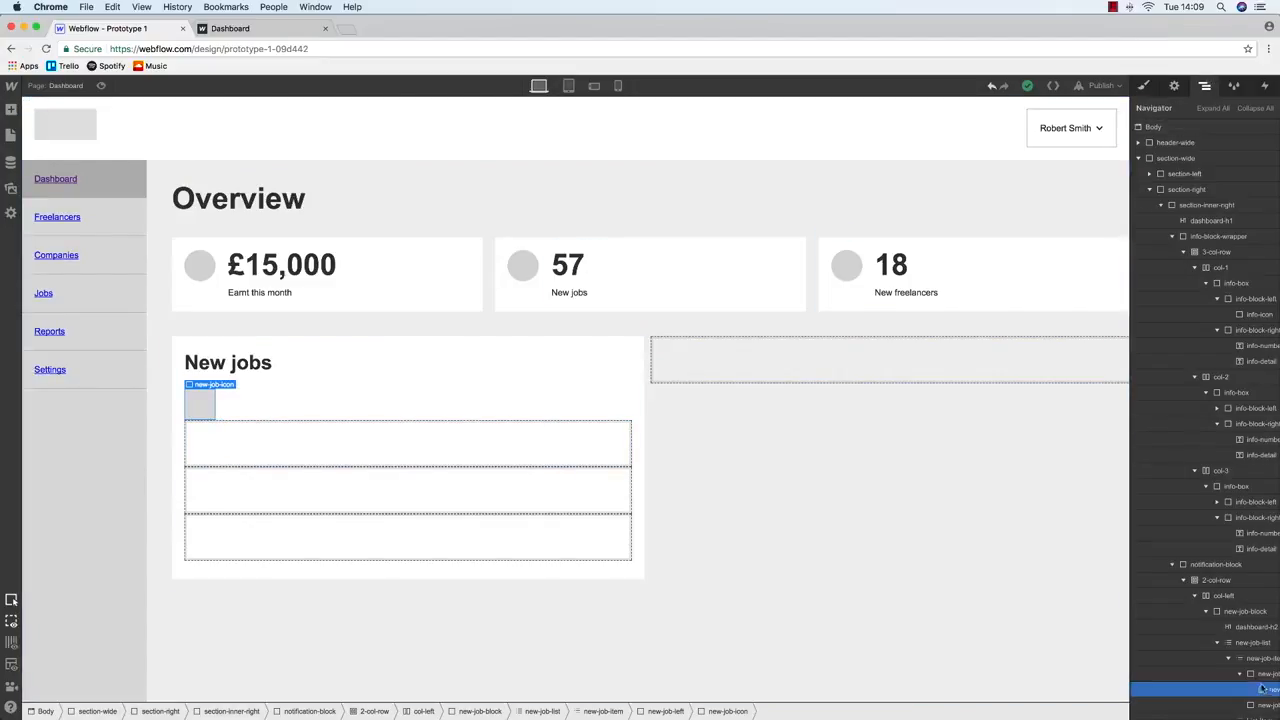
left_click(1220, 674)
key("s")
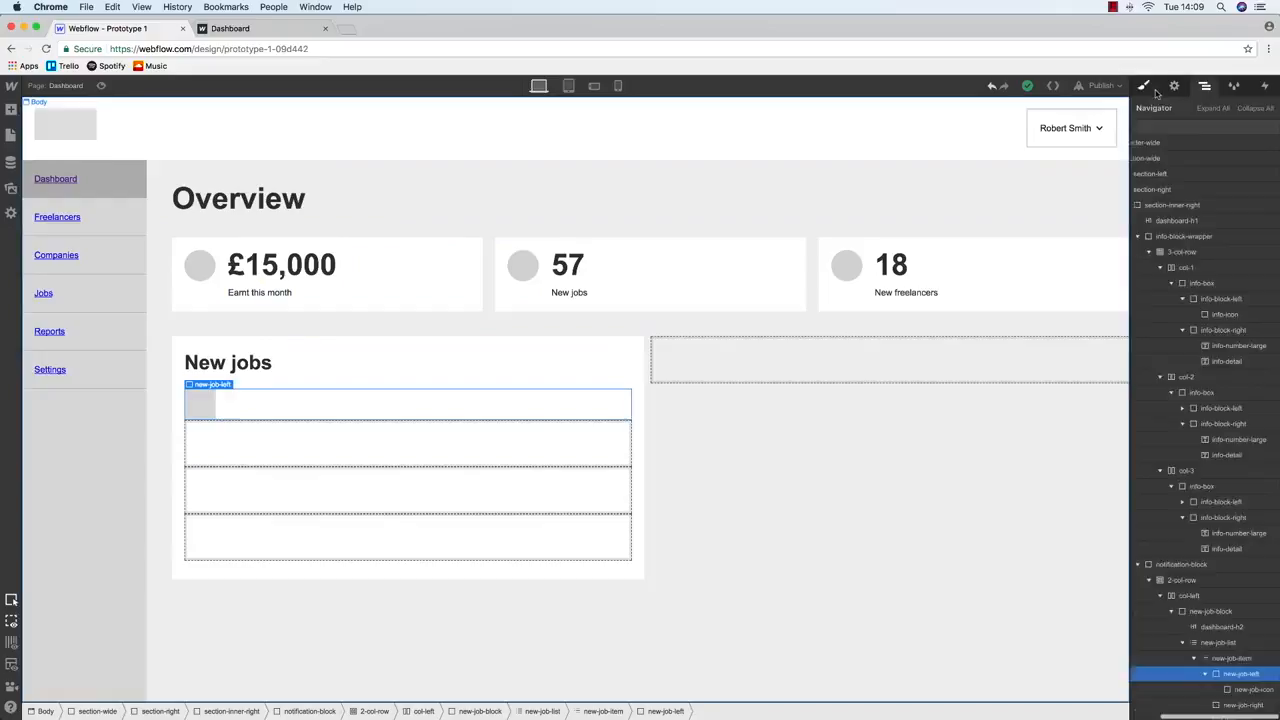
left_click(1205, 86)
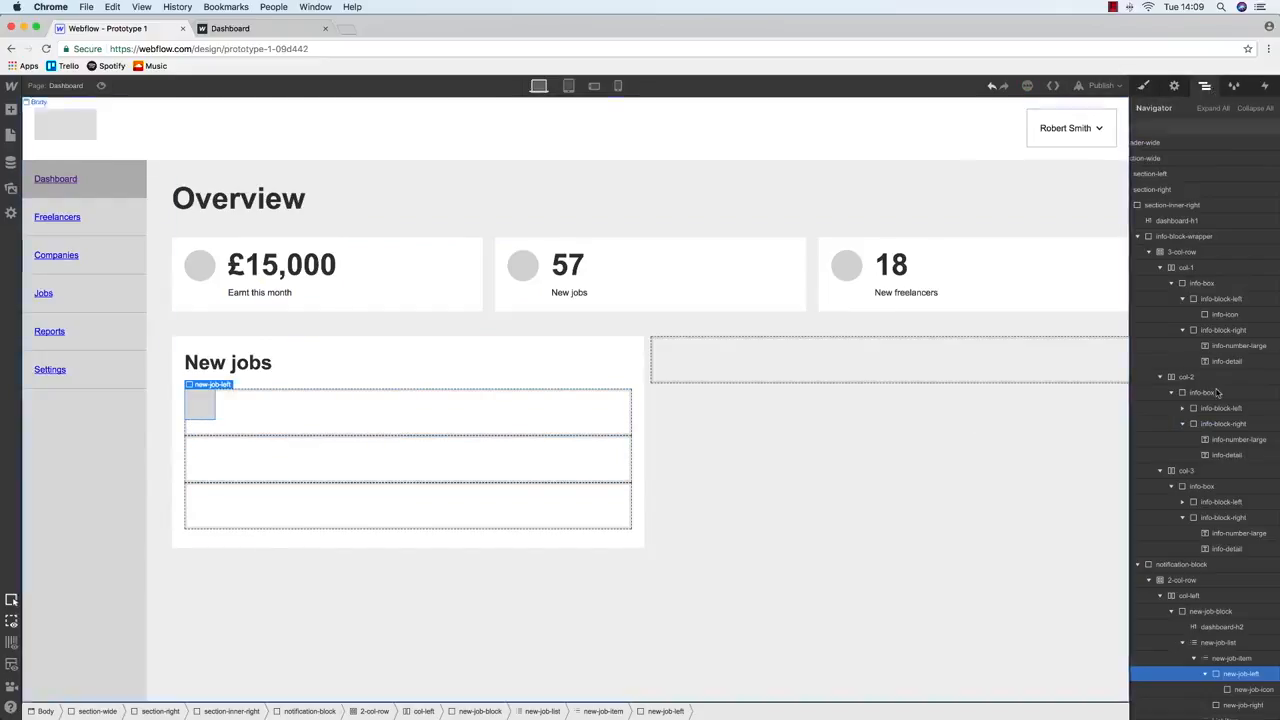
left_click(1243, 705)
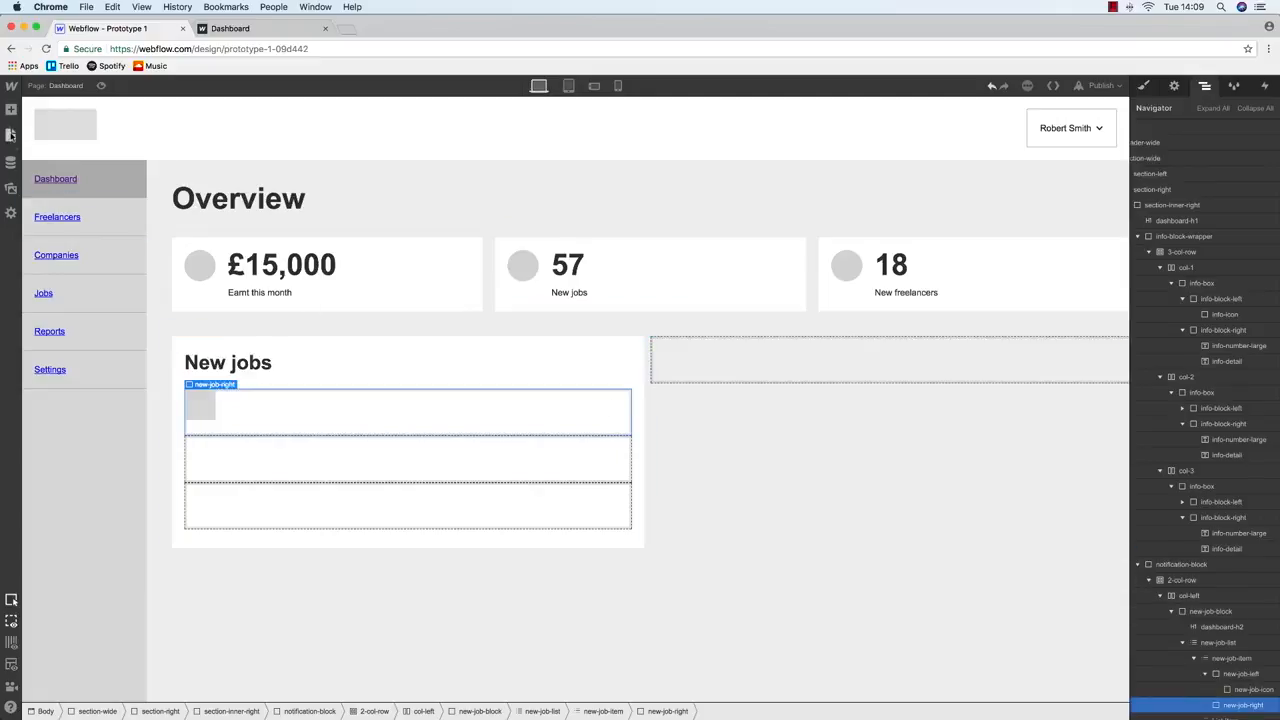
left_click(11, 110)
left_click_drag(51, 462, 298, 400)
left_click(1143, 88)
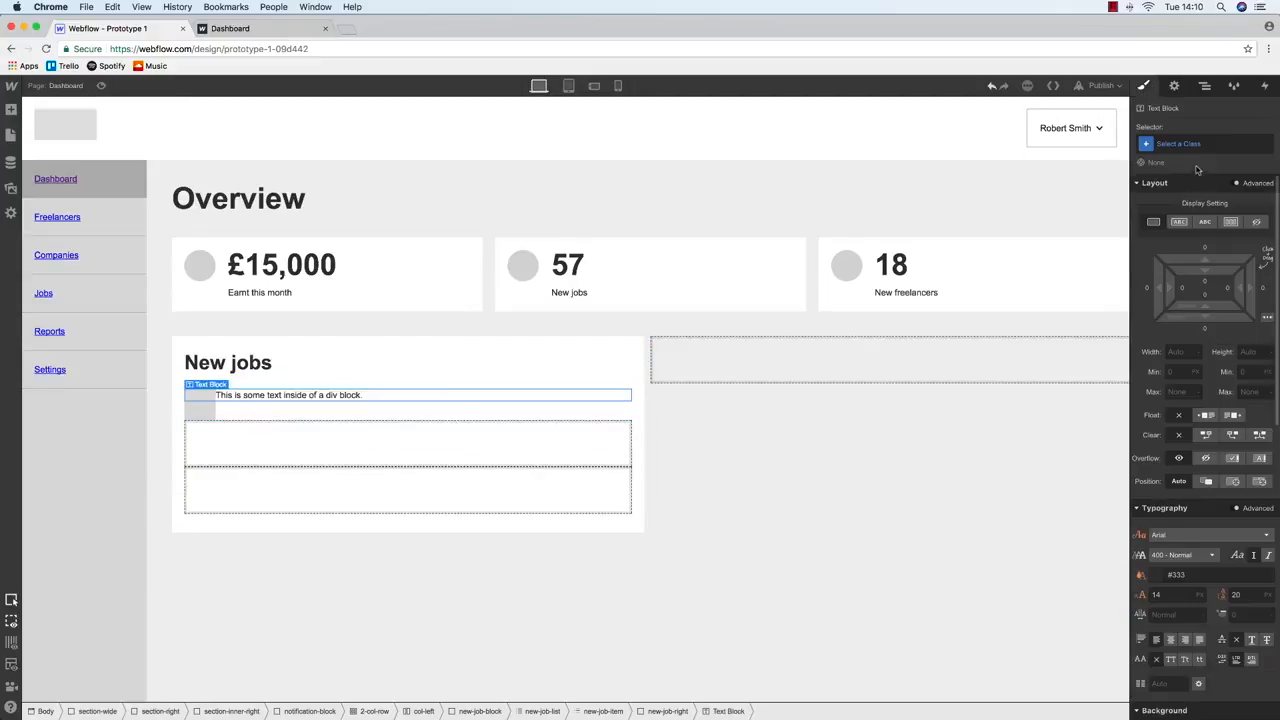
left_click(1194, 145)
type("new-job-title")
key("Return")
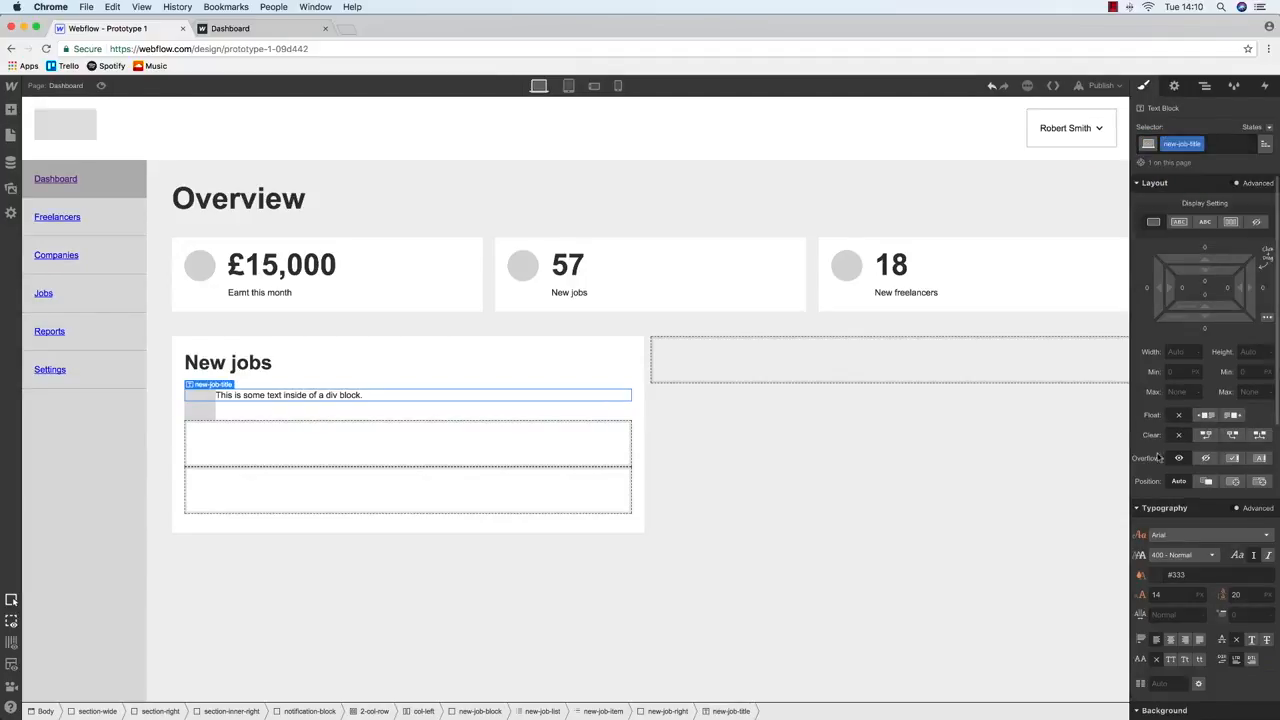
Style new-job-title in Arial, weight 700 - Bold, size 18 px
left_click(1175, 534)
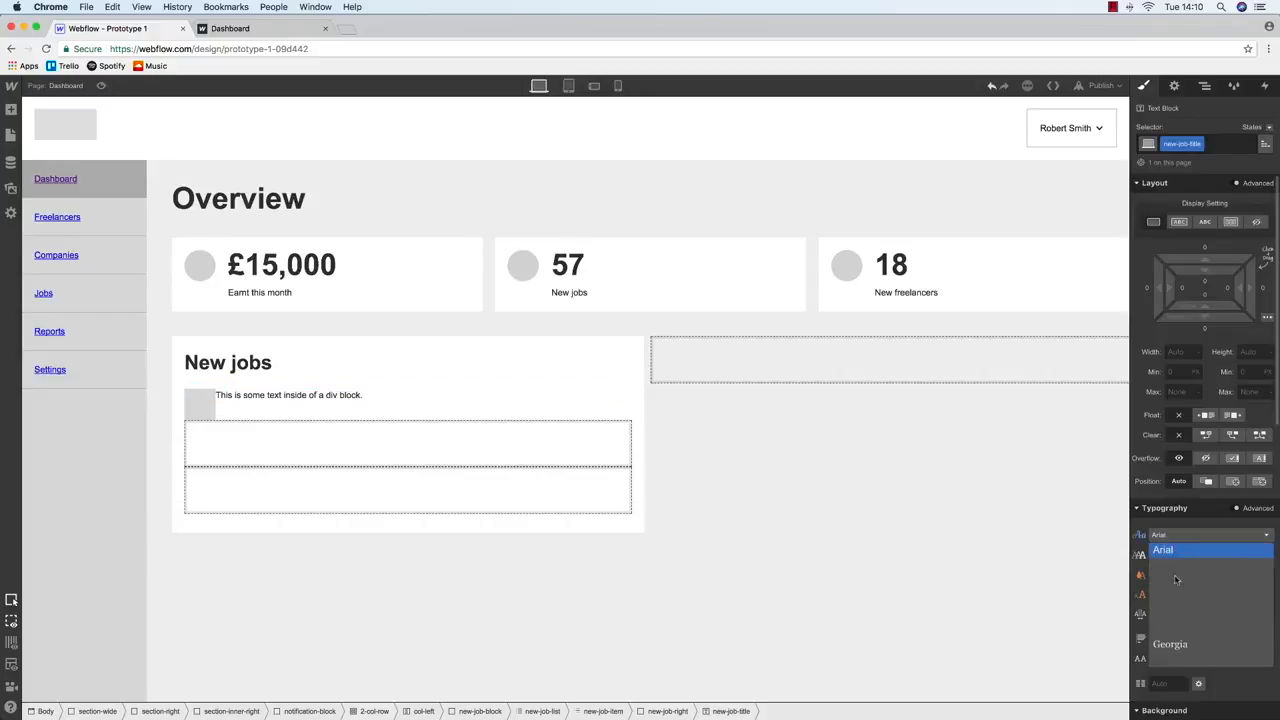
left_click(1175, 532)
left_click(1180, 555)
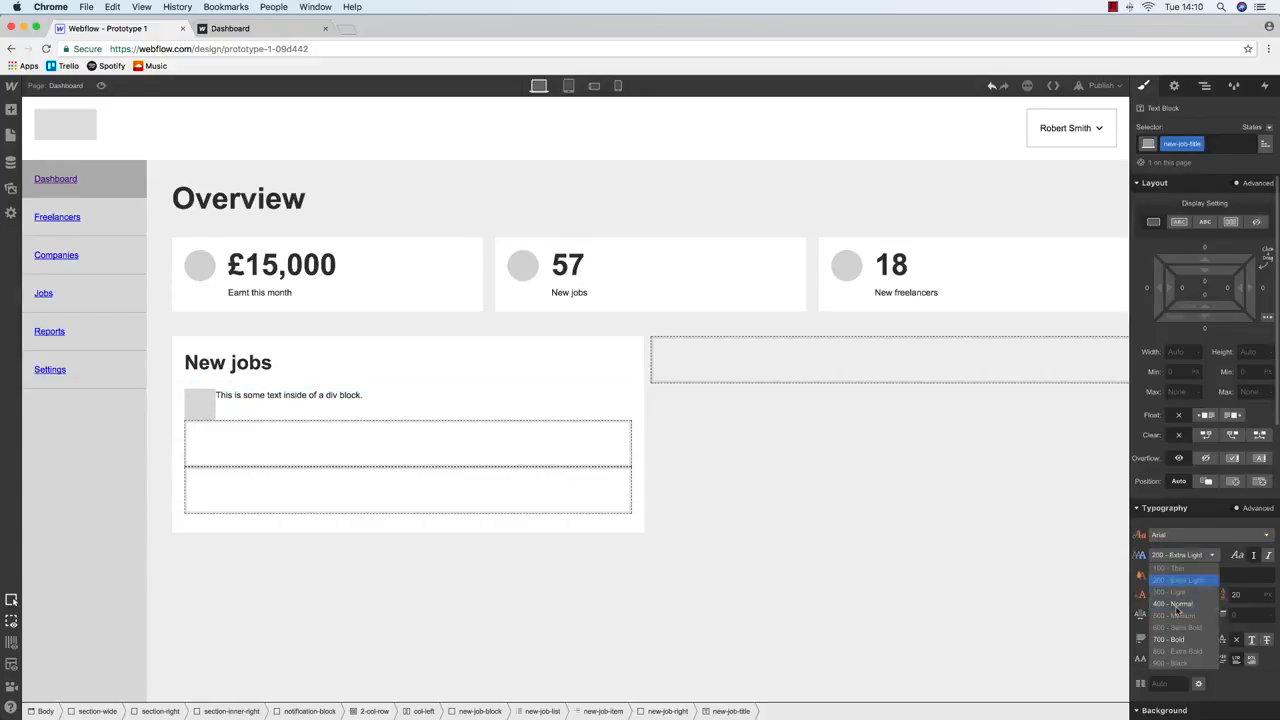
left_click(1176, 640)
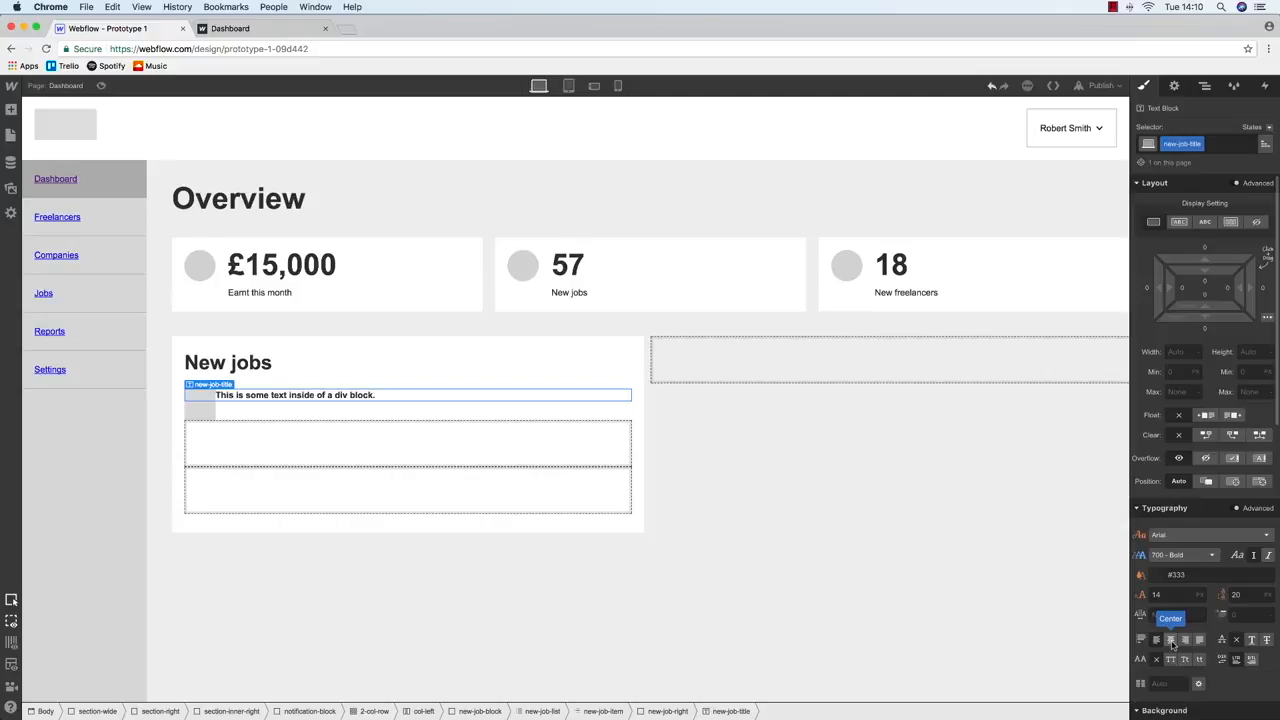
left_click(1162, 596)
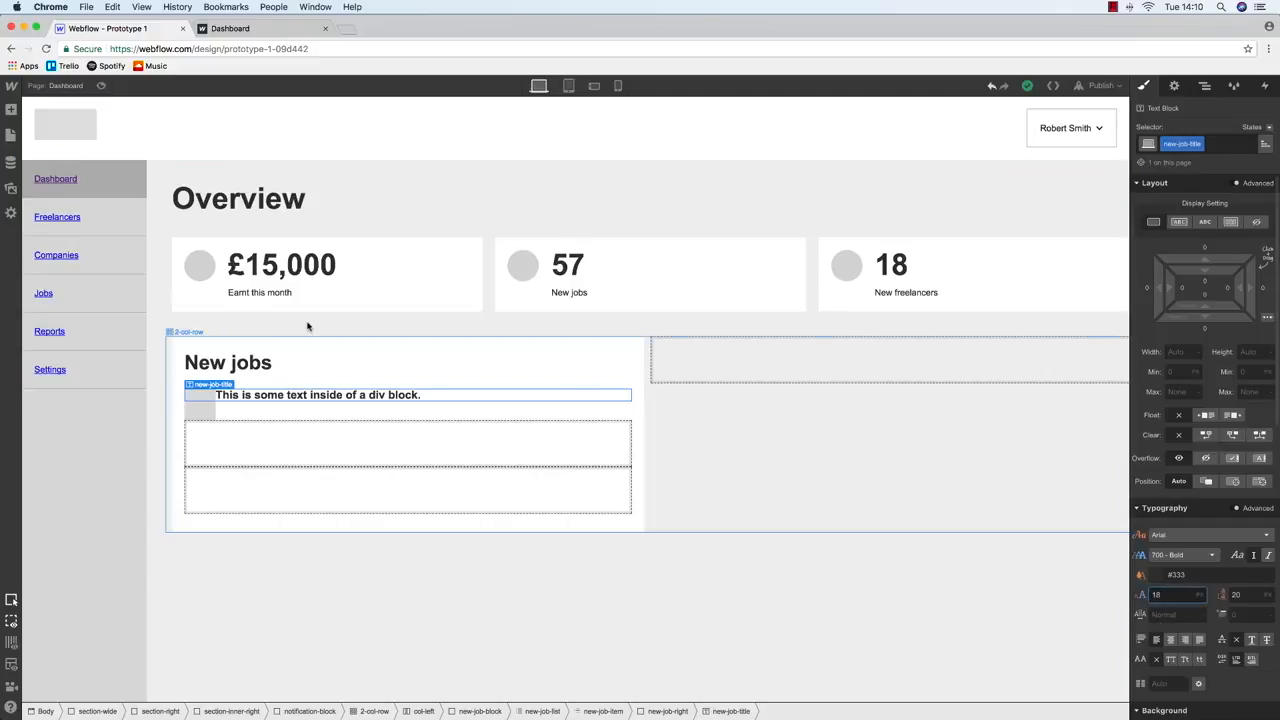
key("ctrl+Up")
left_click(965, 530)
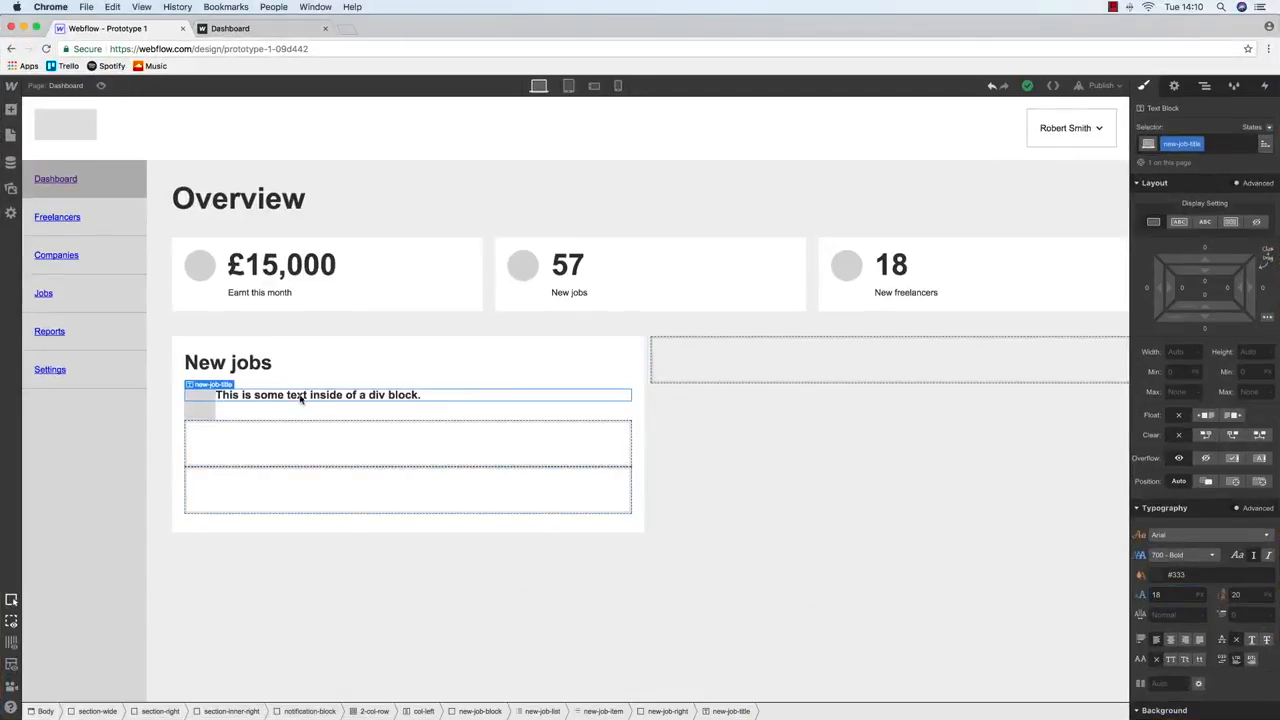
Change the title's placeholder text to 'Job Title'
double_click(299, 395)
type("Job Title")
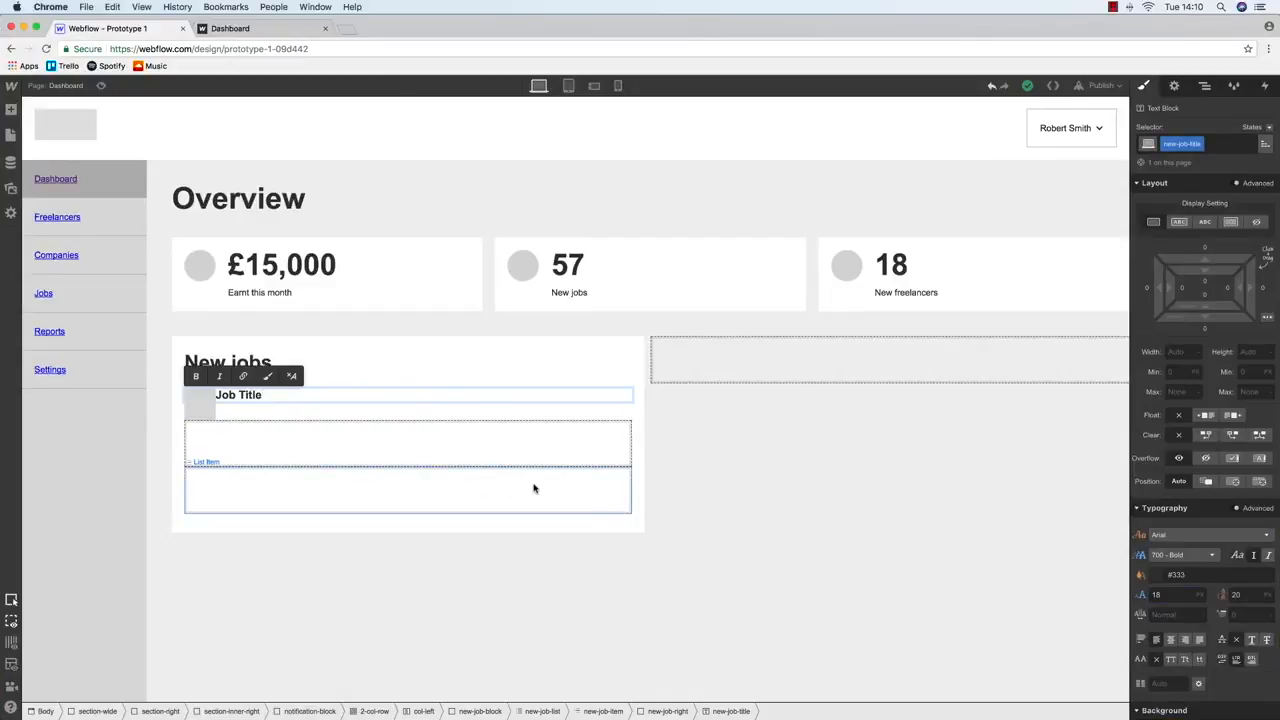
key("Escape")
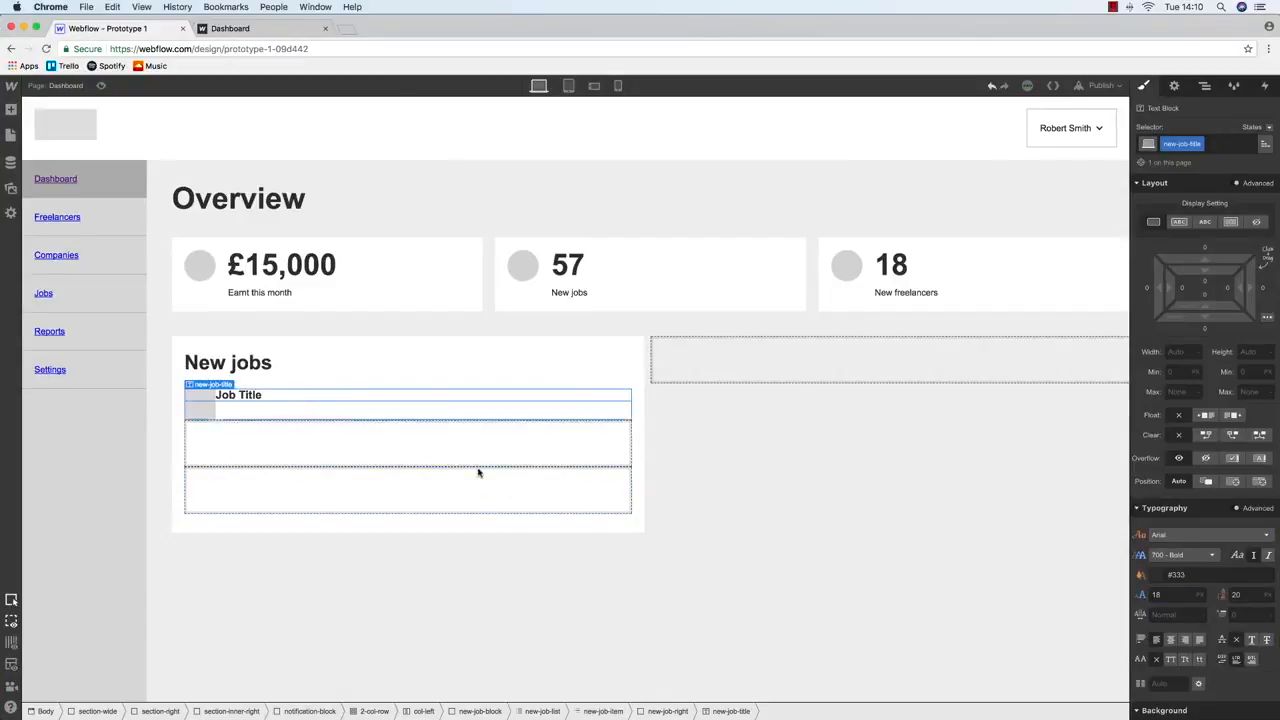
scroll(1200, 400, "down", 3)
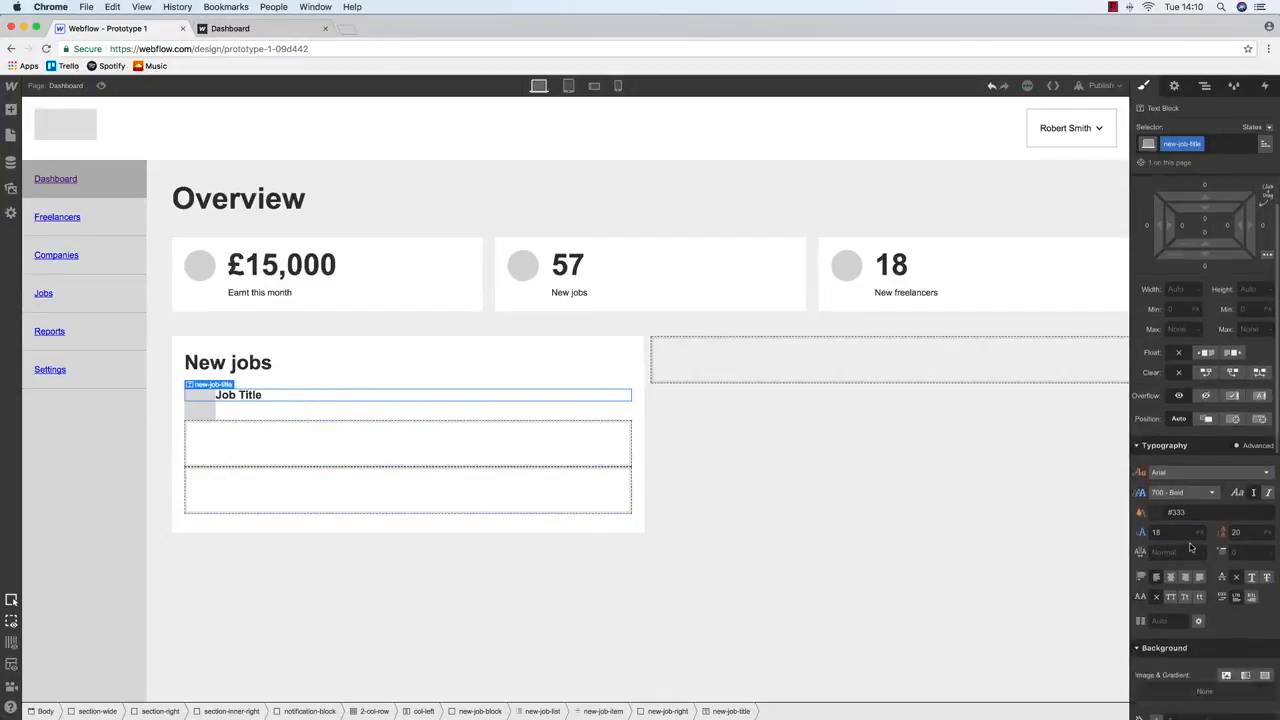
Float new-job-right left so the title sits beside the grey icon
left_click(1204, 86)
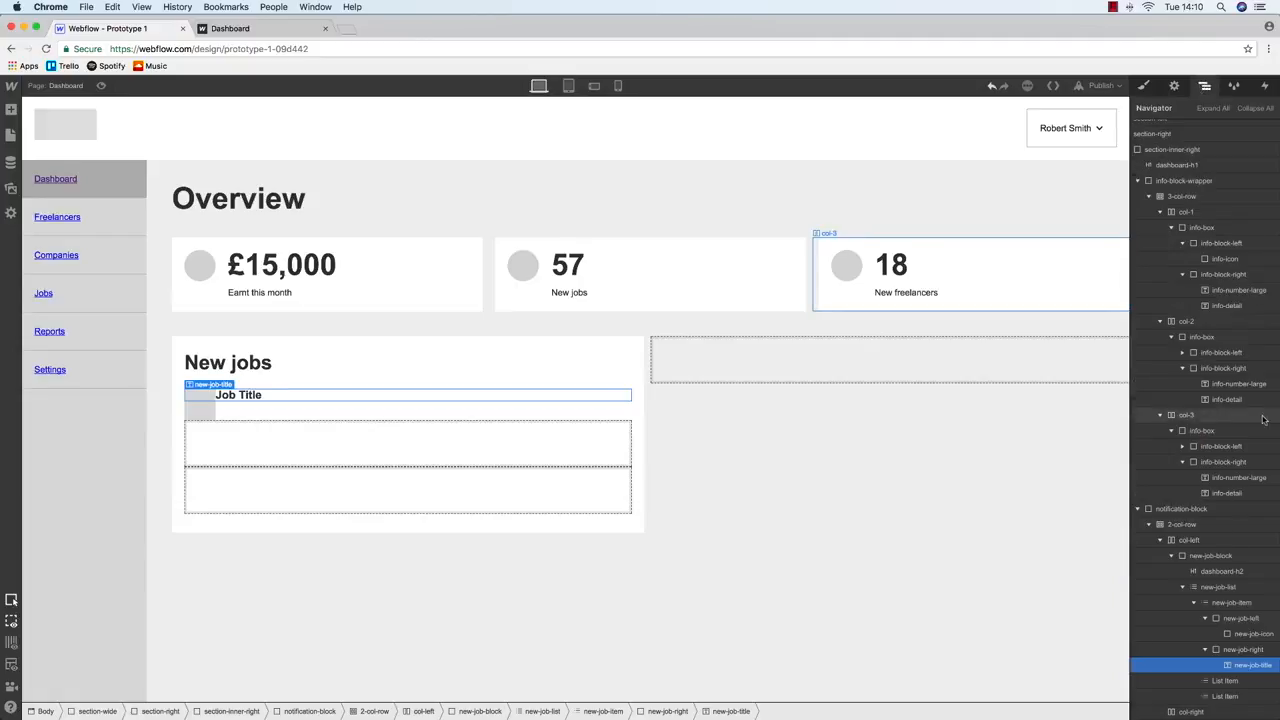
left_click(1243, 649)
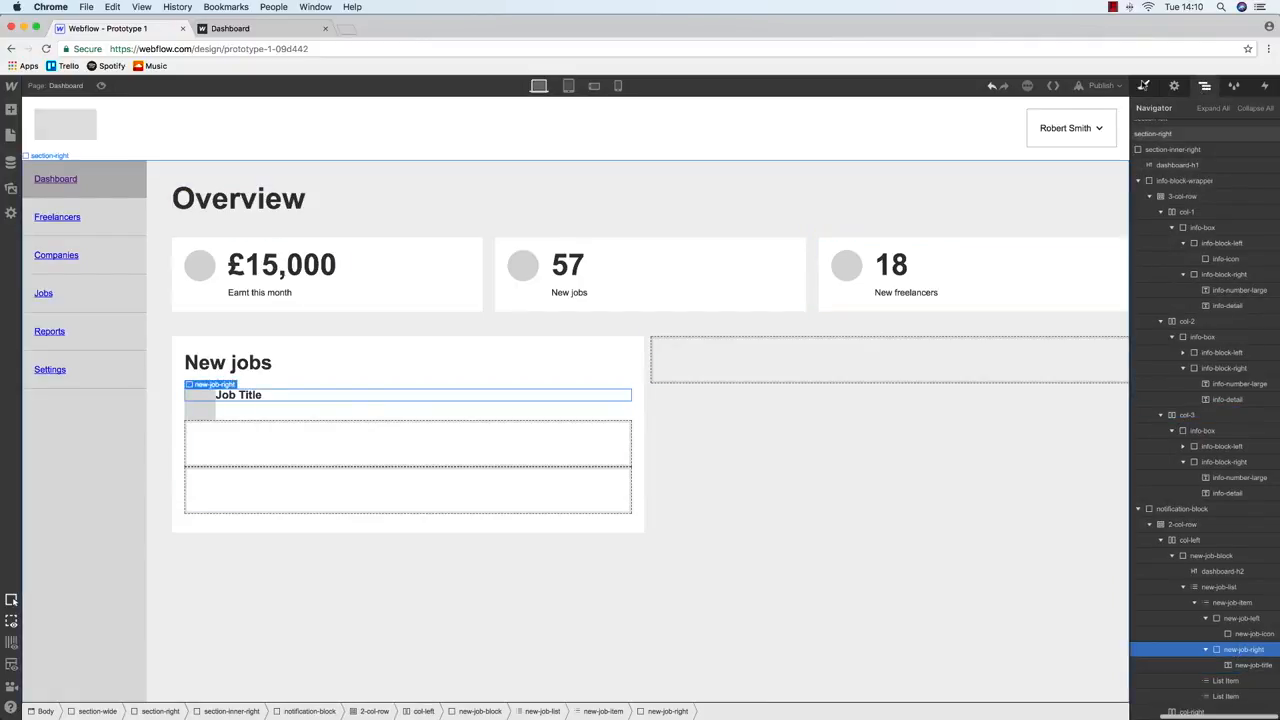
left_click(1143, 86)
left_click(1206, 415)
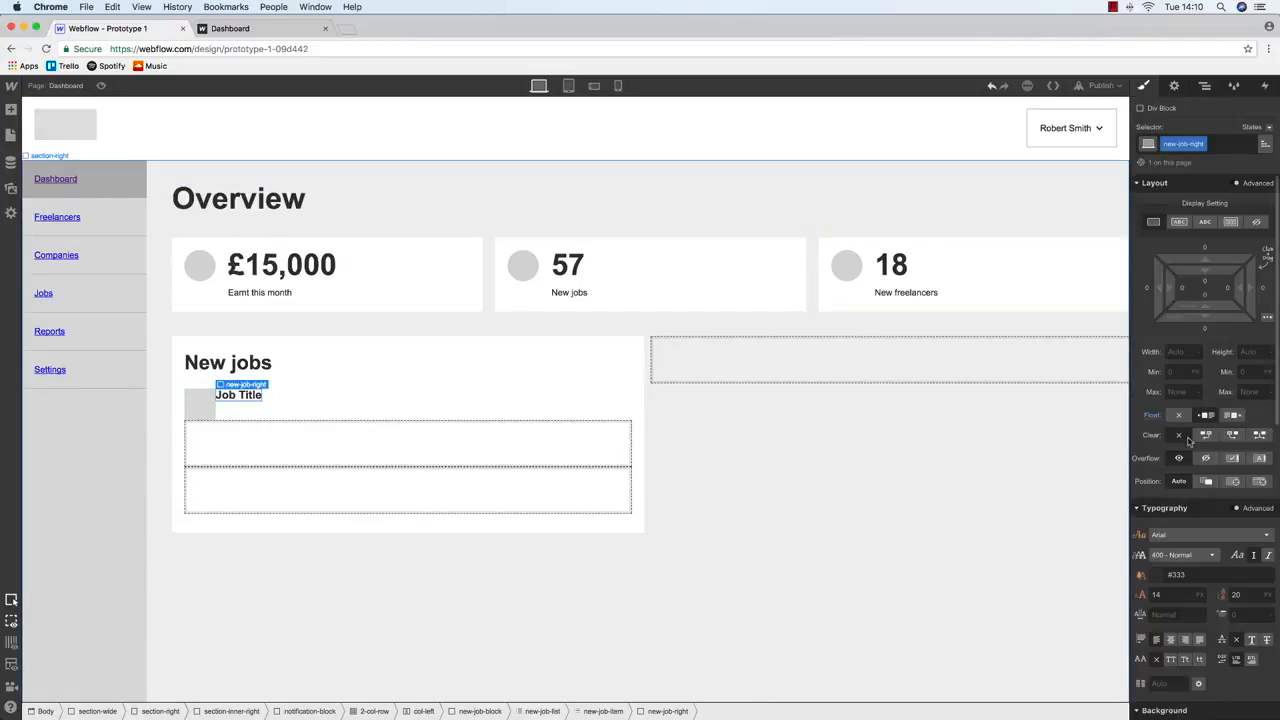
Add a right margin to new-job-left to separate the icon from Job Title
left_click(1204, 86)
left_click(202, 406)
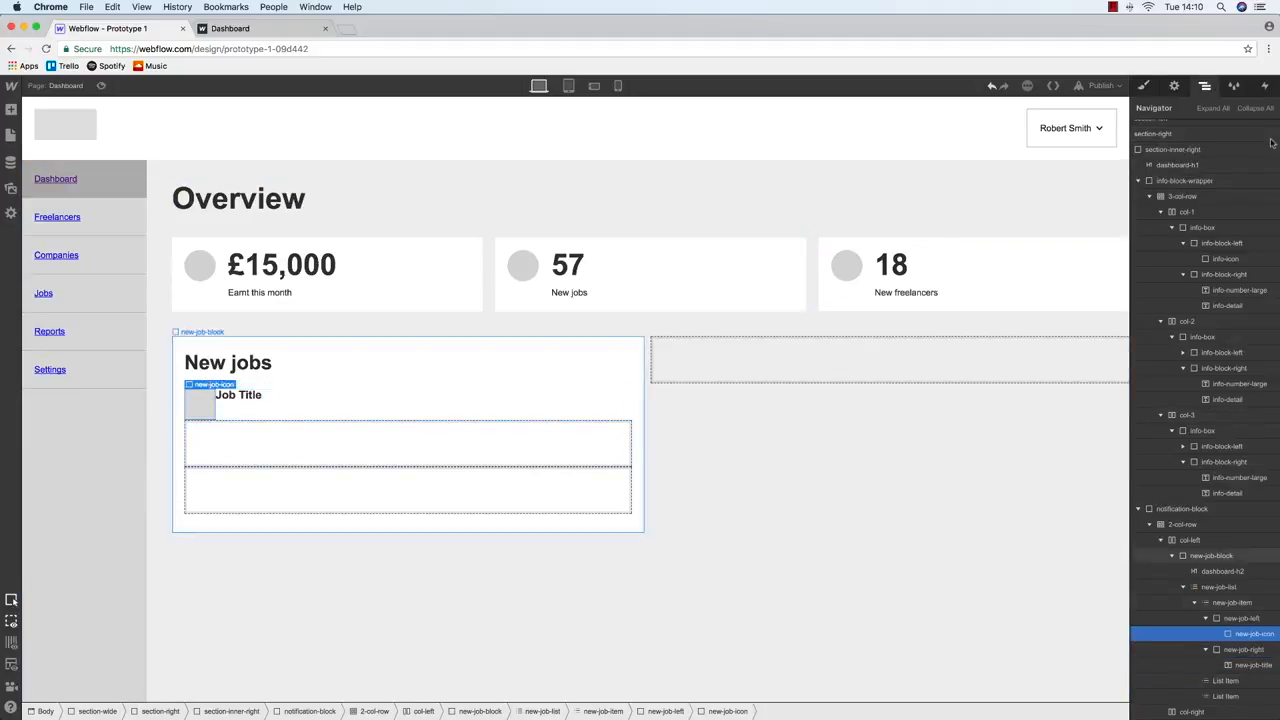
left_click(1241, 618)
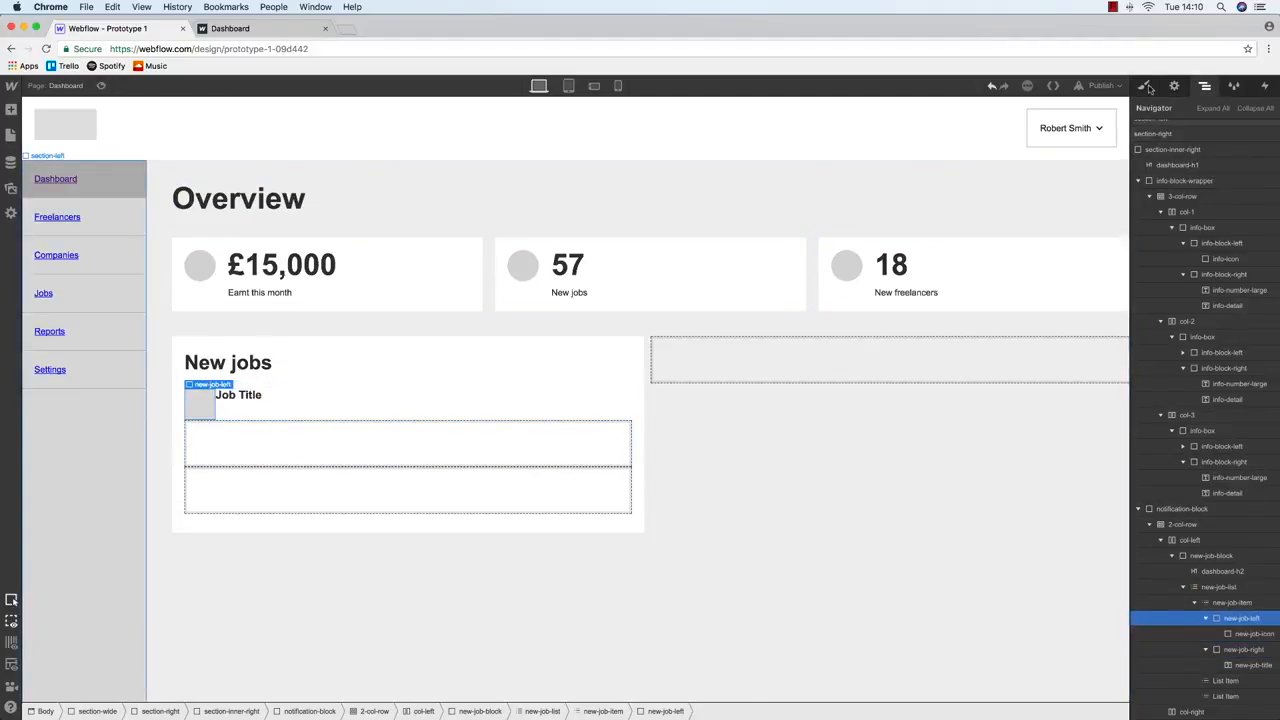
left_click(1146, 86)
left_click(1262, 291)
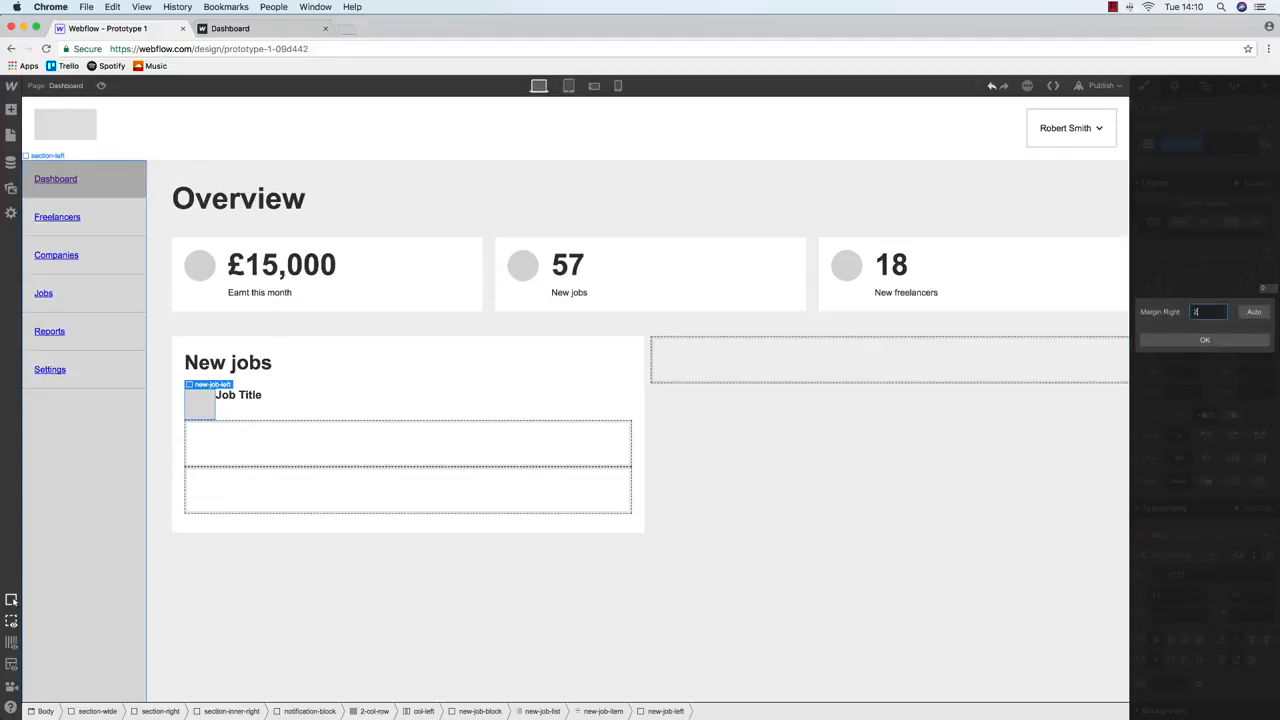
key("Return")
left_click(250, 395)
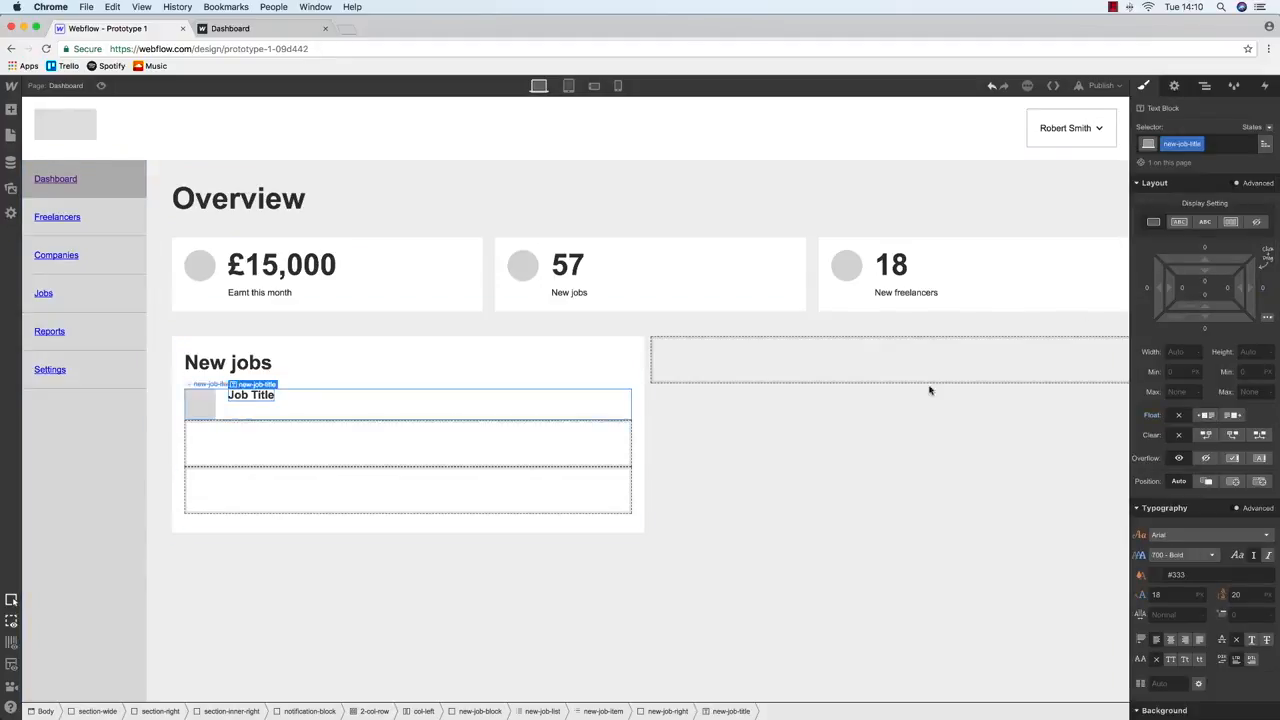
Copy the sample job description text from the Balsamiq wireframe
key("ctrl+Up")
left_click(306, 323)
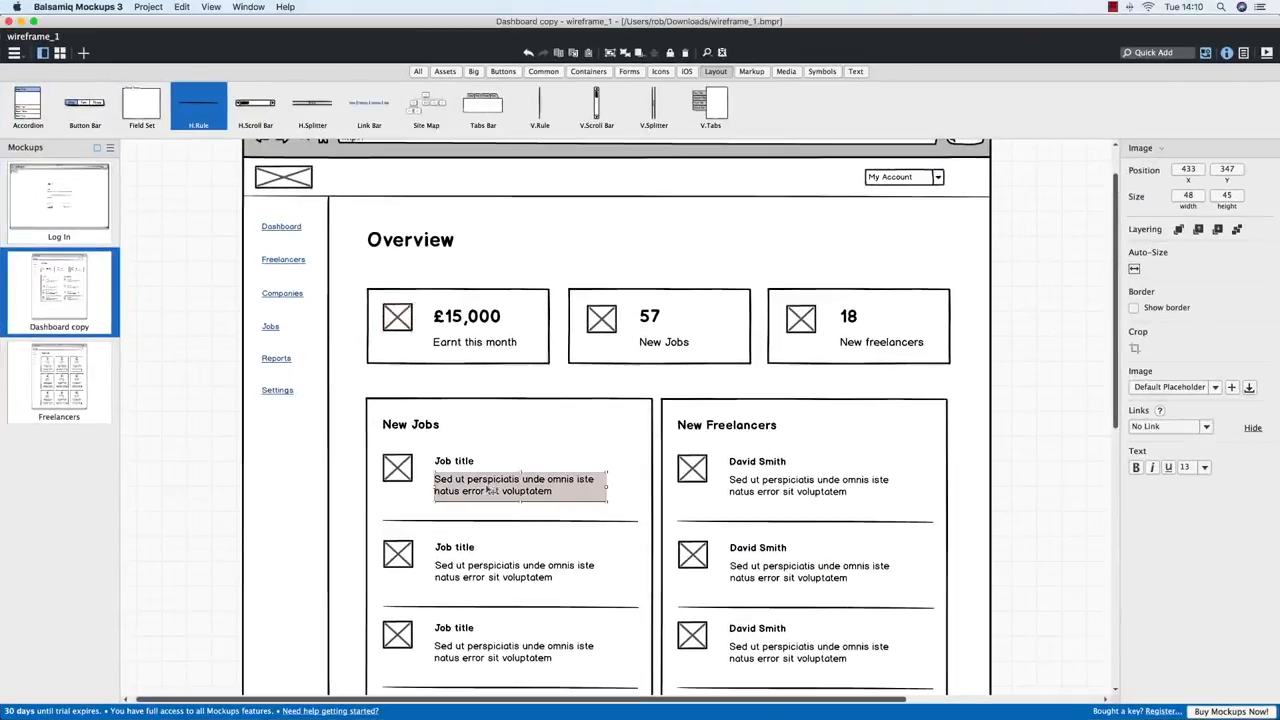
double_click(488, 490)
left_click_drag(686, 482, 452, 481)
key("super+c")
key("ctrl+Up")
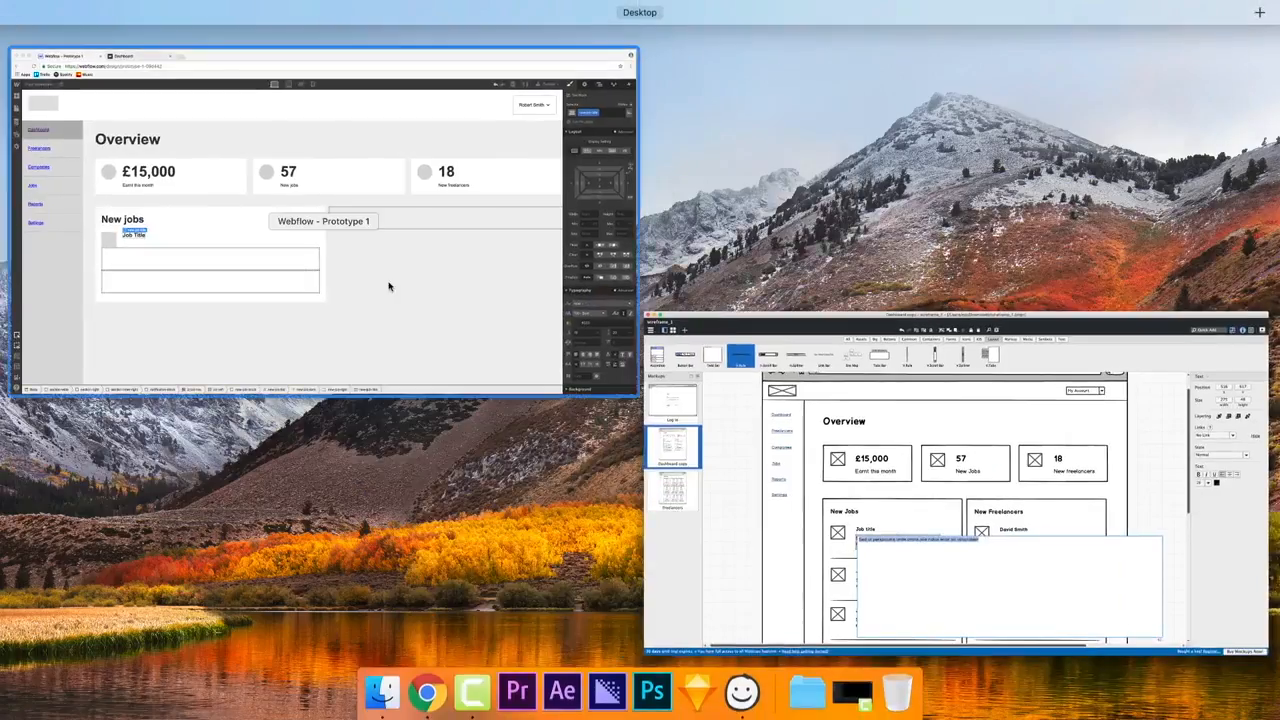
left_click(389, 286)
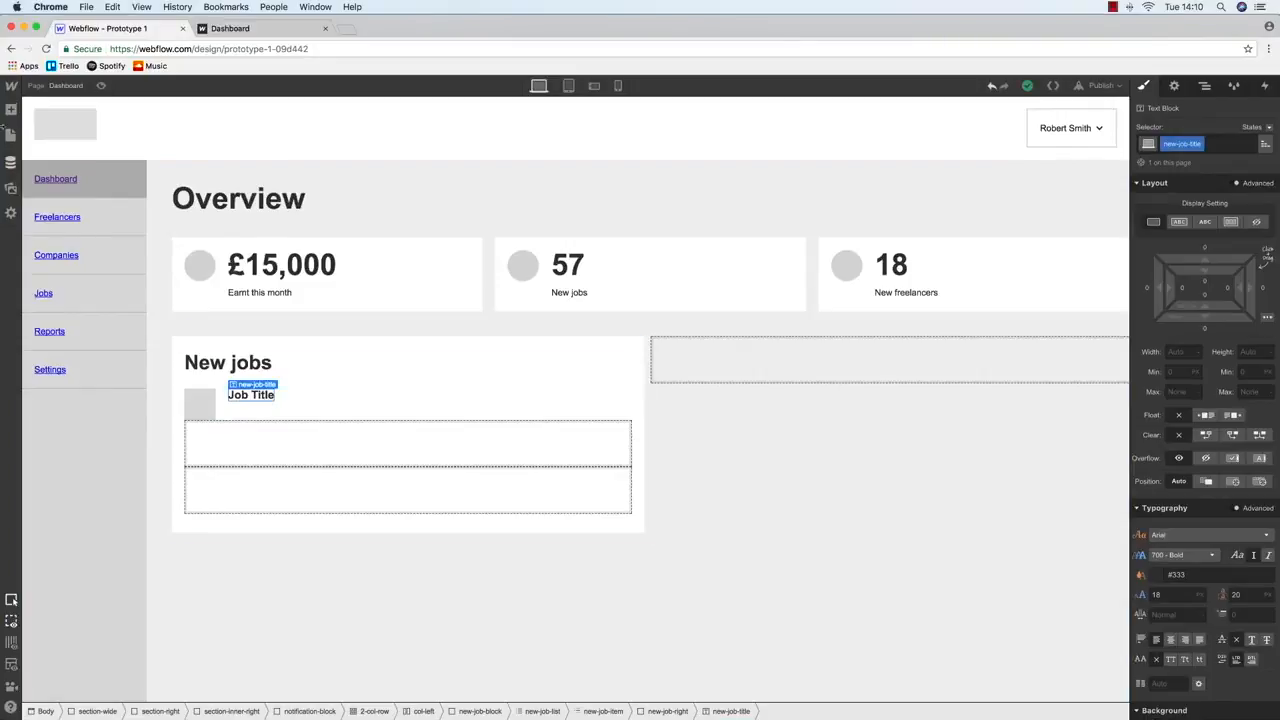
Add a new-job-description Text Block containing the pasted sample description
left_click(10, 108)
left_click_drag(49, 463, 252, 410)
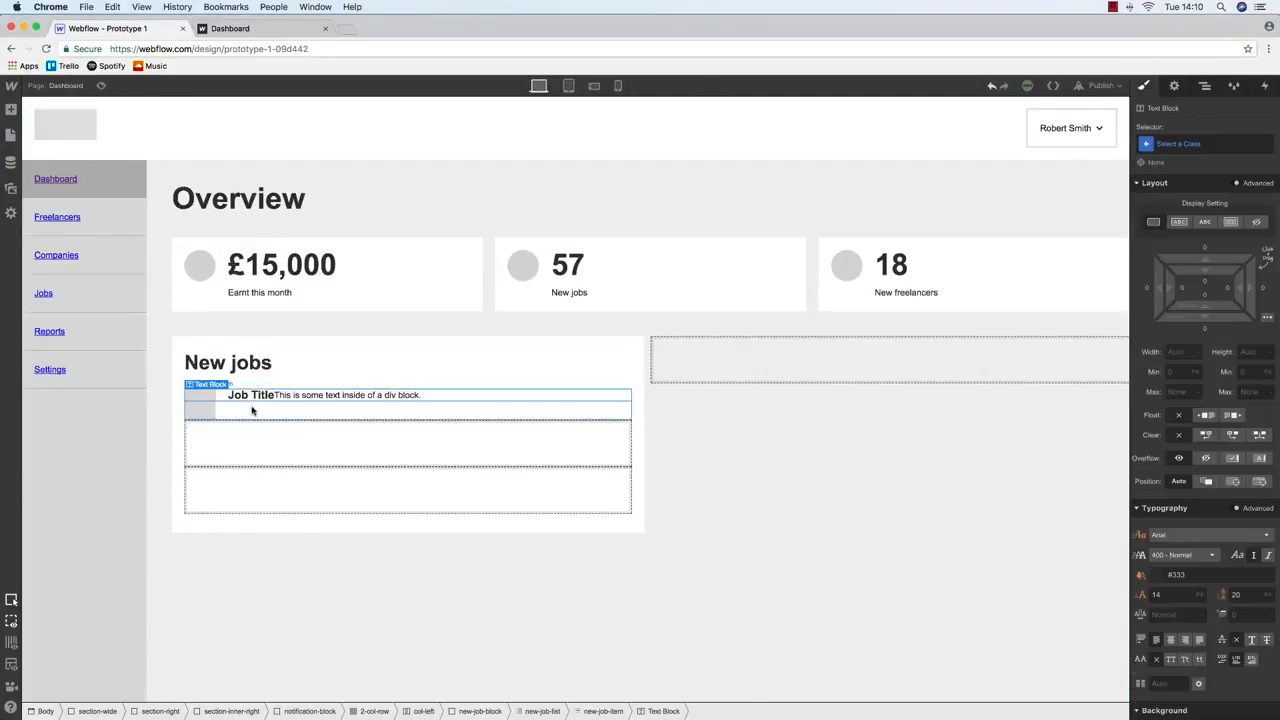
left_click(1205, 143)
type("new-job-de")
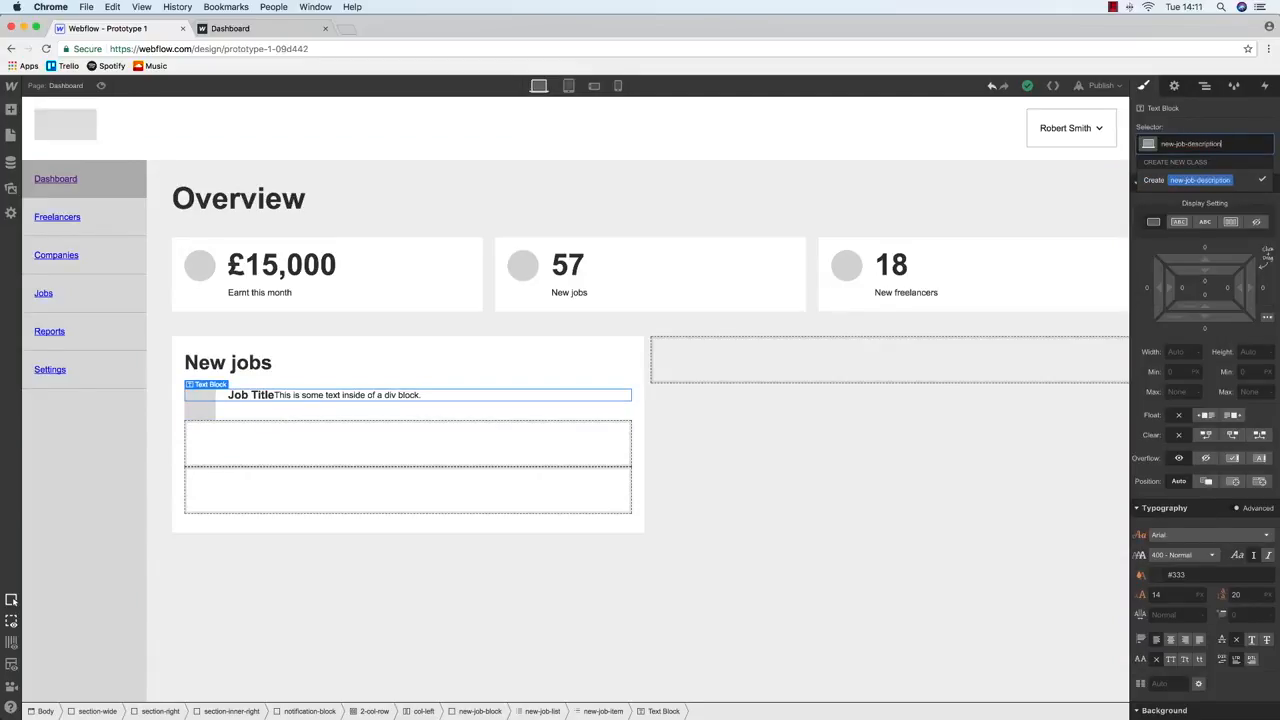
type("scription")
key("Return")
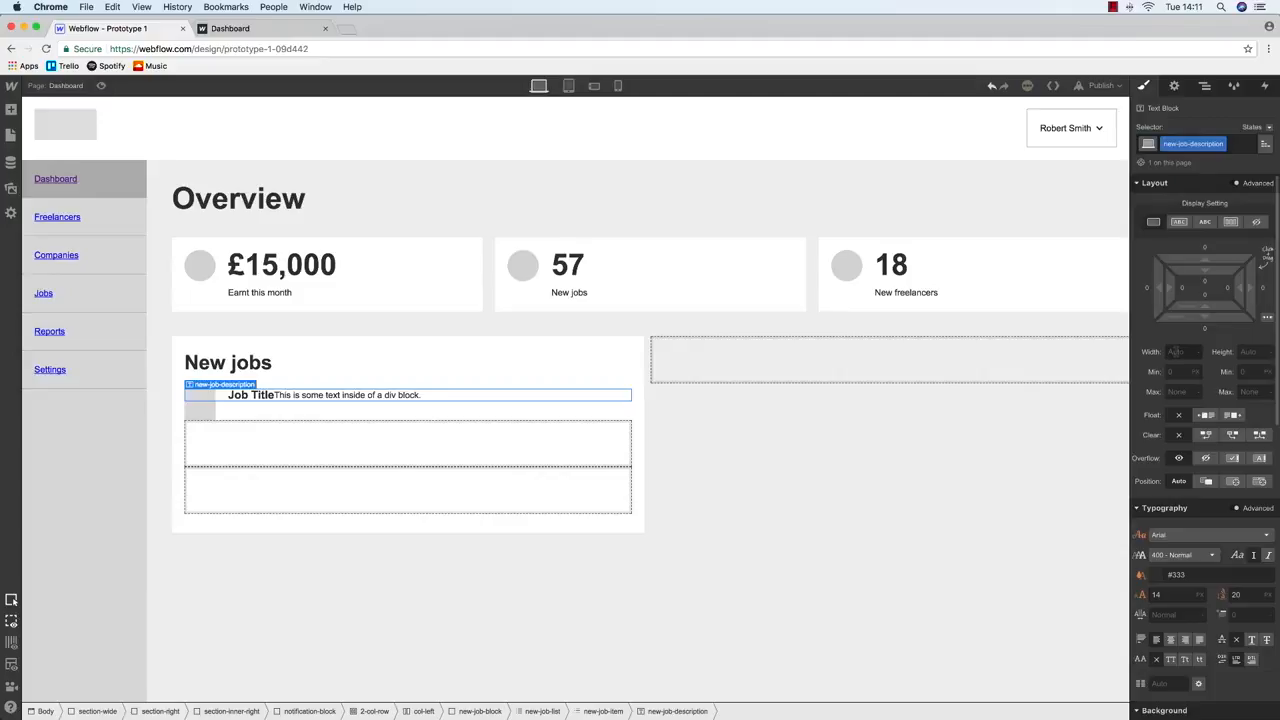
double_click(356, 397)
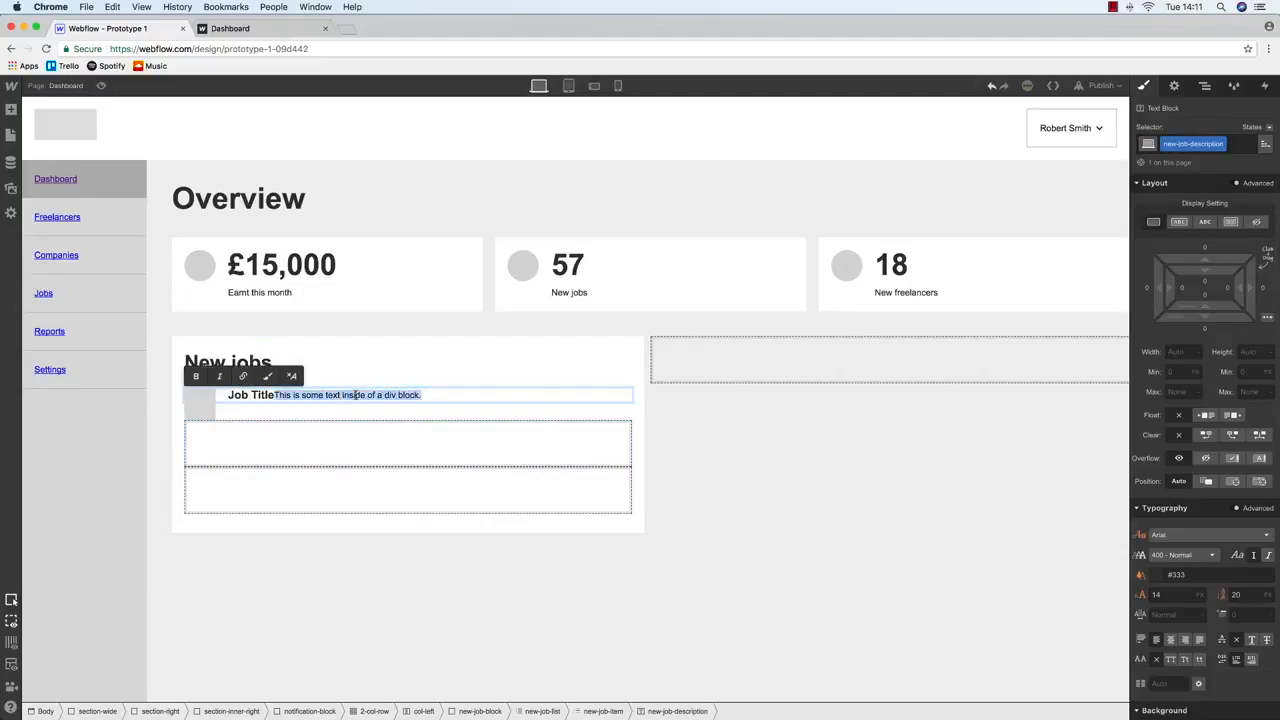
key("ctrl+v")
left_click(363, 337)
left_click(295, 397)
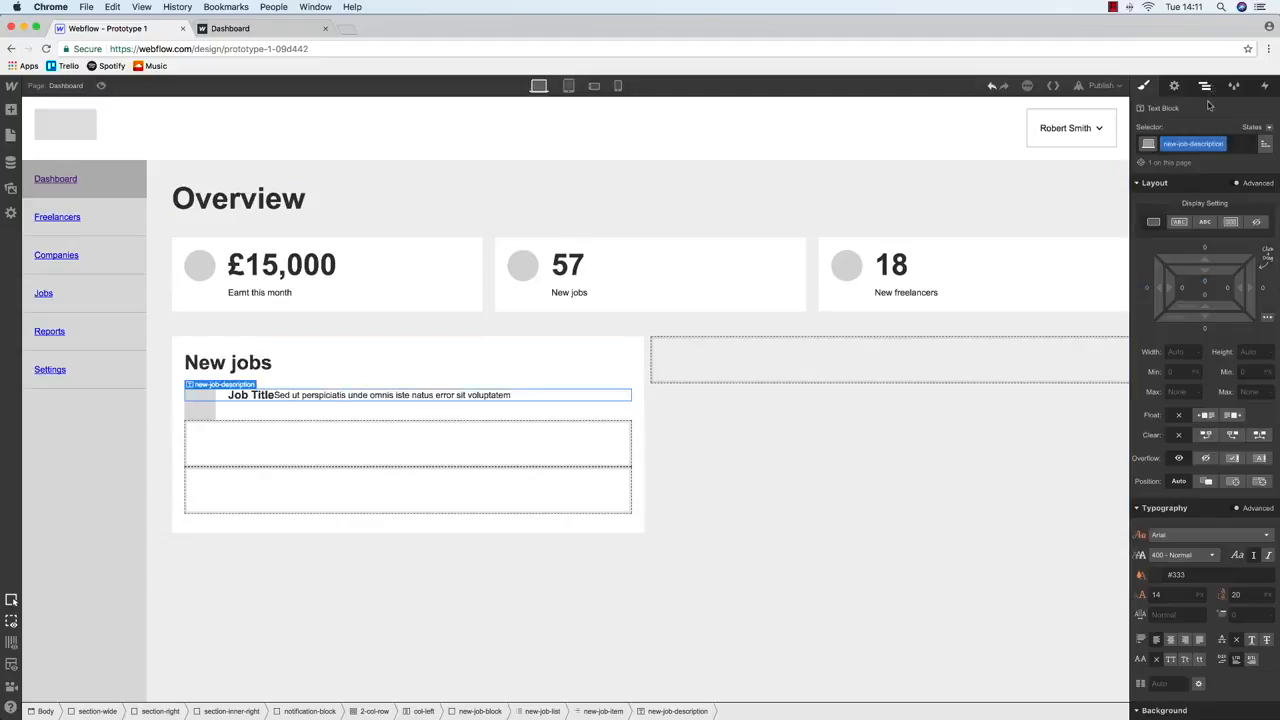
Move the description below Job Title in the Navigator and delete the two empty list items
left_click(1205, 86)
left_click_drag(1245, 650, 1246, 646)
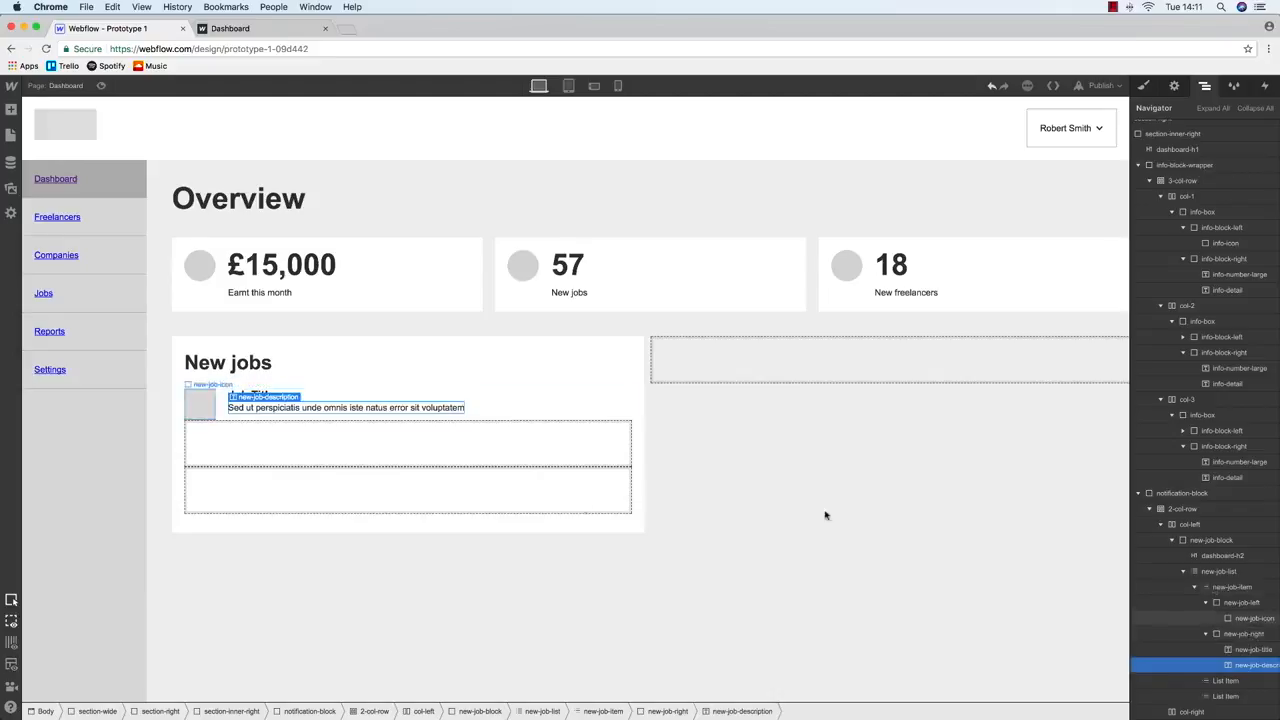
left_click(229, 465)
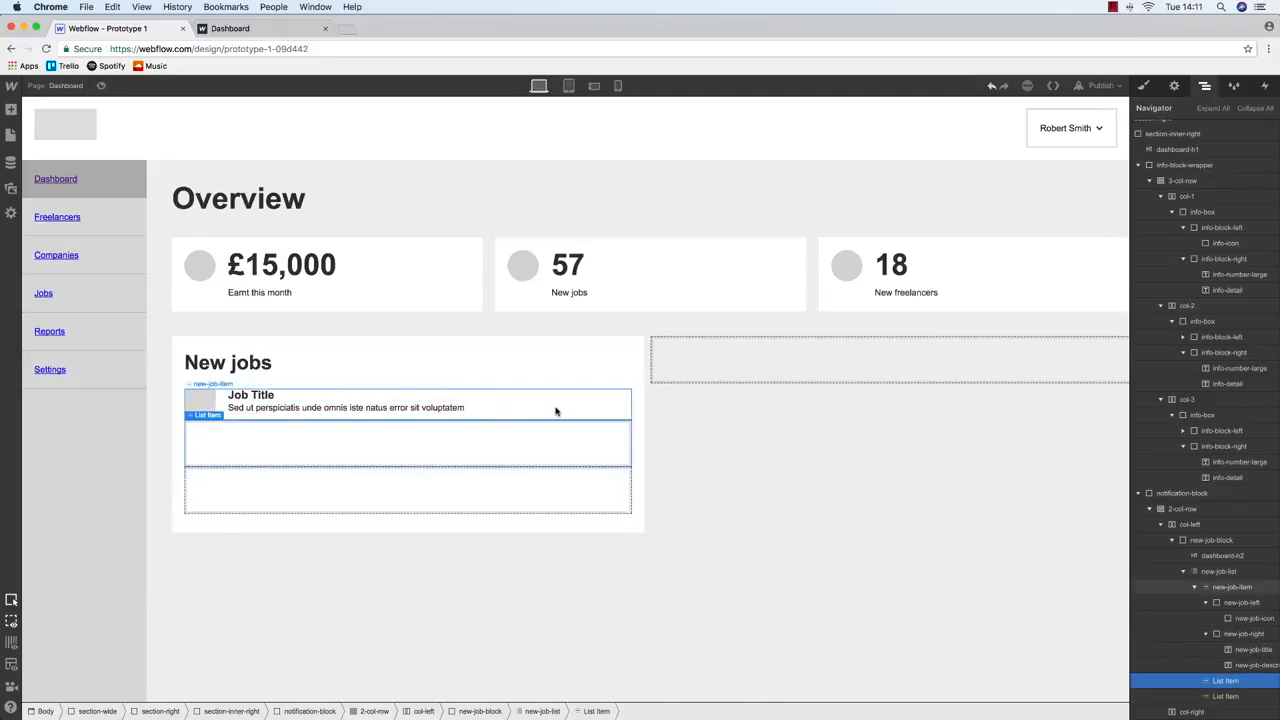
left_click(1215, 588)
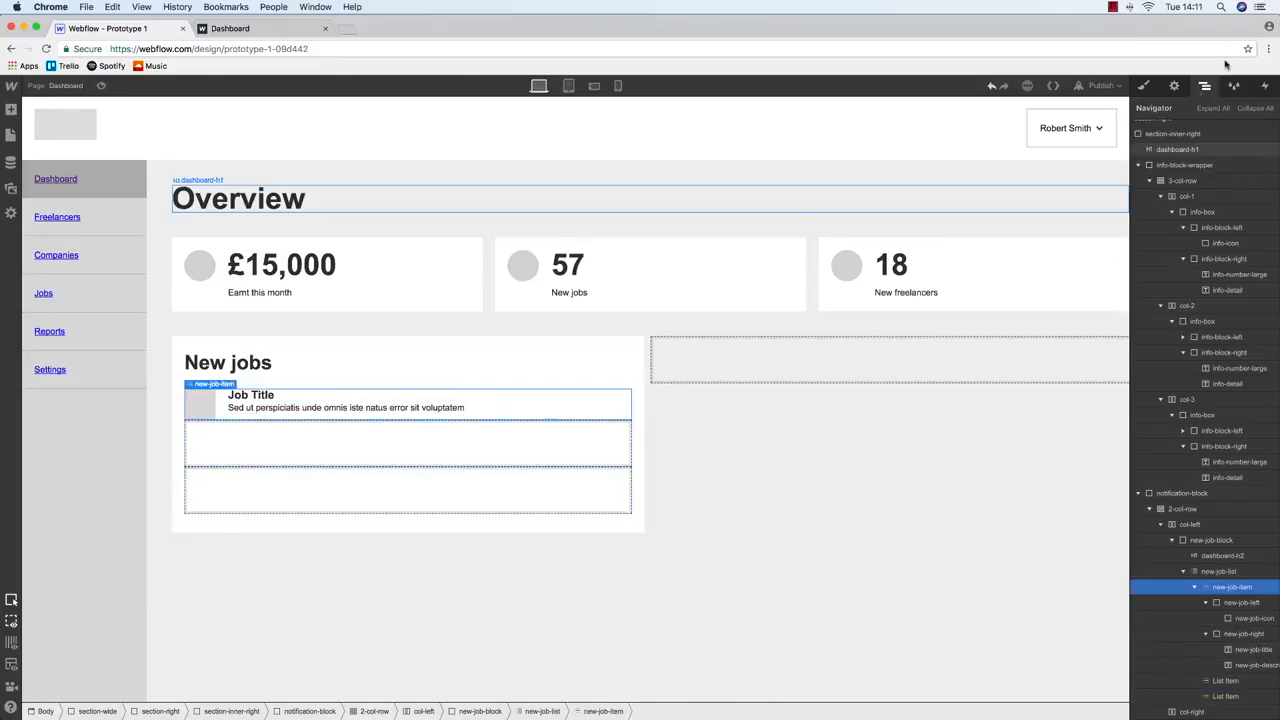
left_click(1194, 588)
left_click(1228, 602)
key("Delete")
key("Delete")
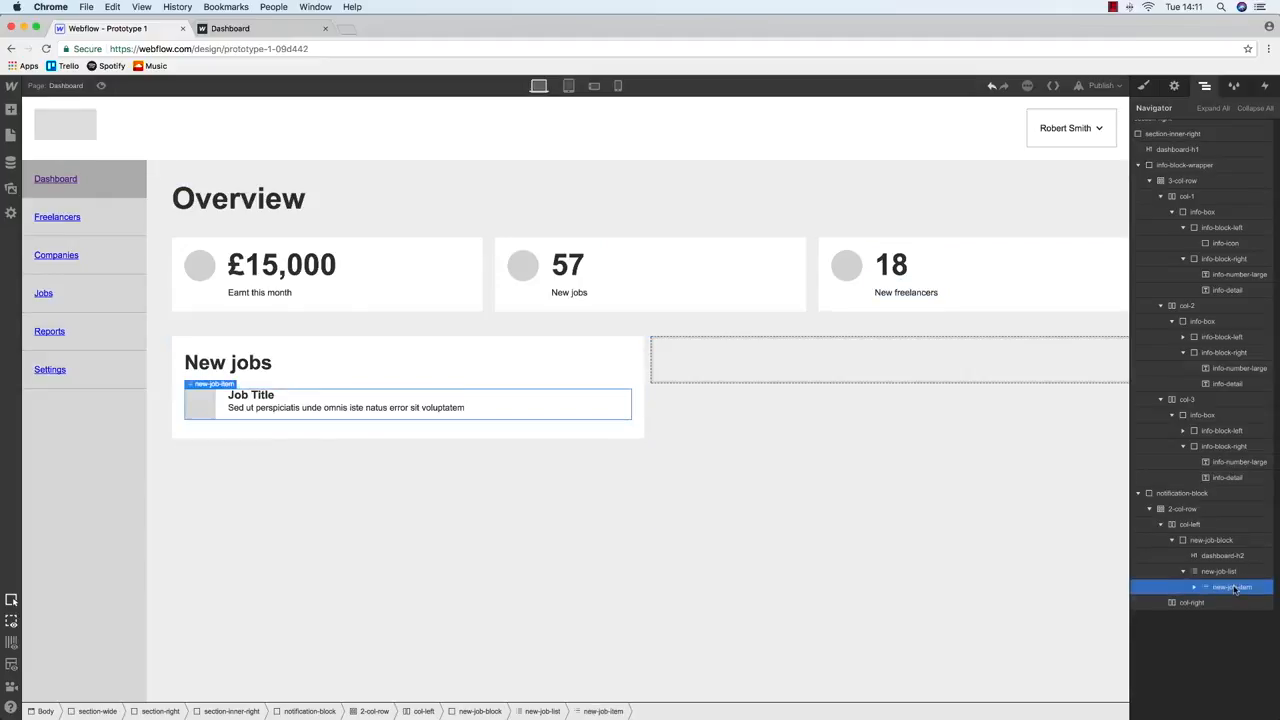
Give the job item a solid divider border coloured #bbb
left_click(1144, 85)
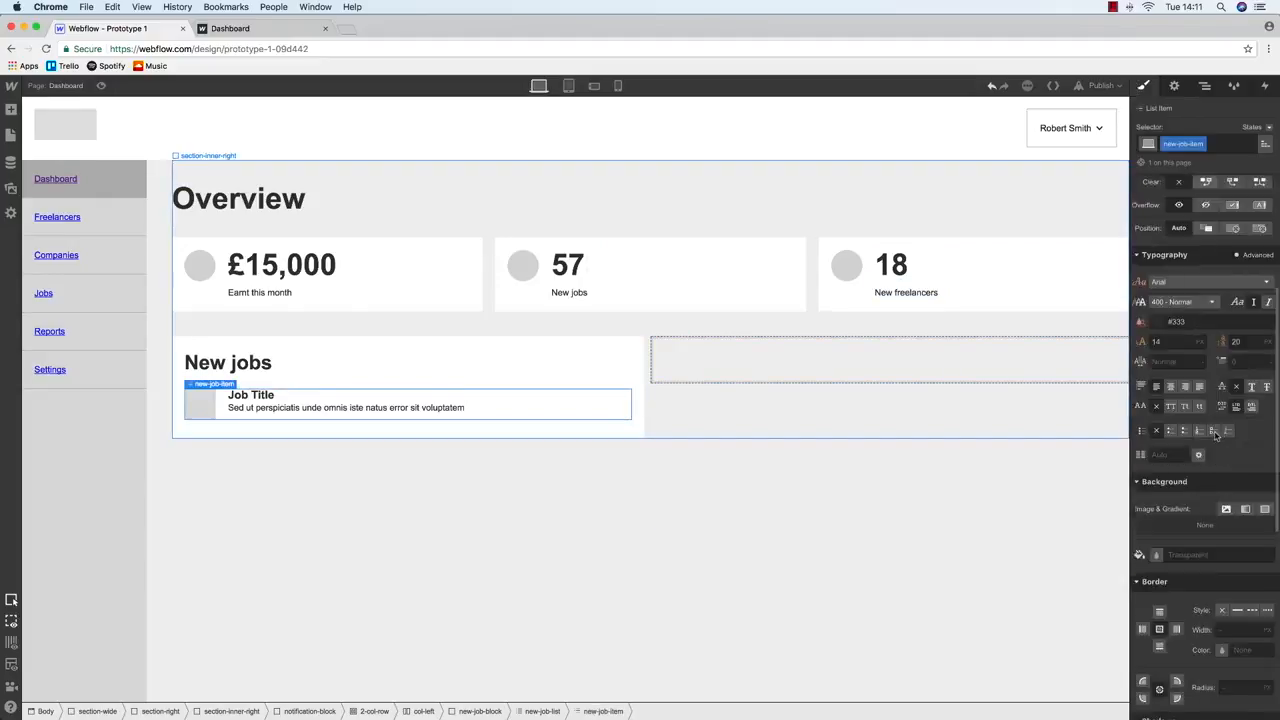
scroll(1215, 435, "down", 4)
left_click(1240, 235)
left_click(1227, 274)
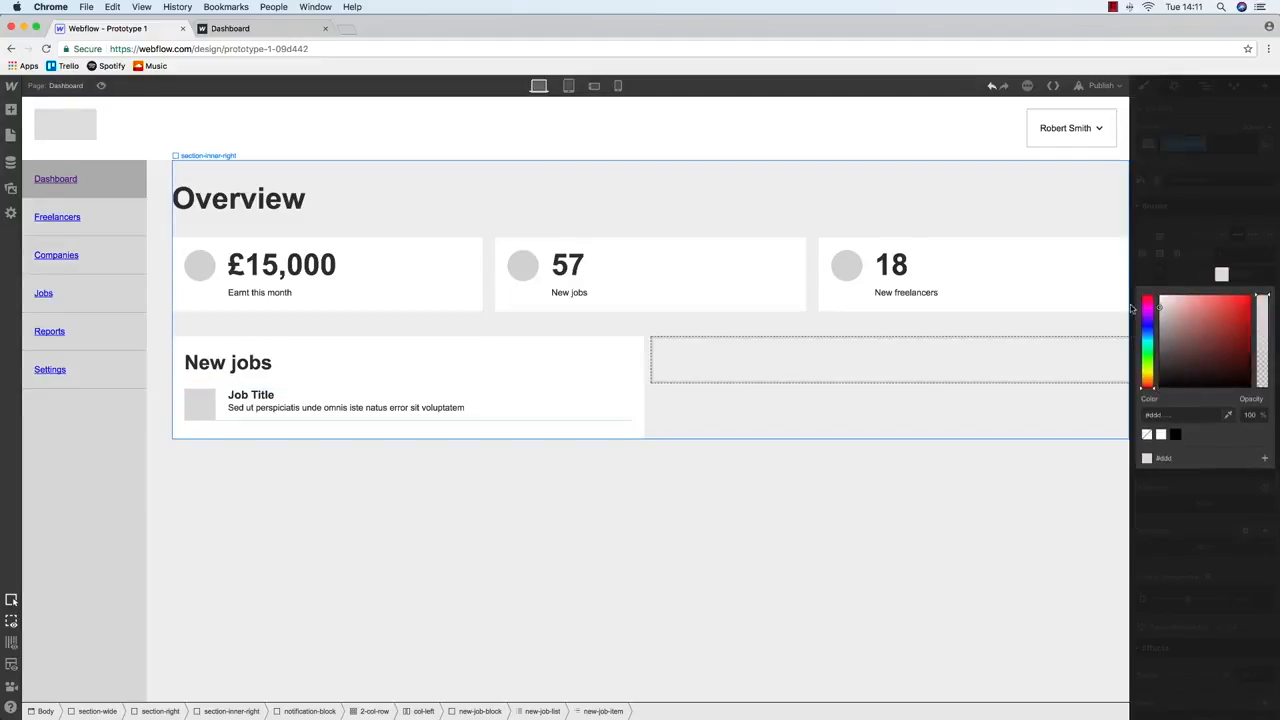
left_click_drag(1133, 308, 1133, 322)
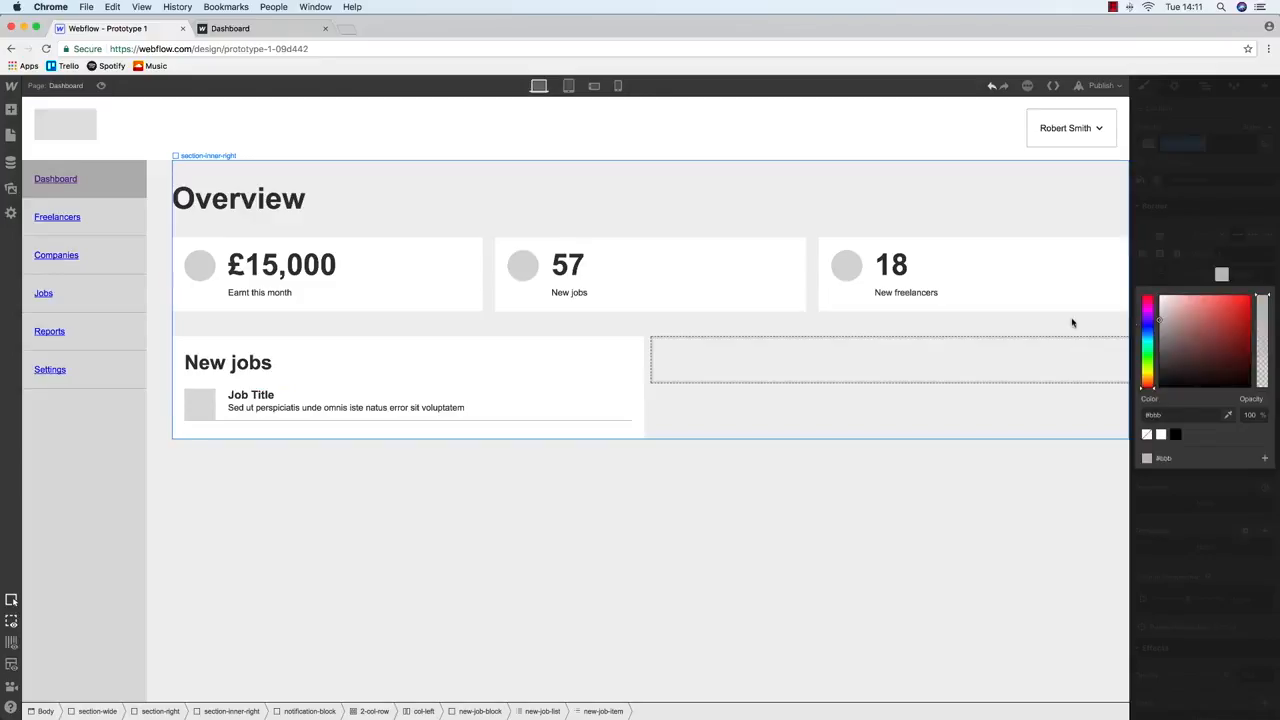
Set the Job Title's bottom margin to 10
left_click(276, 400)
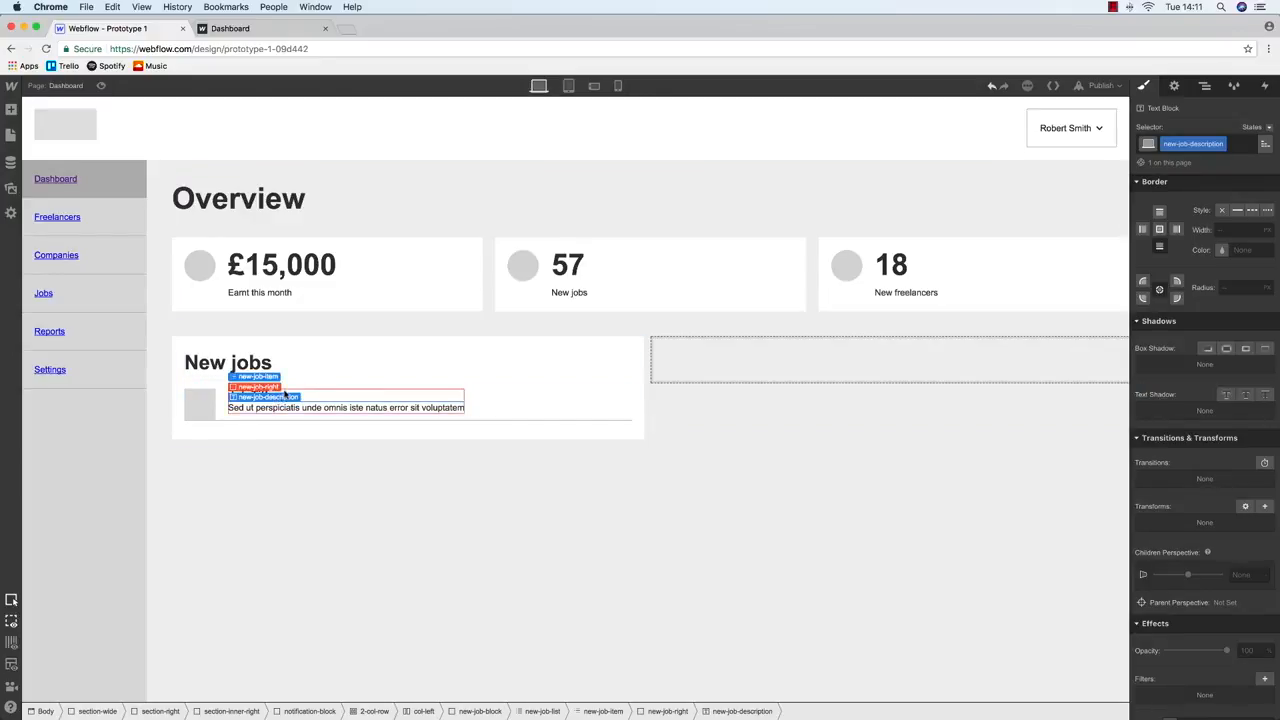
left_click(285, 396)
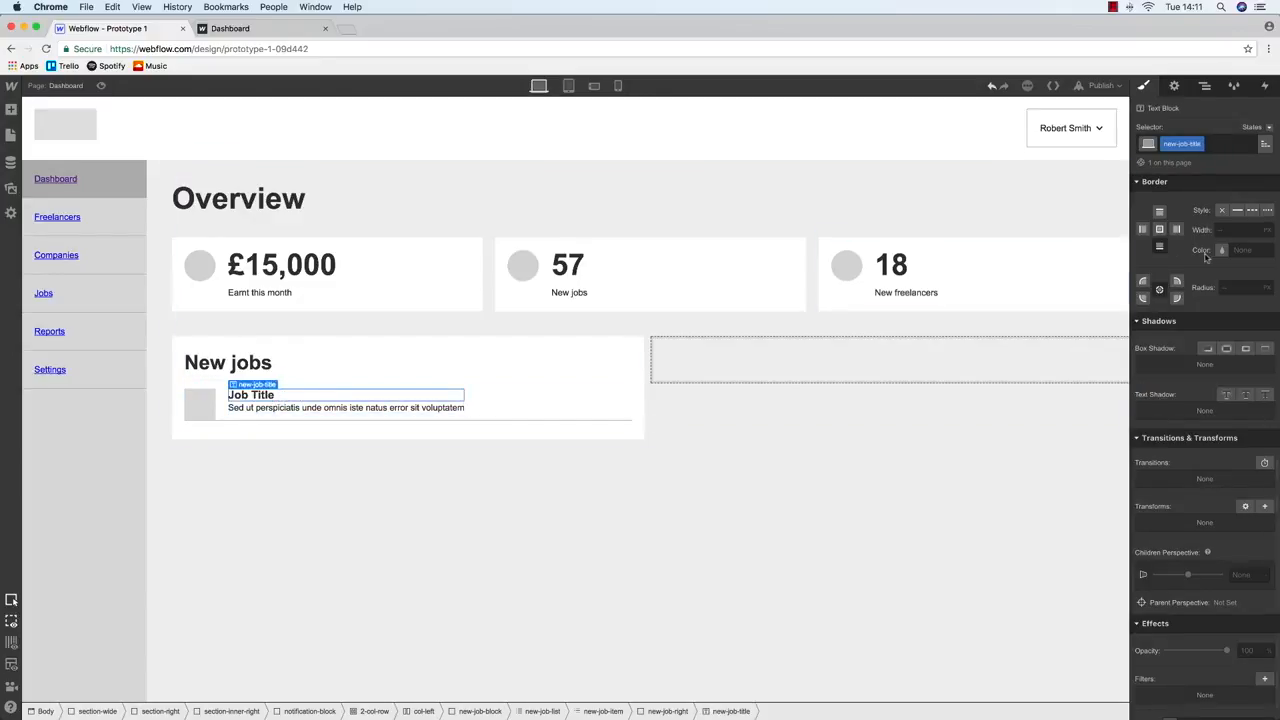
scroll(1220, 280, "up", 10)
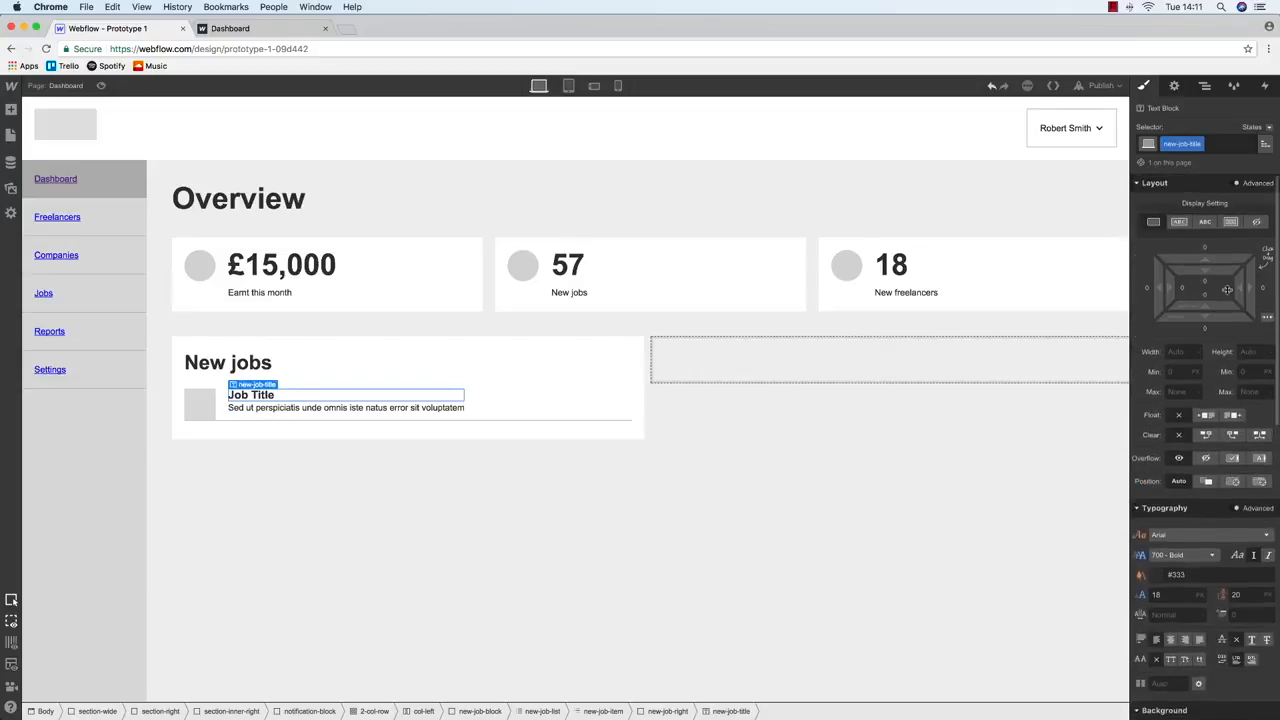
left_click(1204, 329)
type("10")
key("Return")
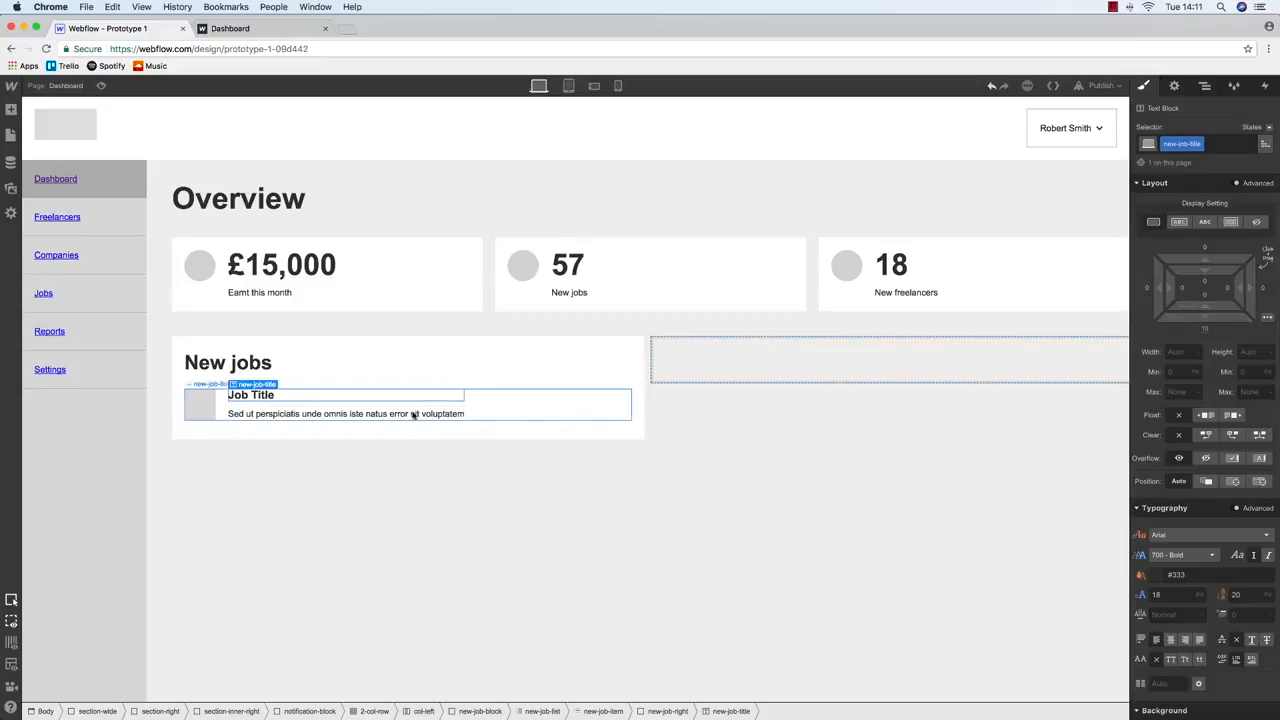
Set the grey job icon's bottom margin to 20
left_click(220, 403)
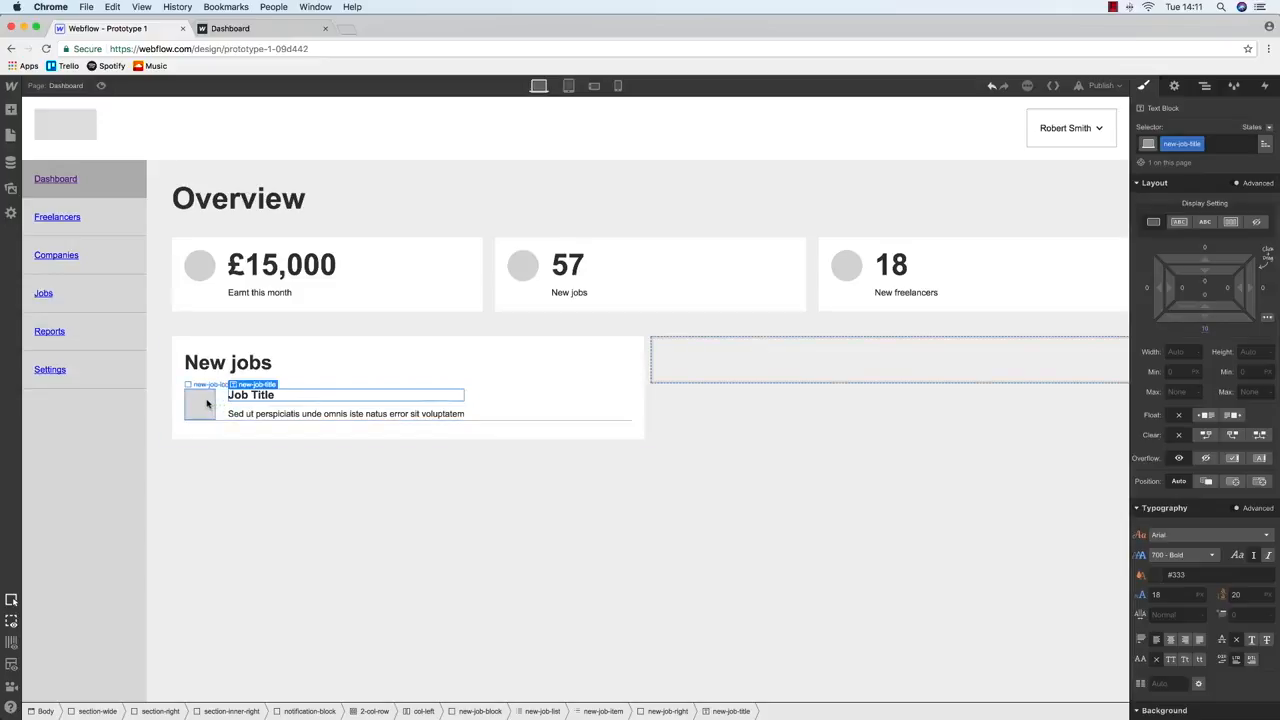
left_click(1205, 314)
type("20")
key("Return")
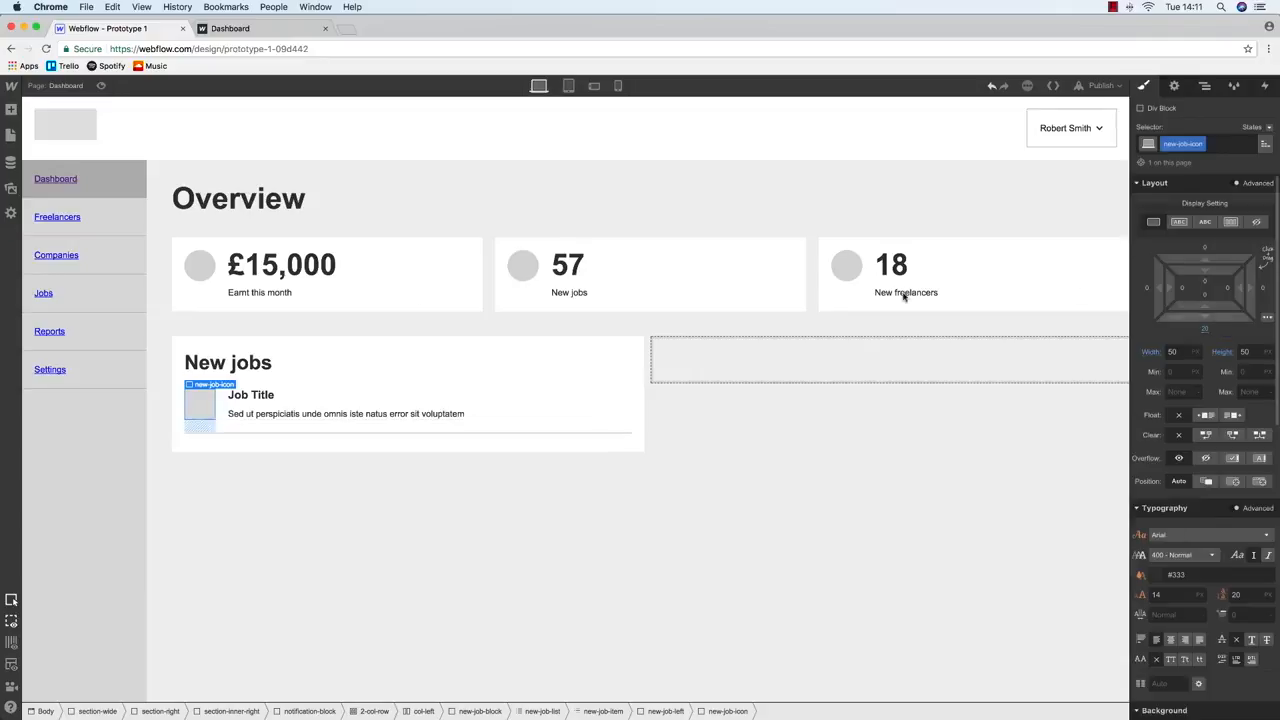
Undo a sentence accidentally pasted into the job description
left_click(523, 408)
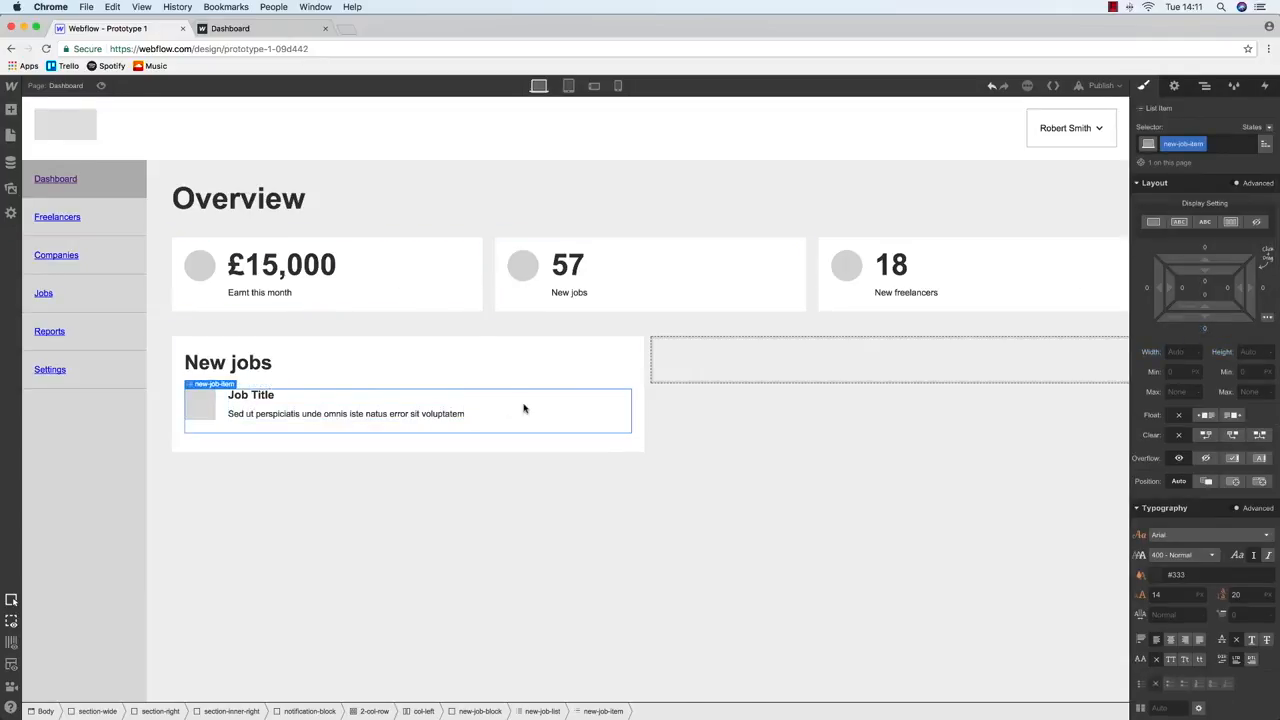
double_click(443, 414)
key("ctrl+c")
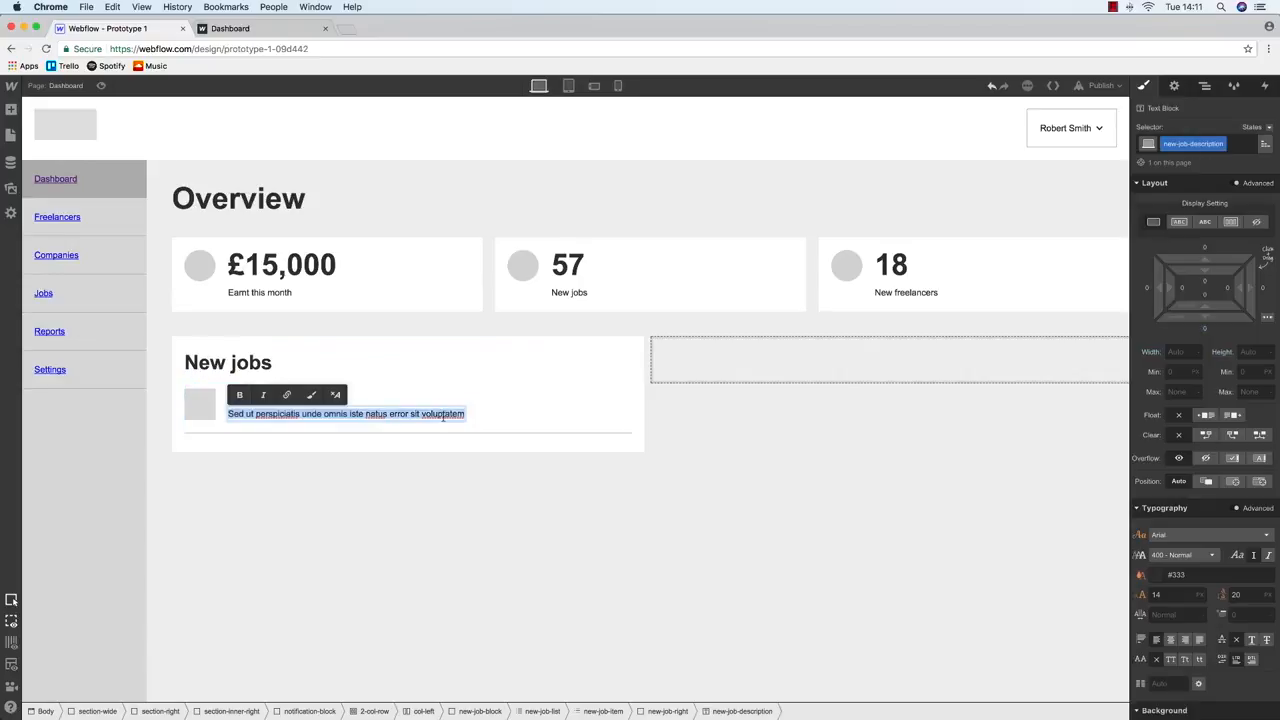
left_click(460, 413)
key("ctrl+v")
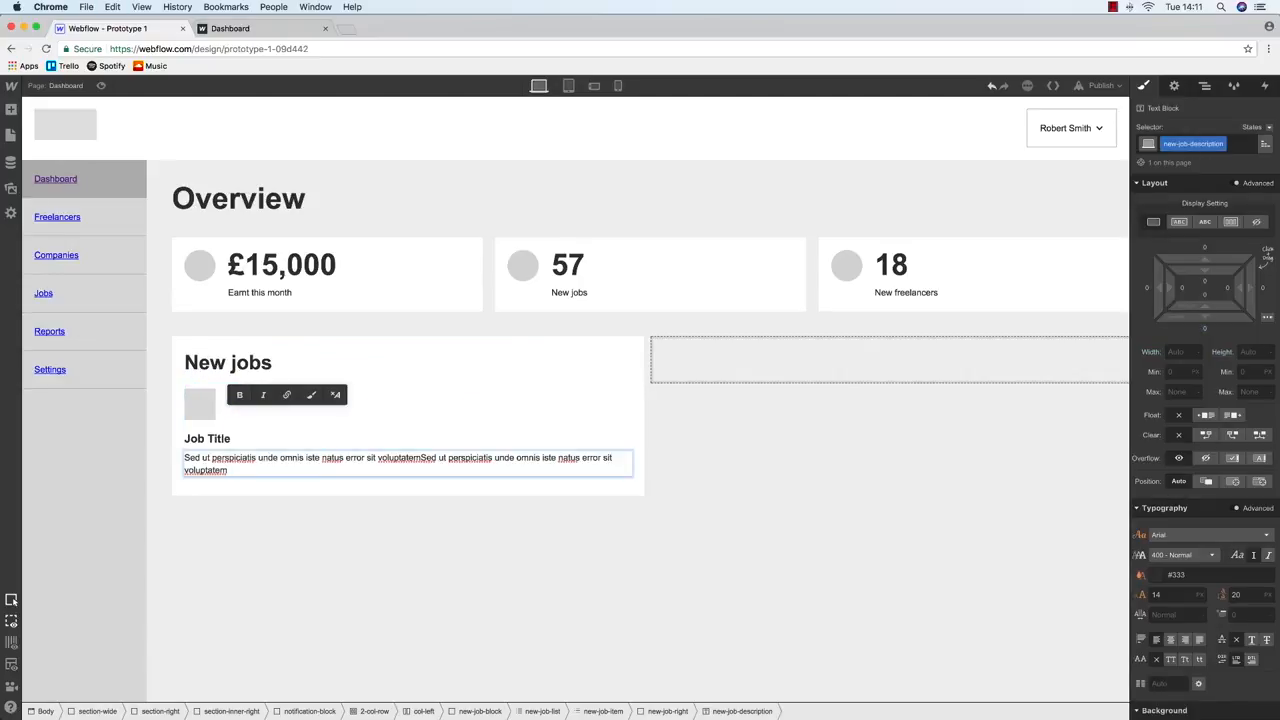
key("ctrl+z")
Select the whole job item and show the Navigator element tree
left_click(414, 369)
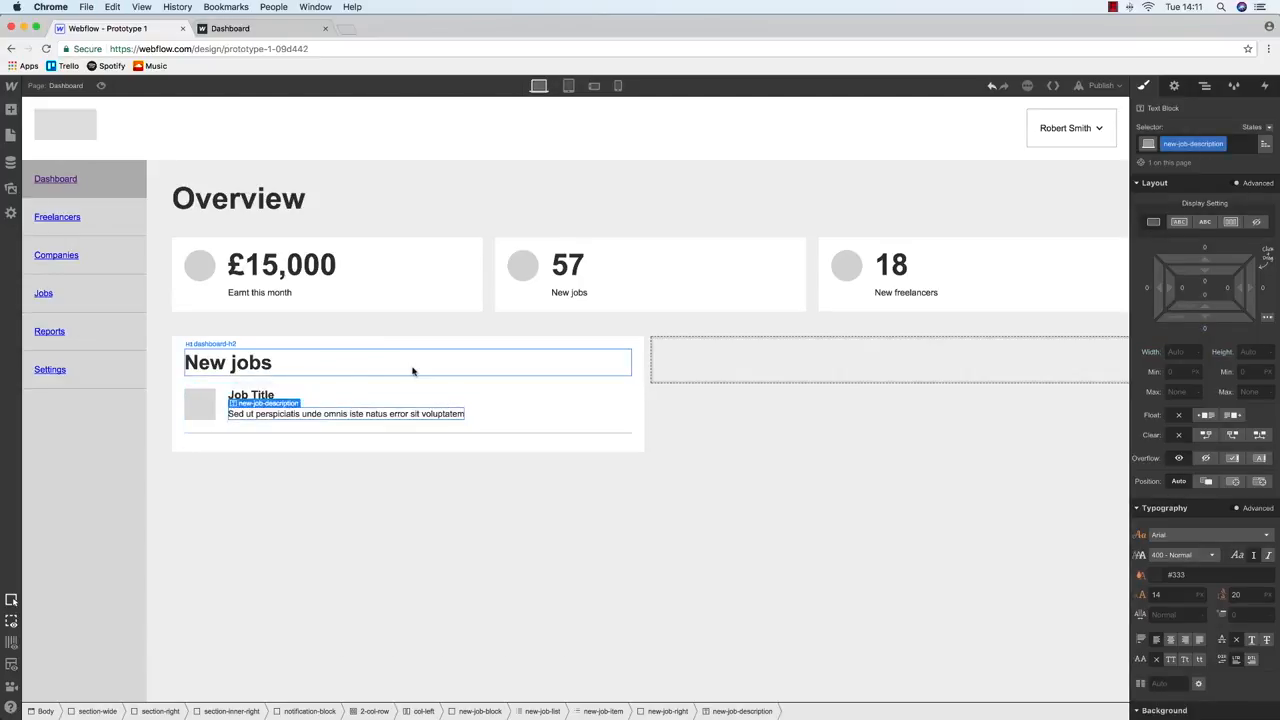
left_click(518, 413)
left_click(367, 416)
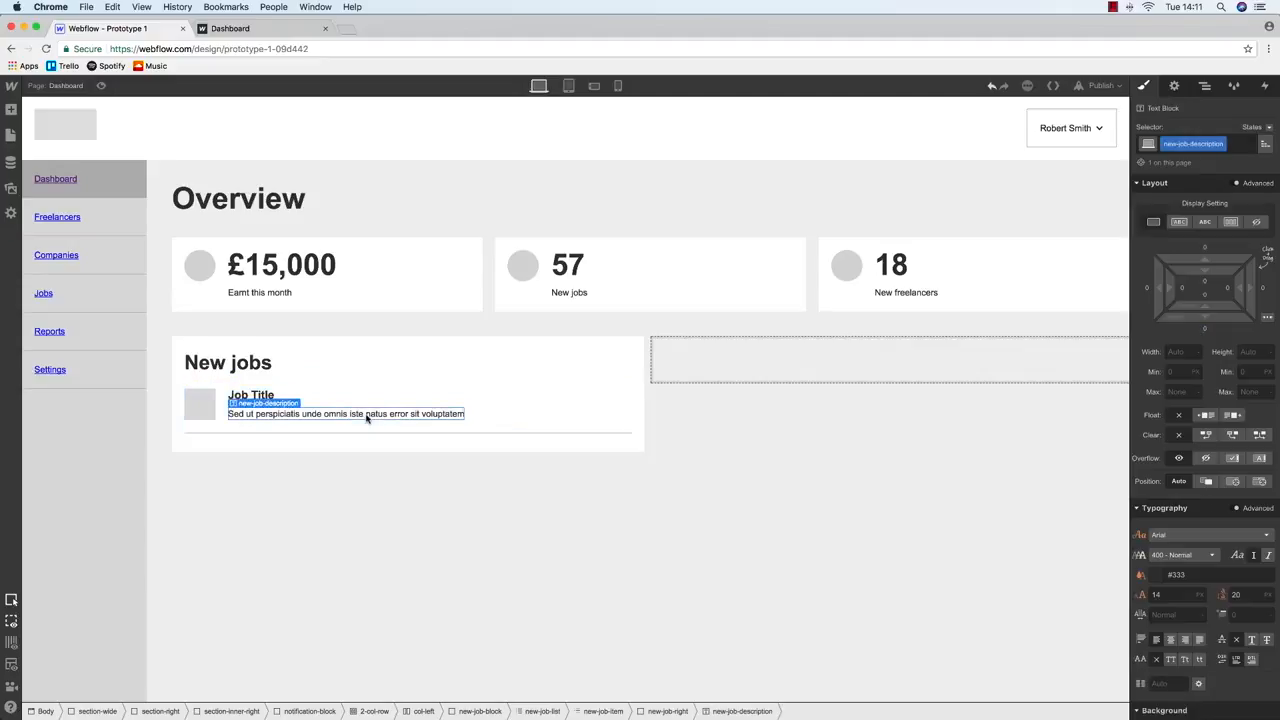
left_click(219, 397)
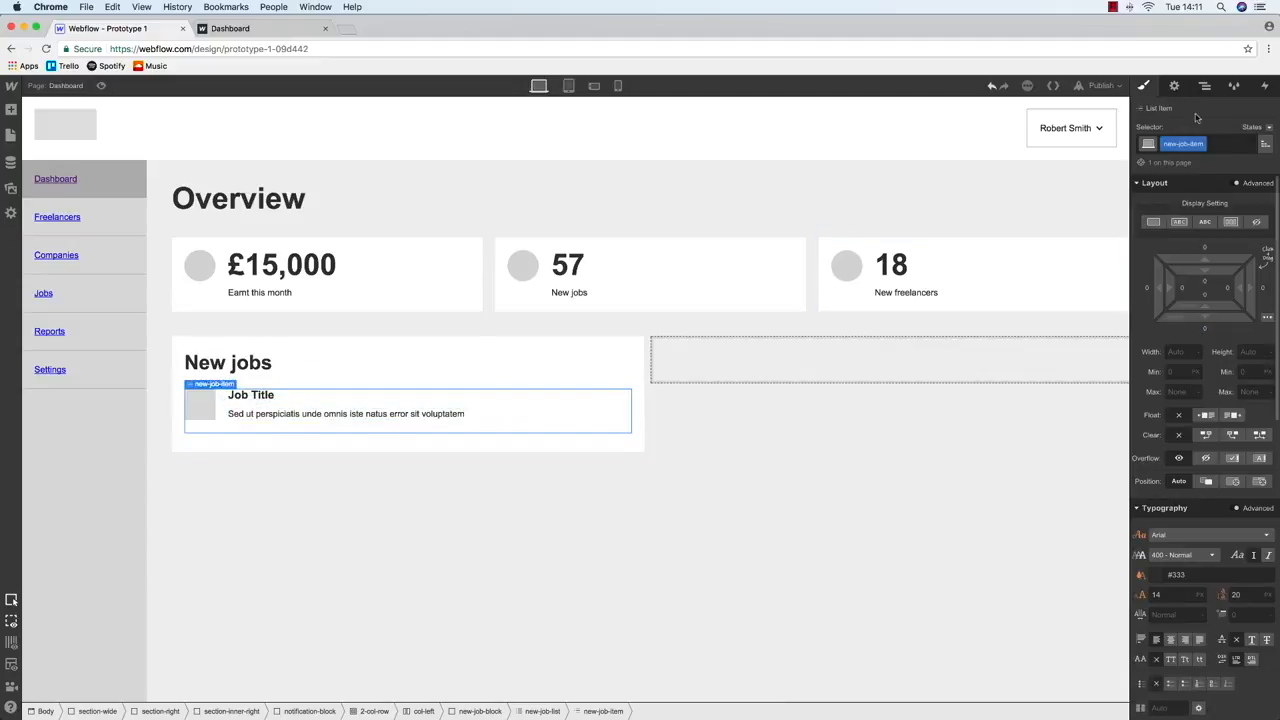
left_click(1204, 85)
Copy the job item in the Navigator and paste it until six job items exist
left_click(1194, 587)
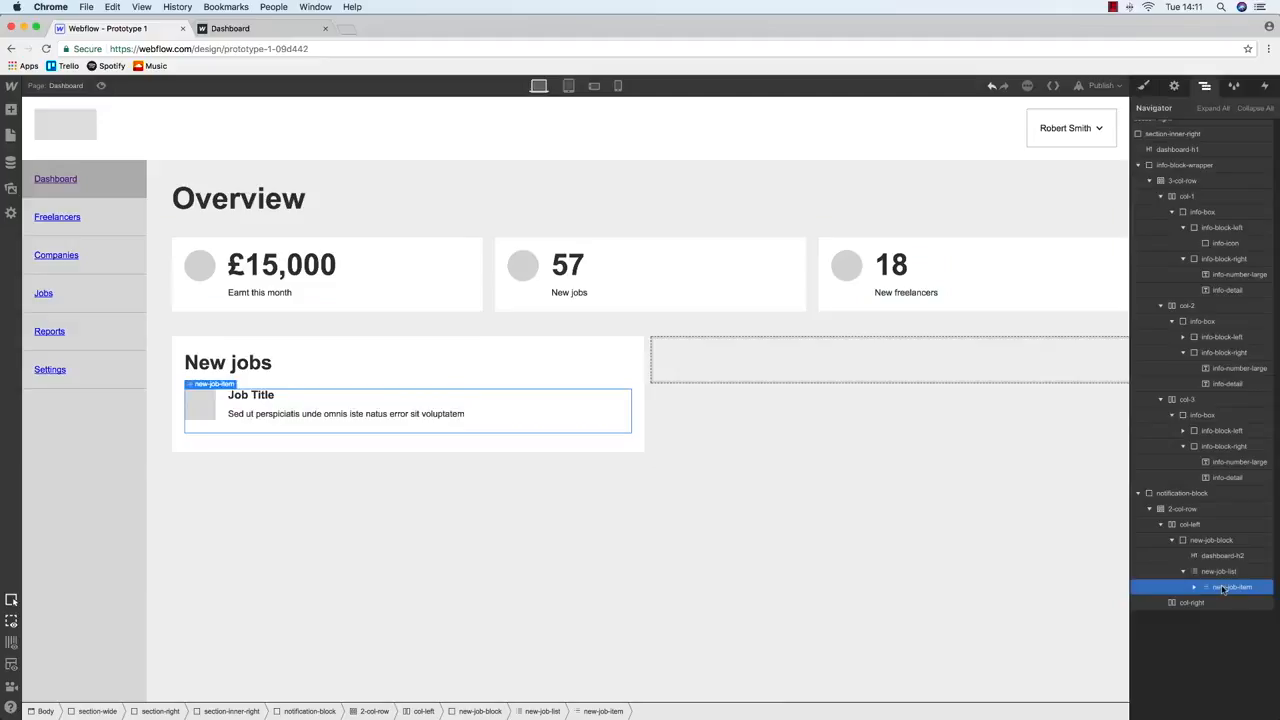
key("ctrl+c")
key("ctrl+v")
key("super+v")
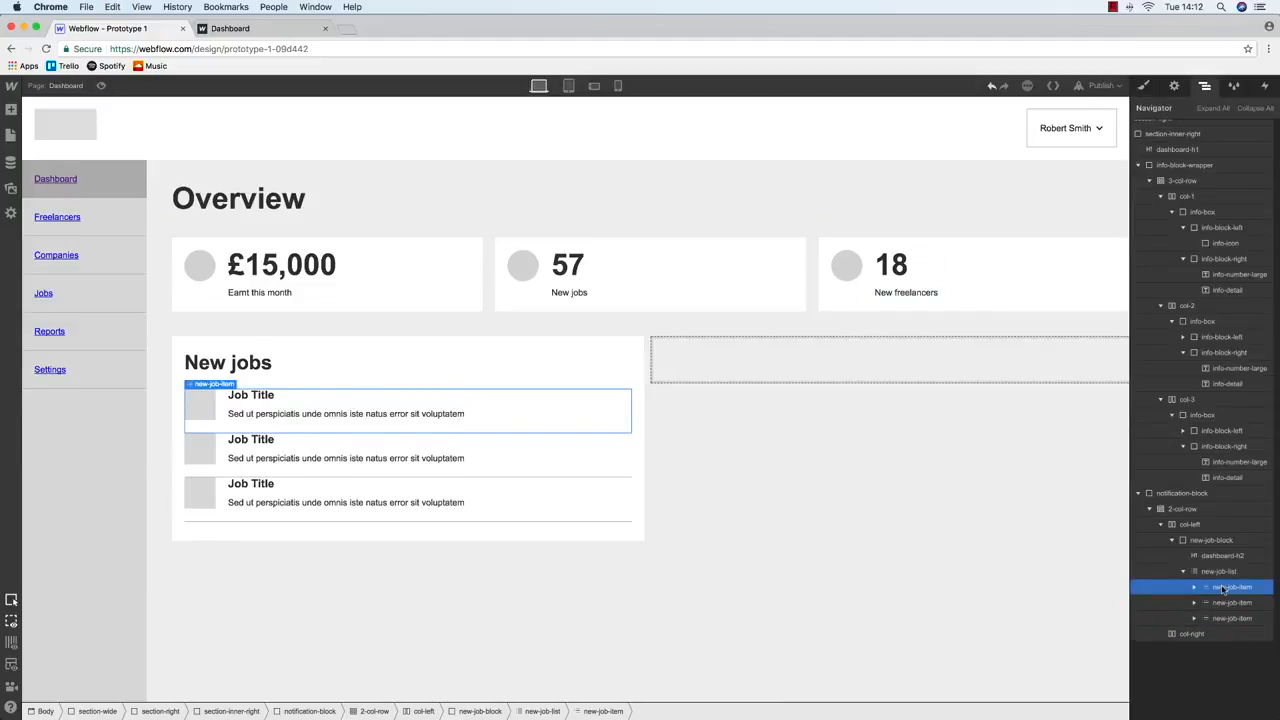
key("super+v")
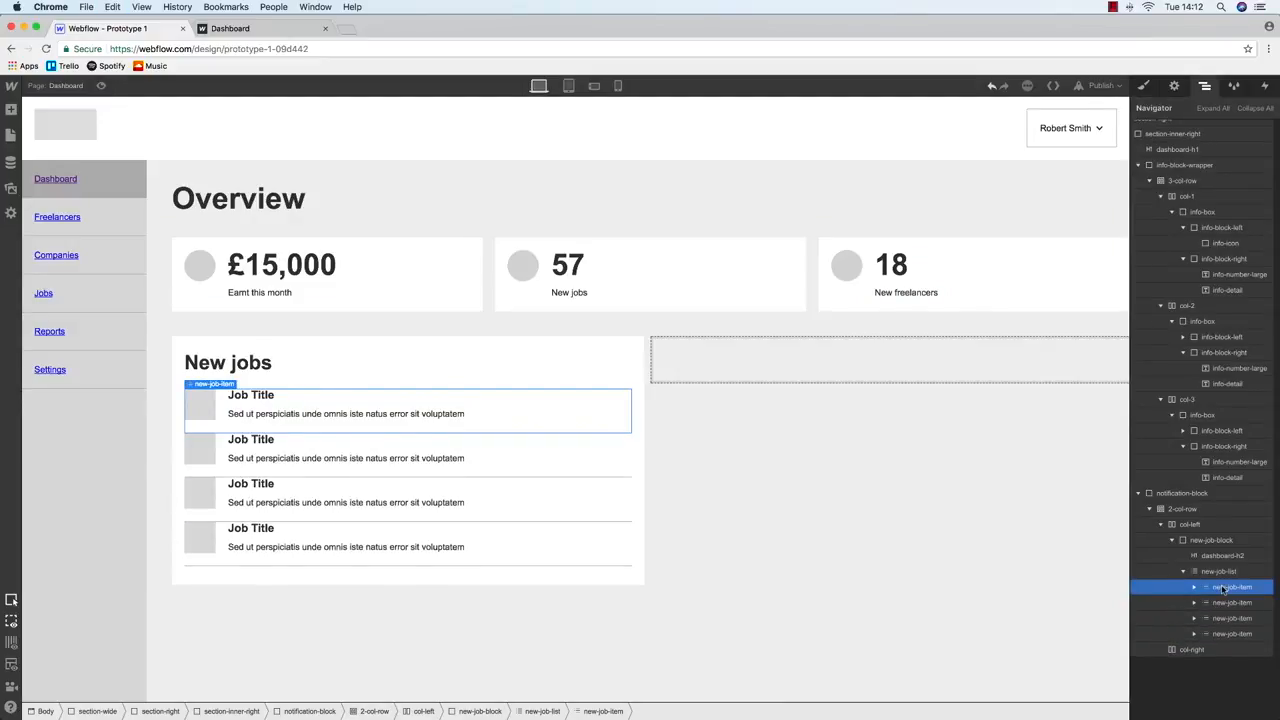
key("super+v")
key("super+v")
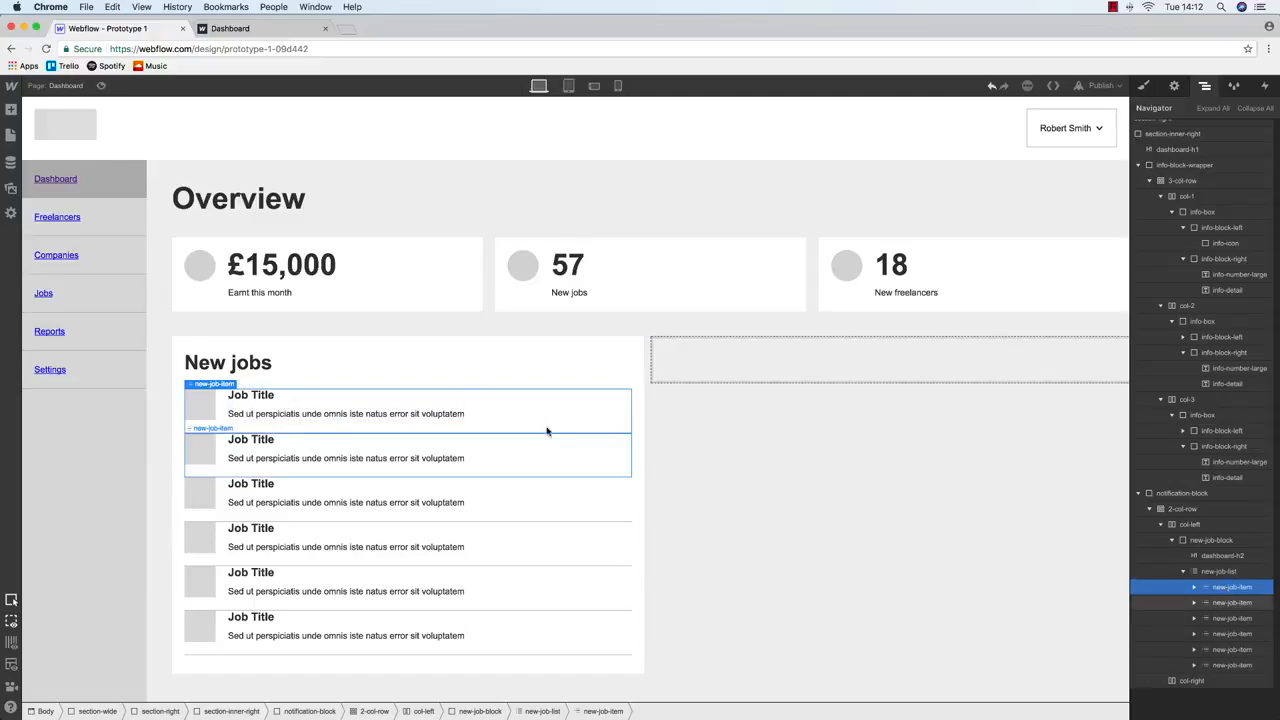
Set the job item's top and bottom padding to 20
scroll(1181, 235, "up", 1)
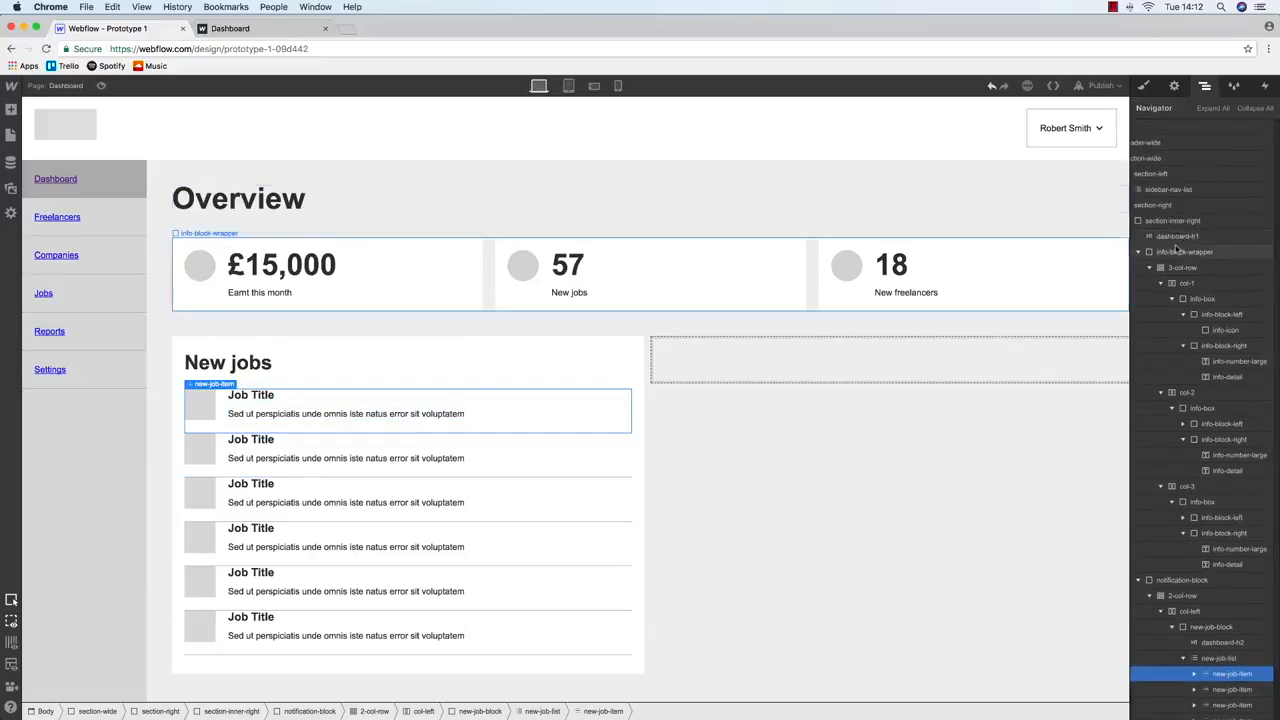
scroll(1165, 140, "up", 2)
left_click(1145, 86)
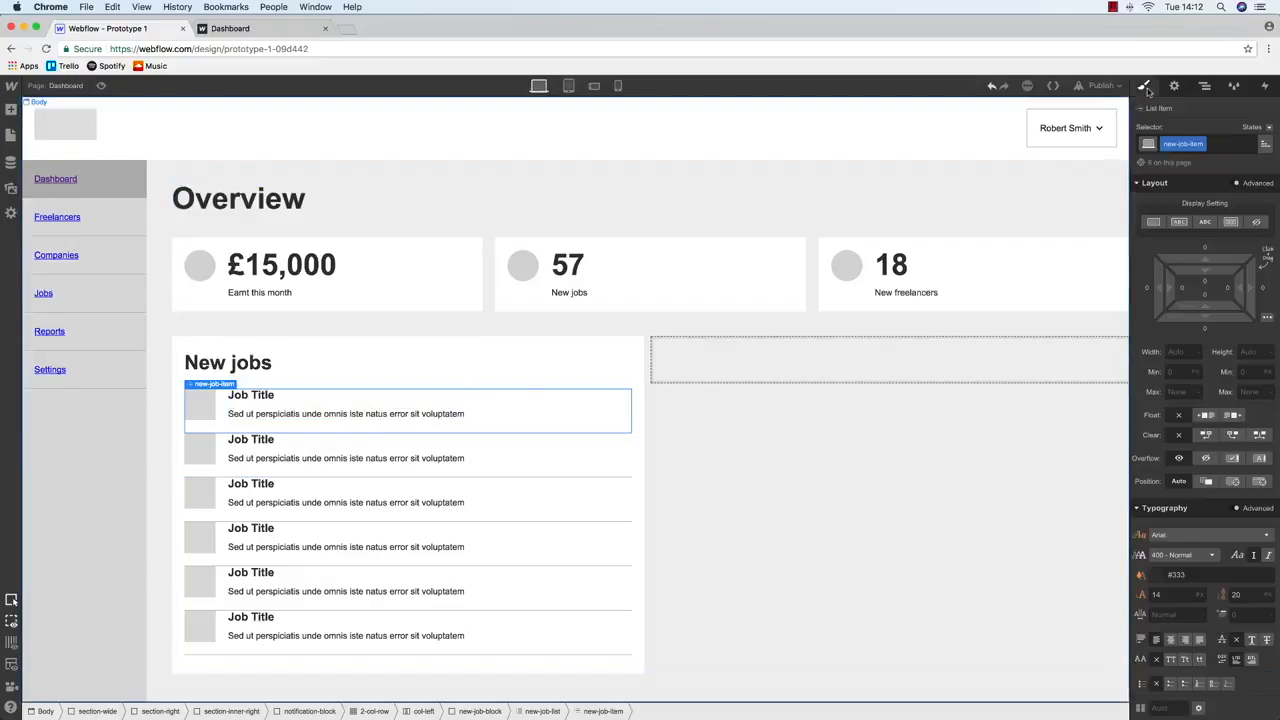
left_click(1207, 296)
type("20")
key("Return")
left_click(1205, 282)
type("20")
key("Return")
Reset the job icon's bottom margin to 0, then select the £15,000 info box
left_click(205, 425)
left_click(1209, 330)
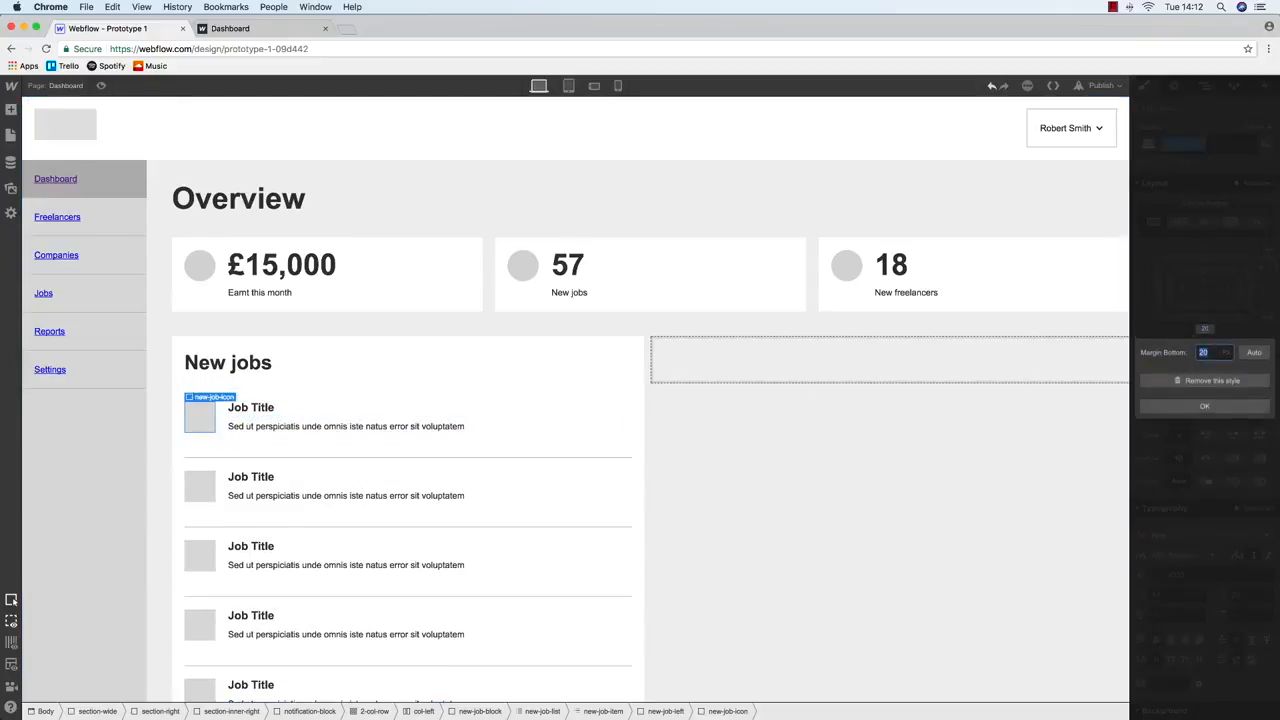
type("0")
key("Return")
left_click(375, 268)
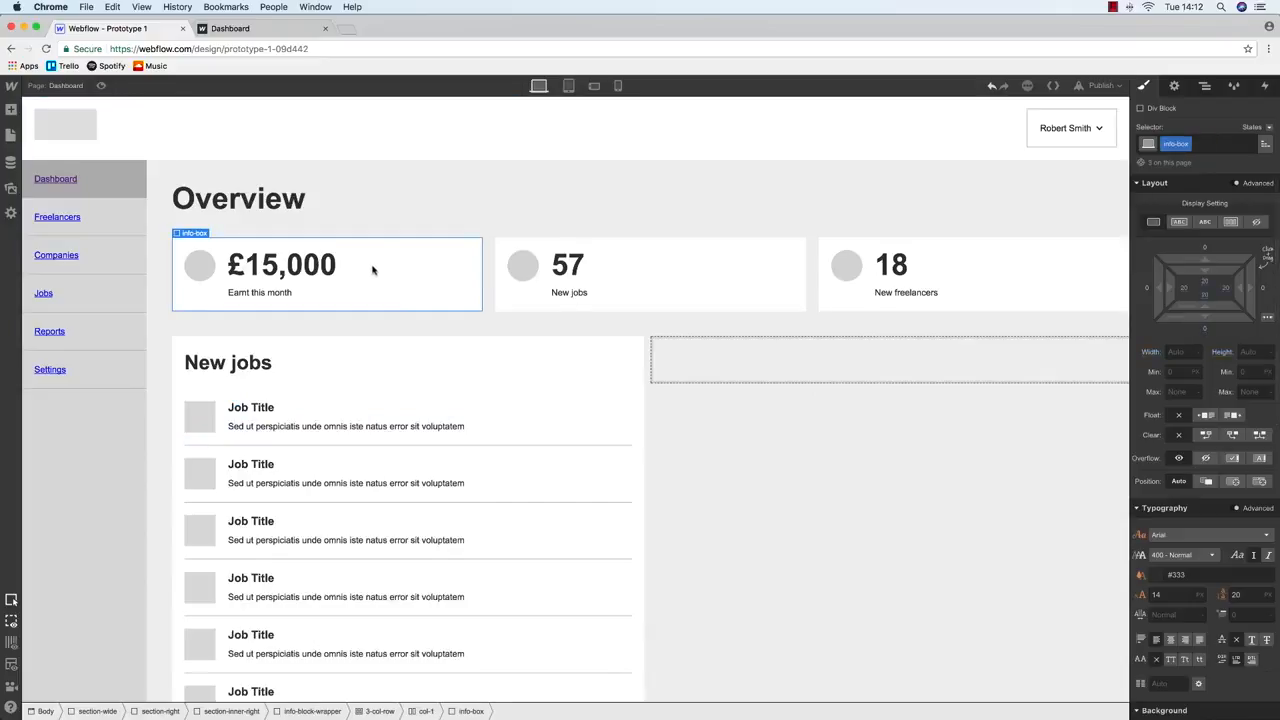
left_click(272, 369)
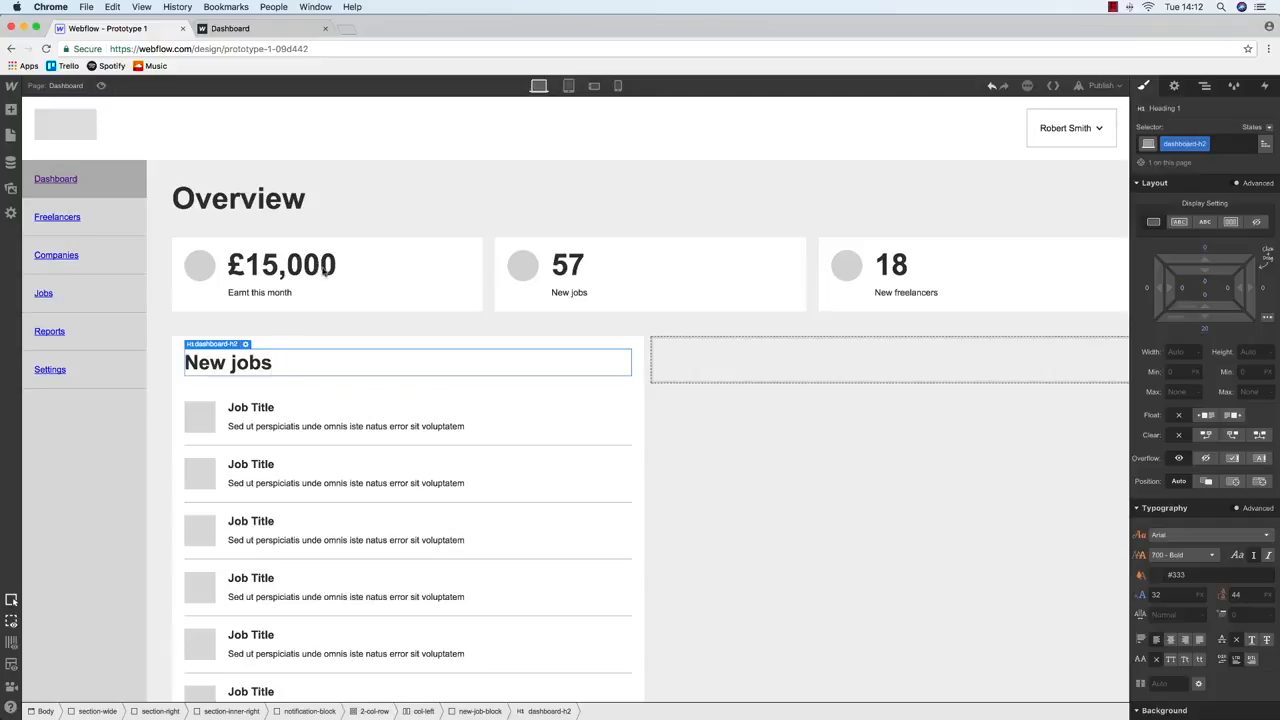
left_click(325, 262)
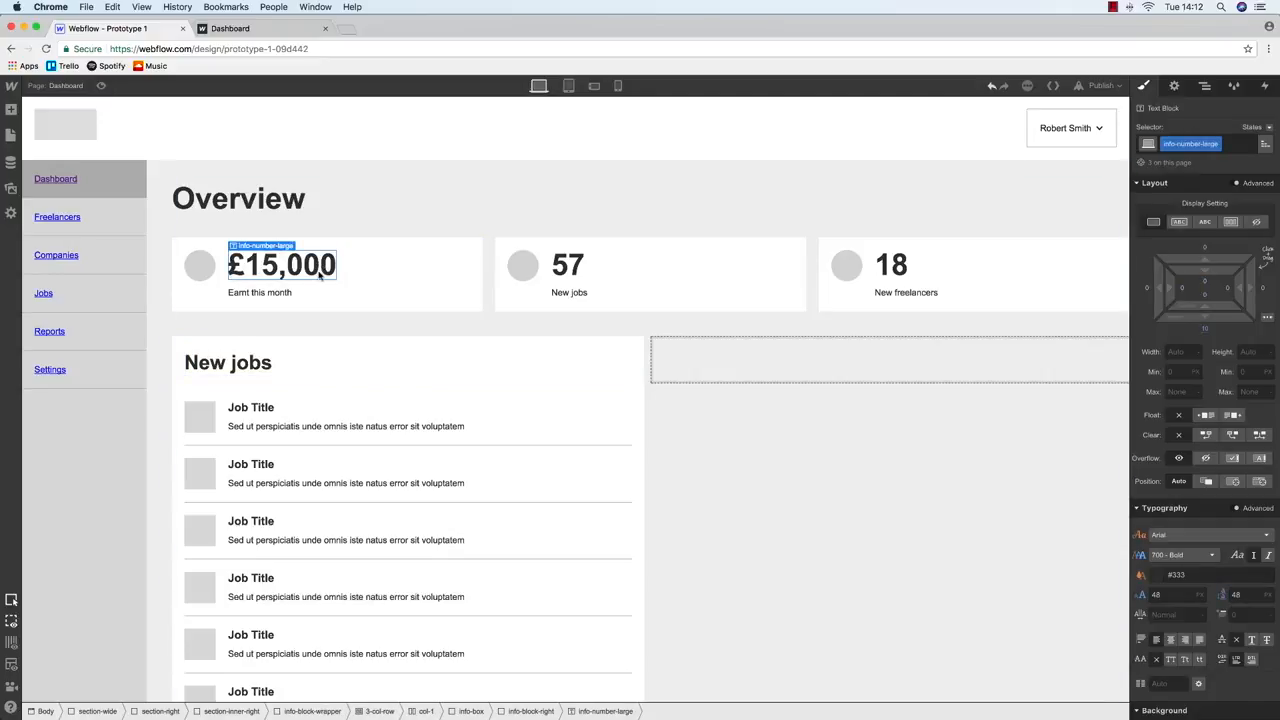
Publish to the webflow.io domain, check the live Dashboard, then return to the Designer
left_click(1100, 85)
left_click(986, 207)
left_click(232, 28)
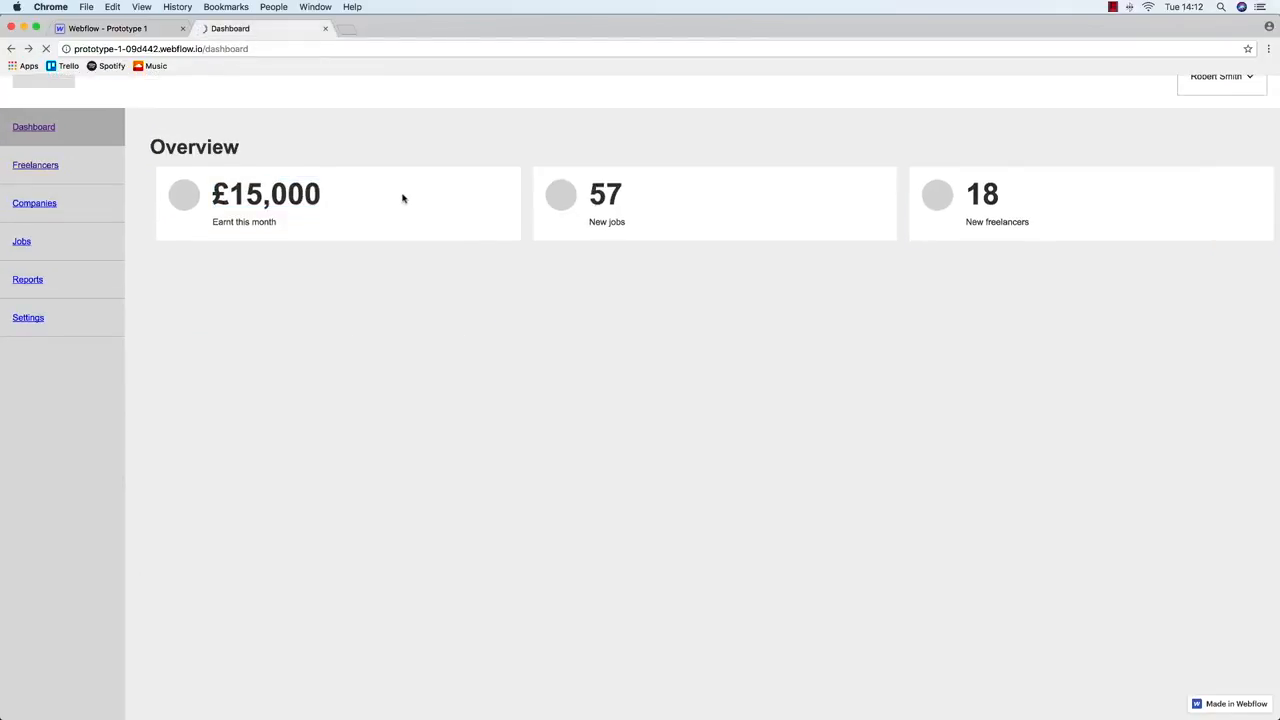
scroll(484, 254, "up", 1)
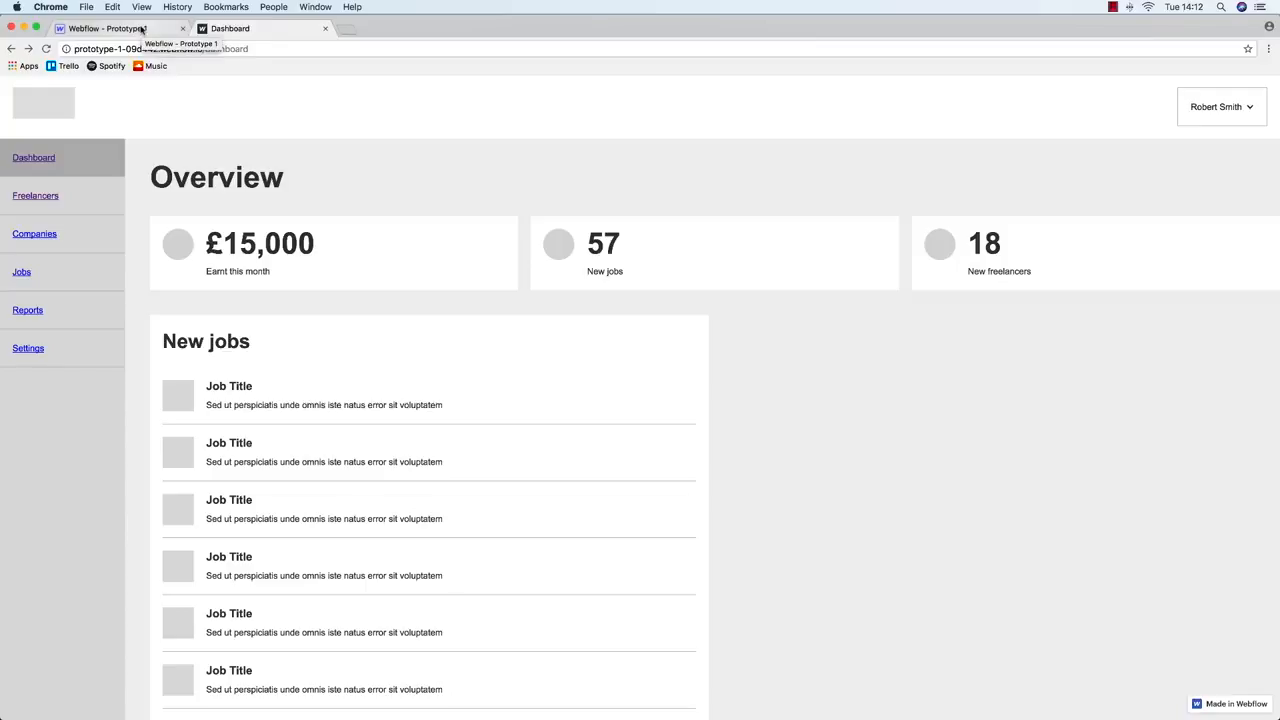
scroll(311, 326, "down", 2)
scroll(311, 326, "up", 2)
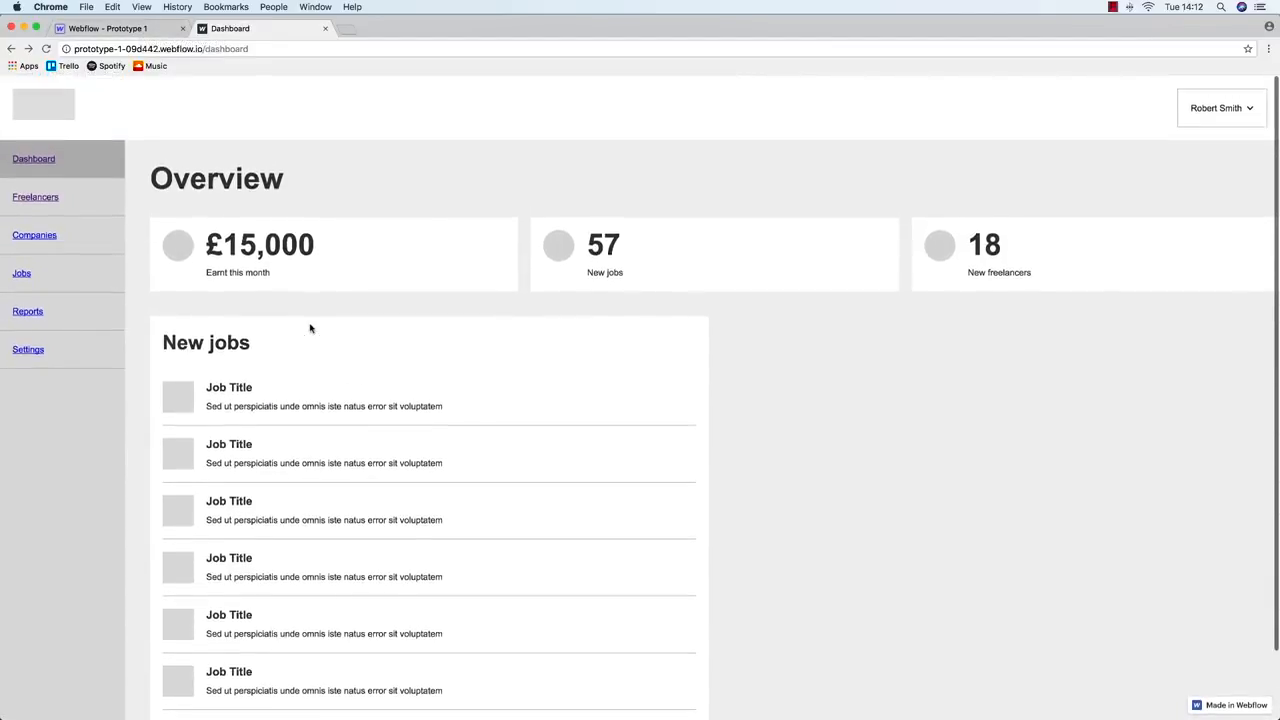
left_click(140, 30)
left_click(279, 376)
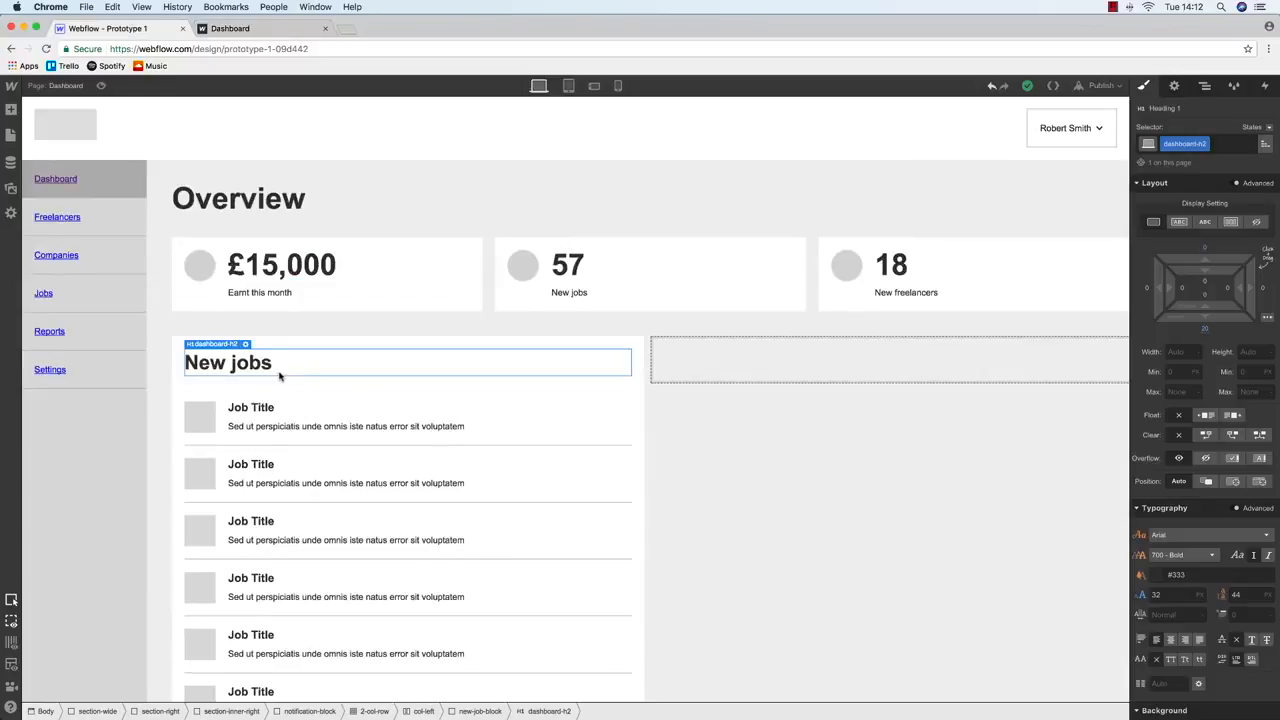
Switch to the Balsamiq Dashboard copy wireframe and select a name label in New Freelancers
key("ctrl+Up")
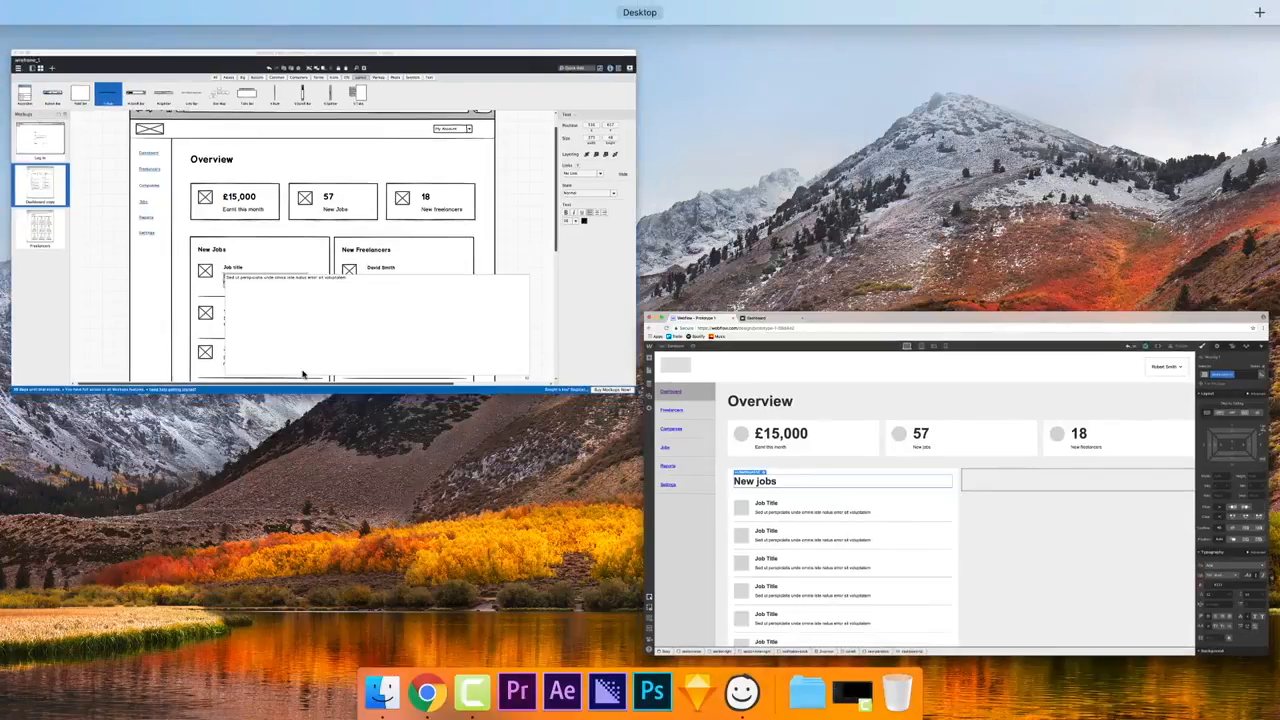
left_click(435, 309)
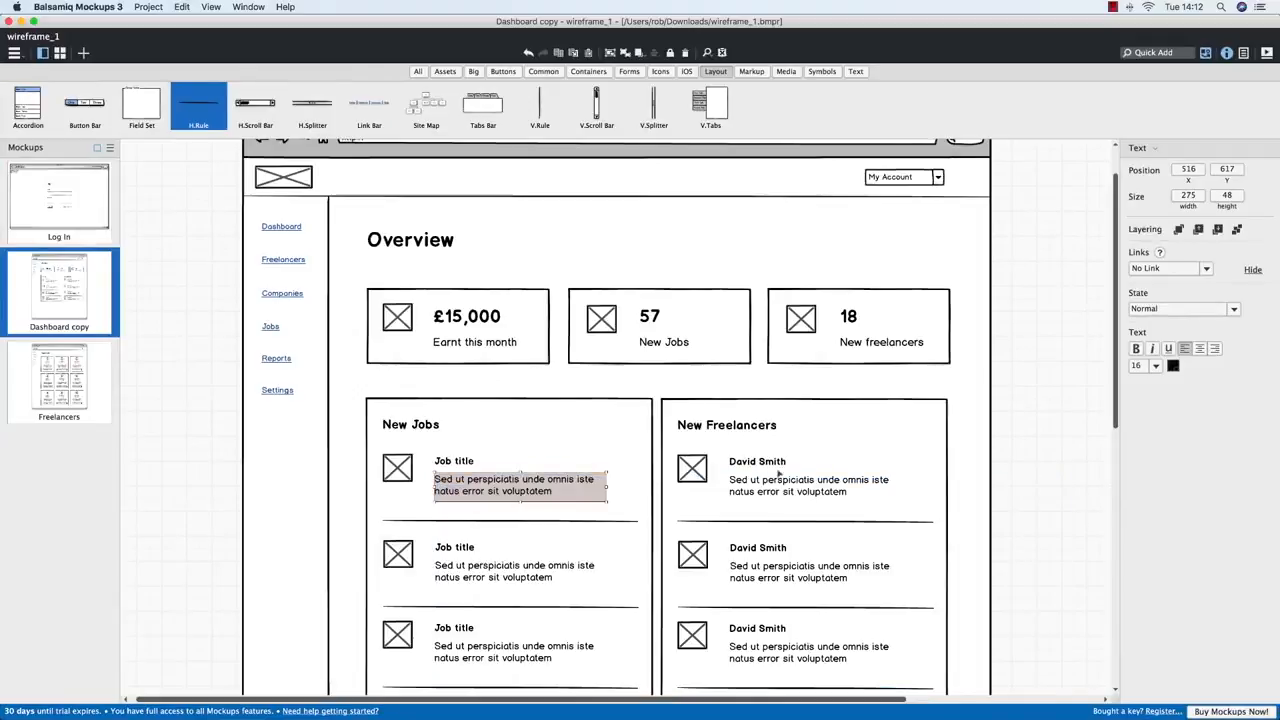
left_click(772, 466)
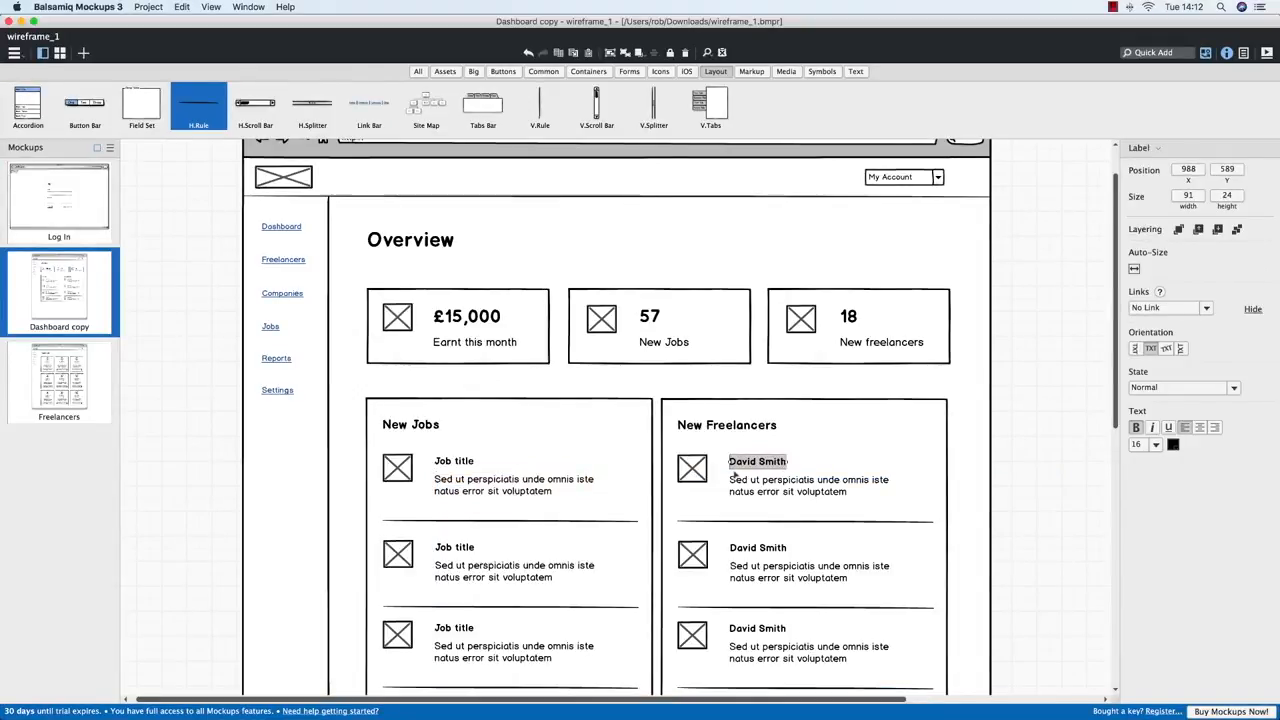
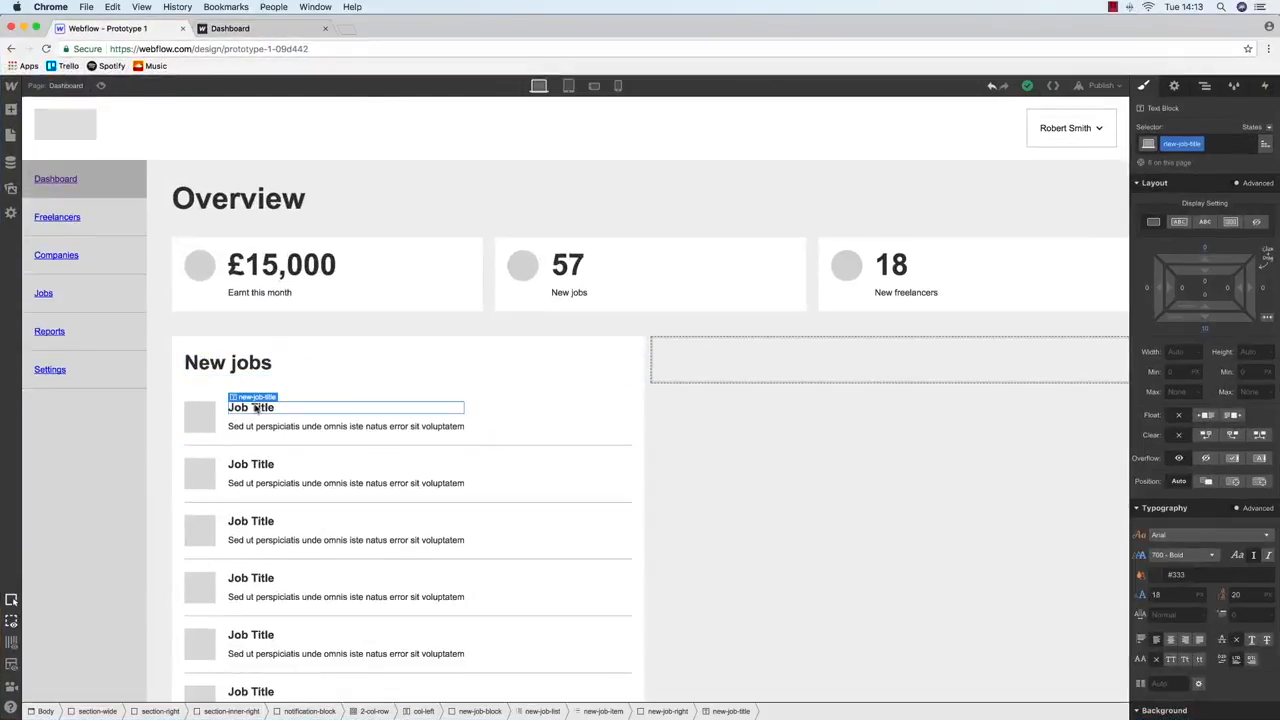
Check the wireframe, then duplicate the New jobs block
left_click(616, 425)
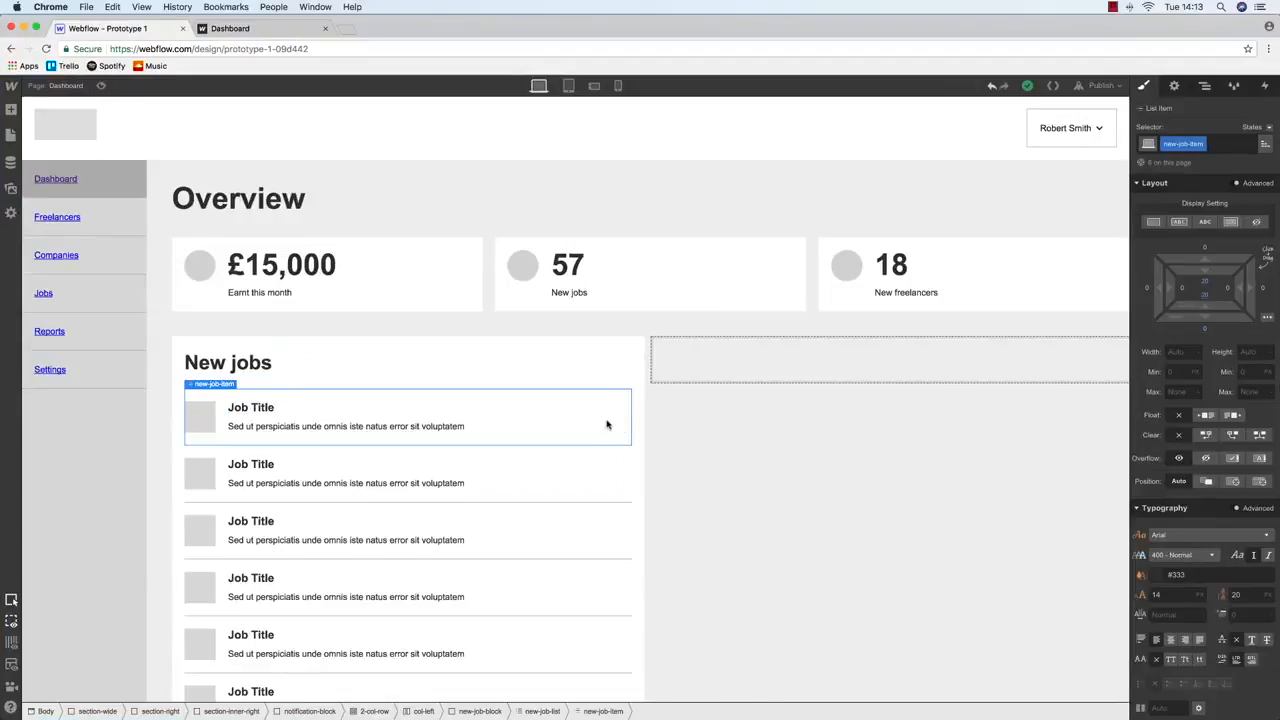
left_click(540, 388)
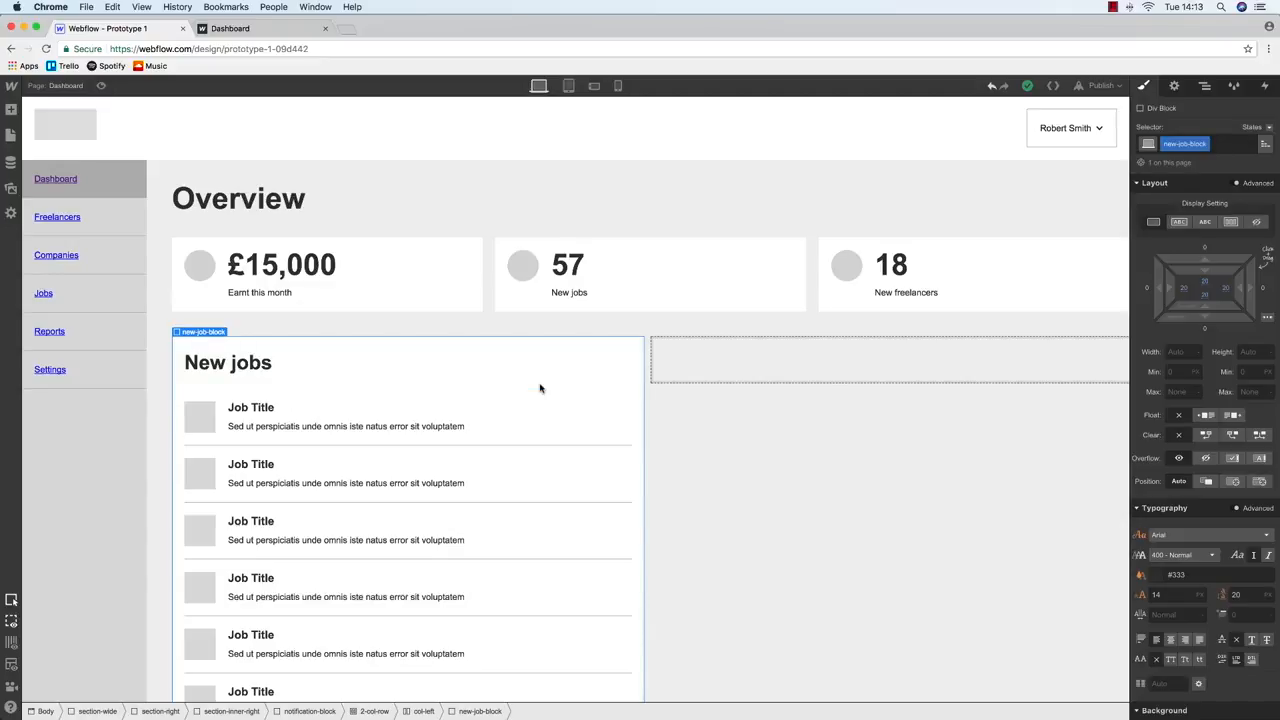
key("ctrl+Up")
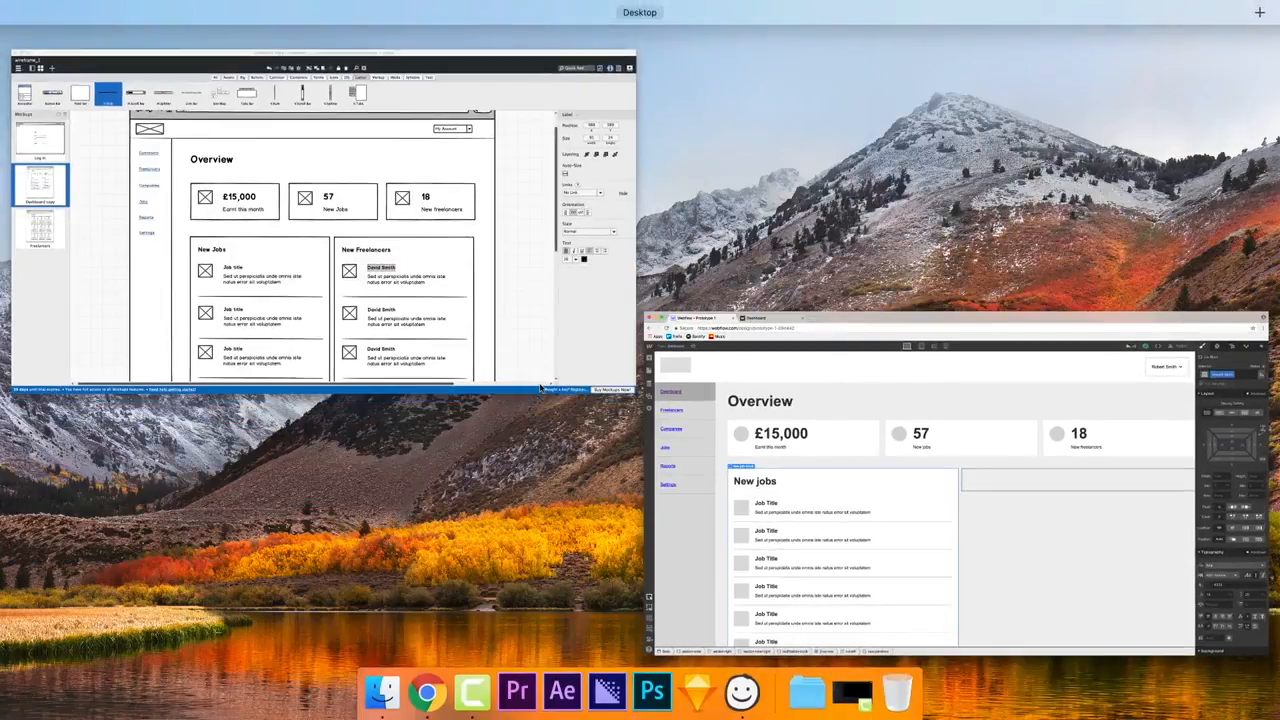
left_click(532, 350)
key("ctrl+Up")
left_click(254, 277)
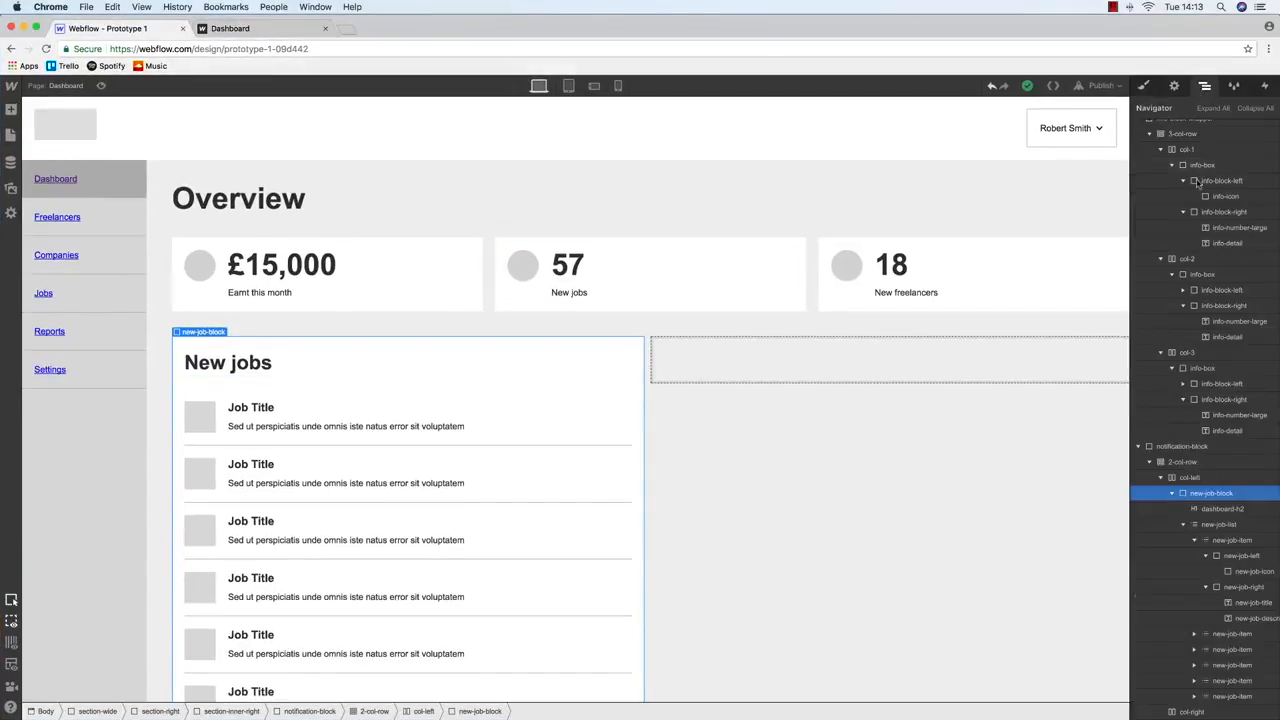
left_click(1173, 494)
key("super+d")
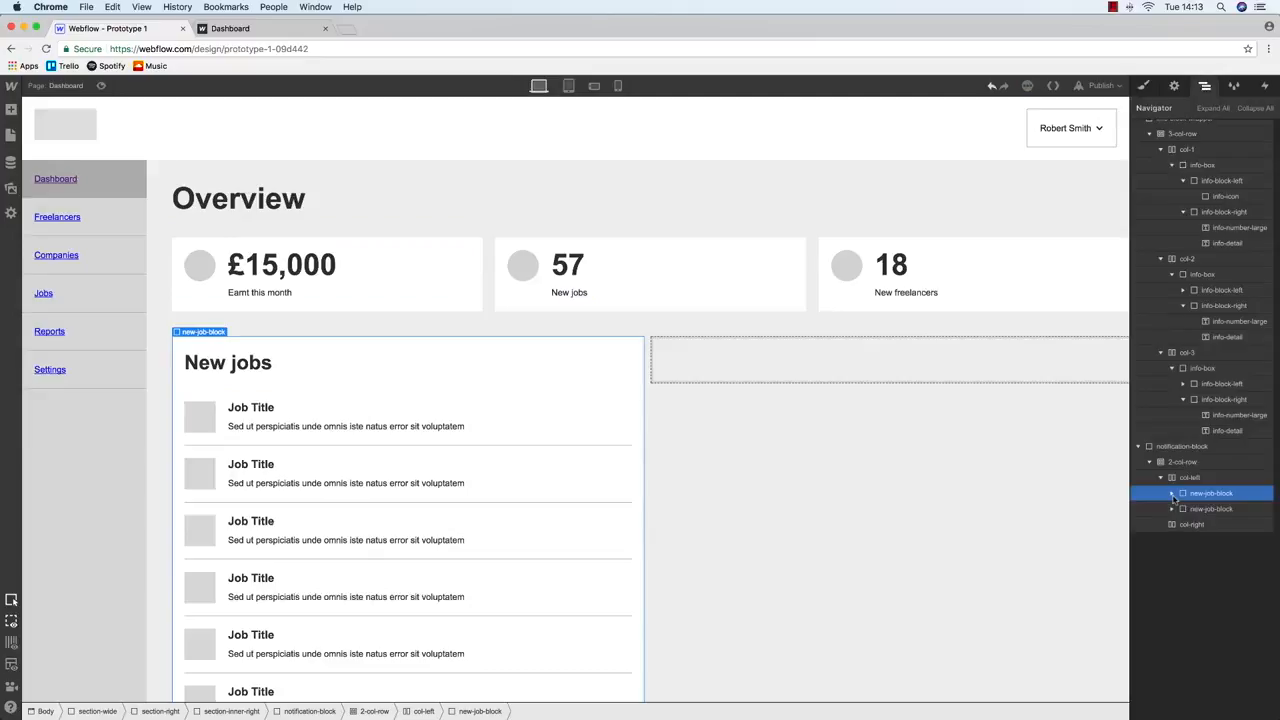
Rename the block's class to new-item-block
left_click(1145, 87)
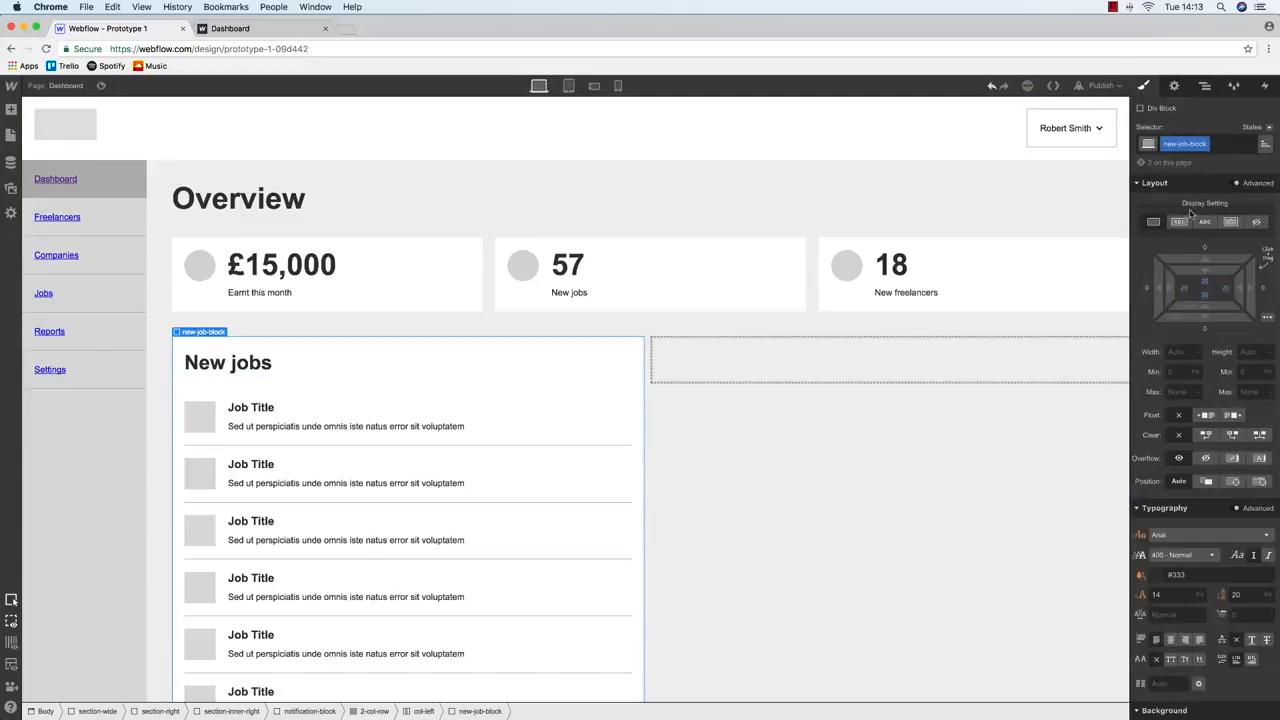
left_click(1205, 144)
left_click(1196, 167)
left_click(1209, 146)
left_click(1206, 146)
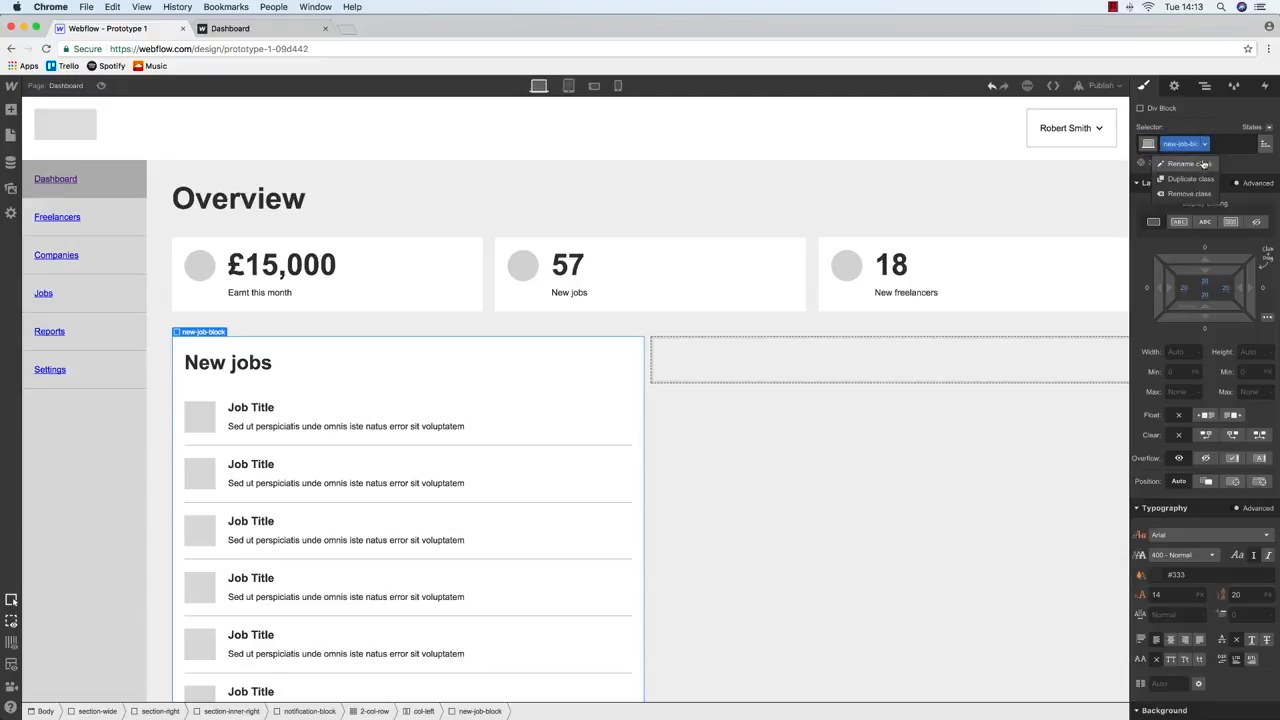
left_click(1204, 165)
key("Right")
key("BackSpace")
key("BackSpace")
key("BackSpace")
key("BackSpace")
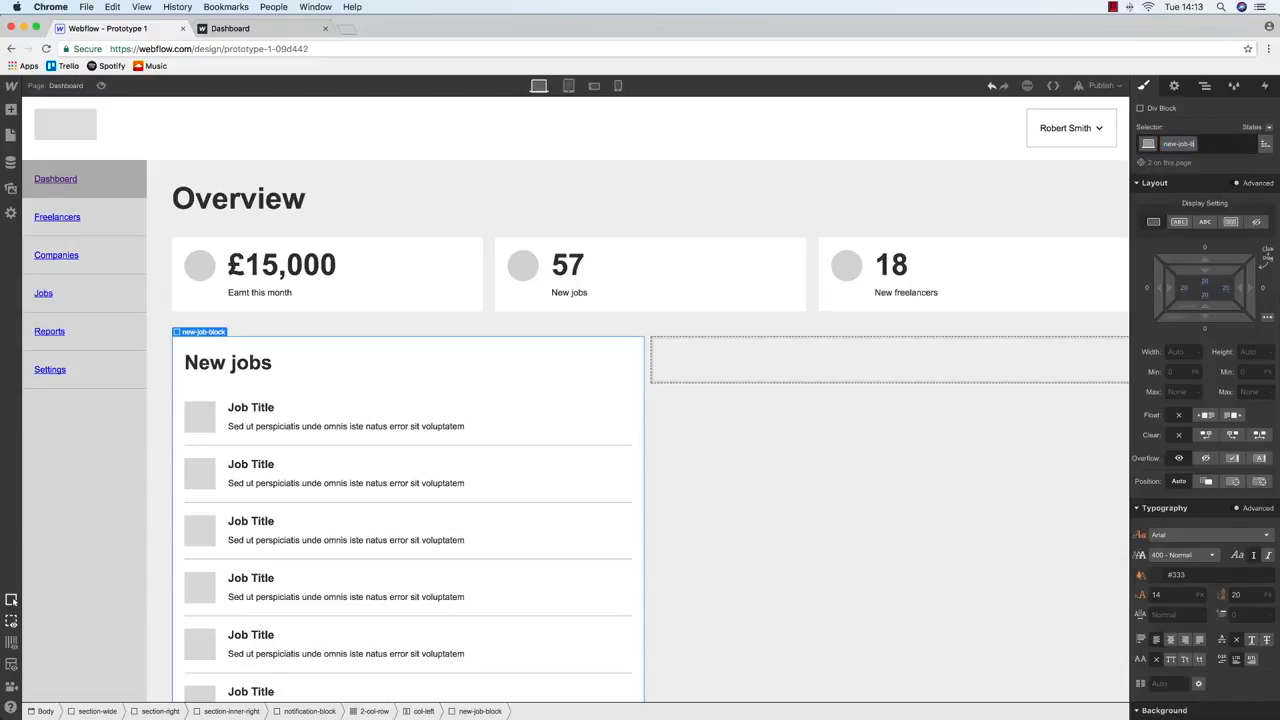
key("BackSpace")
key("BackSpace")
key("BackSpace")
type("item-block")
key("Return")
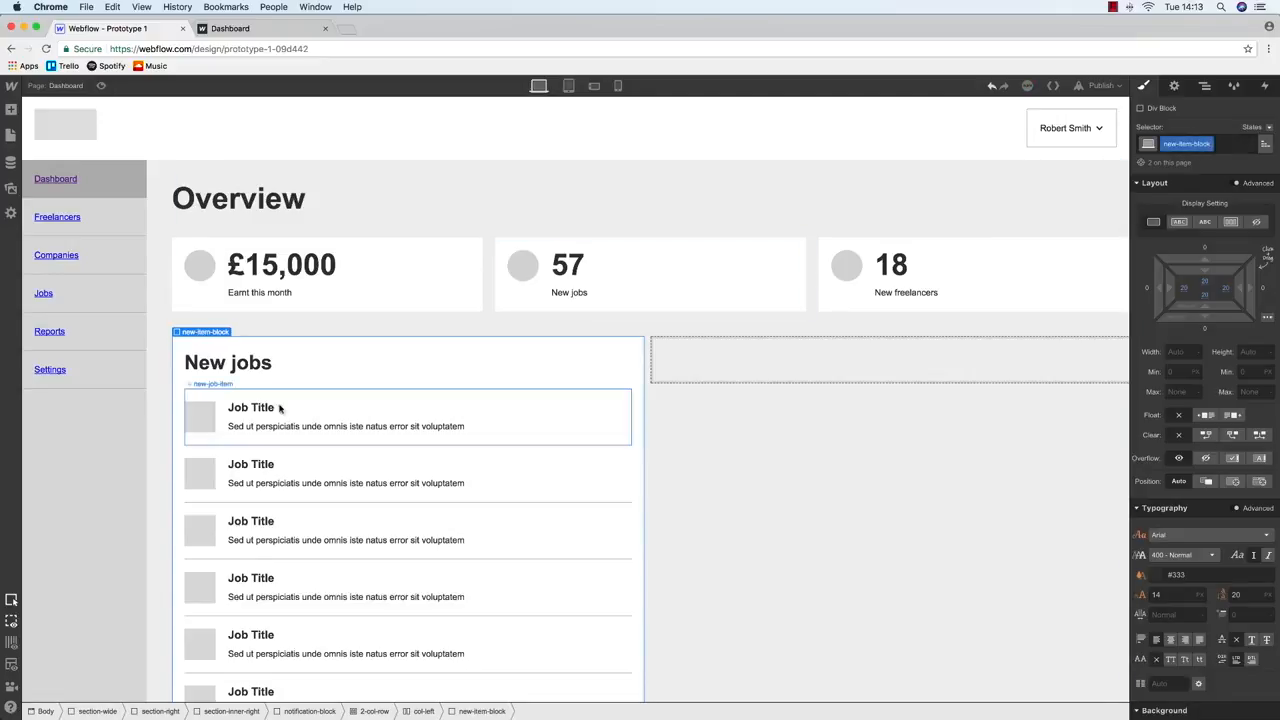
Rename the first Job Title's class to new-item-title
left_click(268, 366)
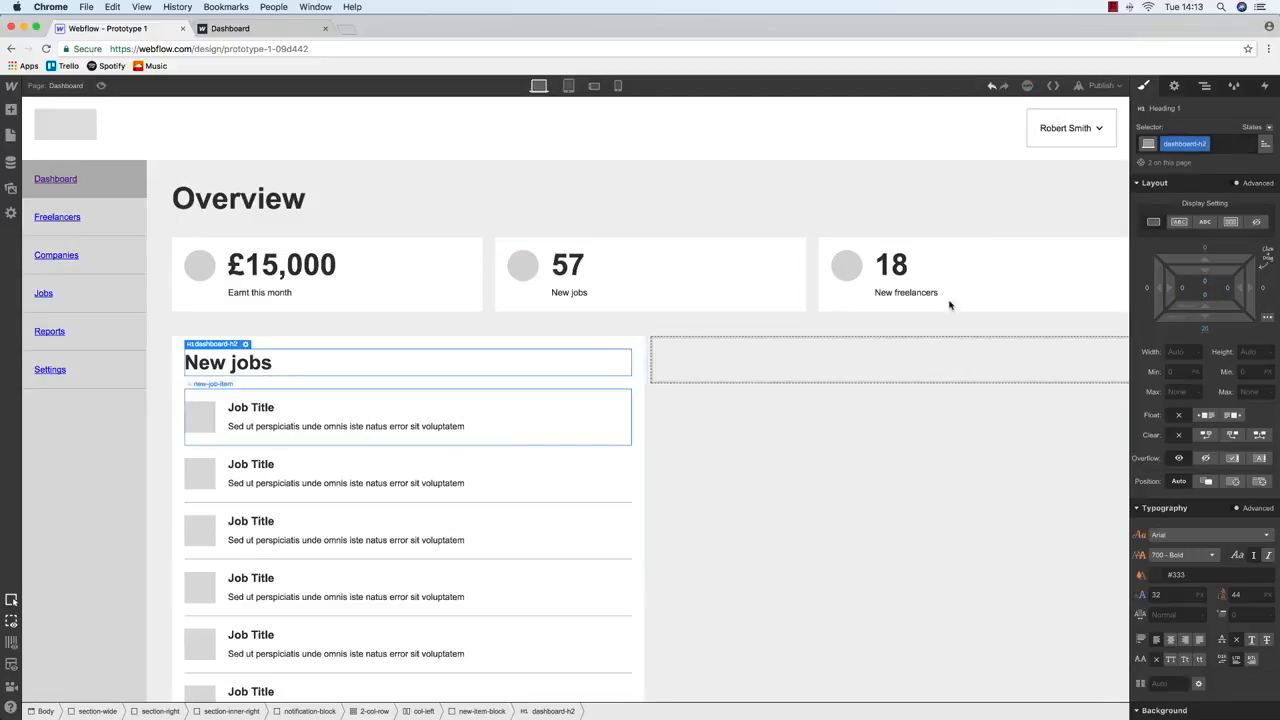
left_click(258, 408)
left_click(1199, 144)
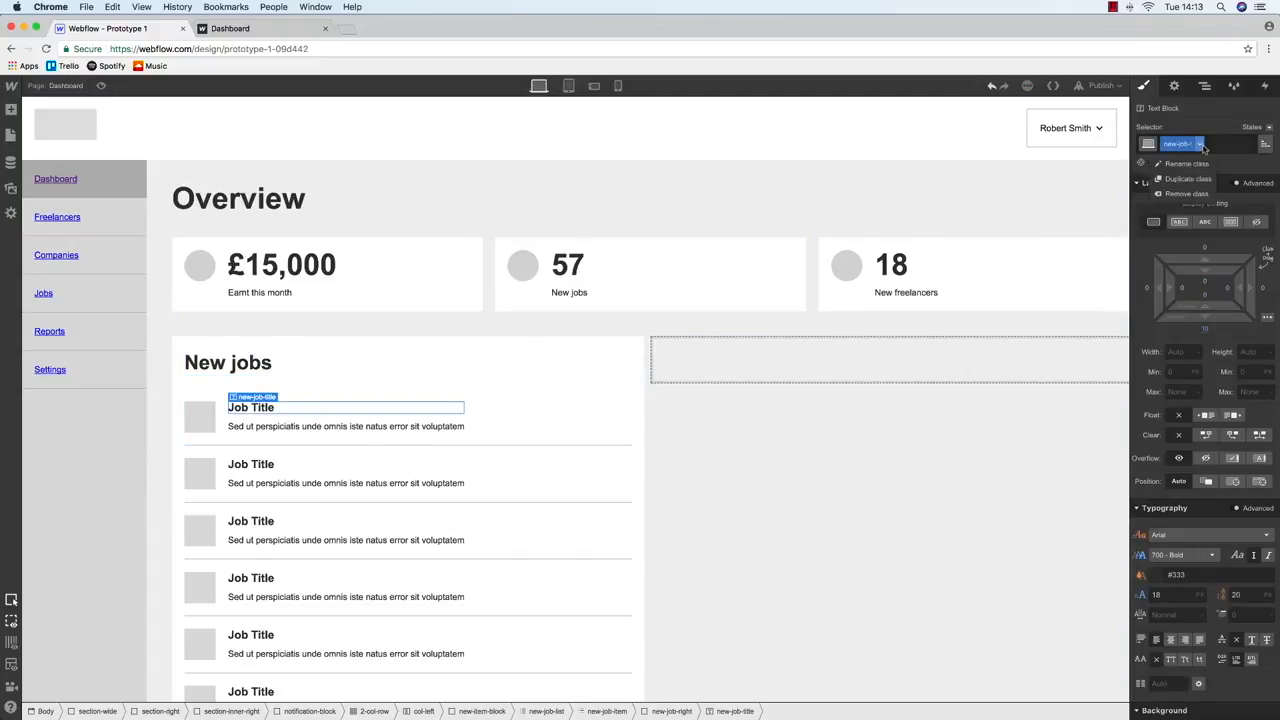
left_click(1201, 166)
key("Right")
key("BackSpace")
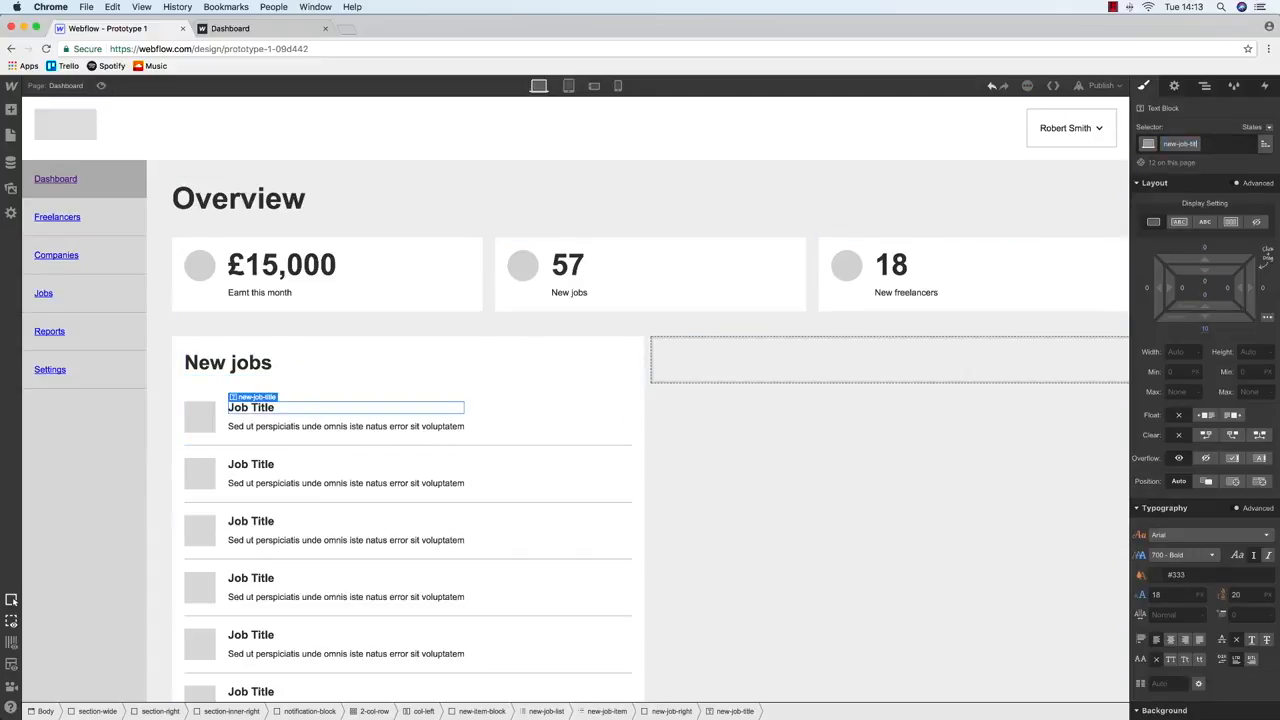
type("item-title")
key("Return")
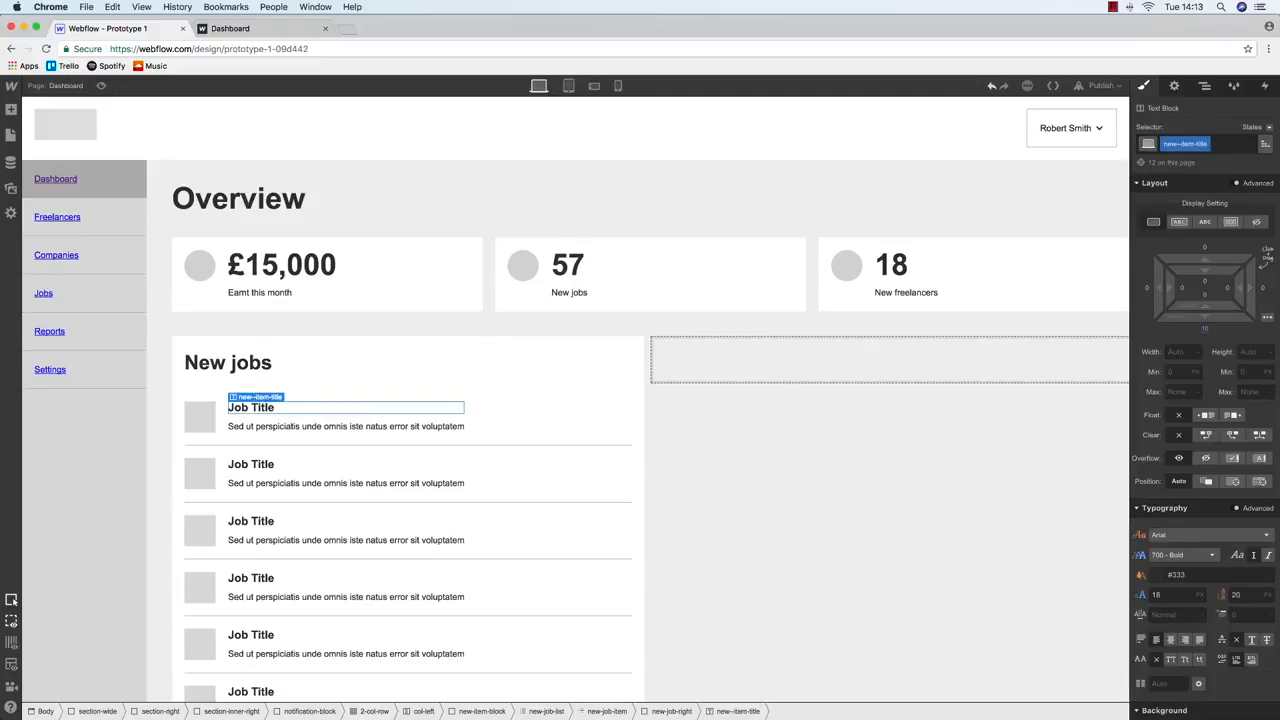
Change the title class name back to new-job-title
left_click(1182, 145)
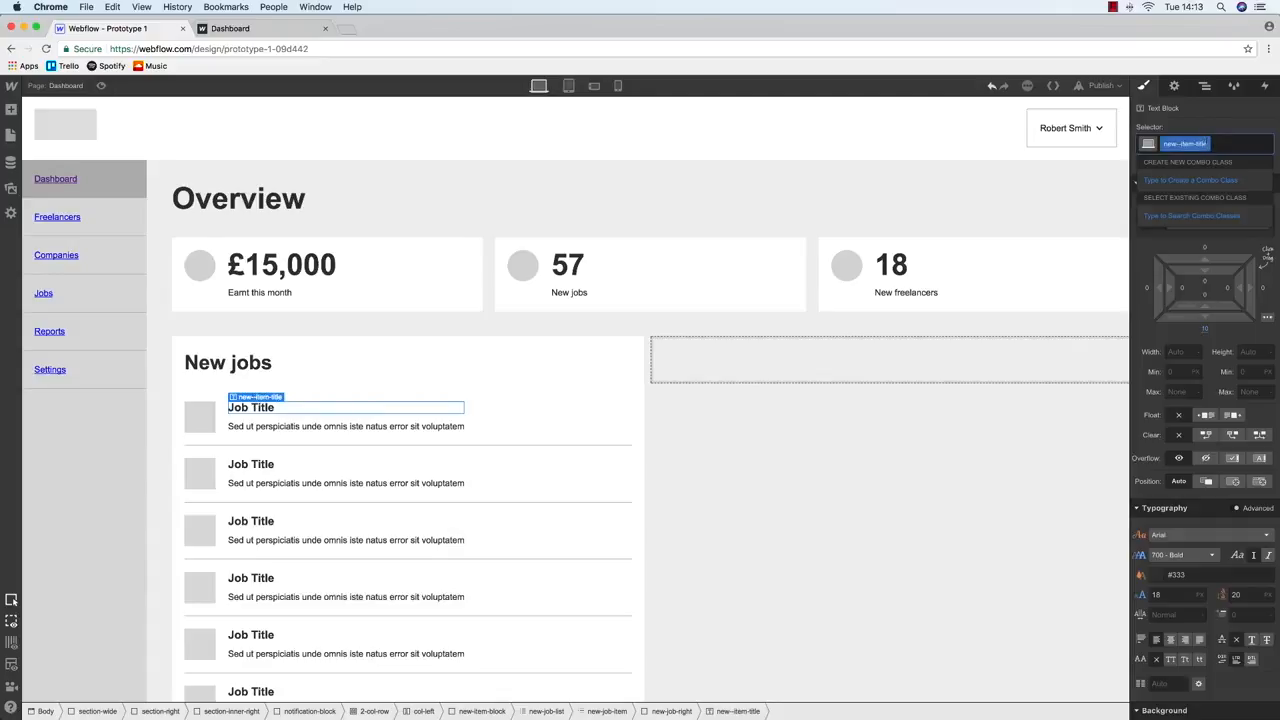
left_click(1232, 125)
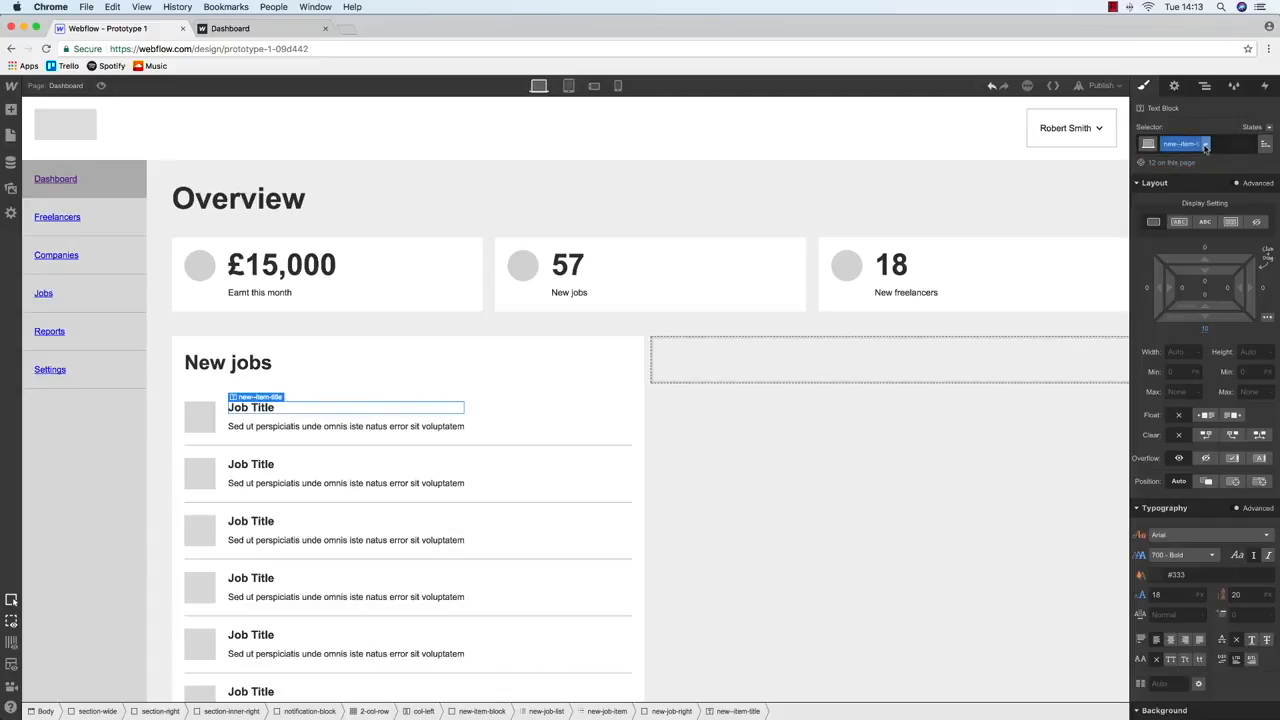
left_click(1206, 144)
left_click(1199, 164)
double_click(1187, 144)
type("job")
key("Return")
Rename the job description's class to new-item-description
left_click(278, 436)
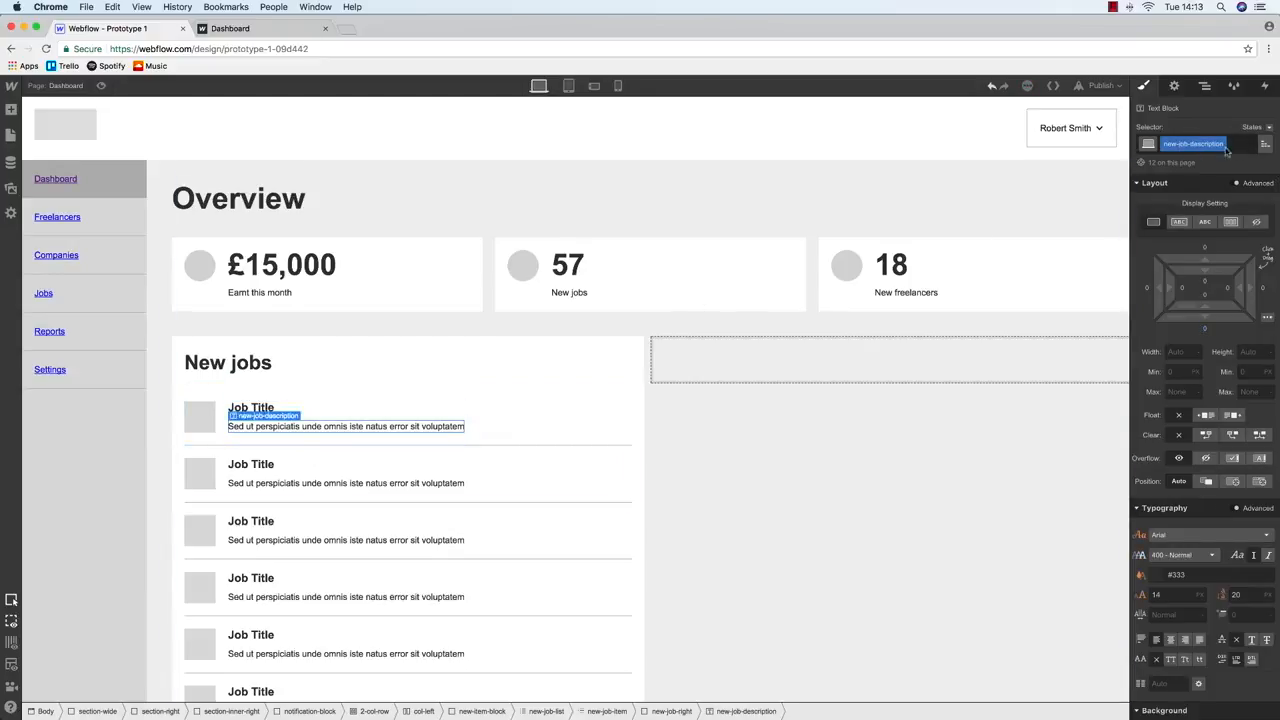
left_click(1221, 145)
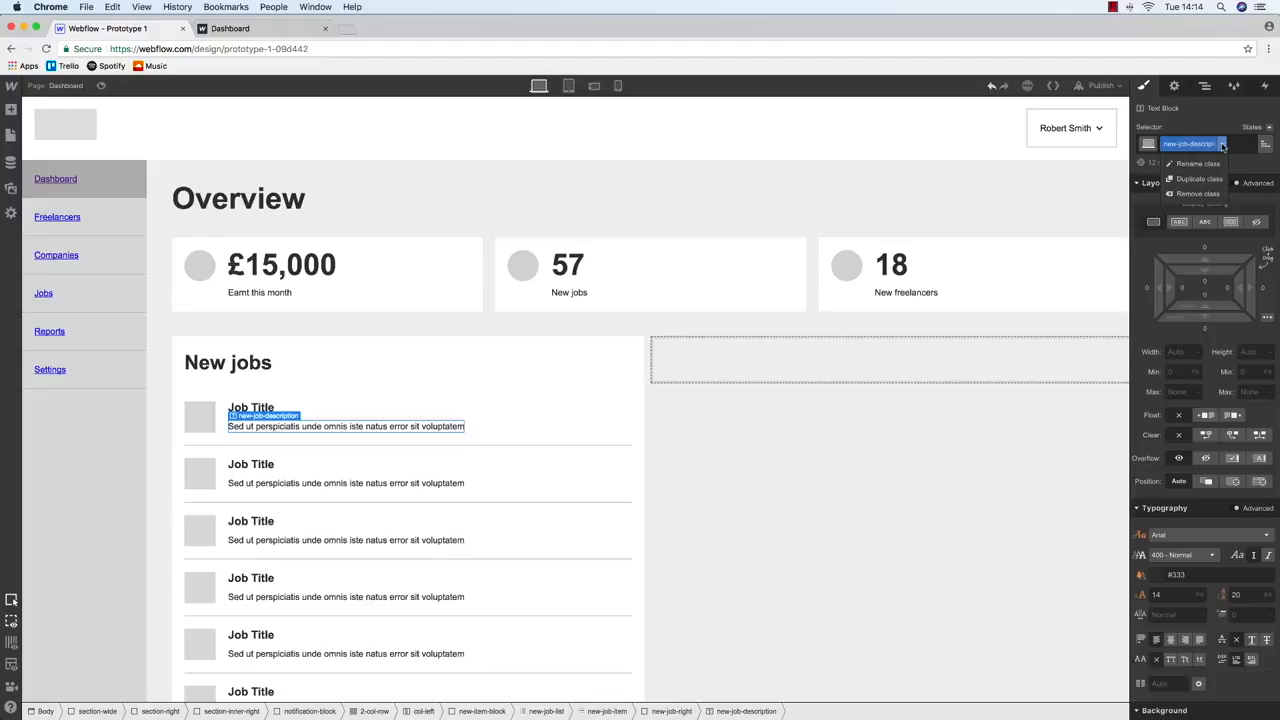
left_click(1208, 163)
left_click(1190, 144)
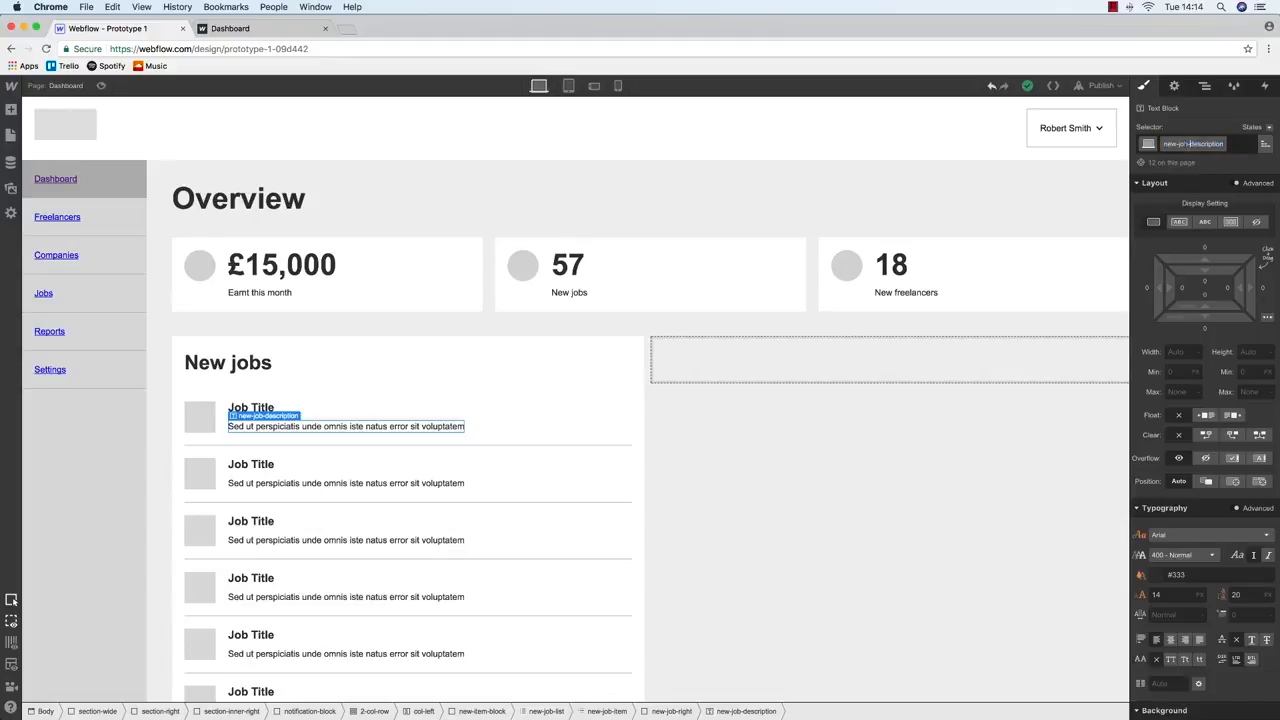
key("BackSpace")
key("BackSpace")
key("BackSpace")
key("BackSpace")
type("item-")
key("Return")
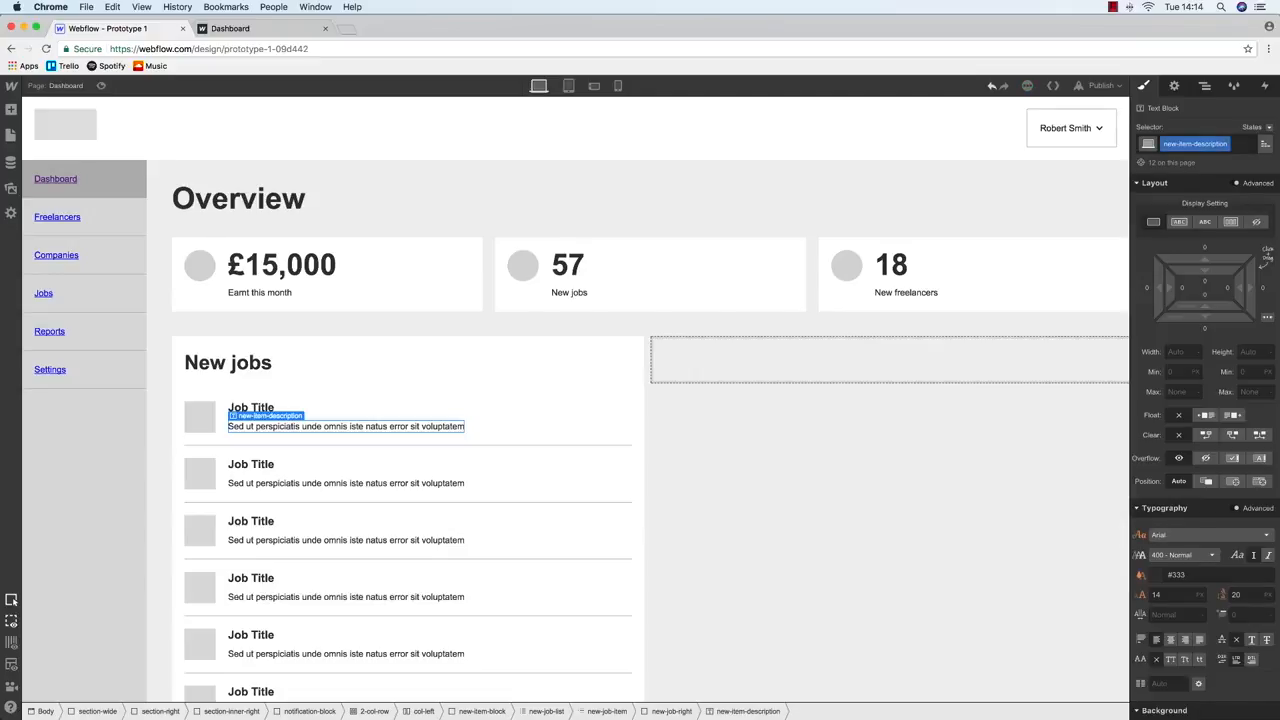
Rename the grey icon square's class to new-item-icon
left_click(209, 426)
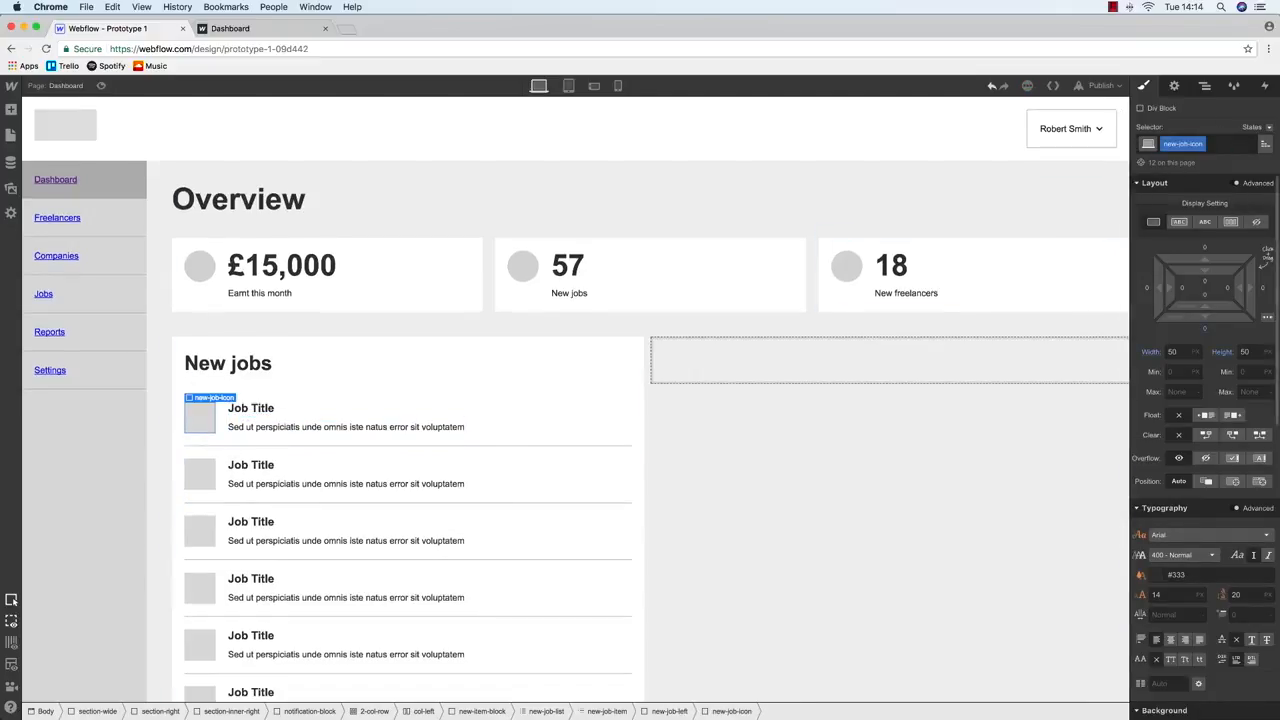
left_click(1201, 144)
left_click(1201, 166)
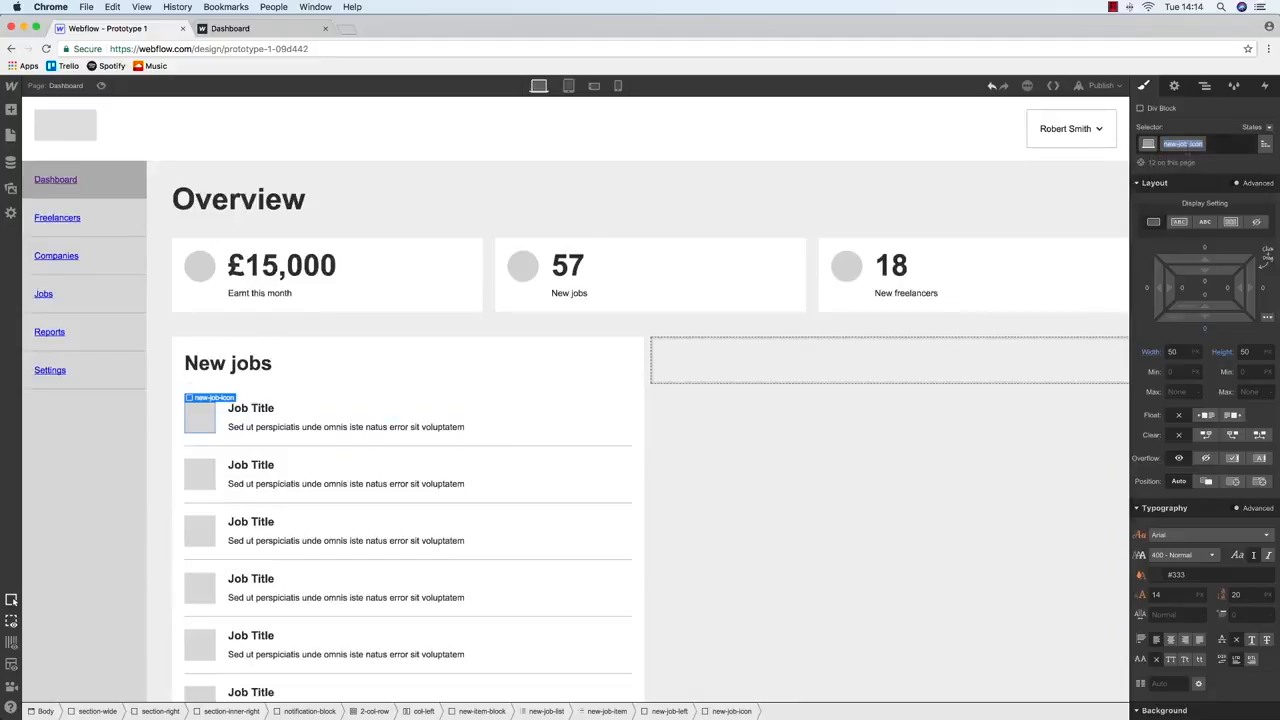
left_click(1188, 144)
key("BackSpace")
key("BackSpace")
key("BackSpace")
key("BackSpace")
type("item-")
key("Return")
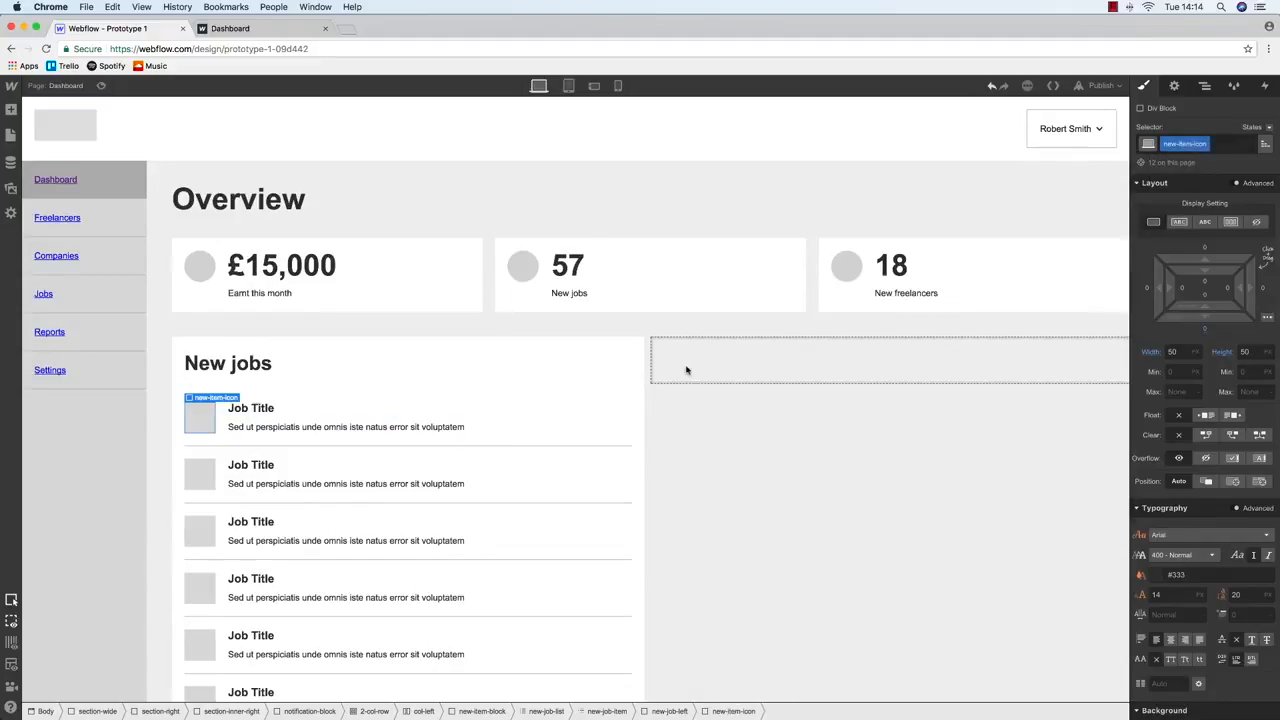
Copy the whole New jobs block and paste it into the empty right column
left_click(287, 441)
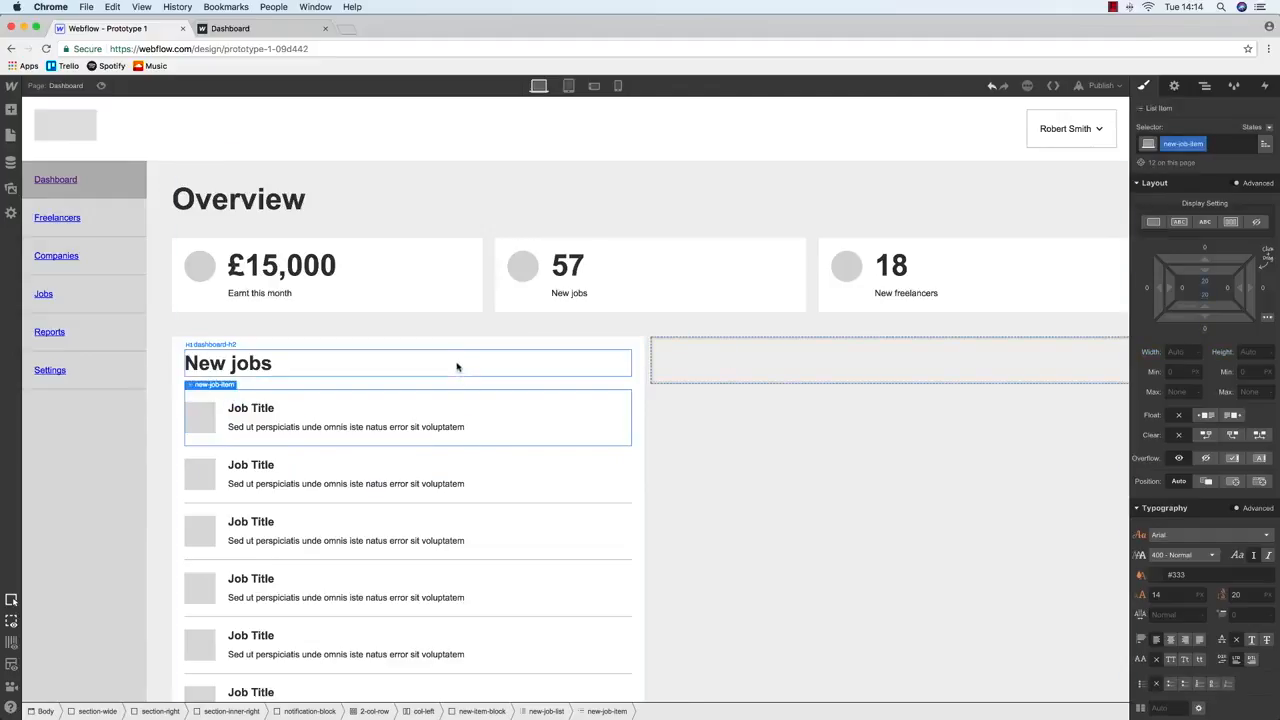
left_click(458, 356)
left_click(460, 347)
key("super+c")
left_click(757, 348)
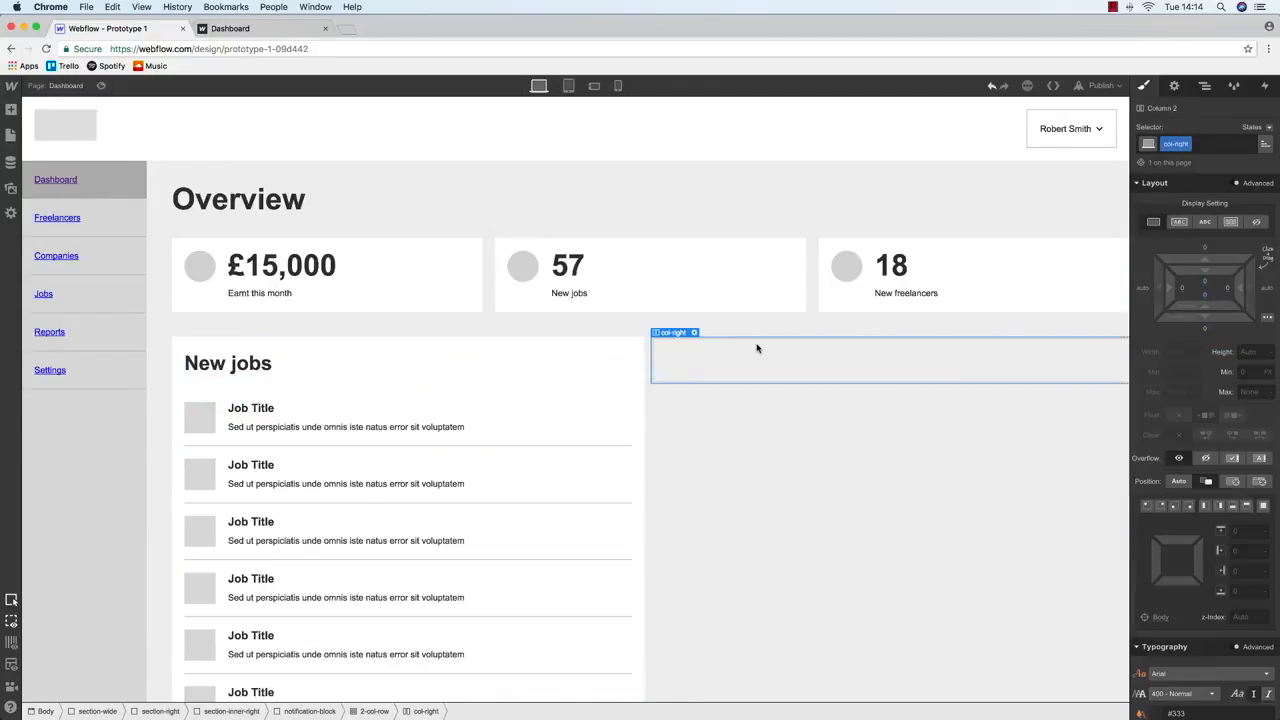
key("super+v")
Change the right column heading to 'New Freelancers'
key("ctrl+Up")
key("ctrl+Up")
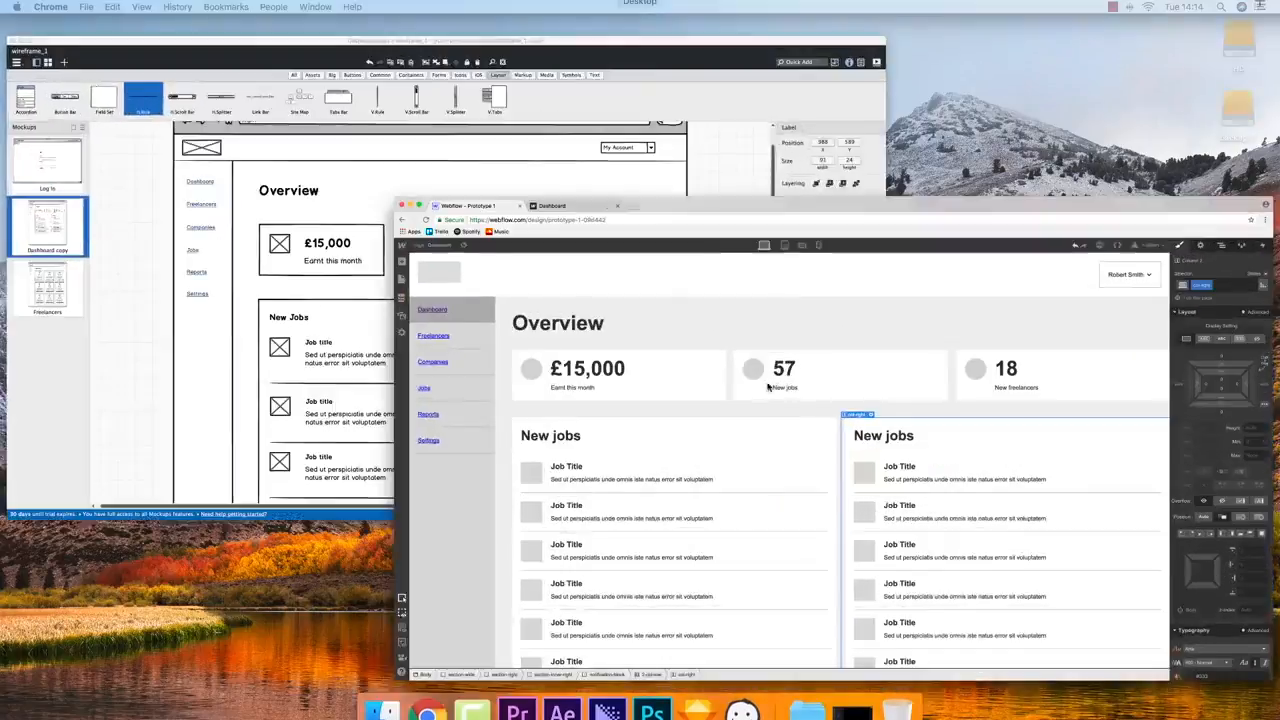
left_click(721, 371)
double_click(721, 371)
type("New")
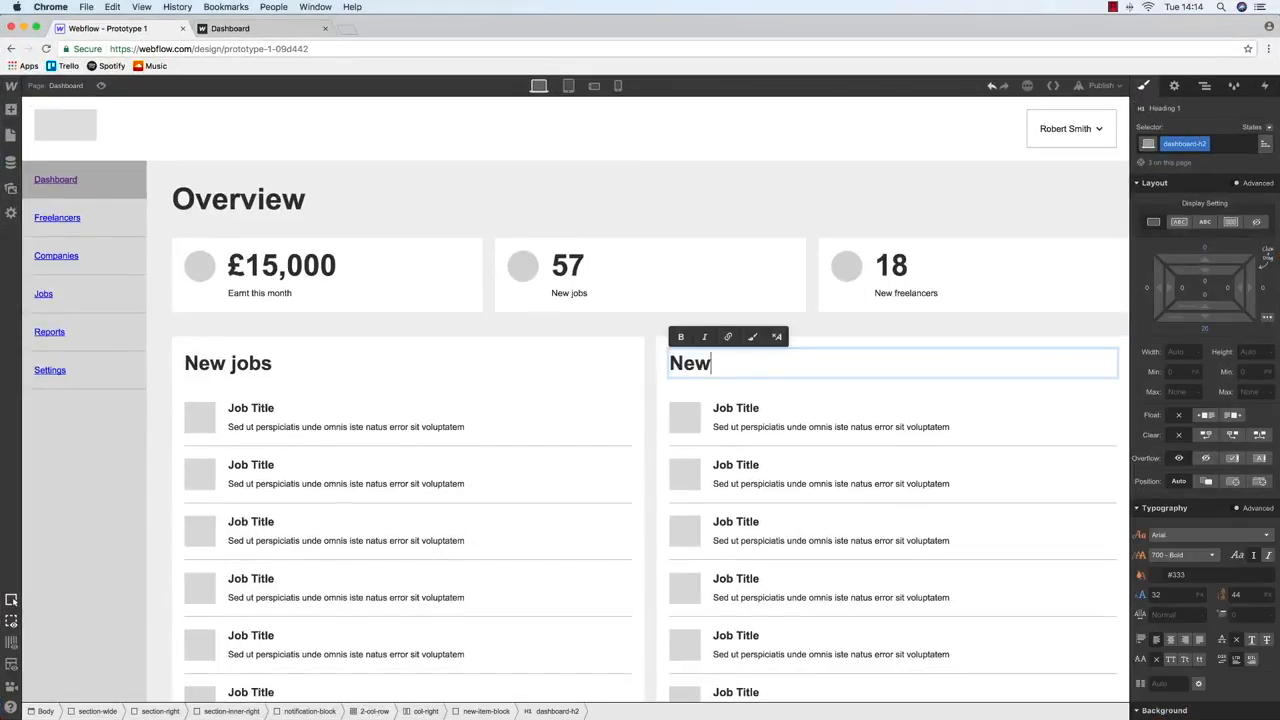
type(" freelancers")
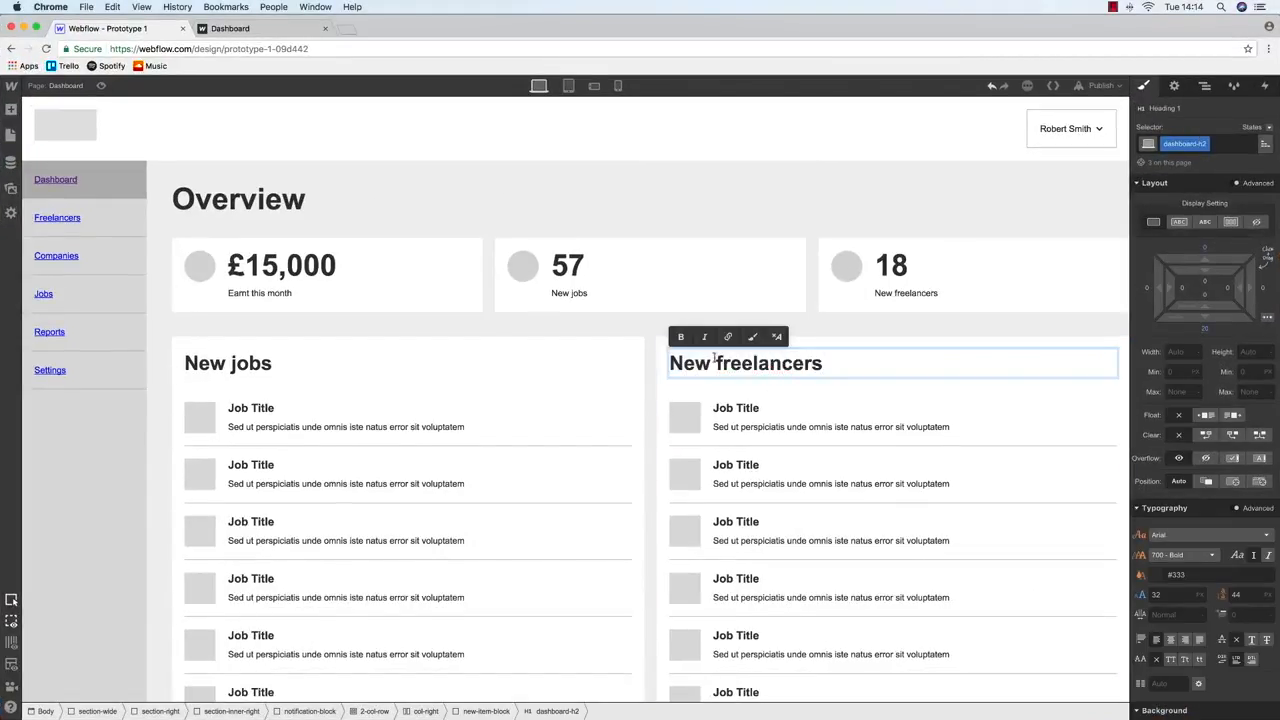
left_click(716, 363)
key("Delete")
type("F")
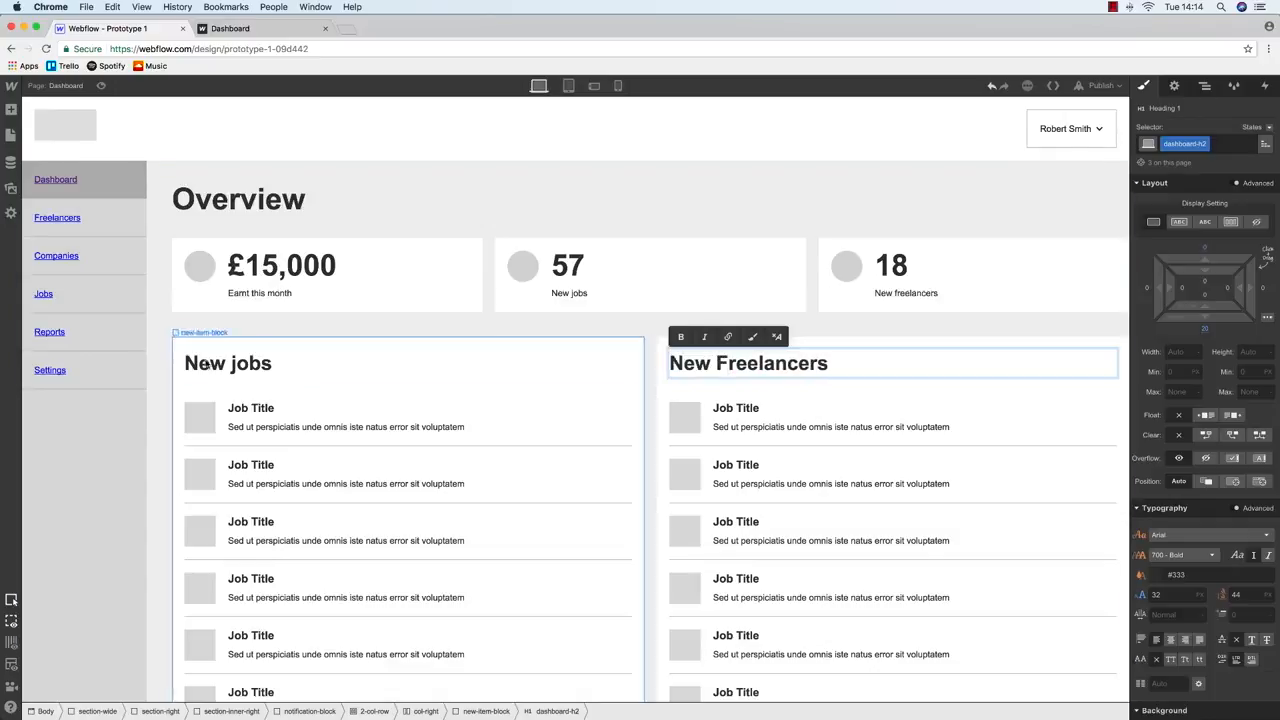
Capitalize the left heading so it reads 'New Jobs'
left_click(237, 363)
double_click(237, 363)
left_click(237, 363)
key("BackSpace")
type("J")
left_click(341, 288)
Delete the stray duplicate New jobs block below and open the publish menu
scroll(397, 251, "down", 10)
left_click(357, 321)
left_click(1205, 85)
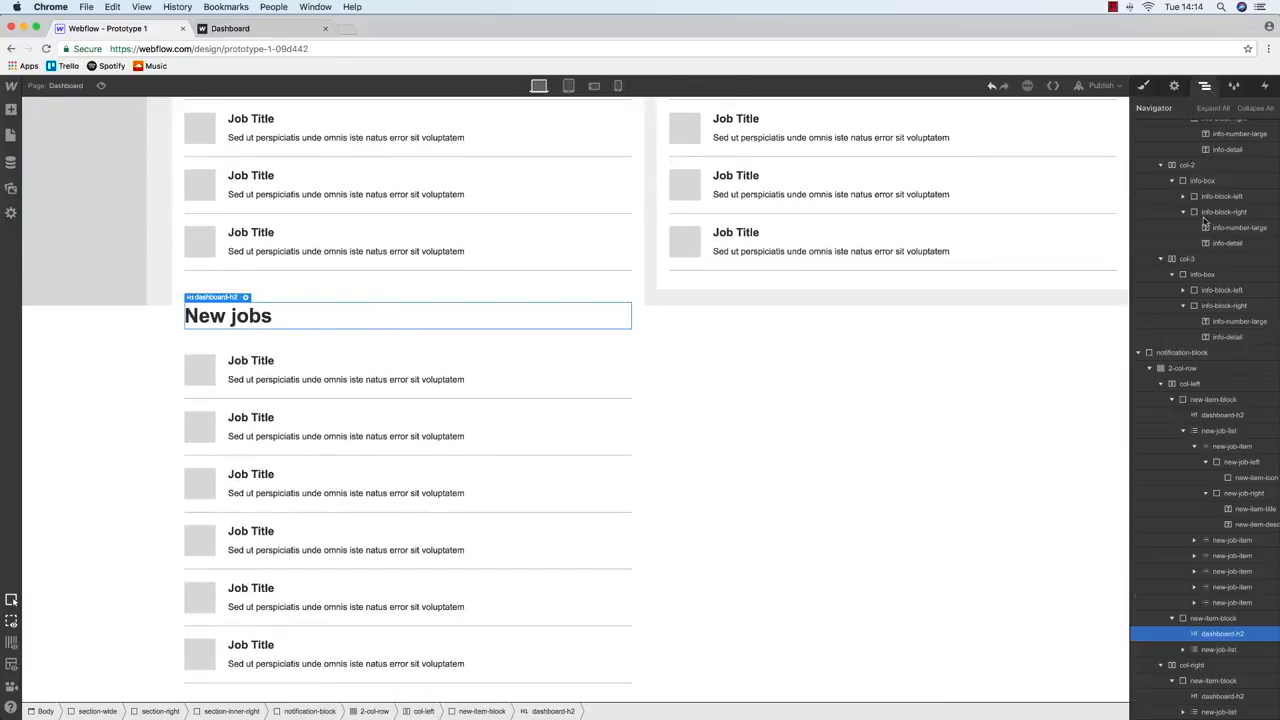
left_click(1232, 620)
key("Delete")
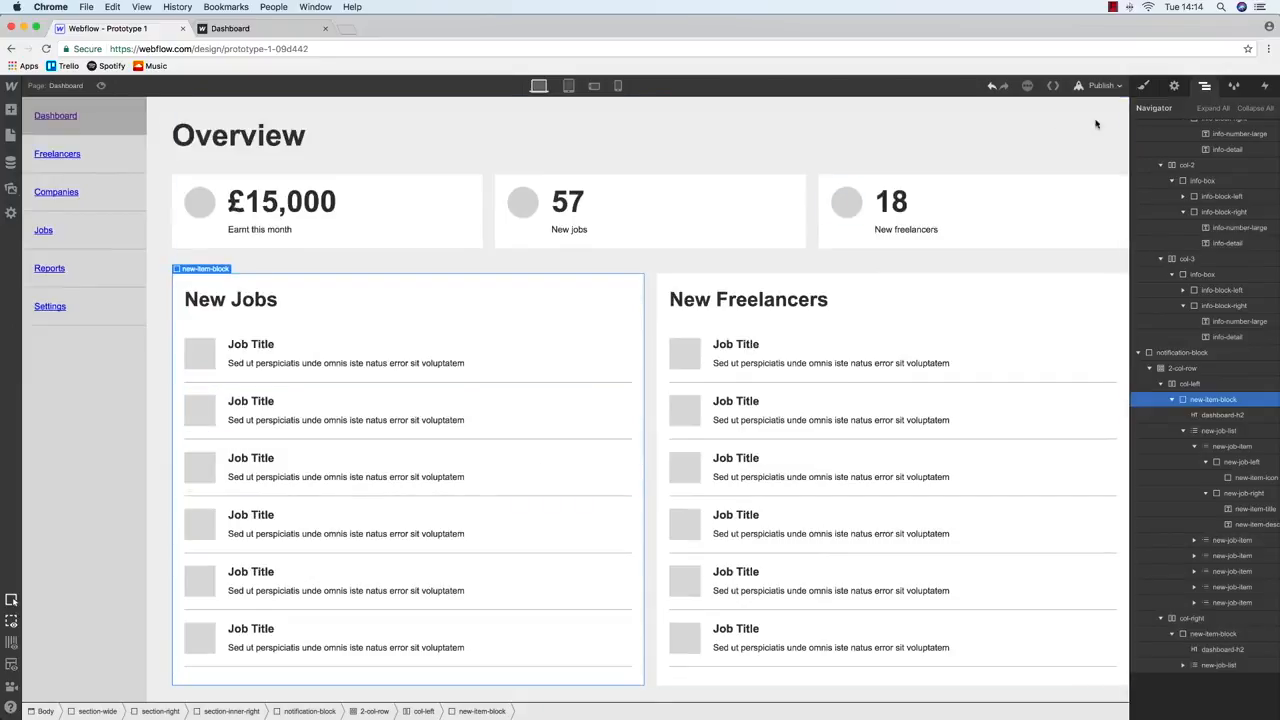
left_click(1100, 85)
Publish to the selected domains and reload the live Dashboard tab
left_click(983, 209)
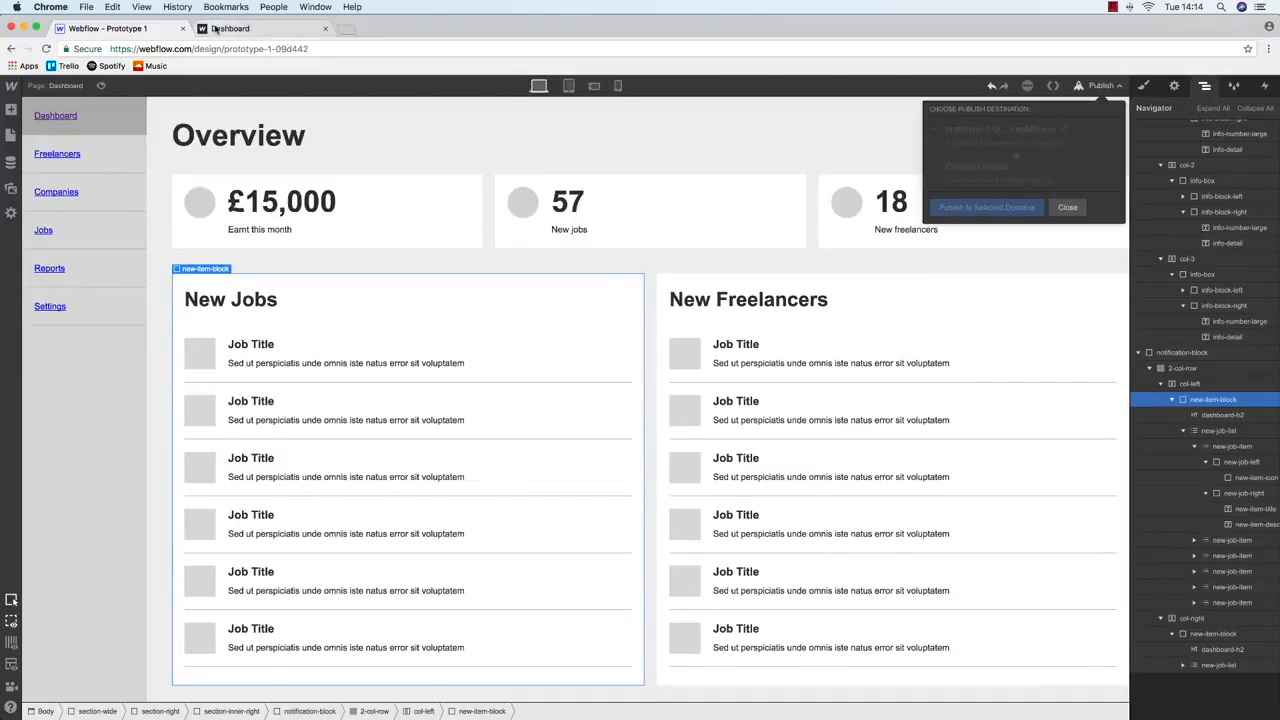
key("ctrl+Tab")
key("super+r")
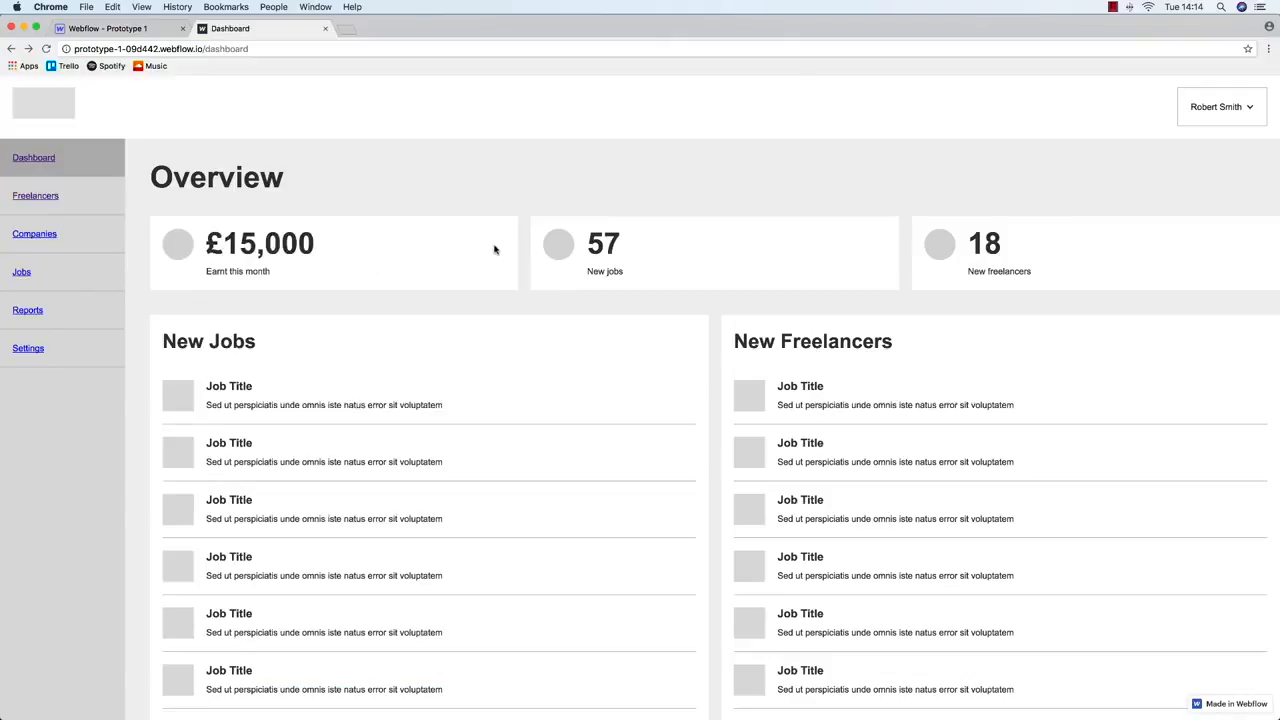
scroll(601, 268, "right", 3)
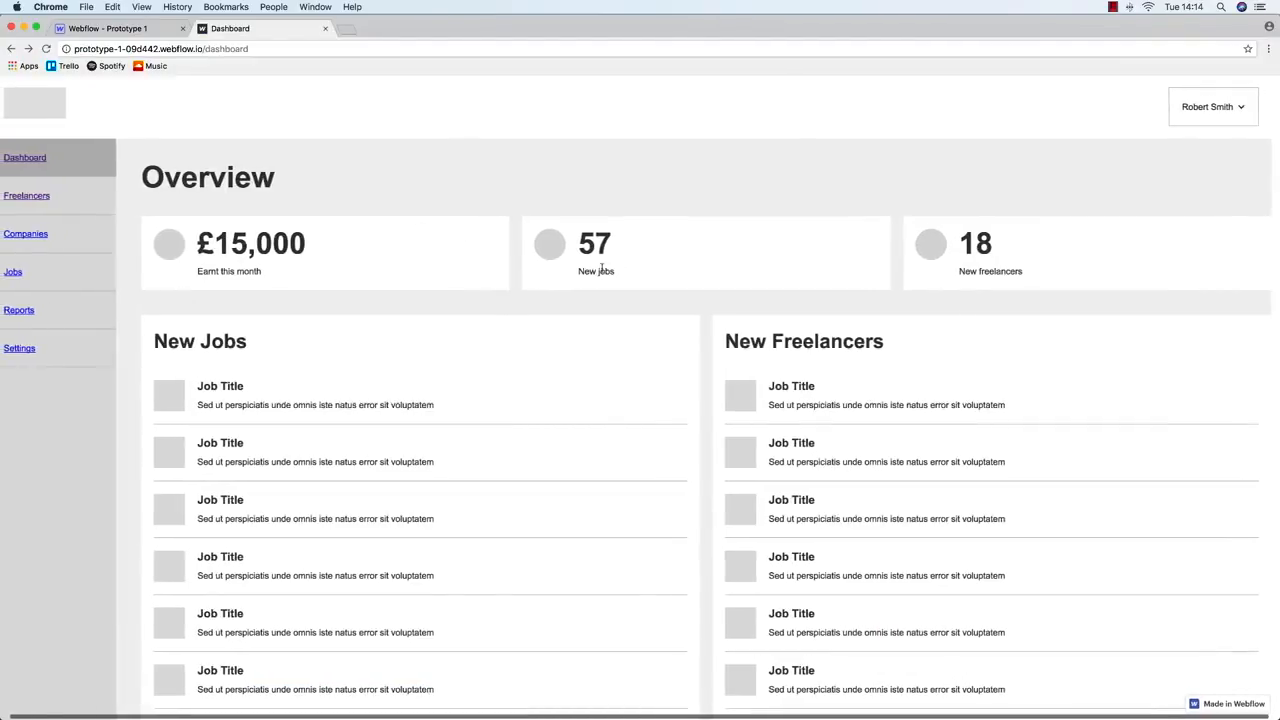
scroll(601, 268, "left", 2)
Compare the live Dashboard with the Balsamiq Dashboard wireframe
mouse_move(1278, 272)
left_mouse_down()
mouse_move(511, 276)
mouse_move(1278, 274)
left_mouse_up()
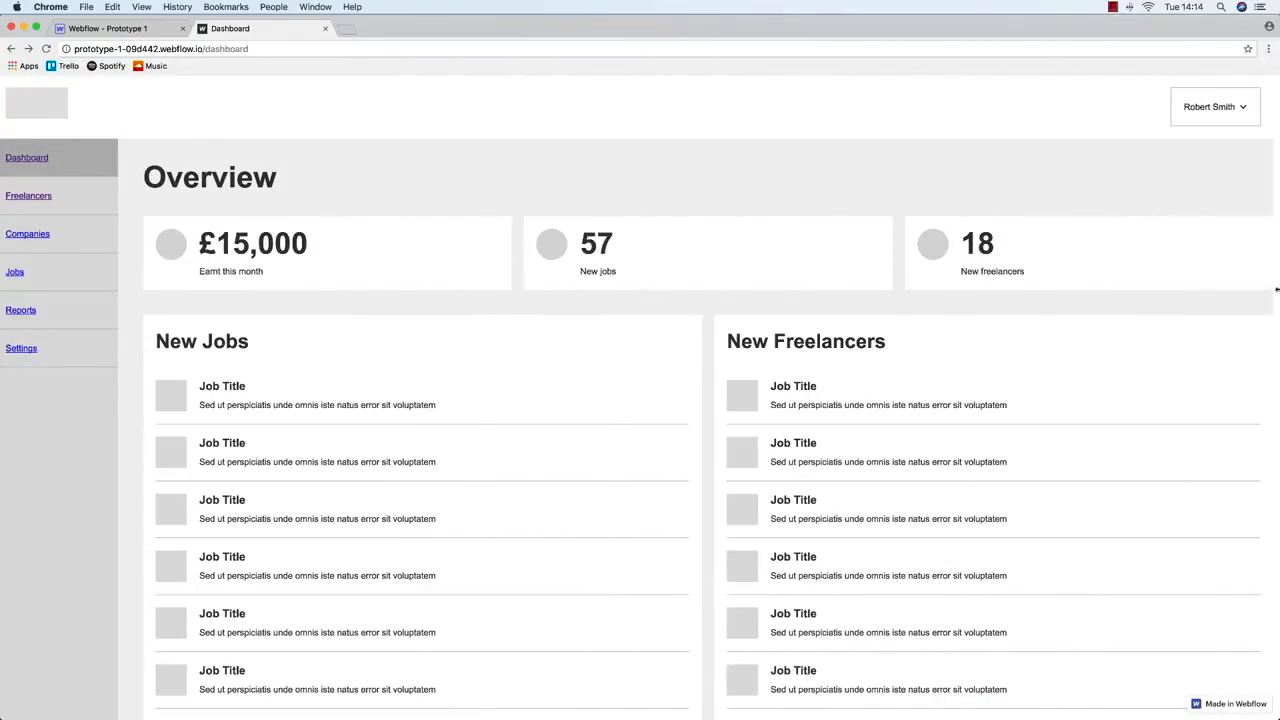
key("ctrl+Up")
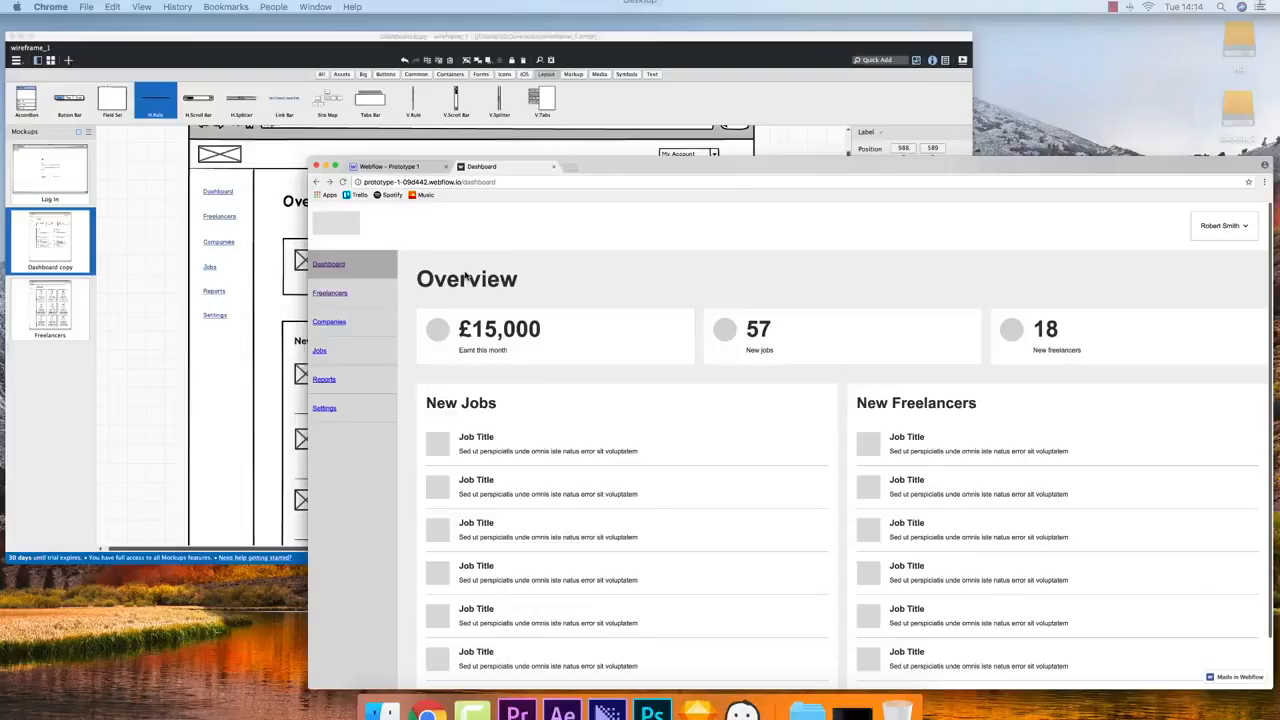
left_click(849, 429)
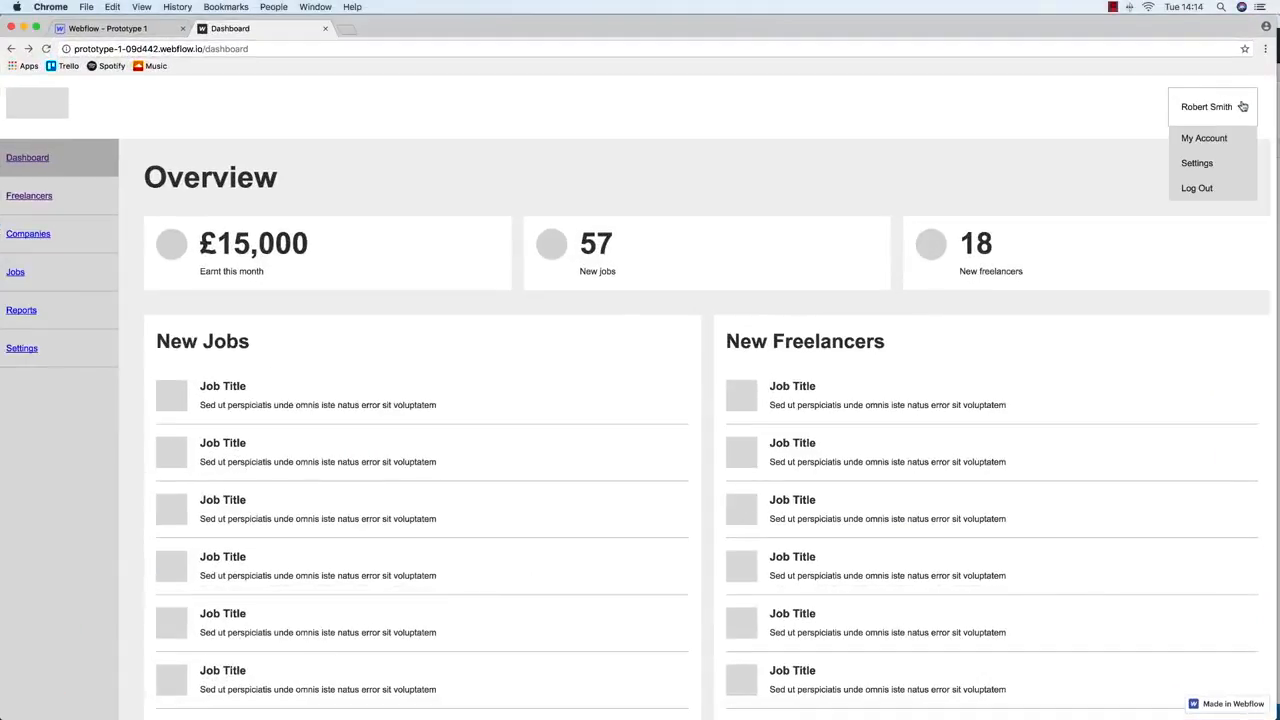
scroll(391, 364, "down", 2)
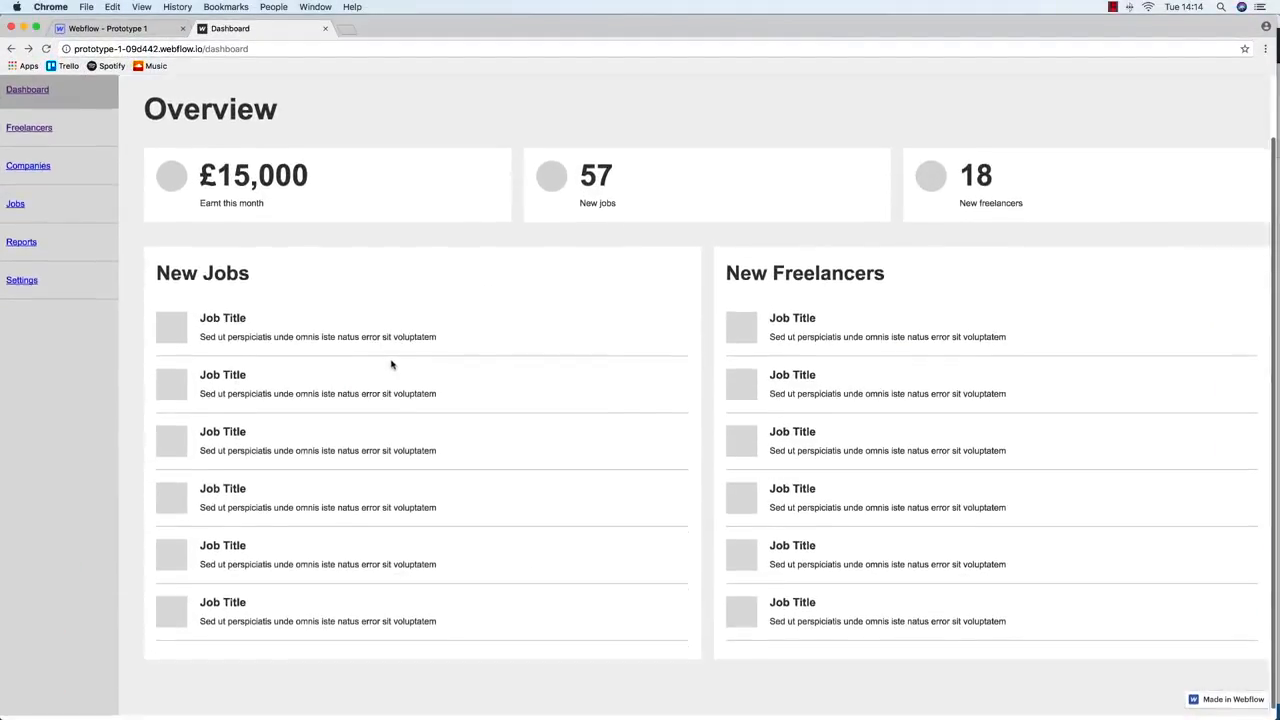
scroll(391, 364, "up", 2)
key("ctrl+Up")
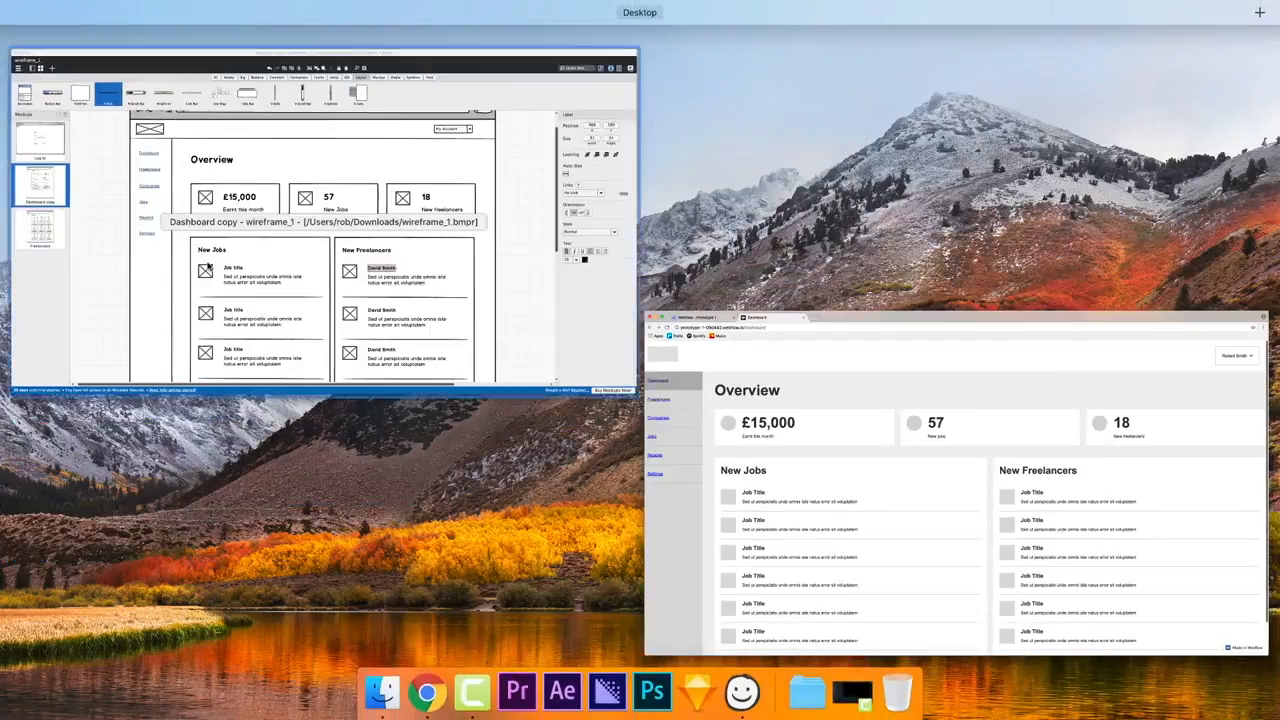
left_click(391, 364)
Return to the Webflow designer and delete the New Freelancers block
key("ctrl+Up")
left_click(745, 284)
key("ctrl+shift+Tab")
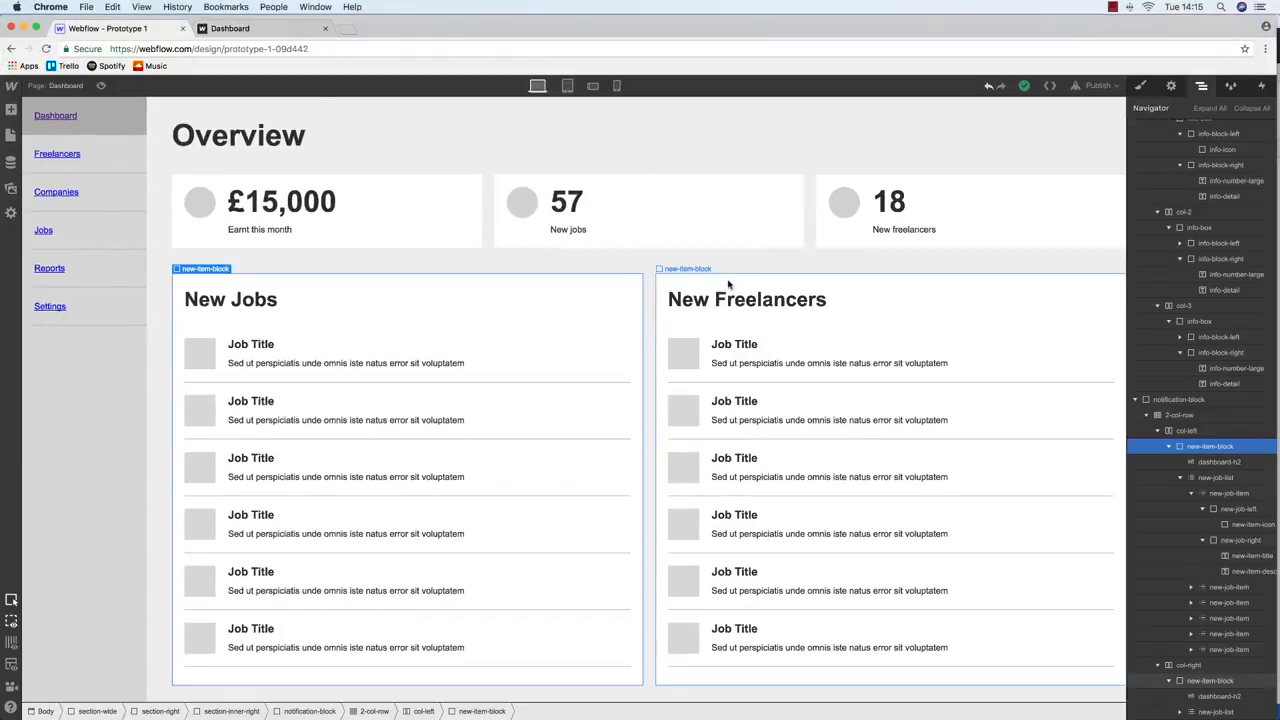
left_click(728, 285)
key("Delete")
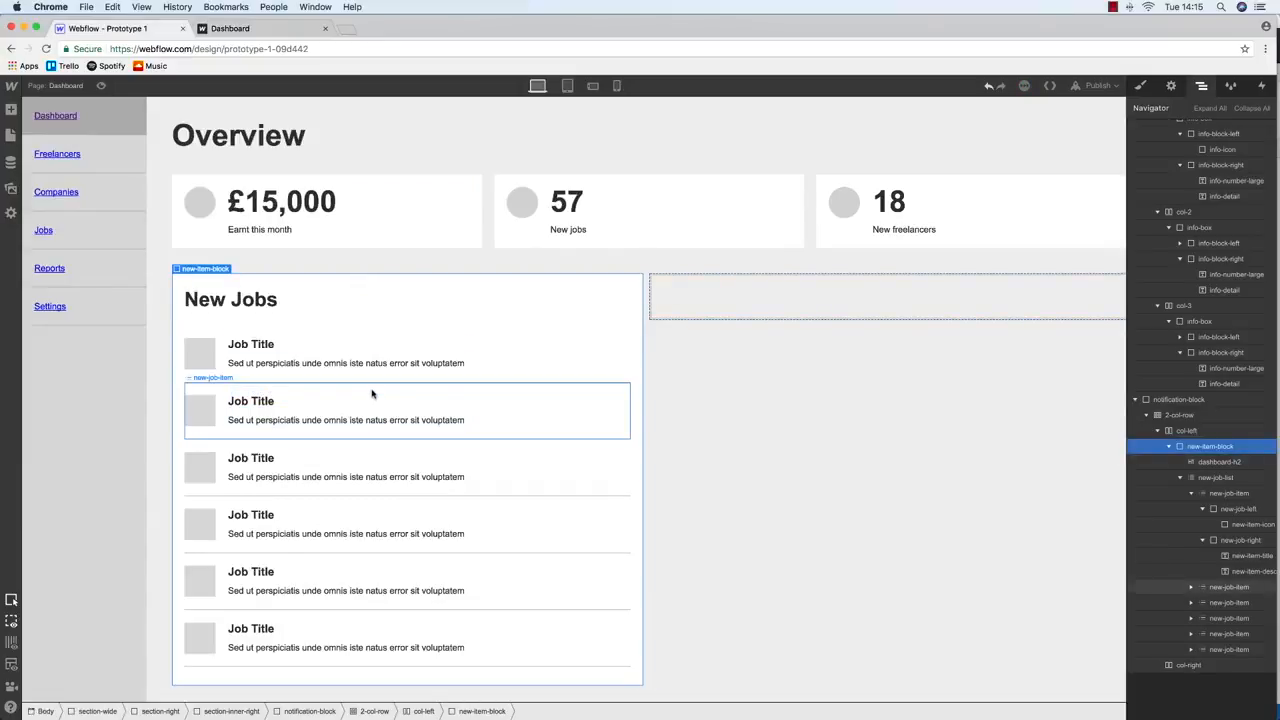
Delete the surplus job items, leaving one in New Jobs
left_click(1229, 649)
key("Delete")
key("Delete")
key("Delete")
key("Delete")
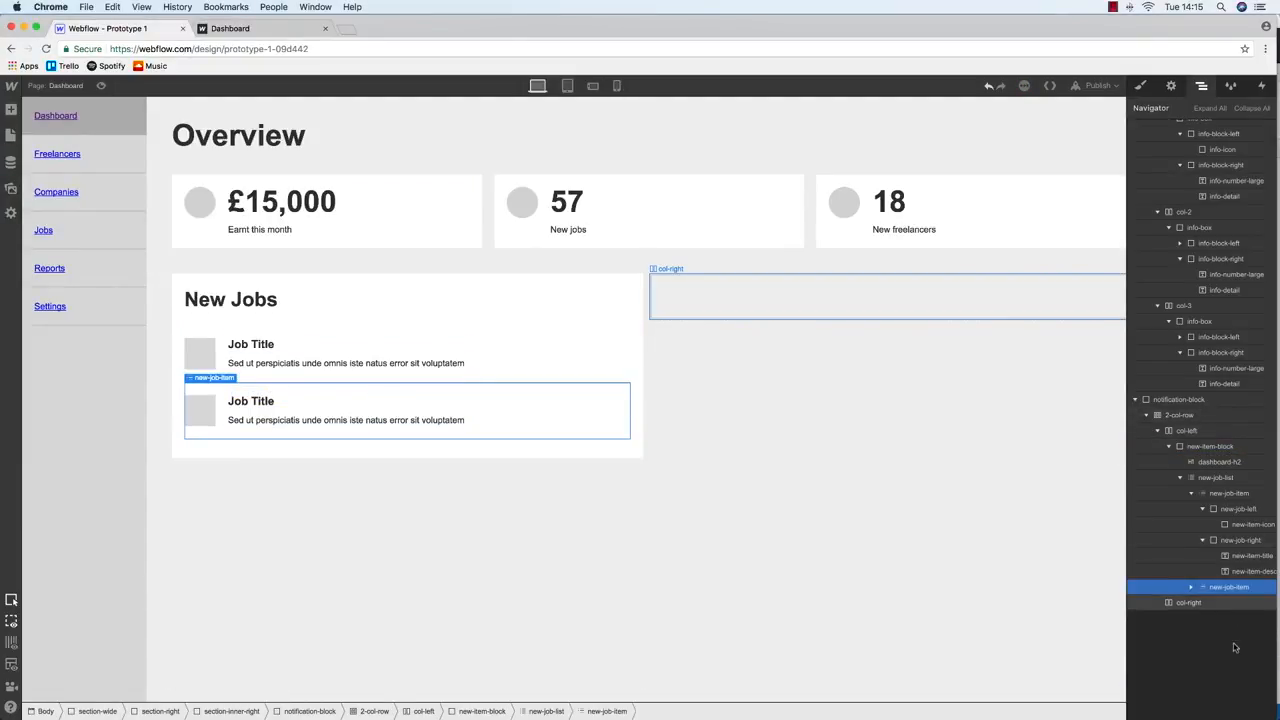
key("Delete")
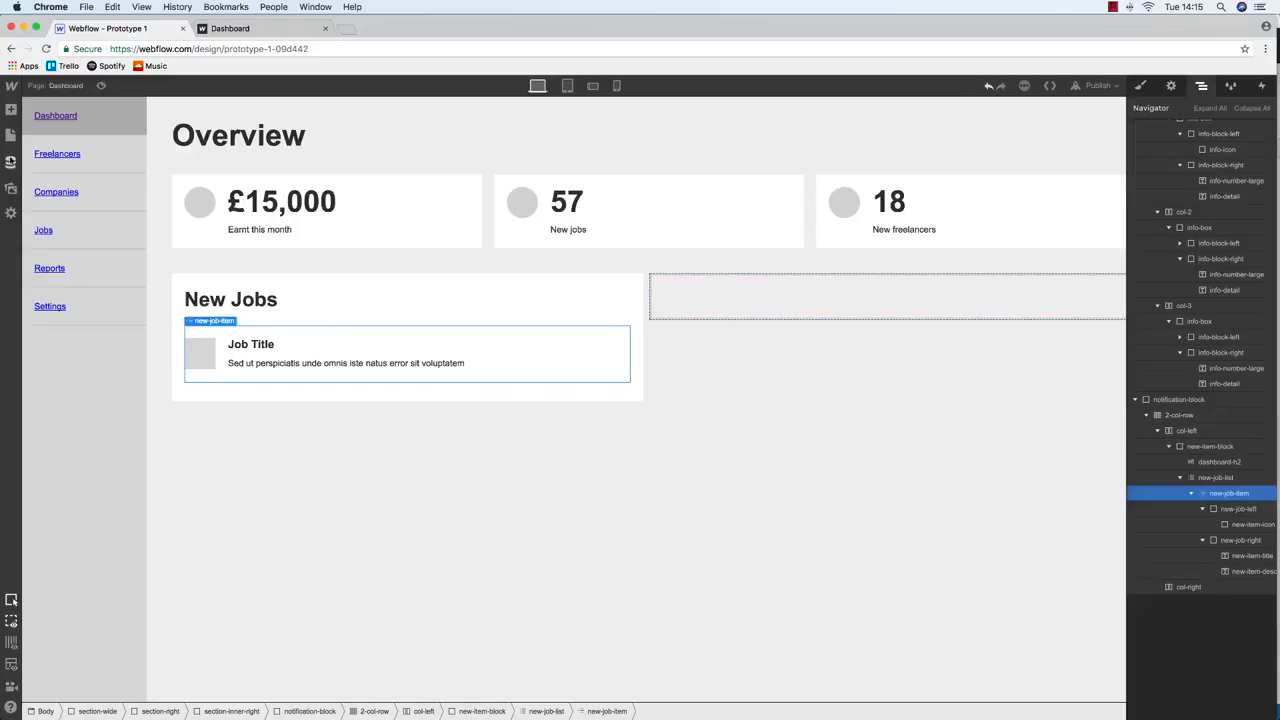
key("p")
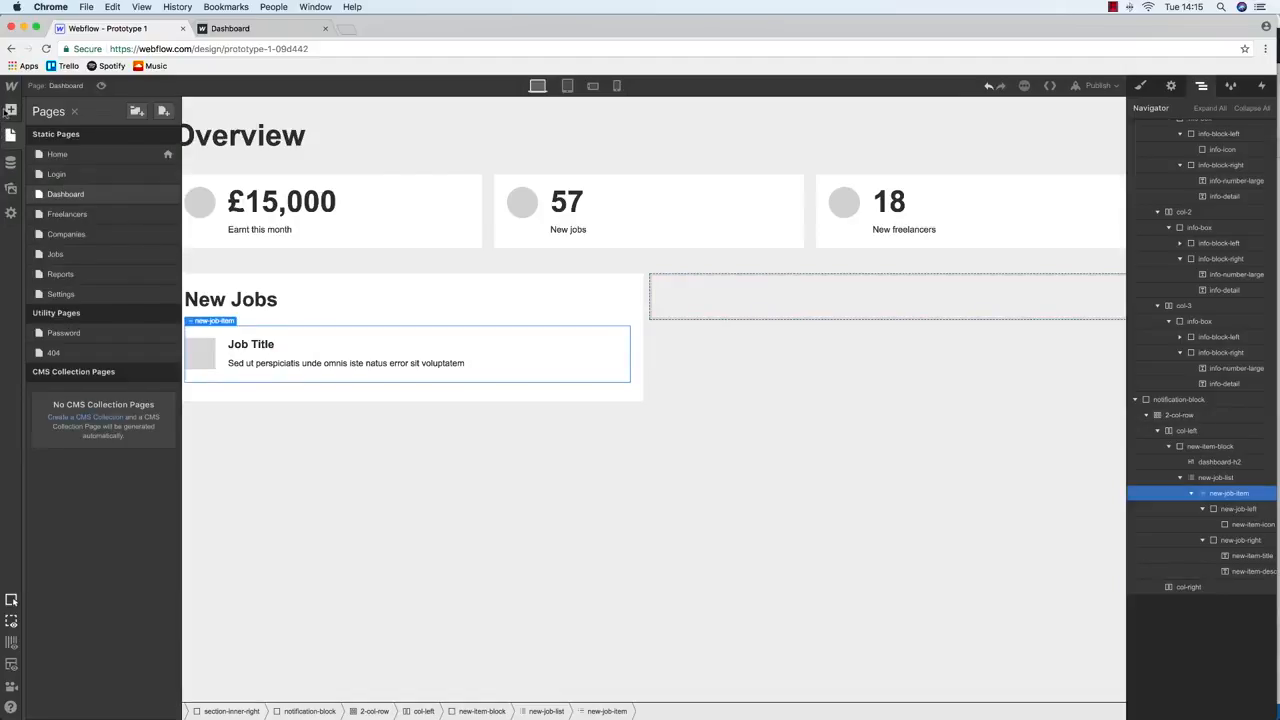
Wrap the job item in a Link Block, moving new-job-left inside it
left_click(9, 110)
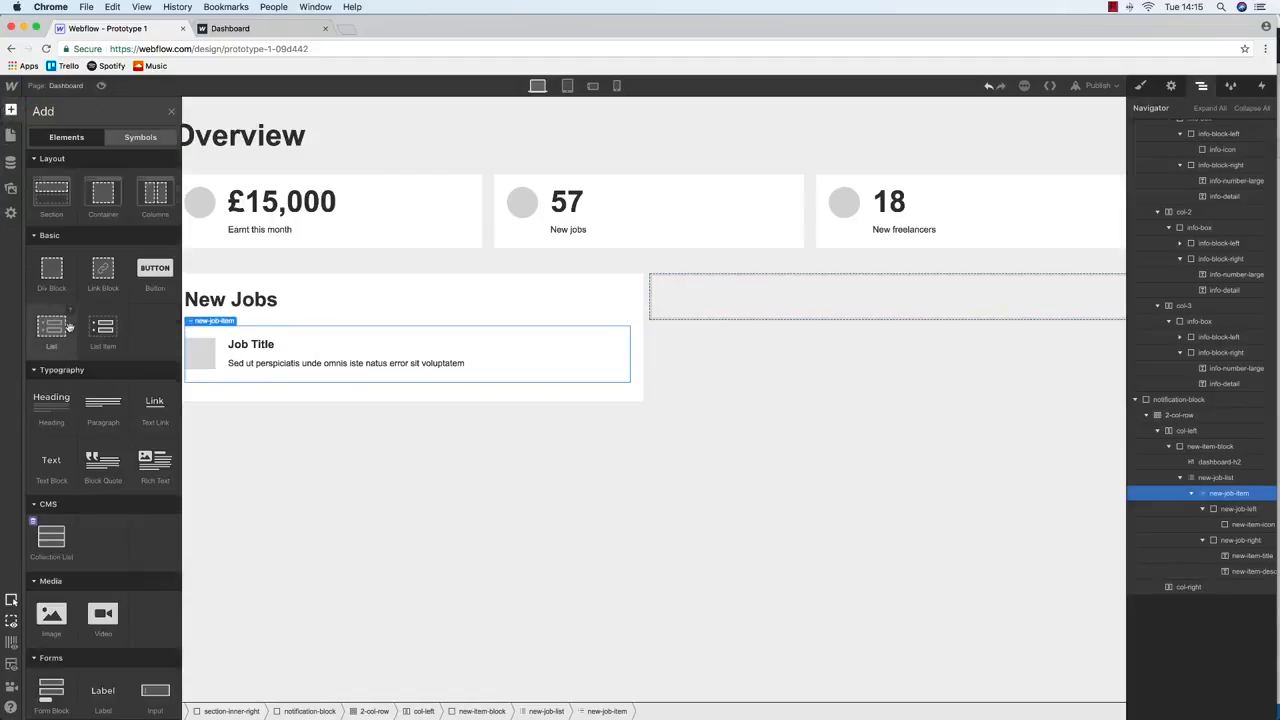
left_click_drag(103, 274, 290, 342)
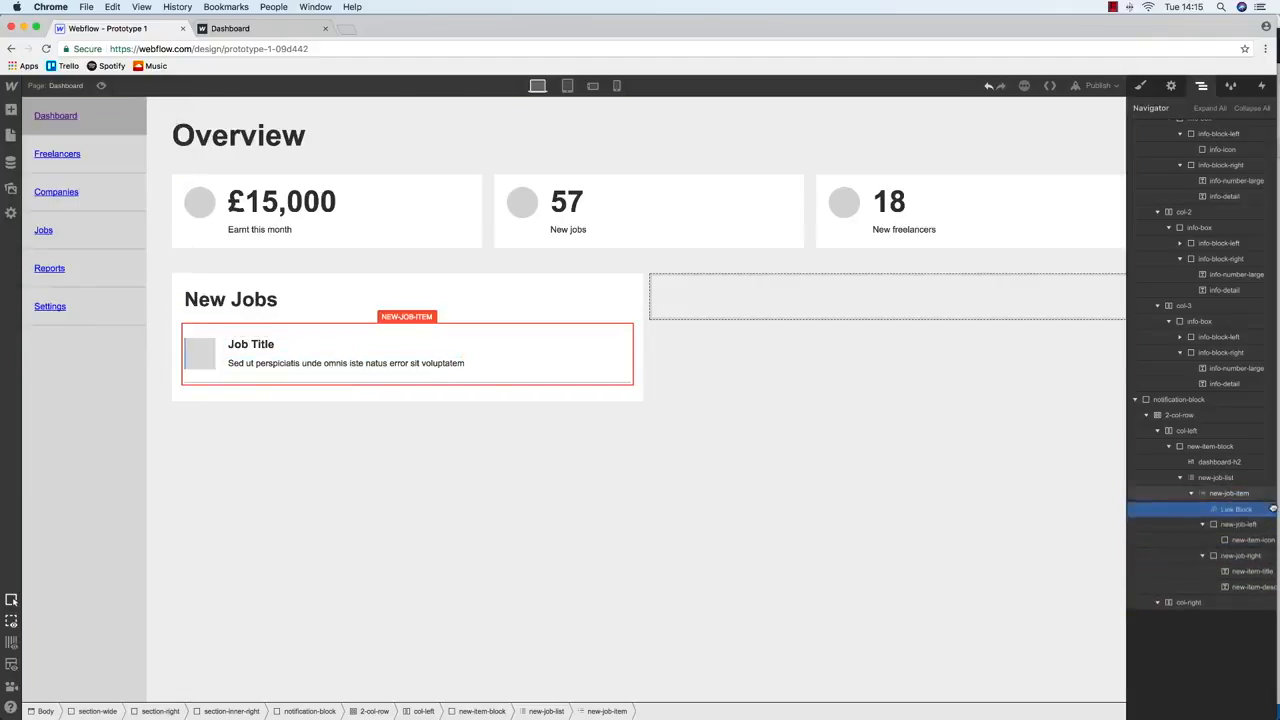
left_click_drag(1212, 526, 1238, 544)
left_click(1216, 494)
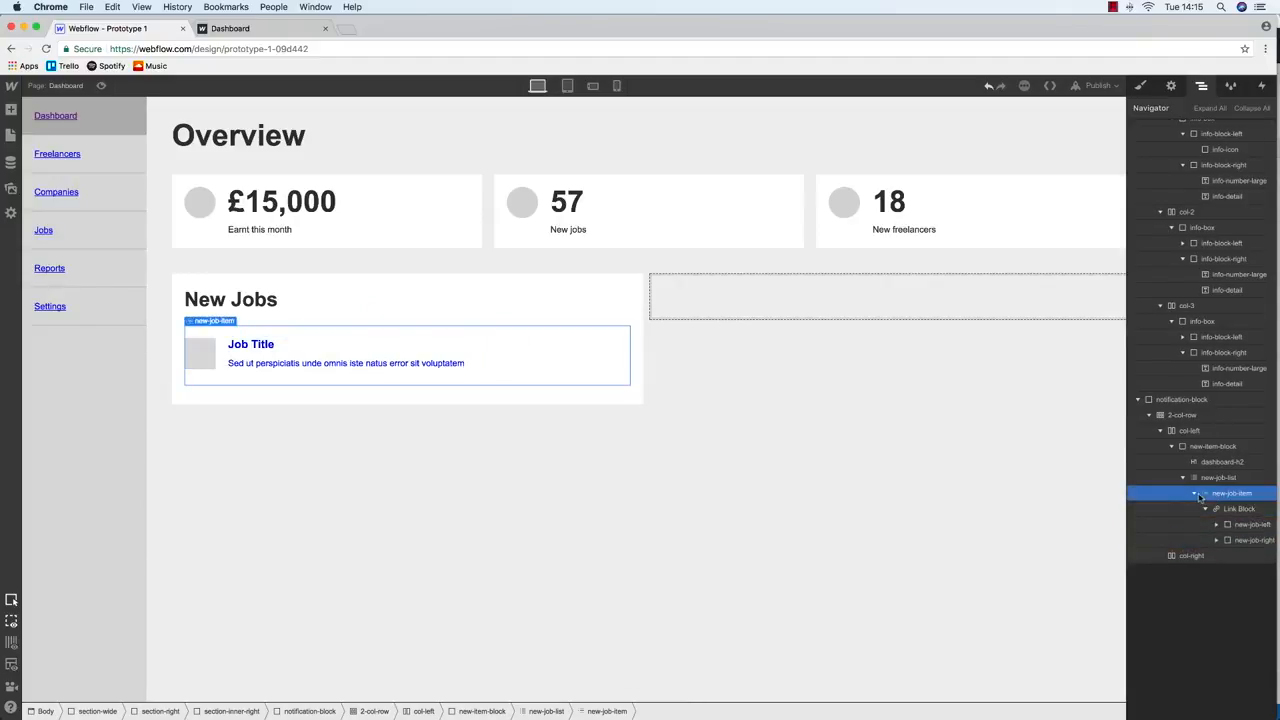
left_click(1194, 494)
Duplicate the linked job item to make six entries
key("super+d")
key("super+d")
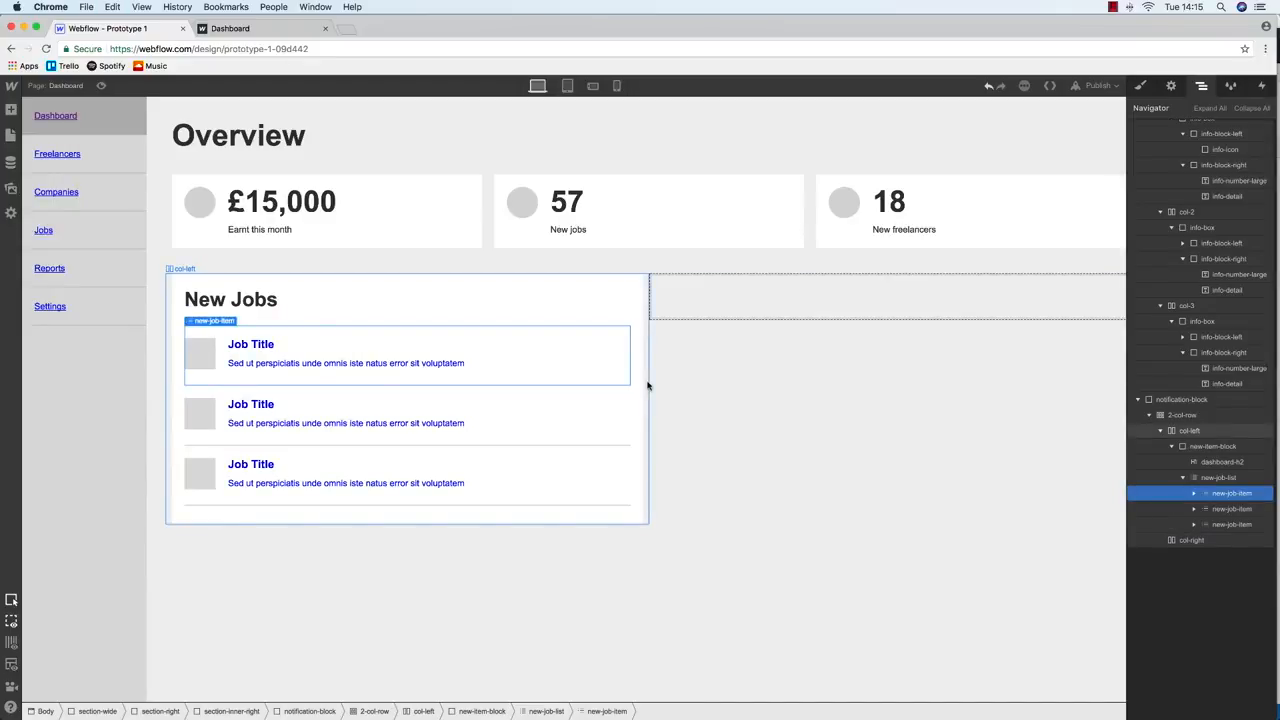
key("super+d")
key("super+d")
key("super+d")
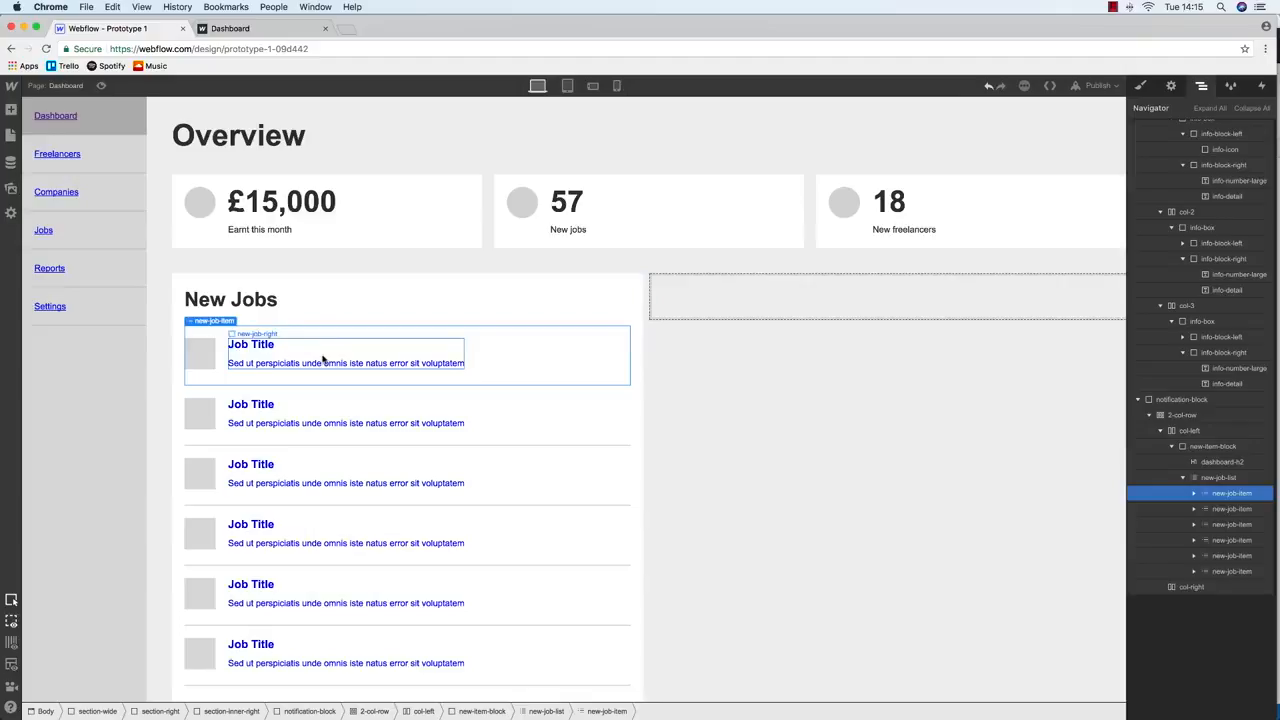
key("super+z")
key("super+z")
key("super+z")
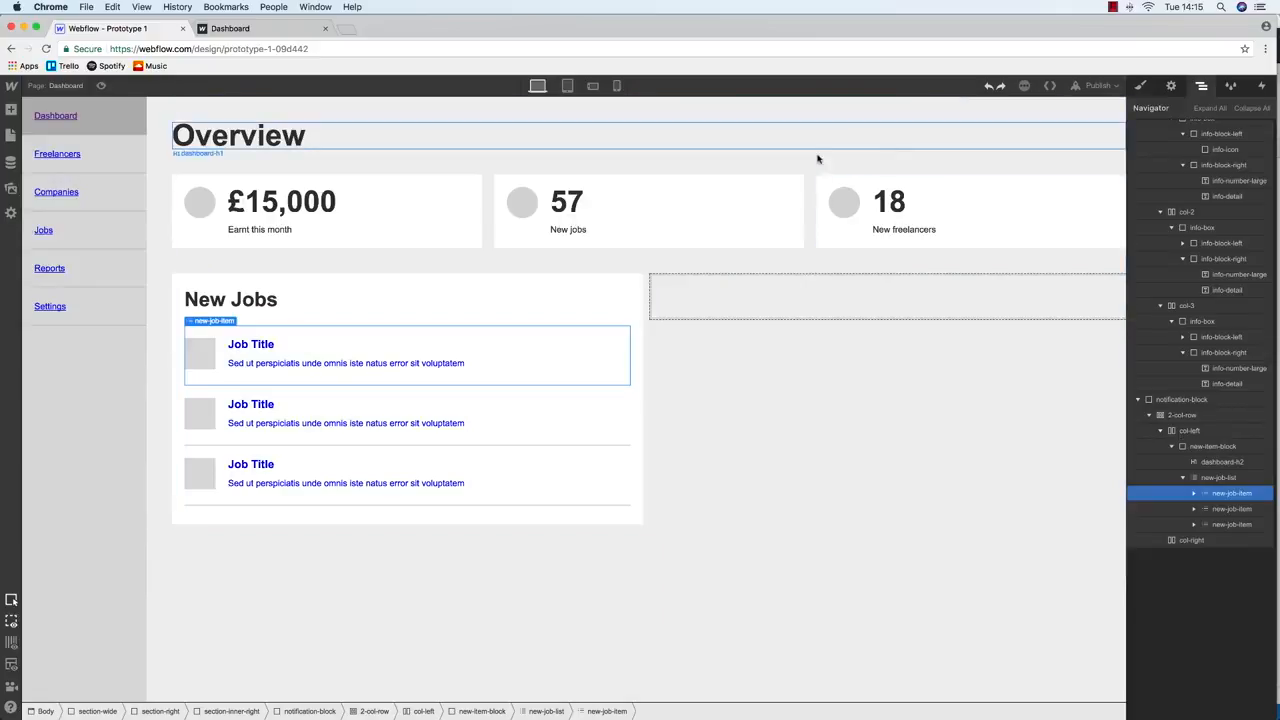
left_click(1241, 525)
key("super+d")
key("super+d")
key("super+d")
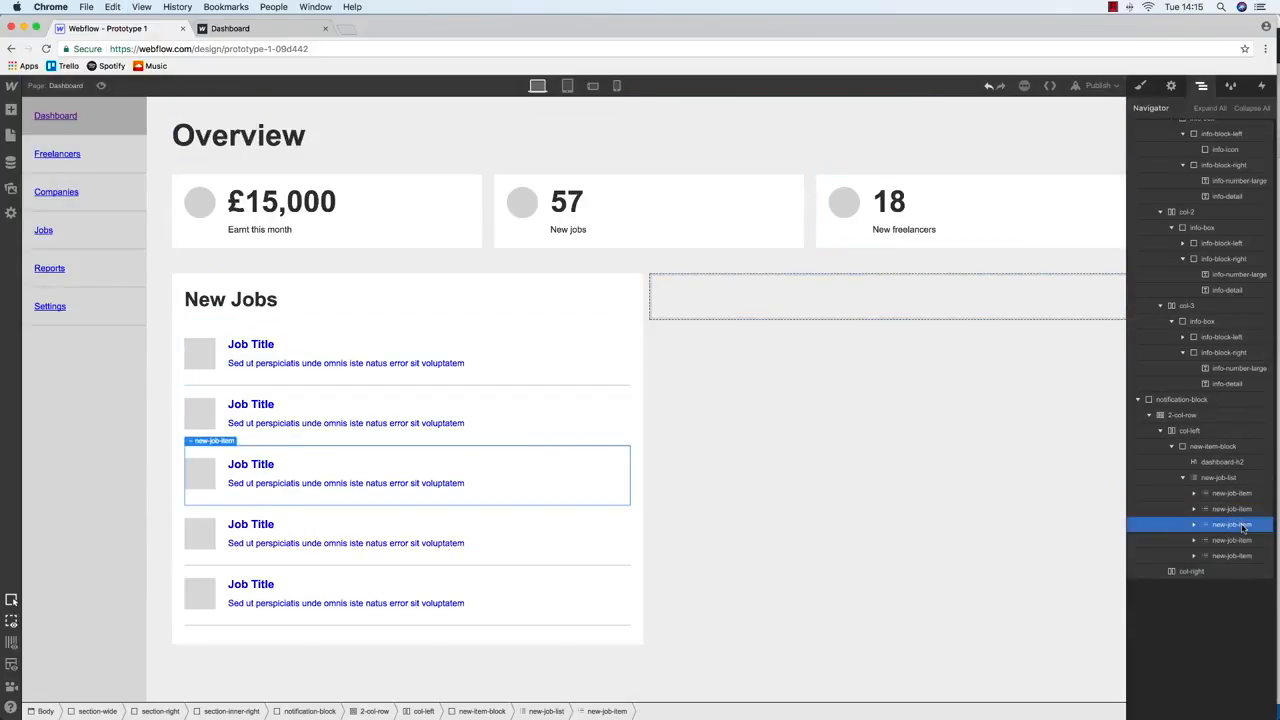
Paste a copy of the New Jobs block into the empty right column
left_click(311, 338)
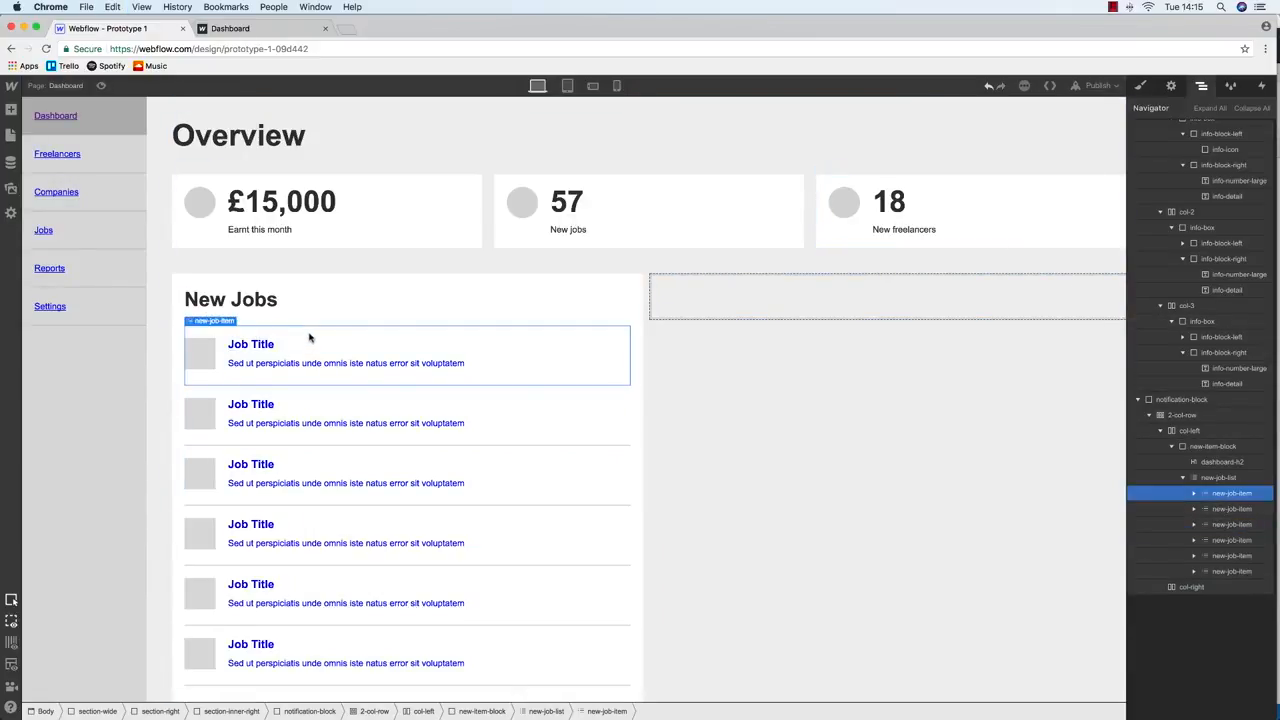
left_click(1184, 478)
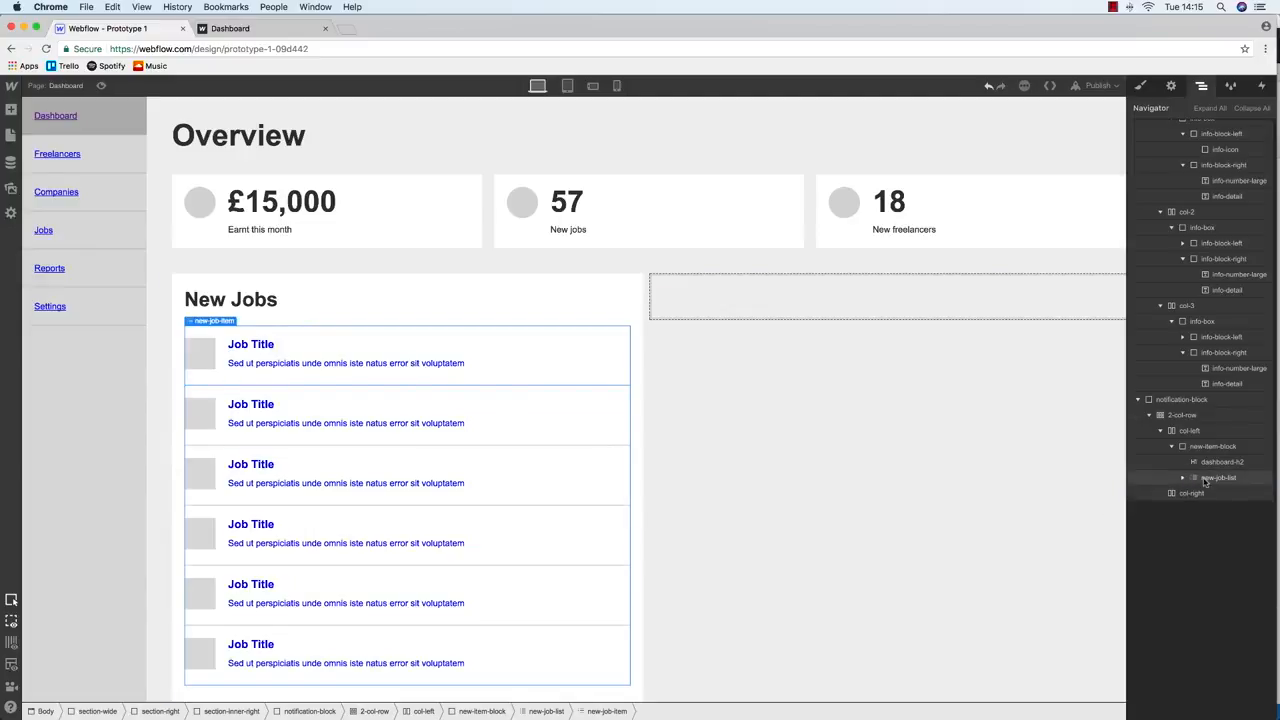
left_click(1204, 480)
left_click(1172, 446)
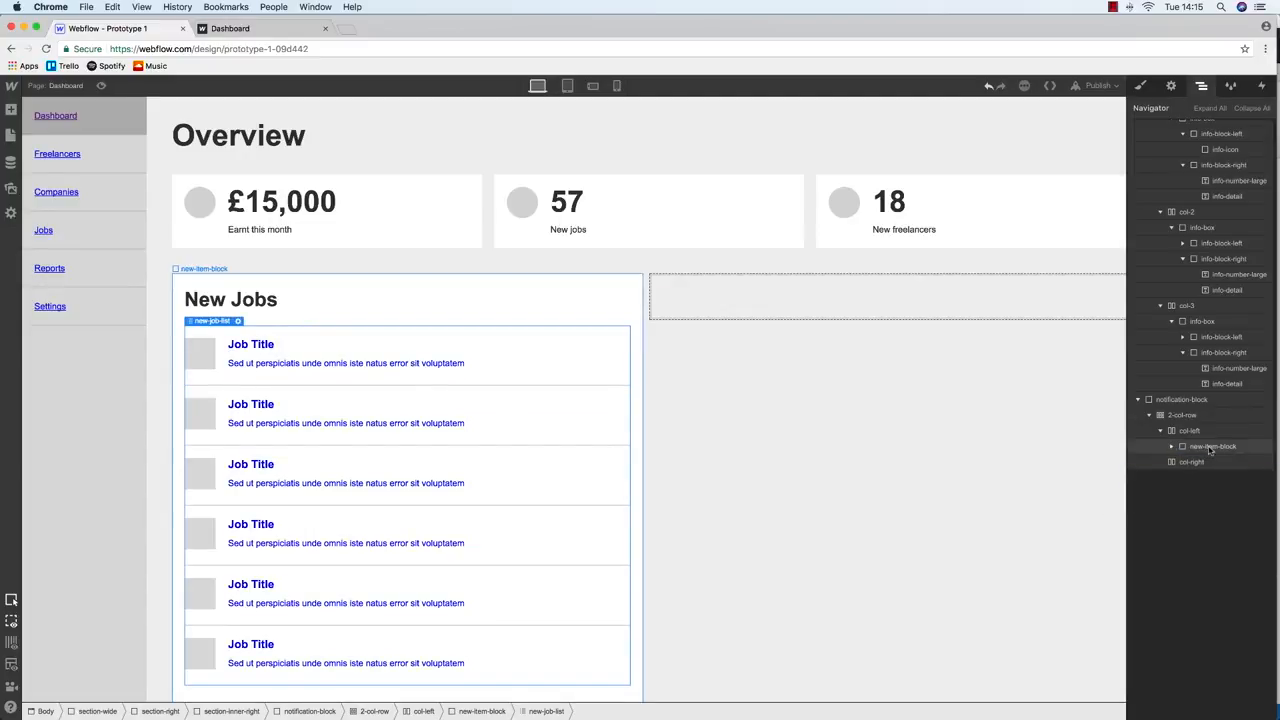
left_click(704, 287)
key("cmd+v")
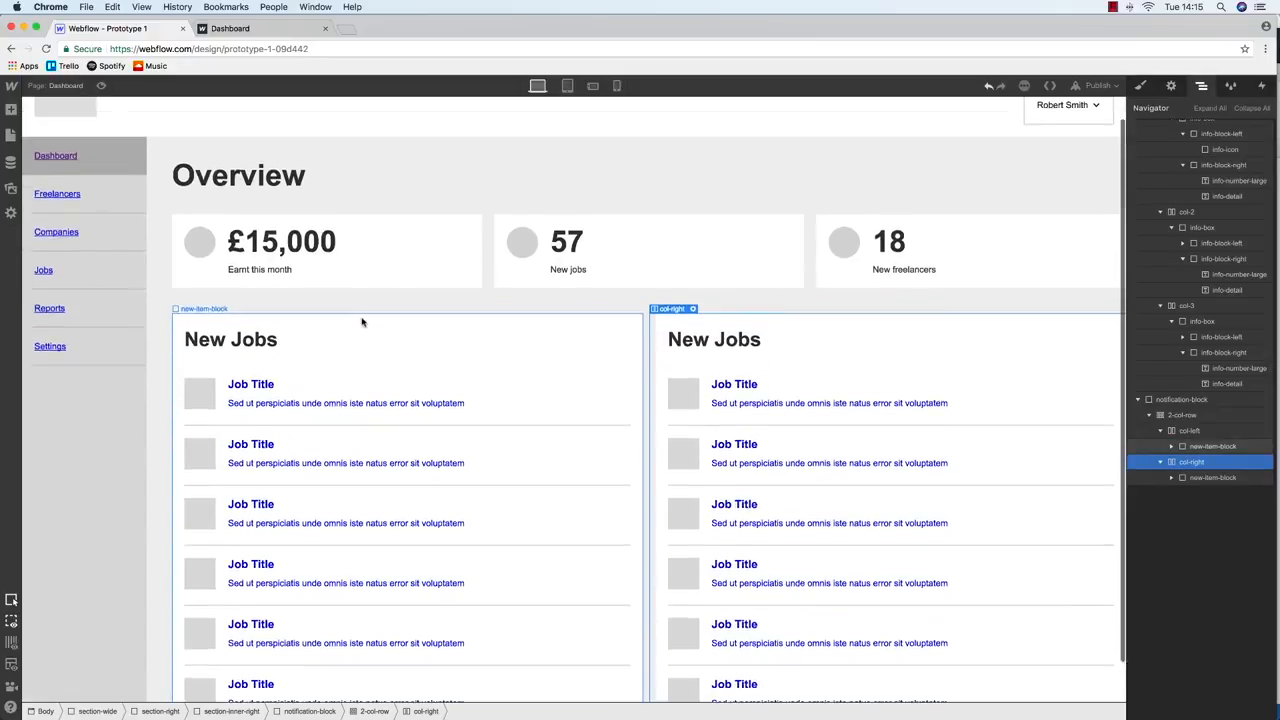
scroll(362, 322, "up", 1)
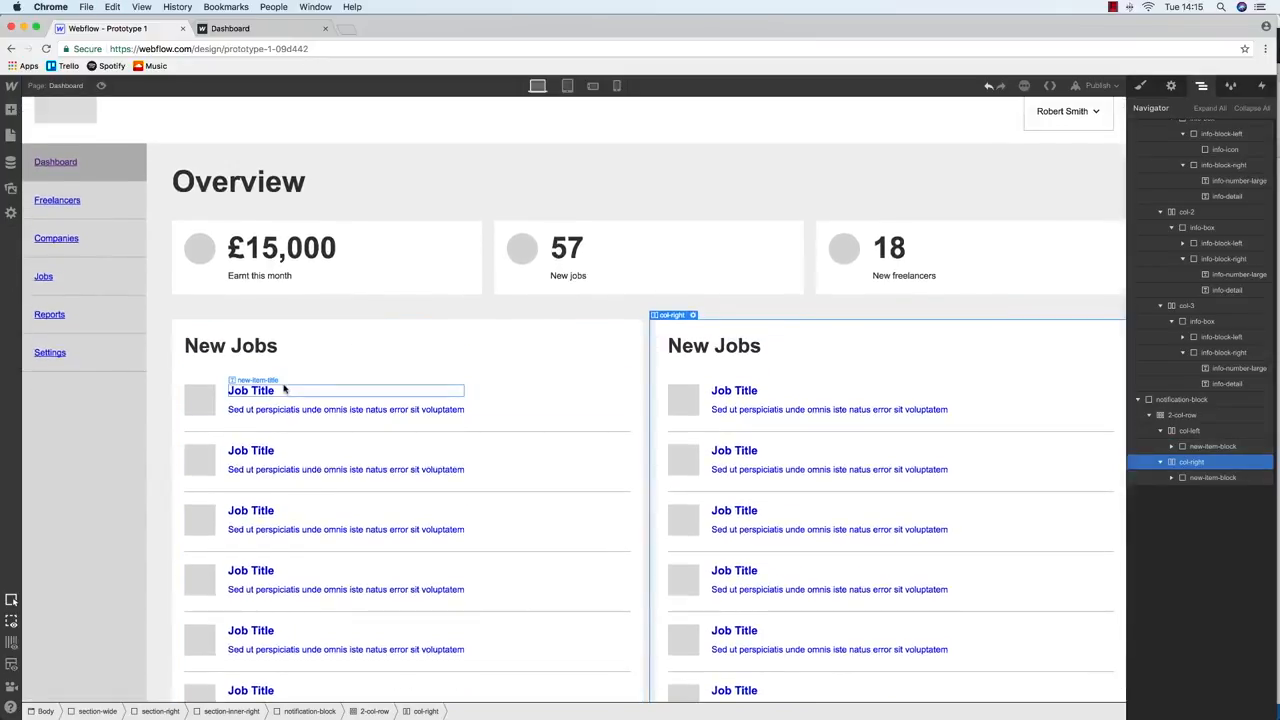
scroll(284, 388, "right", 1)
Try grey #4b4b4b link text, then undo back to a single job entry
left_click(283, 394)
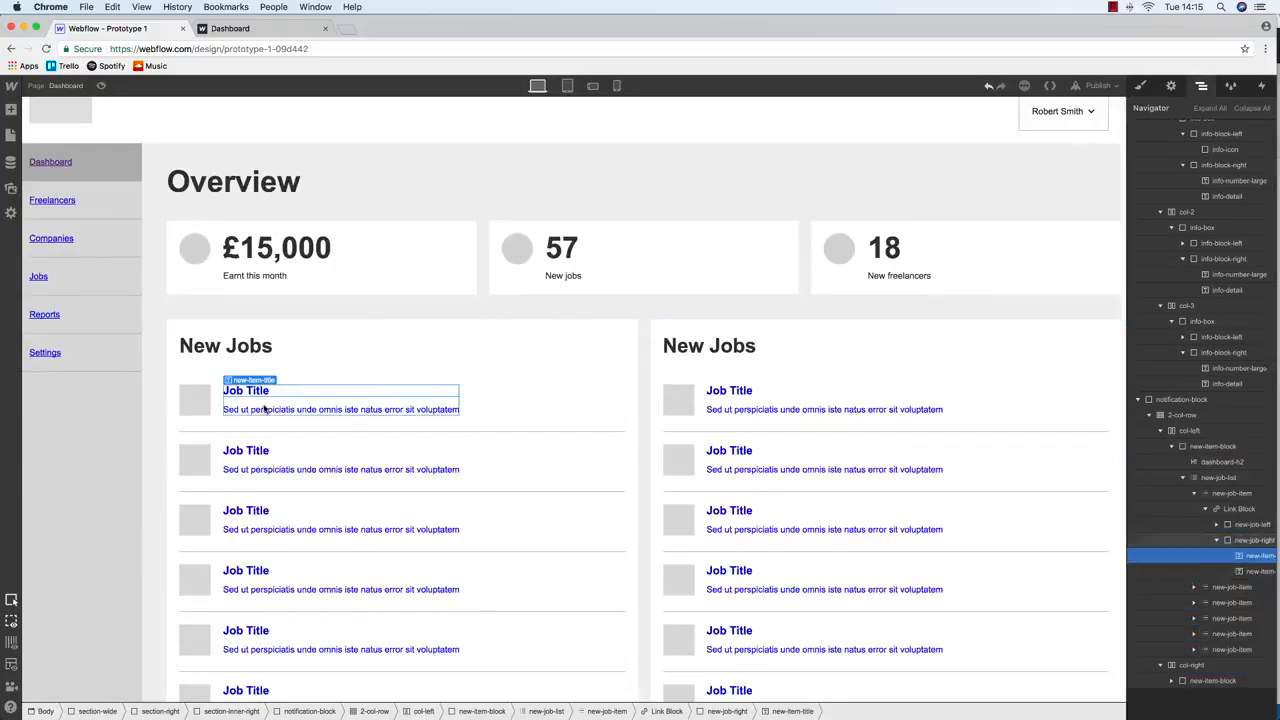
left_click(1229, 510)
key("s")
scroll(1214, 447, "down", 5)
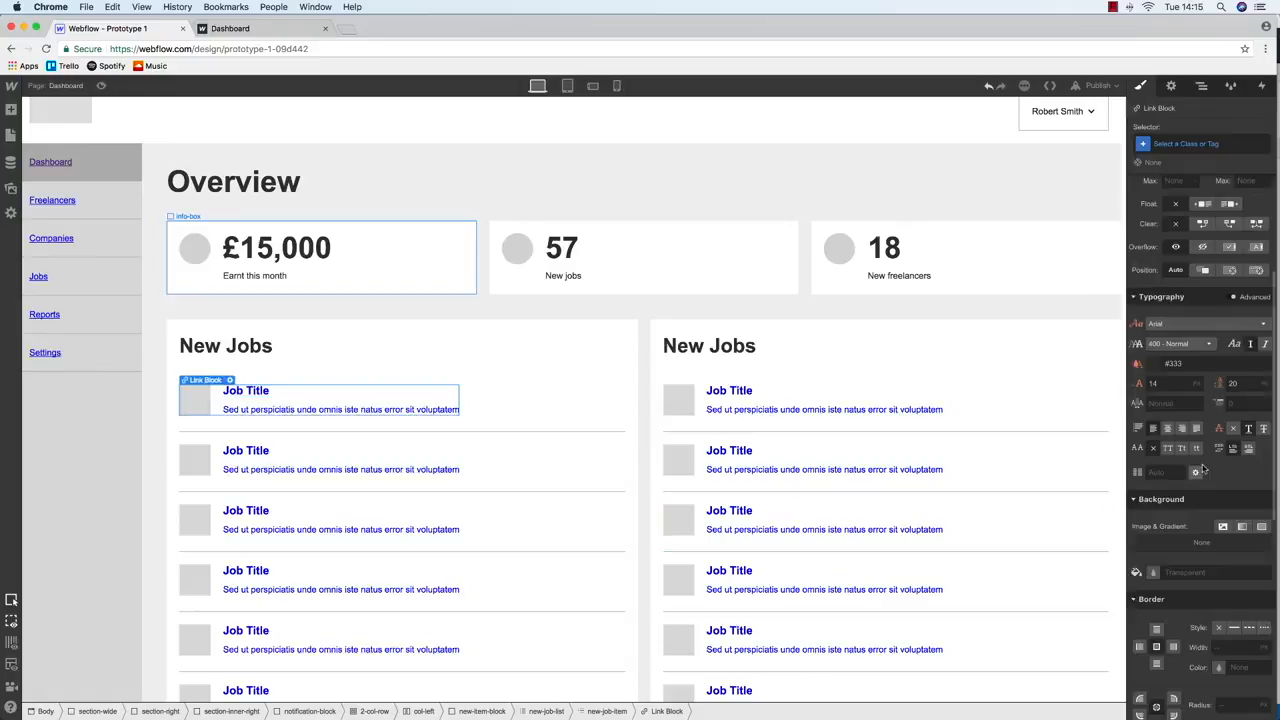
left_click(1154, 366)
left_click_drag(1136, 432, 1135, 452)
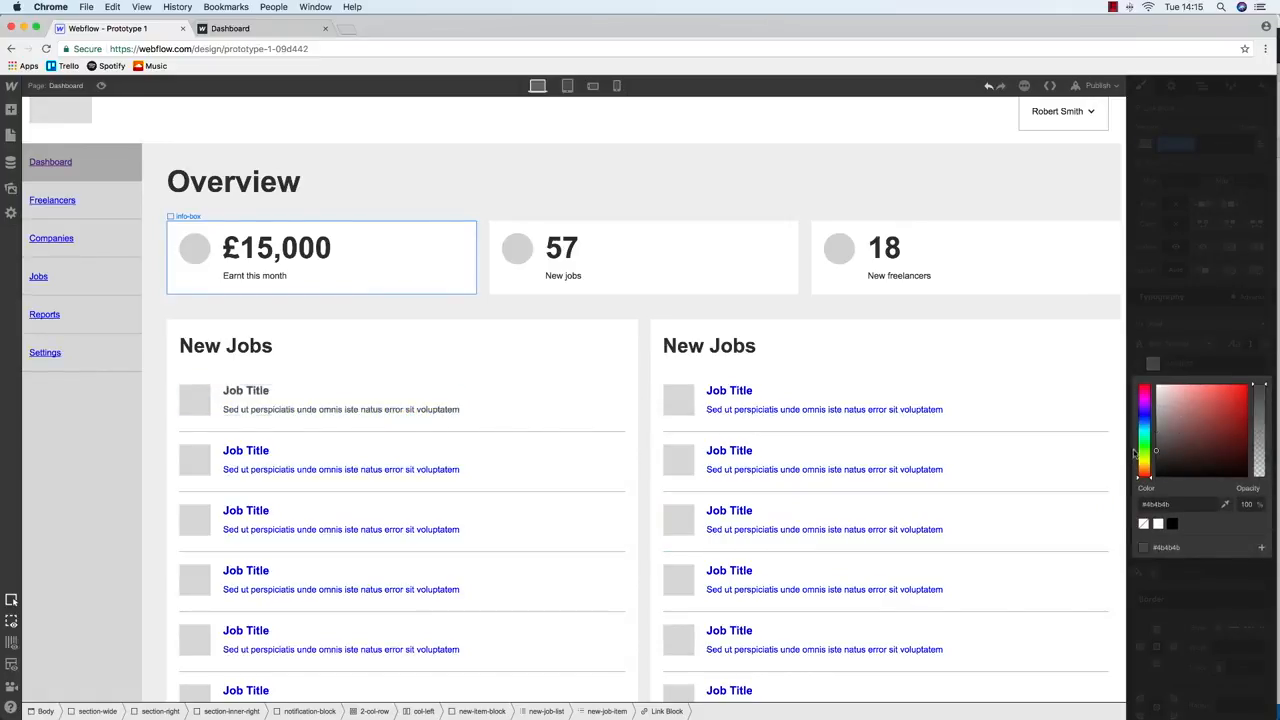
left_click(524, 479)
key("super+z")
key("super+z")
key("super+z")
key("super+z")
key("super+z")
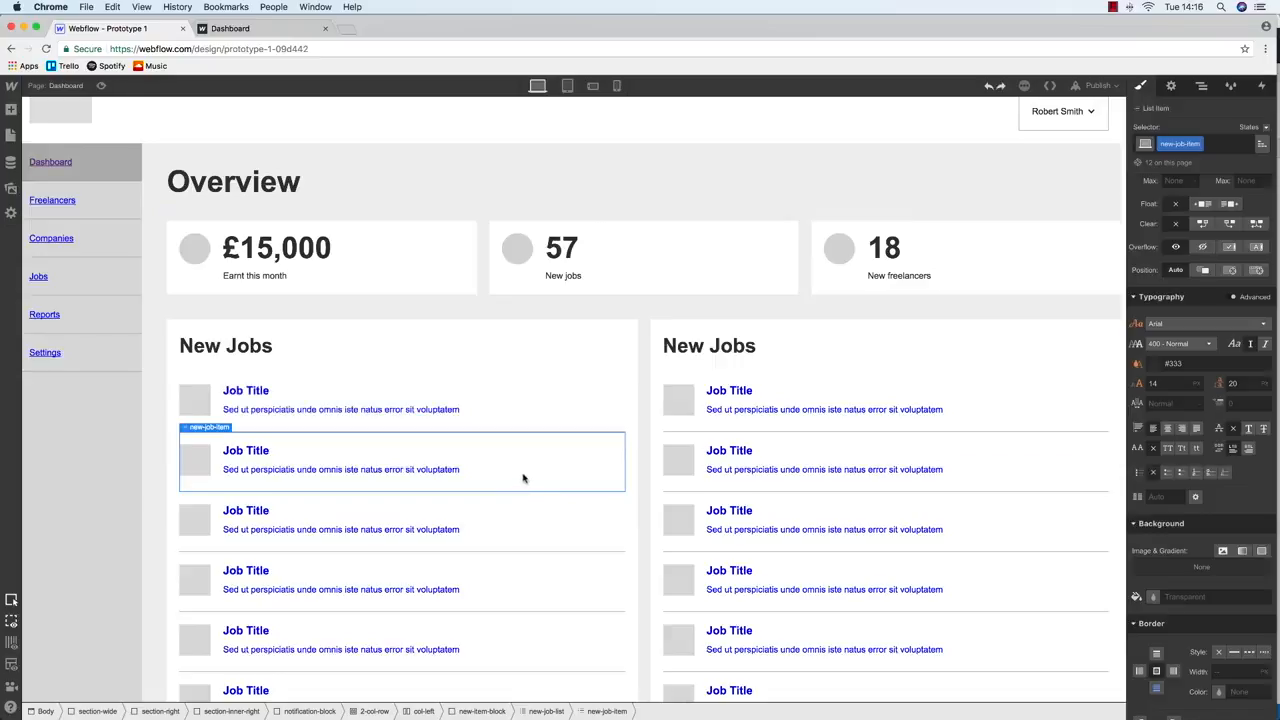
key("super+z")
key("super+z")
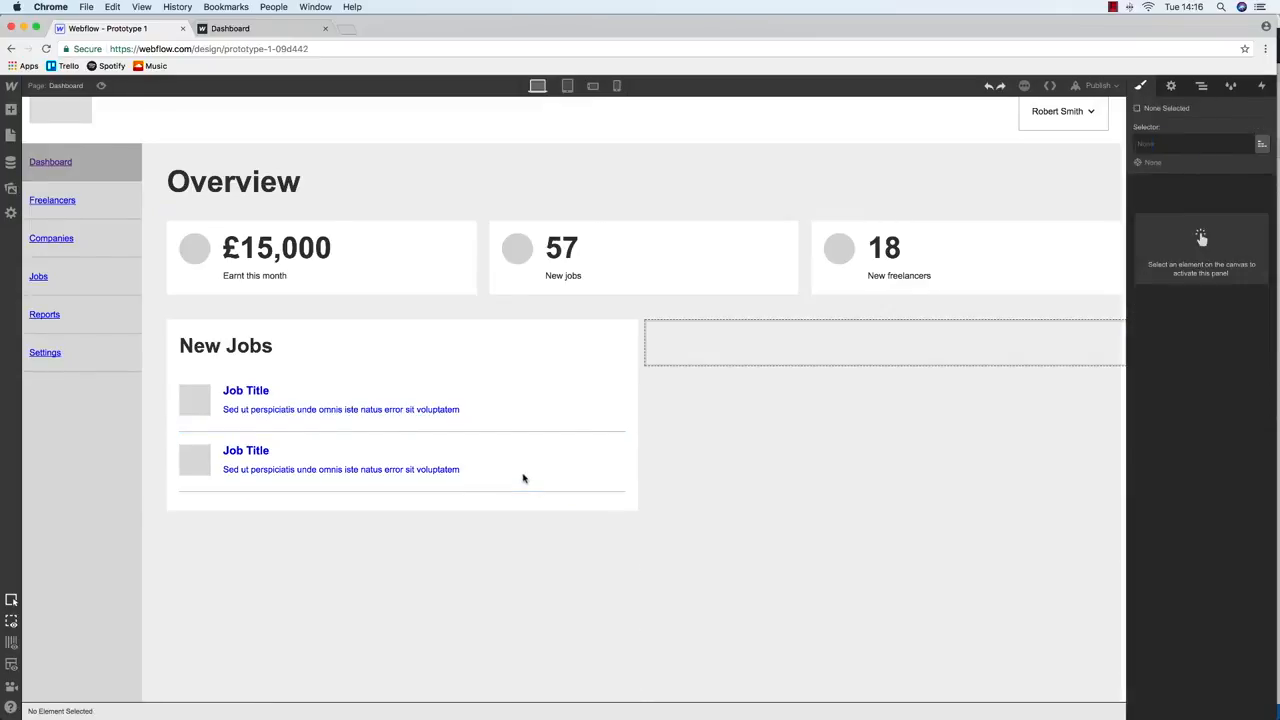
Give the job entry's link block the new class item-link
left_click(422, 407)
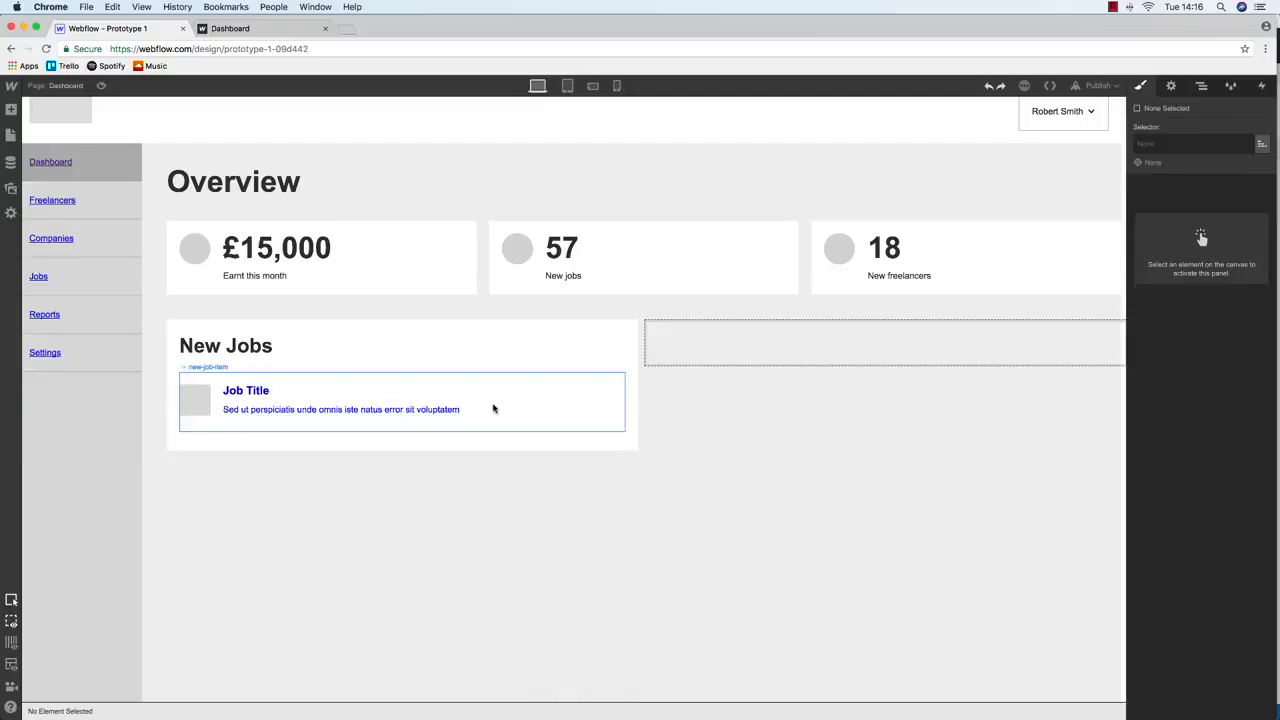
left_click(1201, 86)
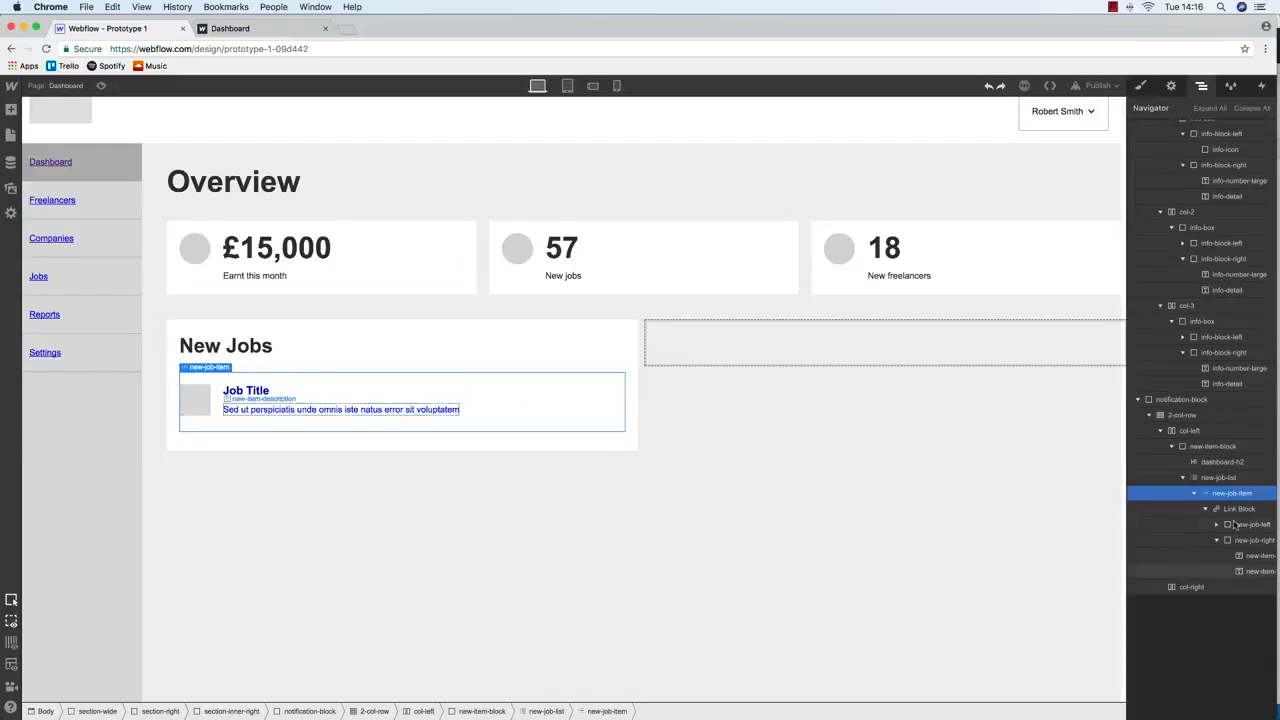
left_click(1238, 508)
left_click(1140, 84)
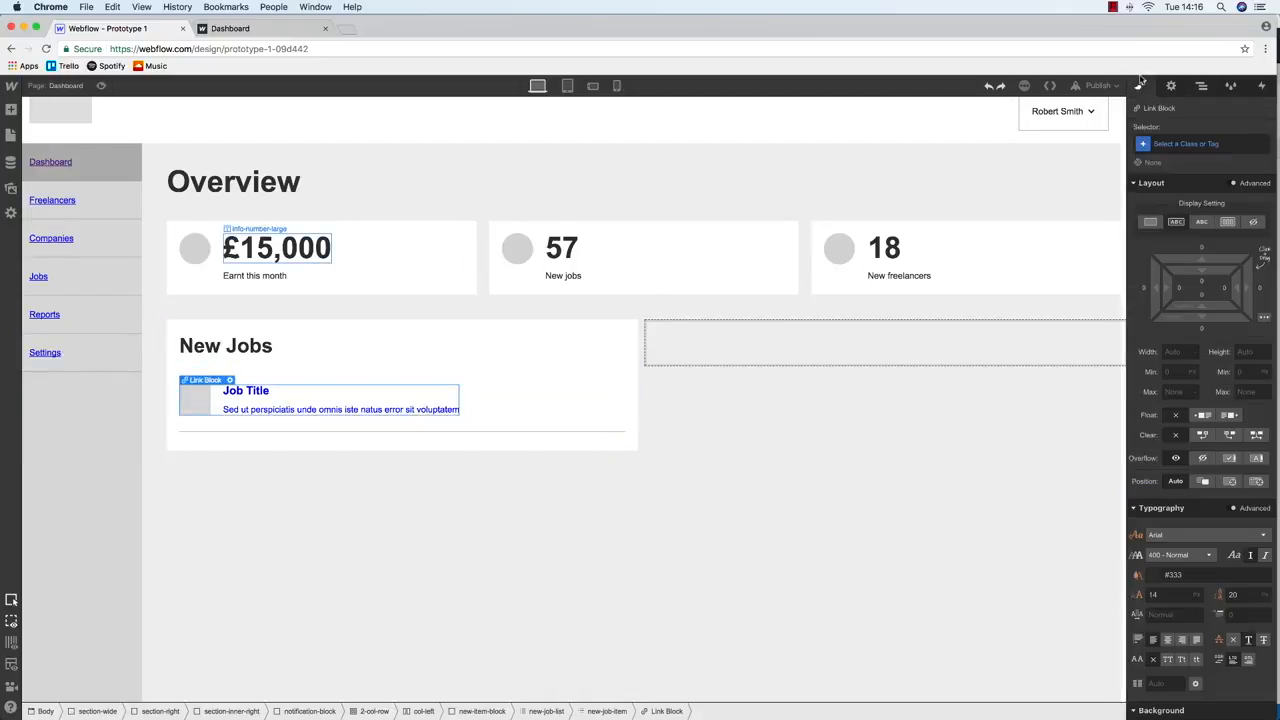
left_click(1188, 141)
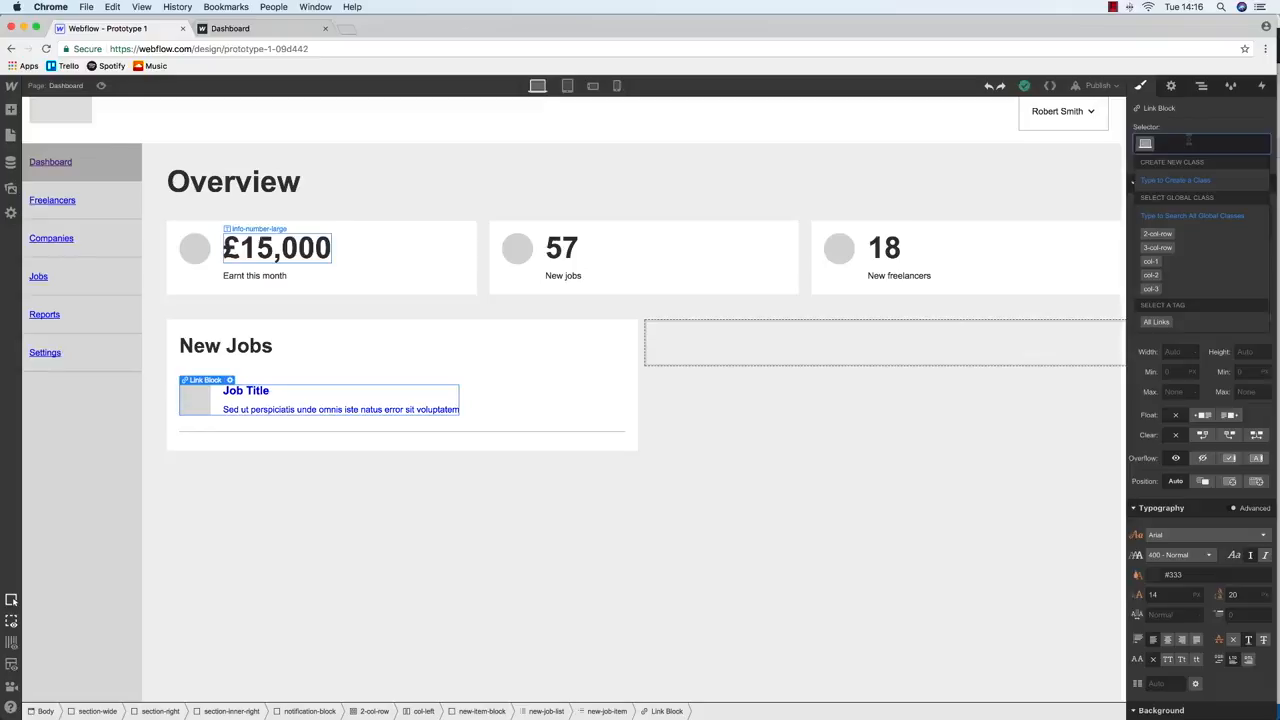
key("XF86AudioMute")
type("item-link")
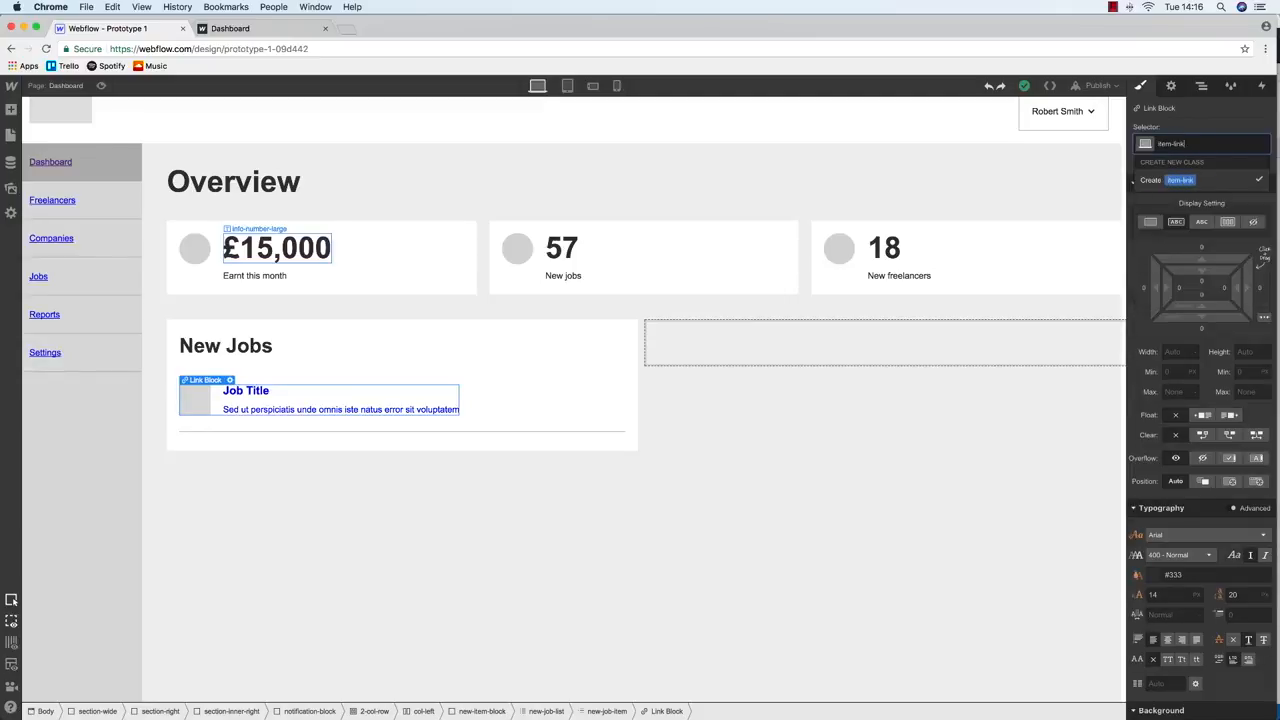
key("Return")
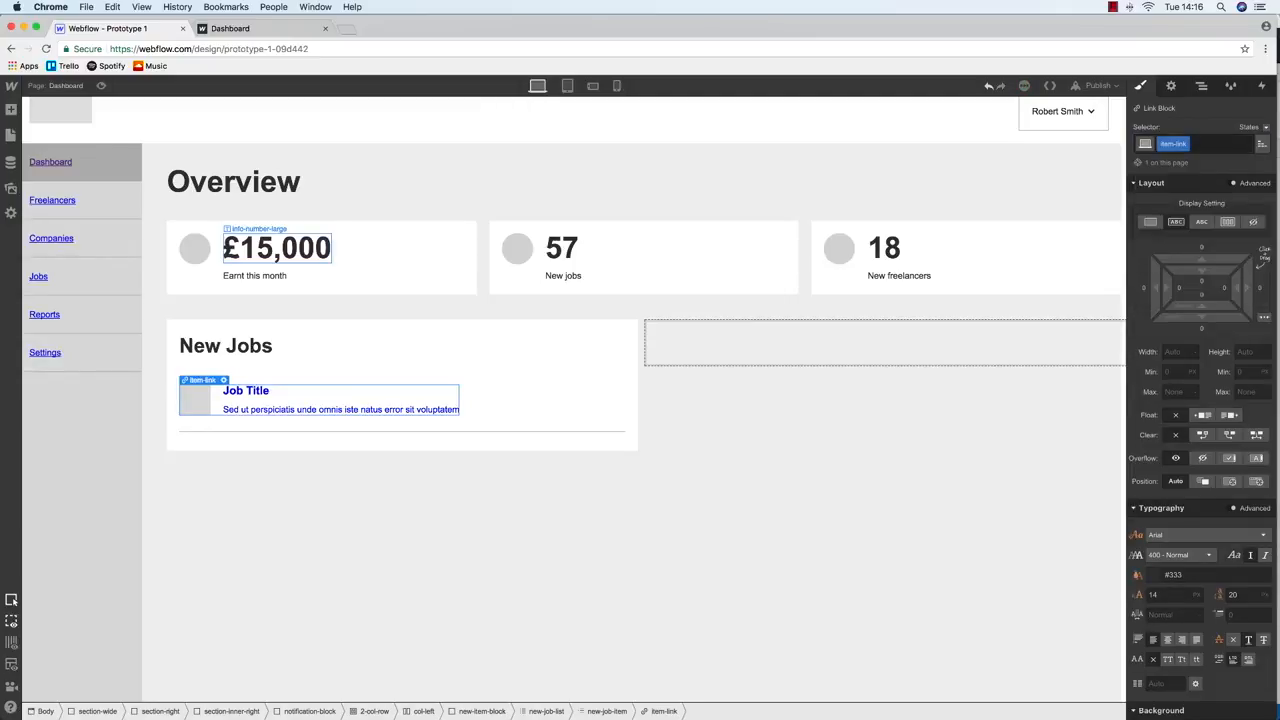
Set the link block's text colour to dark #1b1b1b
left_click(1171, 86)
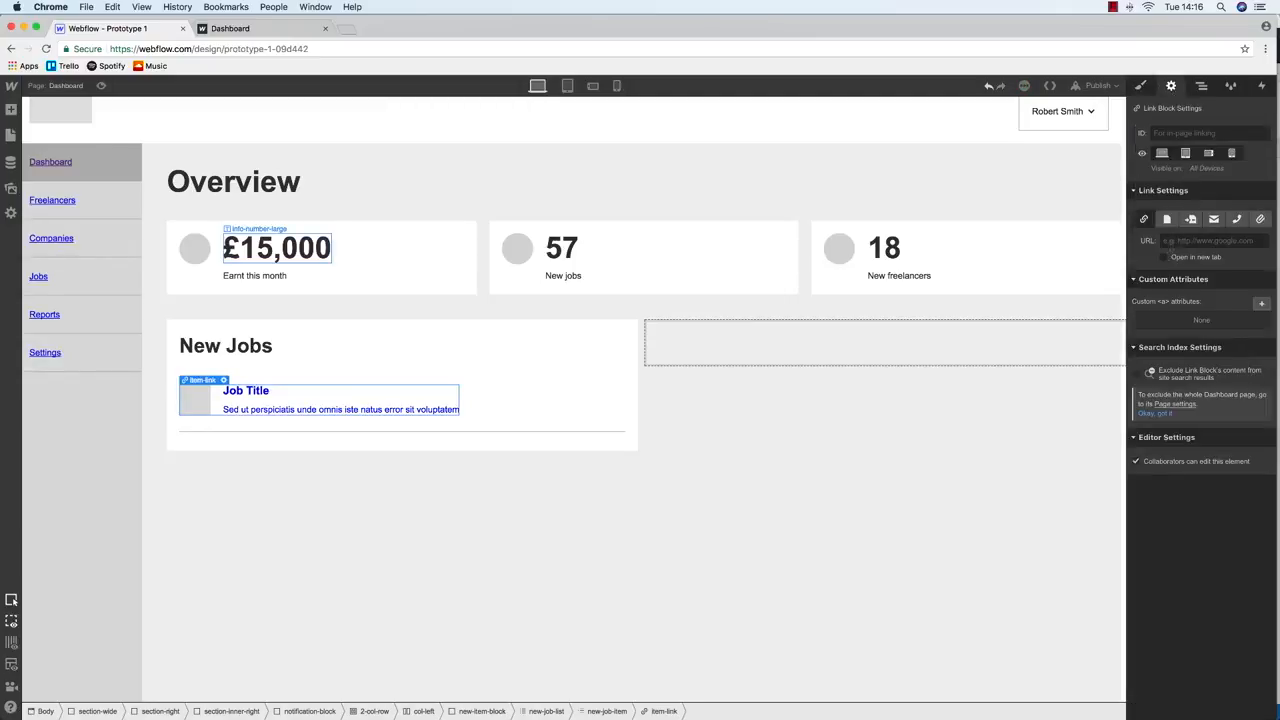
left_click(1140, 86)
scroll(1155, 487, "down", 2)
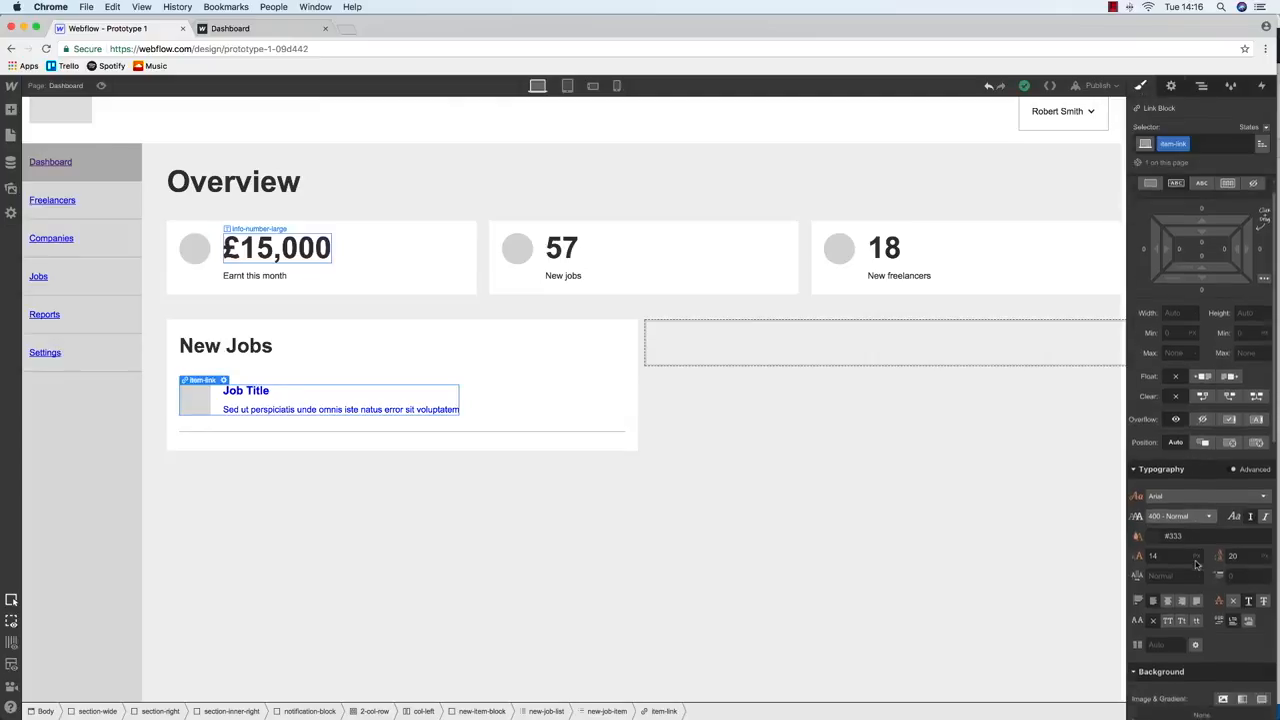
left_click(1154, 487)
left_click_drag(1165, 527, 1143, 589)
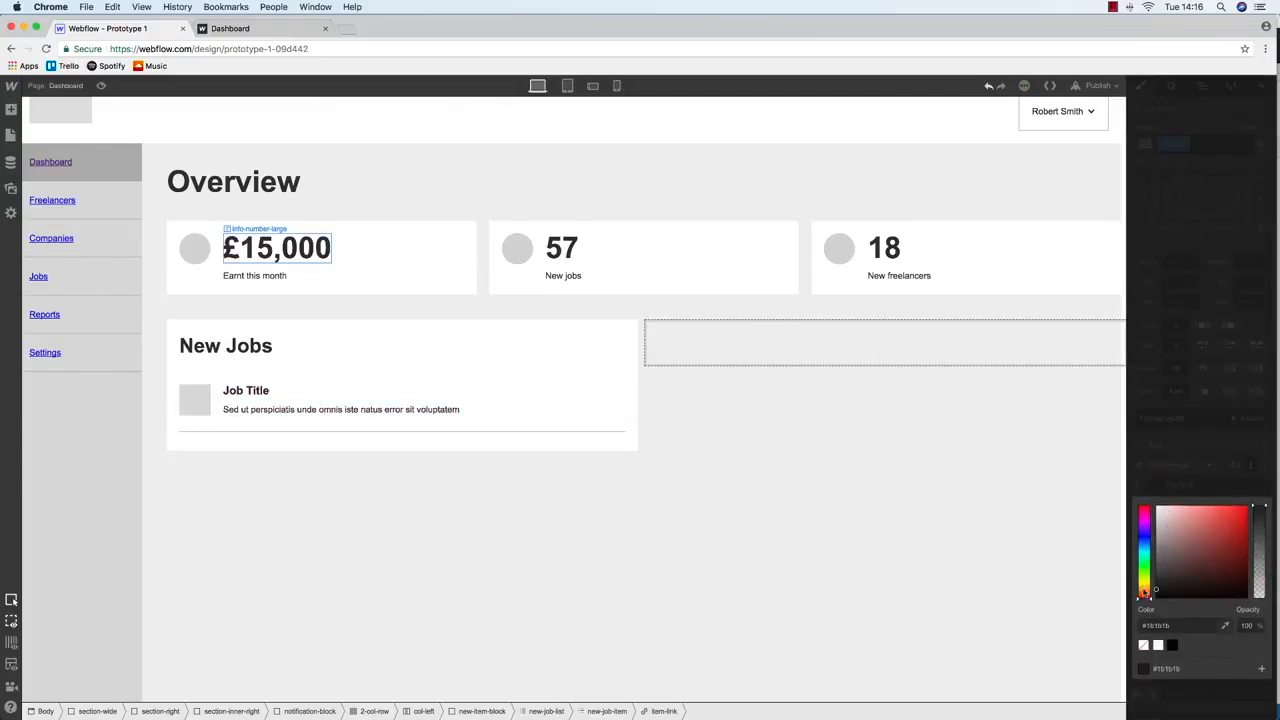
left_click(503, 397)
left_click(1201, 86)
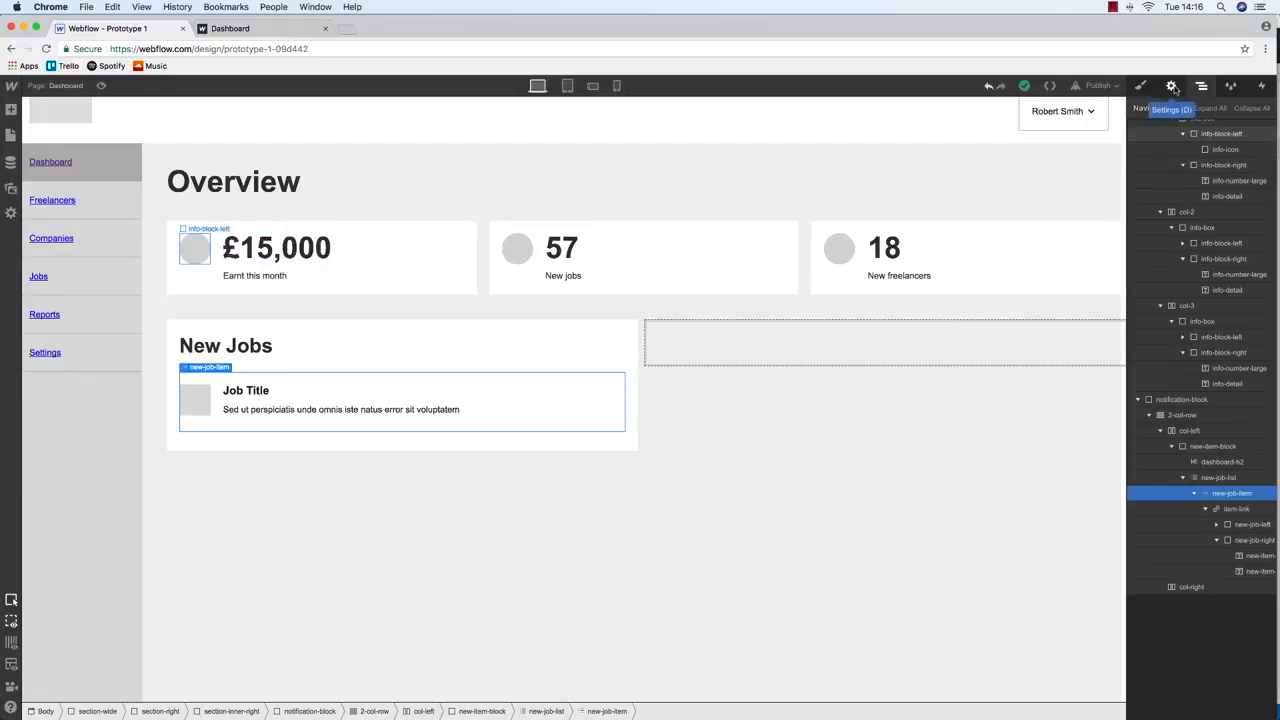
Rename the job list's class to new-item-list
left_click(1234, 480)
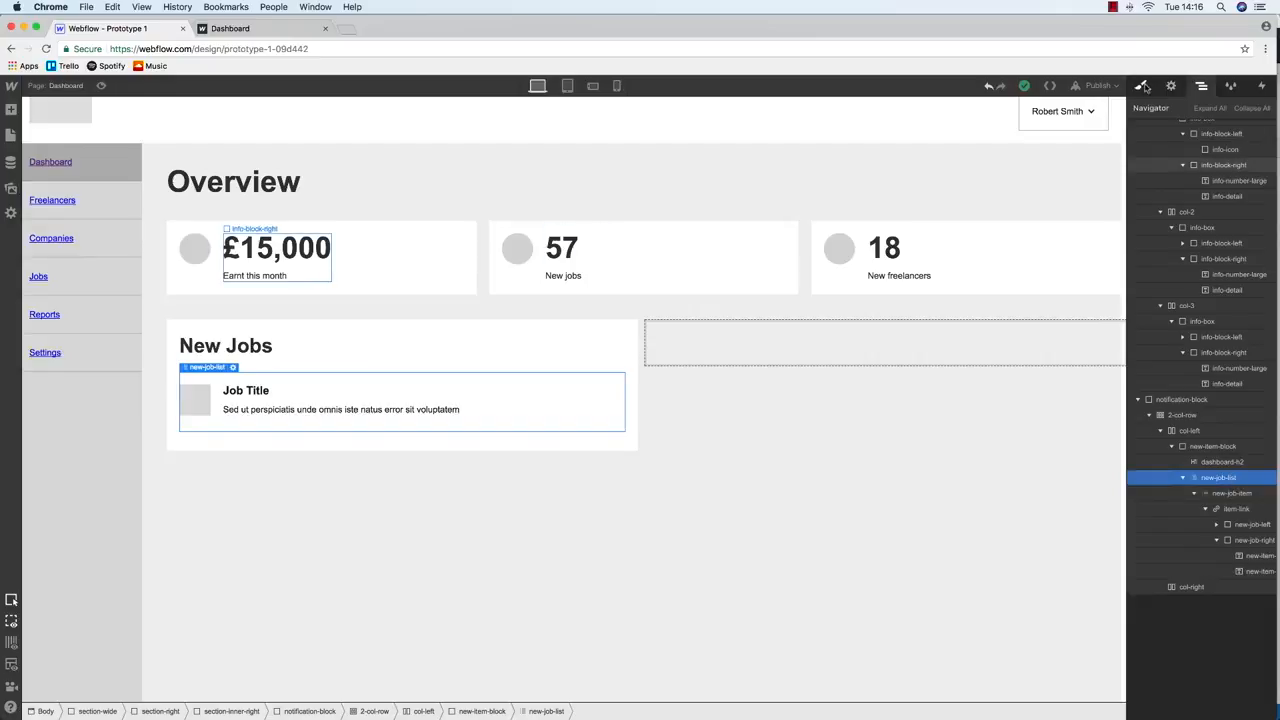
left_click(1144, 88)
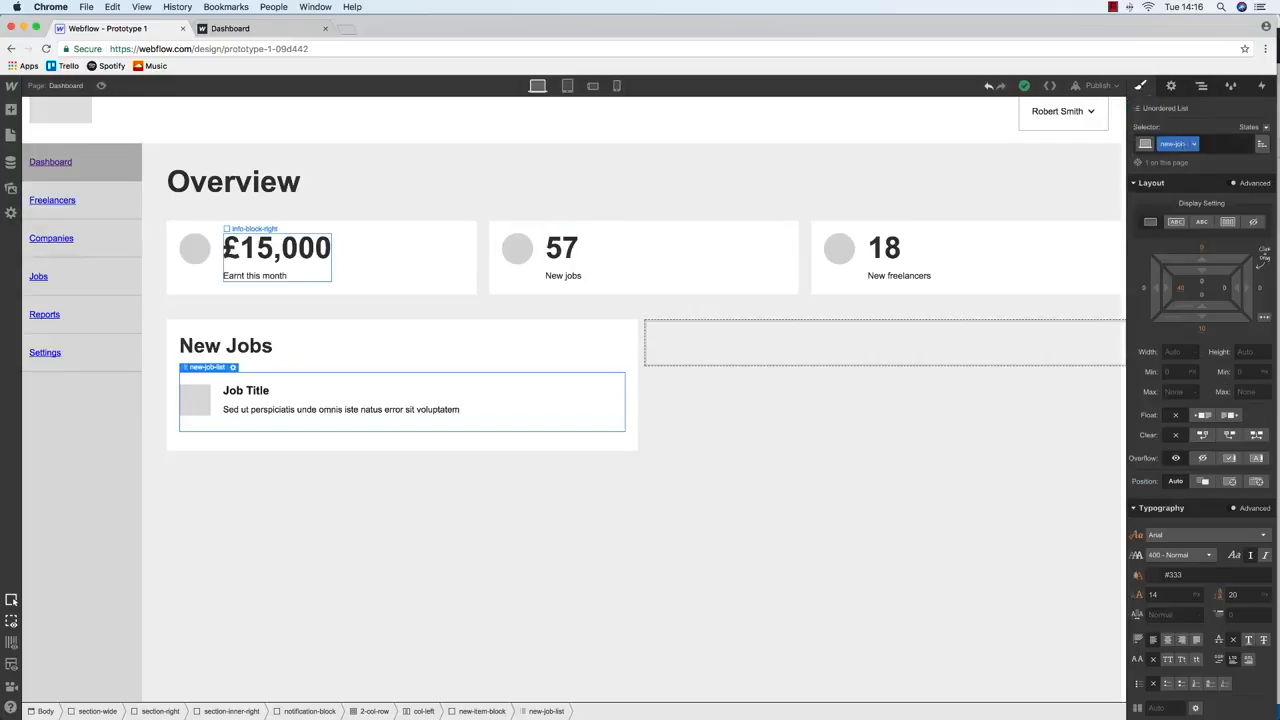
left_click(1193, 143)
left_click(1198, 164)
key("BackSpace")
key("BackSpace")
key("BackSpace")
type("item")
key("Return")
Rename the job entry's class to new-item
left_click(1201, 85)
left_click(1240, 493)
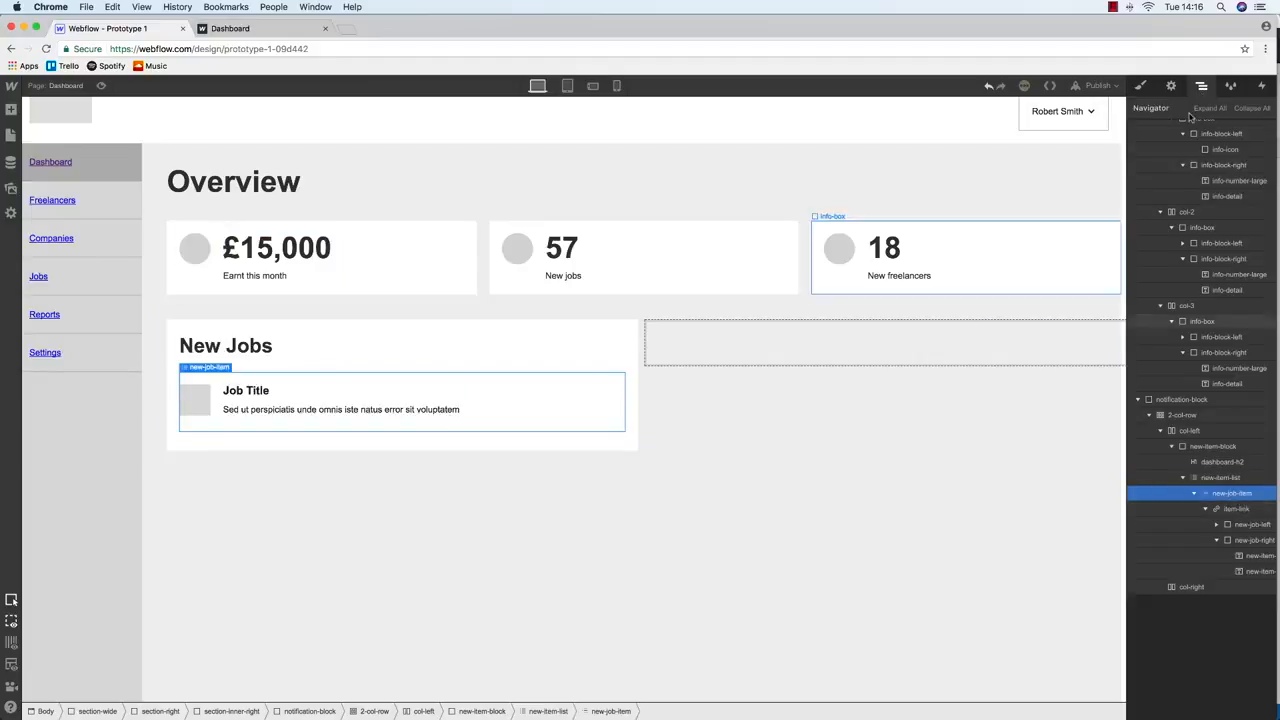
left_click(1140, 85)
left_click(1198, 144)
left_click(1186, 164)
key("BackSpace")
key("BackSpace")
key("BackSpace")
key("BackSpace")
key("BackSpace")
key("BackSpace")
key("BackSpace")
key("BackSpace")
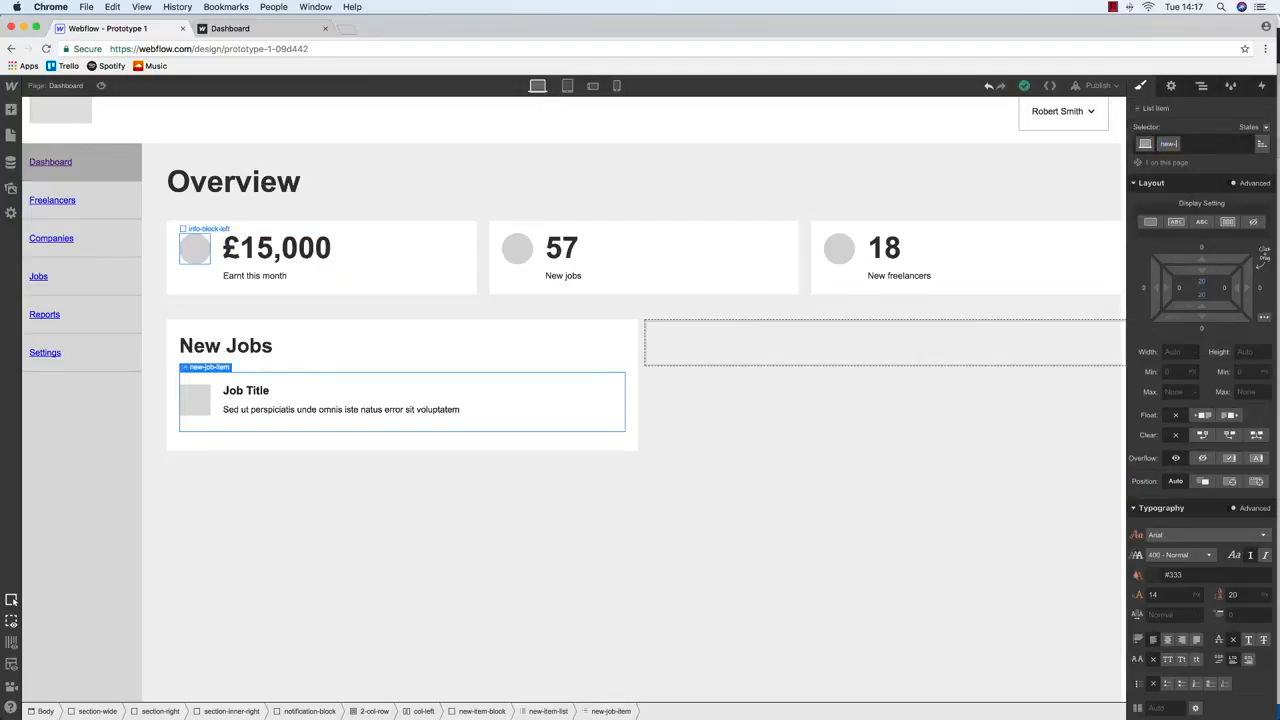
type("item")
key("Return")
left_click(1189, 144)
left_click(1189, 164)
key("BackSpace")
key("BackSpace")
key("BackSpace")
key("BackSpace")
type("item")
key("Return")
Duplicate the job entry to fill New Jobs, then paste a copy of the block into the right column
left_click(1201, 85)
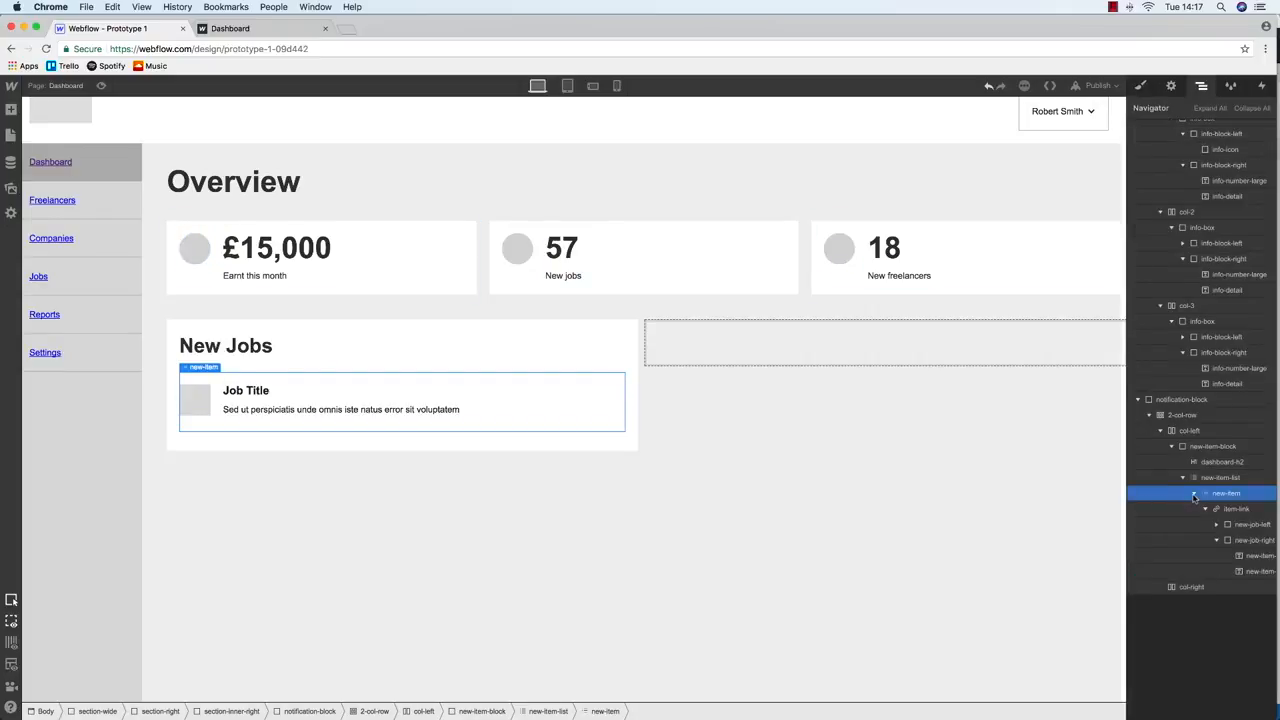
key("super+d")
key("super+d")
key("super+d")
key("super+d")
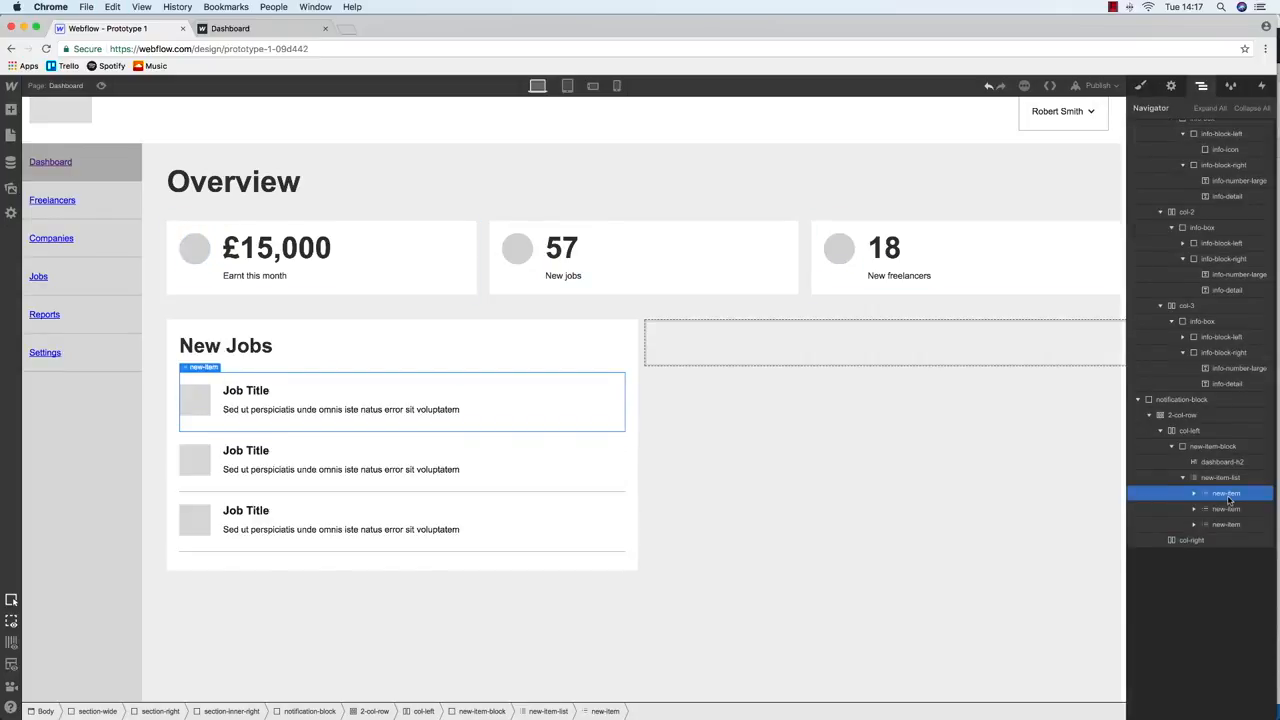
left_click(1213, 446)
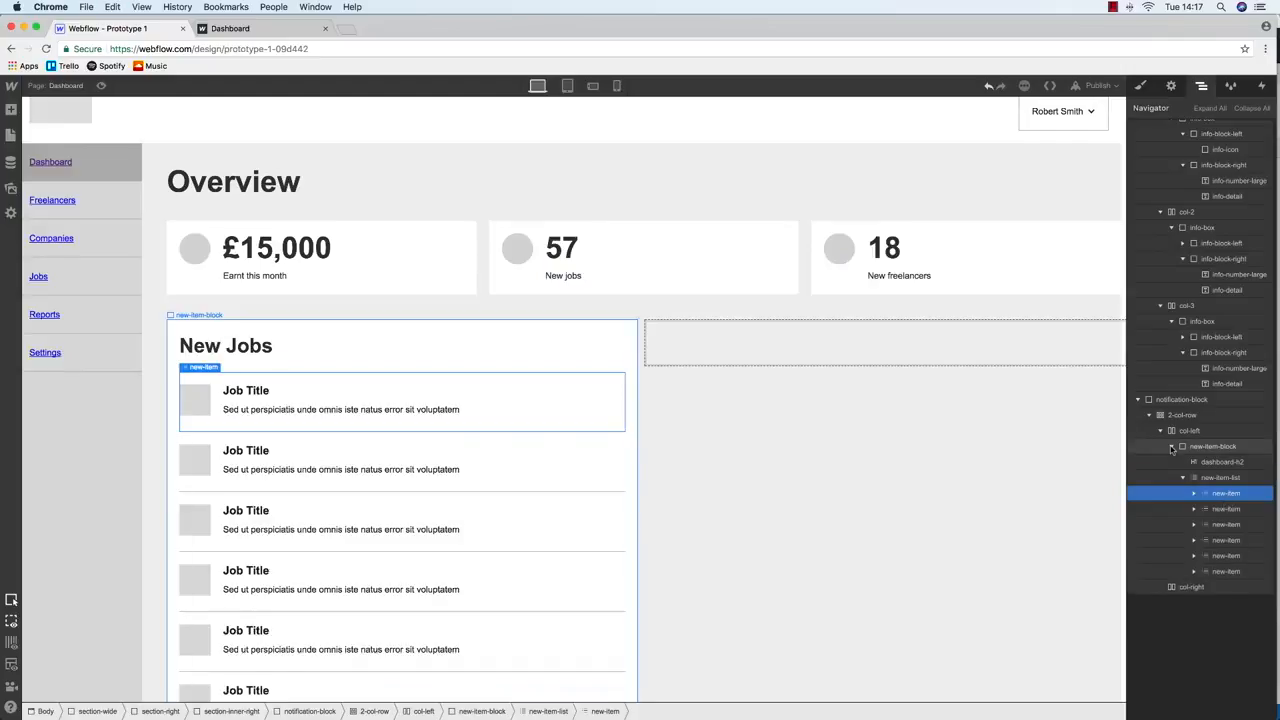
left_click(769, 352)
key("super+v")
Retitle the copied block's heading to 'New Freelancers'
left_click(766, 345)
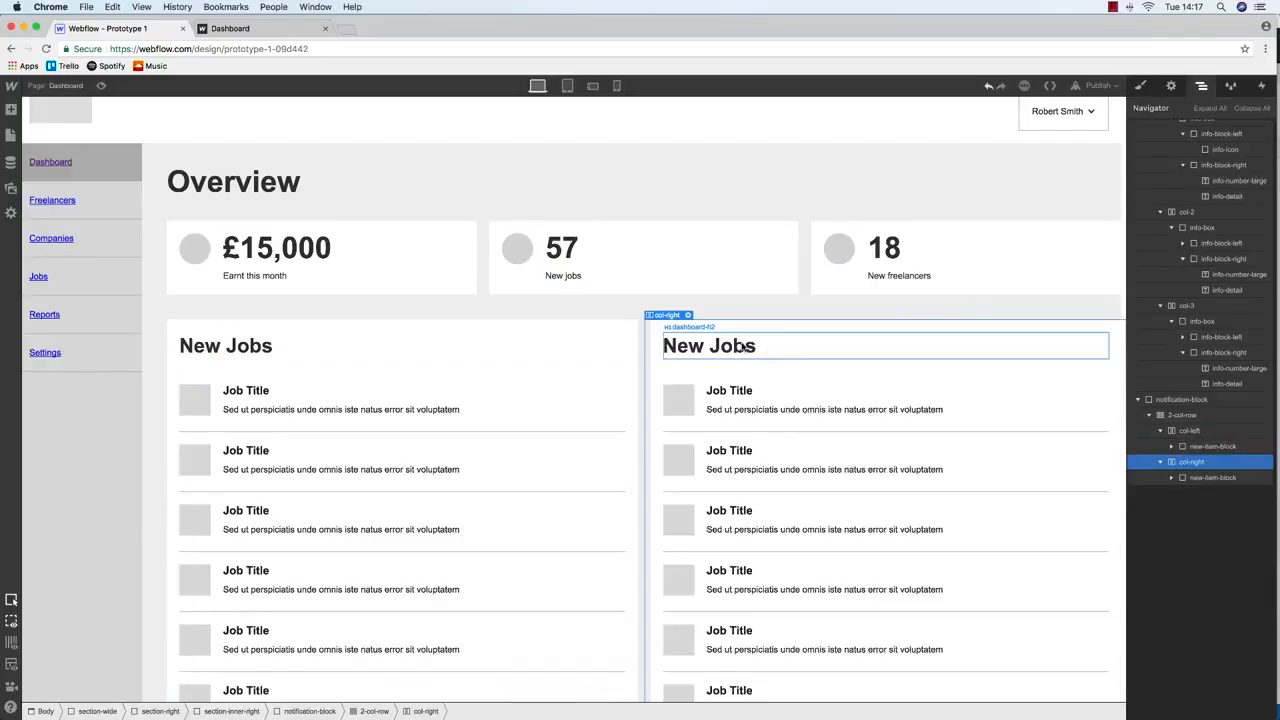
double_click(740, 345)
key("super+a")
type("N")
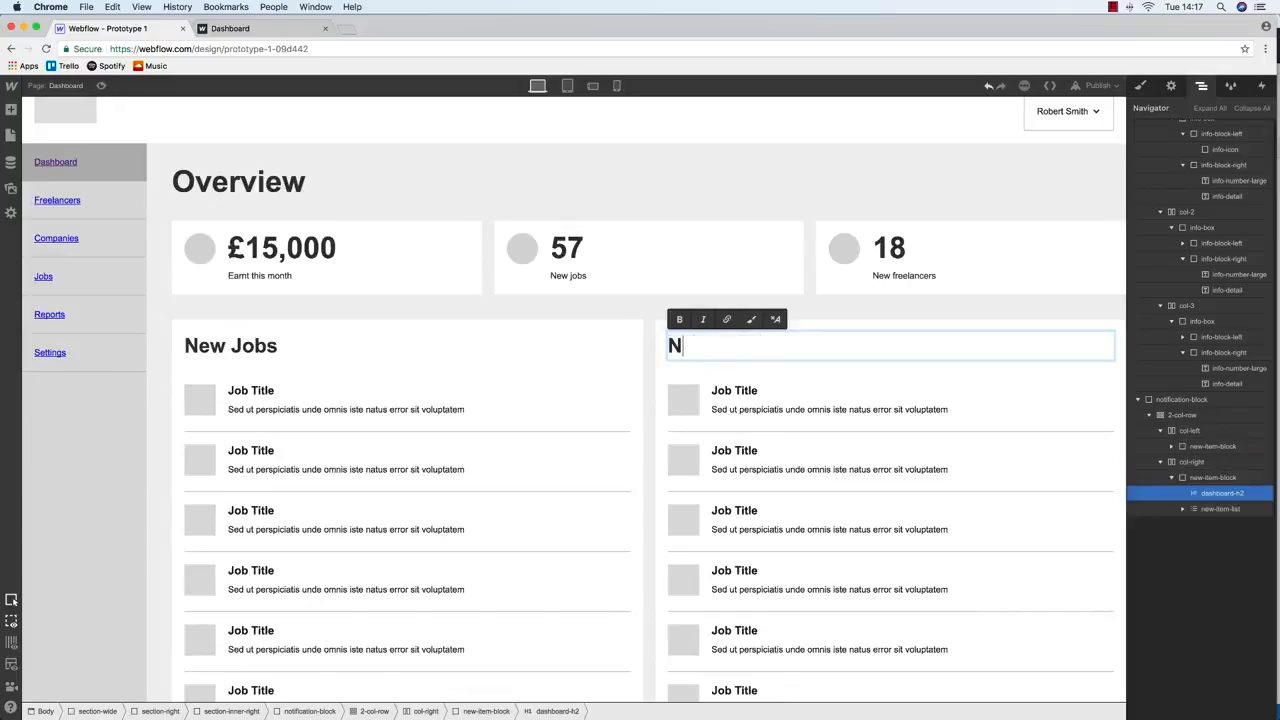
type("ew Freelancers")
key("ctrl+Up")
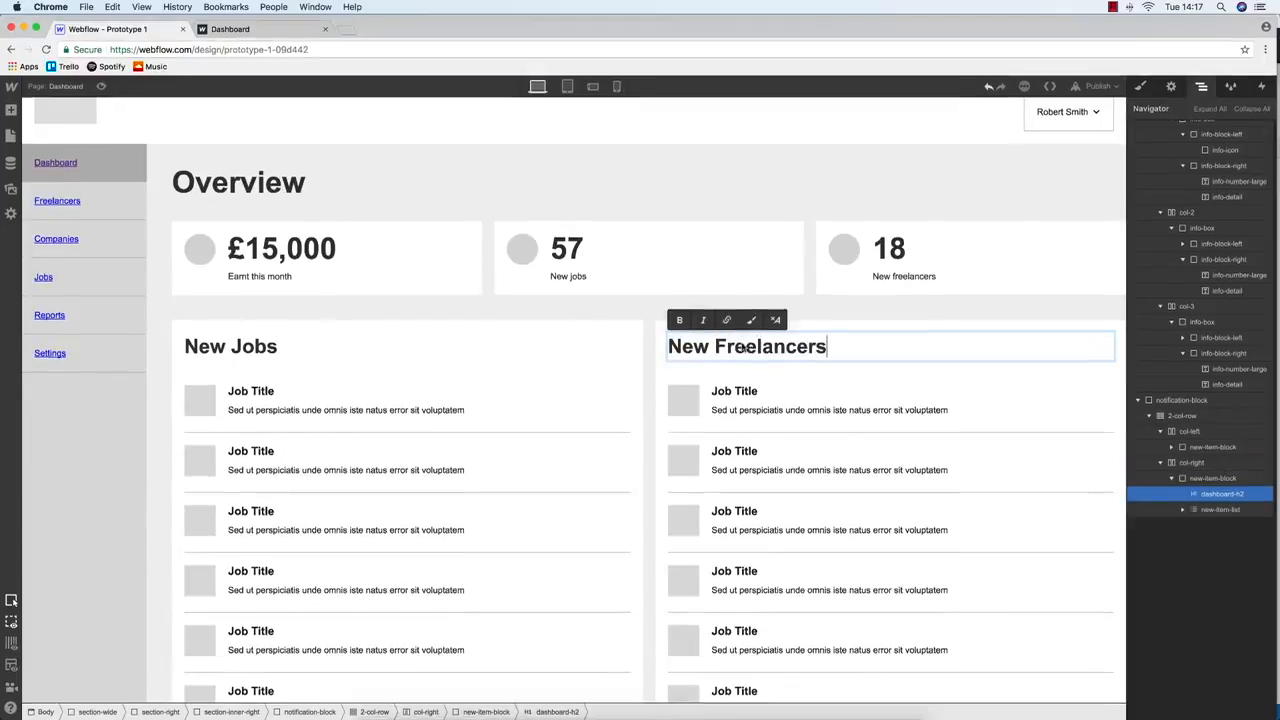
left_click(932, 458)
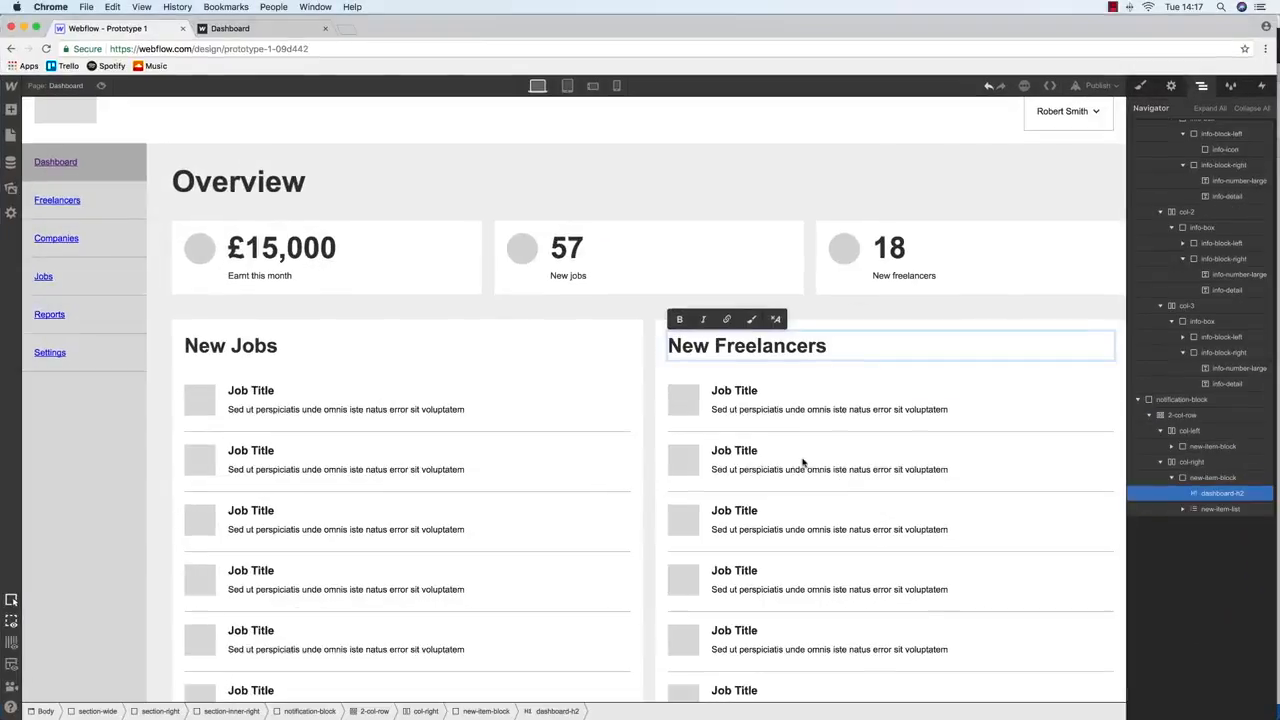
Set the first row's name to 'Freelancer Name' and paste it into the second row
left_click(749, 391)
double_click(748, 391)
key("super+a")
type("Freelancers Name")
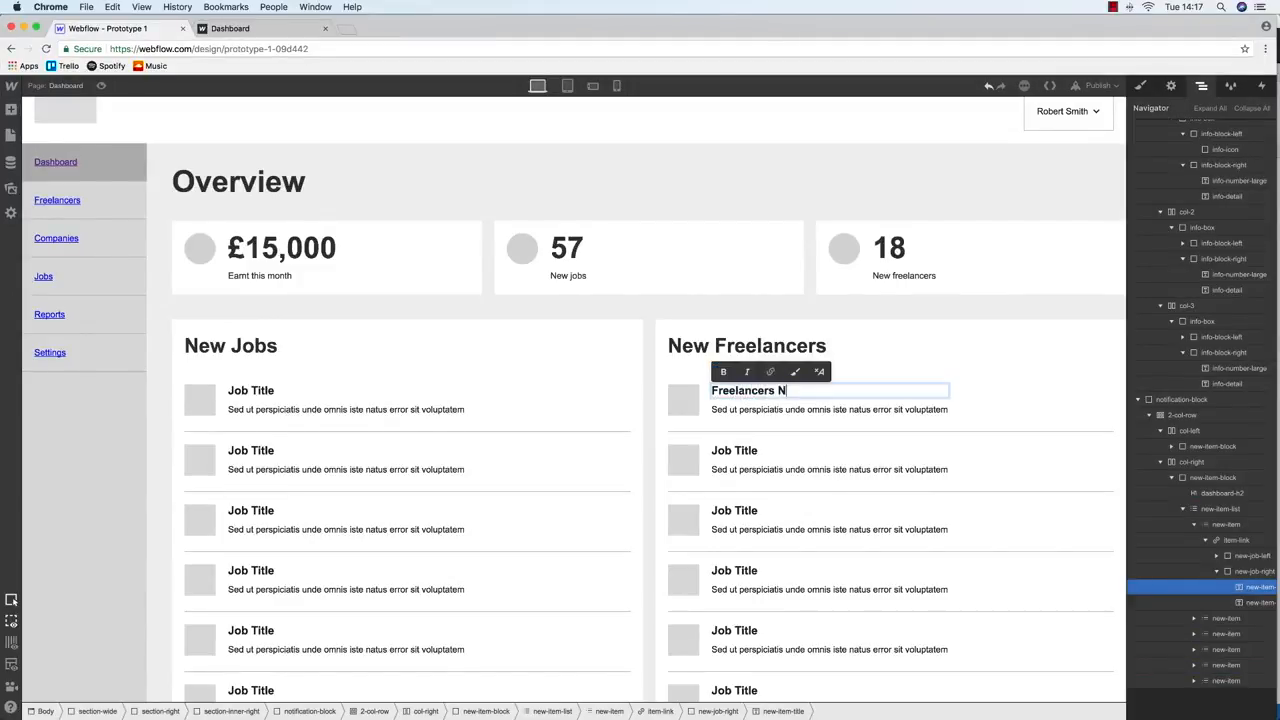
left_click(771, 391)
key("BackSpace")
left_click(826, 333)
double_click(786, 391)
key("super+a")
key("super+c")
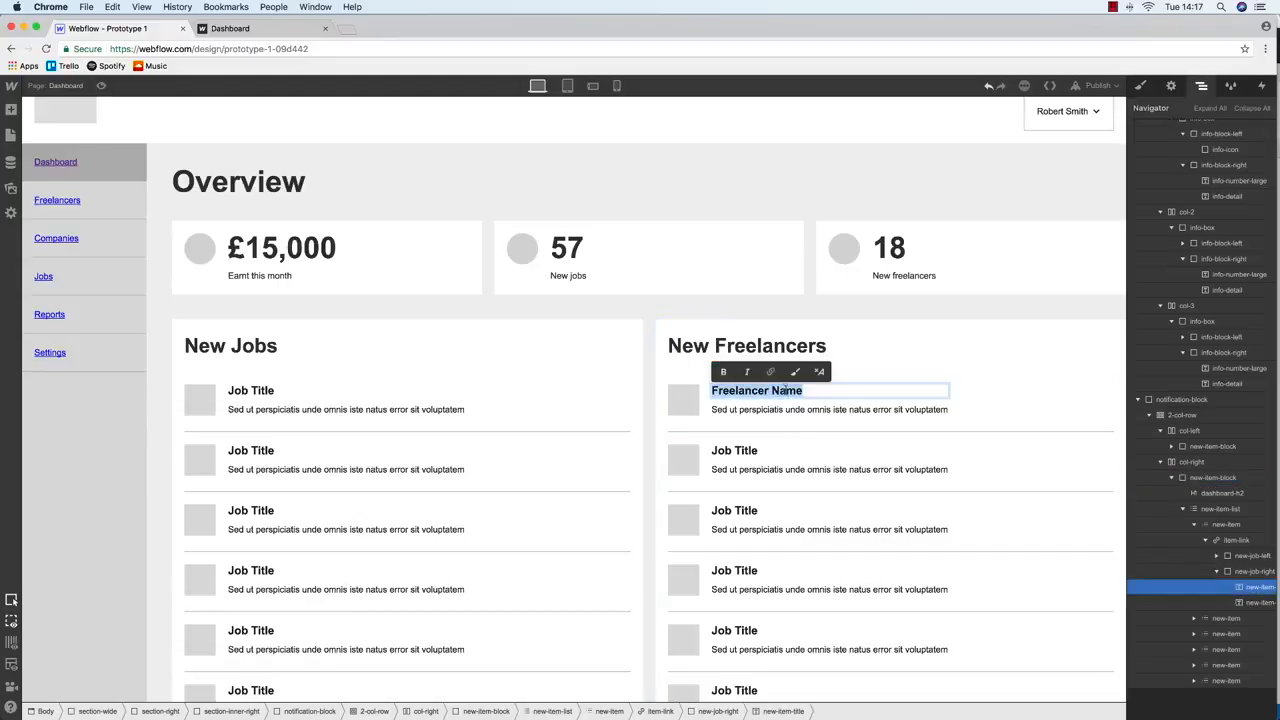
double_click(749, 451)
key("super+a")
key("super+v")
Paste 'Freelancer Name' into the name headings of the remaining rows
double_click(749, 511)
key("super+a")
key("super+v")
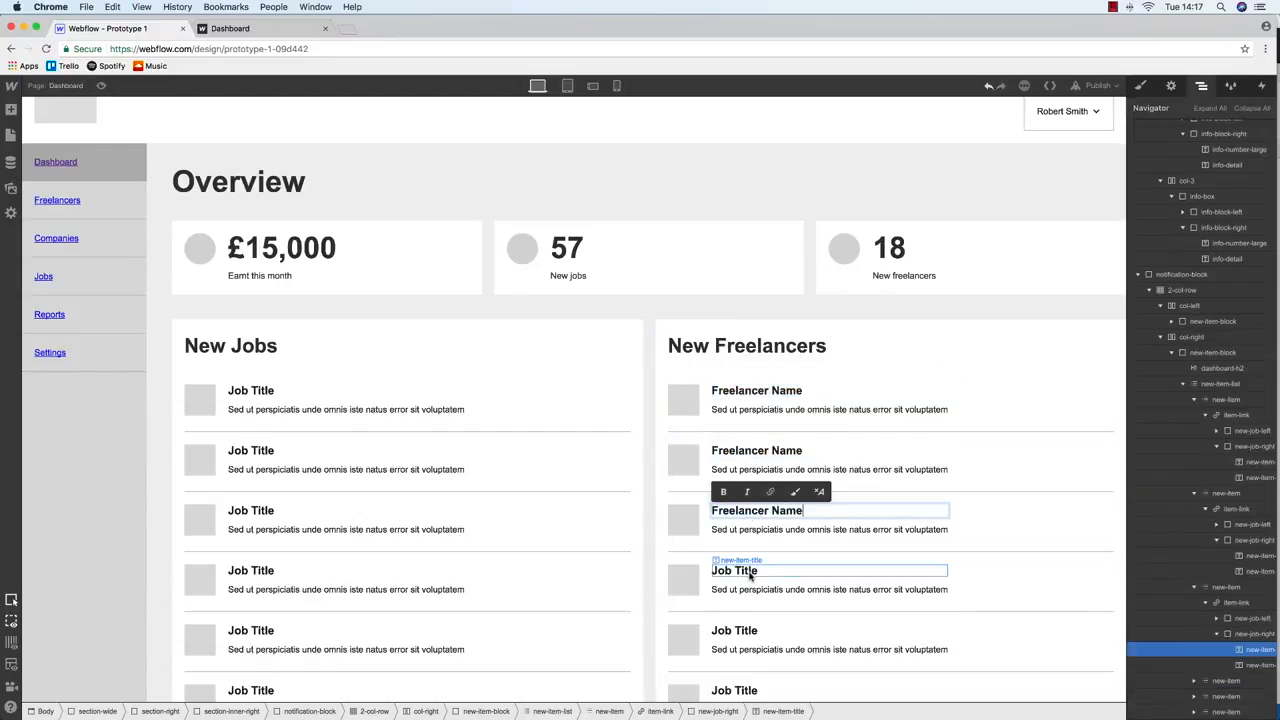
double_click(750, 571)
key("super+v")
left_click(753, 640)
double_click(750, 631)
key("super+a")
key("super+v")
key("Escape")
double_click(735, 571)
key("super+a")
key("super+v")
key("Escape")
double_click(740, 690)
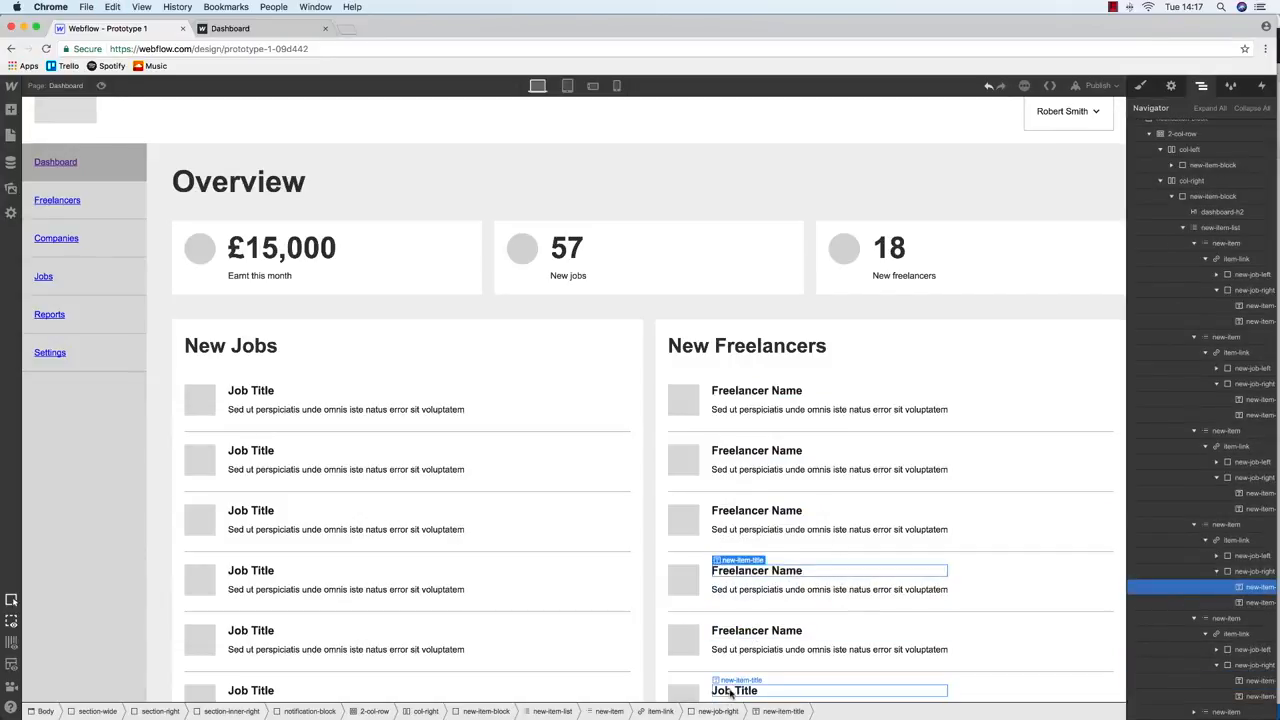
key("super+a")
key("super+v")
key("Escape")
Change the first description to 'Job Title' and paste it into the second row
left_click(765, 409)
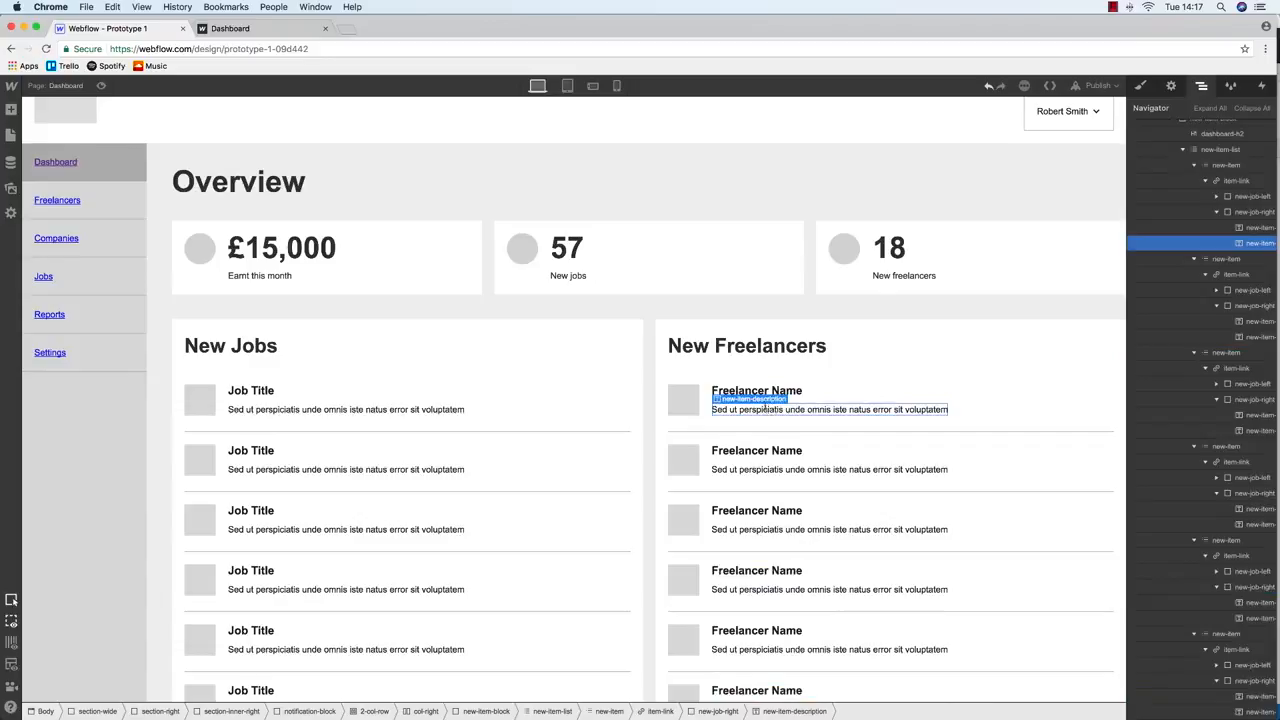
double_click(765, 409)
key("super+a")
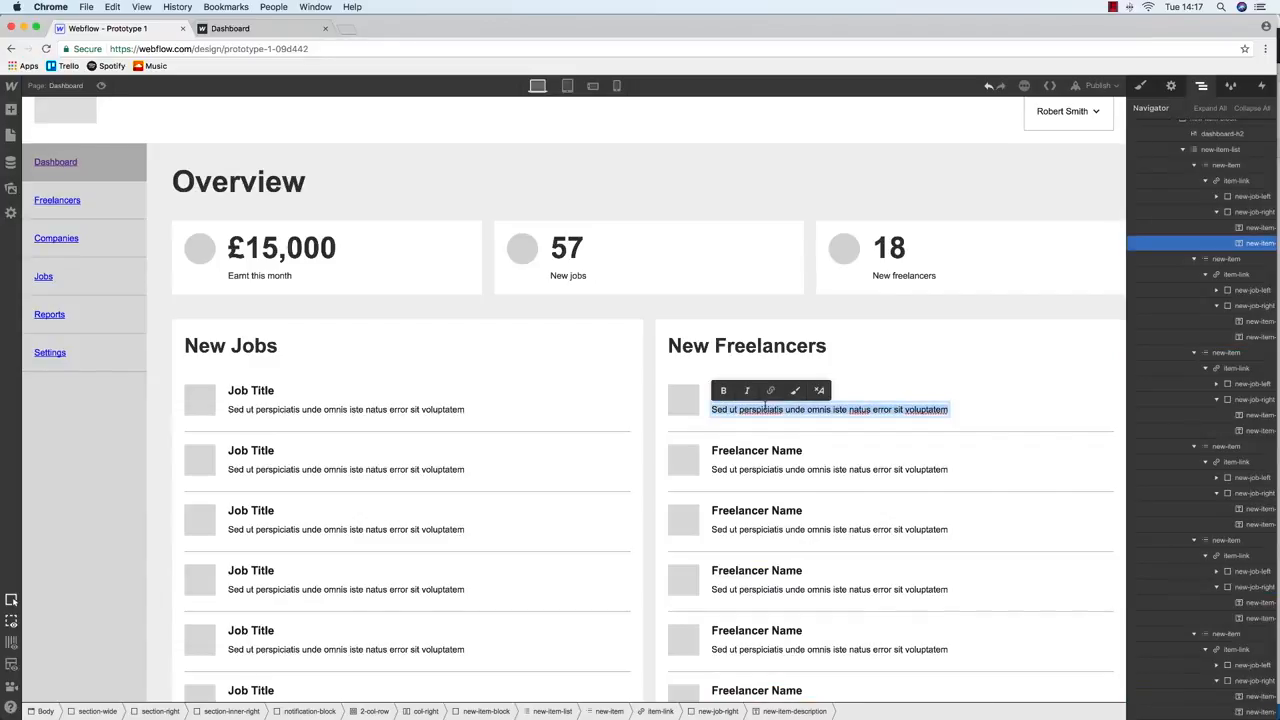
type("Job Title")
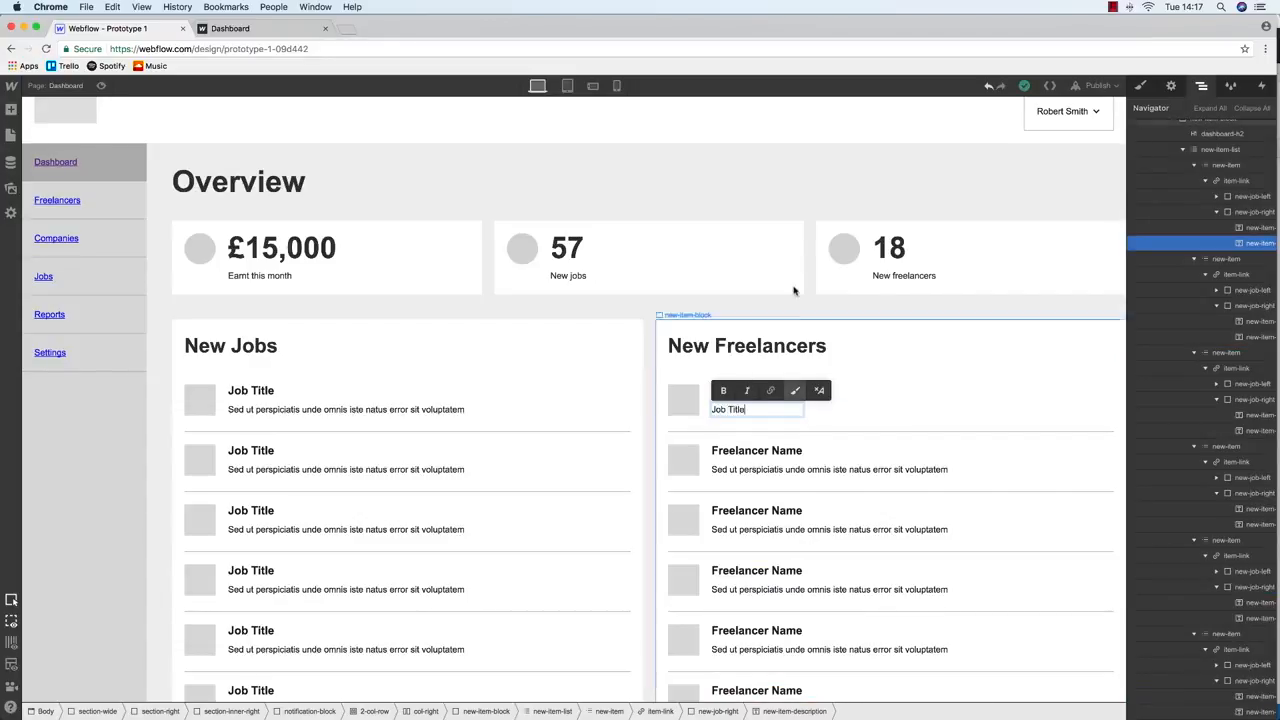
left_click(754, 403)
double_click(737, 409)
key("super+a")
key("super+c")
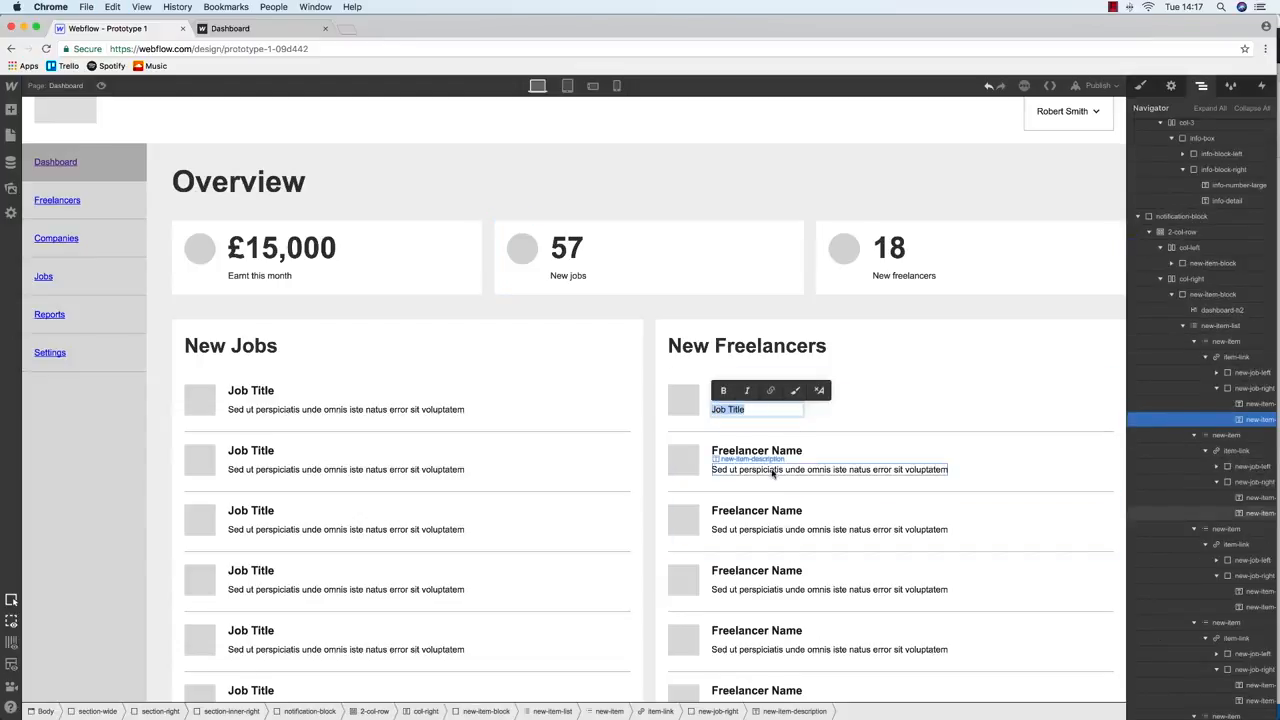
left_click(760, 469)
double_click(760, 469)
key("super+a")
key("super+v")
Paste 'Job Title' into the descriptions of rows three through six
left_click(777, 529)
double_click(777, 529)
key("super+a")
key("super+v")
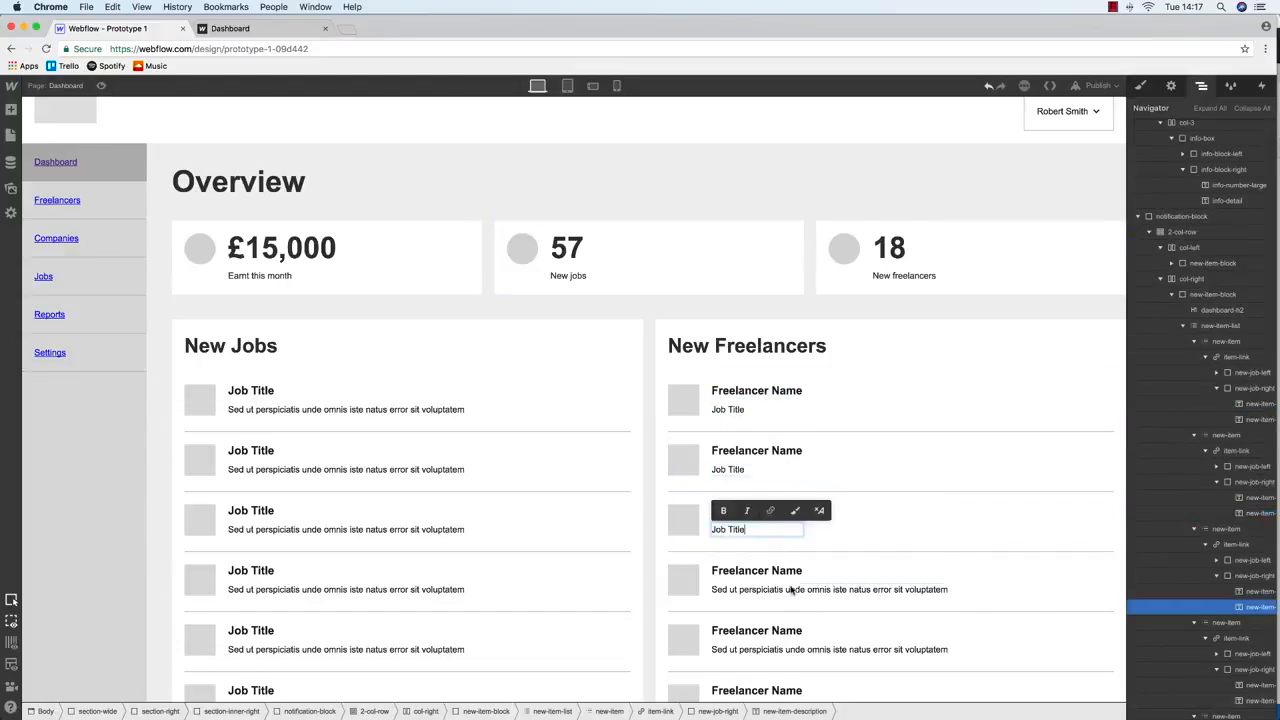
left_click(788, 589)
double_click(788, 589)
key("super+a")
key("super+v")
left_click(788, 651)
double_click(788, 651)
key("super+a")
key("super+v")
left_click(763, 563)
scroll(773, 649, "down", 1)
left_click(776, 658)
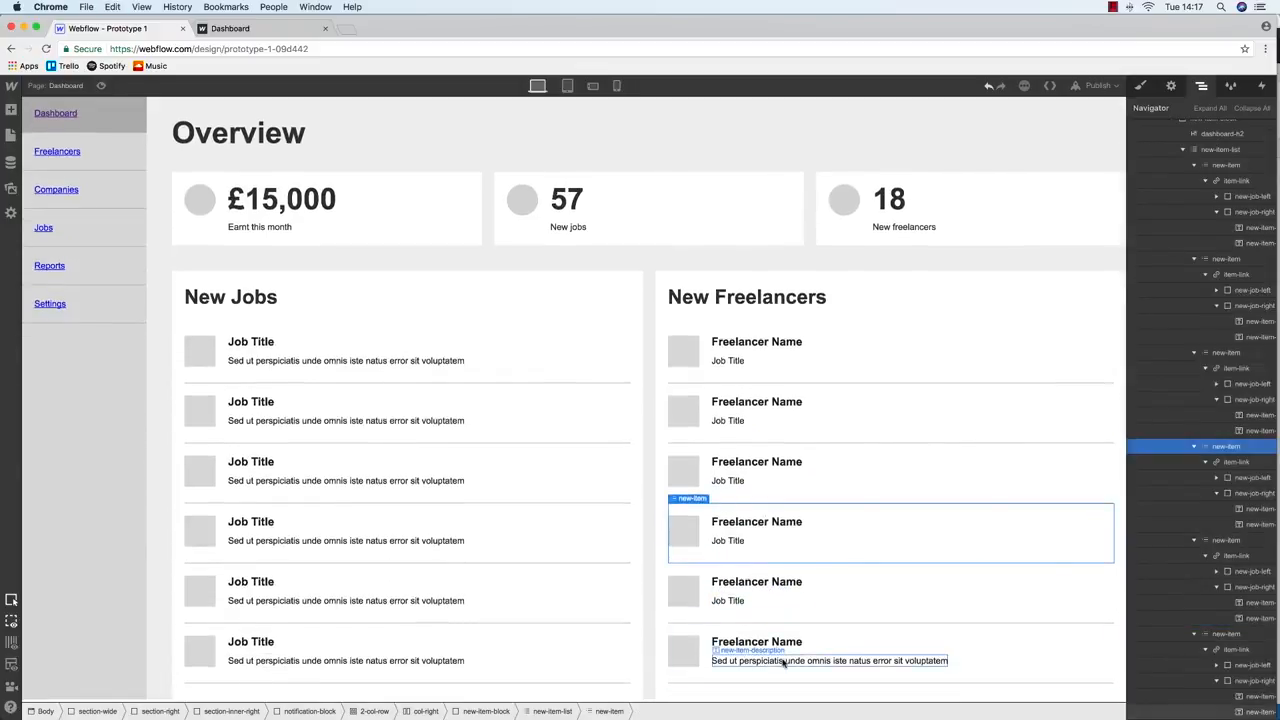
double_click(776, 660)
key("super+a")
key("super+v")
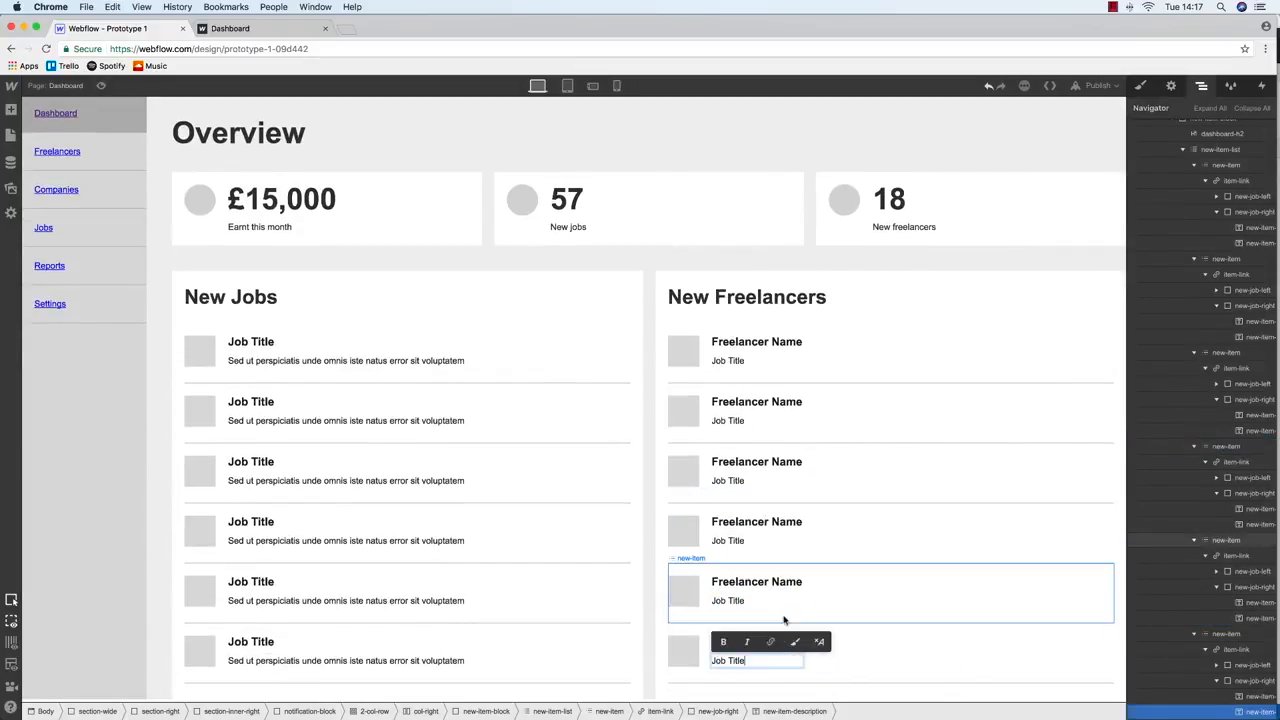
Publish the site to the selected domain
left_click(766, 541)
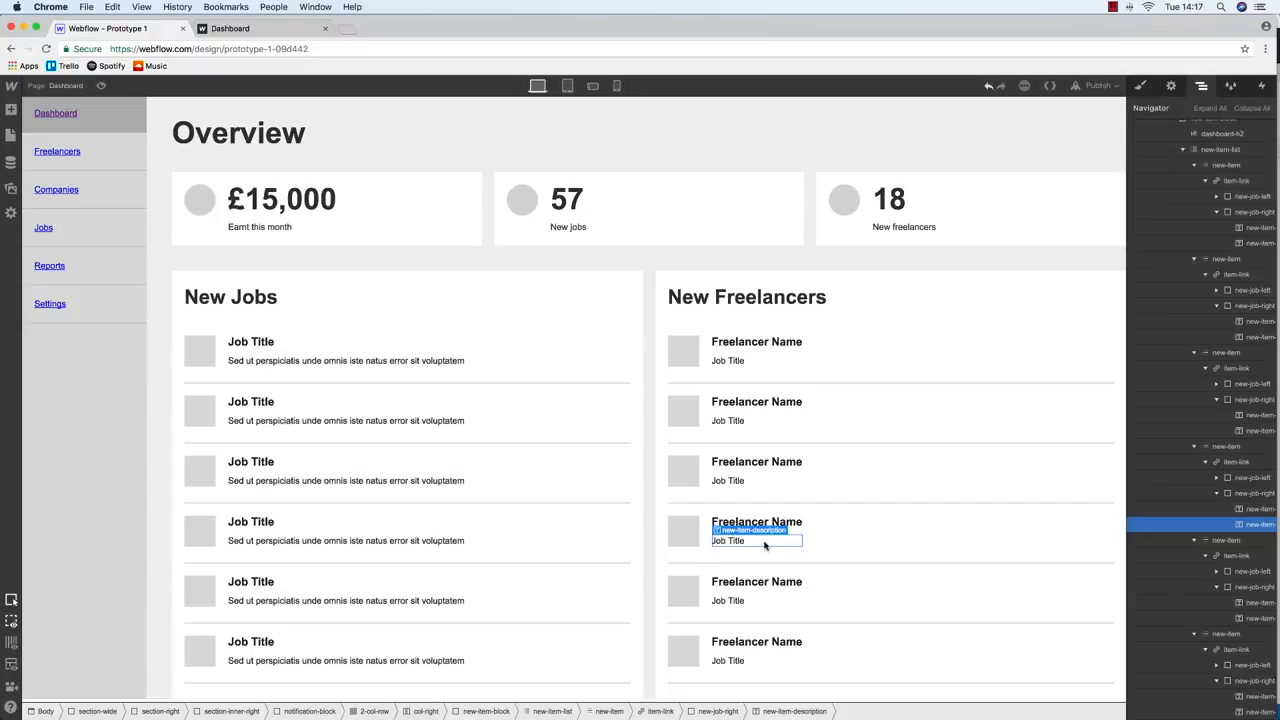
left_click(1097, 85)
left_click(1013, 208)
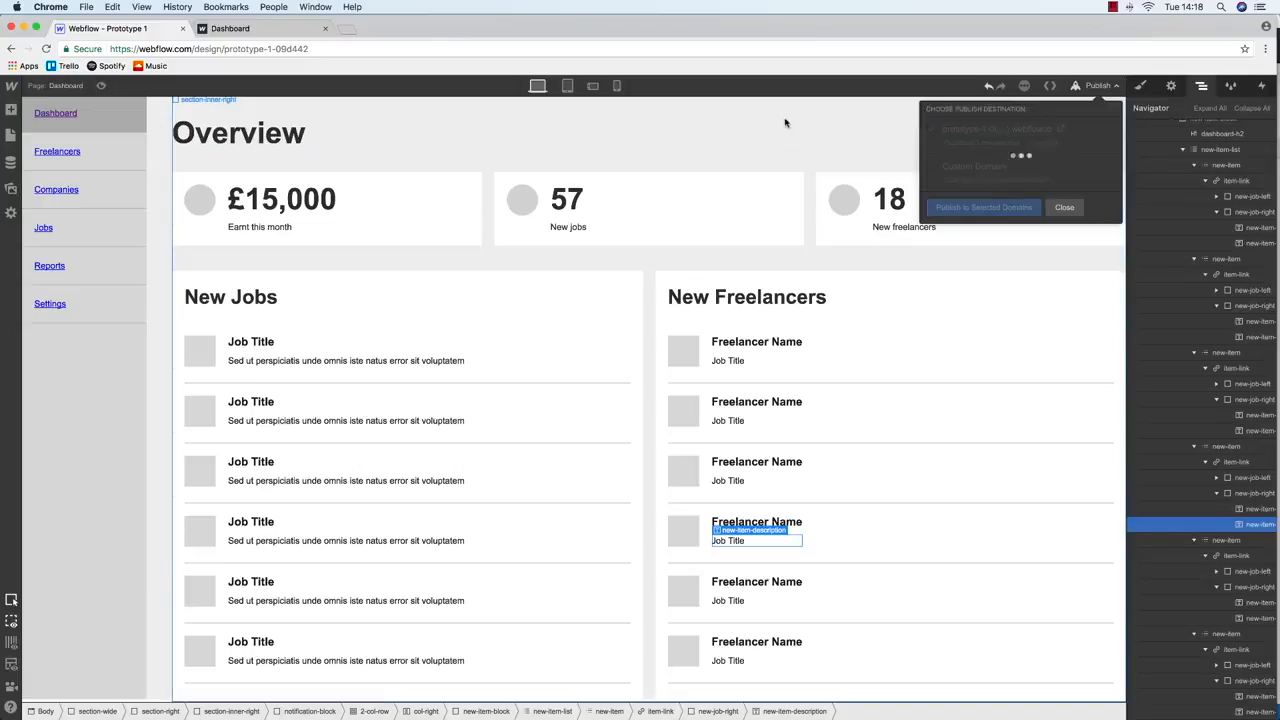
Reload the published Dashboard tab in Chrome and scroll through the New Freelancers list
left_click(235, 28)
key("super+r")
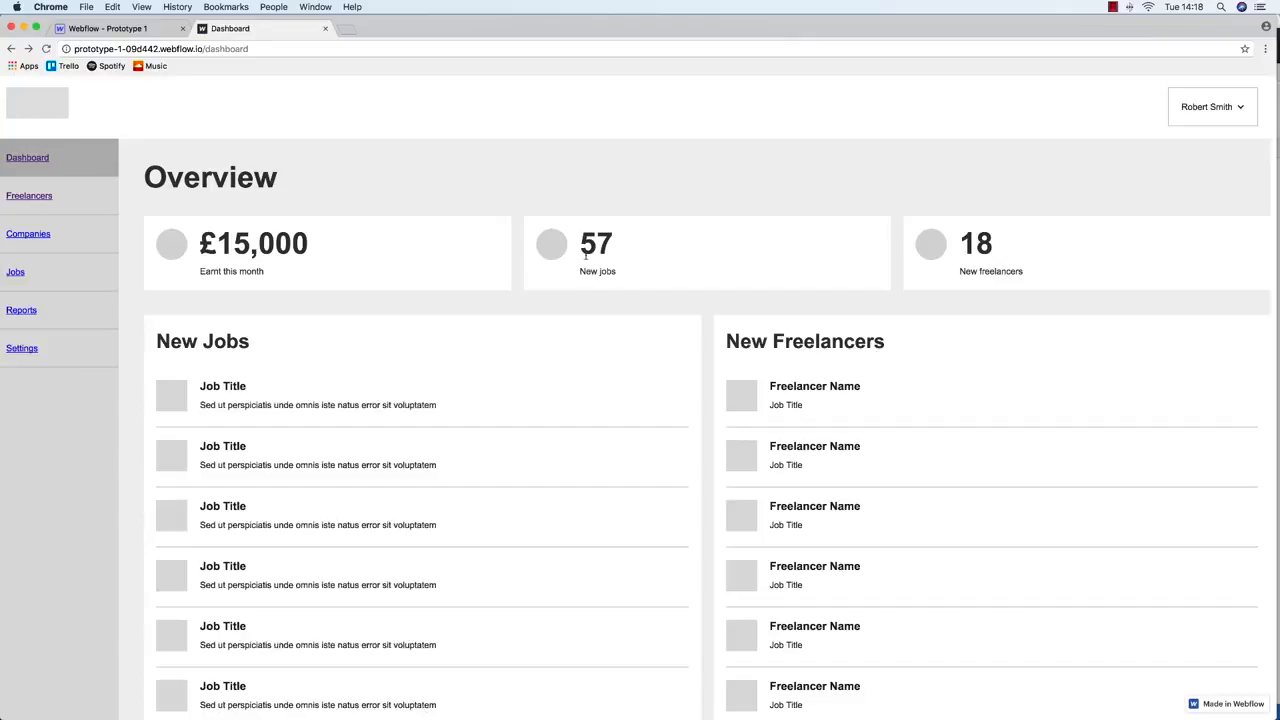
scroll(586, 249, "down", 2)
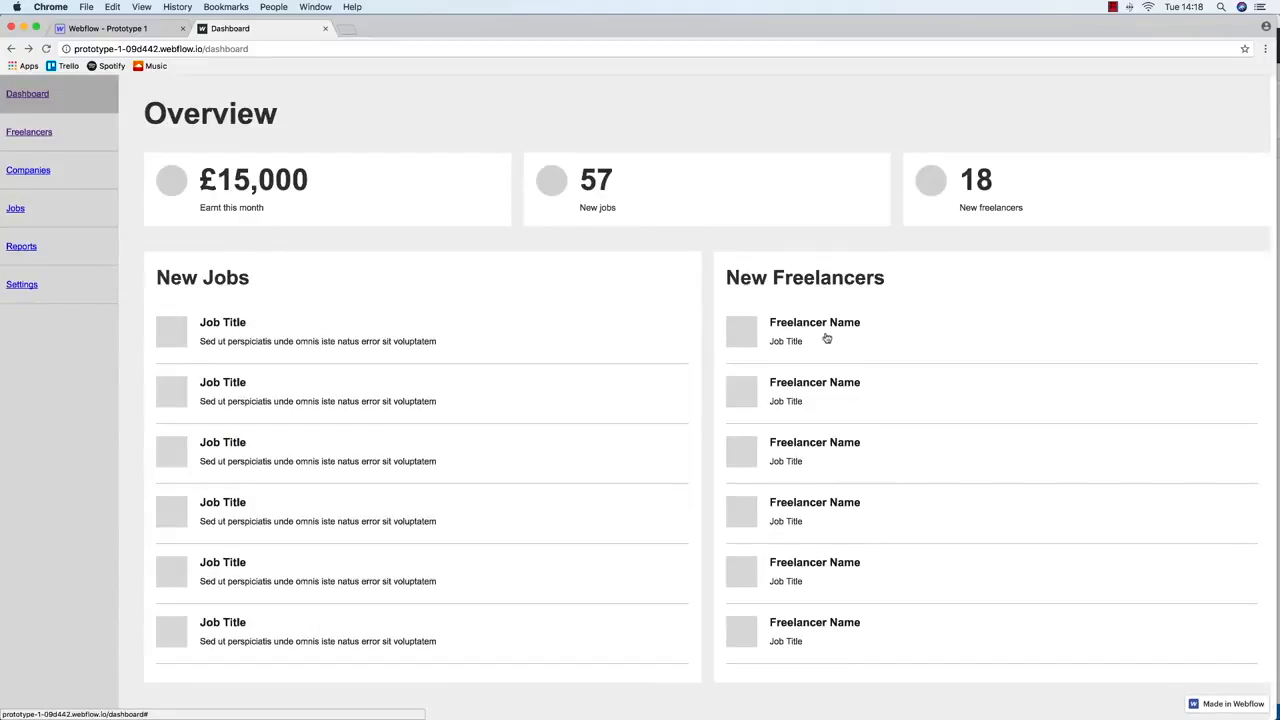
scroll(828, 338, "up", 2)
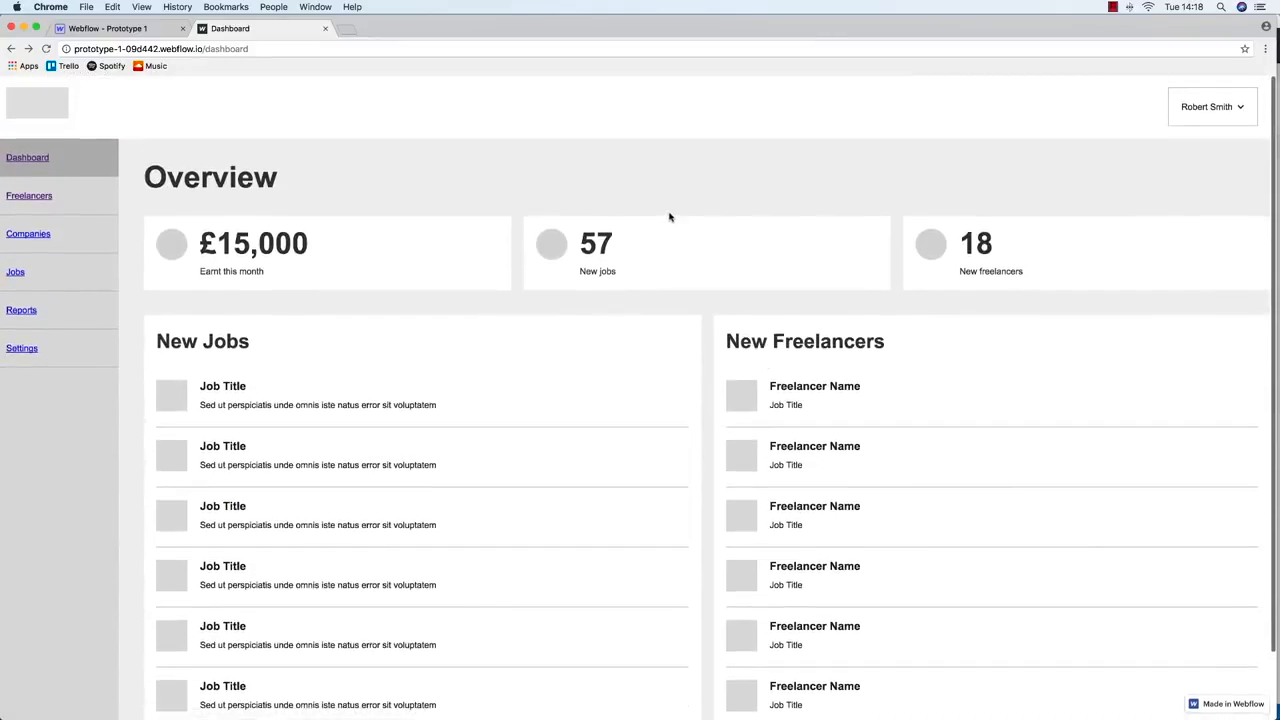
key("super+Tab")
scroll(707, 362, "down", 3)
scroll(707, 363, "up", 4)
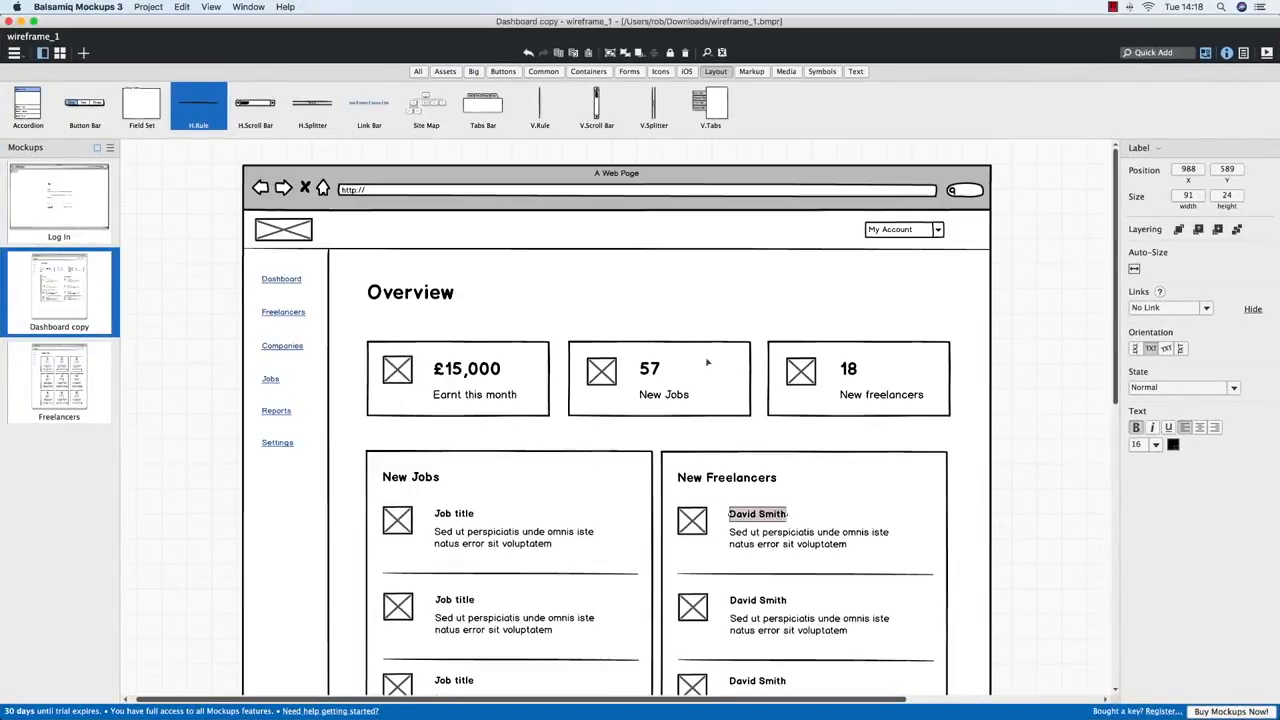
key("super+Tab")
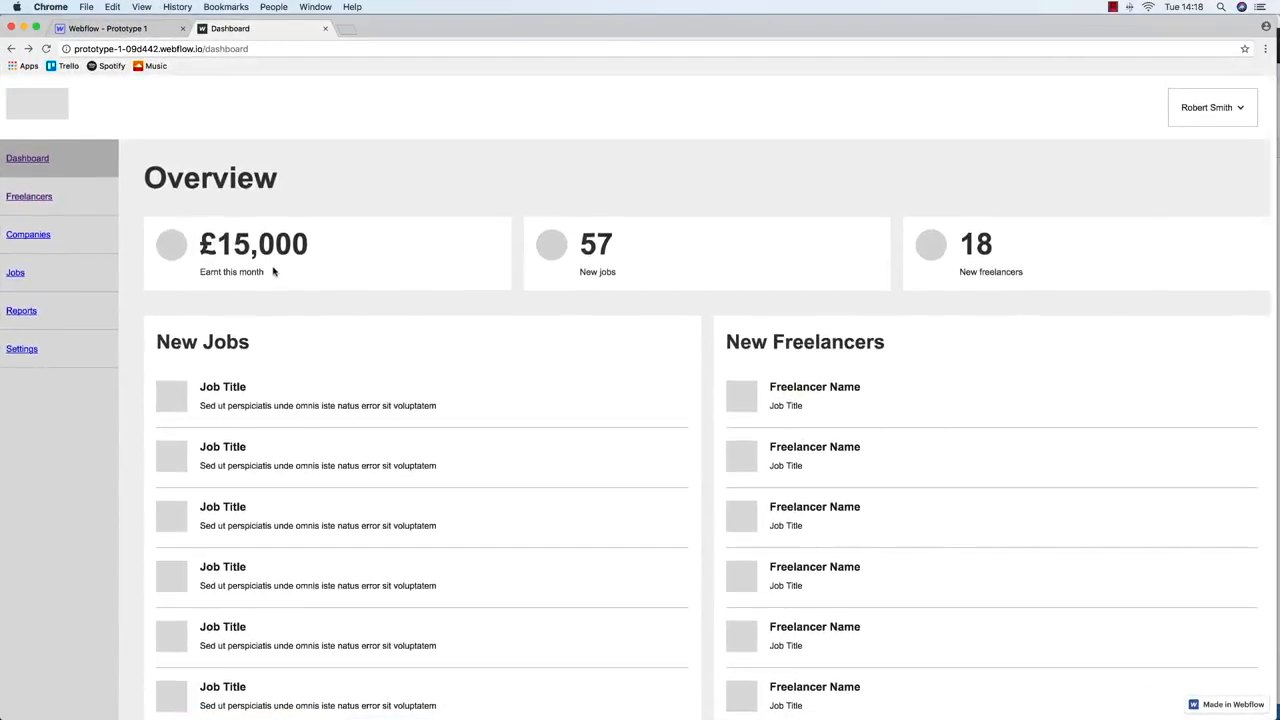
Scroll the live dashboard, check the account dropdown, and widen the Chrome window slightly
scroll(273, 270, "down", 1)
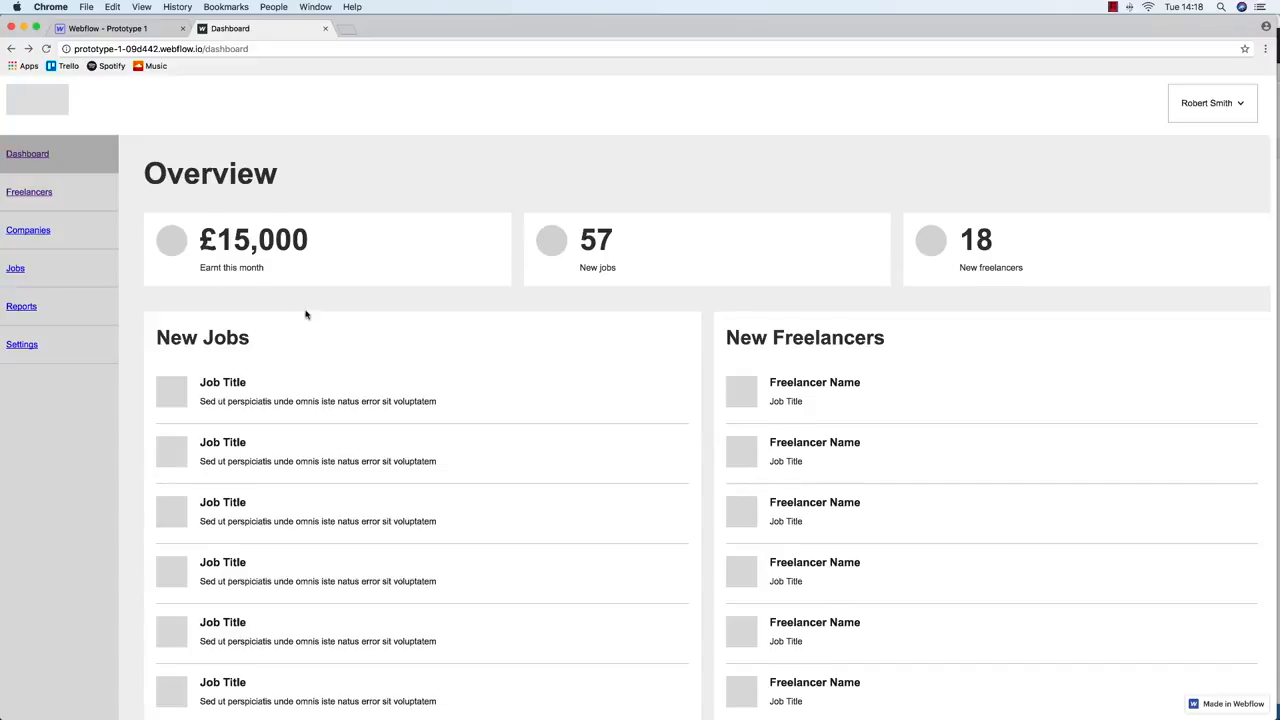
scroll(306, 315, "down", 3)
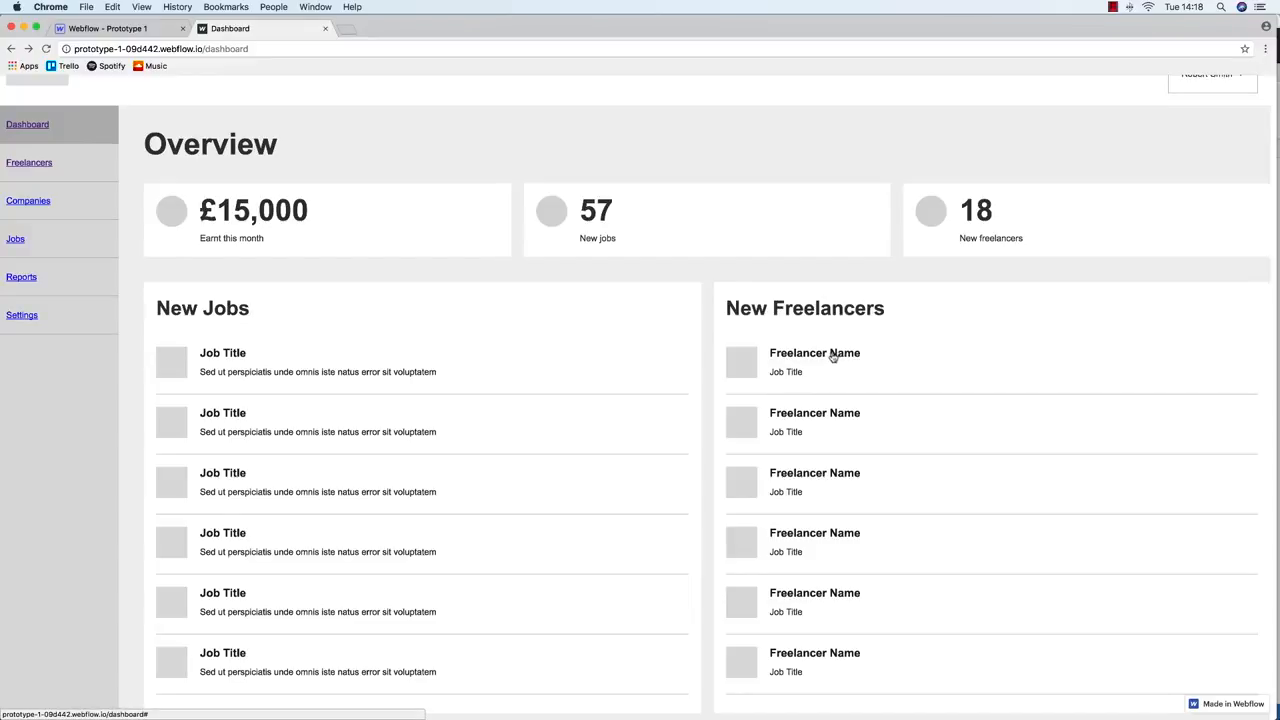
scroll(833, 357, "up", 2)
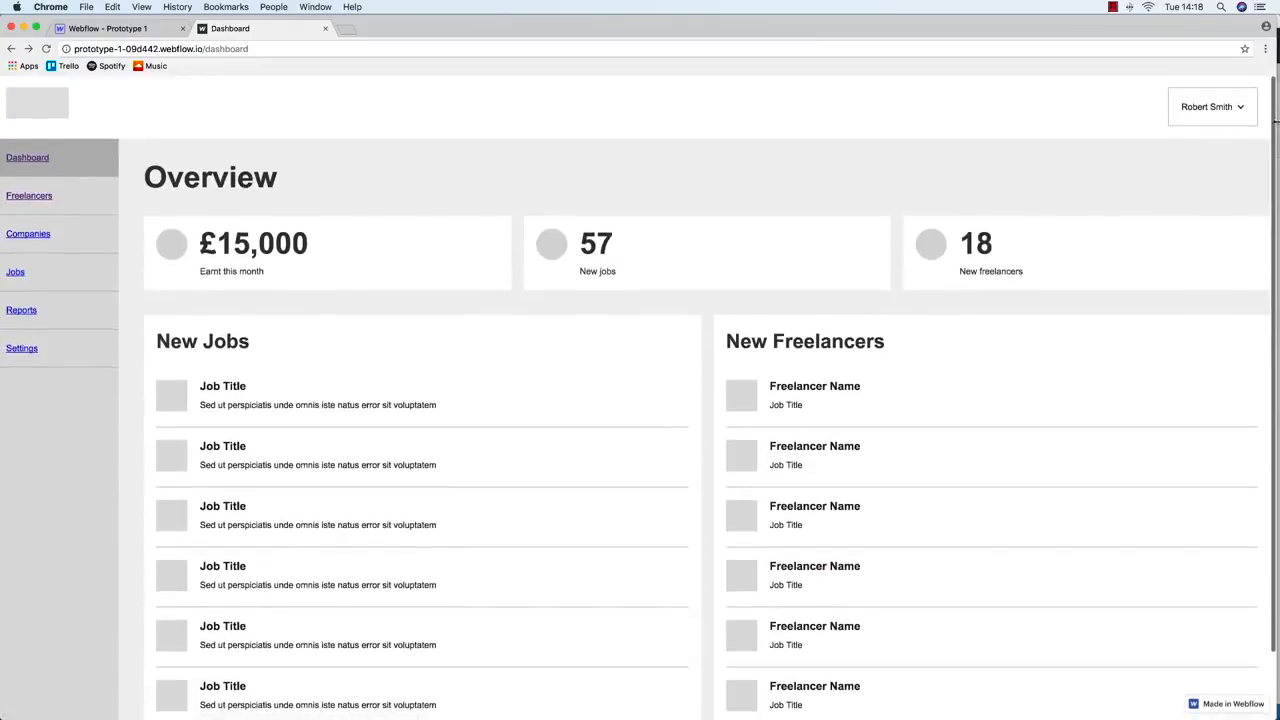
left_click(1237, 108)
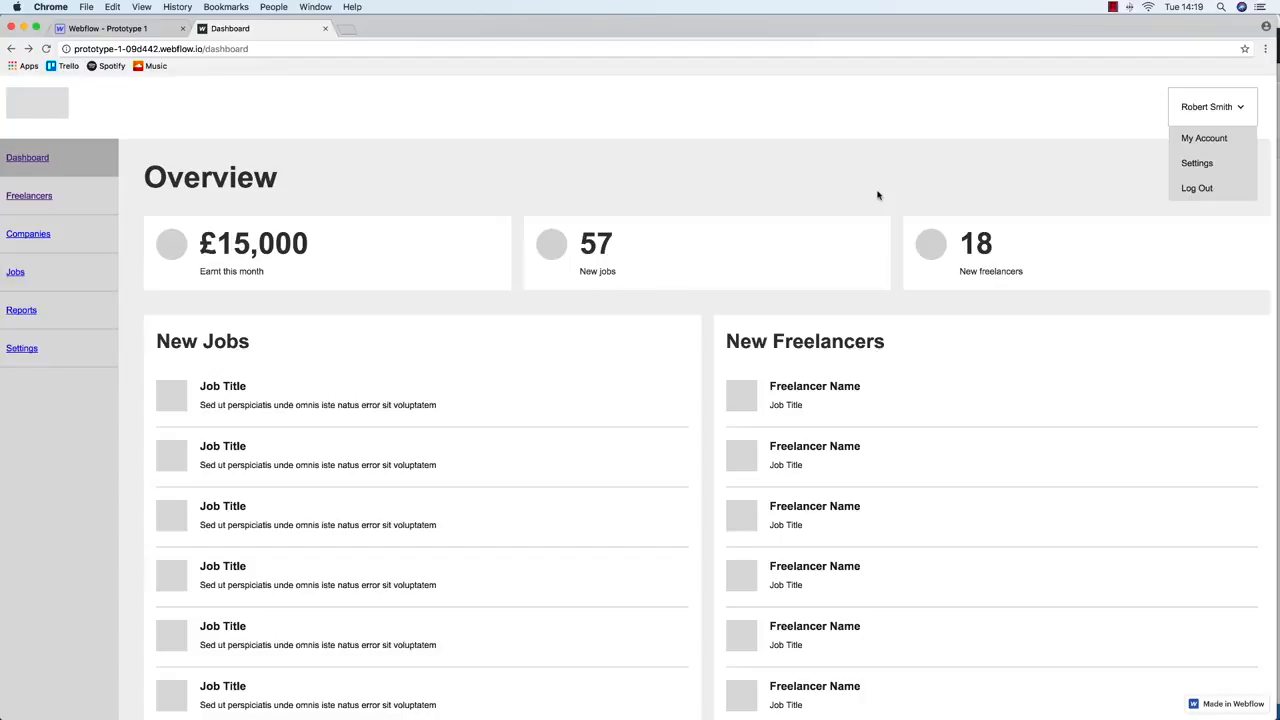
left_click(878, 195)
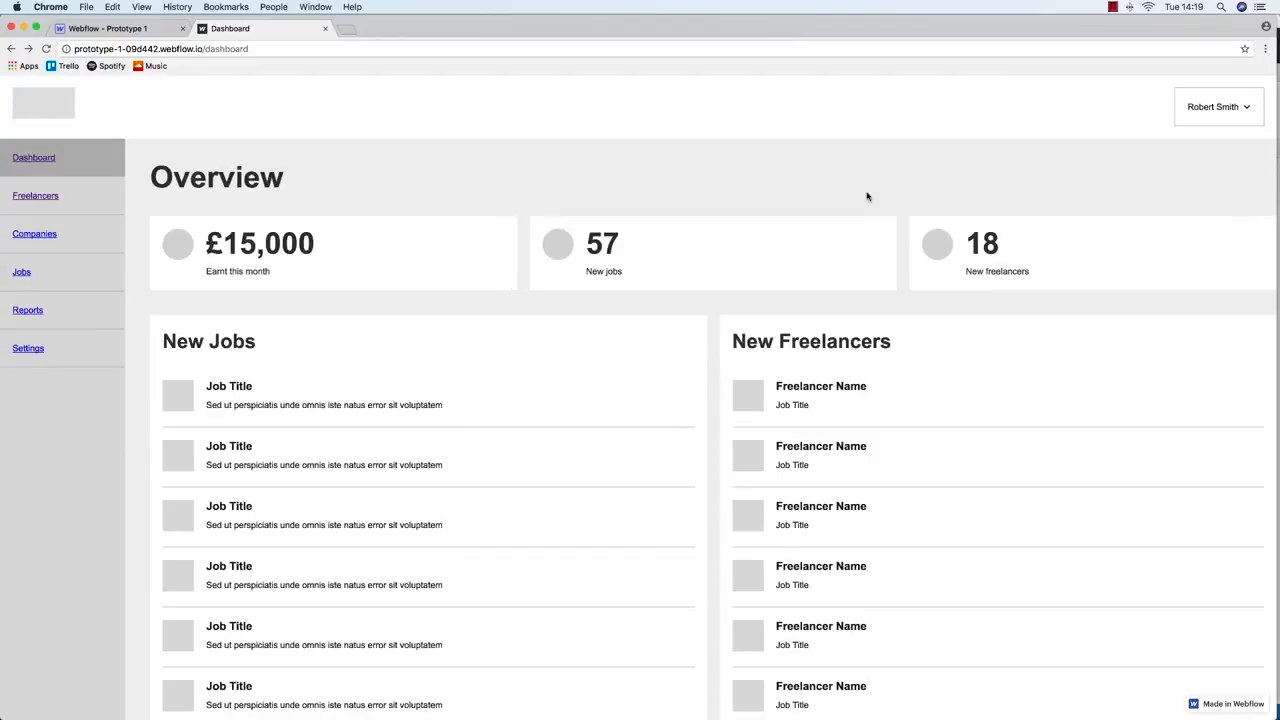
left_click(1221, 113)
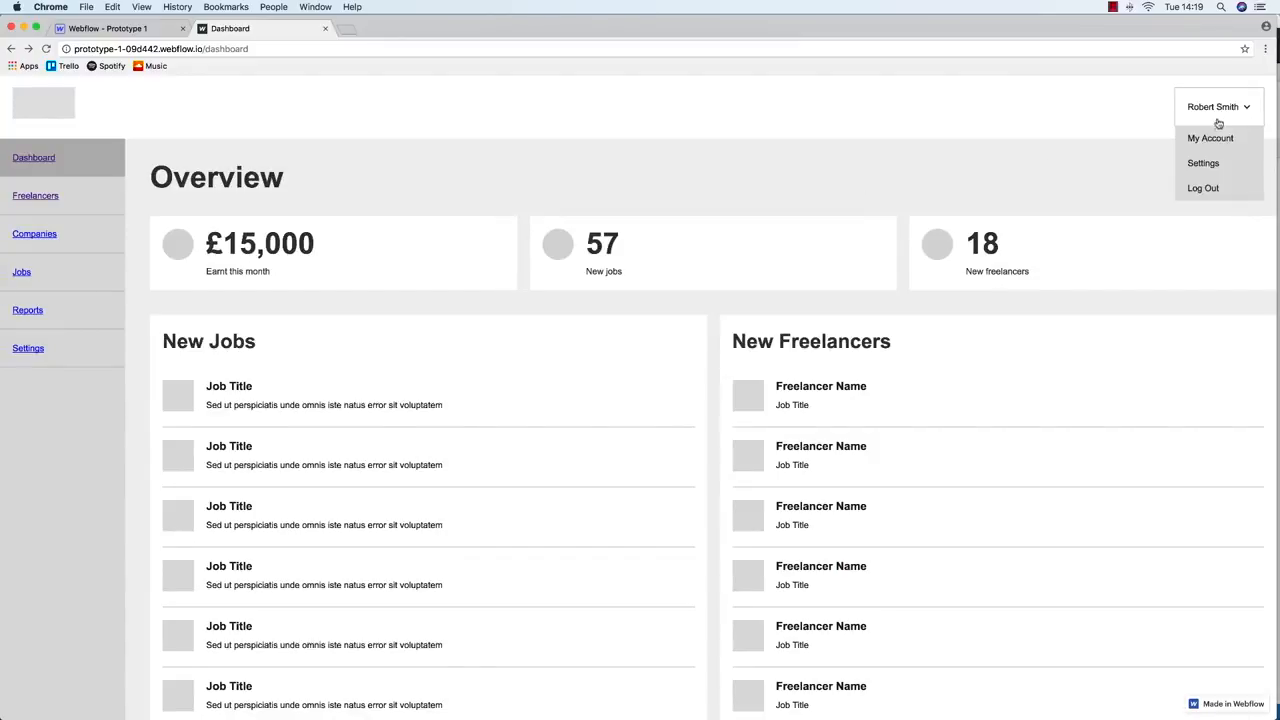
left_click(1221, 112)
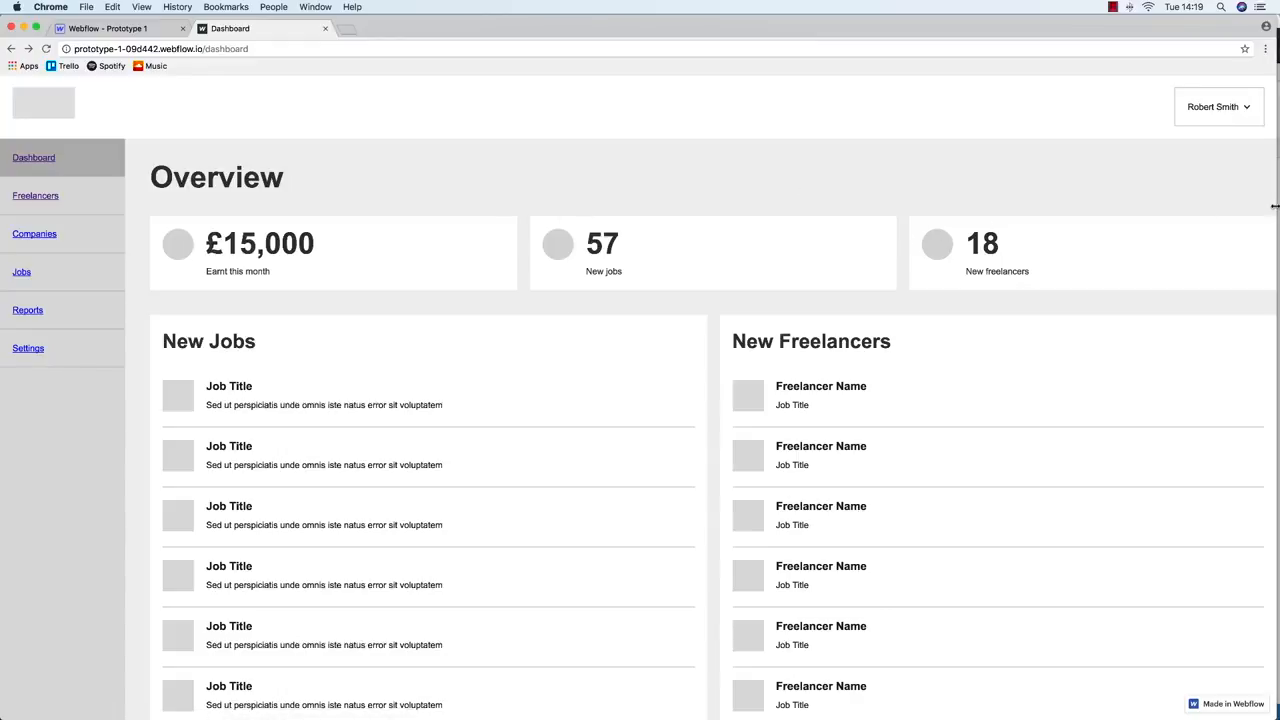
left_click_drag(1275, 206, 1277, 207)
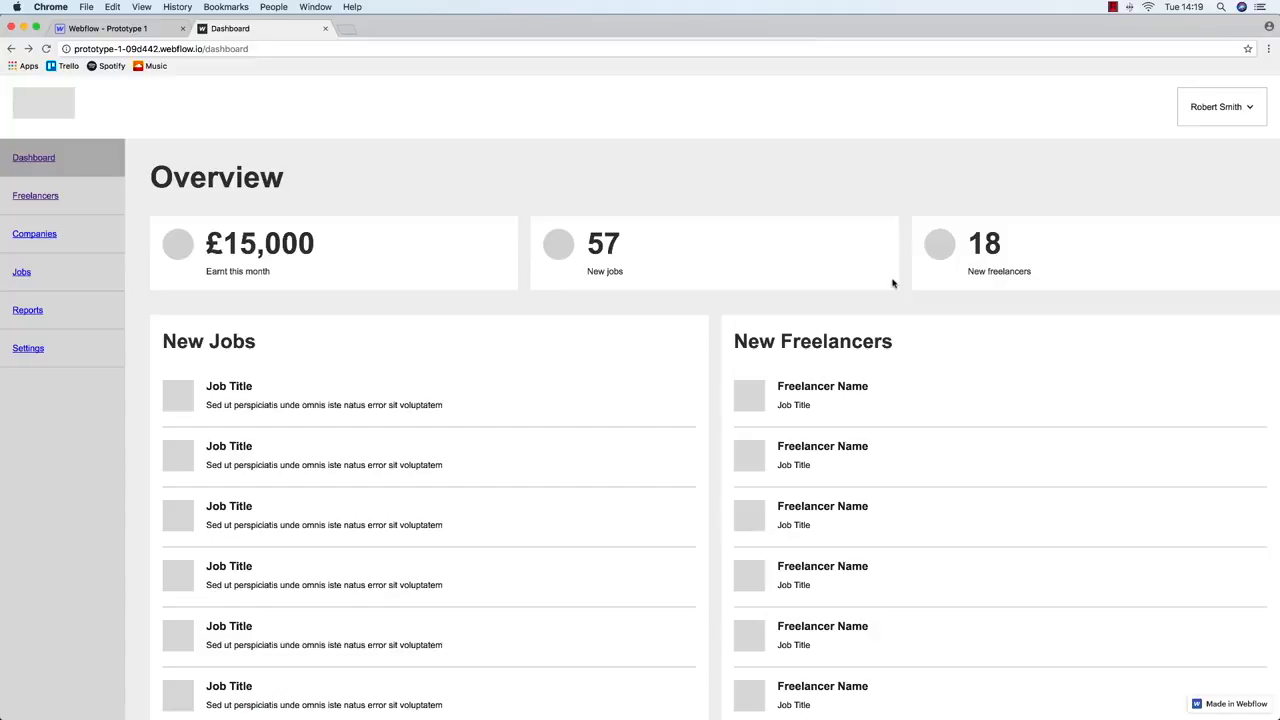
key("ctrl+Up")
View the Freelancers wireframe in Balsamiq, then open the published Freelancers page in Chrome
left_click(763, 397)
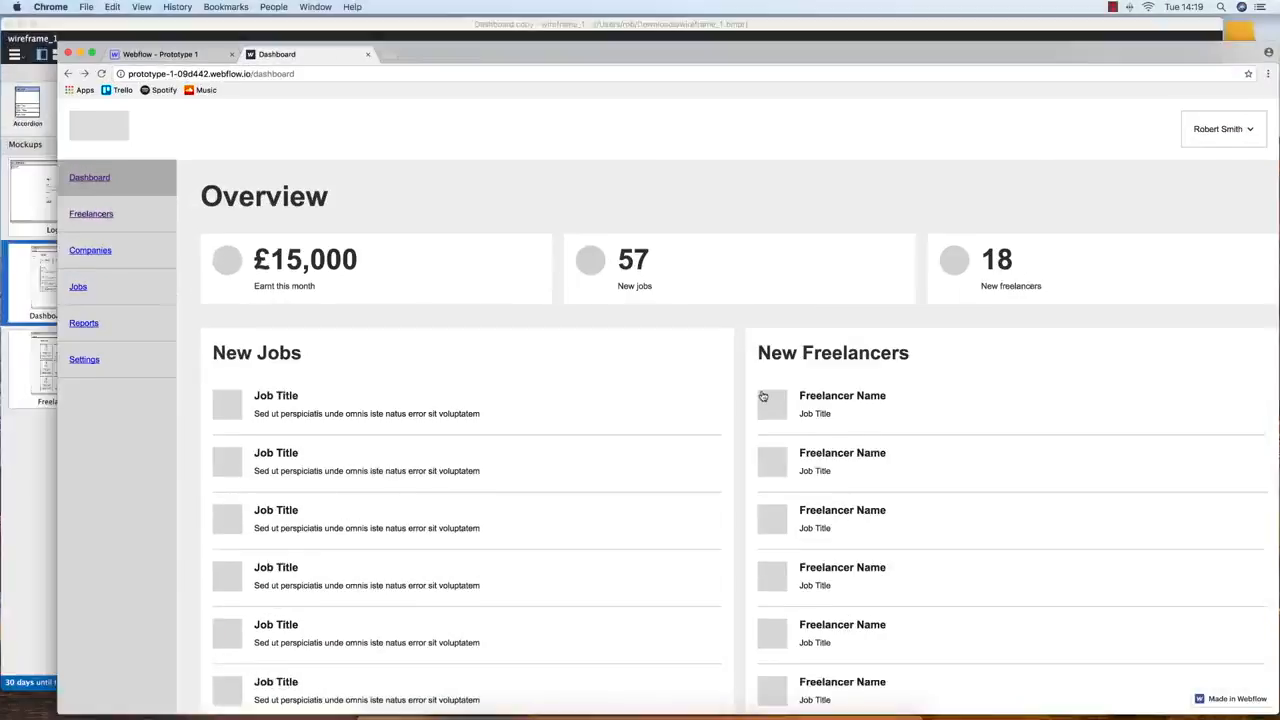
key("ctrl+Up")
left_click(320, 190)
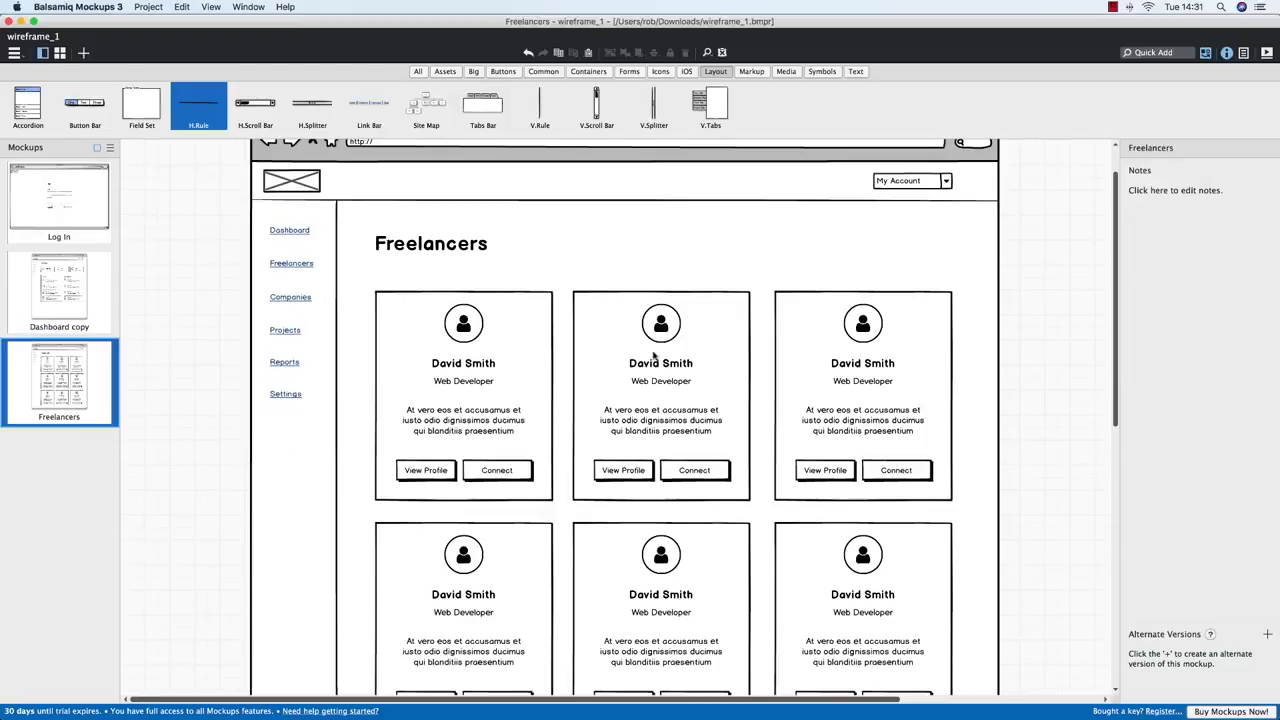
key("ctrl+Up")
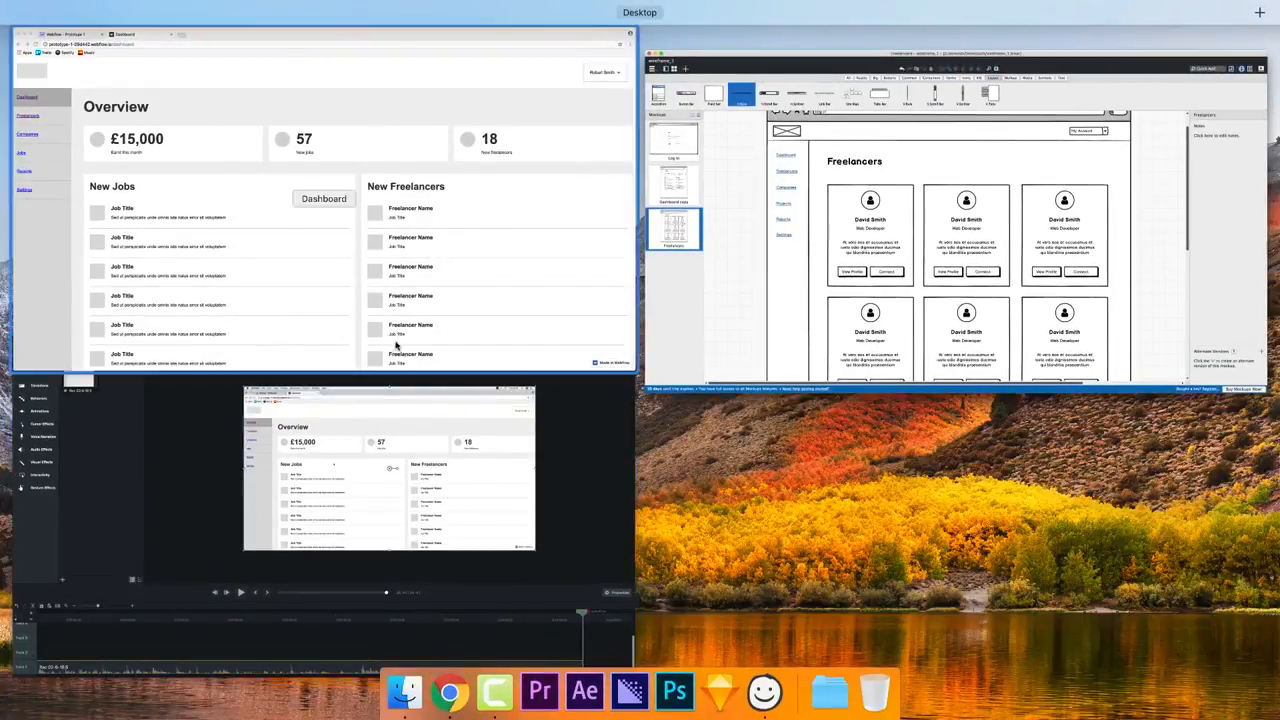
left_click(330, 200)
left_click(30, 196)
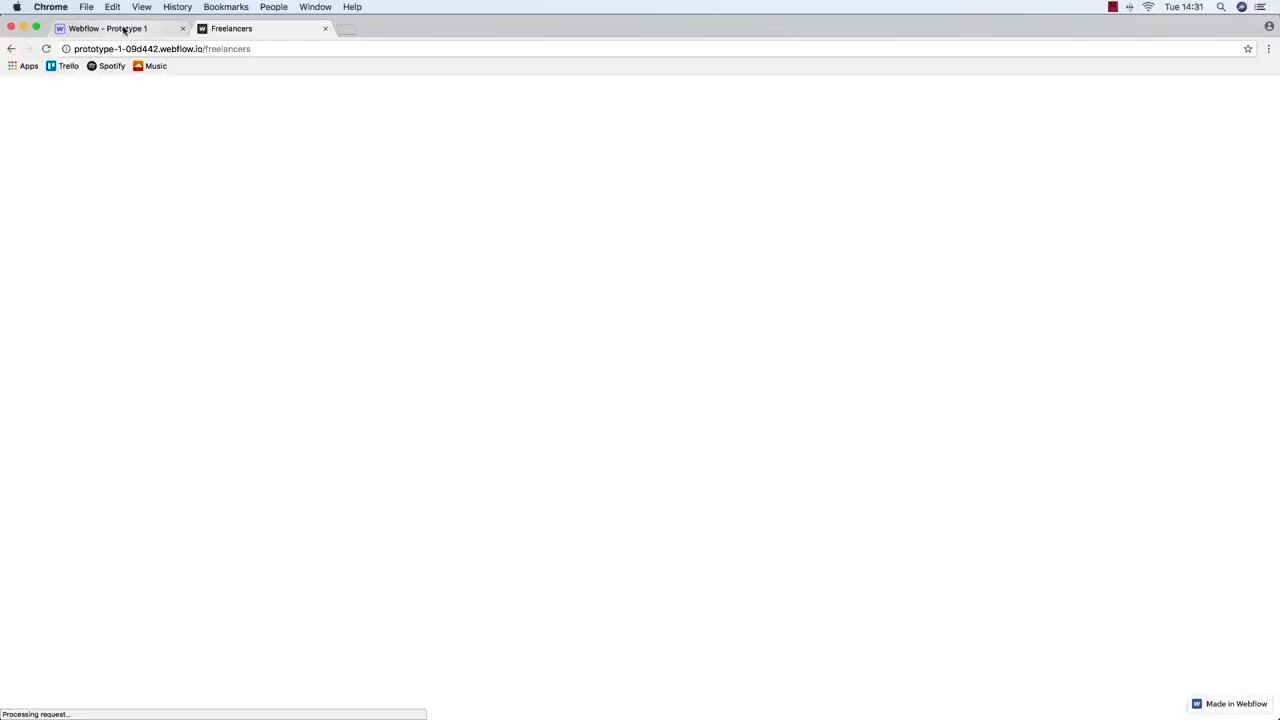
Check the Dashboard's structure, then switch the designer to the Freelancers page
left_click(126, 28)
left_click(158, 150)
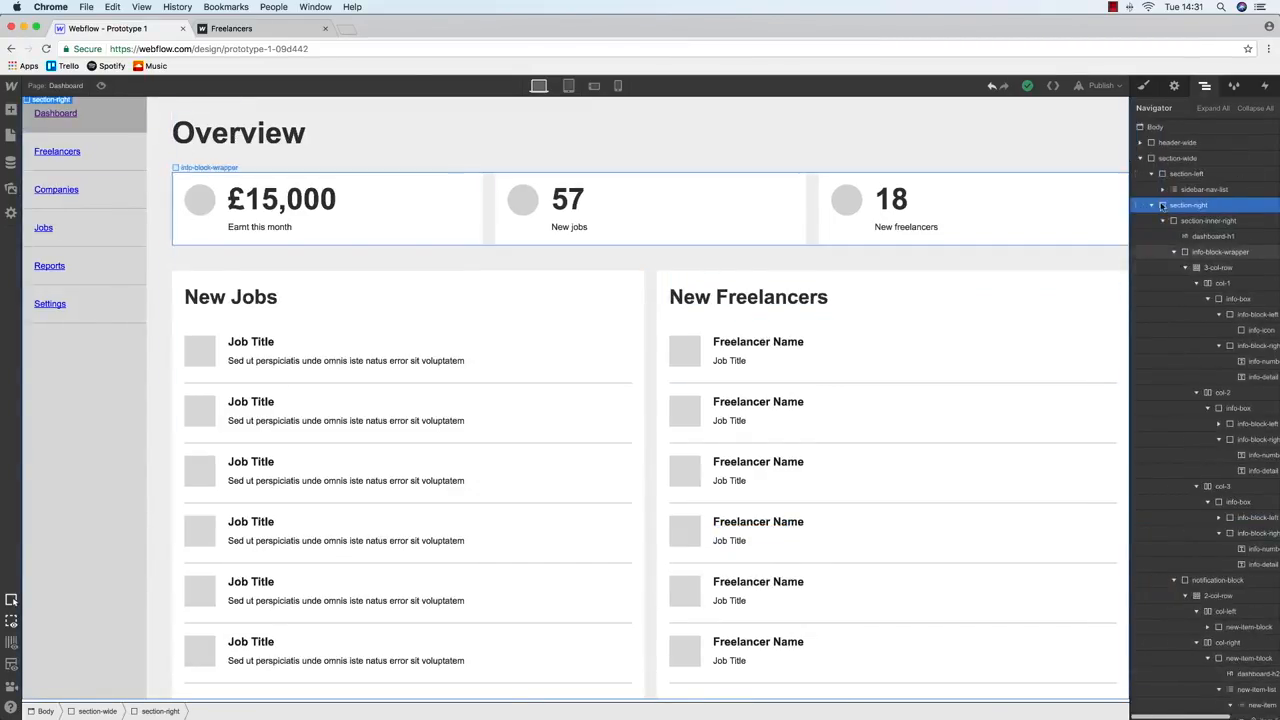
left_click(1140, 159)
left_click(1164, 144)
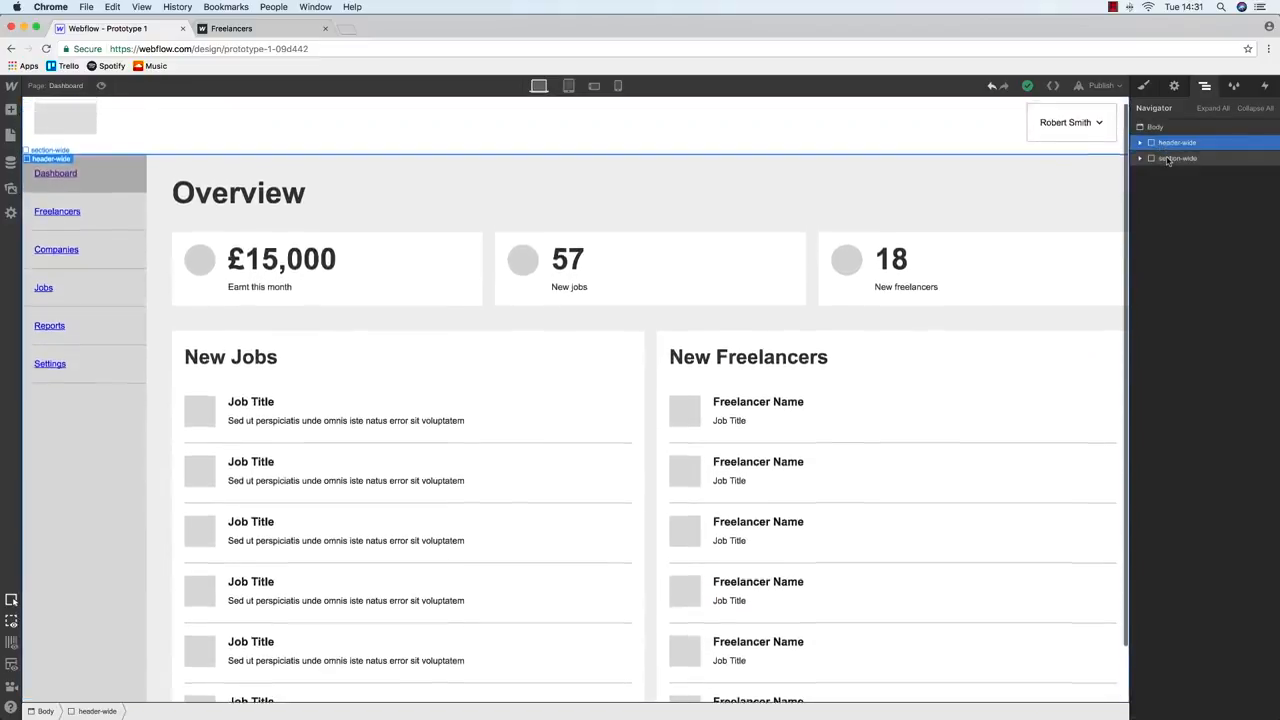
left_click(10, 135)
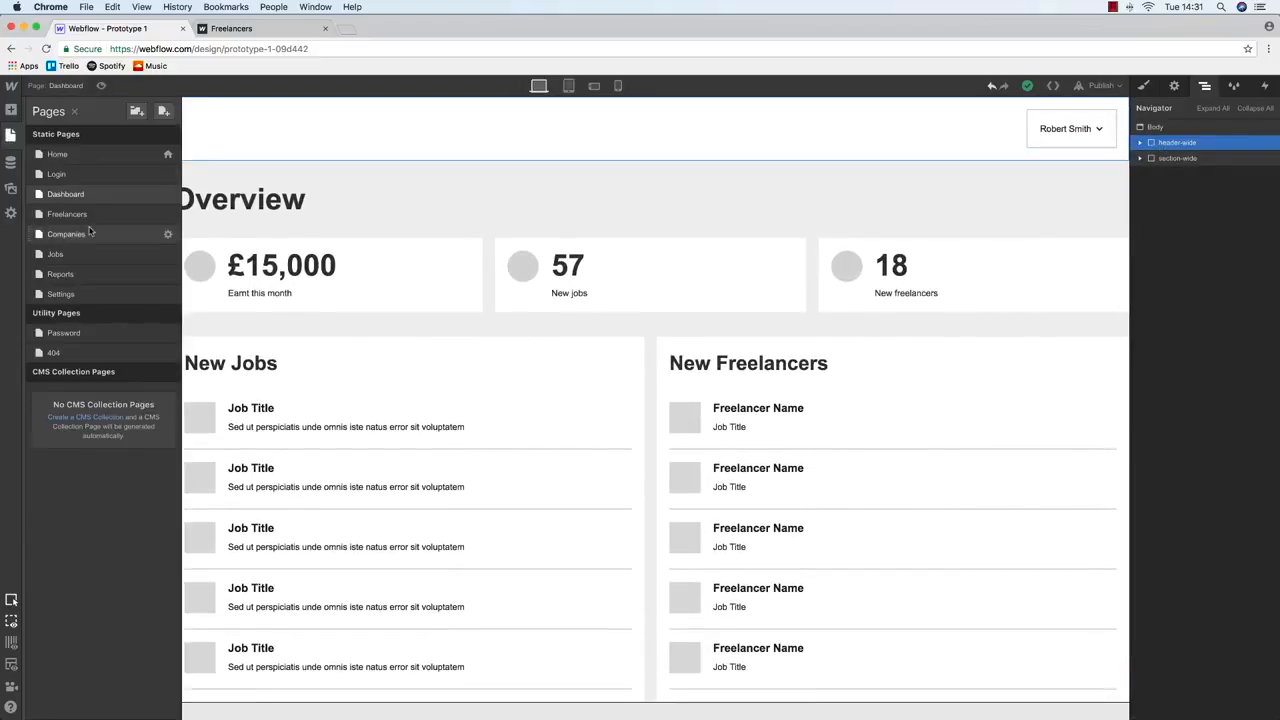
left_click(85, 215)
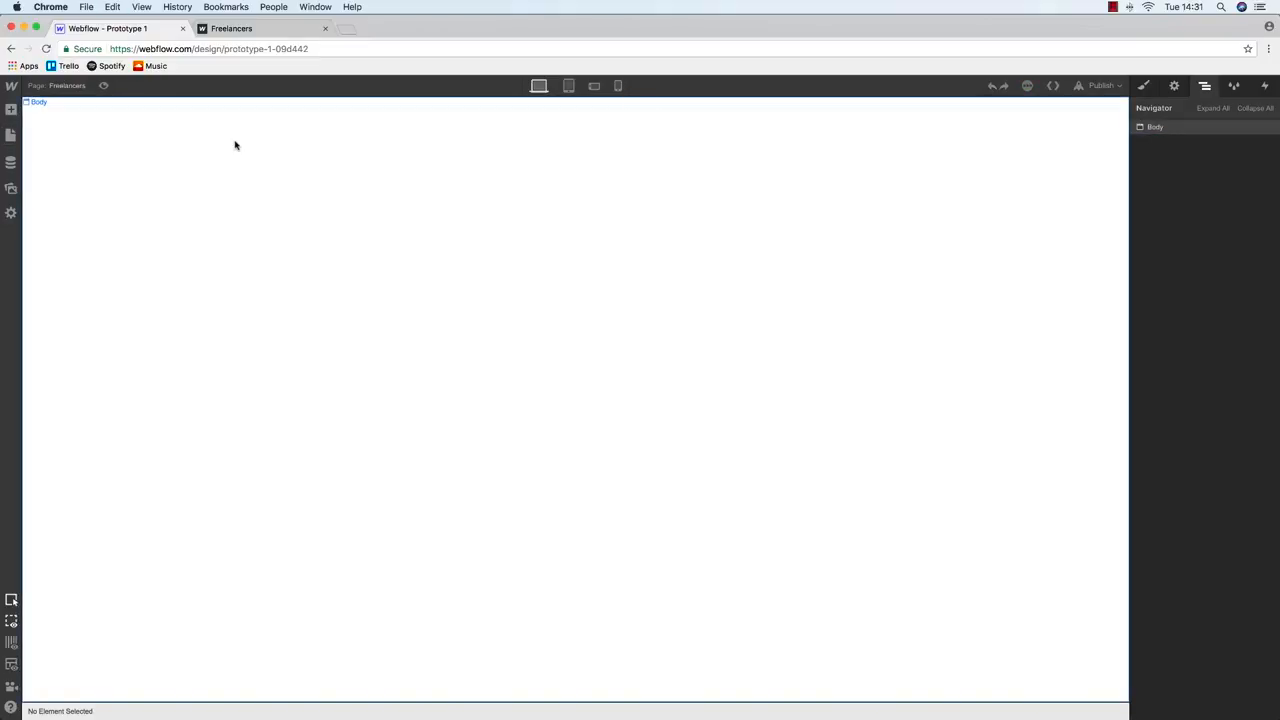
left_click(9, 132)
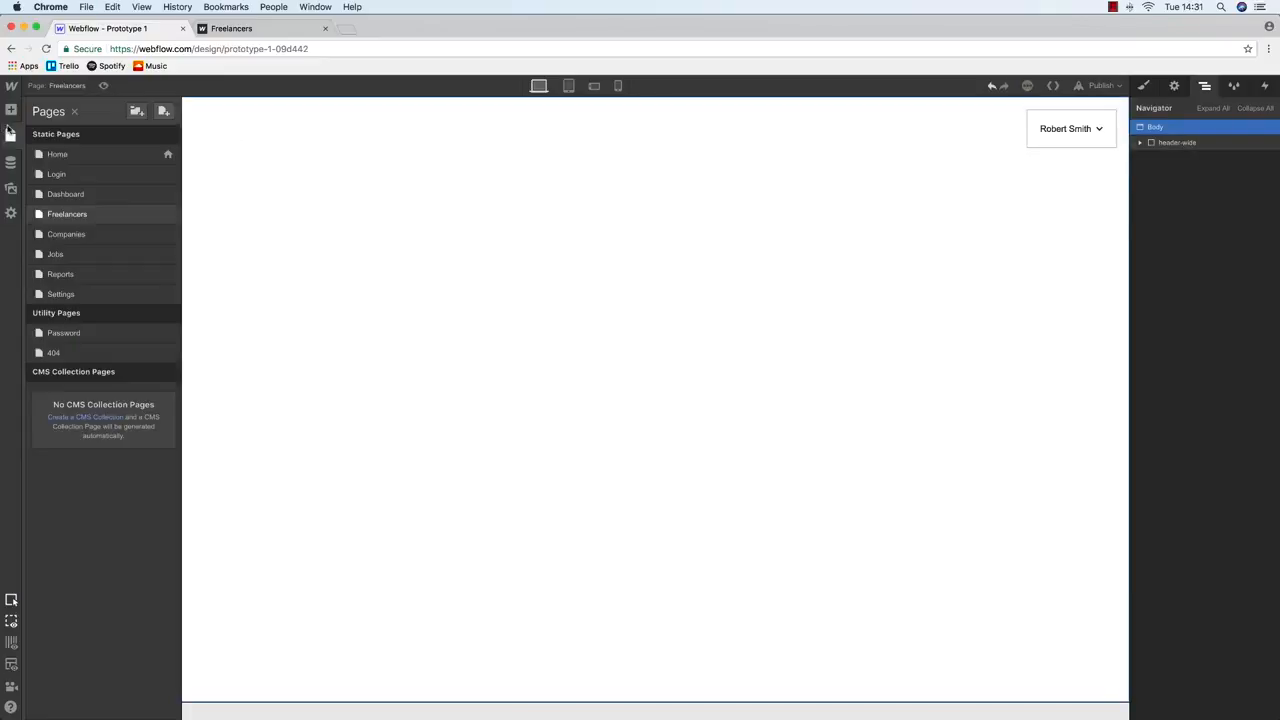
left_click(65, 194)
left_click(1184, 158)
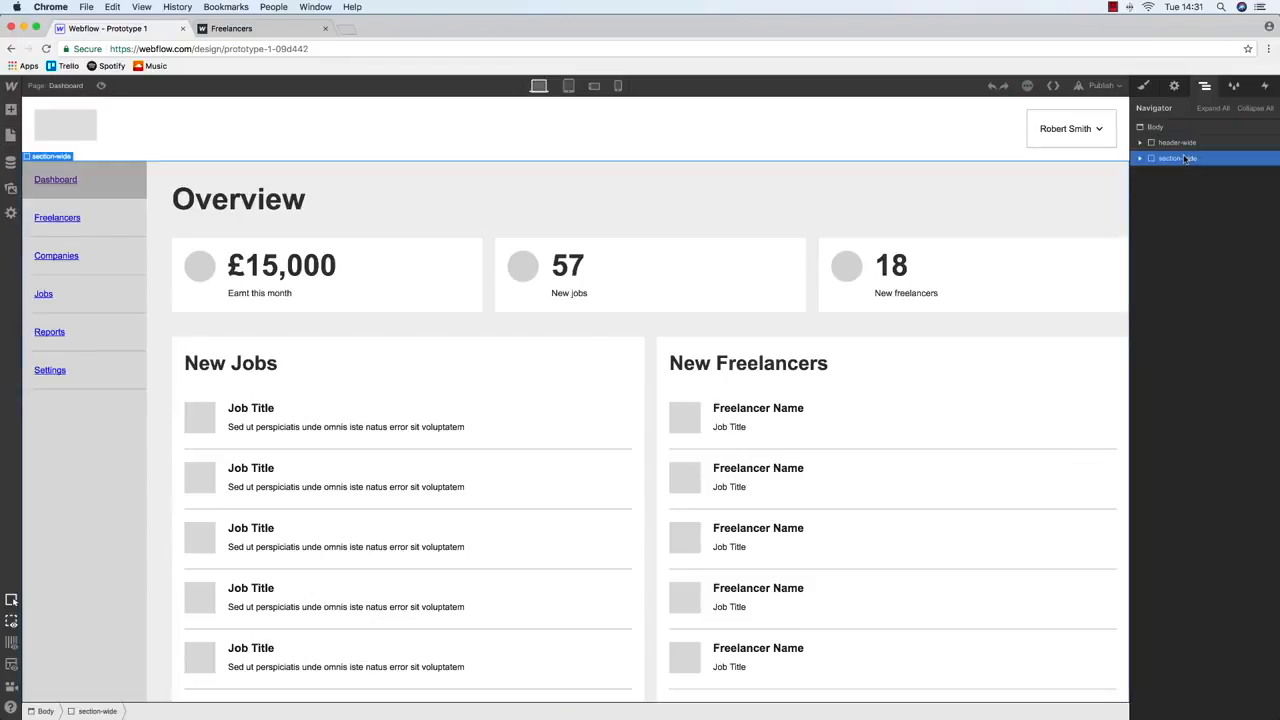
left_click(10, 133)
left_click(63, 214)
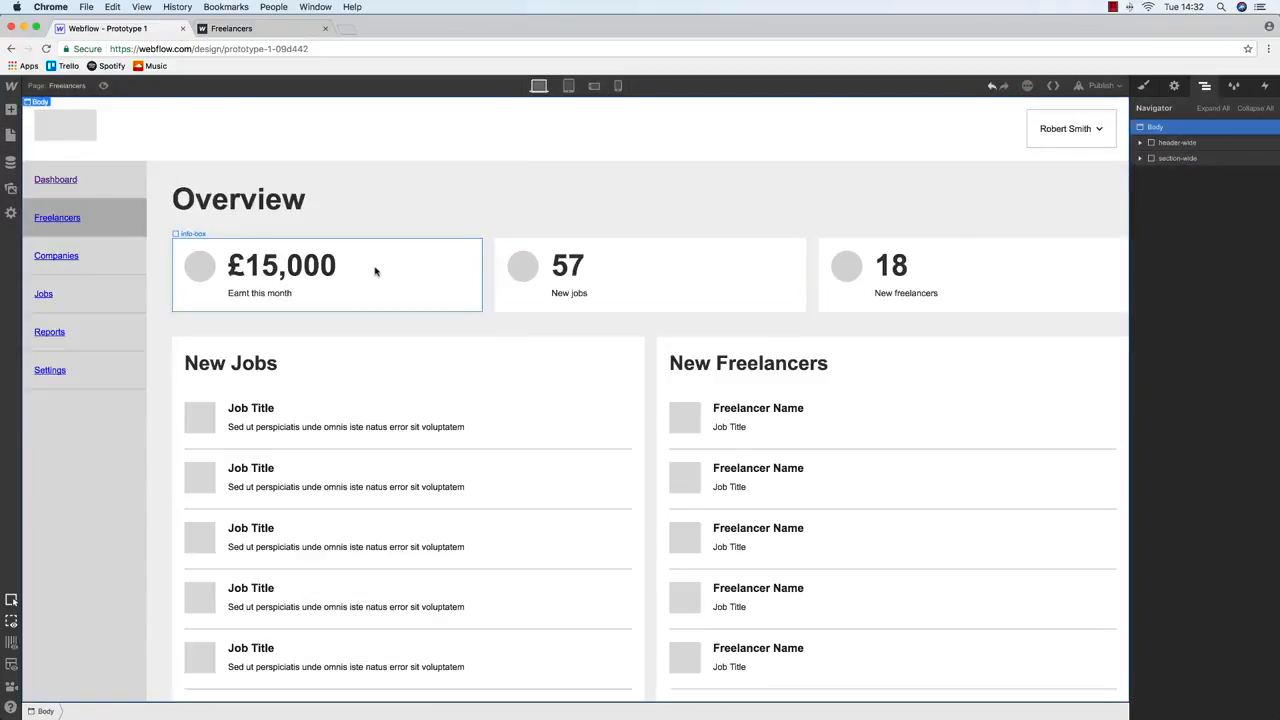
Change the page heading from Overview to 'Freelancers'
left_click(200, 172)
double_click(264, 204)
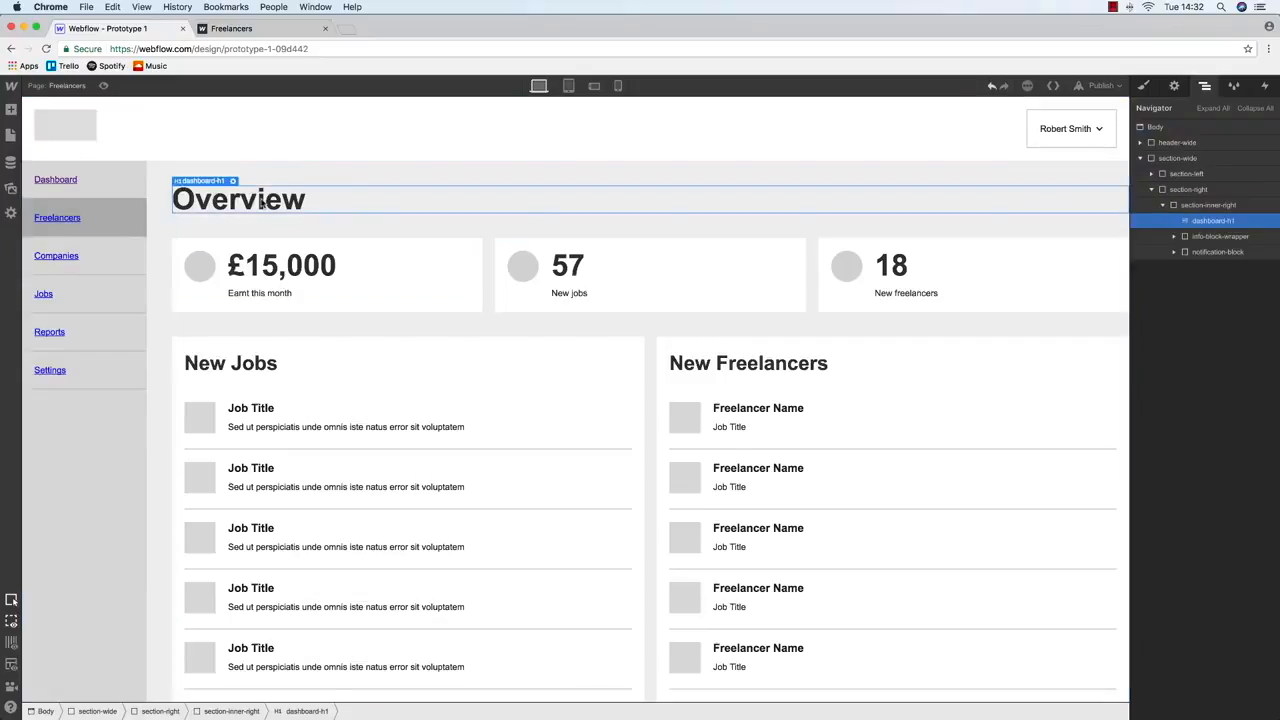
key("ctrl+Up")
key("ctrl+Up")
type("F")
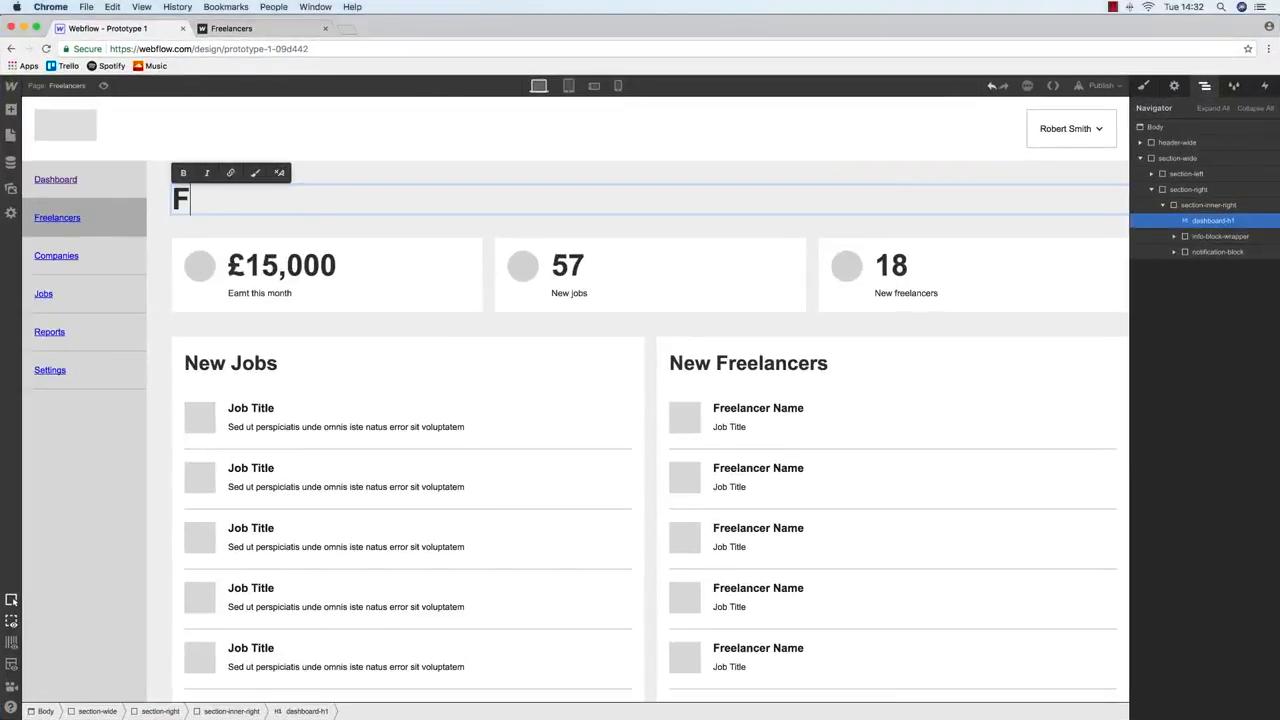
type("reelancers")
Delete the info-block-wrapper stat boxes and the New Jobs / New Freelancers notification-block
left_click(429, 263)
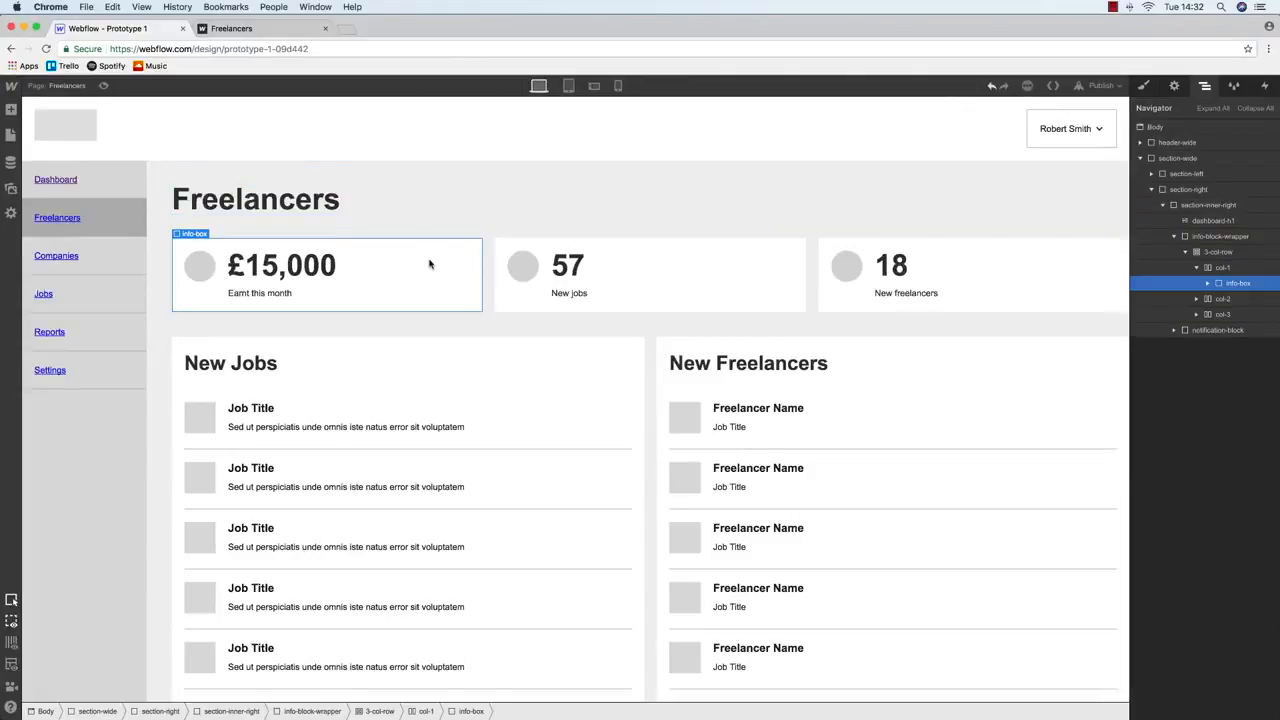
left_click(1210, 237)
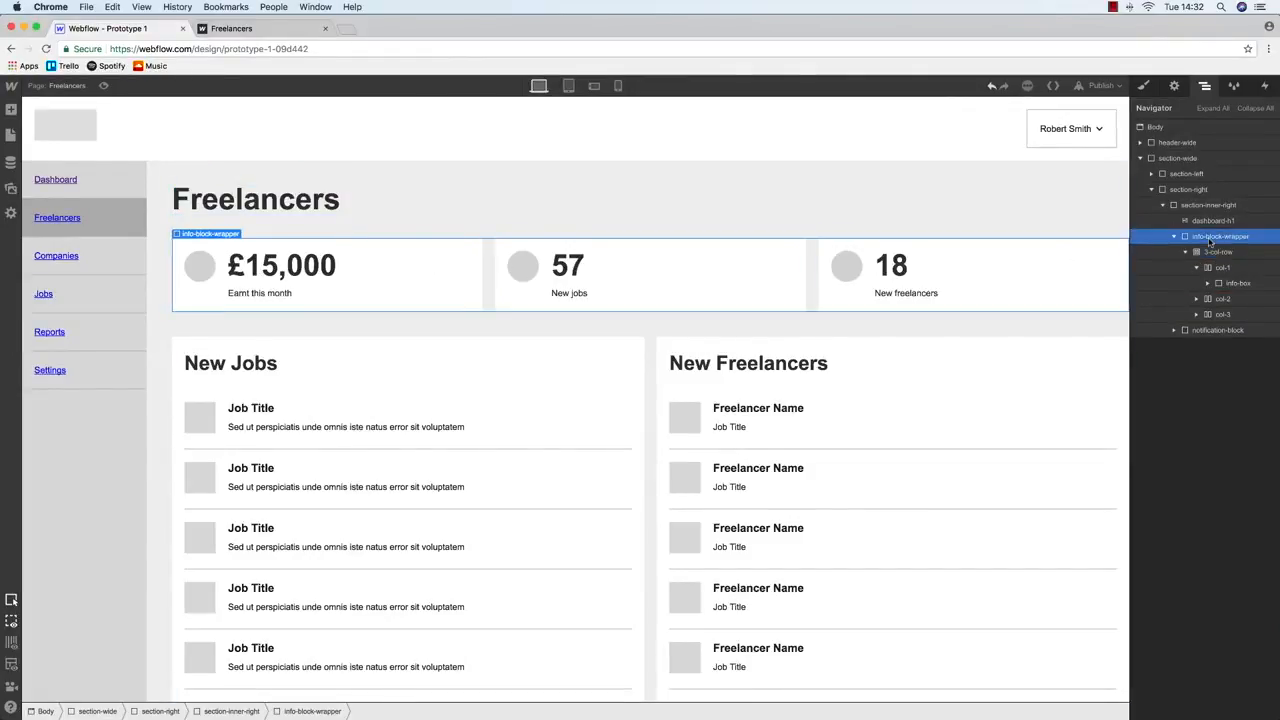
key("Delete")
key("Delete")
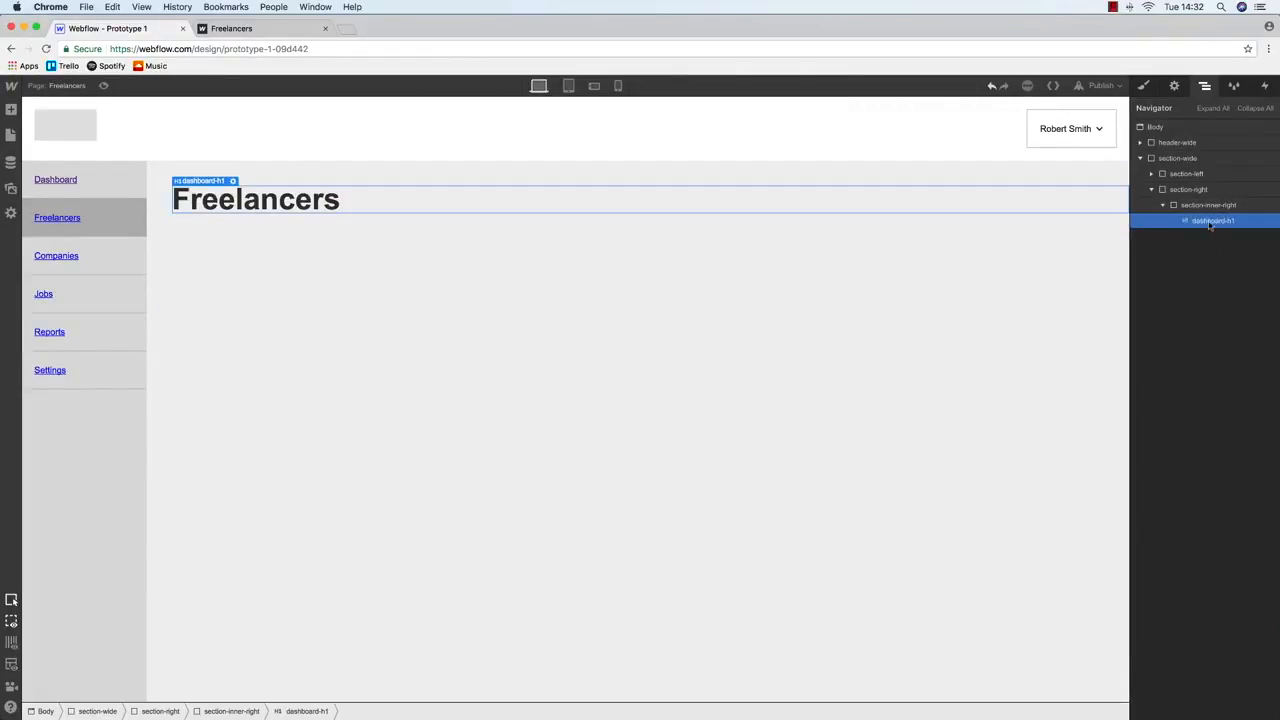
left_click(1210, 205)
Show the Balsamiq Freelancers wireframe, minimise Camtasia, and return to Webflow in Chrome
key("ctrl+Up")
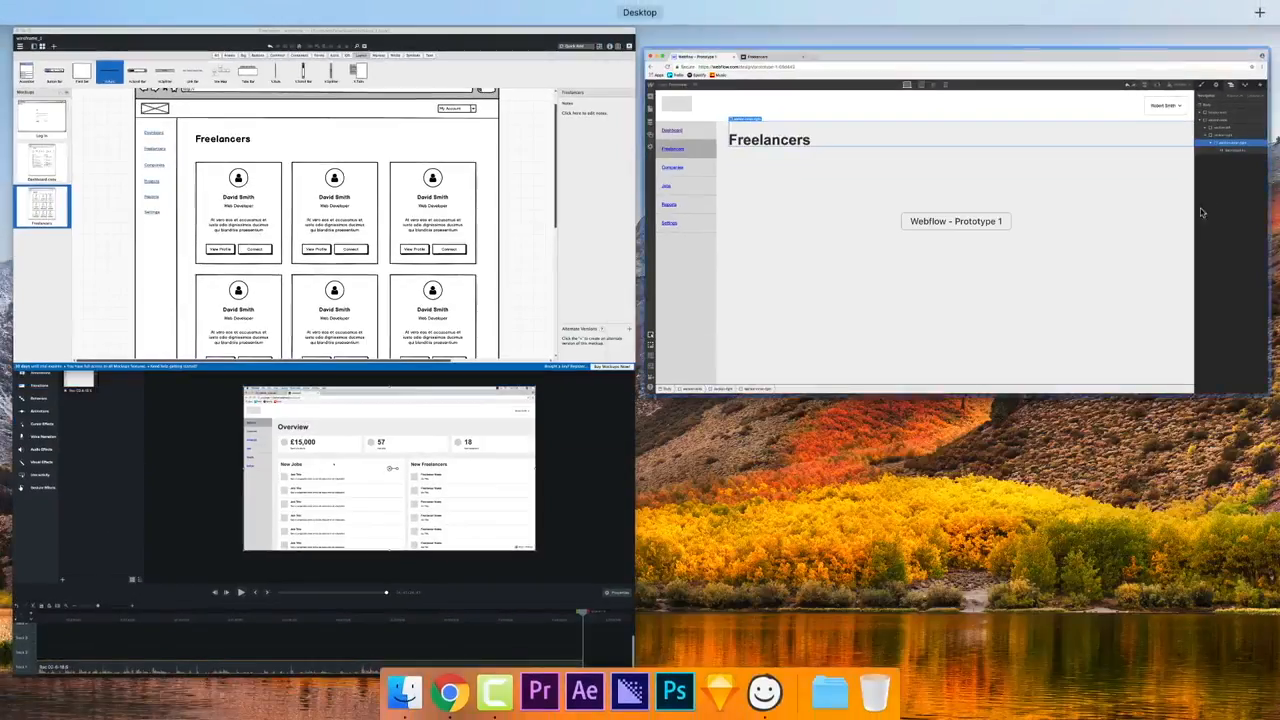
left_click(373, 348)
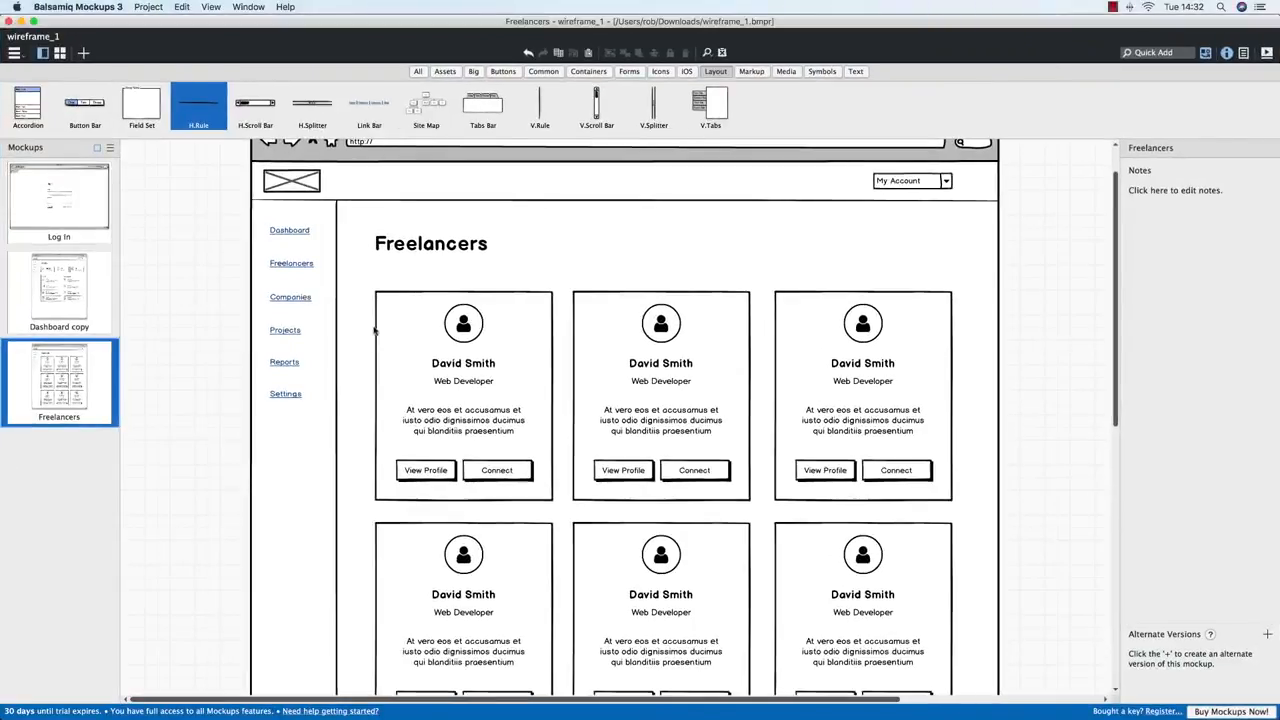
key("ctrl+Up")
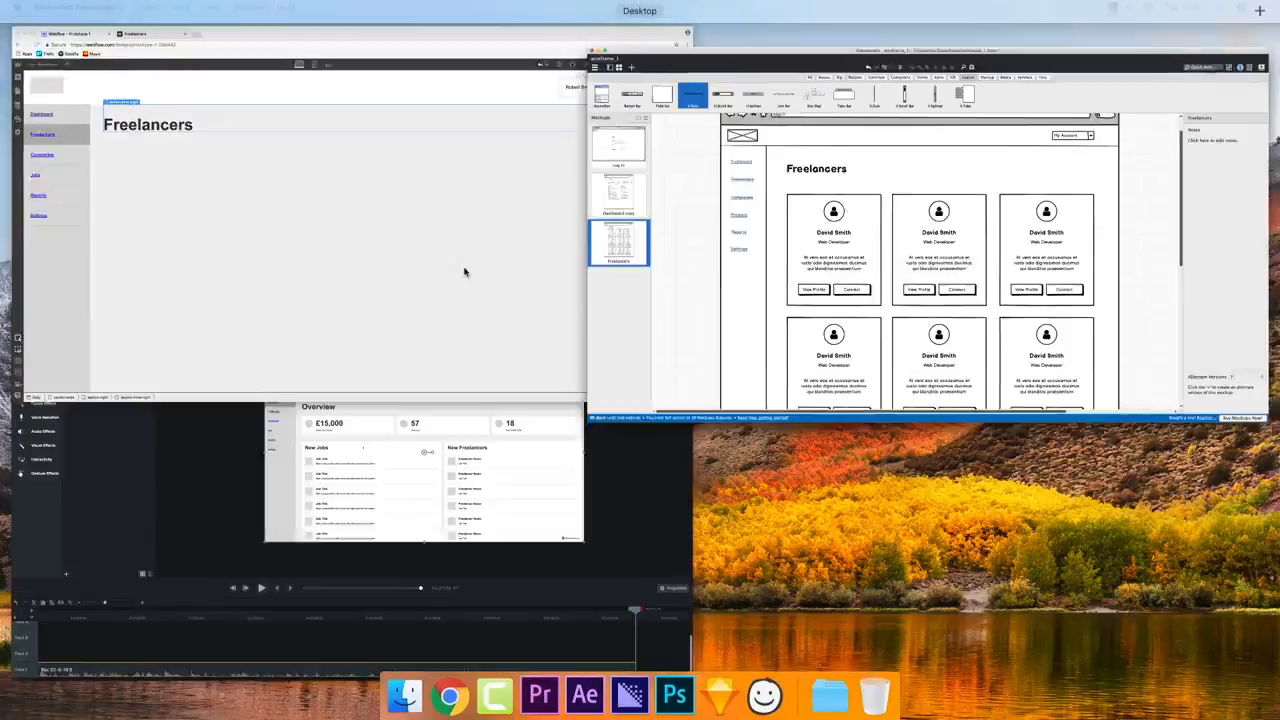
left_click(286, 486)
left_click(21, 21)
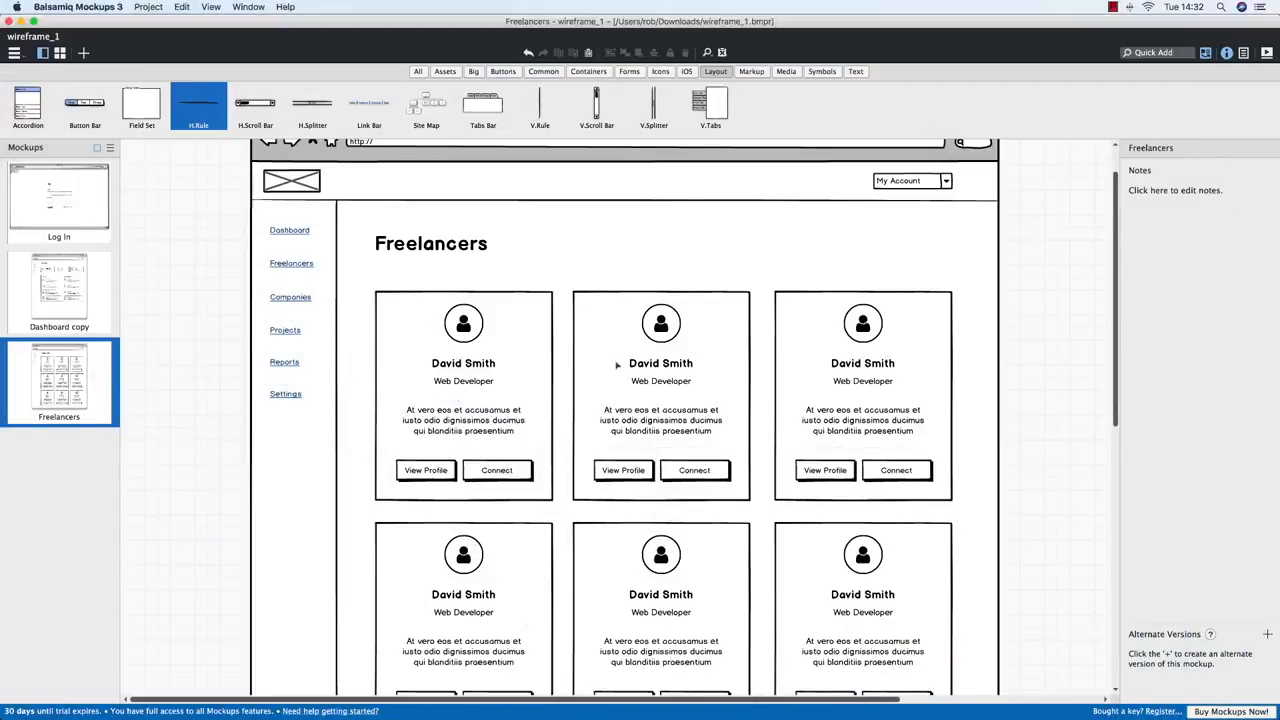
key("ctrl+Up")
left_click(337, 271)
Drop a Columns row onto the page and move it directly under the Freelancers heading
left_click(11, 111)
left_click(11, 111)
left_click_drag(154, 191, 497, 212)
mouse_move(1195, 239)
left_mouse_down()
mouse_move(1190, 192)
mouse_move(1210, 243)
left_mouse_up()
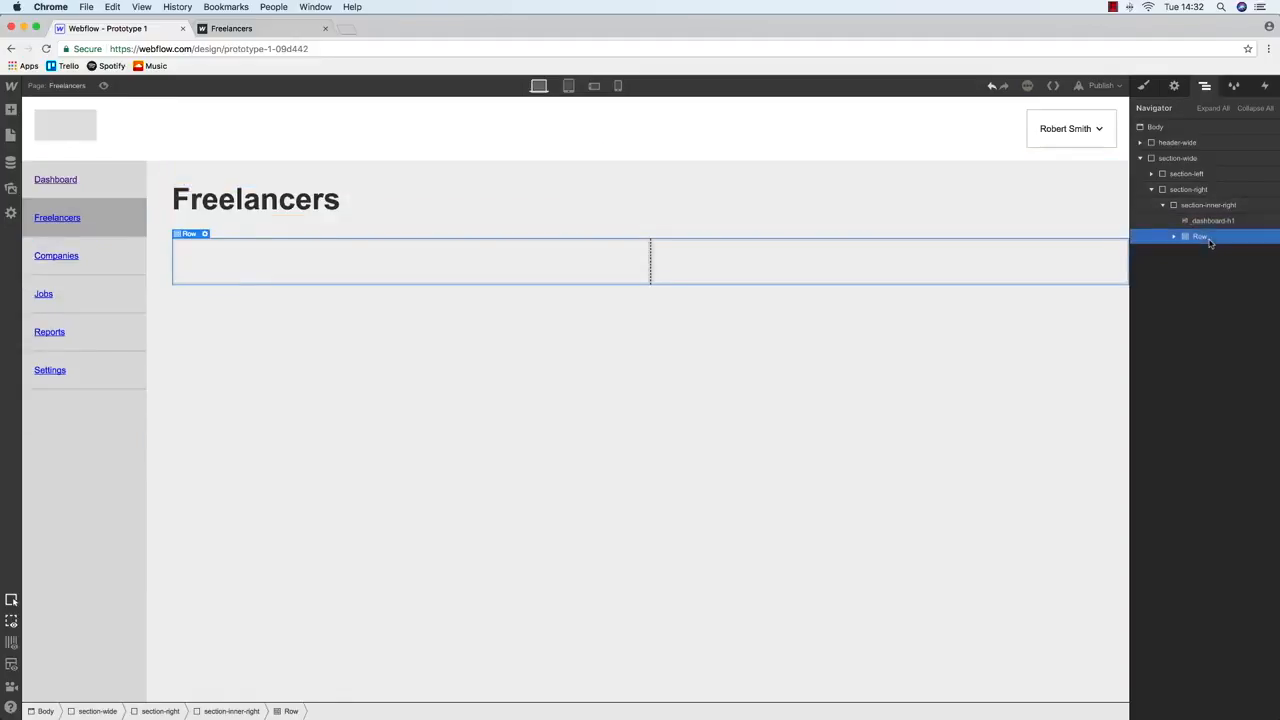
Class the row 3-col-row and split it into three equal 4-4-4 columns
left_click(1143, 85)
left_click(1179, 142)
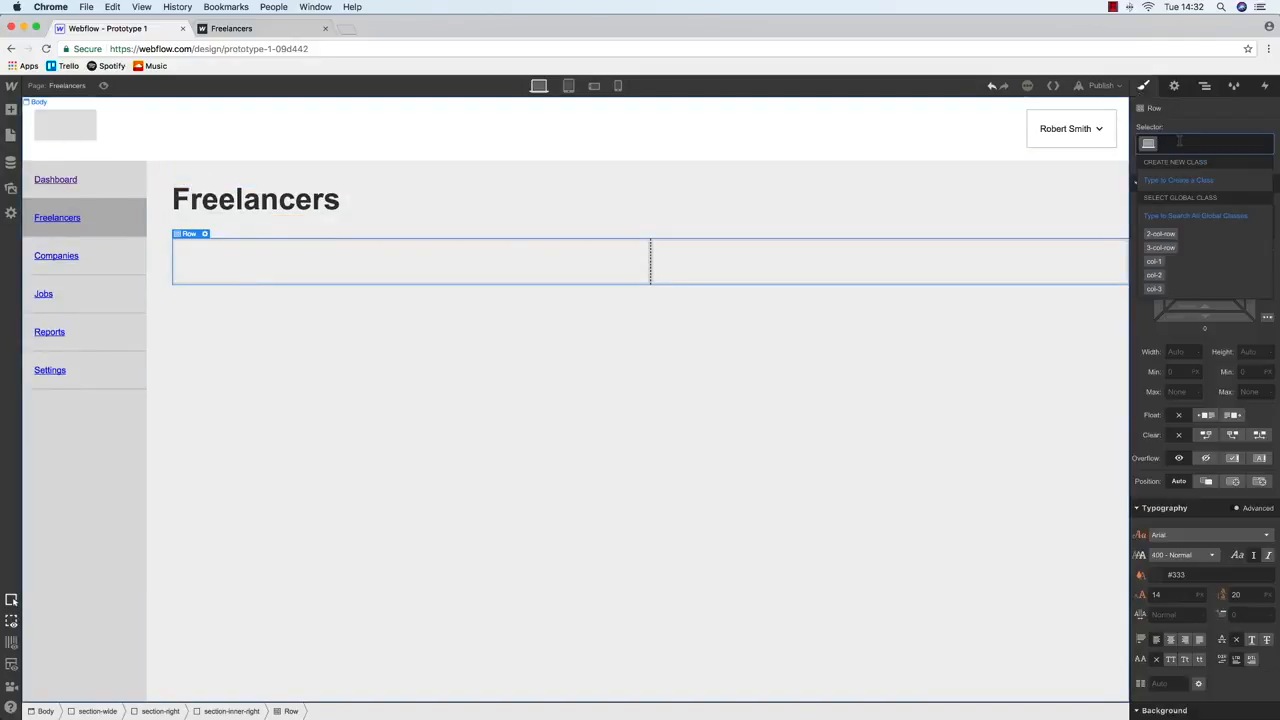
type("3-col-row")
key("Return")
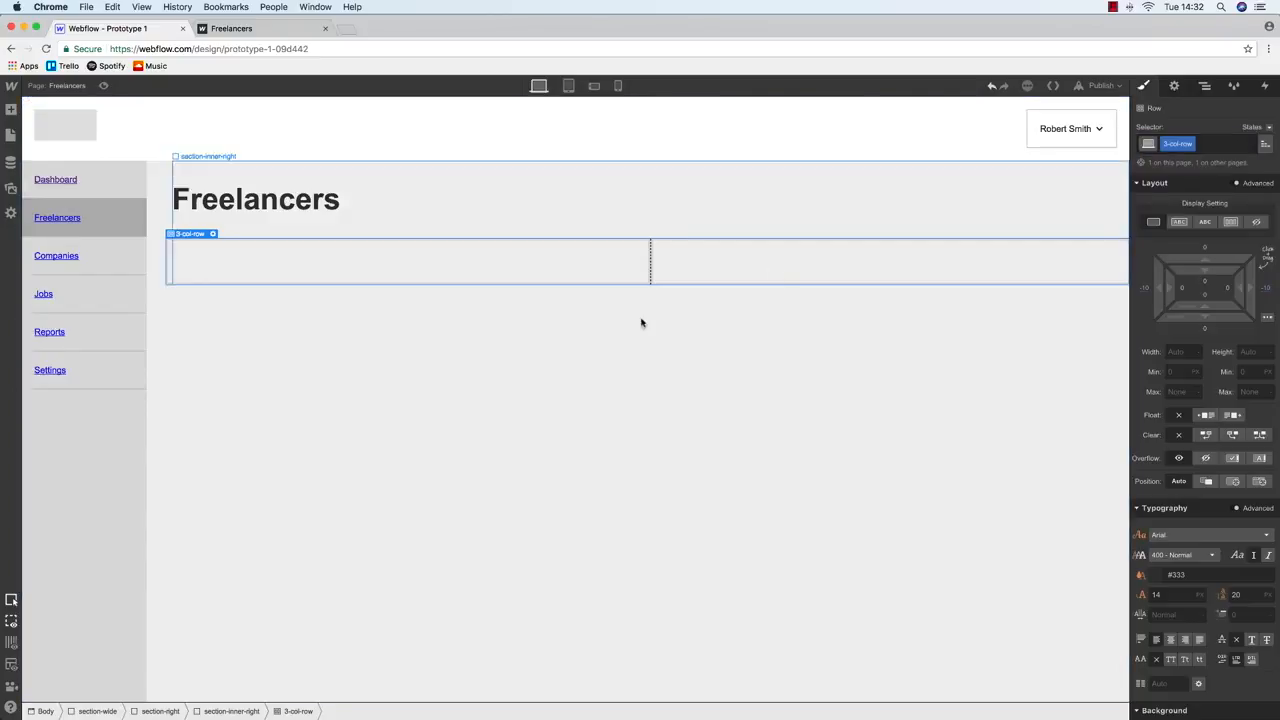
left_click(1174, 85)
left_click(1175, 255)
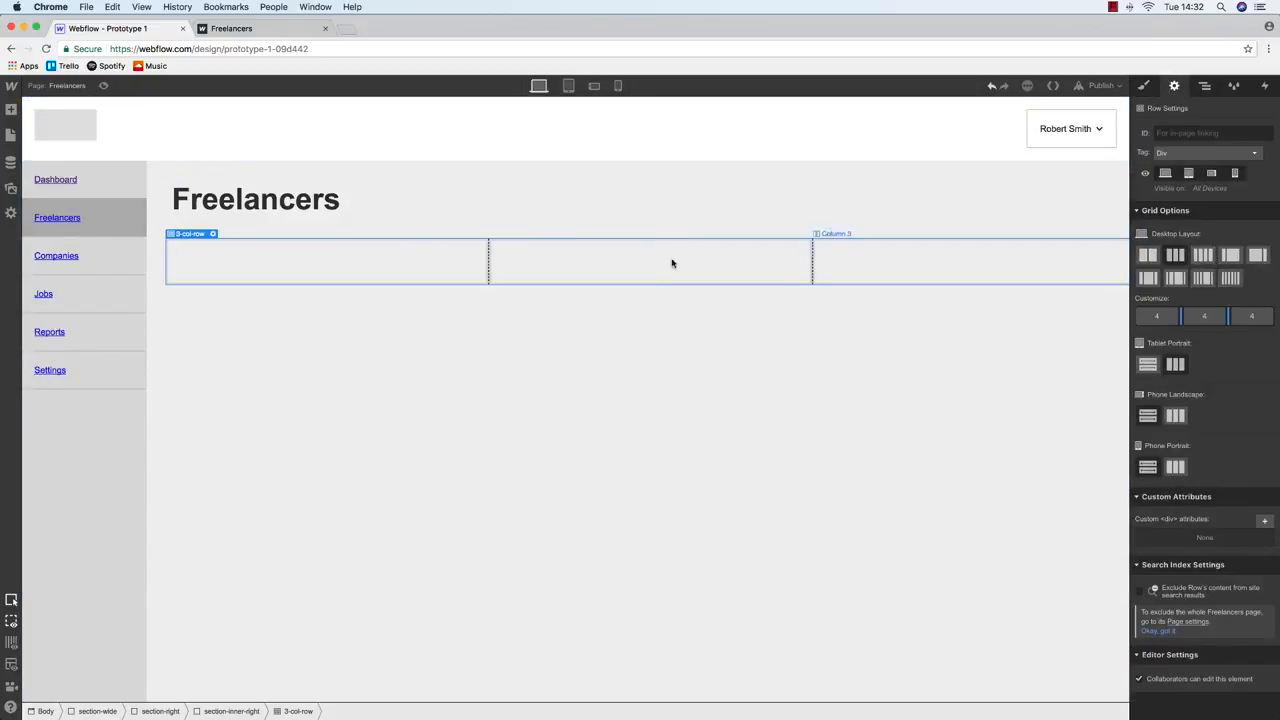
left_click(434, 261)
Apply the col-1 class to the first column
left_click(1143, 85)
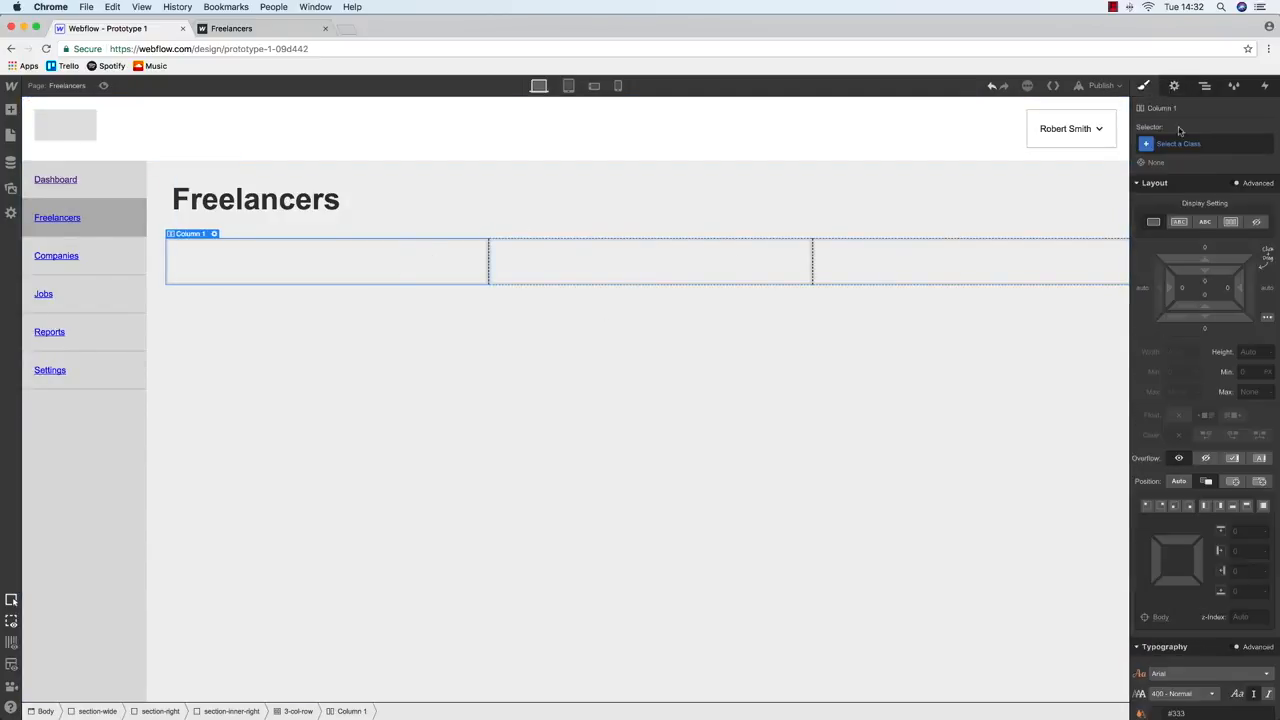
left_click(1205, 147)
type("col")
key("Down")
key("Down")
key("Down")
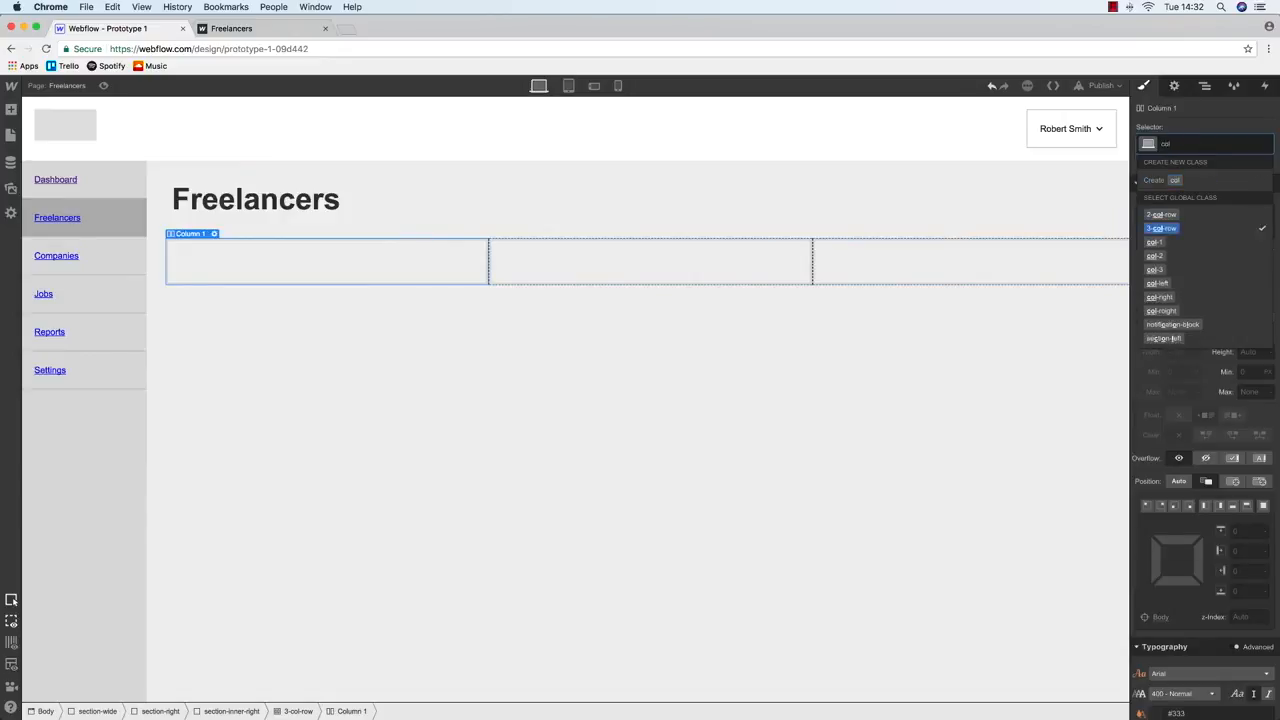
key("Return")
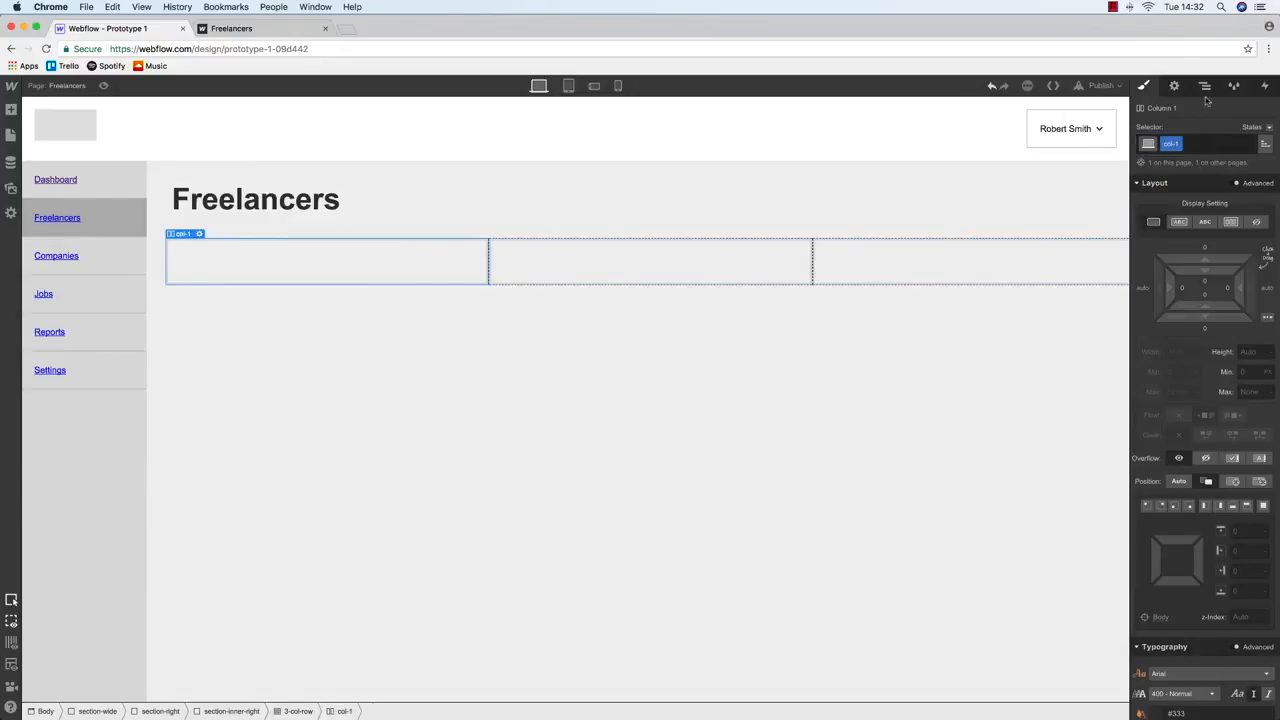
Apply the col-2 class to the second column
left_click(791, 248)
left_click(1169, 146)
type("col-2")
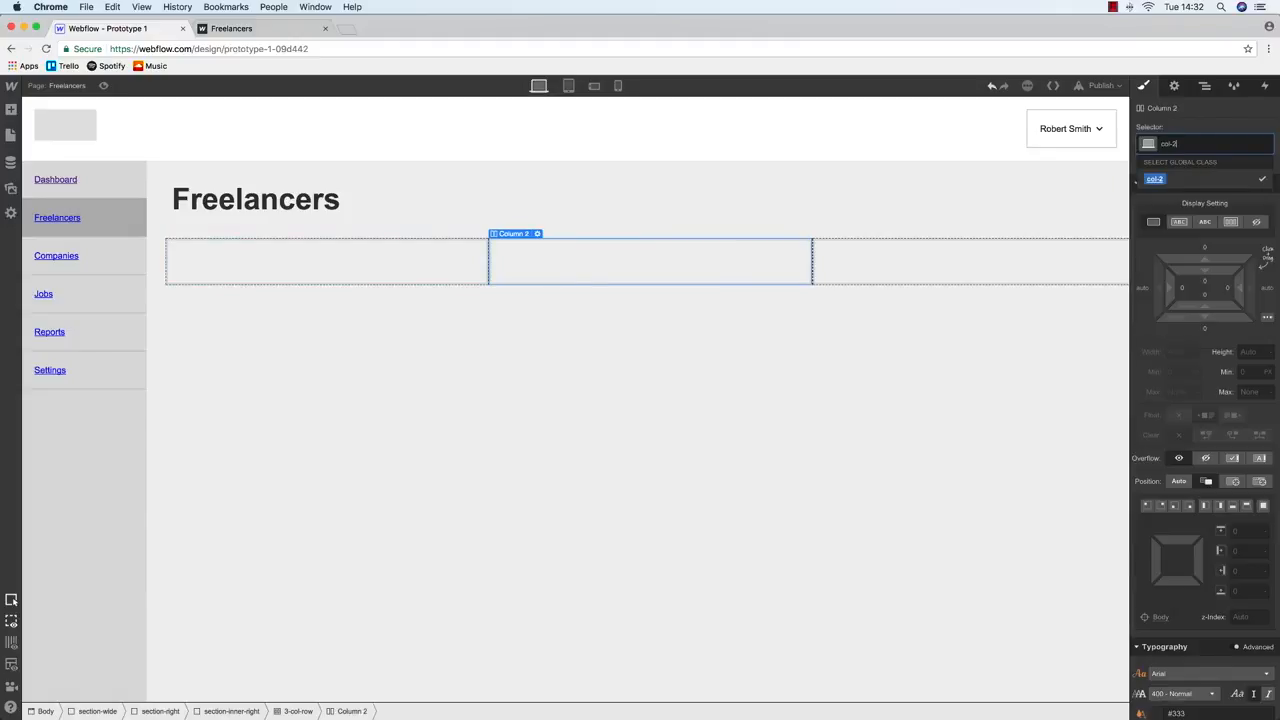
key("Return")
Apply the col-3 class to the third column
left_click(1026, 252)
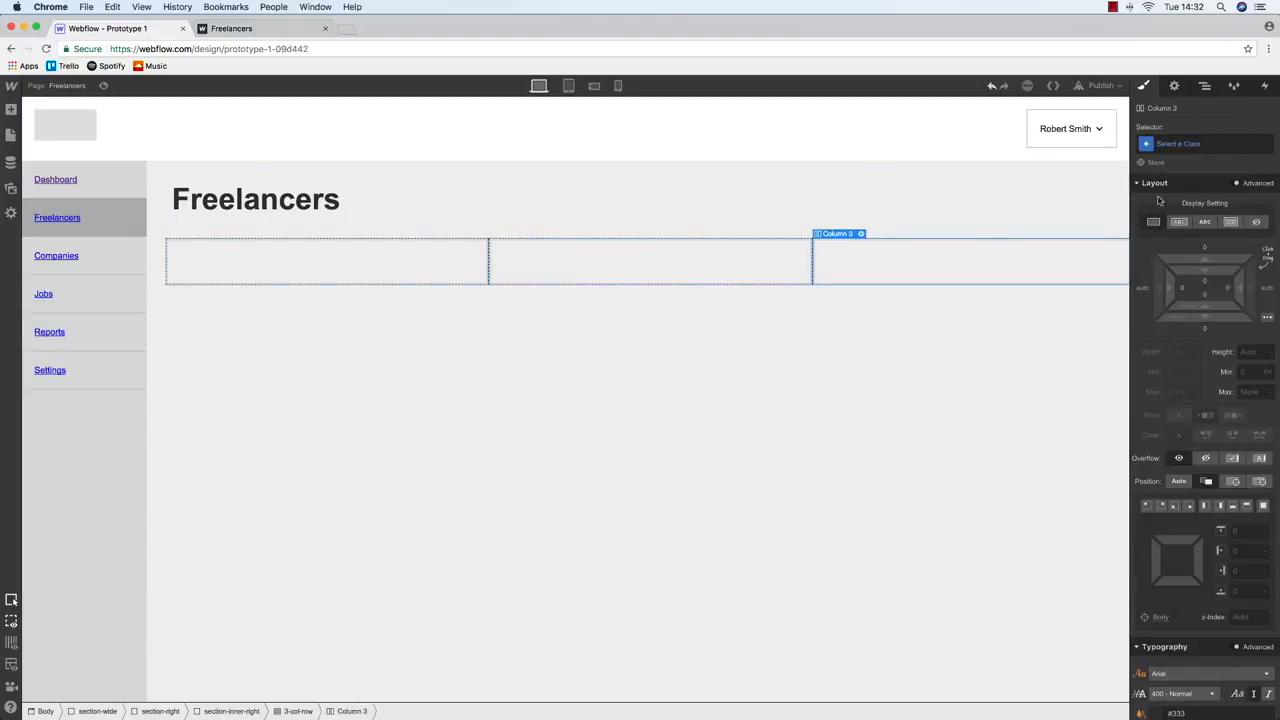
left_click(1205, 145)
type("col")
key("Down")
key("Down")
key("Down")
key("Down")
key("Down")
key("Return")
Drop an empty Div Block into the first column
left_click(314, 268)
left_click(10, 136)
left_click(11, 112)
left_click_drag(51, 268, 323, 269)
Create and apply the directory-card class to the new block
left_click(1192, 145)
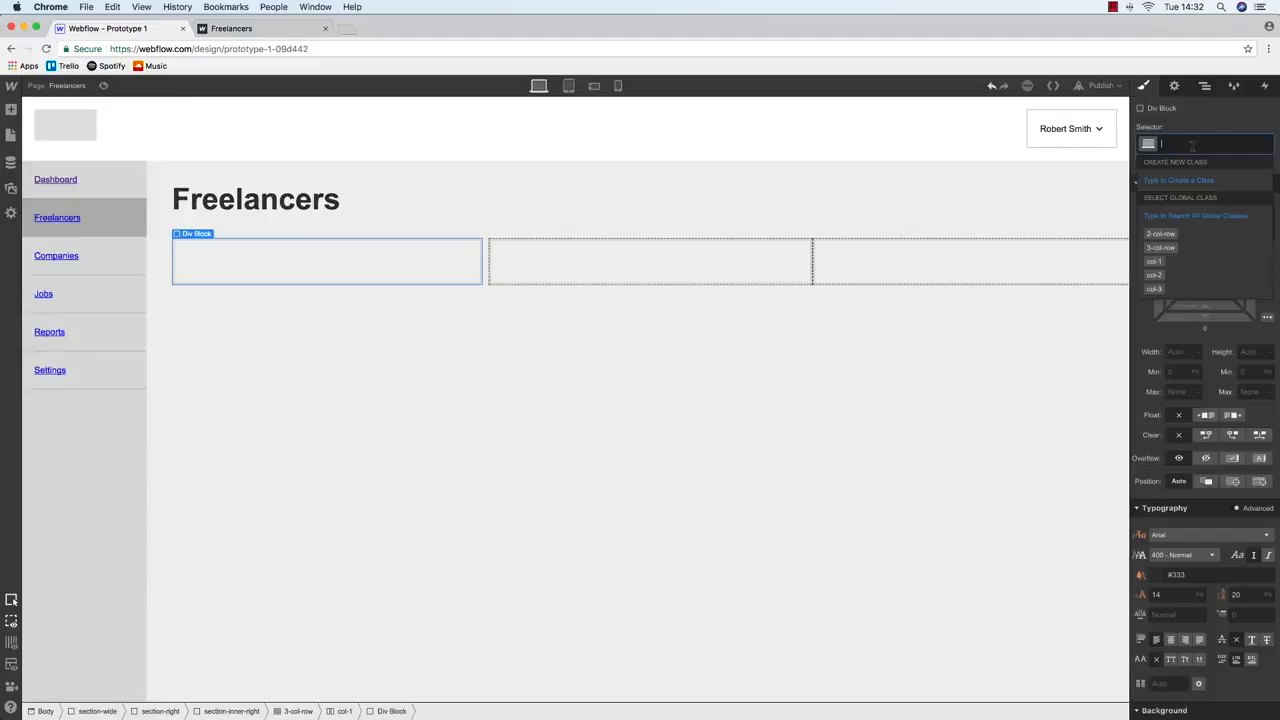
type("freelancer")
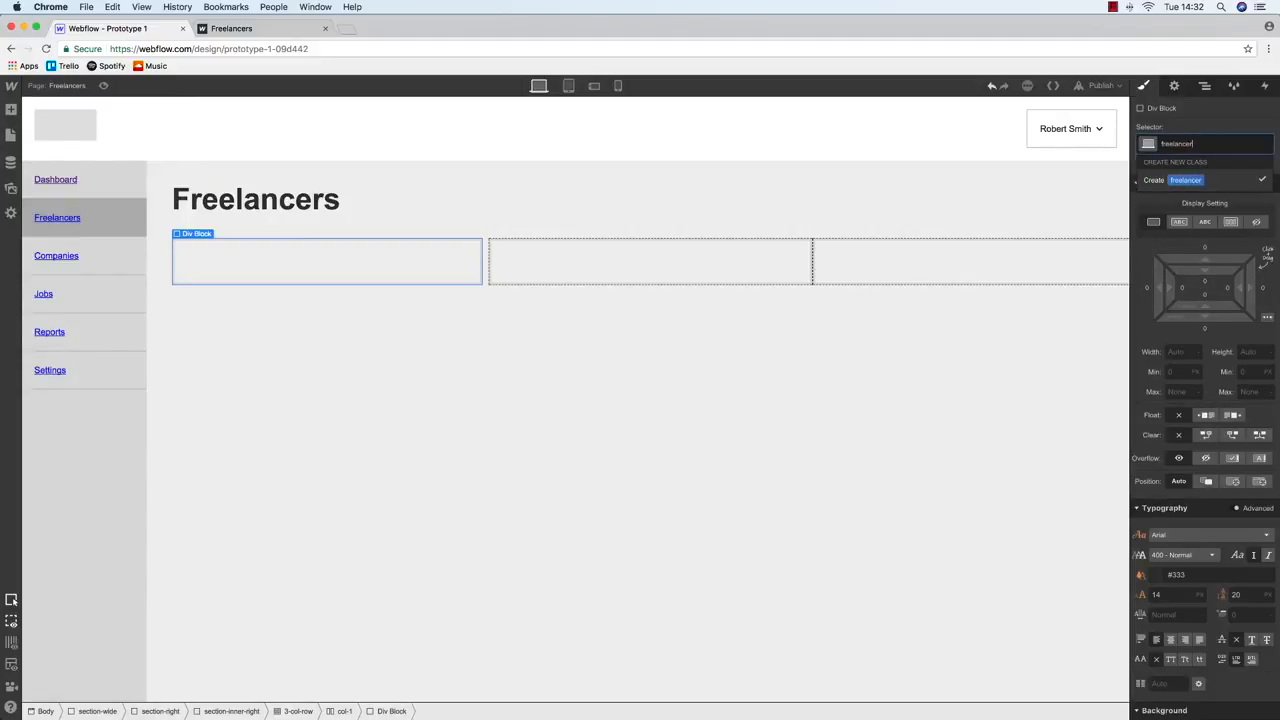
type("-car")
key("BackSpace")
key("BackSpace")
key("BackSpace")
key("BackSpace")
key("BackSpace")
key("BackSpace")
key("BackSpace")
key("BackSpace")
key("BackSpace")
key("BackSpace")
key("BackSpace")
key("BackSpace")
key("BackSpace")
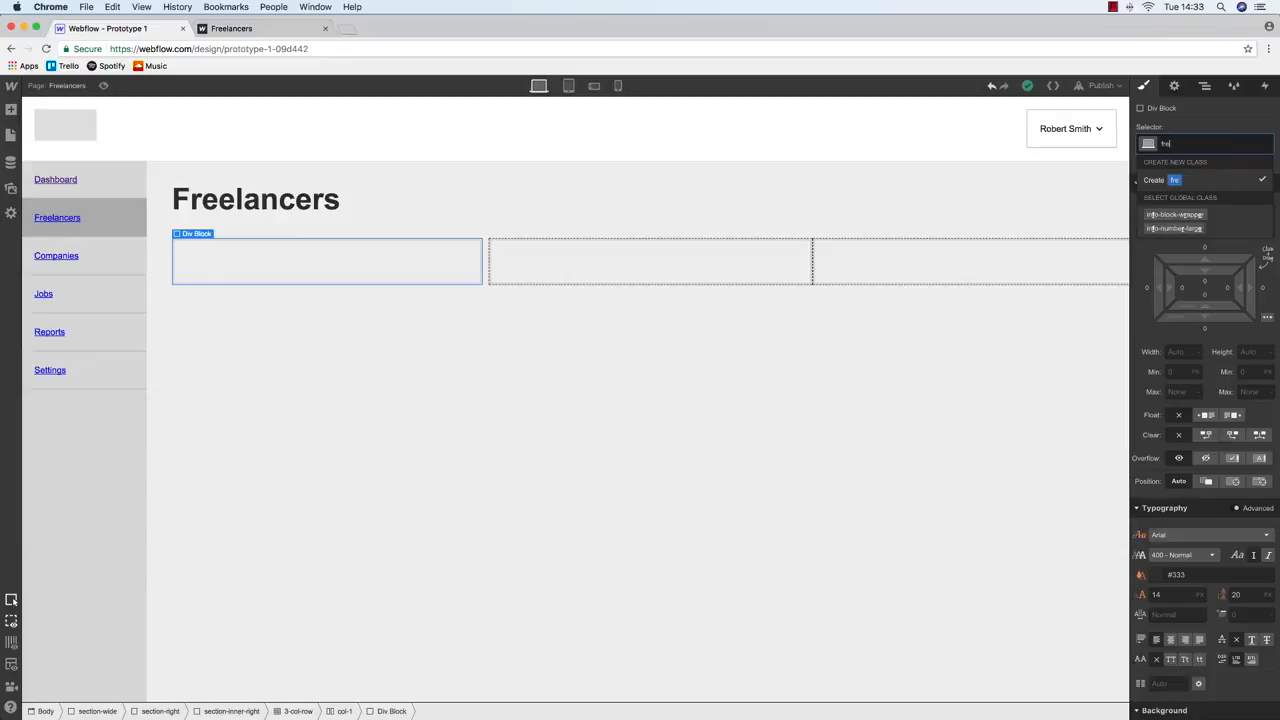
type("directory")
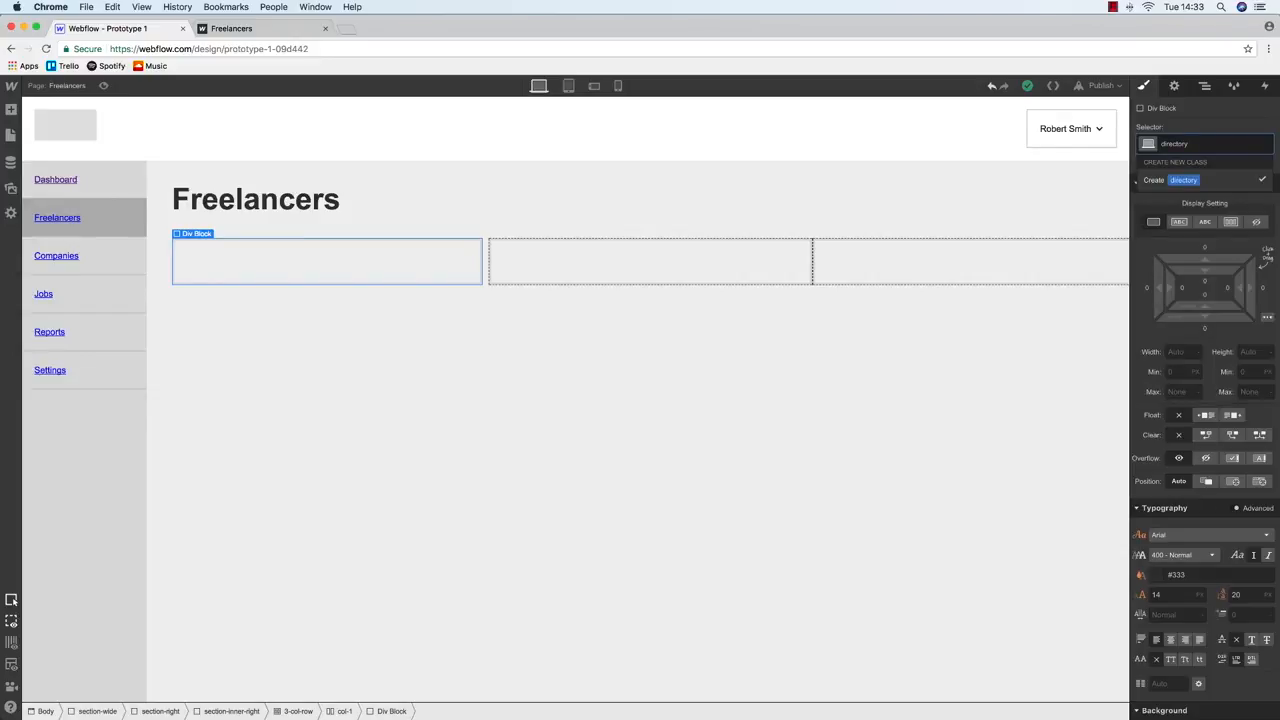
type("-card")
key("Return")
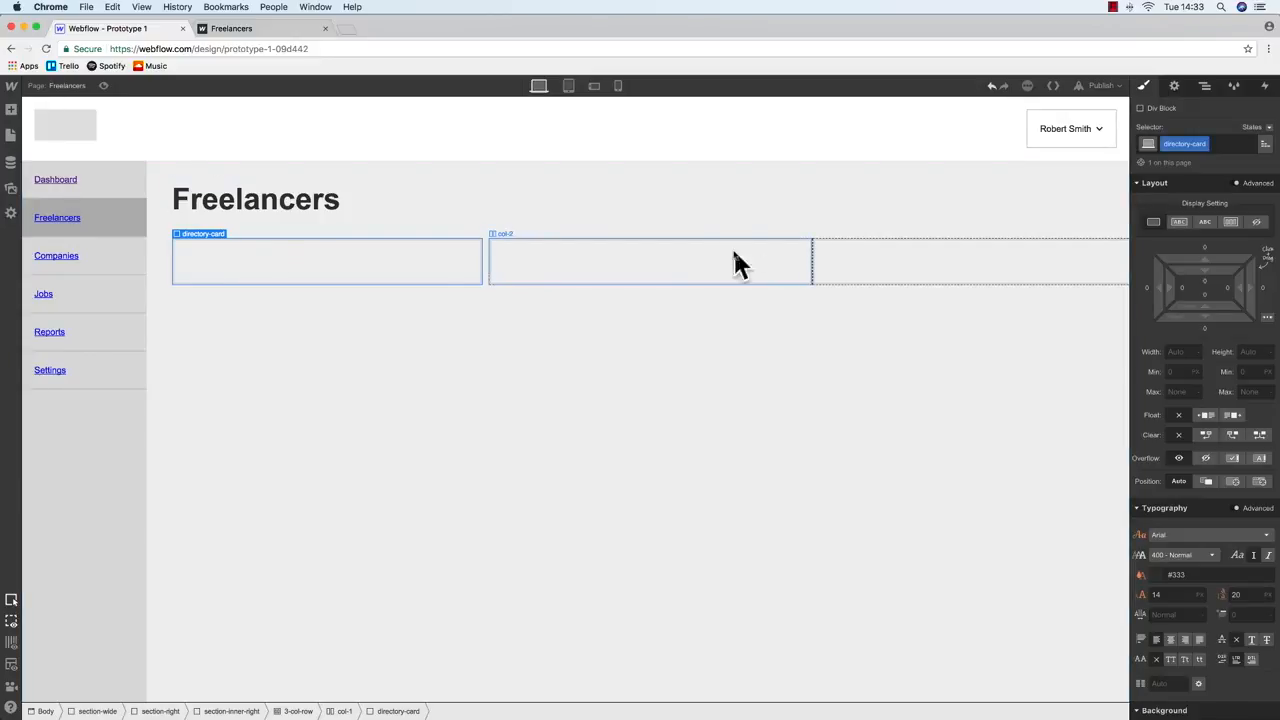
left_click(11, 135)
left_click(11, 111)
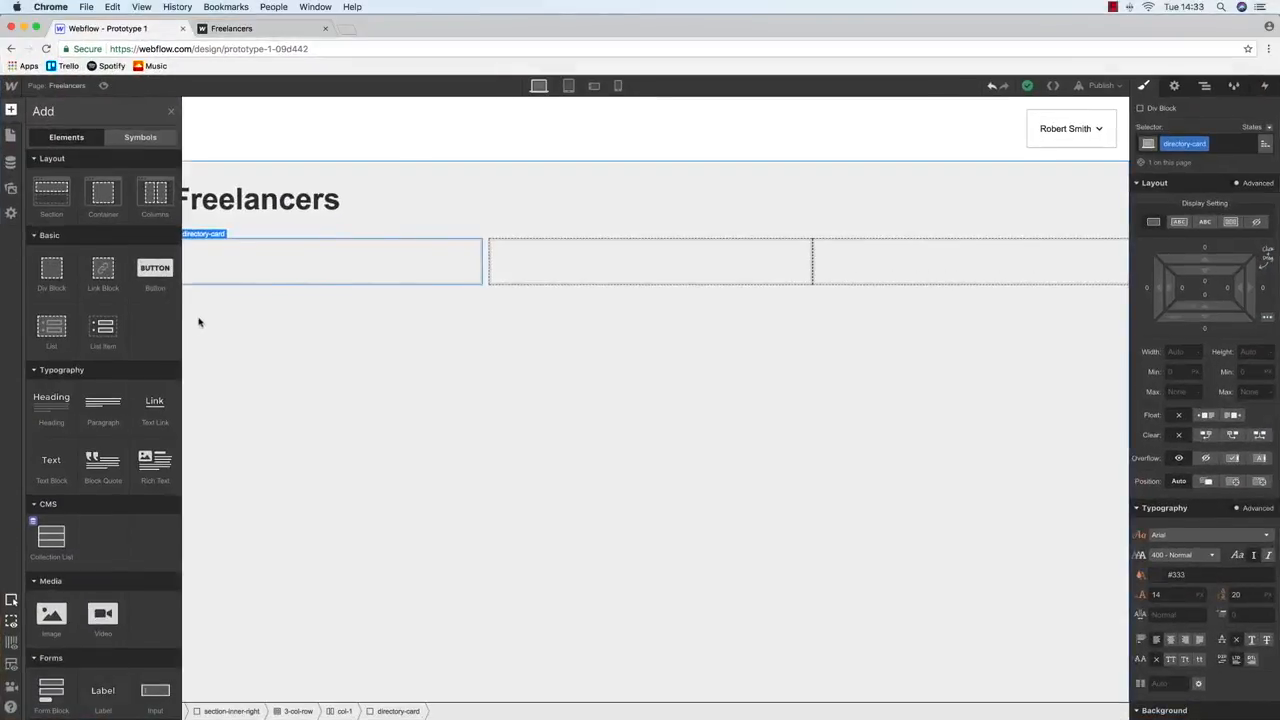
Add a directory-image block inside the card, sized 50 by 50
left_click_drag(59, 271, 300, 260)
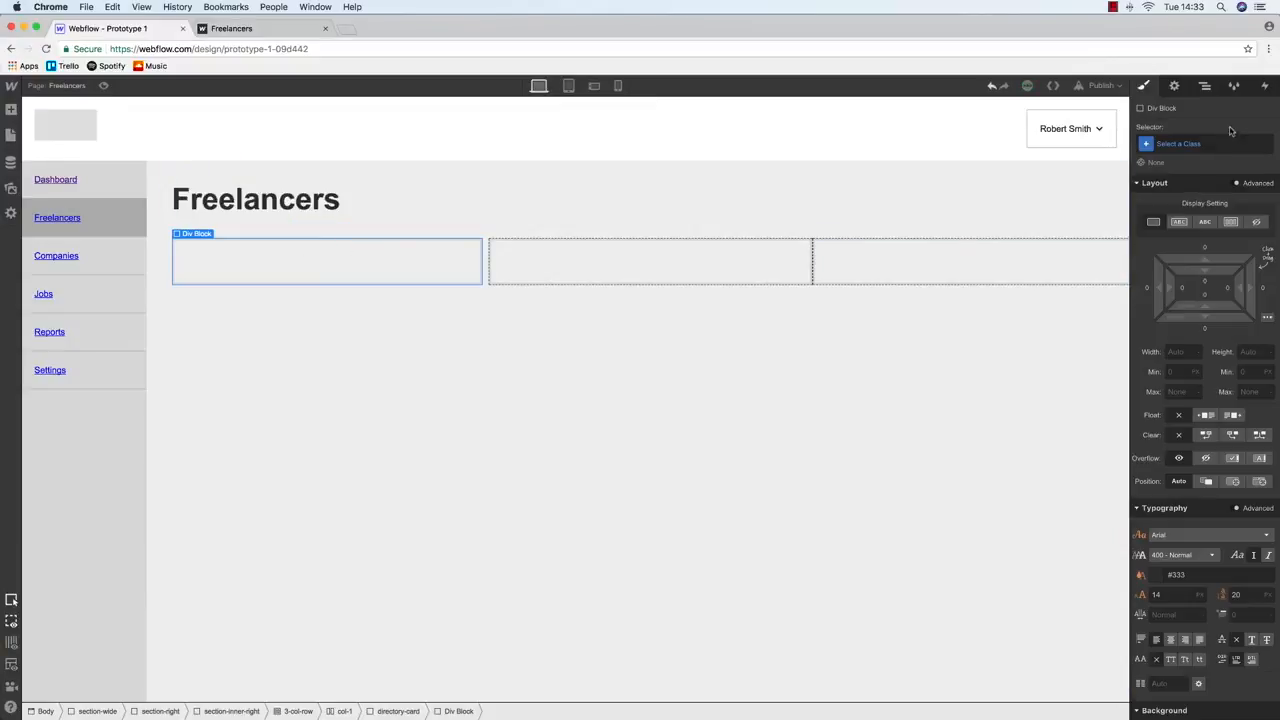
left_click(1214, 145)
type("direct")
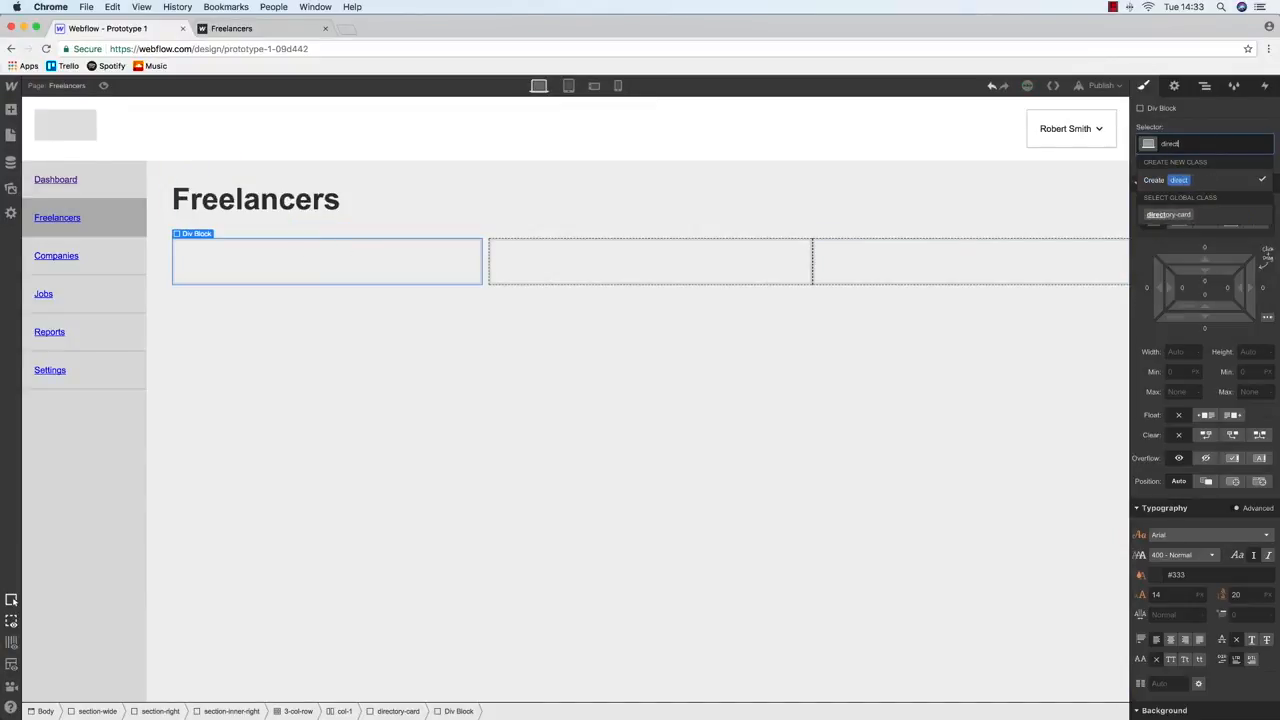
type("ory-image")
key("Return")
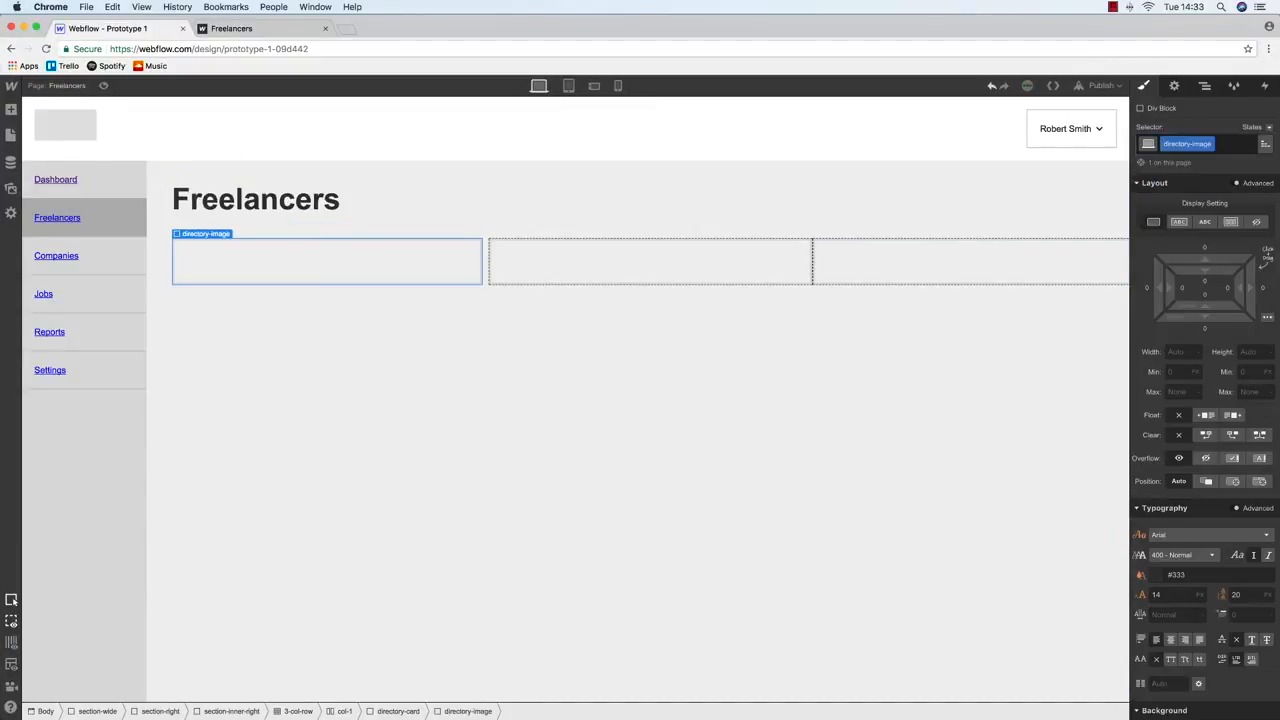
type("50")
key("Tab")
type("50")
Adjust the image placeholder's left and right margins
left_click(274, 263)
left_click(194, 260)
left_click(1263, 289)
left_click(1147, 289)
left_click(1147, 289)
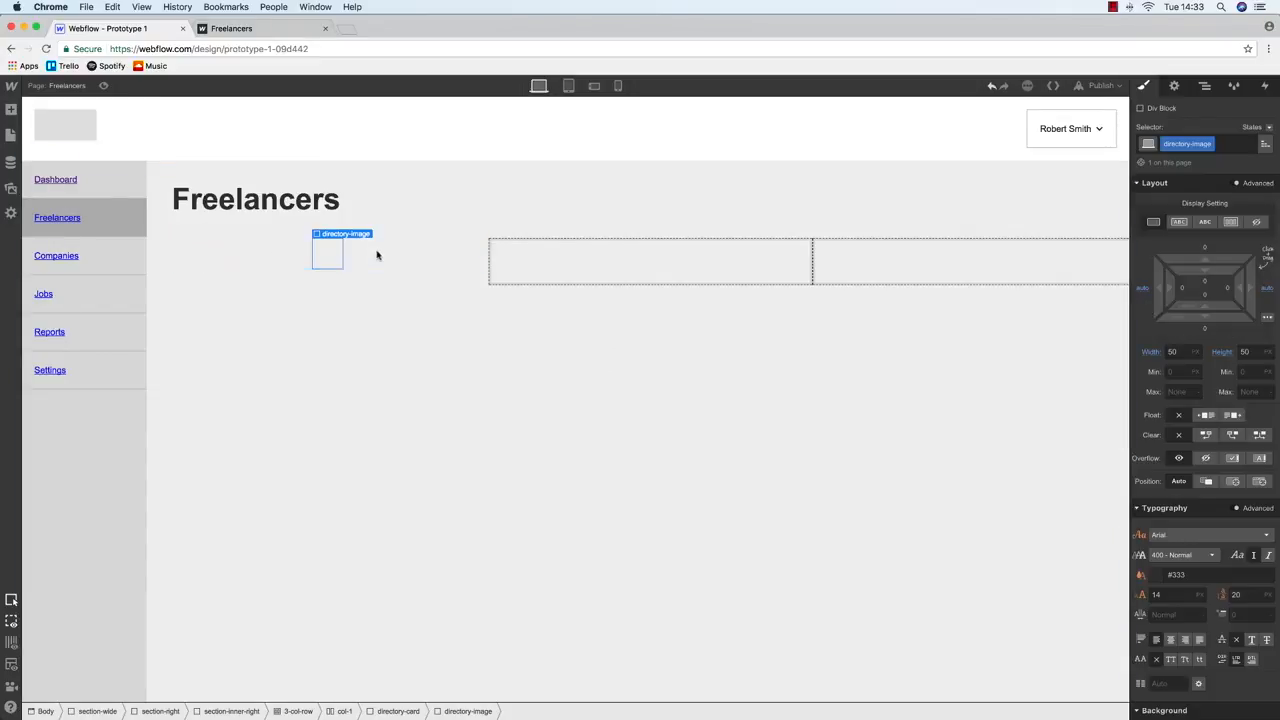
Make the directory card's background white
left_click(386, 254)
scroll(1225, 511, "down", 3)
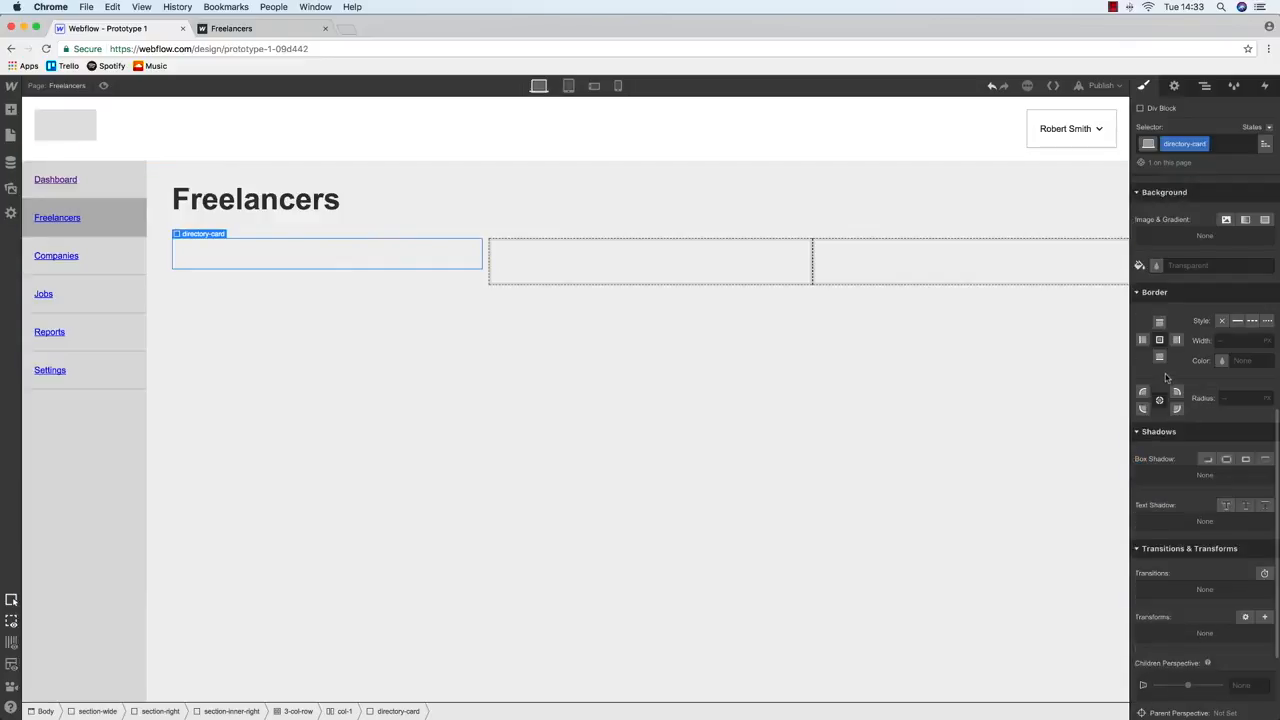
left_click(1157, 265)
mouse_move(1170, 298)
left_mouse_down()
mouse_move(1152, 300)
mouse_move(1159, 287)
left_mouse_up()
Give the image a grey background and a 100 border radius so it is round
left_click(337, 257)
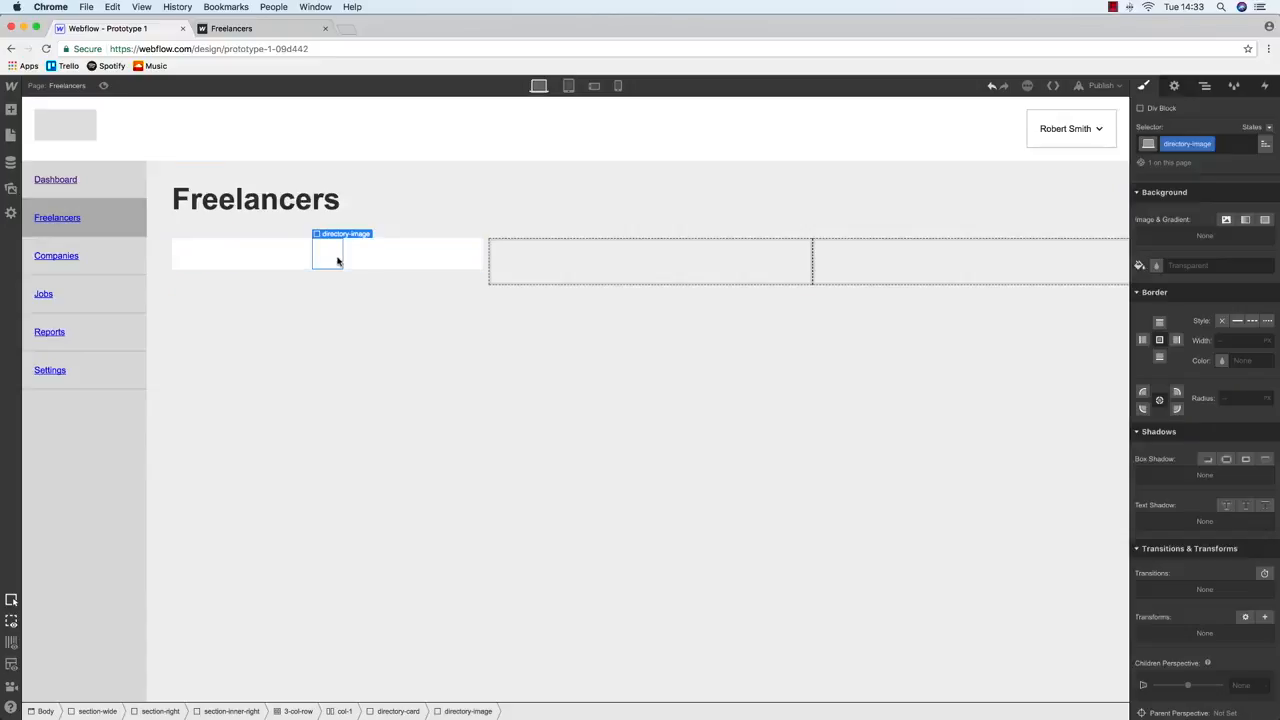
left_click(1200, 311)
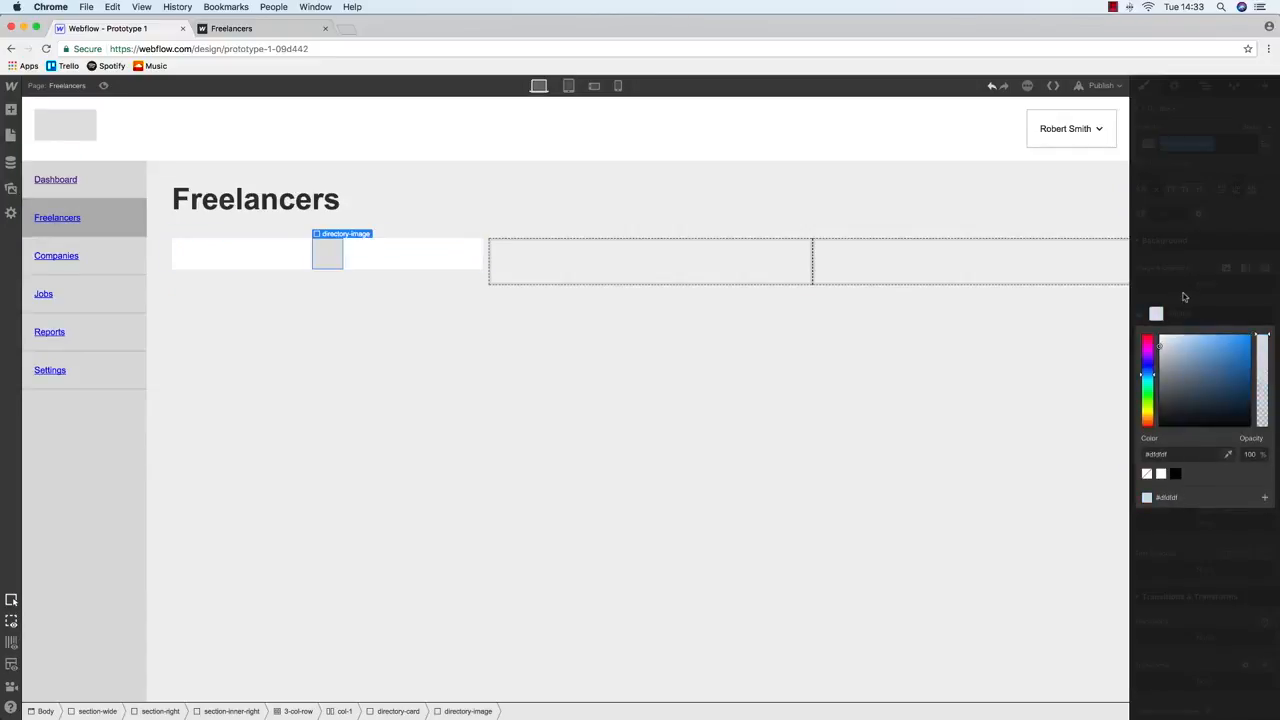
left_click(1188, 302)
left_click(1240, 447)
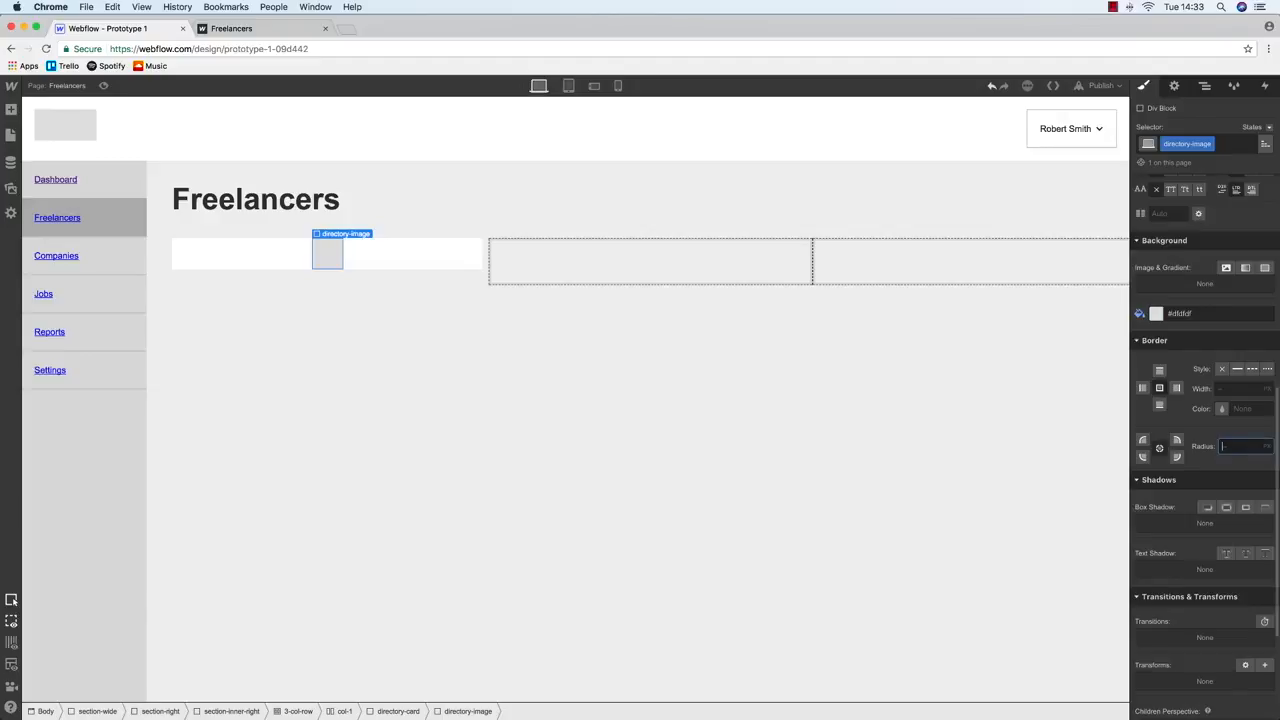
key("Return")
left_click(393, 255)
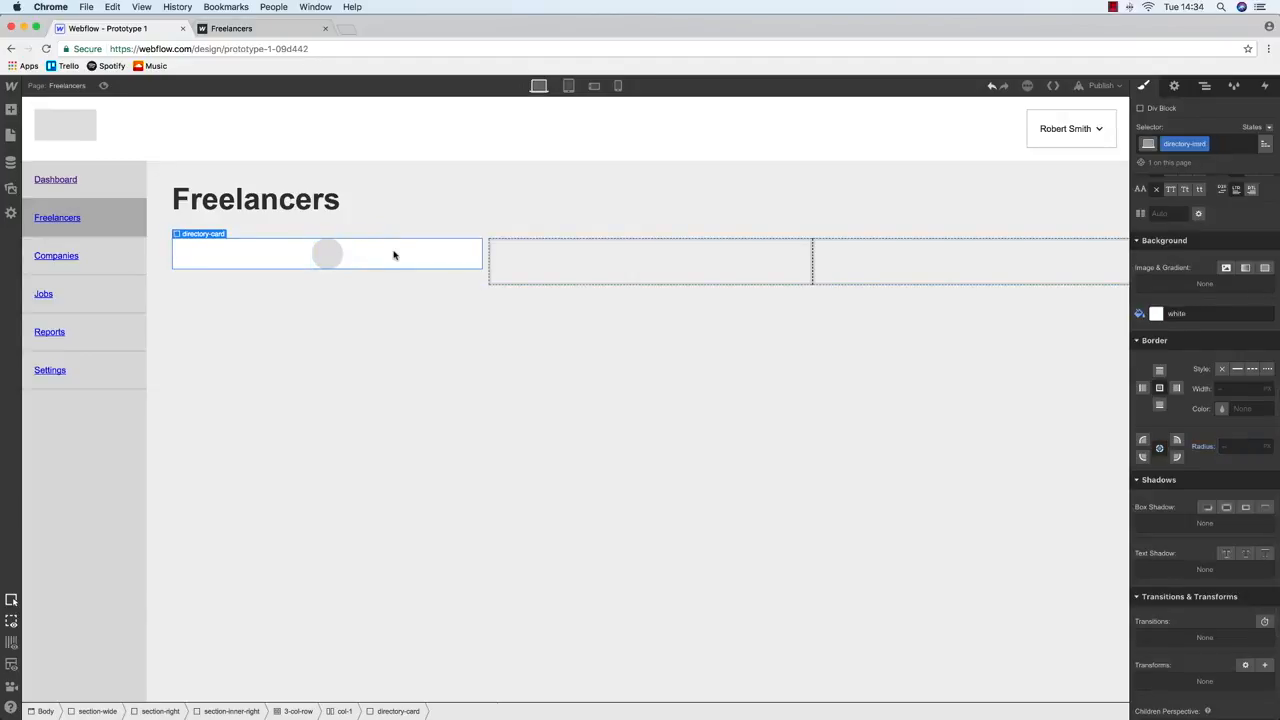
scroll(1205, 300, "up", 5)
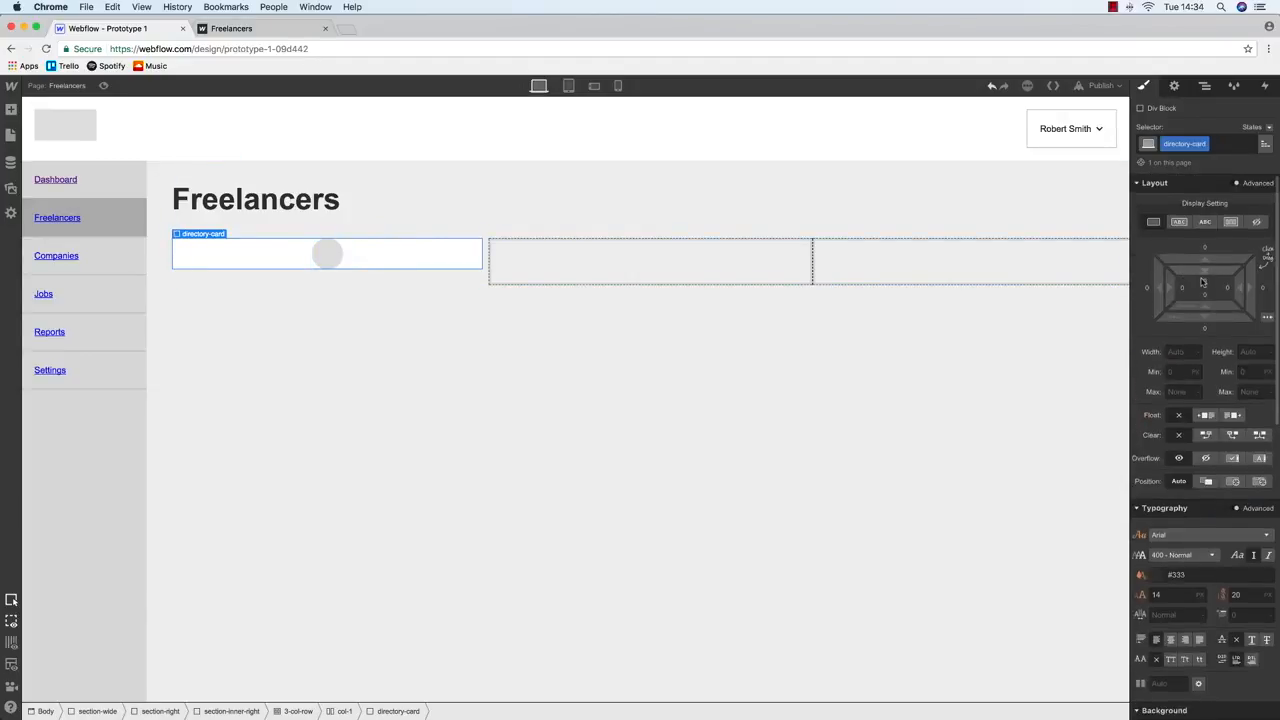
Pad the directory card: 12 top, and 20 left, right and bottom
left_click(1205, 284)
type("12")
key("Return")
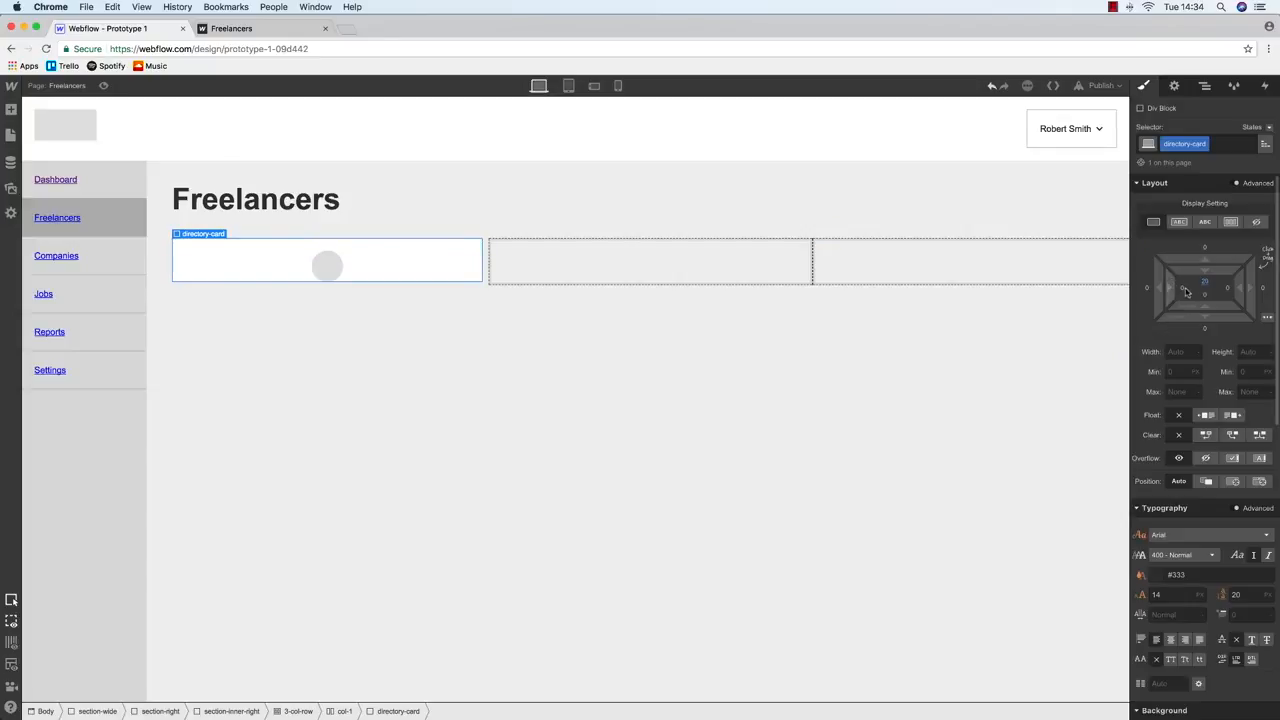
left_click(1174, 284)
type("20")
key("Return")
left_click(1225, 289)
type("20")
key("Return")
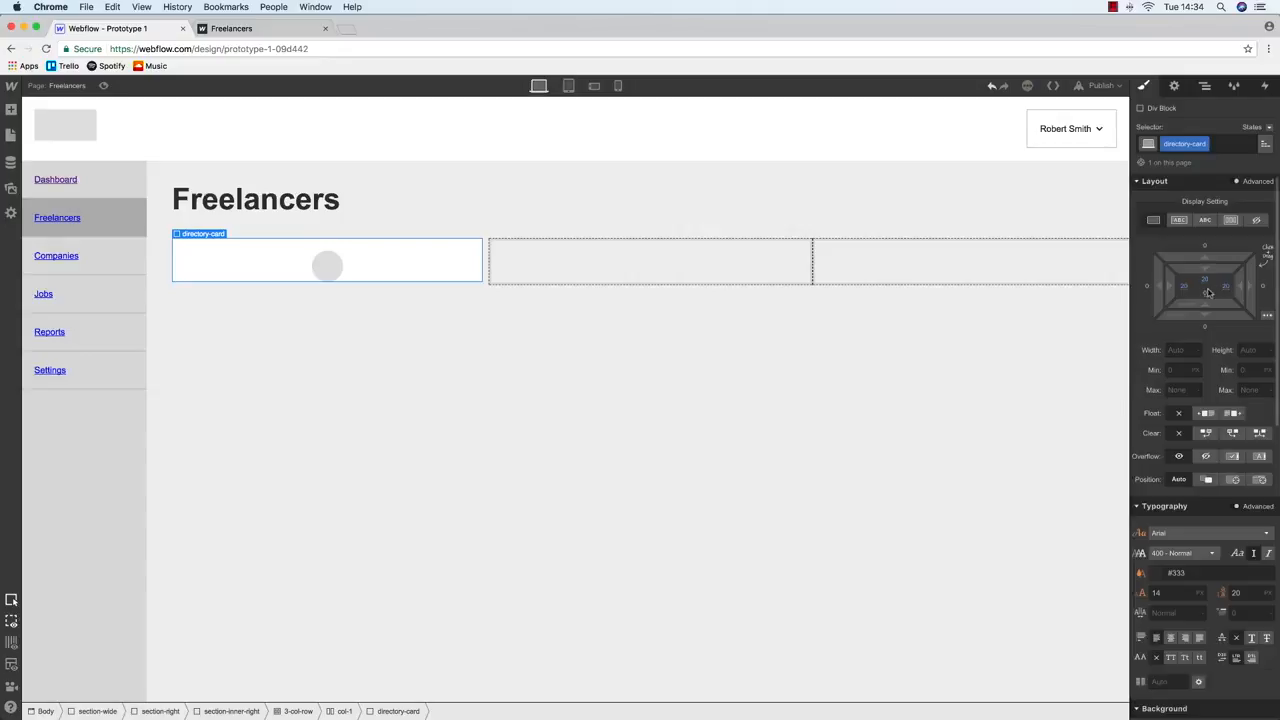
left_click(1208, 292)
type("20")
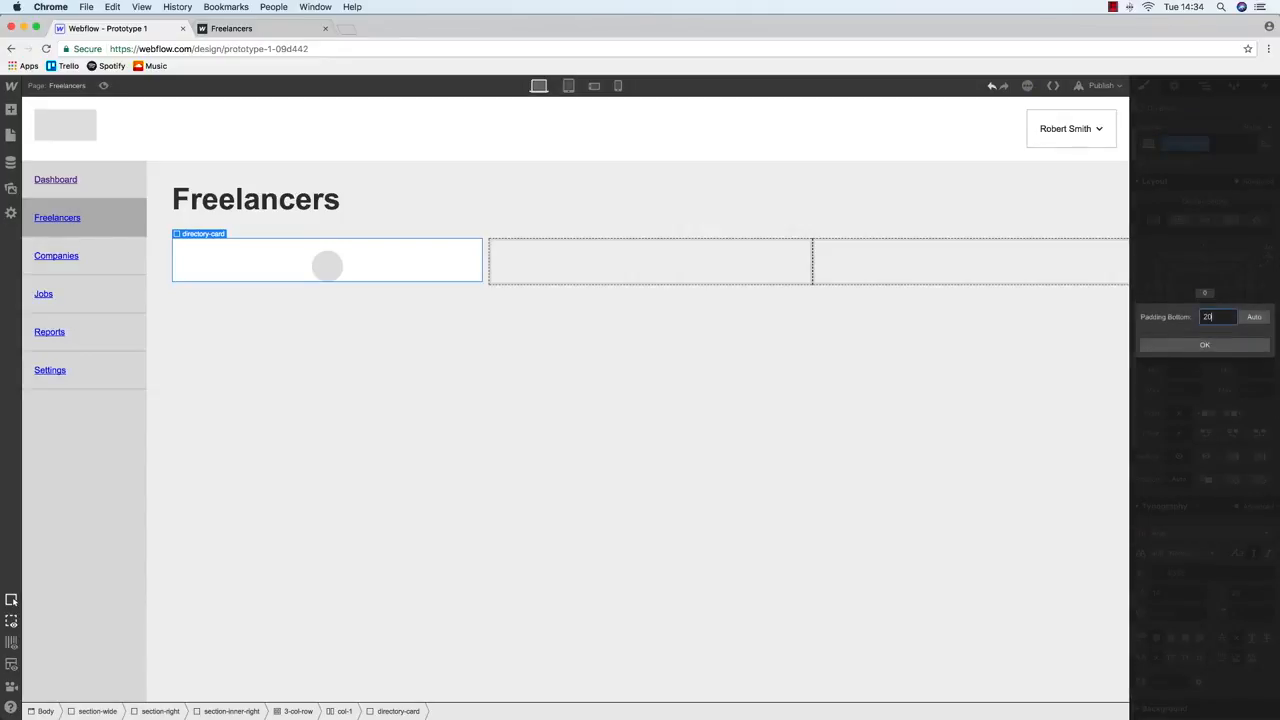
key("Return")
Set the round directory image's width to 70 px and compare with the wireframe
left_click(325, 266)
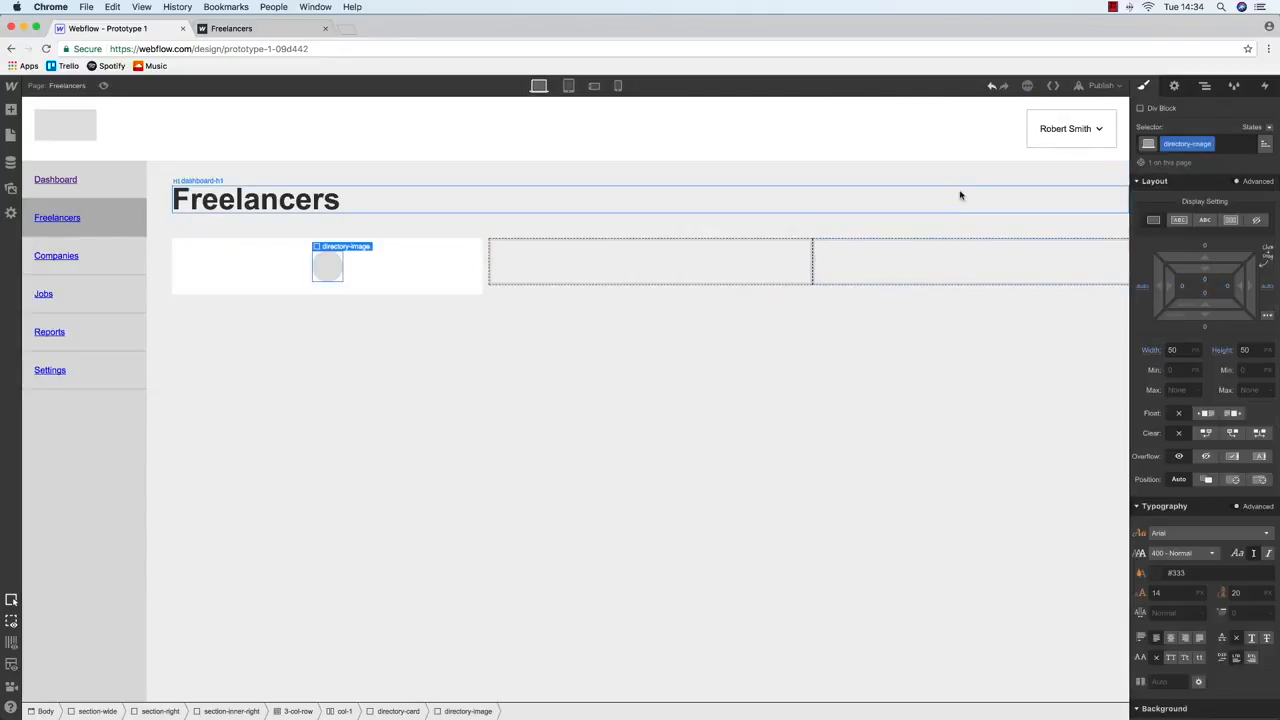
left_click(1175, 350)
type("70")
key("Return")
key("ctrl+Up")
left_click(831, 443)
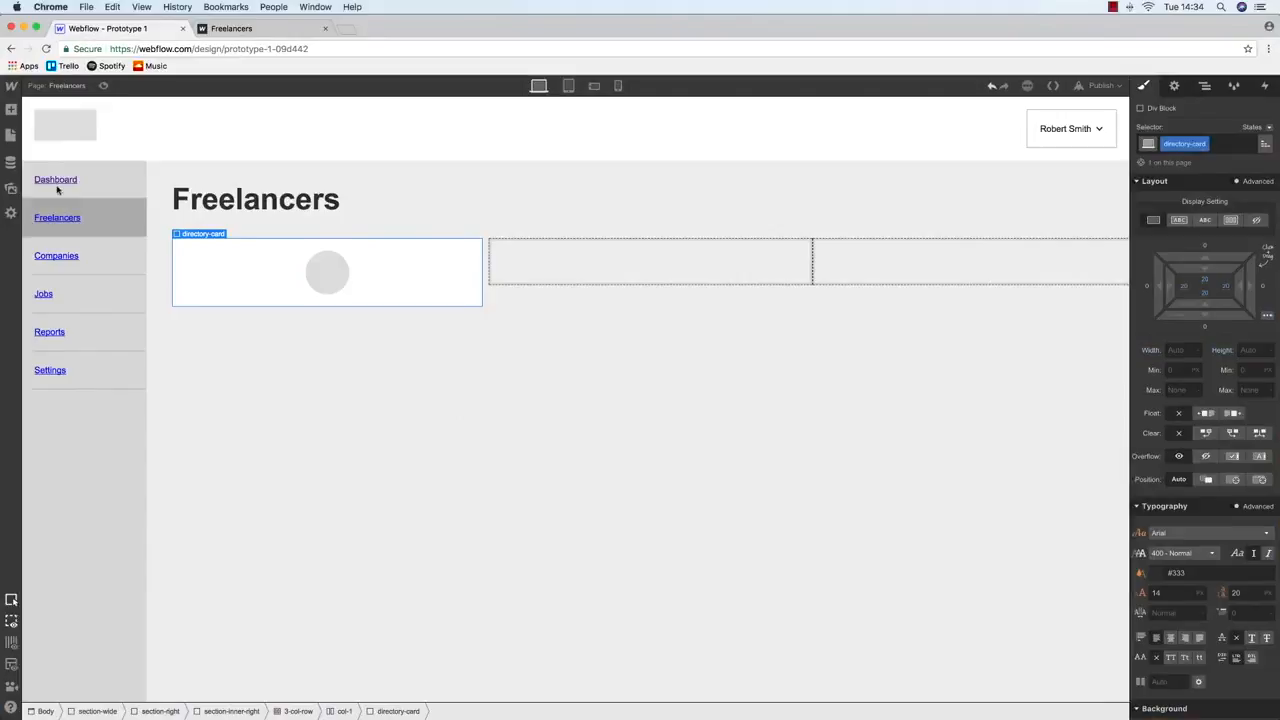
Place a Text Block under the card and start classing it directory-title
left_click(11, 110)
left_click_drag(57, 460, 314, 306)
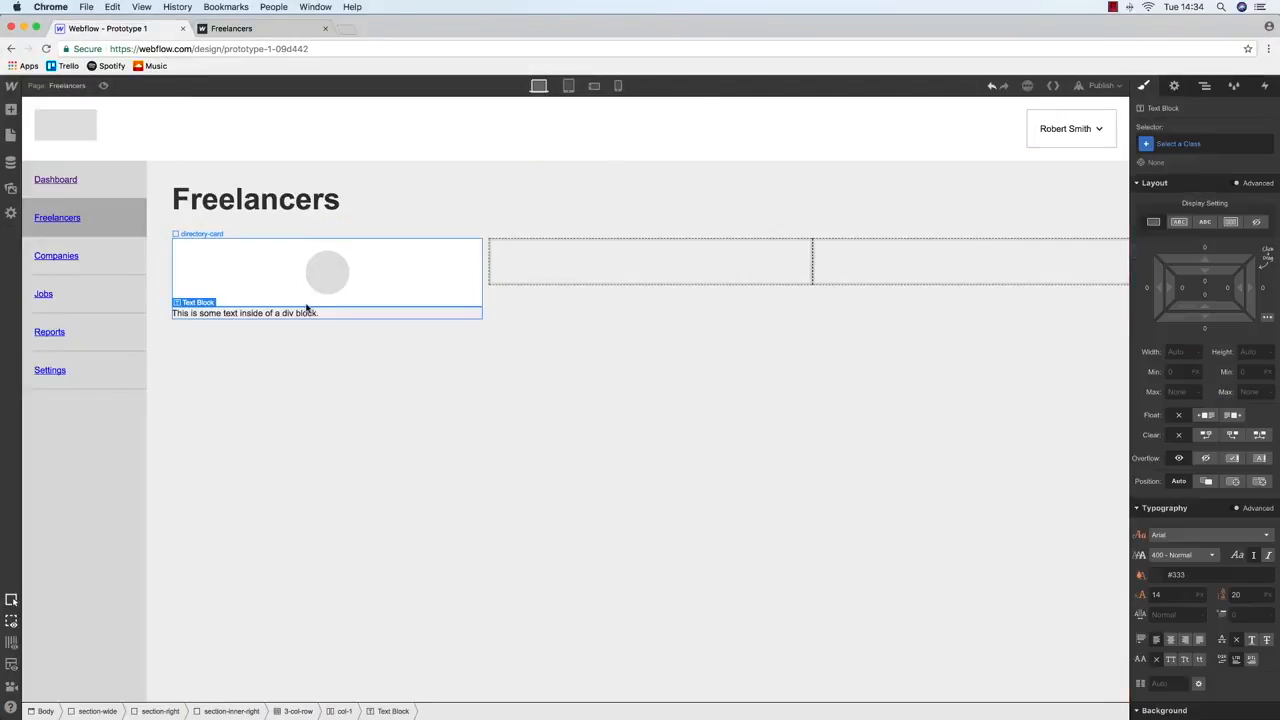
left_click(1185, 144)
type("directory")
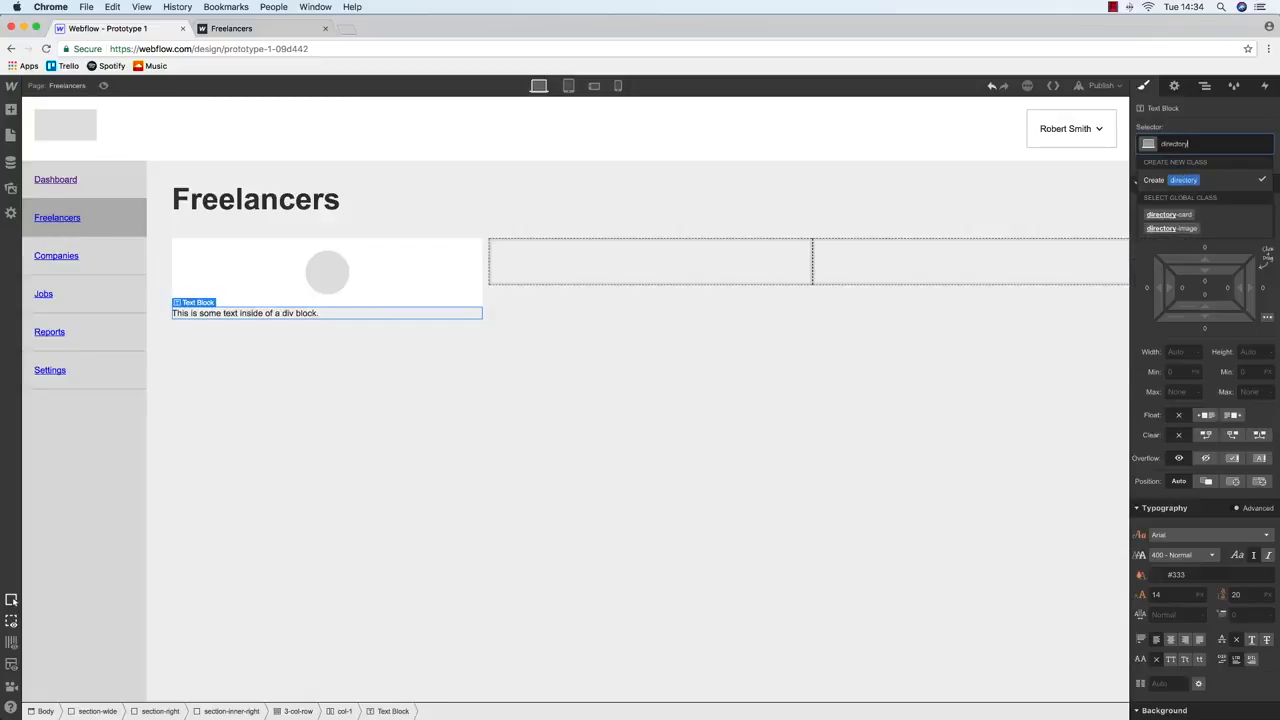
type("-t")
key("ctrl+Up")
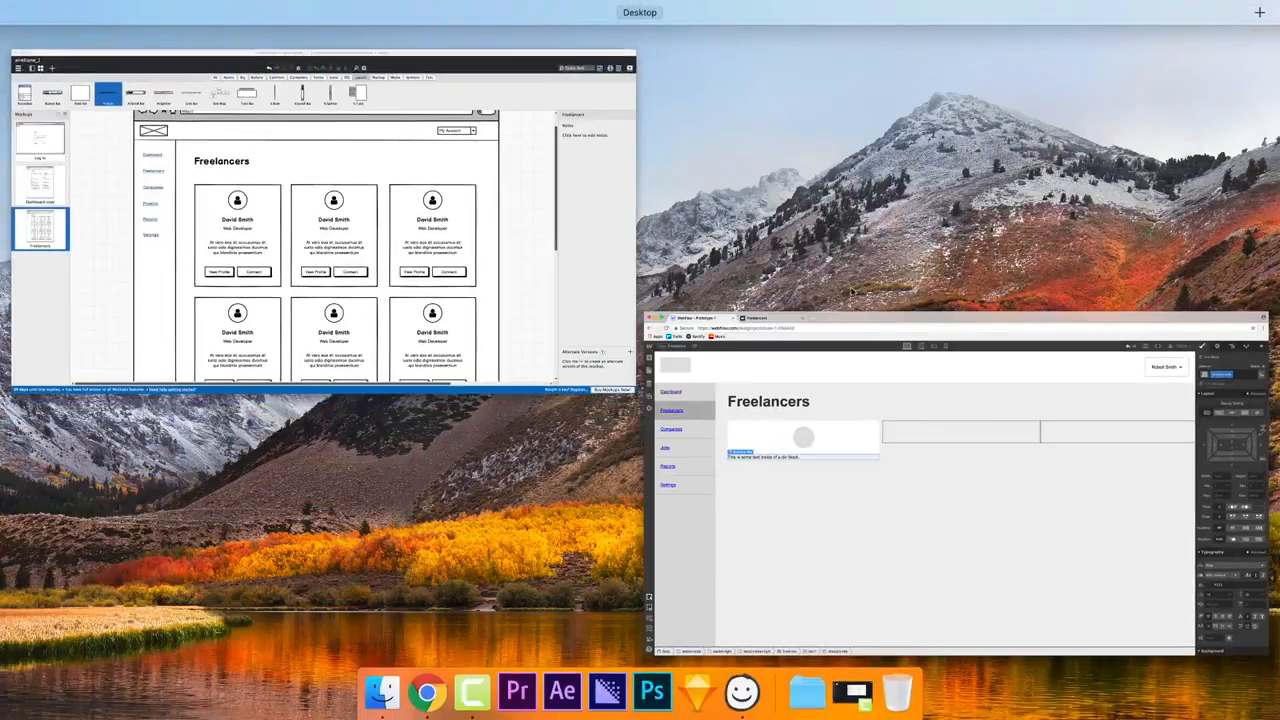
left_click(851, 330)
Add a Paragraph below it with the new directory-description class
left_click(11, 110)
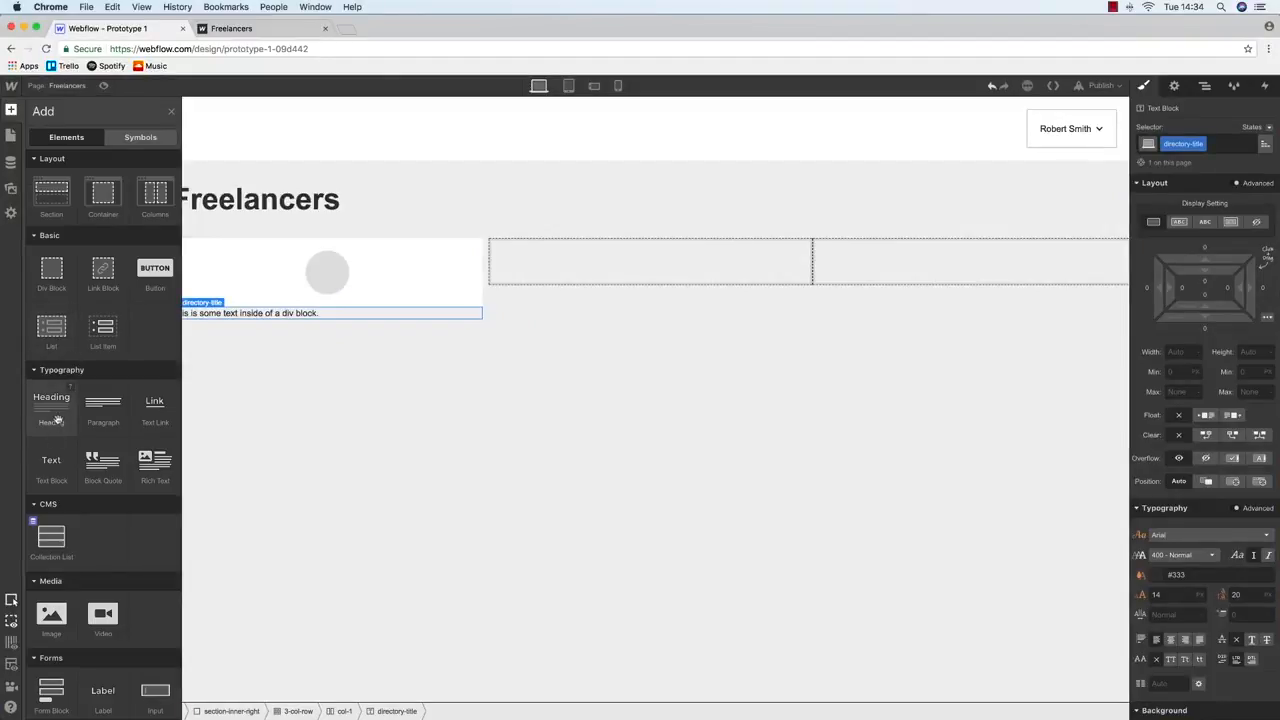
left_click_drag(102, 405, 280, 332)
left_click(1200, 143)
type("directory-desc")
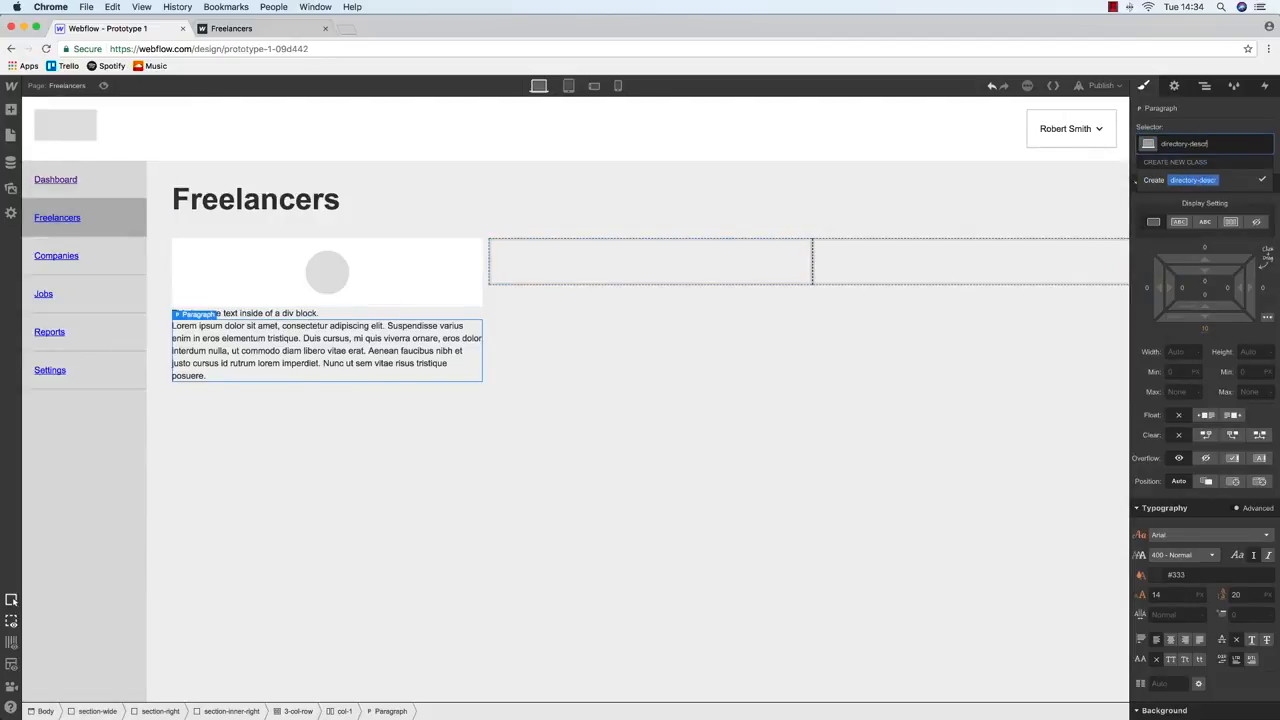
key("Return")
key("ctrl+Up")
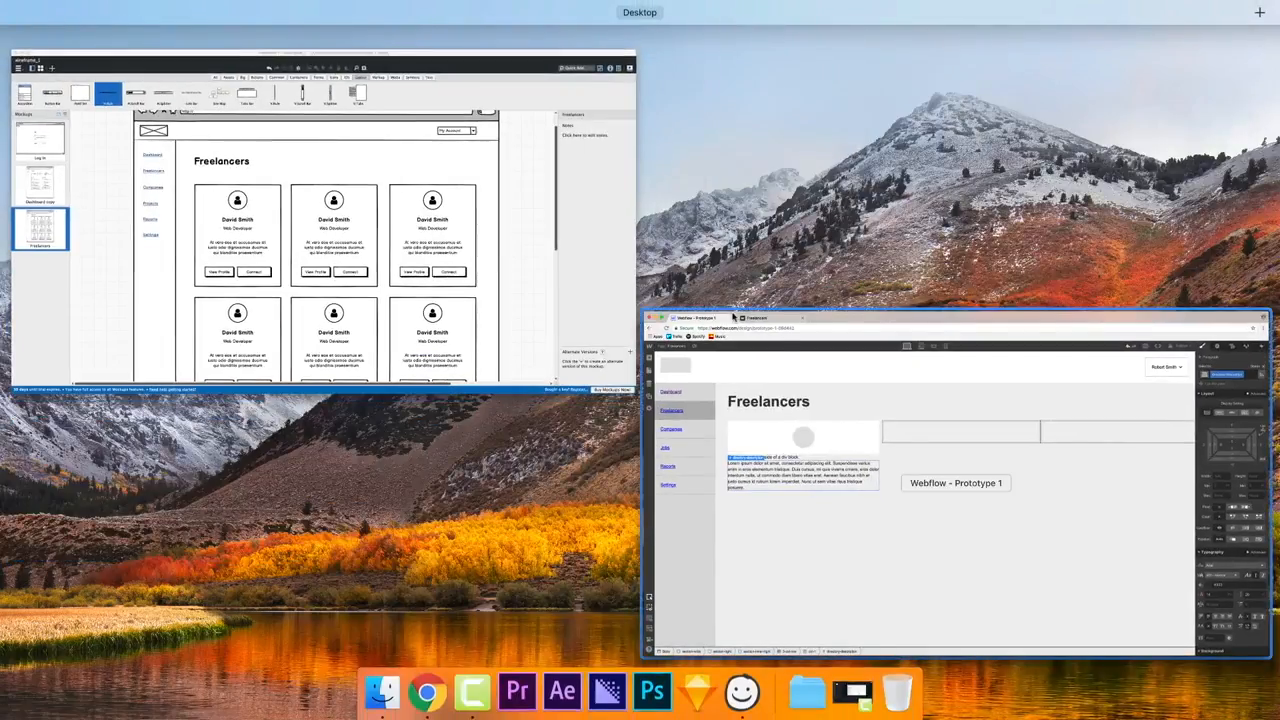
left_click(733, 316)
Add a Button classed profile-btn below the paragraph and duplicate it
left_click(10, 135)
key("a")
left_click_drag(147, 272, 338, 420)
key("super+Return")
type("connec")
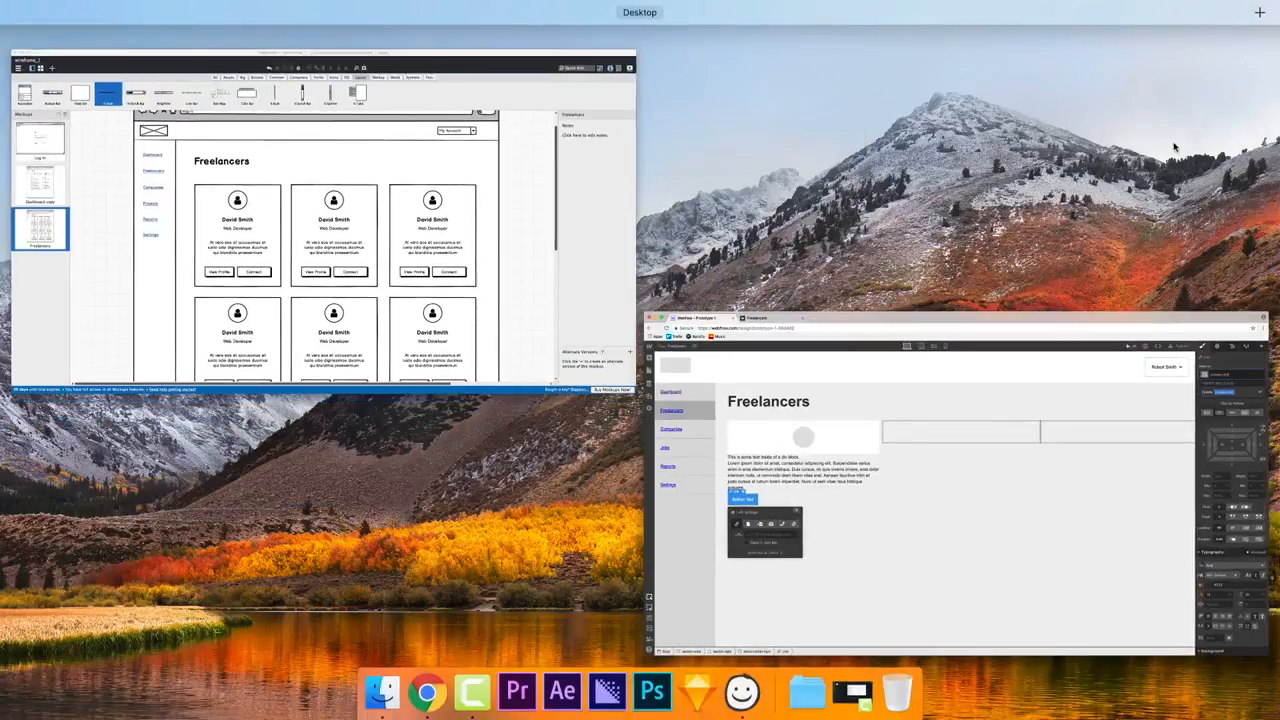
type("t-bt")
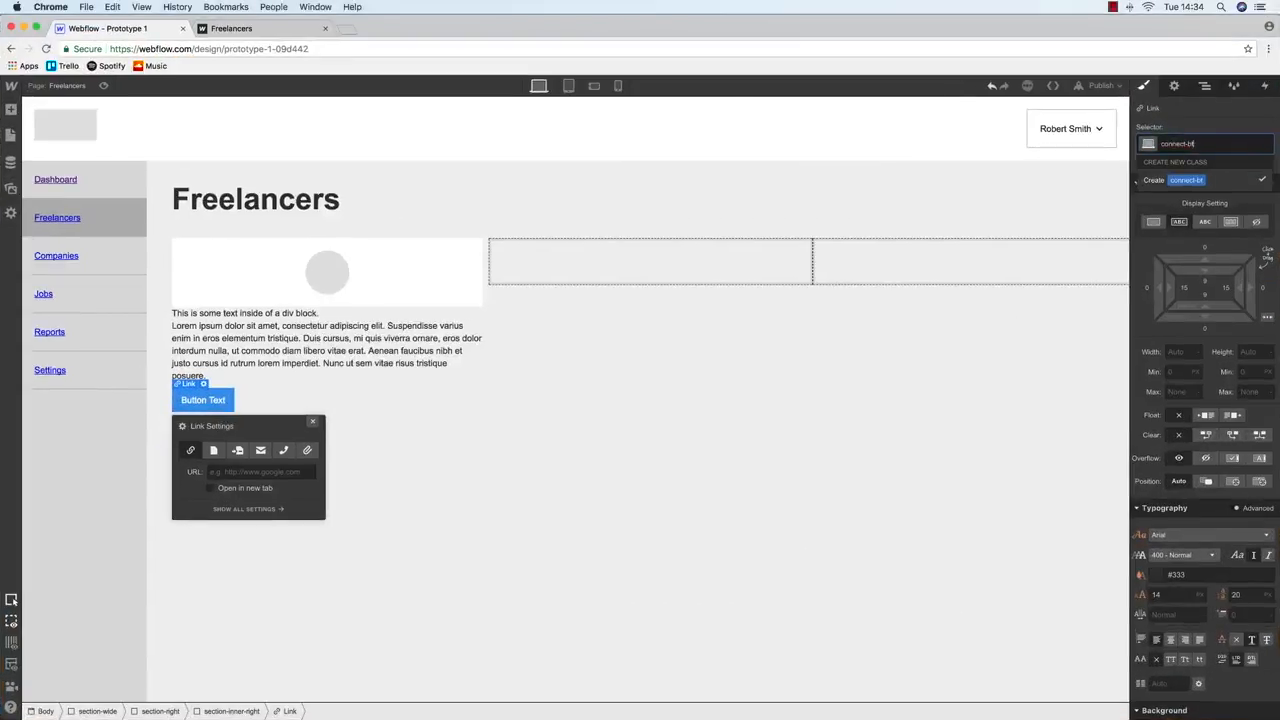
key("BackSpace")
key("BackSpace")
key("BackSpace")
key("BackSpace")
key("BackSpace")
key("BackSpace")
key("BackSpace")
key("BackSpace")
key("BackSpace")
key("BackSpace")
type("profile-btn")
key("Return")
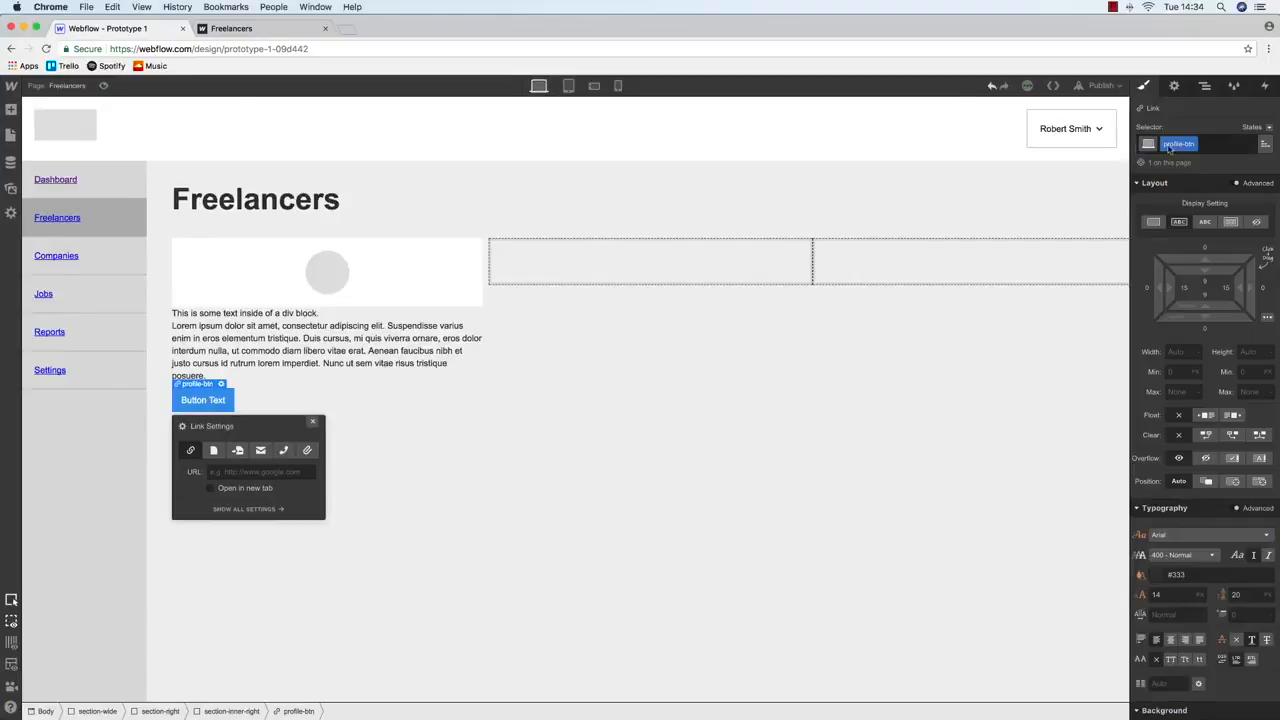
key("super+c")
key("super+v")
Replace the duplicated button's class with a new connect-btn class
left_click(264, 400)
left_click(1212, 146)
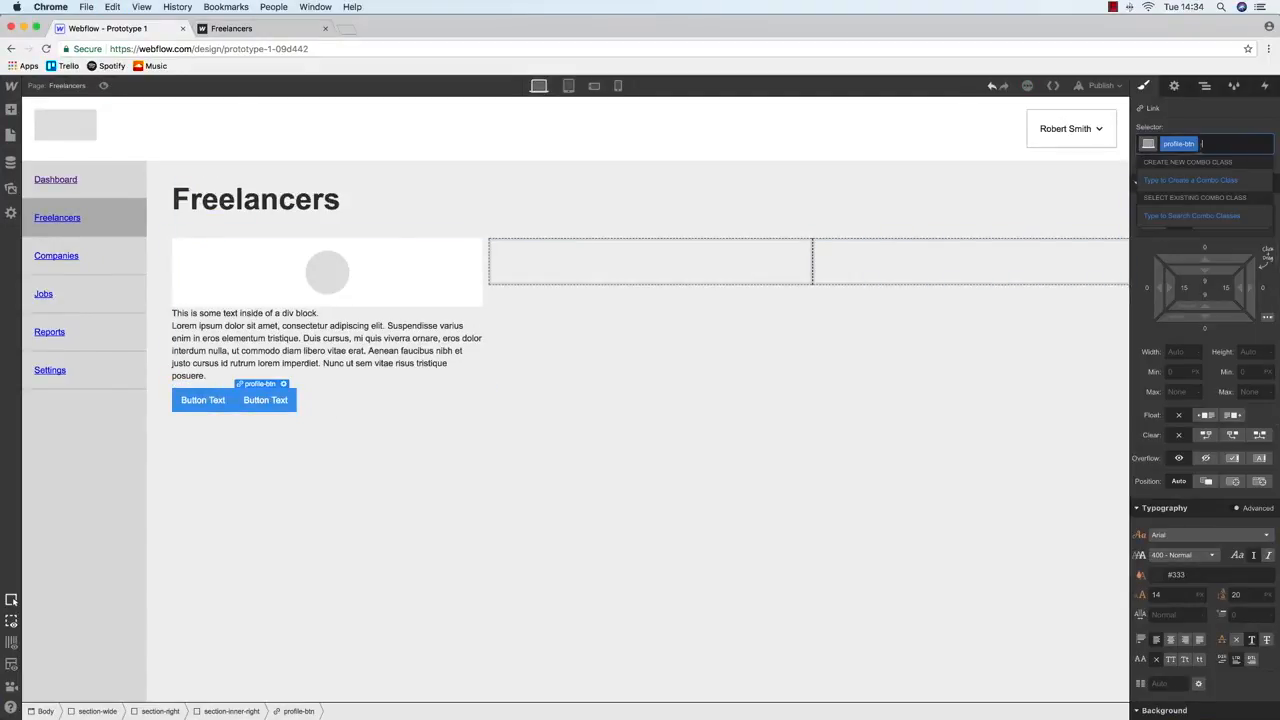
key("BackSpace")
type("connect")
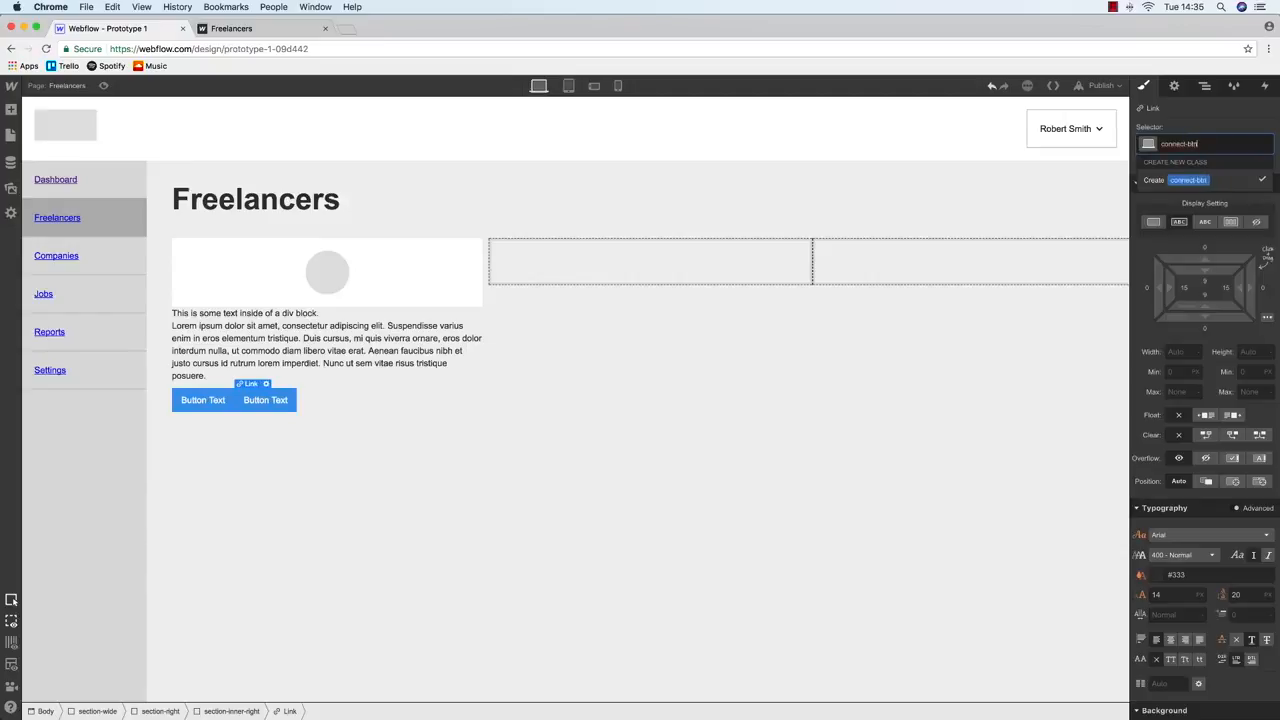
key("Return")
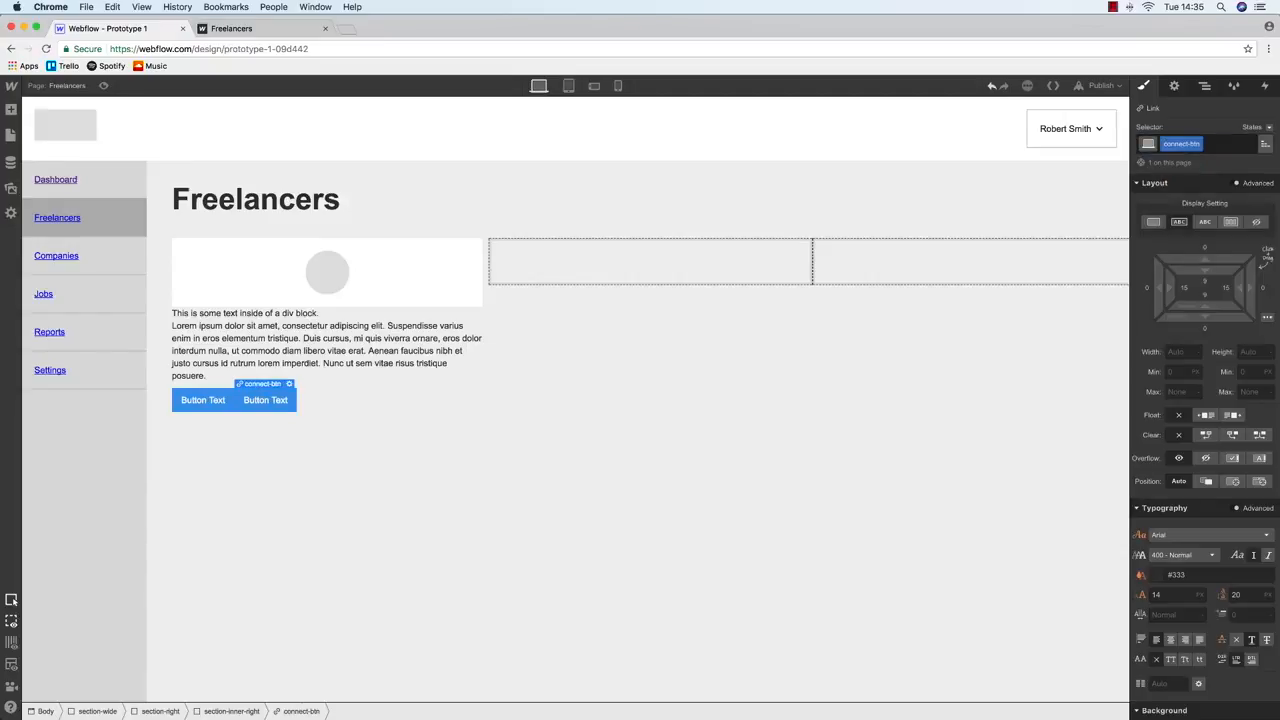
Move directory-title inside directory-card in the Navigator
left_click(278, 258)
left_click(1205, 85)
left_click_drag(1198, 294, 1244, 300)
Drag profile-btn and connect-btn into directory-card below the description
left_click(188, 400)
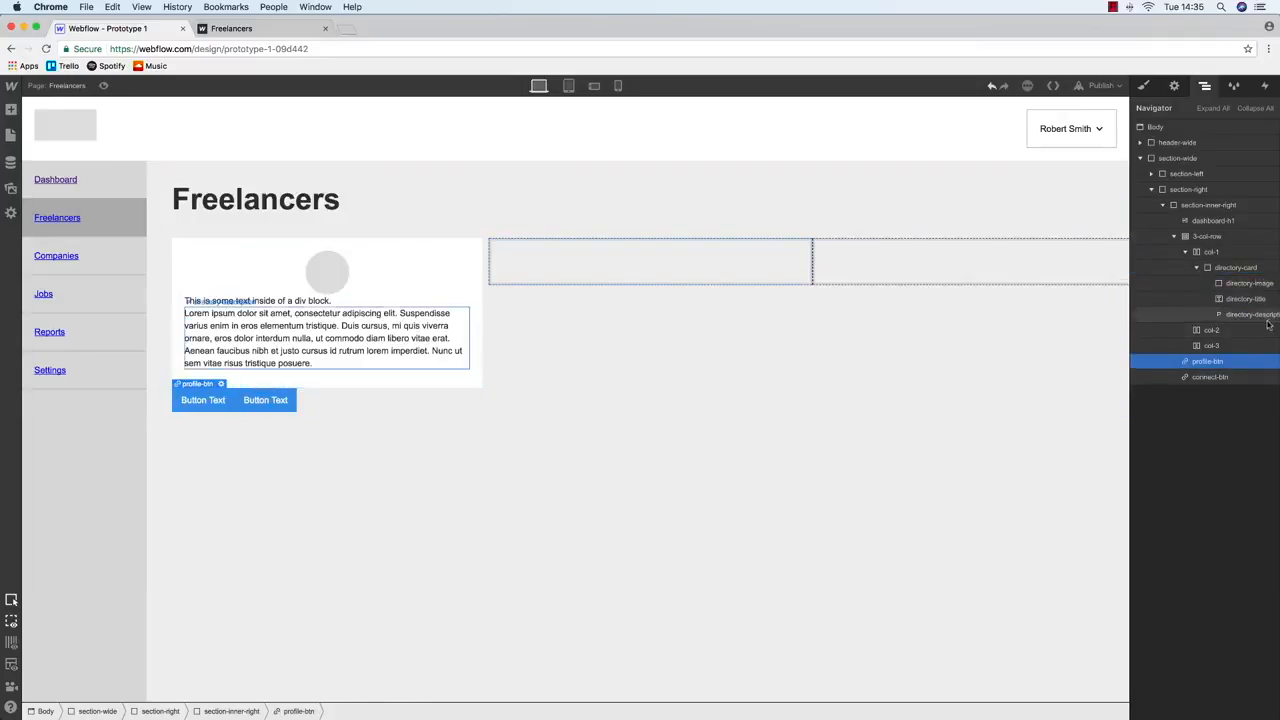
left_click_drag(1228, 361, 1240, 316)
left_click_drag(1232, 377, 1244, 308)
left_click(272, 301)
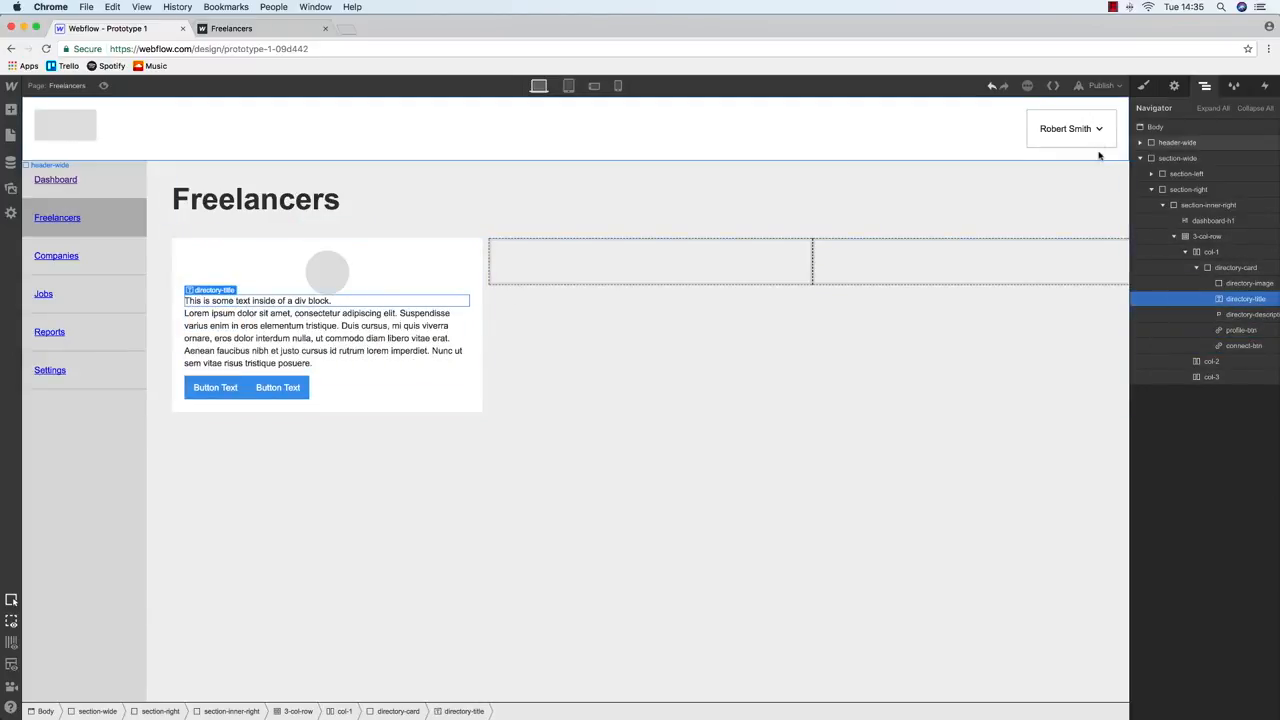
left_click(1144, 86)
Set the title to 24 px and replace its text with a sample freelancer's name
left_click(1166, 594)
type("24")
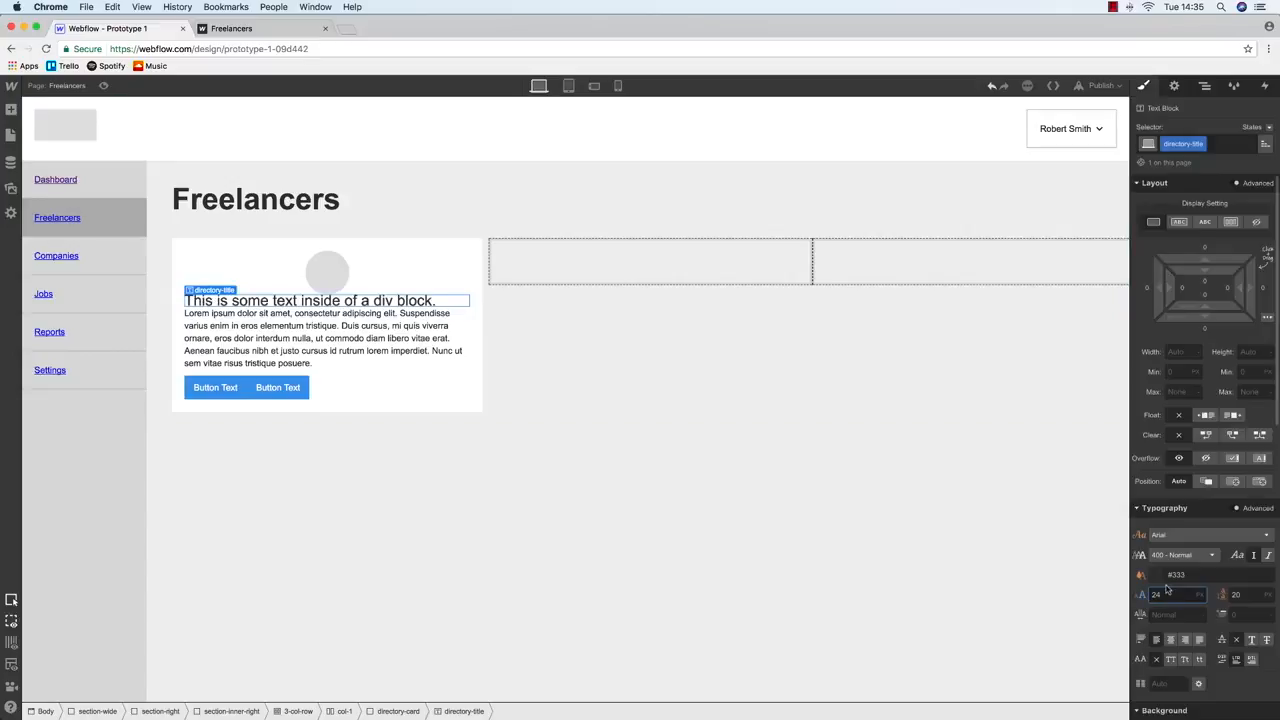
double_click(324, 297)
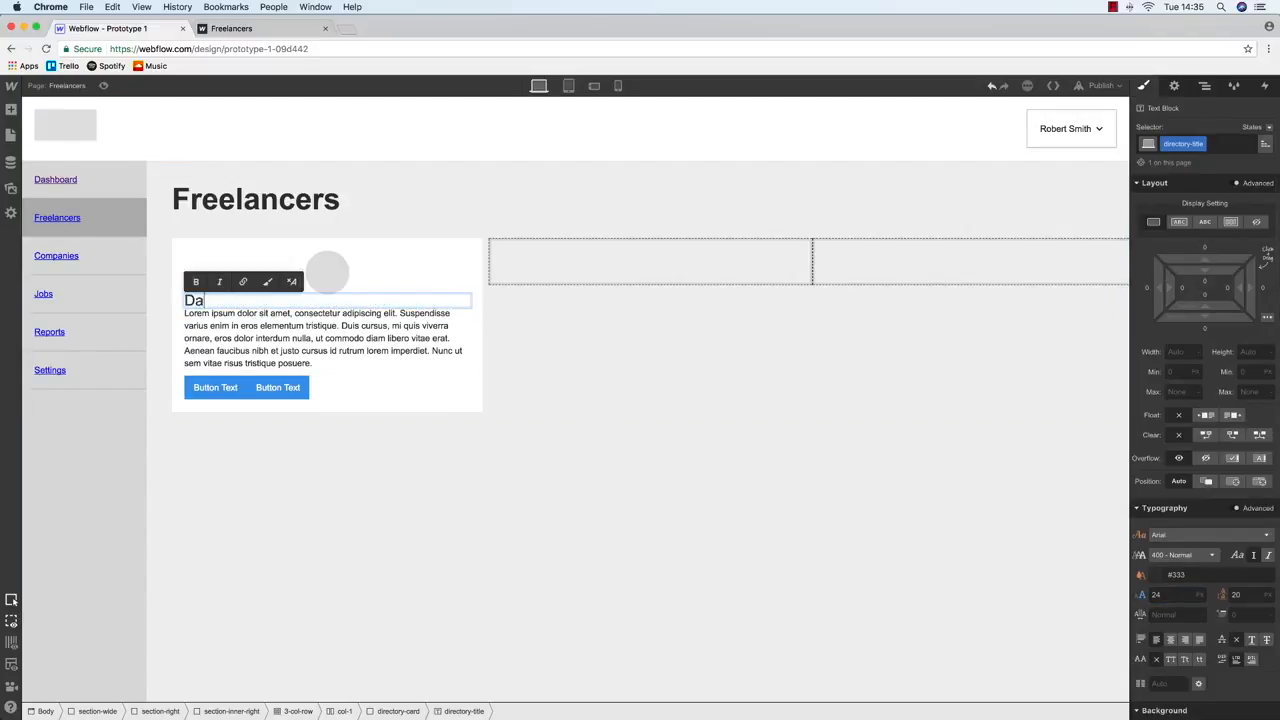
left_click_drag(275, 300, 184, 300)
type("Freelance")
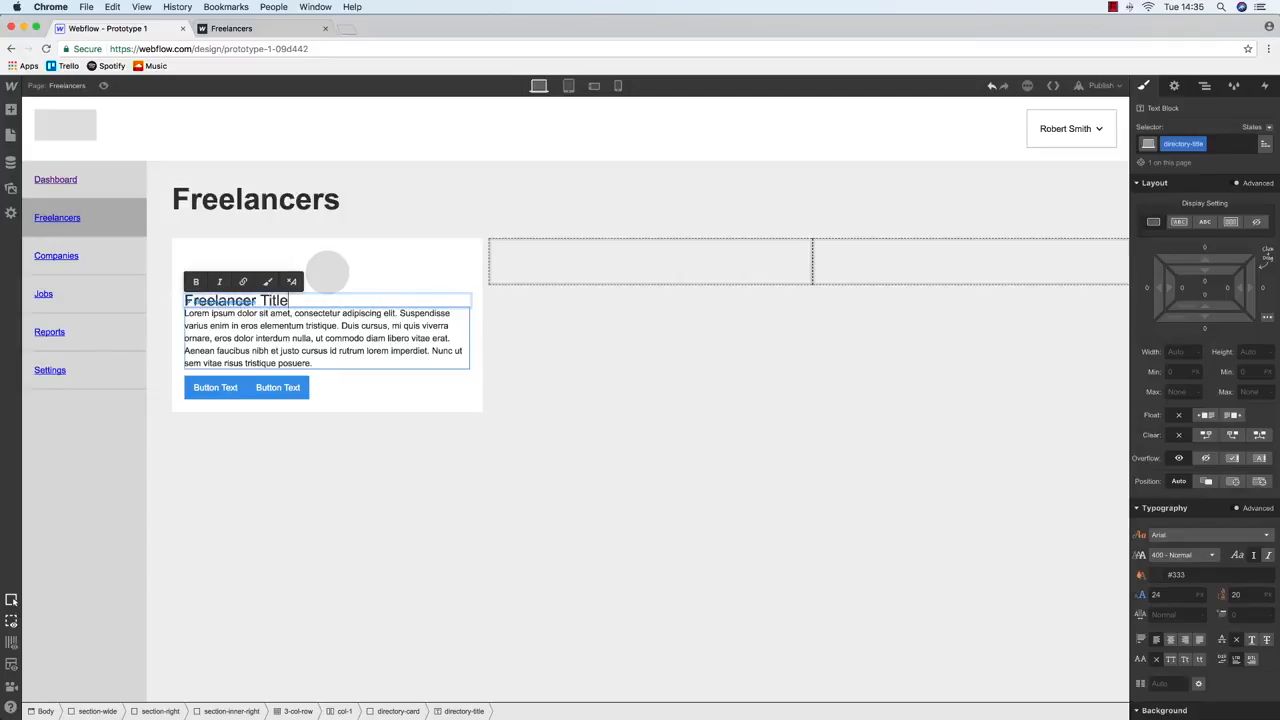
type("r Title")
key("alt+shift+Left")
key("alt+shift+Left")
left_click(412, 272)
left_click(309, 309)
Make the title 700 Bold and centre-aligned
left_click(1170, 555)
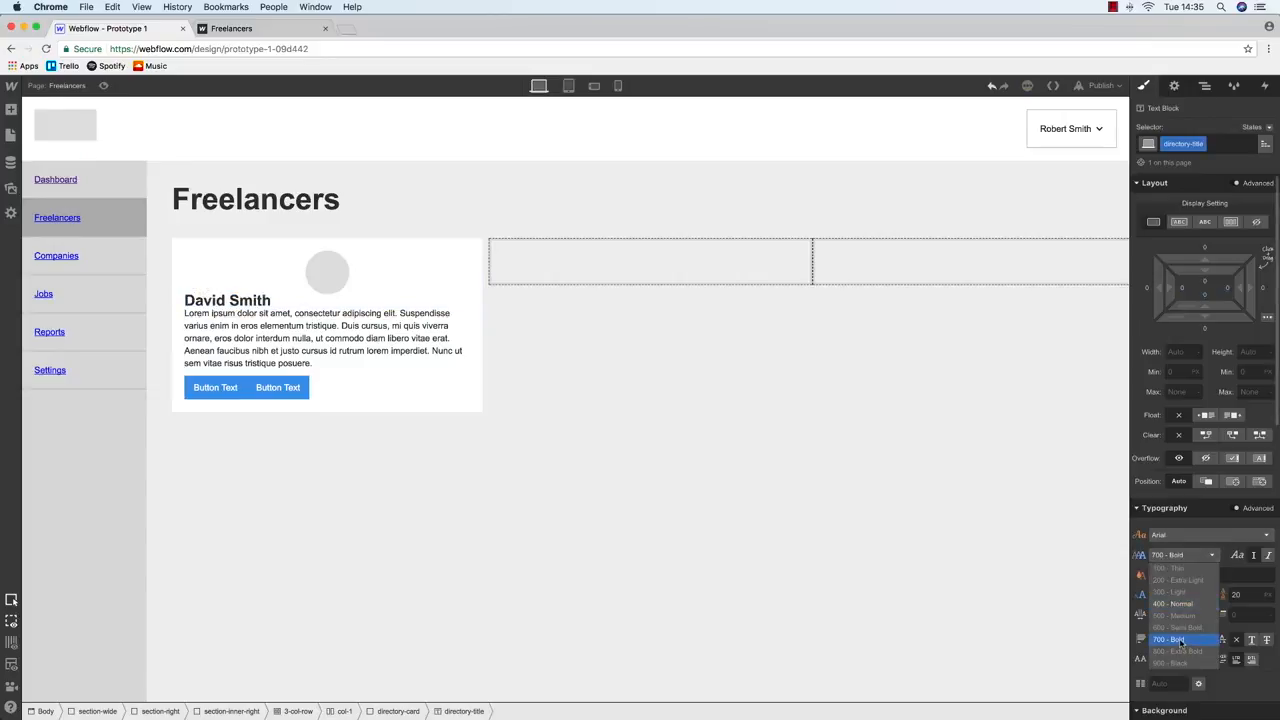
left_click(1180, 645)
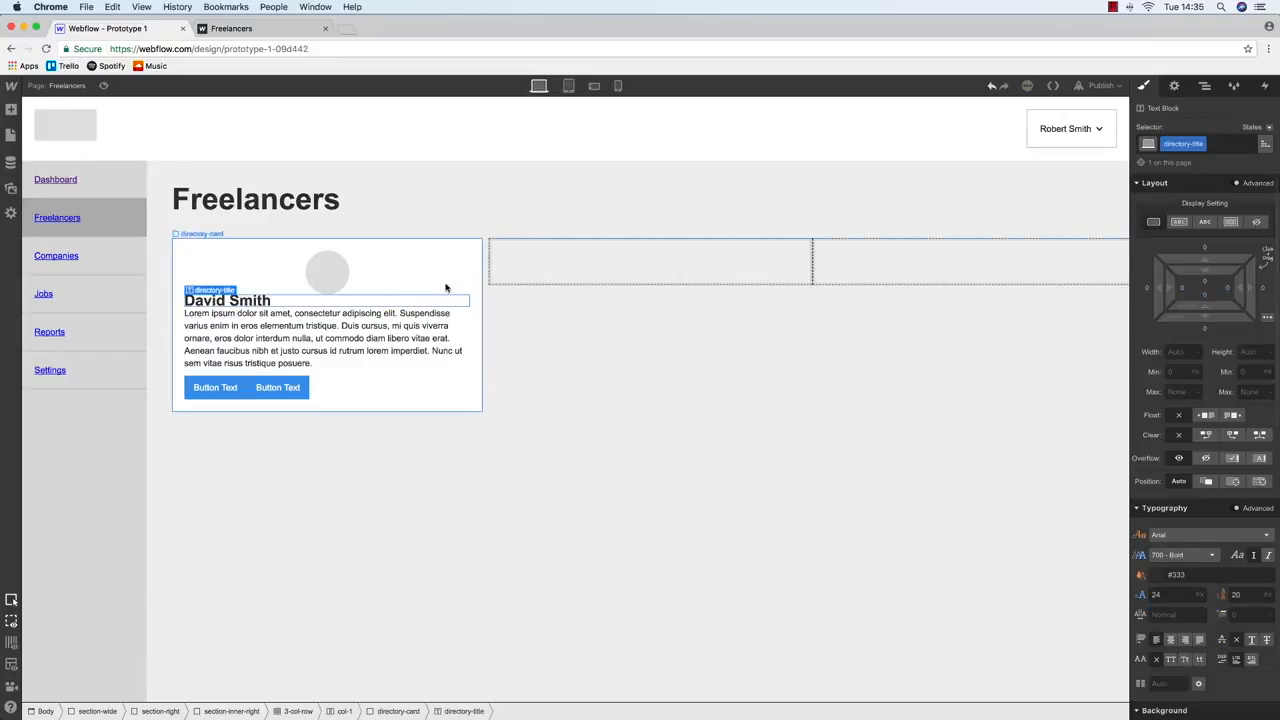
left_click(1170, 641)
left_click(288, 328)
Centre the description text and give the round image a 20 px and the title a 10 px bottom margin
left_click(1170, 641)
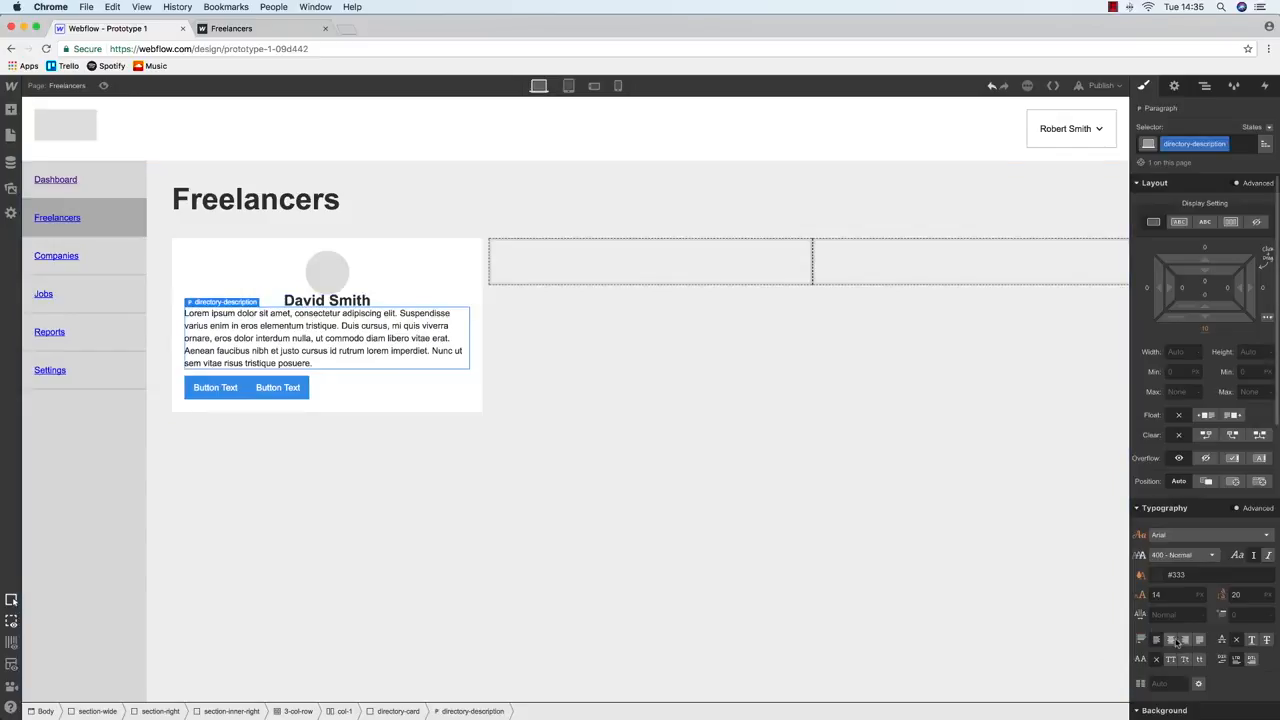
left_click(325, 268)
left_click(1204, 332)
type("20")
key("Return")
left_click(294, 310)
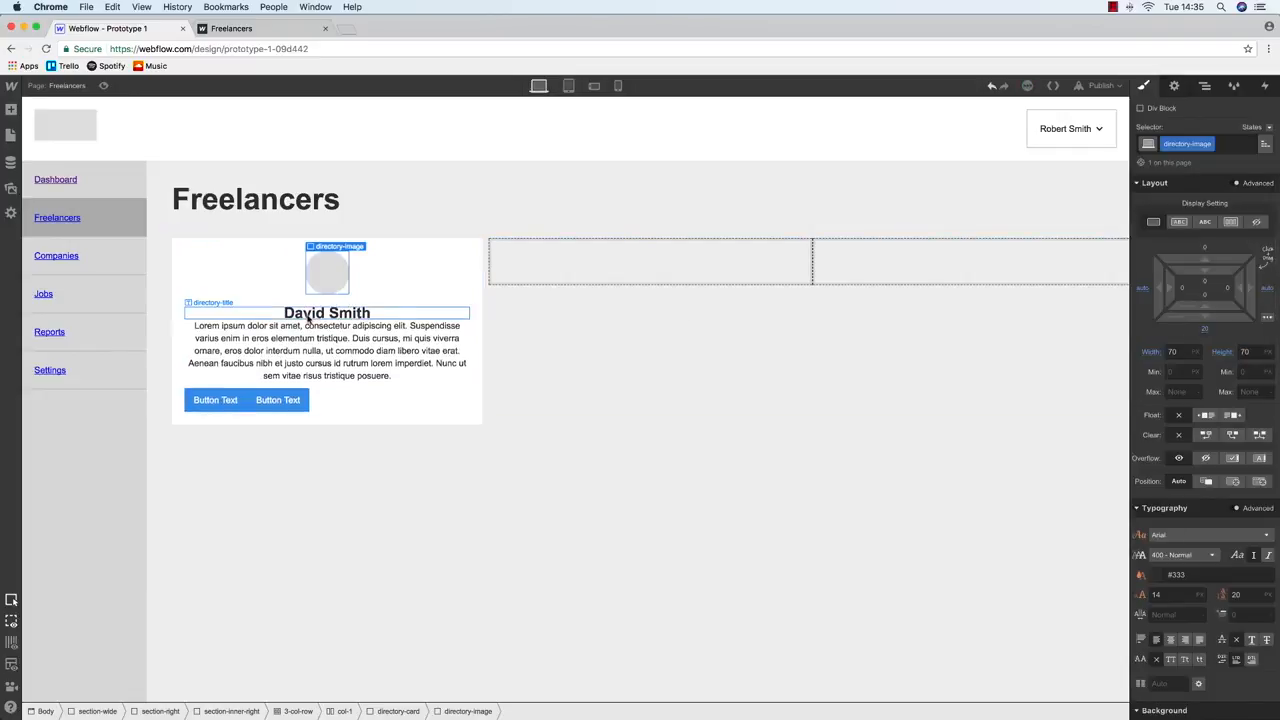
left_click(1206, 332)
type("10")
key("Return")
Trim the extra text at the end of the description so it ends with a period
left_click(343, 351)
double_click(332, 350)
left_click_drag(406, 386, 458, 363)
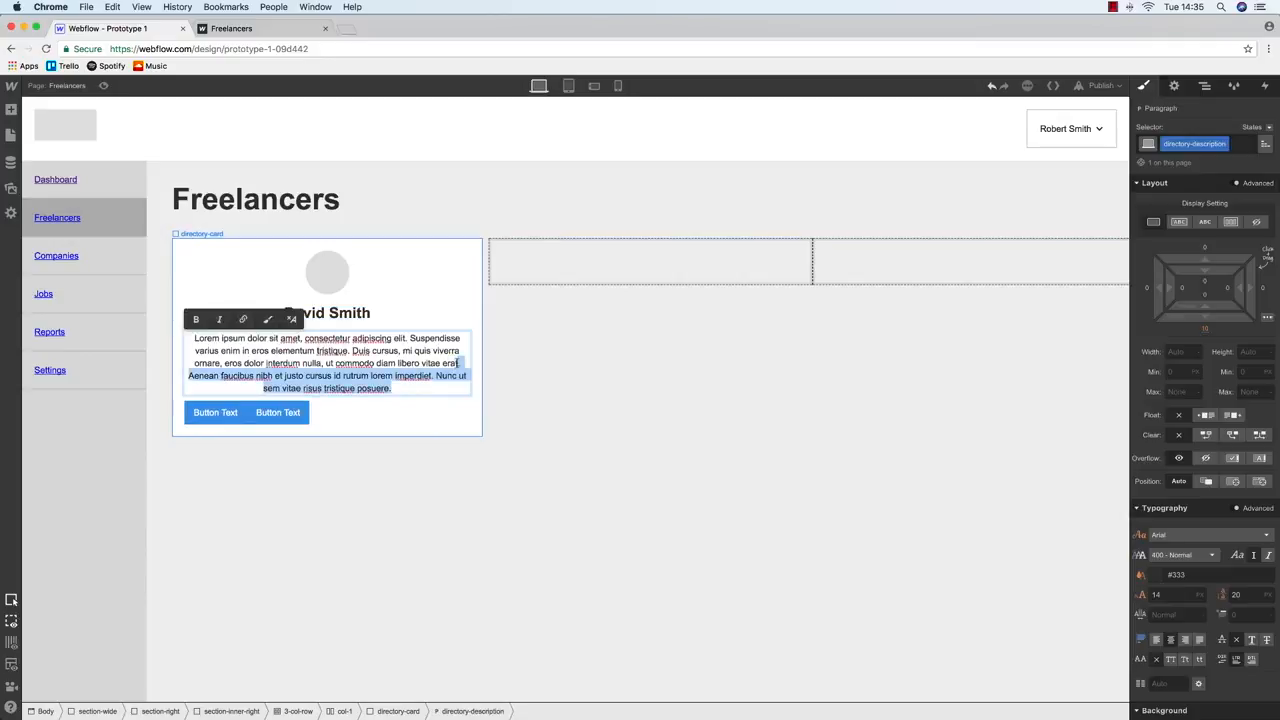
key("BackSpace")
type(".")
key("Escape")
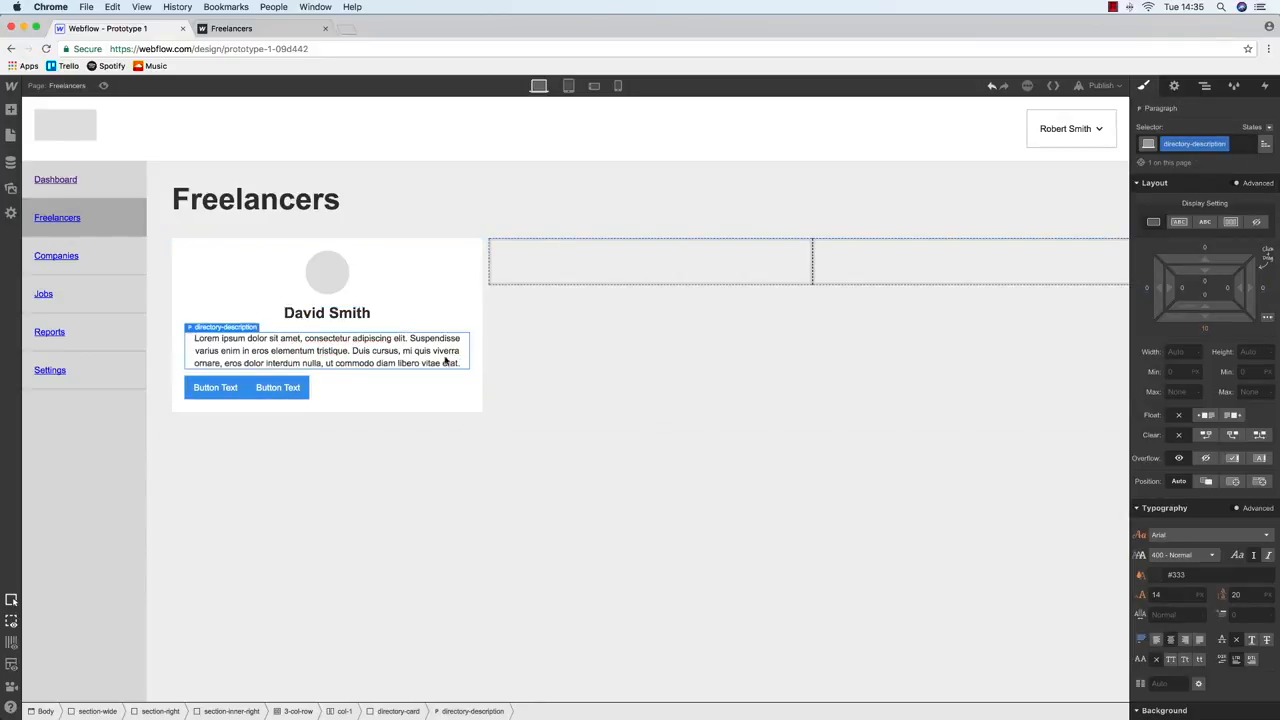
Give the description paragraph a 20 px bottom margin, then select the card's two buttons
left_click(1204, 328)
type("20")
key("Return")
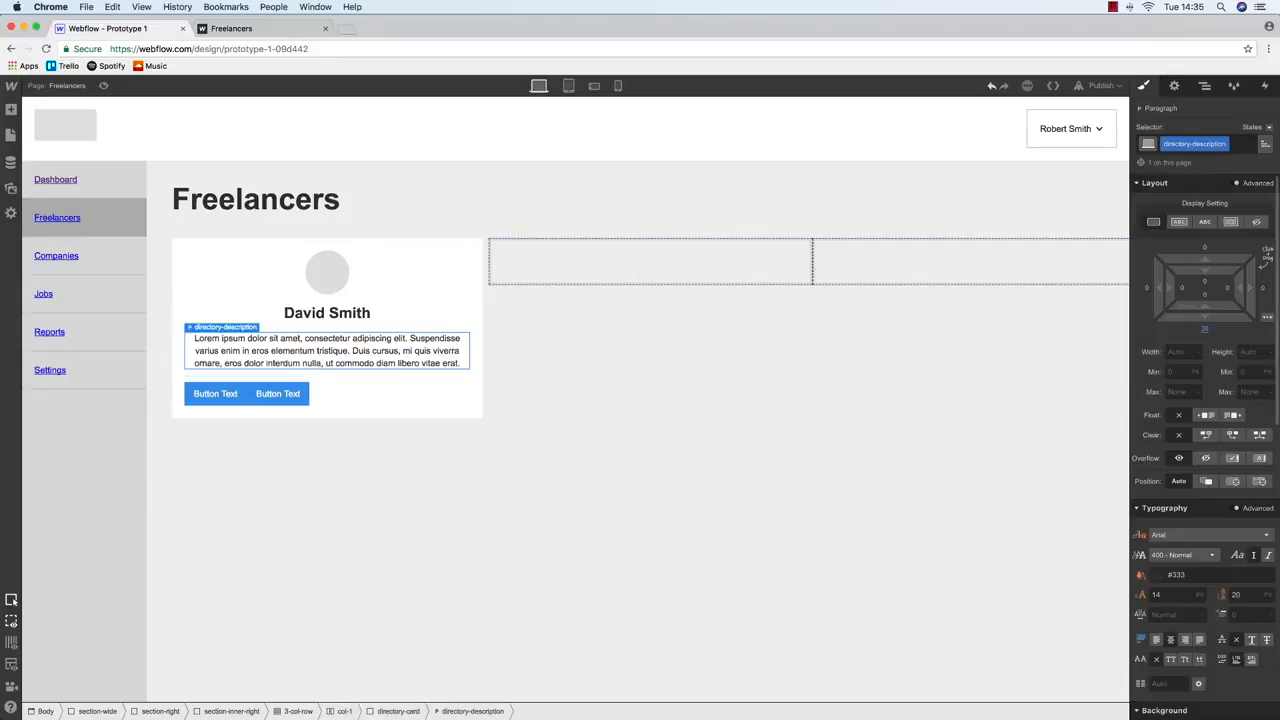
left_click(202, 315)
key("ctrl+Up")
key("ctrl+Up")
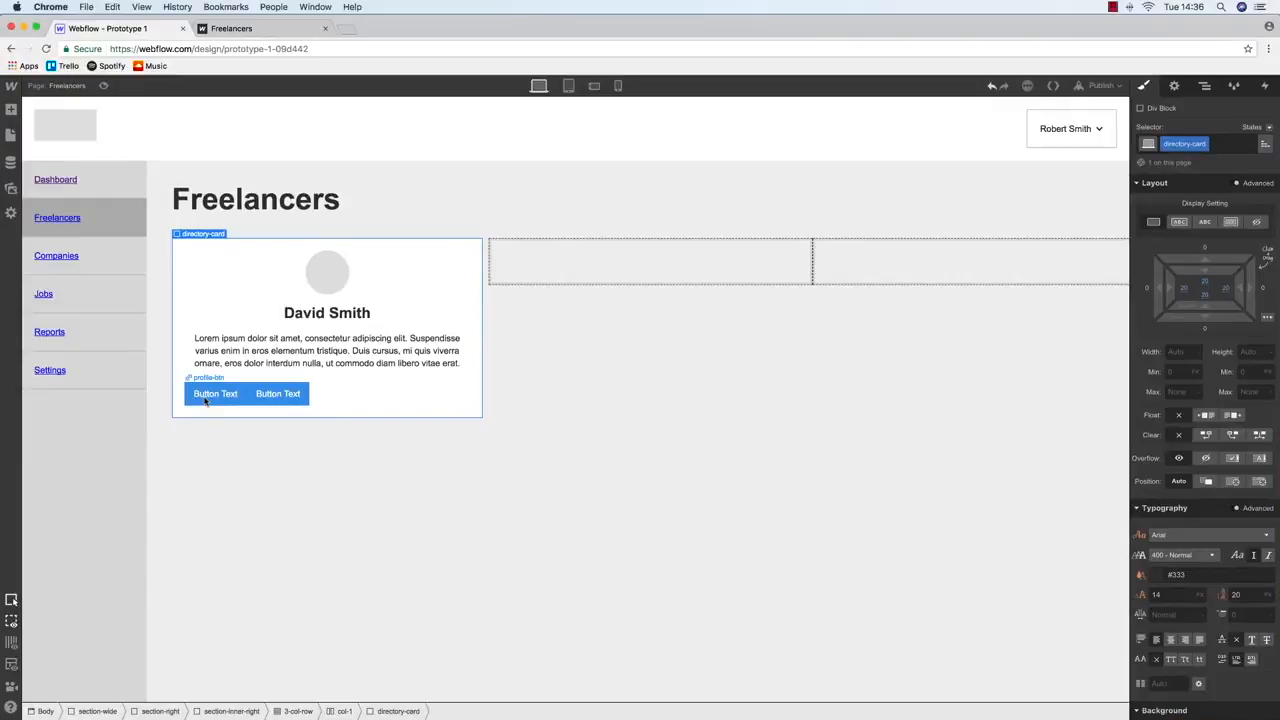
left_click(207, 396)
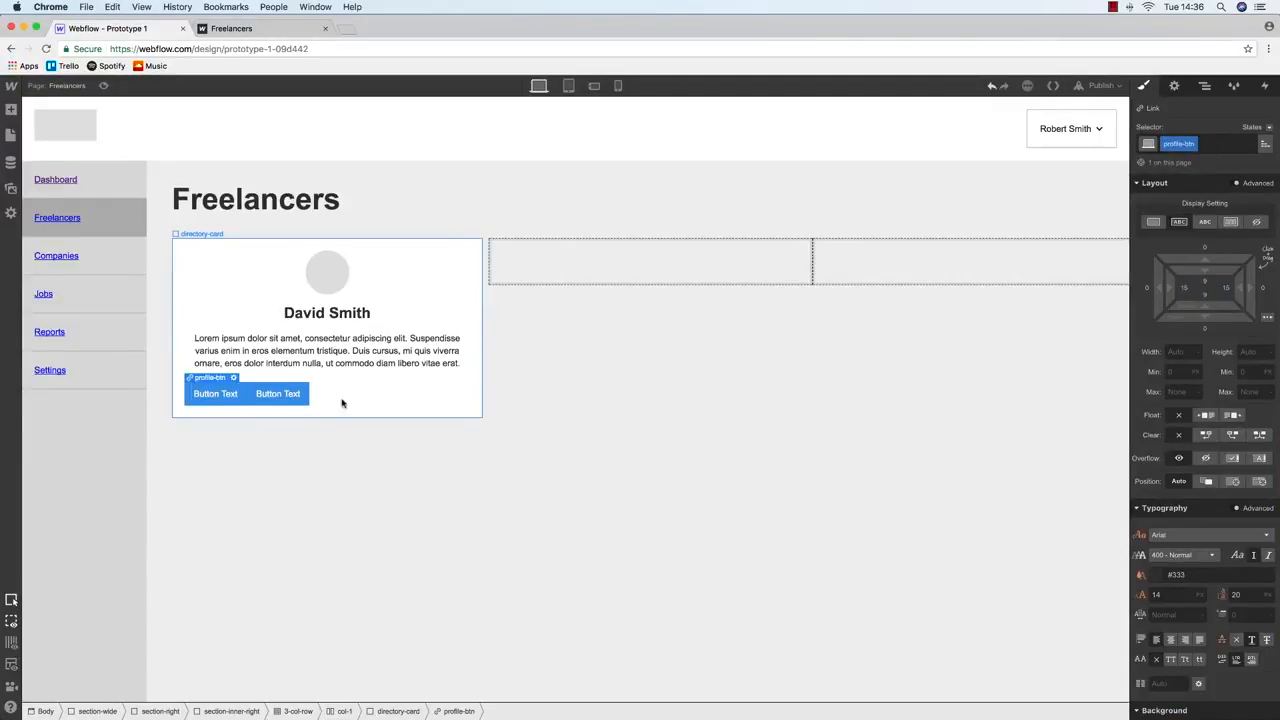
left_click(276, 392)
Centre-align everything in the freelancer card, undoing a trial left alignment on the heading
left_click(400, 256)
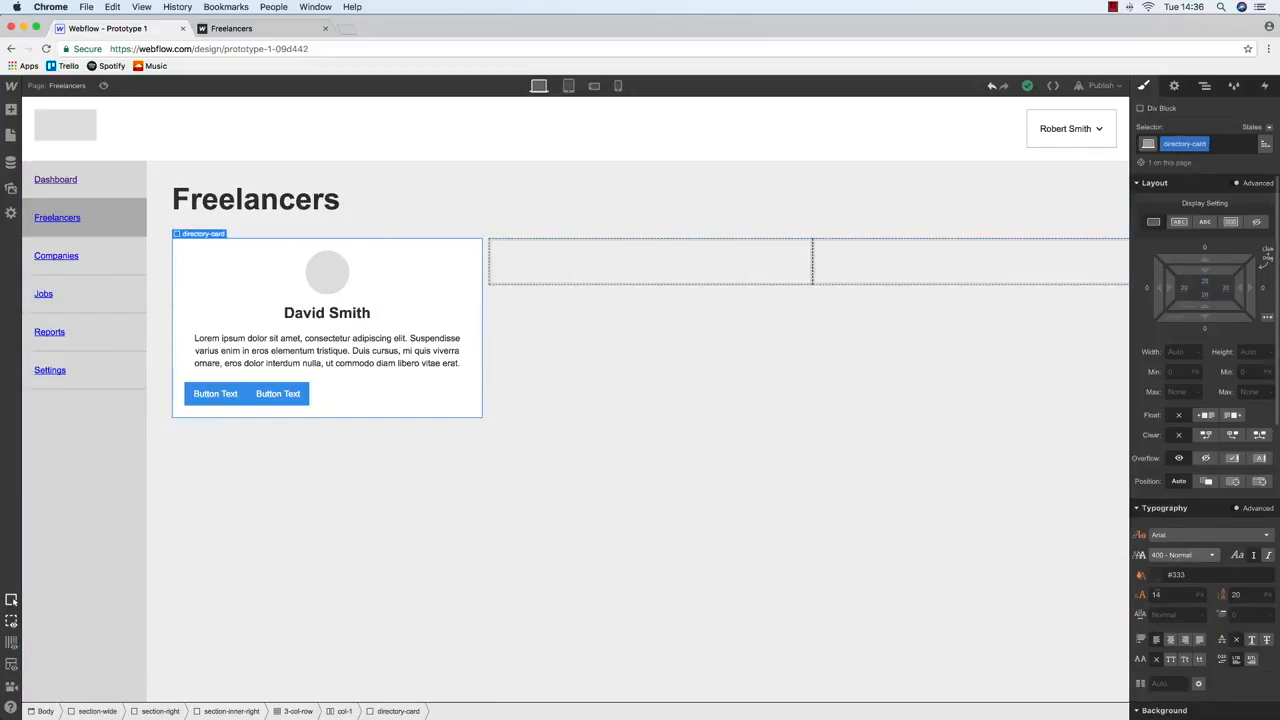
left_click(1170, 640)
left_click(296, 393)
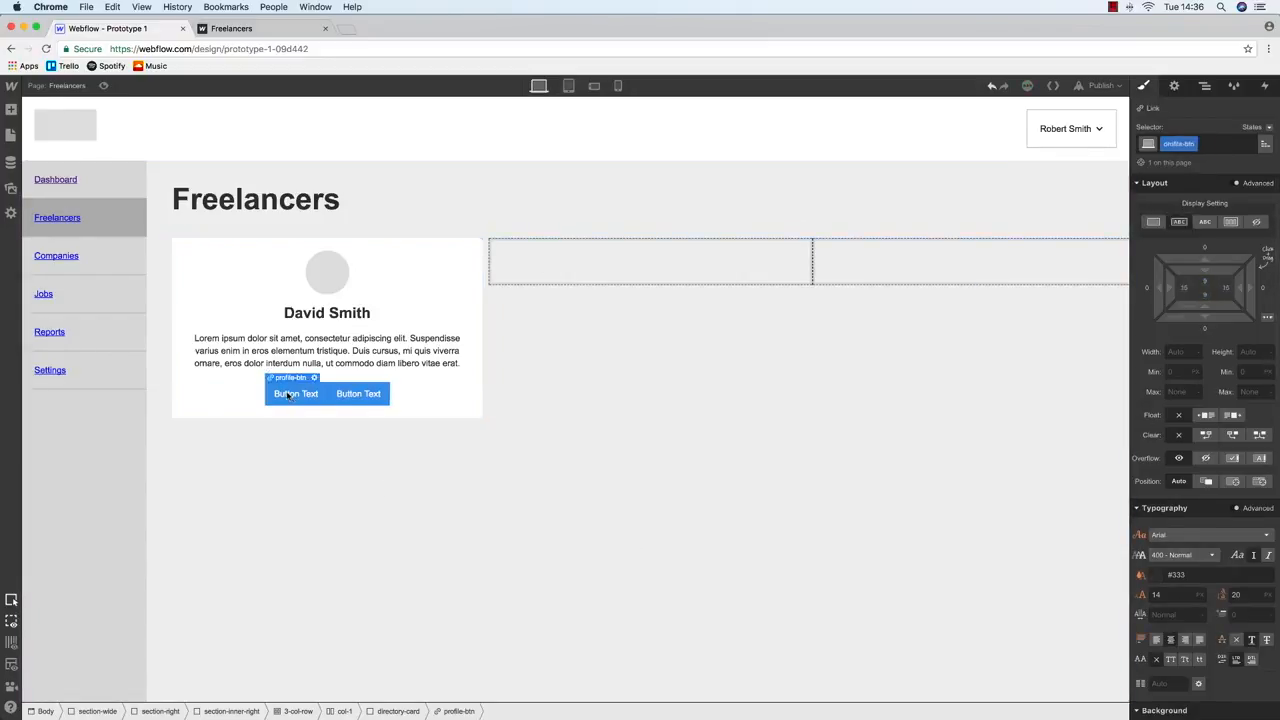
left_click(362, 314)
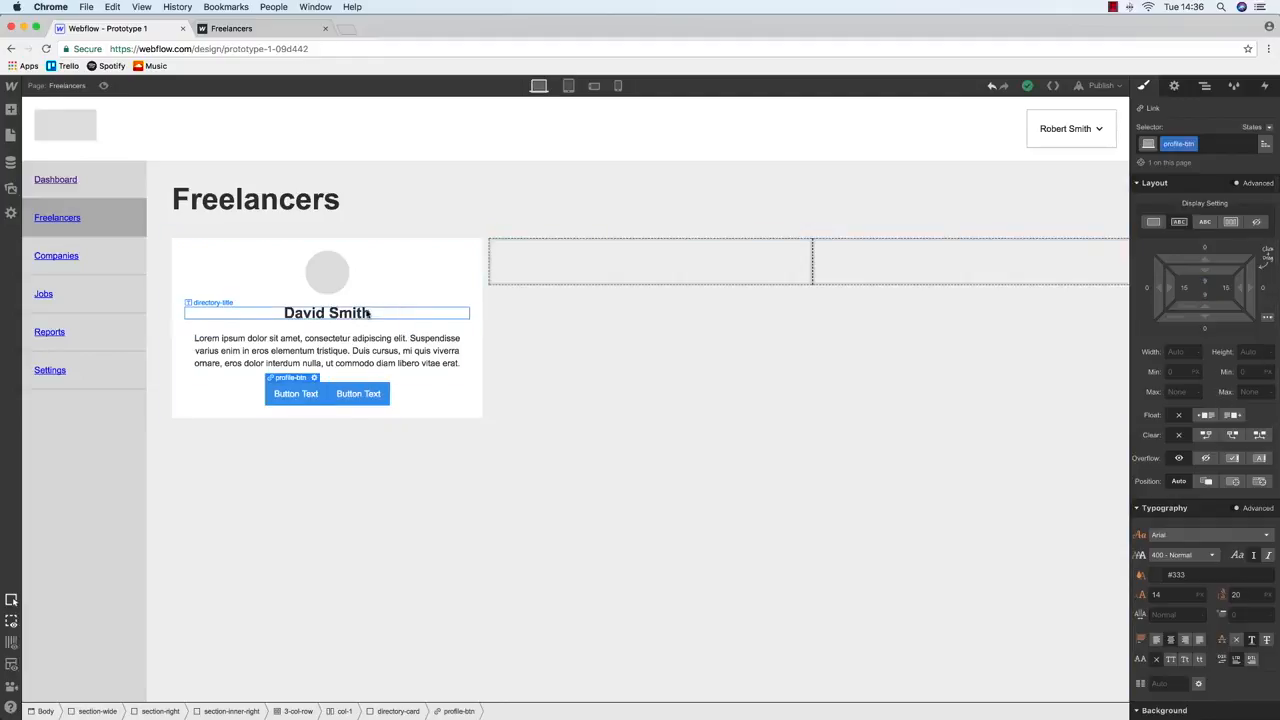
left_click(1158, 641)
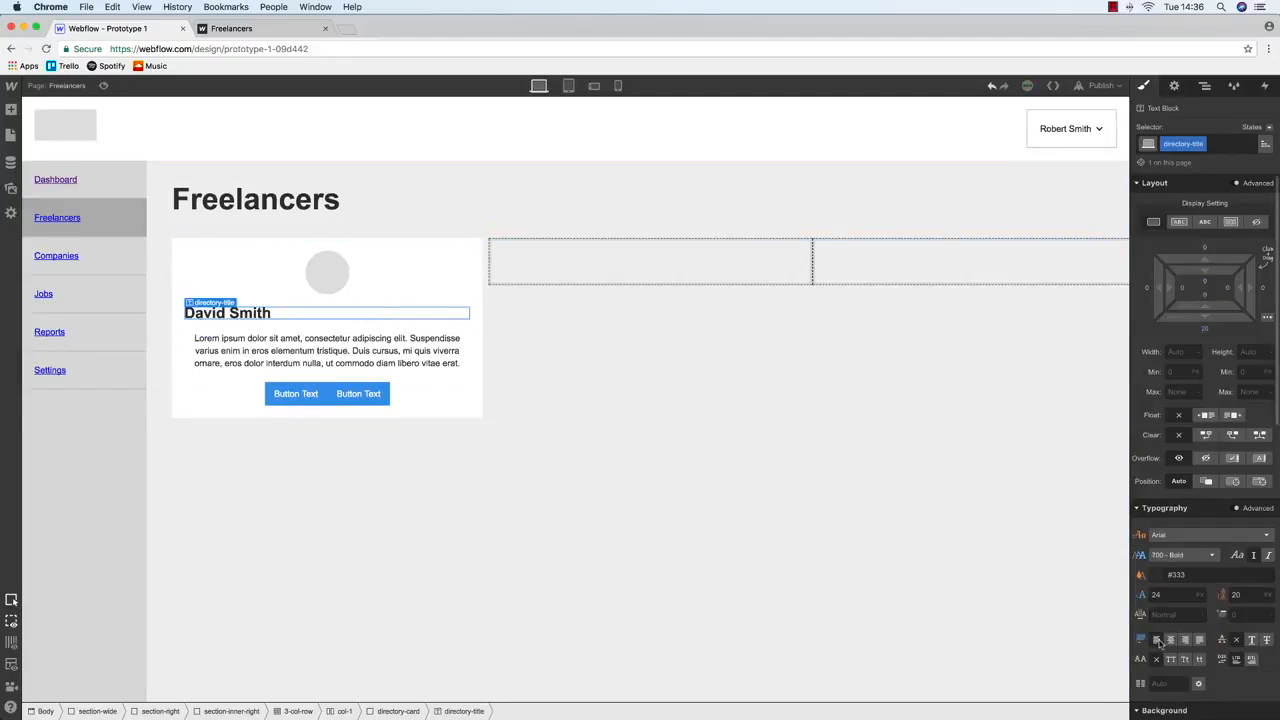
key("super+z")
left_click(348, 361)
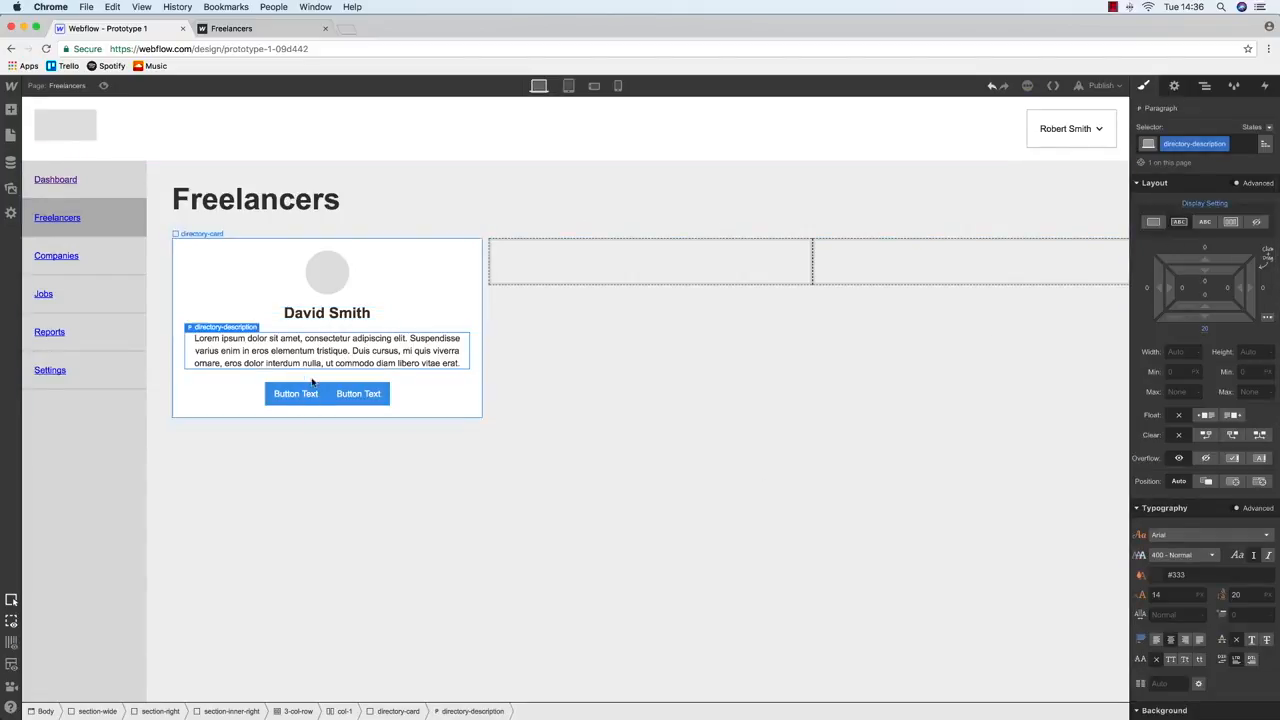
left_click(326, 314)
double_click(326, 313)
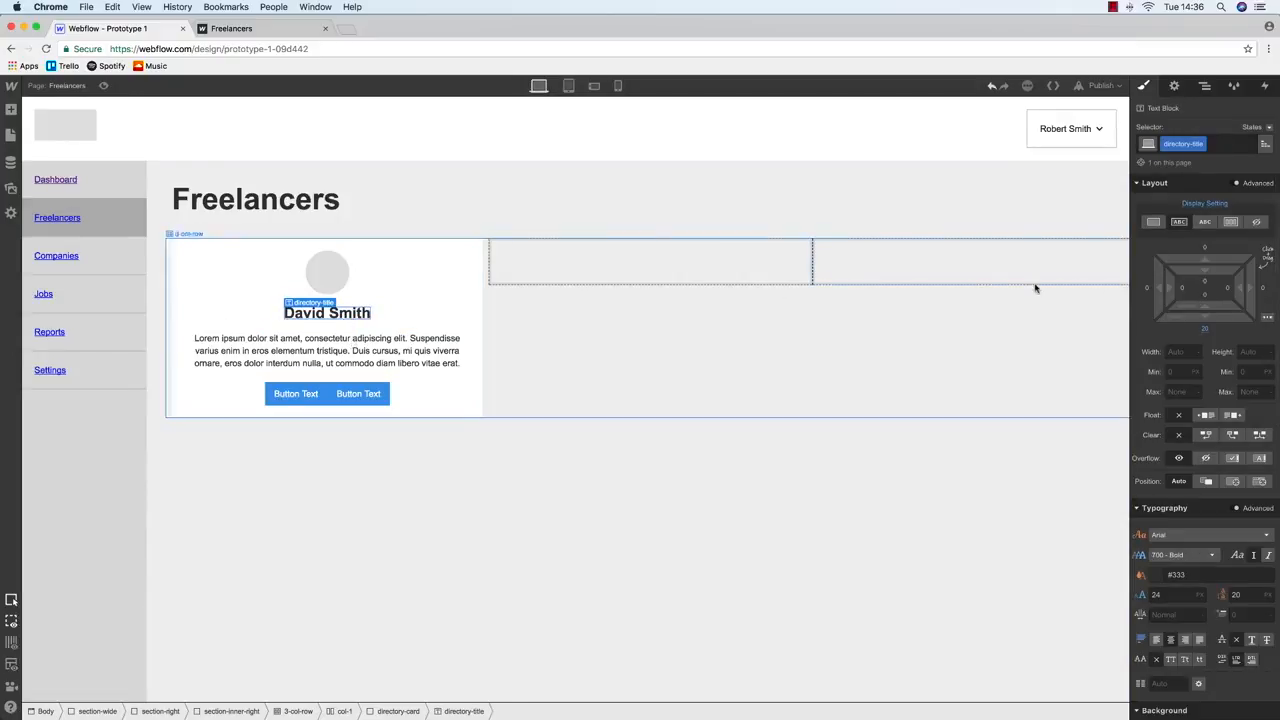
scroll(1175, 226, "down", 1)
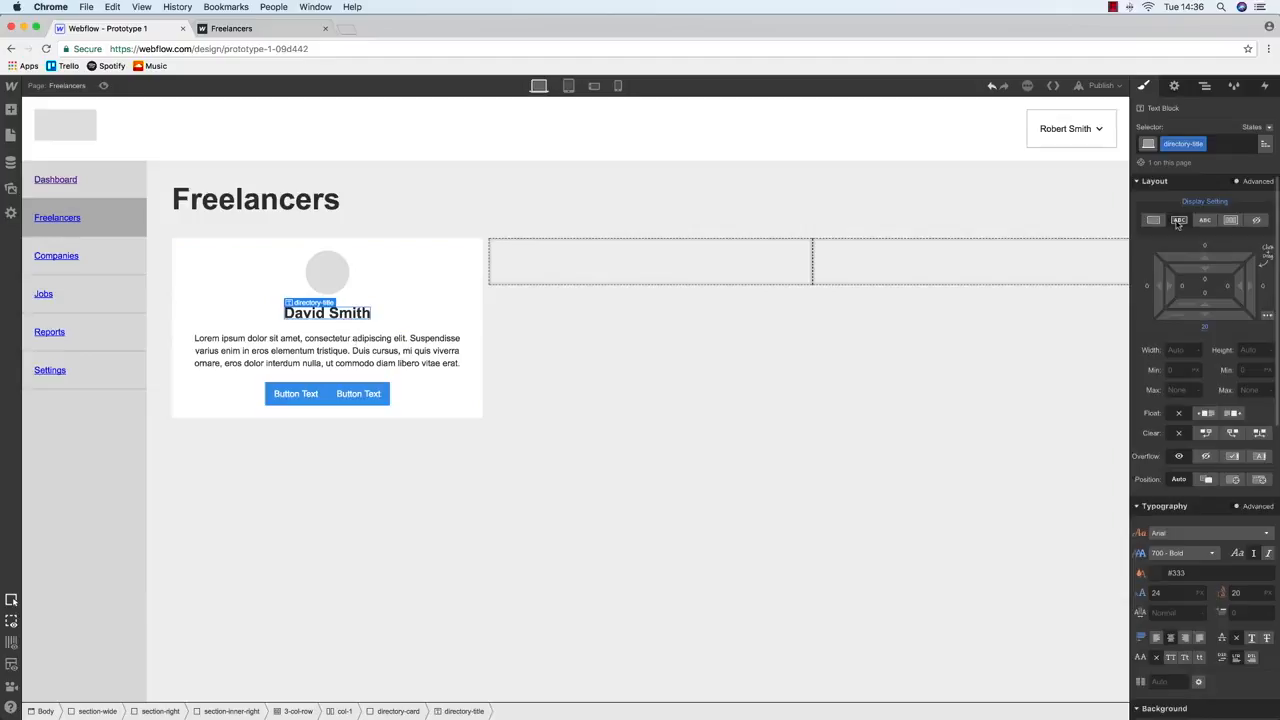
scroll(1183, 224, "up", 1)
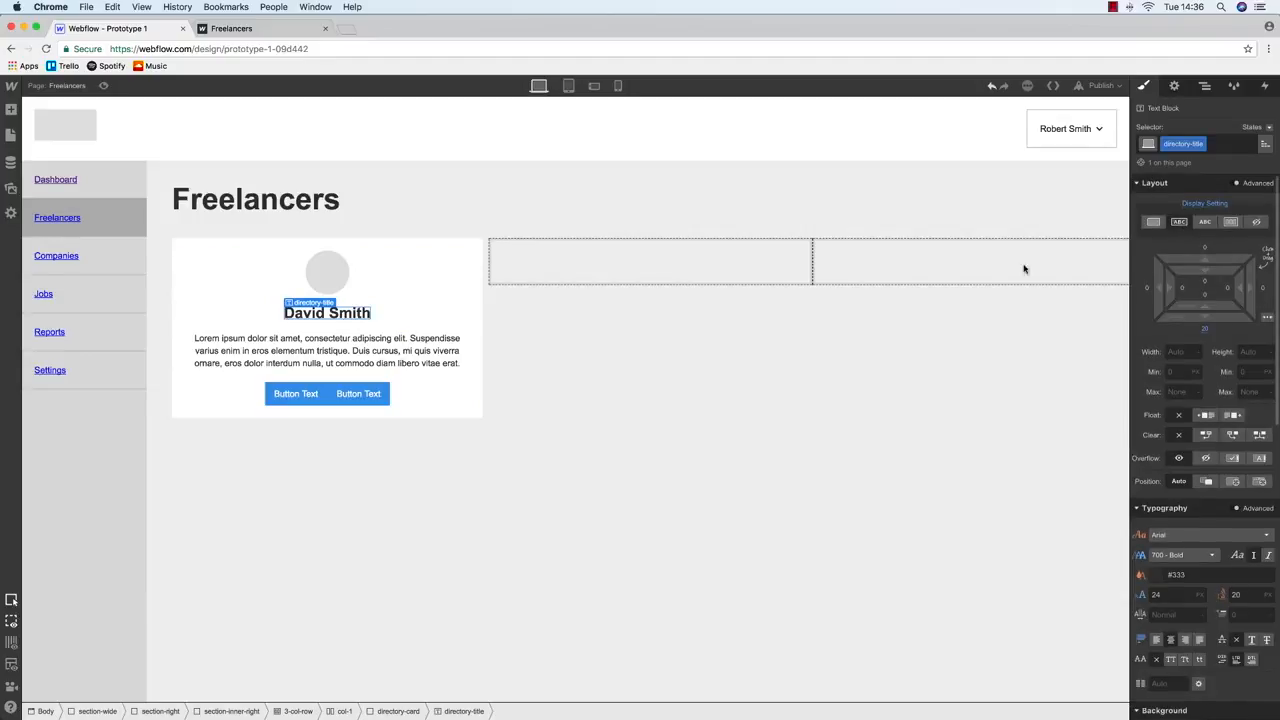
left_click(391, 276)
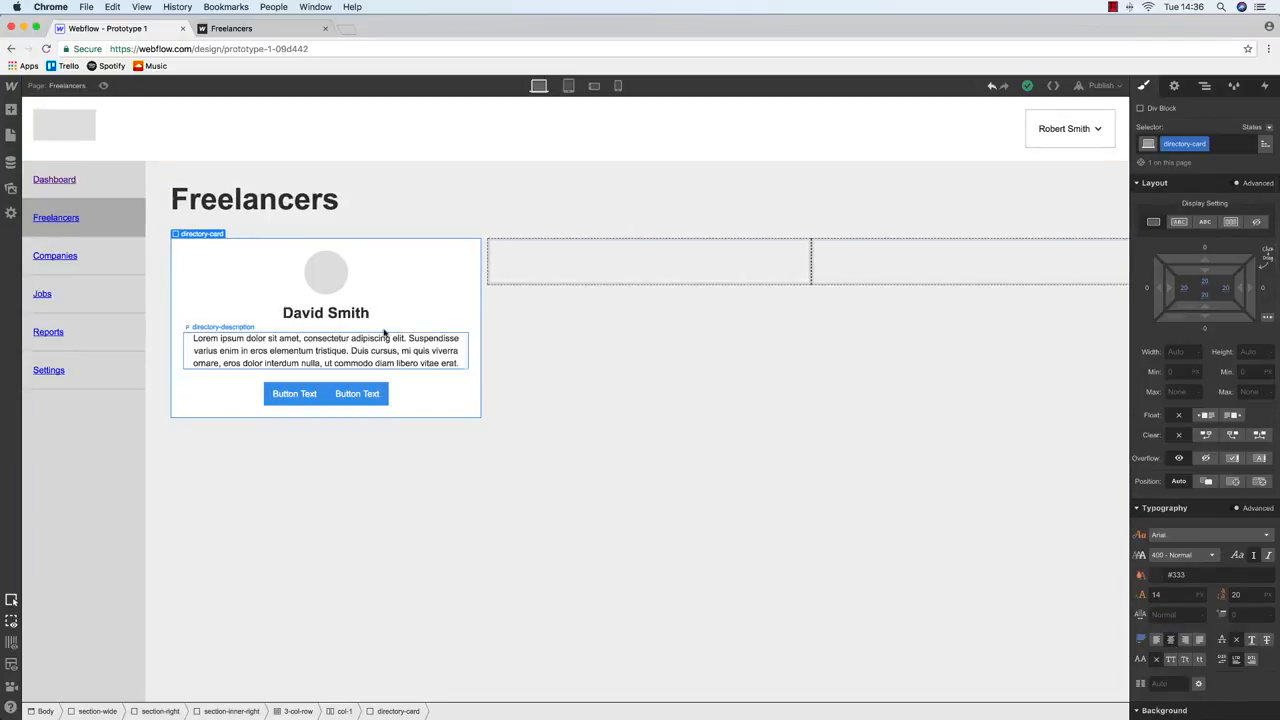
left_click(347, 317)
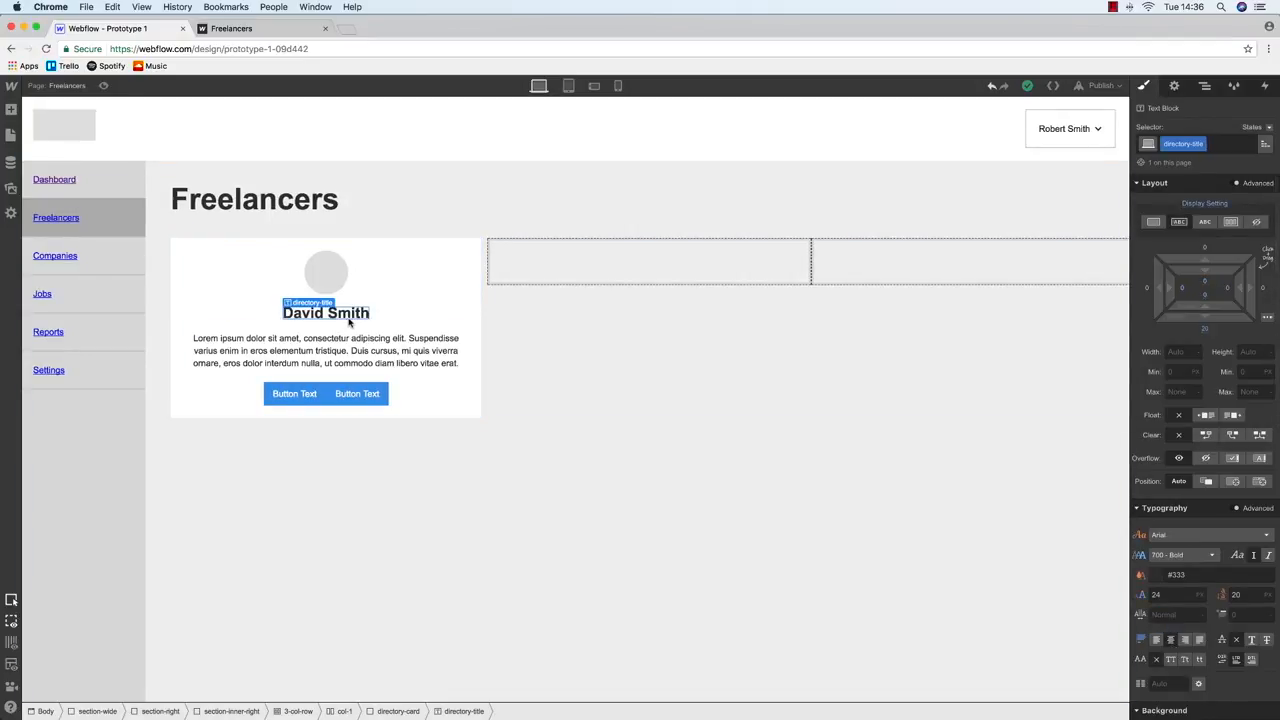
left_click(1154, 223)
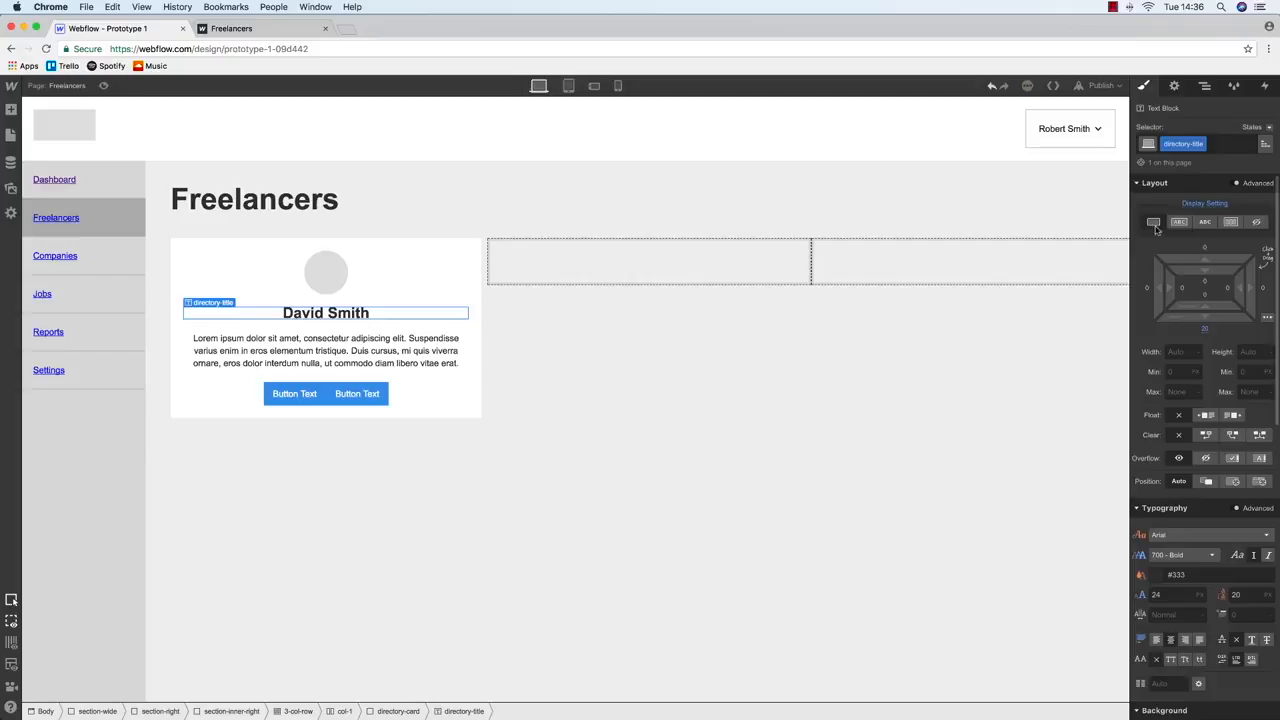
left_click(322, 360)
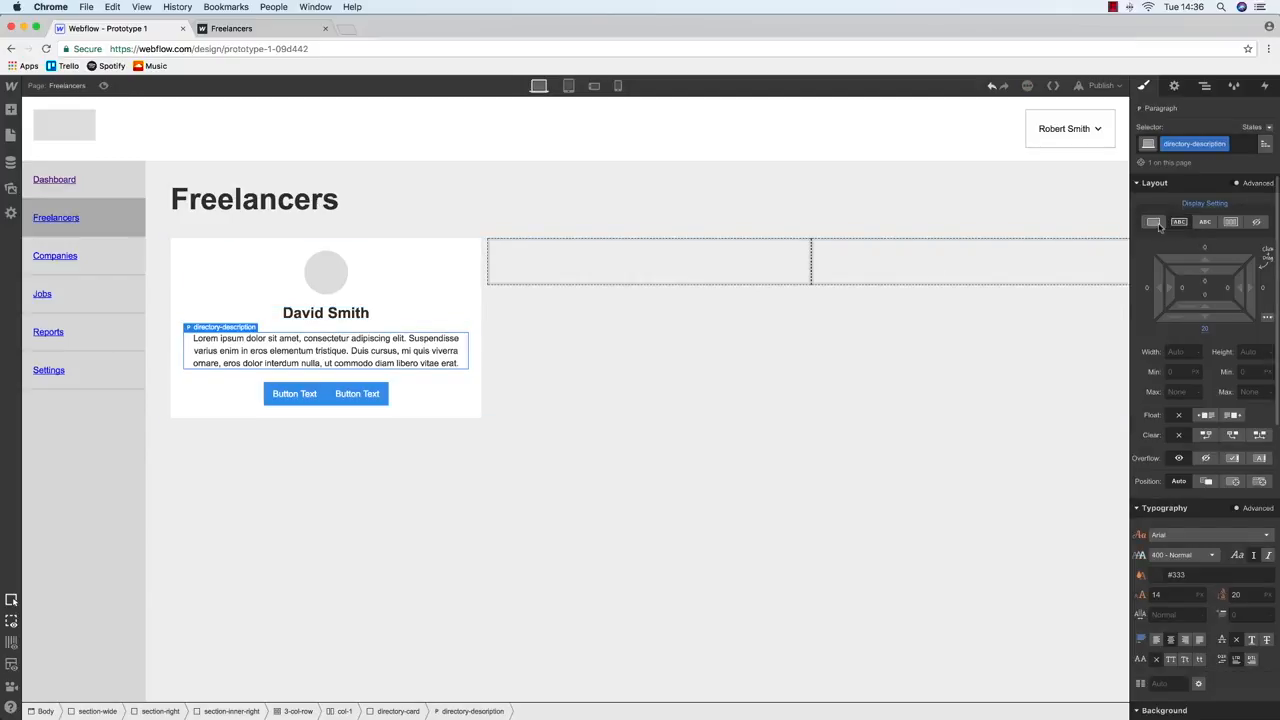
left_click(330, 316)
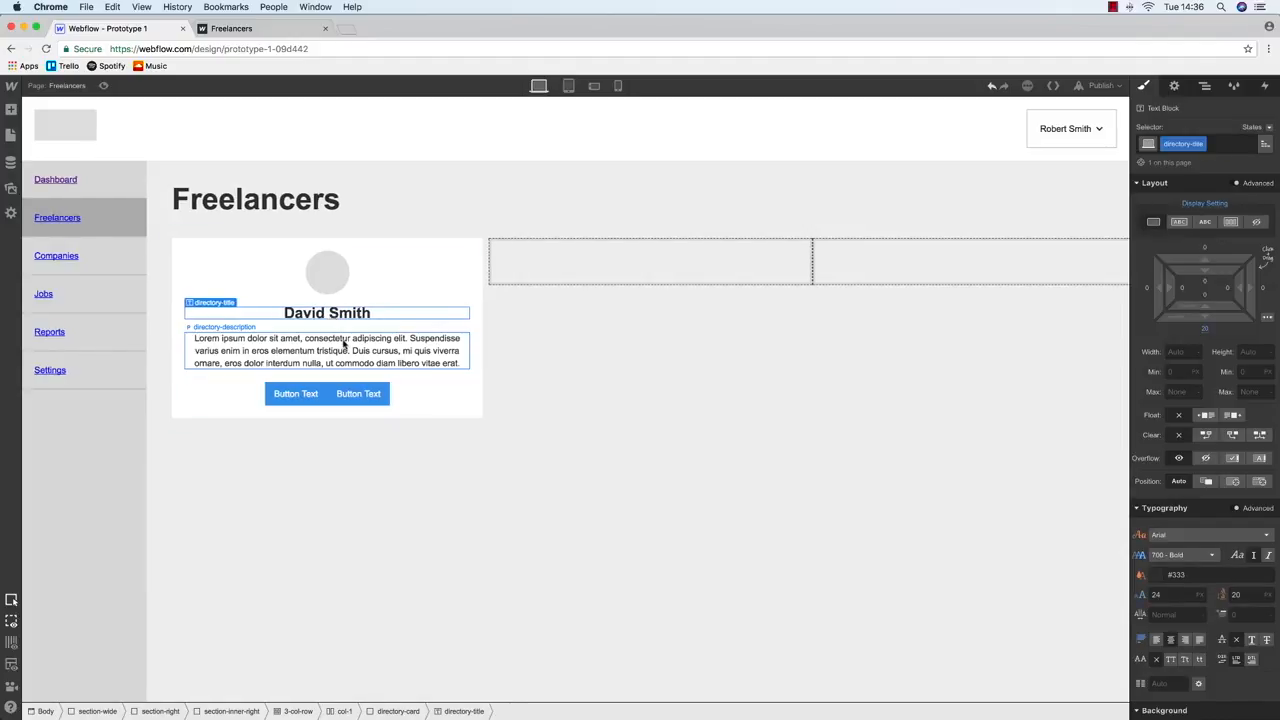
left_click(344, 342)
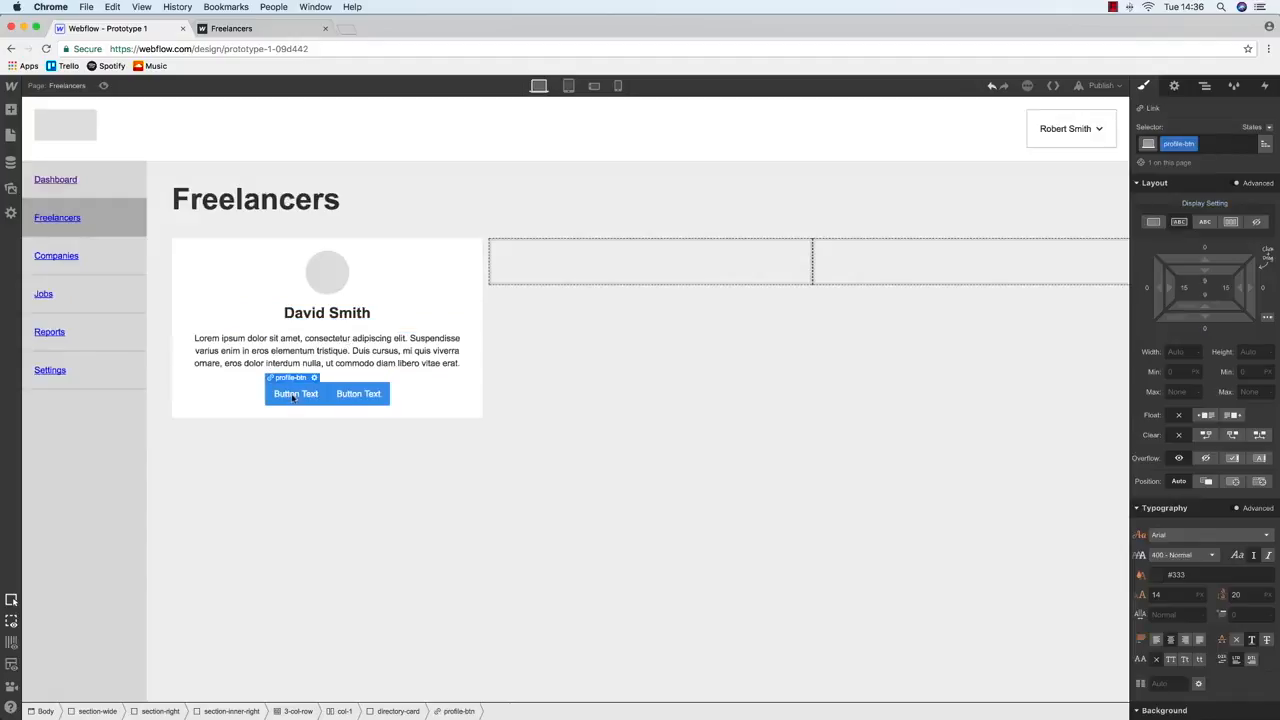
left_click(351, 400)
left_click(248, 312)
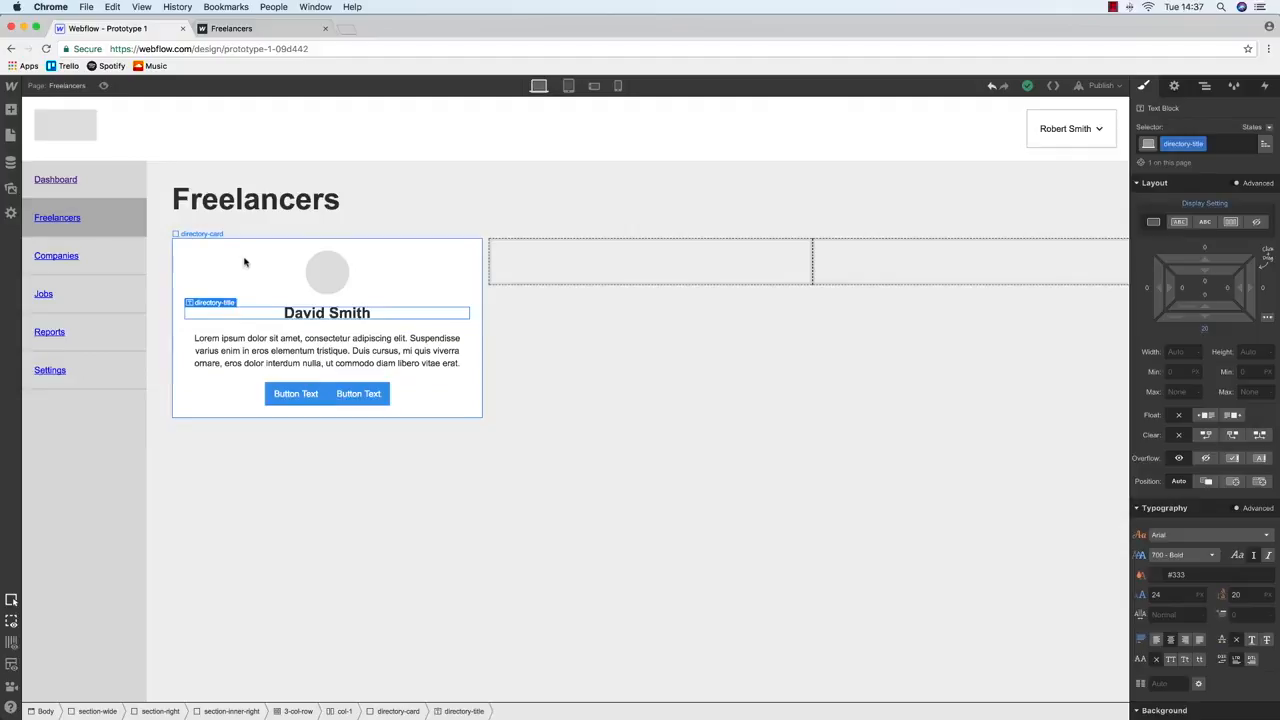
Give the first button a 10 px right margin and label the buttons View Profile and Connect
left_click(288, 392)
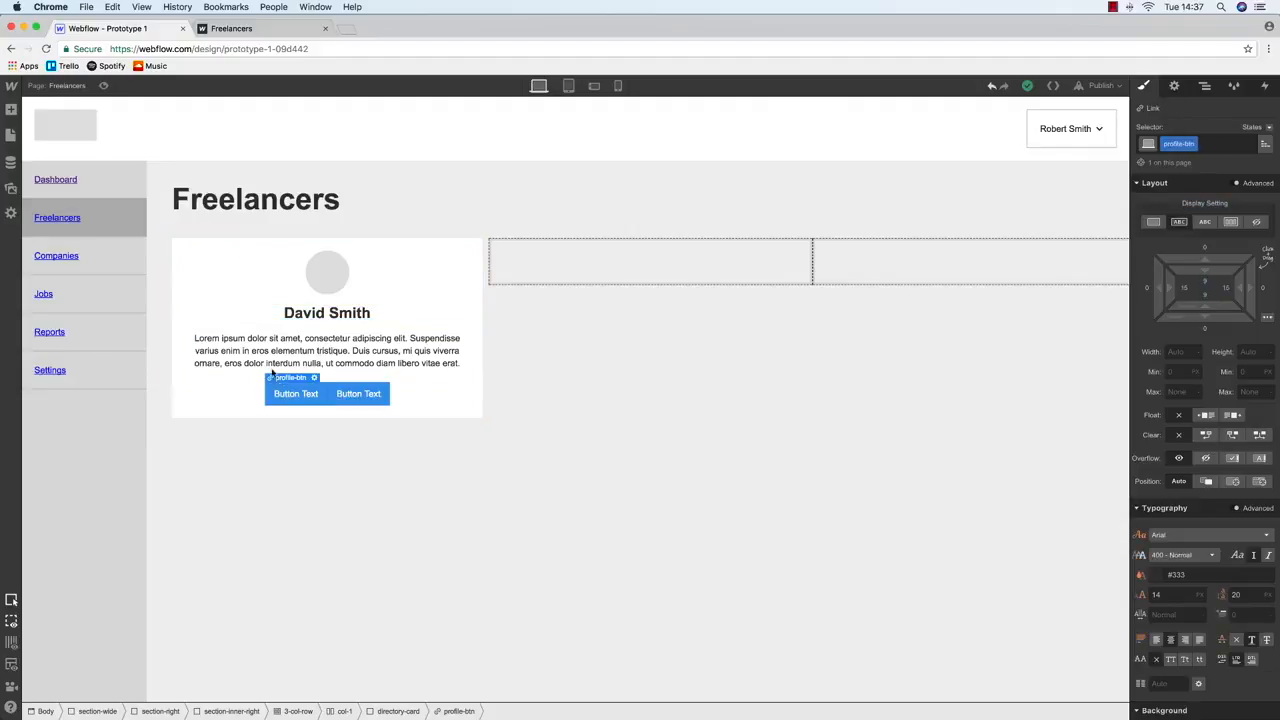
left_click(1263, 290)
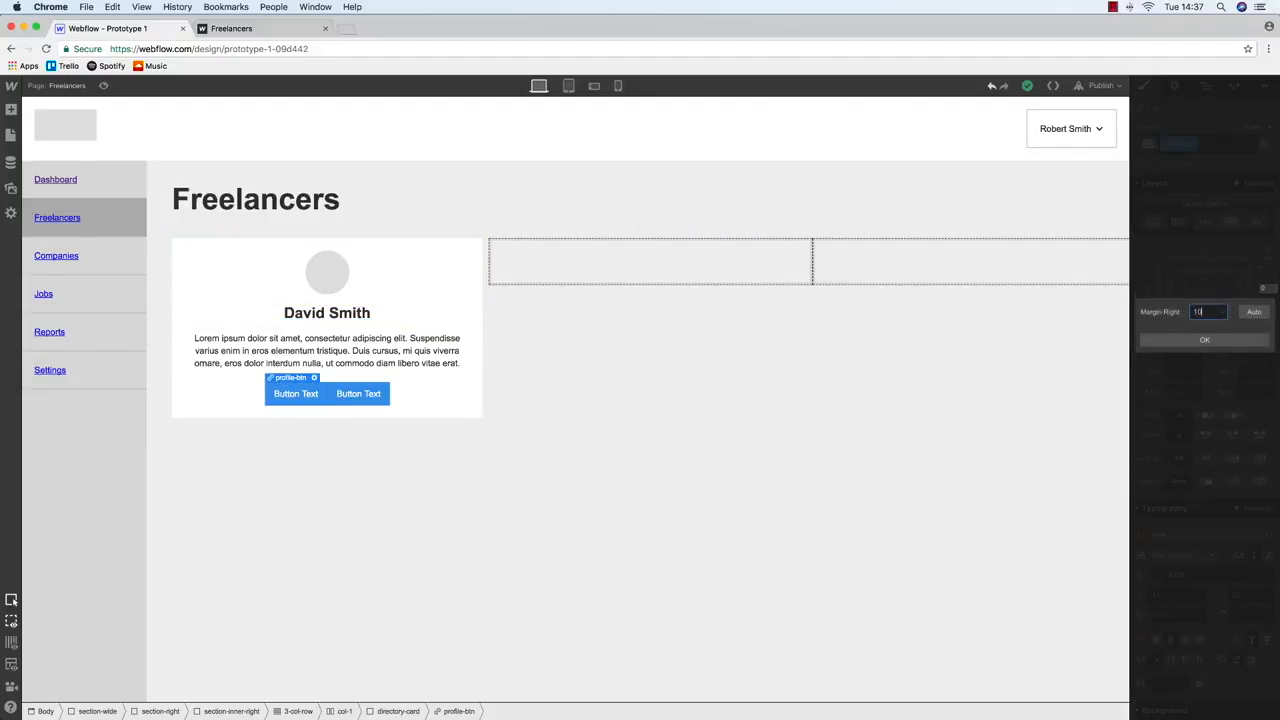
type("10")
key("Return")
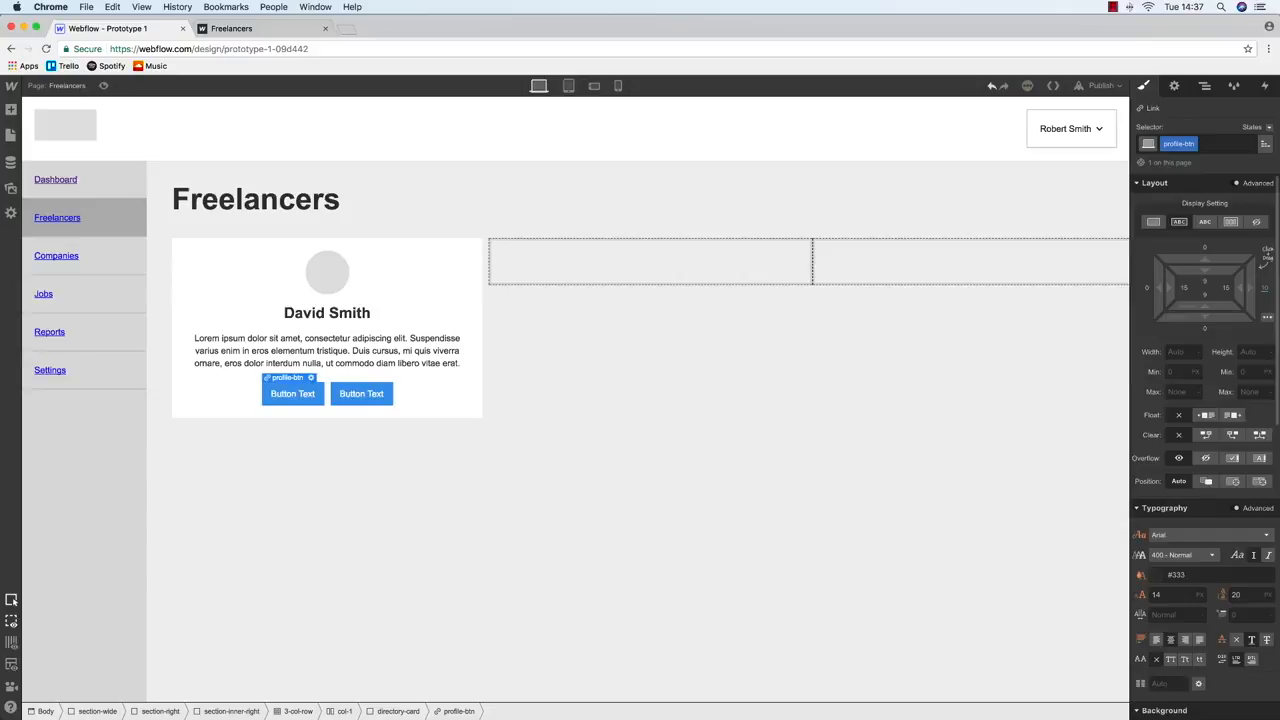
double_click(300, 395)
type("View Profile")
double_click(376, 398)
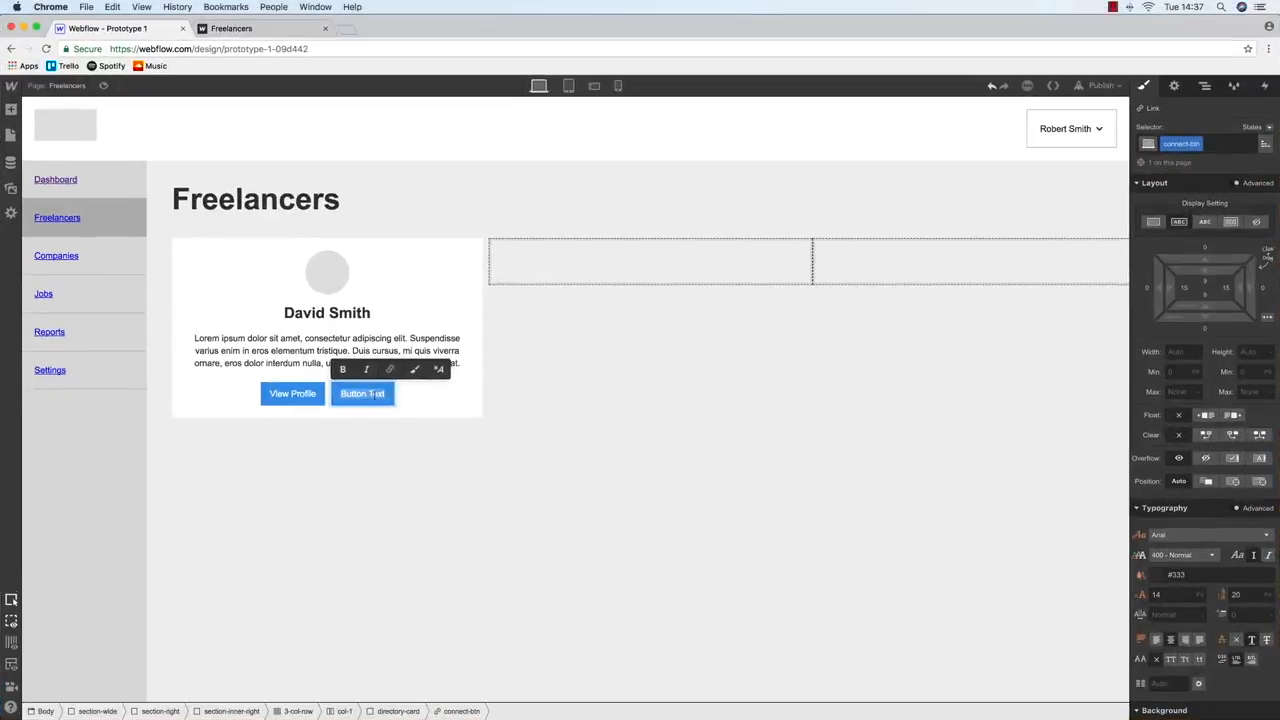
type("Connect")
left_click(538, 384)
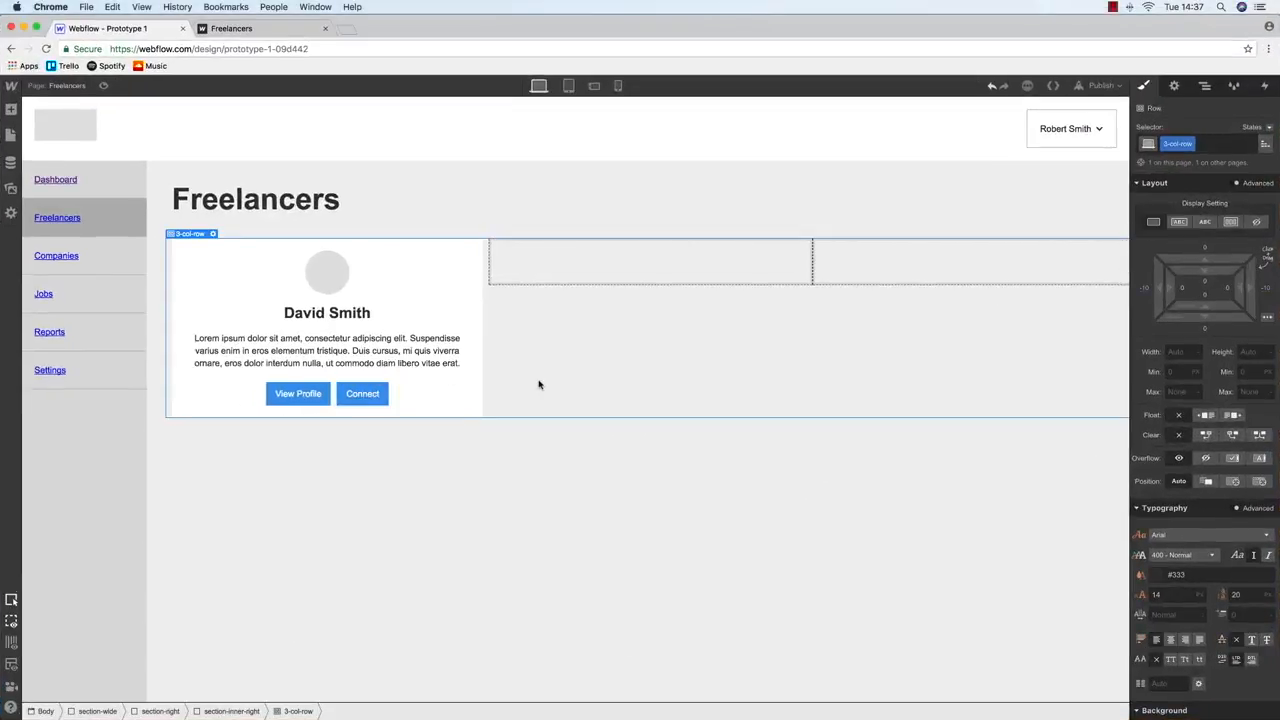
Paste copies of the freelancer card into the second and third columns
left_click(194, 251)
left_click(523, 249)
key("super+v")
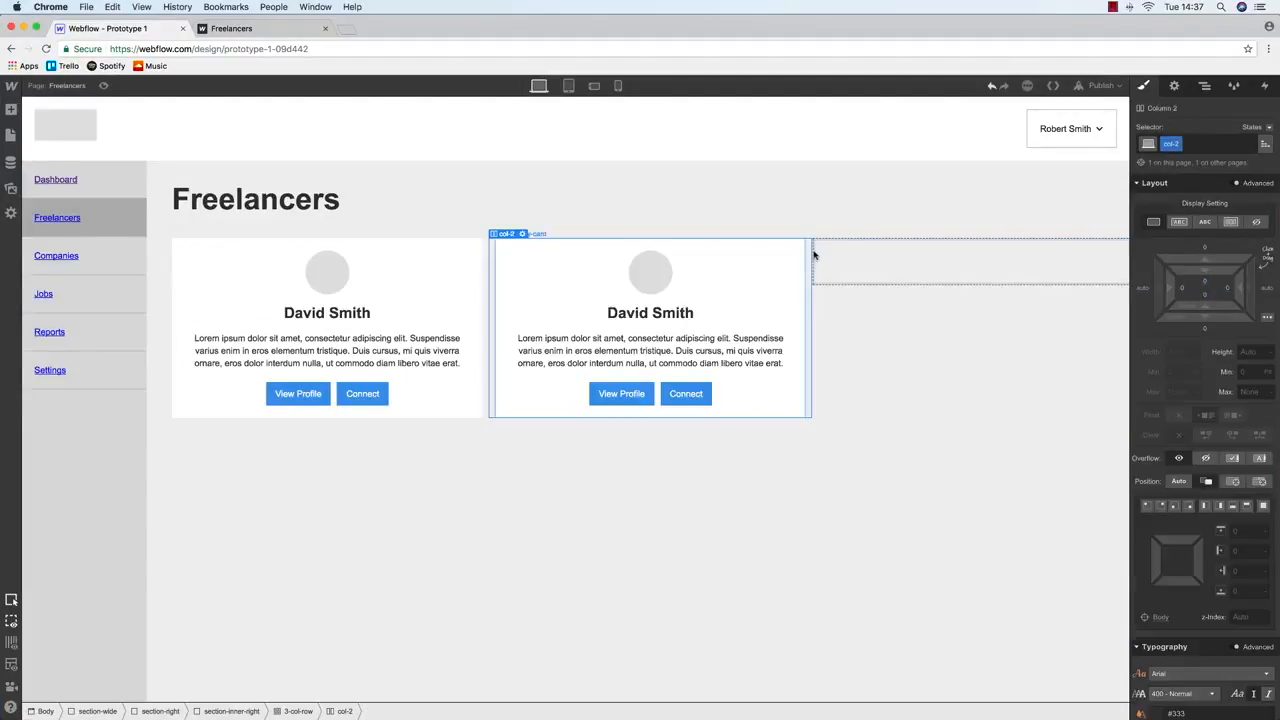
left_click(914, 251)
key("super+v")
Duplicate the three-column card row via the Navigator, then undo the pasted second row
left_click(1205, 85)
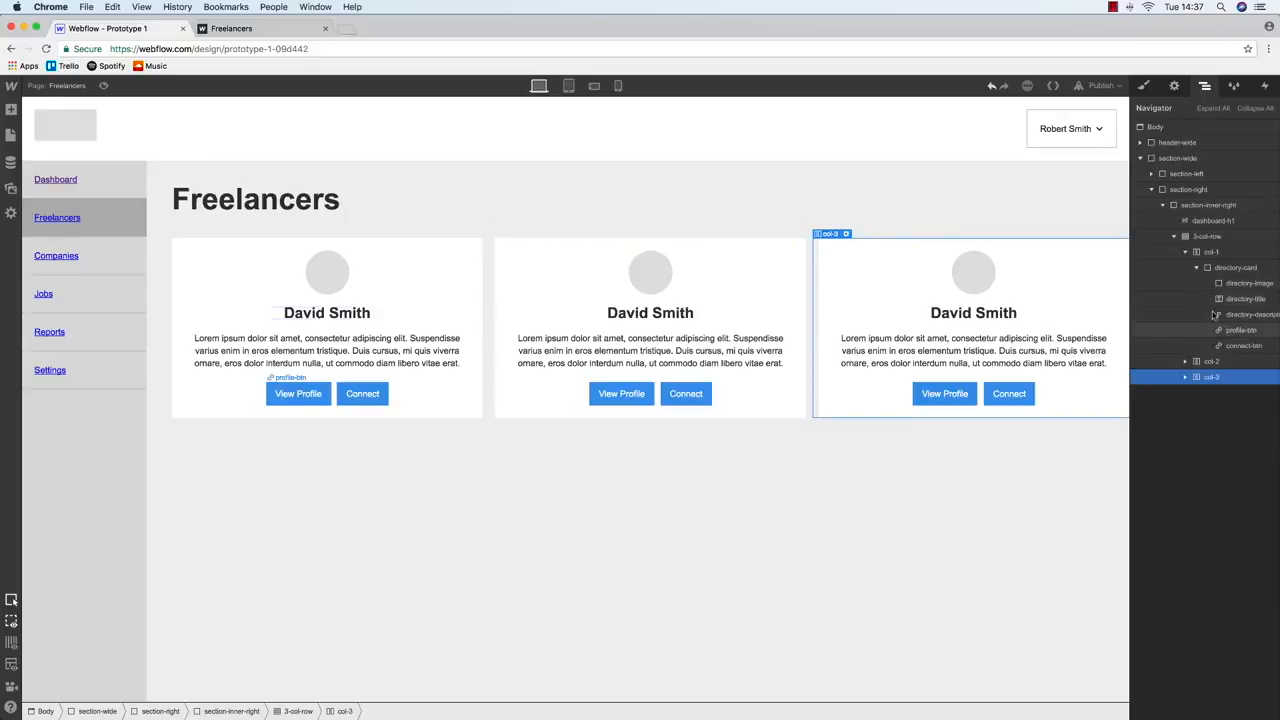
left_click(1210, 237)
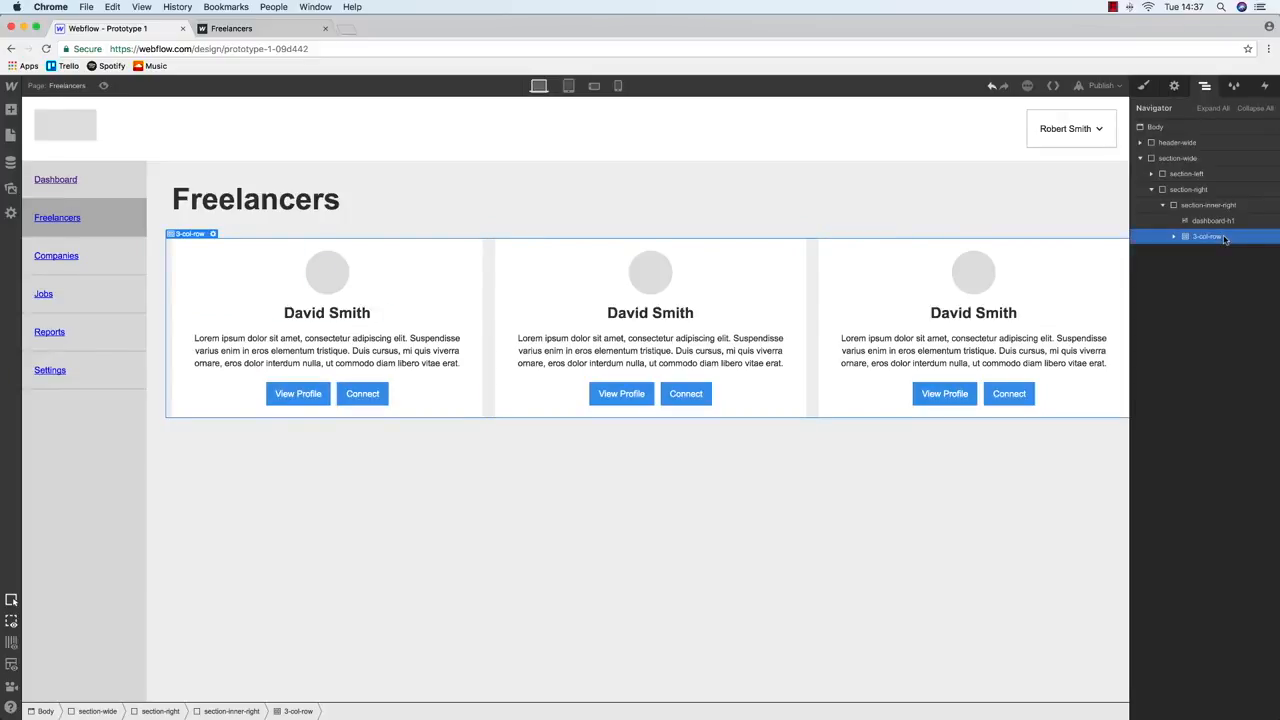
key("super+c")
key("super+v")
key("super+z")
Wrap the card row in a new Div Block dragged from Add Elements
left_click(12, 134)
left_click(11, 109)
left_click_drag(45, 272, 89, 305)
left_click_drag(1130, 197, 1206, 242)
Give the new wrapper block the class directory-block
key("s")
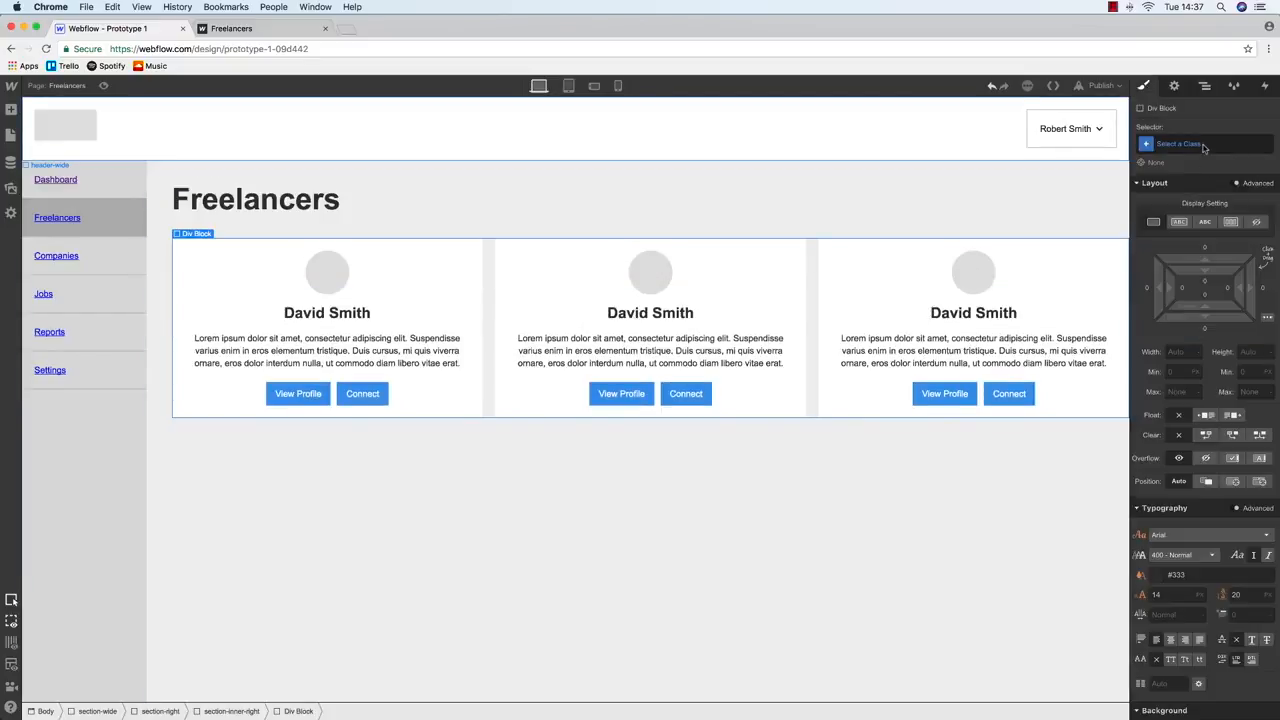
left_click(1203, 144)
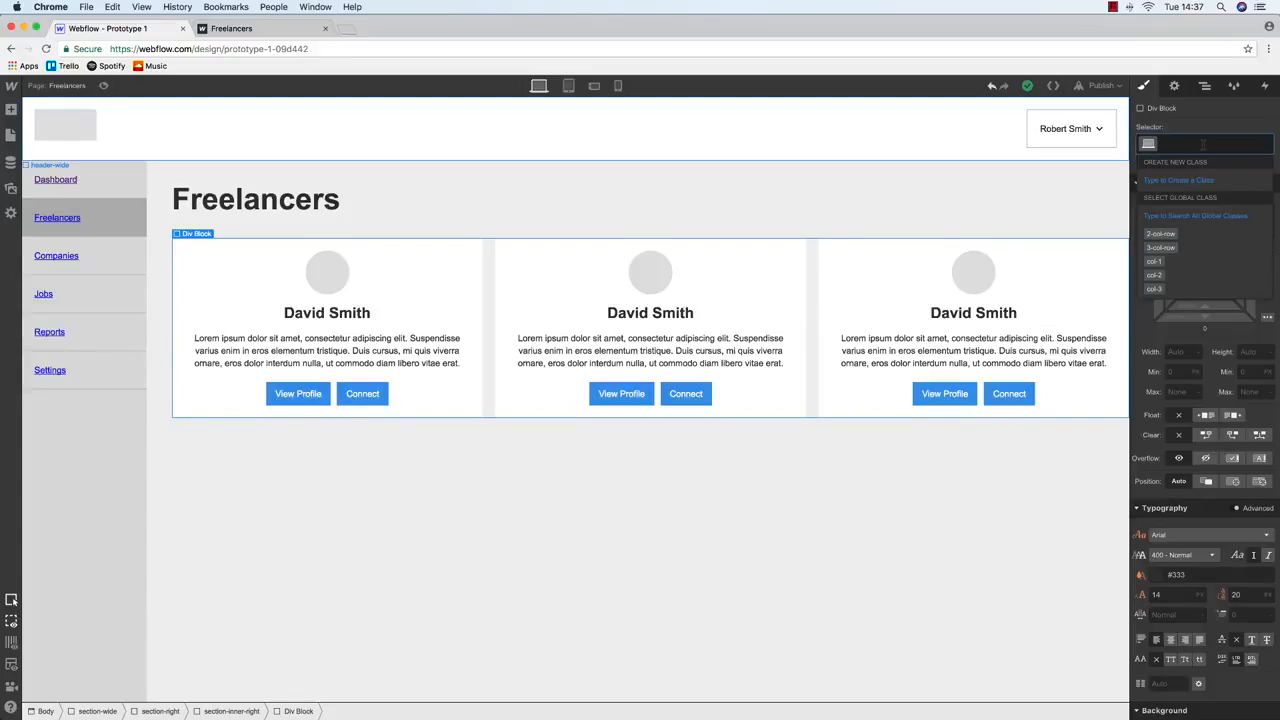
type("directory-vblo")
key("BackSpace")
key("BackSpace")
key("BackSpace")
key("BackSpace")
type("block")
key("Return")
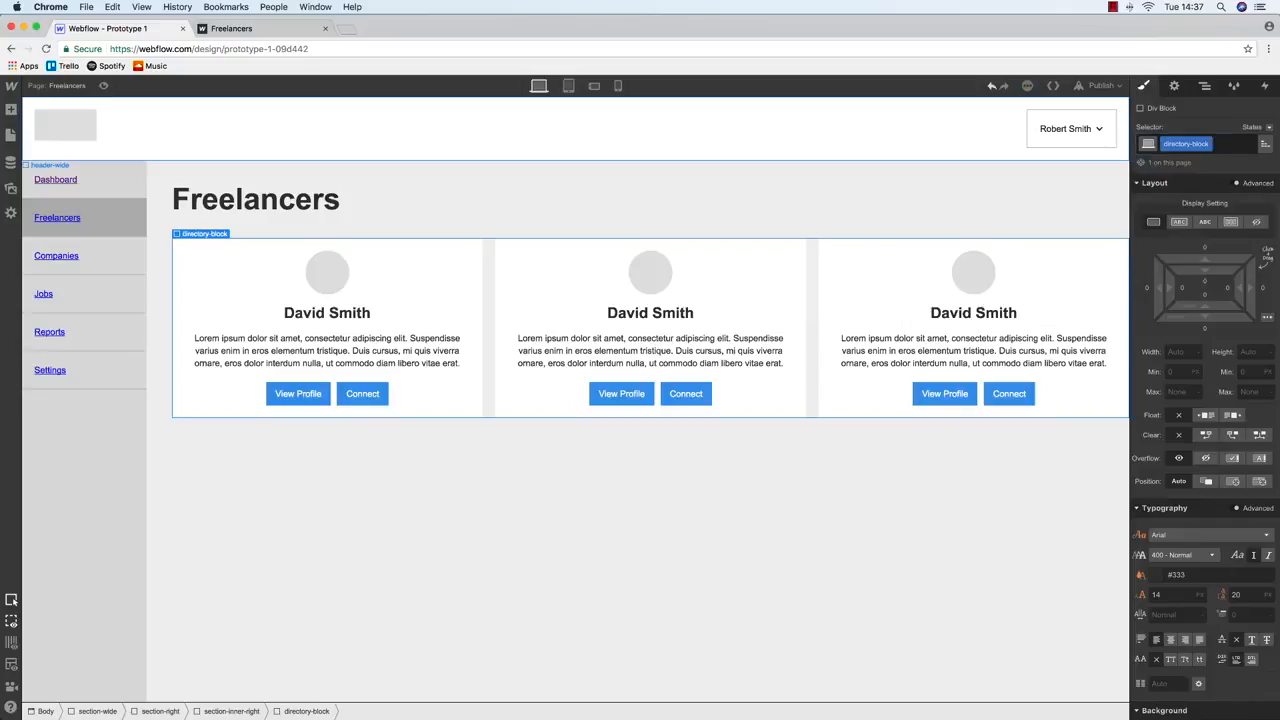
Duplicate the directory-block into more card rows and give it a 20 px bottom margin
left_click(1205, 86)
left_click(1178, 237)
key("super+d")
key("super+d")
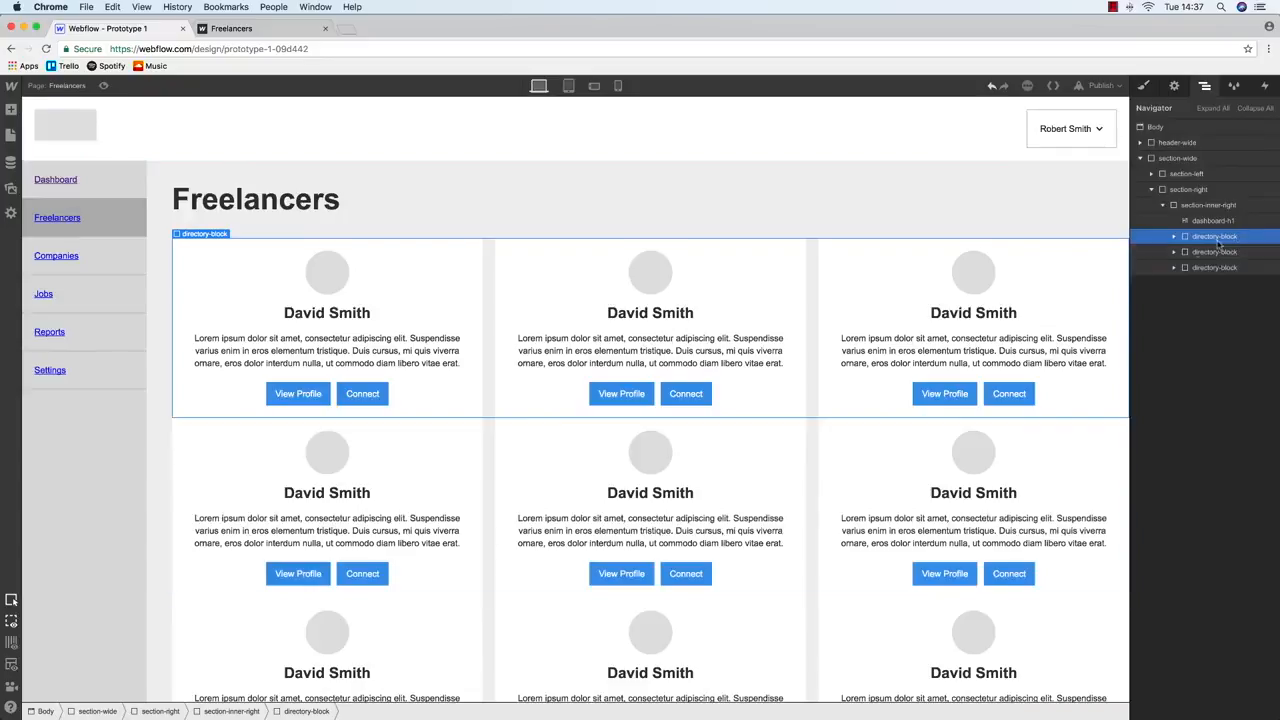
left_click(1144, 86)
left_click(1208, 331)
type("20")
key("Return")
Publish the site to the selected domains and view the live Freelancers page
left_click(750, 144)
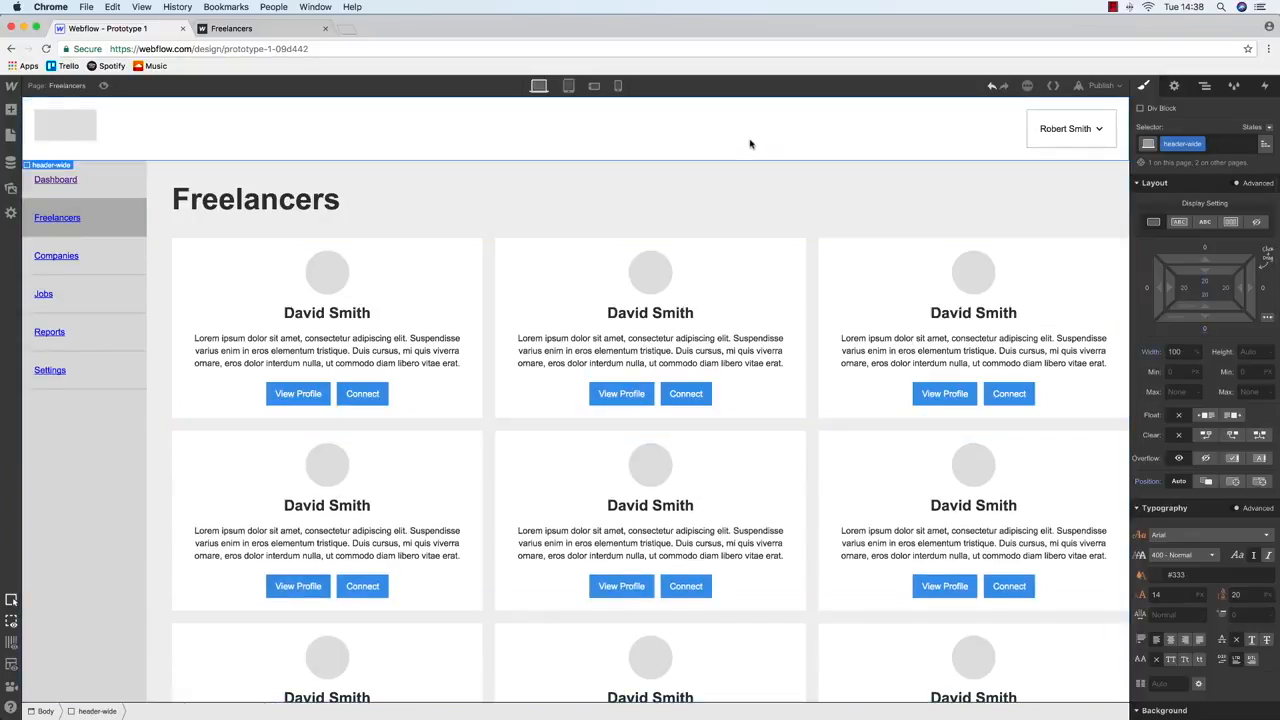
left_click(1101, 86)
left_click(1006, 208)
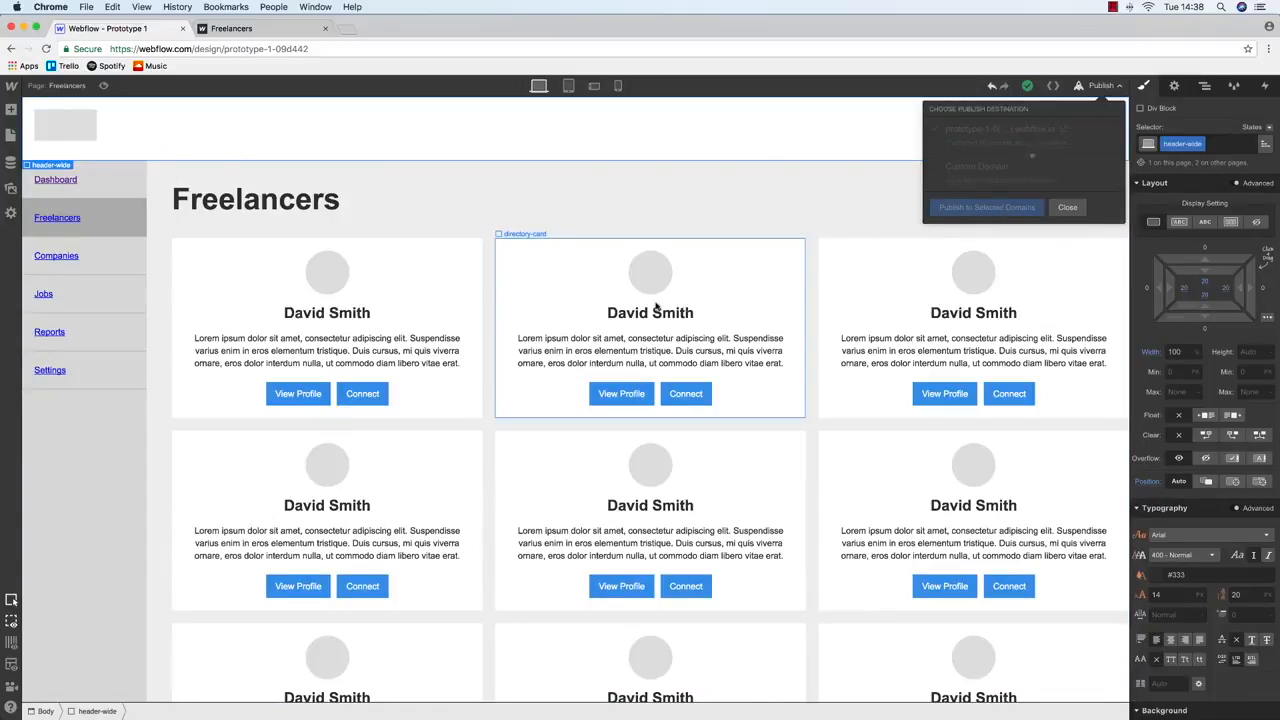
left_click(257, 29)
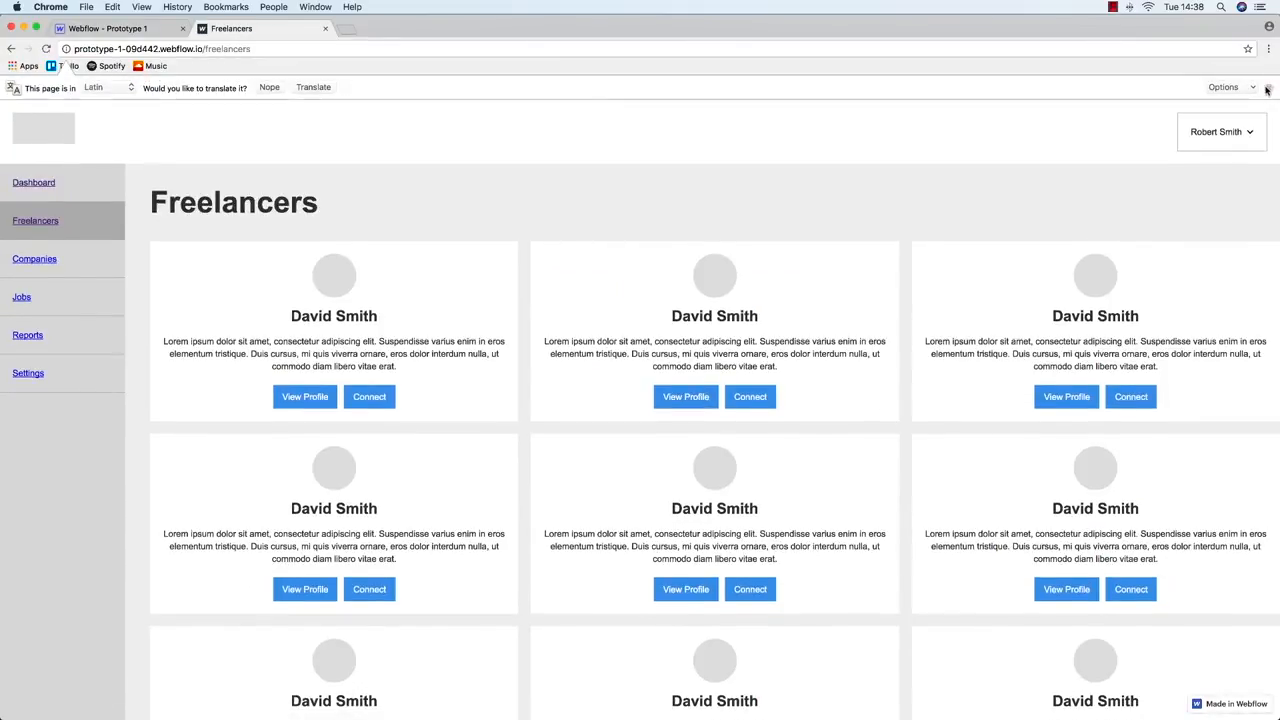
Dismiss the translation prompt, narrow the window, and check the live Dashboard and Freelancers pages
left_click(1266, 90)
mouse_move(1269, 289)
left_mouse_down()
mouse_move(495, 284)
mouse_move(1277, 283)
left_mouse_up()
left_click(33, 158)
left_click(35, 195)
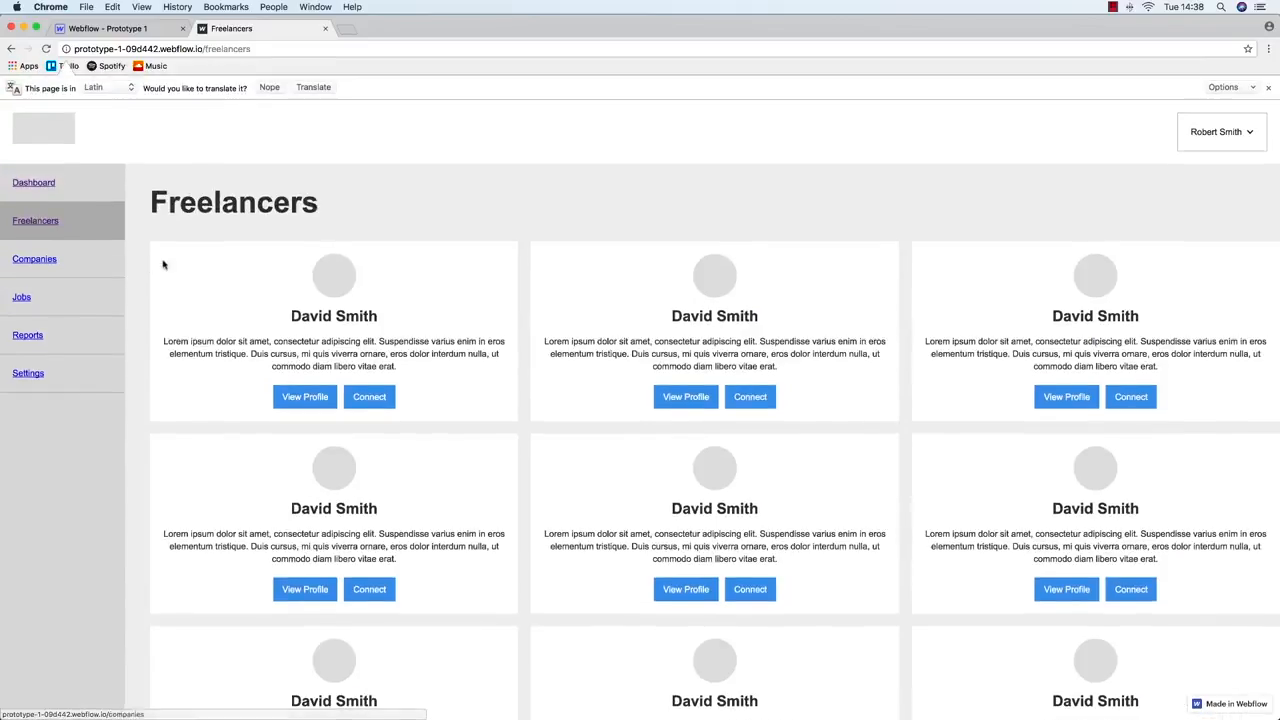
left_click(1268, 90)
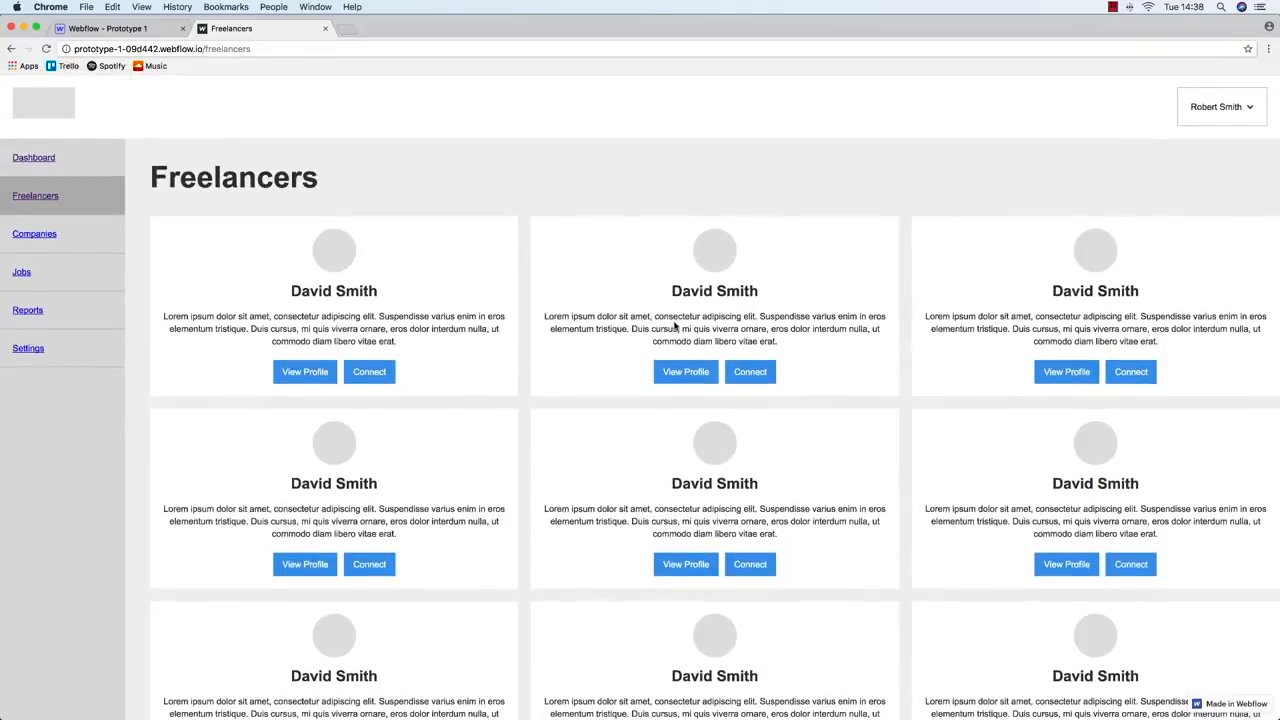
Compare the live Freelancers page with the Balsamiq wireframe, then return to the Webflow designer
key("ctrl+Up")
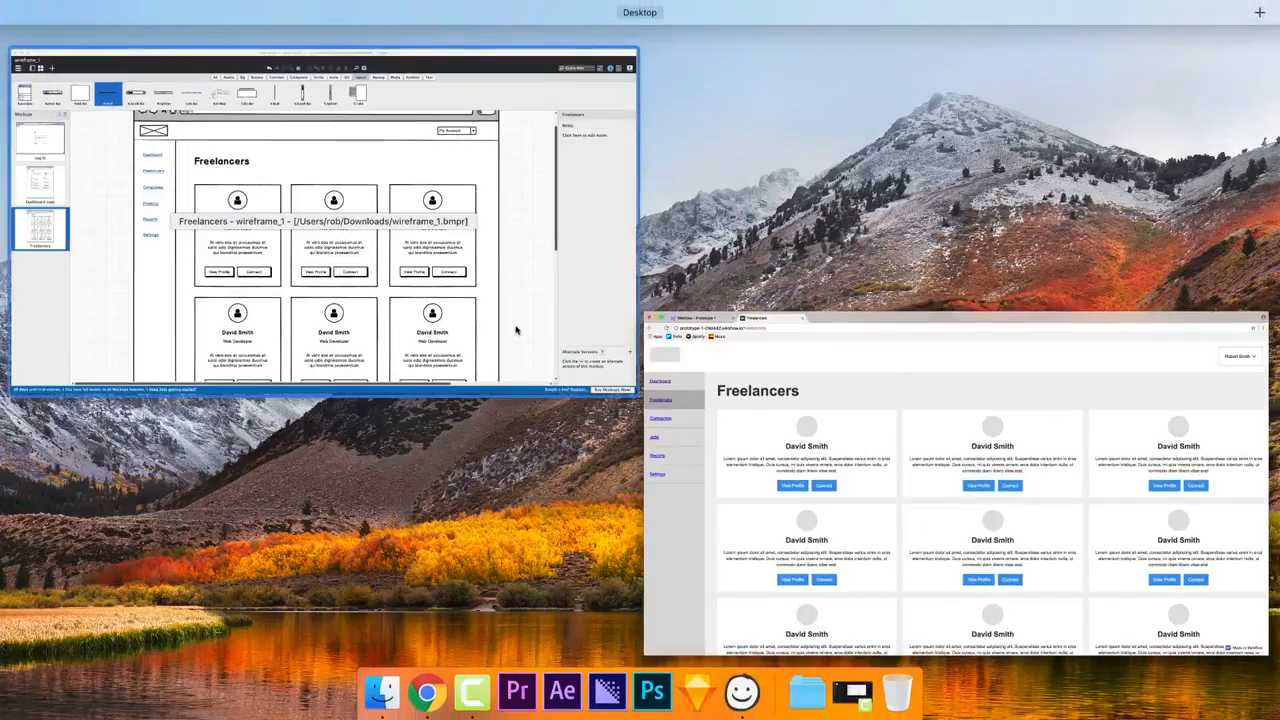
left_click(805, 426)
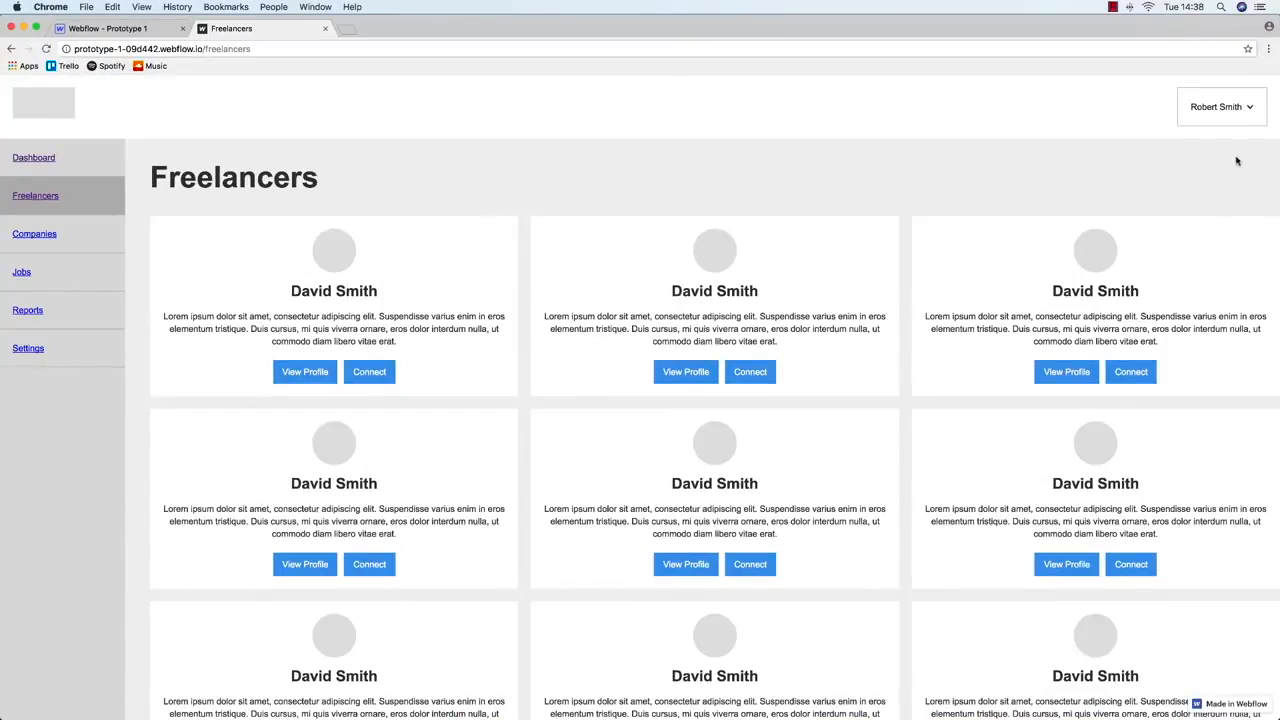
key("ctrl+Up")
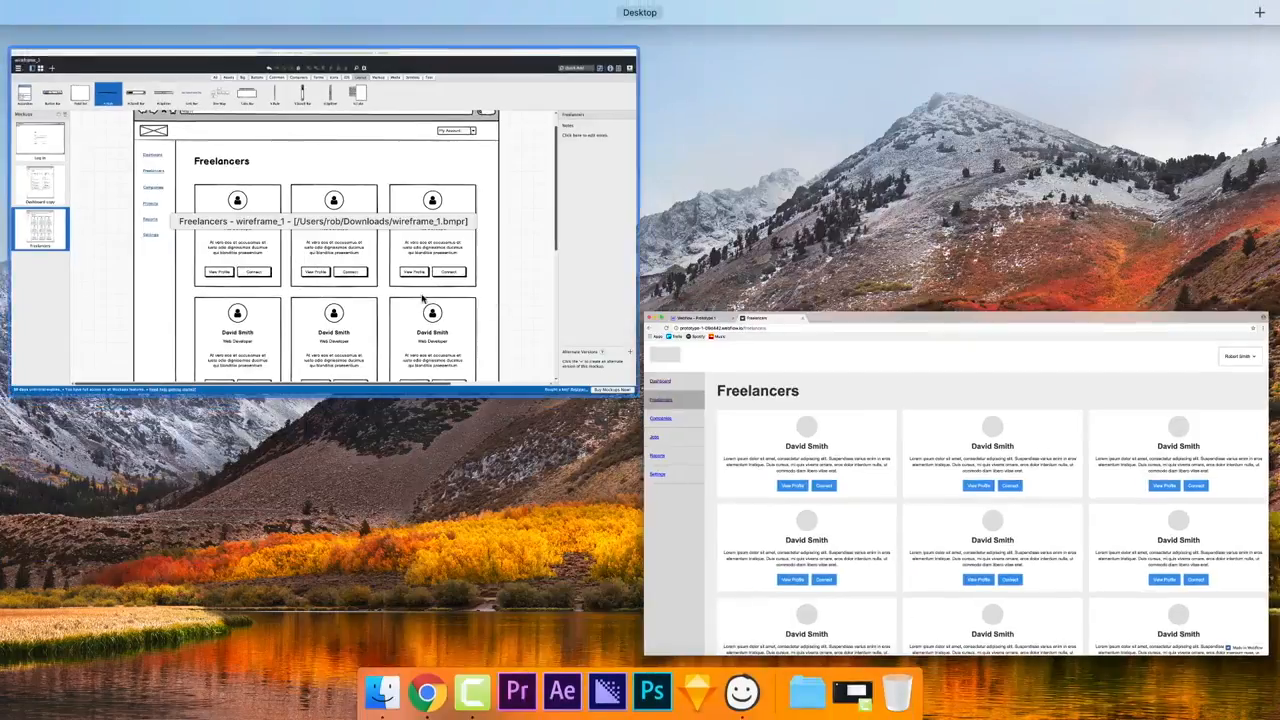
left_click(552, 314)
key("ctrl+Up")
left_click(333, 292)
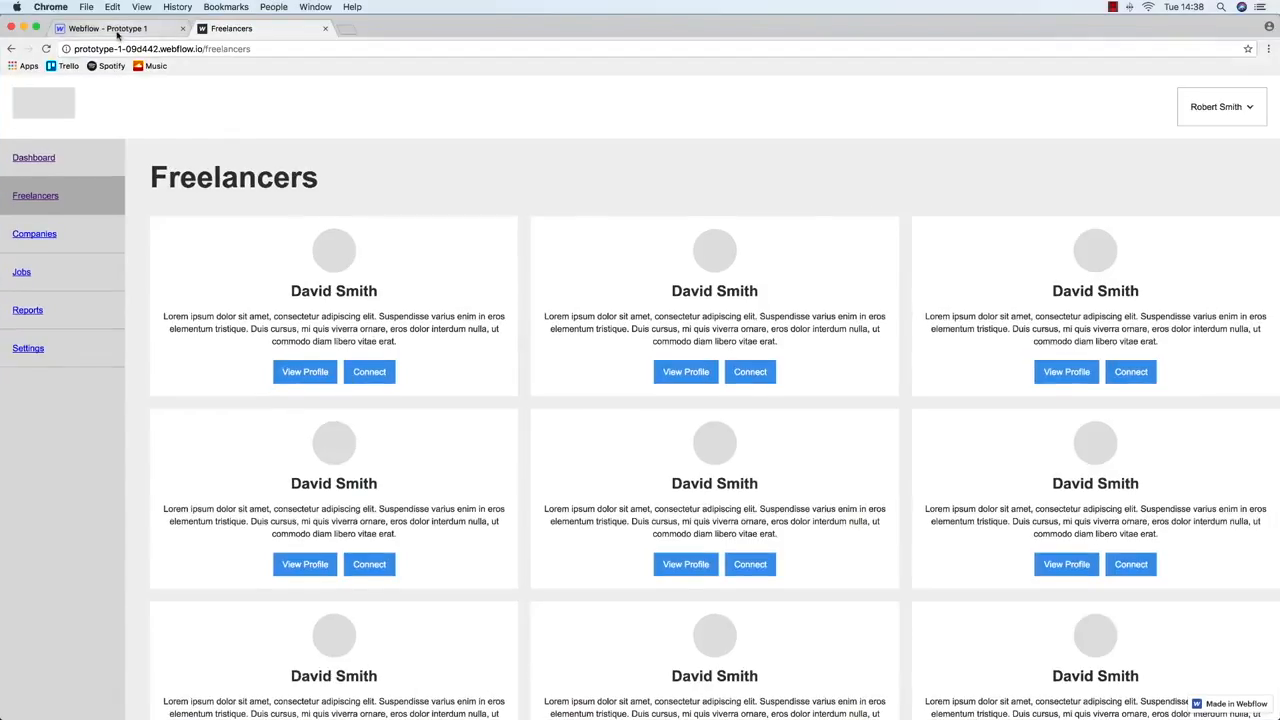
left_click(120, 32)
left_click(288, 178)
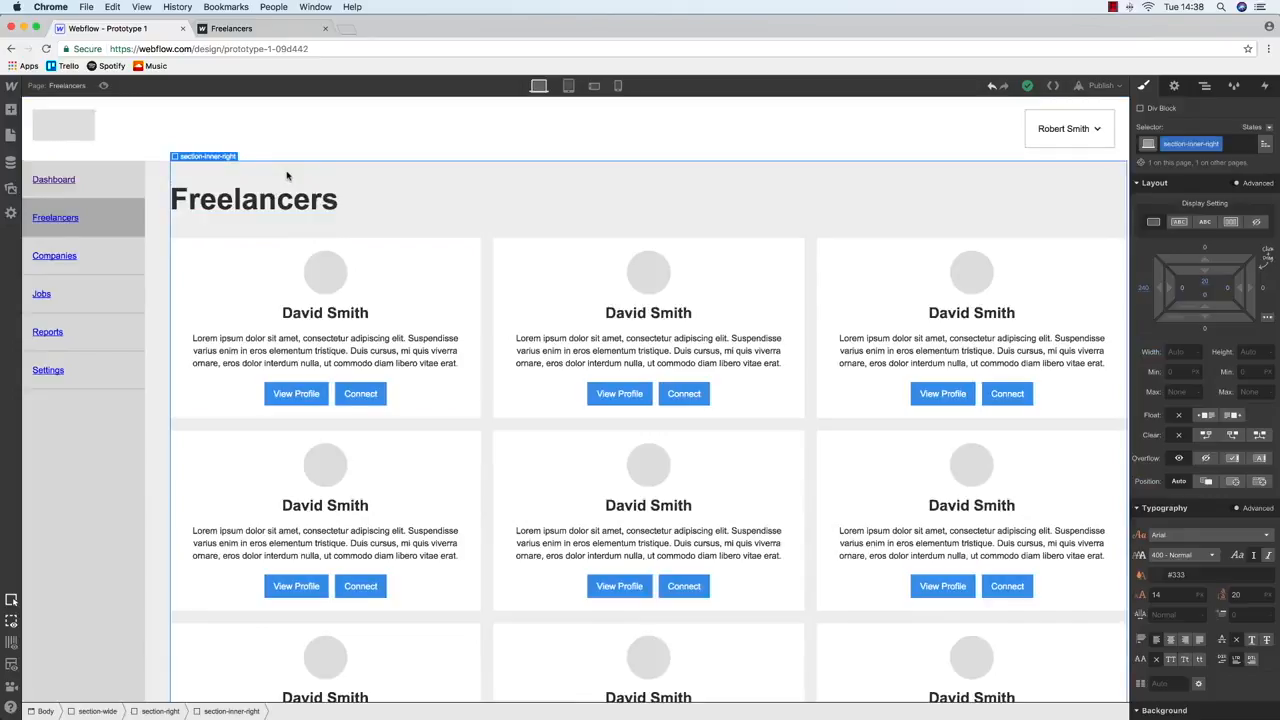
Set the content container's width to 100% with a 1200 maximum width
scroll(1077, 406, "down", 1)
left_click(1185, 352)
type("100%")
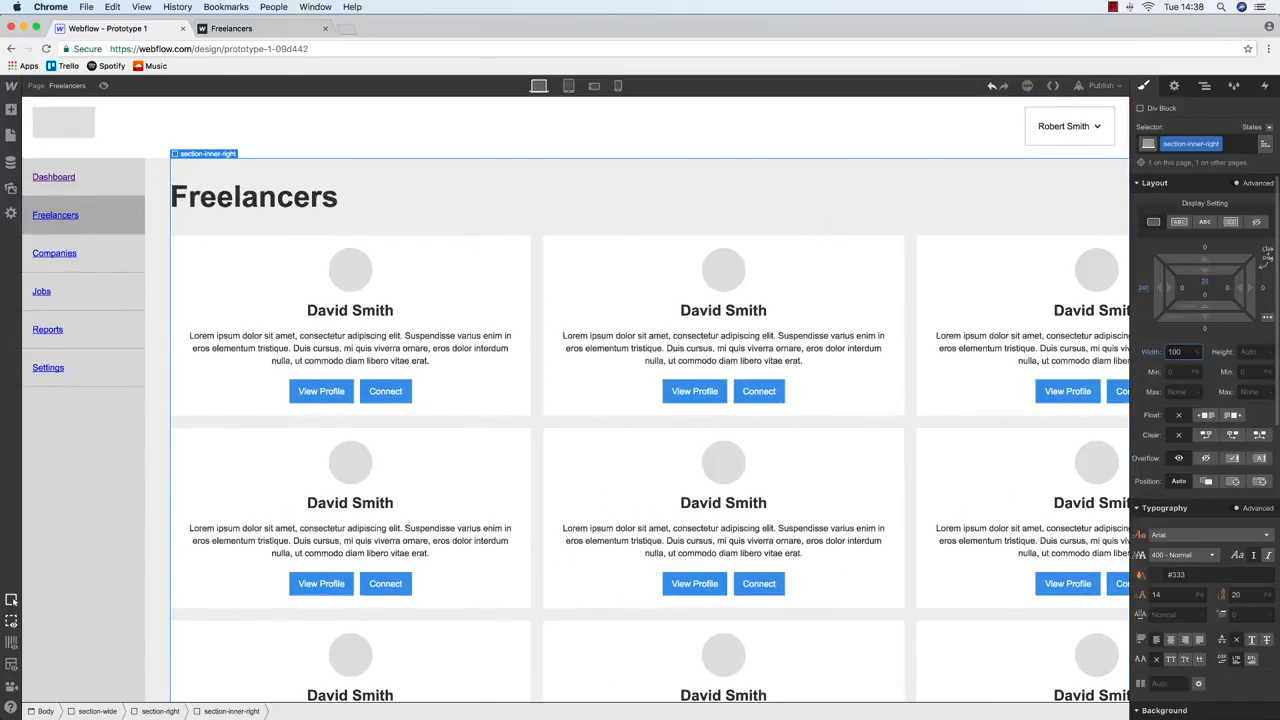
key("Tab")
key("Tab")
key("Tab")
key("Tab")
type("500")
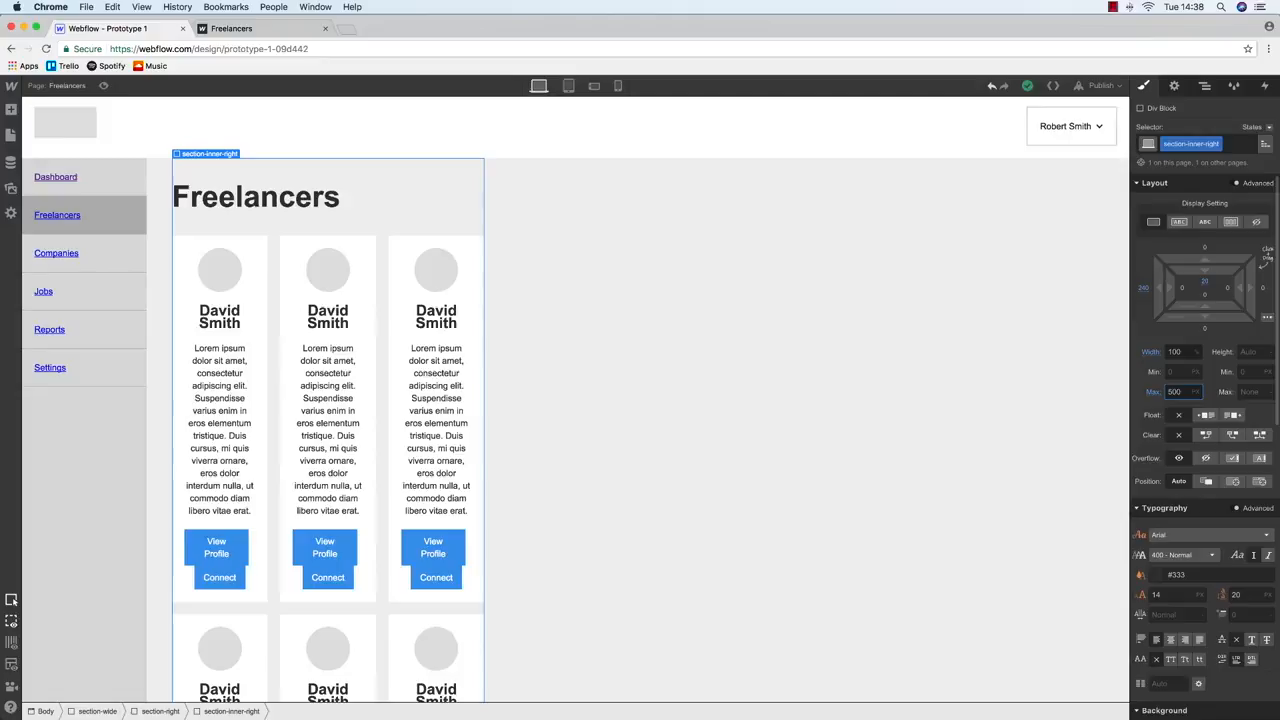
key("BackSpace")
type("1200")
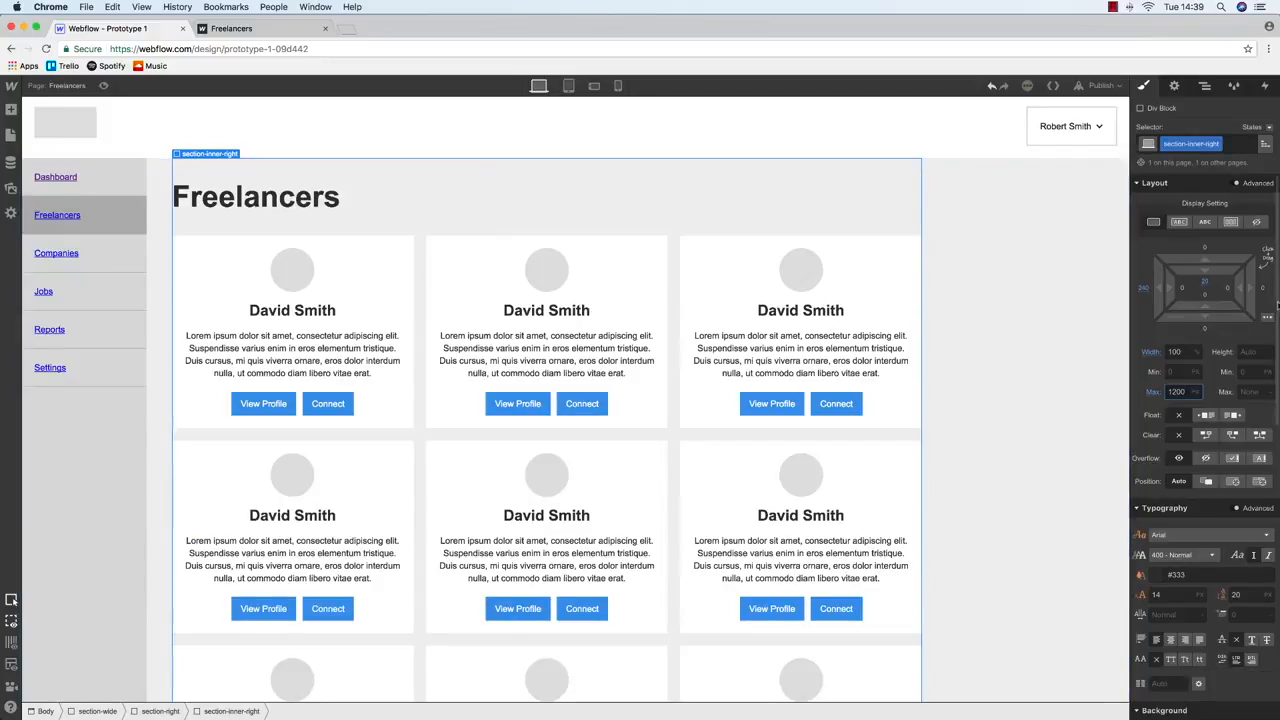
Replace the 240 left margin with auto left and right margins and publish the site
left_click(1137, 289)
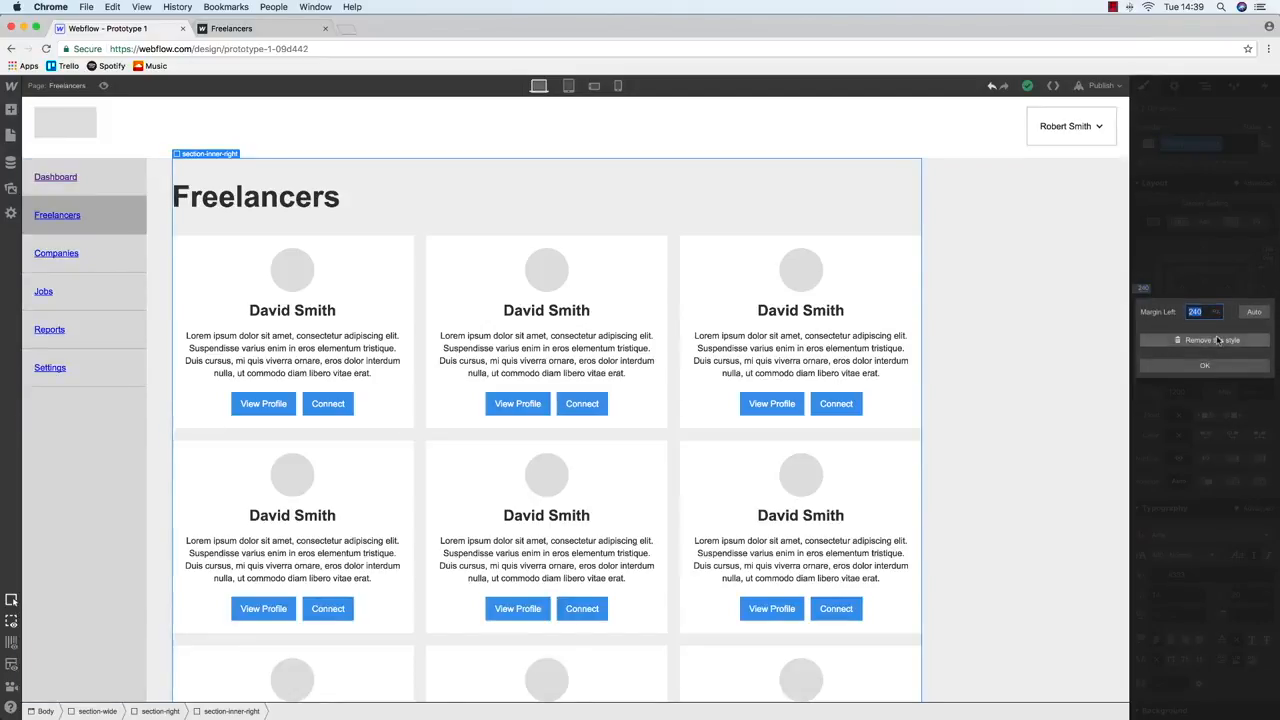
left_click(1217, 340)
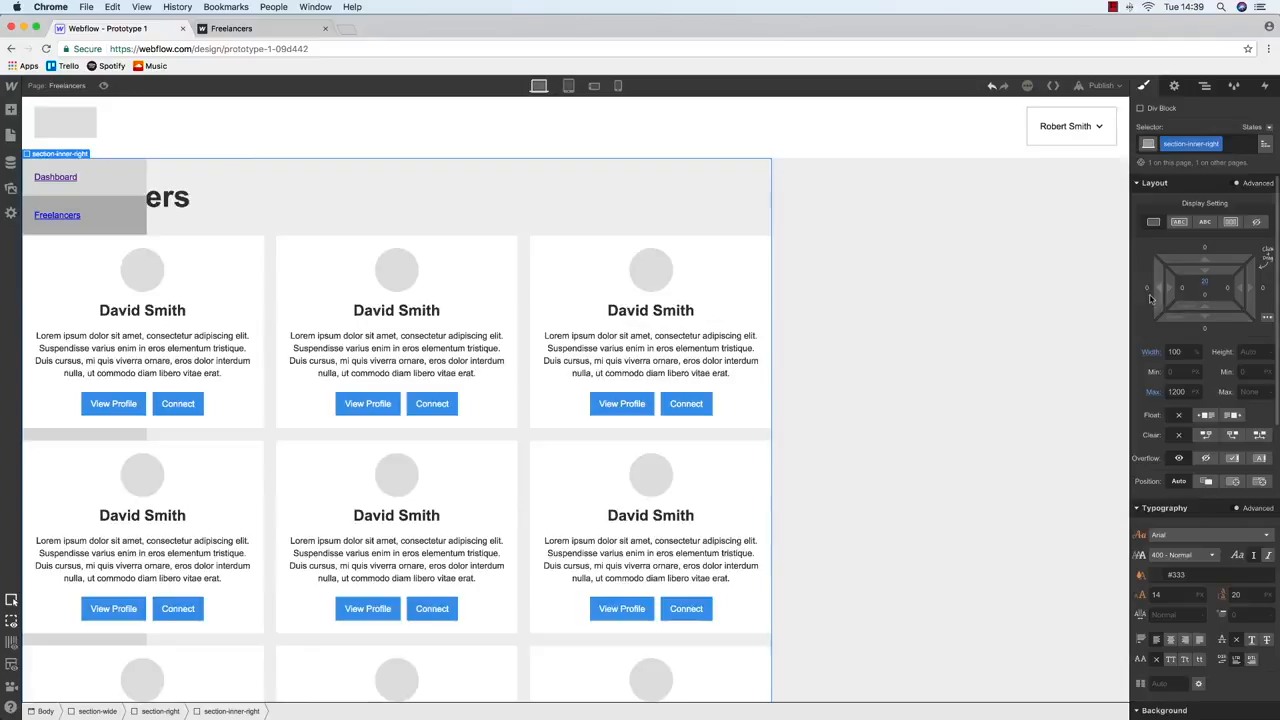
left_click(1147, 288)
left_click(1250, 313)
left_click(1265, 288)
left_click(1254, 313)
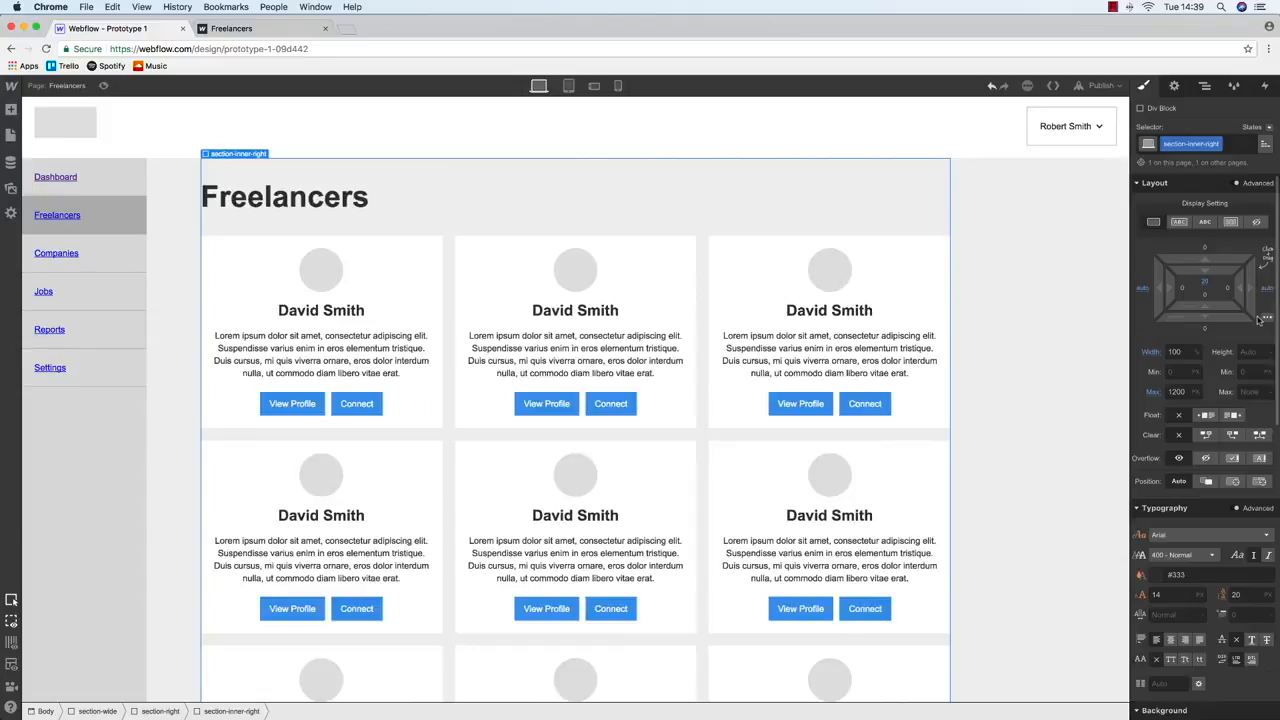
left_click(1096, 88)
left_click(984, 207)
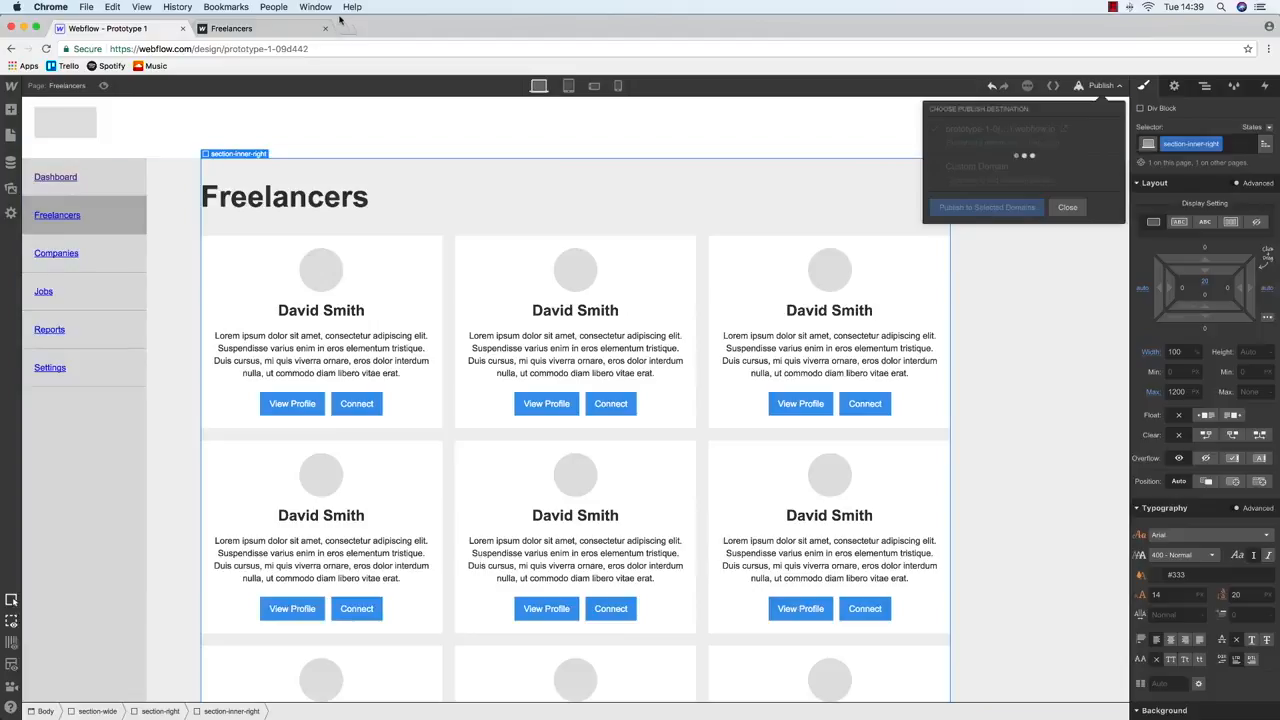
Set Chrome to never translate the live Freelancers page, test a narrower window, then return to Webflow
left_click(268, 26)
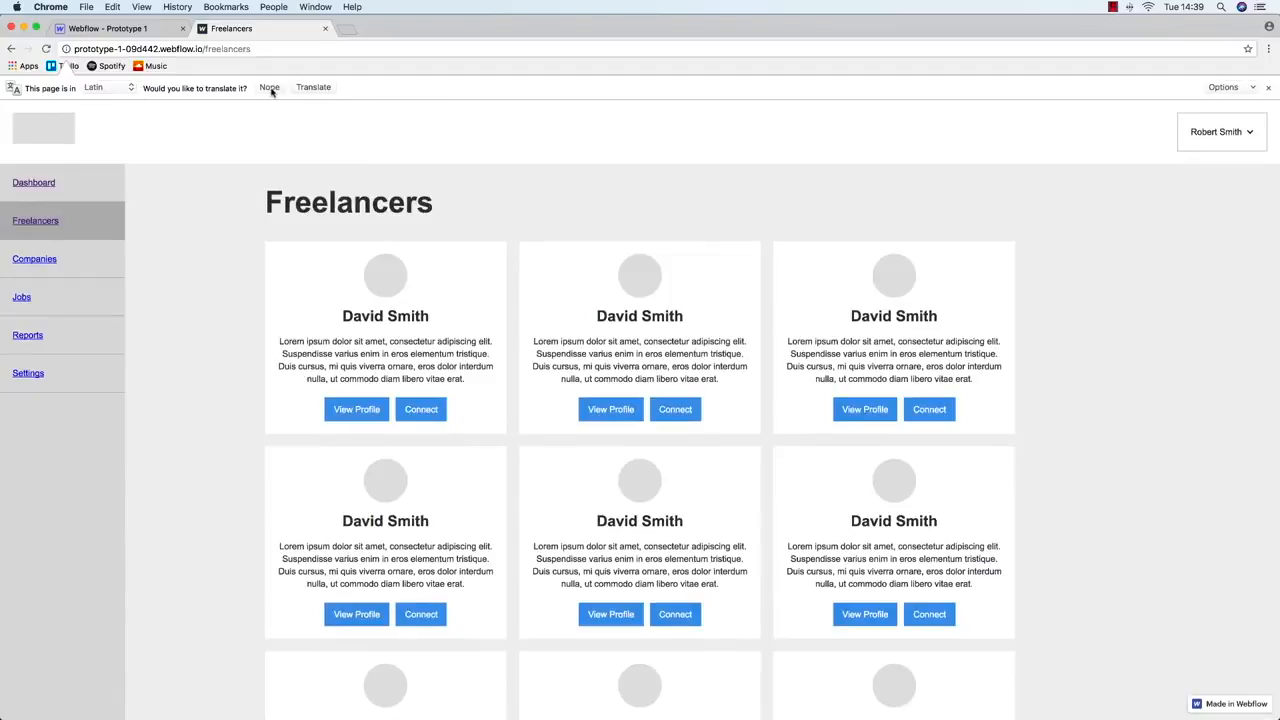
left_click(1218, 88)
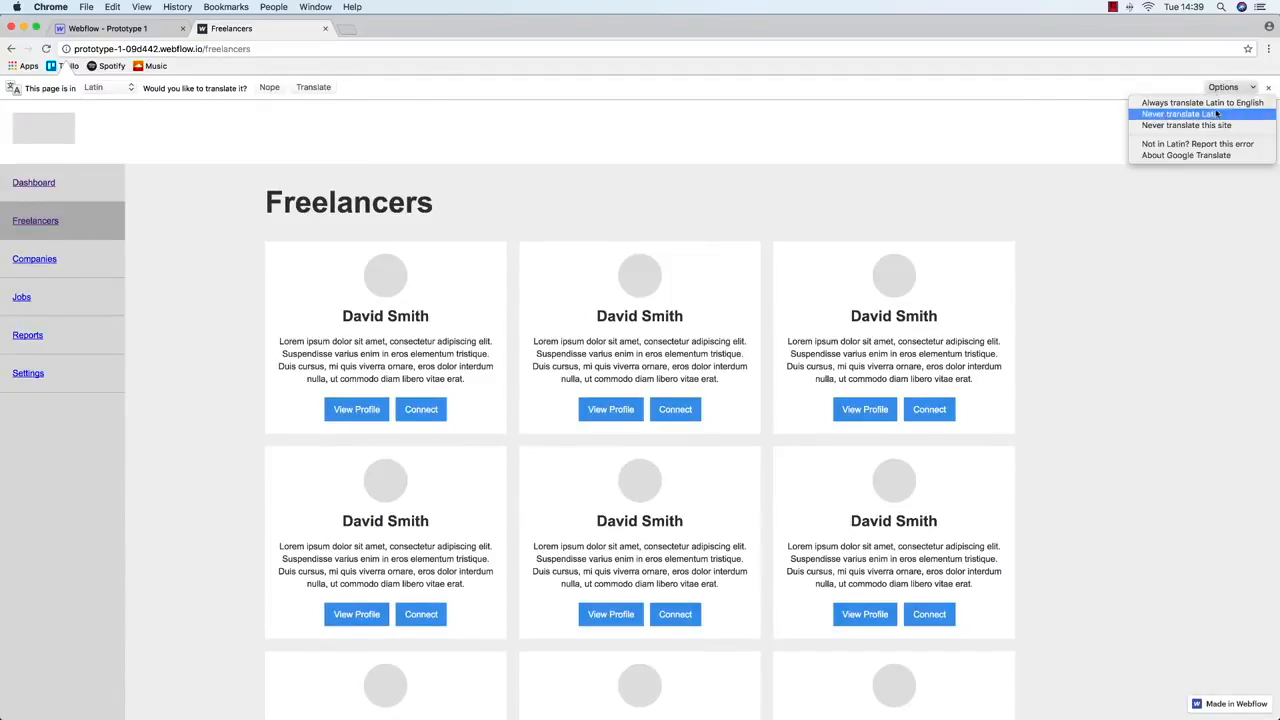
left_click(1214, 126)
mouse_move(1277, 324)
left_mouse_down()
mouse_move(620, 318)
mouse_move(1278, 325)
left_mouse_up()
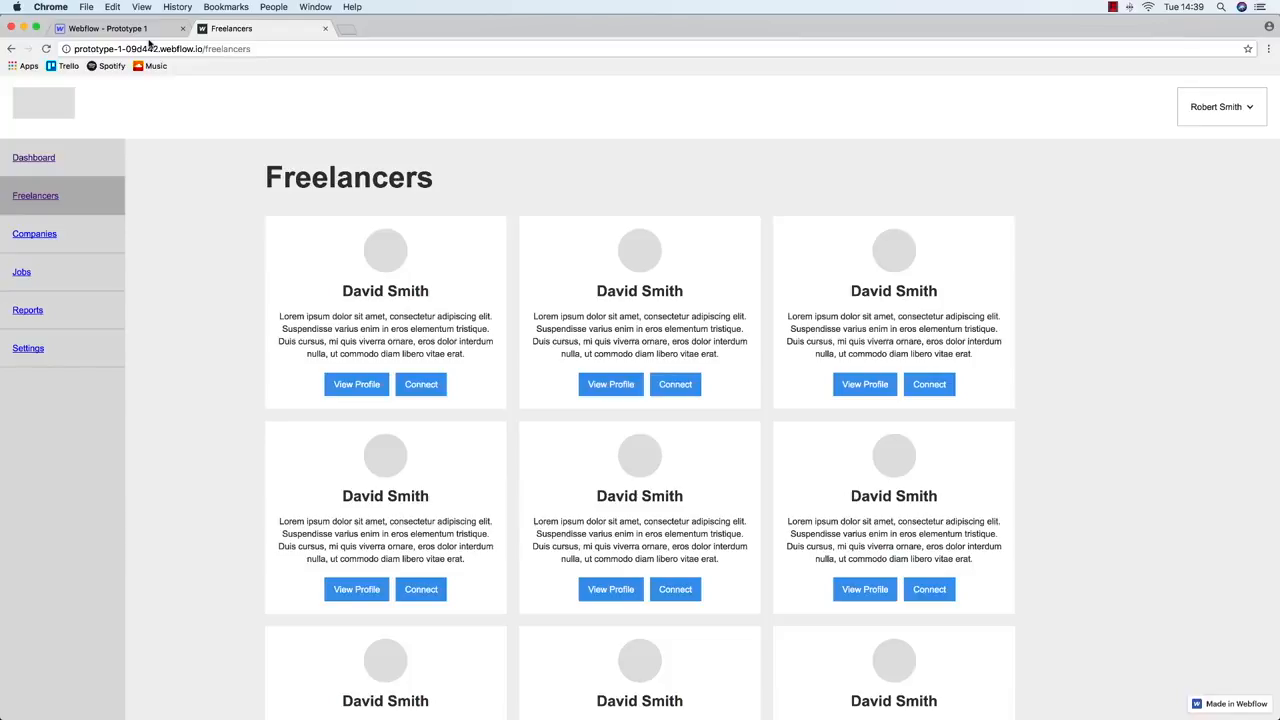
left_click(110, 28)
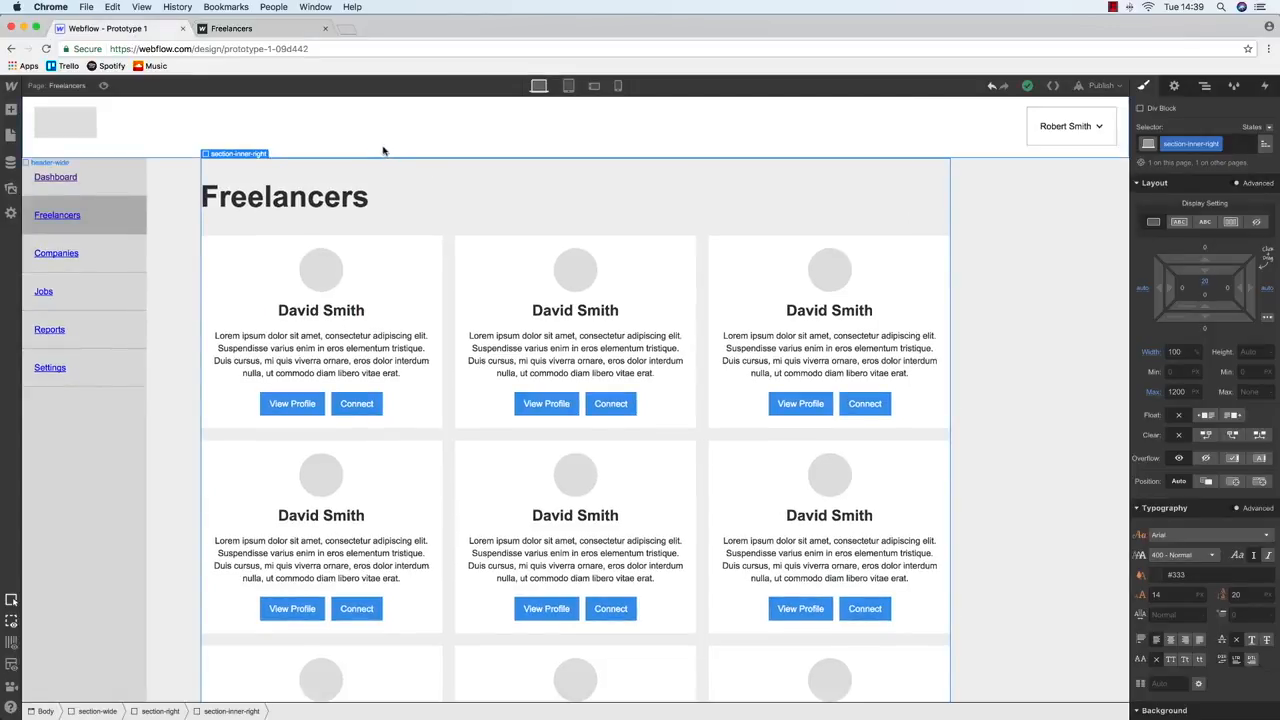
Restore the content area's 240 left margin, publish, and reload the live Freelancers page
left_click_drag(1147, 292, 1147, 292)
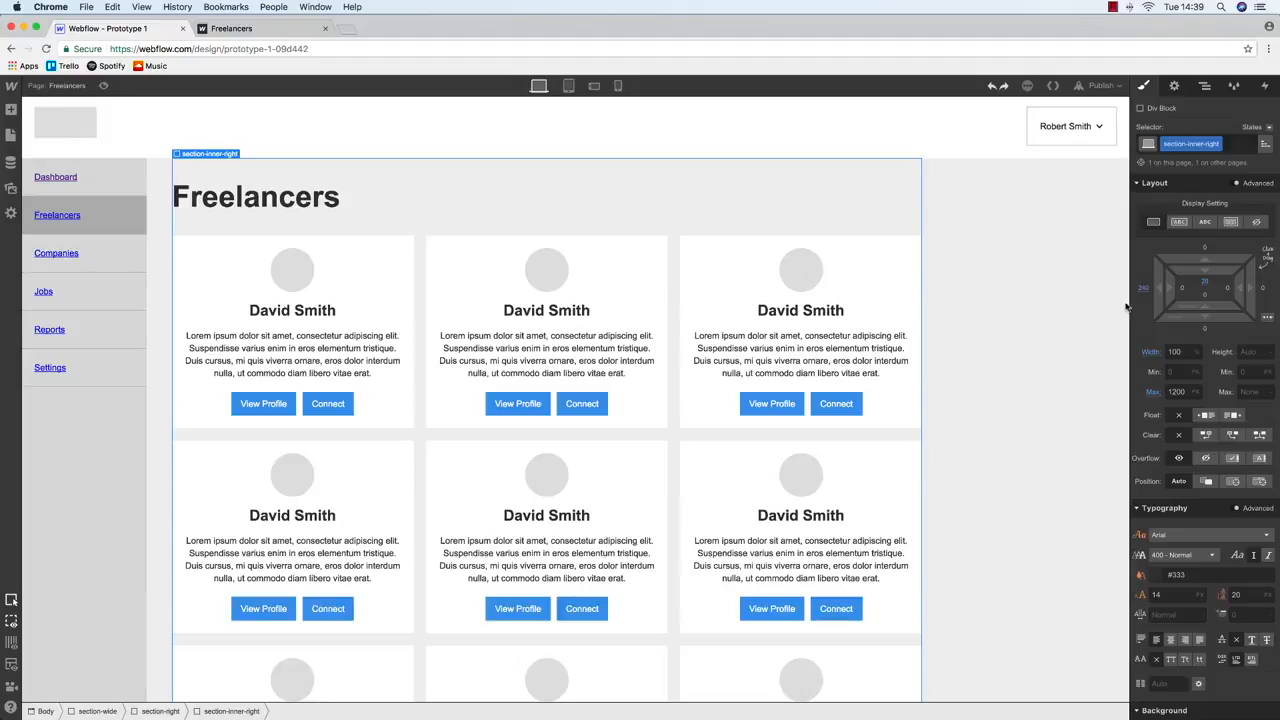
left_click(1104, 86)
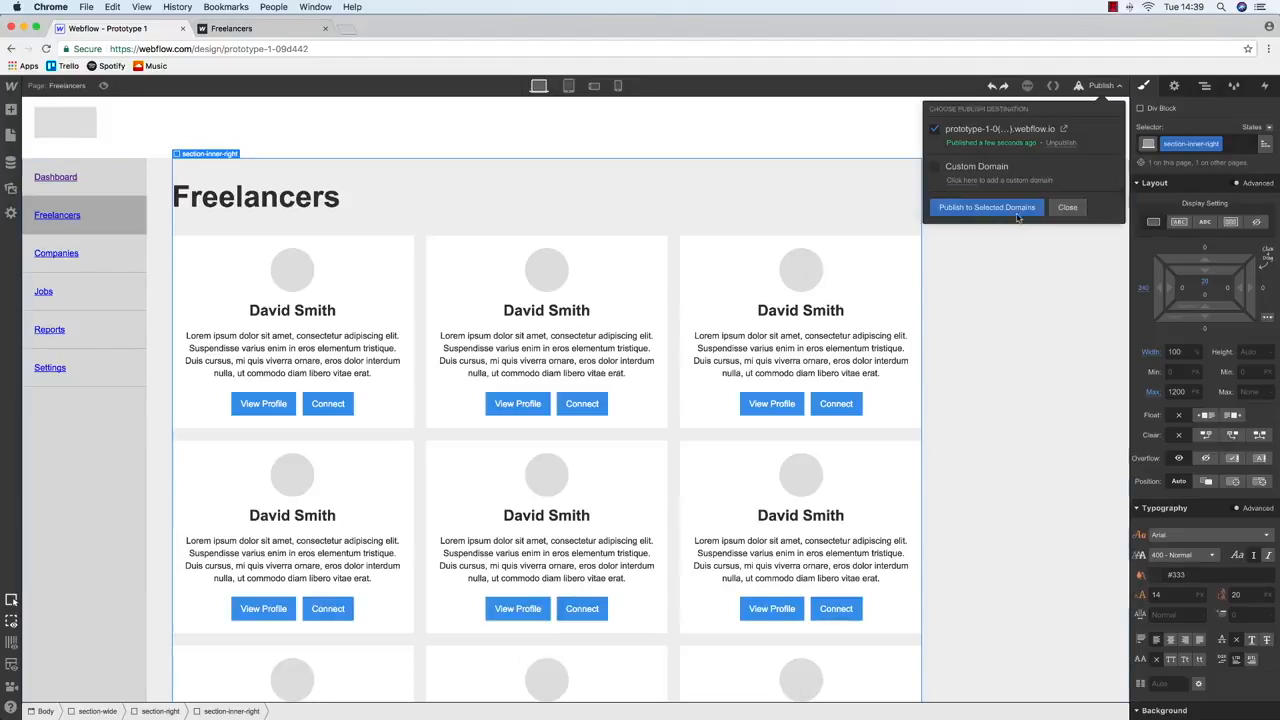
left_click(277, 28)
key("super+r")
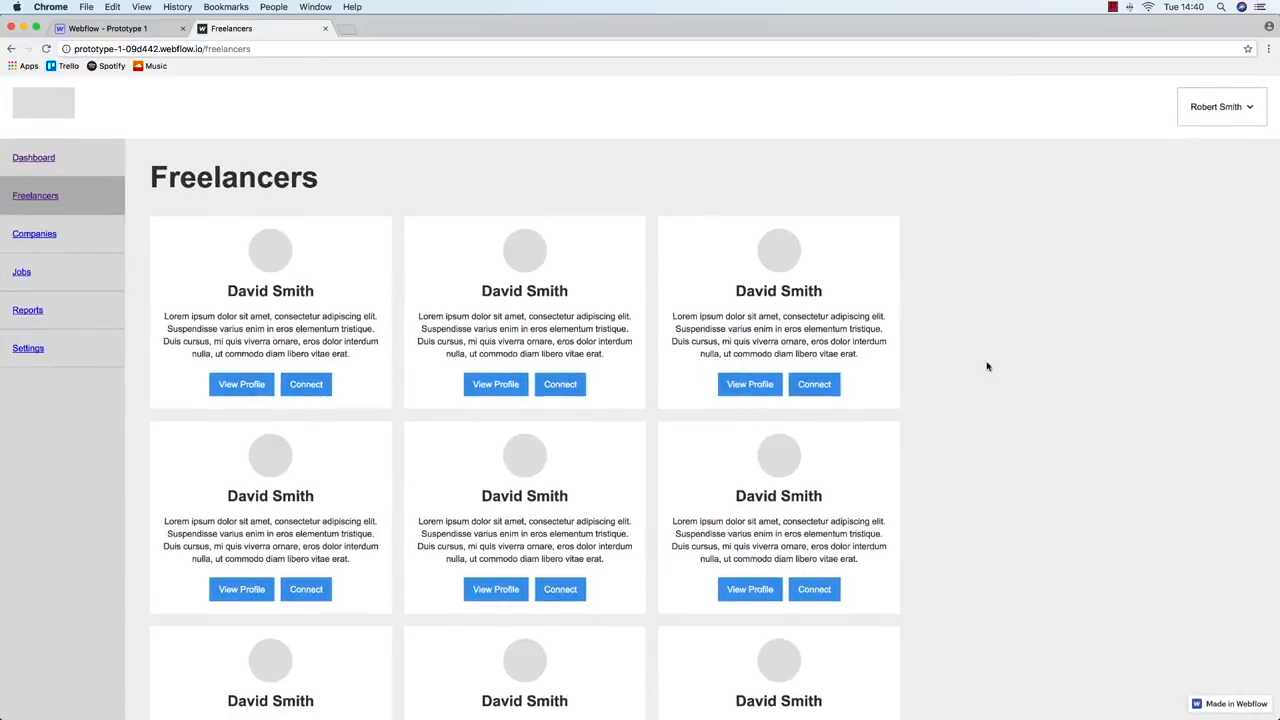
Browse the republished Freelancers and Dashboard pages, then return to the designer's maximum width field
left_click_drag(228, 494, 287, 540)
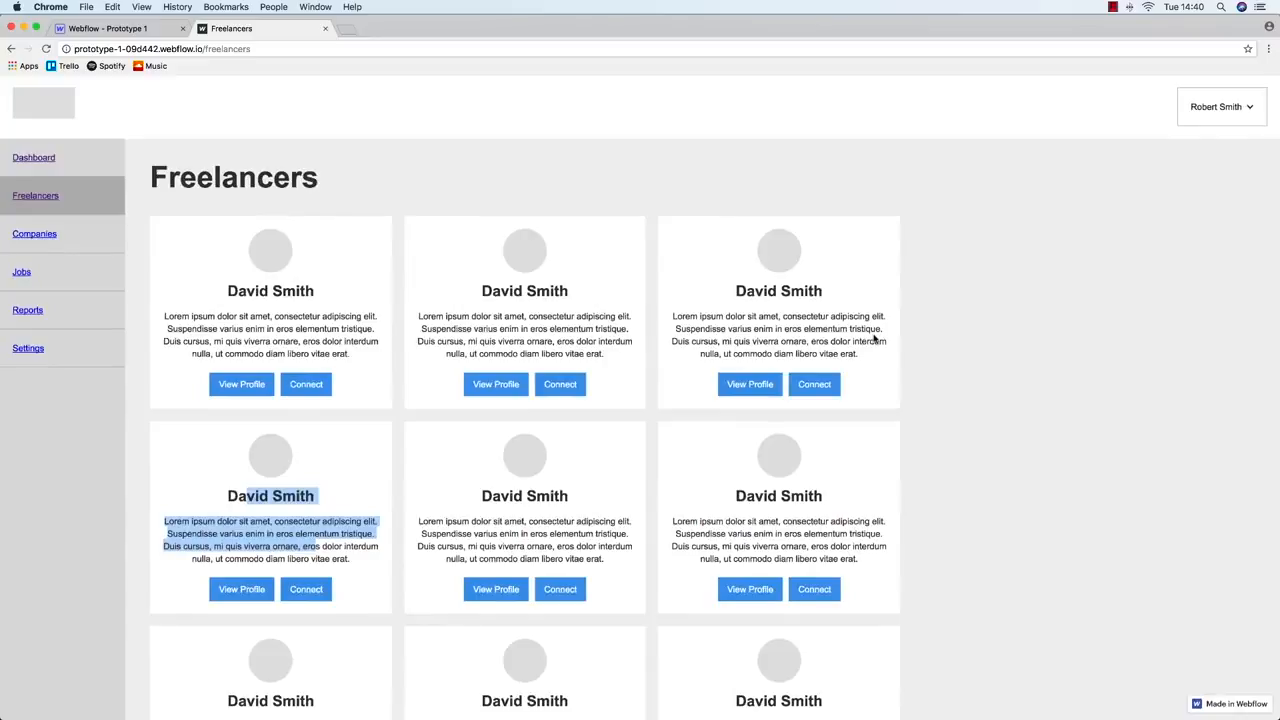
left_click(494, 519)
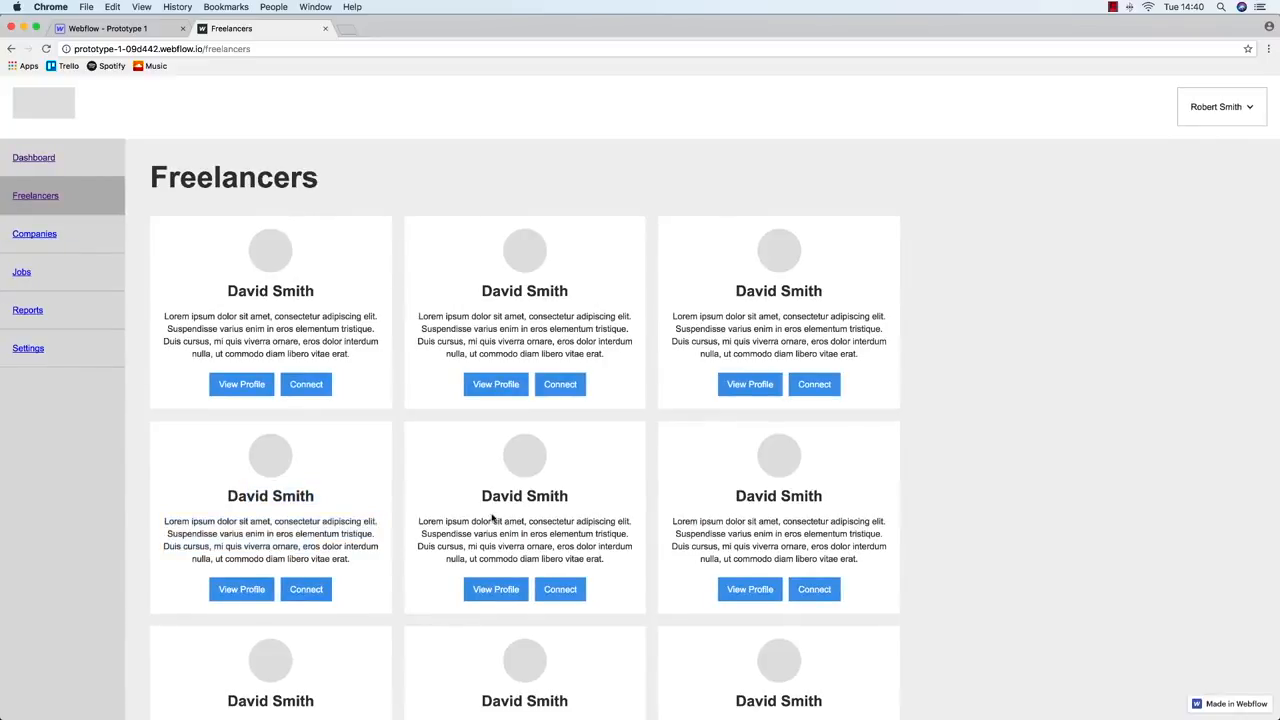
scroll(483, 409, "down", 2)
scroll(471, 406, "up", 2)
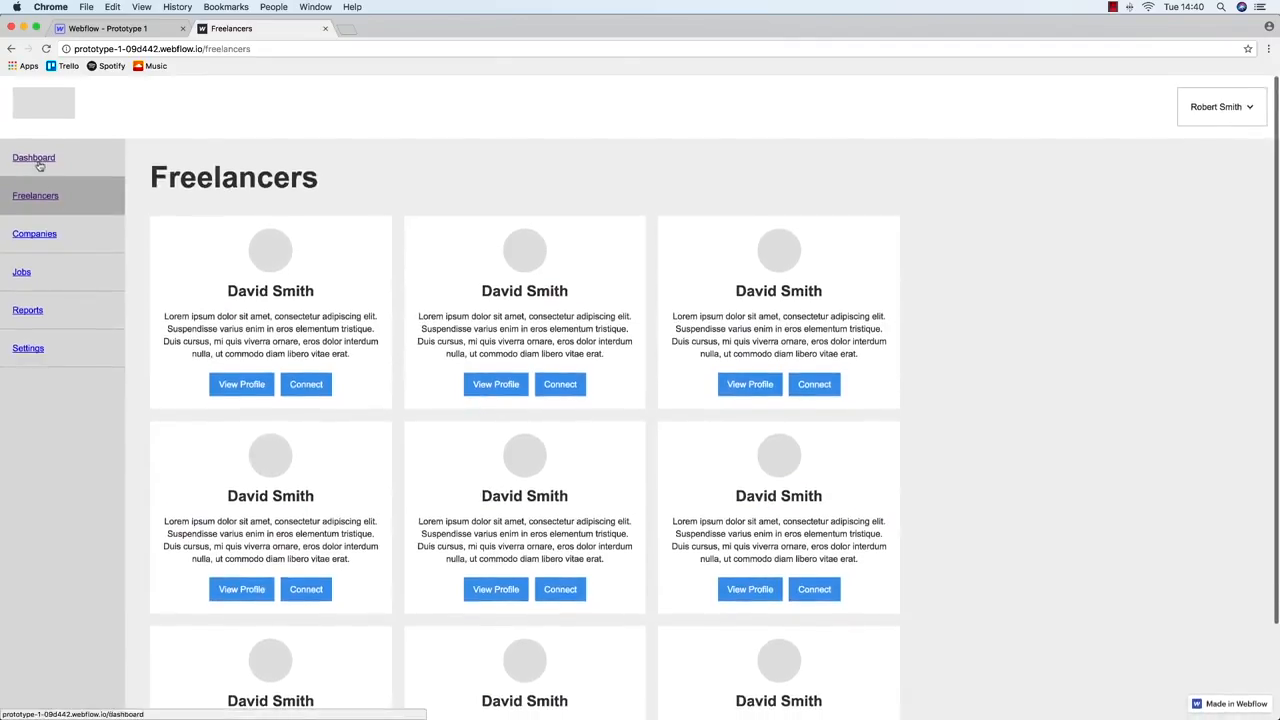
left_click(36, 160)
left_click(40, 196)
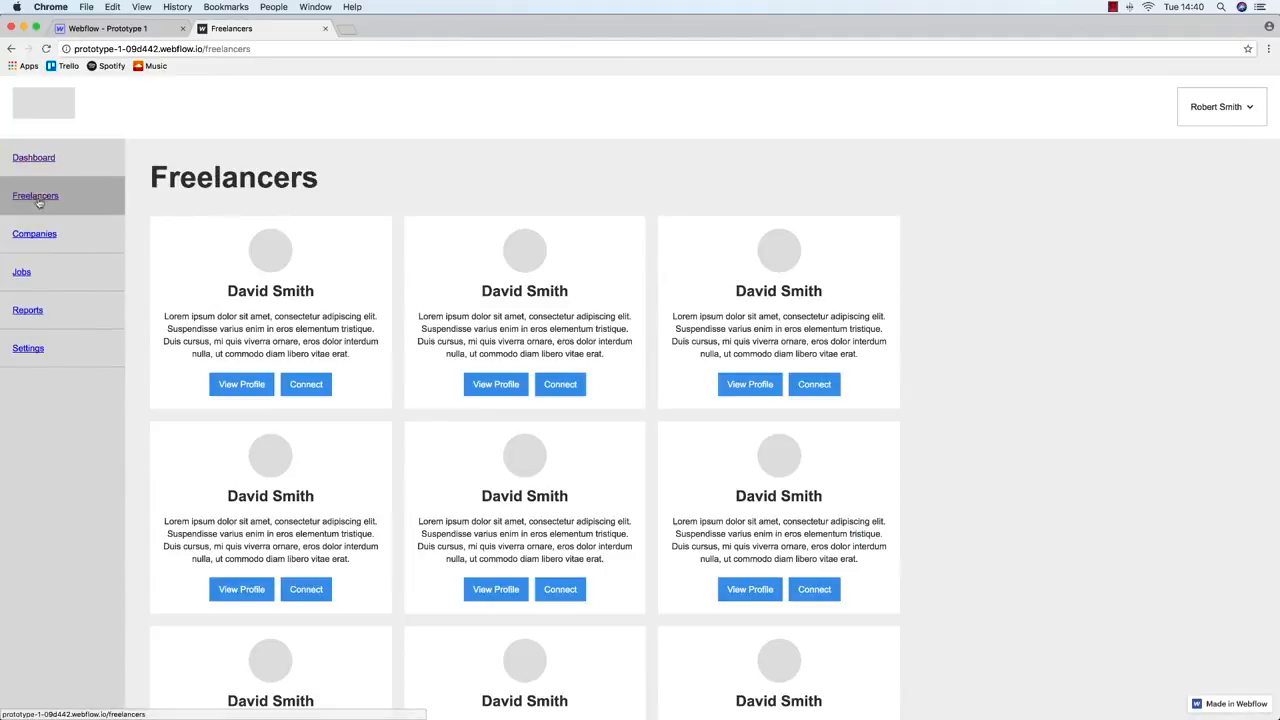
left_click(40, 157)
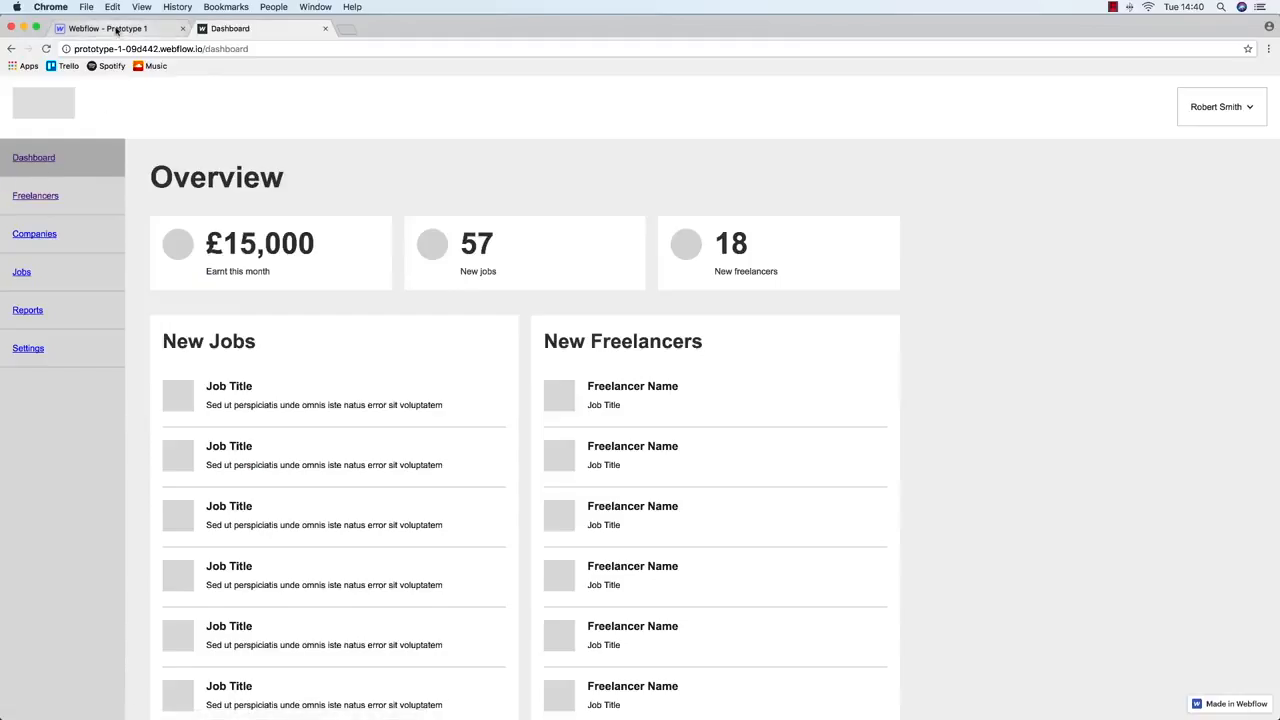
left_click(117, 30)
left_click(1178, 391)
Set the maximum width to 1400, publish, and reload the live Dashboard and Freelancers pages
type("1400")
key("Return")
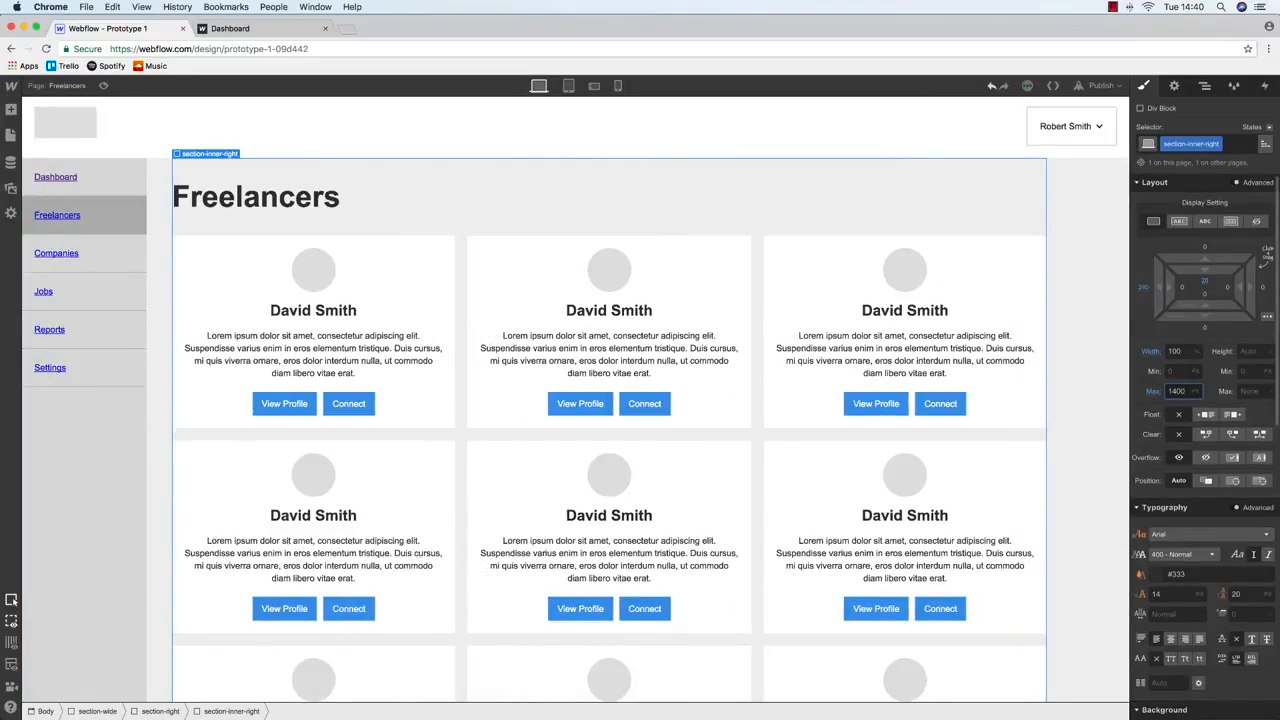
left_click(1100, 85)
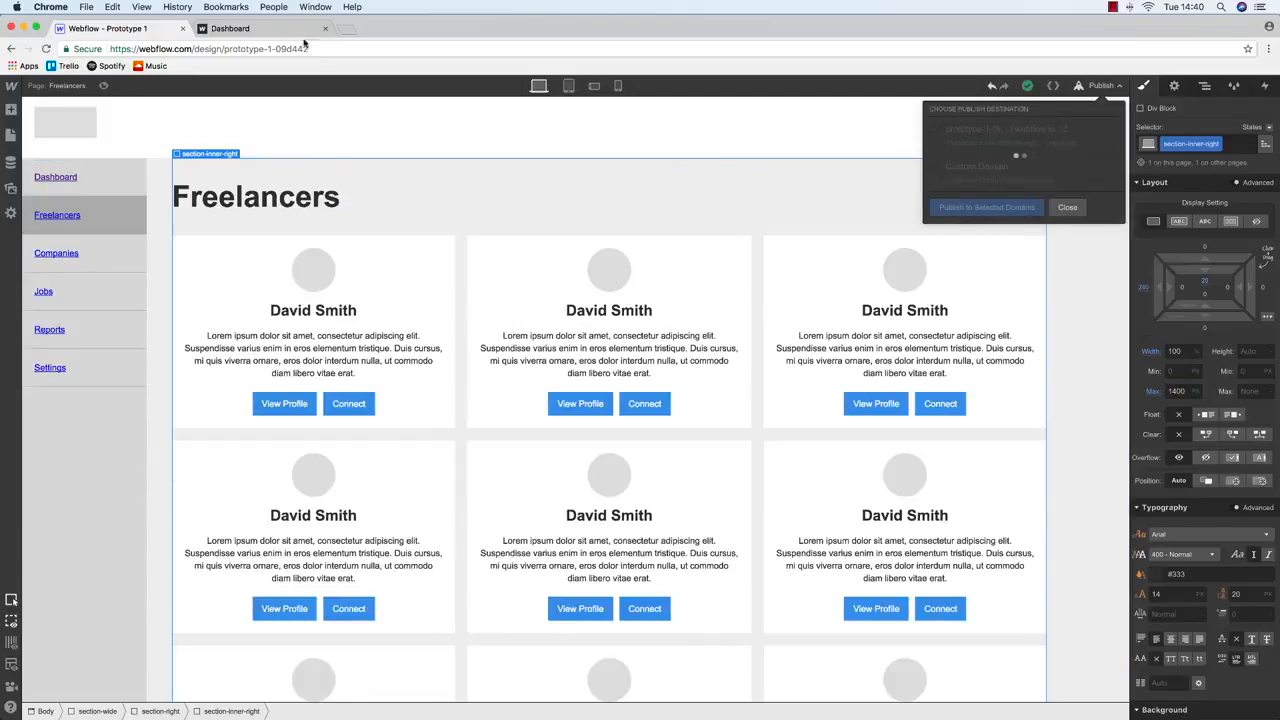
left_click(268, 27)
key("super+r")
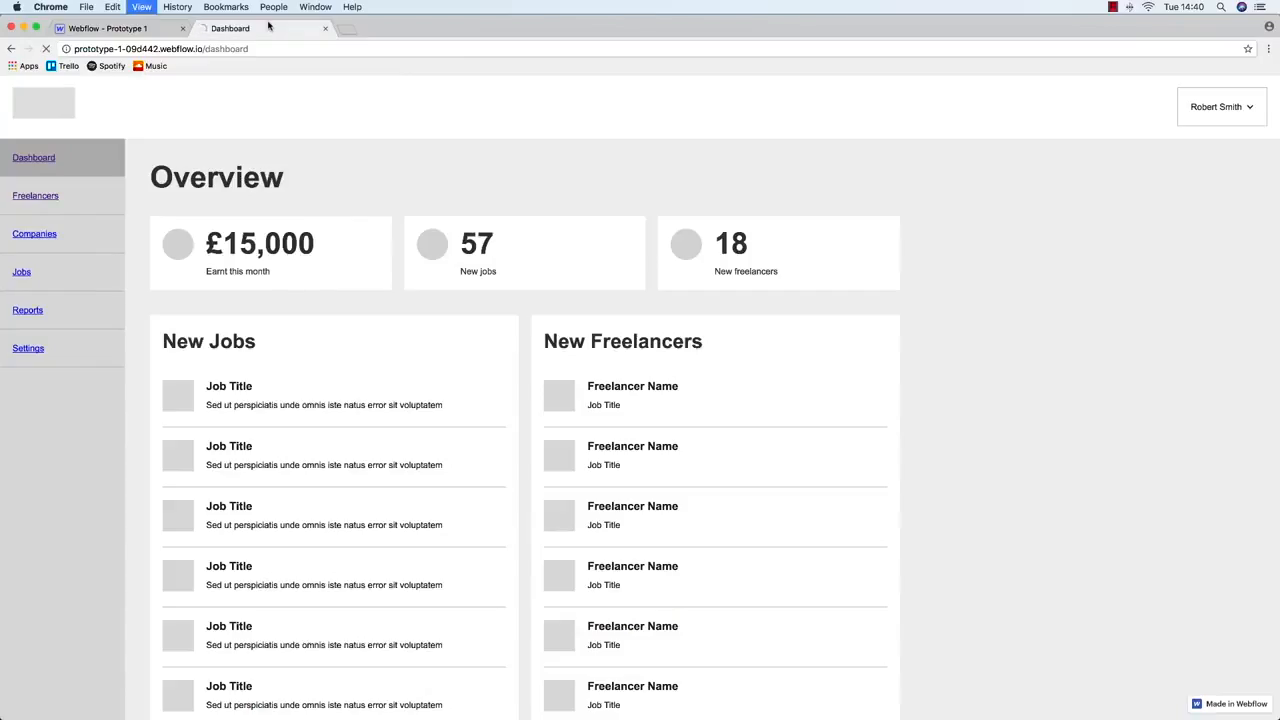
left_click(42, 197)
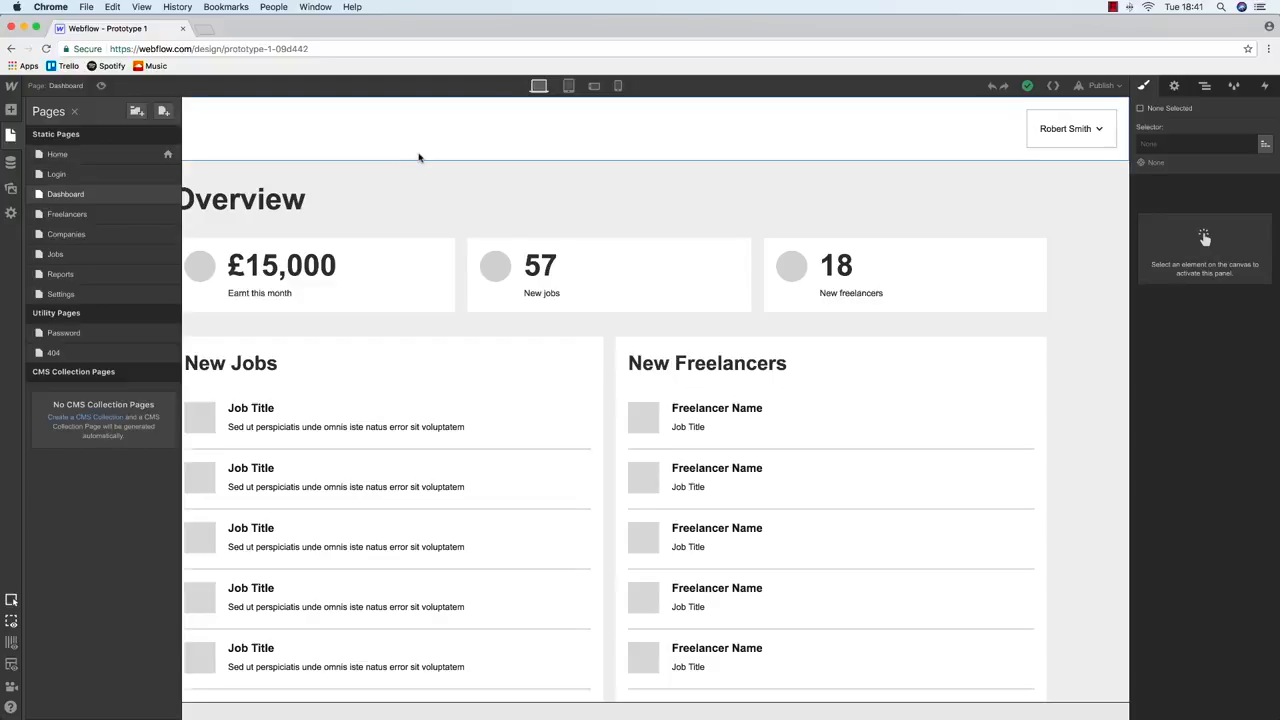
Preview the Dashboard page at tablet, landscape phone and portrait phone widths, then desktop
left_click(420, 155)
left_click(570, 88)
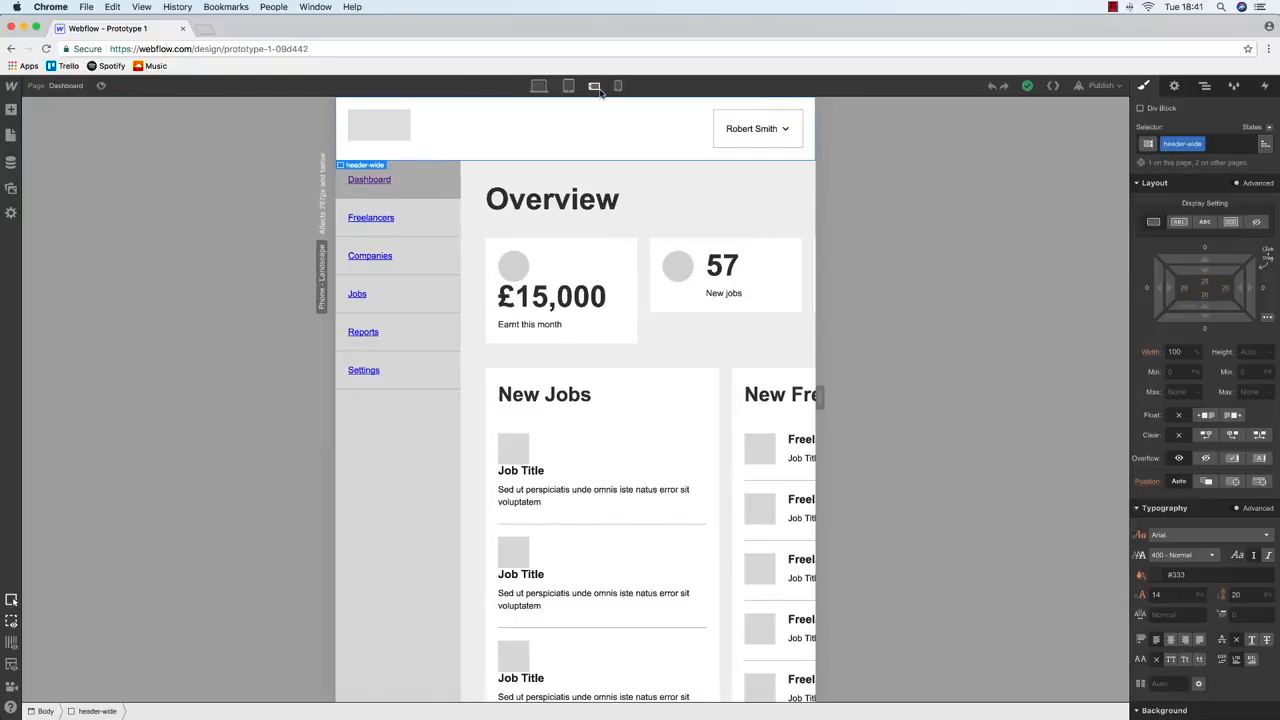
left_click(593, 86)
left_click(618, 86)
left_click(538, 86)
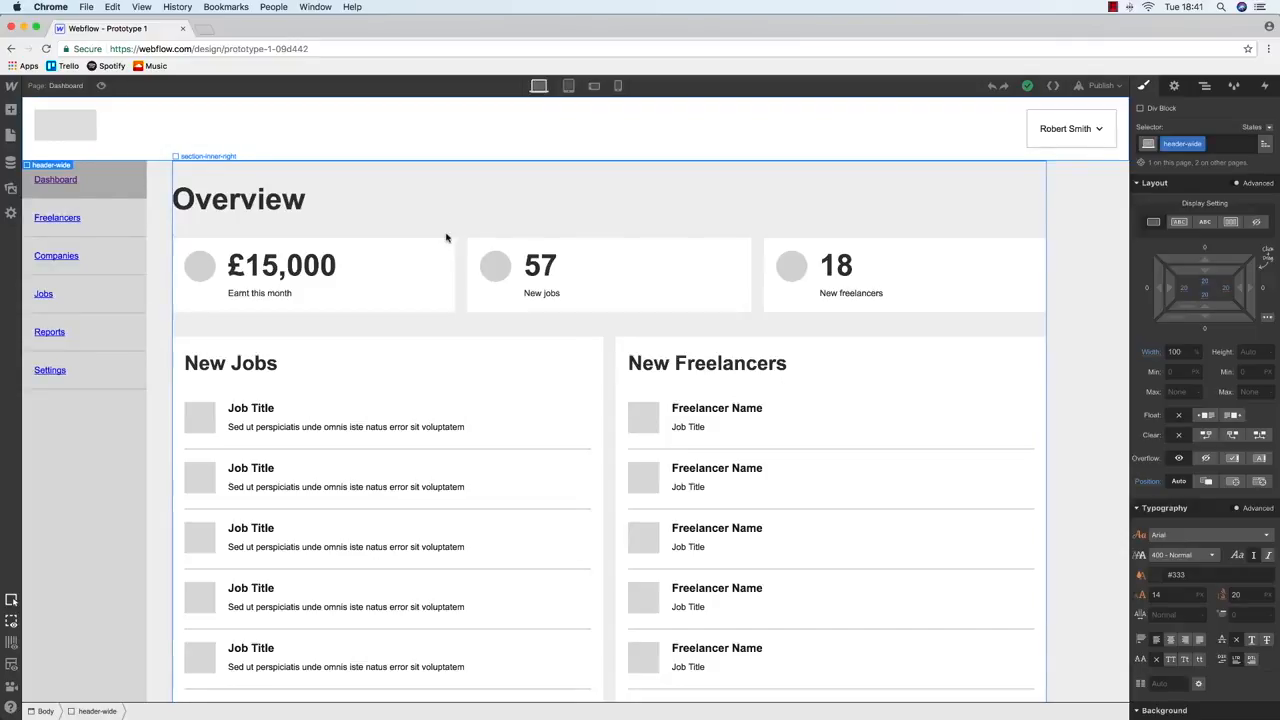
Visit the Login page from the Pages list, then return to the Dashboard page
left_click(11, 135)
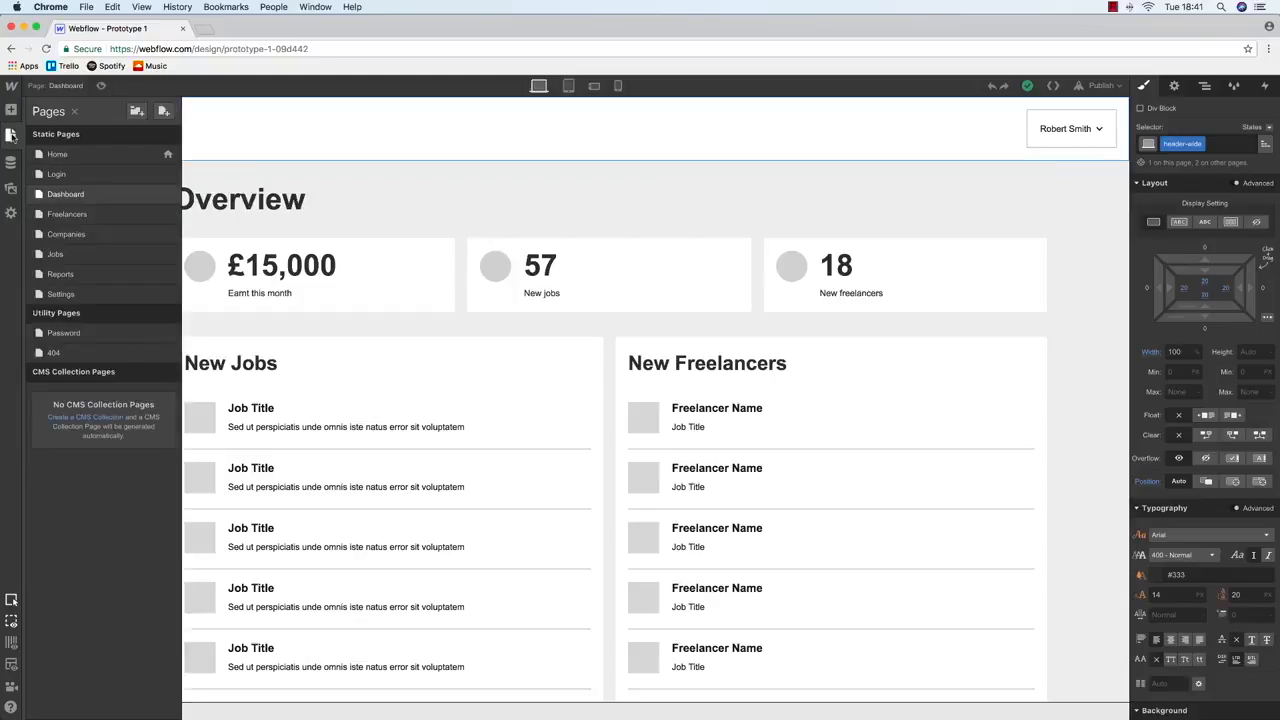
left_click(90, 175)
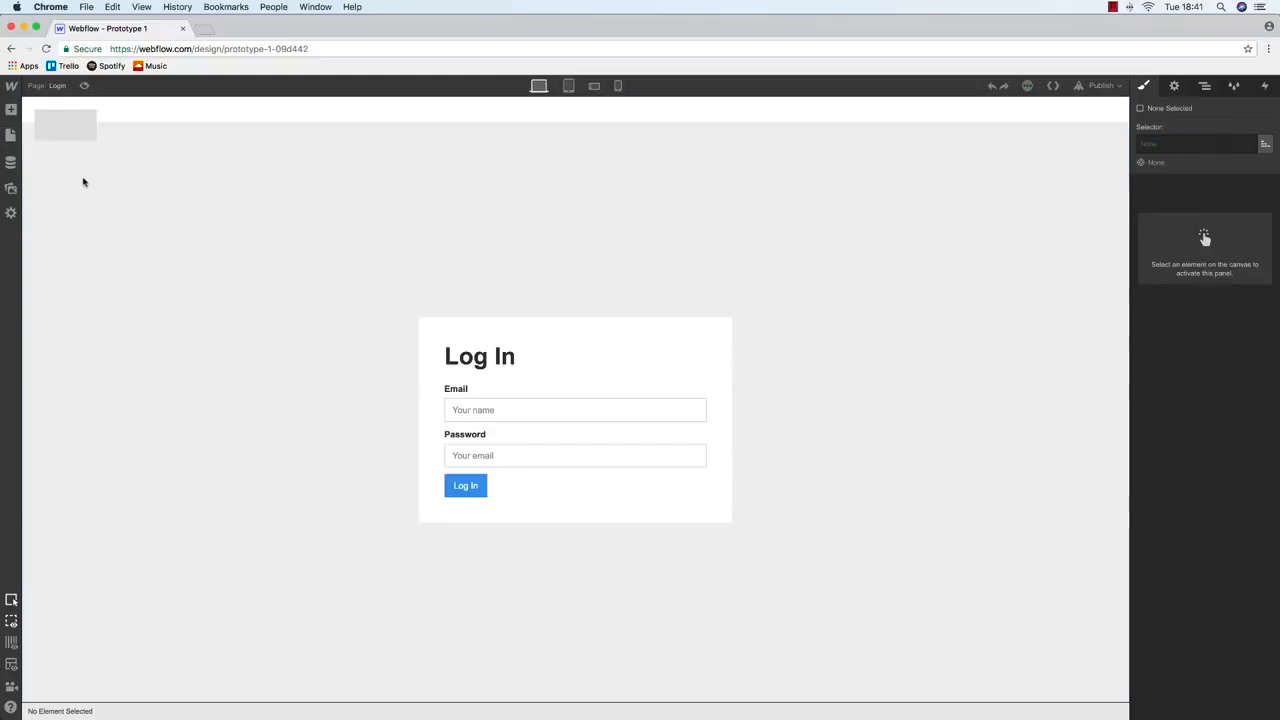
left_click(11, 135)
left_click(62, 195)
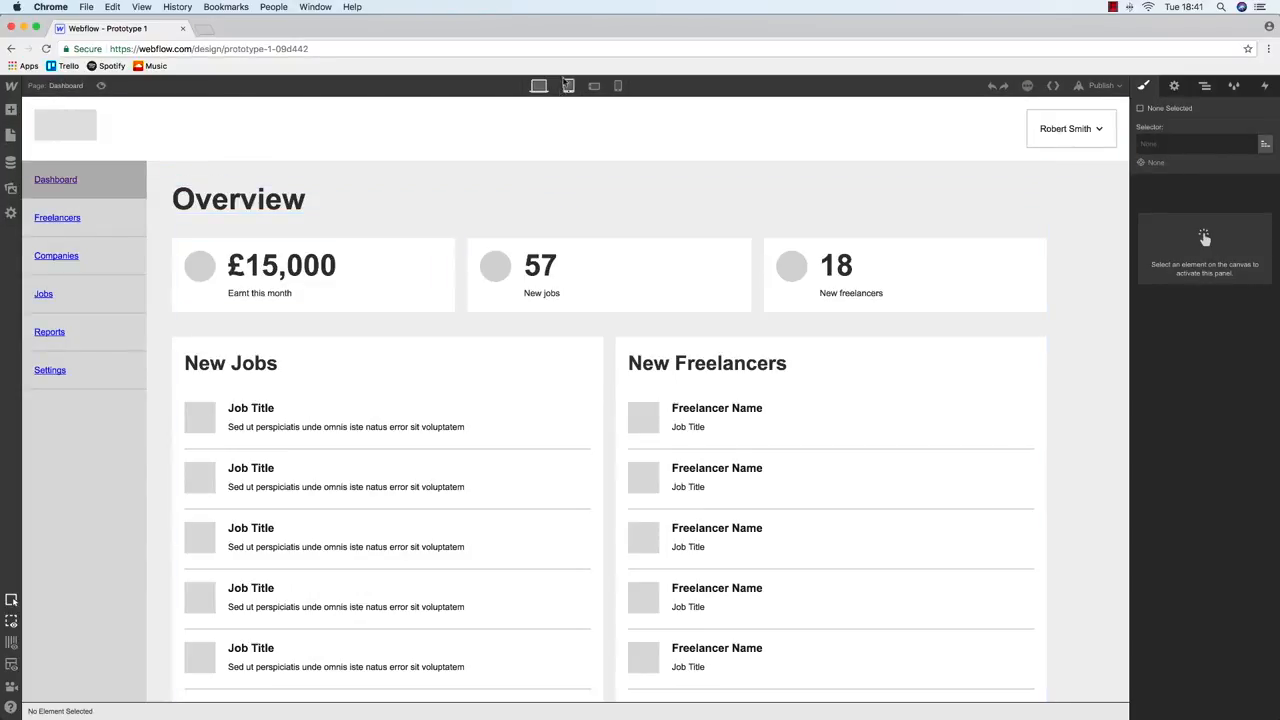
Recheck the Dashboard at tablet, phone and desktop widths, ending on the tablet breakpoint
left_click(568, 86)
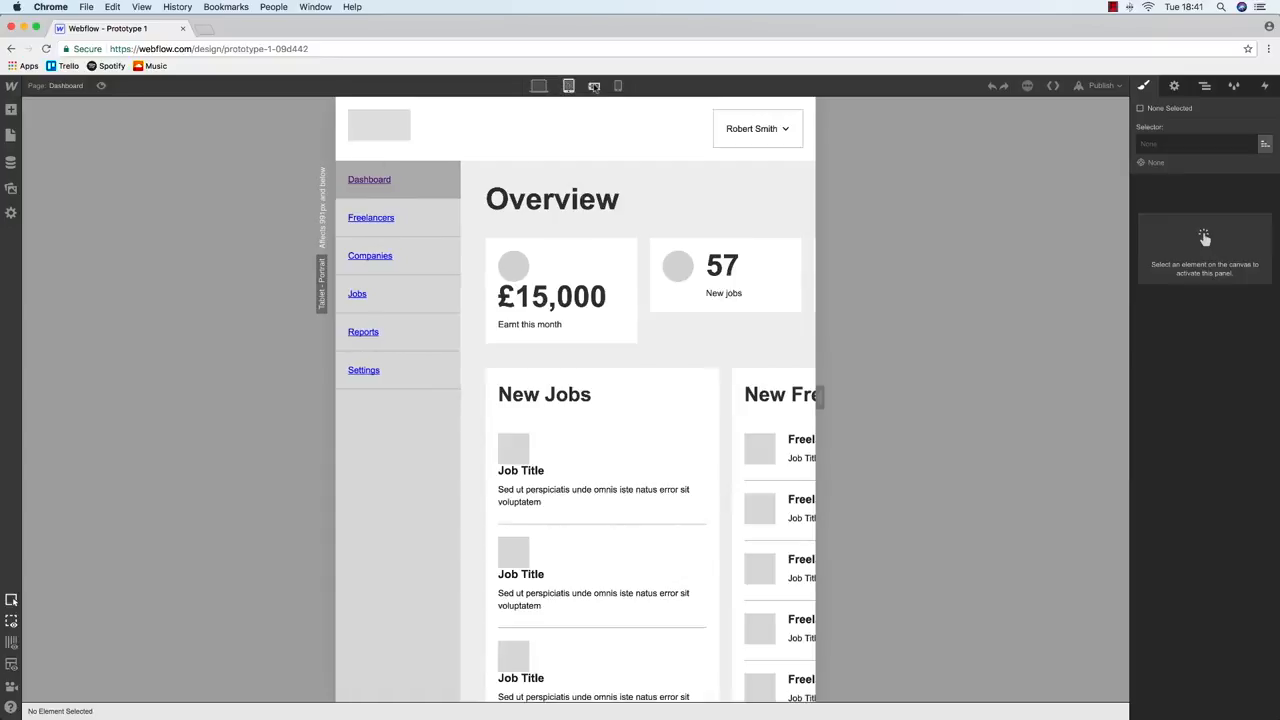
left_click(594, 86)
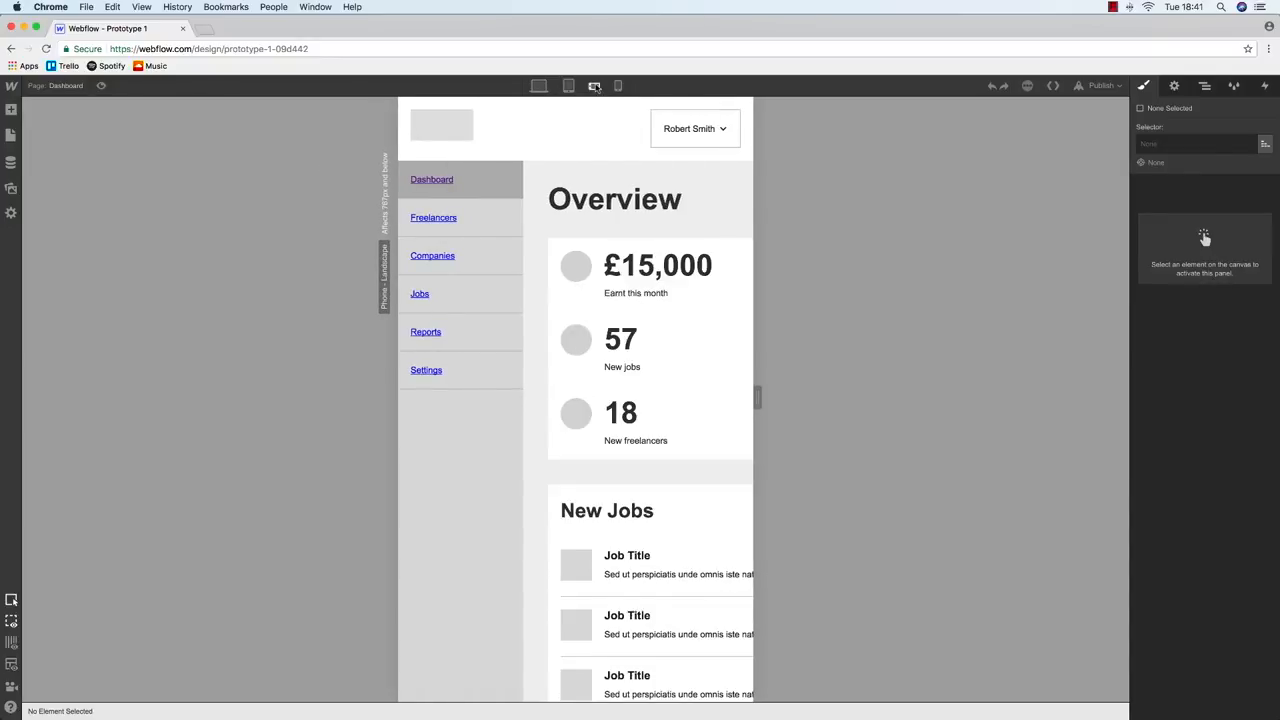
left_click(617, 88)
left_click(539, 87)
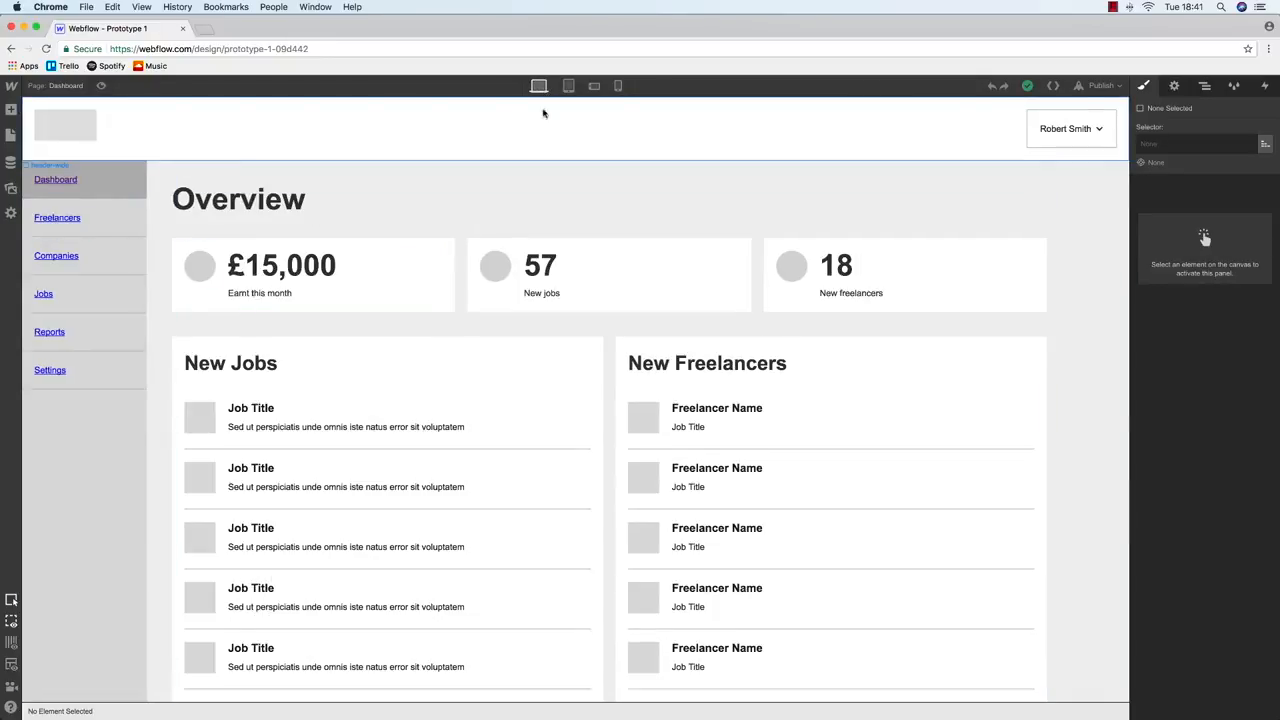
left_click(568, 87)
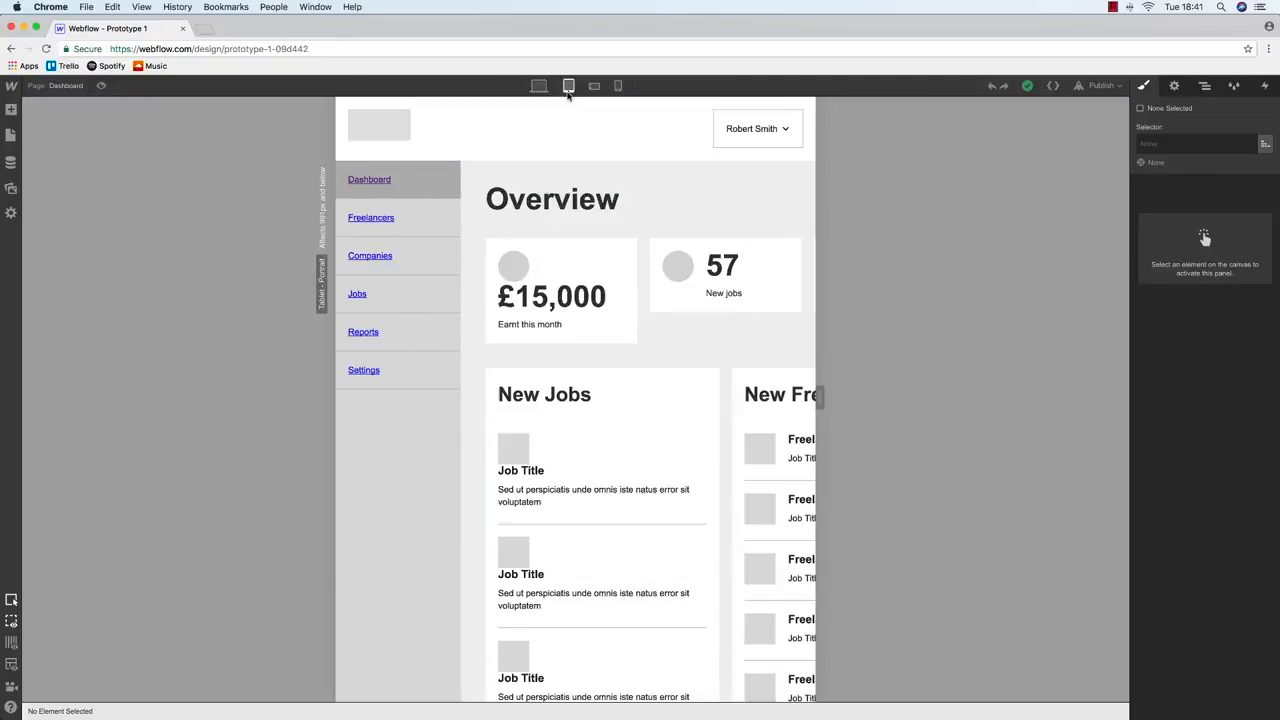
Set the section-left sidebar's Display to None at the tablet breakpoint, then select section-right
left_click(355, 457)
left_click(1205, 86)
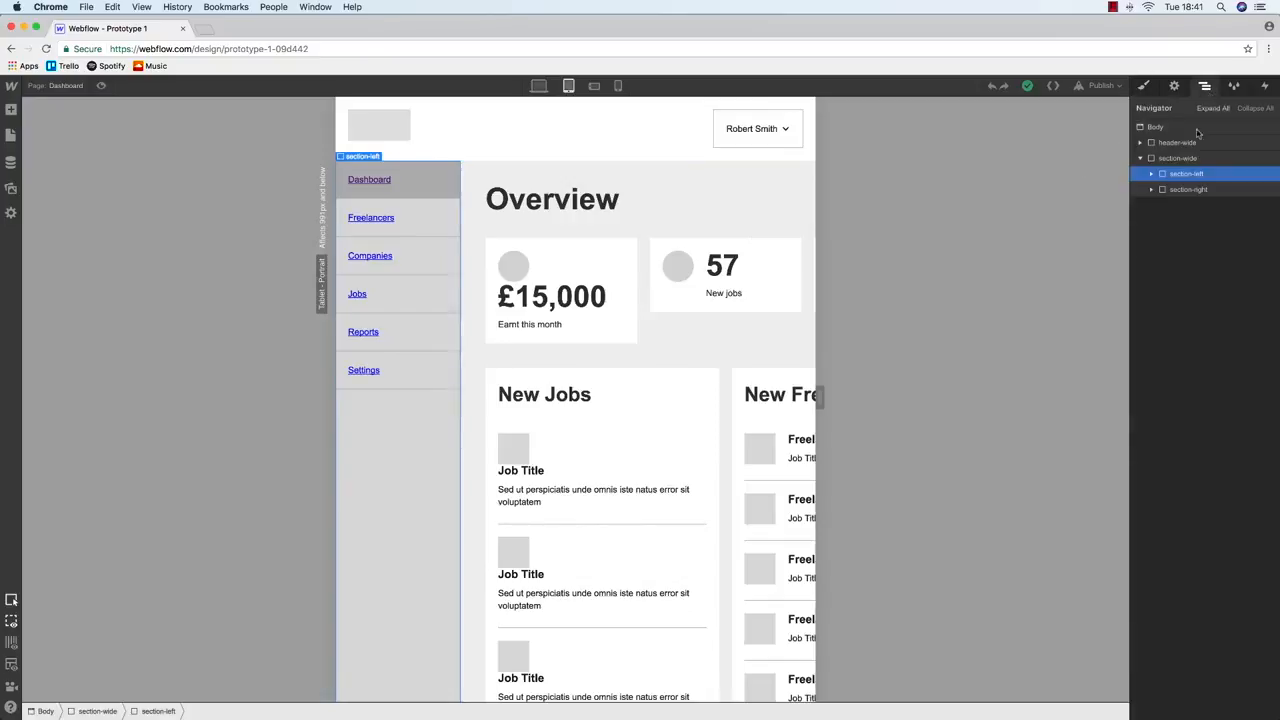
left_click(1143, 86)
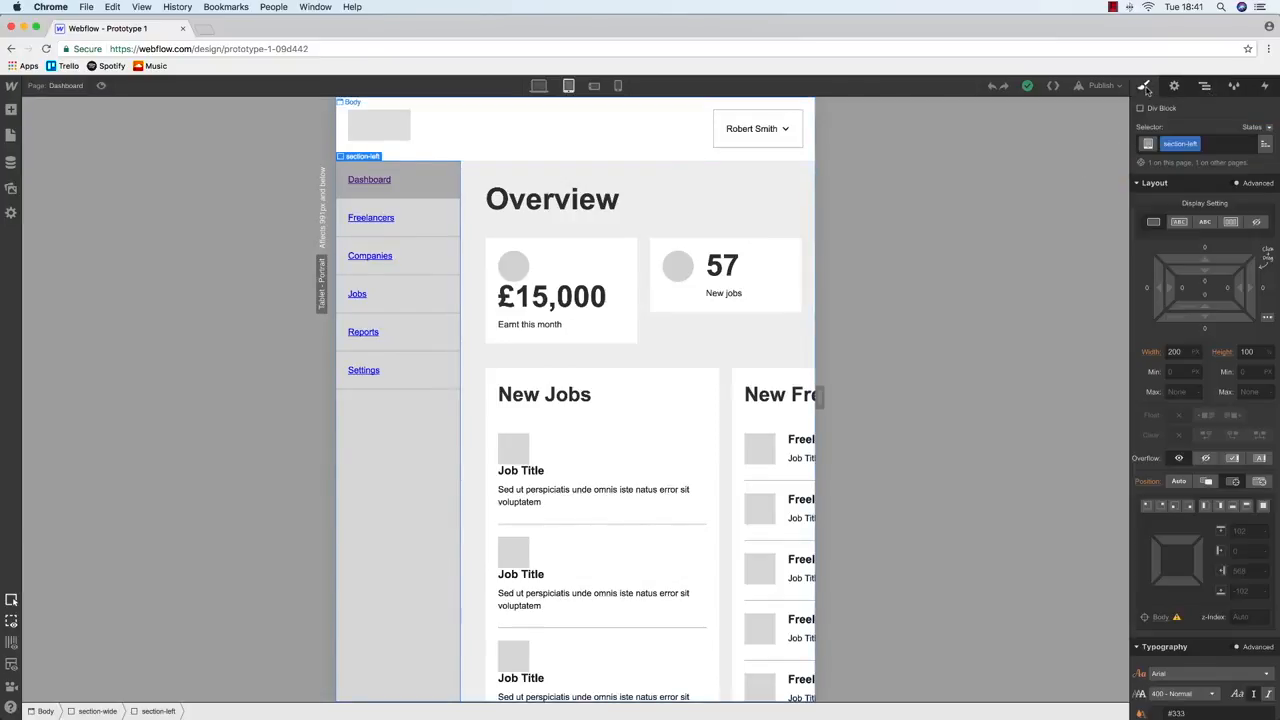
left_click(538, 86)
left_click(568, 86)
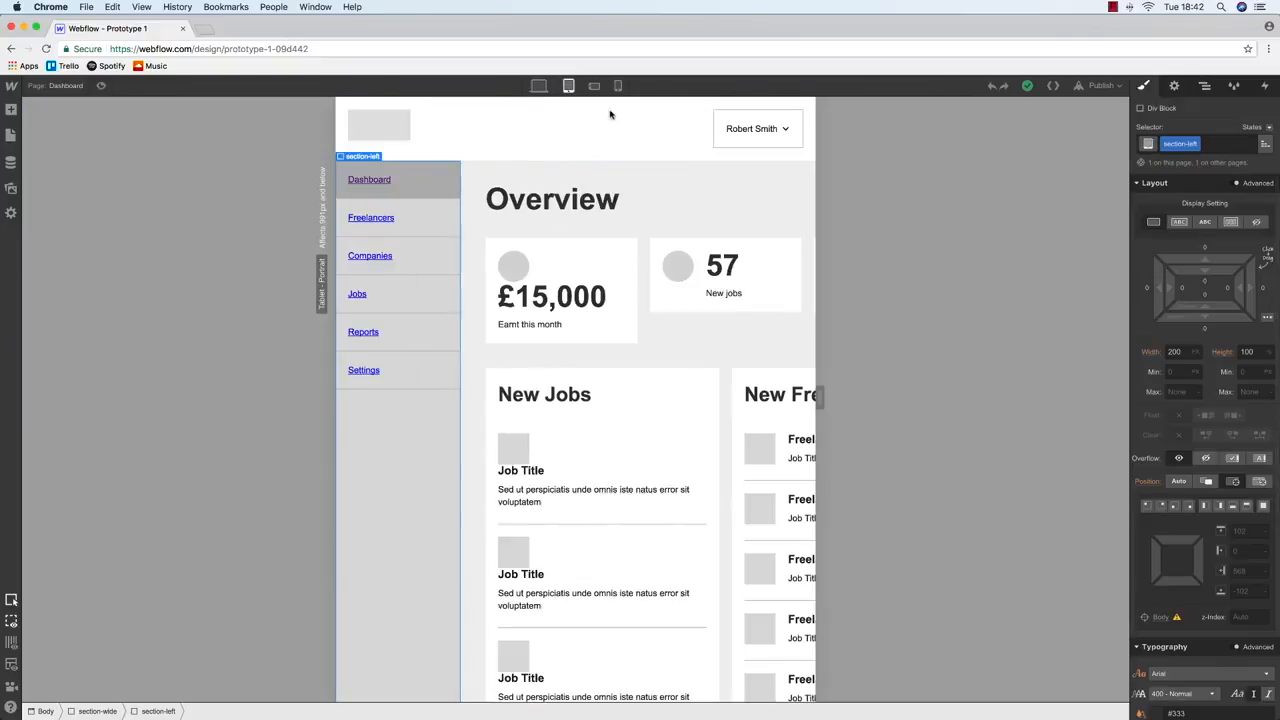
left_click(1258, 222)
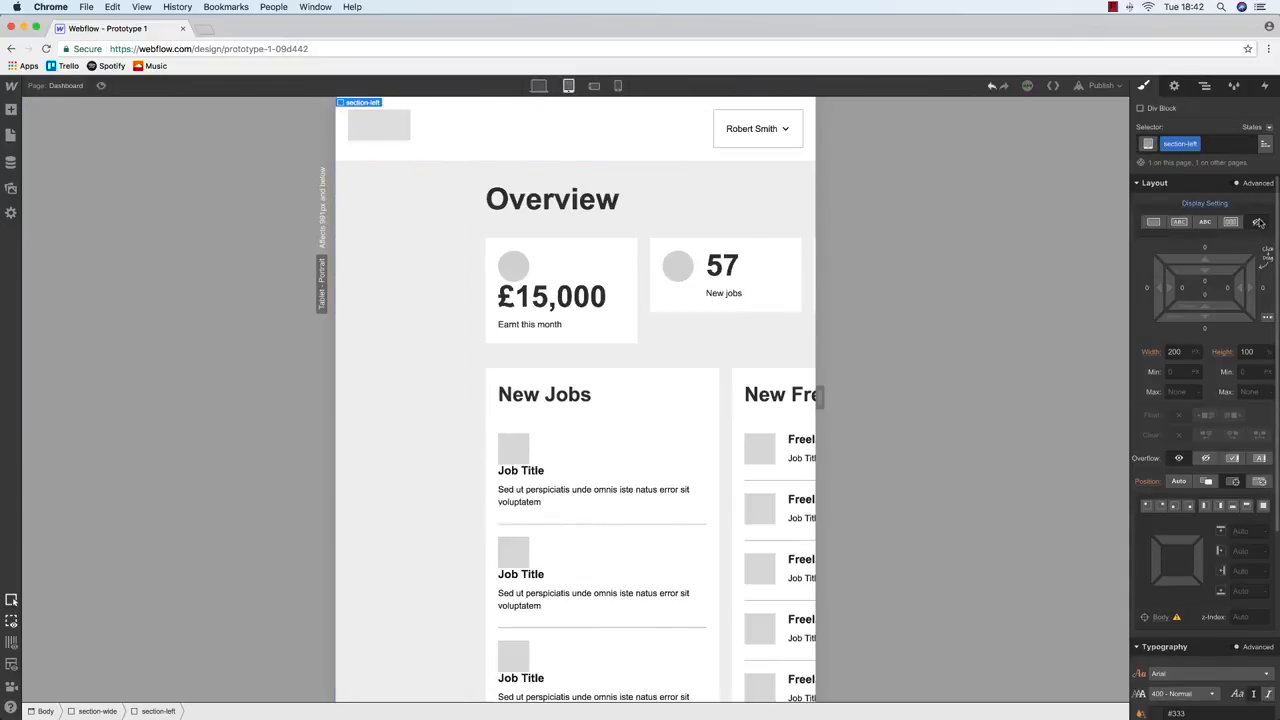
left_click(435, 327)
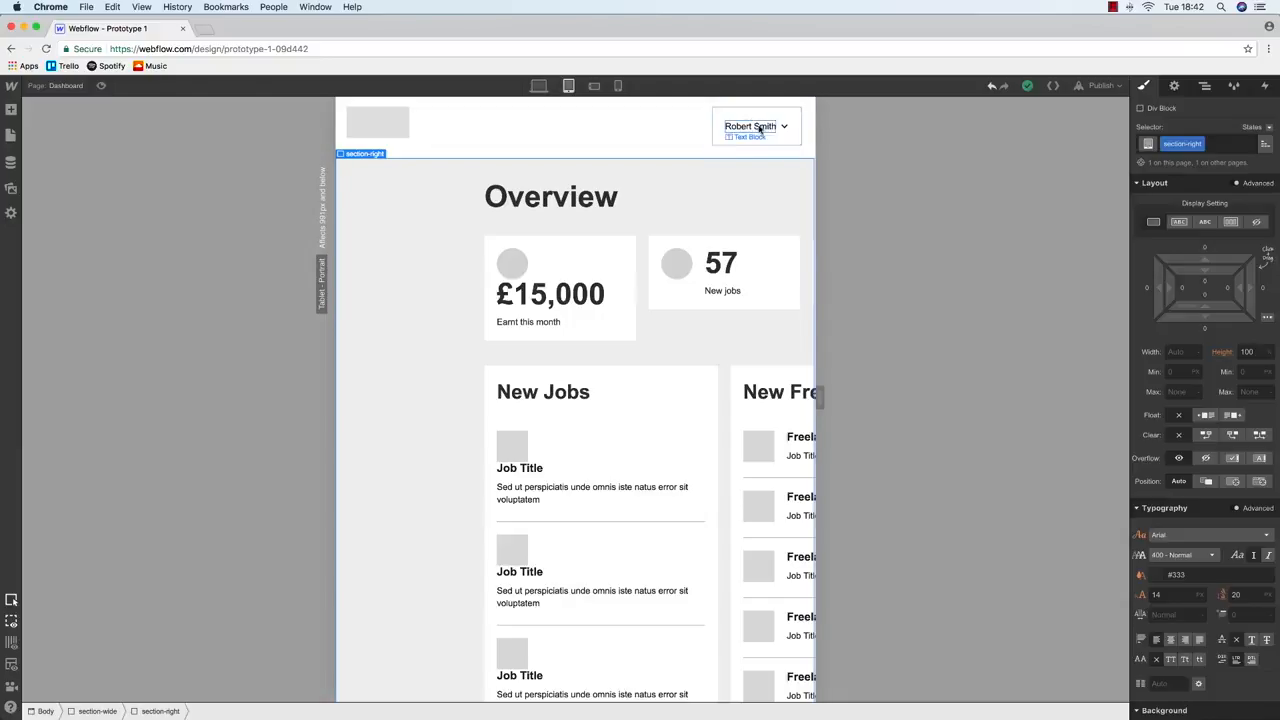
scroll(410, 348, "down", 1)
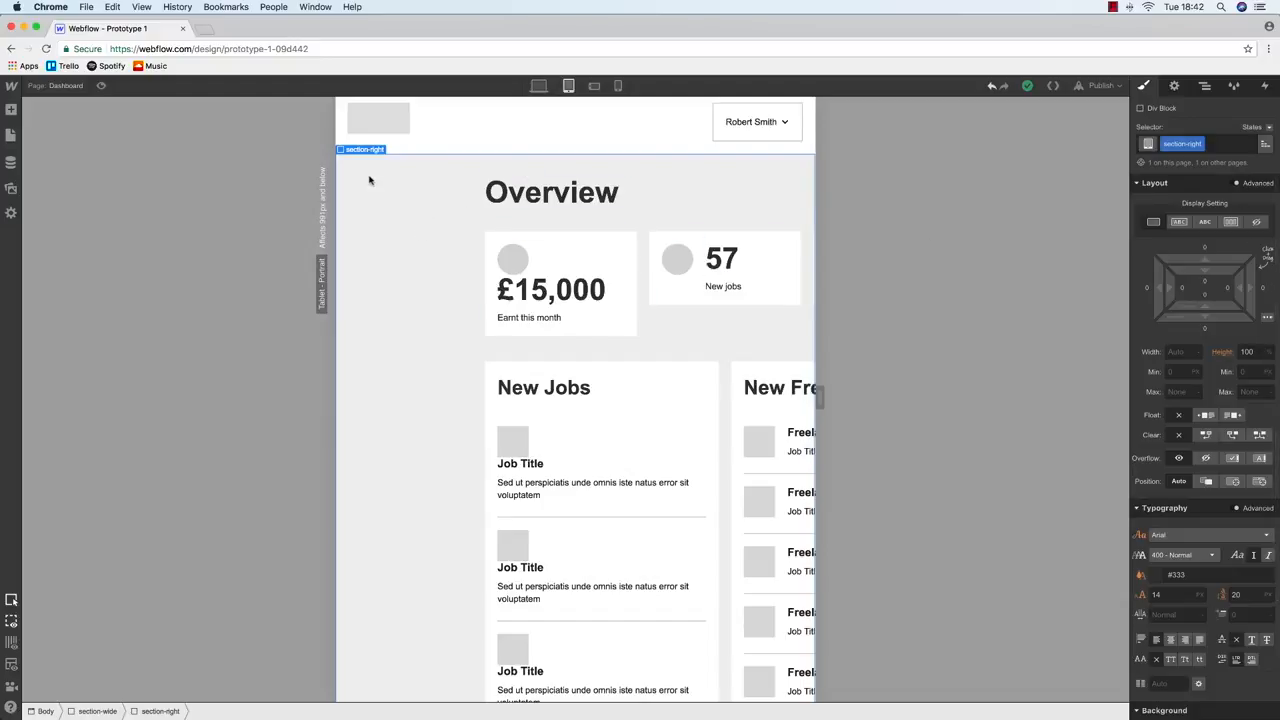
Select the section-inner-right wrapper inside section-right in the Navigator
left_click(1204, 85)
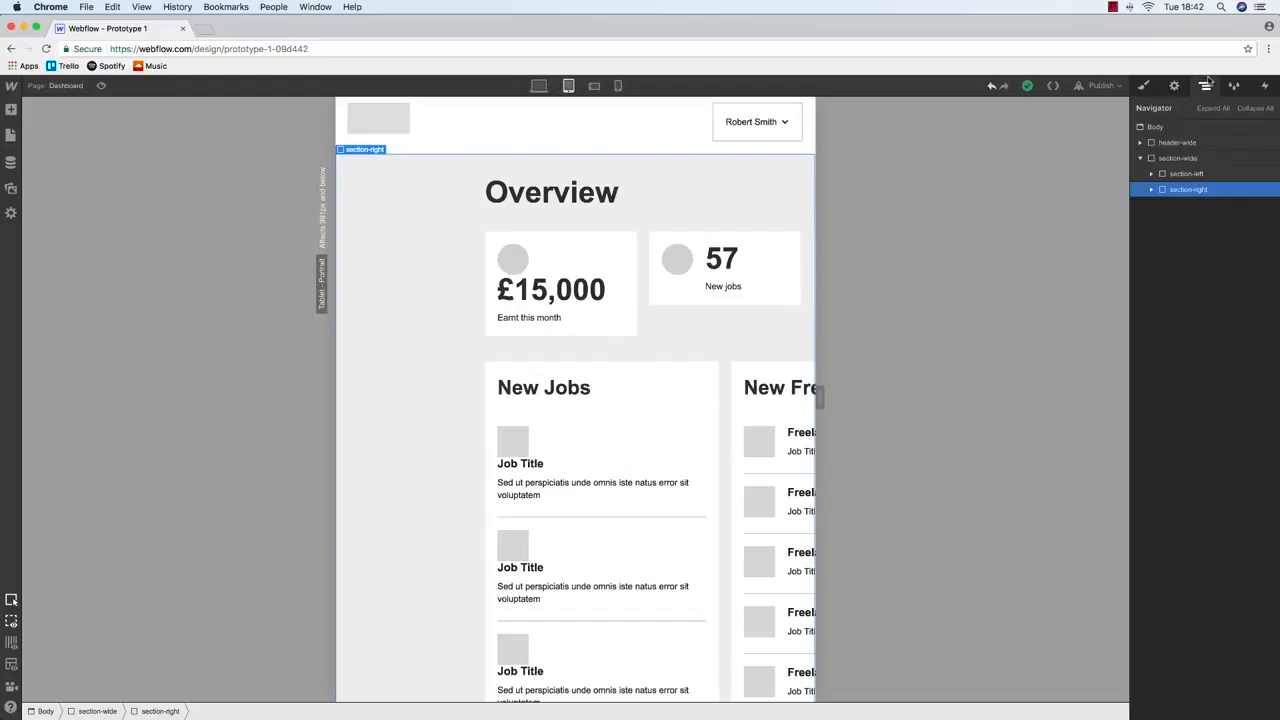
left_click(1151, 190)
left_click(1209, 206)
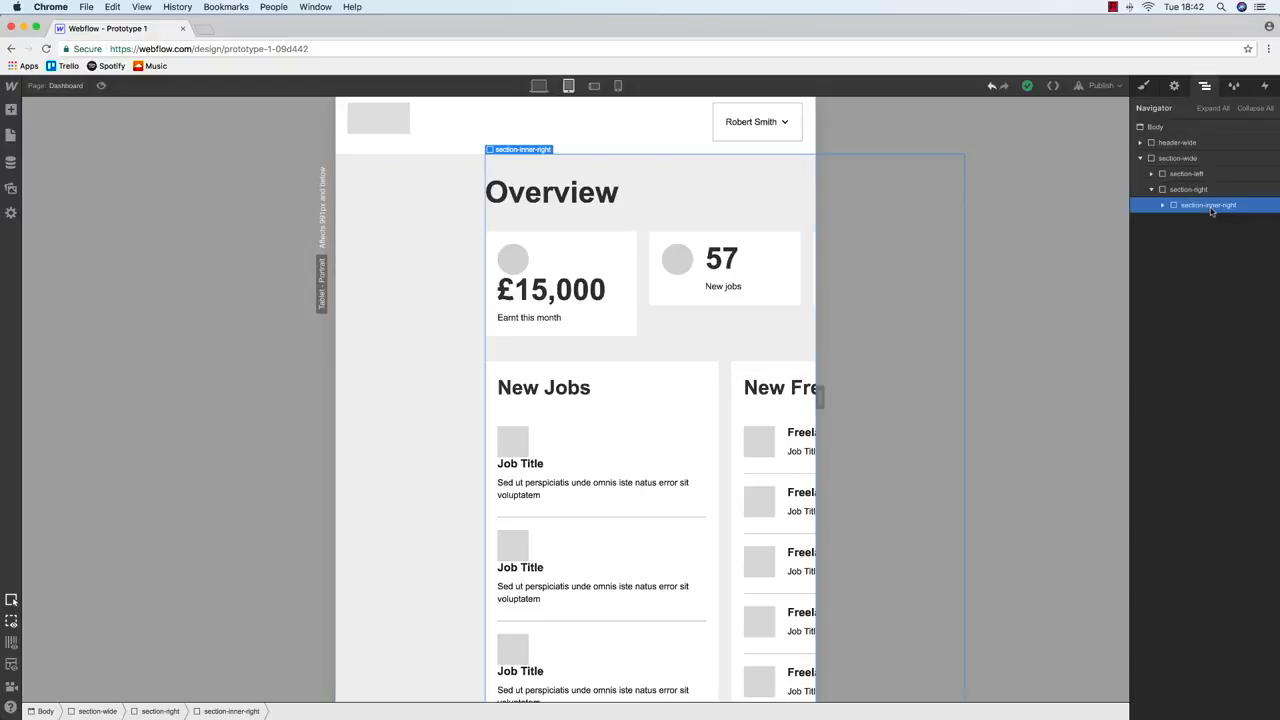
left_click(1145, 87)
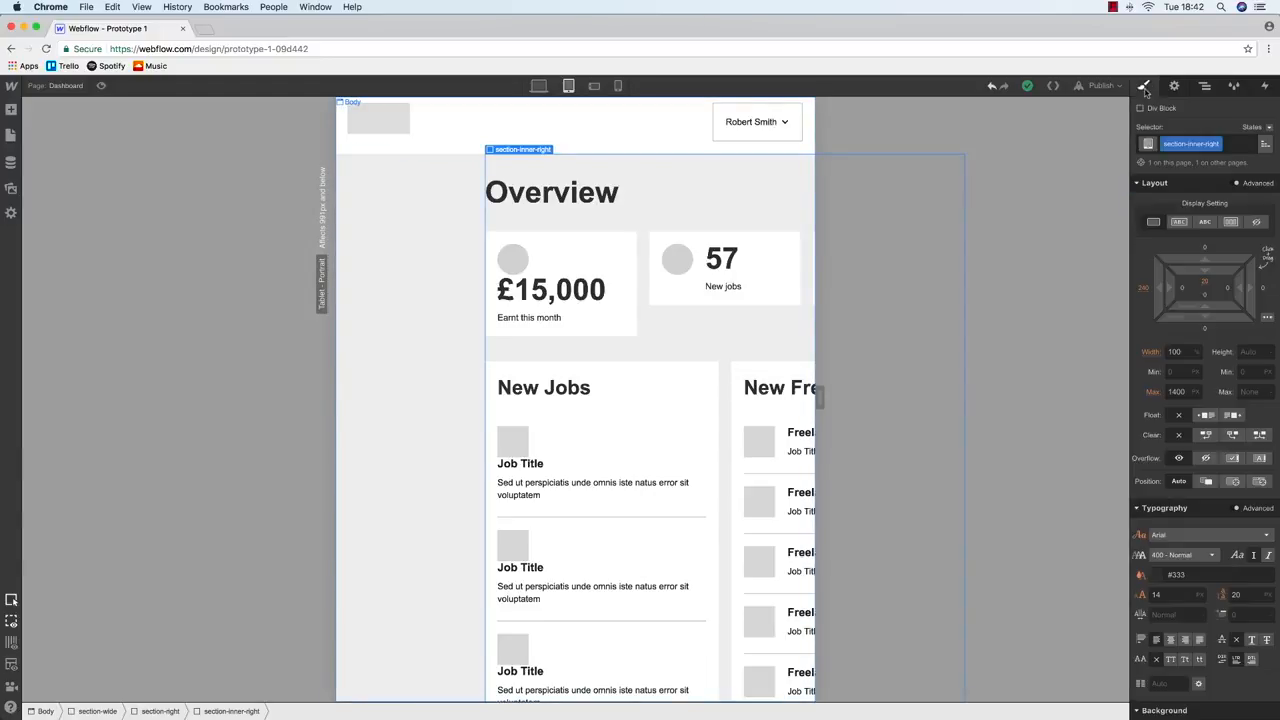
Give section-inner-right a left margin of 0 and 20 px left and right padding
left_click(1143, 289)
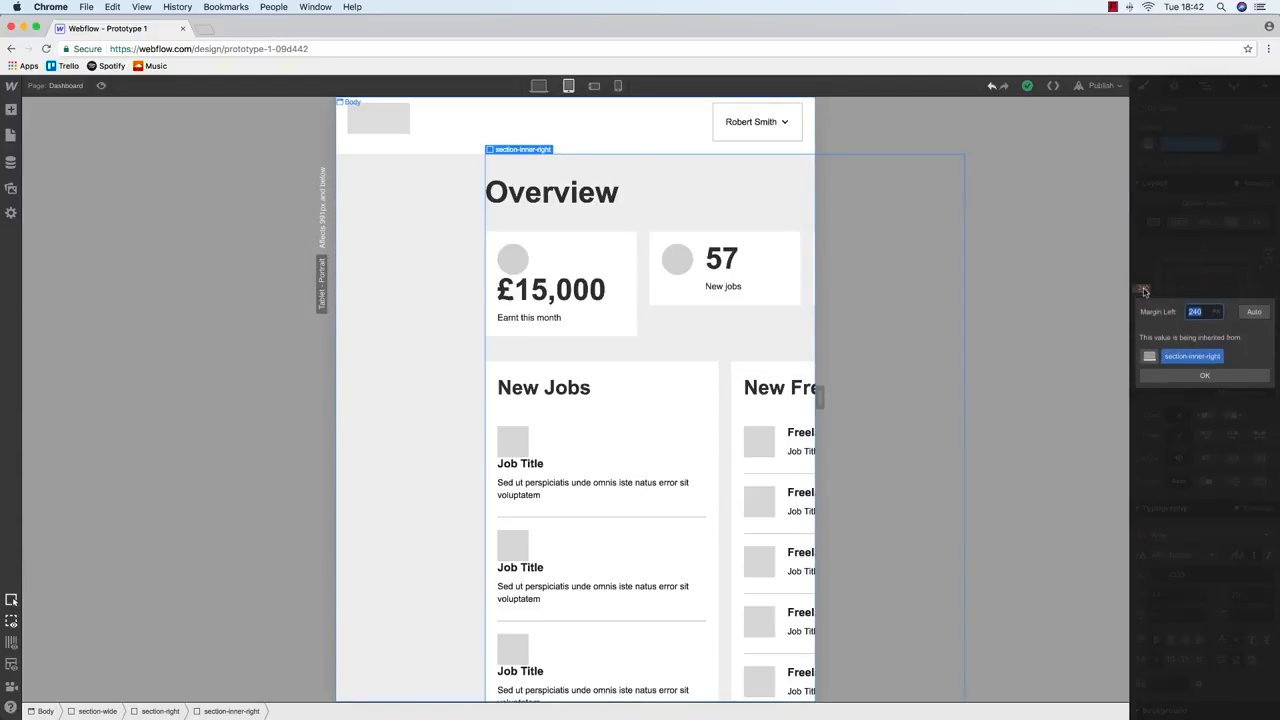
type("0")
key("Return")
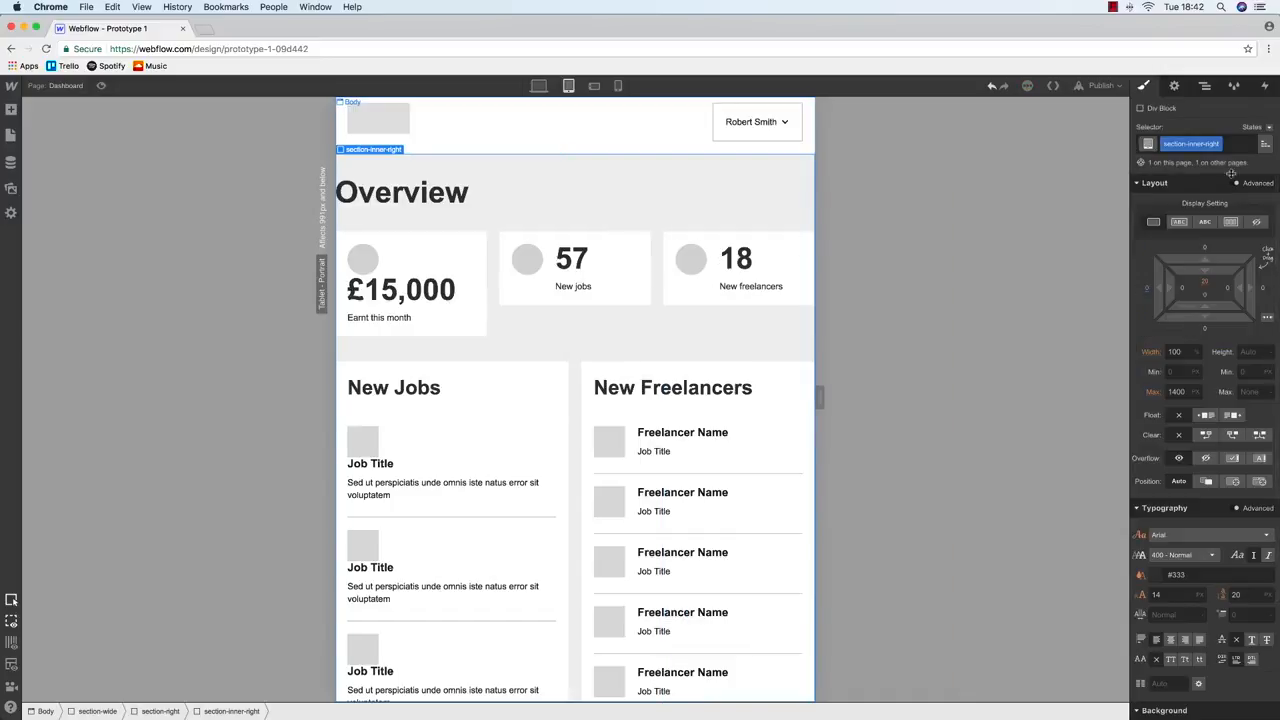
left_click(1183, 290)
type("2")
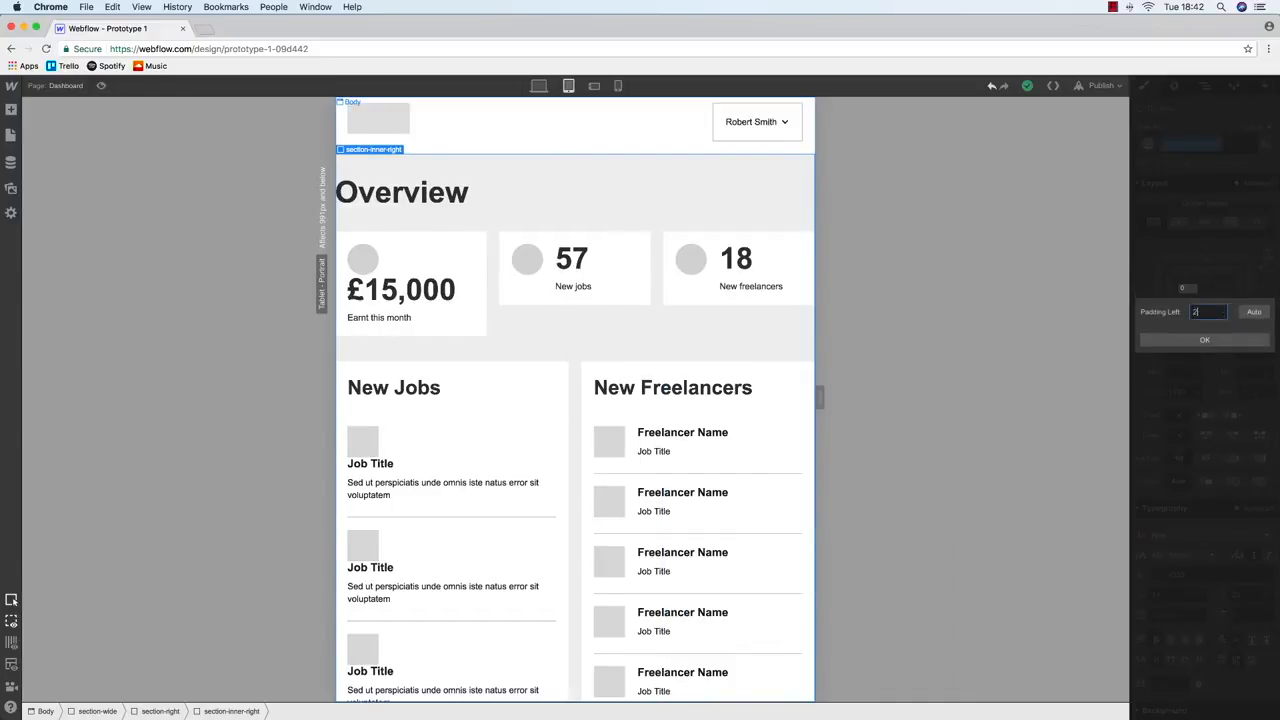
type("0")
key("Return")
left_click(1229, 290)
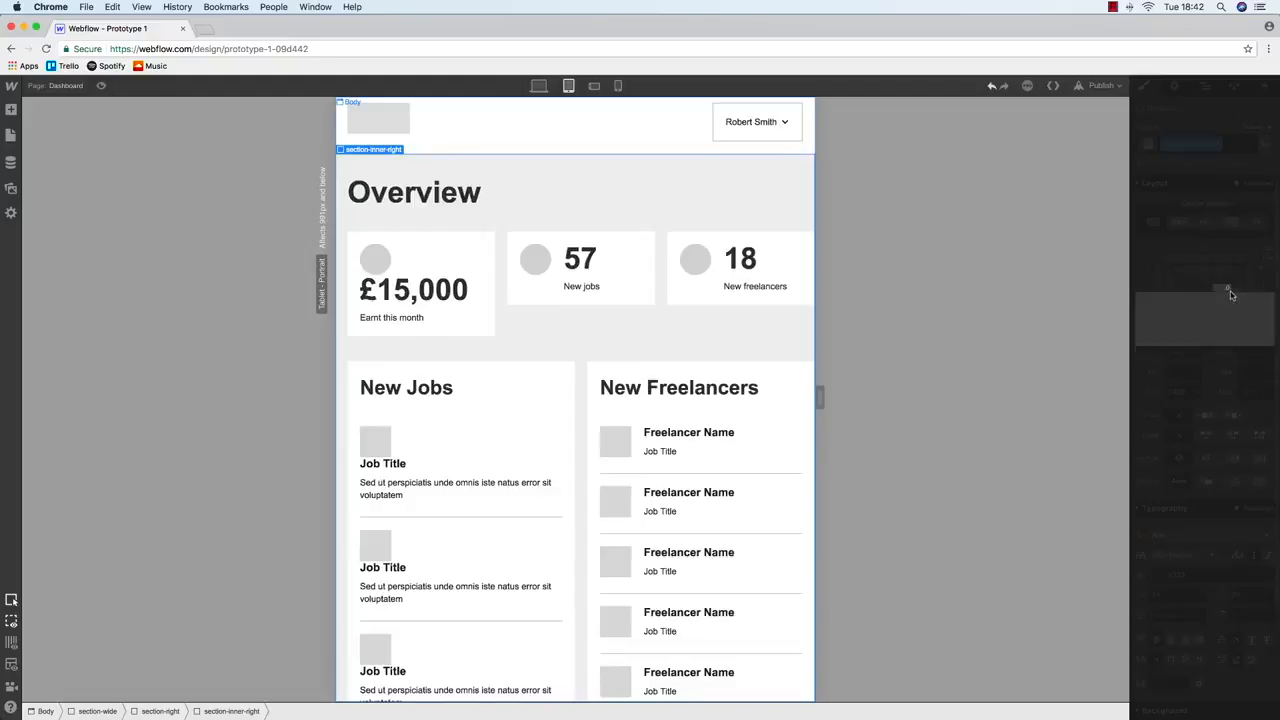
key("Return")
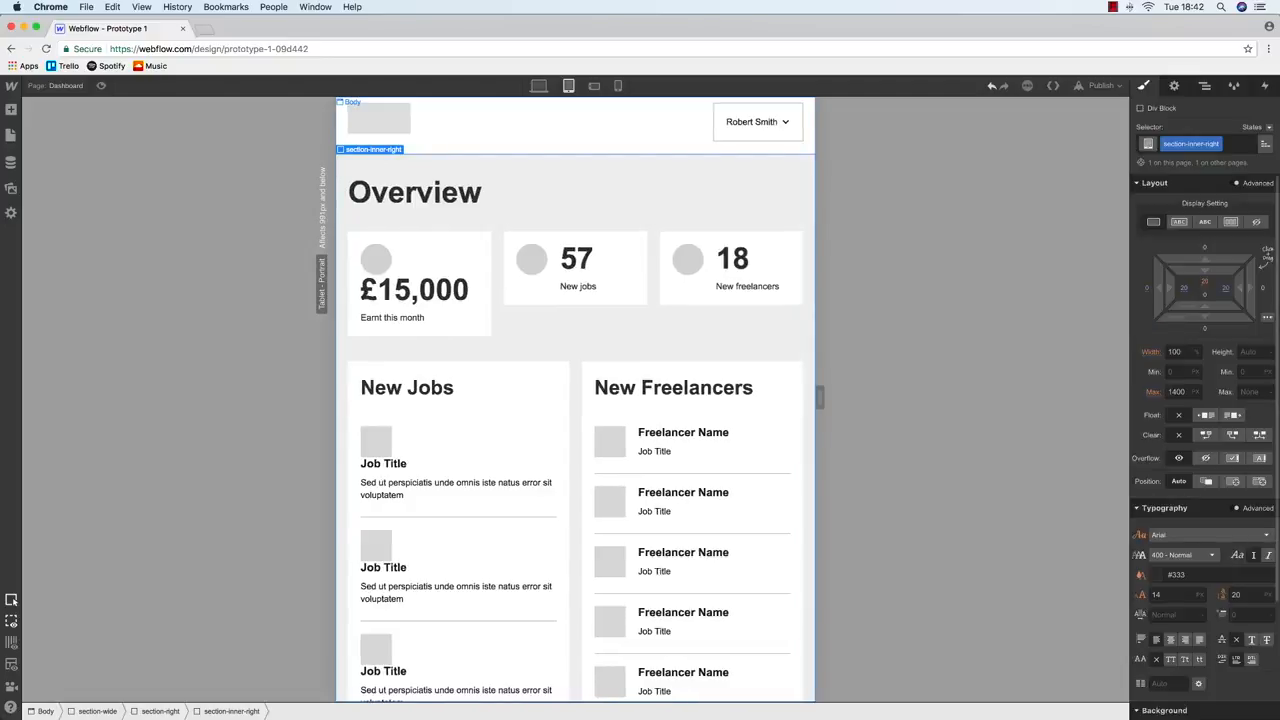
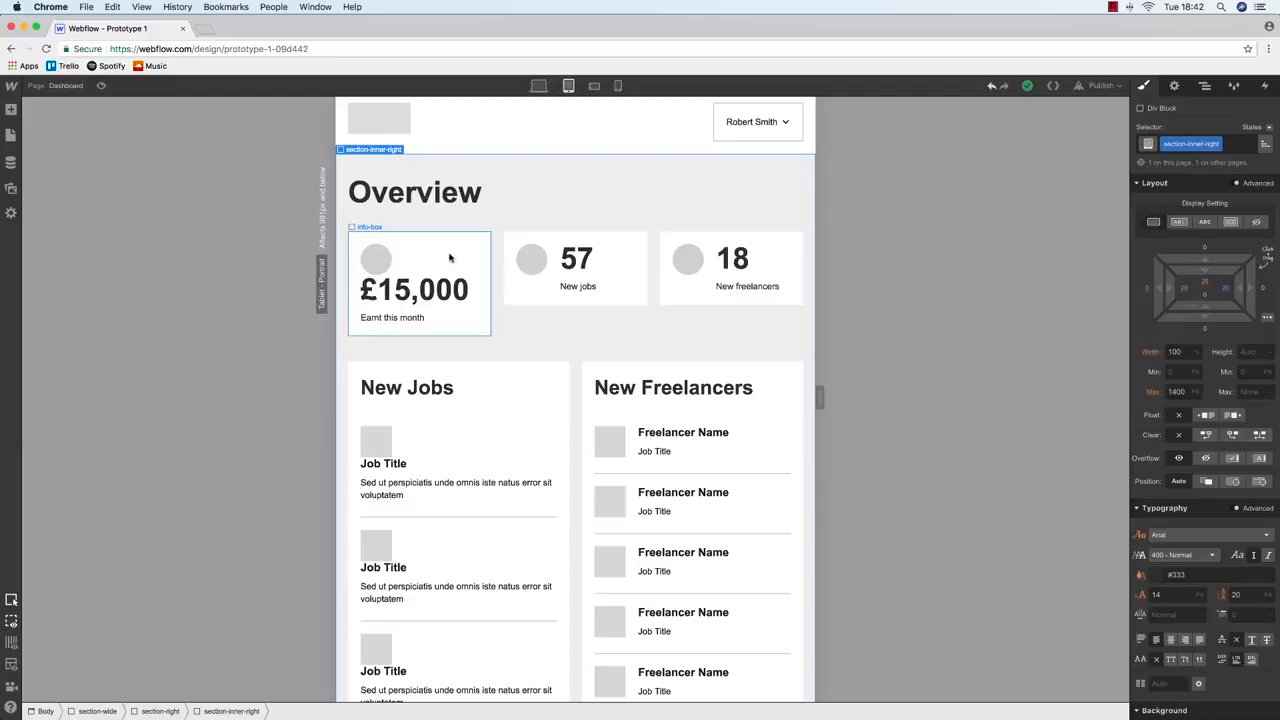
Set the 2-col-row holding New Jobs and New Freelancers to a single-column Tablet Portrait layout
scroll(437, 256, "up", 1)
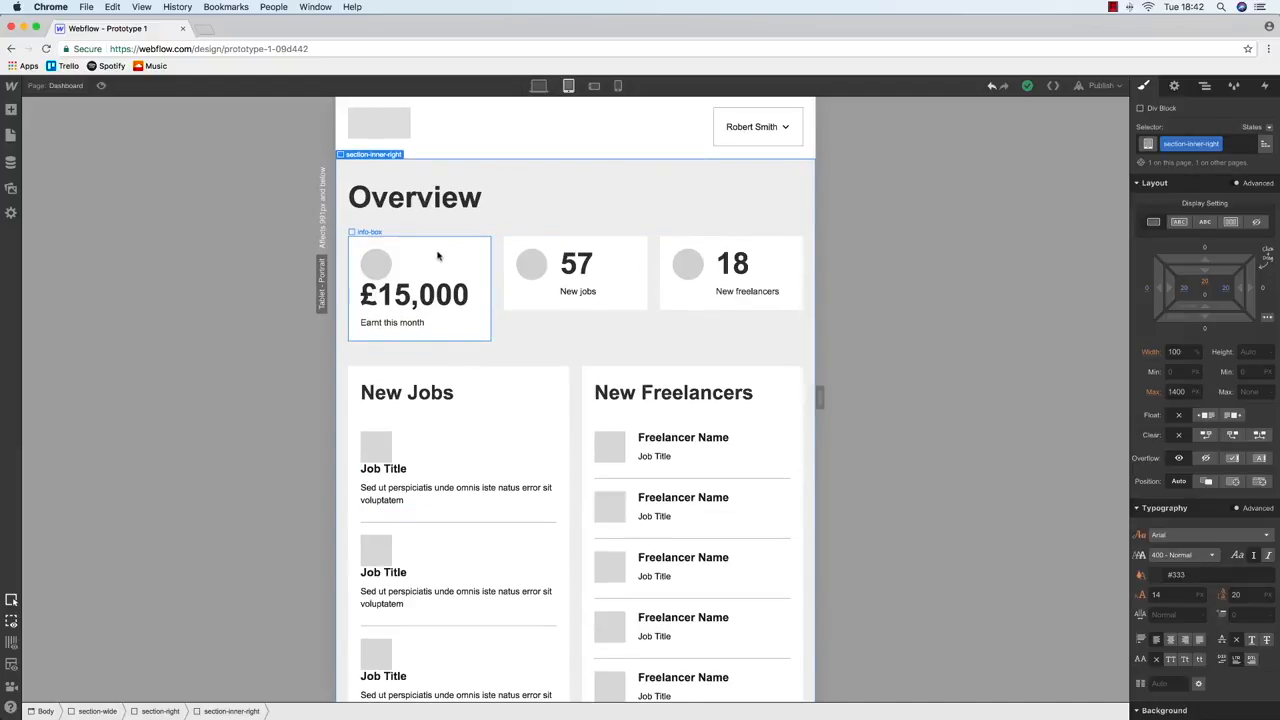
left_click(508, 381)
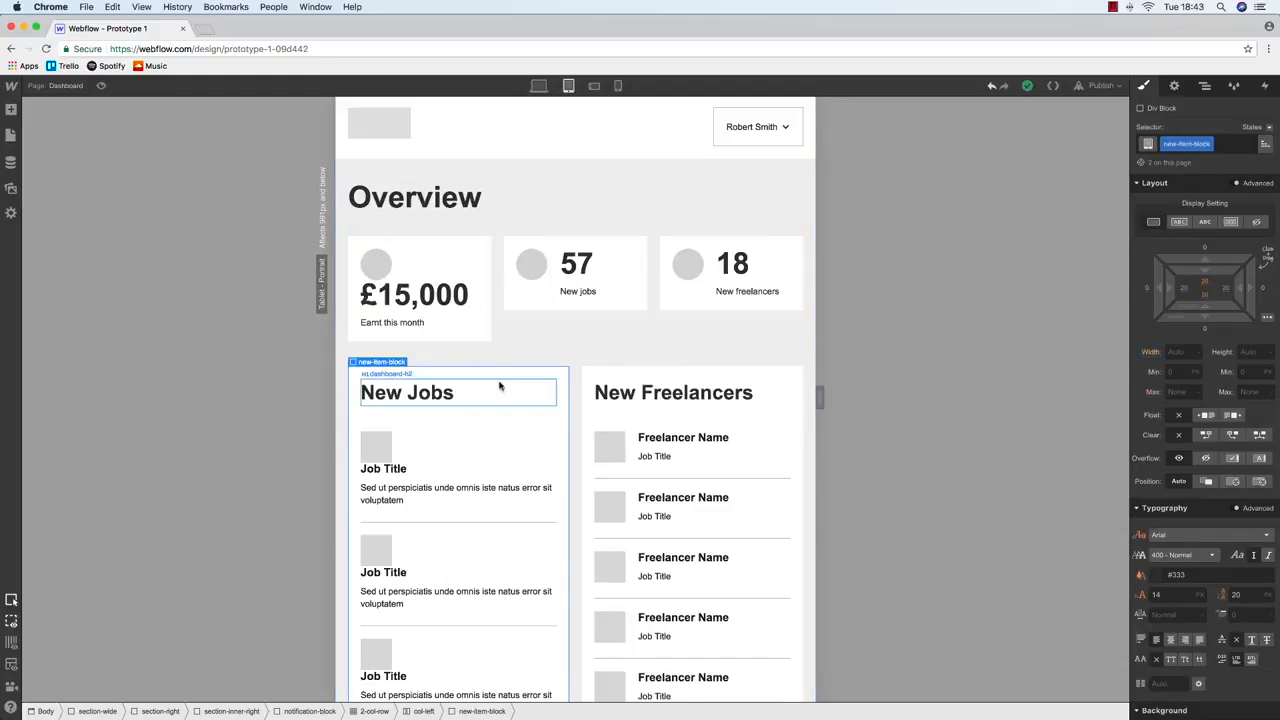
left_click(1205, 86)
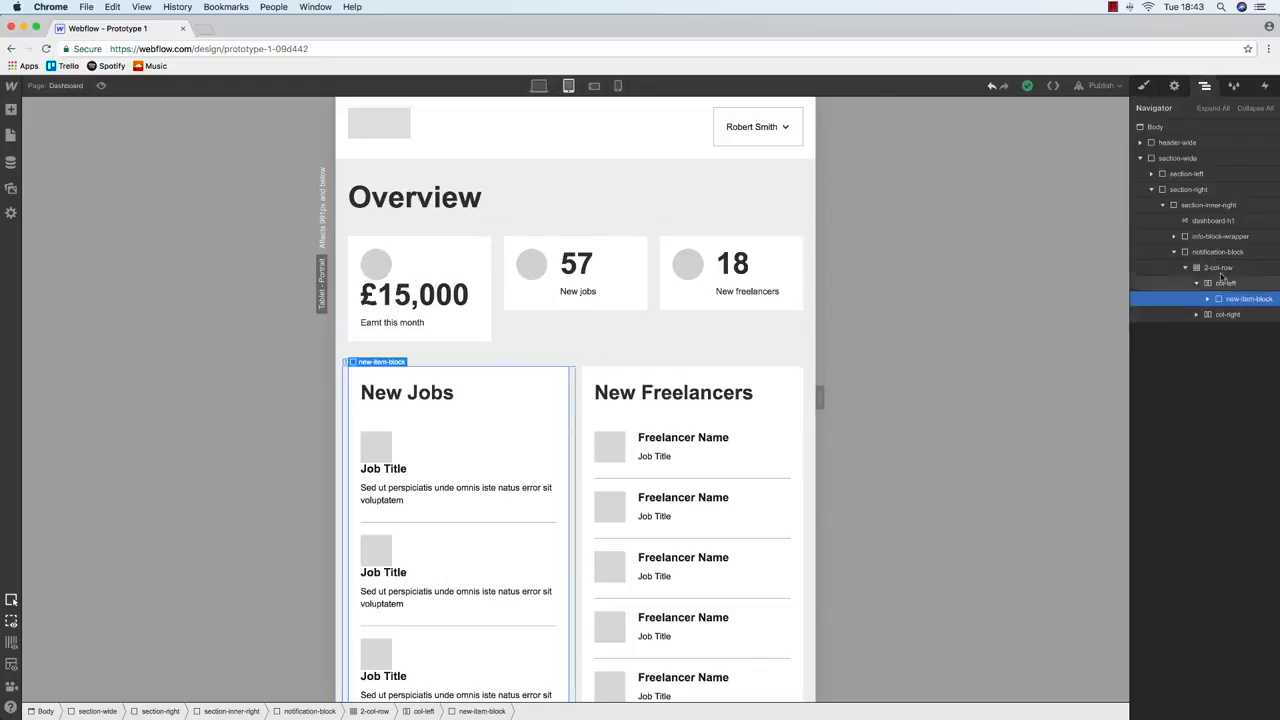
left_click(1216, 267)
left_click(1174, 86)
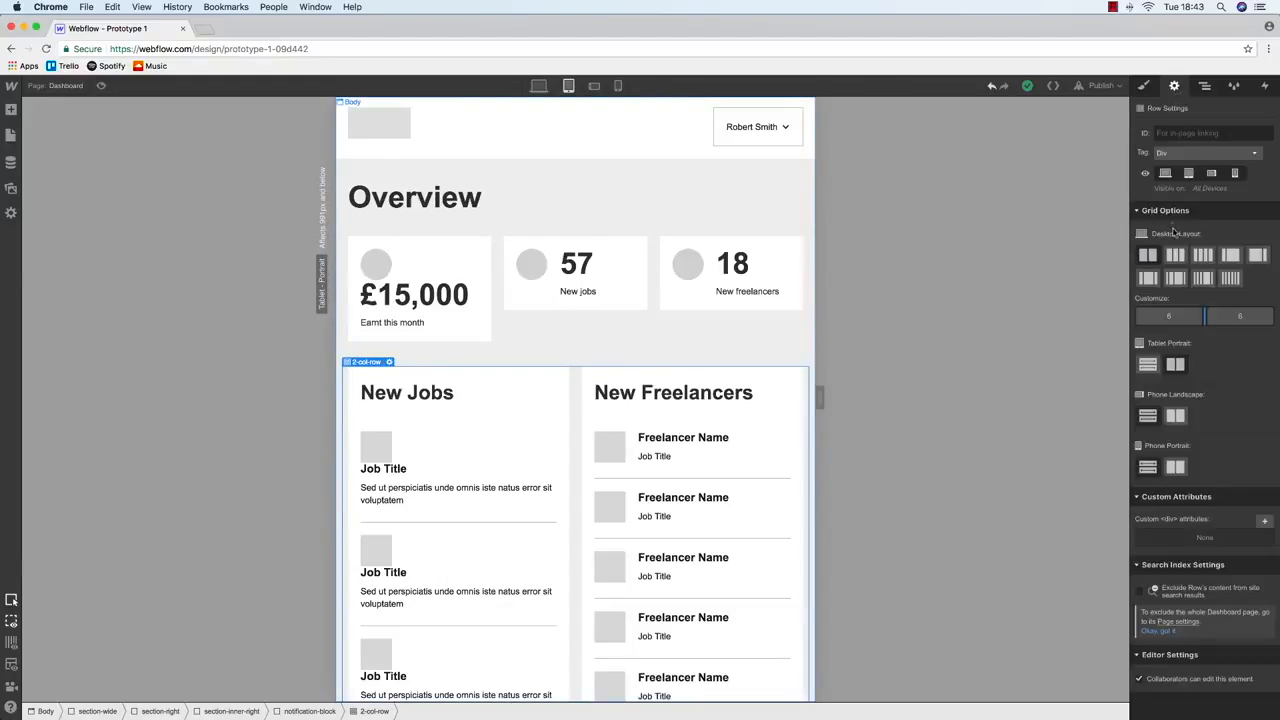
left_click(1147, 364)
scroll(632, 372, "down", 5)
scroll(632, 372, "up", 5)
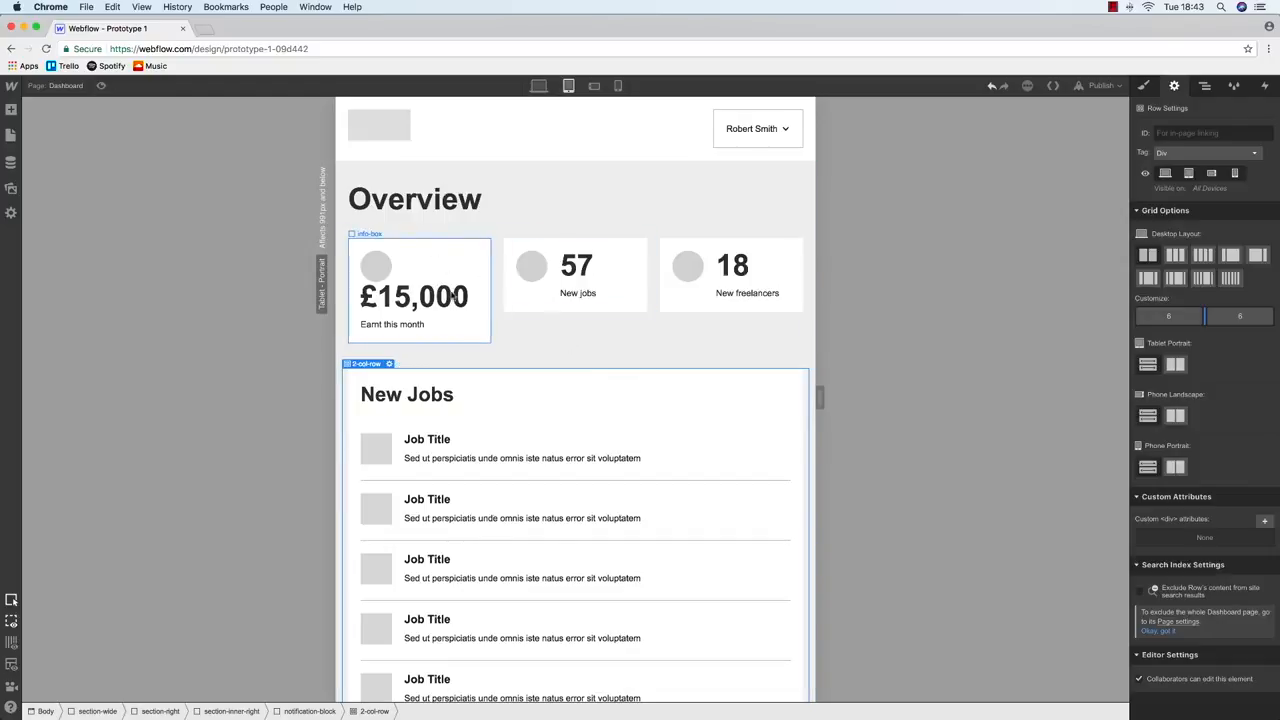
Set the £15,000 text's font size to 32 px at tablet, keeping 48 px on desktop
left_click(447, 256)
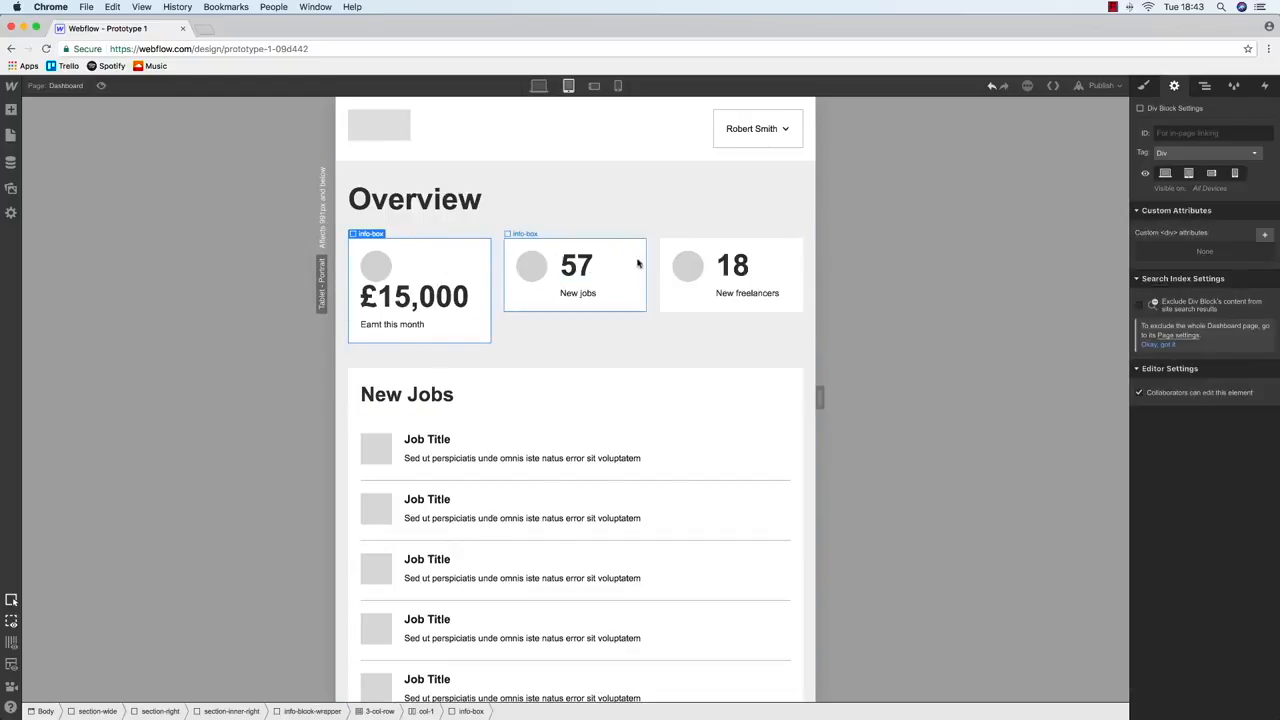
key("Down")
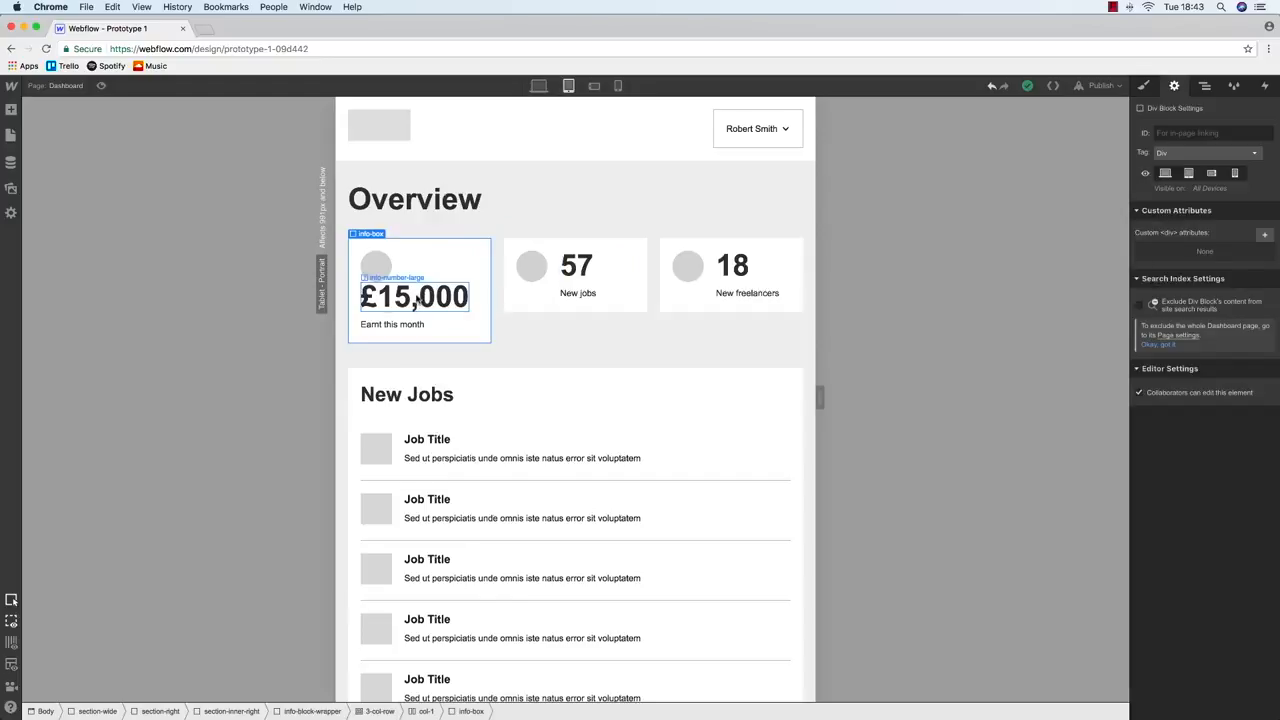
left_click(1145, 86)
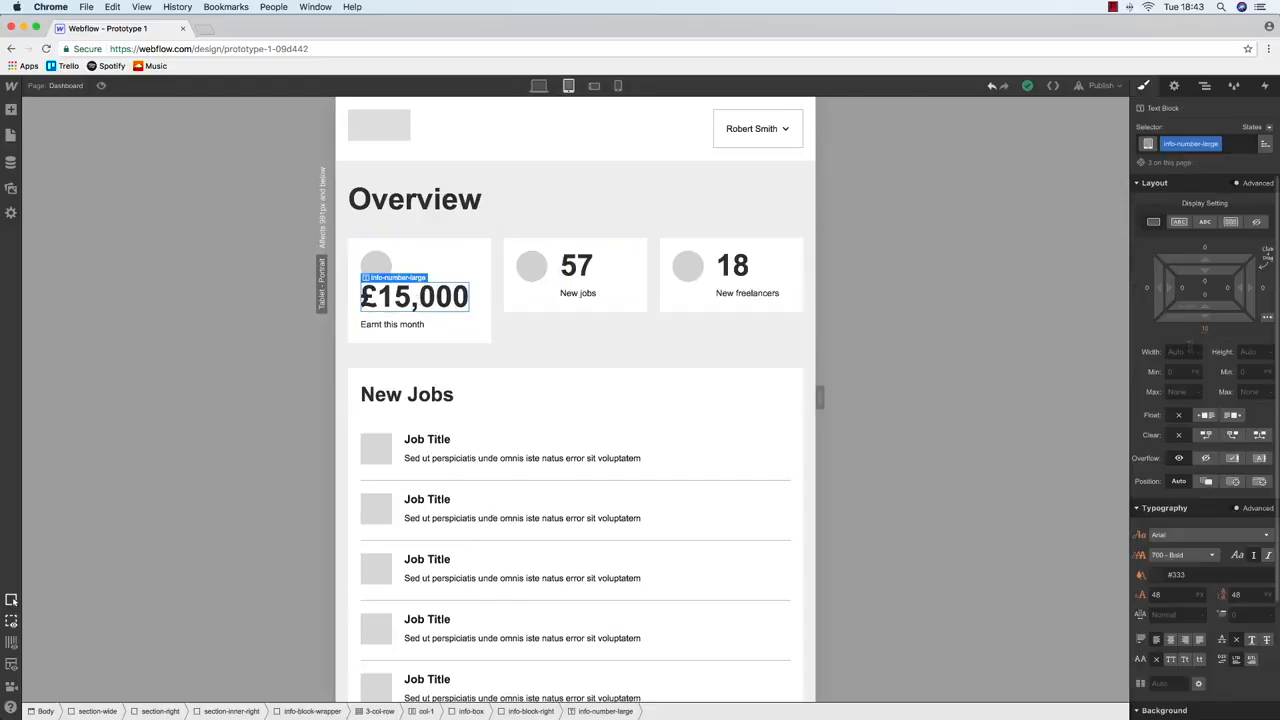
left_click(1160, 594)
type("32")
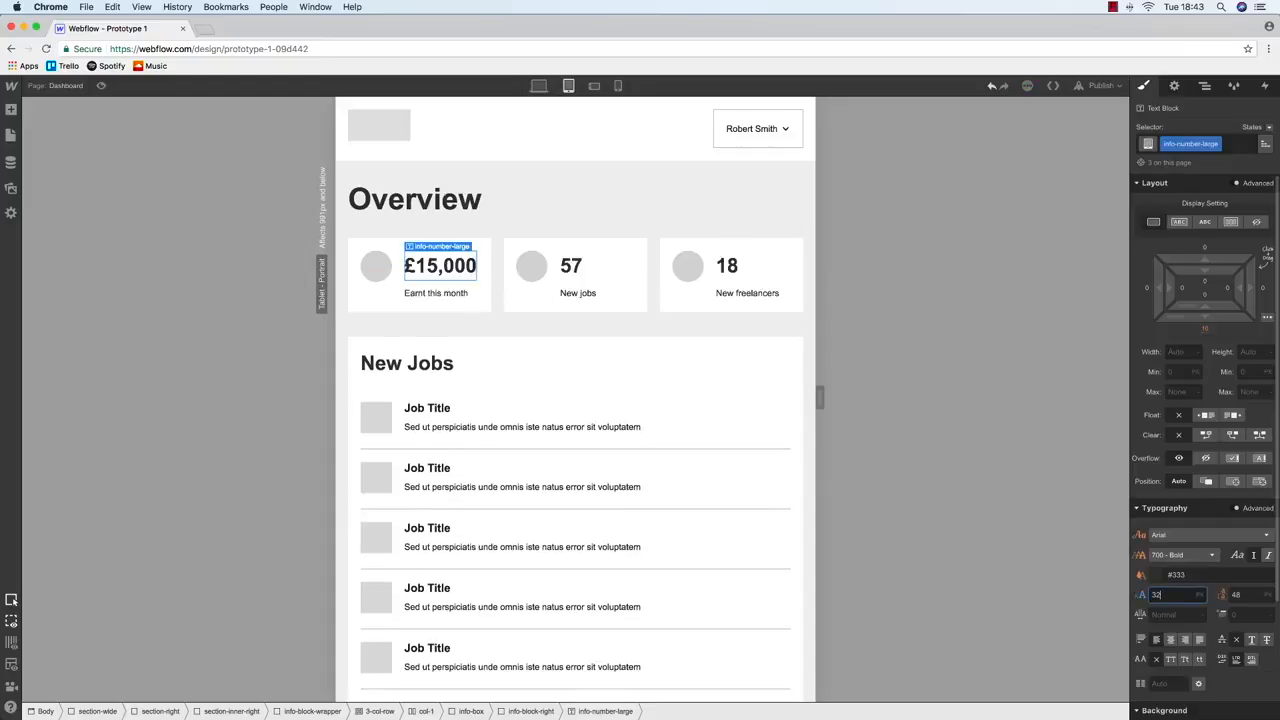
left_click(538, 86)
Publish the site, check the live /dashboard page on webflow.io, and return to the designer
left_click(1100, 85)
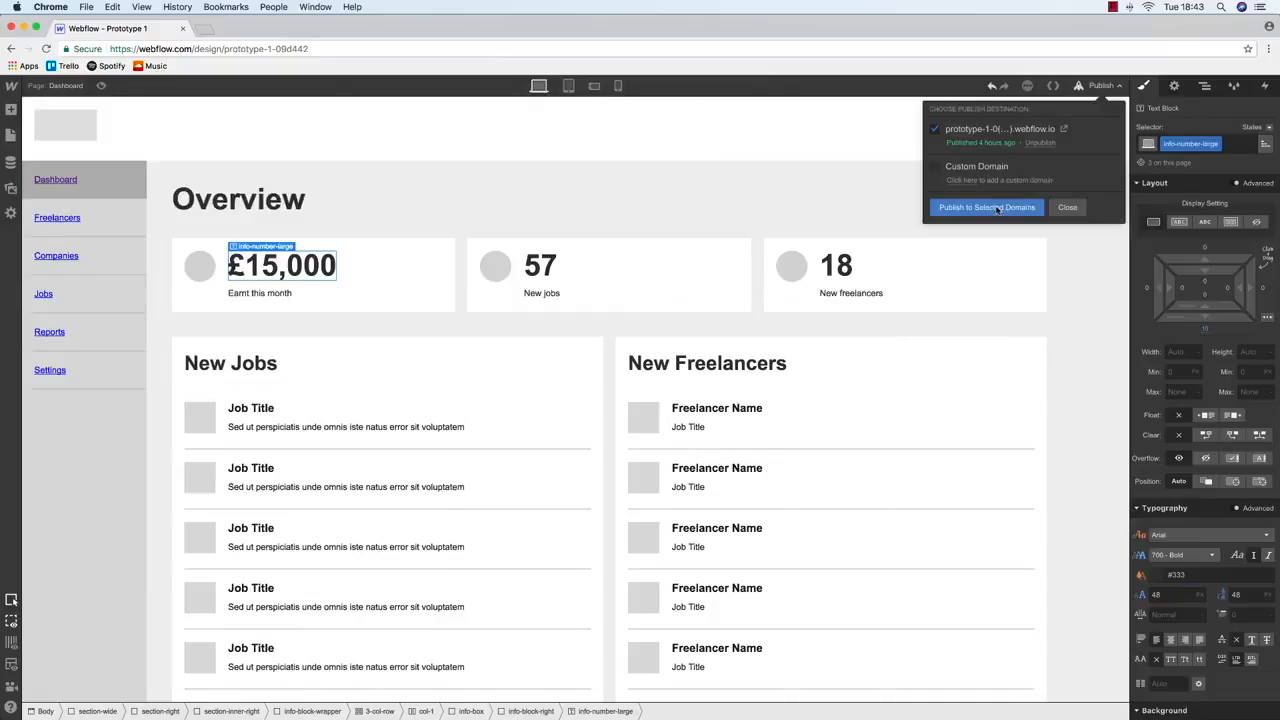
left_click(1063, 130)
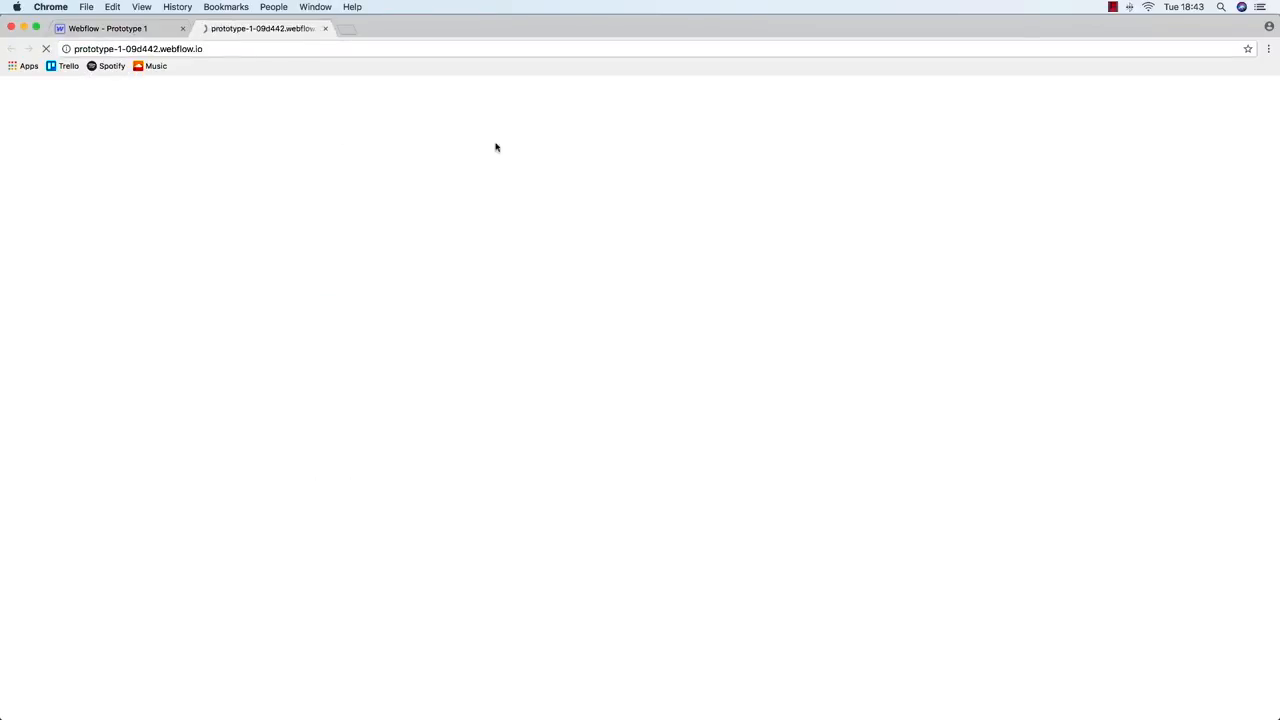
left_click(271, 46)
left_click(271, 46)
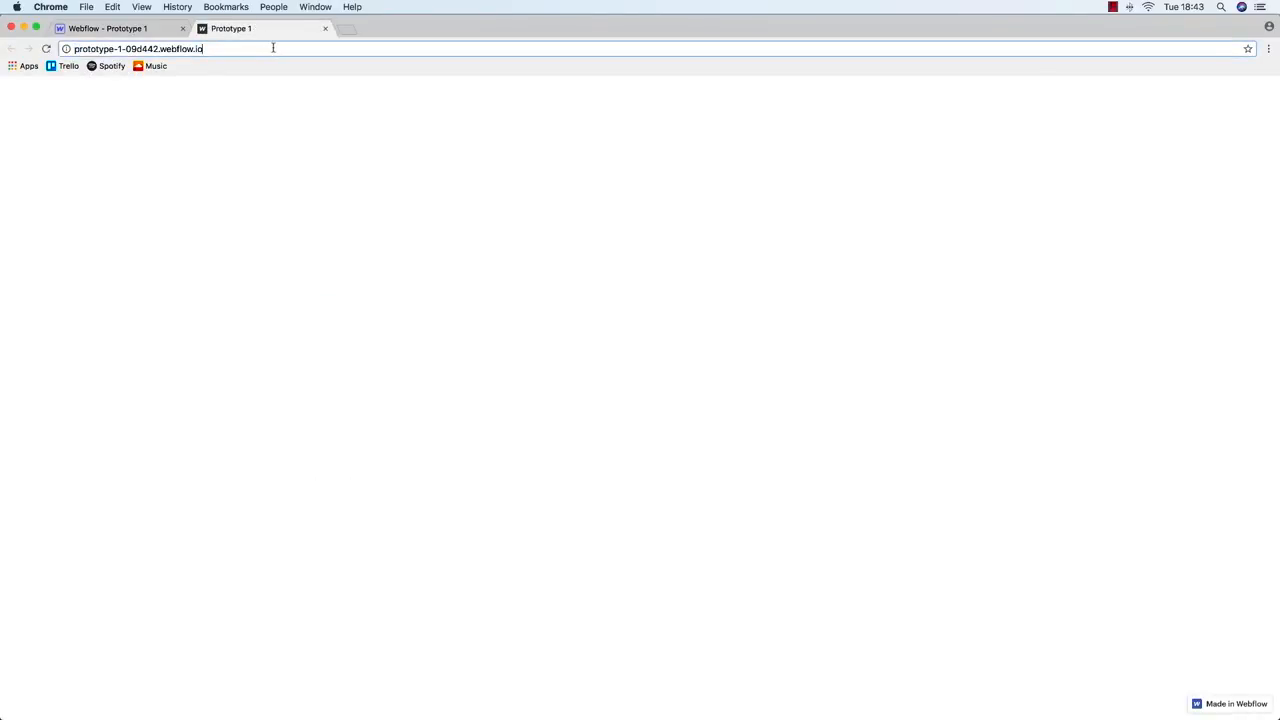
type("/dashboard")
key("Return")
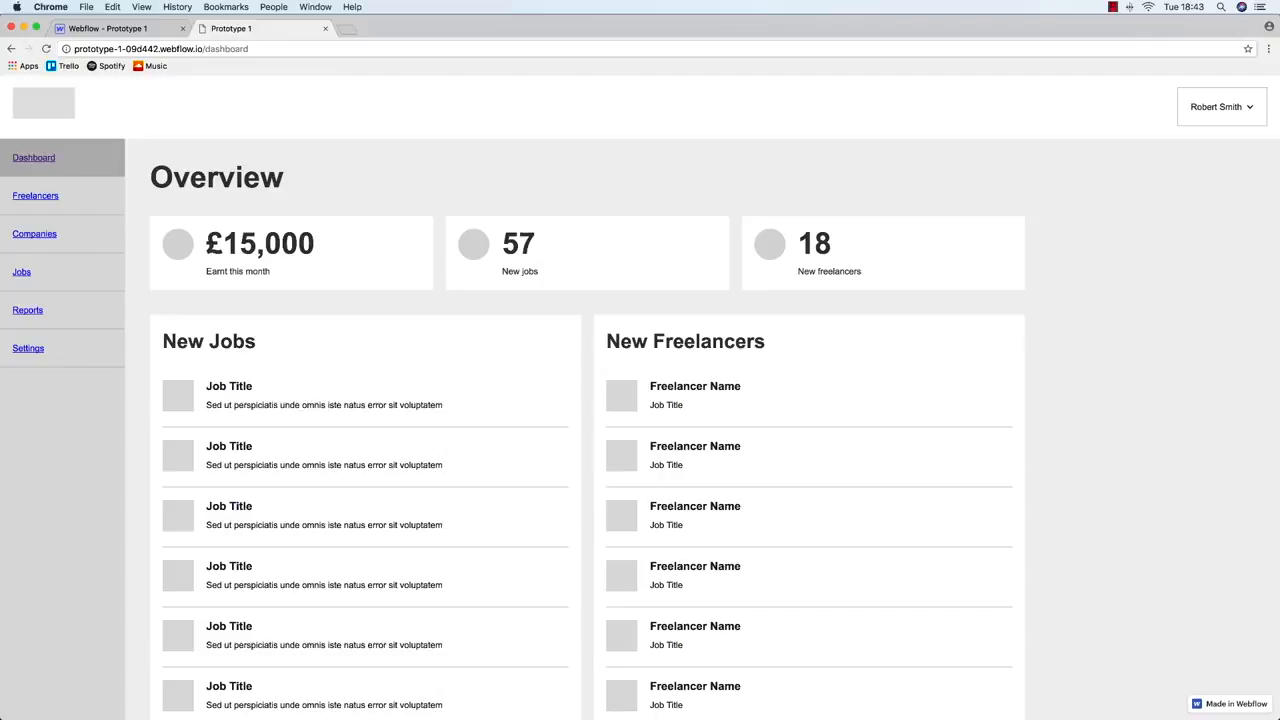
mouse_move(1276, 230)
left_mouse_down()
mouse_move(393, 217)
mouse_move(1278, 217)
left_mouse_up()
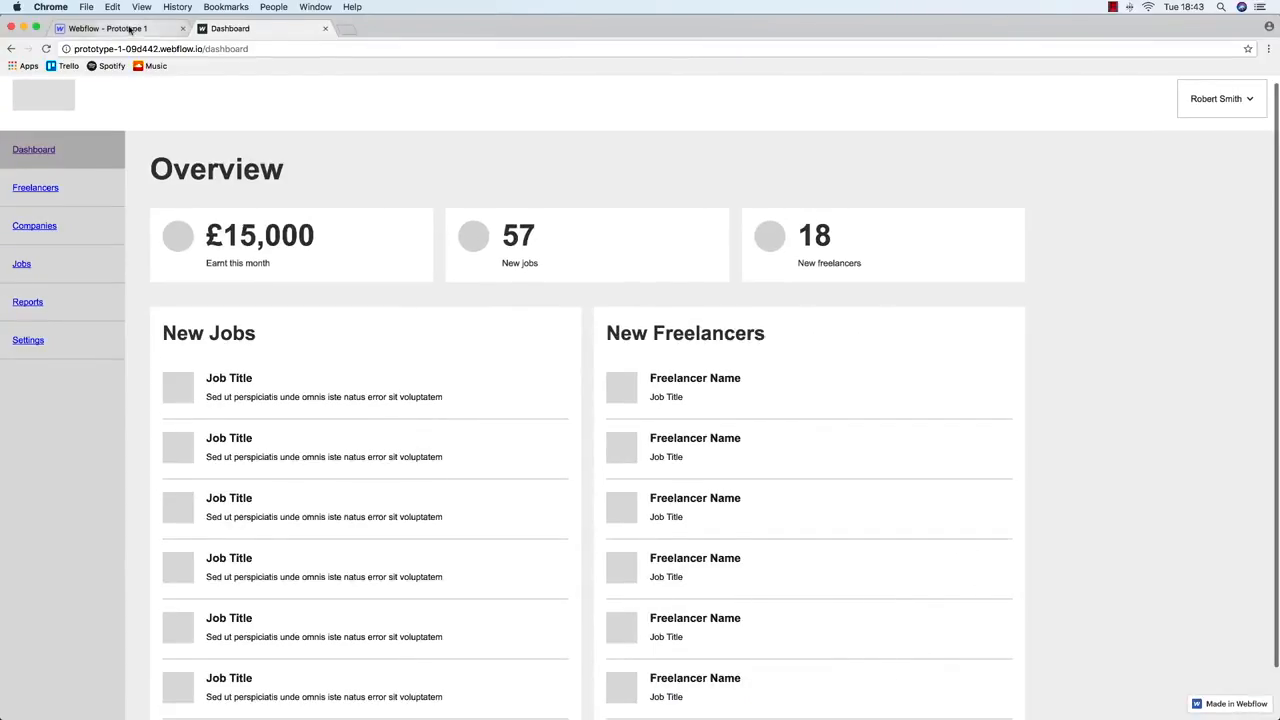
left_click(130, 28)
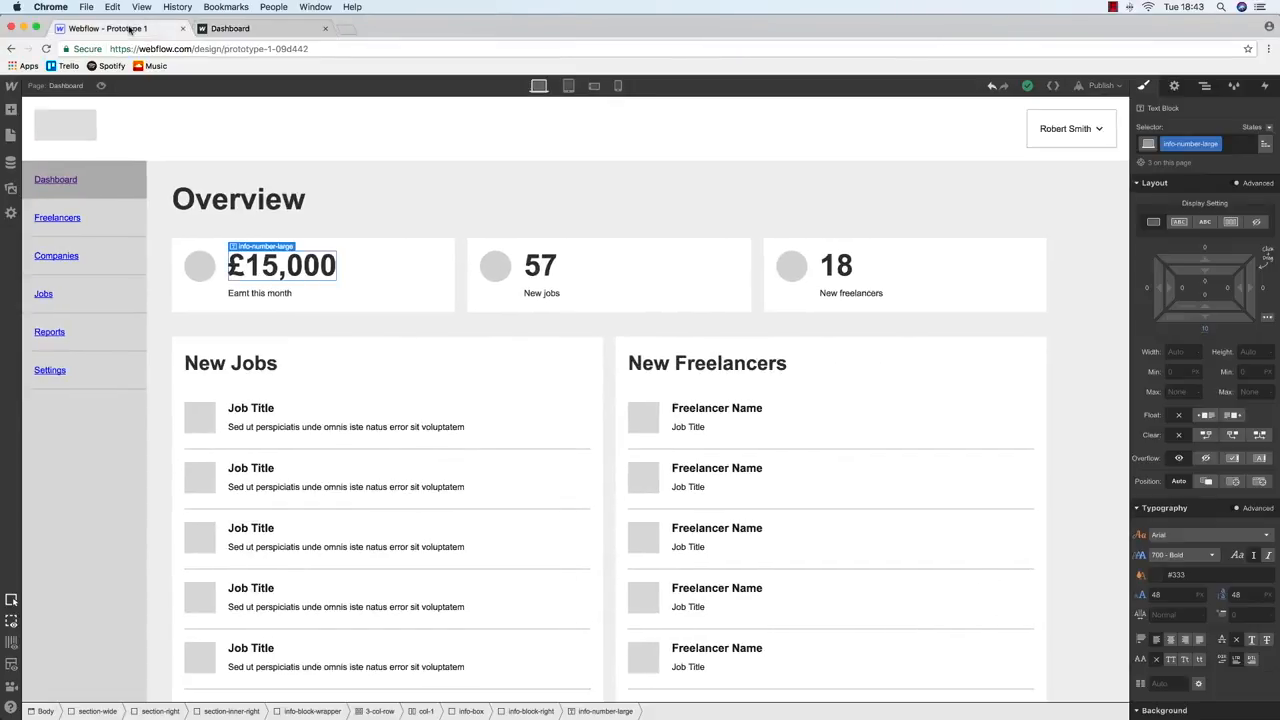
Give the info-box stat cards a 20 px bottom margin on phone landscape
left_click(568, 87)
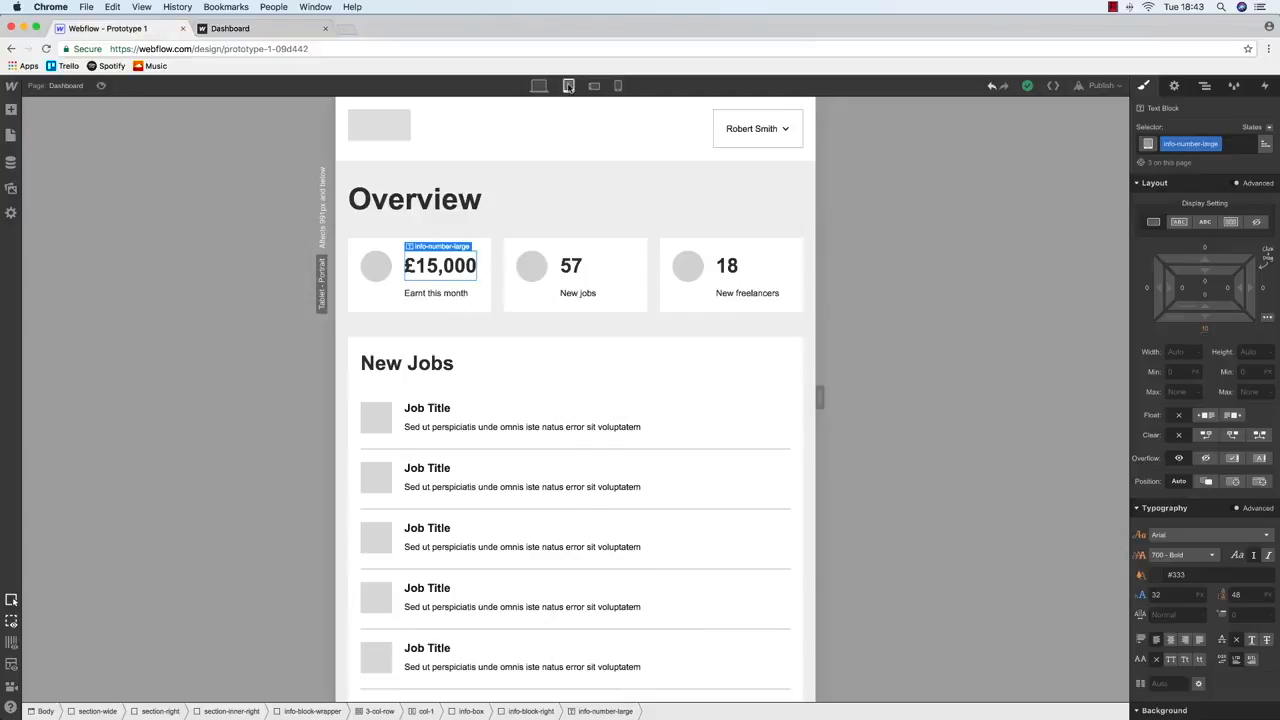
left_click(595, 87)
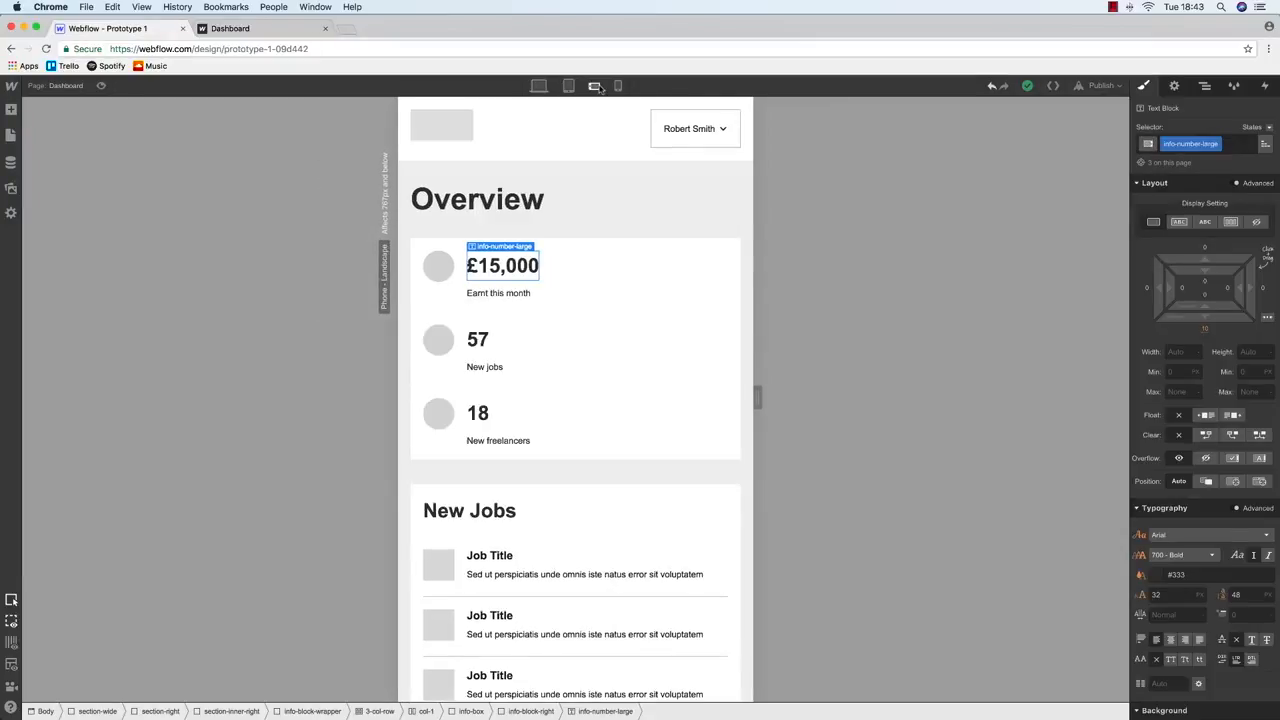
left_click(577, 246)
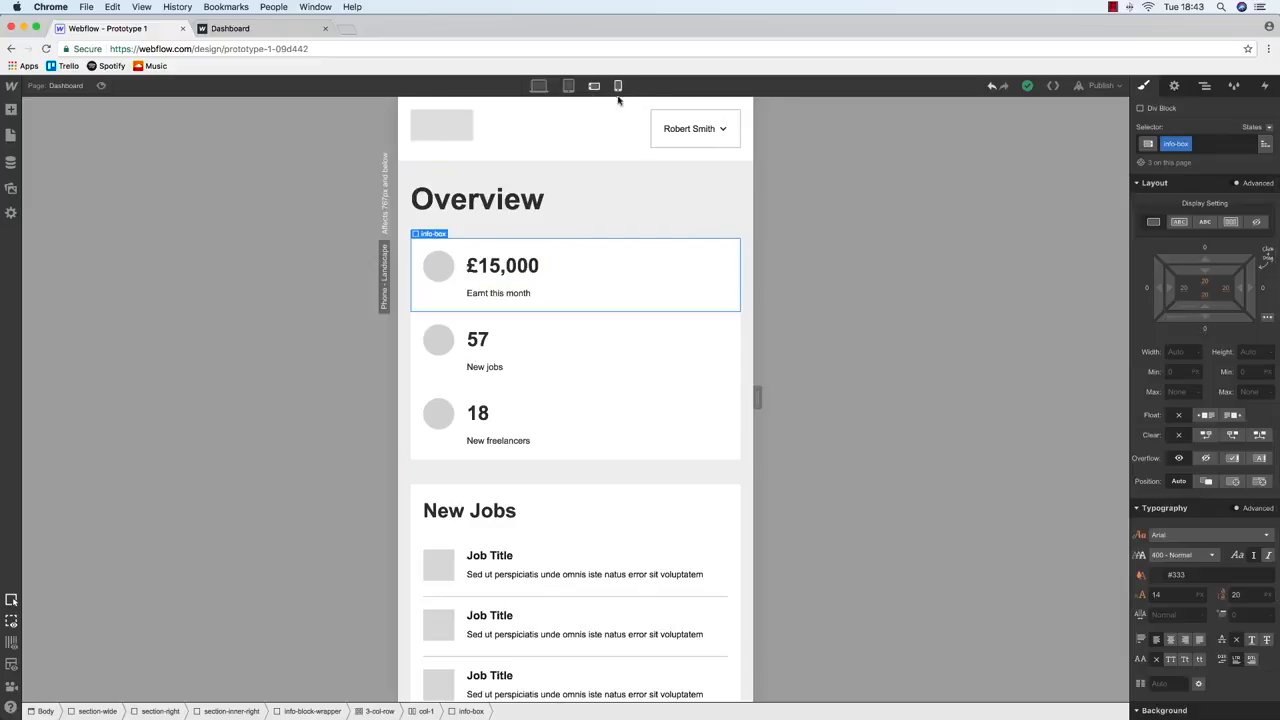
left_click(539, 86)
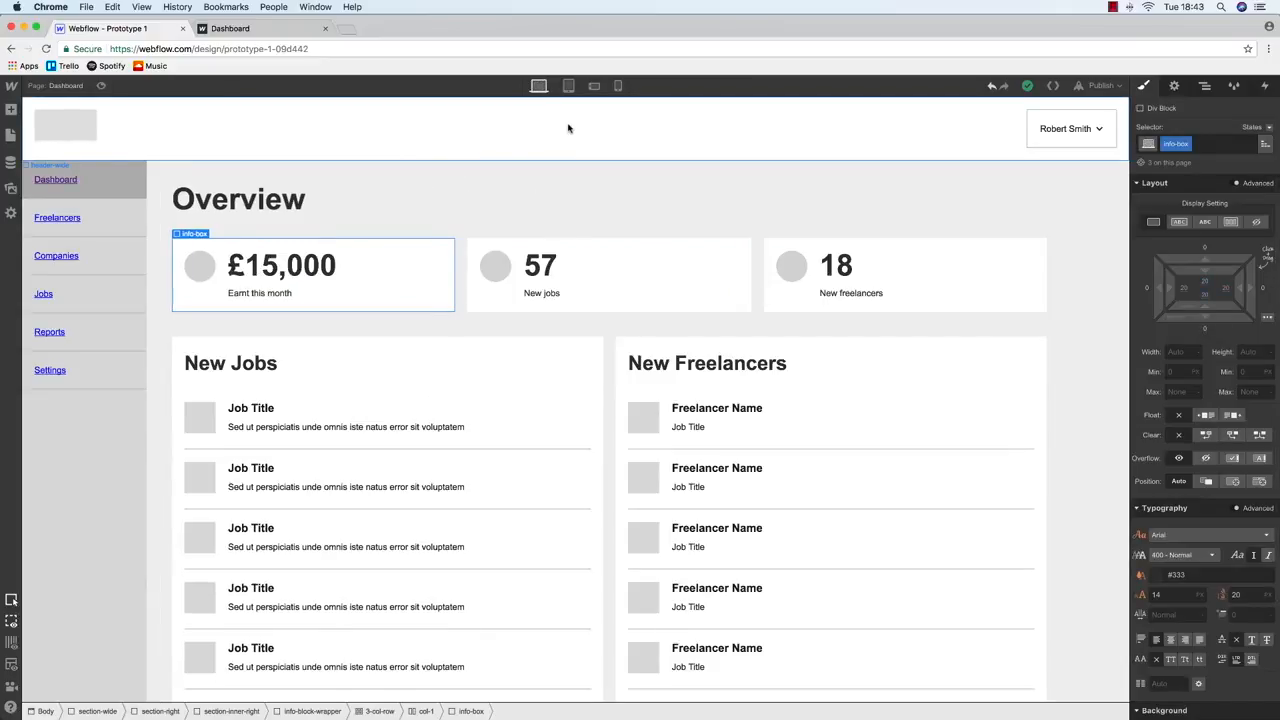
left_click(568, 86)
left_click(594, 87)
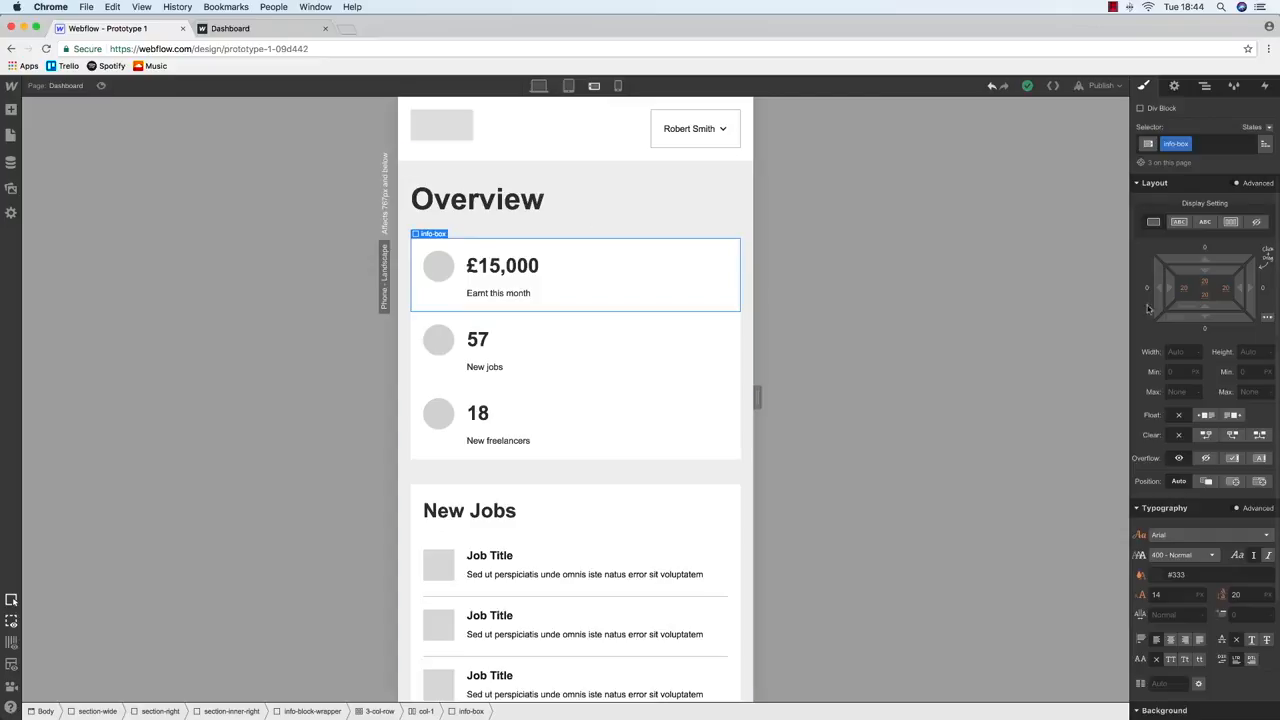
left_click(1205, 329)
type("20")
key("Return")
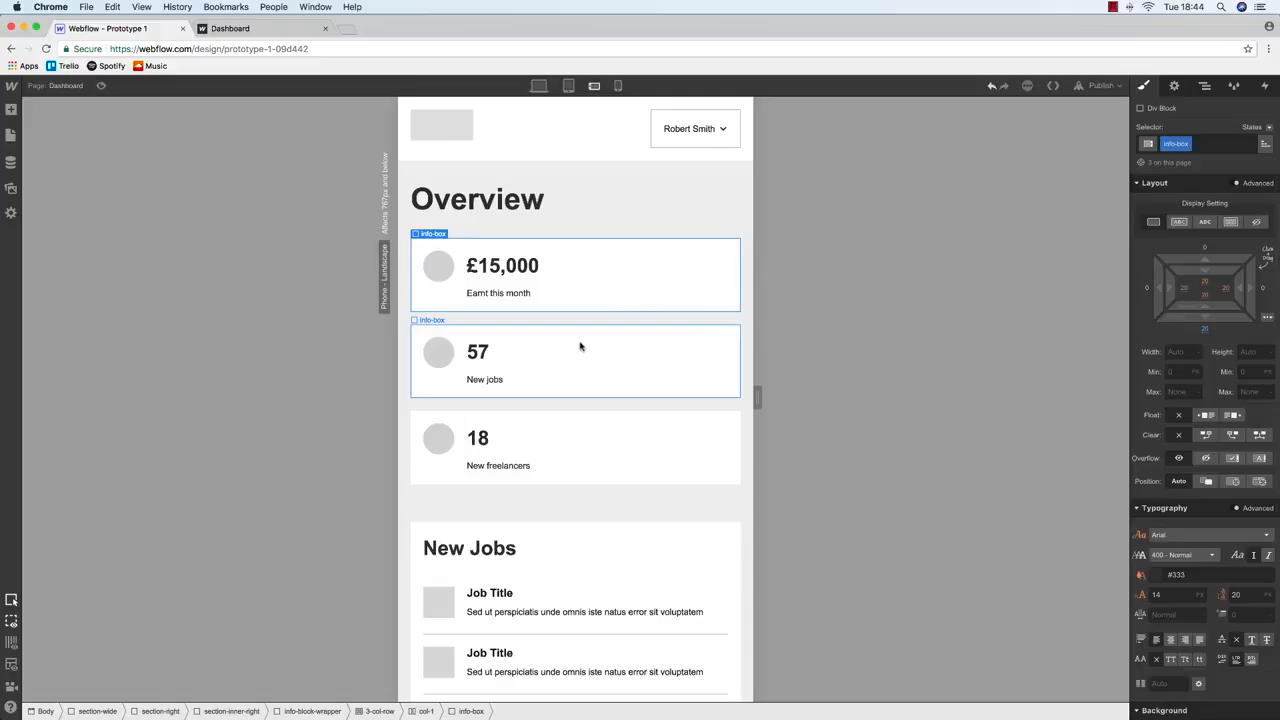
Set the £15,000 figure's line height to 32
left_click(508, 267)
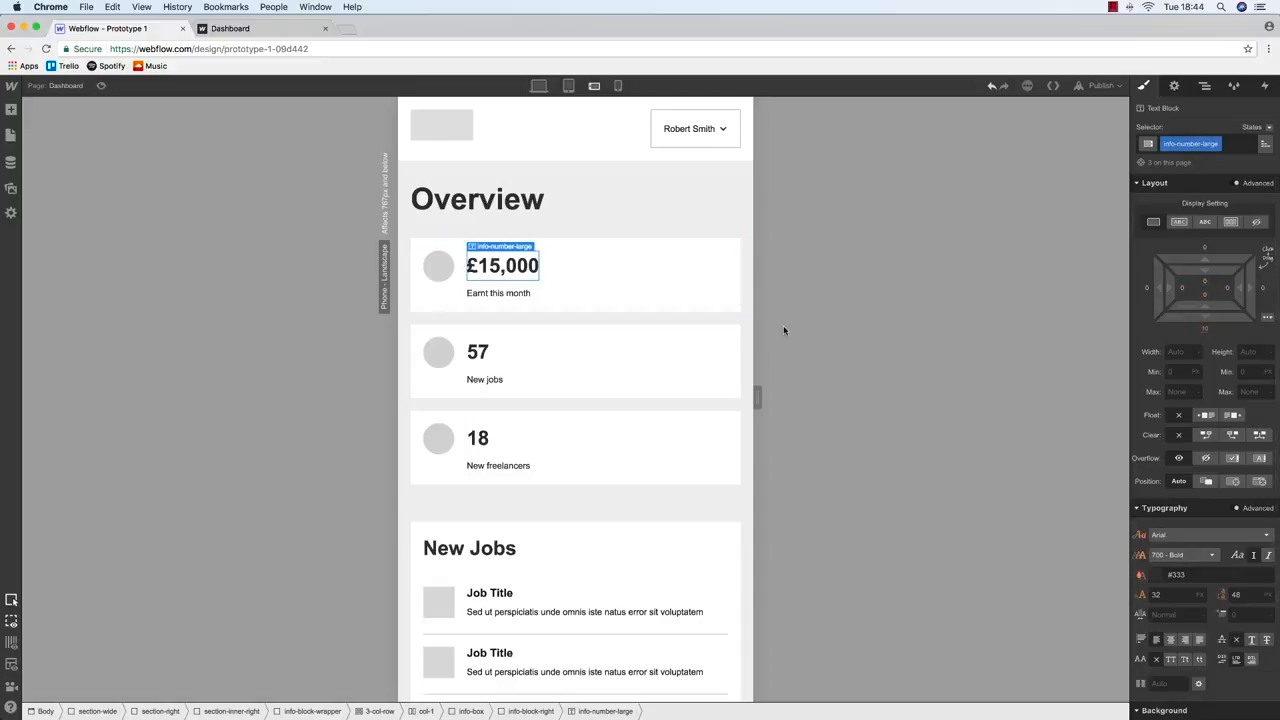
left_click(568, 85)
type("3")
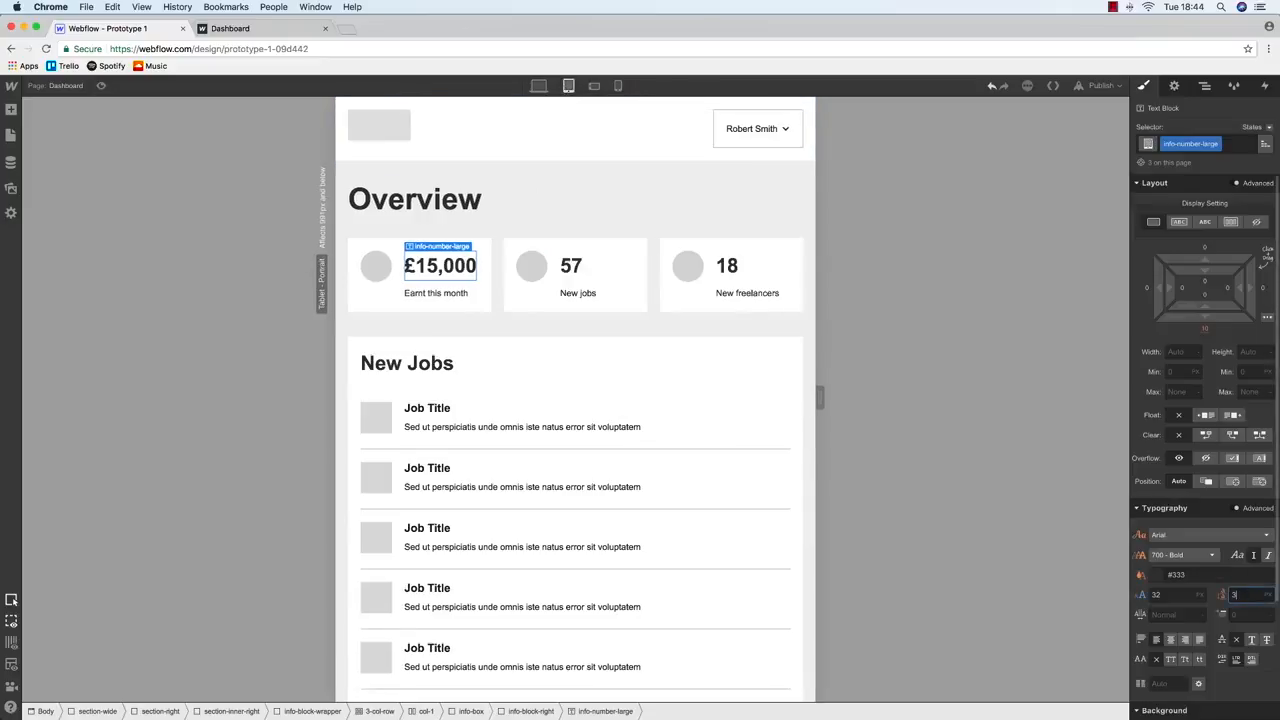
type("2")
left_click(594, 86)
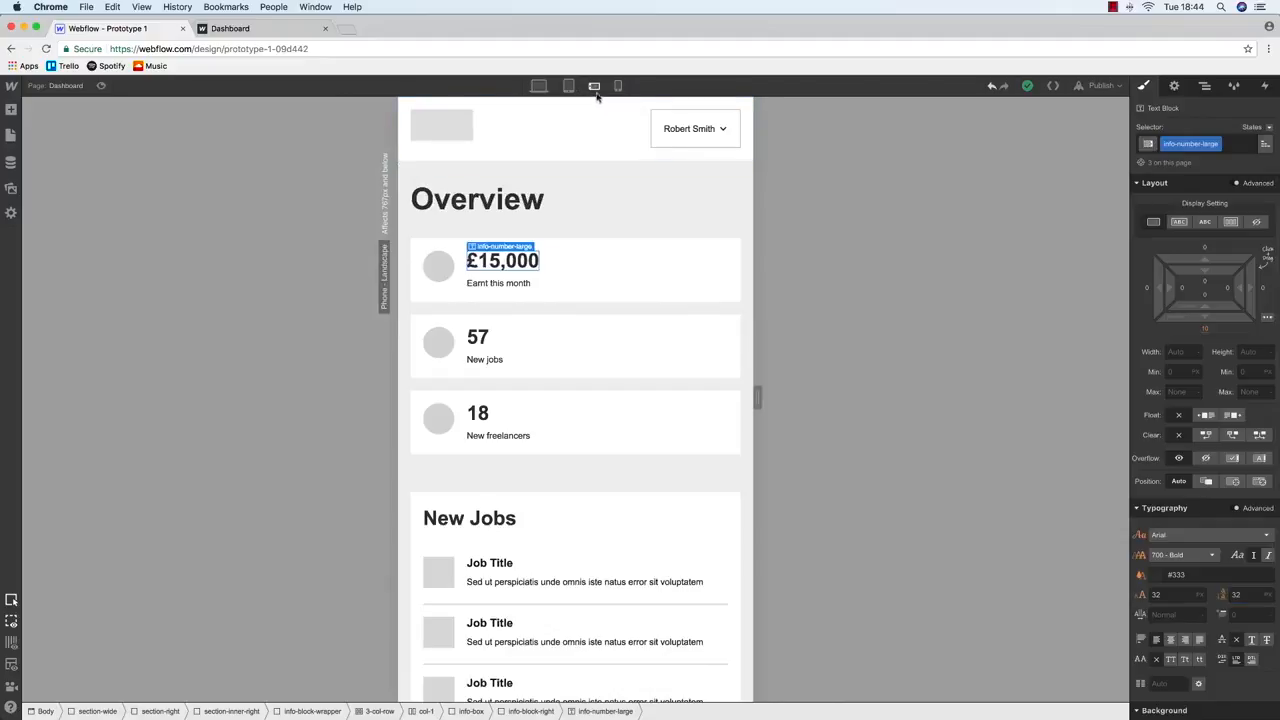
Find and select the info-block-wrapper around the three stat boxes in the Navigator
left_click(531, 461)
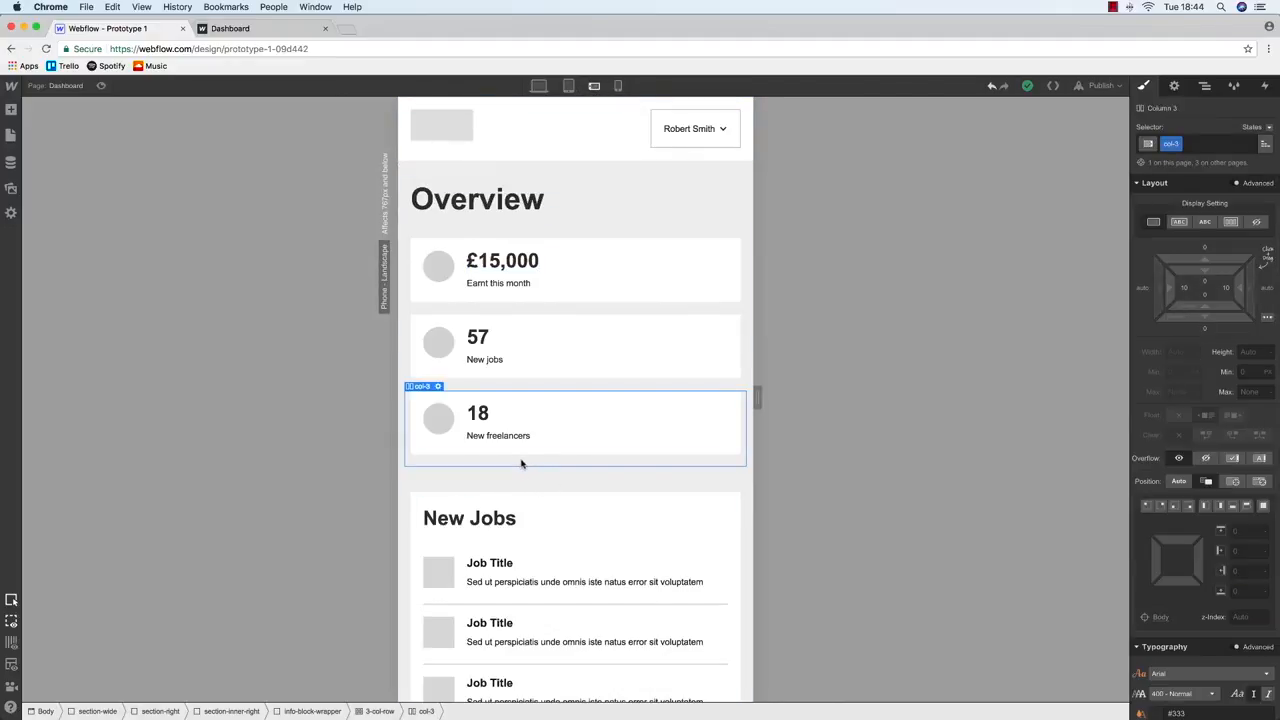
left_click(600, 451)
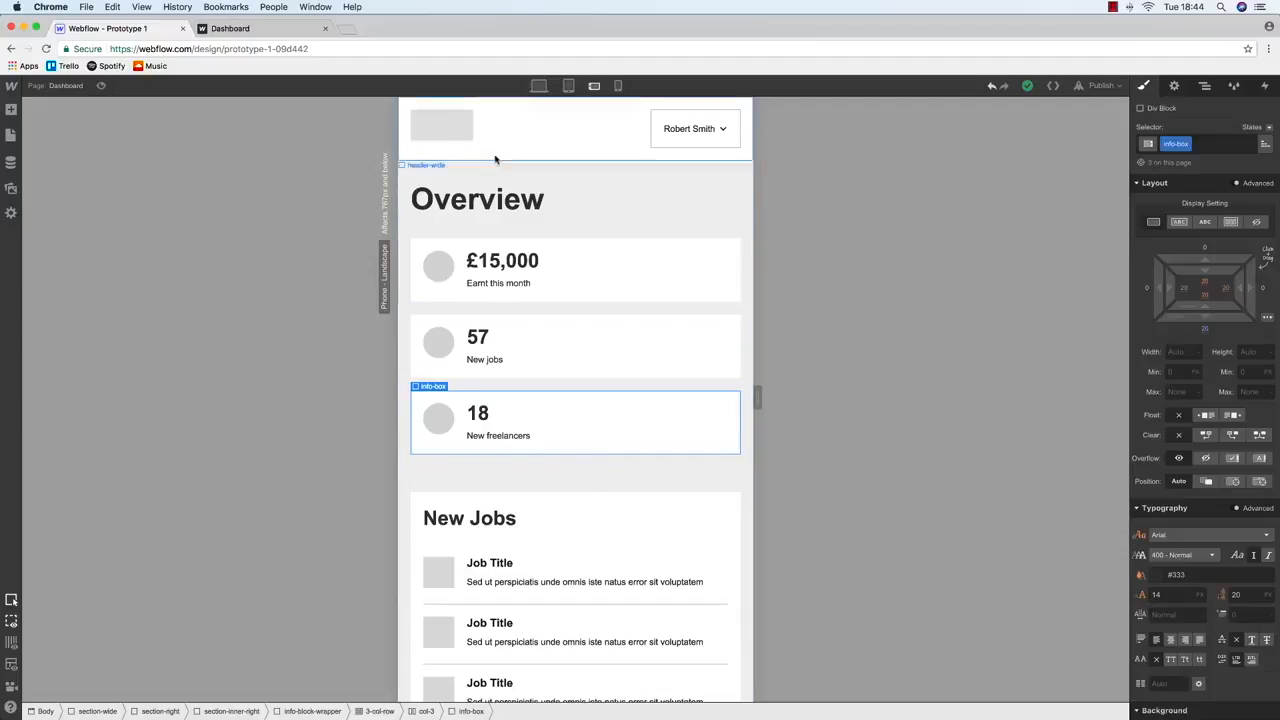
left_click(568, 500)
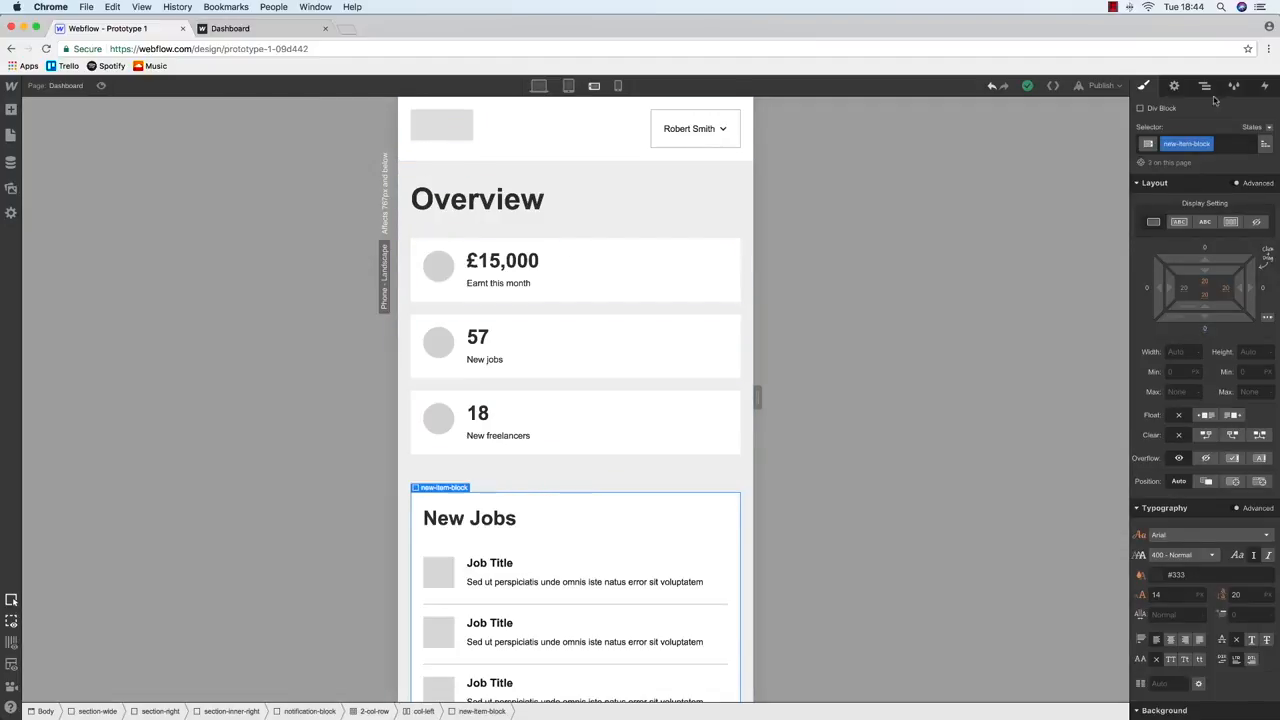
left_click(1204, 85)
left_click(1229, 412)
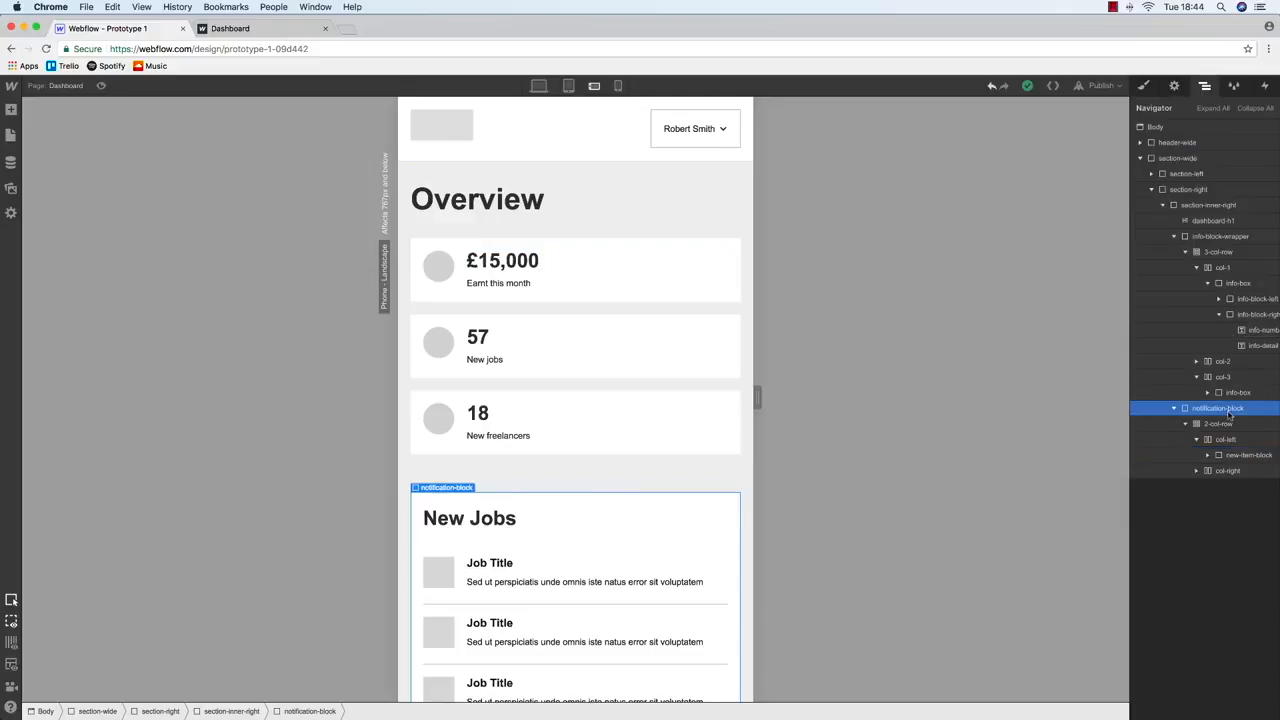
left_click(1202, 86)
left_click(1204, 86)
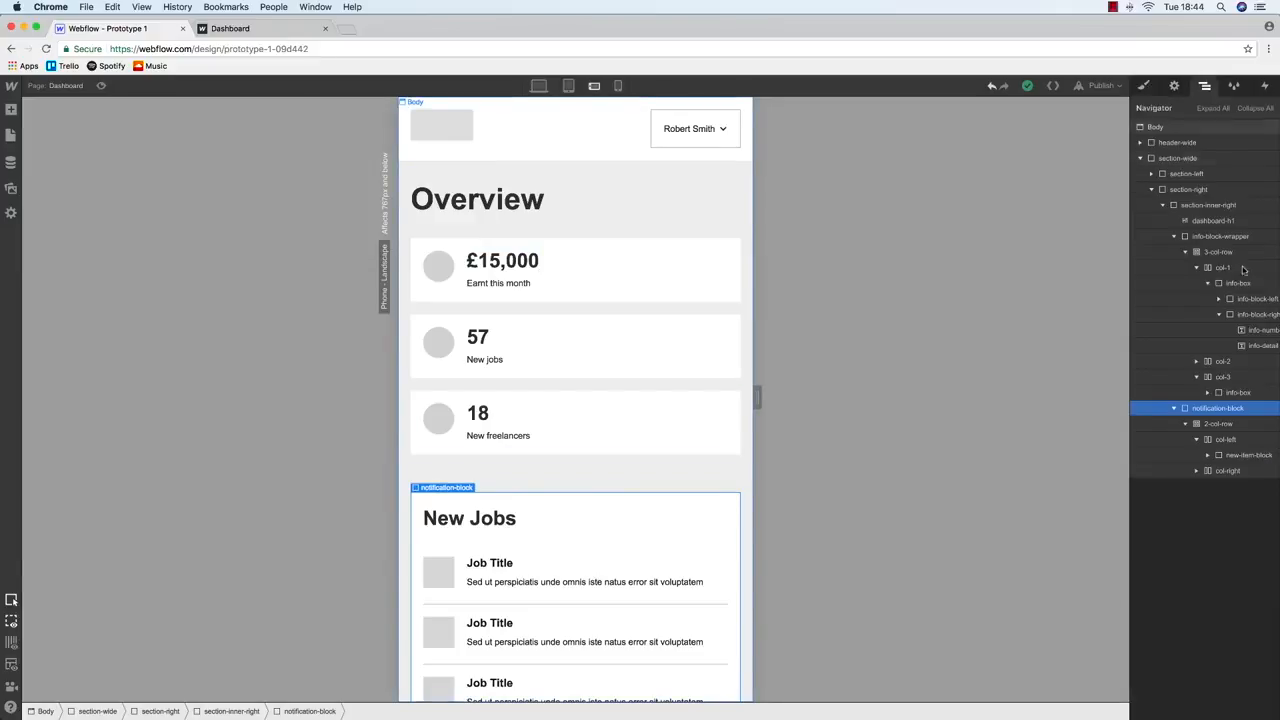
left_click(1215, 236)
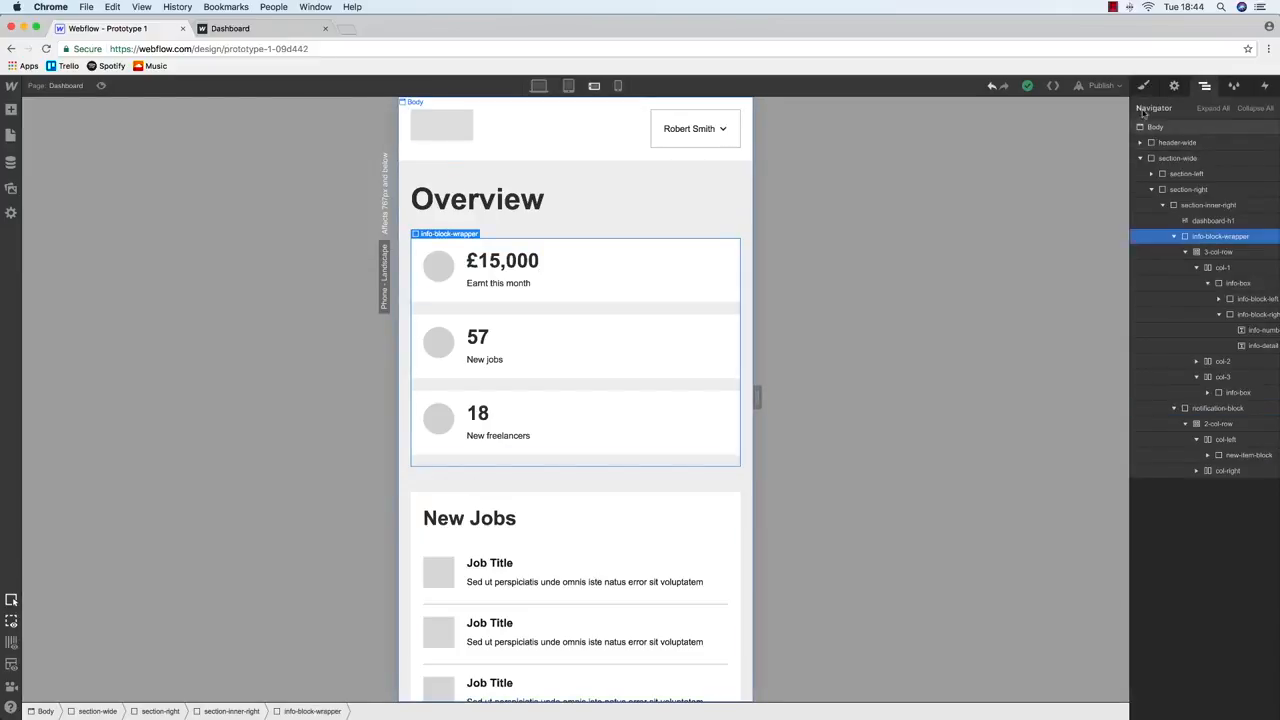
Change the info-block-wrapper's bottom margin from 40 to 20 on phone landscape
left_click(1144, 86)
left_click(1207, 331)
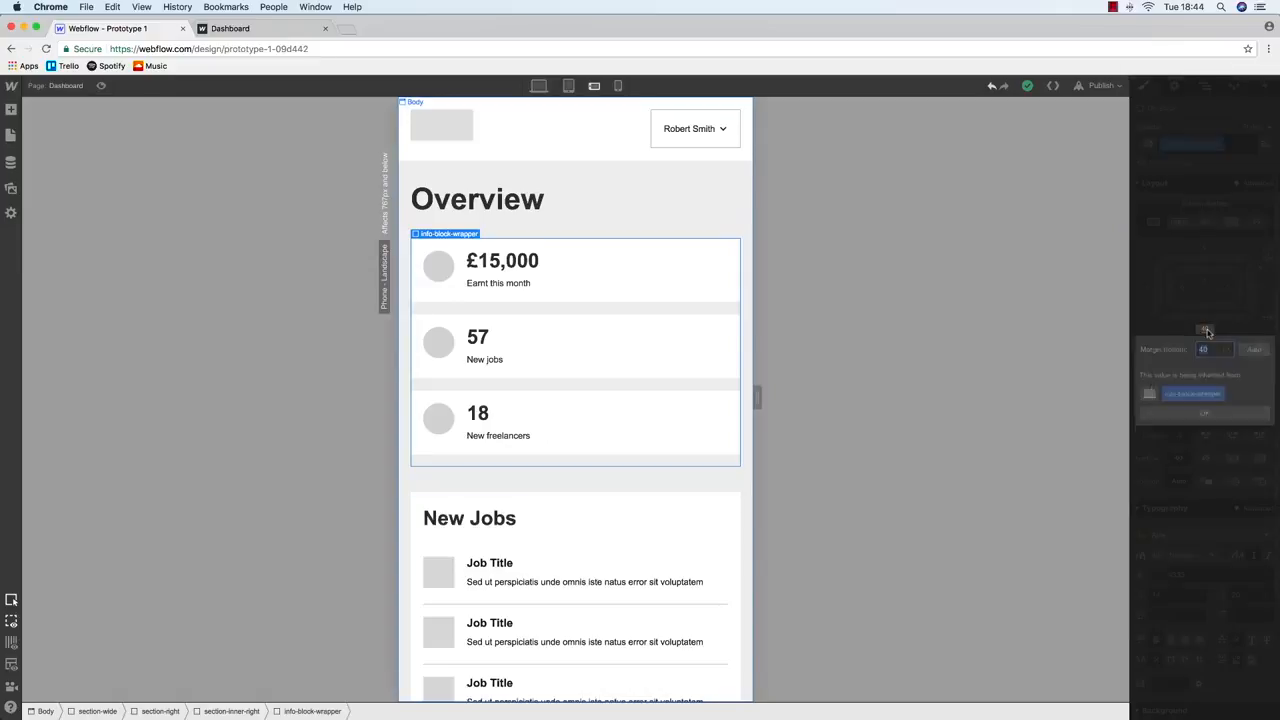
type("20")
key("Return")
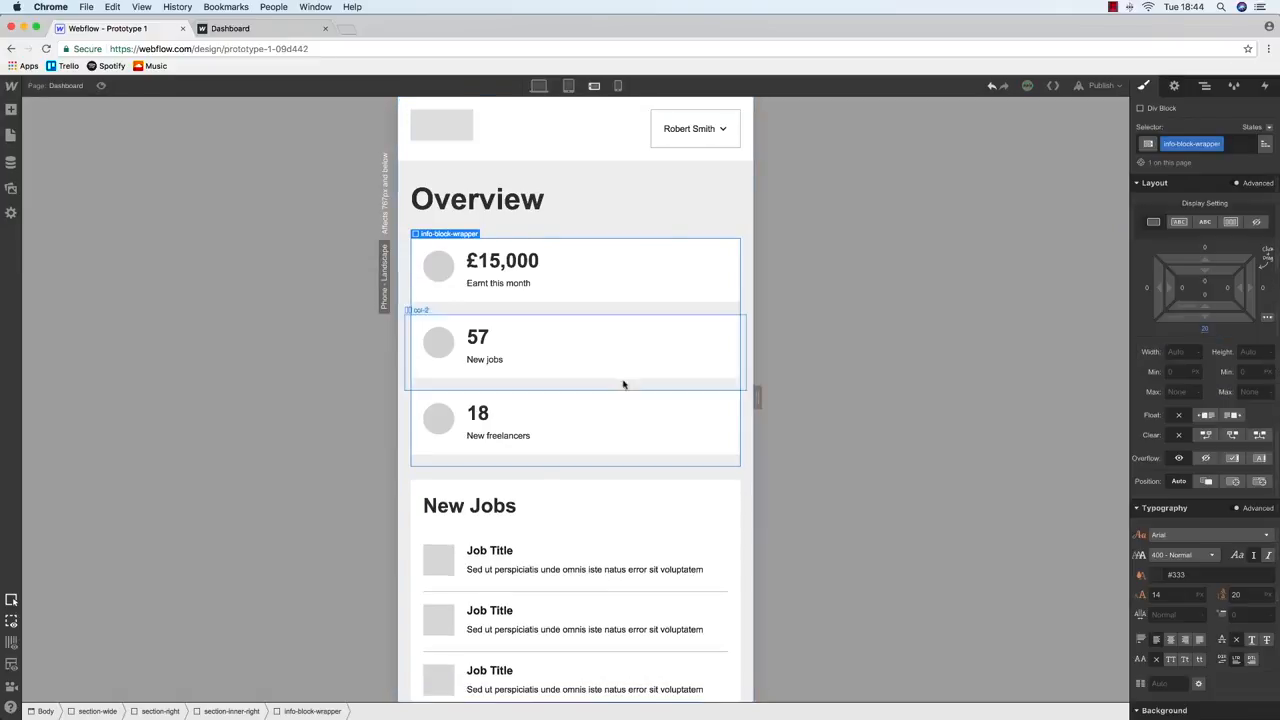
left_click(624, 421)
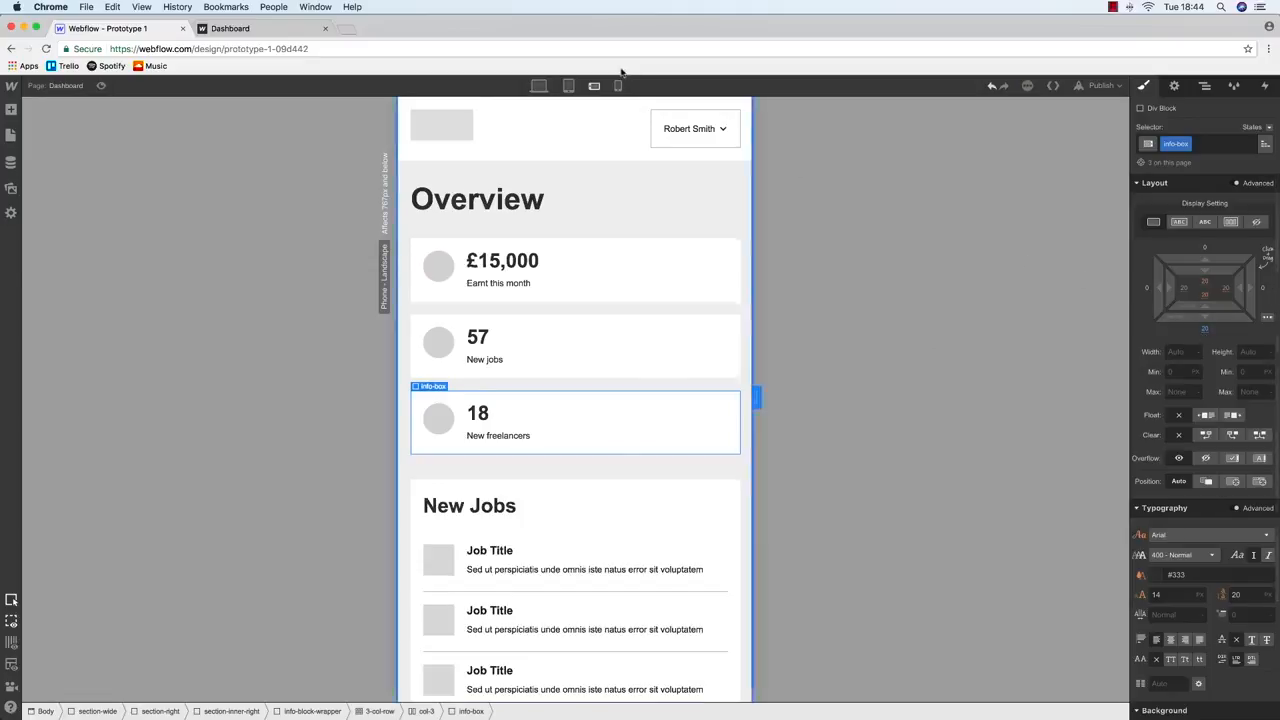
left_click(568, 86)
Add the combo class info-box-last to the 18 New freelancers box
left_click(539, 87)
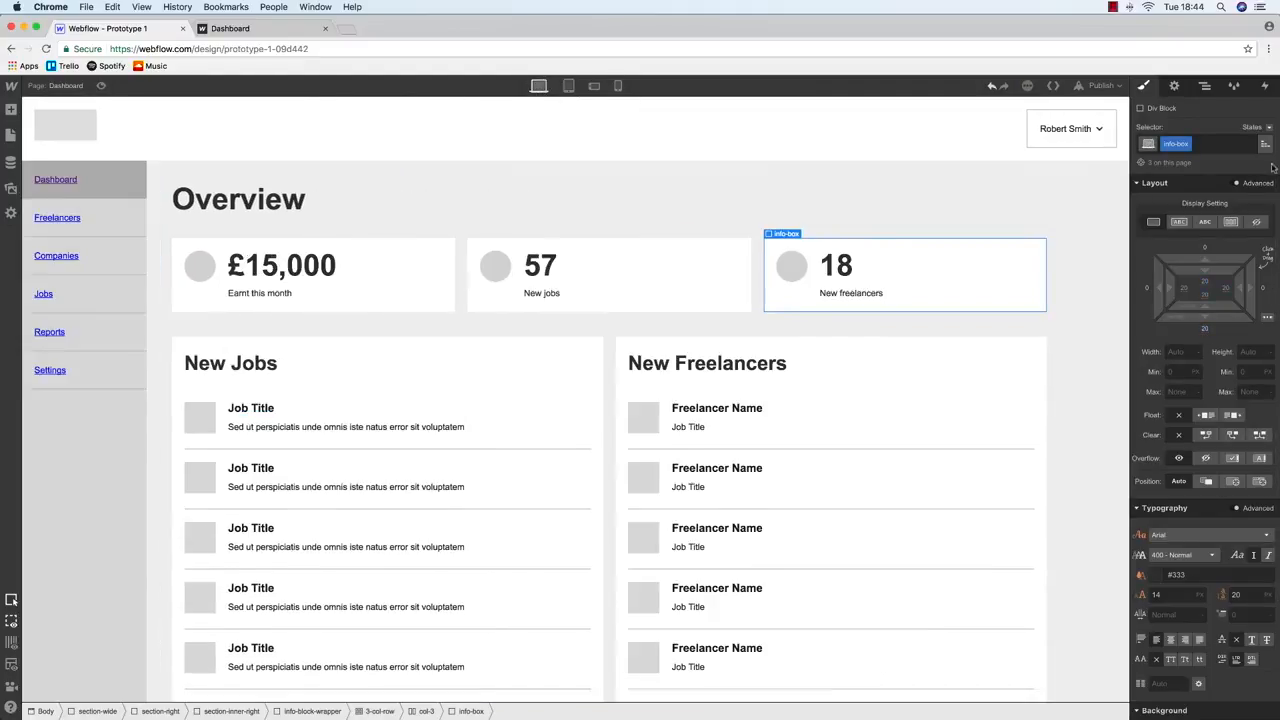
left_click(1207, 146)
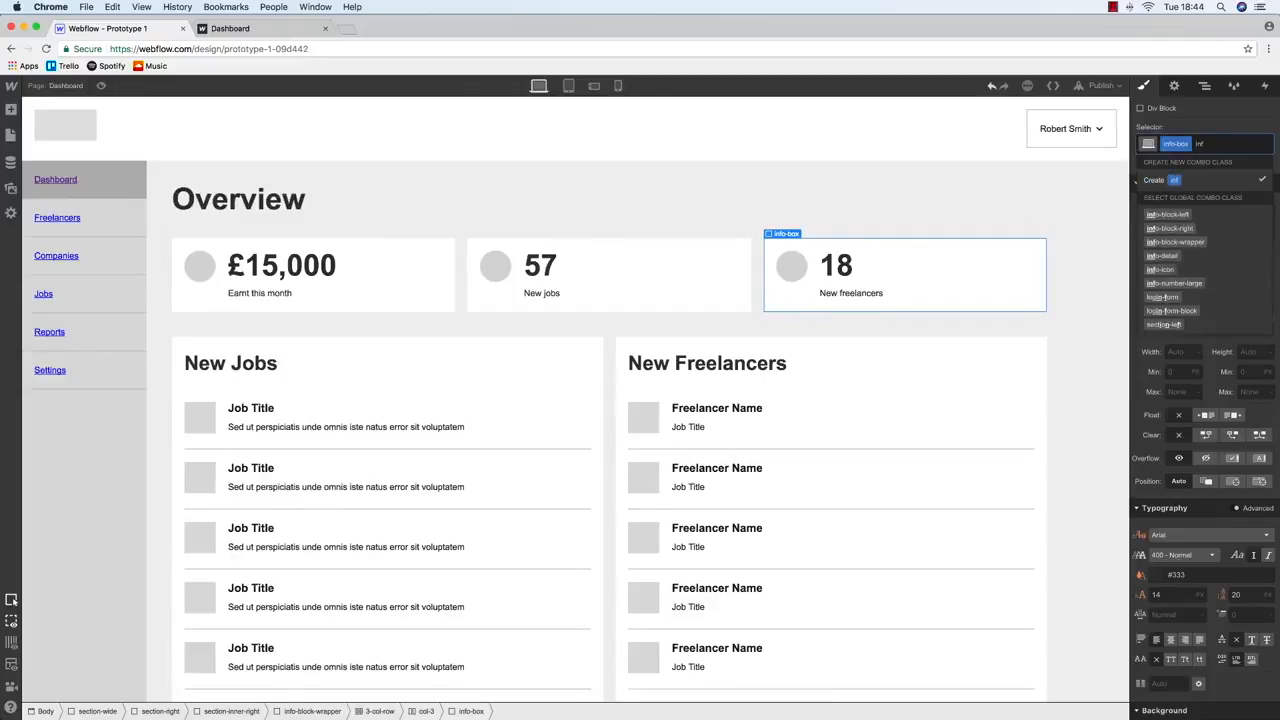
type("o-boxlast")
key("BackSpace")
key("BackSpace")
type("-last")
key("Return")
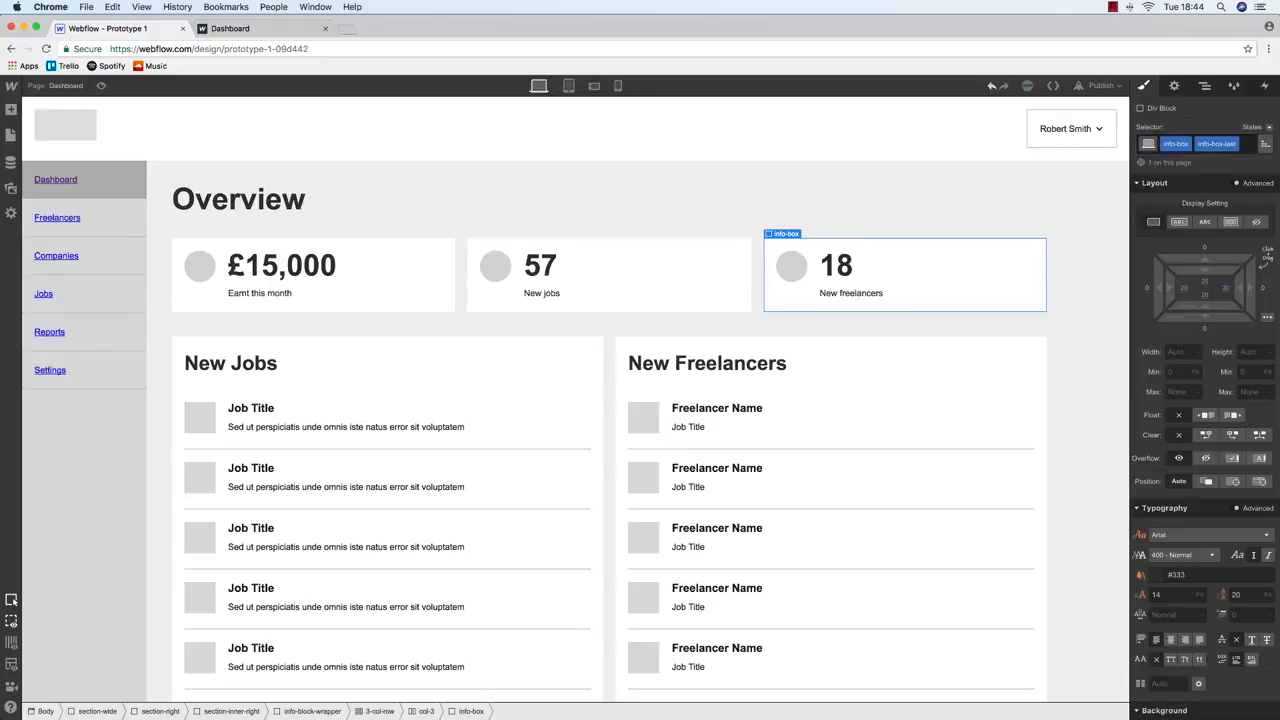
Reduce the info-box-last box's bottom margin on phone landscape
left_click(574, 87)
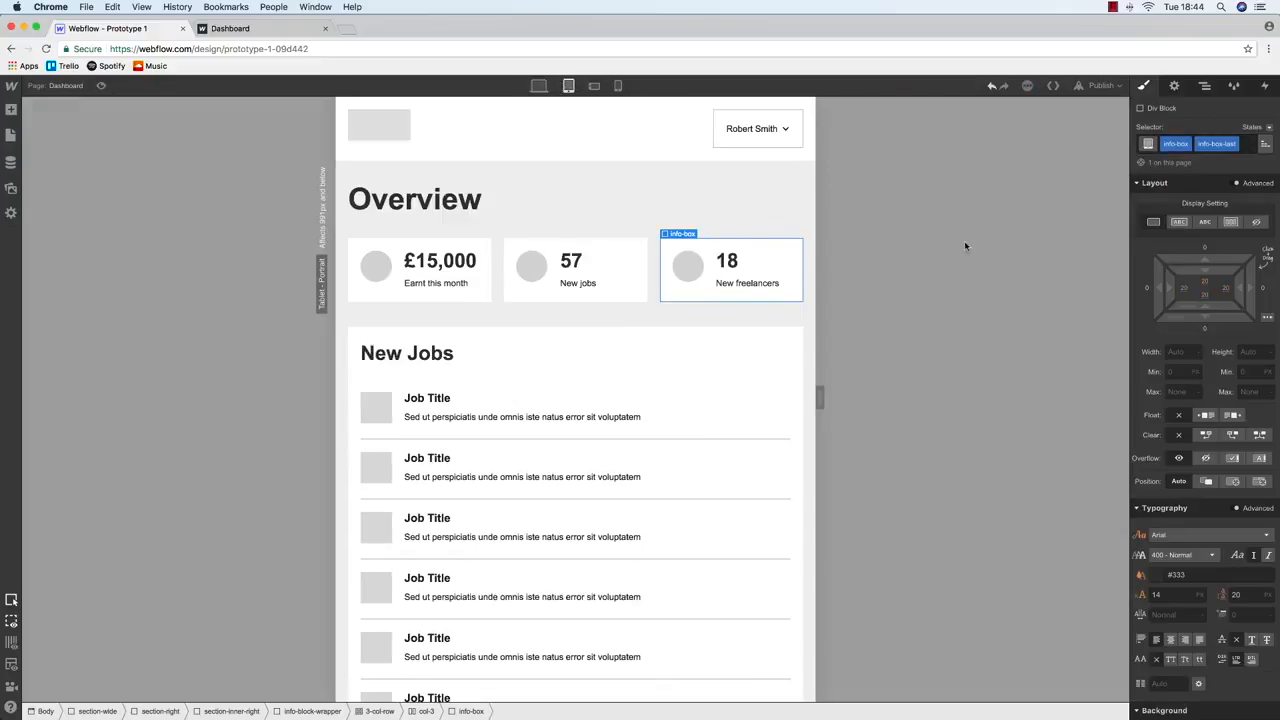
left_click(594, 86)
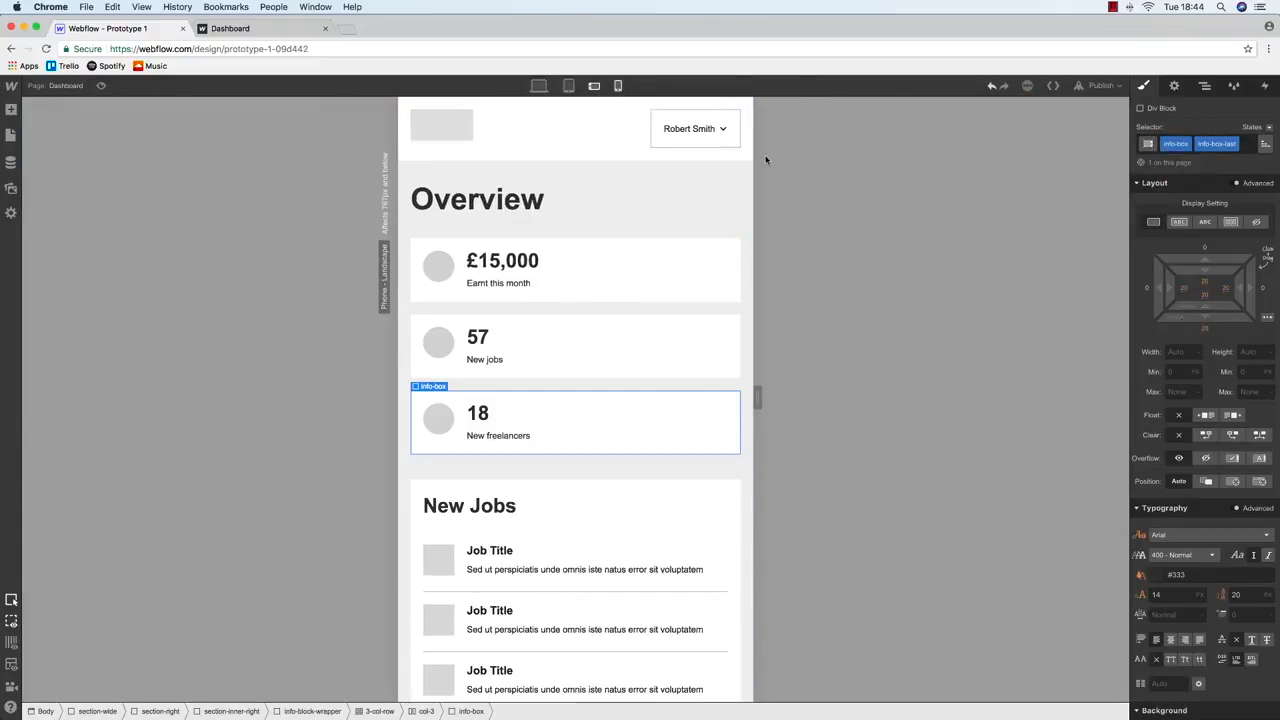
left_click(1205, 331)
key("Return")
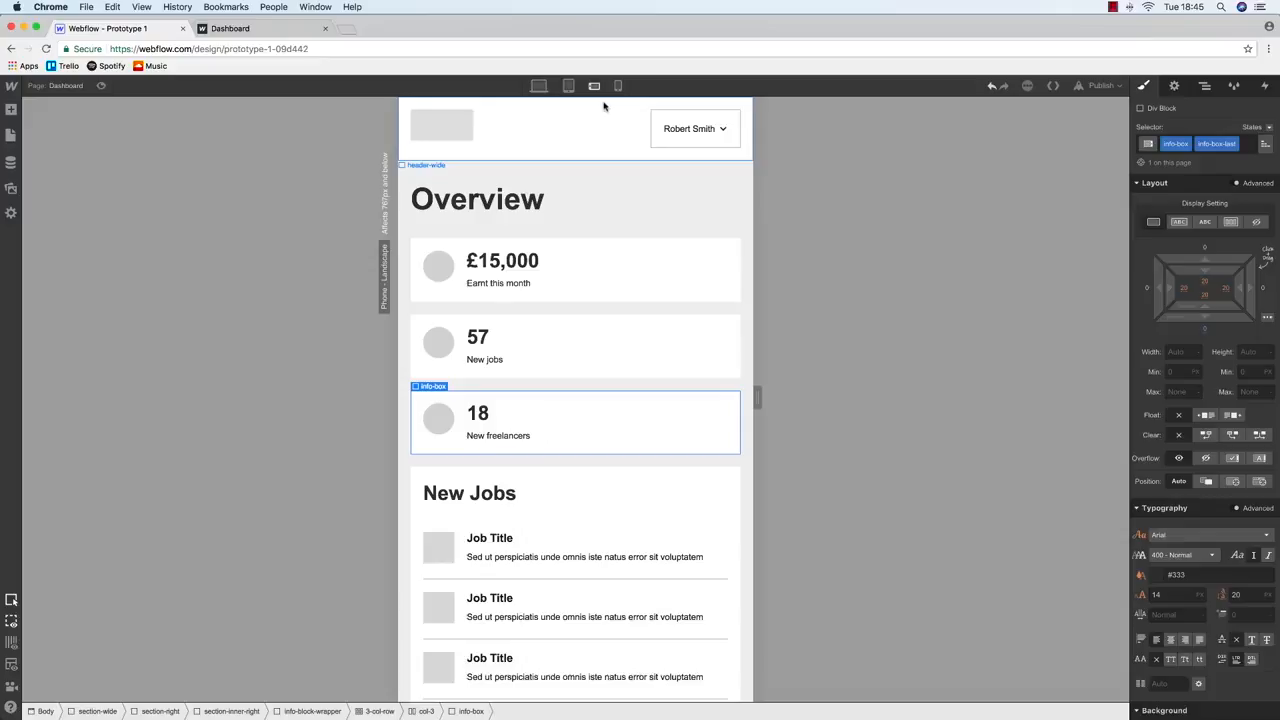
left_click(568, 87)
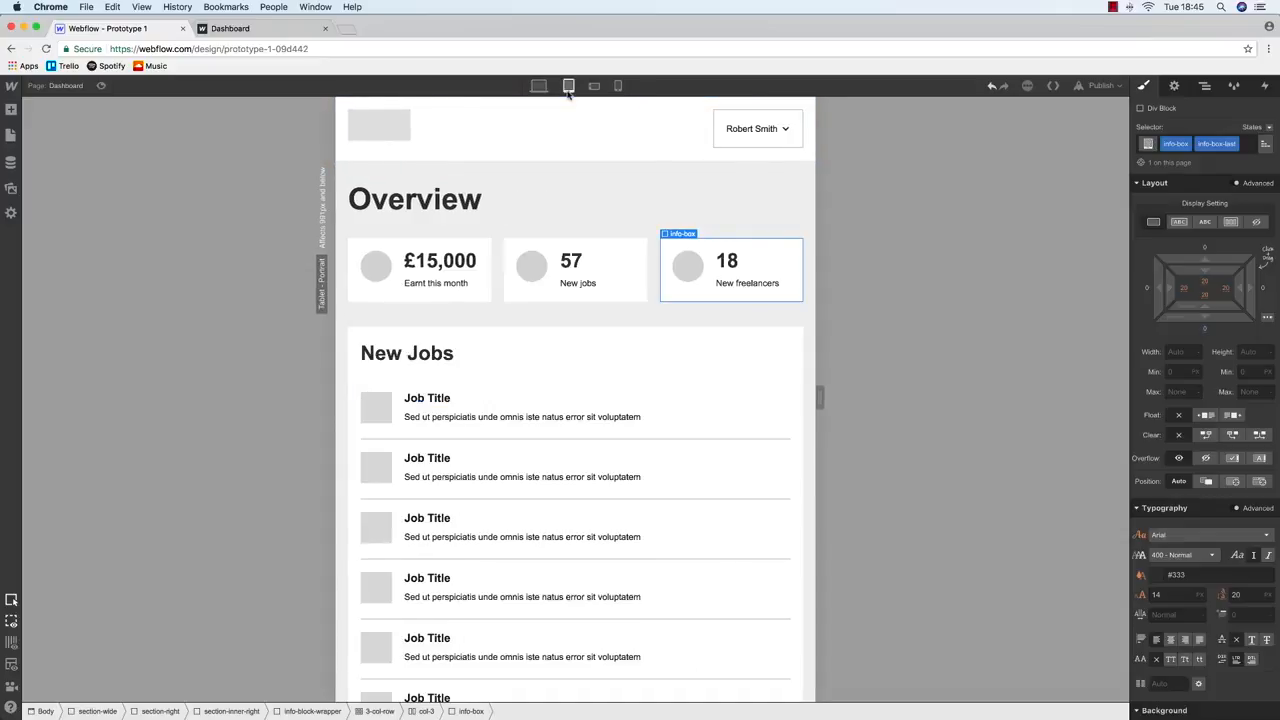
Review the Dashboard at desktop, tablet and phone landscape widths, ending on desktop
left_click(538, 86)
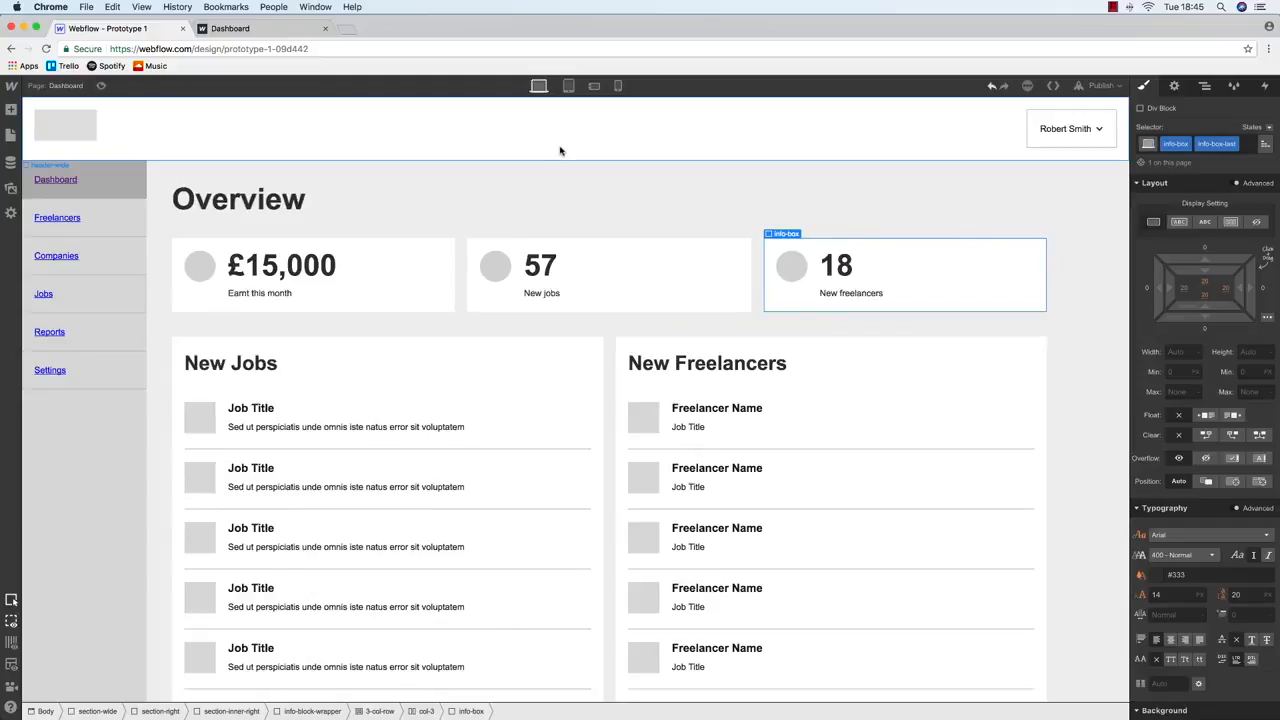
left_click(568, 86)
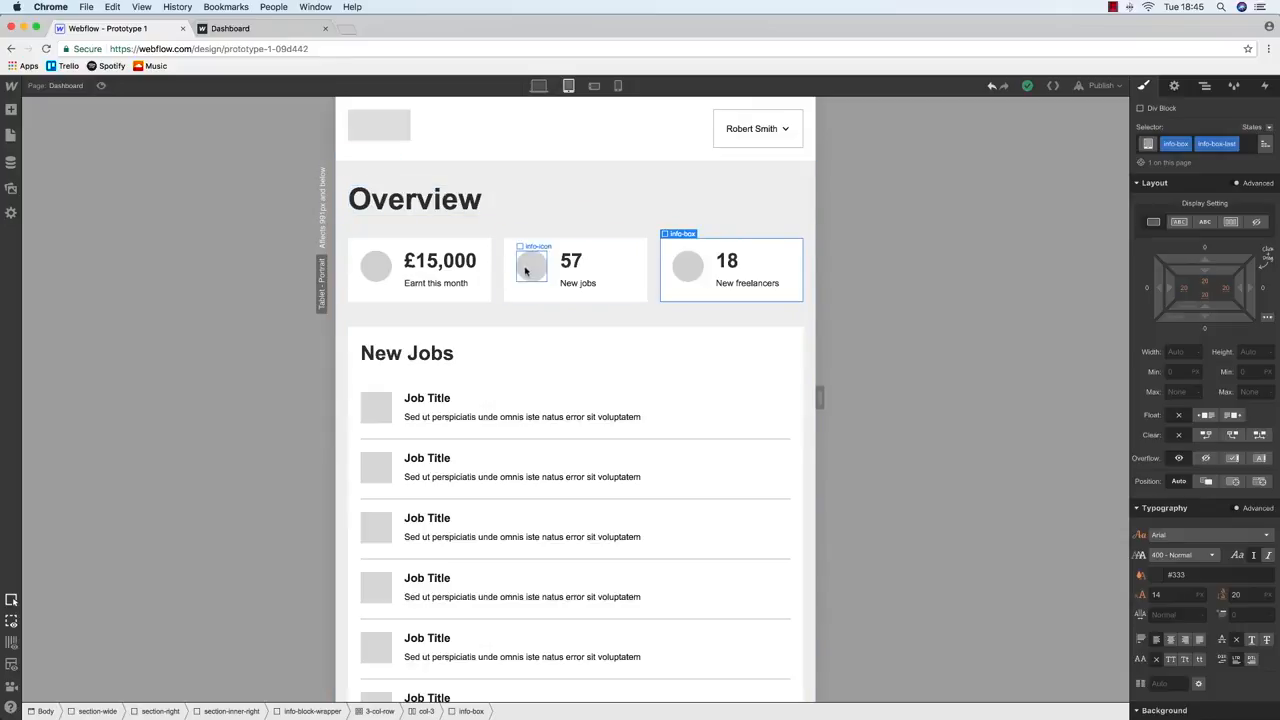
left_click(593, 87)
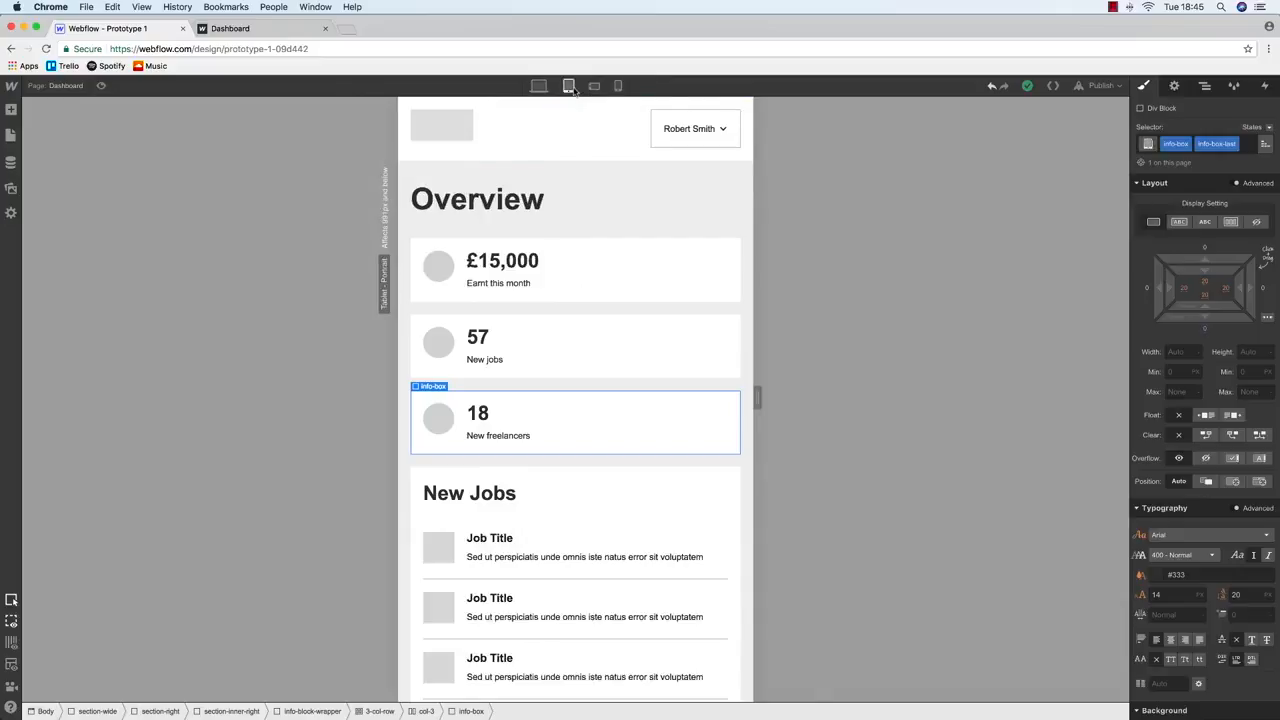
left_click(566, 87)
left_click(538, 86)
left_click(568, 87)
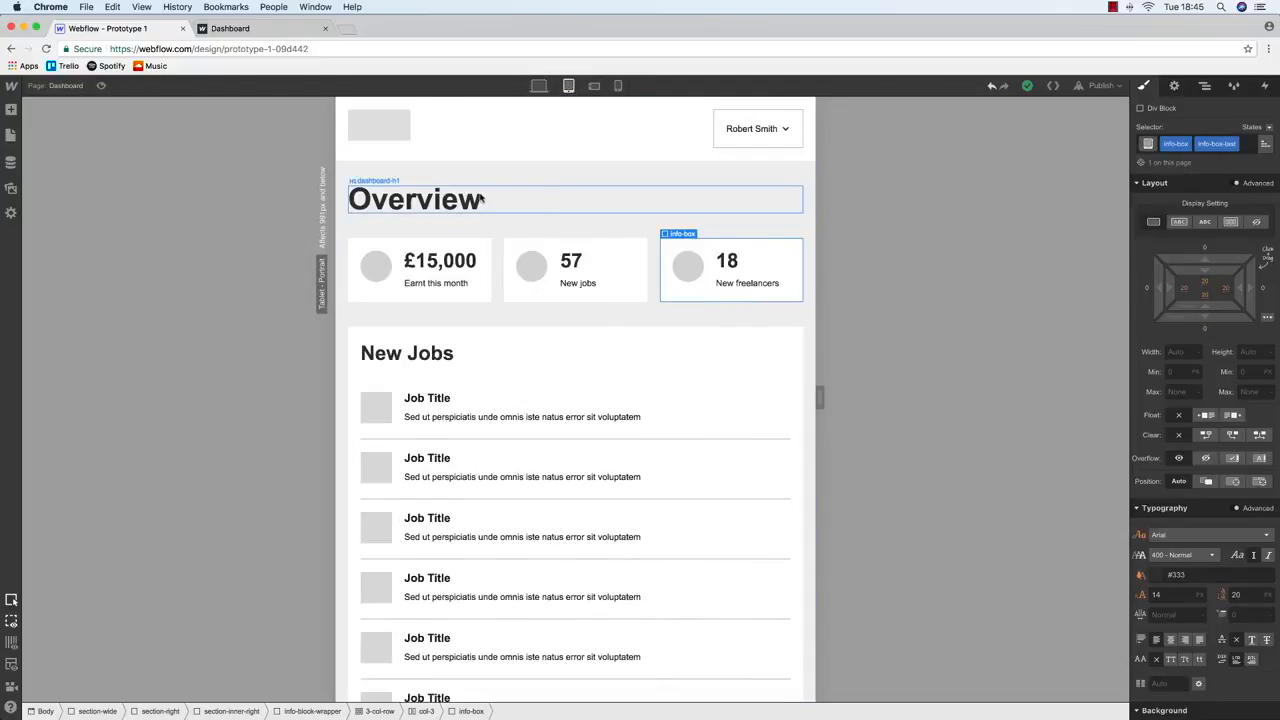
scroll(483, 200, "down", 5)
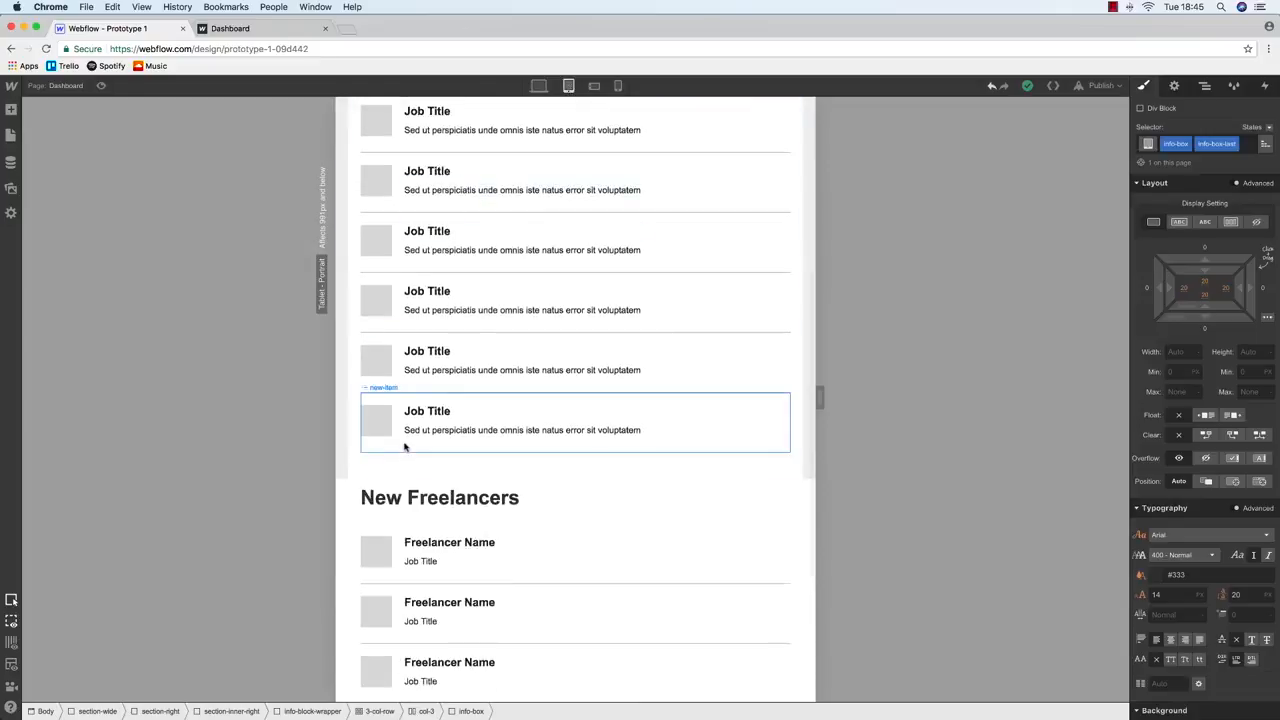
left_click(349, 438)
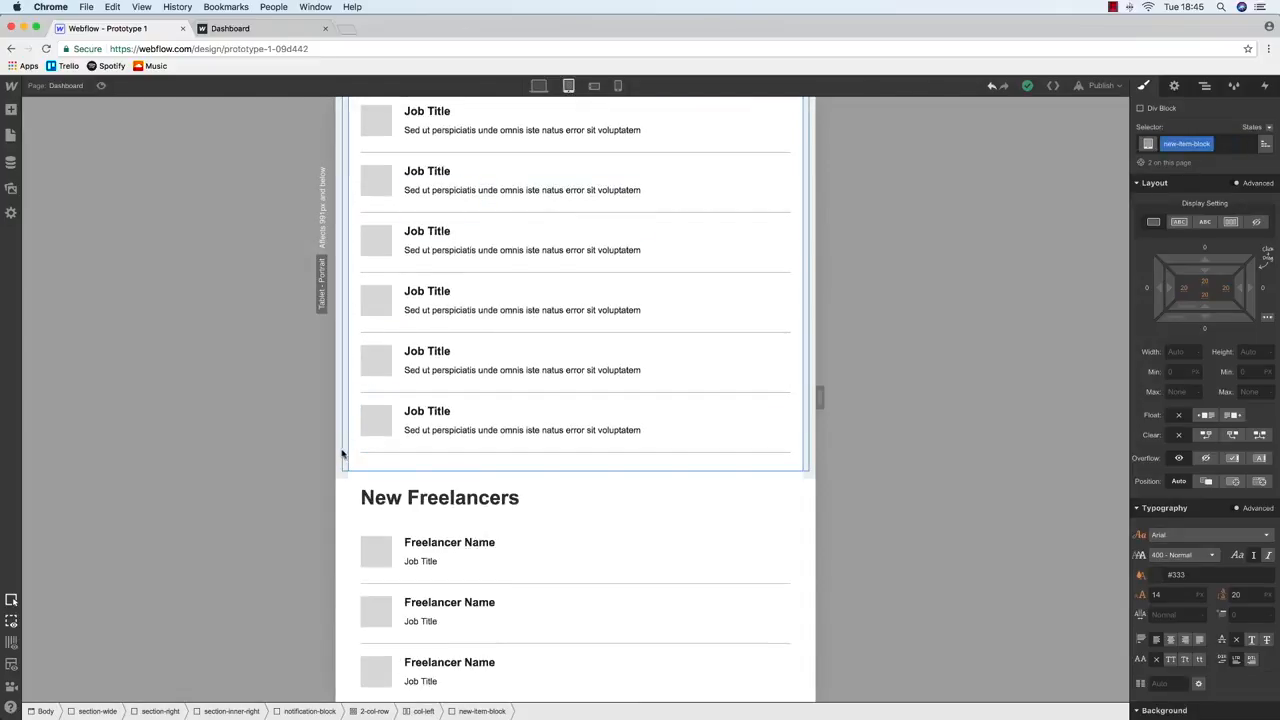
left_click(341, 453)
left_click(539, 87)
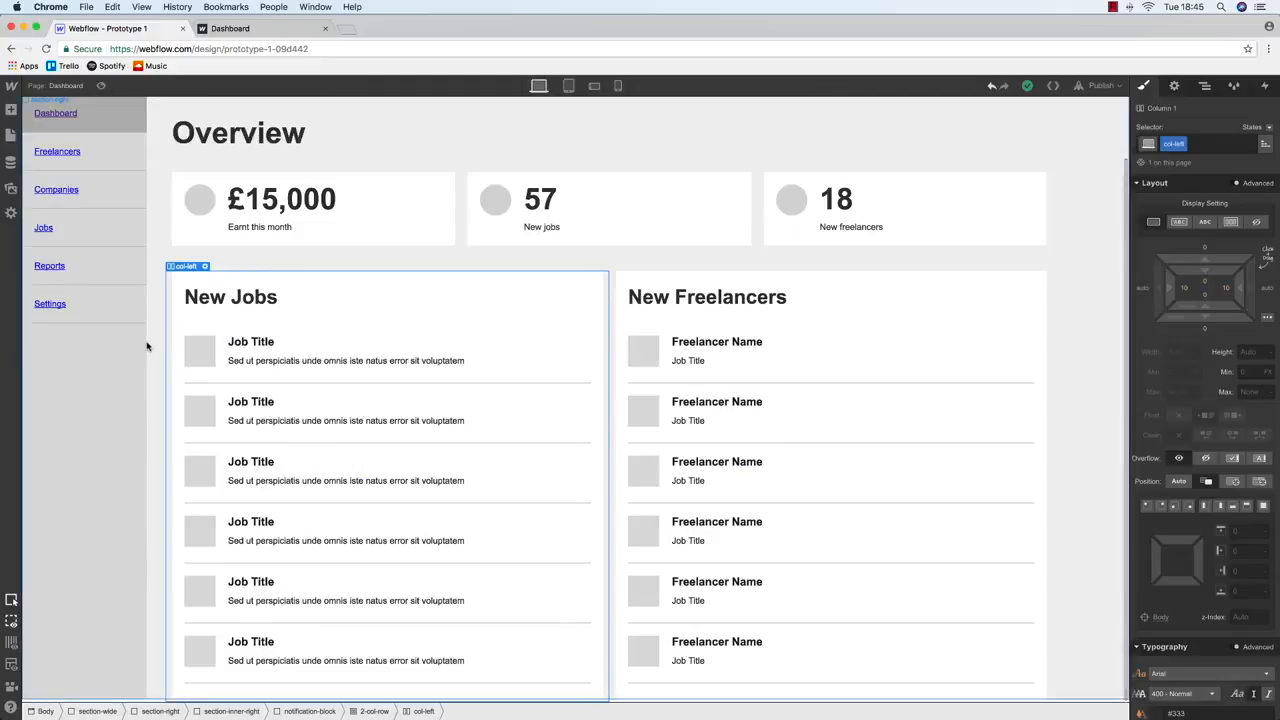
Set the wide main section's height to auto at tablet width
left_click(1204, 85)
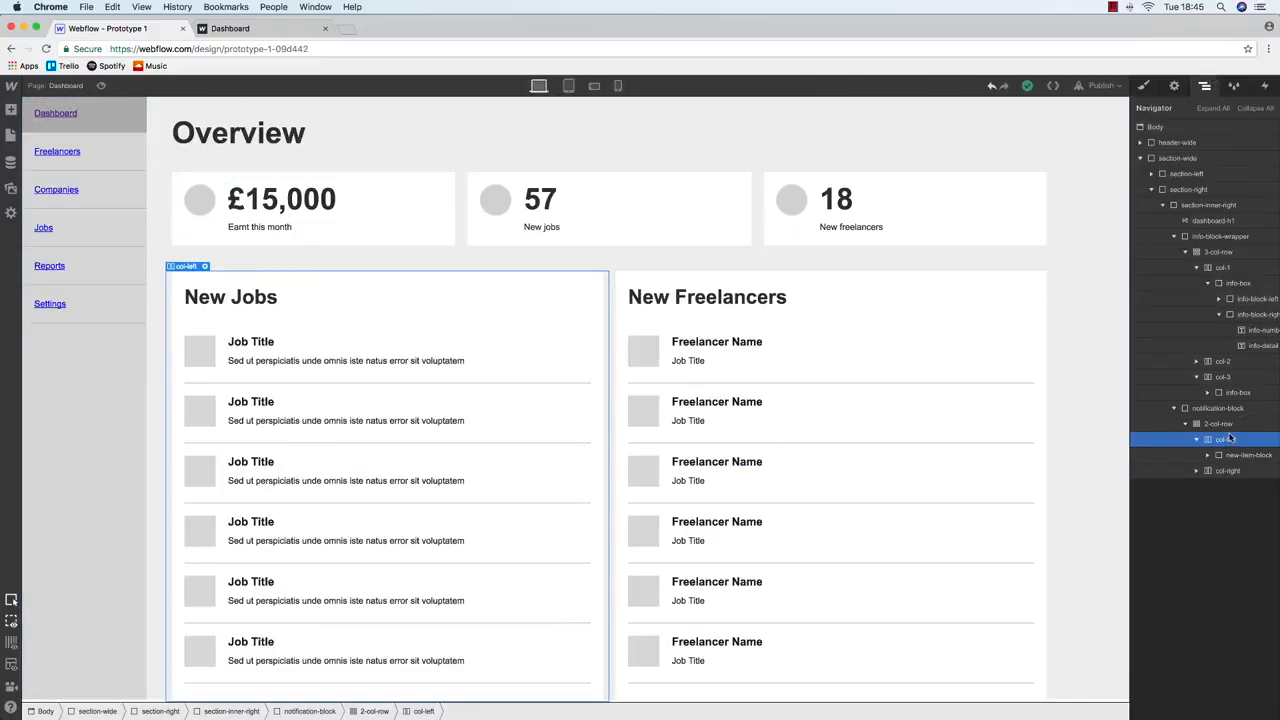
left_click(1192, 158)
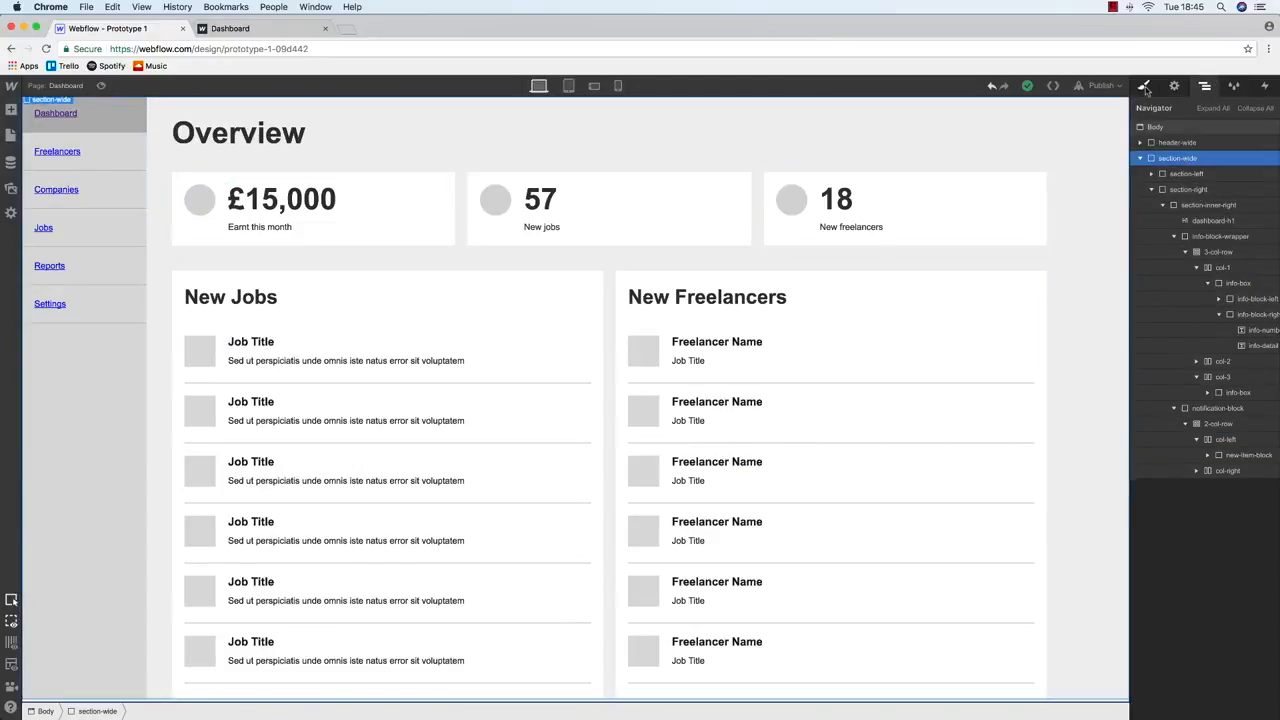
left_click(1145, 86)
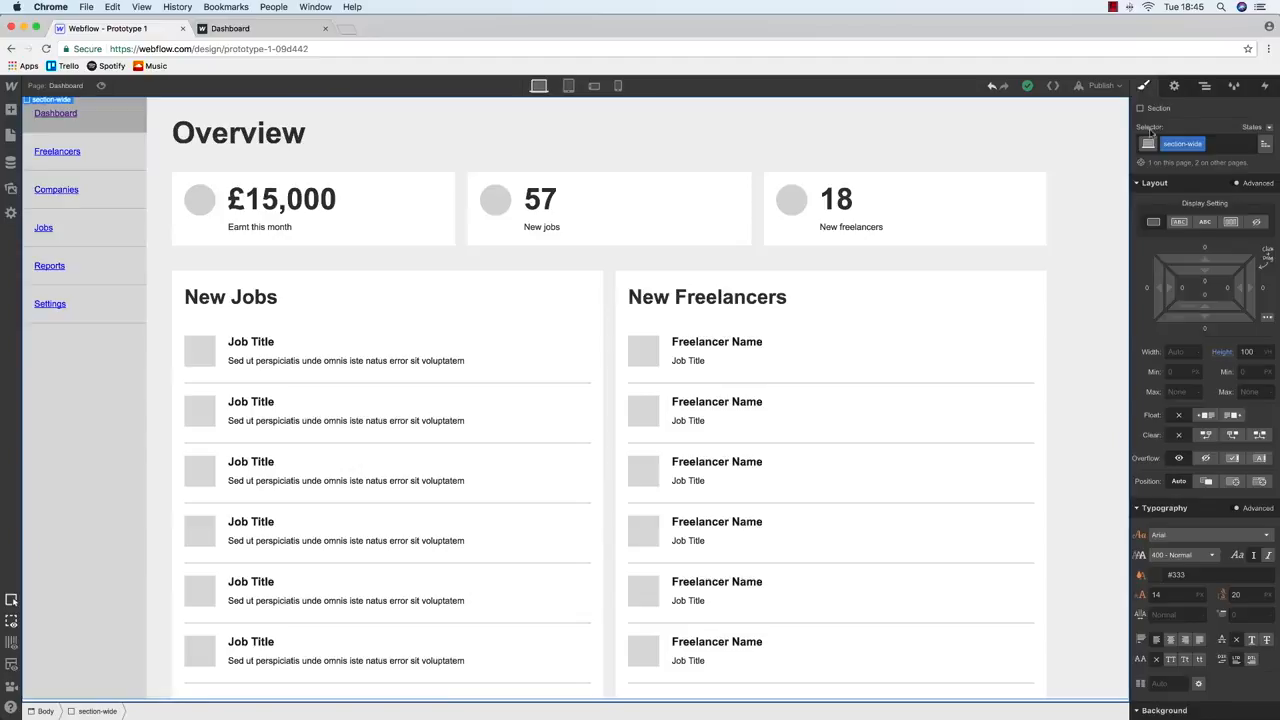
left_click(568, 85)
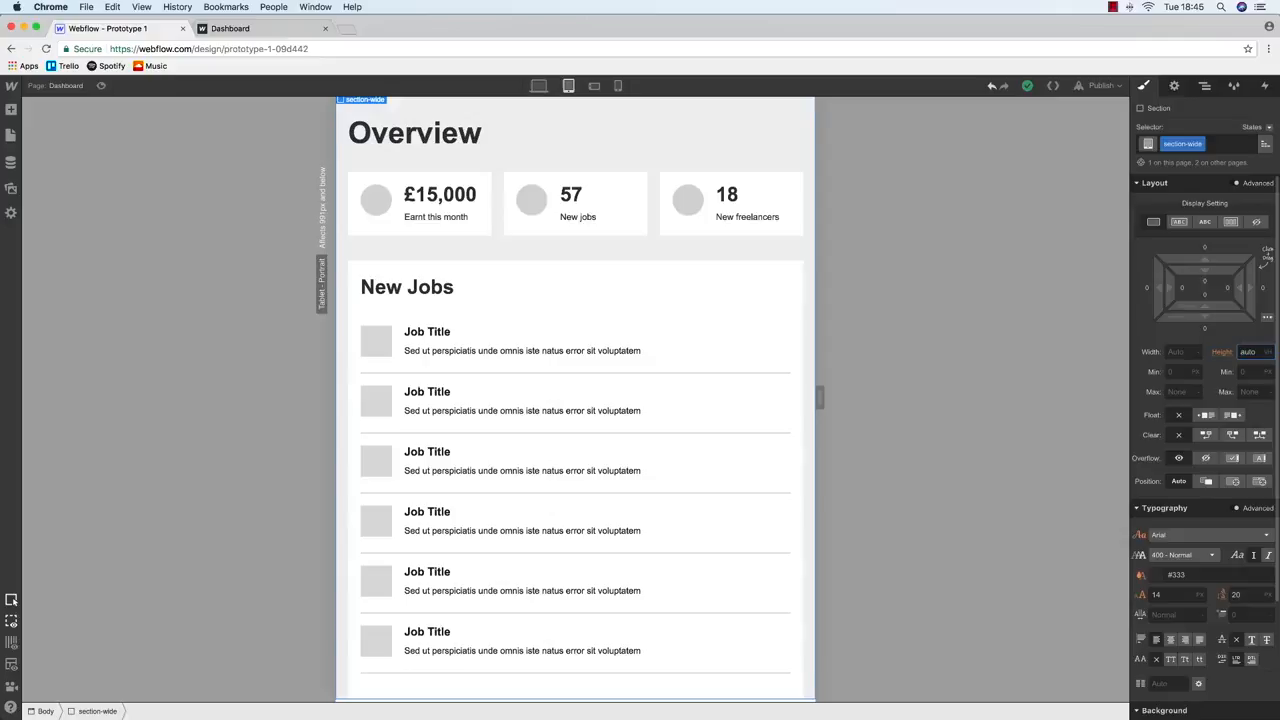
key("Return")
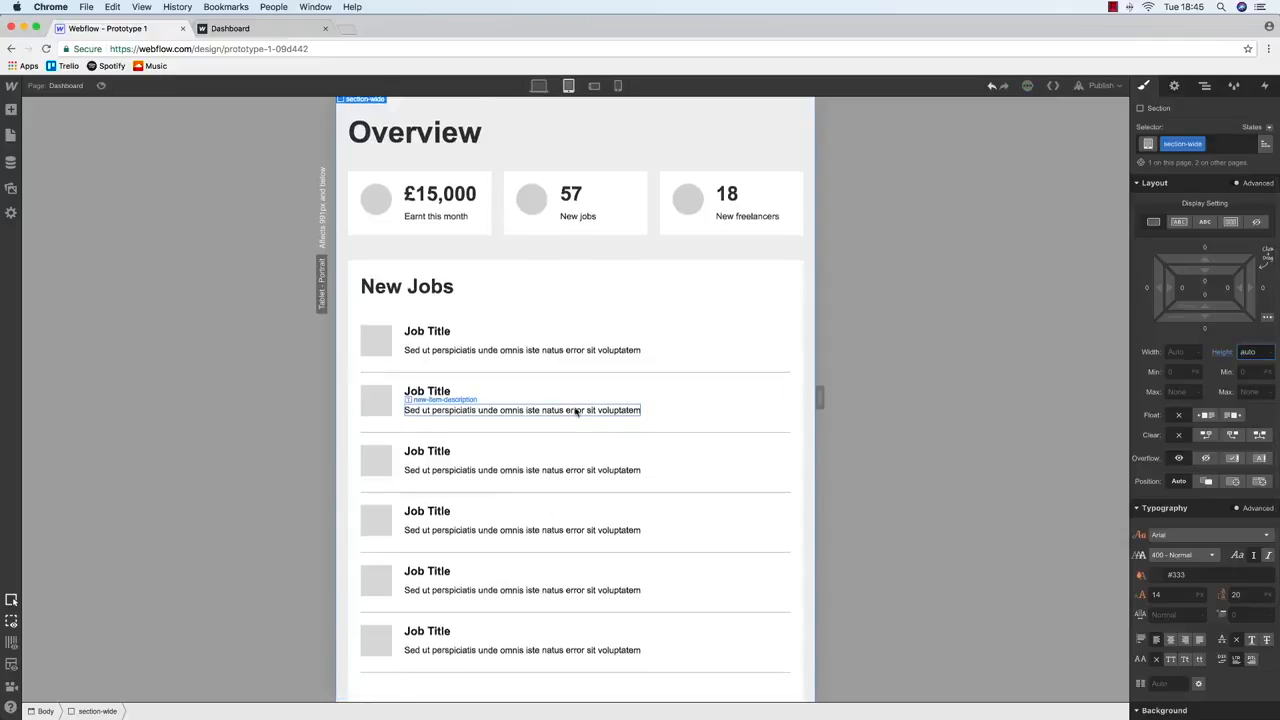
scroll(574, 409, "down", 5)
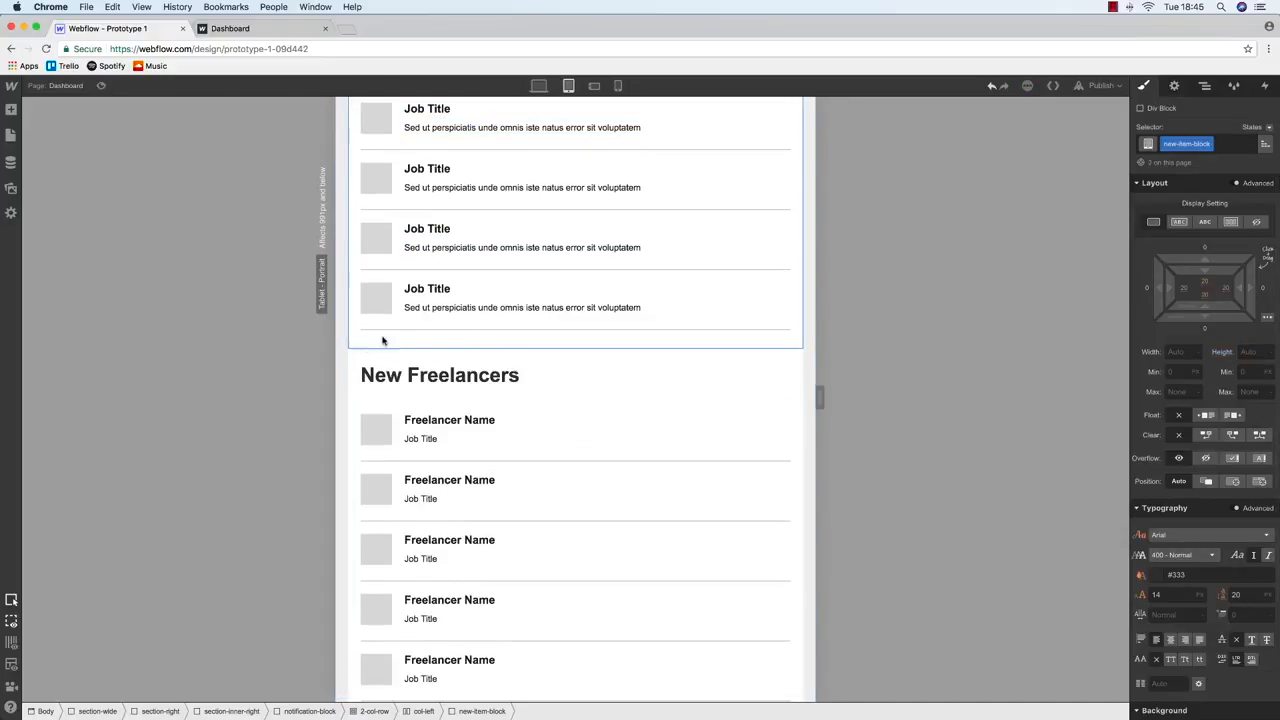
scroll(694, 343, "up", 5)
Give the New Jobs block a 20 px bottom margin, then select section-right at desktop
left_click(683, 340)
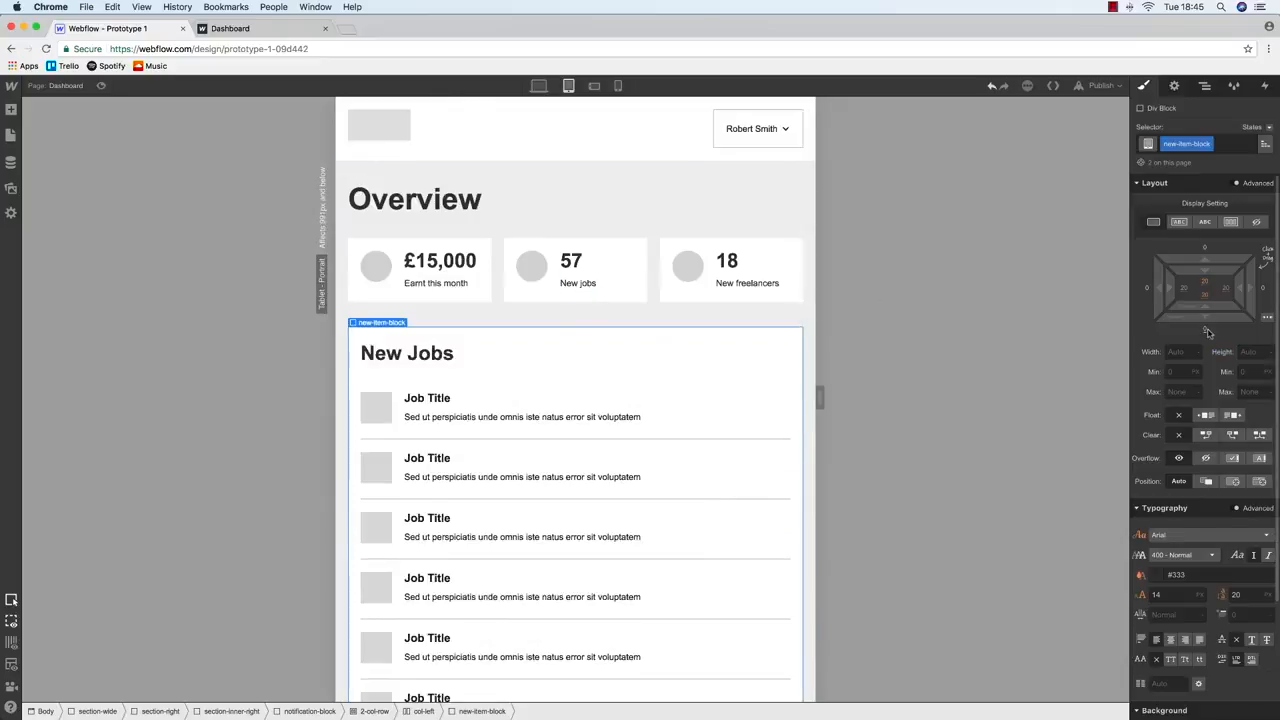
left_click(1206, 330)
type("20")
key("Return")
scroll(489, 320, "down", 6)
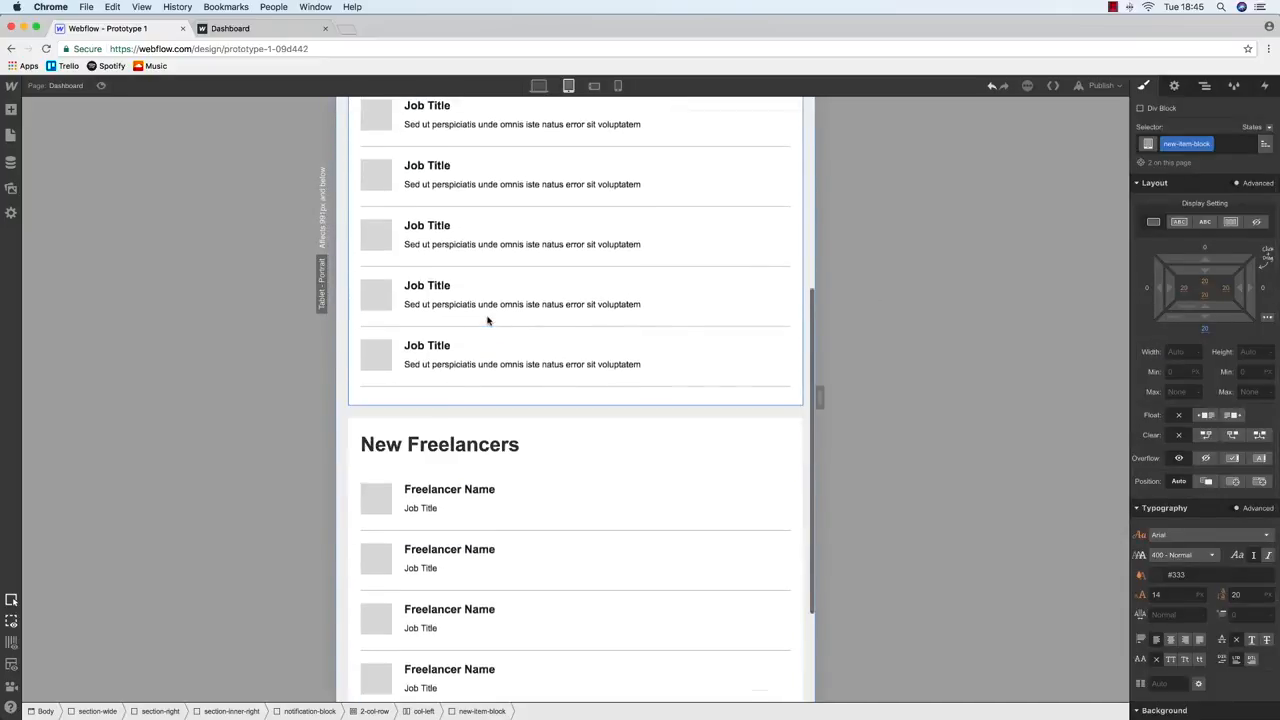
left_click(539, 86)
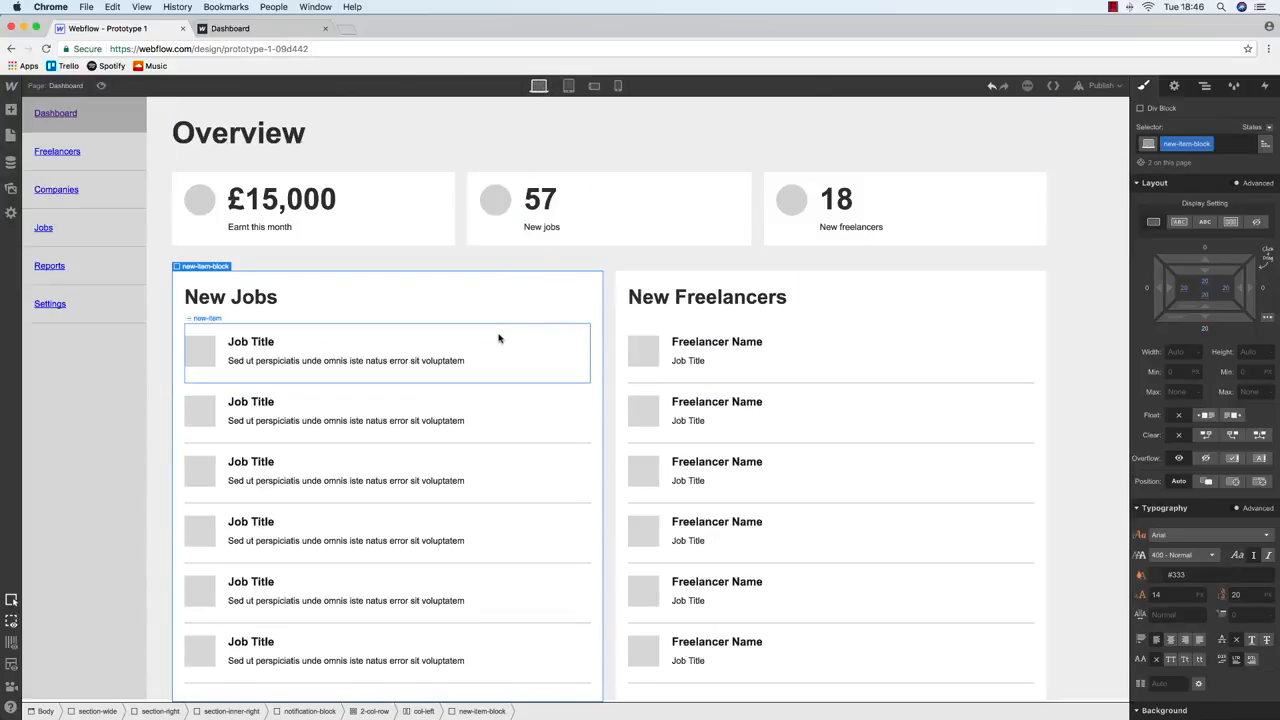
left_click(443, 640)
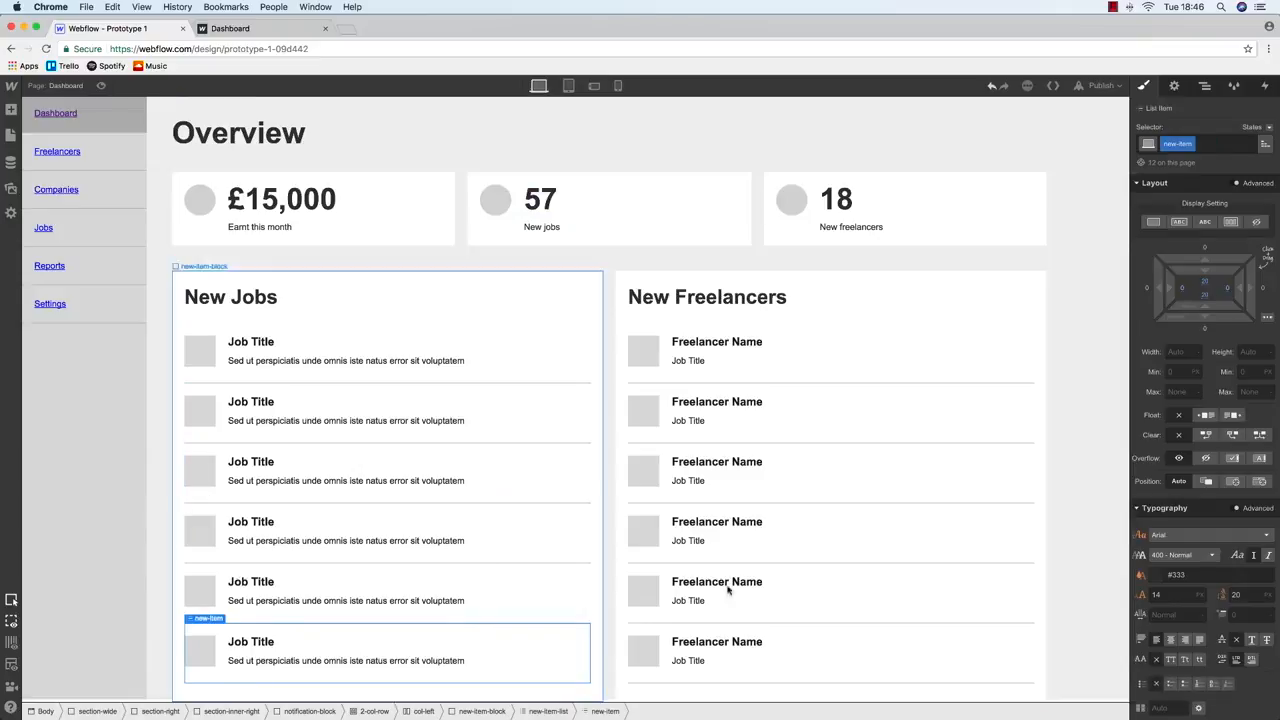
left_click(1115, 467)
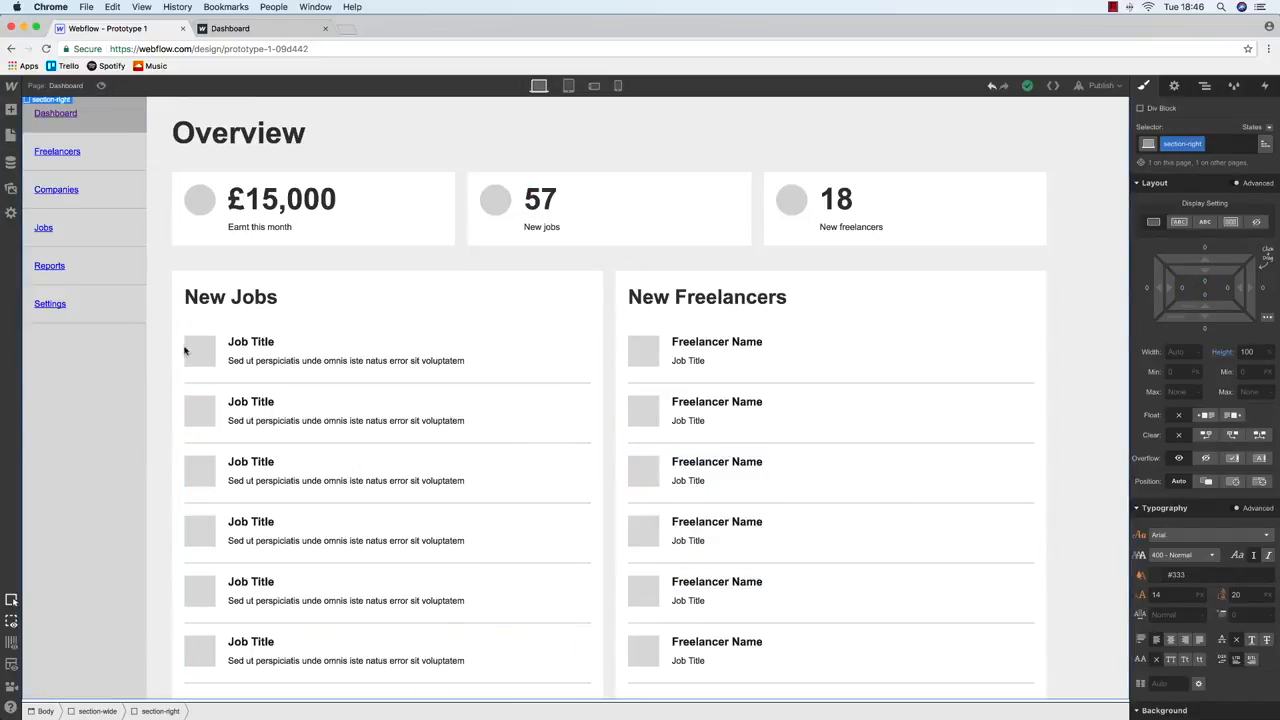
Set section-wide's bottom padding to 0
left_click(1204, 86)
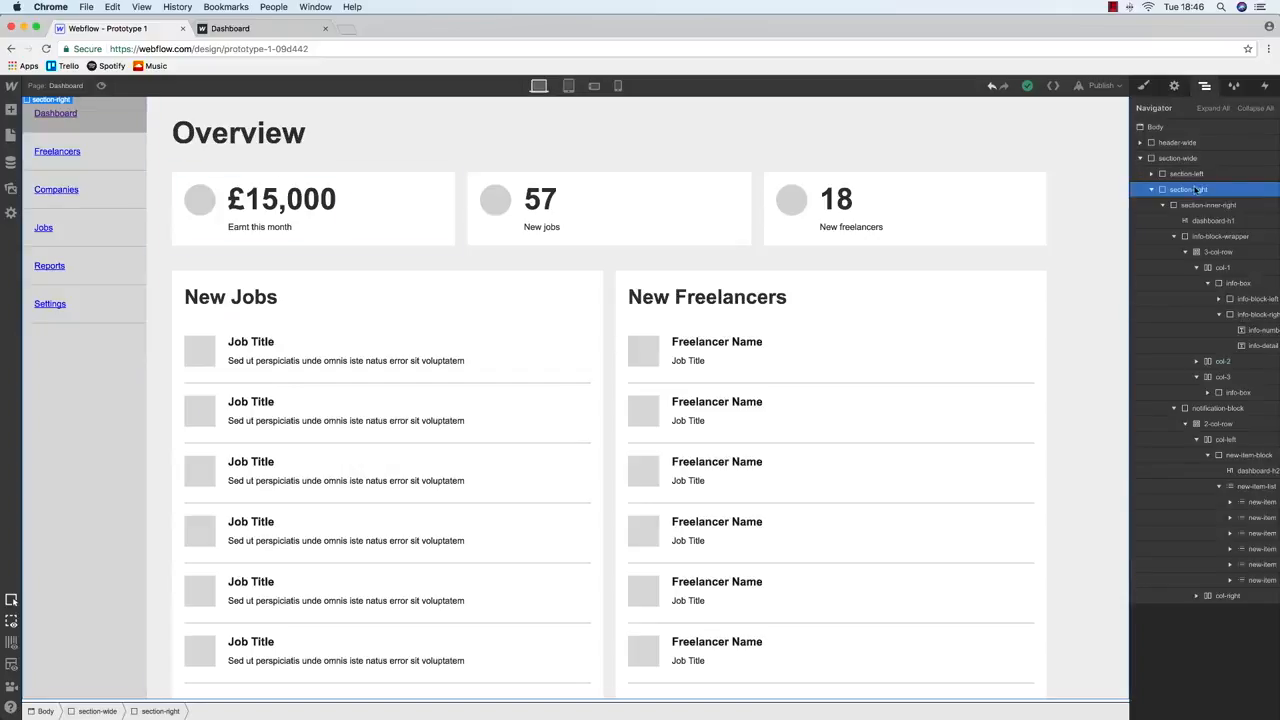
left_click(1180, 158)
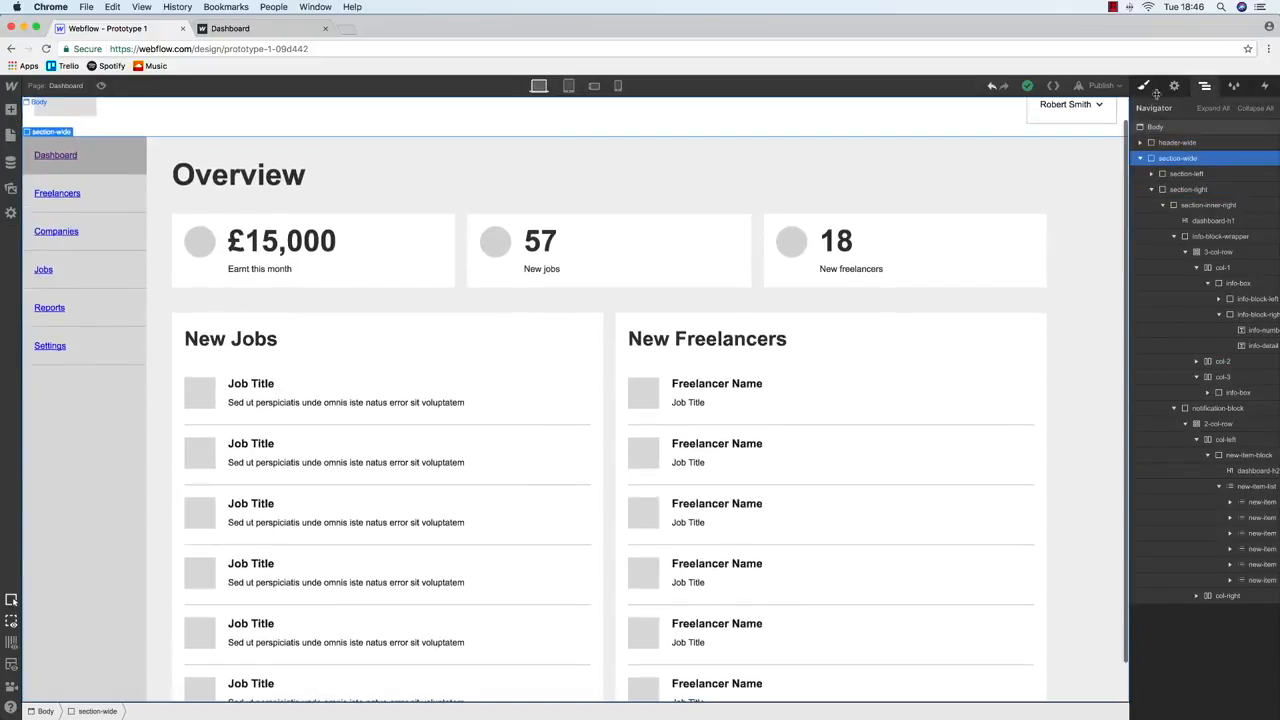
left_click(1175, 87)
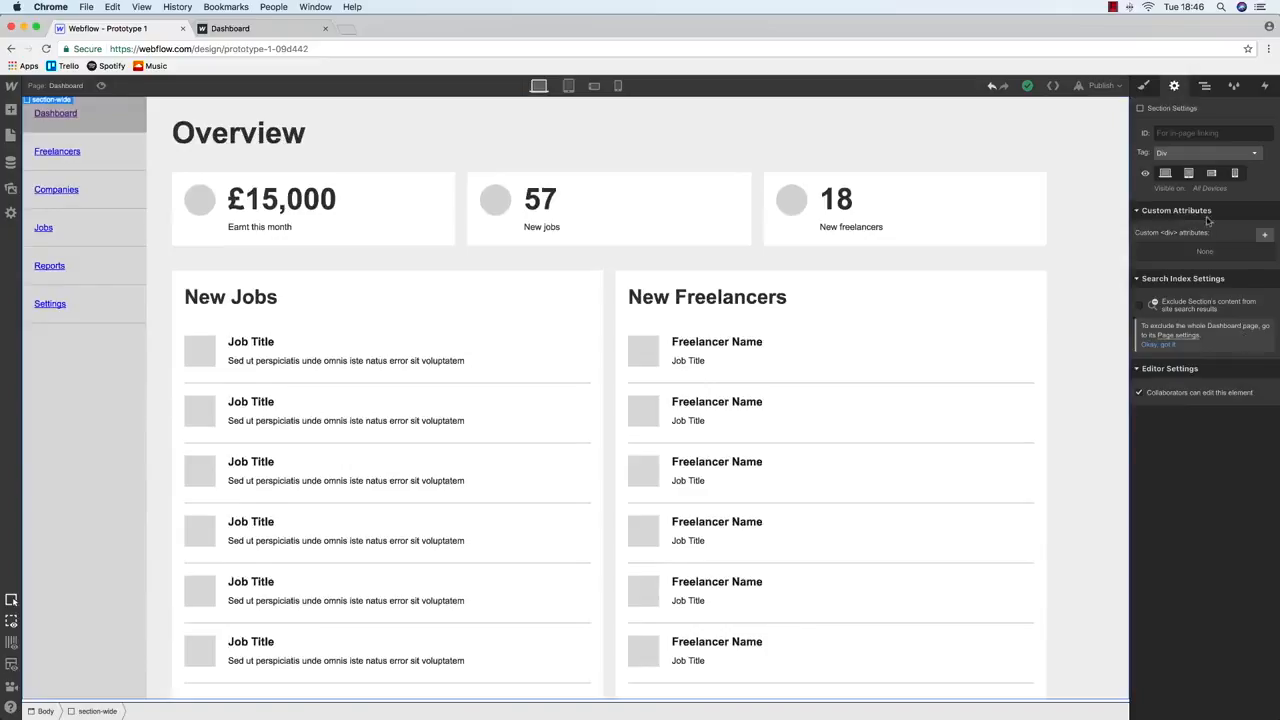
left_click(1153, 87)
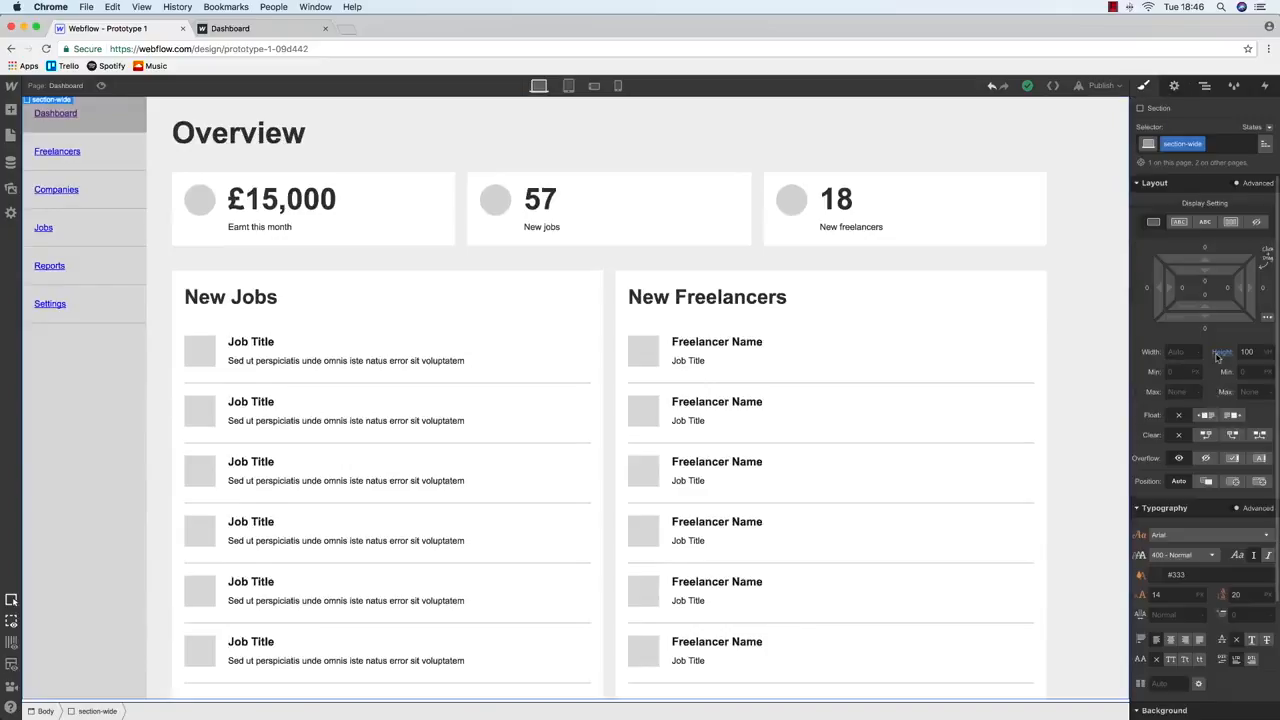
left_click(1209, 300)
type("20")
key("Return")
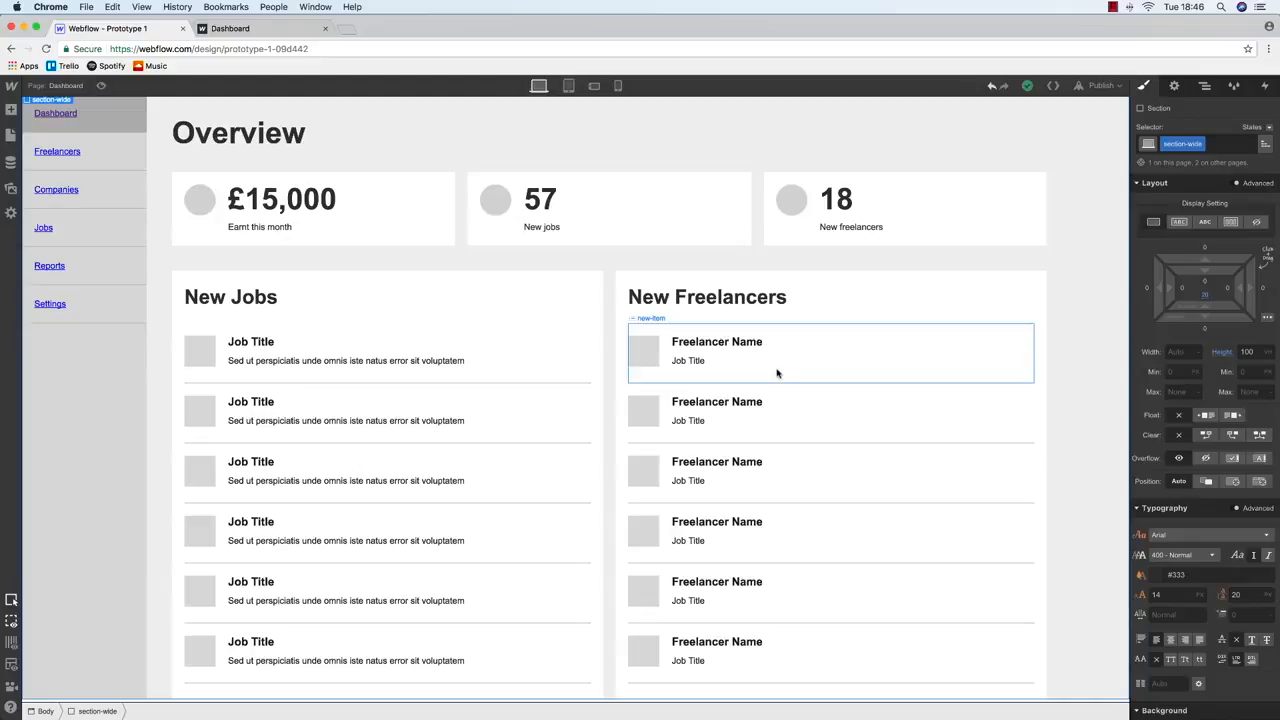
left_click(1205, 297)
type("0")
key("Return")
Review the page at tablet width, then return to the desktop layout
left_click(558, 113)
left_click(568, 85)
scroll(552, 207, "down", 5)
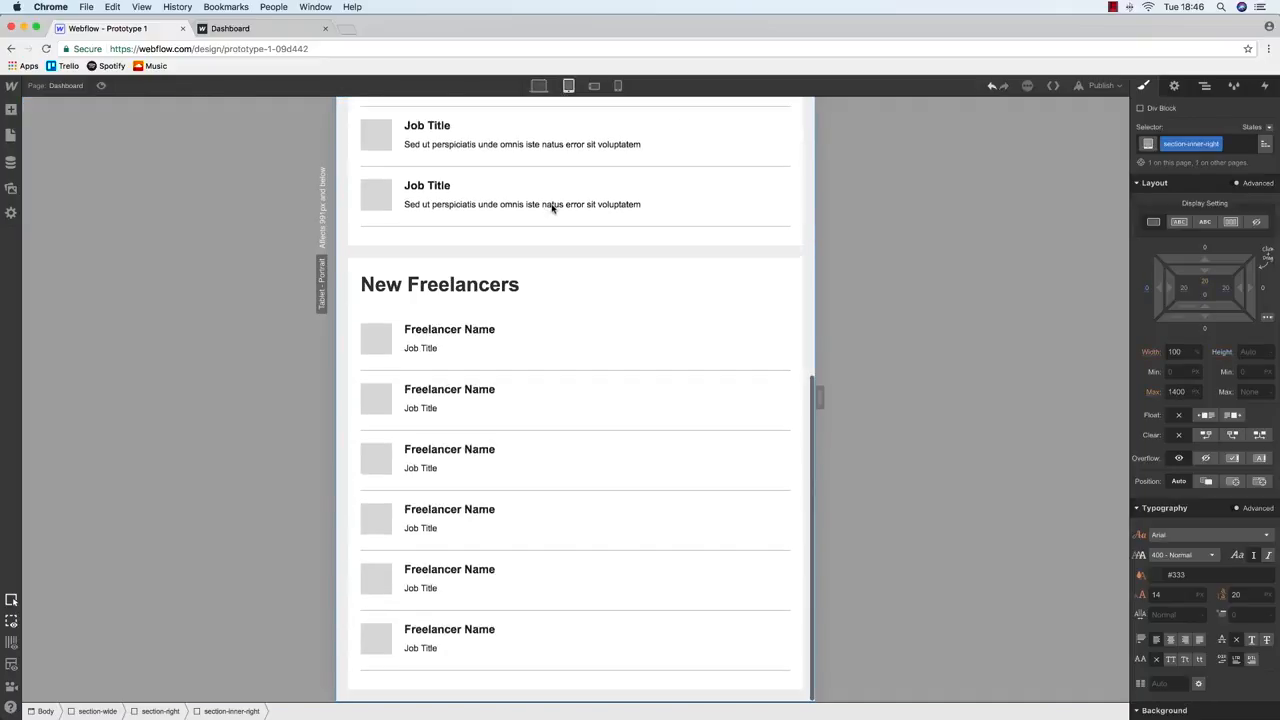
scroll(552, 207, "up", 5)
scroll(552, 210, "down", 3)
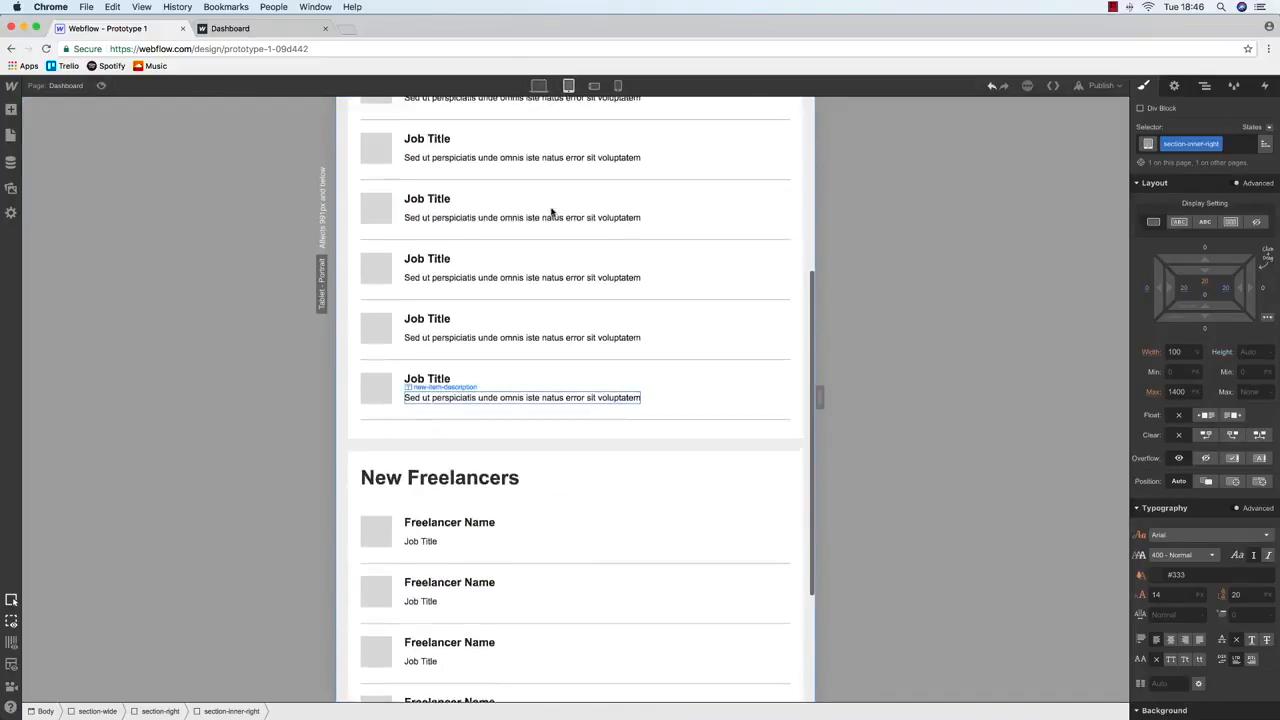
scroll(552, 215, "up", 5)
scroll(545, 260, "down", 3)
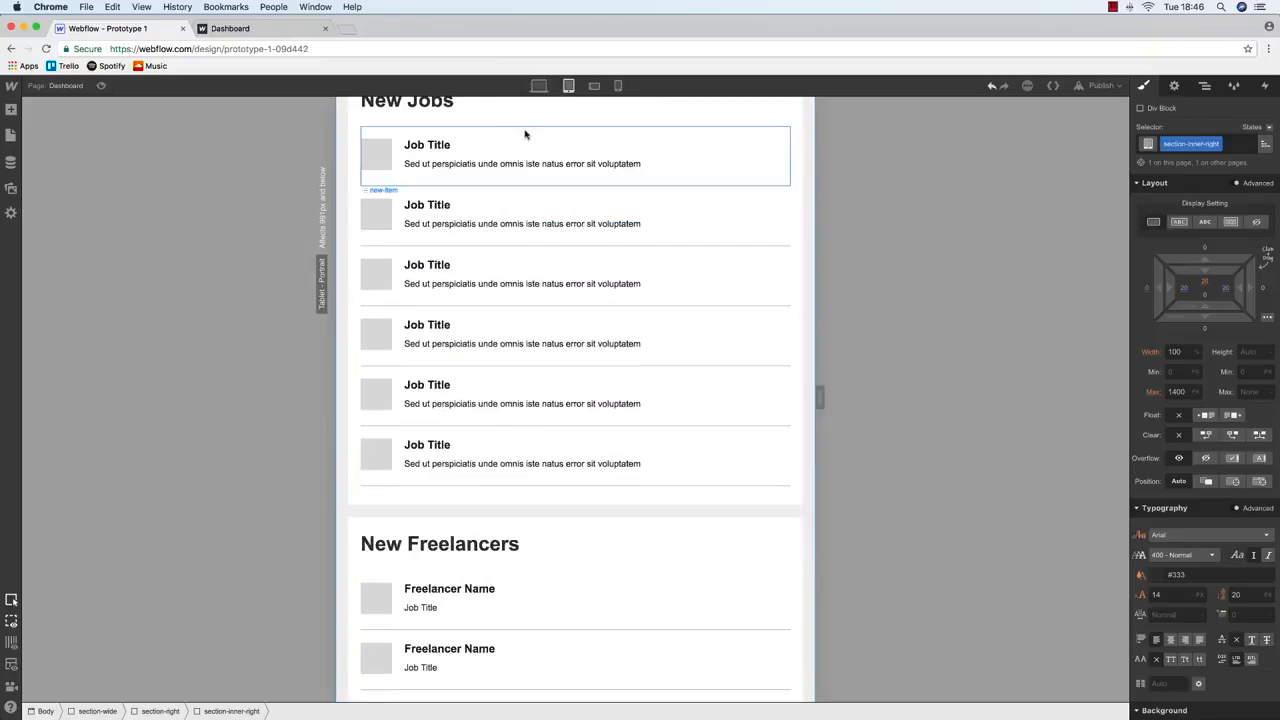
left_click(538, 85)
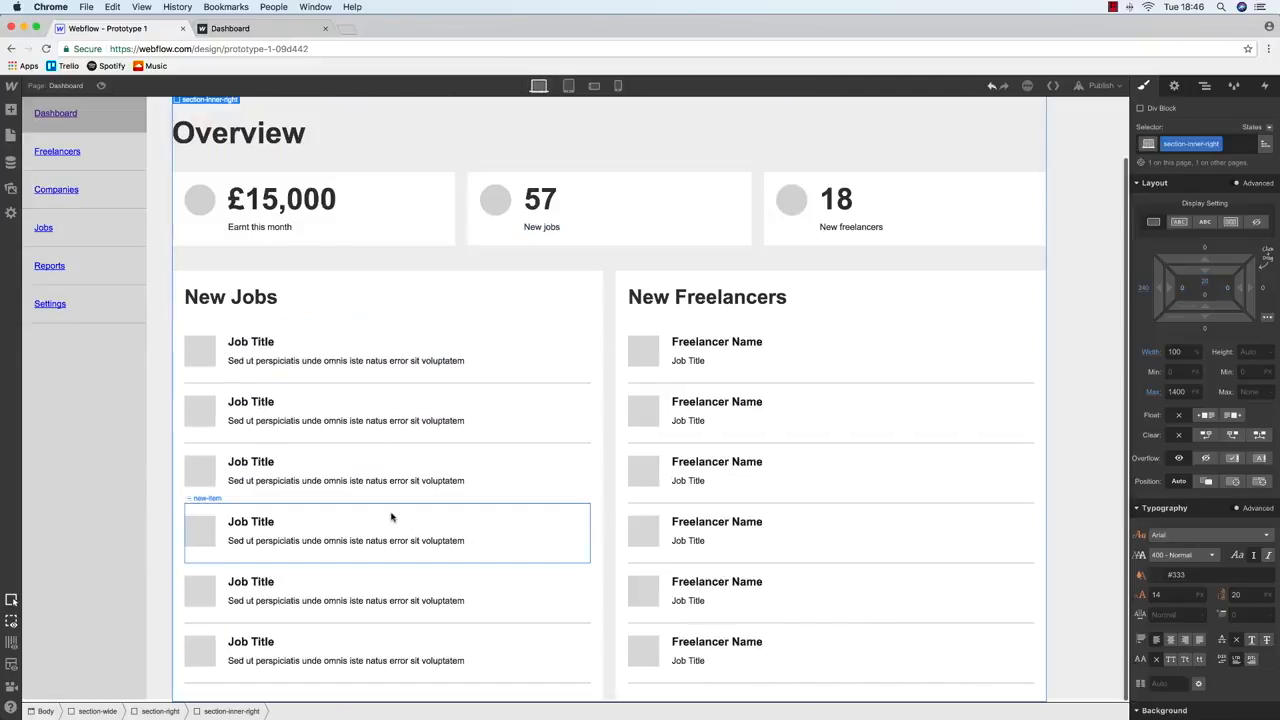
Give the last New Jobs item a new-item-last combo class with border style none
left_click(322, 635)
left_click(1210, 144)
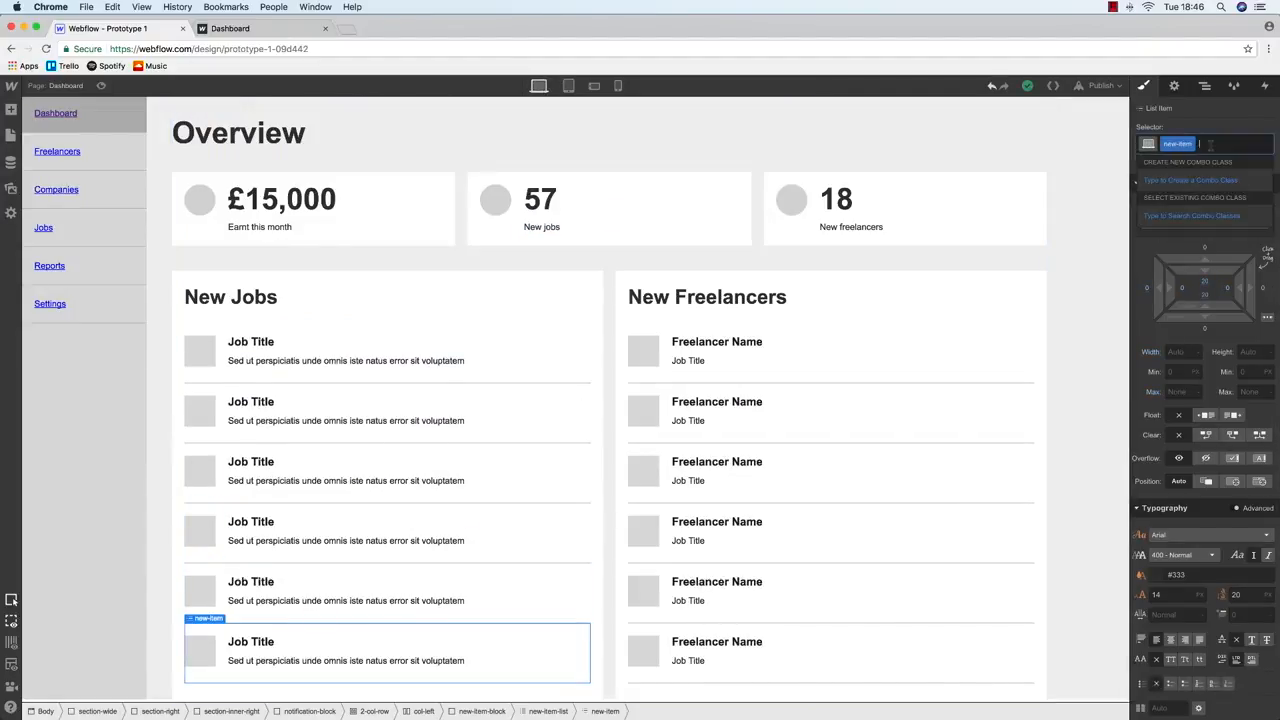
type("new-item")
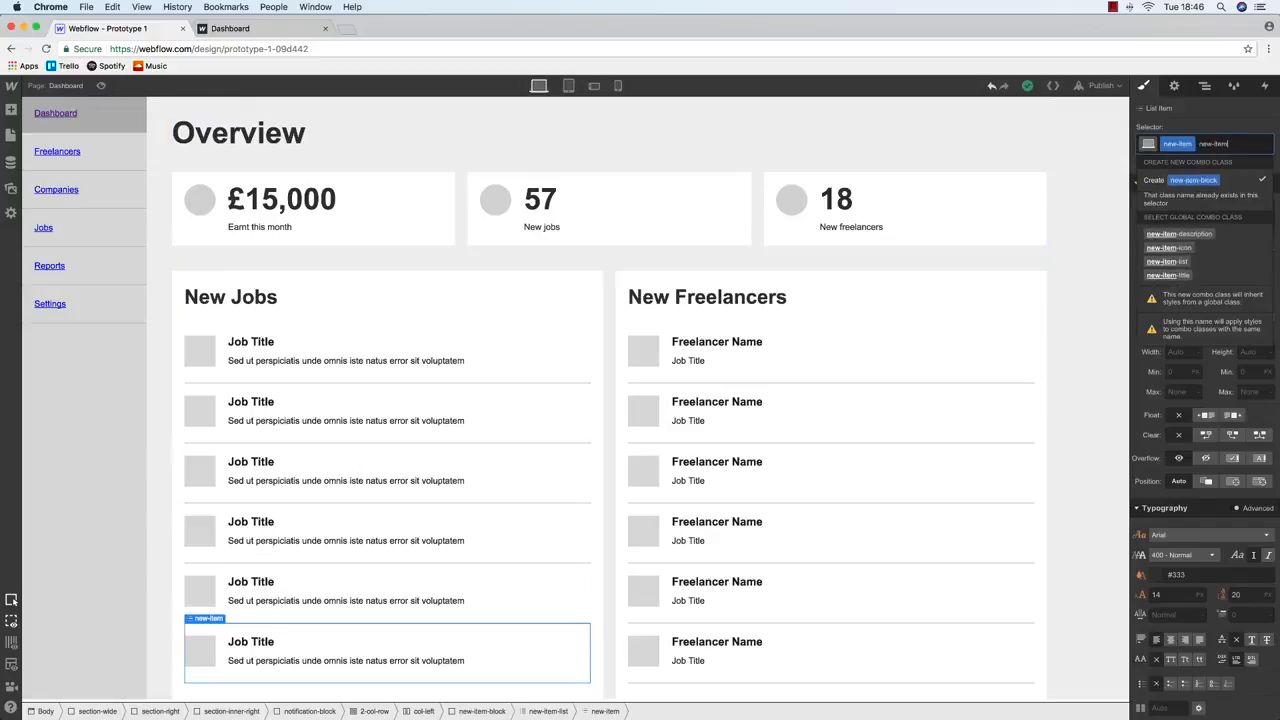
type("-last")
key("Return")
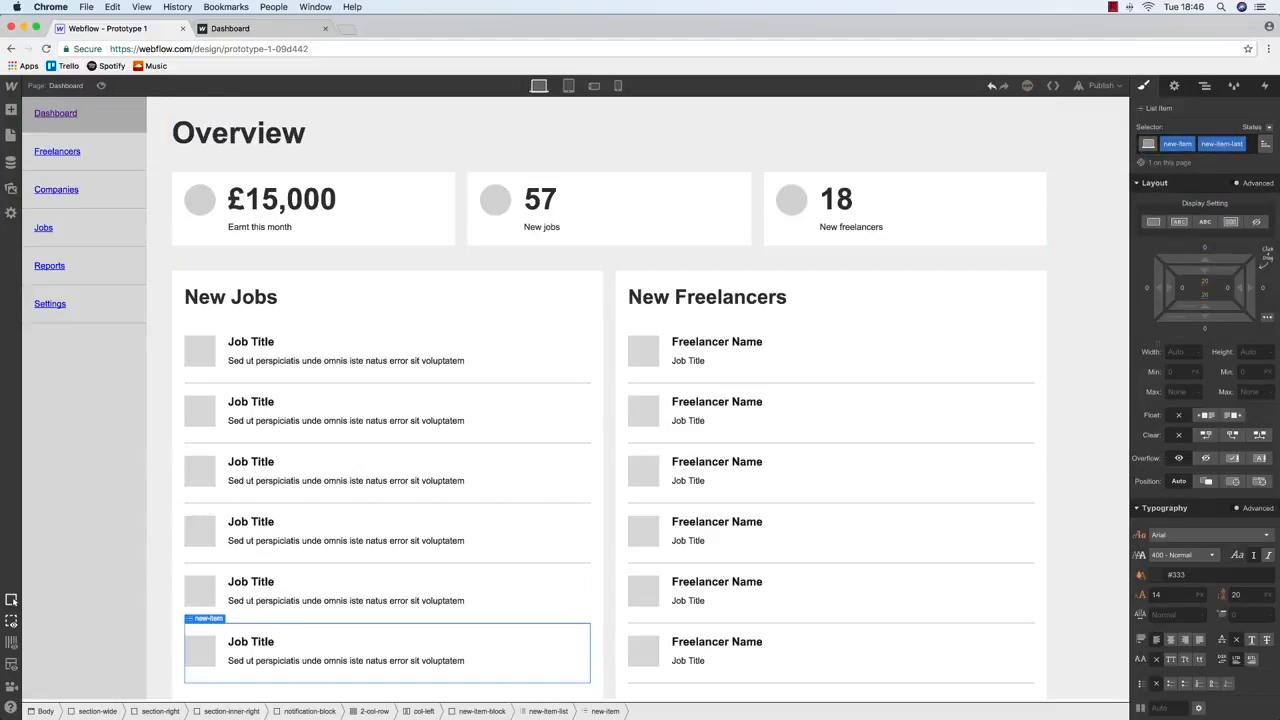
scroll(1180, 592, "down", 4)
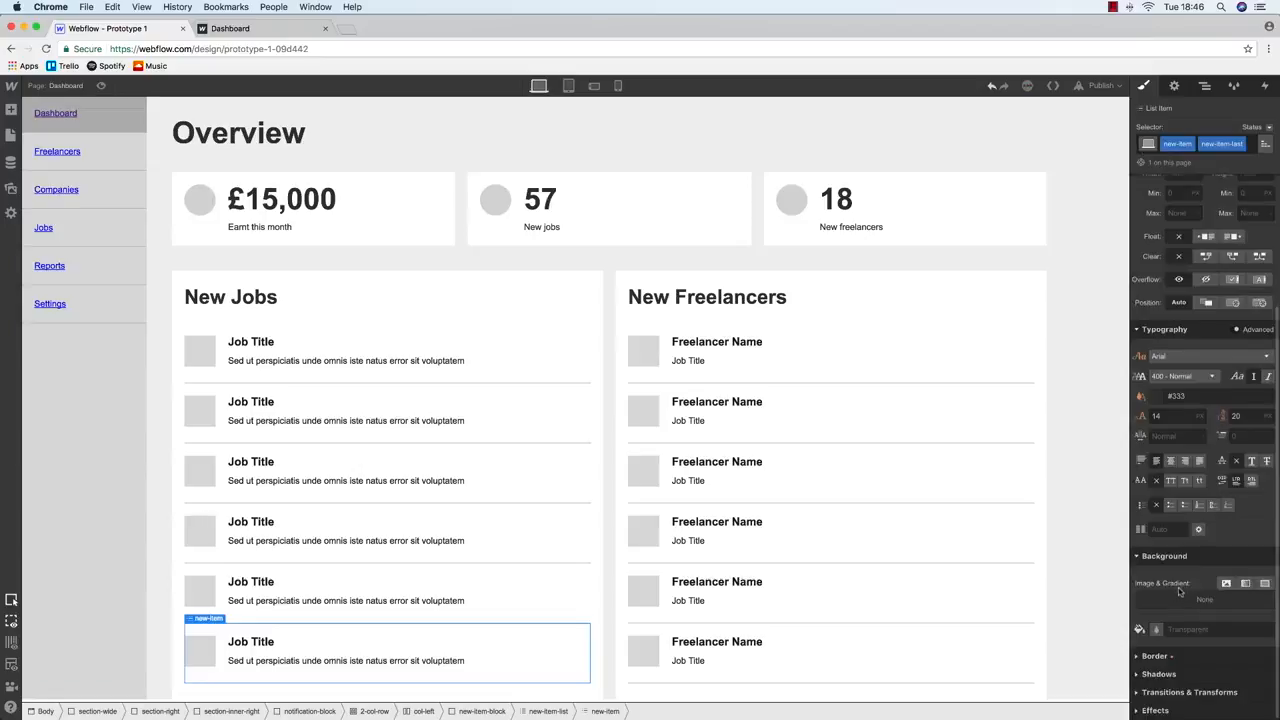
left_click(1150, 656)
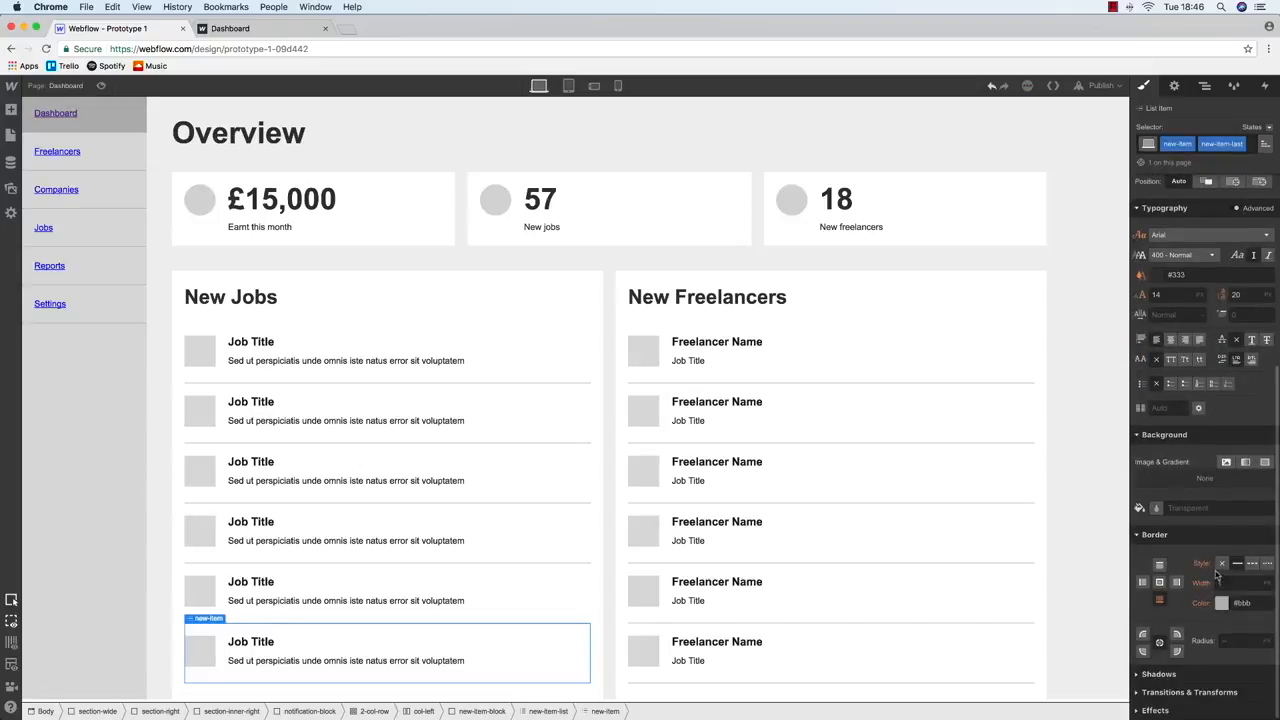
left_click(1222, 565)
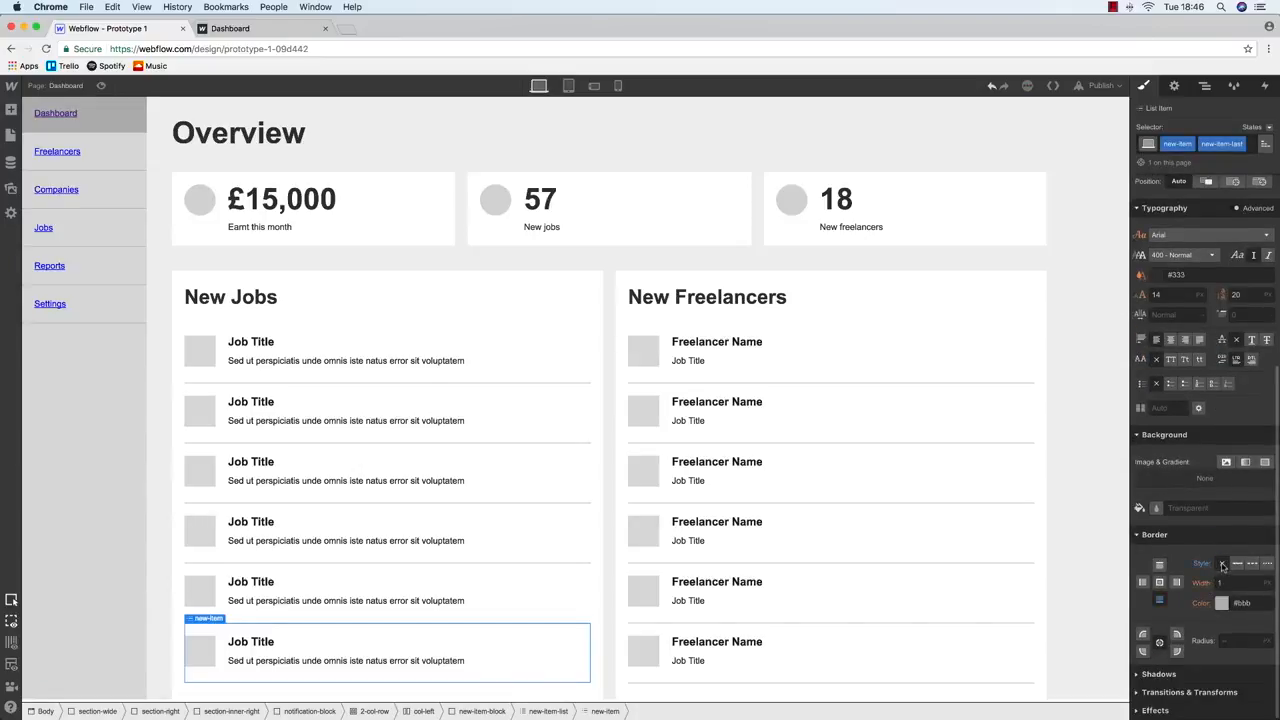
Set the new-item-block list card's bottom padding to 0
left_click(712, 640)
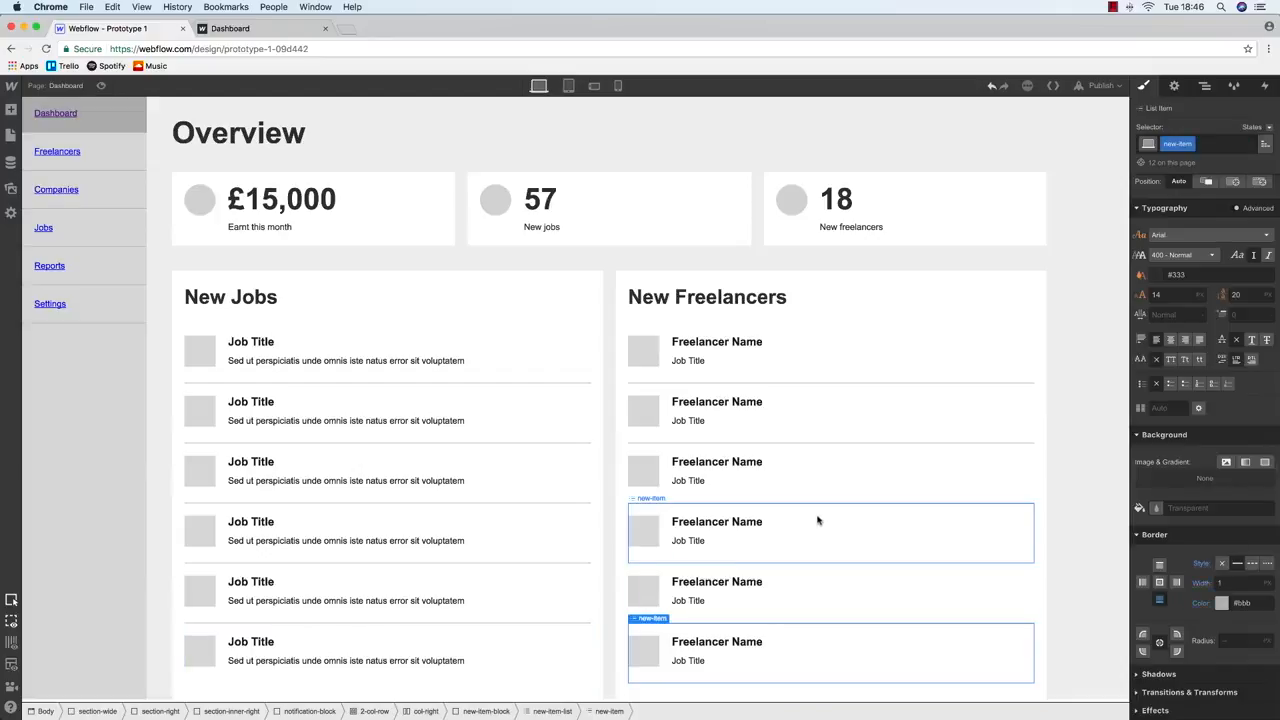
left_click(330, 688)
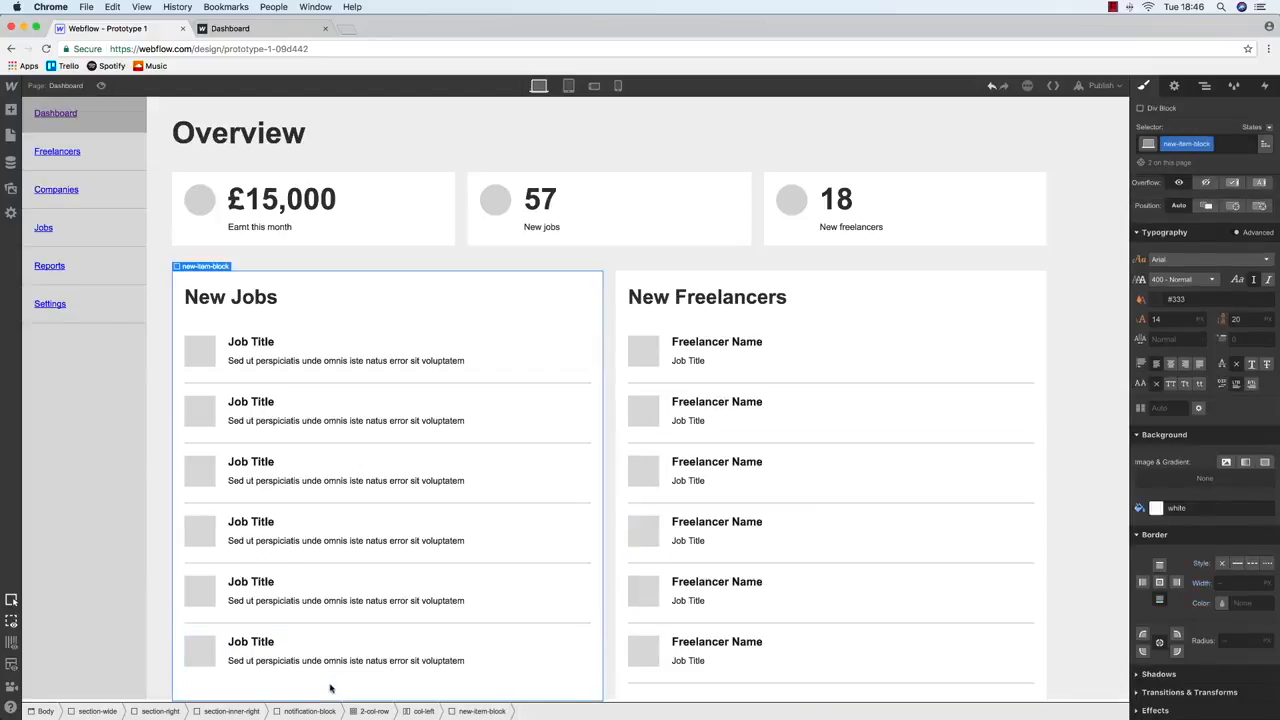
scroll(1163, 332, "up", 5)
left_click(1207, 298)
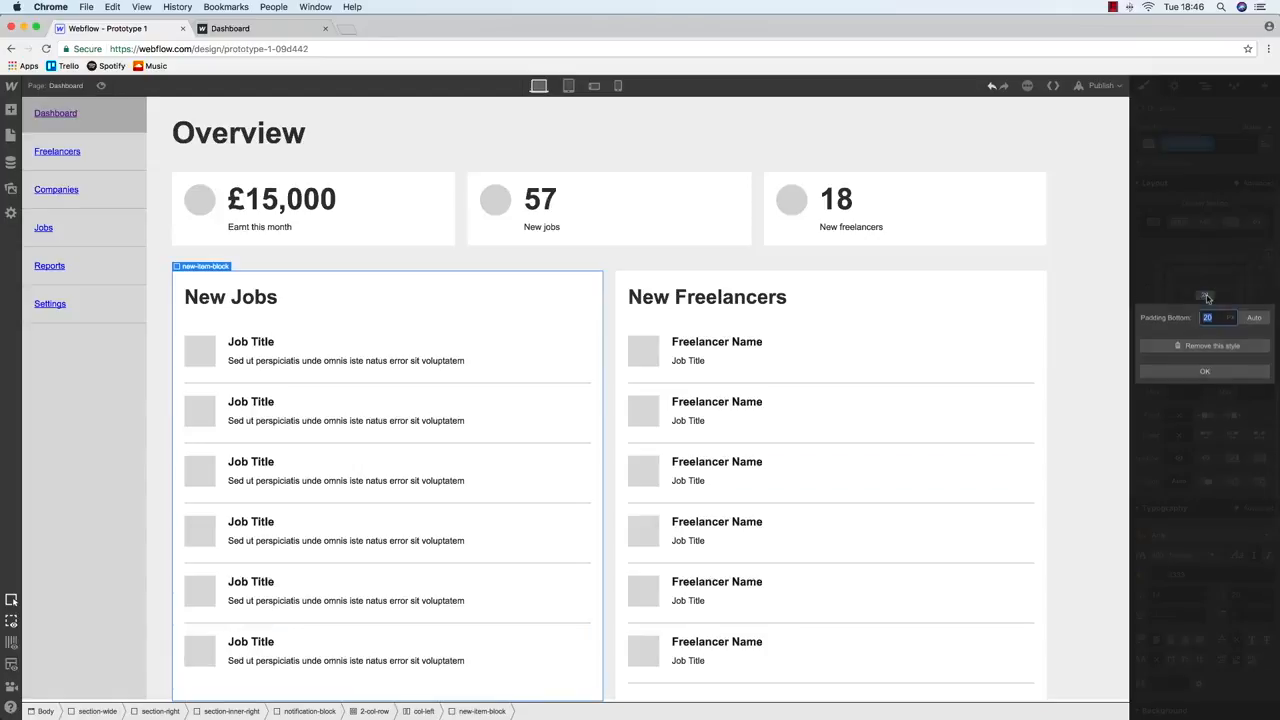
type("0")
key("Return")
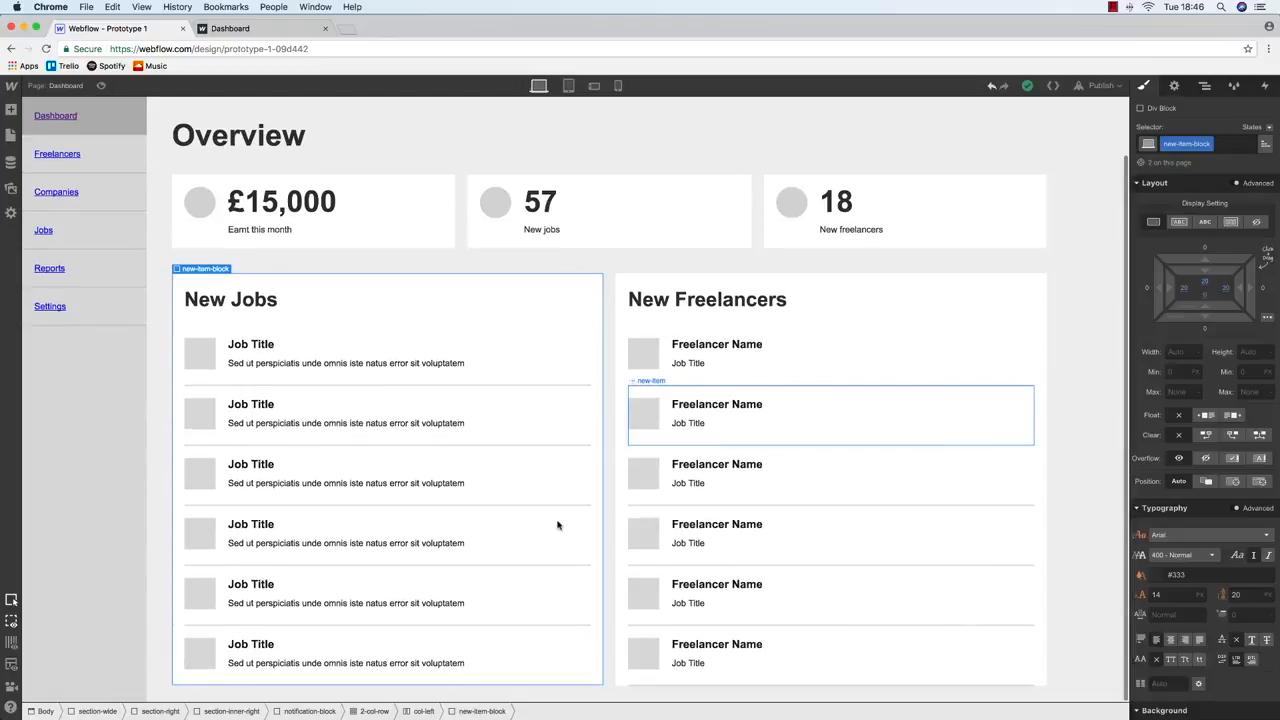
Apply the new-item-last class to the last New Freelancers item
left_click(735, 634)
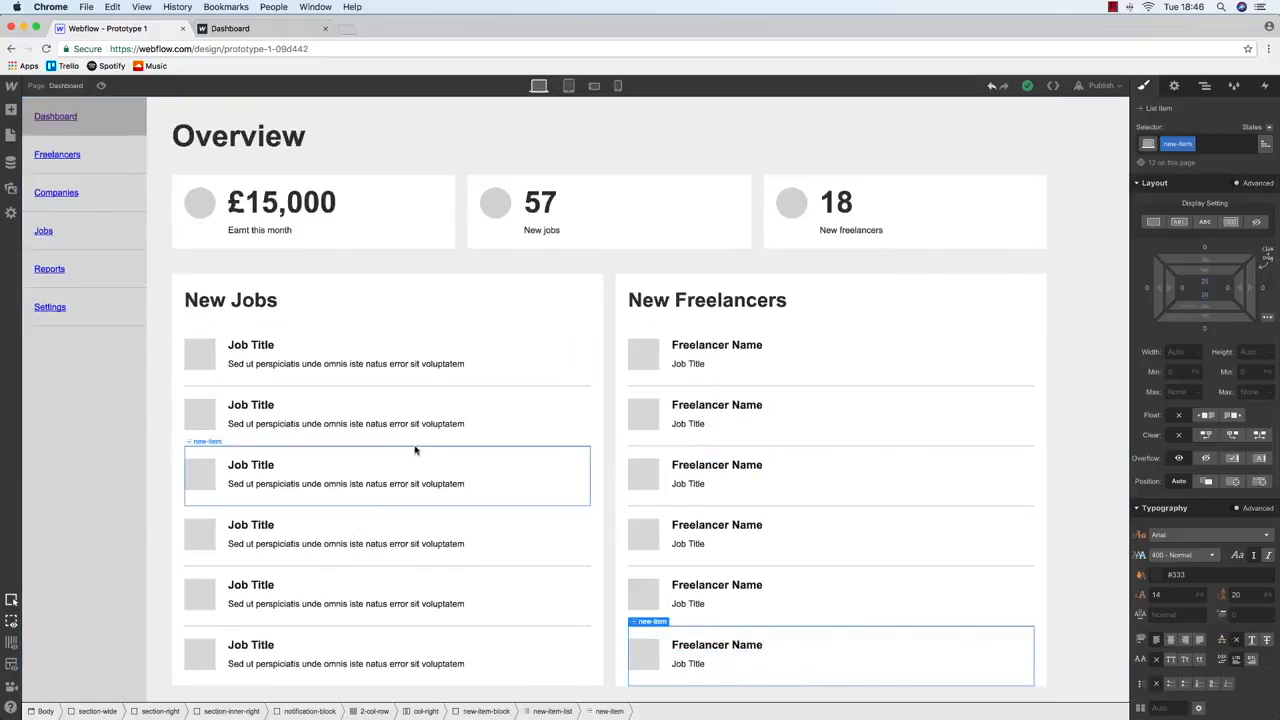
left_click(343, 638)
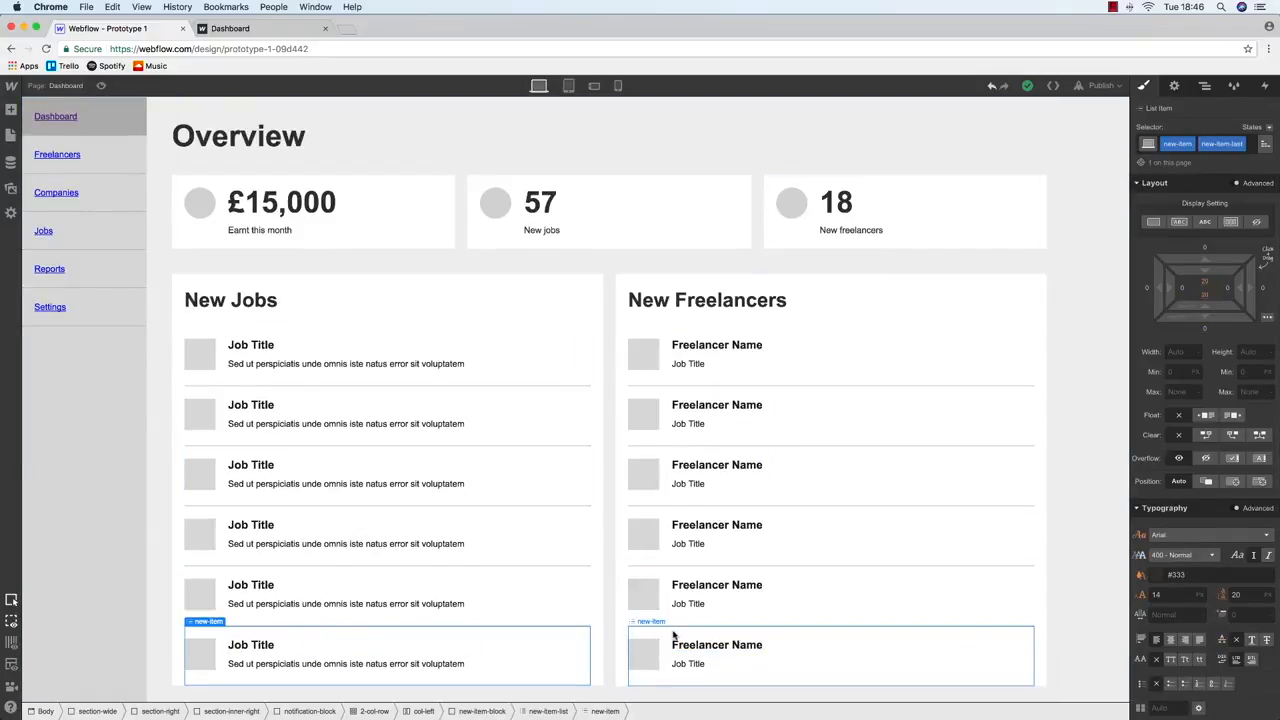
left_click(660, 640)
left_click(1222, 145)
type("new-item")
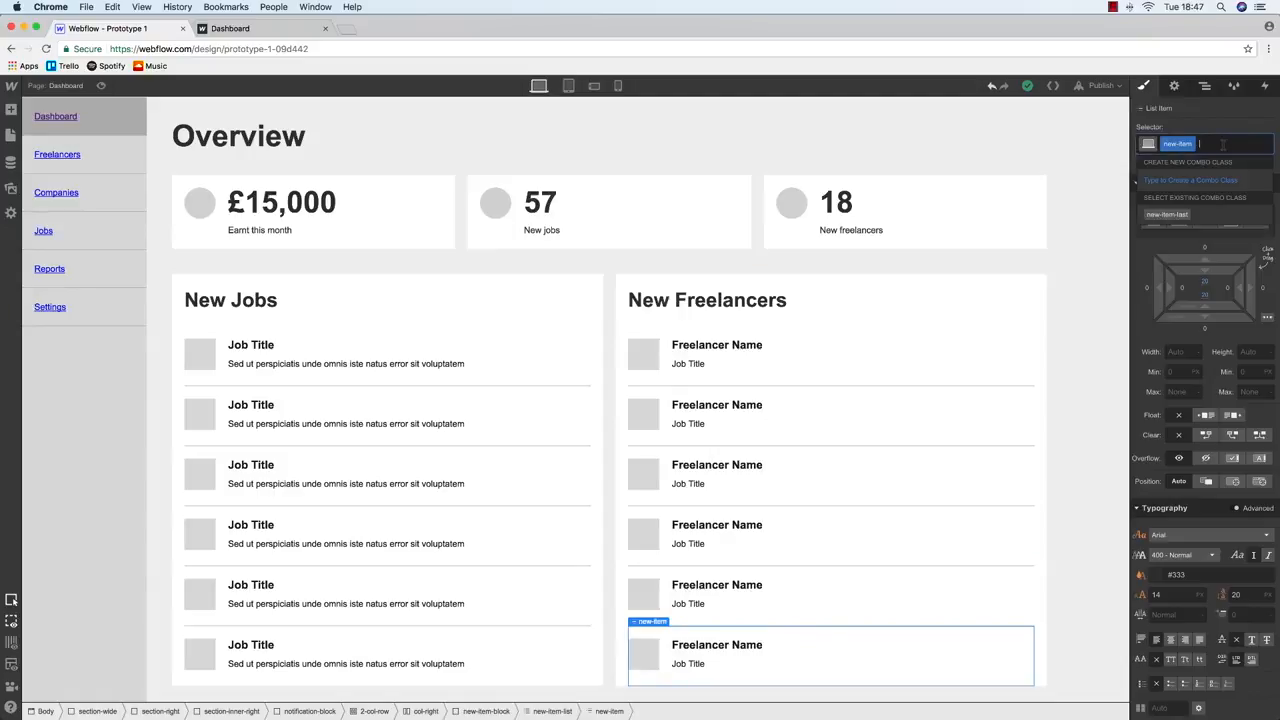
type("-last")
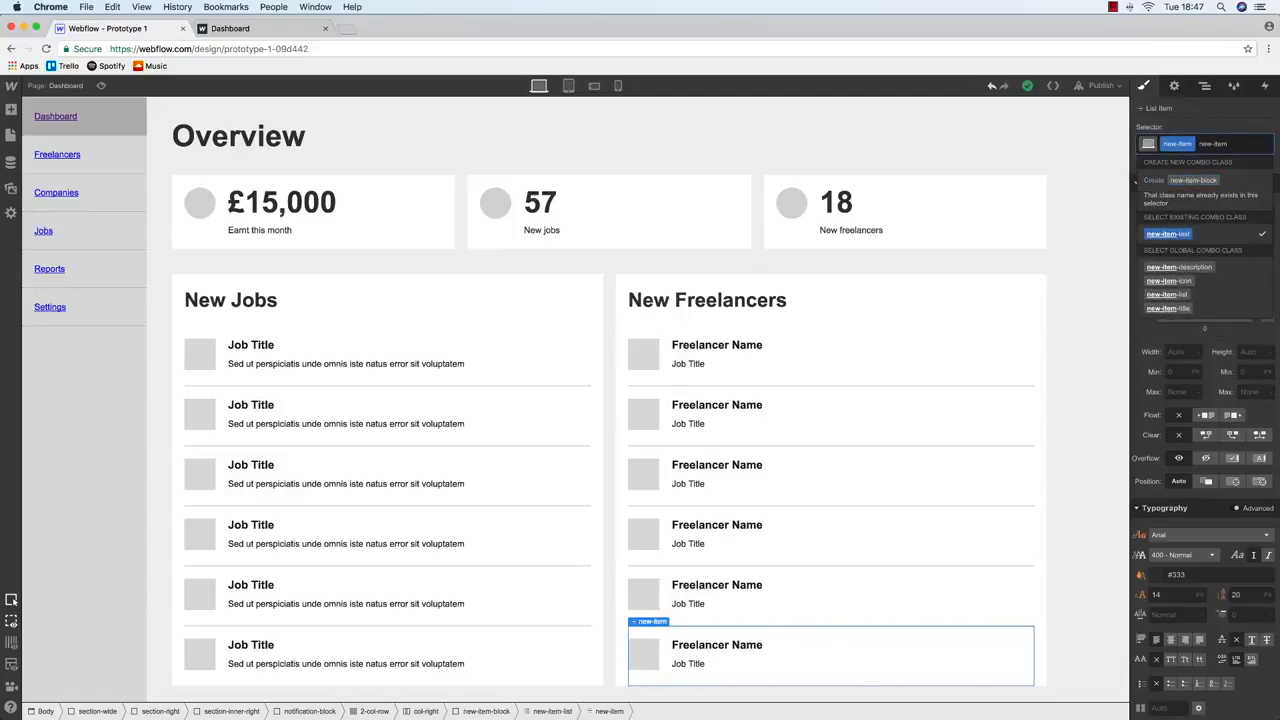
key("Return")
Select the New Freelancers heading and preview it at tablet and phone landscape widths
left_click(720, 300)
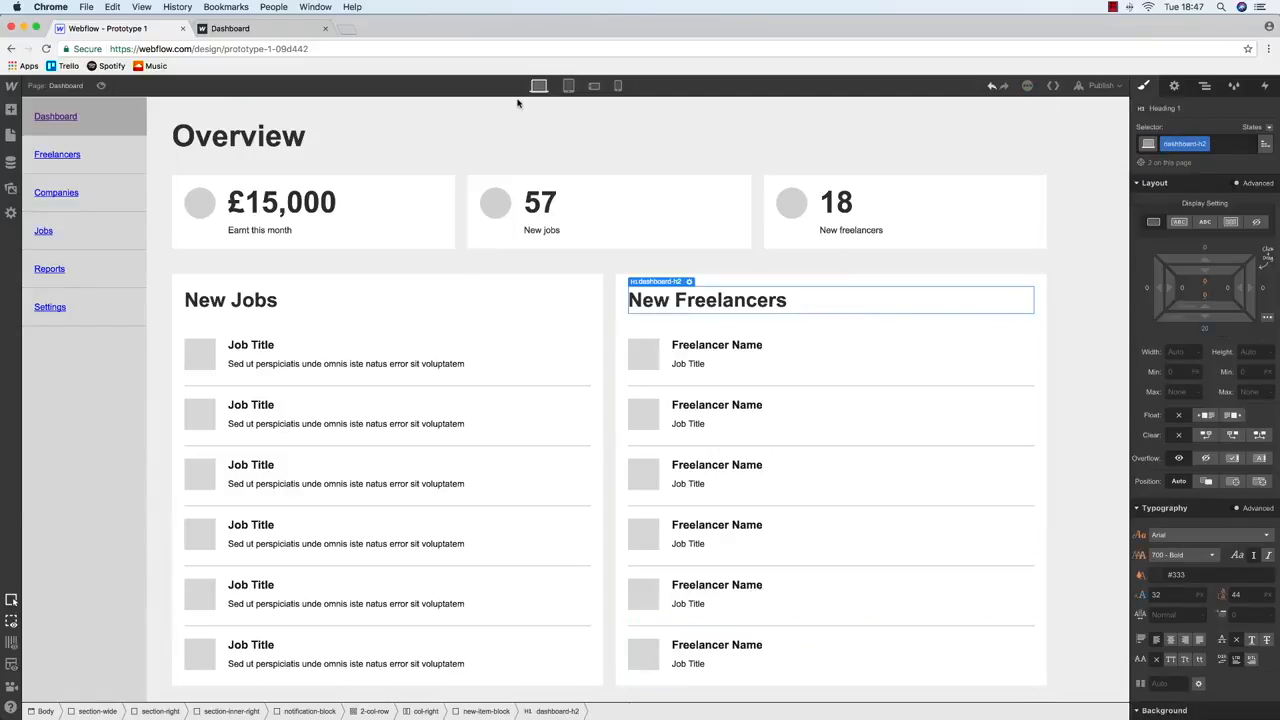
left_click(568, 85)
scroll(605, 313, "down", 5)
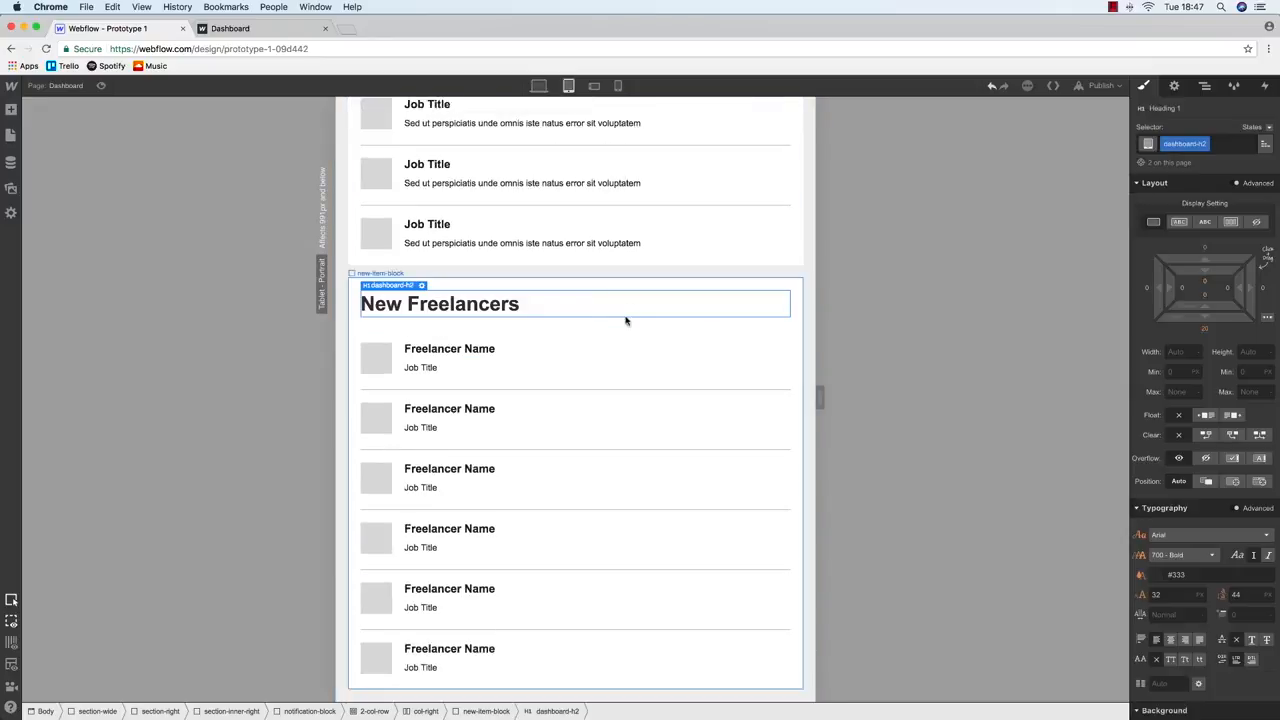
scroll(580, 358, "up", 1)
scroll(580, 357, "up", 10)
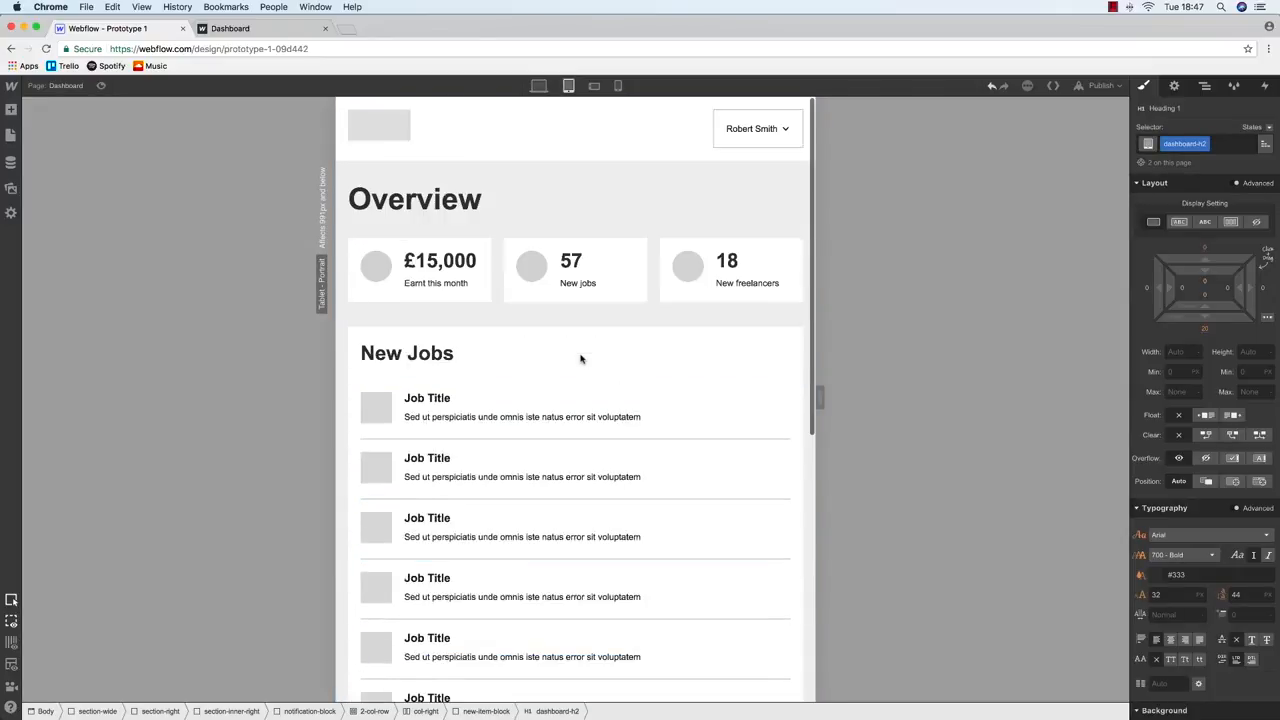
left_click(593, 86)
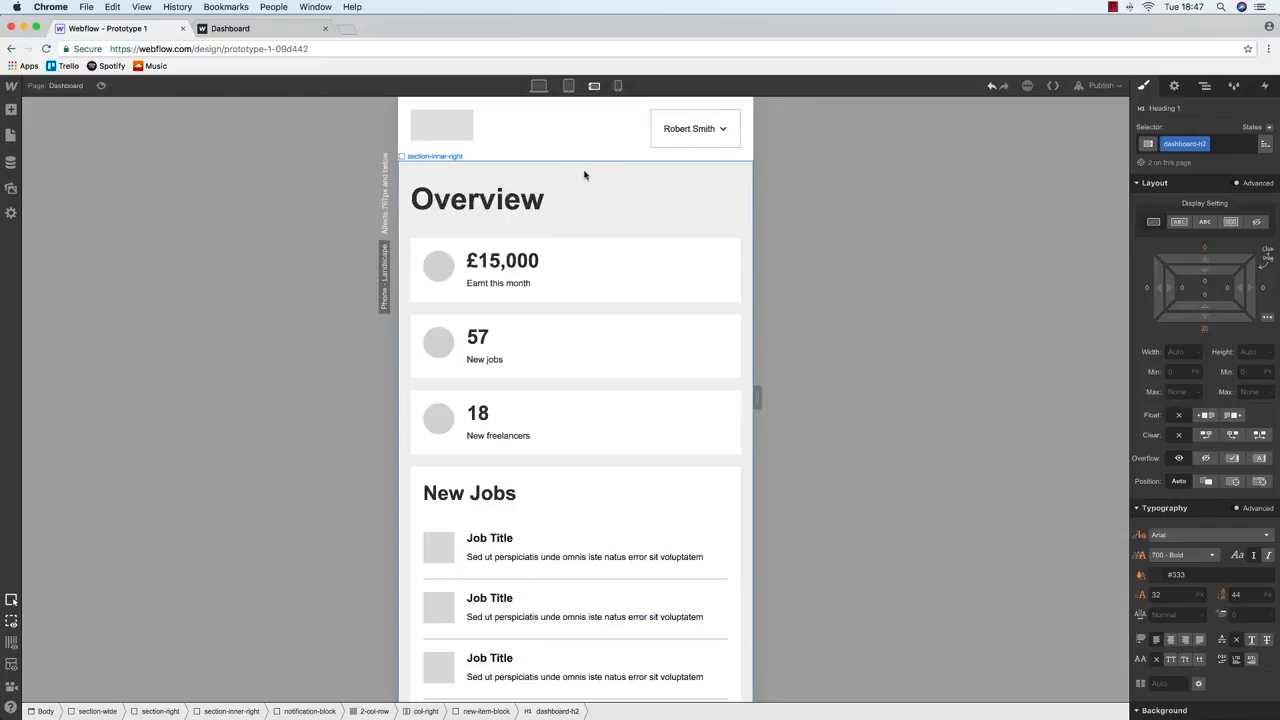
At phone landscape, shrink the Overview heading to 32 px and the New Jobs heading to 24 px
left_click(591, 209)
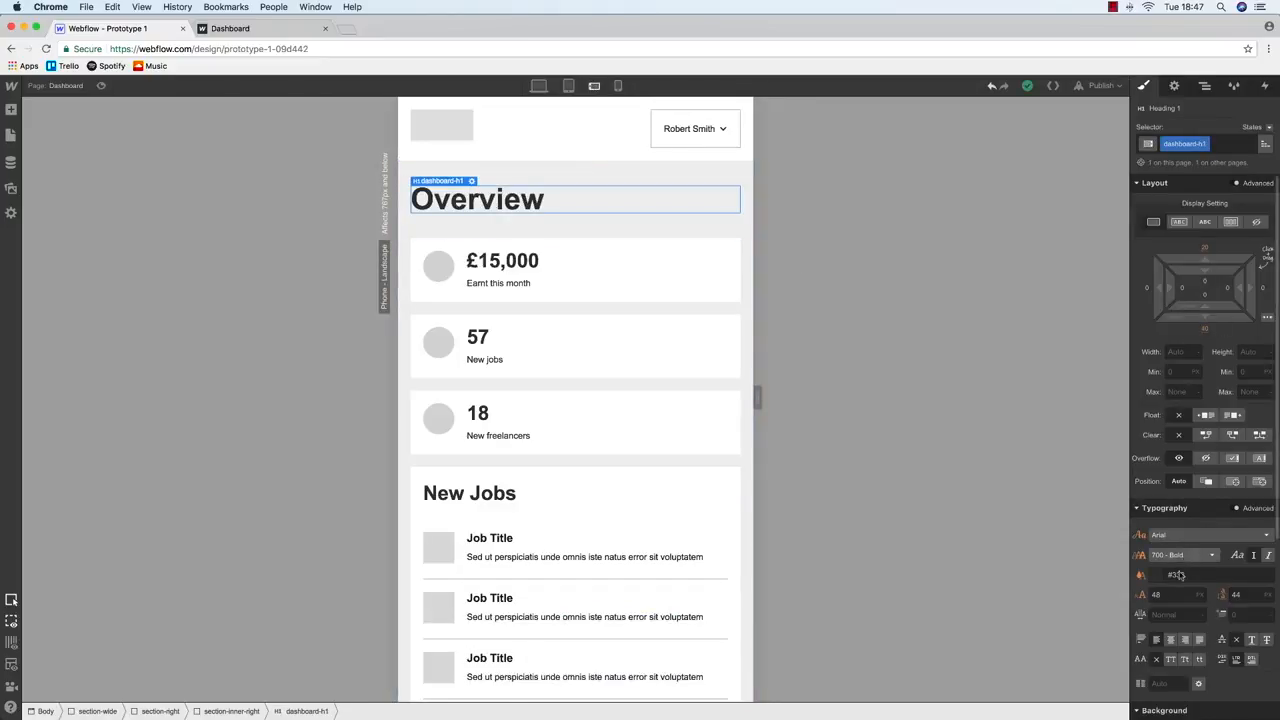
key("Return")
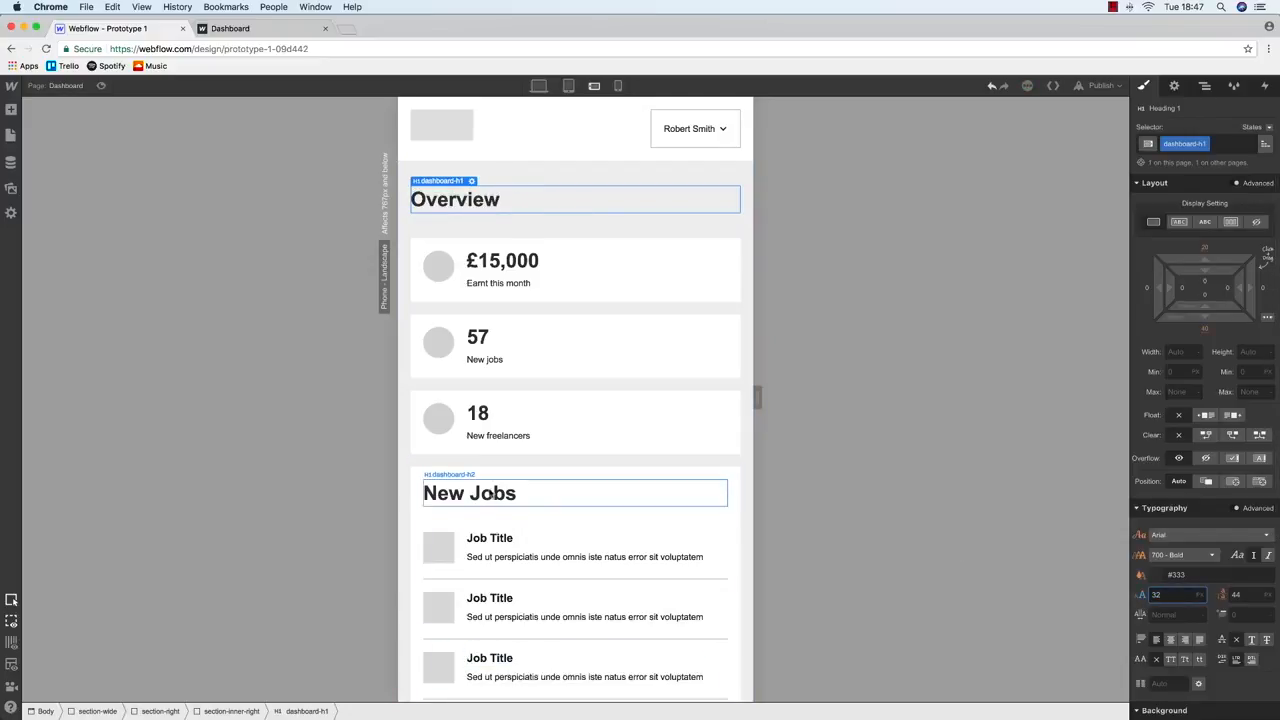
left_click(490, 495)
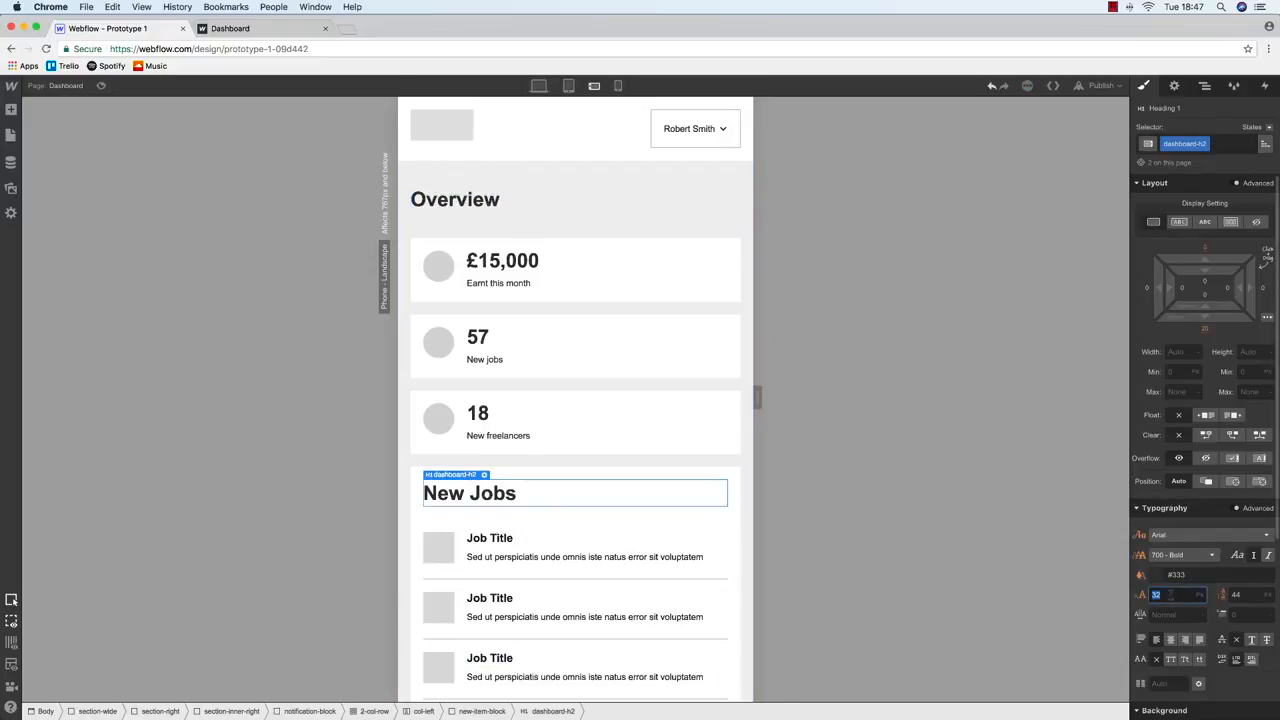
type("24")
key("Return")
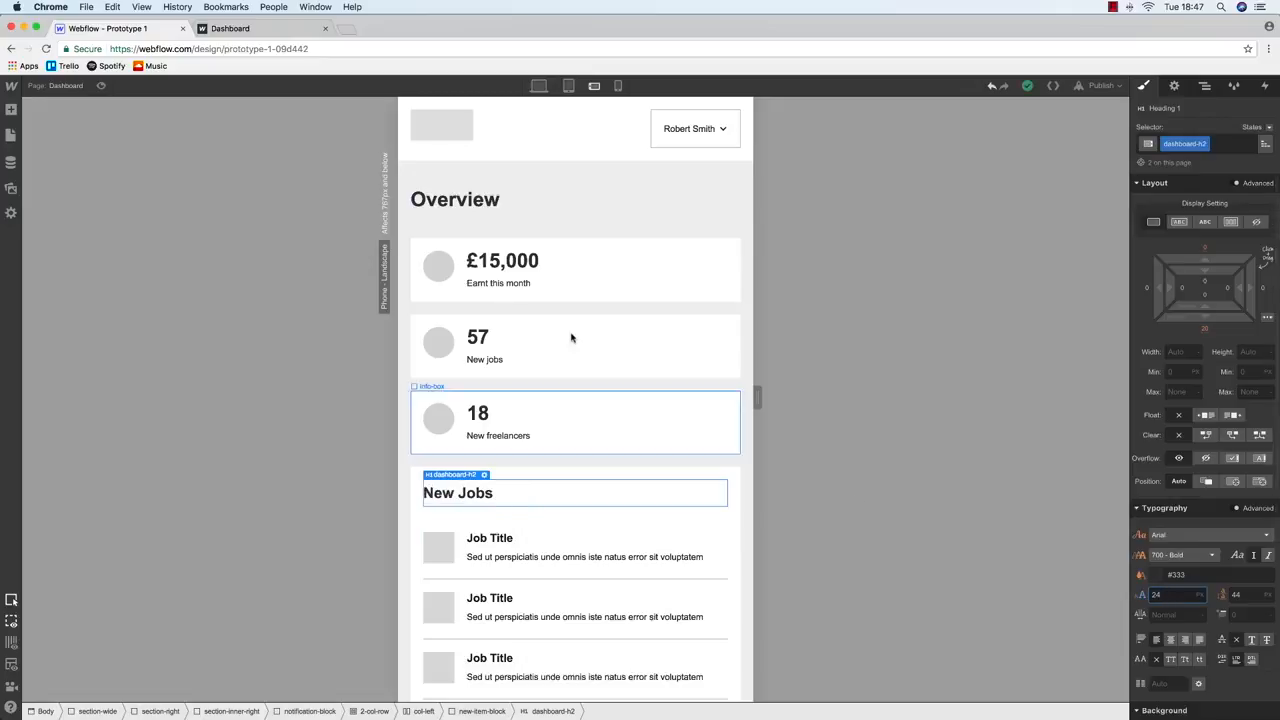
Confirm the New Freelancers heading shrank, then compare phone portrait and phone landscape layouts
scroll(571, 337, "down", 5)
scroll(571, 337, "down", 3)
left_click(529, 433)
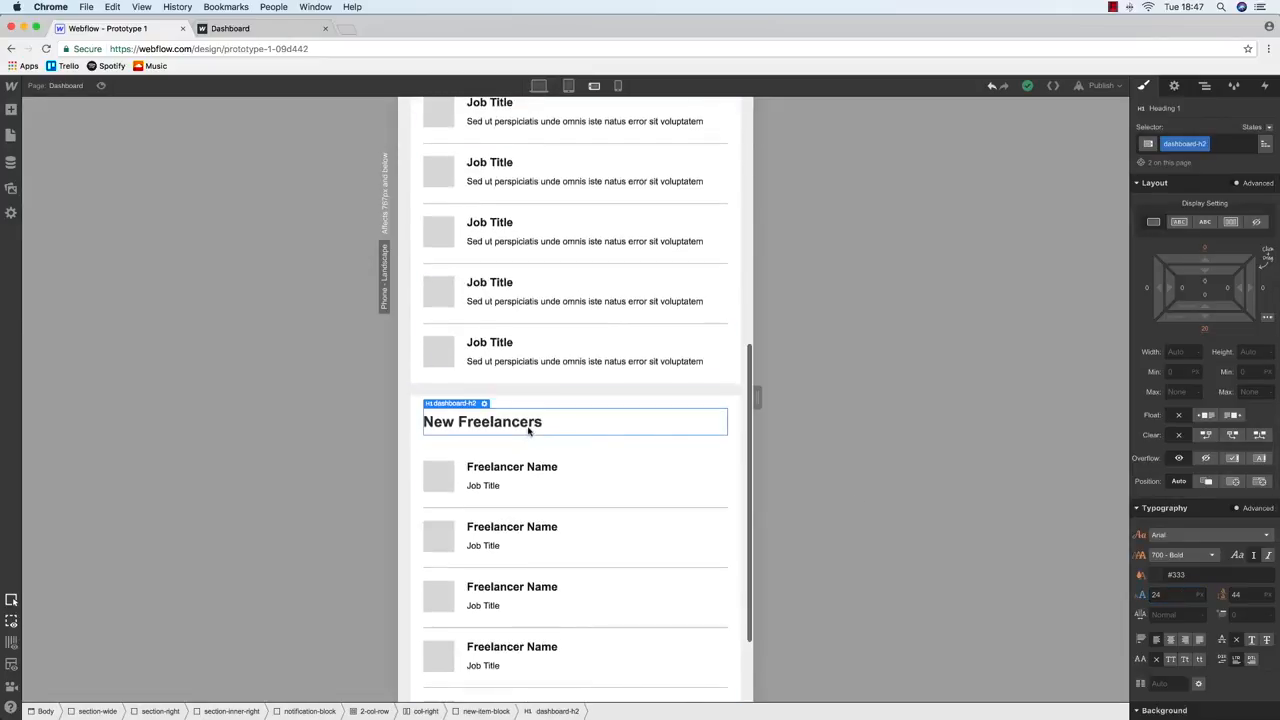
scroll(534, 454, "up", 10)
left_click(619, 87)
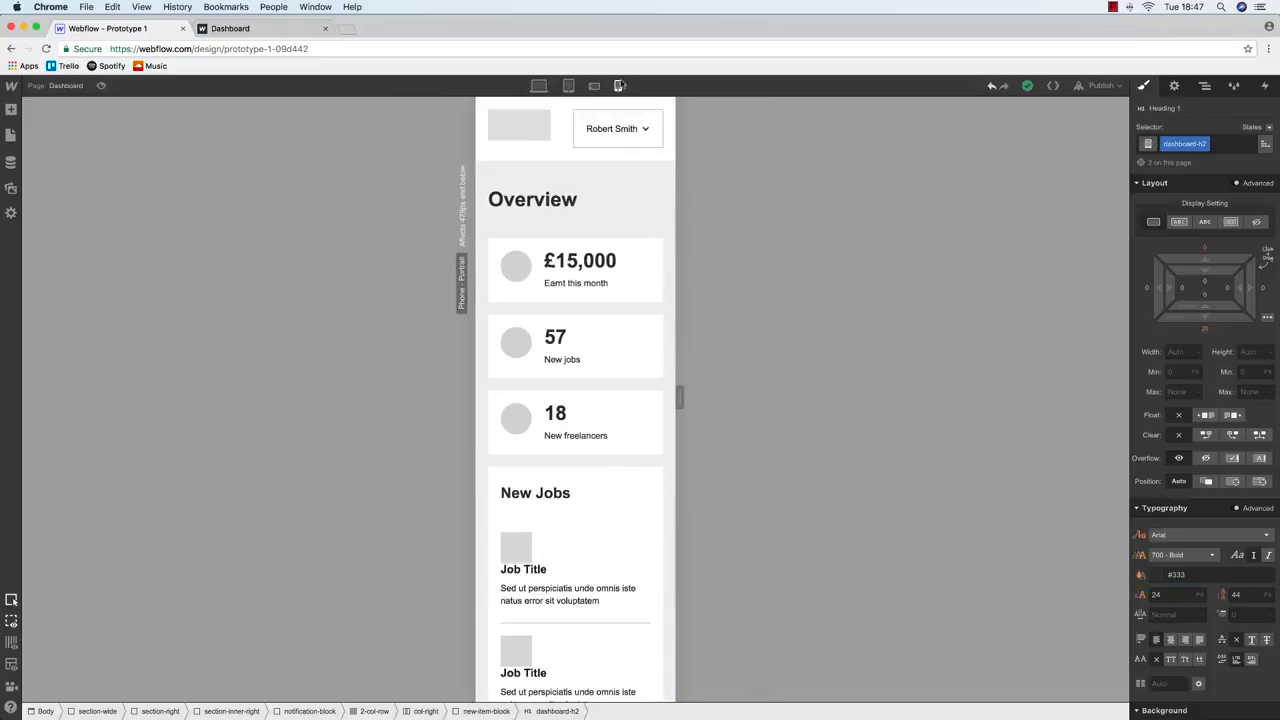
scroll(600, 210, "down", 5)
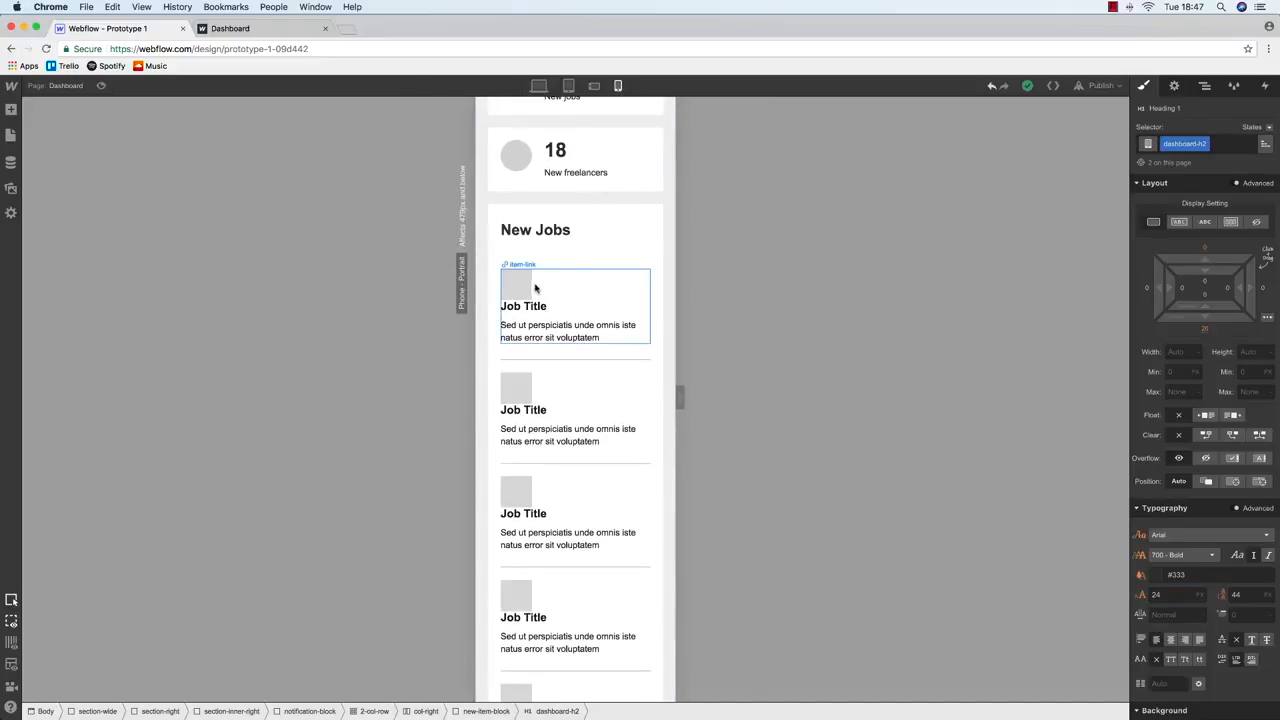
scroll(535, 288, "up", 5)
left_click(594, 86)
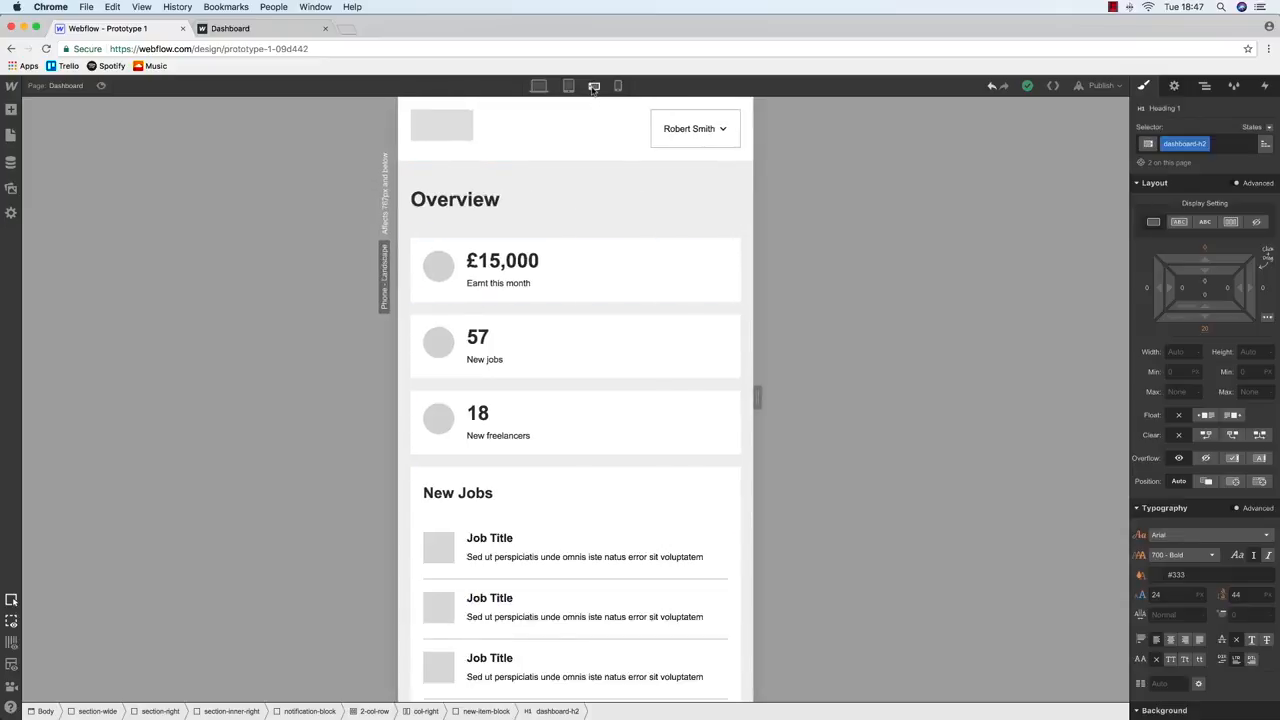
left_click(618, 86)
Give the job item's icon (new-item-icon) a 20 px bottom margin on phone portrait
scroll(532, 400, "down", 3)
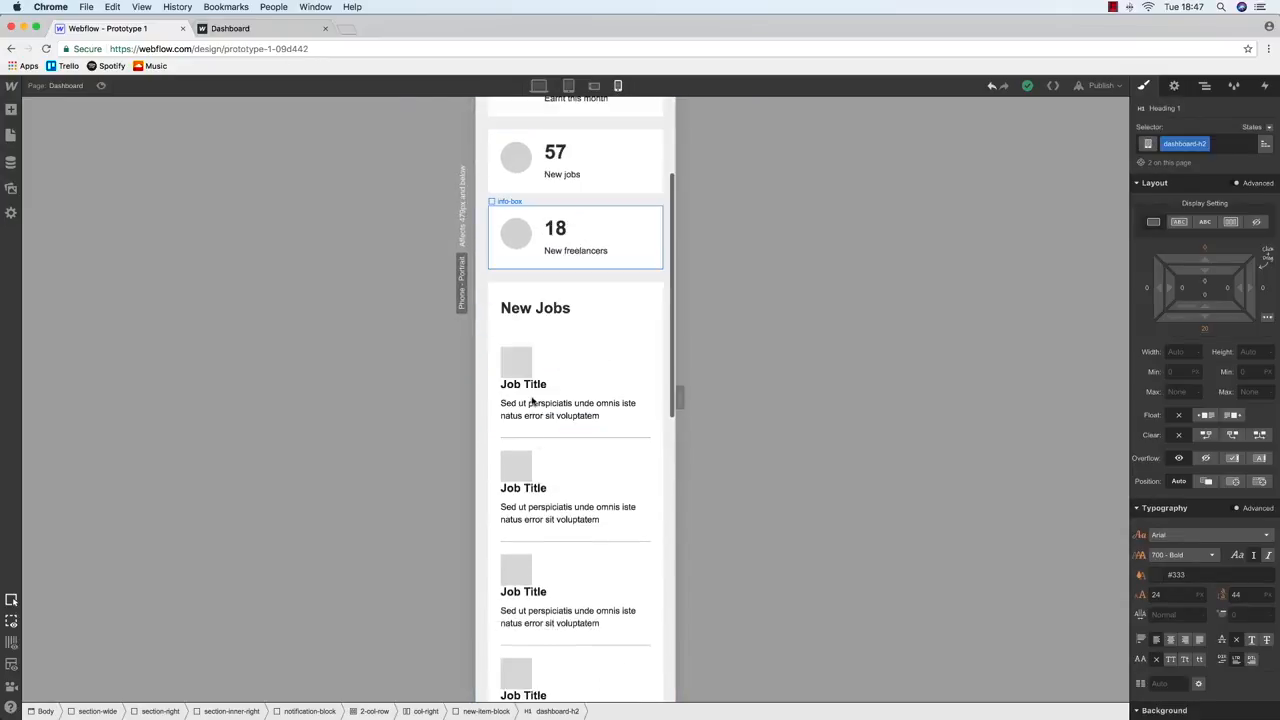
left_click(518, 366)
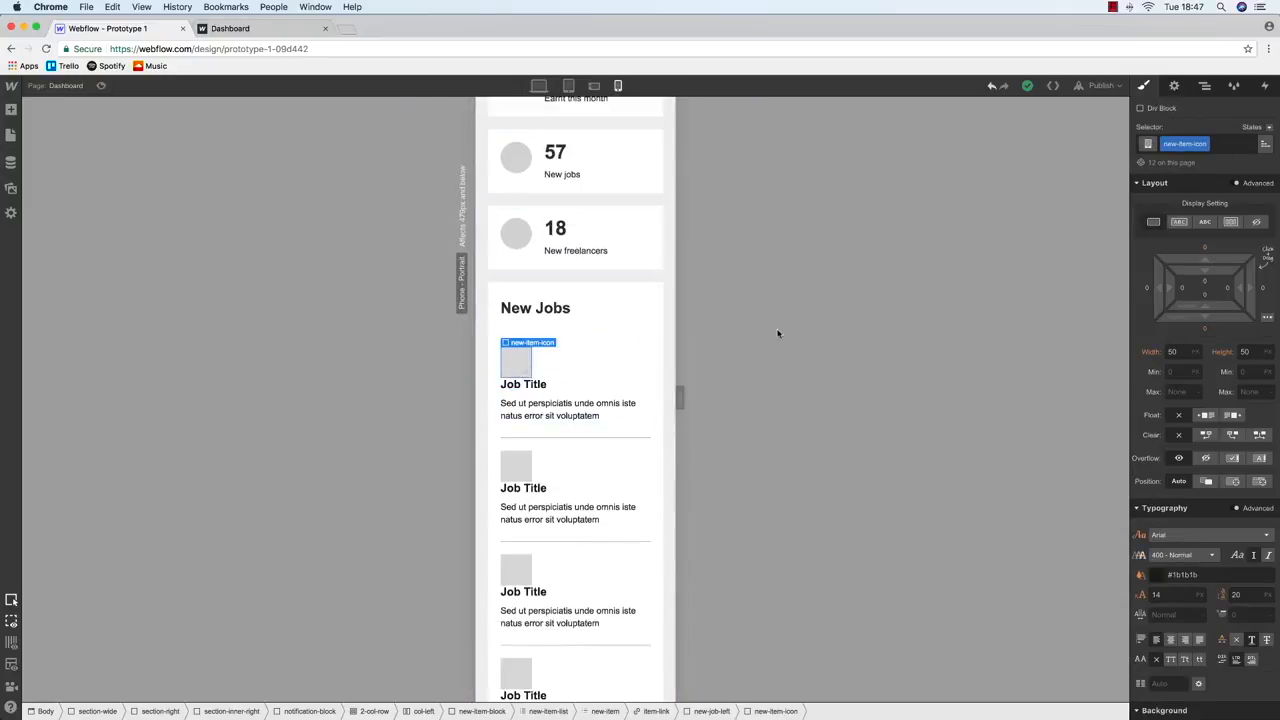
left_click(1205, 330)
key("Return")
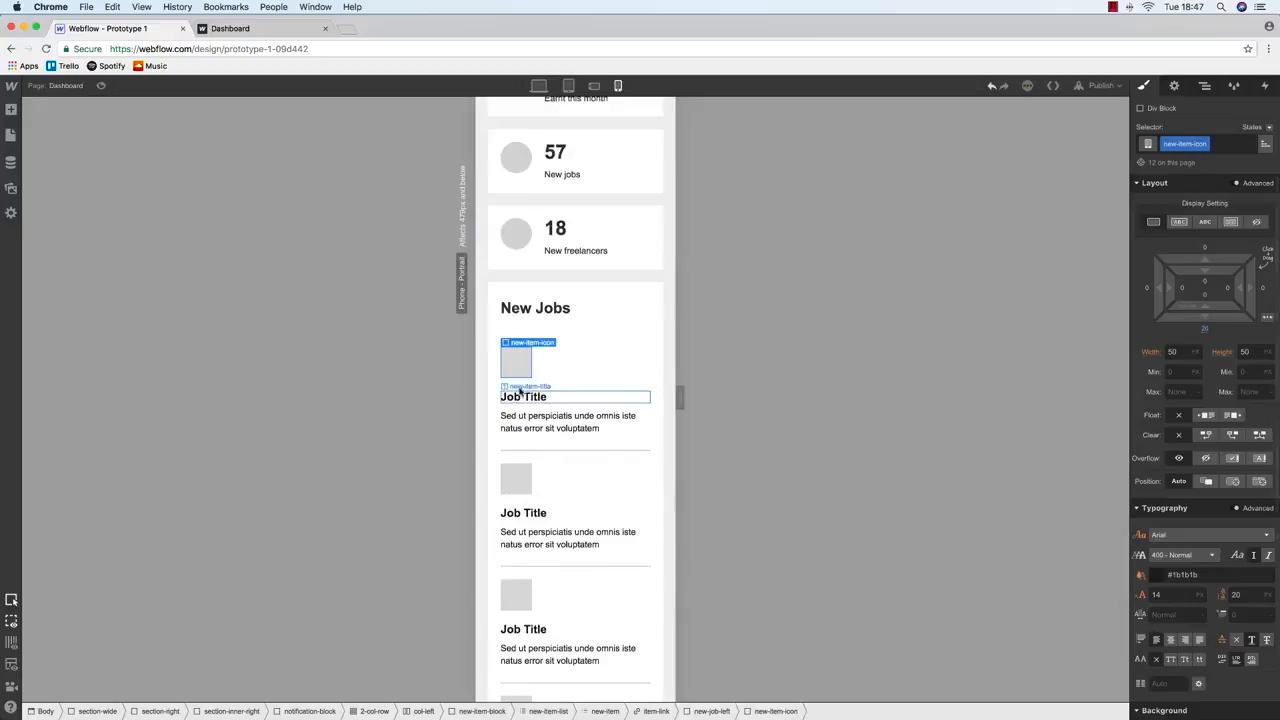
scroll(520, 390, "down", 5)
scroll(520, 385, "down", 3)
scroll(520, 385, "up", 4)
scroll(520, 384, "down", 2)
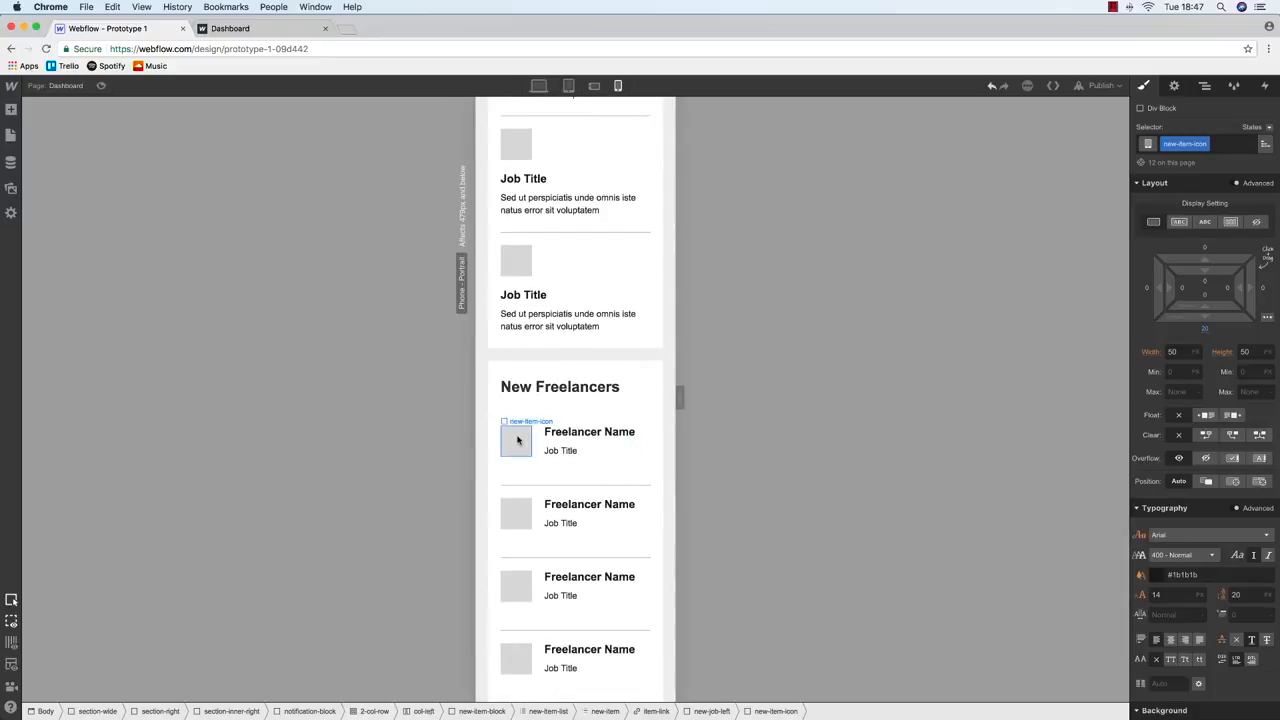
Undo the last change and select the icon's parent wrapper block in the Navigator
left_click(517, 440)
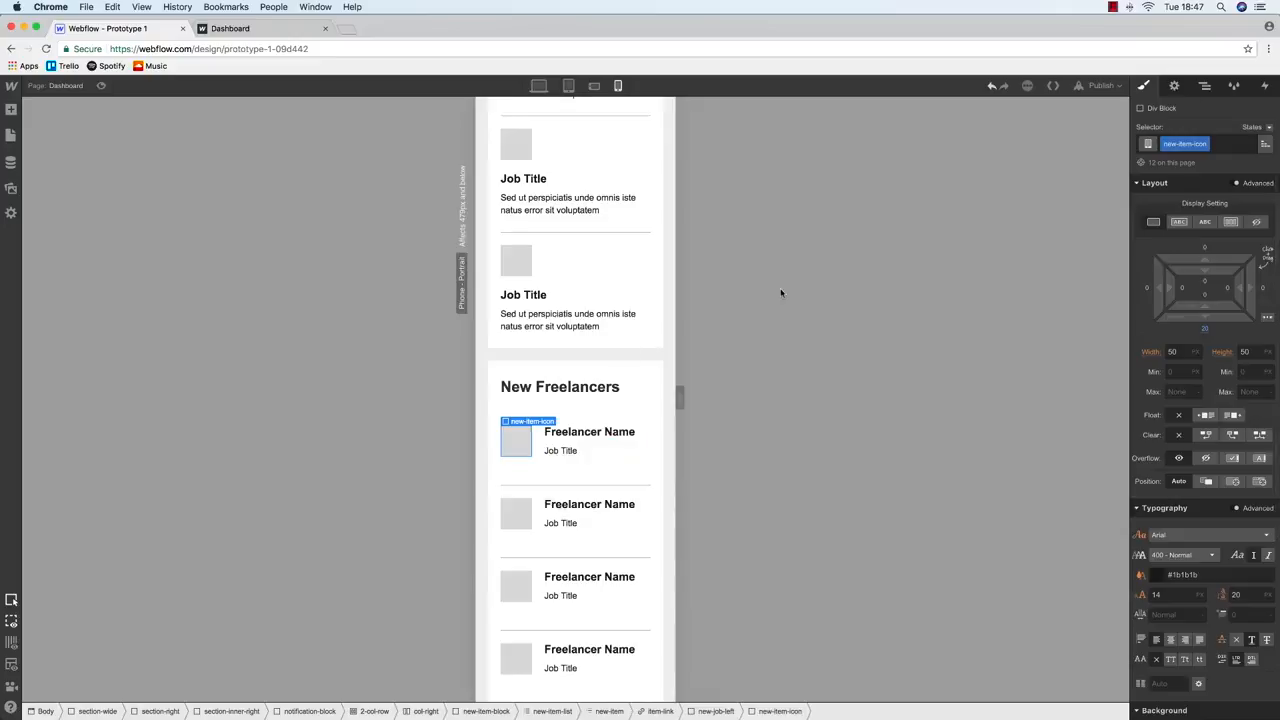
key("super+z")
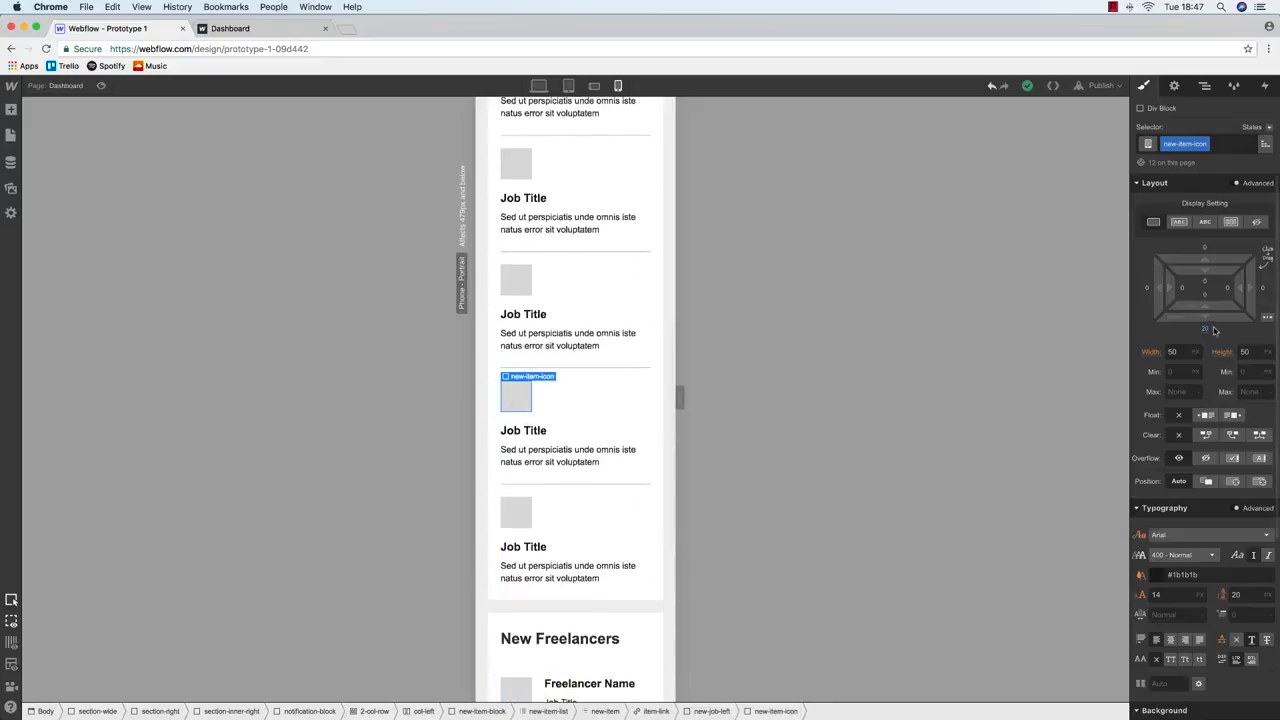
left_click(1204, 85)
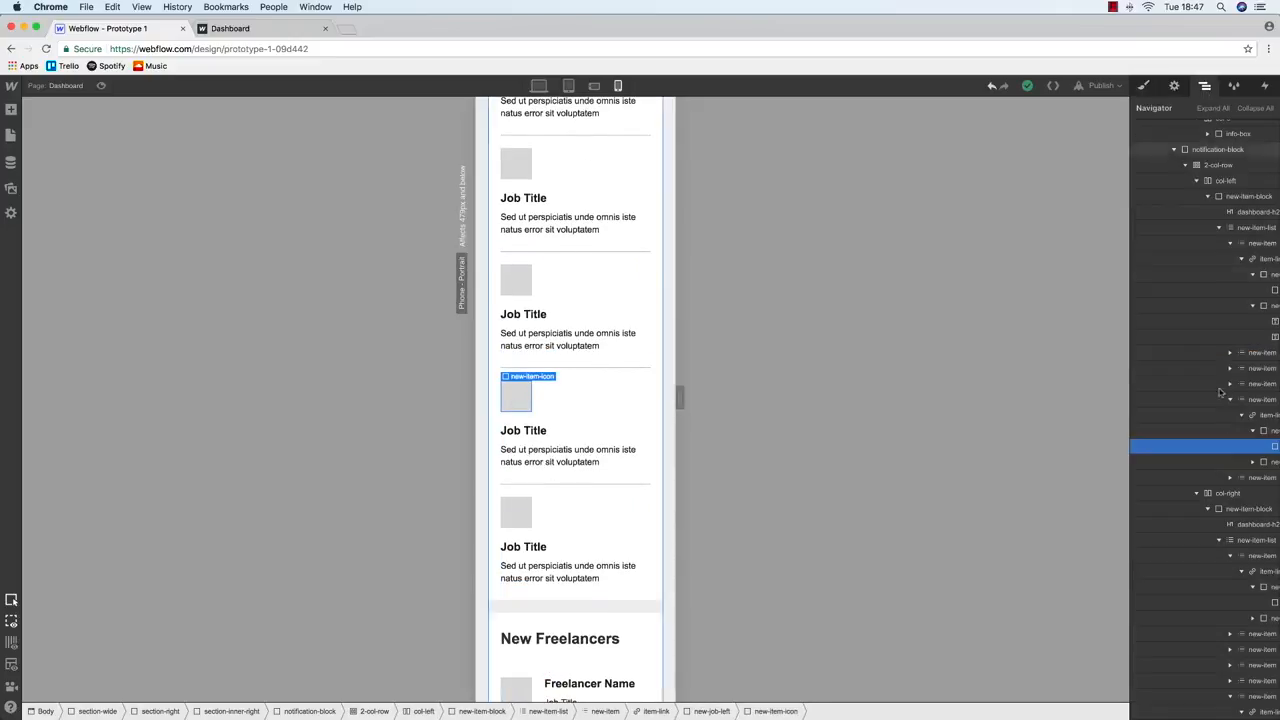
left_click(1216, 437)
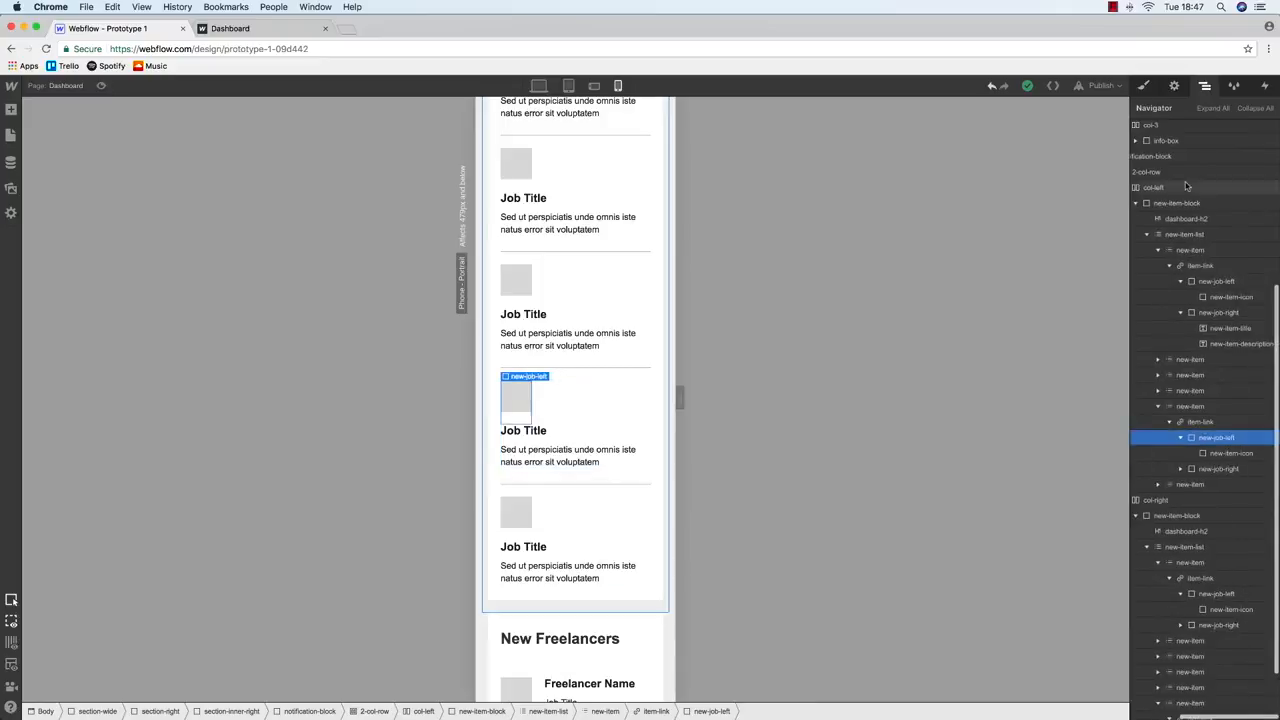
key("s")
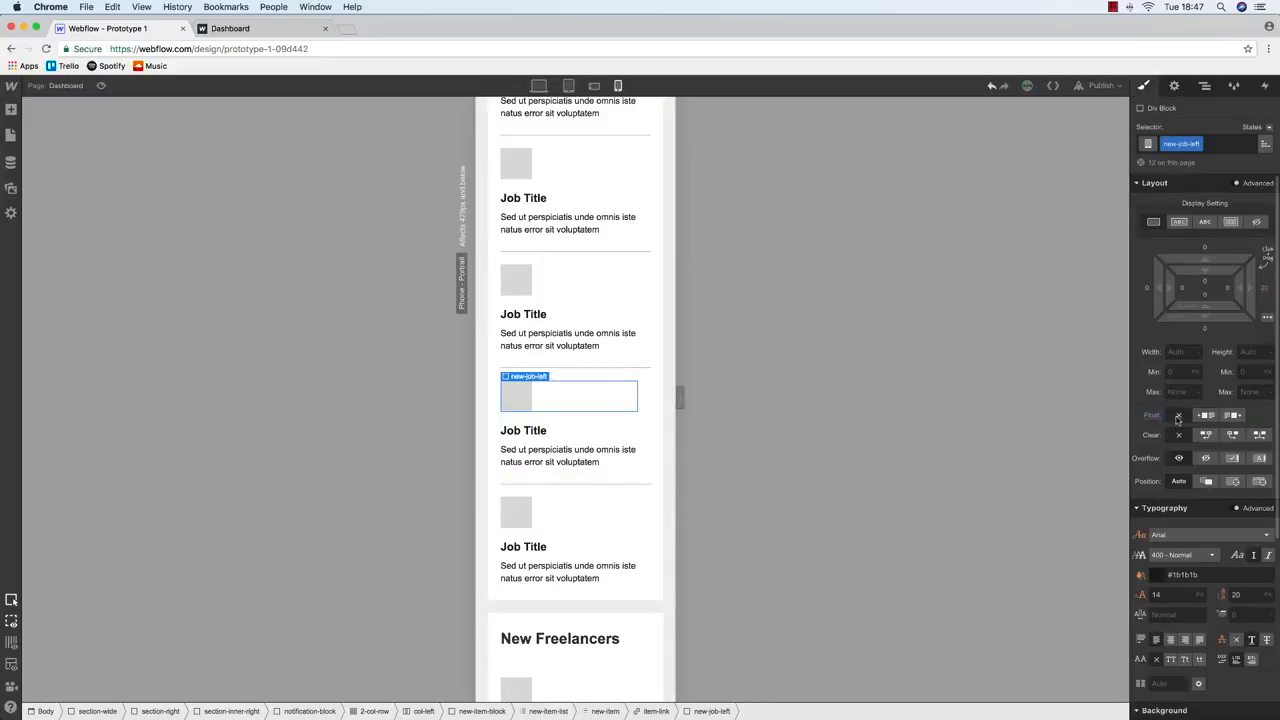
Inspect the first and third jobs' icons, title and description on phone portrait
scroll(594, 461, "down", 5)
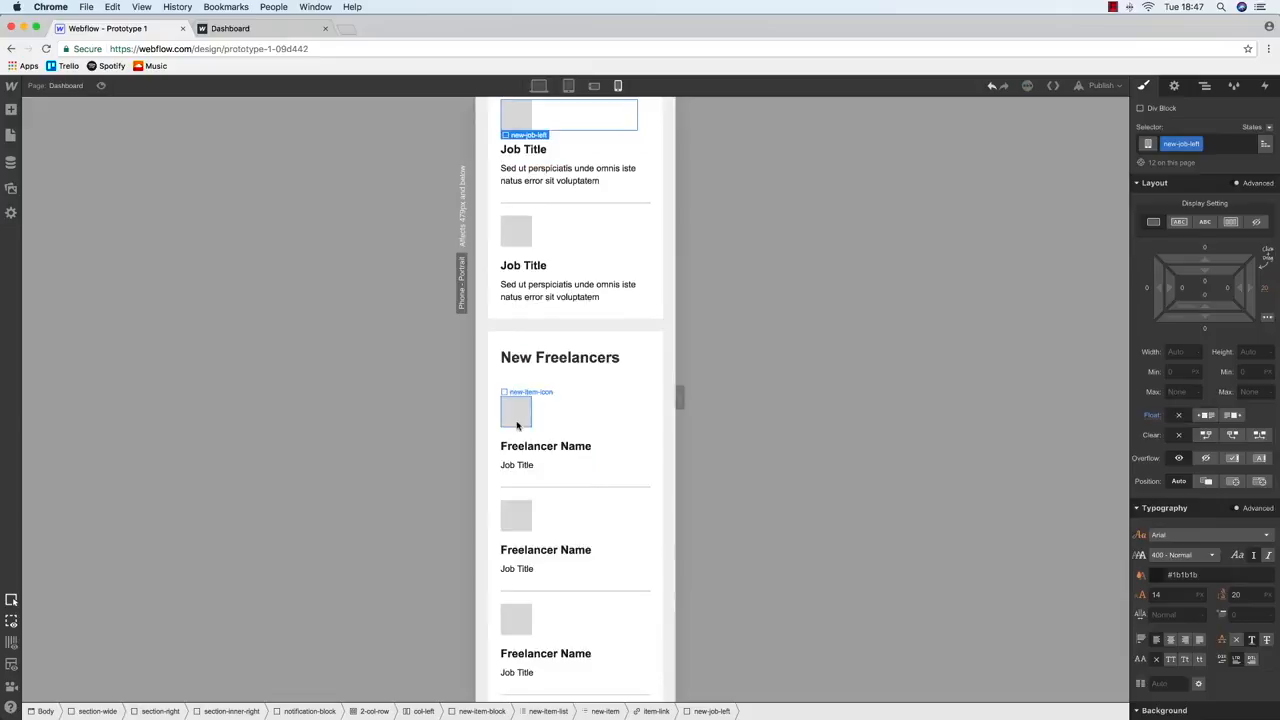
scroll(517, 423, "down", 5)
scroll(517, 423, "up", 10)
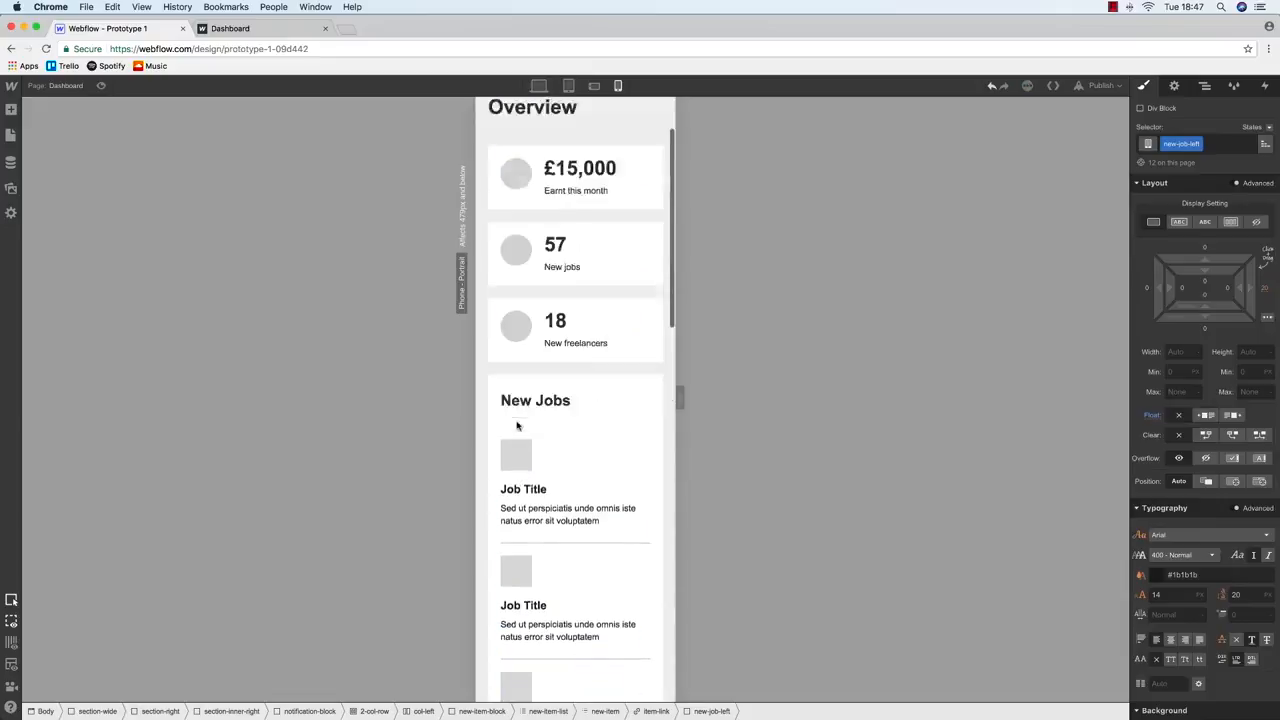
left_click(515, 432)
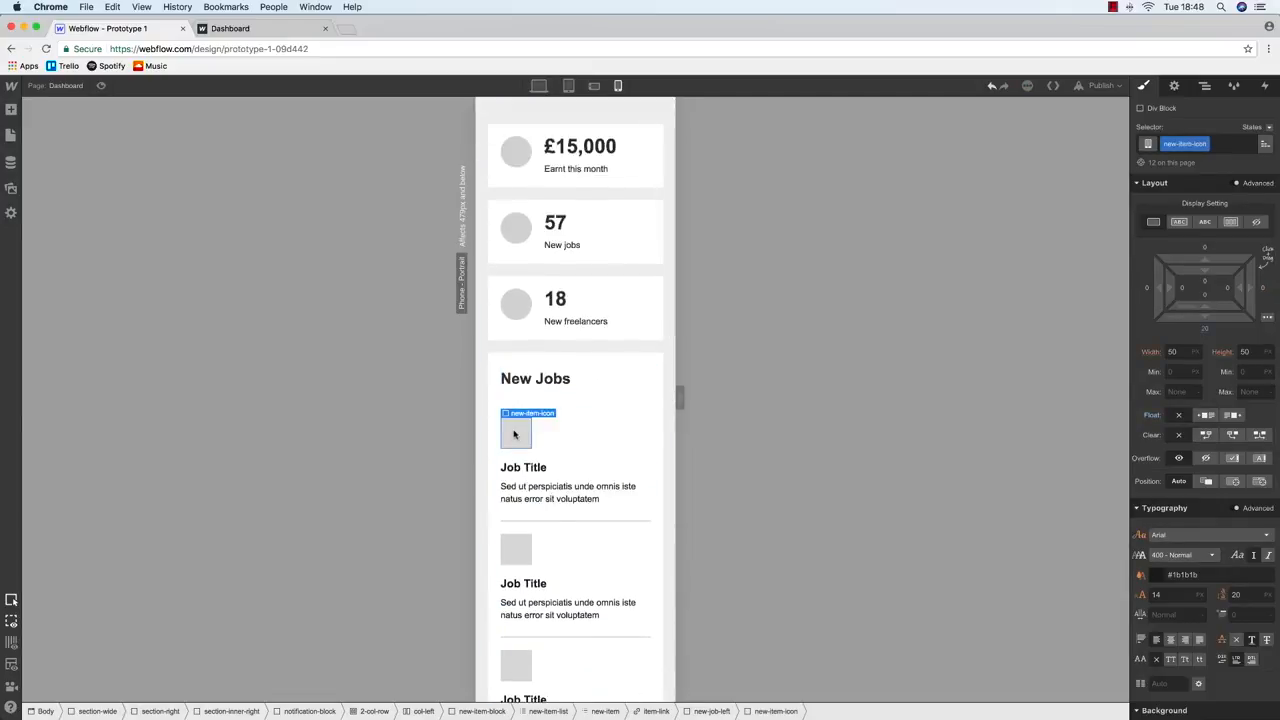
scroll(514, 433, "down", 5)
left_click(514, 426)
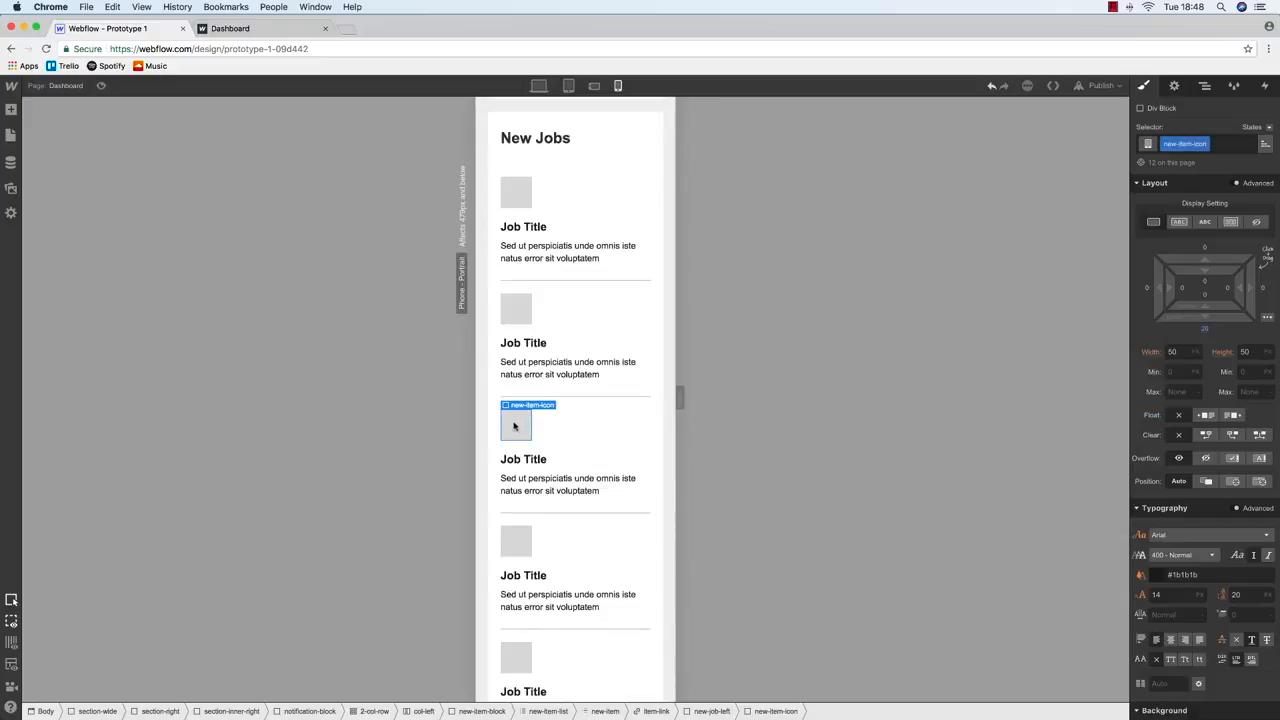
scroll(512, 426, "down", 2)
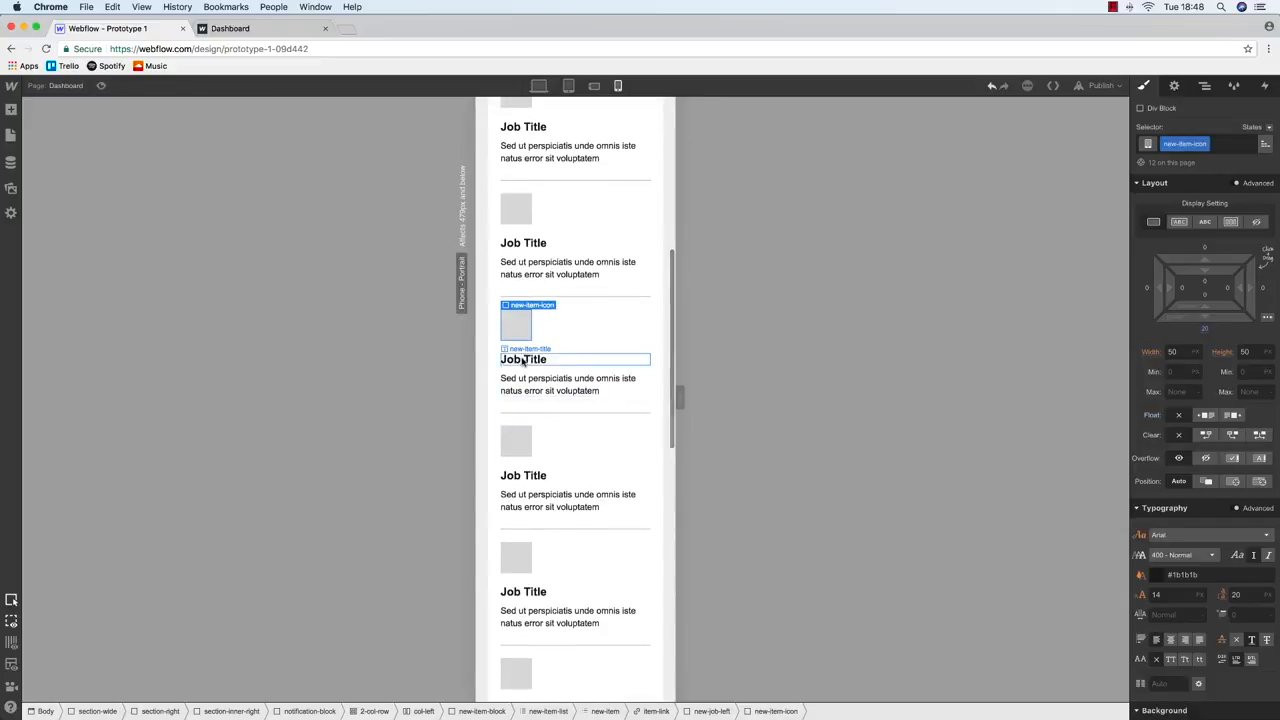
left_click(521, 359)
left_click(525, 382)
scroll(549, 452, "up", 15)
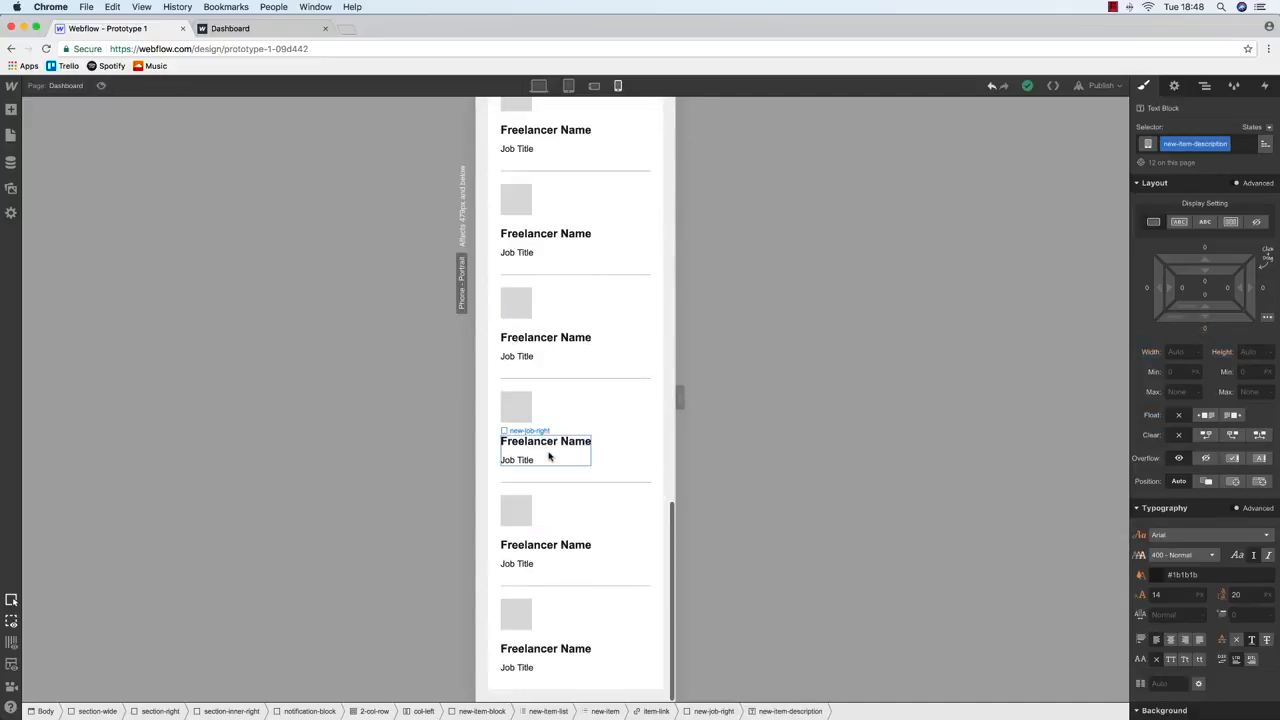
Return the designer to desktop width and publish the site to its domain
left_click(594, 87)
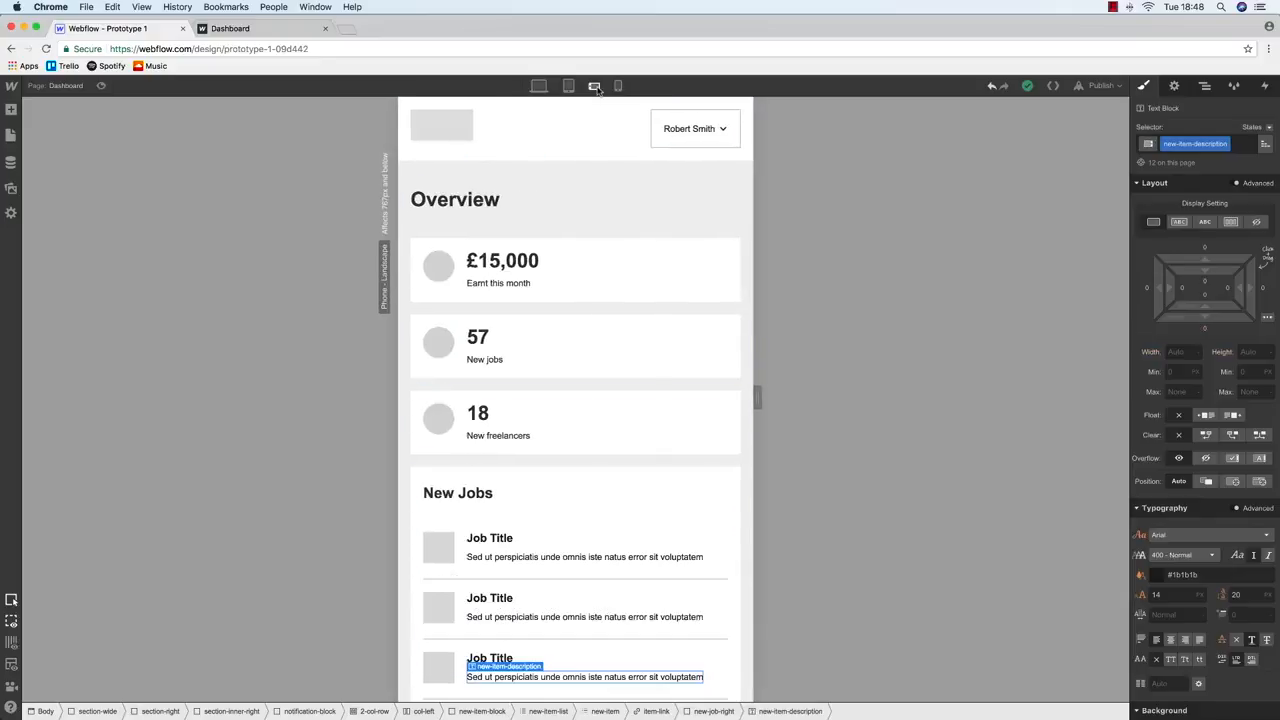
left_click(568, 86)
left_click(538, 86)
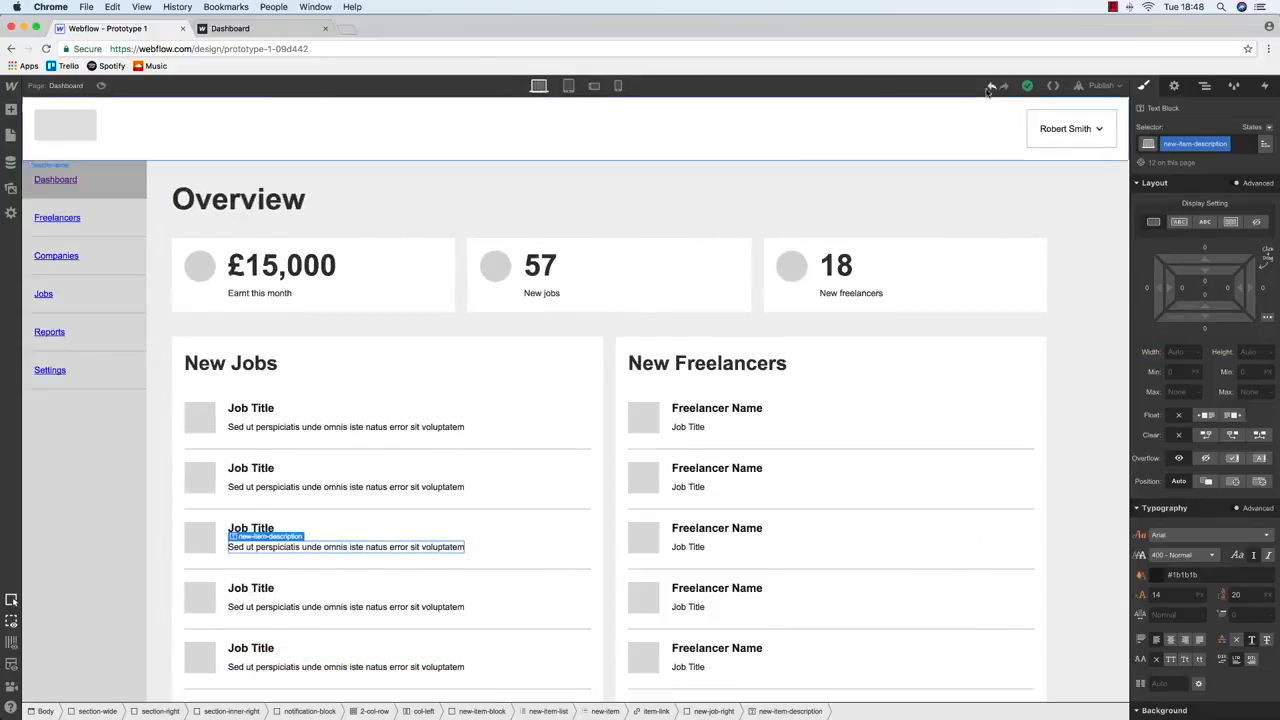
left_click(1100, 85)
left_click(1036, 207)
Compare the live Dashboard page with the designer's preview mode
left_click(300, 28)
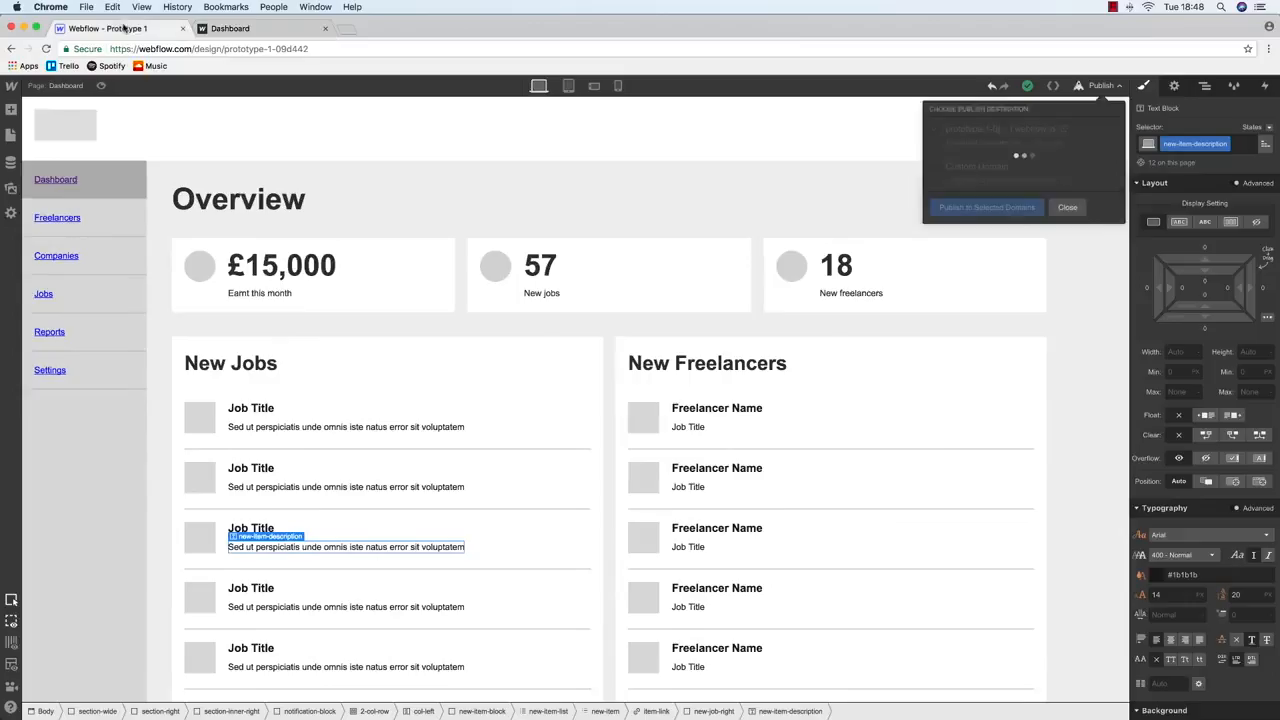
left_click(128, 30)
left_click(103, 87)
left_click(103, 87)
left_click(103, 87)
left_click(103, 87)
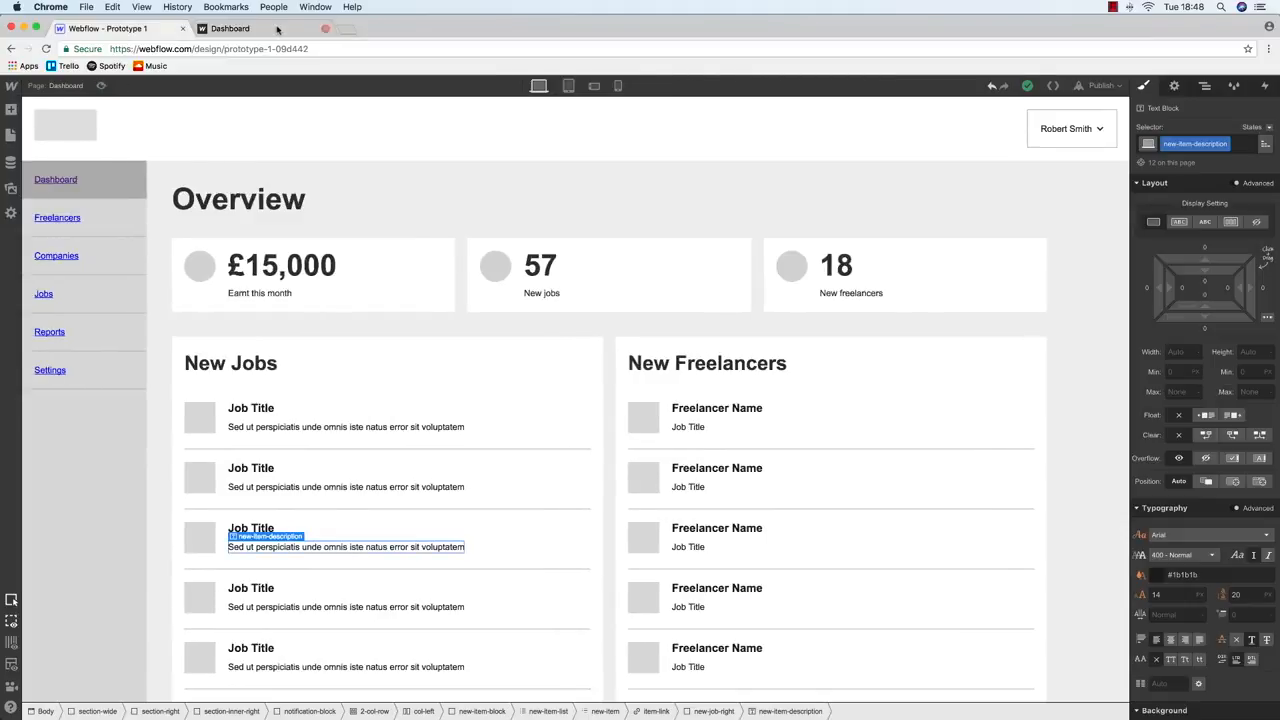
left_click(279, 29)
Narrow the Chrome window to tablet and phone widths, then stretch it back to full width
left_click_drag(1278, 226, 599, 288)
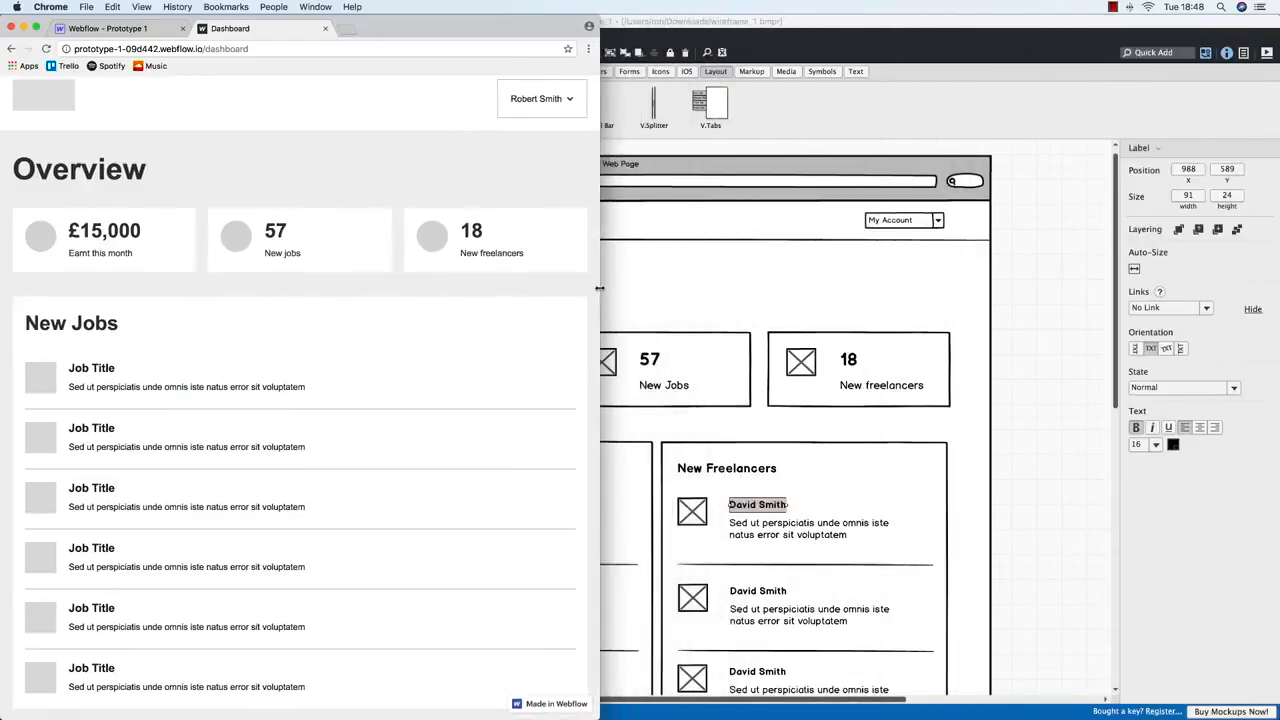
scroll(449, 217, "down", 10)
scroll(449, 217, "up", 10)
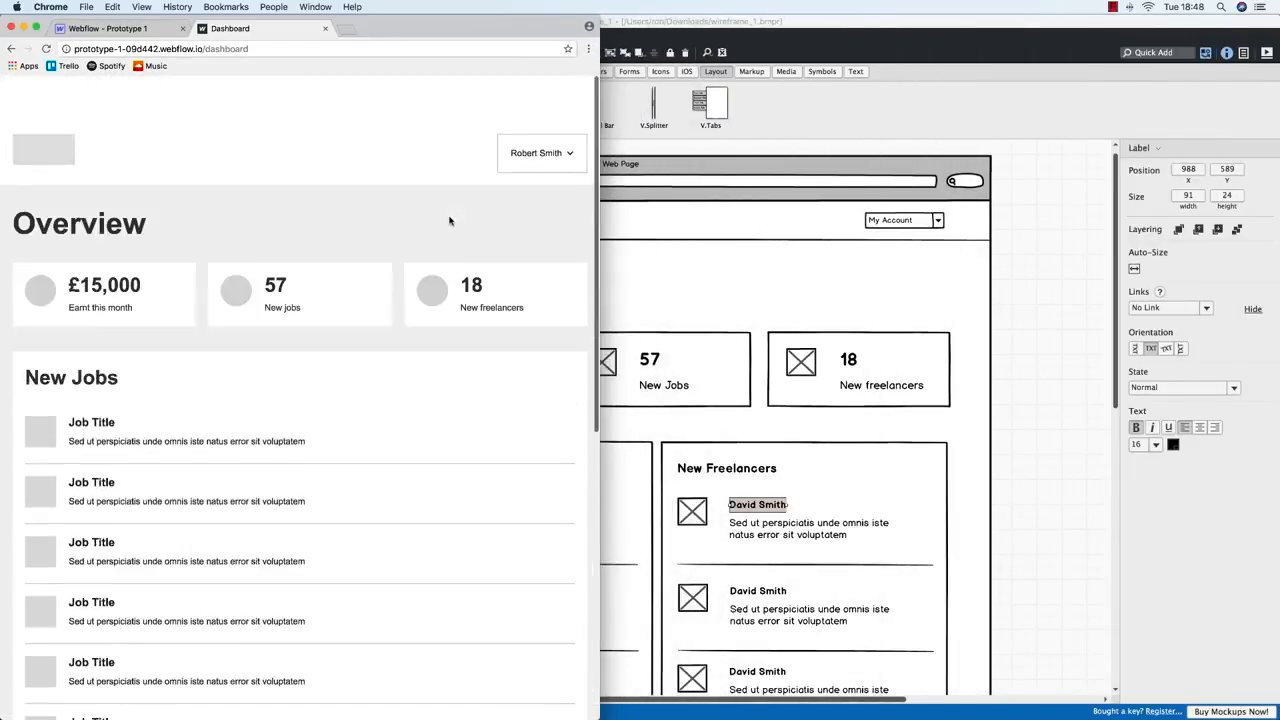
left_click_drag(601, 214, 250, 216)
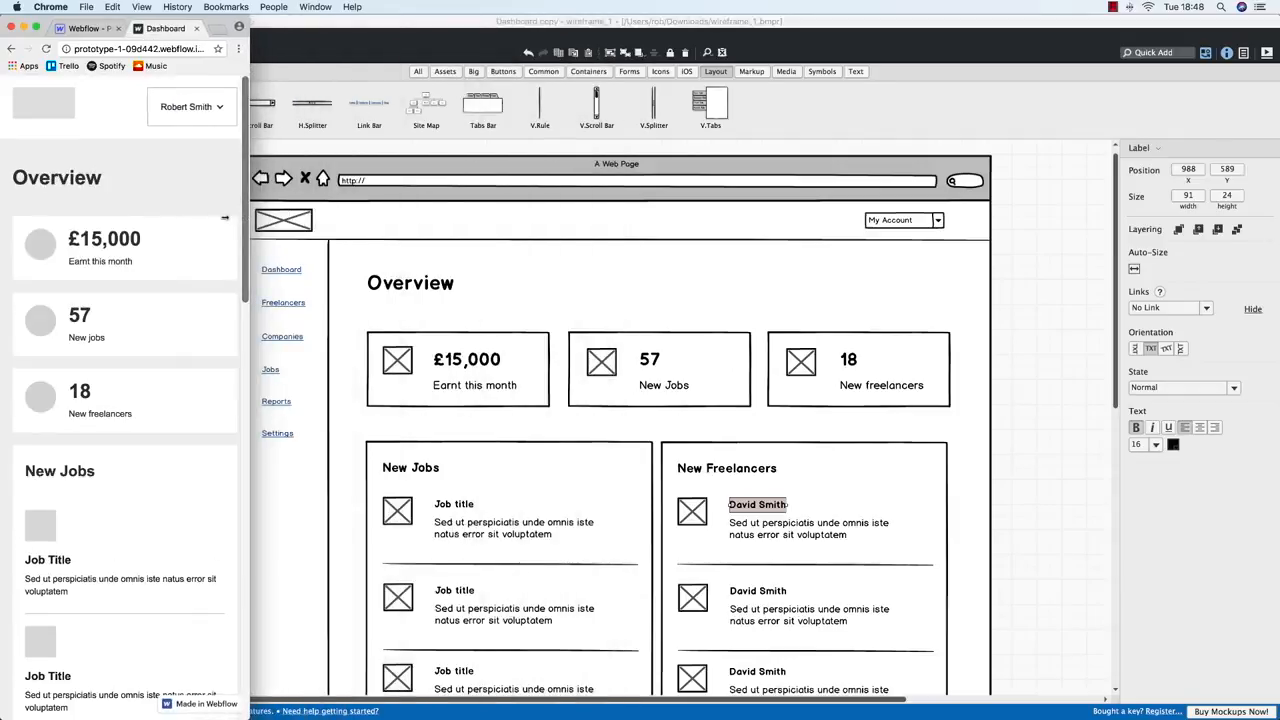
scroll(135, 191, "down", 8)
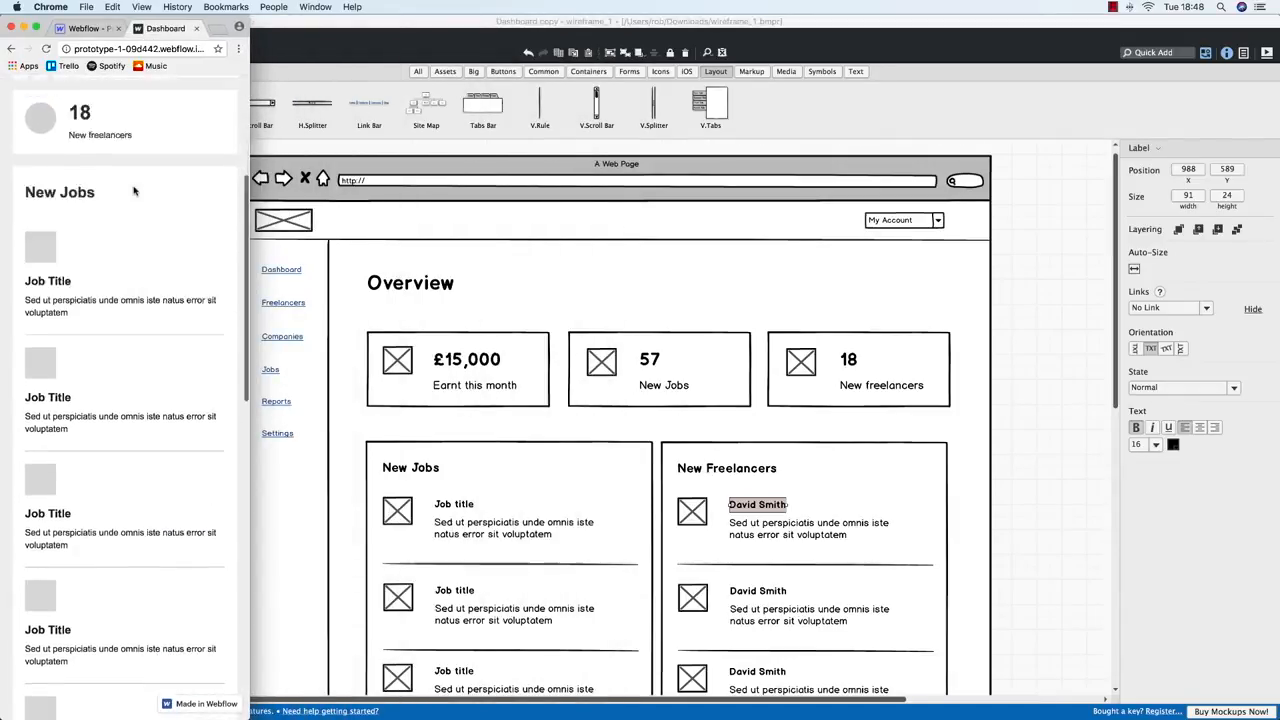
scroll(135, 191, "down", 3)
scroll(135, 191, "up", 15)
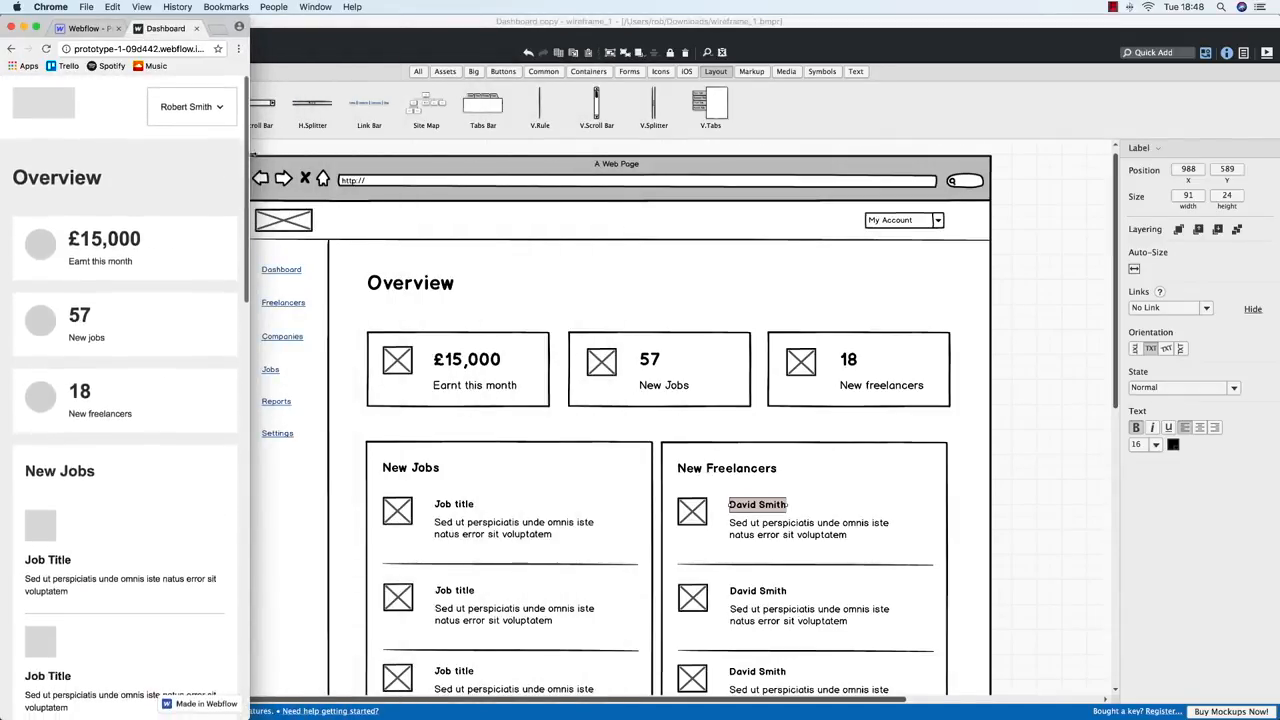
left_click_drag(250, 216, 1110, 216)
left_click_drag(1277, 229, 1279, 229)
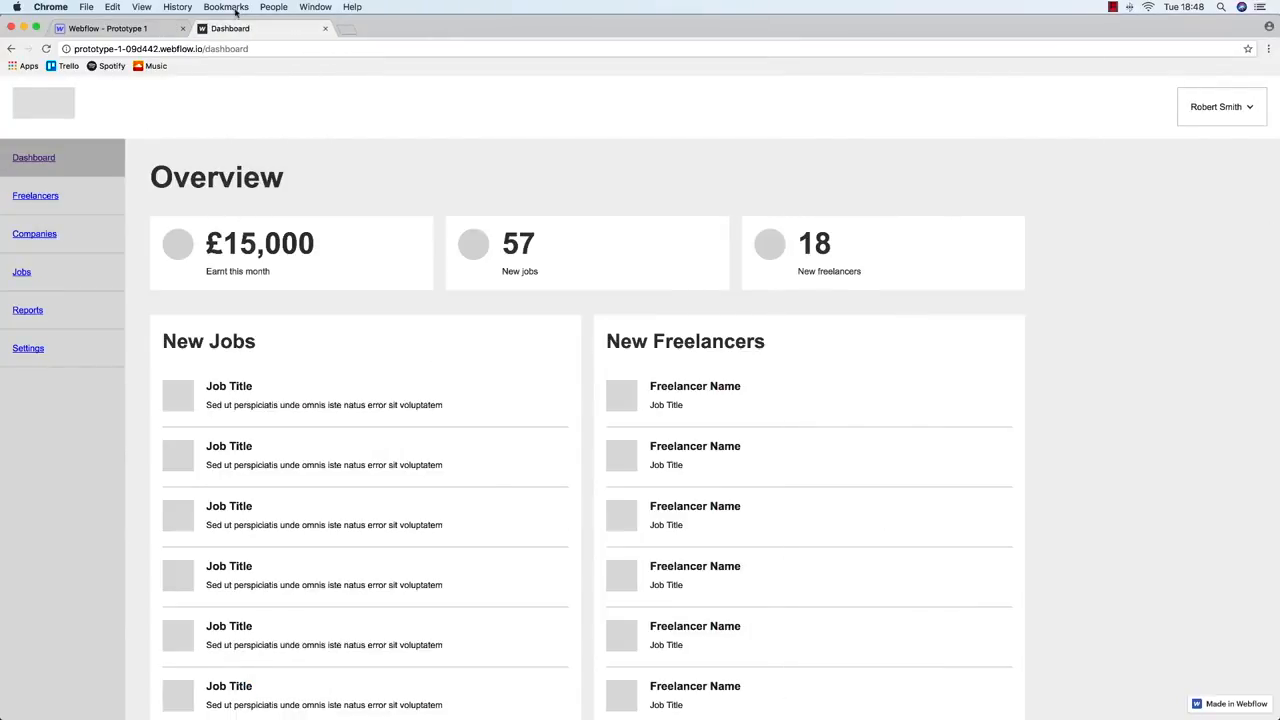
Open the site pages list and test the live Dashboard at a narrower window width
left_click(150, 30)
left_click(11, 135)
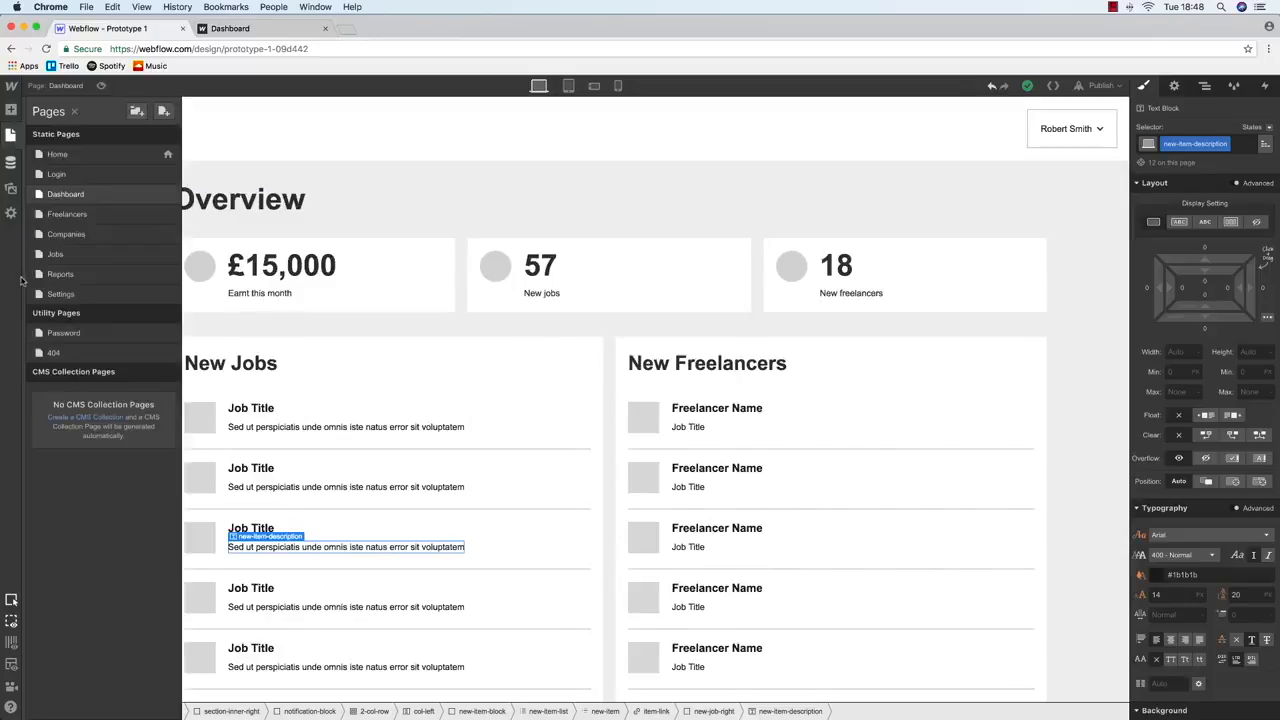
left_click(208, 32)
left_click_drag(1278, 237, 712, 287)
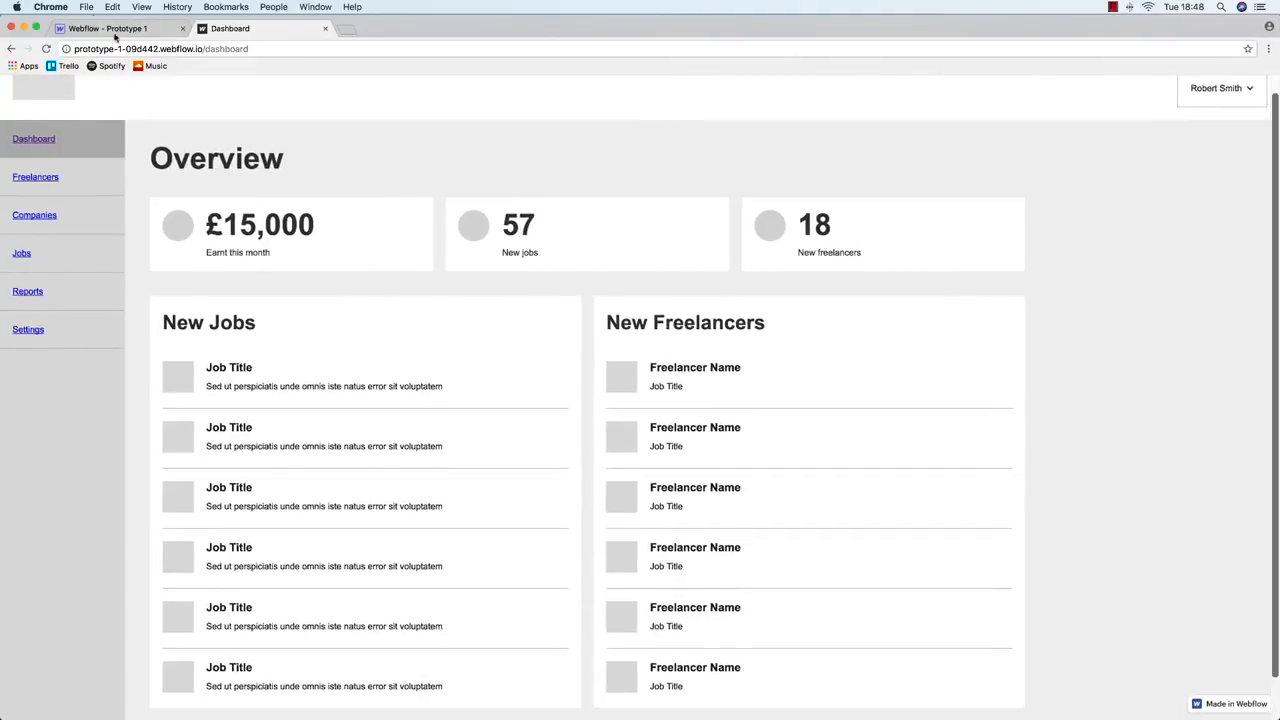
left_click(108, 28)
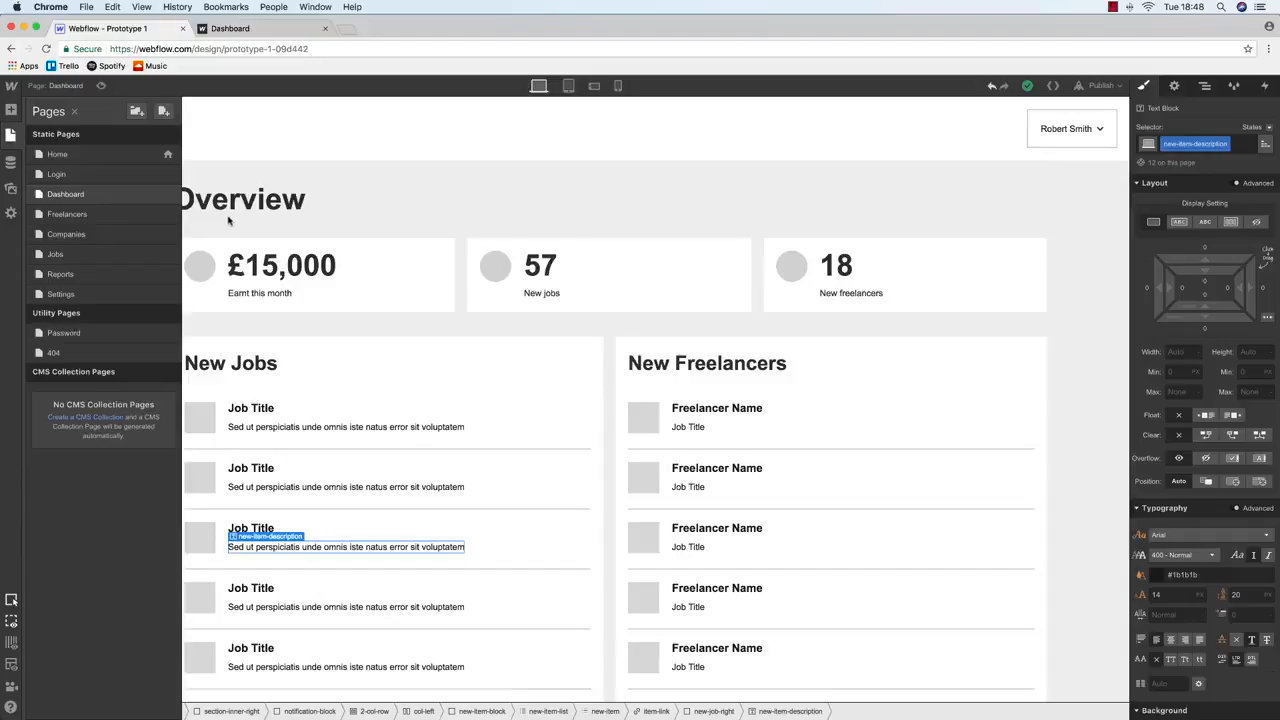
Open the Freelancers page, check it at tablet width, and publish to the selected domain
left_click(66, 214)
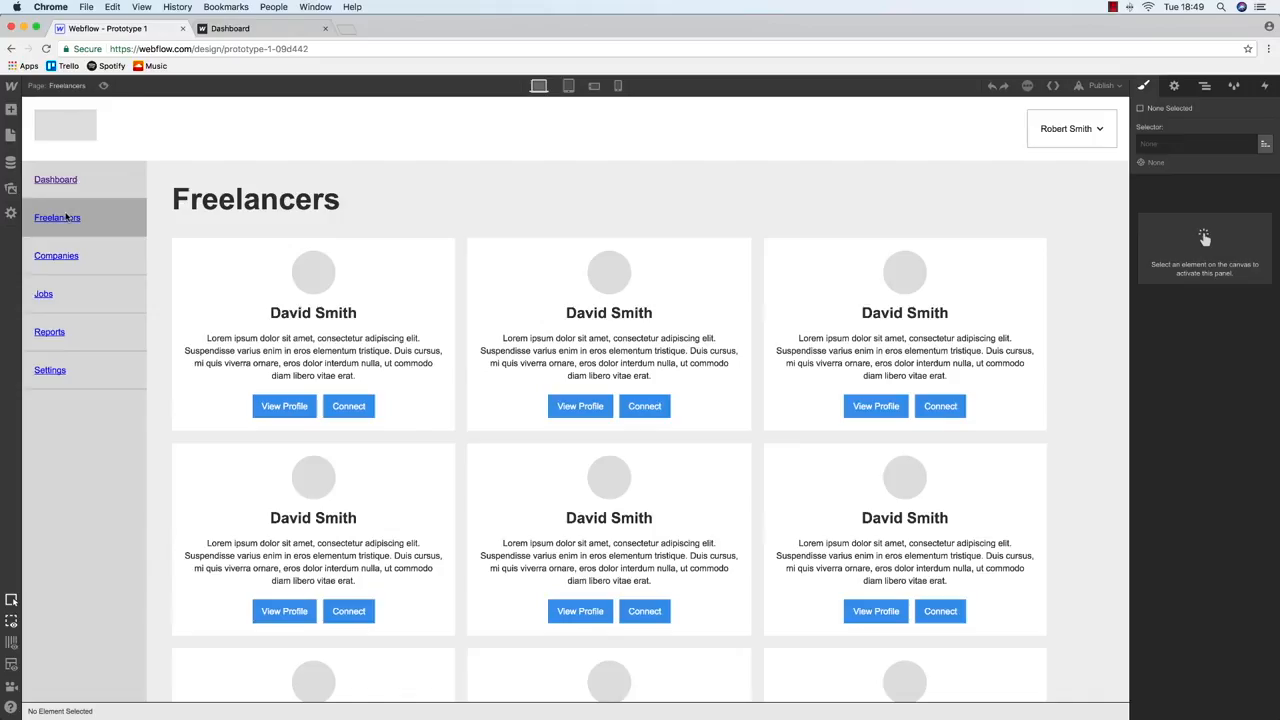
left_click(569, 86)
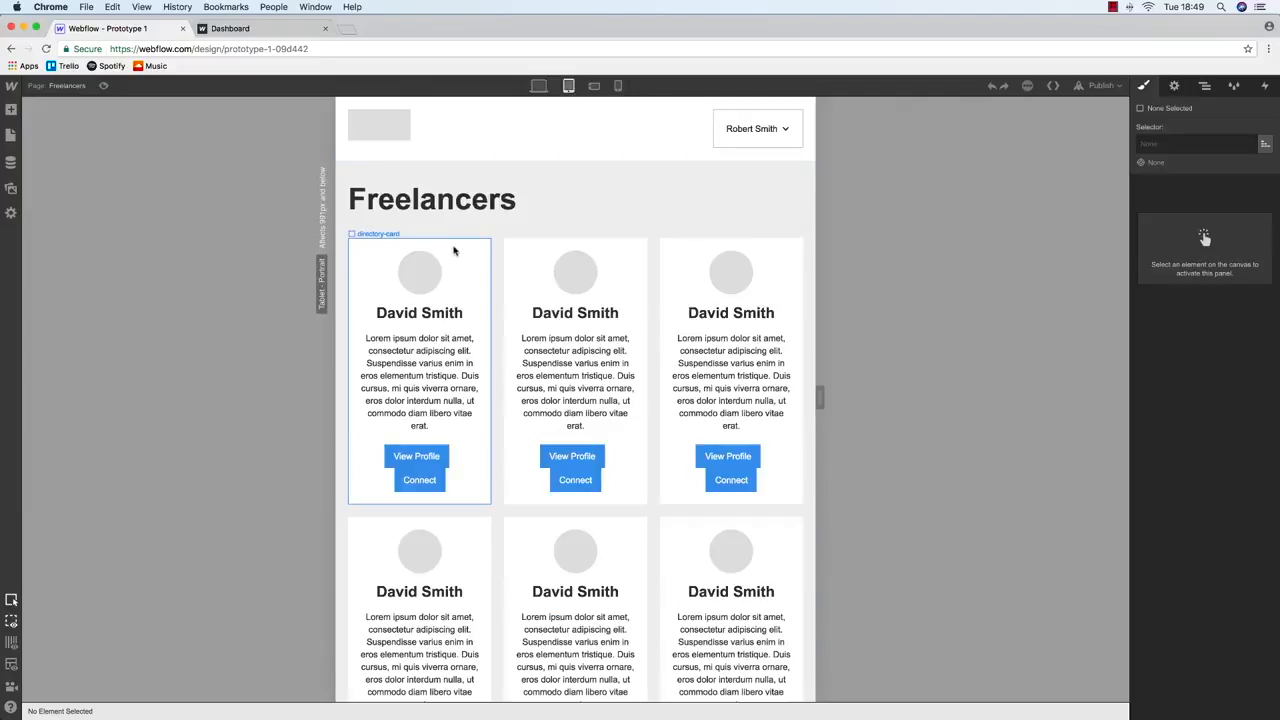
left_click(450, 251)
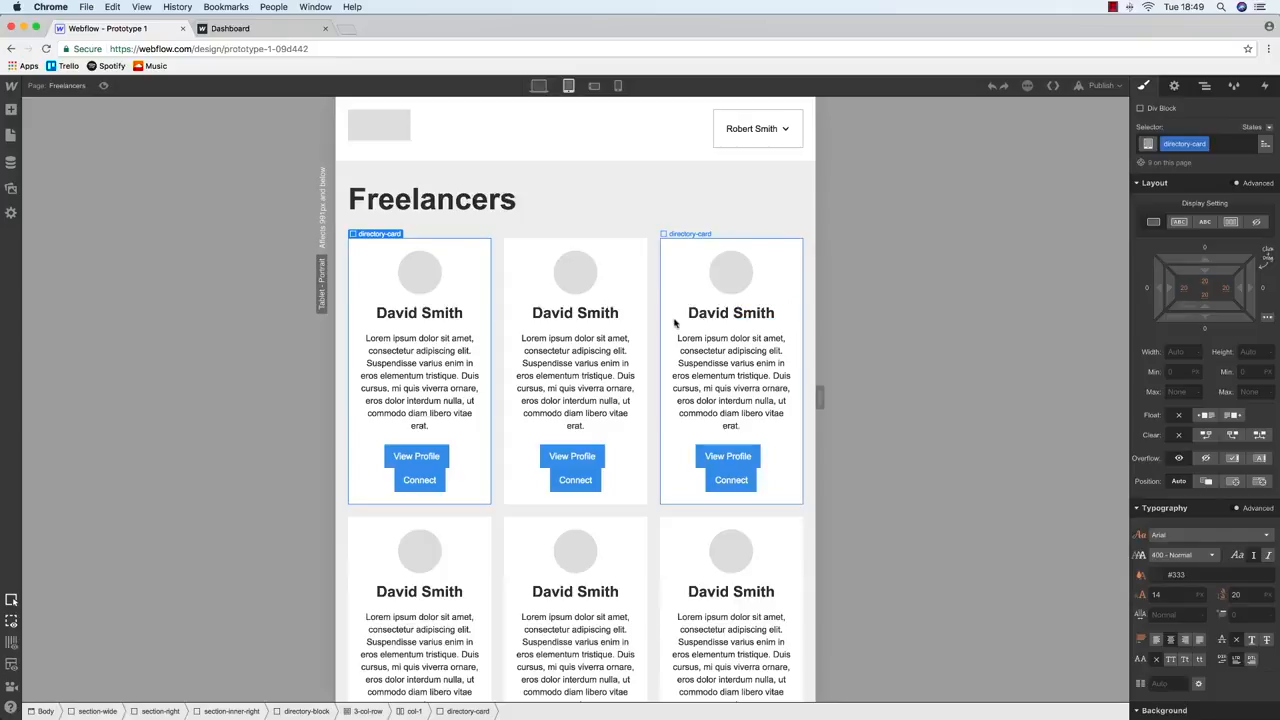
left_click(539, 86)
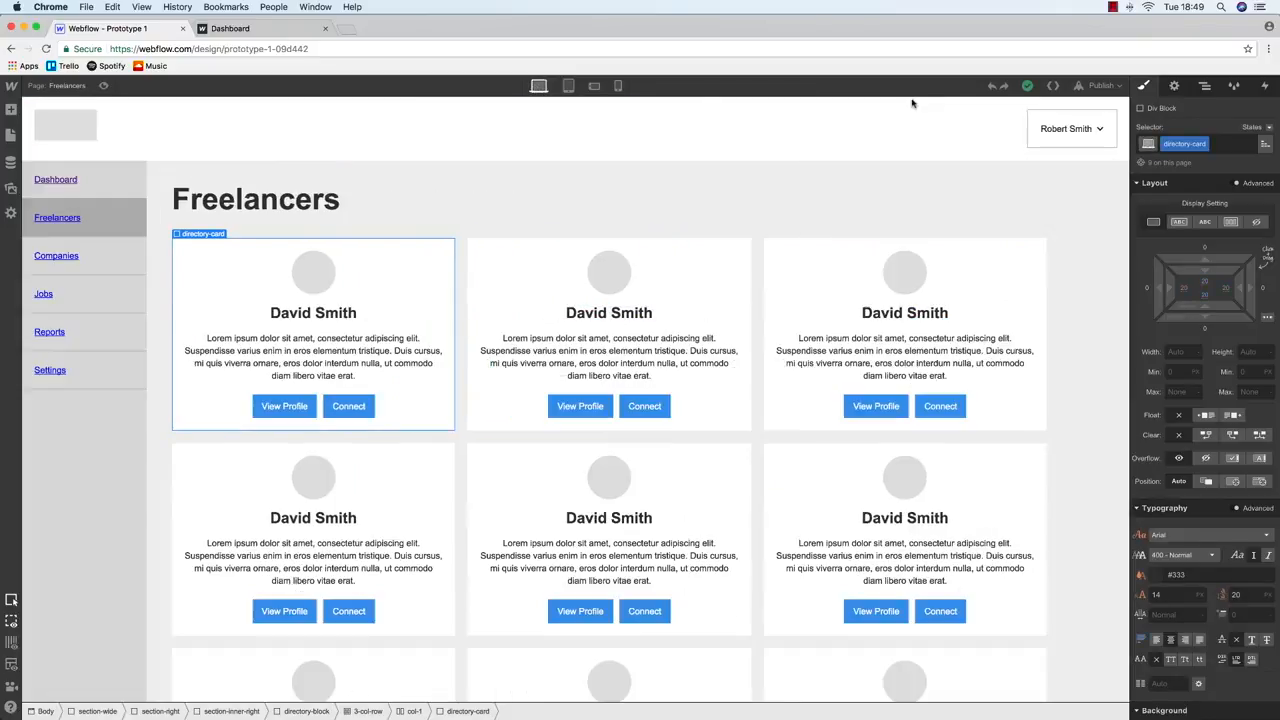
left_click(1104, 87)
left_click(987, 209)
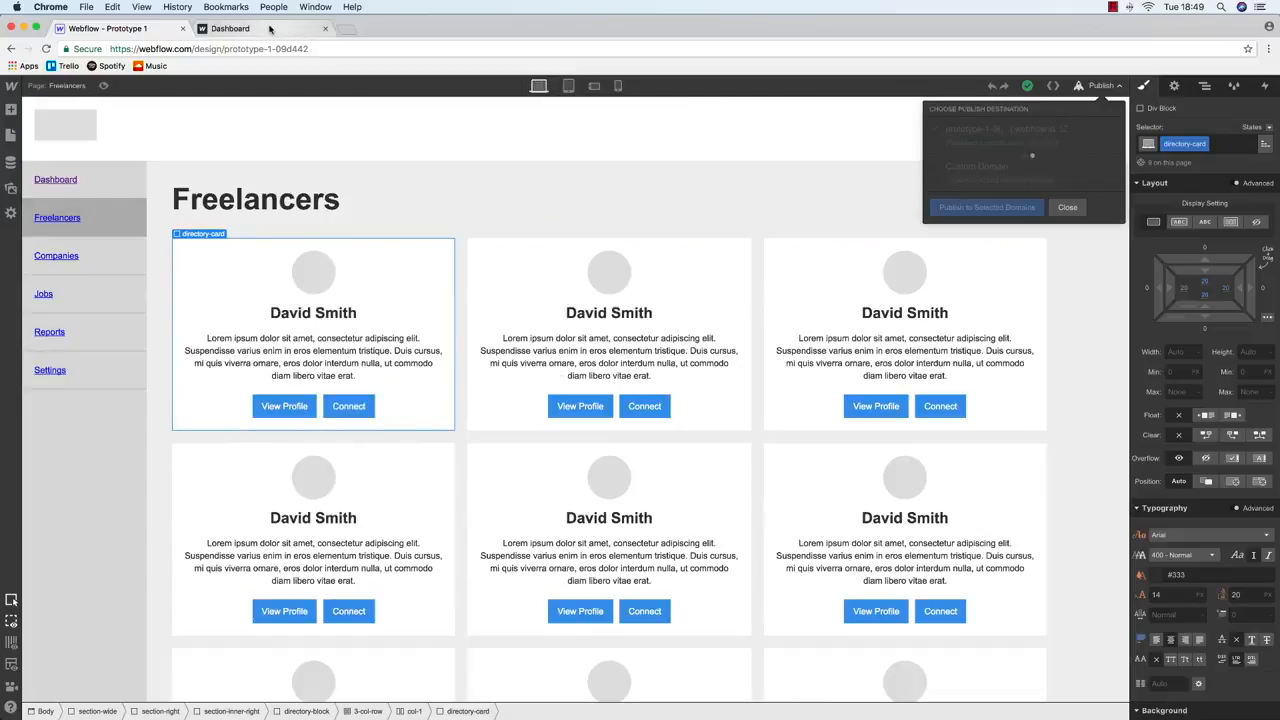
Load the live /freelancers page in Chrome and check its layout
left_click(275, 28)
left_click(271, 47)
double_click(212, 49)
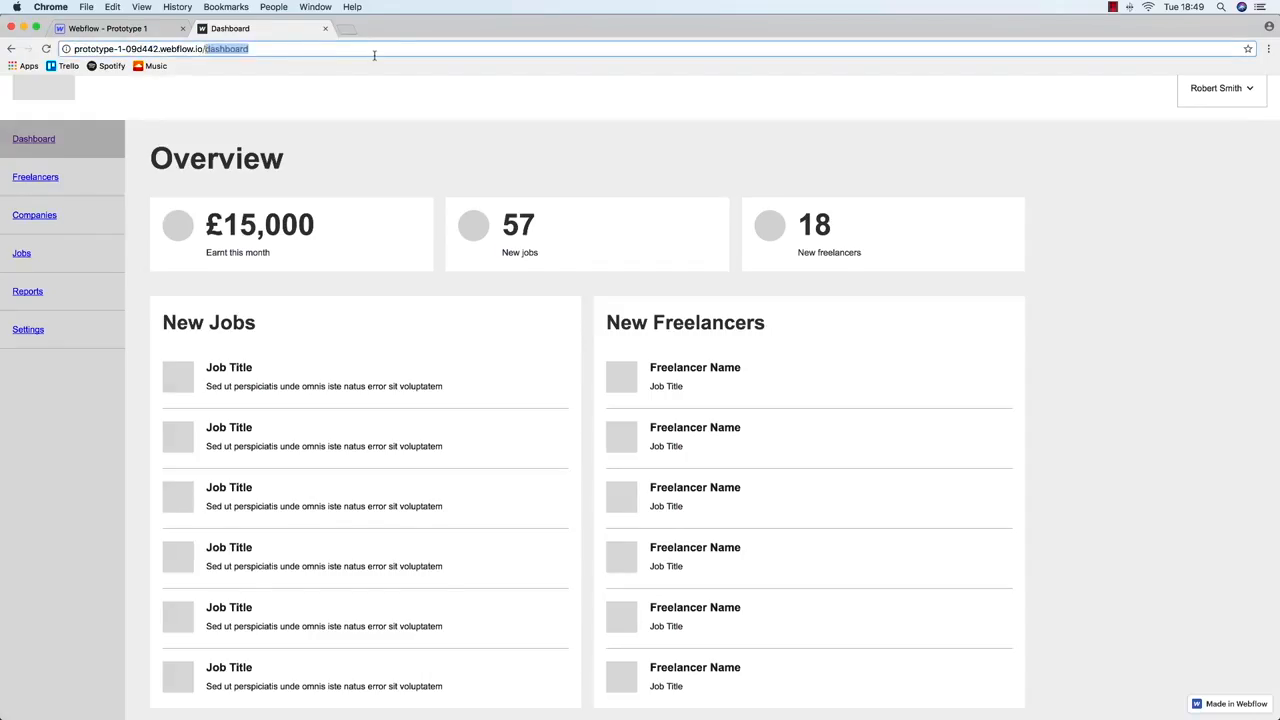
type("freelancers")
key("Return")
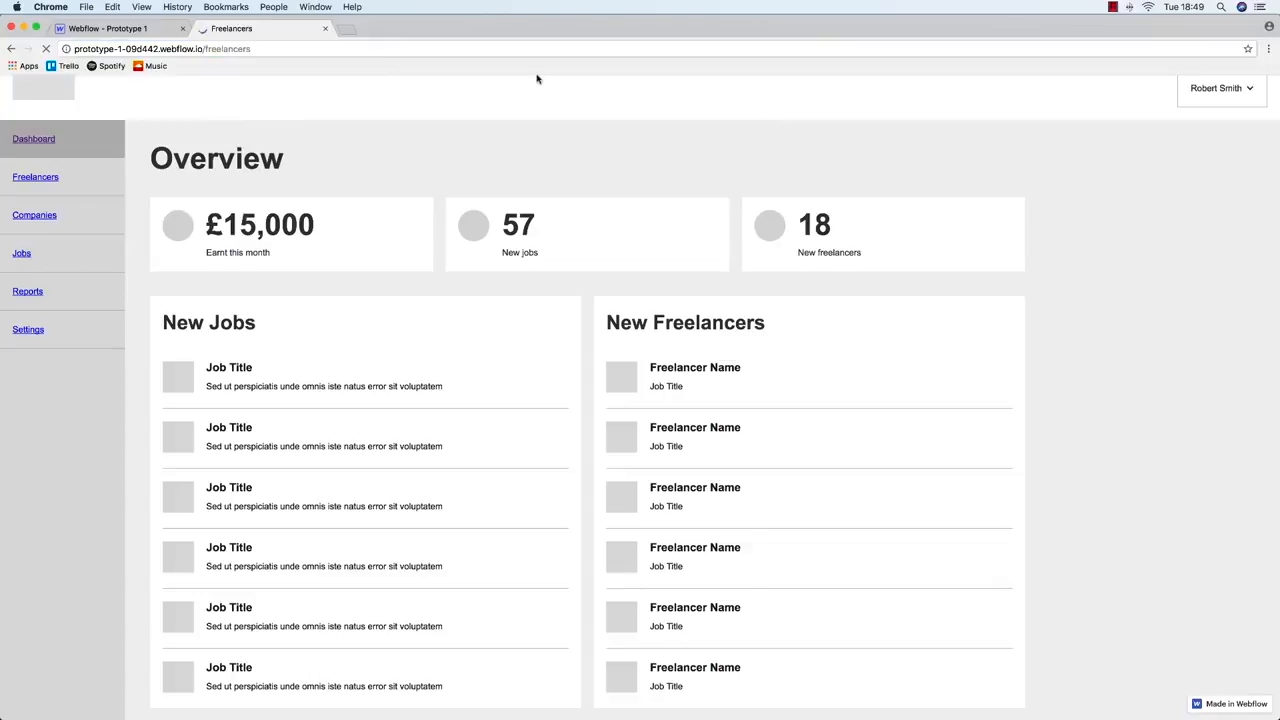
mouse_move(1276, 180)
left_mouse_down()
mouse_move(472, 182)
mouse_move(1278, 182)
left_mouse_up()
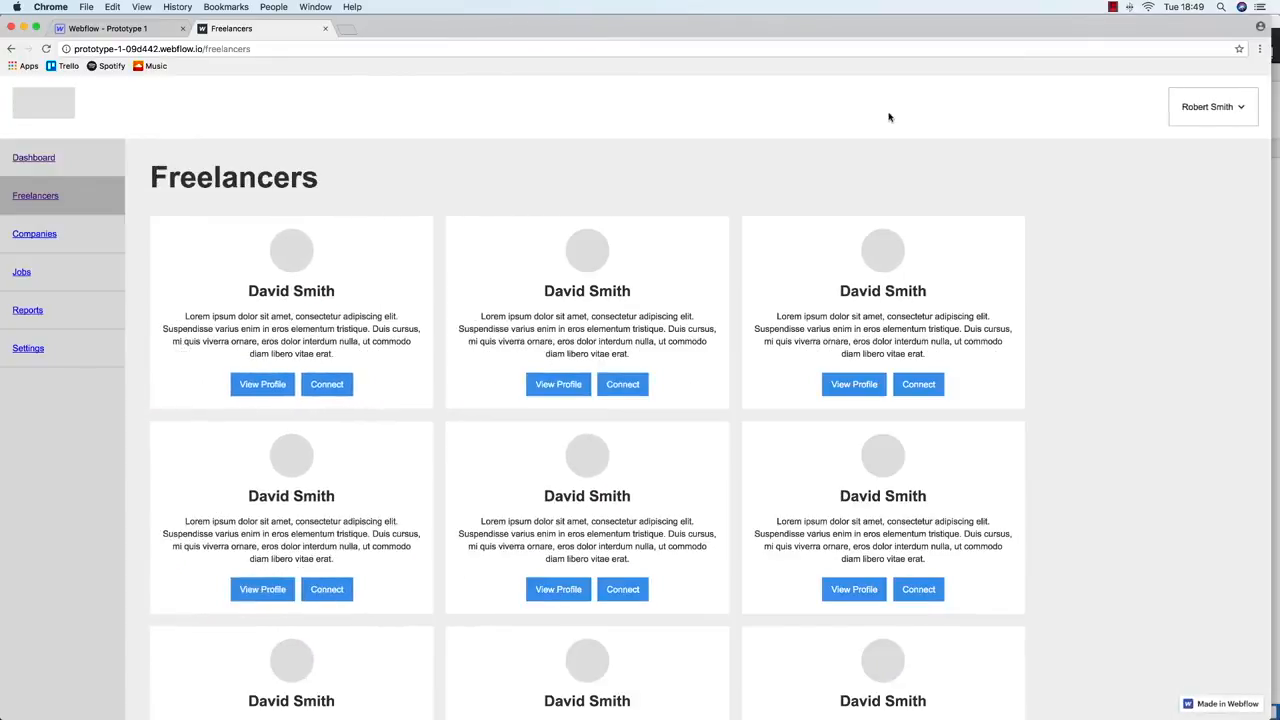
left_click(136, 28)
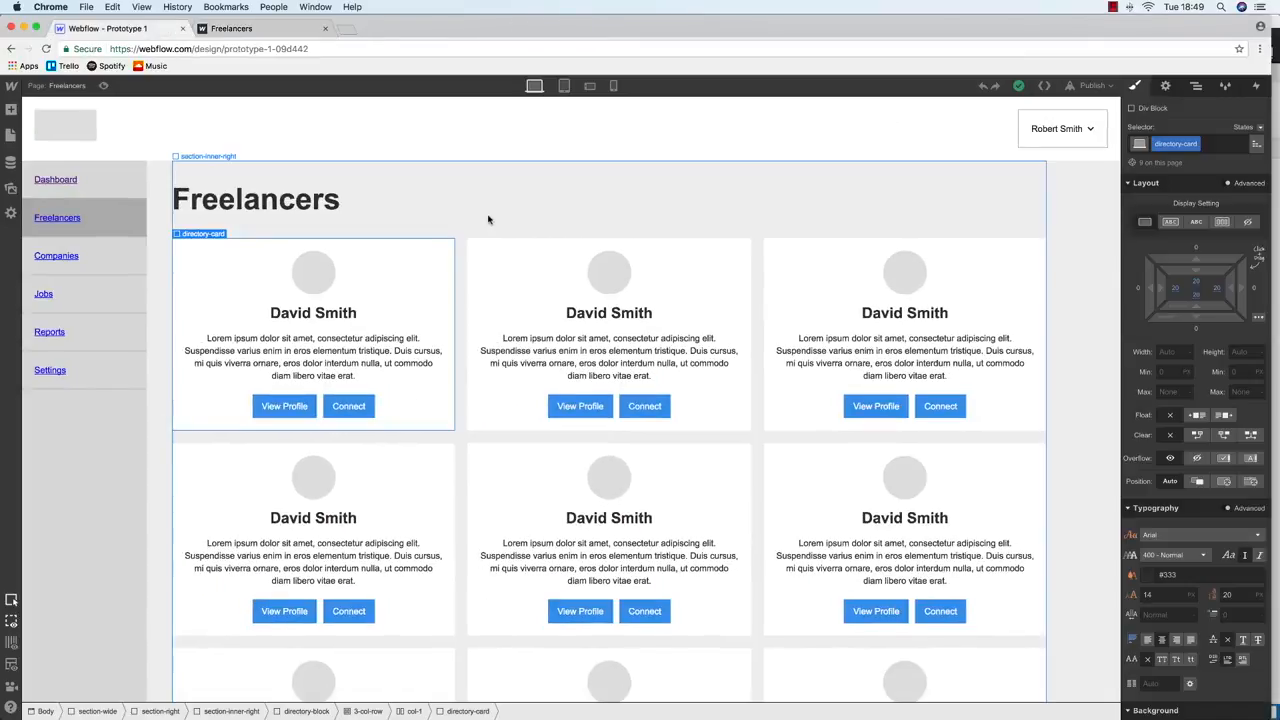
At tablet width, give the View Profile buttons (profile-btn) a bottom margin of 10
left_click(564, 86)
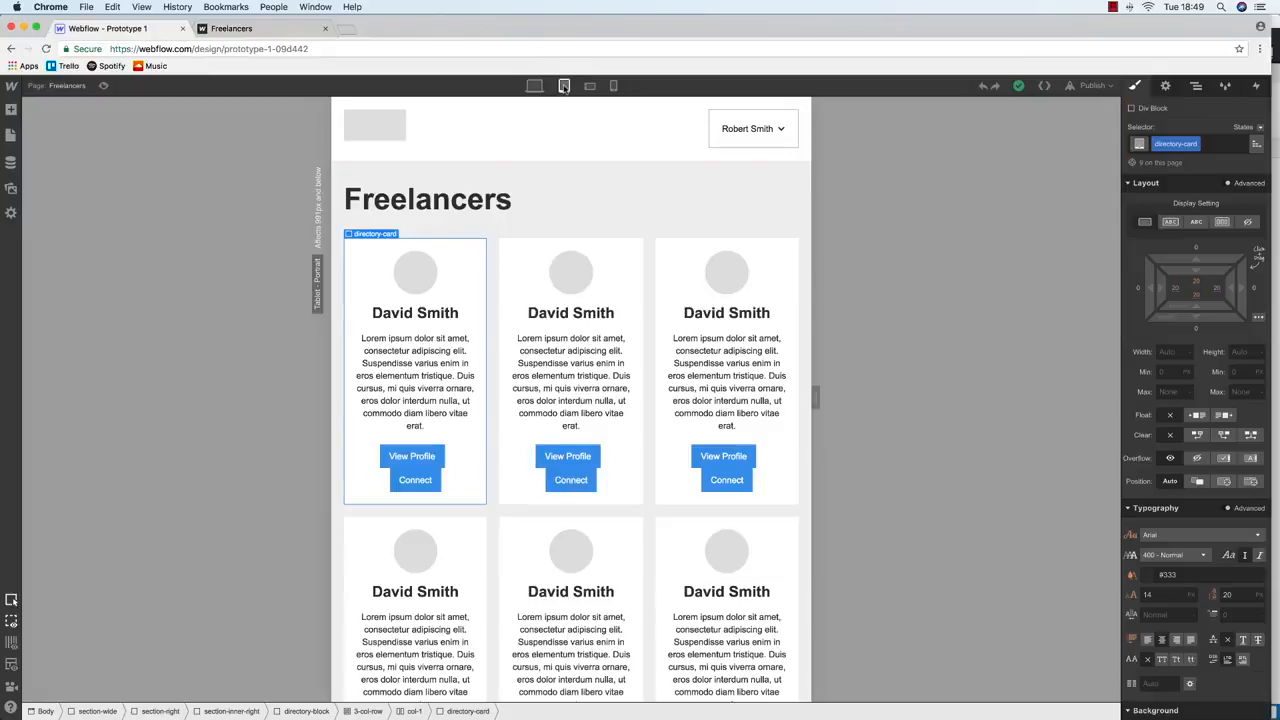
left_click(430, 452)
left_click(535, 87)
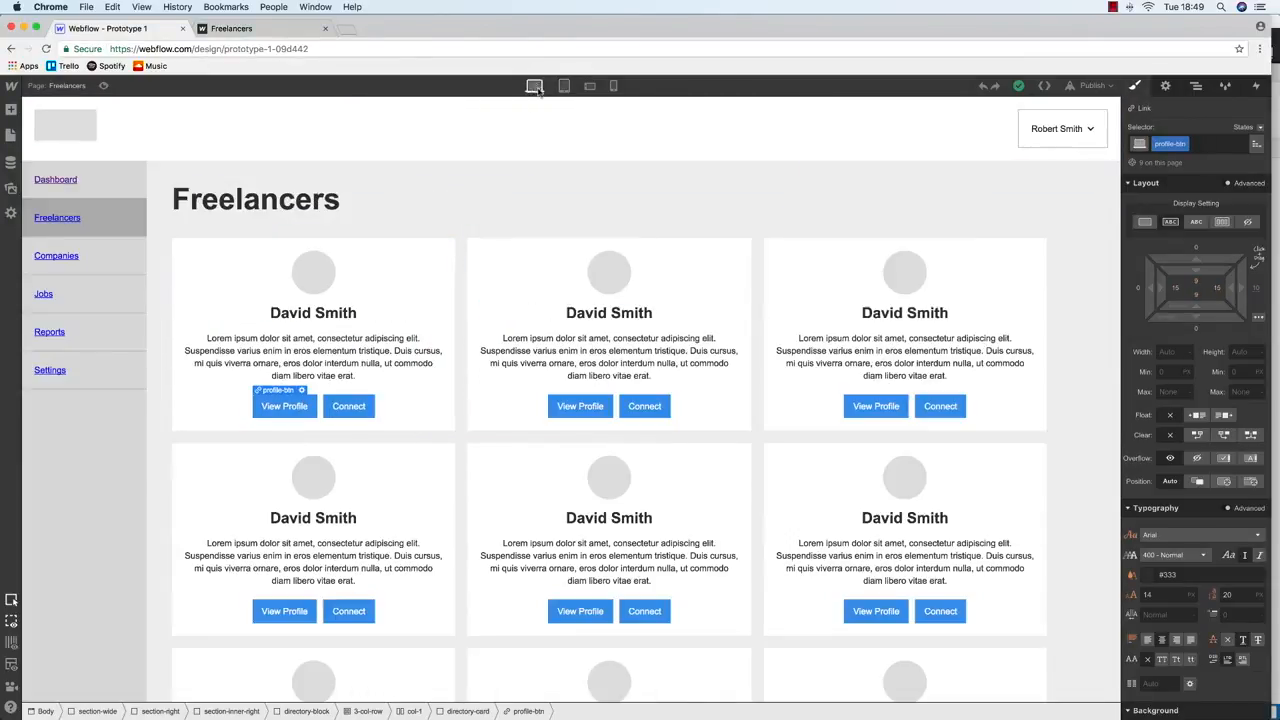
left_click(564, 86)
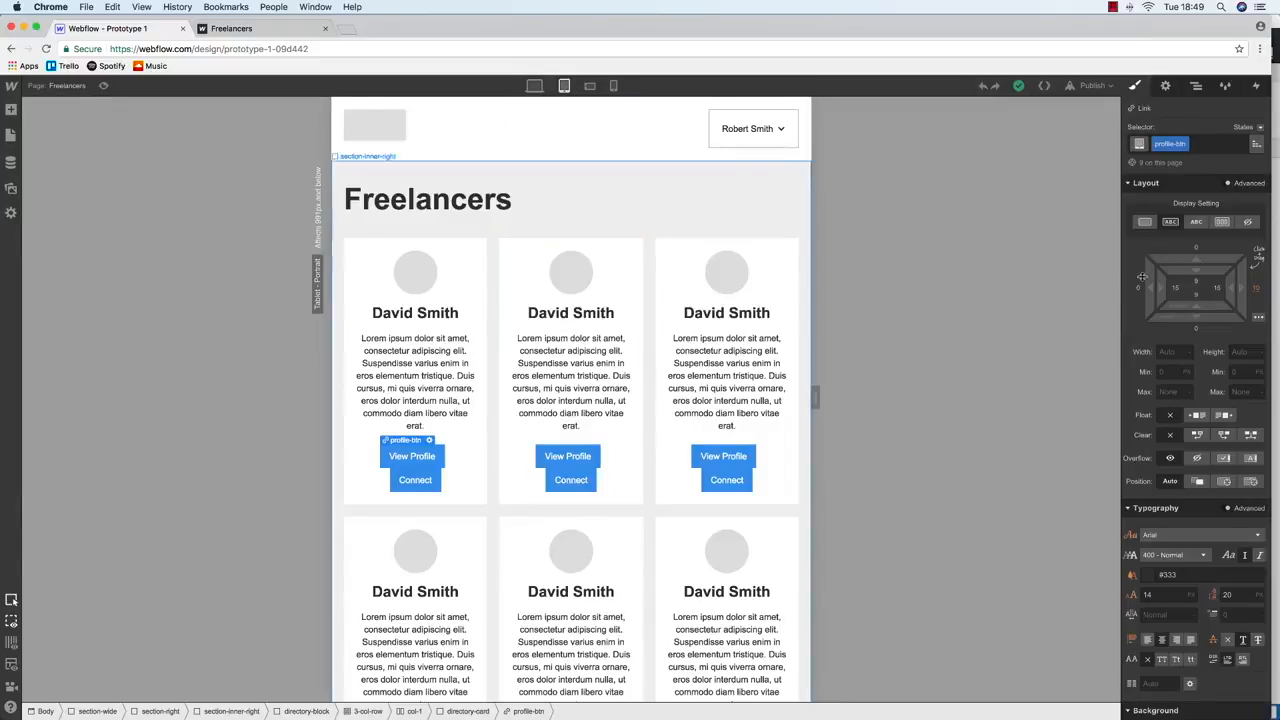
left_click(1195, 328)
type("2")
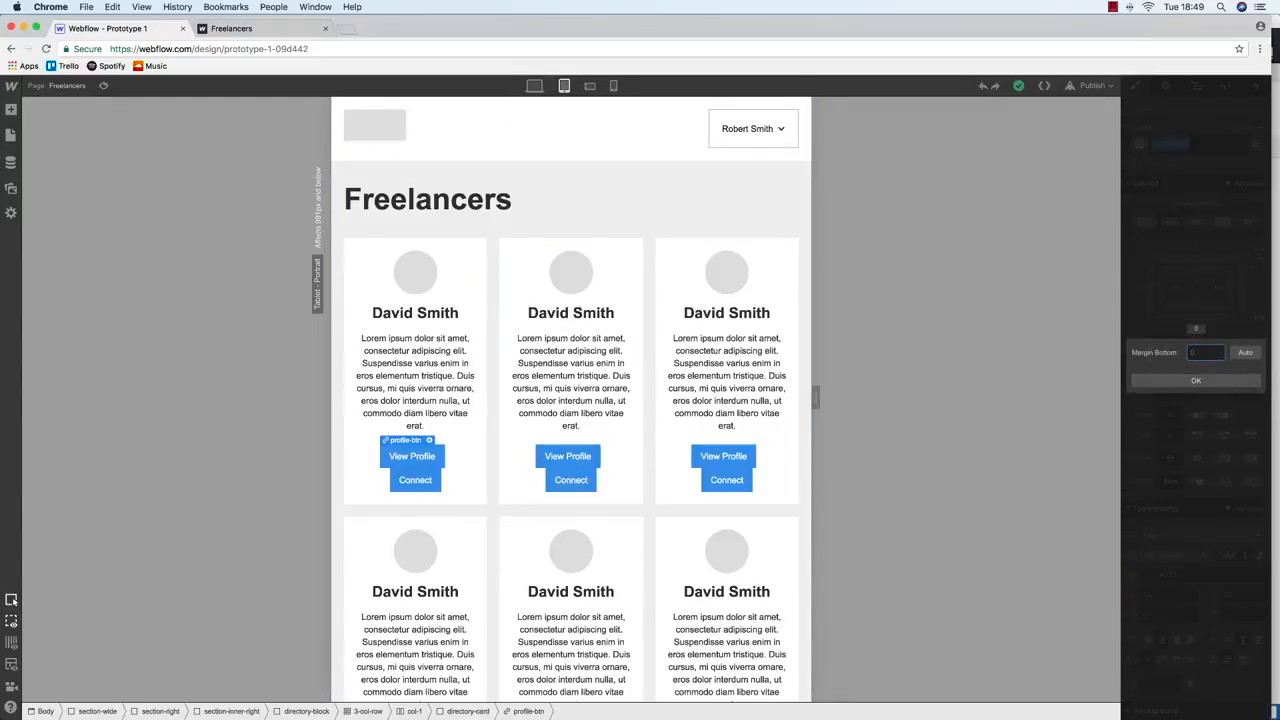
key("Return")
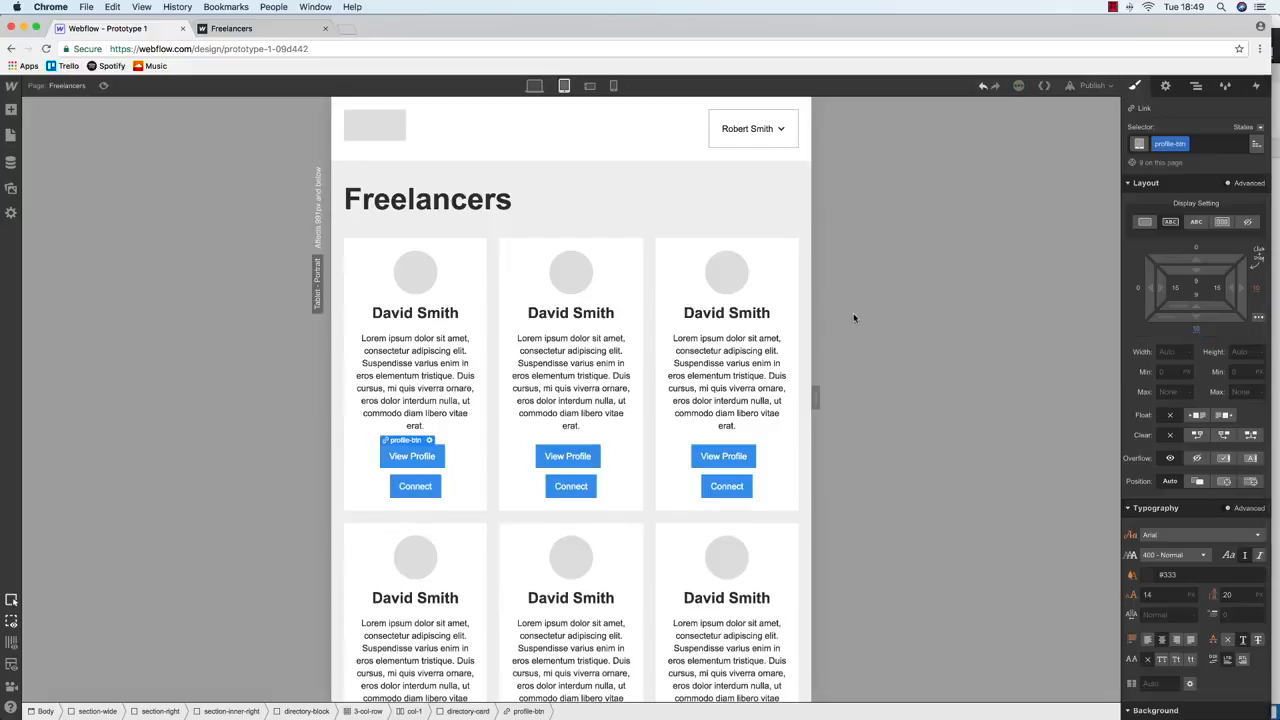
Set both the View Profile and Connect button widths to 100%
left_click(1163, 352)
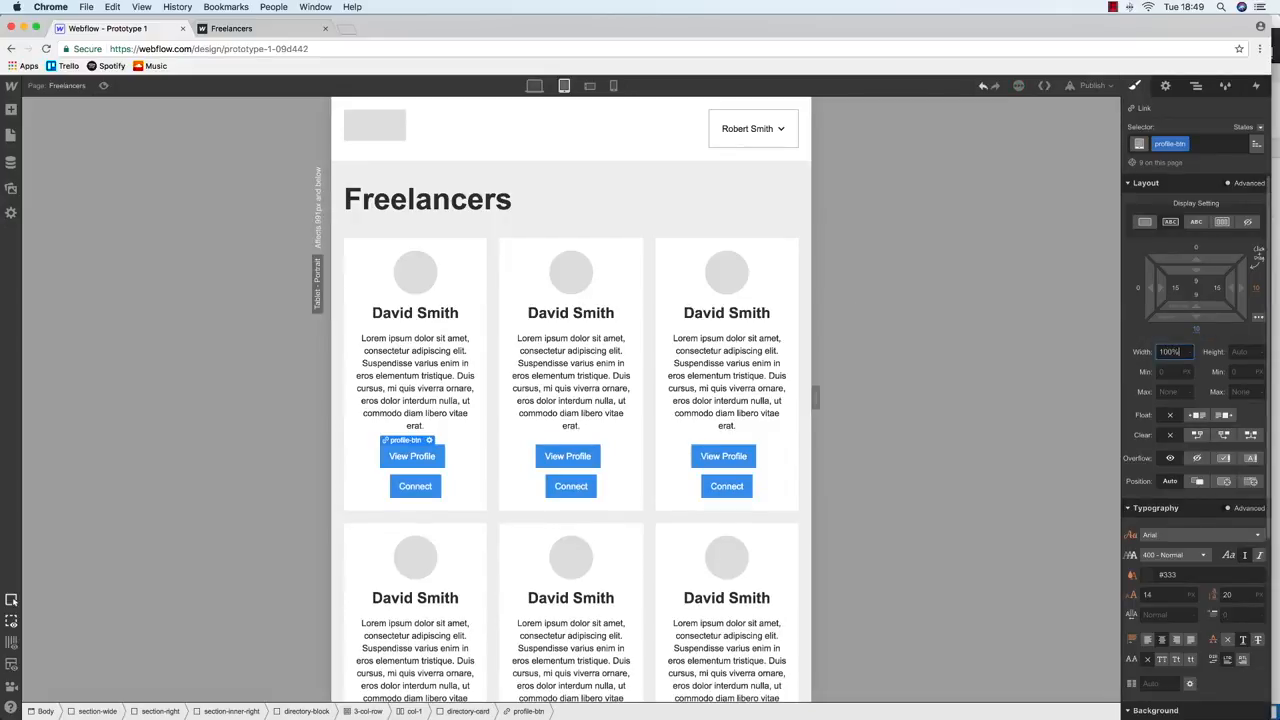
type("100%")
key("Return")
left_click(428, 486)
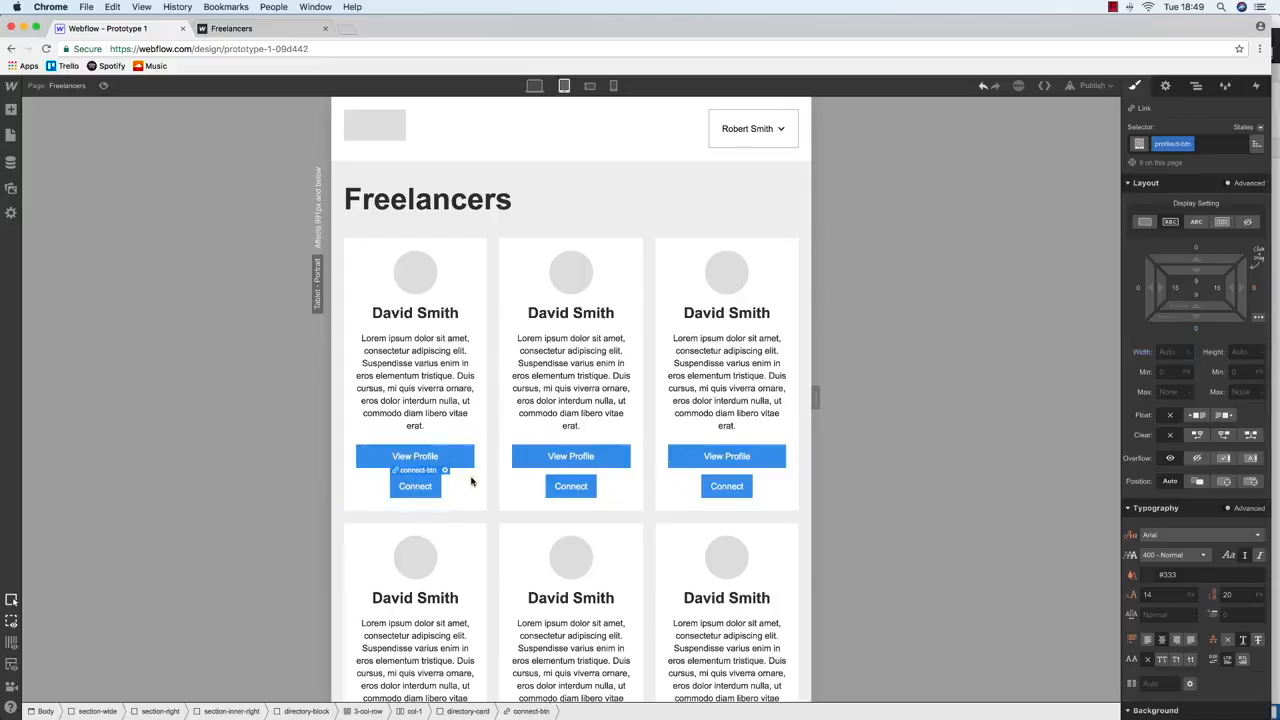
type("100%")
key("Return")
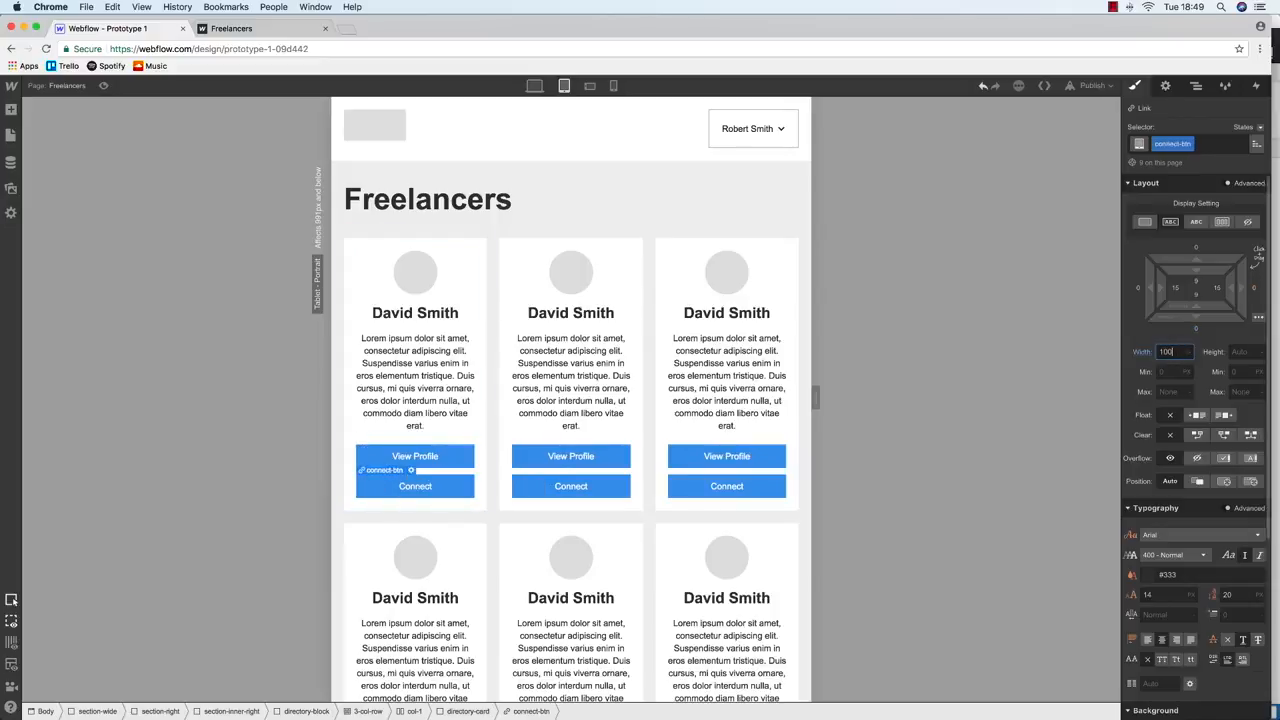
Check the buttons at desktop, tablet and phone landscape widths
left_click(534, 87)
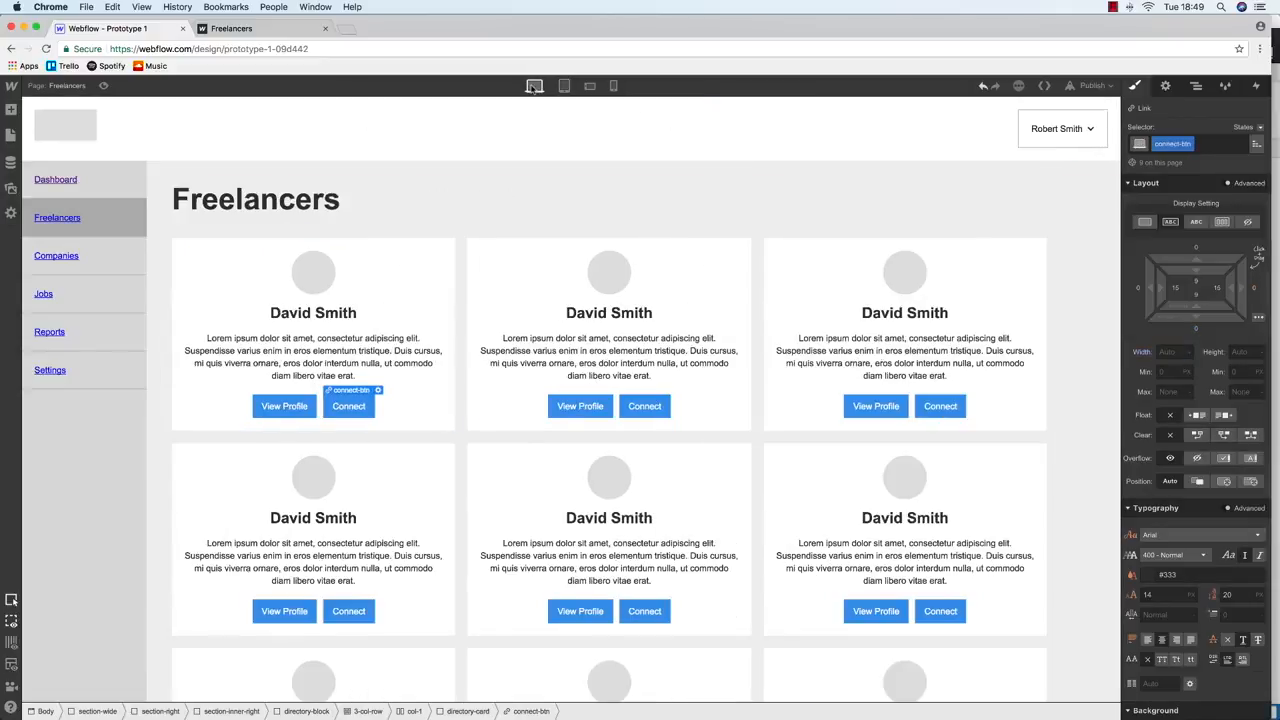
left_click(563, 87)
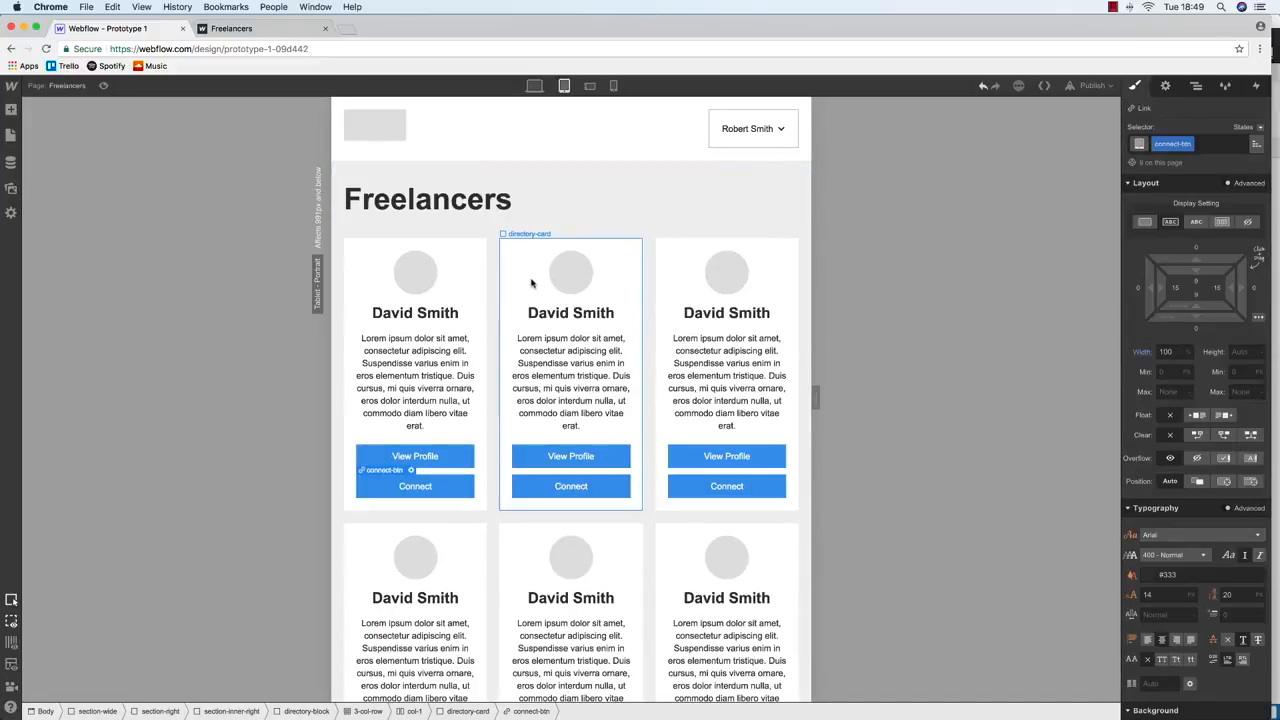
scroll(545, 305, "down", 2)
scroll(550, 315, "up", 2)
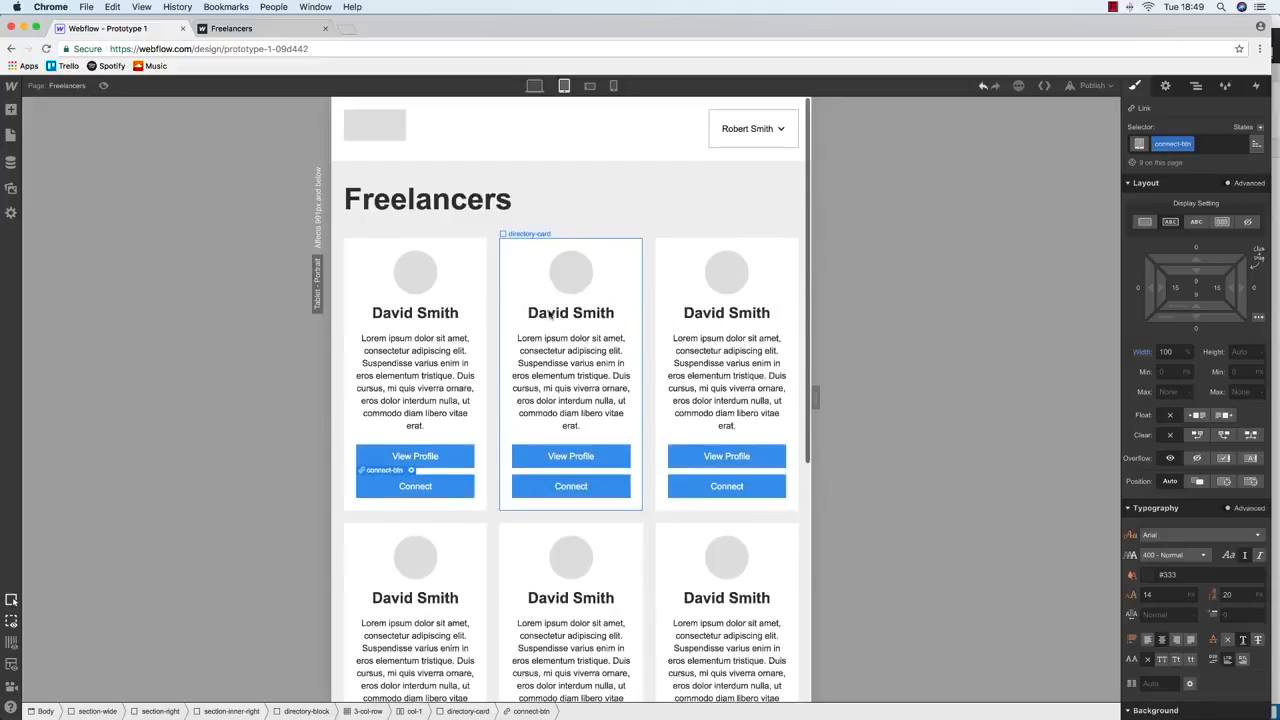
left_click(592, 87)
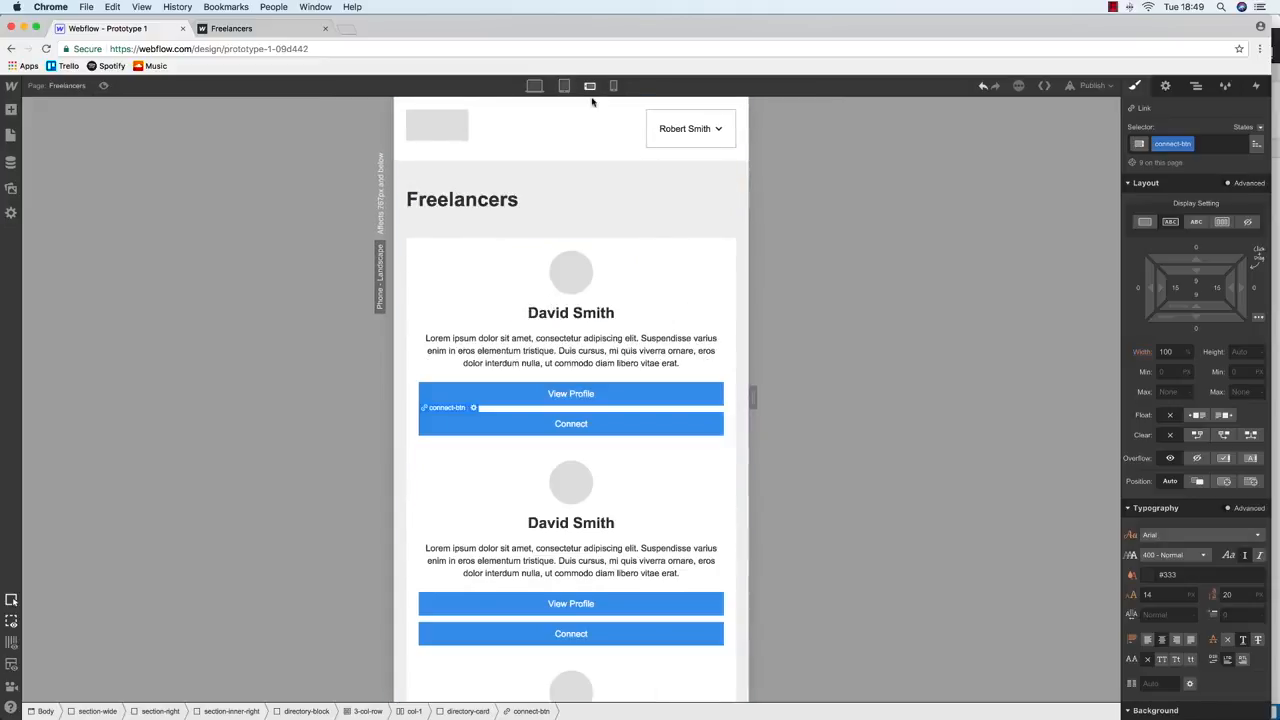
Give the freelancer card a 20 bottom margin between cards
left_click(485, 256)
left_click(1195, 331)
type("20")
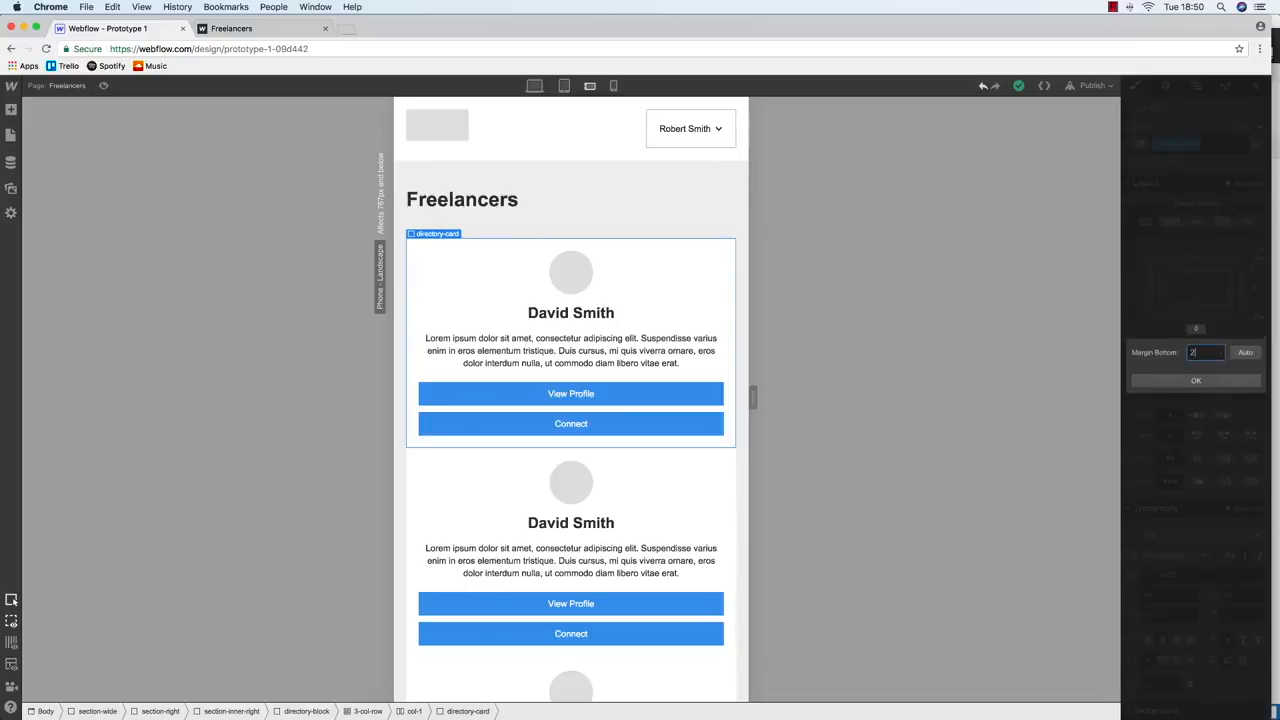
key("Return")
scroll(507, 354, "down", 10)
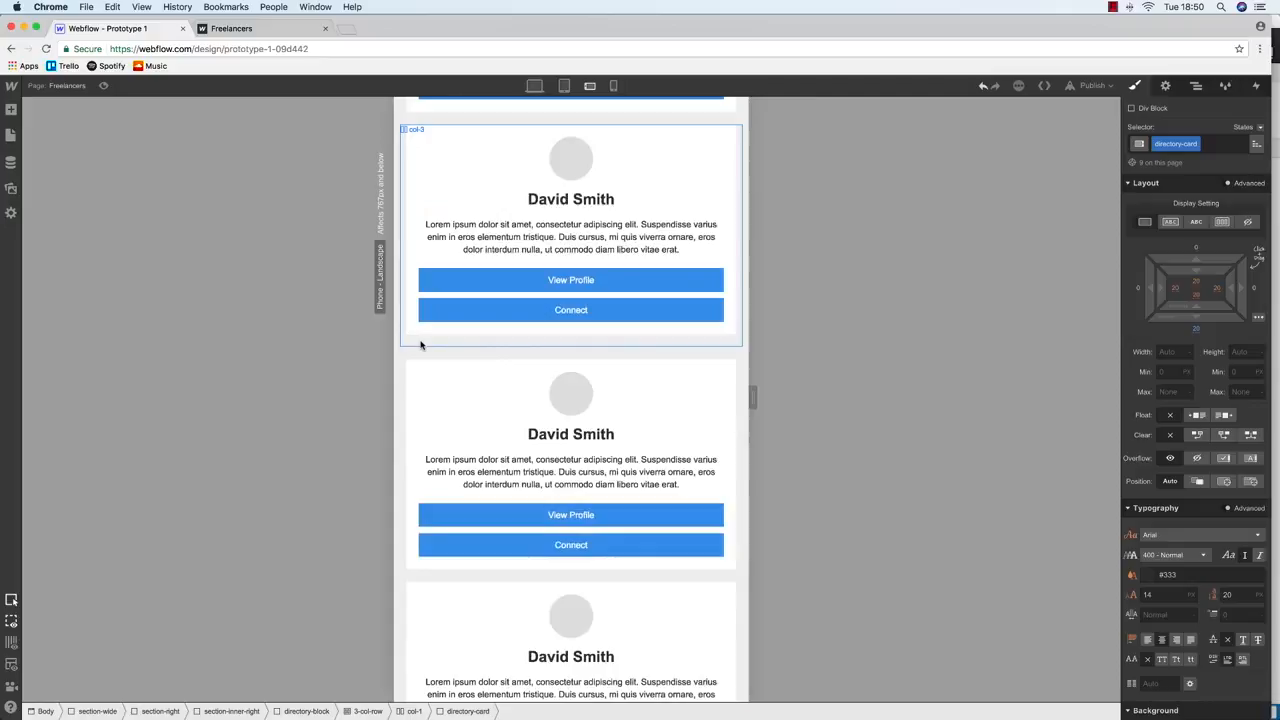
left_click(408, 356)
Select directory-block in the Navigator and set its bottom margin to 0
left_click(1195, 86)
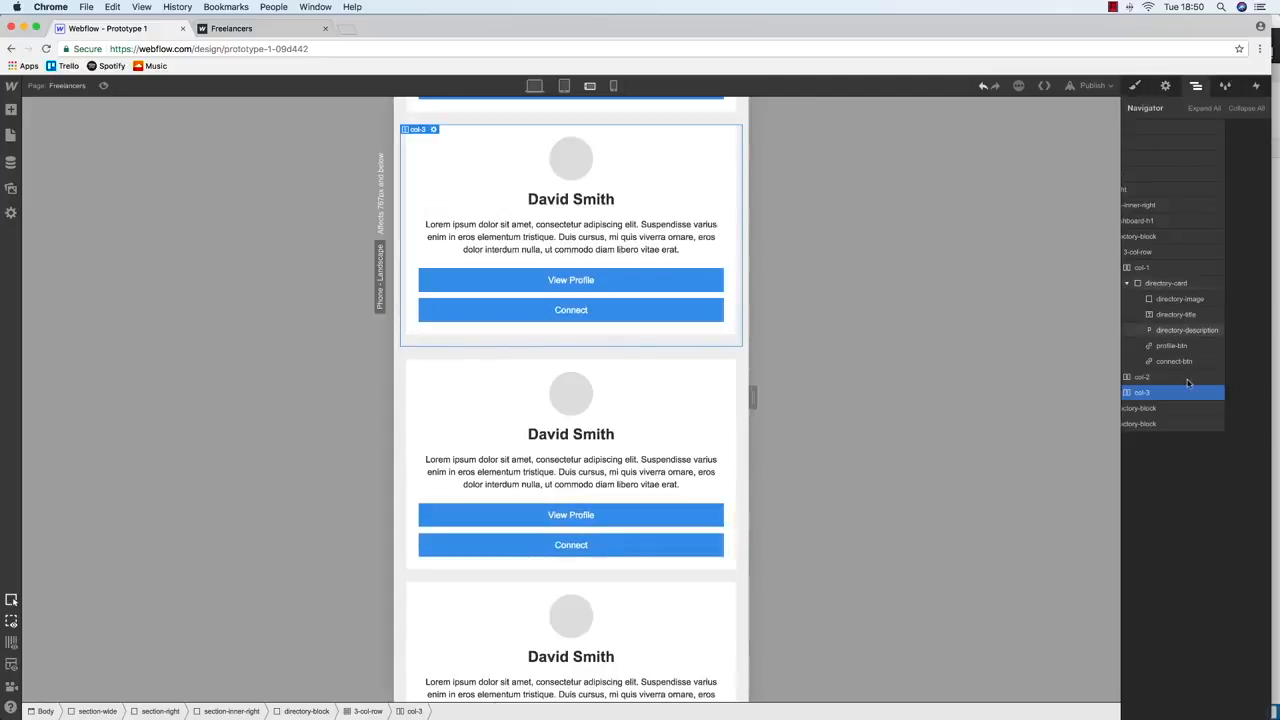
left_click(1237, 283)
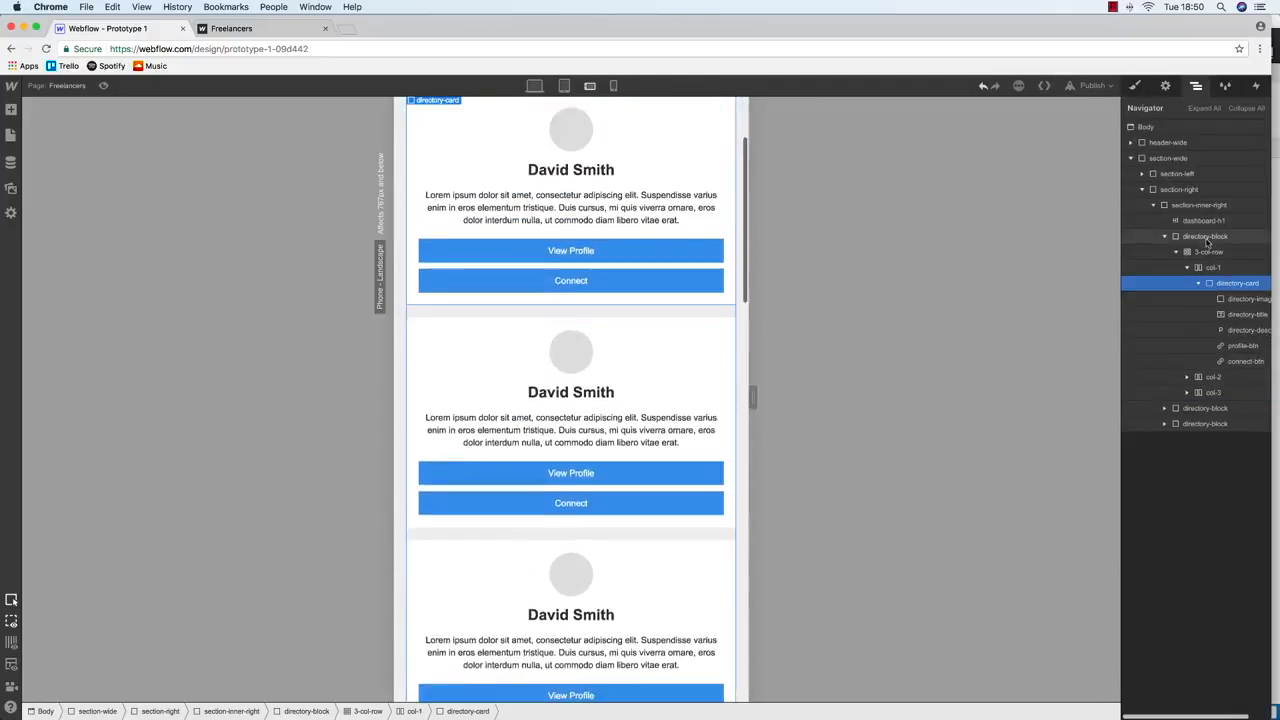
left_click(1205, 236)
key("s")
scroll(620, 370, "down", 2)
scroll(620, 370, "down", 10)
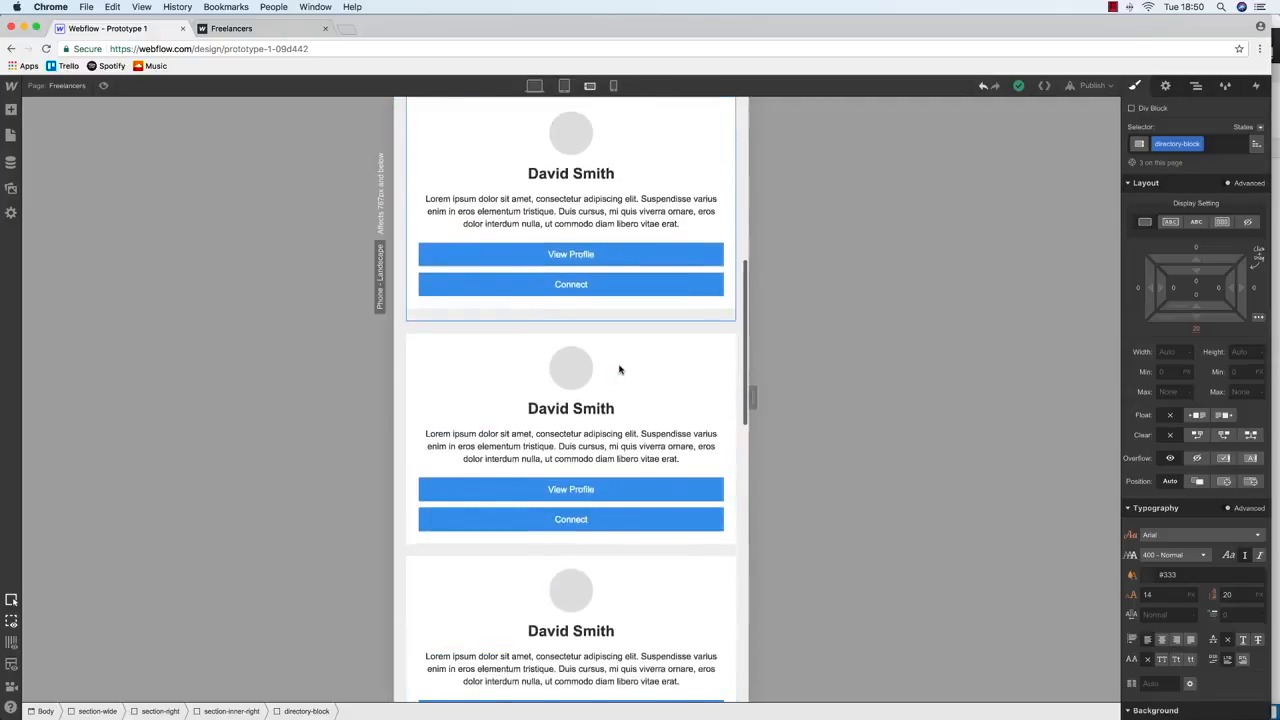
left_click(1196, 328)
type("0")
key("Return")
Review the Freelancers cards at phone portrait and tablet widths
scroll(571, 317, "up", 15)
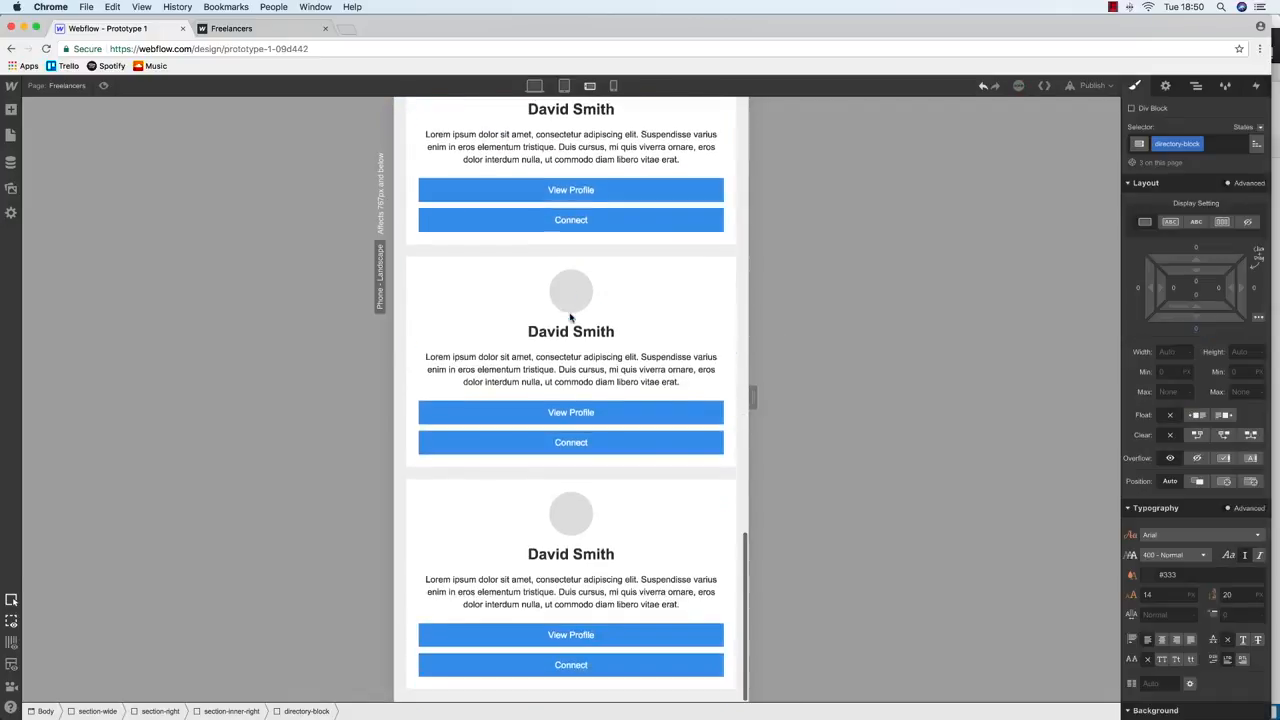
left_click(614, 85)
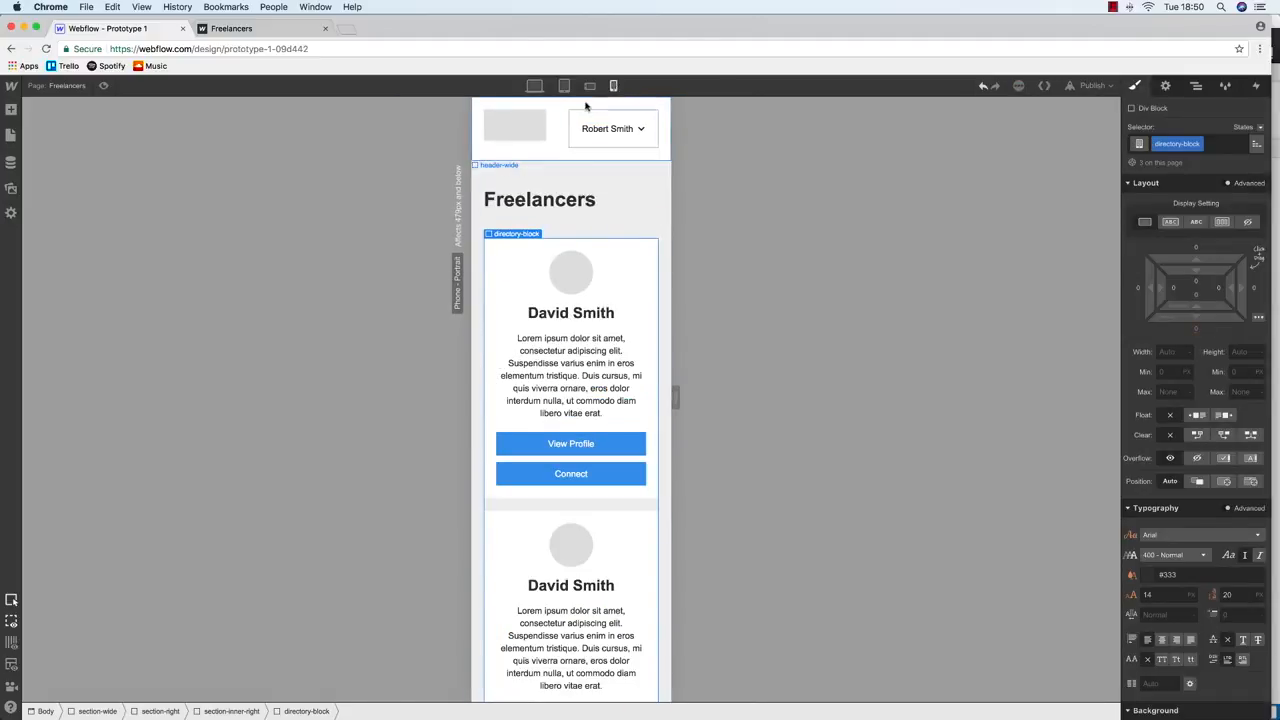
left_click(565, 87)
Visit the Dashboard page, then return to the Freelancers page
left_click(380, 199)
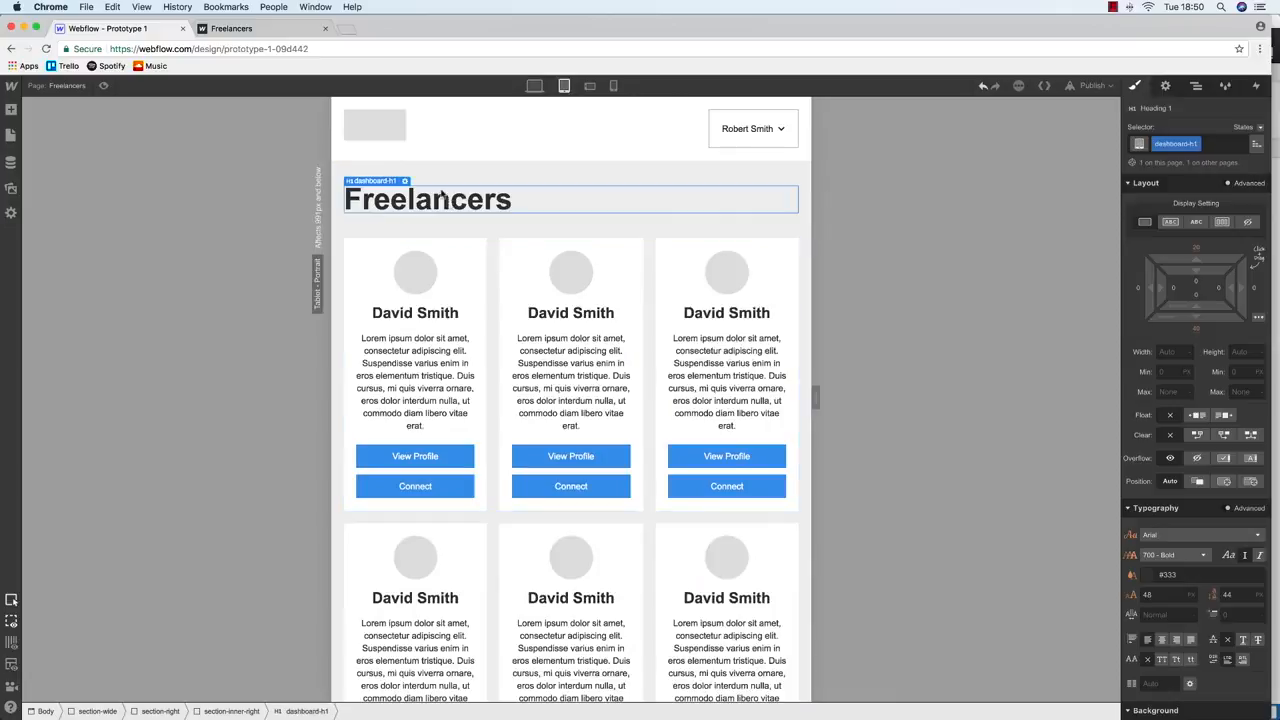
left_click(11, 134)
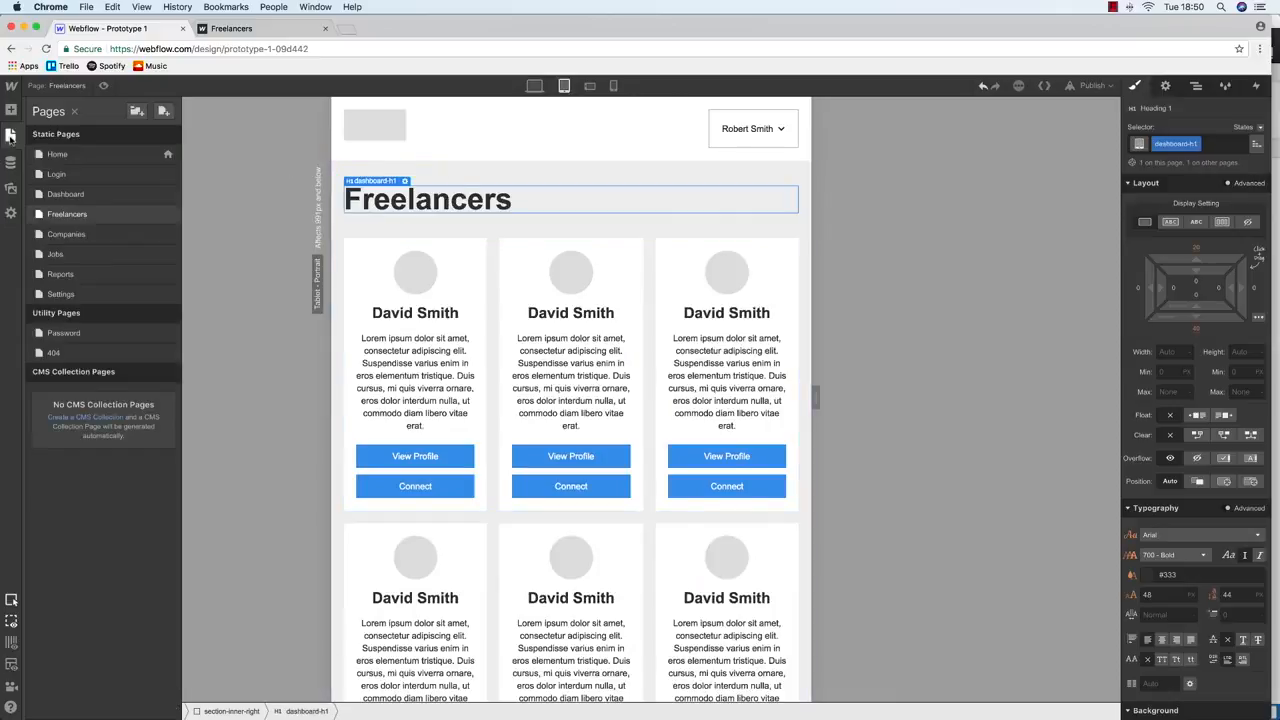
left_click(65, 196)
left_click(534, 86)
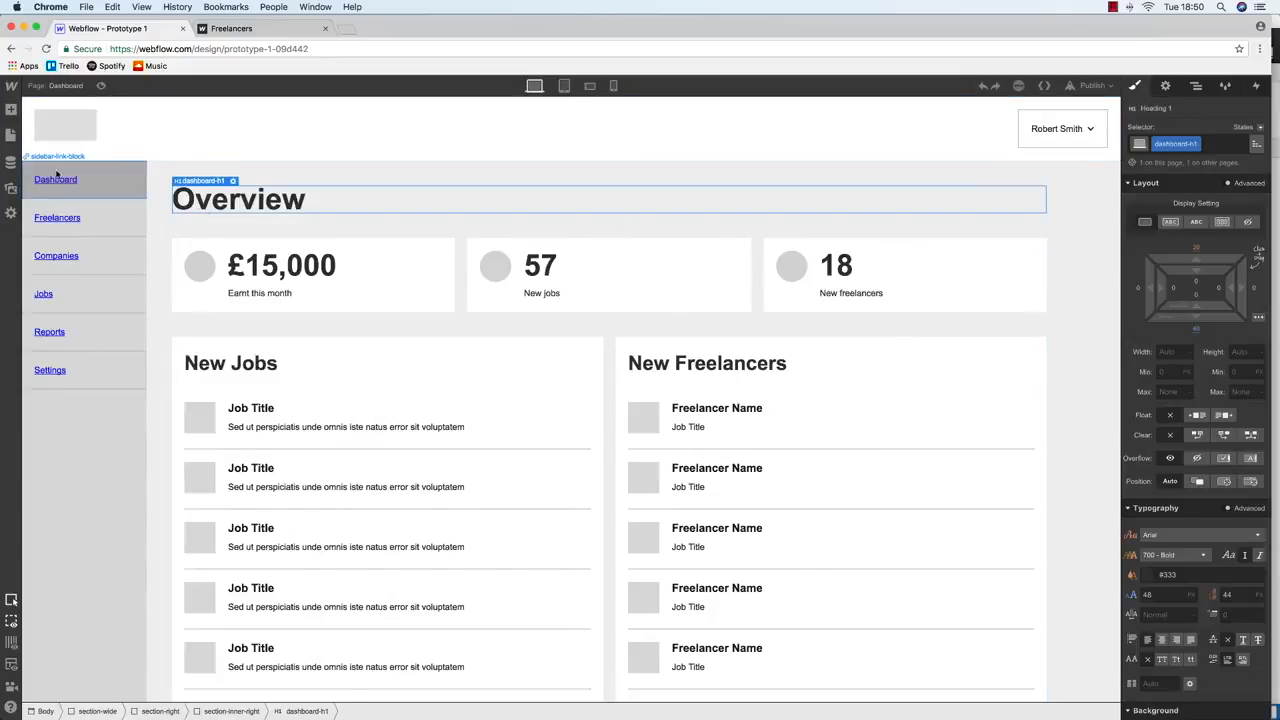
left_click(11, 134)
left_click(77, 219)
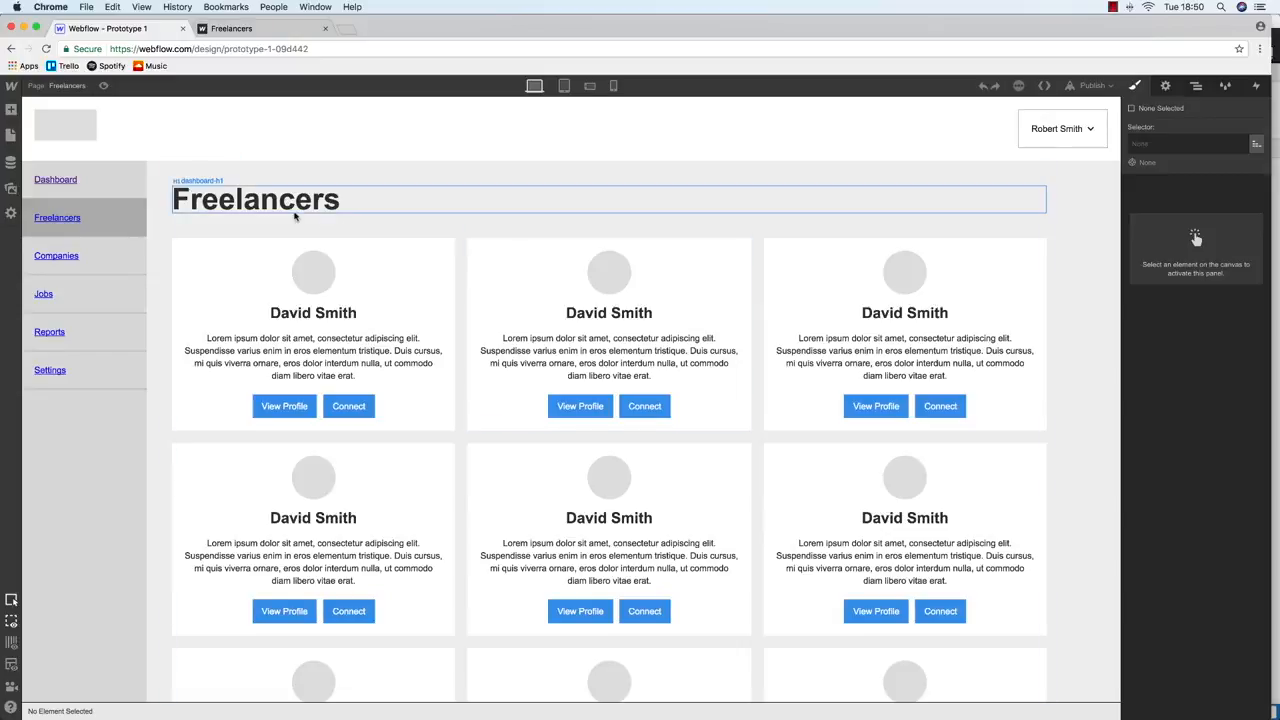
left_click(293, 205)
View Freelancers at tablet, phone landscape, phone portrait and desktop widths, then bring up publishing options
left_click(564, 86)
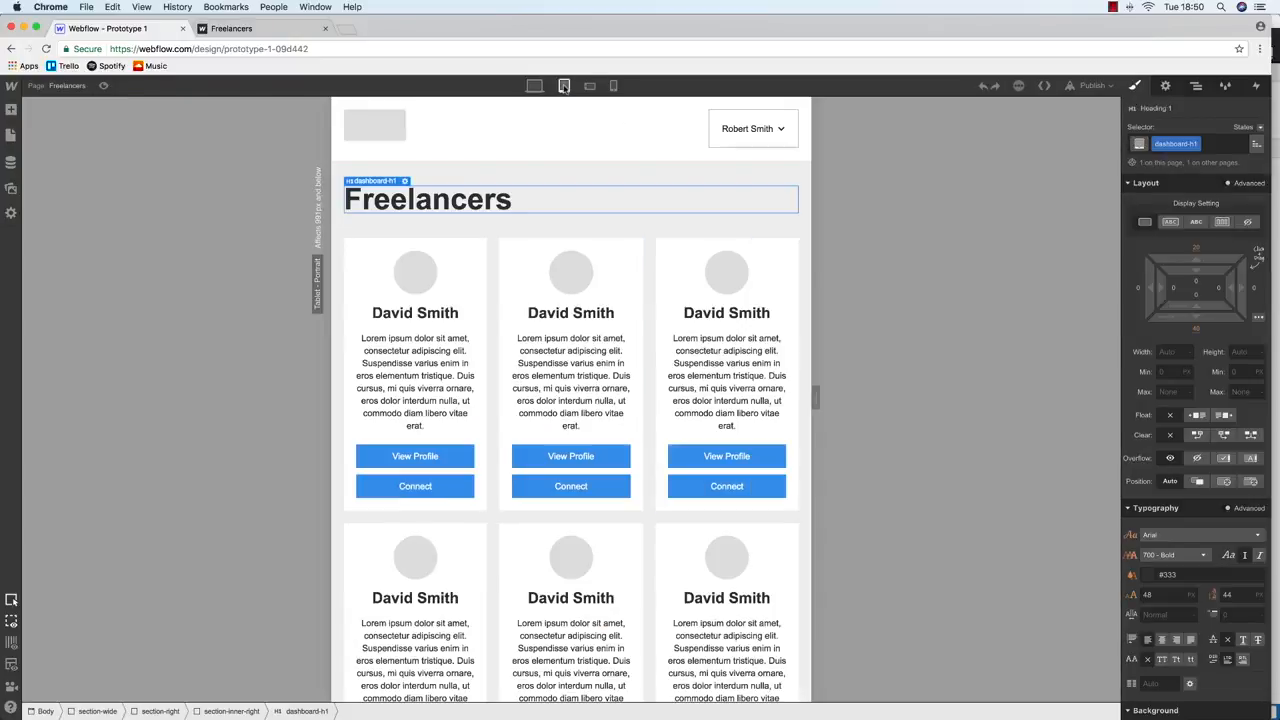
left_click(590, 86)
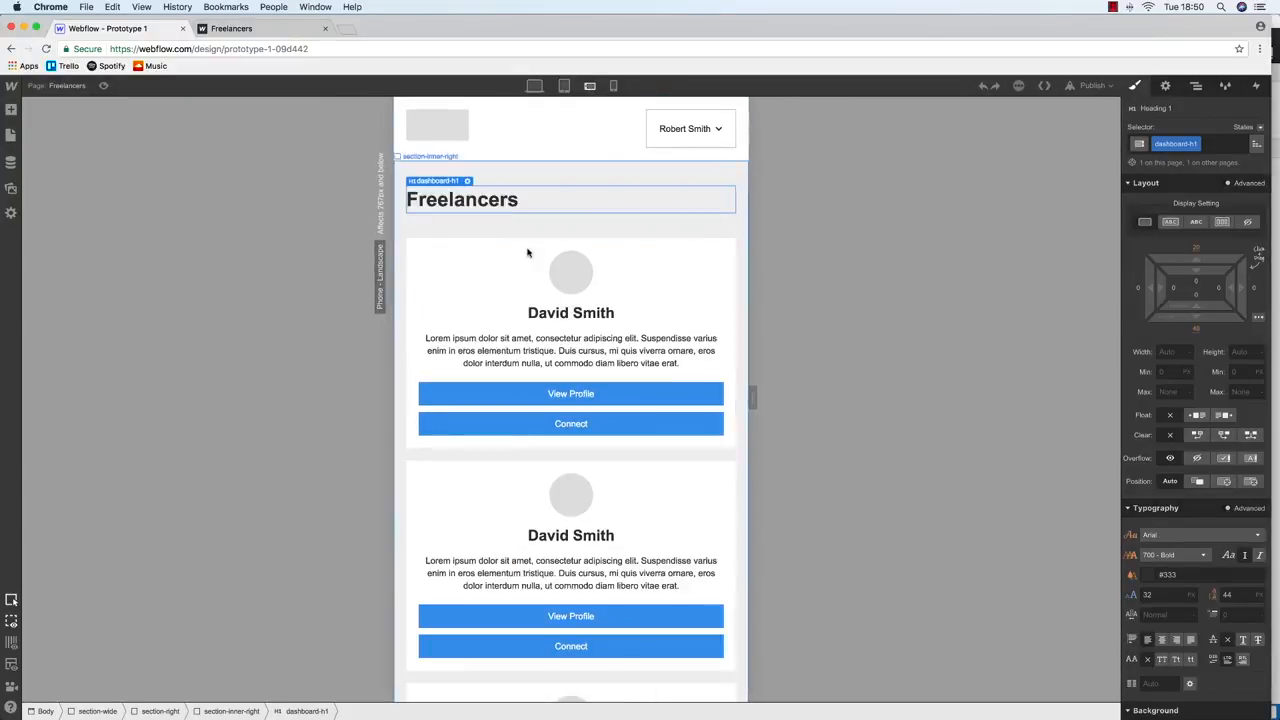
scroll(647, 116, "down", 1)
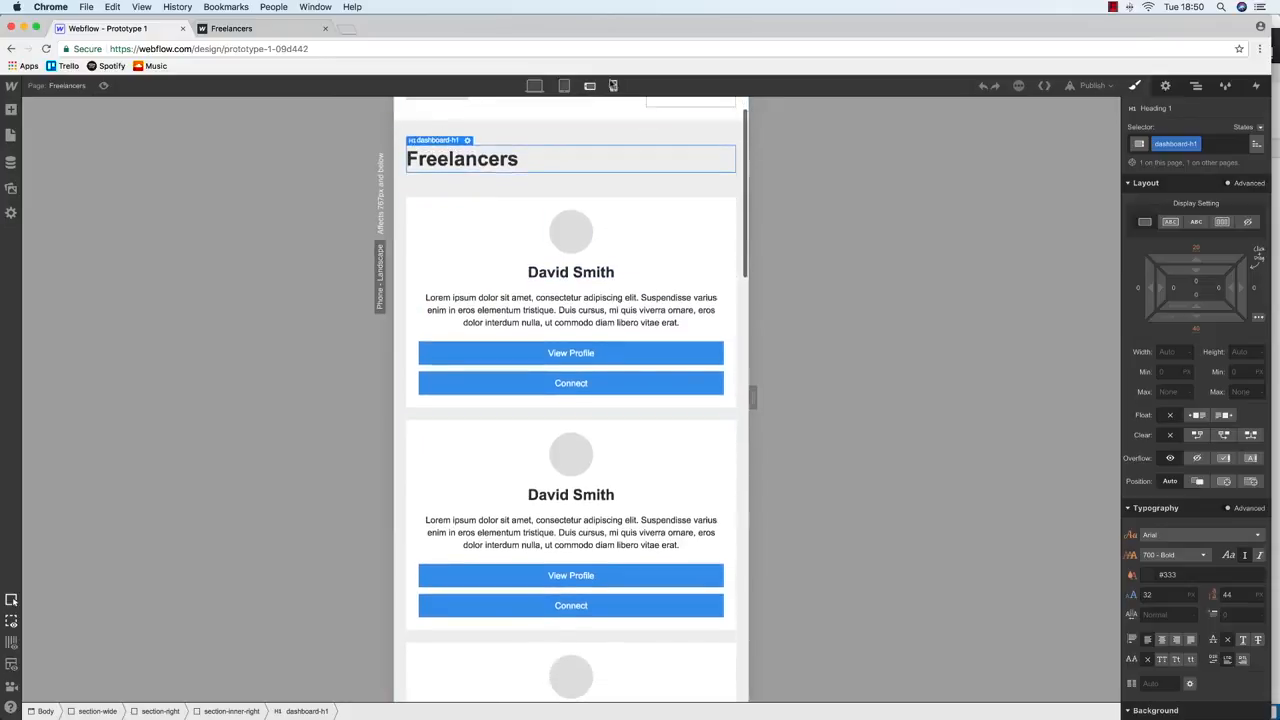
left_click(613, 86)
left_click(534, 86)
left_click(1092, 85)
key("ctrl+Tab")
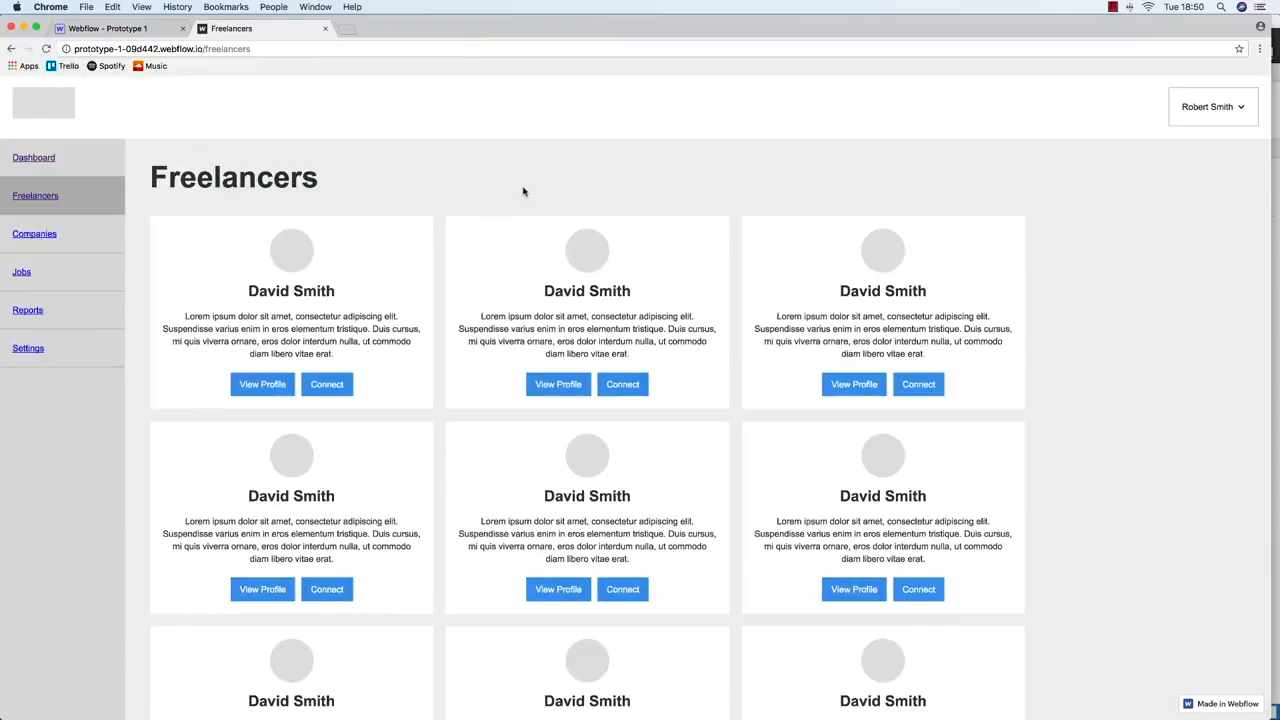
mouse_move(1270, 224)
left_mouse_down()
mouse_move(1046, 206)
mouse_move(246, 200)
mouse_move(620, 231)
mouse_move(1266, 234)
left_mouse_up()
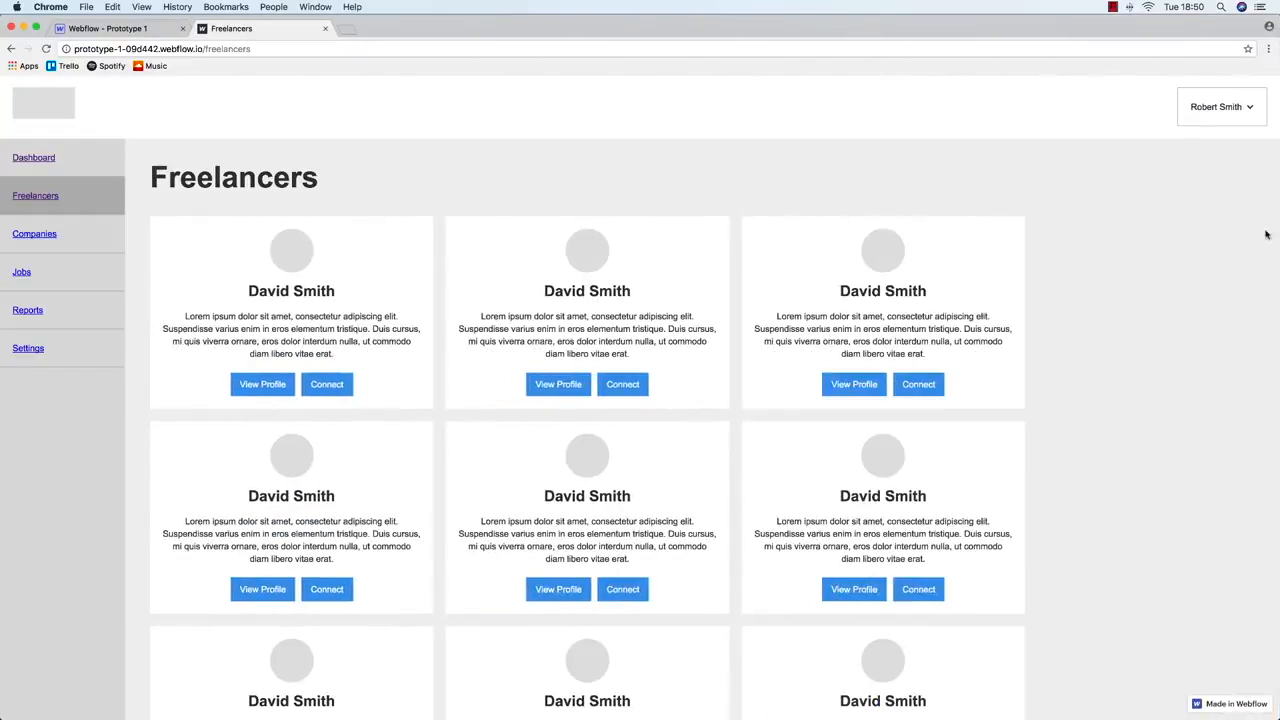
left_click(140, 29)
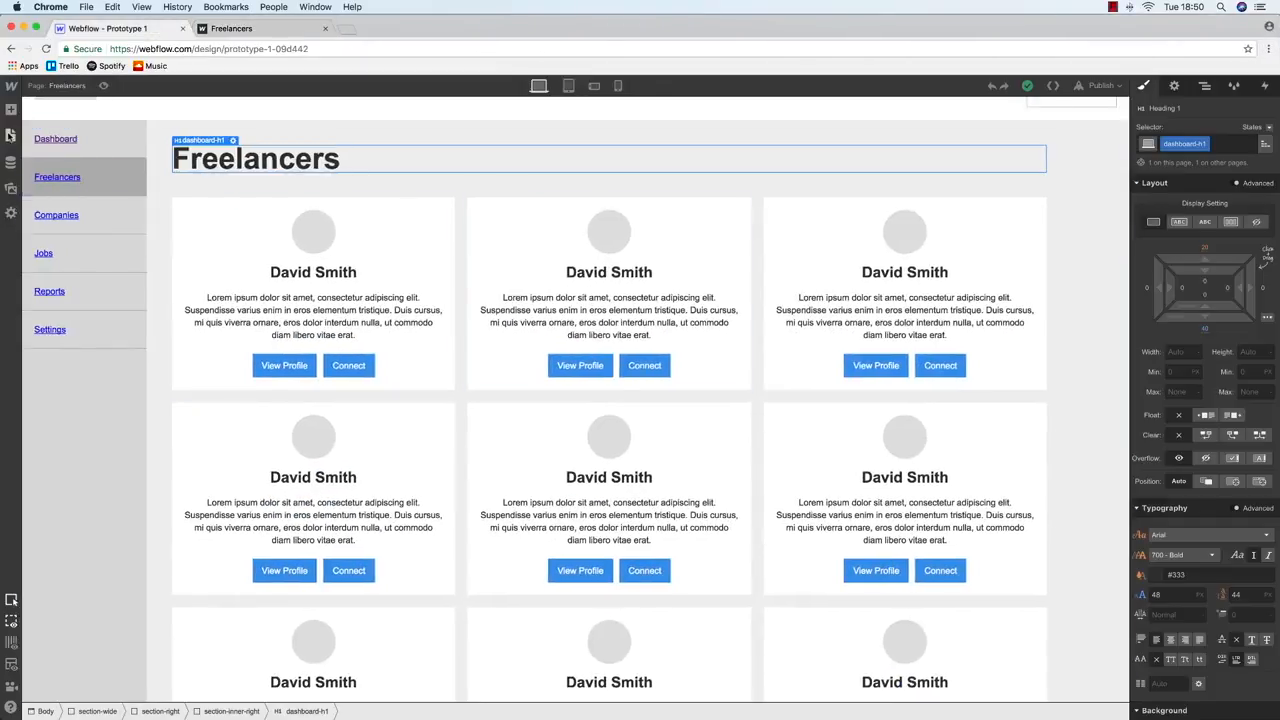
Open the Login page in the designer and preview it at tablet width before returning to desktop
left_click(11, 134)
left_click(57, 174)
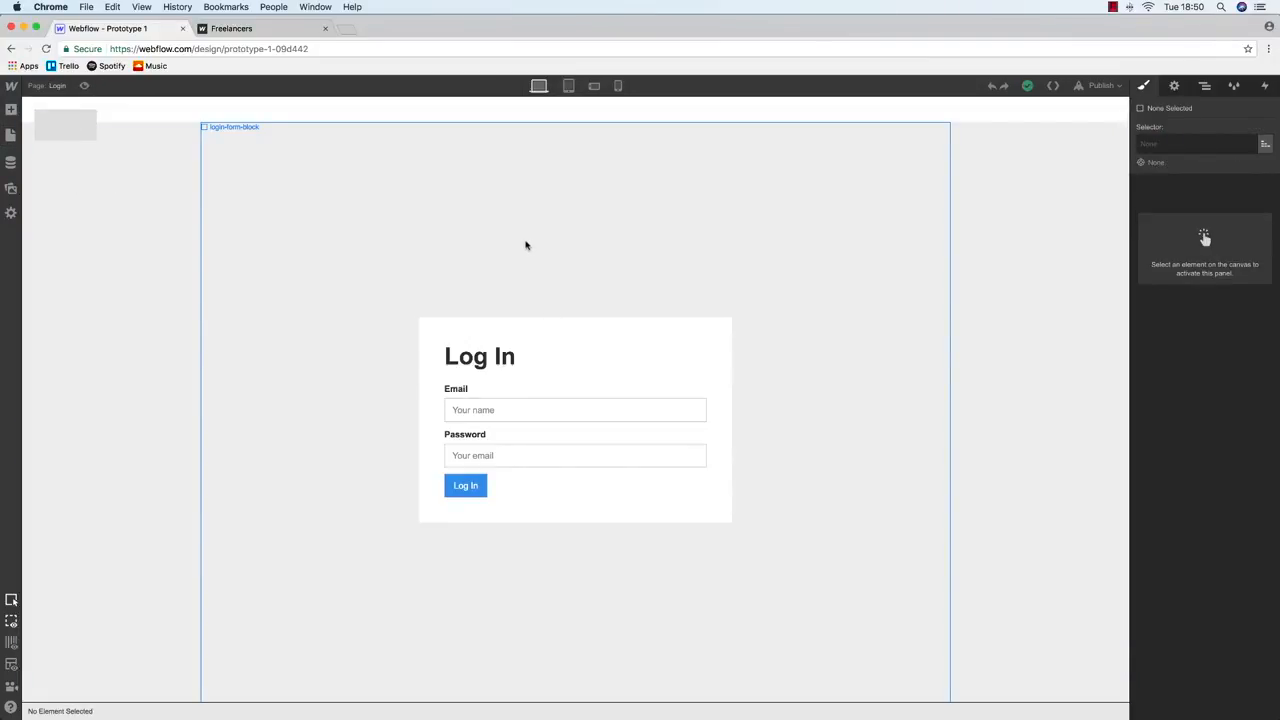
left_click(569, 86)
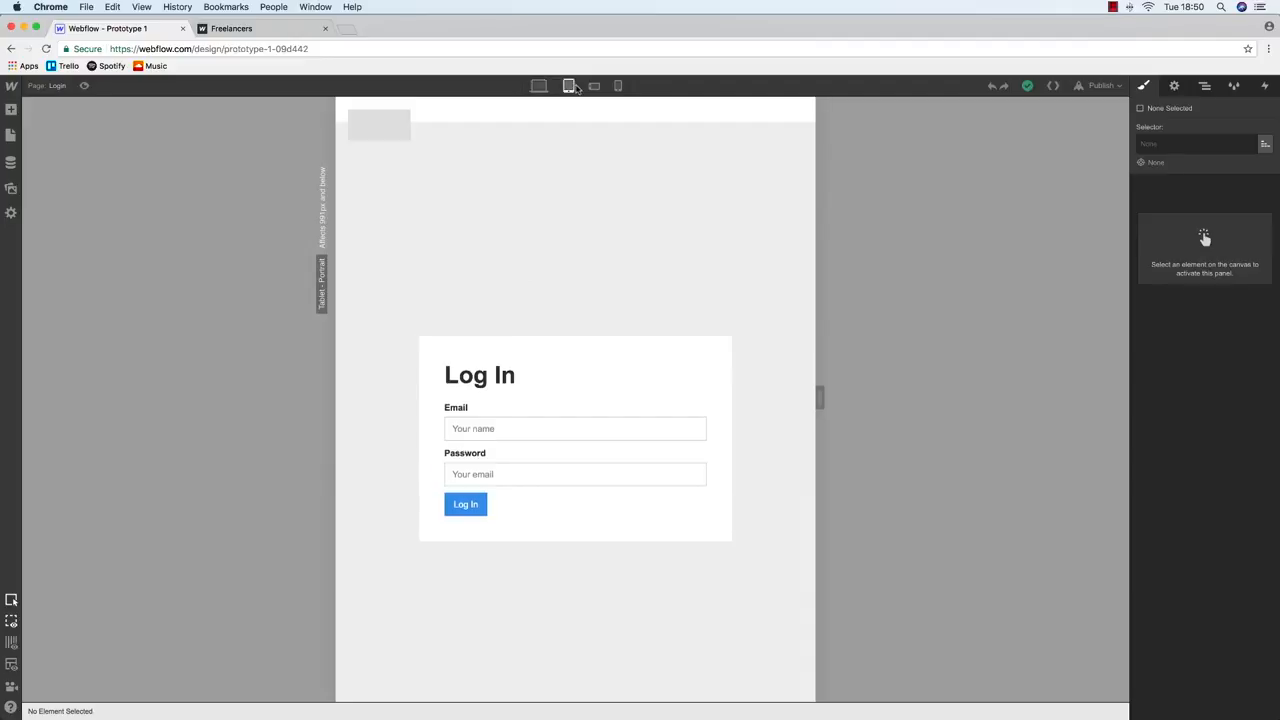
left_click(538, 86)
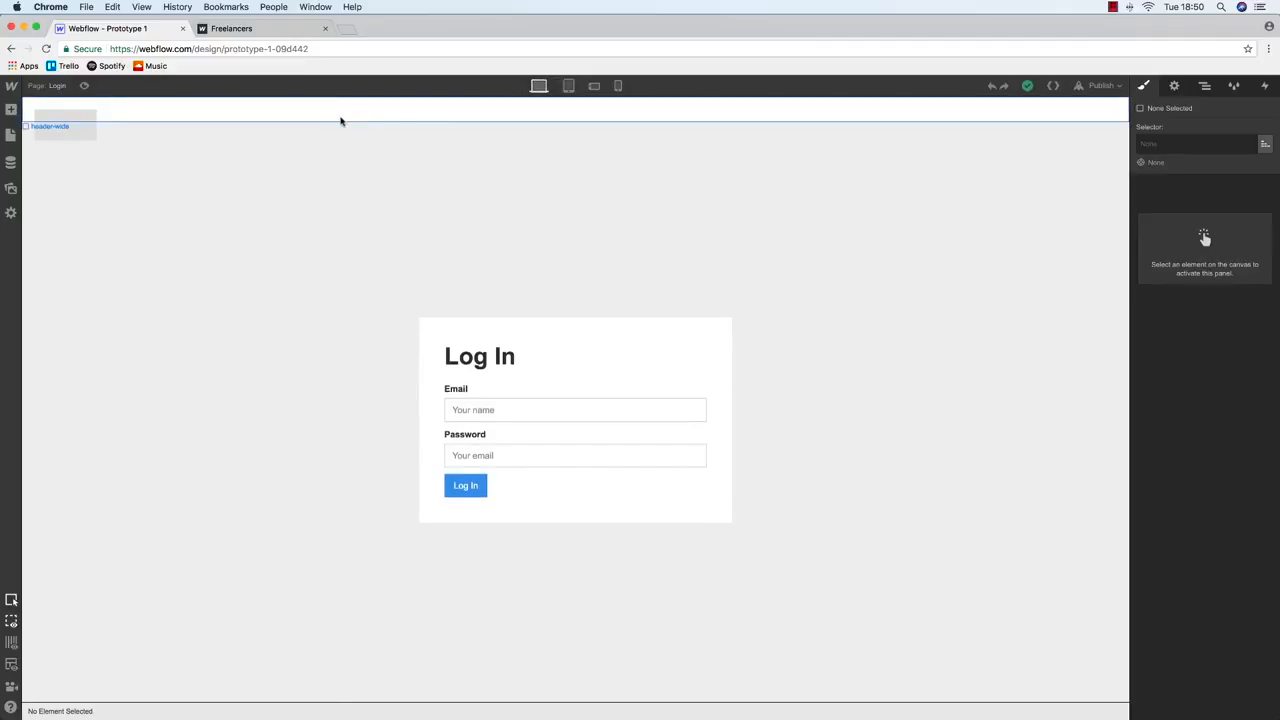
Set the header-wide container's Overflow to Auto, then check it at Tablet and Phone Landscape
left_click(340, 119)
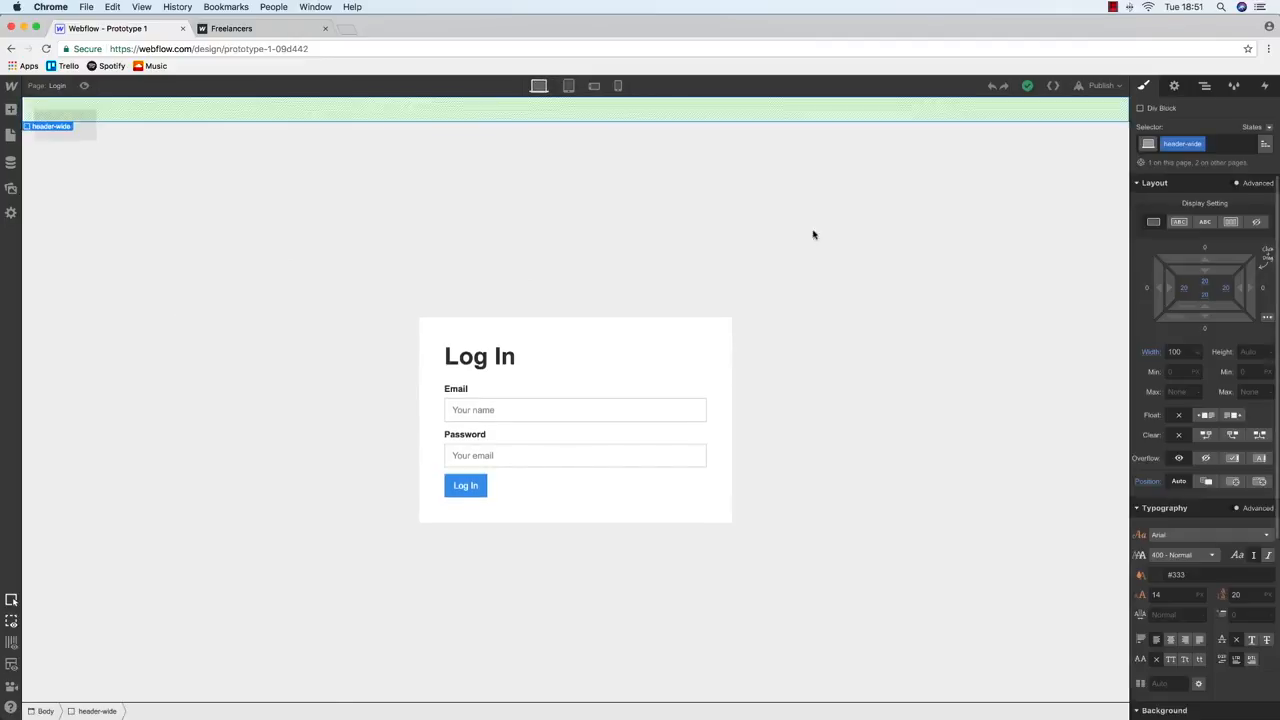
left_click(81, 122)
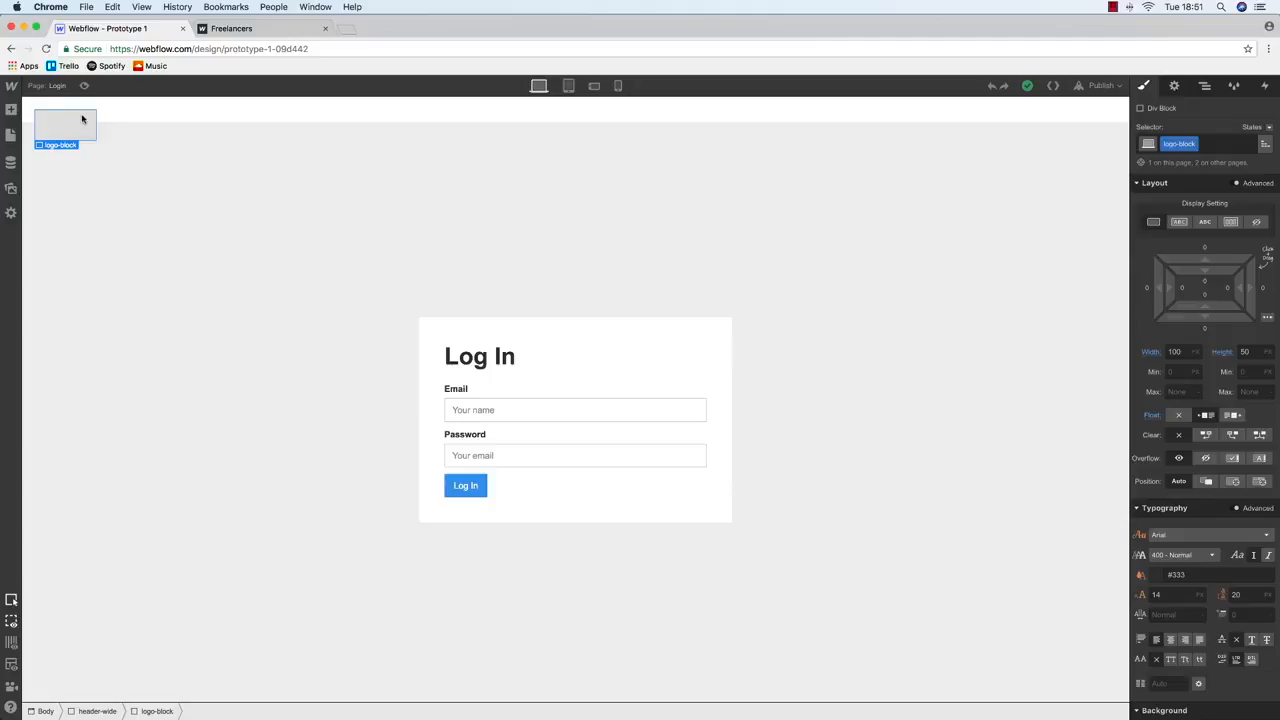
left_click(113, 112)
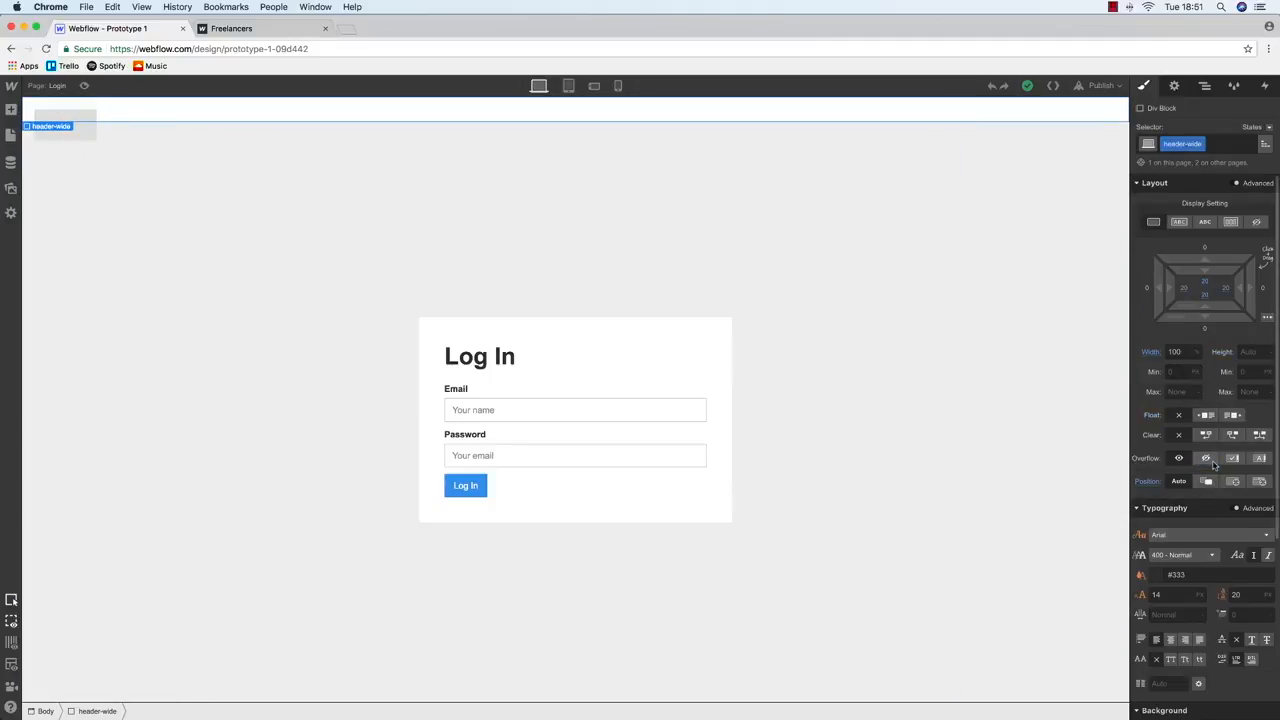
left_click(1268, 461)
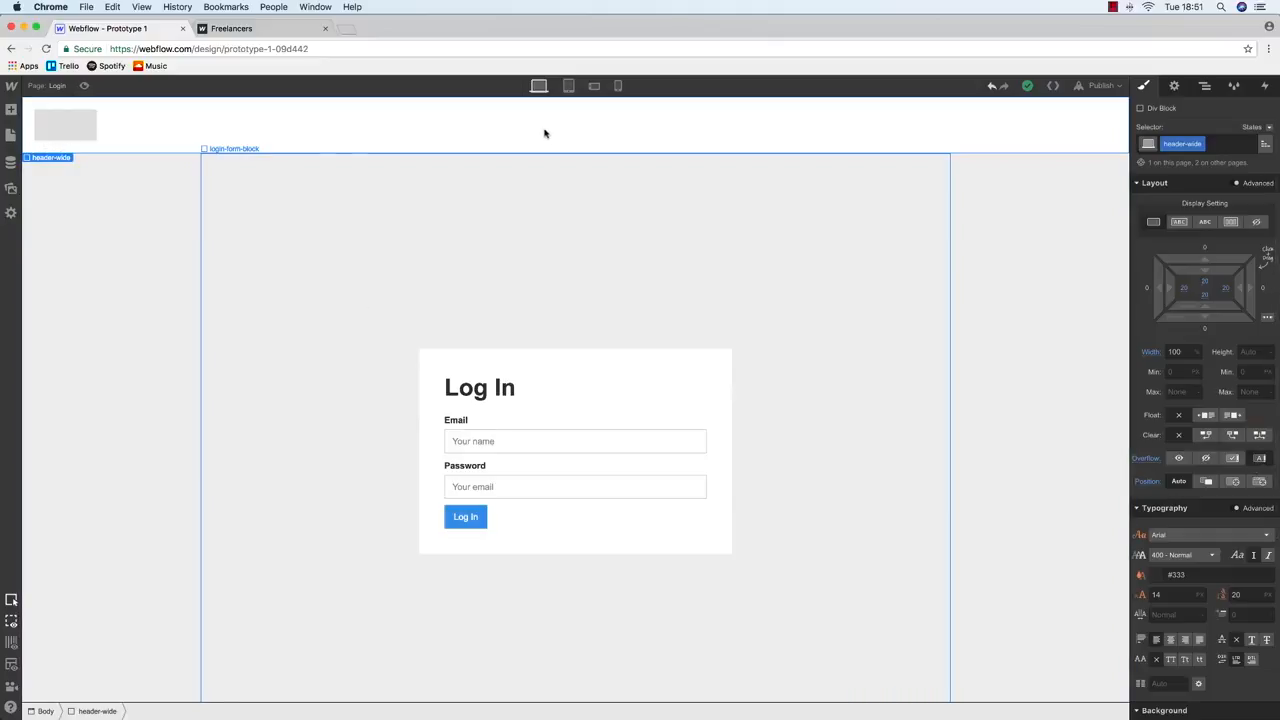
left_click(568, 86)
left_click(594, 86)
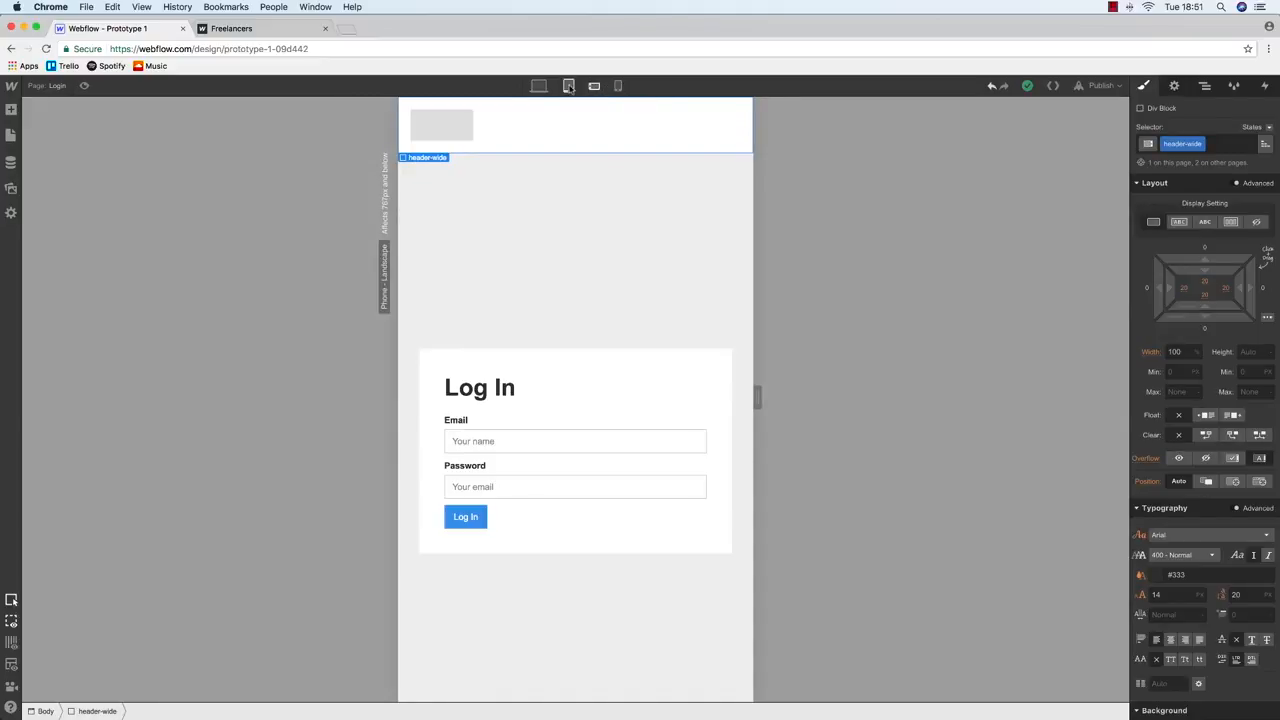
Set the Log In heading's font size to 24 at the phone landscape breakpoint
left_click(491, 394)
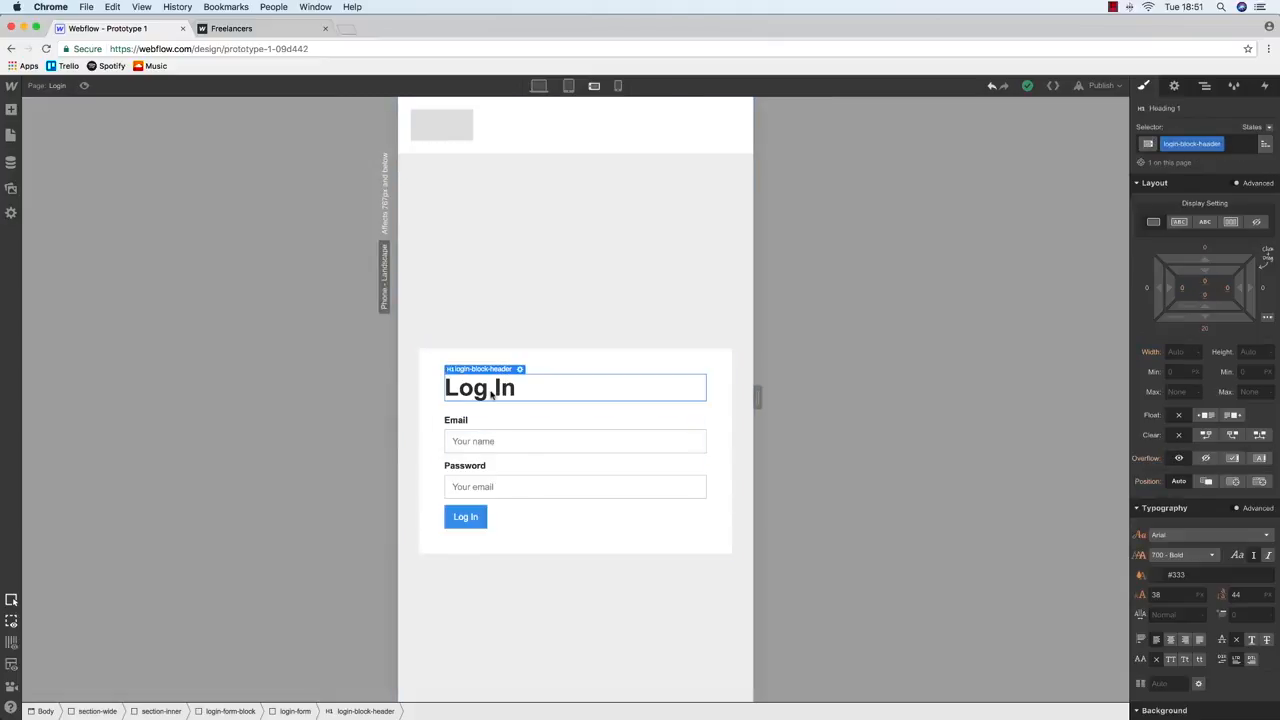
left_click(1174, 595)
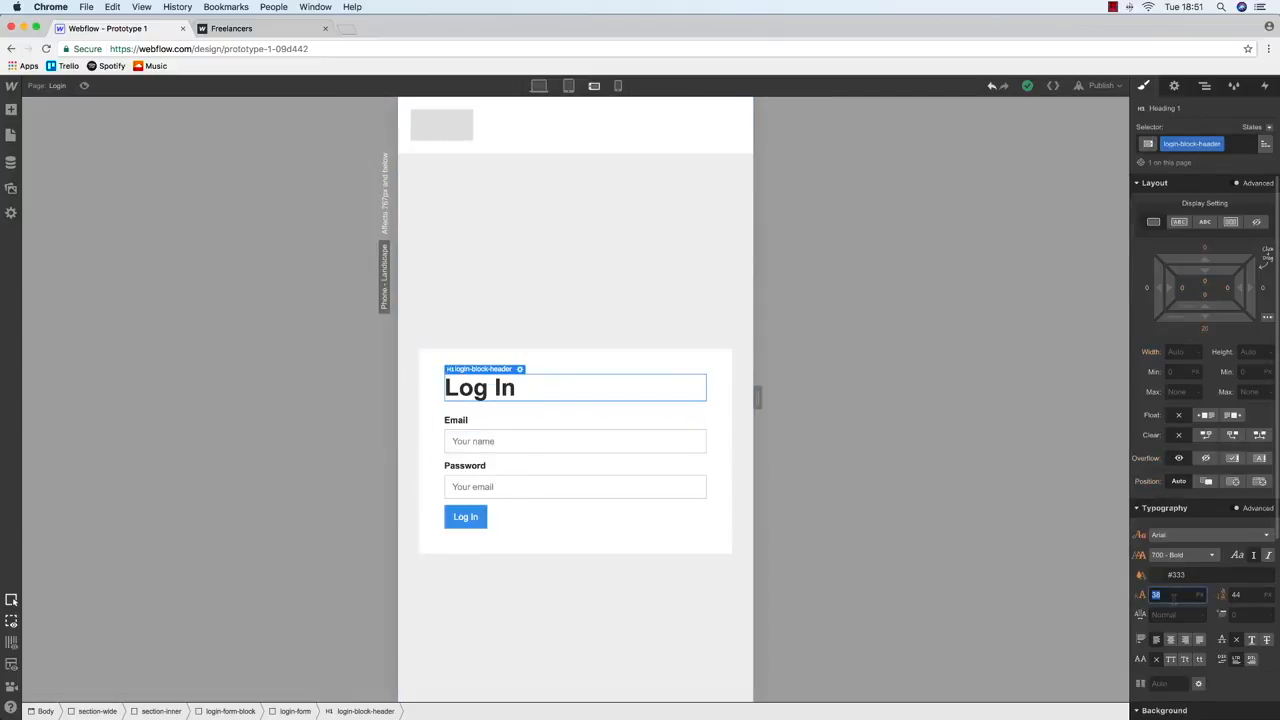
left_click(538, 86)
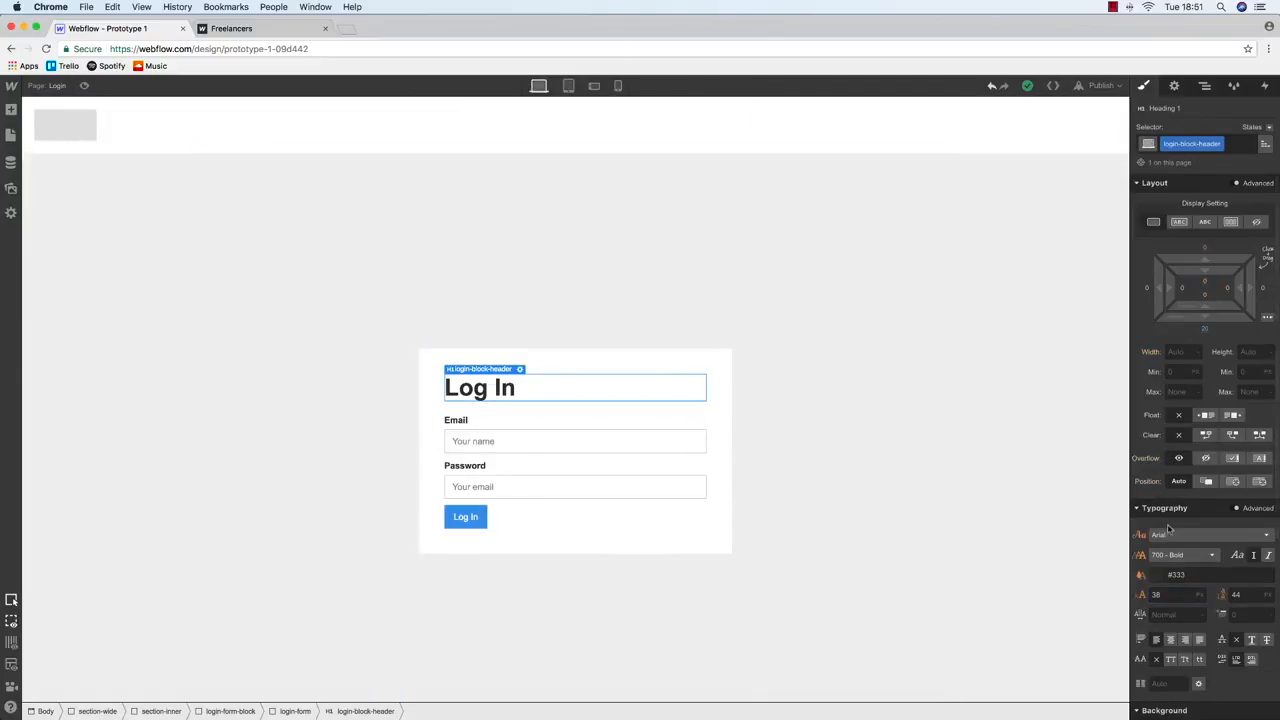
key("BackSpace")
type("2")
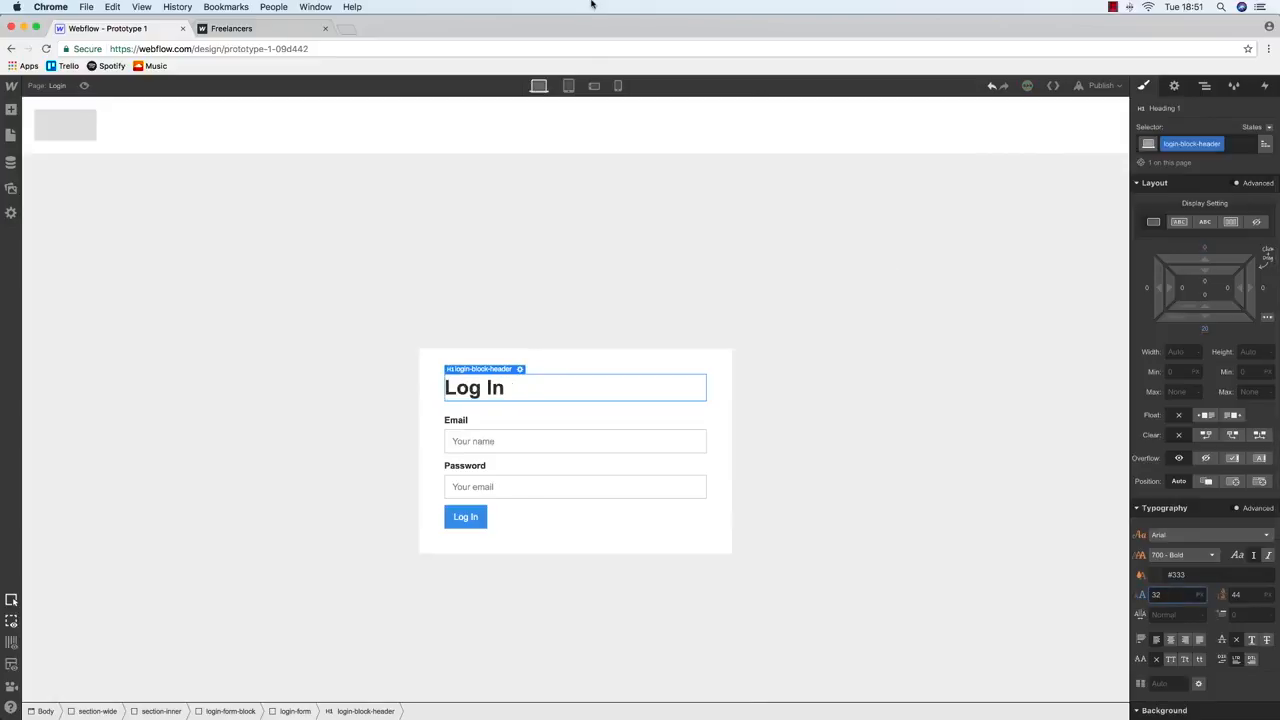
left_click(569, 86)
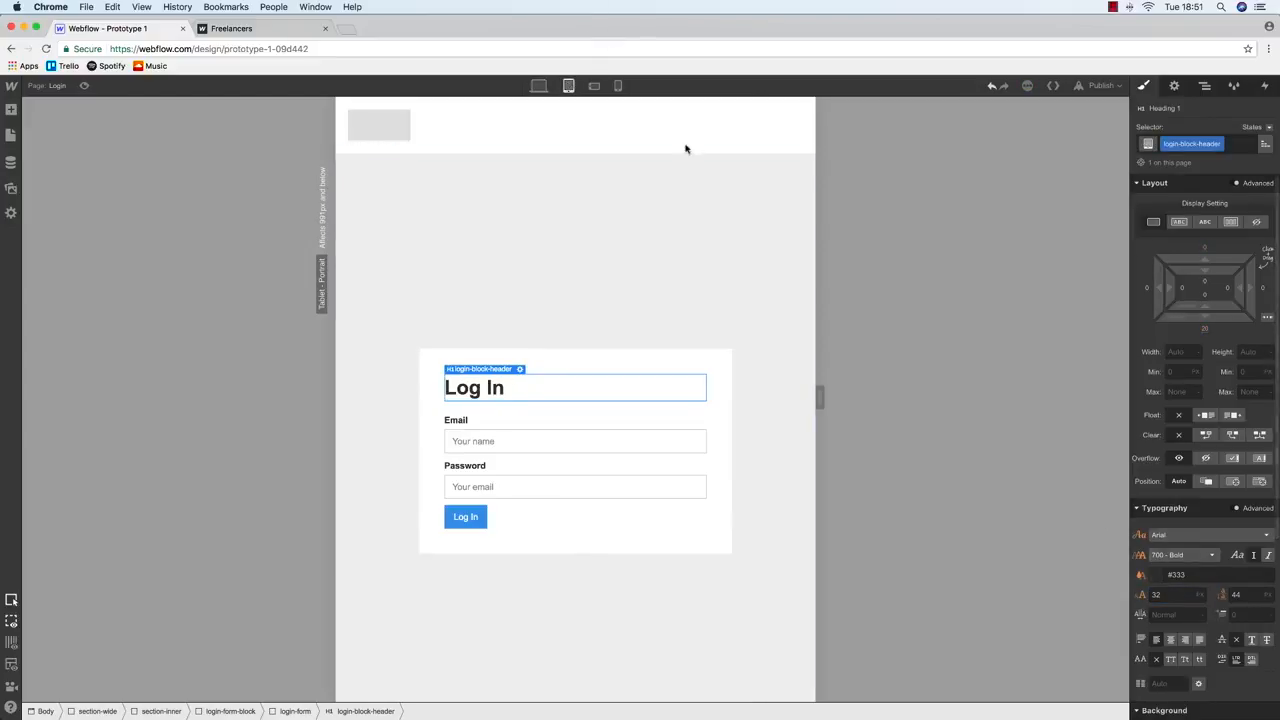
left_click(594, 87)
left_click(1170, 595)
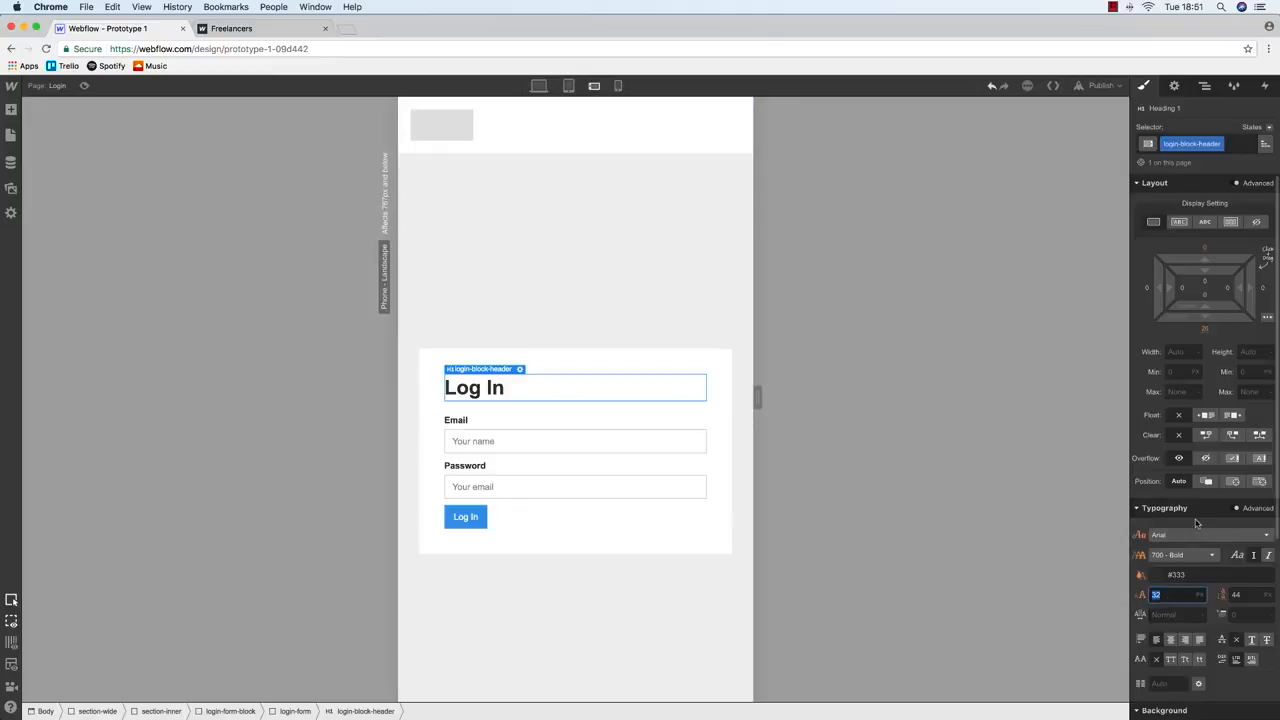
key("Return")
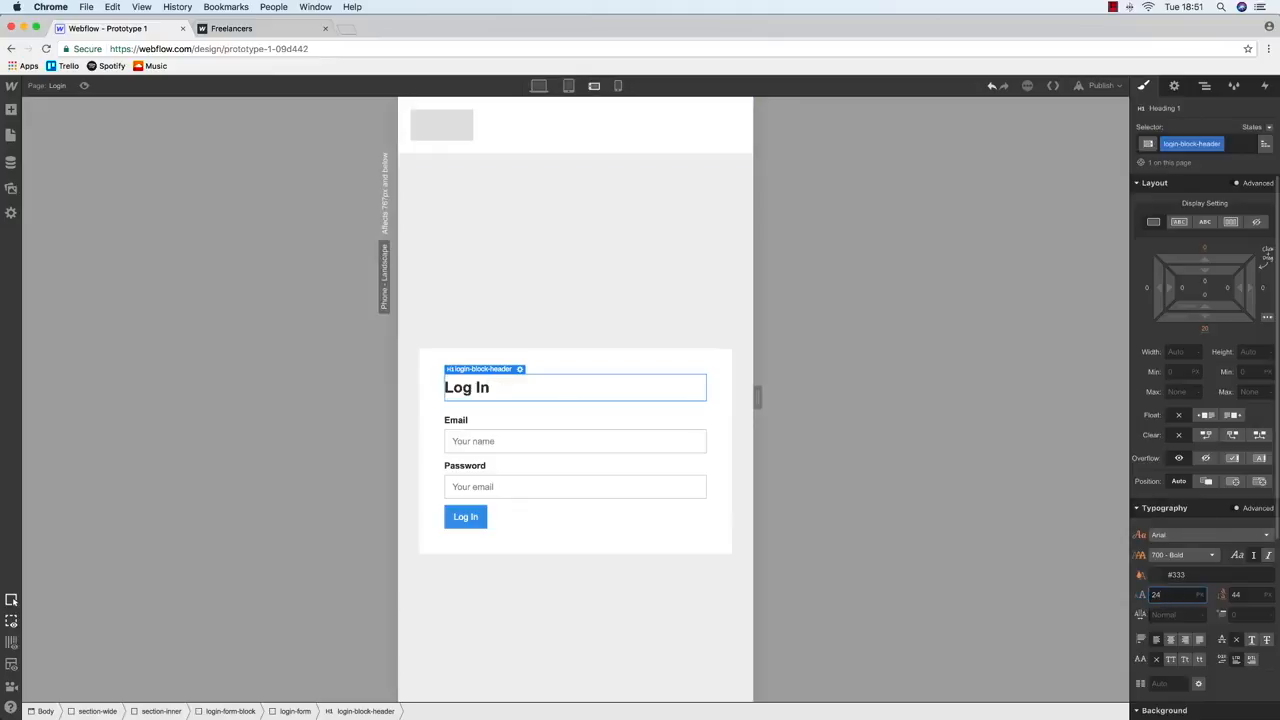
Check the heading size at desktop, tablet, phone landscape and phone portrait widths
left_click(537, 87)
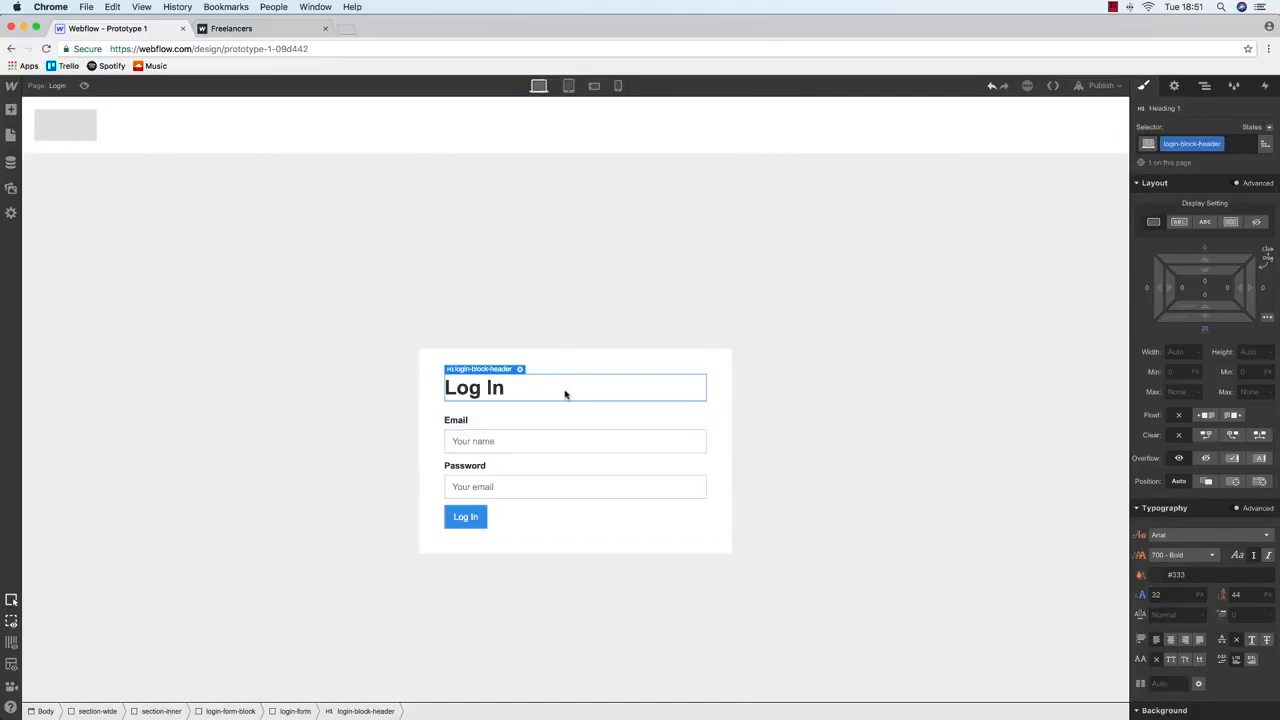
left_click(572, 87)
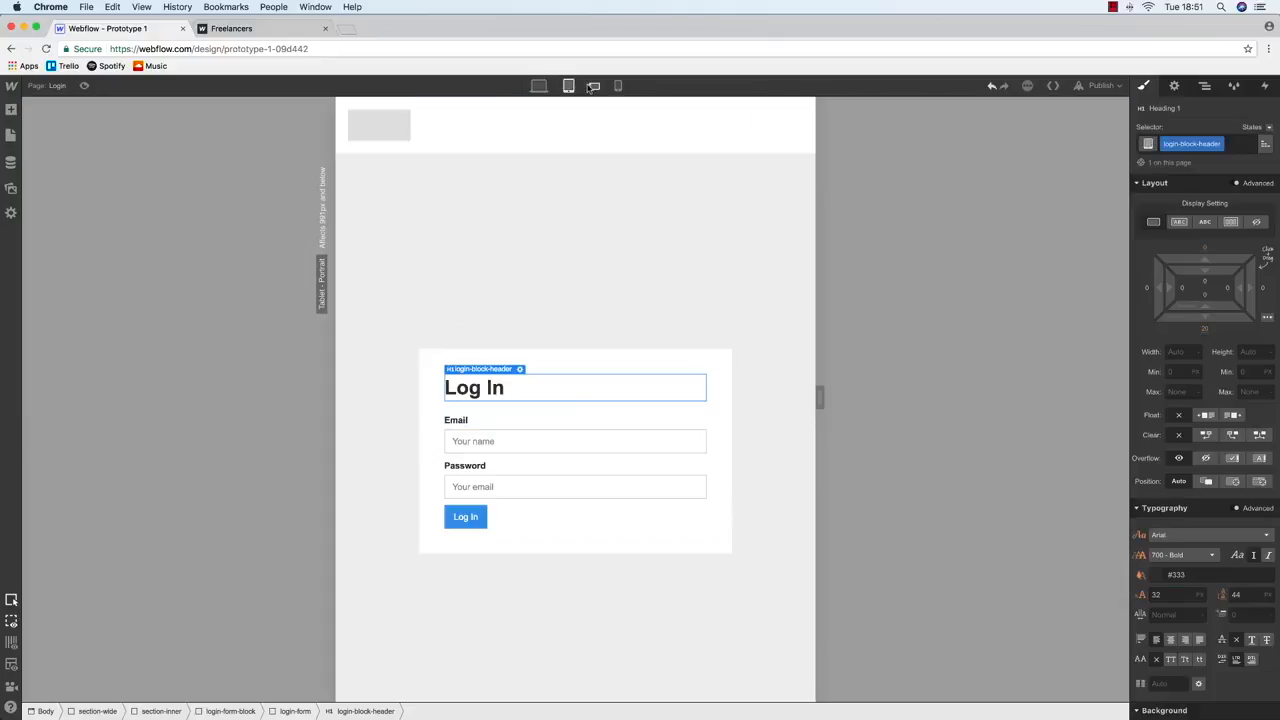
left_click(594, 87)
left_click(618, 86)
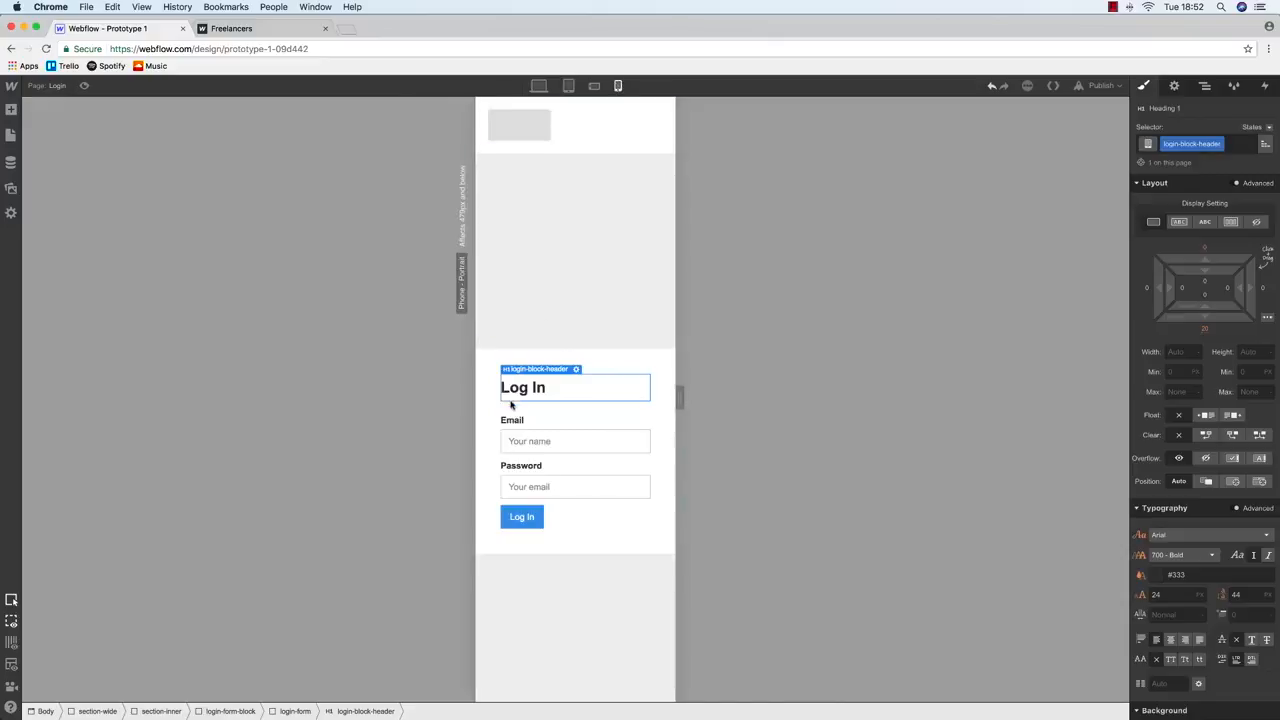
left_click(494, 365)
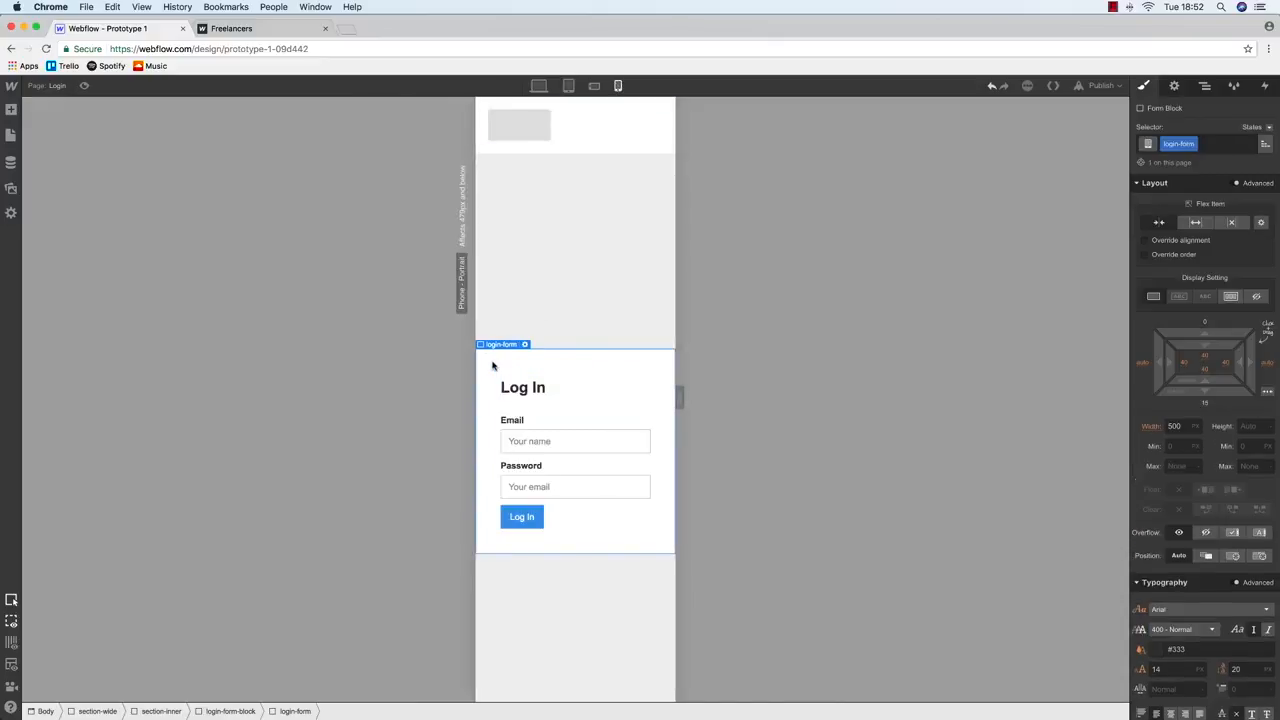
left_click(538, 87)
left_click(166, 214)
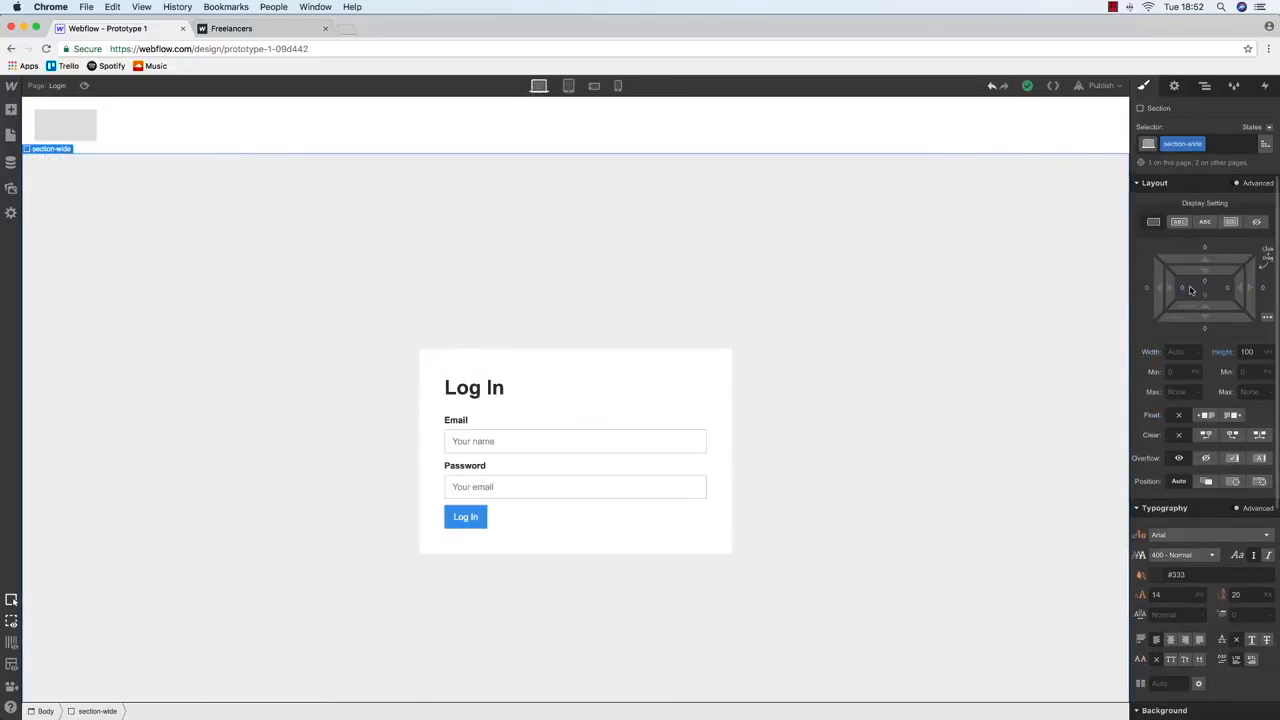
Open the Dashboard page and select section-right via the Navigator at tablet width
left_click(12, 135)
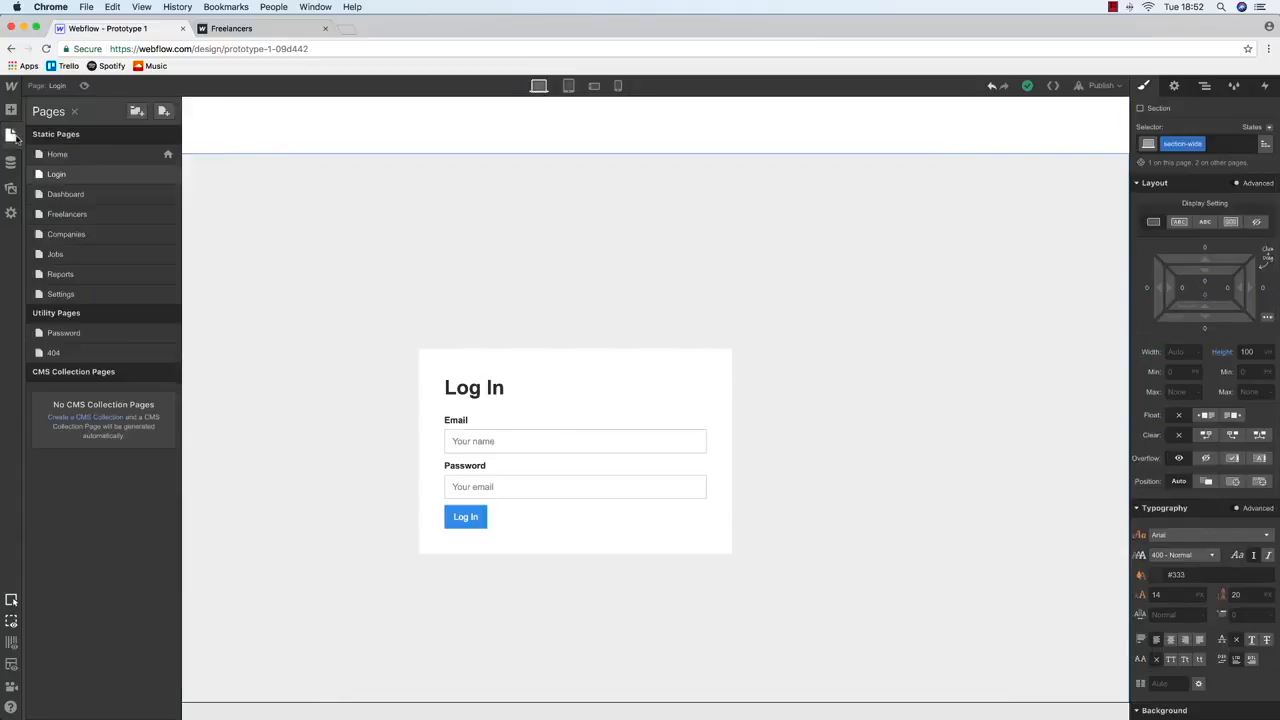
left_click(52, 195)
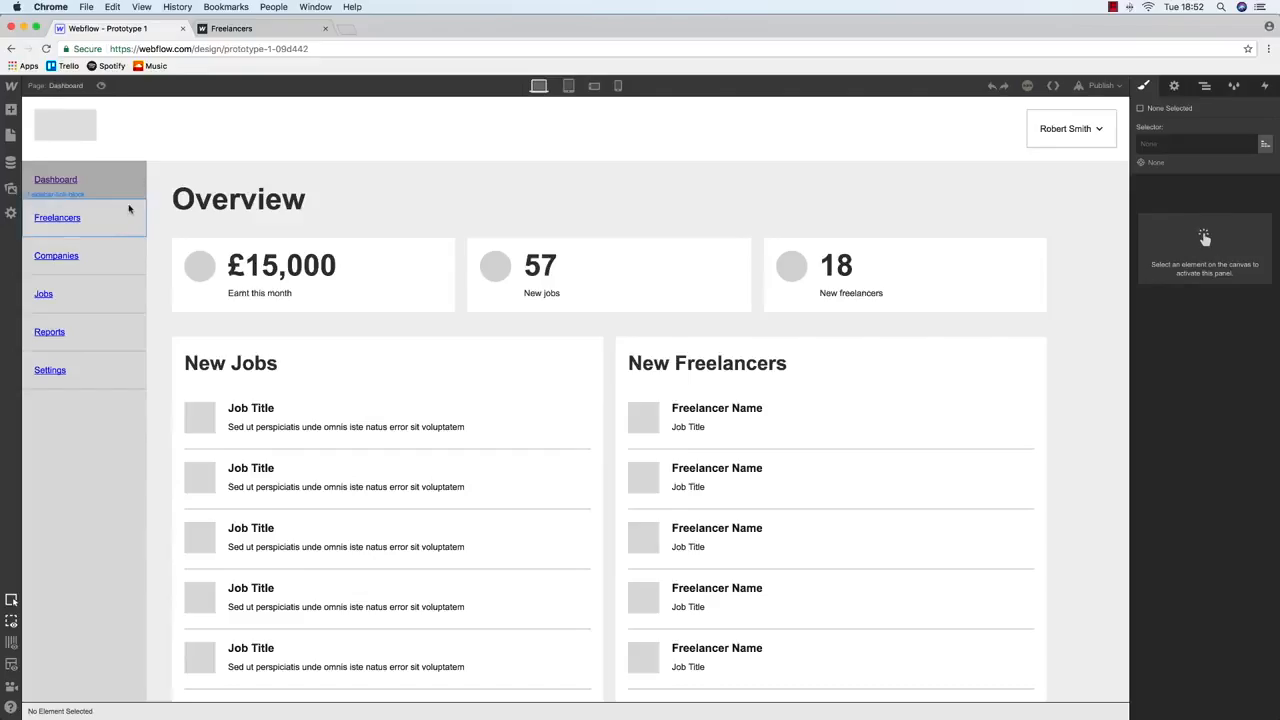
left_click(161, 177)
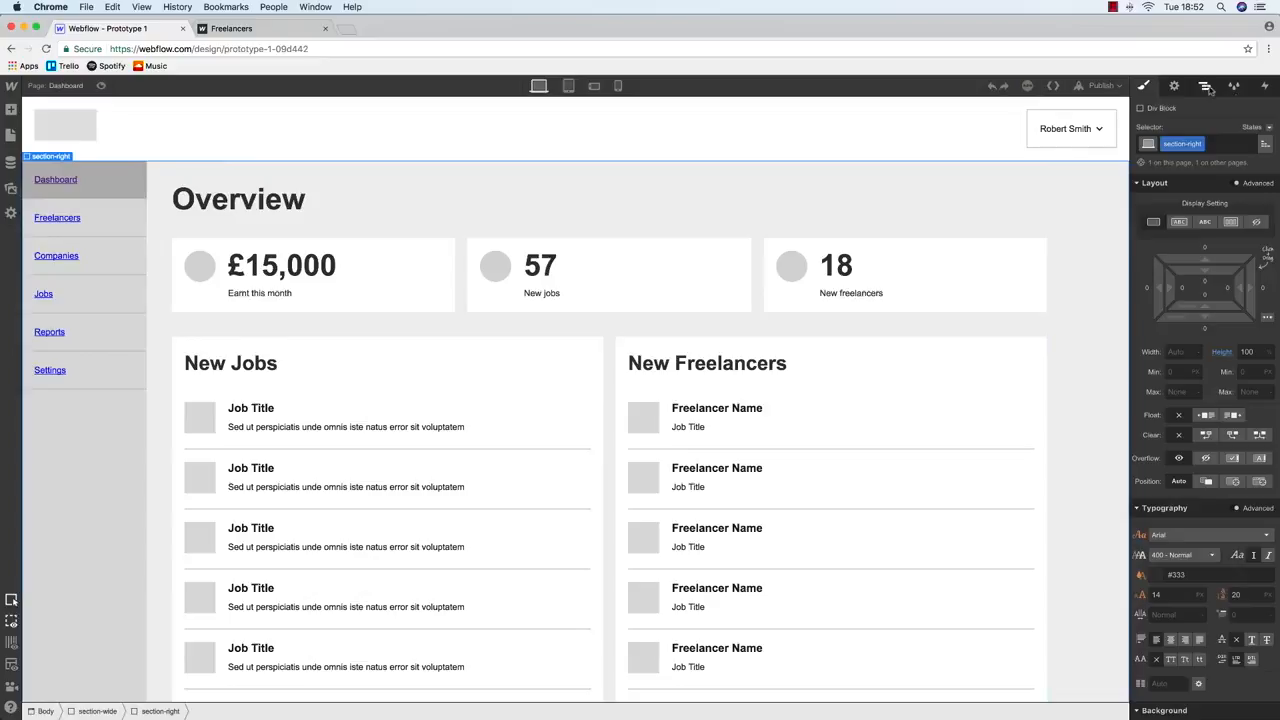
left_click(1205, 86)
left_click(1178, 158)
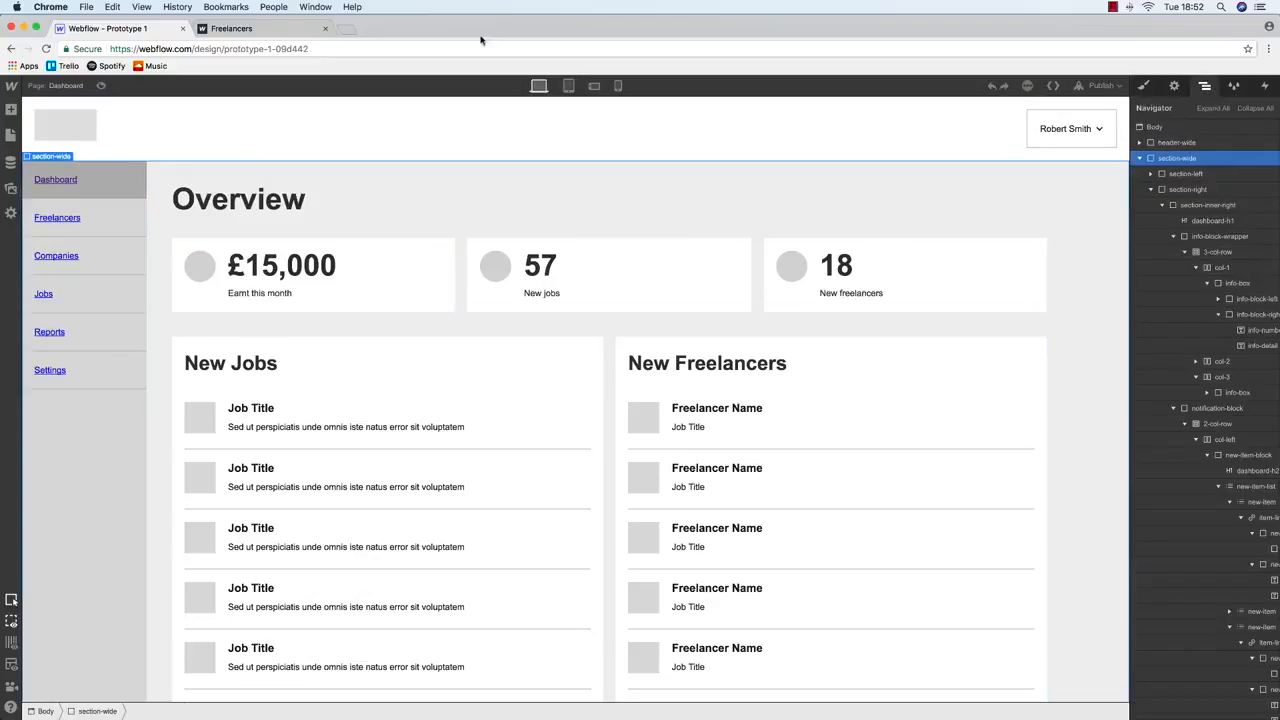
left_click(567, 86)
left_click(1144, 86)
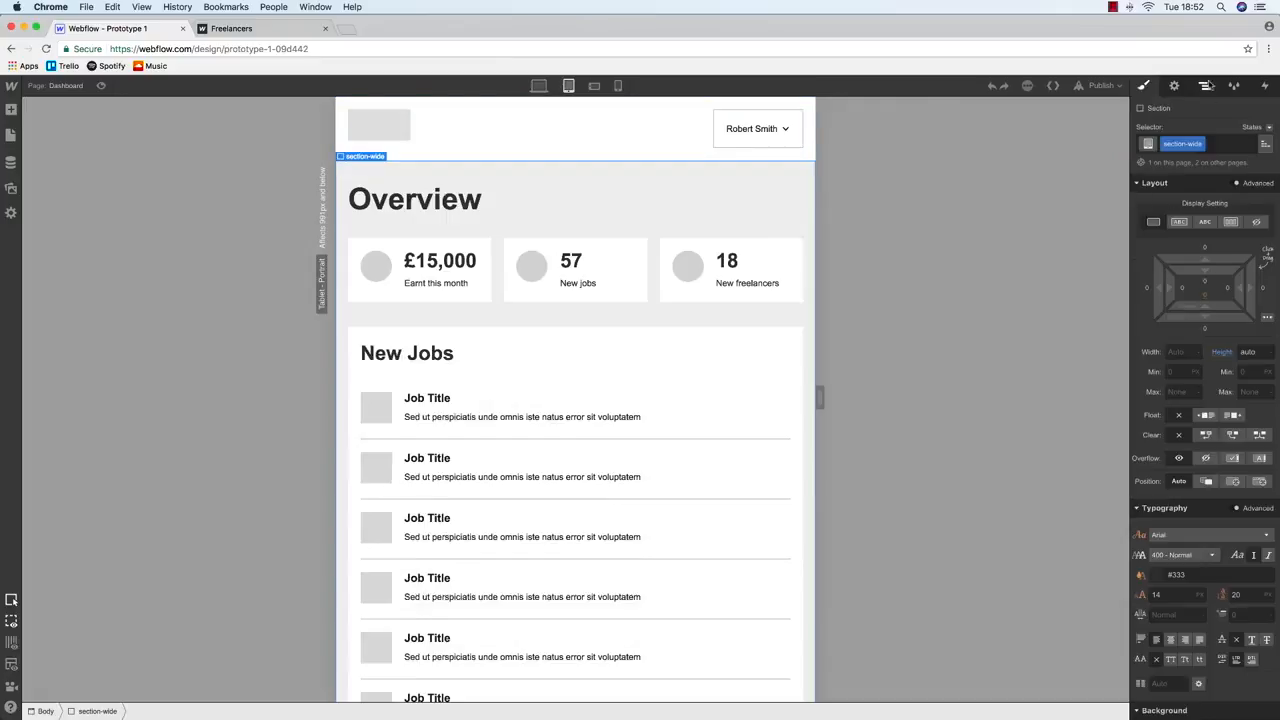
left_click(1205, 86)
left_click(1188, 189)
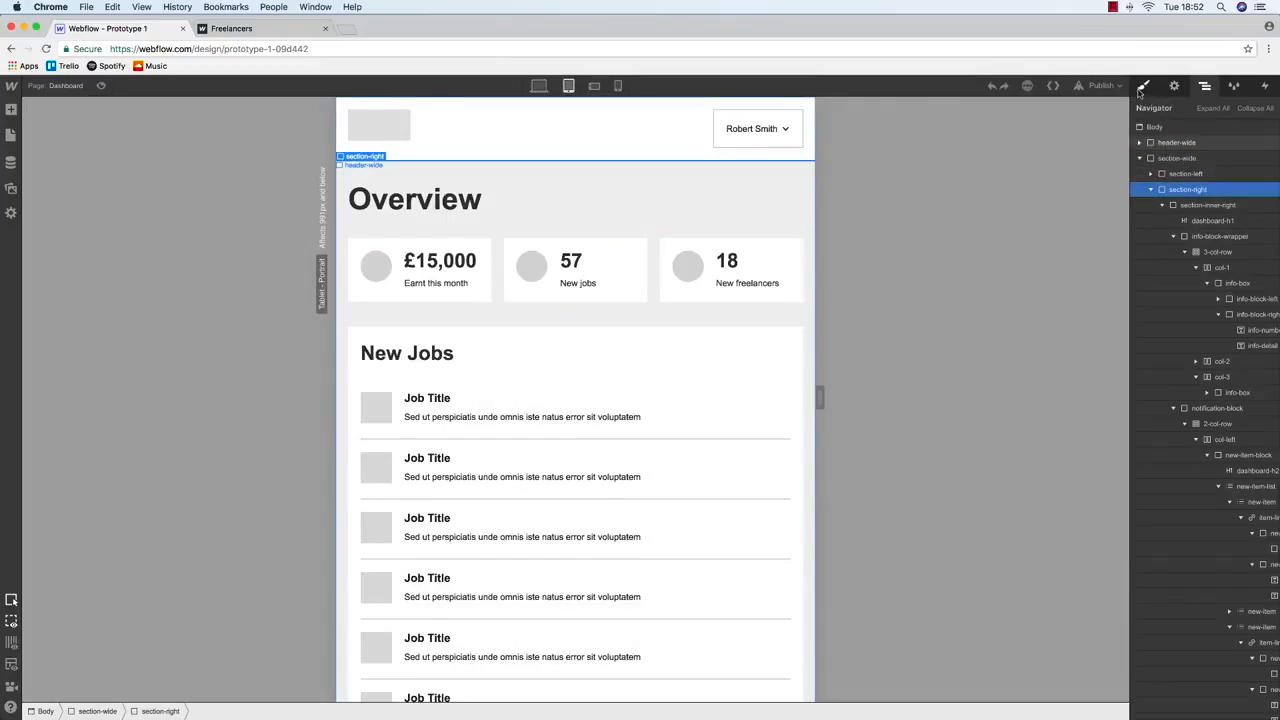
left_click(1142, 87)
Set section-inner-right's left and right padding to 0 at tablet width
left_click(372, 178)
left_click(1186, 291)
type("0")
key("Return")
left_click(1226, 293)
type("0")
key("Return")
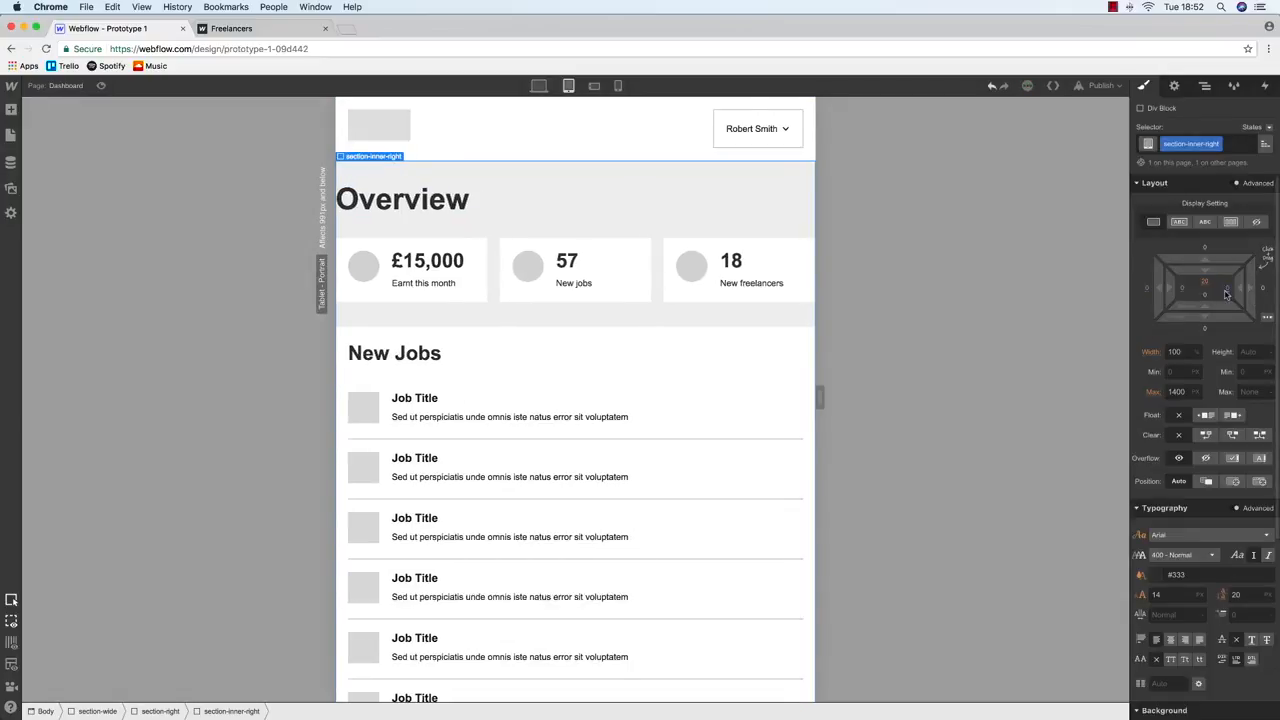
left_click(539, 85)
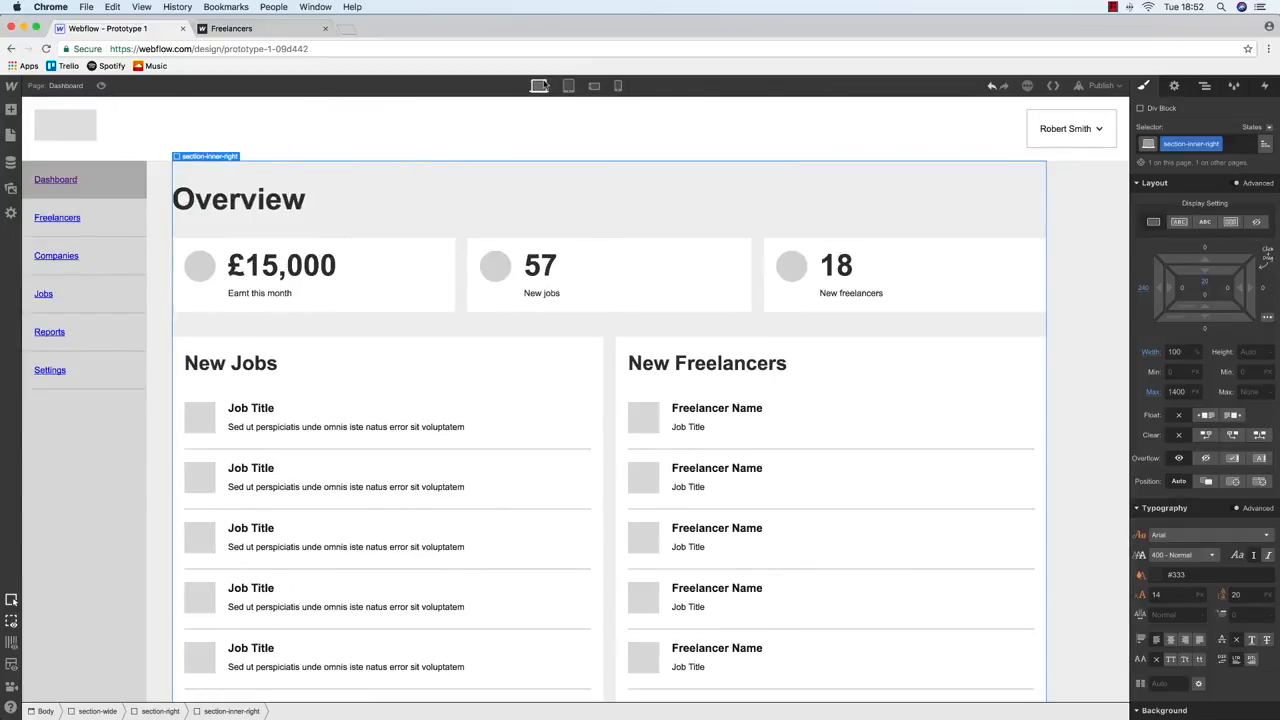
Try 20 px left padding on section-wide, undo it, and inspect section-right's margin
left_click(1205, 85)
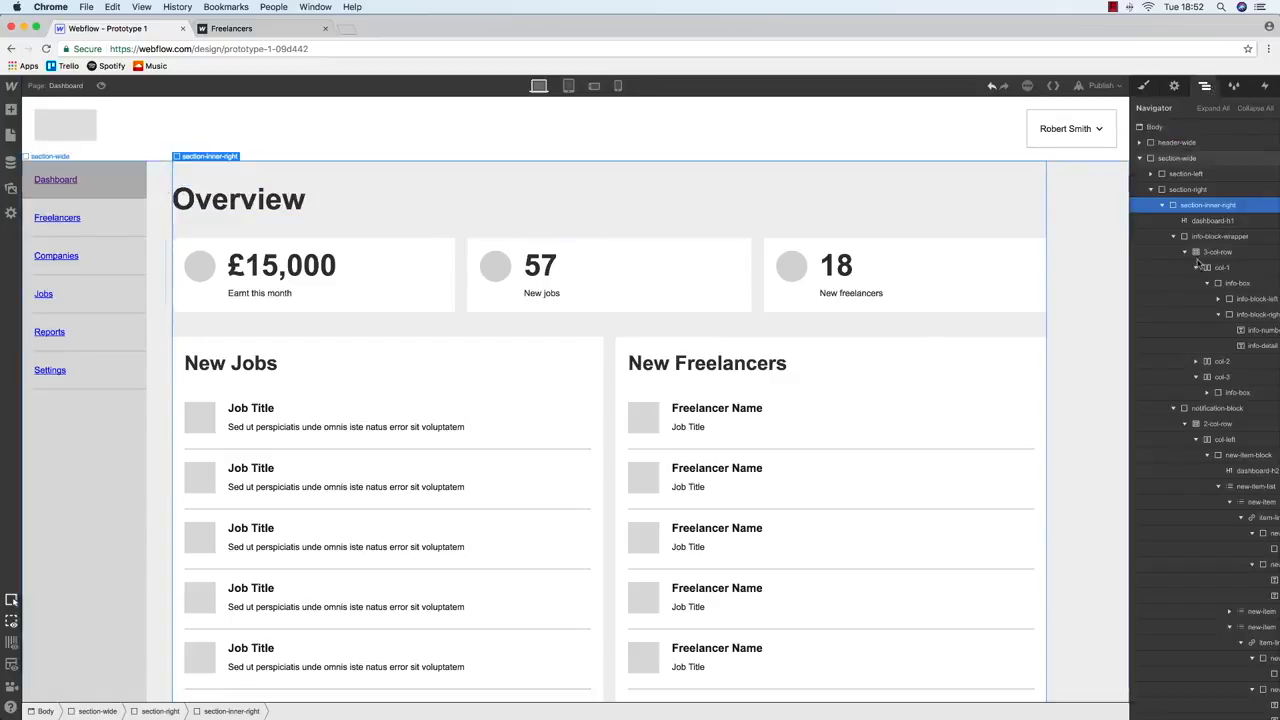
left_click(1186, 159)
left_click(1144, 86)
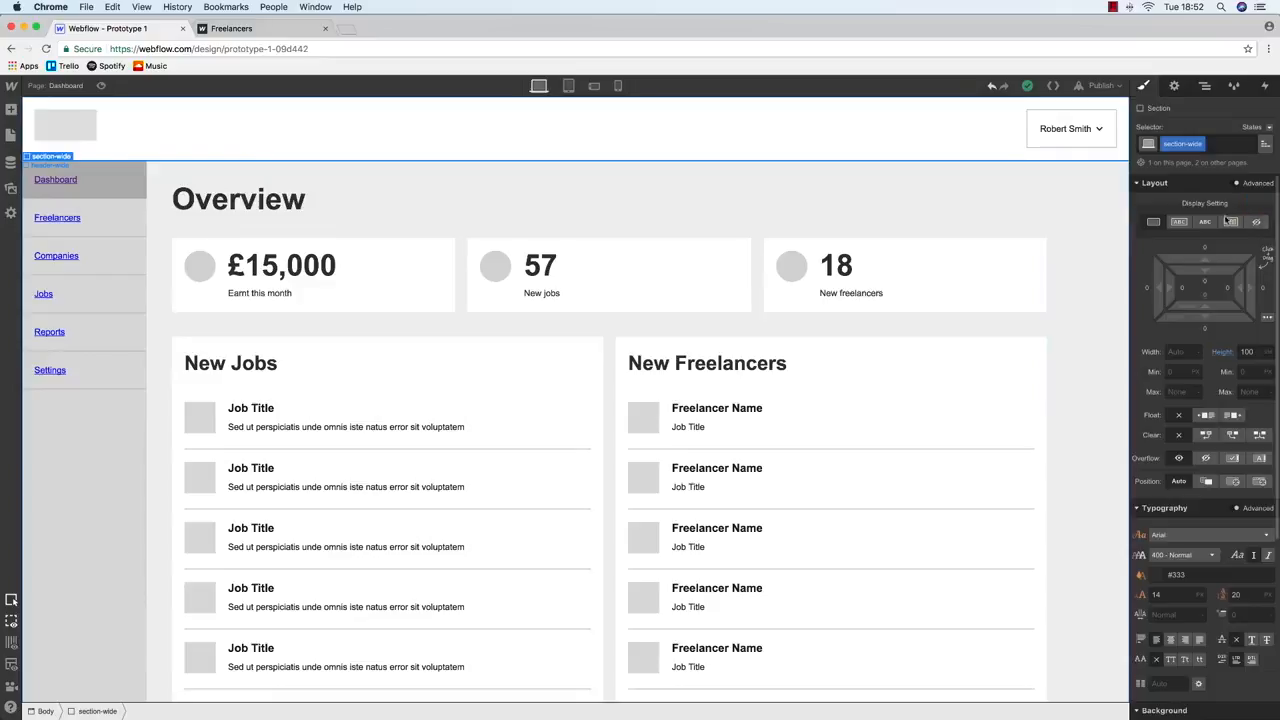
left_click(1181, 295)
type("20")
key("Return")
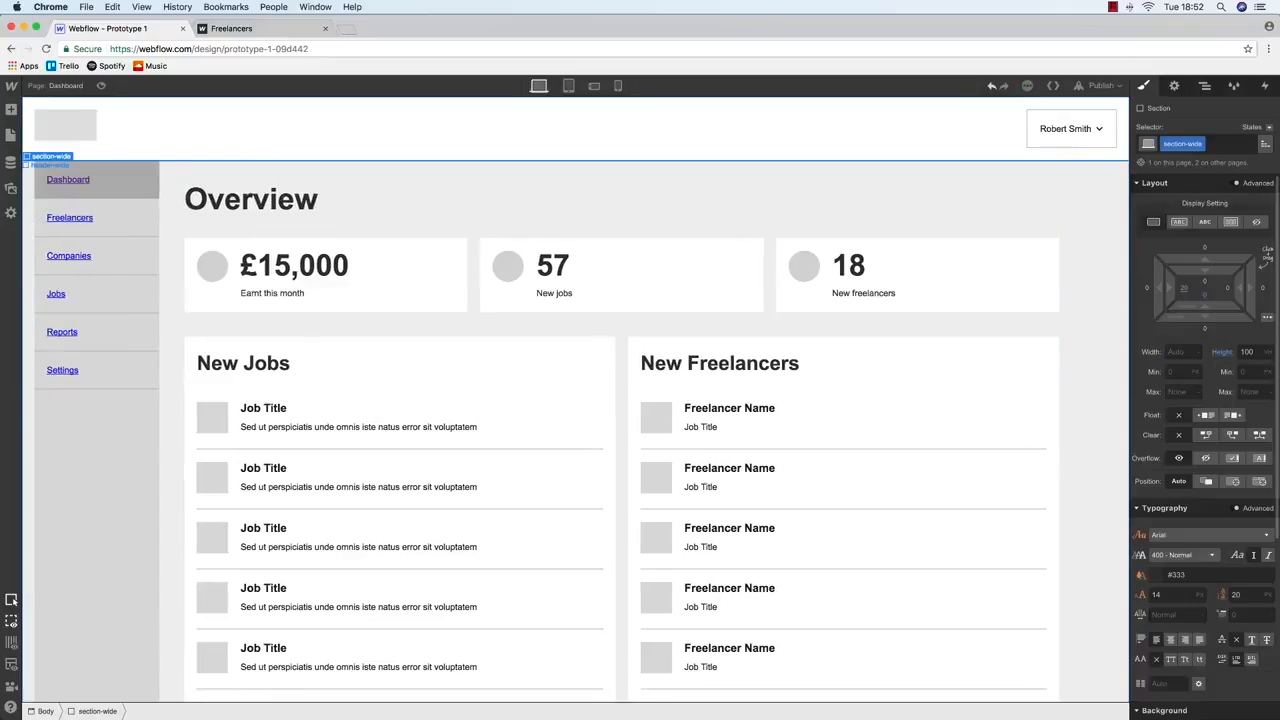
left_click(1072, 229)
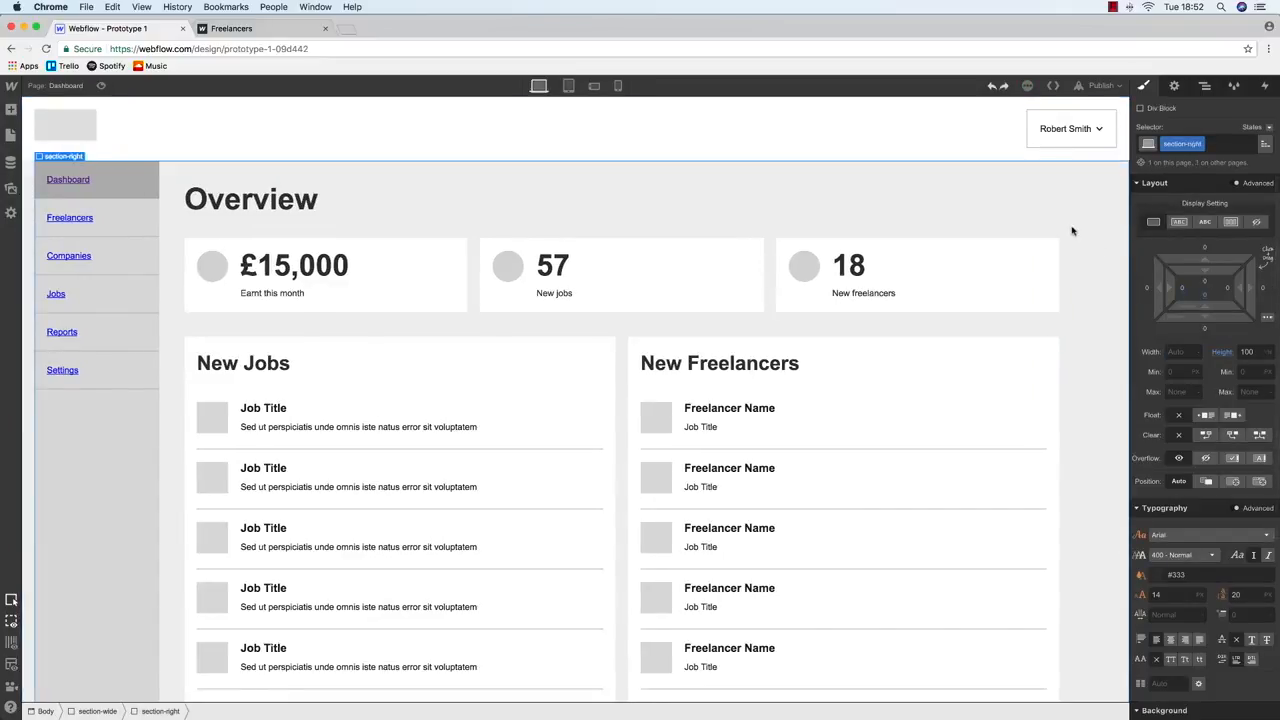
key("super+z")
left_click(366, 180)
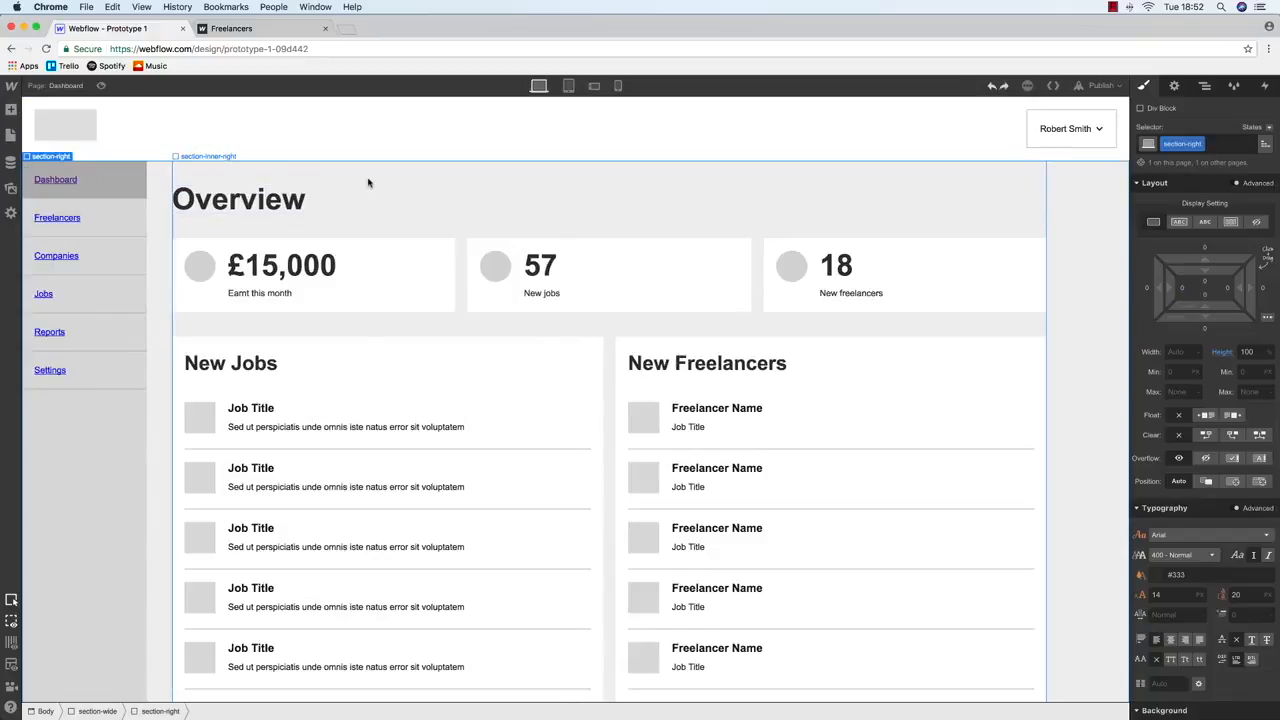
left_click(1205, 85)
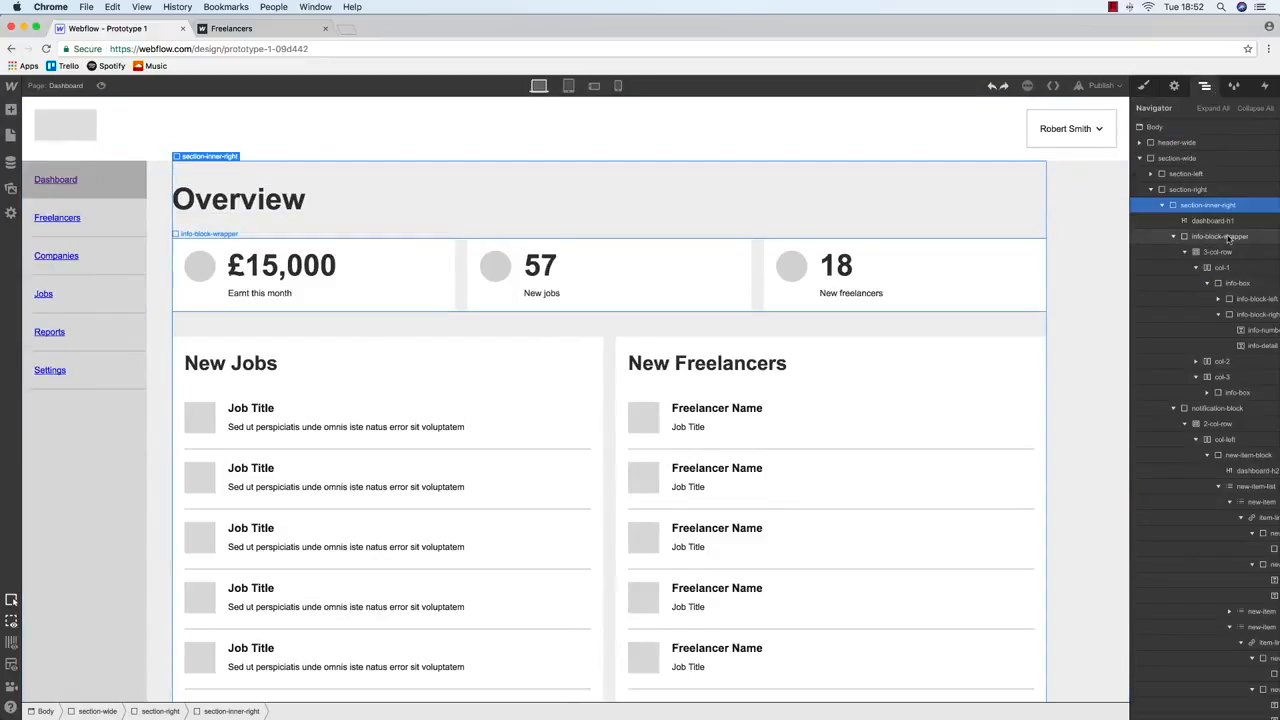
left_click(1215, 189)
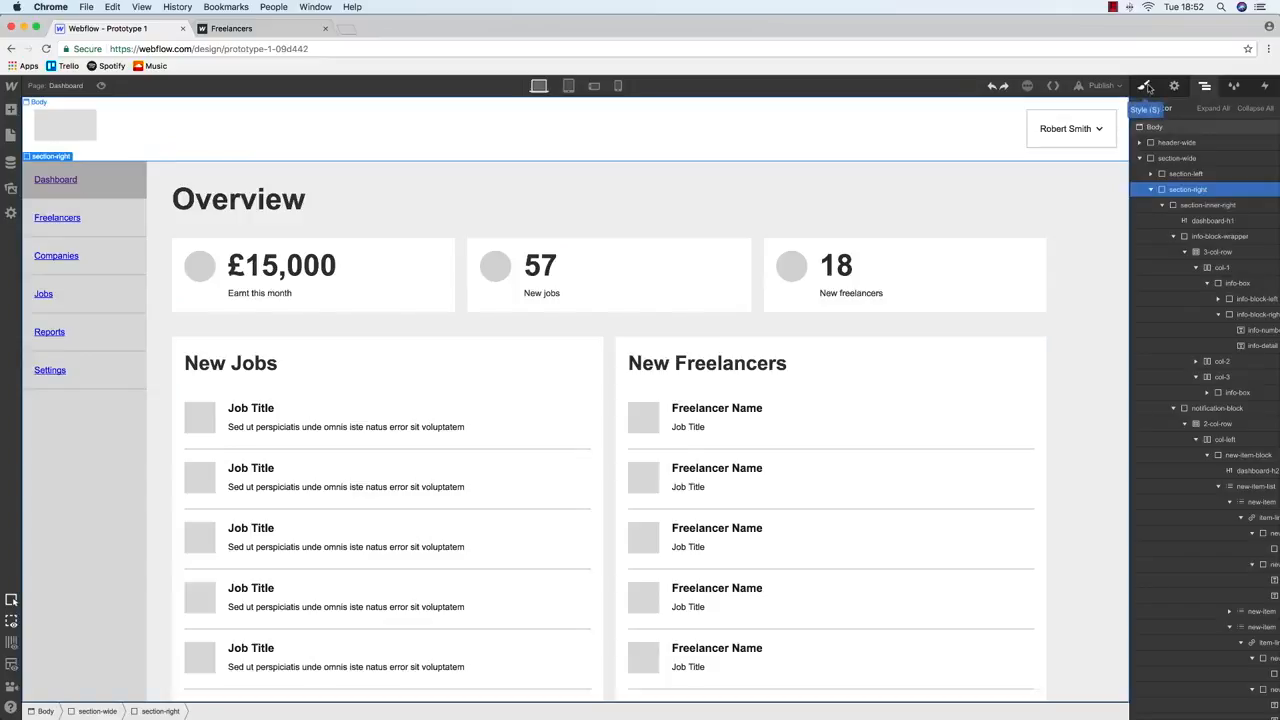
left_click(1148, 88)
left_click(1146, 290)
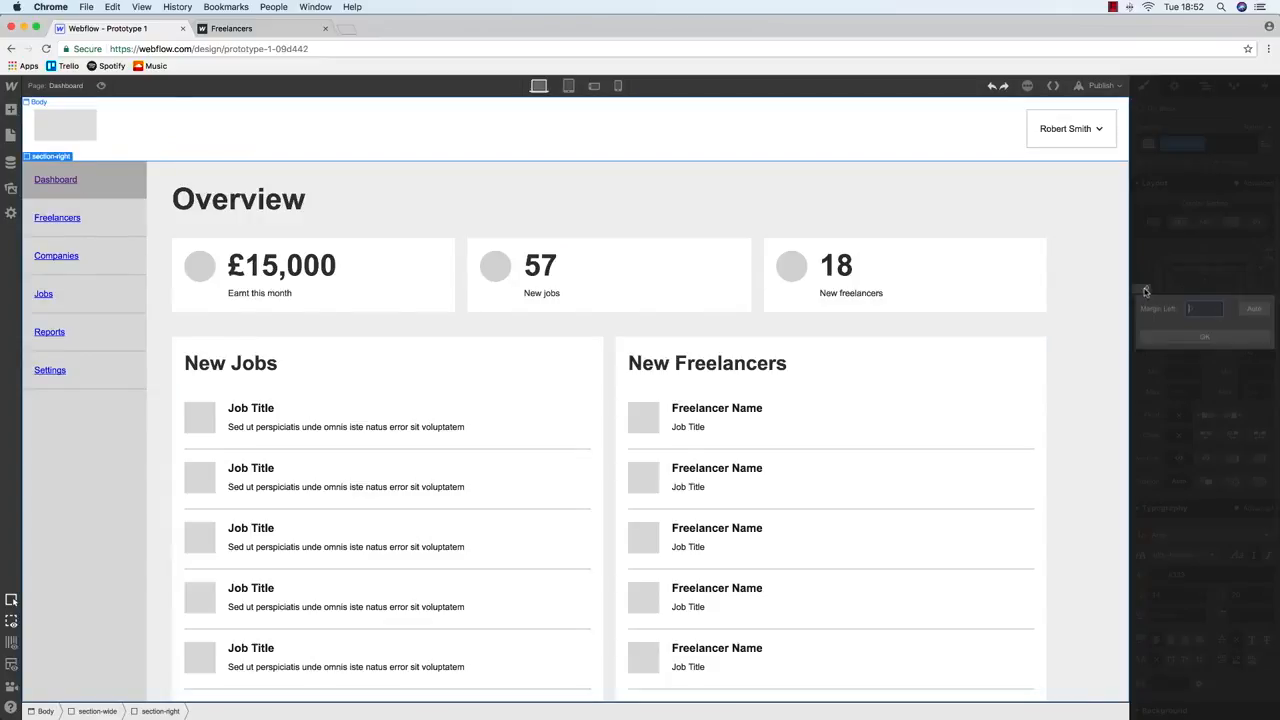
left_click(1150, 223)
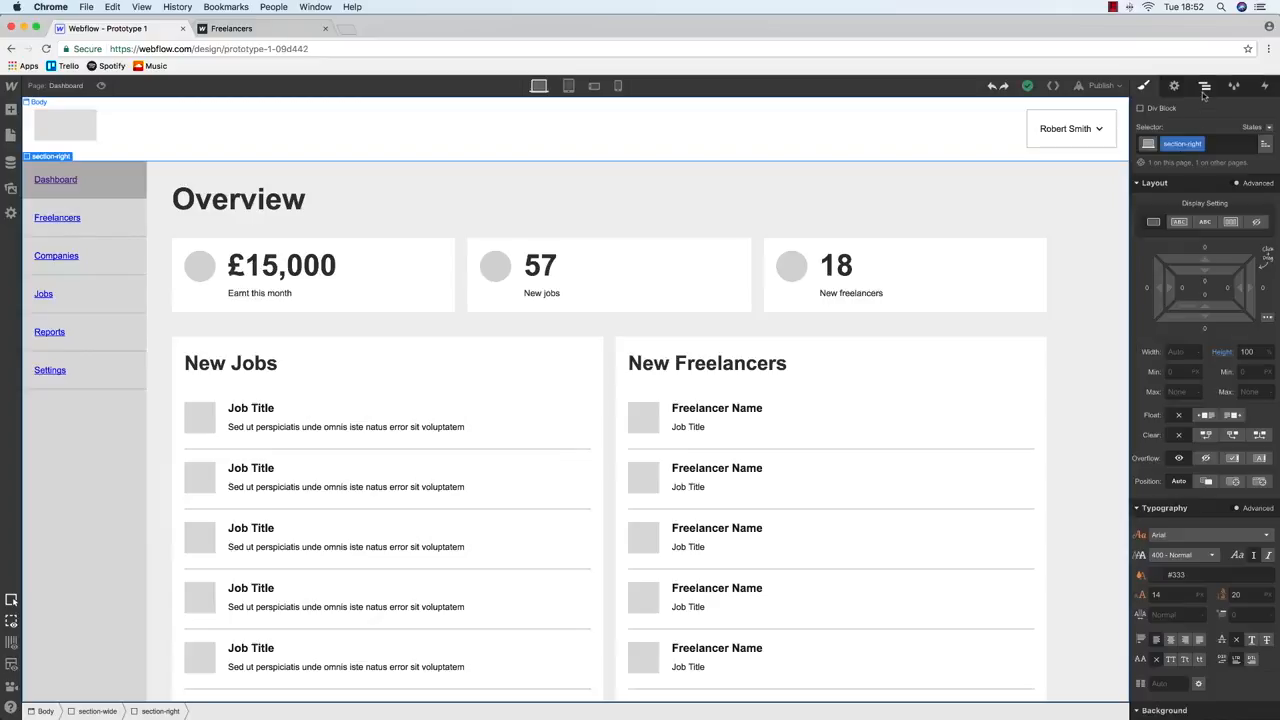
Give section-inner-right 20 px left and right padding on desktop
left_click(1205, 86)
left_click(1215, 206)
left_click(1144, 86)
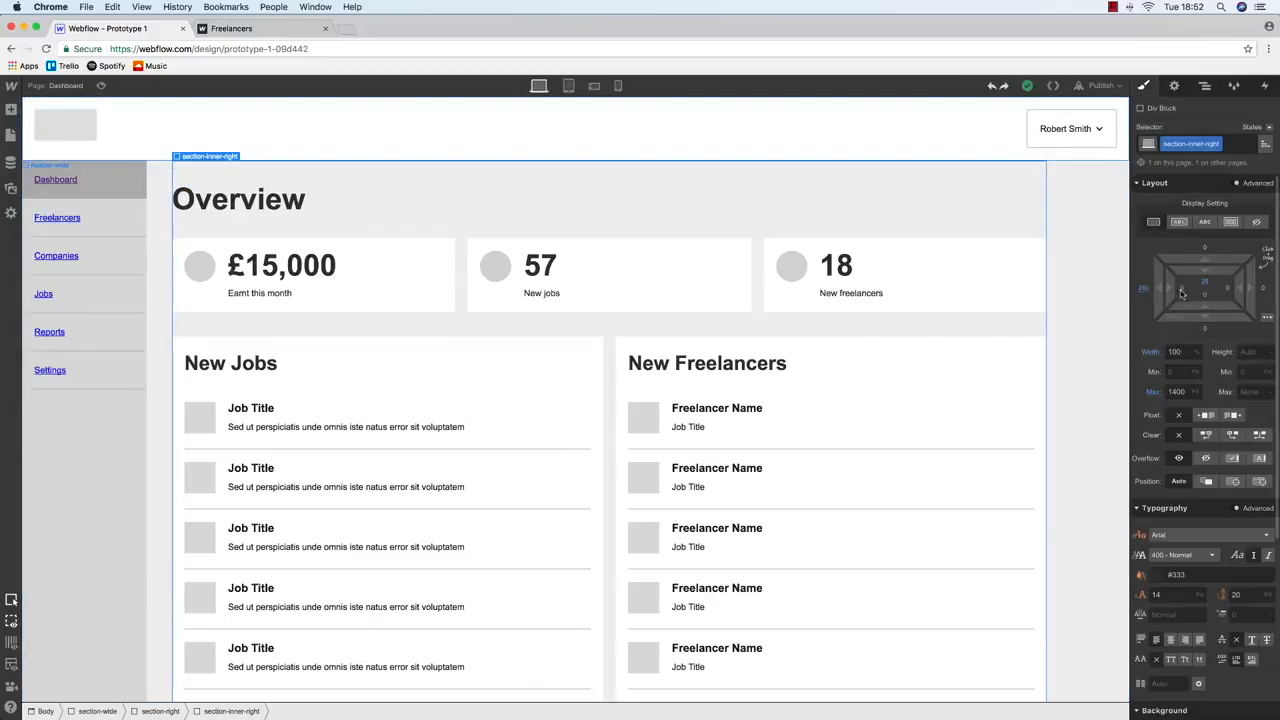
left_click(1182, 290)
type("20")
key("Return")
left_click(1229, 291)
type("20")
key("Return")
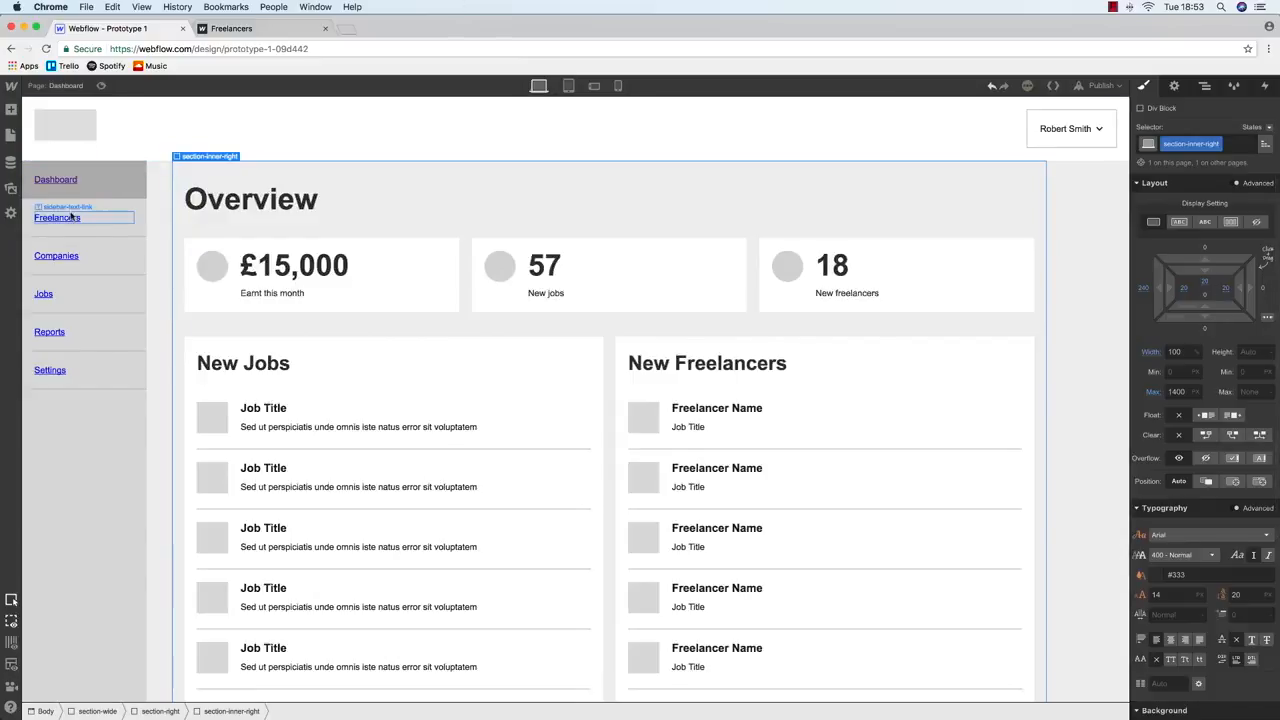
Set 20 px left and right padding at tablet, preview phone widths, then open Login
left_click(568, 85)
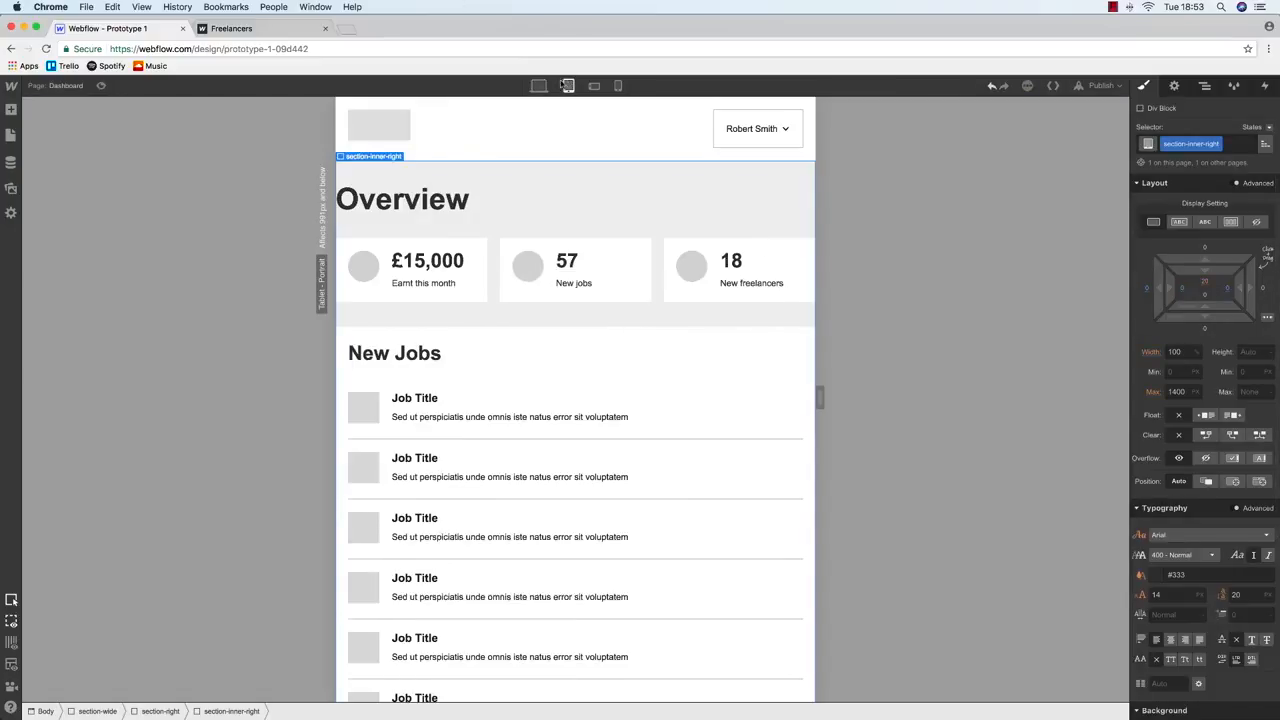
left_click(1184, 292)
type("20")
key("Return")
left_click(1229, 289)
type("20")
key("Return")
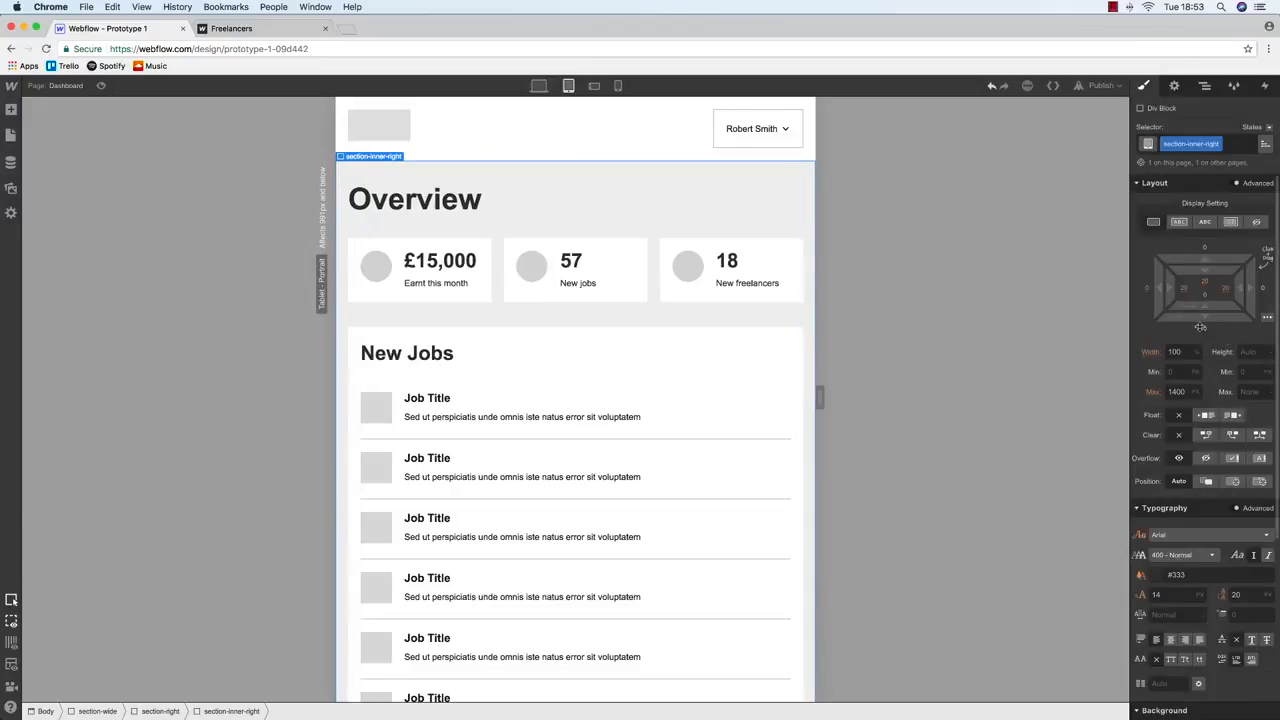
left_click(594, 86)
left_click(618, 86)
left_click(538, 86)
left_click(11, 134)
left_click(55, 177)
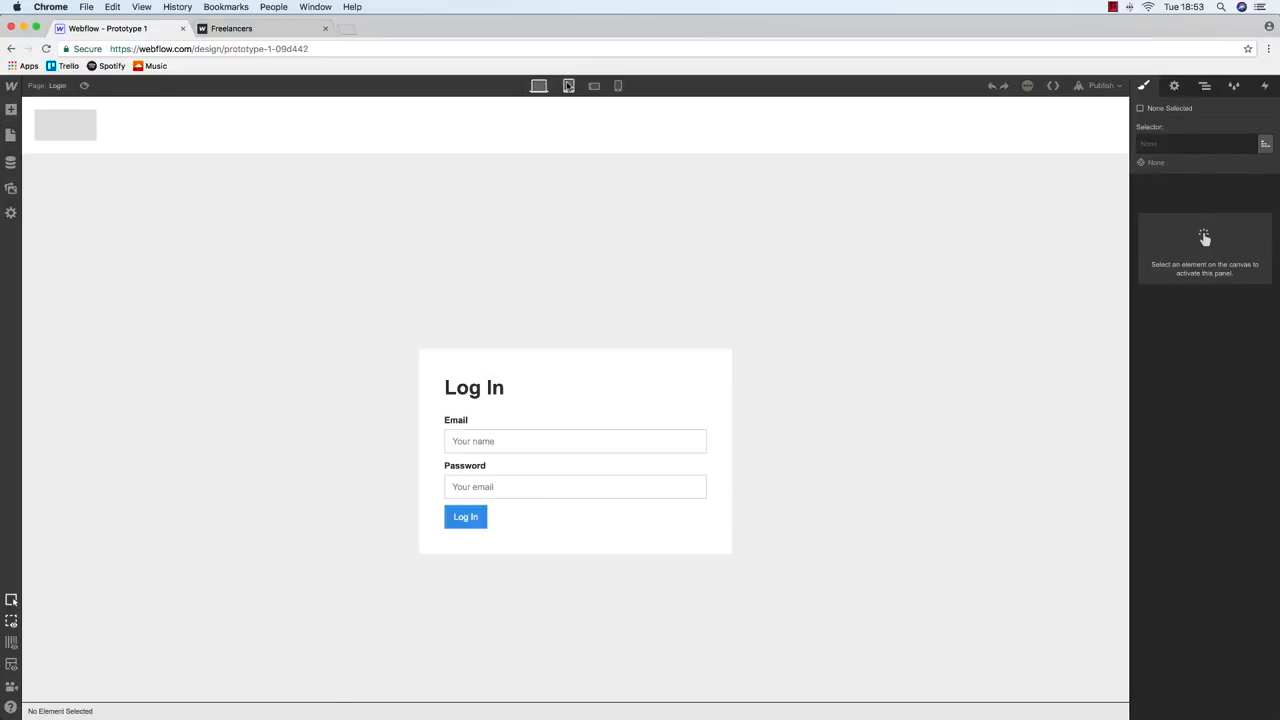
Give the login-form-block 20 px left and right padding on desktop
left_click(568, 86)
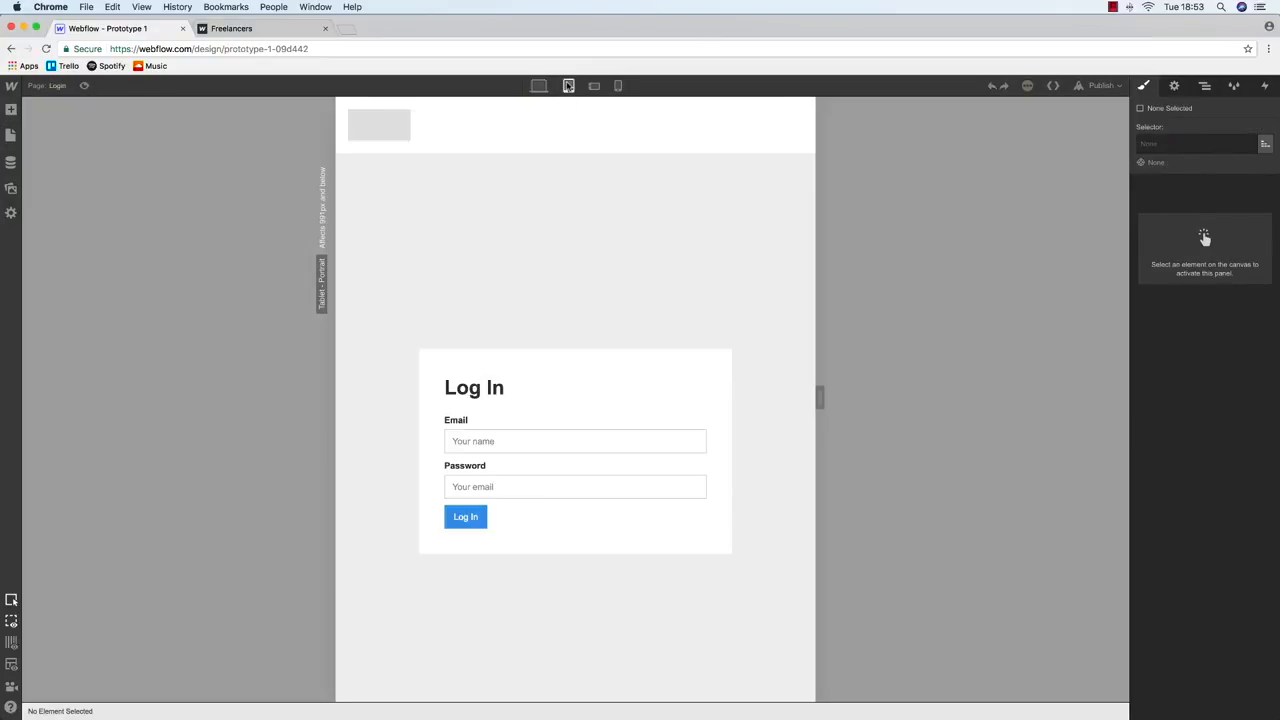
left_click(506, 200)
left_click(538, 86)
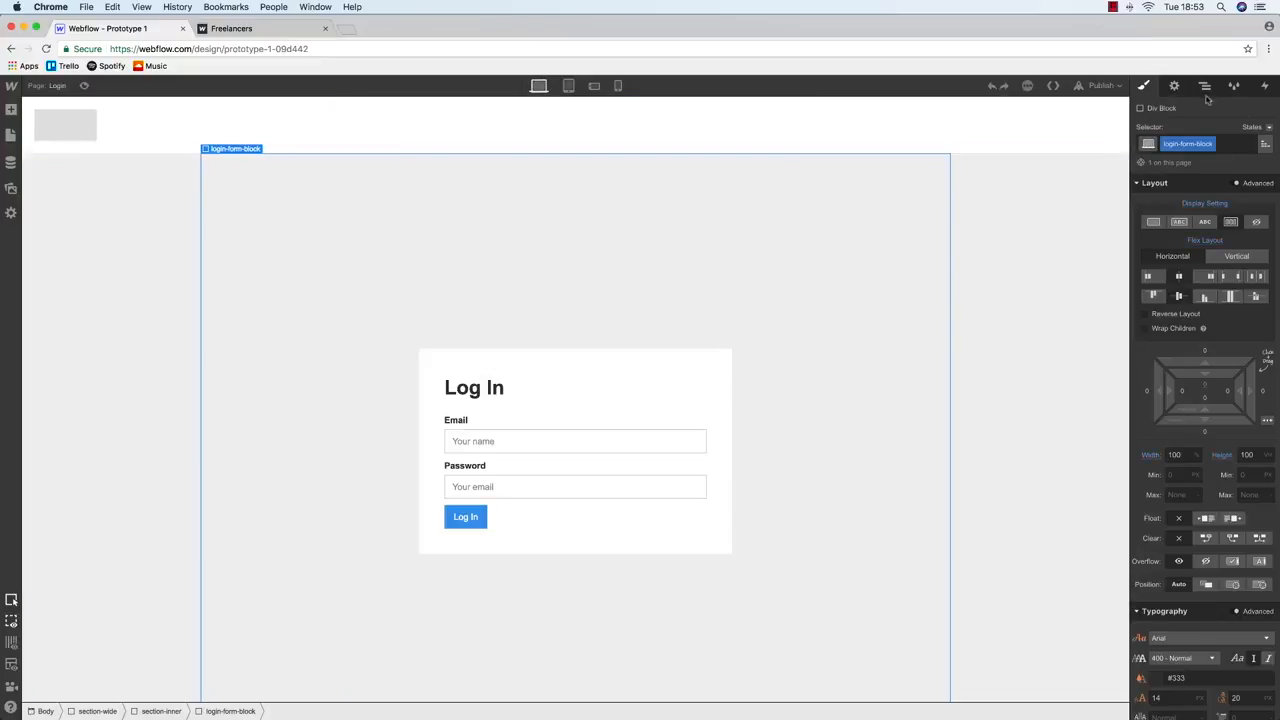
left_click(1205, 87)
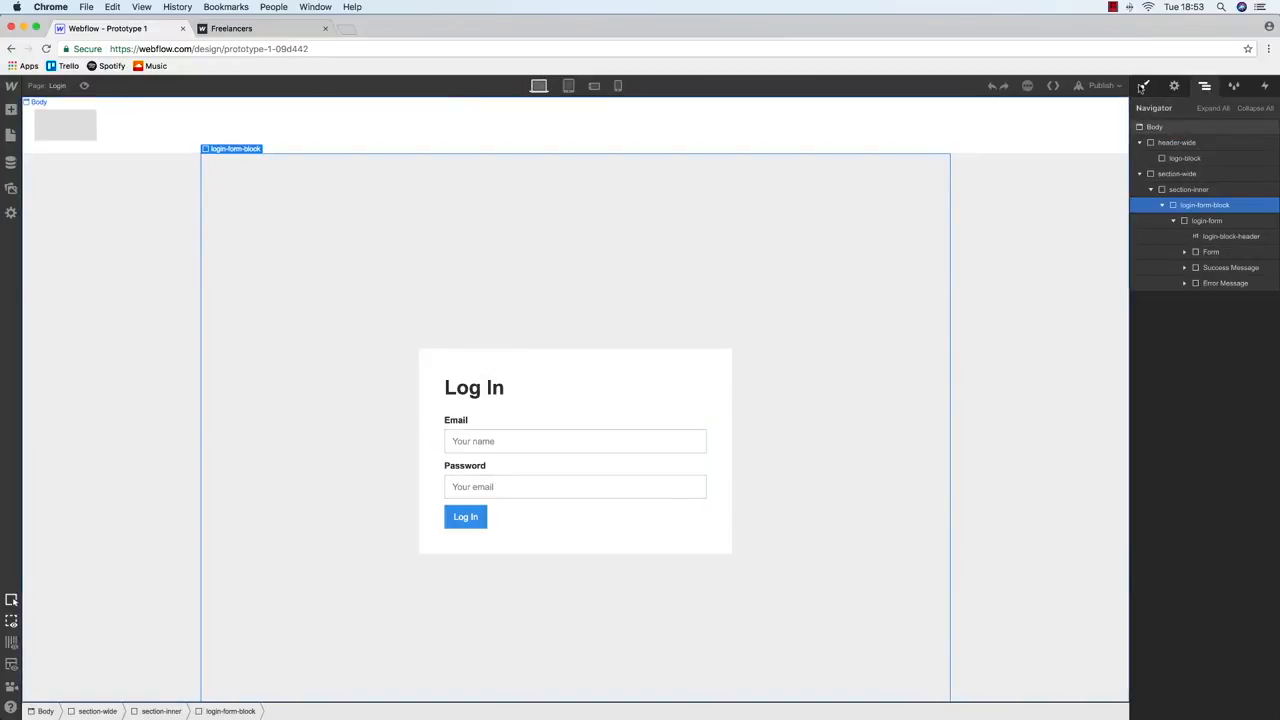
left_click(1145, 86)
left_click(1186, 396)
type("2")
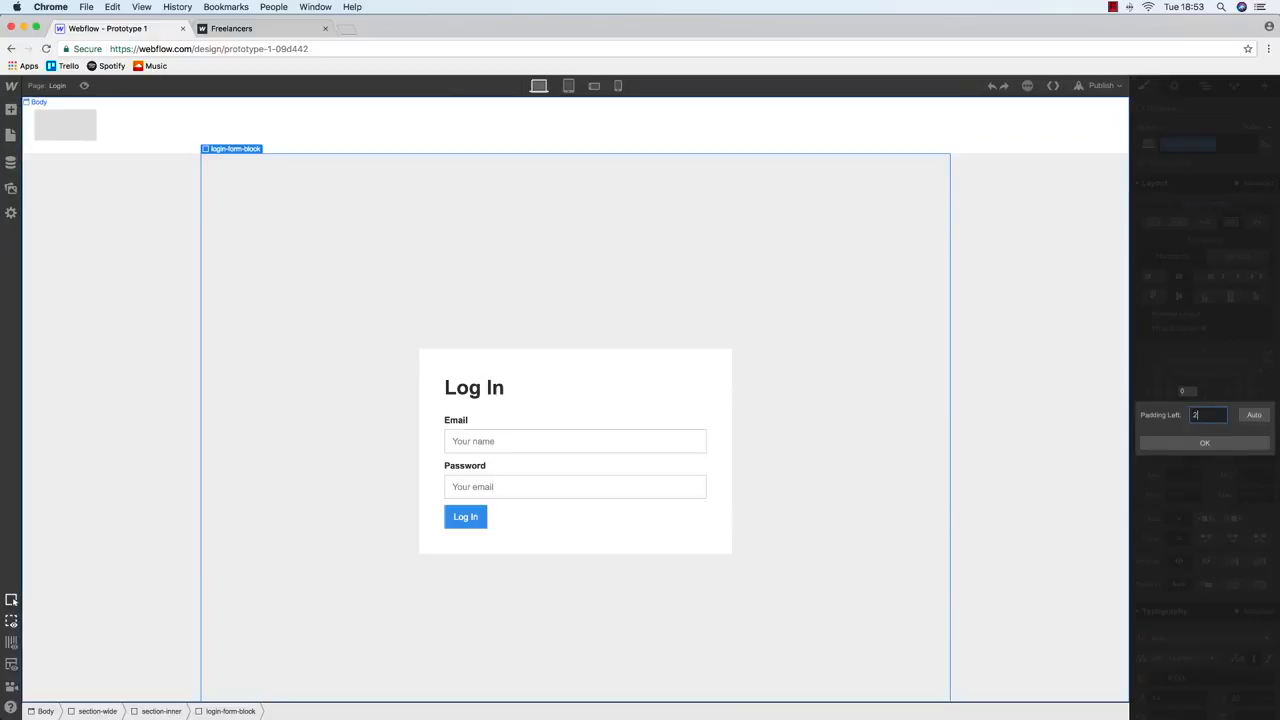
type("0")
key("Return")
left_click(1227, 391)
type("20")
key("Return")
At Phone Portrait, set the login-form's padding to 20 on all four sides
left_click(568, 86)
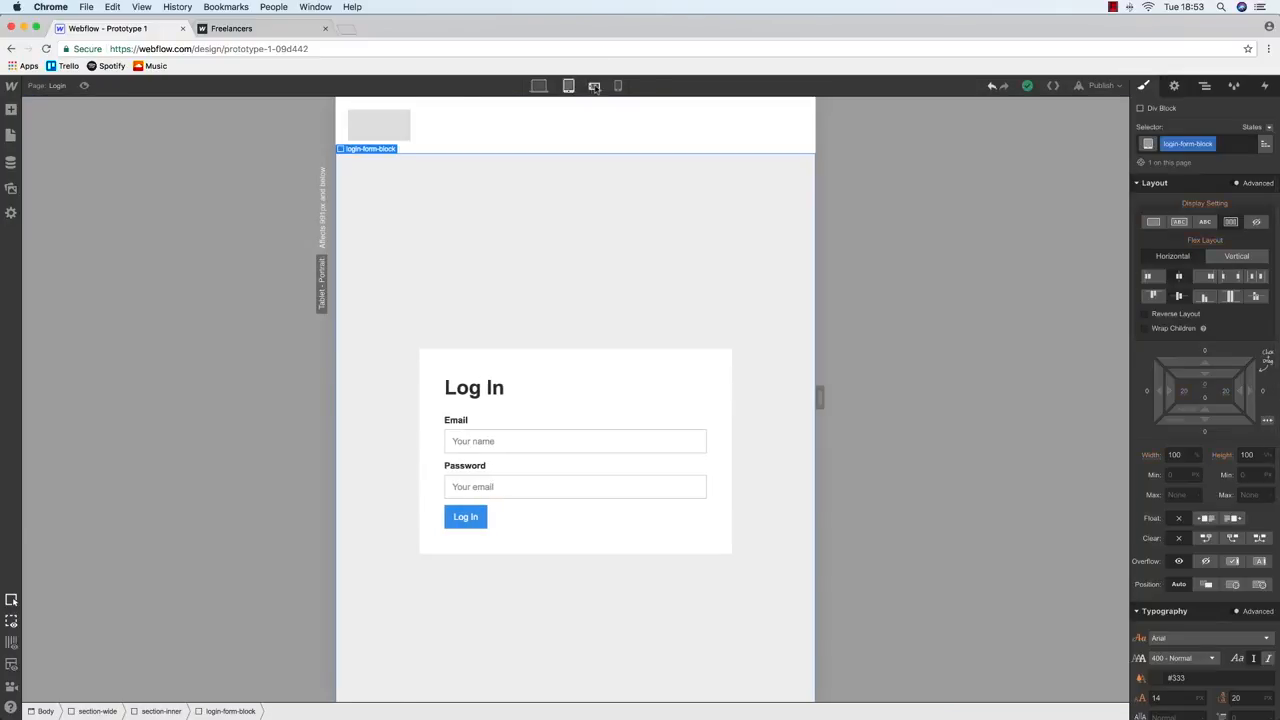
left_click(617, 86)
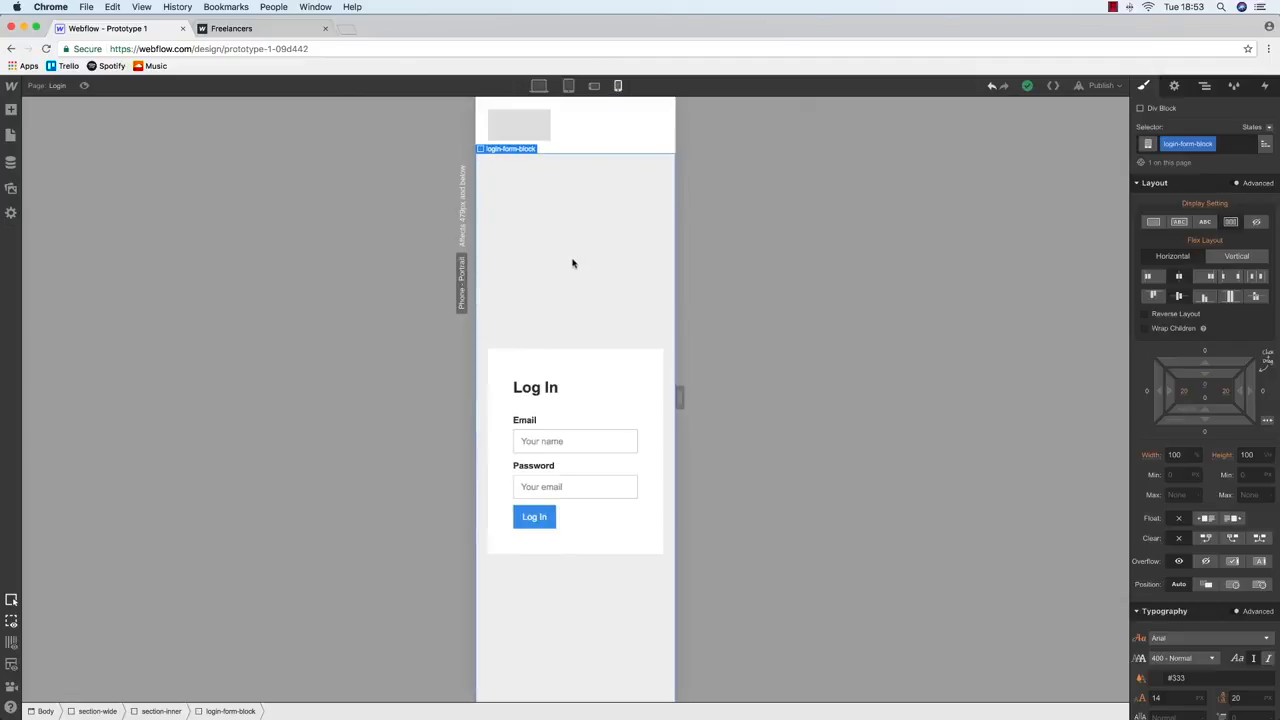
left_click(548, 371)
left_click(1186, 368)
type("20")
key("Return")
left_click(1222, 366)
type("20")
key("Return")
left_click(1206, 357)
type("20")
key("Return")
left_click(1206, 368)
type("20")
key("Return")
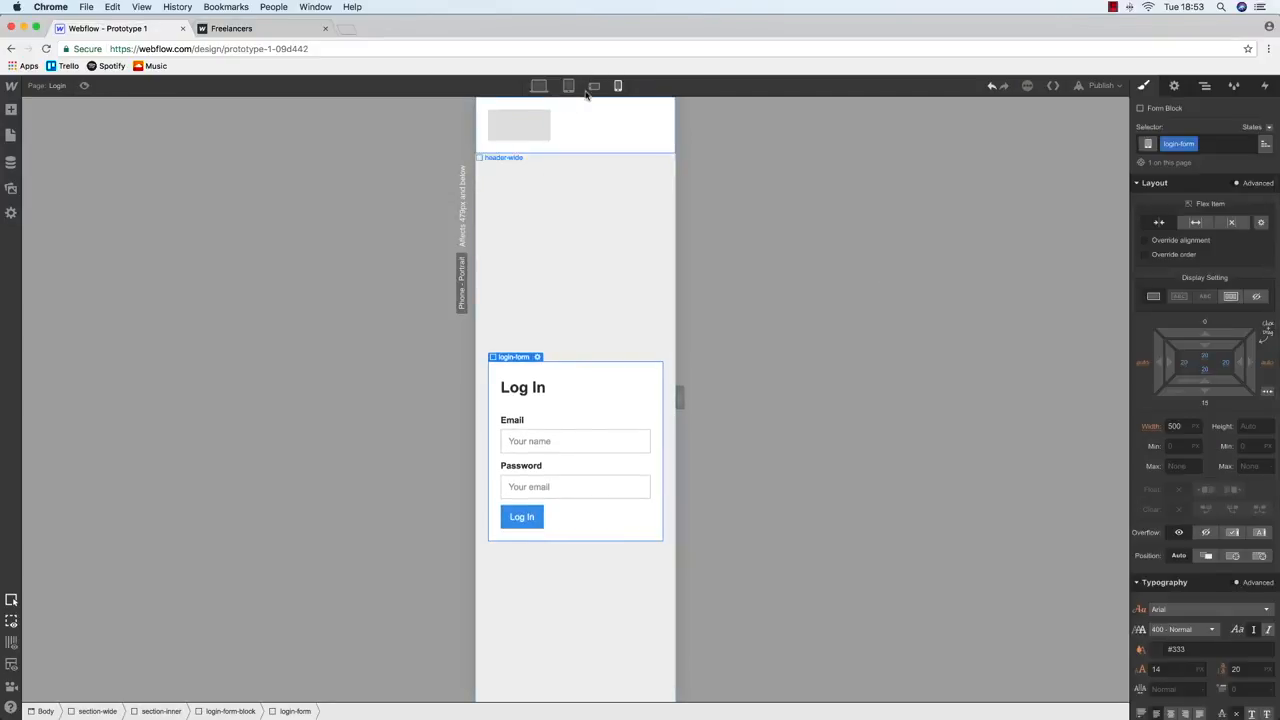
Return to desktop and publish the site to the selected domains
left_click(538, 86)
left_click(1101, 86)
left_click(987, 207)
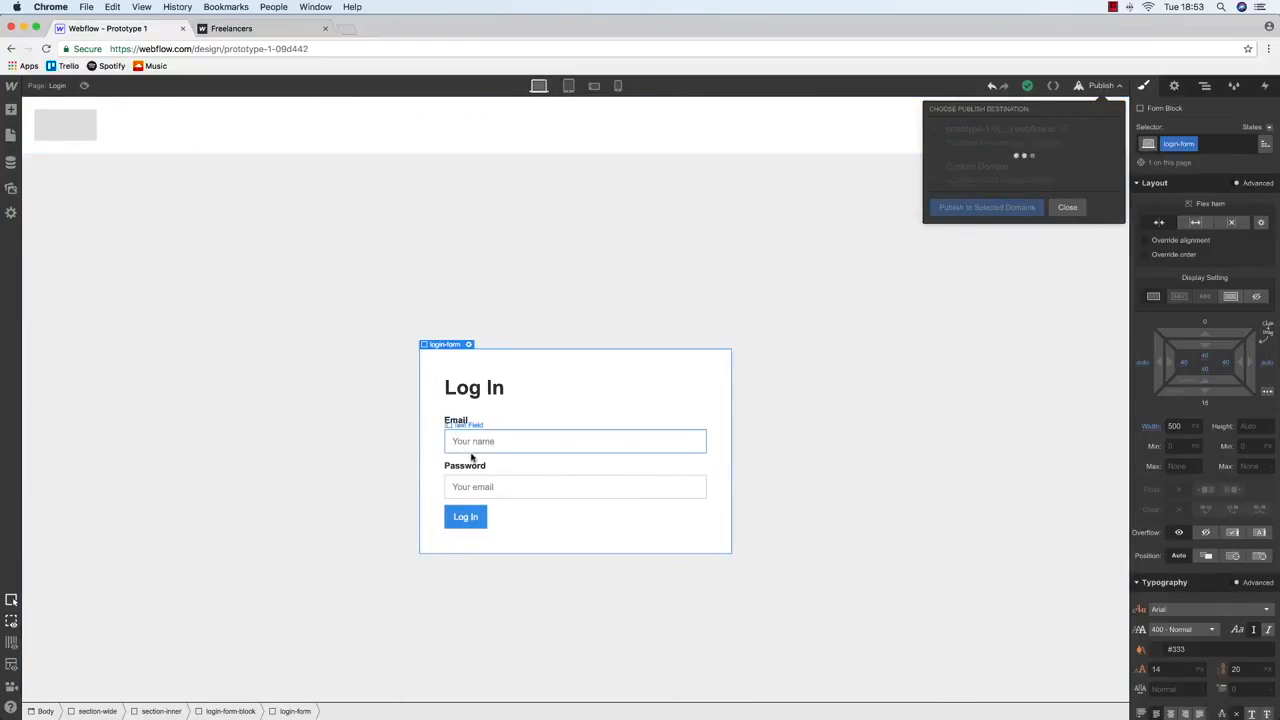
Reload the live Freelancers page and check it at narrow and full window widths
left_click(244, 33)
key("super+r")
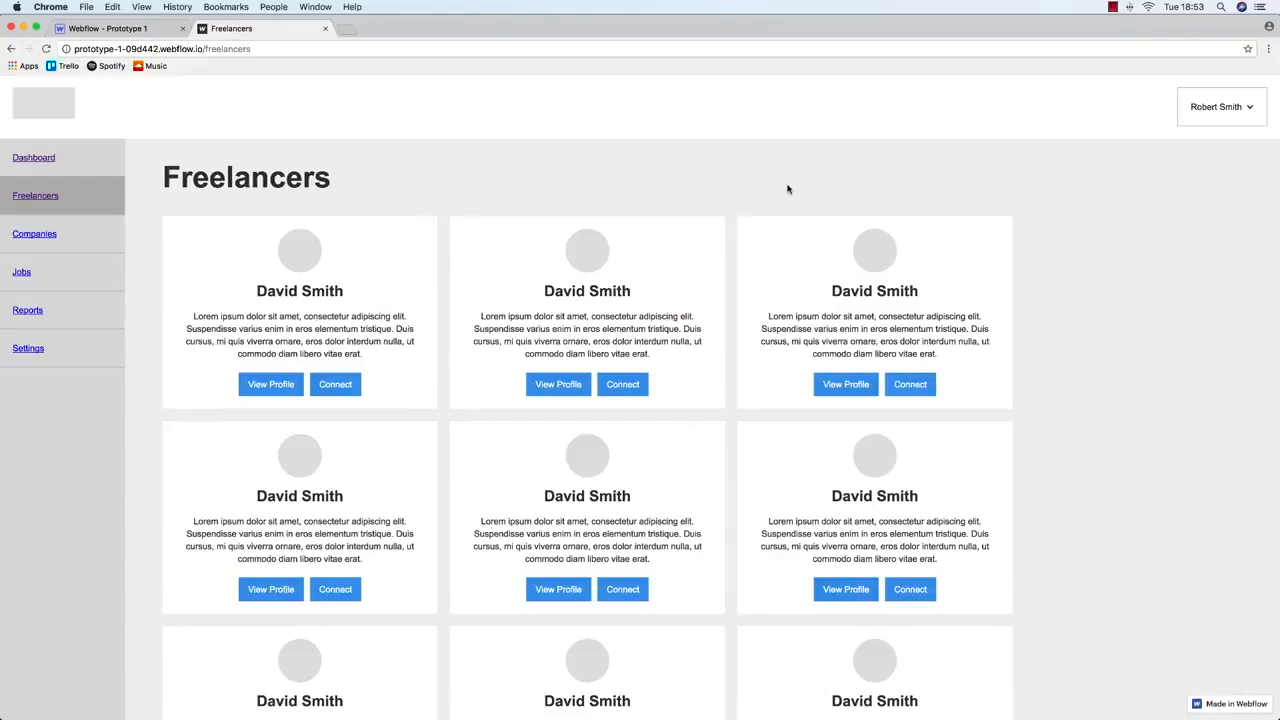
left_click_drag(1276, 256, 257, 268)
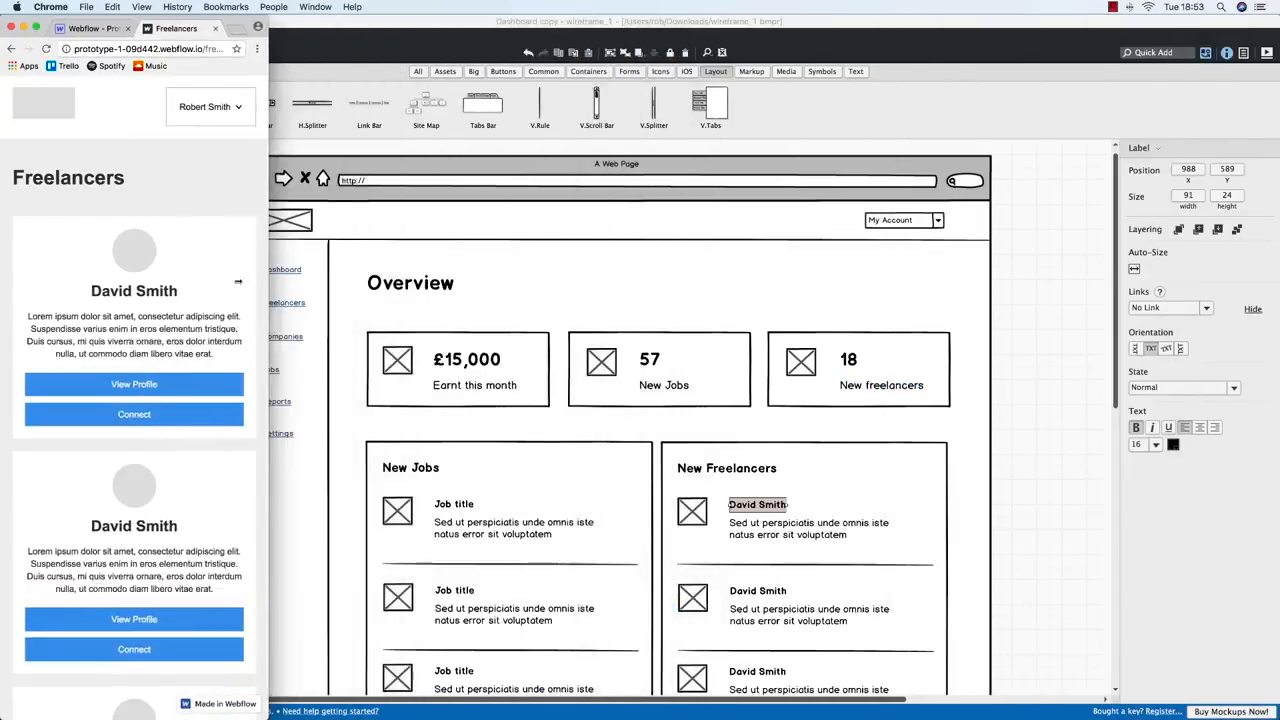
left_click(35, 27)
Open the live Dashboard page and check it at narrow and full widths
left_click(34, 158)
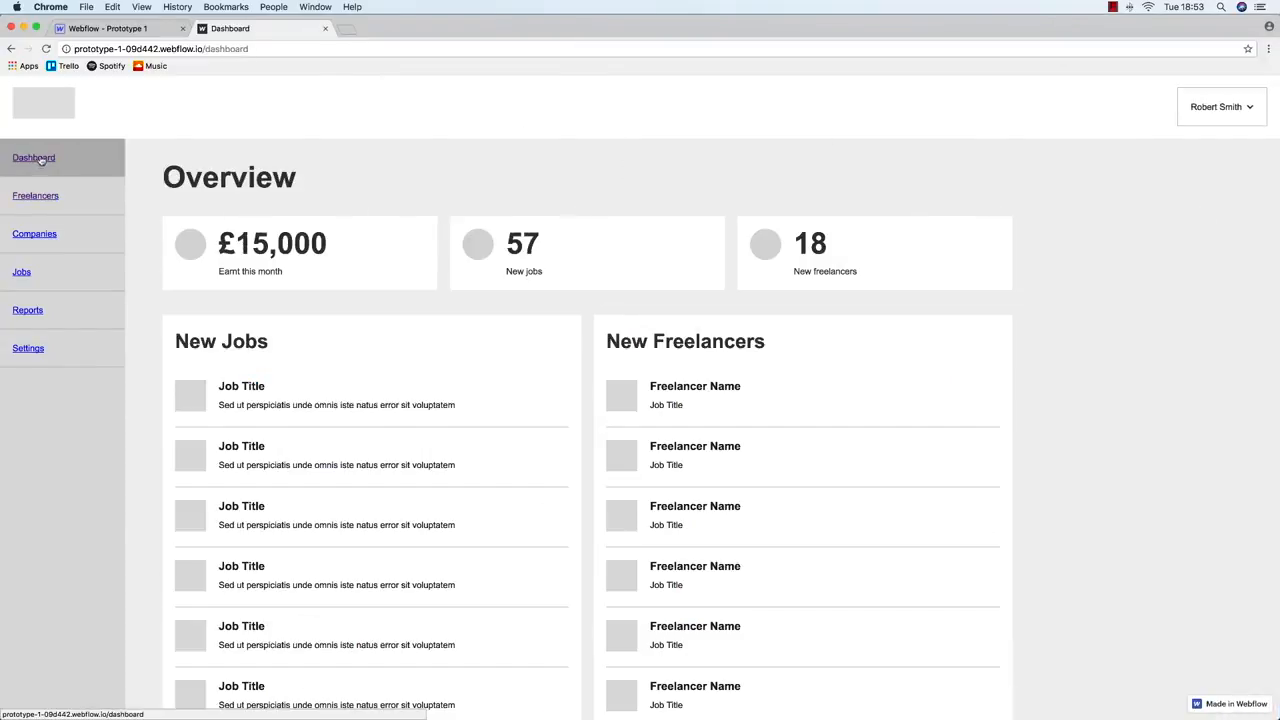
left_click_drag(1263, 245, 251, 238)
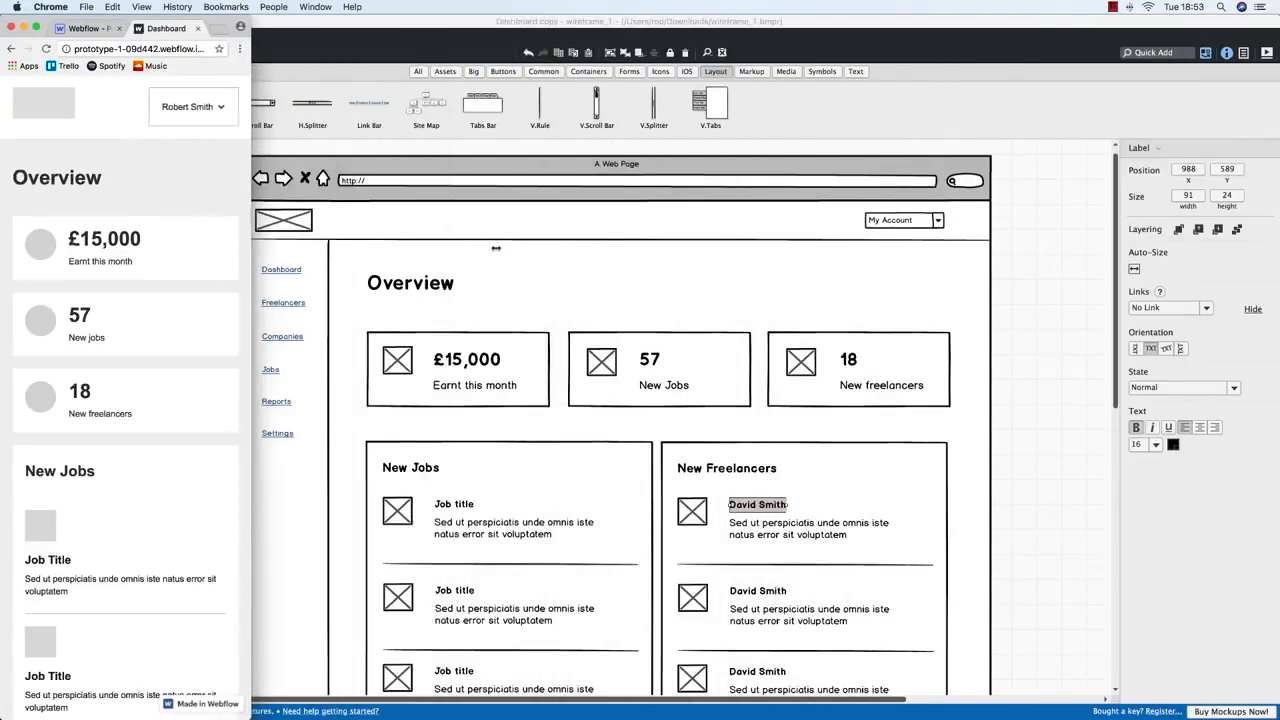
left_click(36, 28)
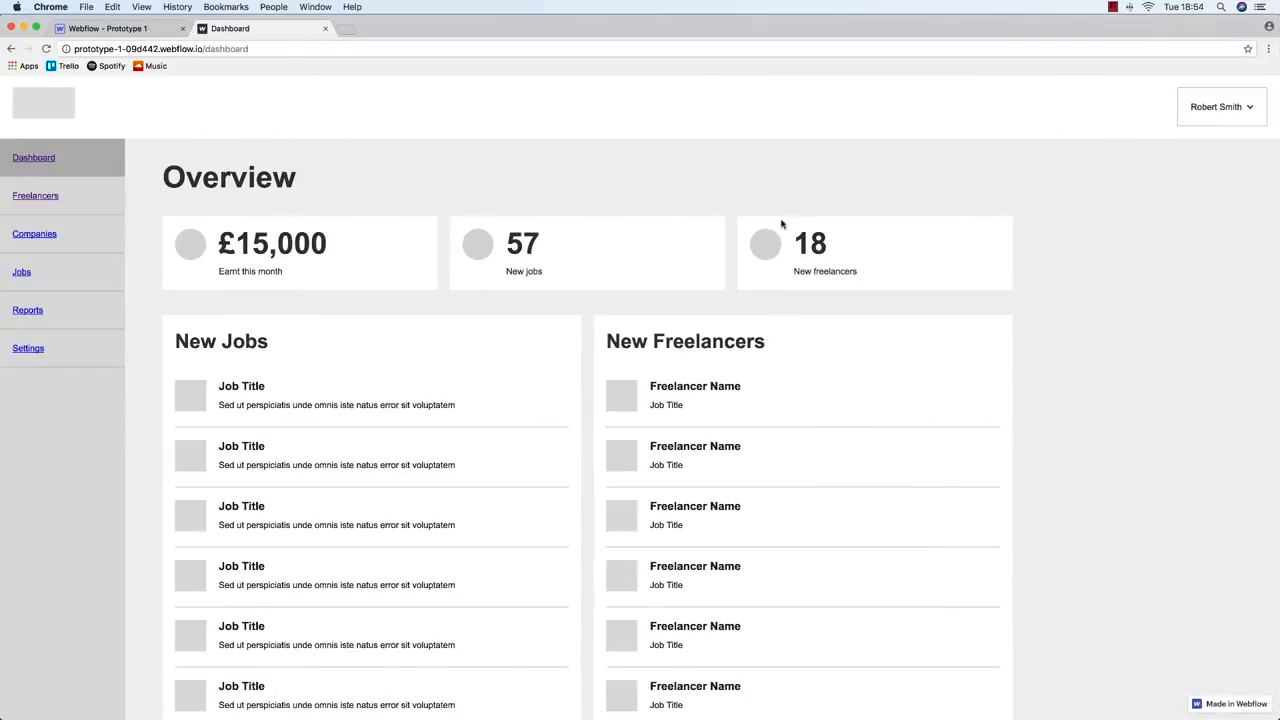
left_click(95, 28)
left_click(245, 30)
Load the live /login page, narrow the window, then return to the Webflow designer
left_click_drag(208, 49, 389, 60)
type("login")
key("Return")
mouse_move(1279, 260)
left_mouse_down()
mouse_move(250, 258)
mouse_move(1279, 258)
left_mouse_up()
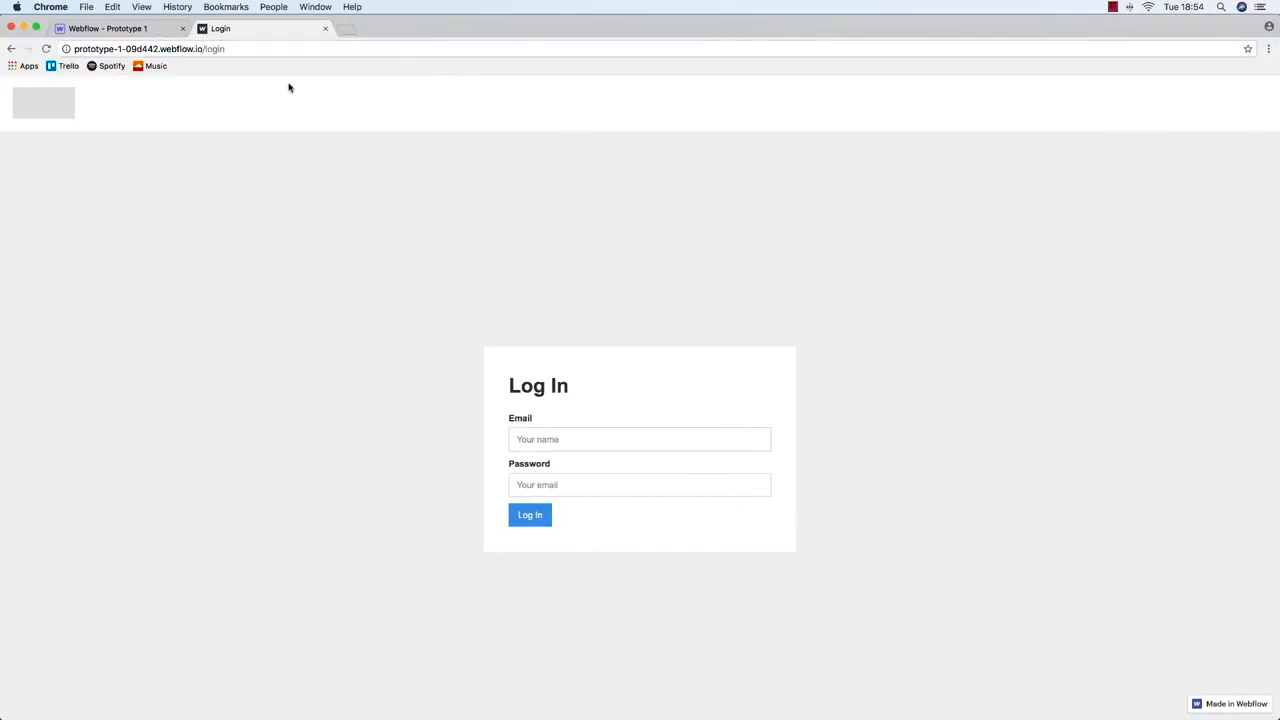
left_click(100, 28)
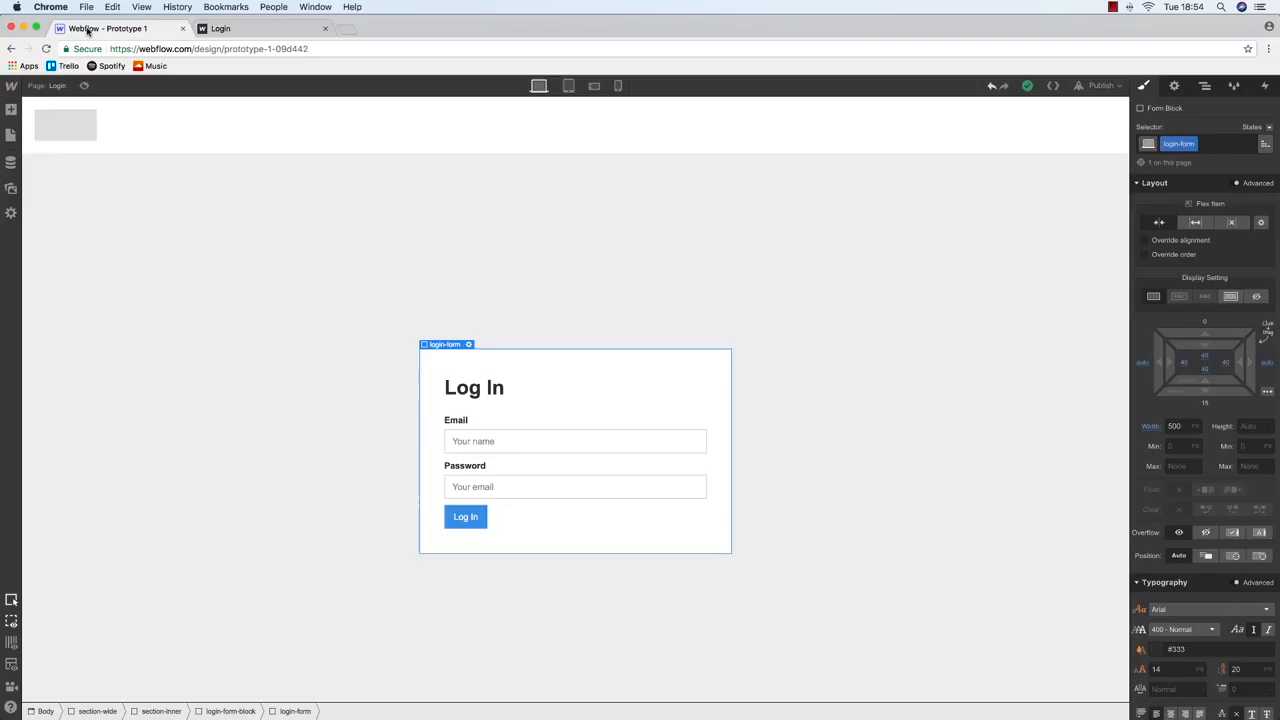
On the Dashboard page, verify the Freelancers sidebar link block links to the Freelancers page
left_click(205, 28)
left_click(100, 28)
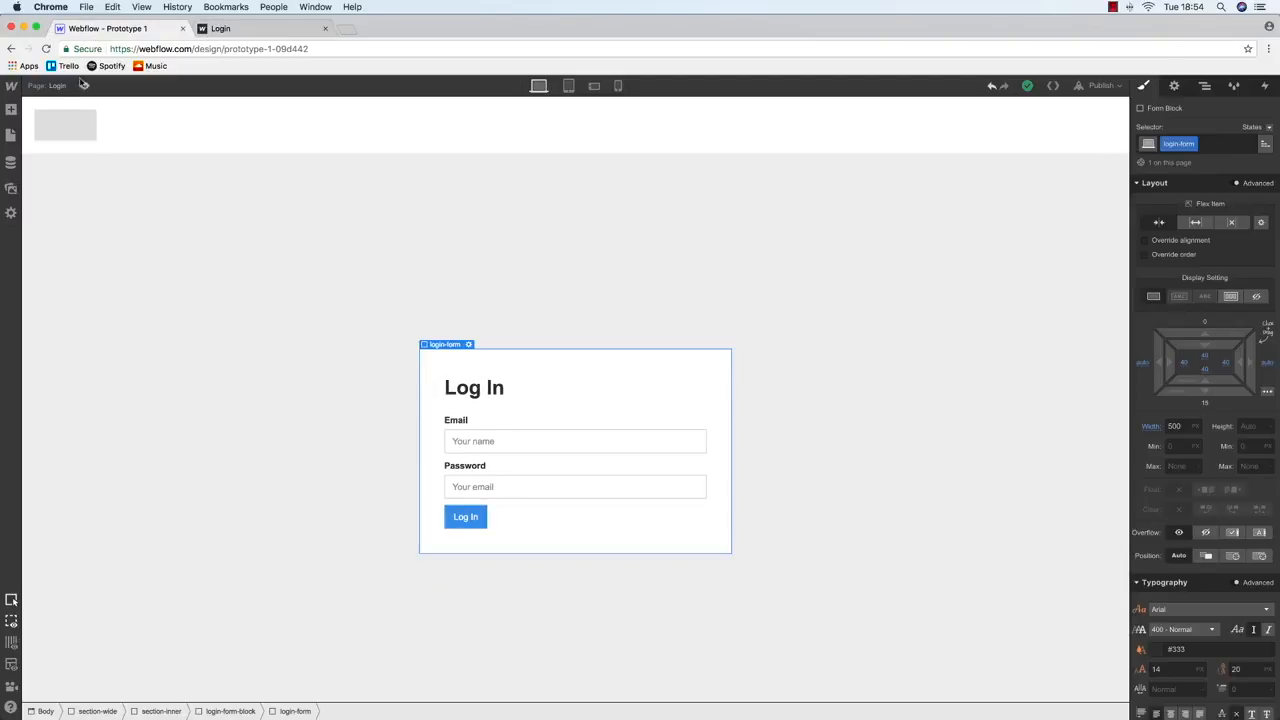
left_click(11, 134)
left_click(57, 191)
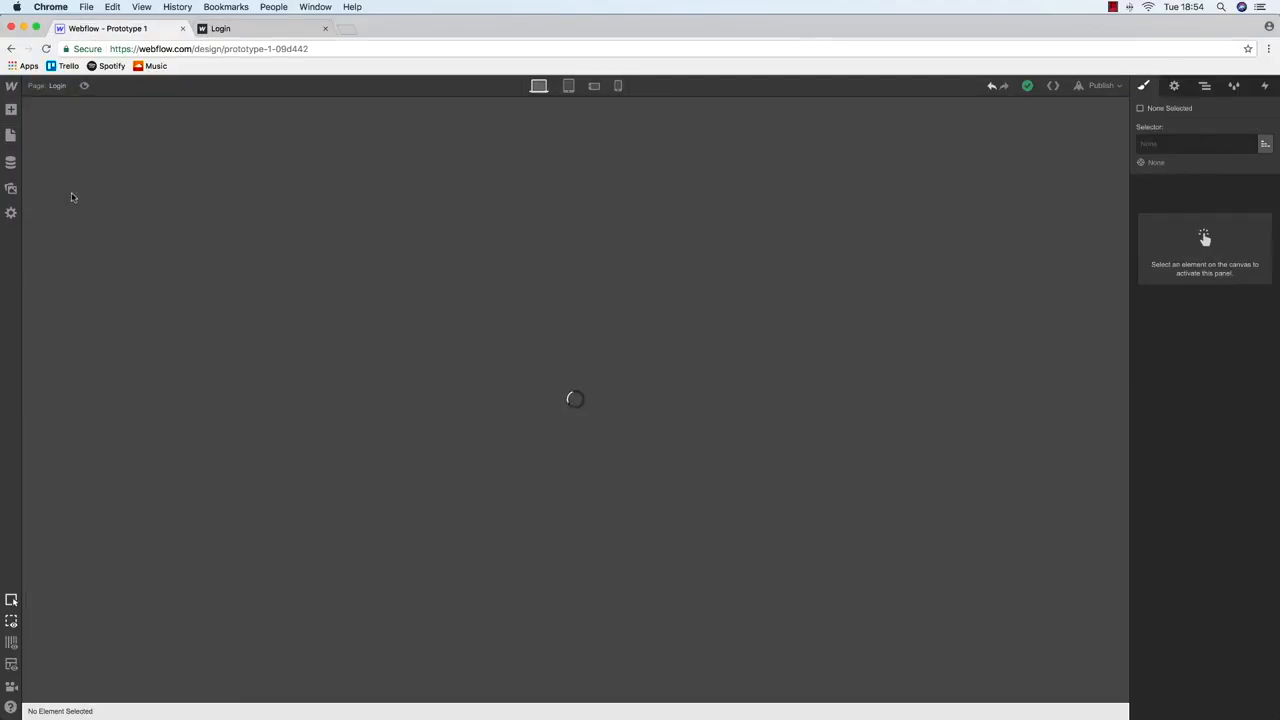
left_click(57, 217)
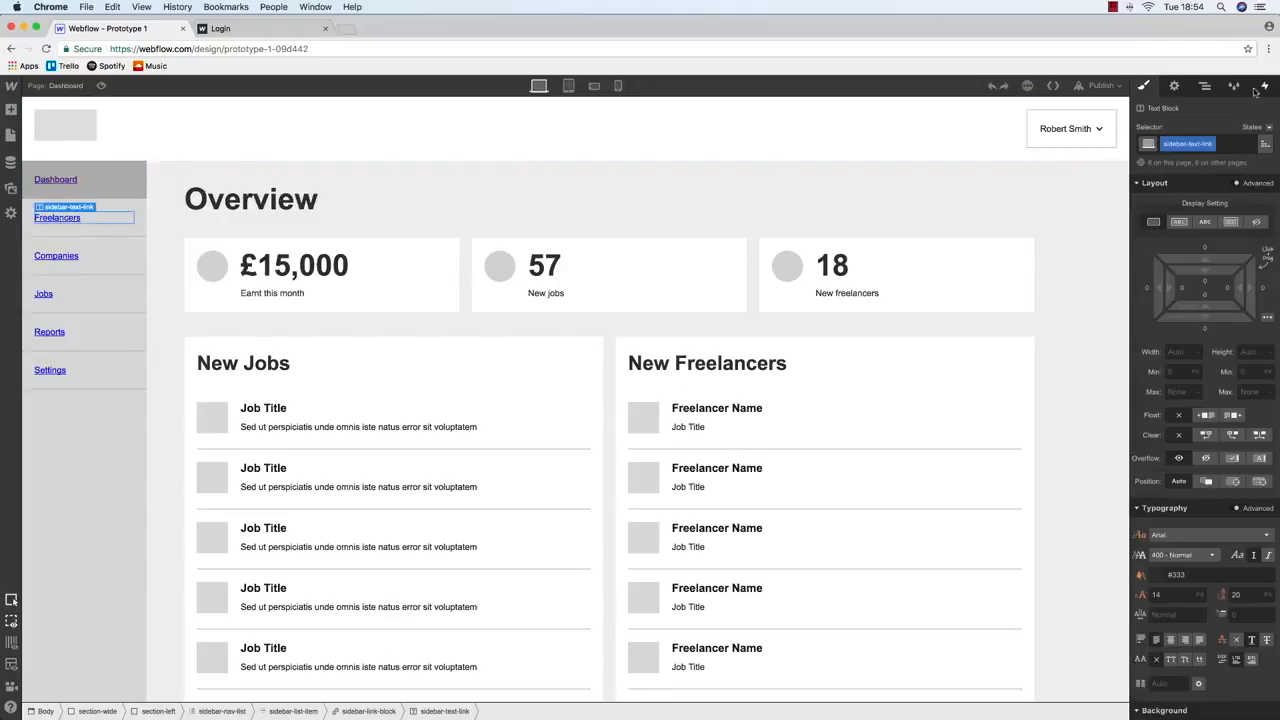
left_click(1175, 86)
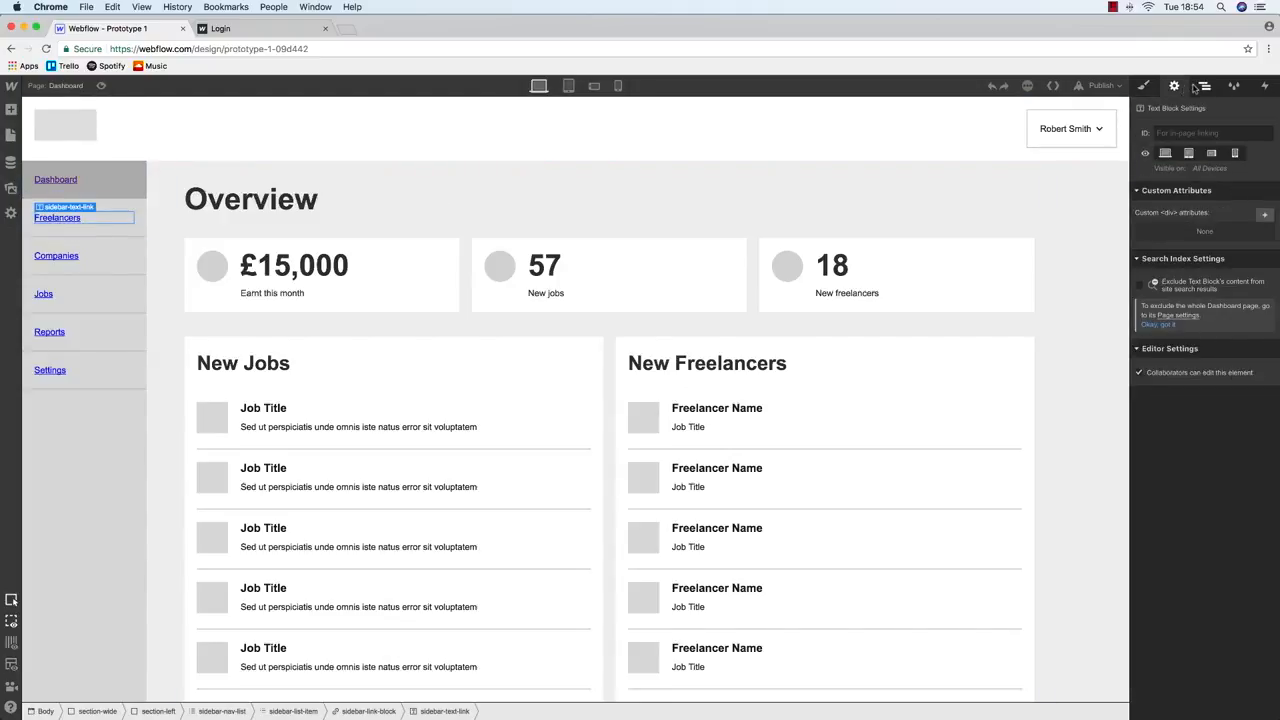
left_click(1203, 87)
left_click(1175, 86)
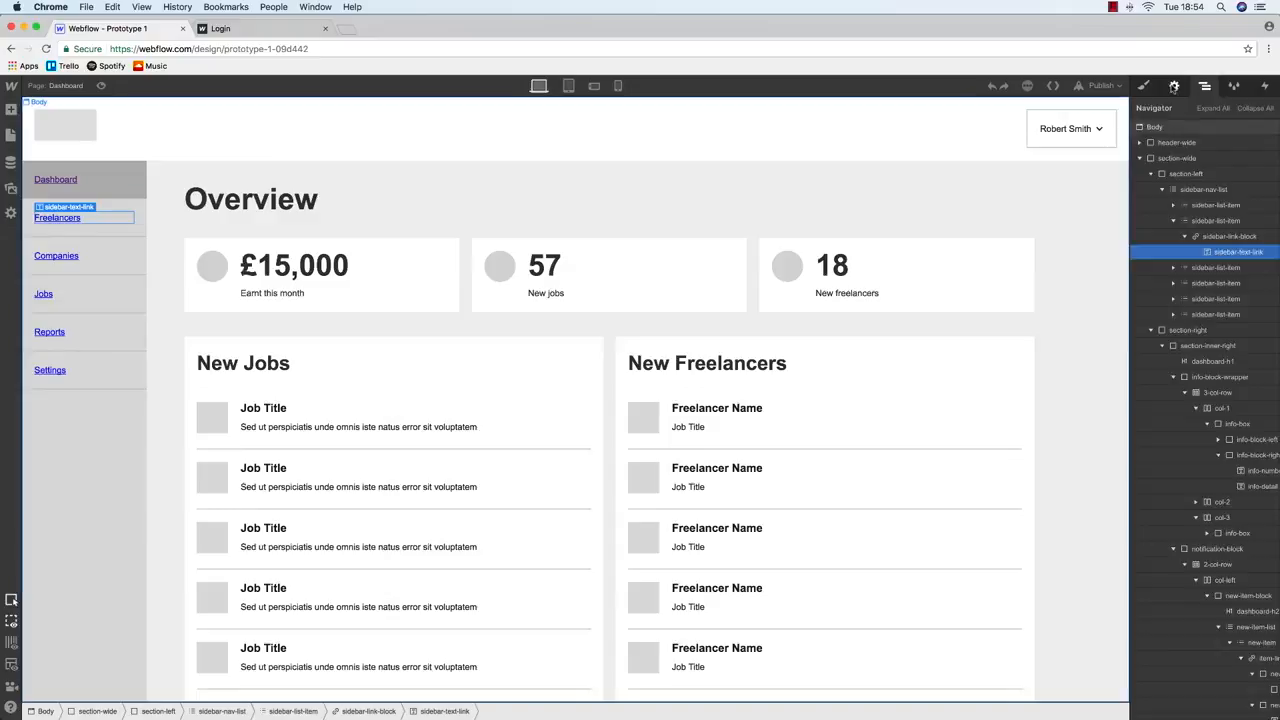
left_click(1205, 86)
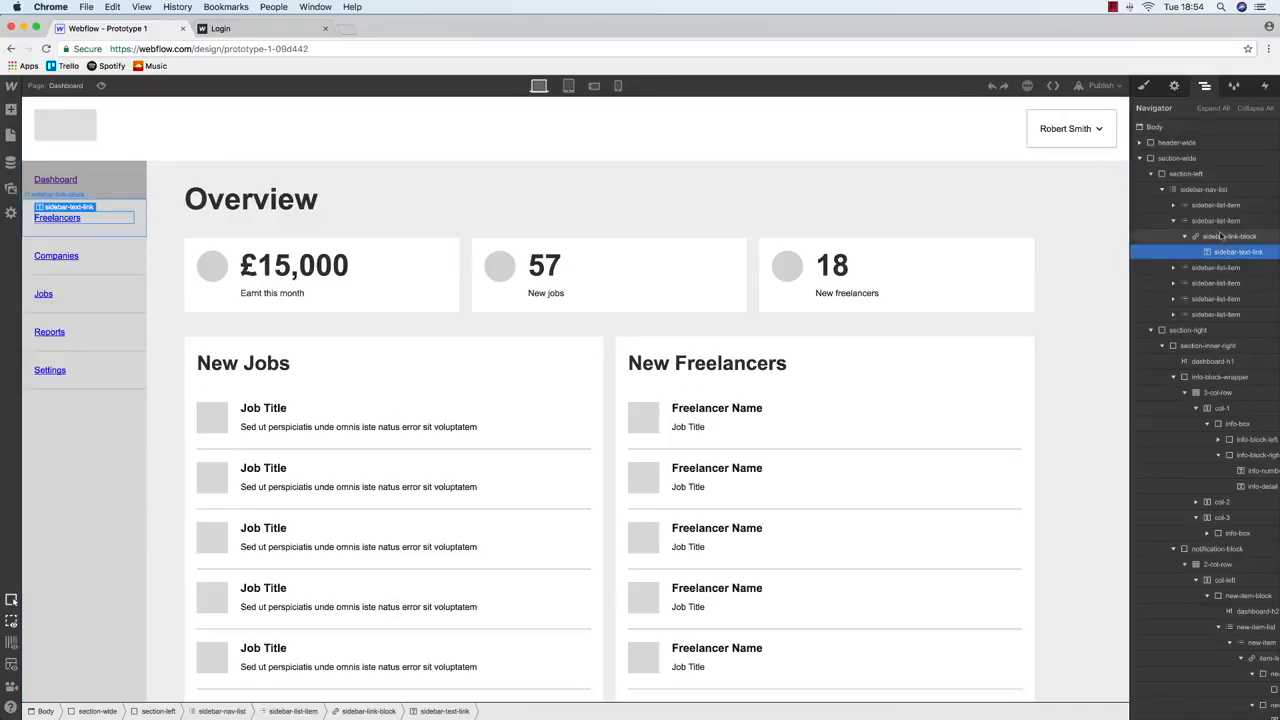
left_click(1210, 236)
left_click(1144, 86)
left_click(1178, 88)
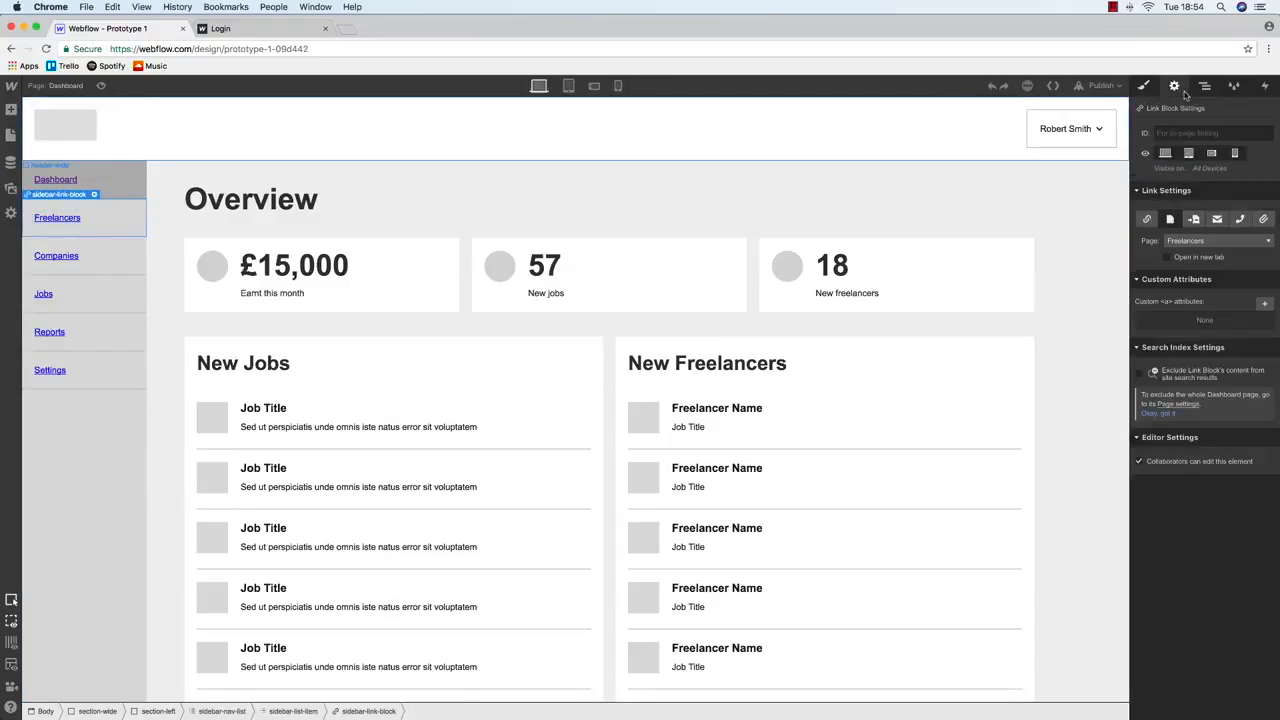
Select the Freelancers link block on the Freelancers page, then return to the live Login page
left_click(11, 135)
left_click(61, 215)
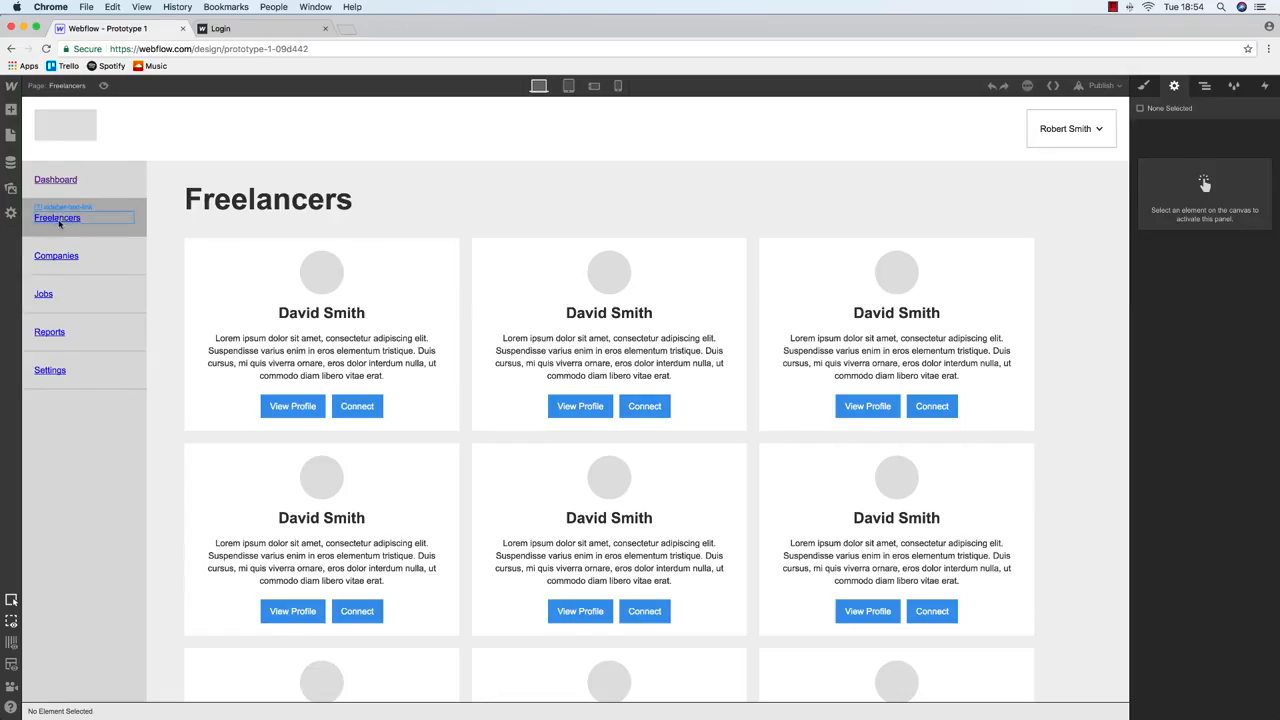
left_click(59, 220)
left_click(76, 206)
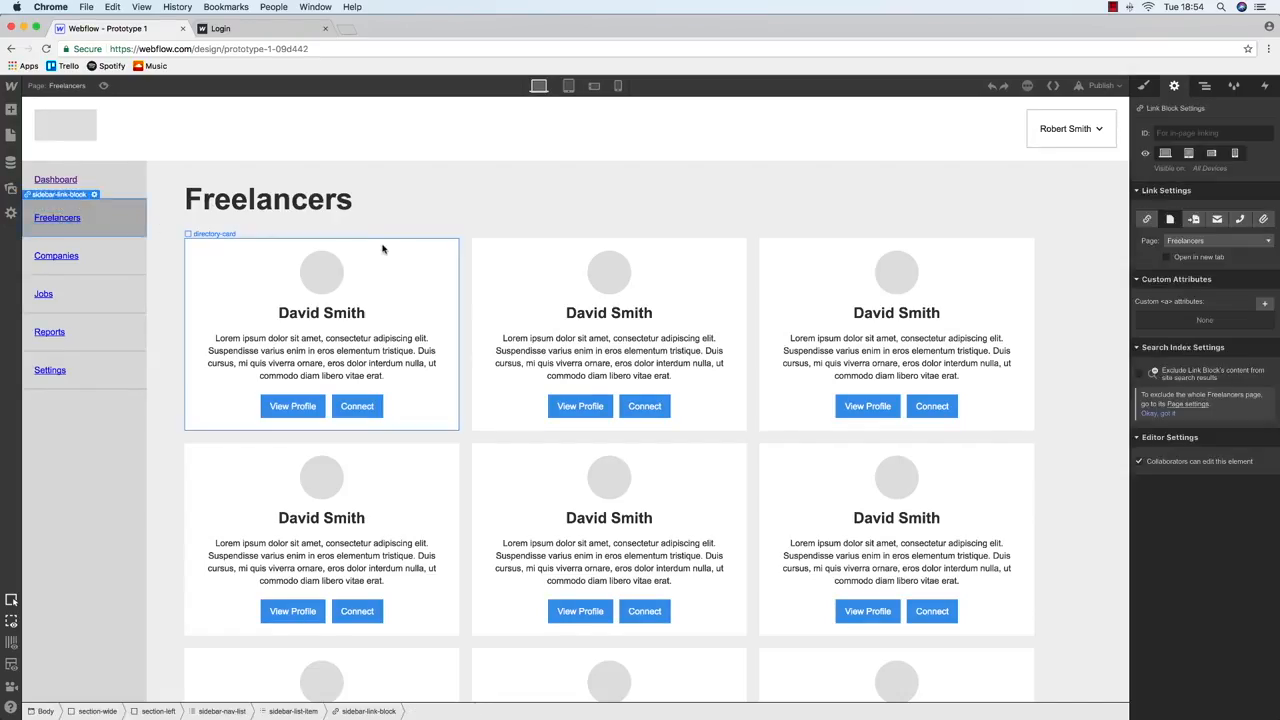
left_click(222, 29)
left_click(556, 437)
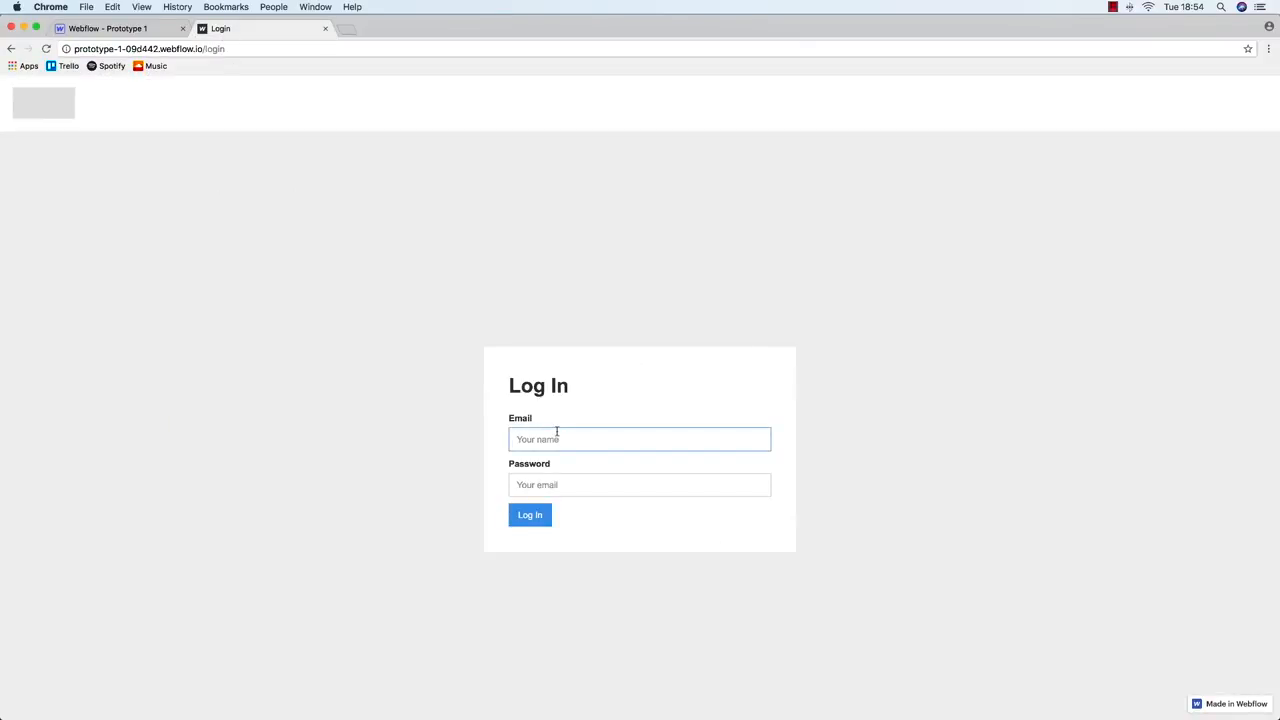
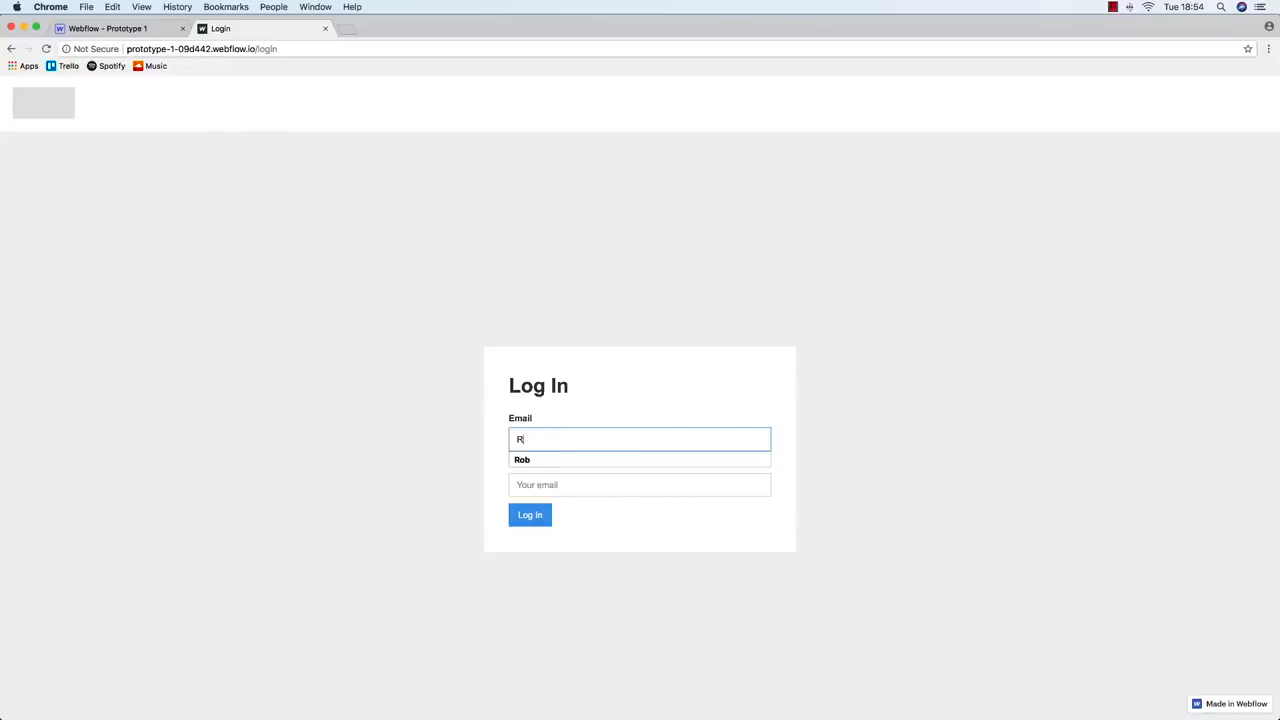
Sign in on the live Login page in Chrome with the user's email address
left_click(516, 485)
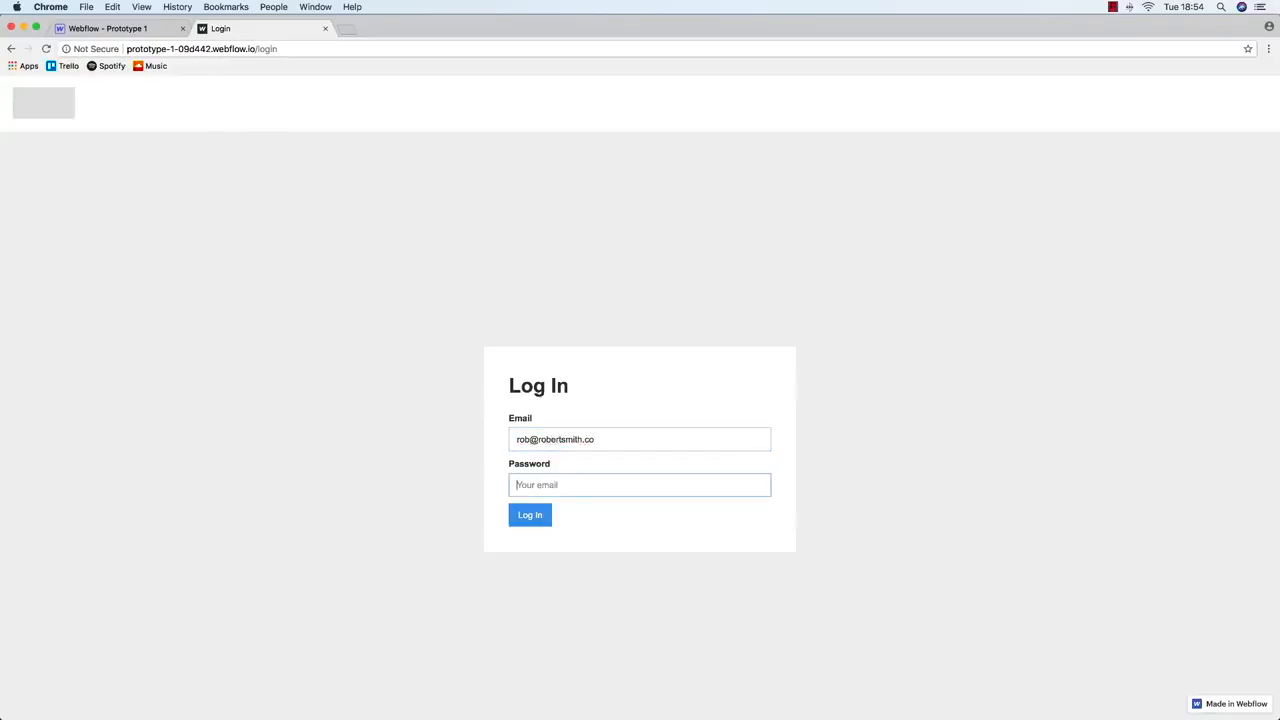
left_click(530, 524)
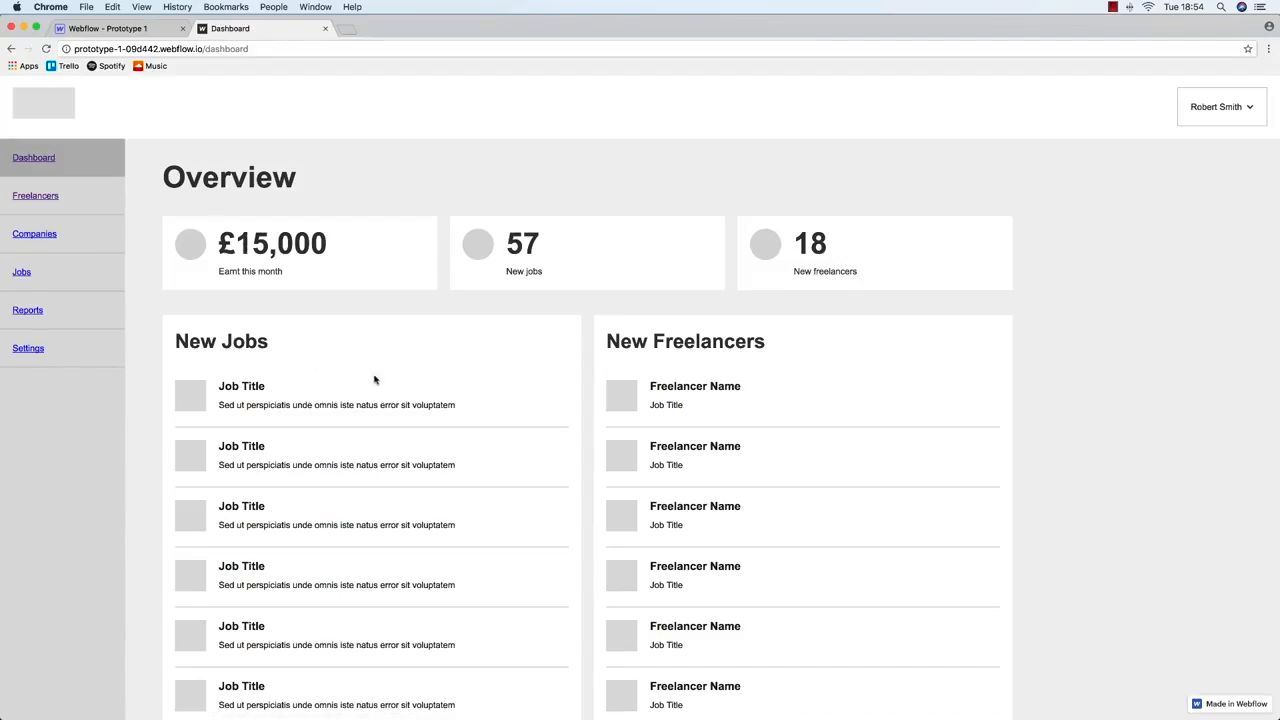
From the live Dashboard, follow the sidebar Freelancers link and check the Freelancers page
scroll(450, 350, "down", 2)
scroll(300, 290, "up", 2)
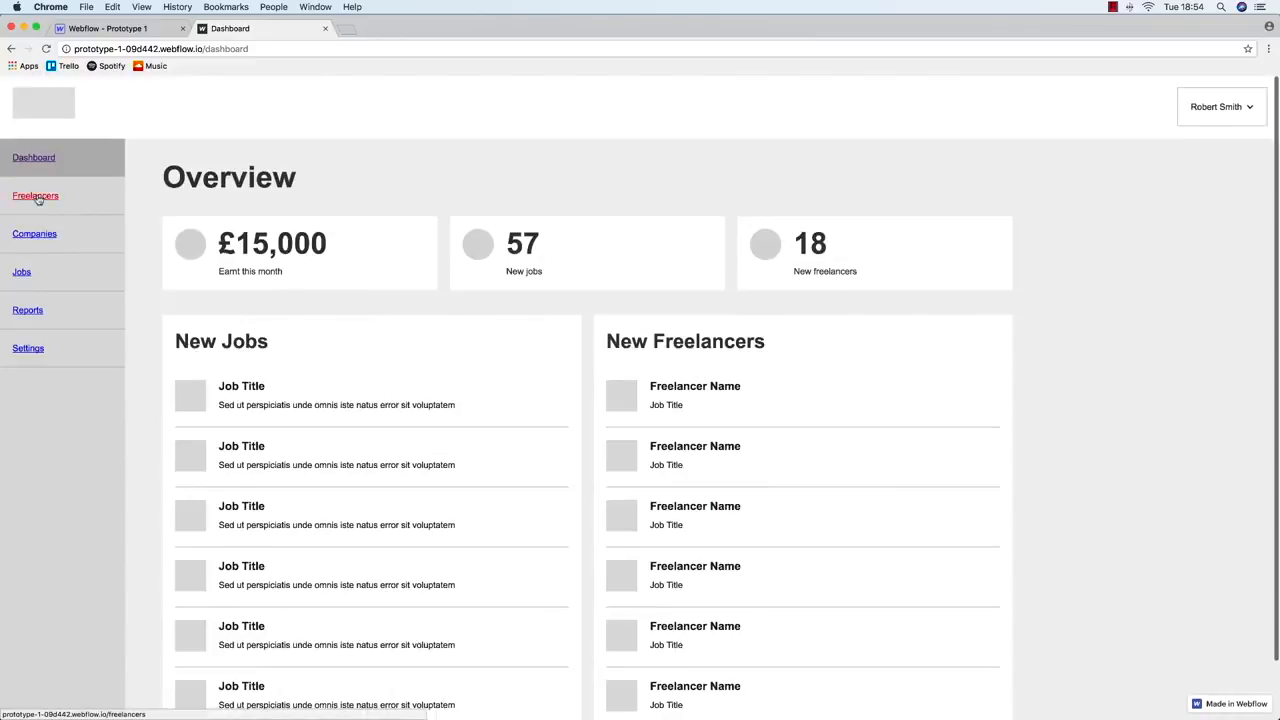
left_click(37, 197)
scroll(659, 270, "down", 1)
scroll(659, 270, "up", 3)
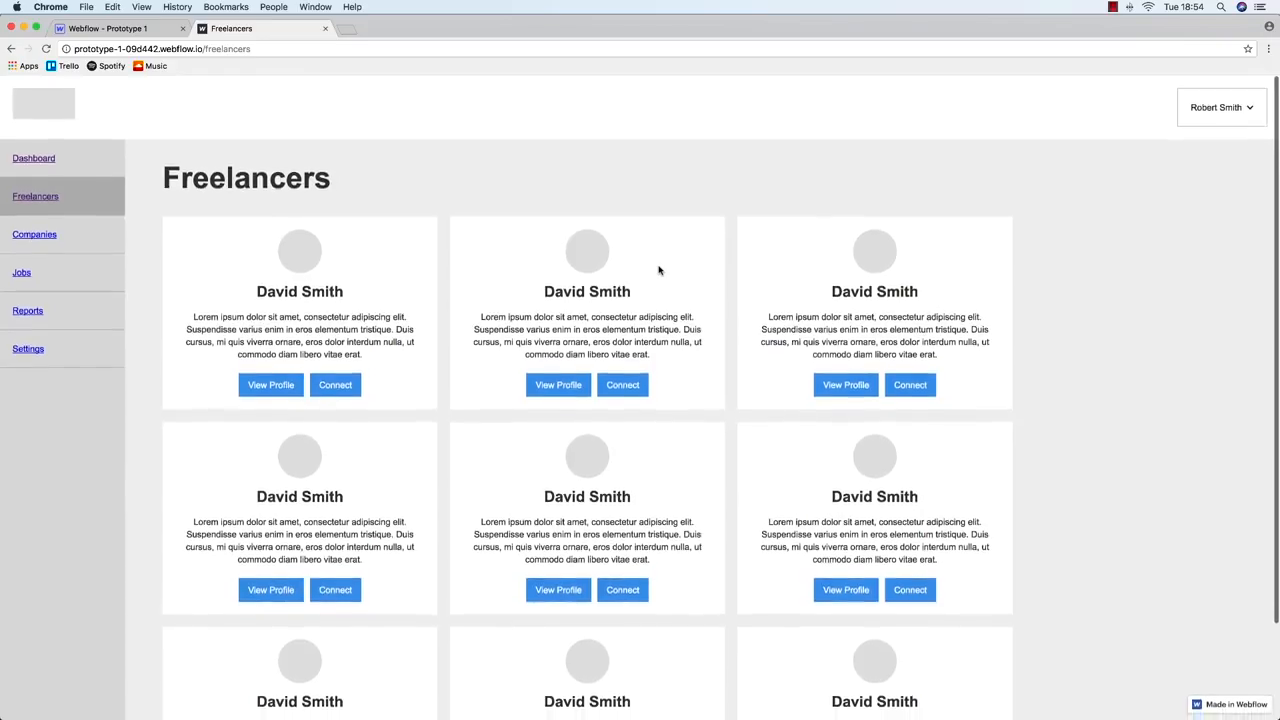
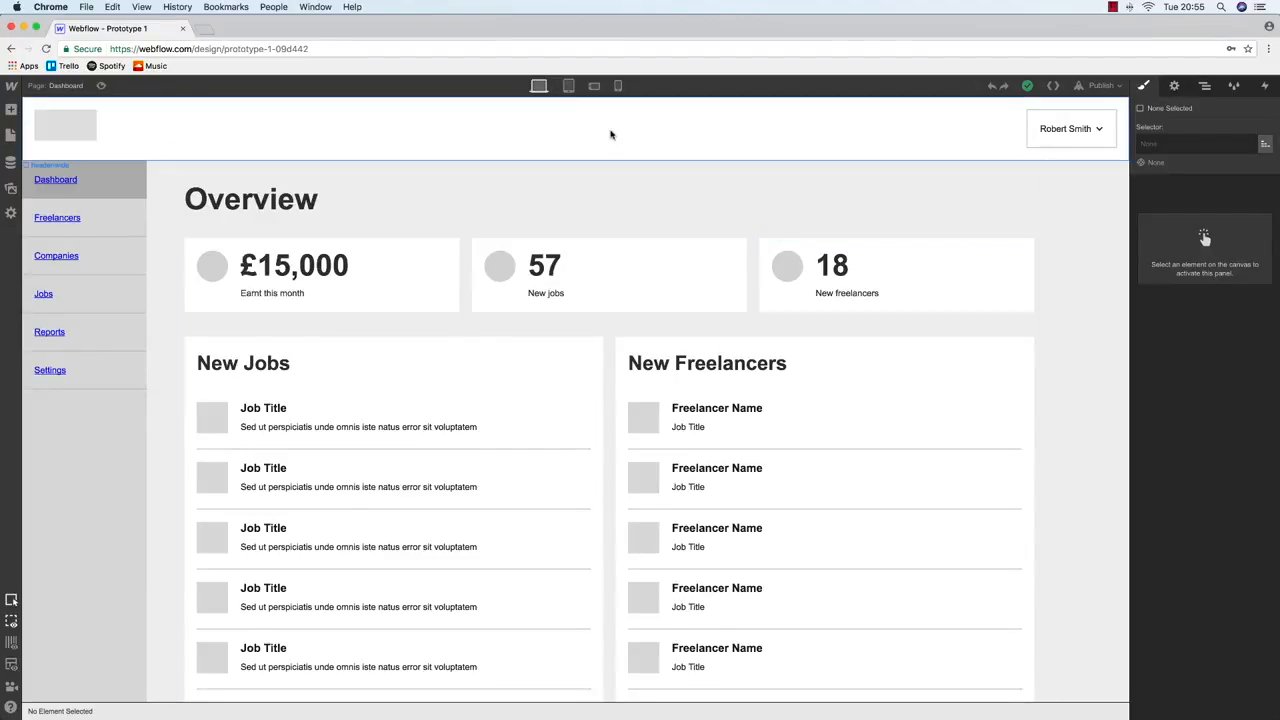
Preview the page at tablet width twice, returning to the desktop layout each time
left_click(567, 87)
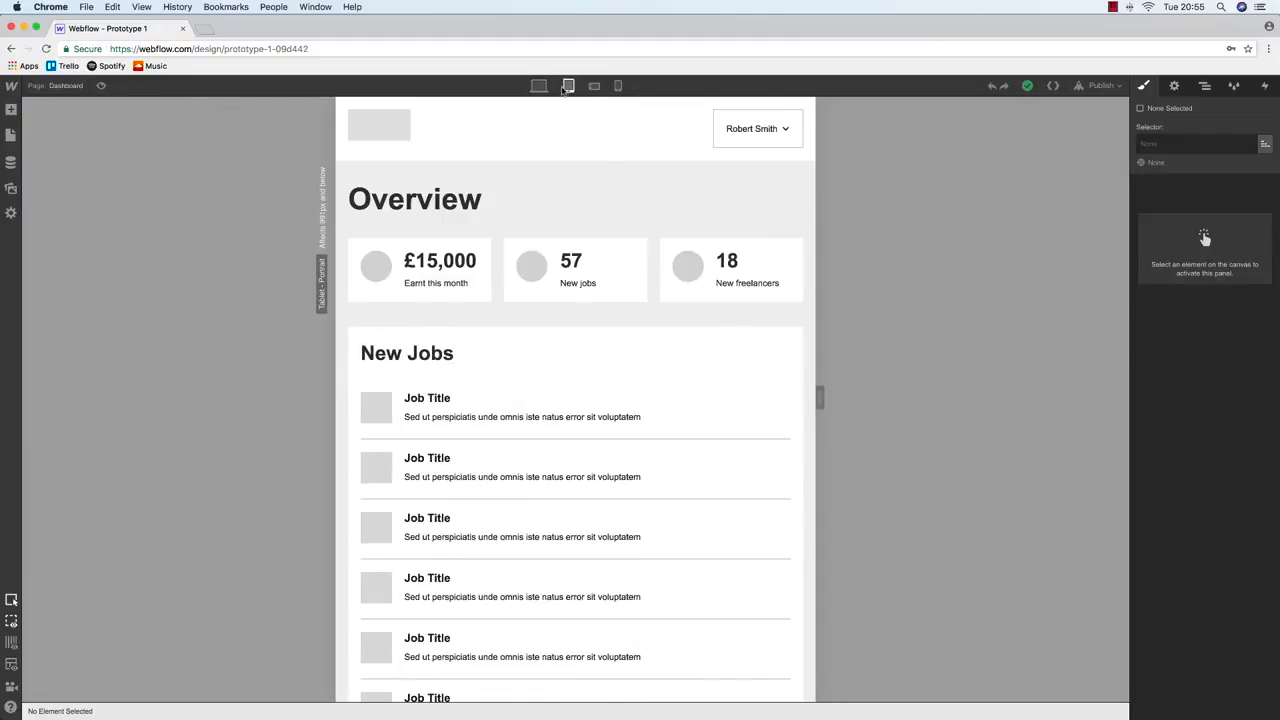
left_click(539, 87)
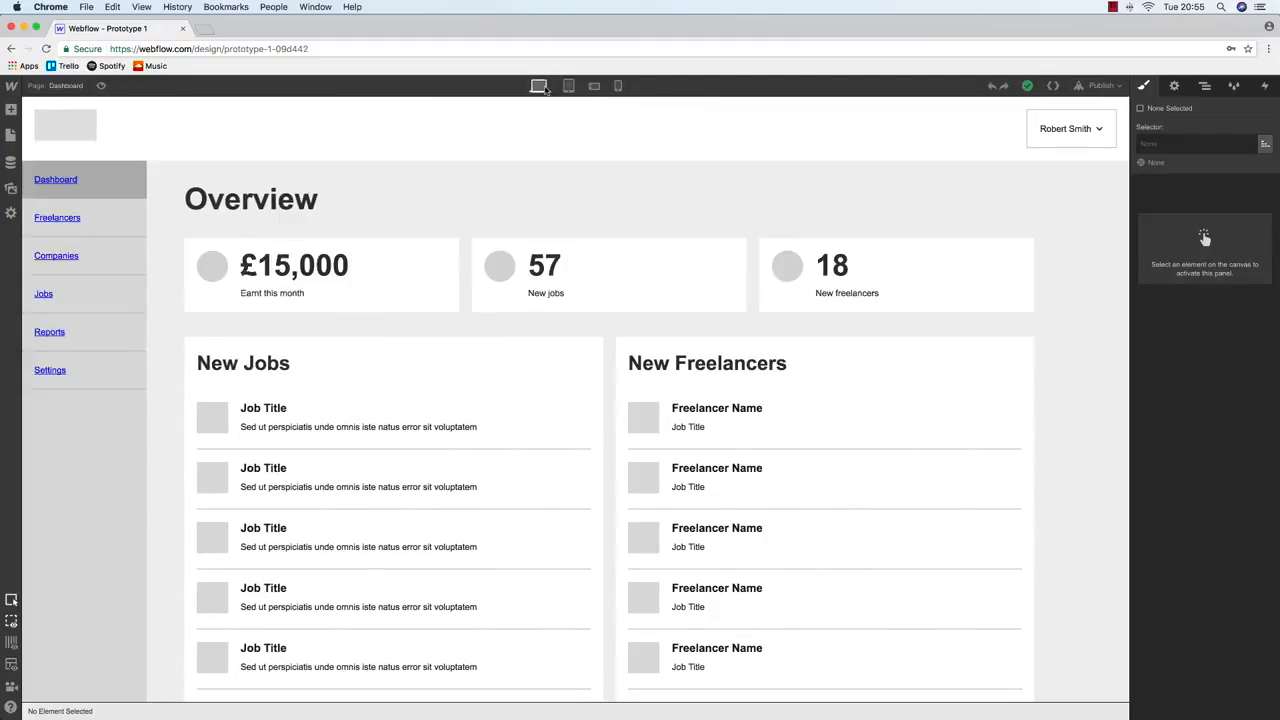
left_click(567, 87)
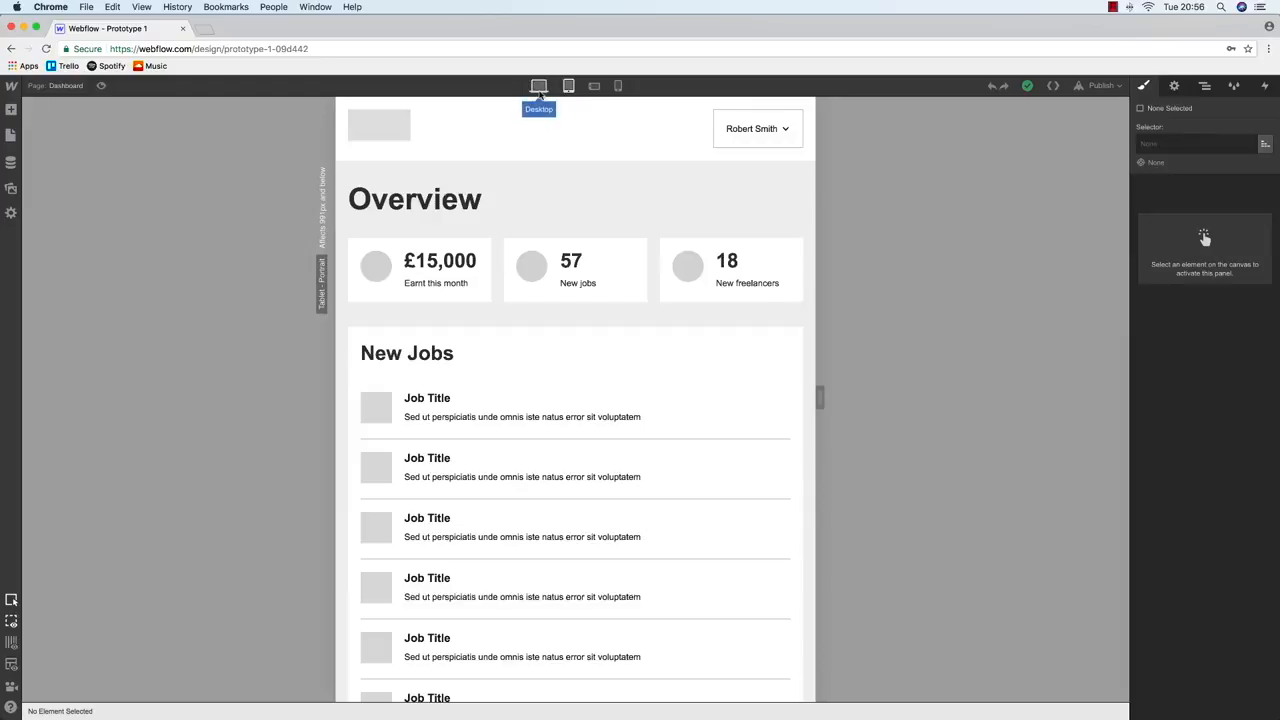
left_click(539, 87)
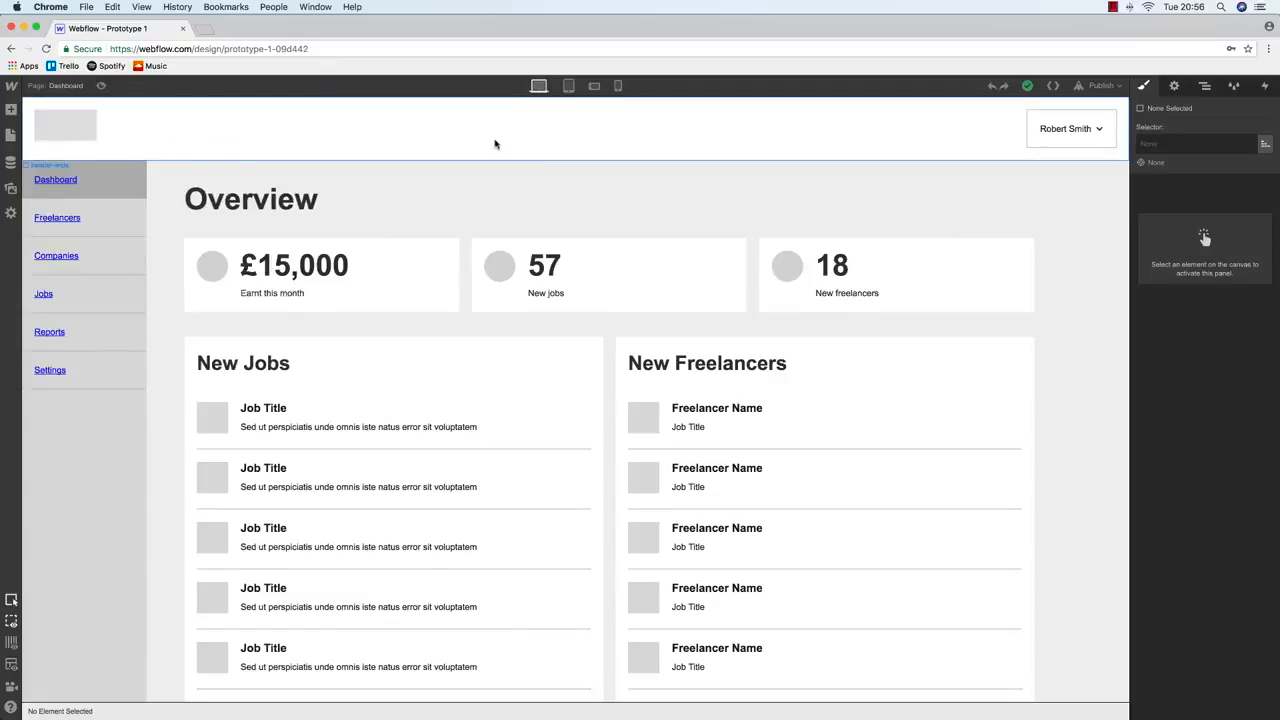
Drop a new Div Block into the header and place it directly under header-wide in the Navigator
left_click(11, 137)
left_click(11, 110)
scroll(45, 273, "down", 1)
left_click_drag(45, 273, 1114, 134)
left_click(1205, 86)
left_click_drag(1192, 226, 1193, 195)
left_click(1152, 189)
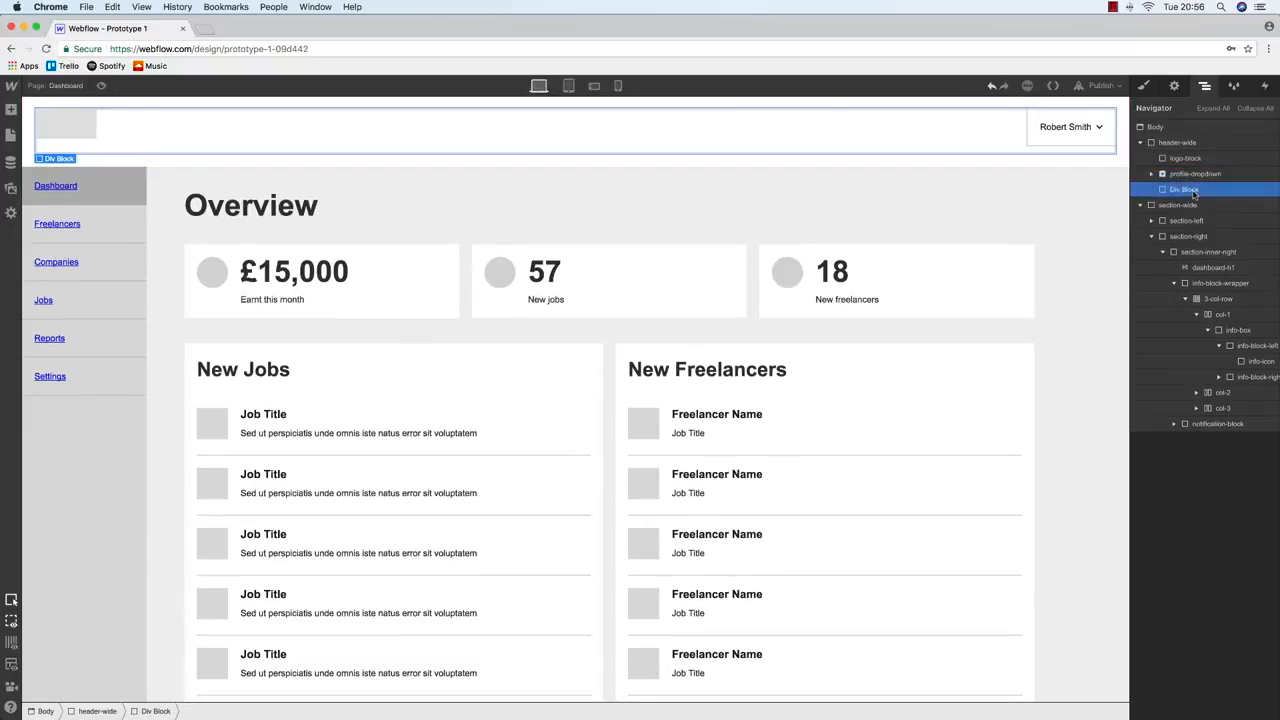
Give the new block the class hamburger-block and float it right
left_click(1143, 85)
left_click(1178, 143)
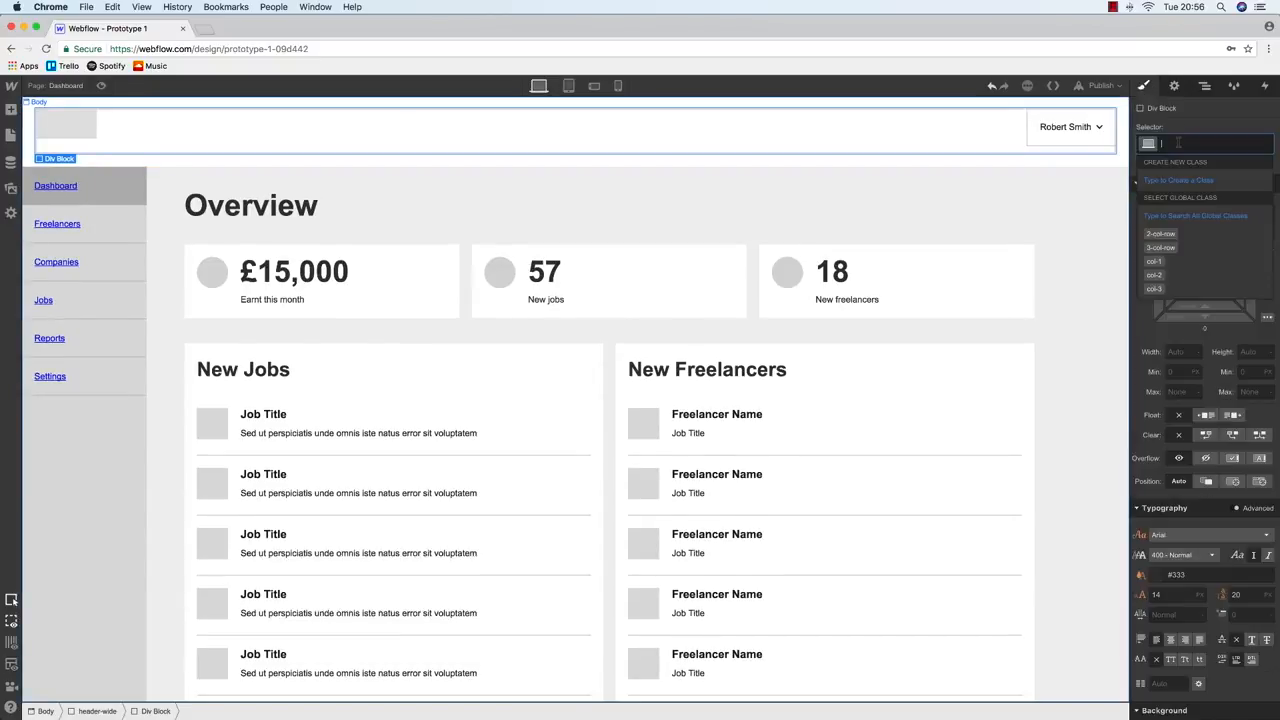
type("hamburger-block")
key("Return")
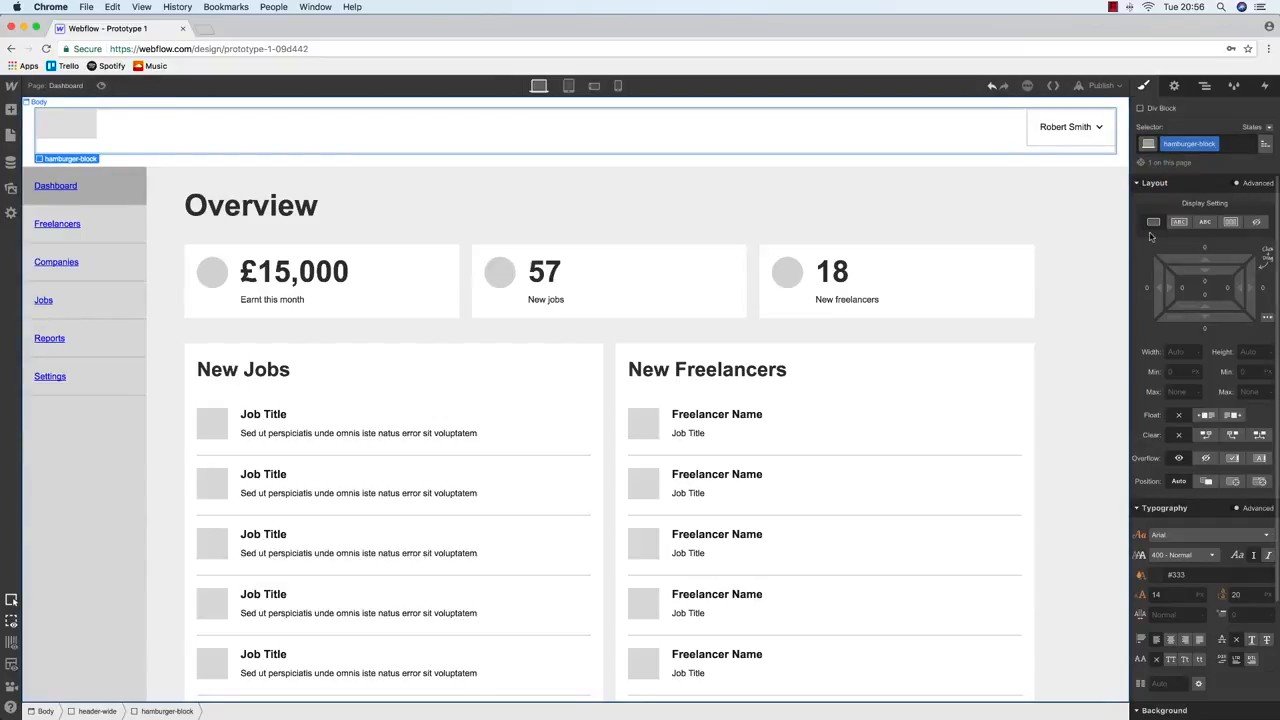
left_click(1233, 416)
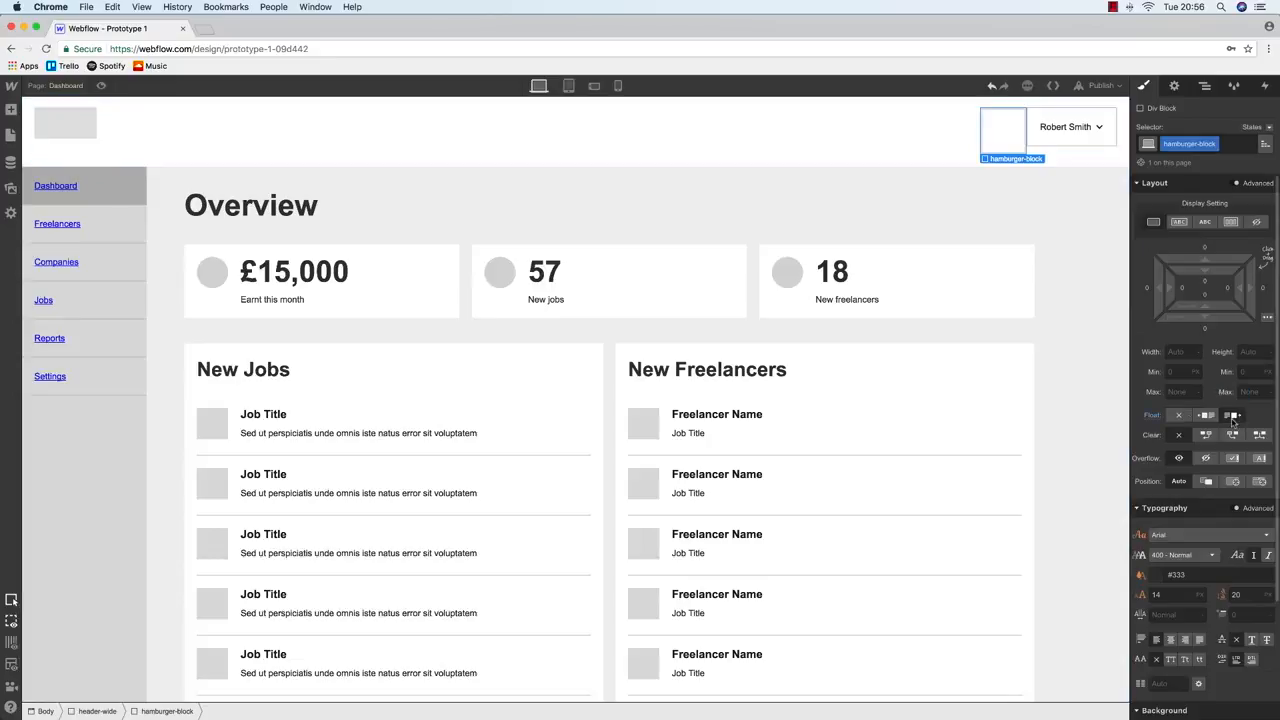
Move profile-dropdown so it follows hamburger-block in the header
left_click(1205, 86)
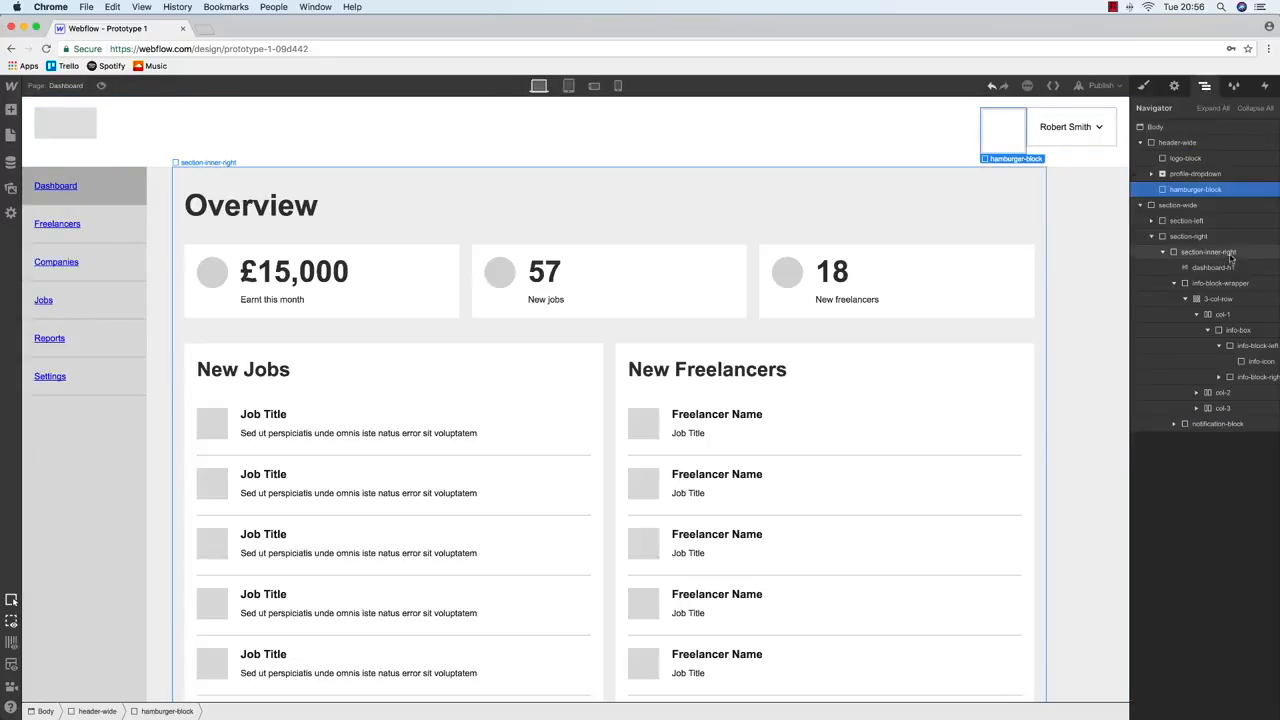
left_click(1195, 173)
left_click(1144, 86)
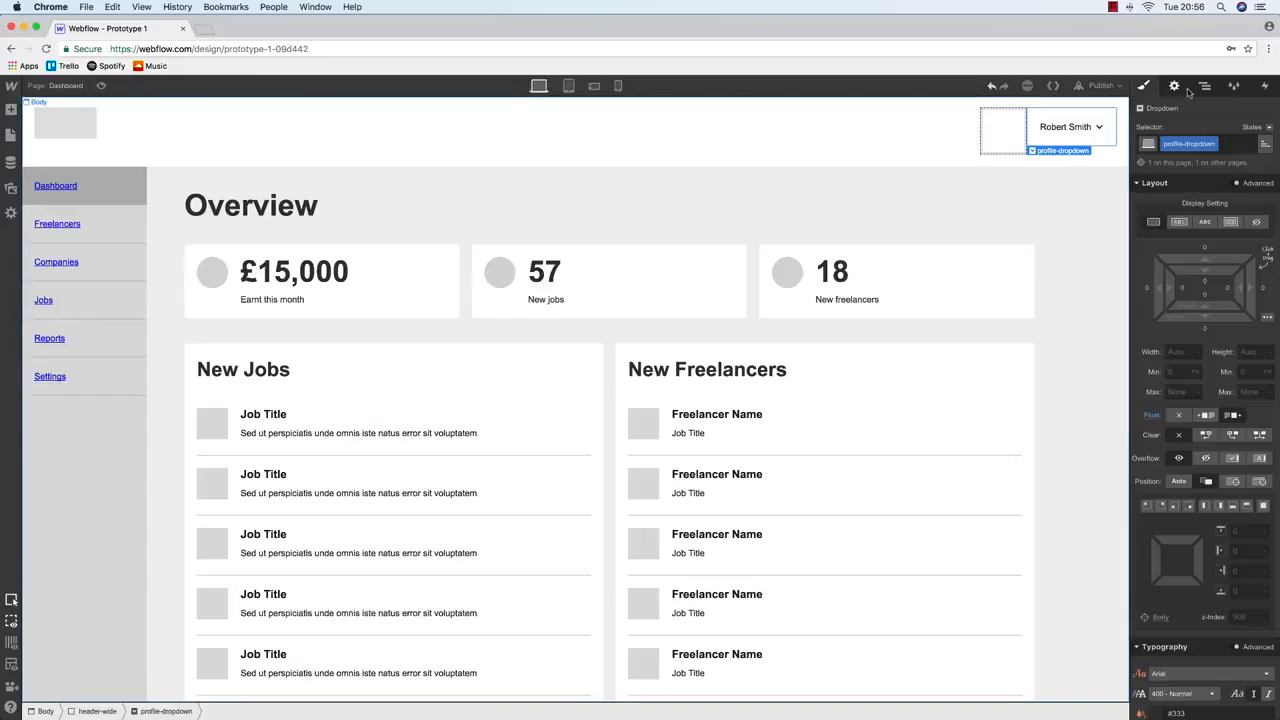
left_click(1205, 86)
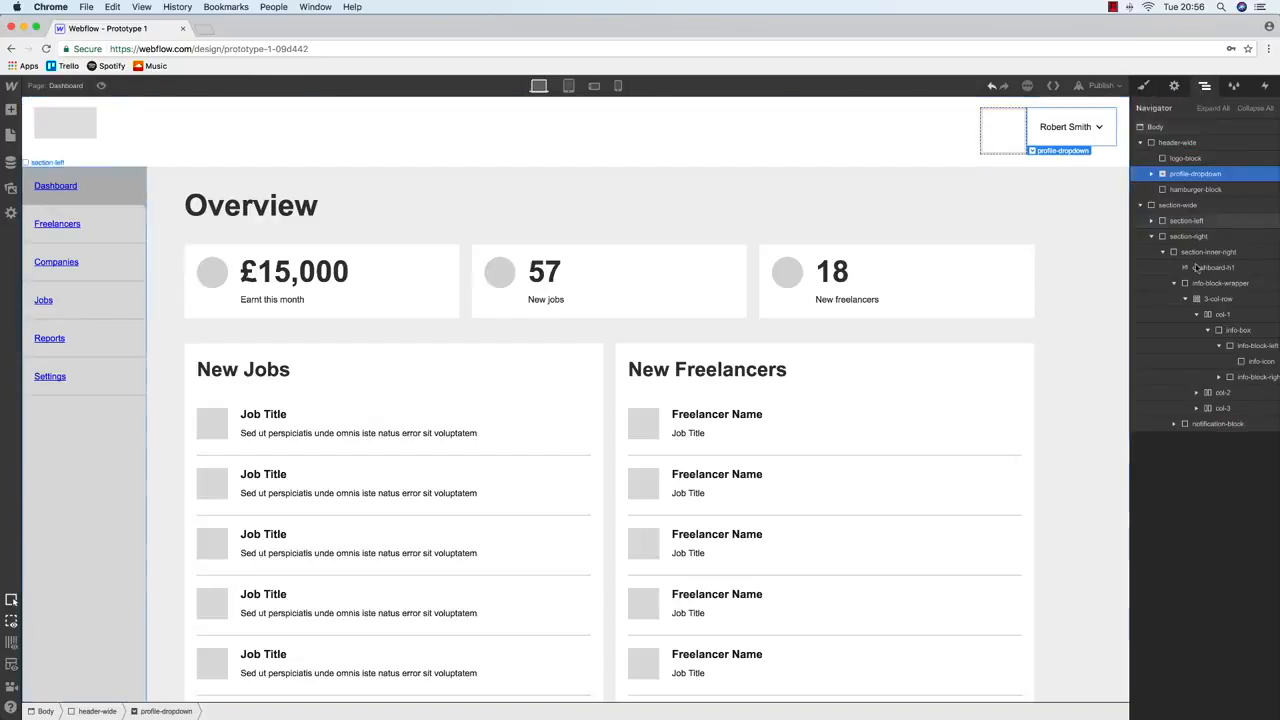
left_click_drag(1188, 176, 1191, 197)
Size hamburger-block to 50 × 50 px with a lightgrey background
left_click(1192, 173)
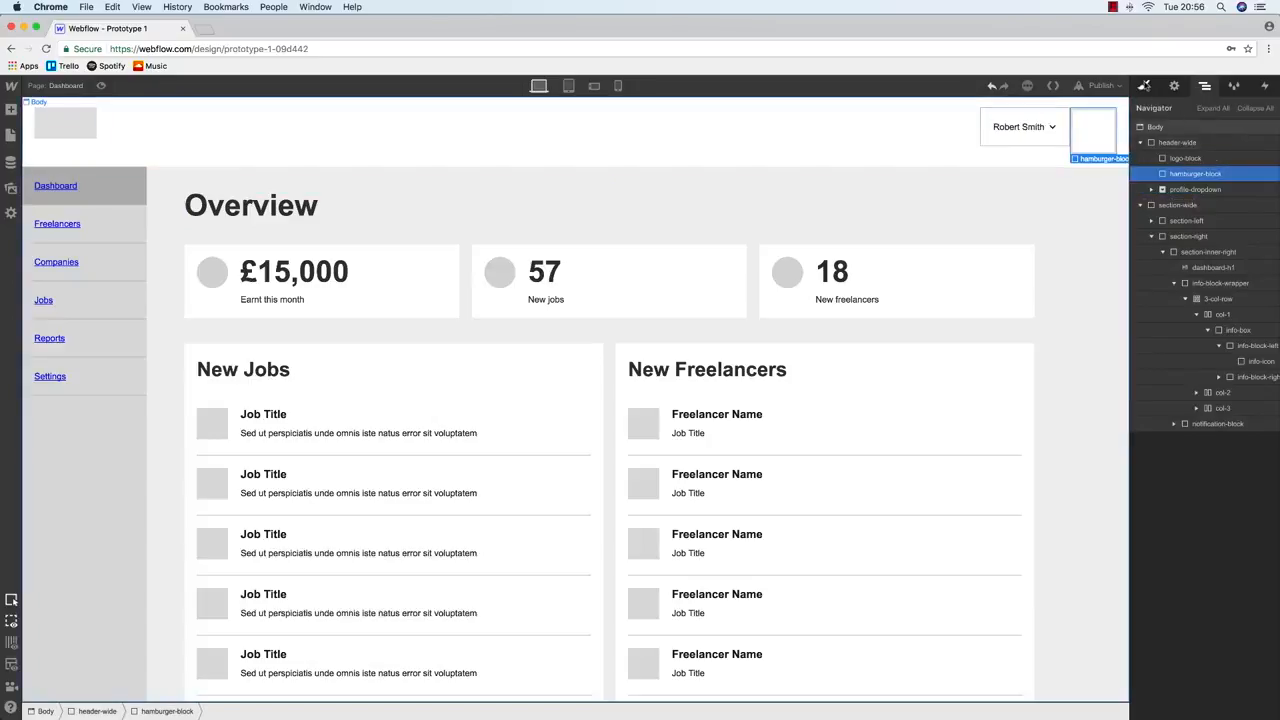
left_click(1144, 86)
left_click(1184, 353)
type("50")
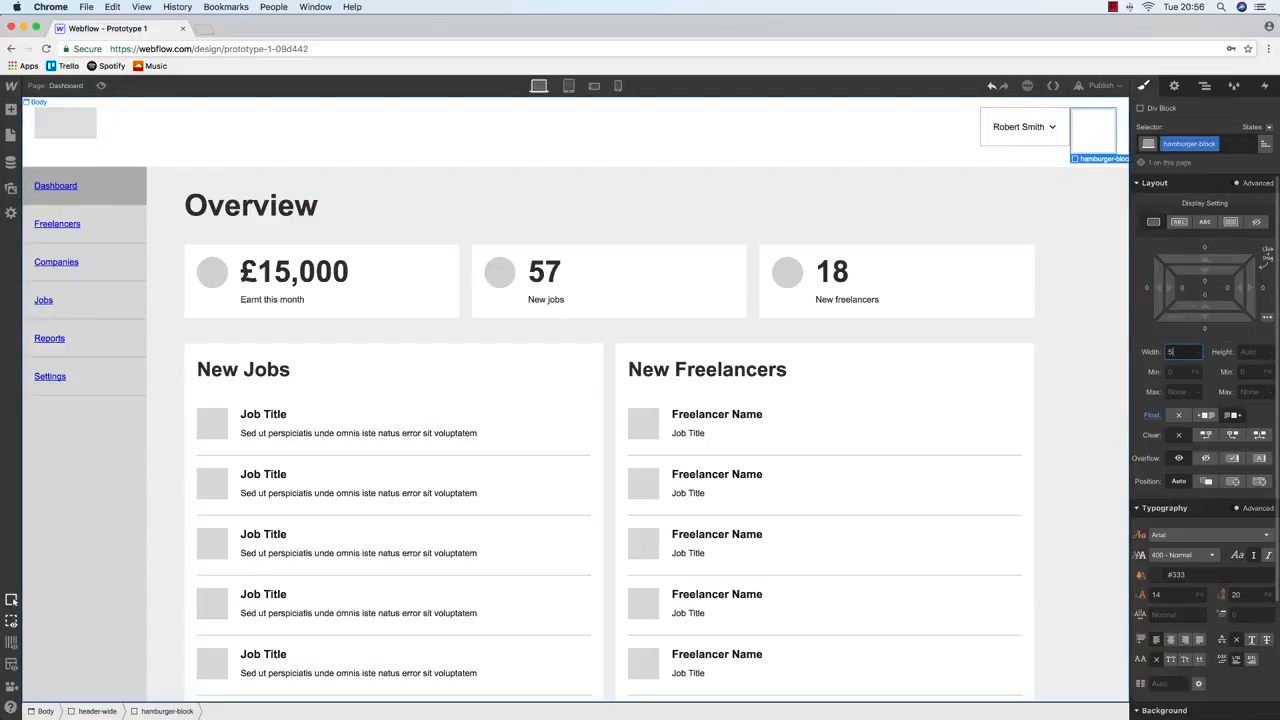
key("Tab")
type("50")
key("Return")
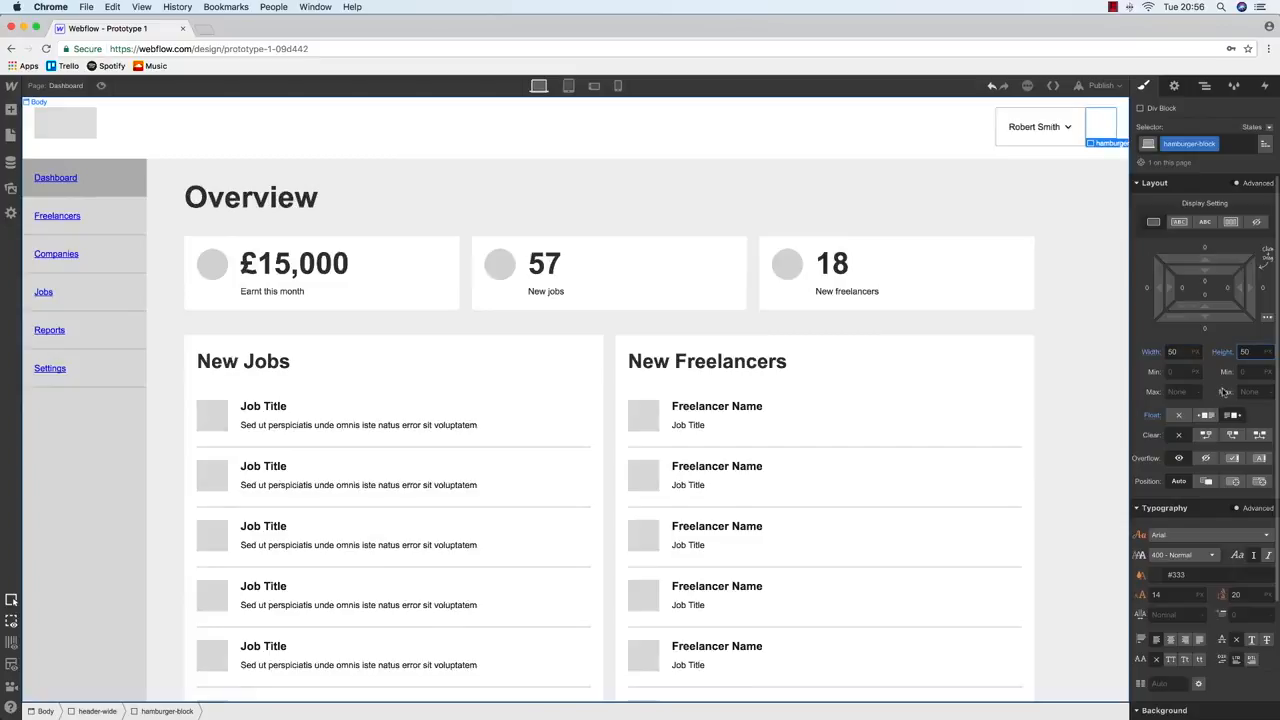
scroll(1189, 575, "down", 3)
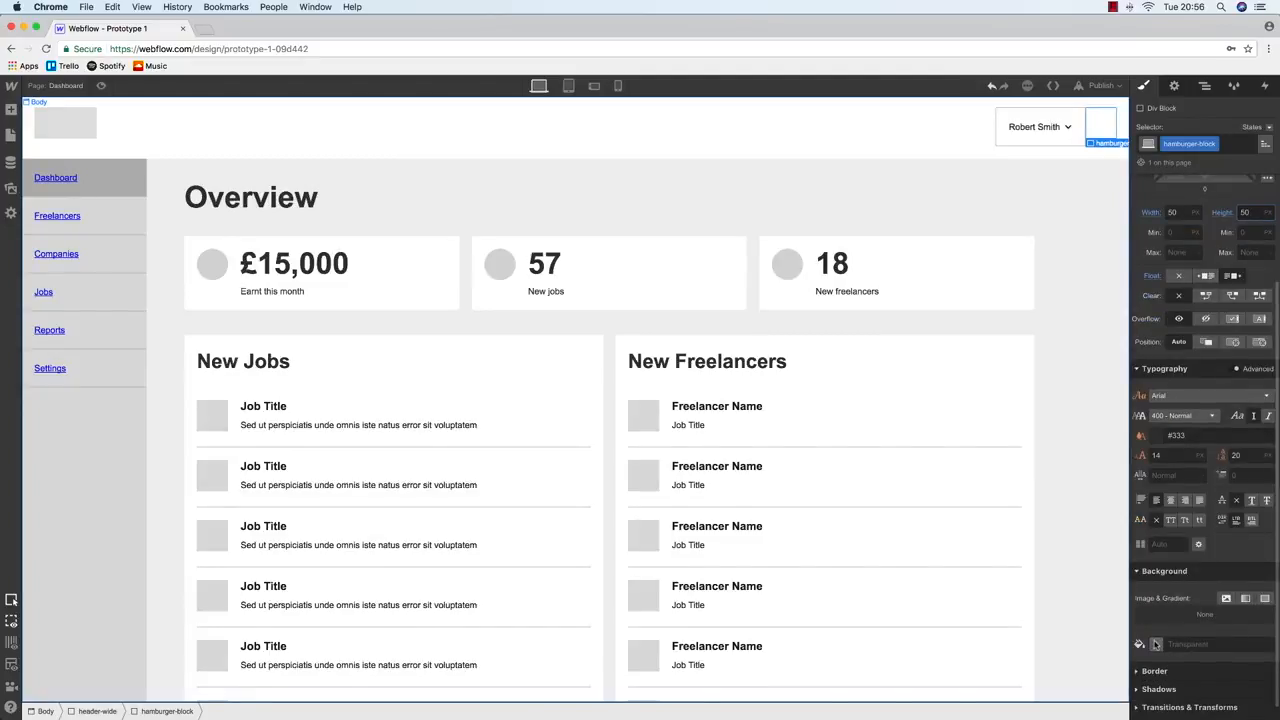
left_click(1156, 644)
left_click_drag(1207, 481, 1134, 477)
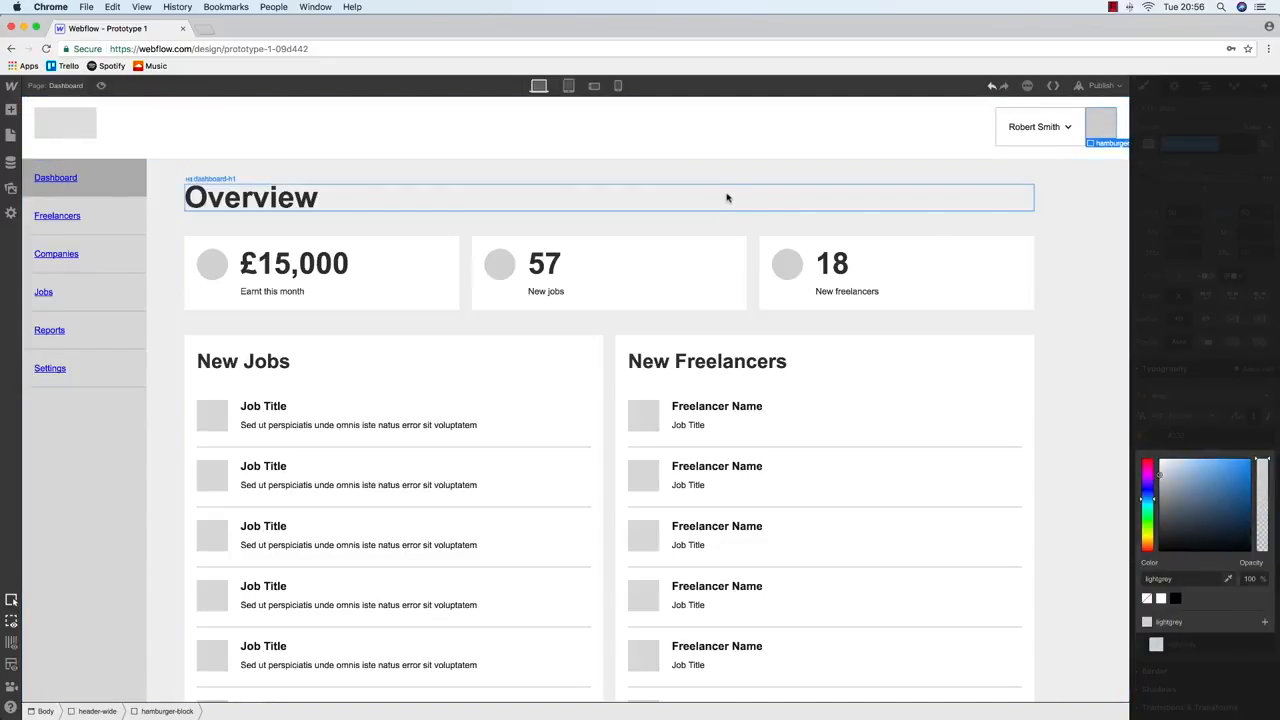
left_click(1102, 120)
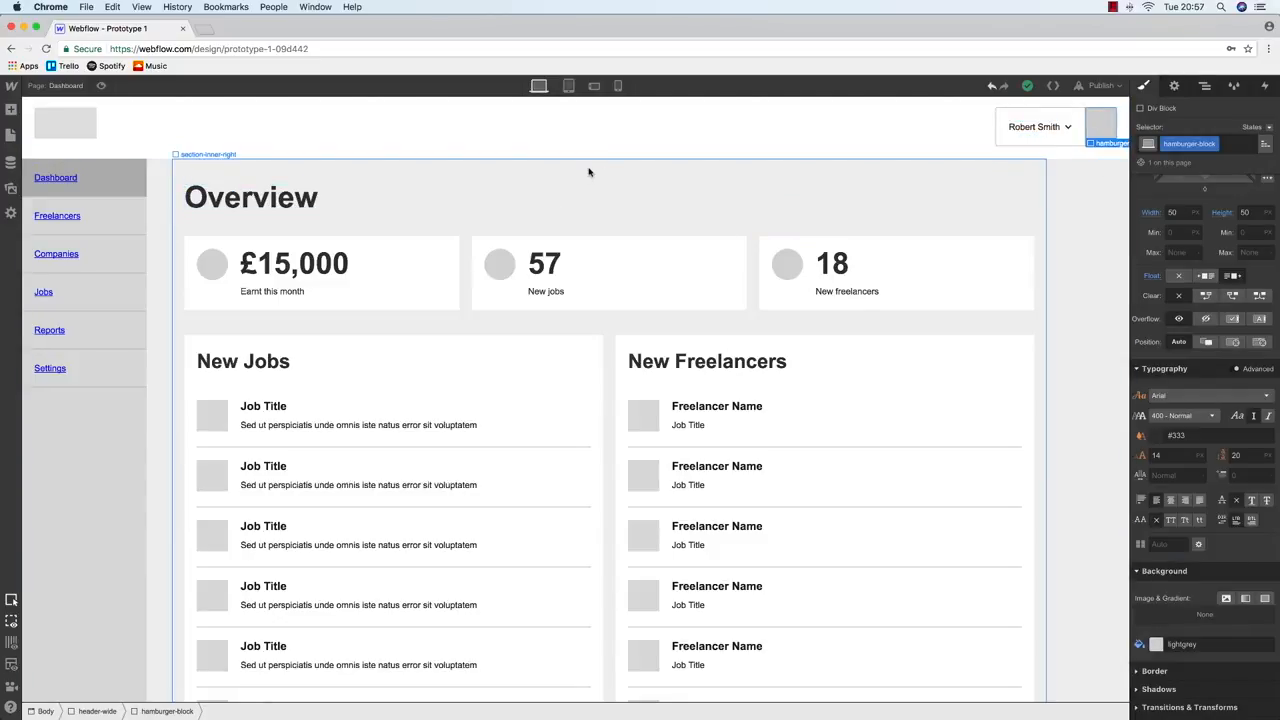
After a quick tablet preview, select the section-left sidebar
left_click(566, 87)
left_click(537, 87)
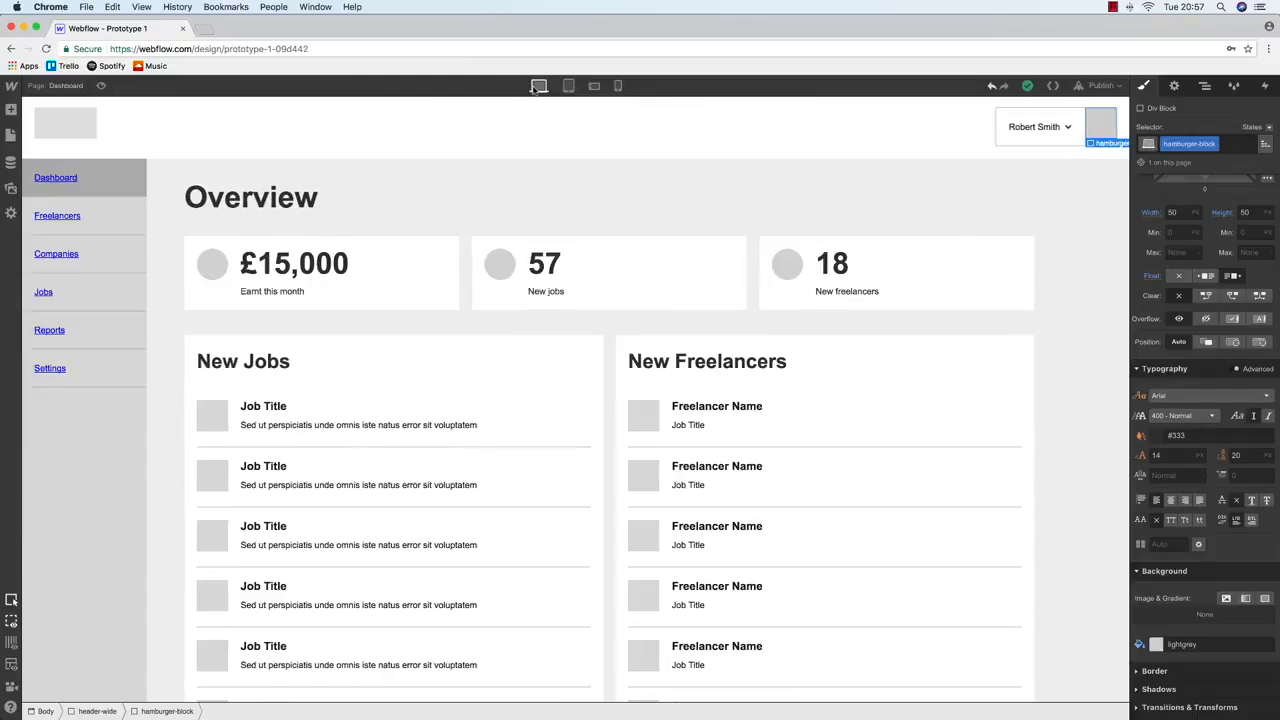
left_click(108, 457)
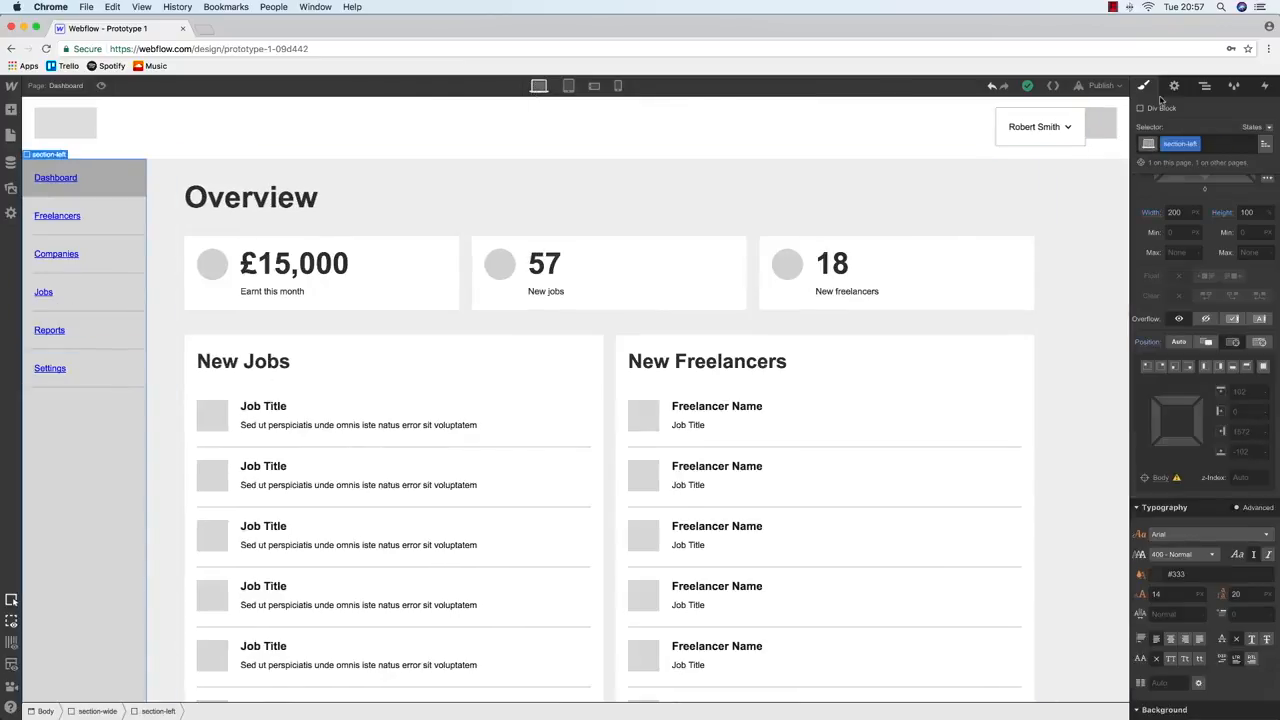
left_click(1204, 86)
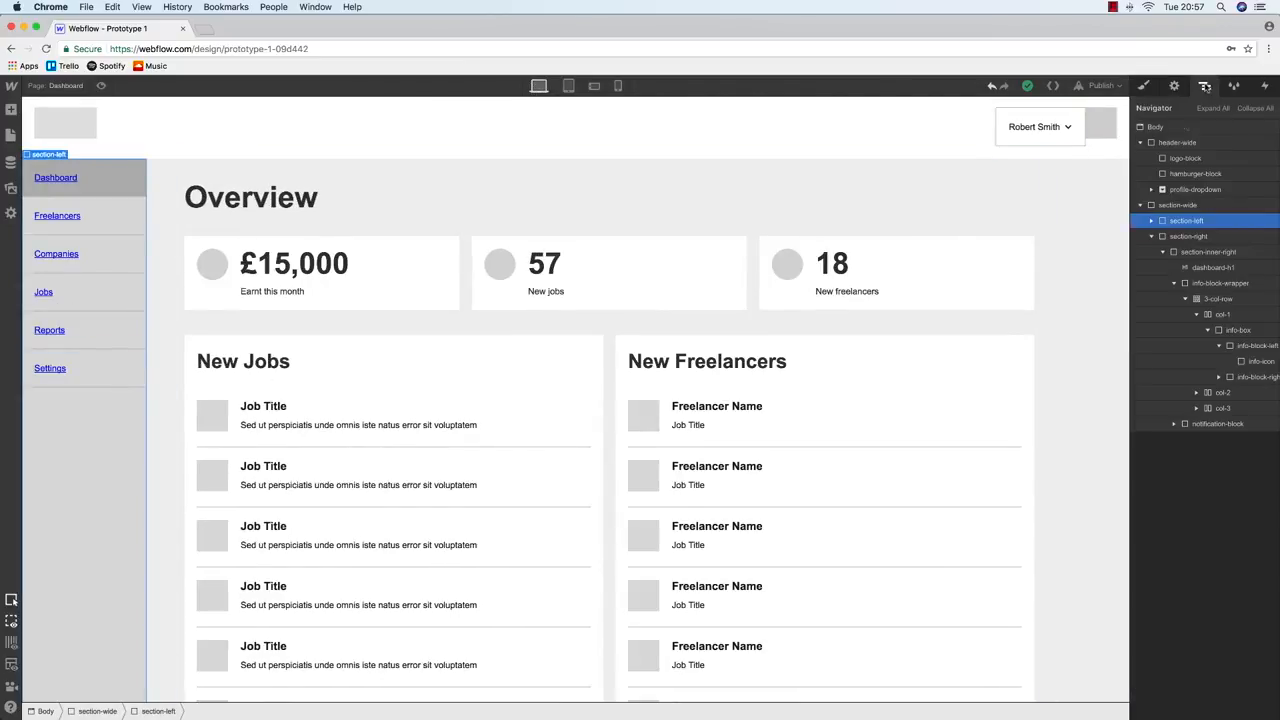
left_click(1151, 237)
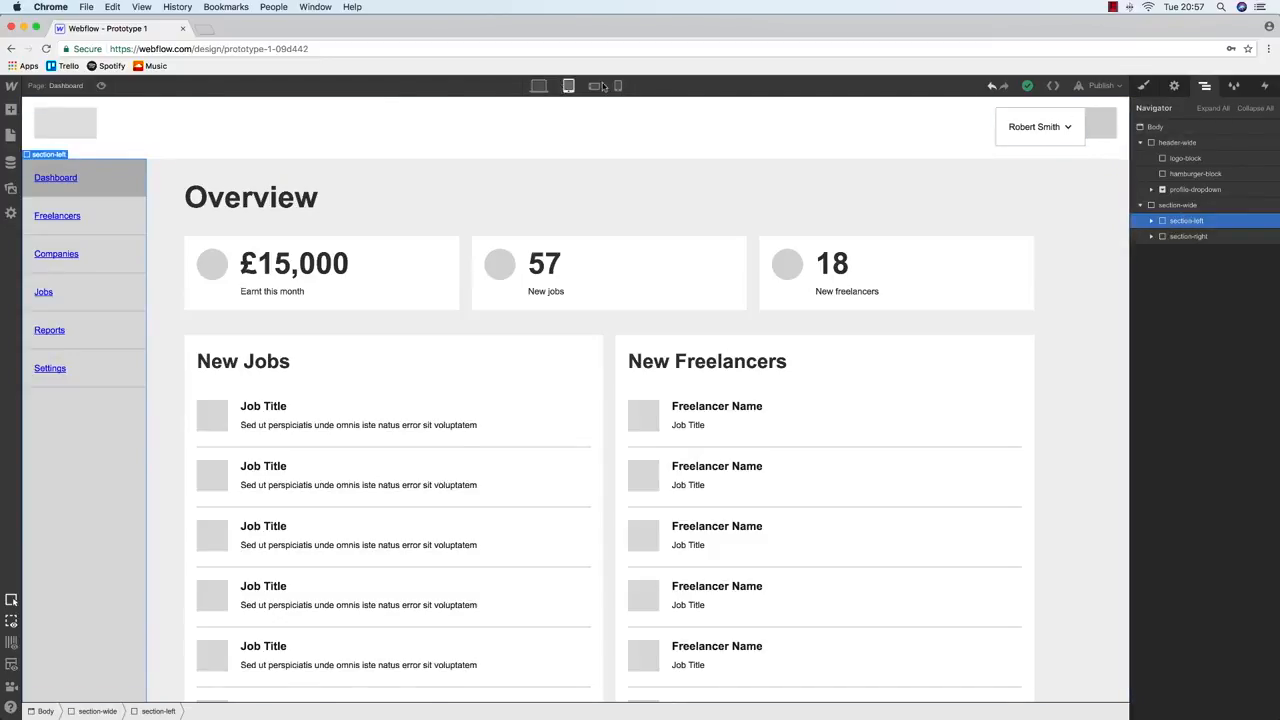
At tablet width, set section-left to Display block with a Left position of -200 px
left_click(568, 86)
left_click(1143, 86)
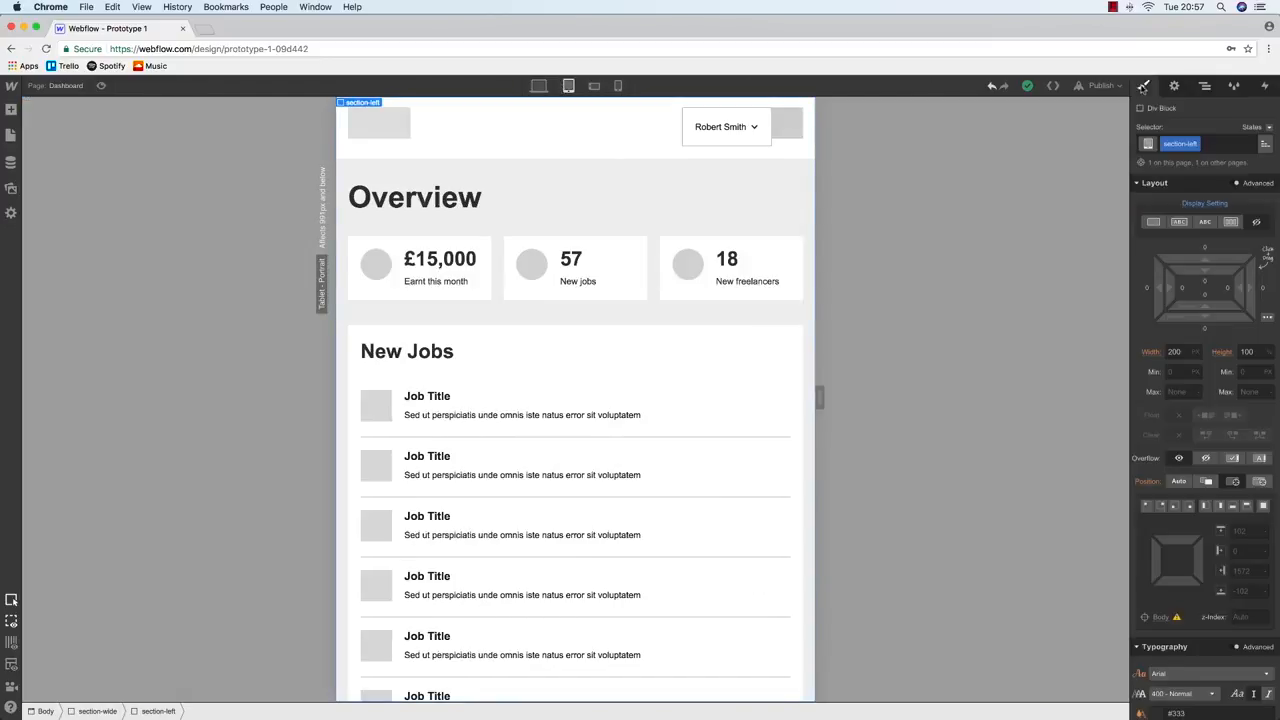
left_click(1155, 222)
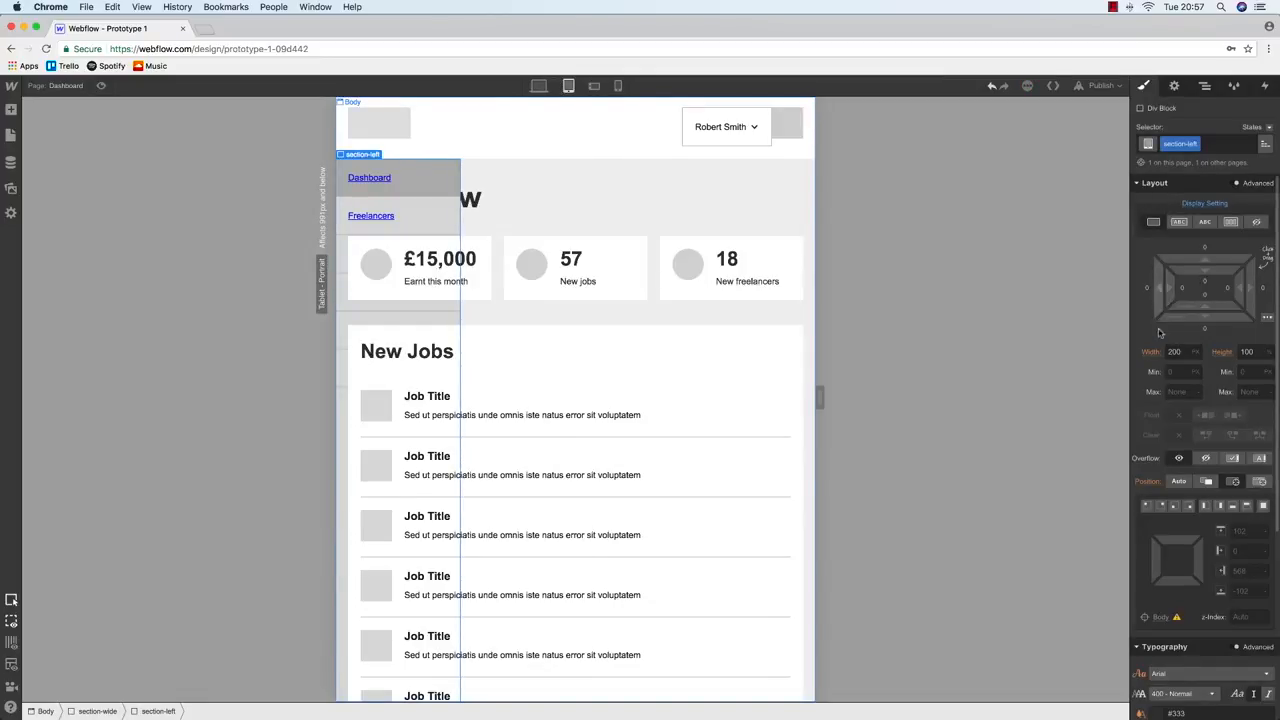
scroll(1165, 463, "down", 3)
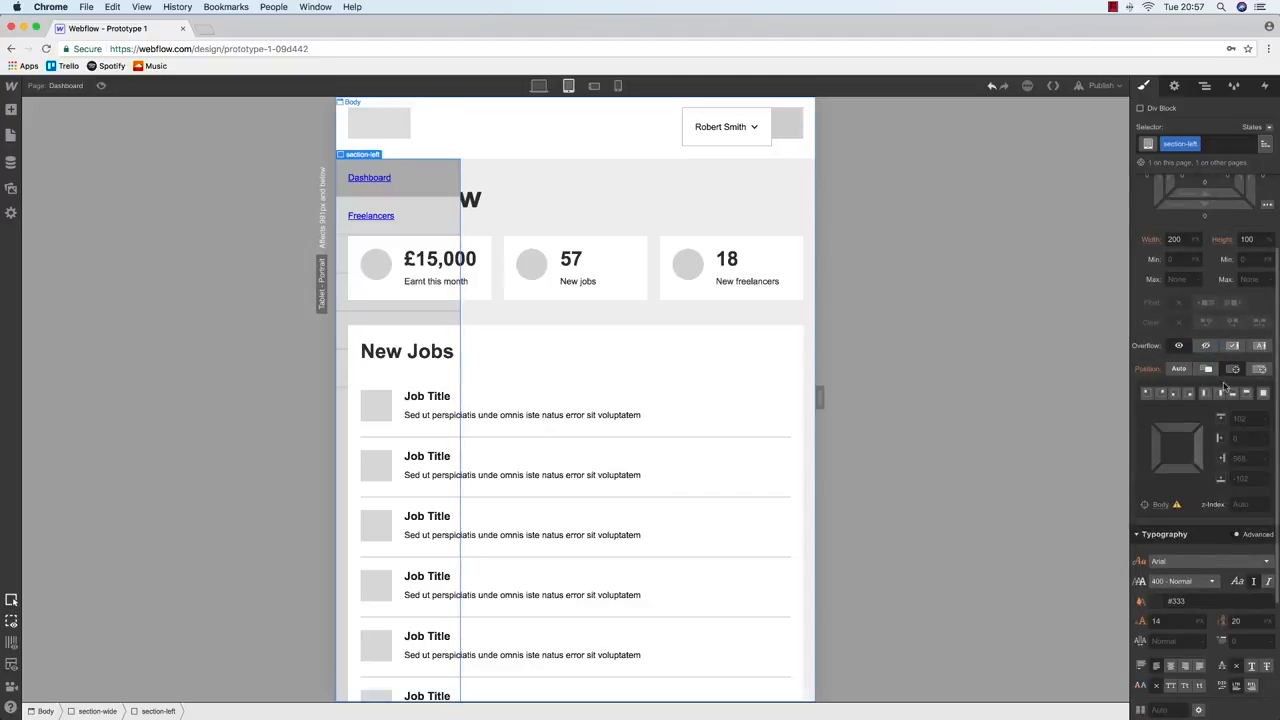
left_click_drag(1156, 446, 783, 449)
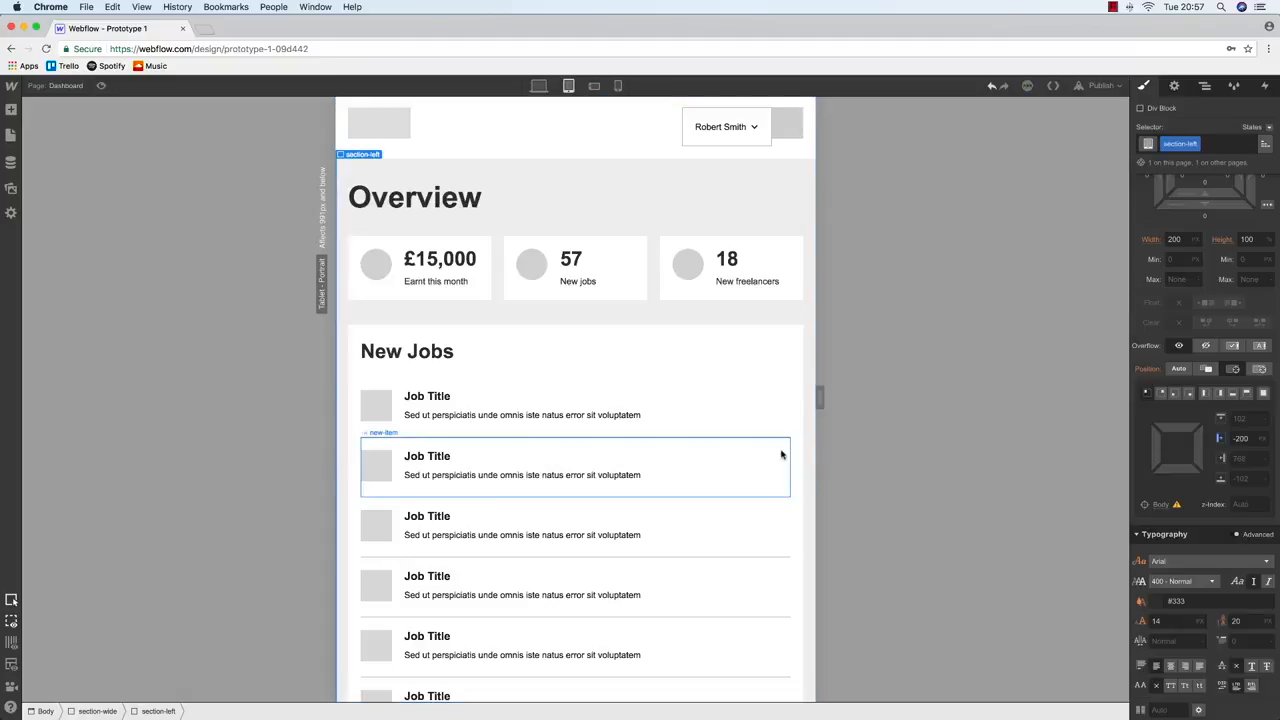
Check the layout at tablet, landscape and portrait phone widths, then return to desktop
left_click(538, 86)
key("shift+2")
key("shift+3")
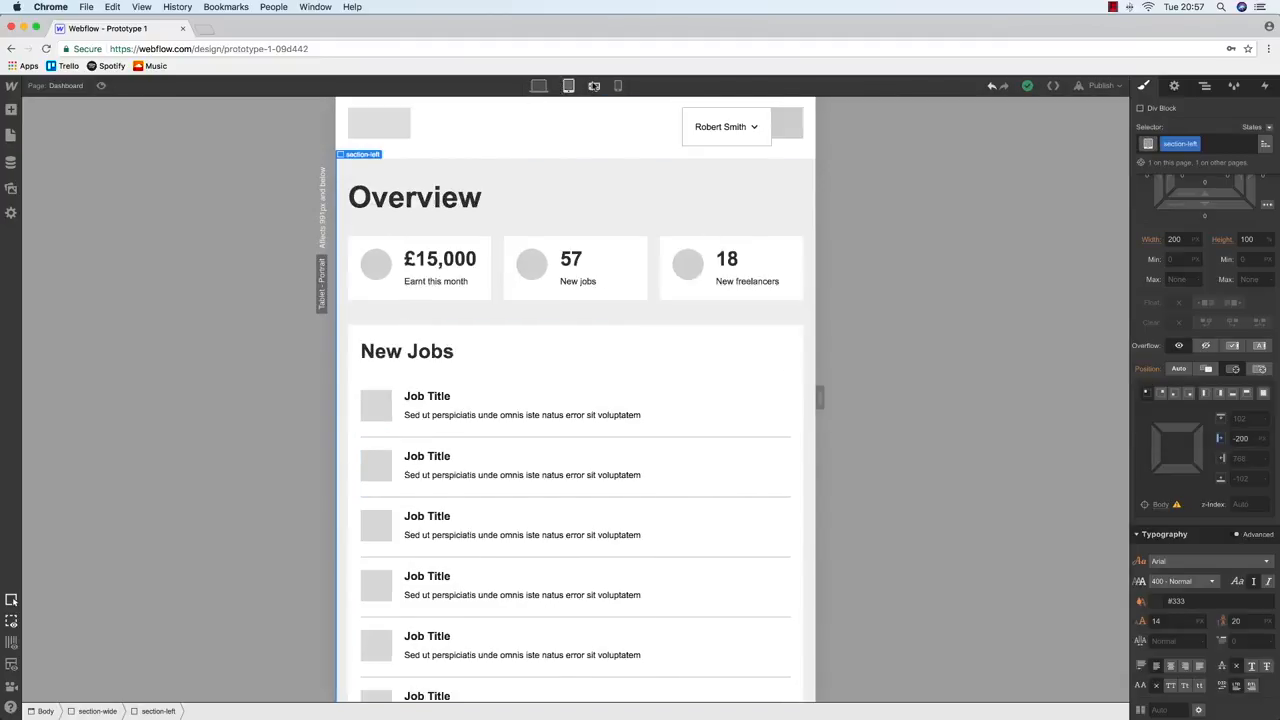
key("shift+4")
left_click(538, 90)
Publish the site to the selected domain and open the live site
left_click(1101, 87)
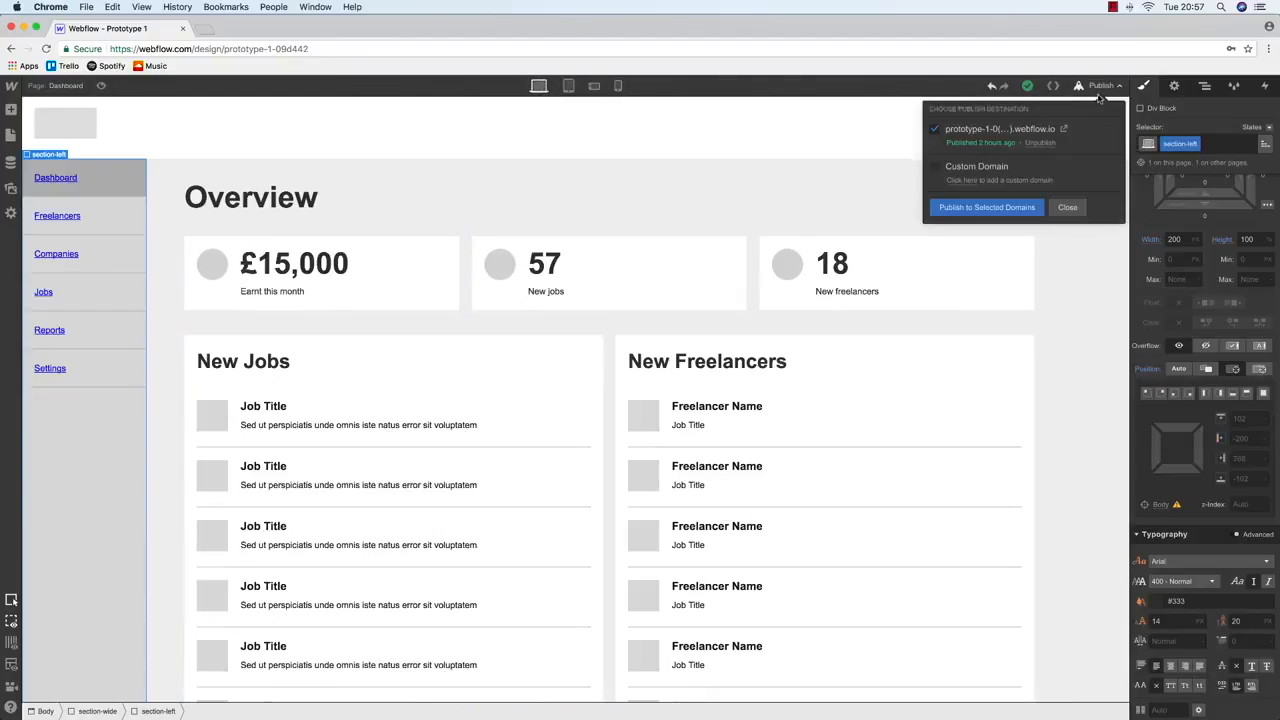
left_click(1007, 208)
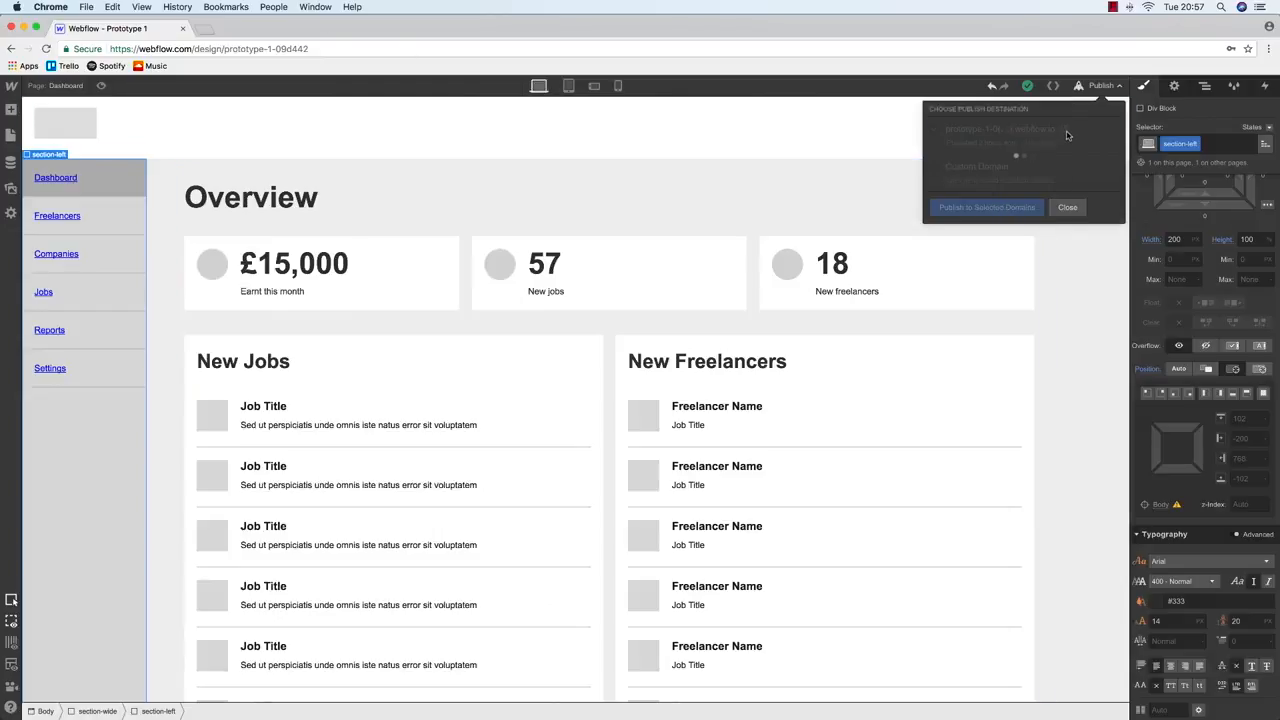
left_click(1030, 129)
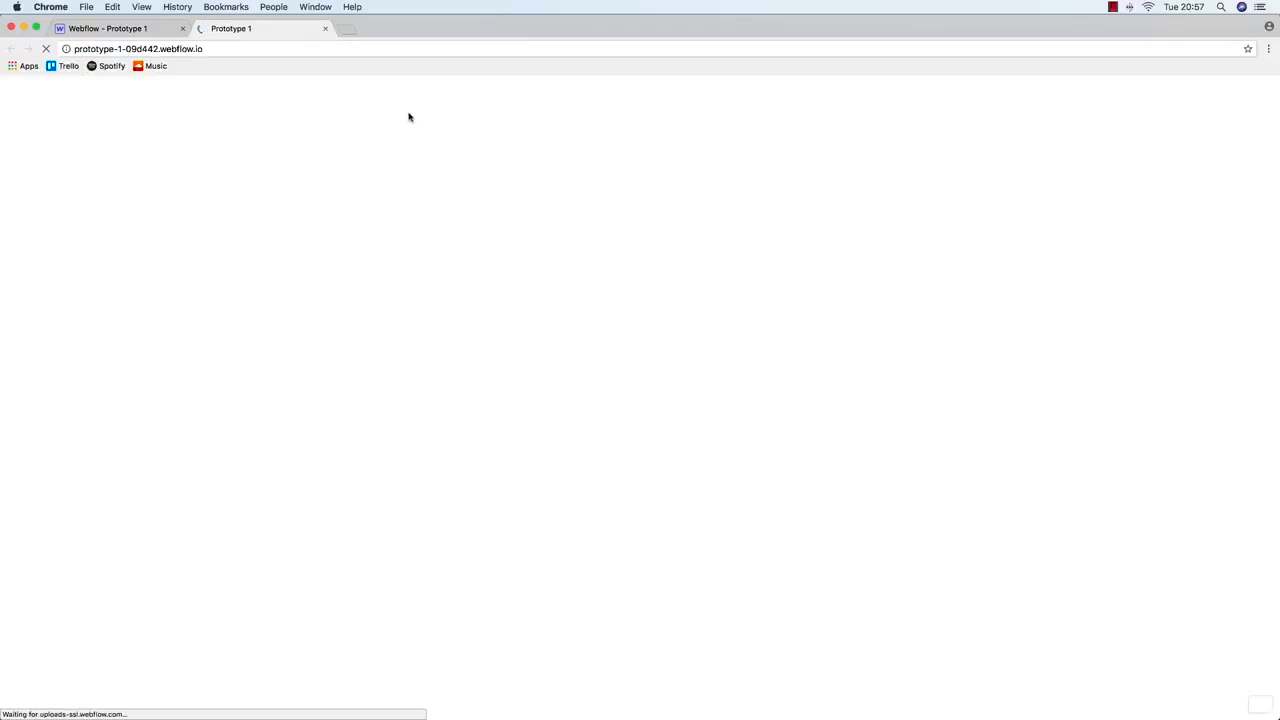
Load the live /dashboard page at a narrower width, then select hamburger-block back in Webflow
left_click(251, 49)
left_click(251, 49)
type("/dashvo")
key("BackSpace")
key("BackSpace")
key("BackSpace")
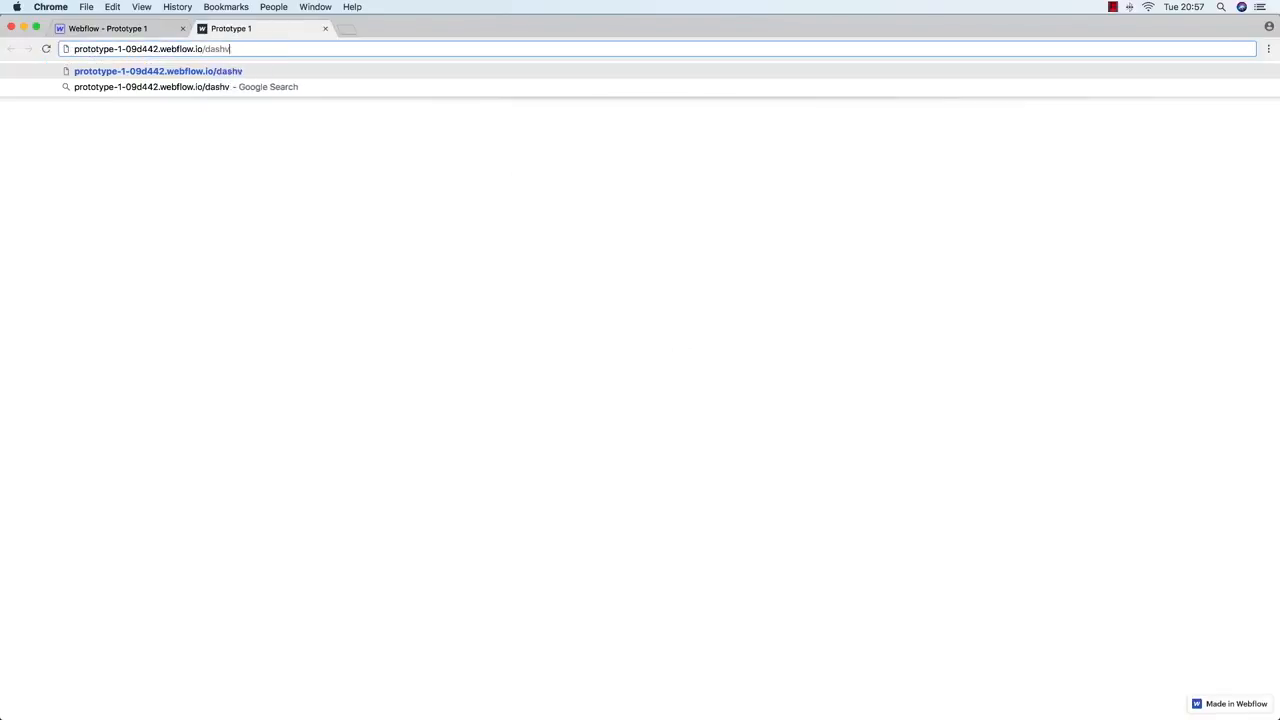
type("hboard")
key("Return")
left_click_drag(1279, 222, 1277, 285)
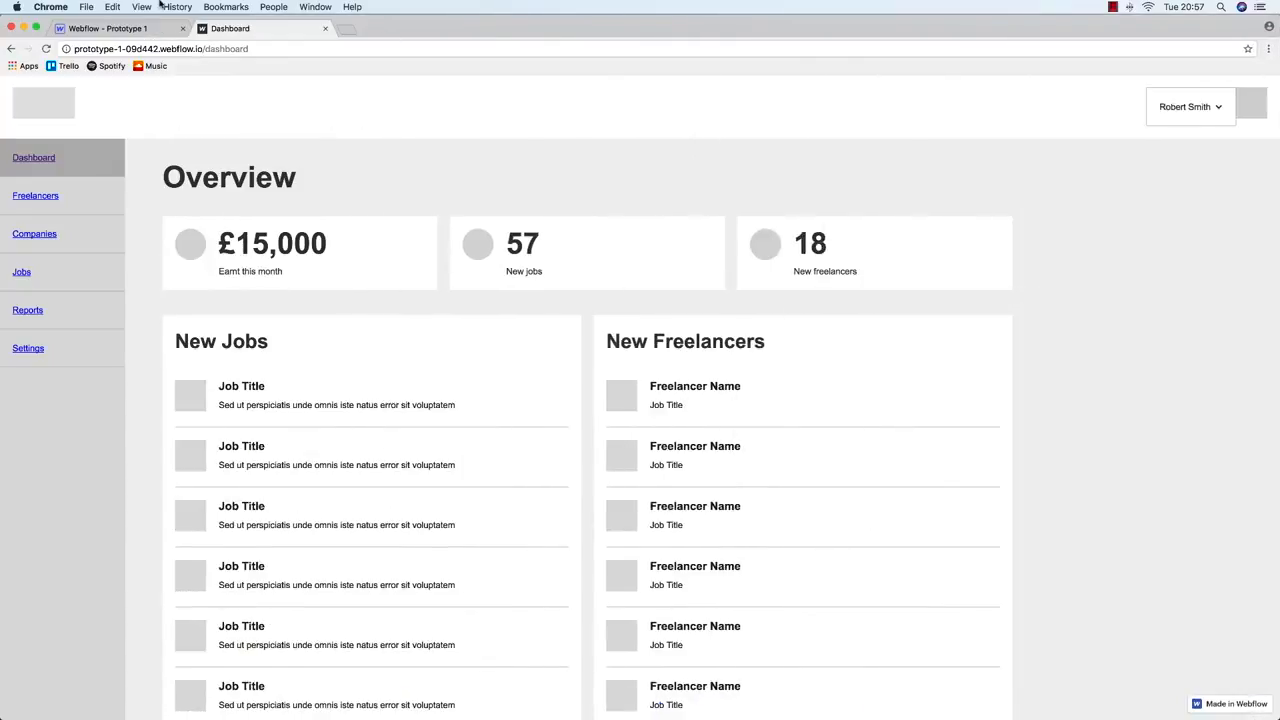
left_click(140, 28)
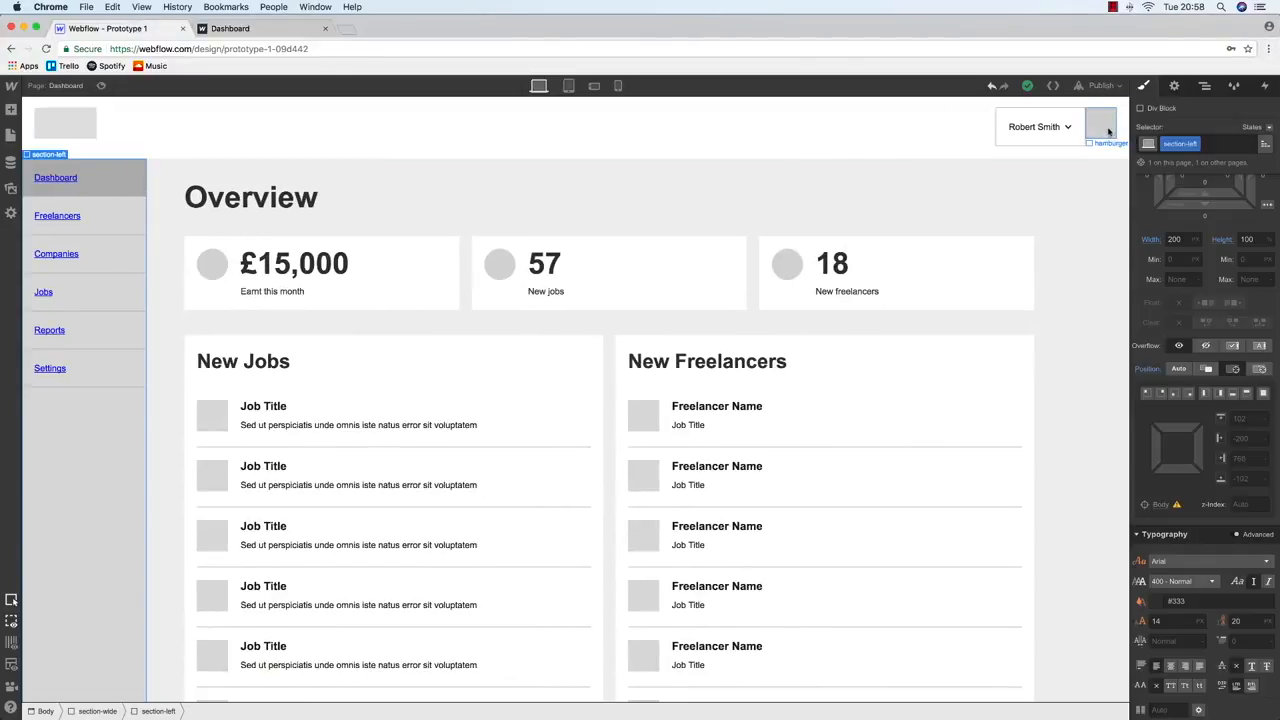
left_click(1108, 132)
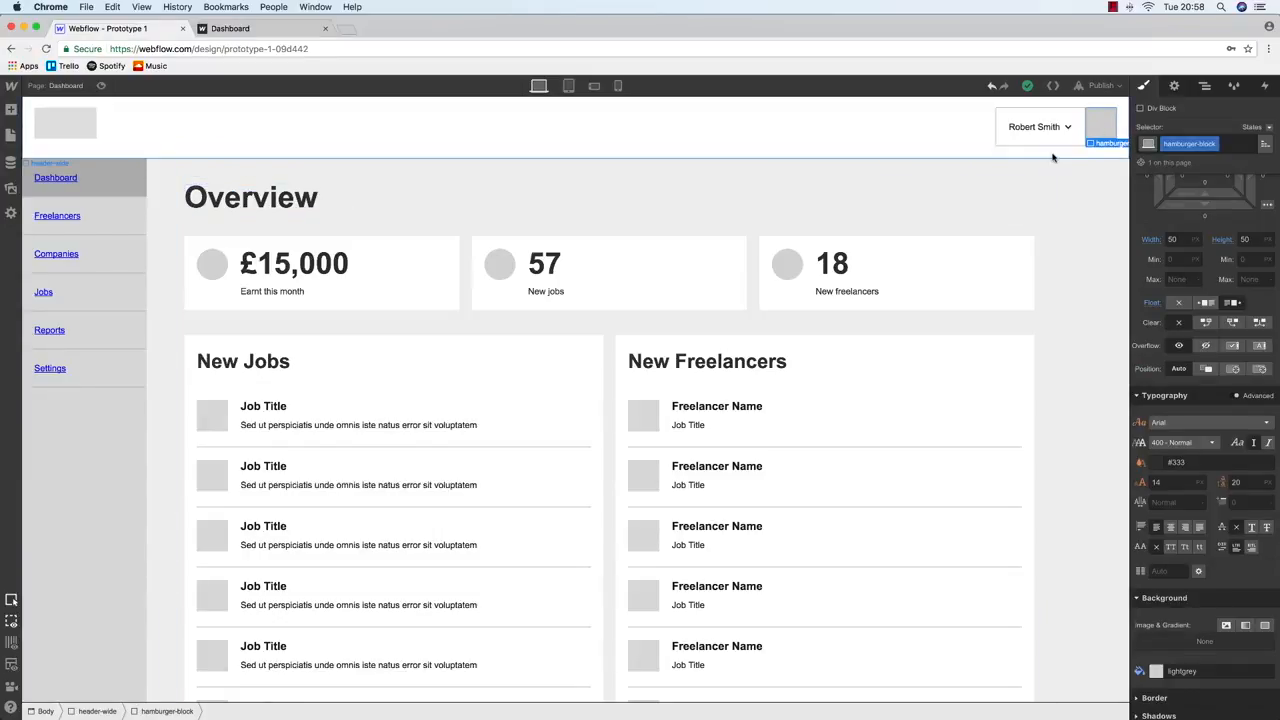
Add a legacy interaction named Responsive navigation to the hamburger block
left_click(568, 86)
left_click(540, 87)
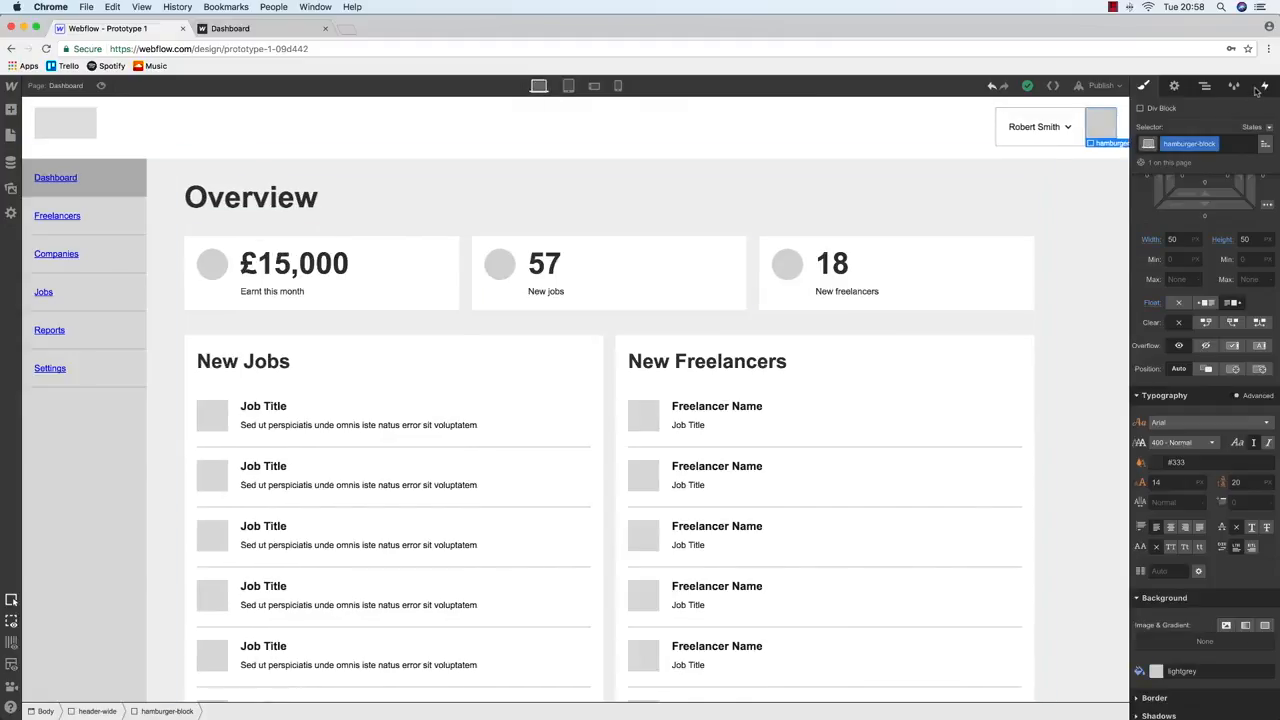
left_click(1261, 88)
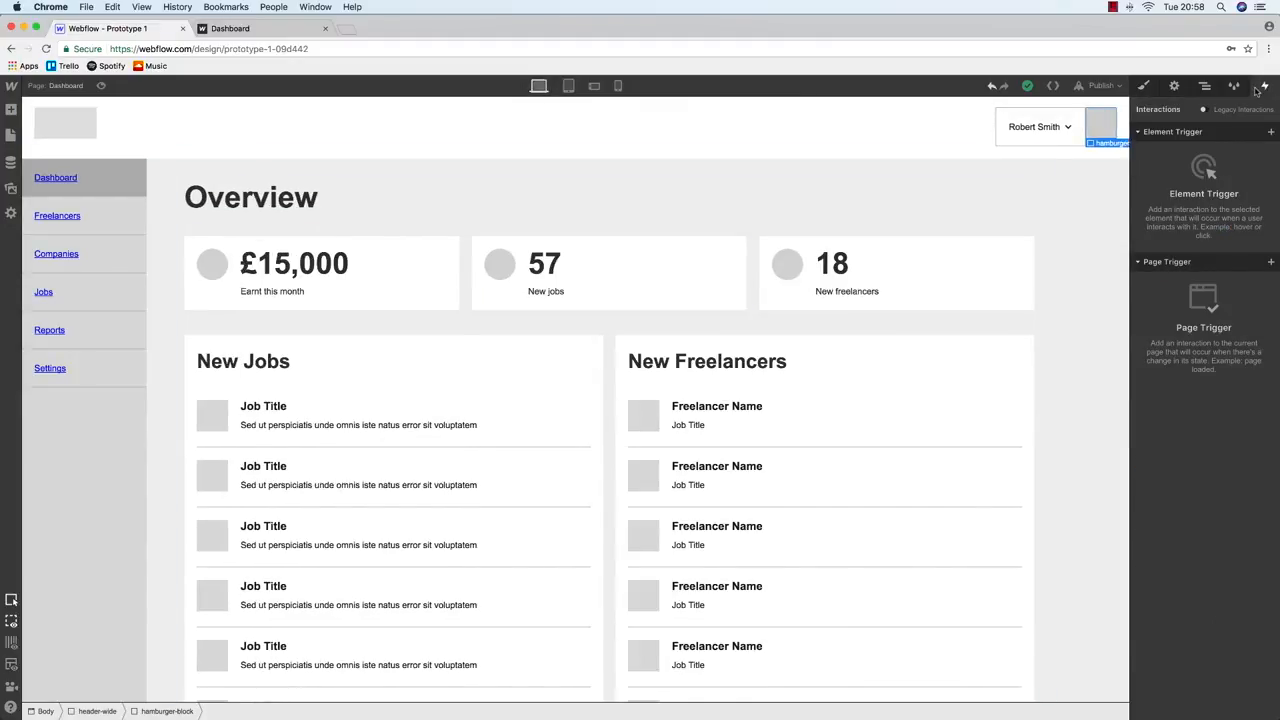
left_click(1205, 111)
left_click(1264, 139)
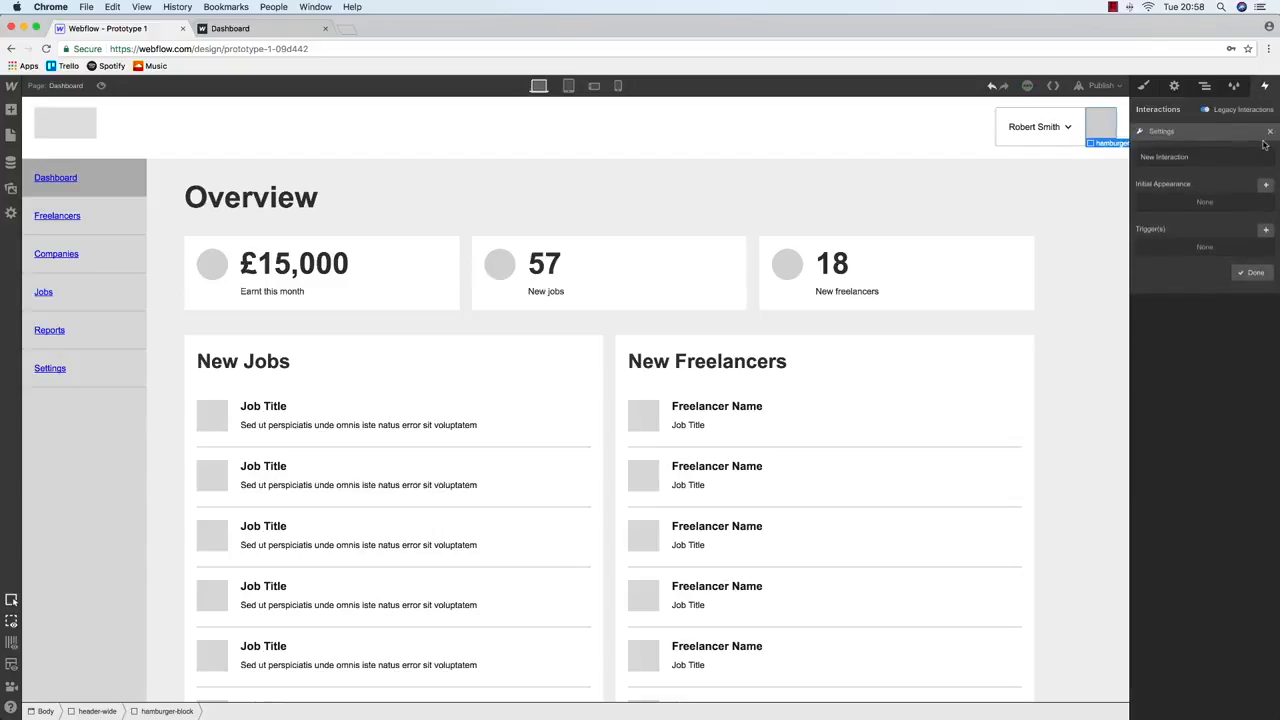
left_click(1210, 155)
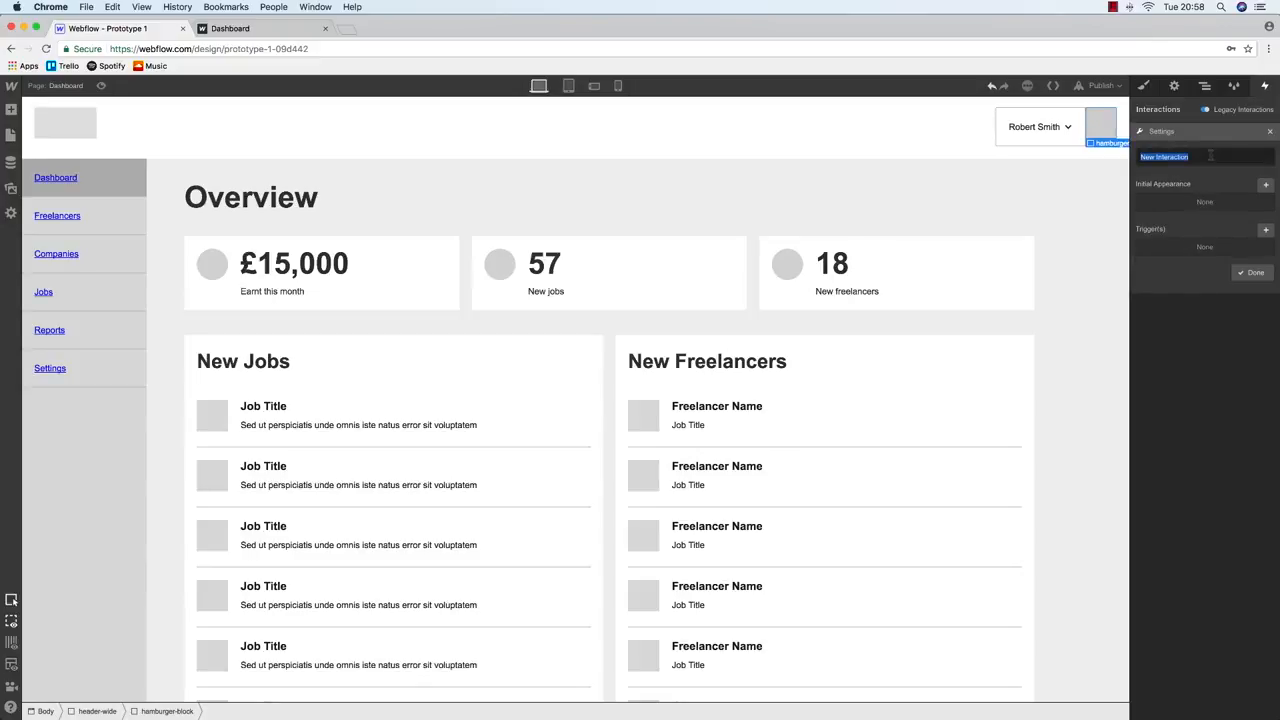
type("Reso")
key("Return")
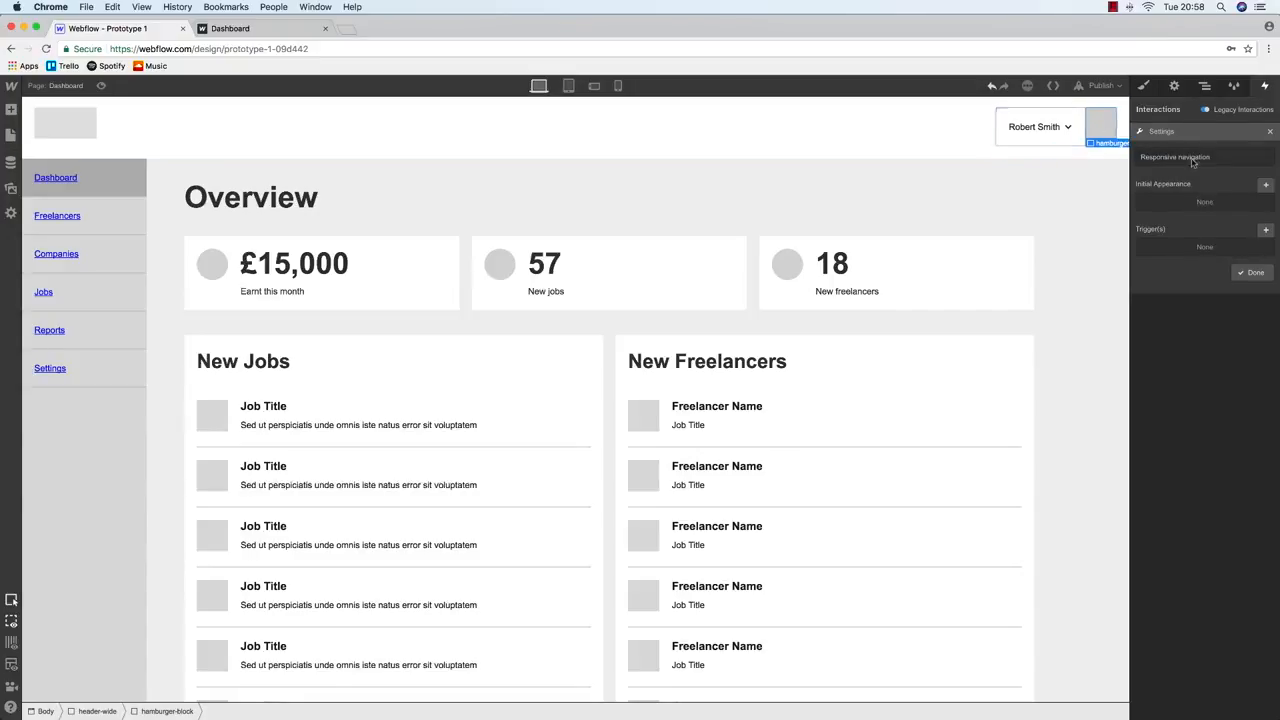
Add a Click trigger to the interaction that affects section-left
left_click(1266, 231)
left_click(1155, 300)
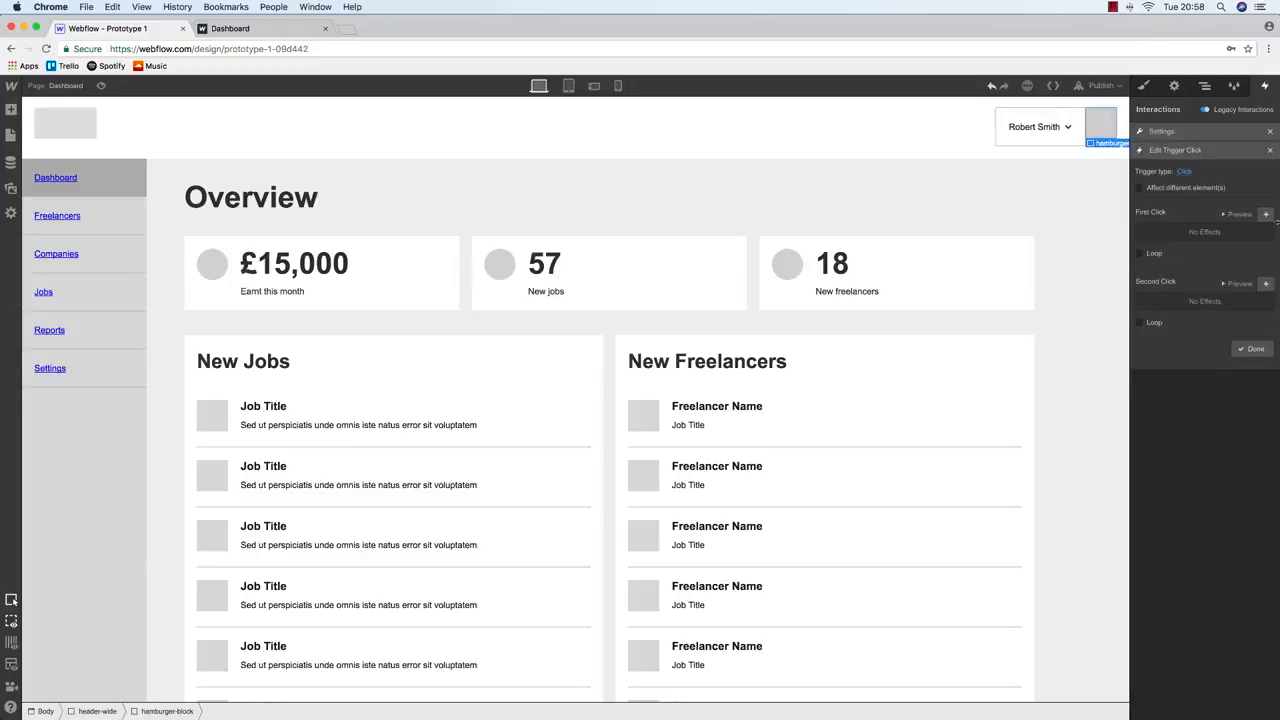
left_click(1183, 188)
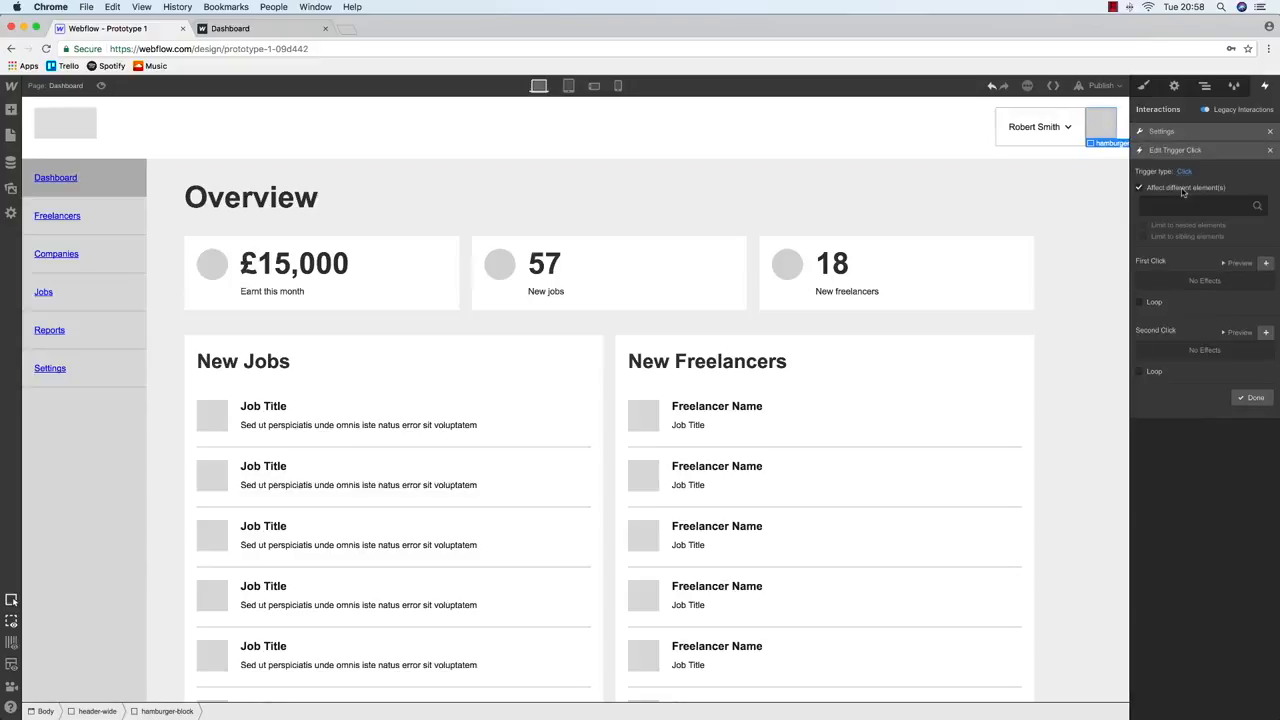
left_click(1204, 87)
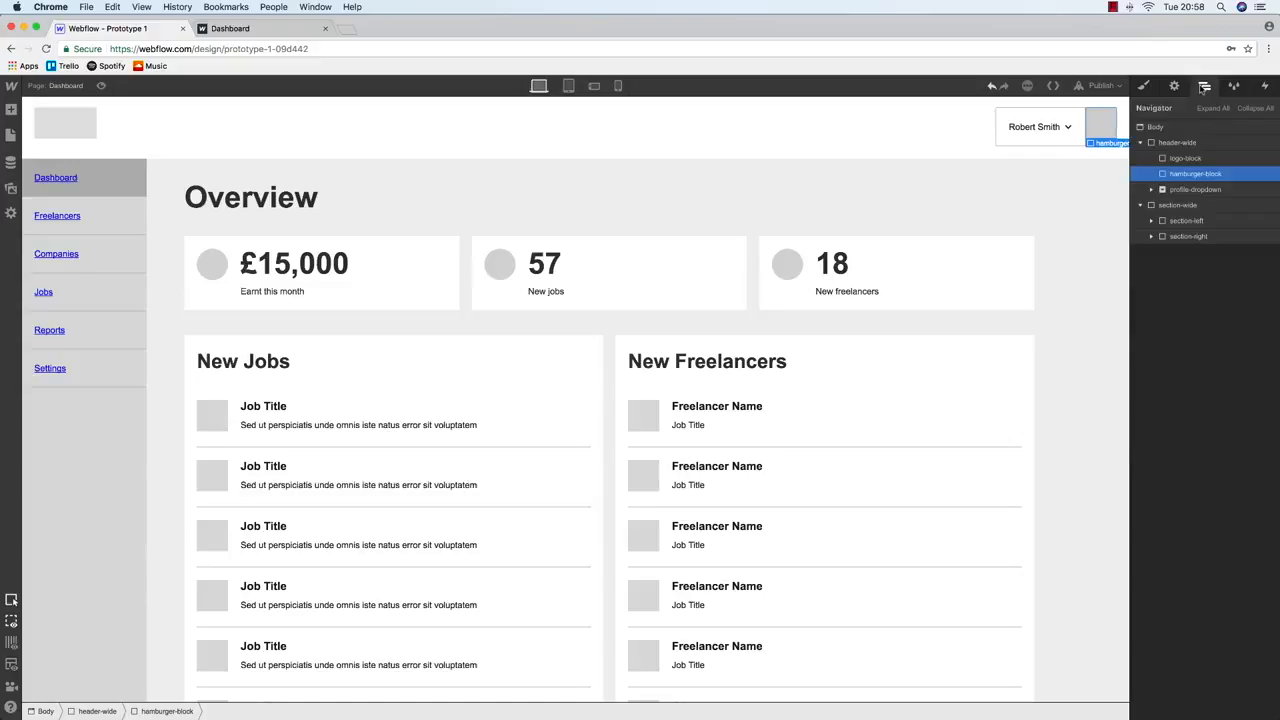
left_click(1268, 88)
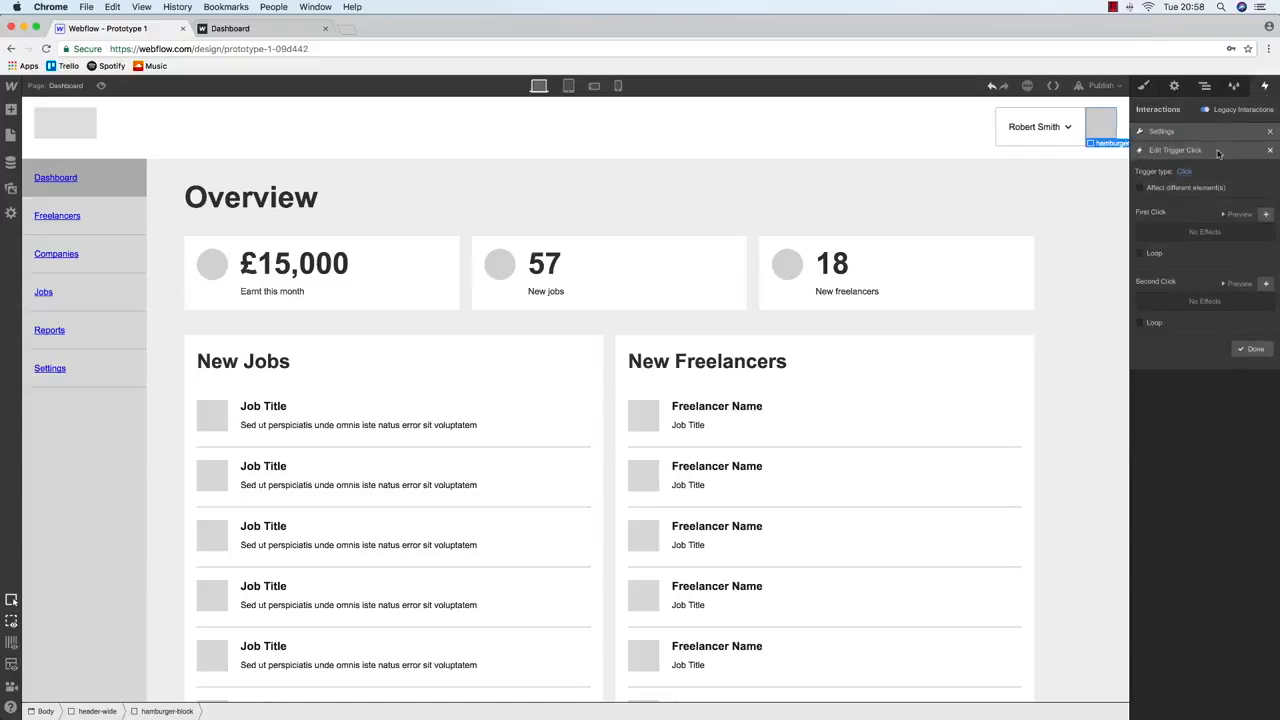
left_click(1174, 189)
type("s")
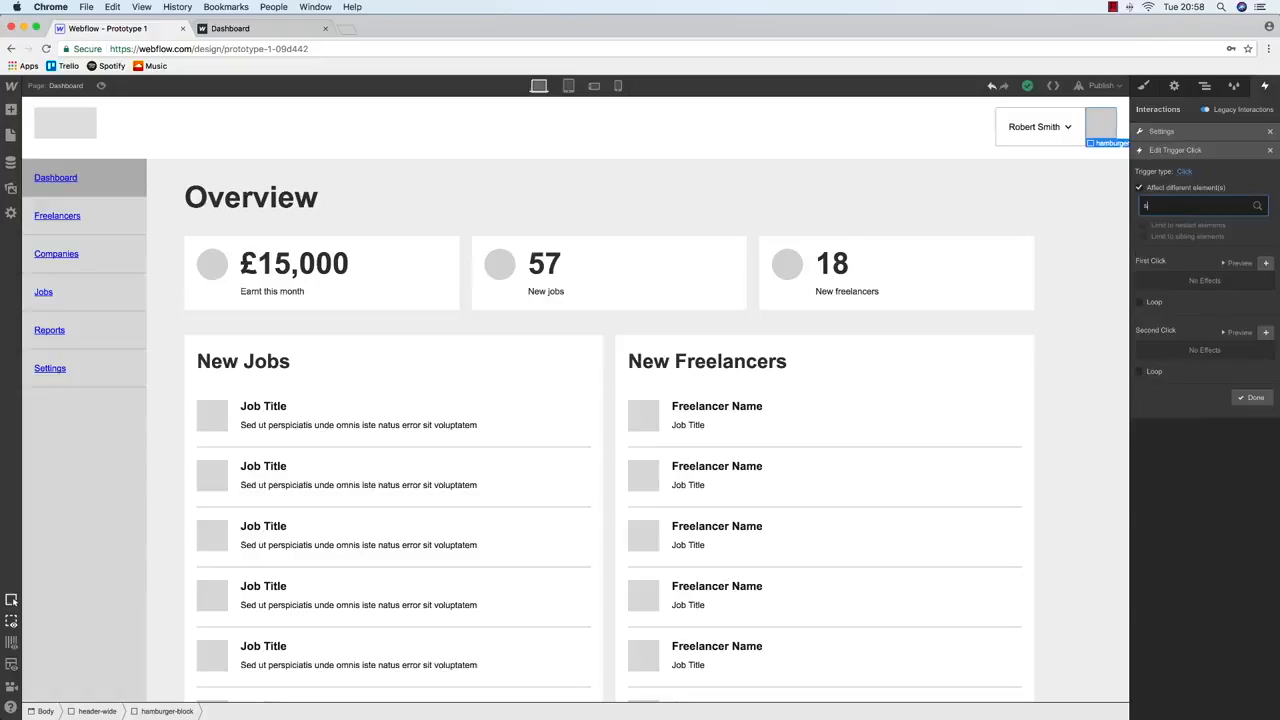
type("ec")
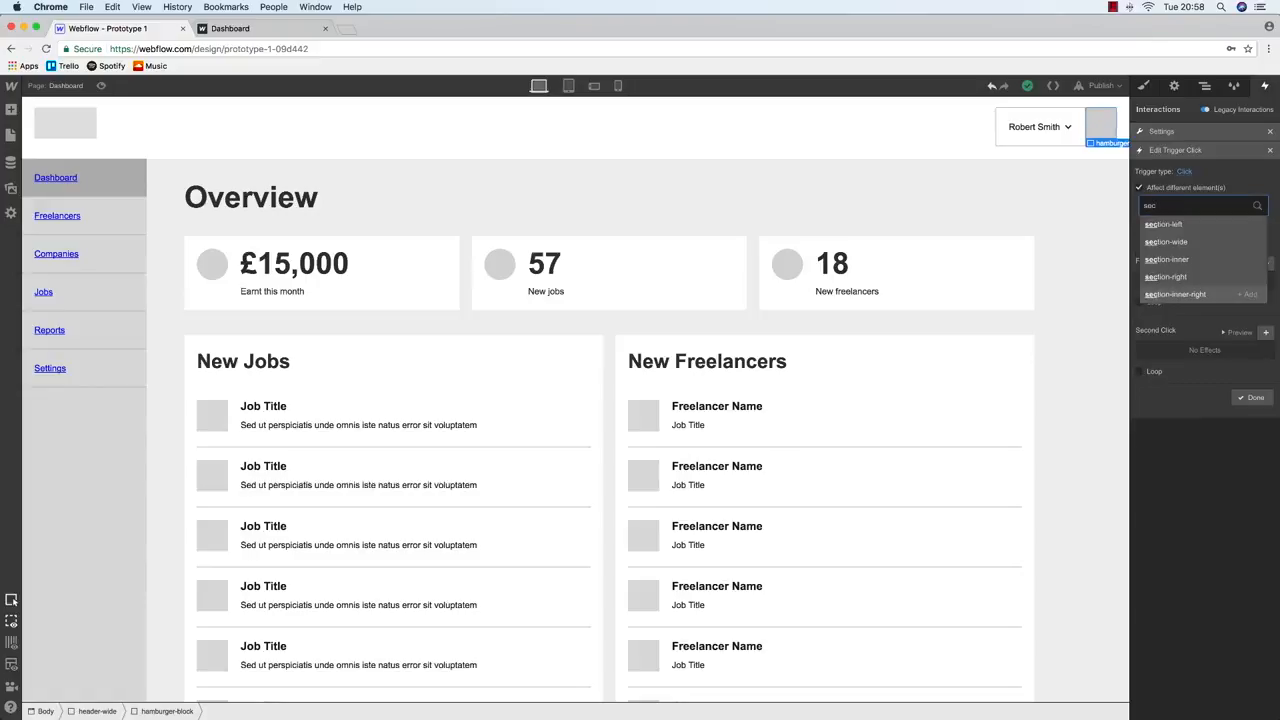
left_click(1180, 225)
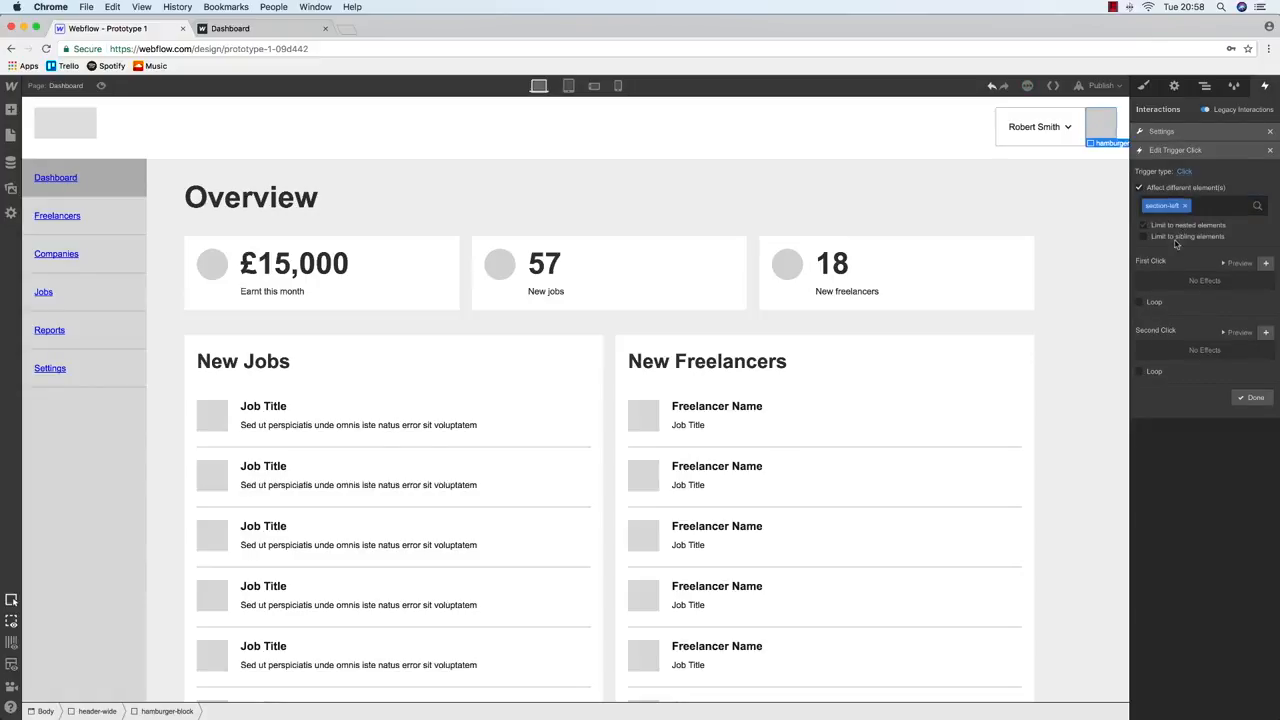
Add a first-click Move X 200px transform and preview it at tablet width
left_click(1266, 264)
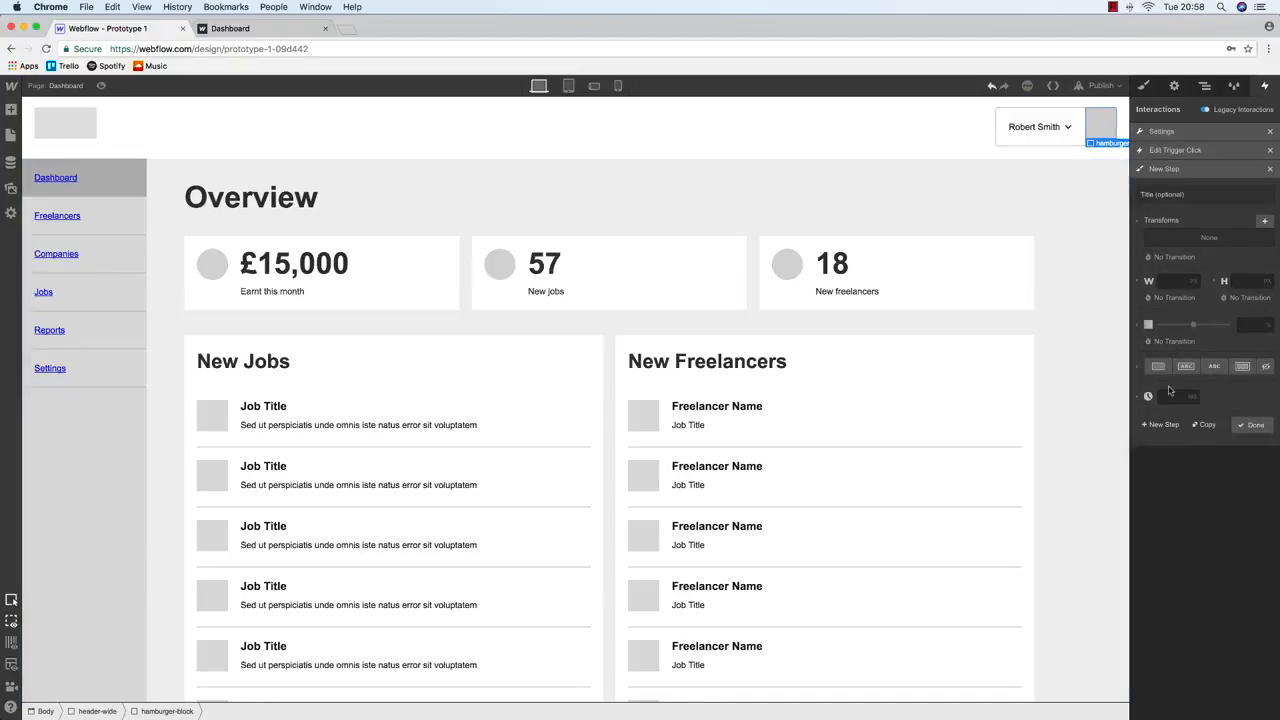
left_click(1266, 223)
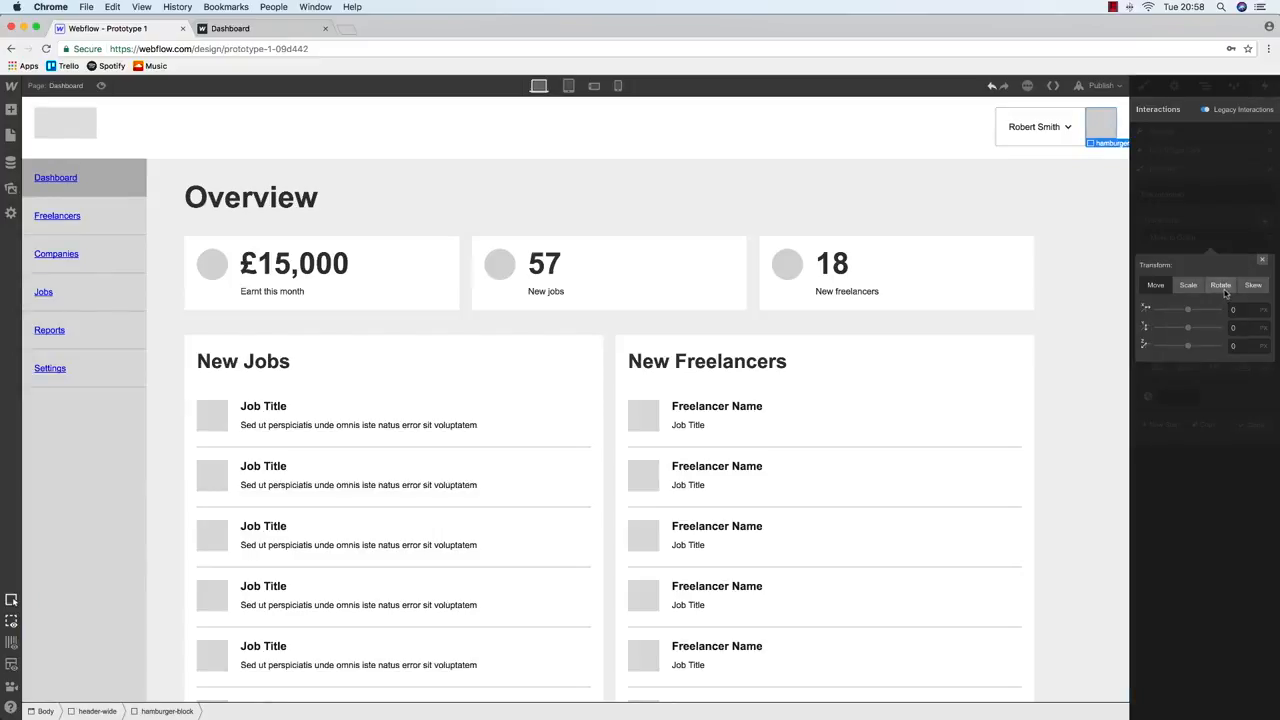
left_click_drag(1187, 310, 1200, 312)
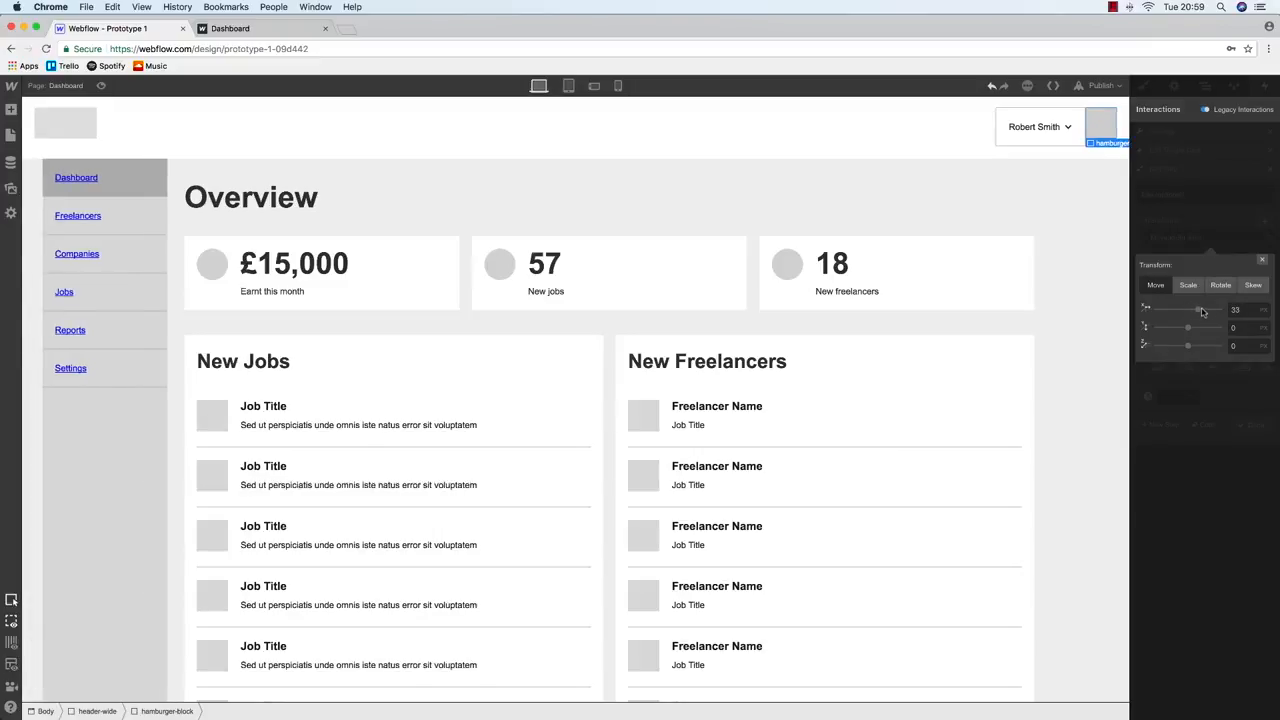
left_click_drag(1203, 312, 1218, 310)
type("200")
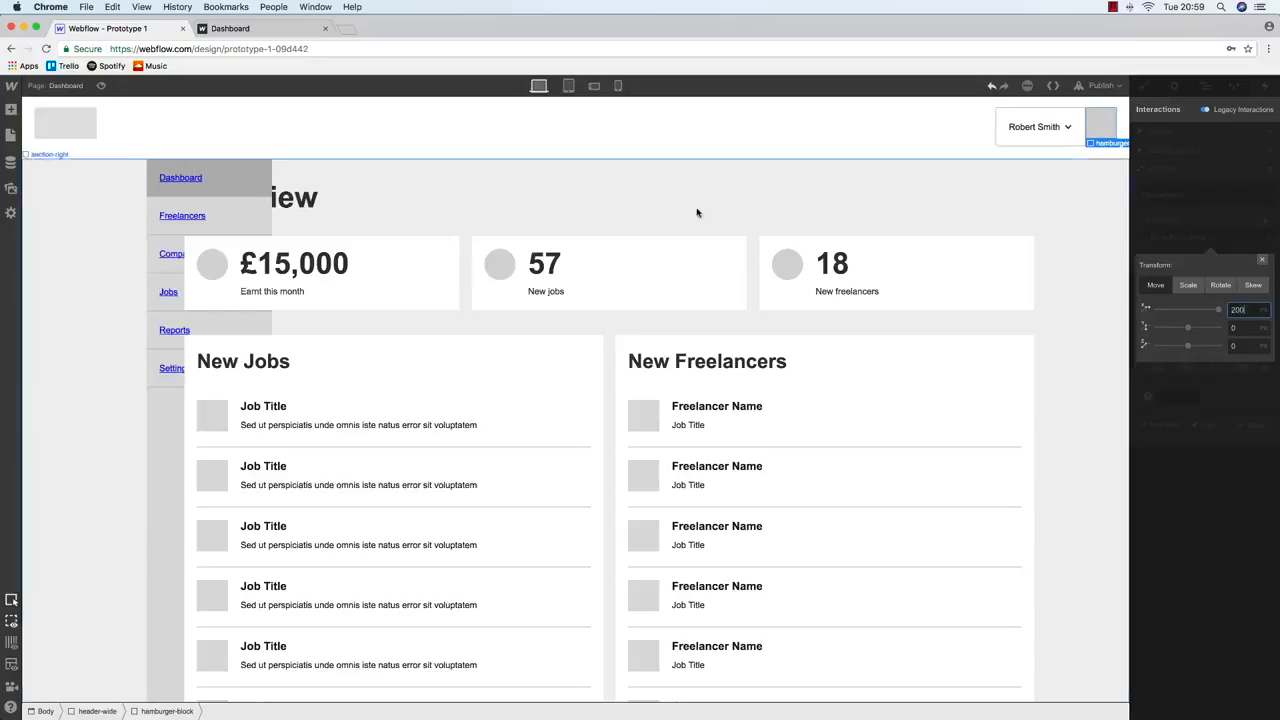
left_click(569, 86)
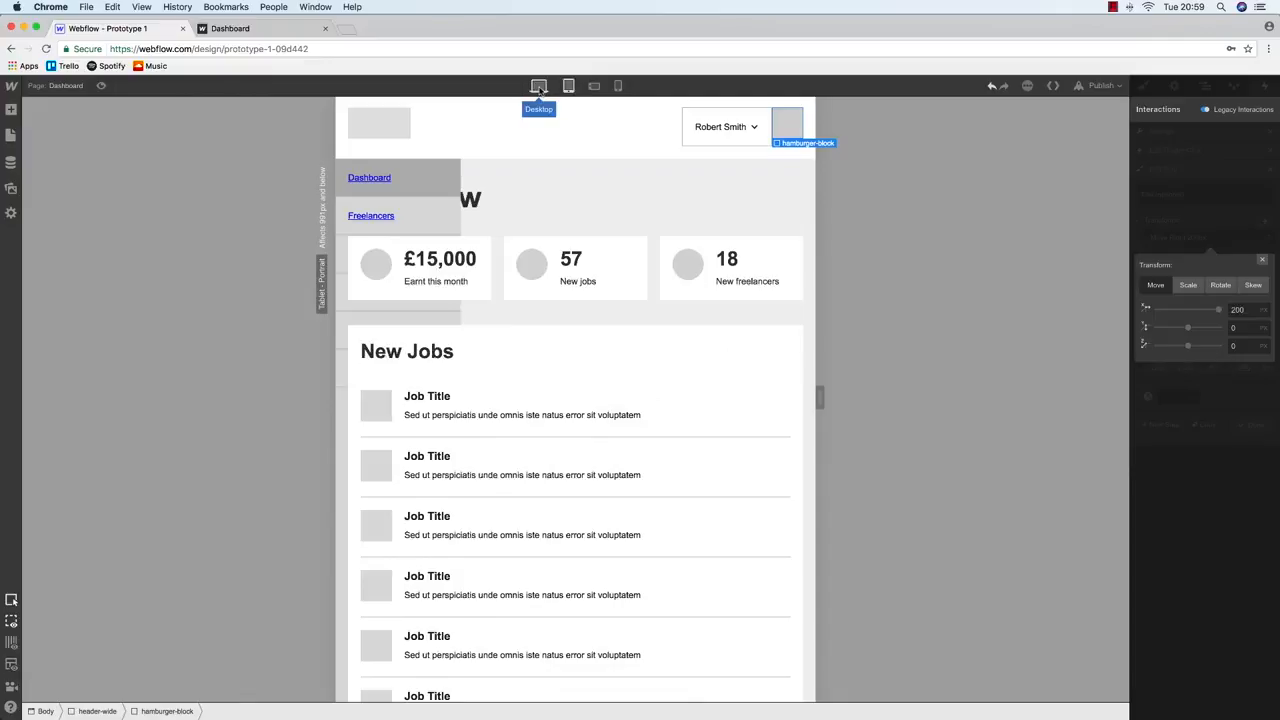
left_click(539, 87)
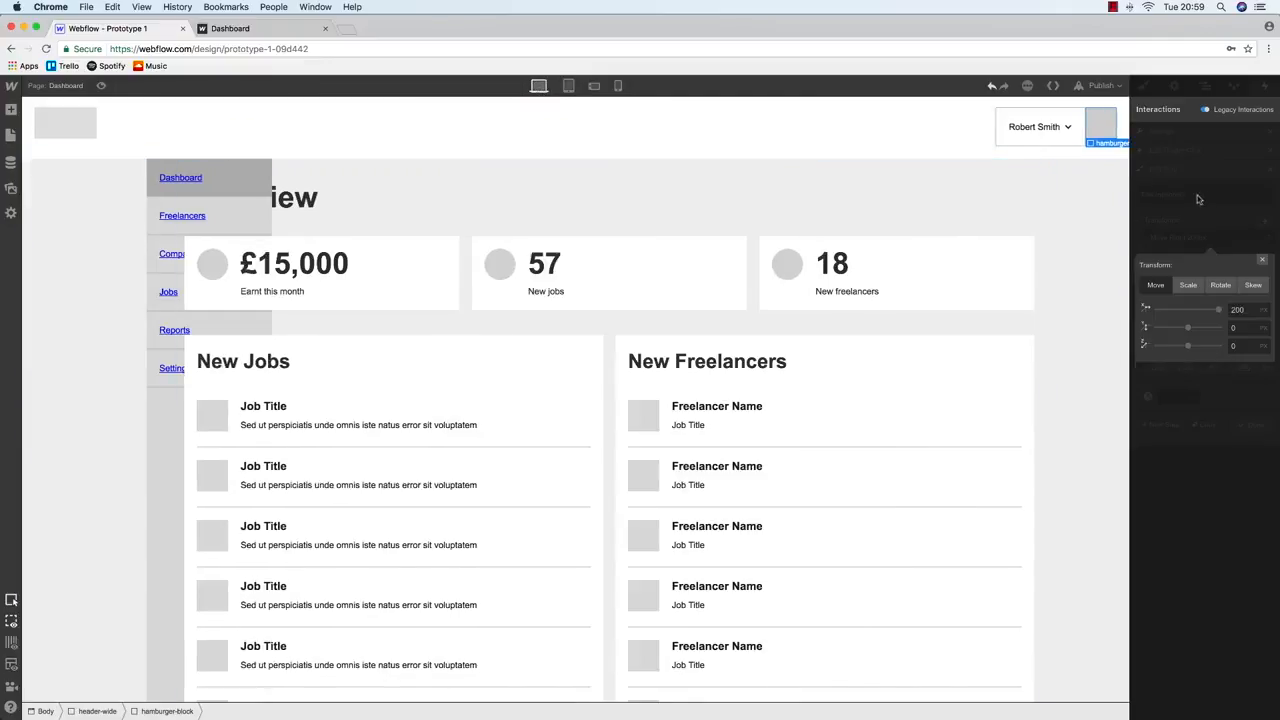
left_click(1203, 87)
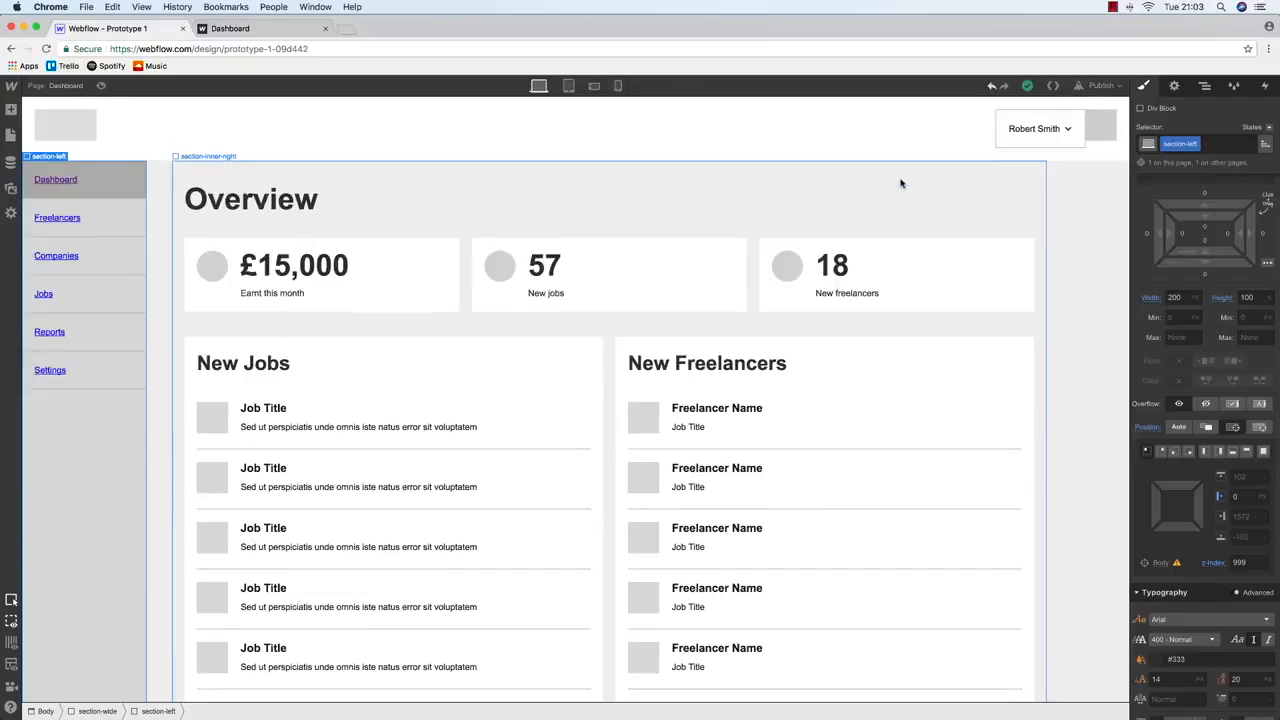
Add a second-click transform moving section-left back to its origin
left_click(1102, 125)
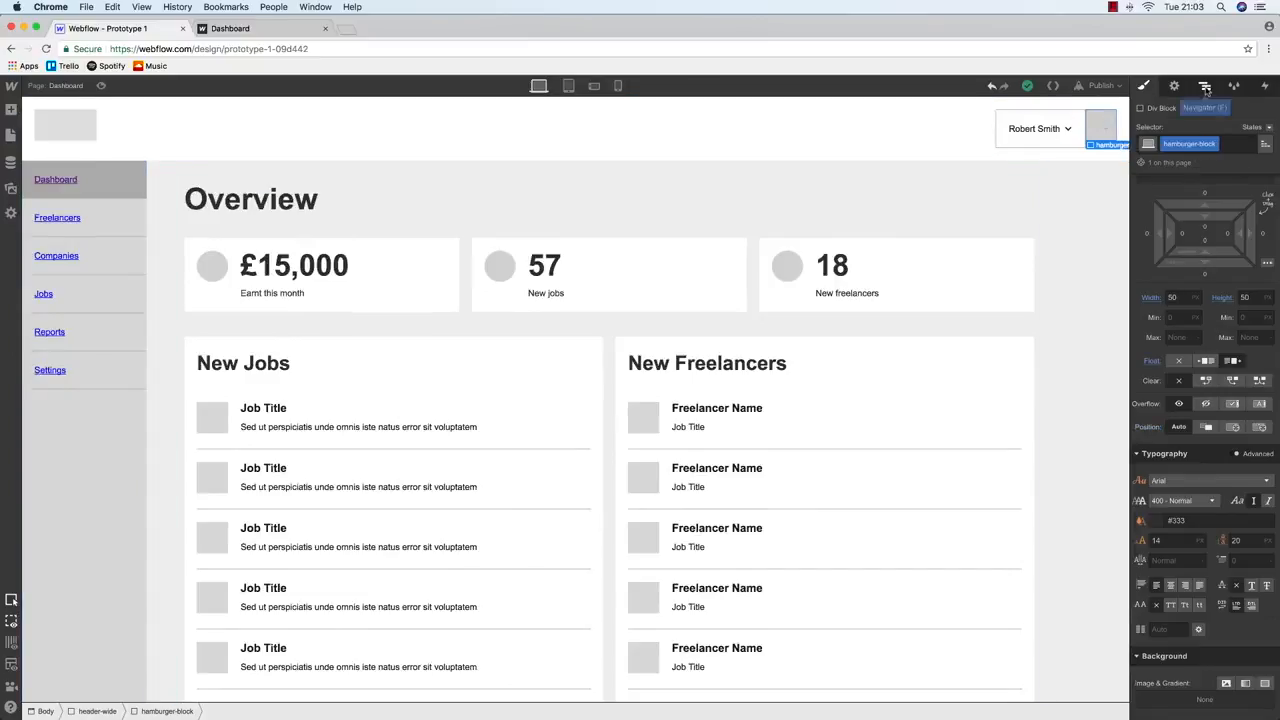
left_click(1265, 86)
left_click(1196, 178)
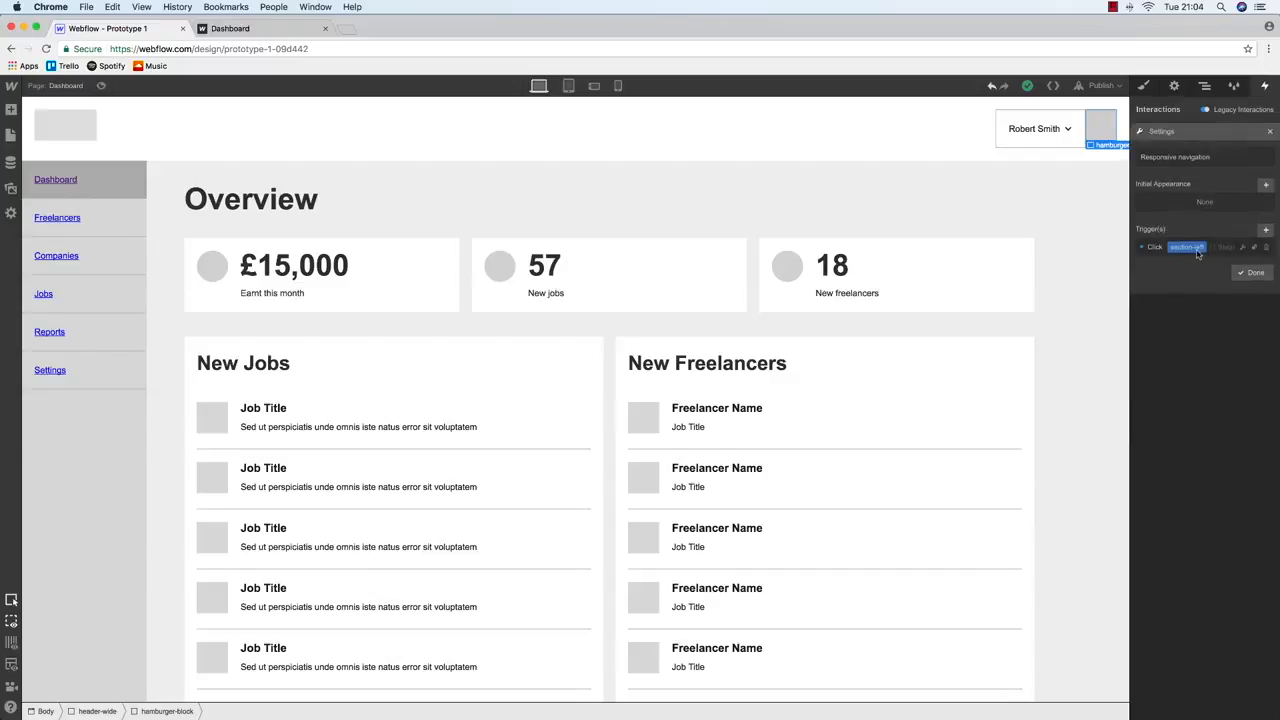
left_click(1197, 249)
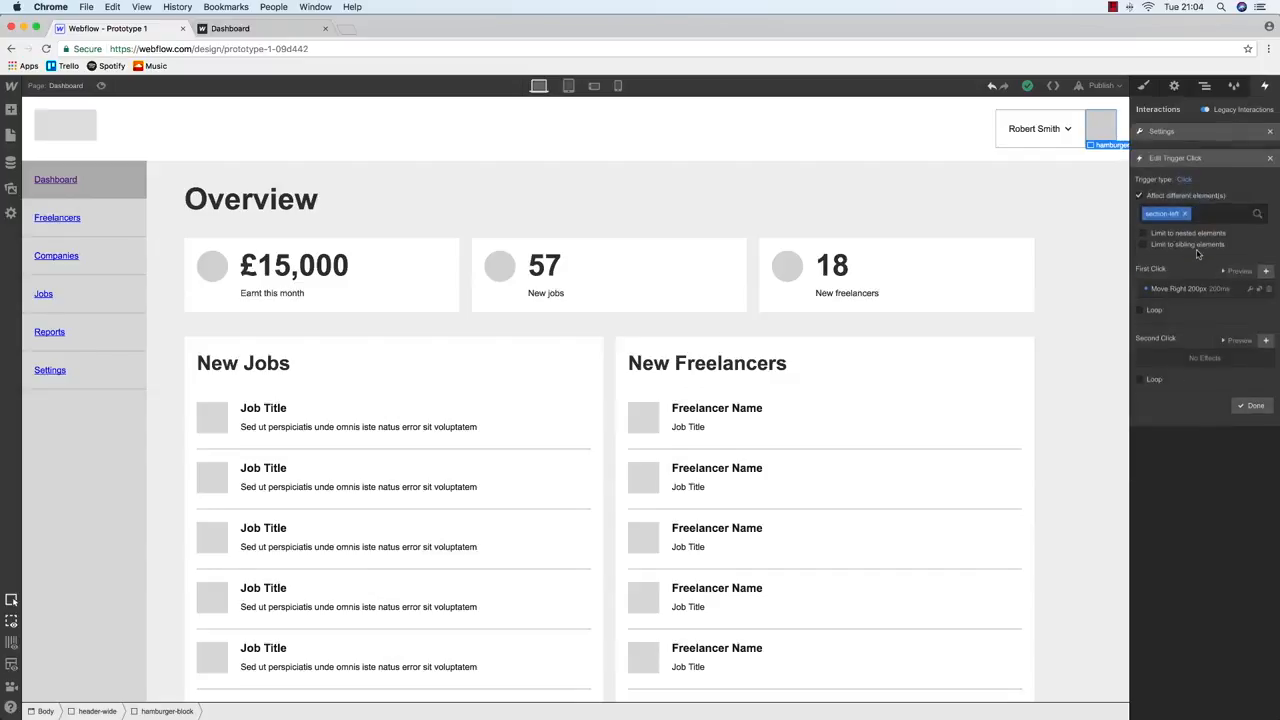
left_click(1265, 333)
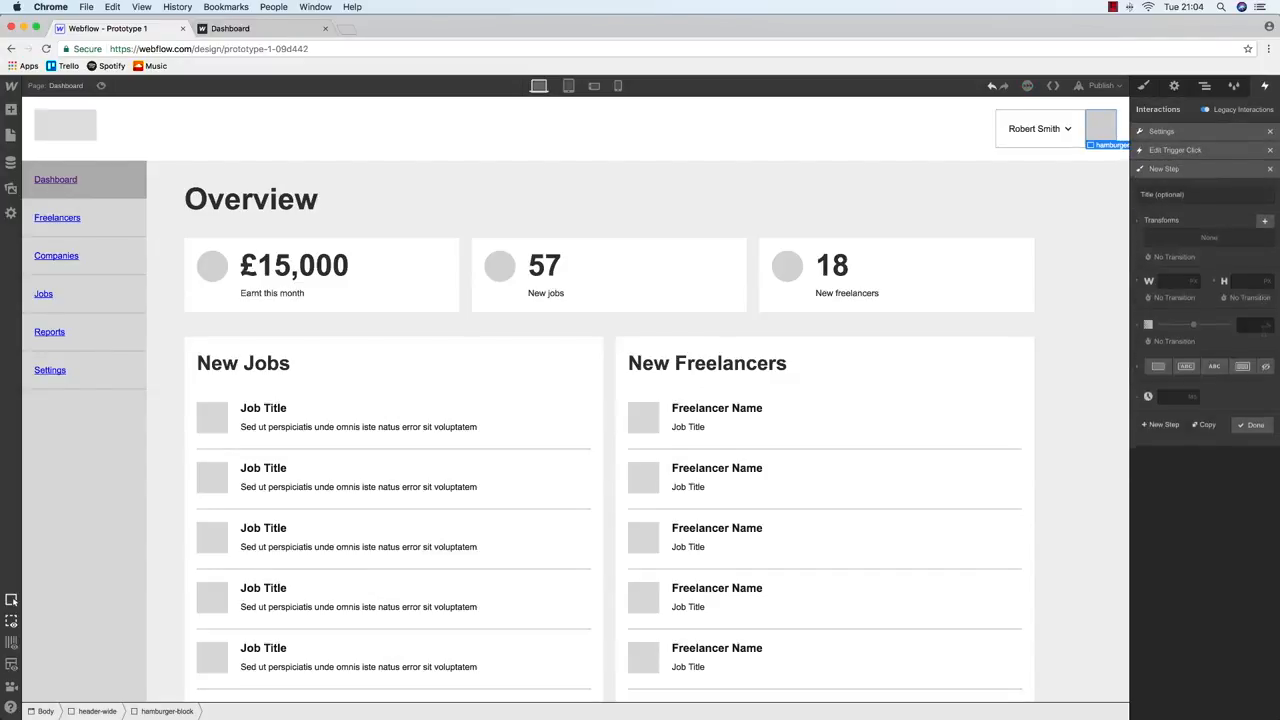
left_click(1264, 222)
left_click(1188, 287)
left_click(1157, 287)
left_click(1263, 261)
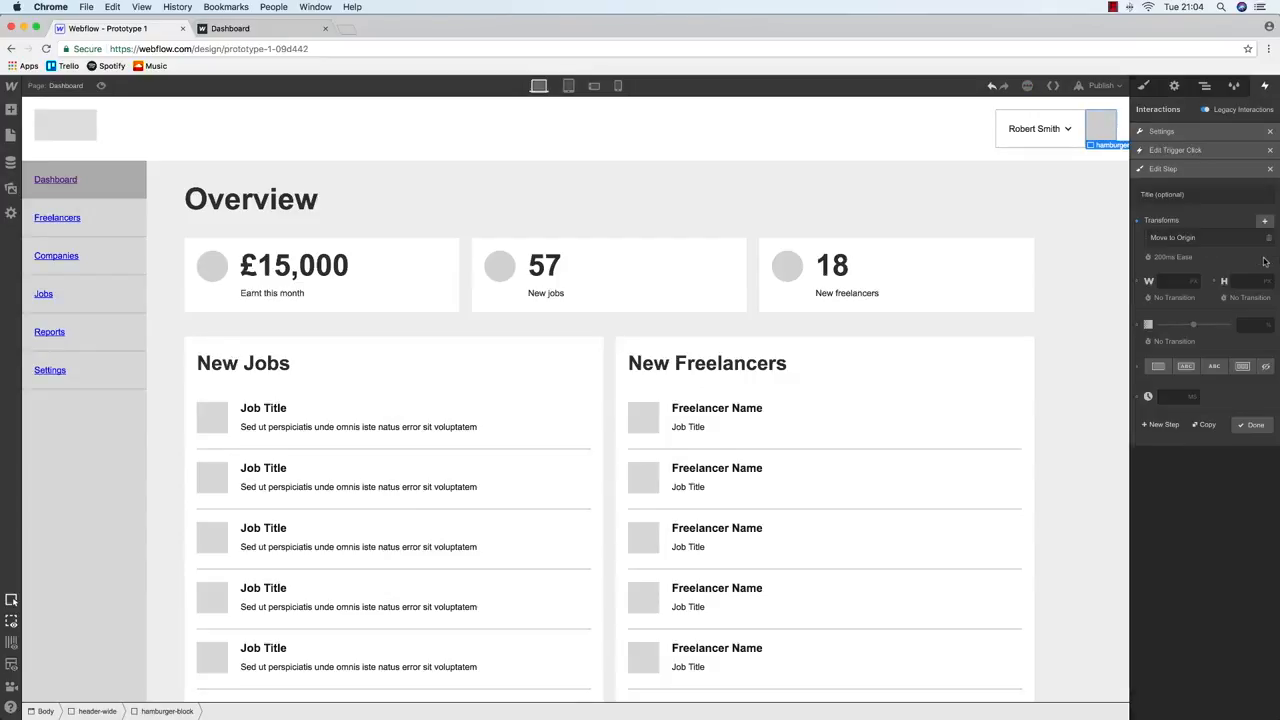
Close the step, trigger and interaction panels, then bring up the publish destinations
left_click(1255, 425)
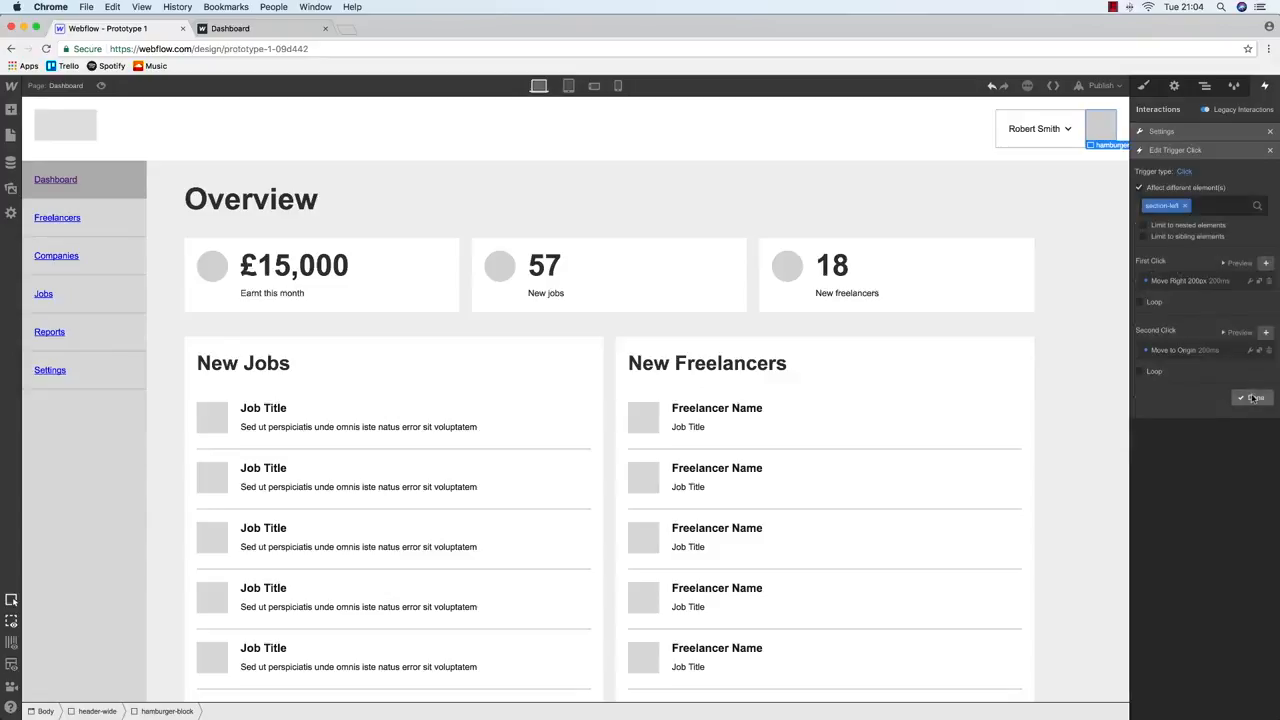
left_click(1246, 400)
left_click(1255, 272)
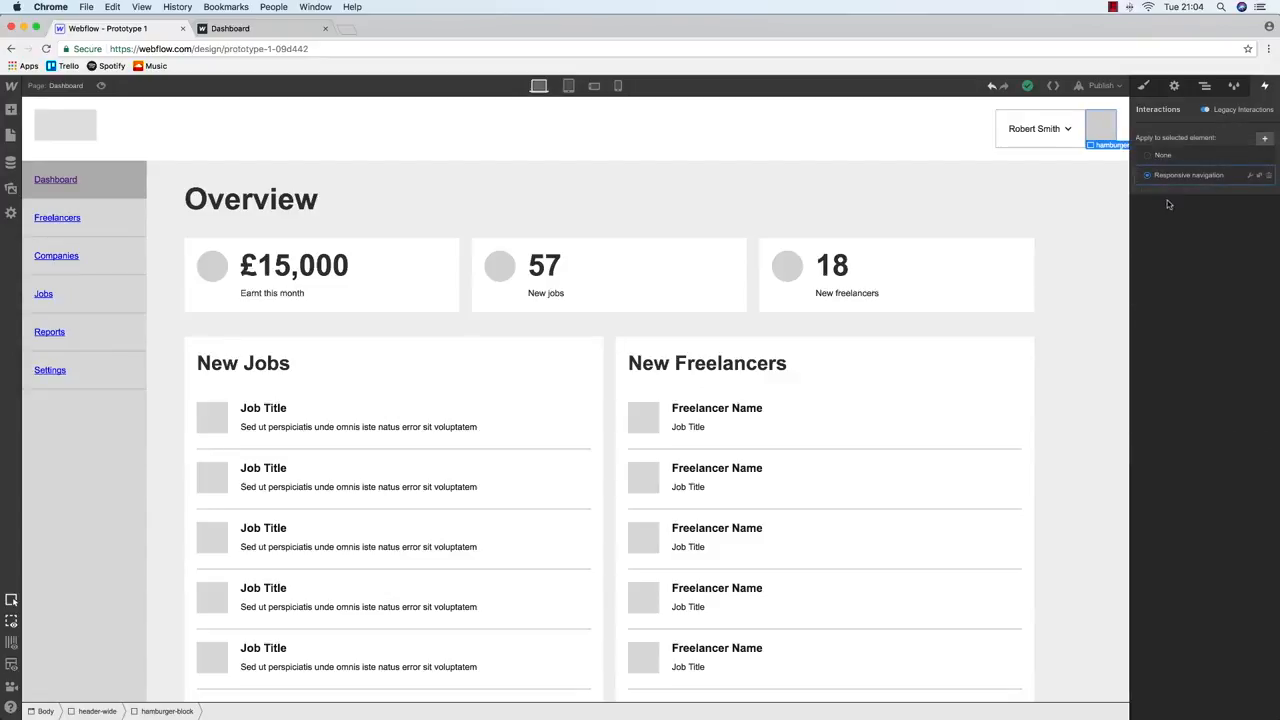
left_click(1100, 85)
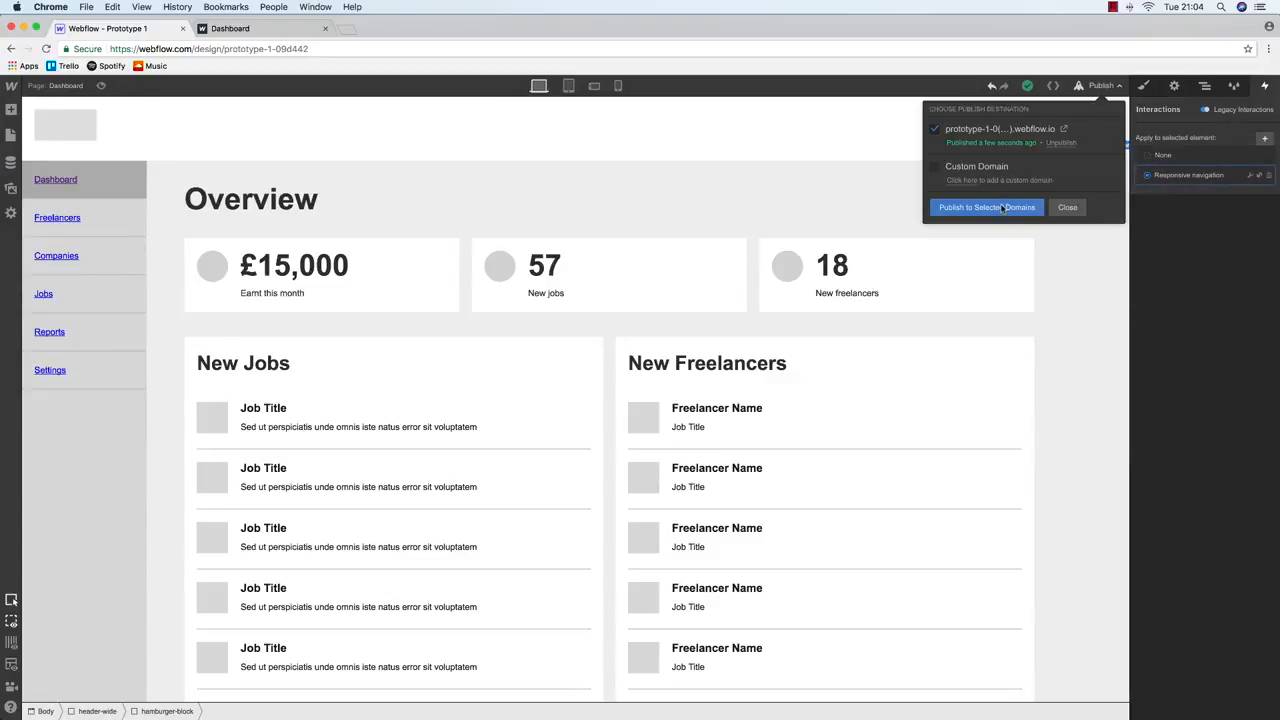
Reload the live dashboard, narrow the window, and toggle the sidebar repeatedly with the hamburger block
left_click(277, 34)
key("super+r")
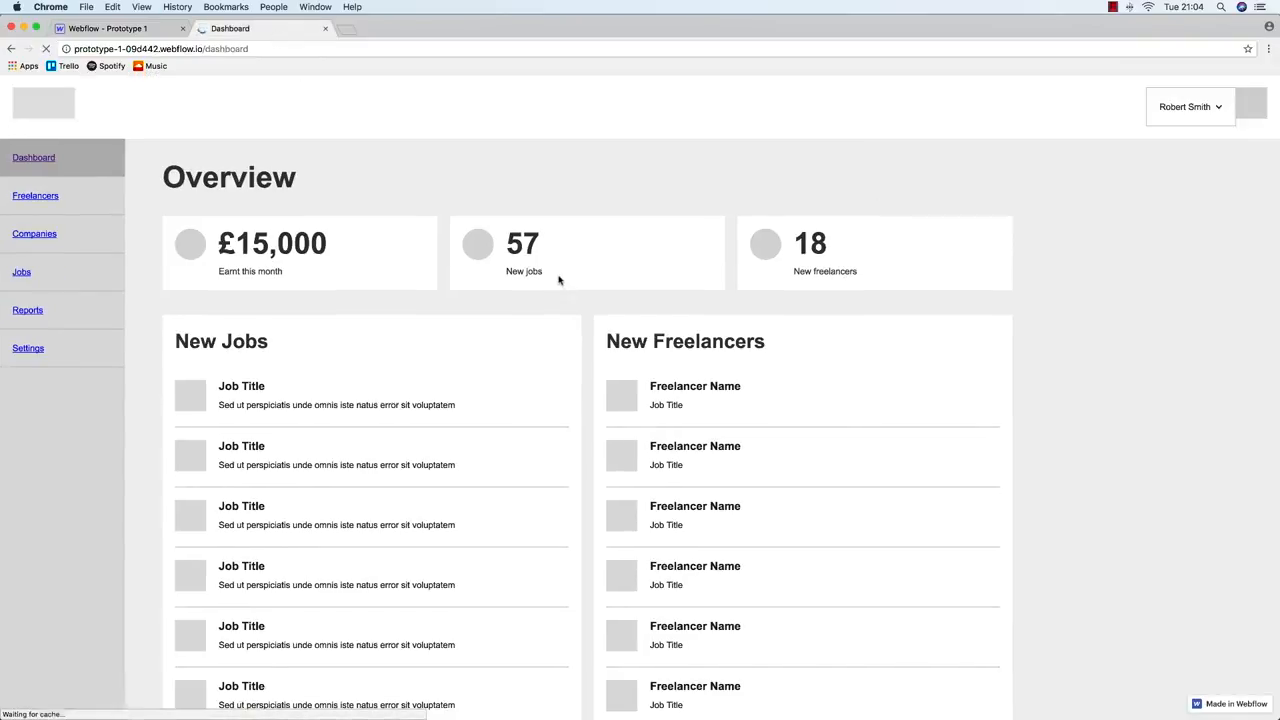
left_click_drag(1277, 258, 603, 262)
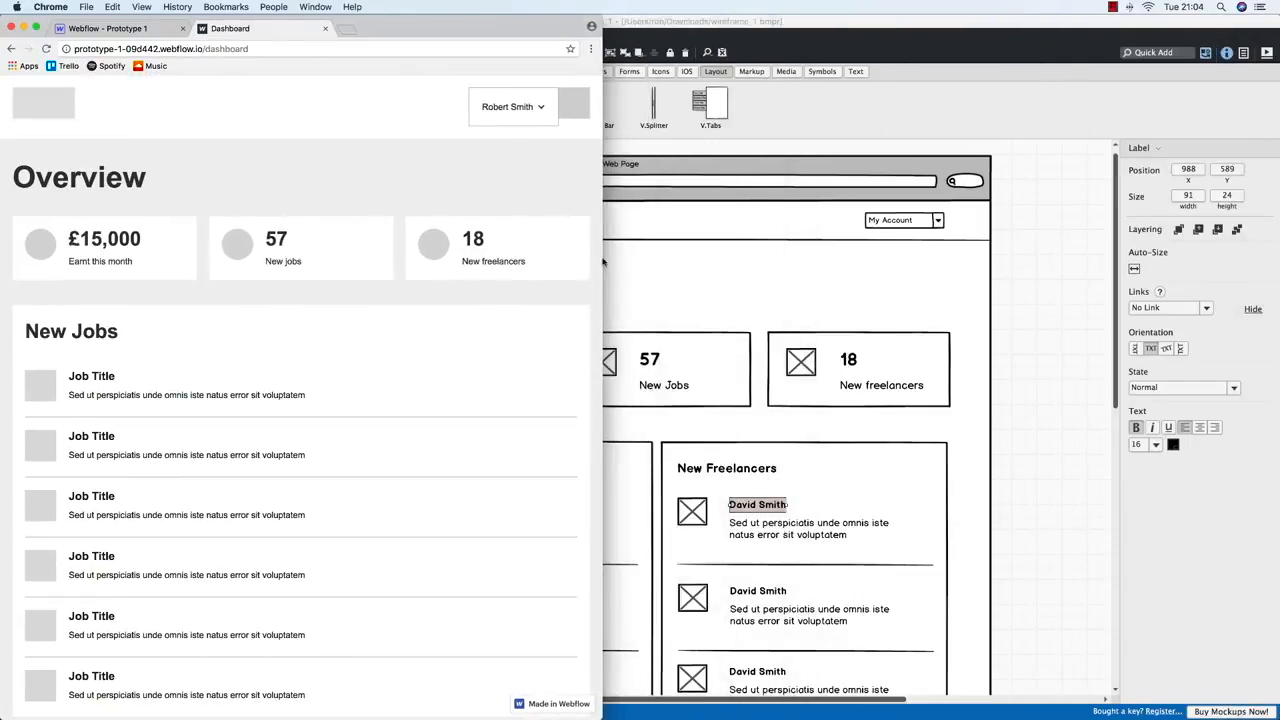
left_click(573, 117)
left_click(570, 112)
left_click(570, 111)
left_click(571, 111)
left_click(571, 111)
left_click(571, 111)
left_click(571, 111)
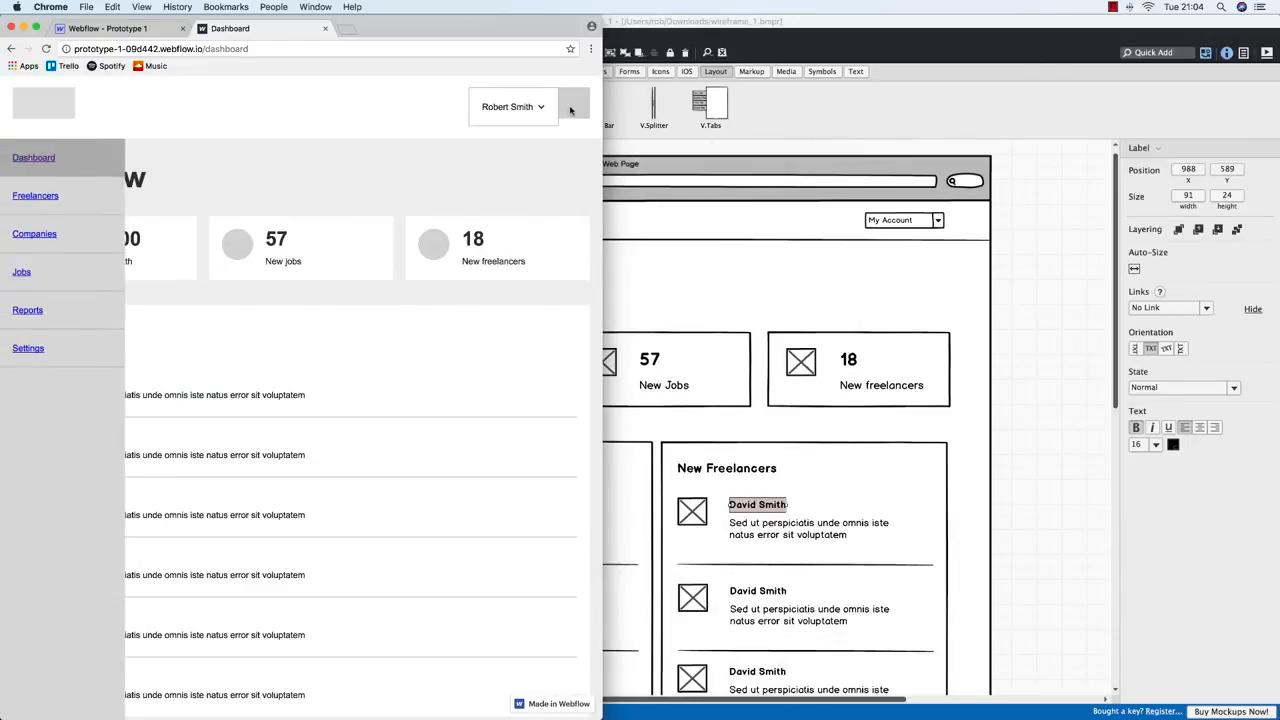
left_click(571, 111)
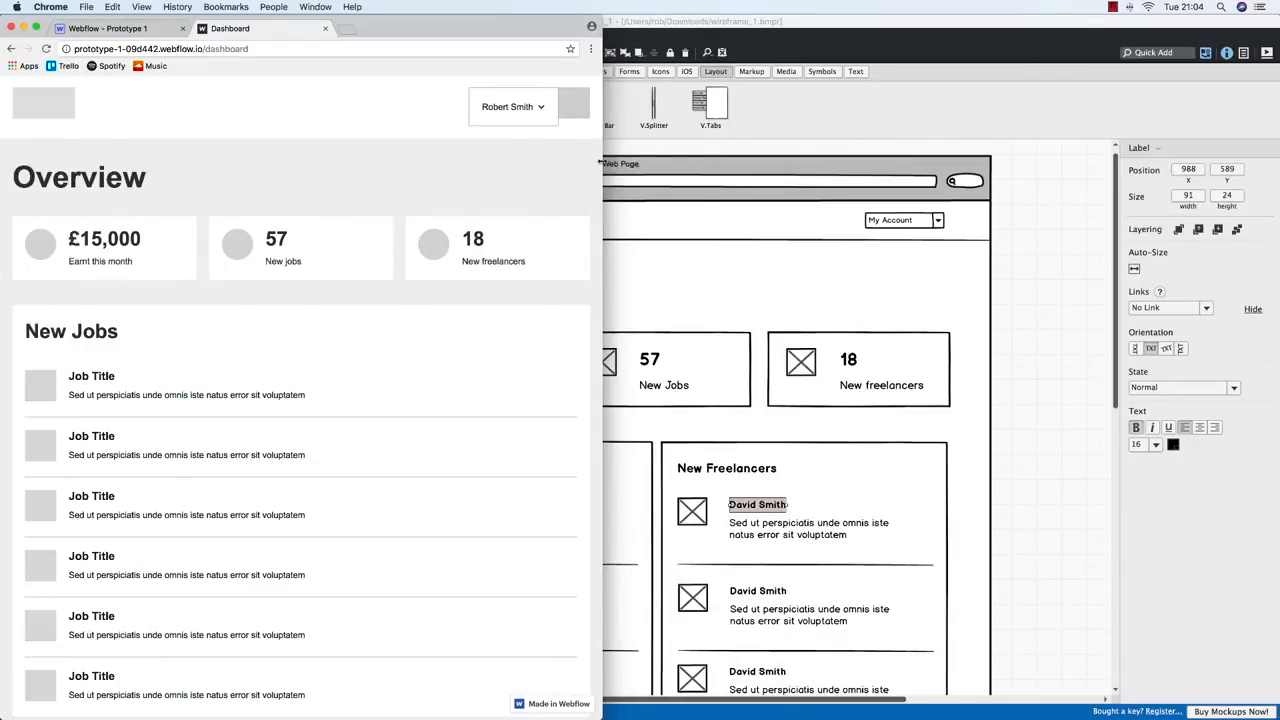
double_click(601, 162)
left_click(137, 30)
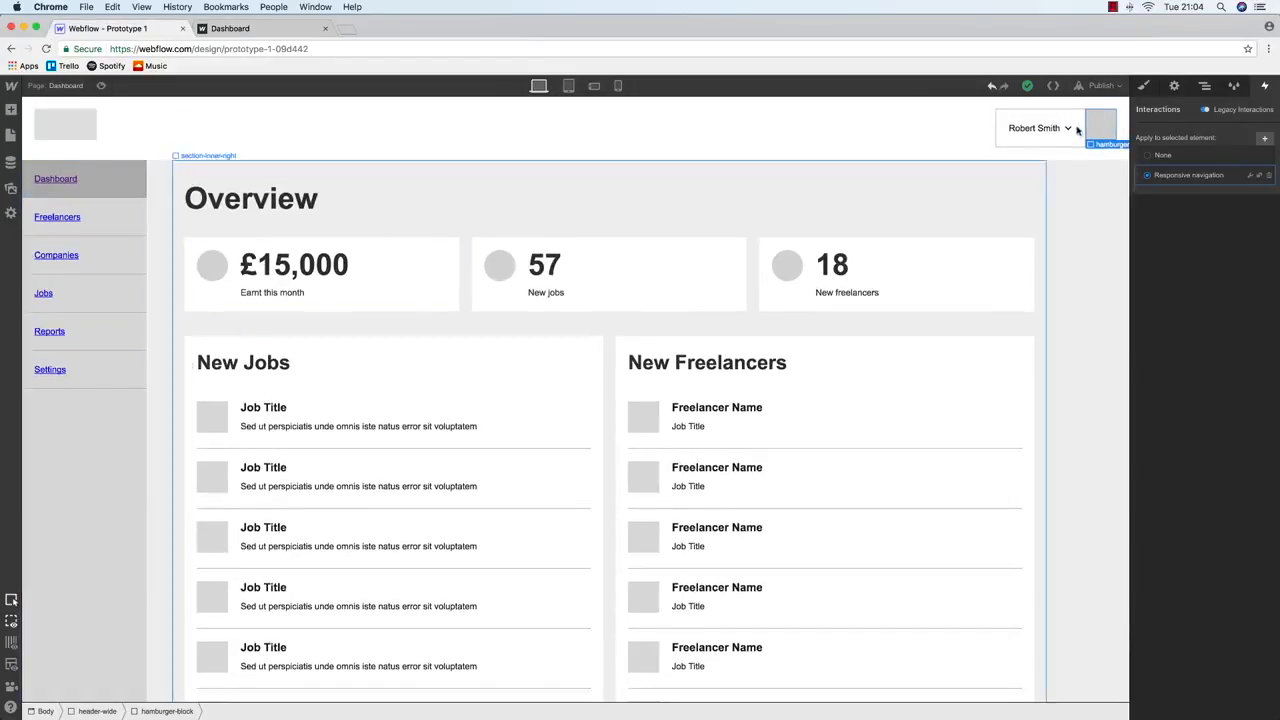
Select hamburger-block and drop a new Div Block inside it
left_click(1145, 86)
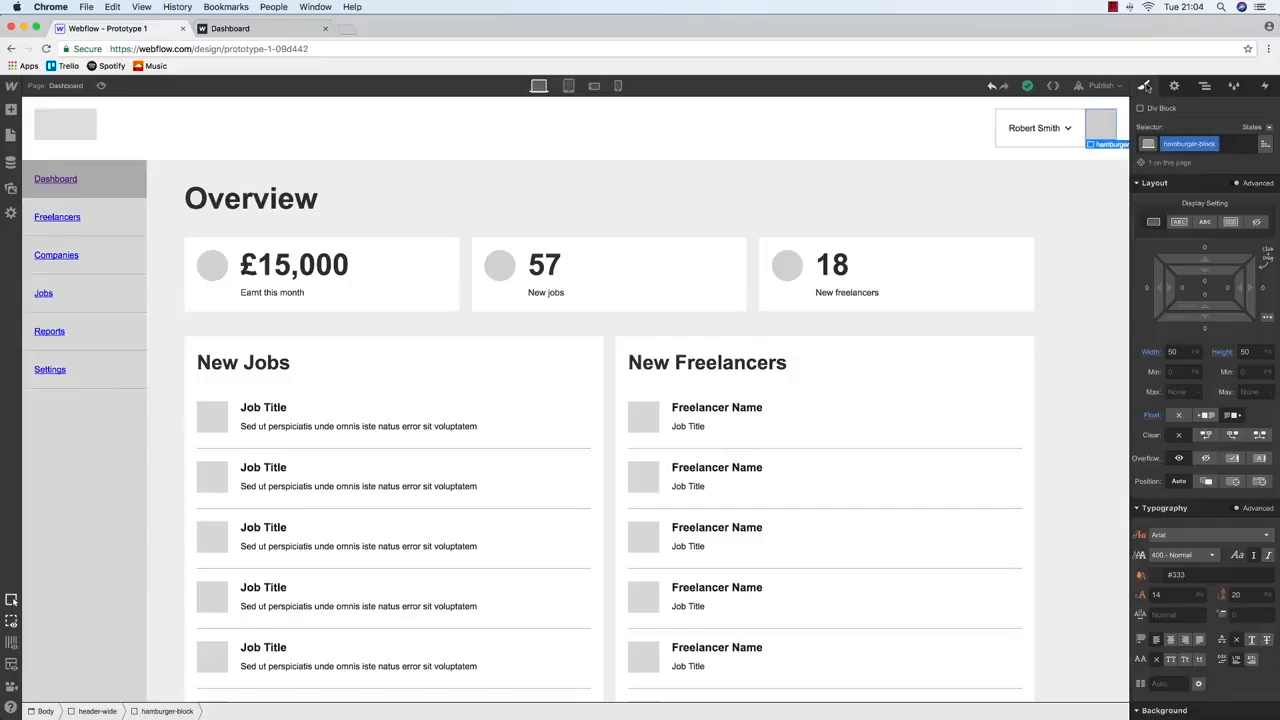
left_click(350, 300)
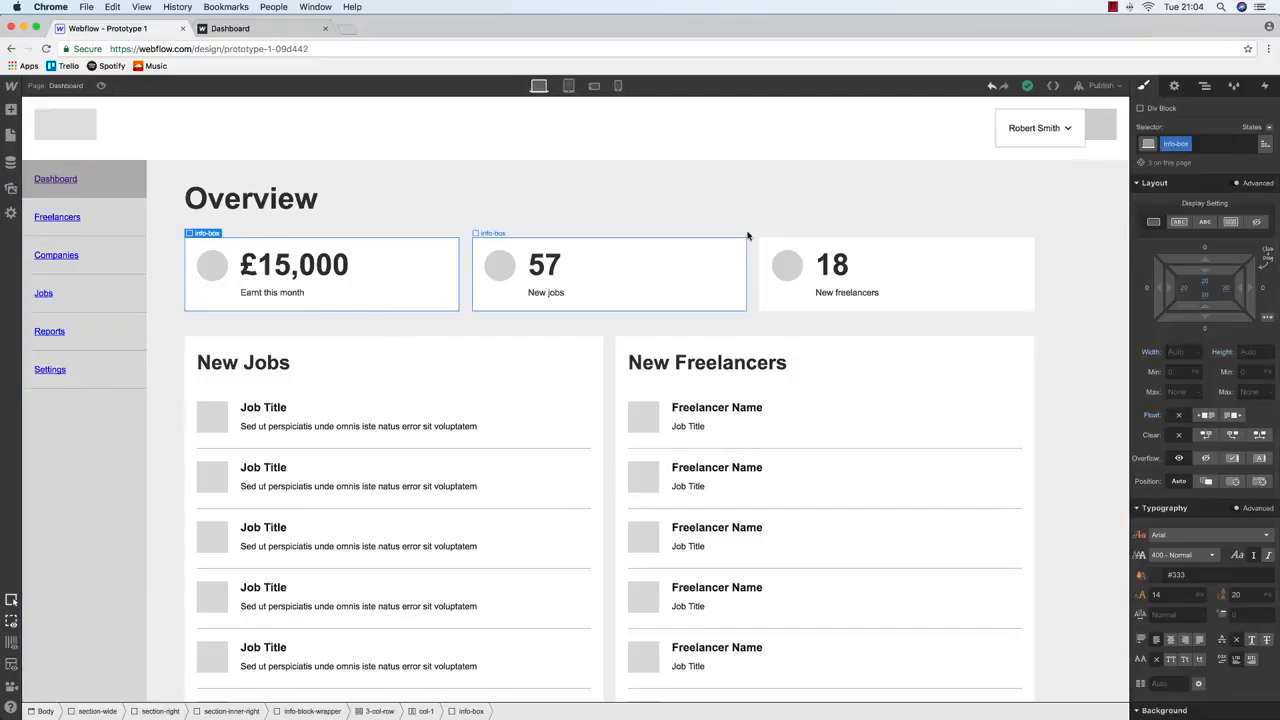
left_click(1102, 121)
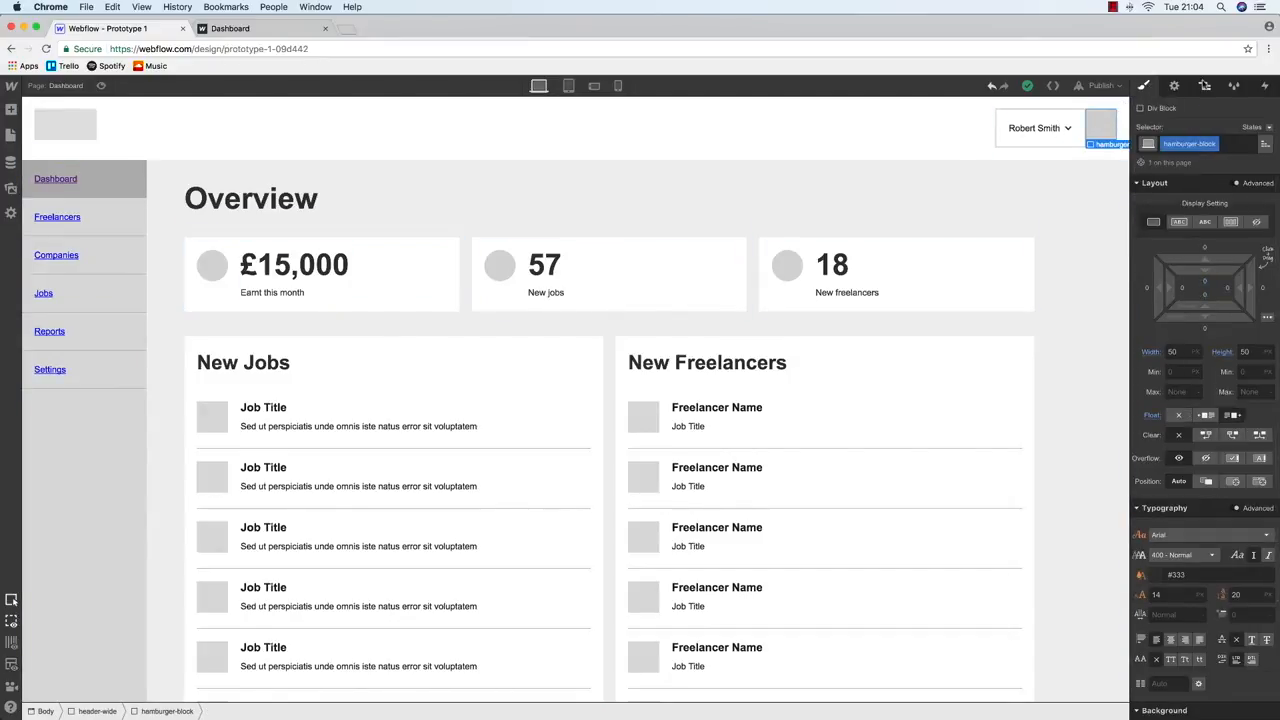
left_click(1205, 86)
left_click(1145, 86)
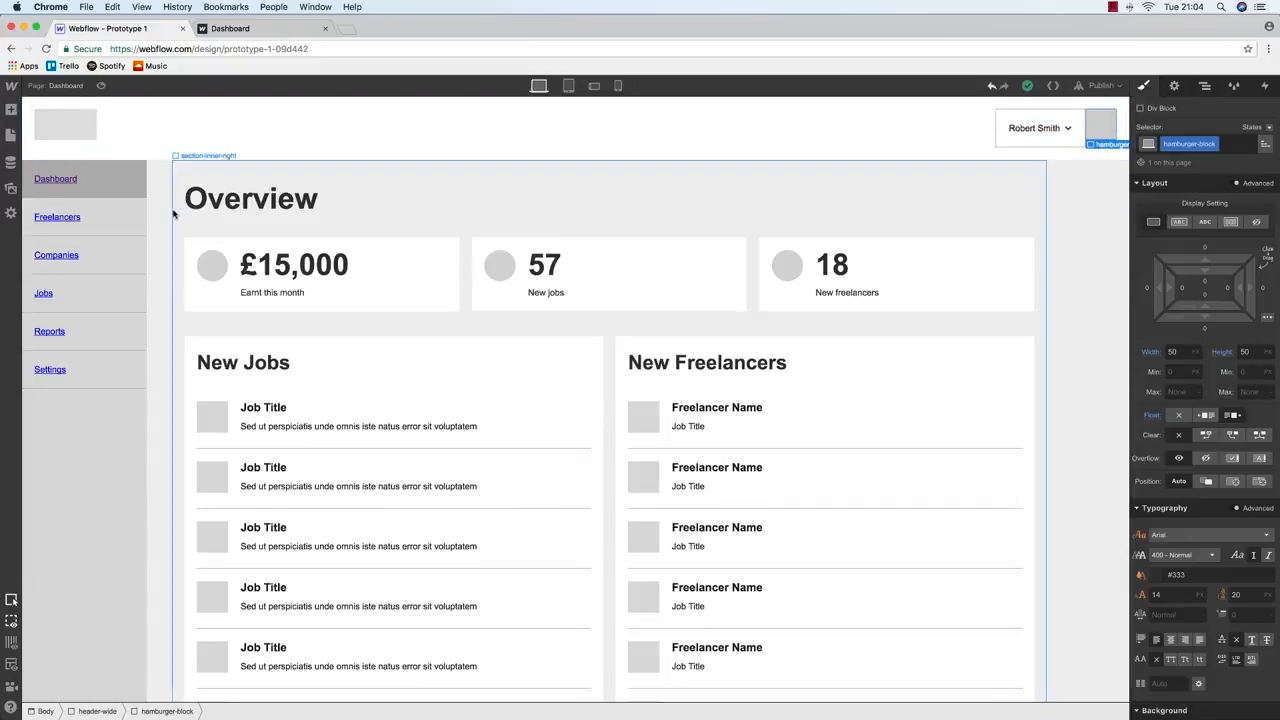
mouse_move(10, 109)
left_click_drag(50, 274, 1090, 130)
Give the new div the class hamburger-strip-1
left_click(1180, 145)
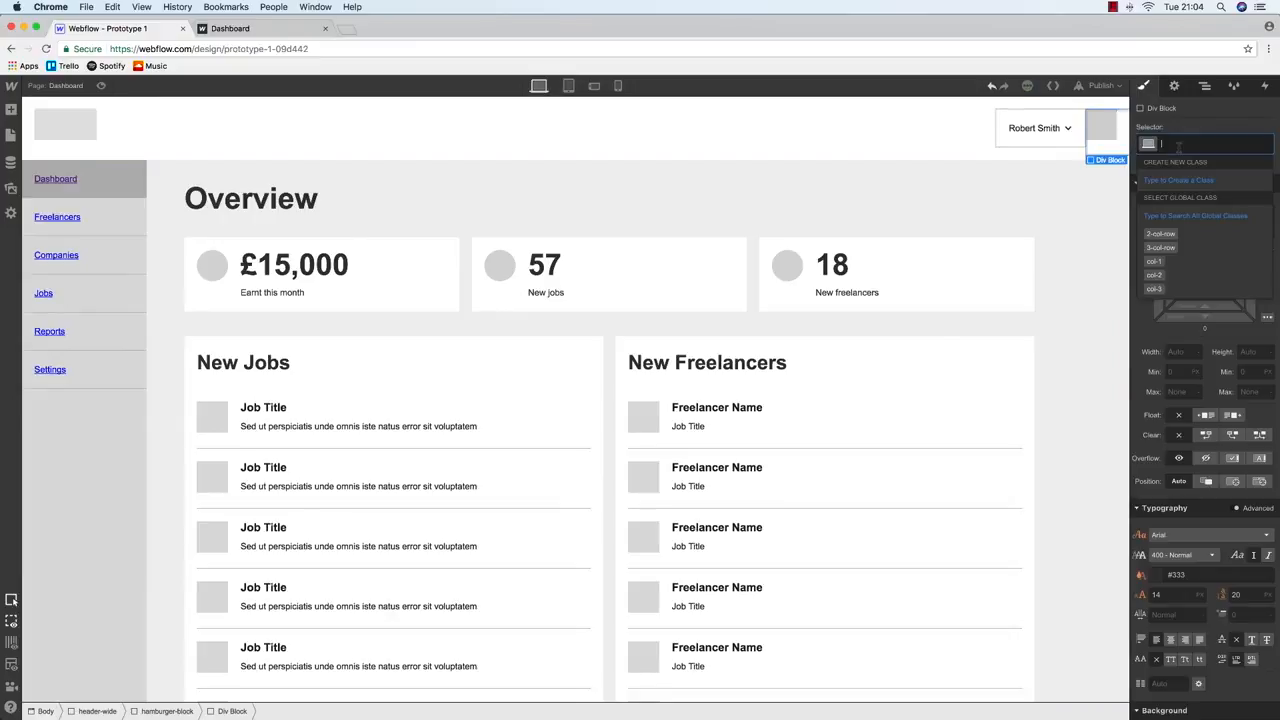
type("hamburger-strip-1")
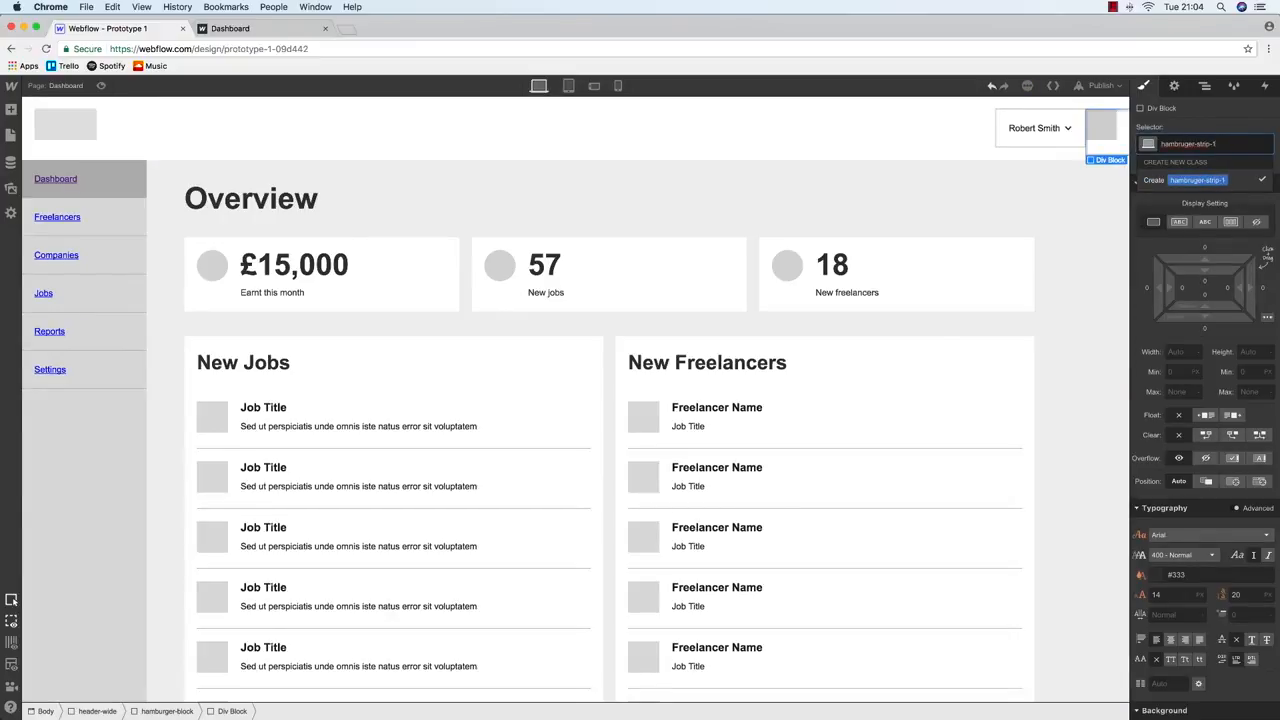
key("BackSpace")
key("BackSpace")
key("BackSpace")
key("BackSpace")
key("BackSpace")
key("BackSpace")
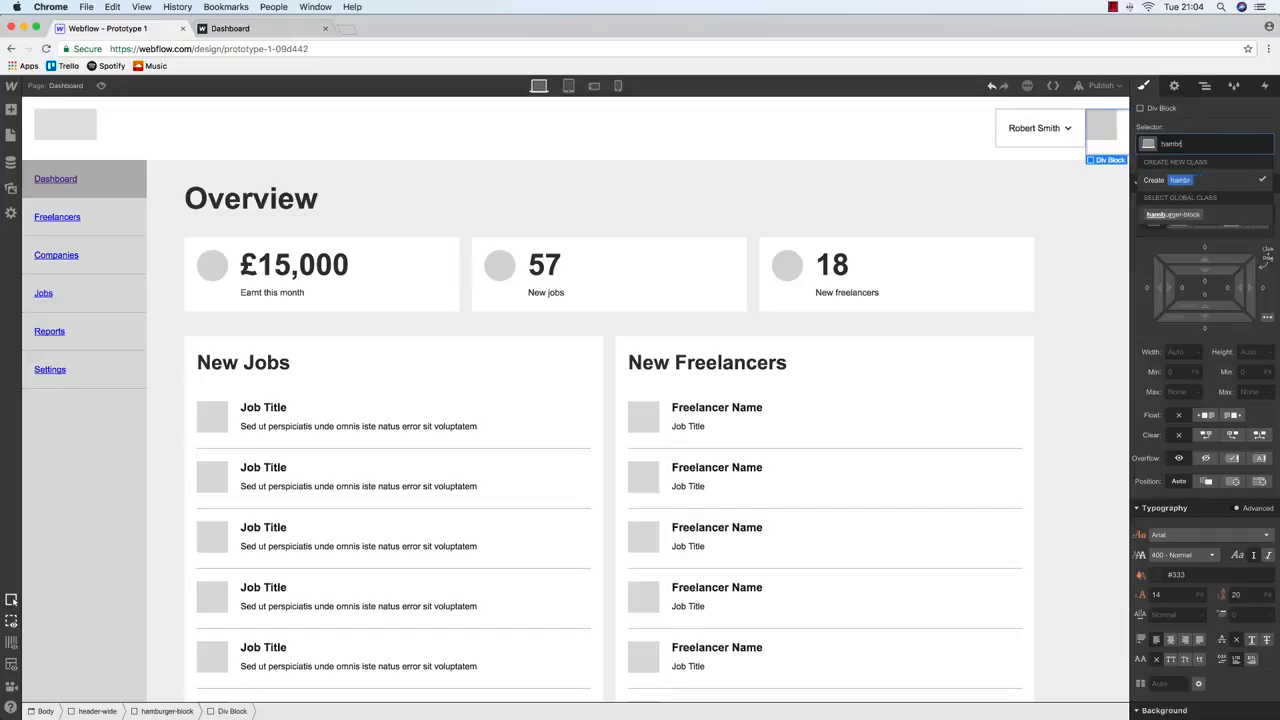
type("urger-strip-1")
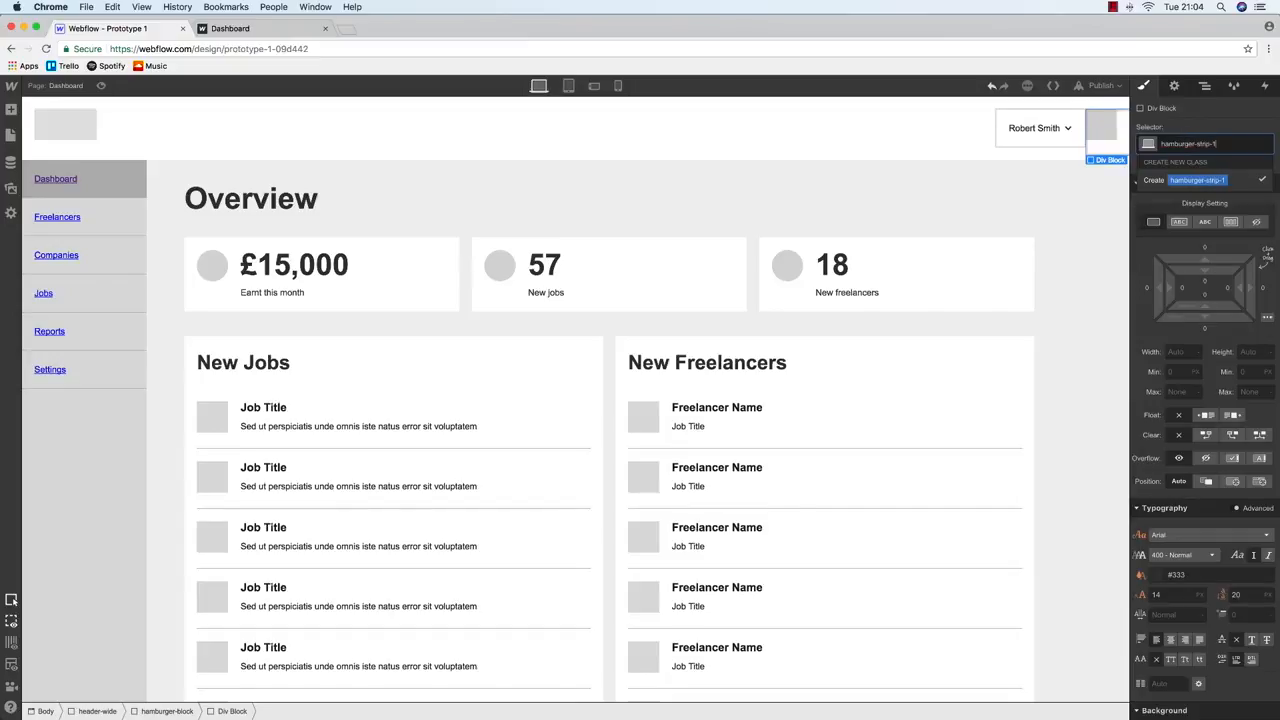
key("Return")
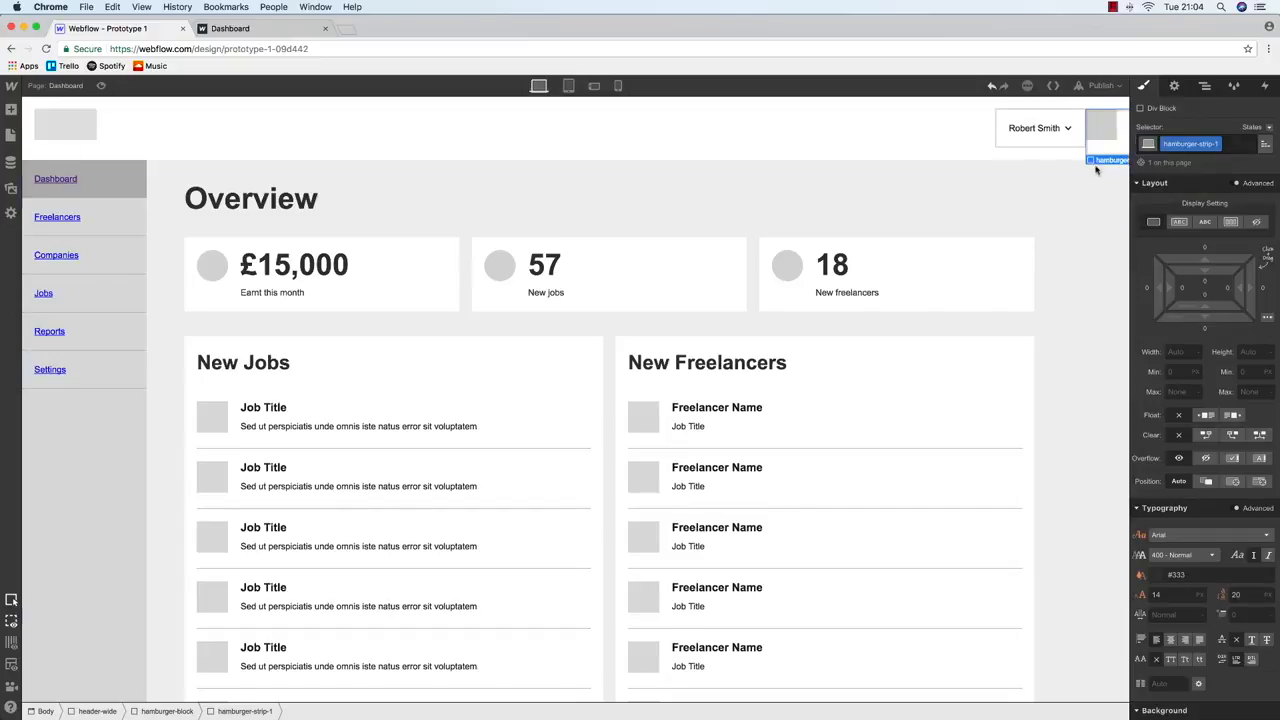
Make hamburger-strip-1 100% wide and 2 px high with a grey background
left_click(1177, 352)
type("100")
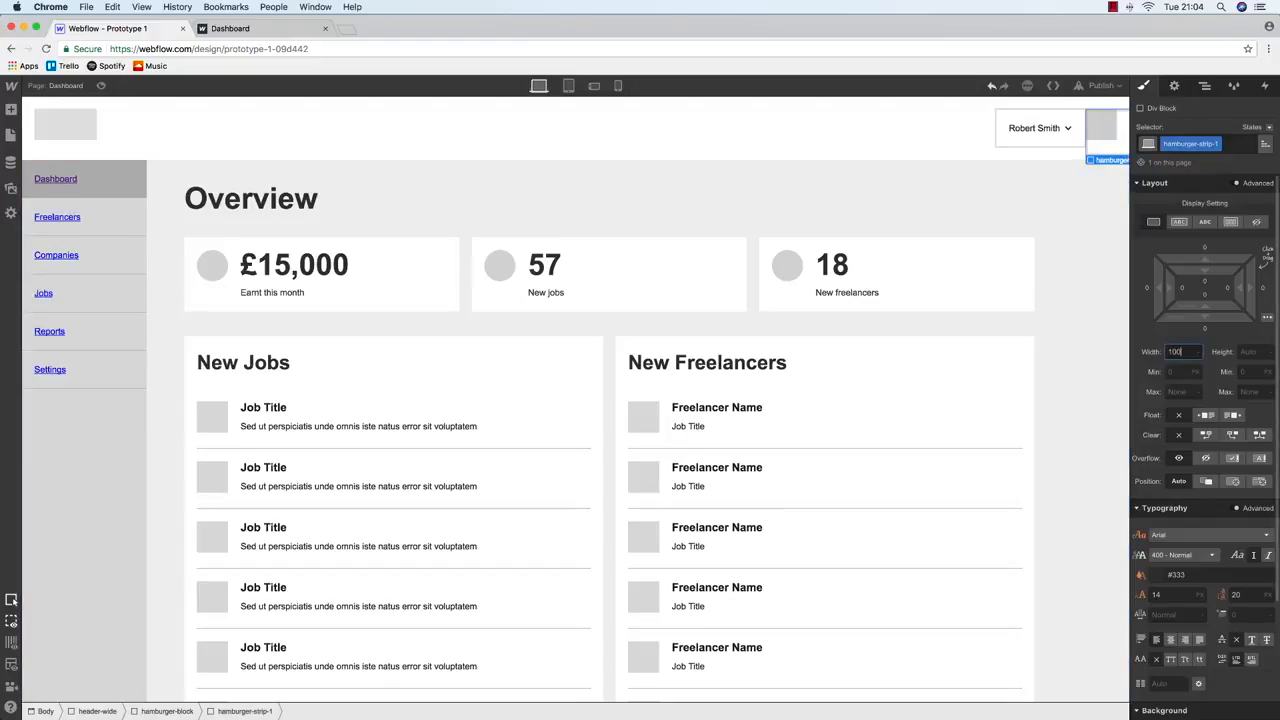
type("%")
left_click(1205, 85)
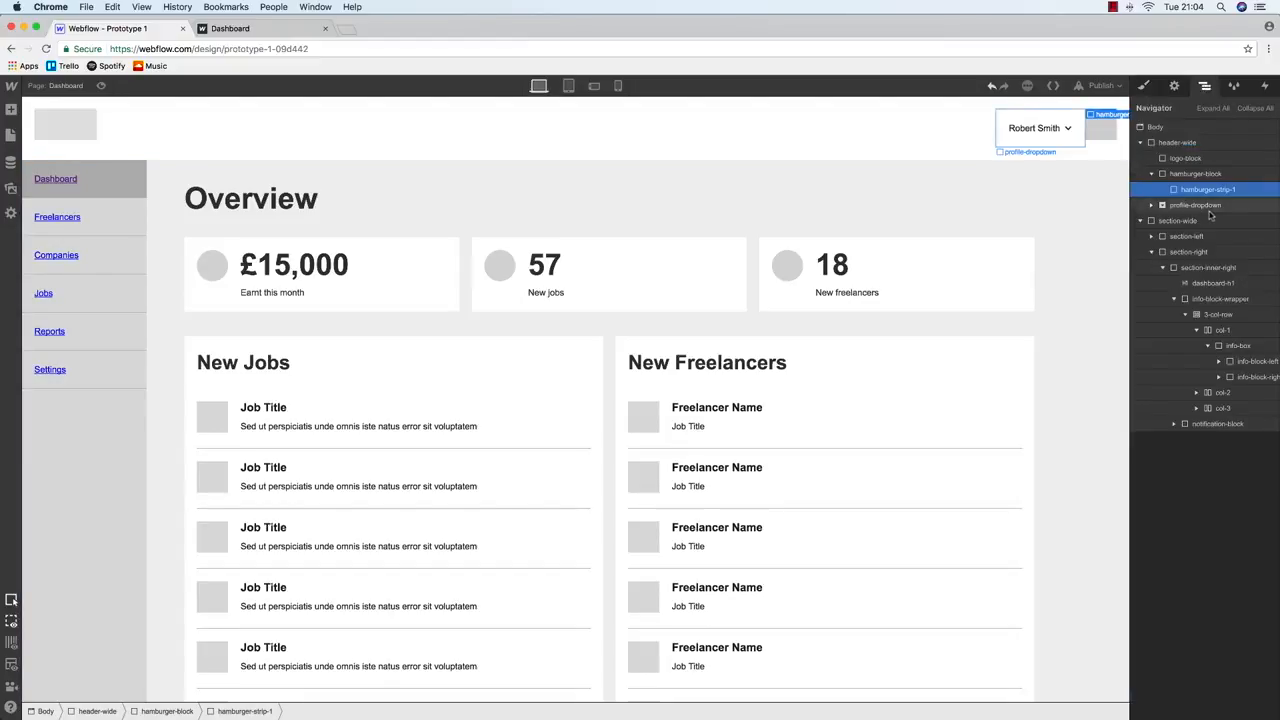
left_click(1144, 86)
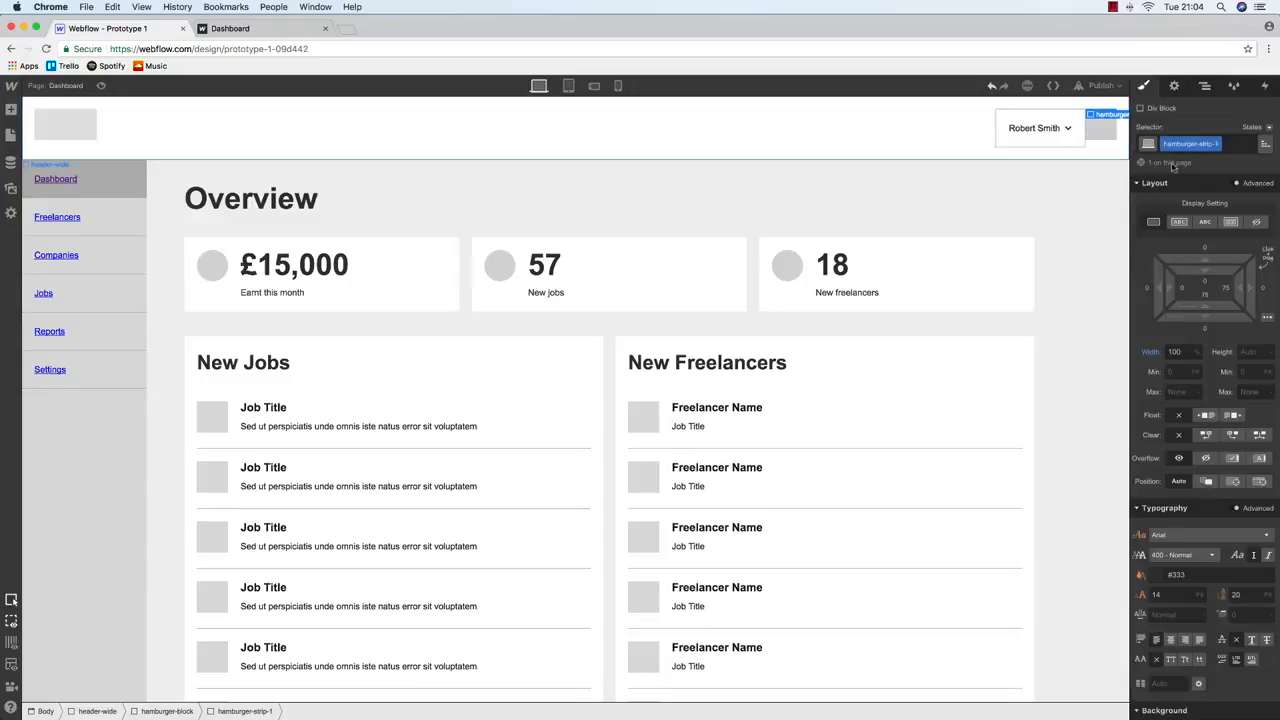
left_click(1245, 351)
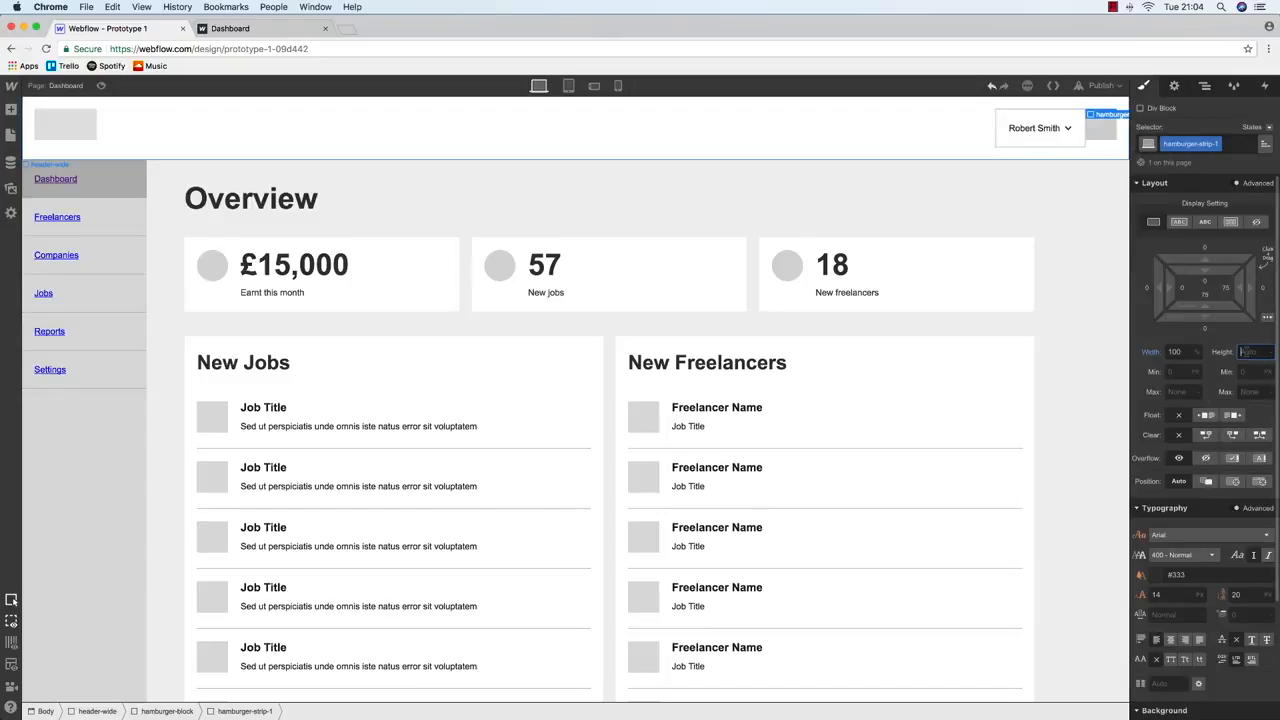
scroll(1232, 472, "down", 3)
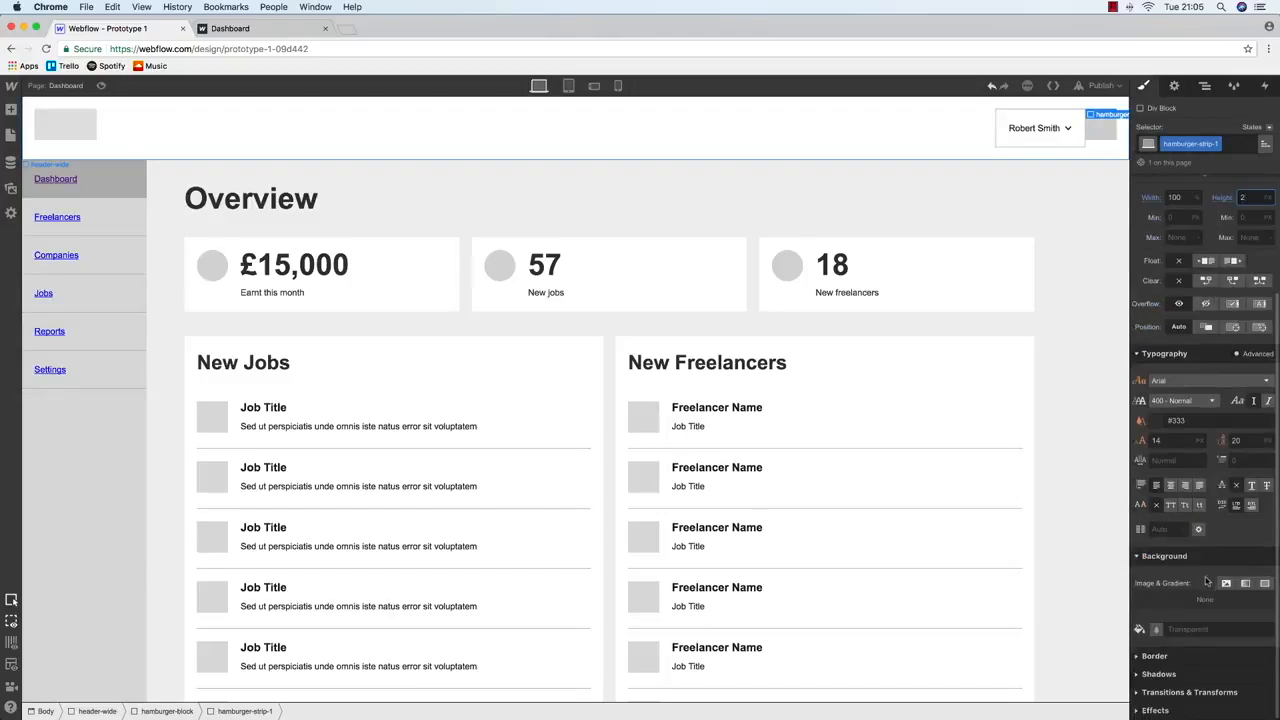
left_click(1157, 630)
mouse_move(1171, 485)
left_mouse_down()
mouse_move(1158, 510)
mouse_move(1154, 496)
left_mouse_up()
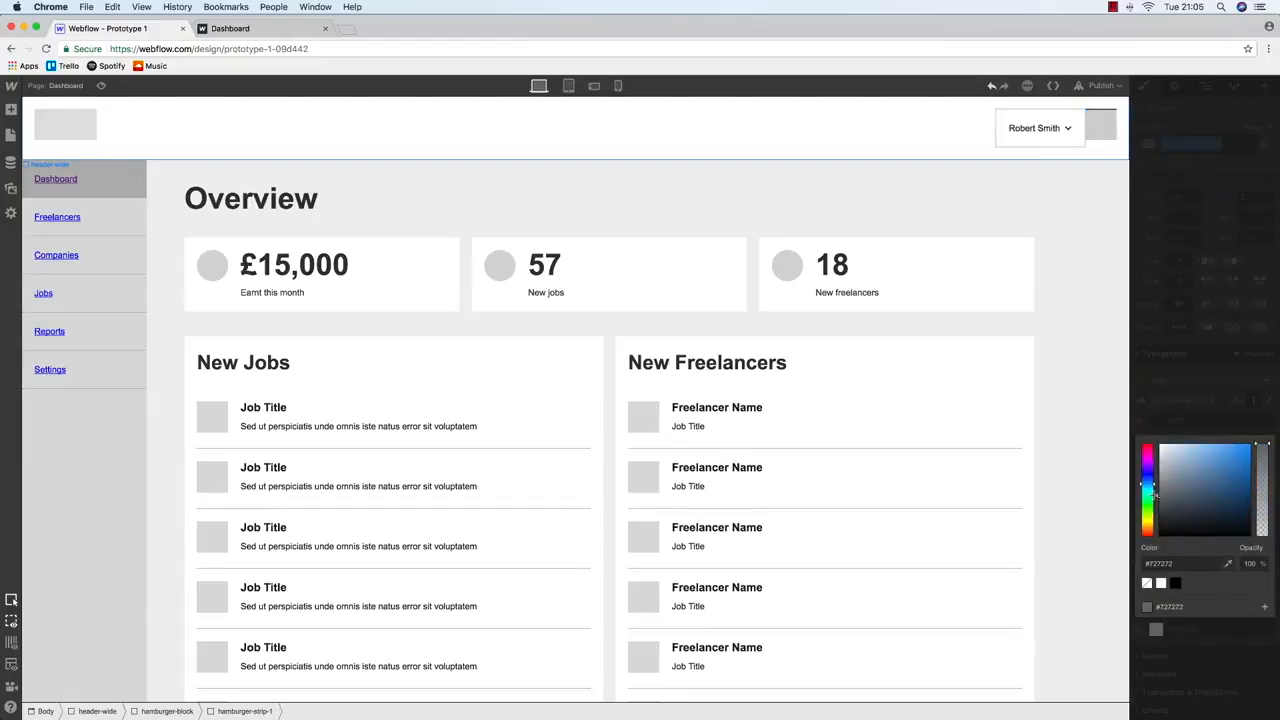
left_click(1102, 126)
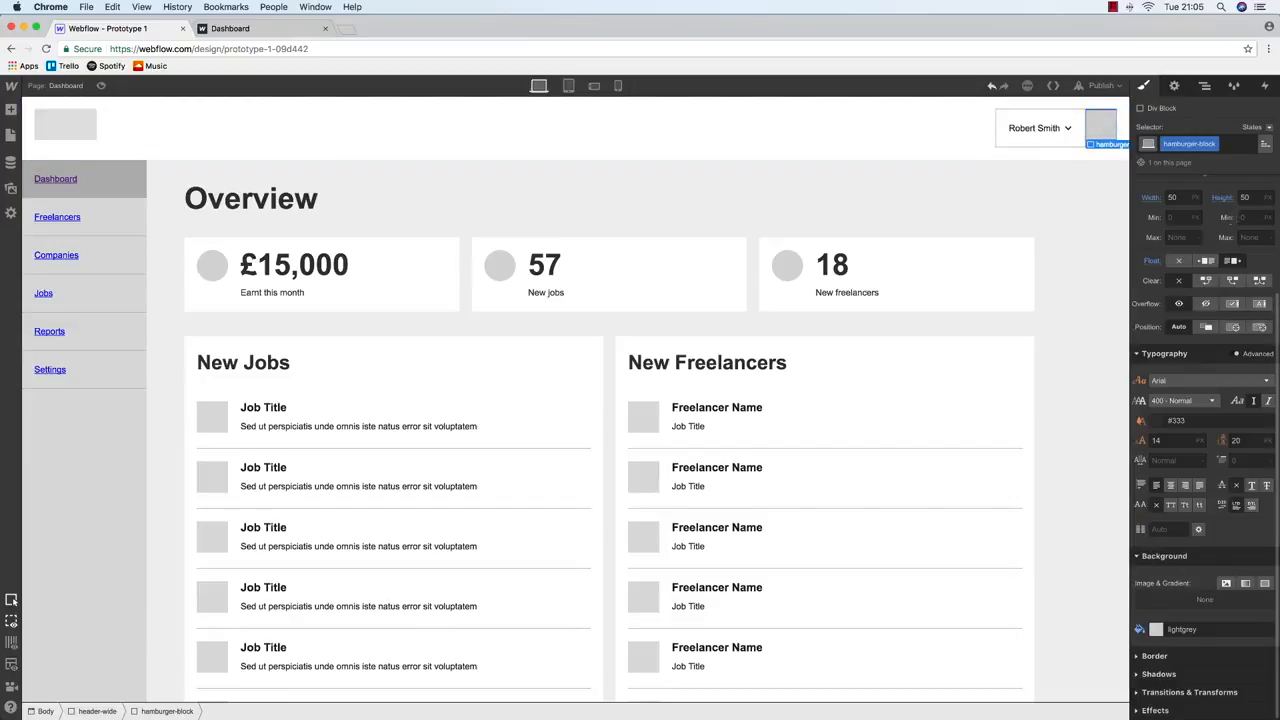
Set the hamburger block's width and height to 40
left_click(1250, 198)
key("shift+Tab")
type("40")
key("Tab")
type("40")
key("Return")
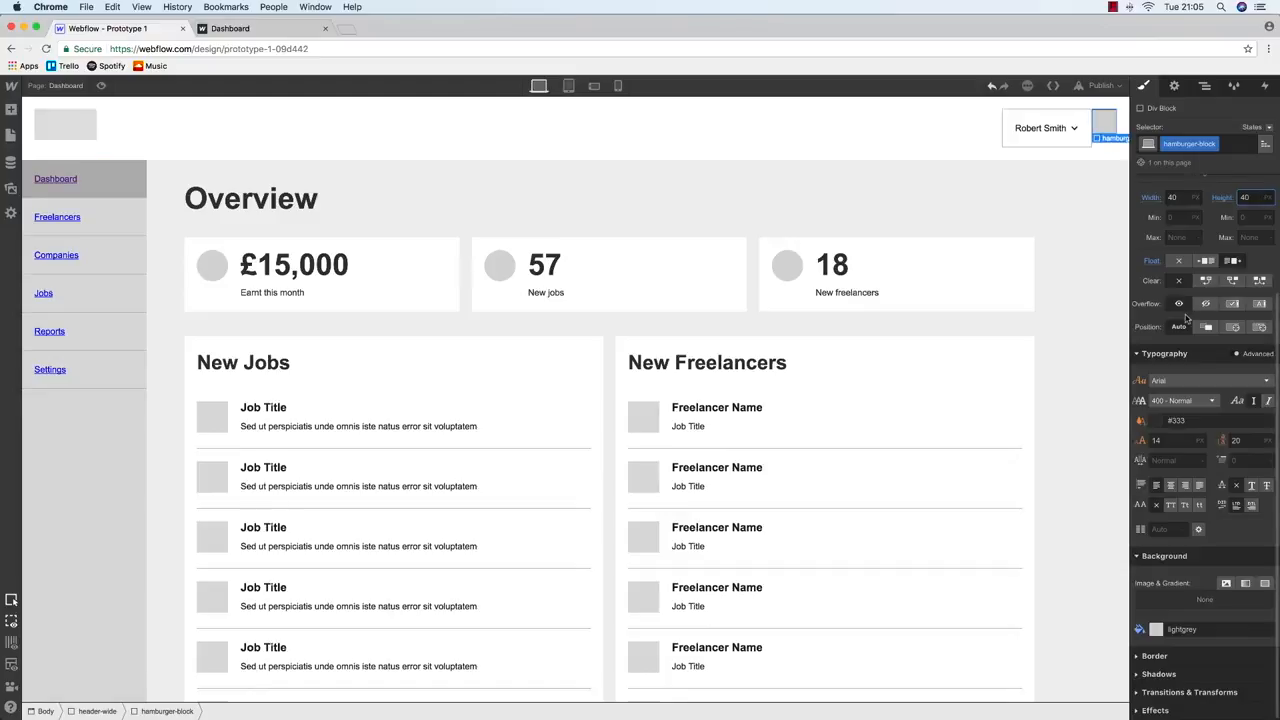
Select the profile dropdown element and give it a 20 right margin
scroll(1185, 309, "up", 3)
left_click(1040, 128)
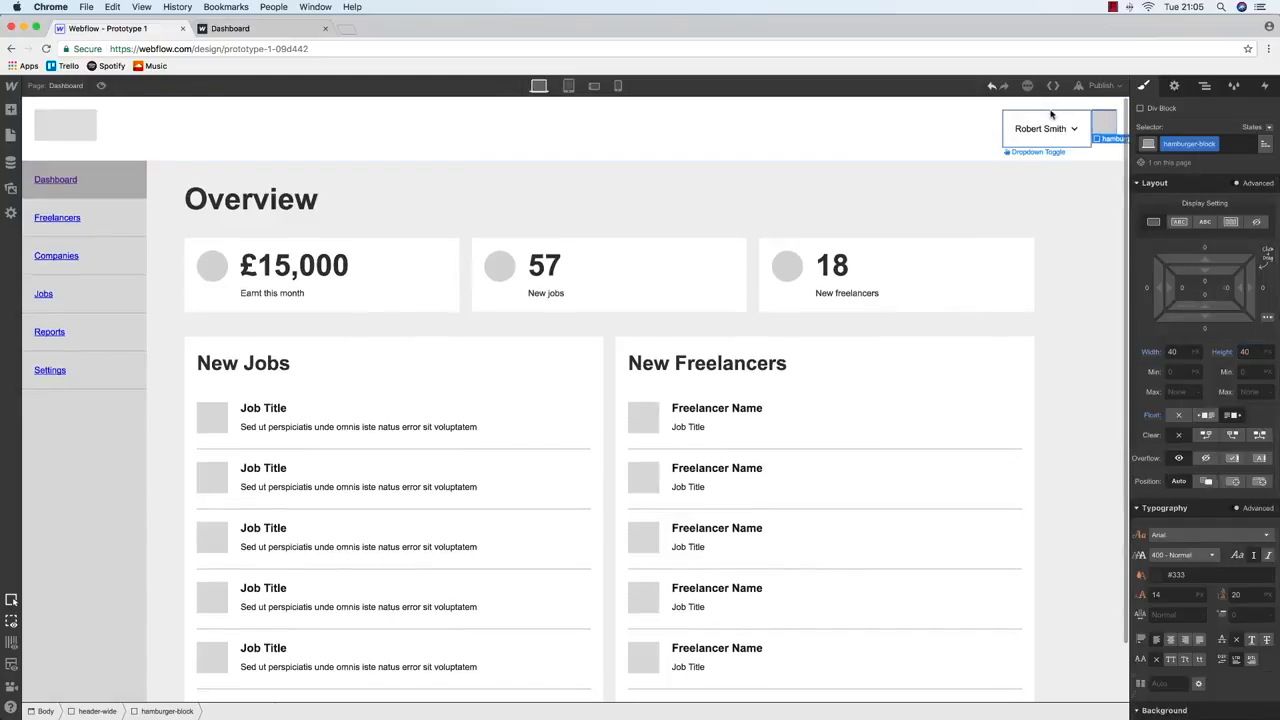
left_click(1204, 85)
left_click(1195, 205)
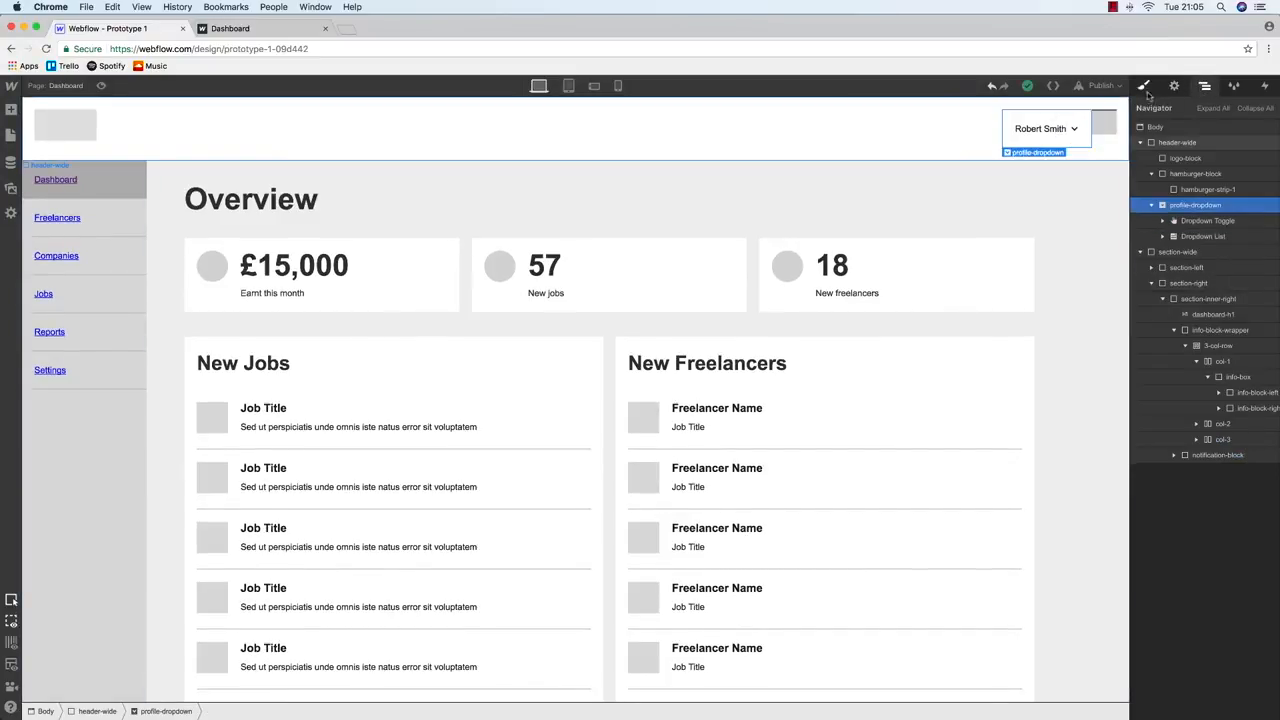
left_click(1144, 85)
left_click(1262, 288)
type("20")
key("Return")
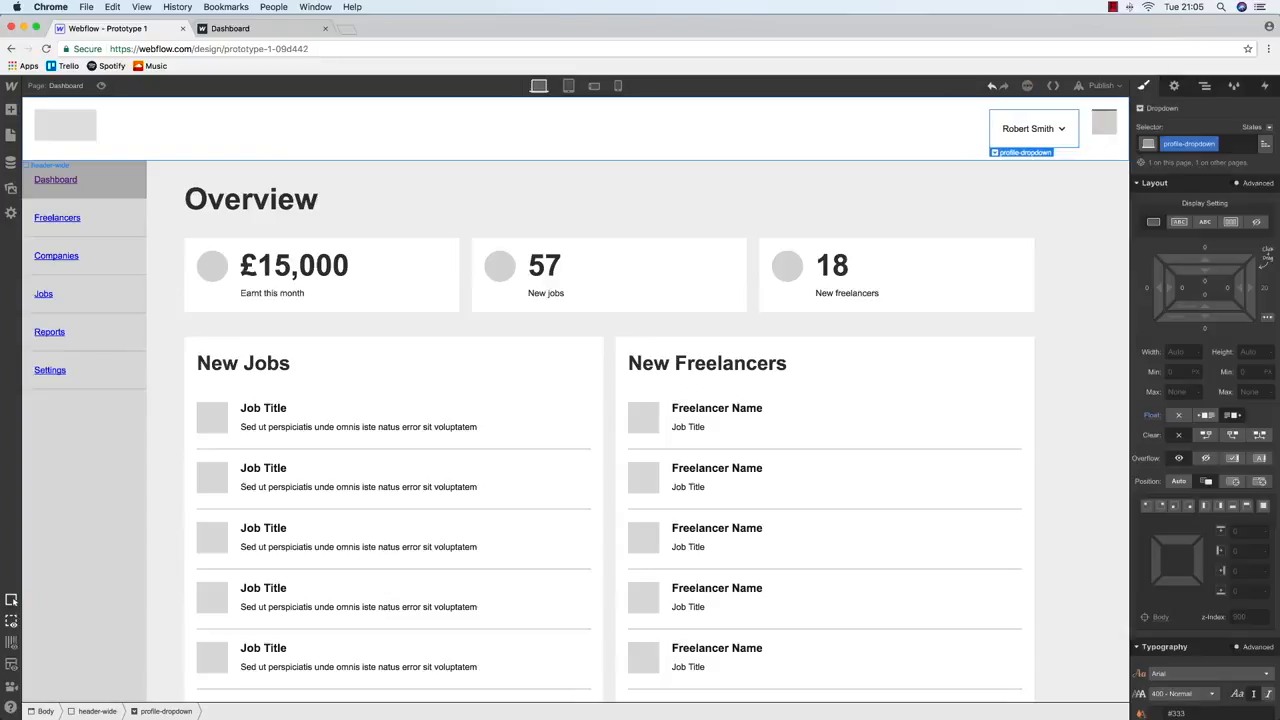
Give the grey hamburger box a 12 px top margin, then select its second strip in the Navigator
left_click(1103, 130)
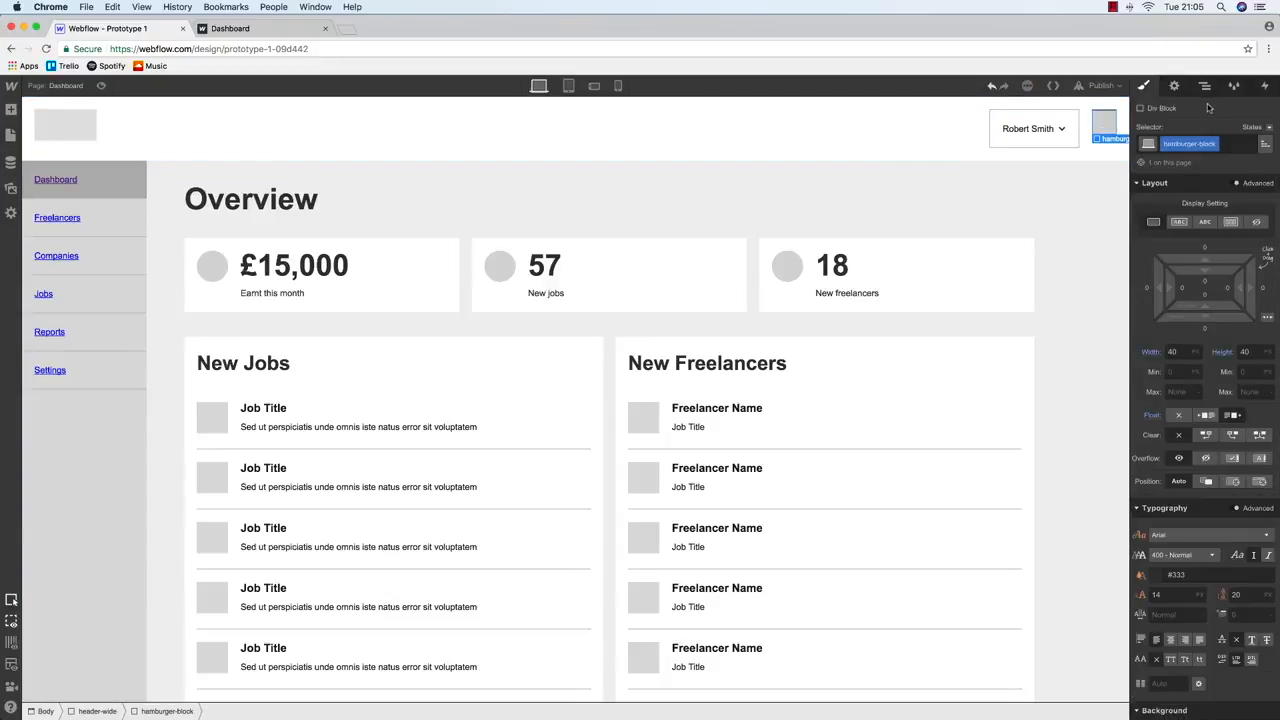
left_click_drag(1214, 240, 1214, 237)
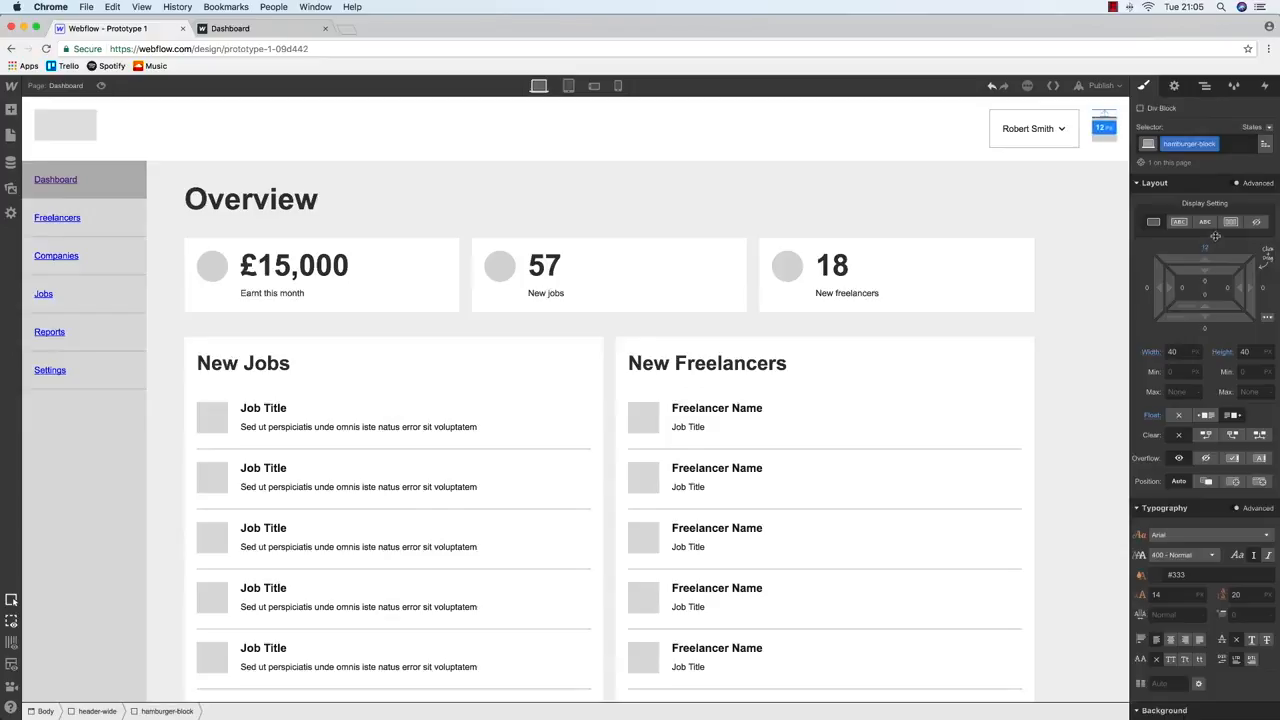
left_click_drag(1215, 235, 1215, 236)
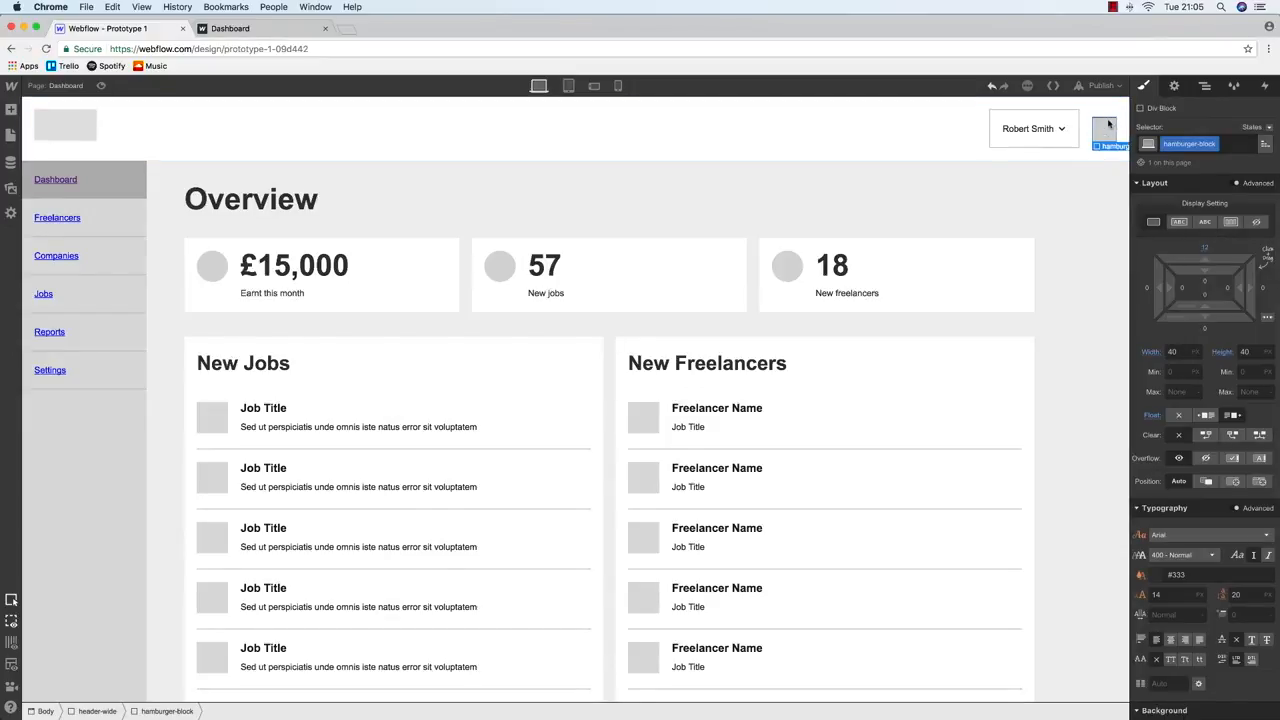
left_click(1205, 86)
left_click(1210, 190)
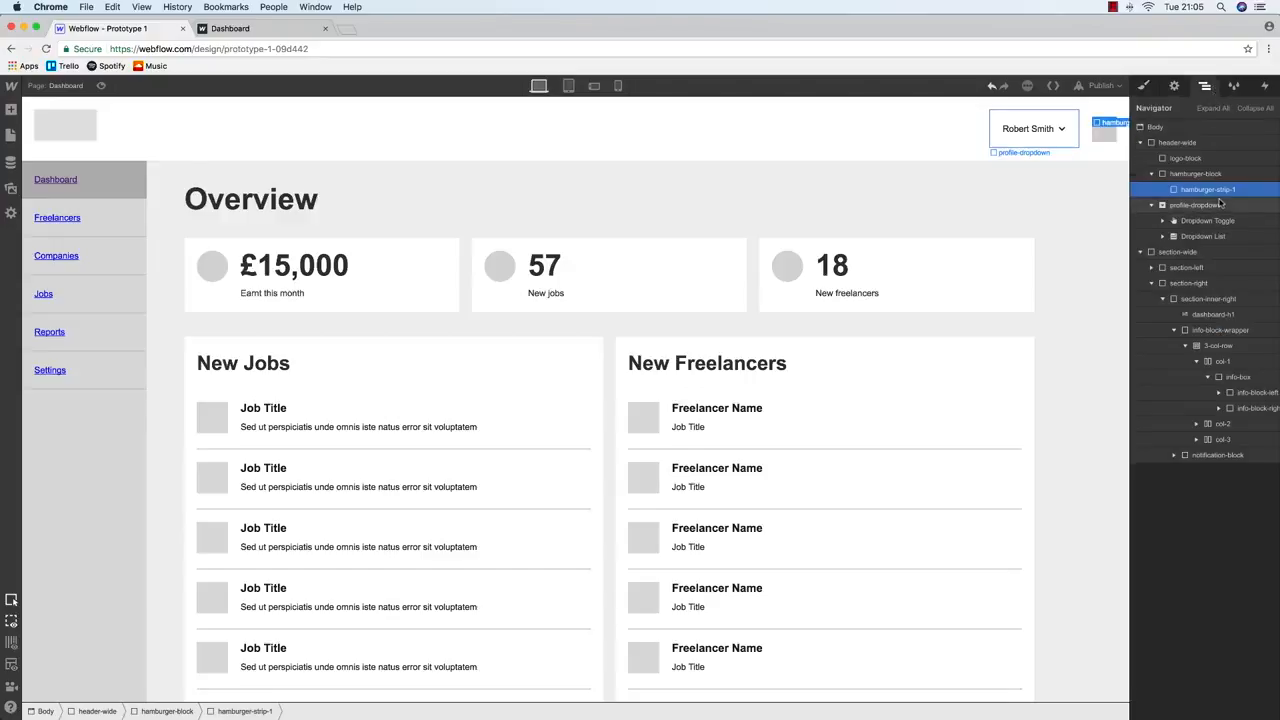
Replace the second strip's copied class with a new hamburger-strip-2 class
left_click(1143, 85)
left_click(1226, 143)
key("BackSpace")
type("ha")
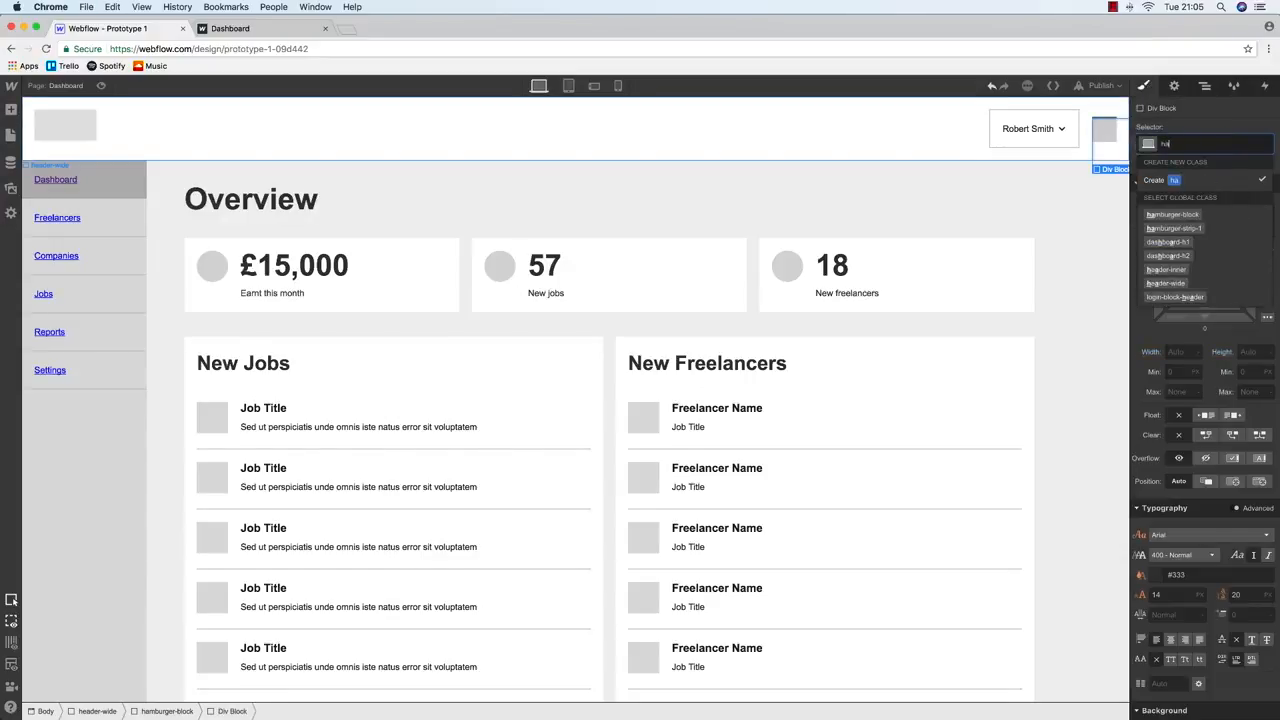
type("mburger-strip-2")
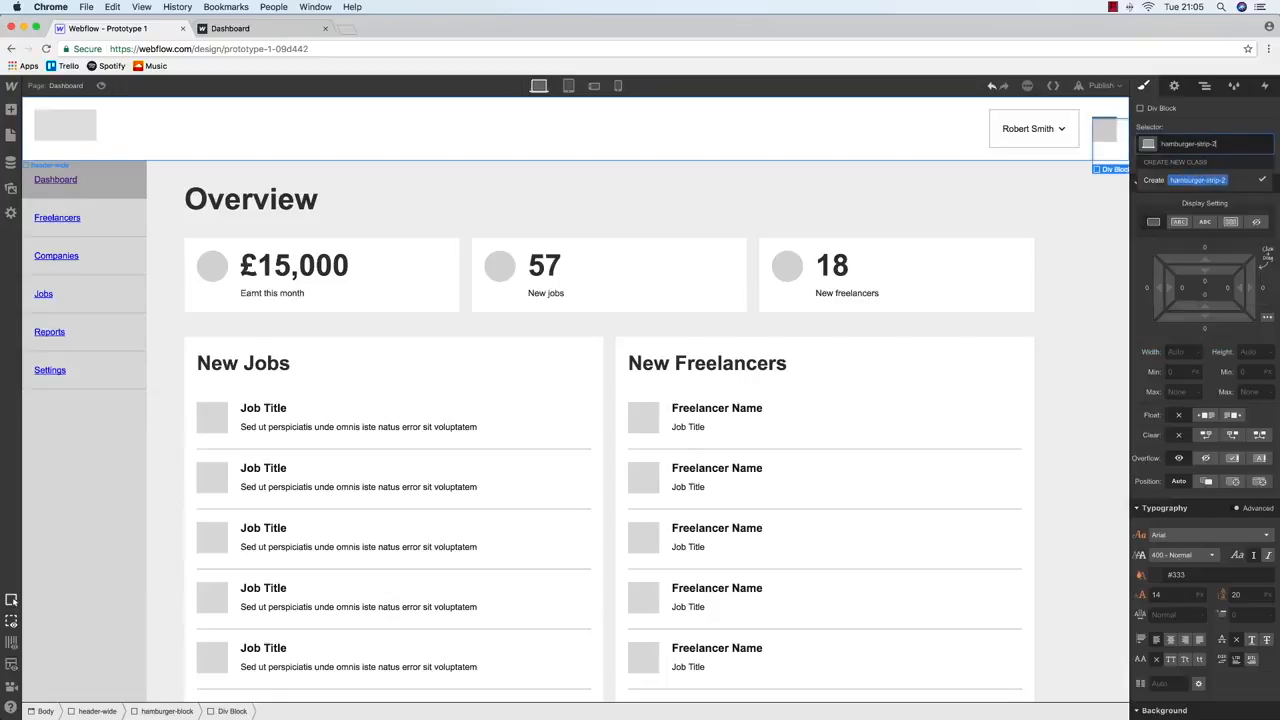
key("Return")
Give hamburger-strip-2 width 100 and a #757575 grey background
left_click(1188, 352)
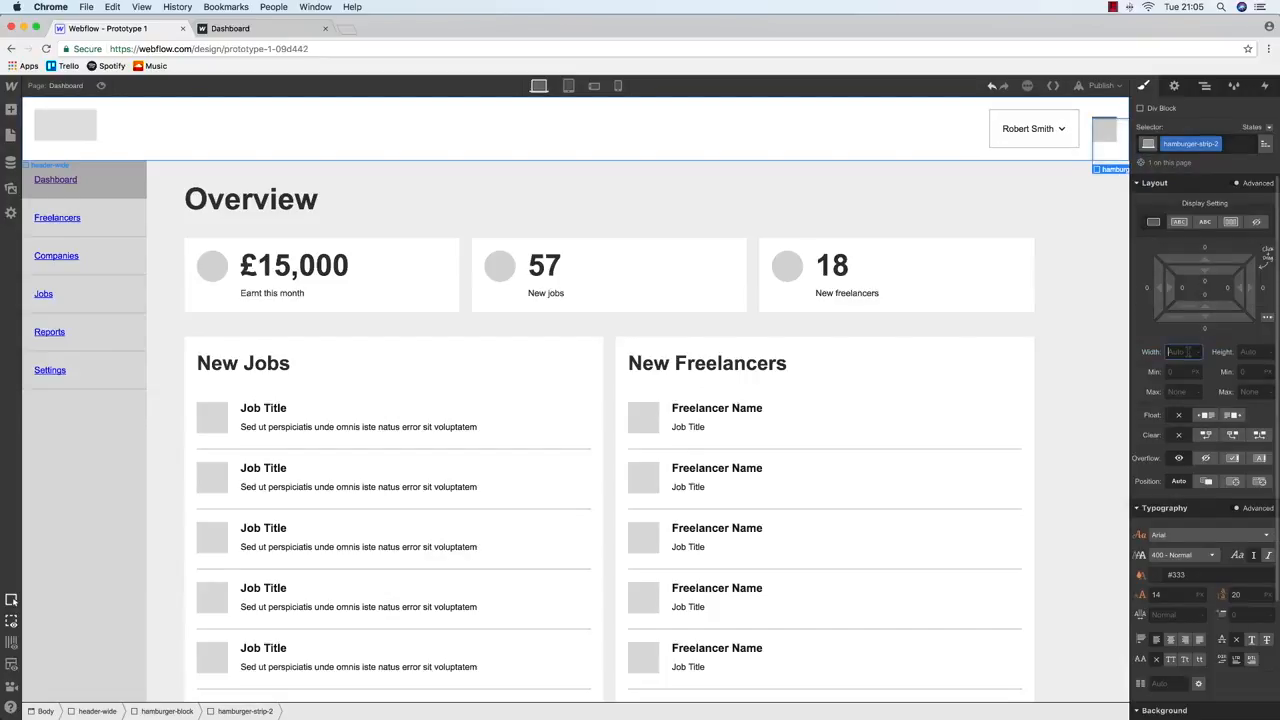
key("Tab")
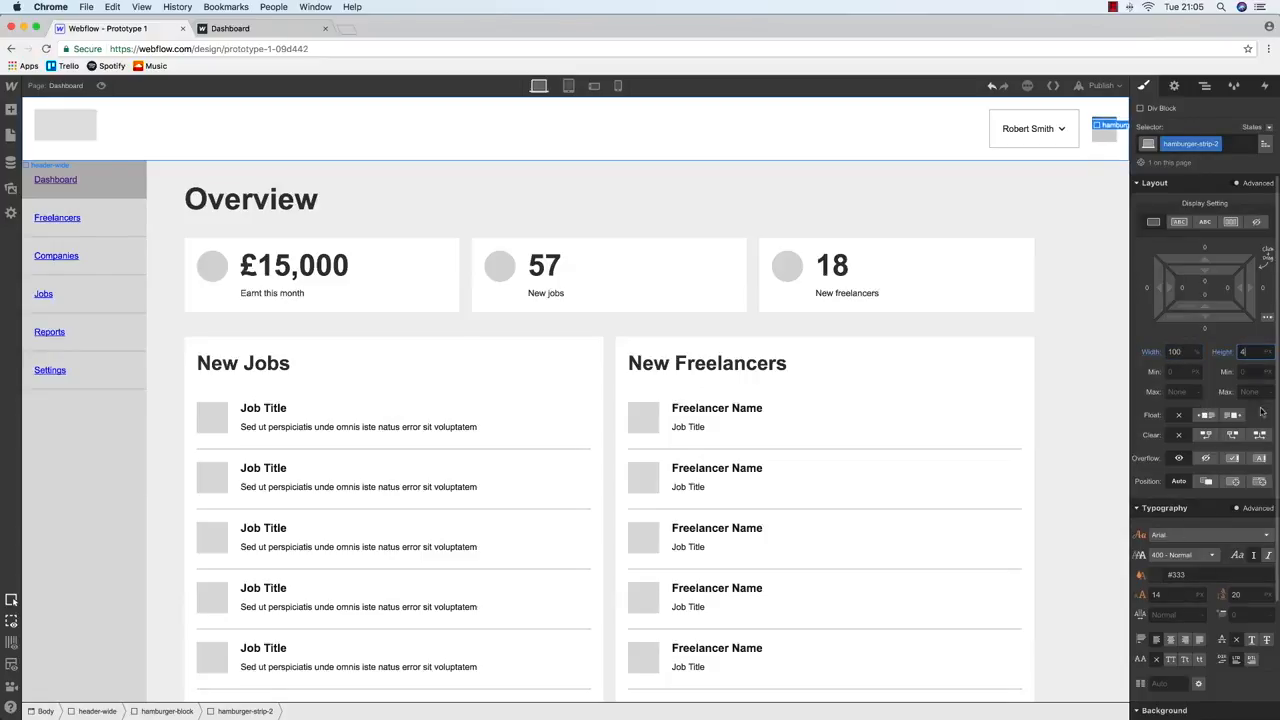
scroll(1240, 450, "down", 3)
left_click(1158, 629)
left_click_drag(1166, 497, 1157, 492)
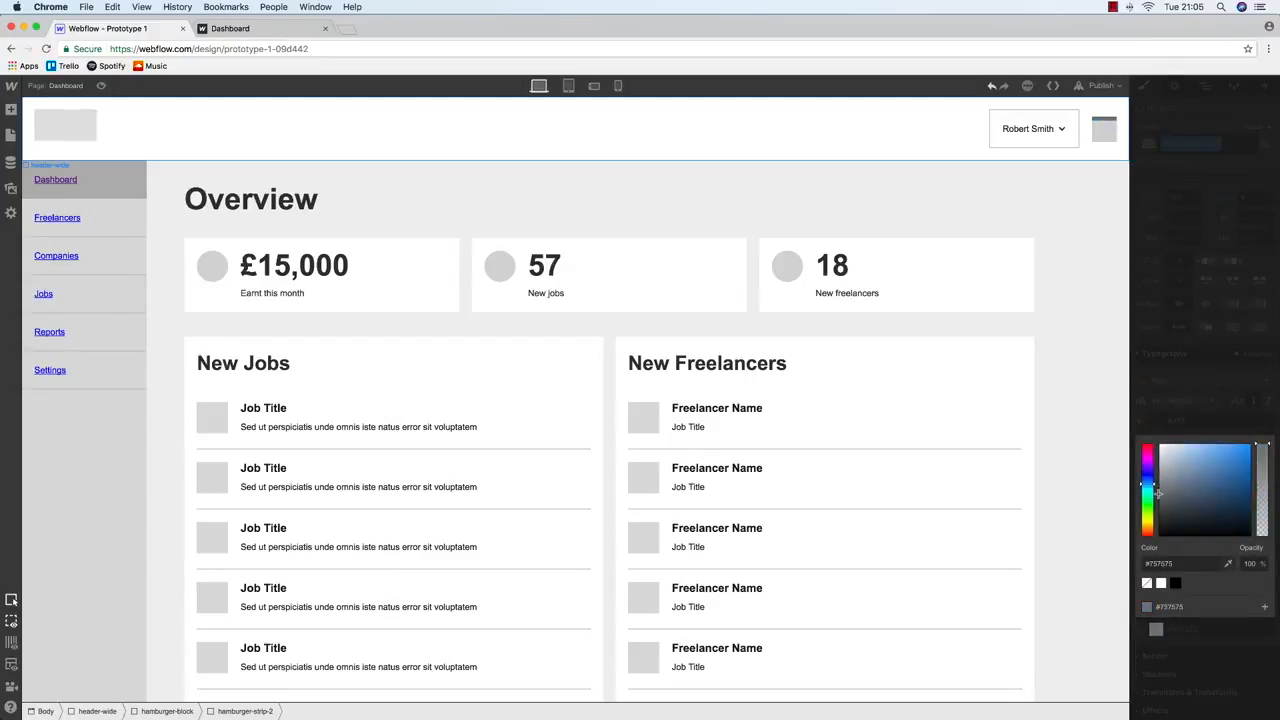
left_click(1190, 563)
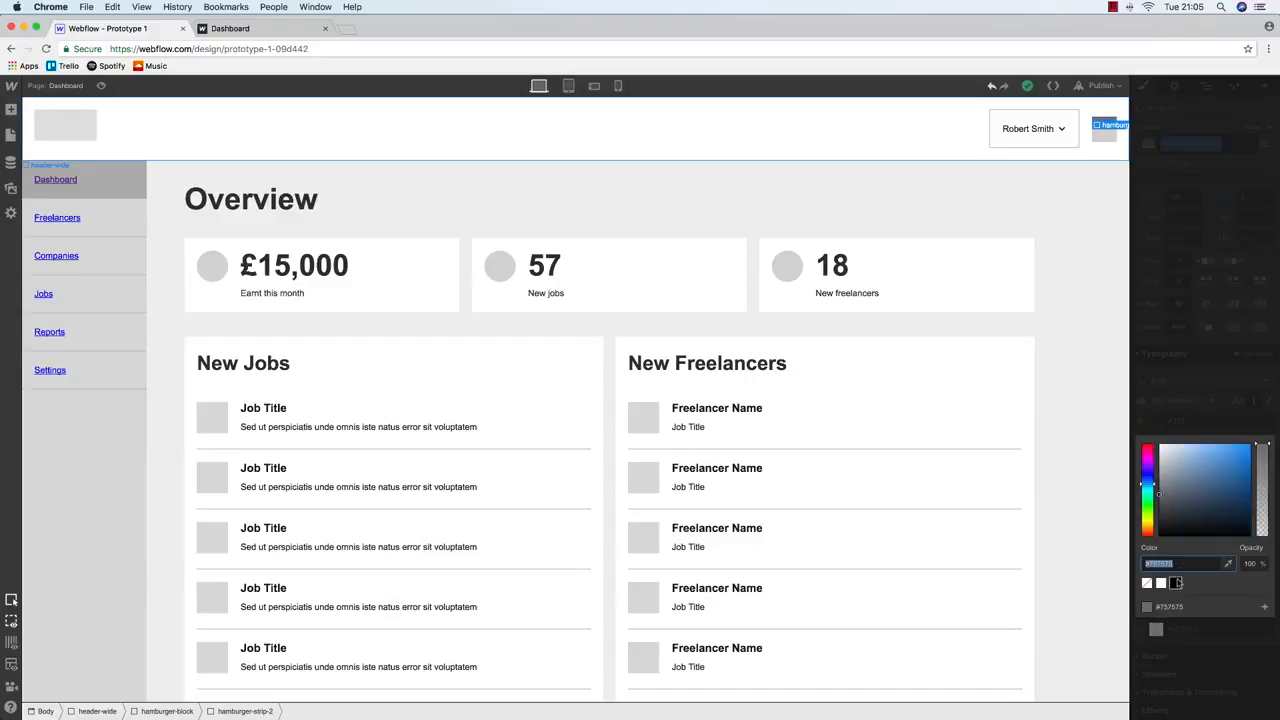
left_click(1205, 86)
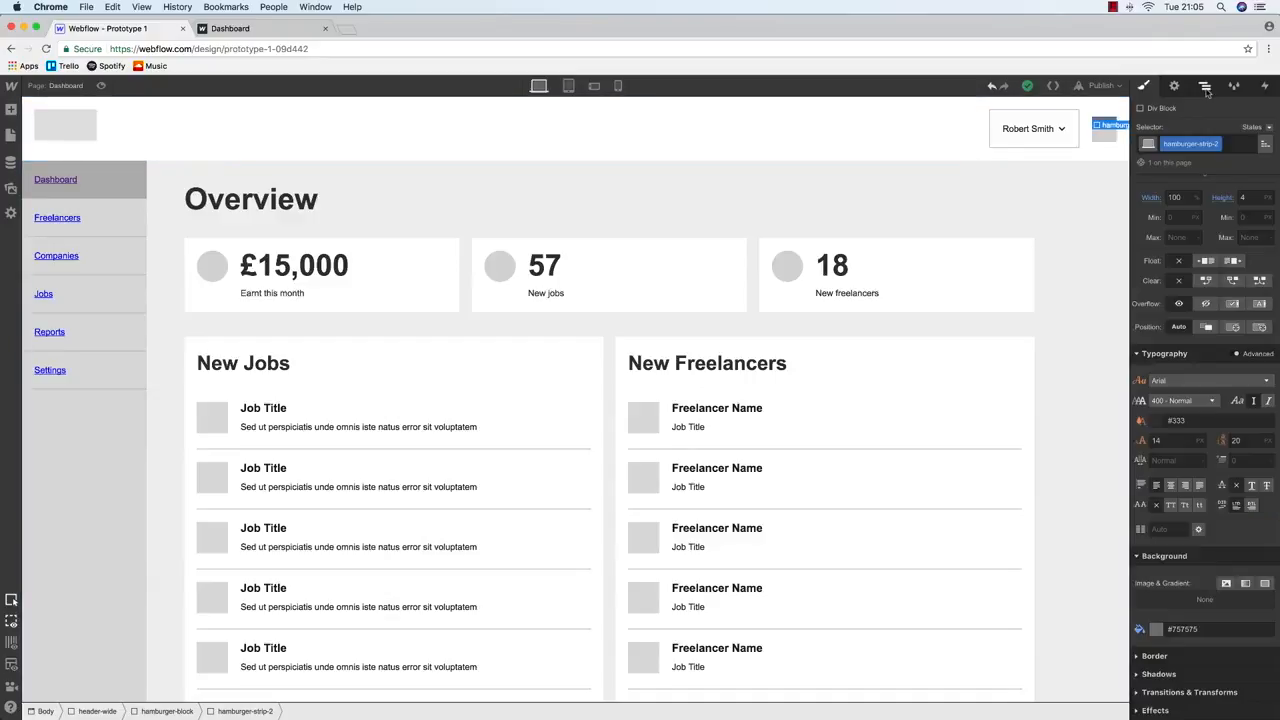
Style the first strip with a #757575 background, 4 px height and 4 px bottom margin
left_click(1208, 189)
left_click(1146, 86)
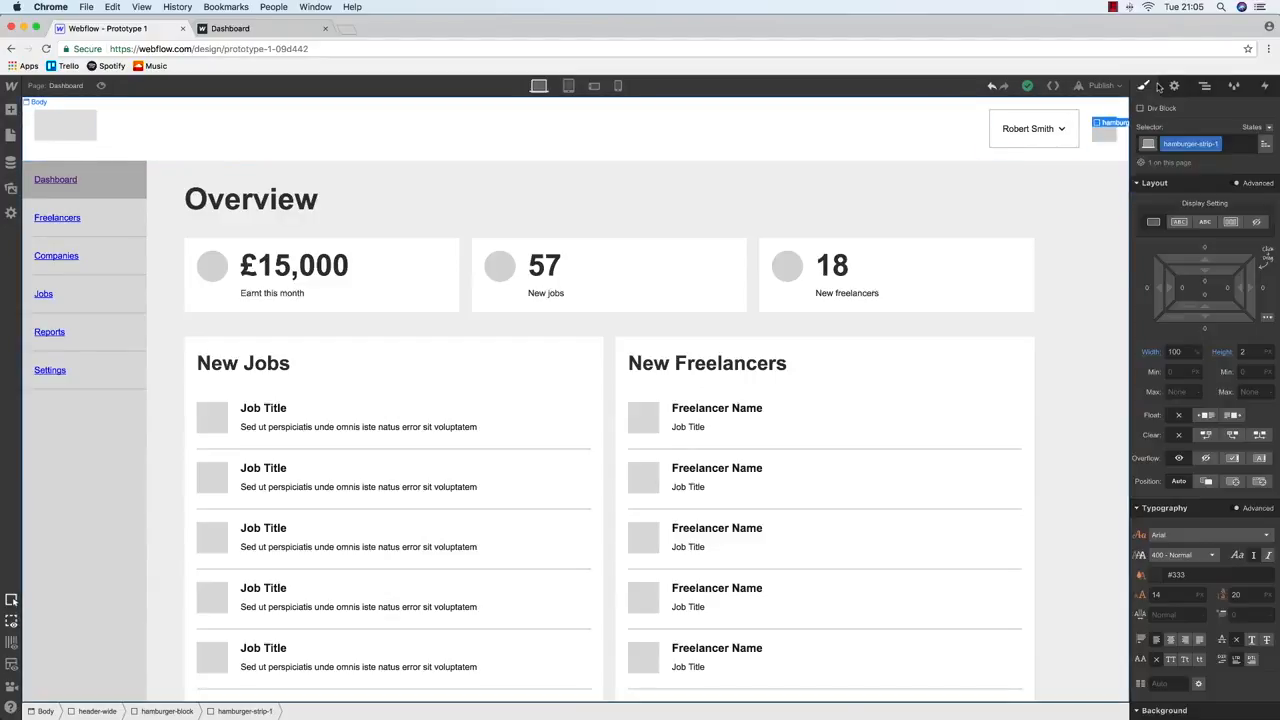
scroll(1188, 576, "down", 3)
left_click(1190, 629)
type("757575")
left_click(1250, 198)
type("4")
scroll(1220, 326, "up", 3)
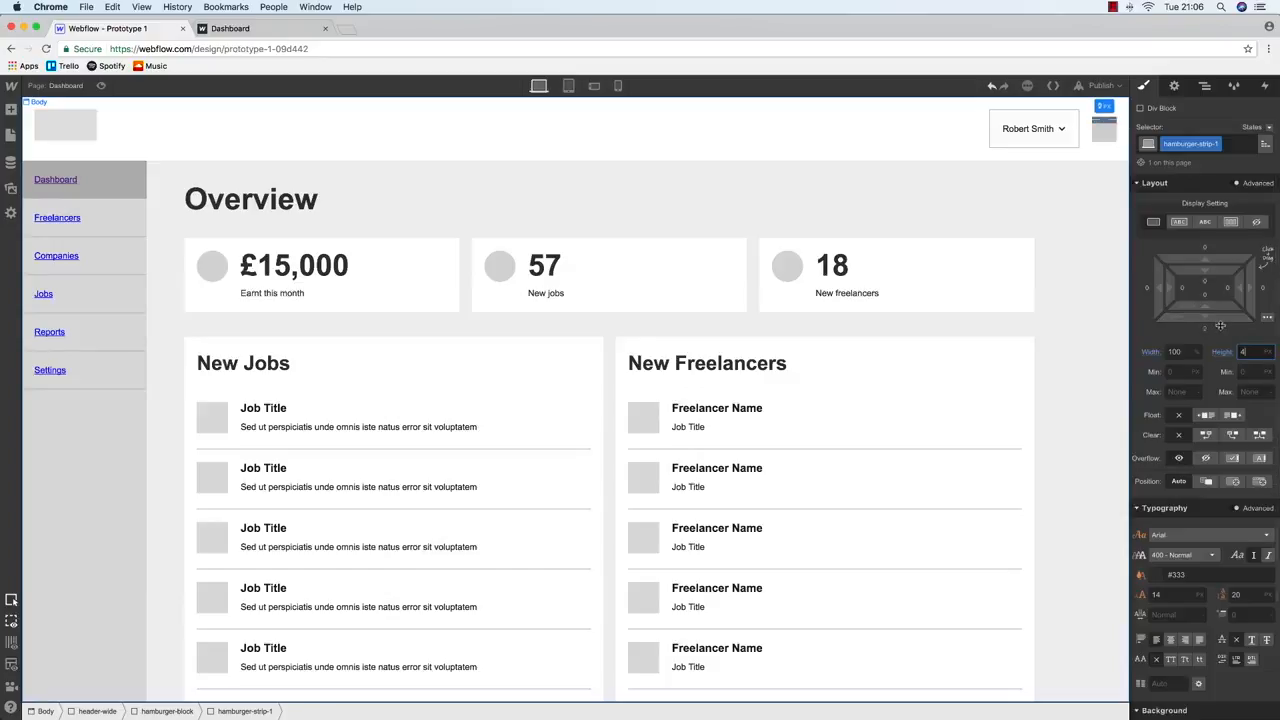
left_click_drag(1220, 326, 1220, 328)
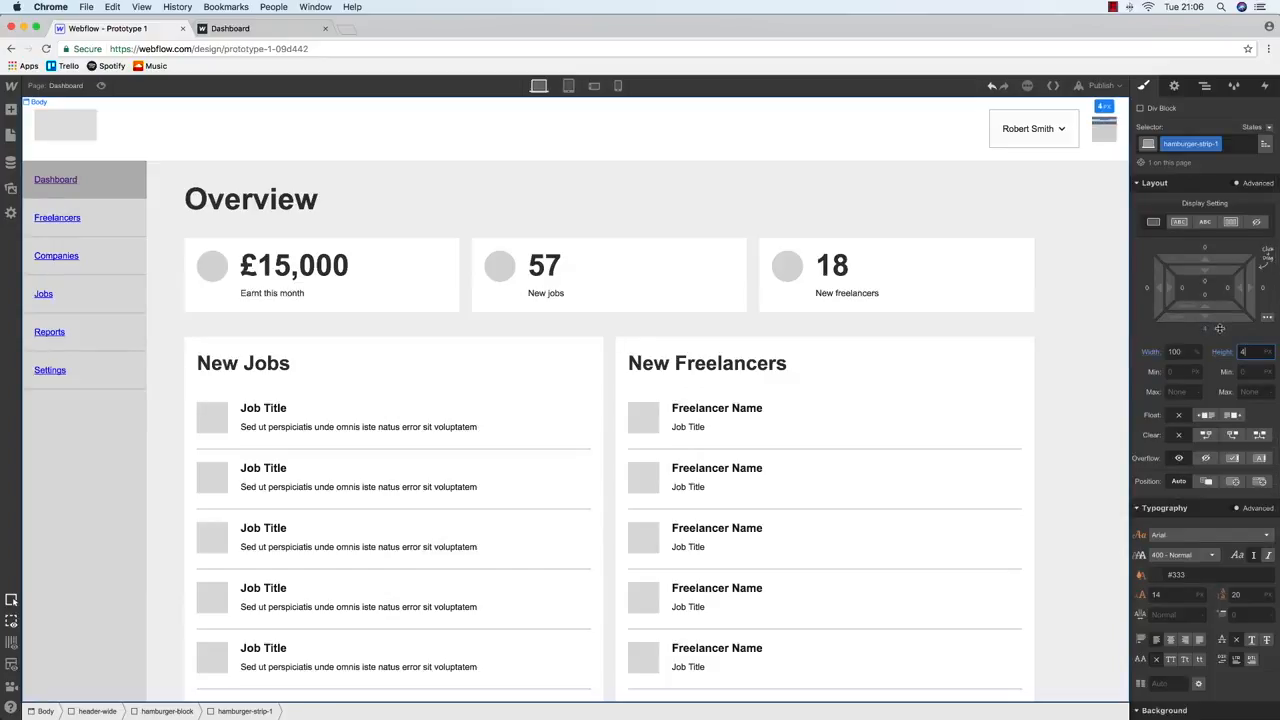
Duplicate the second strip to make a third and clear its copied class
left_click(1205, 85)
left_click(1219, 206)
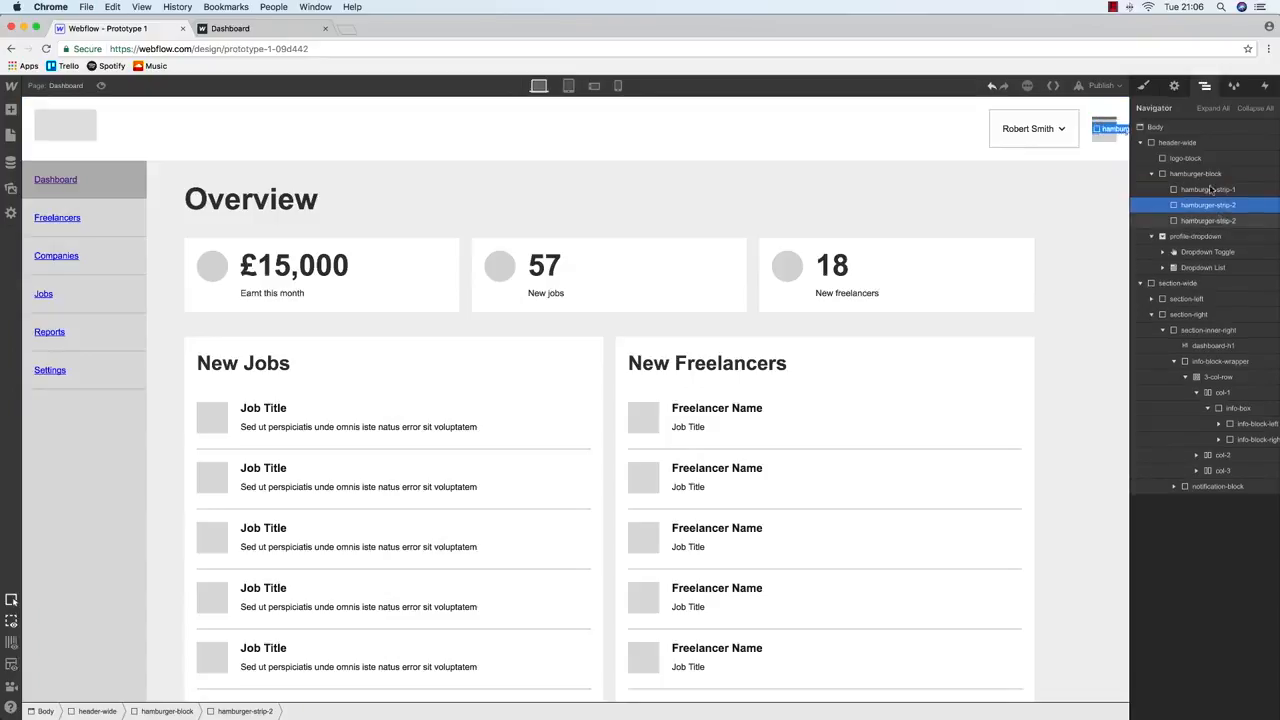
key("s")
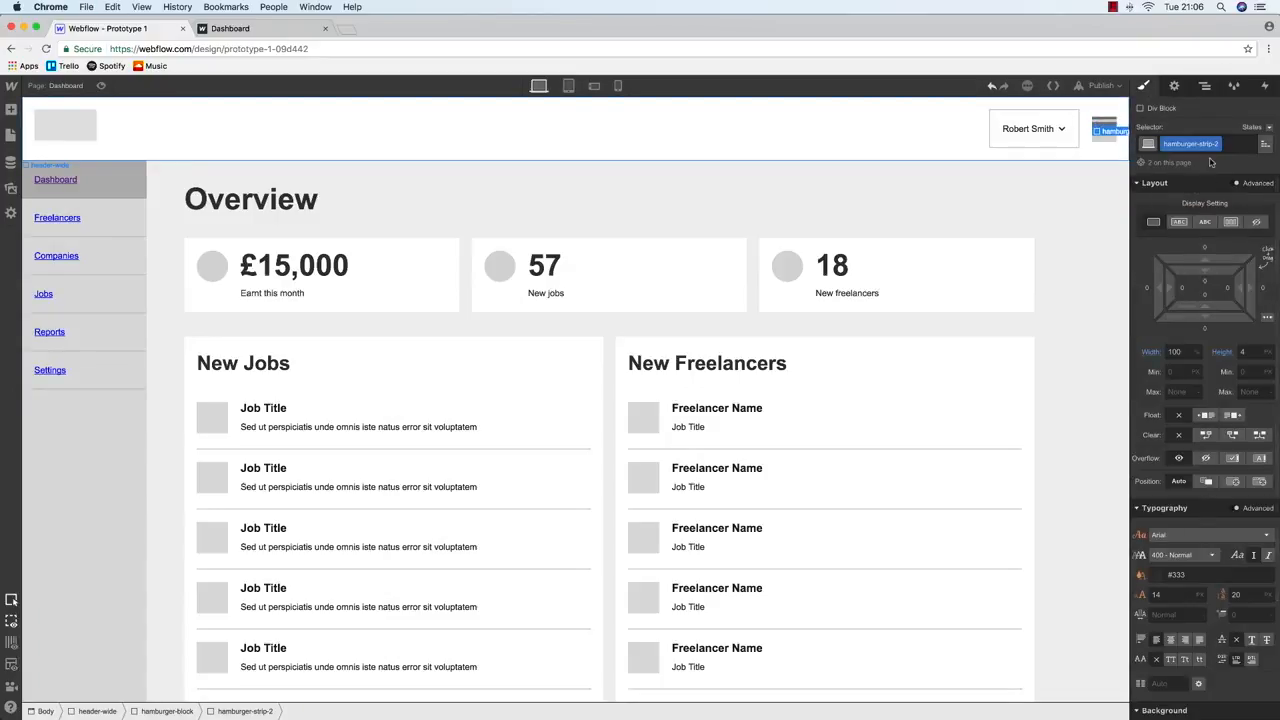
key("BackSpace")
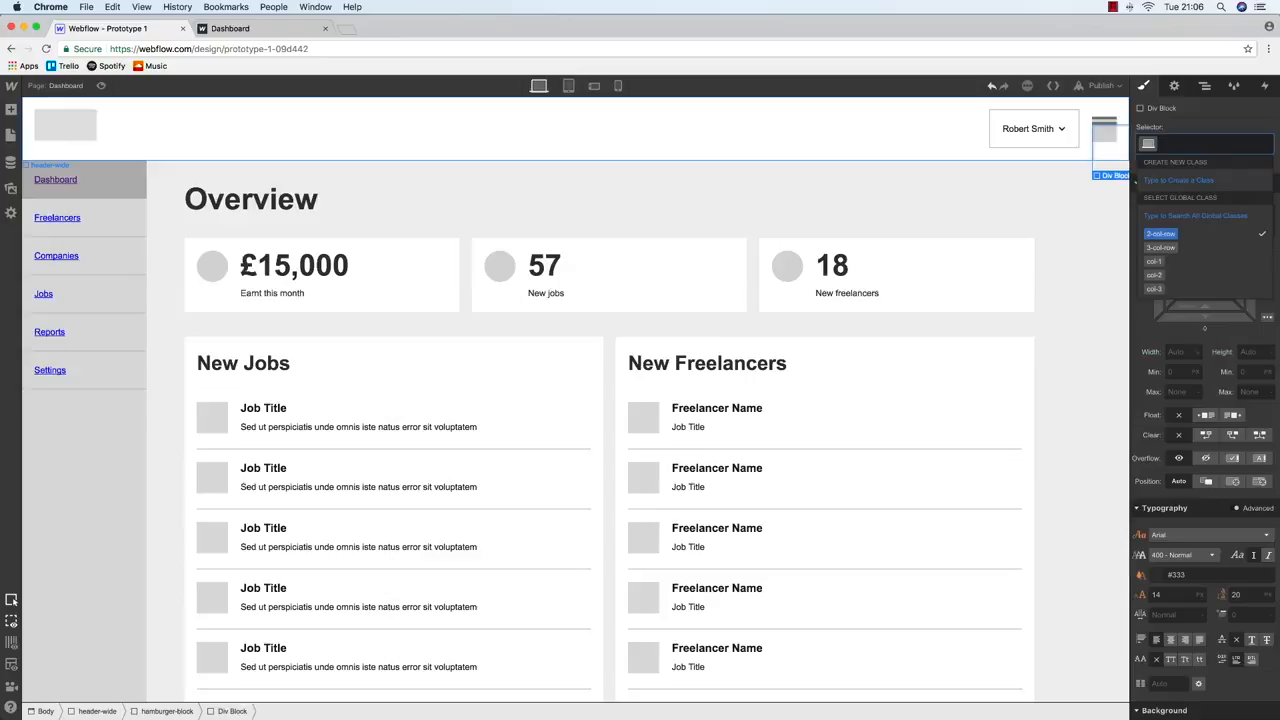
Give the third strip a hamburger-strip-3 class, 100% width and 4 px height
type("hamburger")
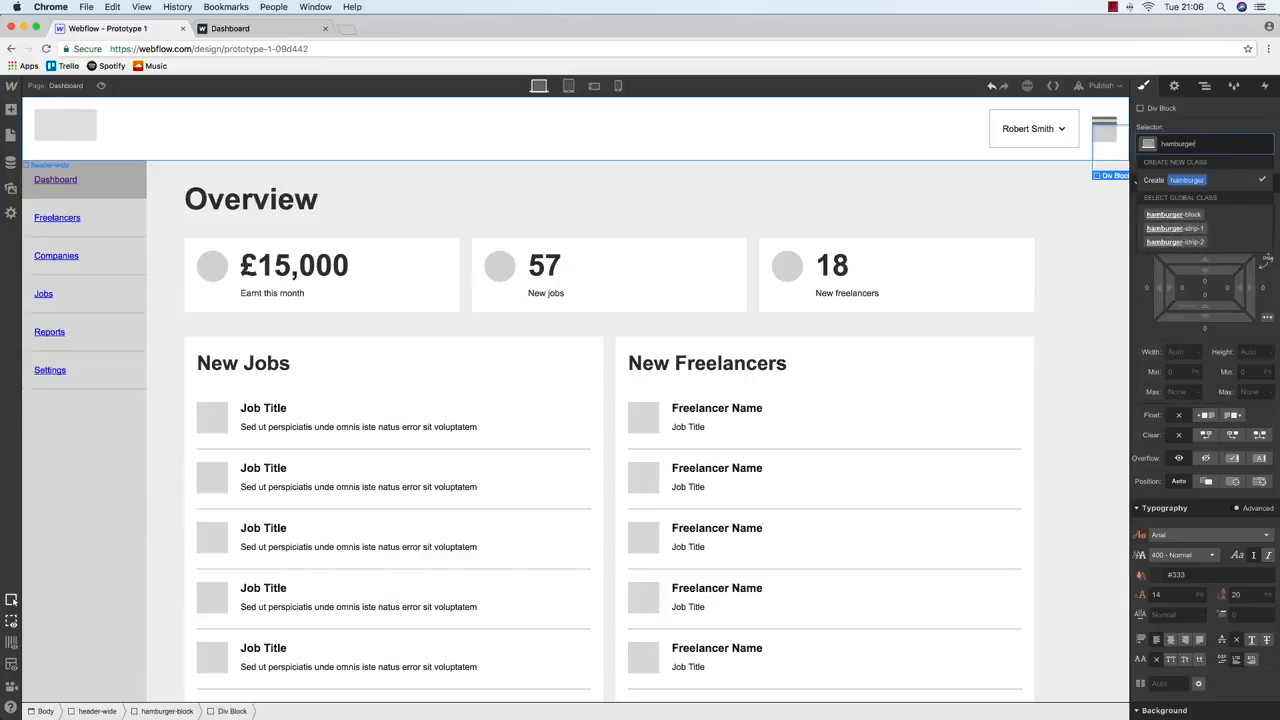
type("-strip-3")
key("Return")
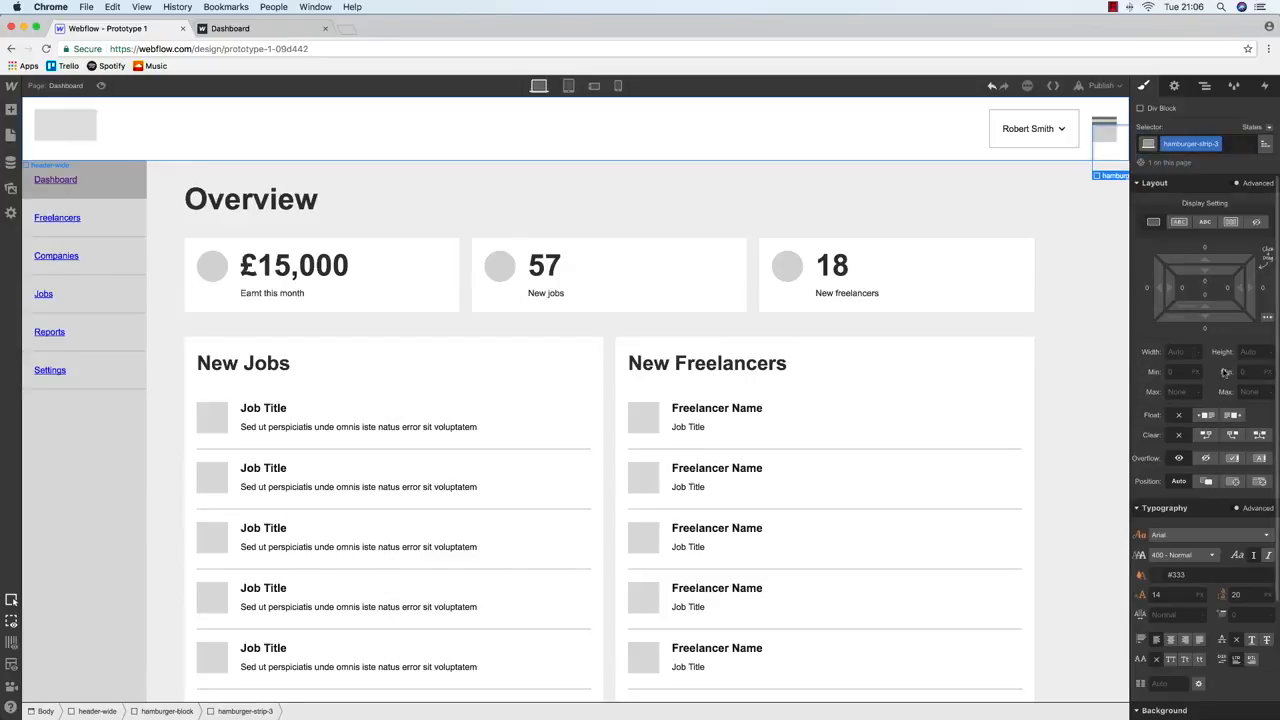
key("Tab")
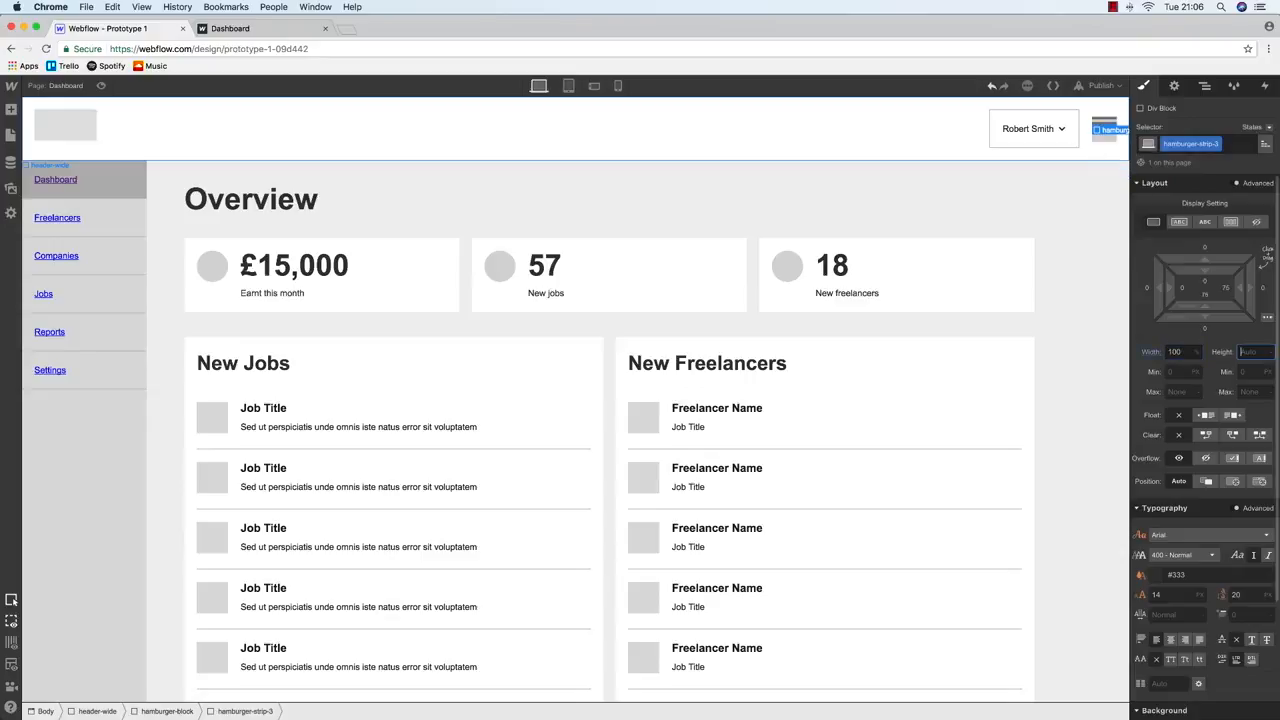
type("4p")
key("BackSpace")
Copy the first strip's #757575 colour and apply it as the third strip's background
scroll(1213, 375, "down", 3)
left_click(1224, 632)
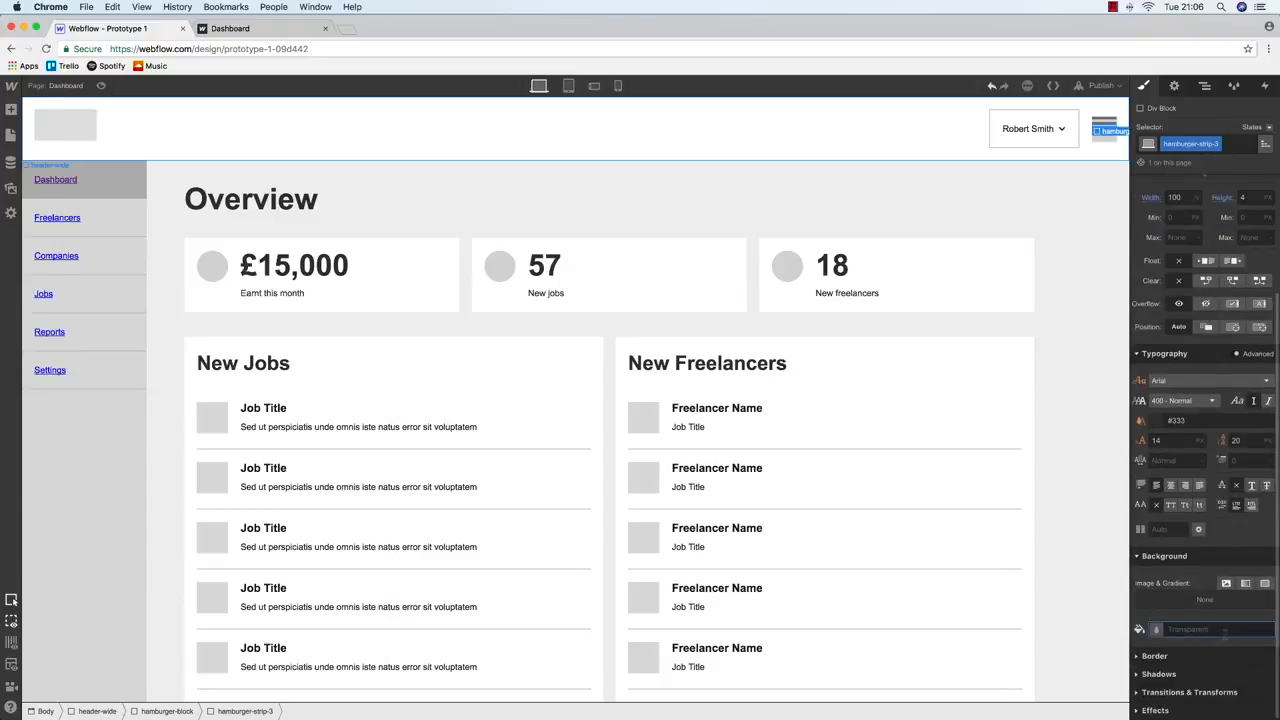
left_click(1161, 631)
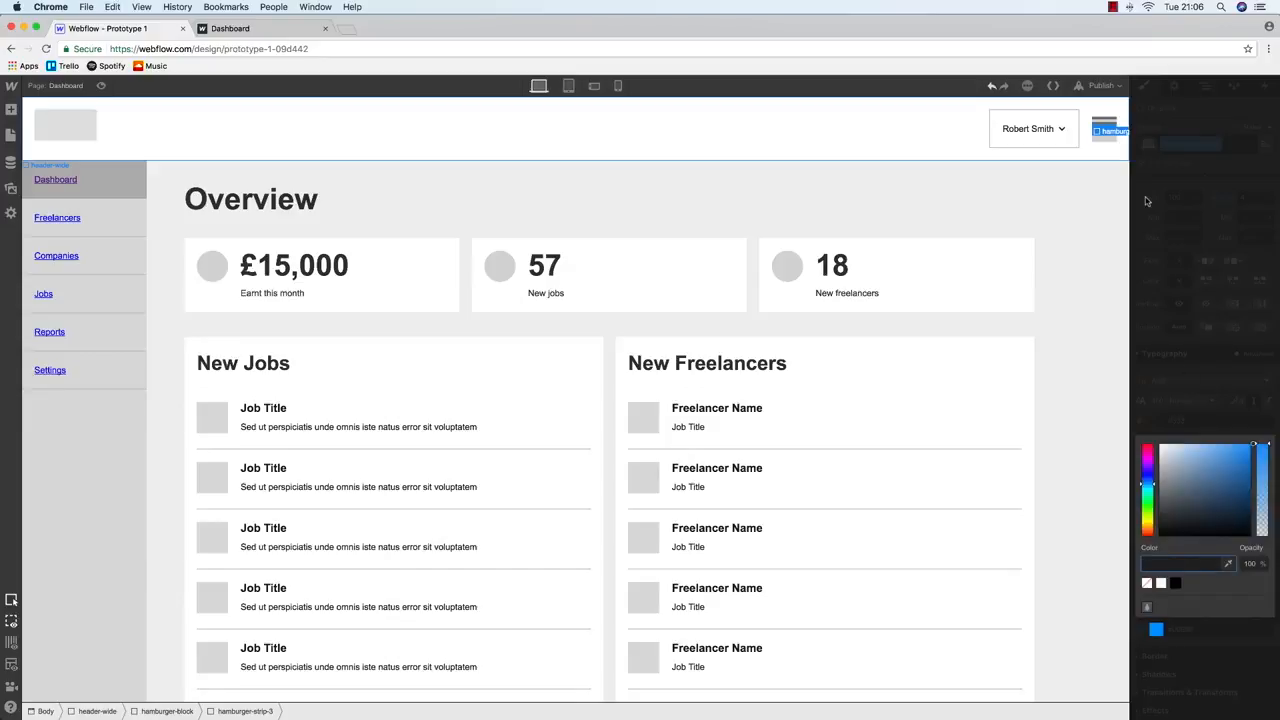
left_click(1104, 122)
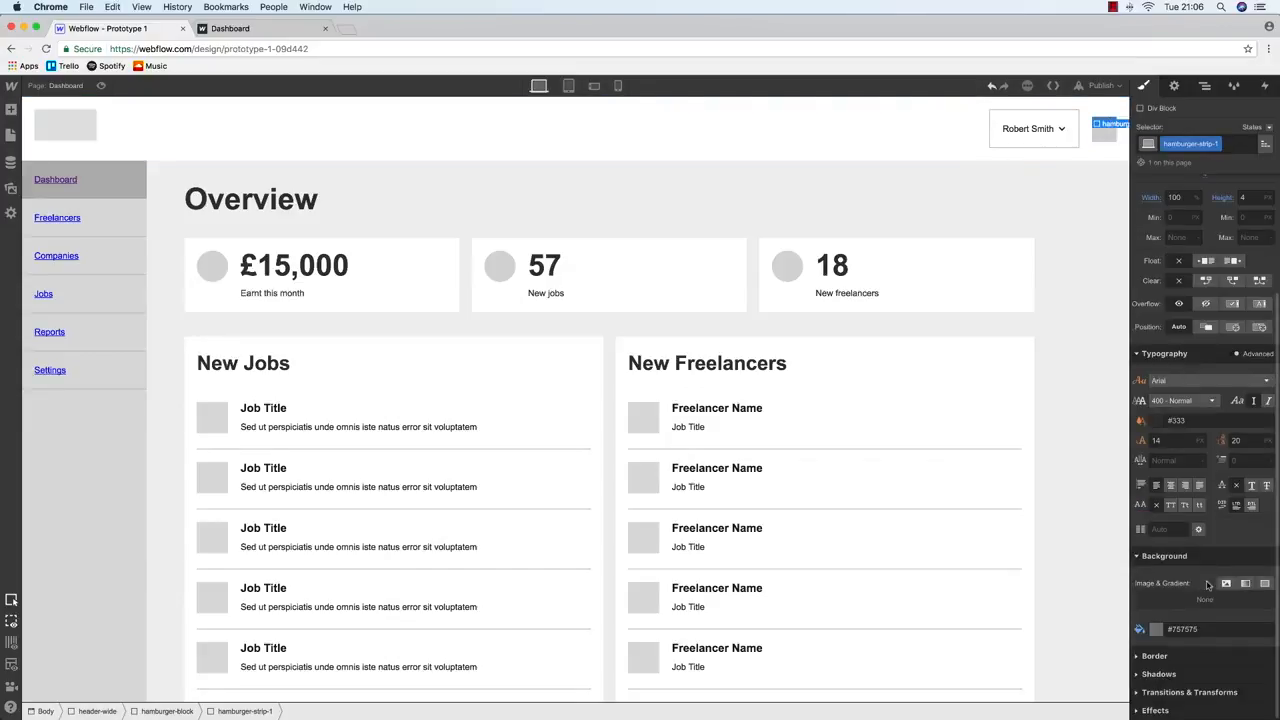
left_click(1202, 628)
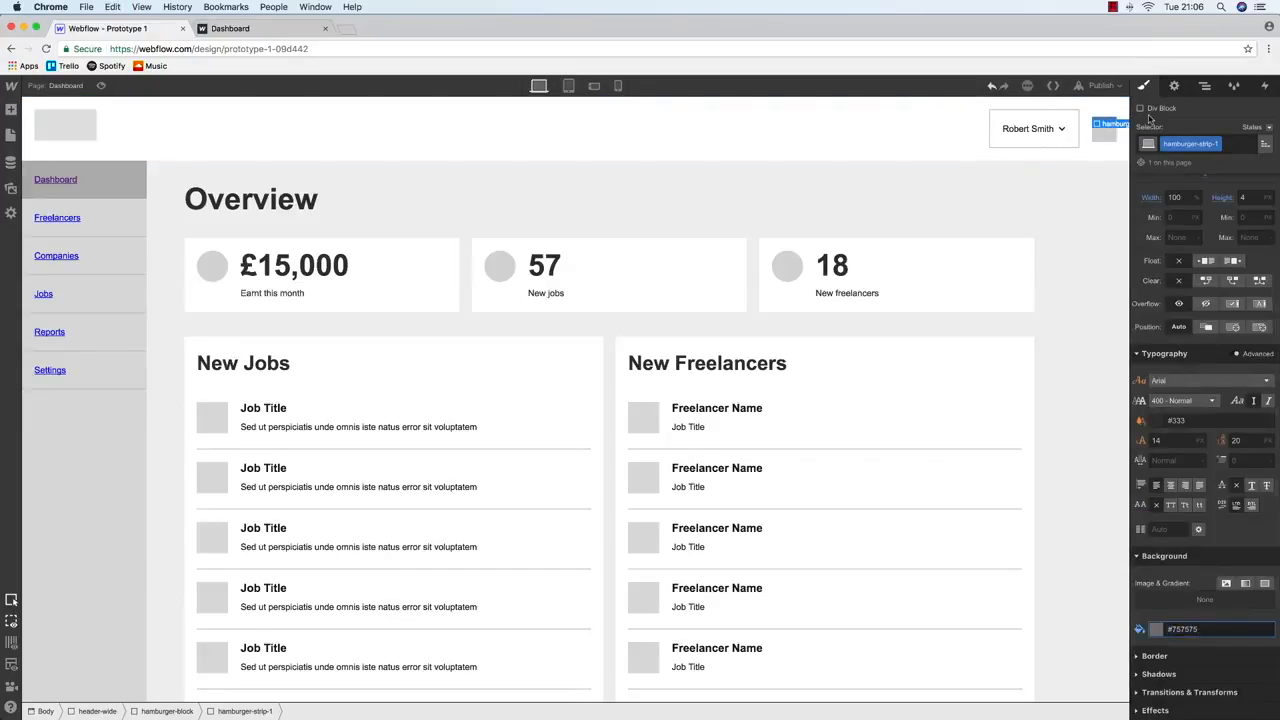
left_click(1205, 88)
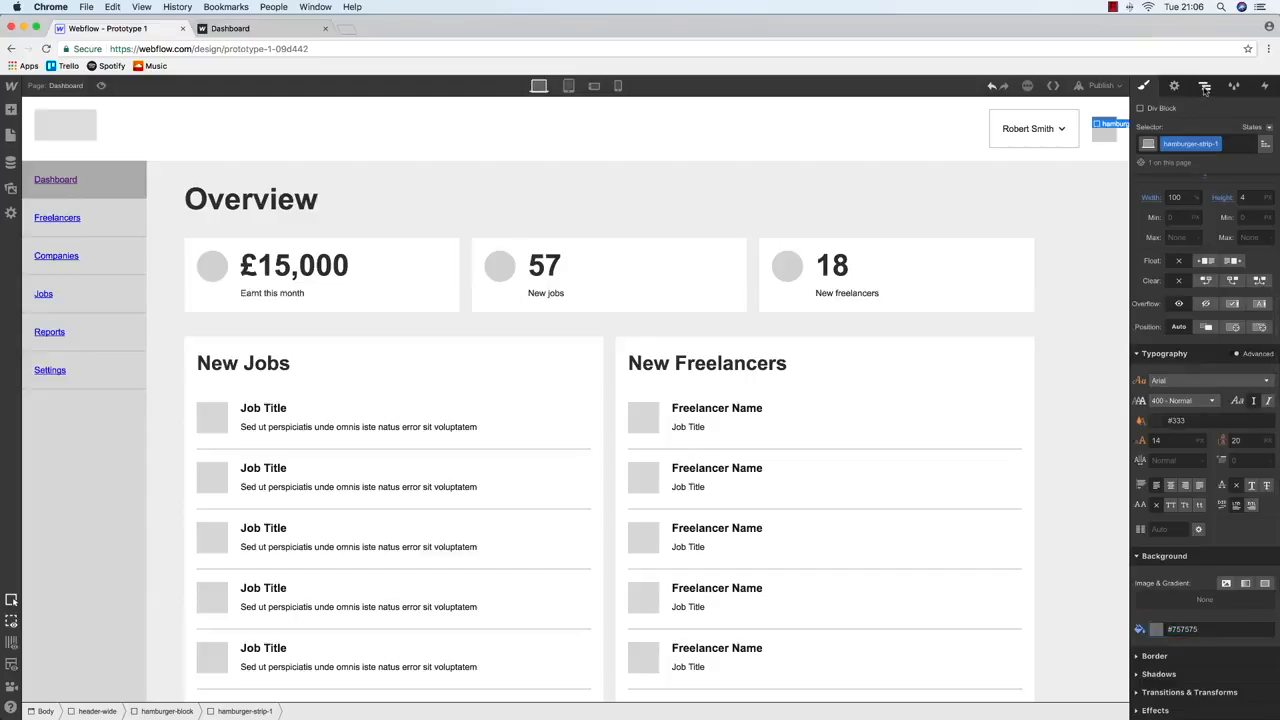
left_click(1220, 217)
key("s")
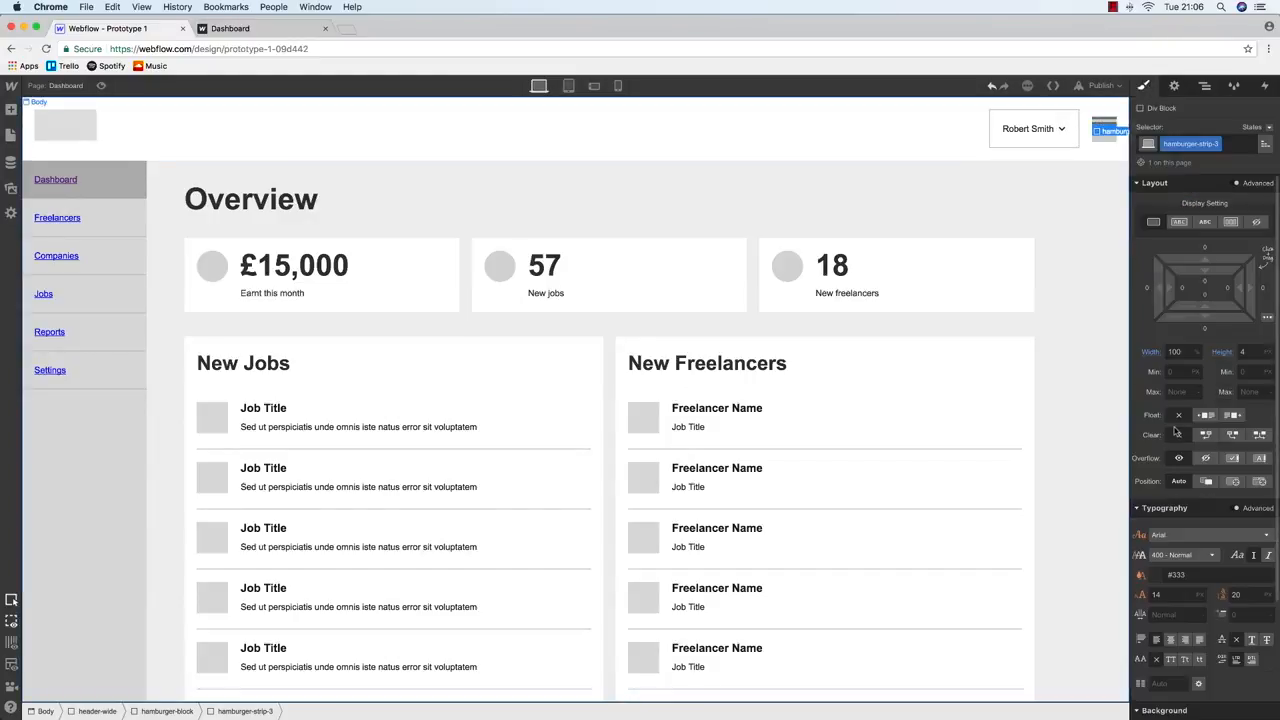
scroll(1197, 680, "down", 3)
left_click(1200, 628)
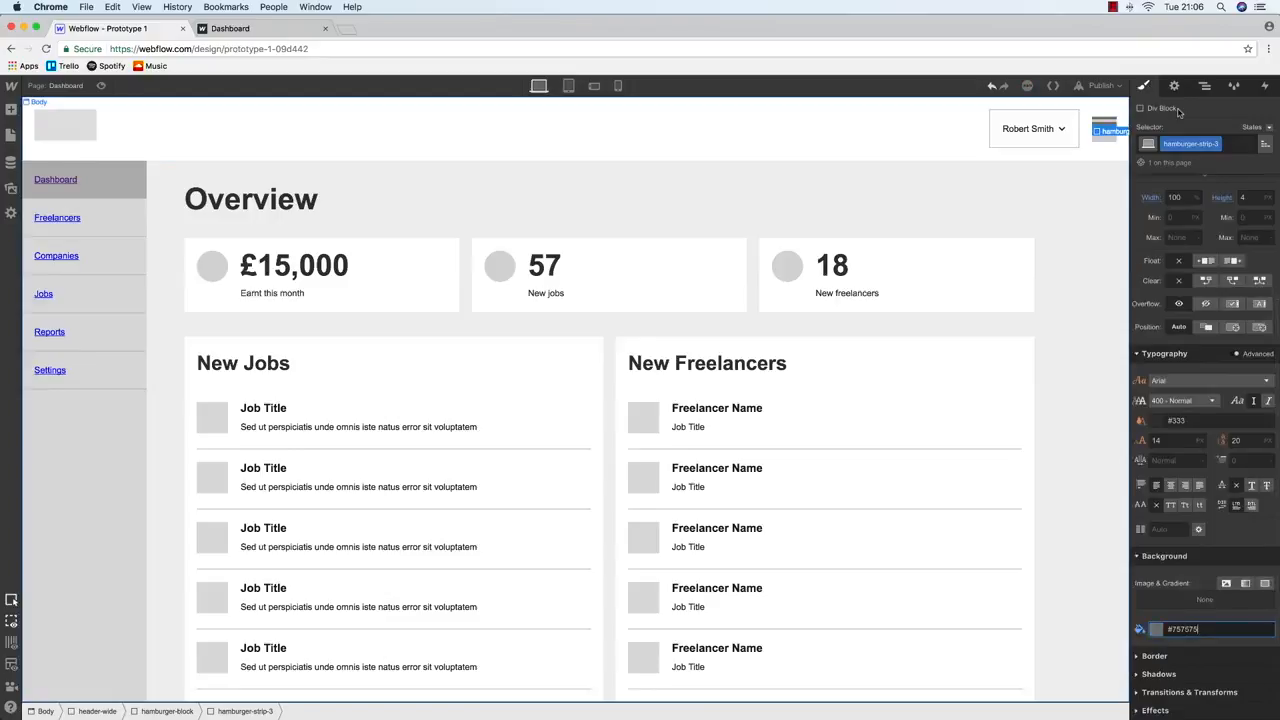
Select the second hamburger strip in the Navigator for styling
left_click(1205, 87)
left_click(1205, 205)
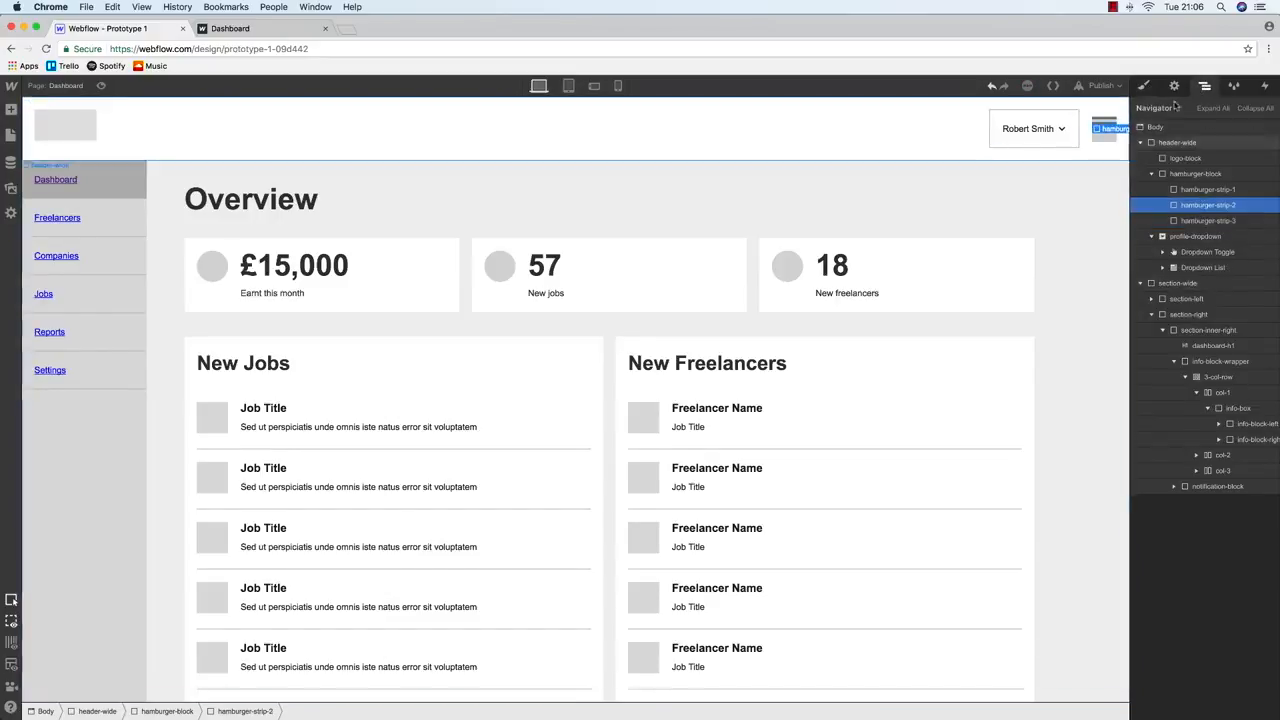
key("s")
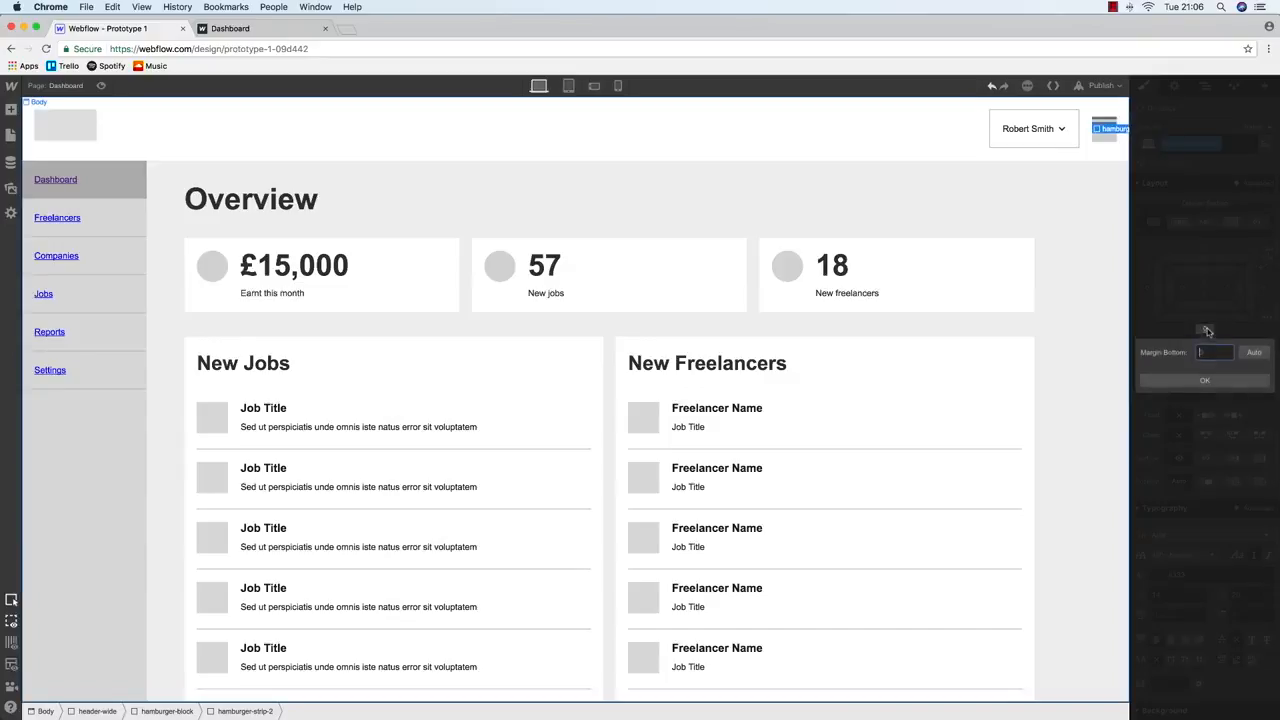
Select hamburger-block and add inner padding around its three strips
left_click(953, 137)
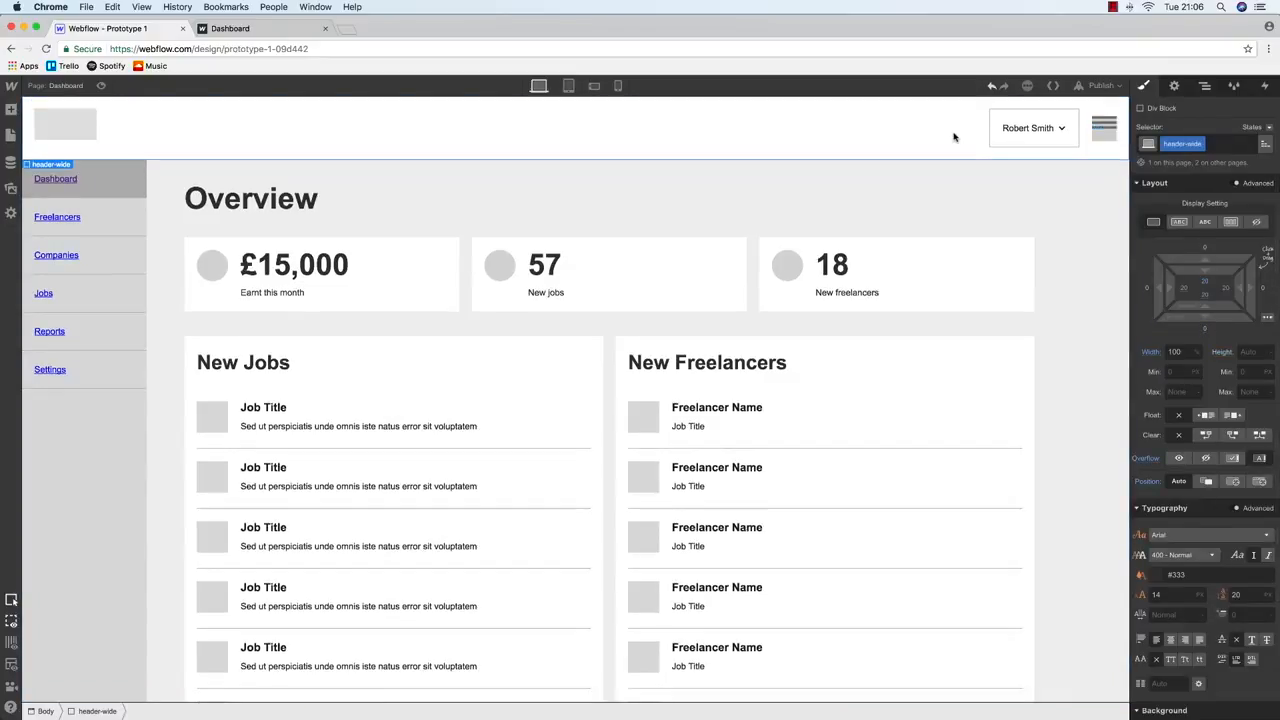
left_click(1104, 120)
left_click(1111, 139)
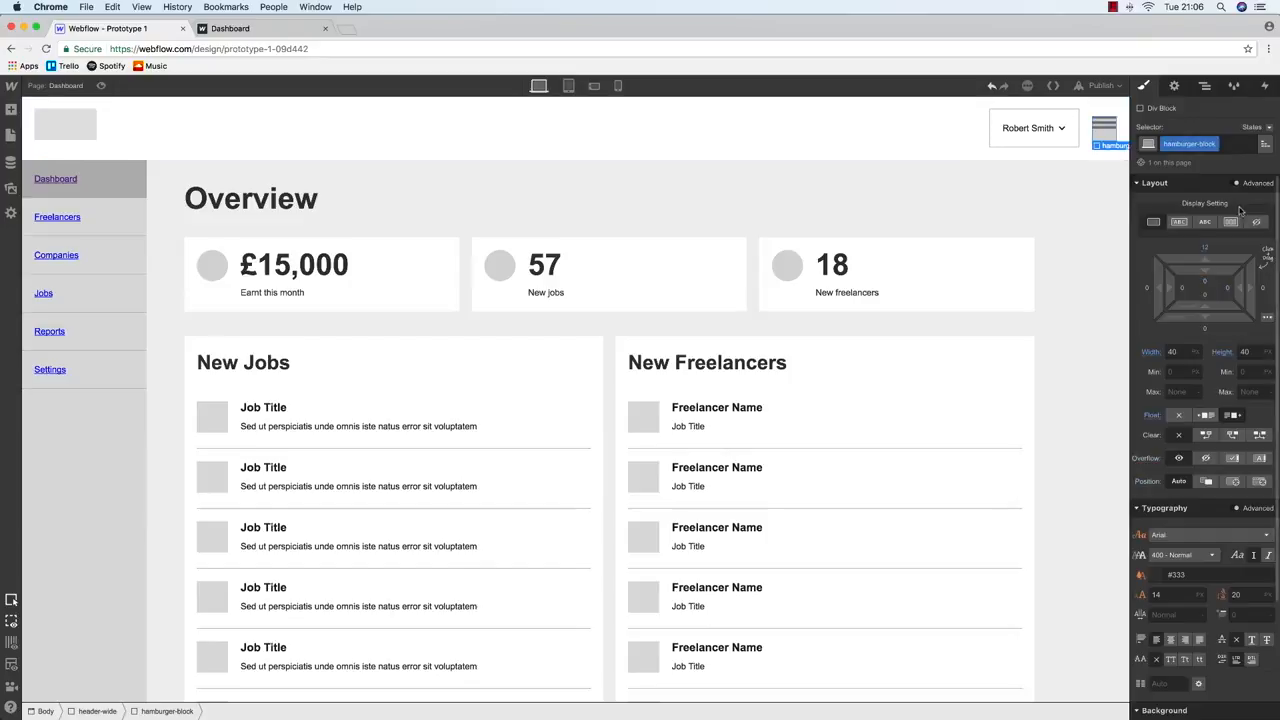
left_click(1205, 86)
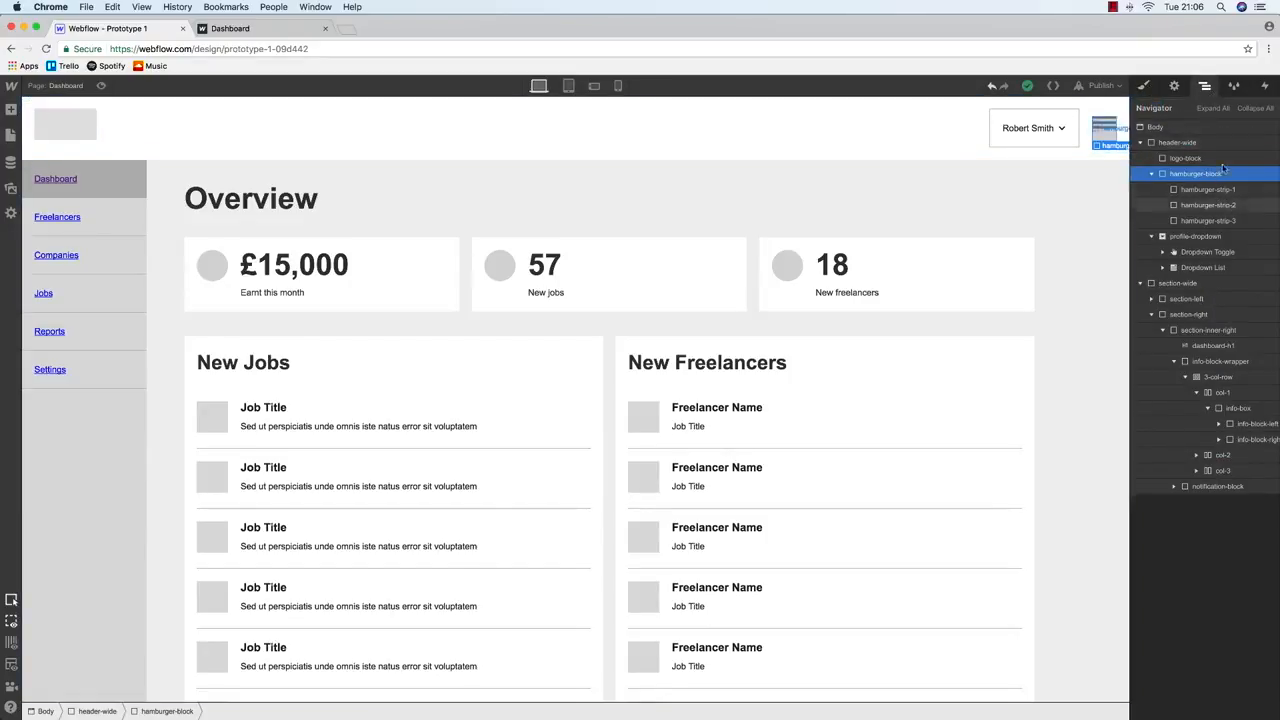
left_click(1144, 87)
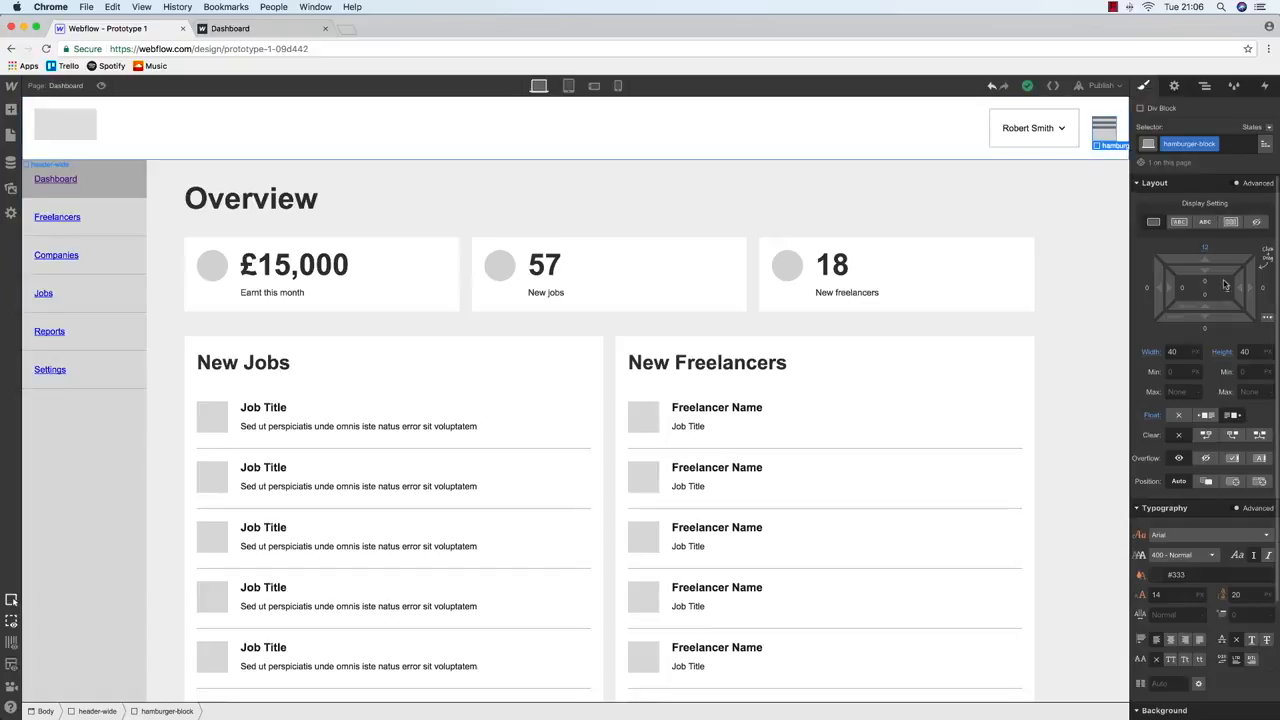
left_click_drag(1218, 284, 1217, 291)
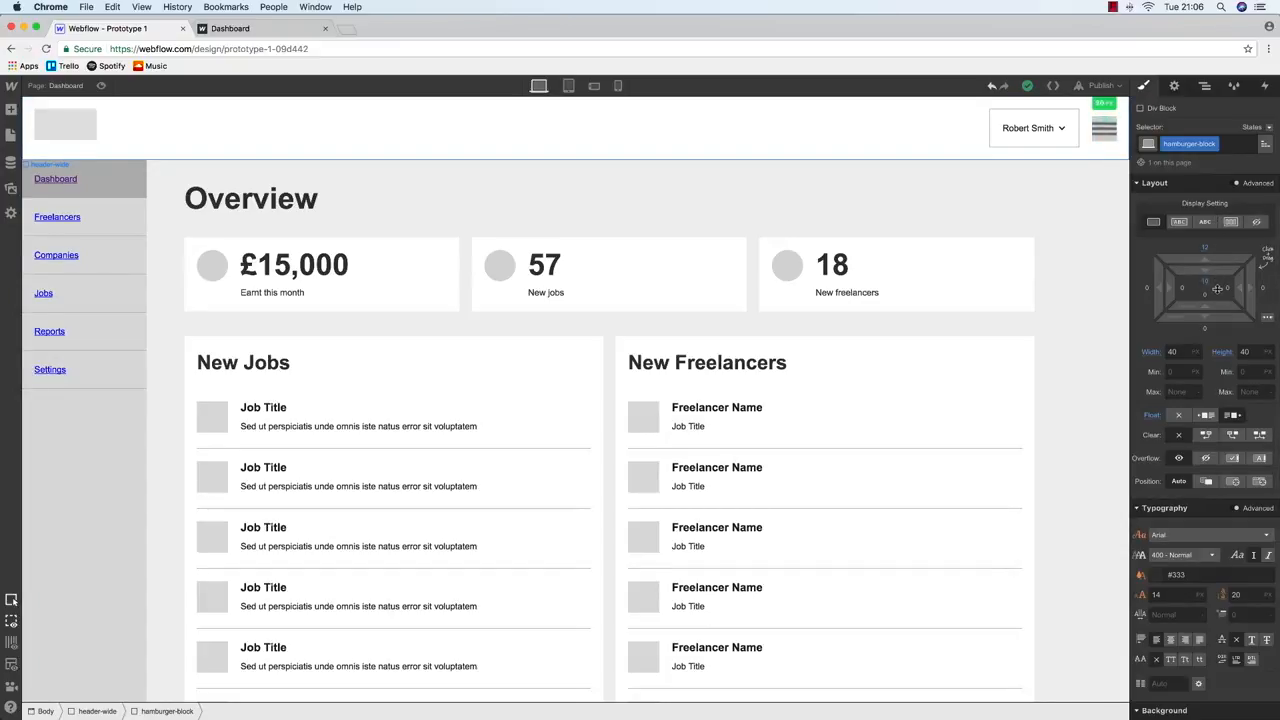
Check the main content section in the Navigator, then reselect the hamburger block
scroll(1208, 401, "down", 3)
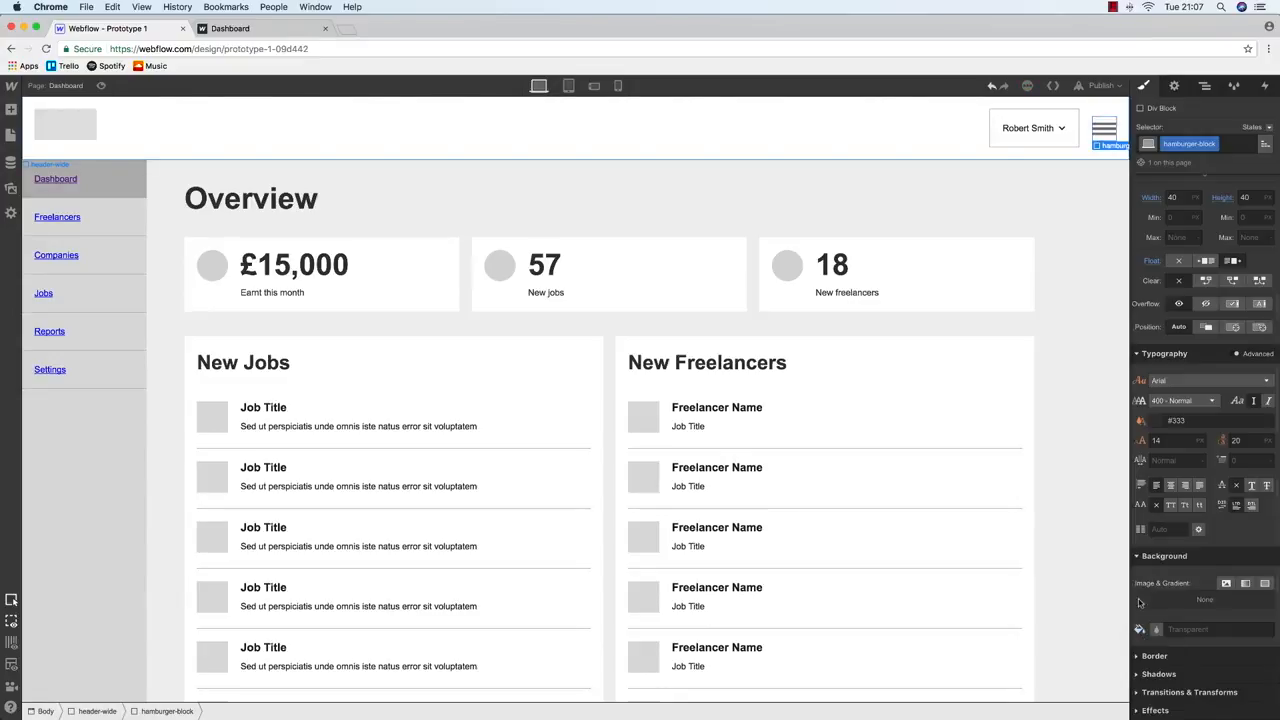
left_click(1000, 236)
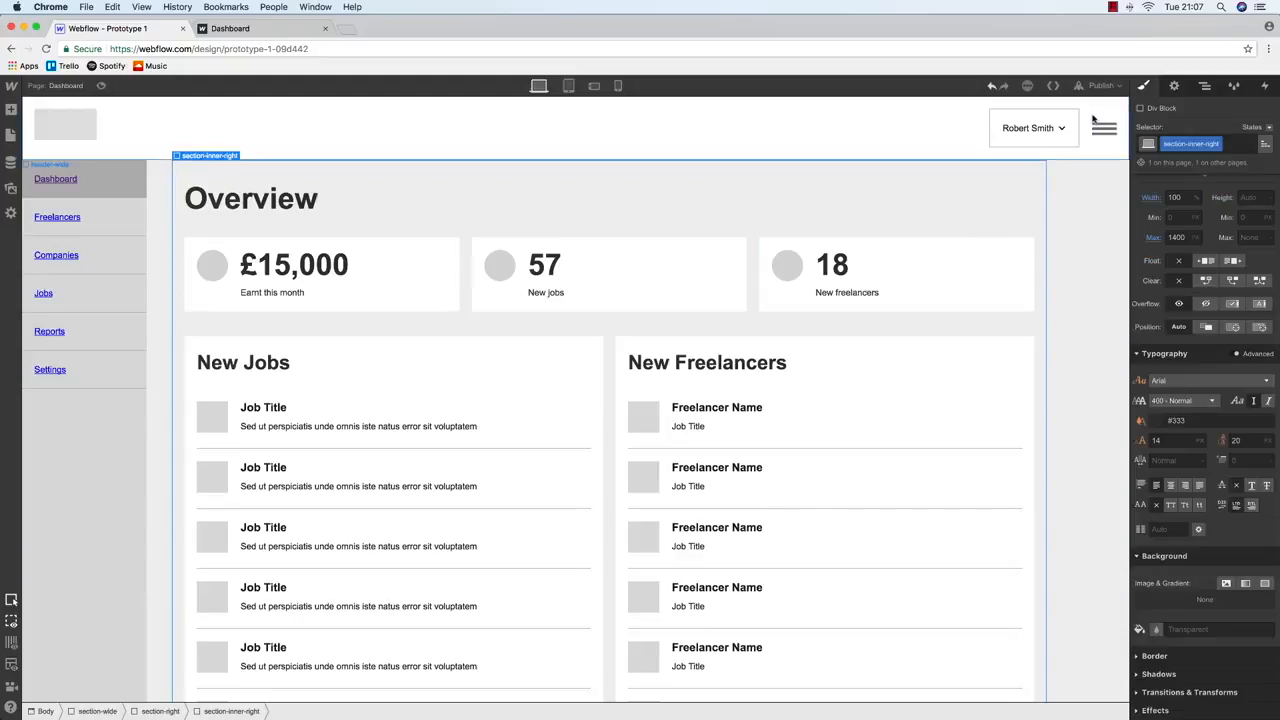
left_click(1205, 89)
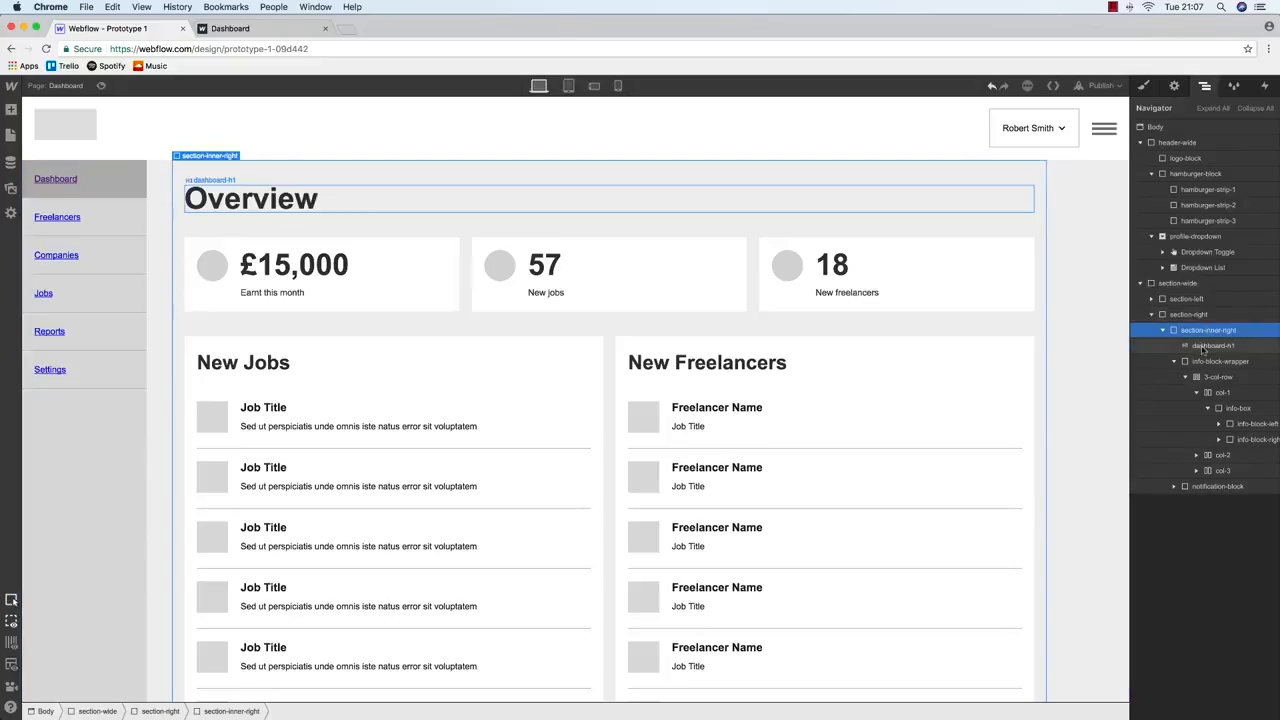
left_click(1104, 122)
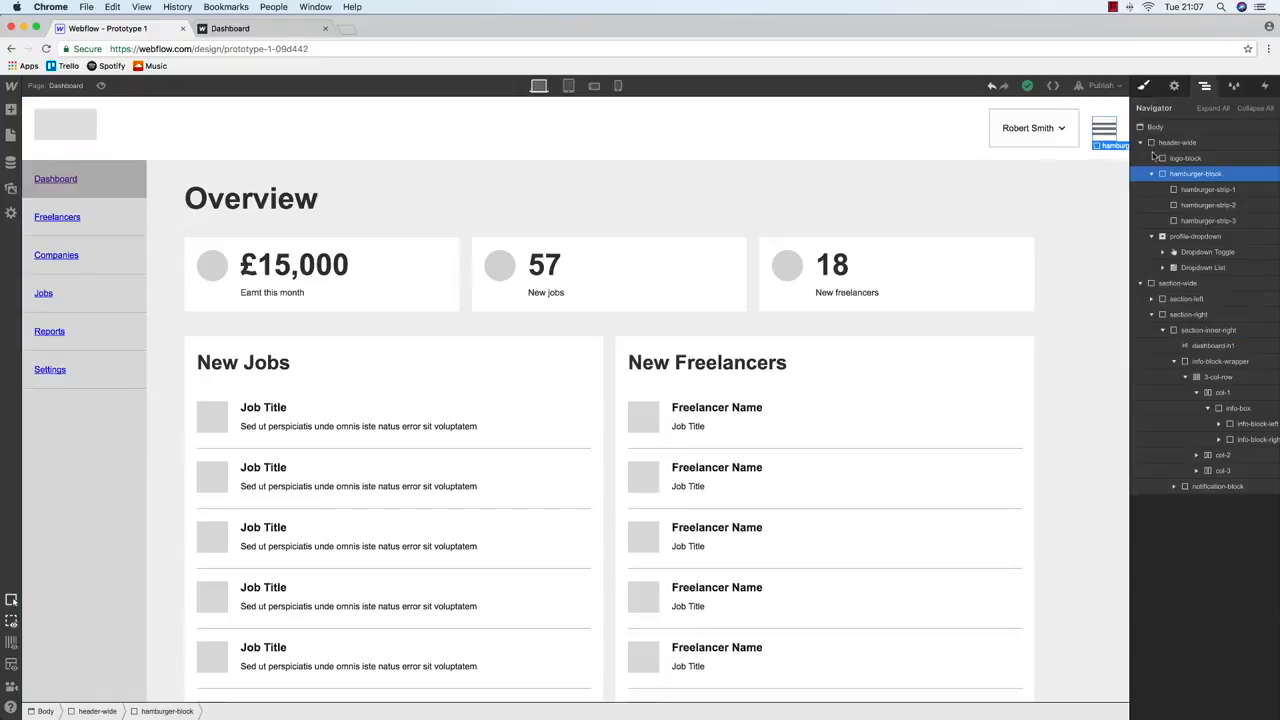
Set the hamburger block width to 35, publish the site and view it live
left_click(1144, 86)
left_click(1181, 353)
type("35")
left_click(973, 207)
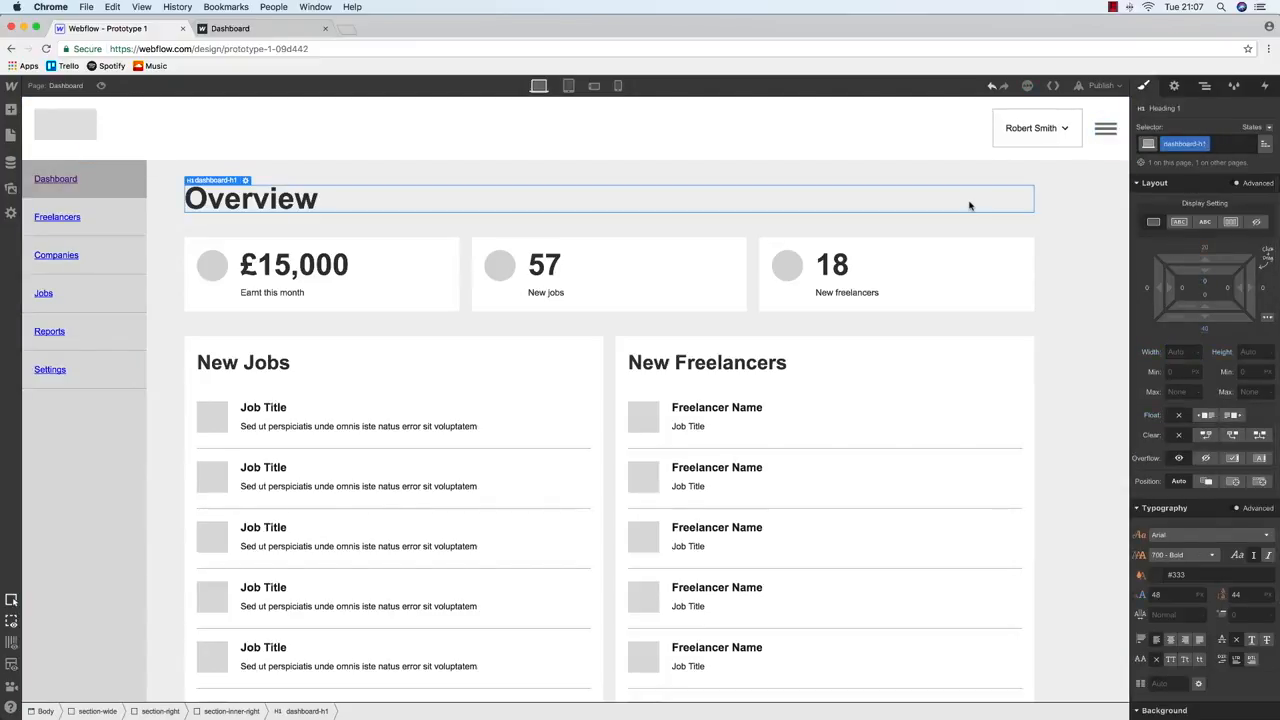
left_click(1090, 86)
left_click(1020, 207)
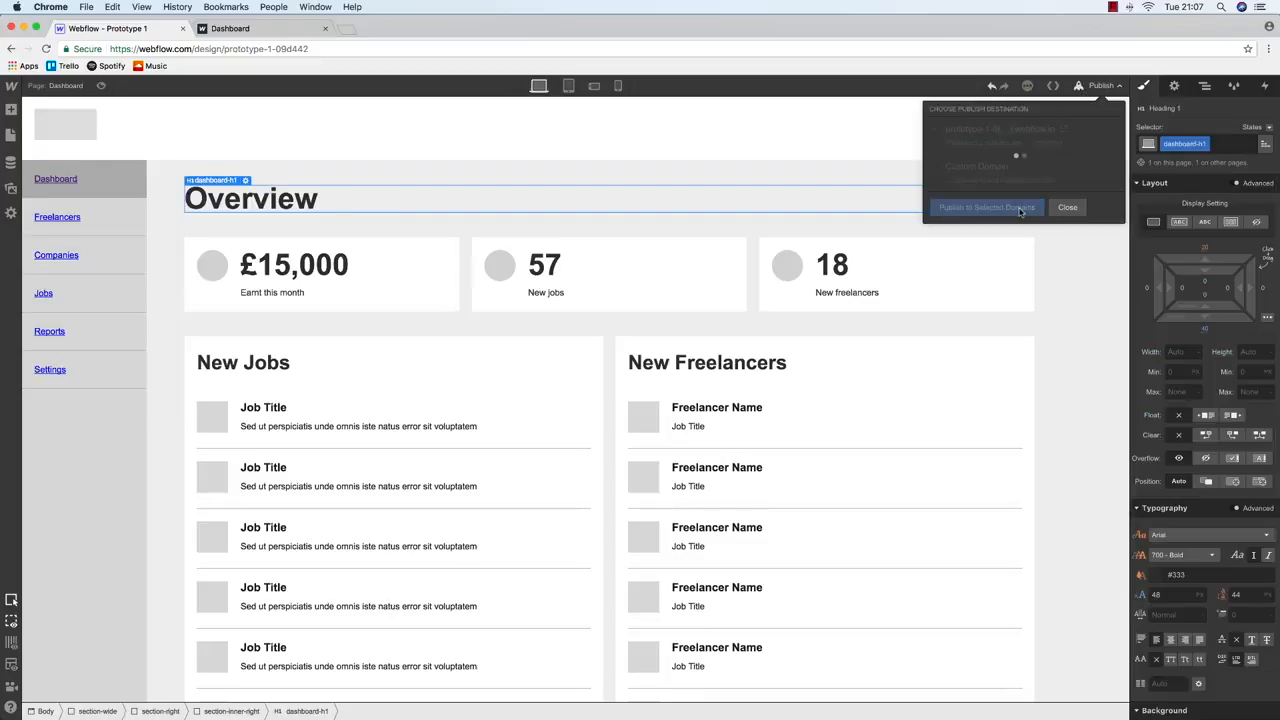
left_click(267, 30)
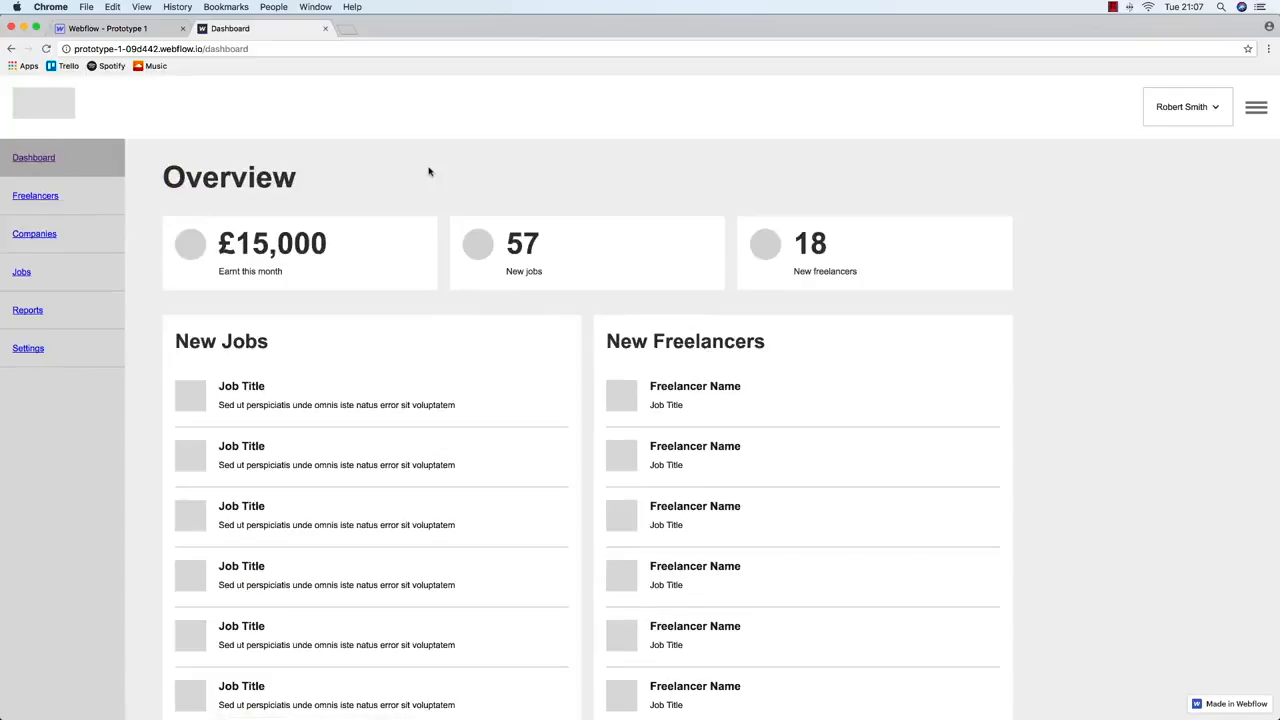
Hide the hamburger block on desktop and display it as block at tablet width
left_click(140, 29)
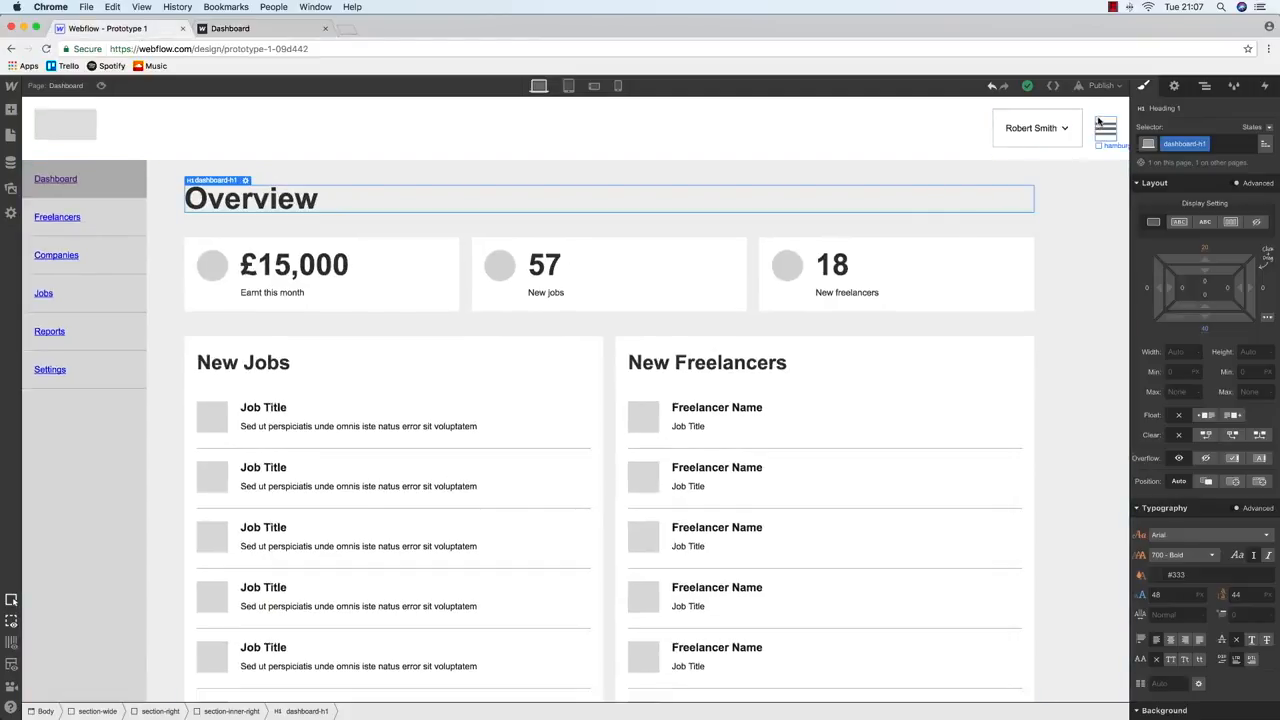
left_click(1100, 128)
left_click(1256, 221)
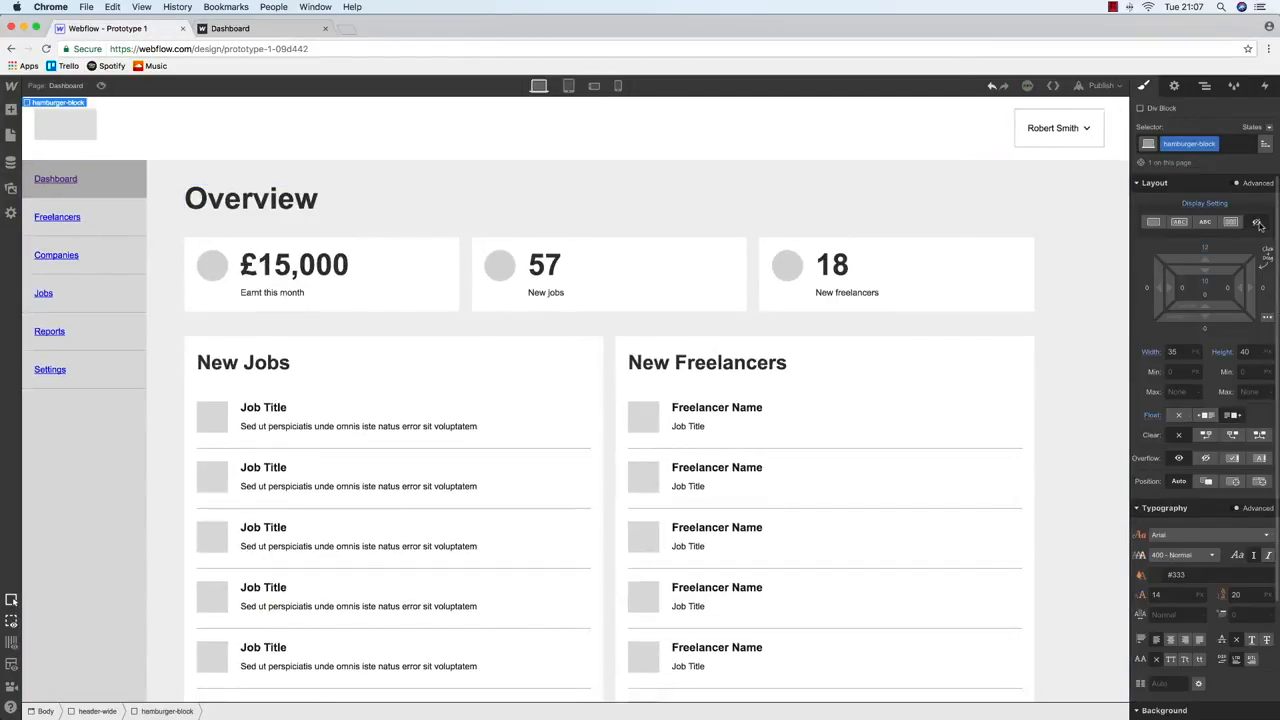
left_click(568, 86)
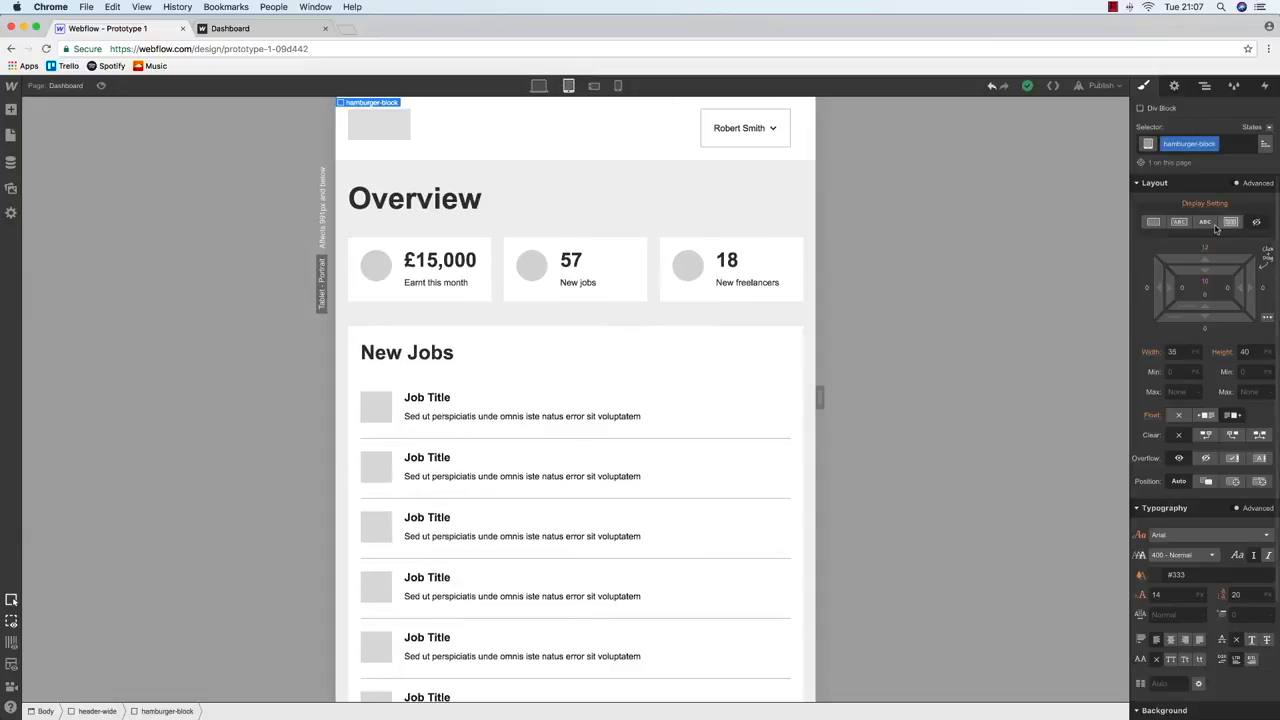
left_click(1154, 222)
left_click(538, 86)
Republish, reload the live dashboard in Chrome and narrow the browser window
left_click(1100, 86)
left_click(1022, 208)
left_click(248, 30)
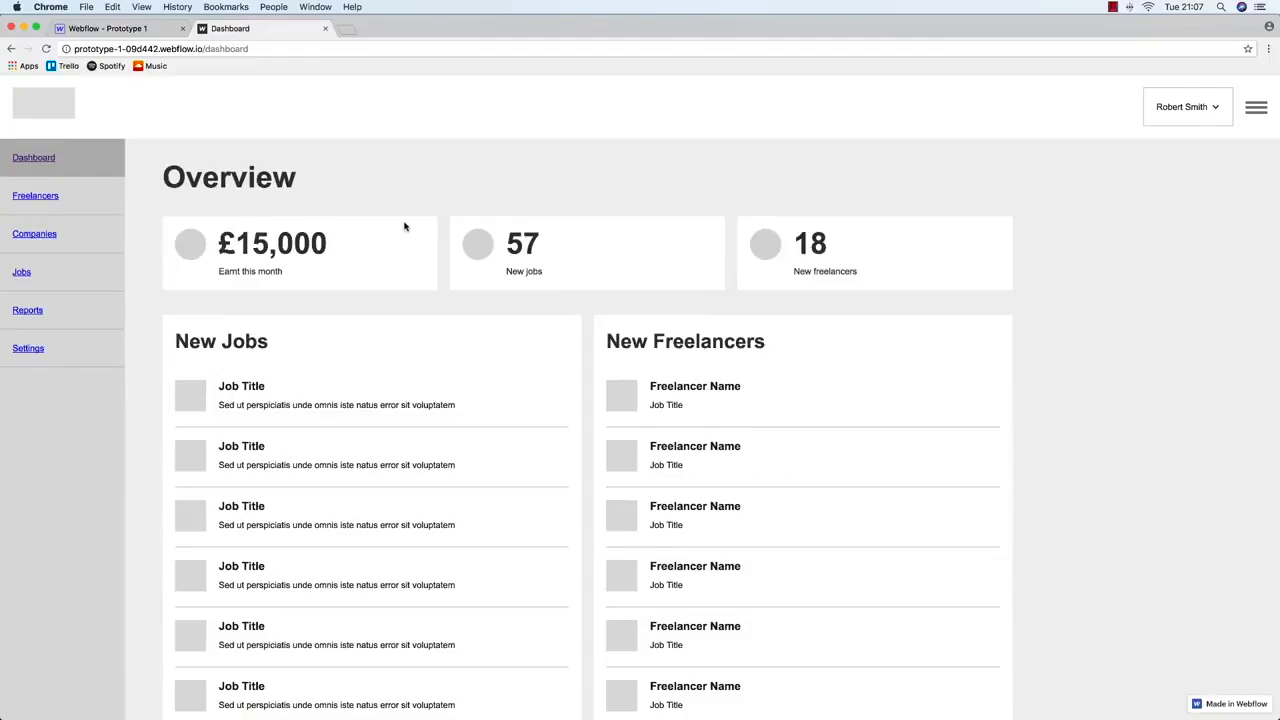
key("super+r")
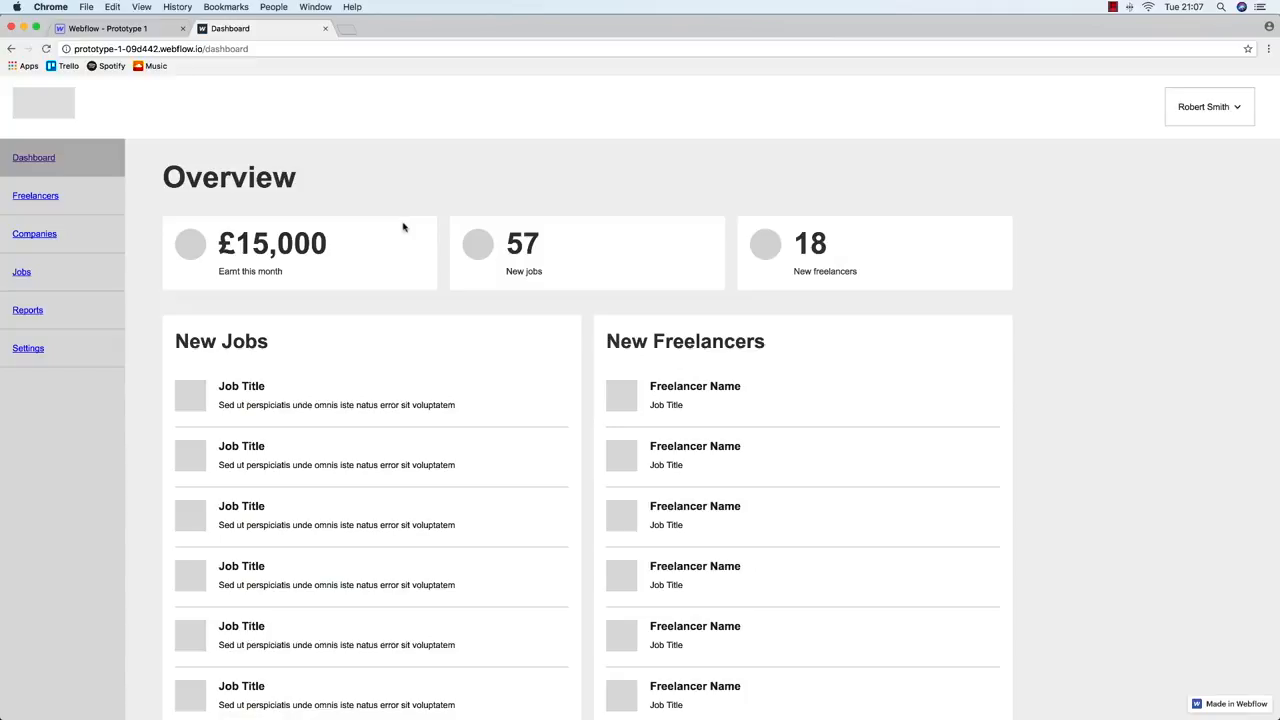
left_click_drag(1238, 209, 591, 205)
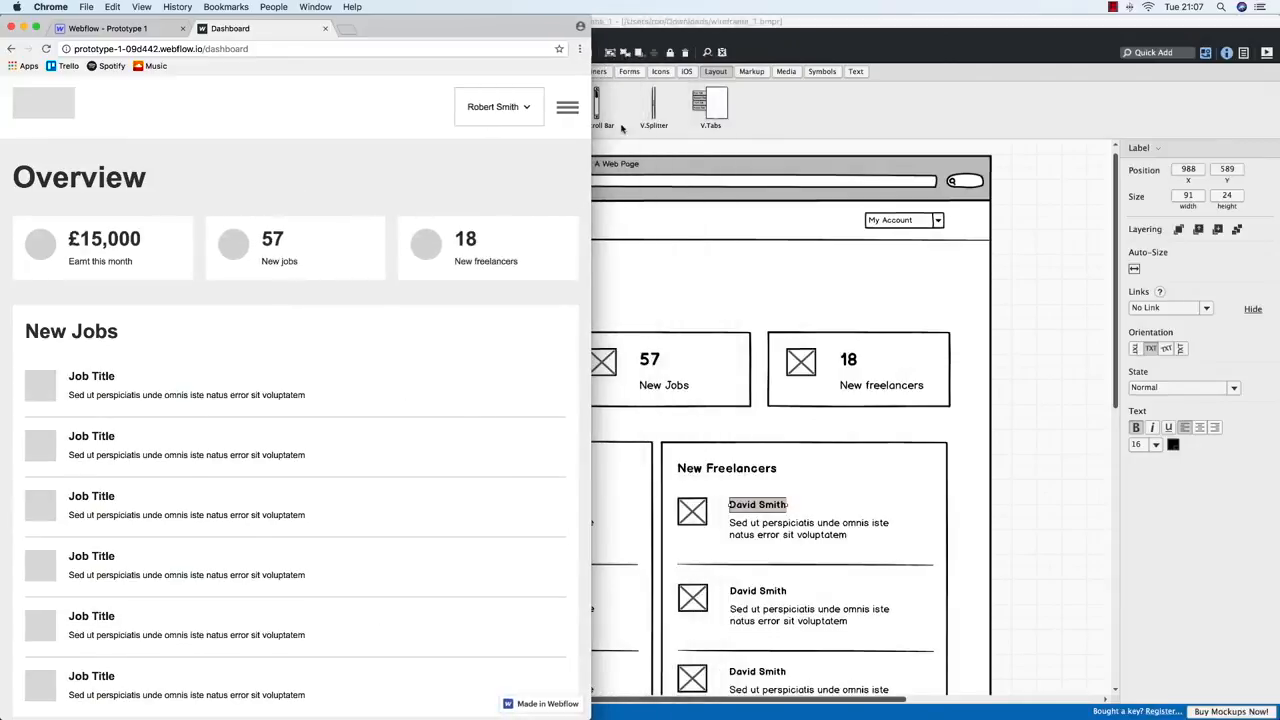
Toggle the sidebar open and closed repeatedly with the hamburger at tablet width
left_click(567, 108)
left_click(567, 108)
left_click(567, 108)
left_click(567, 108)
left_click(567, 108)
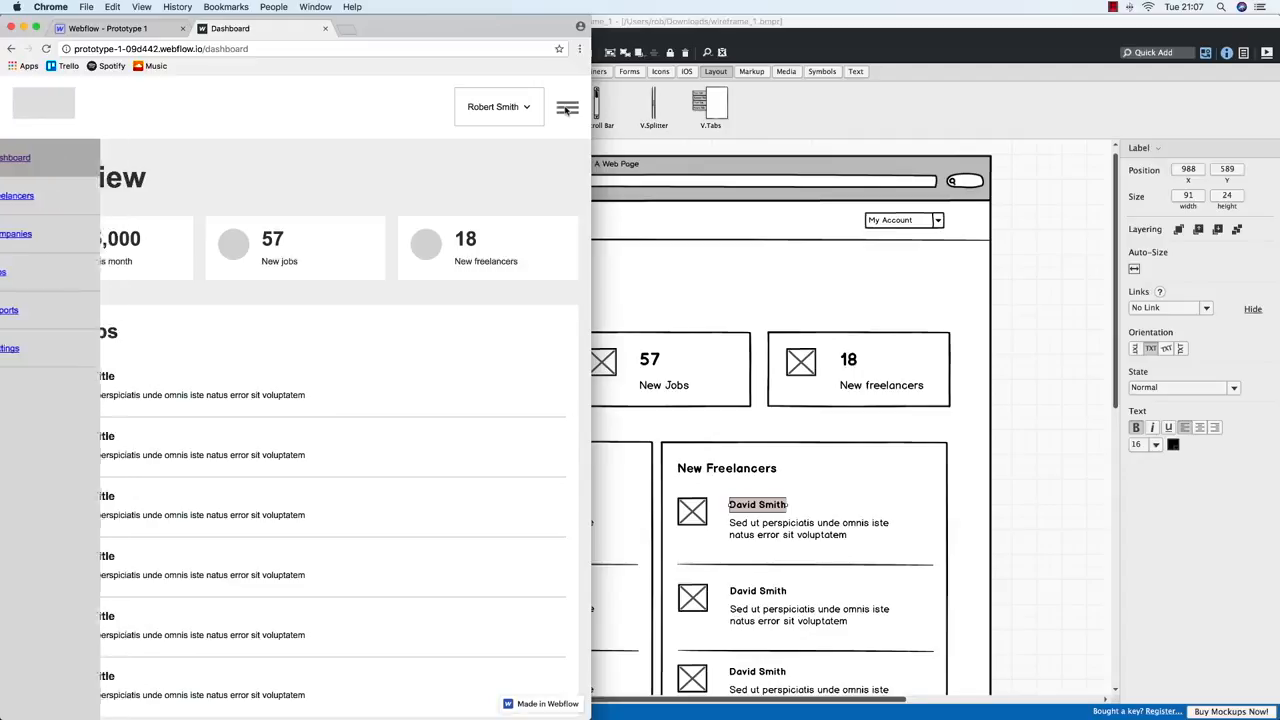
left_click(567, 108)
Narrow the window to phone width, toggle the sidebar again, then maximise Chrome
left_click_drag(591, 152, 249, 155)
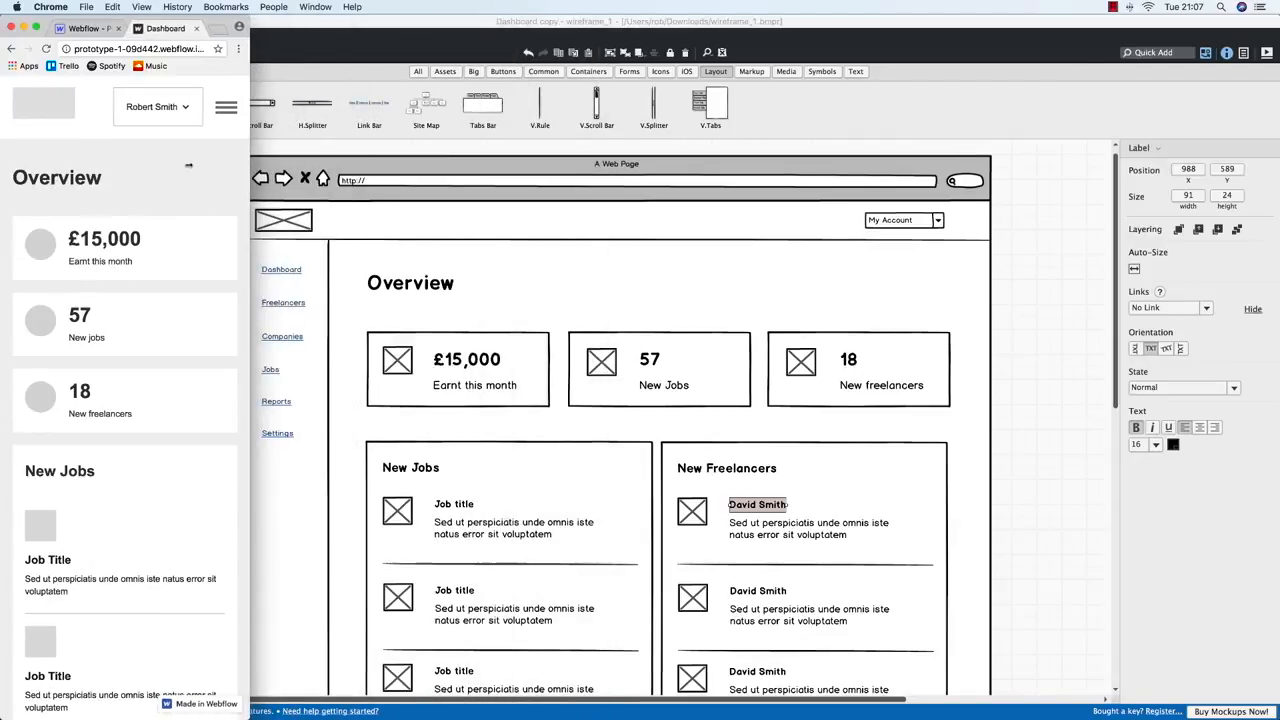
left_click(226, 108)
left_click(226, 108)
left_click(226, 108)
left_click(226, 108)
double_click(248, 200)
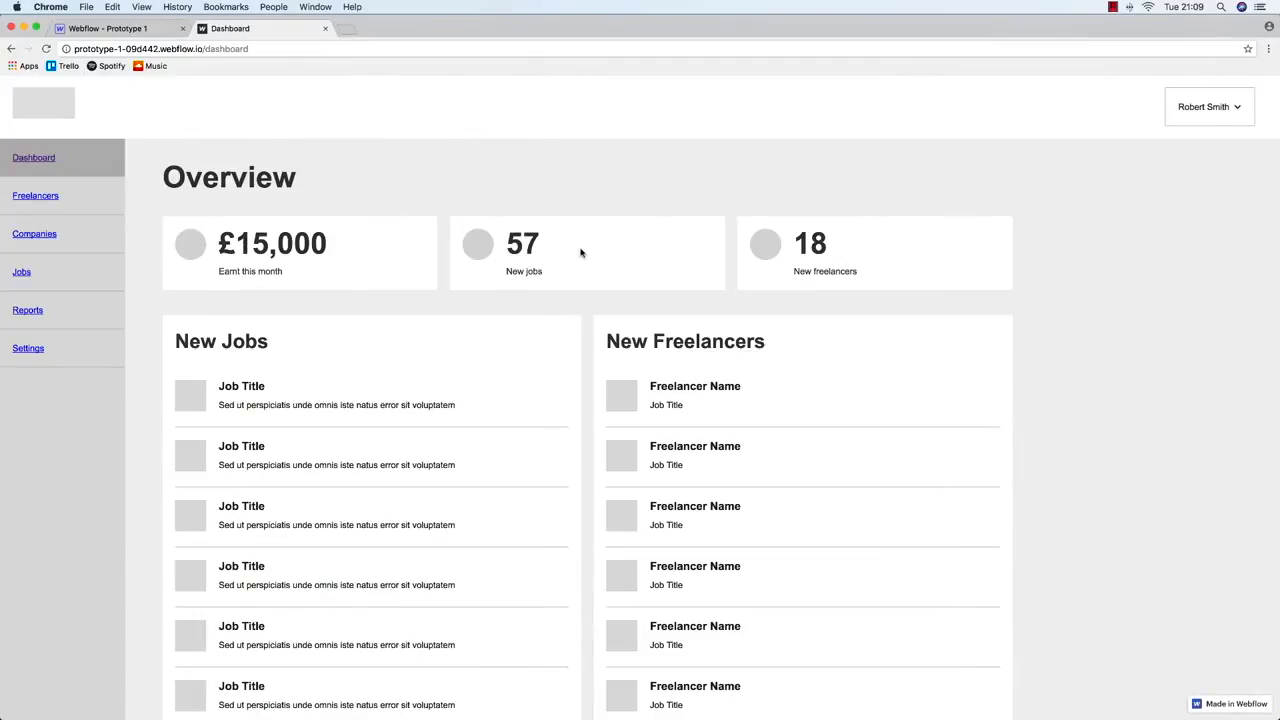
Compare the Log In, Dashboard copy and Freelancers mockups, ending on Log In, then return to Chrome
key("ctrl+Up")
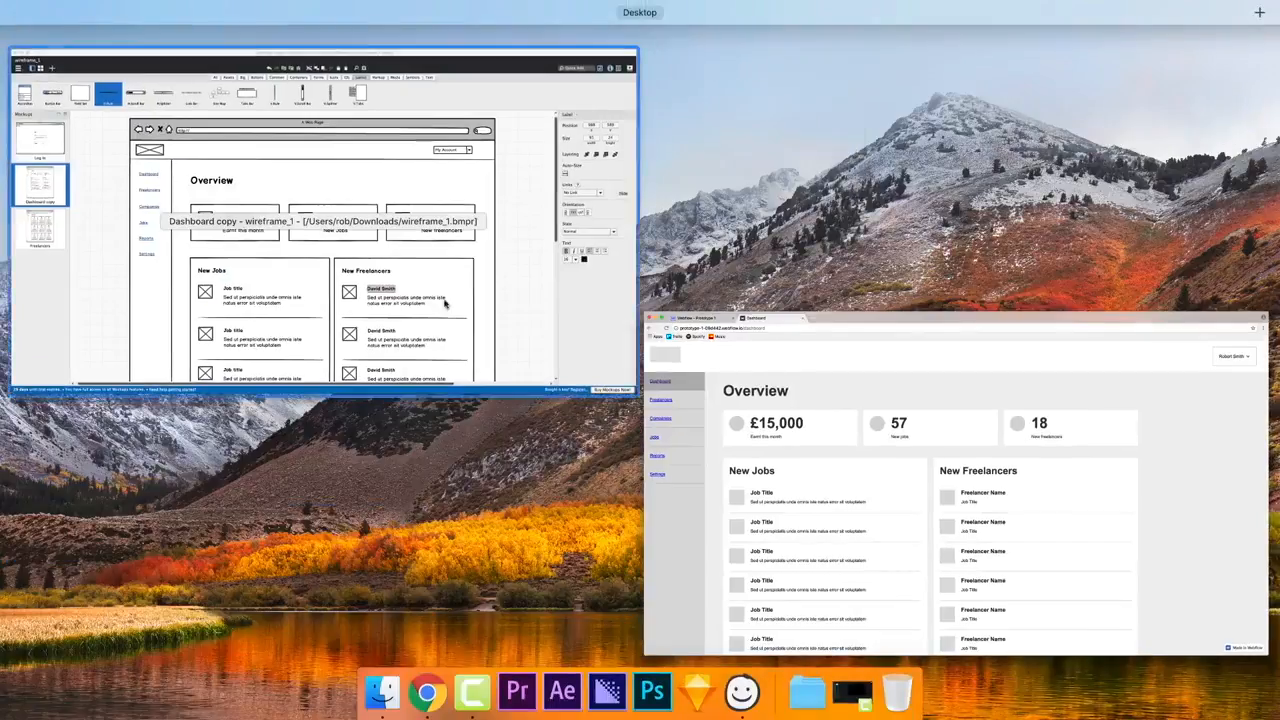
left_click(443, 297)
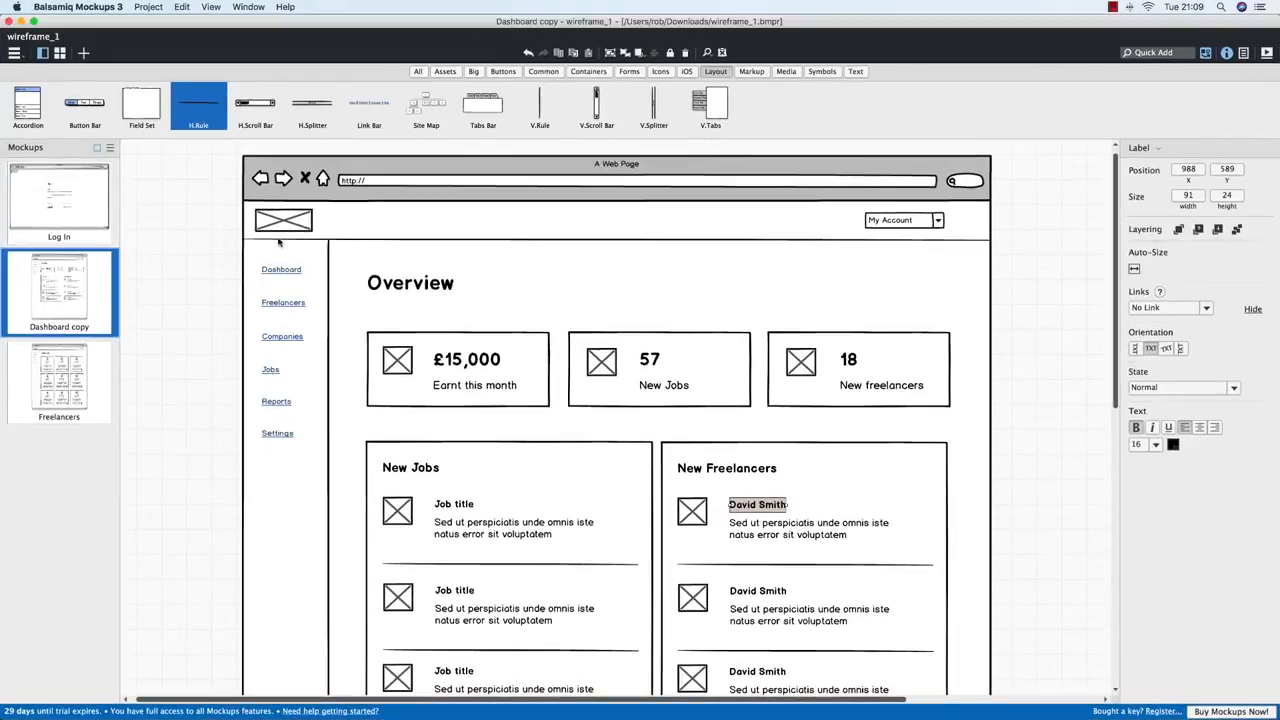
left_click(80, 208)
left_click(84, 280)
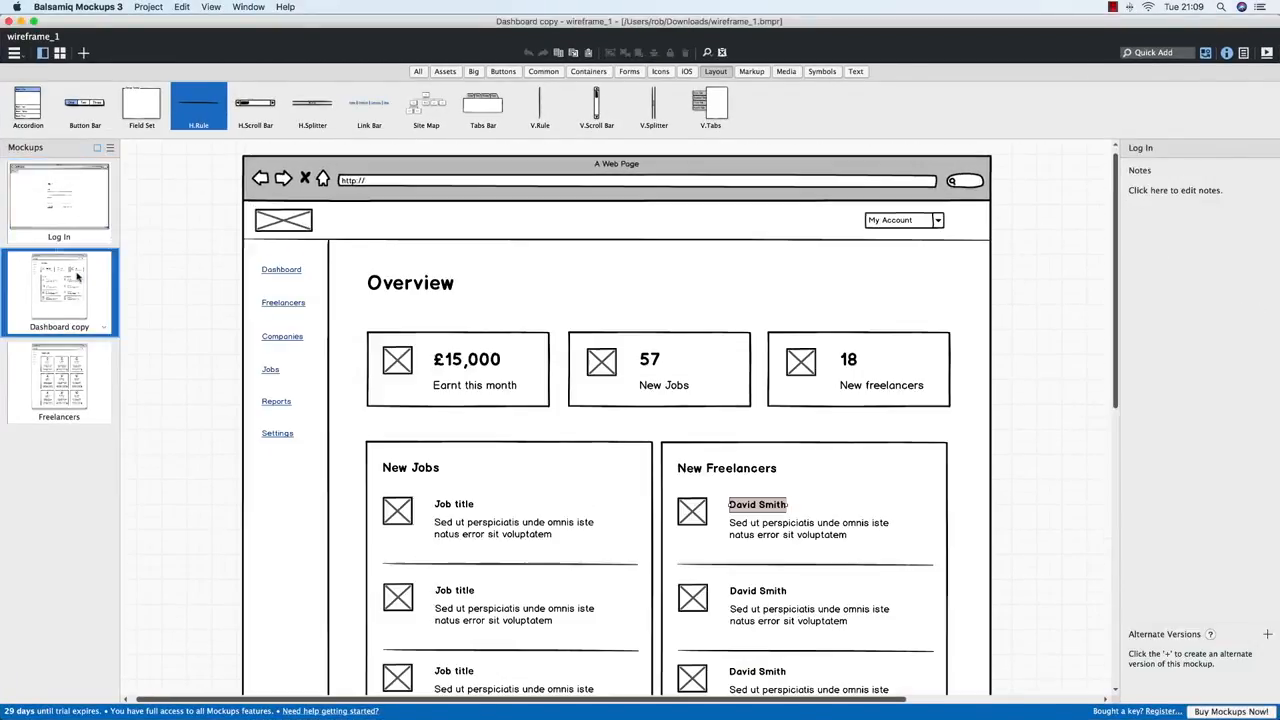
left_click(92, 373)
left_click(76, 289)
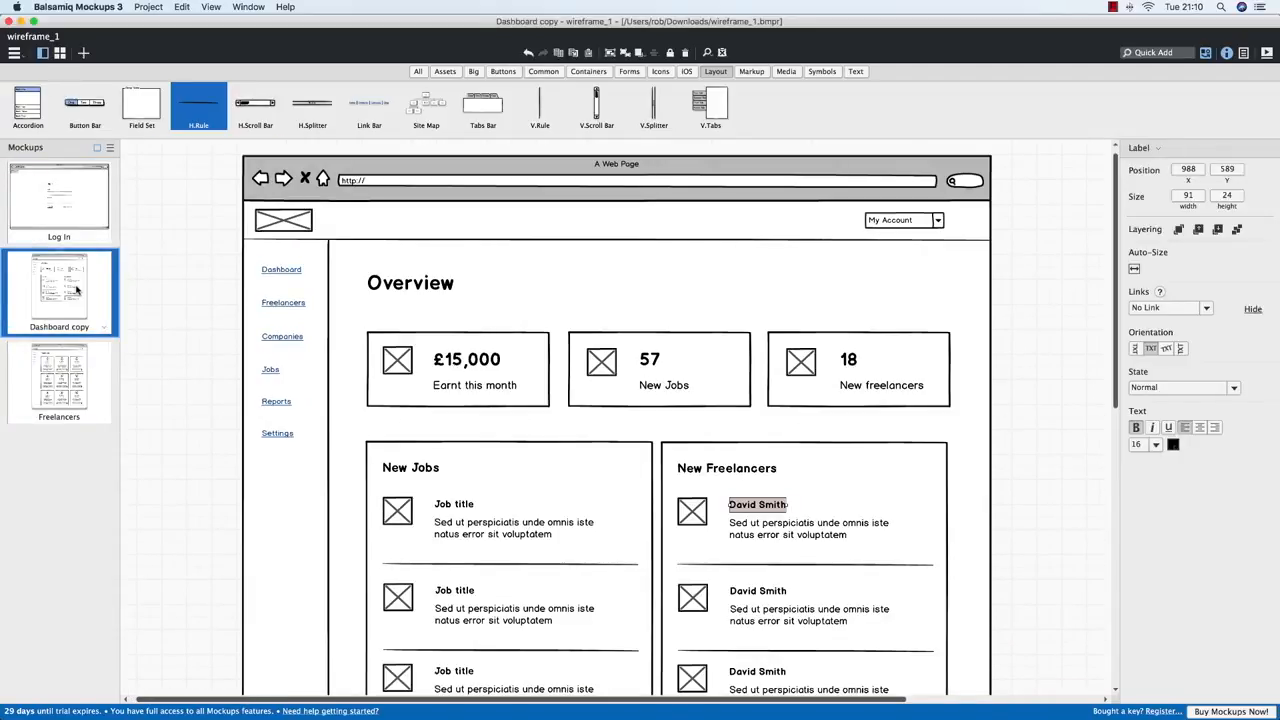
left_click(78, 230)
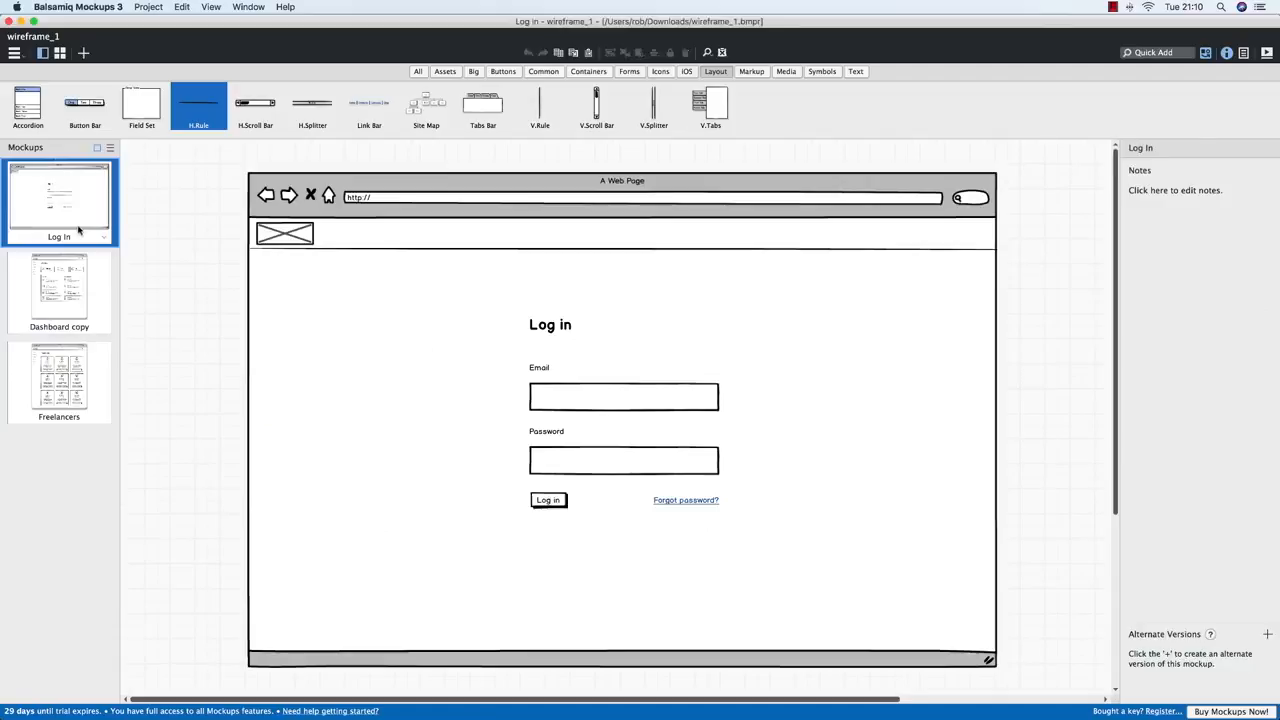
key("ctrl+Up")
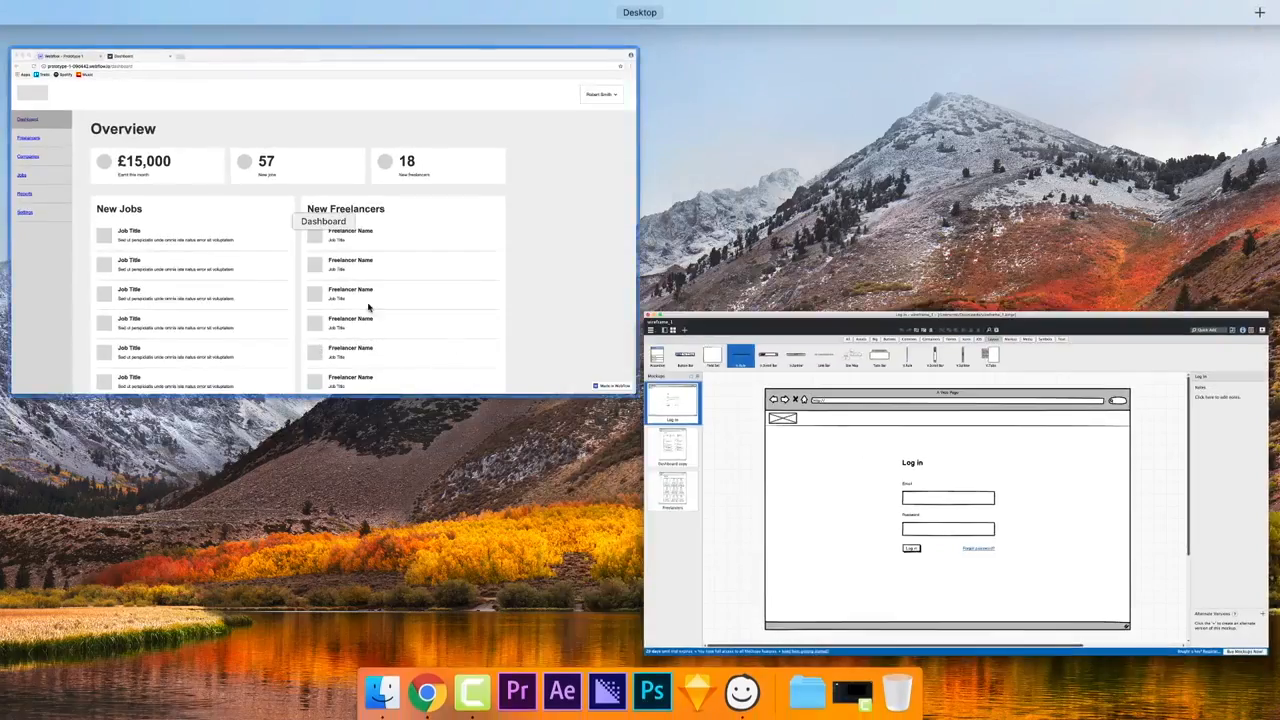
left_click(319, 295)
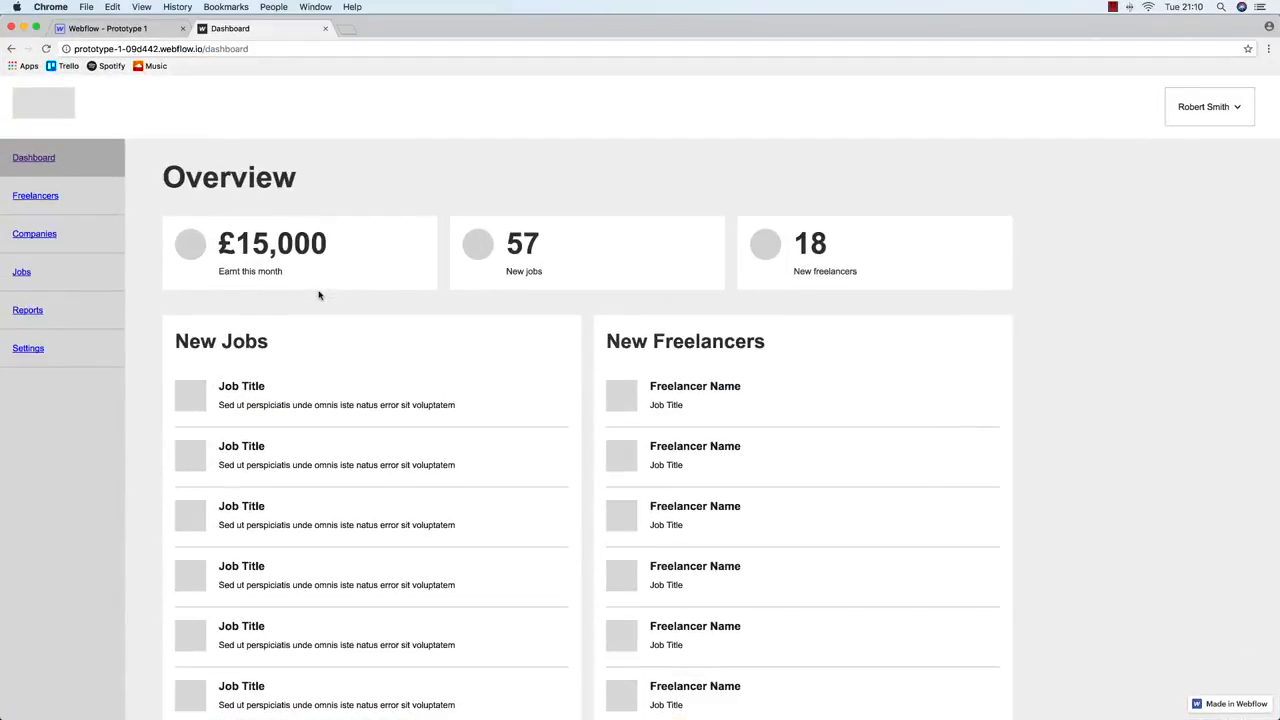